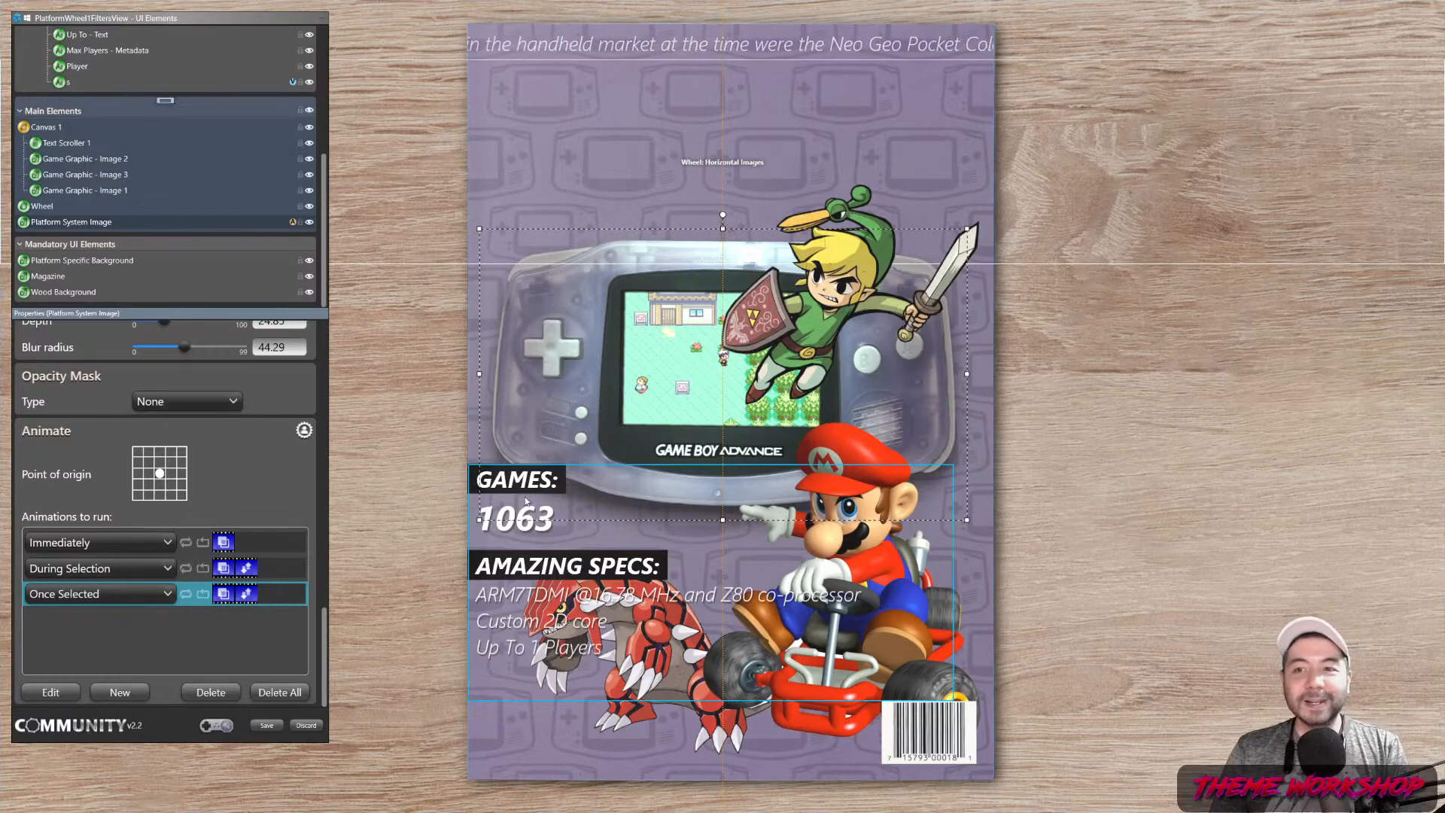
# Select the Magazine layer and save the Game Boy Advance cover edits
pyautogui.click(360, 675)
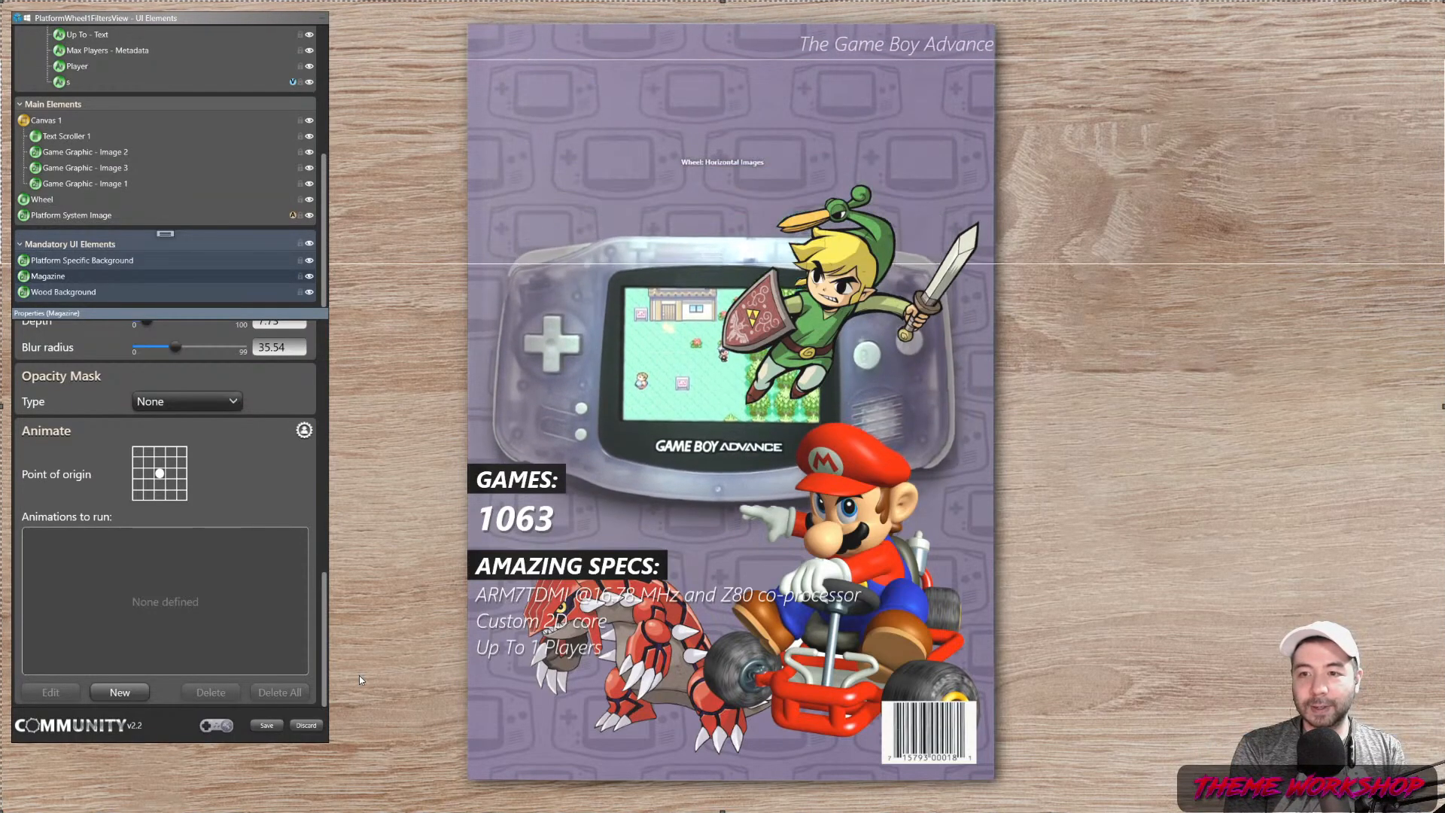
pyautogui.click(256, 725)
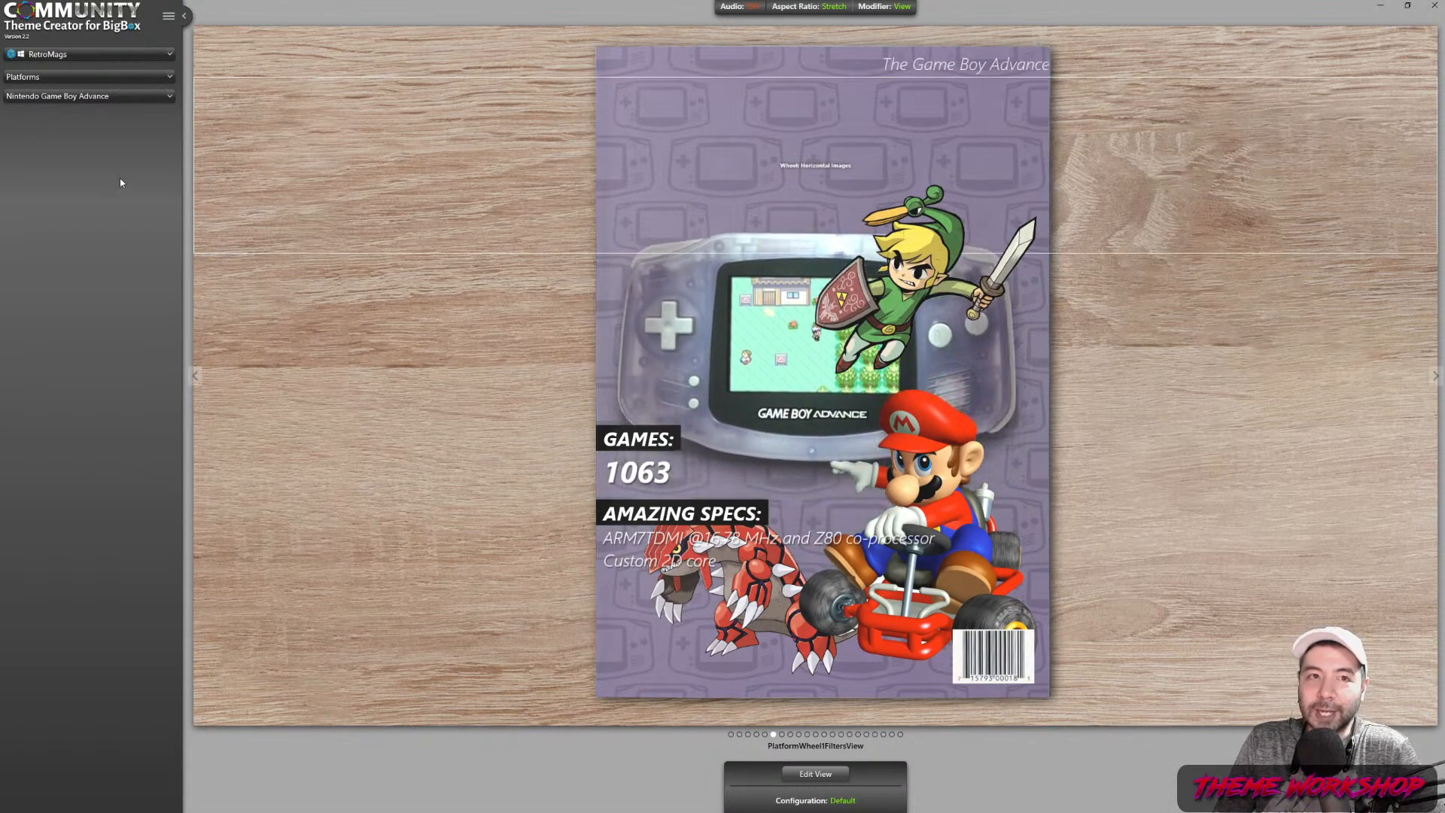
# Preview the Nintendo Game Boy Color cover, then switch the preview to Nintendo Game Boy
pyautogui.click(135, 94)
pyautogui.click(86, 150)
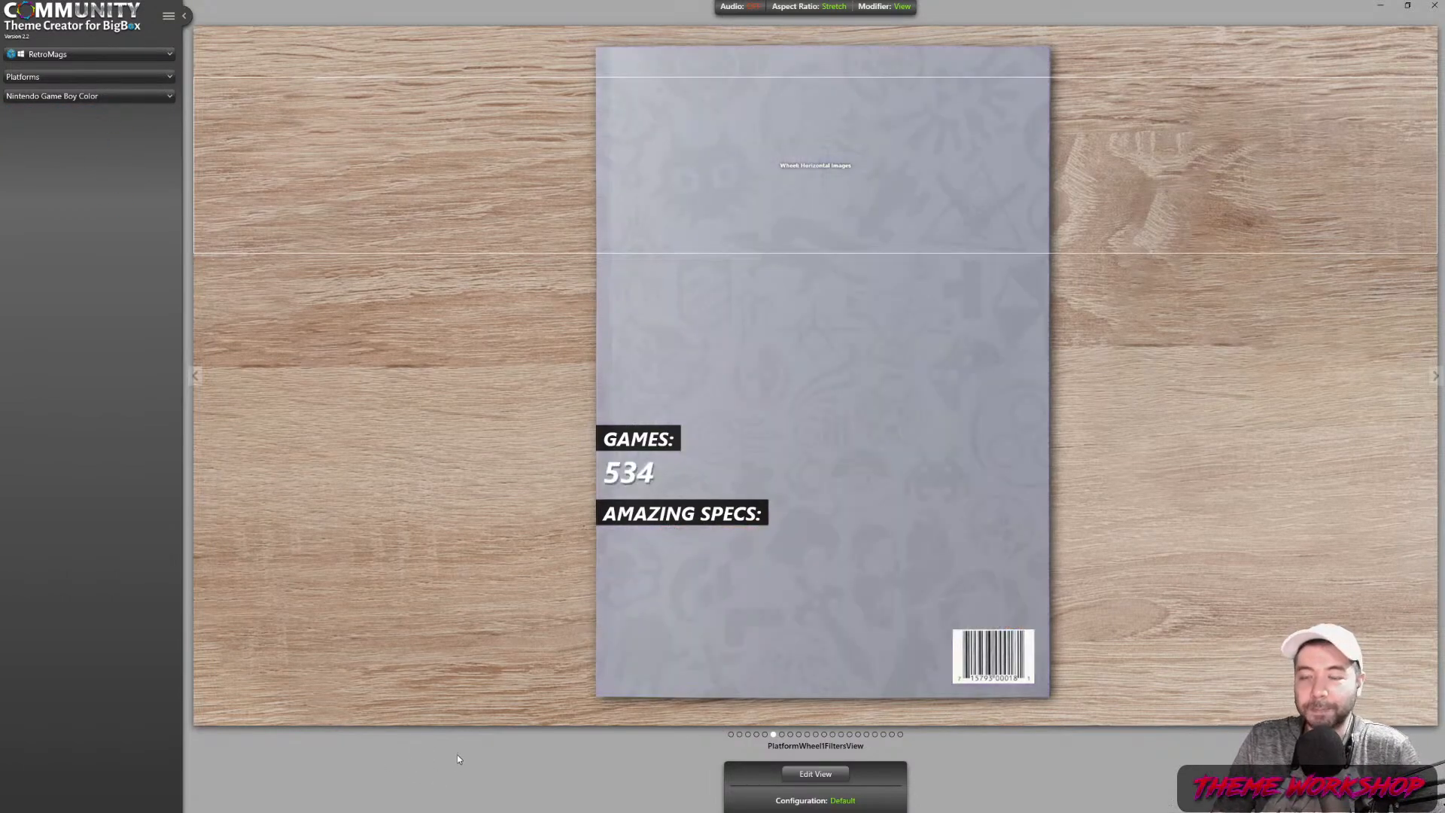
pyautogui.click(93, 96)
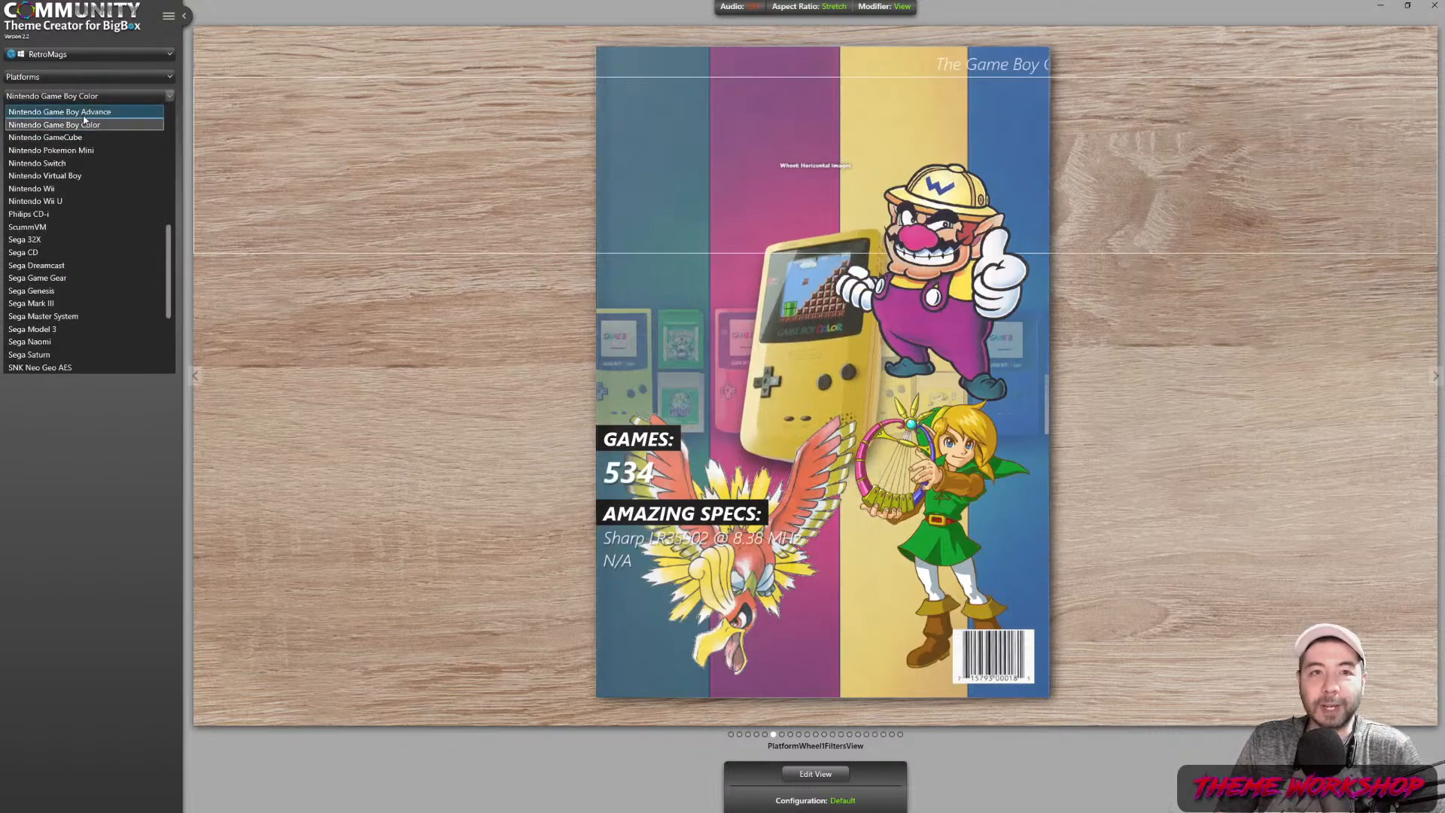
pyautogui.scroll(1, 86, 198)
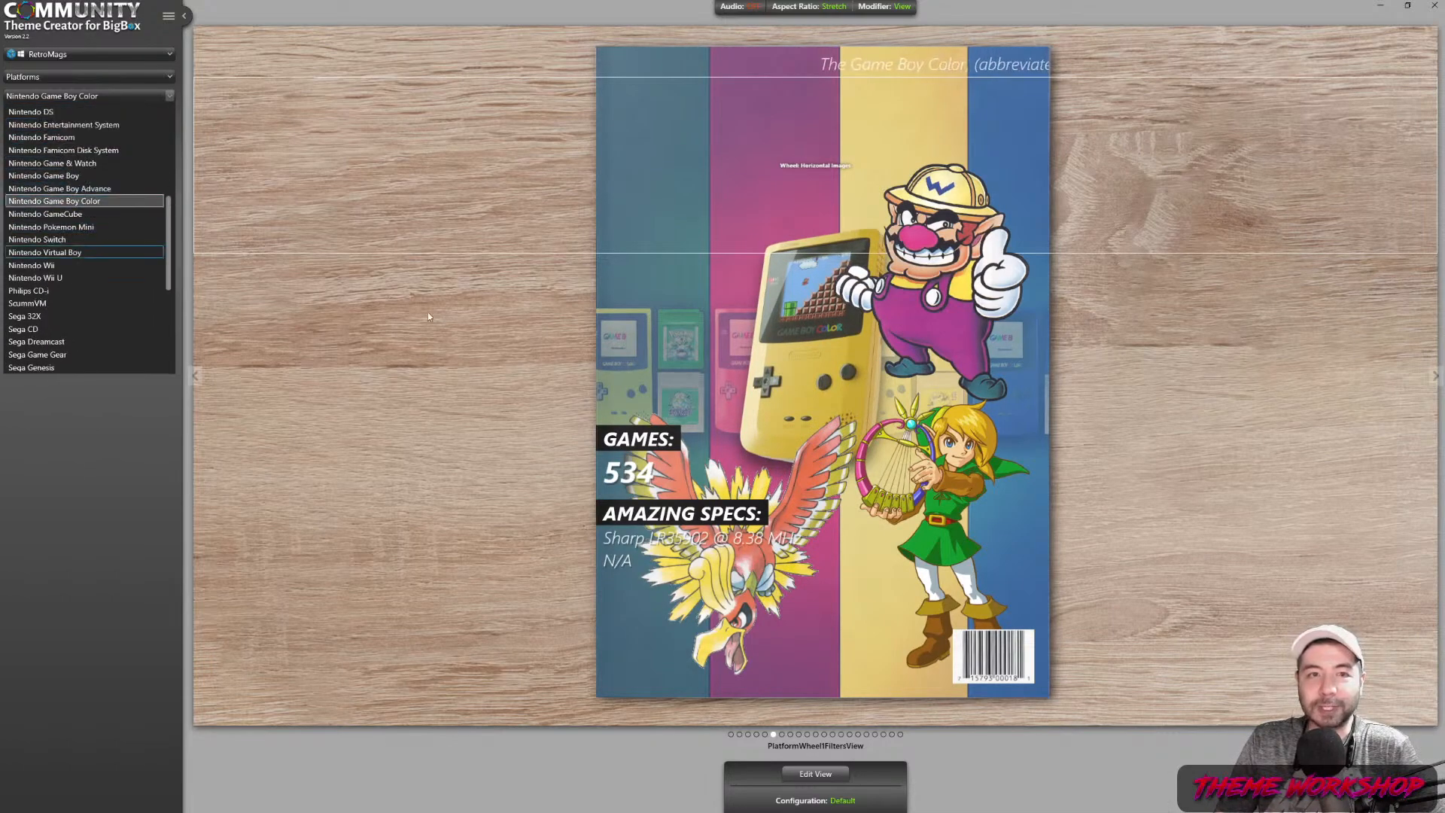
pyautogui.click(59, 176)
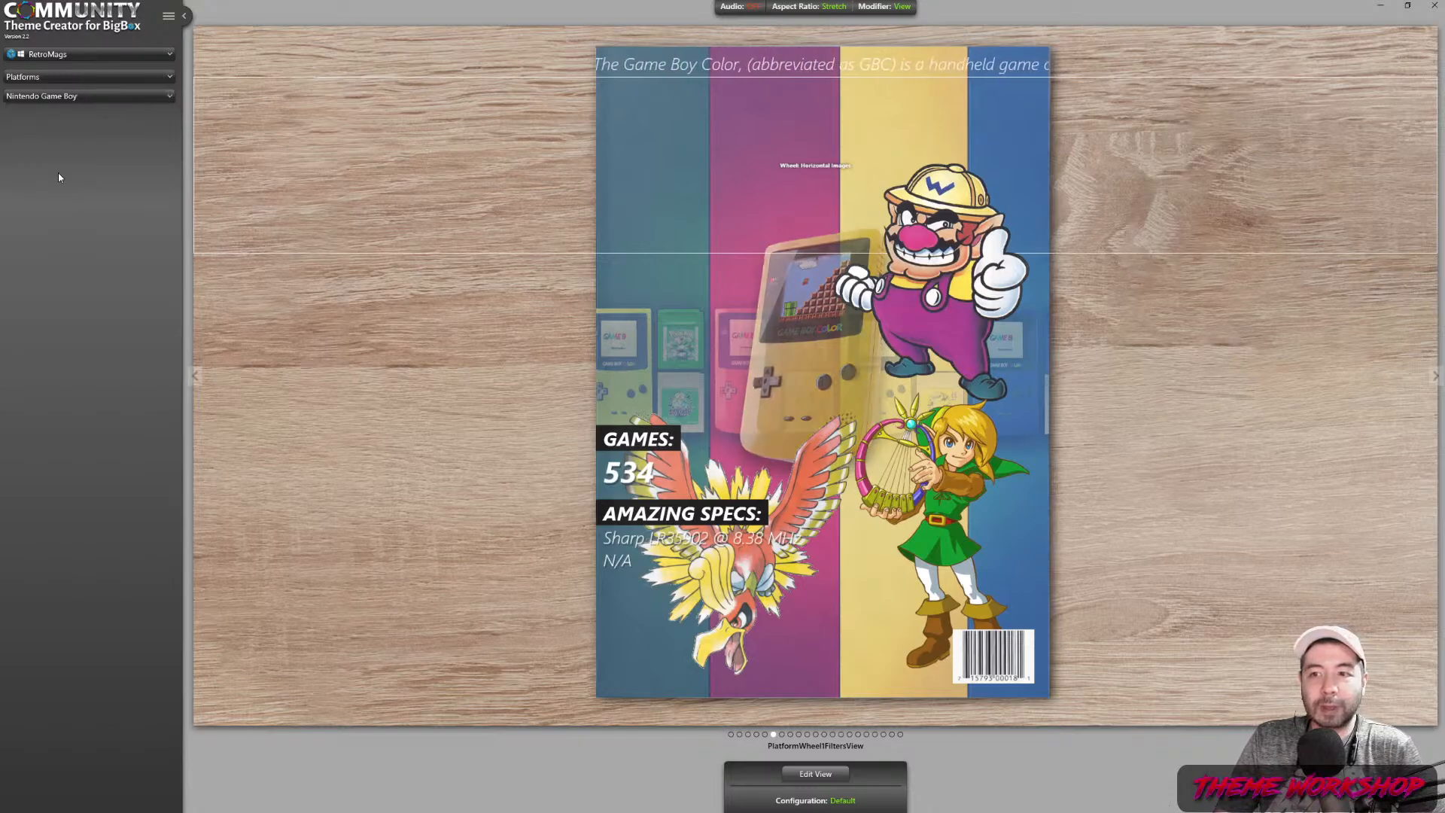
# Open the Game Boy cover in the editor and stretch the Platform System Image to 641 high
pyautogui.click(815, 773)
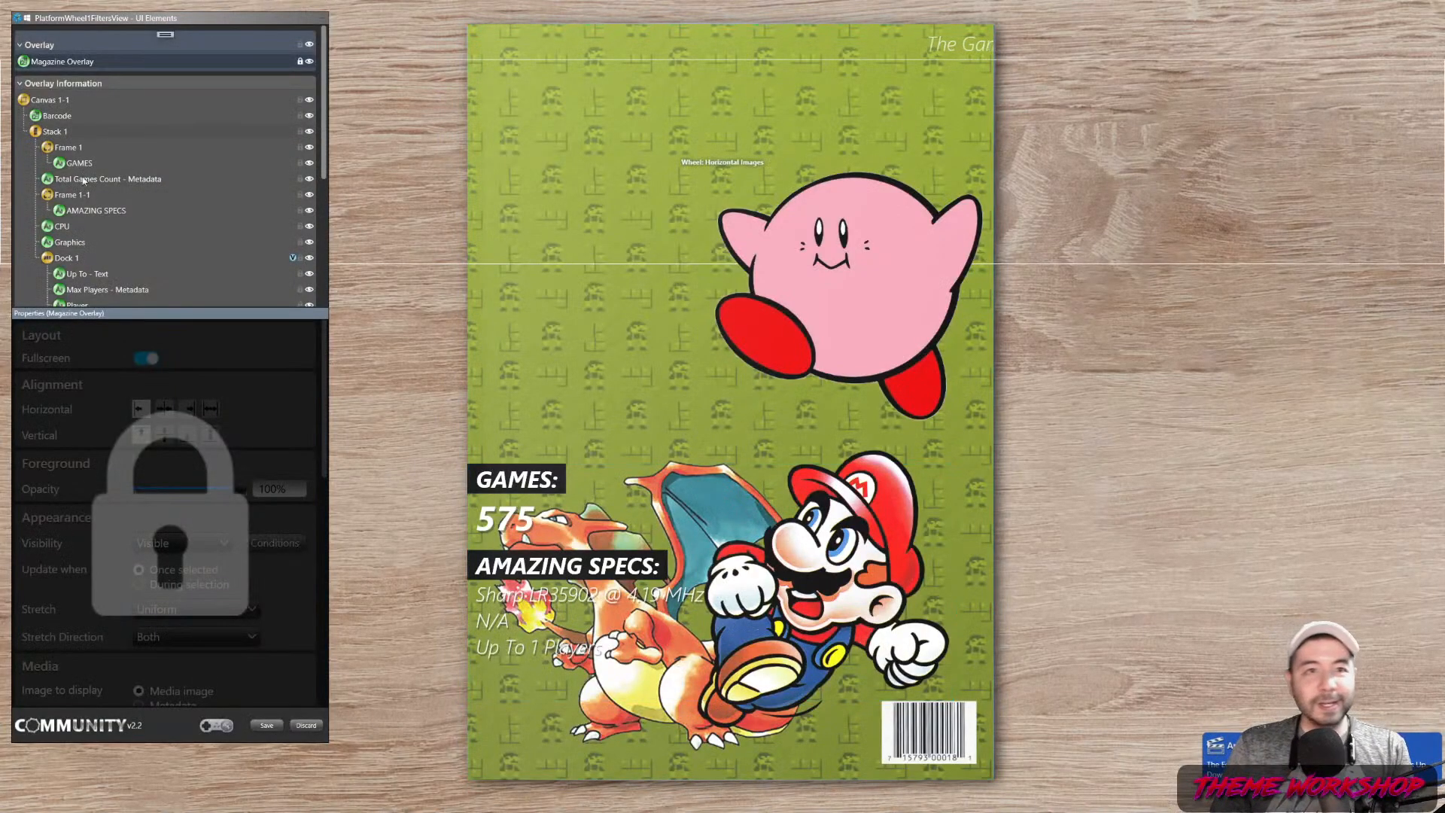
pyautogui.scroll(-5, 129, 225)
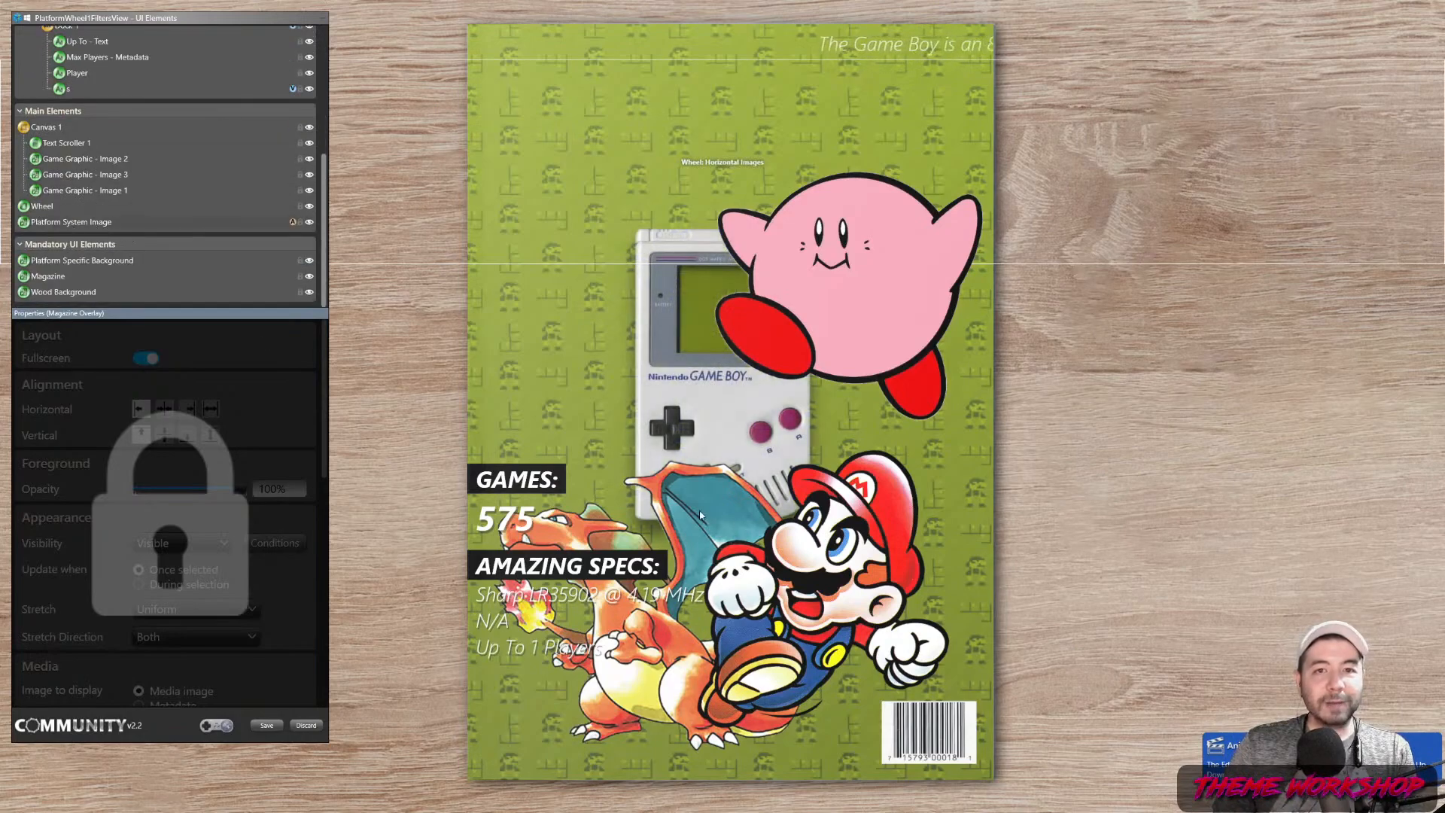
pyautogui.click(719, 488)
pyautogui.moveTo(723, 520); pyautogui.dragTo(739, 592)
pyautogui.moveTo(723, 647); pyautogui.dragTo(724, 646)
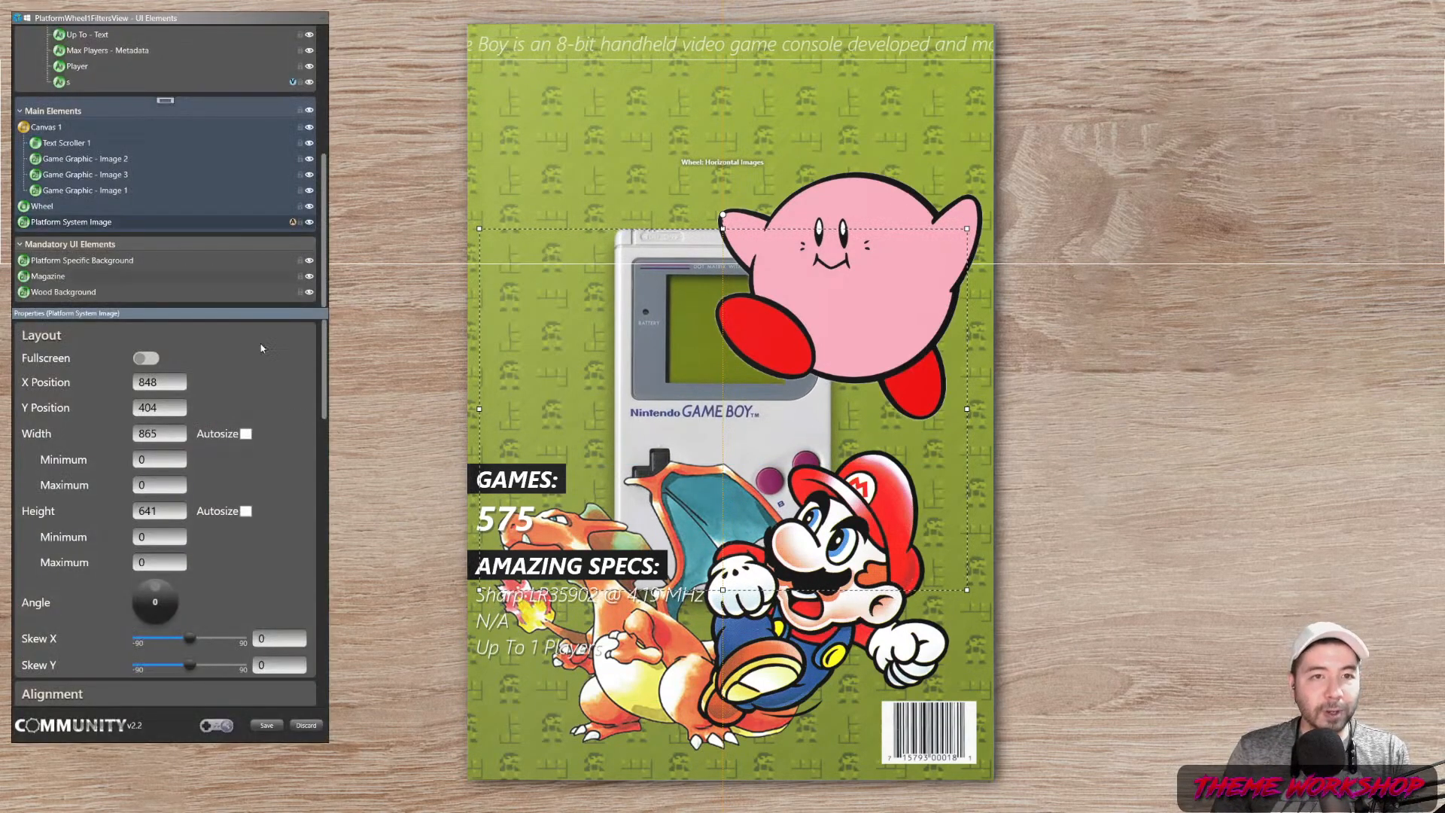
pyautogui.moveTo(325, 380); pyautogui.dragTo(335, 669)
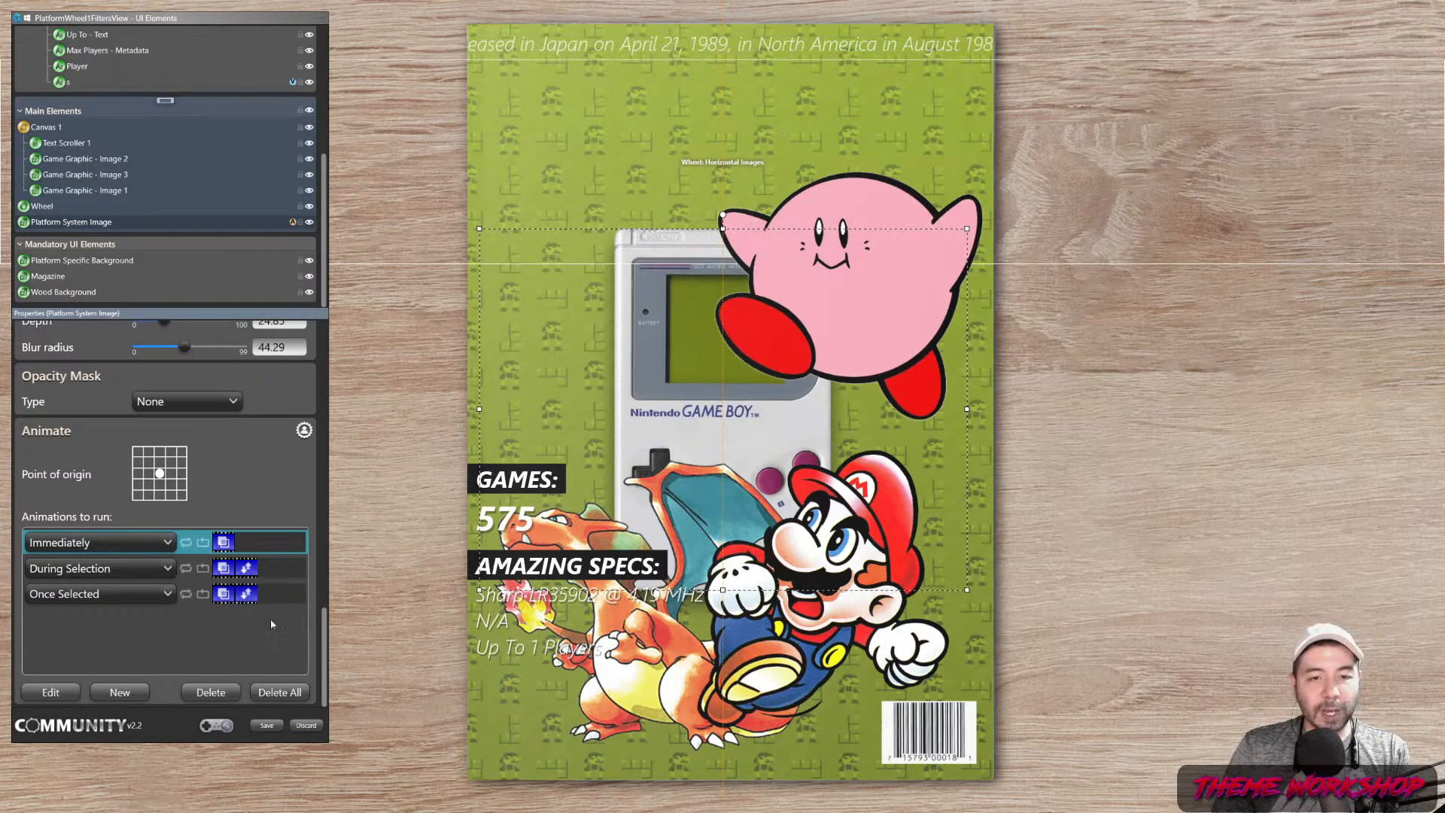
# Switch to the Explorer Themes window and back to the Theme Creator's Game Boy preview
pyautogui.hotkey('alt', 'Tab')
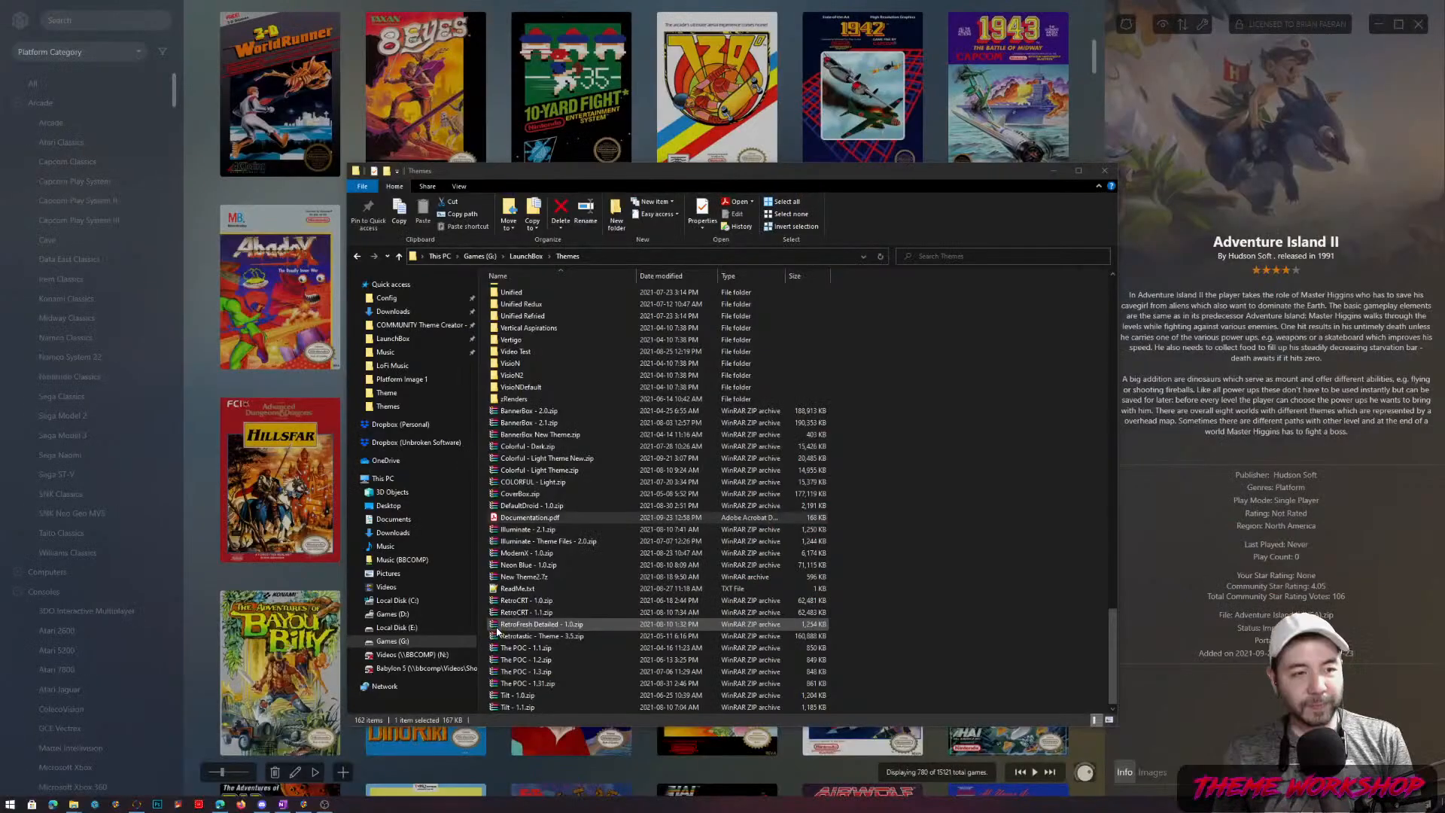
pyautogui.hotkey('alt', 'Tab')
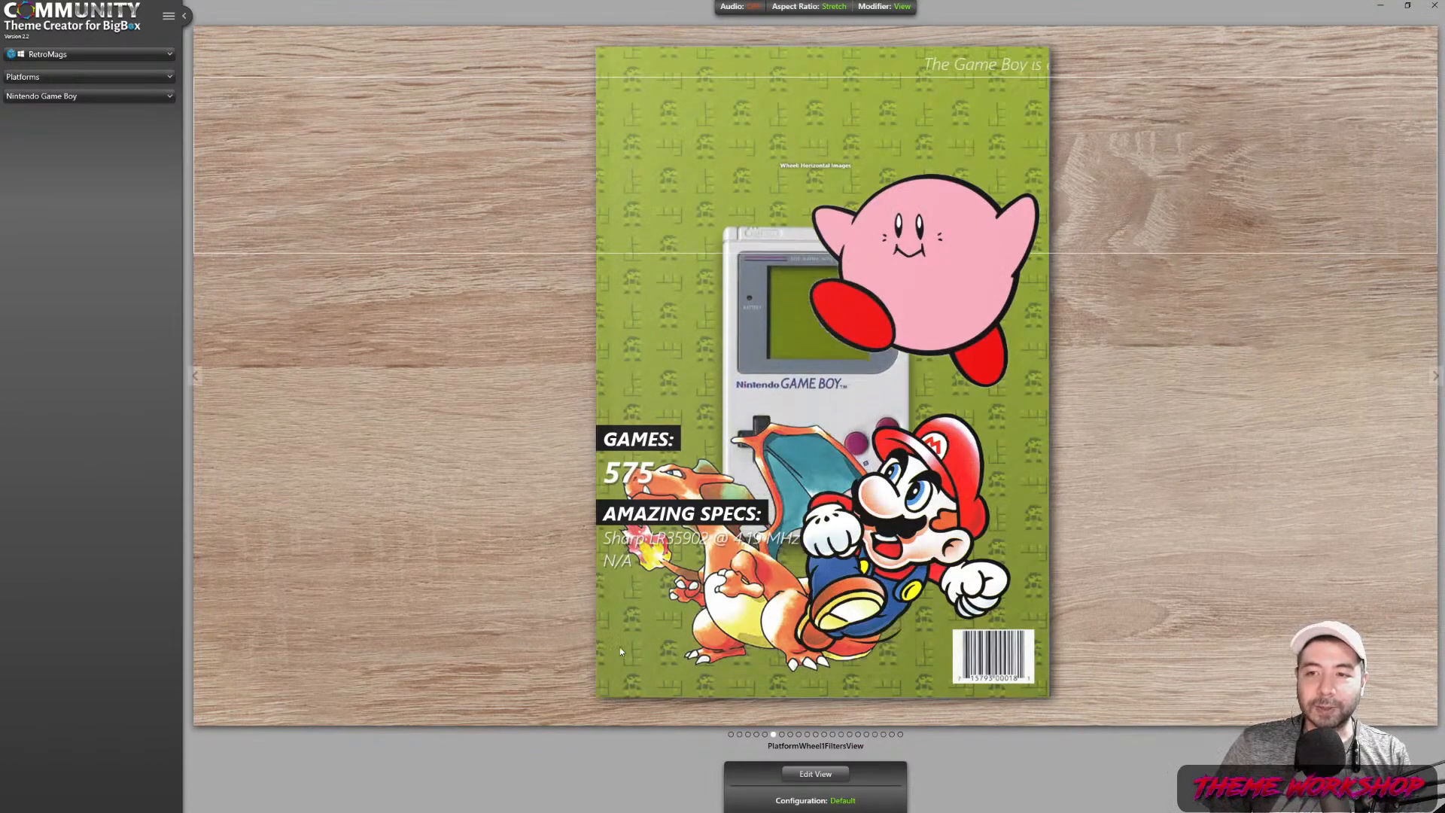
# Review the Platform System Image's During Selection Move Up or Down animation, then save the theme
pyautogui.click(810, 775)
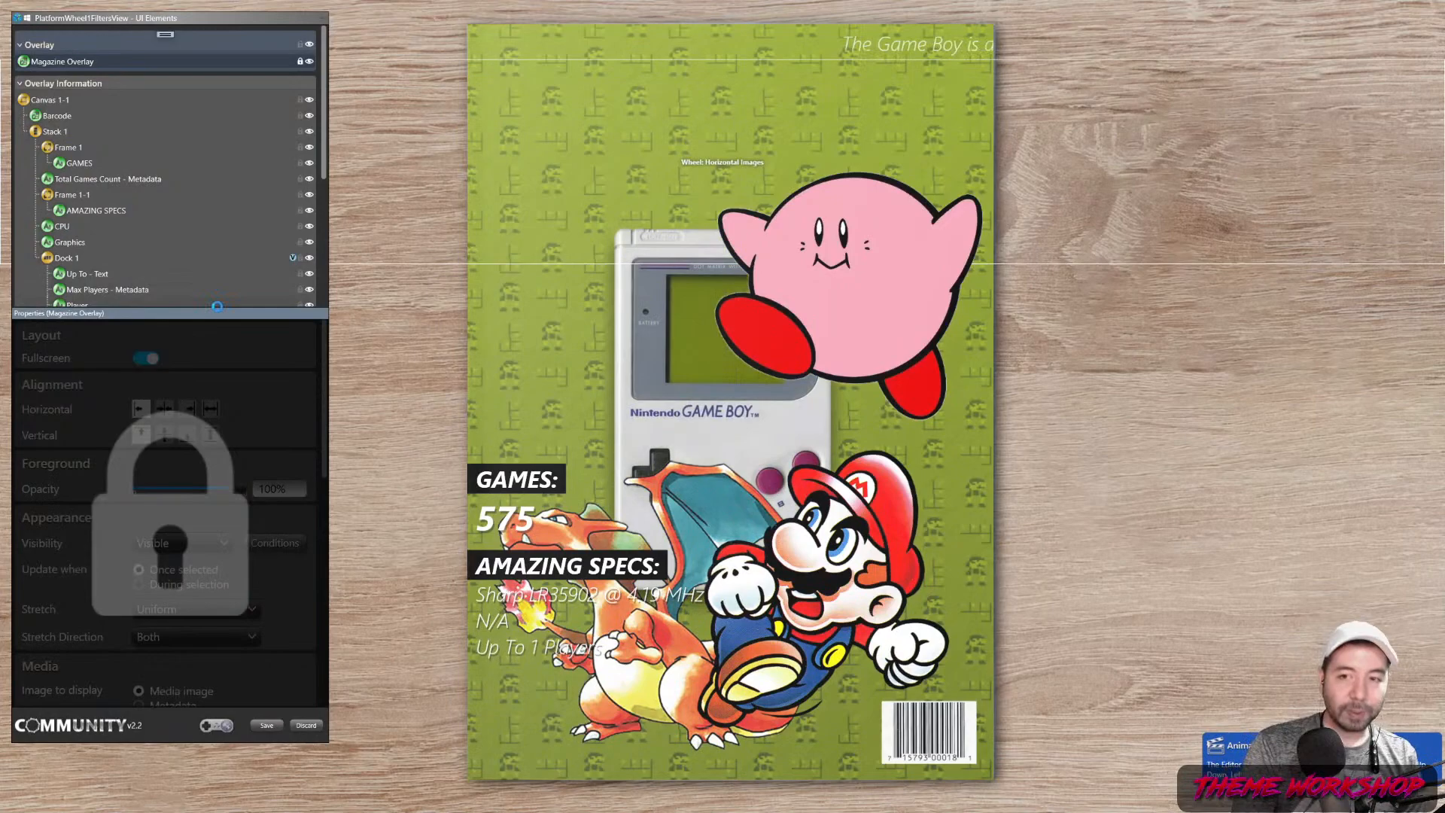
pyautogui.moveTo(325, 144); pyautogui.dragTo(317, 265)
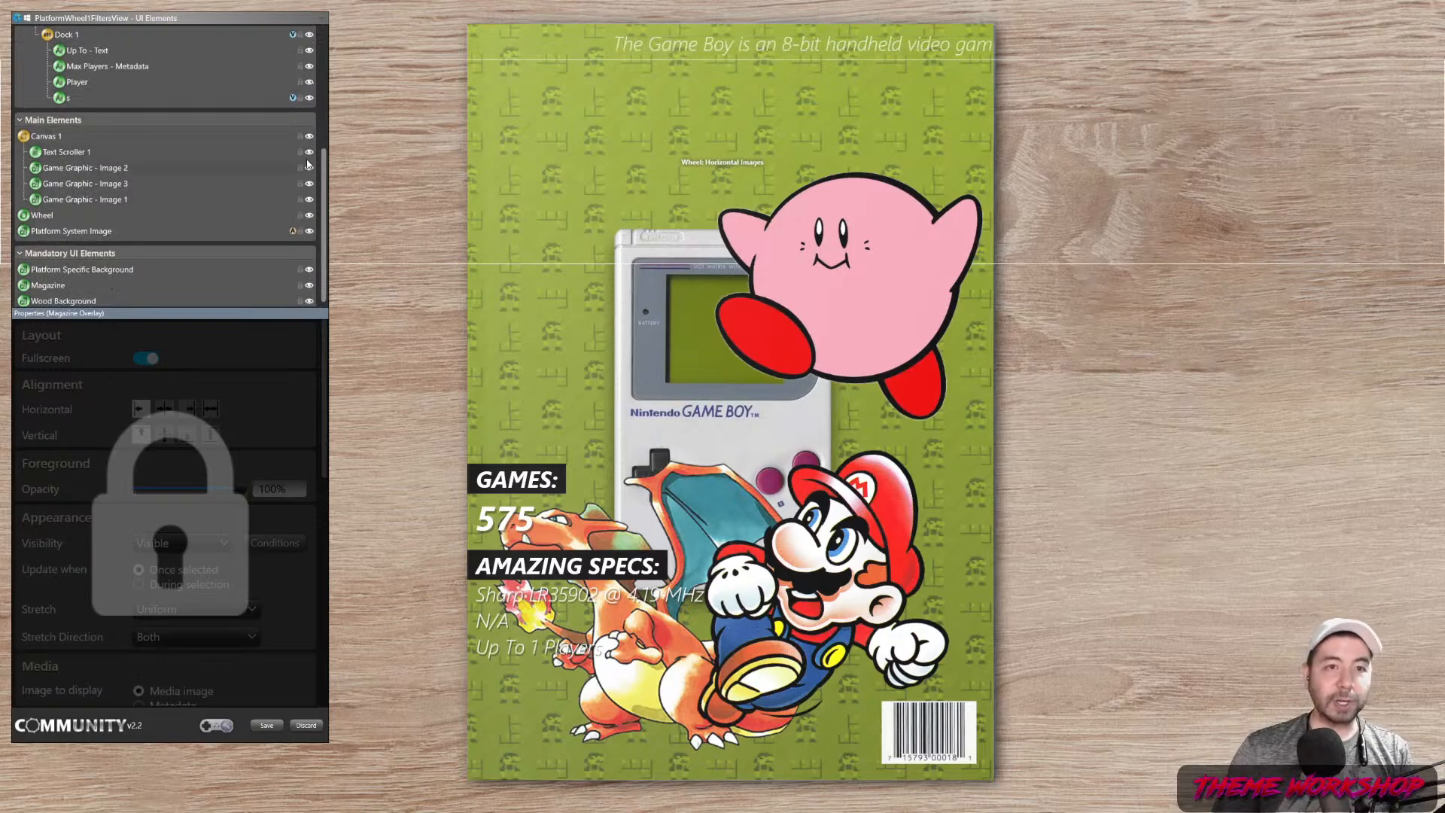
pyautogui.click(387, 357)
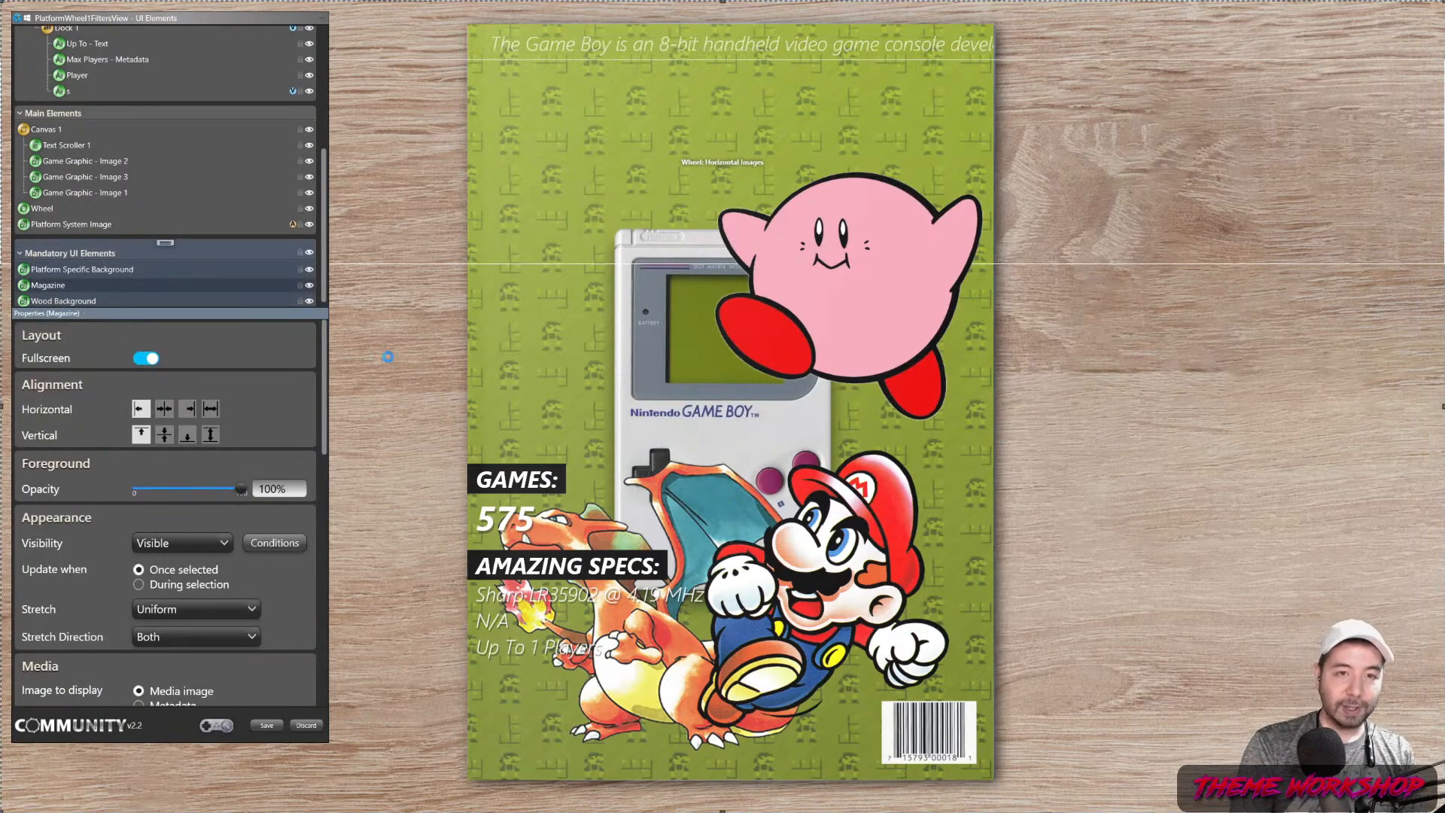
pyautogui.click(82, 226)
pyautogui.moveTo(329, 375); pyautogui.dragTo(343, 666)
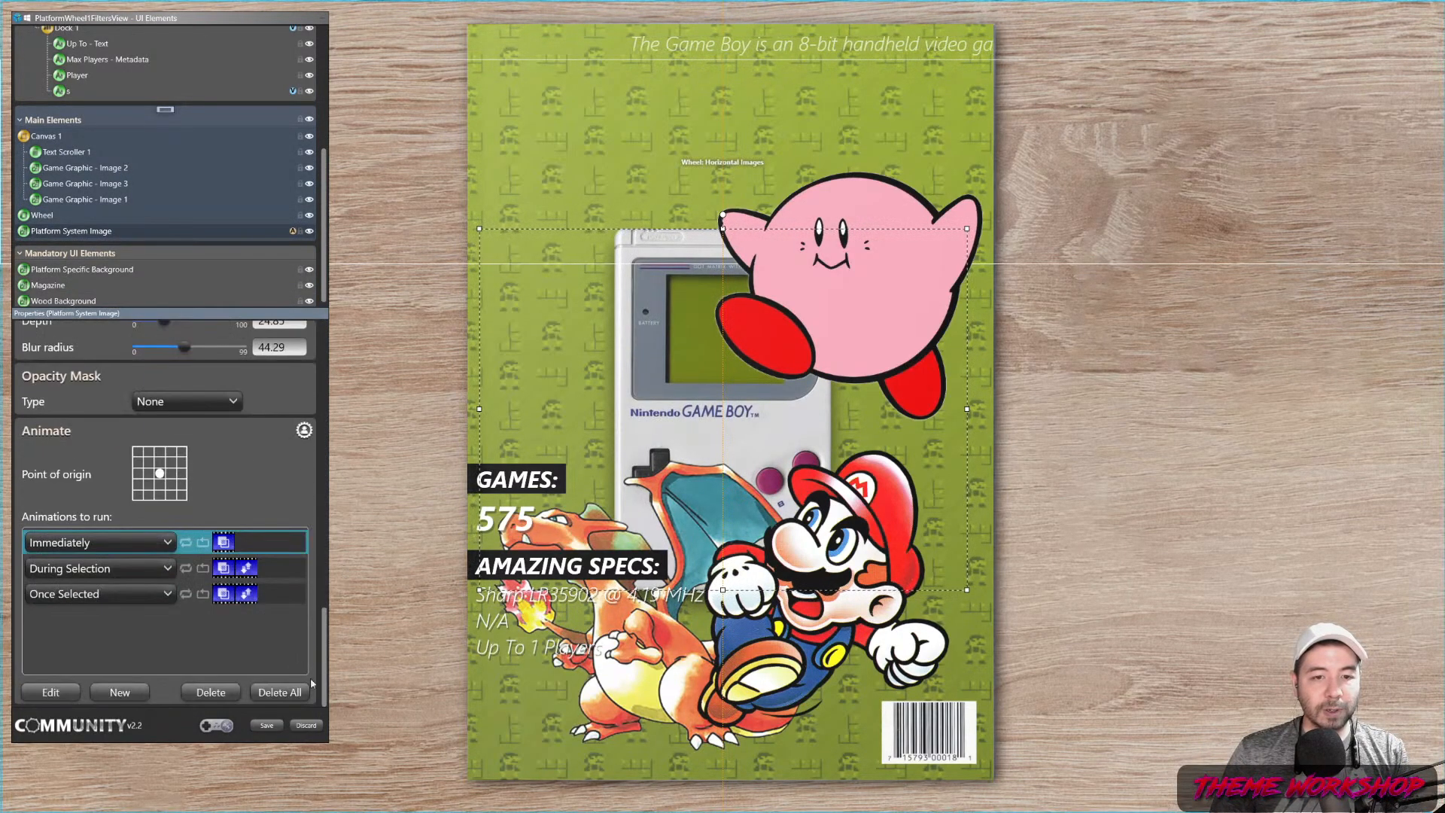
pyautogui.doubleClick(271, 576)
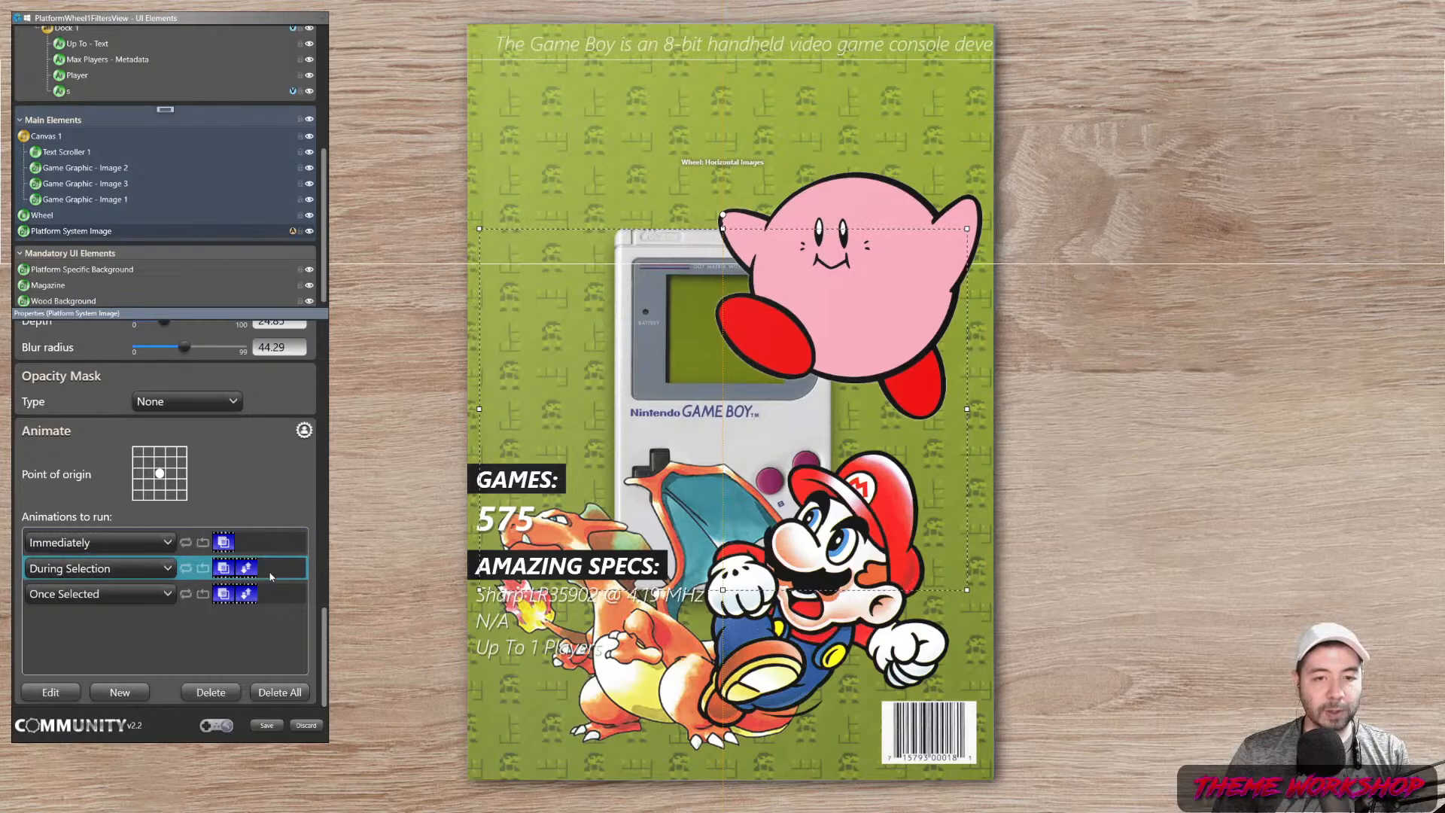
pyautogui.click(164, 654)
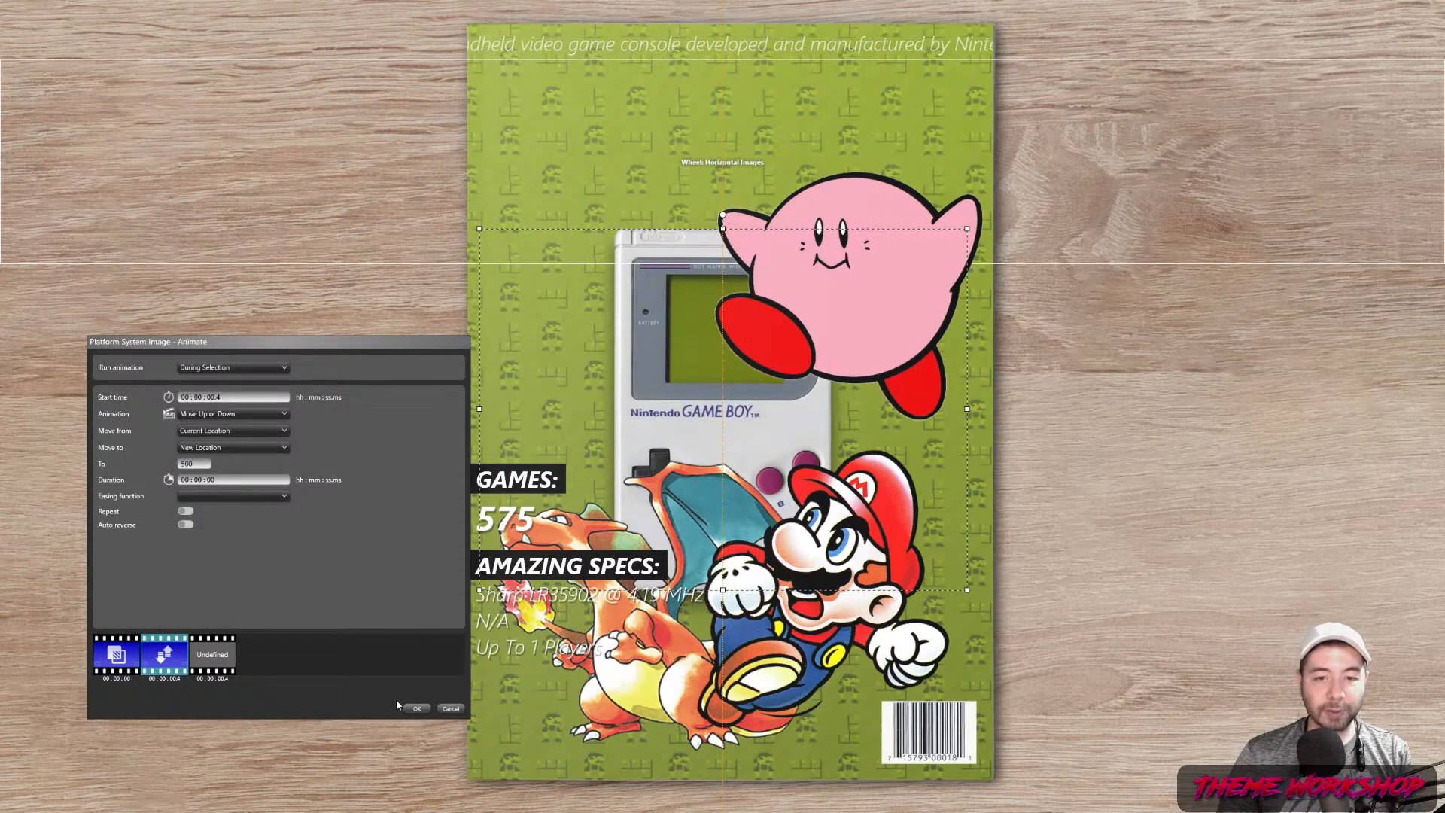
pyautogui.click(413, 711)
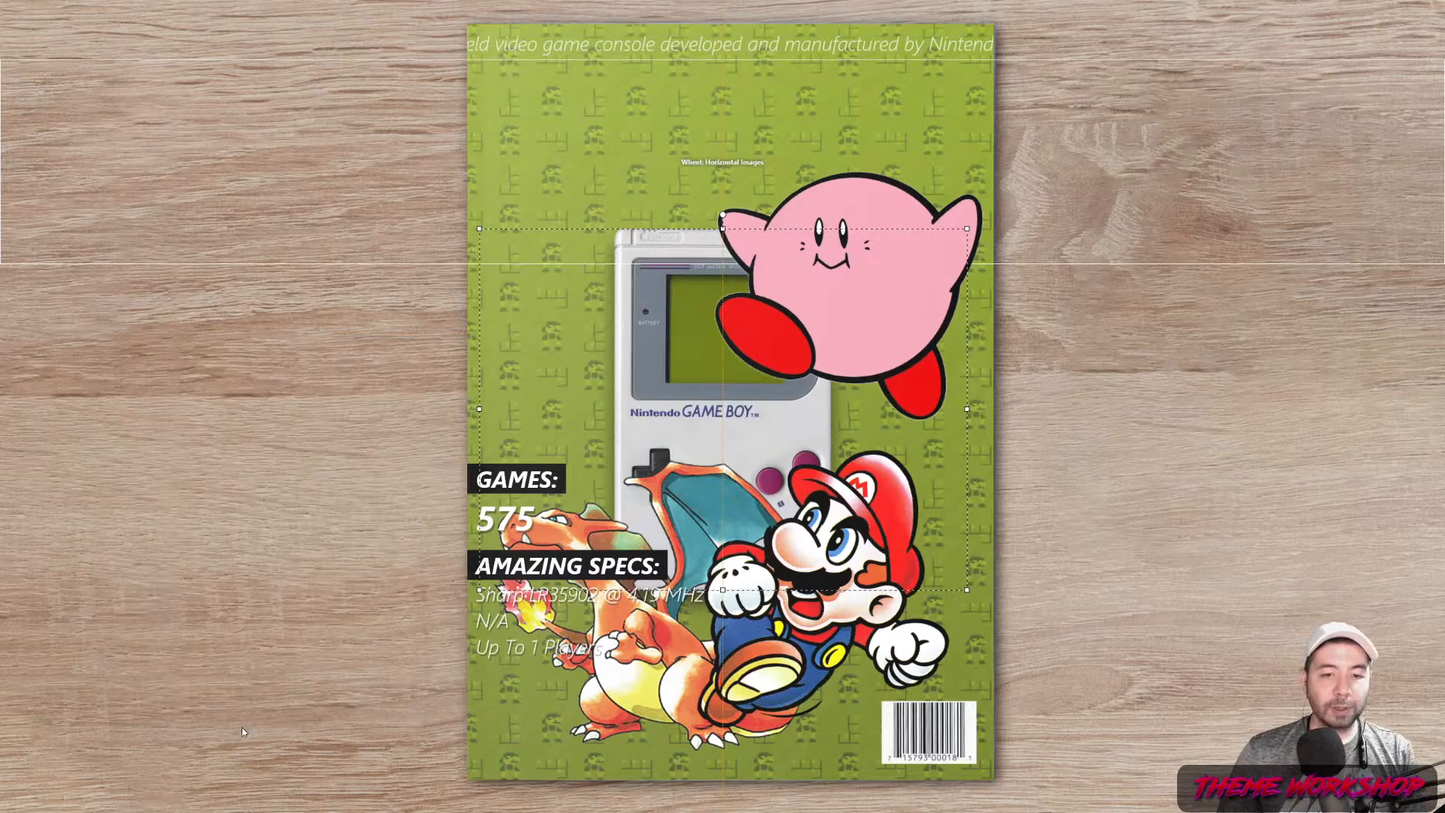
pyautogui.click(277, 721)
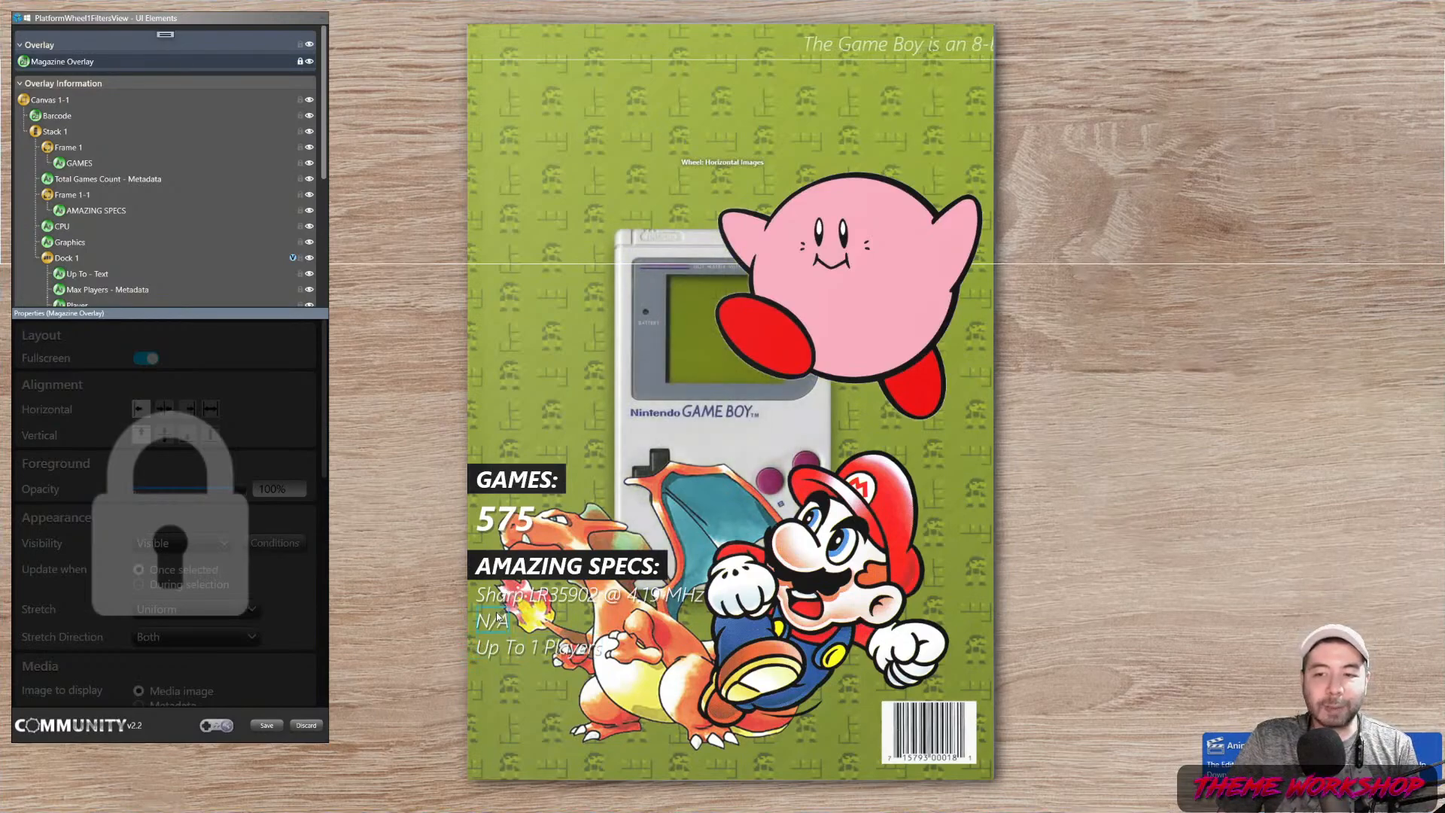
# Add a new Rotate animation to Game Graphic - Image 2 (Mario)
pyautogui.scroll(-5, 118, 178)
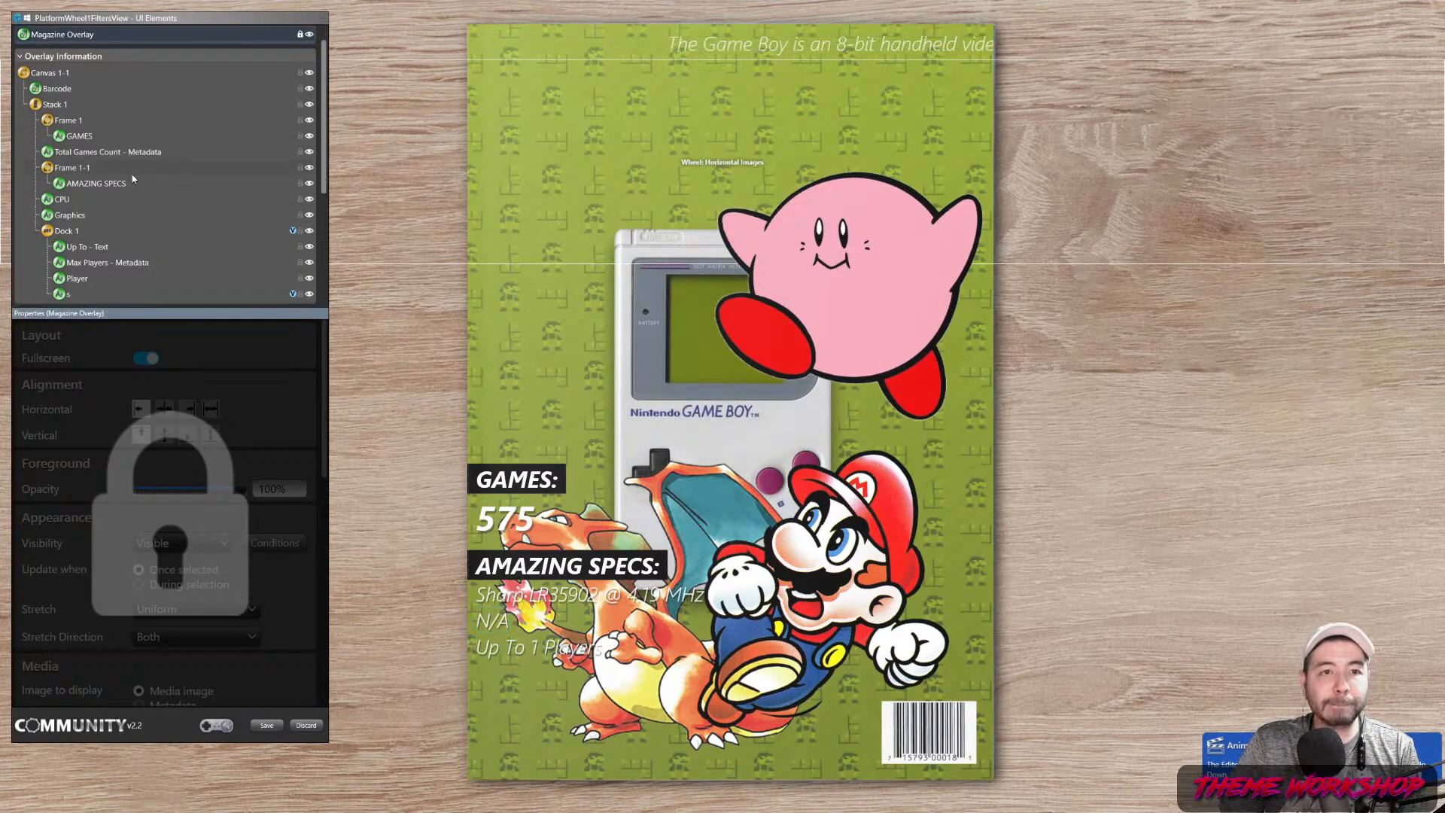
pyautogui.scroll(5, 125, 172)
pyautogui.scroll(-5, 142, 176)
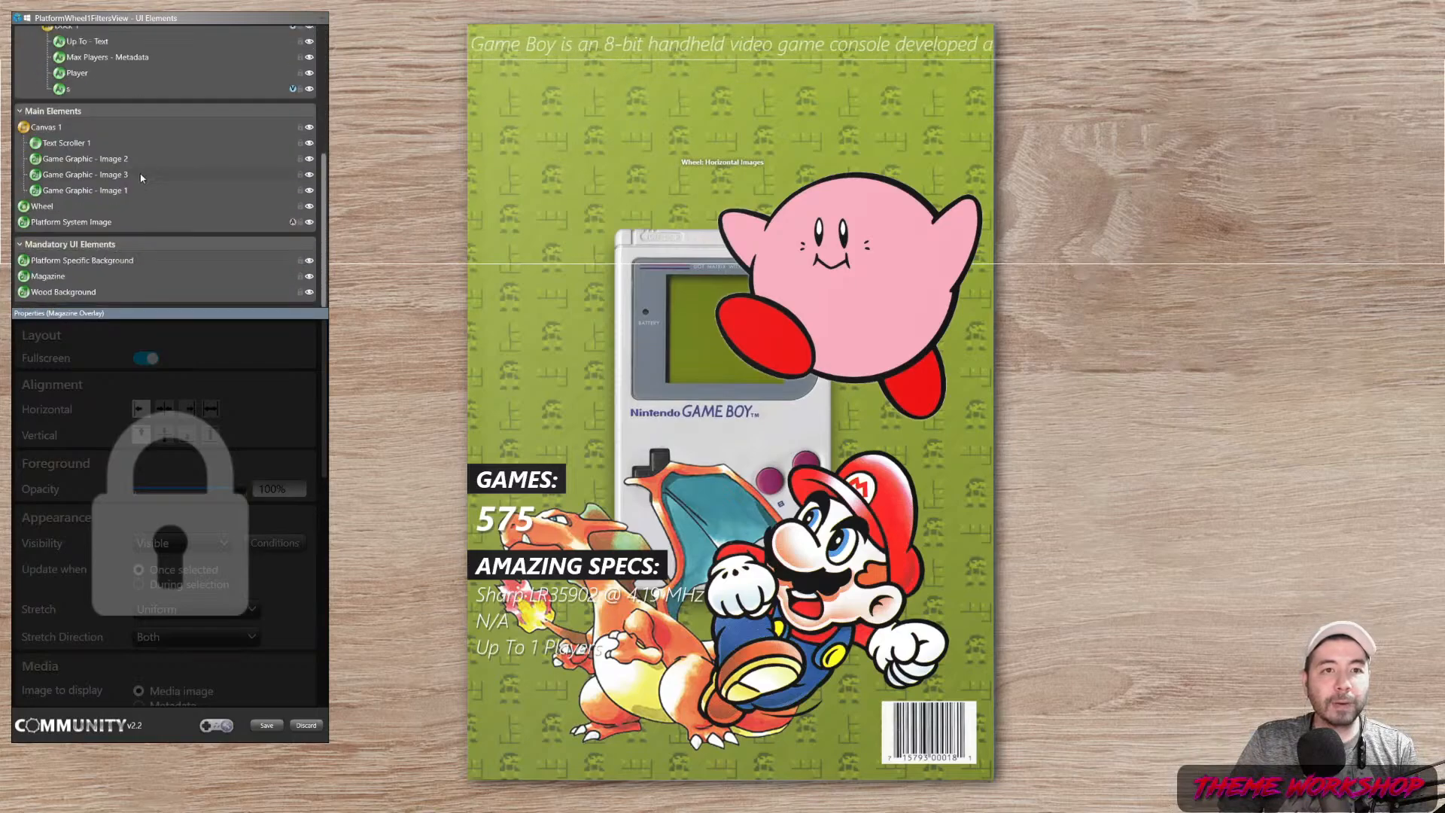
pyautogui.click(101, 162)
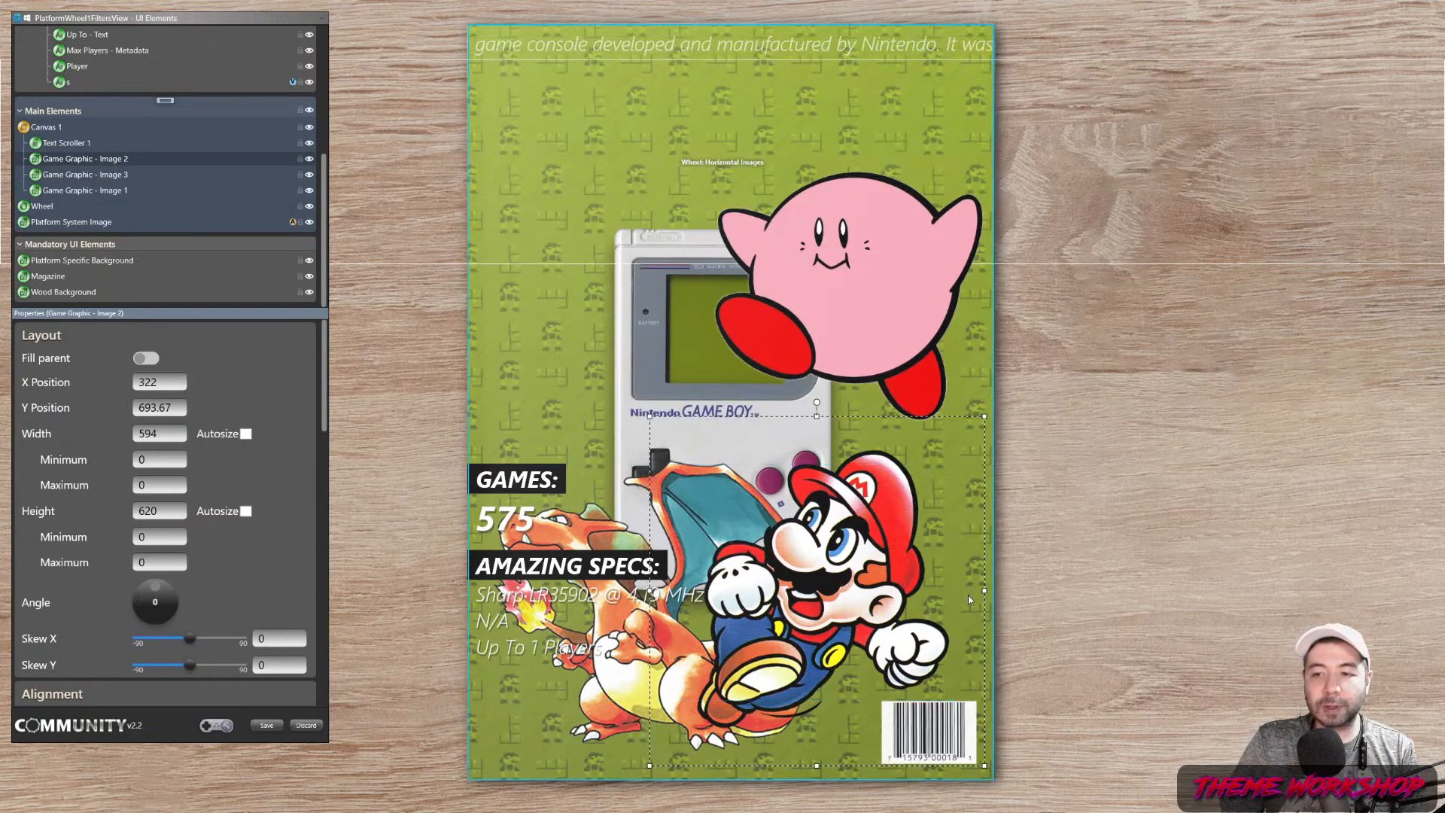
pyautogui.moveTo(325, 404); pyautogui.dragTo(328, 686)
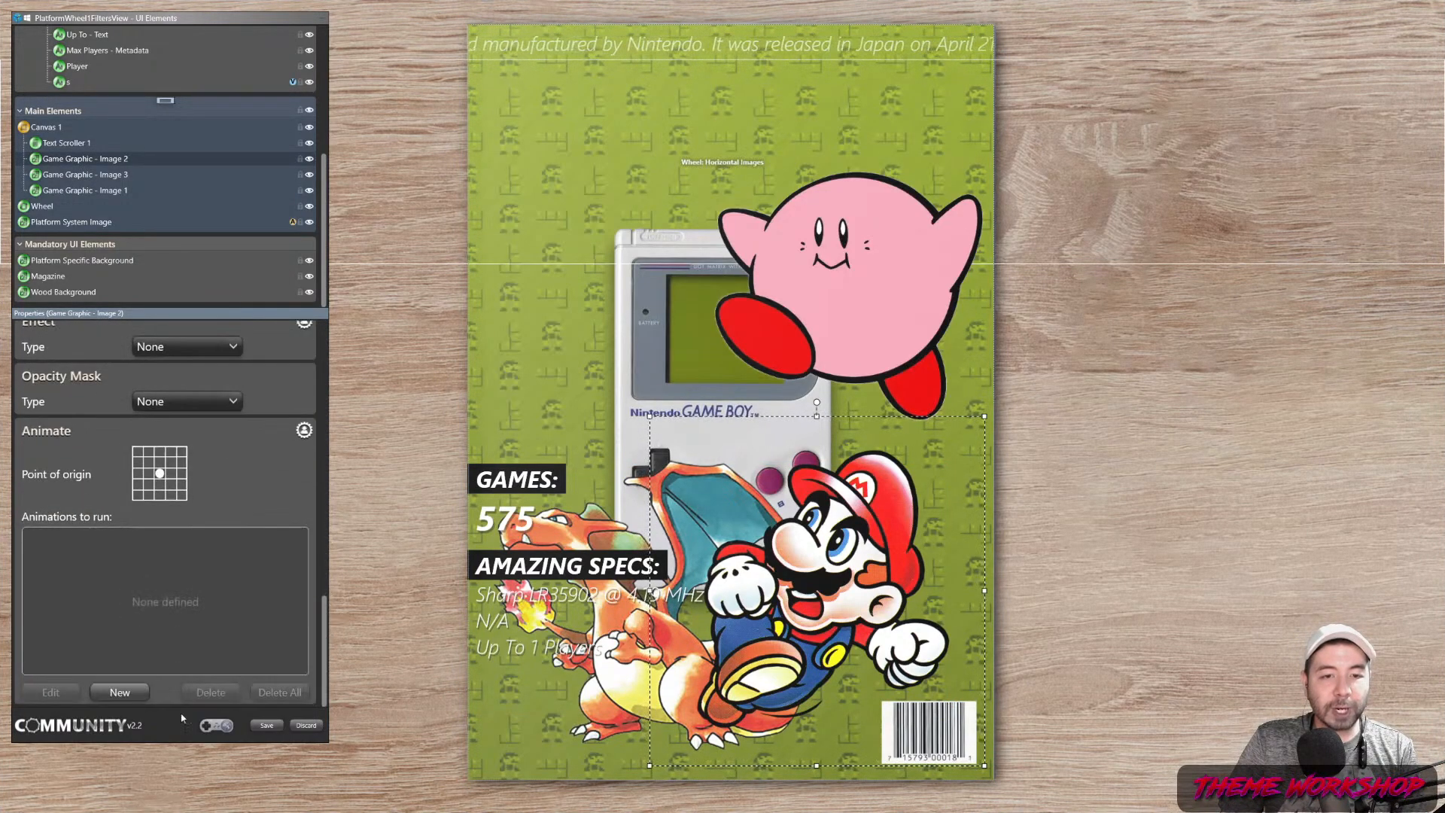
pyautogui.click(125, 696)
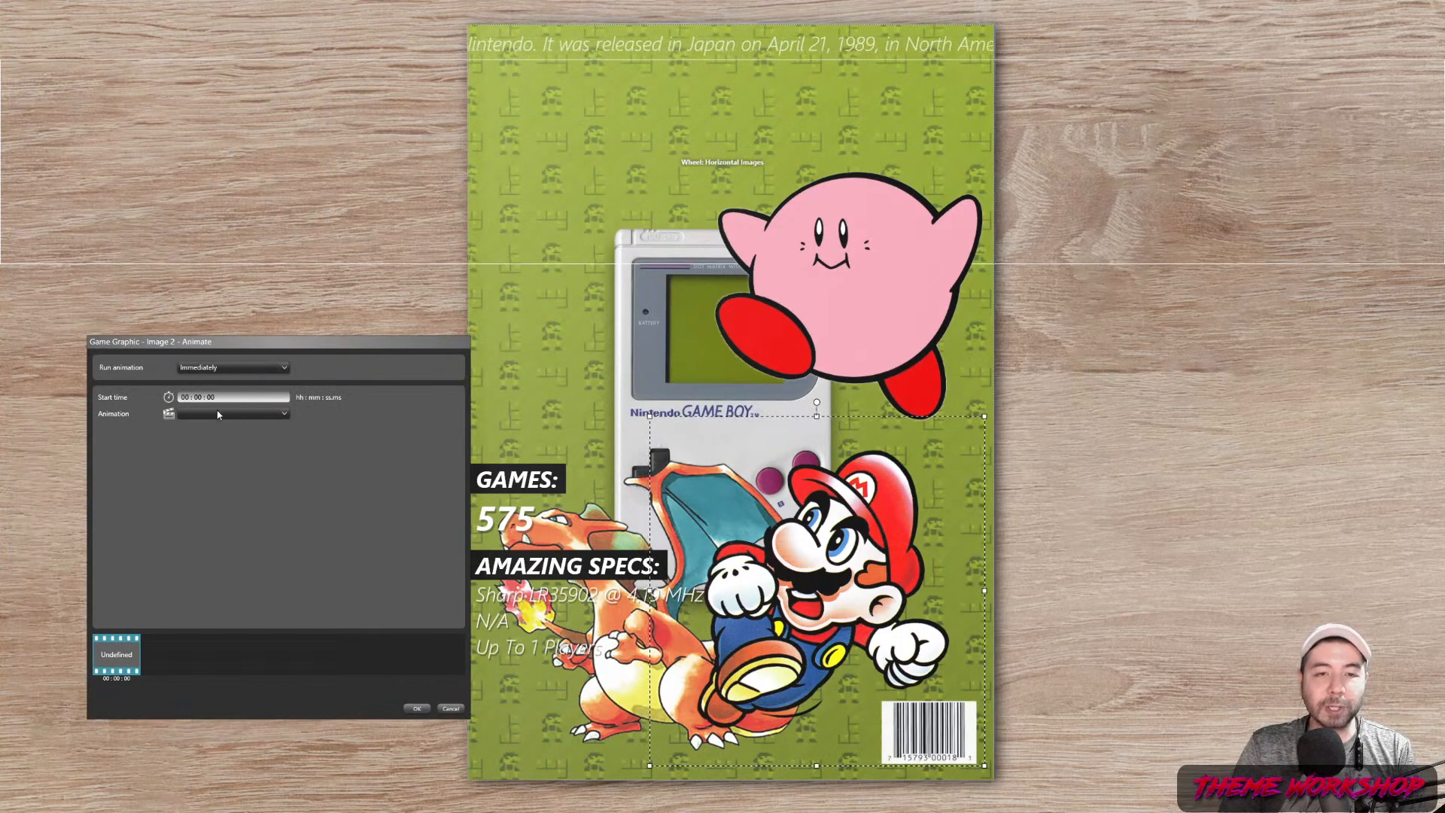
pyautogui.click(218, 413)
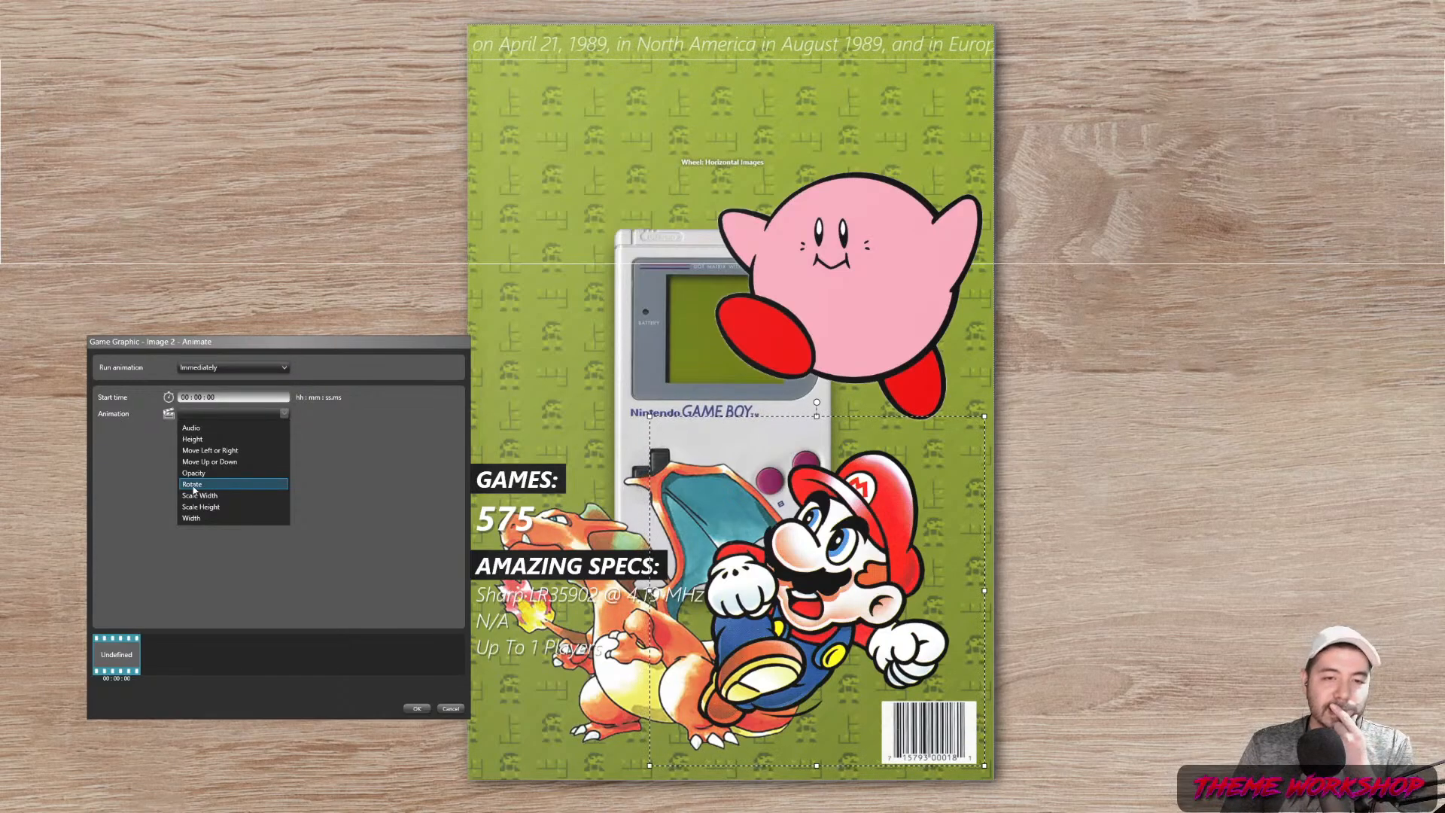
pyautogui.click(189, 485)
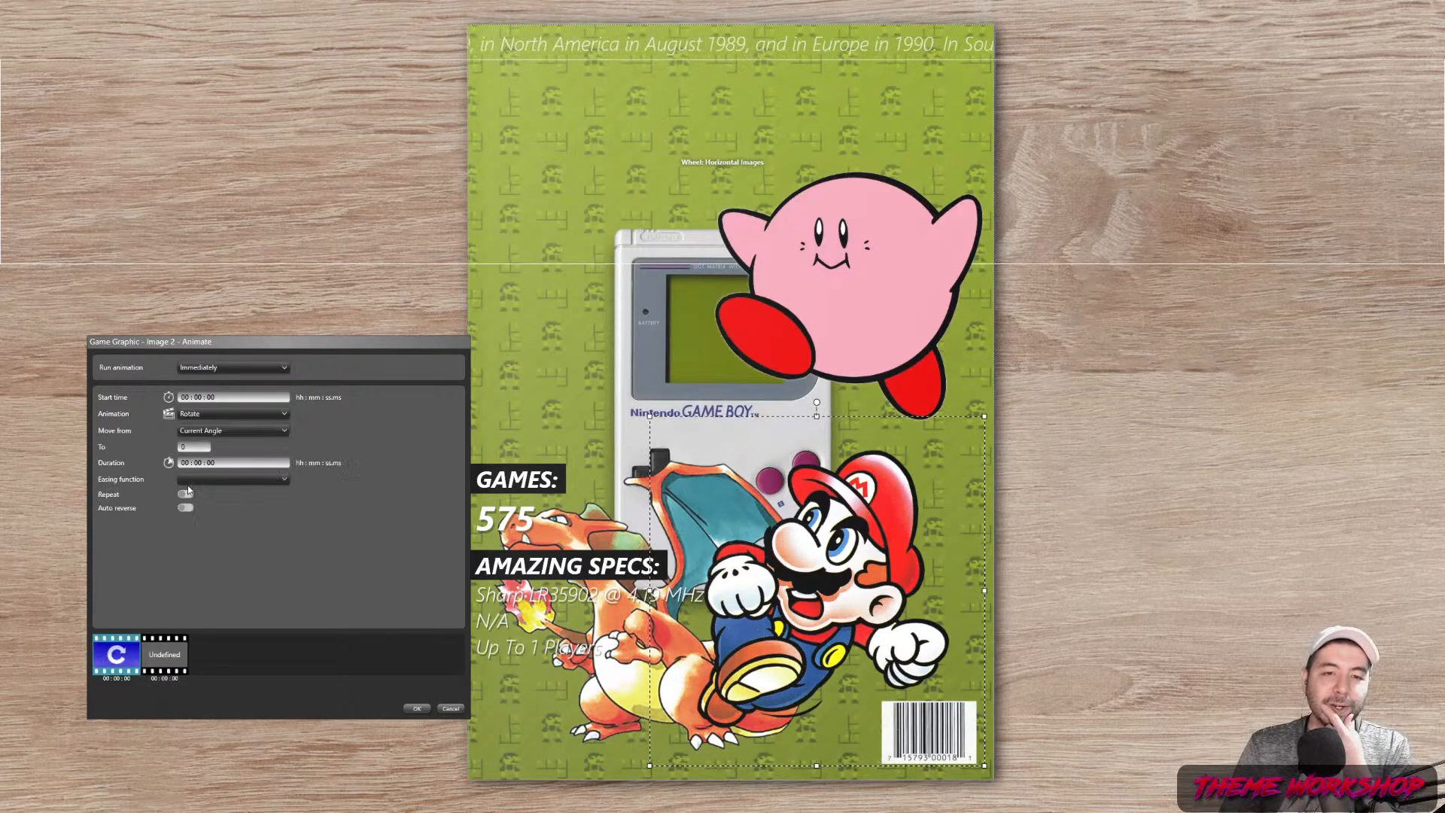
# Set the rotation from -20 to 20 degrees over 5 seconds with SineEase EaseInOut
pyautogui.click(202, 430)
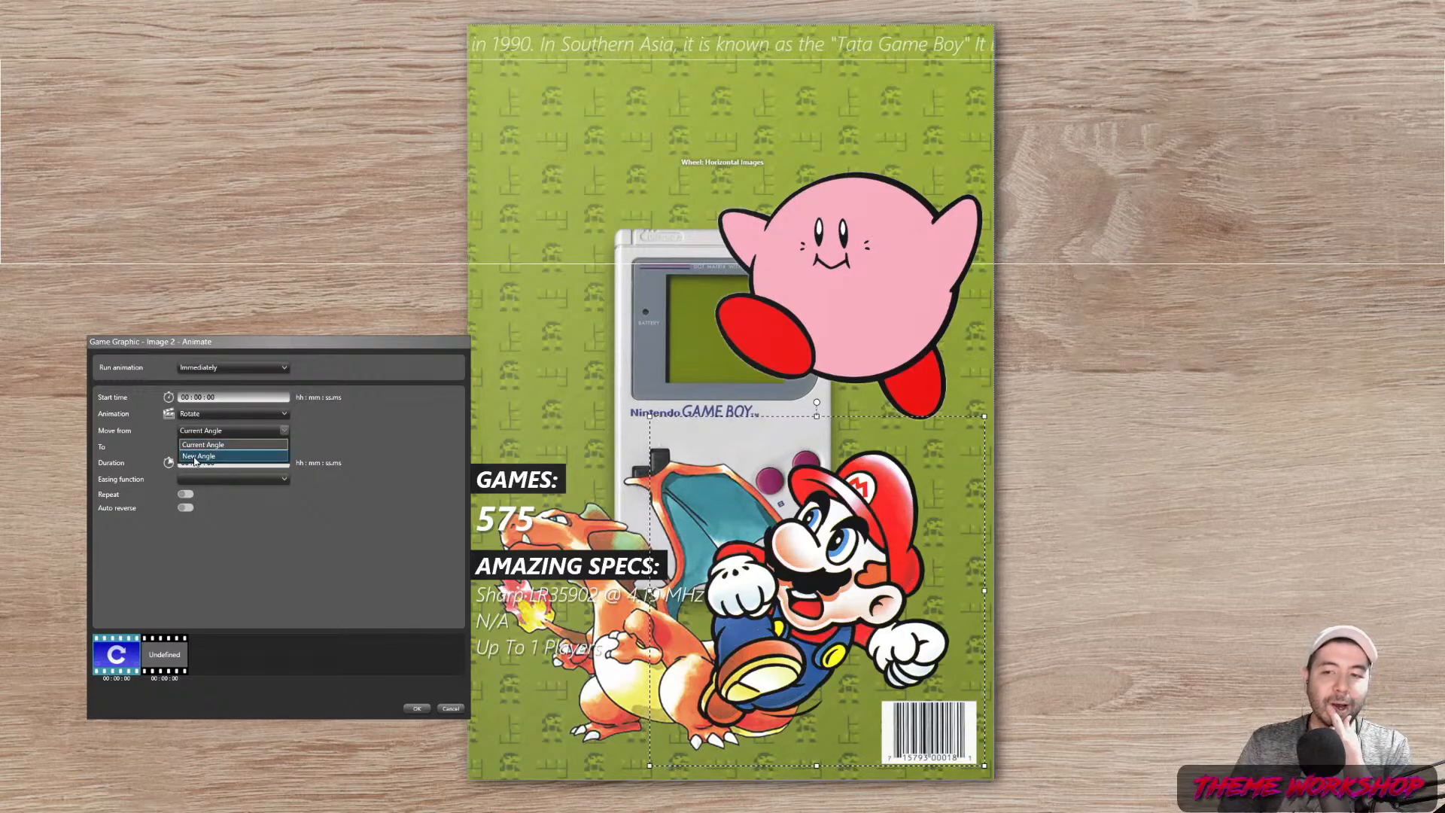
pyautogui.click(198, 456)
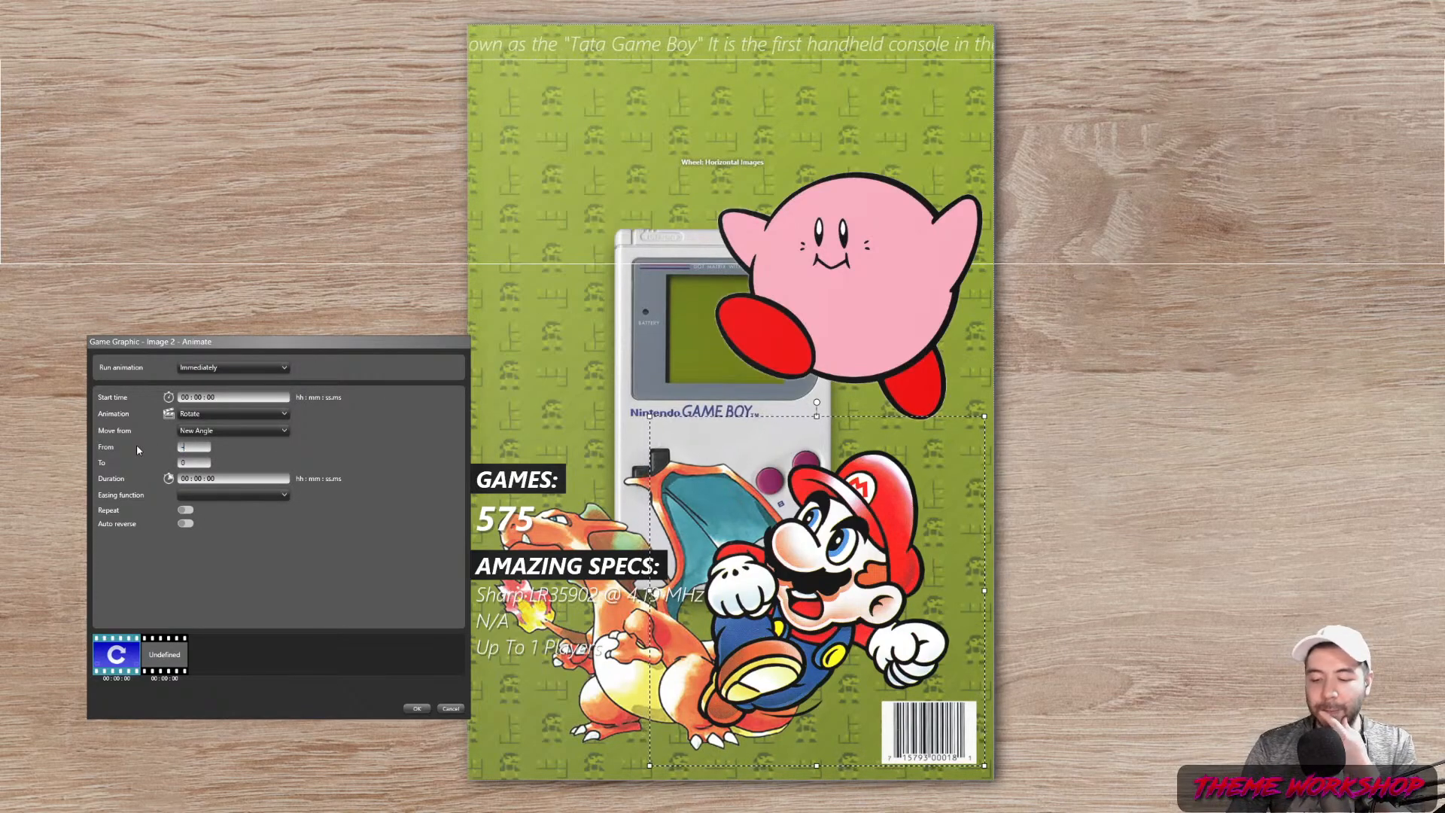
pyautogui.write('-15')
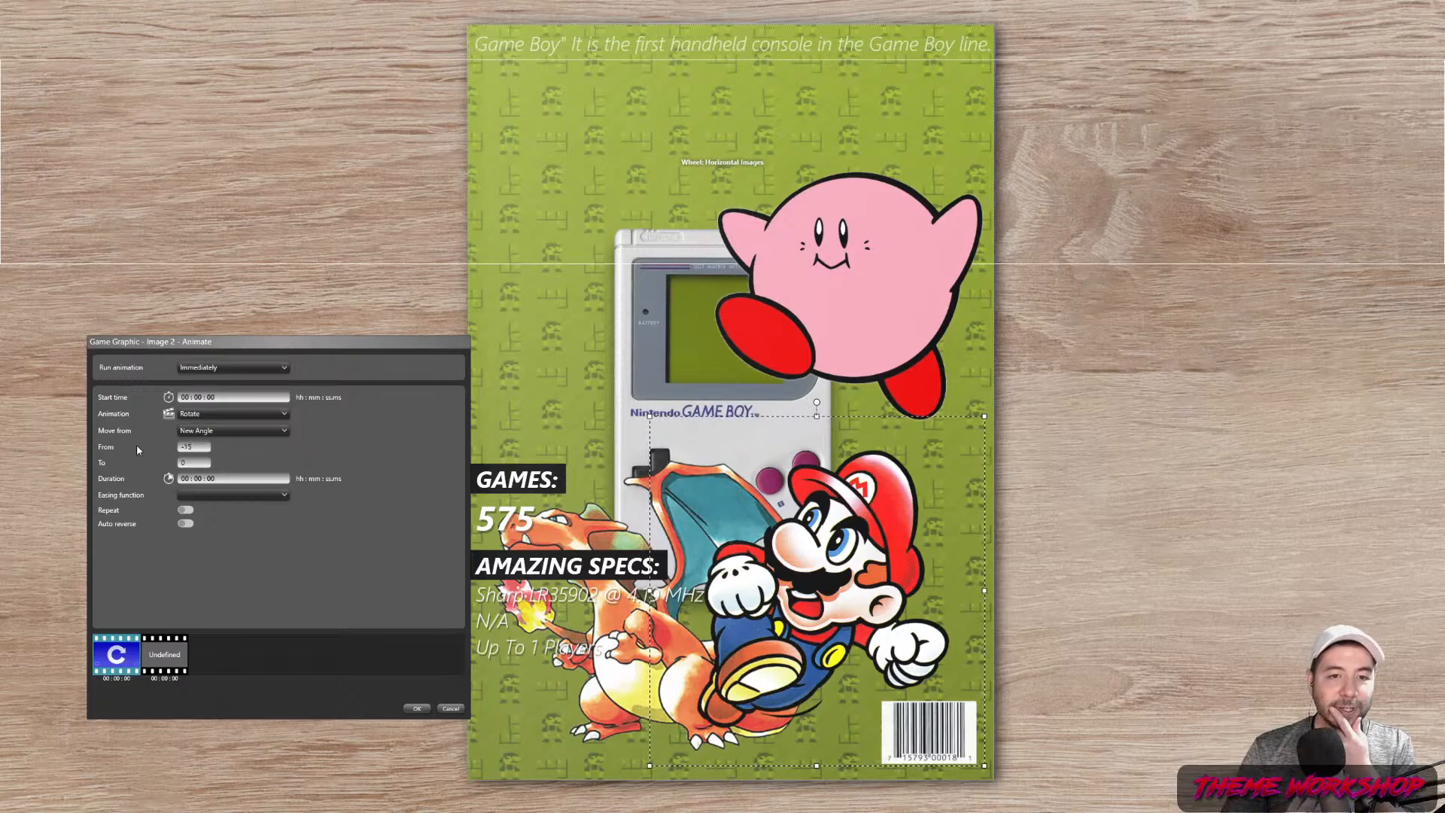
pyautogui.click(190, 463)
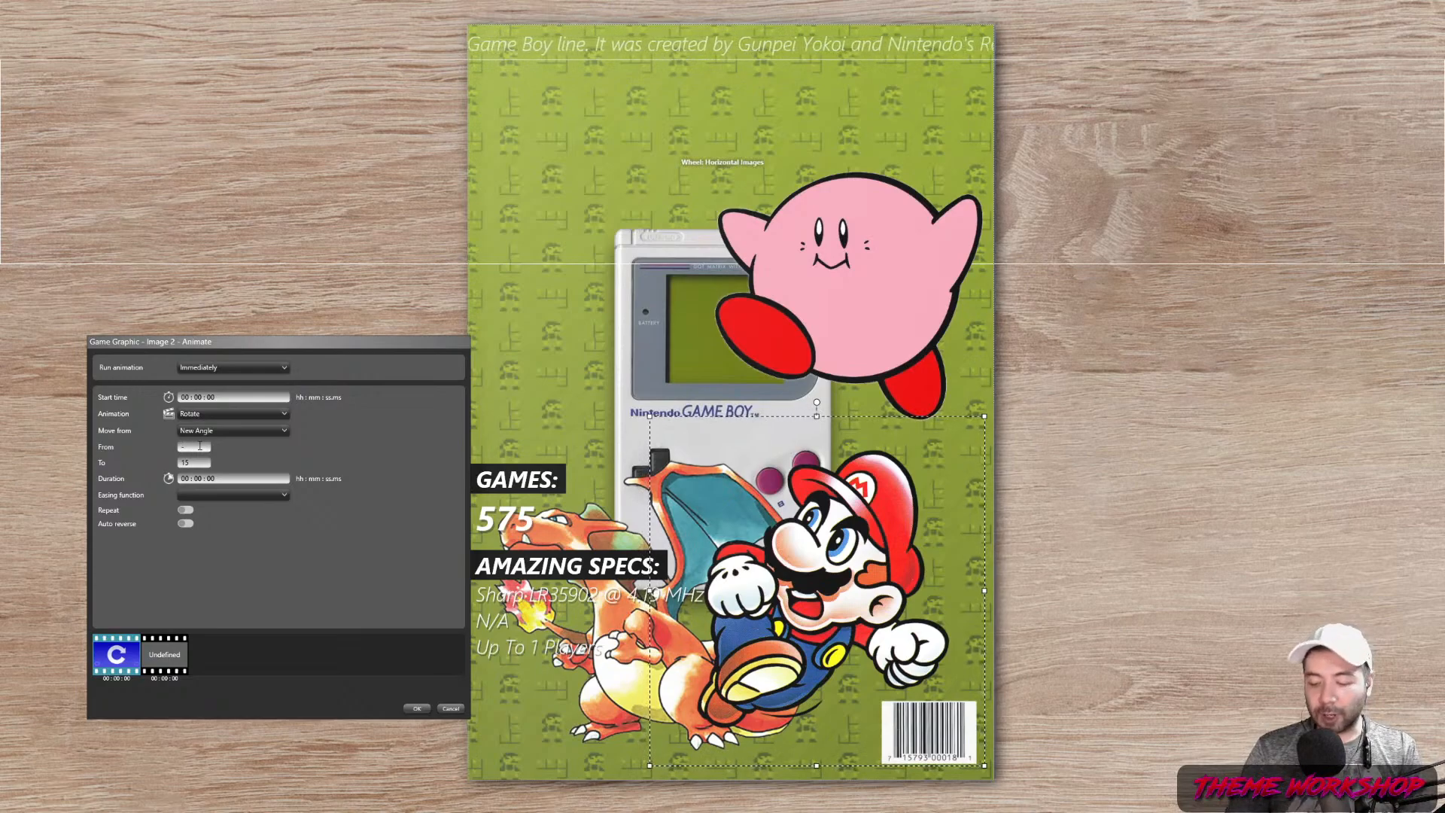
pyautogui.press('Tab')
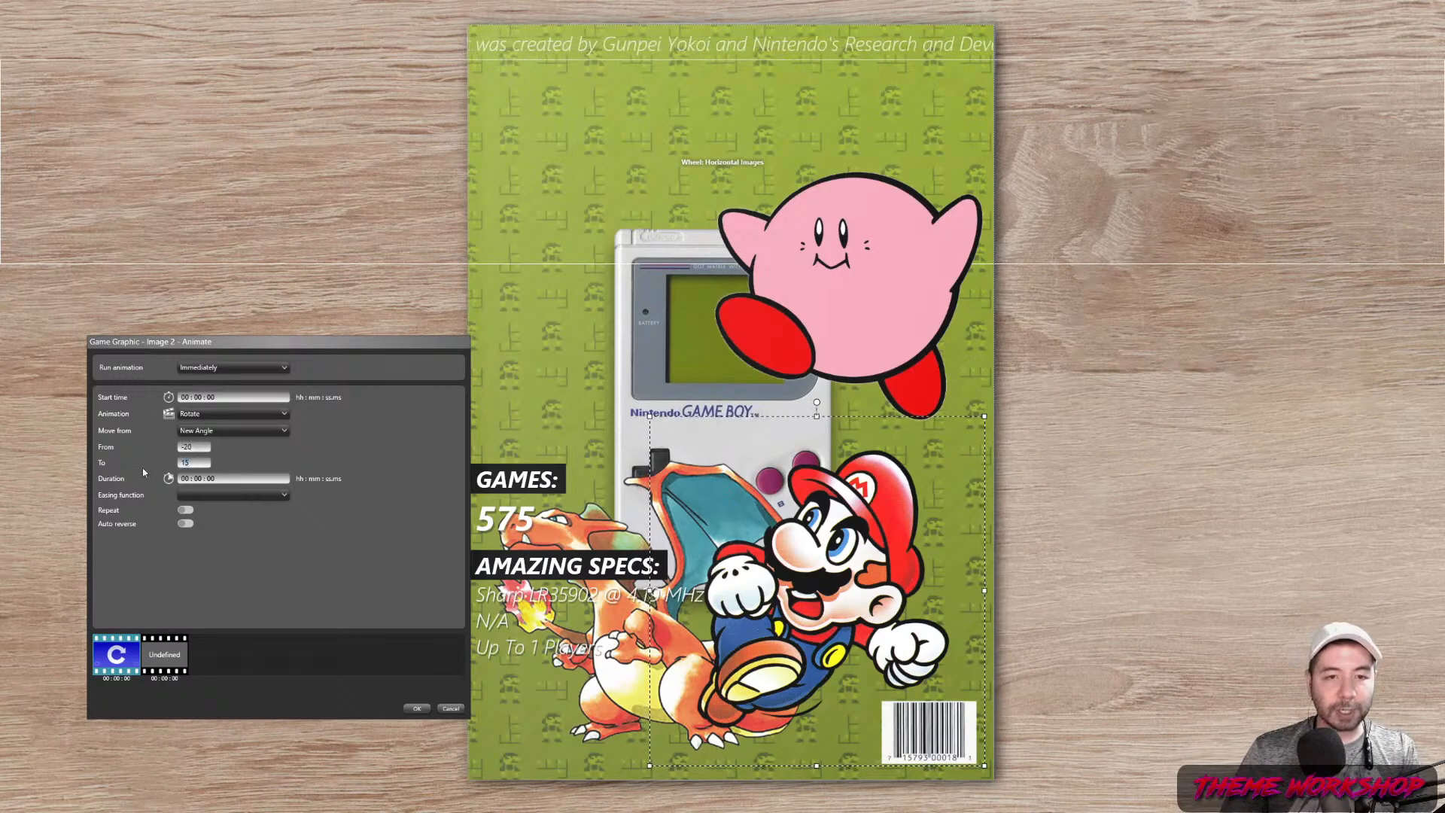
pyautogui.write('20')
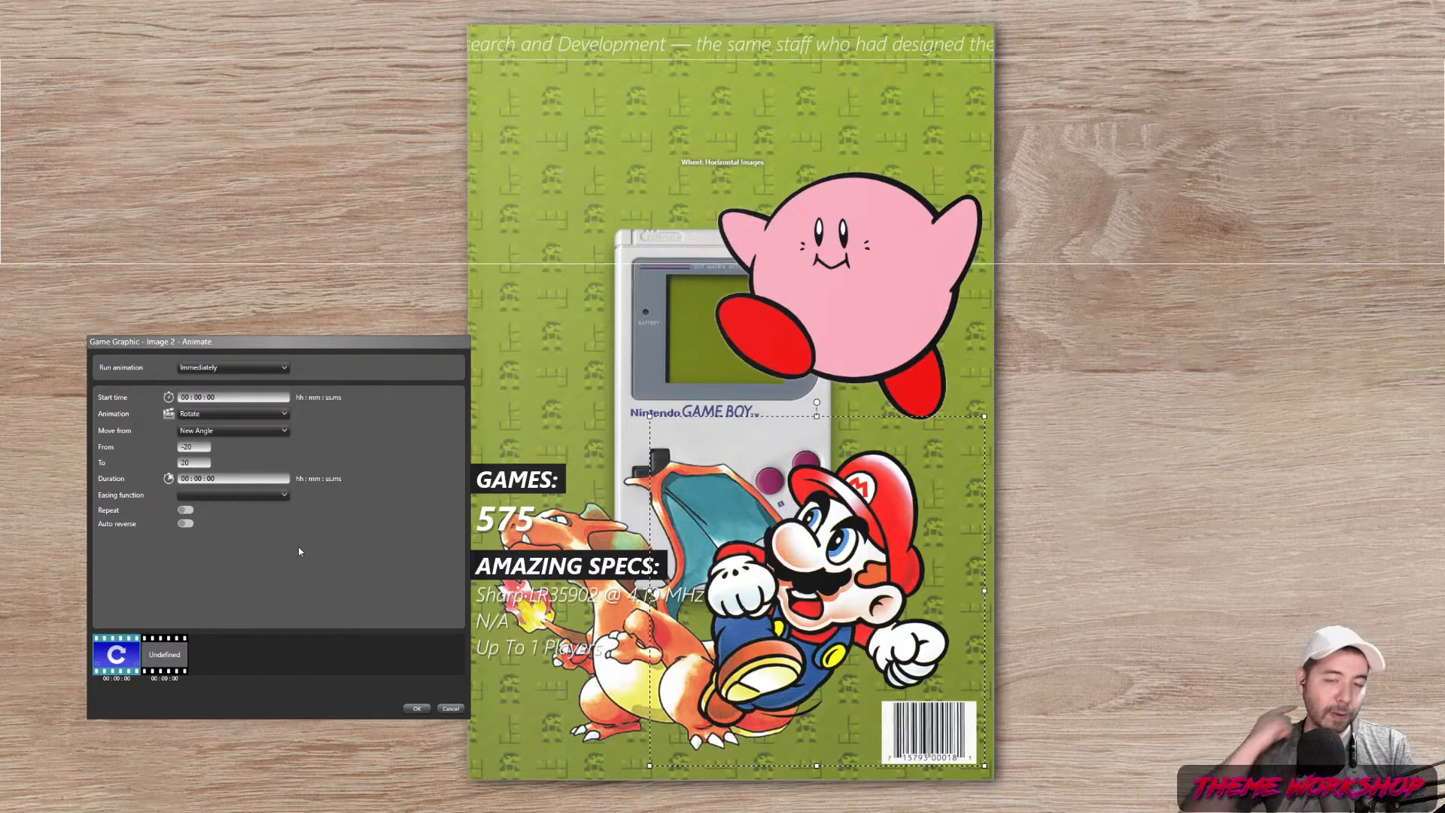
pyautogui.click(251, 480)
pyautogui.write('5')
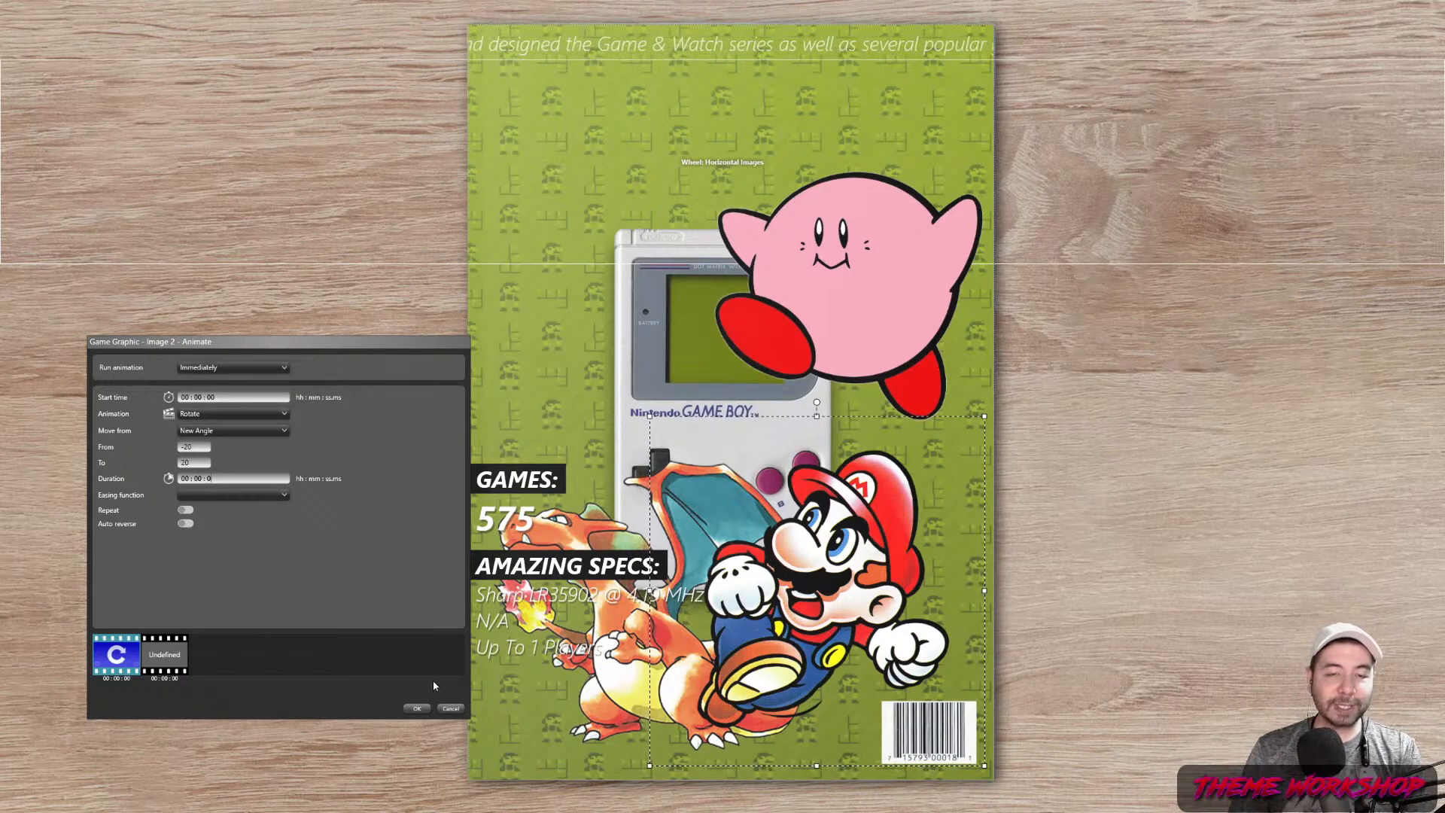
pyautogui.click(257, 499)
pyautogui.click(222, 628)
pyautogui.click(220, 522)
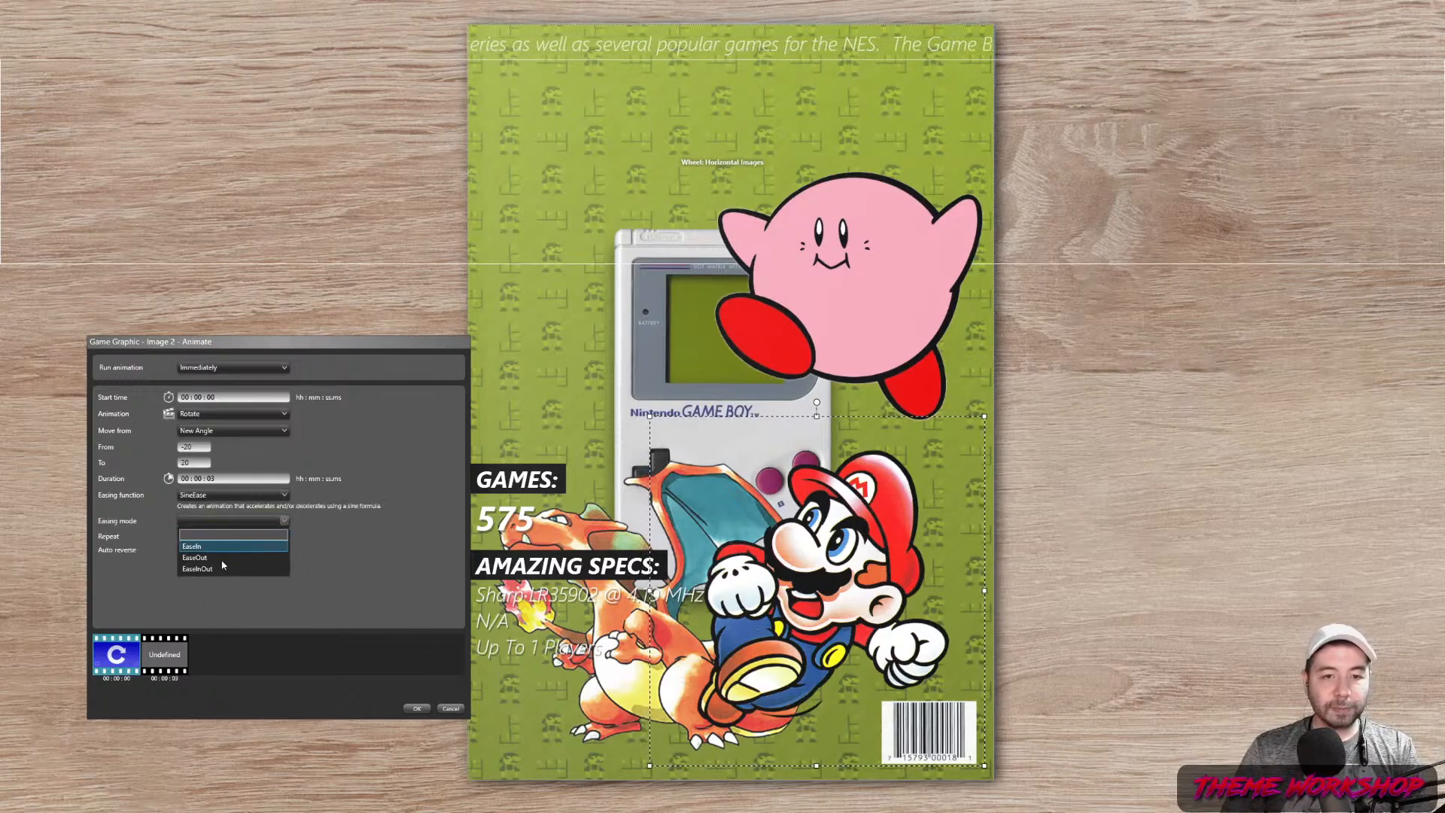
pyautogui.click(225, 569)
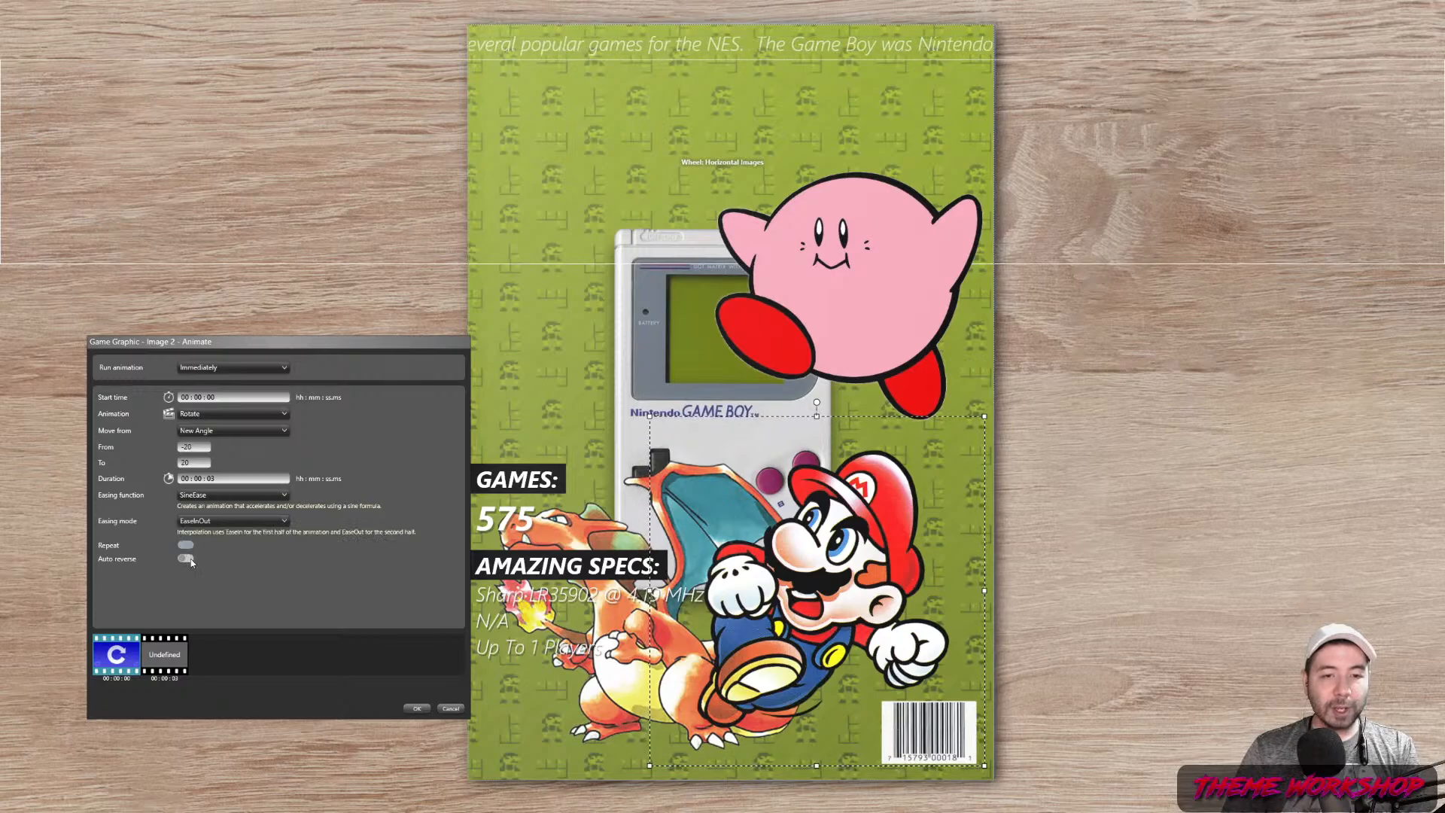
# Save Mario's rotation, then narrow its range to -10 to 10 degrees
pyautogui.click(418, 708)
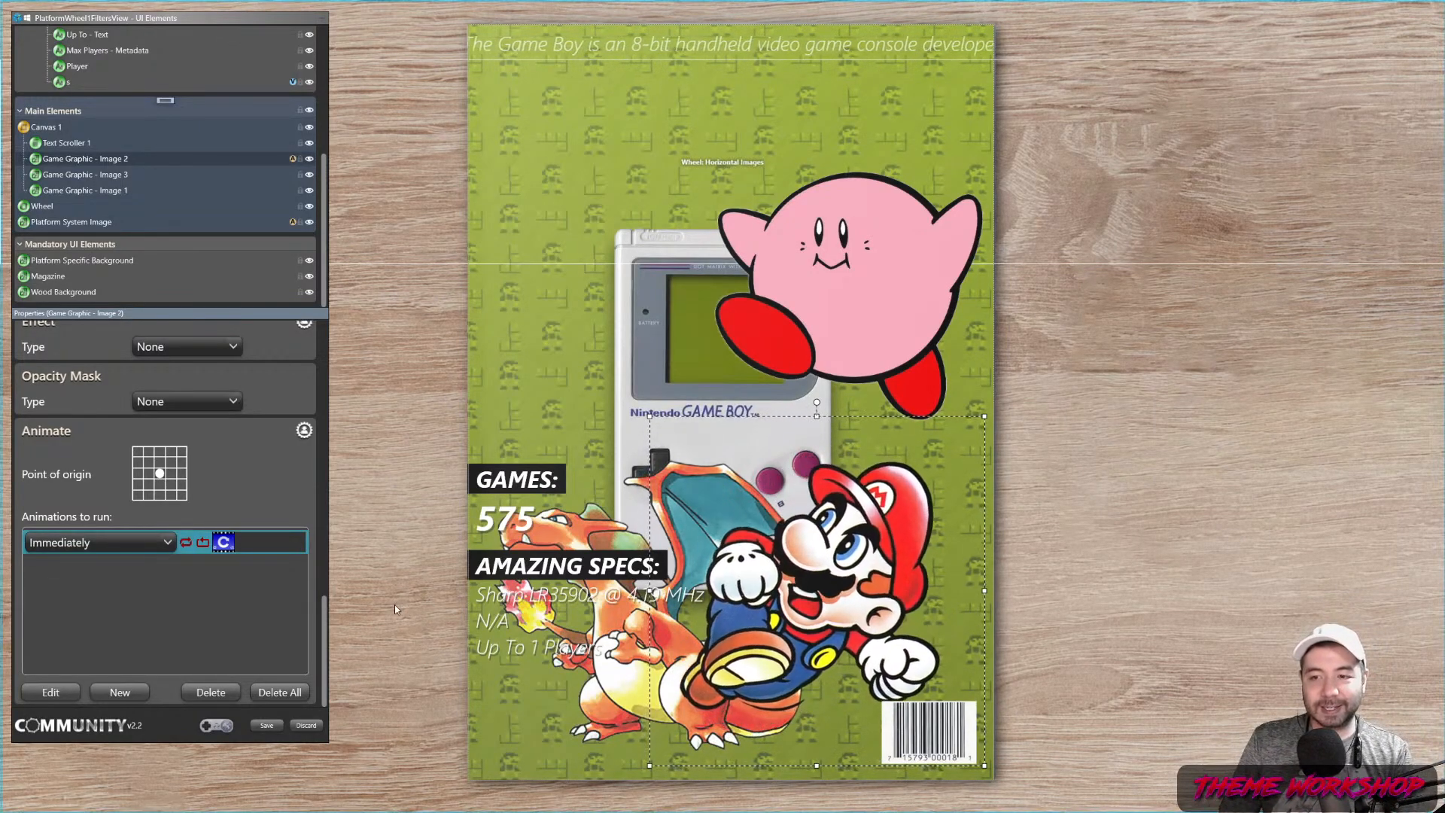
pyautogui.doubleClick(268, 545)
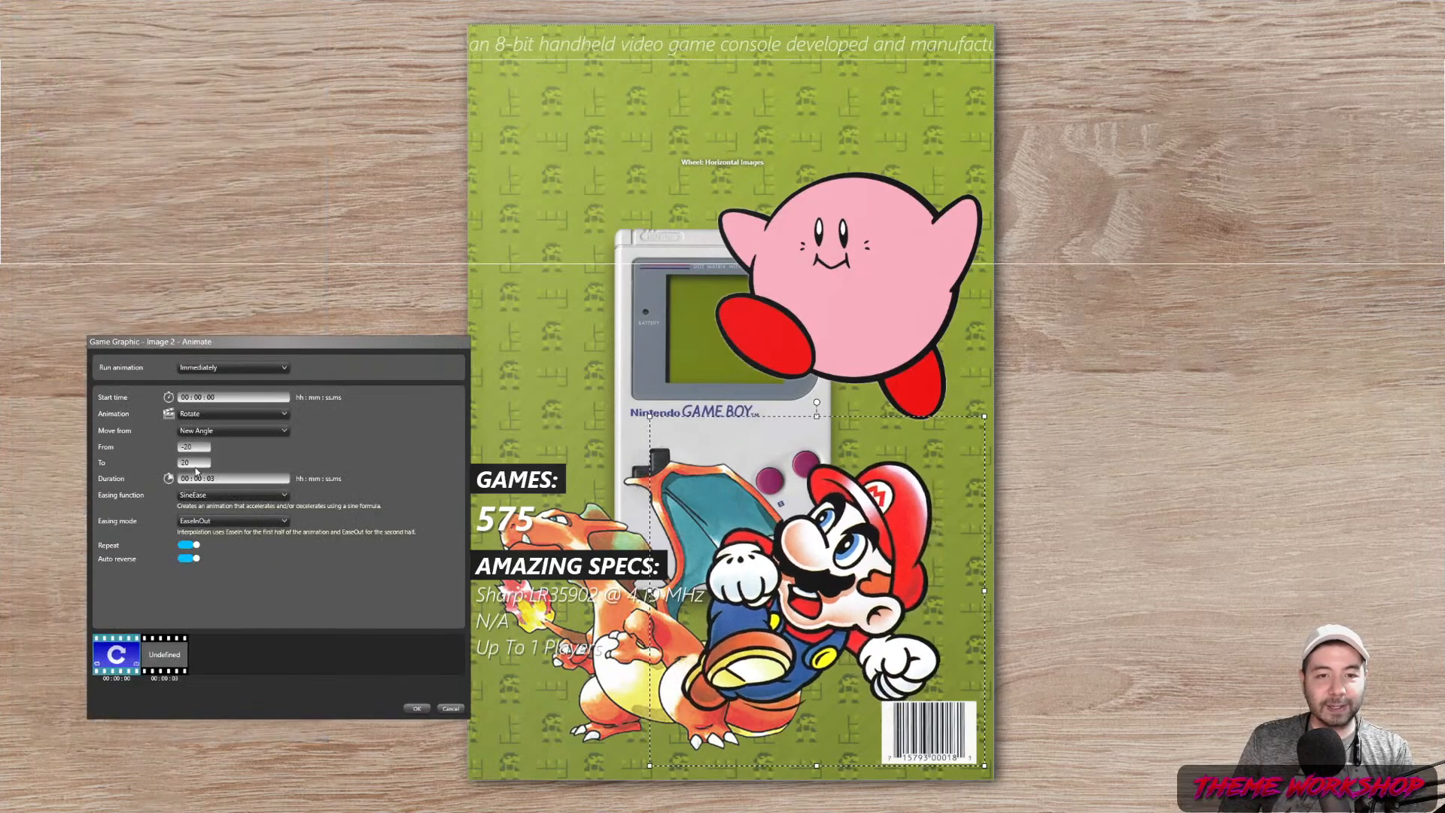
pyautogui.doubleClick(188, 449)
pyautogui.write('-10')
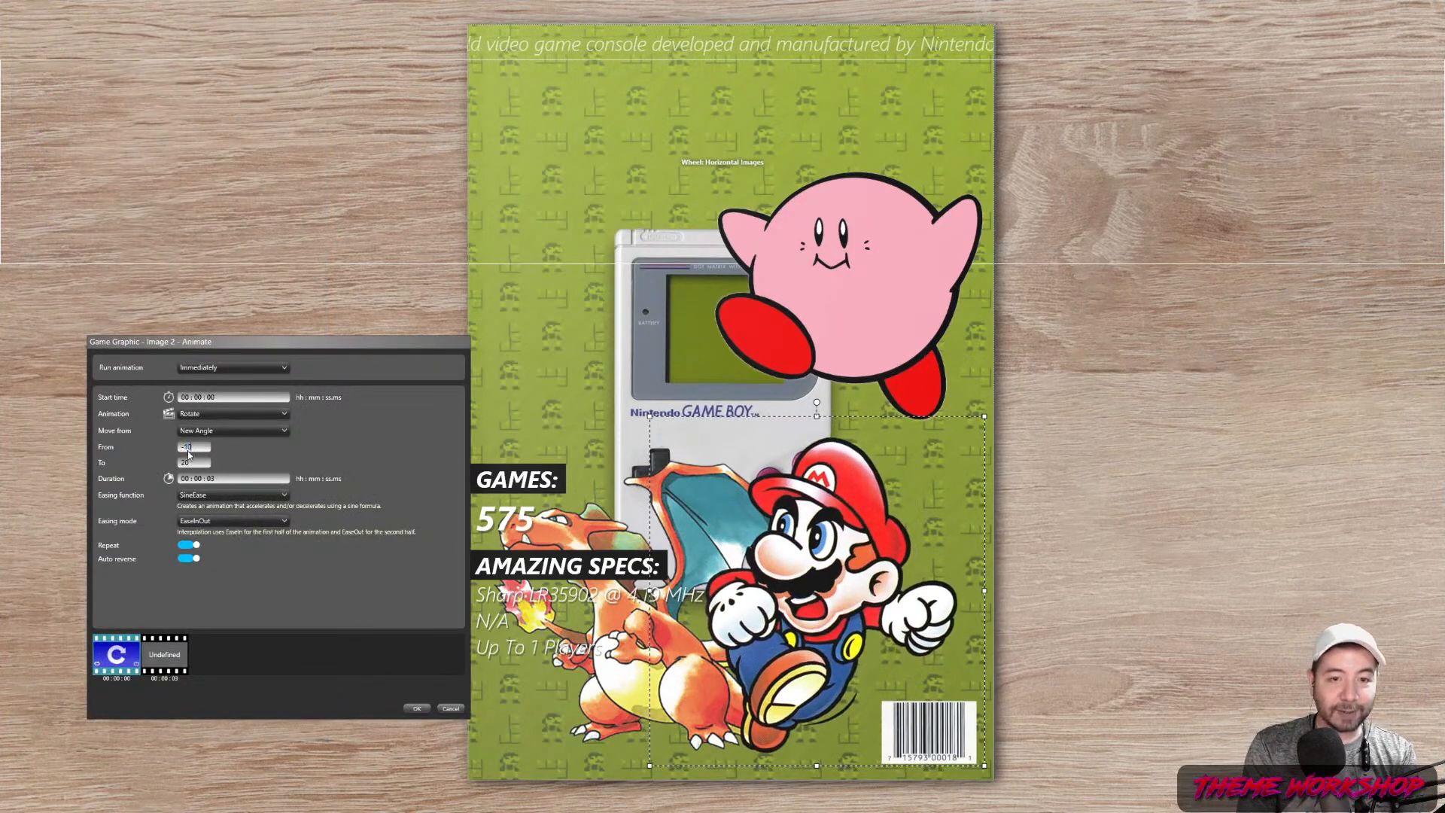
pyautogui.press('Tab')
pyautogui.write('10')
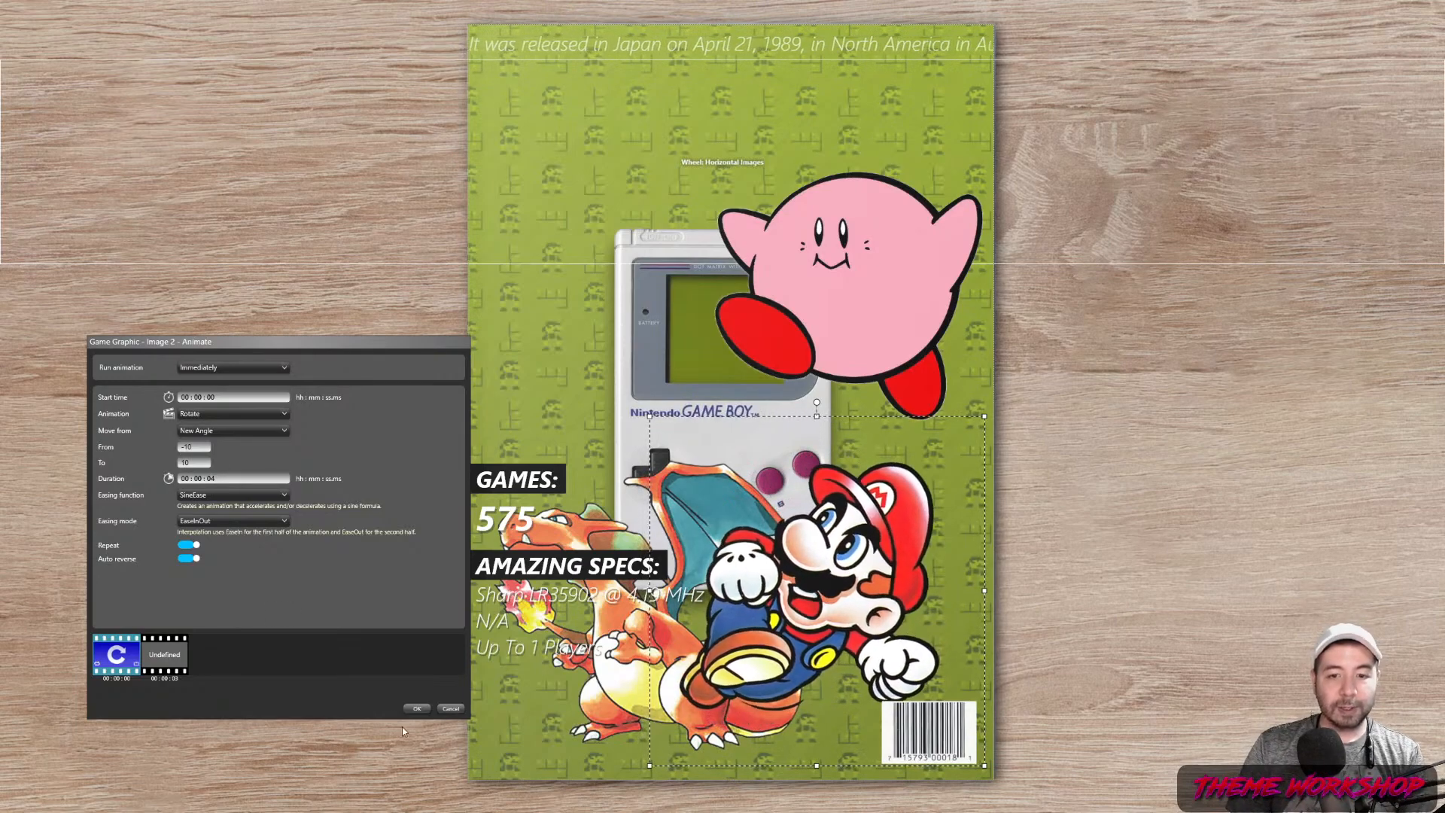
pyautogui.click(413, 709)
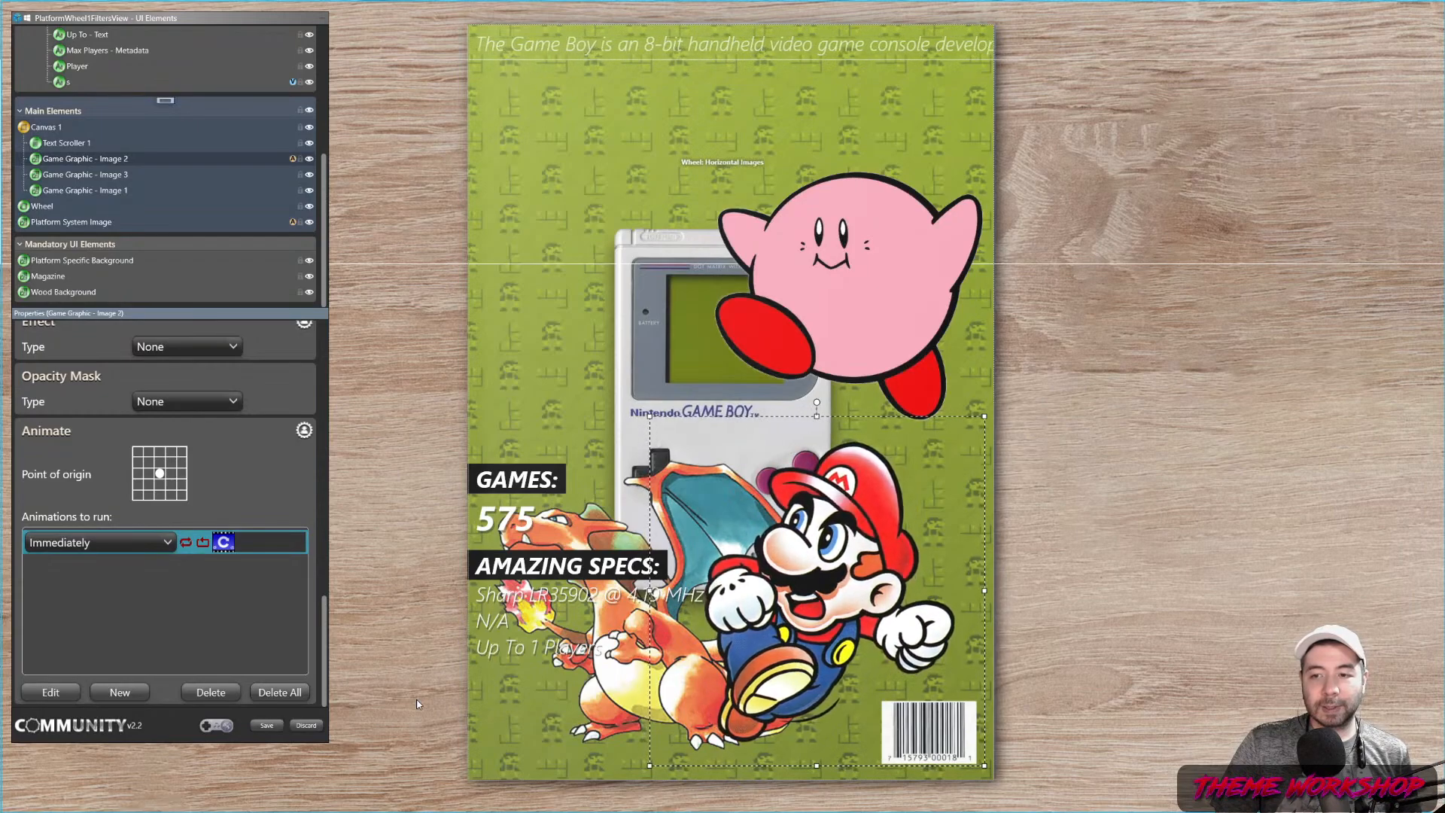
# Add a new Scale Height animation to Game Graphic - Image 3 (Kirby)
pyautogui.click(883, 296)
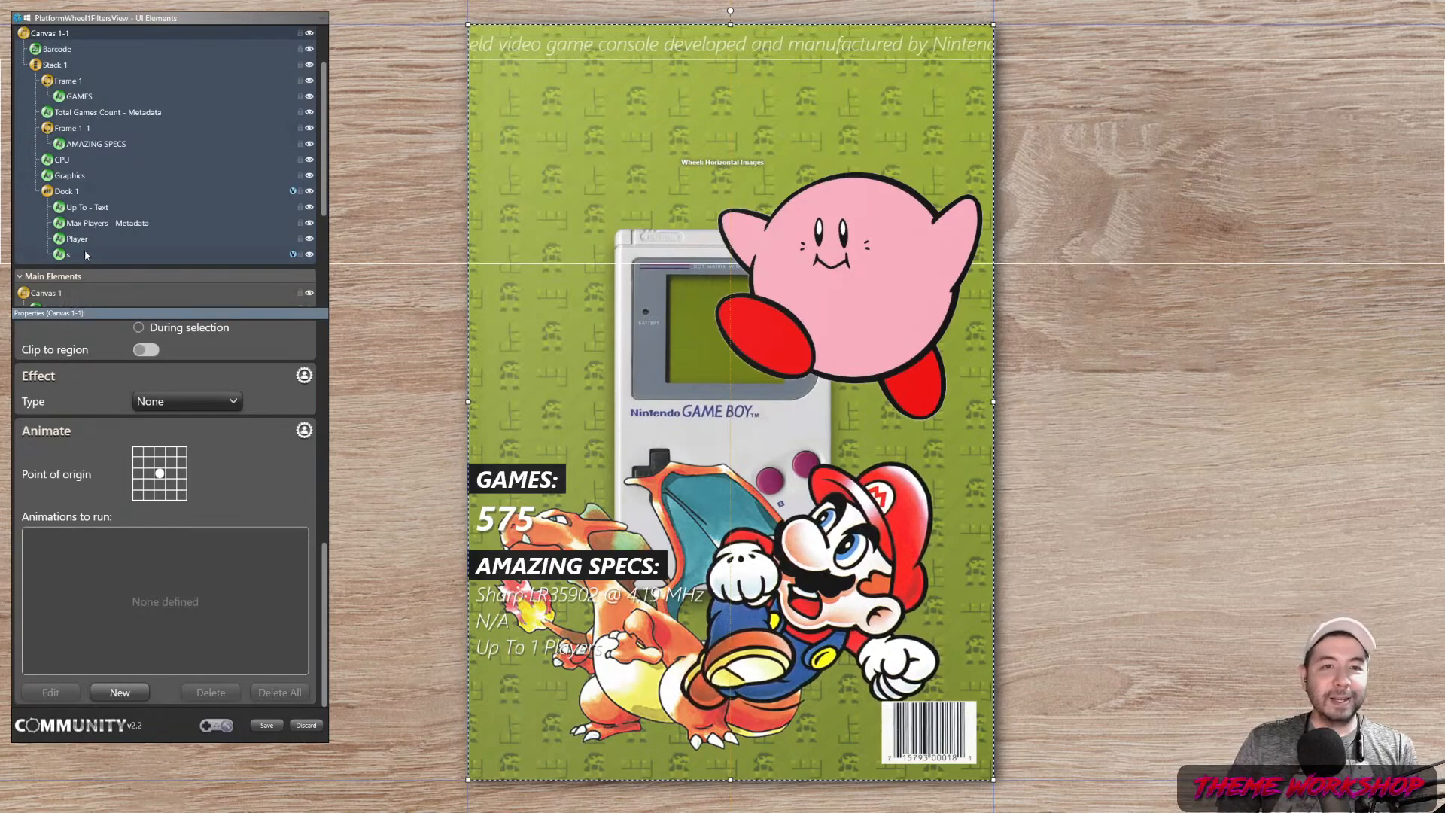
pyautogui.scroll(-5, 122, 215)
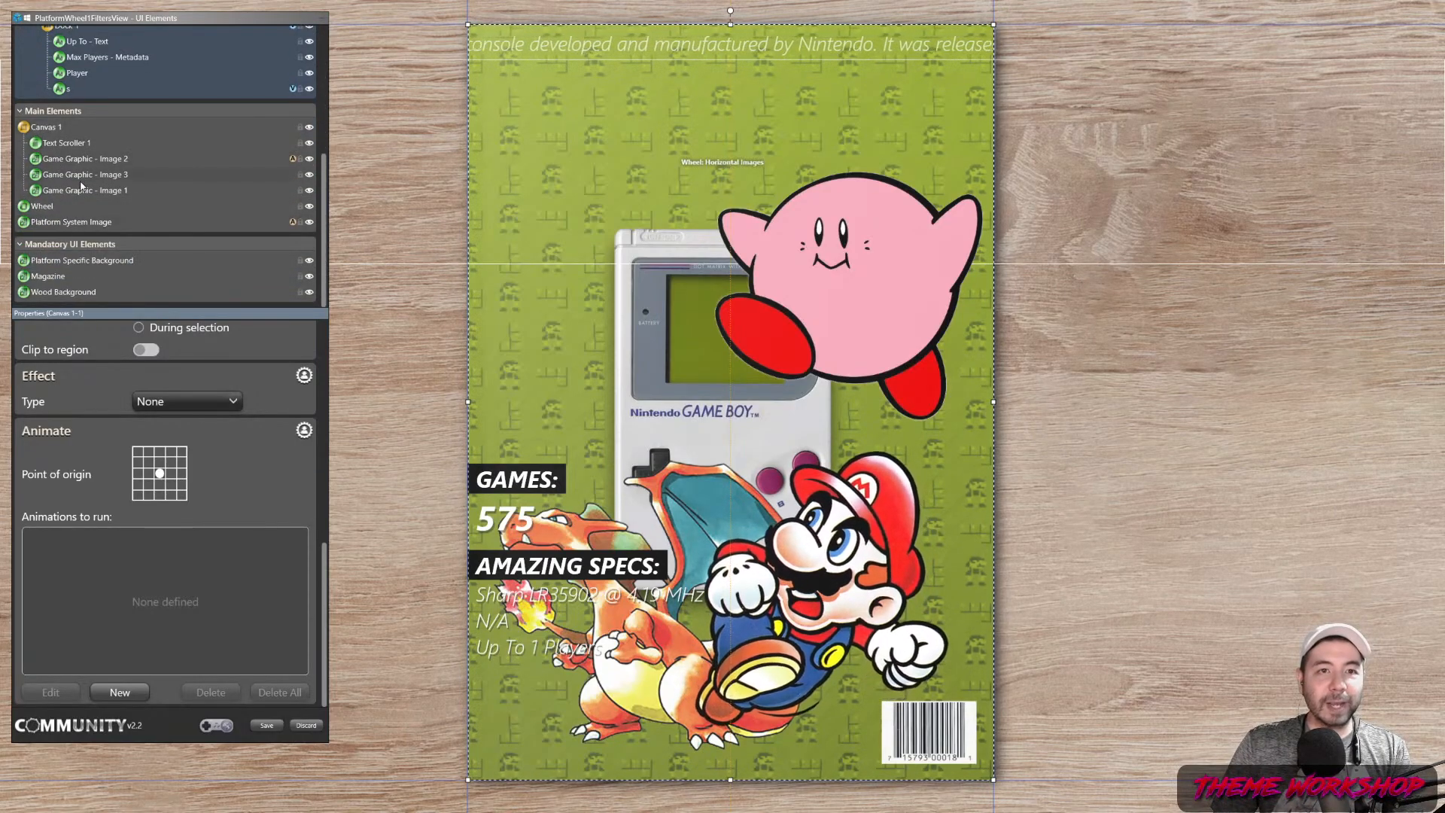
pyautogui.click(72, 160)
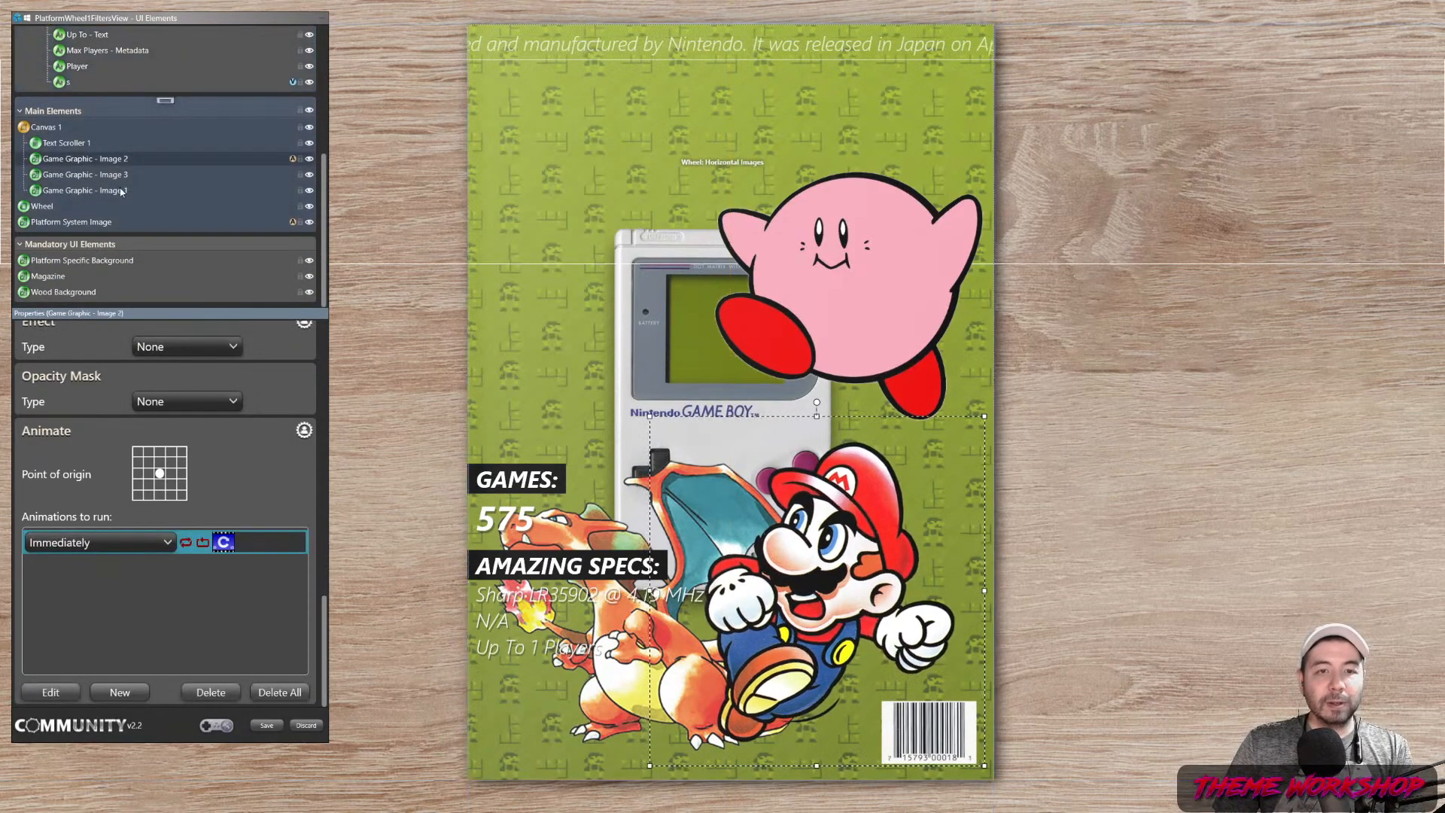
pyautogui.click(106, 175)
pyautogui.click(99, 696)
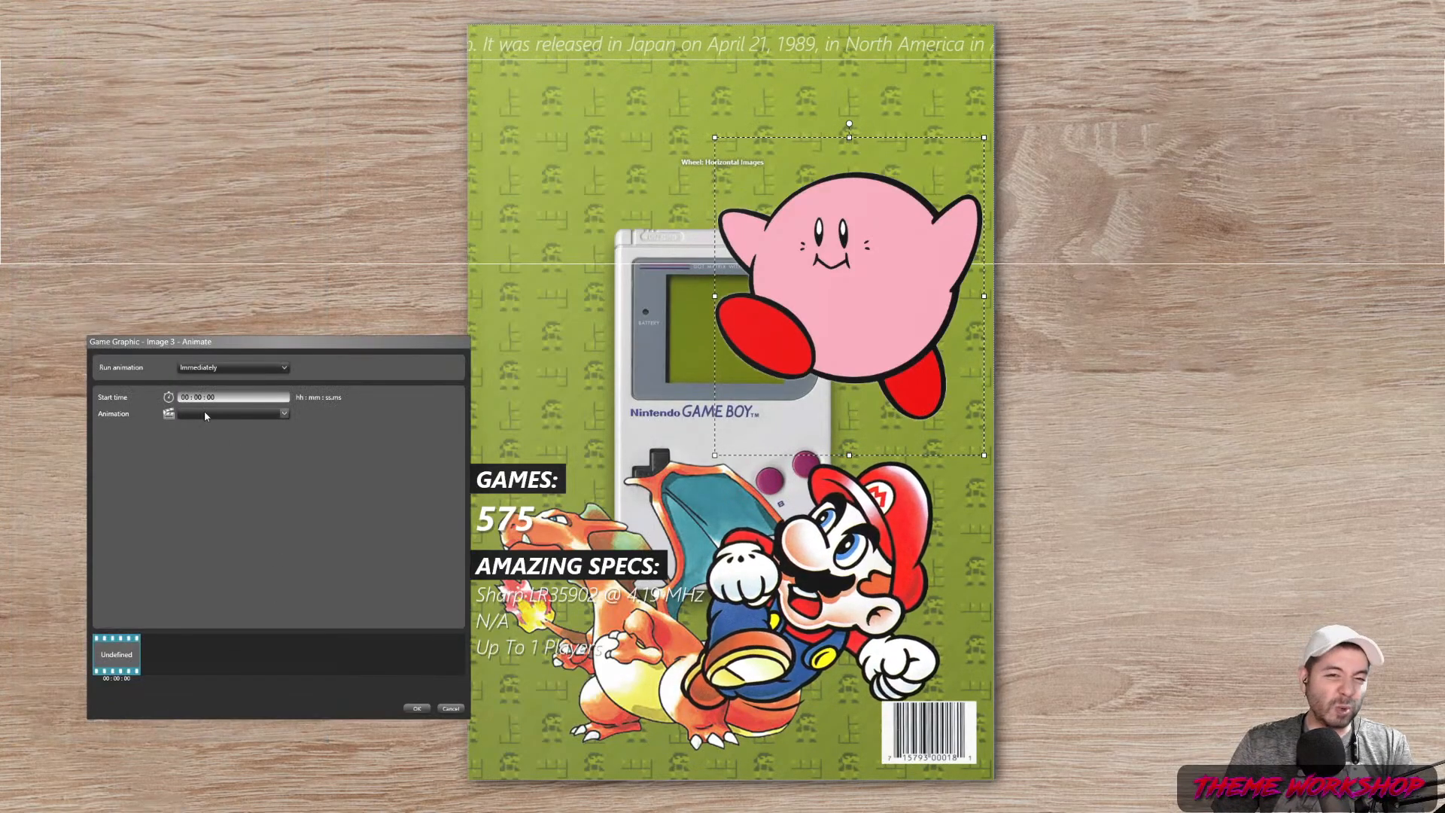
pyautogui.click(204, 416)
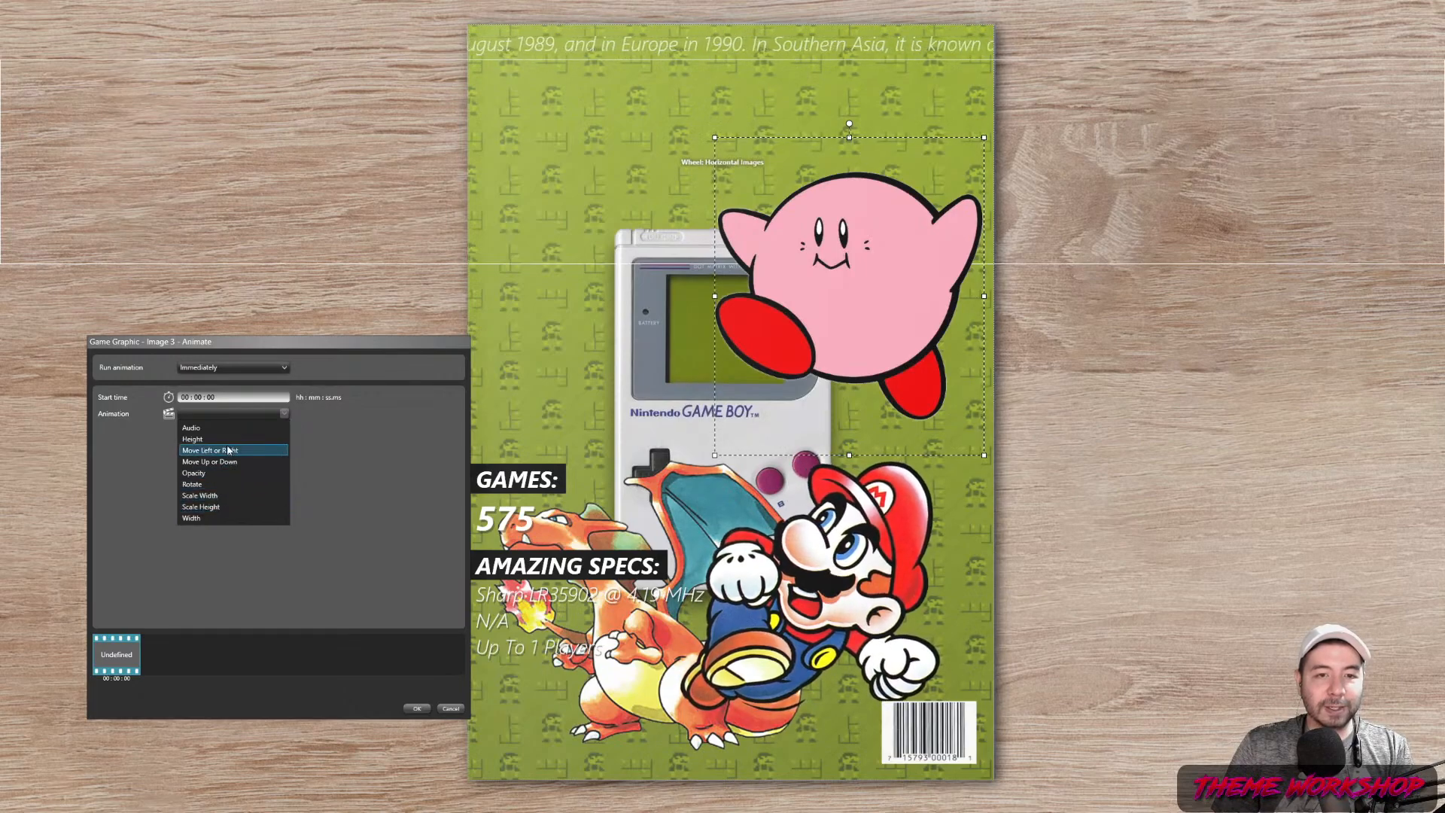
pyautogui.click(212, 508)
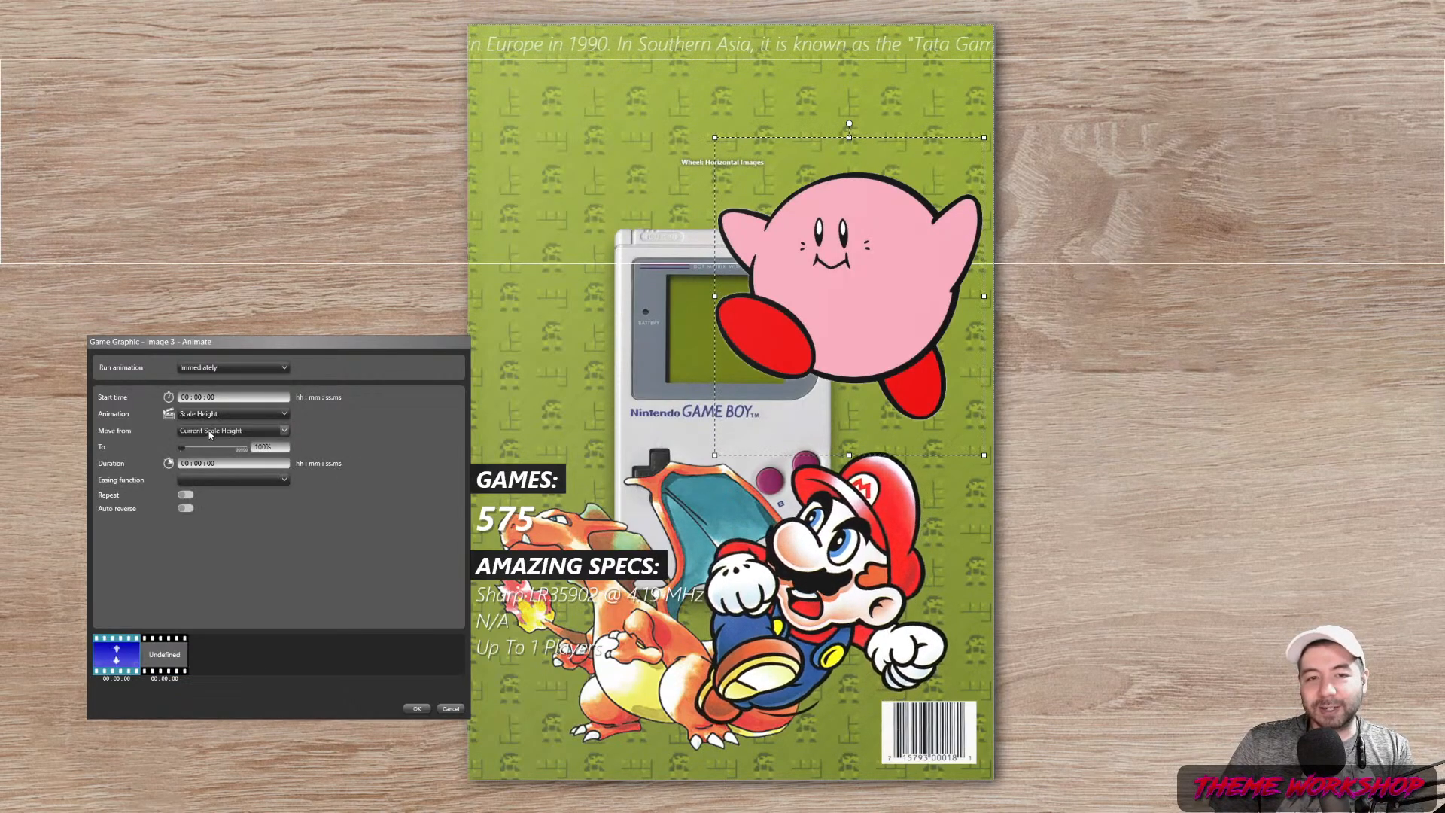
# Scale Kirby's height from current to 110% over 5 seconds, SineEase, repeating
pyautogui.click(218, 434)
pyautogui.click(217, 438)
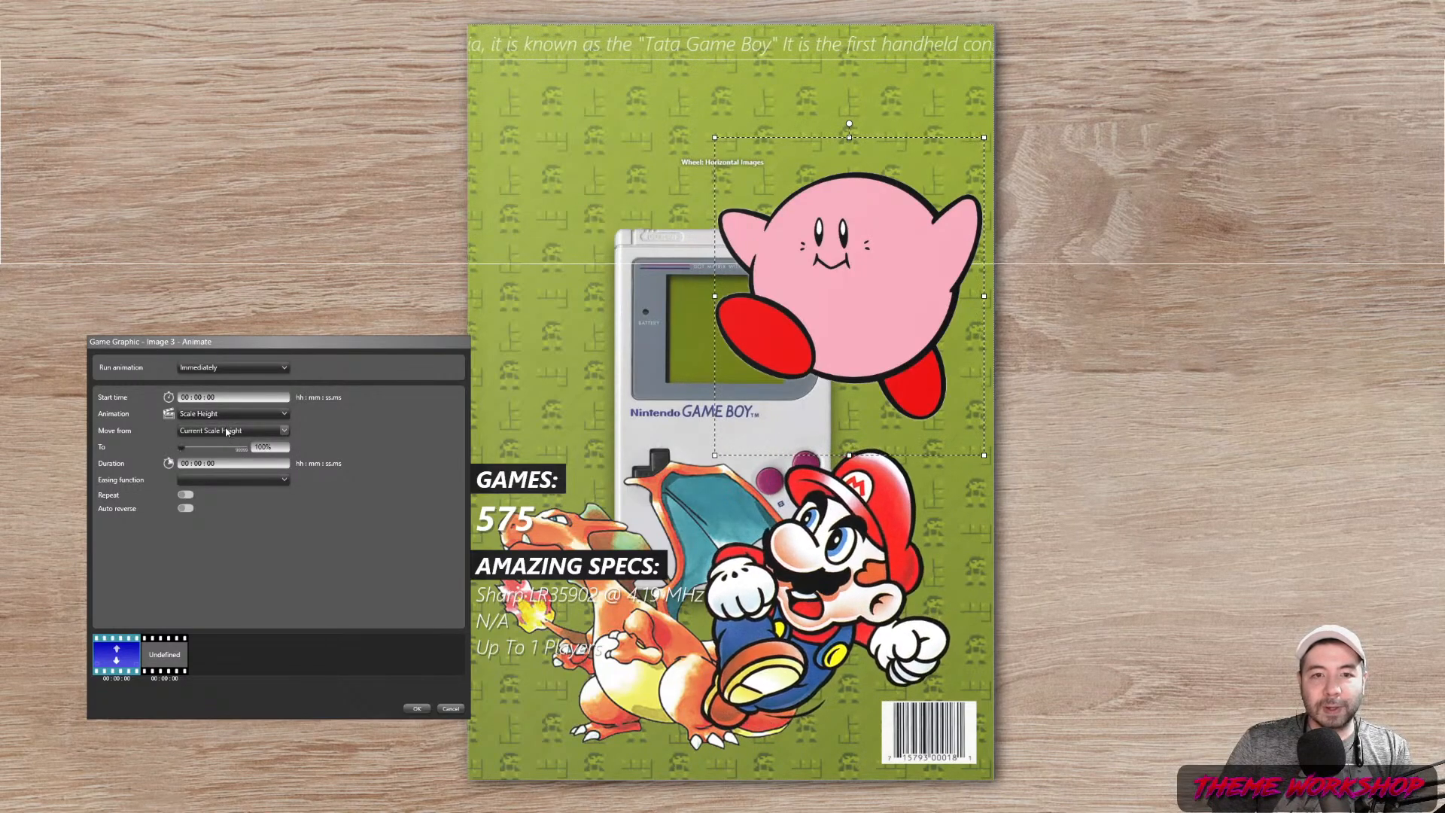
pyautogui.click(223, 434)
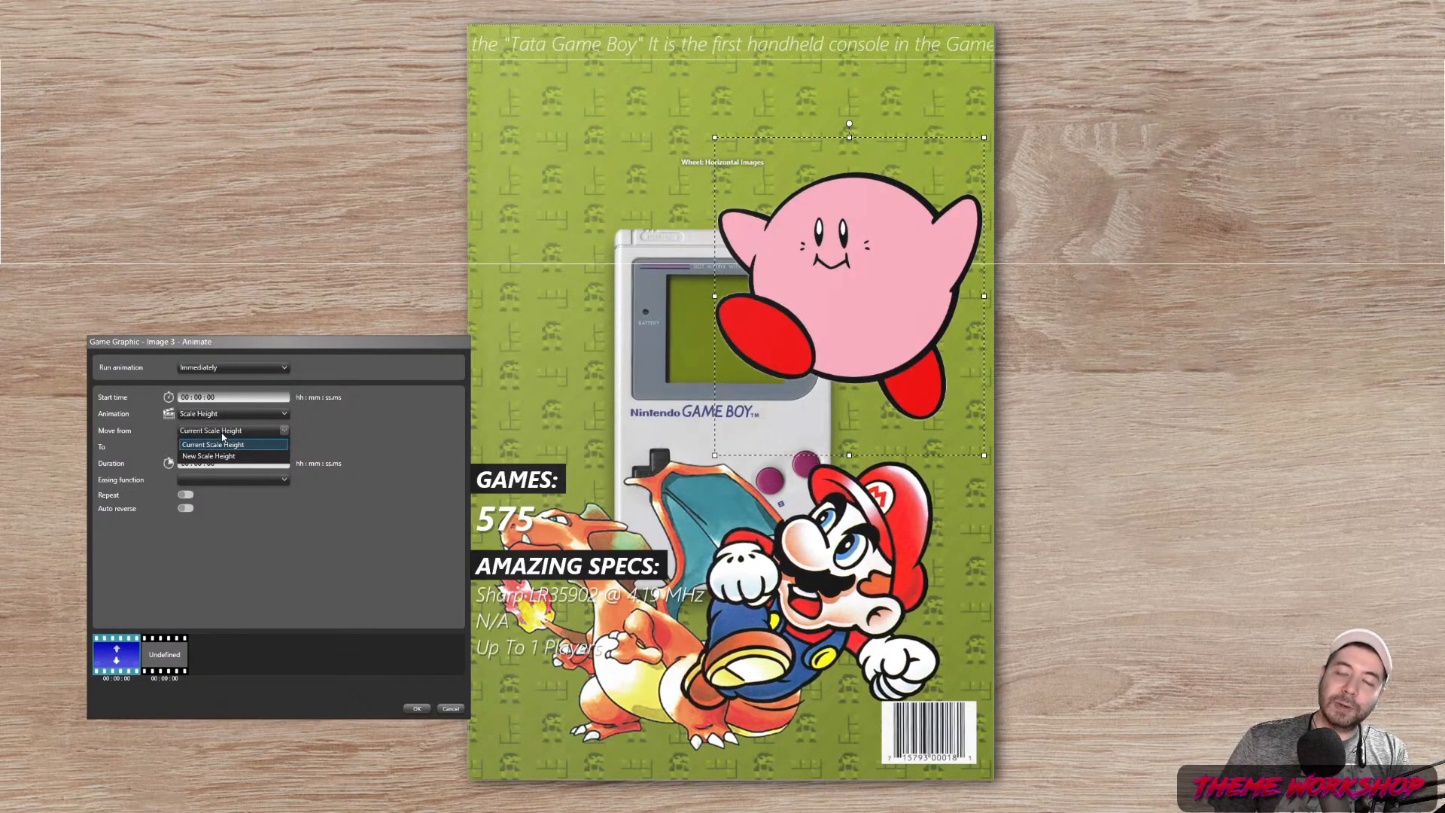
pyautogui.click(223, 436)
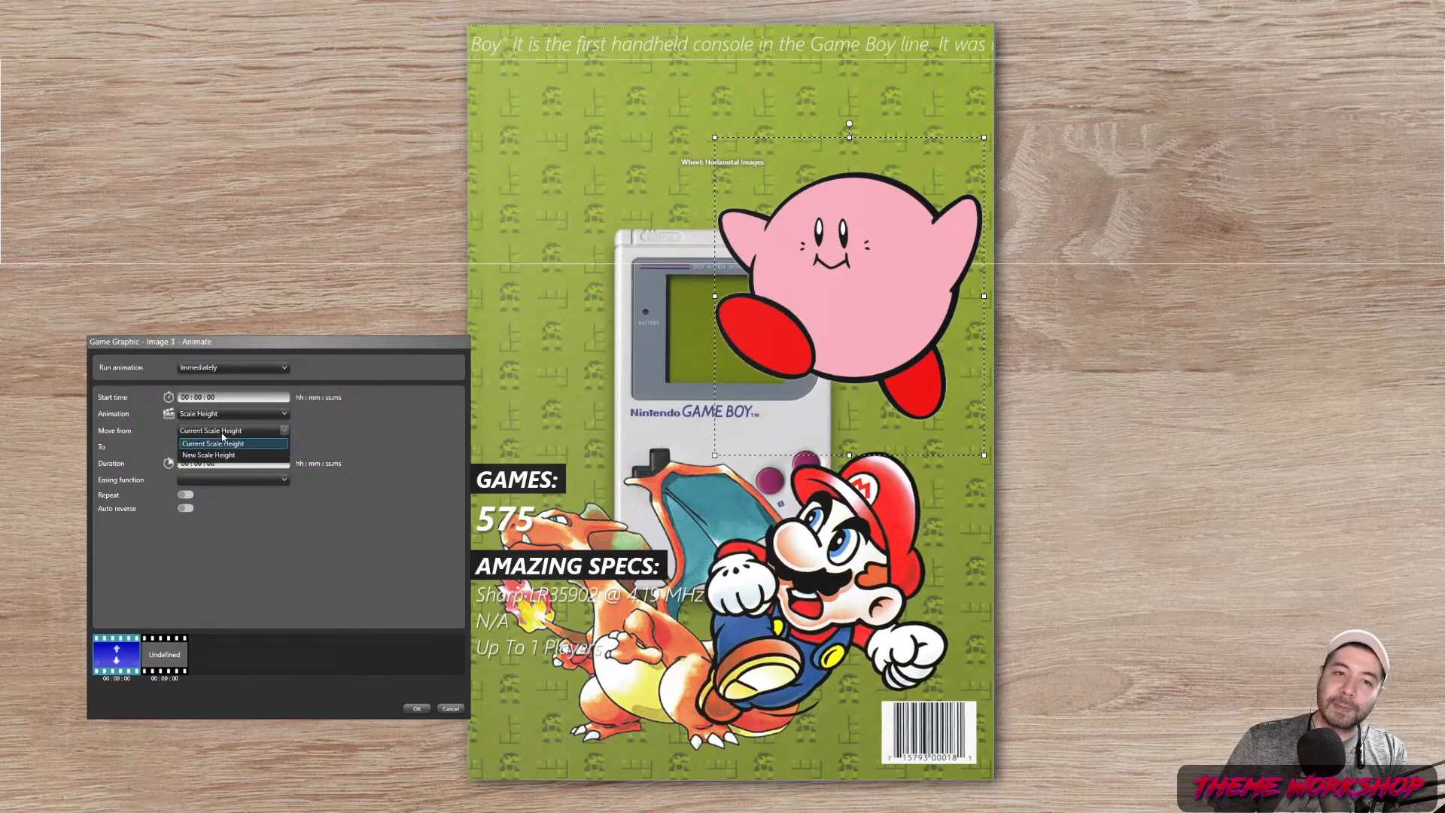
pyautogui.click(269, 449)
pyautogui.moveTo(268, 447); pyautogui.dragTo(209, 452)
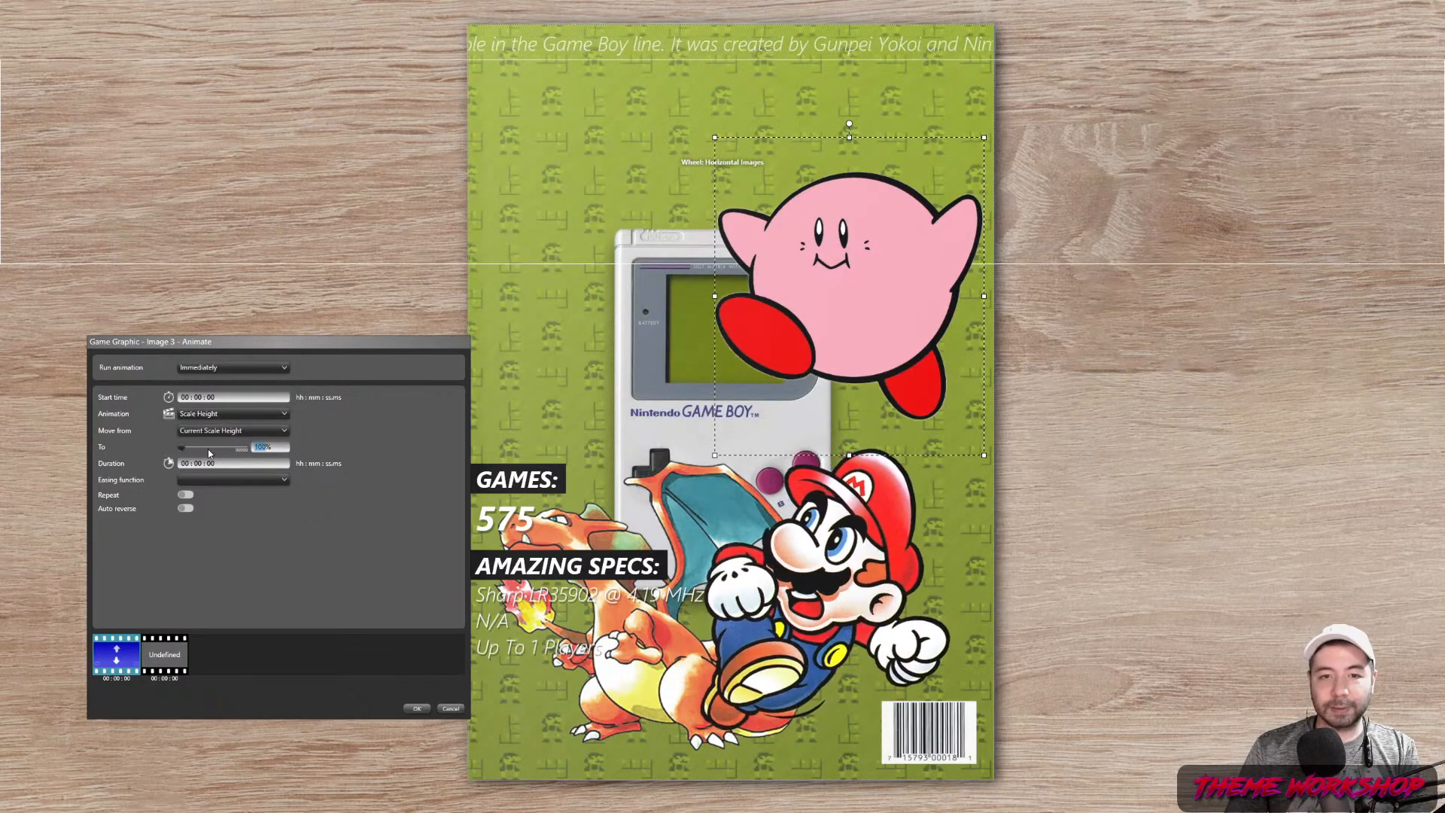
pyautogui.write('110%')
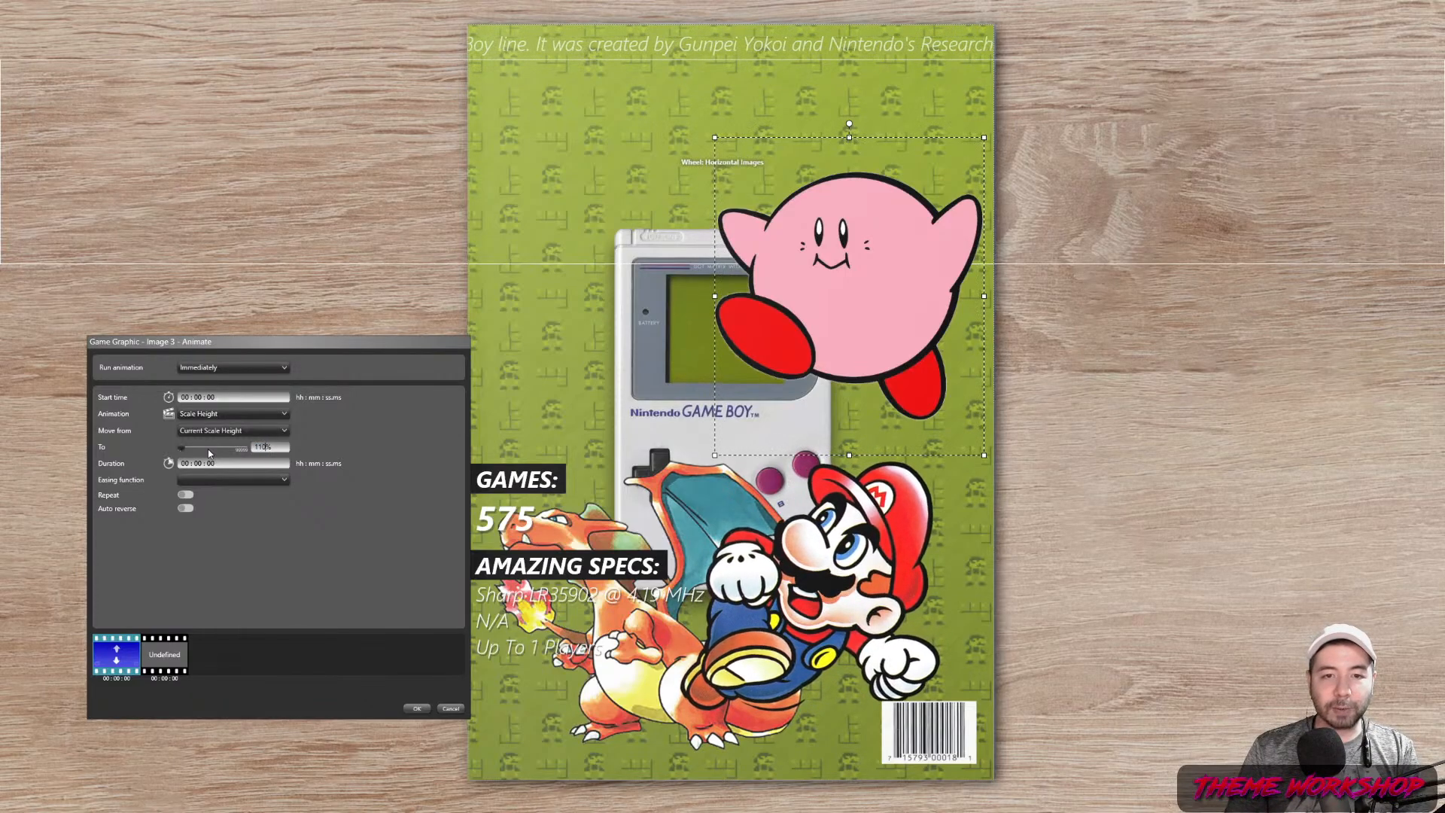
pyautogui.press('Tab')
pyautogui.write('5')
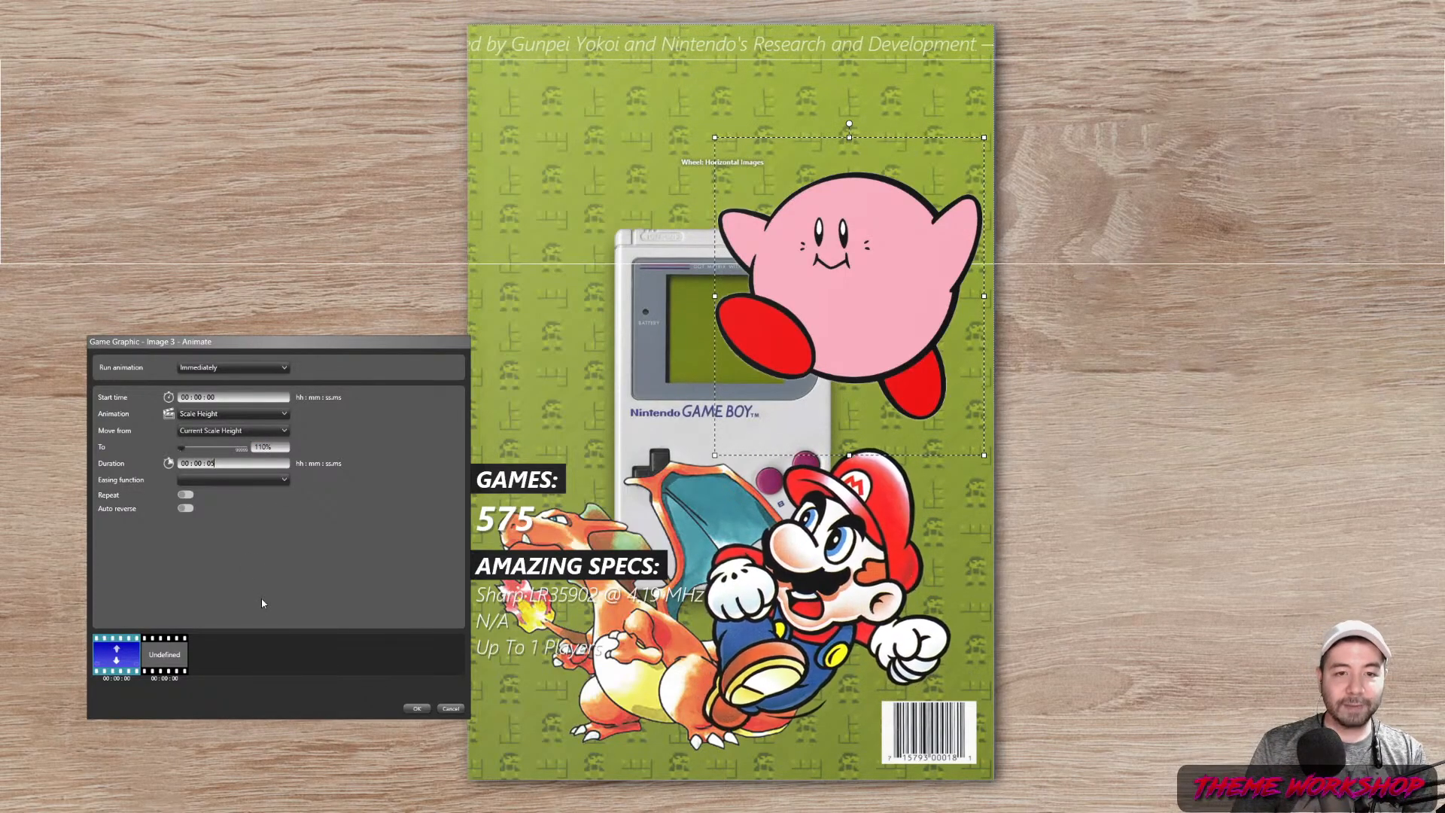
pyautogui.click(283, 479)
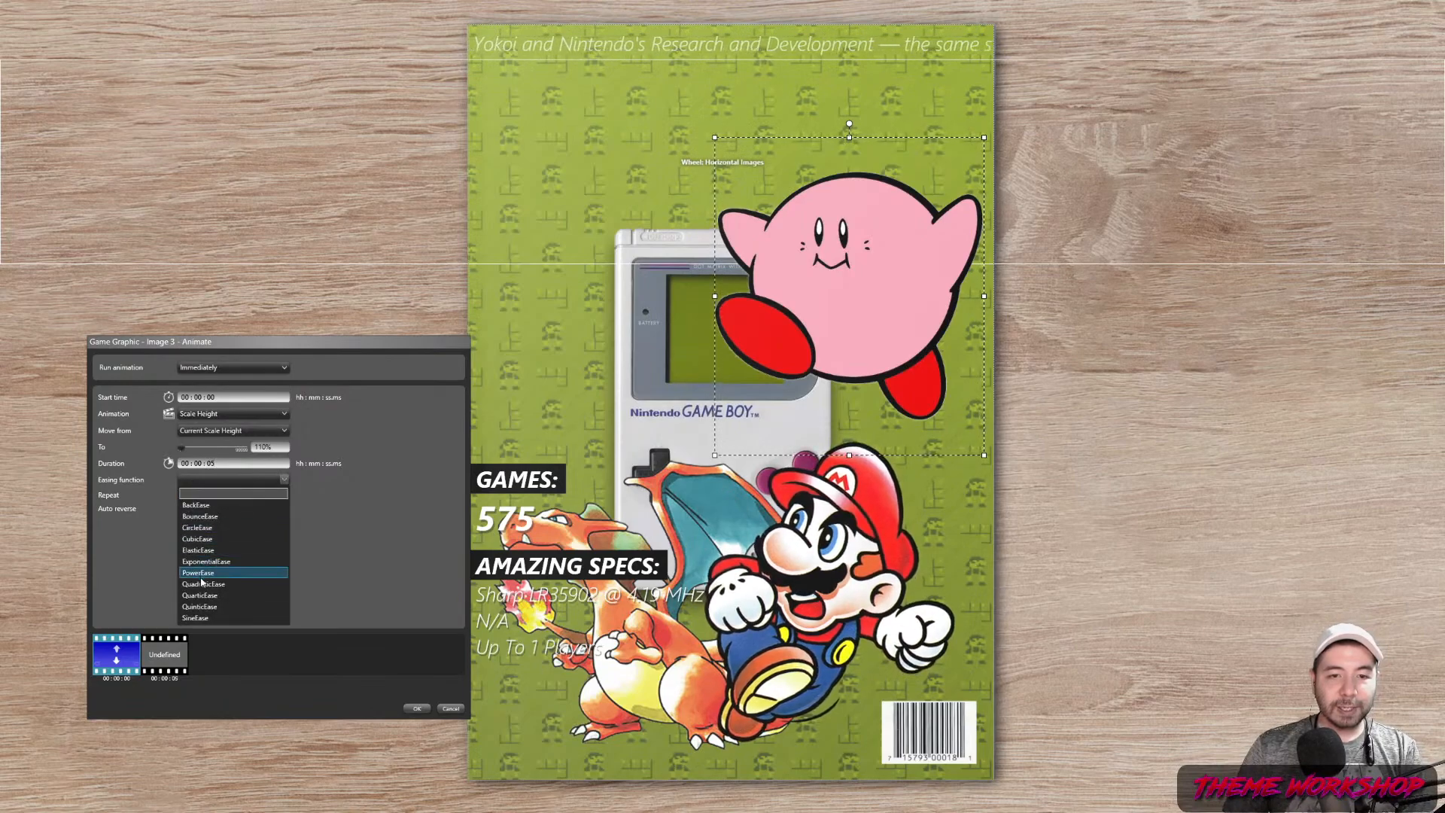
pyautogui.click(195, 619)
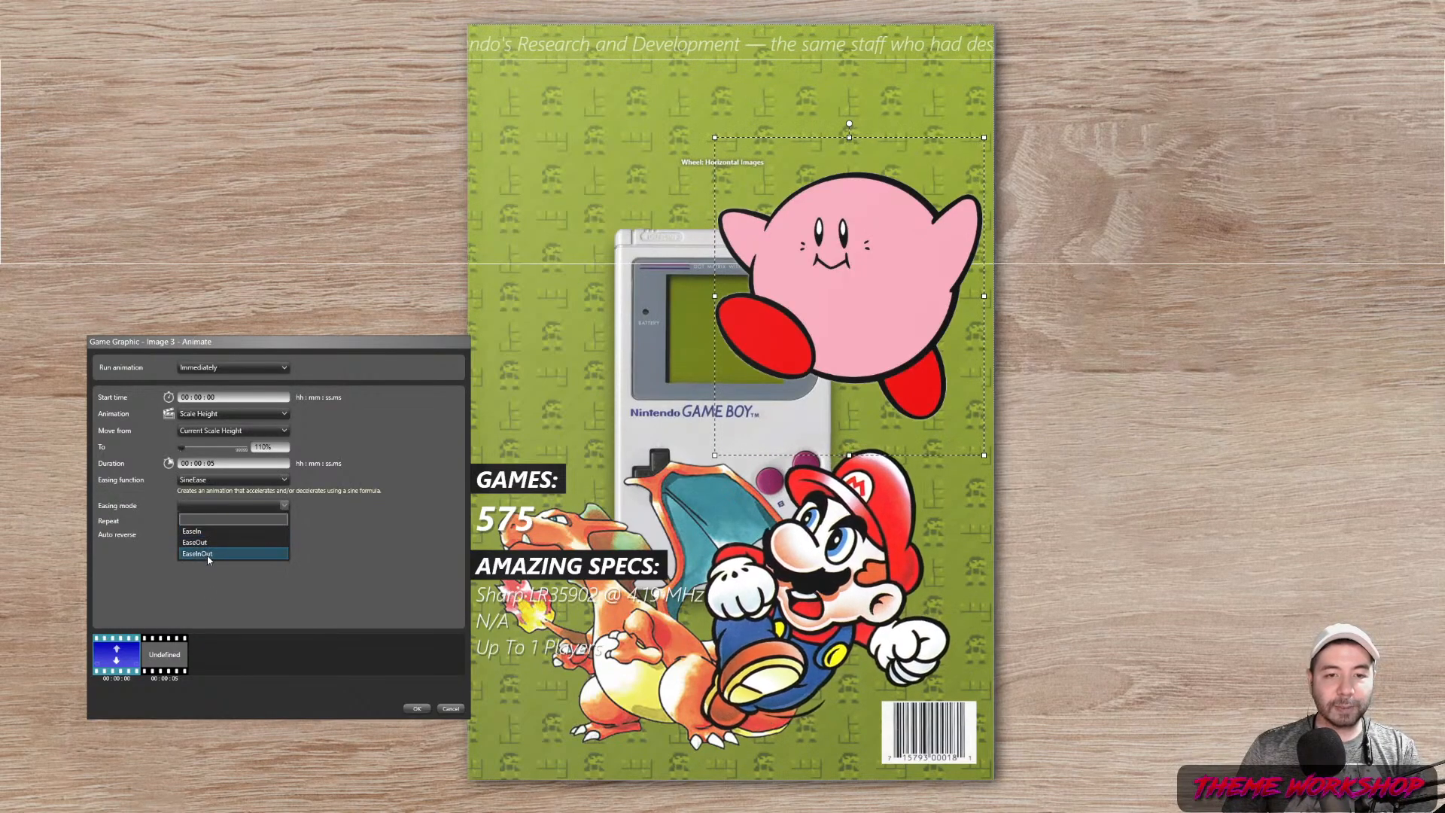
pyautogui.click(185, 531)
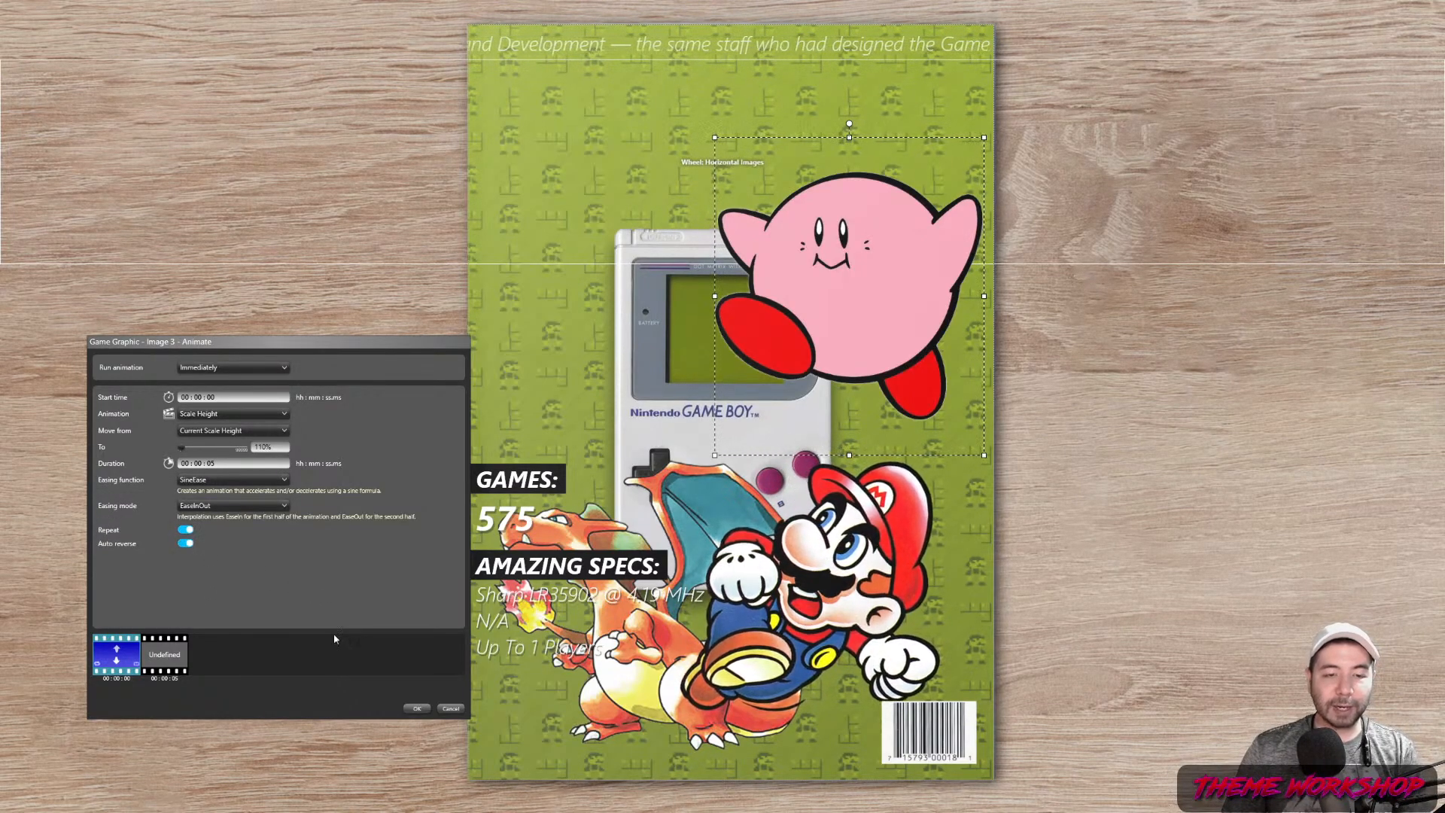
pyautogui.click(415, 708)
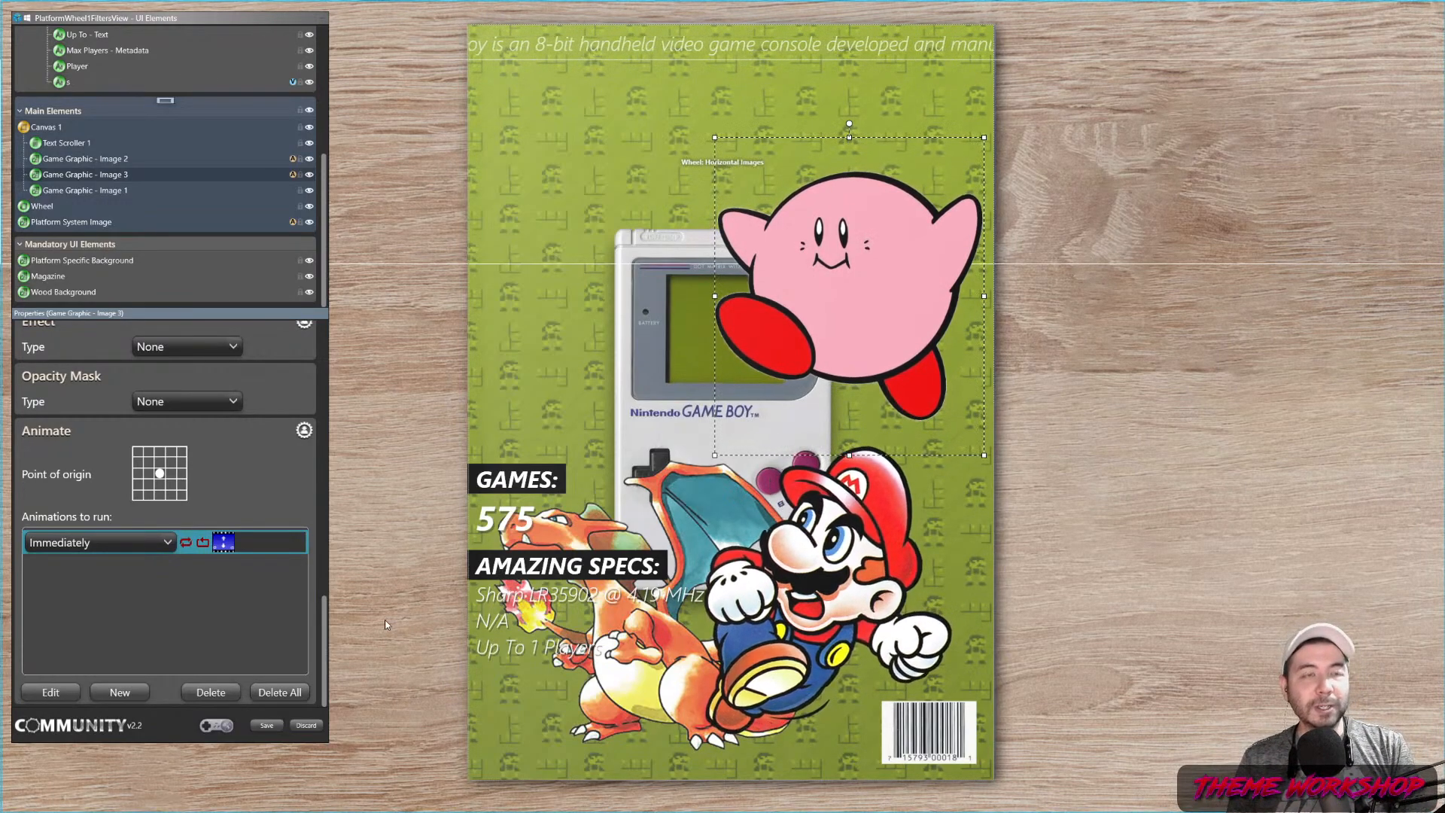
# Copy Kirby's animation and try pasting it onto Game Graphic - Image 1 and Image 2
pyautogui.rightClick(266, 547)
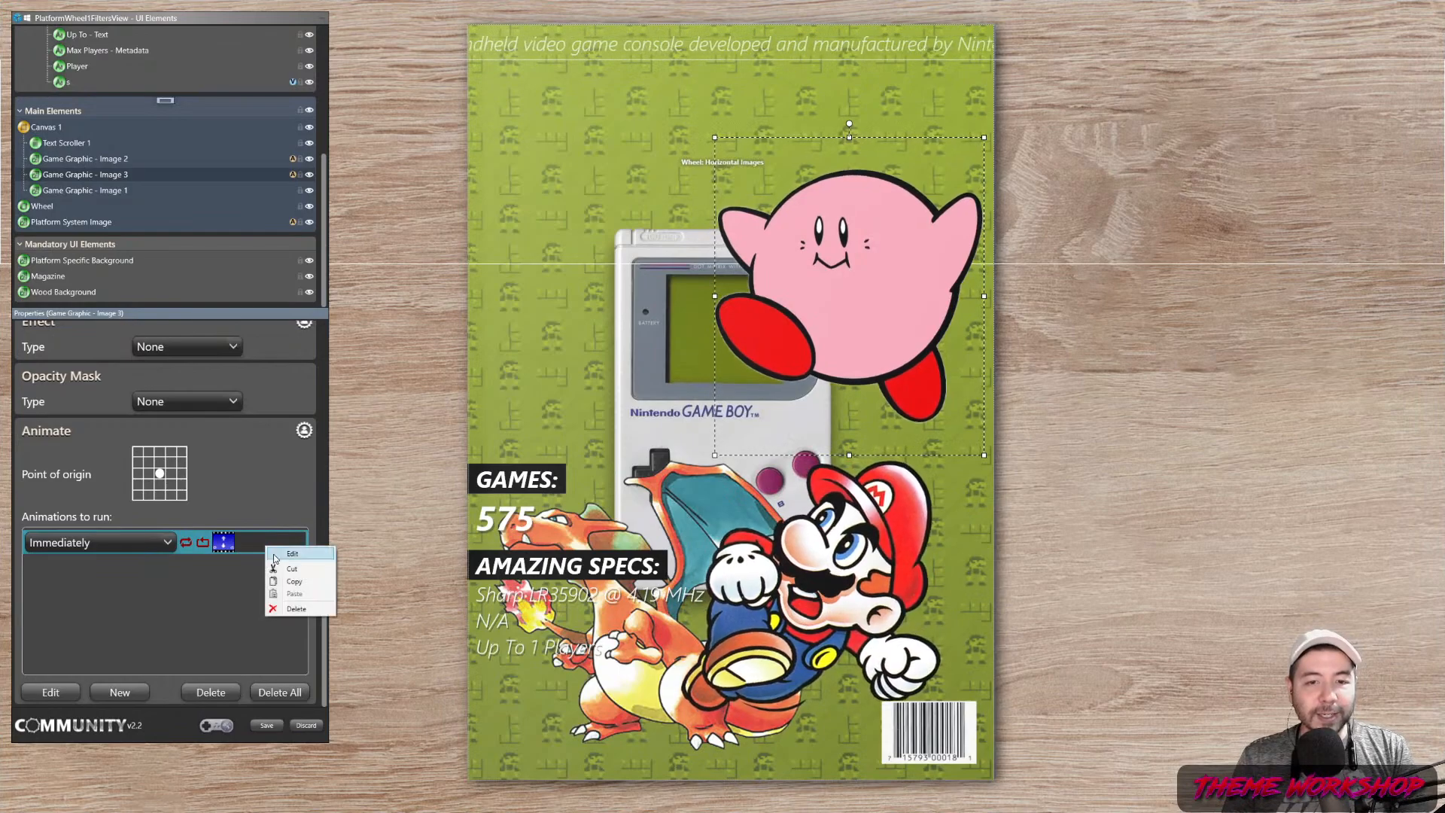
pyautogui.click(289, 582)
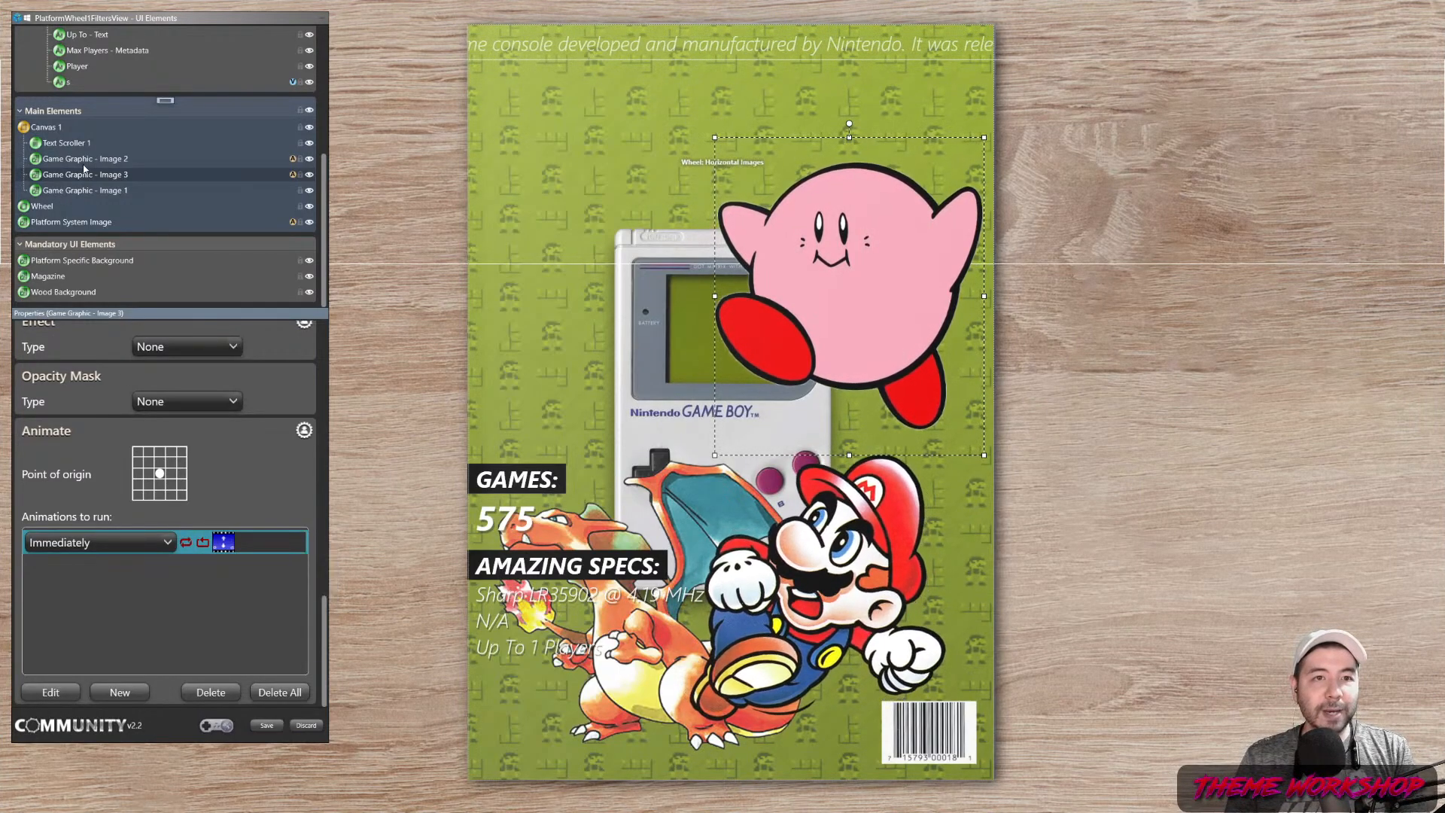
pyautogui.rightClick(90, 191)
pyautogui.moveTo(166, 290)
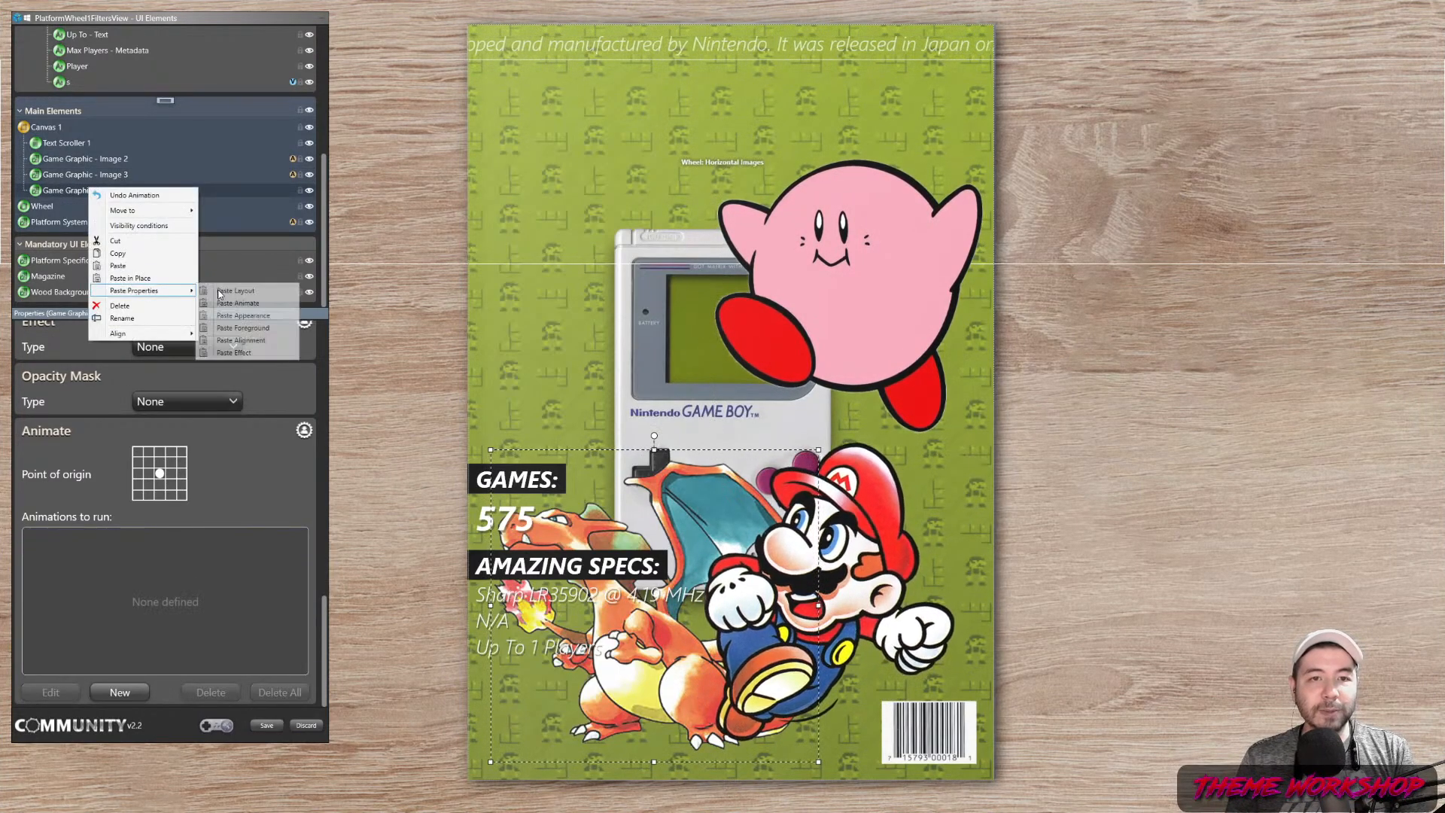
pyautogui.click(240, 303)
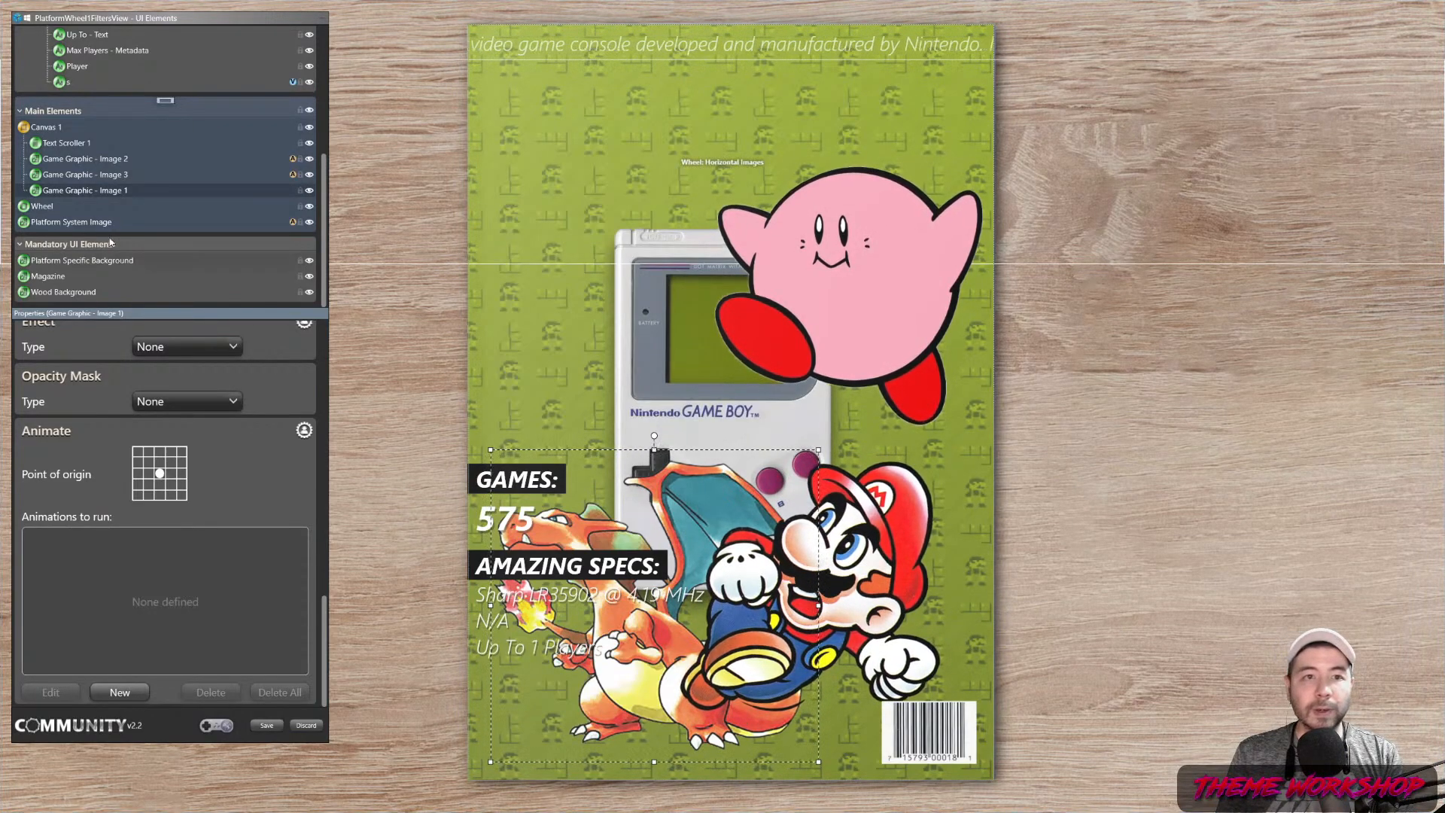
pyautogui.rightClick(111, 193)
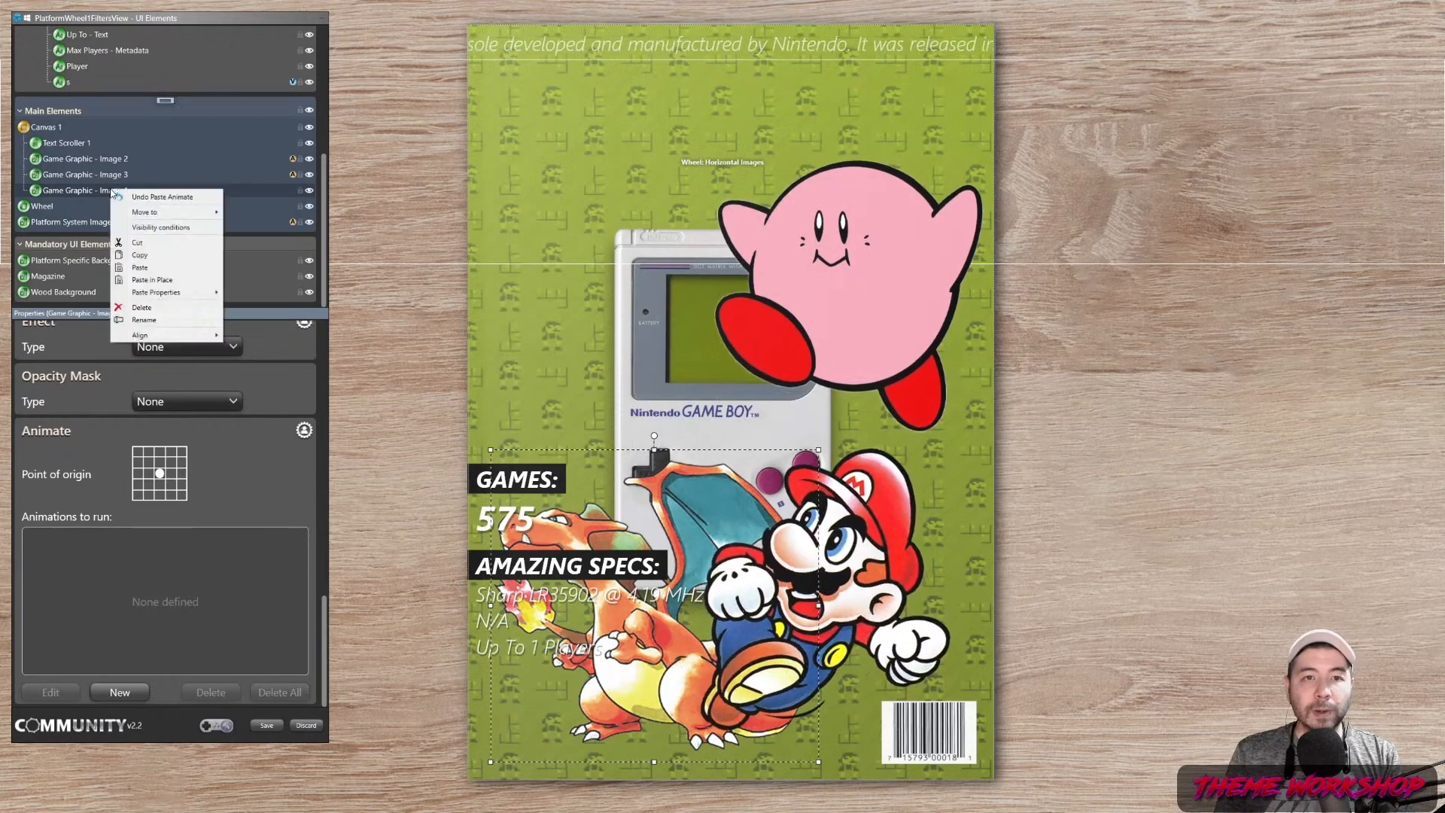
pyautogui.moveTo(165, 292)
pyautogui.click(282, 354)
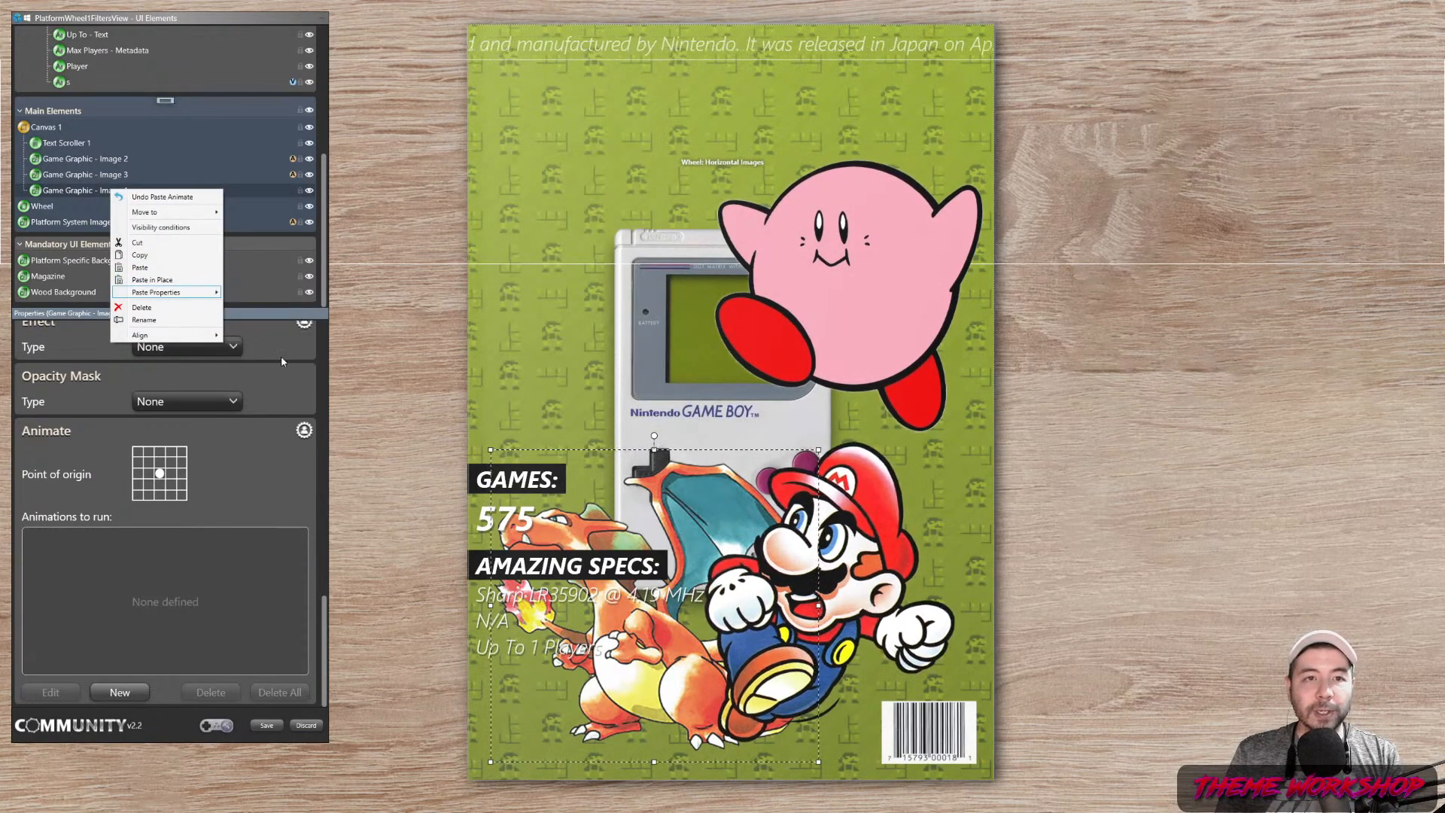
pyautogui.rightClick(103, 158)
pyautogui.click(133, 236)
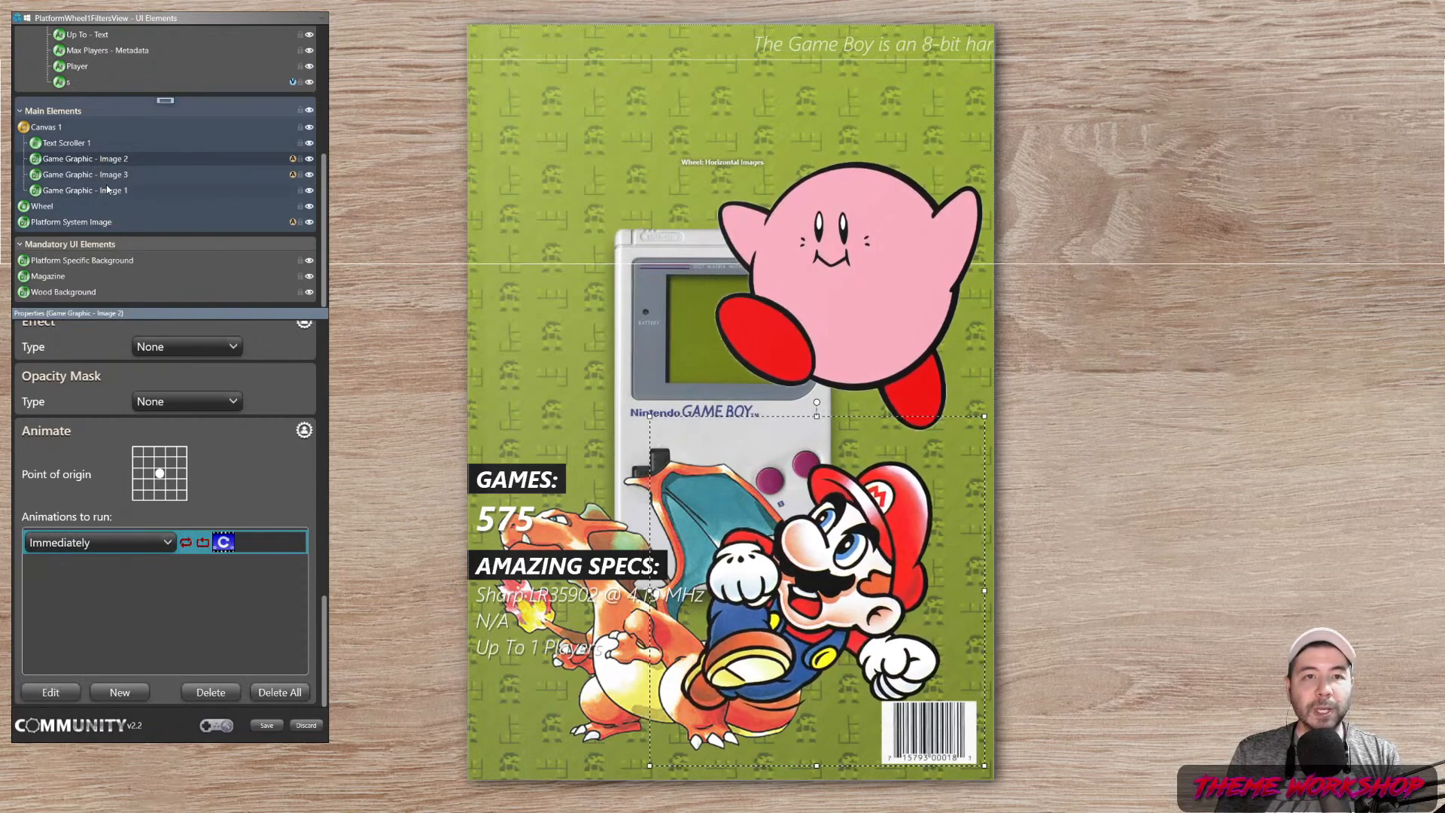
# Copy Game Graphic - Image 3's properties and paste its animation onto Image 1
pyautogui.click(108, 191)
pyautogui.rightClick(108, 192)
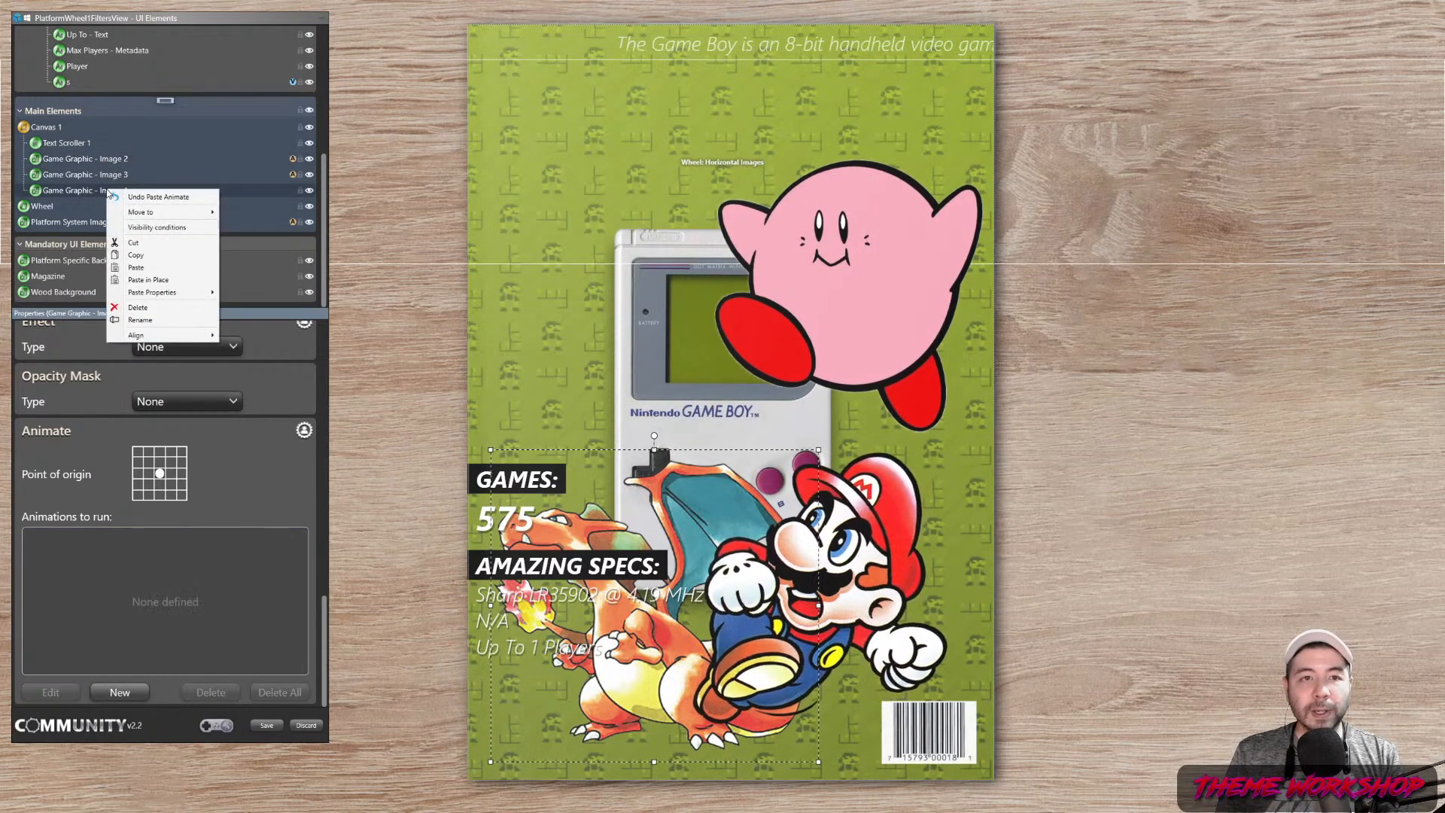
pyautogui.click(96, 180)
pyautogui.rightClick(95, 176)
pyautogui.click(122, 240)
pyautogui.rightClick(98, 195)
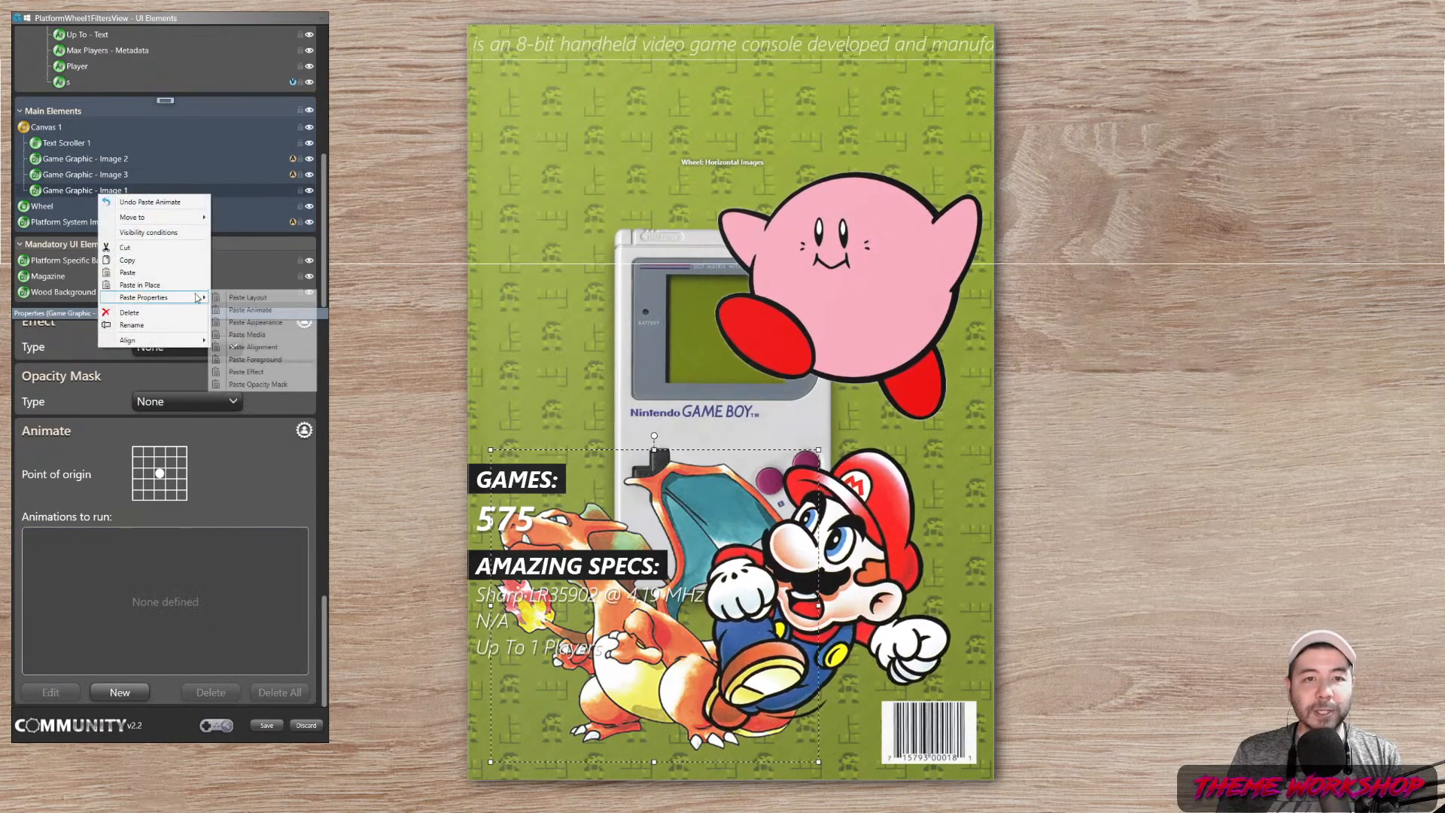
pyautogui.click(247, 327)
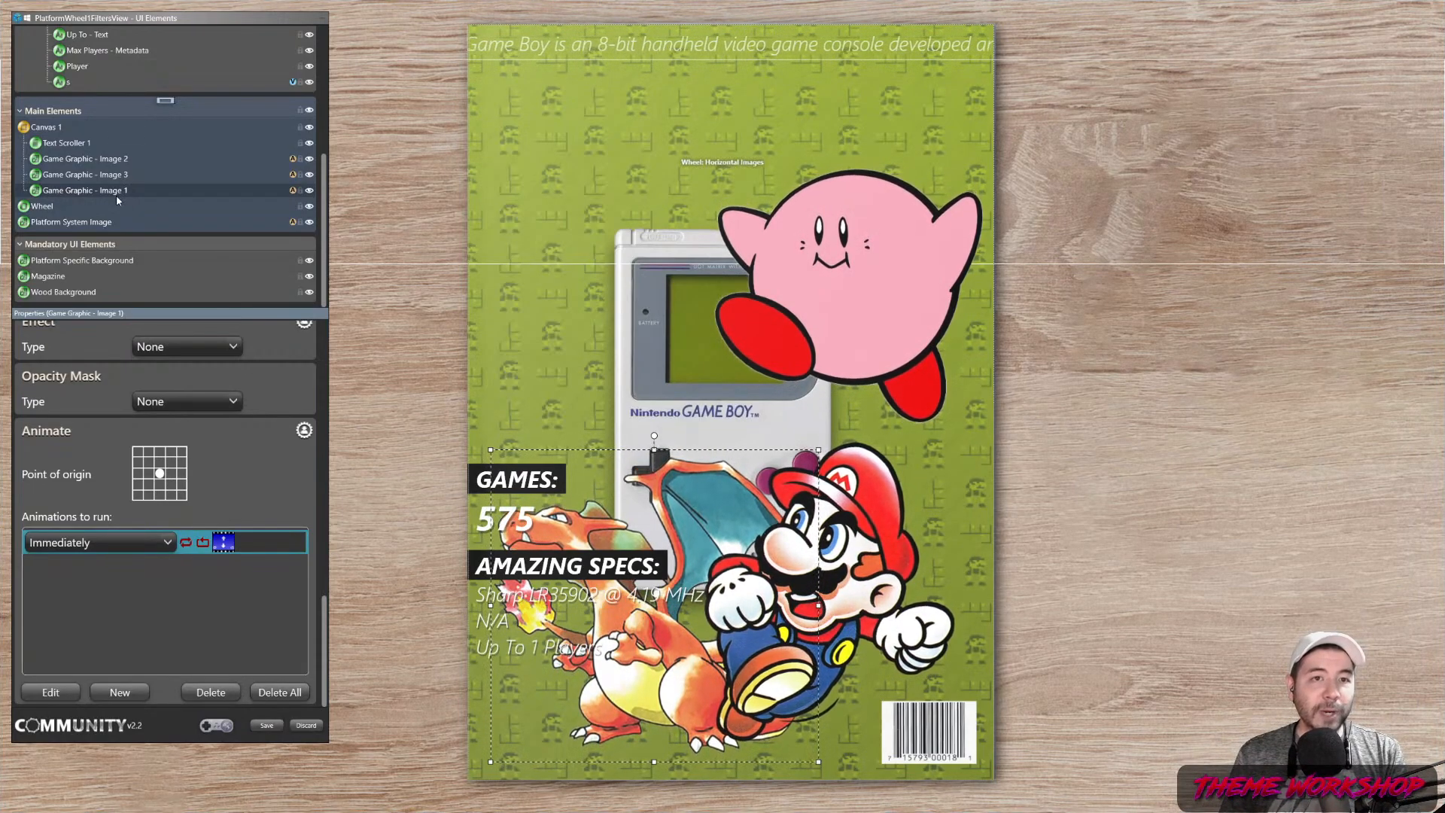
pyautogui.click(107, 159)
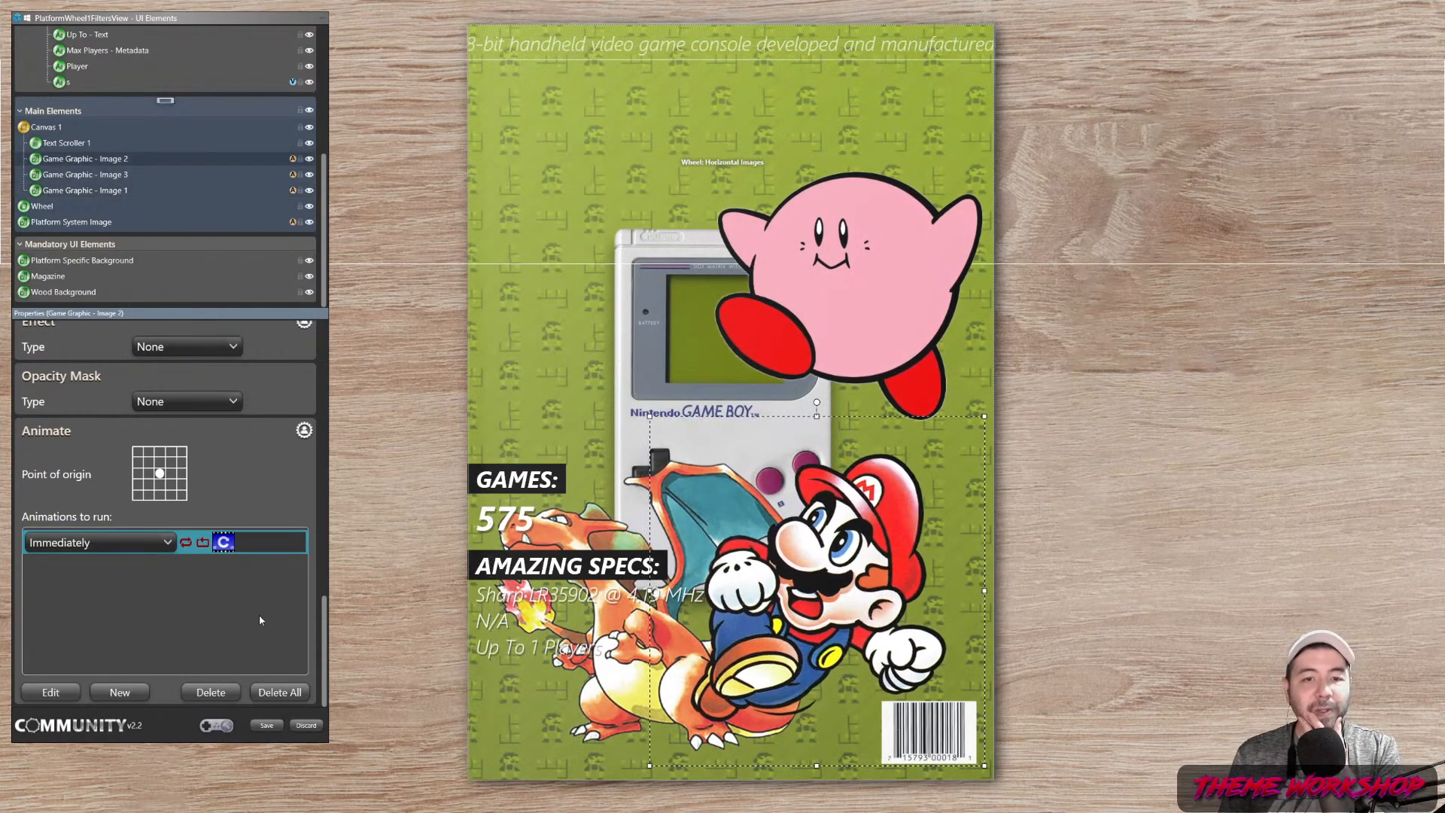
# Add a During Selection Move Left or Right animation from Current Location to Off-screen (Right)
pyautogui.click(114, 693)
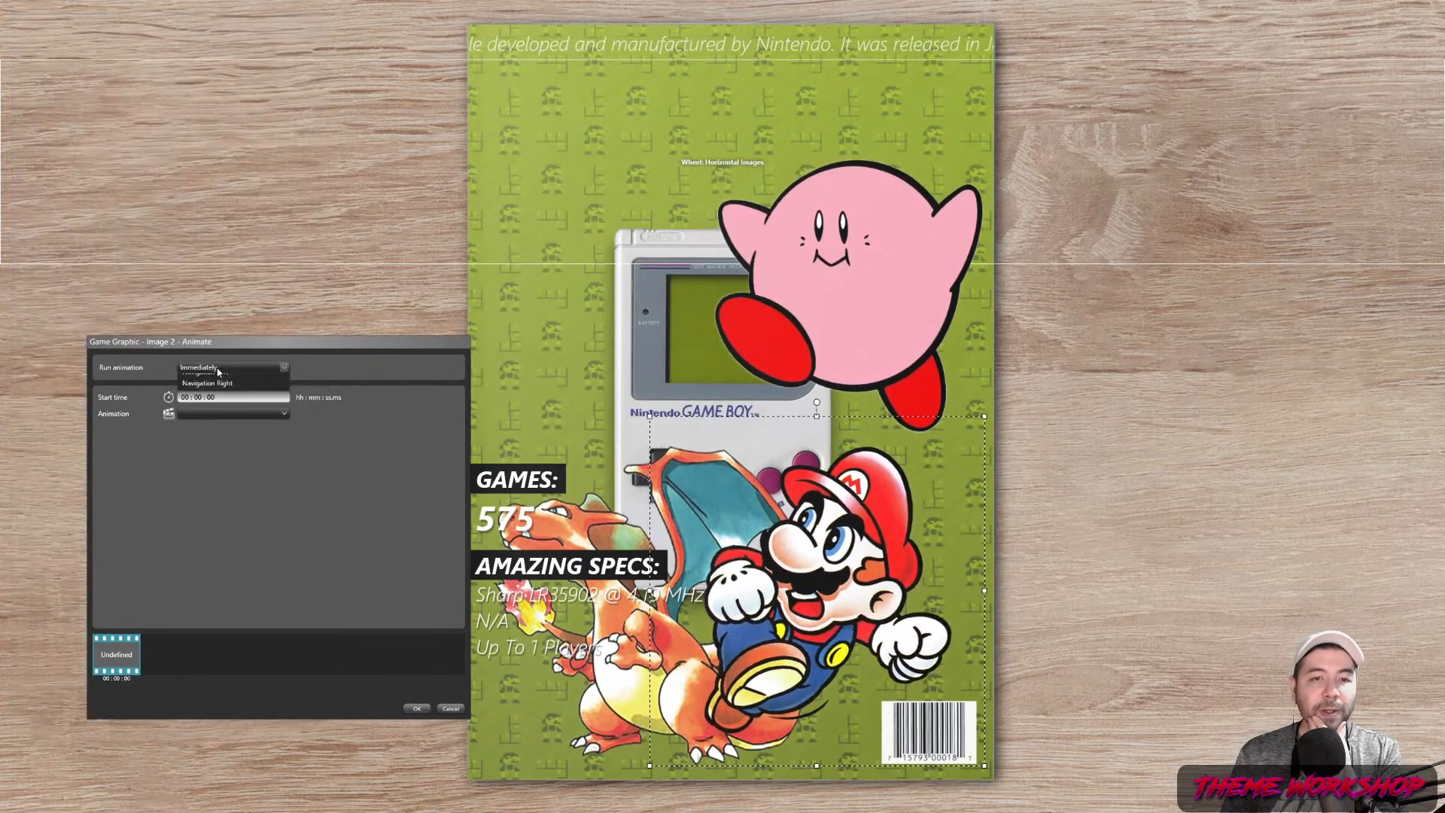
pyautogui.click(218, 414)
pyautogui.click(211, 368)
pyautogui.click(210, 370)
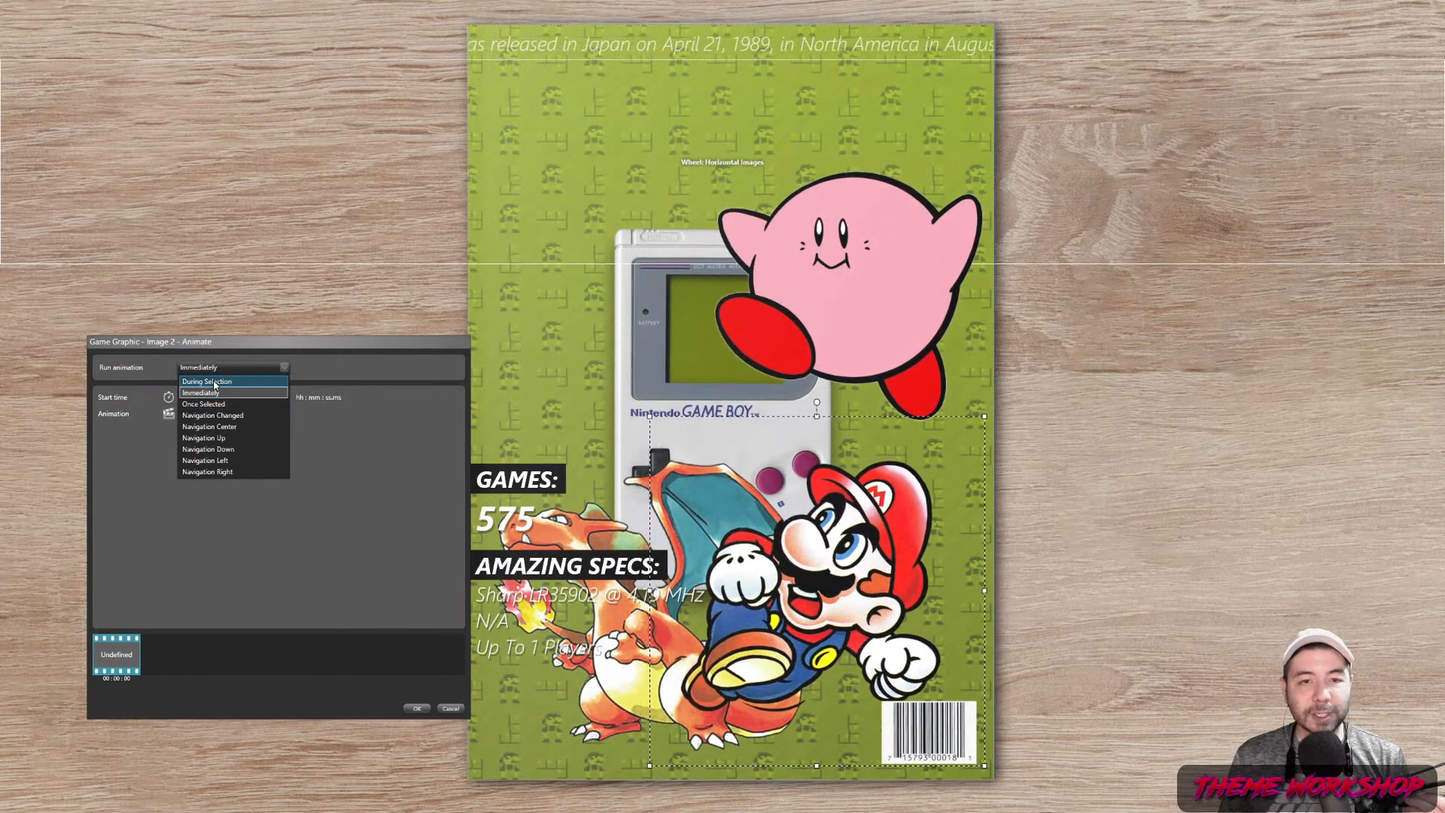
pyautogui.click(214, 383)
pyautogui.click(218, 413)
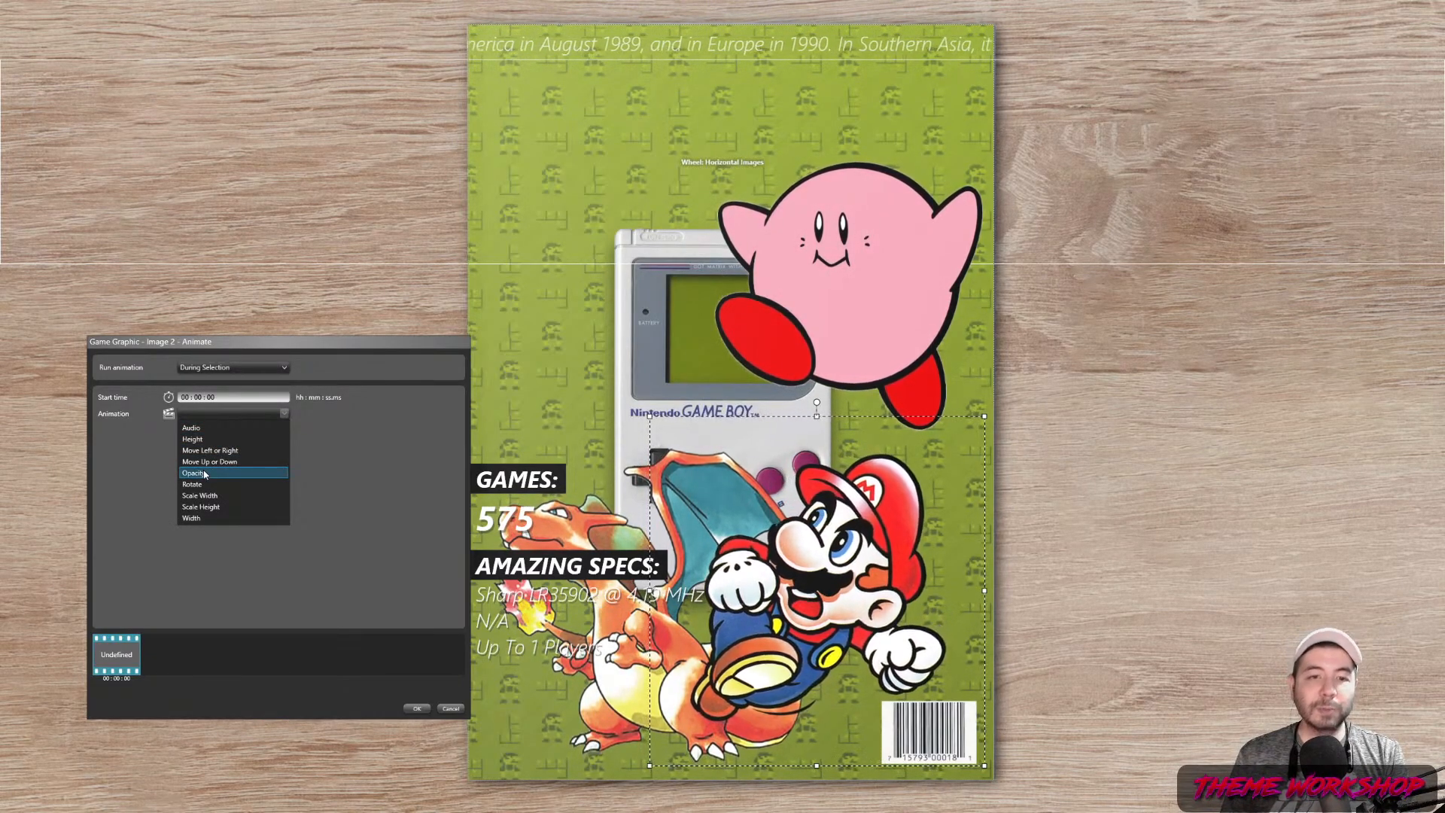
pyautogui.click(213, 450)
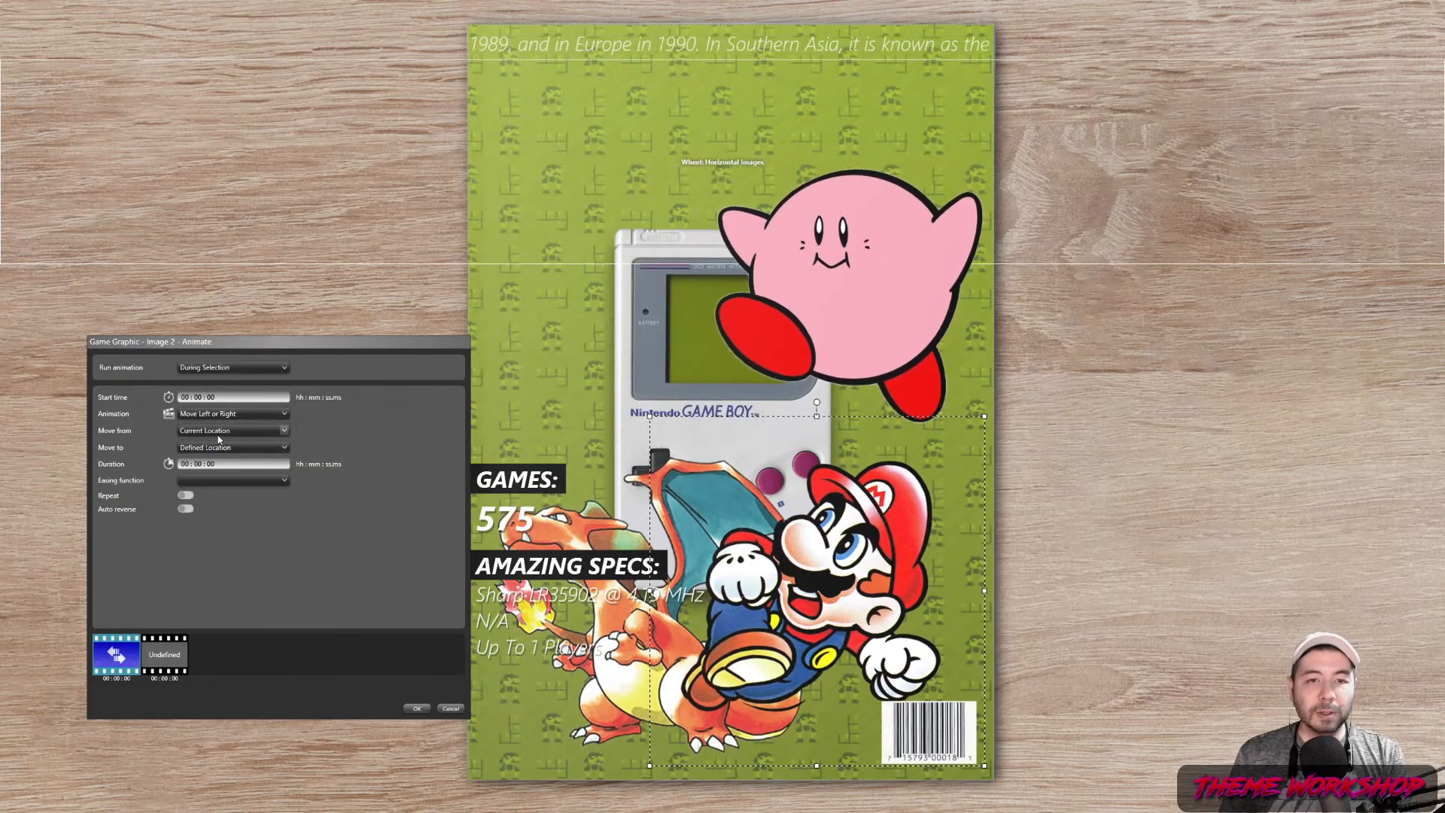
pyautogui.click(218, 434)
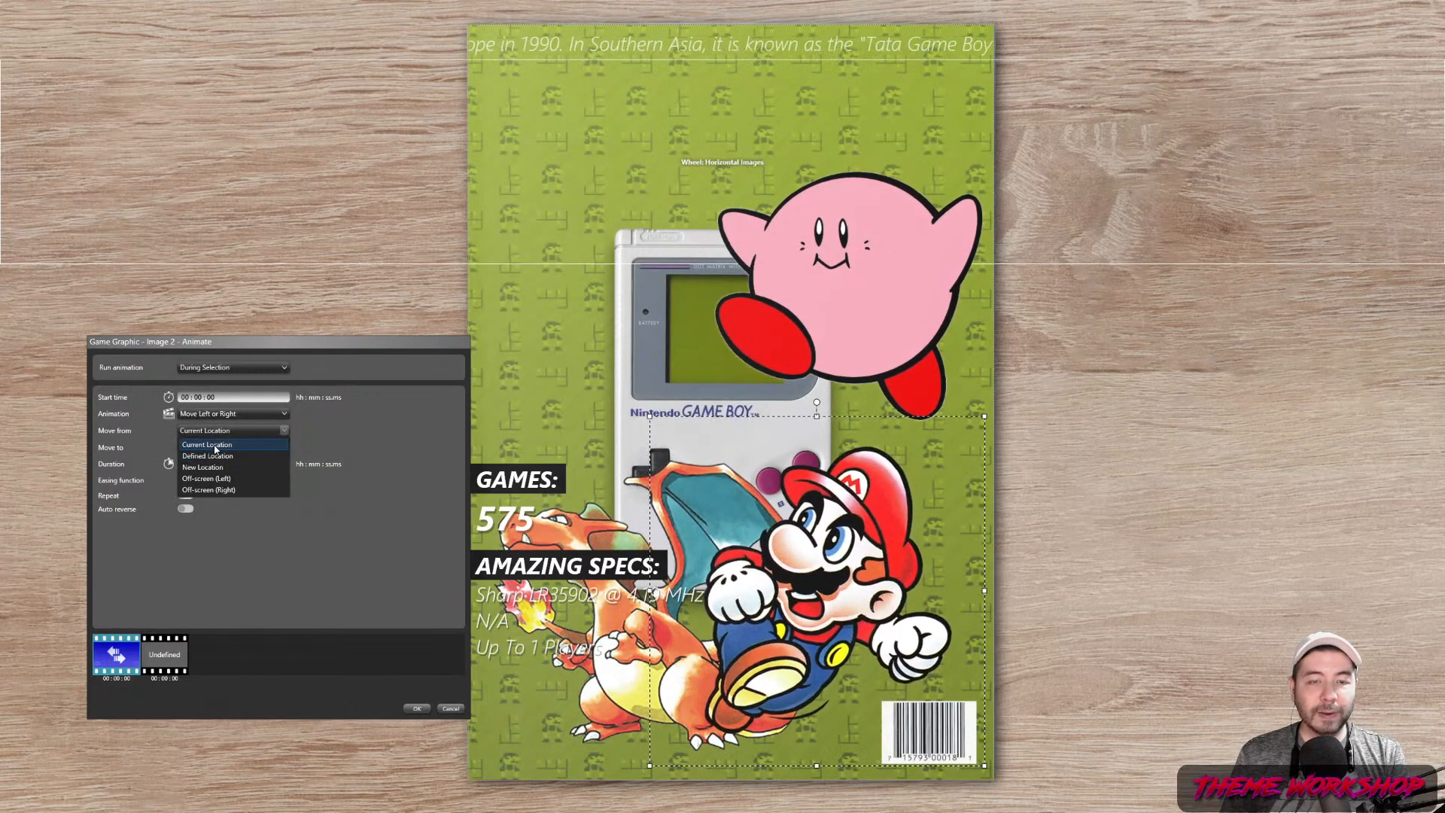
pyautogui.click(212, 445)
pyautogui.click(210, 448)
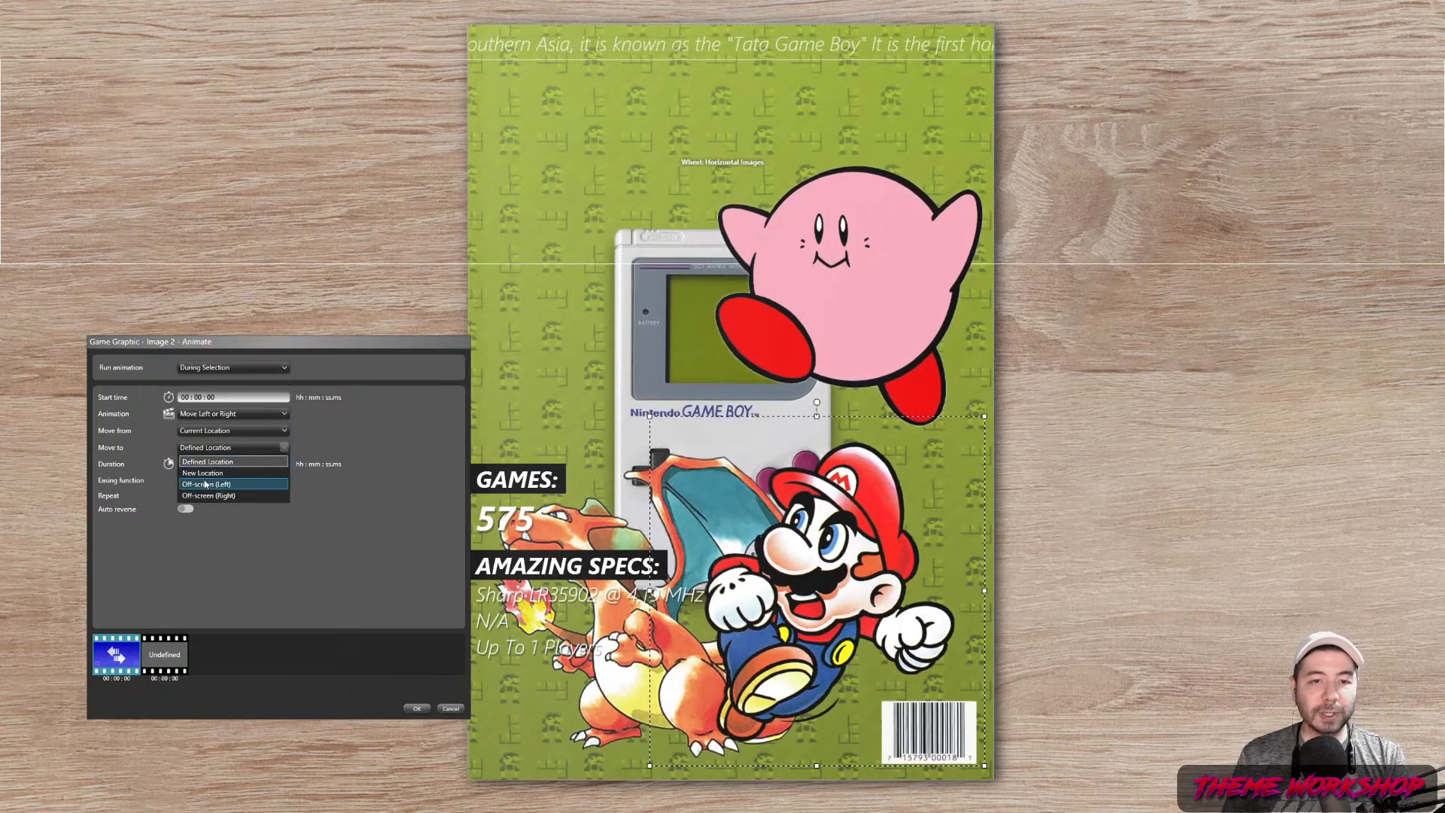
pyautogui.click(224, 496)
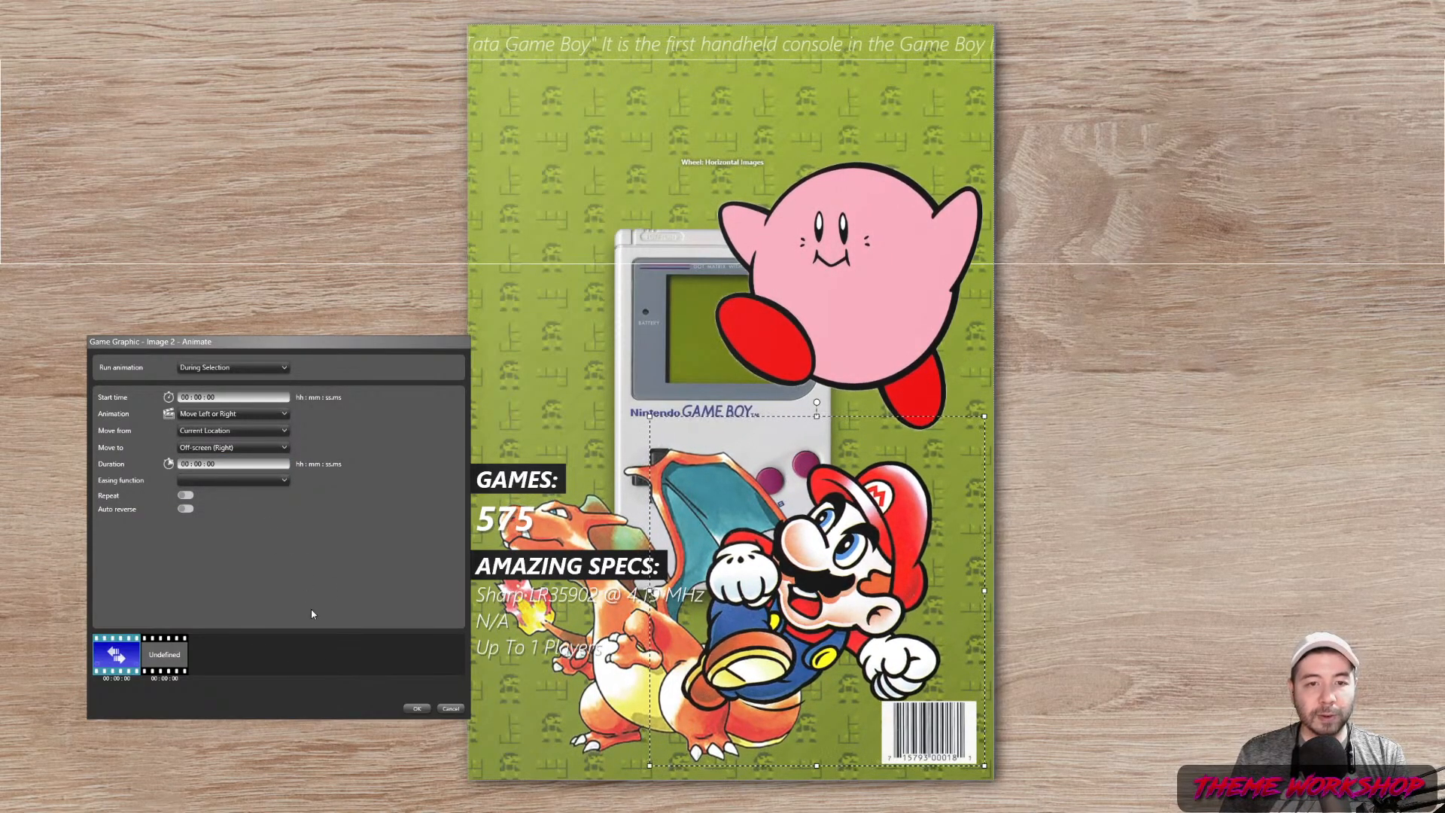
pyautogui.click(416, 709)
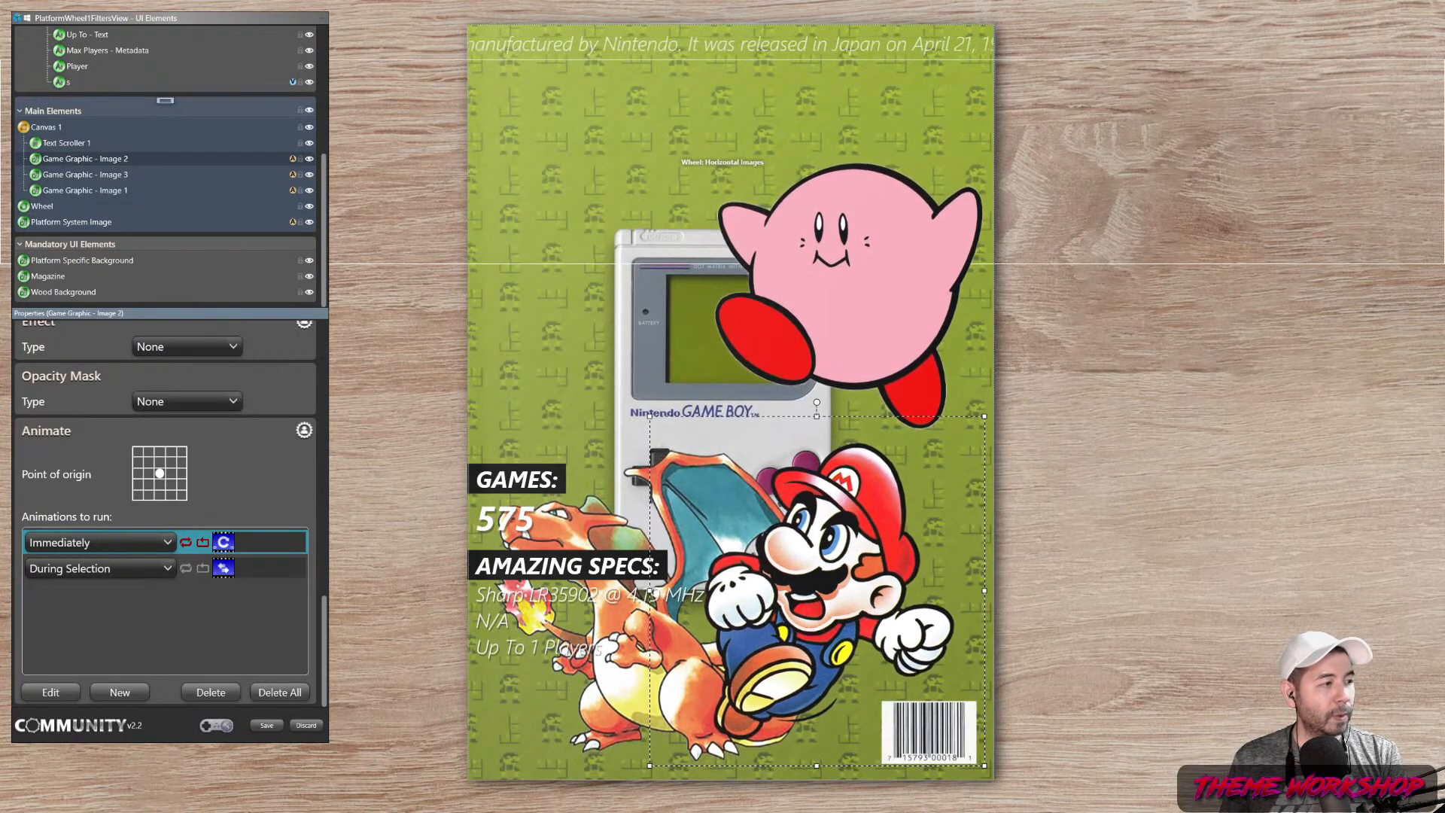
# Add a once-selected horizontal move to Mario: start 0.4 s, duration 0.5 s, CubicEase EaseOut
pyautogui.click(107, 690)
pyautogui.click(234, 368)
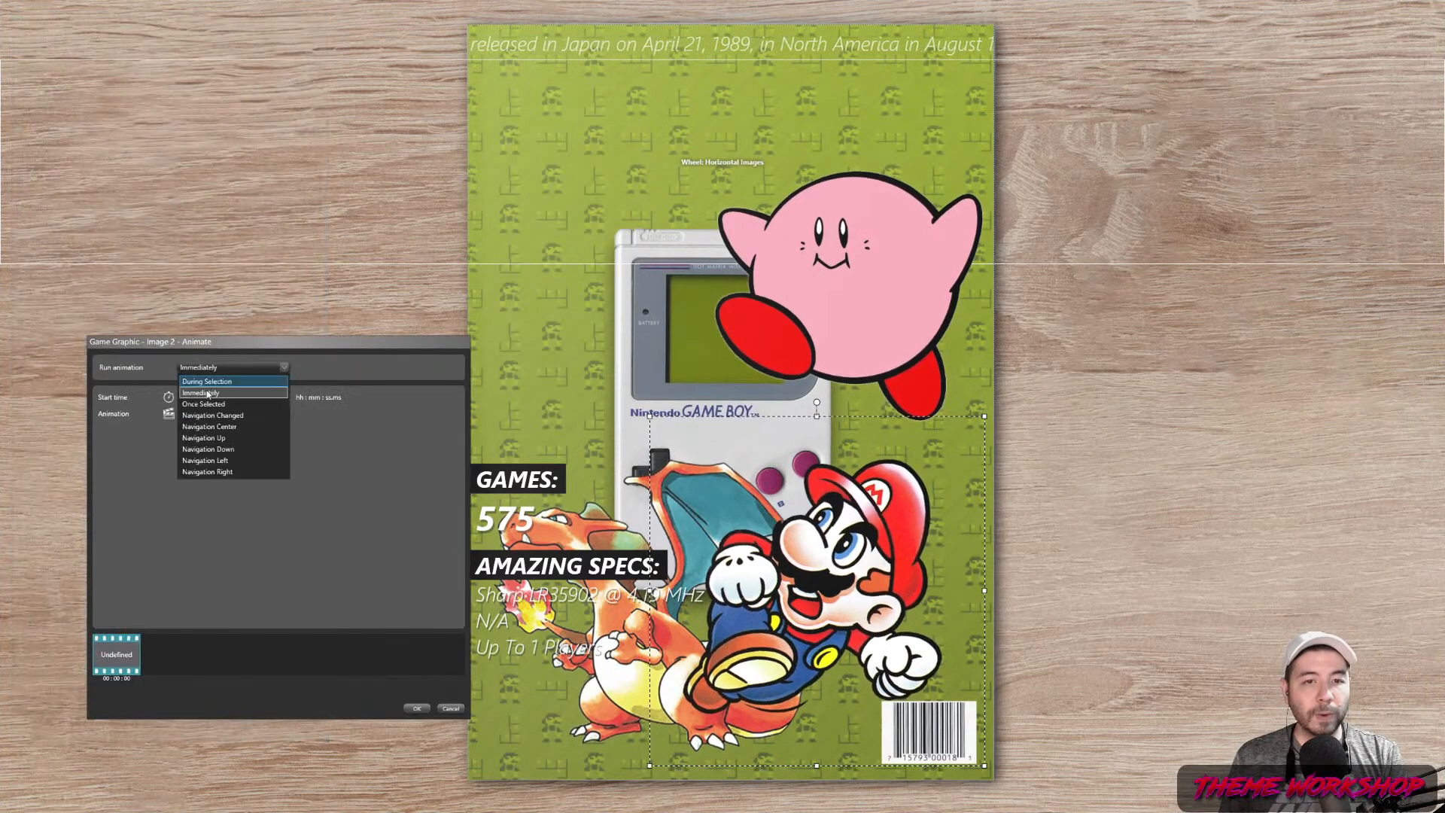
pyautogui.click(233, 423)
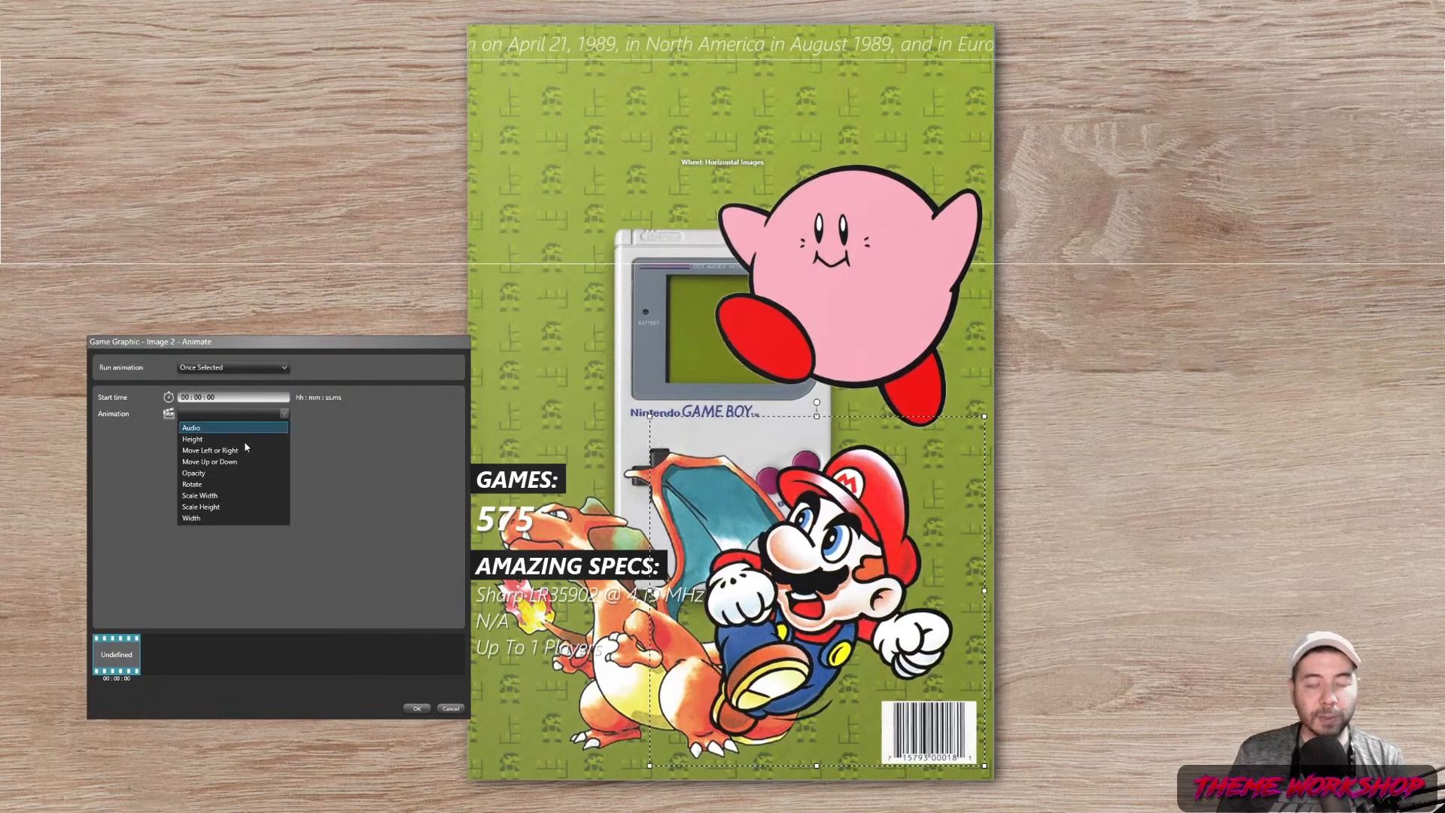
pyautogui.click(218, 451)
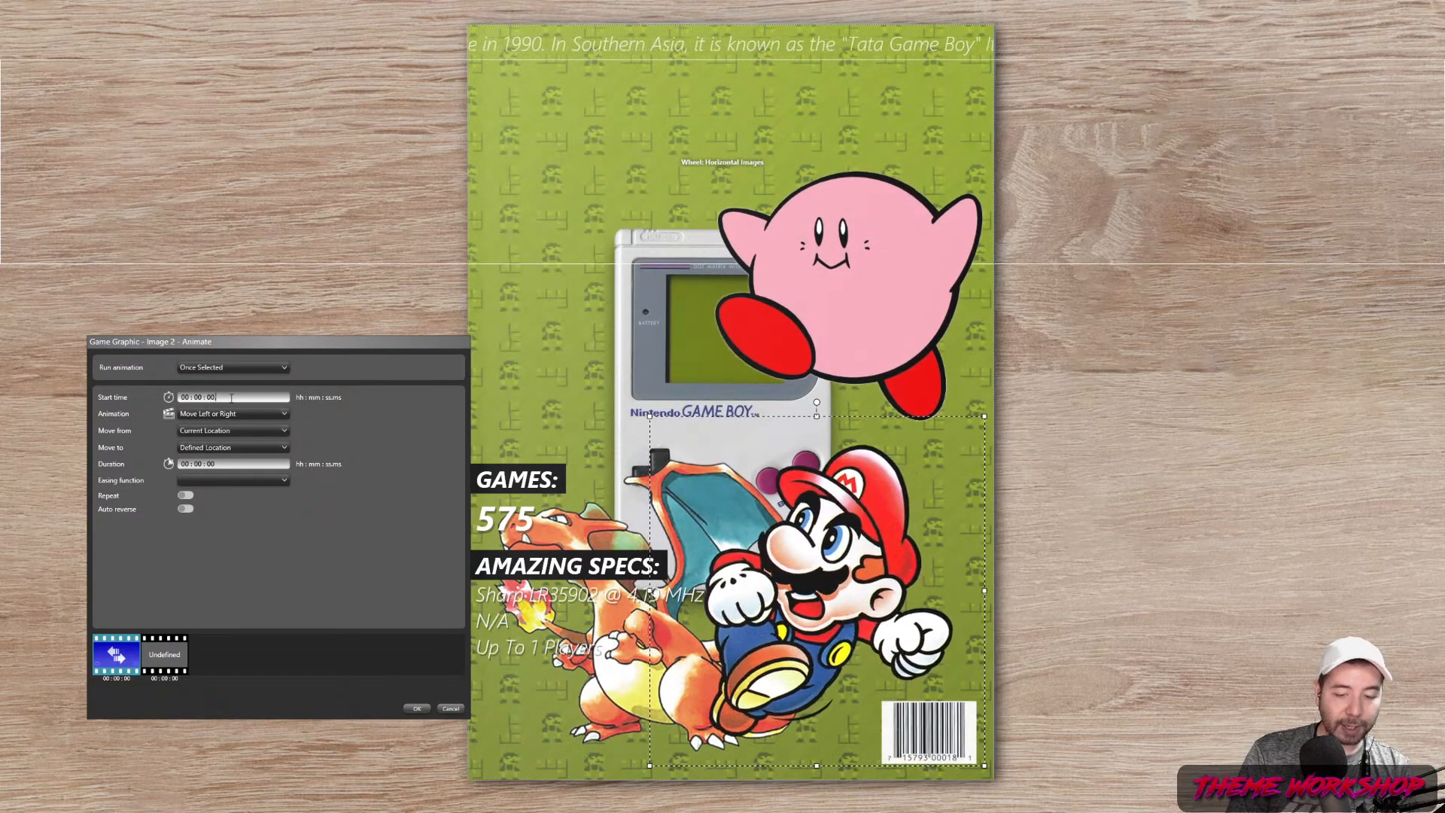
pyautogui.click(222, 463)
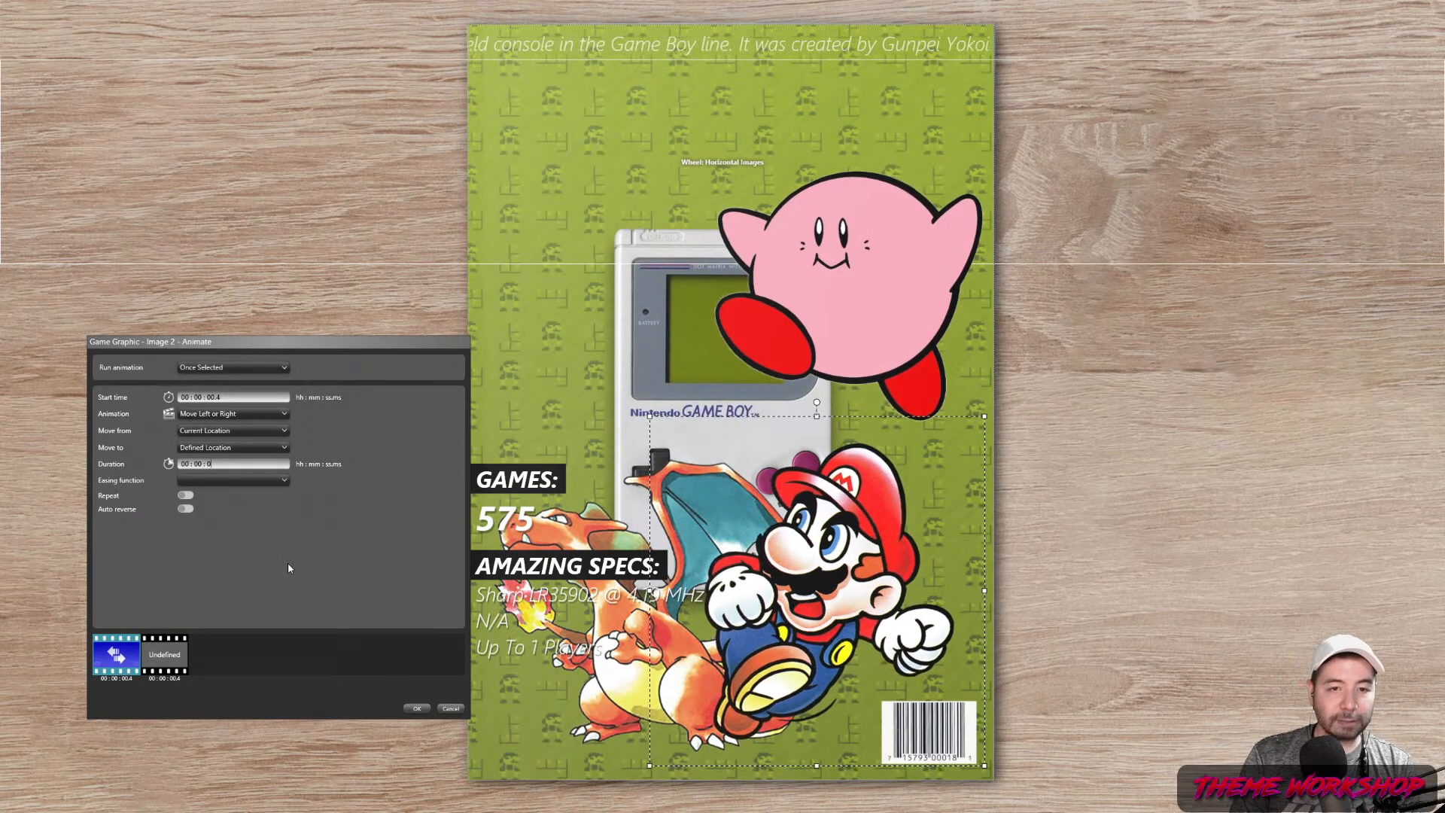
pyautogui.write('.5')
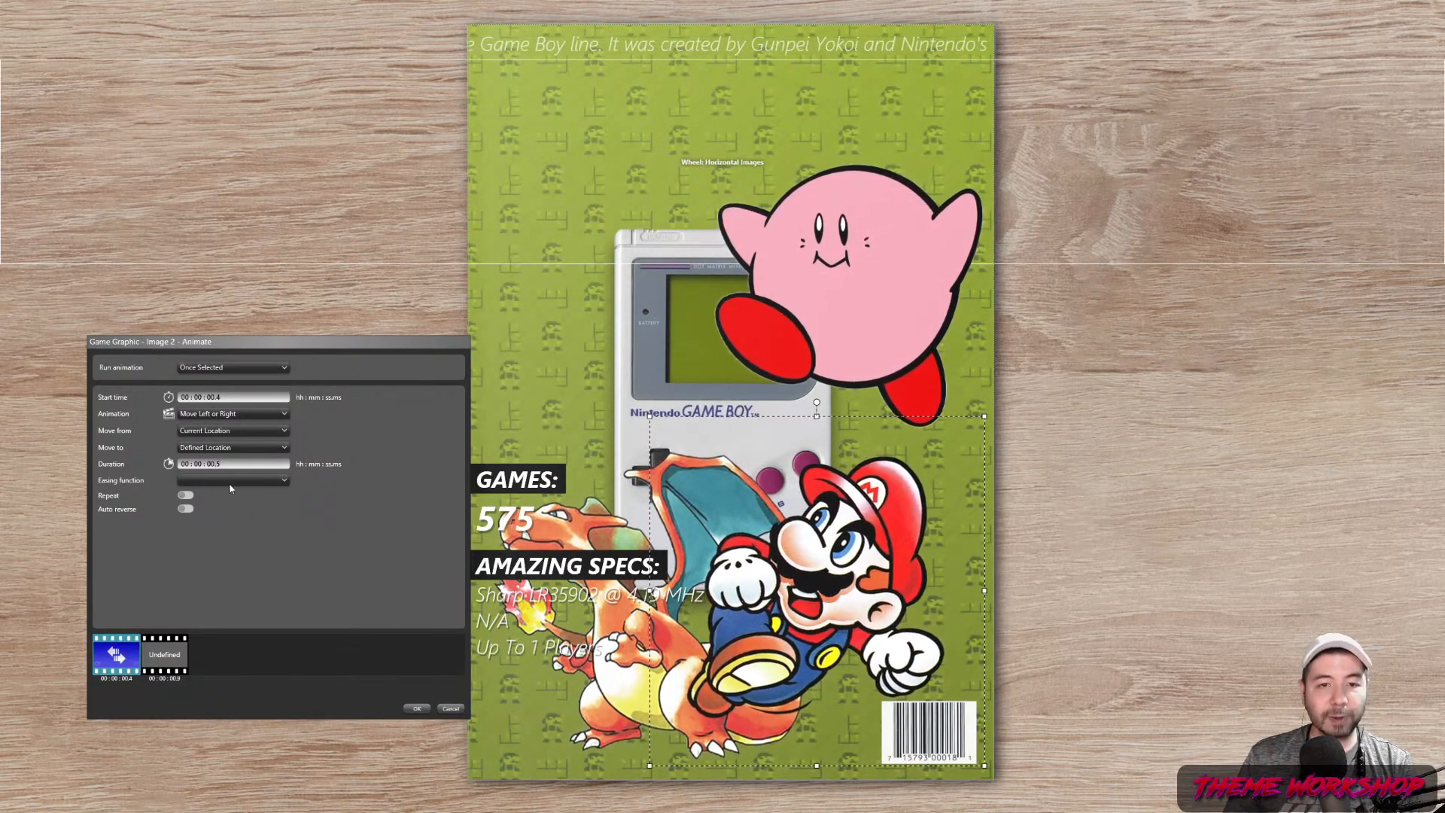
pyautogui.click(231, 481)
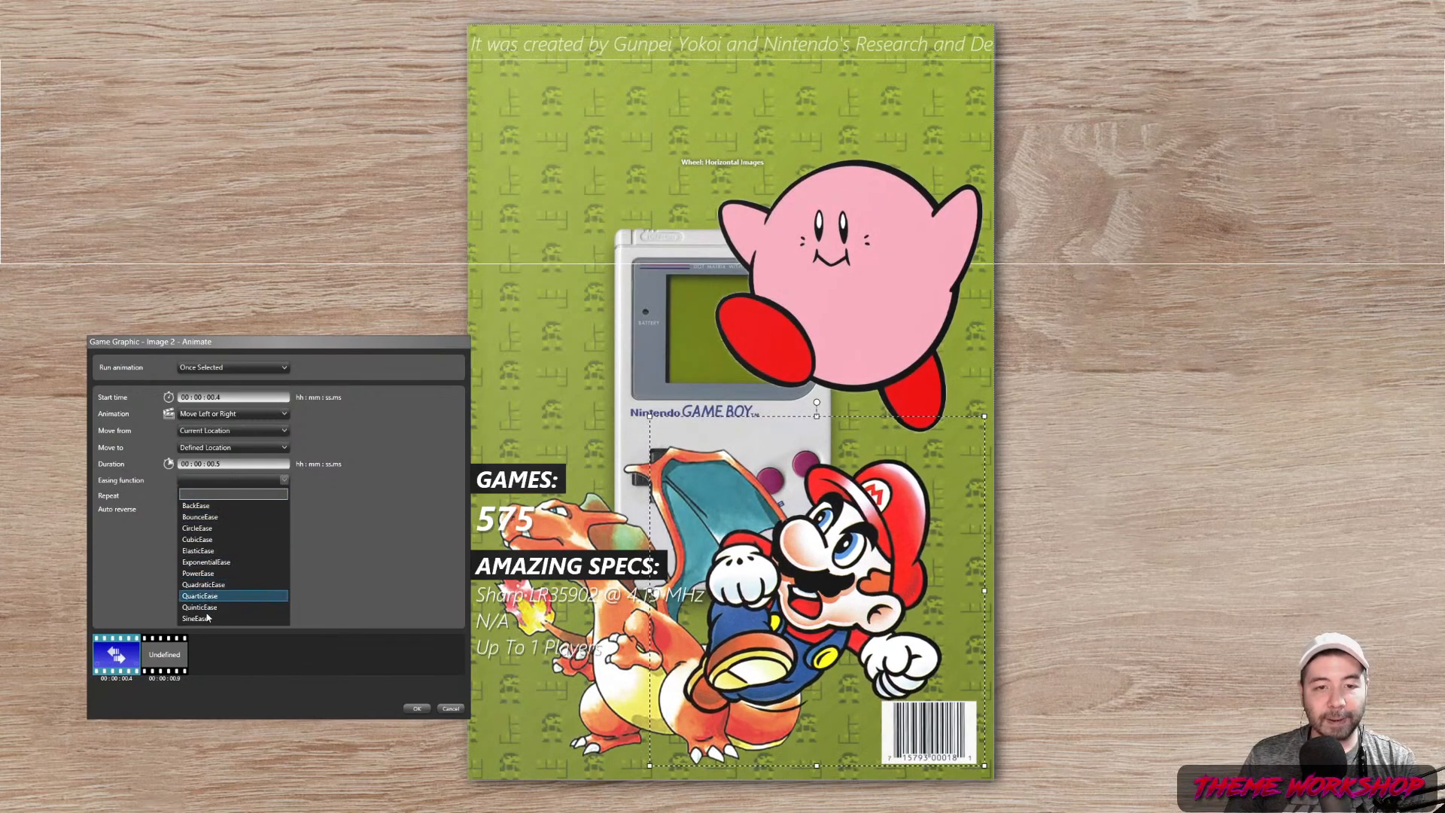
pyautogui.click(208, 616)
pyautogui.click(233, 506)
pyautogui.click(209, 542)
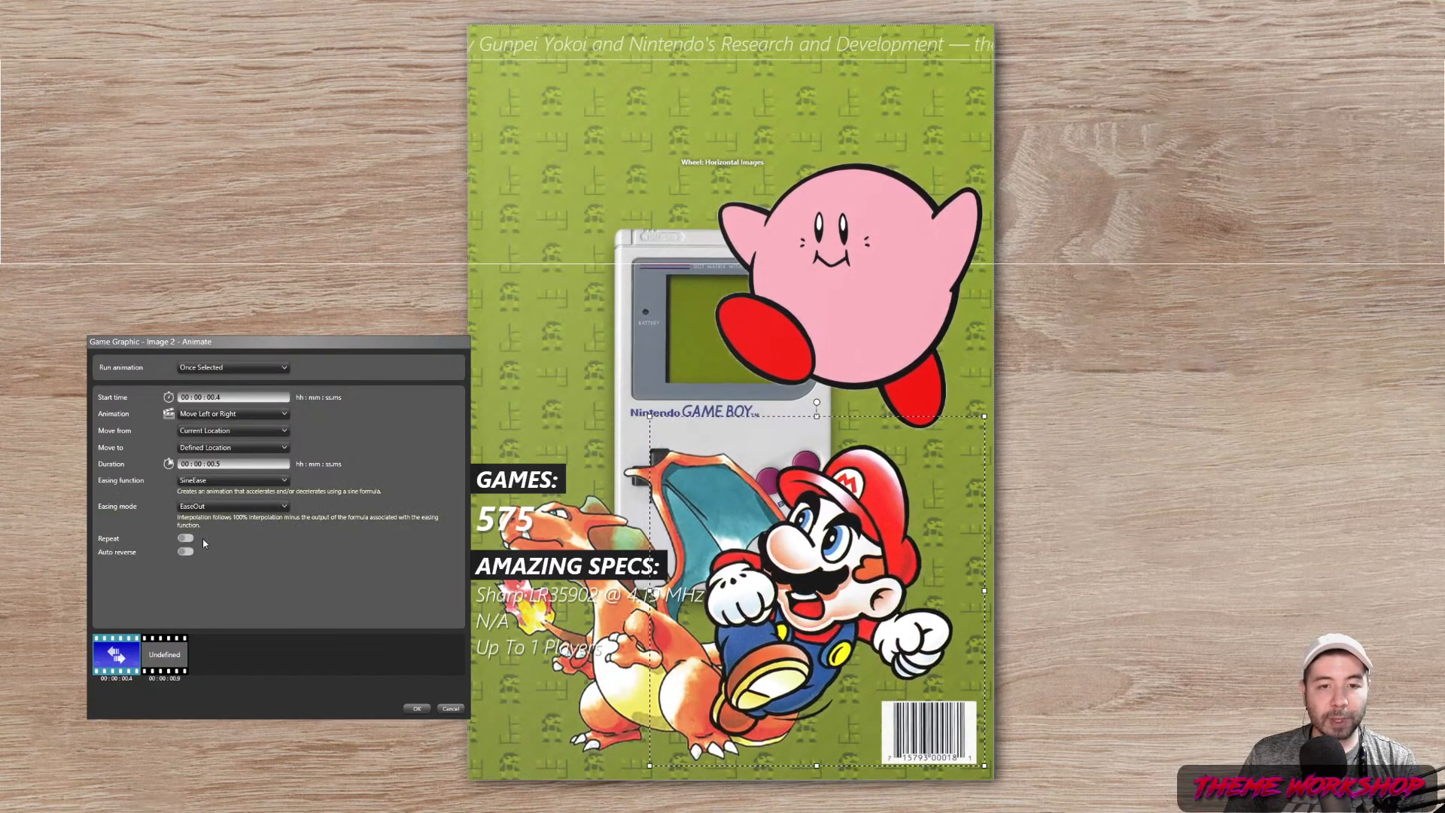
pyautogui.click(218, 481)
pyautogui.click(239, 531)
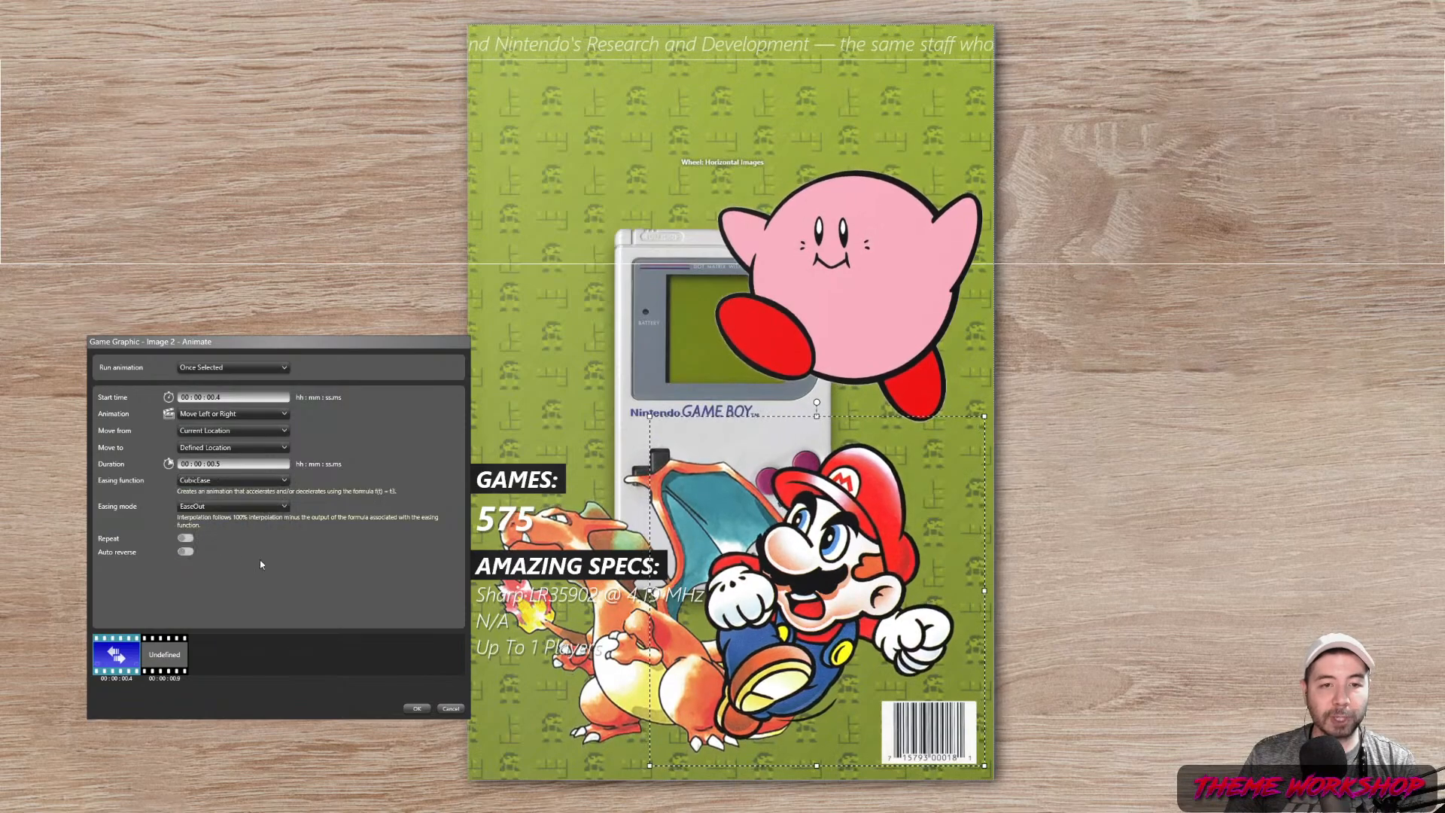
pyautogui.click(417, 709)
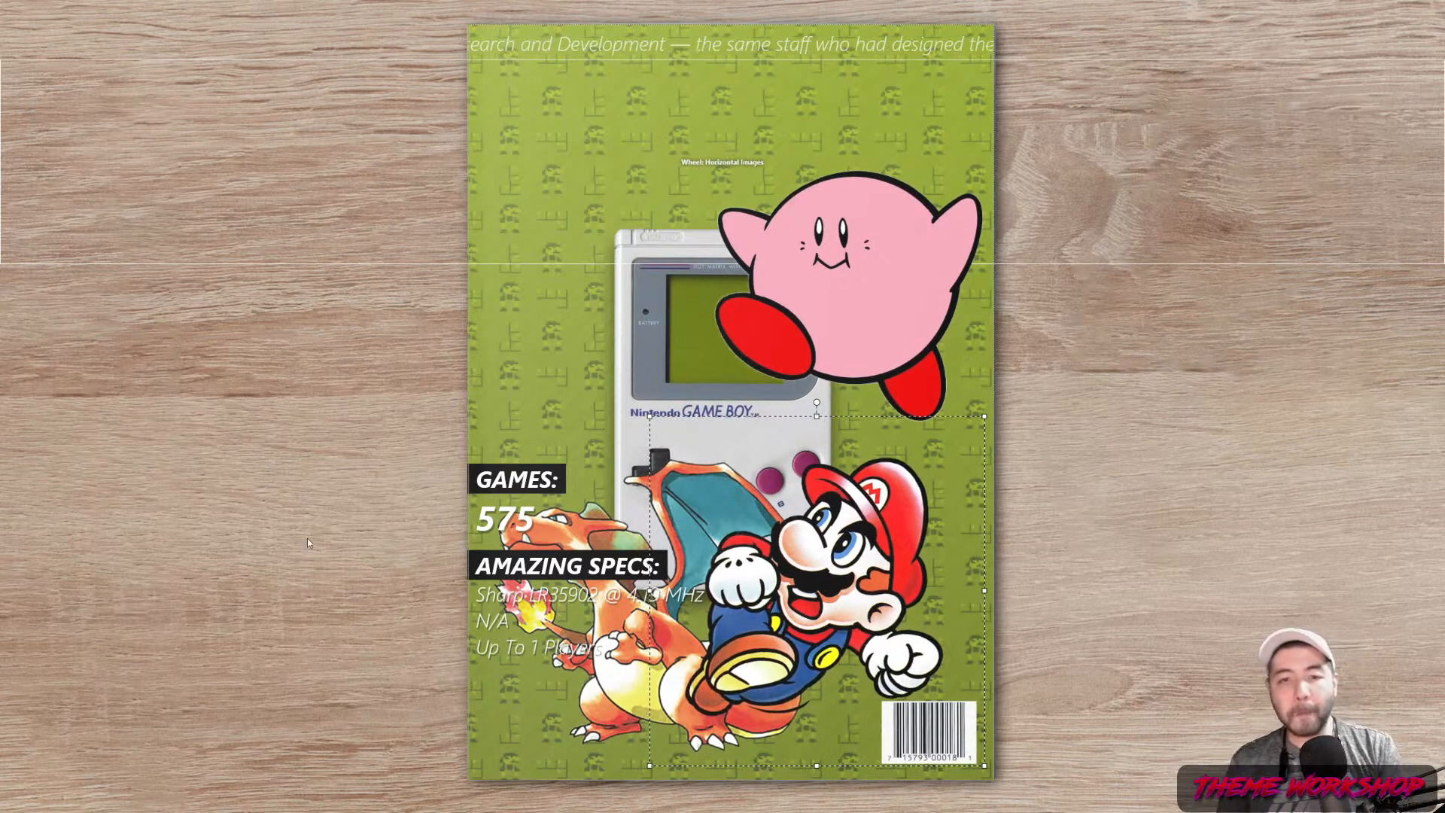
# Save the theme, then preview Game & Watch, Famicom Disk System, NES and Nintendo DS
pyautogui.click(267, 726)
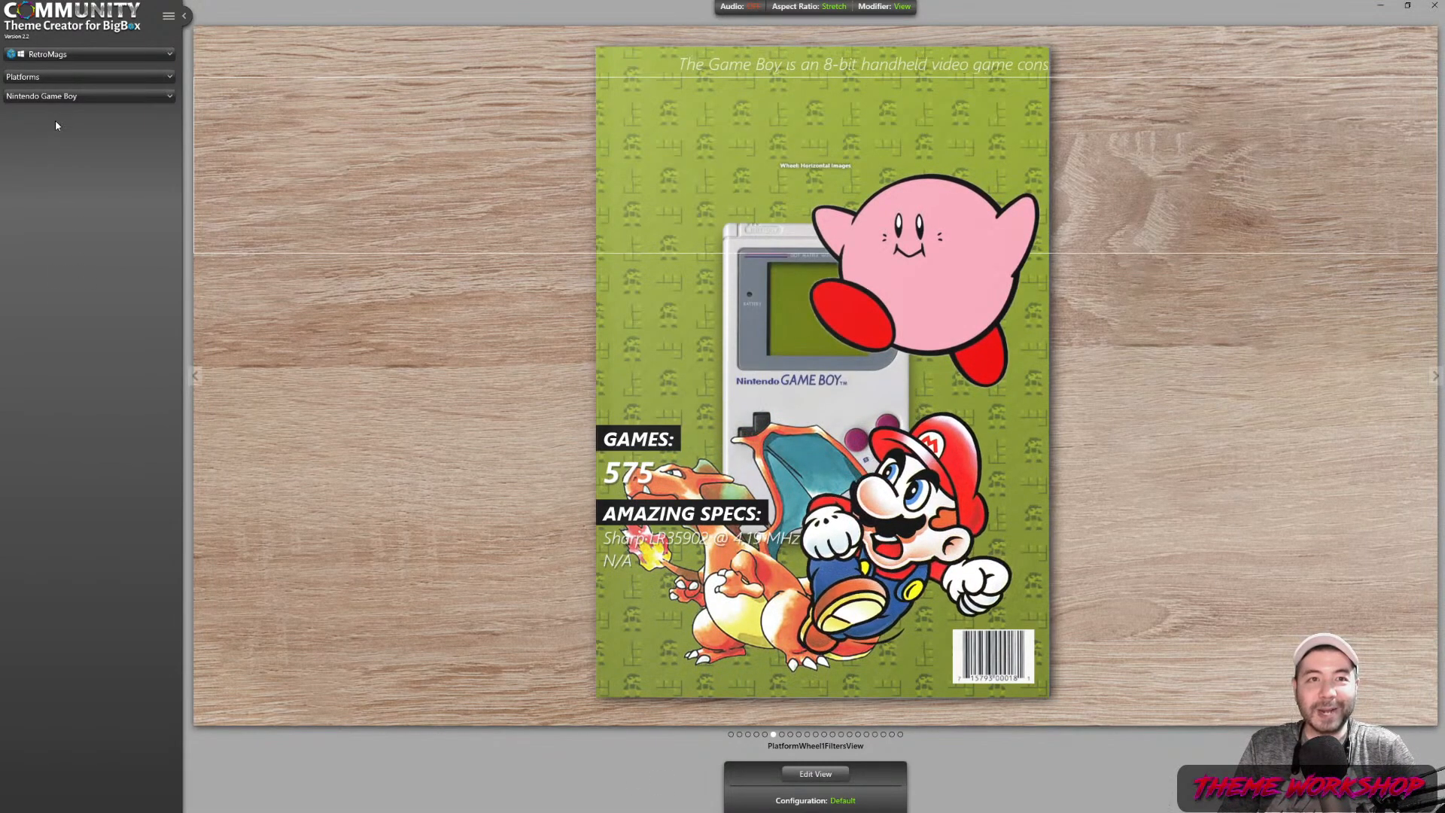
pyautogui.scroll(1, 60, 99)
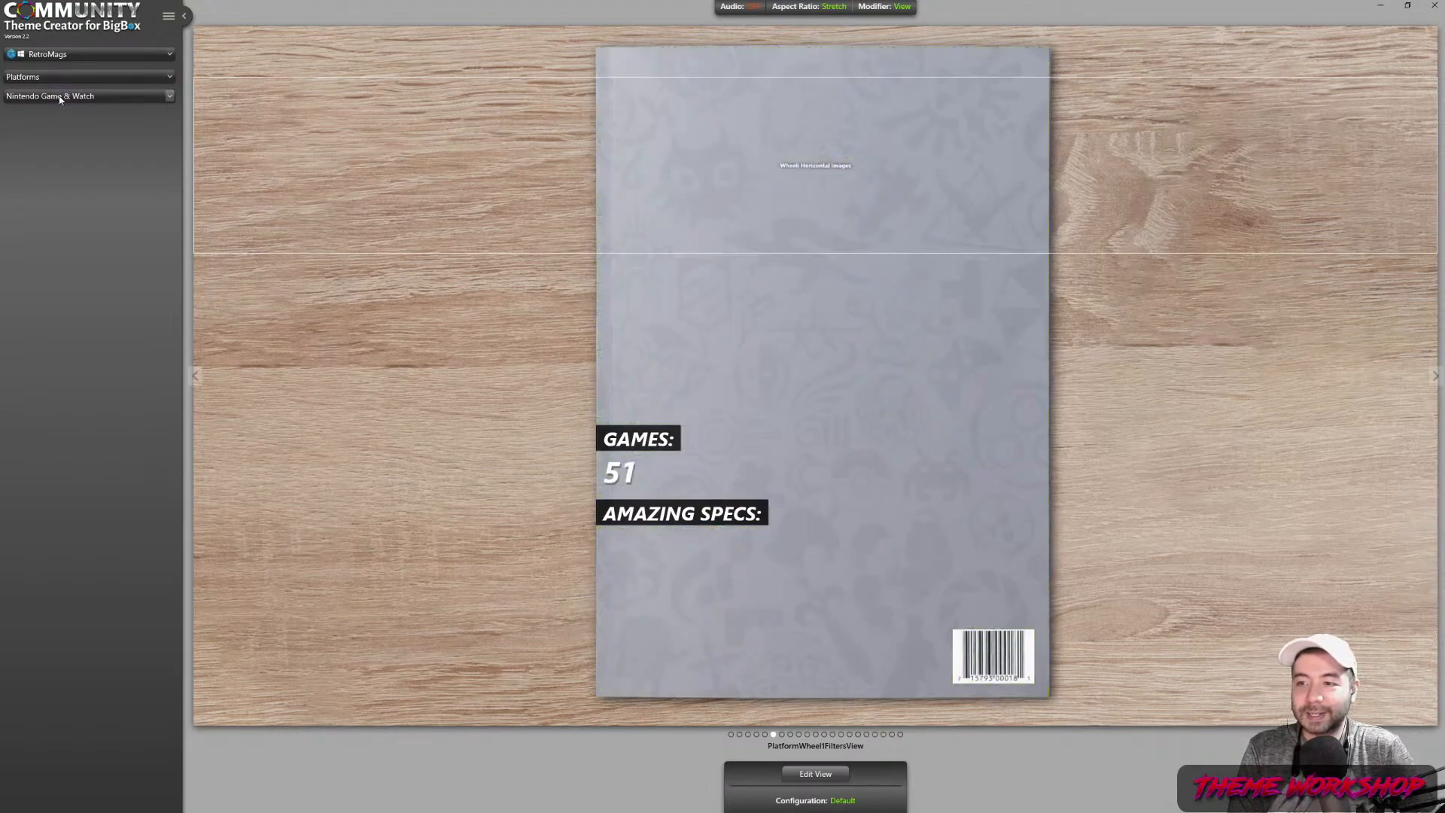
pyautogui.scroll(1, 60, 99)
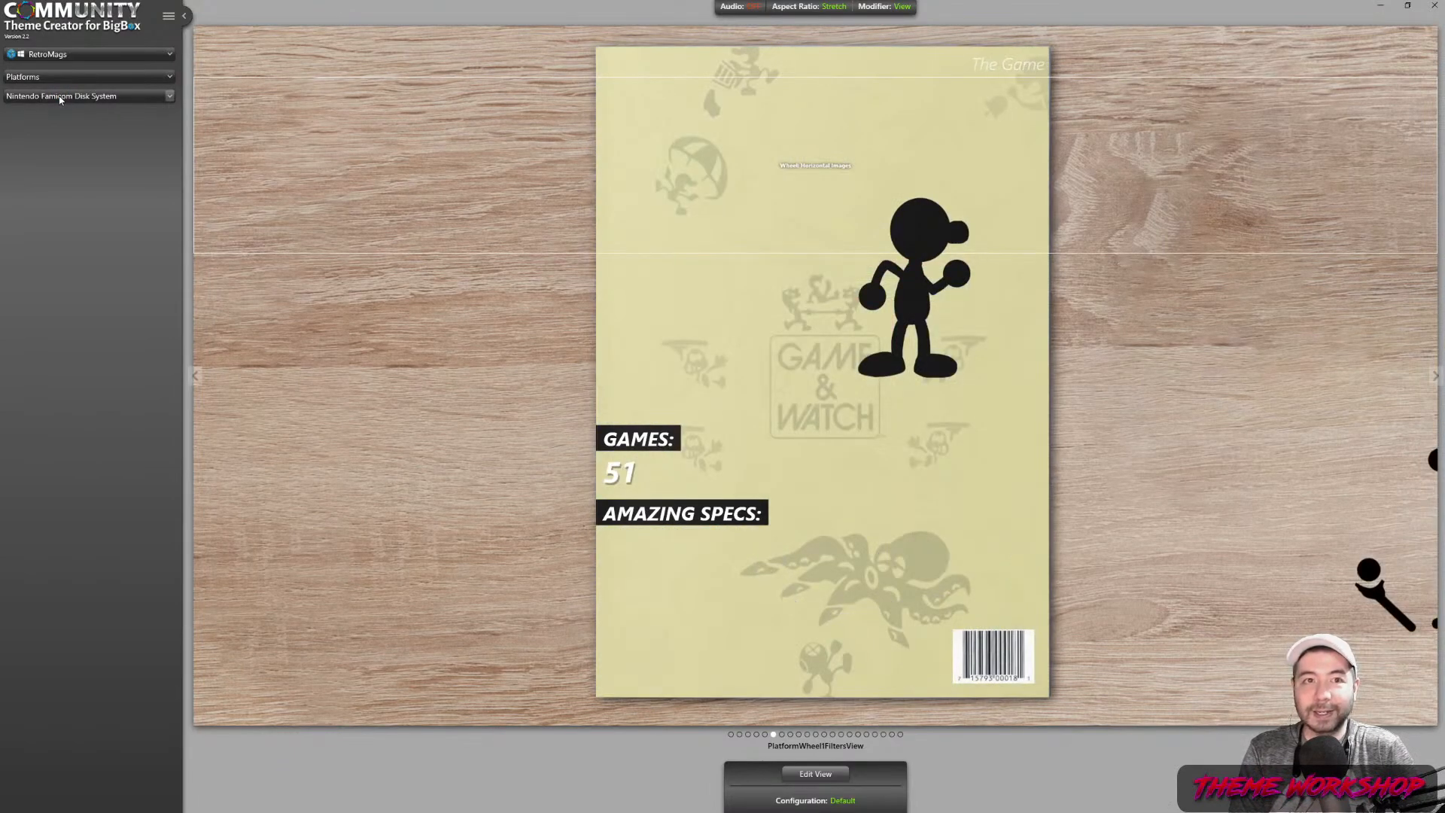
pyautogui.scroll(1, 60, 99)
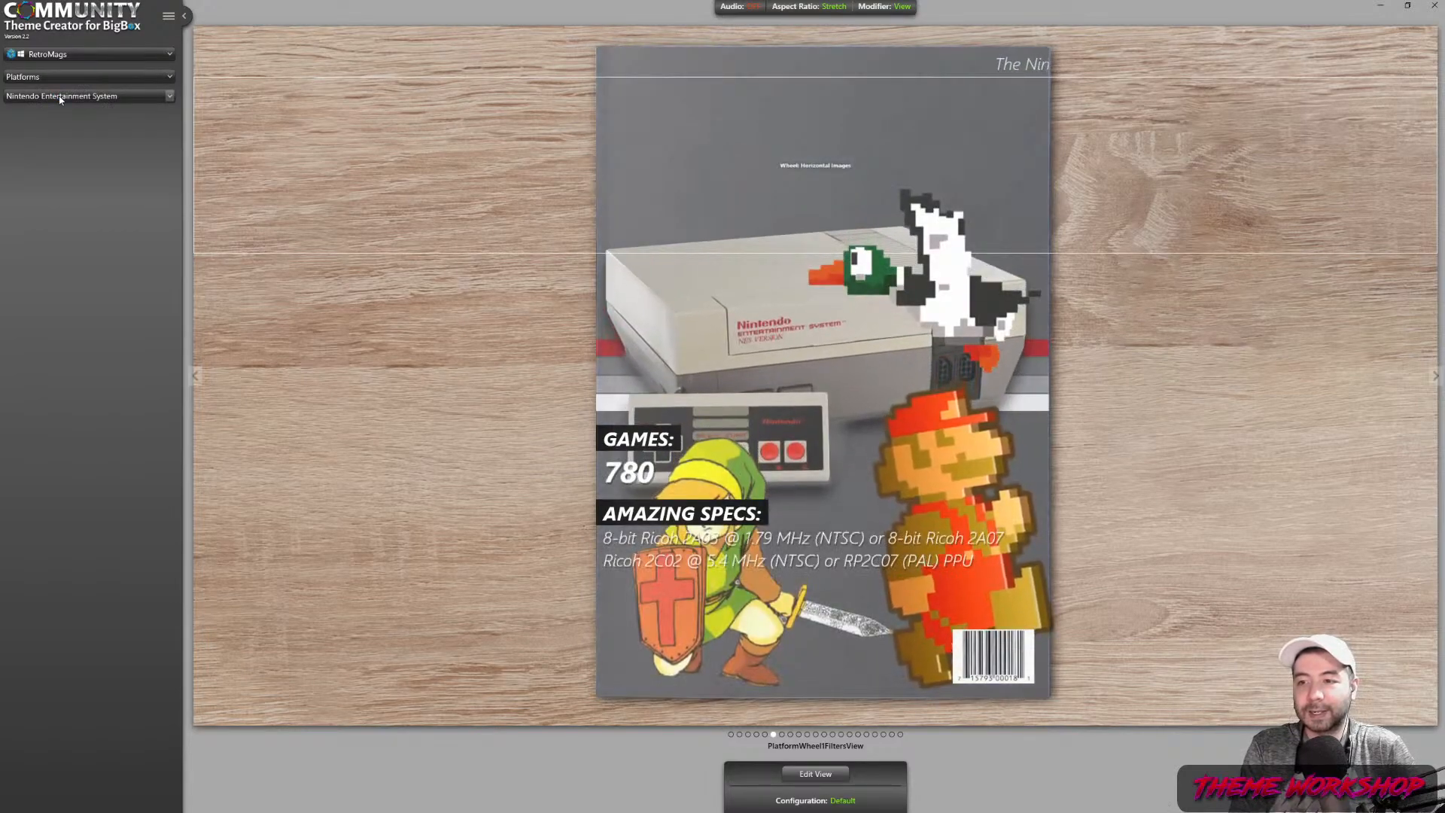
pyautogui.scroll(1, 61, 99)
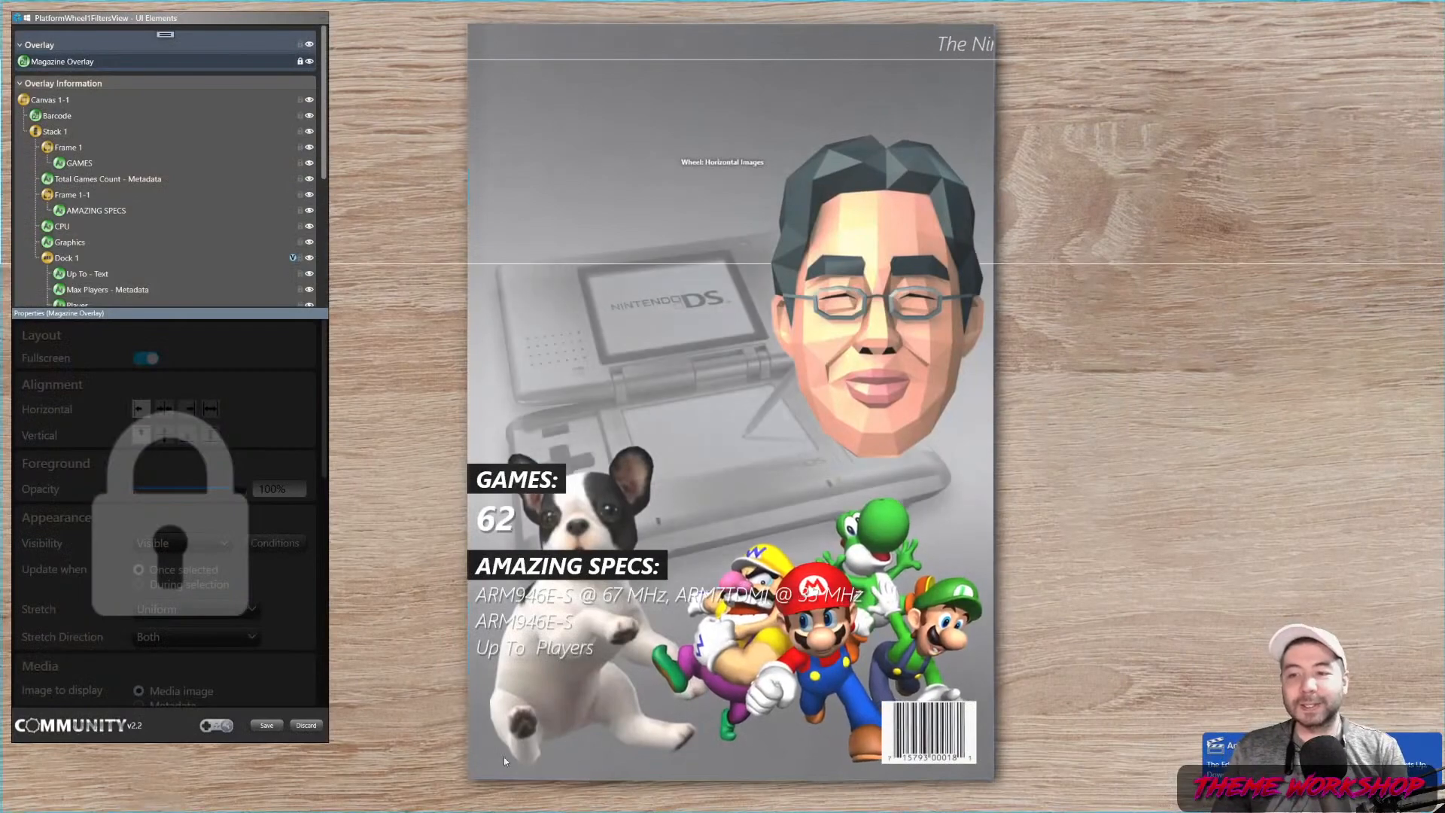
# Select Game Graphic - Image 2, the Nintendo characters, and show its Animate properties
pyautogui.scroll(-5, 45, 256)
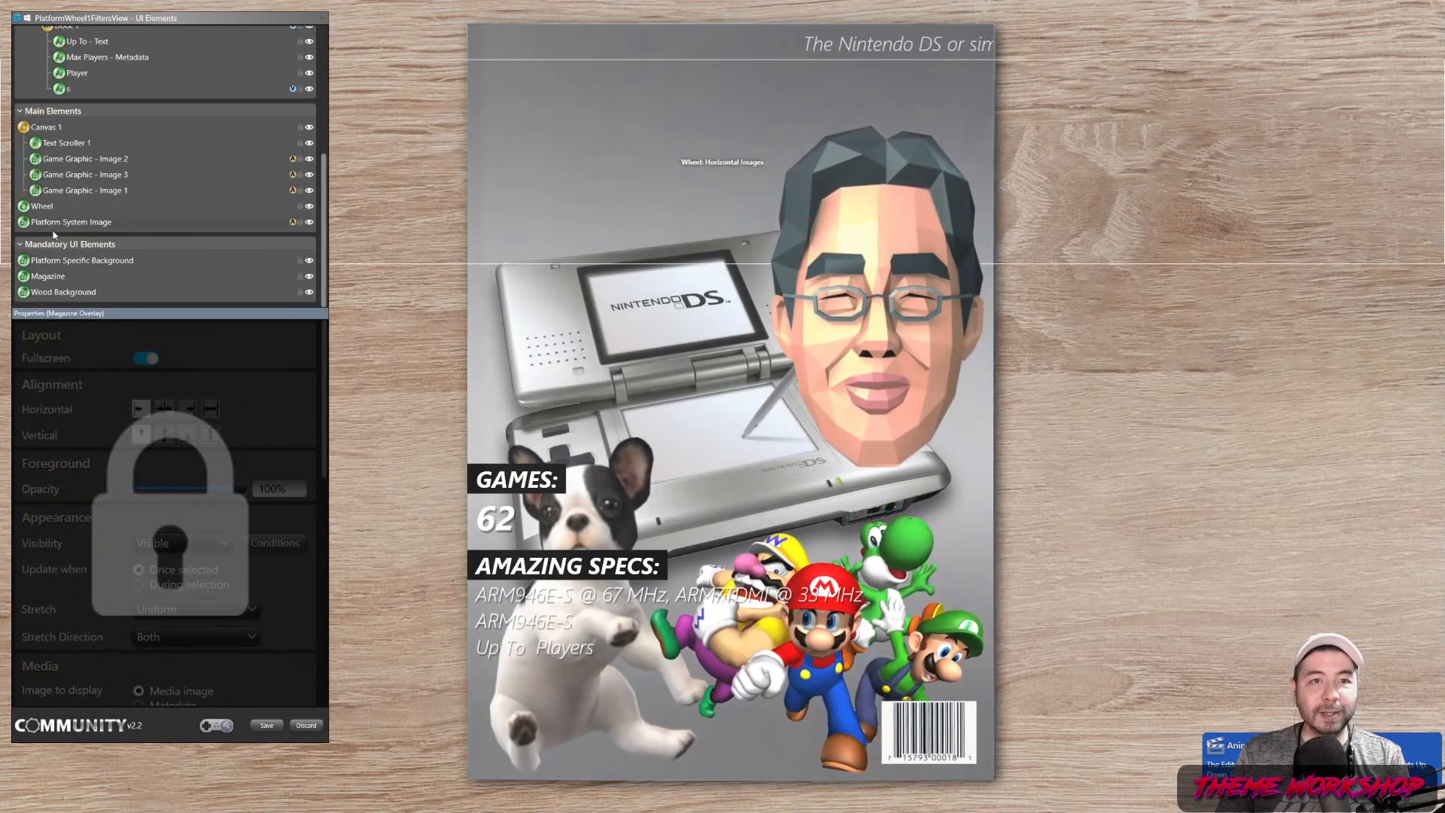
pyautogui.click(92, 190)
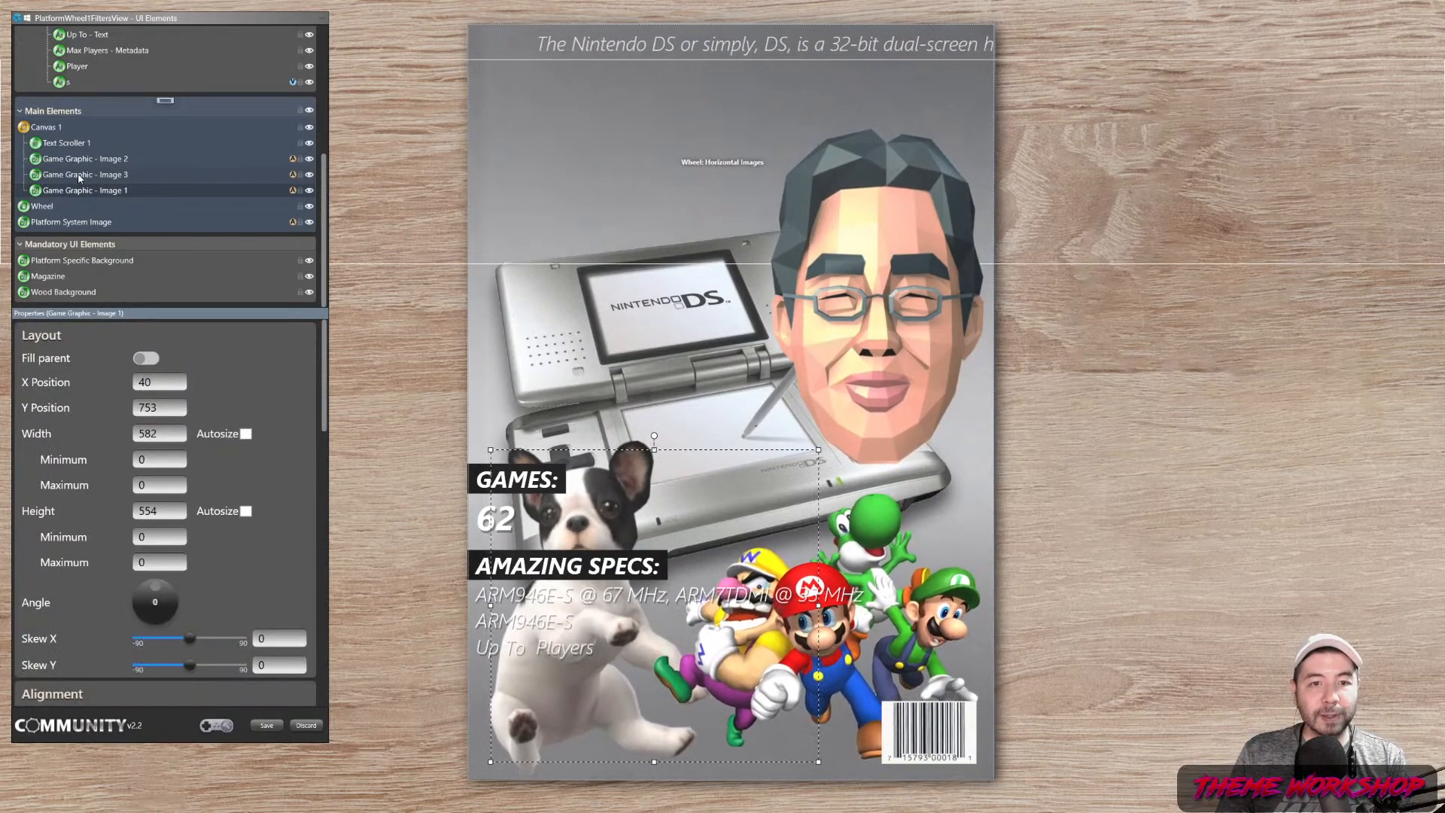
pyautogui.click(80, 178)
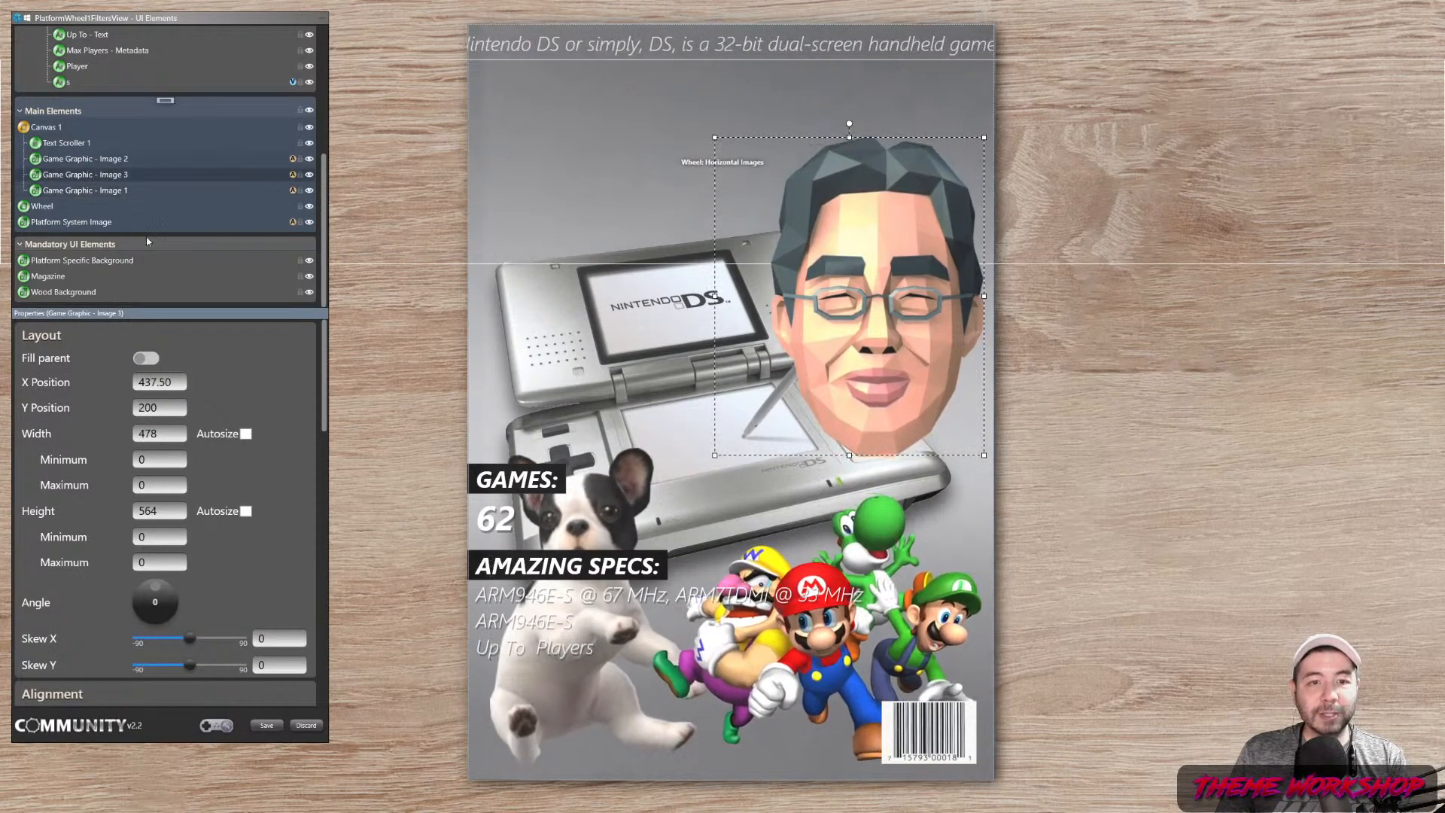
pyautogui.click(90, 160)
pyautogui.moveTo(324, 416); pyautogui.dragTo(304, 691)
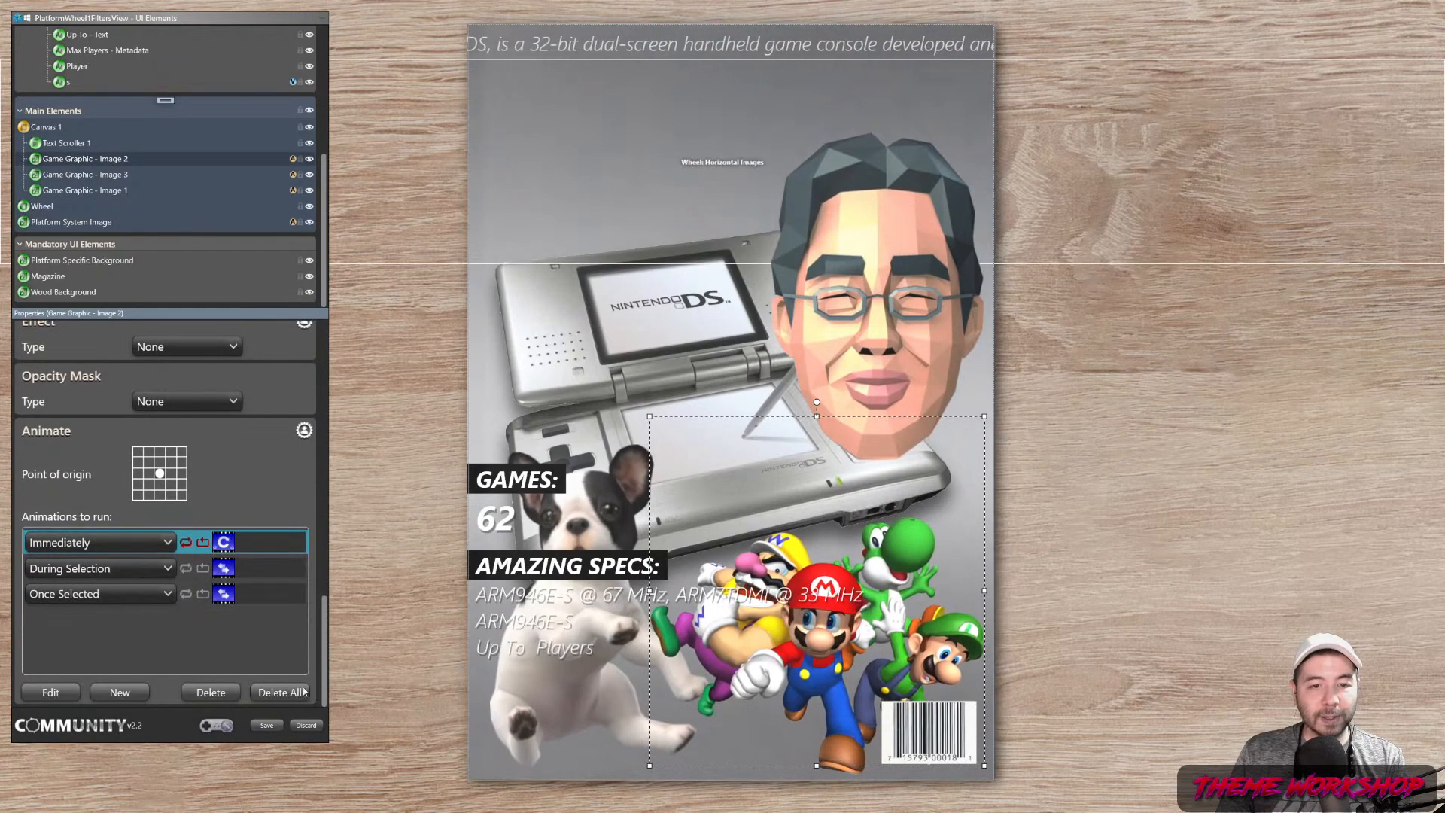
pyautogui.doubleClick(258, 572)
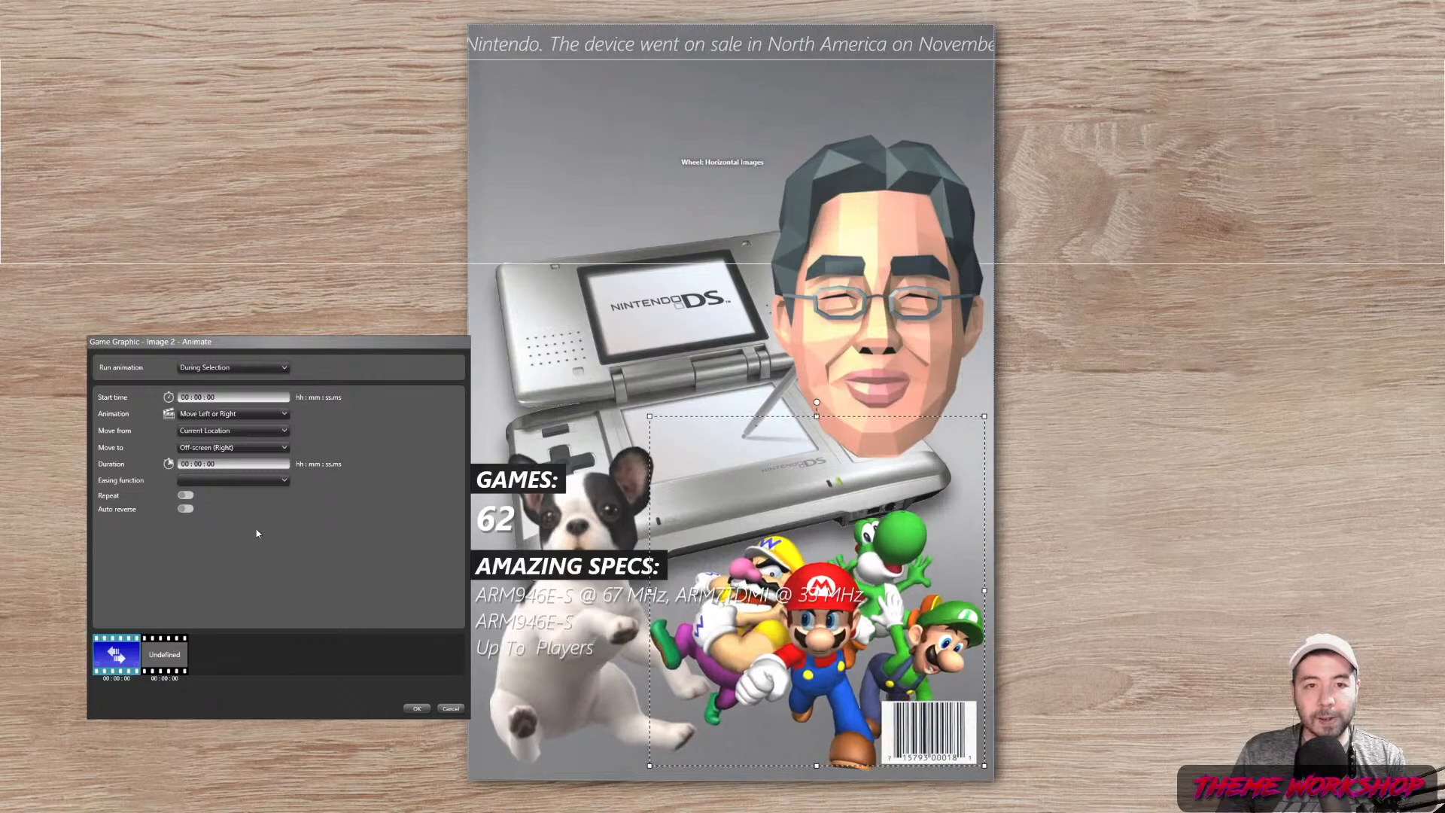
pyautogui.click(281, 367)
pyautogui.click(281, 367)
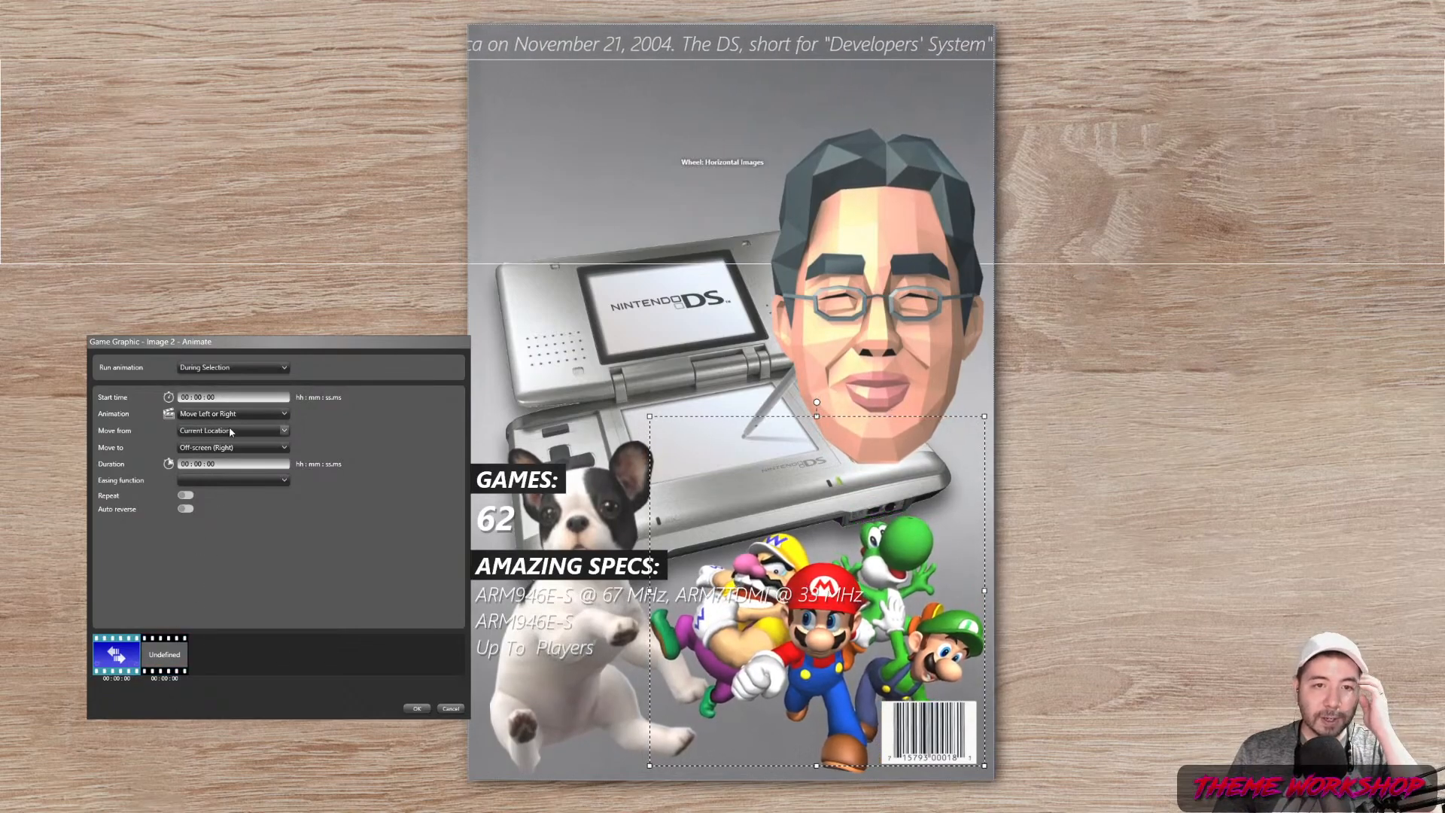
pyautogui.click(460, 710)
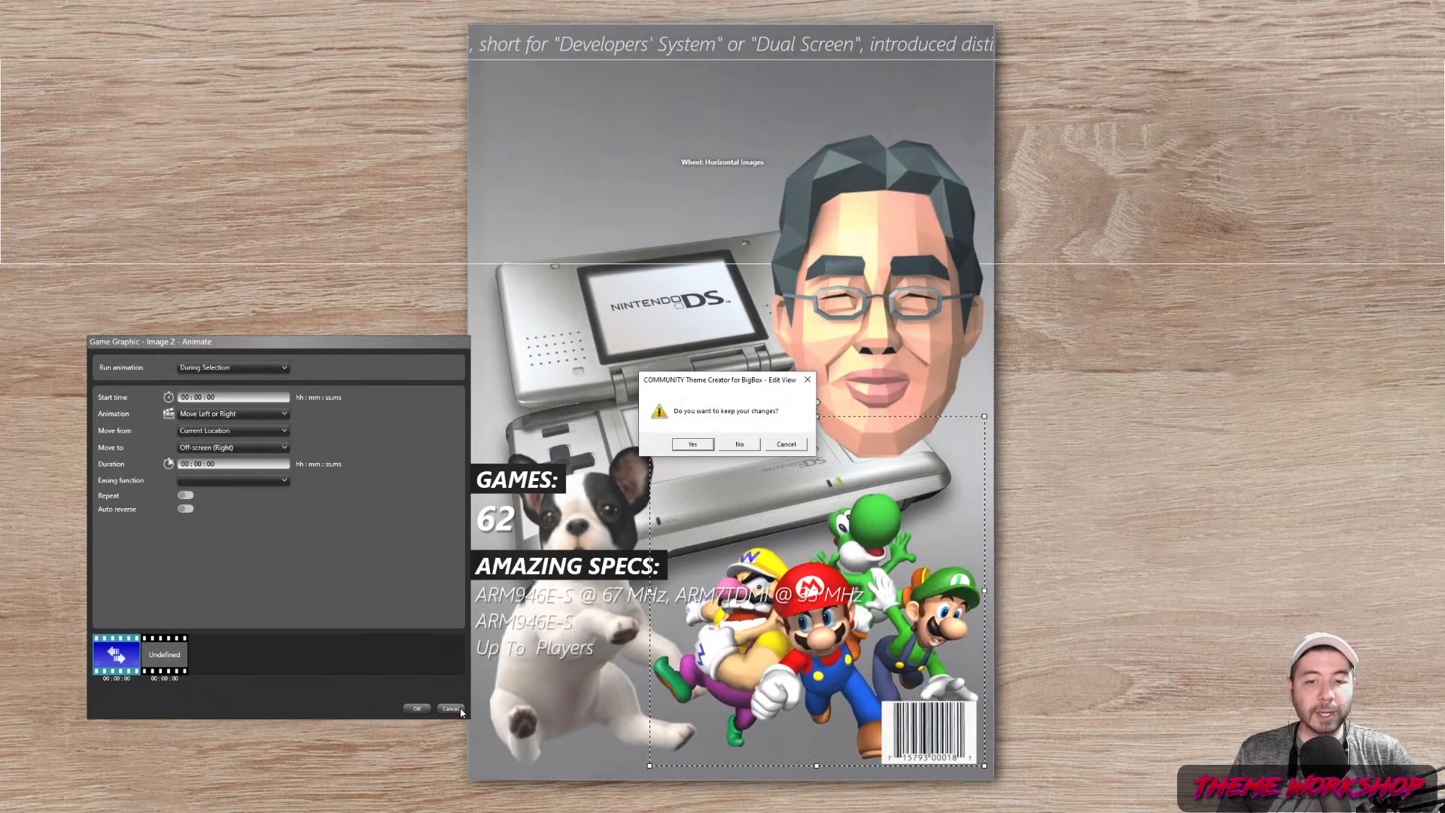
pyautogui.click(744, 446)
pyautogui.doubleClick(272, 594)
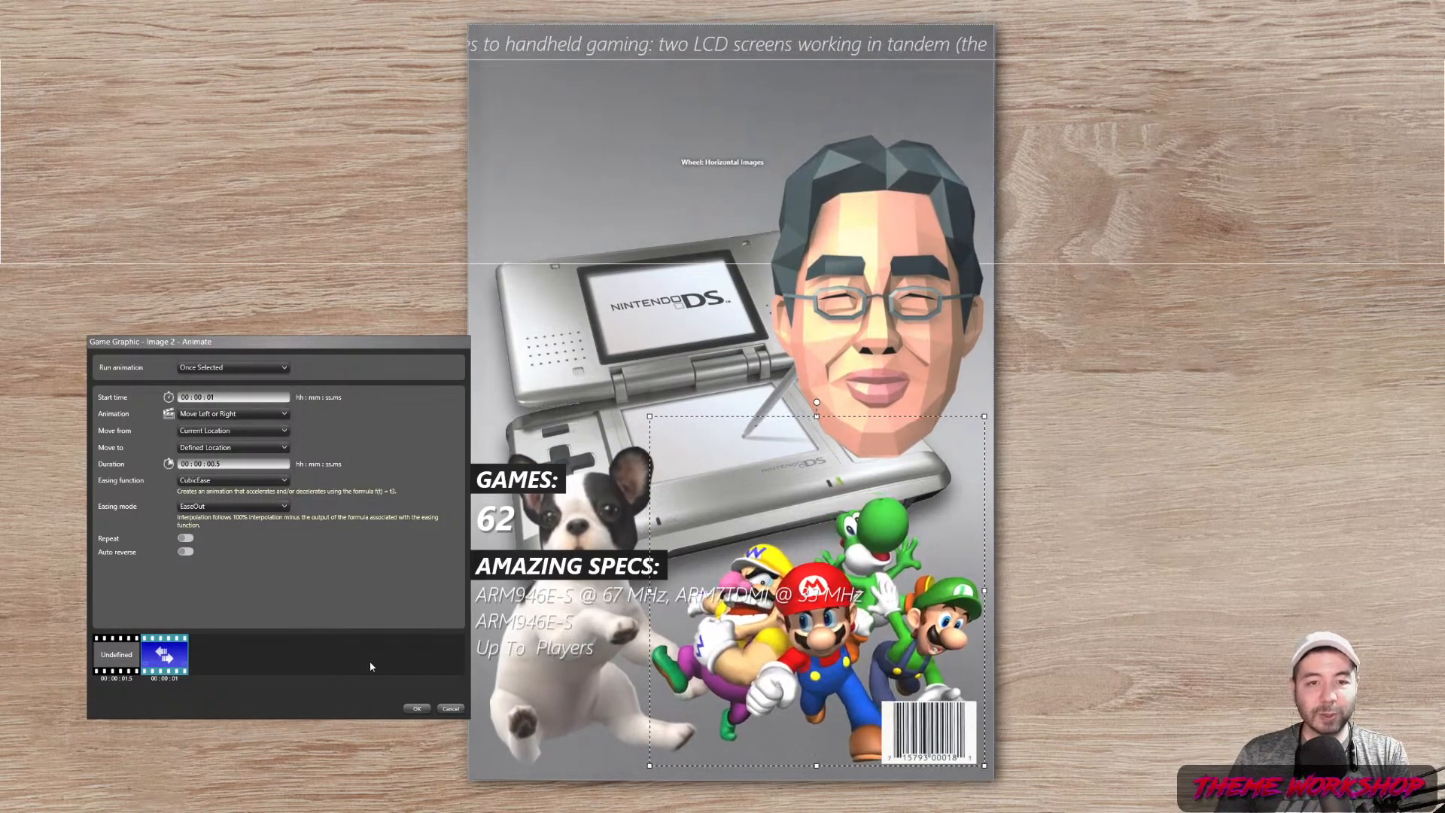
pyautogui.click(409, 709)
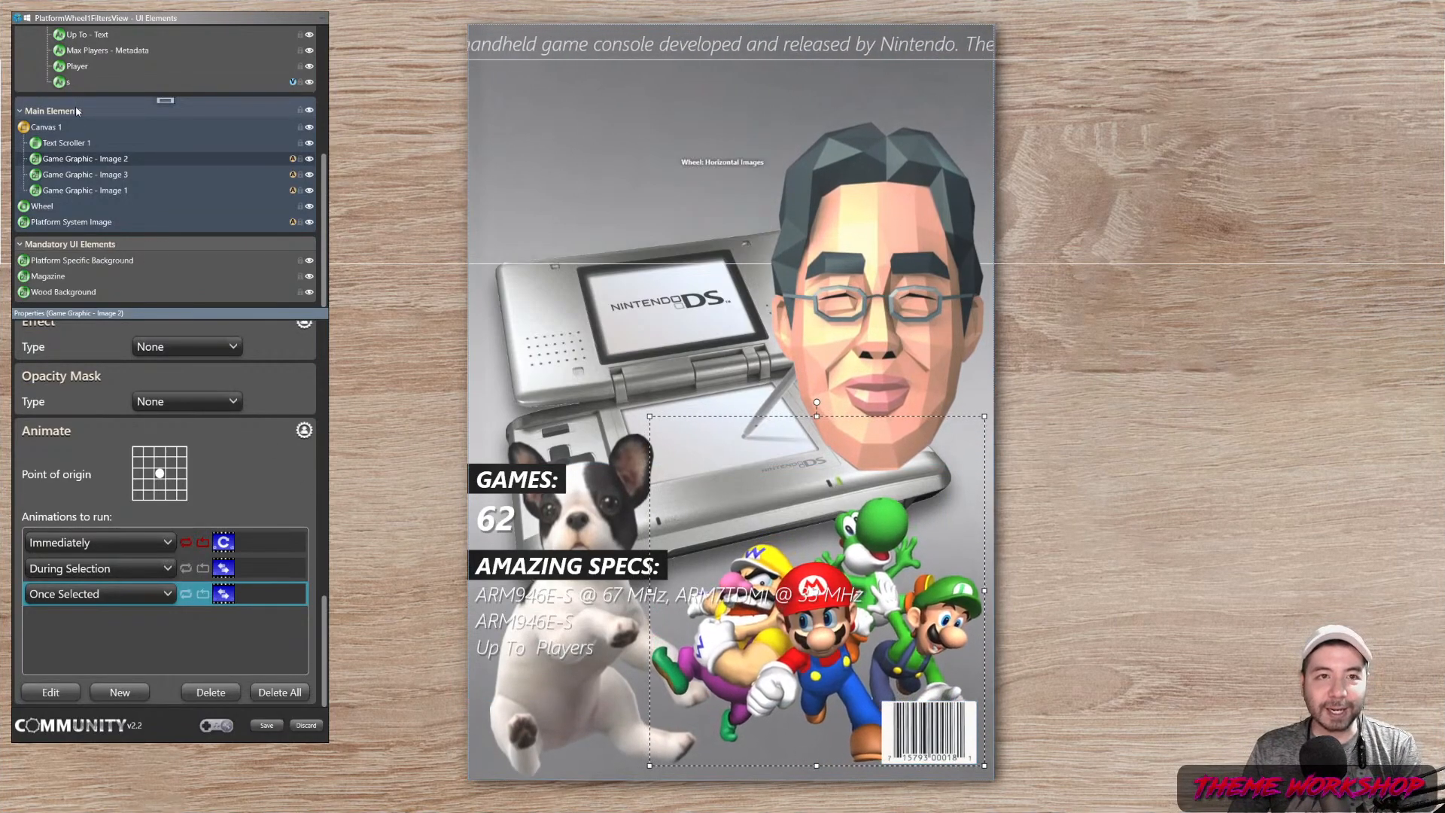
# Turn on Clip to region for Canvas 1 under Appearance and save the view
pyautogui.click(40, 128)
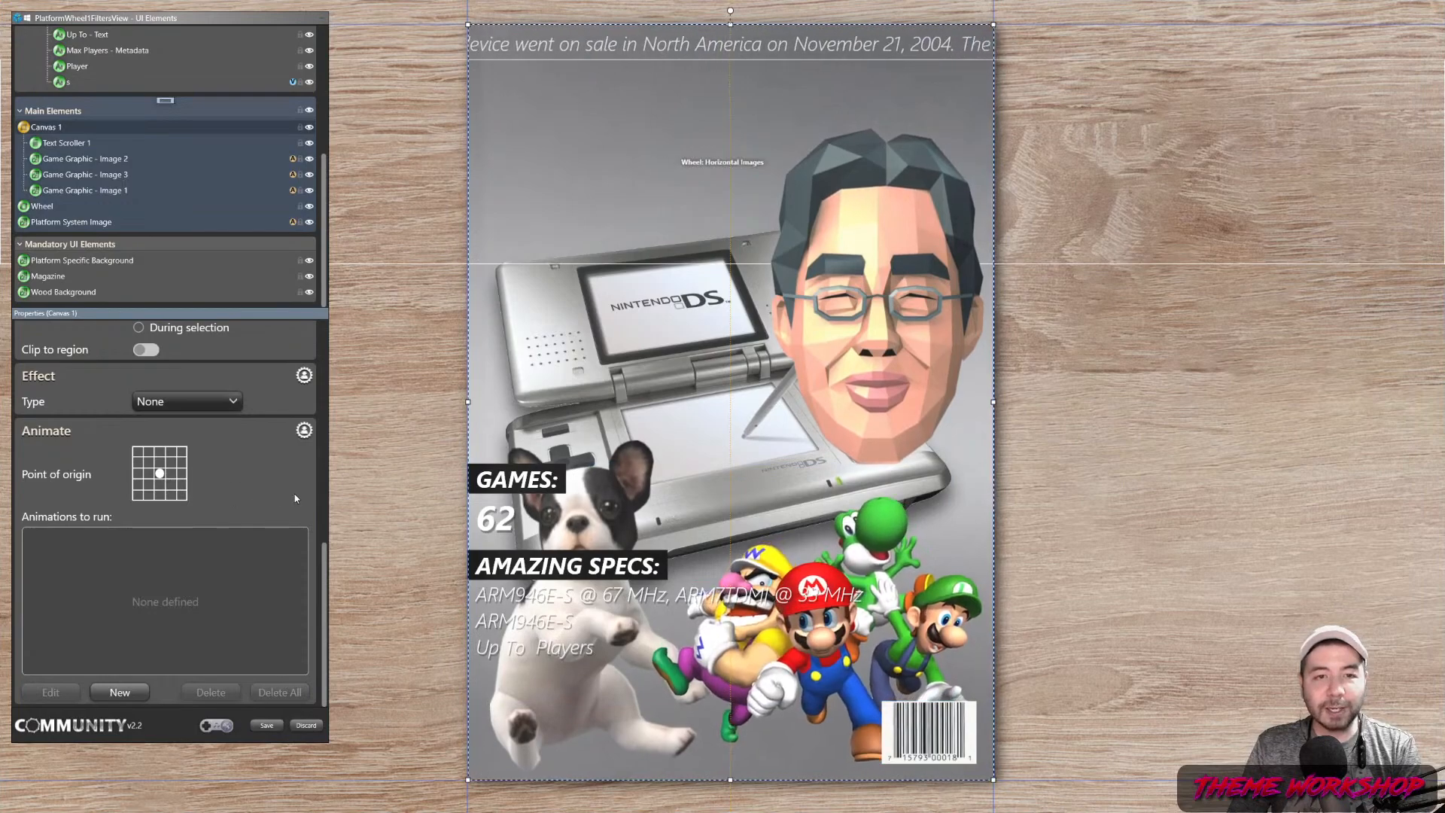
pyautogui.scroll(3, 295, 494)
pyautogui.click(146, 512)
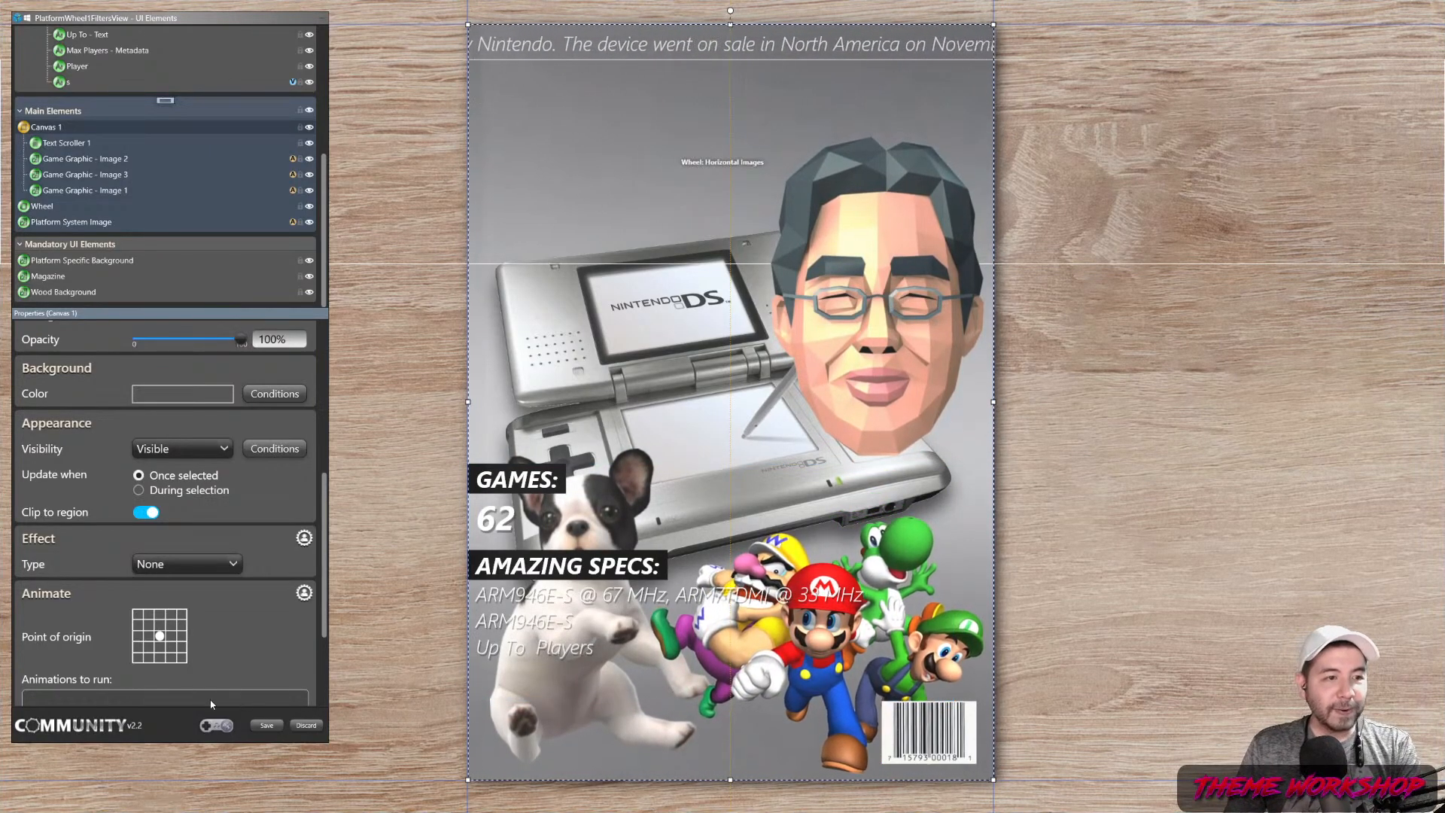
pyautogui.click(262, 726)
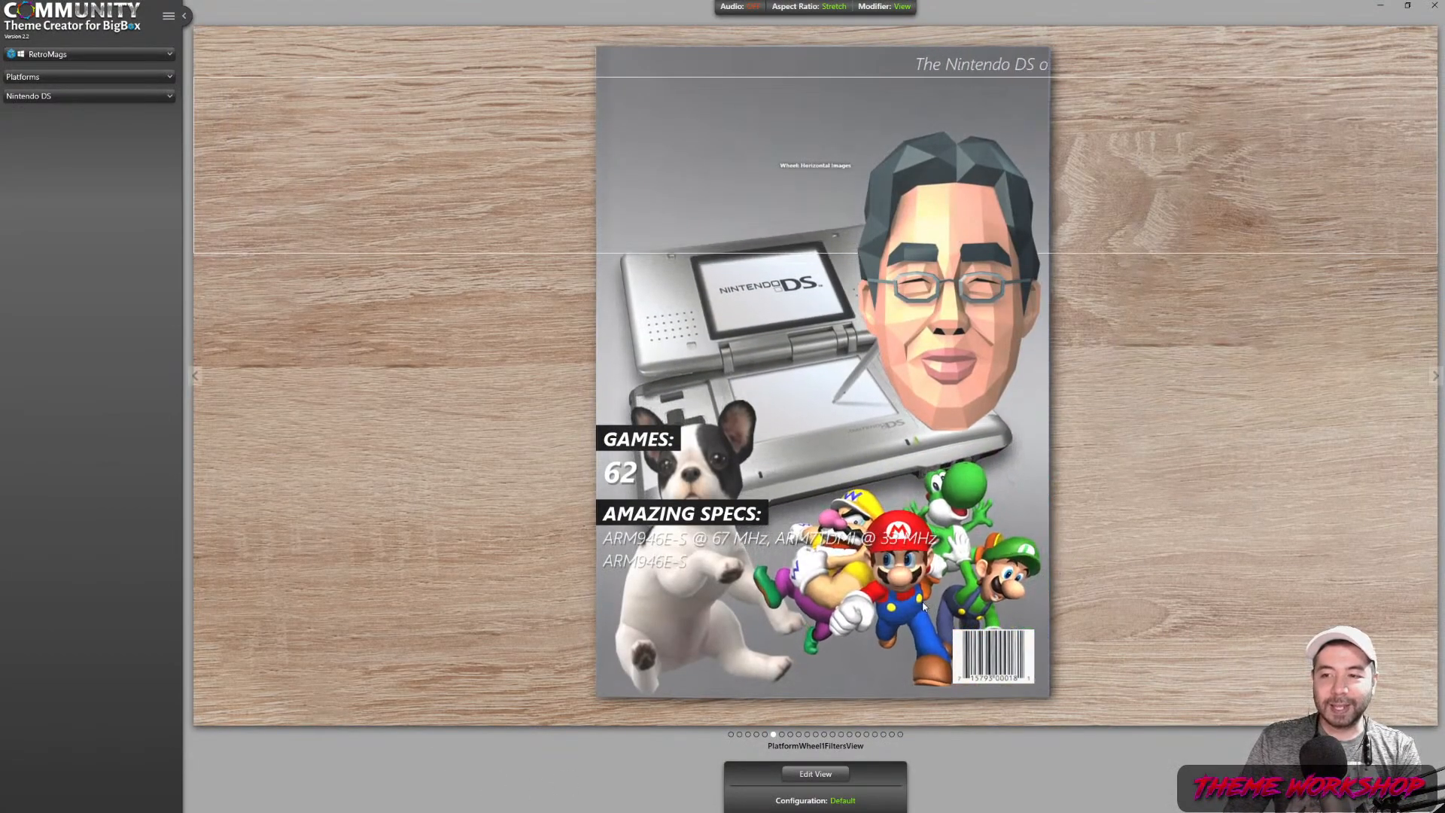
# Reopen the view editor and select Game Graphic - Image 2 under Main Elements
pyautogui.click(821, 774)
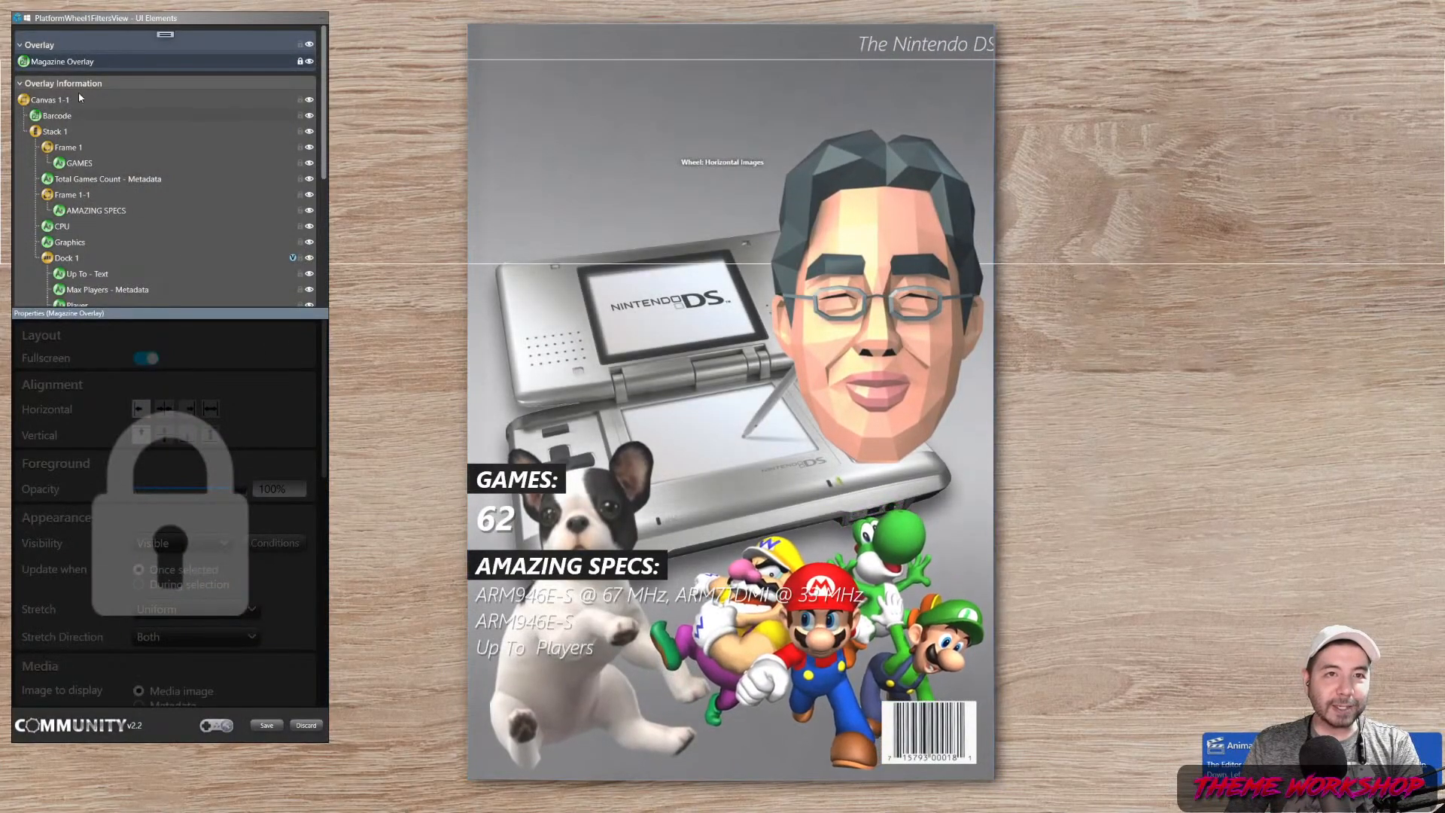
pyautogui.scroll(-5, 138, 244)
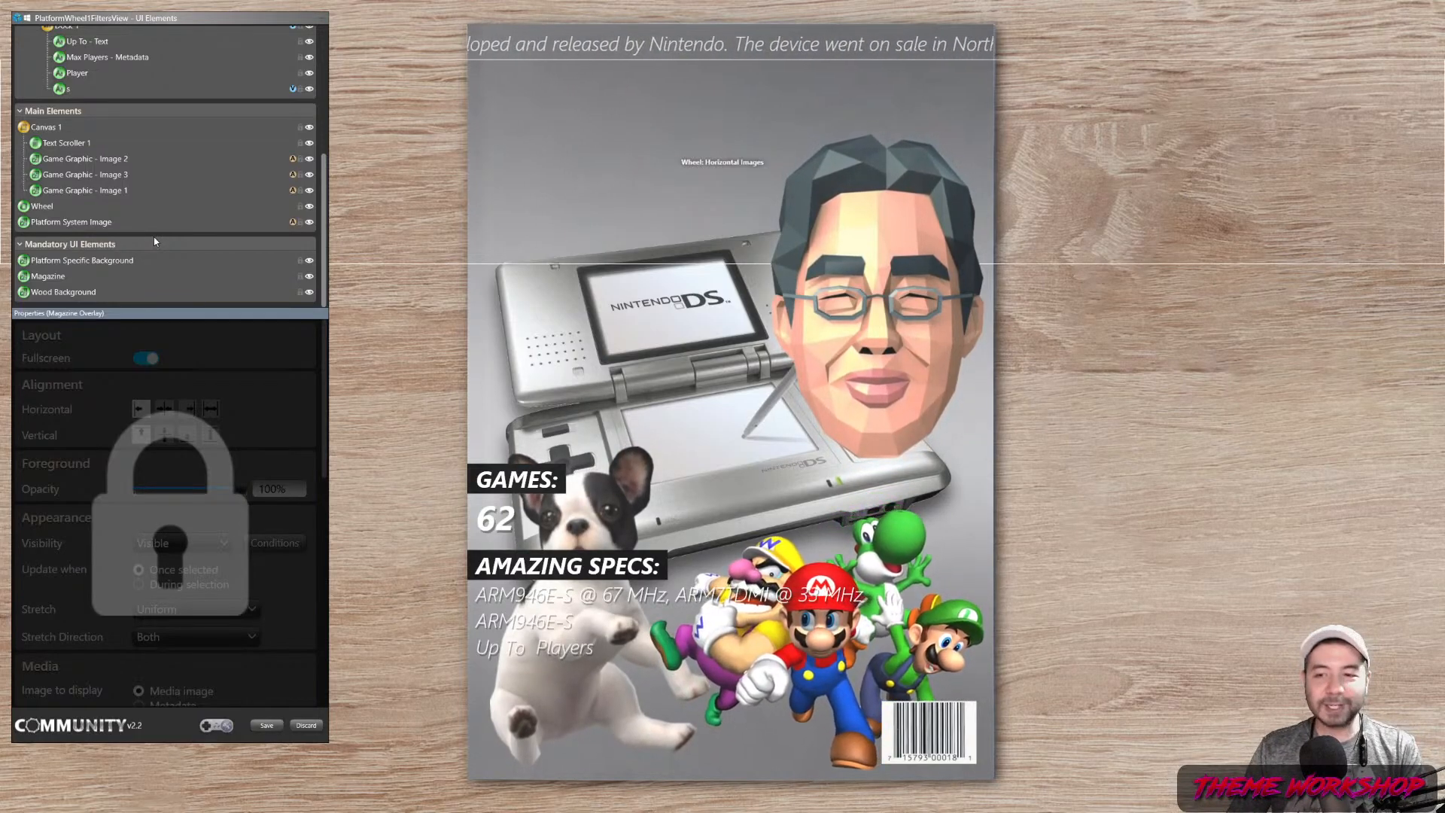
pyautogui.click(92, 158)
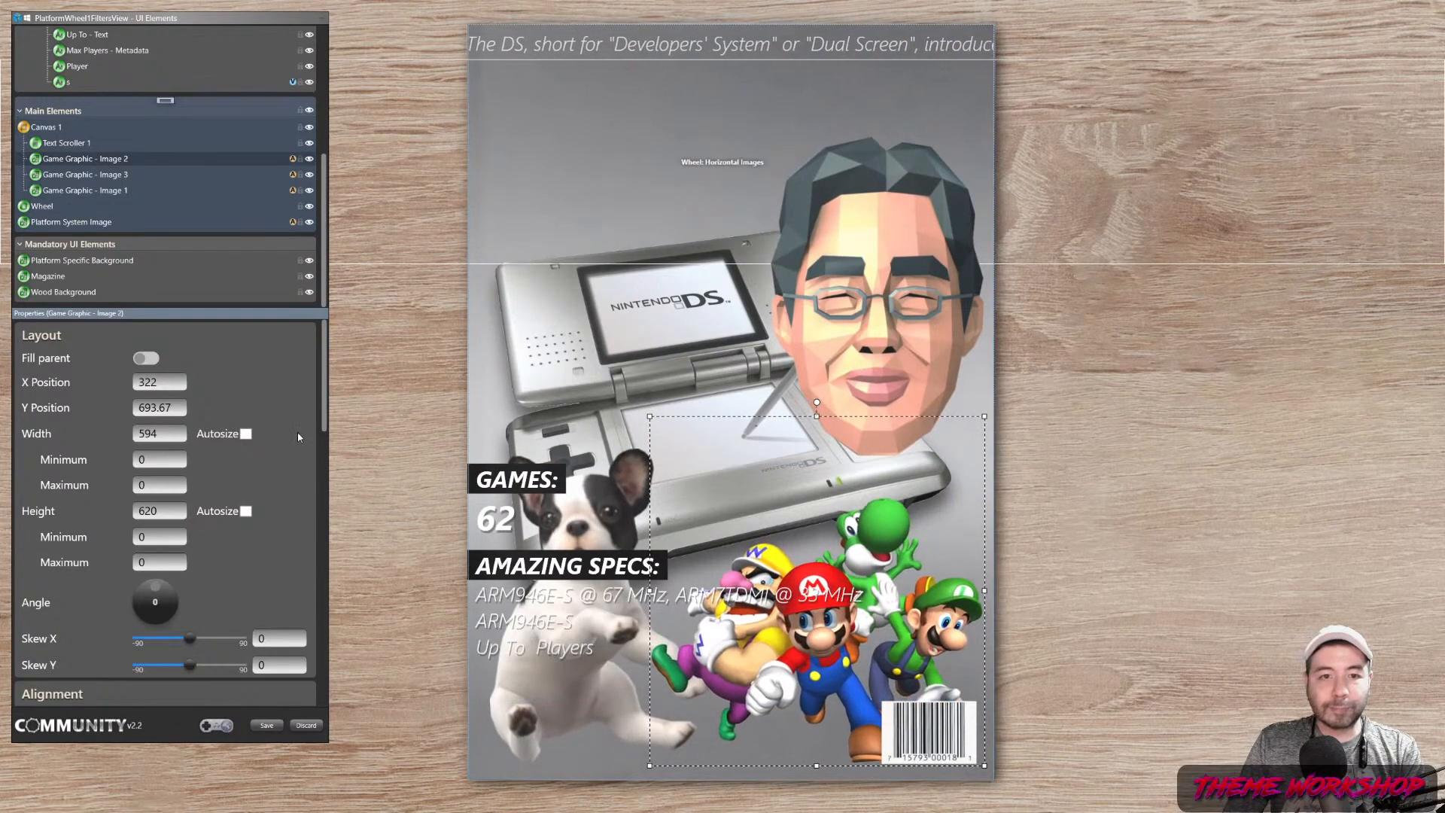
pyautogui.scroll(-15, 296, 452)
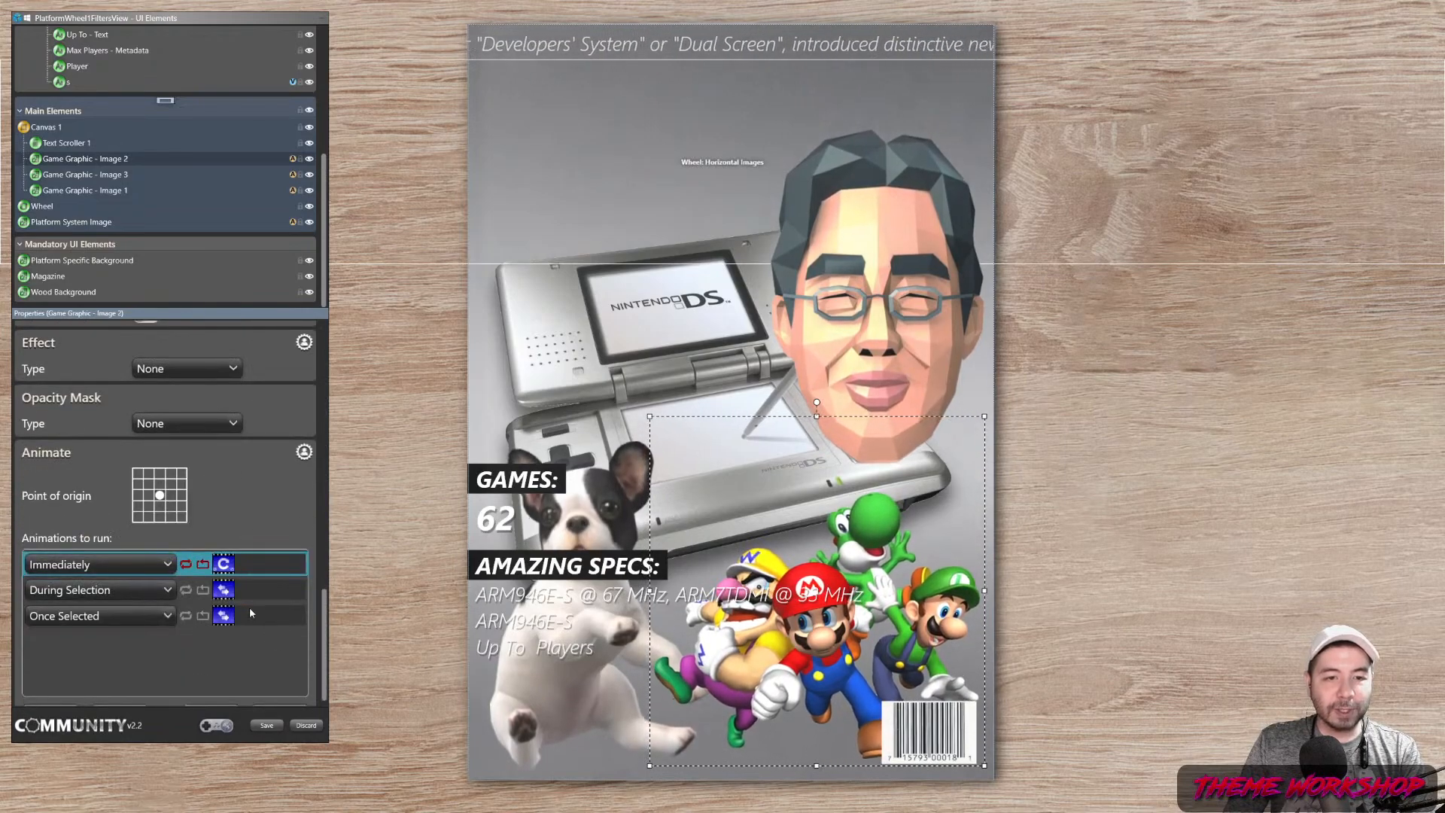
pyautogui.doubleClick(260, 606)
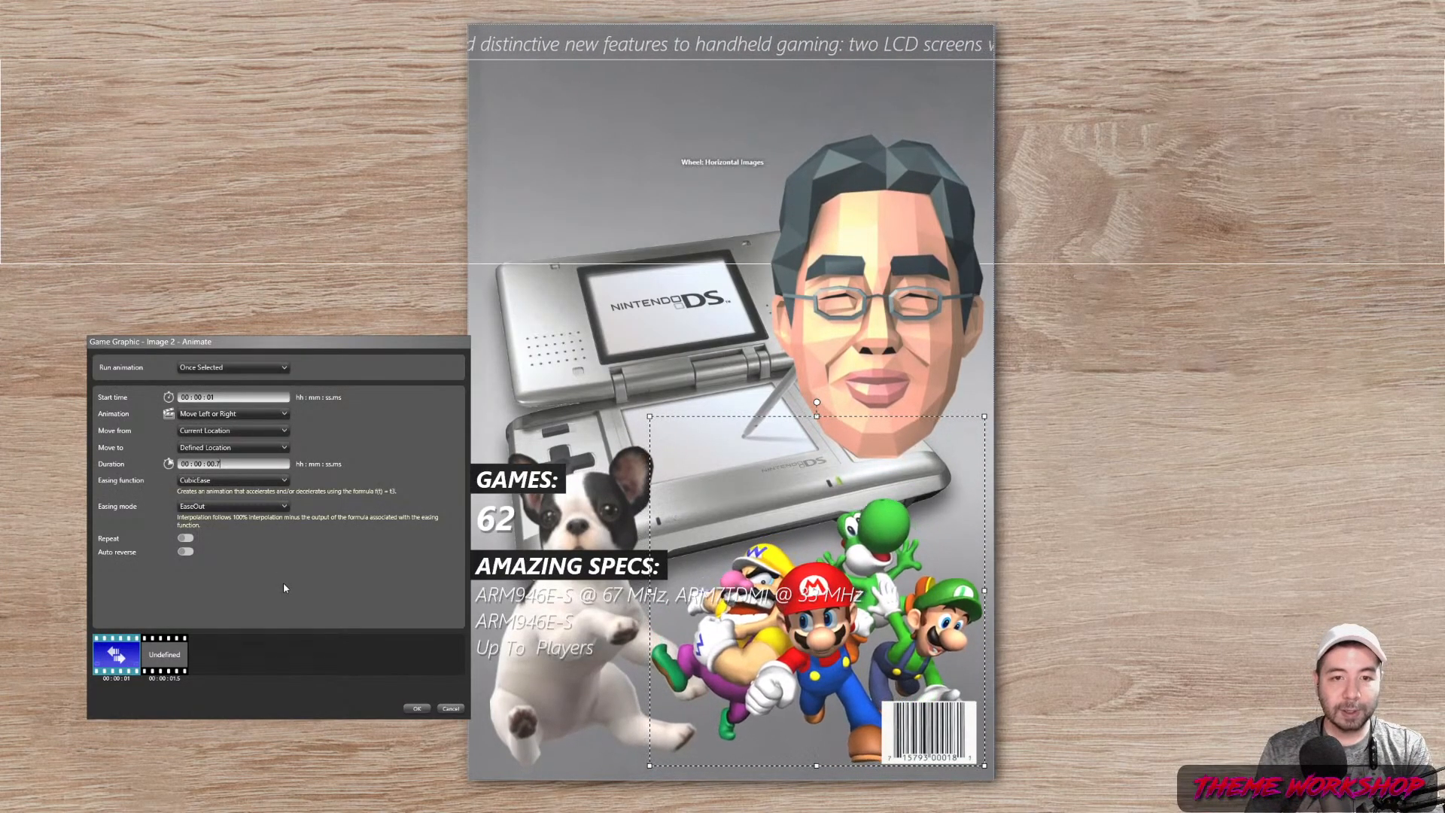
pyautogui.click(417, 710)
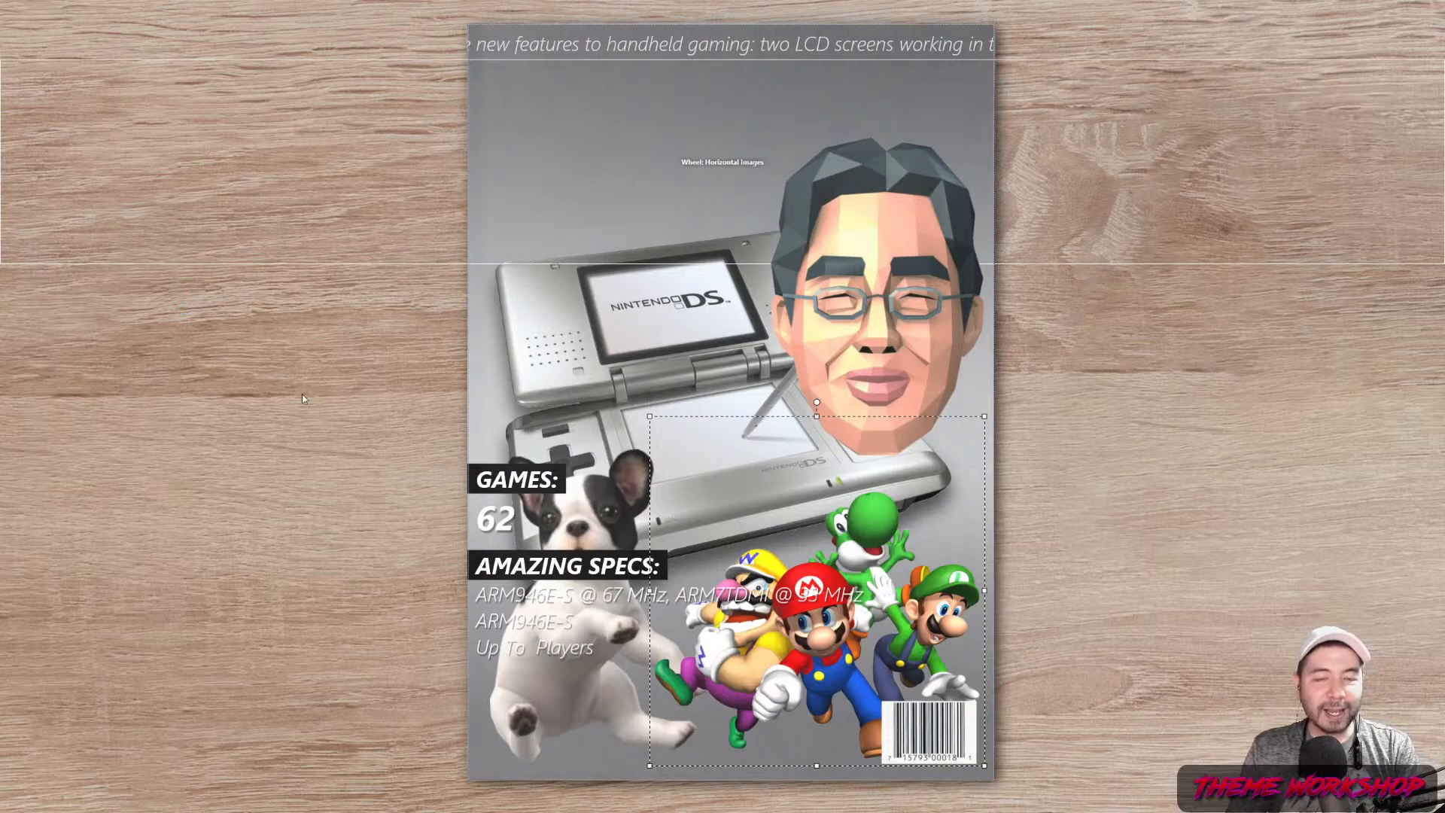
pyautogui.rightClick(253, 619)
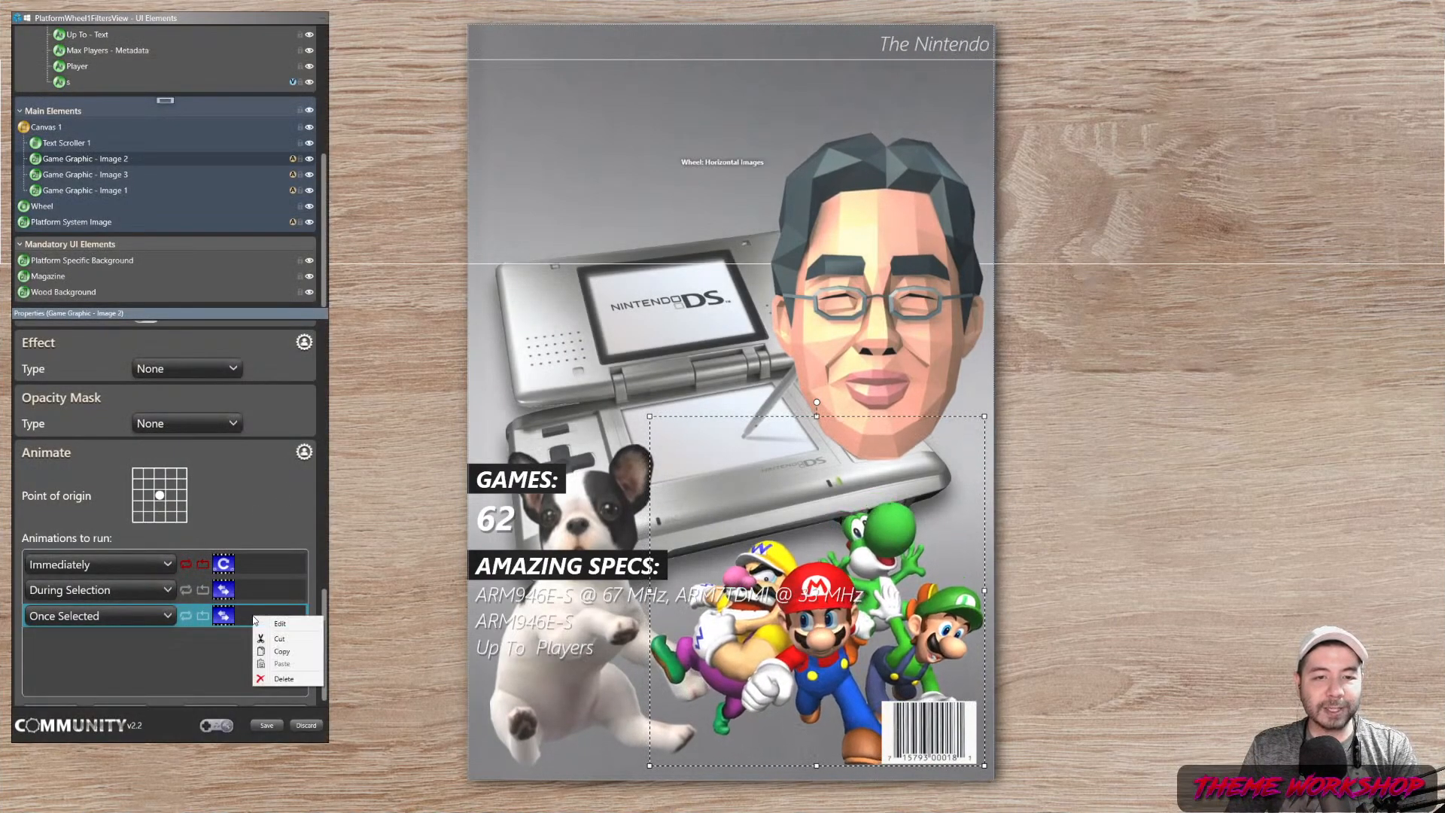
pyautogui.click(244, 594)
pyautogui.rightClick(248, 592)
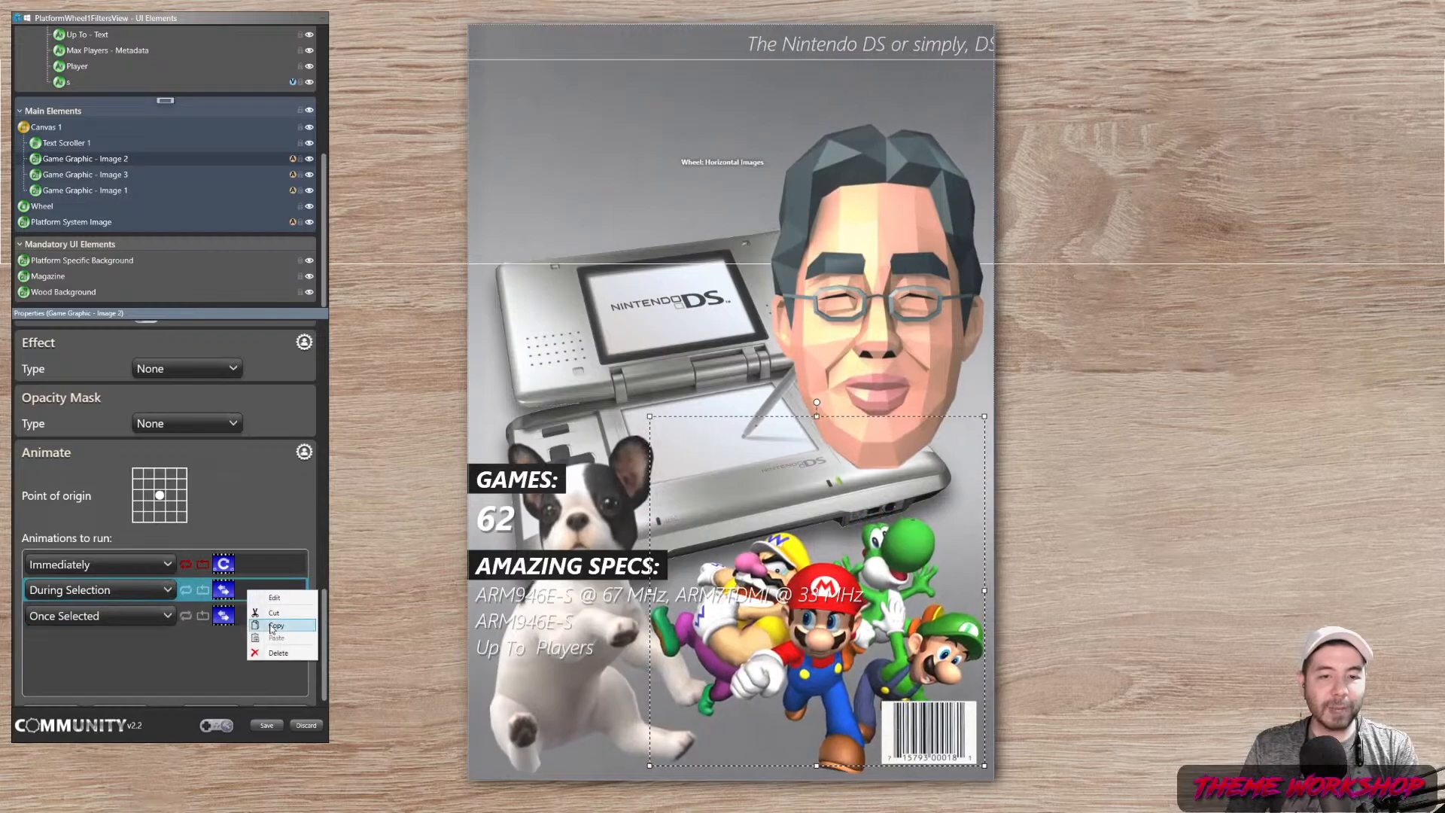
pyautogui.click(270, 625)
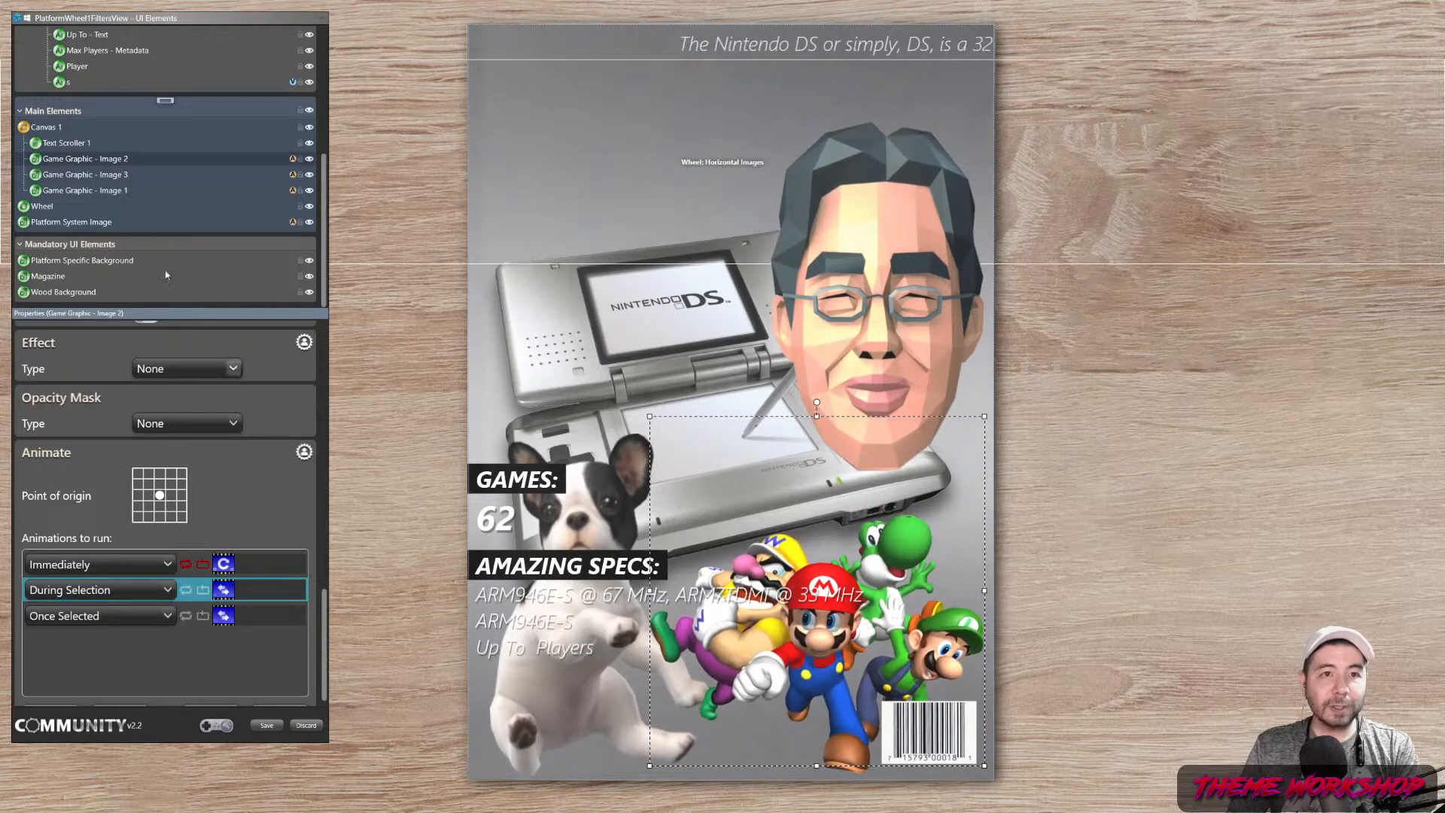
pyautogui.rightClick(121, 177)
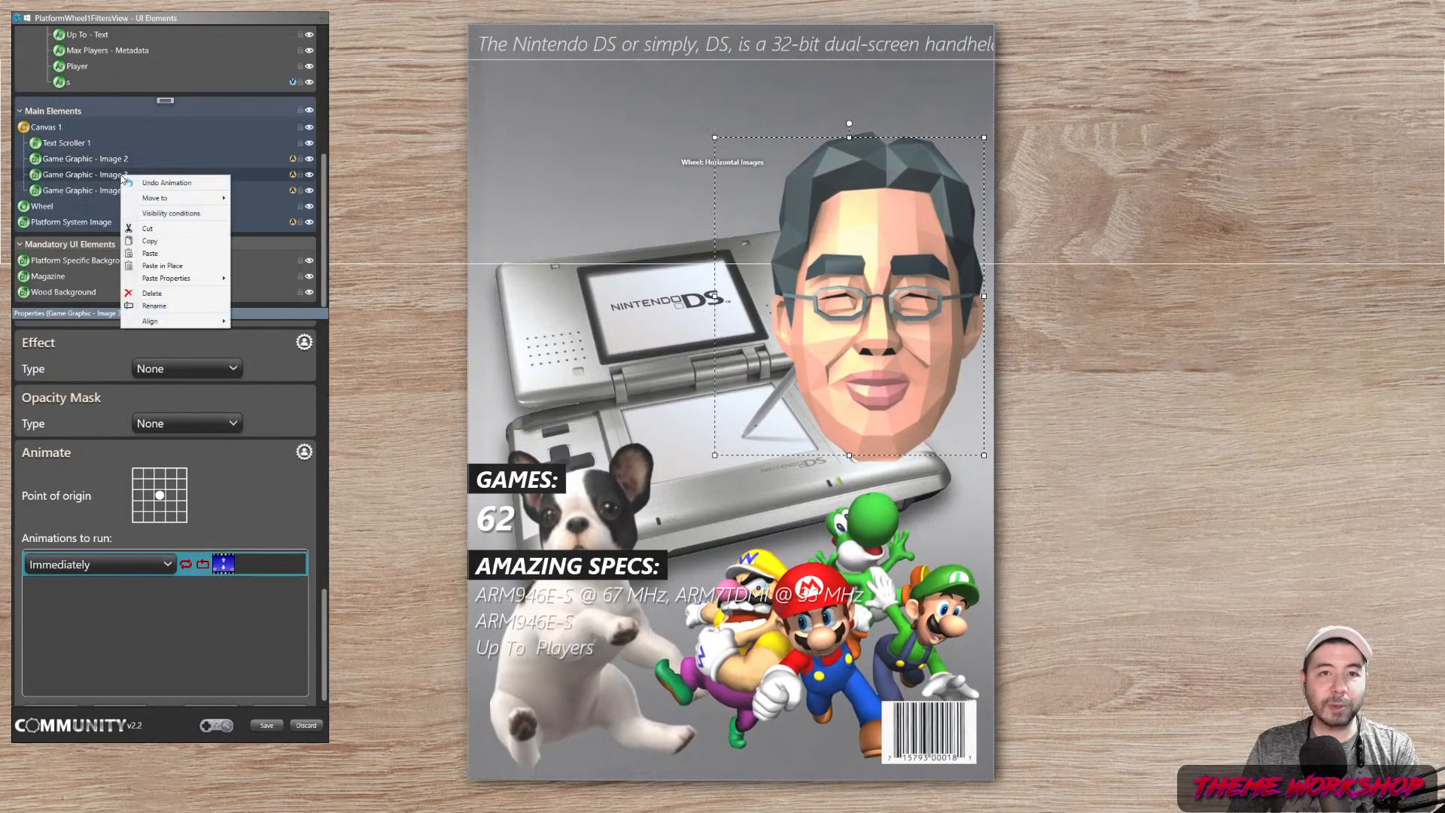
pyautogui.moveTo(197, 277)
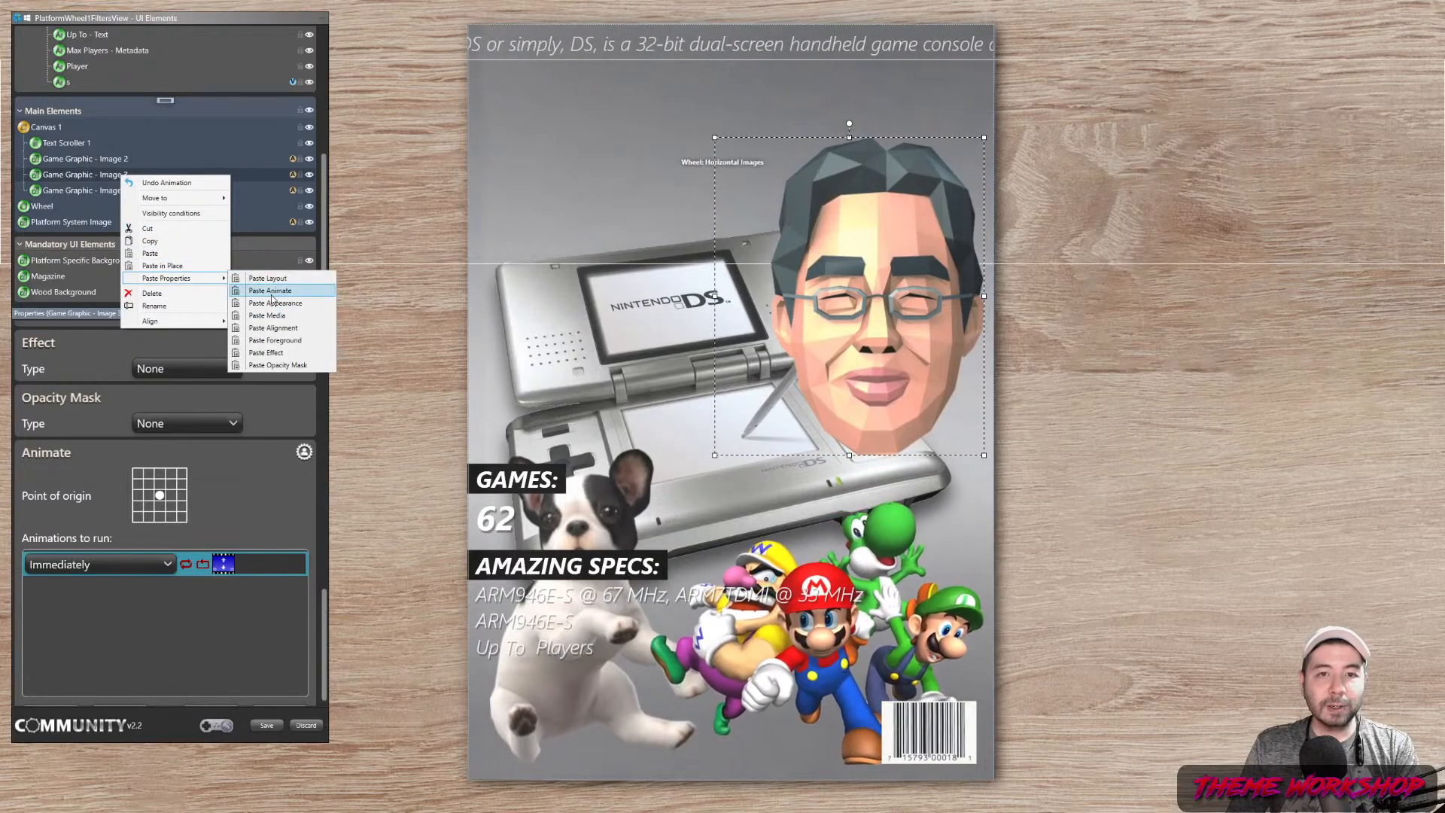
pyautogui.click(270, 291)
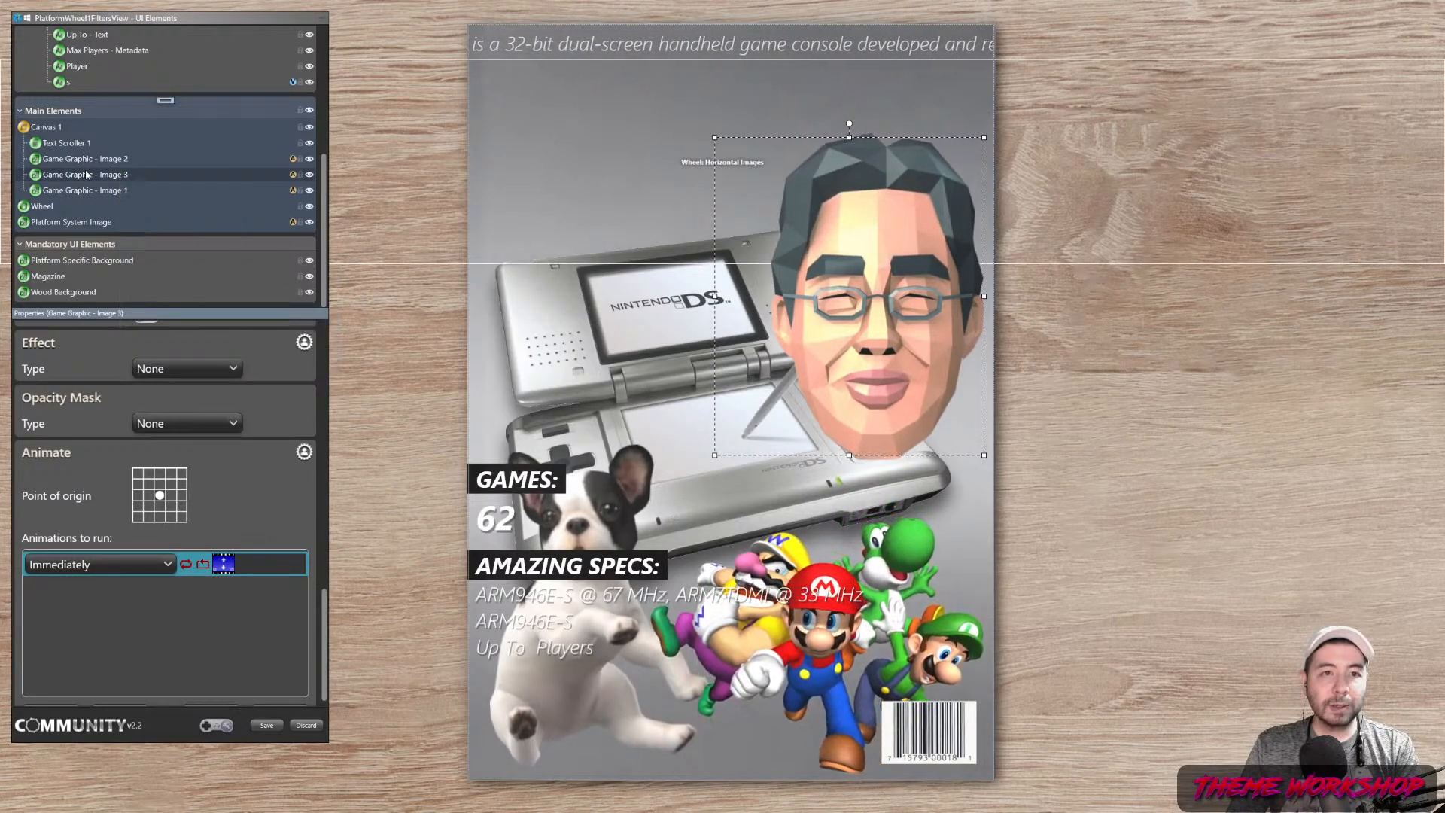
pyautogui.rightClick(203, 657)
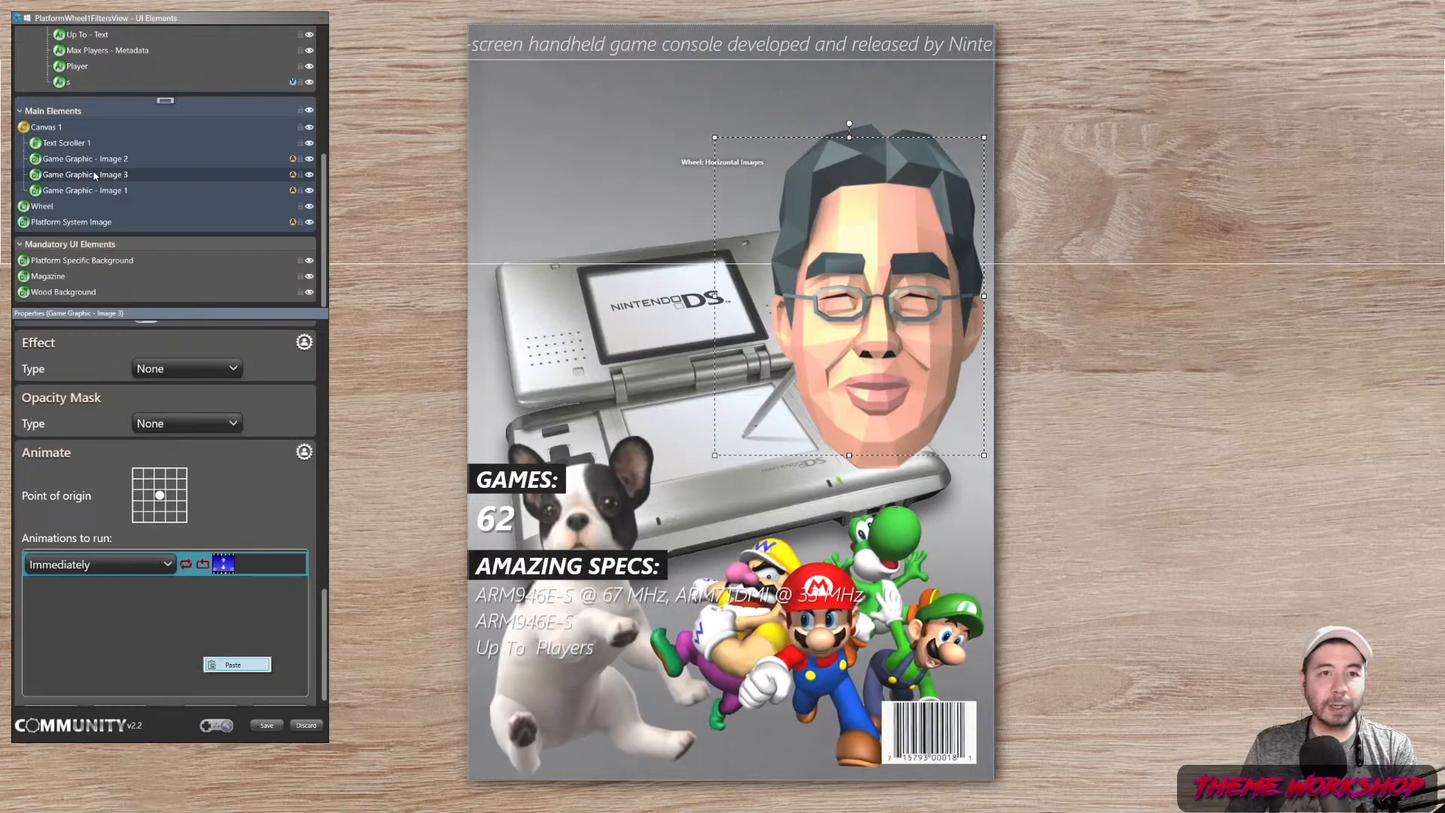
pyautogui.click(237, 665)
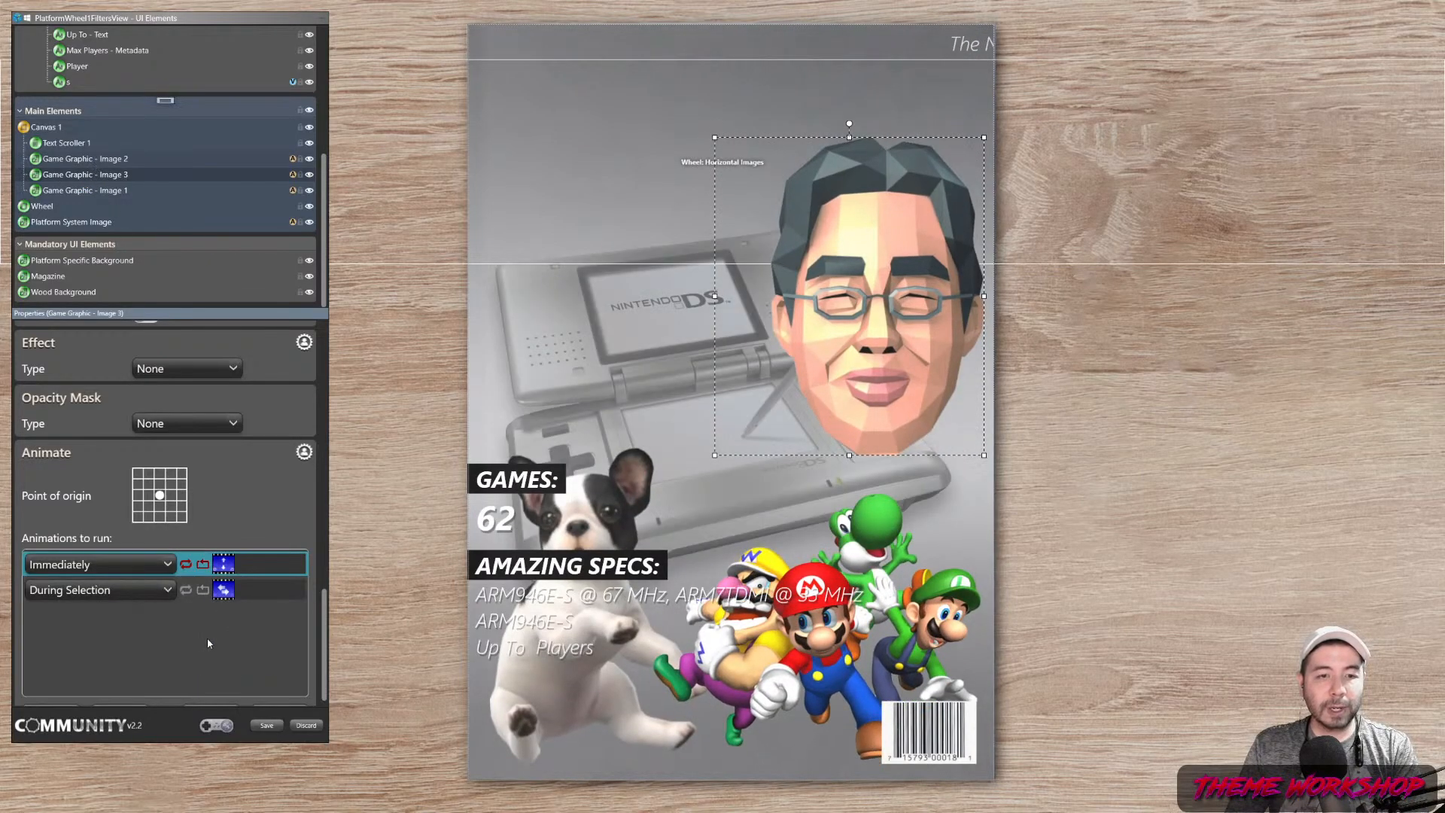
pyautogui.click(86, 159)
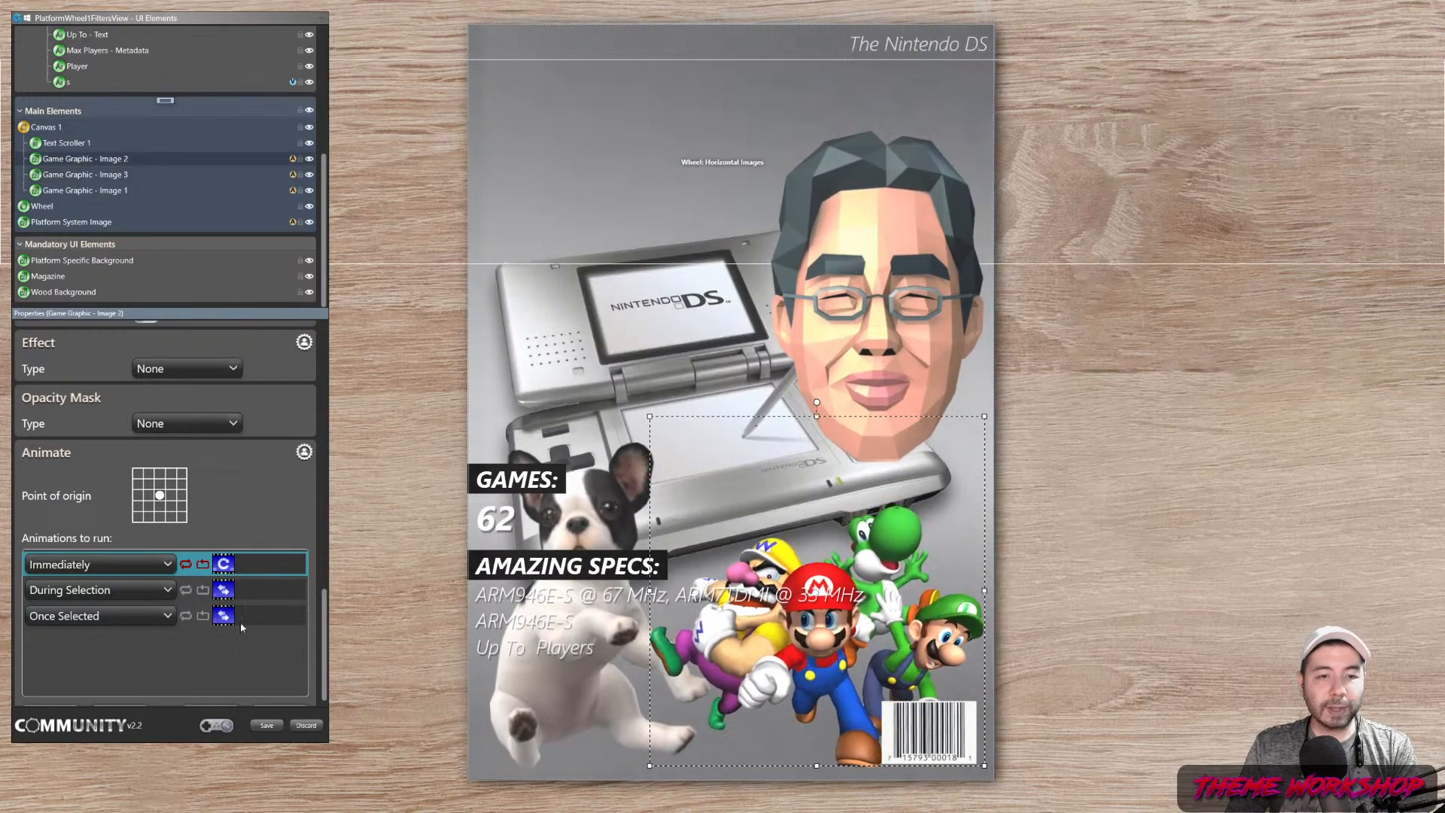
pyautogui.rightClick(241, 622)
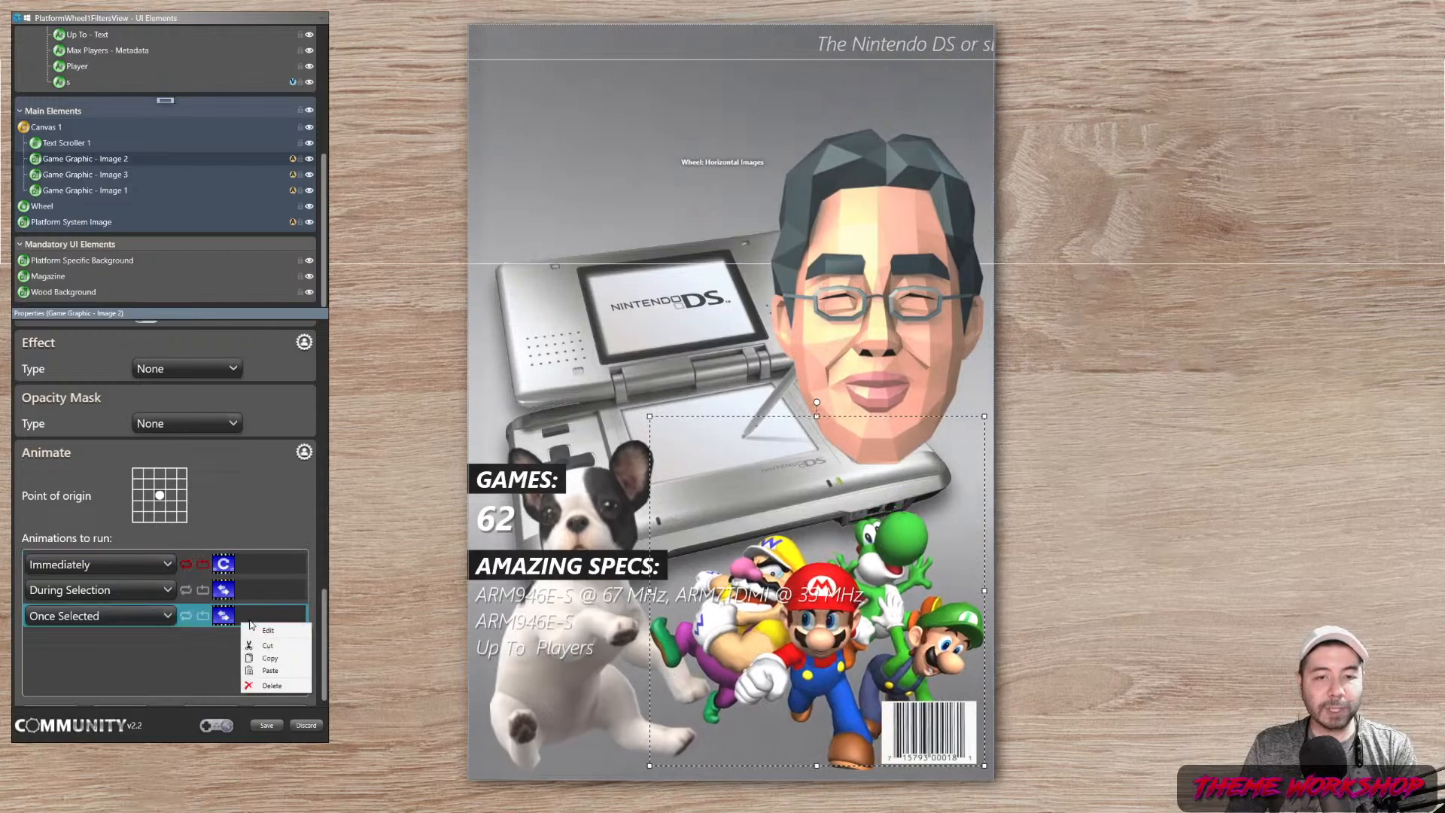
pyautogui.click(265, 659)
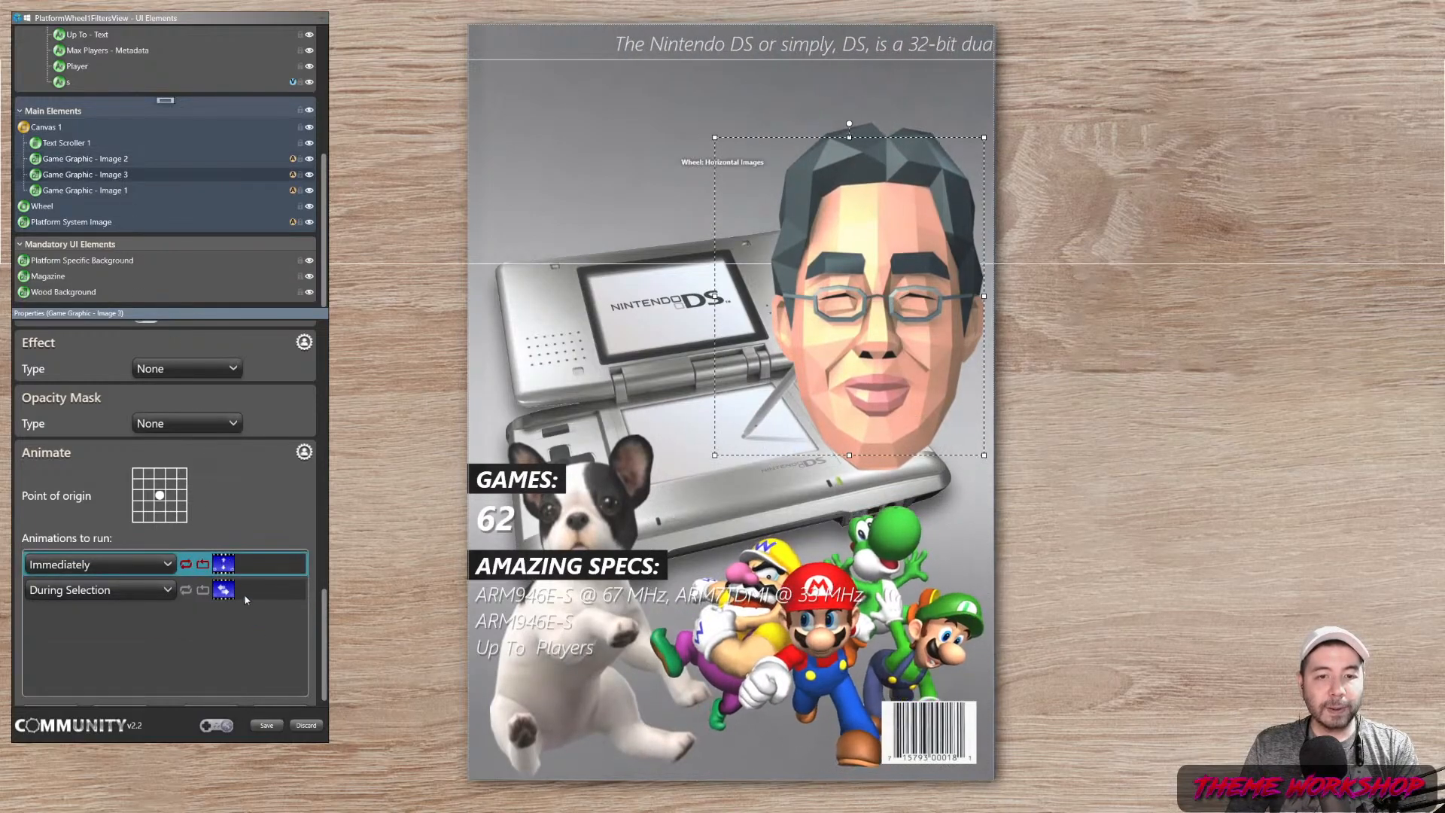
pyautogui.rightClick(232, 619)
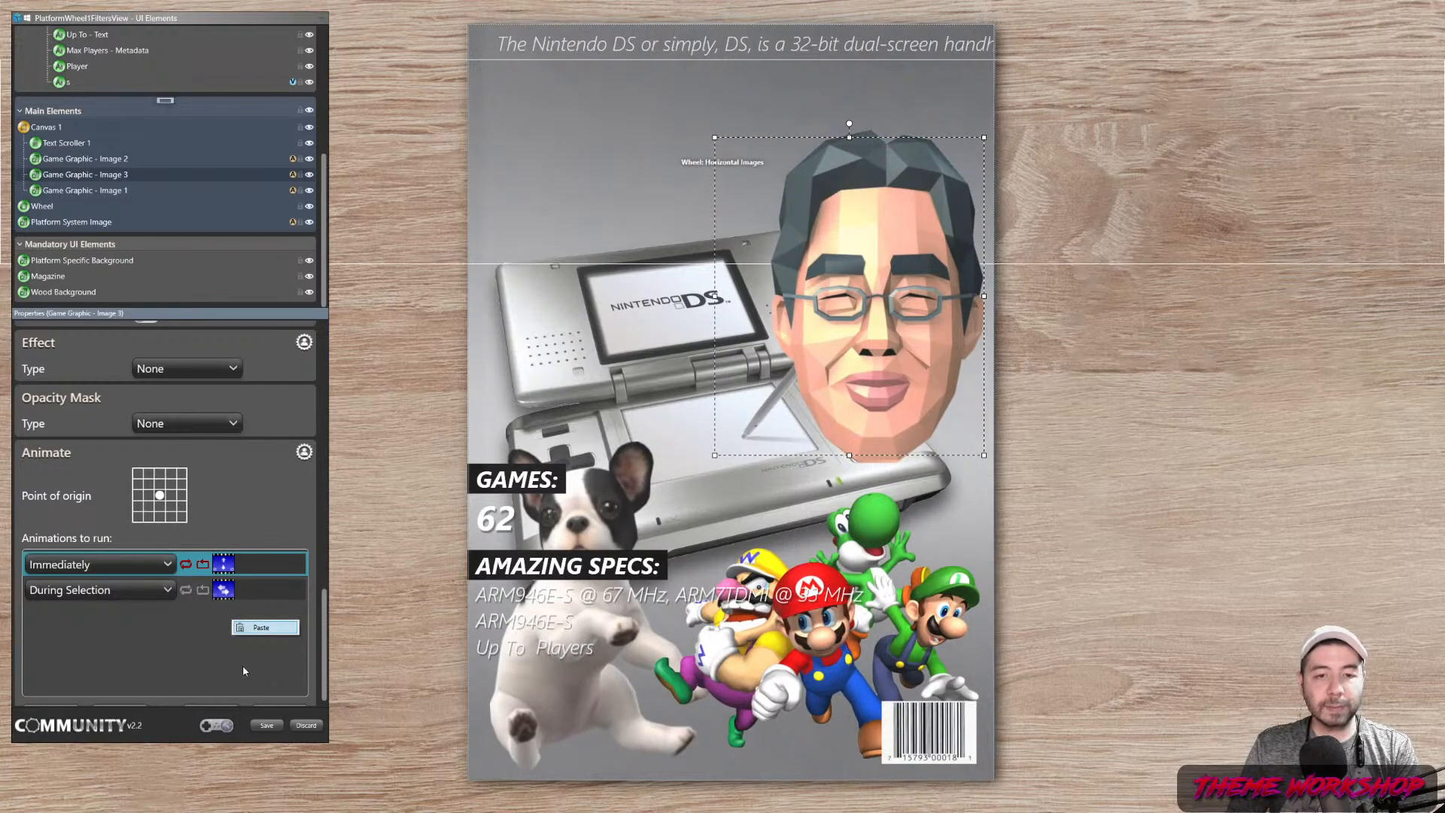
pyautogui.click(263, 627)
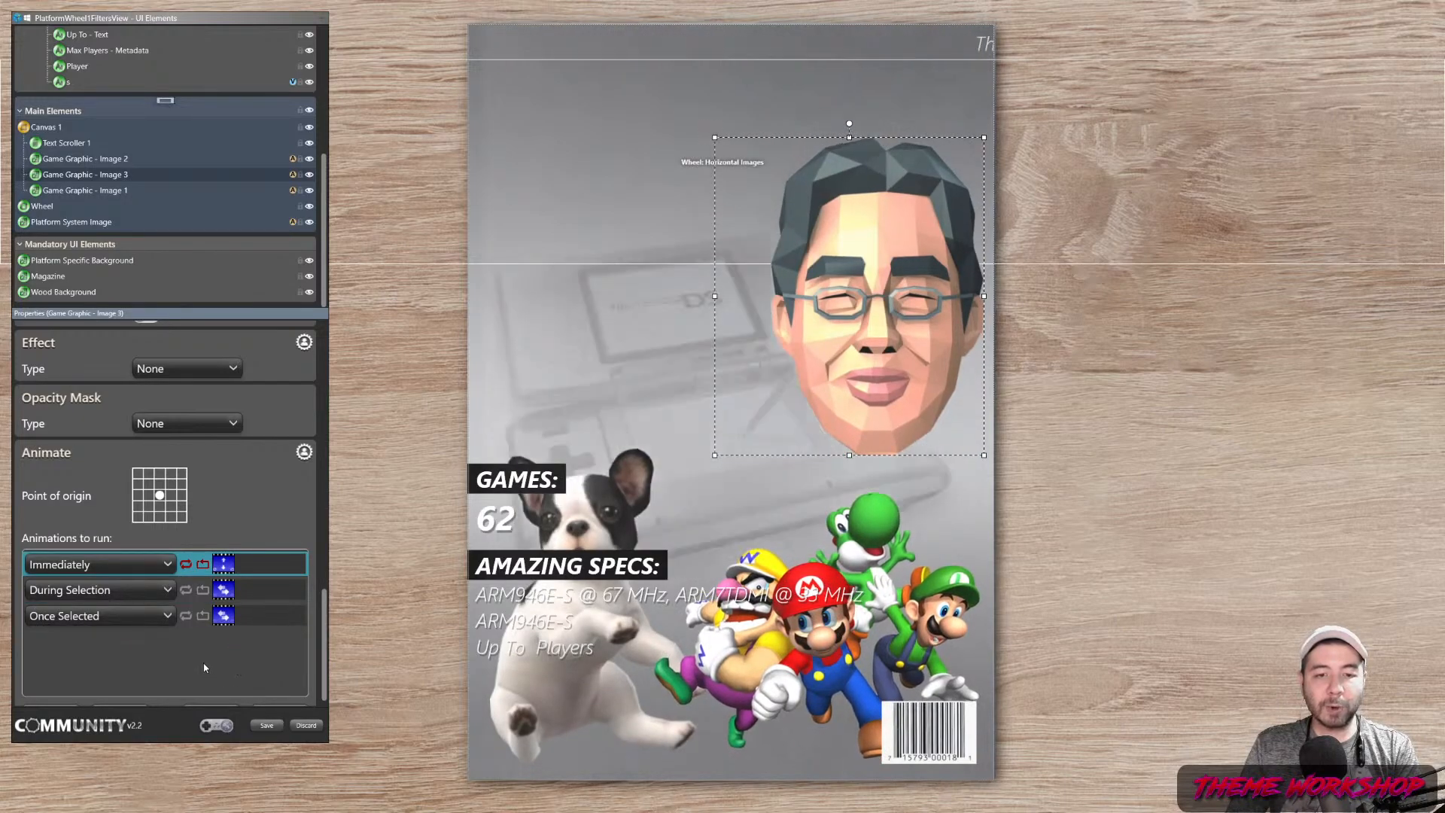
pyautogui.click(96, 190)
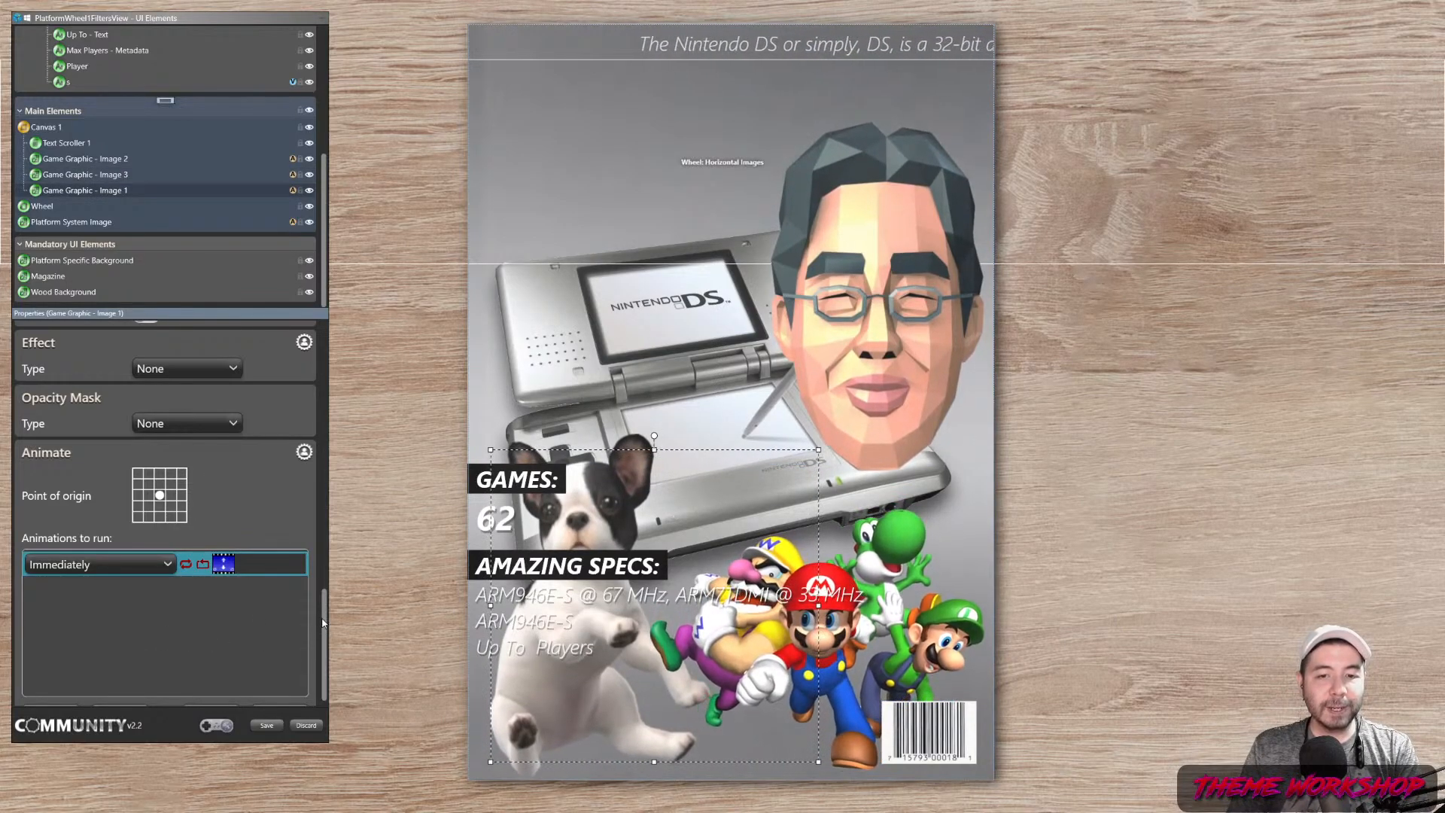
pyautogui.scroll(-1, 133, 346)
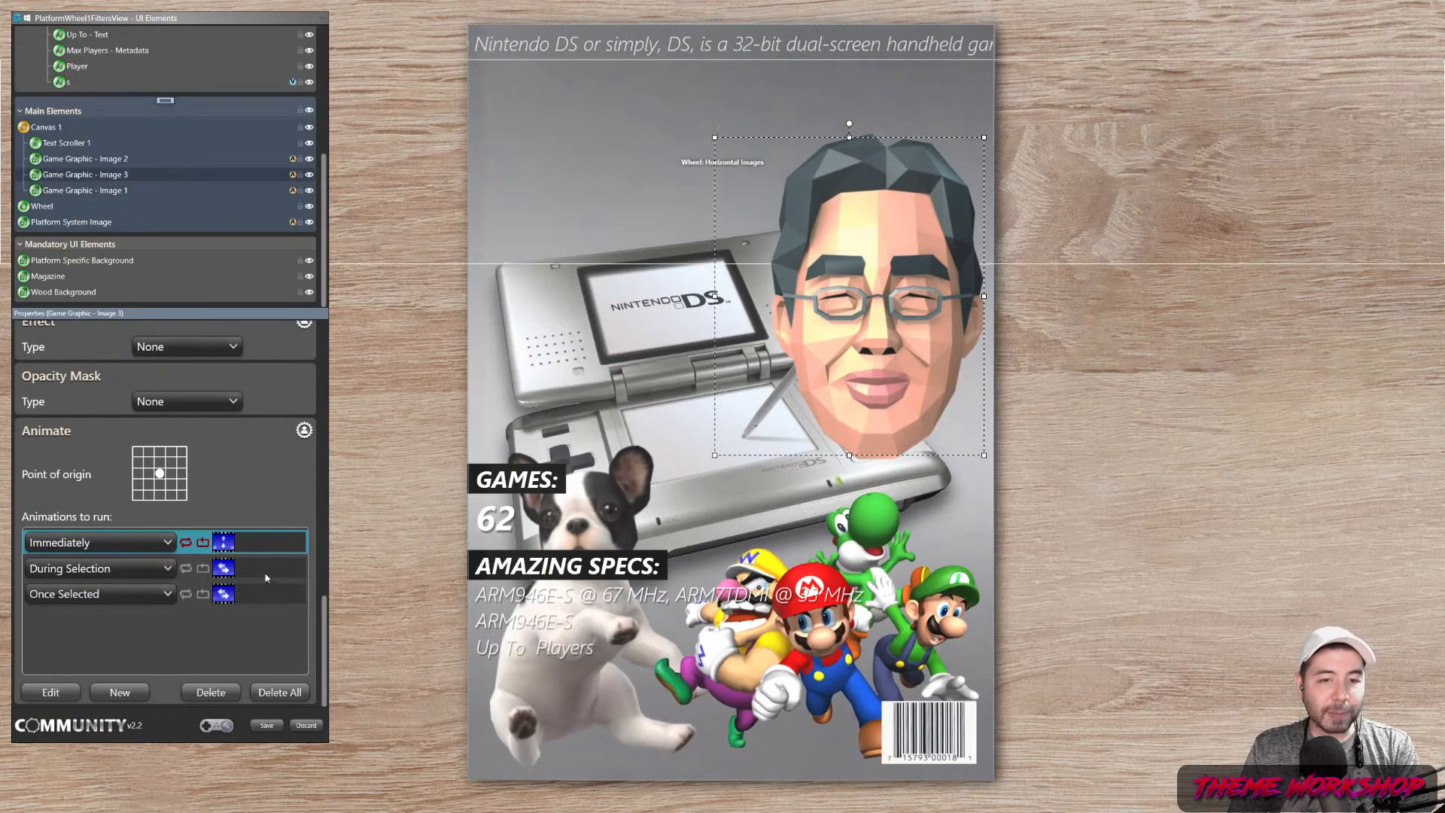
pyautogui.doubleClick(265, 569)
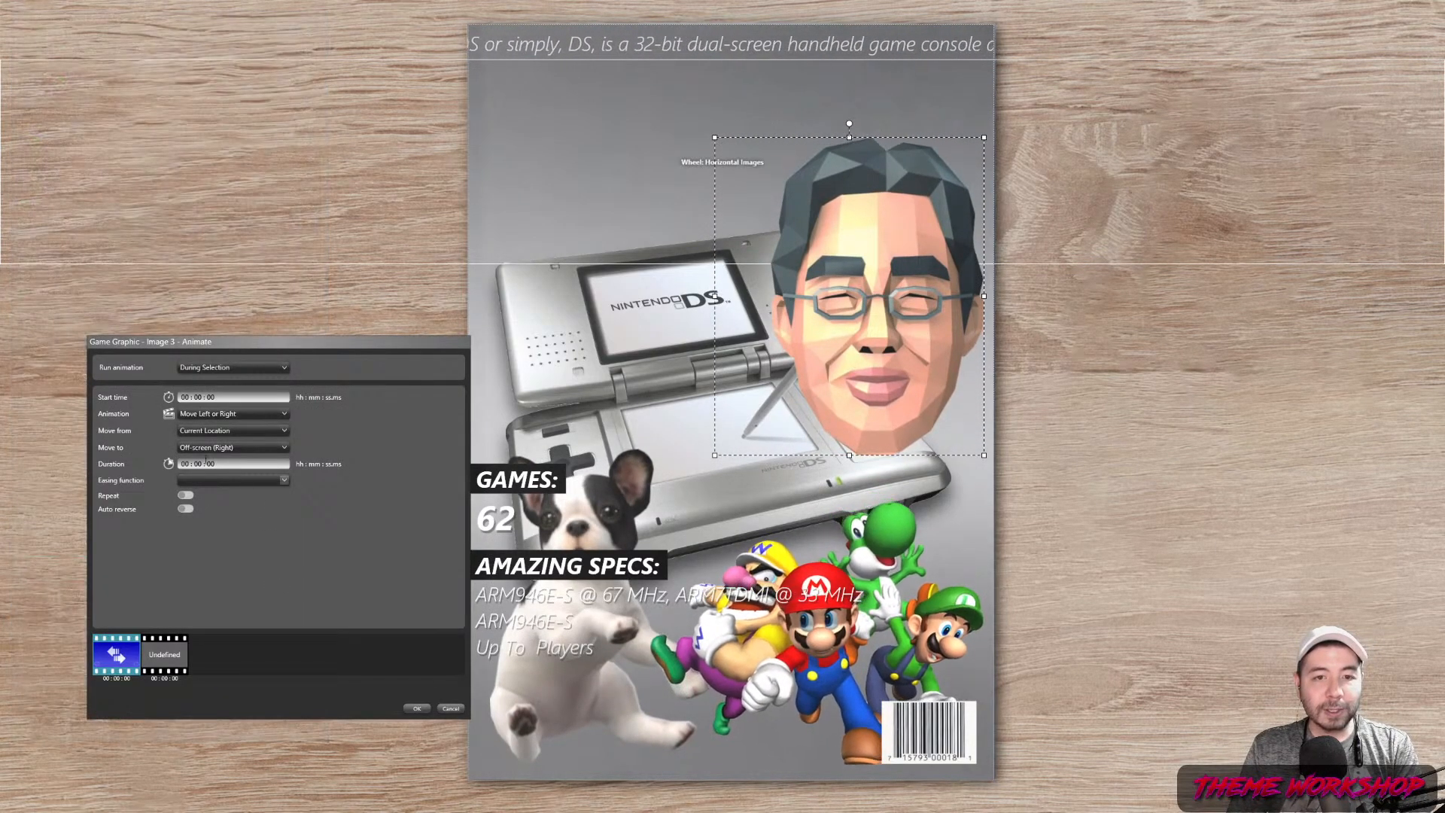
pyautogui.click(450, 708)
pyautogui.click(747, 445)
pyautogui.click(252, 595)
pyautogui.doubleClick(252, 595)
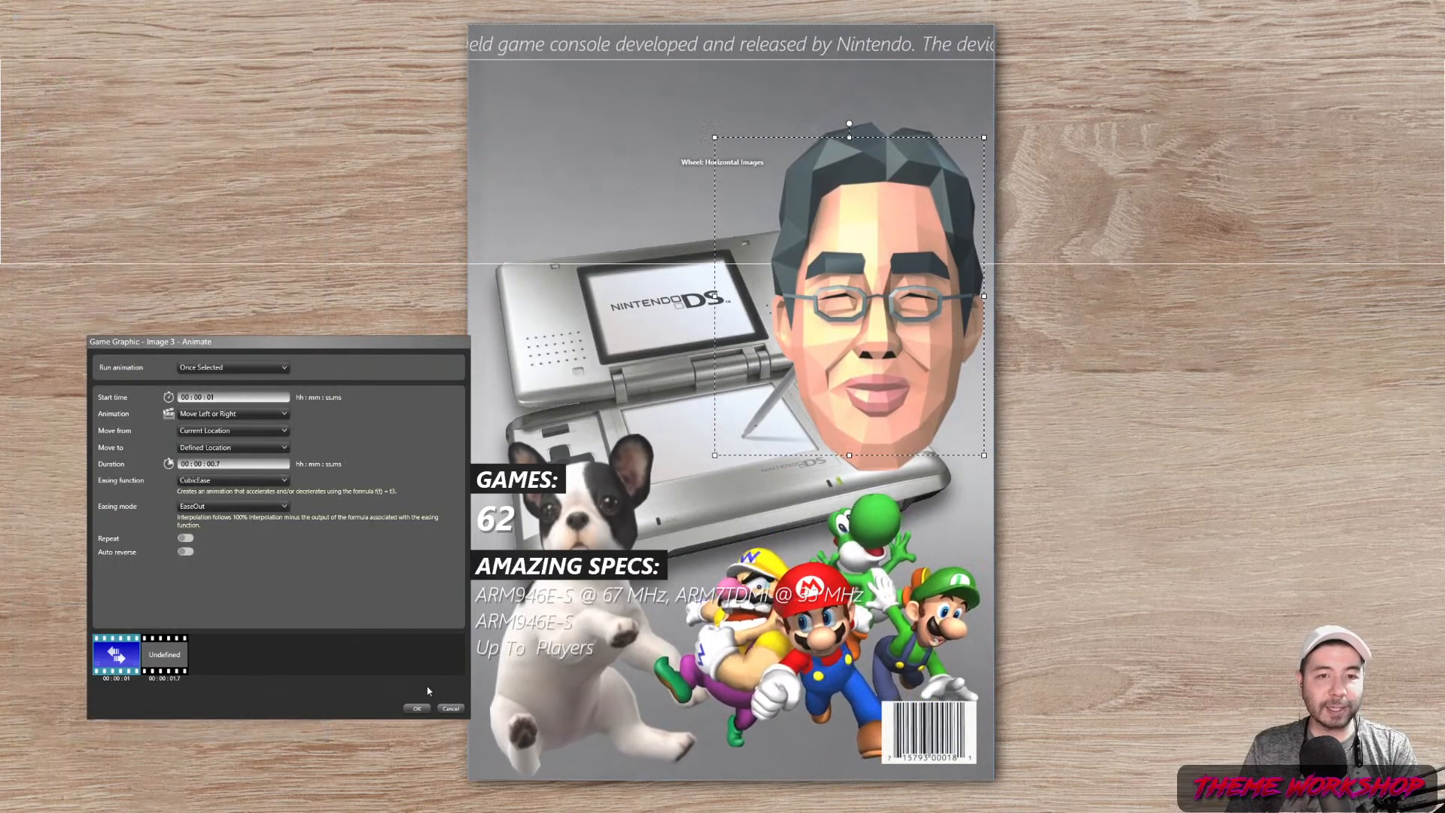
pyautogui.click(447, 709)
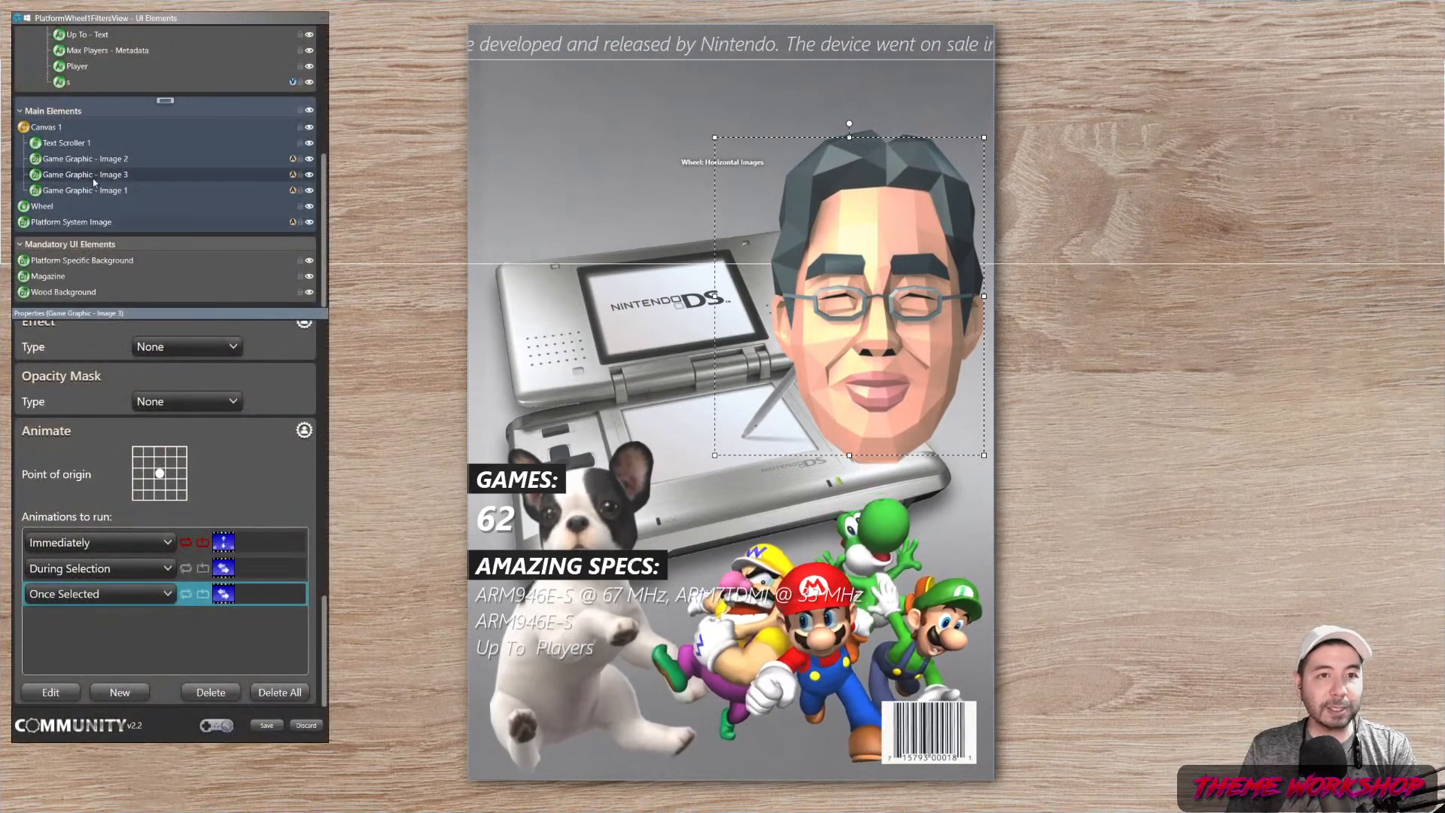
# Start a new Once Selected animation on Game Graphic - Image 1 beginning at 00:00:01
pyautogui.click(85, 190)
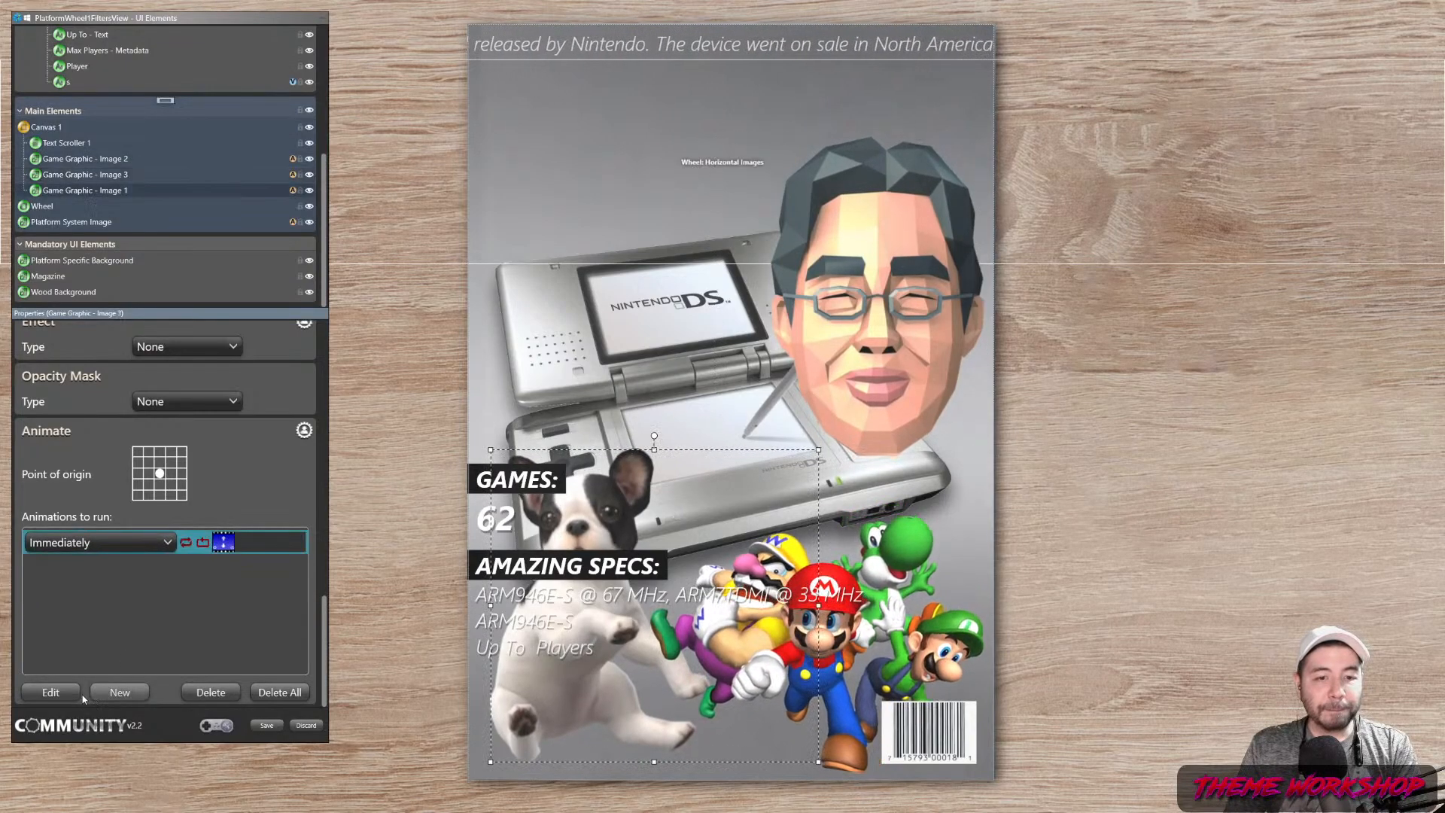
pyautogui.click(122, 691)
pyautogui.click(284, 367)
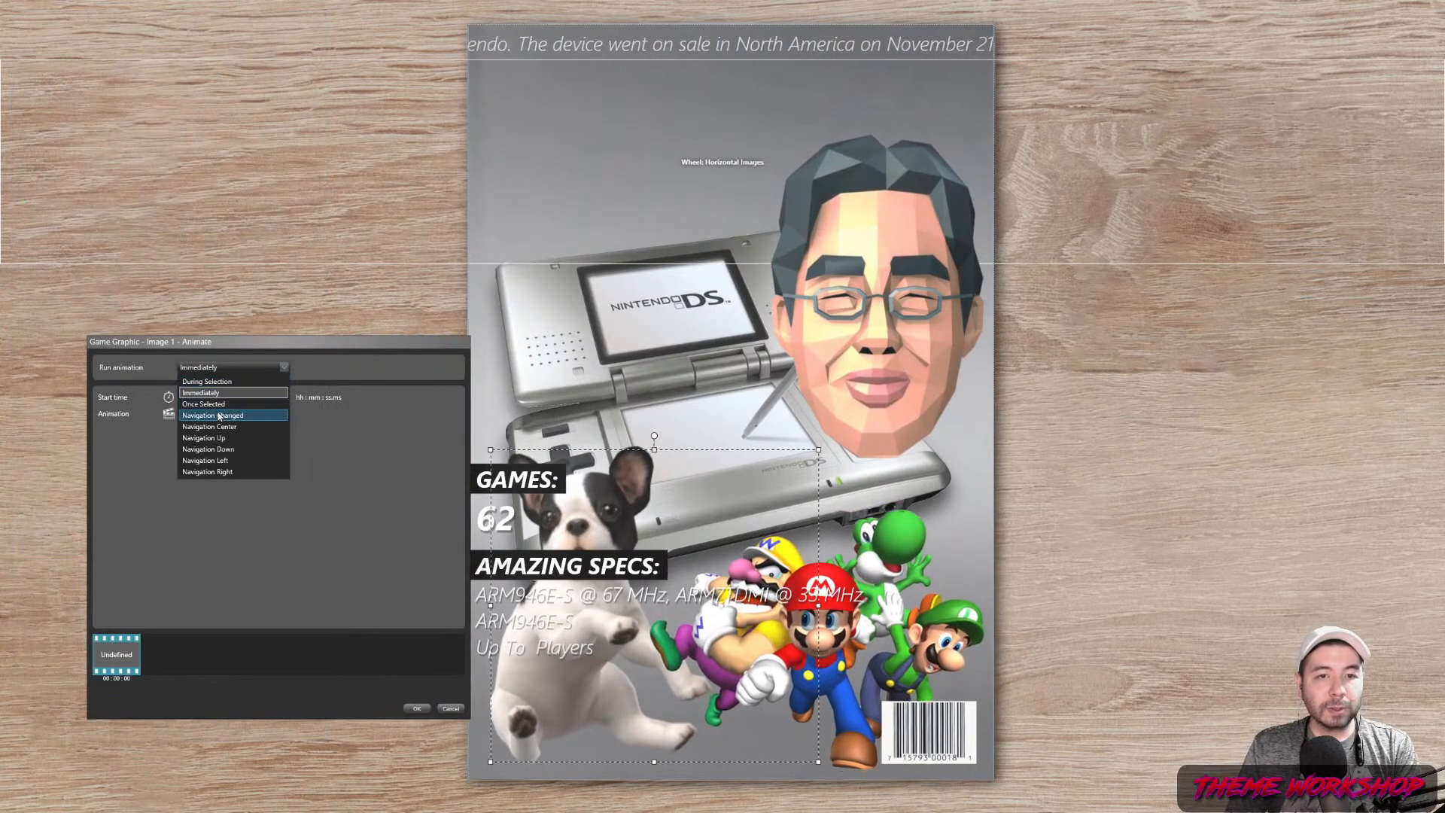
pyautogui.click(222, 407)
pyautogui.click(247, 414)
pyautogui.click(219, 397)
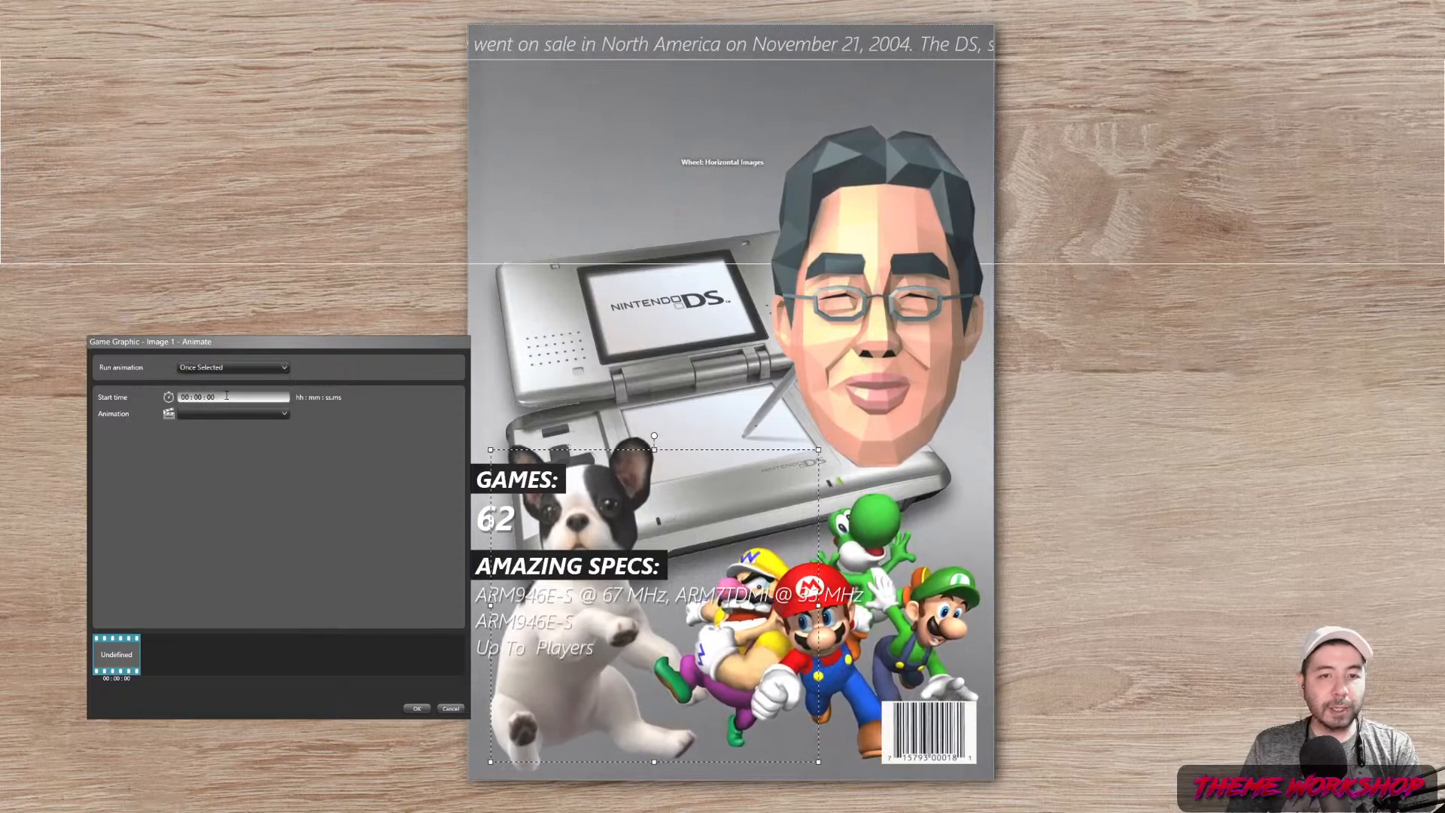
pyautogui.write('1')
# Make it a vertical move from the current location lasting 0.7 s with CubicEase EaseOut
pyautogui.click(284, 413)
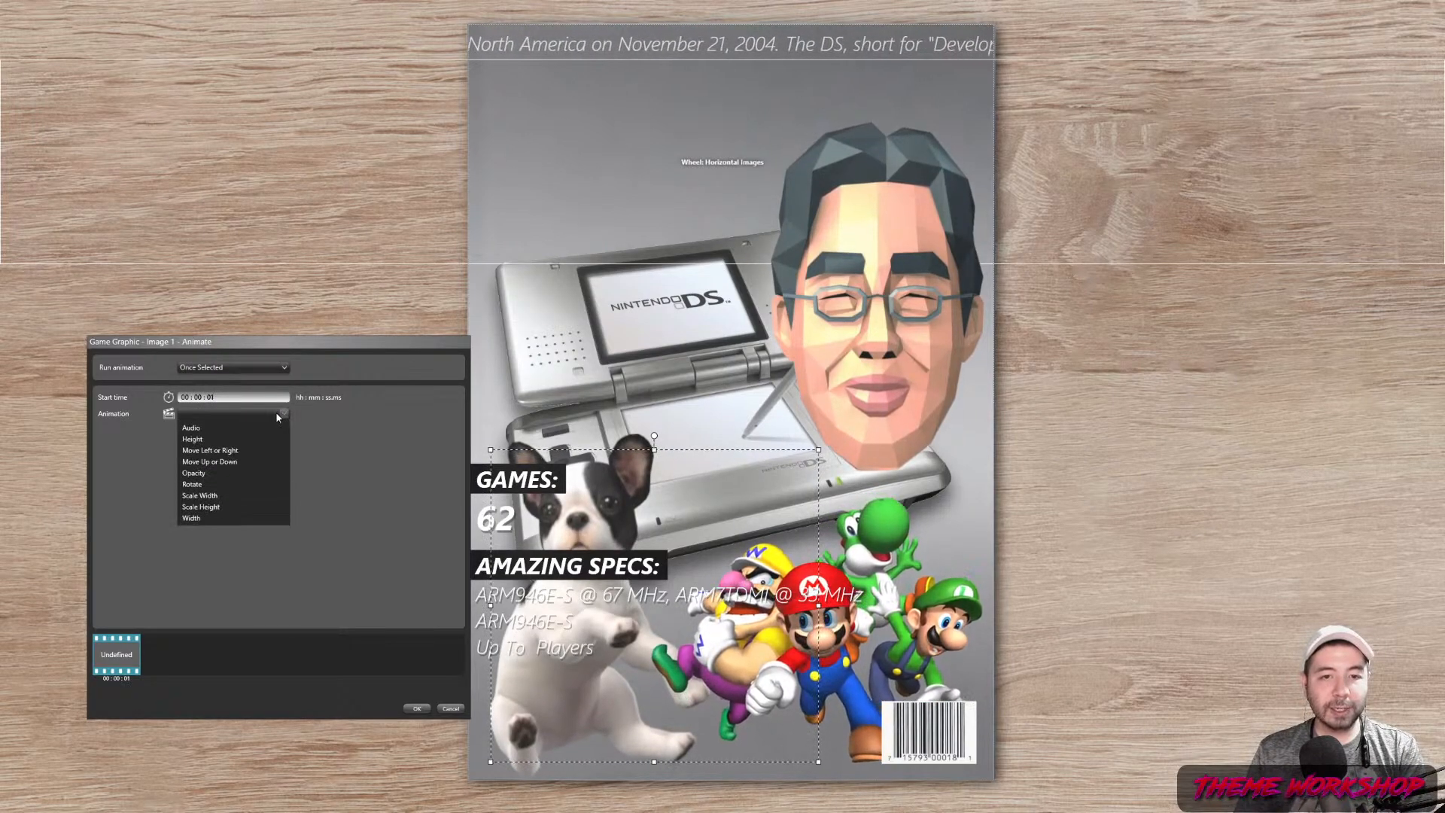
pyautogui.click(236, 461)
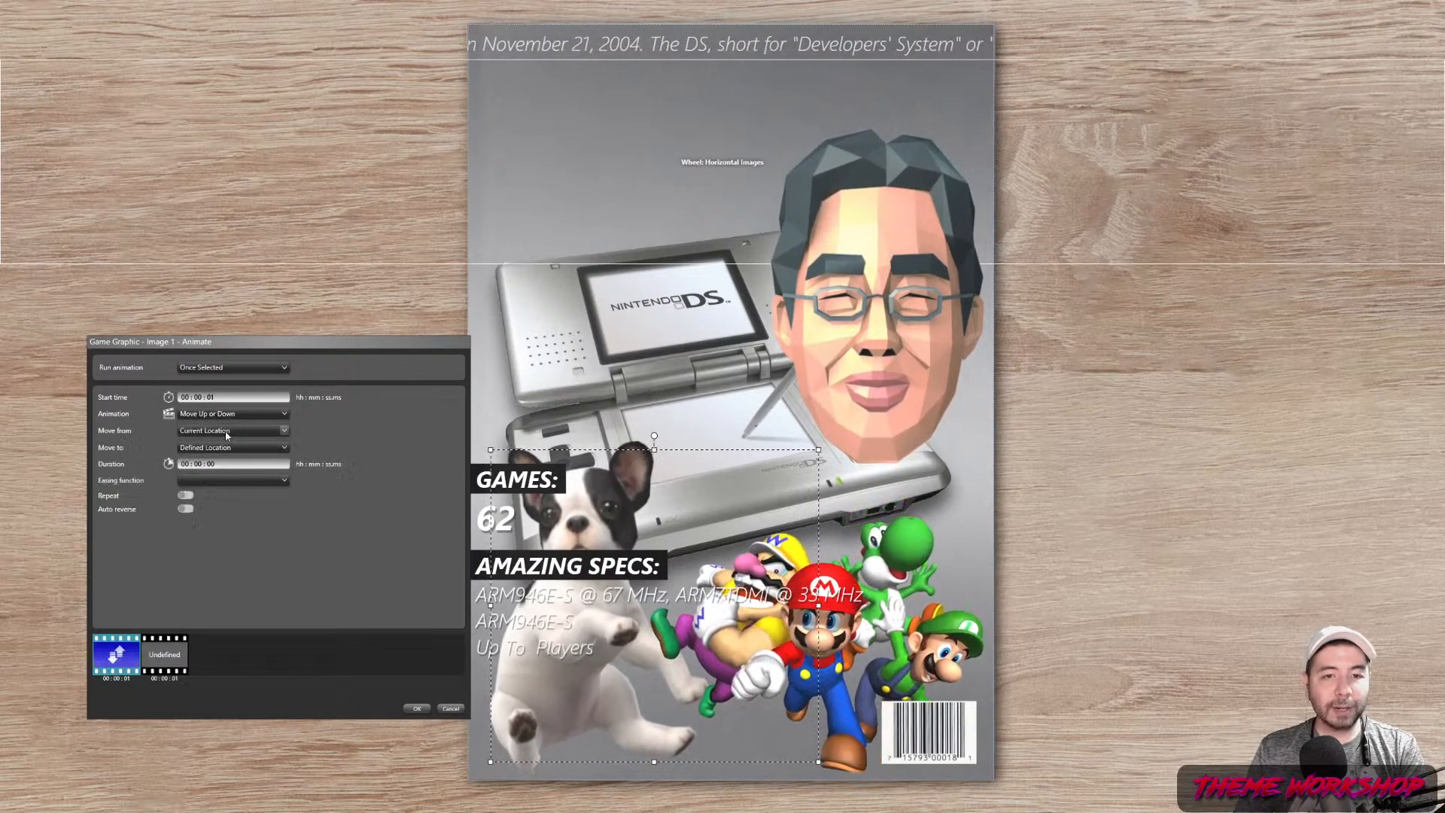
pyautogui.click(225, 431)
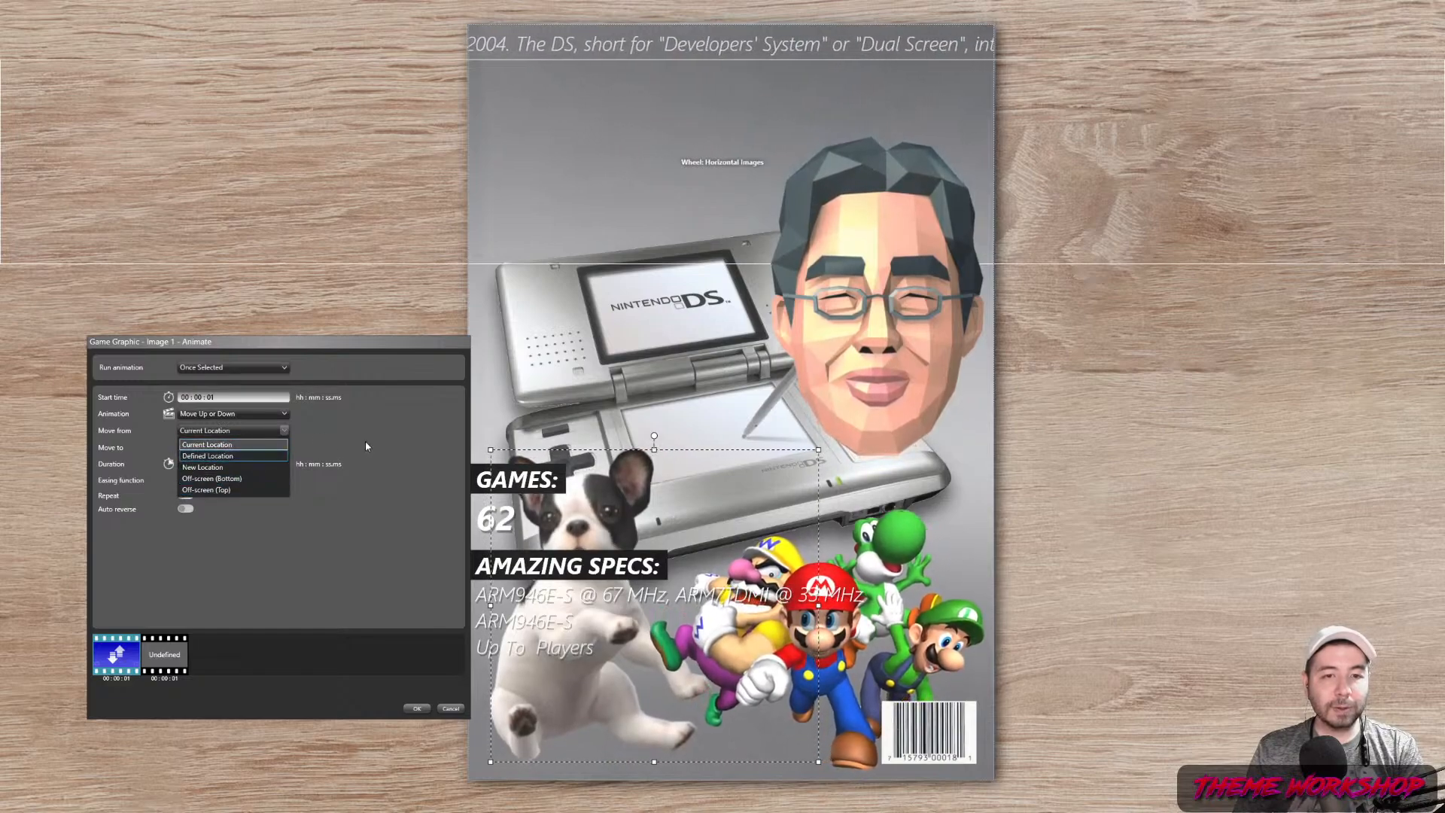
pyautogui.click(365, 442)
pyautogui.click(220, 467)
pyautogui.write('.')
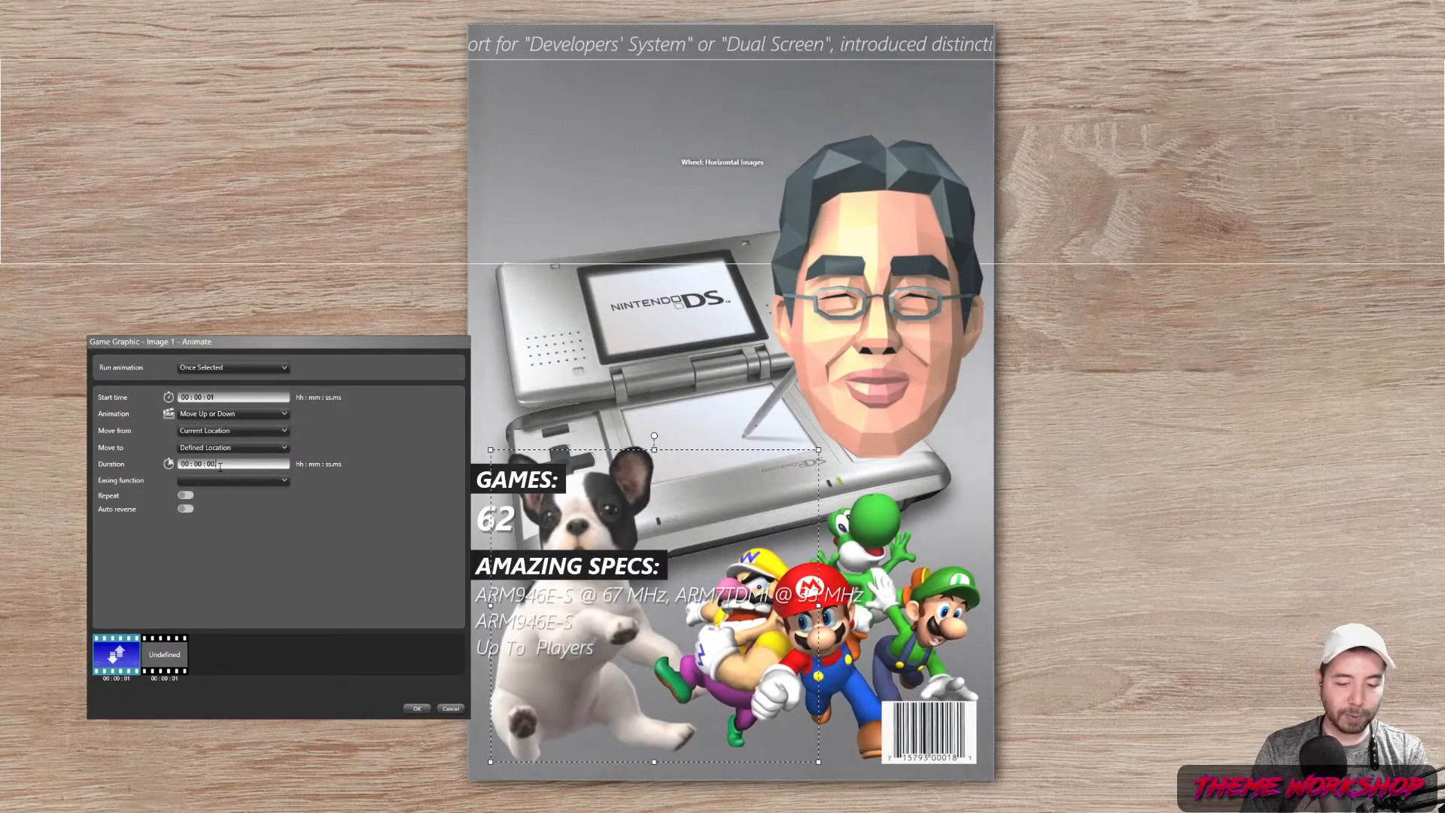
pyautogui.write('7')
pyautogui.click(226, 480)
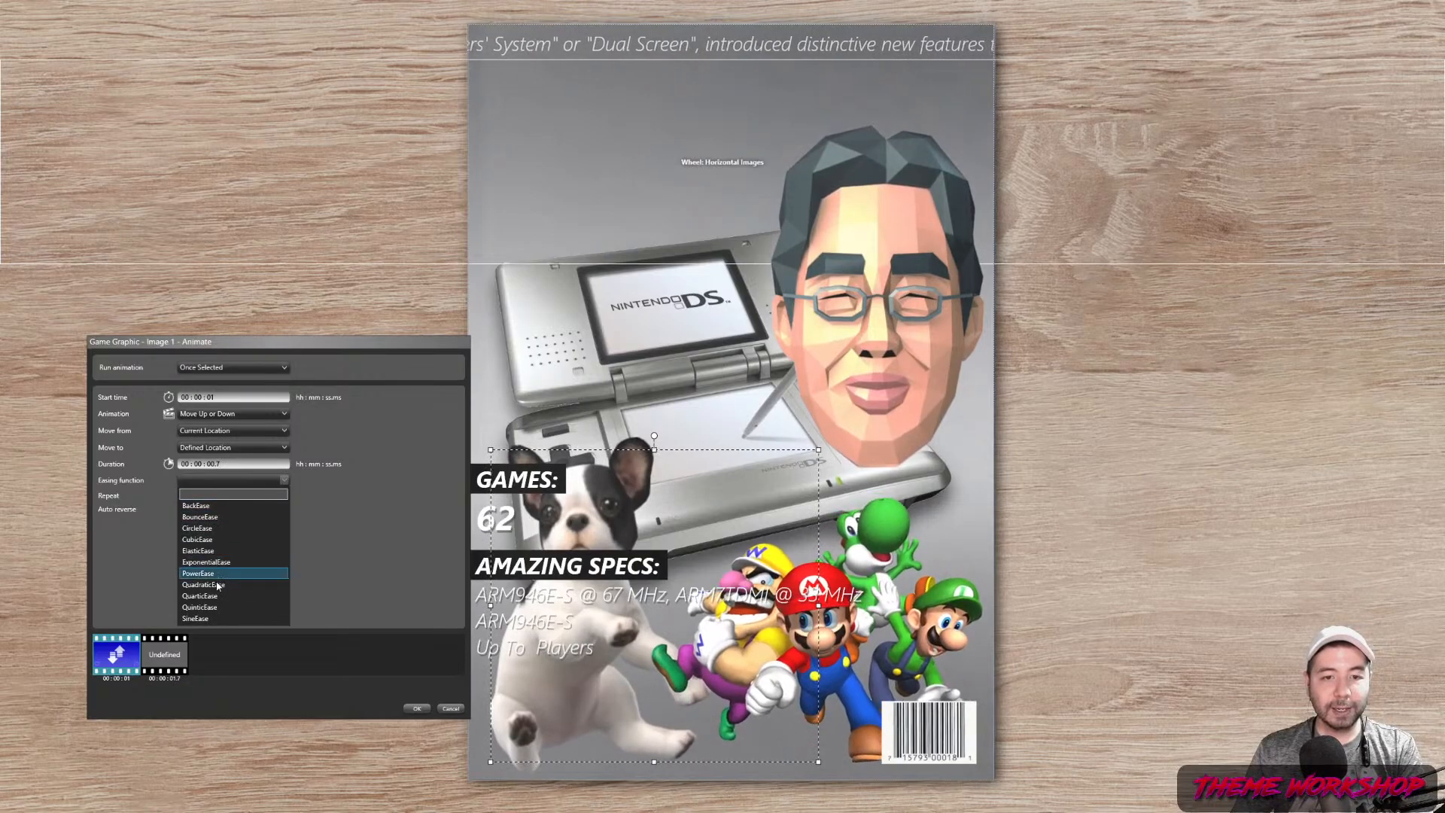
pyautogui.click(197, 539)
pyautogui.click(283, 506)
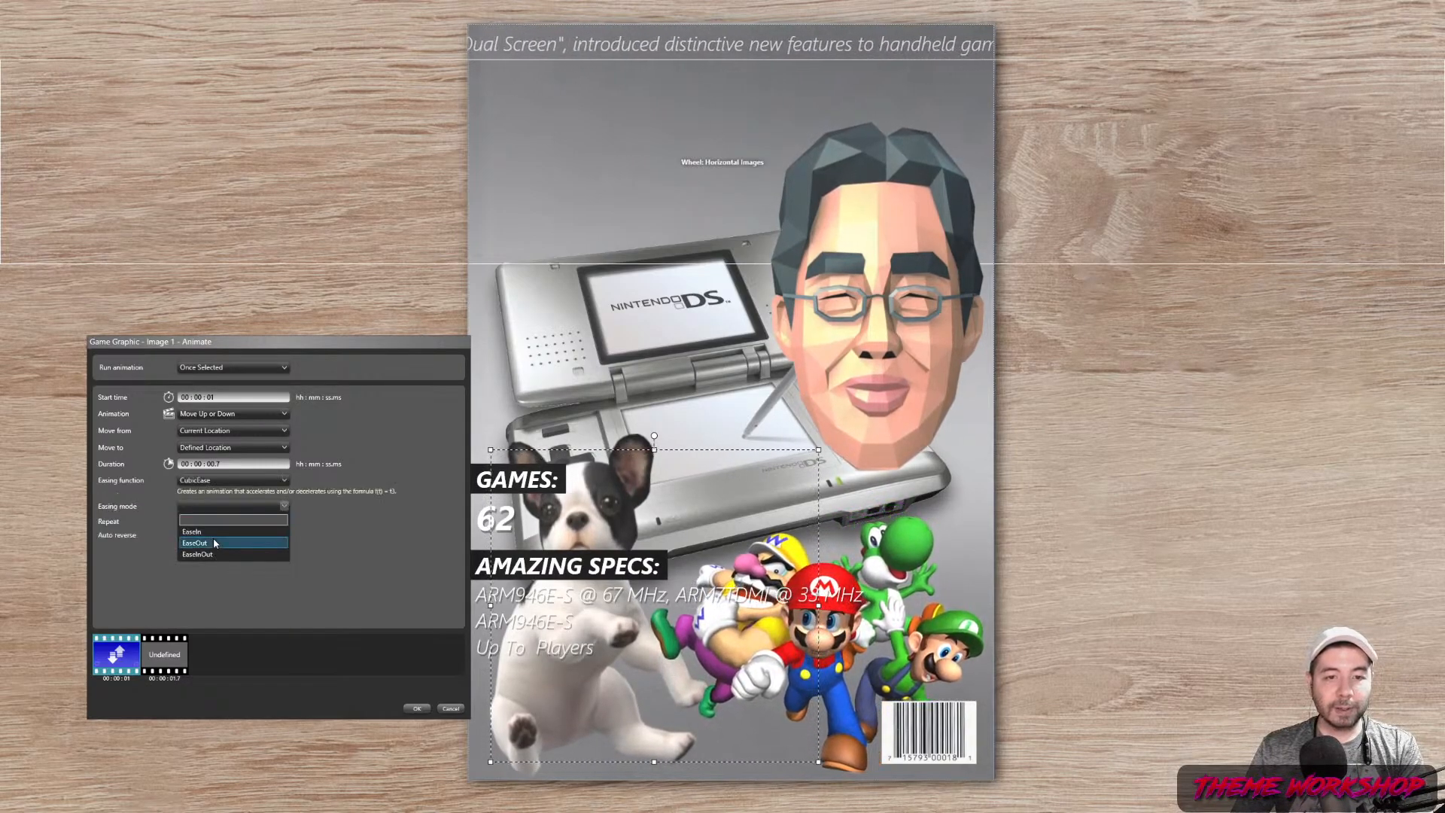
pyautogui.click(209, 555)
pyautogui.click(417, 709)
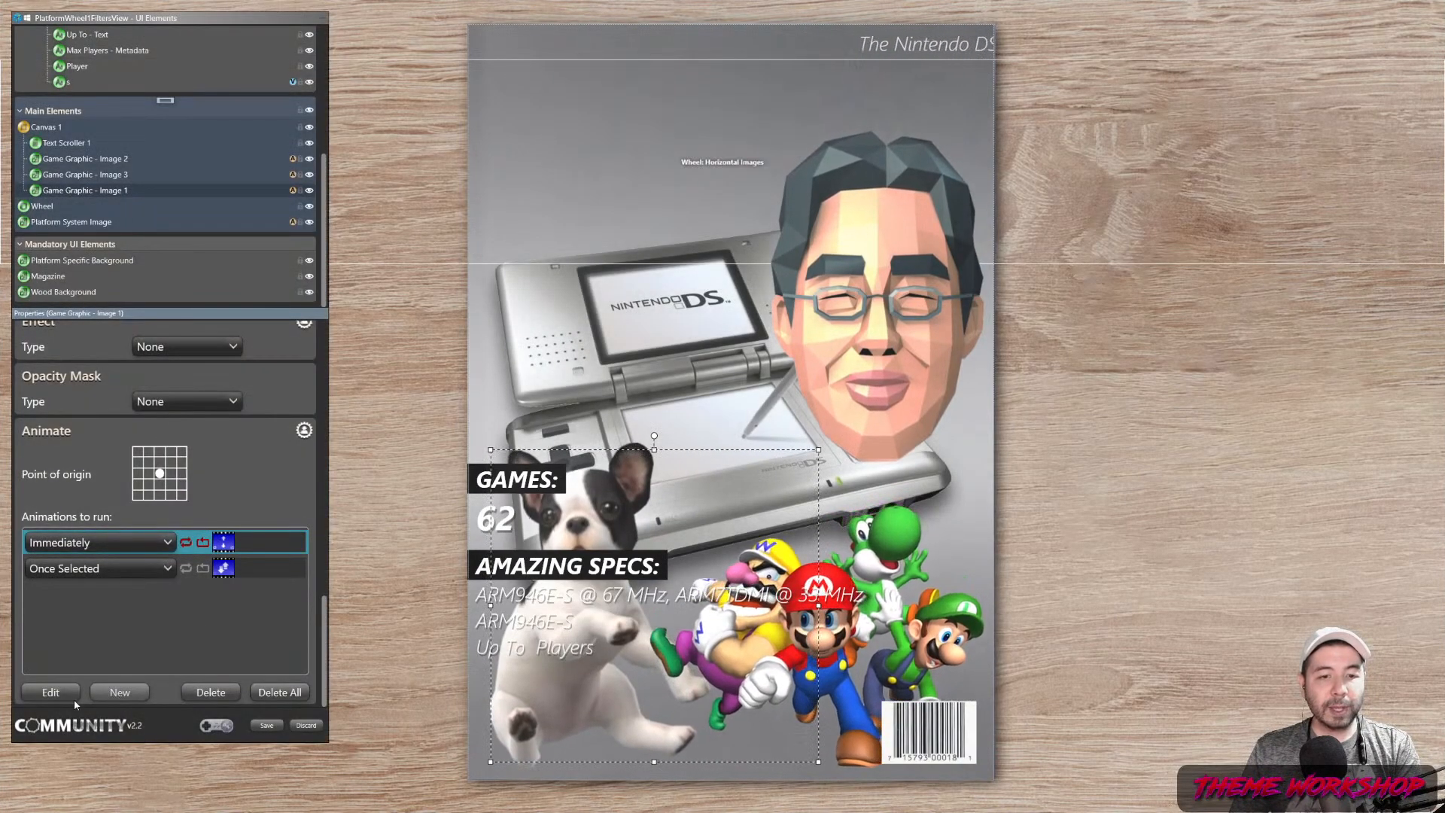
# Add a During Selection vertical move from Current Location to Off-screen (Bottom), then save
pyautogui.click(118, 693)
pyautogui.click(226, 367)
pyautogui.click(220, 384)
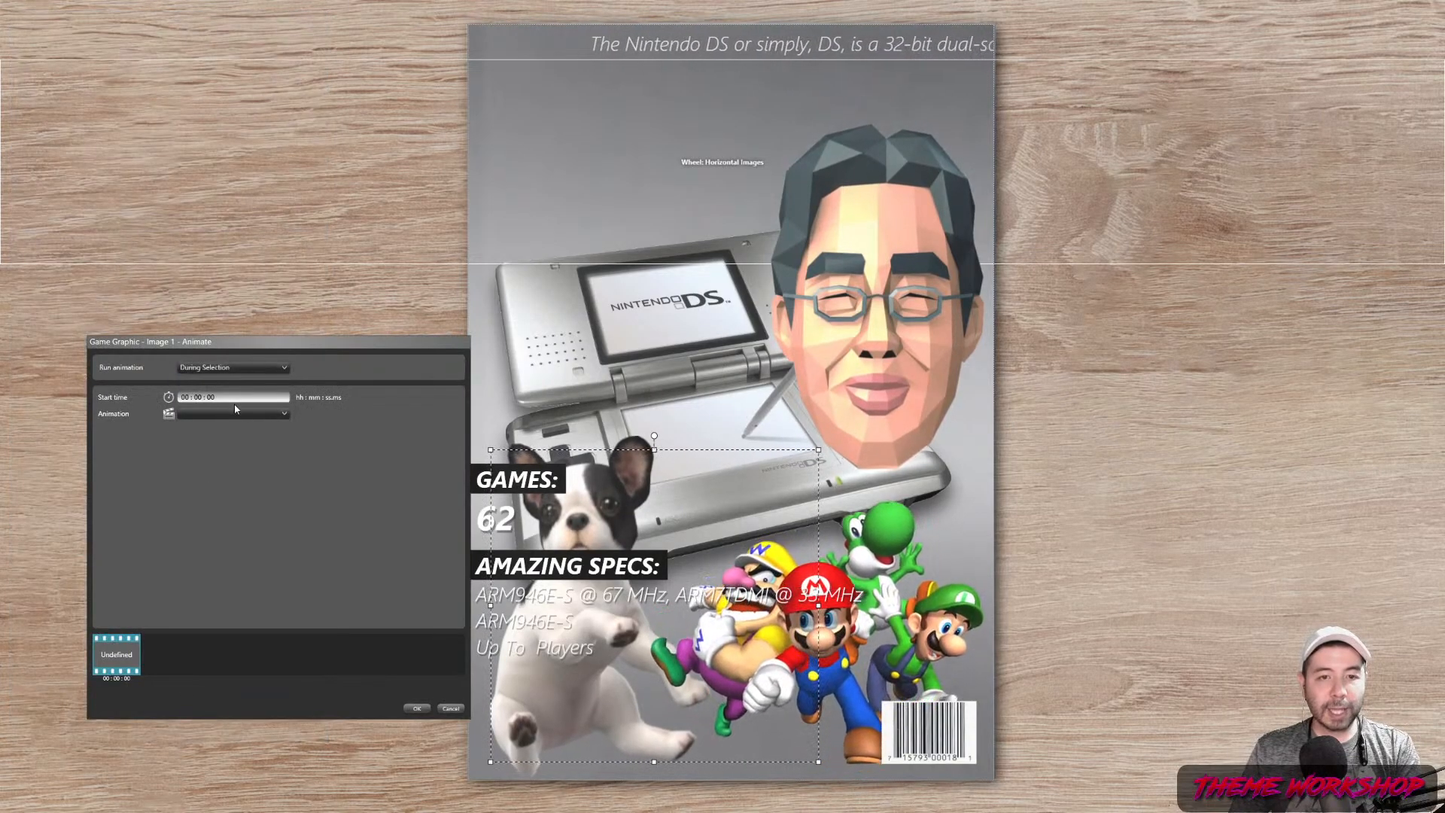
pyautogui.click(228, 414)
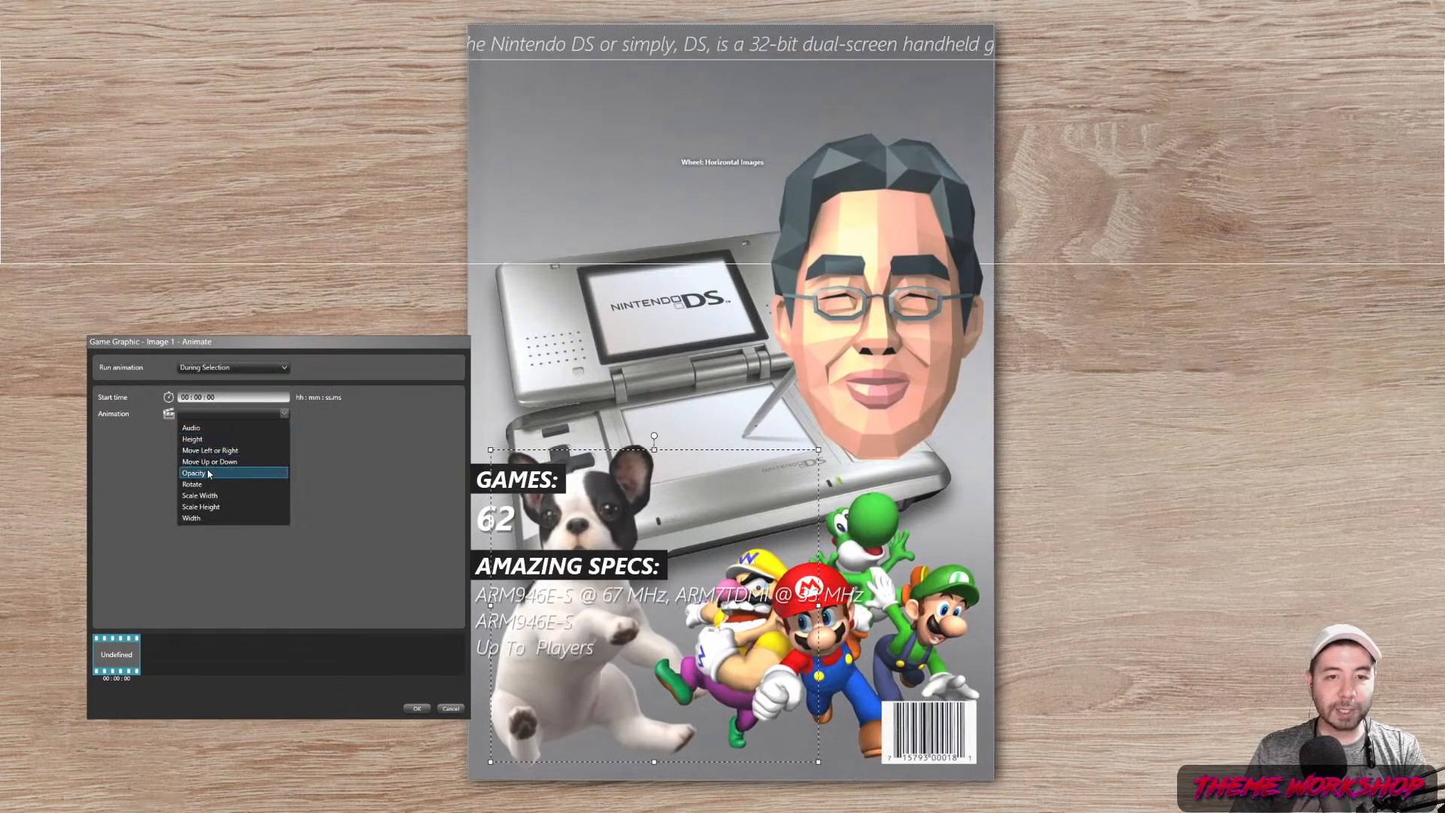
pyautogui.click(225, 461)
pyautogui.click(231, 432)
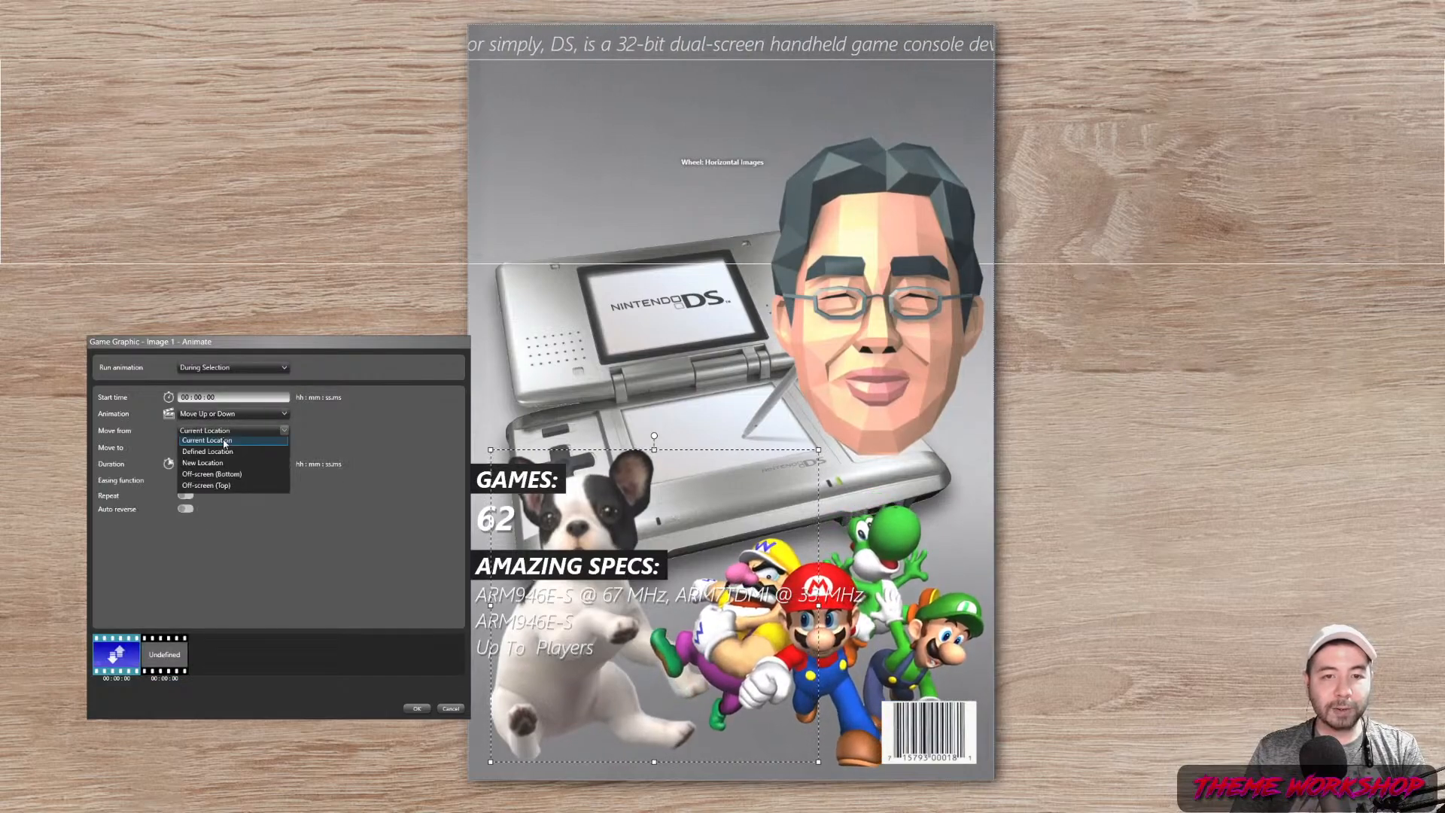
pyautogui.click(219, 444)
pyautogui.click(230, 447)
pyautogui.click(229, 486)
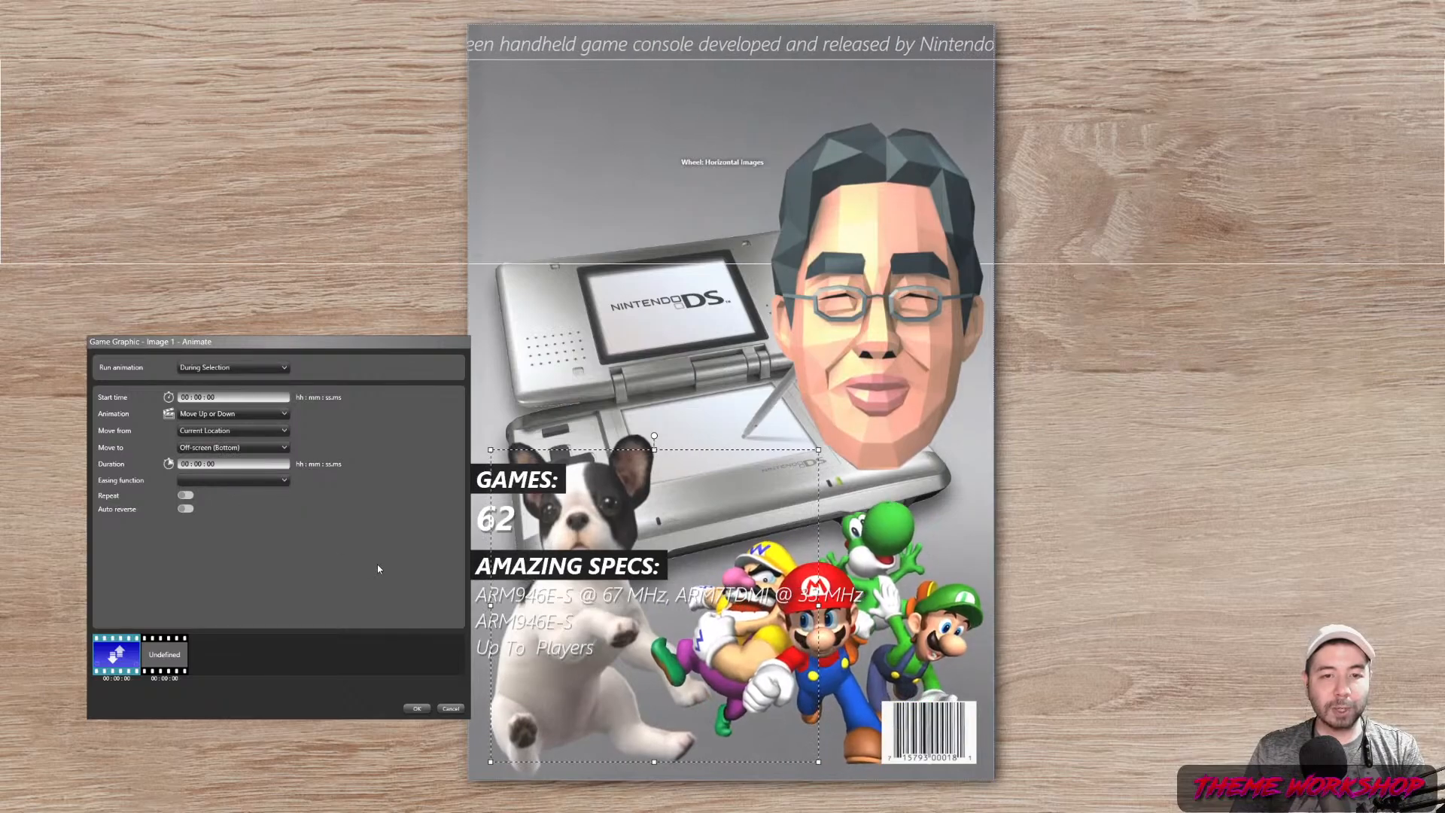
pyautogui.click(416, 708)
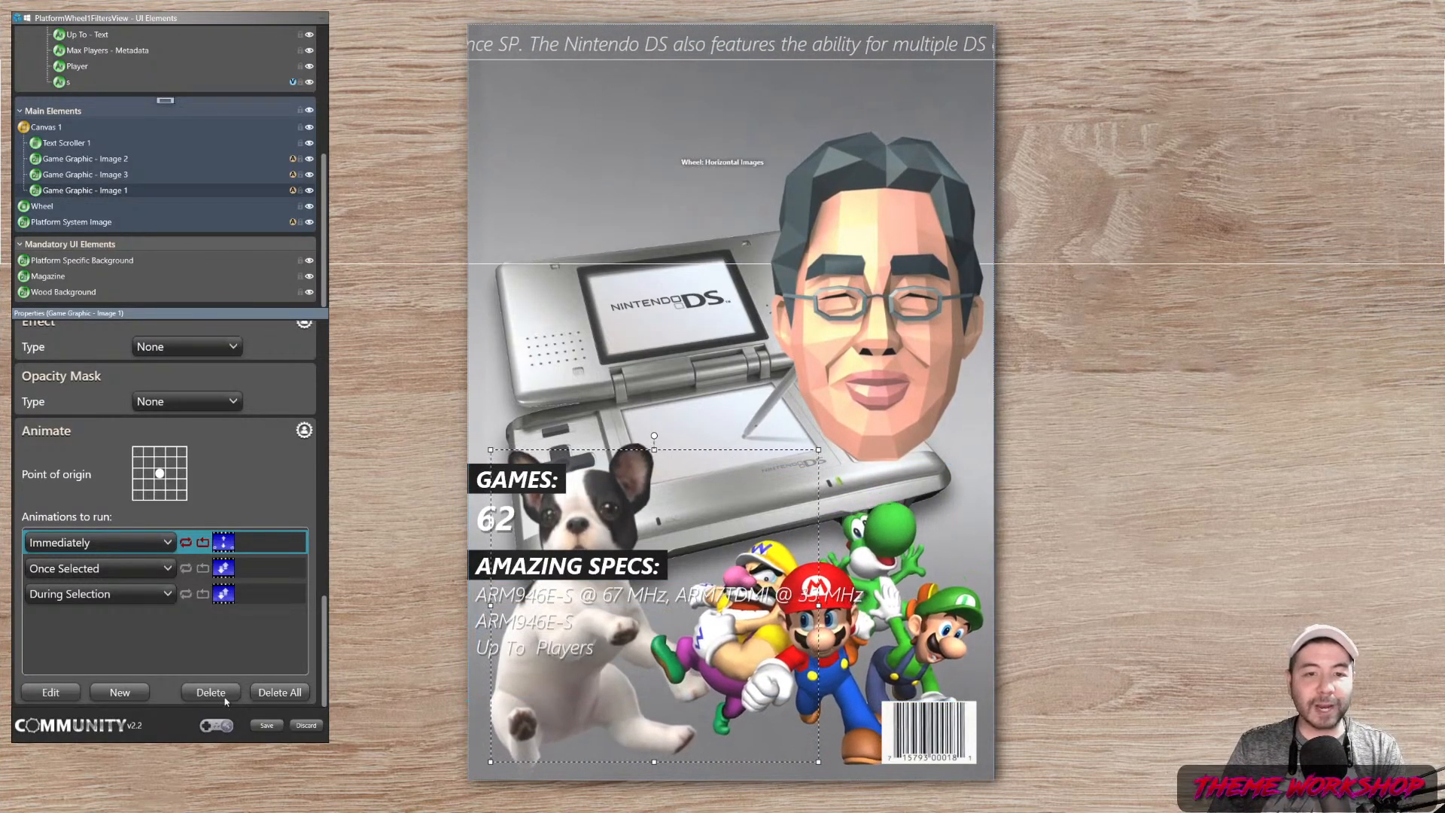
pyautogui.click(266, 725)
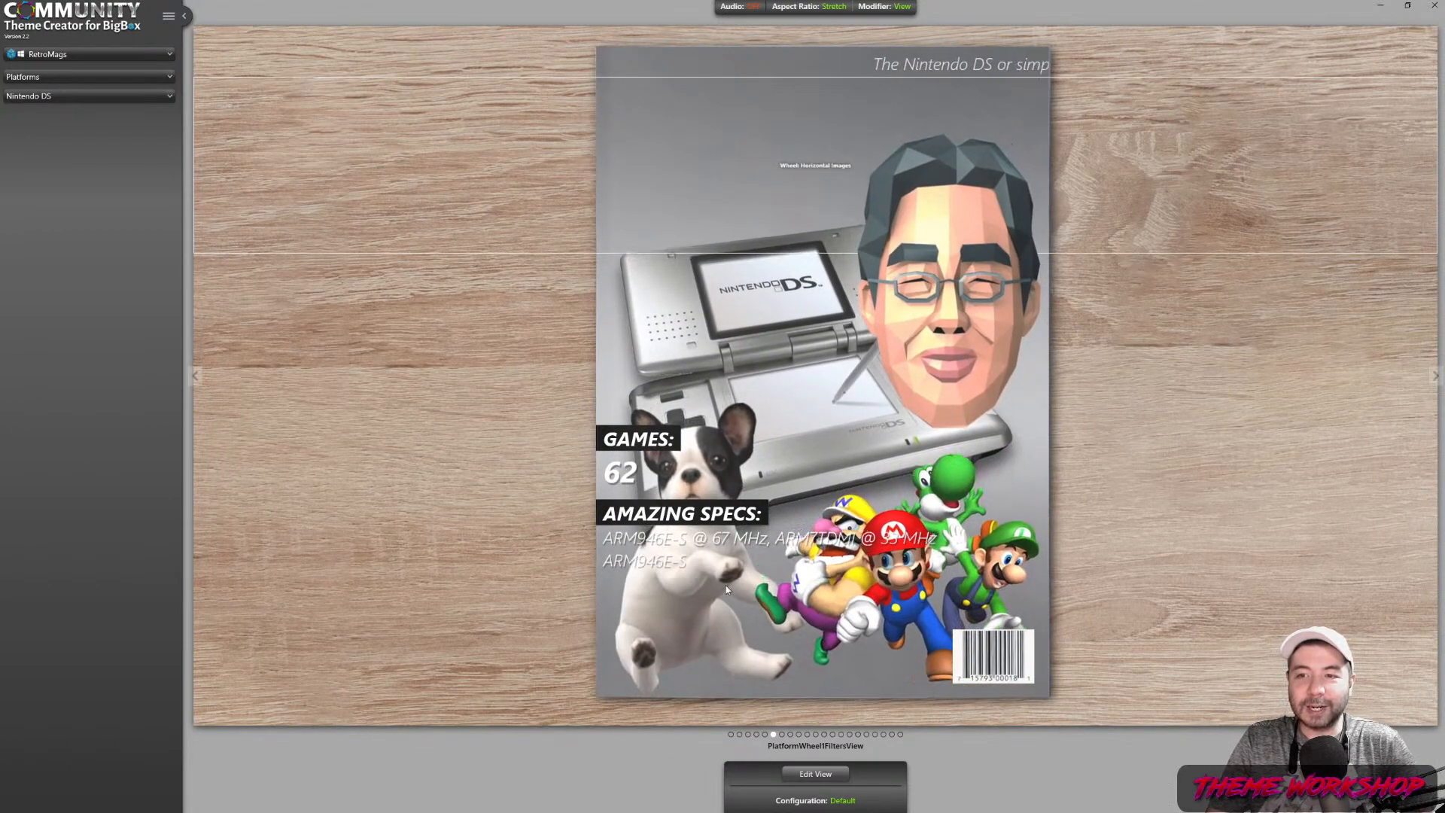
# Preview the NES, Famicom Disk System and Nintendo Virtual Boy covers in turn
pyautogui.click(80, 96)
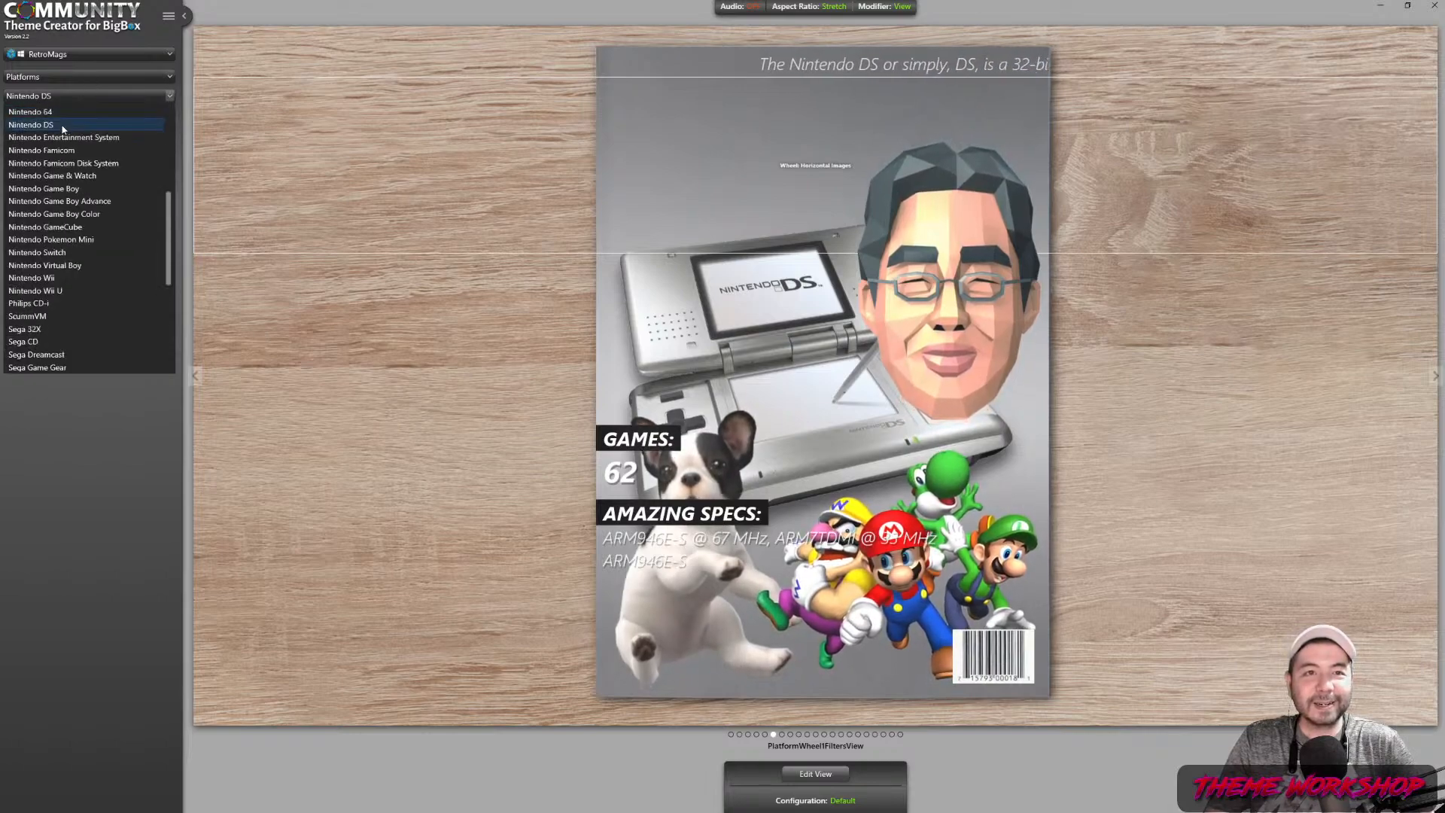
pyautogui.click(60, 138)
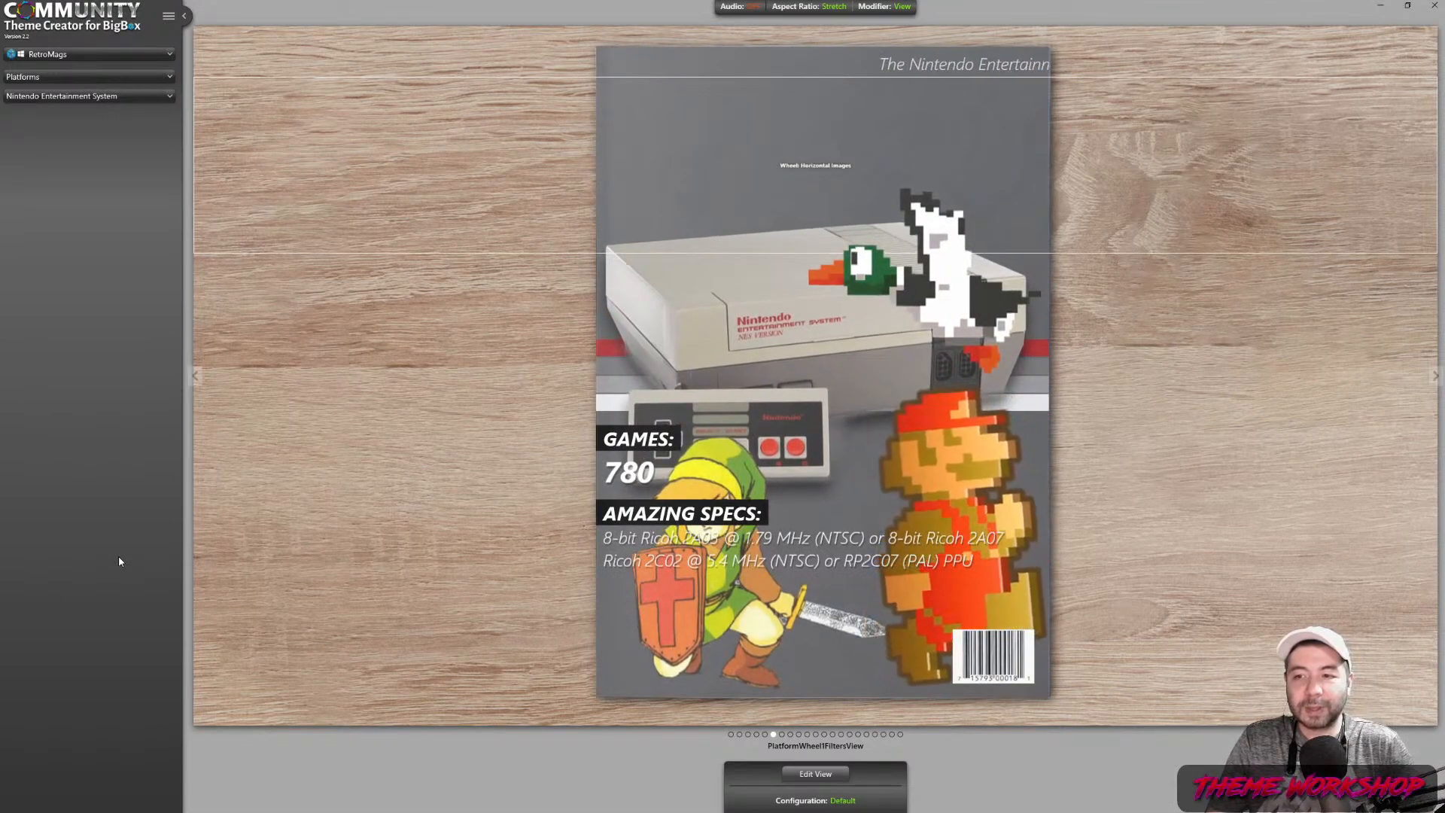
pyautogui.click(115, 96)
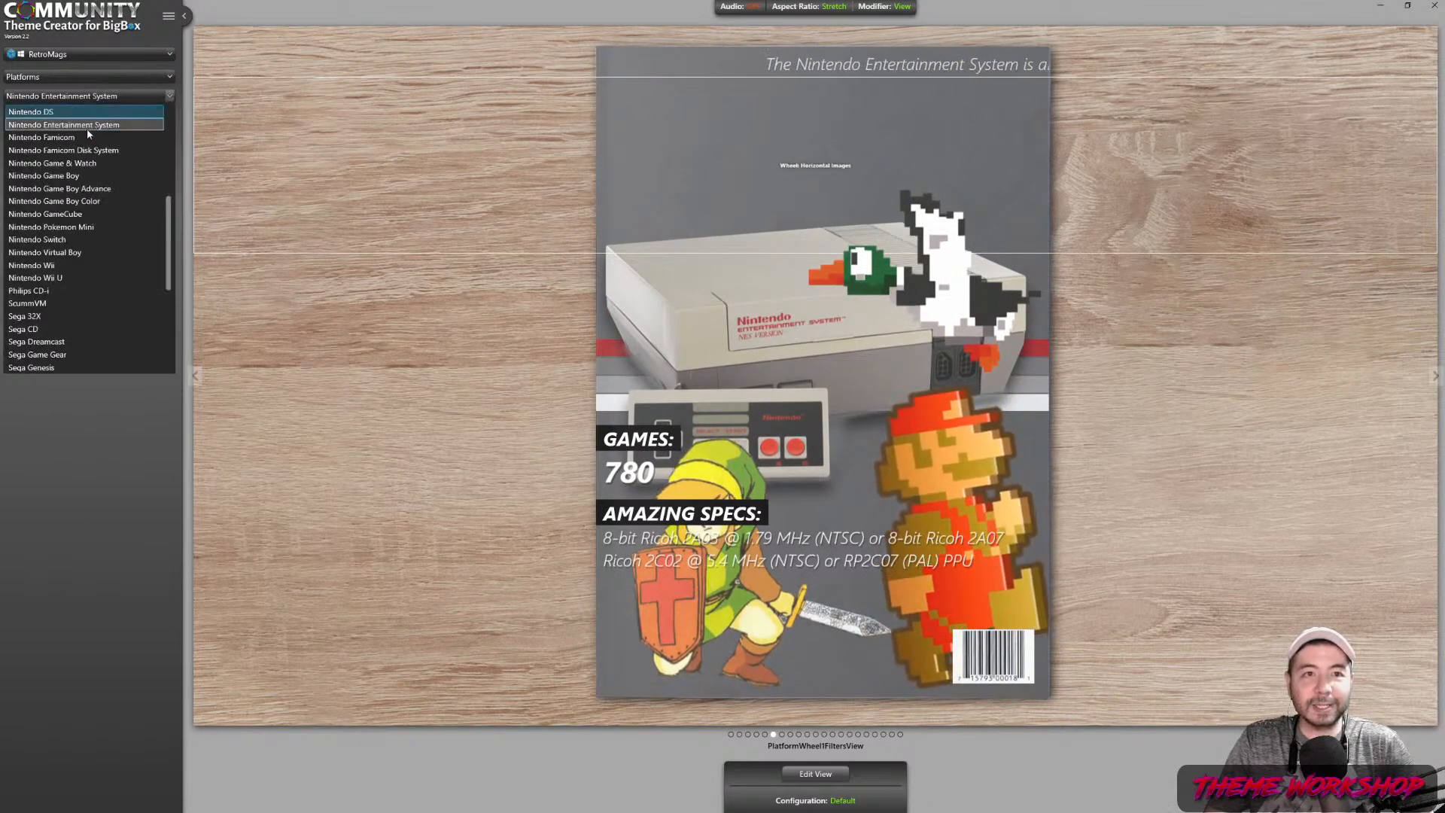
pyautogui.click(71, 150)
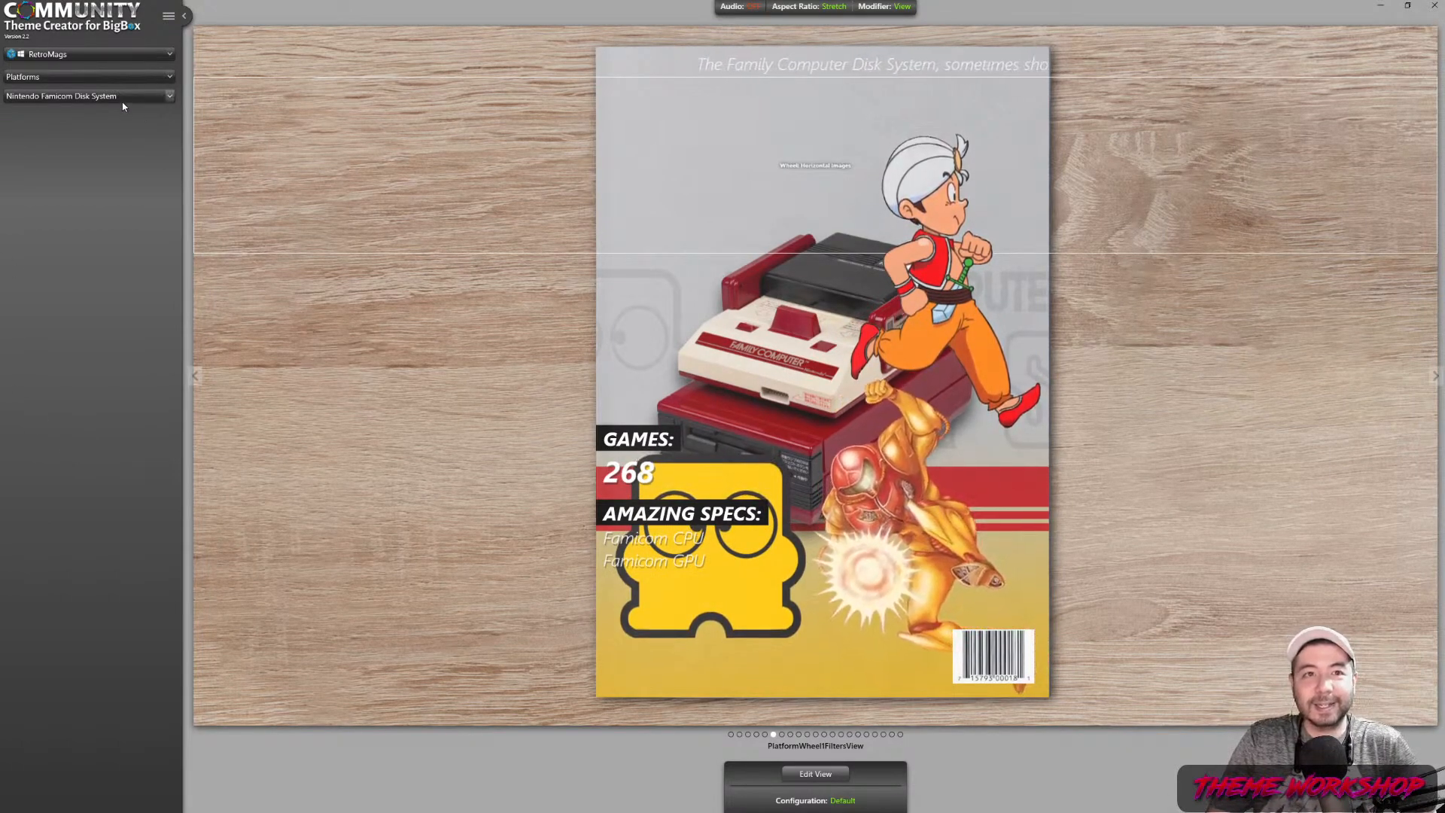
pyautogui.click(146, 98)
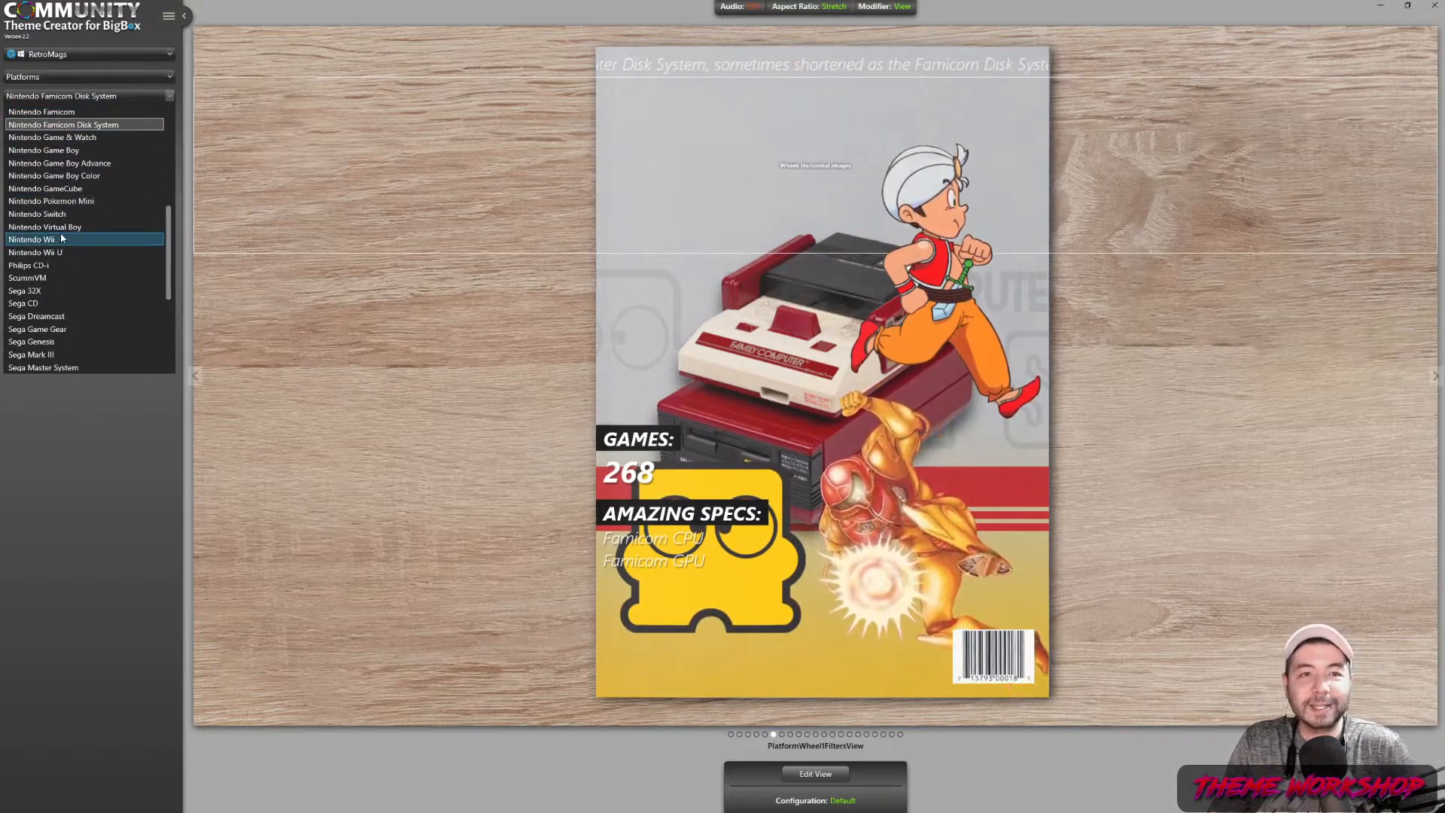
pyautogui.click(71, 227)
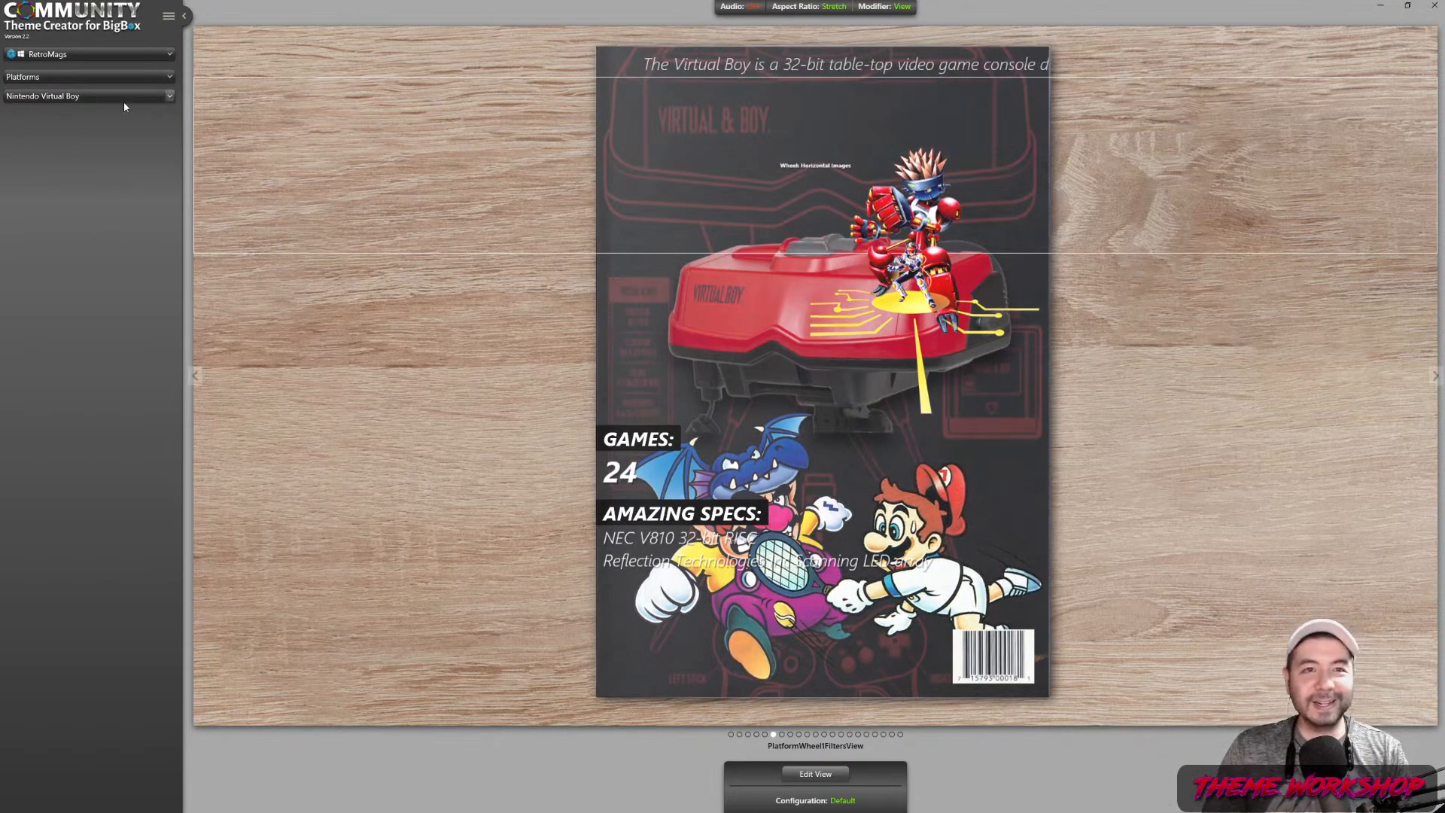
pyautogui.click(168, 15)
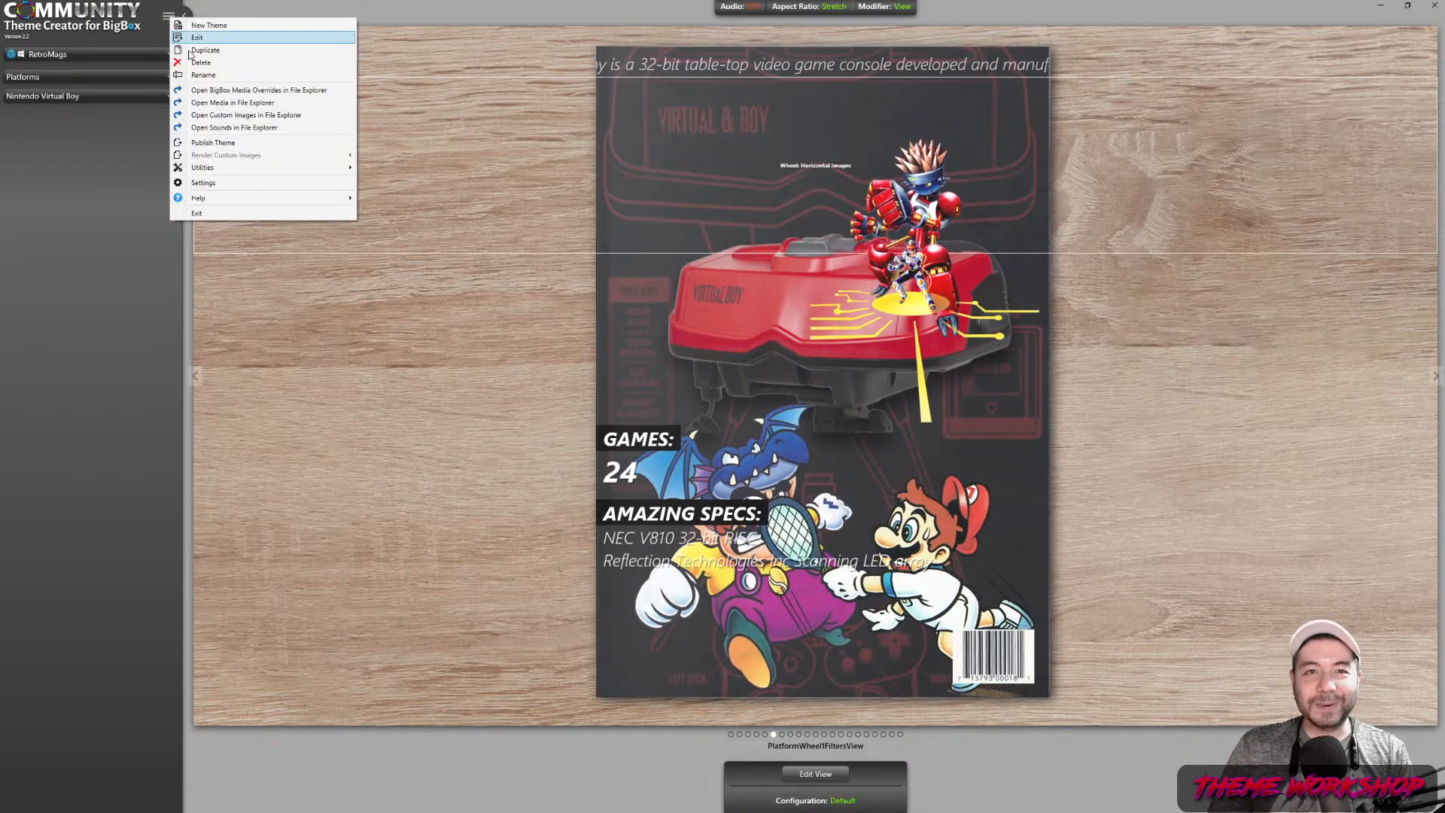
# Publish the RetroMags theme from the main menu
pyautogui.click(219, 143)
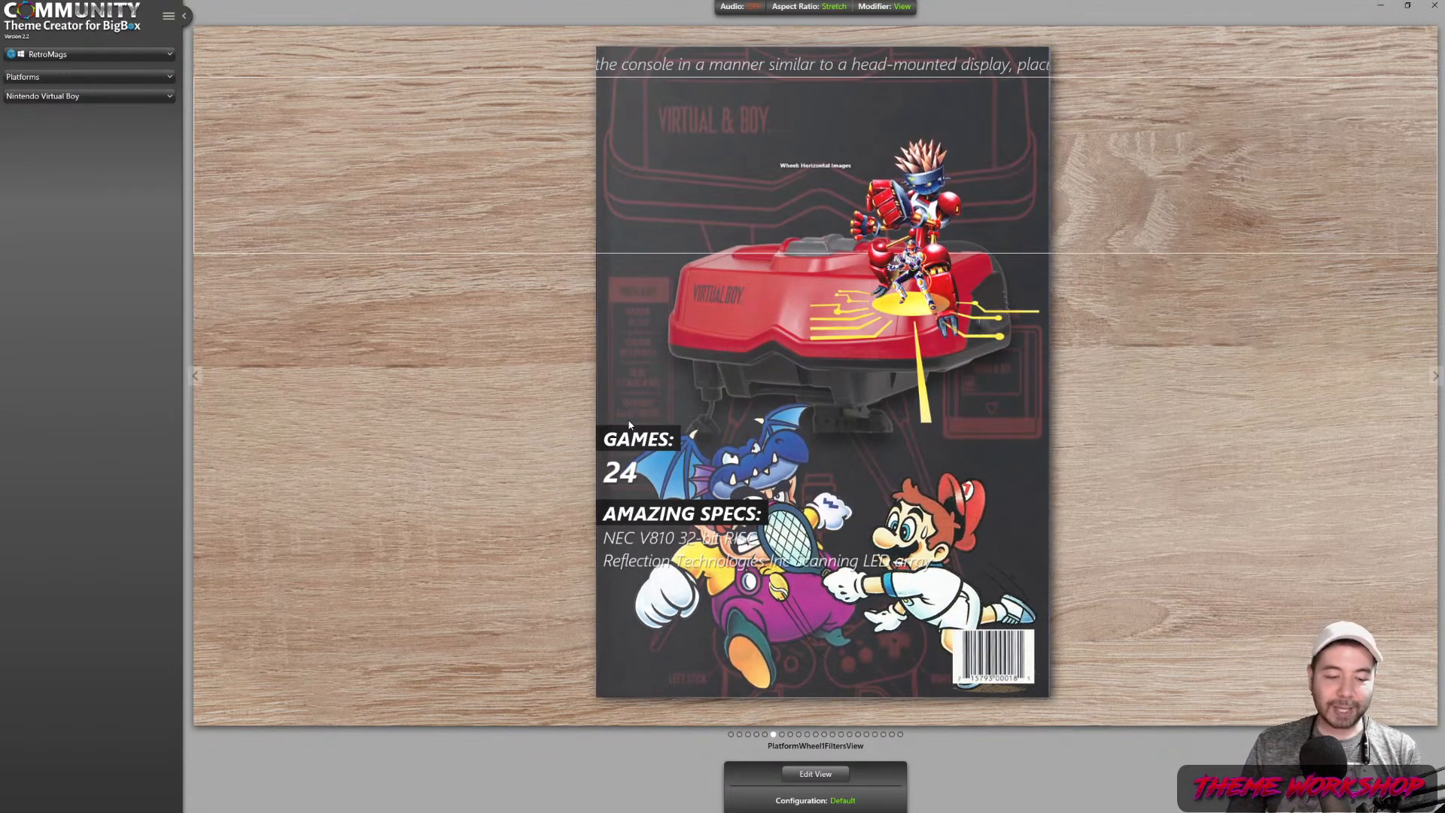
# Open the Windows Start menu
pyautogui.press('super')
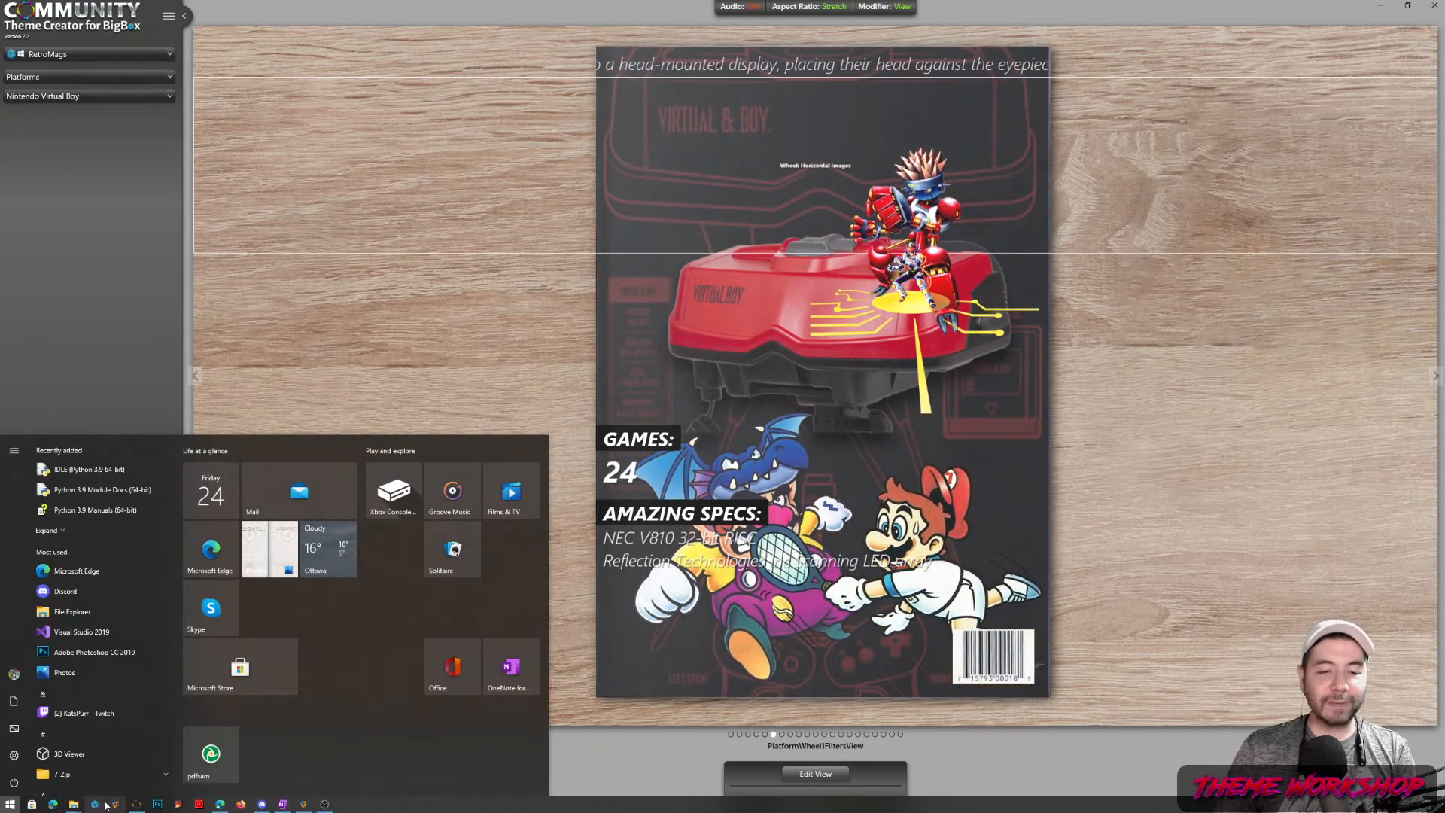
# Bring LaunchBox forward and launch BigBox from its logo menu
pyautogui.click(297, 806)
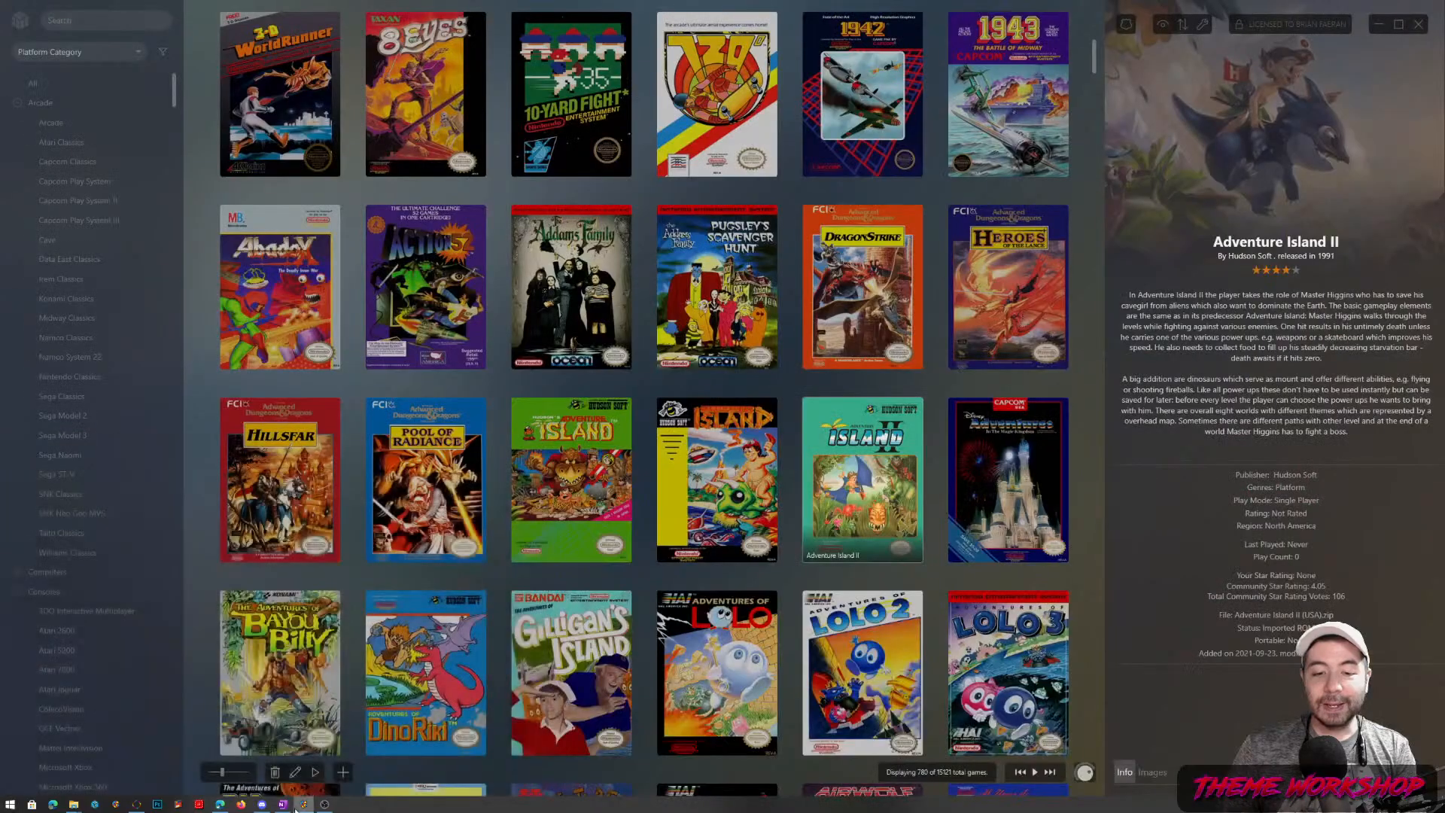
pyautogui.click(27, 23)
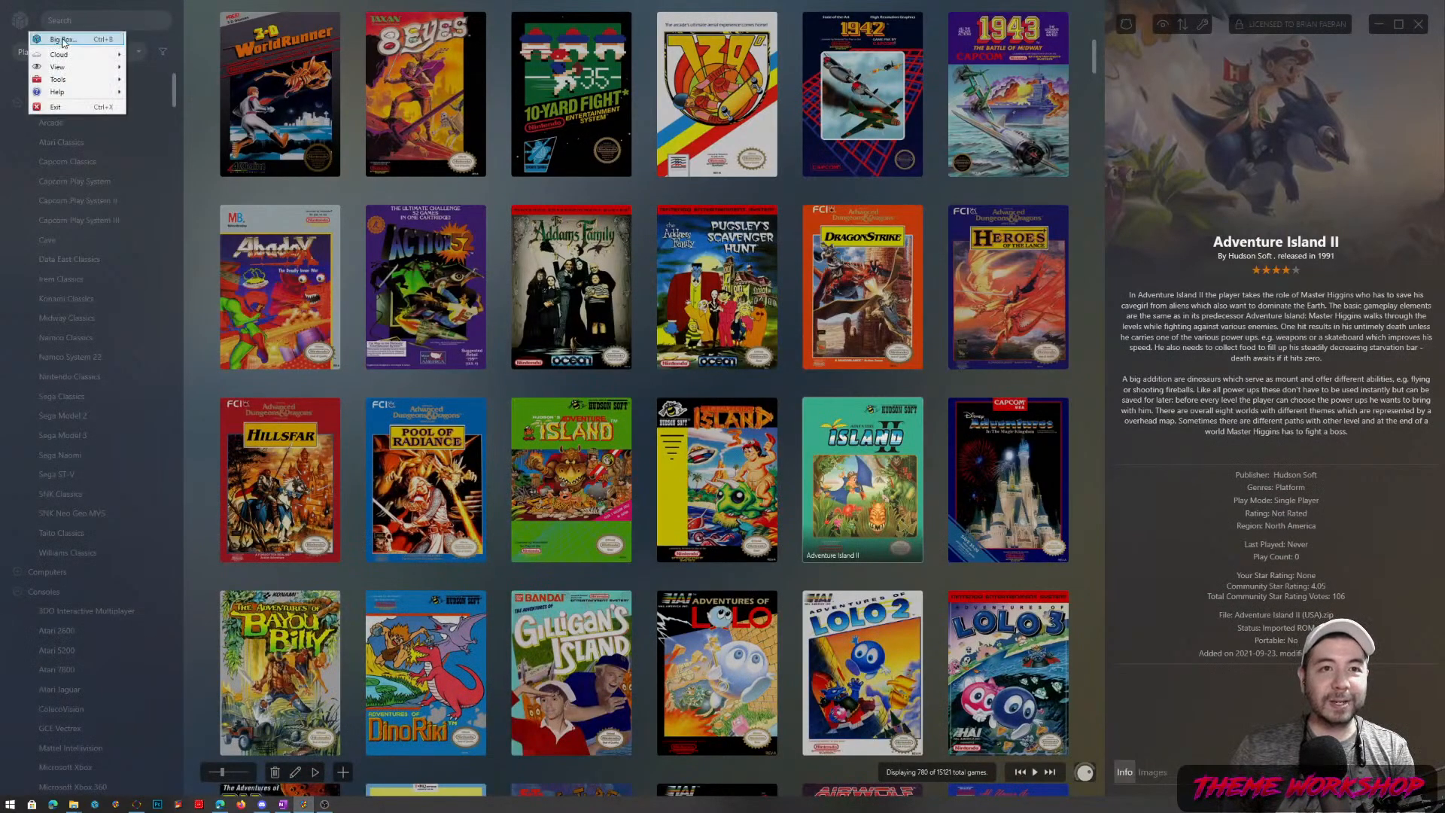
pyautogui.click(58, 42)
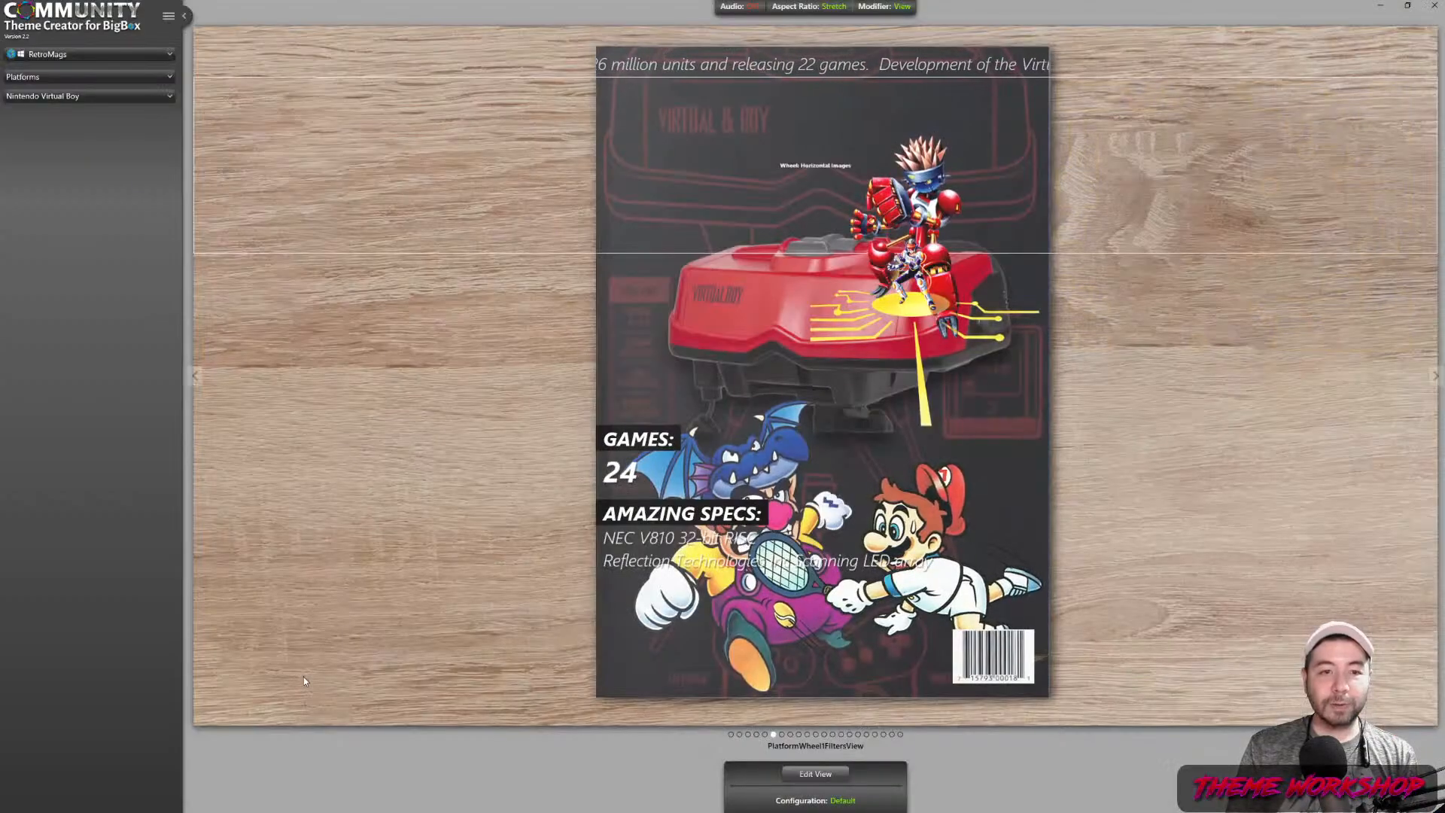
# Close the 'already running' warning and relaunch BigBox from the taskbar icon
pyautogui.press('super')
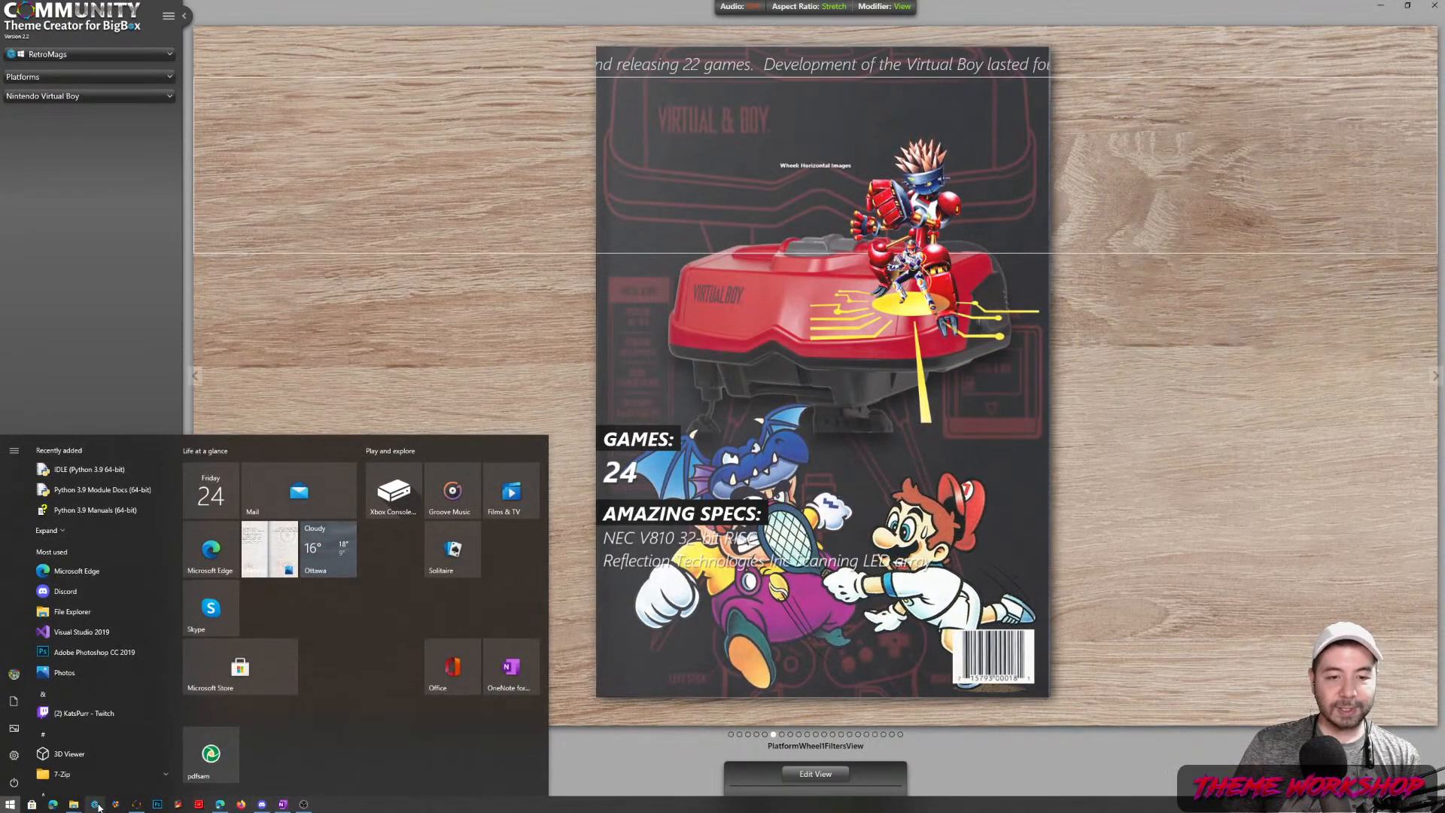
pyautogui.click(97, 805)
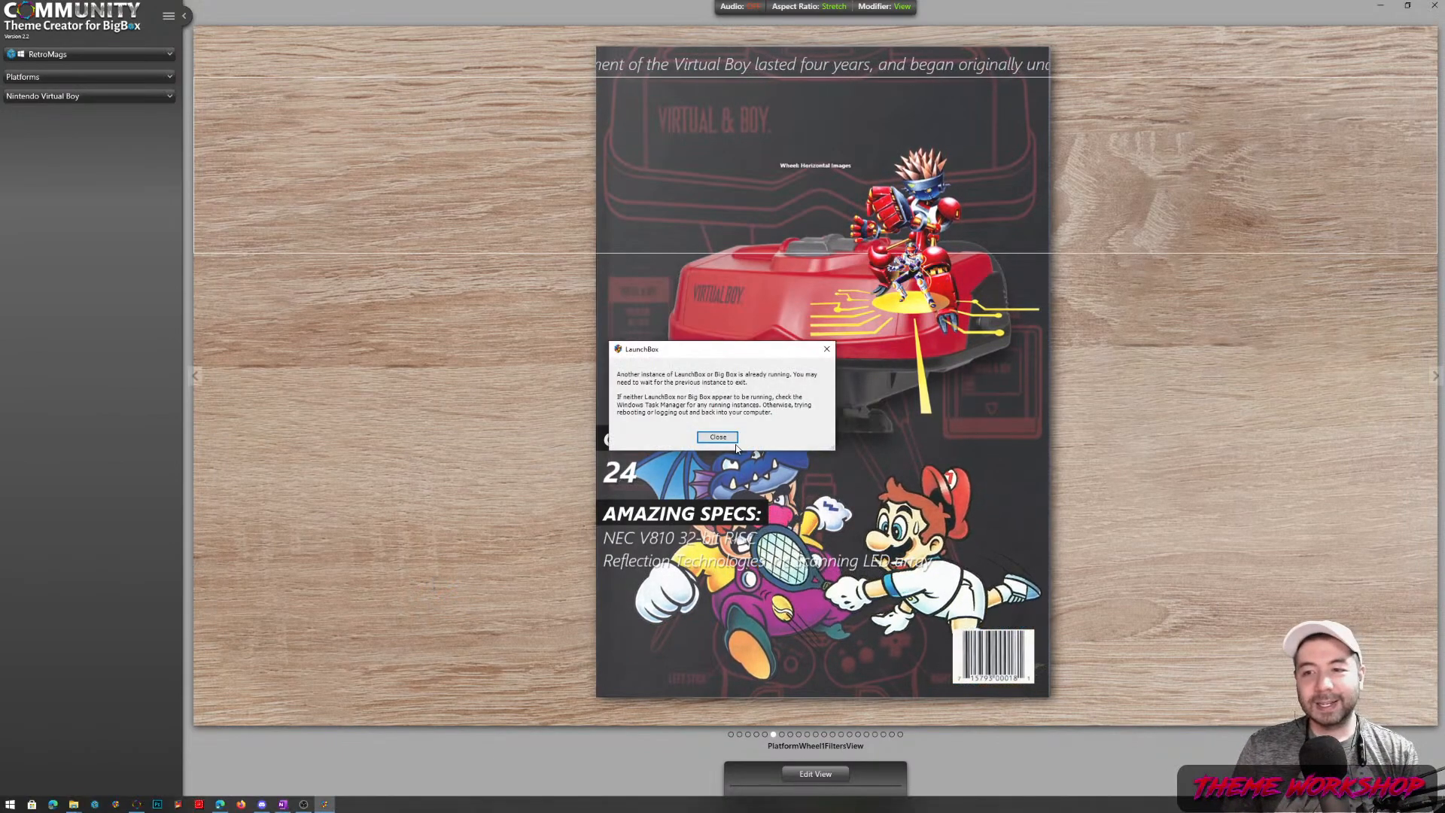
pyautogui.click(723, 437)
pyautogui.press('super')
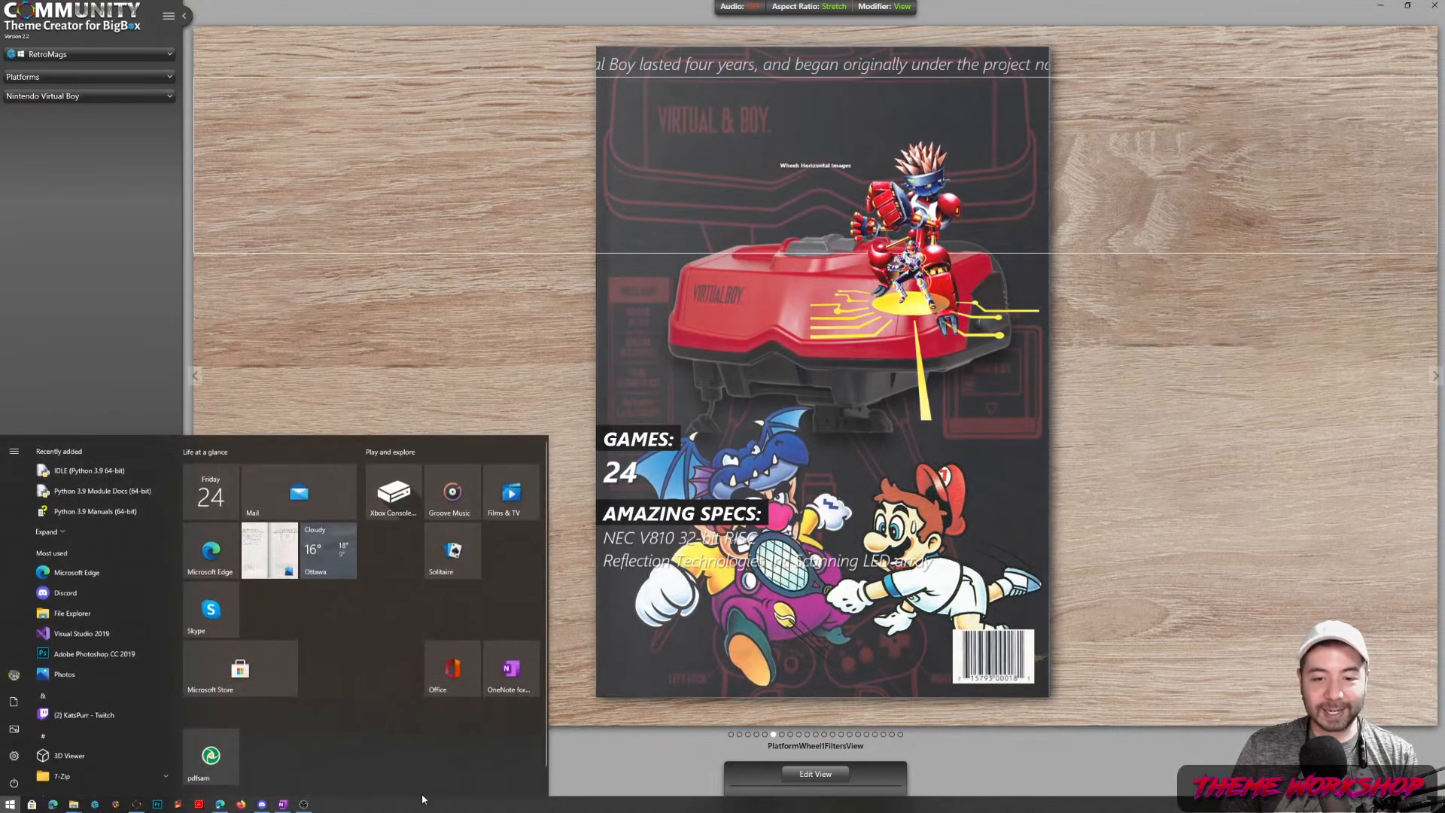
pyautogui.click(93, 808)
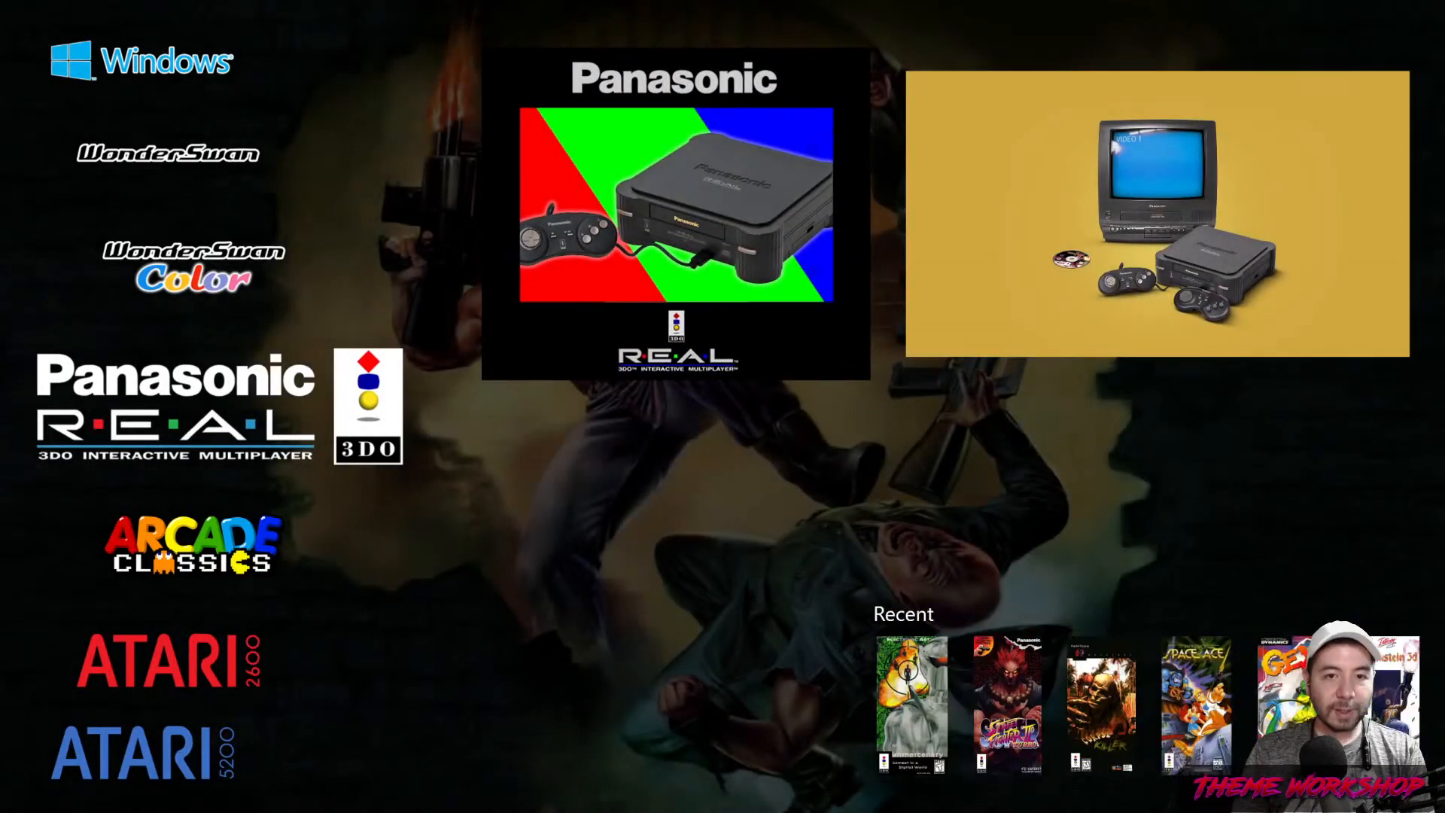
# In BigBox Sound options, set Master Volume to 25% and the sound pack to ClassicMini
pyautogui.press('Escape')
pyautogui.press('Down')
pyautogui.press('Down')
pyautogui.press('Down')
pyautogui.press('Down')
pyautogui.press('Down')
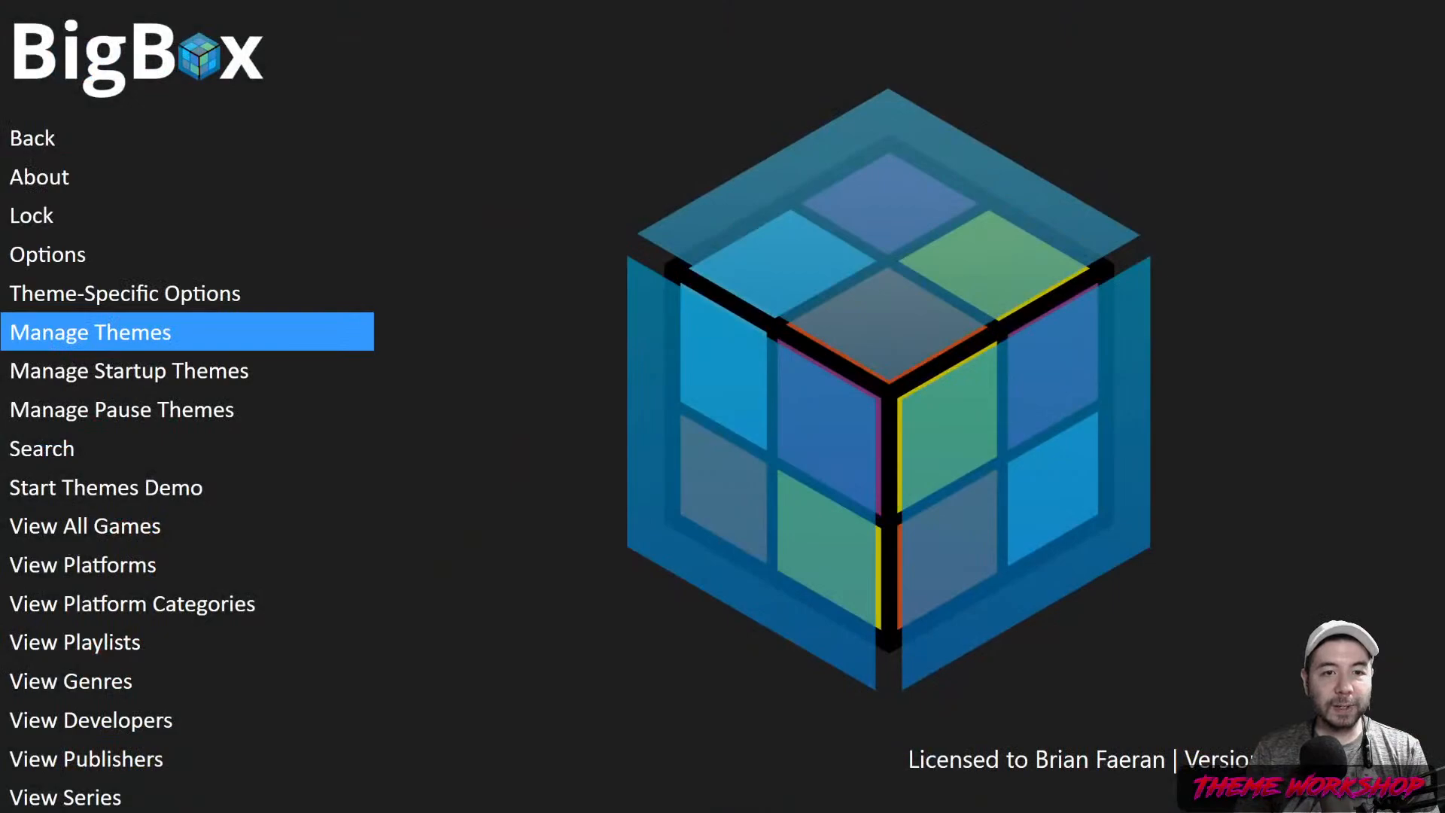
pyautogui.press('Up')
pyautogui.press('Up')
pyautogui.press('Return')
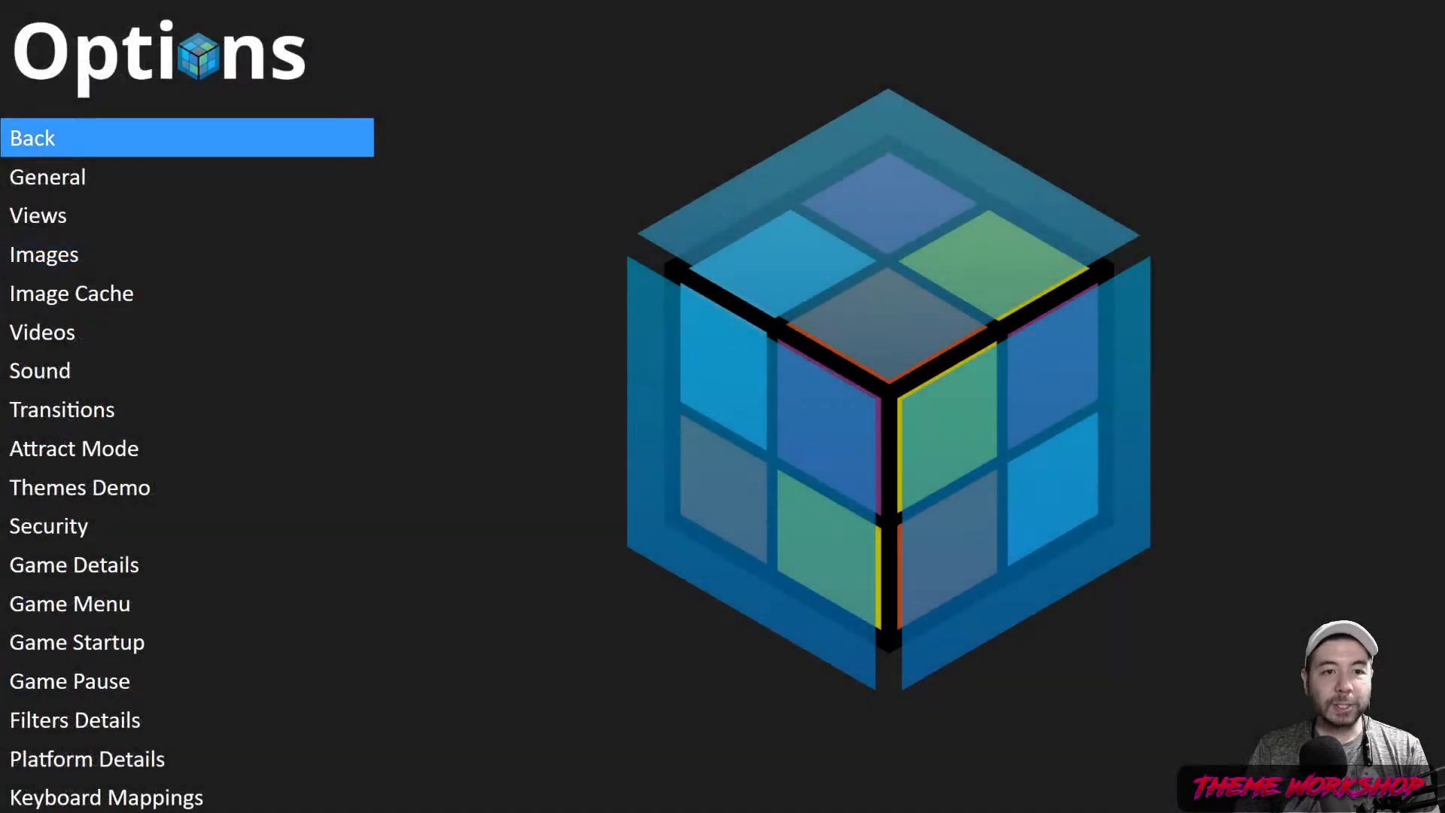
pyautogui.press('Down')
pyautogui.press('Down')
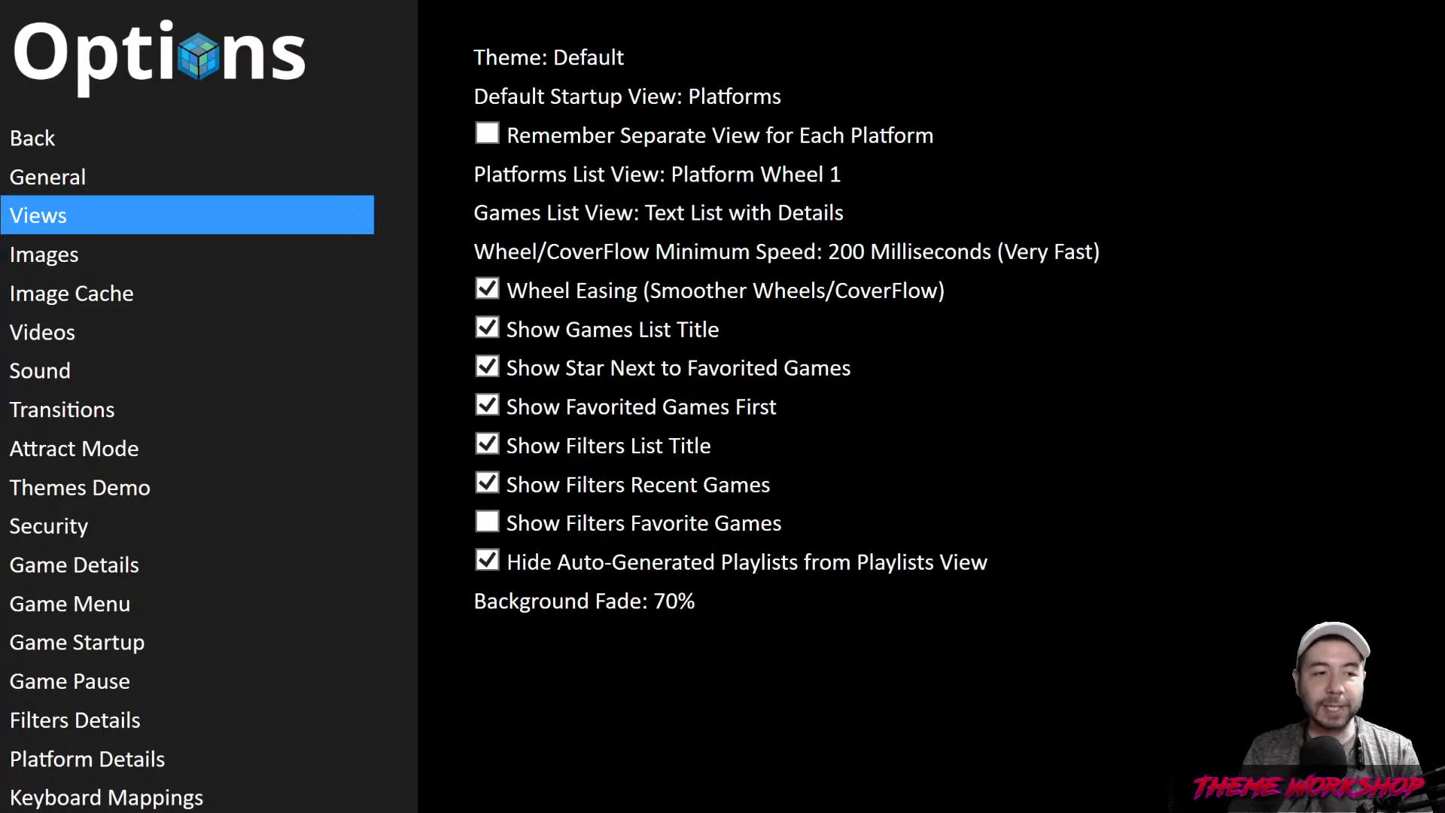
pyautogui.press('Down')
pyautogui.press('Down')
pyautogui.press('Down')
pyautogui.press('Down')
pyautogui.press('Return')
pyautogui.press('Up')
pyautogui.press('Up')
pyautogui.press('Up')
pyautogui.press('Up')
pyautogui.press('Up')
pyautogui.press('Up')
pyautogui.press('Up')
pyautogui.press('Up')
pyautogui.press('Up')
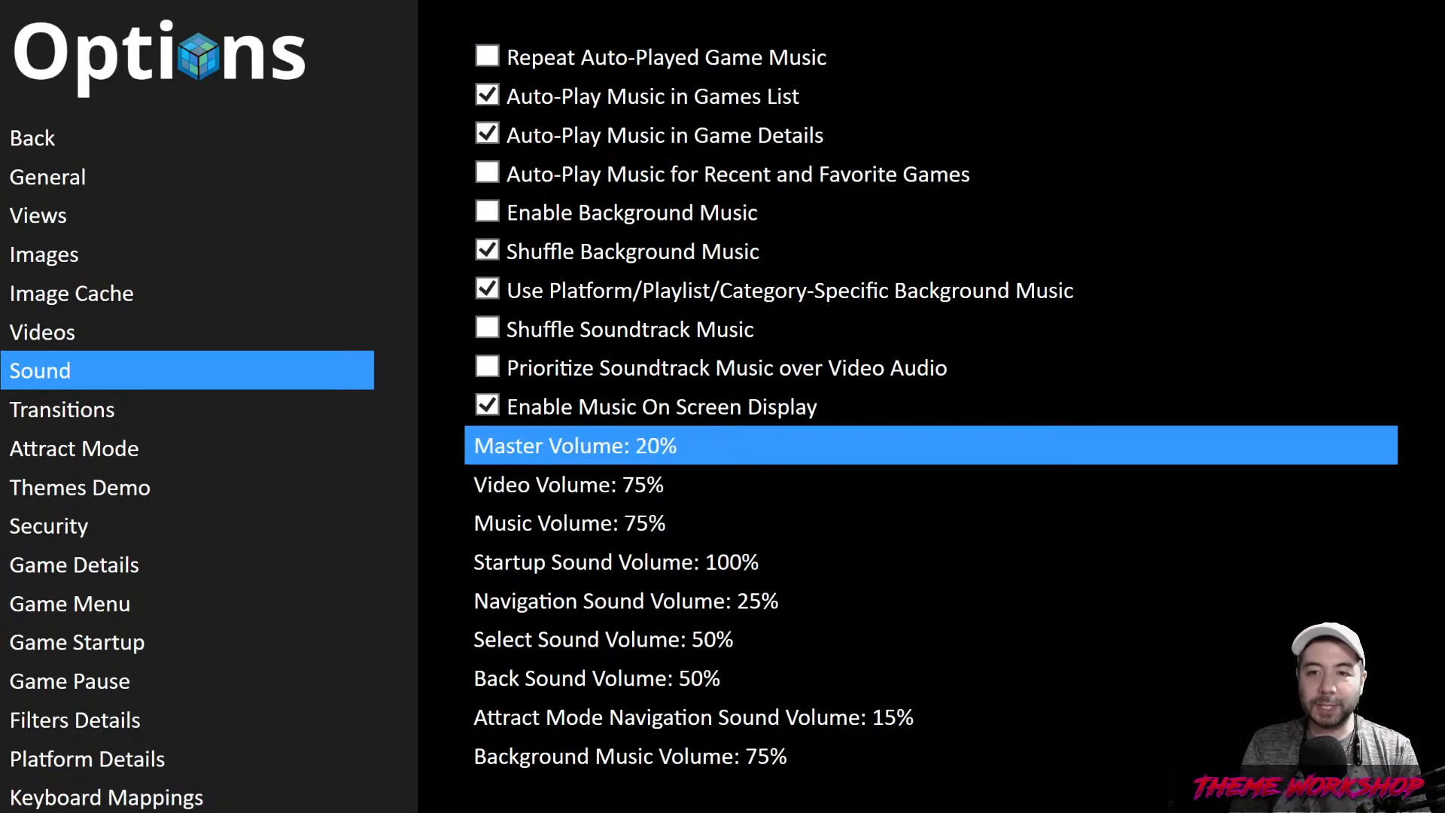
pyautogui.press('Right')
pyautogui.press('Up')
pyautogui.press('Up')
pyautogui.press('Up')
pyautogui.press('Up')
pyautogui.press('Up')
pyautogui.press('Up')
pyautogui.press('Up')
pyautogui.press('Up')
pyautogui.press('Up')
pyautogui.press('Up')
pyautogui.press('Up')
pyautogui.press('Up')
pyautogui.press('Up')
pyautogui.press('Up')
pyautogui.press('Up')
pyautogui.press('Up')
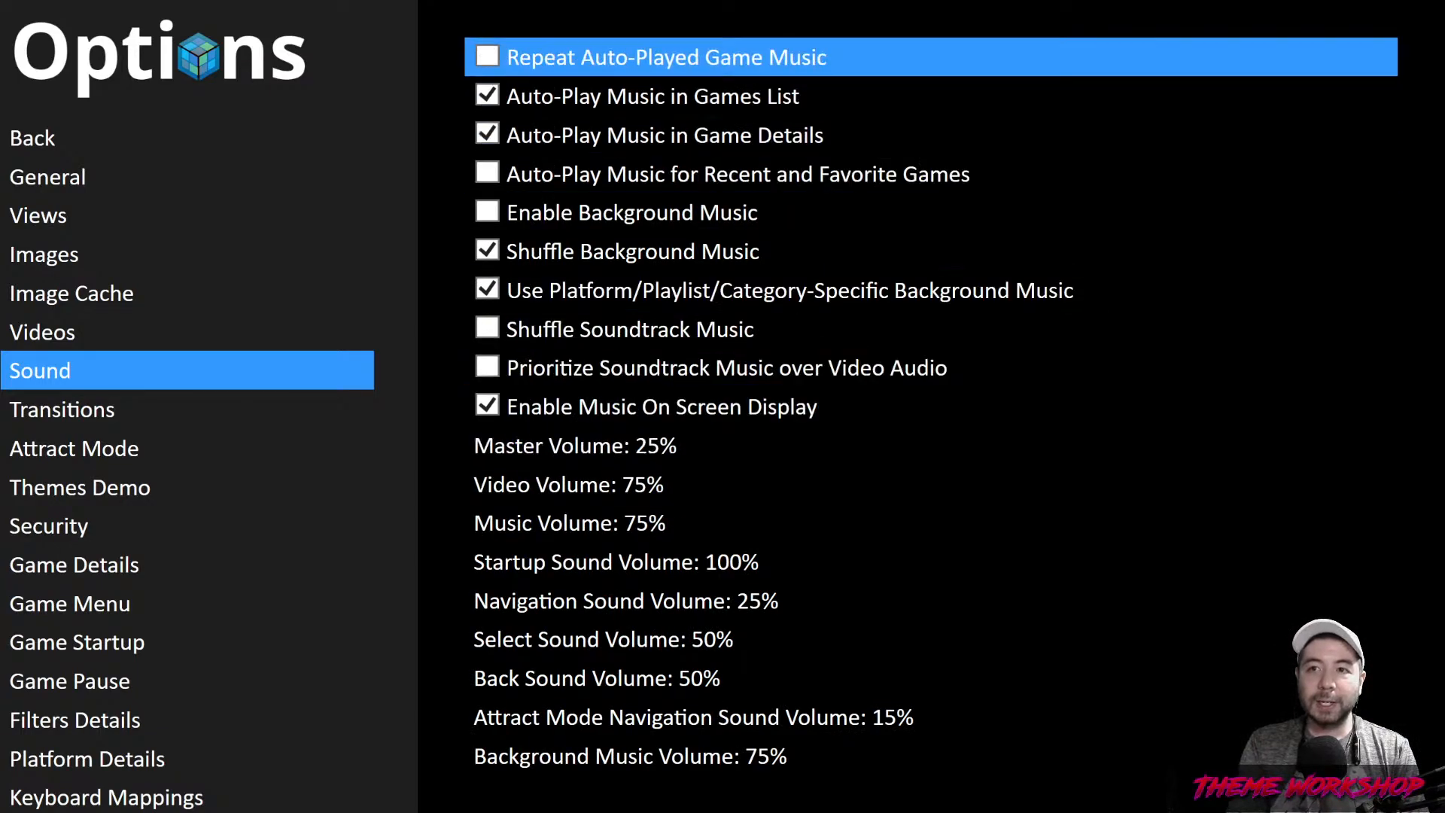
pyautogui.press('Right')
pyautogui.press('Right')
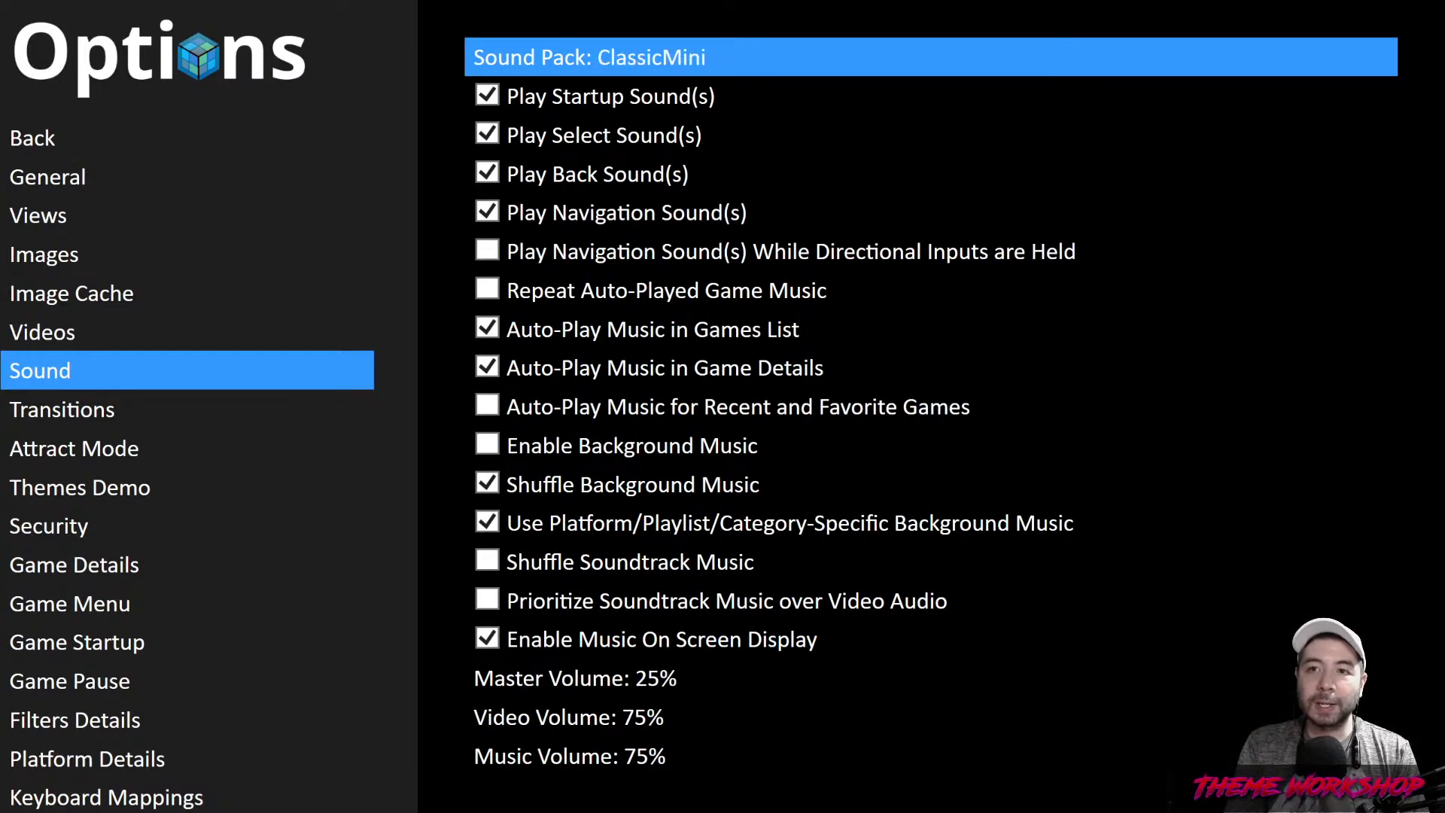
pyautogui.press('Escape')
# Clear the Exit binding in BigBox's Keyboard Mappings
pyautogui.press('Down')
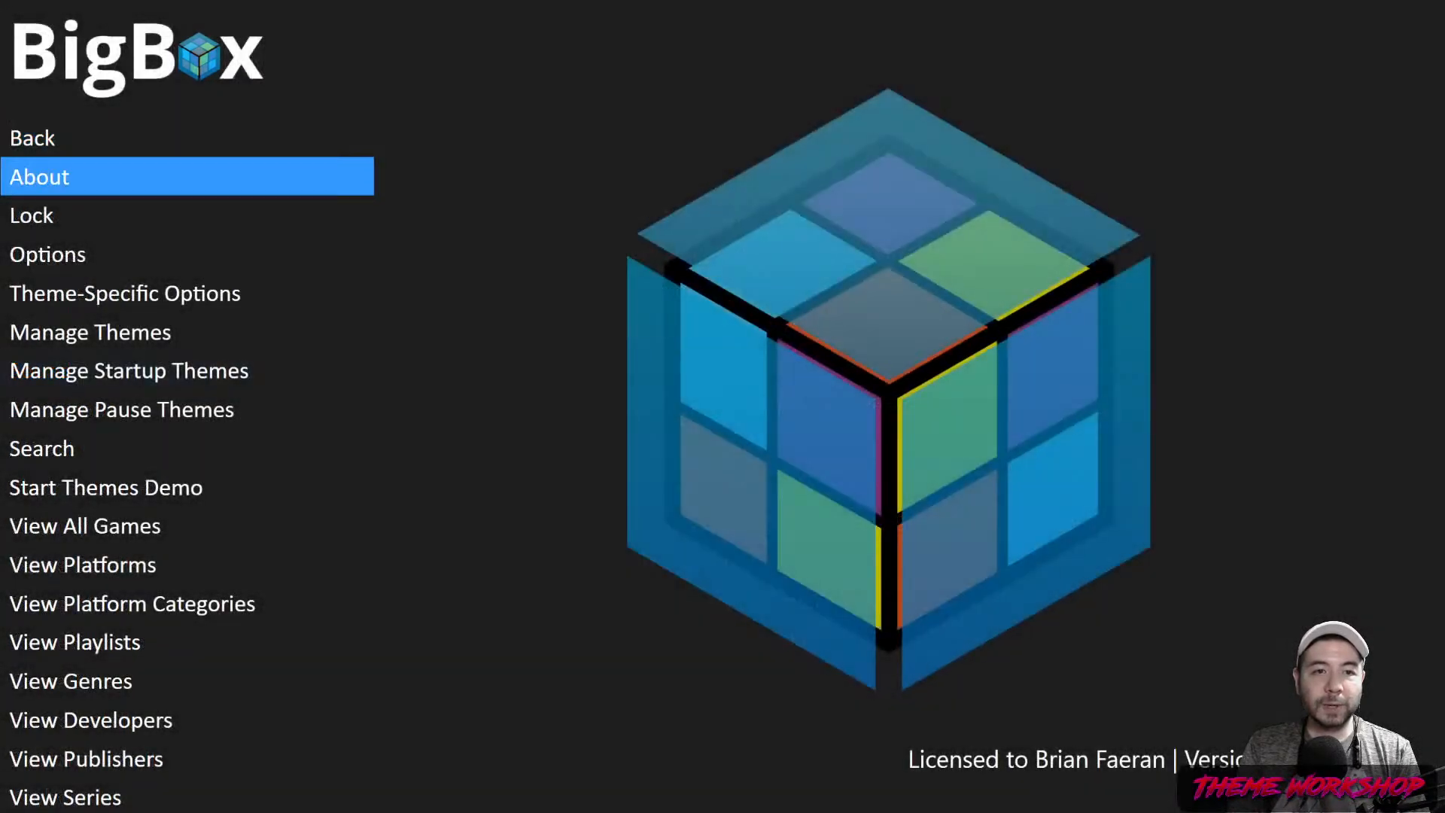
pyautogui.press('Down')
pyautogui.press('Down')
pyautogui.press('Return')
pyautogui.press('Up')
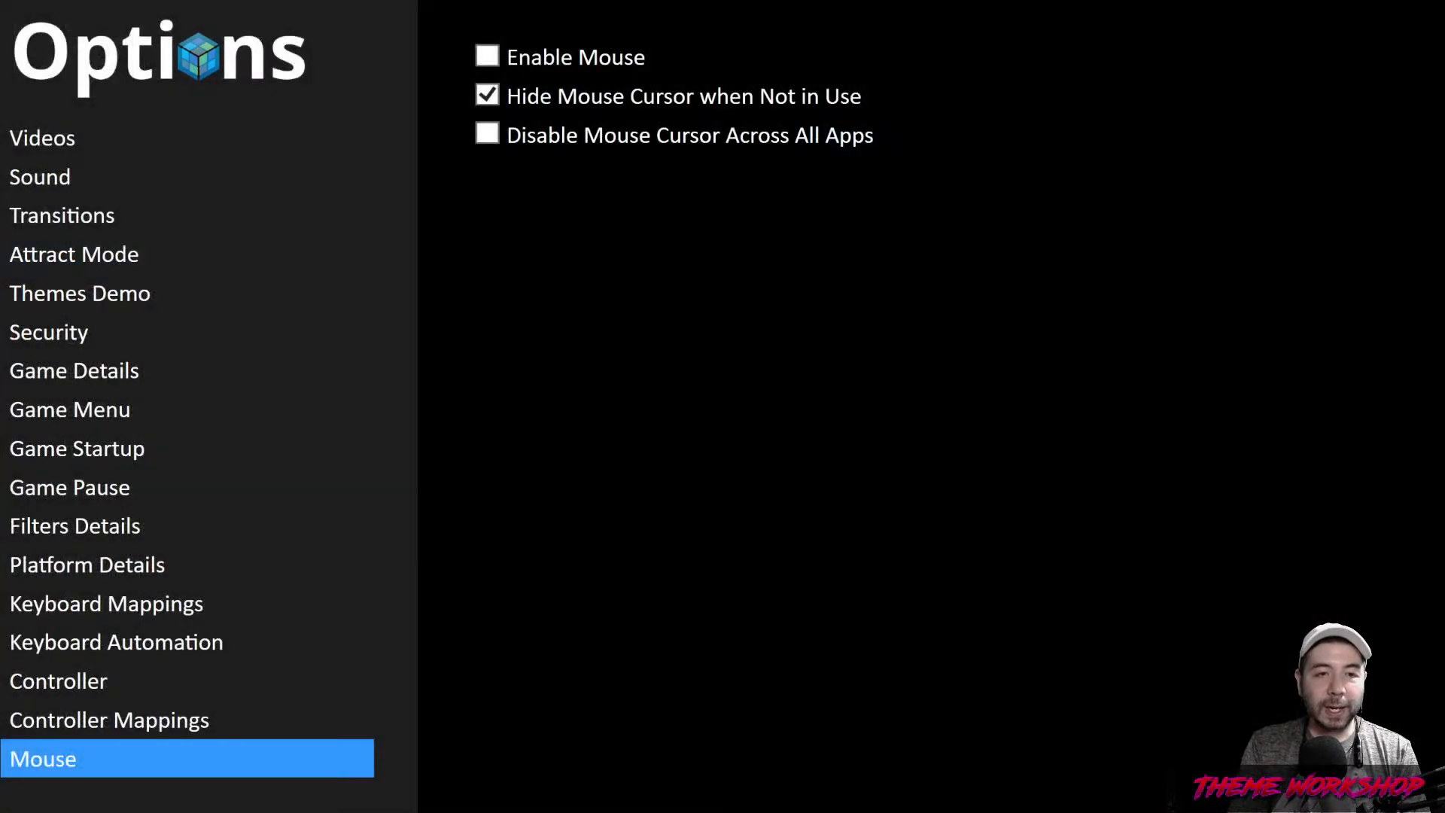
pyautogui.press('Down')
pyautogui.press('Down')
pyautogui.press('Down')
pyautogui.press('Down')
pyautogui.press('Down')
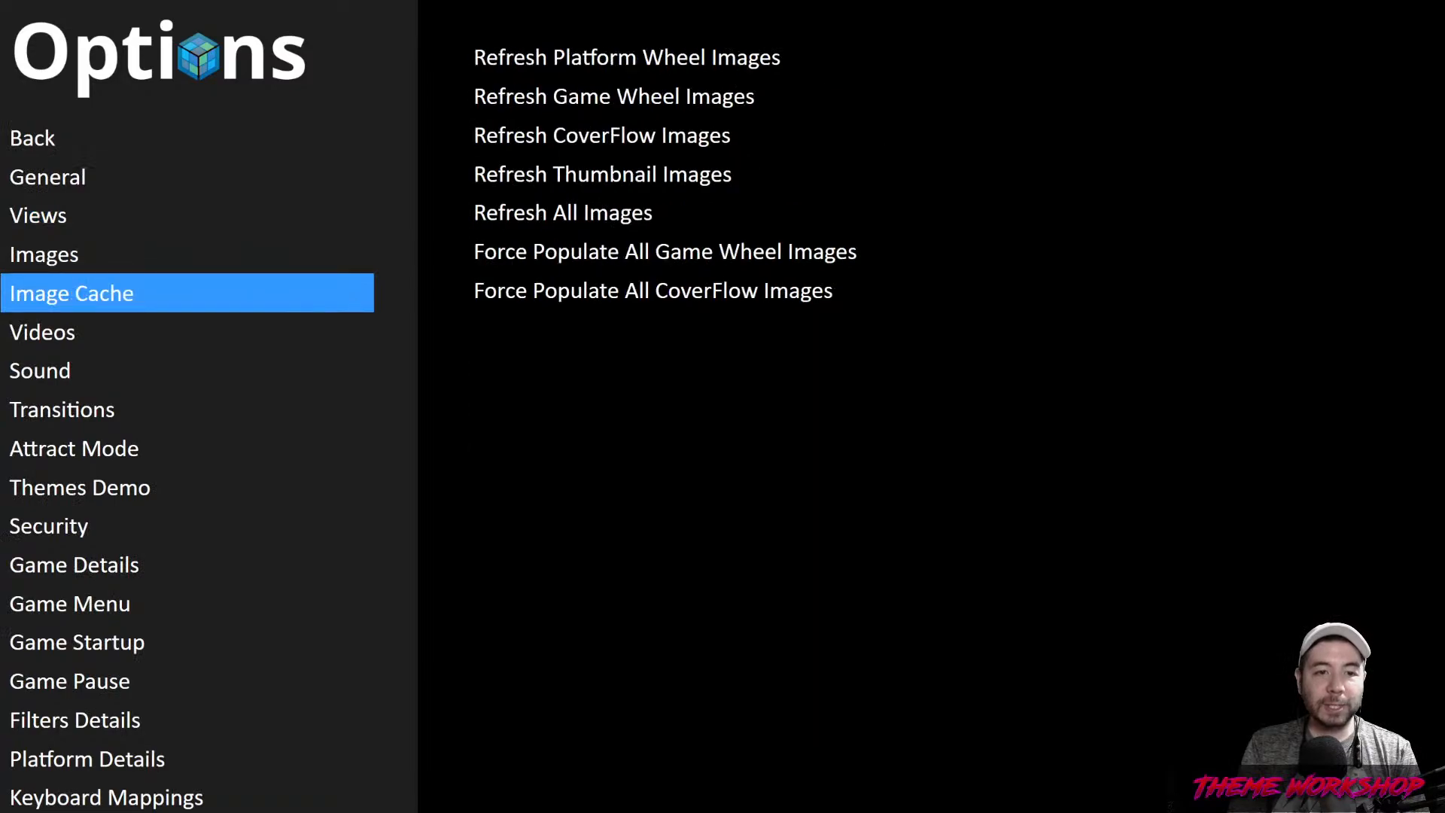
pyautogui.press('Down')
pyautogui.press('Down')
pyautogui.press('Down')
pyautogui.press('Down')
pyautogui.press('Down')
pyautogui.press('Down')
pyautogui.press('Down')
pyautogui.press('Down')
pyautogui.press('Down')
pyautogui.press('Down')
pyautogui.press('Down')
pyautogui.press('Down')
pyautogui.press('Down')
pyautogui.press('Down')
pyautogui.press('Down')
pyautogui.press('Down')
pyautogui.press('Down')
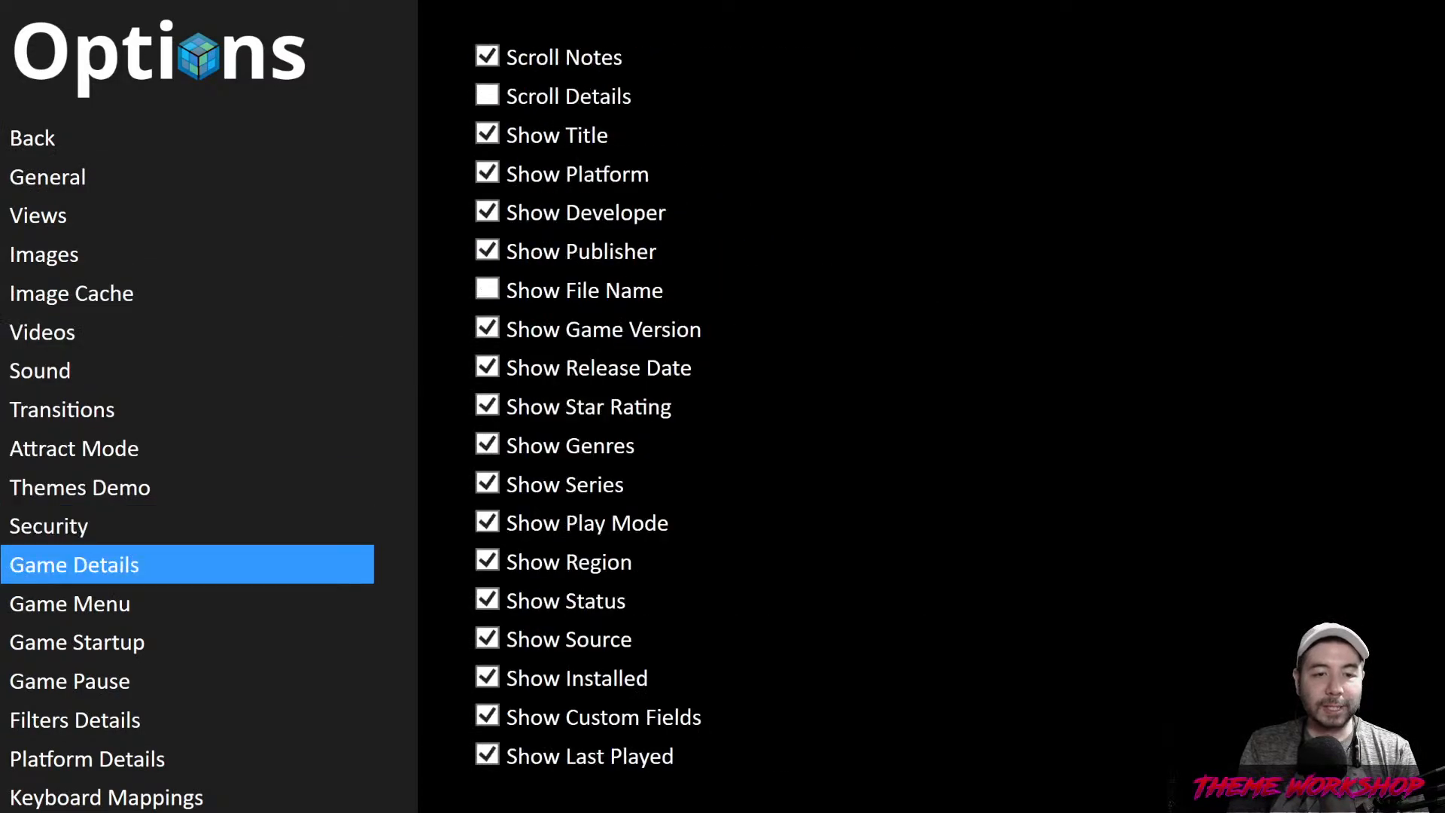
pyautogui.press('Up')
pyautogui.press('Up')
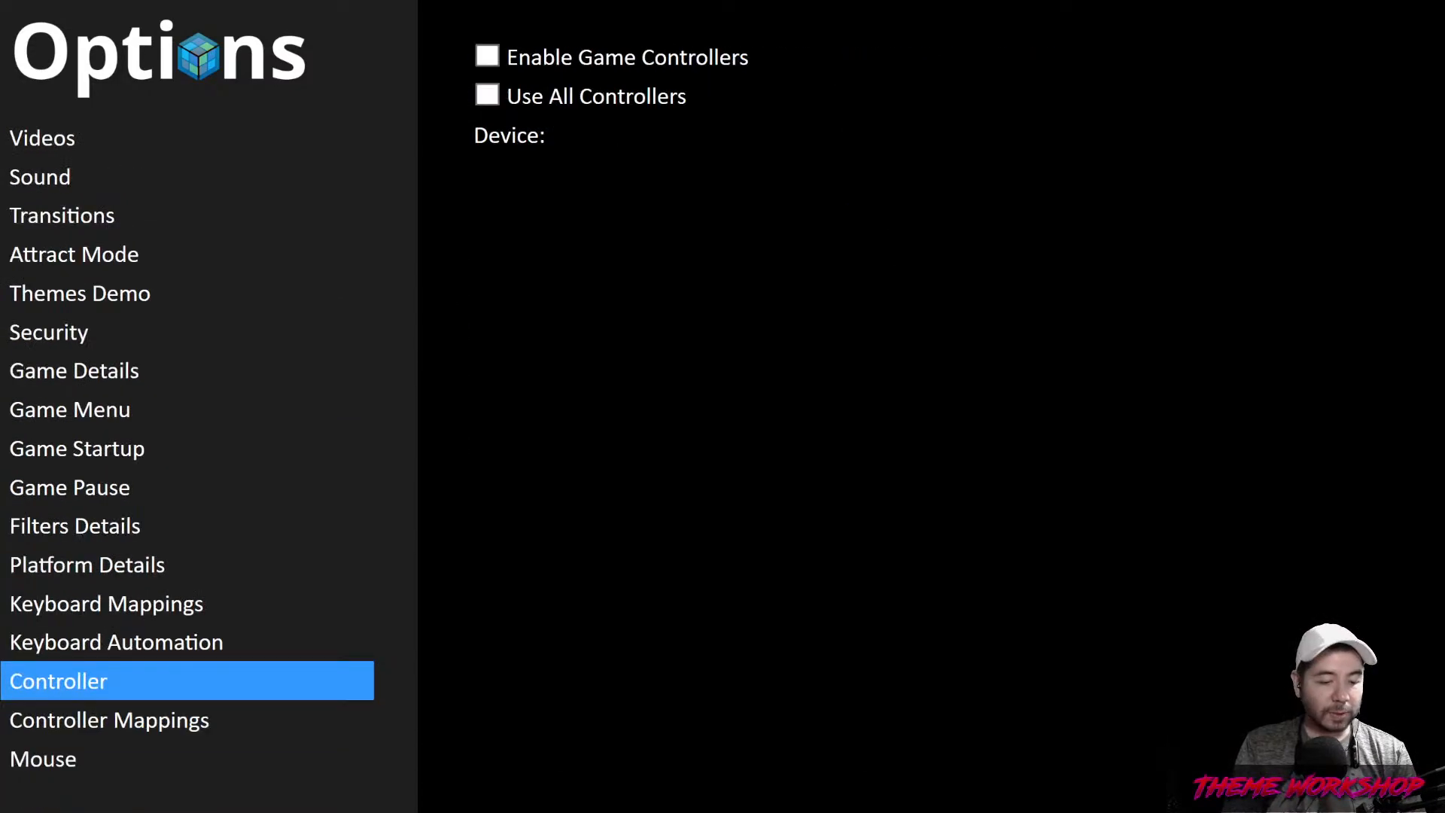
pyautogui.press('Up')
pyautogui.press('Up')
pyautogui.press('Right')
pyautogui.press('Down')
pyautogui.press('pagedown')
pyautogui.press('Down')
pyautogui.press('Down')
pyautogui.press('Down')
pyautogui.press('Down')
pyautogui.press('Down')
pyautogui.press('Down')
pyautogui.press('Down')
pyautogui.press('Down')
pyautogui.press('Down')
pyautogui.press('Down')
pyautogui.press('Down')
pyautogui.press('Down')
pyautogui.press('Down')
pyautogui.press('Down')
pyautogui.press('Down')
pyautogui.press('Down')
pyautogui.press('Down')
pyautogui.press('Down')
pyautogui.press('Down')
pyautogui.press('Down')
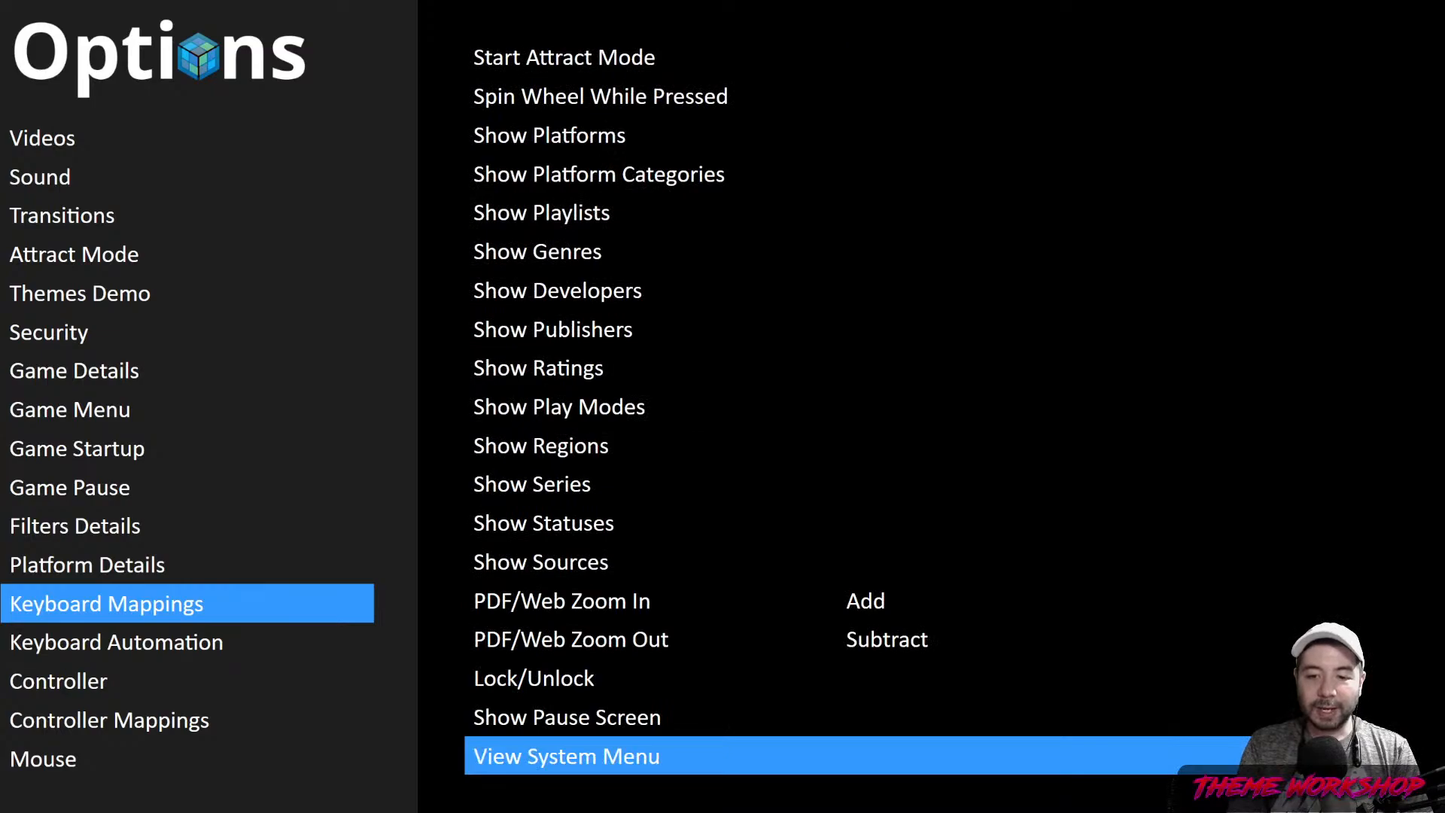
pyautogui.press('Up')
pyautogui.press('Up')
pyautogui.press('Up')
pyautogui.press('Up')
pyautogui.press('Up')
pyautogui.press('Up')
pyautogui.press('Up')
pyautogui.press('Up')
pyautogui.press('Up')
pyautogui.press('Up')
pyautogui.press('Up')
pyautogui.press('Up')
pyautogui.press('Up')
pyautogui.press('Up')
pyautogui.press('Up')
pyautogui.press('Up')
pyautogui.press('Up')
pyautogui.press('Up')
pyautogui.press('Up')
pyautogui.press('Up')
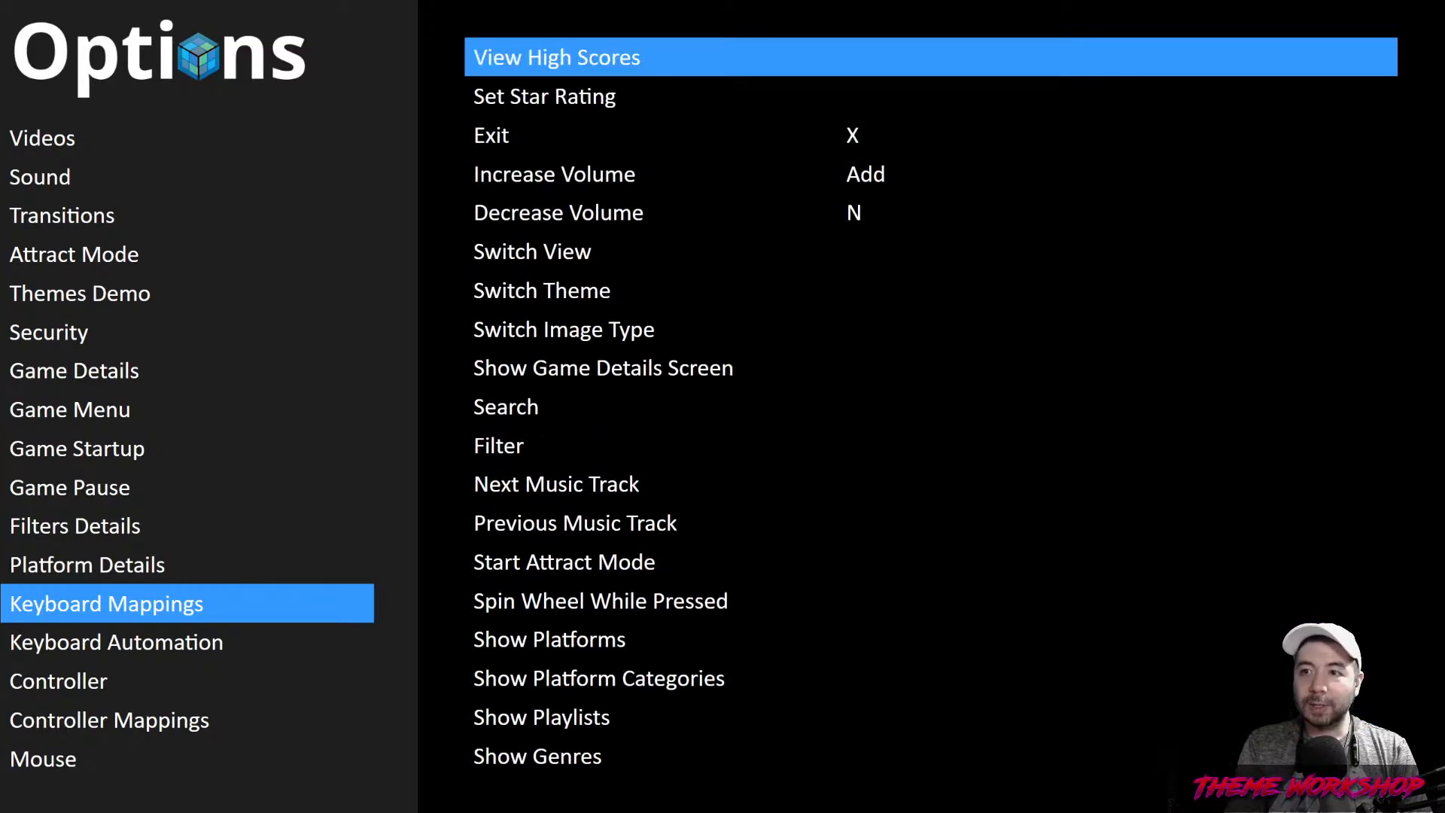
pyautogui.press('Up')
pyautogui.press('Up')
pyautogui.press('Down')
pyautogui.press('Down')
pyautogui.press('Down')
pyautogui.press('Down')
pyautogui.press('Return')
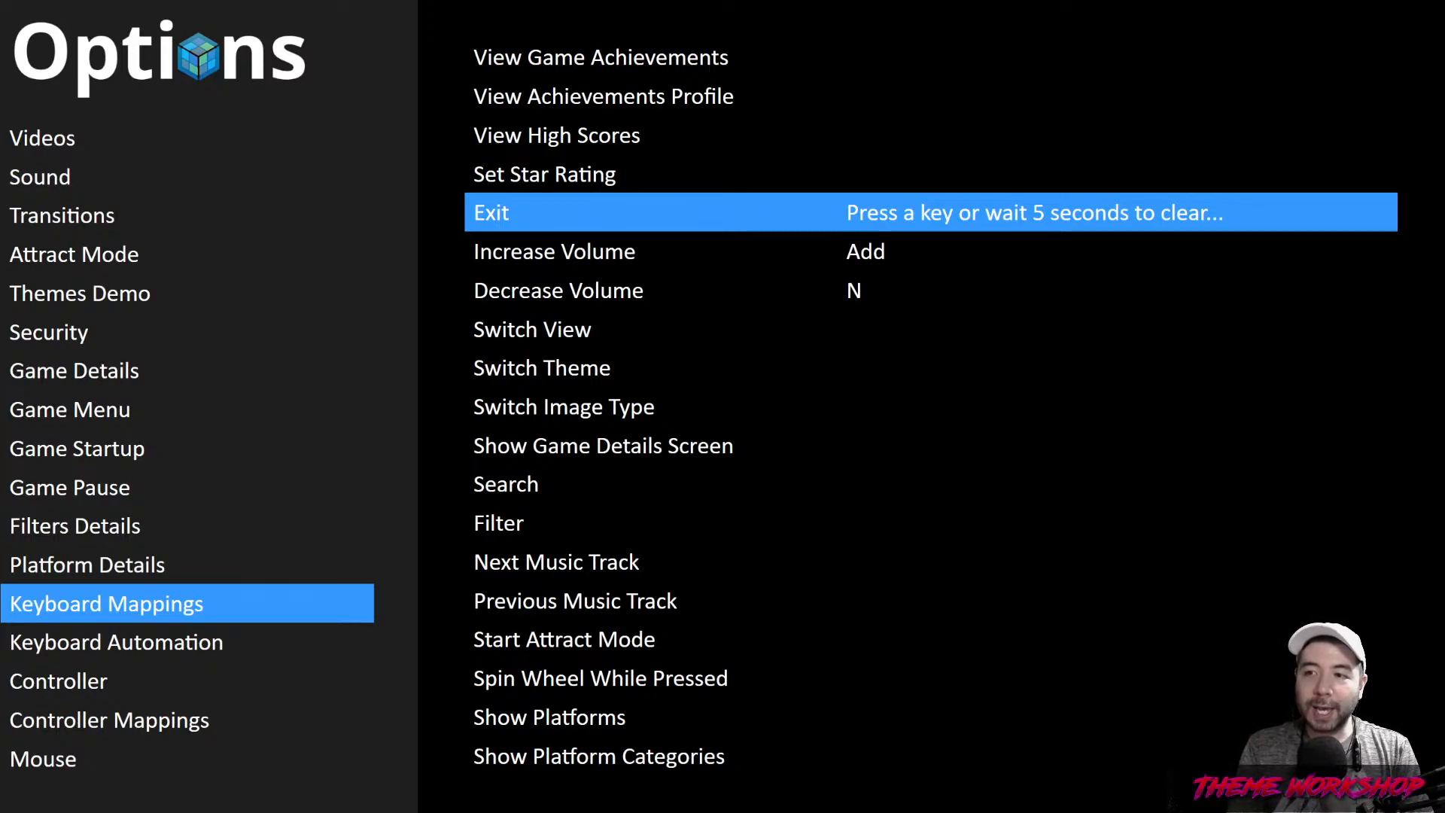
pyautogui.press('Down')
pyautogui.press('Down')
pyautogui.press('Down')
pyautogui.press('Down')
pyautogui.press('Down')
pyautogui.press('Down')
pyautogui.press('Down')
pyautogui.press('Down')
pyautogui.press('Down')
pyautogui.press('Down')
pyautogui.press('Down')
pyautogui.press('Down')
pyautogui.press('Down')
pyautogui.press('Down')
pyautogui.press('Down')
pyautogui.press('Down')
pyautogui.press('Down')
pyautogui.press('Down')
pyautogui.press('Down')
pyautogui.press('Down')
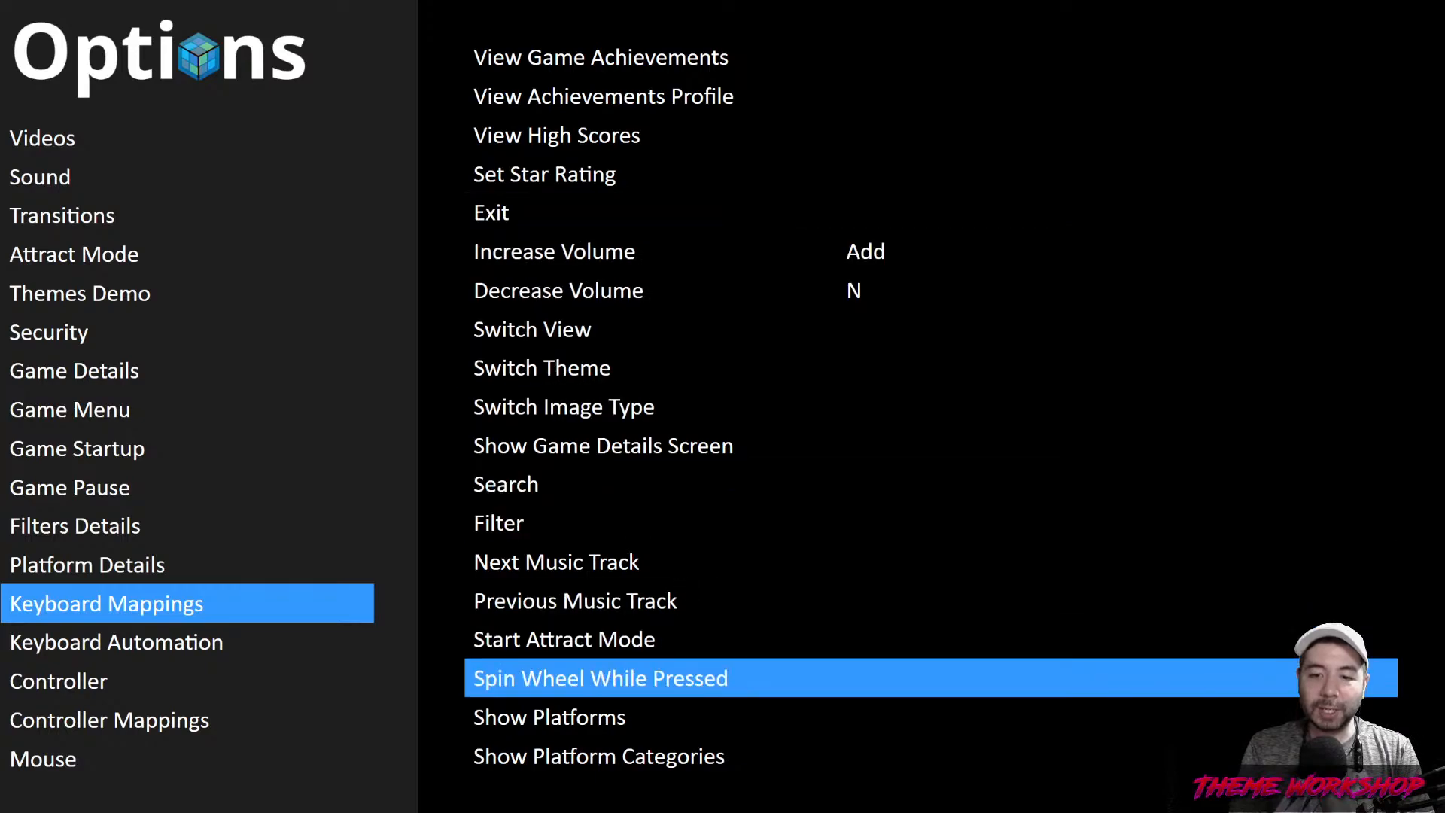
# Bind View System Menu to the X key and save the options
pyautogui.press('Down')
pyautogui.press('Down')
pyautogui.press('Return')
pyautogui.press('x')
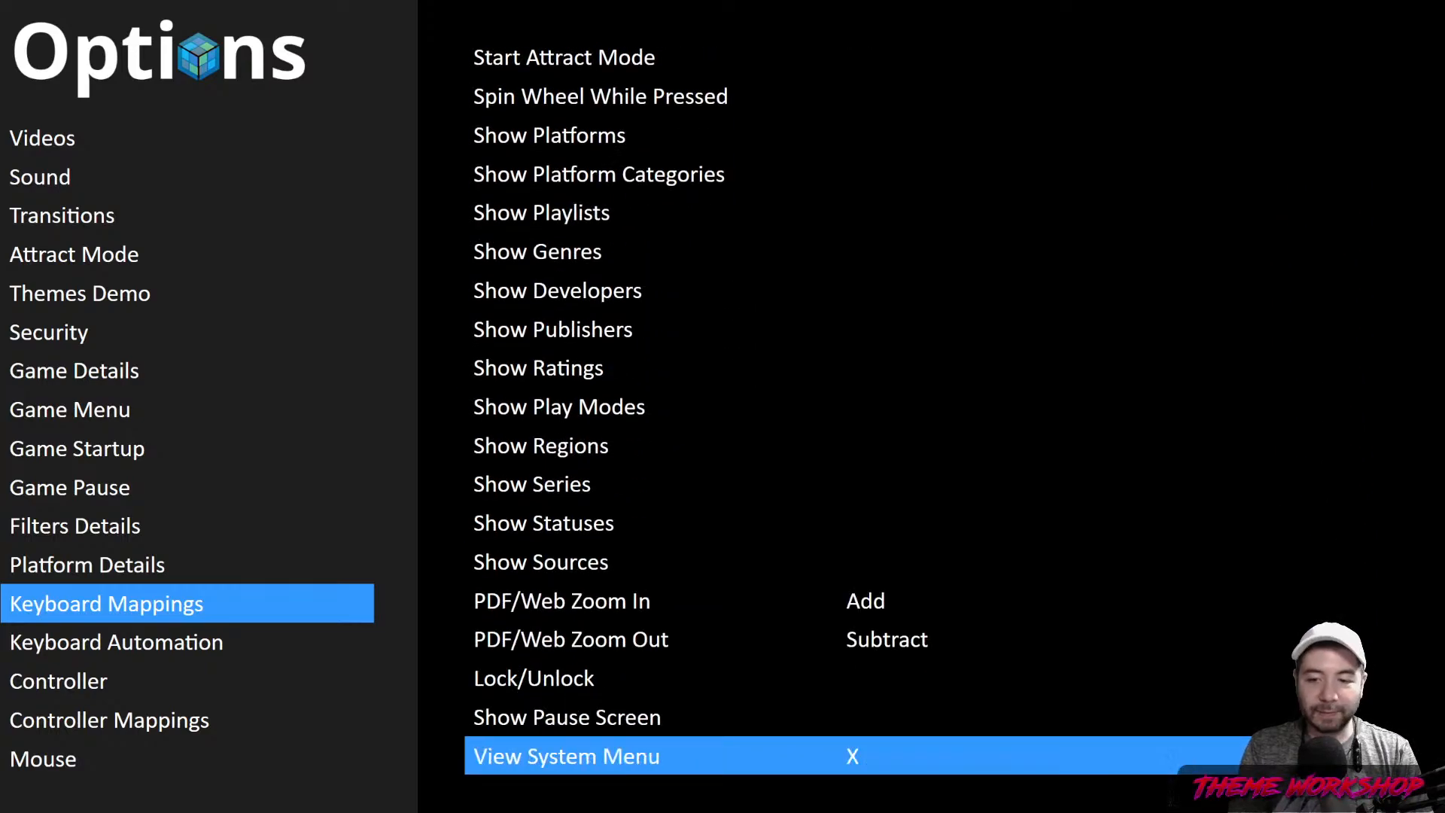
pyautogui.press('Escape')
pyautogui.press('Down')
pyautogui.press('Down')
pyautogui.press('Down')
pyautogui.press('Down')
pyautogui.press('Down')
pyautogui.press('Return')
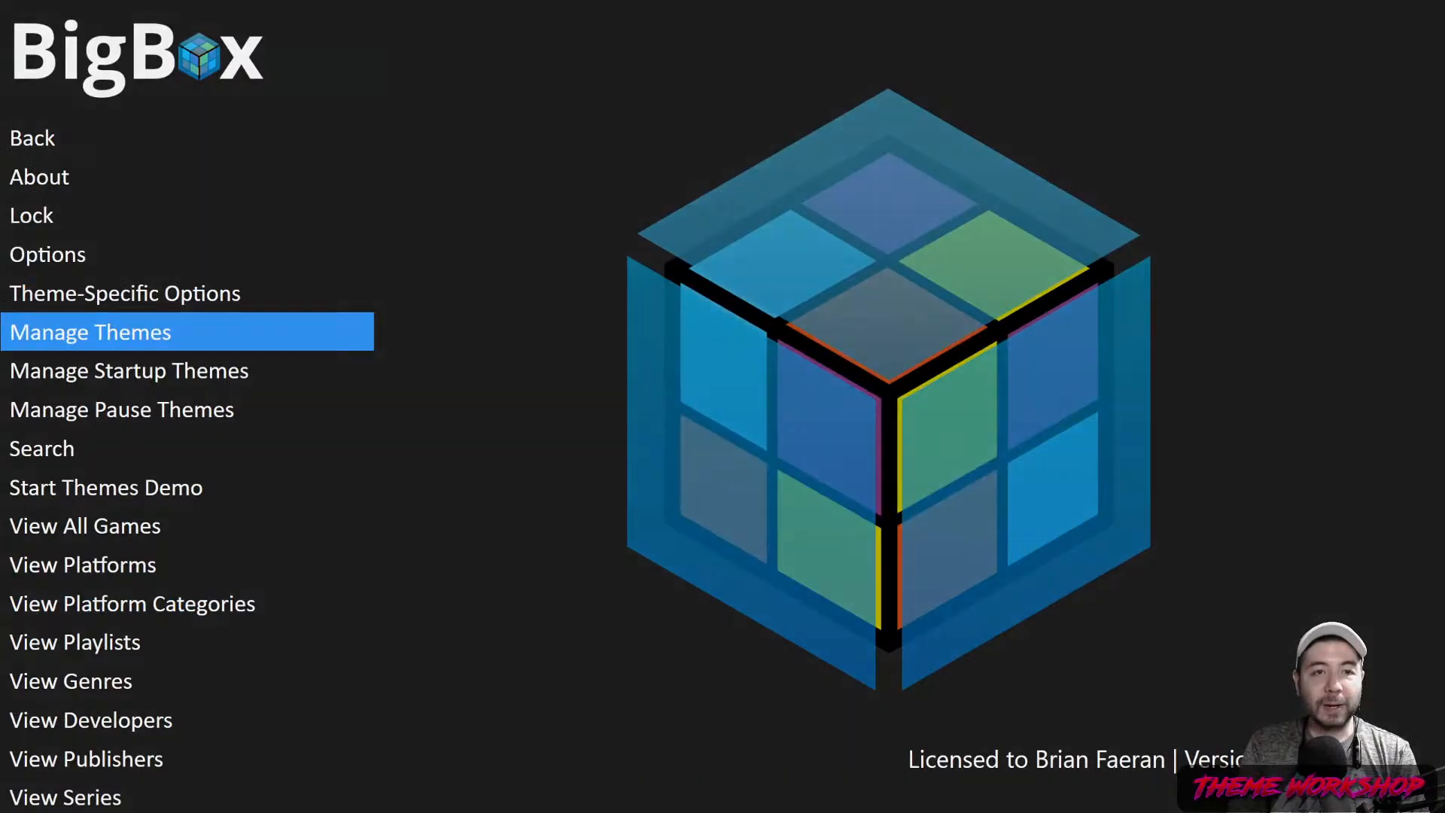
# Select RetroMags under Installed - All, apply it as Main Theme, and confirm Yes
pyautogui.press('Return')
pyautogui.press('Down')
pyautogui.press('Down')
pyautogui.press('Down')
pyautogui.press('Down')
pyautogui.press('Down')
pyautogui.press('Down')
pyautogui.press('Down')
pyautogui.press('Down')
pyautogui.press('Down')
pyautogui.press('Down')
pyautogui.press('Down')
pyautogui.press('Down')
pyautogui.press('Down')
pyautogui.press('Down')
pyautogui.press('Down')
pyautogui.press('Down')
pyautogui.press('Down')
pyautogui.press('Down')
pyautogui.press('Down')
pyautogui.press('Down')
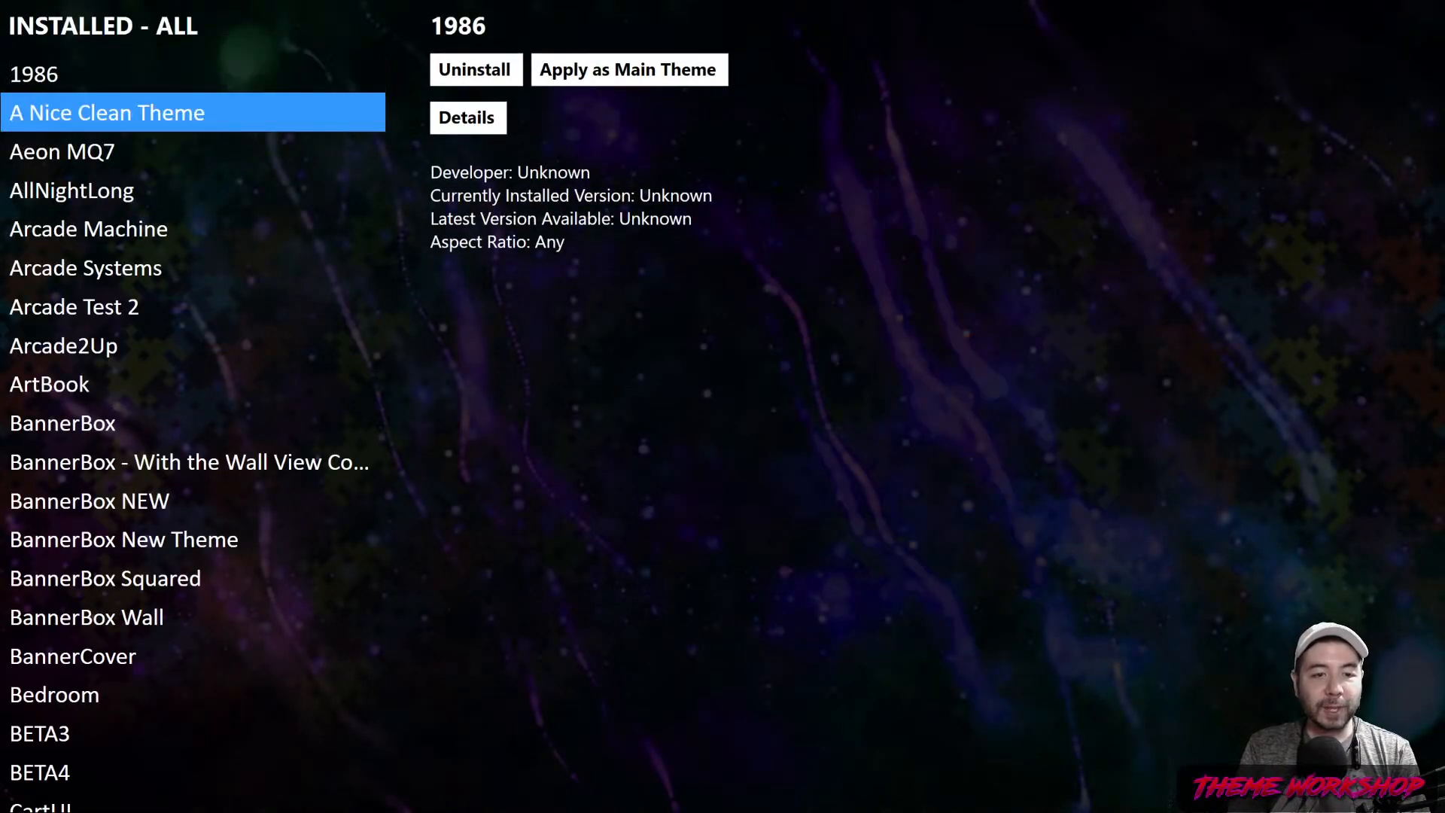
pyautogui.press('Down')
pyautogui.press('Down')
pyautogui.press('Down')
pyautogui.press('Down')
pyautogui.press('Down')
pyautogui.press('Down')
pyautogui.press('Down')
pyautogui.press('Down')
pyautogui.press('Down')
pyautogui.press('Down')
pyautogui.press('Down')
pyautogui.press('Down')
pyautogui.press('Down')
pyautogui.press('Down')
pyautogui.press('Down')
pyautogui.press('Down')
pyautogui.press('Down')
pyautogui.press('Down')
pyautogui.press('Down')
pyautogui.press('Down')
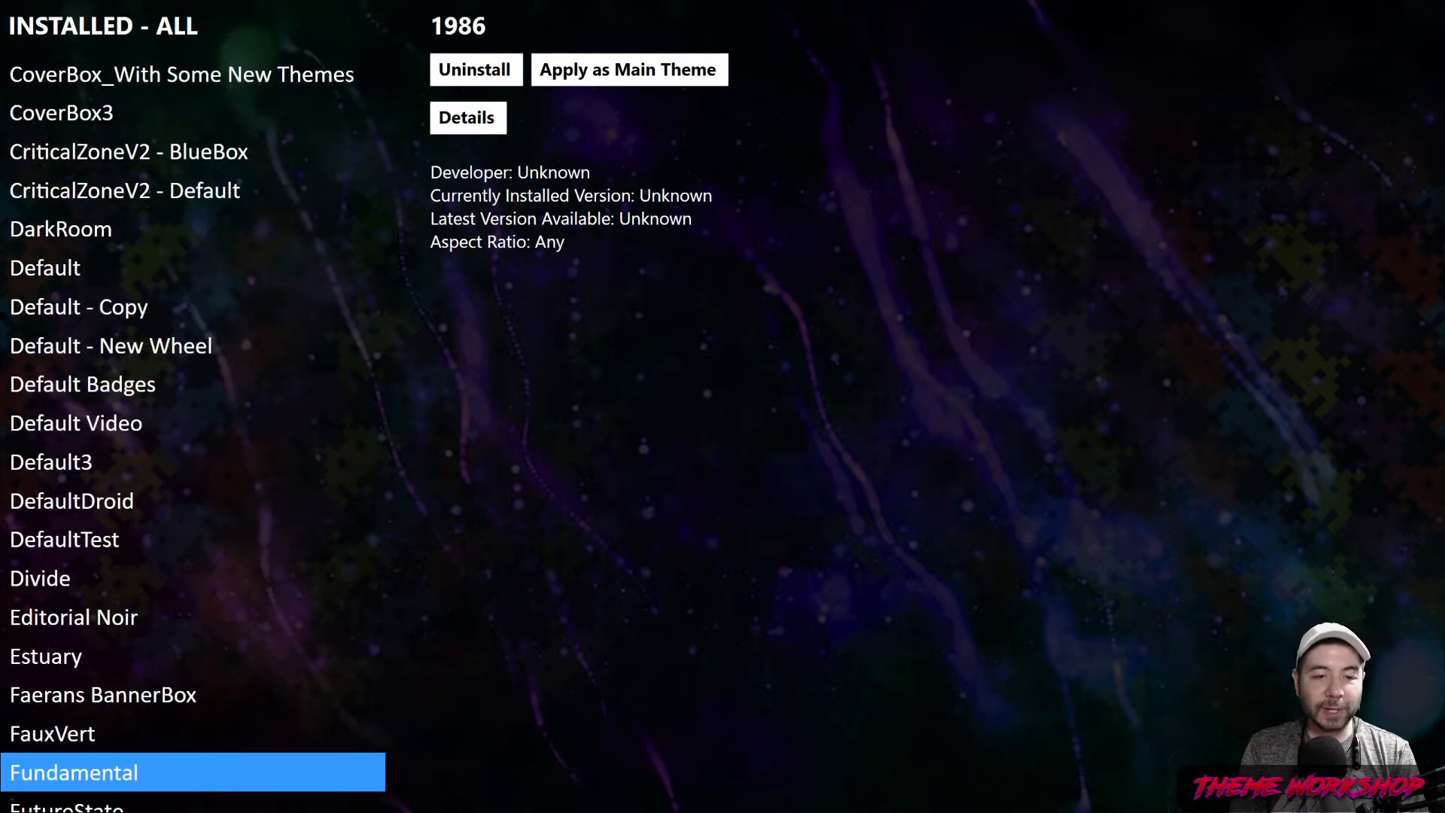
pyautogui.press('Down')
pyautogui.press('Down')
pyautogui.press('Down')
pyautogui.press('Down')
pyautogui.press('Down')
pyautogui.press('Down')
pyautogui.press('Down')
pyautogui.press('Down')
pyautogui.press('Down')
pyautogui.press('Down')
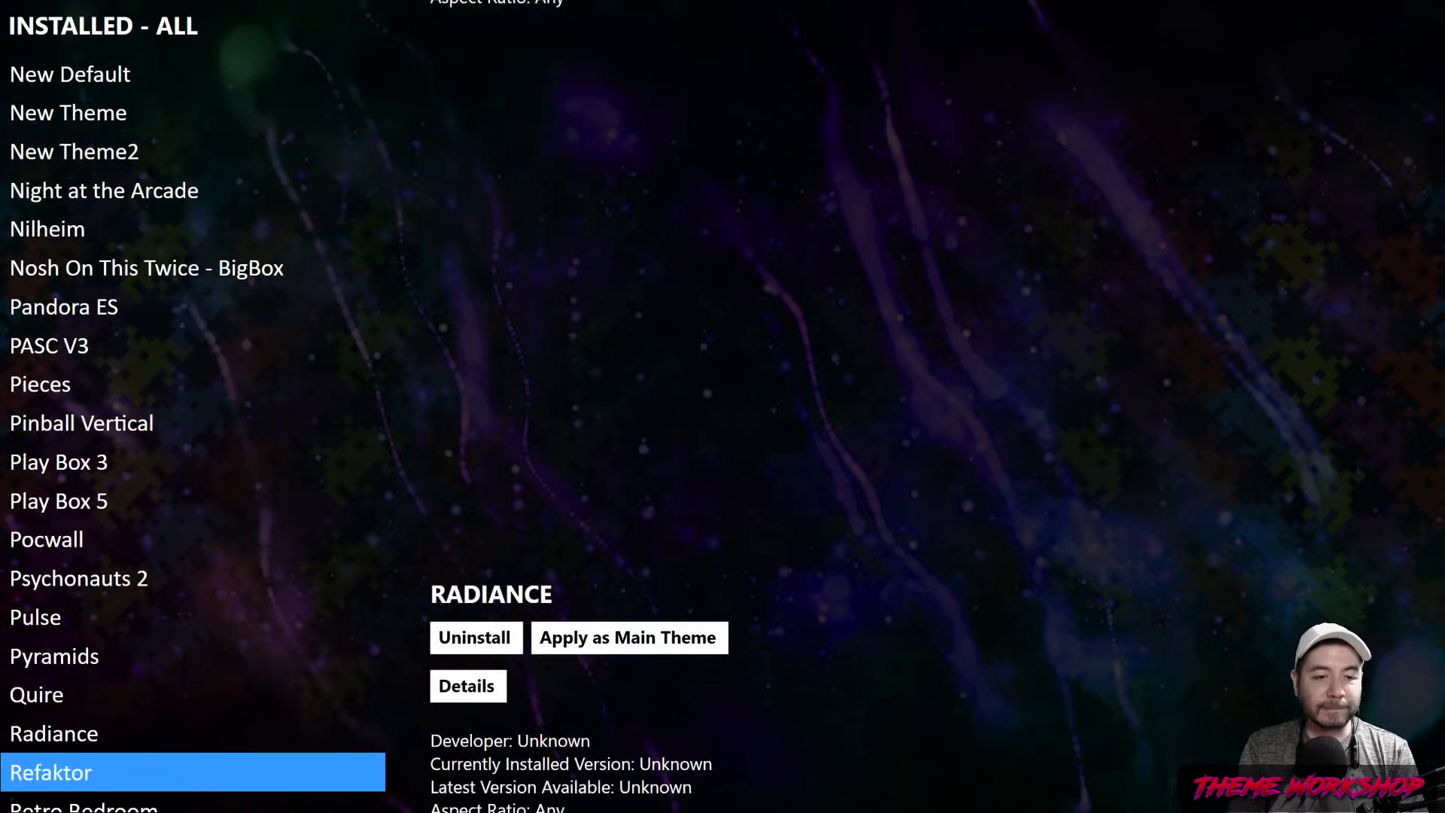
pyautogui.press('Up')
pyautogui.press('Right')
pyautogui.press('Right')
pyautogui.press('Return')
pyautogui.press('Return')
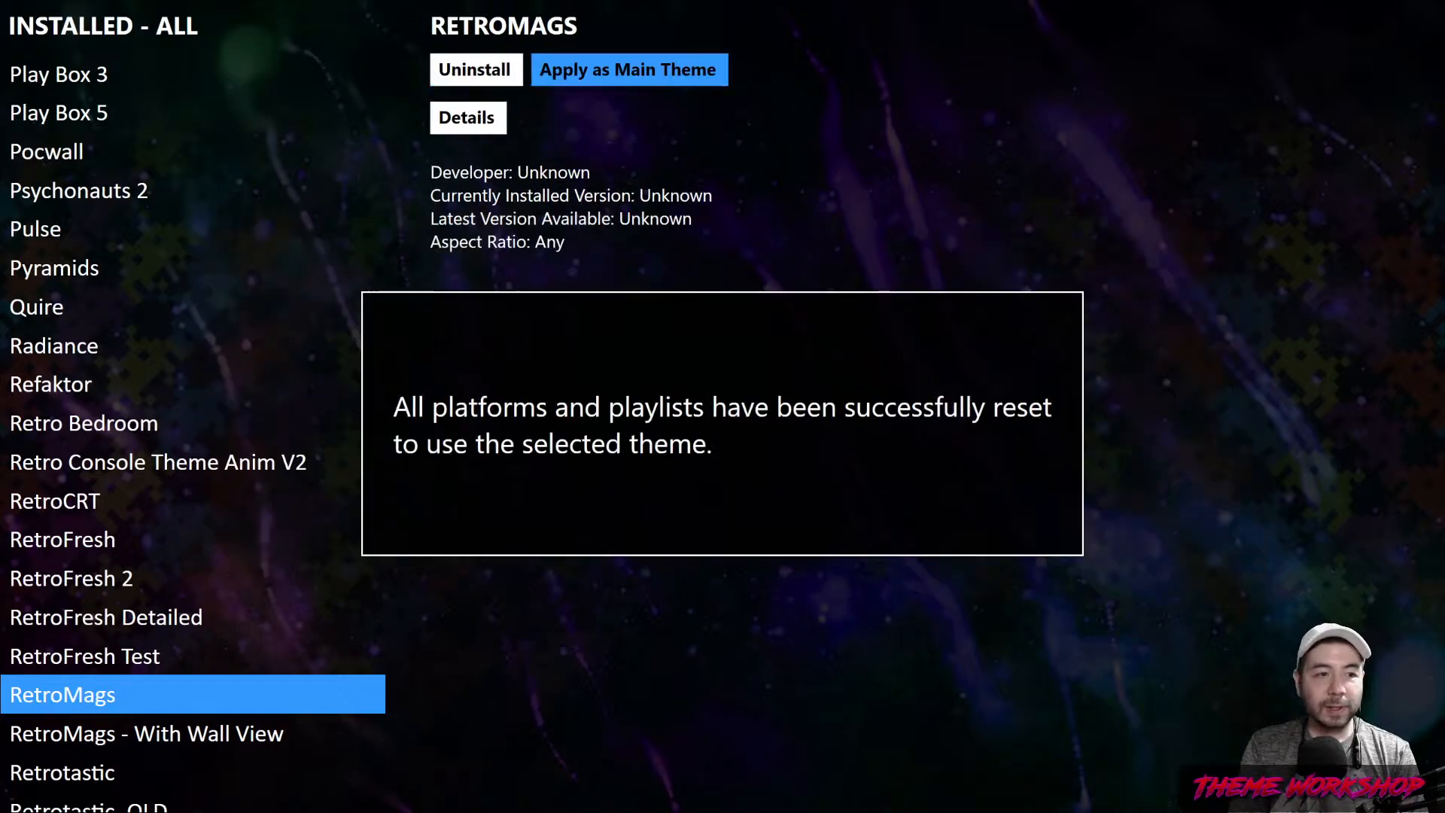
pyautogui.press('Return')
pyautogui.press('Escape')
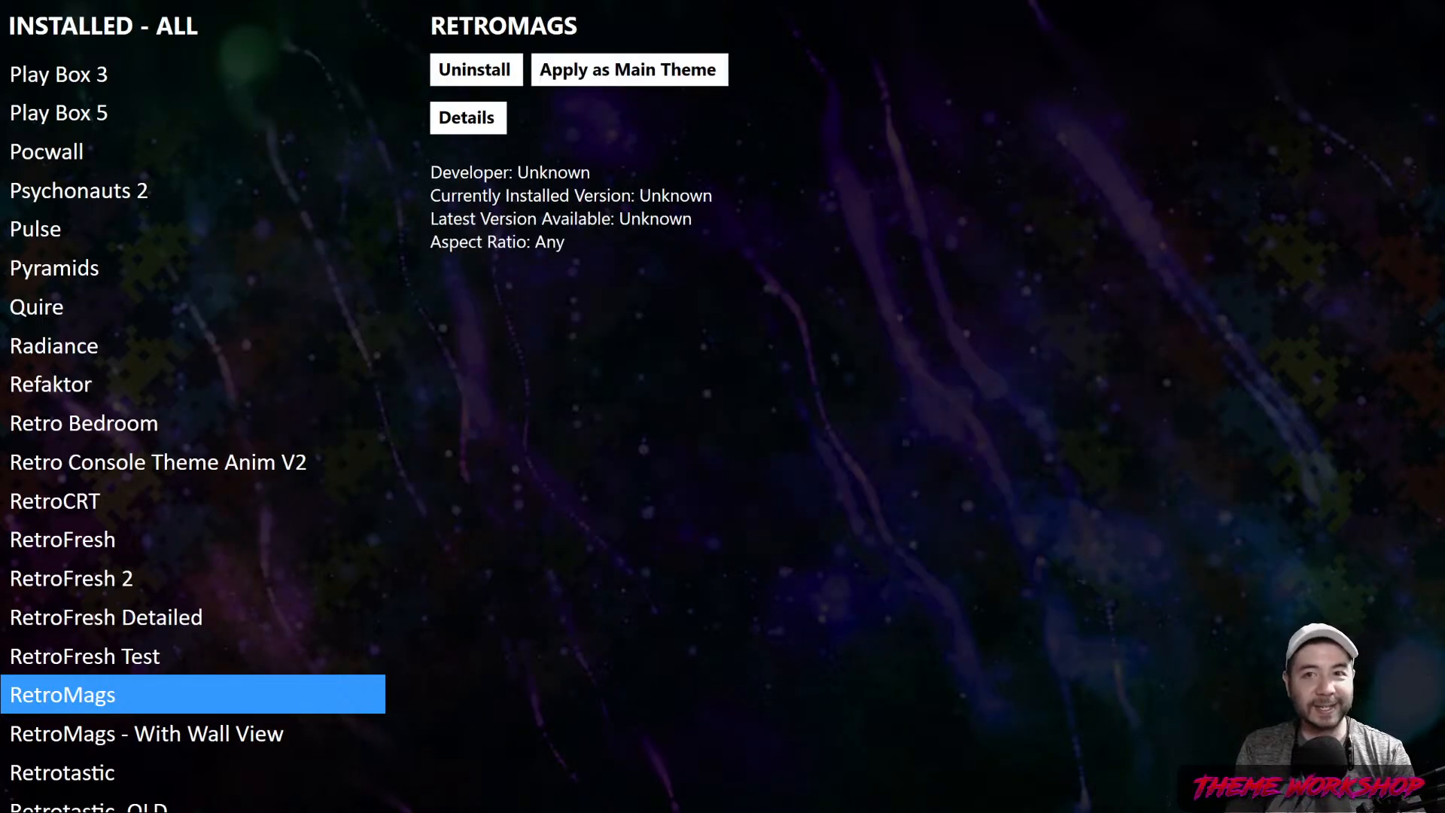
pyautogui.press('Escape')
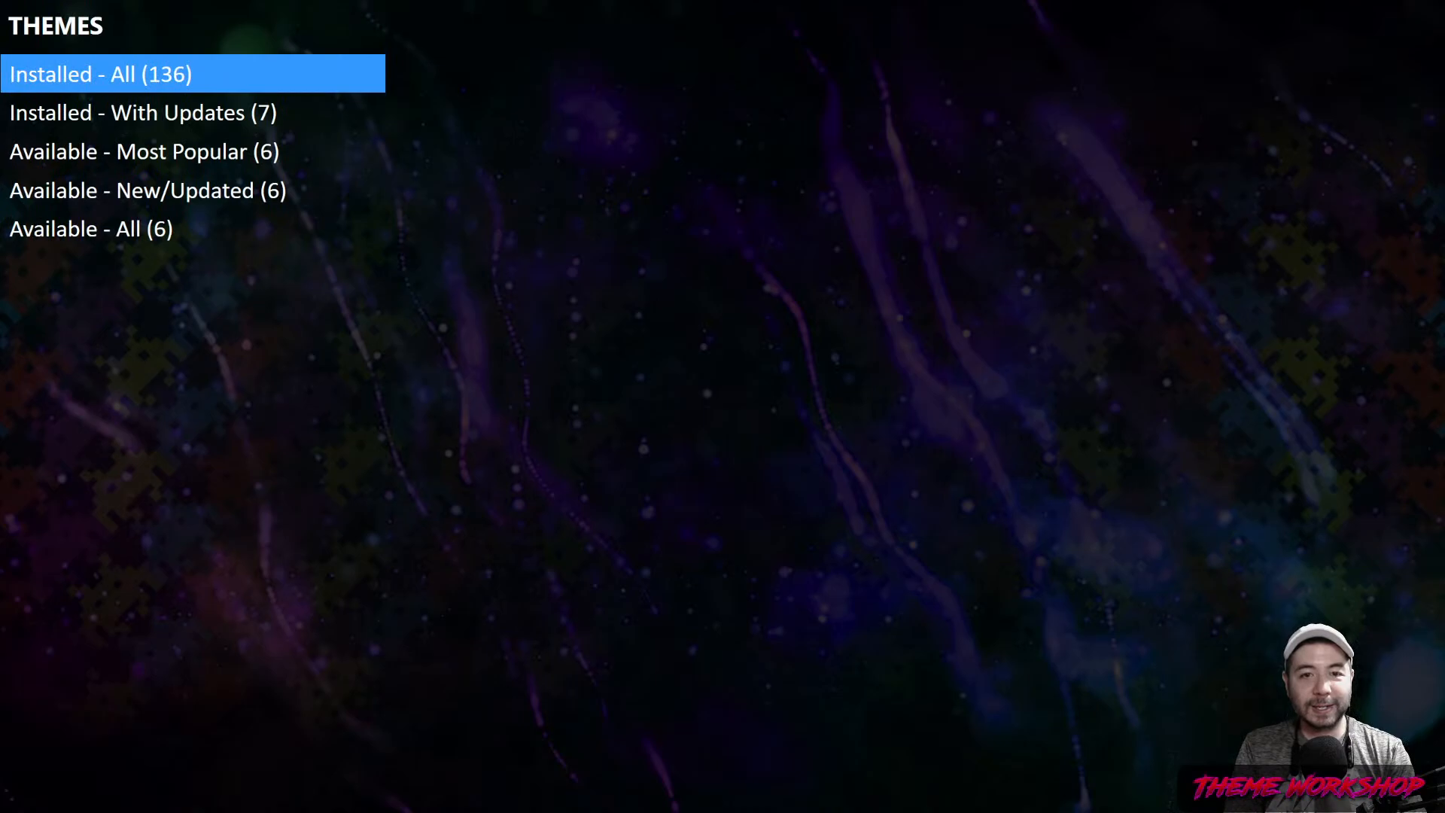
# Load the RetroMags platform view and browse covers such as PC Engine and TurboGrafx-16
pyautogui.press('Escape')
pyautogui.press('Escape')
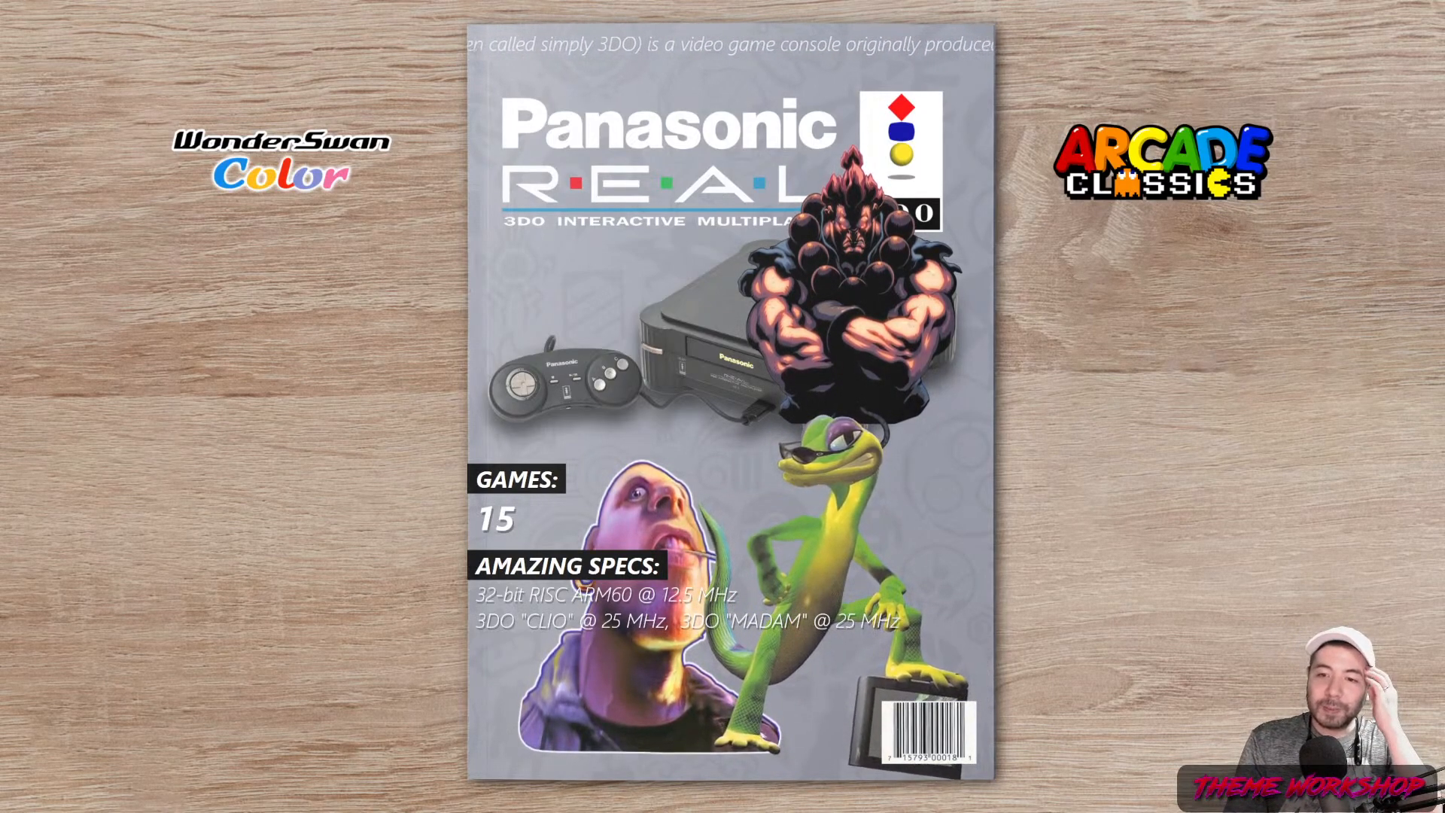
pyautogui.press('Right')
pyautogui.press('Right')
pyautogui.press('Right')
pyautogui.press('Right')
pyautogui.press('Right')
pyautogui.press('Right')
pyautogui.press('Right')
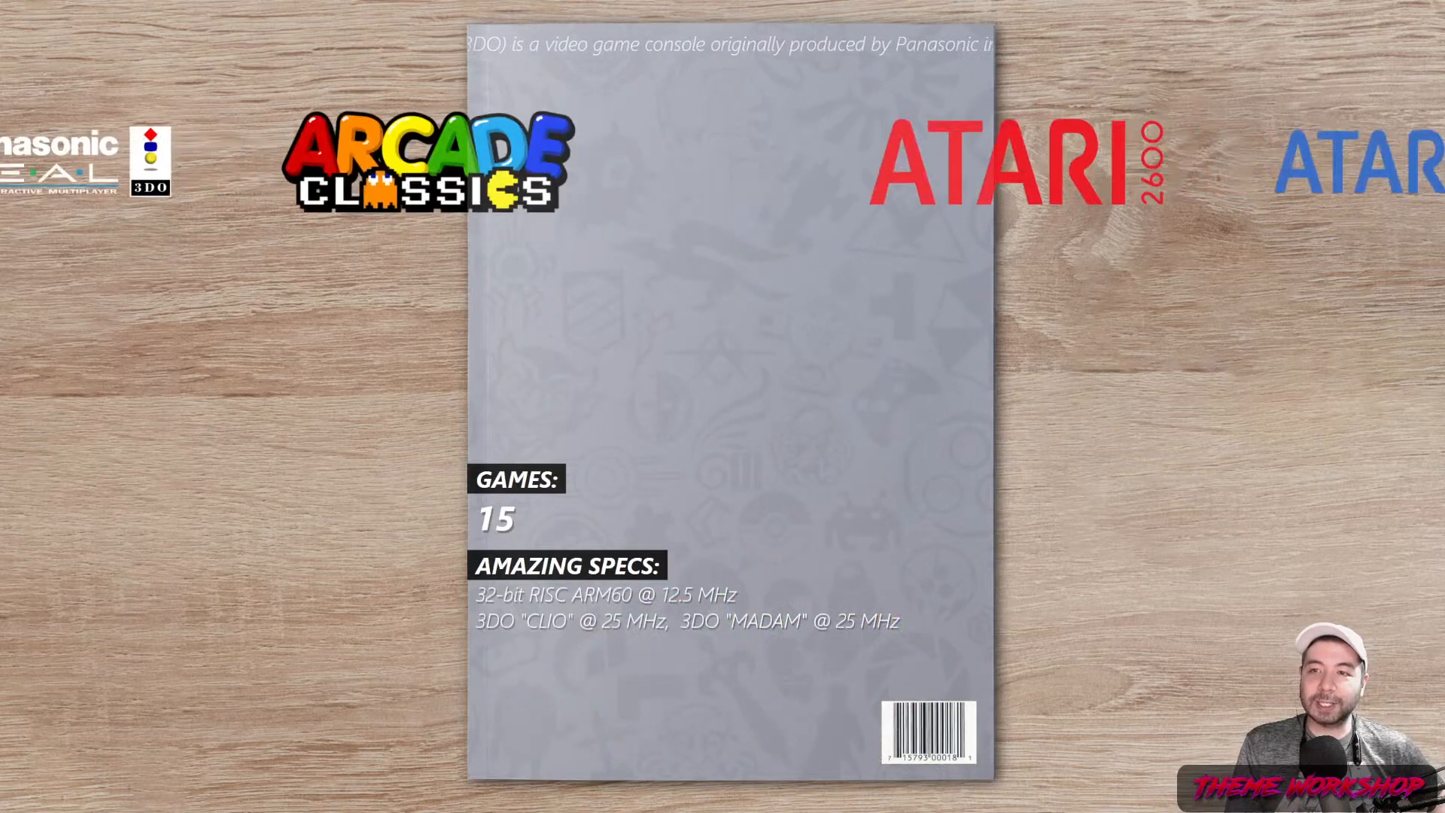
pyautogui.press('Right')
pyautogui.press('Right')
pyautogui.press('Right')
pyautogui.press('Right')
pyautogui.press('Right')
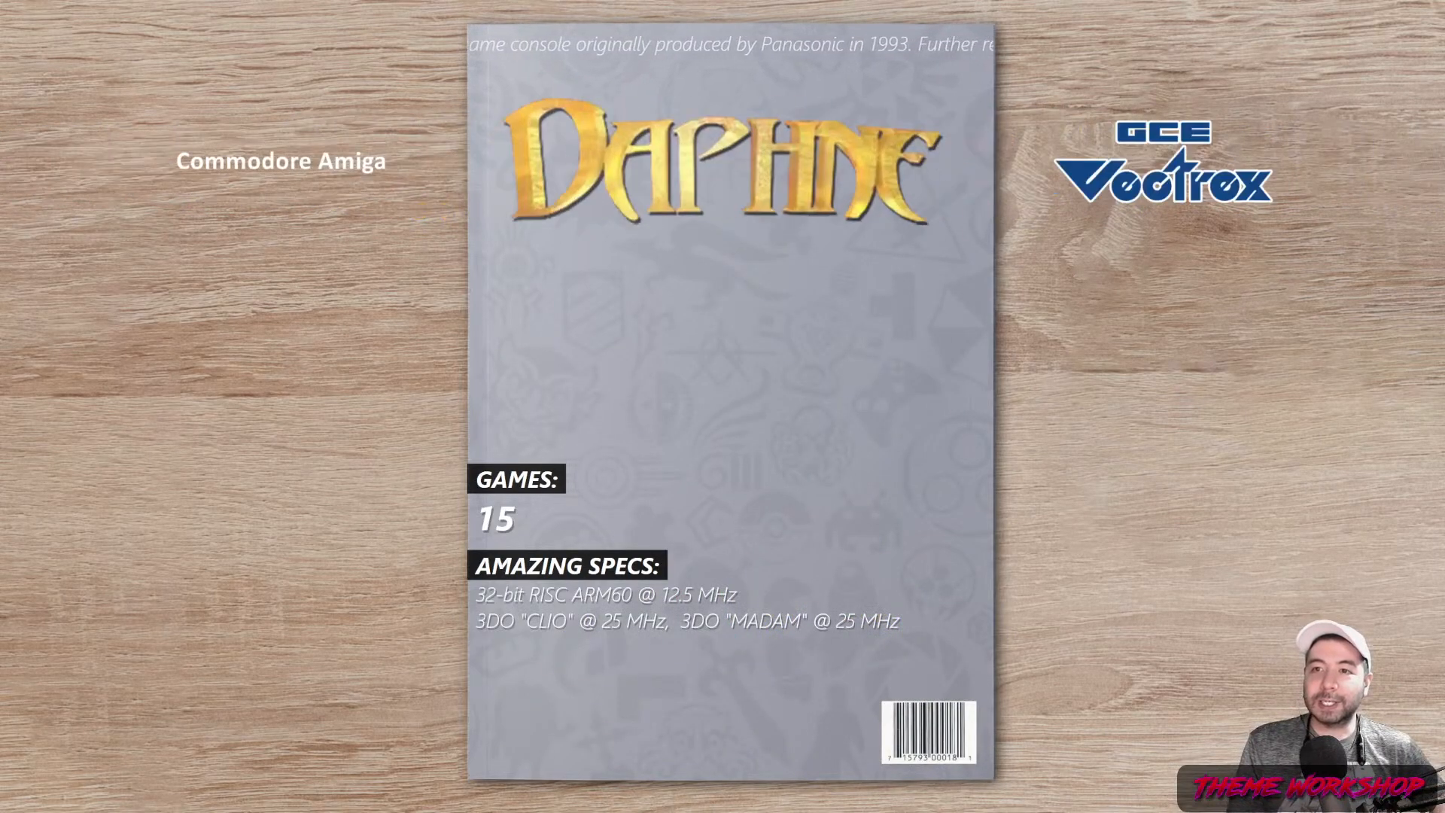
pyautogui.press('Right')
pyautogui.press('Right')
pyautogui.press('Right')
pyautogui.press('Right')
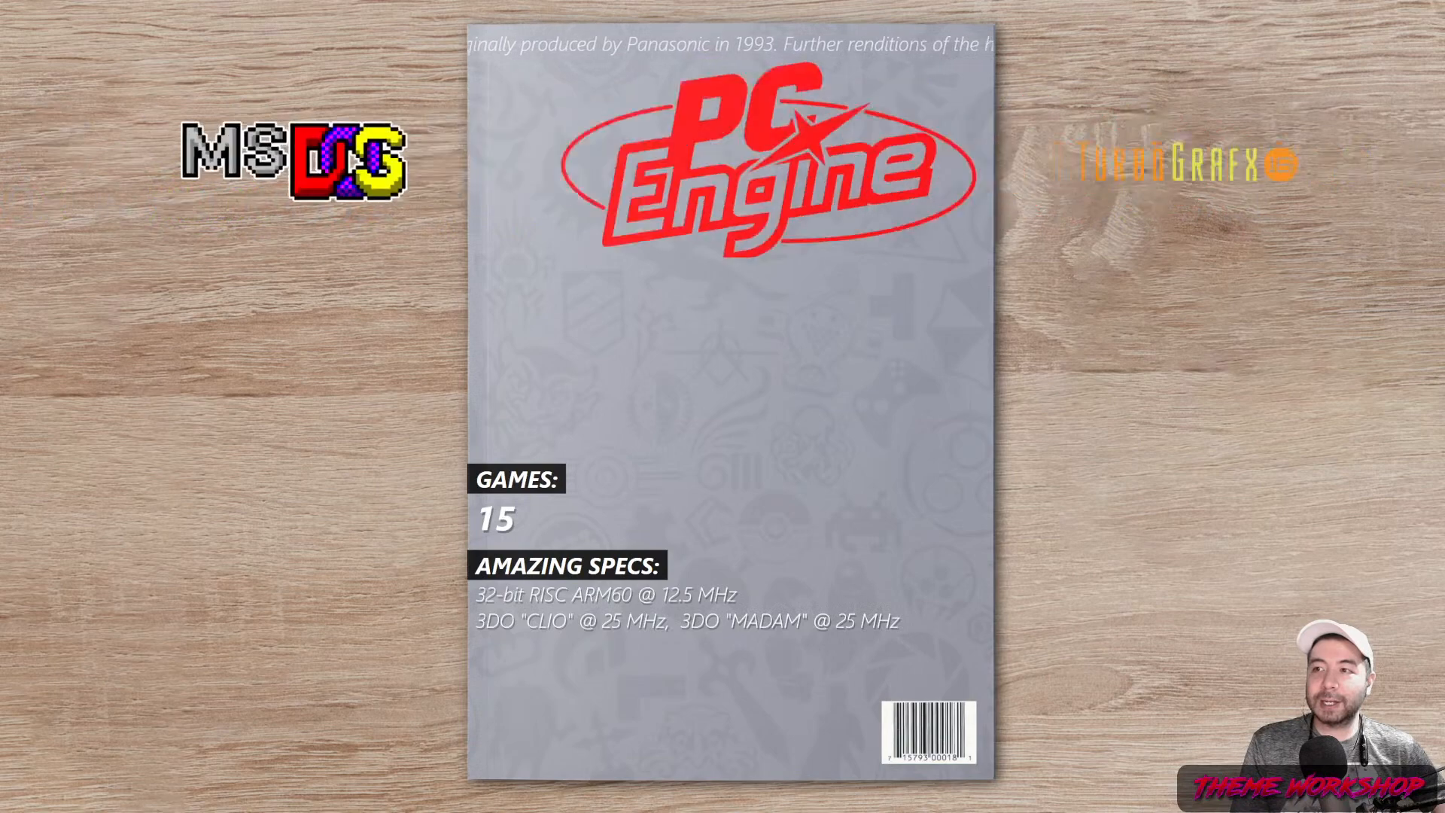
pyautogui.press('Left')
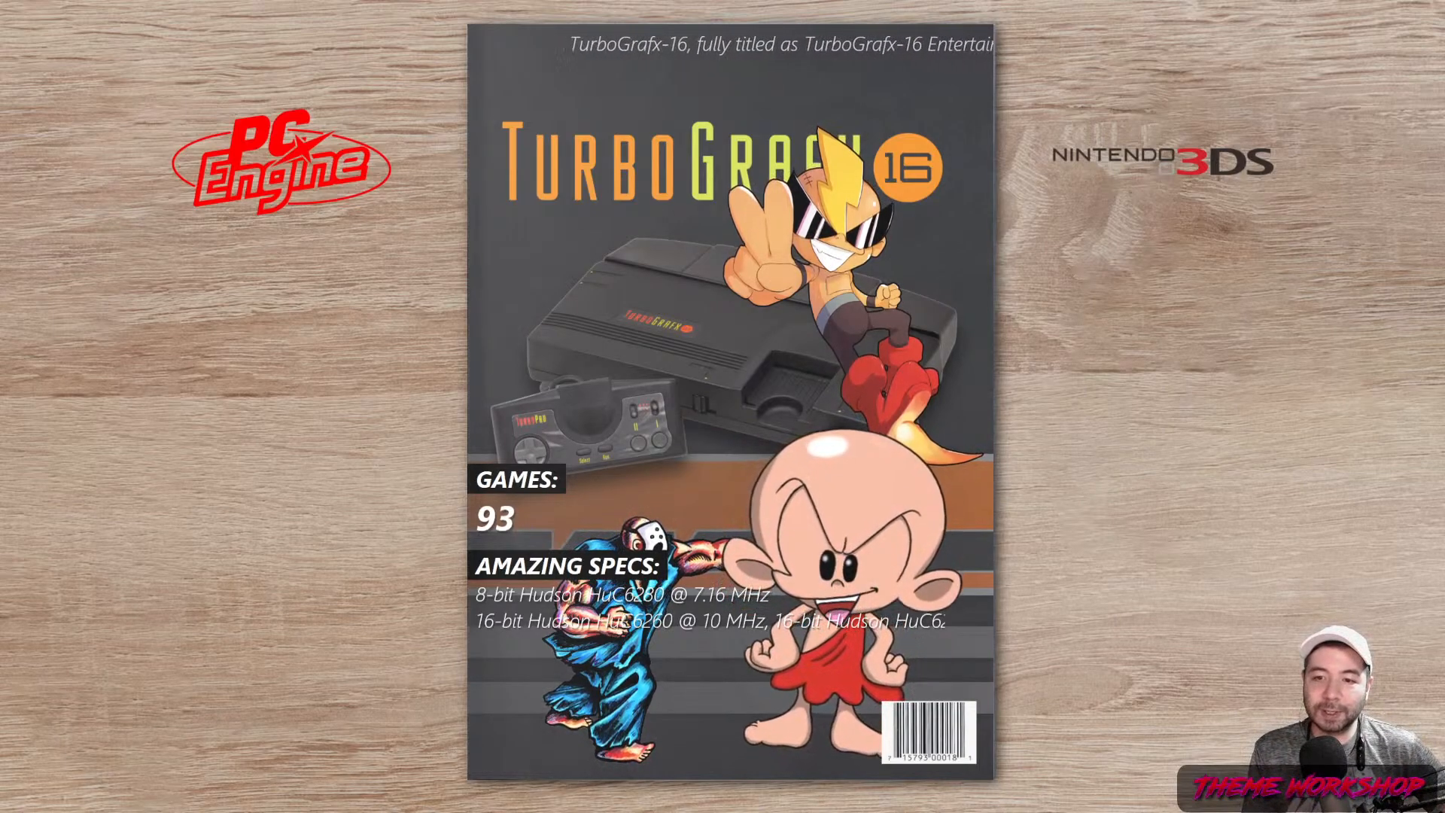
pyautogui.press('Right')
pyautogui.press('Right')
pyautogui.press('Right')
pyautogui.press('Left')
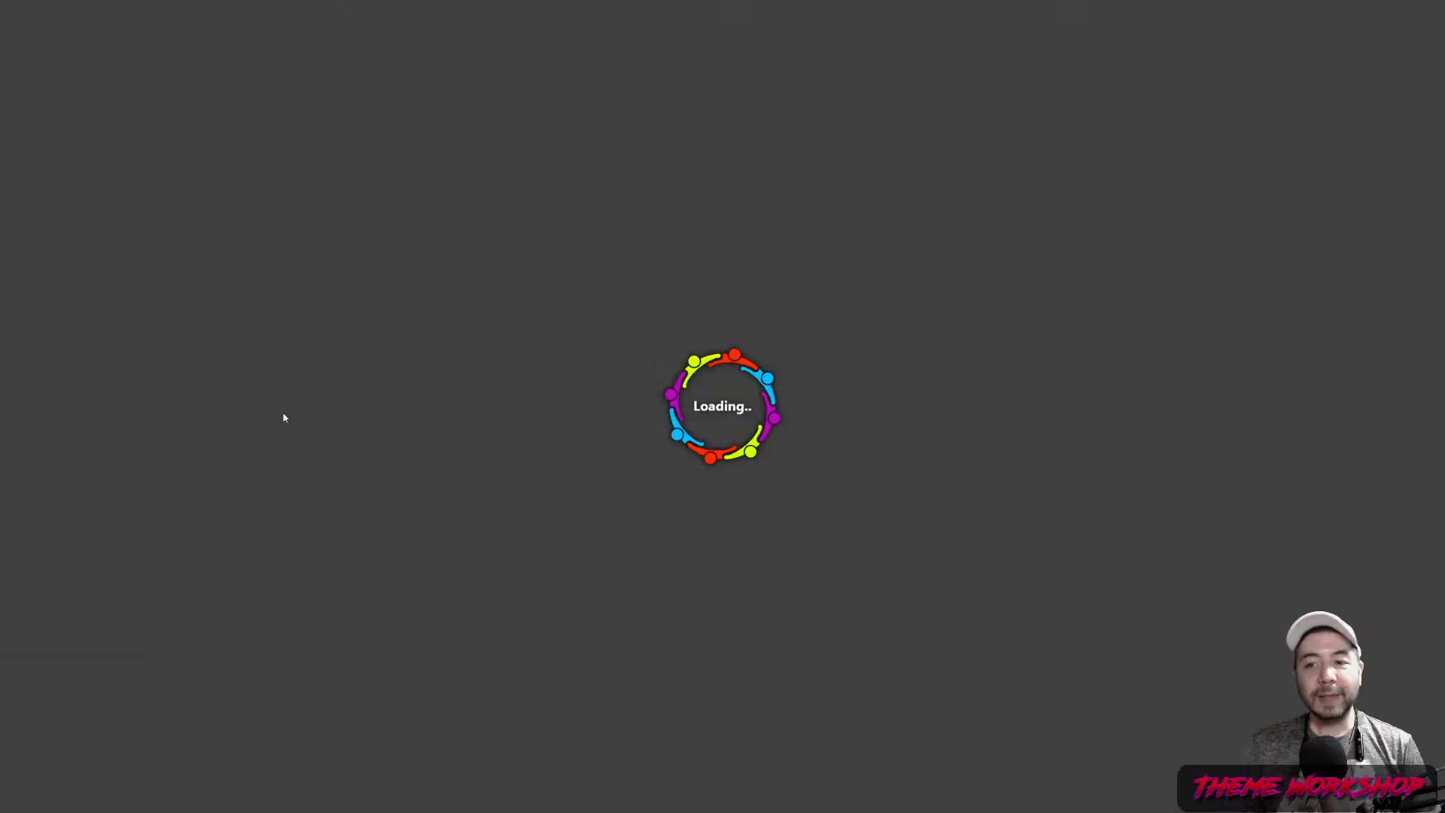
# Select the Platform Specific Background element and scroll its properties to Animate
pyautogui.scroll(-5, 155, 226)
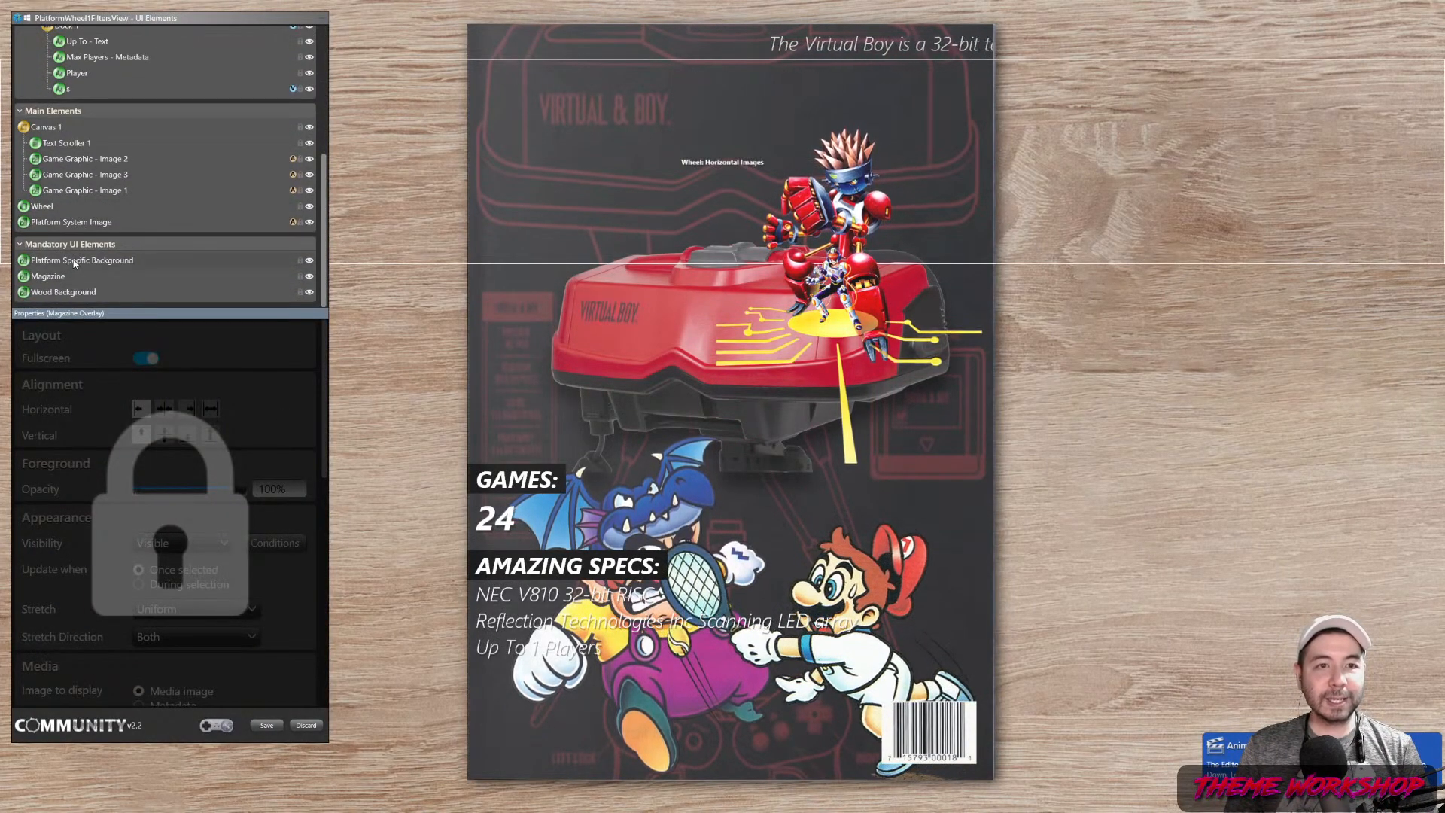
pyautogui.click(75, 261)
pyautogui.moveTo(325, 406); pyautogui.dragTo(324, 688)
# Add an Immediately Opacity animation to 100% on the Platform Specific Background
pyautogui.click(120, 693)
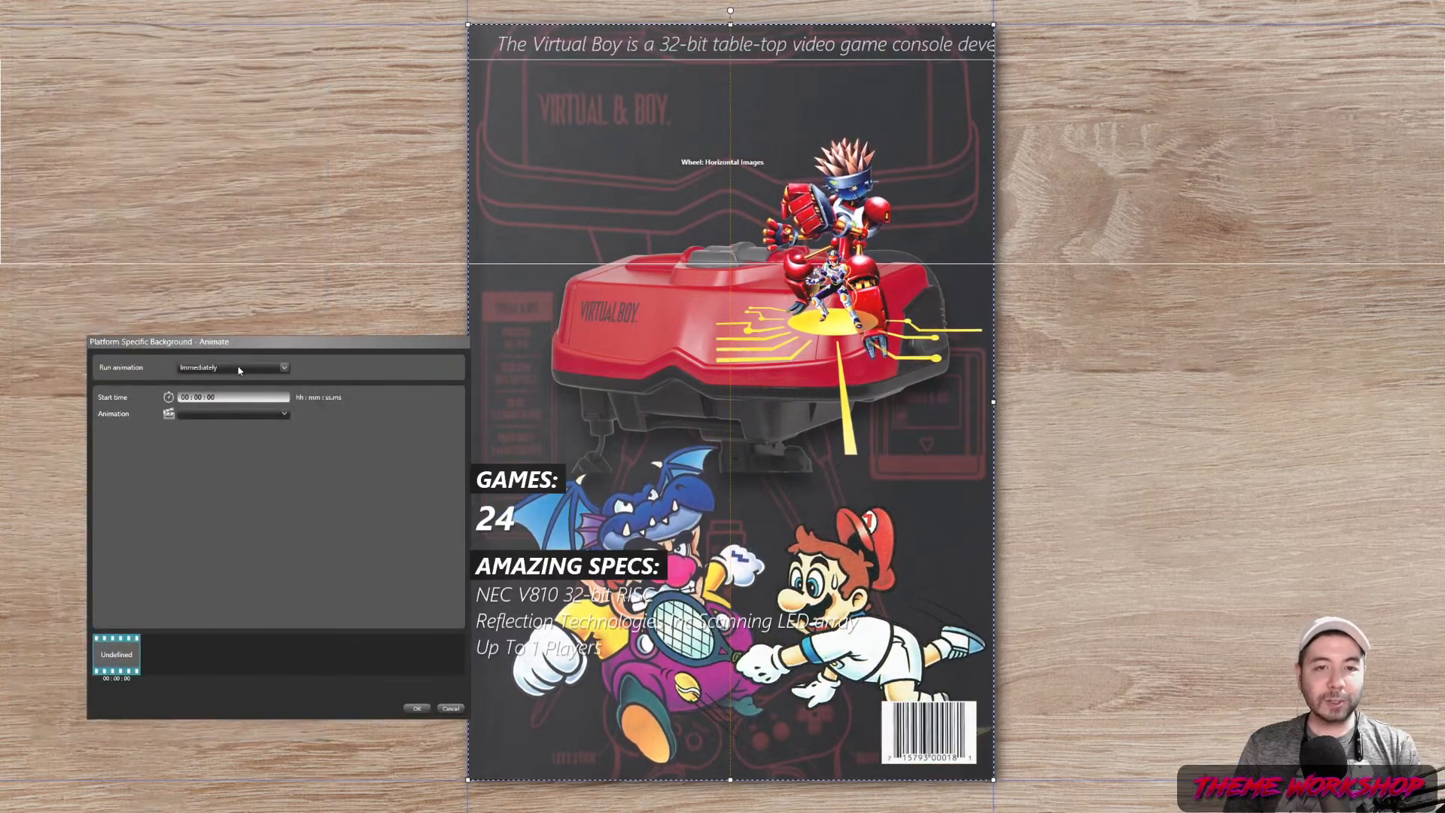
pyautogui.click(221, 414)
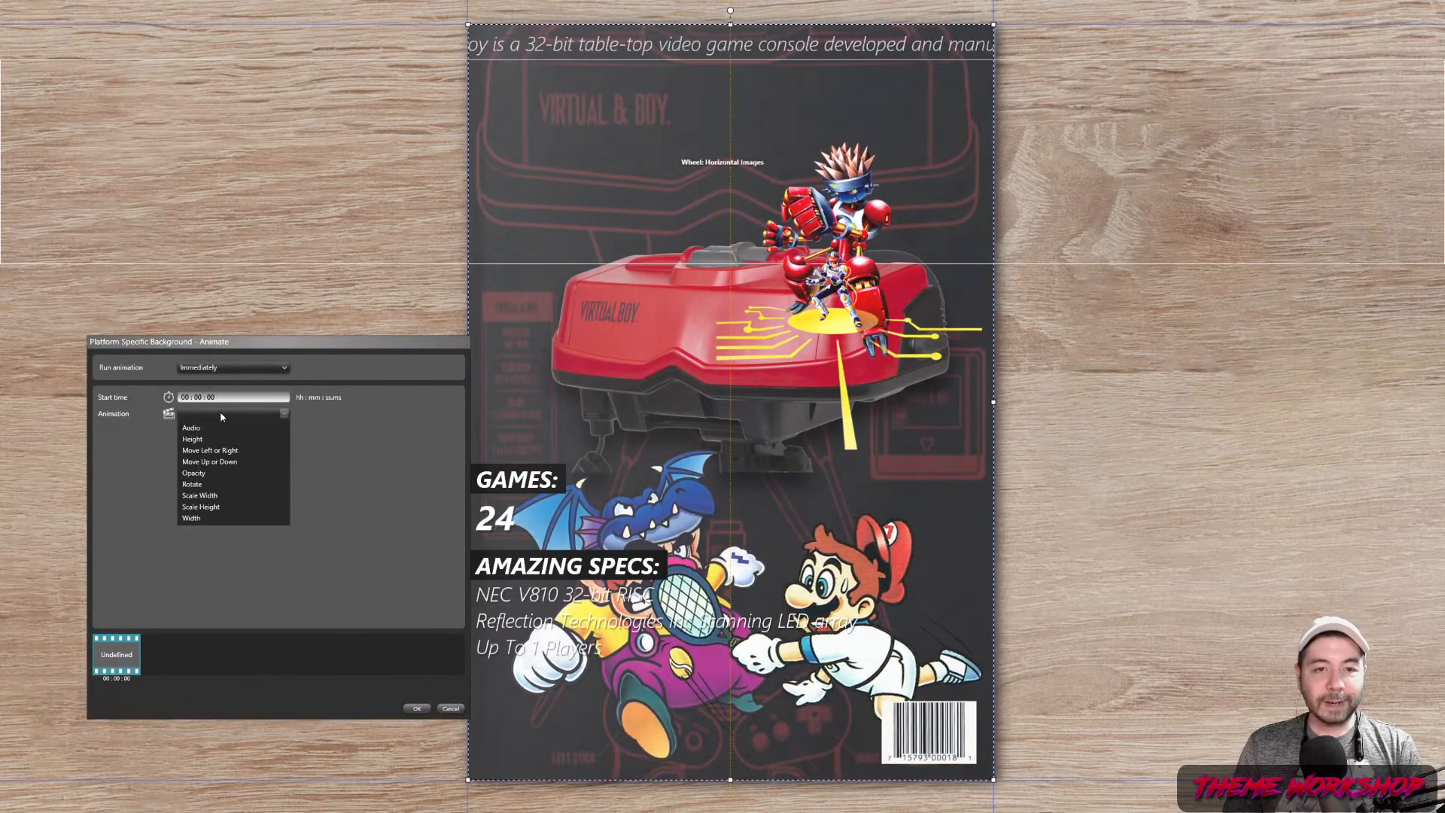
pyautogui.click(223, 456)
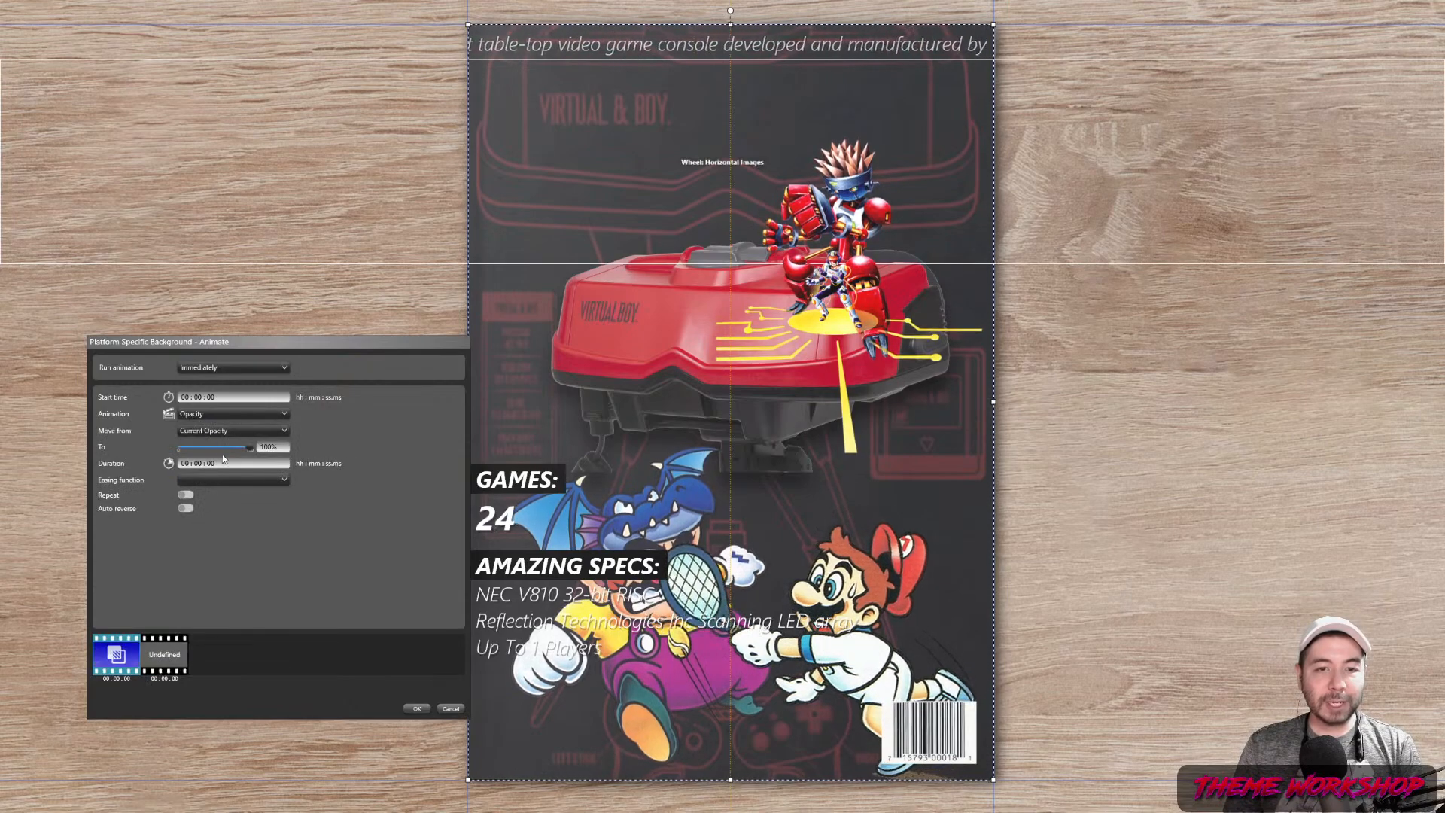
pyautogui.click(408, 708)
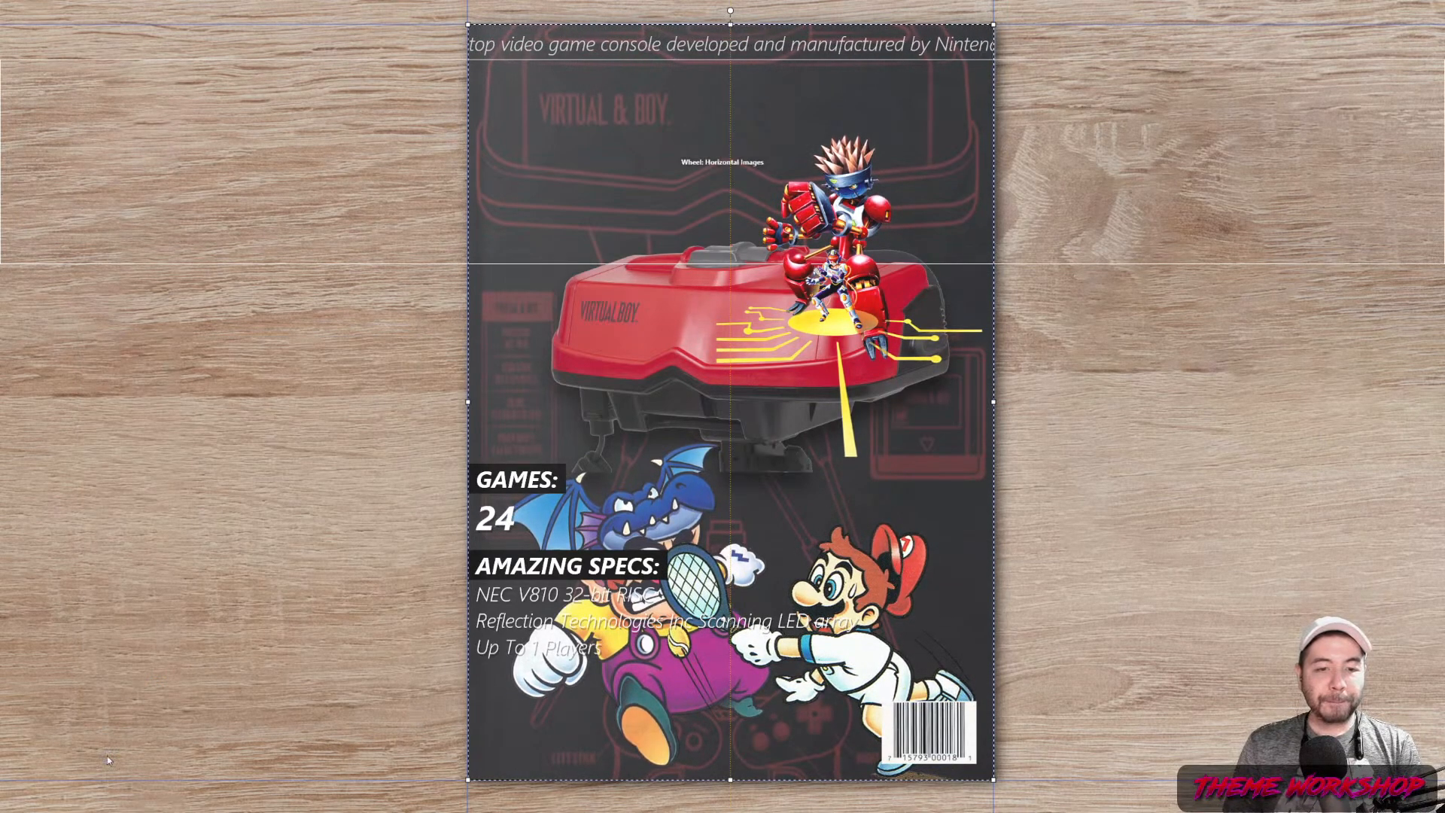
# Add a During Selection Opacity animation fading the background to 0%
pyautogui.click(114, 695)
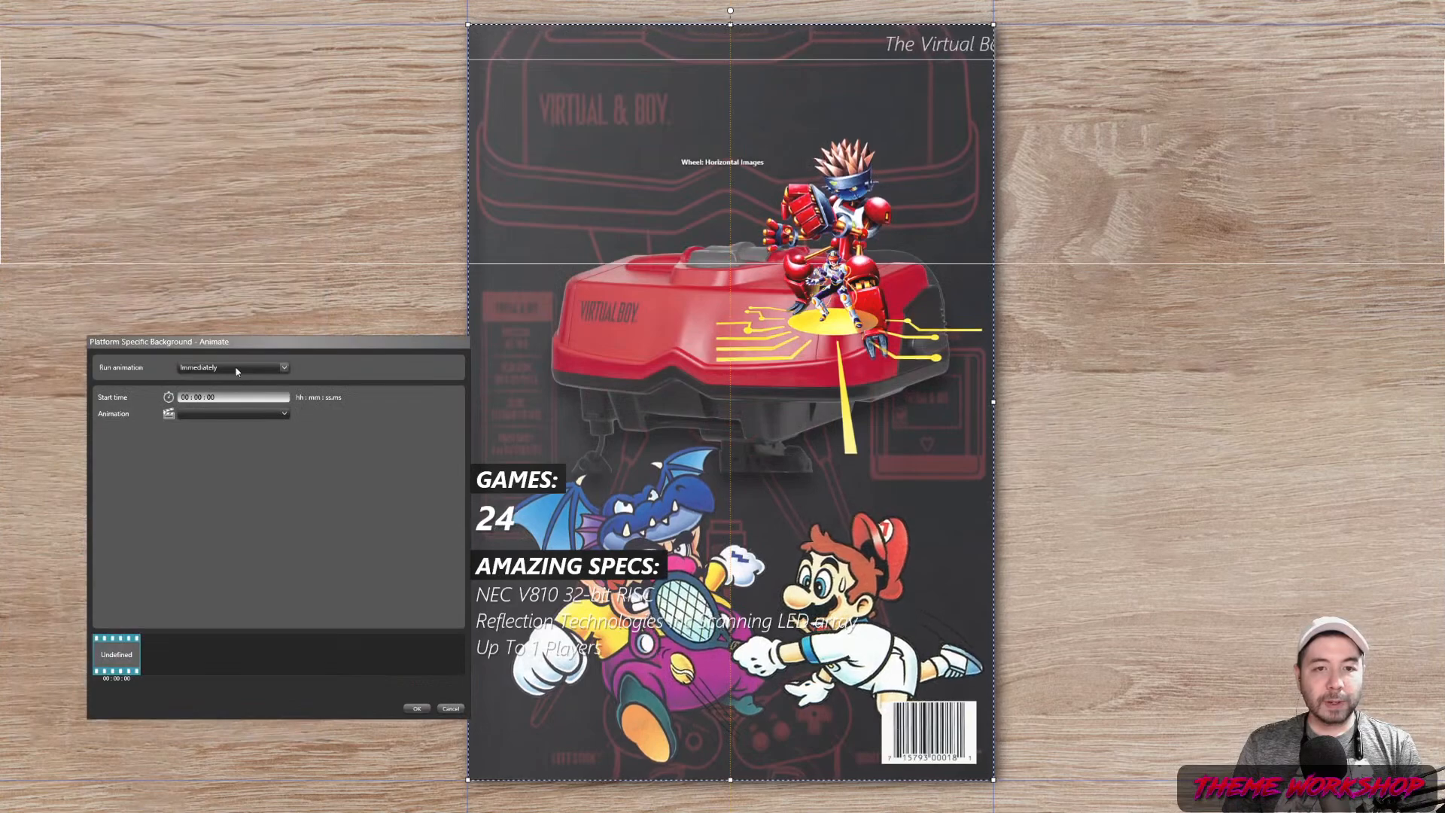
pyautogui.click(237, 368)
pyautogui.click(221, 384)
pyautogui.click(223, 414)
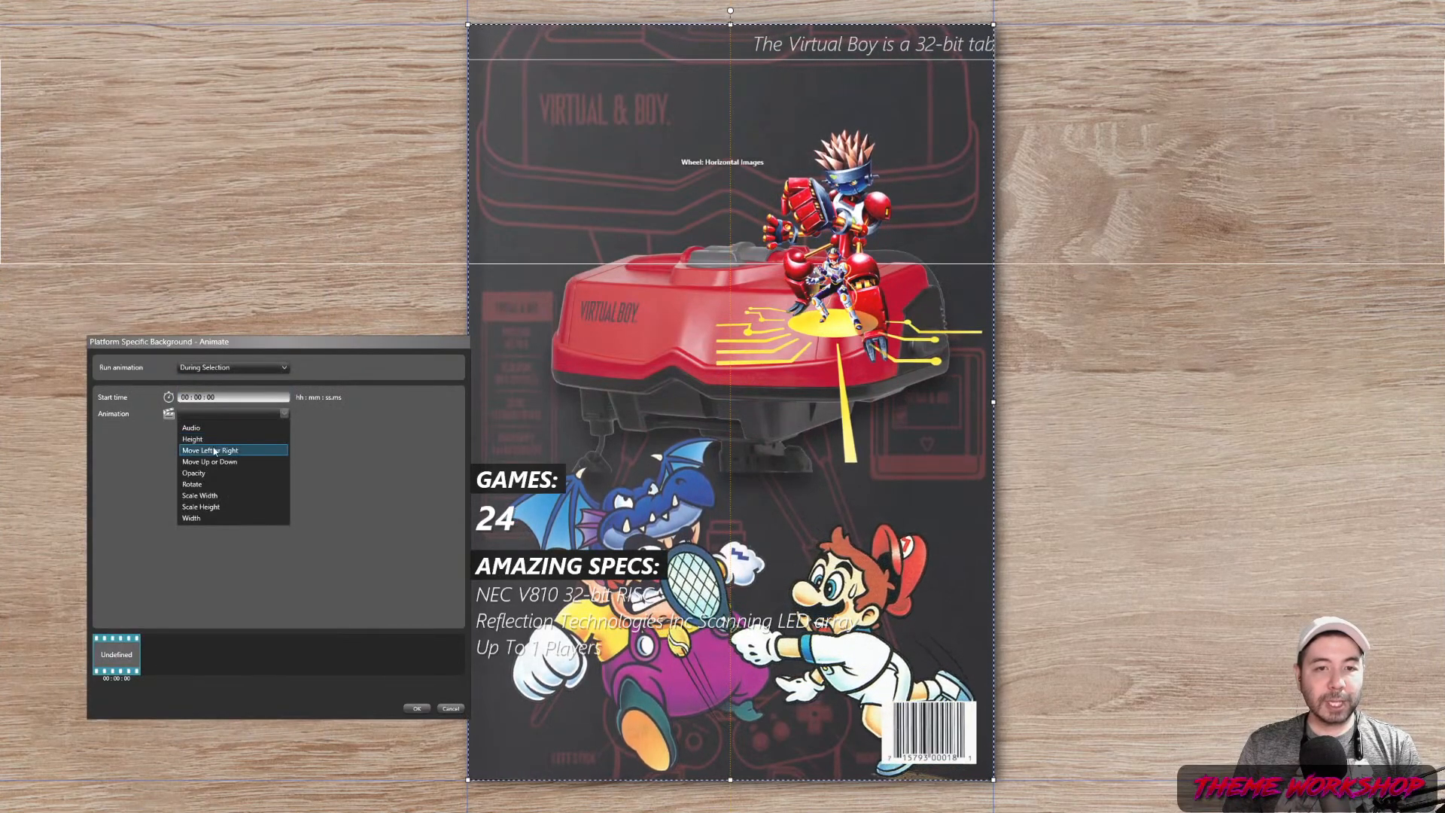
pyautogui.click(195, 476)
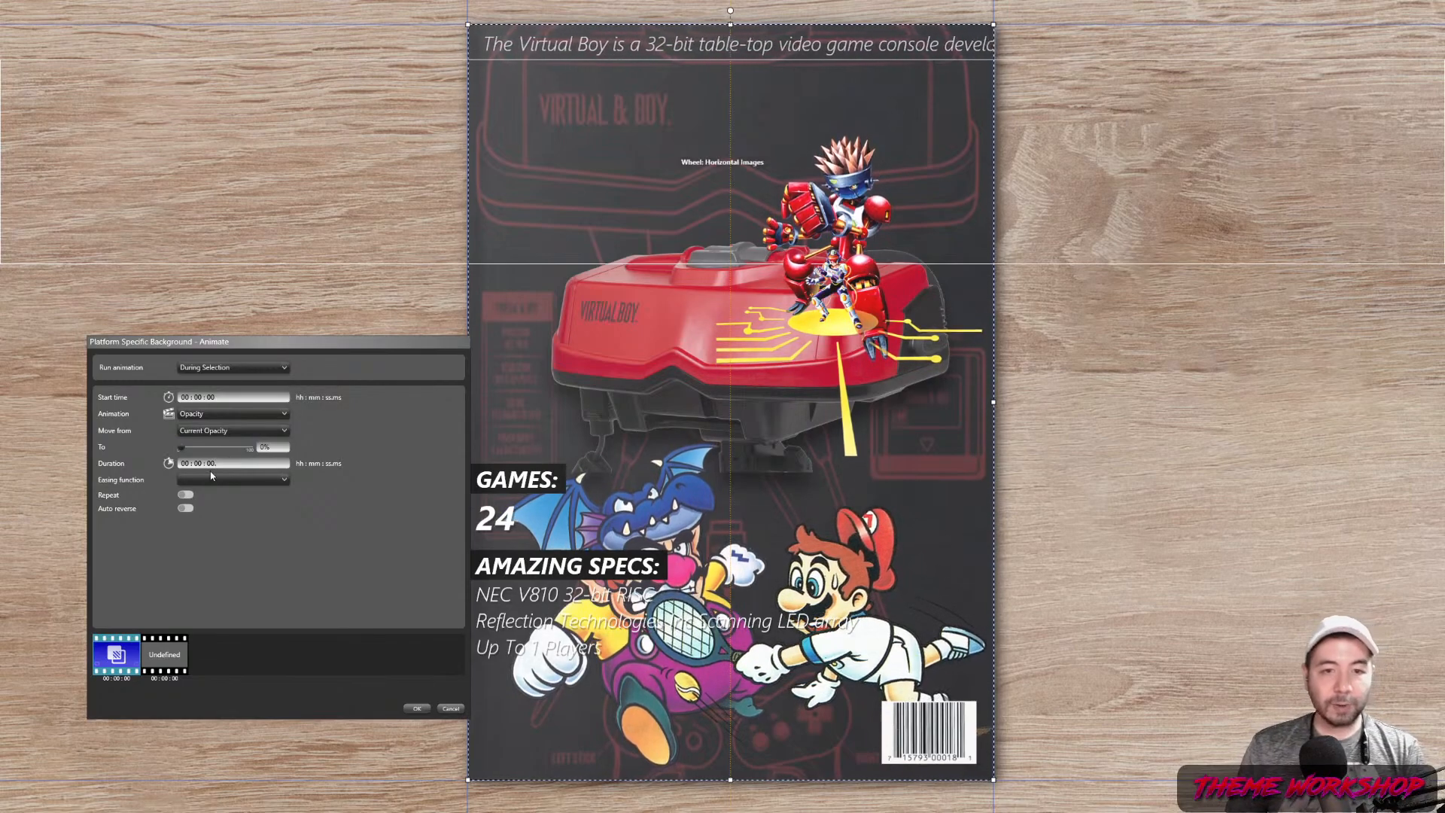
pyautogui.click(416, 709)
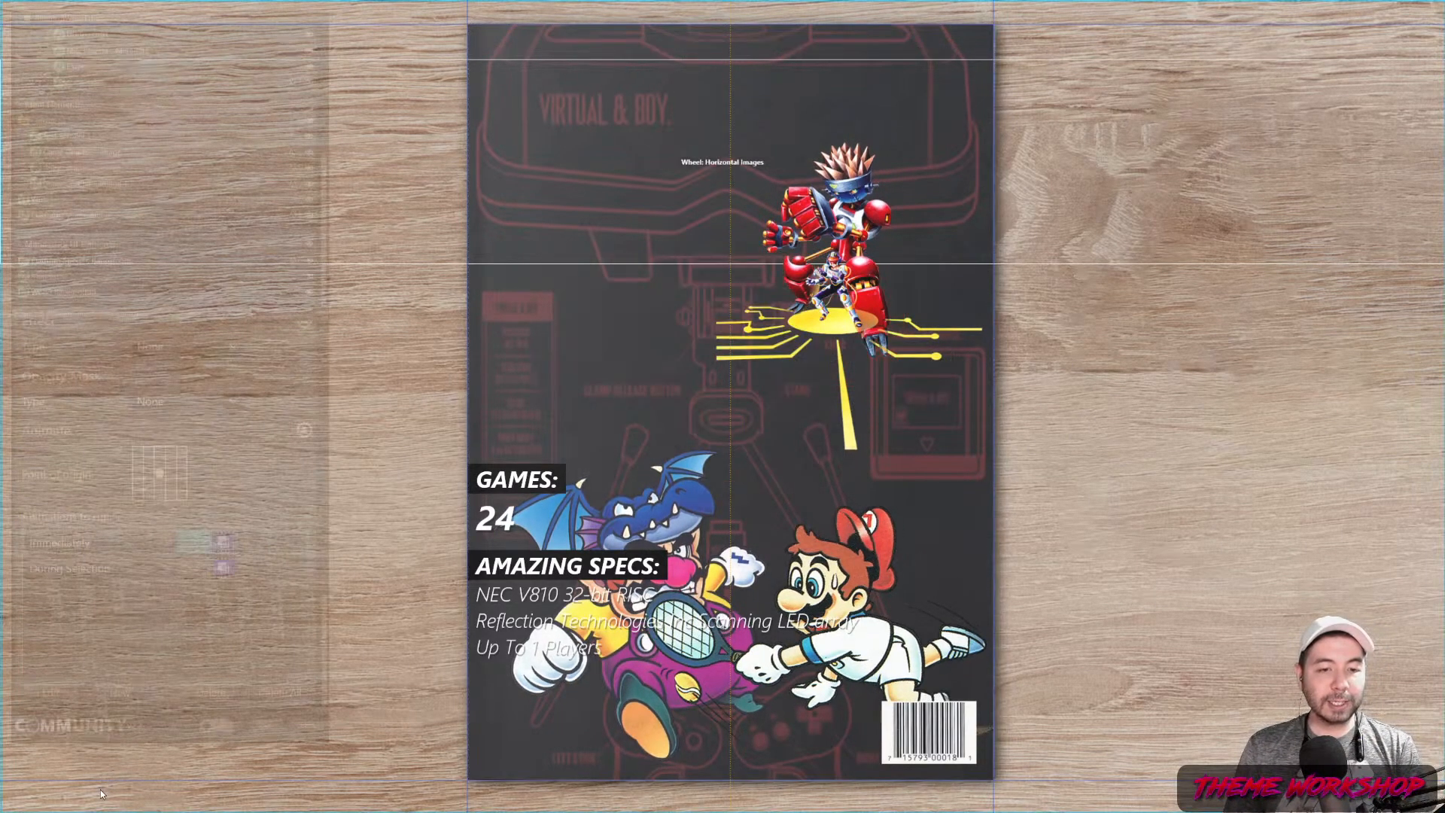
# Add a Once Selected Opacity animation back to 100% over 0.5 seconds
pyautogui.click(118, 694)
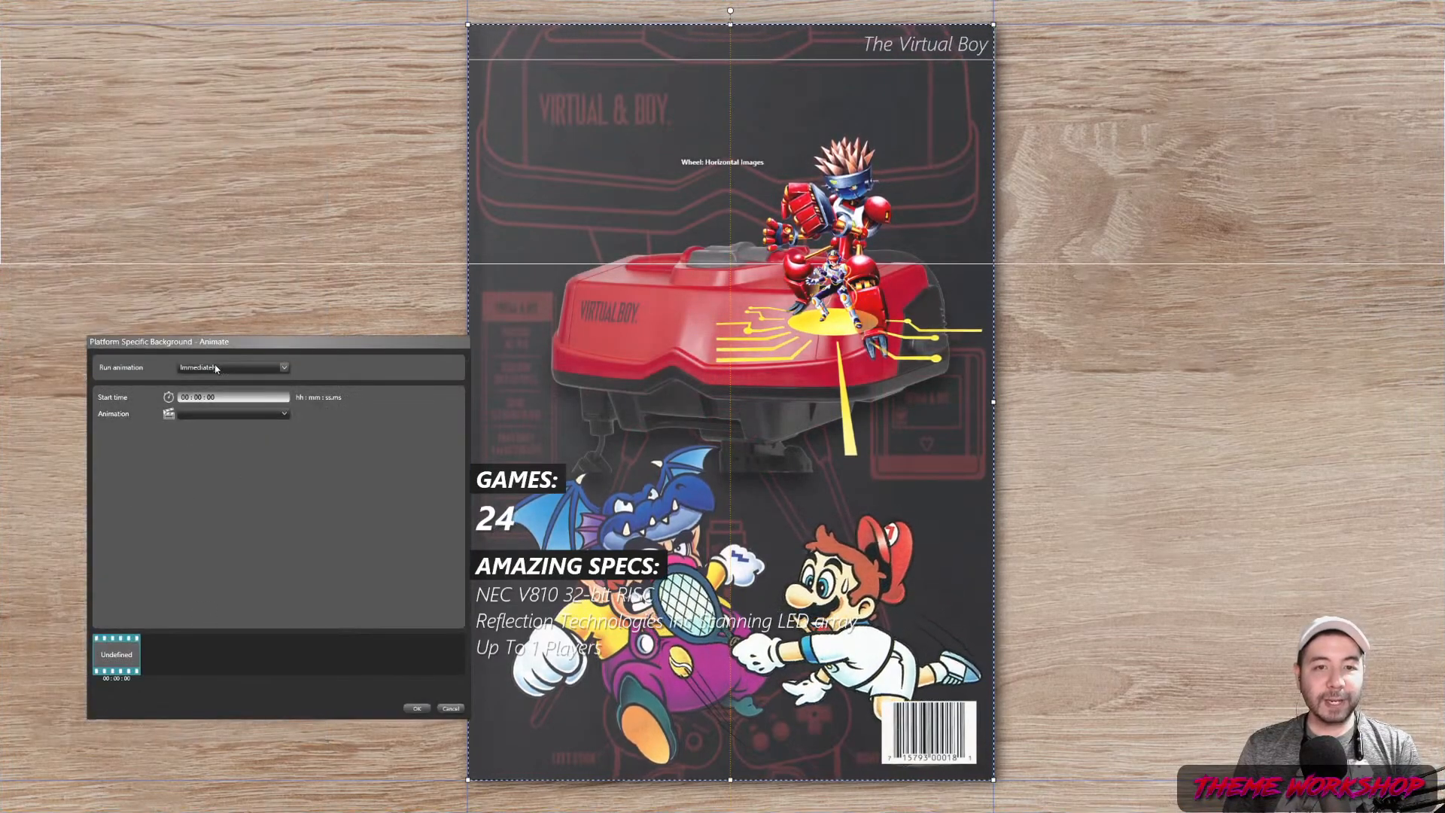
pyautogui.click(216, 367)
pyautogui.click(210, 411)
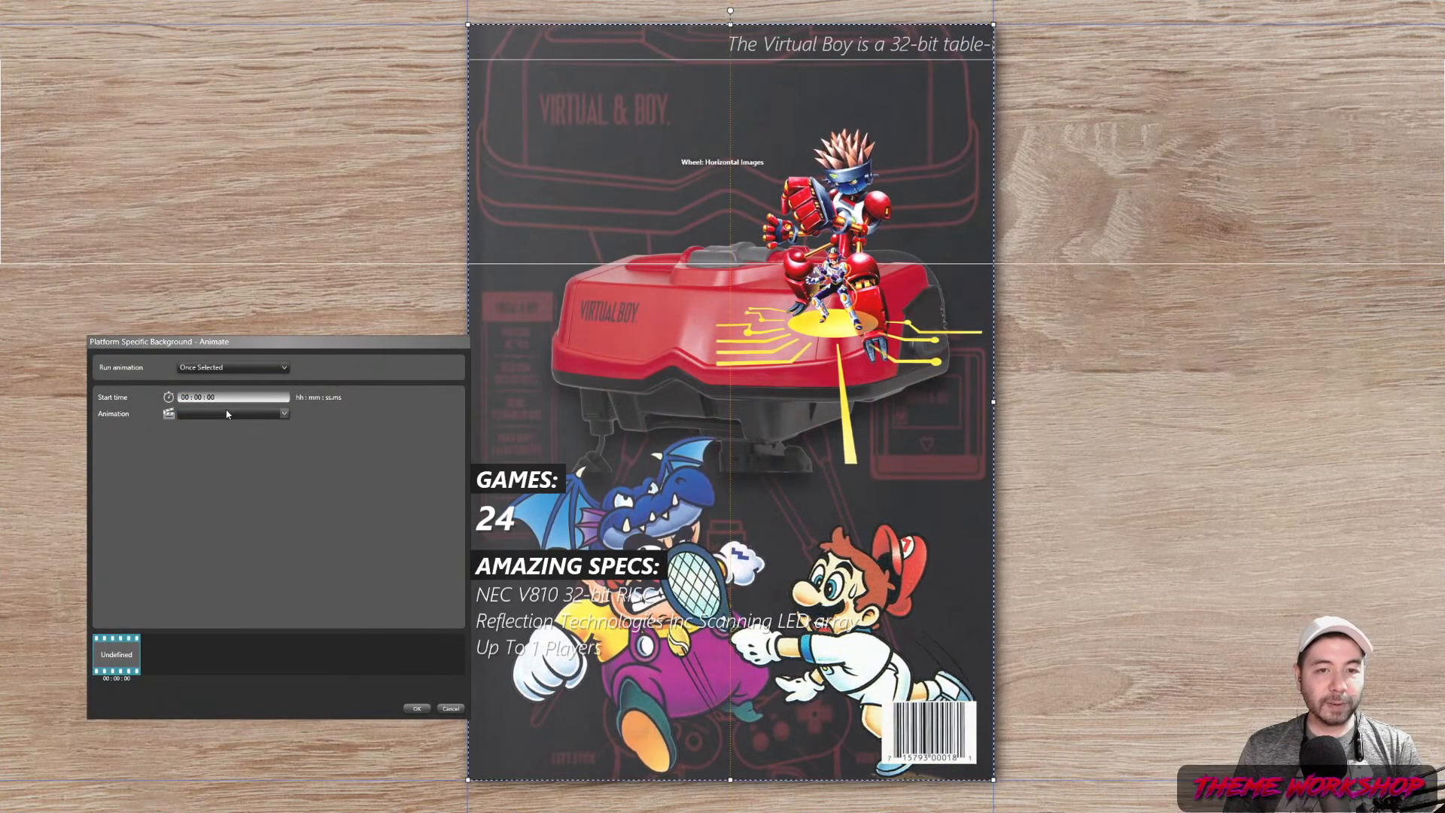
pyautogui.click(227, 413)
pyautogui.click(204, 454)
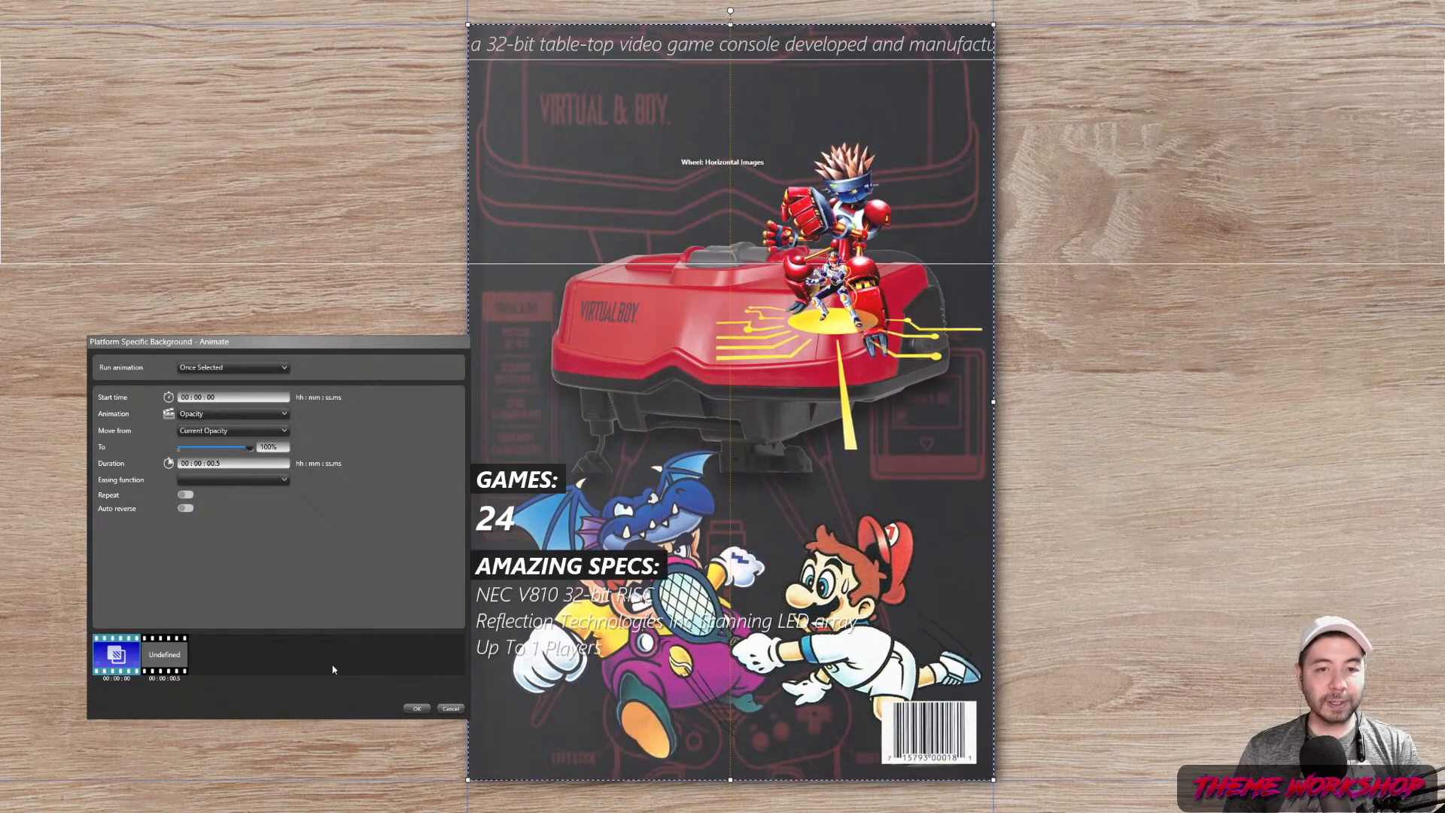
pyautogui.click(419, 709)
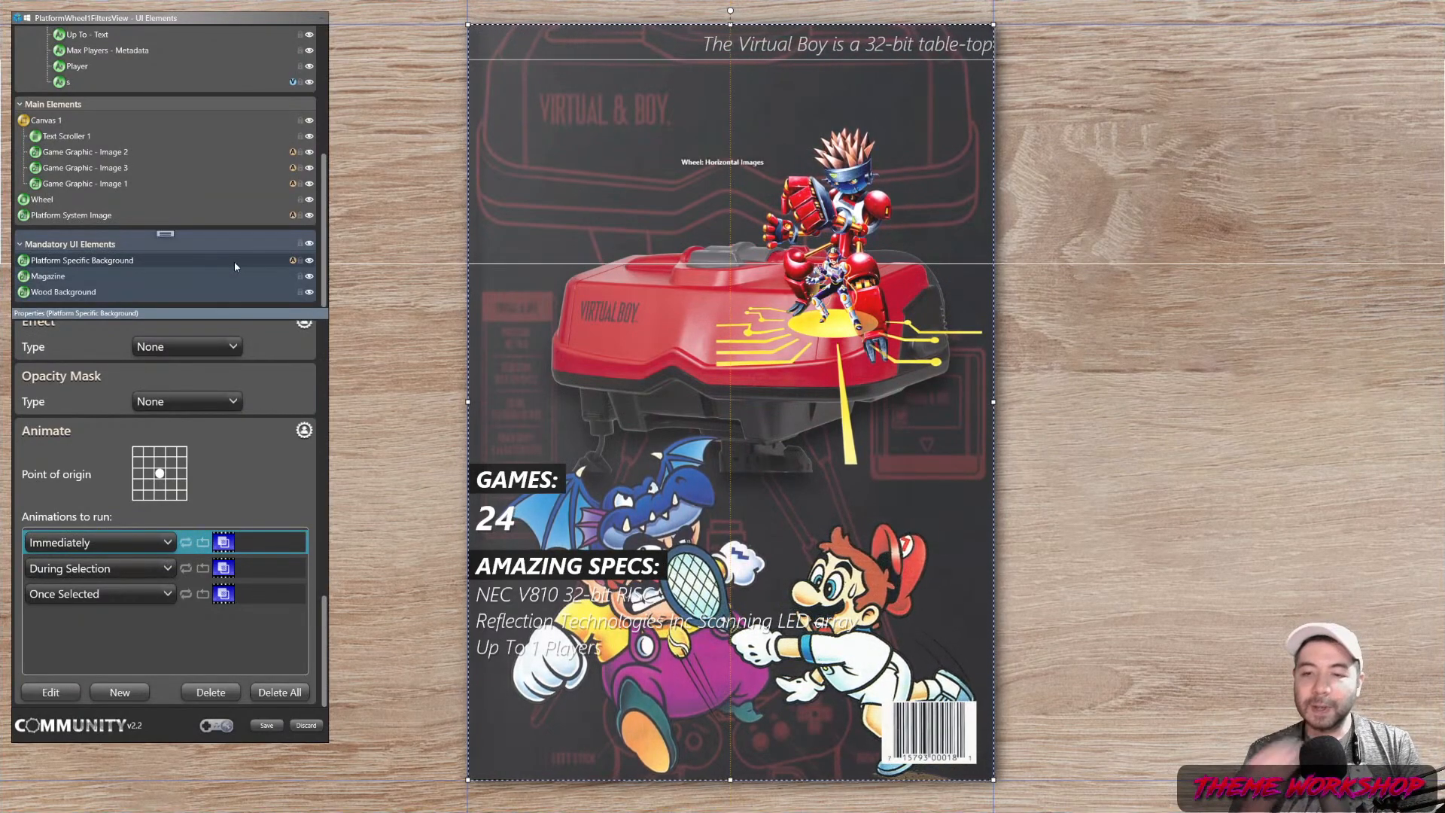
# Copy the Platform Specific Background and paste its animation properties onto Stack 1
pyautogui.rightClick(110, 266)
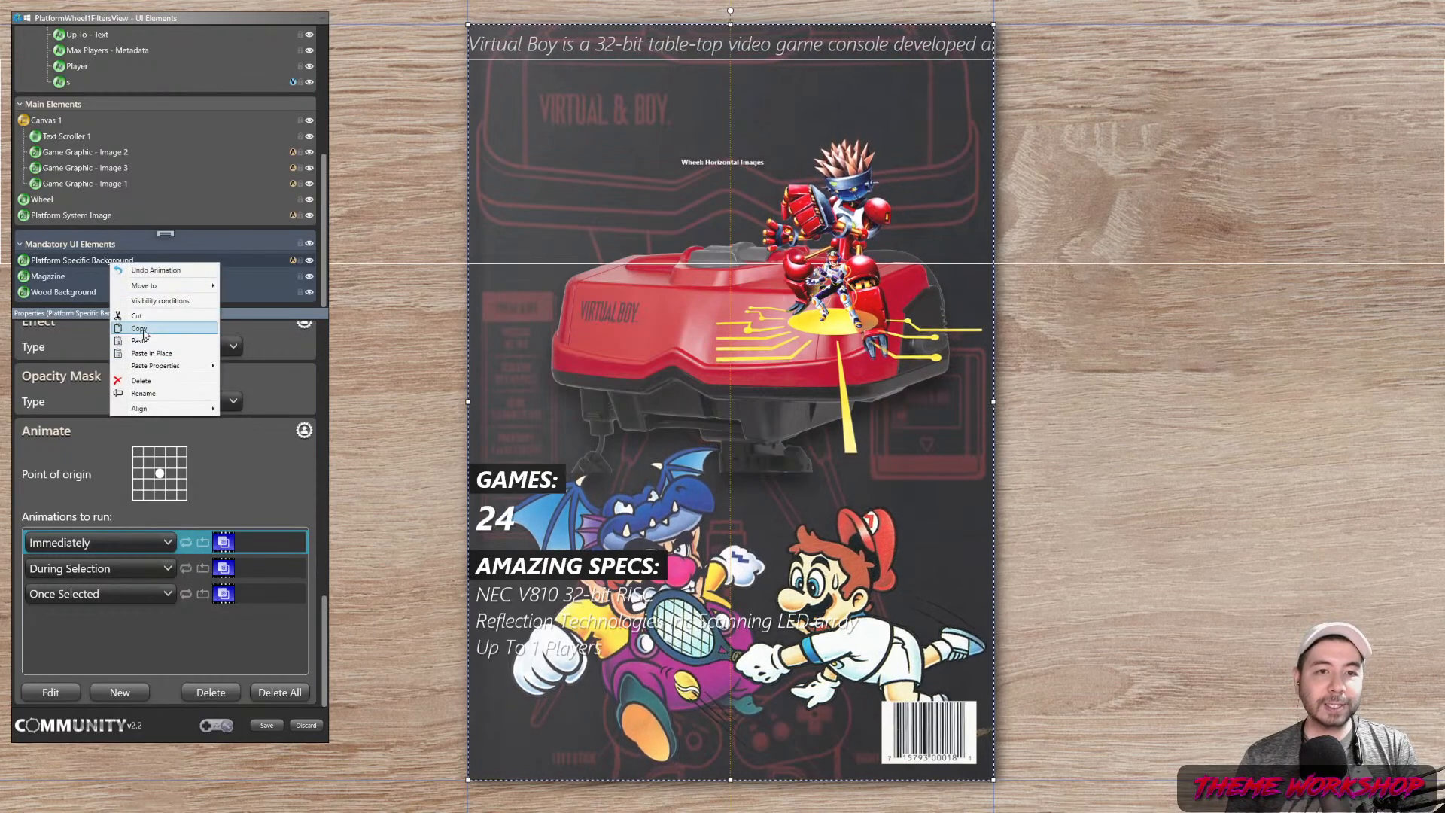
pyautogui.click(143, 329)
pyautogui.scroll(5, 130, 244)
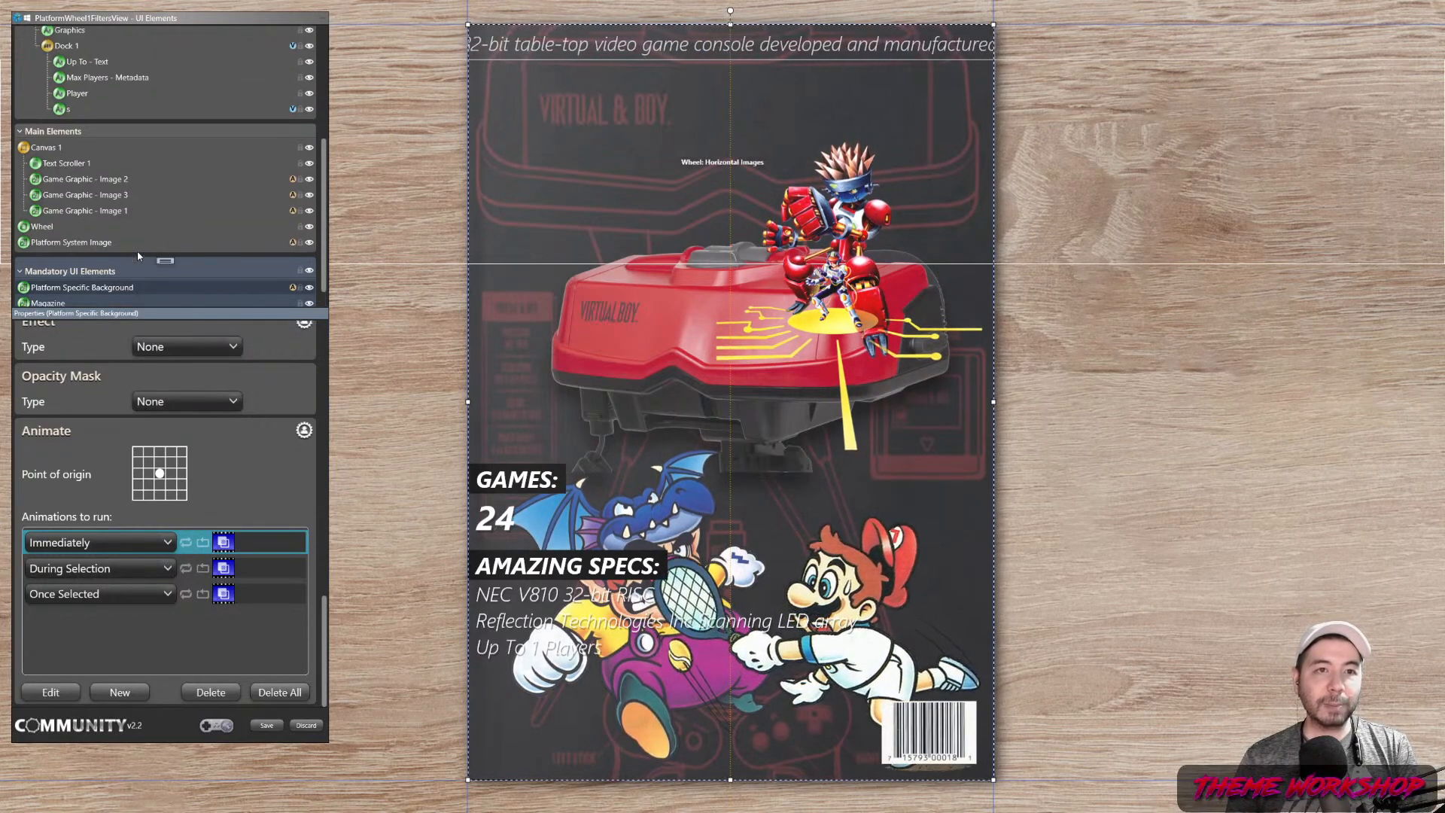
pyautogui.click(50, 95)
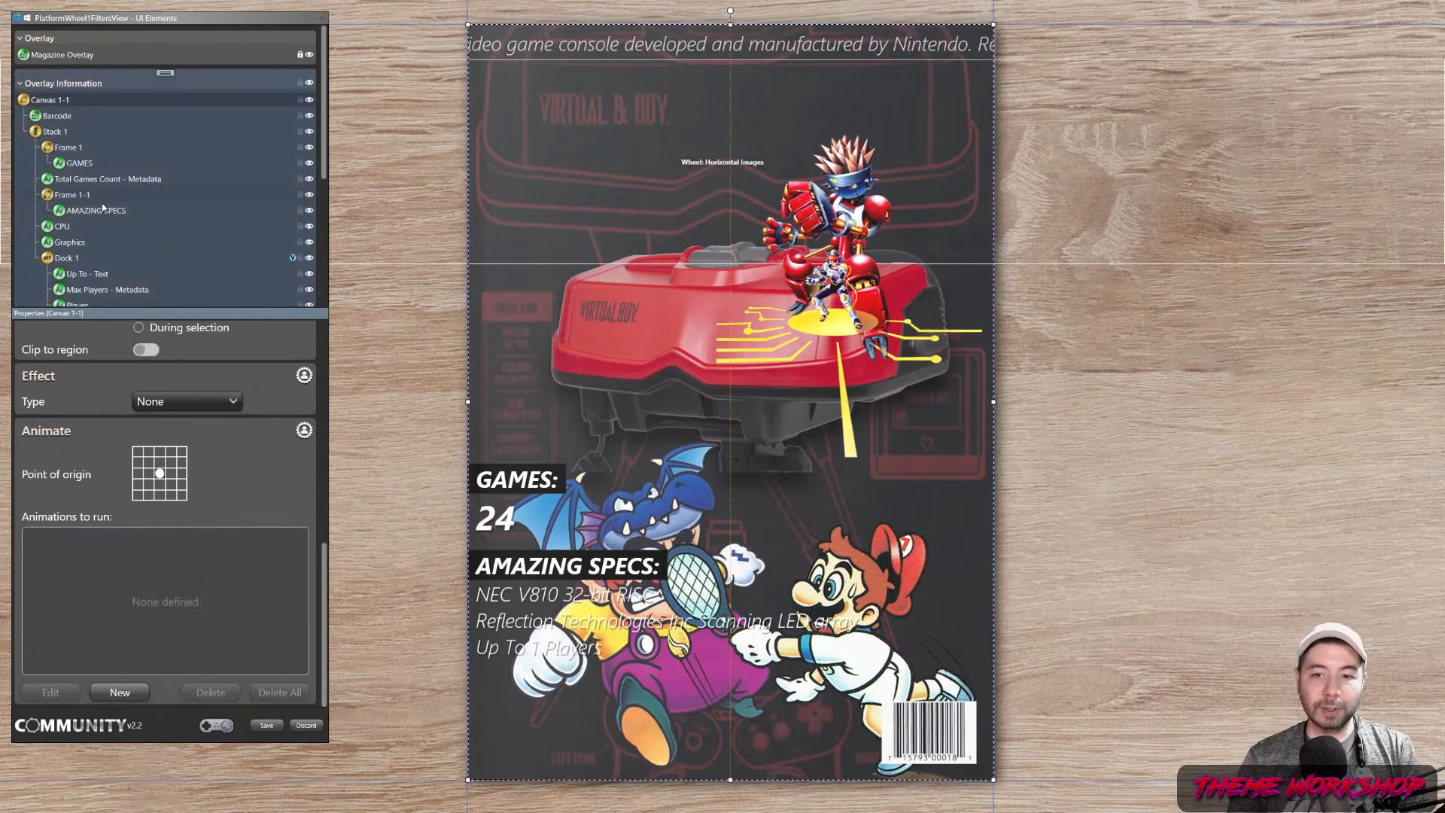
pyautogui.scroll(-1, 103, 208)
pyautogui.click(56, 106)
pyautogui.rightClick(57, 106)
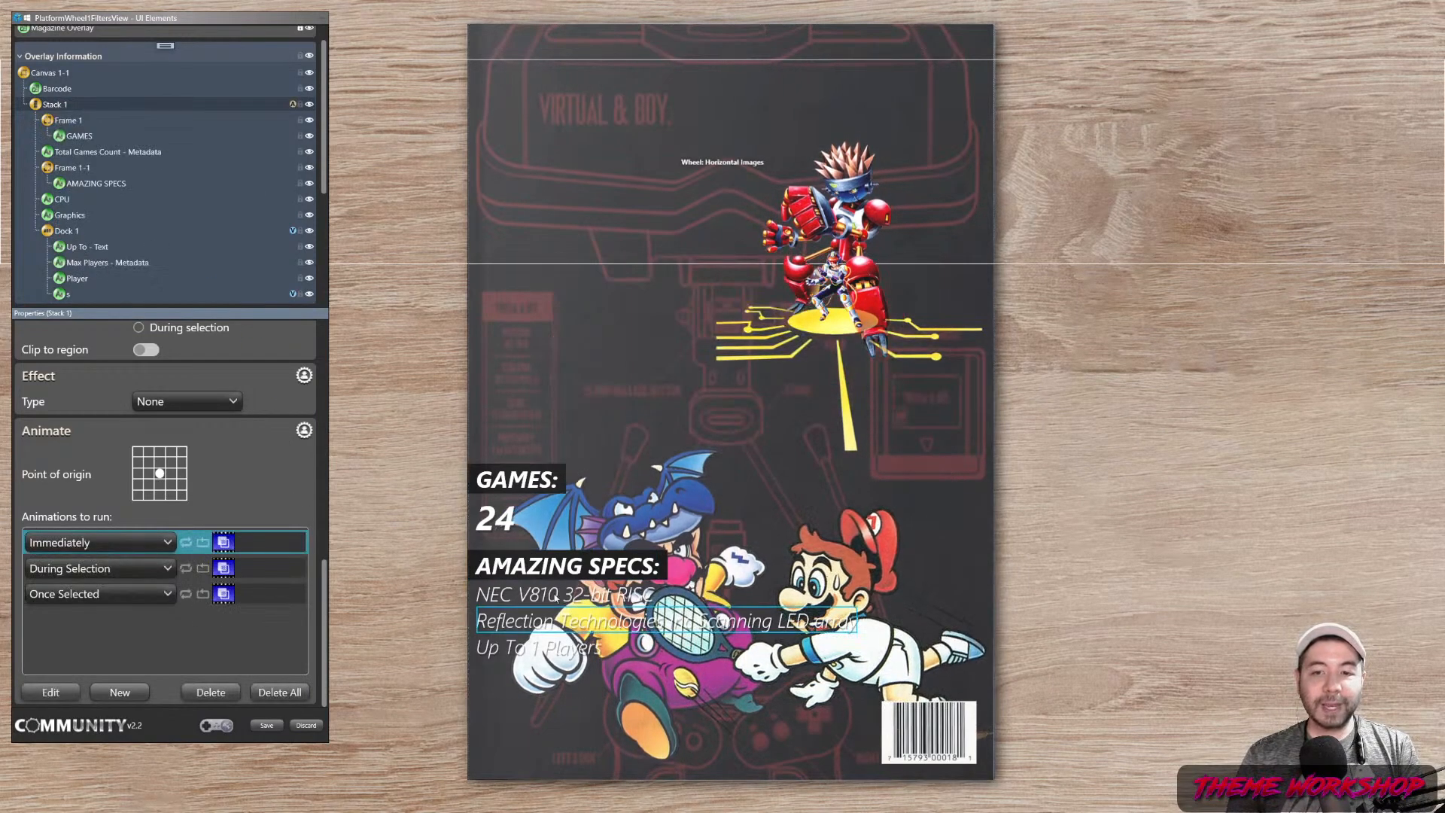
# Set Stack 1's Once Selected animation start time to 00:00:01.5
pyautogui.doubleClick(259, 593)
pyautogui.click(226, 399)
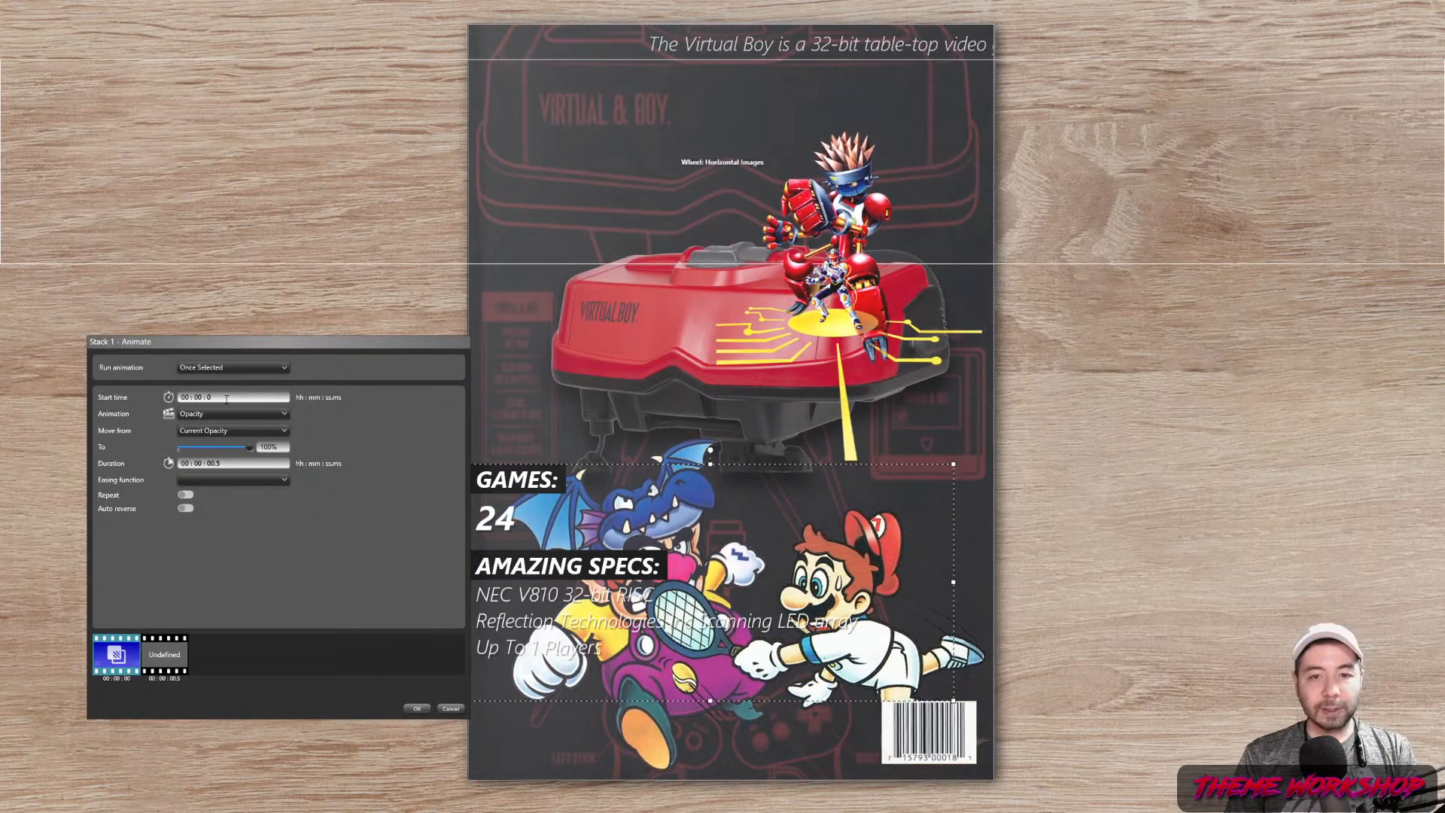
pyautogui.click(234, 467)
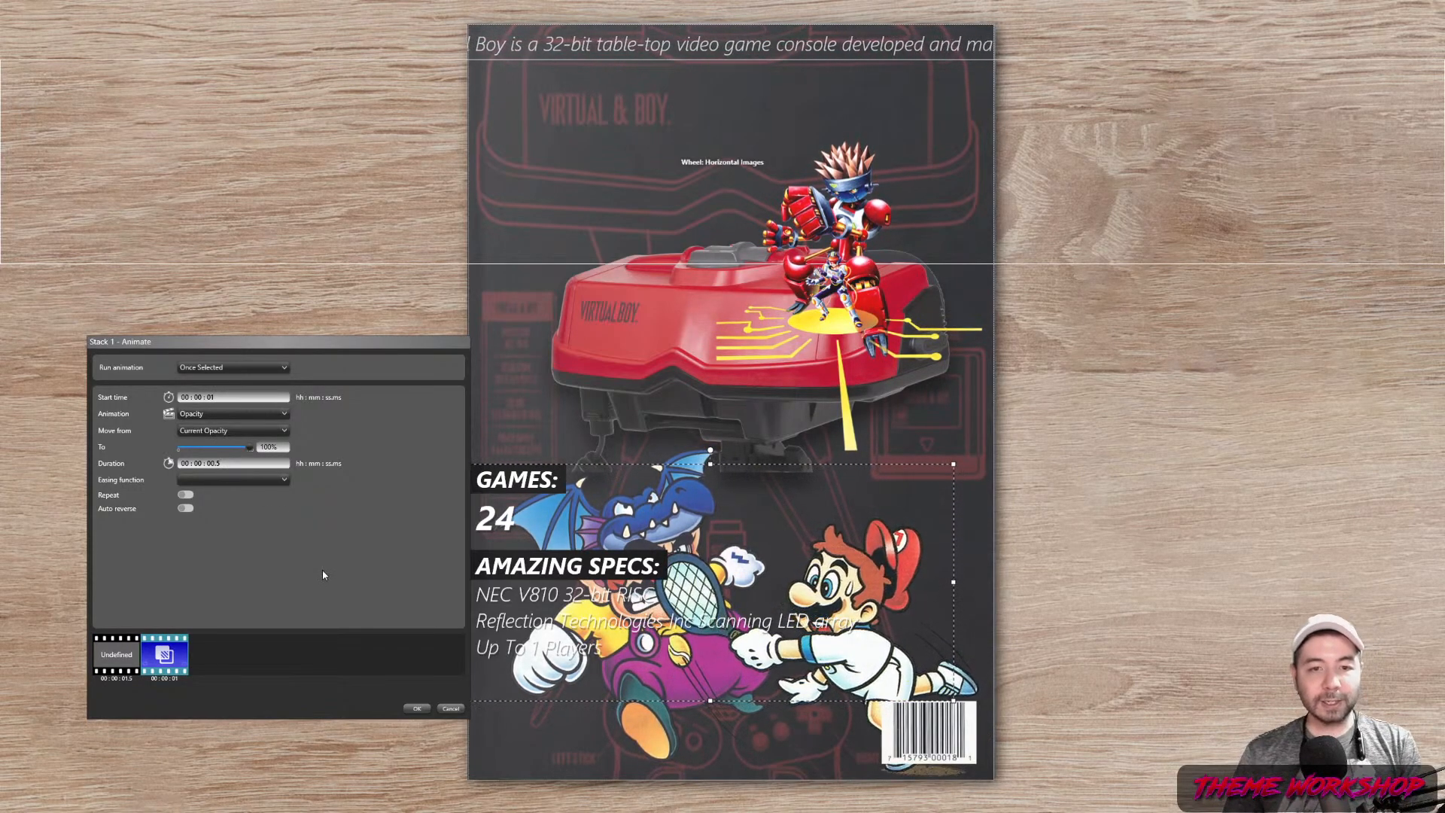
pyautogui.press('BackSpace')
pyautogui.write('.5')
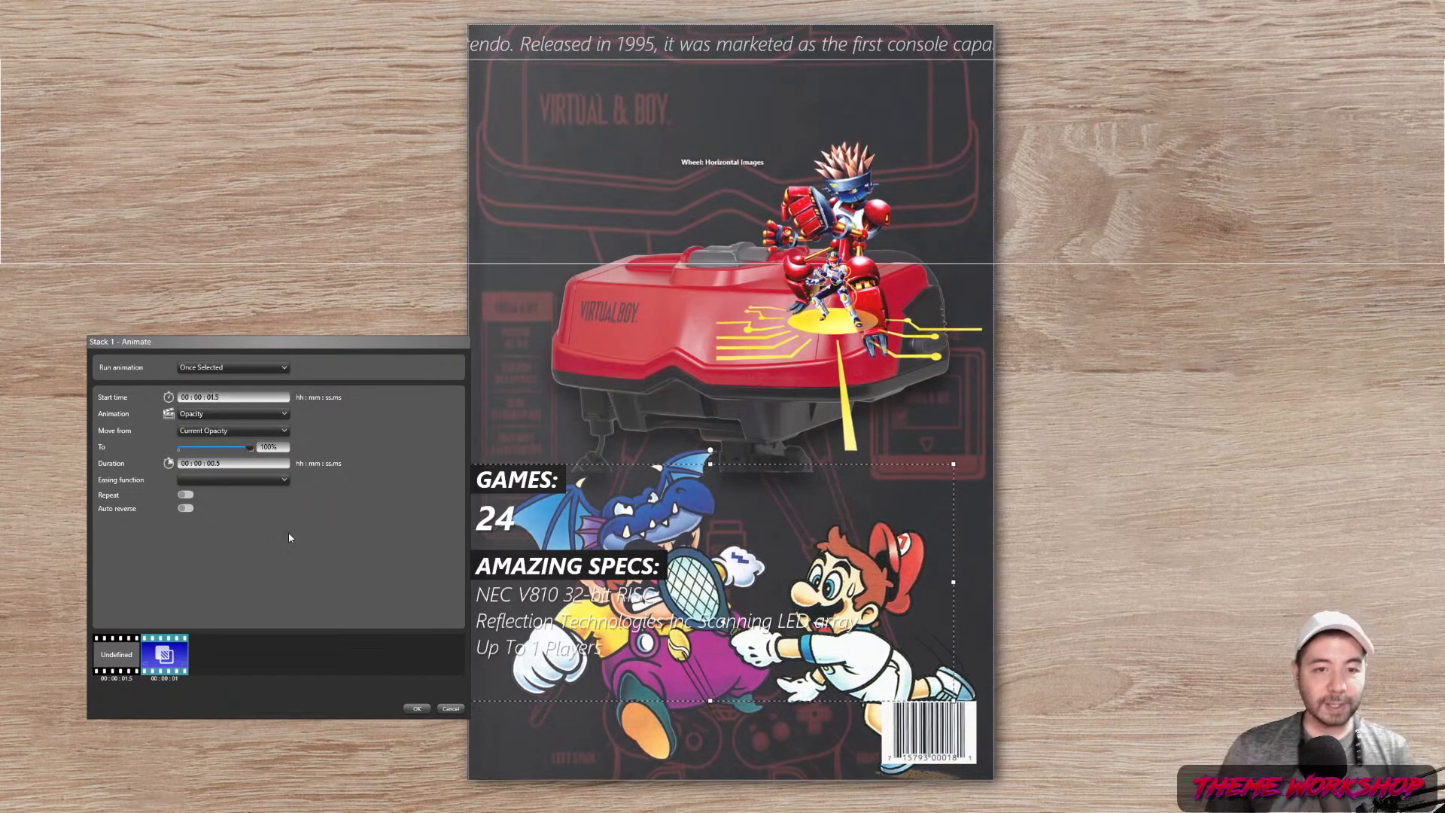
pyautogui.click(414, 708)
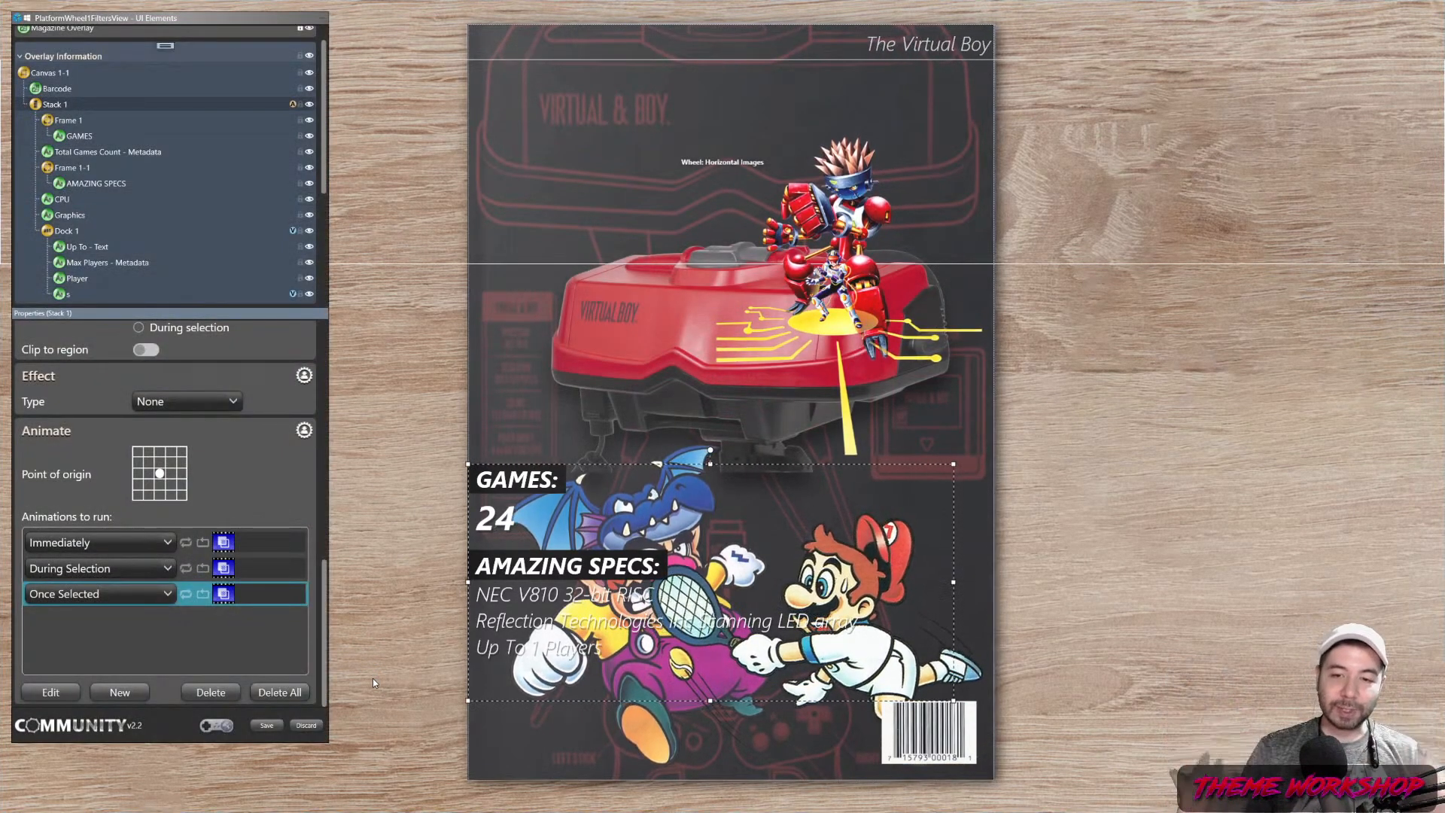
pyautogui.click(73, 237)
# Set Dock 1 Collapsed when Maximum controllers Value Is *Null/*No Value, then save
pyautogui.moveTo(325, 598); pyautogui.dragTo(327, 534)
pyautogui.scroll(3, 326, 527)
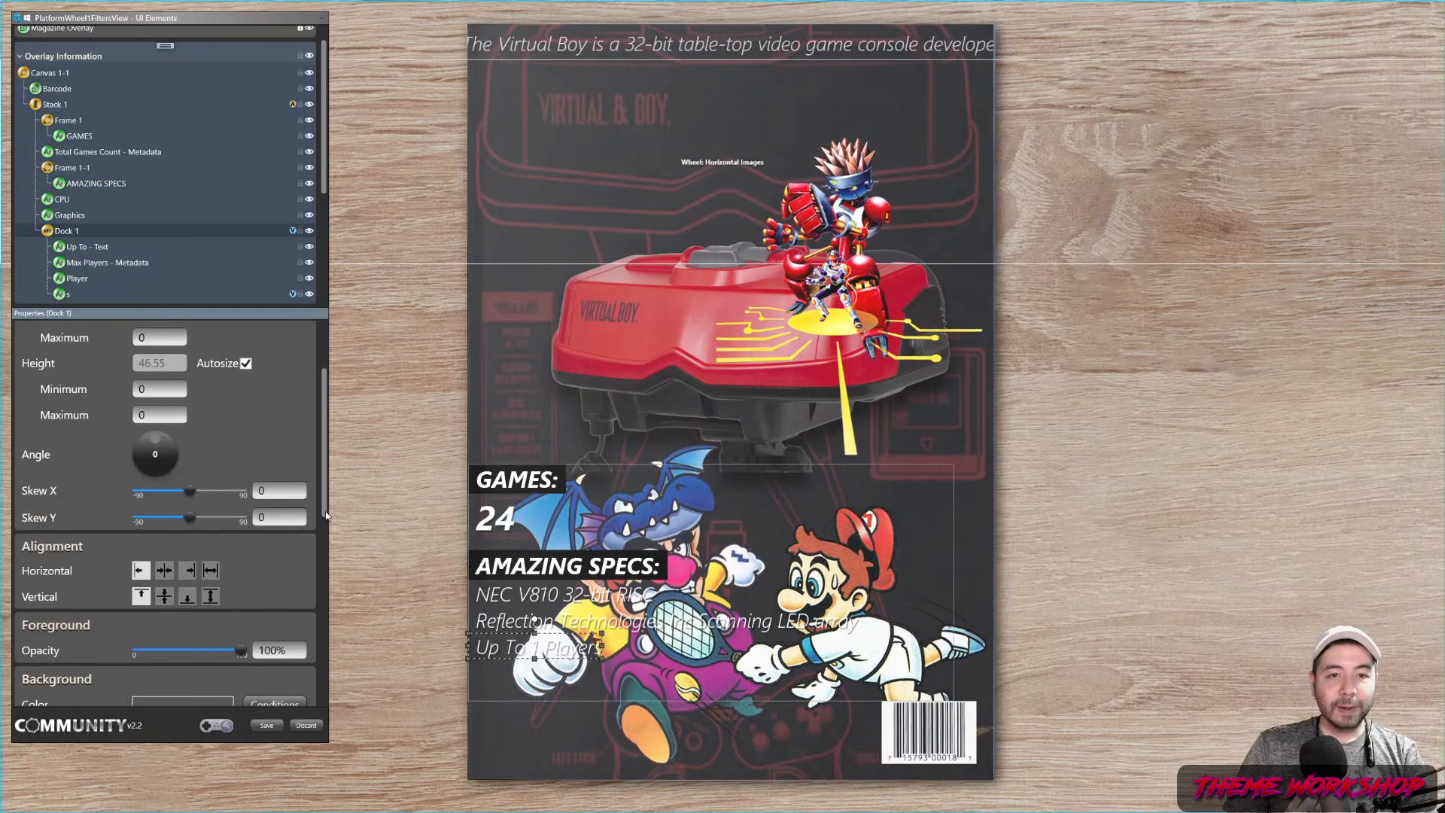
pyautogui.scroll(-3, 325, 516)
pyautogui.click(273, 447)
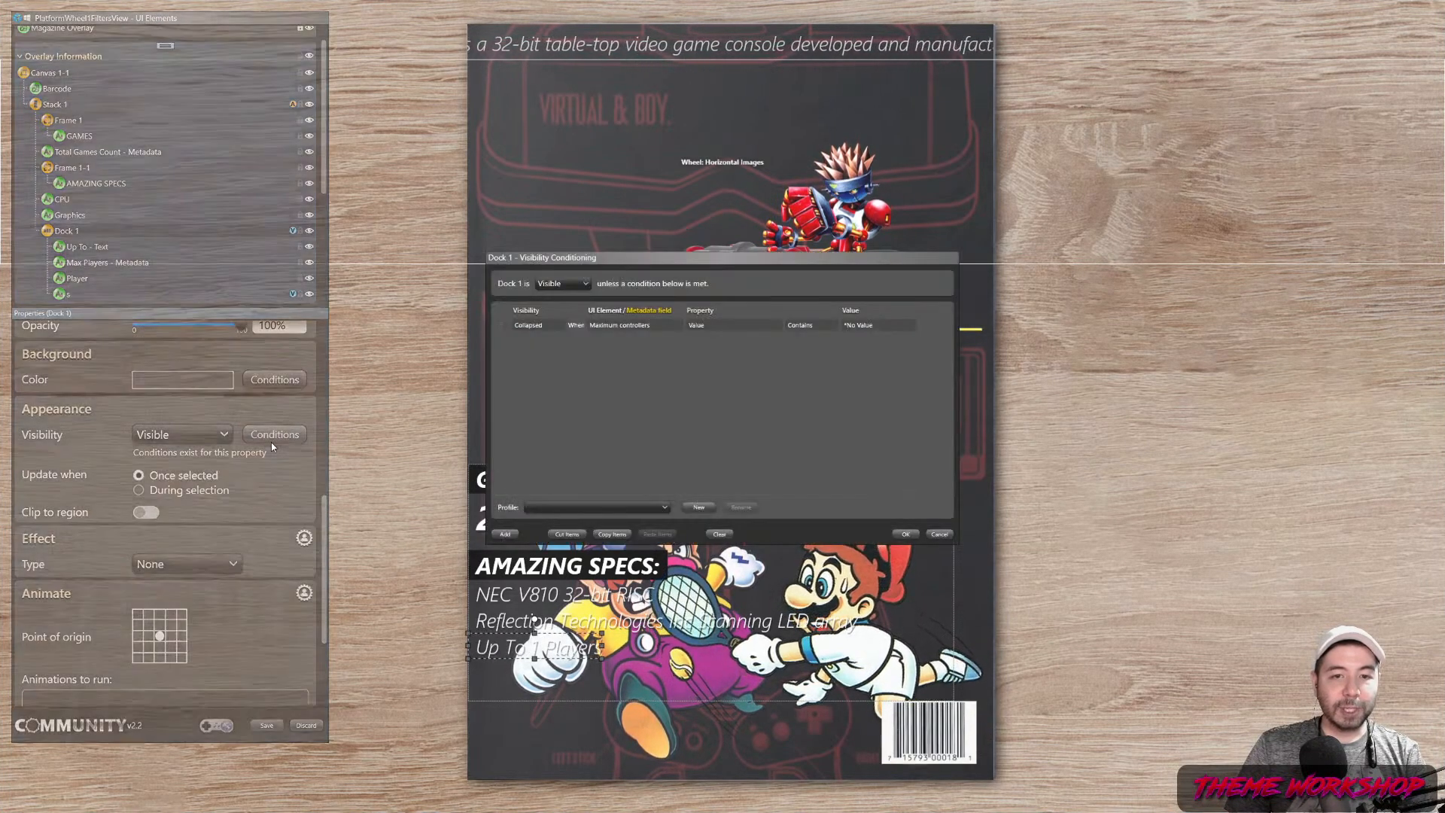
pyautogui.moveTo(616, 257); pyautogui.dragTo(271, 65)
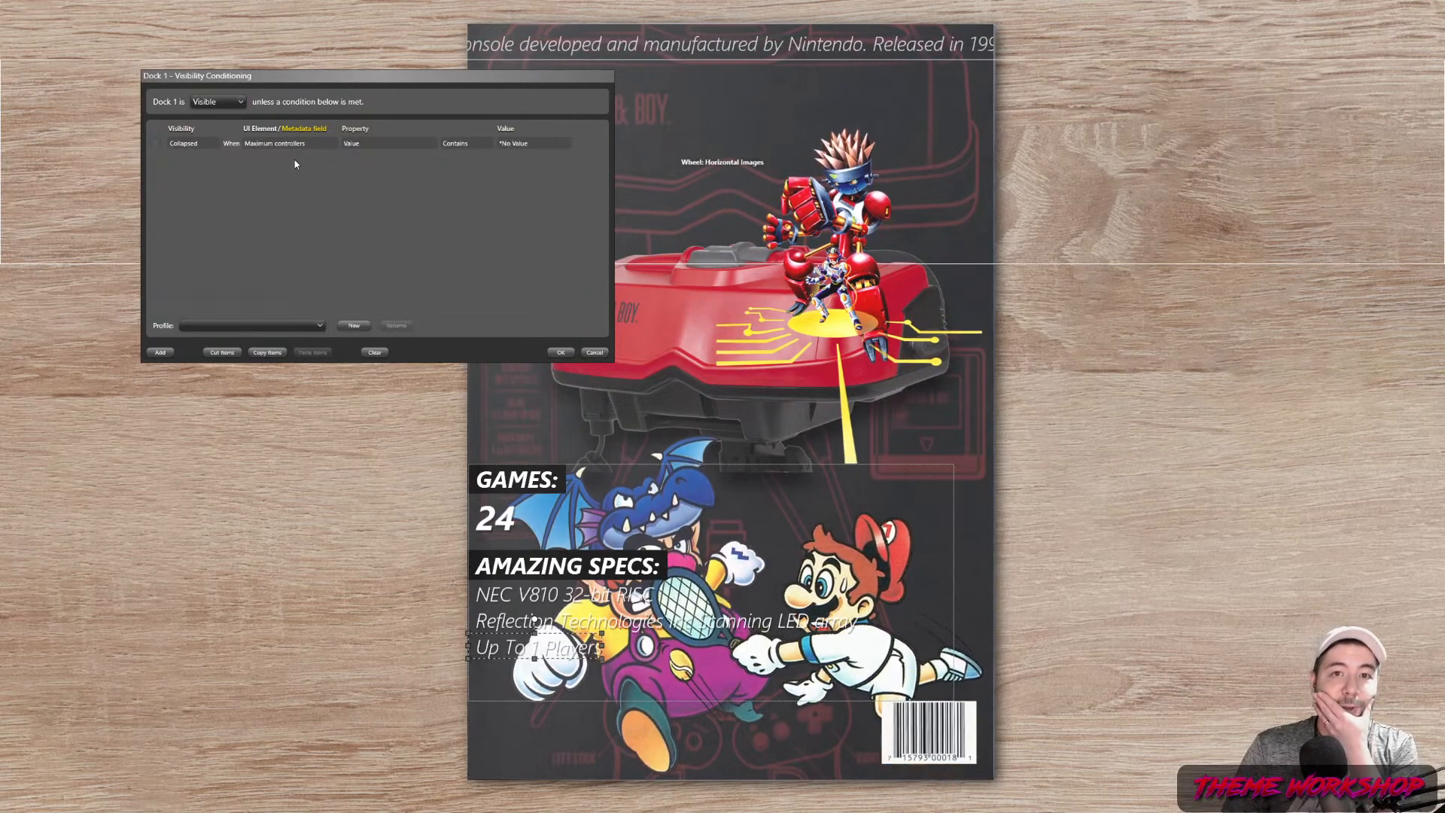
pyautogui.click(327, 145)
pyautogui.click(330, 143)
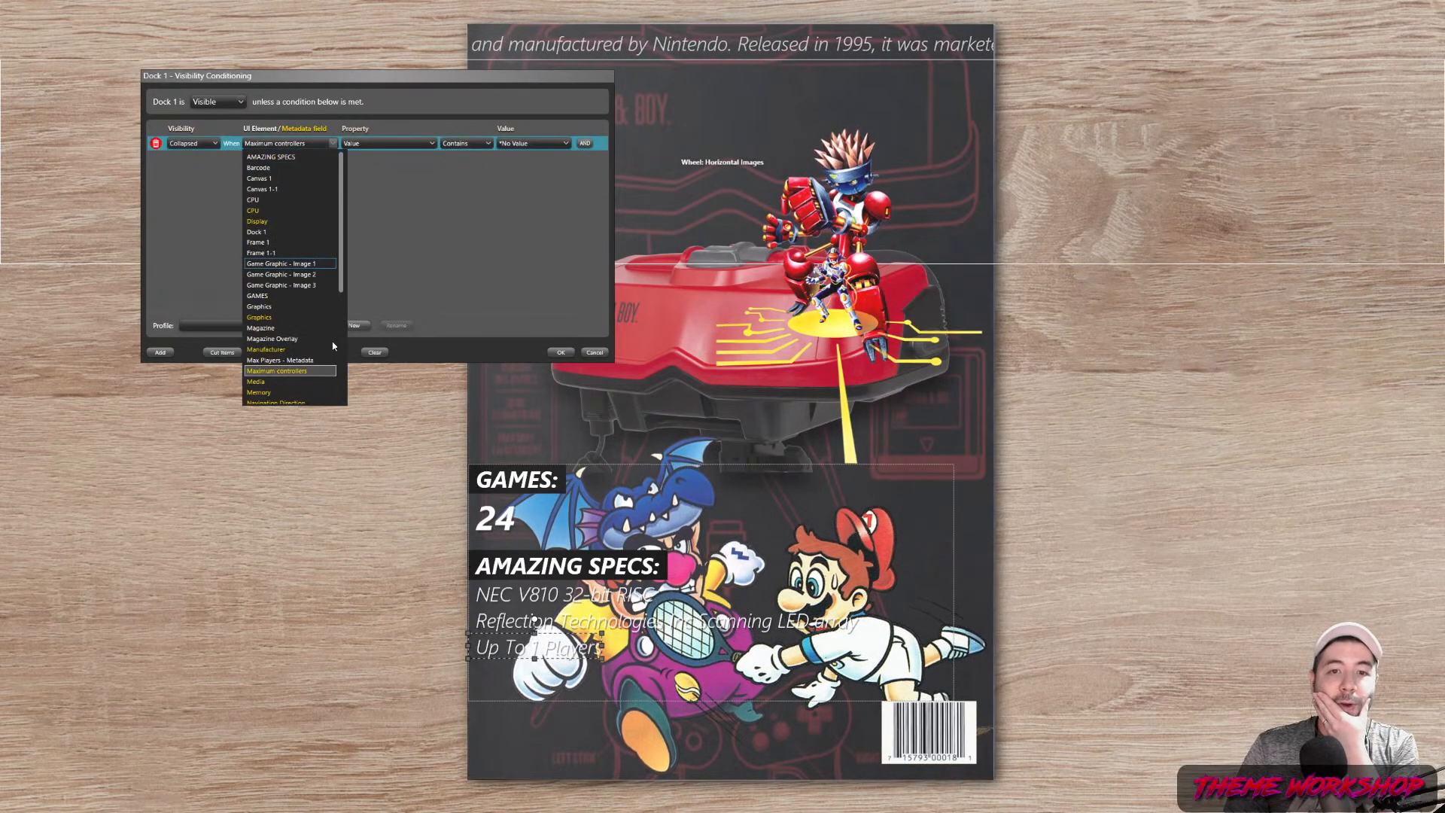
pyautogui.click(290, 371)
pyautogui.click(482, 143)
pyautogui.click(465, 159)
pyautogui.click(566, 143)
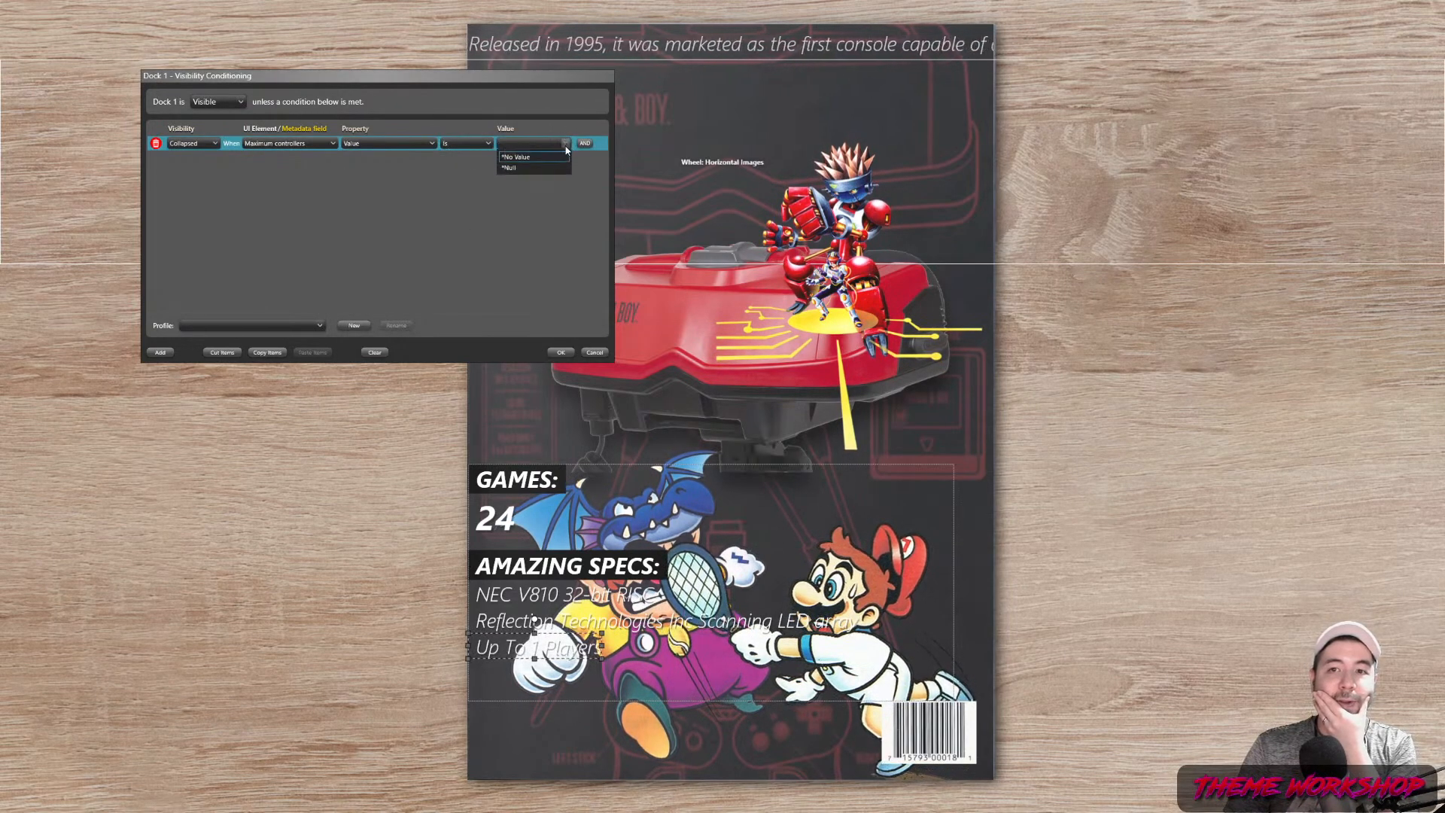
pyautogui.click(536, 166)
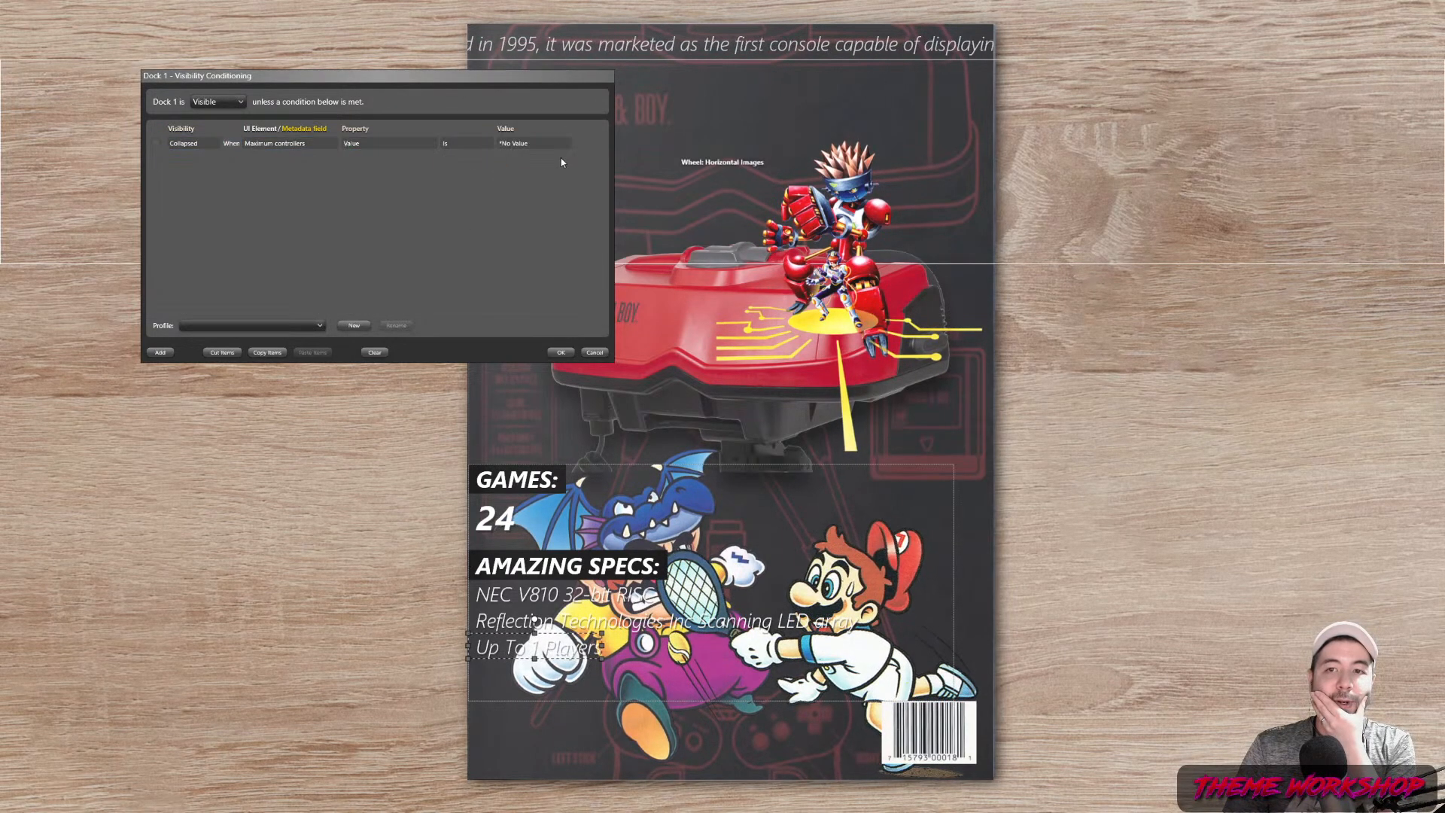
pyautogui.click(561, 352)
pyautogui.click(272, 726)
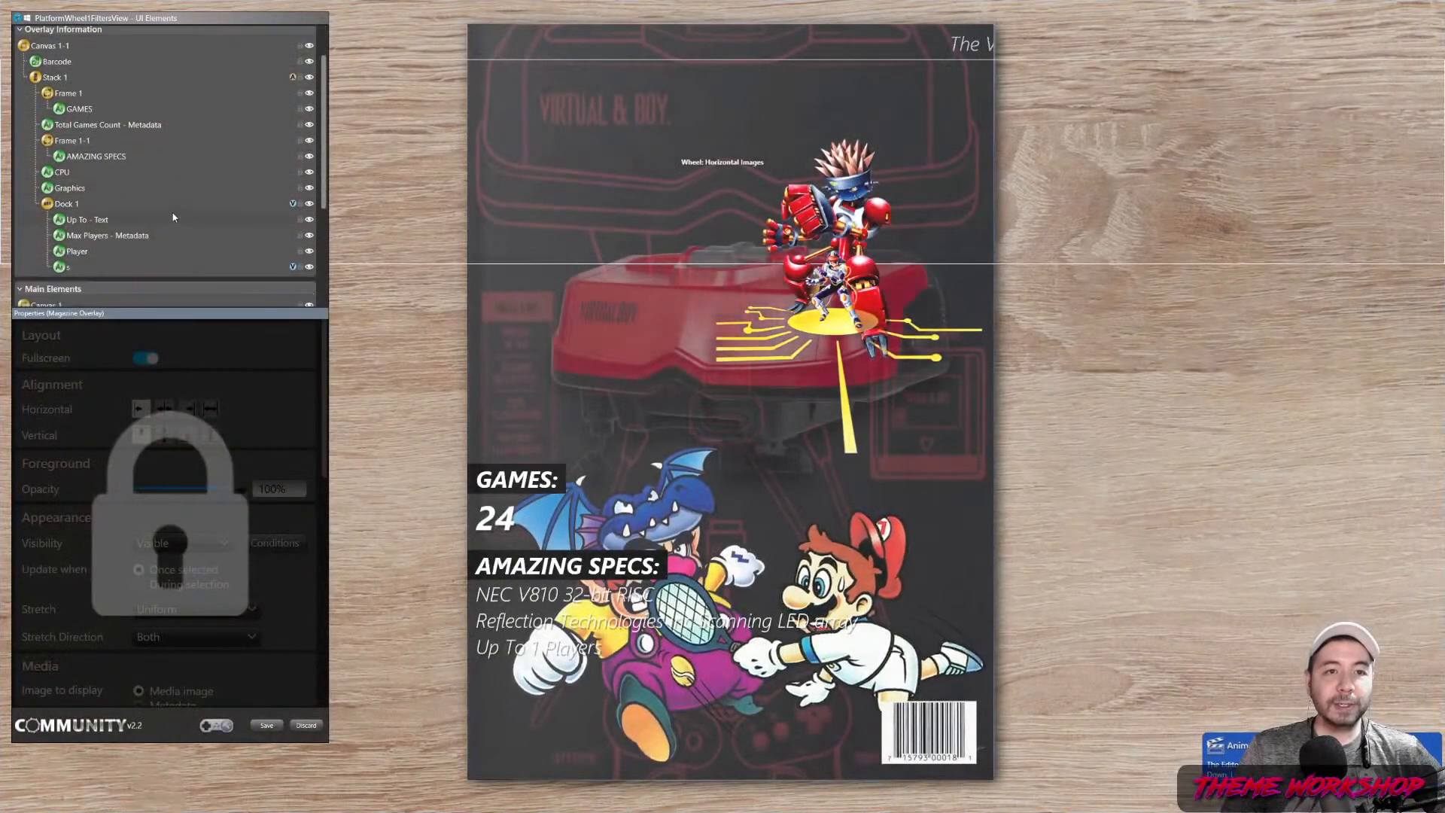
# Change Stack 1's Once Selected start time to 00:00:02.2 and save, closing the editor
pyautogui.scroll(2, 173, 210)
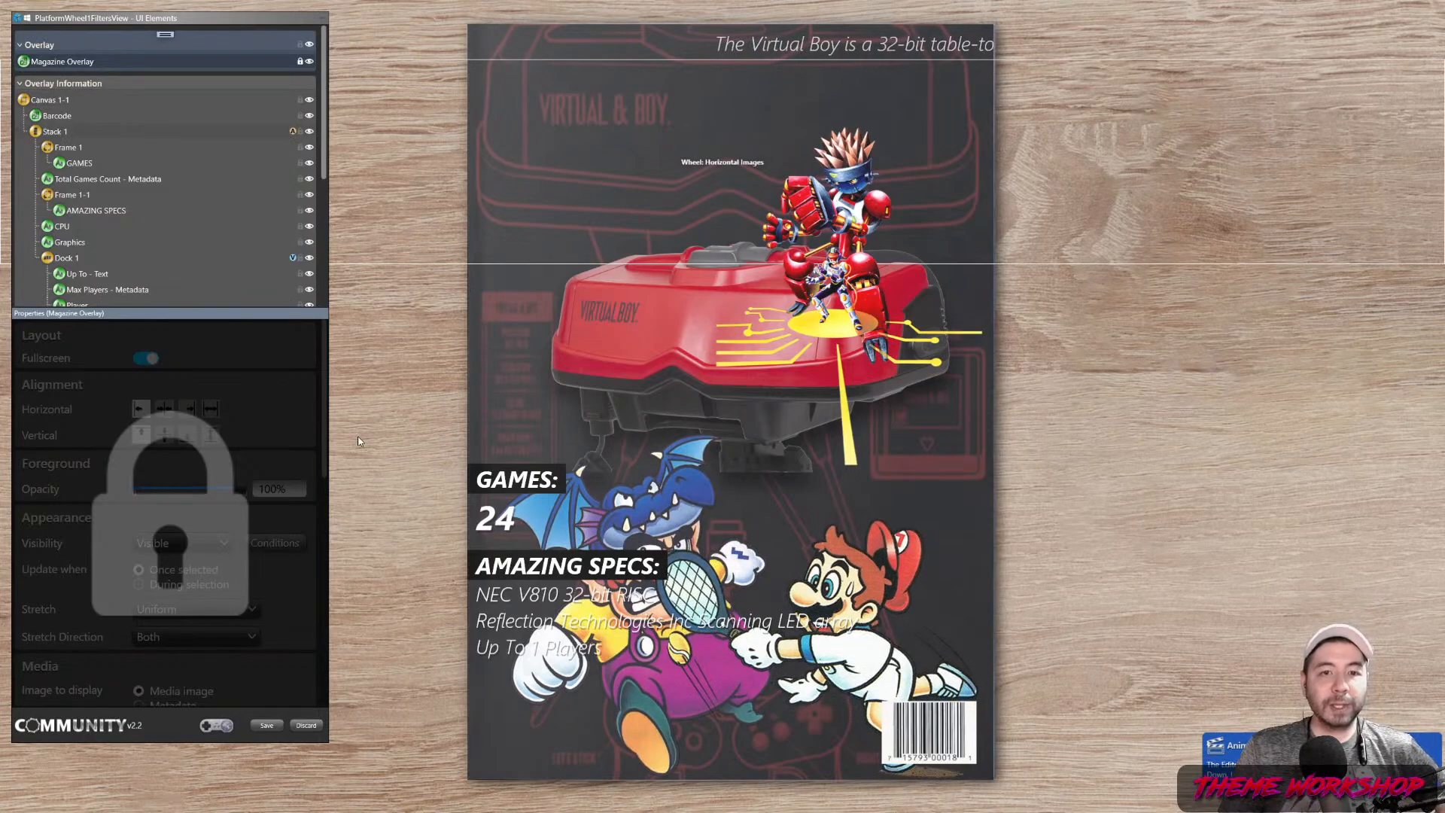
pyautogui.moveTo(323, 378); pyautogui.dragTo(328, 632)
pyautogui.doubleClick(259, 598)
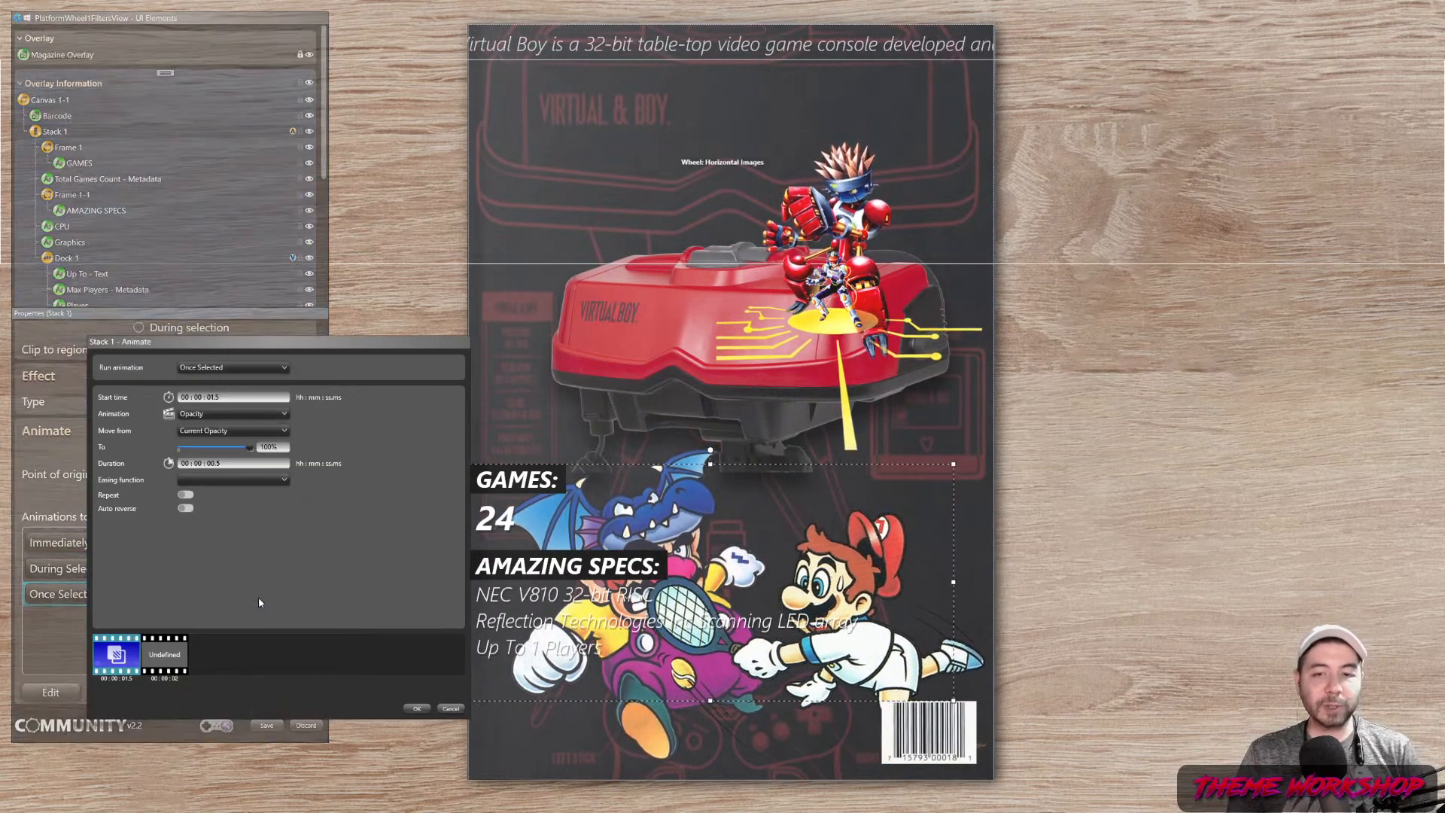
pyautogui.click(233, 394)
pyautogui.press('BackSpace')
pyautogui.press('BackSpace')
pyautogui.press('BackSpace')
pyautogui.write('2.2')
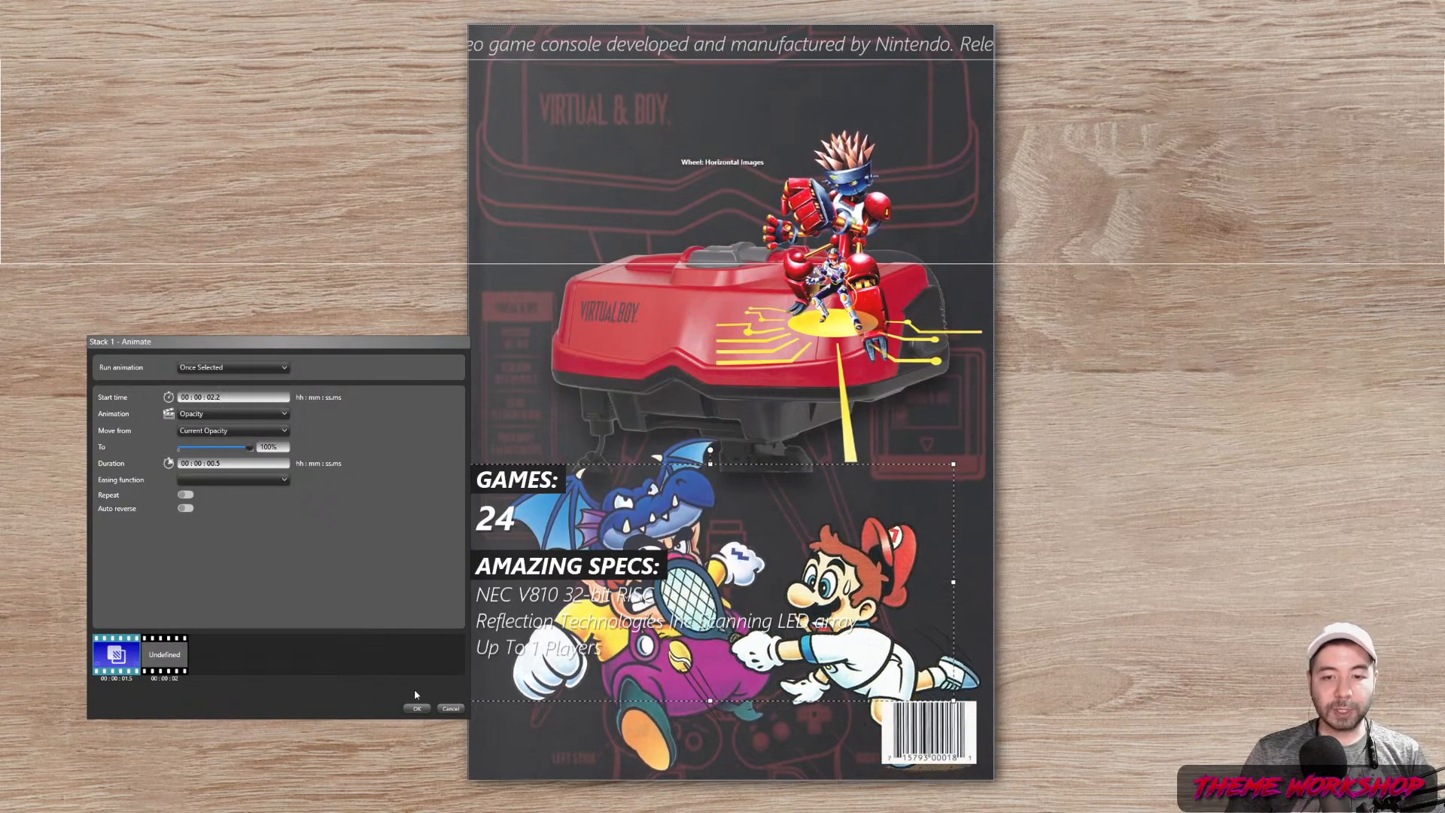
pyautogui.click(415, 708)
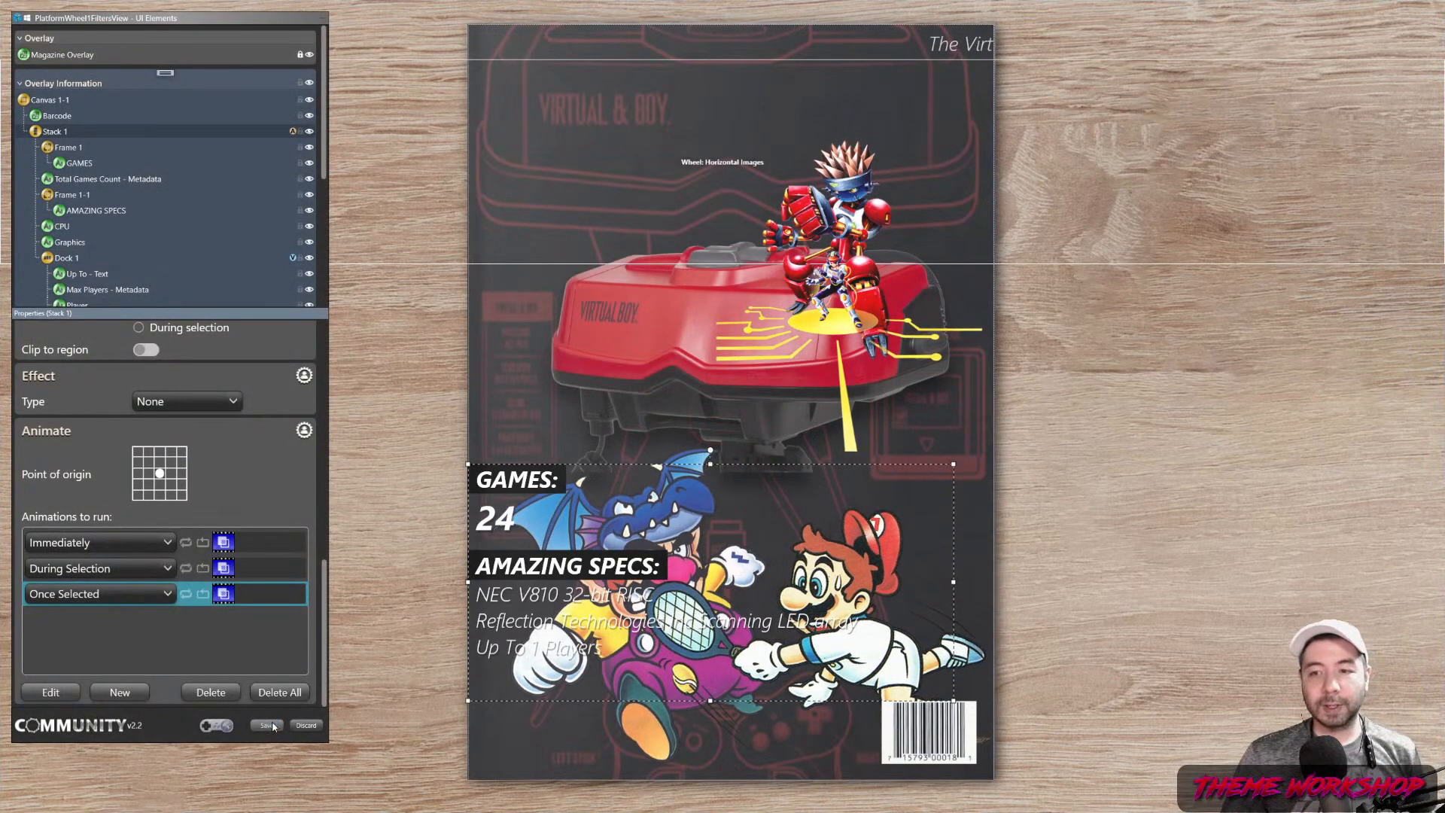
pyautogui.click(267, 725)
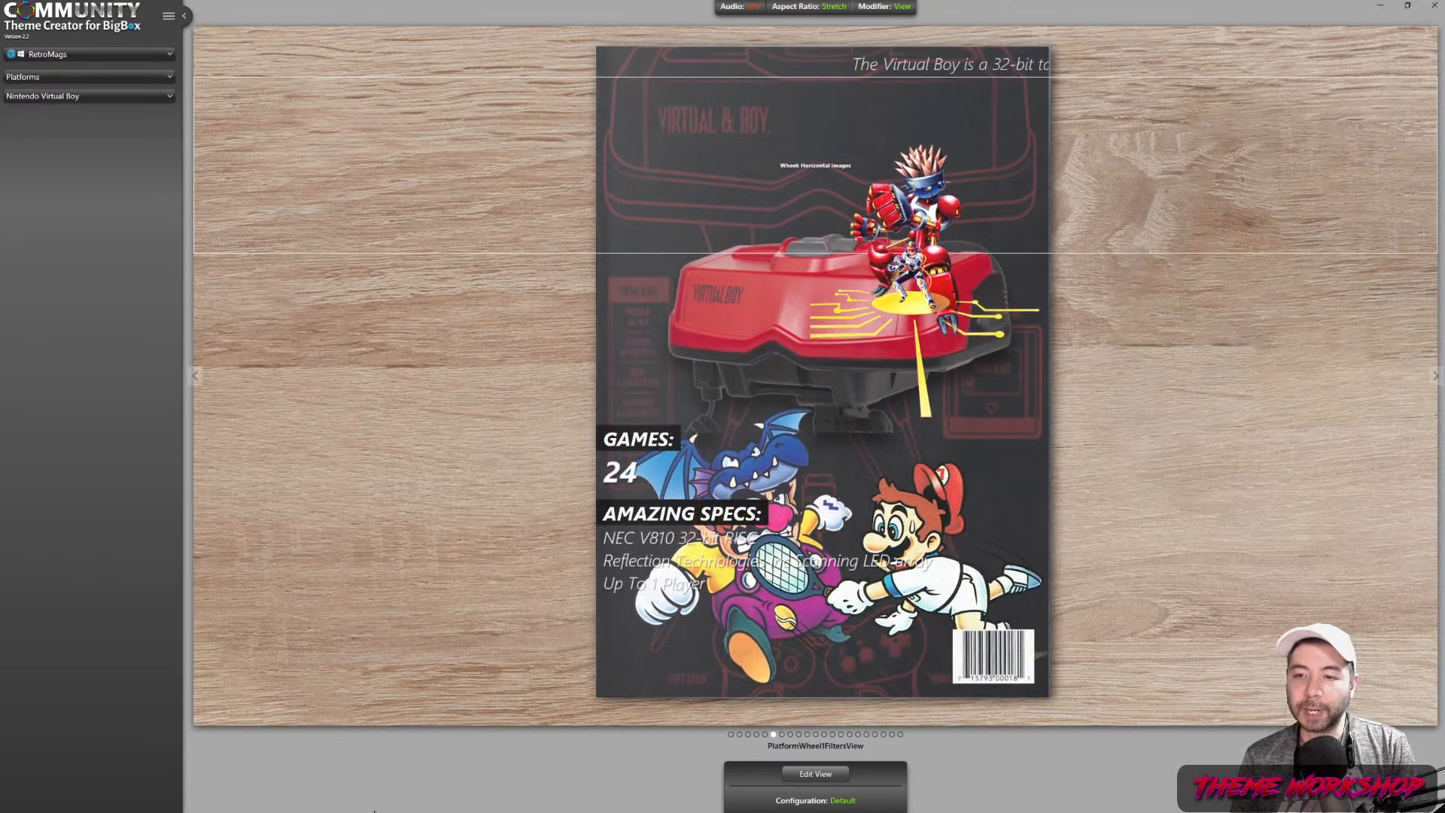
# Preview the Nintendo Wii platform and open its view in Edit View
pyautogui.click(74, 91)
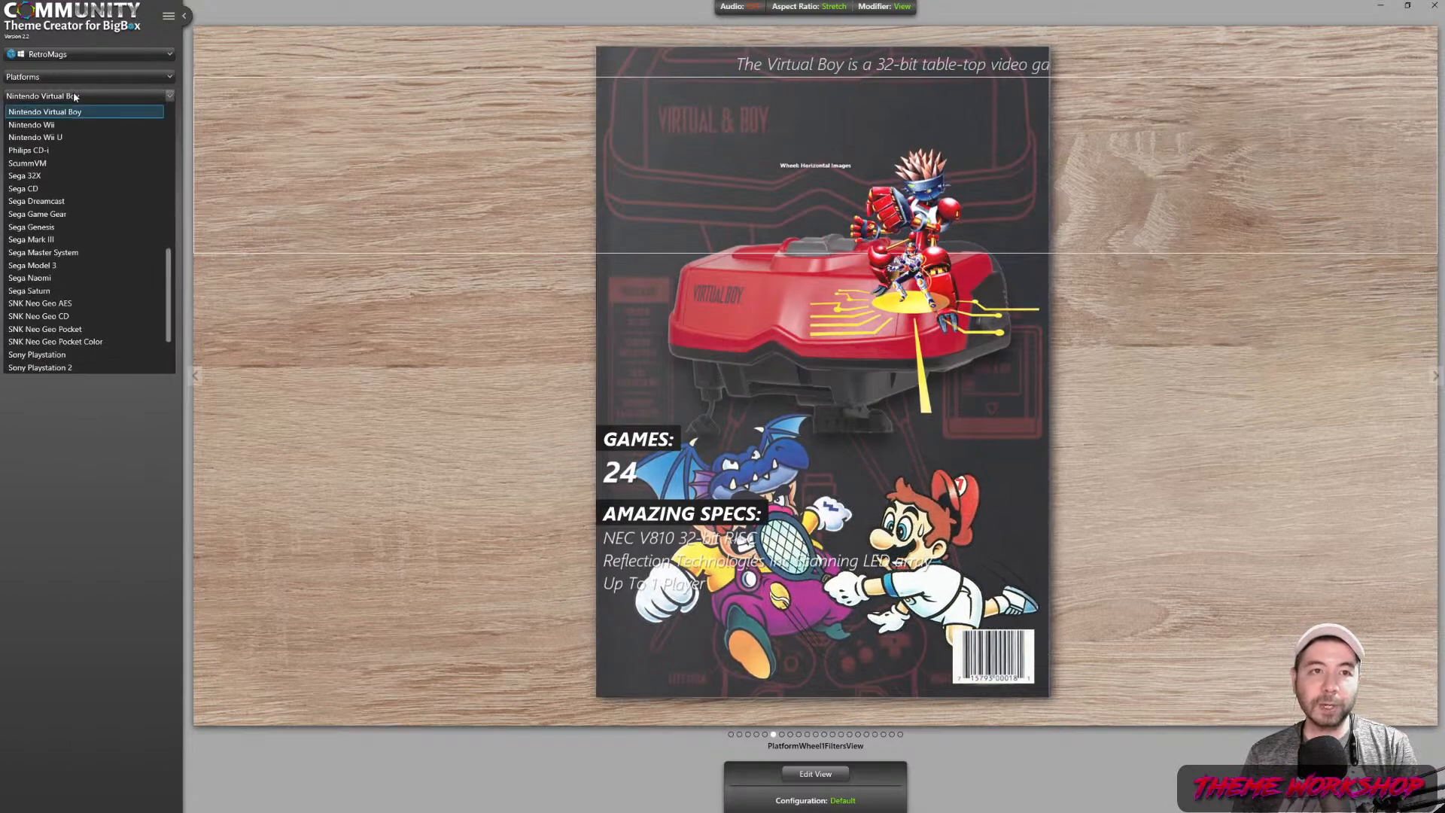
pyautogui.click(68, 141)
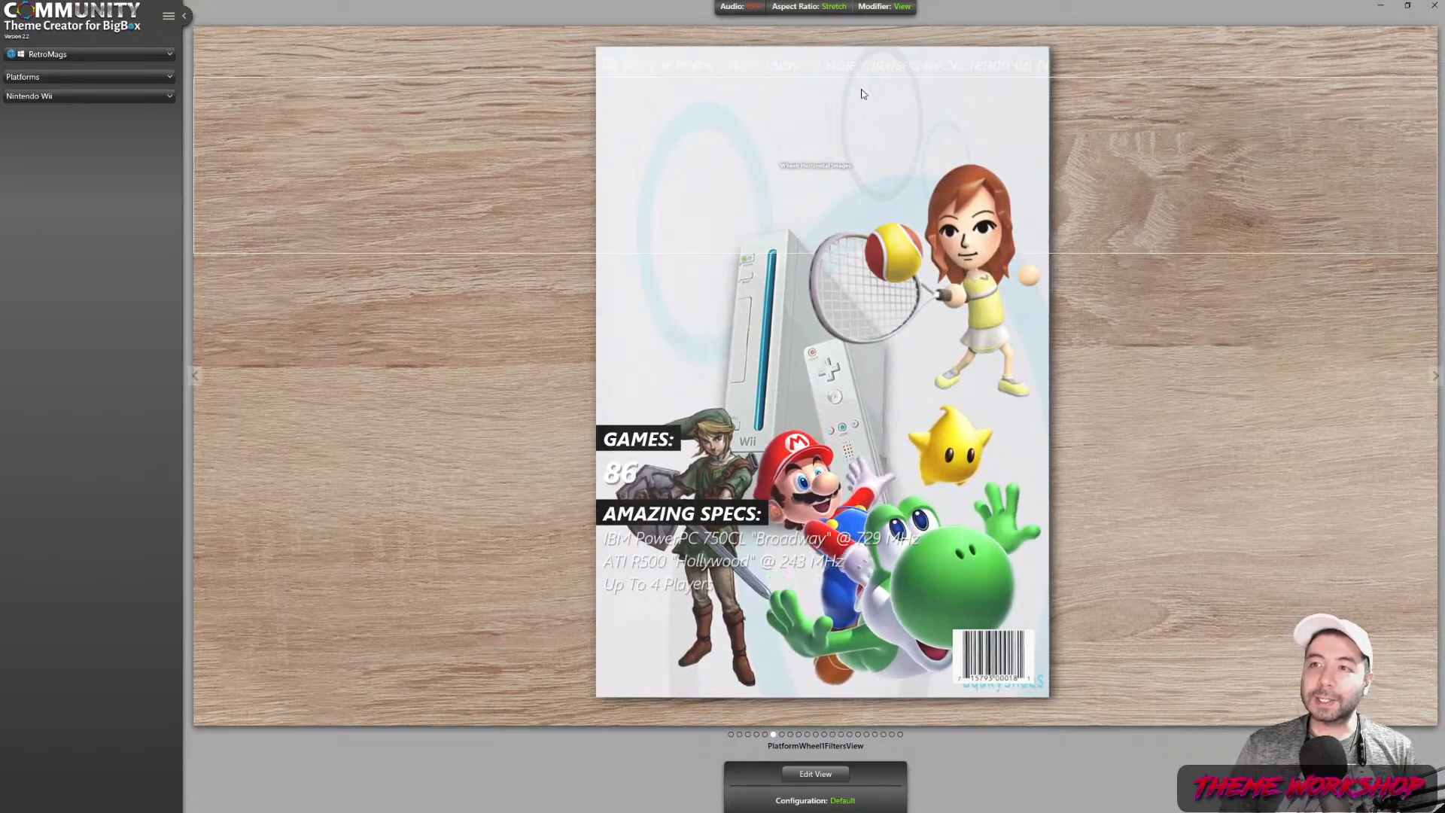
pyautogui.click(813, 775)
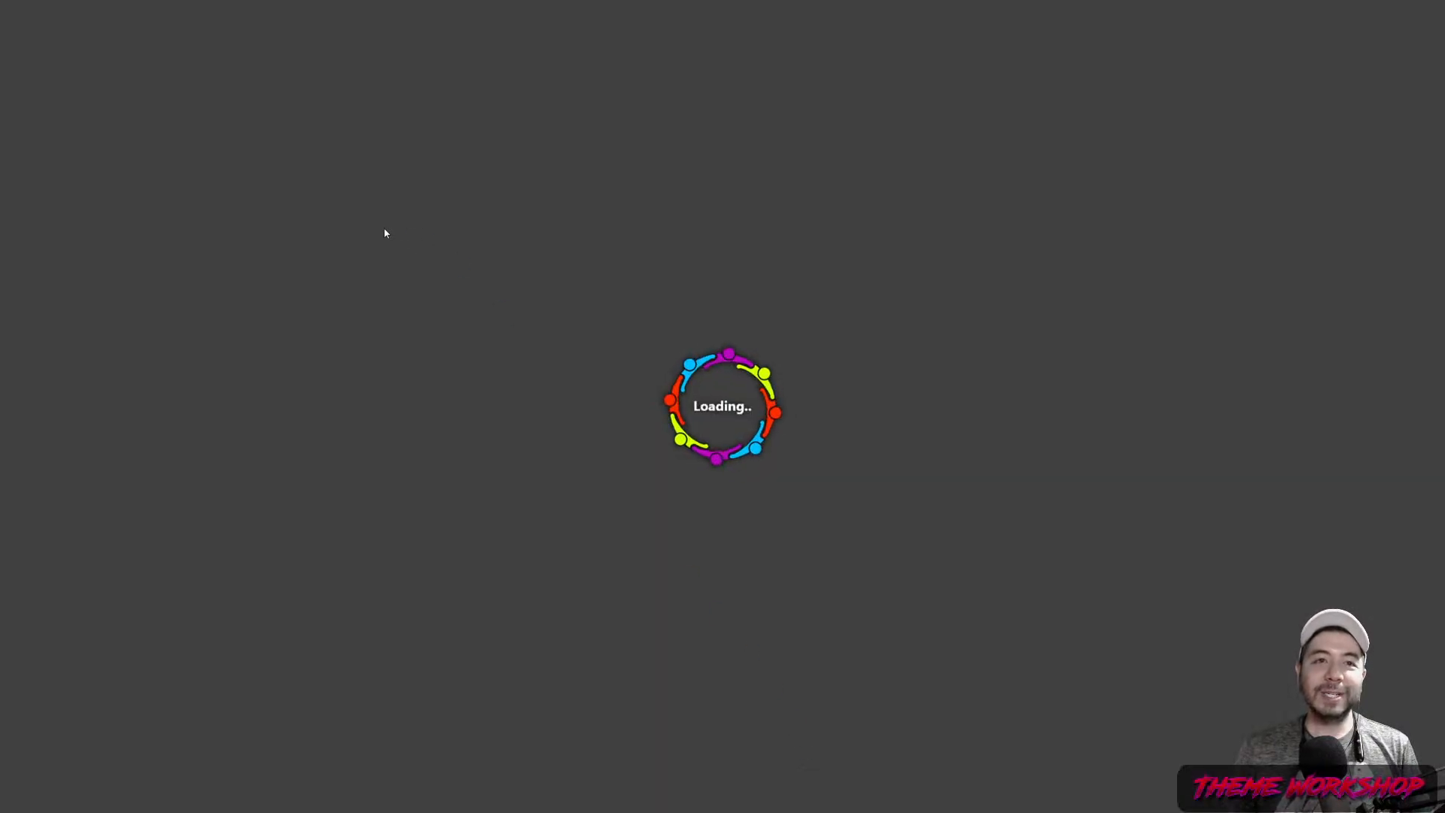
# Give Text Scroller 1 a Drop Shadow effect
pyautogui.scroll(-3, 125, 143)
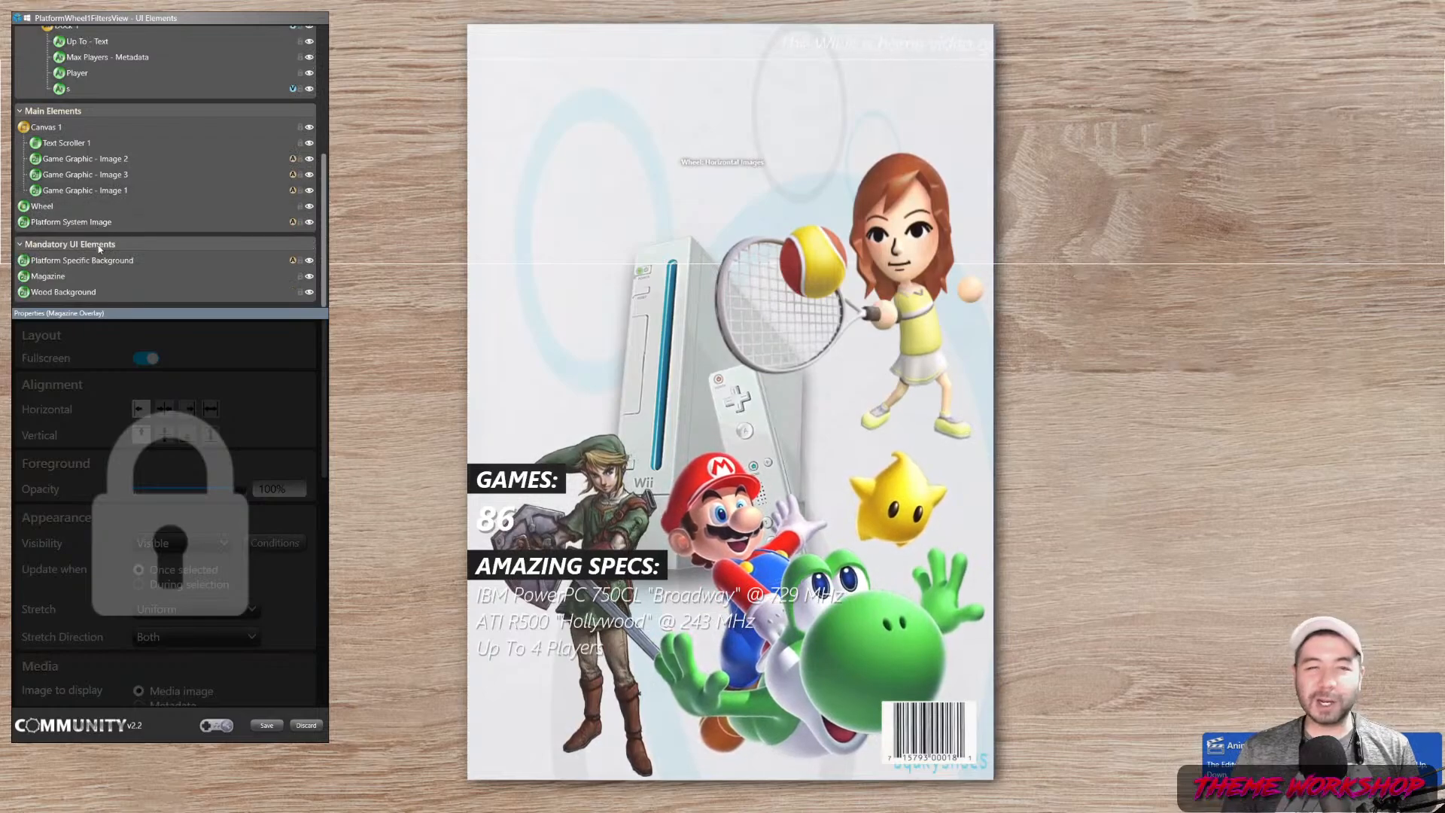
pyautogui.click(66, 143)
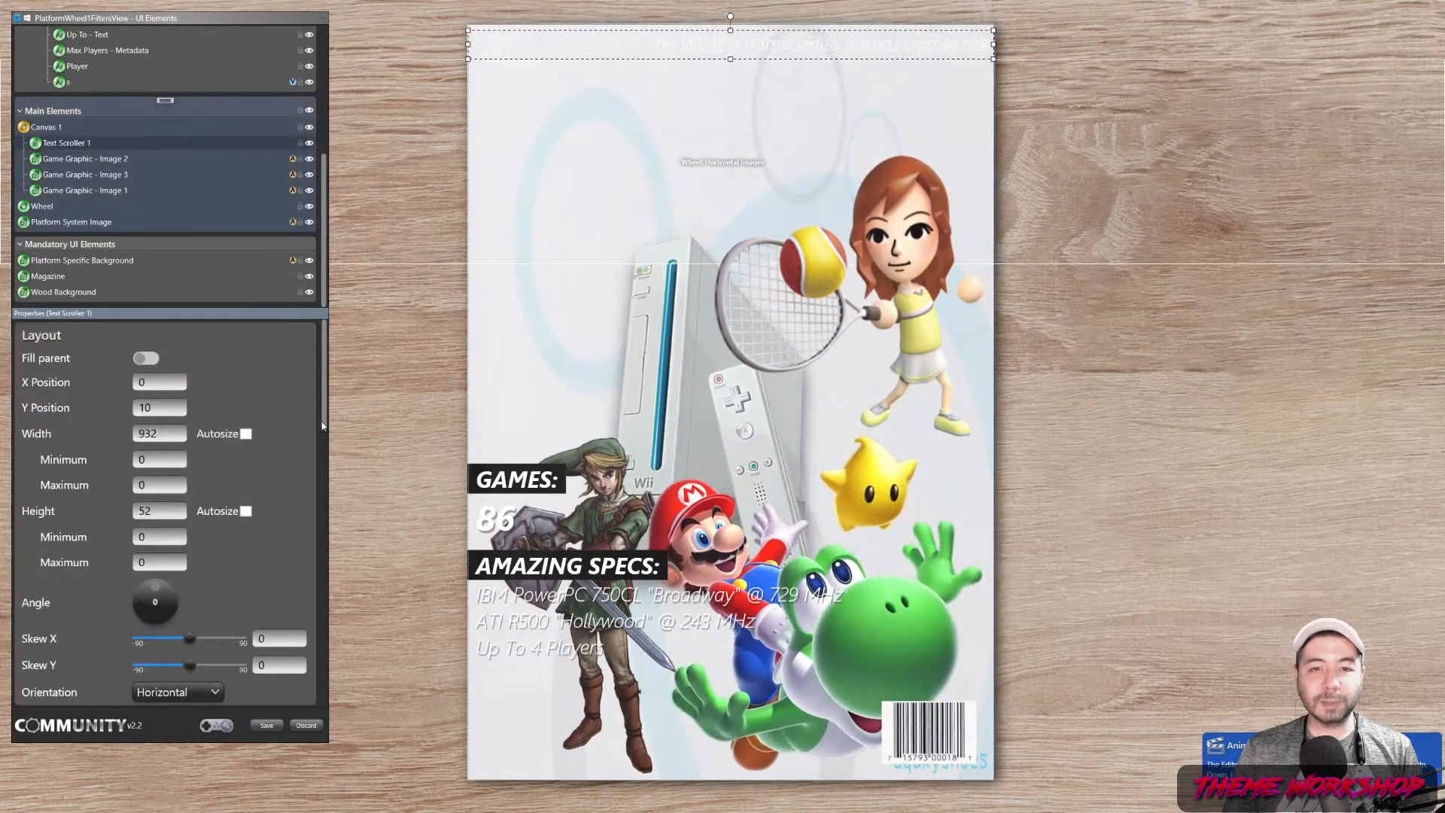
pyautogui.moveTo(325, 415); pyautogui.dragTo(331, 690)
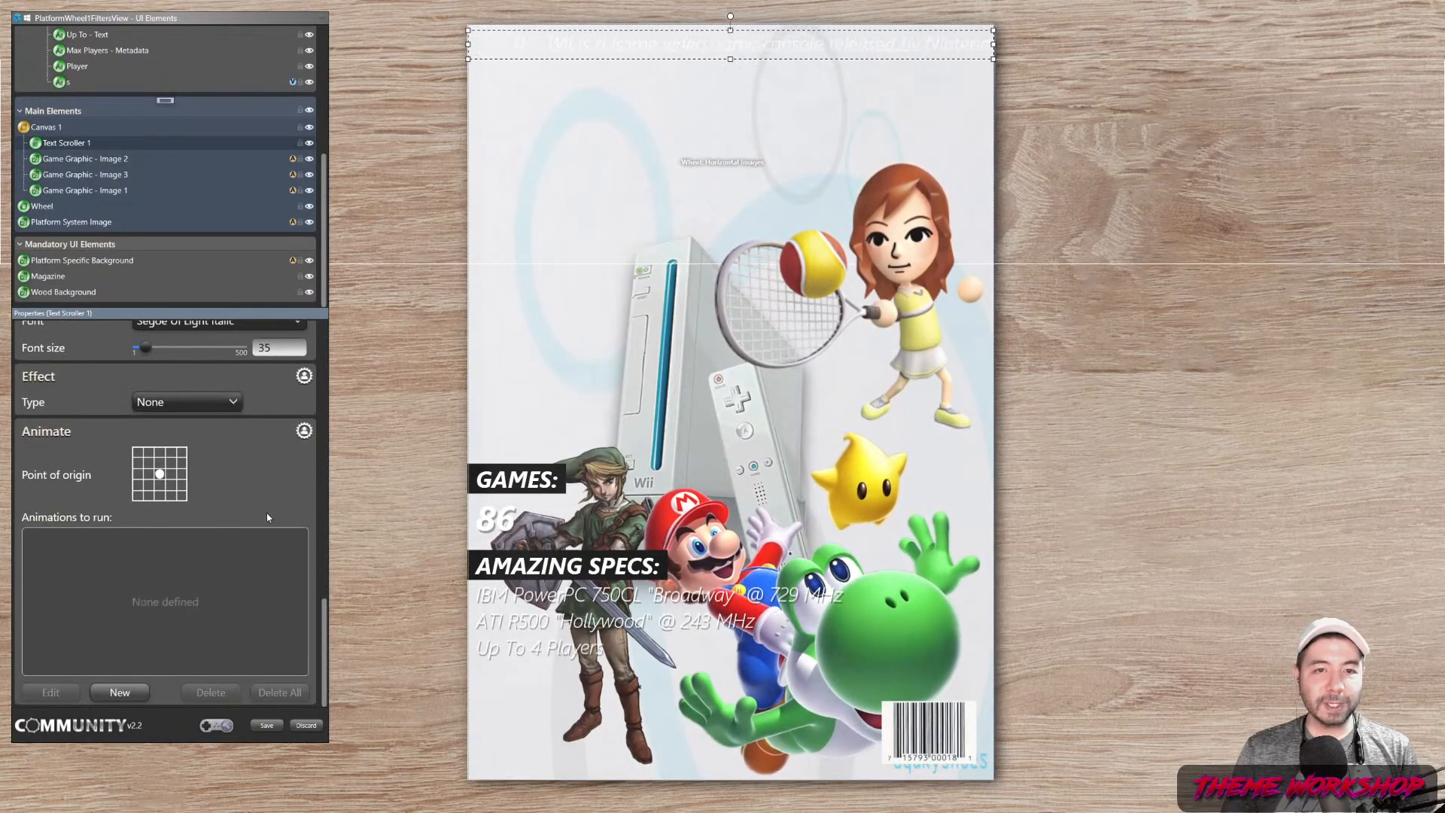
pyautogui.scroll(2, 259, 574)
pyautogui.click(191, 483)
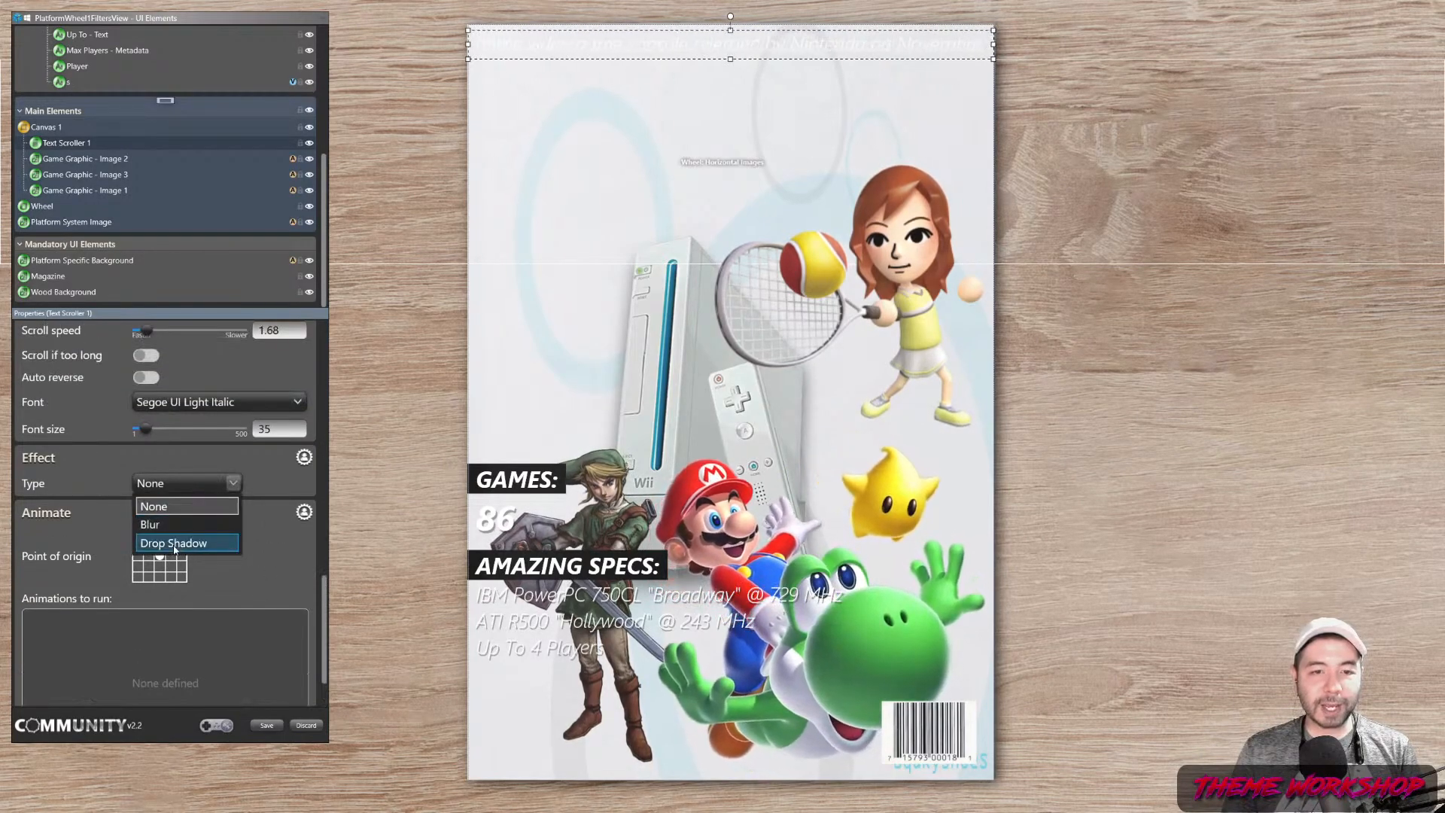
pyautogui.click(197, 544)
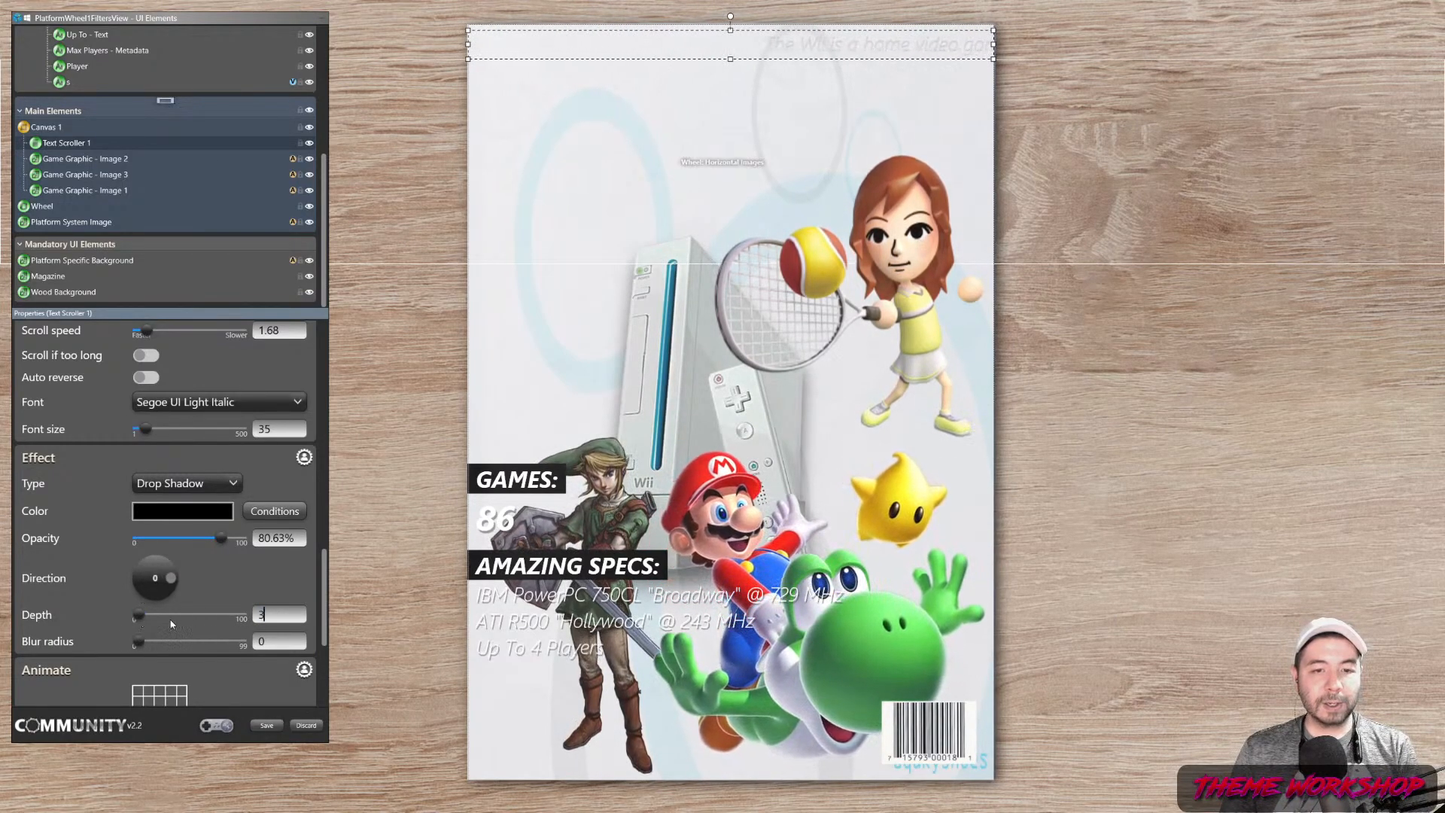
# Set the shadow to depth 3, direction 320 and 50% opacity, then save
pyautogui.click(168, 593)
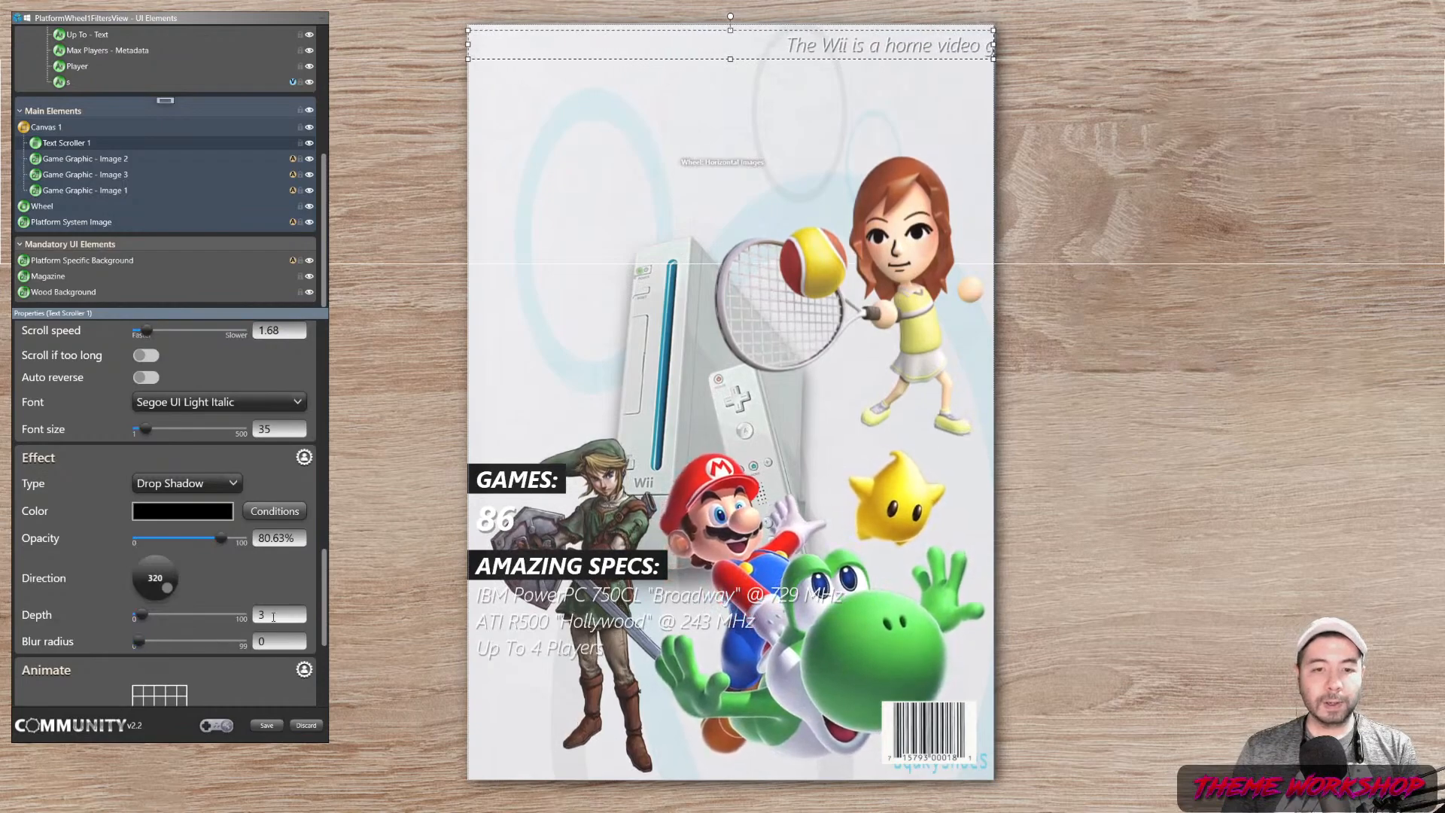
pyautogui.moveTo(203, 545); pyautogui.dragTo(193, 540)
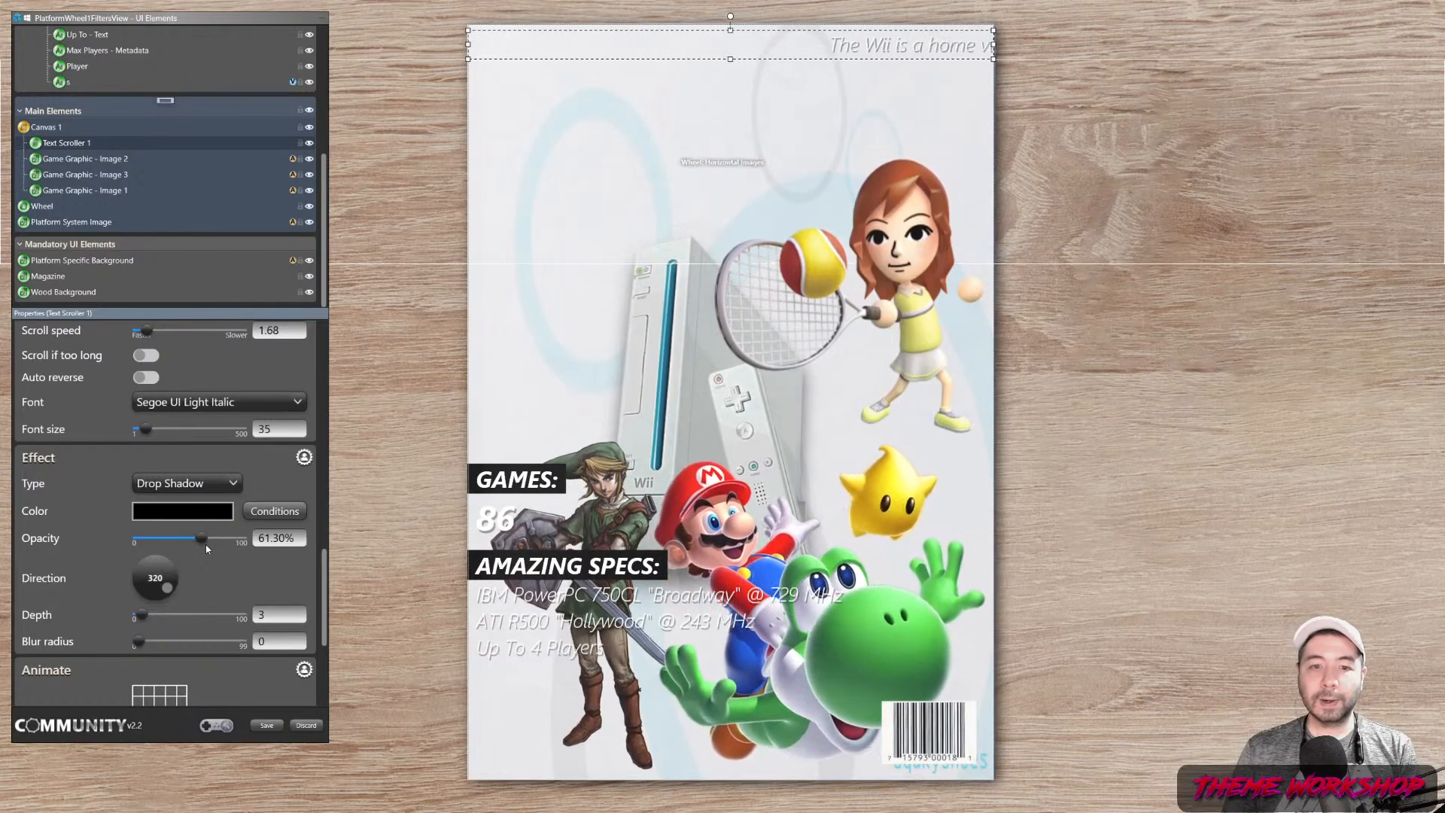
pyautogui.moveTo(181, 539); pyautogui.dragTo(157, 535)
pyautogui.write('50')
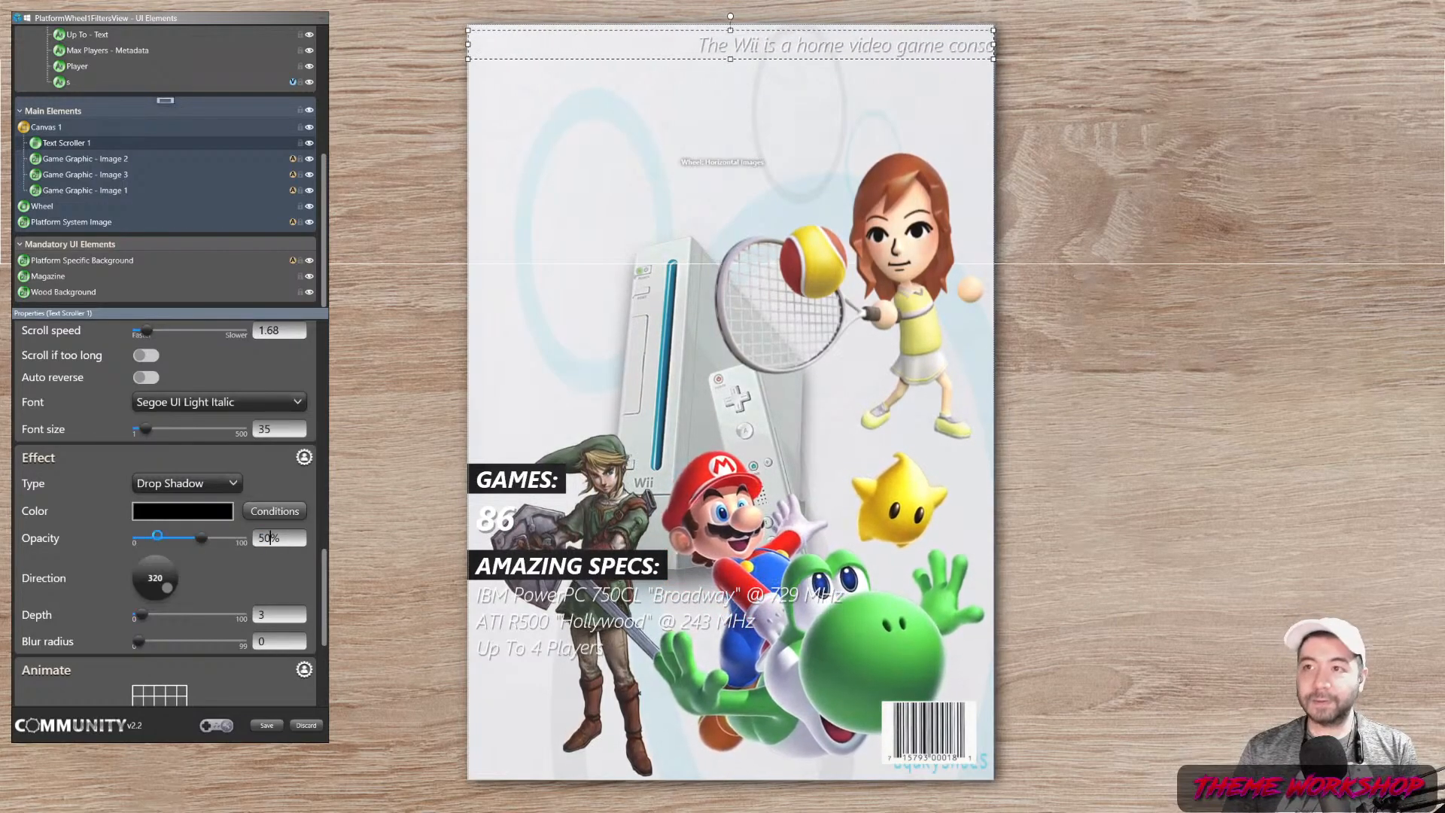
pyautogui.click(277, 728)
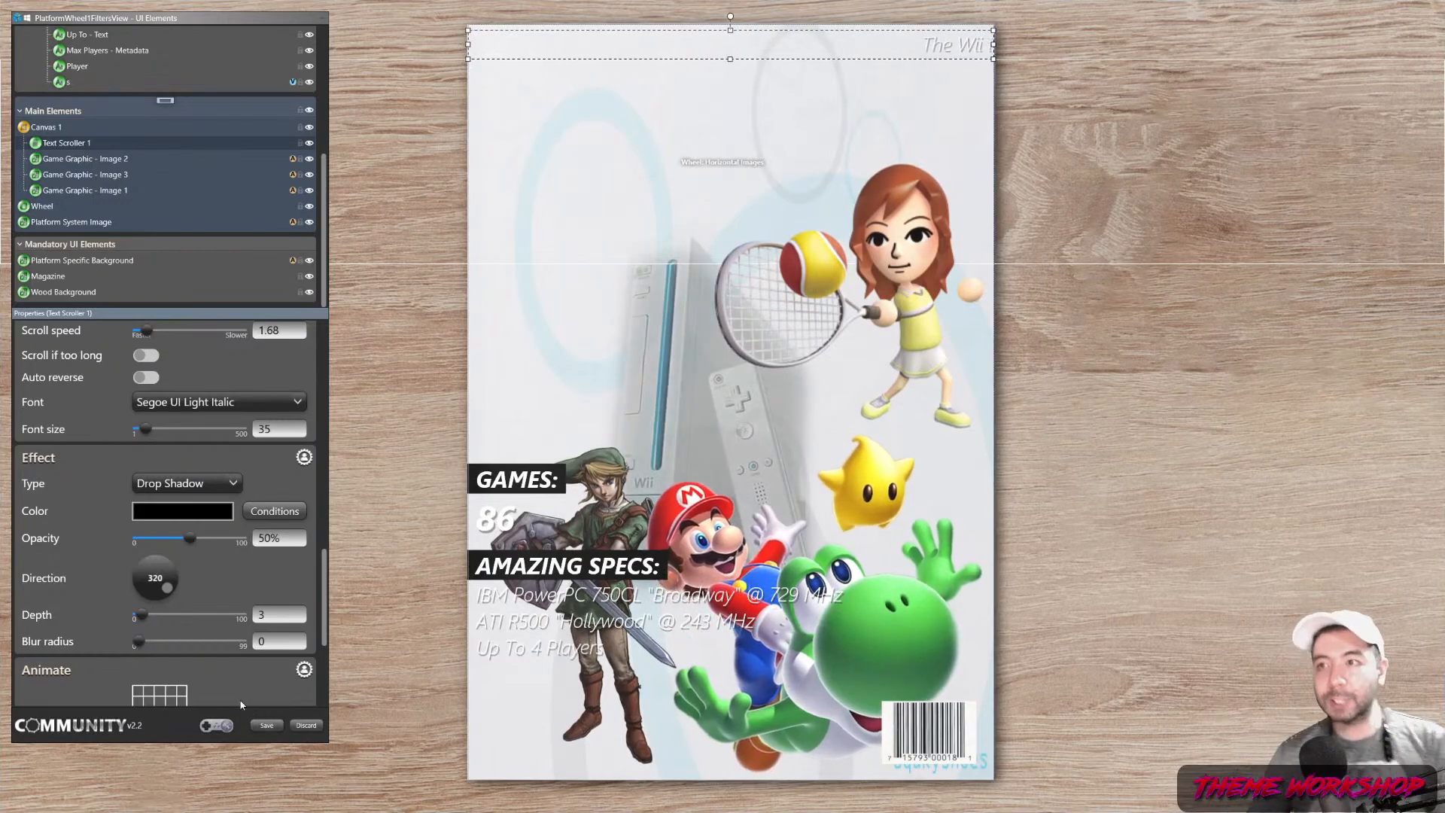
pyautogui.click(1187, 547)
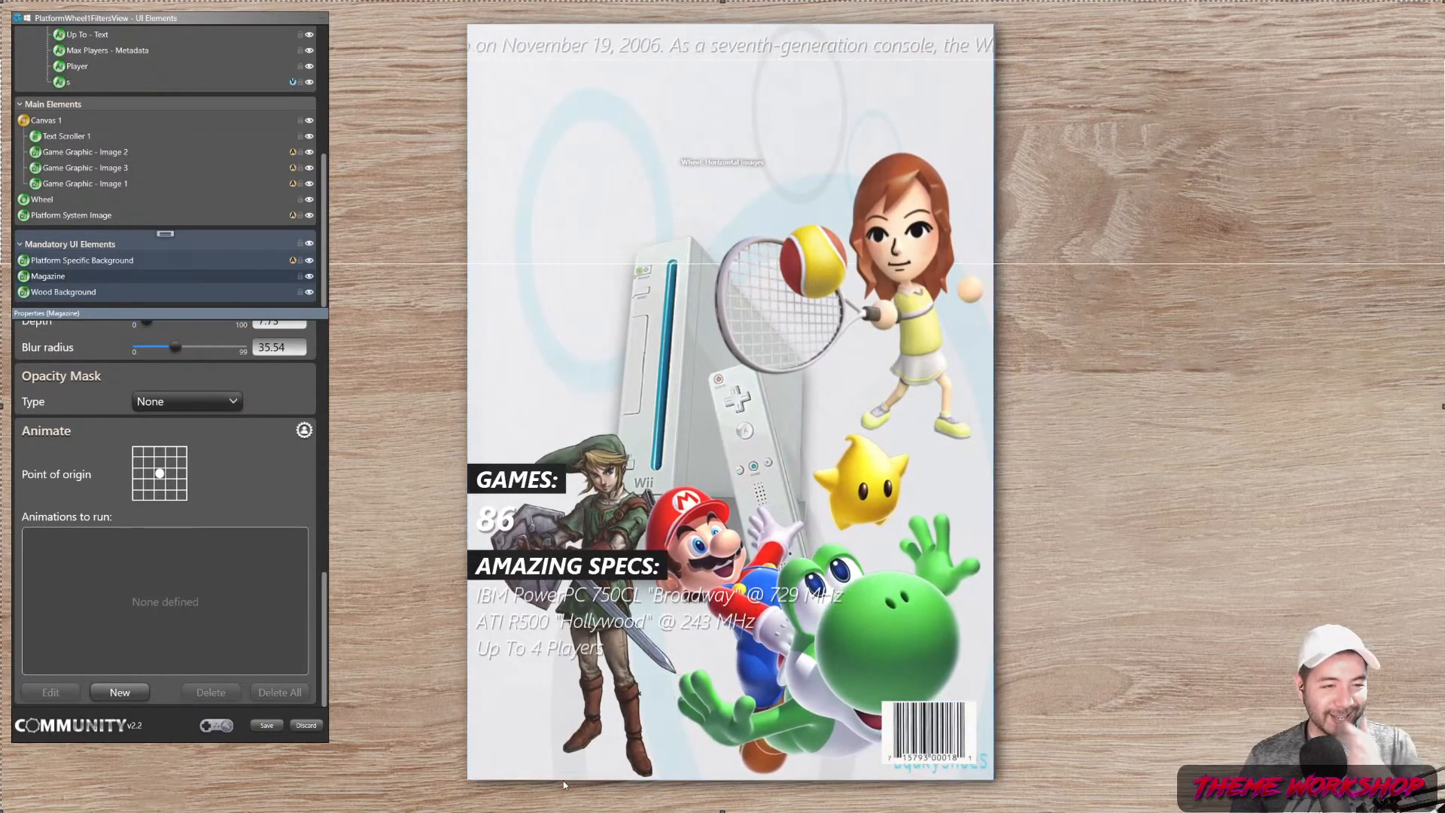
pyautogui.click(265, 726)
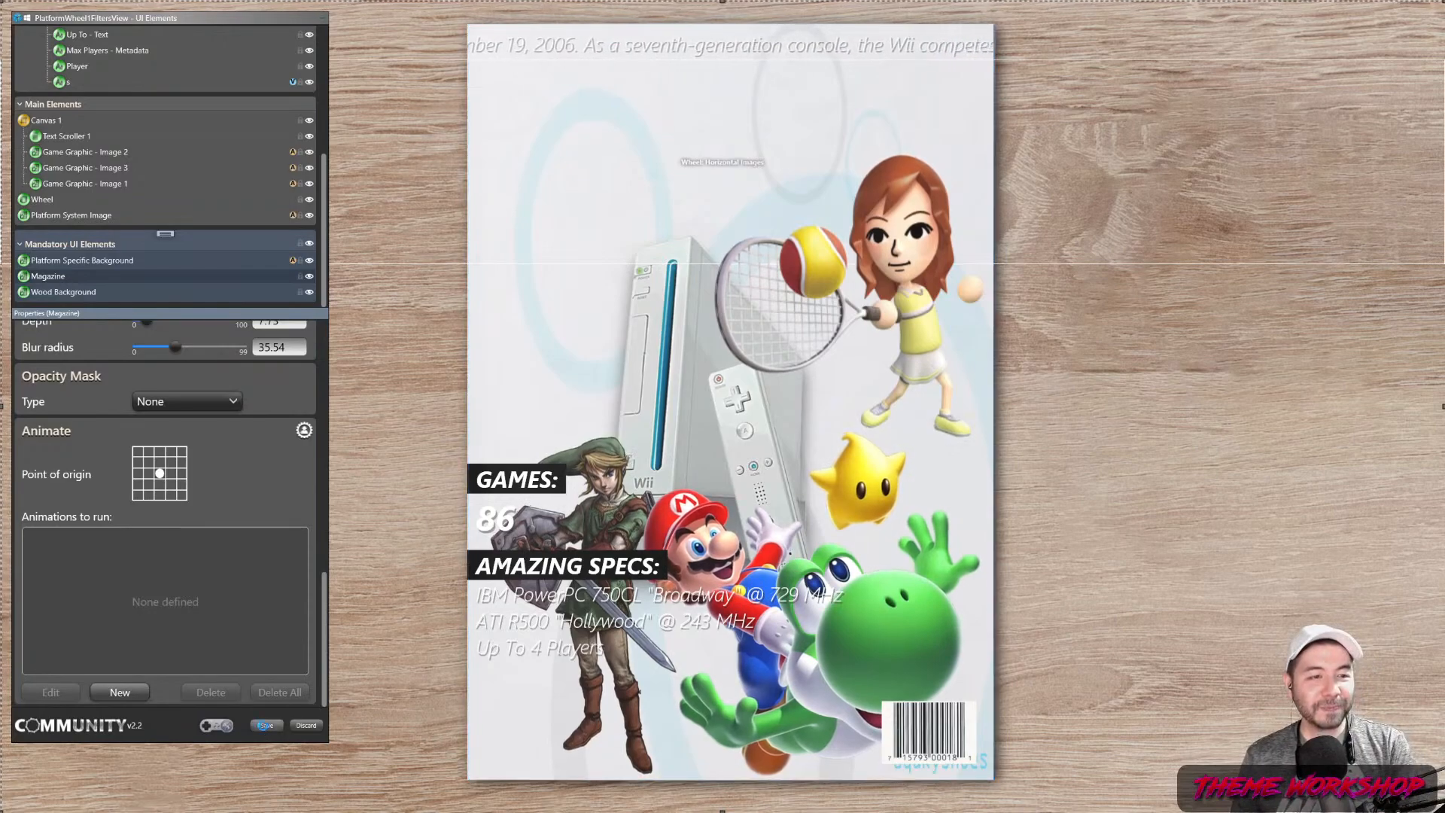
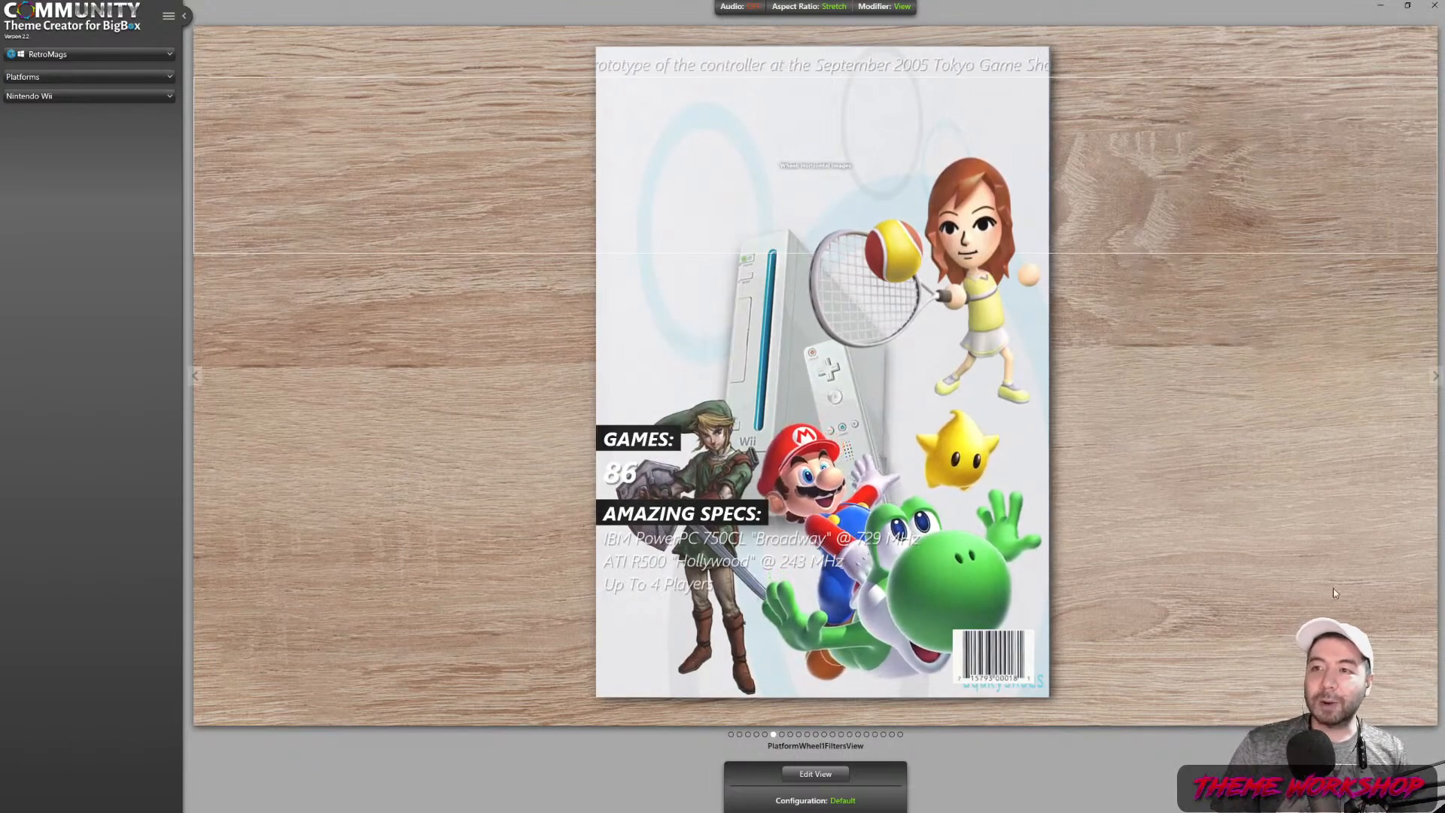
# Switch the Nintendo Wii preview to WallGamesView and load it in the editor
pyautogui.click(825, 743)
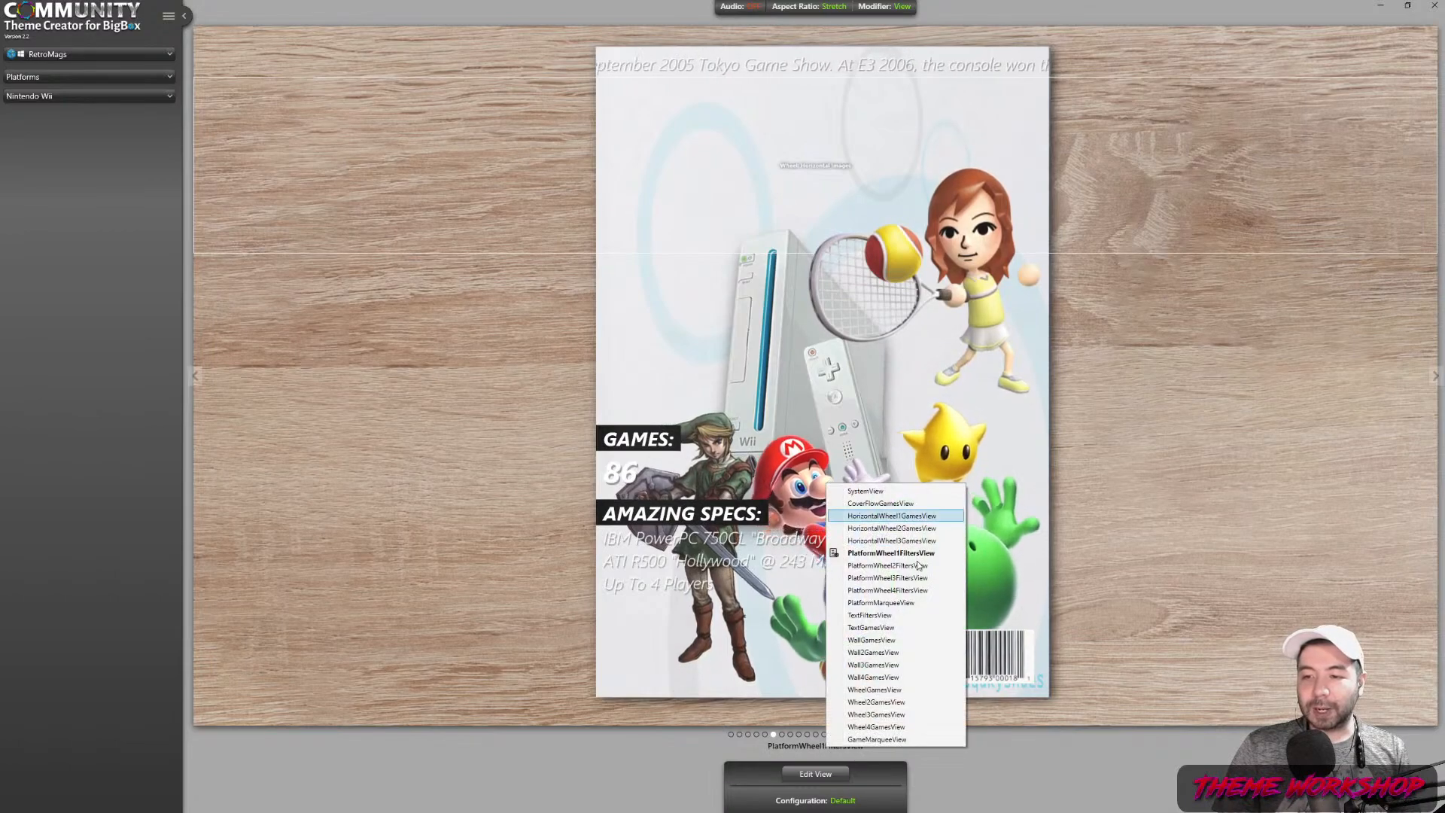
pyautogui.click(873, 639)
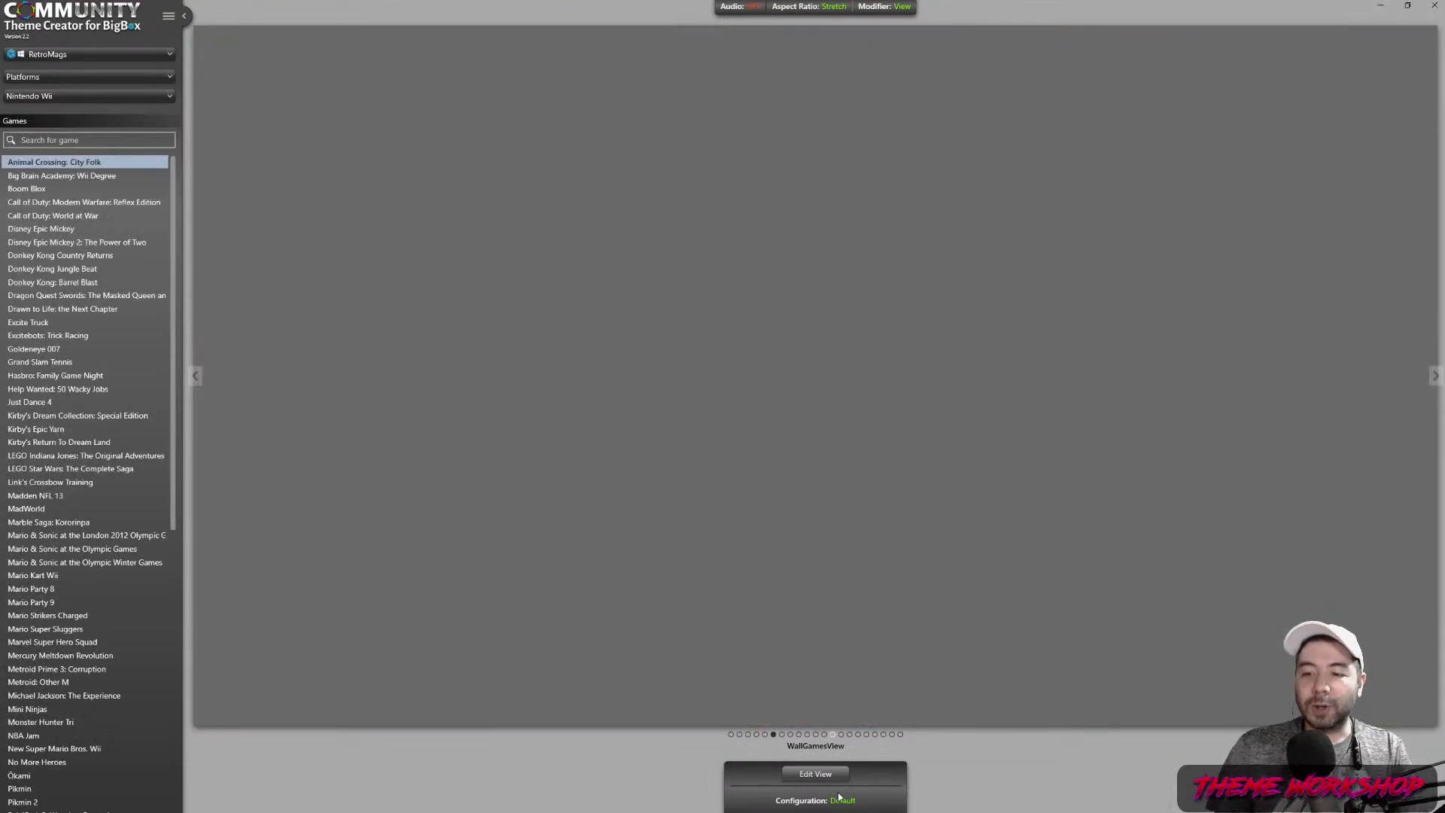
pyautogui.click(801, 774)
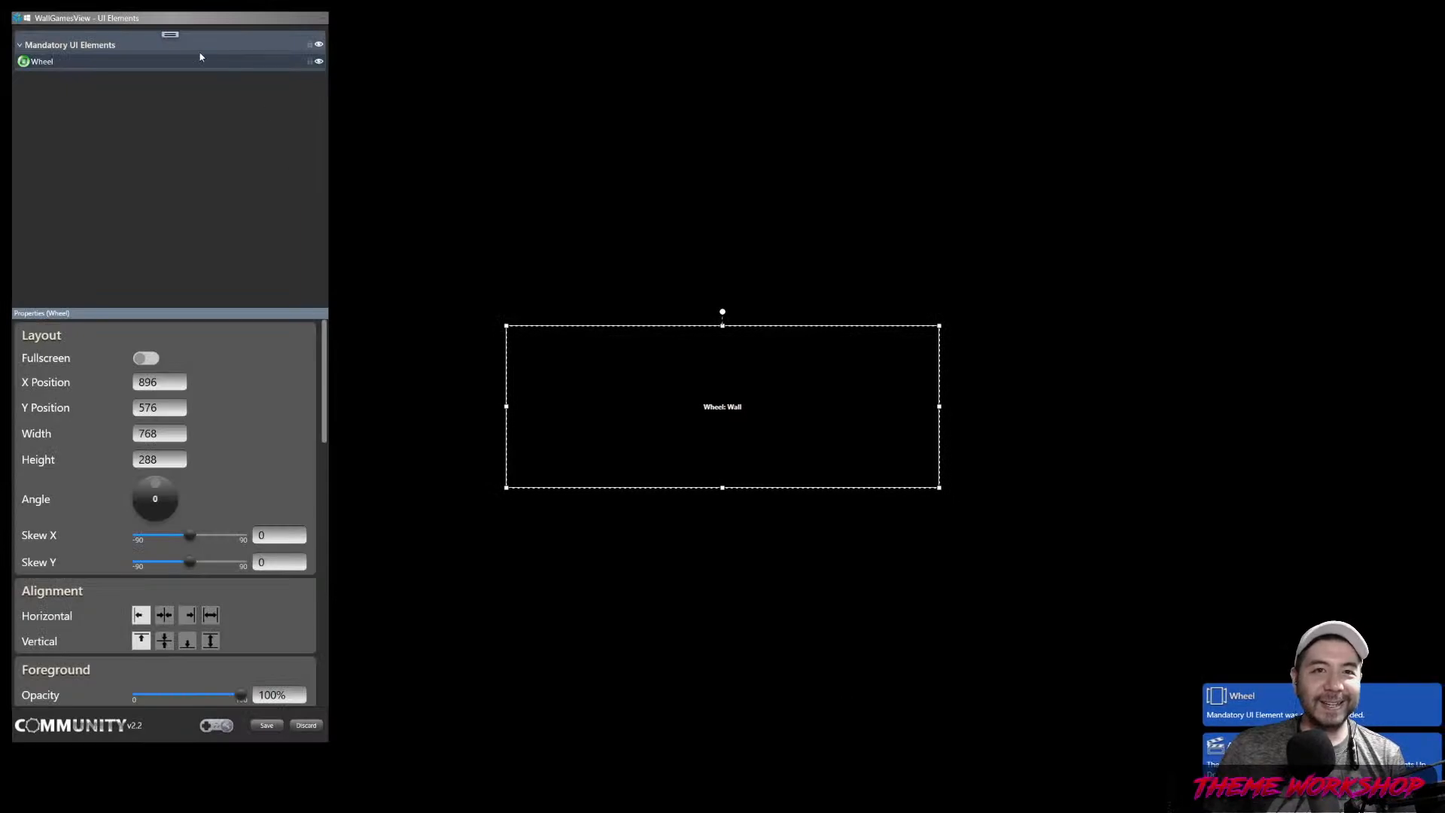
# Move the Wheel: Wall box from the centre to the upper-left at X 408, Y 297
pyautogui.moveTo(167, 25); pyautogui.dragTo(192, 45)
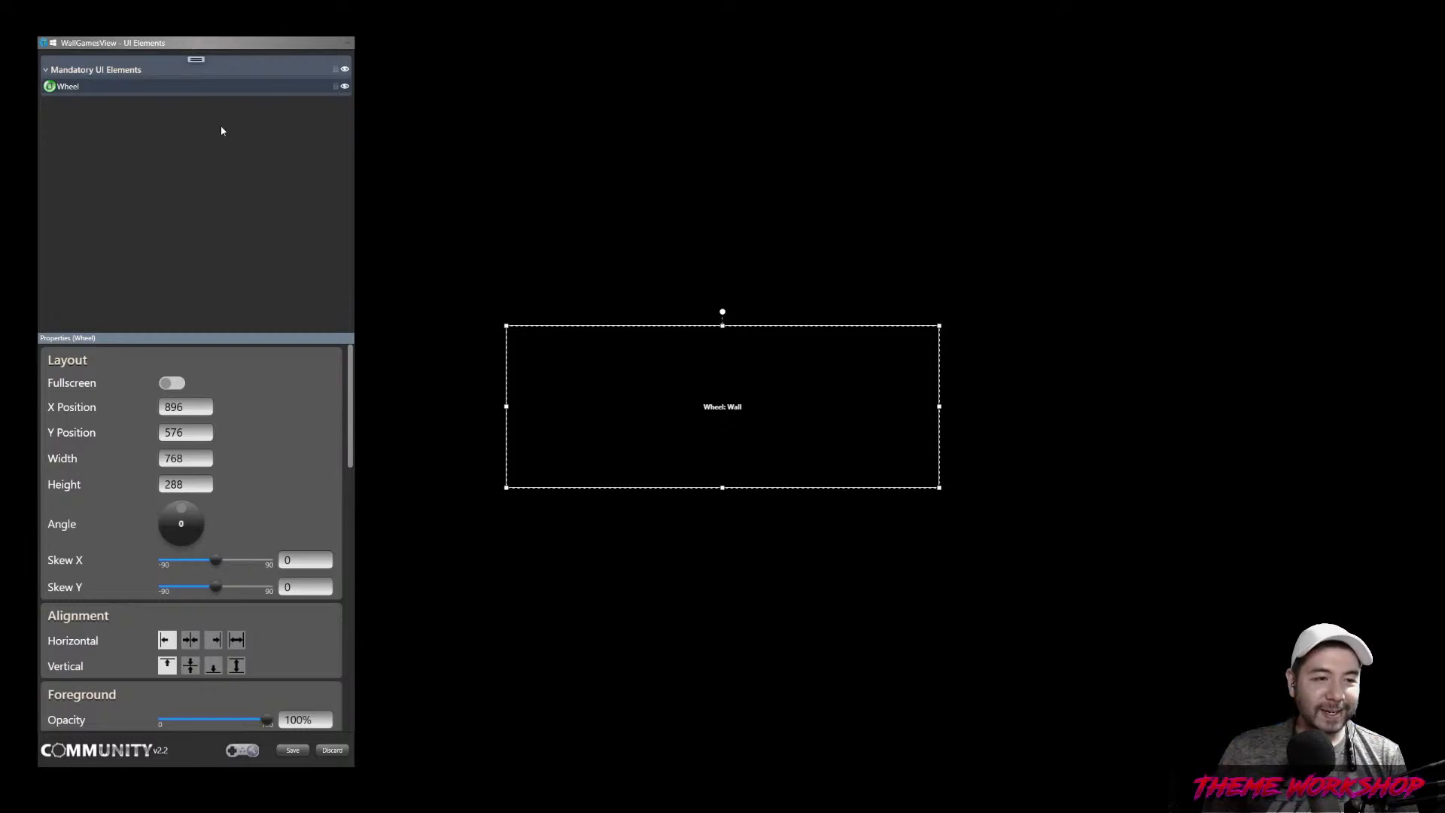
pyautogui.moveTo(211, 39)
pyautogui.mouseDown()
pyautogui.moveTo(234, 50)
pyautogui.moveTo(393, 314)
pyautogui.moveTo(285, 41)
pyautogui.moveTo(241, 87)
pyautogui.moveTo(213, 52)
pyautogui.mouseUp()
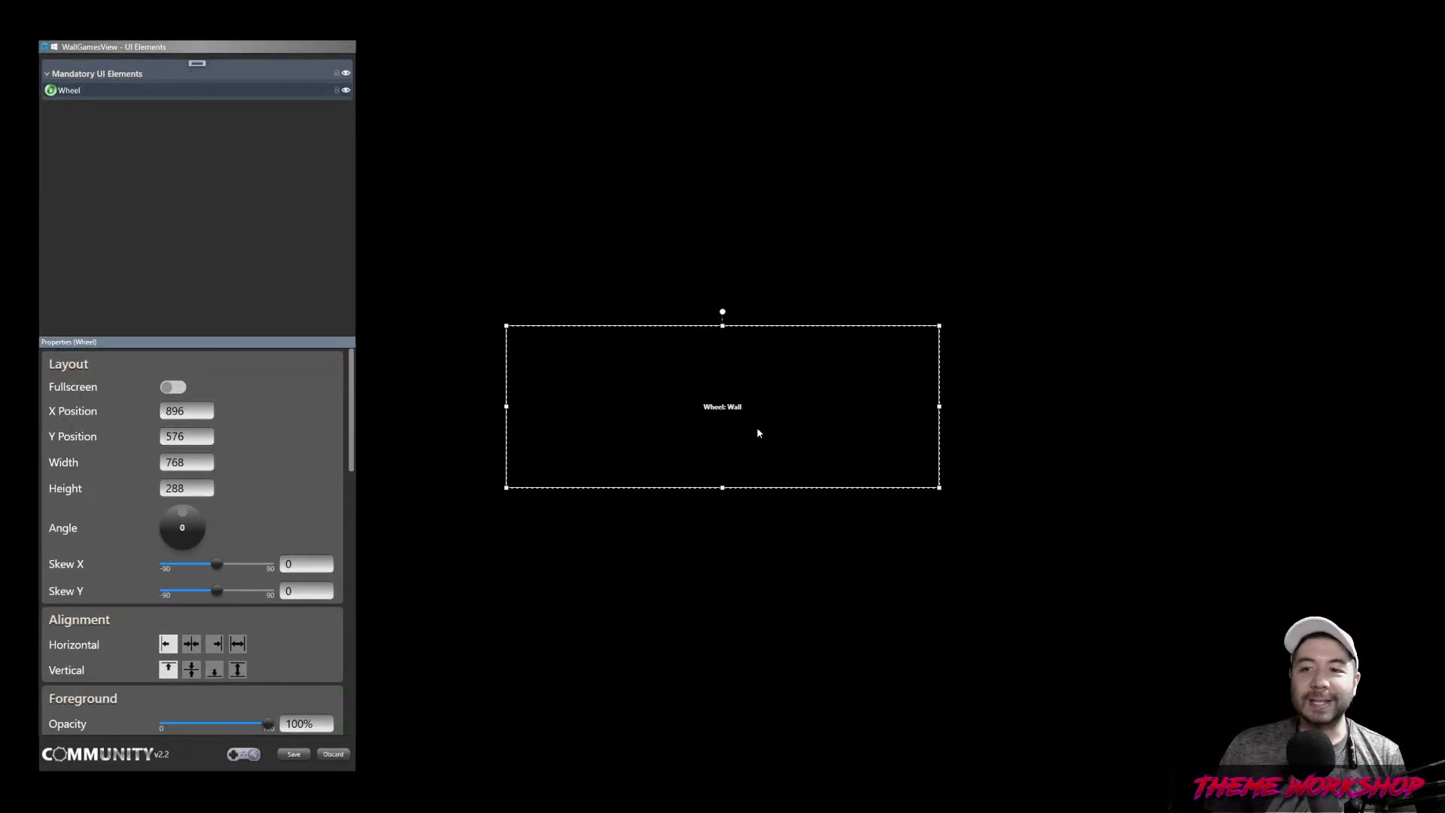
pyautogui.moveTo(832, 459); pyautogui.dragTo(845, 457)
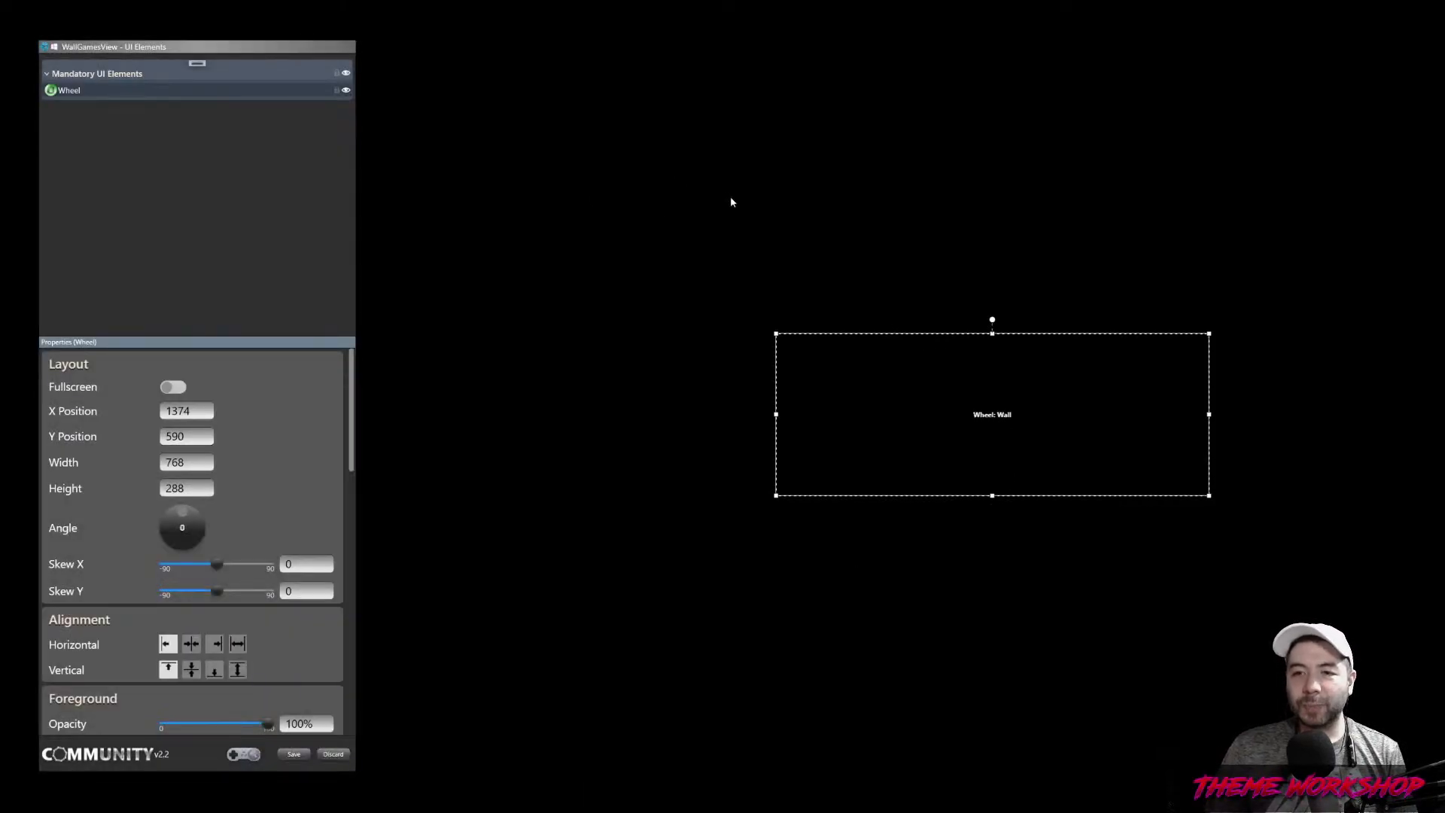
pyautogui.moveTo(964, 425); pyautogui.dragTo(419, 260)
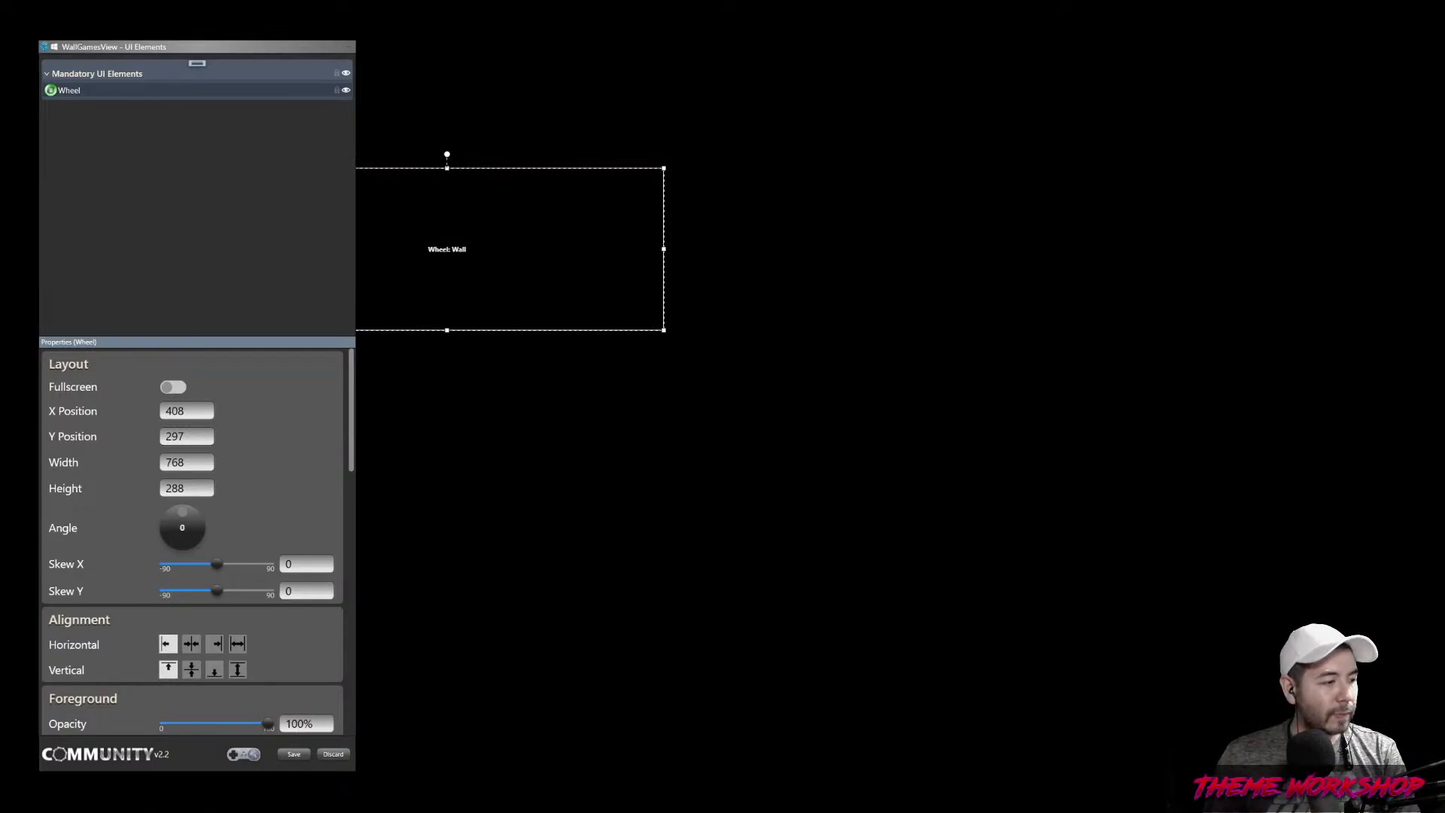
# Add a new empty group named Backgrounds
pyautogui.click(175, 145)
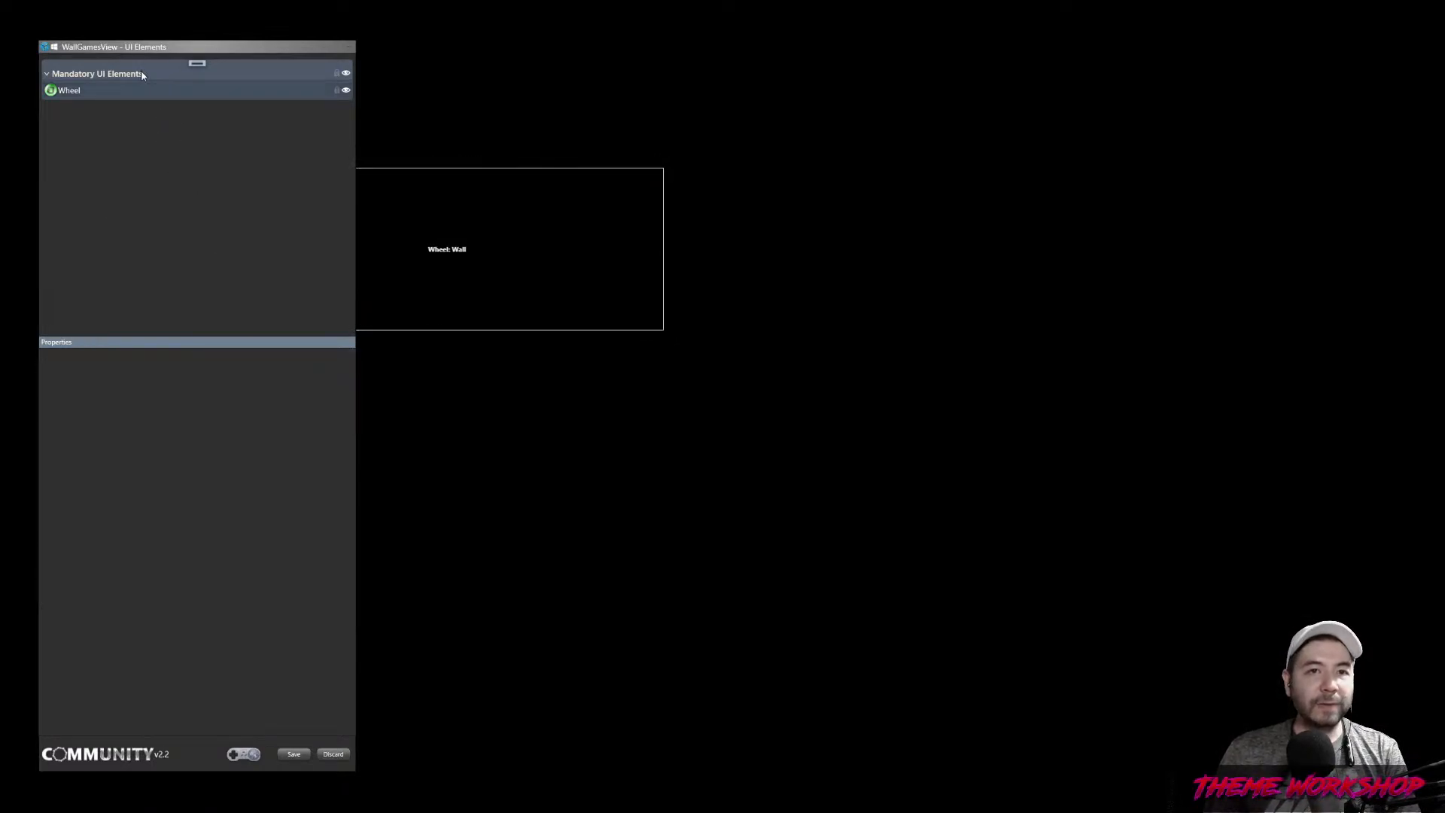
pyautogui.click(196, 64)
pyautogui.click(223, 73)
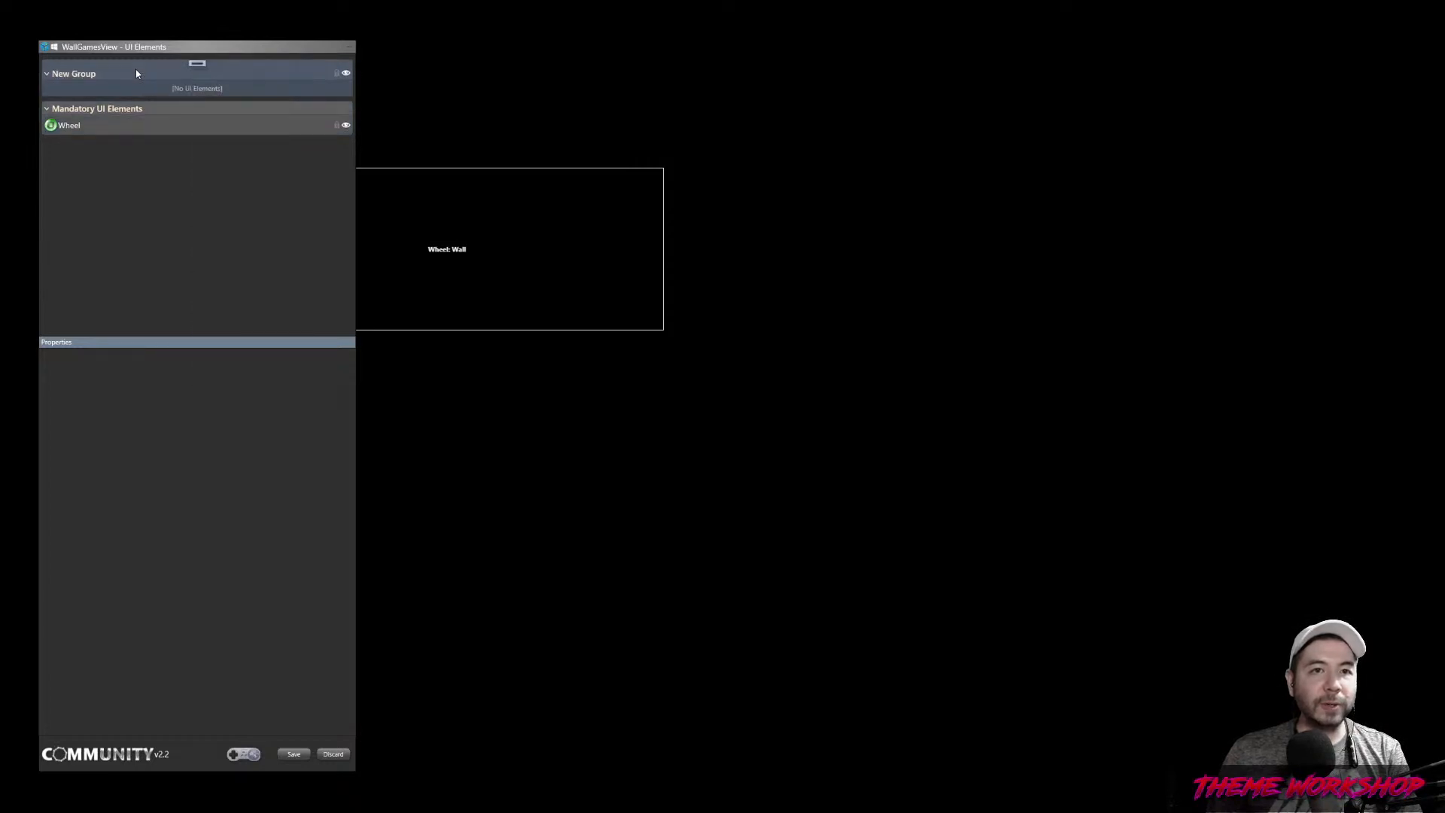
pyautogui.doubleClick(78, 113)
pyautogui.press('BackSpace')
pyautogui.press('BackSpace')
pyautogui.press('BackSpace')
pyautogui.press('BackSpace')
pyautogui.press('BackSpace')
pyautogui.press('BackSpace')
pyautogui.press('BackSpace')
pyautogui.press('BackSpace')
pyautogui.press('BackSpace')
pyautogui.write('Backgrounds')
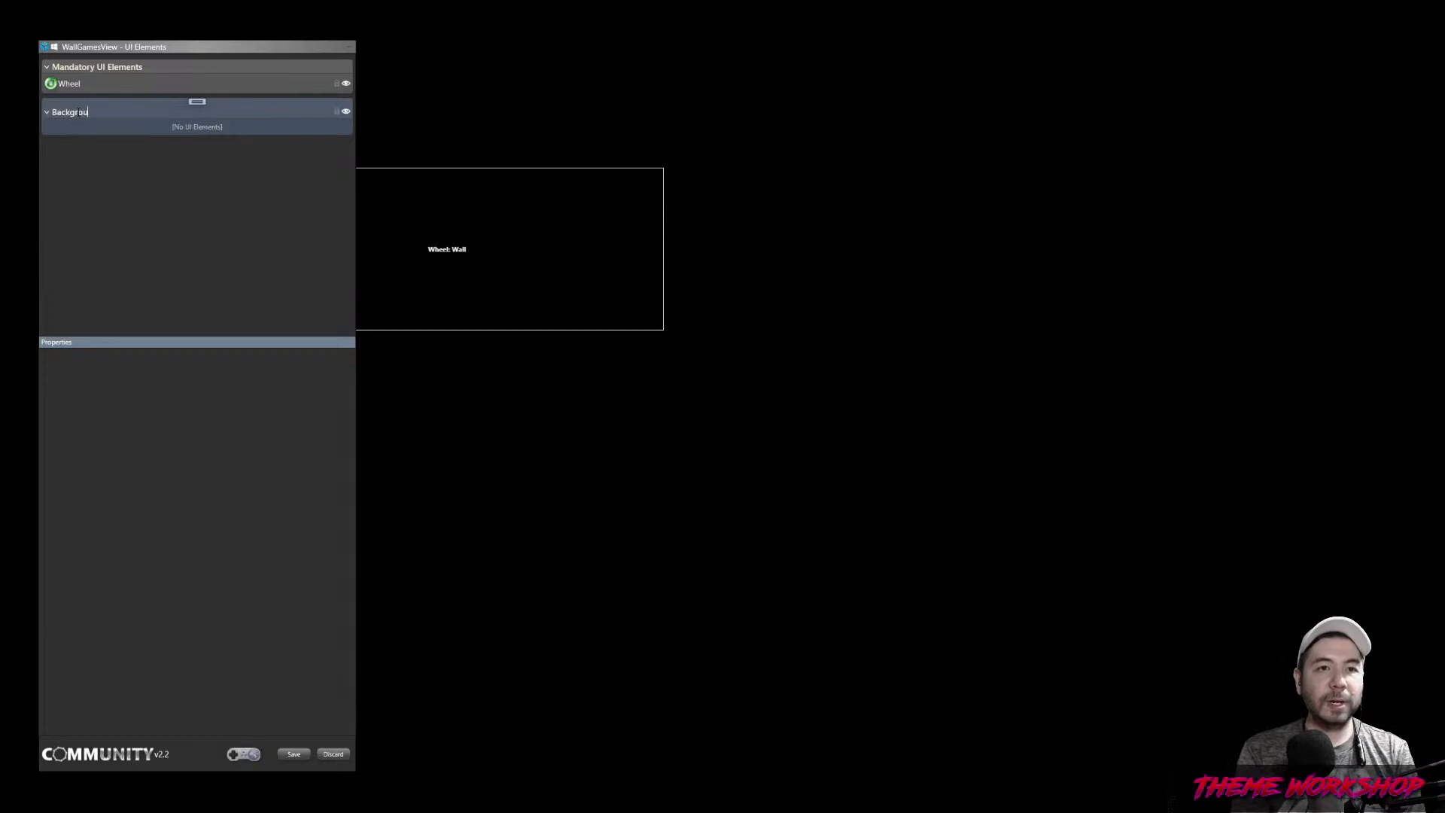
# Add a fullscreen Wood Background image using background.png from the Theme folder
pyautogui.rightClick(191, 107)
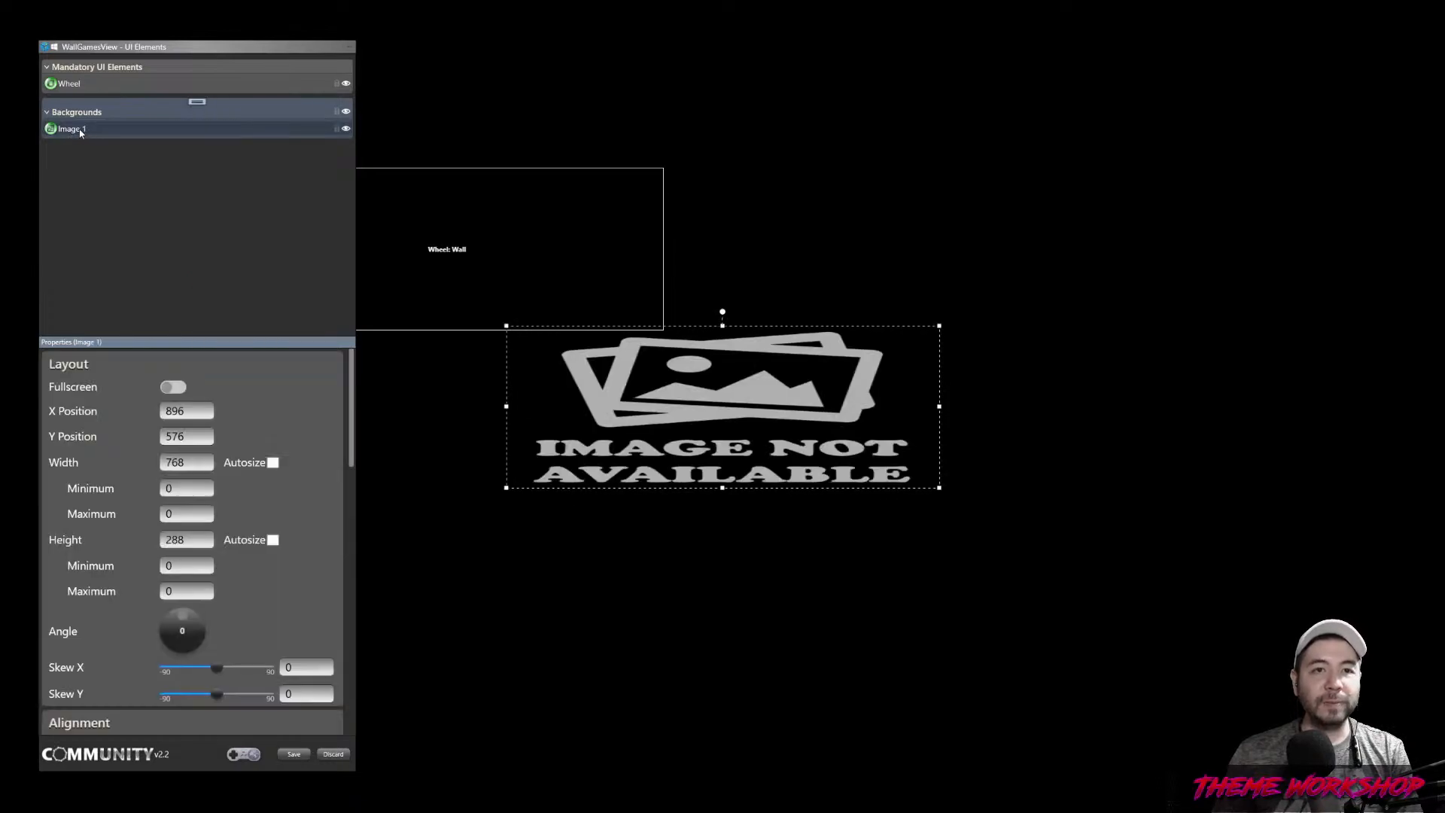
pyautogui.write('Wood')
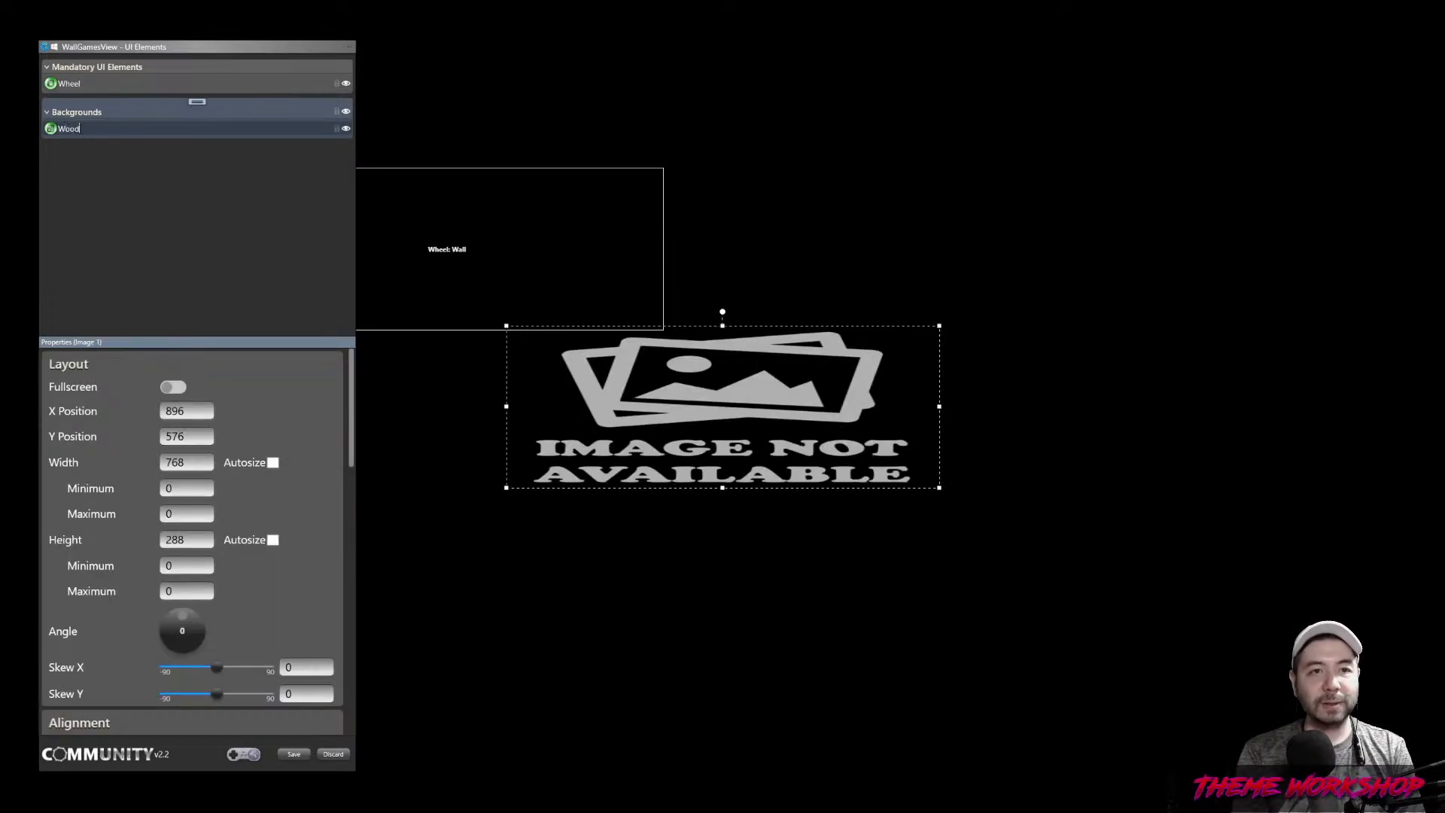
pyautogui.write(' Background')
pyautogui.press('Return')
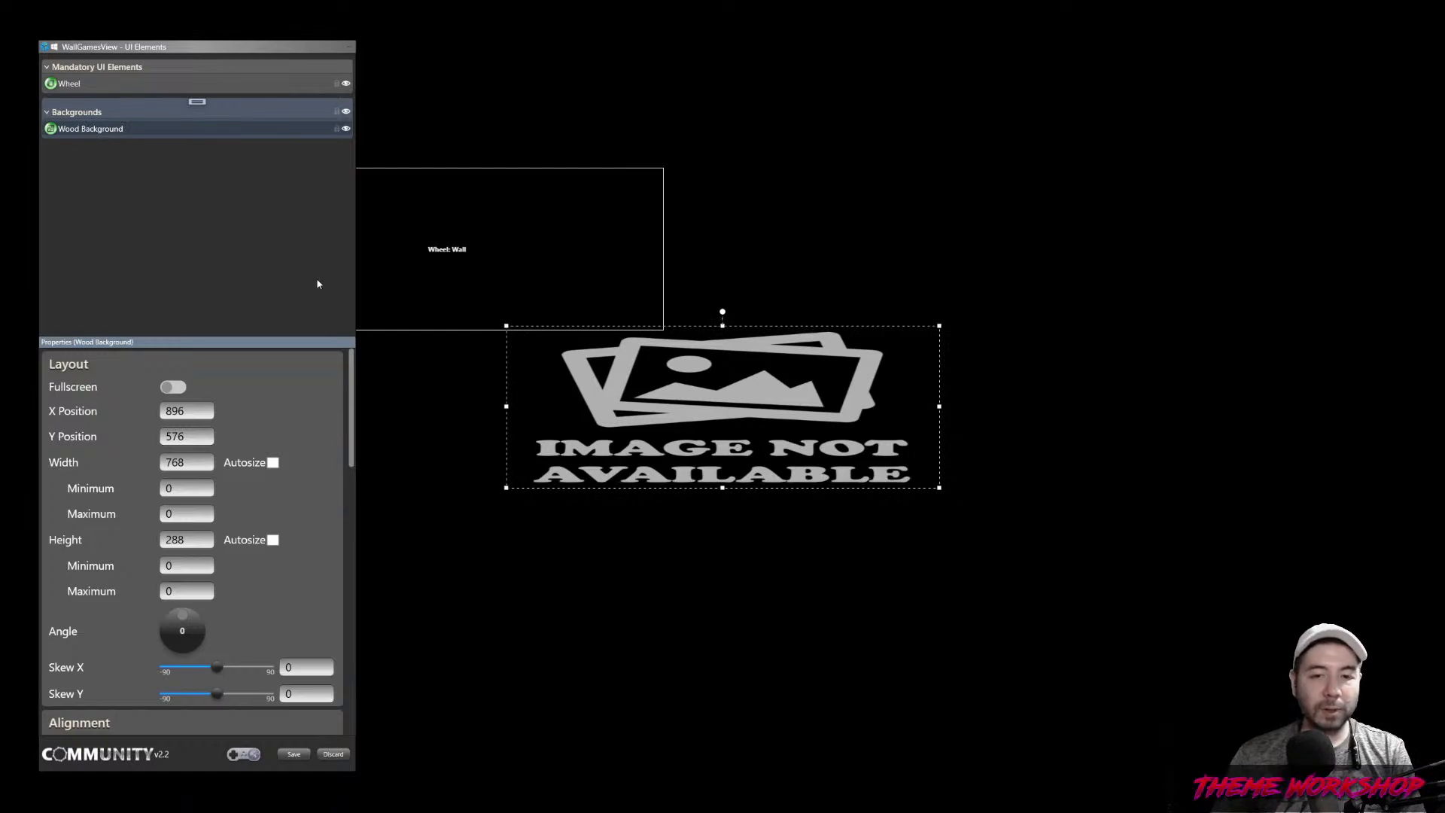
pyautogui.click(173, 387)
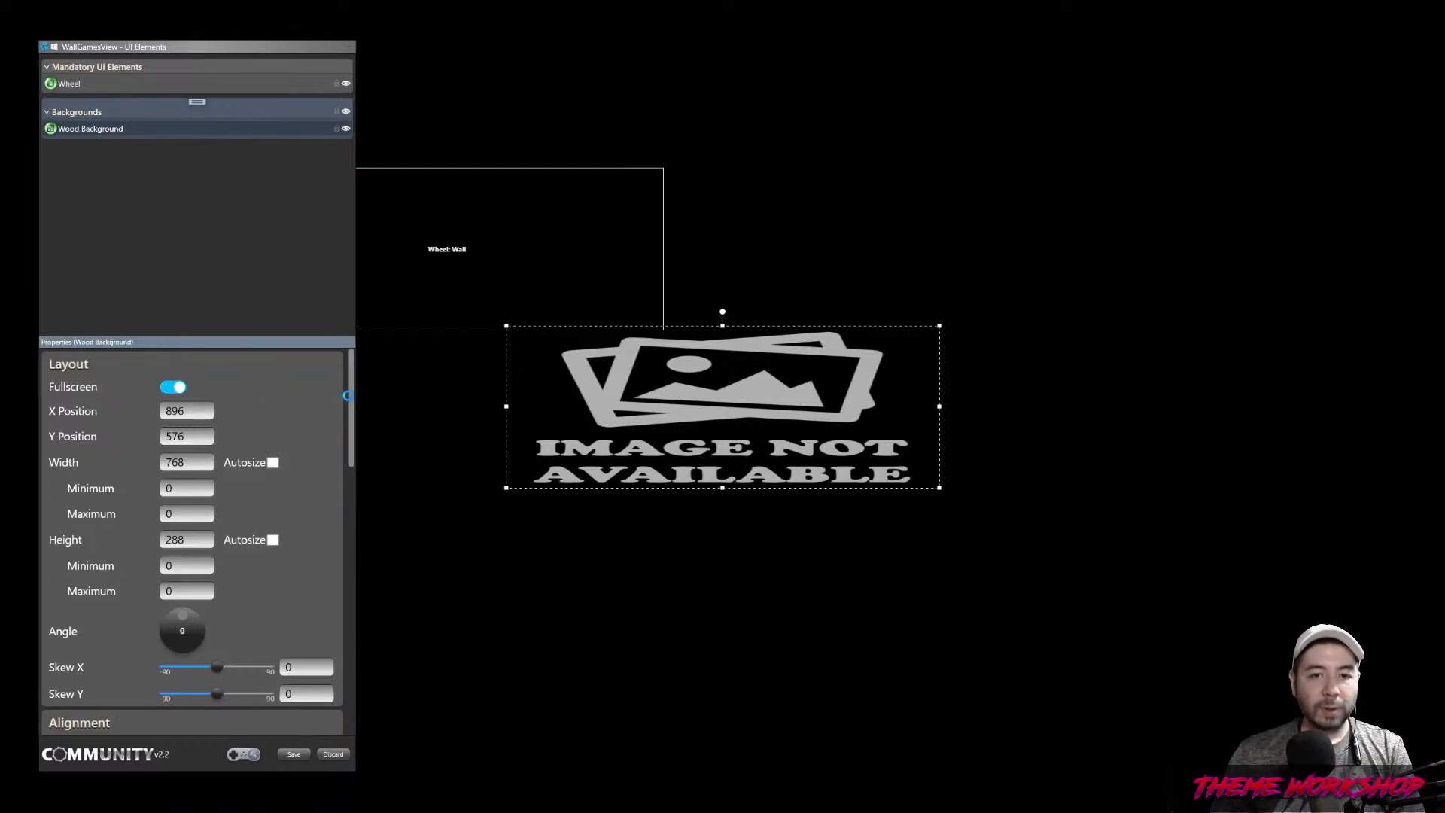
pyautogui.scroll(-1, 351, 410)
pyautogui.scroll(-5, 350, 414)
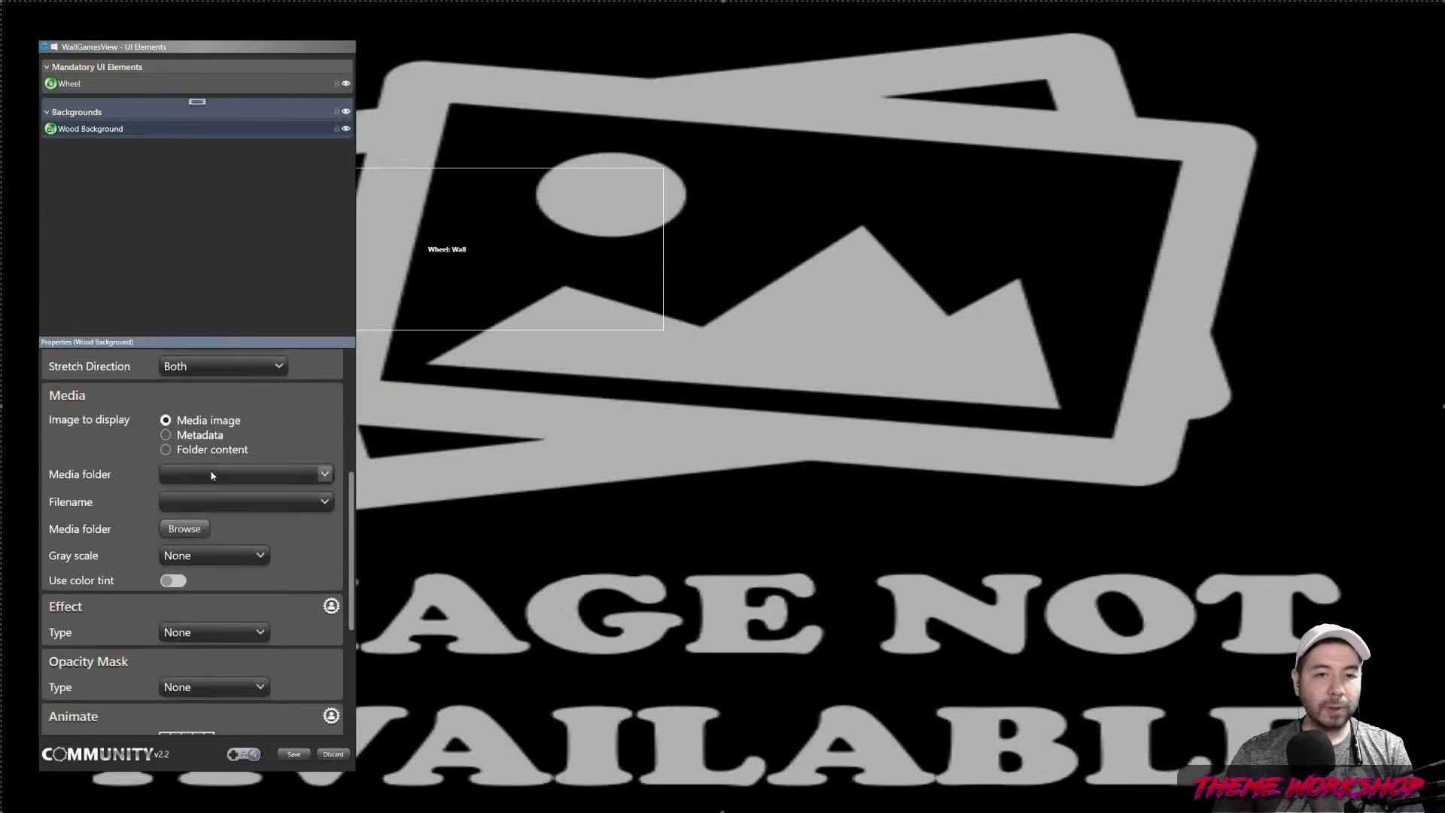
pyautogui.click(202, 503)
pyautogui.click(185, 608)
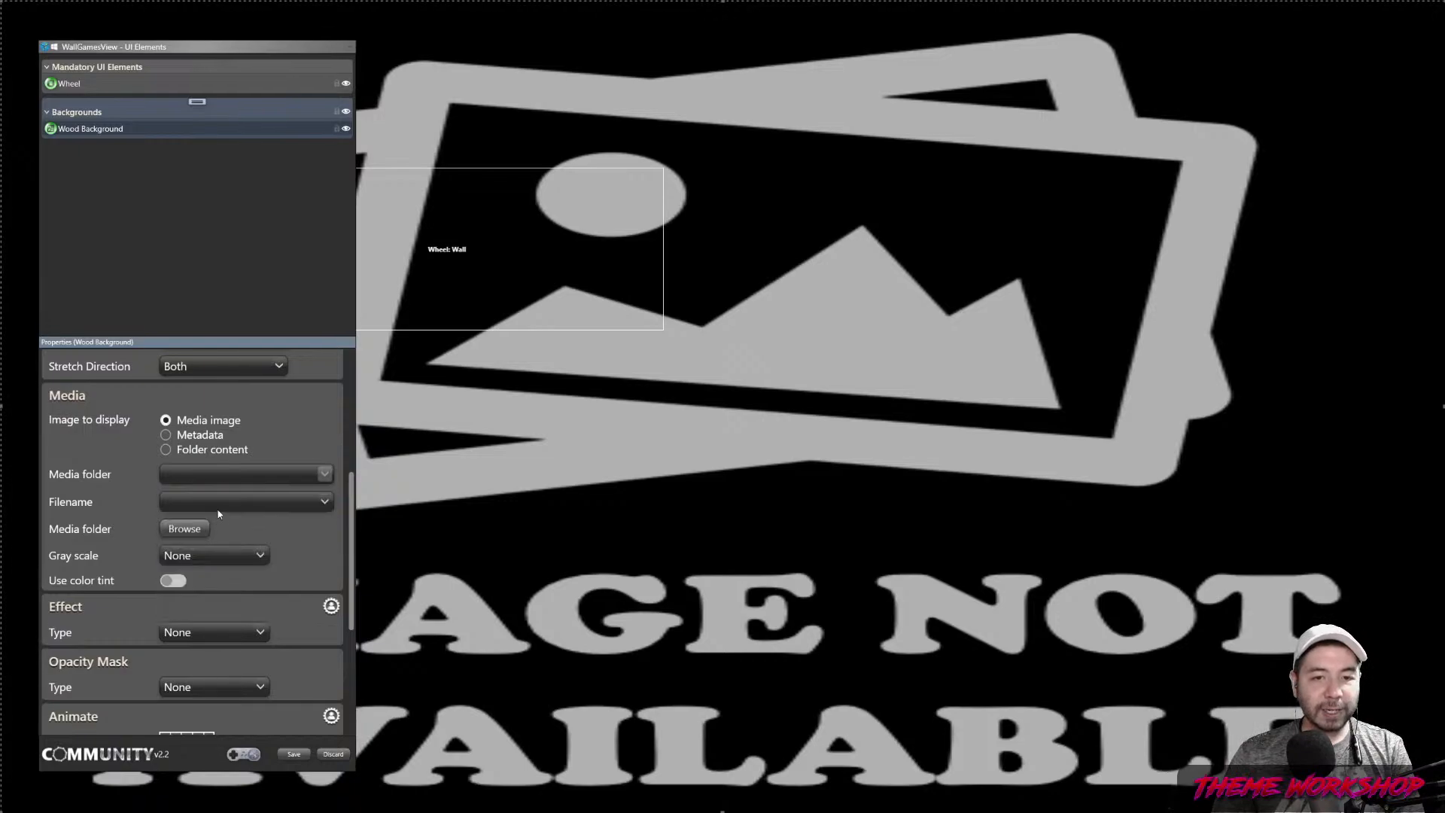
pyautogui.click(216, 506)
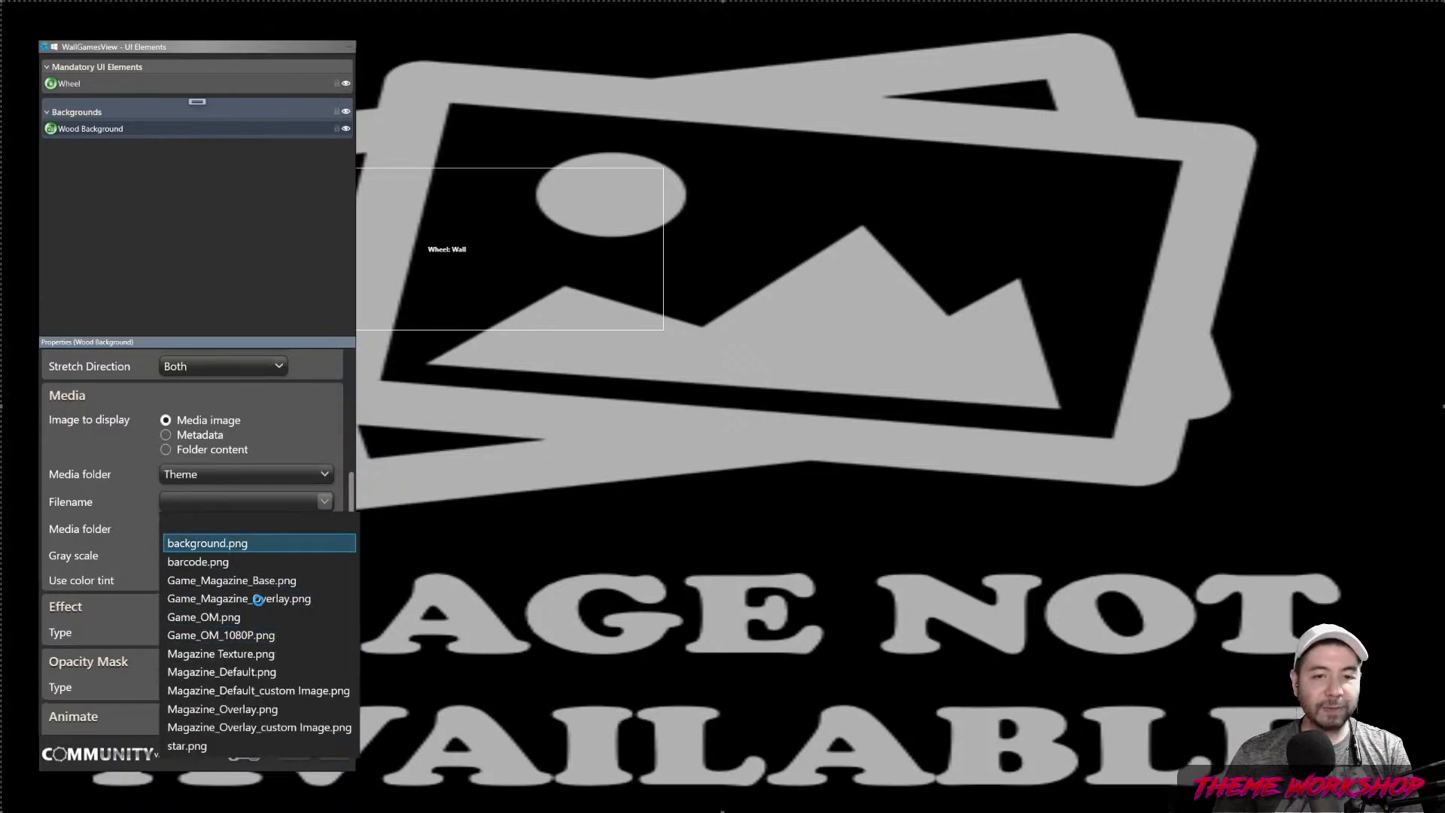
pyautogui.click(207, 543)
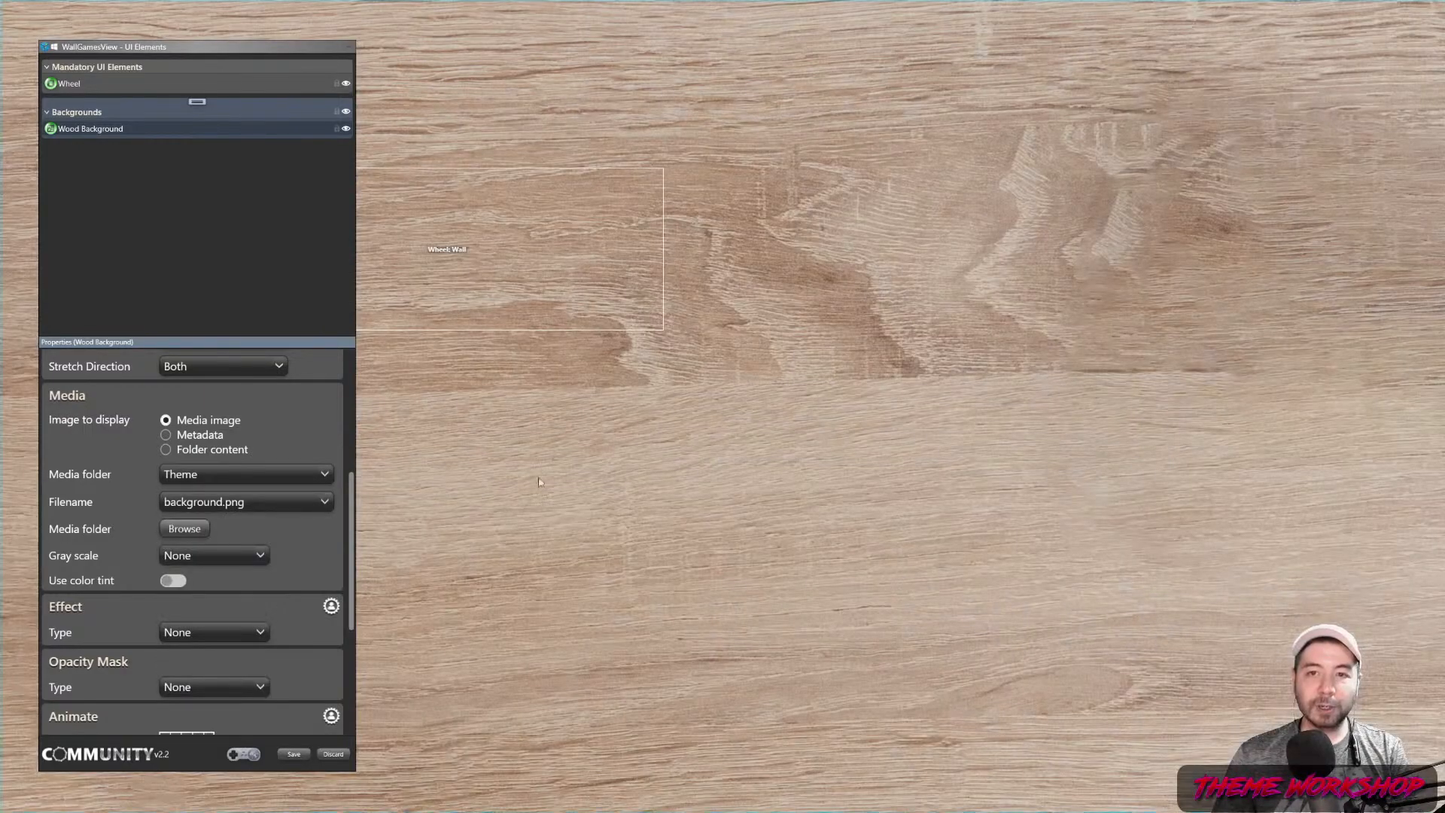
pyautogui.rightClick(197, 103)
pyautogui.click(227, 283)
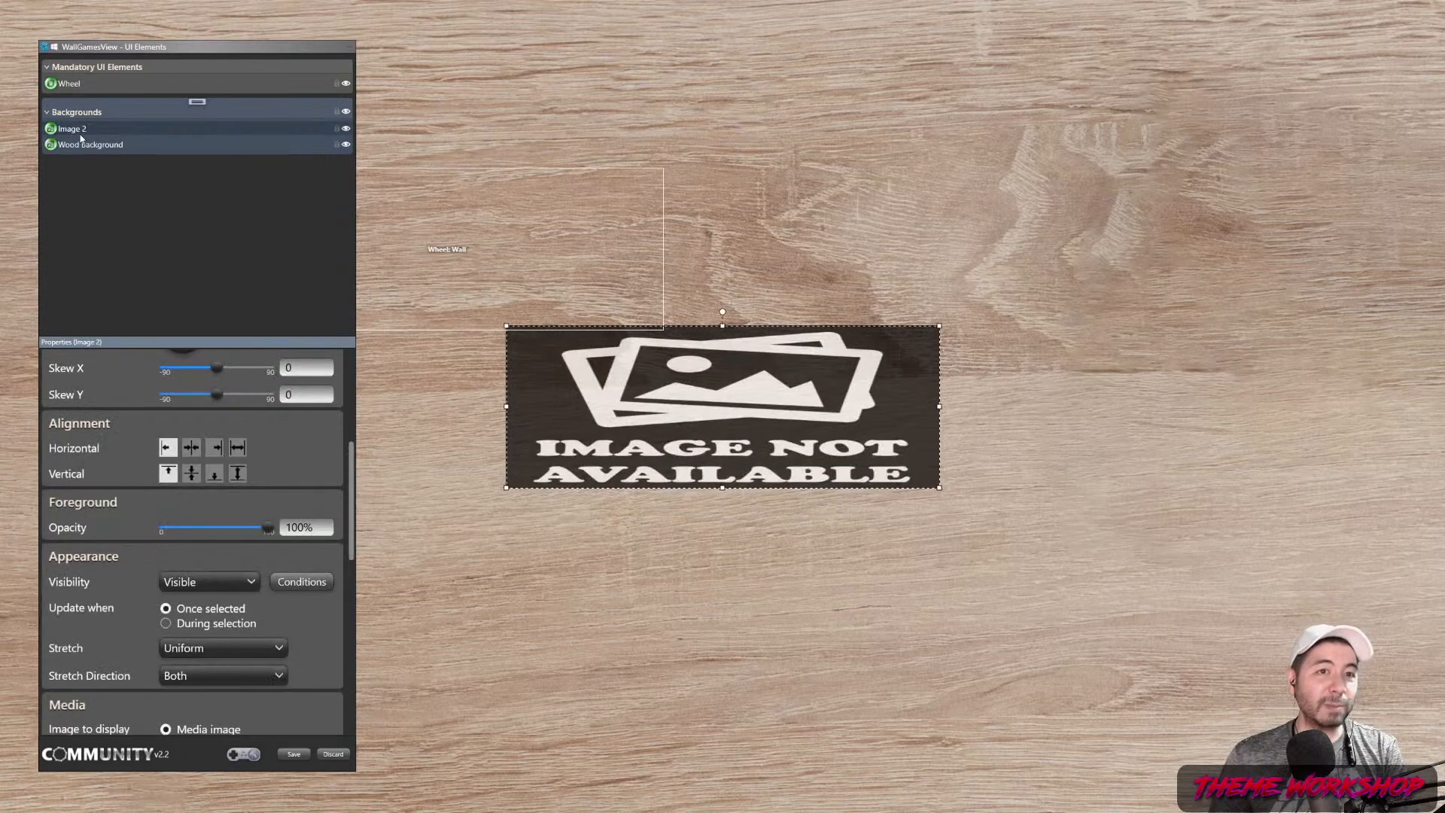
# Name the new layer Open Magazine, show Theme's Game_Magazine_Base.png, and make it fullscreen
pyautogui.click(82, 134)
pyautogui.write('Open Magazine')
pyautogui.press('Return')
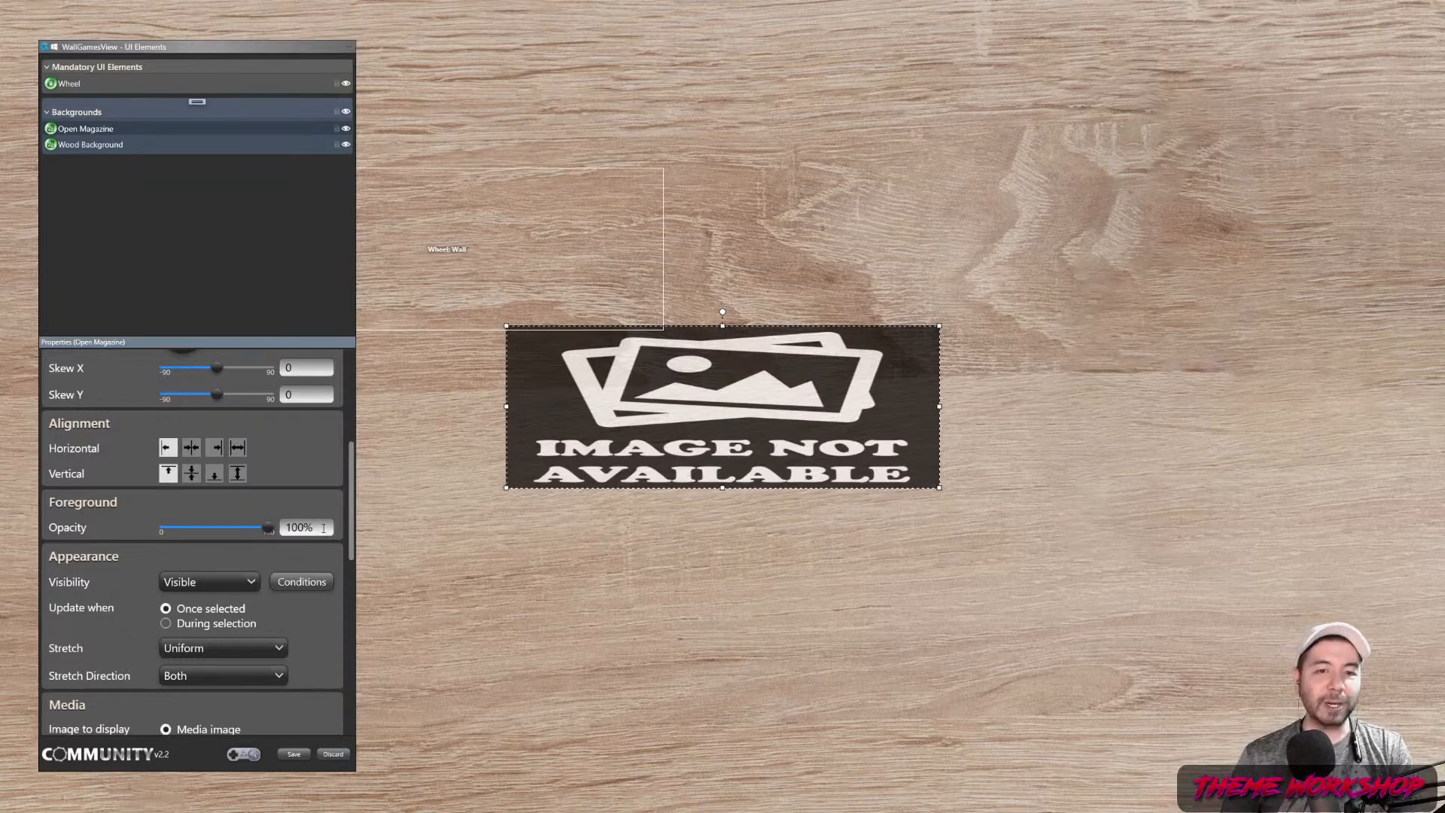
pyautogui.scroll(-3, 212, 518)
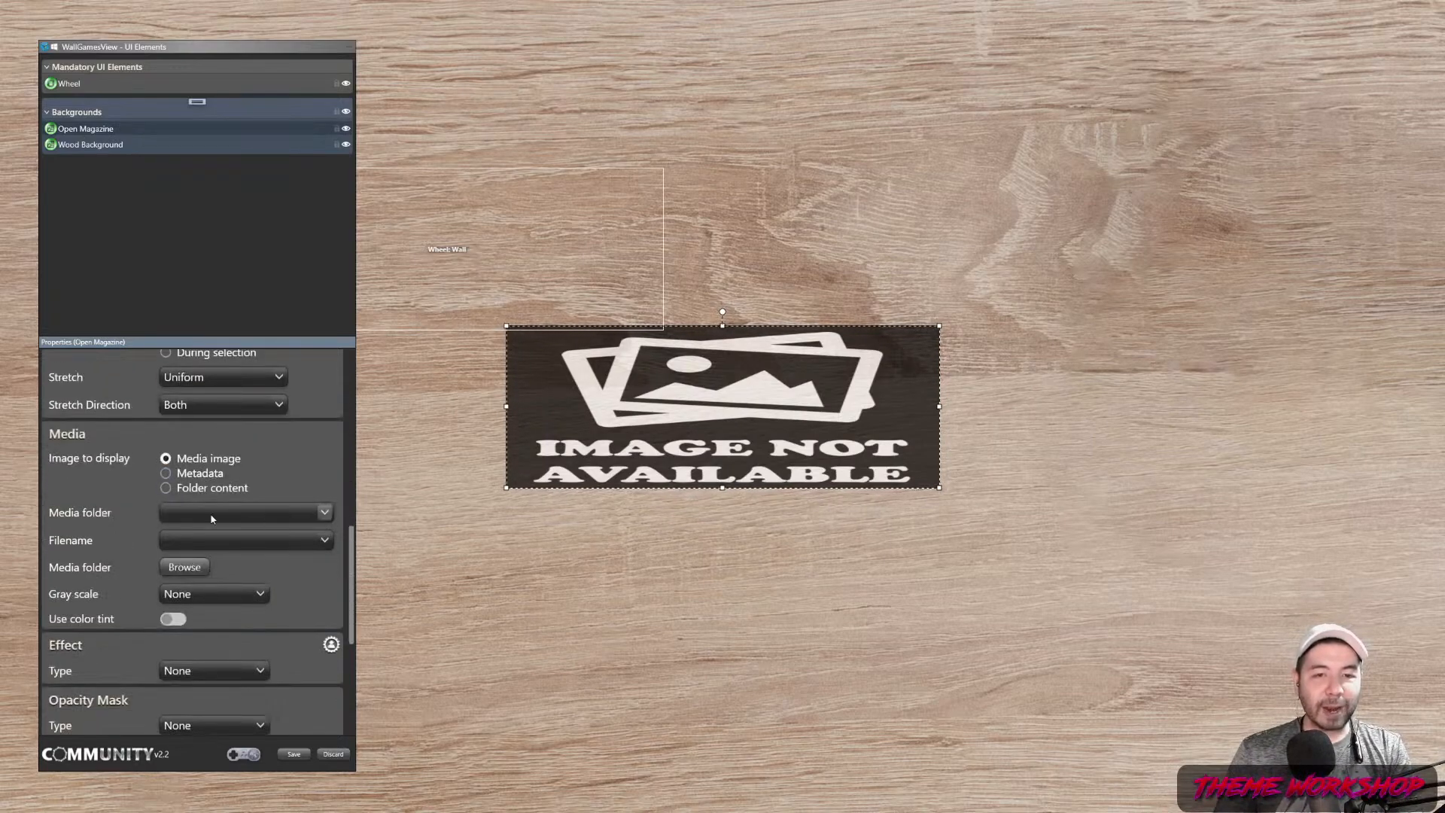
pyautogui.click(212, 519)
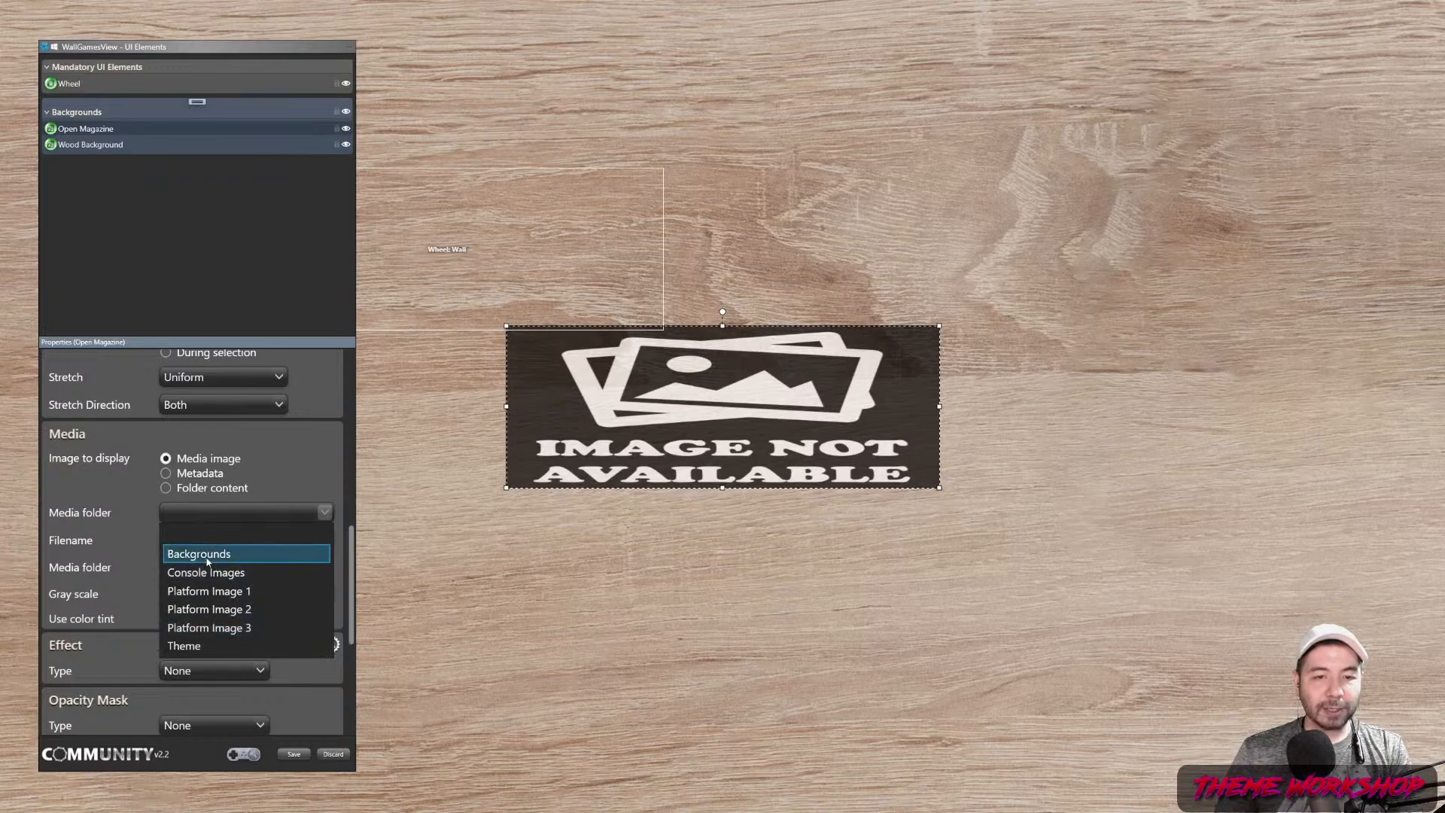
pyautogui.click(197, 645)
pyautogui.click(234, 539)
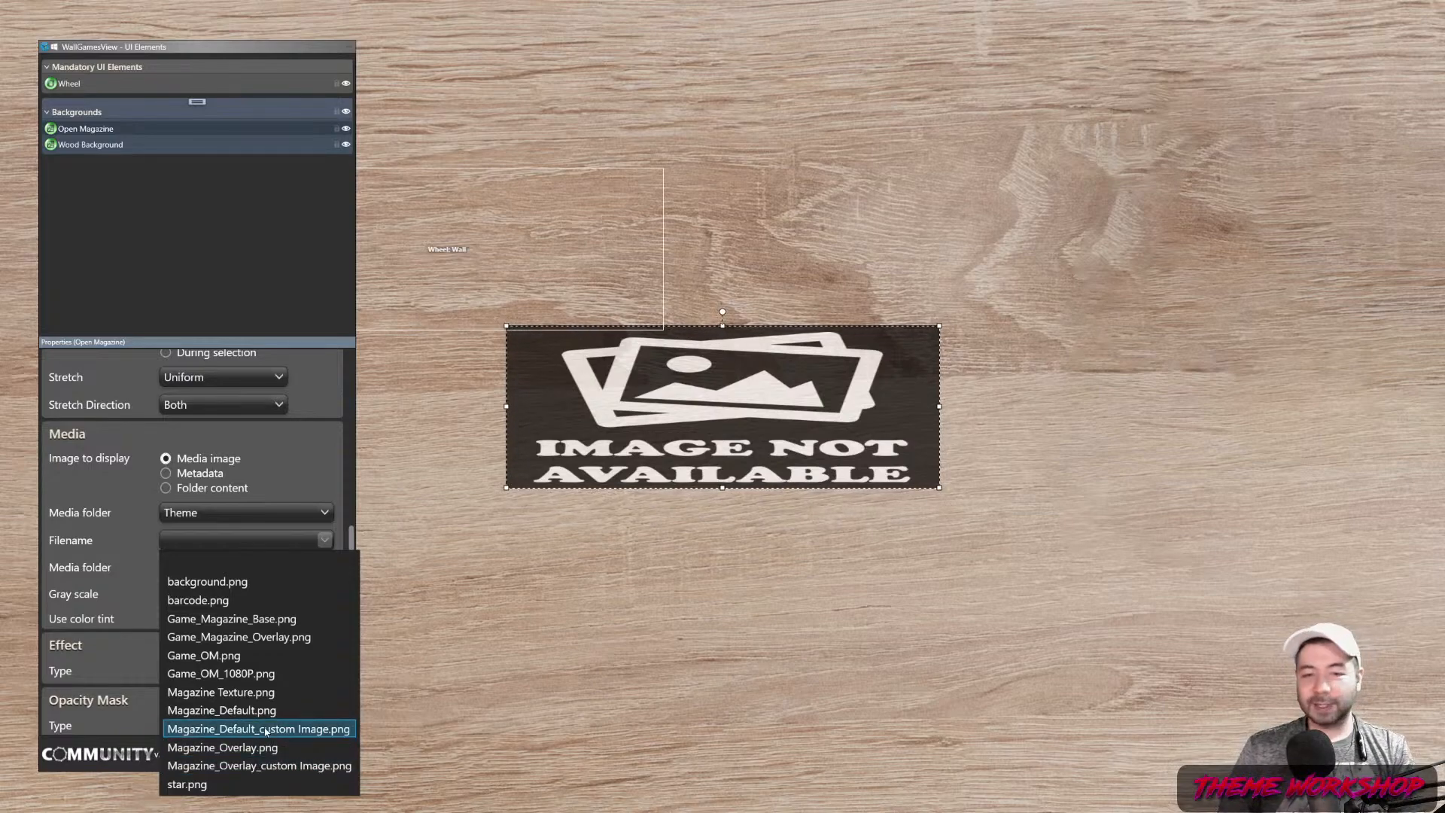
pyautogui.click(287, 619)
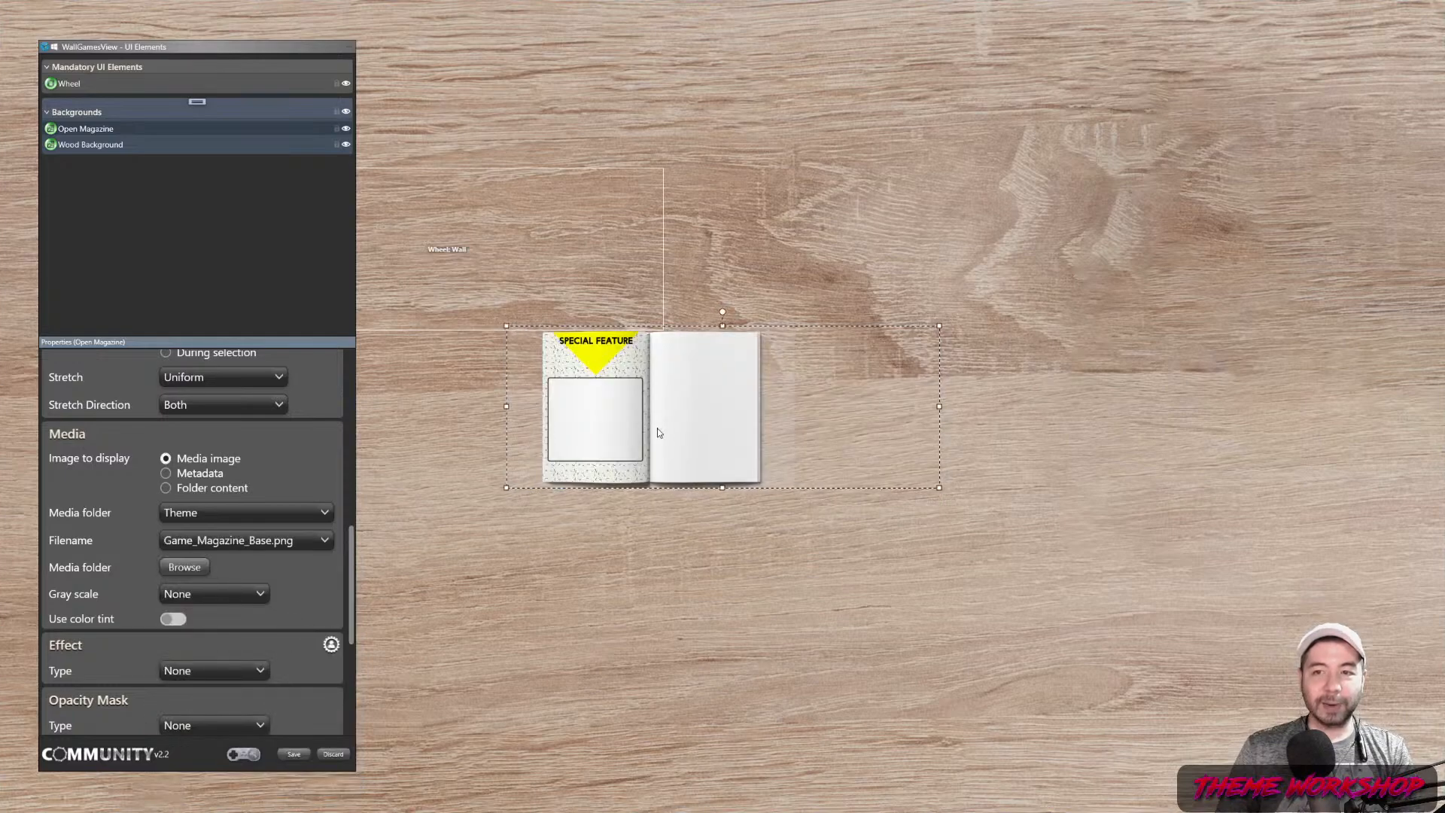
pyautogui.click(277, 546)
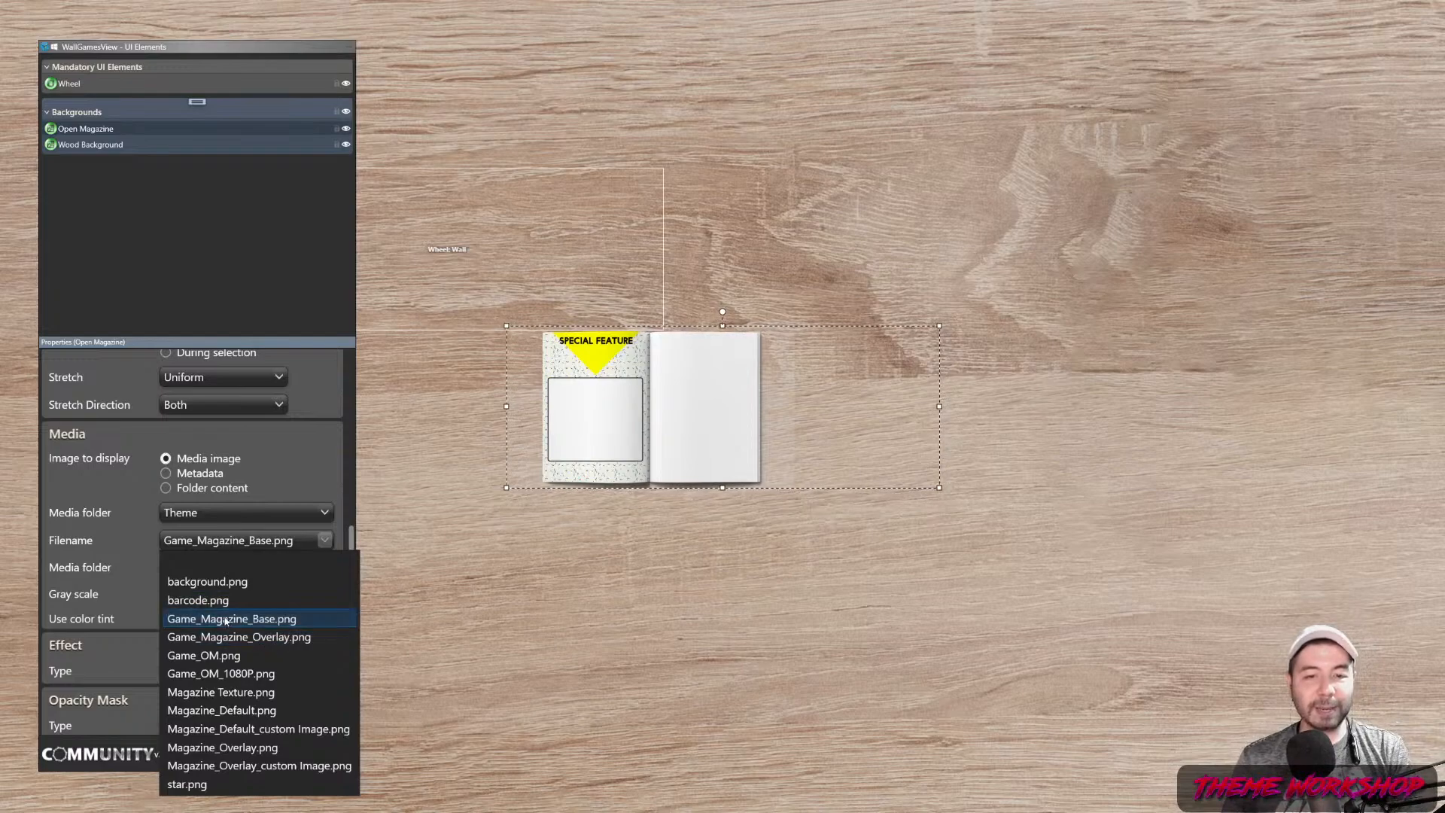
pyautogui.click(248, 619)
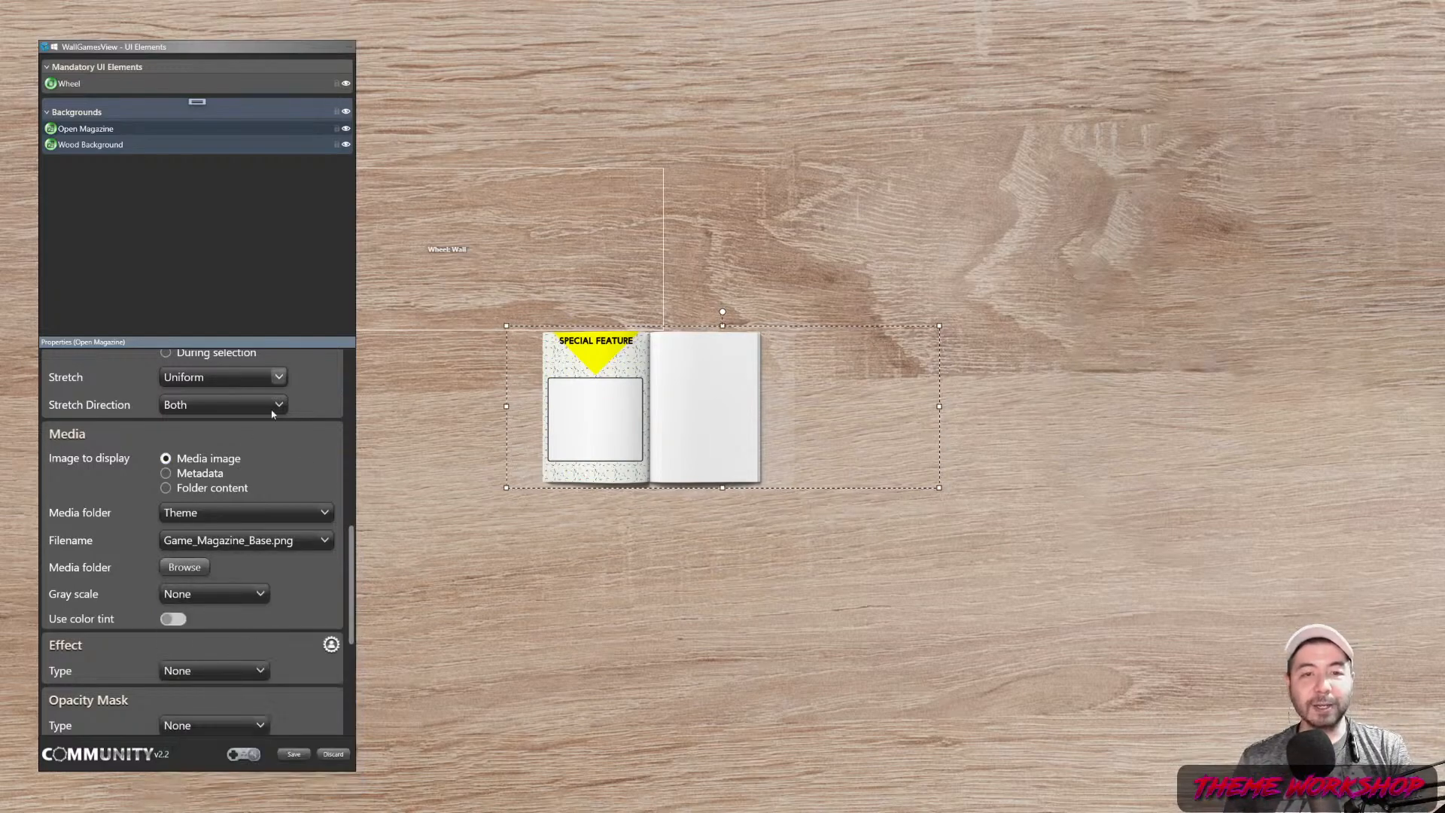
pyautogui.scroll(10, 336, 472)
pyautogui.click(174, 386)
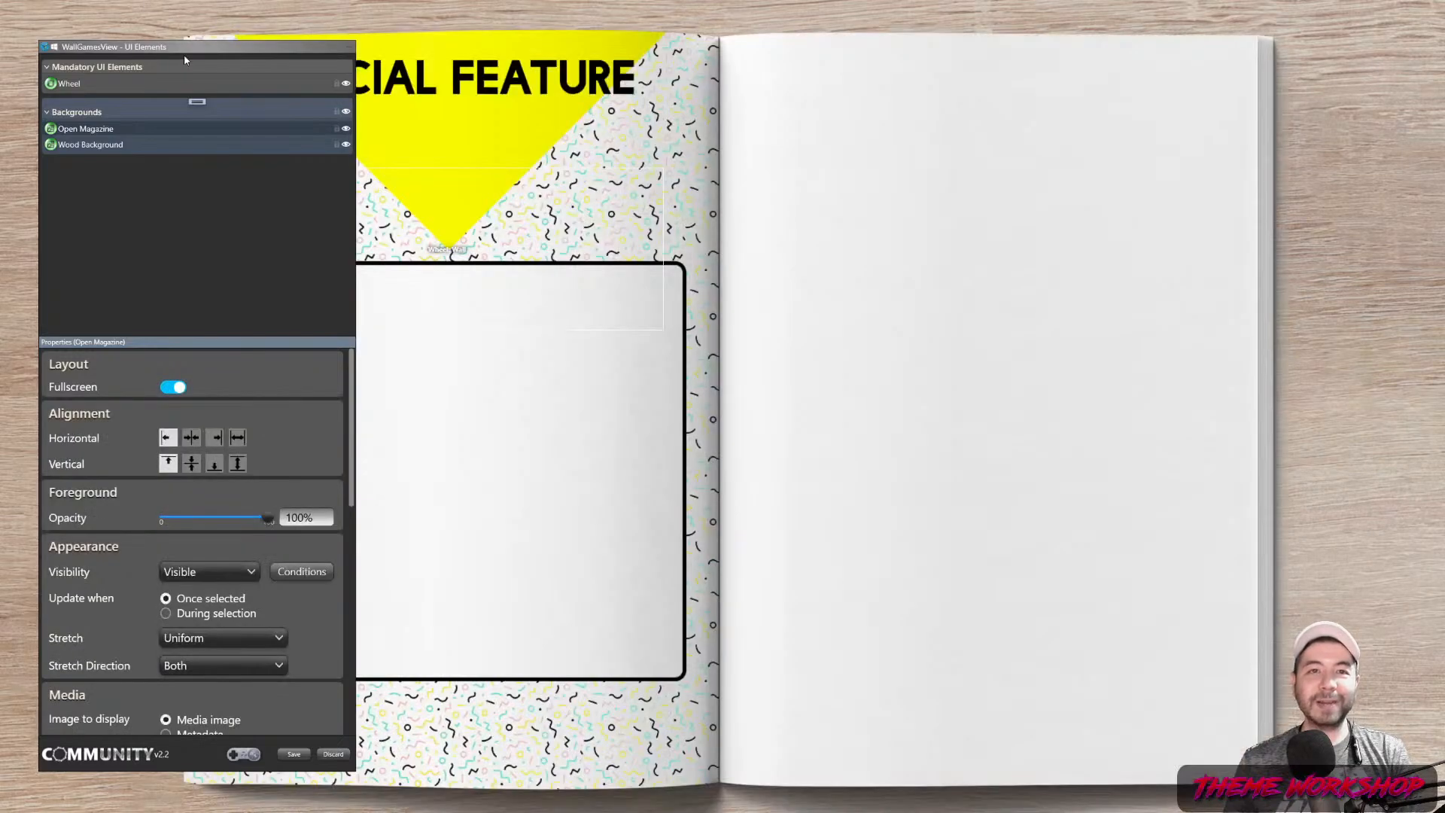
pyautogui.moveTo(184, 61); pyautogui.dragTo(1436, 110)
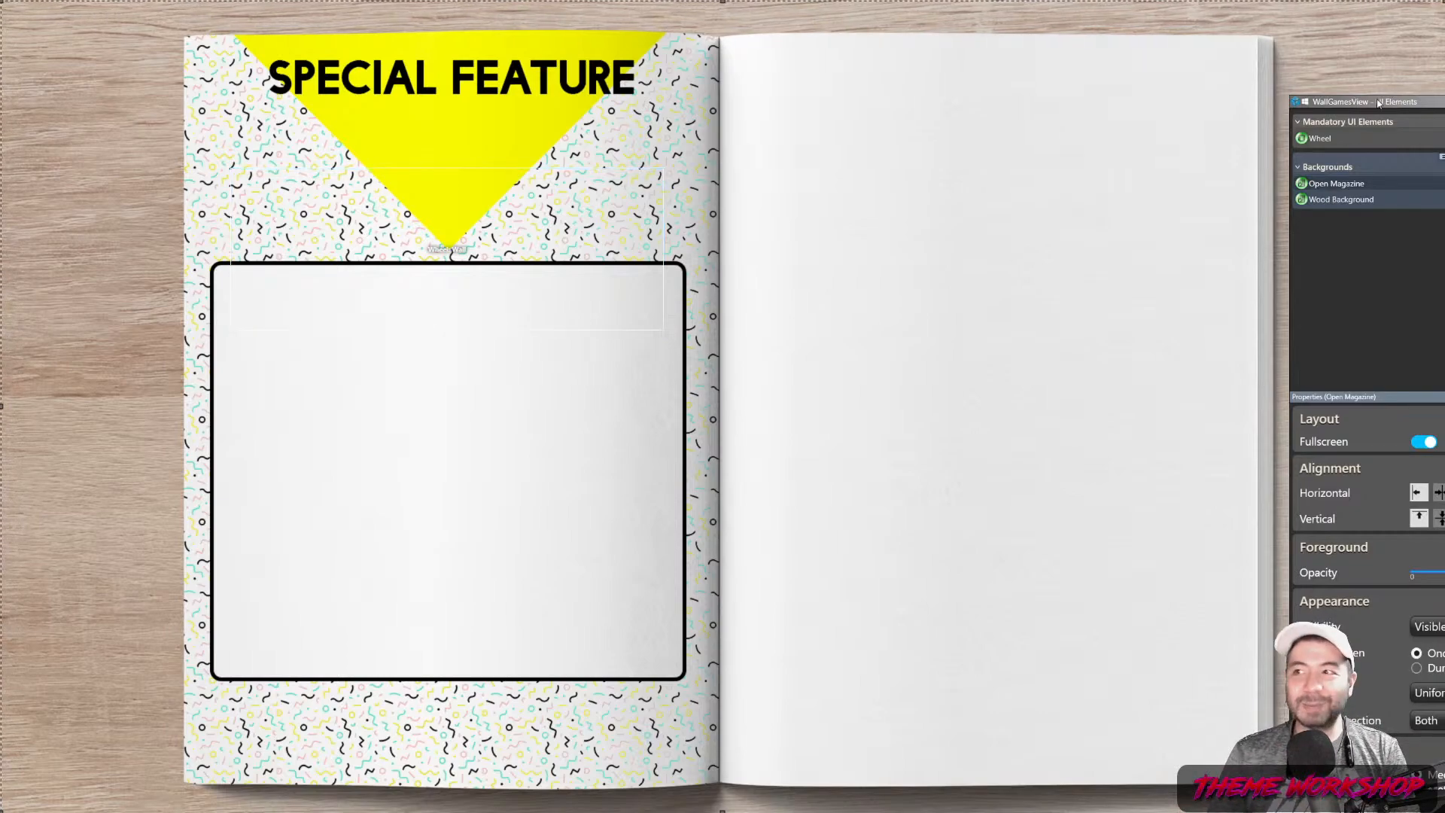
pyautogui.moveTo(1371, 108); pyautogui.dragTo(177, 49)
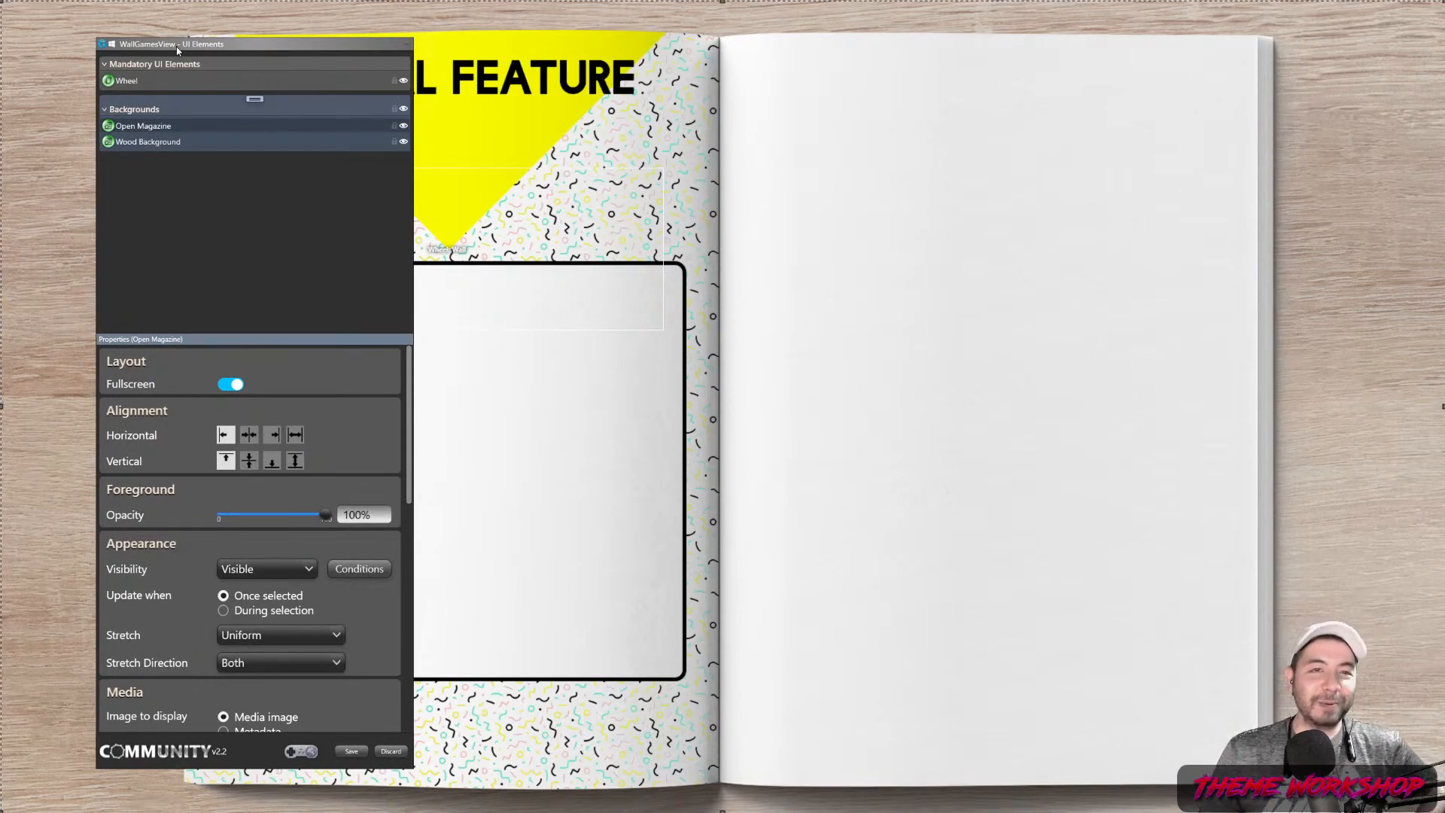
pyautogui.moveTo(178, 51); pyautogui.dragTo(125, 39)
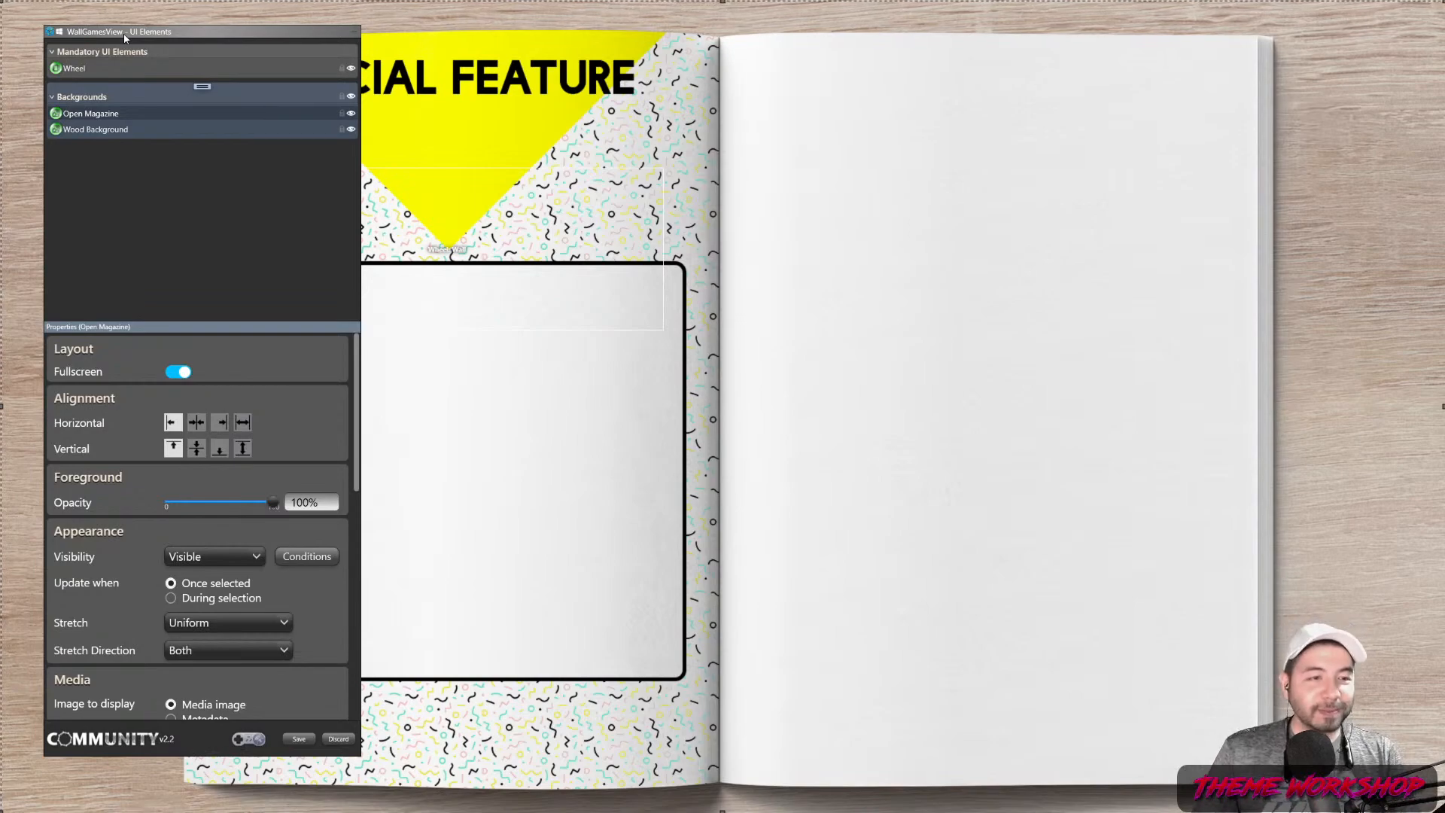
# Move the Wall wheel down into the left page's white box, at X 403, Y 534
pyautogui.moveTo(182, 38); pyautogui.dragTo(147, 21)
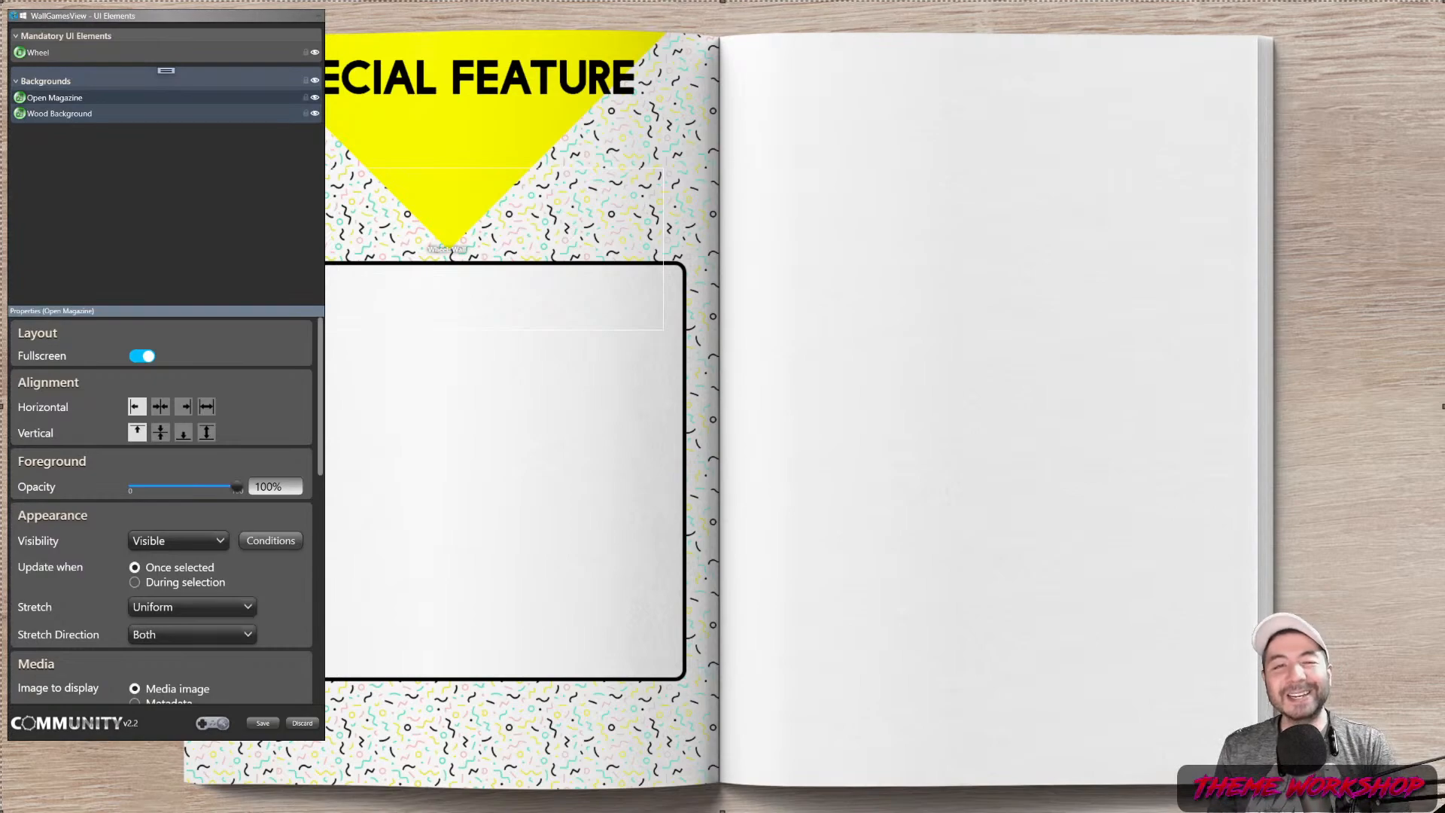
pyautogui.moveTo(156, 13)
pyautogui.mouseDown()
pyautogui.moveTo(151, 30)
pyautogui.moveTo(865, 49)
pyautogui.moveTo(140, 32)
pyautogui.mouseUp()
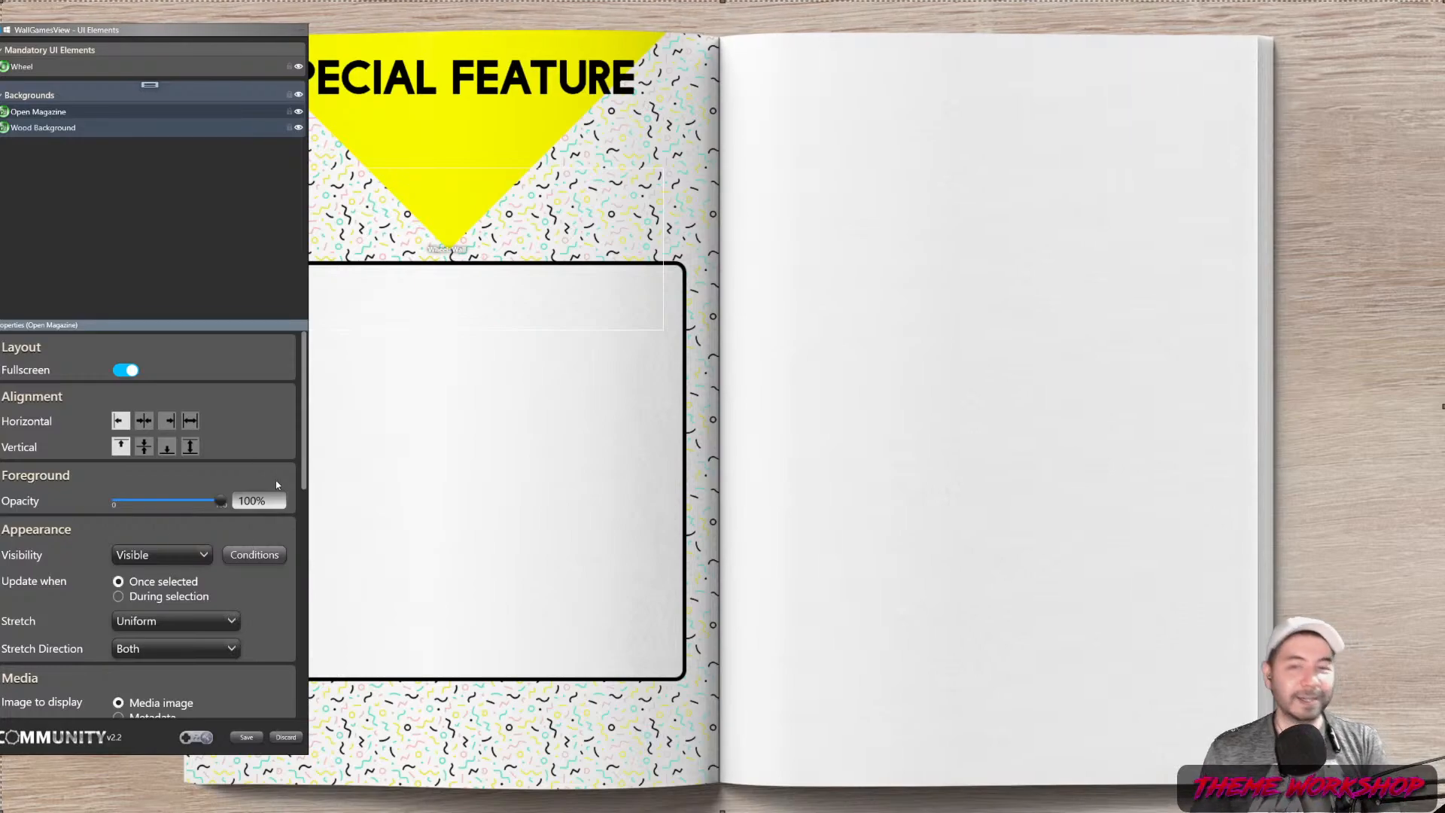
pyautogui.moveTo(155, 30); pyautogui.dragTo(925, 59)
pyautogui.click(555, 234)
pyautogui.moveTo(536, 251); pyautogui.dragTo(622, 402)
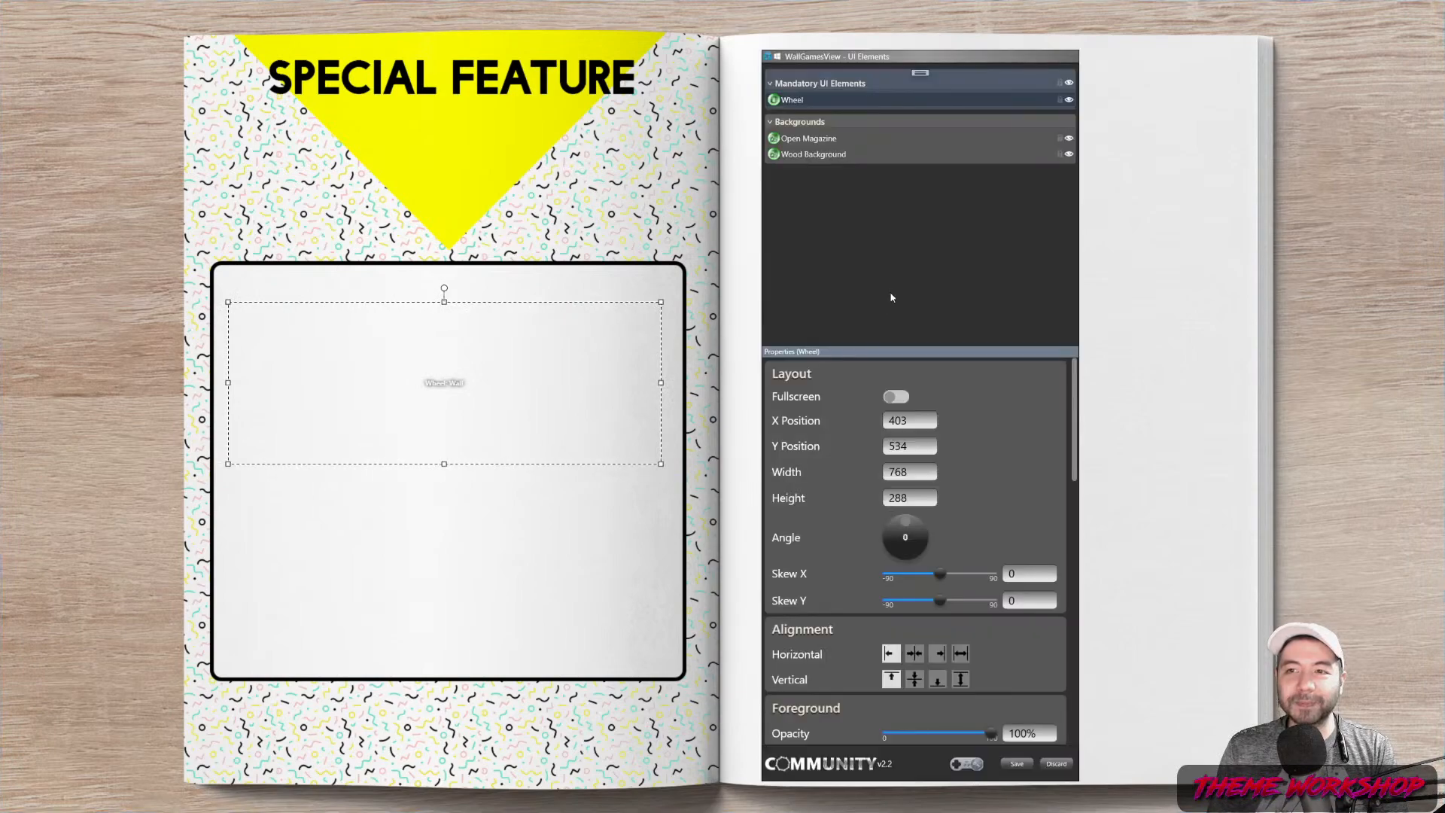
# Add a new empty group named Left Page
pyautogui.click(891, 297)
pyautogui.click(920, 73)
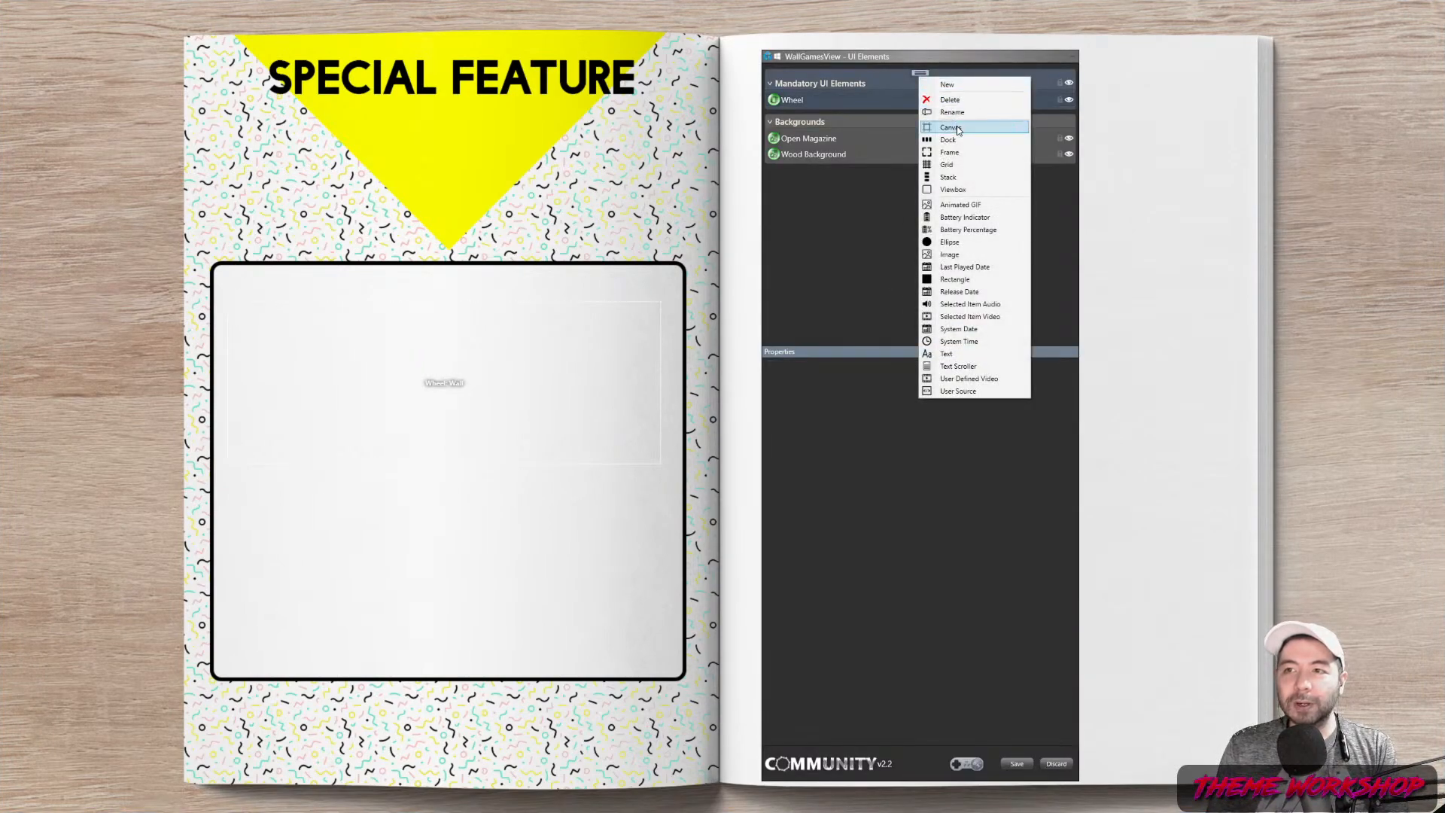
pyautogui.click(950, 85)
pyautogui.click(818, 78)
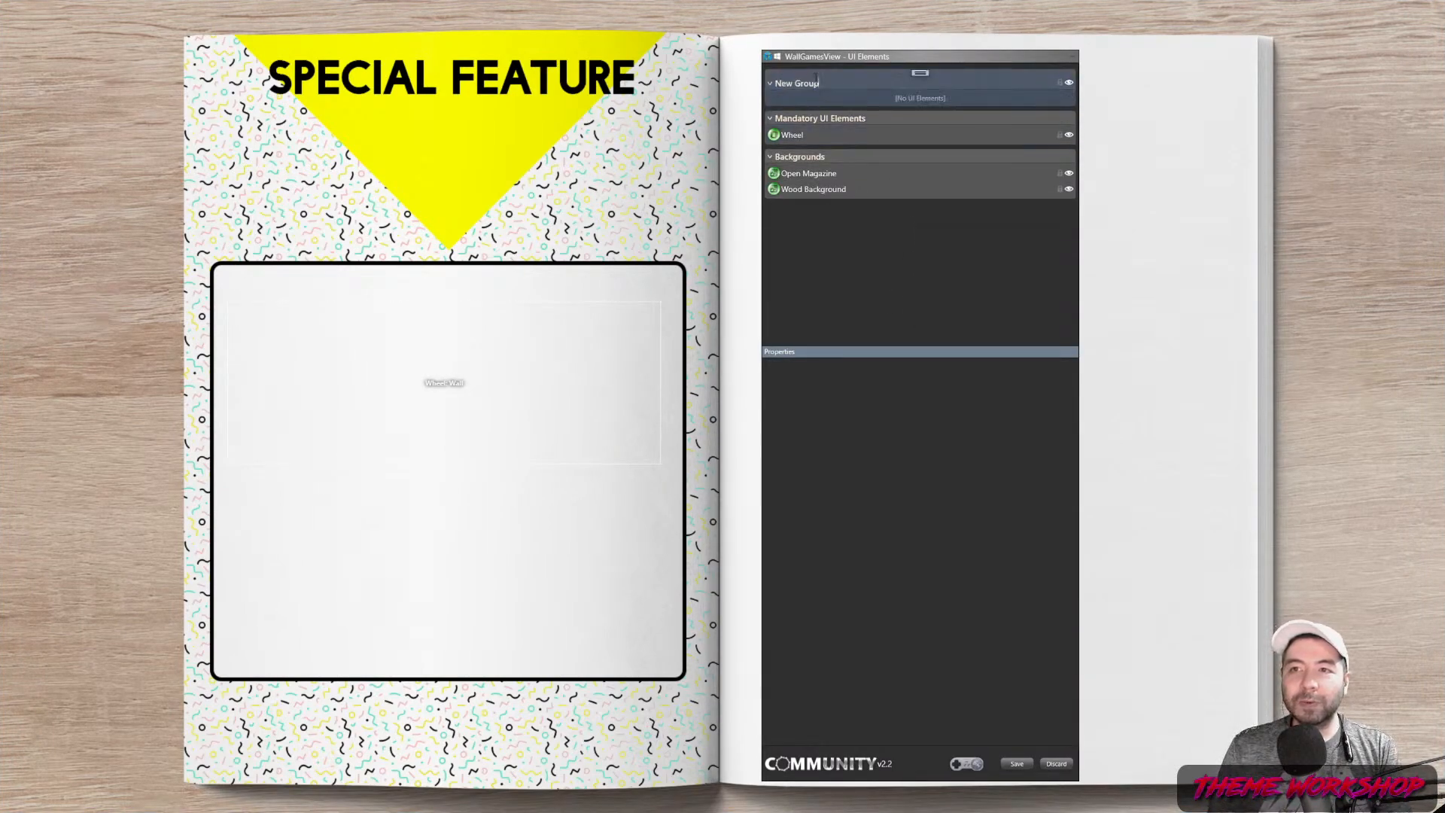
pyautogui.write('Left Page')
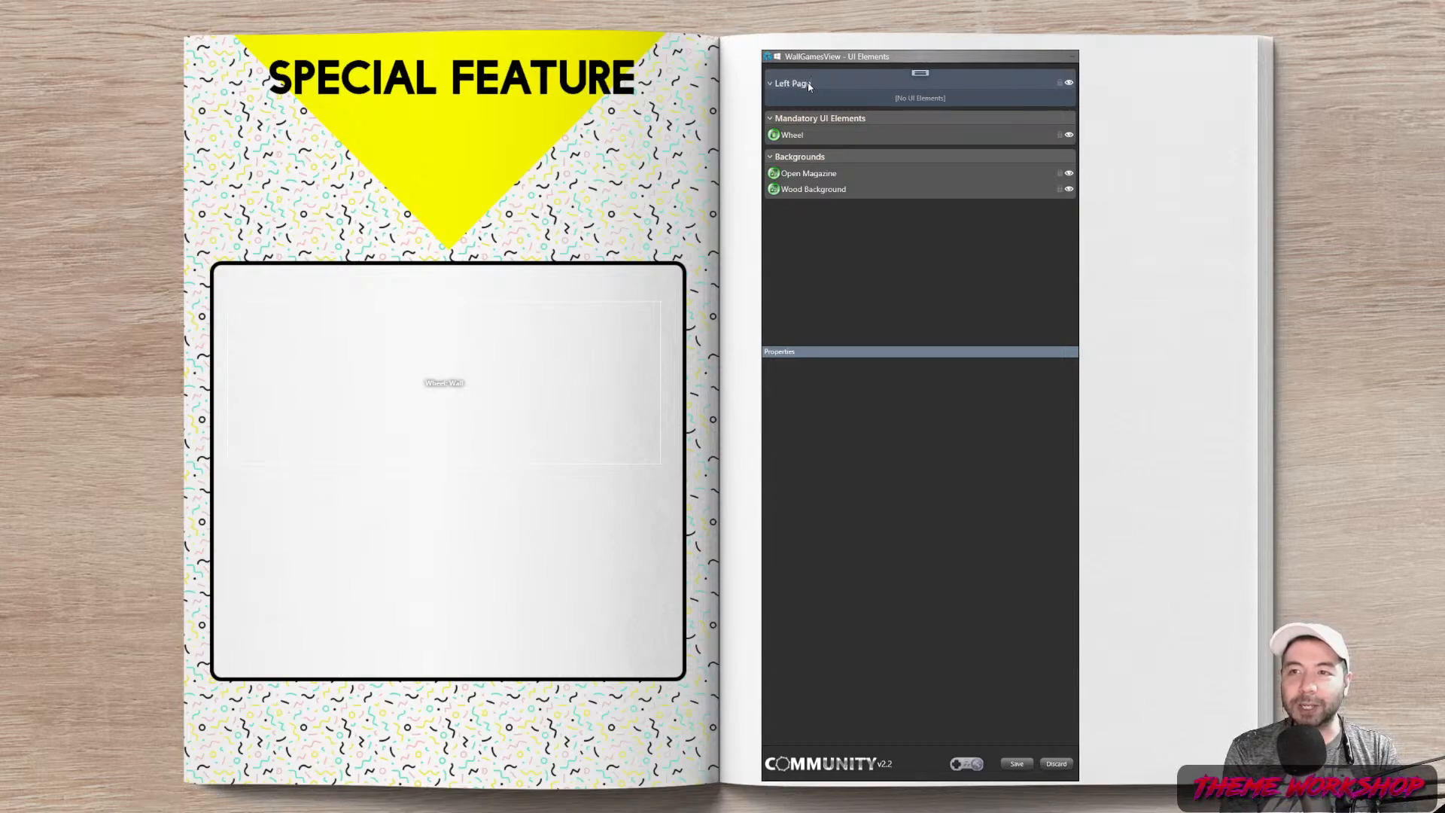
# Add a Platform - Clear Logo image showing the platform clear logo from metadata
pyautogui.click(919, 73)
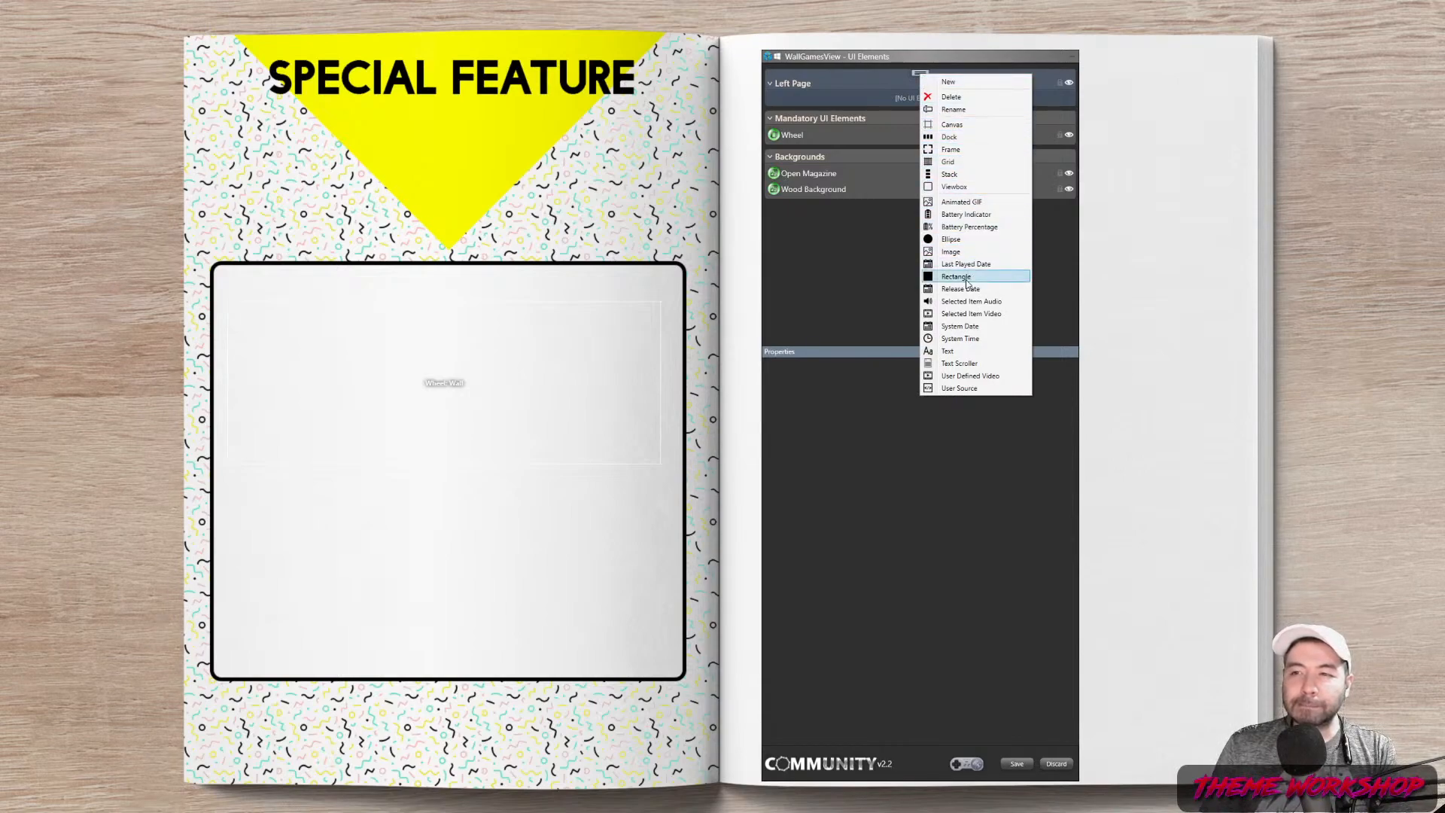
pyautogui.click(950, 251)
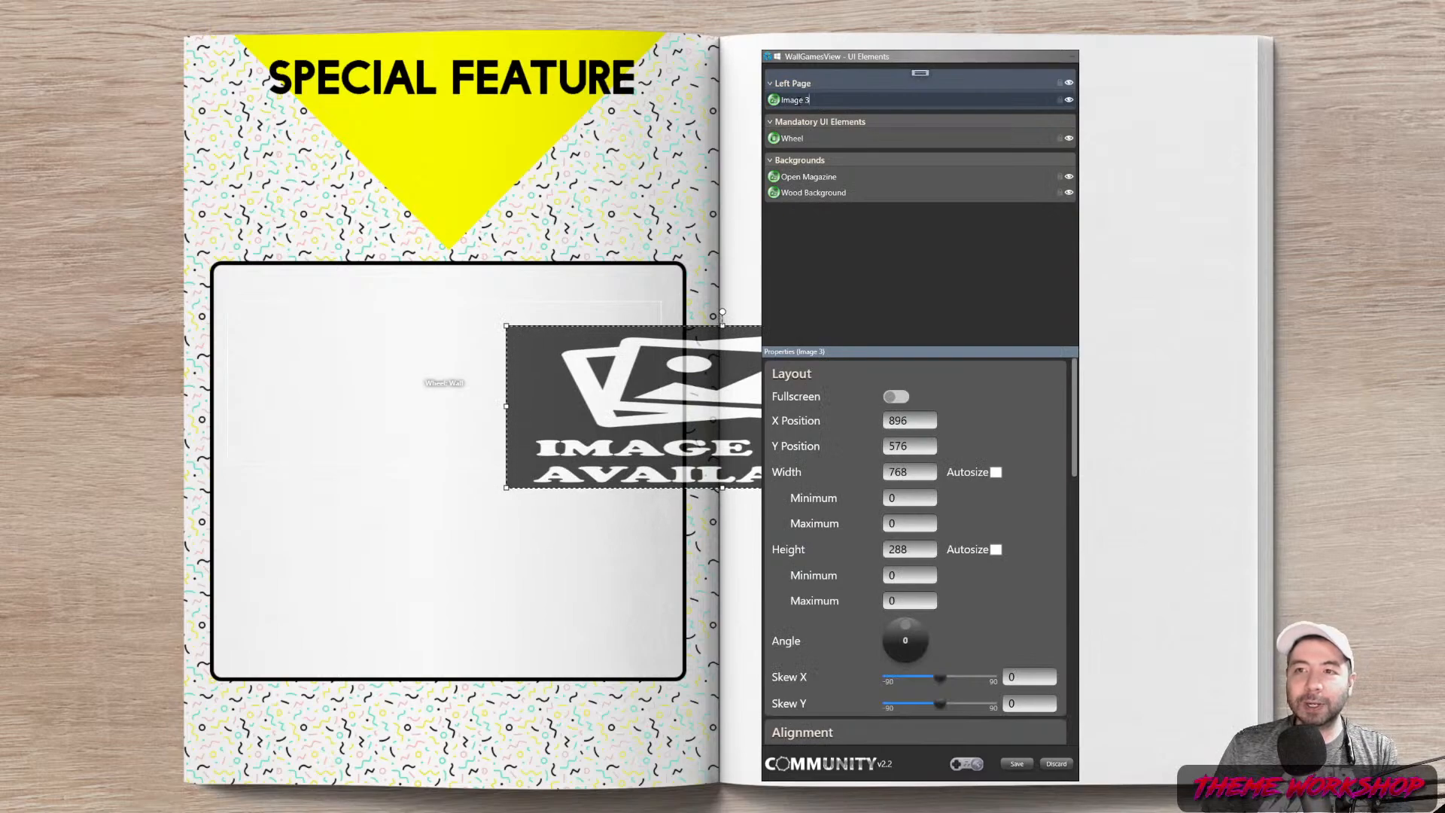
pyautogui.press('BackSpace')
pyautogui.press('BackSpace')
pyautogui.press('BackSpace')
pyautogui.press('BackSpace')
pyautogui.press('BackSpace')
pyautogui.press('BackSpace')
pyautogui.press('BackSpace')
pyautogui.write('Clear Logo')
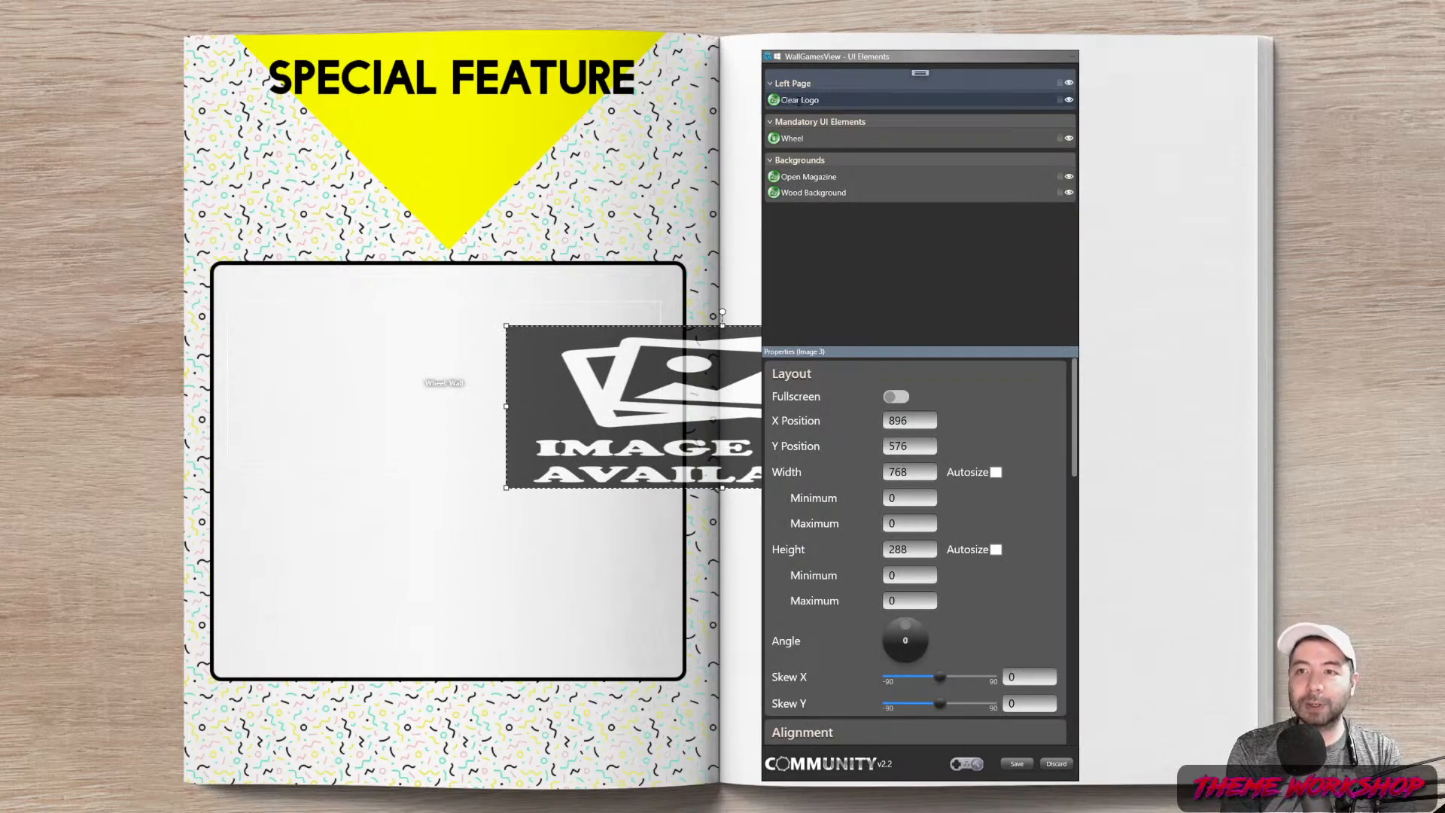
pyautogui.write('Platform -')
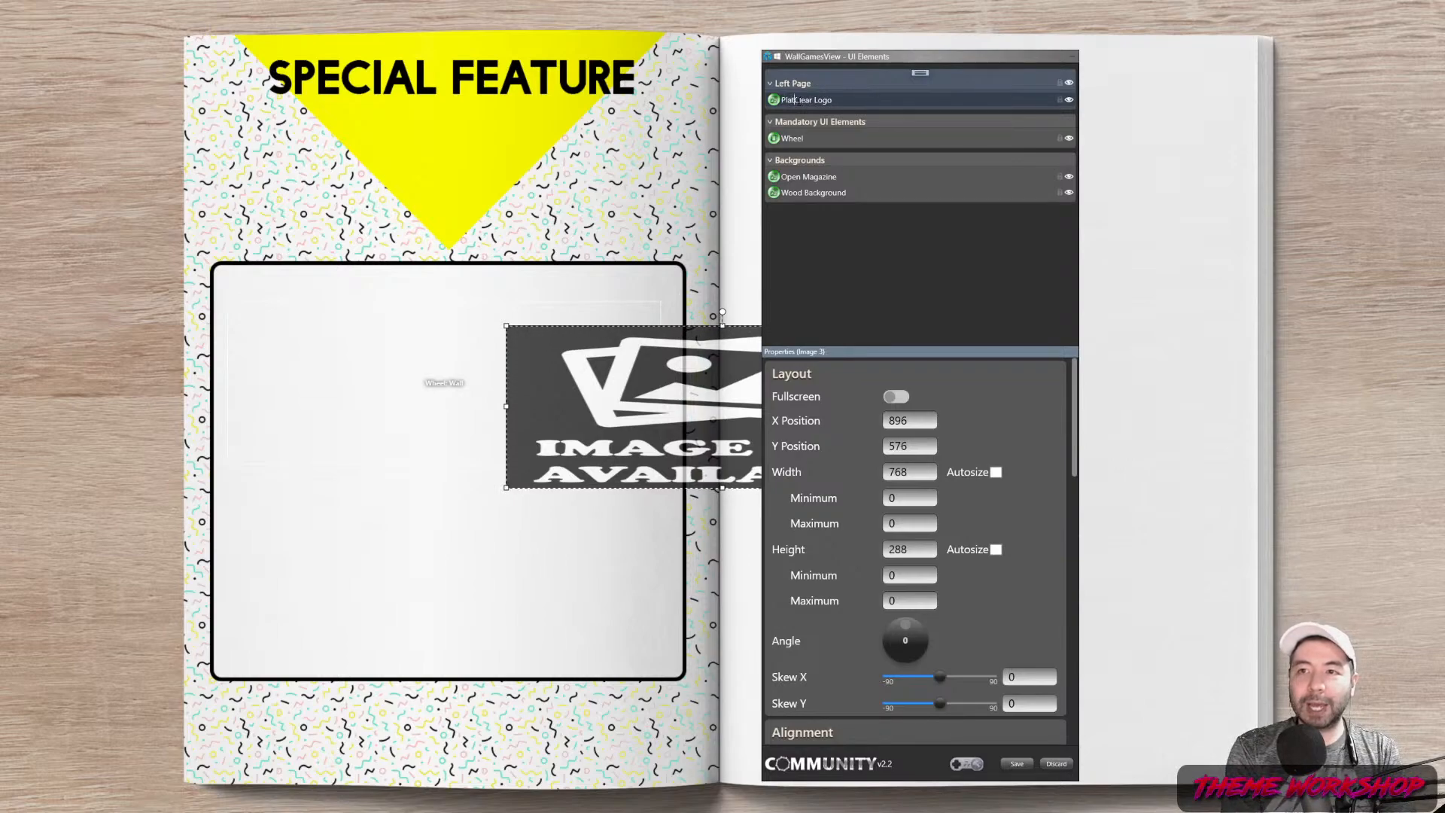
pyautogui.press('Return')
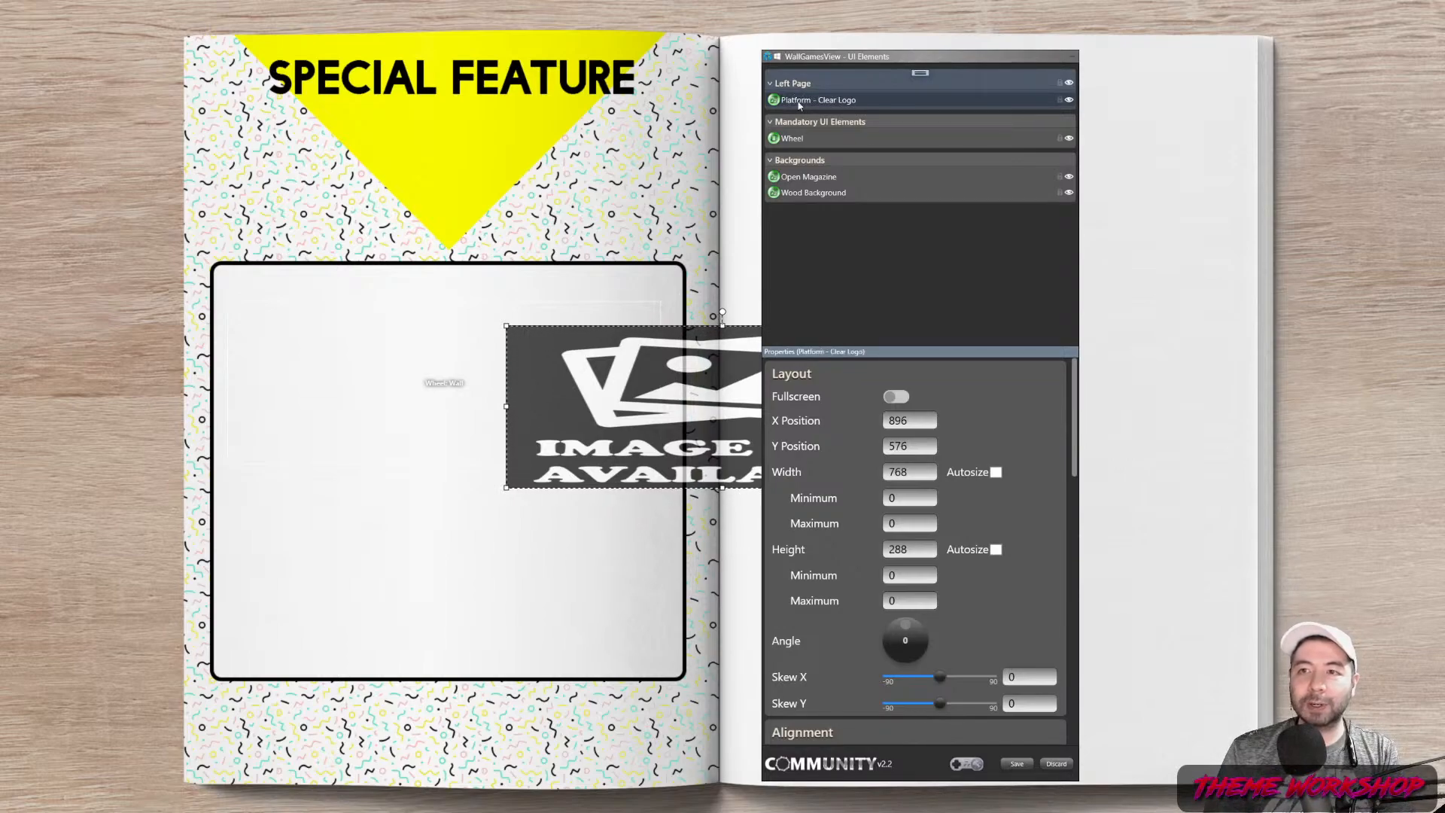
pyautogui.scroll(-10, 1044, 470)
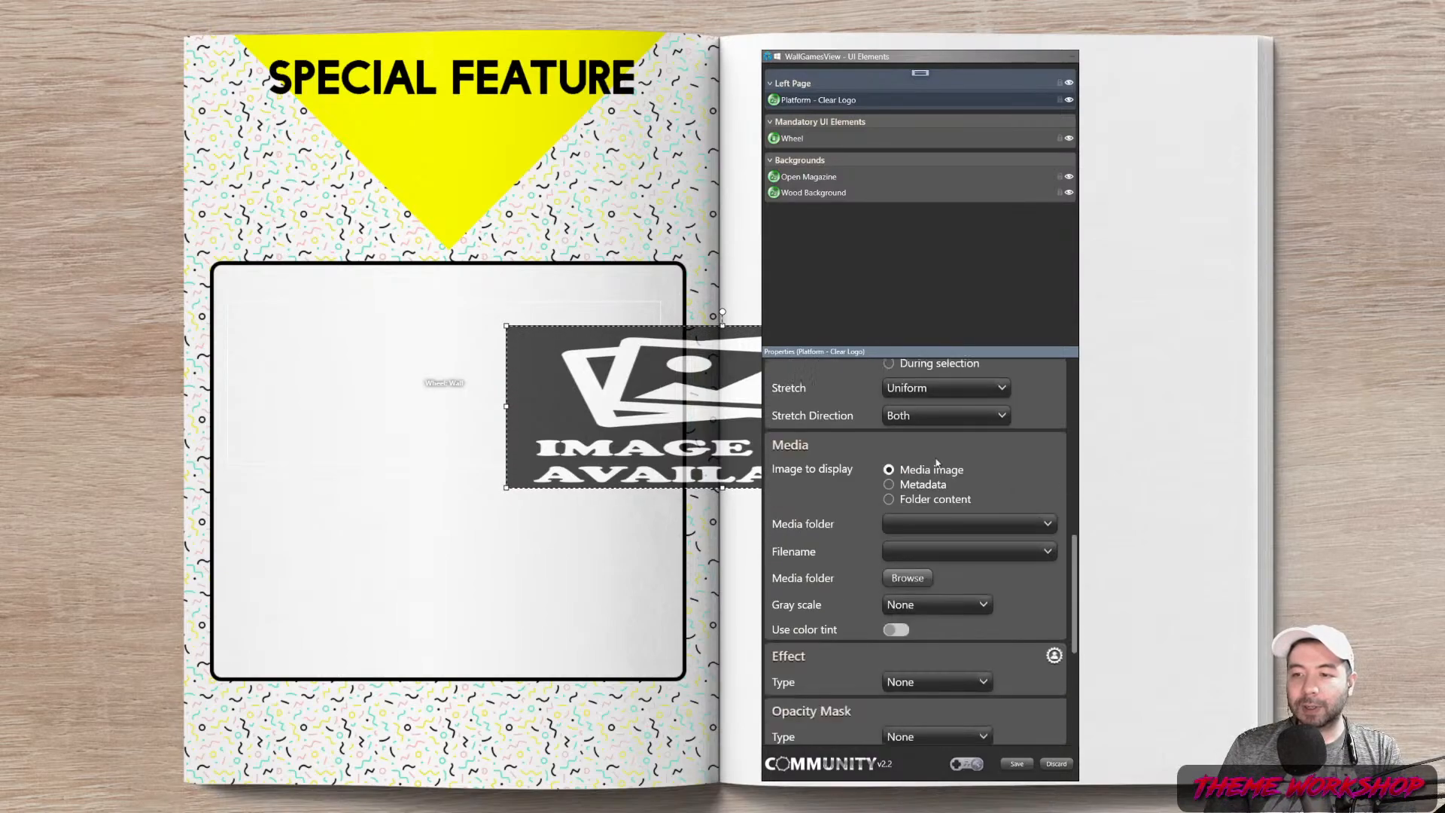
pyautogui.click(889, 485)
pyautogui.click(1049, 524)
pyautogui.scroll(-4, 1009, 338)
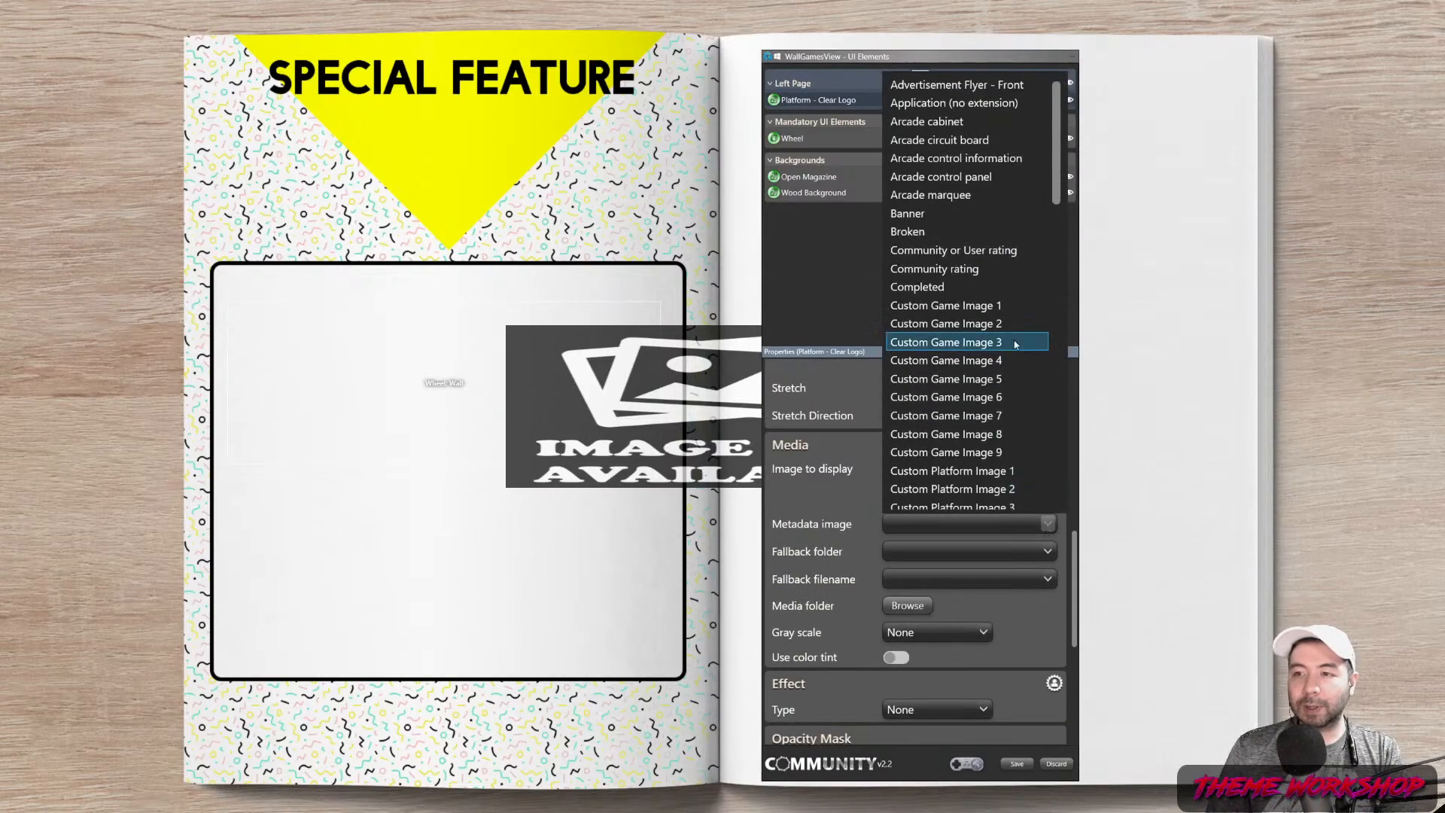
pyautogui.scroll(-7, 995, 329)
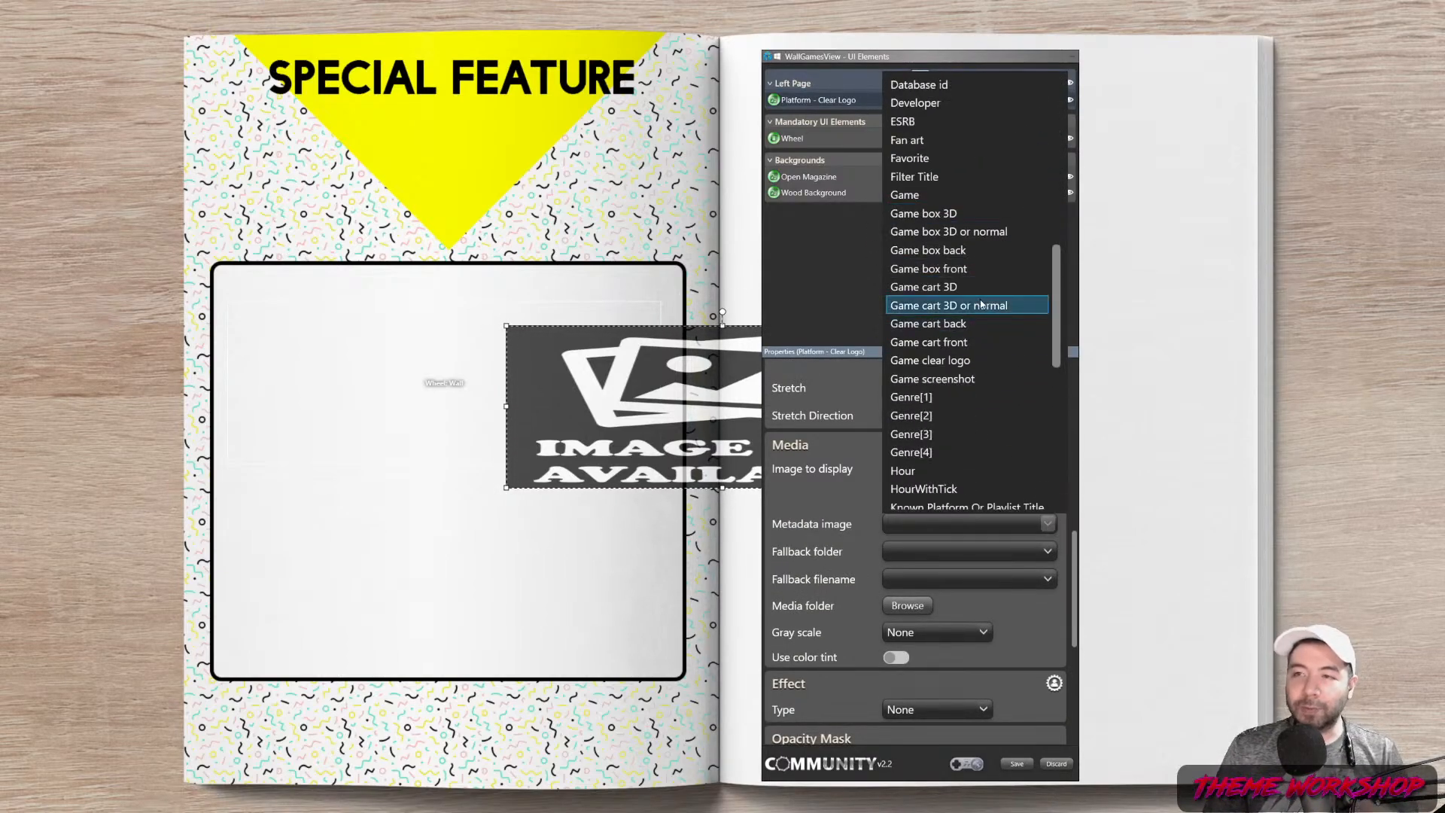
pyautogui.scroll(-4, 978, 301)
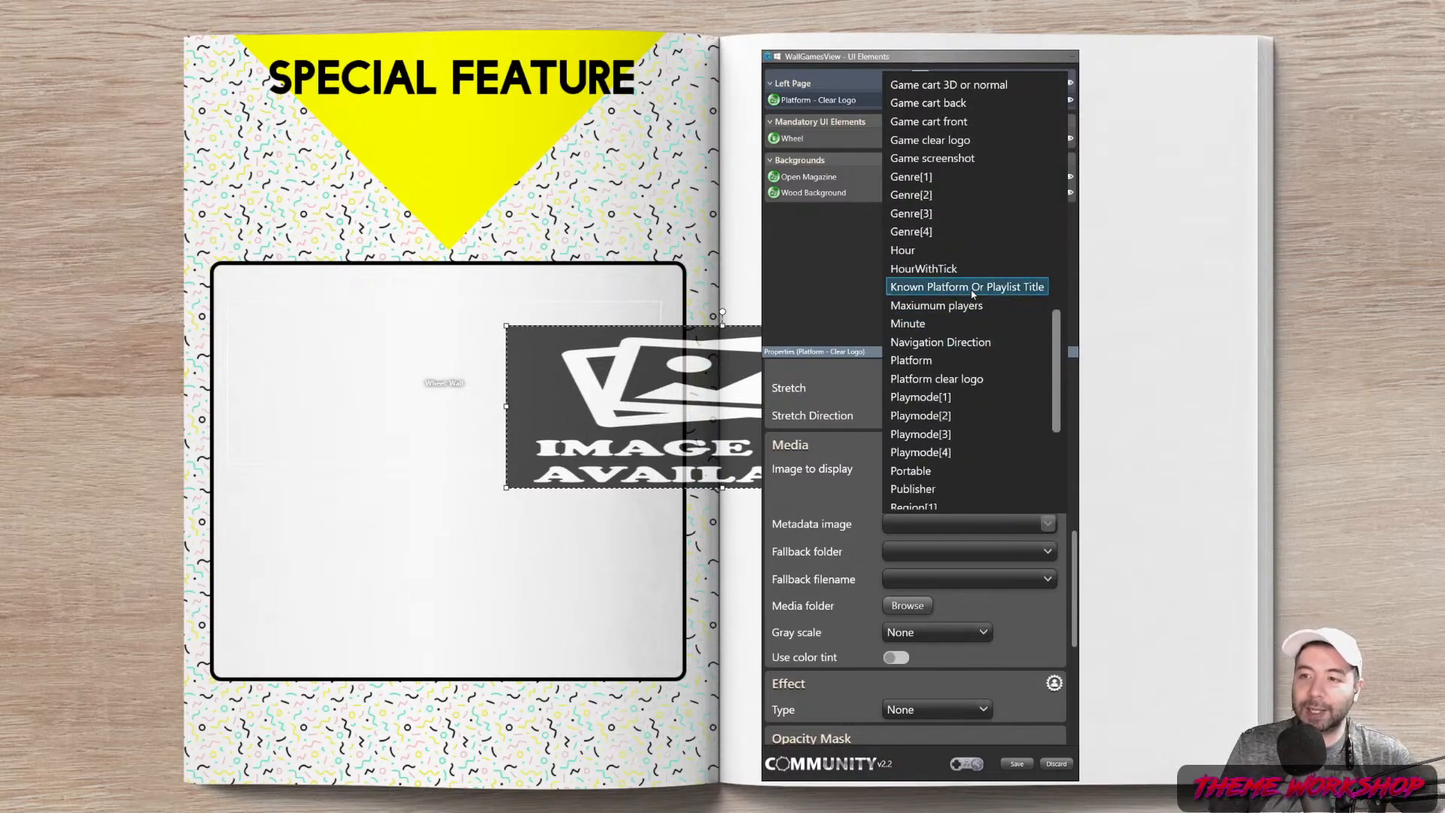
pyautogui.click(923, 382)
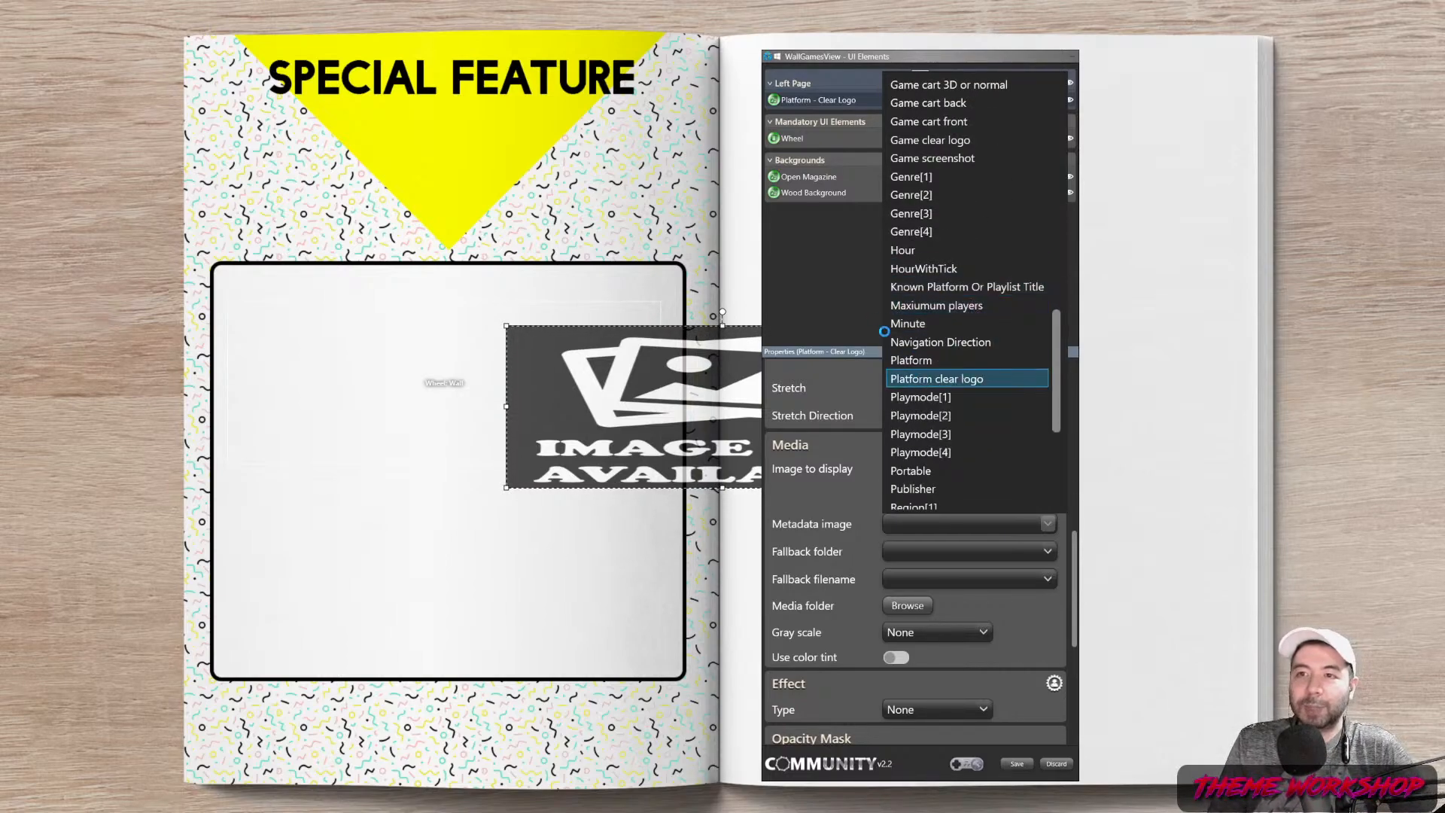
# Move the logo under SPECIAL FEATURE and preview with Nintendo Entertainment System's Adventure Island II
pyautogui.moveTo(520, 339); pyautogui.dragTo(262, 115)
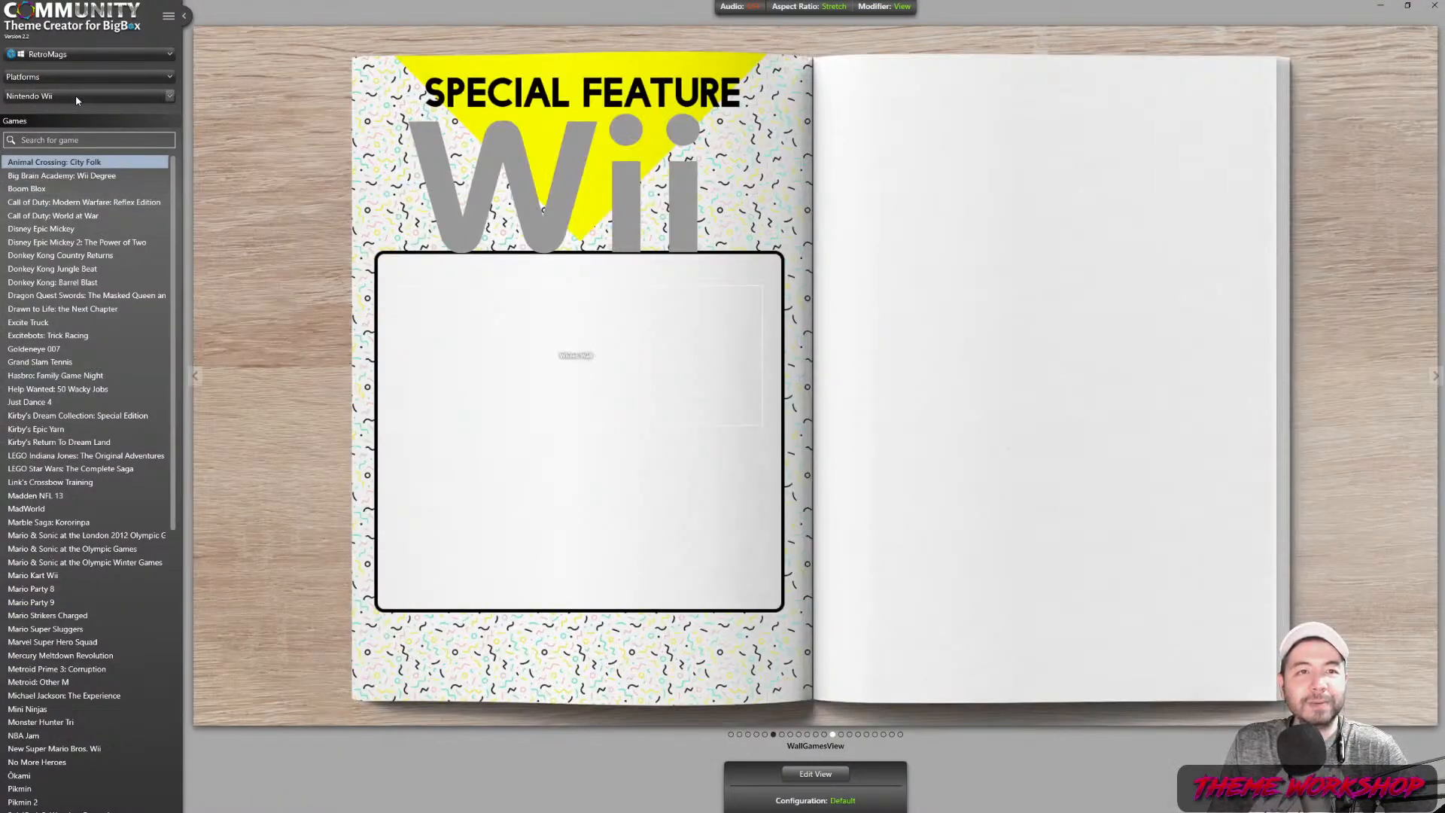
pyautogui.click(75, 96)
pyautogui.scroll(2, 98, 230)
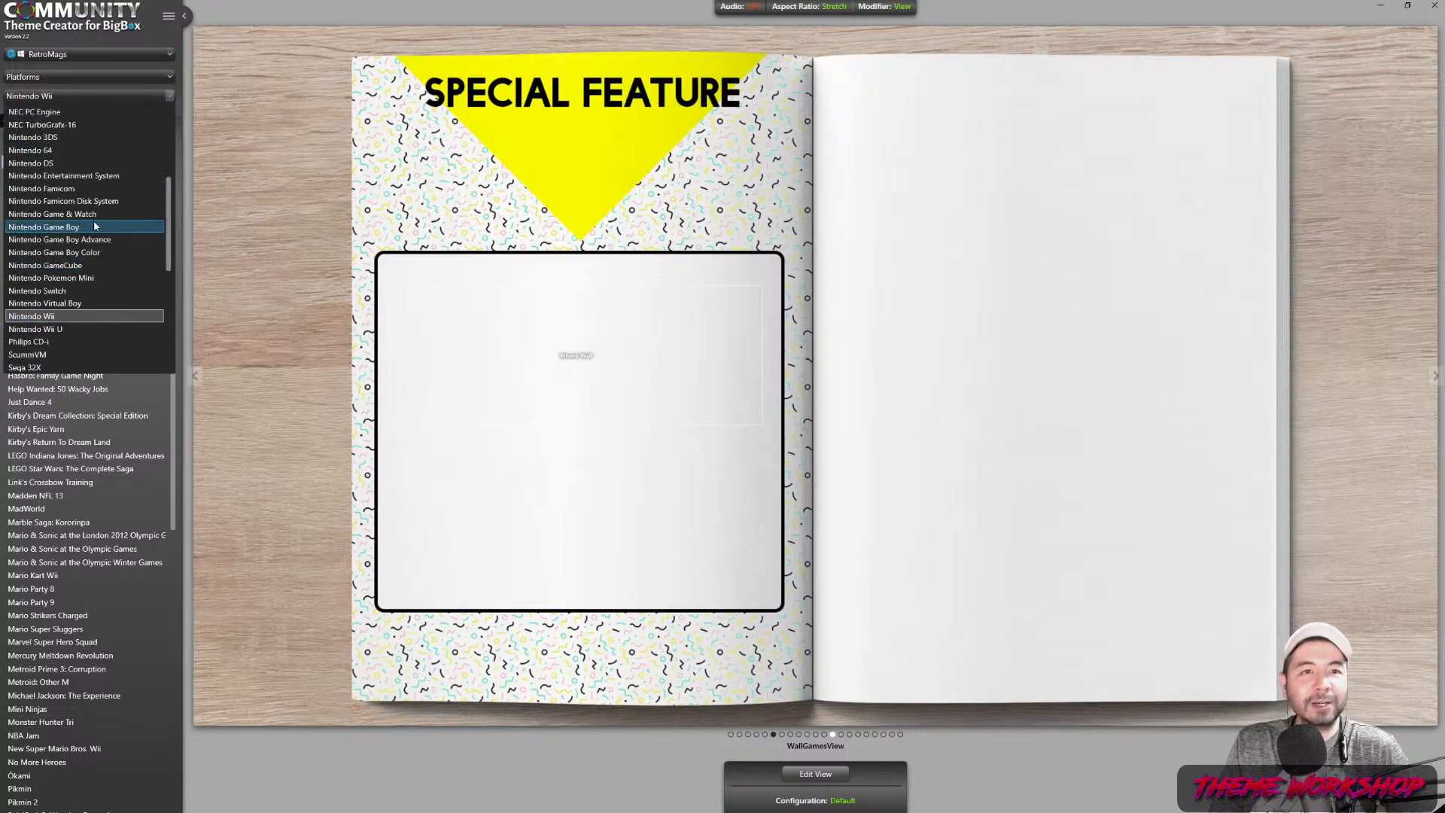
pyautogui.click(59, 179)
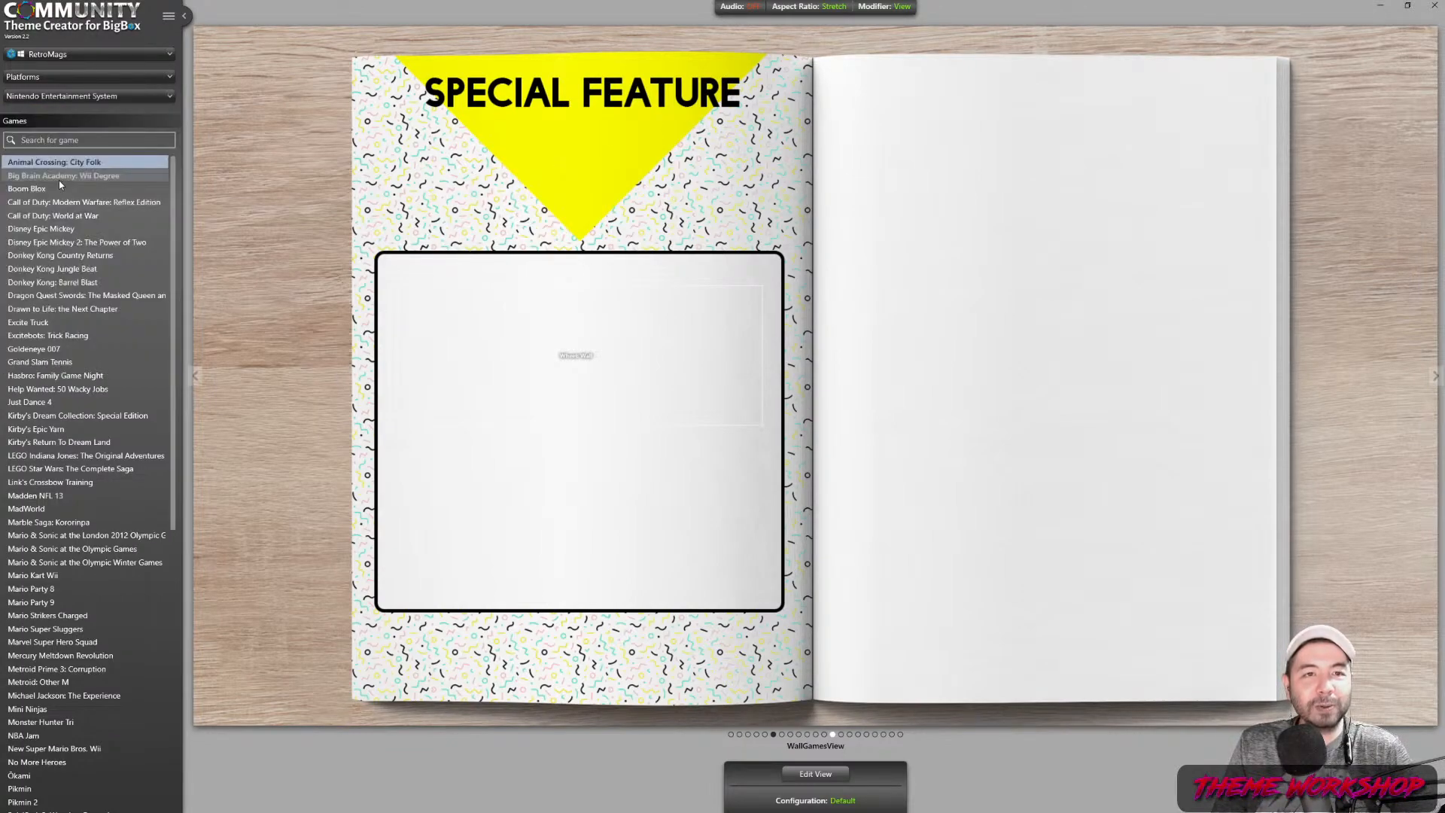
pyautogui.click(813, 772)
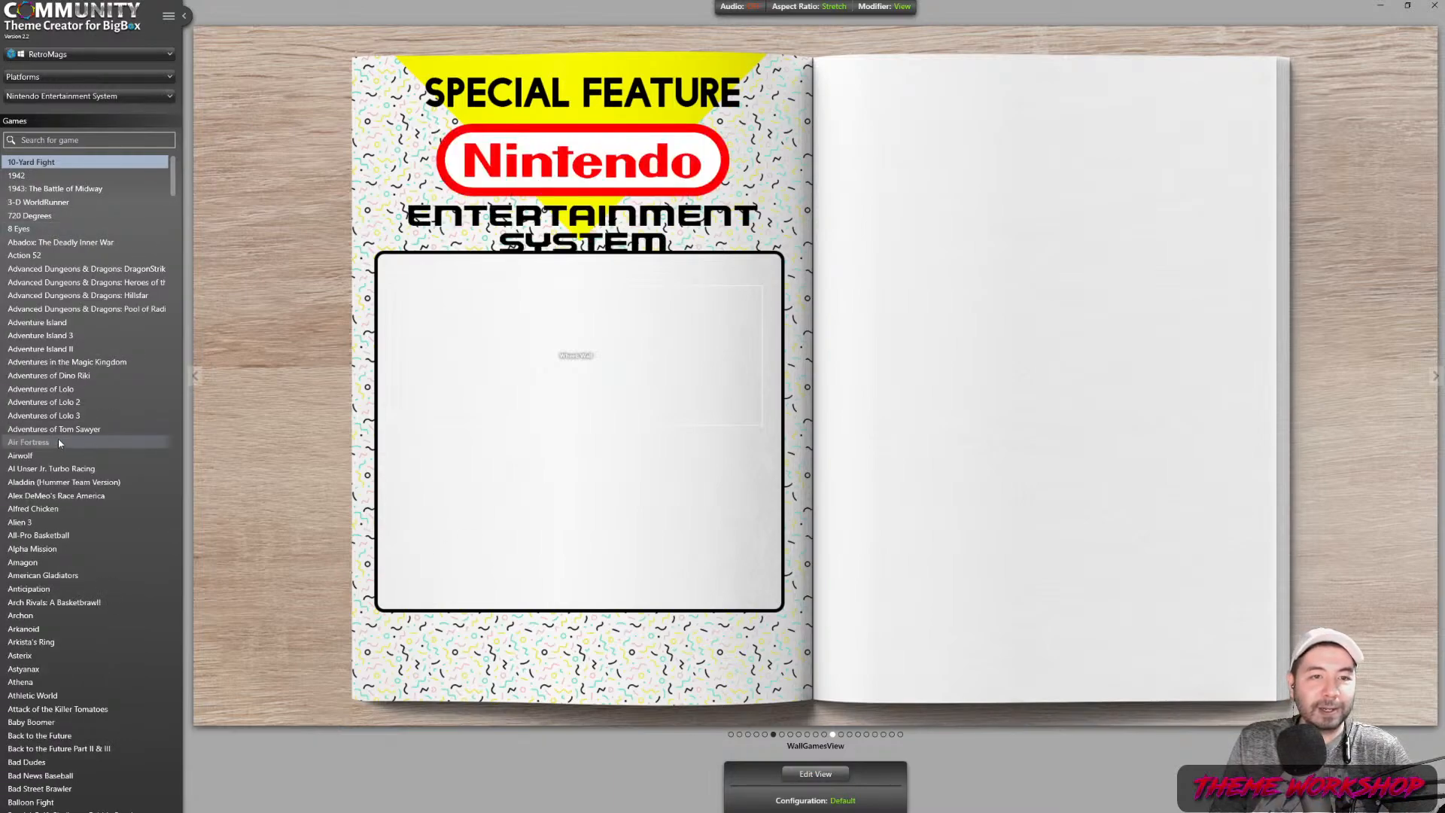
pyautogui.click(54, 352)
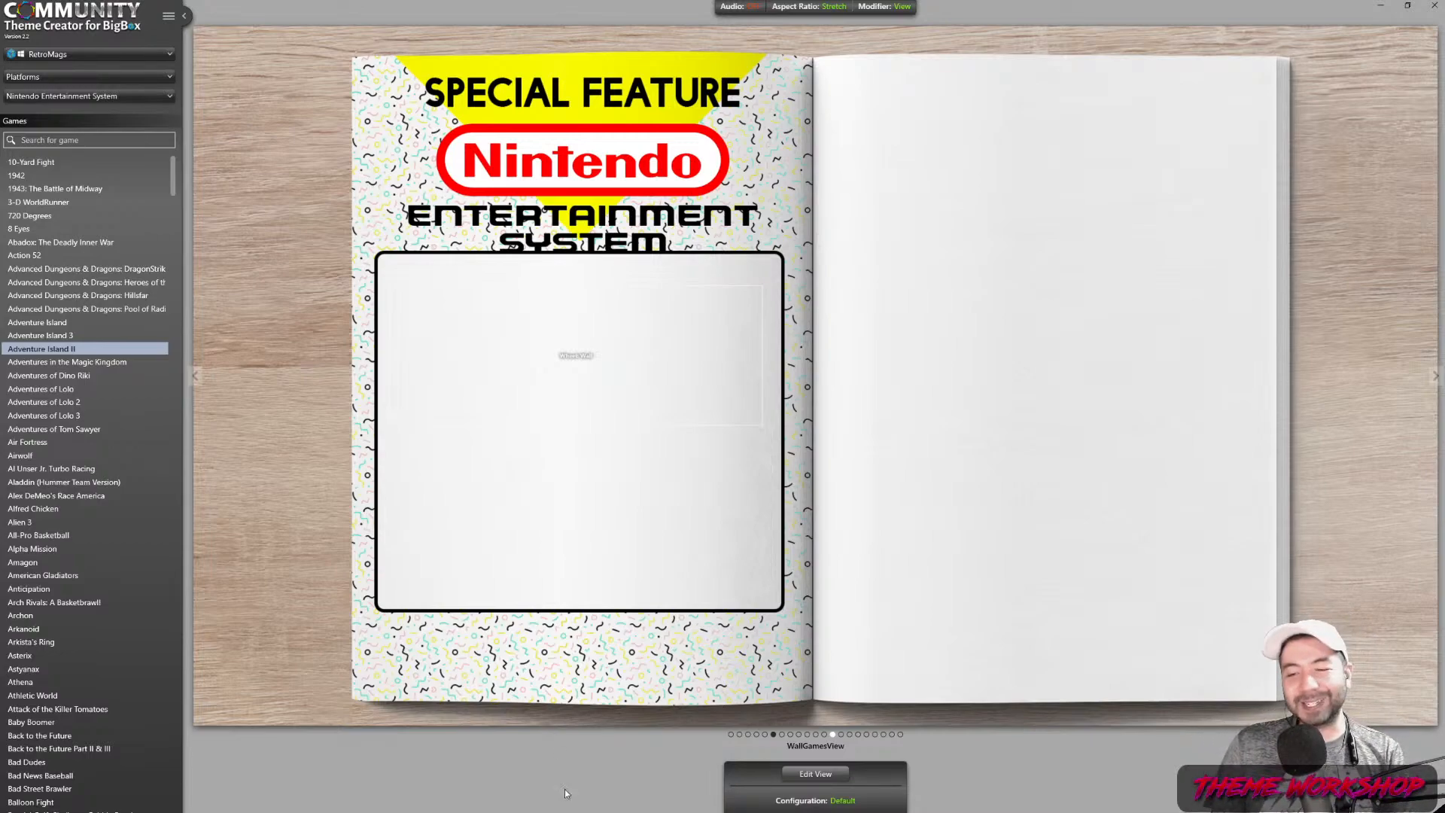
pyautogui.click(811, 771)
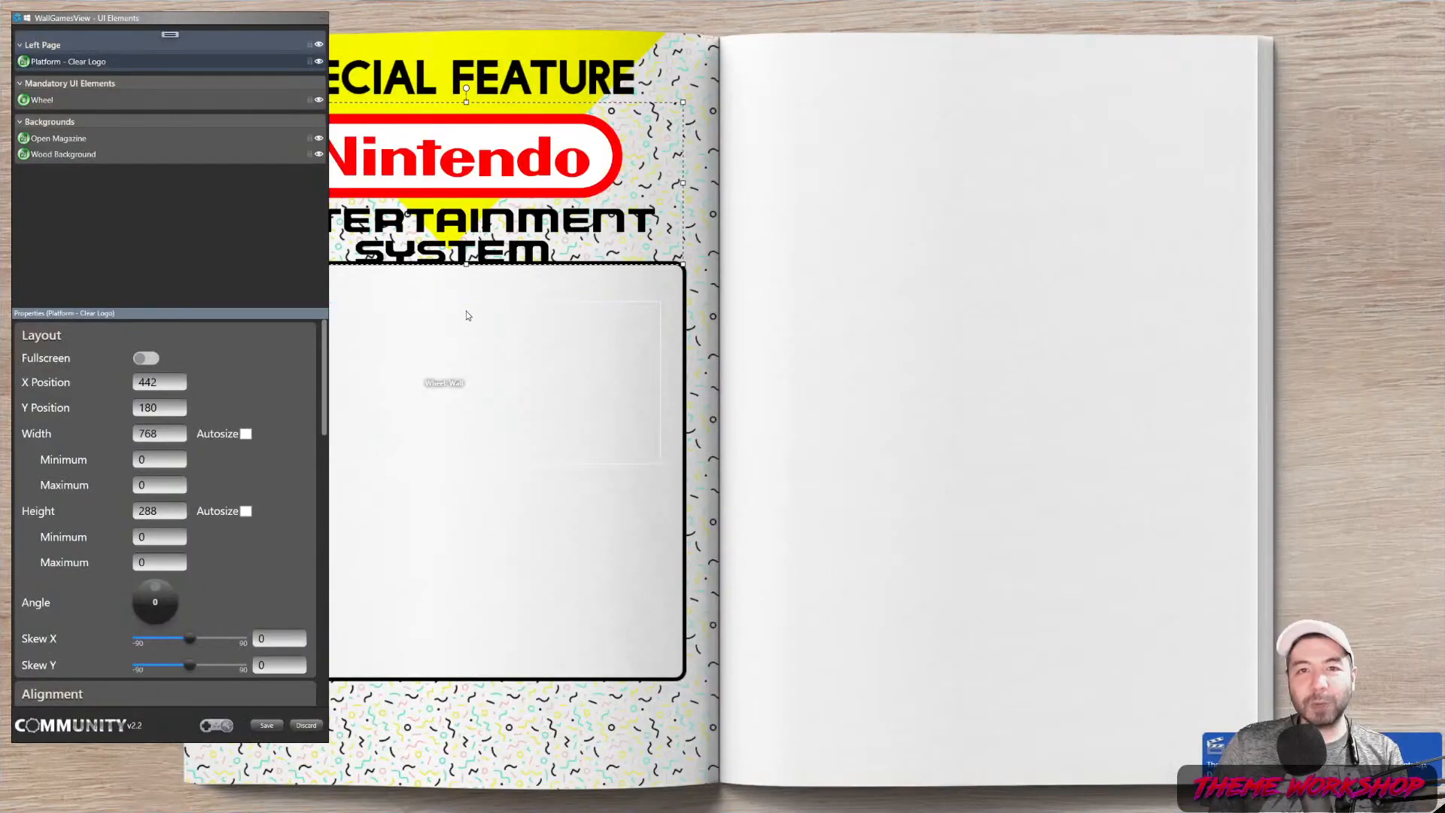
# Shrink the NES logo and centre it horizontally and vertically beneath SPECIAL FEATURE
pyautogui.moveTo(467, 107); pyautogui.dragTo(467, 130)
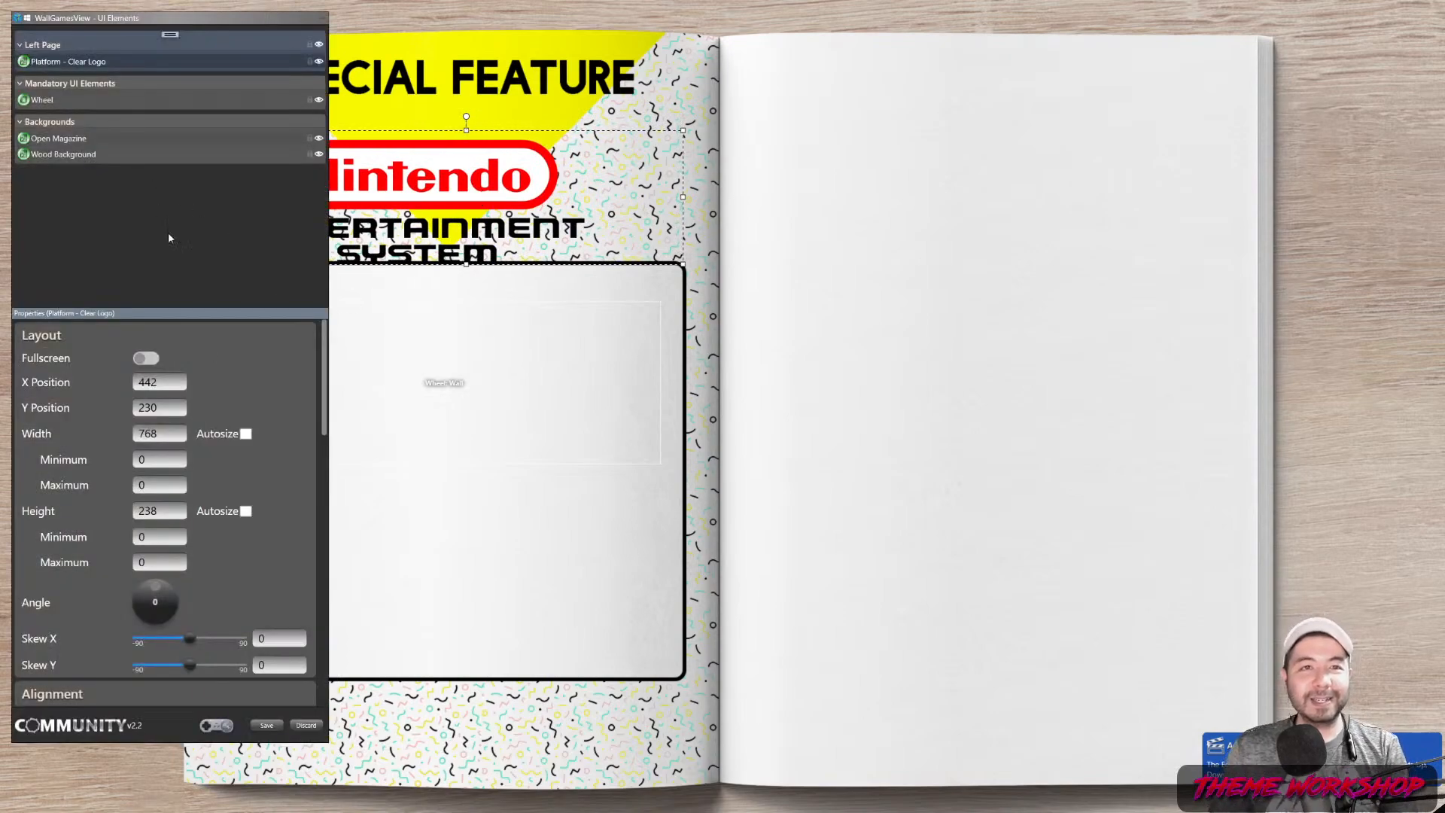
pyautogui.scroll(-3, 286, 506)
pyautogui.scroll(-3, 312, 503)
pyautogui.click(165, 500)
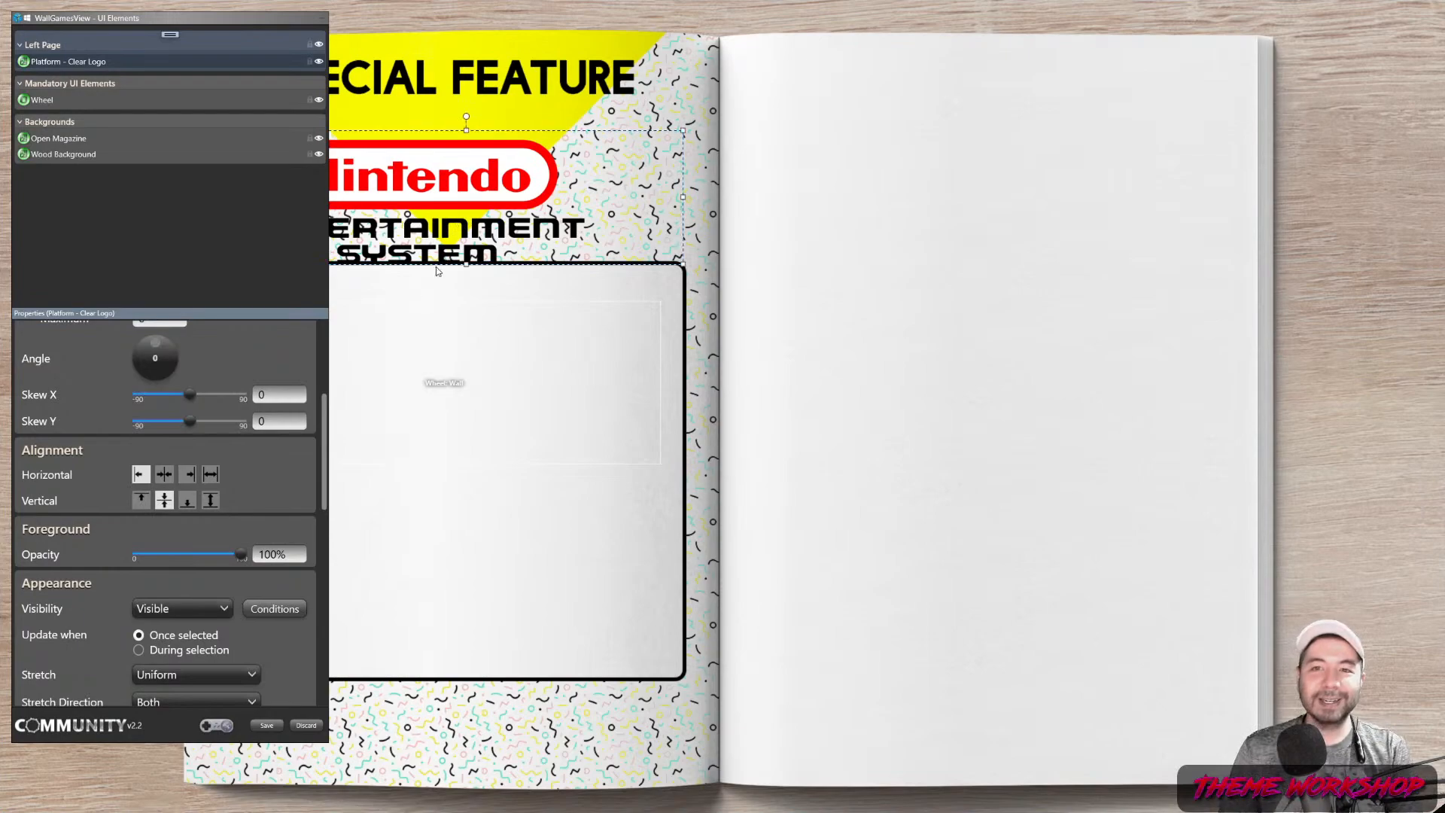
pyautogui.click(141, 500)
pyautogui.click(164, 474)
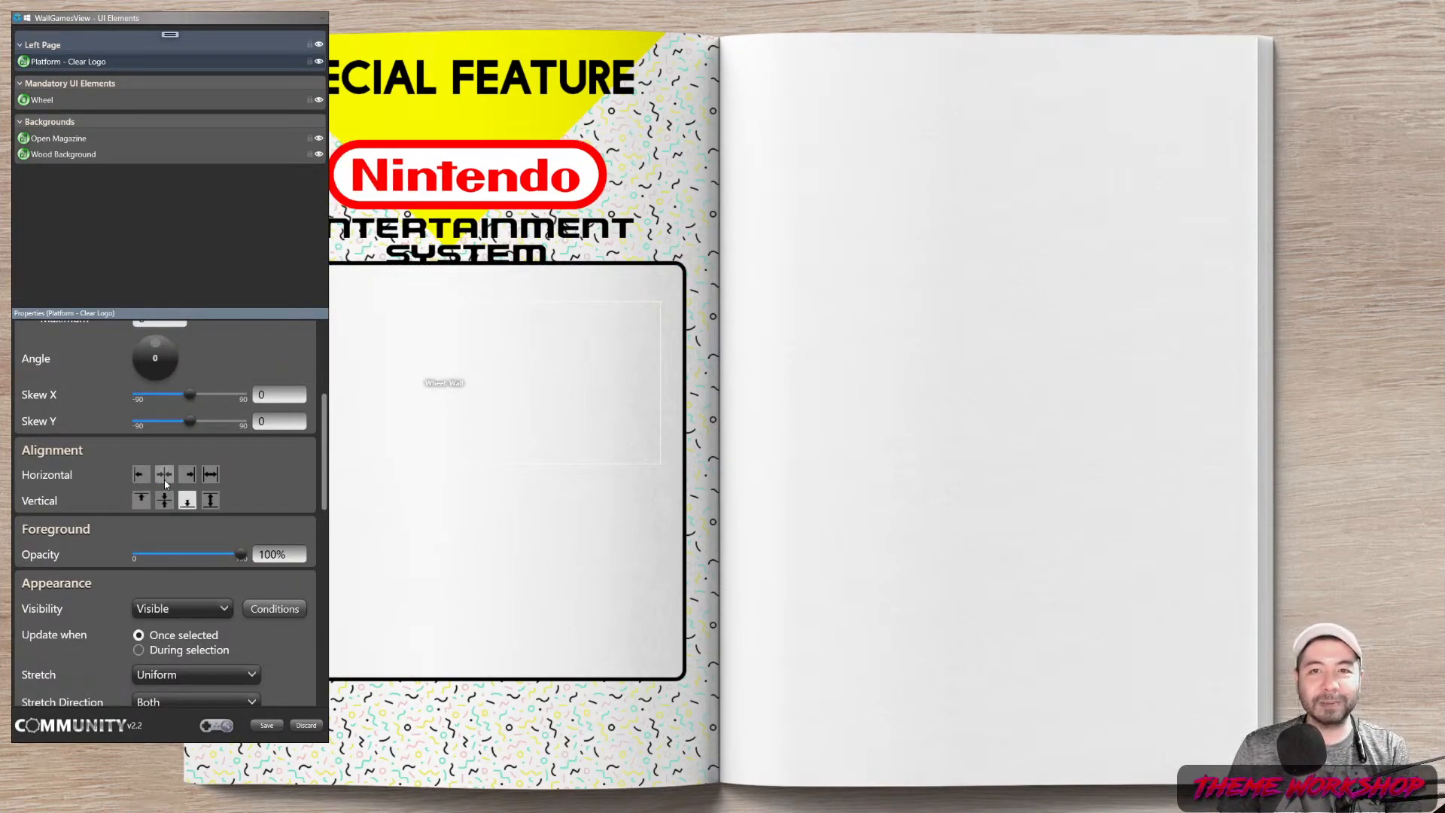
pyautogui.click(187, 500)
pyautogui.click(164, 500)
pyautogui.moveTo(442, 178)
pyautogui.mouseDown()
pyautogui.moveTo(426, 151)
pyautogui.moveTo(426, 176)
pyautogui.mouseUp()
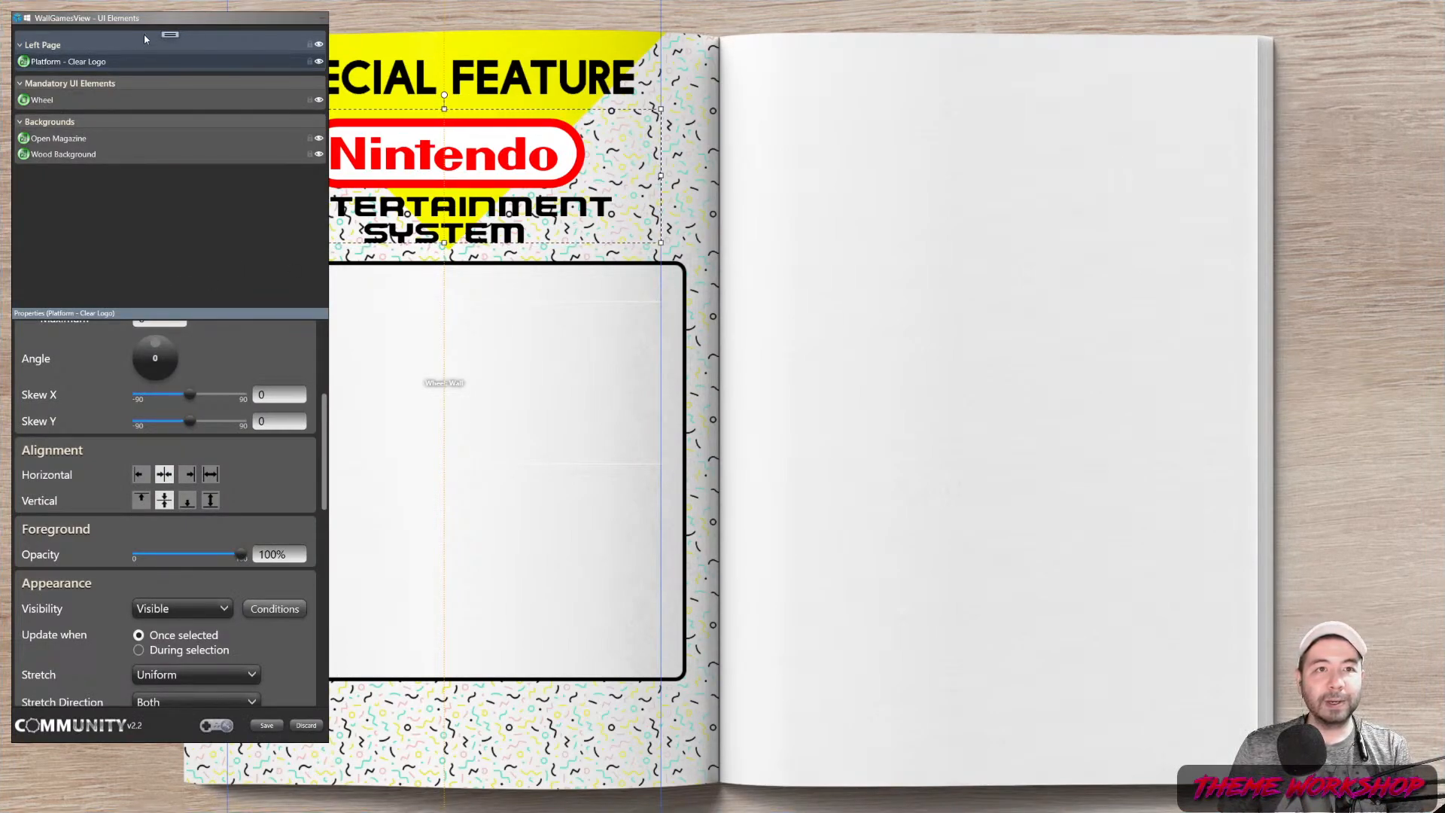
pyautogui.click(172, 34)
pyautogui.rightClick(172, 35)
# Create an Overlay group and add a new image element, Image 4, to it
pyautogui.click(184, 45)
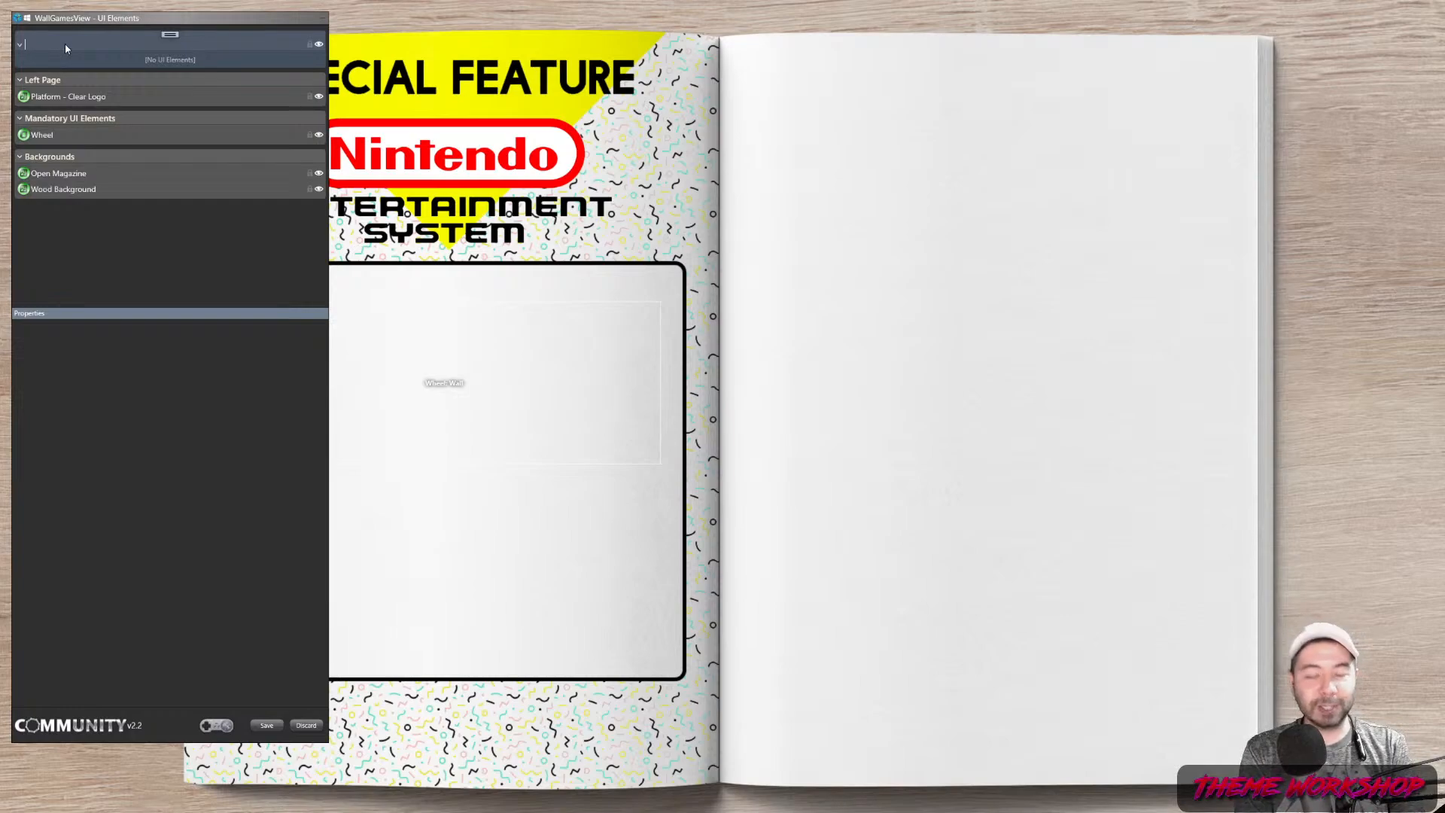
pyautogui.rightClick(169, 33)
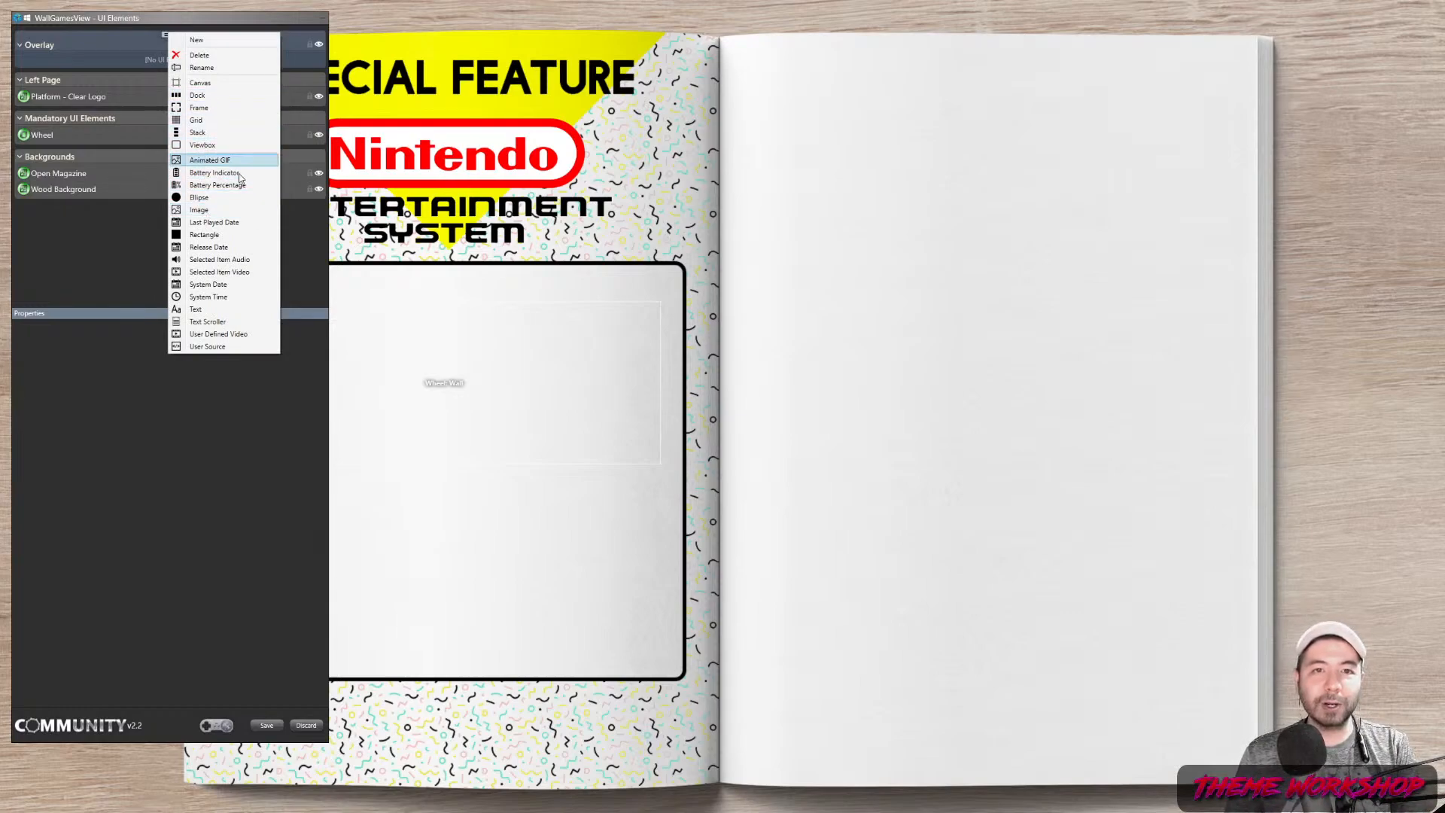
pyautogui.click(225, 210)
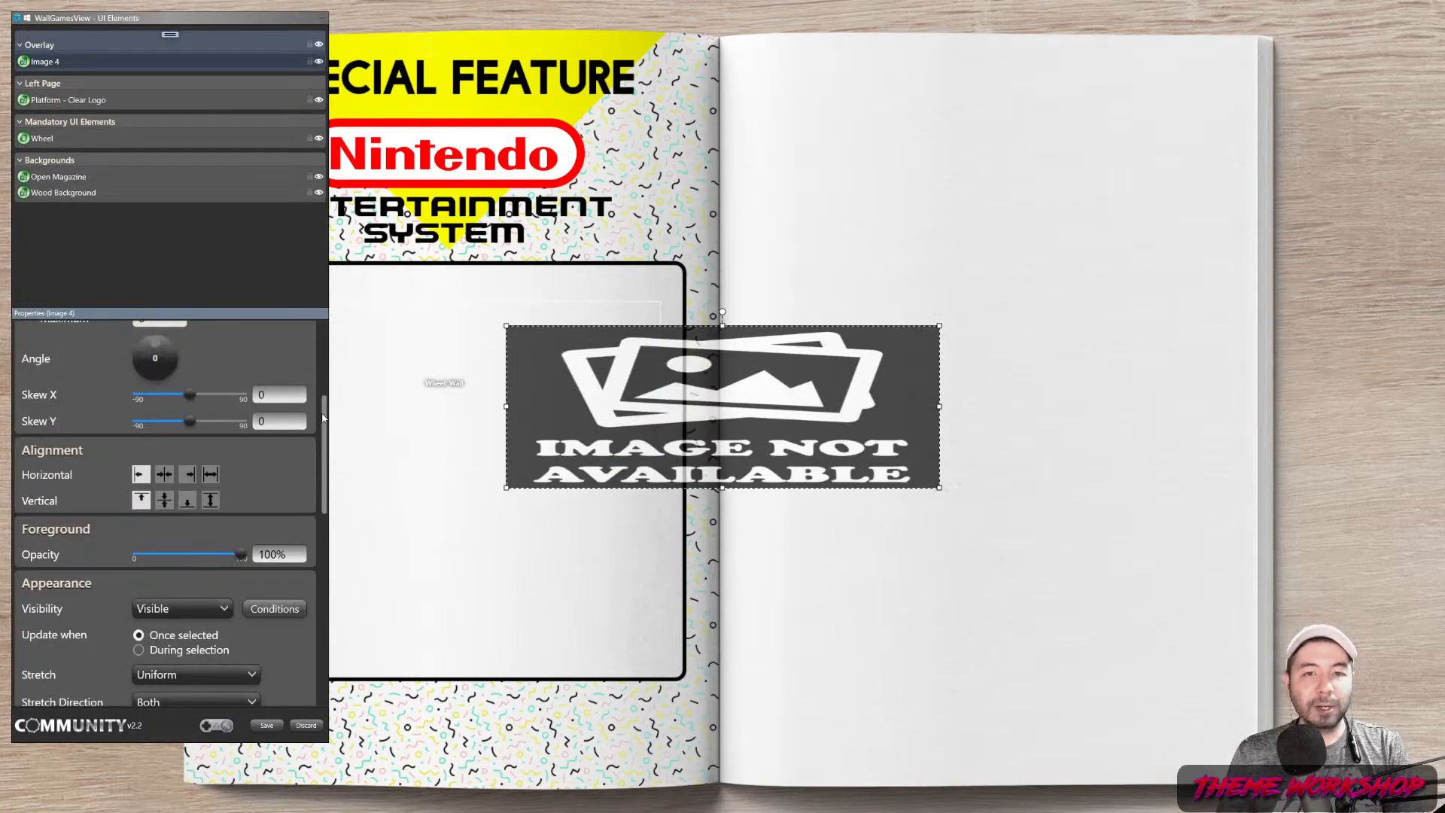
pyautogui.scroll(3, 140, 362)
# Make Image 4 fullscreen showing Game_Magazine_Overlay.png from the Theme folder
pyautogui.click(142, 359)
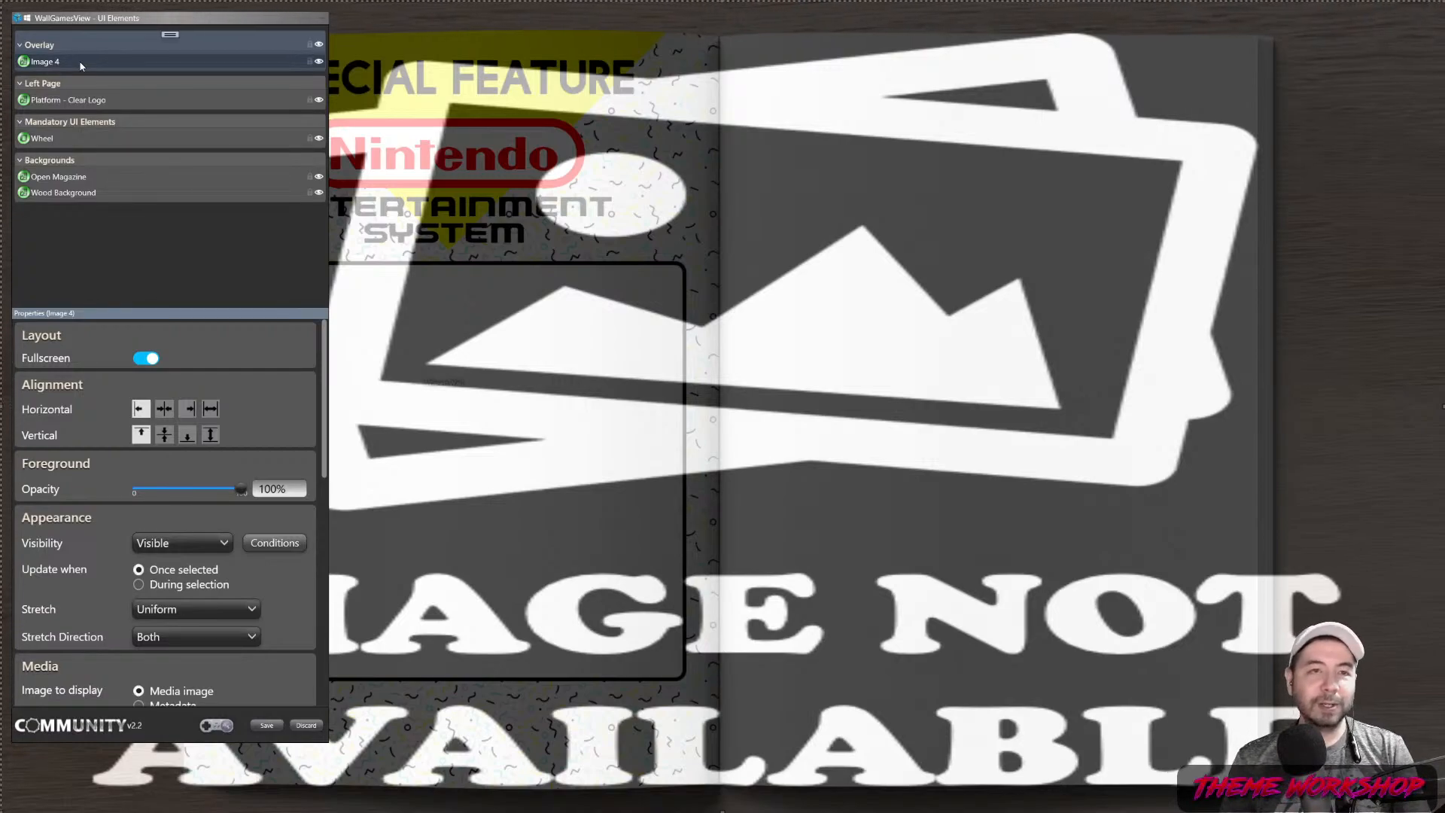
pyautogui.moveTo(316, 397); pyautogui.dragTo(321, 515)
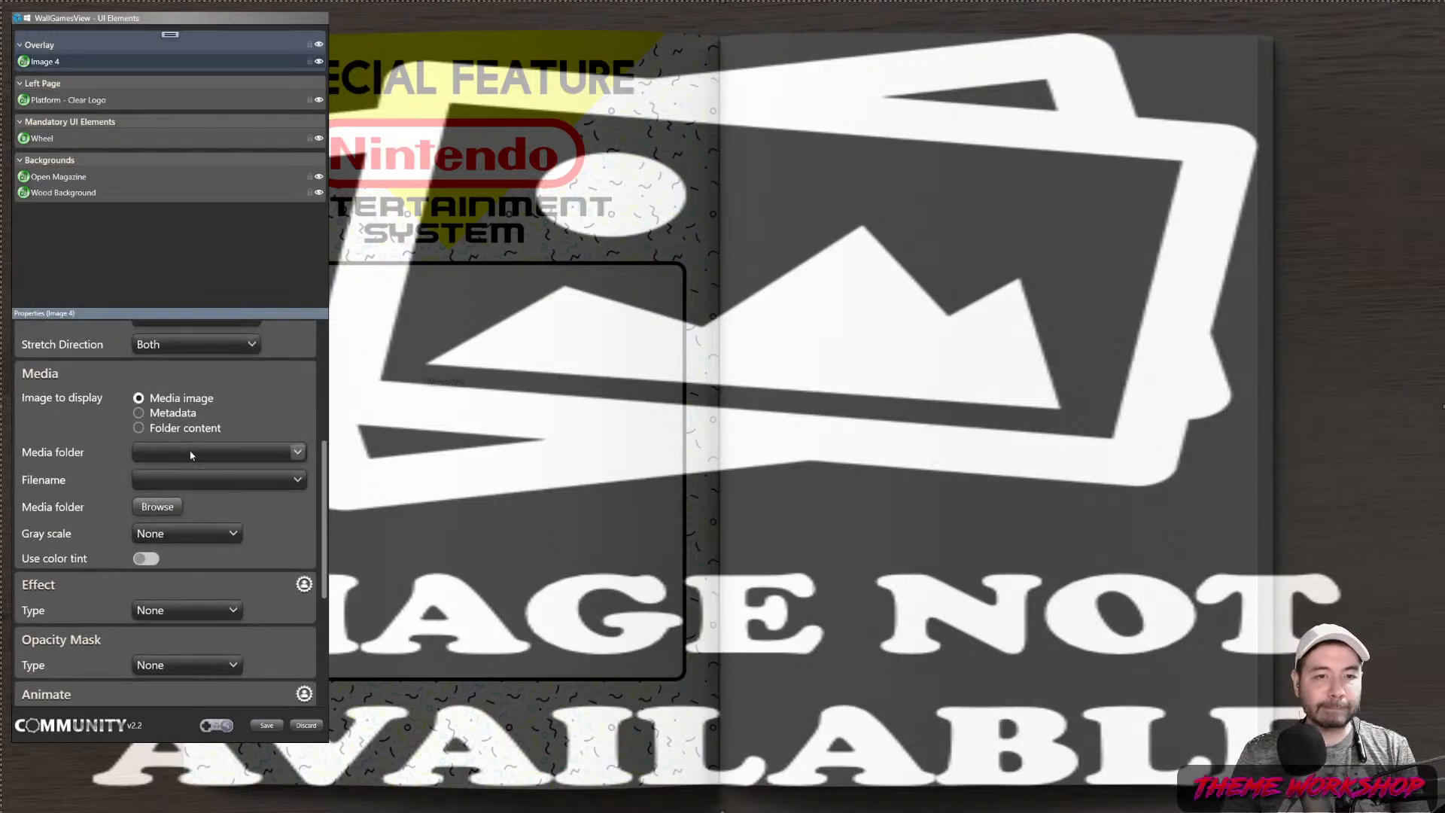
pyautogui.click(296, 452)
pyautogui.click(177, 587)
pyautogui.click(233, 478)
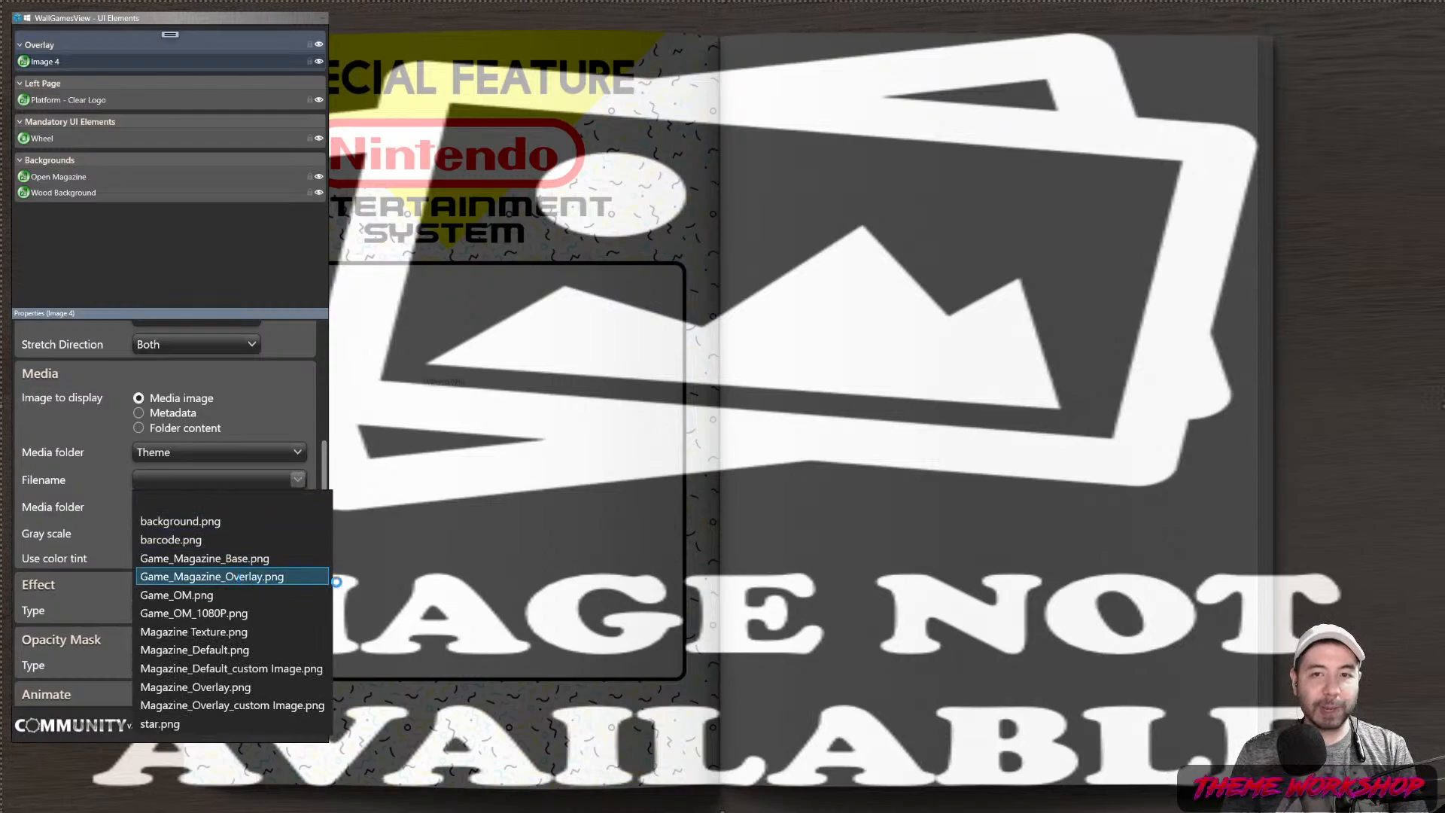
pyautogui.click(236, 577)
# Move the UI Elements window off the left page toward the book's centre
pyautogui.moveTo(131, 19); pyautogui.dragTo(1273, 56)
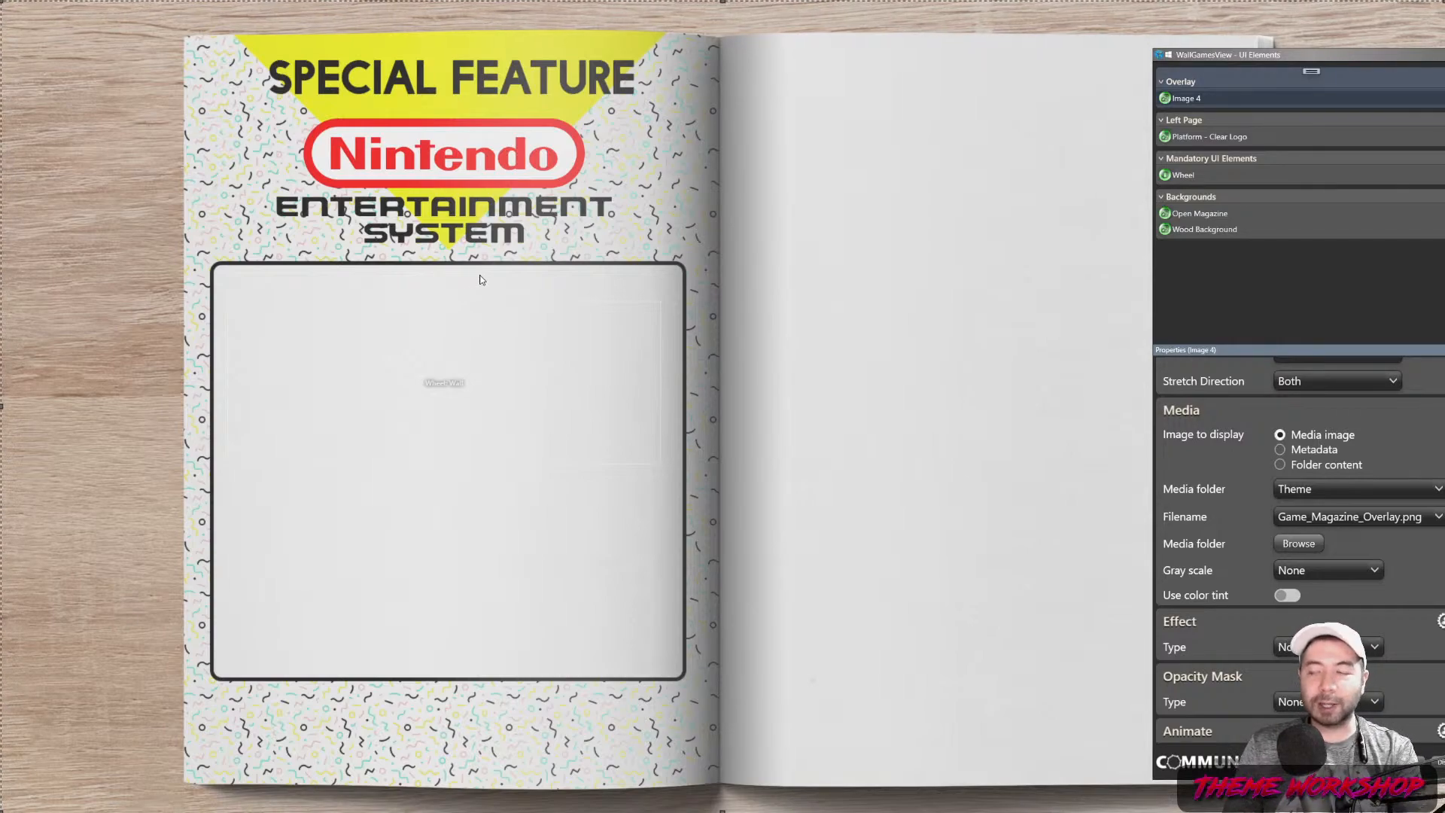
pyautogui.moveTo(1295, 65); pyautogui.dragTo(1218, 57)
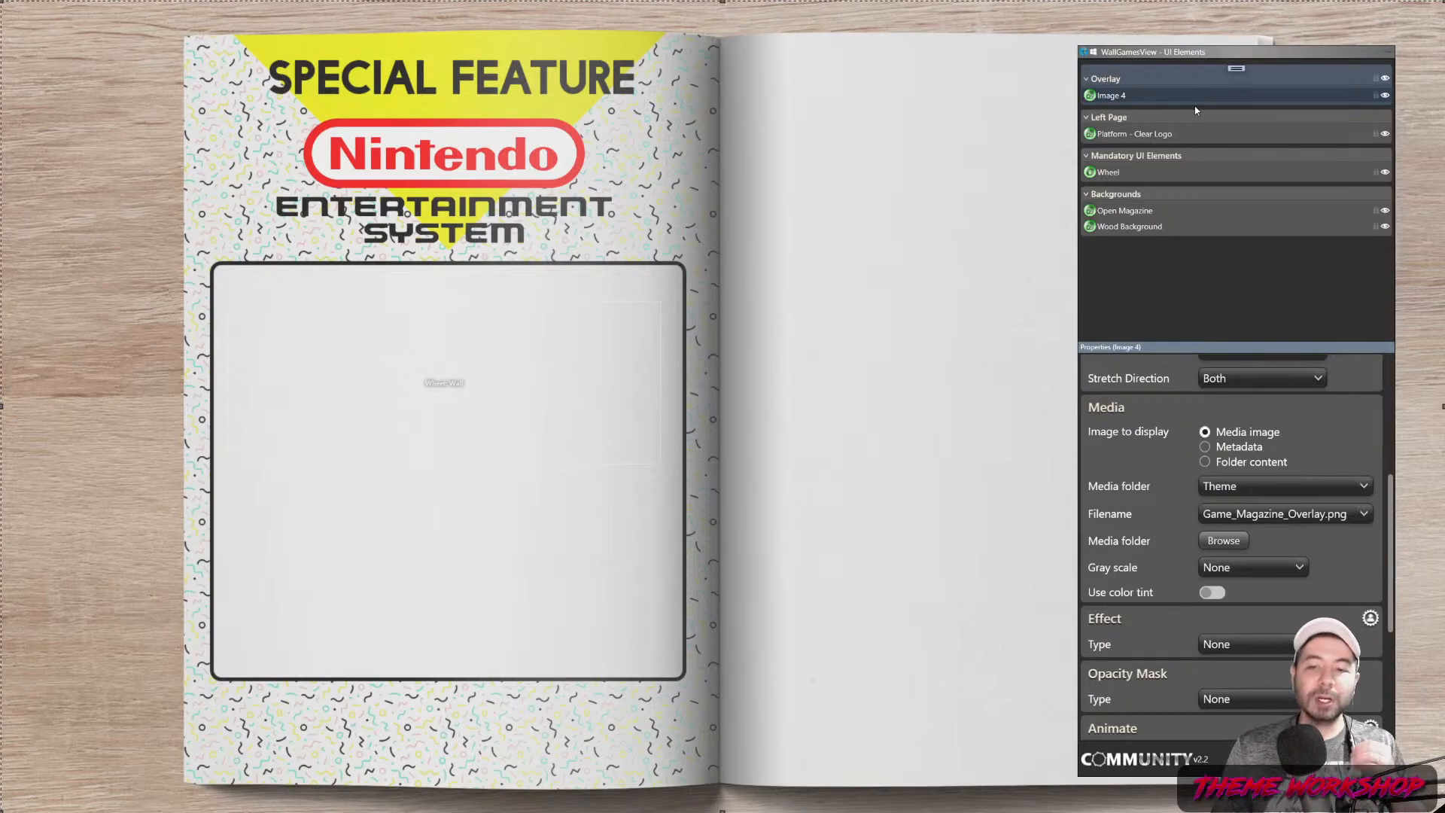
pyautogui.moveTo(1172, 59); pyautogui.dragTo(828, 54)
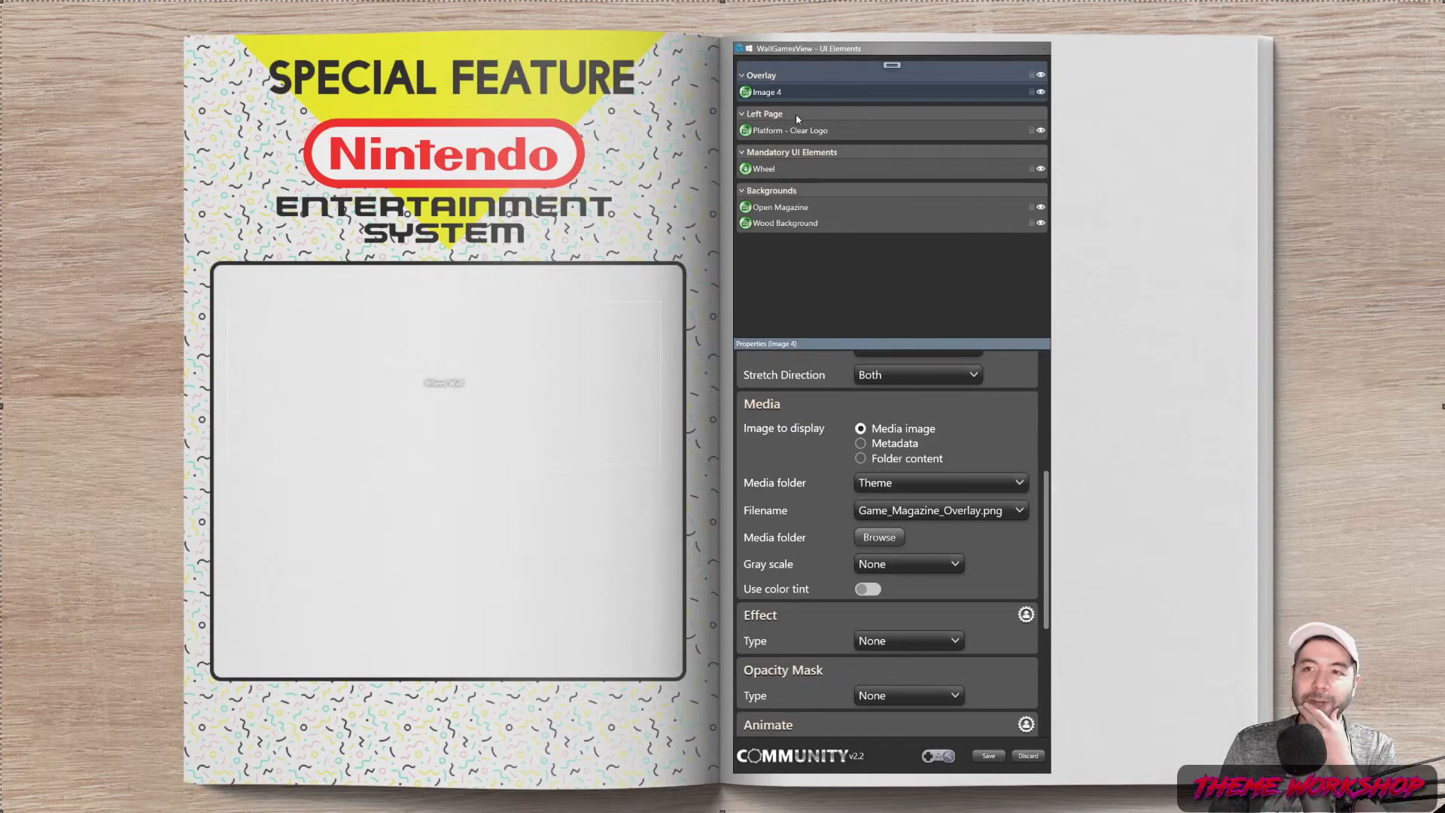
# Add a new frame to the Left Page with a border thickness of 5 on every side
pyautogui.click(804, 132)
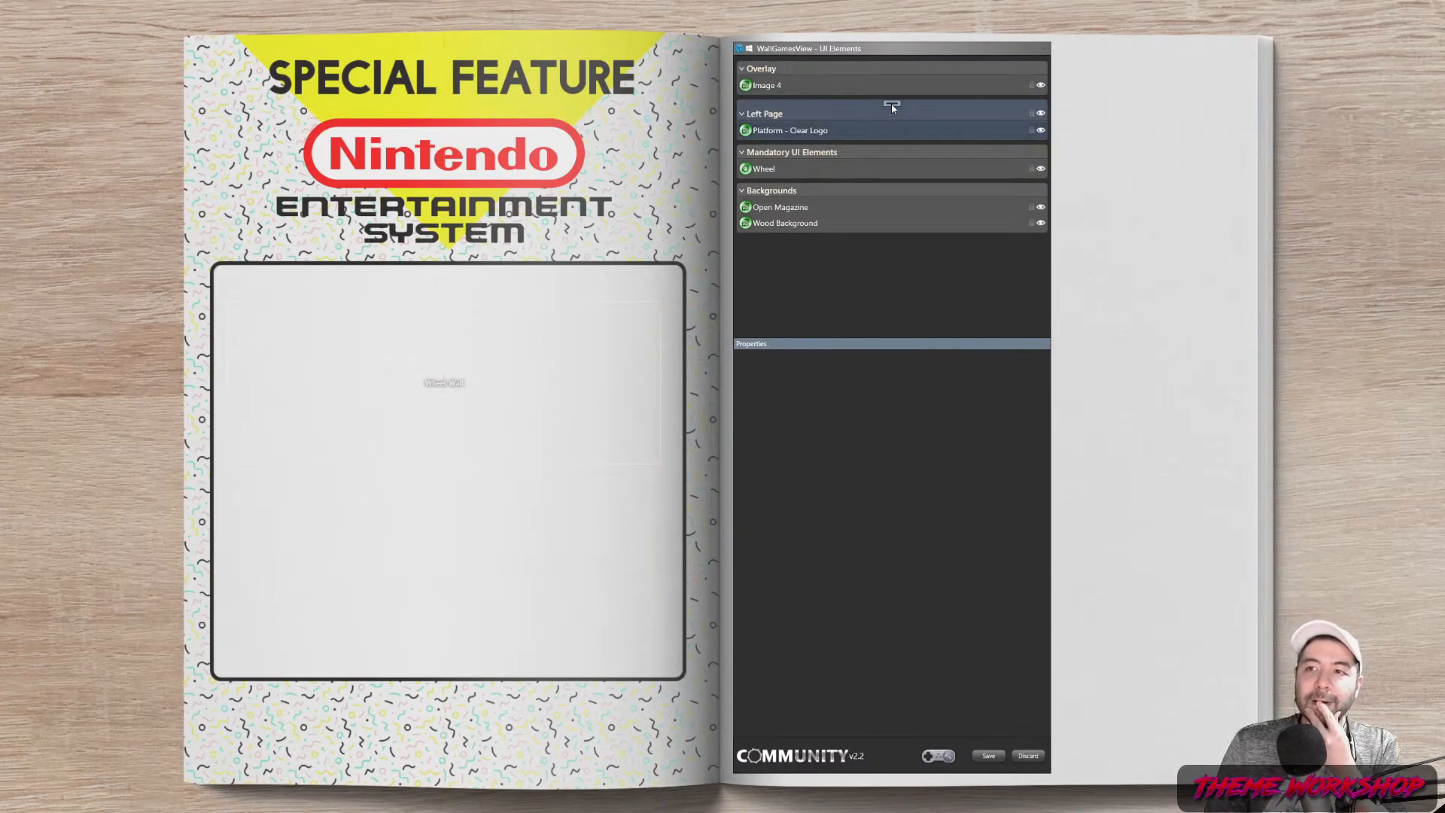
pyautogui.click(892, 104)
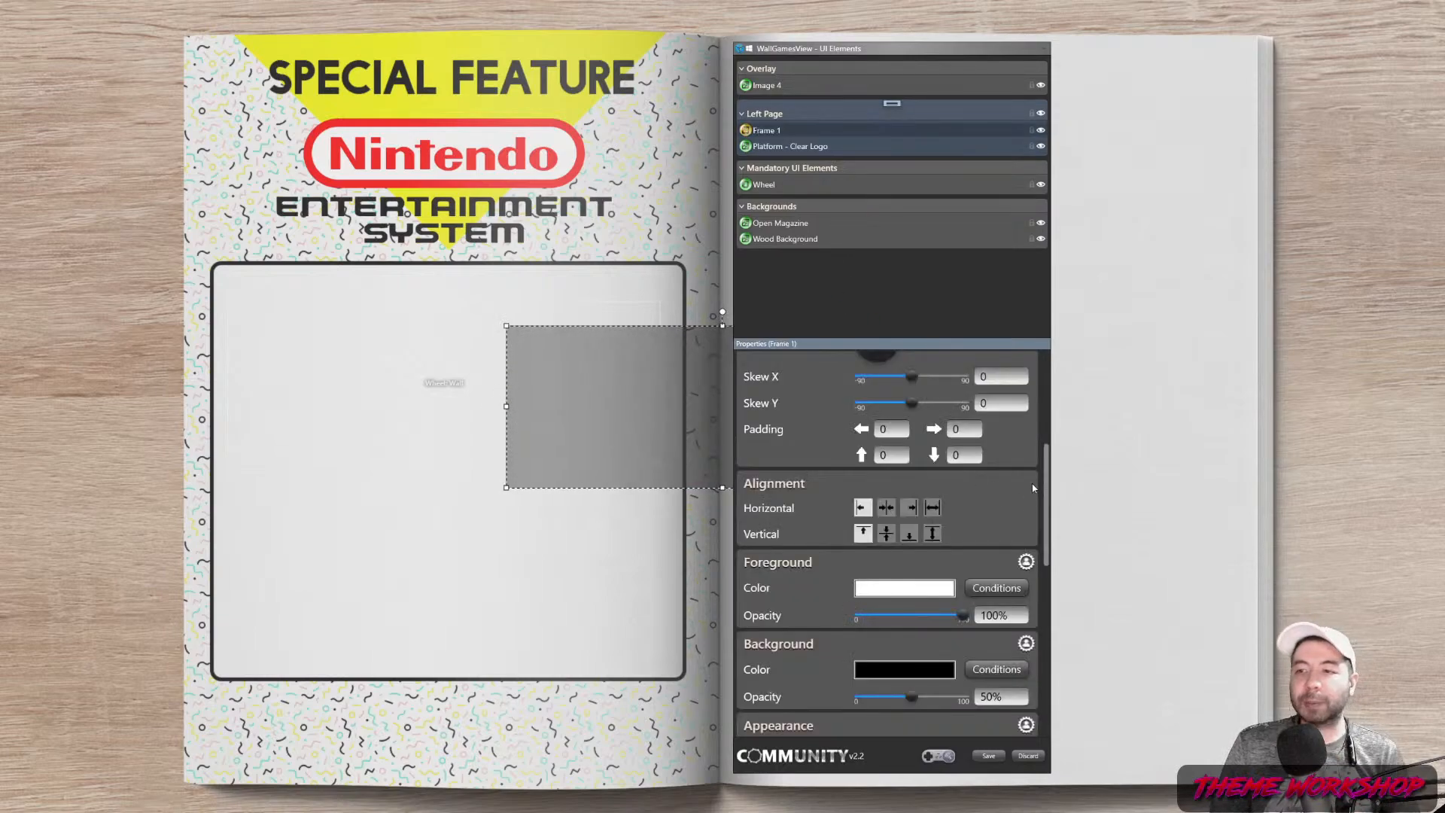
pyautogui.scroll(5, 926, 442)
pyautogui.moveTo(1042, 423); pyautogui.dragTo(1061, 578)
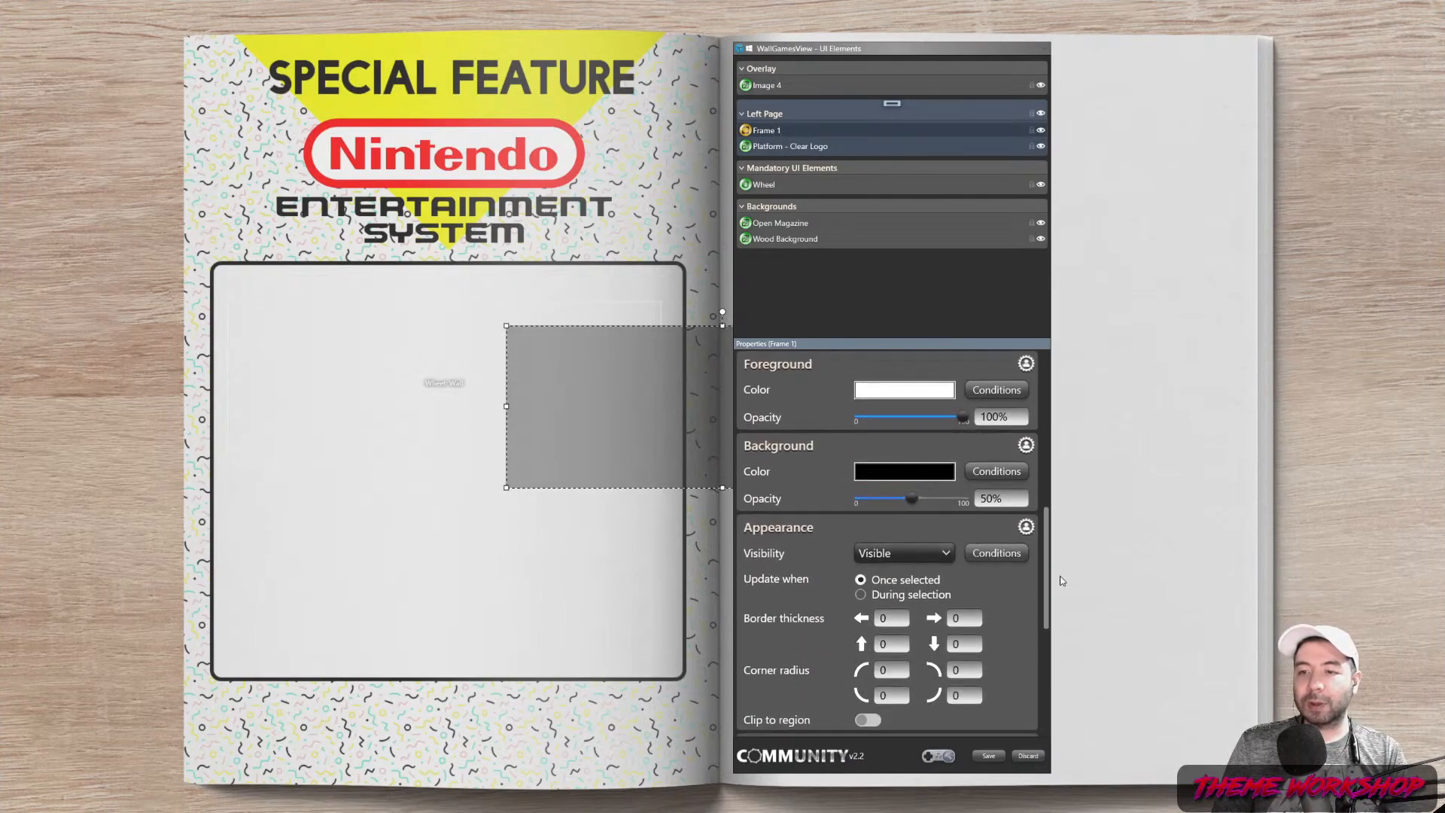
pyautogui.scroll(-2, 884, 610)
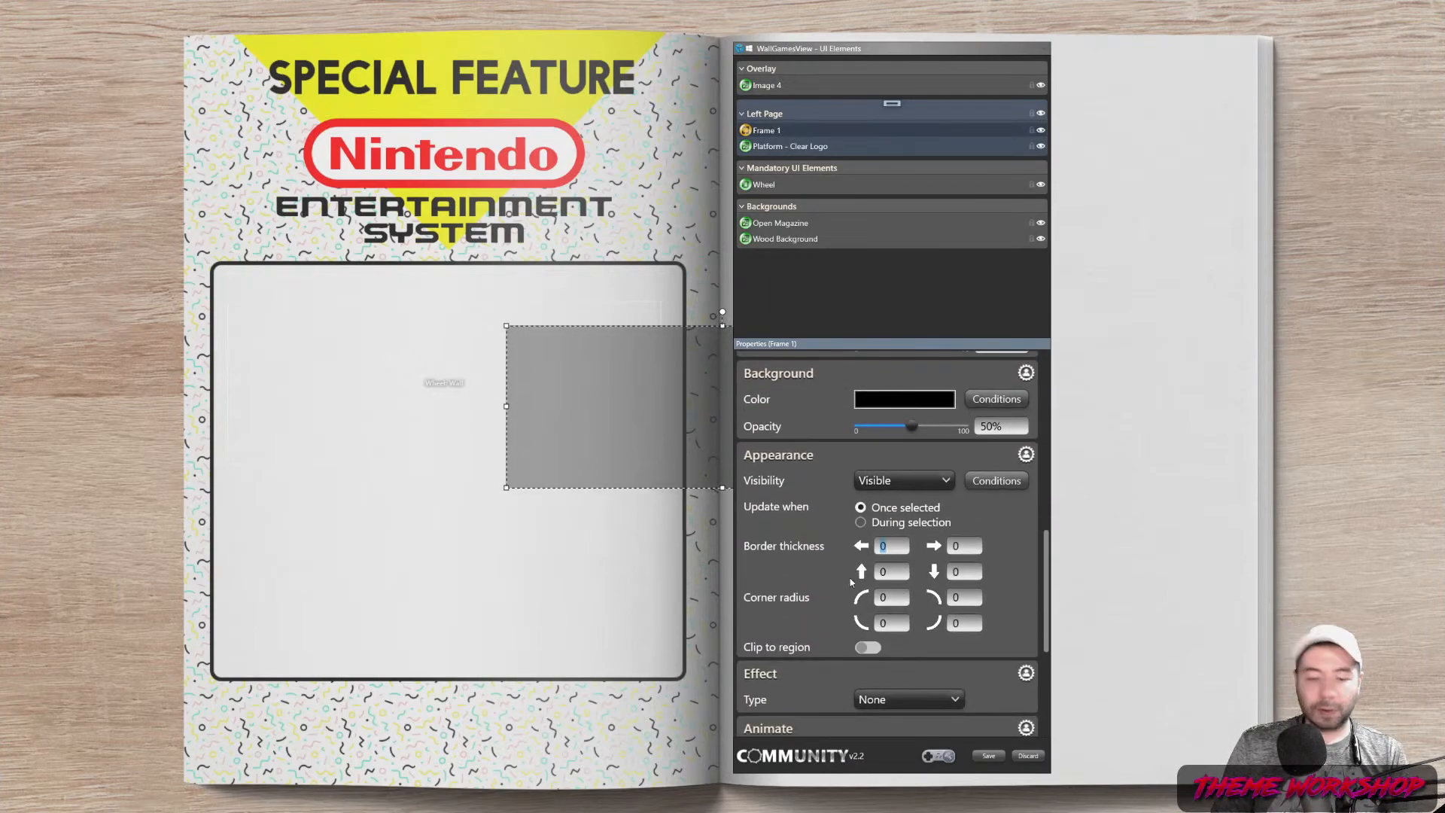
pyautogui.click(891, 572)
pyautogui.write('5')
pyautogui.press('Tab')
pyautogui.write('5')
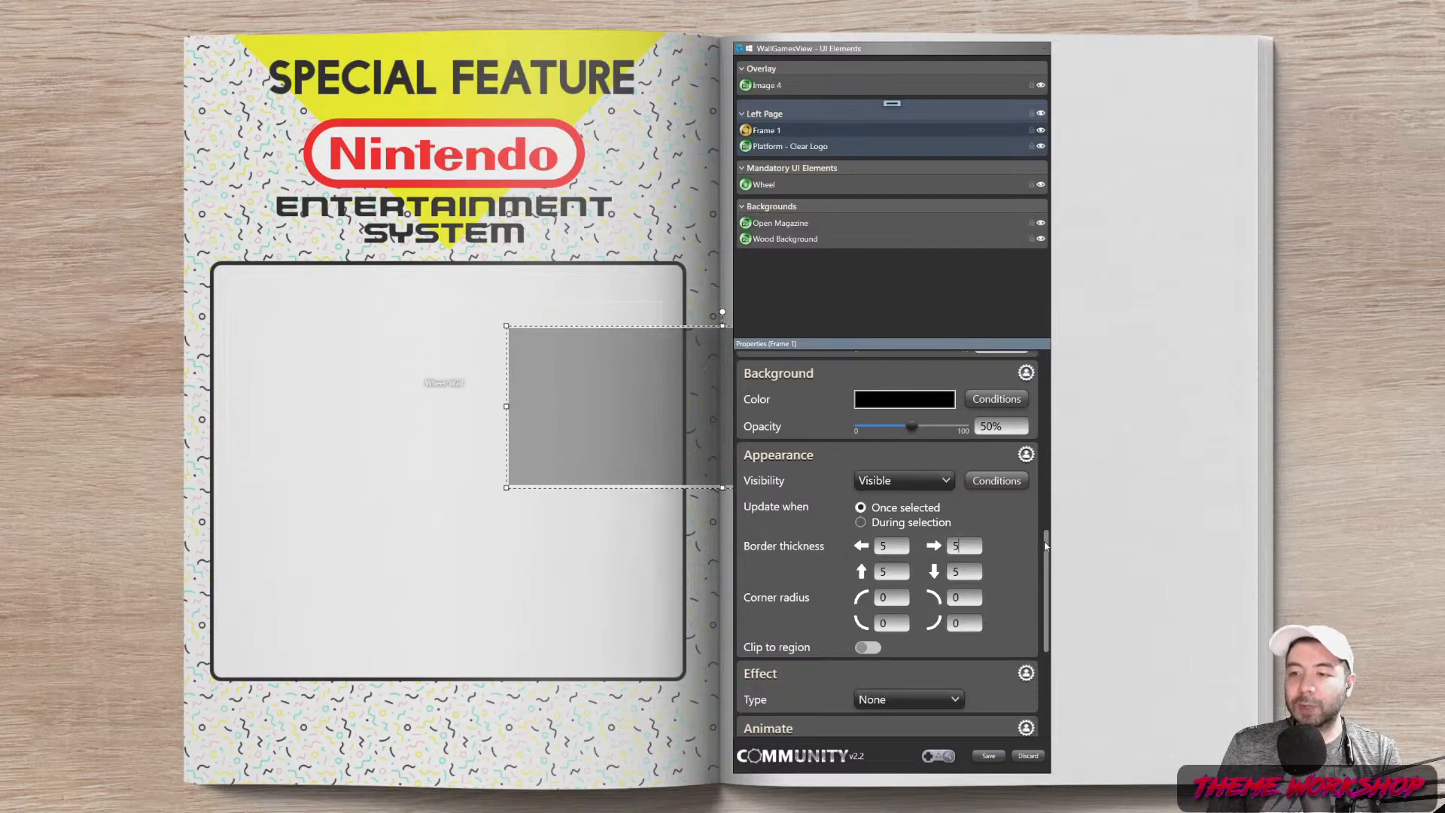
# Make the frame's foreground colour black and select the full-page overlay image
pyautogui.scroll(3, 978, 527)
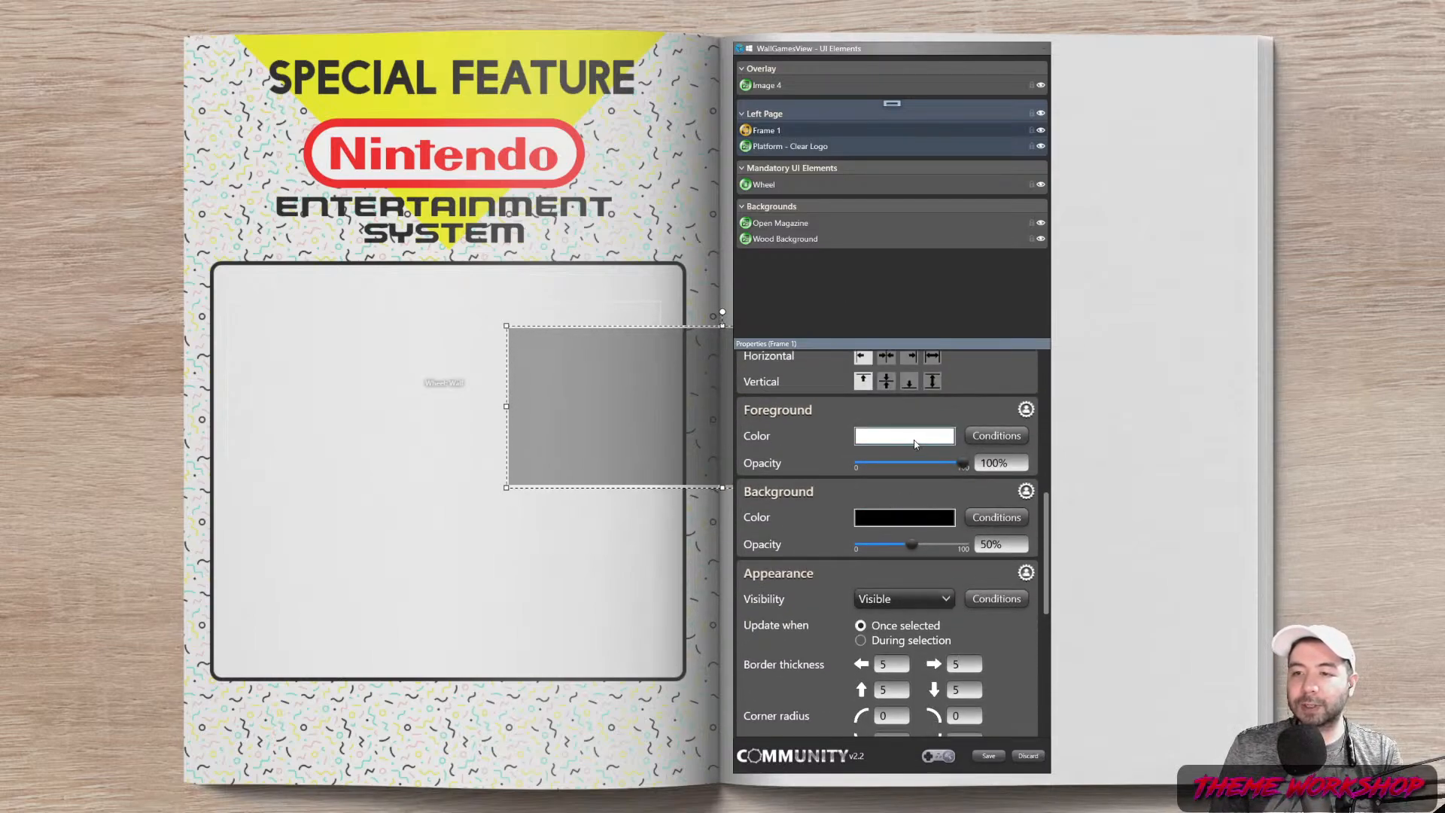
pyautogui.click(916, 444)
pyautogui.click(371, 425)
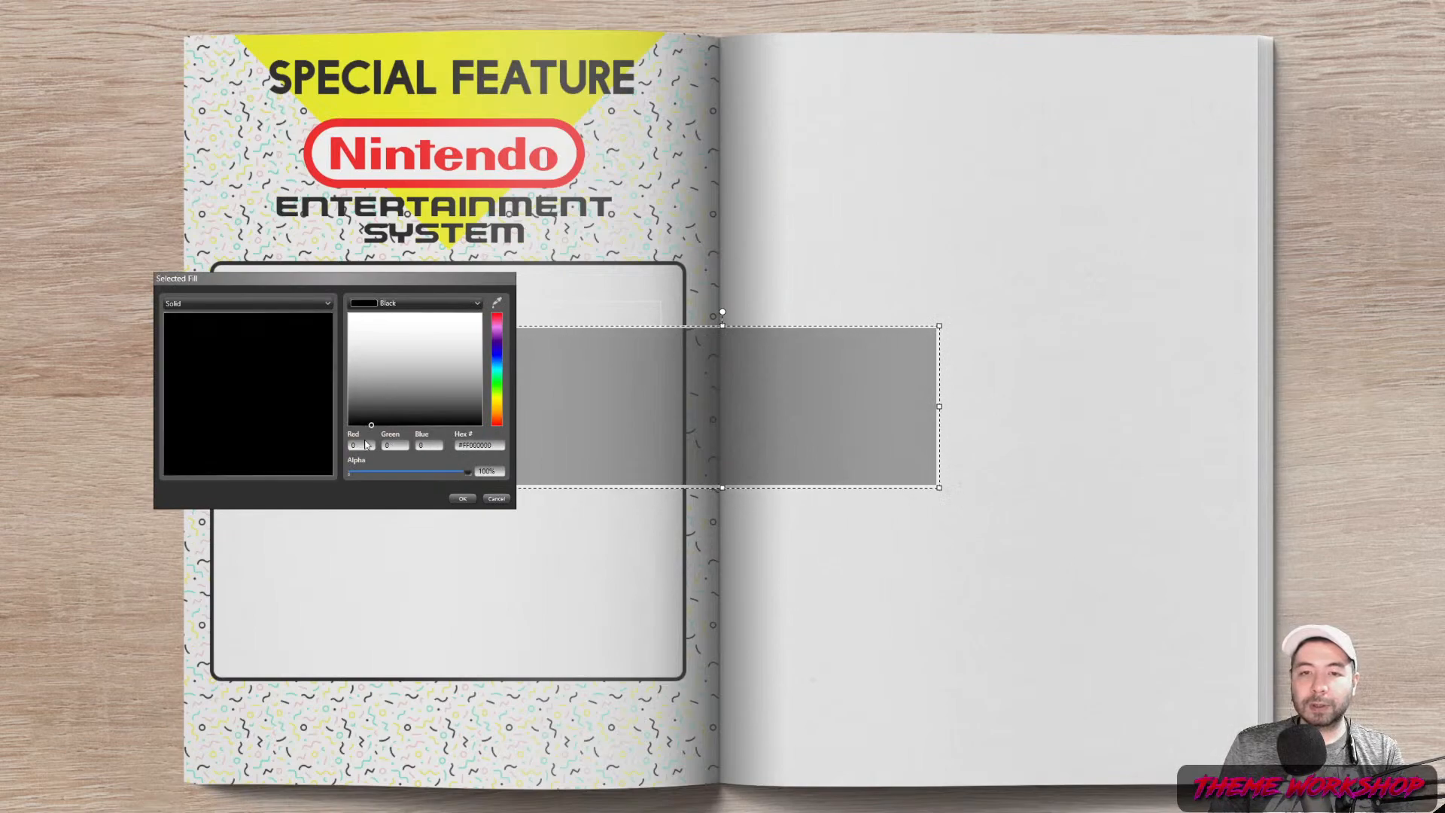
pyautogui.click(463, 498)
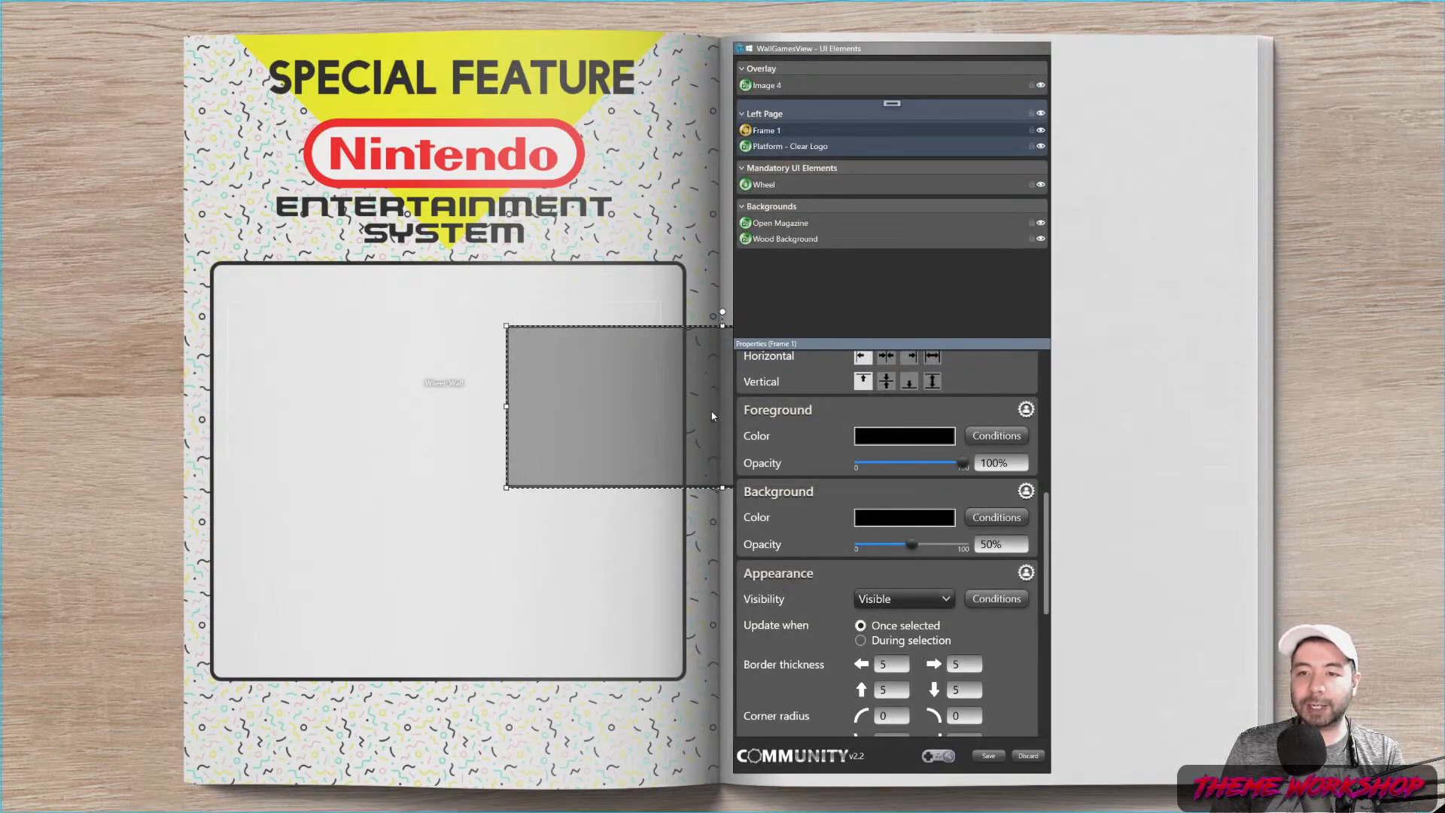
pyautogui.click(666, 512)
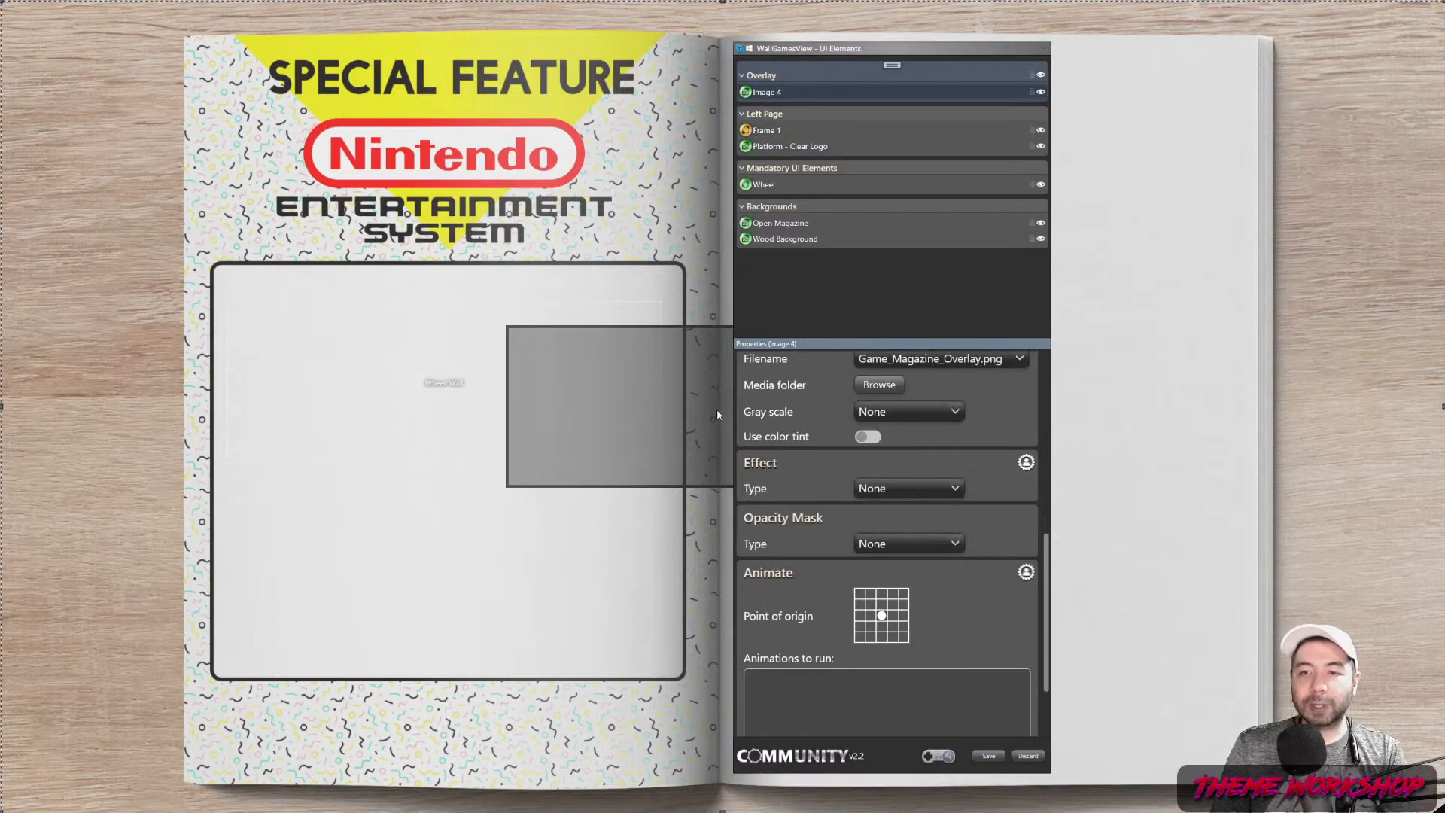
pyautogui.moveTo(817, 49); pyautogui.dragTo(1106, 61)
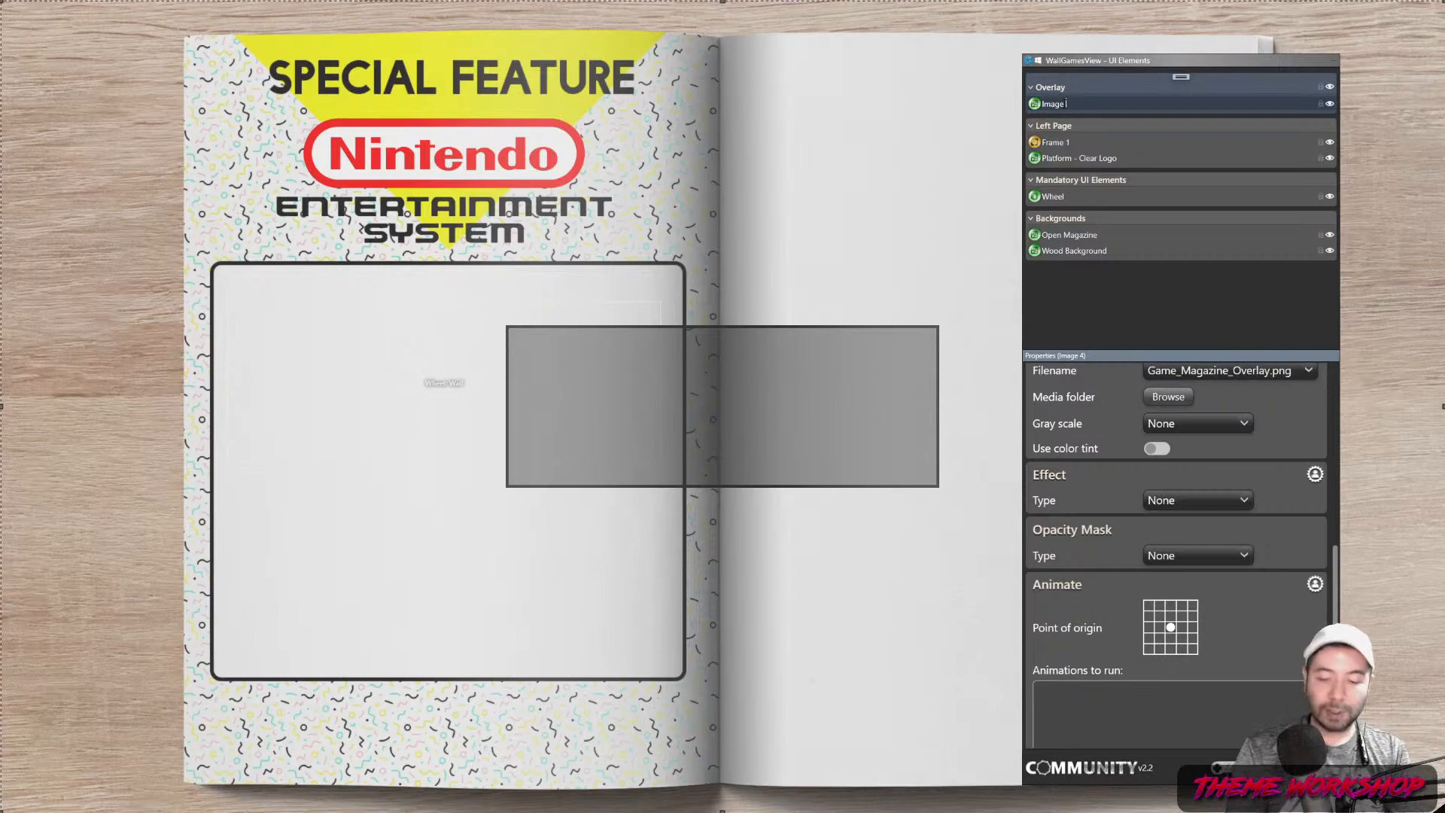
# Rename the overlay image to 'Magazine Overlay' and lock it
pyautogui.write('Magazine Ov')
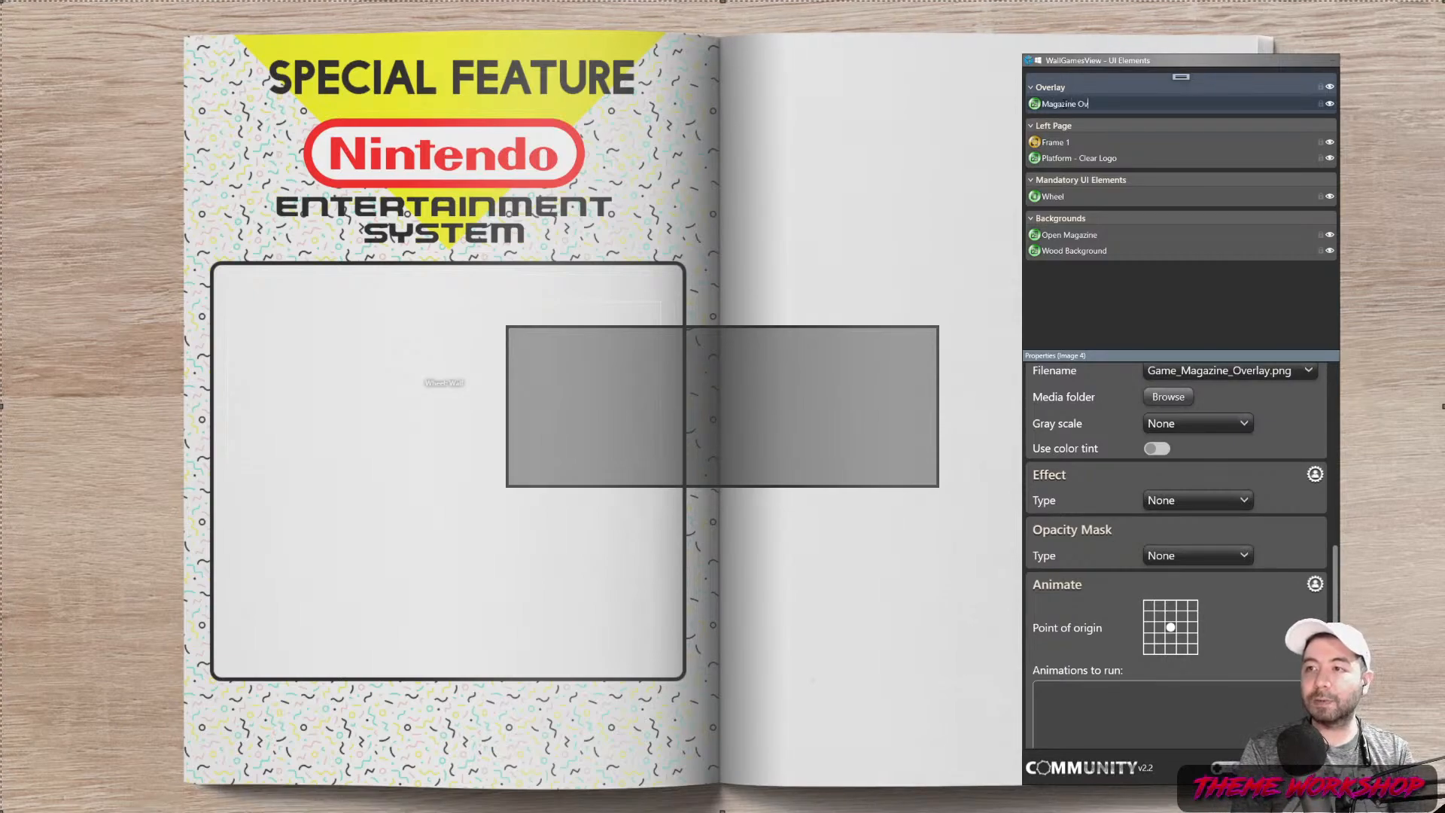
pyautogui.press('Return')
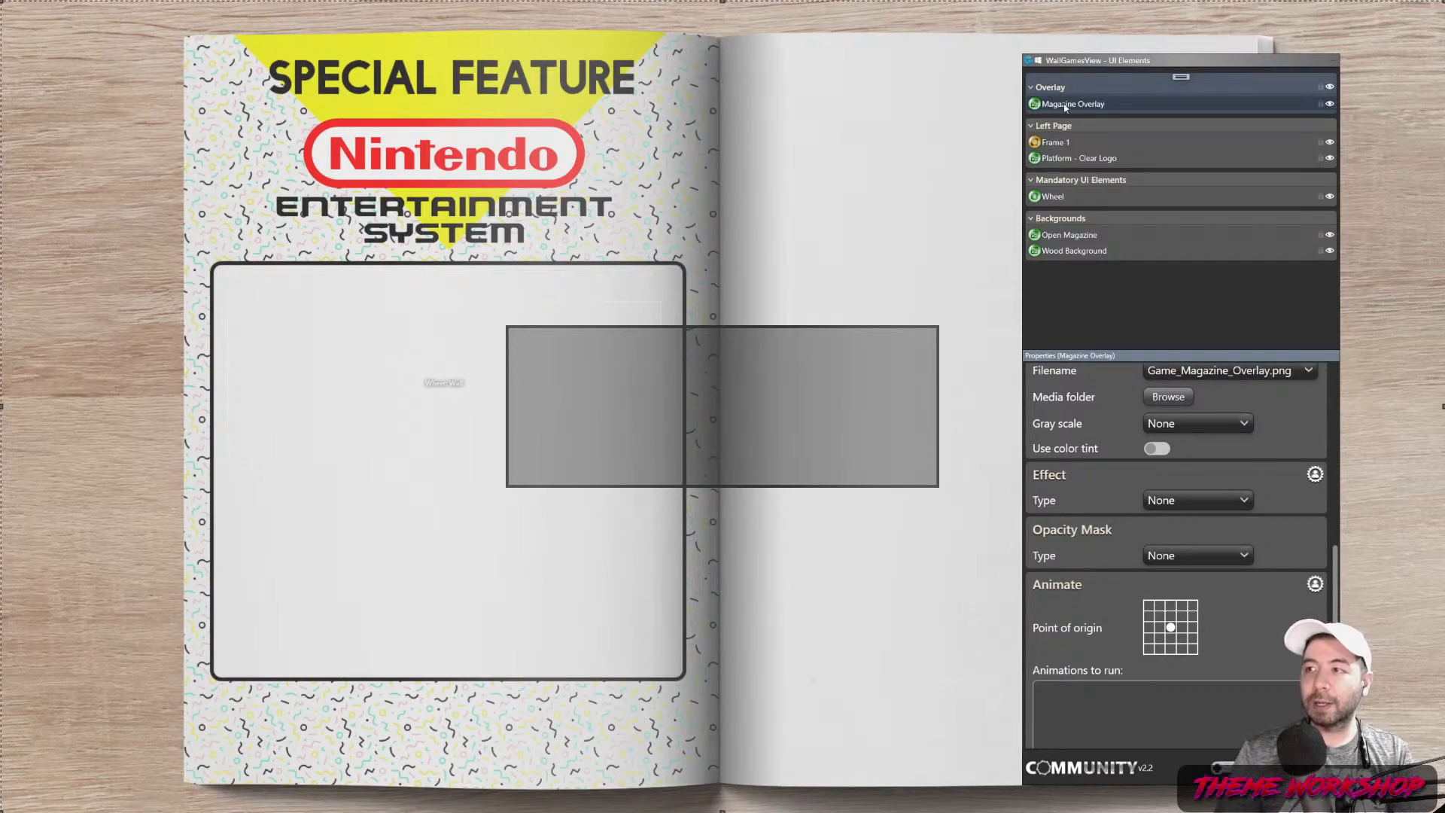
pyautogui.click(1320, 104)
# Nudge the Frame 1 box slightly to the left on the page
pyautogui.click(1062, 149)
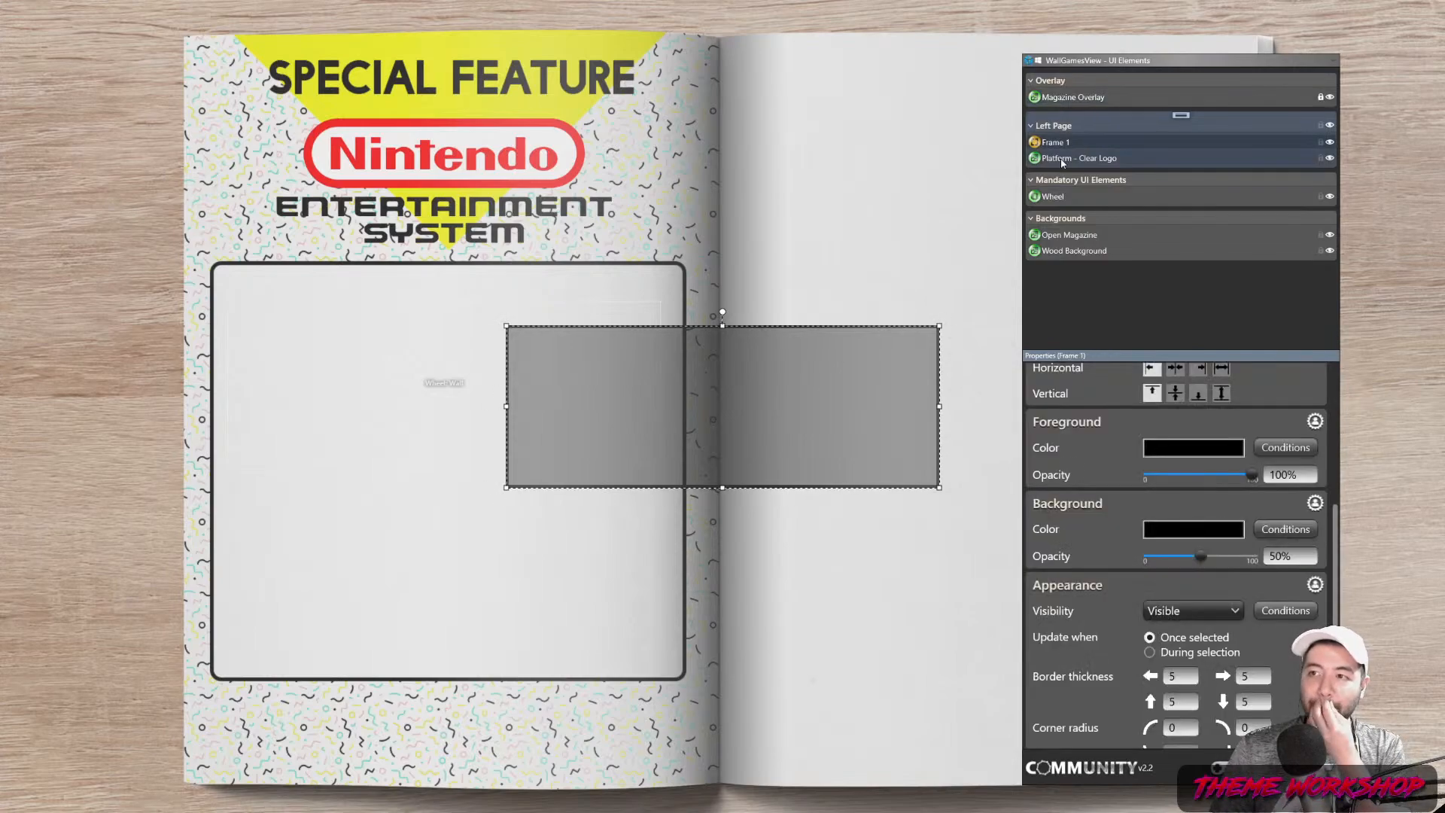
pyautogui.click(1062, 158)
pyautogui.click(1275, 100)
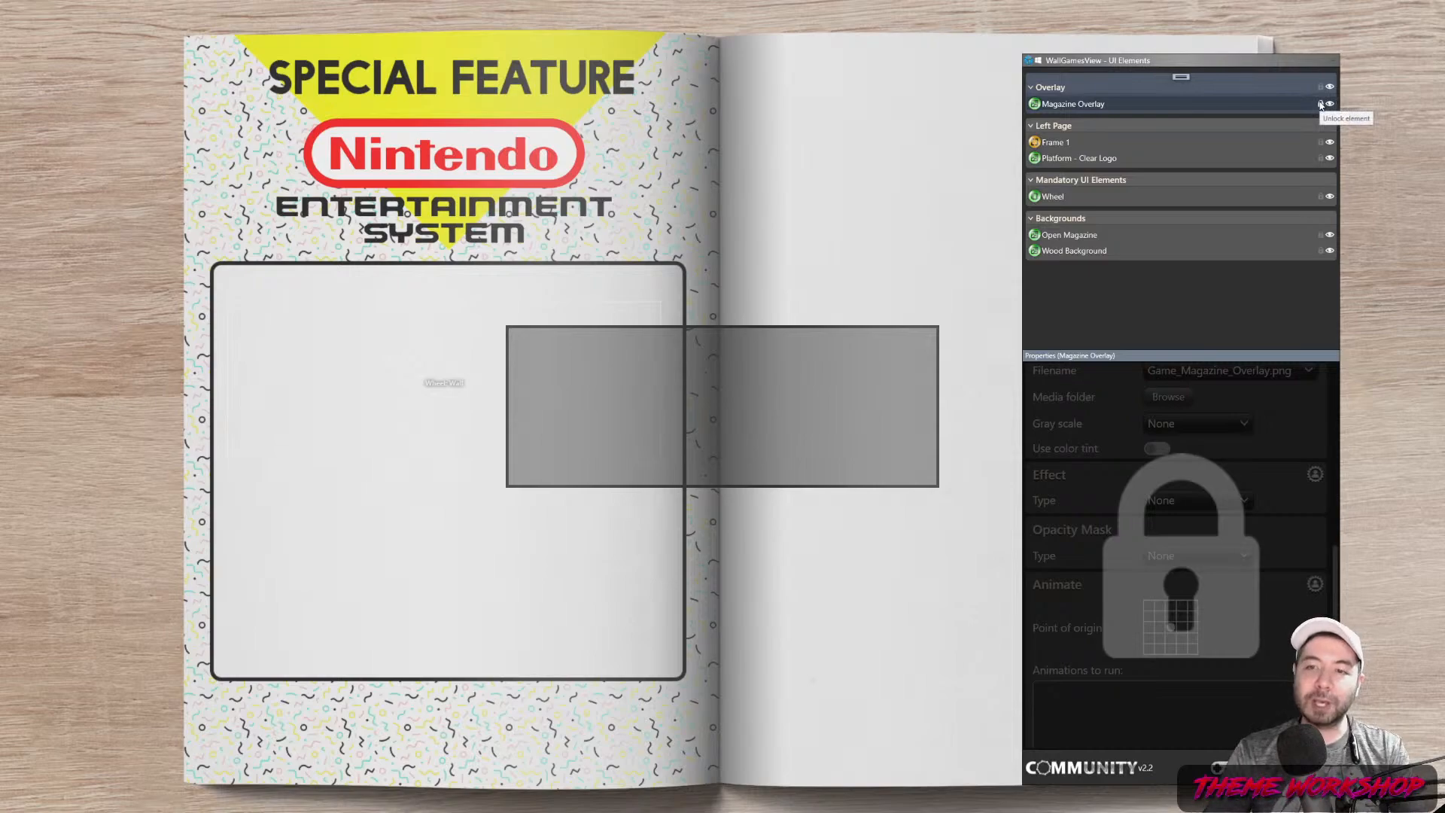
pyautogui.click(776, 390)
pyautogui.moveTo(794, 349); pyautogui.dragTo(744, 353)
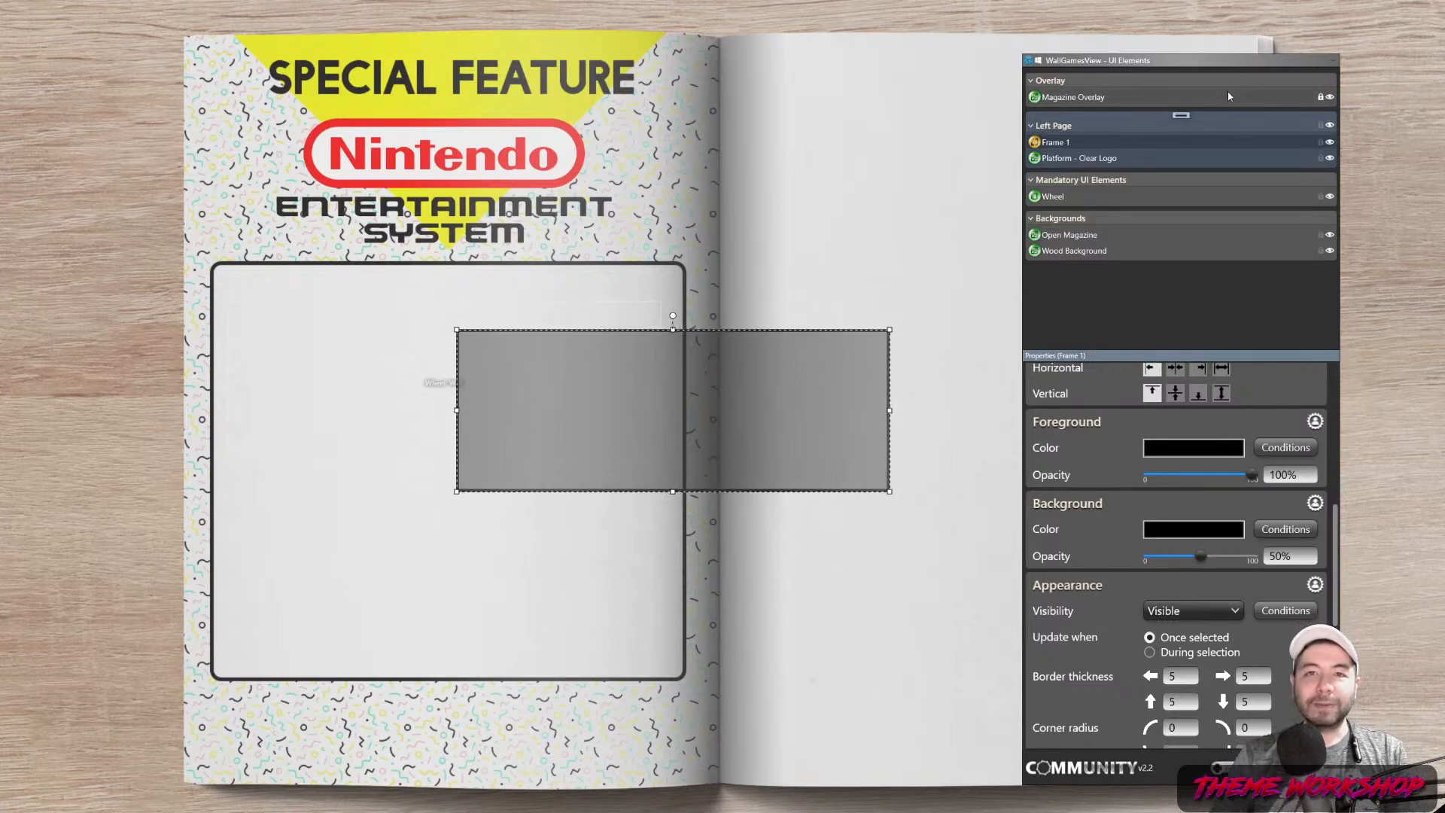
# Move the frame box down to the lower part of the left page
pyautogui.moveTo(783, 422); pyautogui.dragTo(635, 665)
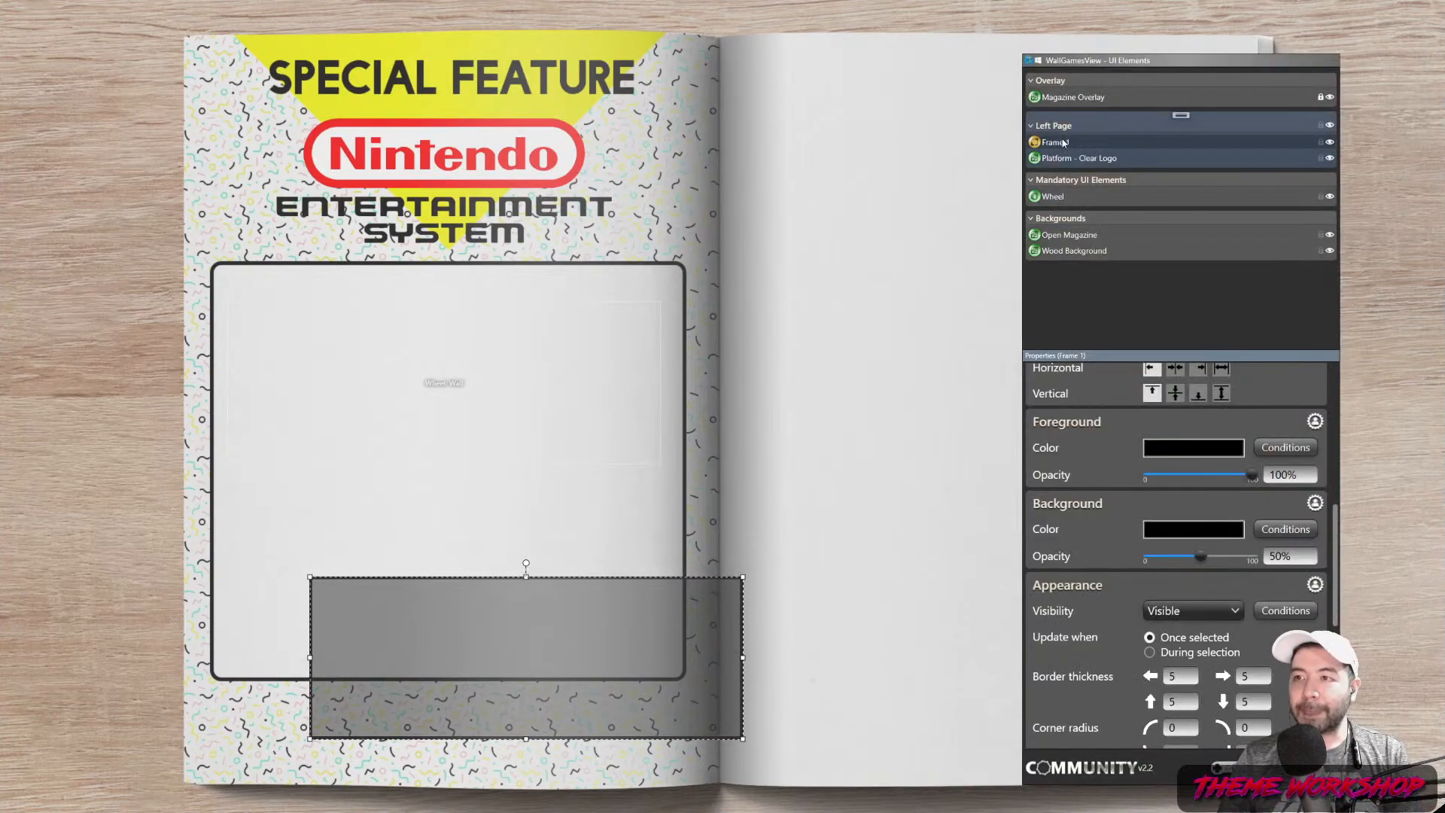
pyautogui.scroll(-1, 1342, 571)
pyautogui.moveTo(1343, 571); pyautogui.dragTo(1346, 613)
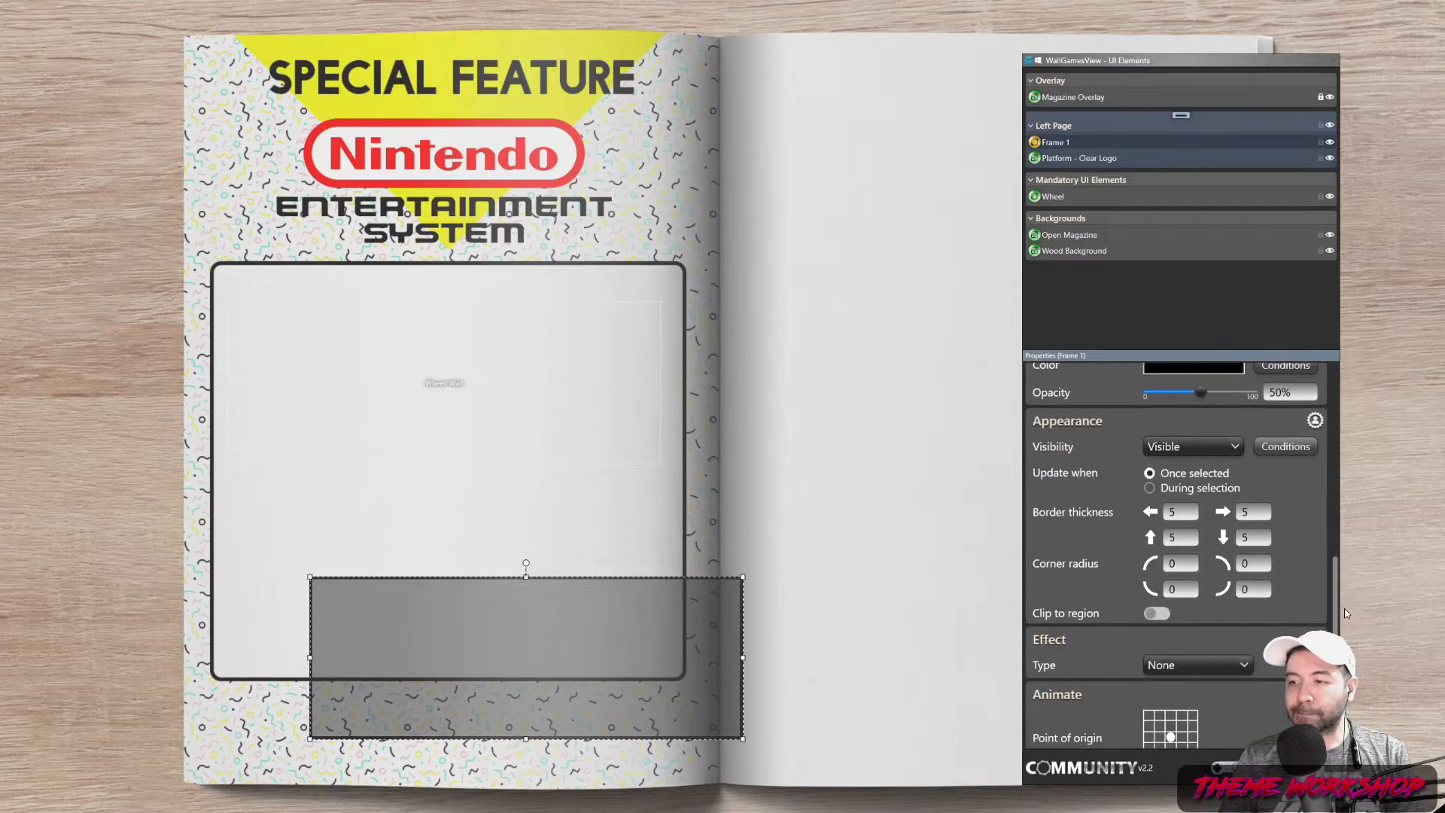
pyautogui.scroll(5, 1333, 579)
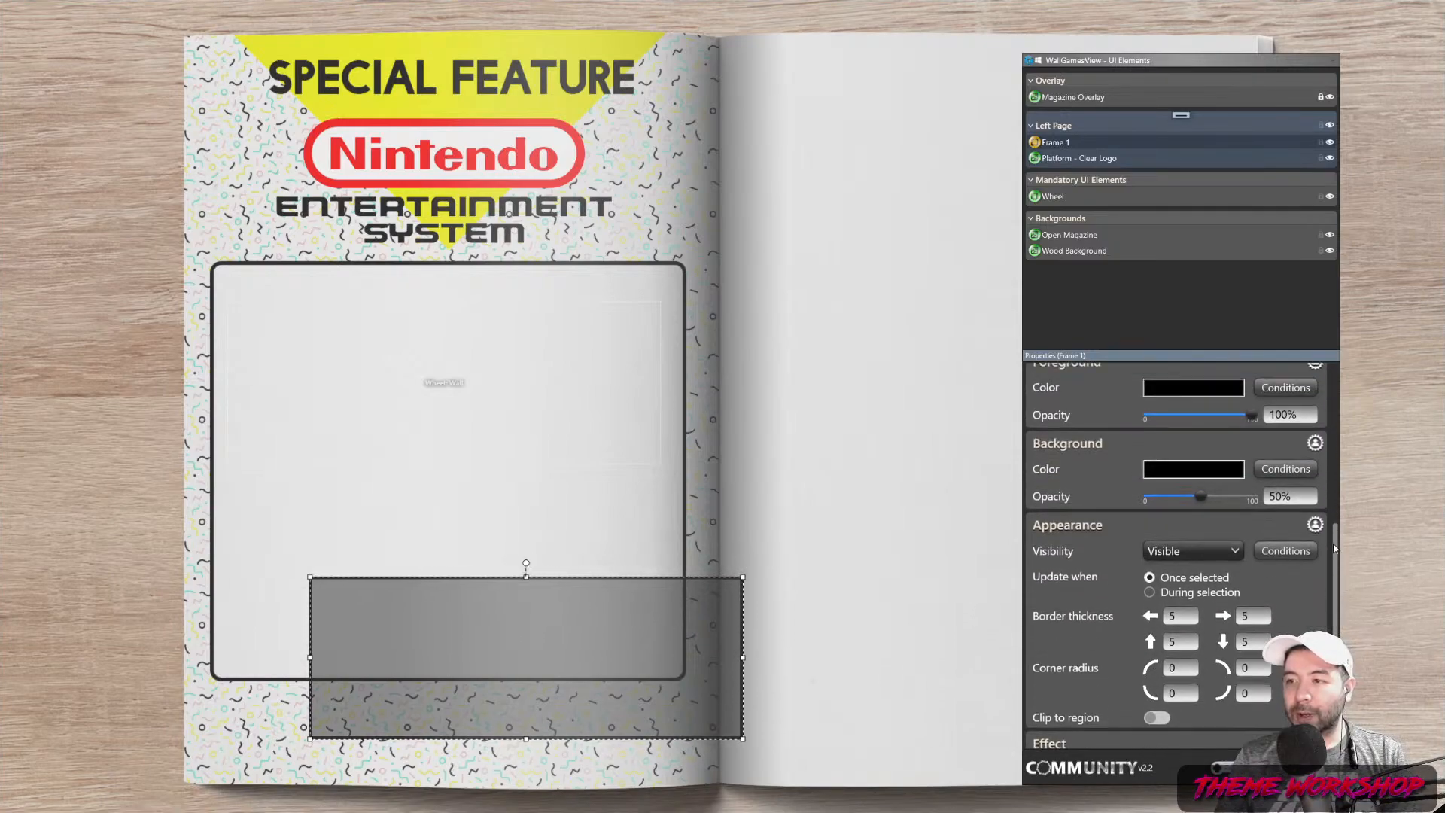
pyautogui.moveTo(1198, 497); pyautogui.dragTo(1212, 503)
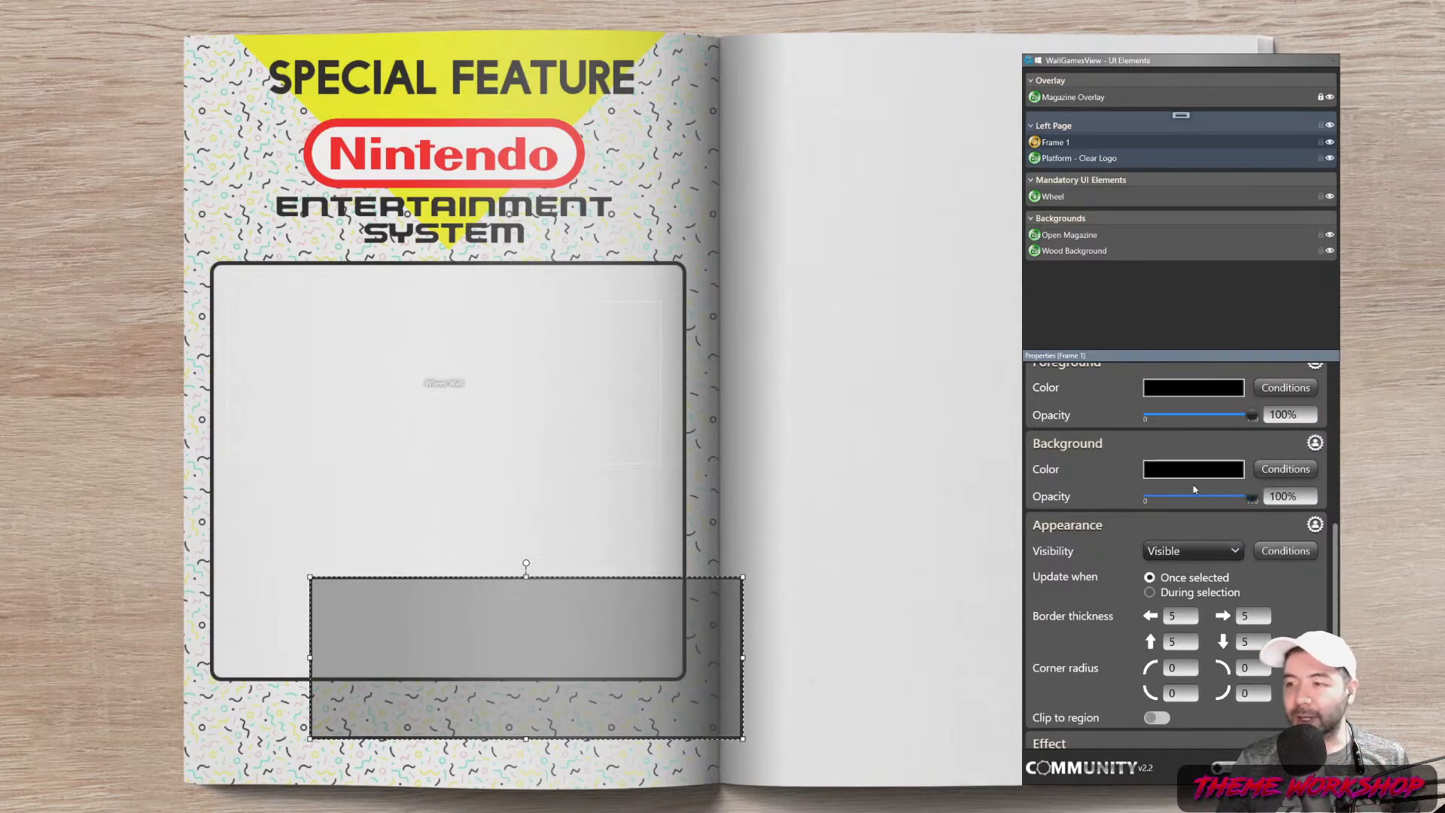
# Fill the box with white, shrink it, and place it below the large frame
pyautogui.click(1193, 469)
pyautogui.click(385, 325)
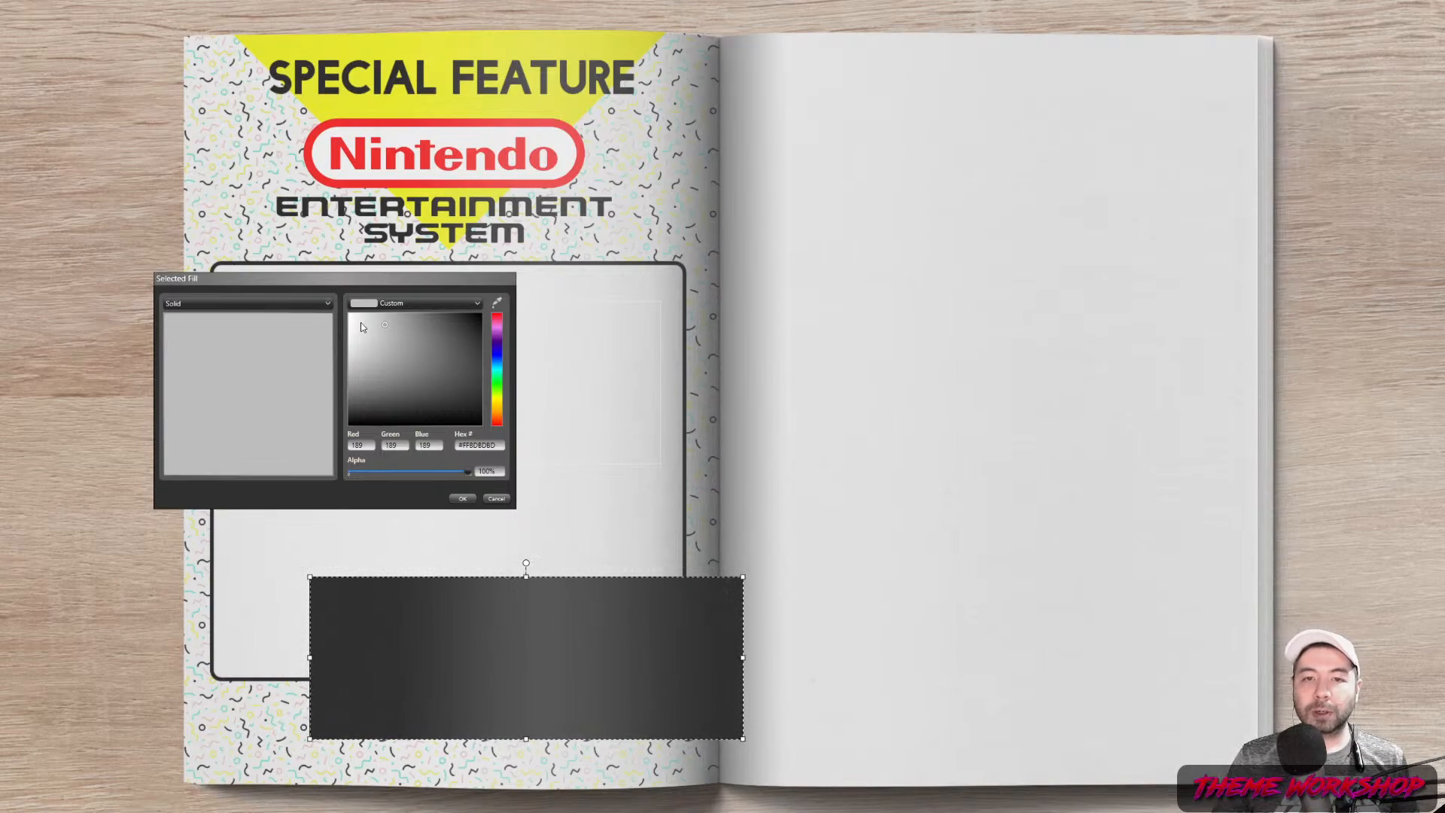
pyautogui.moveTo(360, 322); pyautogui.dragTo(344, 316)
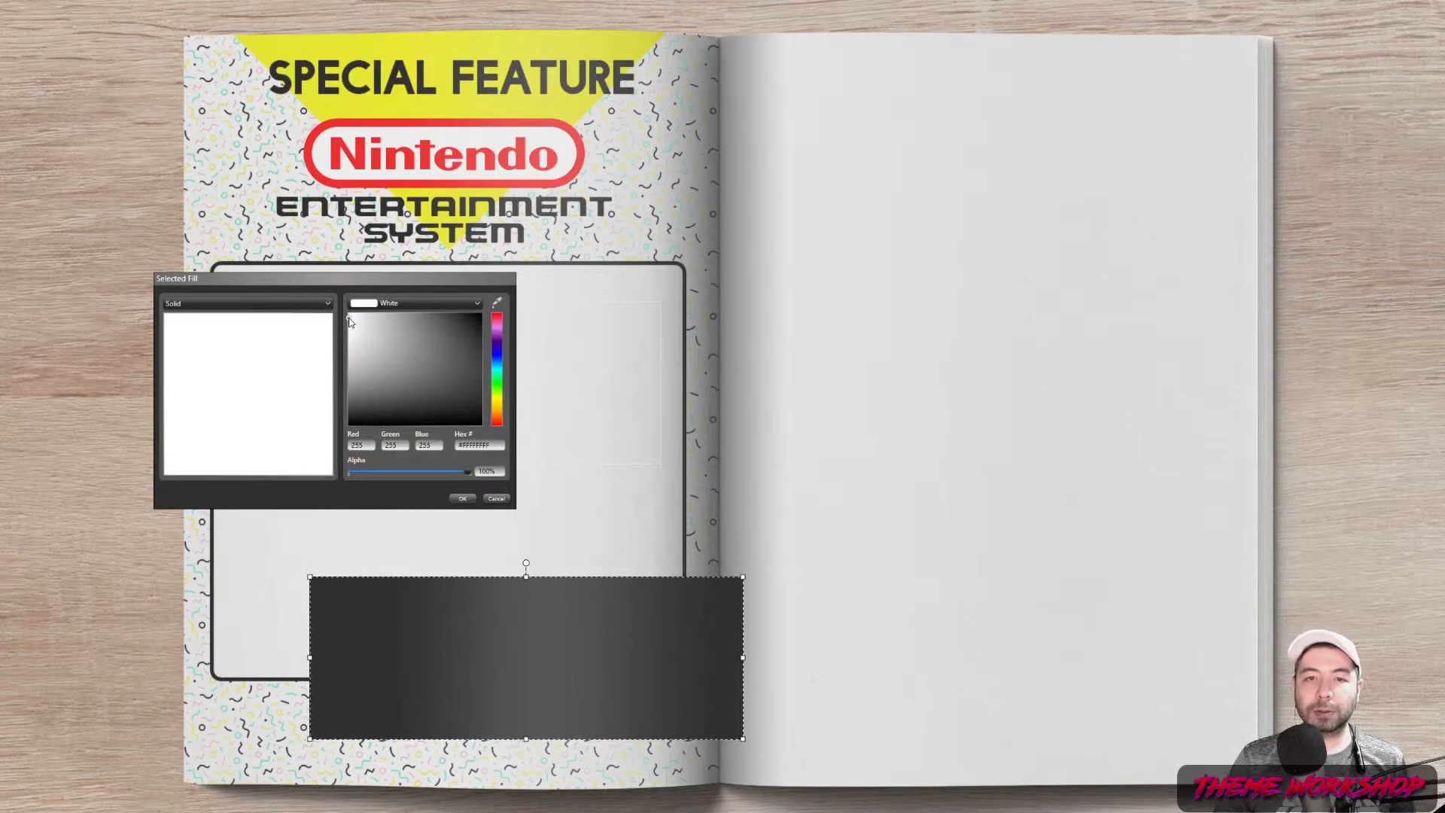
pyautogui.click(462, 499)
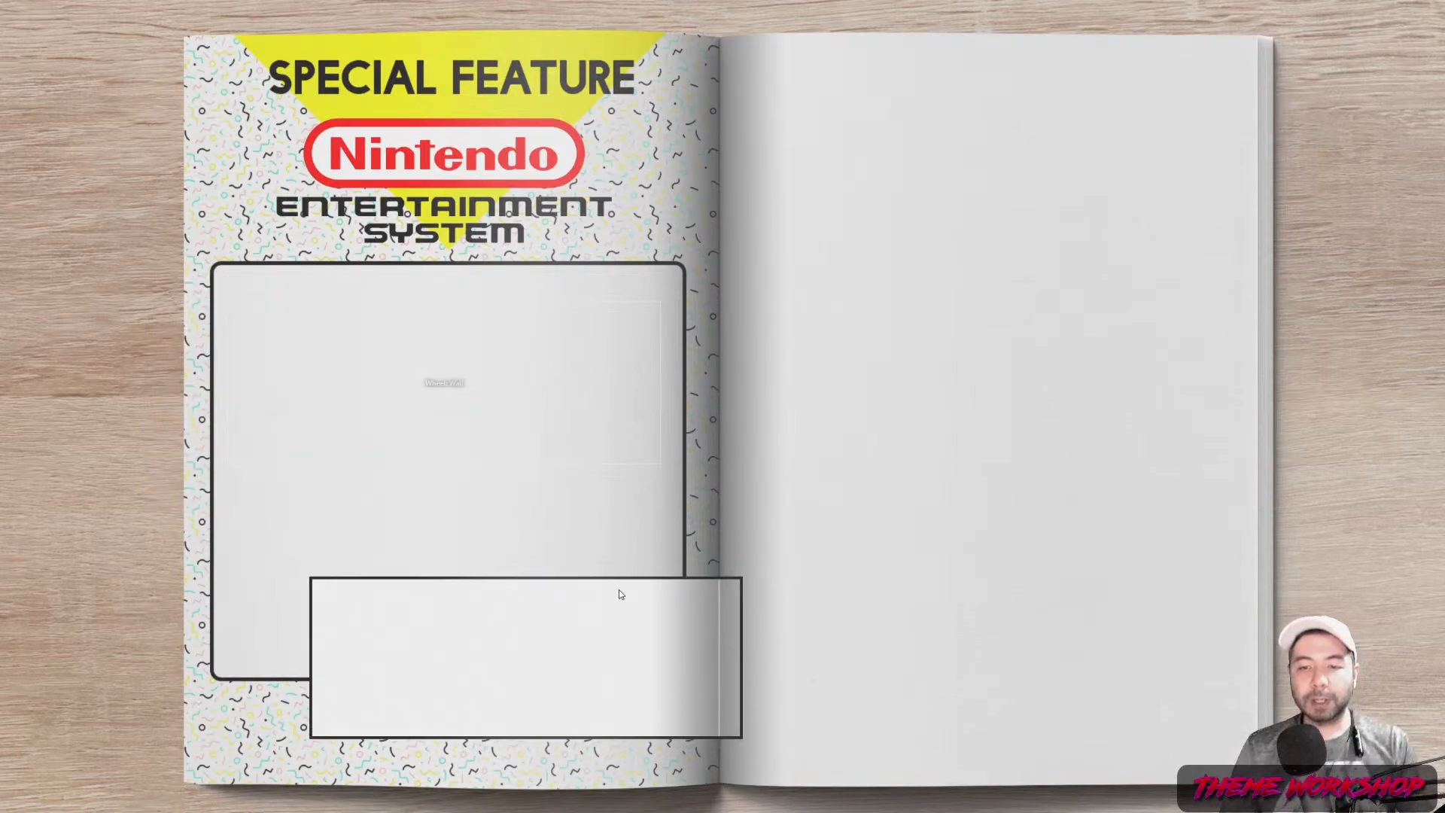
pyautogui.moveTo(737, 580); pyautogui.dragTo(419, 652)
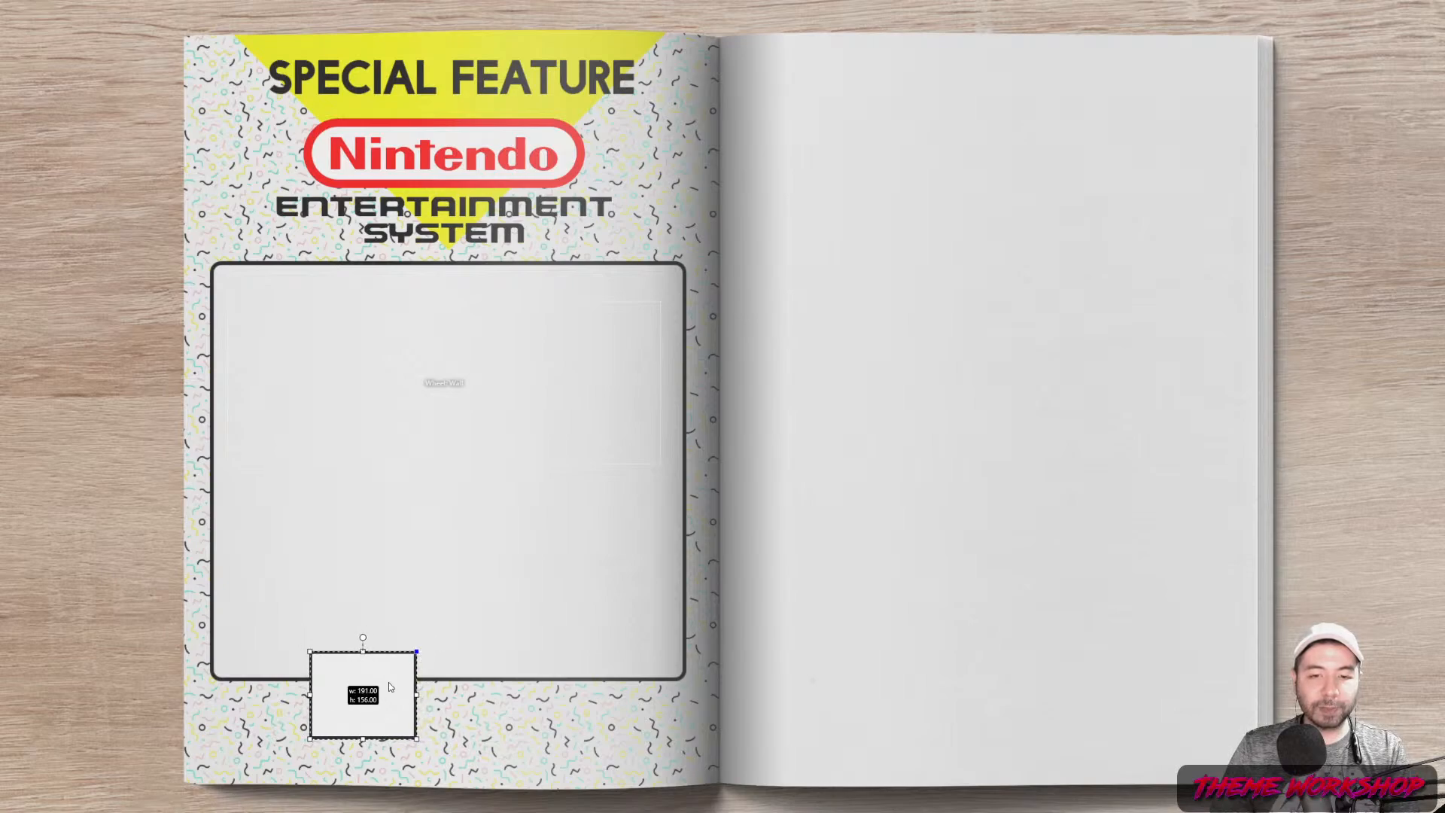
pyautogui.moveTo(380, 712); pyautogui.dragTo(382, 748)
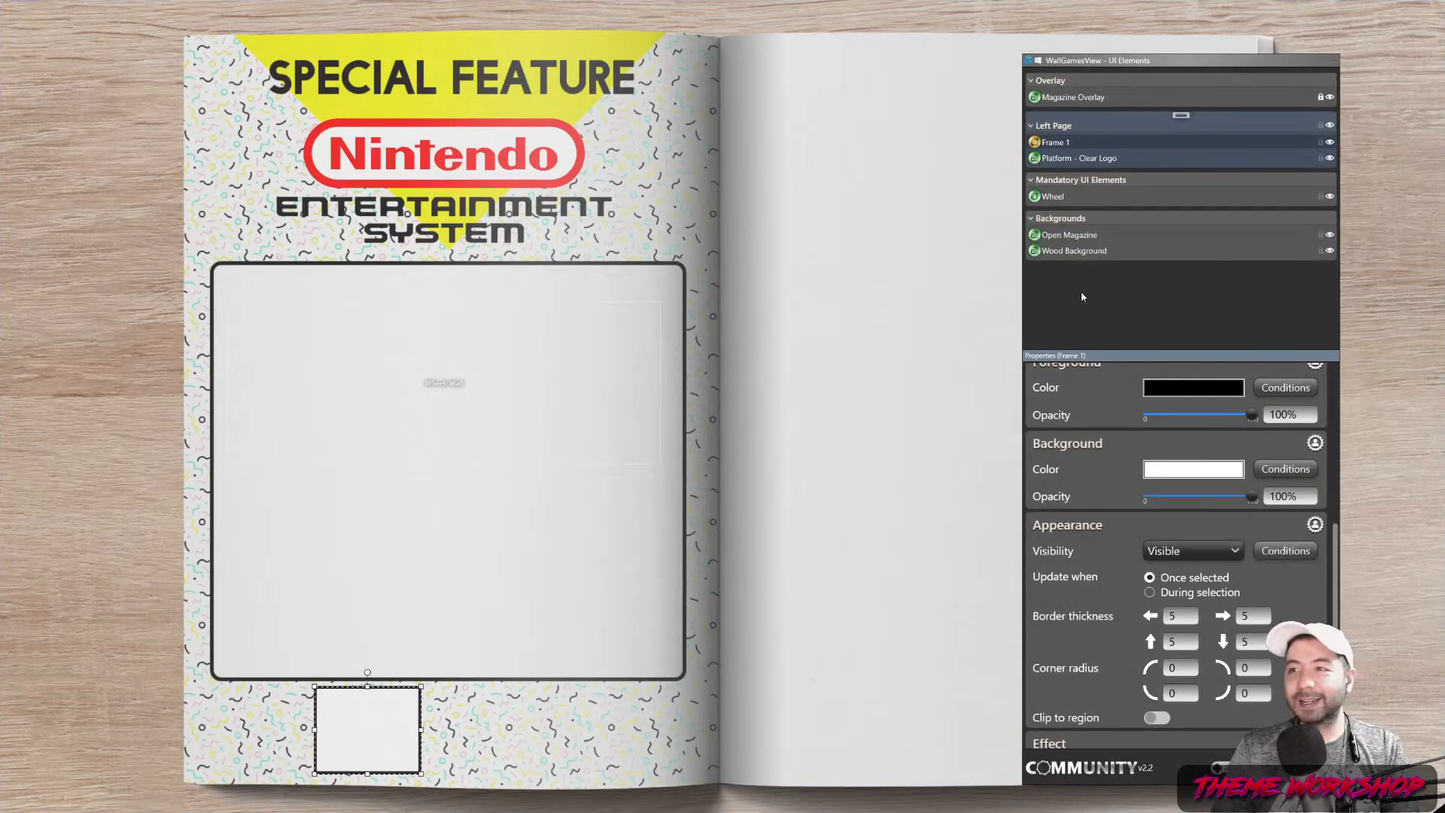
# Add Frame 2 and Stack 1, nesting Frame 2 in Stack 1 inside Frame 1
pyautogui.rightClick(1180, 119)
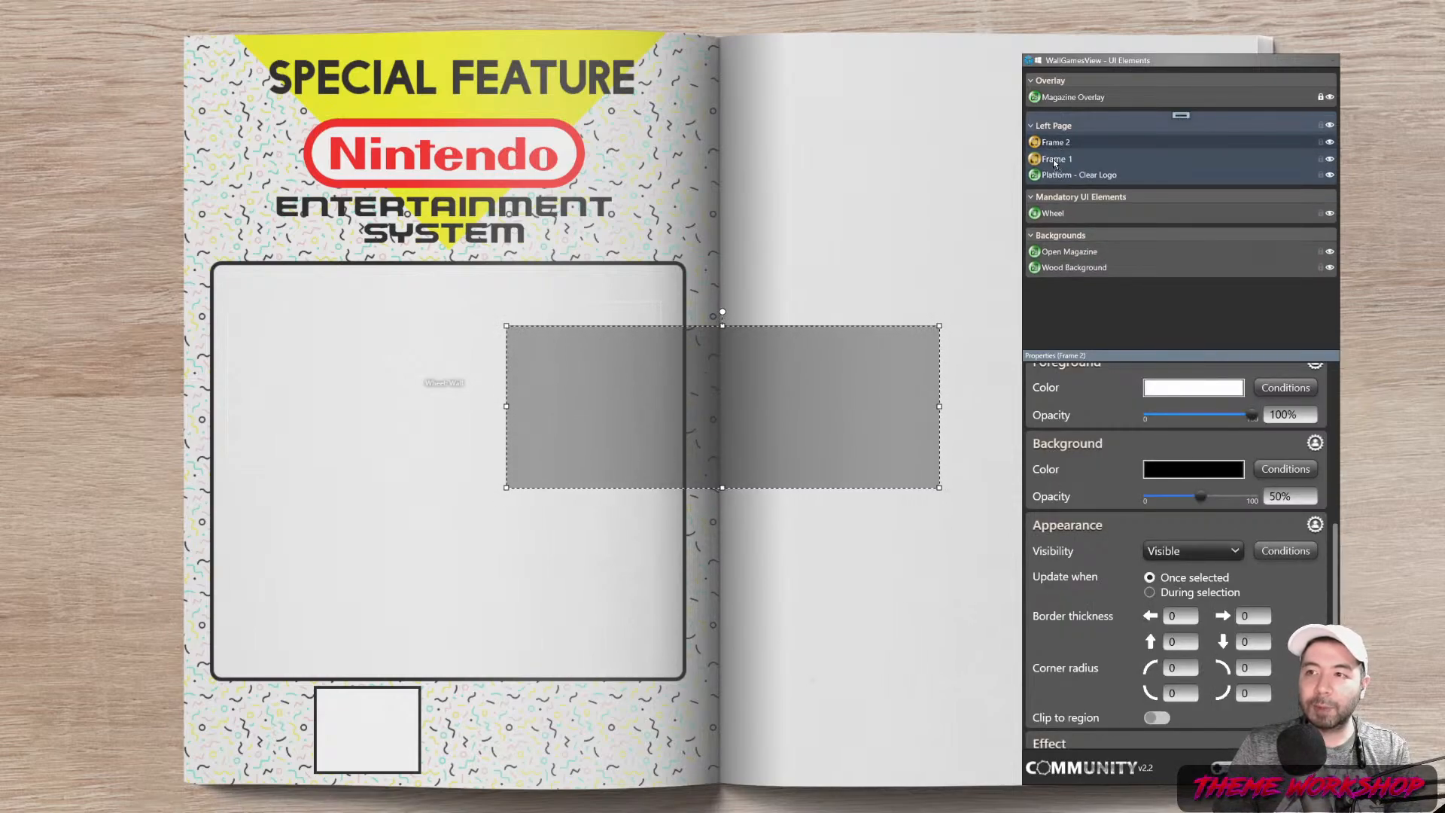
pyautogui.moveTo(1059, 159); pyautogui.dragTo(1059, 159)
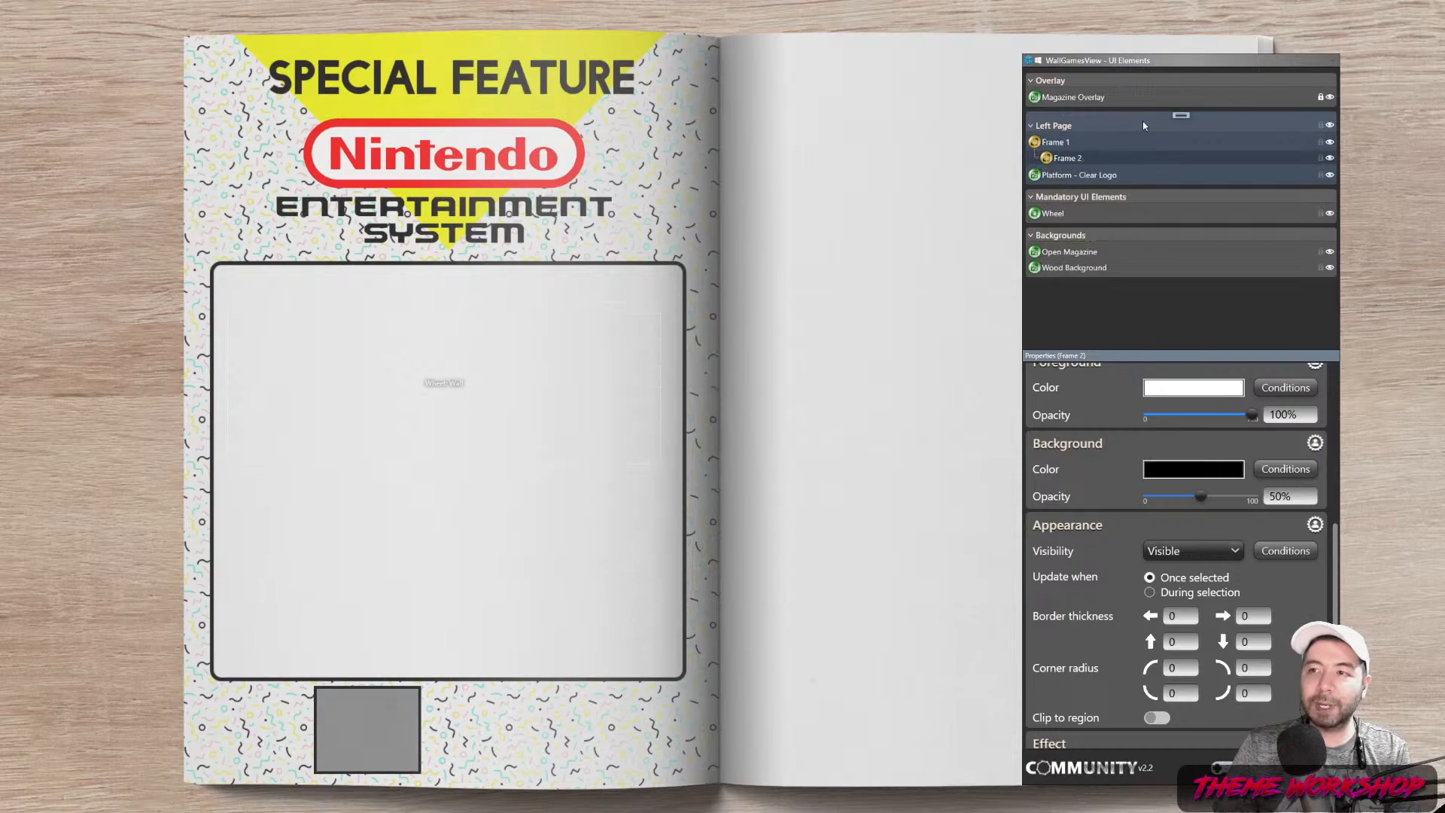
pyautogui.rightClick(1181, 112)
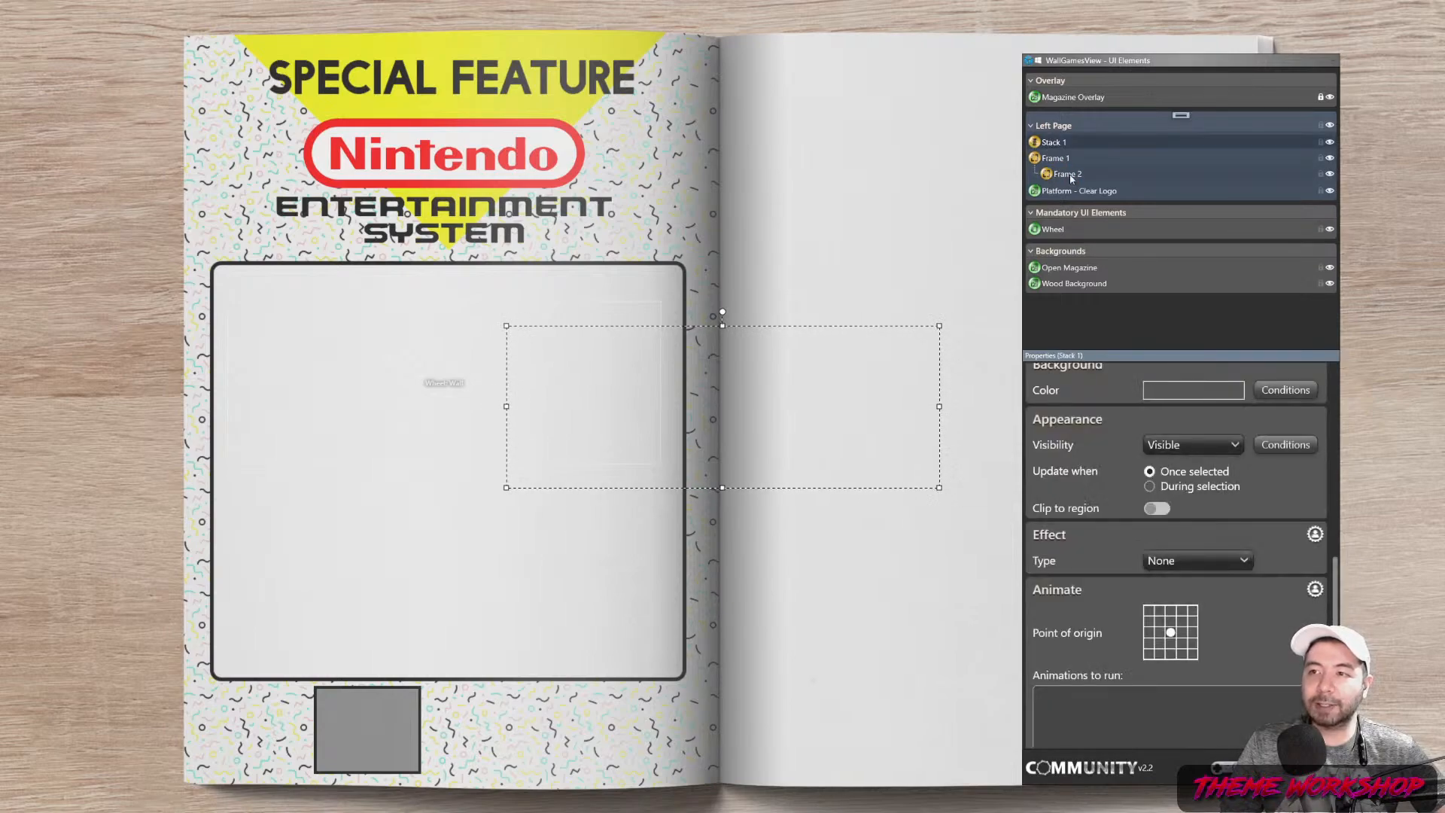
pyautogui.click(1066, 174)
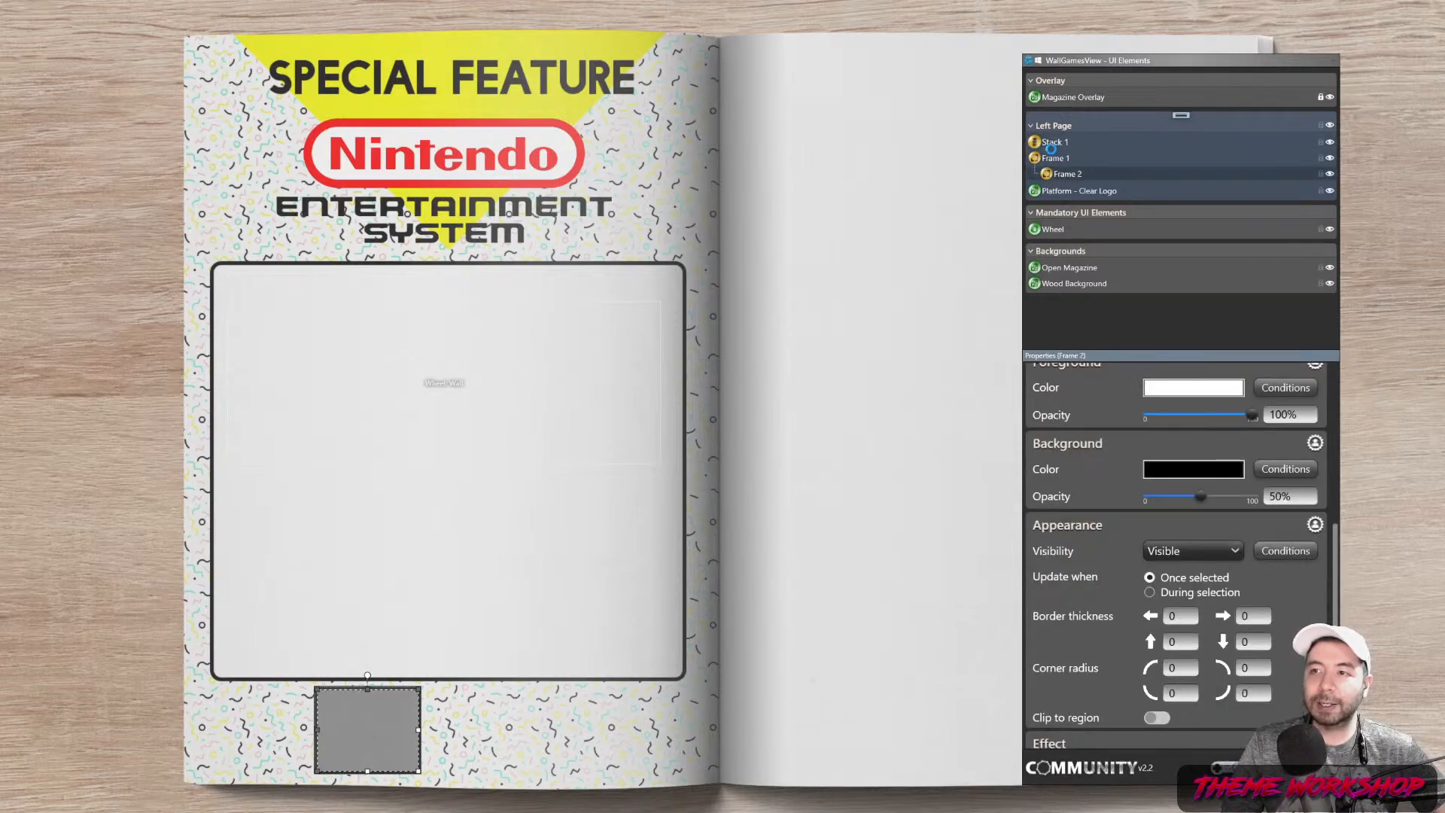
pyautogui.moveTo(1050, 148); pyautogui.dragTo(1057, 158)
pyautogui.click(1053, 143)
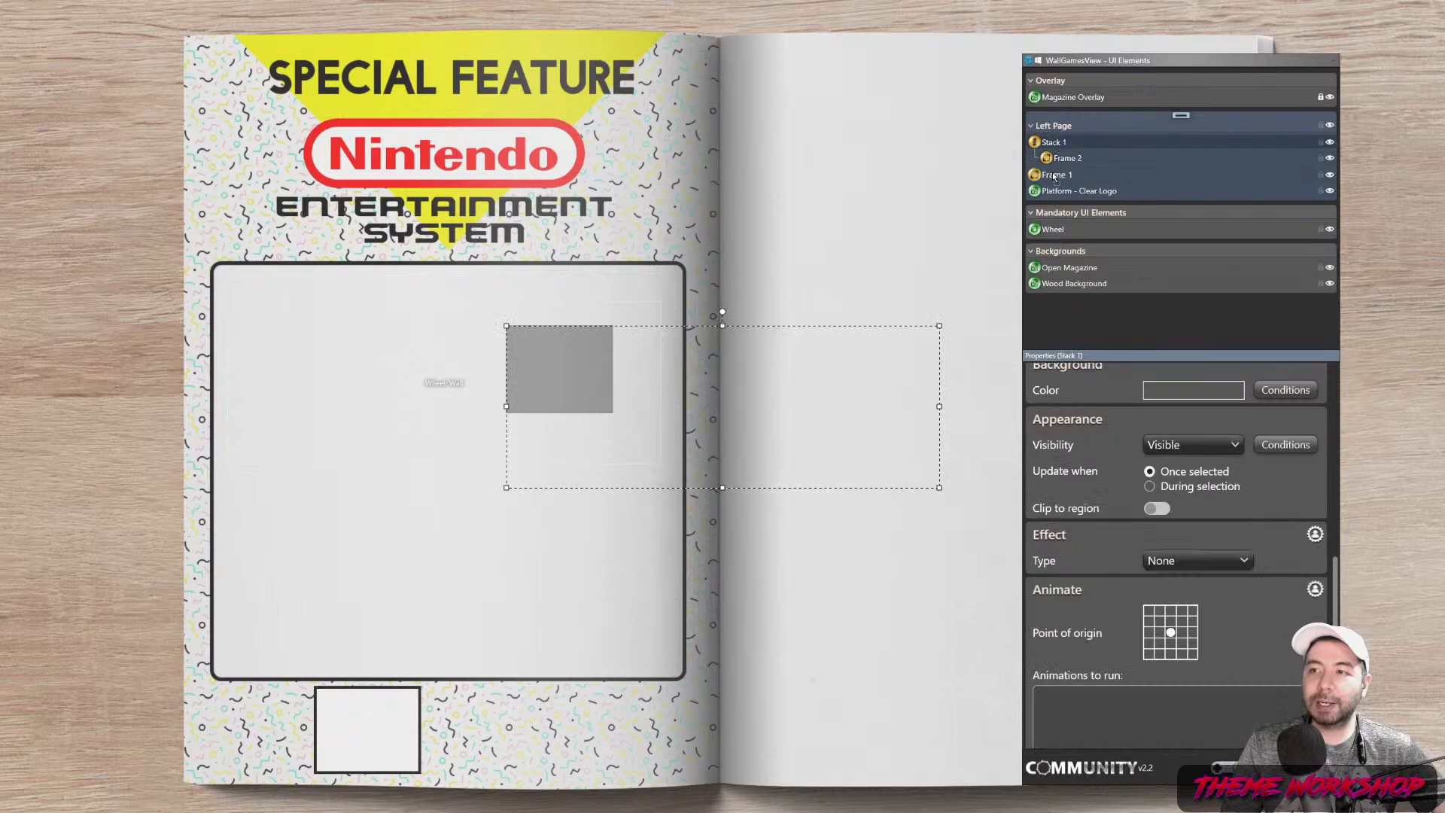
pyautogui.moveTo(1055, 176); pyautogui.dragTo(1061, 173)
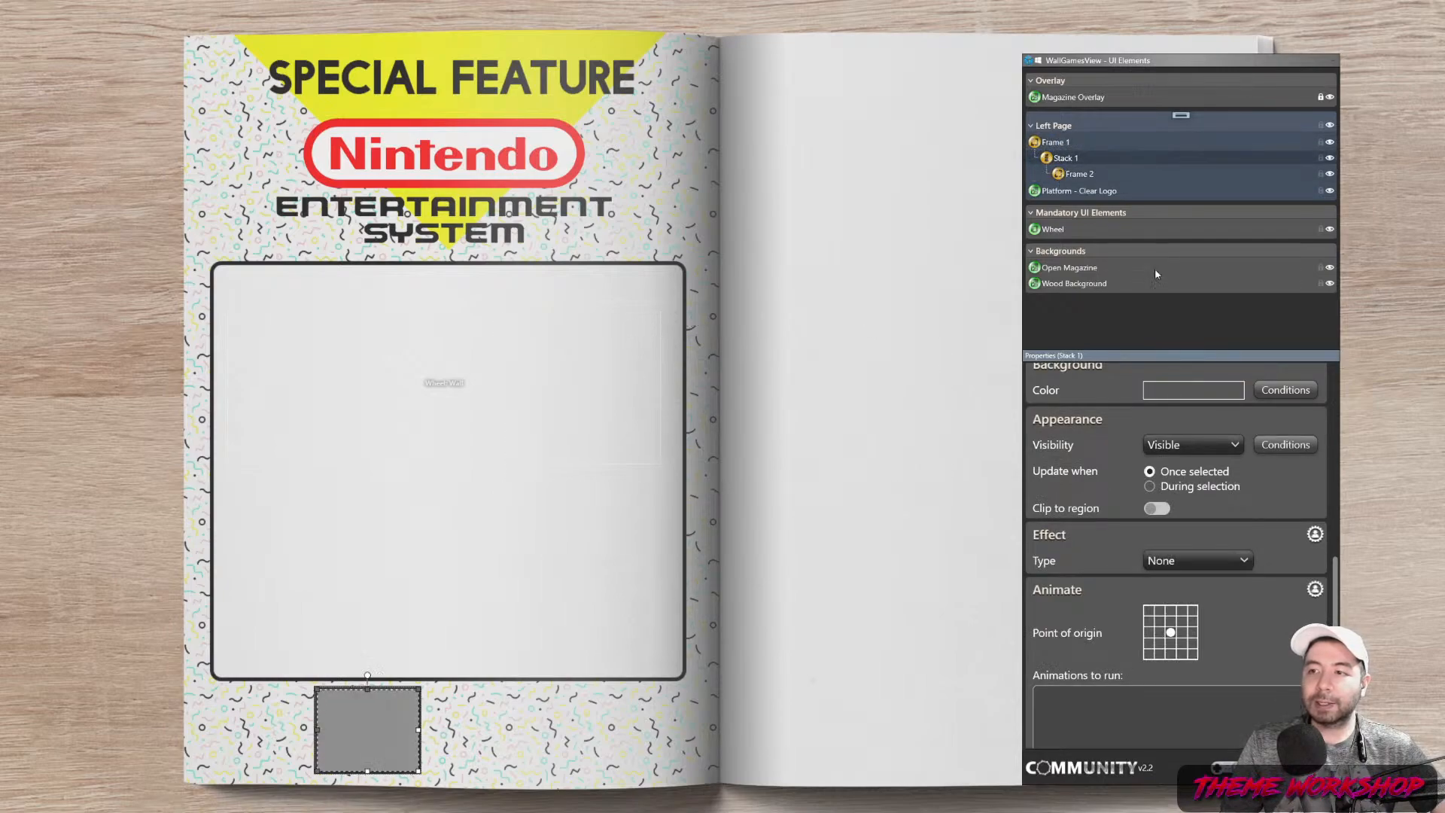
pyautogui.moveTo(1338, 582); pyautogui.dragTo(1348, 377)
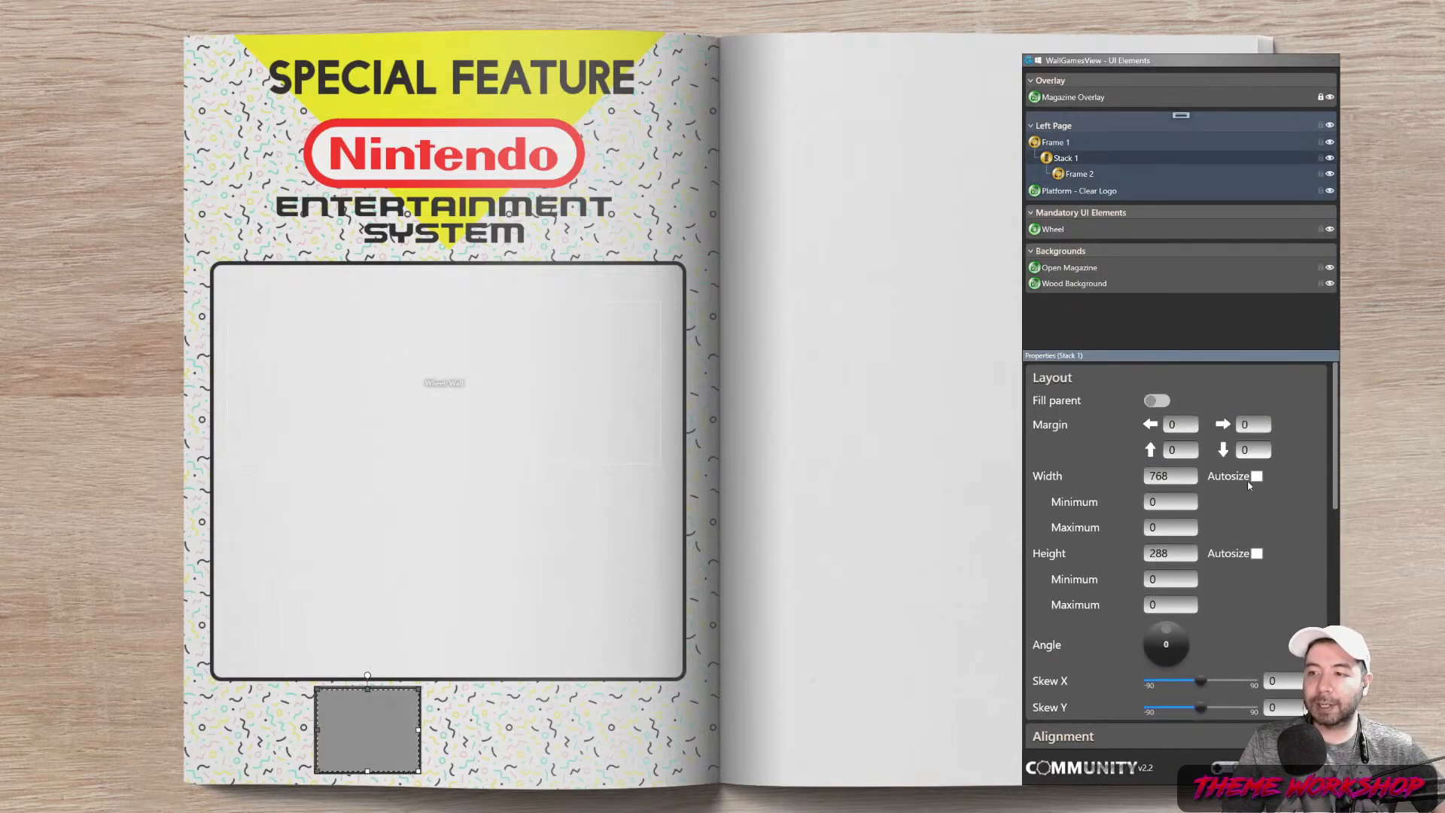
pyautogui.moveTo(1337, 445); pyautogui.dragTo(1341, 503)
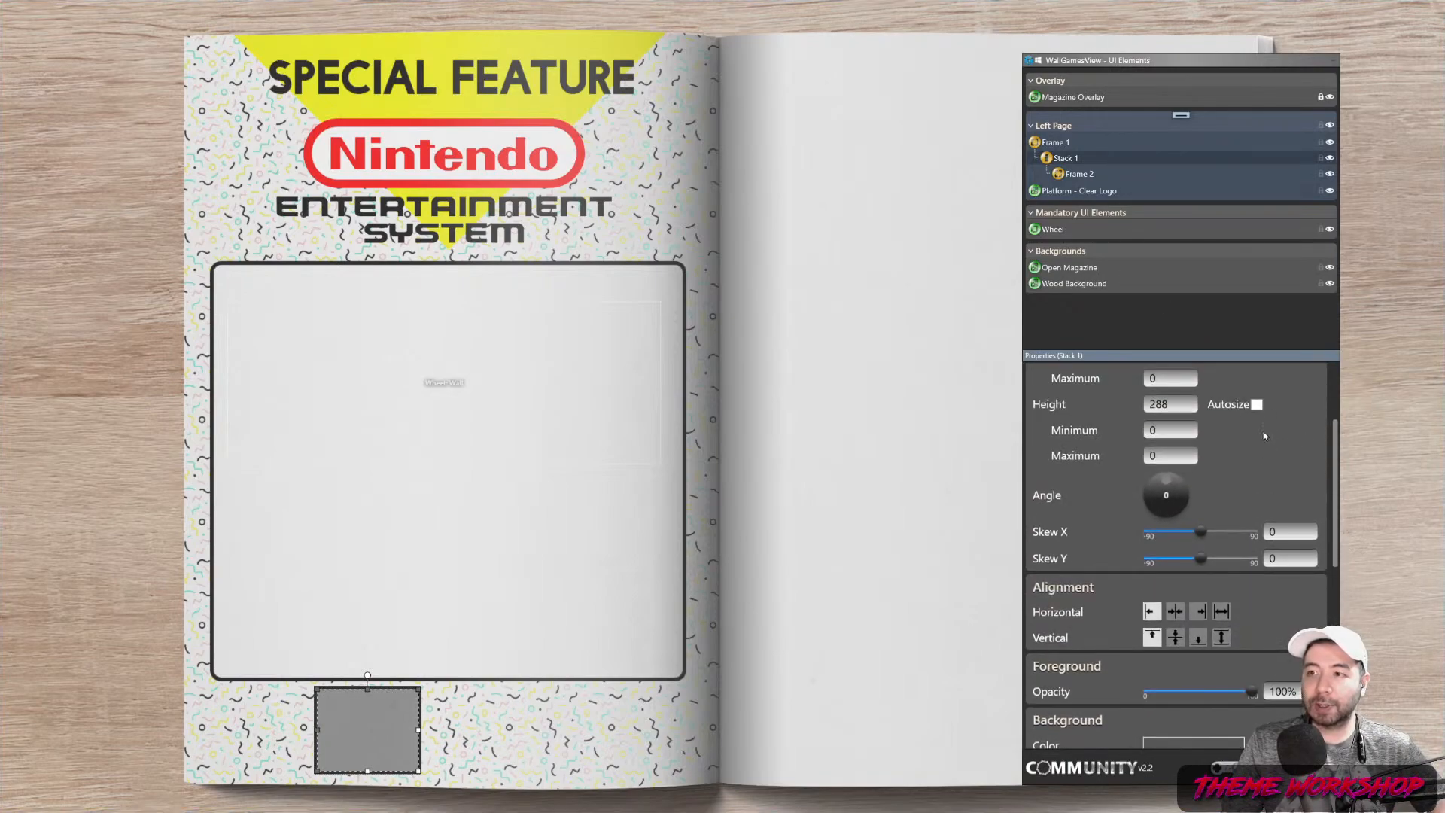
# Inspect Stack 1's layout, keeping its fixed 190 × 156 size
pyautogui.click(1100, 174)
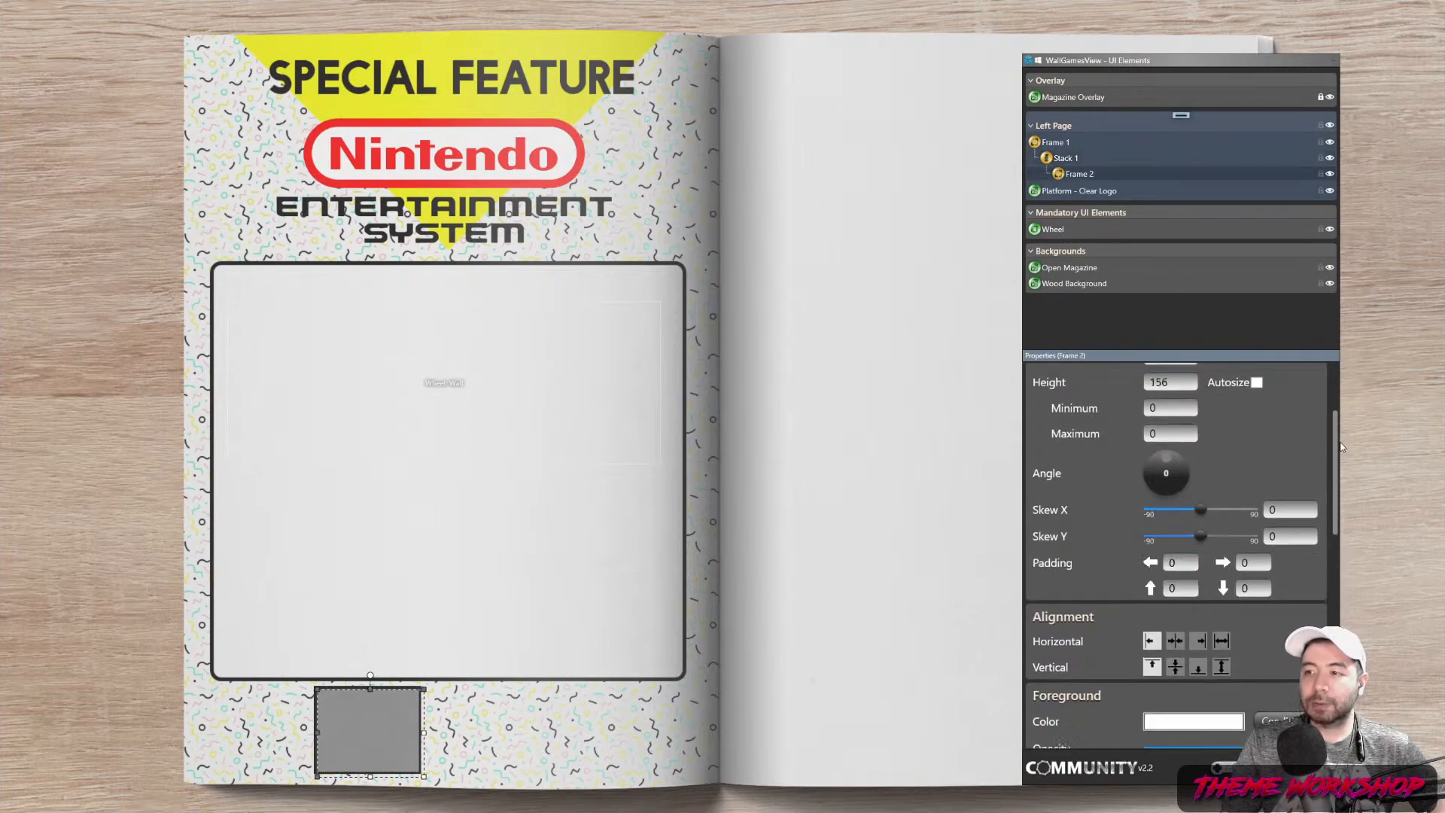
pyautogui.moveTo(1338, 474); pyautogui.dragTo(1340, 409)
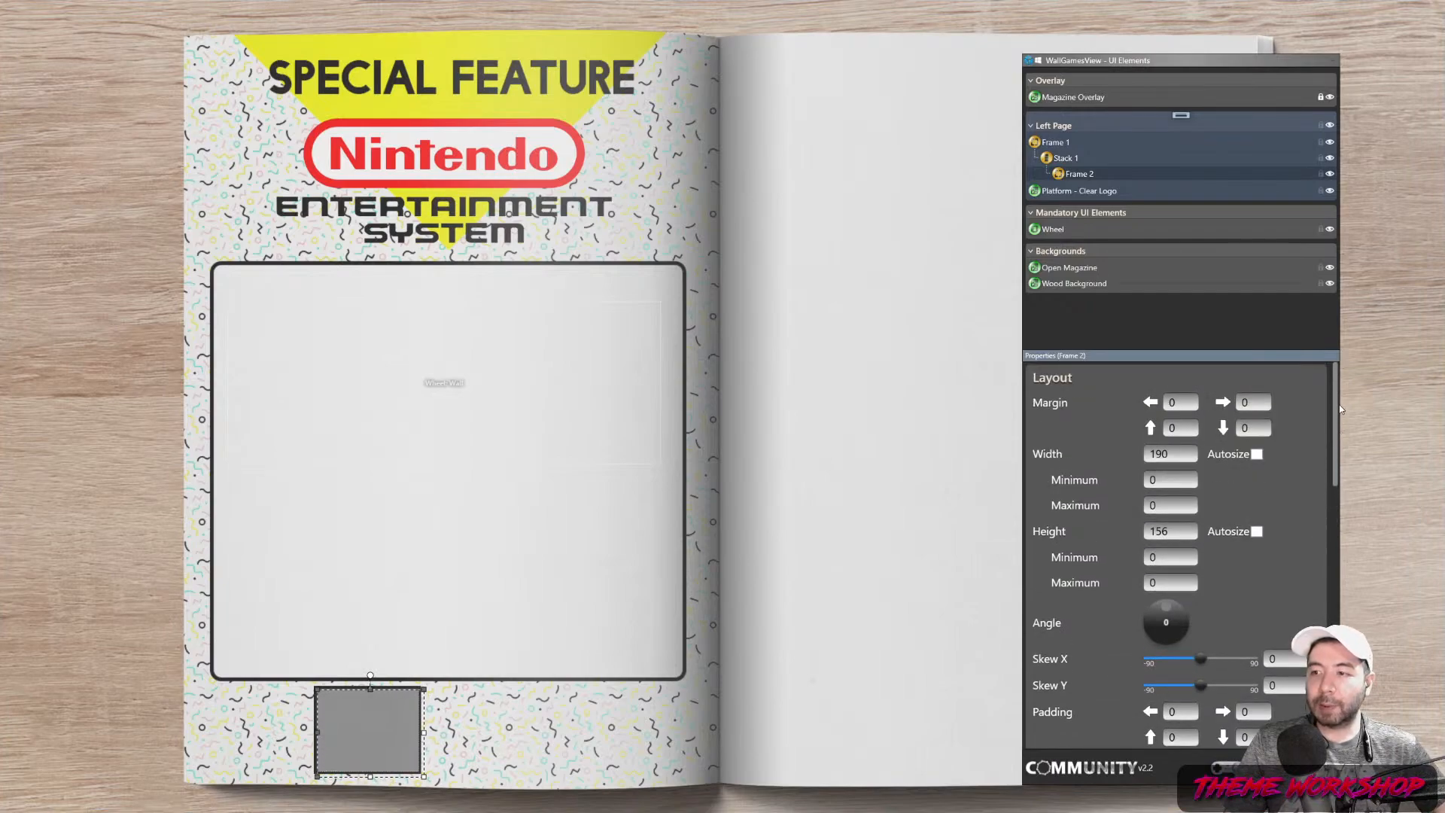
pyautogui.click(1067, 160)
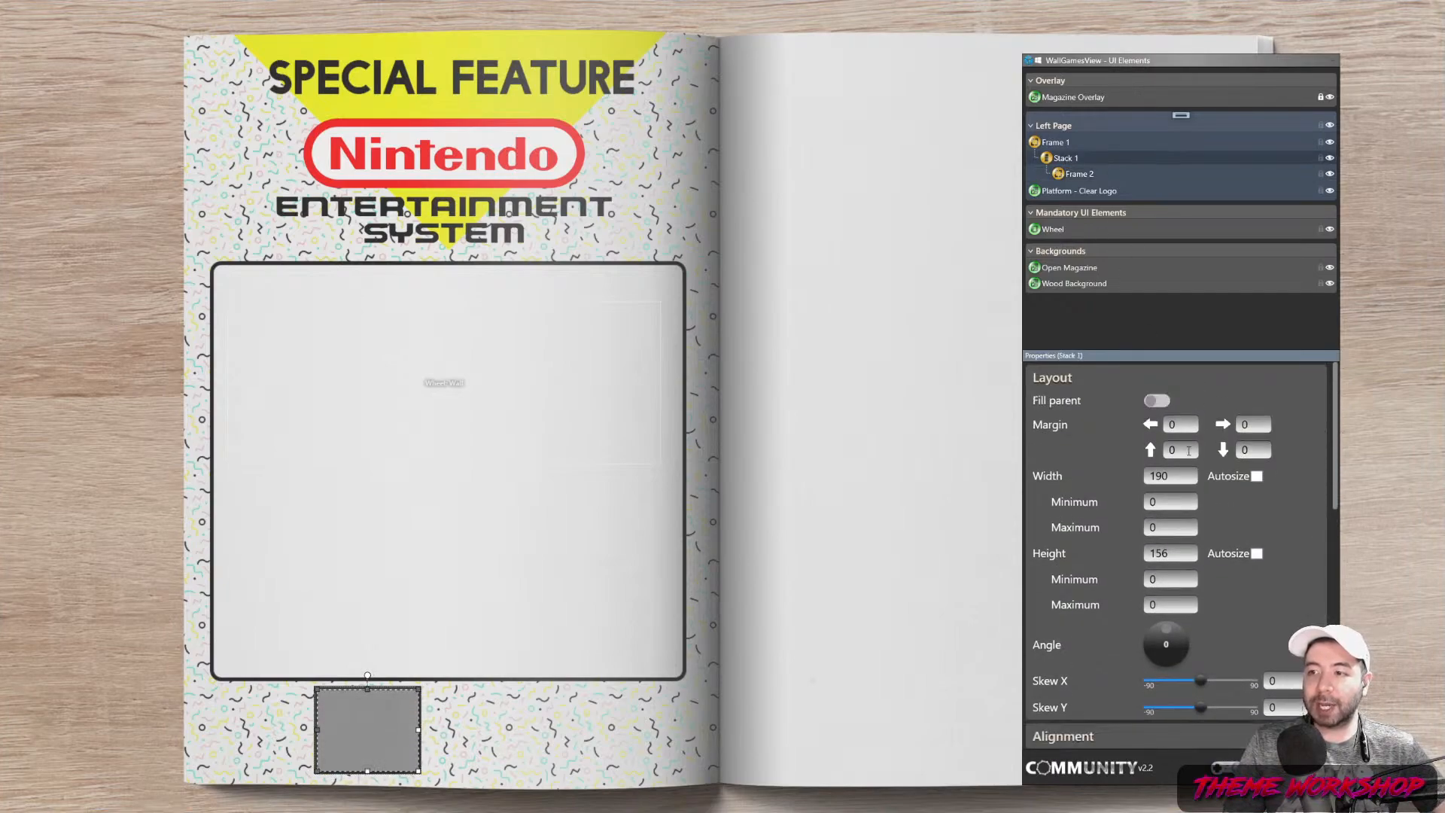
pyautogui.click(1257, 476)
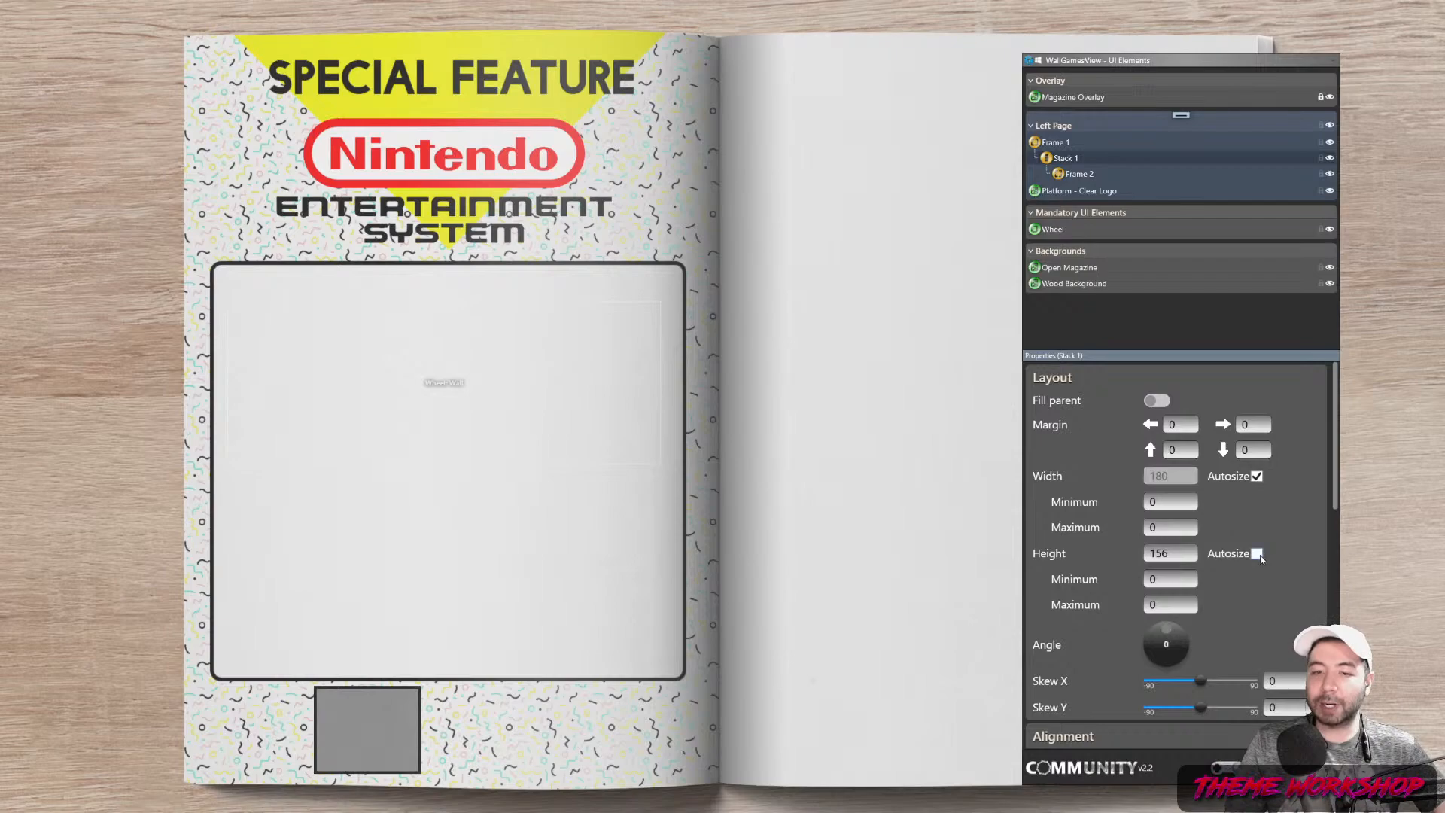
pyautogui.click(1256, 554)
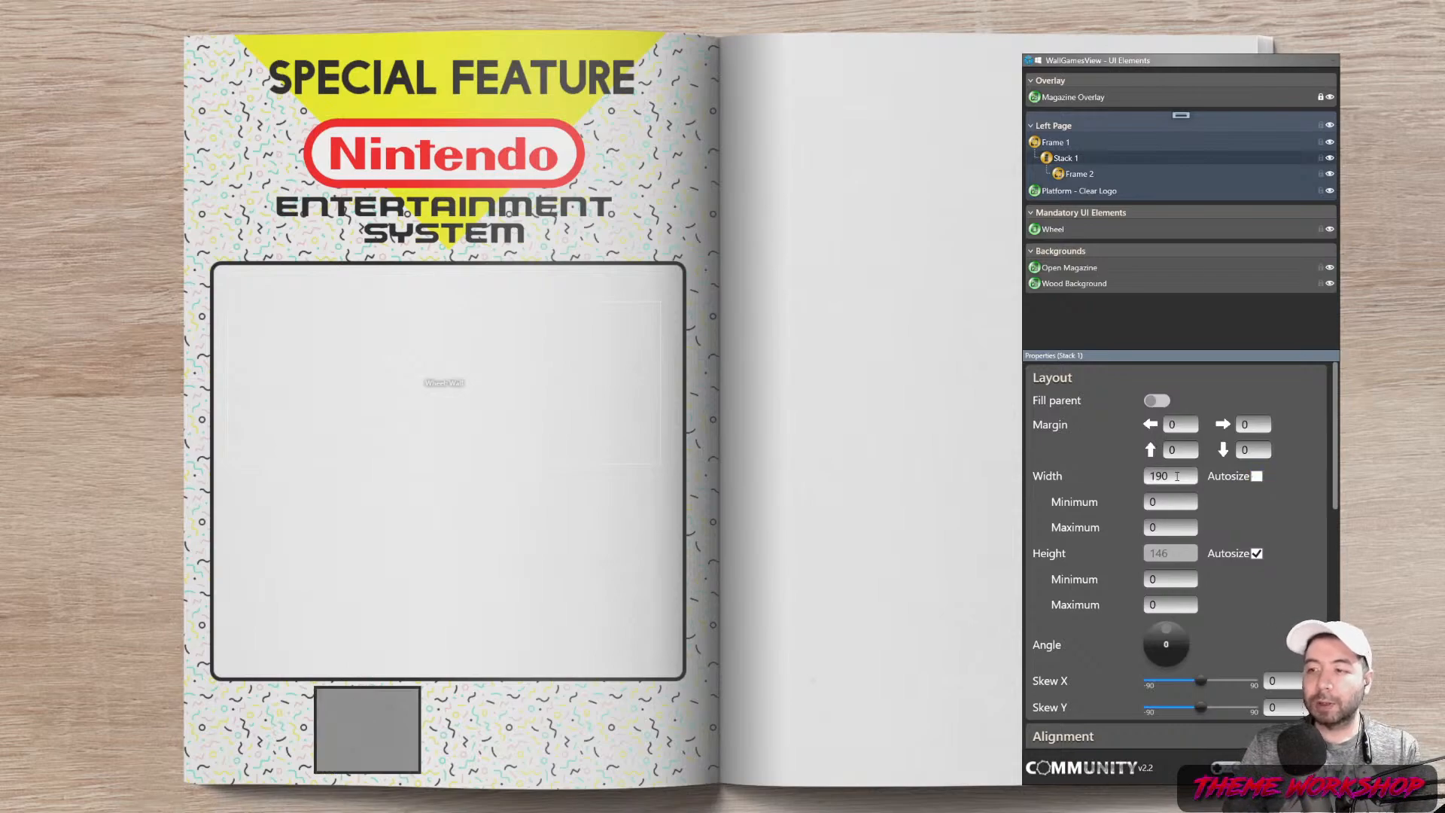
pyautogui.click(1256, 476)
pyautogui.click(1256, 554)
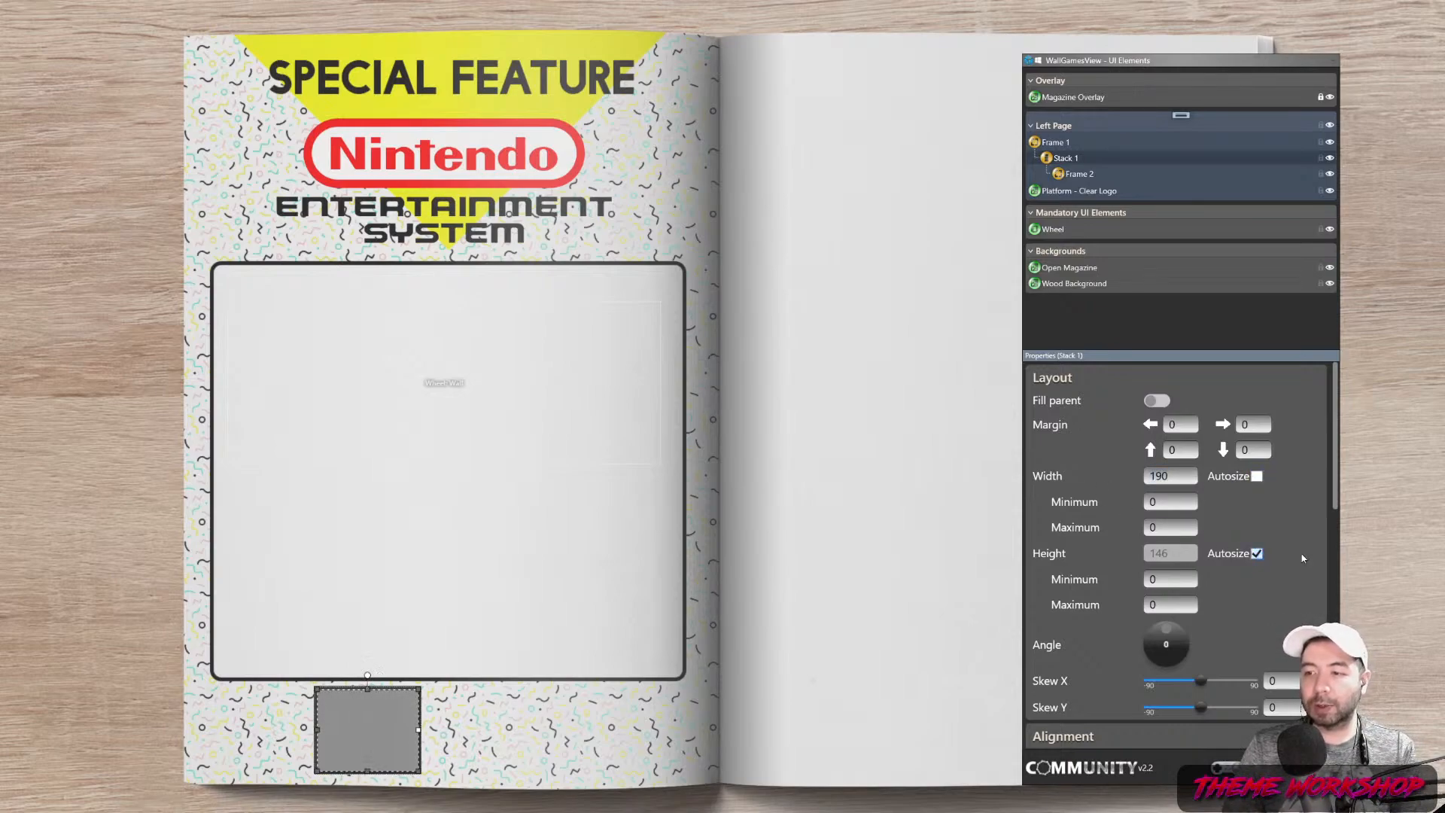
pyautogui.click(1069, 144)
pyautogui.click(1068, 162)
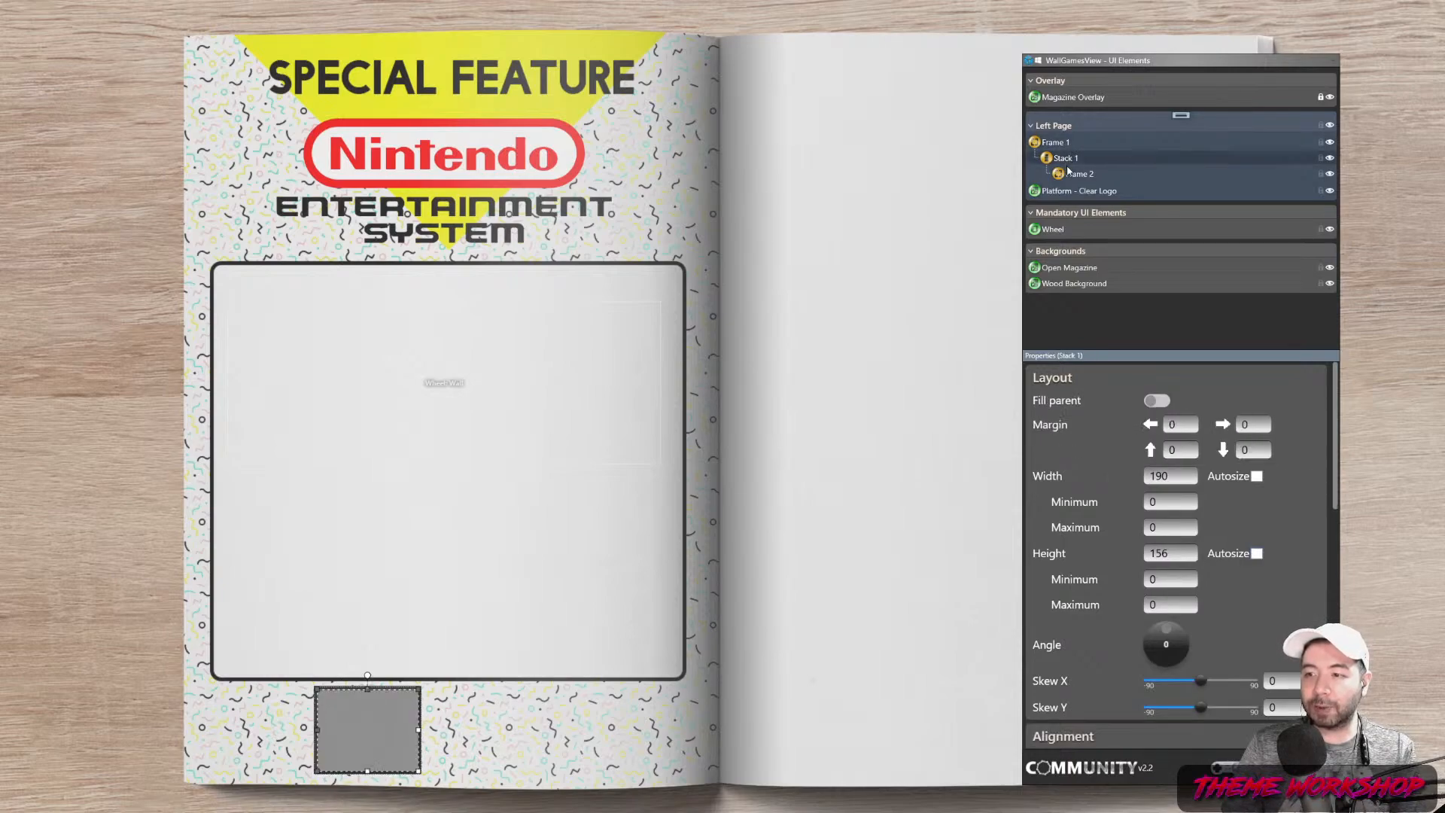
# Make Frame 2 a 180 × 50 band with a 100% opaque black background
pyautogui.click(1078, 176)
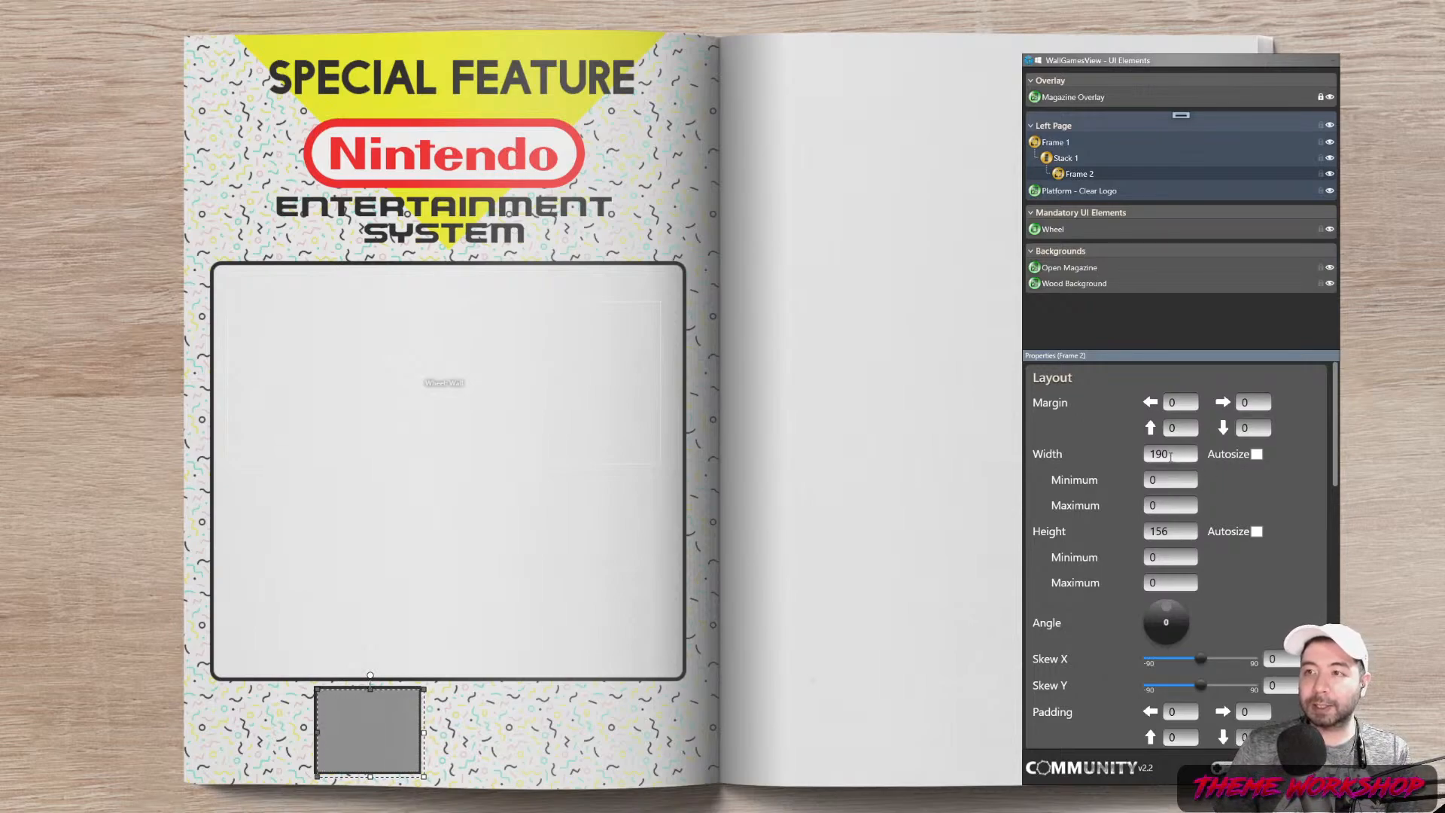
pyautogui.write('50')
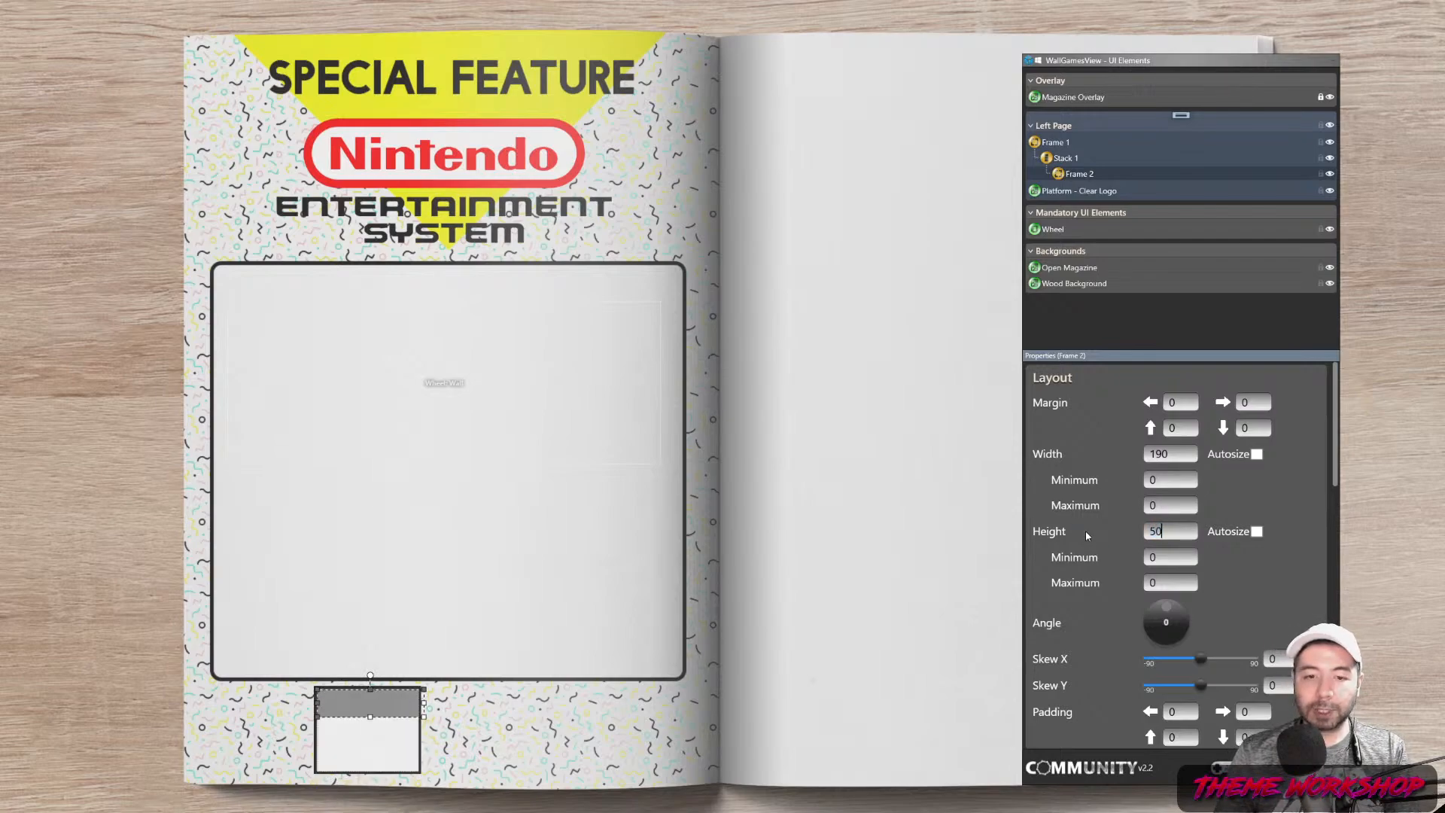
pyautogui.click(1163, 454)
pyautogui.write('180')
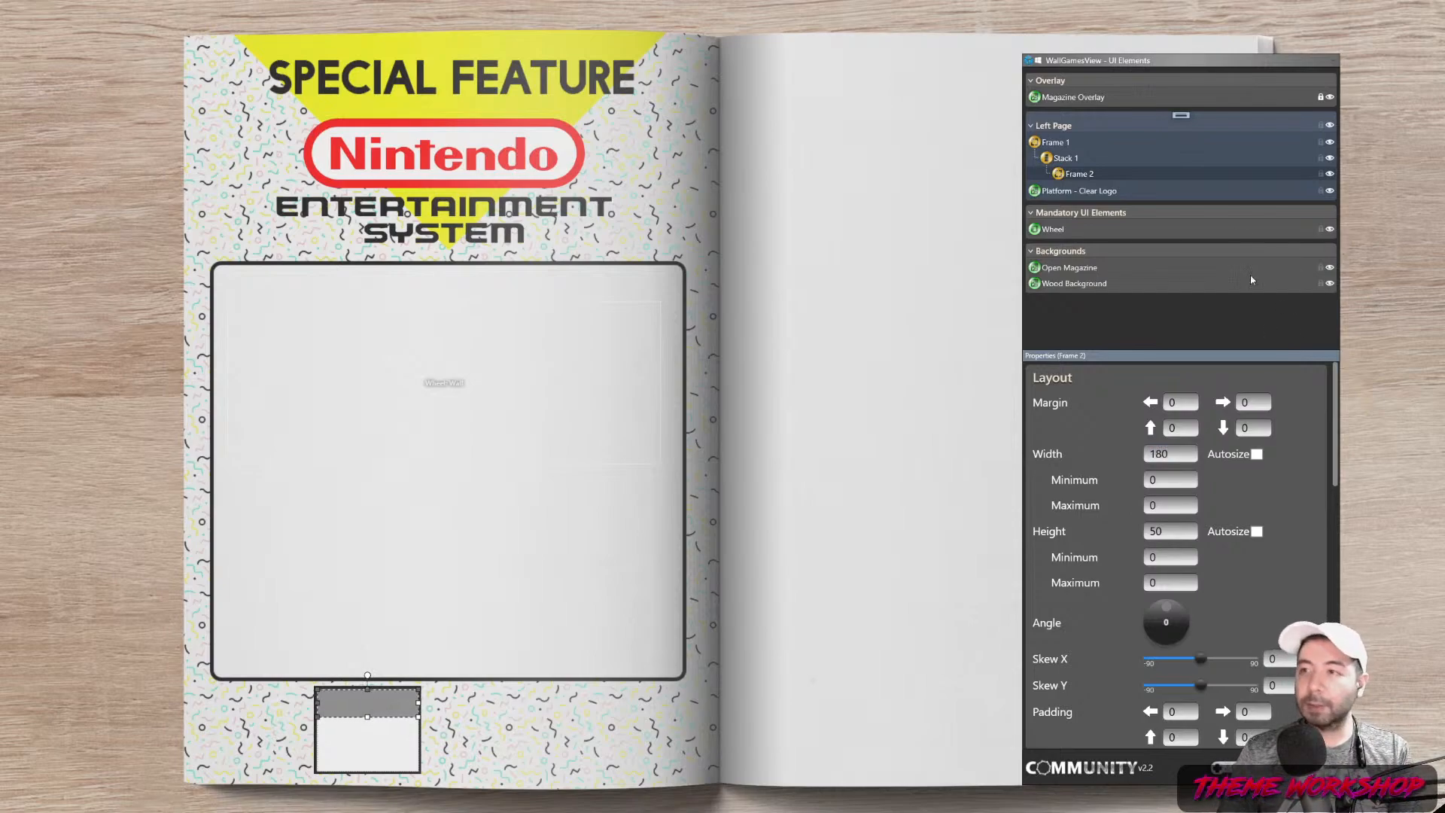
pyautogui.scroll(-1, 1336, 474)
pyautogui.moveTo(1335, 475); pyautogui.dragTo(1334, 576)
pyautogui.moveTo(1202, 594); pyautogui.dragTo(1257, 592)
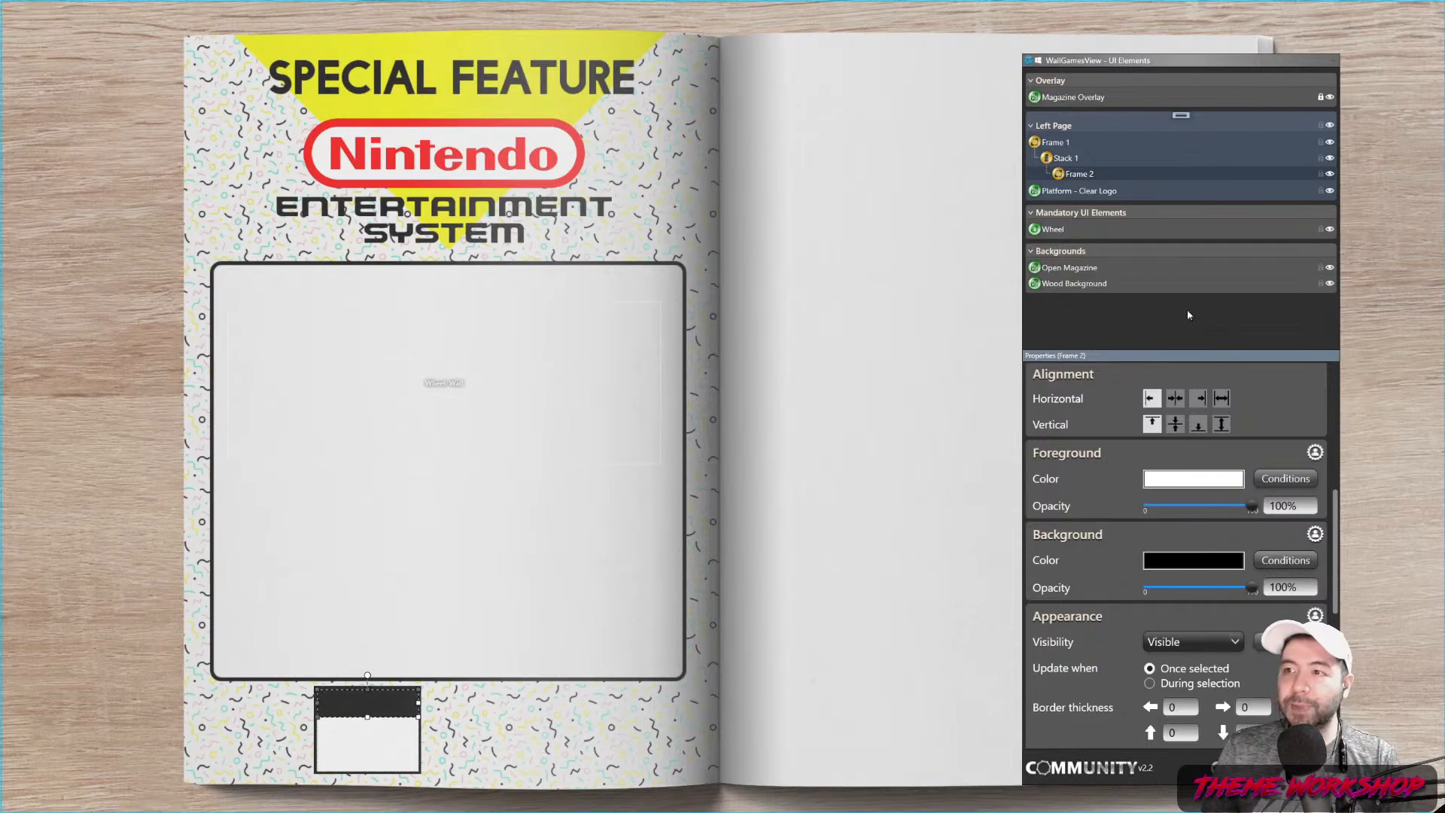
# Add a new Text 1 element to the Left Page
pyautogui.click(1181, 118)
pyautogui.click(1206, 393)
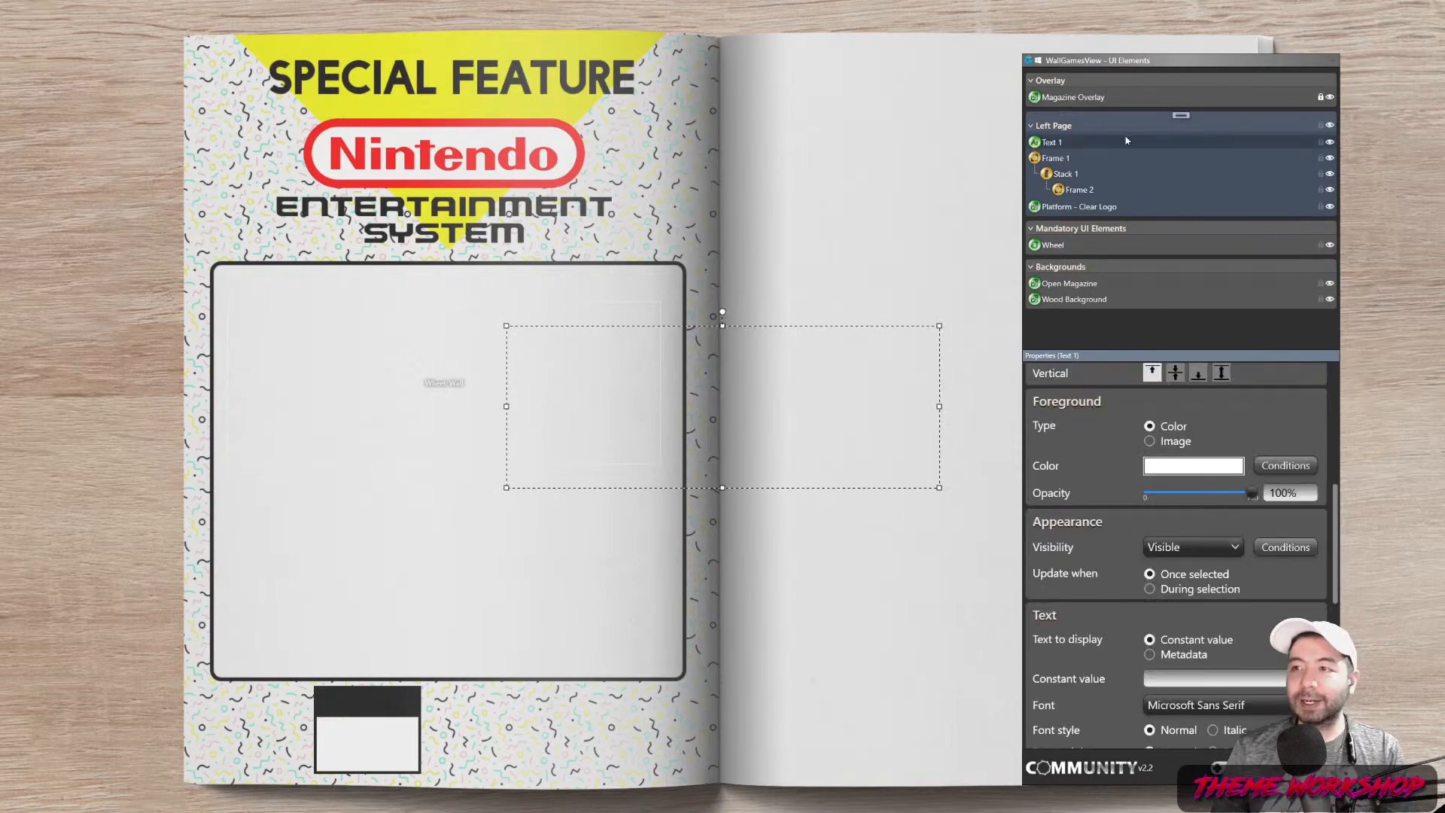
pyautogui.moveTo(1059, 144)
pyautogui.mouseDown()
pyautogui.moveTo(1082, 155)
pyautogui.moveTo(1063, 148)
pyautogui.mouseUp()
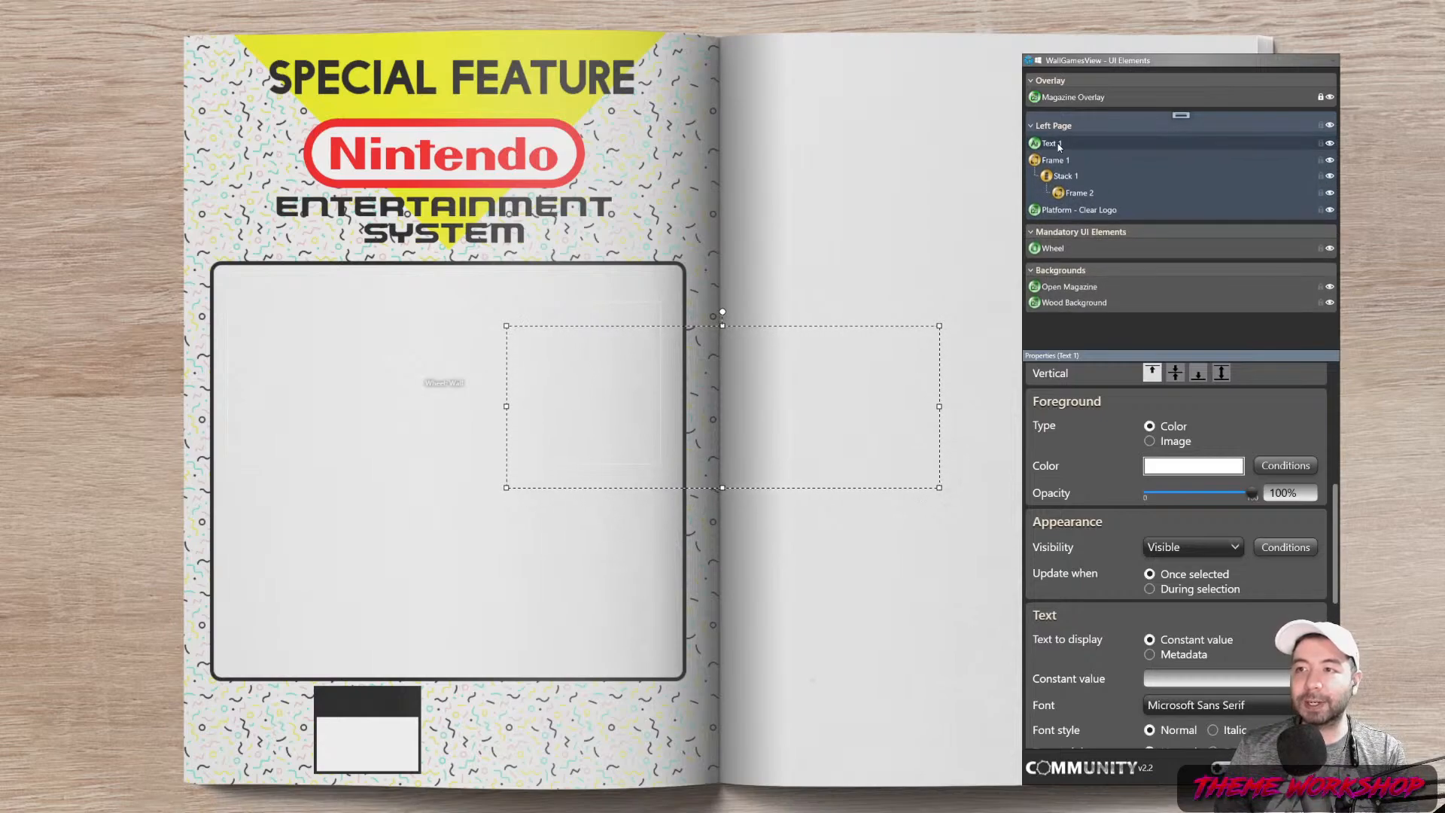
# Add an image element showing star.png from the Theme folder
pyautogui.click(1182, 116)
pyautogui.rightClick(1182, 115)
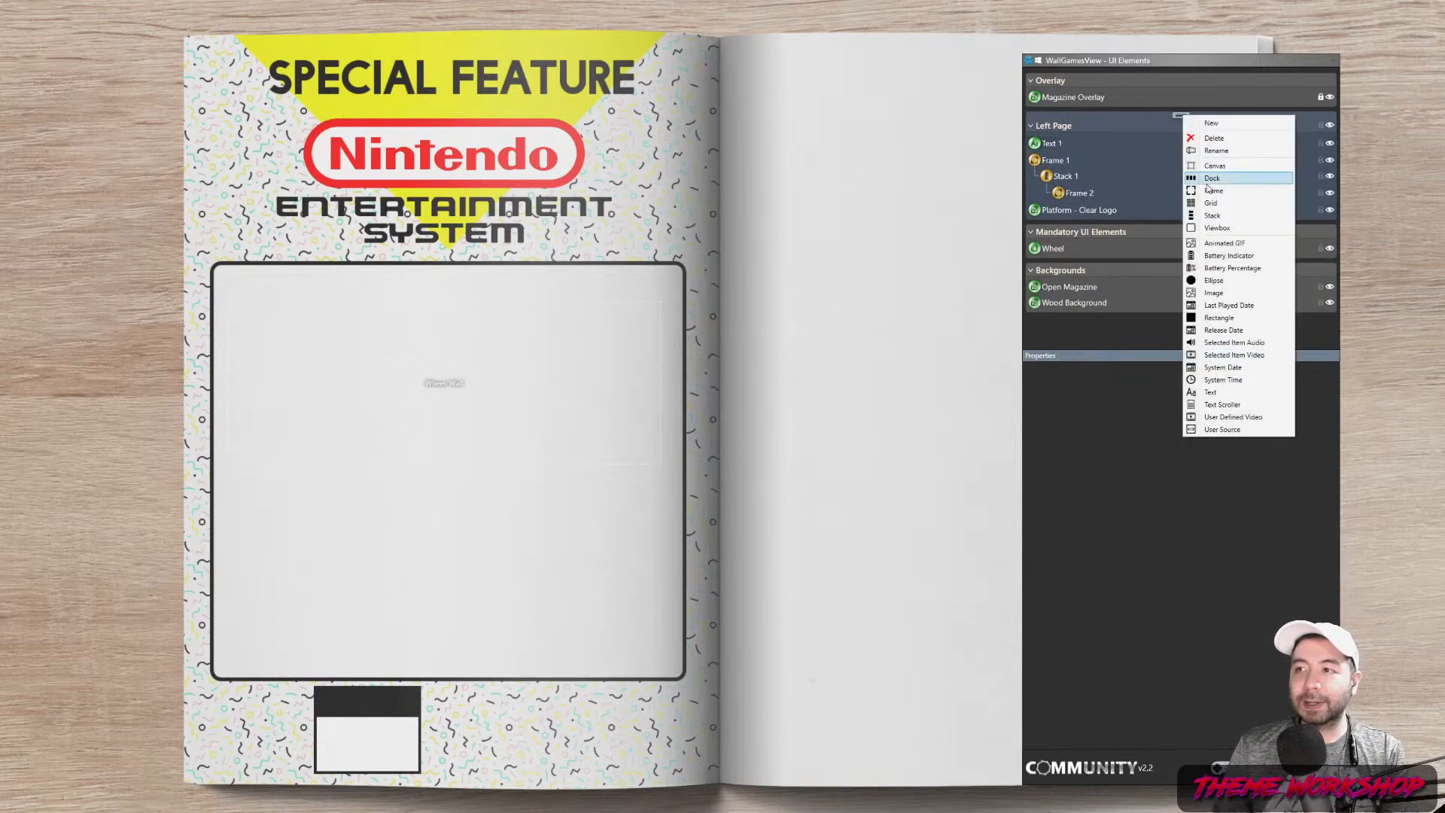
pyautogui.click(1220, 295)
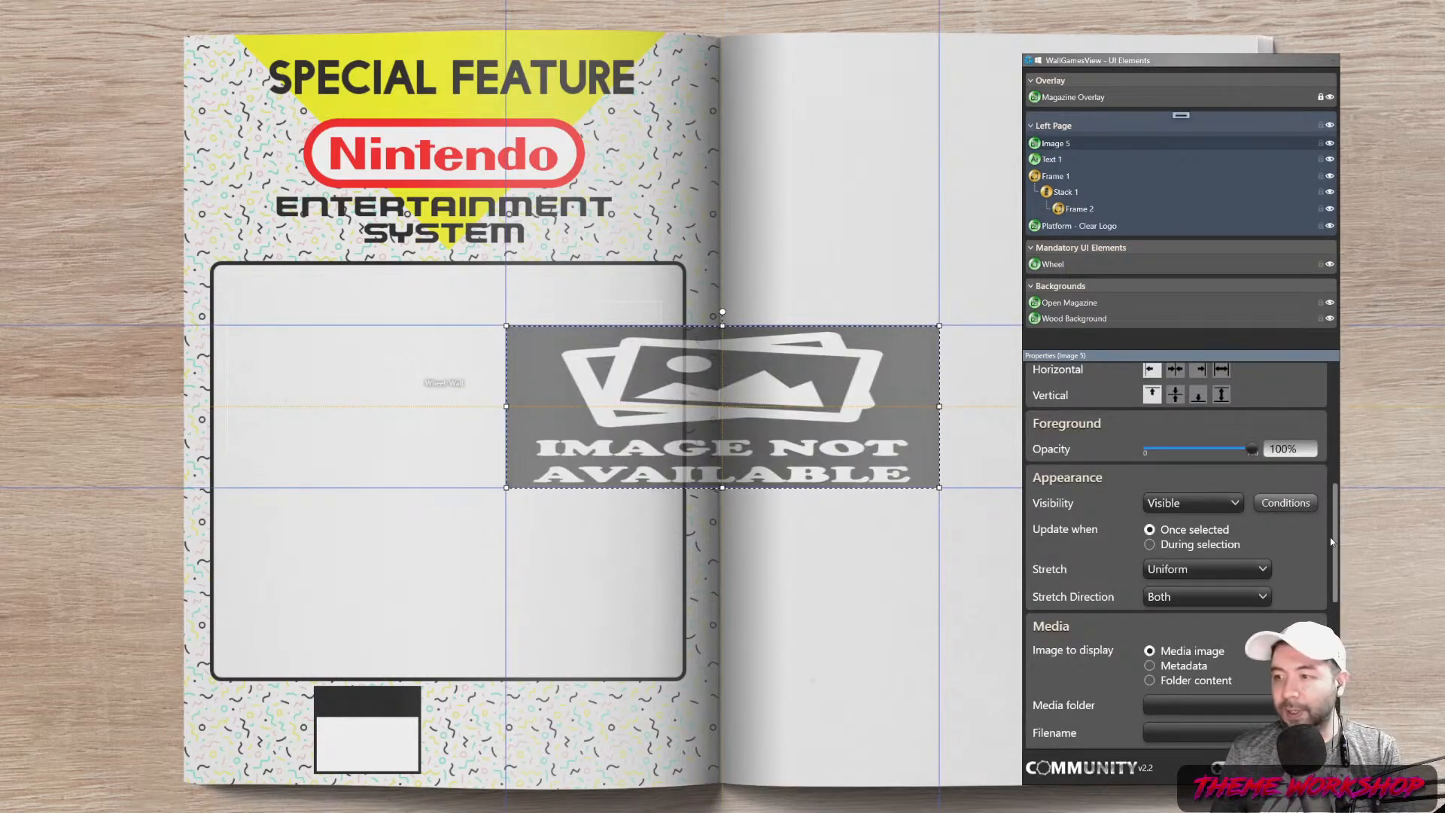
pyautogui.scroll(-3, 1310, 557)
pyautogui.click(1293, 529)
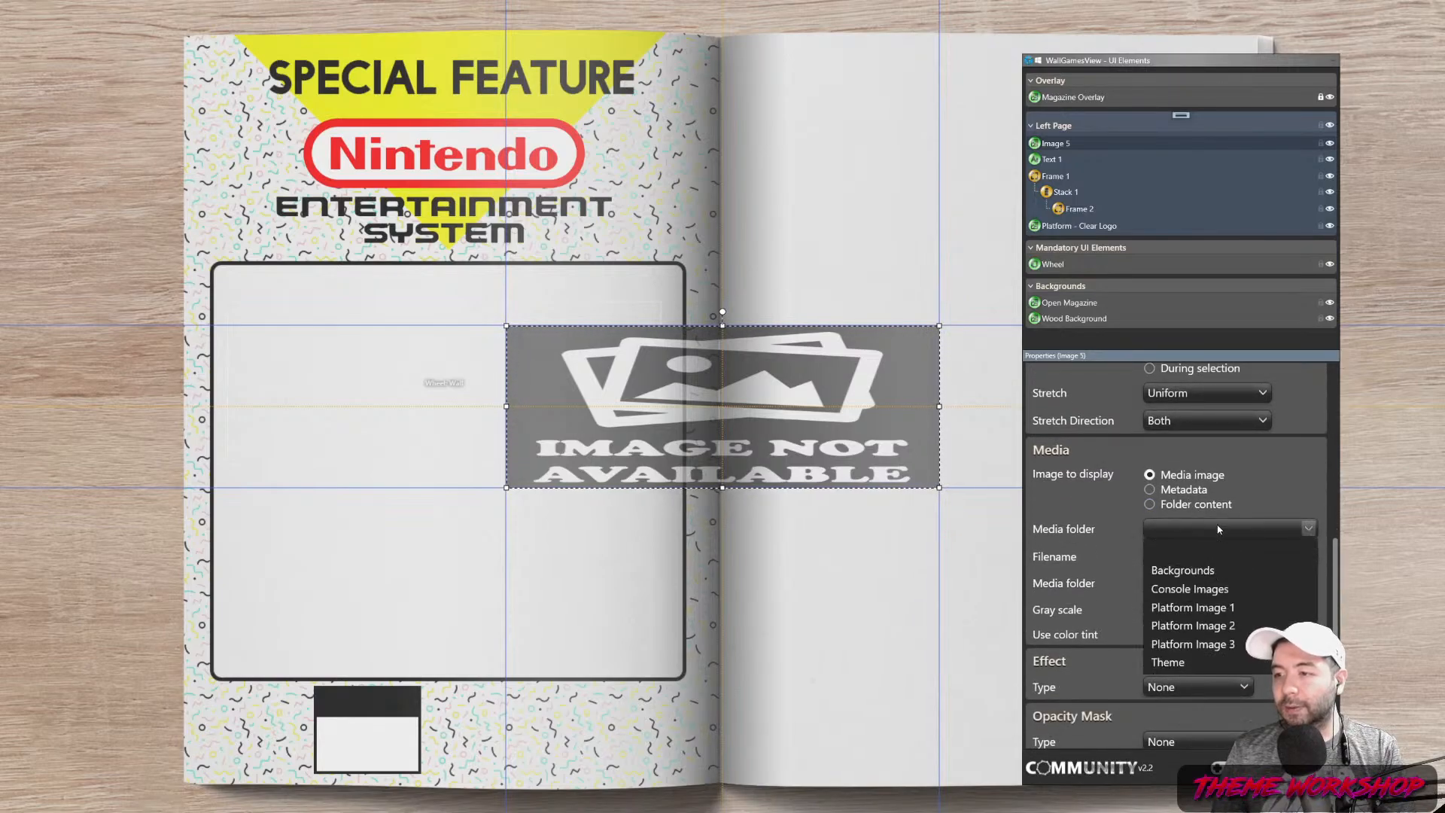
pyautogui.click(1187, 660)
pyautogui.click(1213, 557)
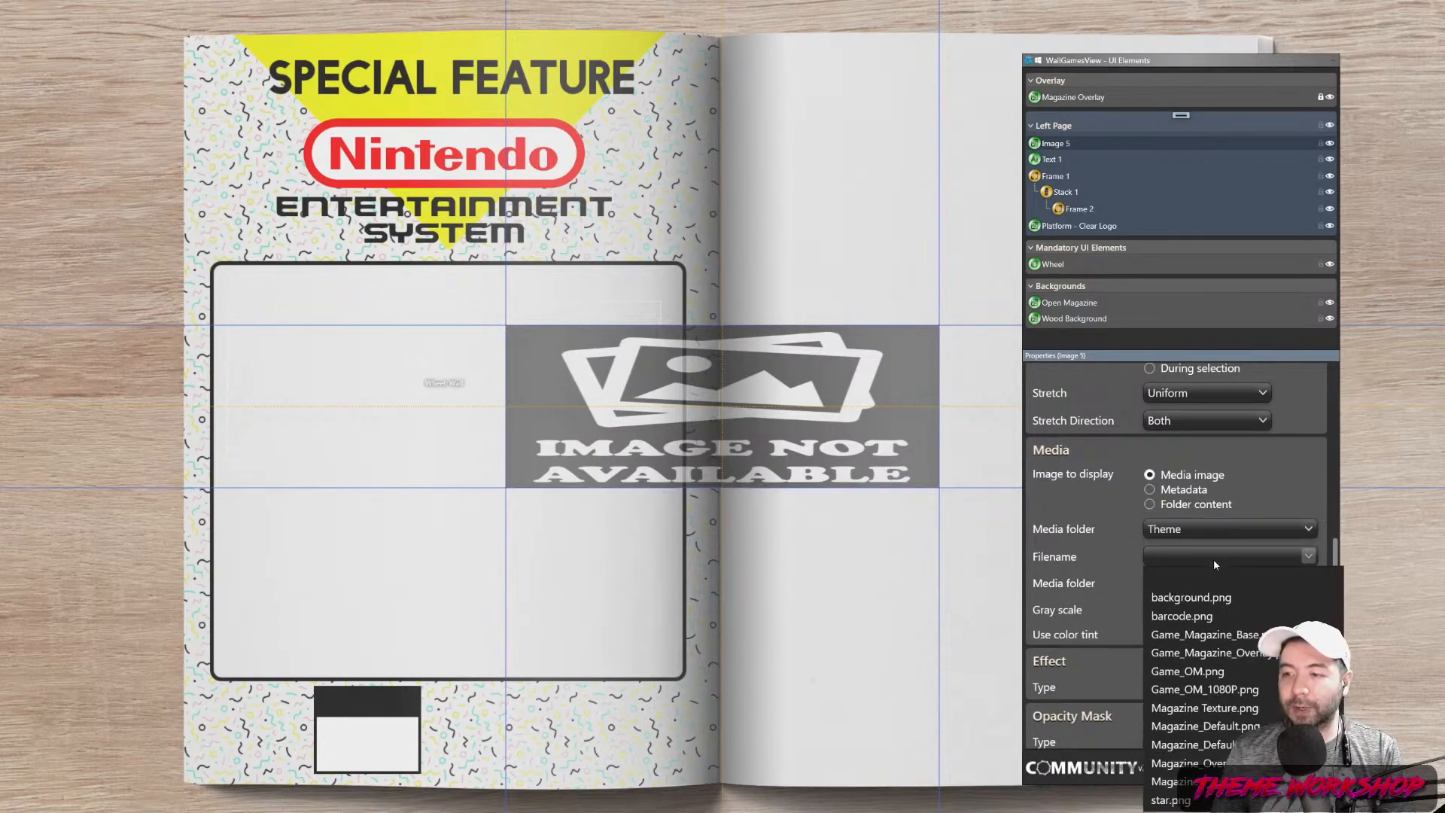
pyautogui.click(1171, 801)
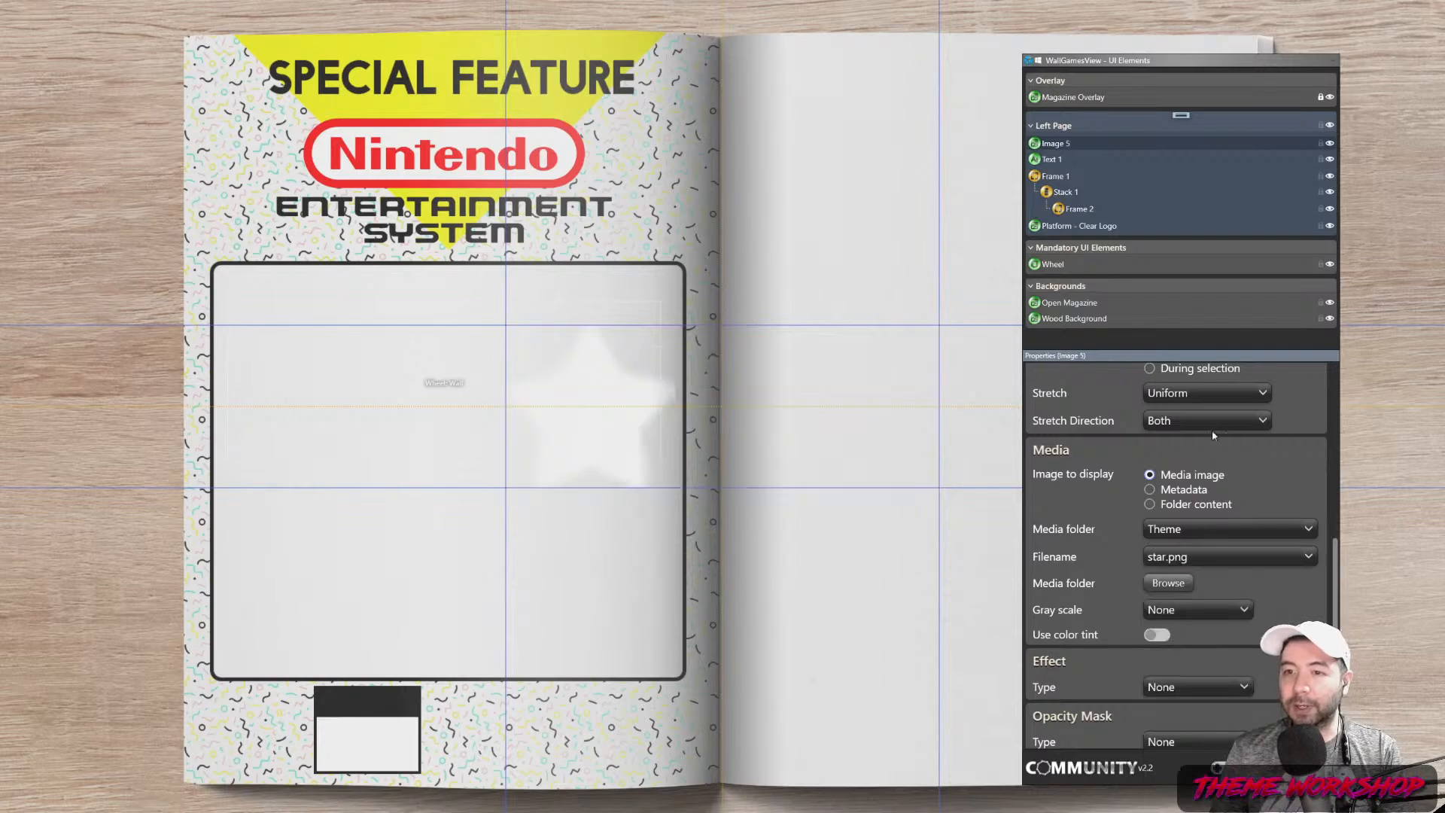
pyautogui.moveTo(1059, 148)
pyautogui.mouseDown()
pyautogui.moveTo(1074, 194)
pyautogui.moveTo(1062, 143)
pyautogui.mouseUp()
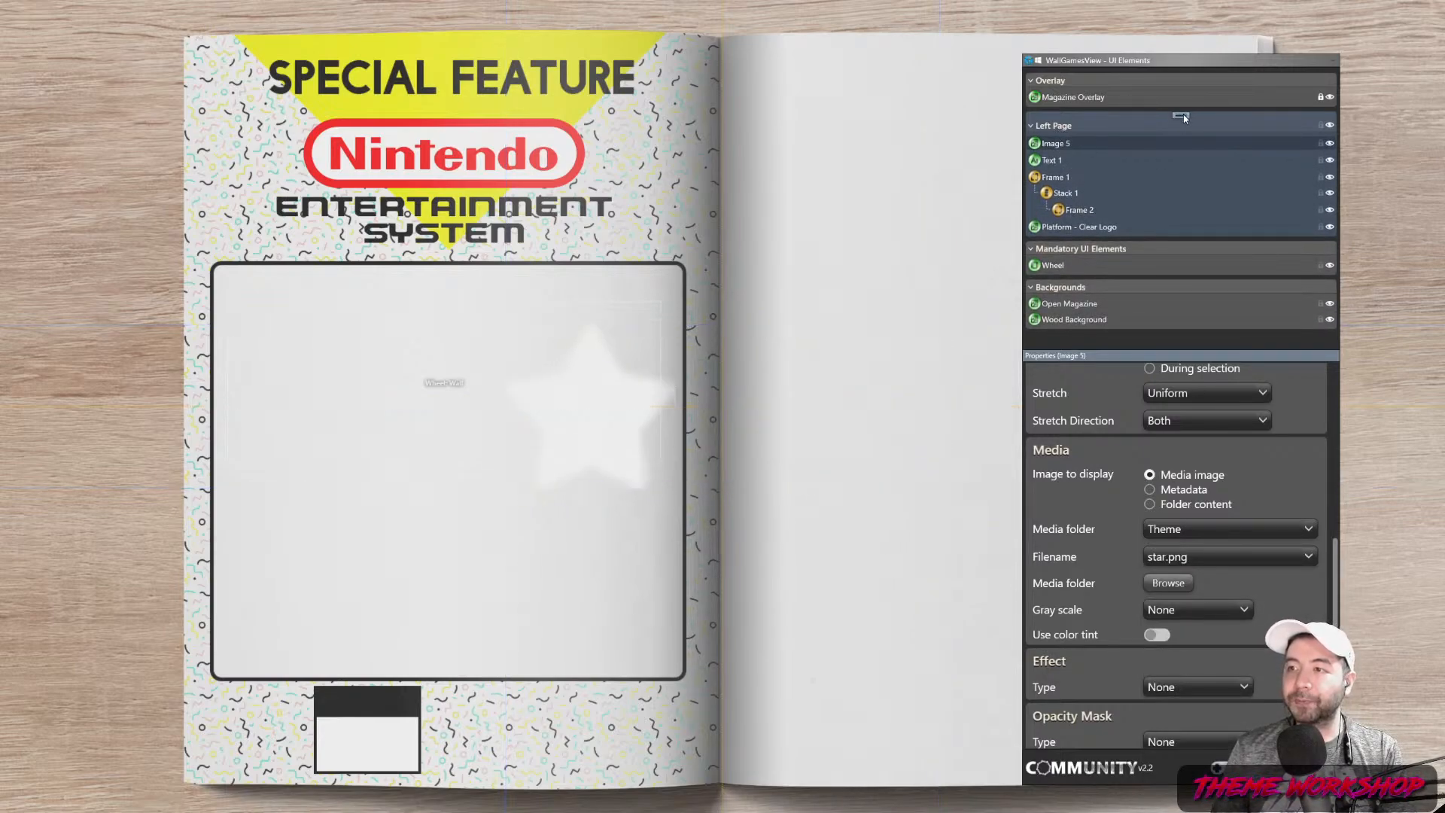
# Add a new Dock 1 and place it inside Frame 2
pyautogui.rightClick(1183, 114)
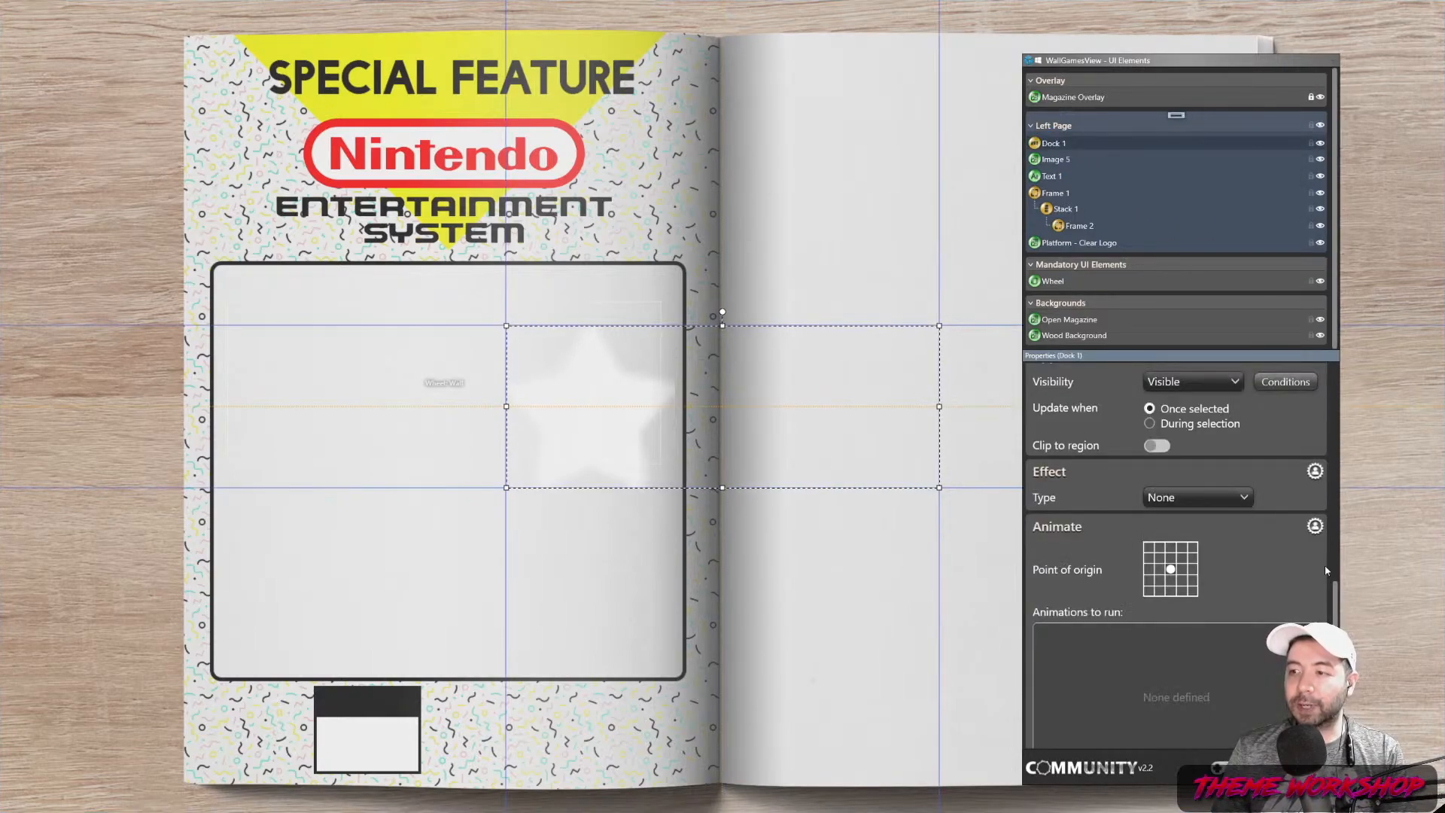
pyautogui.scroll(5, 1295, 532)
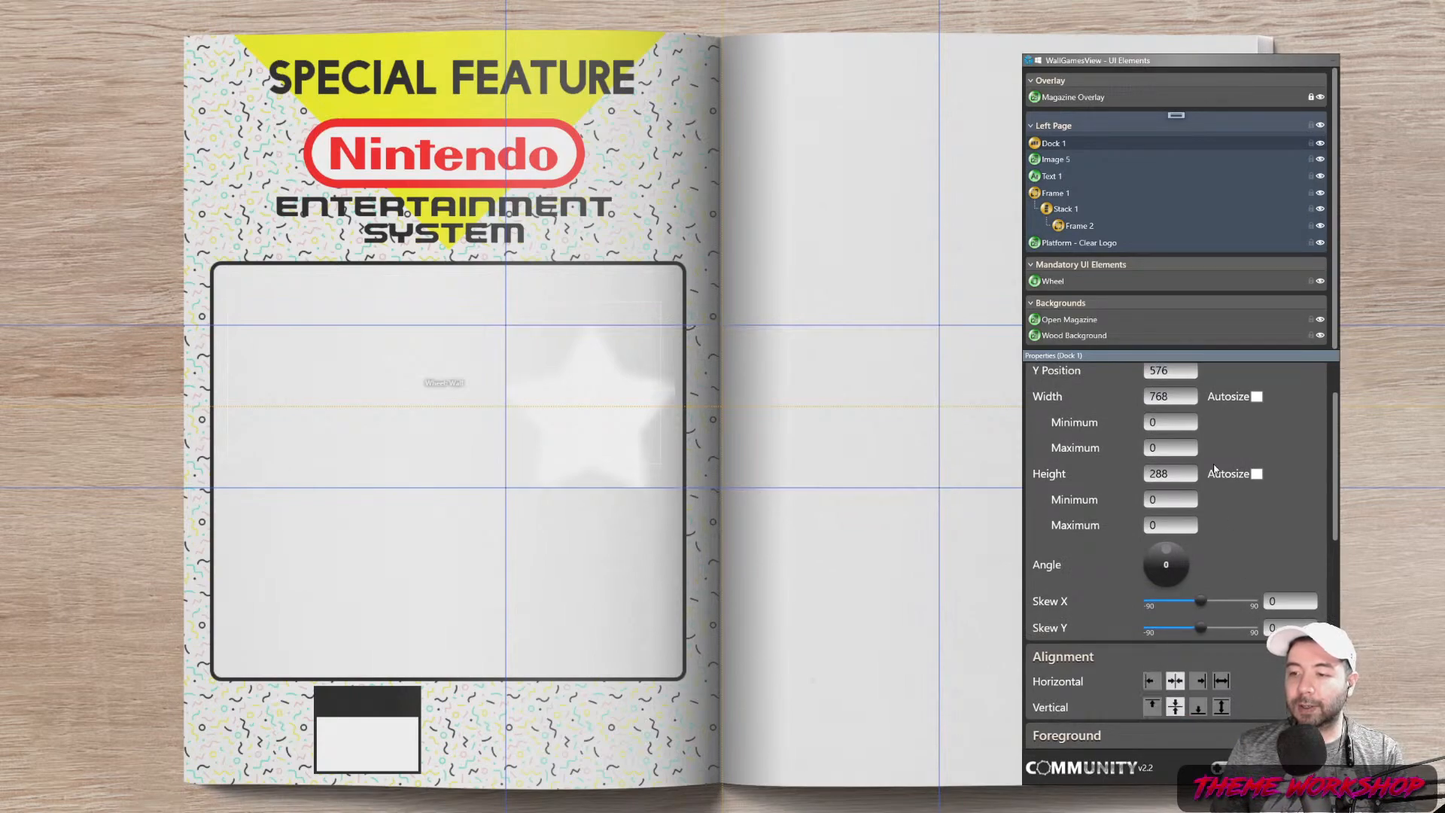
pyautogui.moveTo(1066, 171); pyautogui.dragTo(1075, 226)
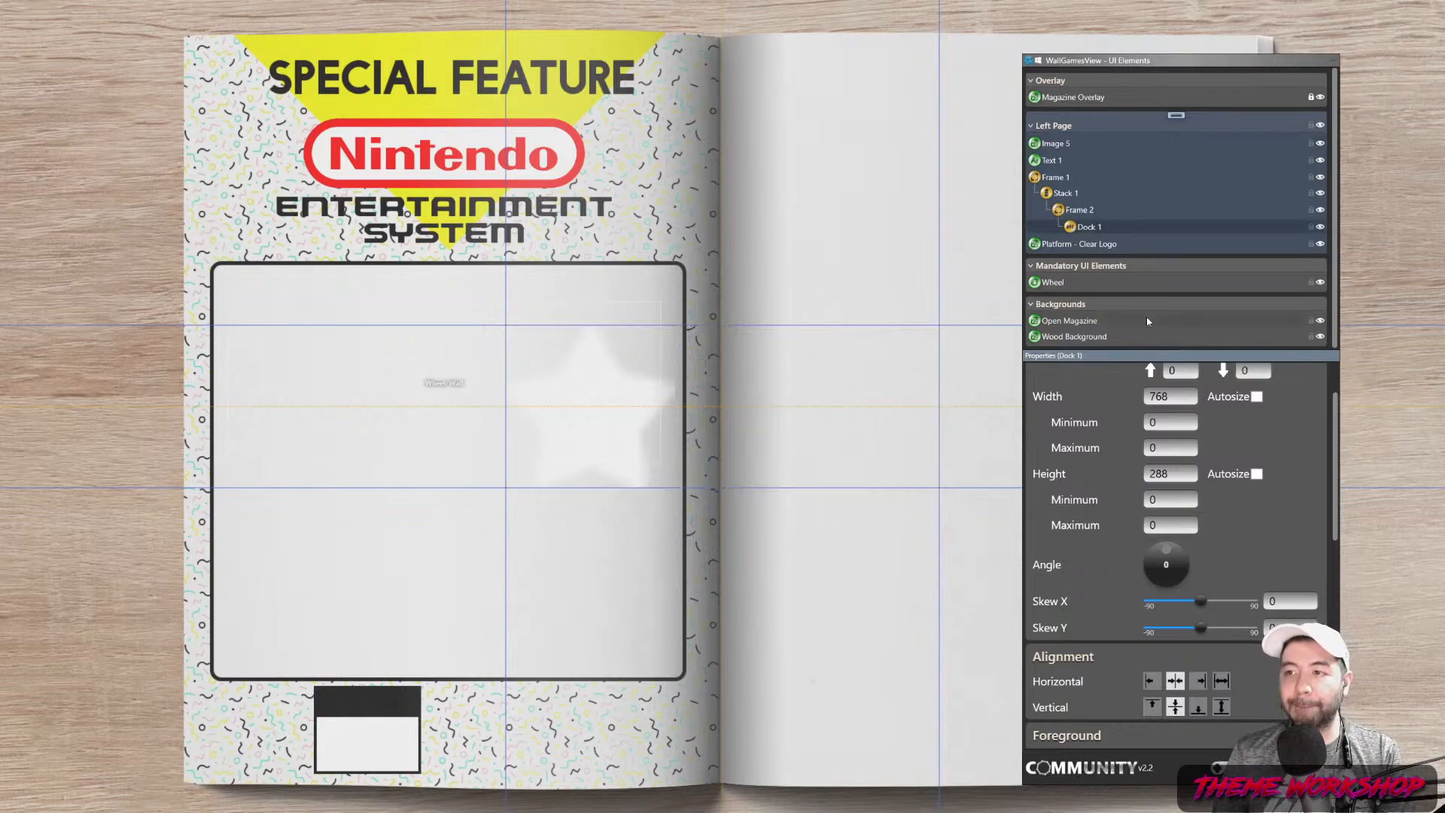
# Rename the image to Star, move it into Dock 1, and centre it horizontally
pyautogui.click(1064, 144)
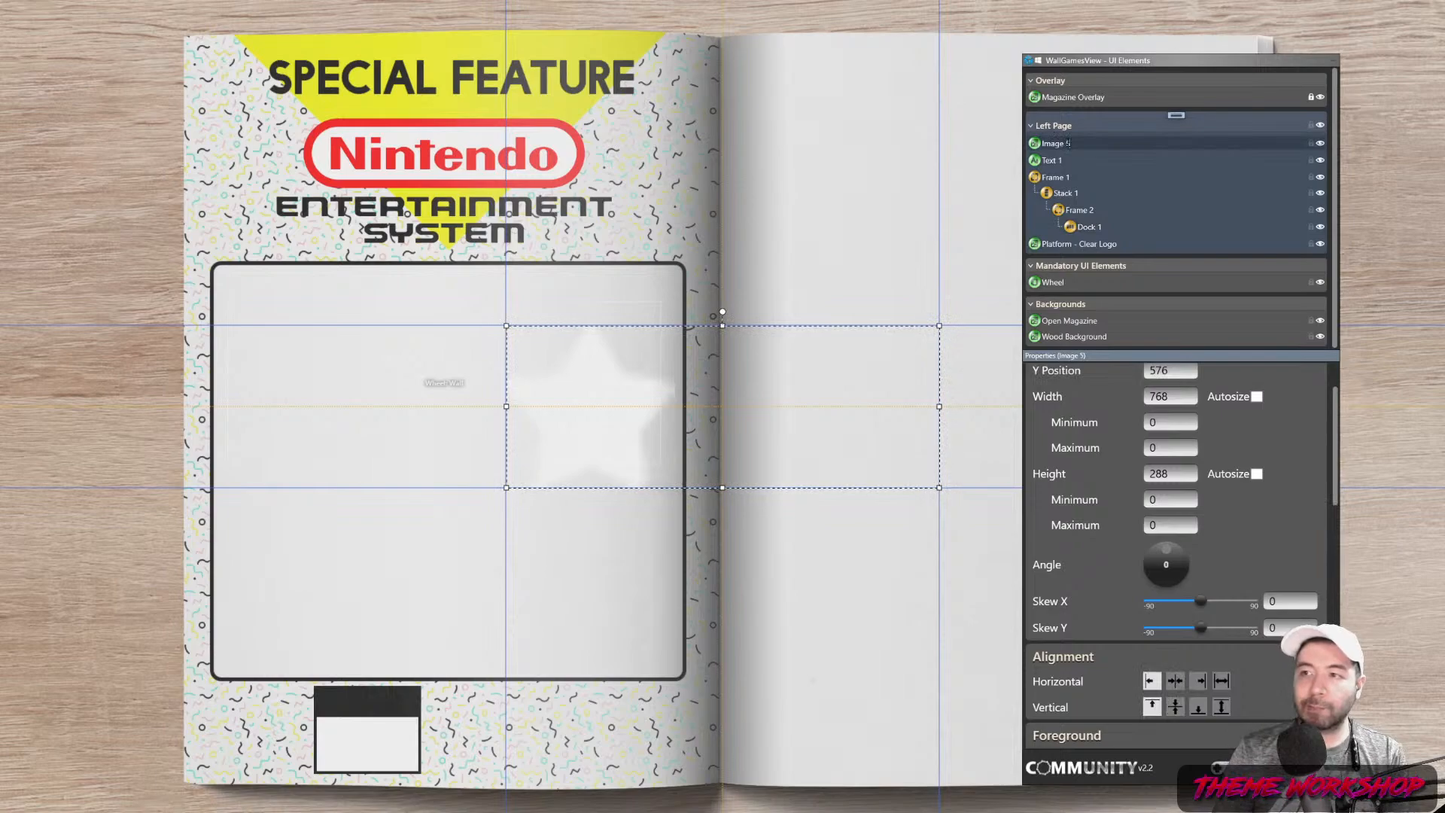
pyautogui.write('Star')
pyautogui.press('Return')
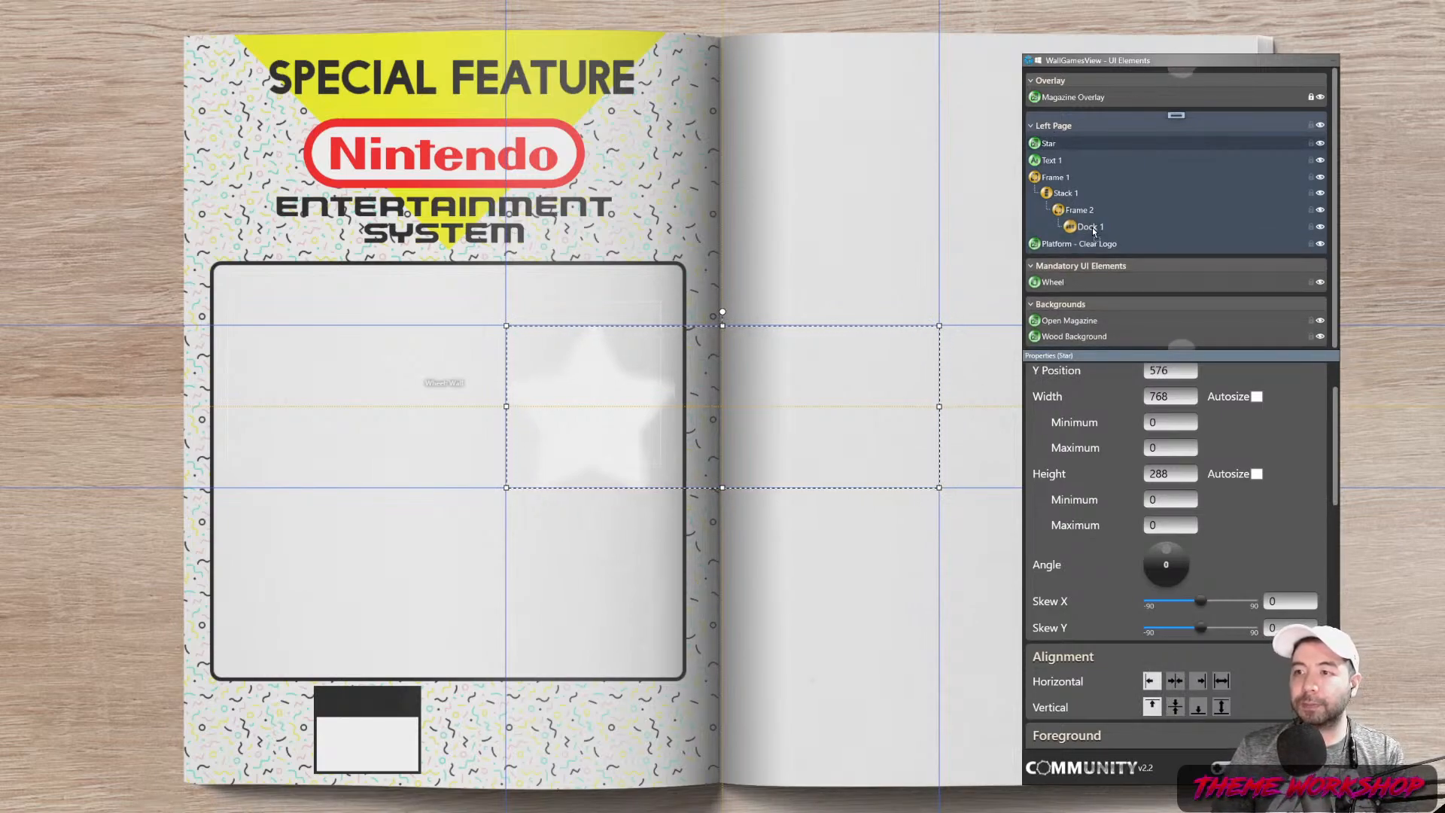
pyautogui.moveTo(1057, 198); pyautogui.dragTo(1088, 226)
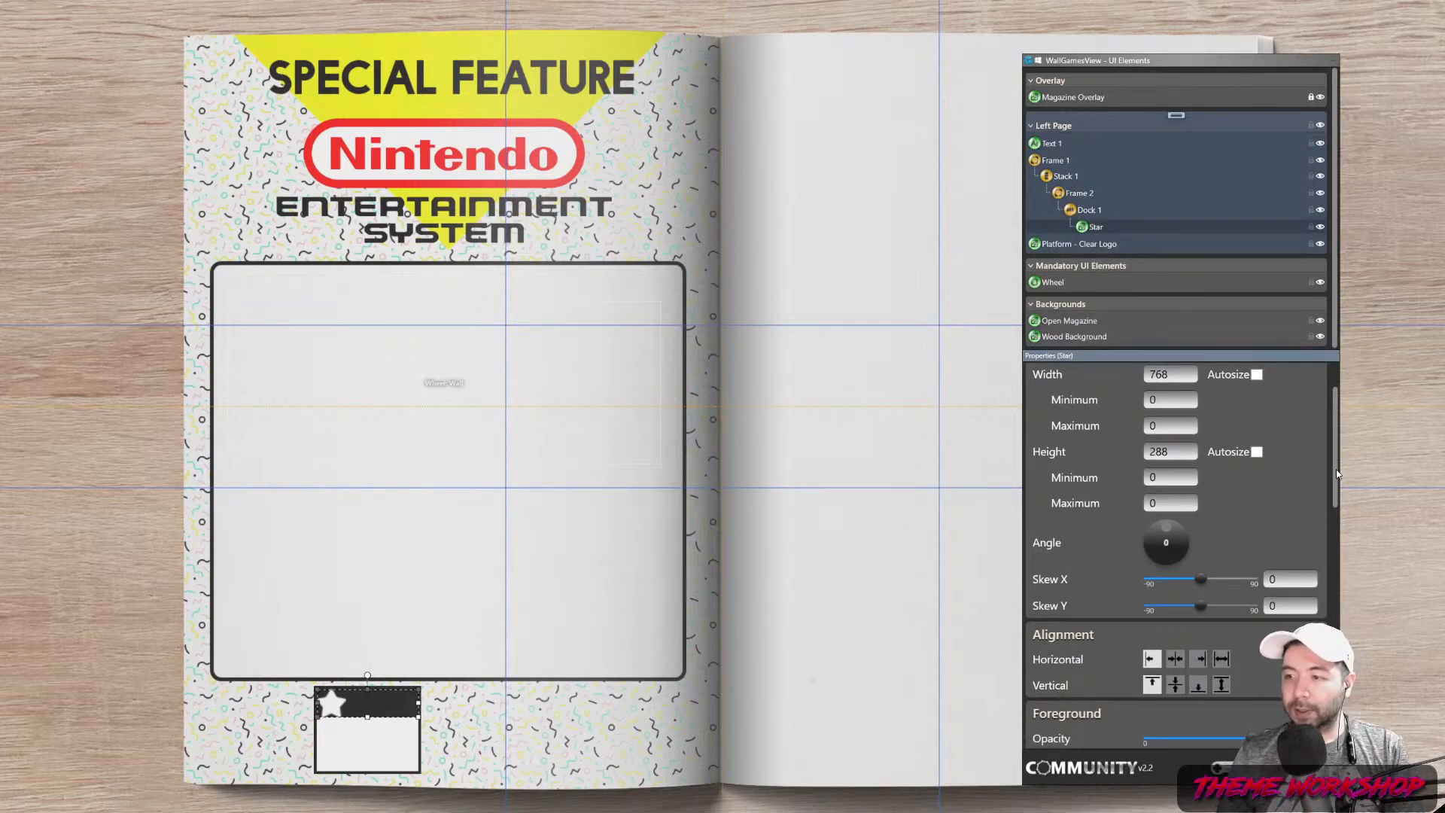
pyautogui.click(1174, 659)
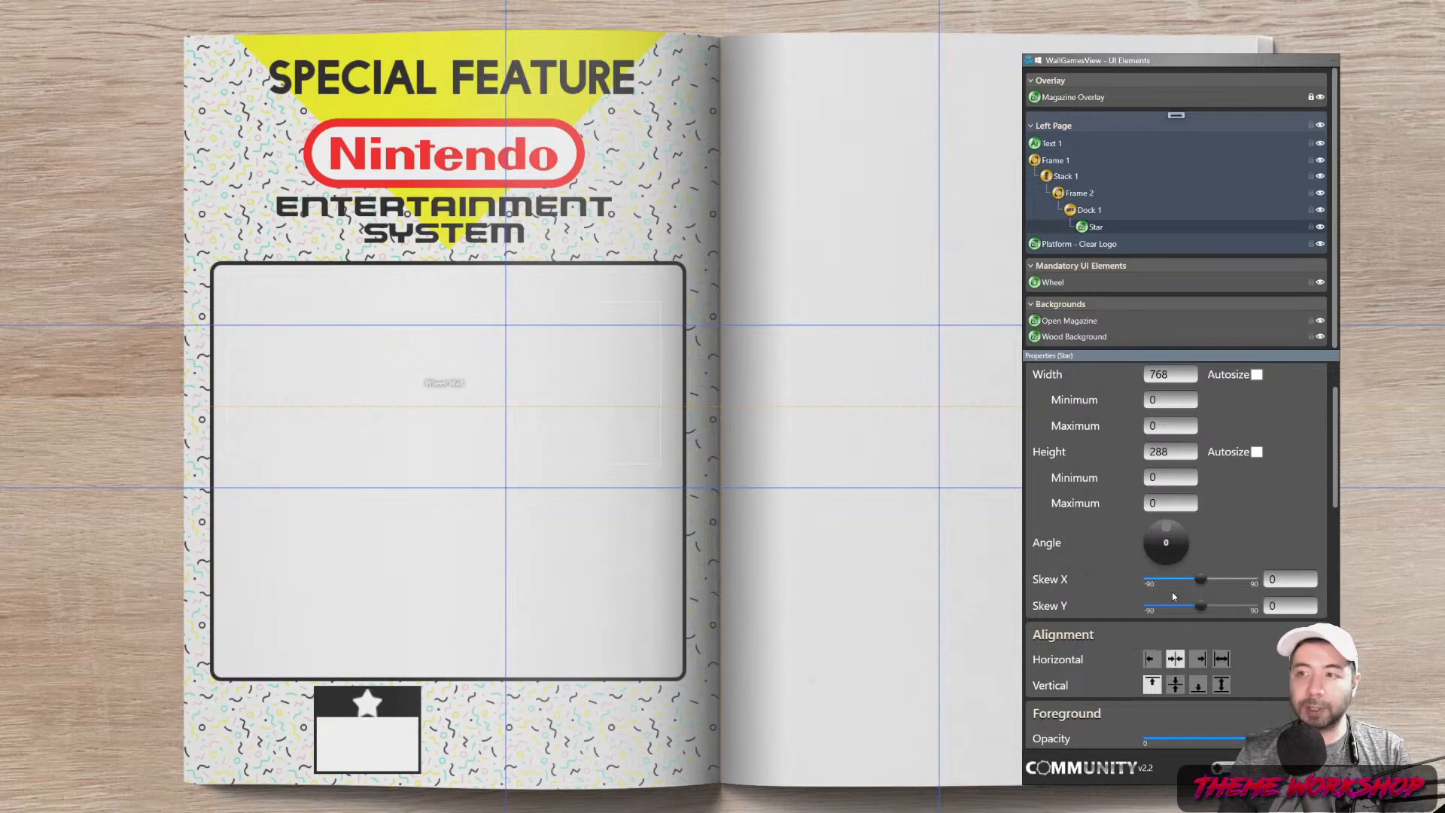
pyautogui.click(1093, 212)
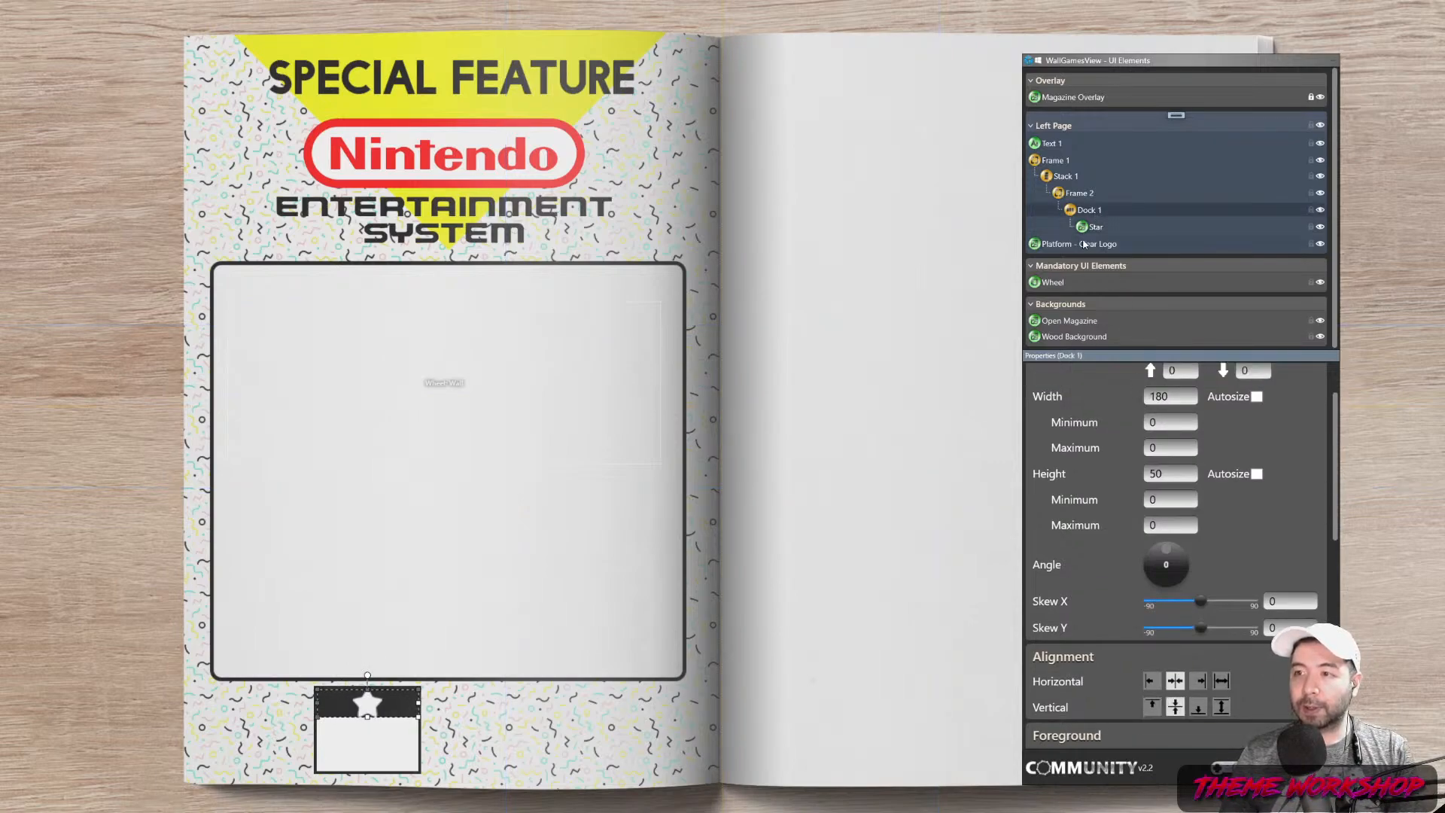
pyautogui.click(1054, 143)
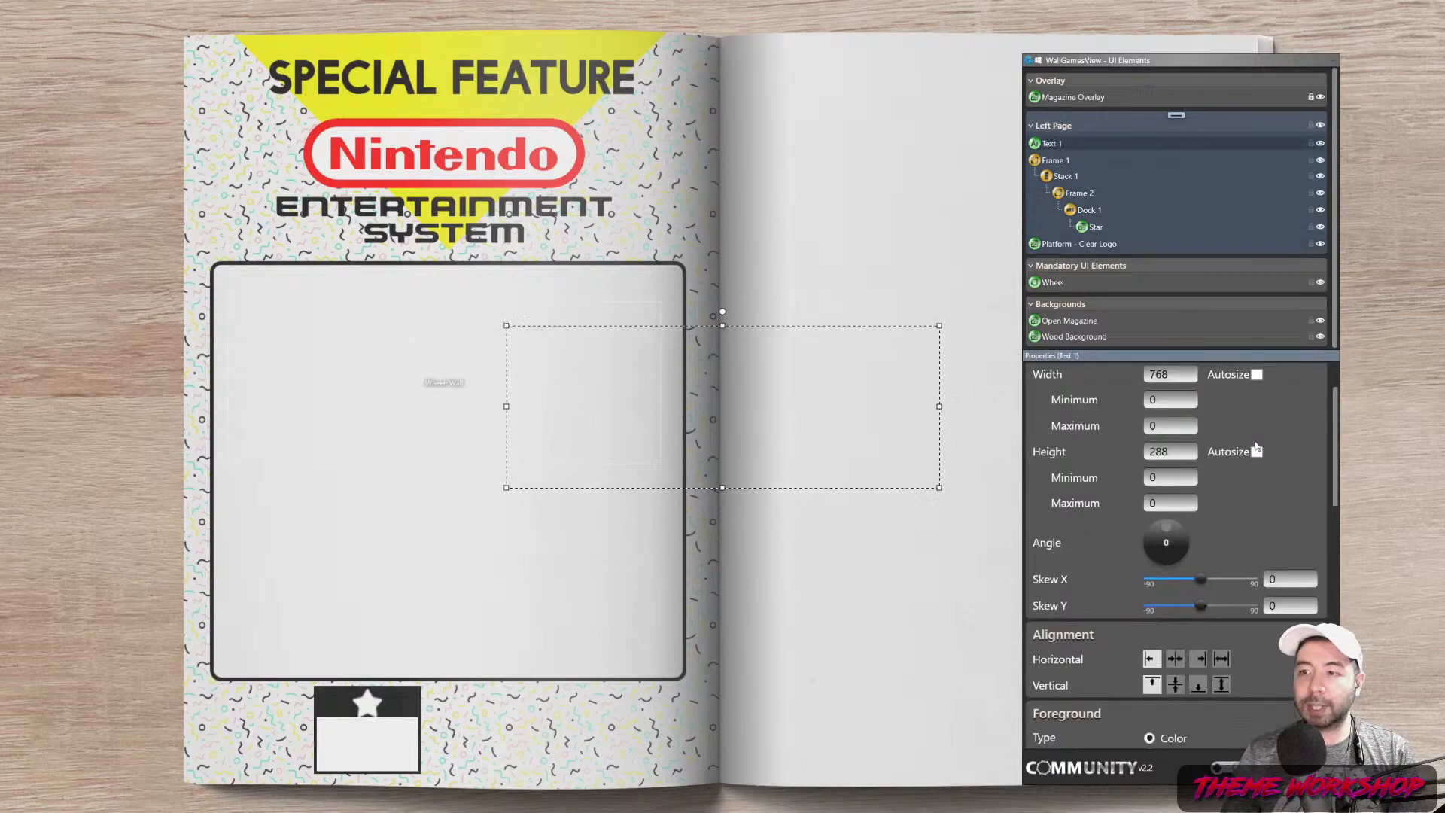
# Set Text 1 to show Community or User rating metadata in Roboto Condensed
pyautogui.moveTo(1334, 467); pyautogui.dragTo(1325, 588)
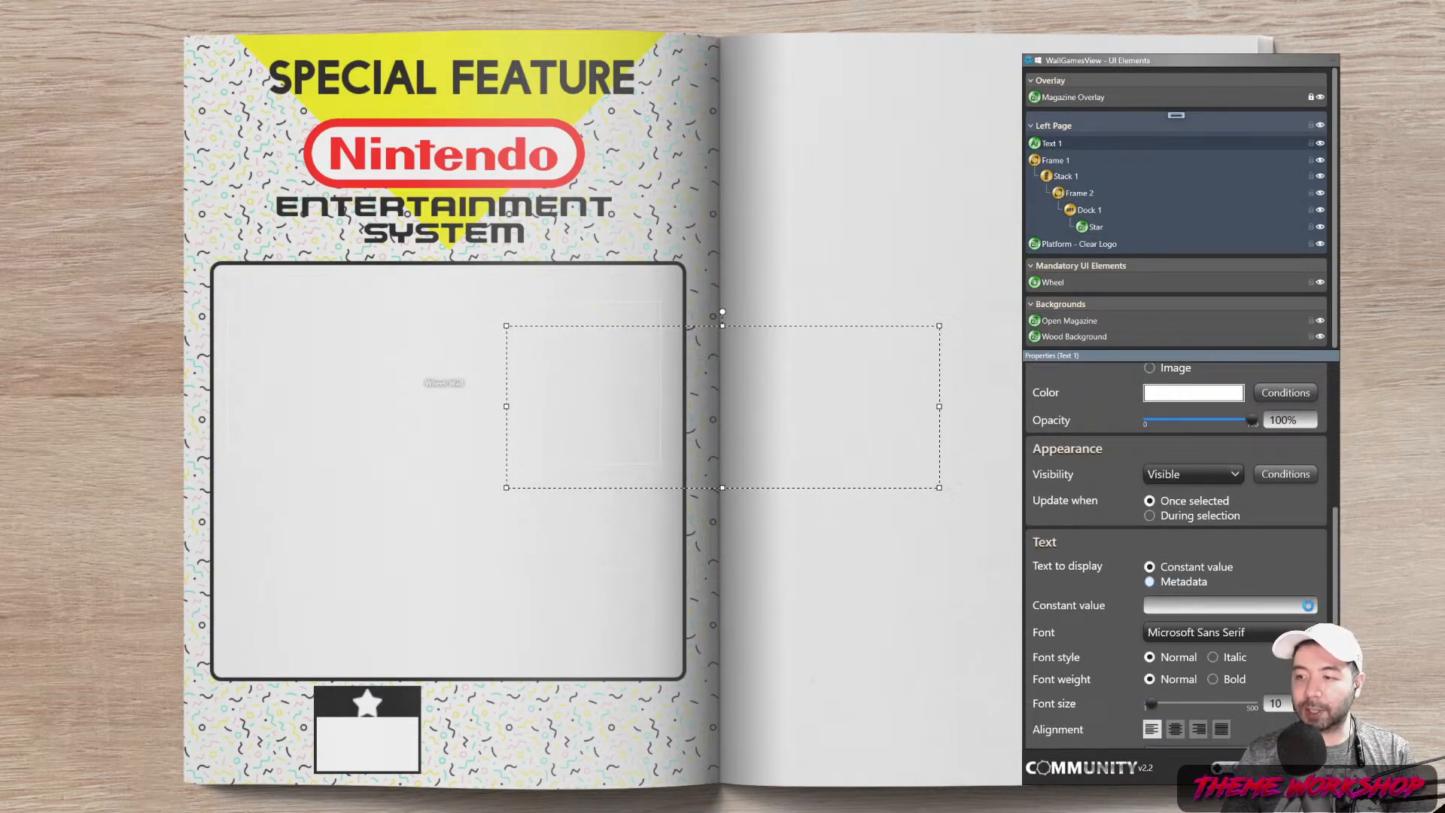
pyautogui.click(1149, 582)
pyautogui.click(1300, 606)
pyautogui.scroll(1, 1231, 249)
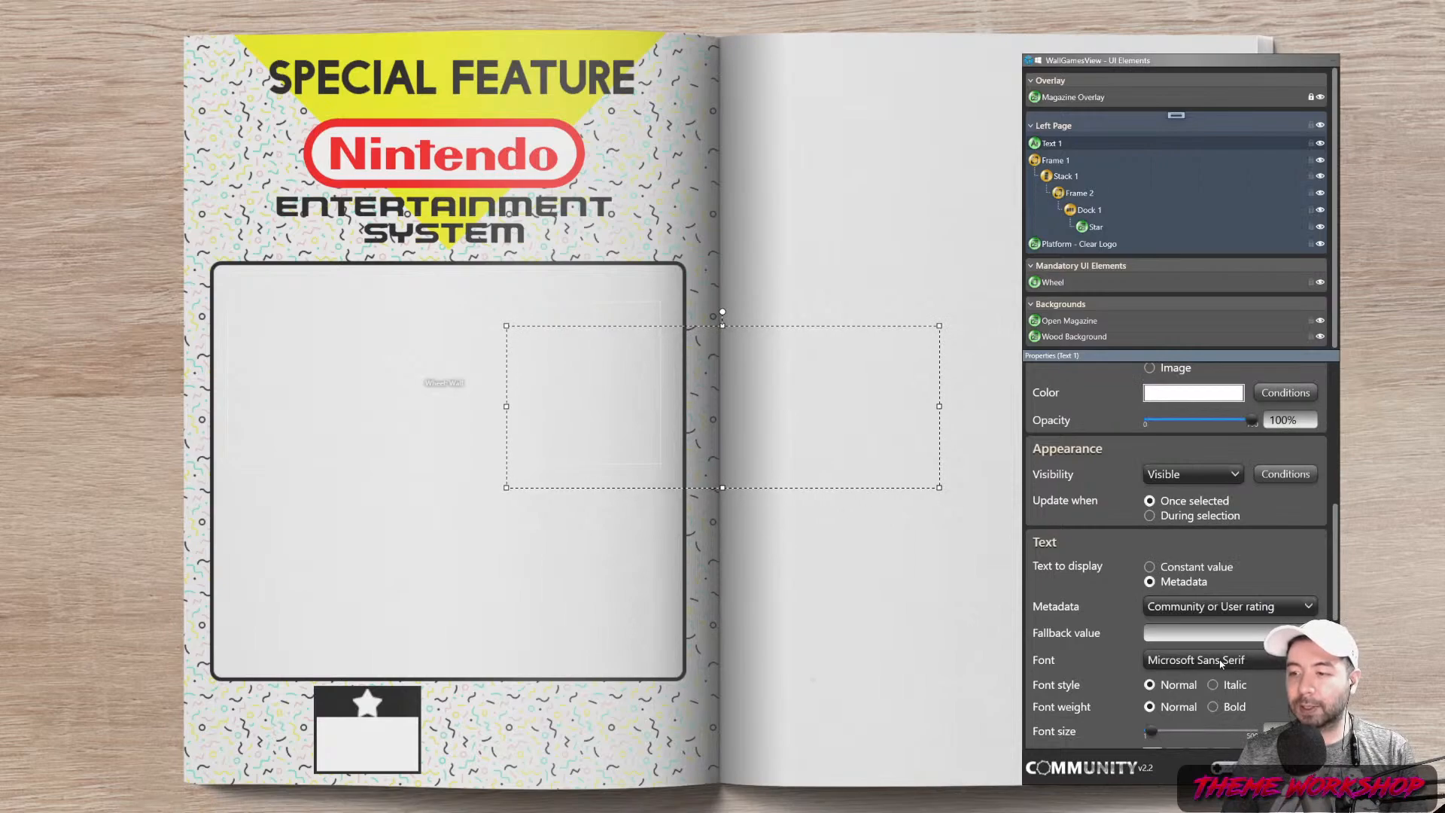
pyautogui.click(1221, 662)
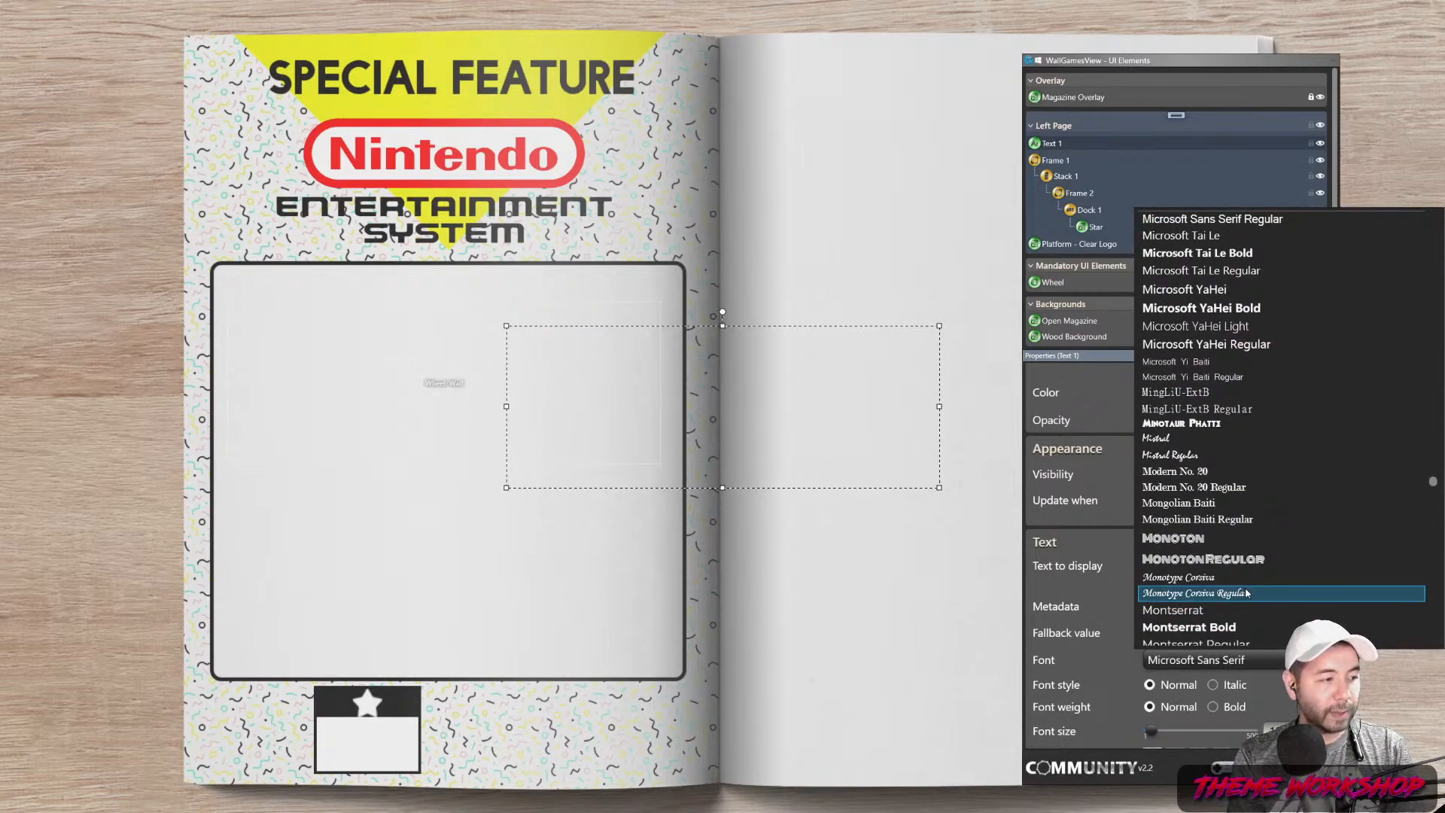
pyautogui.scroll(-10, 1245, 593)
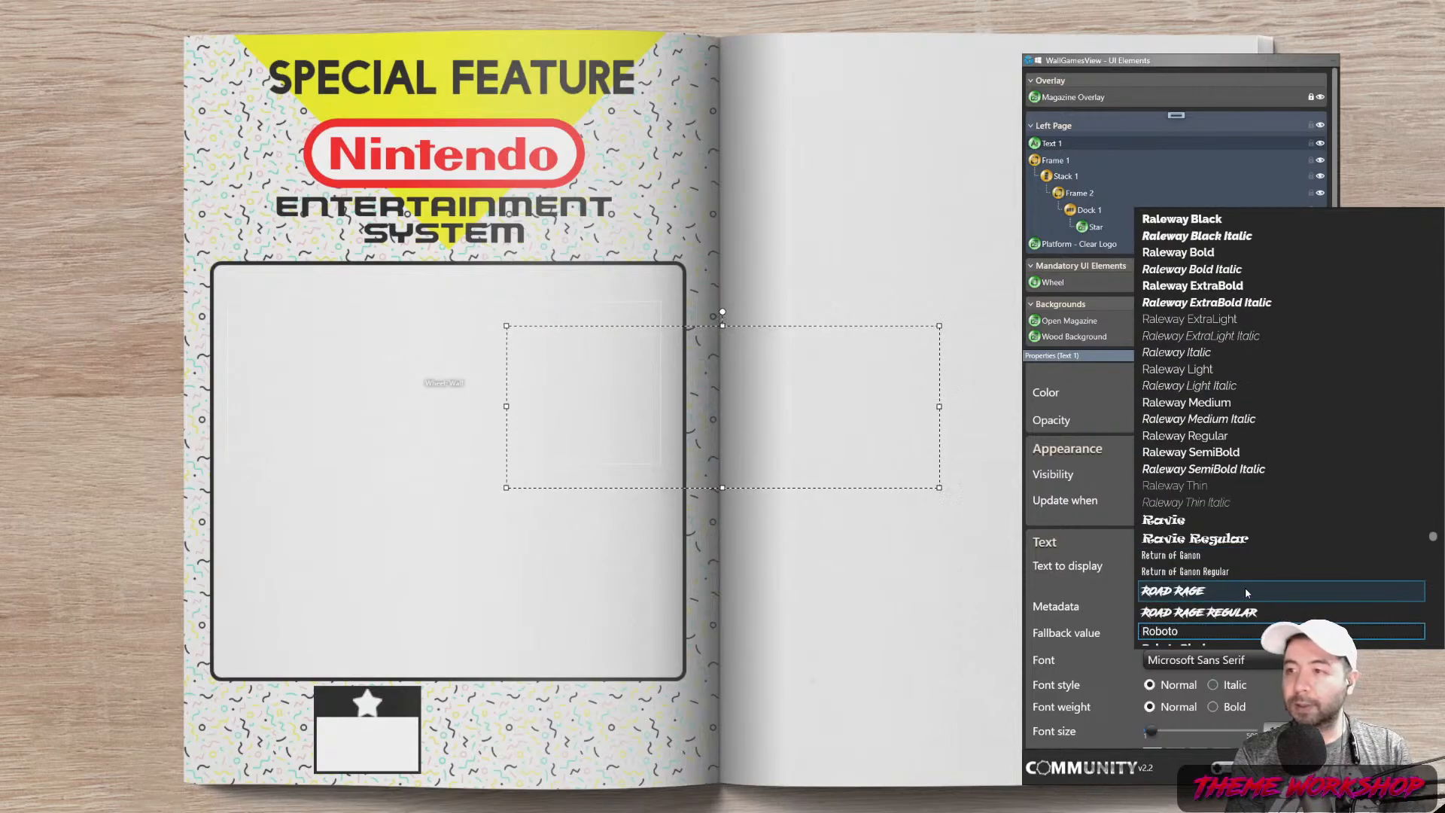
pyautogui.scroll(-5, 1248, 588)
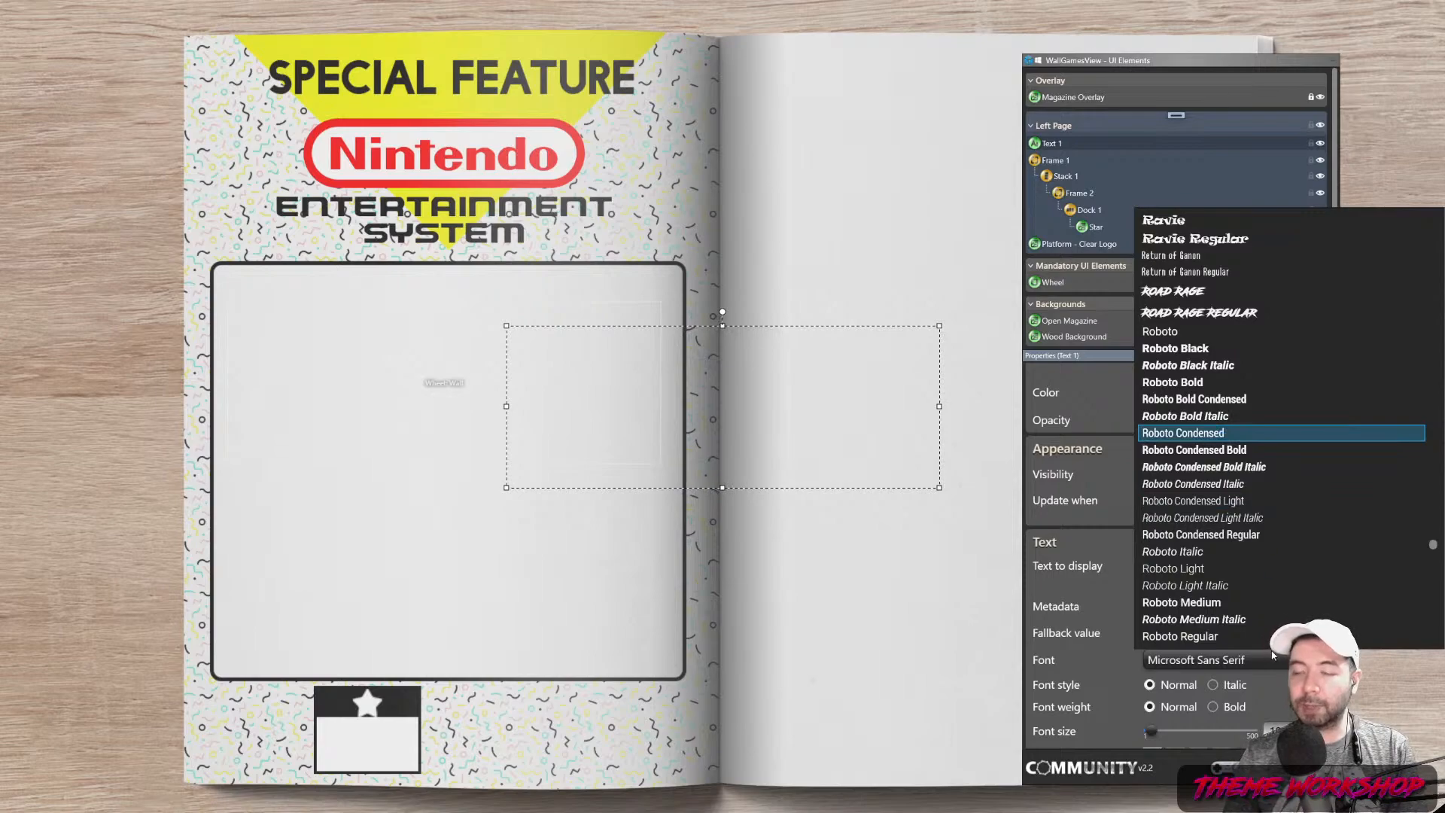
pyautogui.press('Return')
pyautogui.moveTo(1043, 143); pyautogui.dragTo(1092, 239)
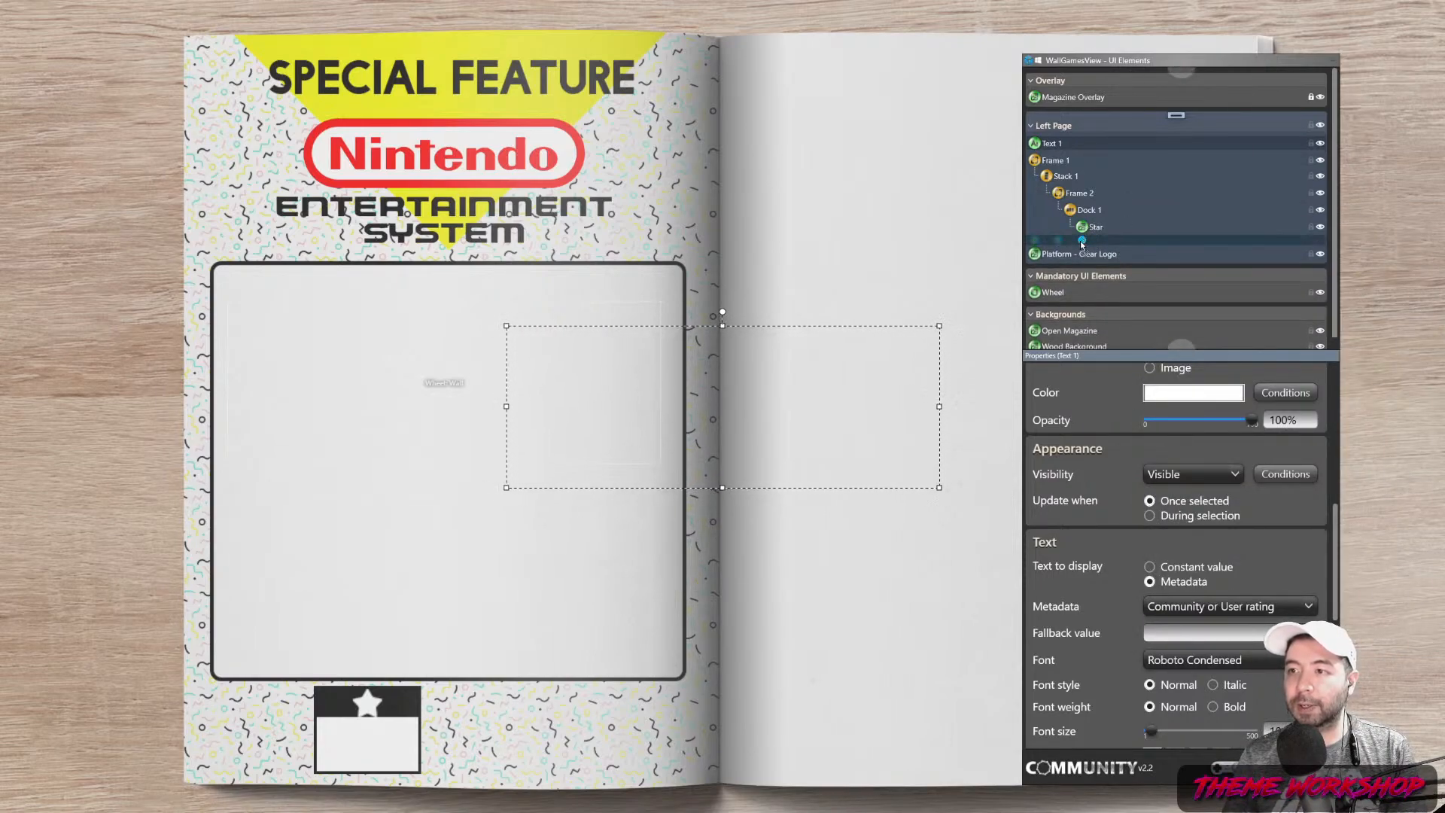
# Place Text 1 in Dock 1 after Star, font size 25, autosized, left-aligned
pyautogui.moveTo(1129, 298); pyautogui.dragTo(1129, 298)
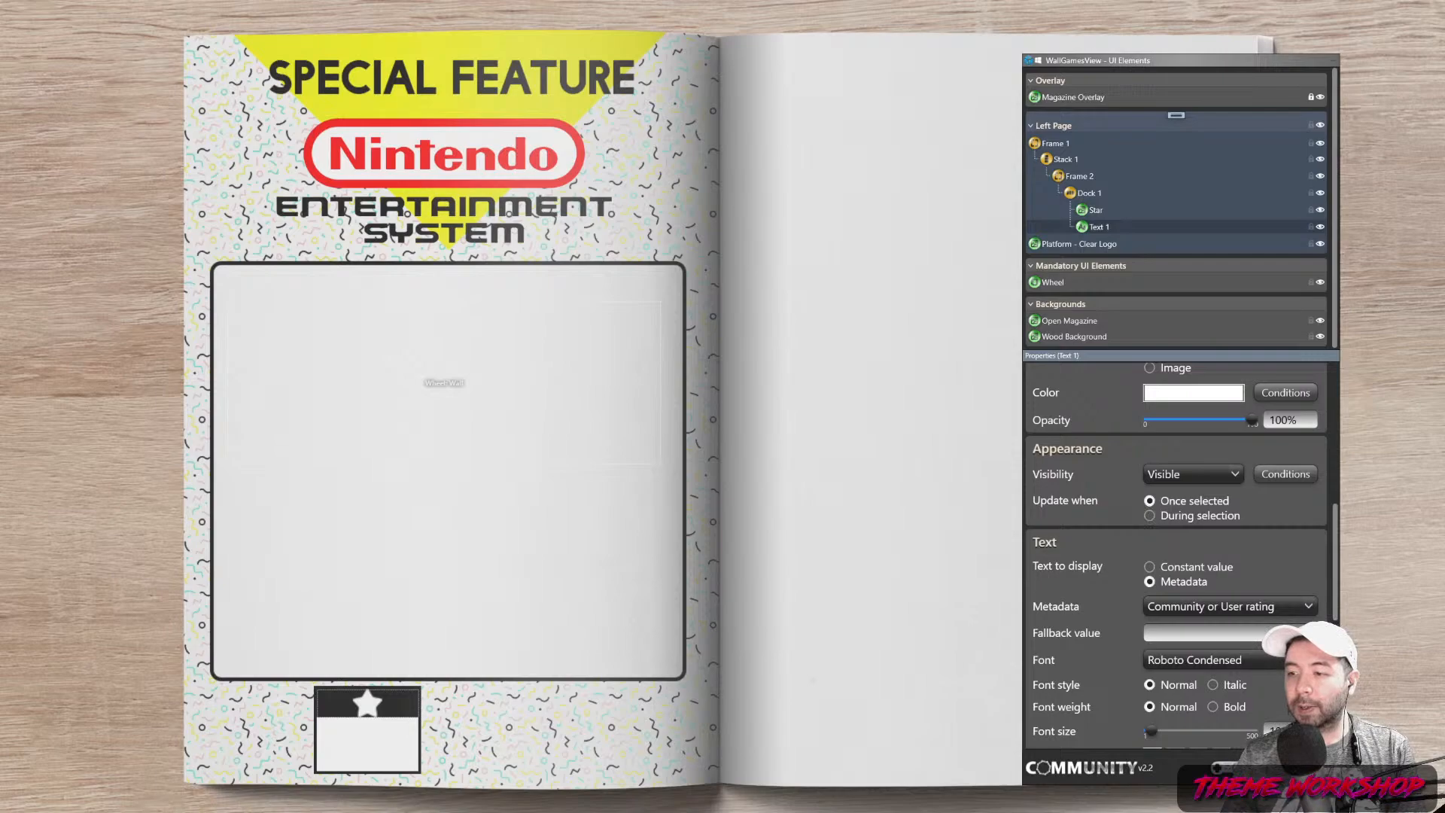
pyautogui.write('25')
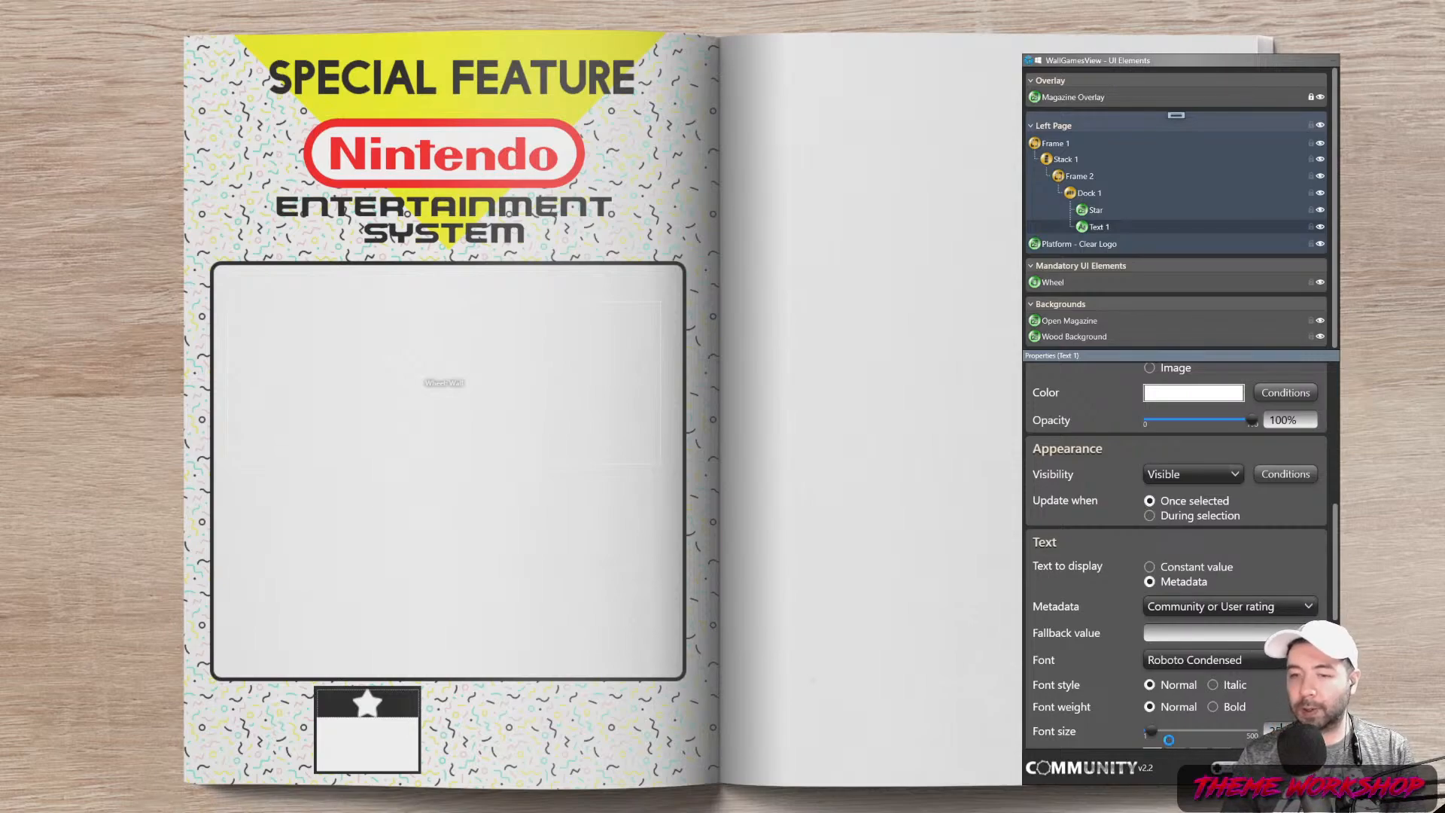
pyautogui.scroll(5, 1205, 617)
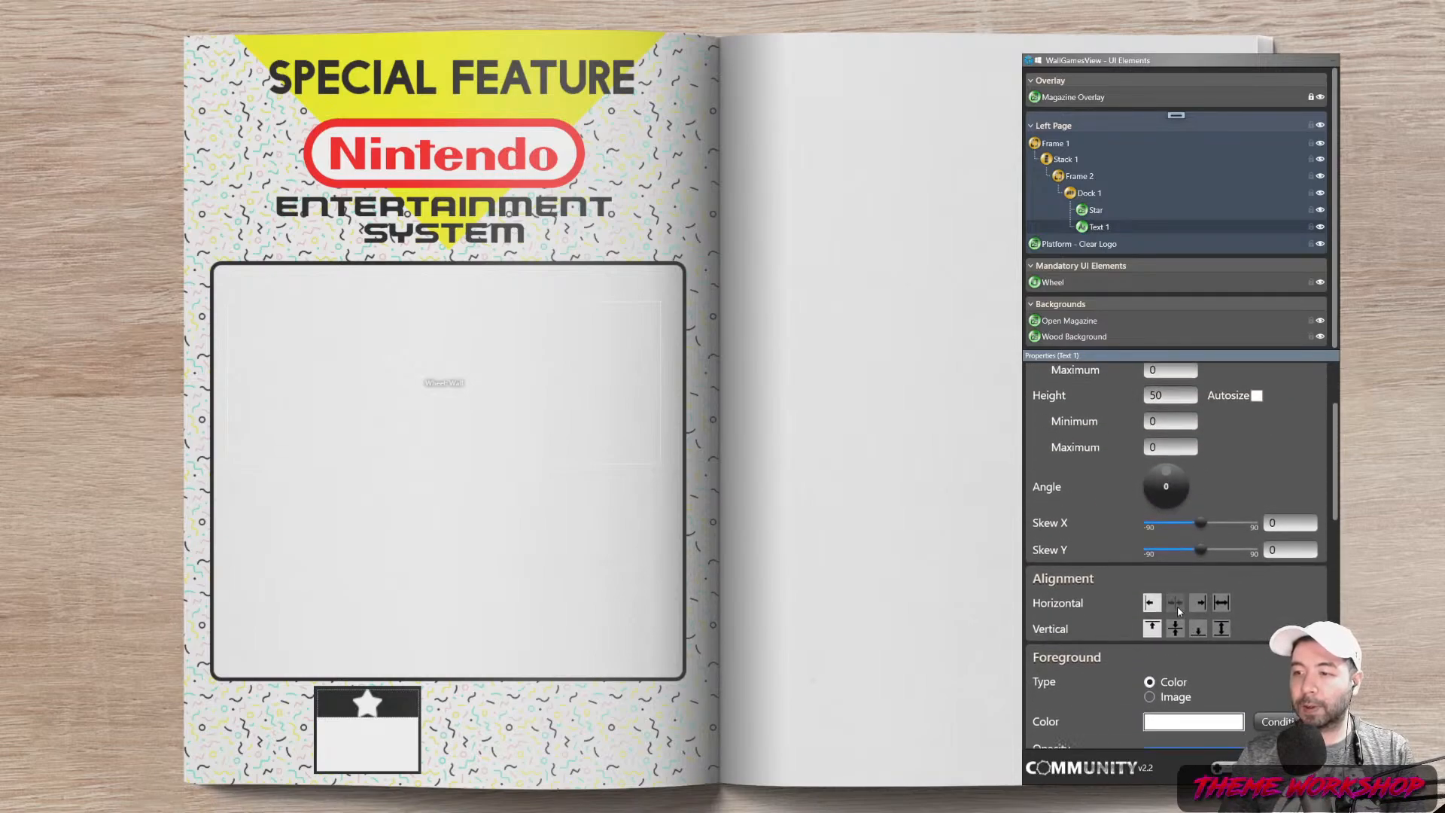
pyautogui.scroll(2, 1255, 461)
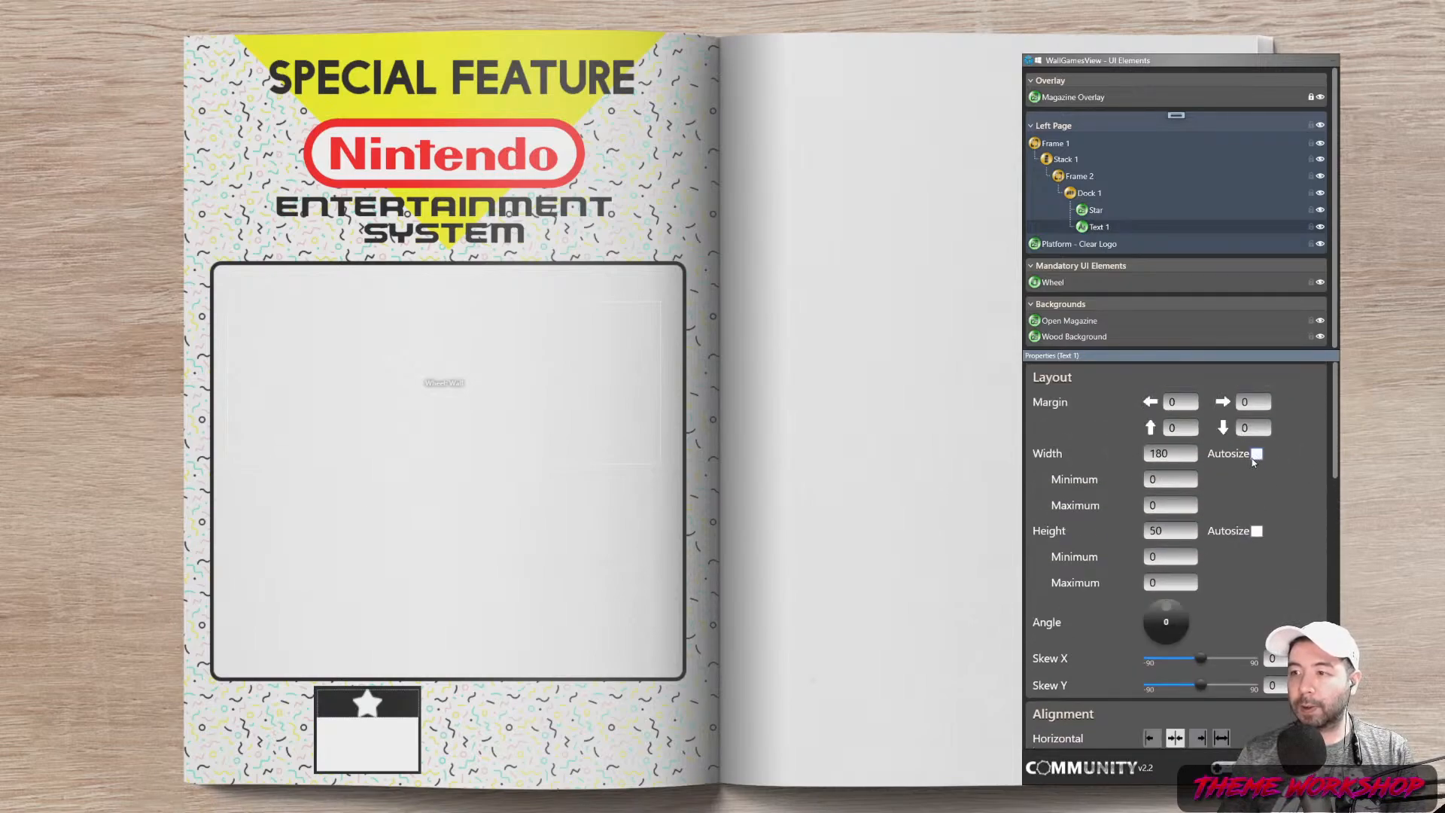
pyautogui.click(1256, 531)
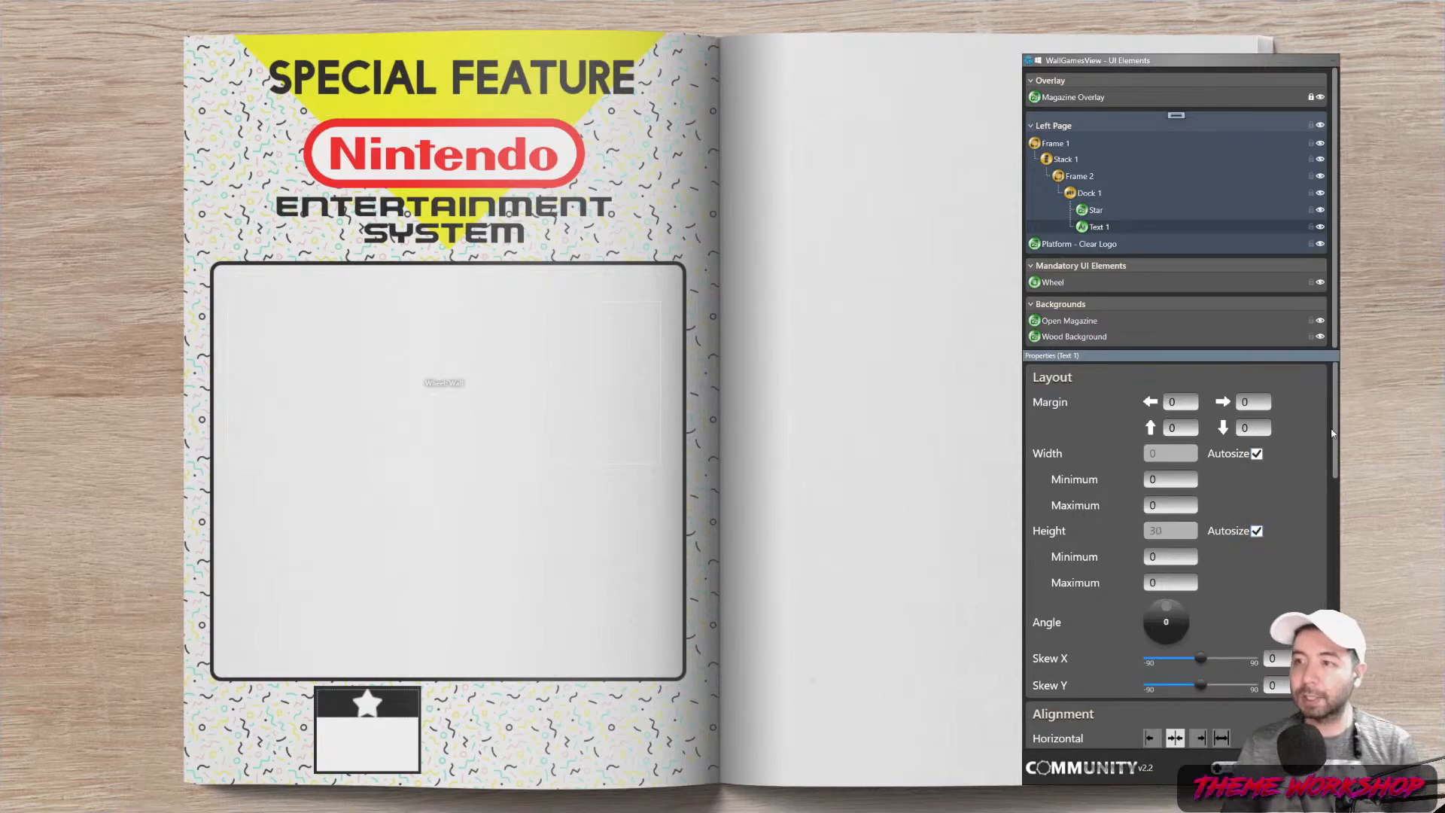
pyautogui.scroll(-4, 1329, 521)
pyautogui.scroll(-5, 1329, 520)
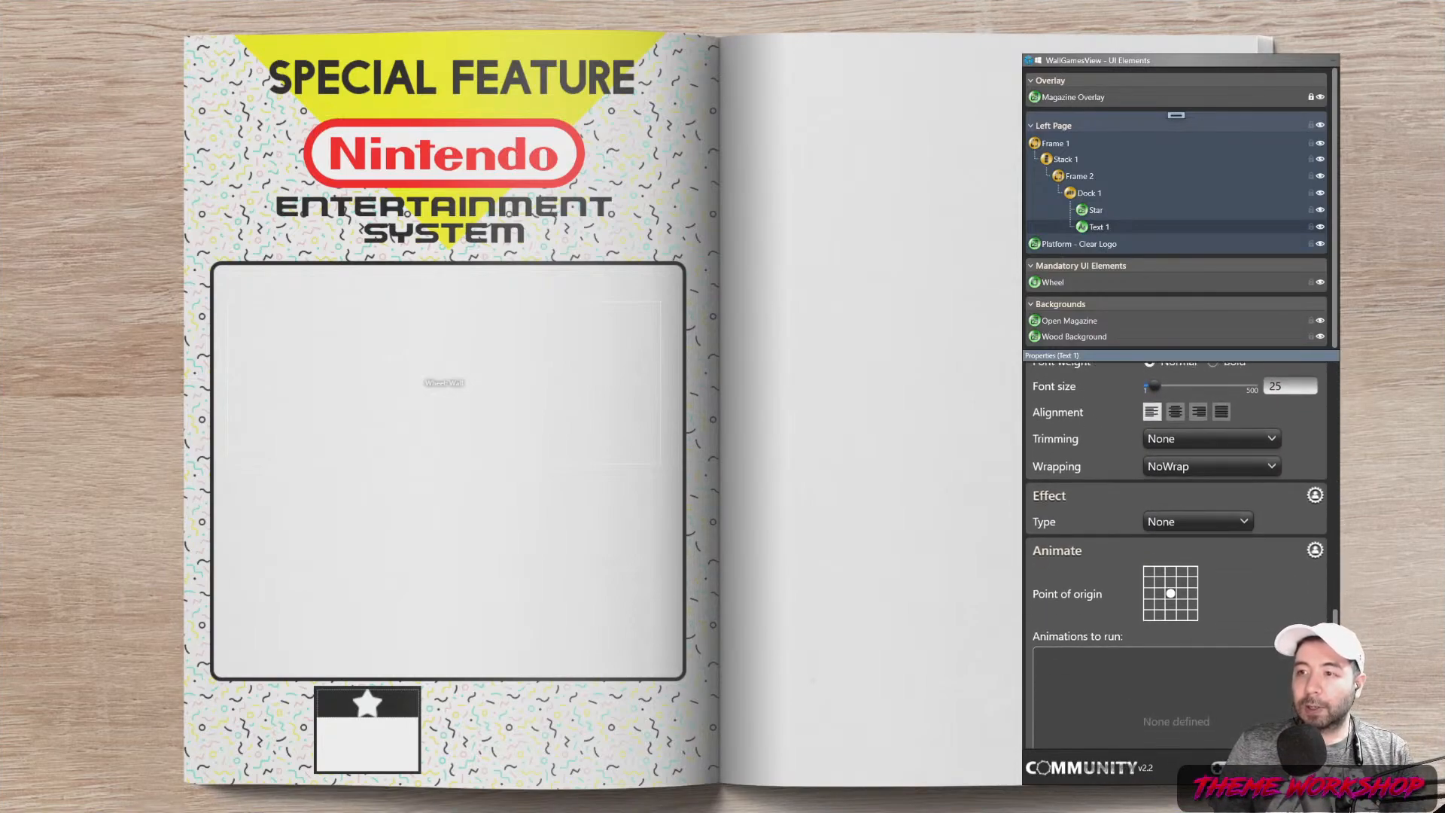
pyautogui.scroll(4, 1325, 597)
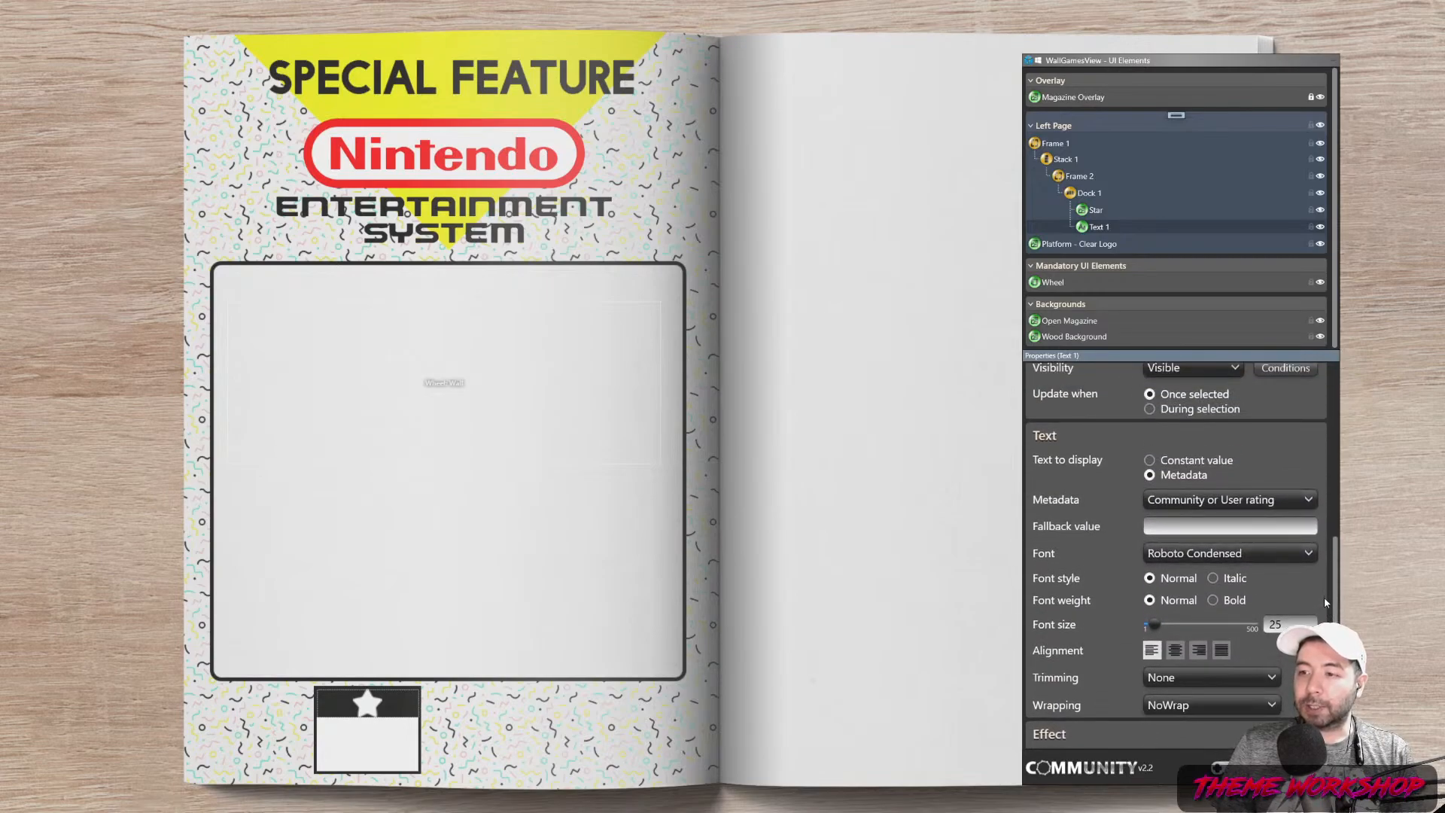
pyautogui.click(1175, 652)
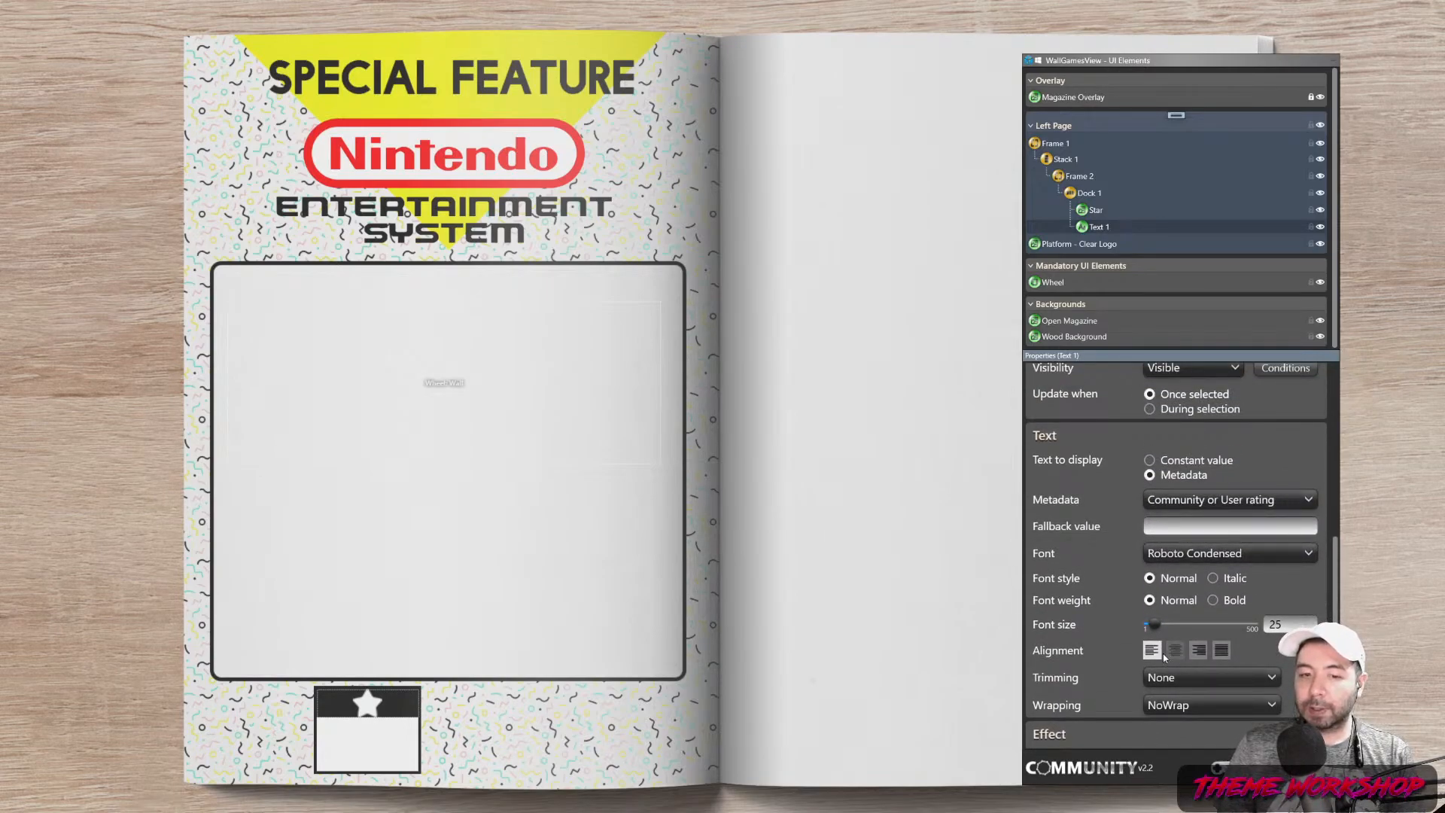
pyautogui.click(1146, 650)
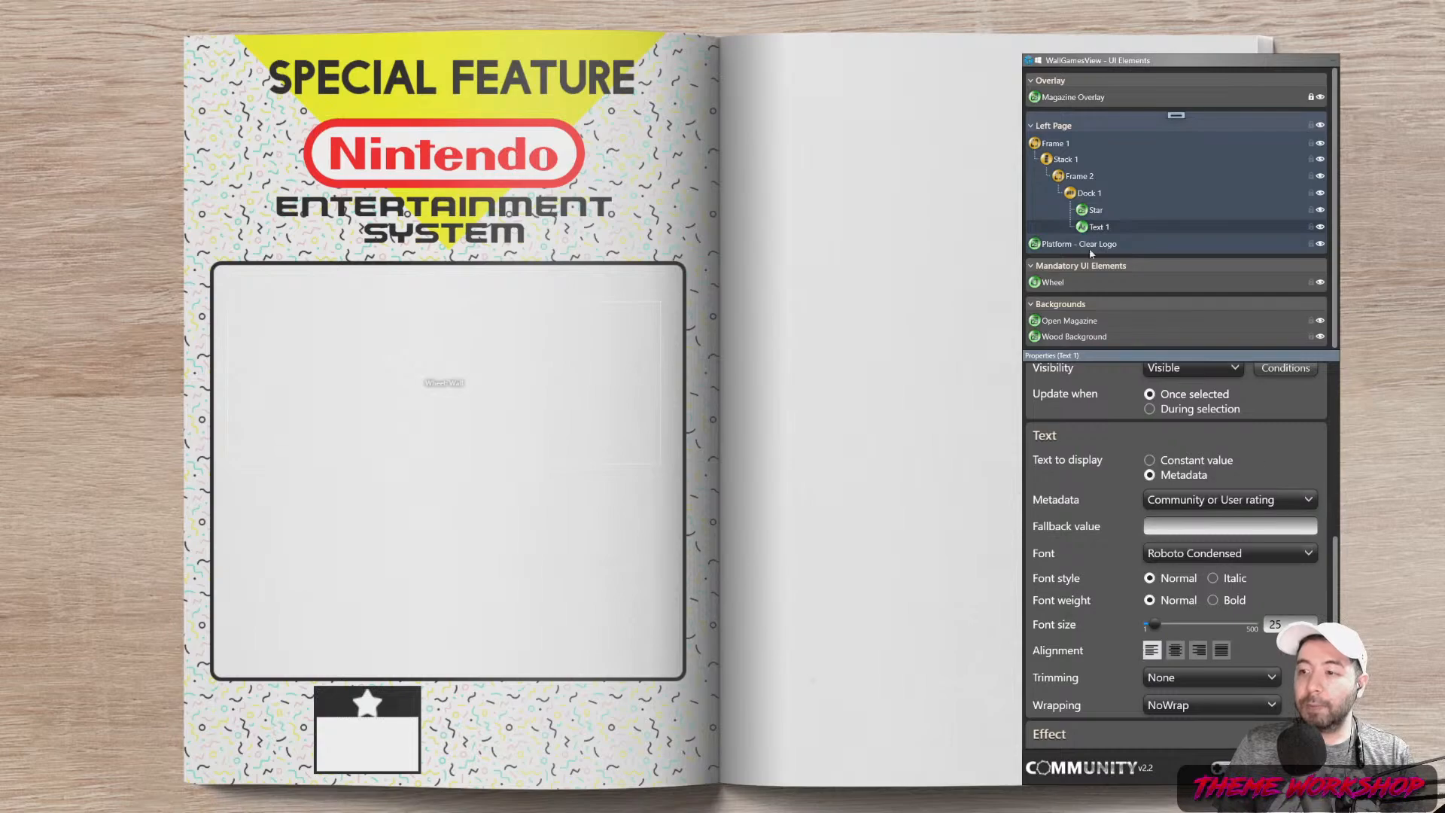
# Hide and re-show the star to preview the rating text, then inspect Dock 1
pyautogui.click(1321, 211)
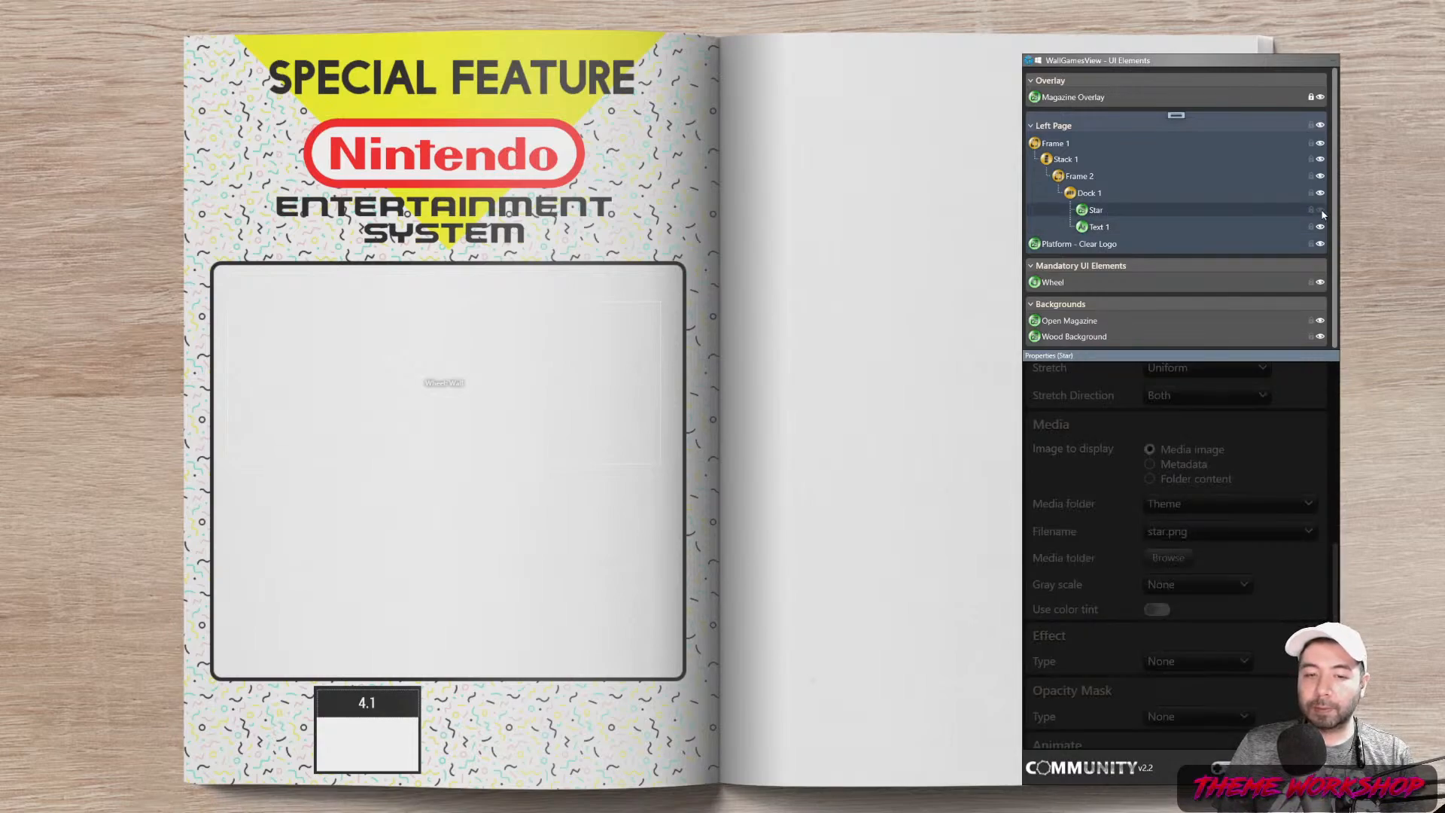
pyautogui.click(1321, 211)
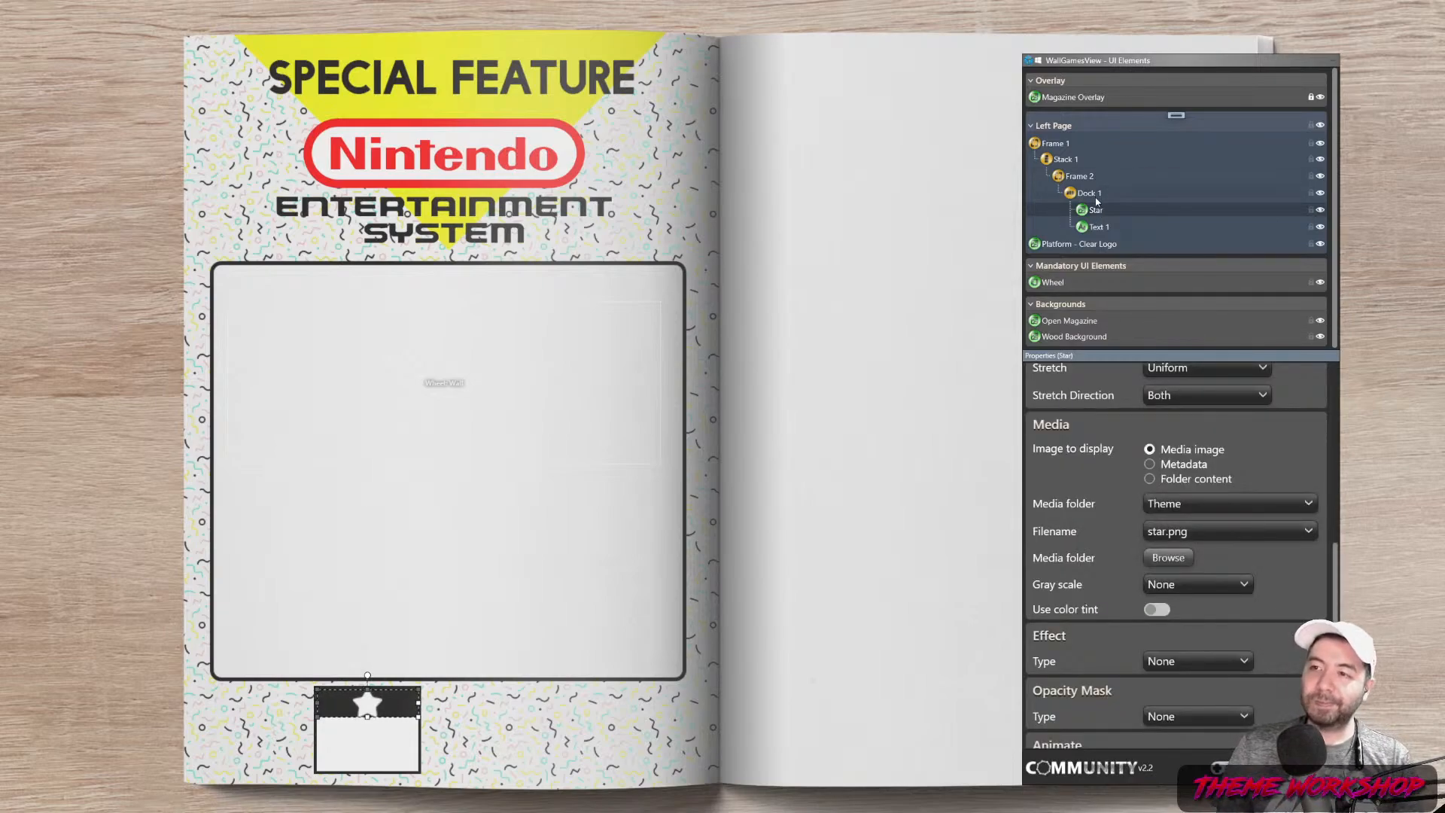
pyautogui.click(1088, 194)
pyautogui.moveTo(1338, 618); pyautogui.dragTo(1274, 455)
# Set the Star's width to 30, then 25, and preview the band
pyautogui.click(1099, 211)
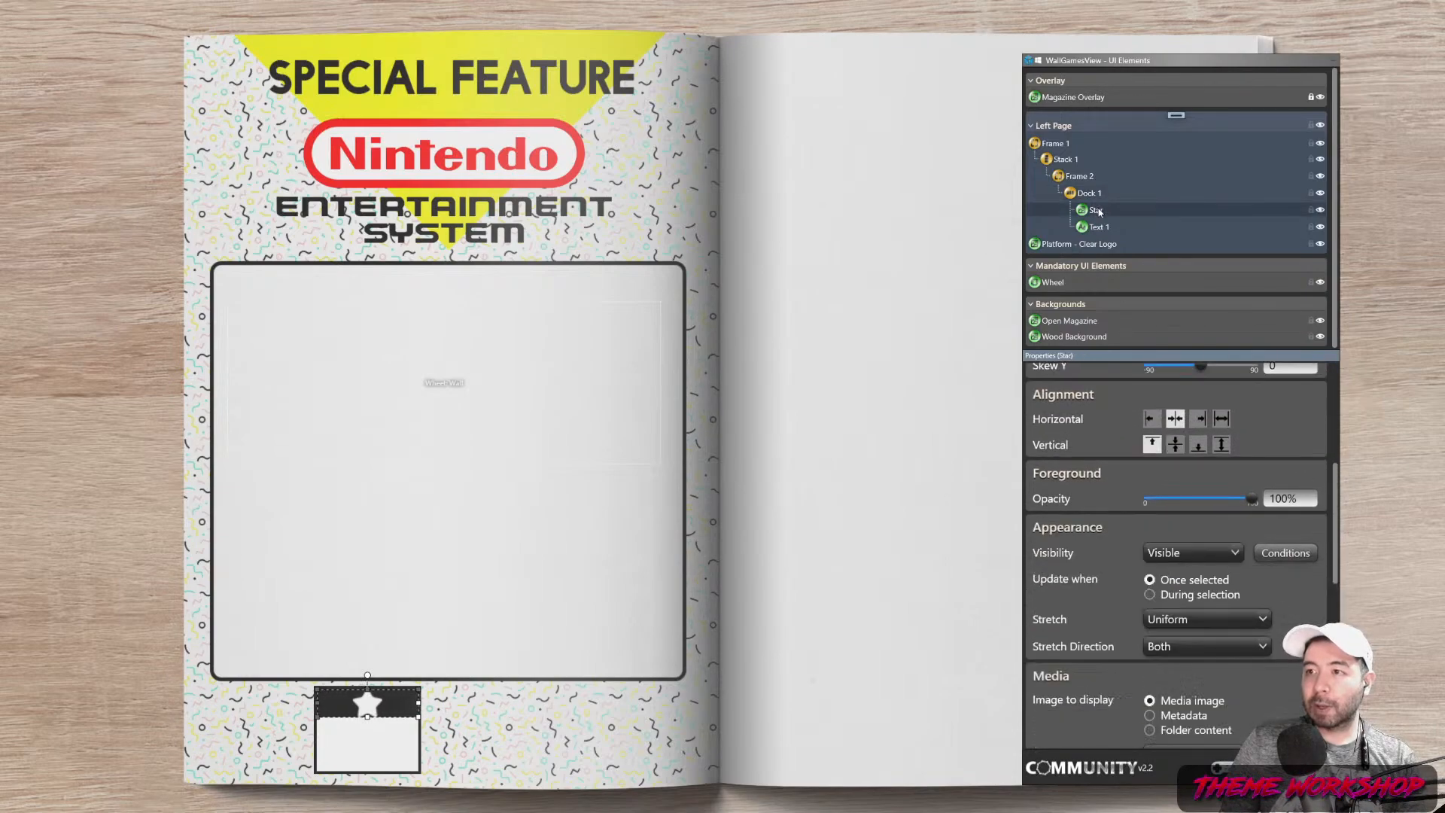
pyautogui.moveTo(1337, 537); pyautogui.dragTo(1337, 424)
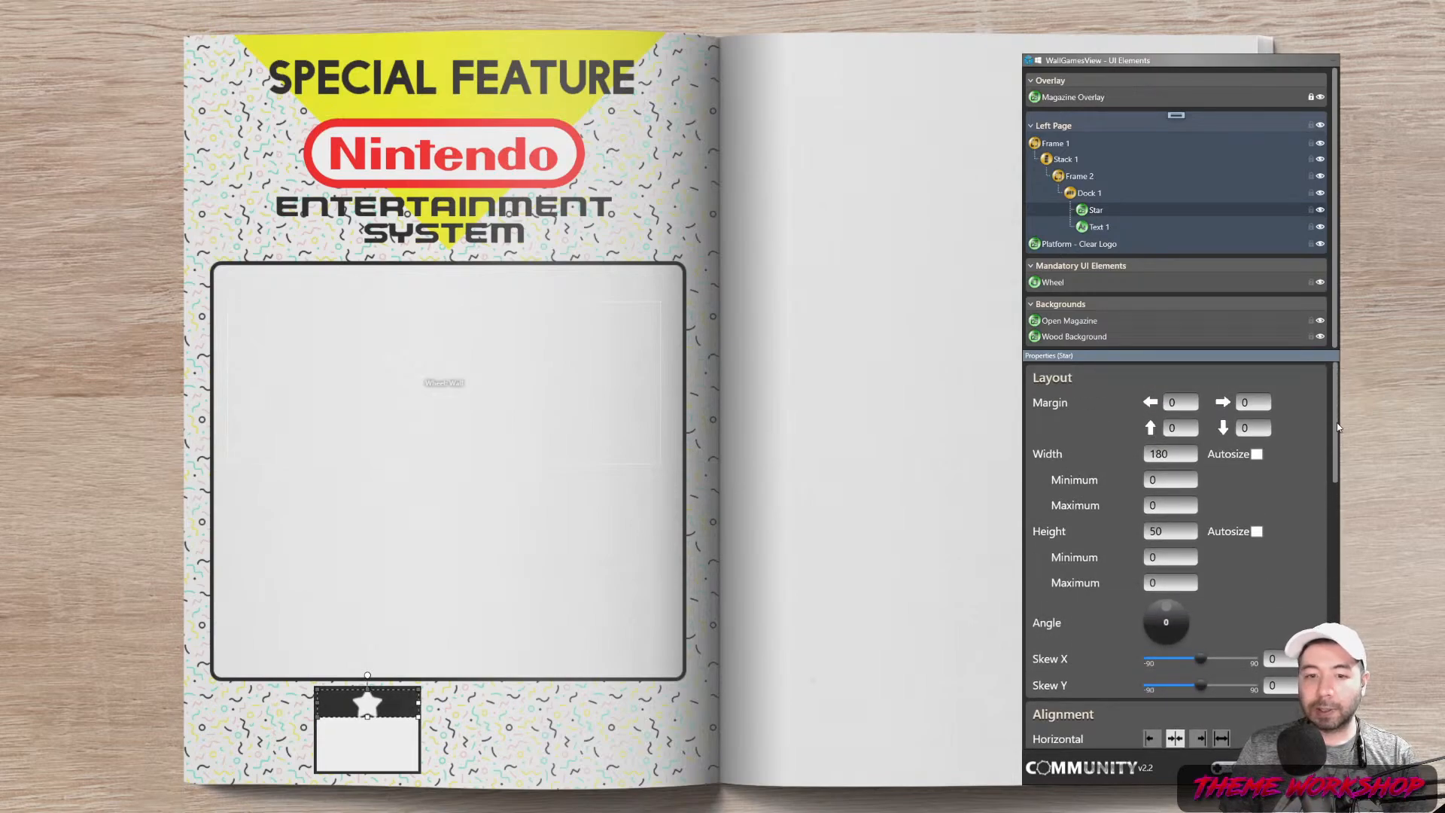
pyautogui.moveTo(1337, 427); pyautogui.dragTo(1337, 447)
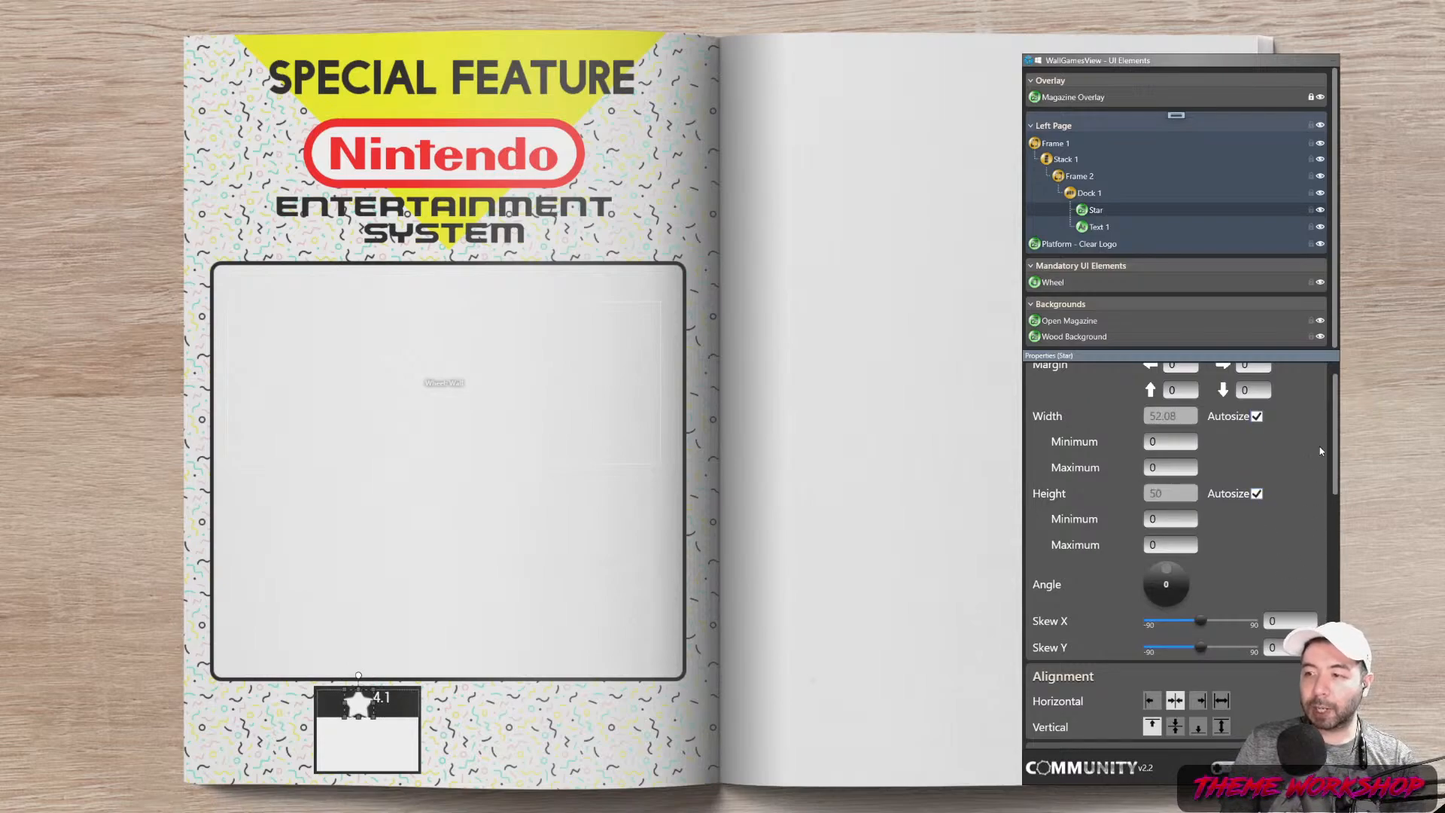
pyautogui.scroll(1, 1335, 440)
pyautogui.scroll(-3, 1295, 491)
pyautogui.scroll(3, 1314, 491)
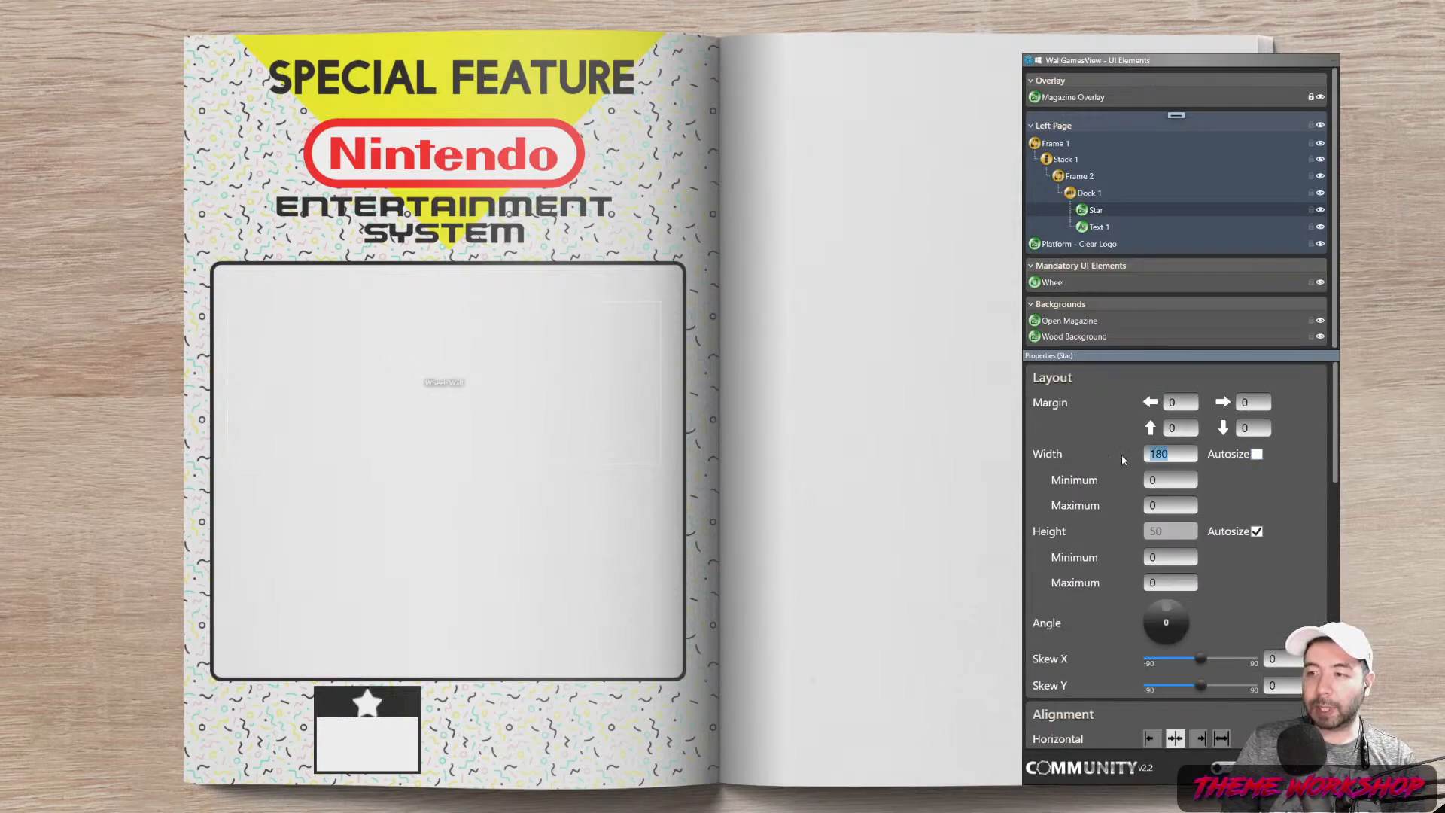
pyautogui.write('30')
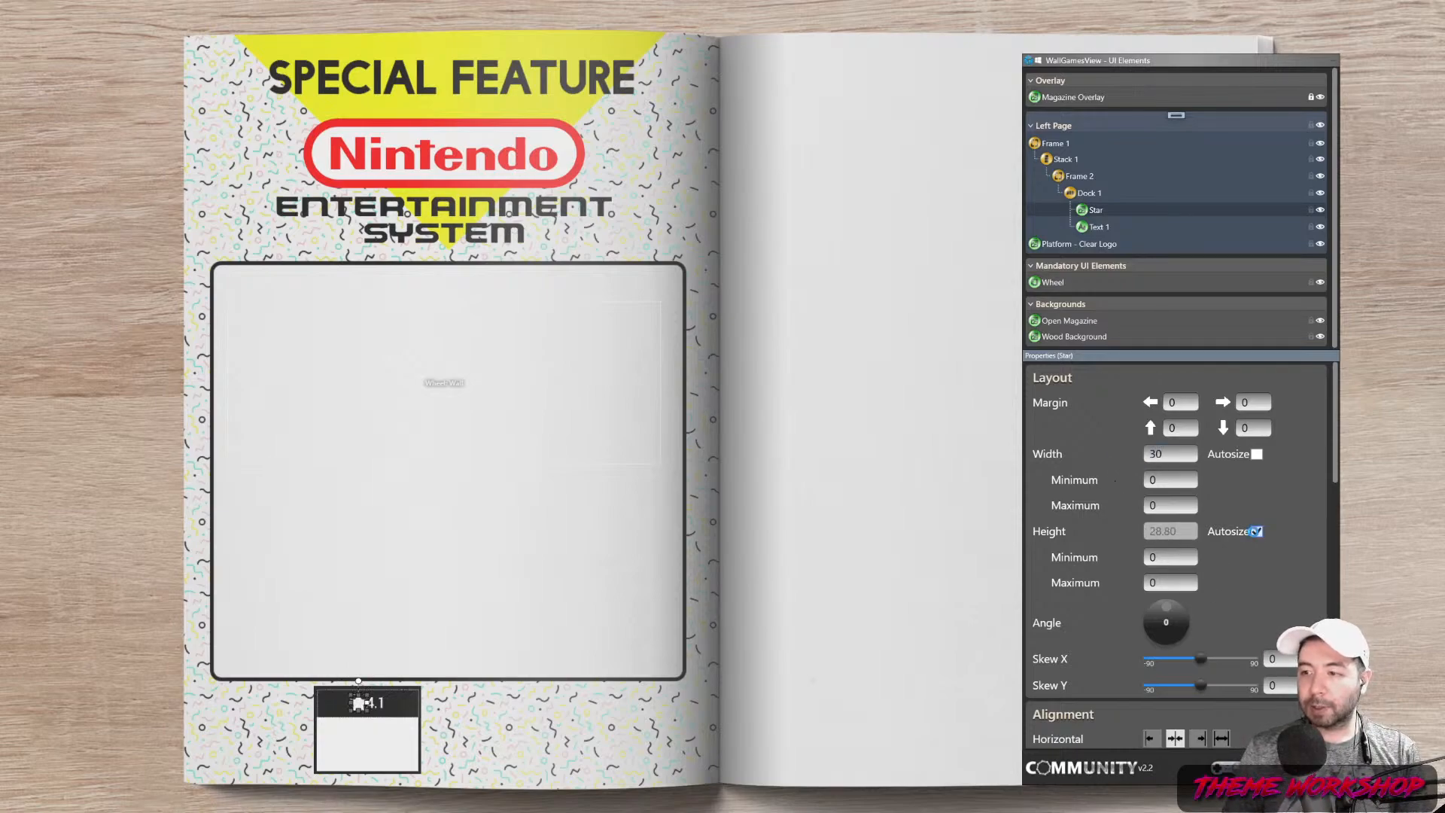
pyautogui.click(1214, 534)
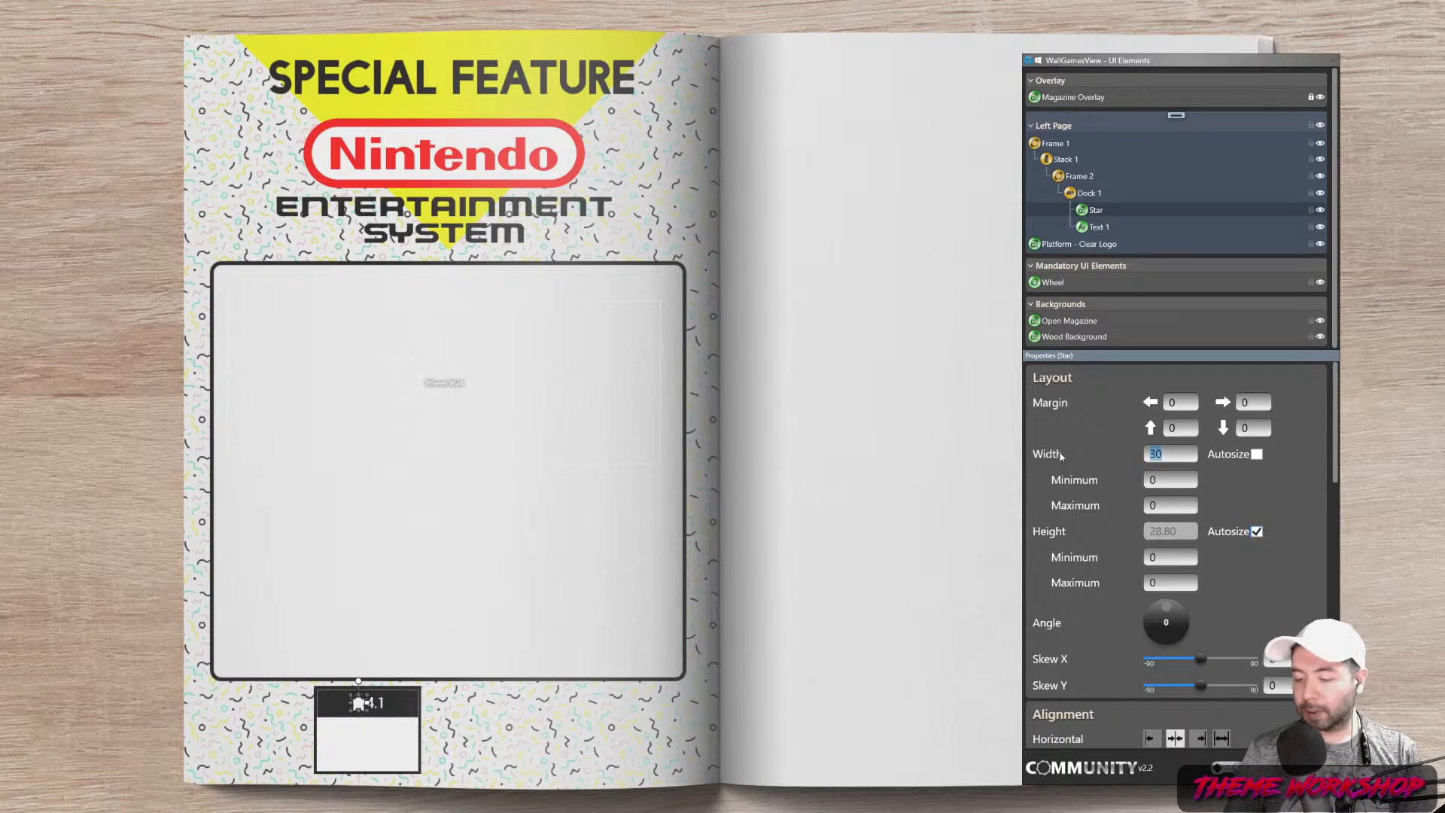
pyautogui.write('25')
pyautogui.press('Return')
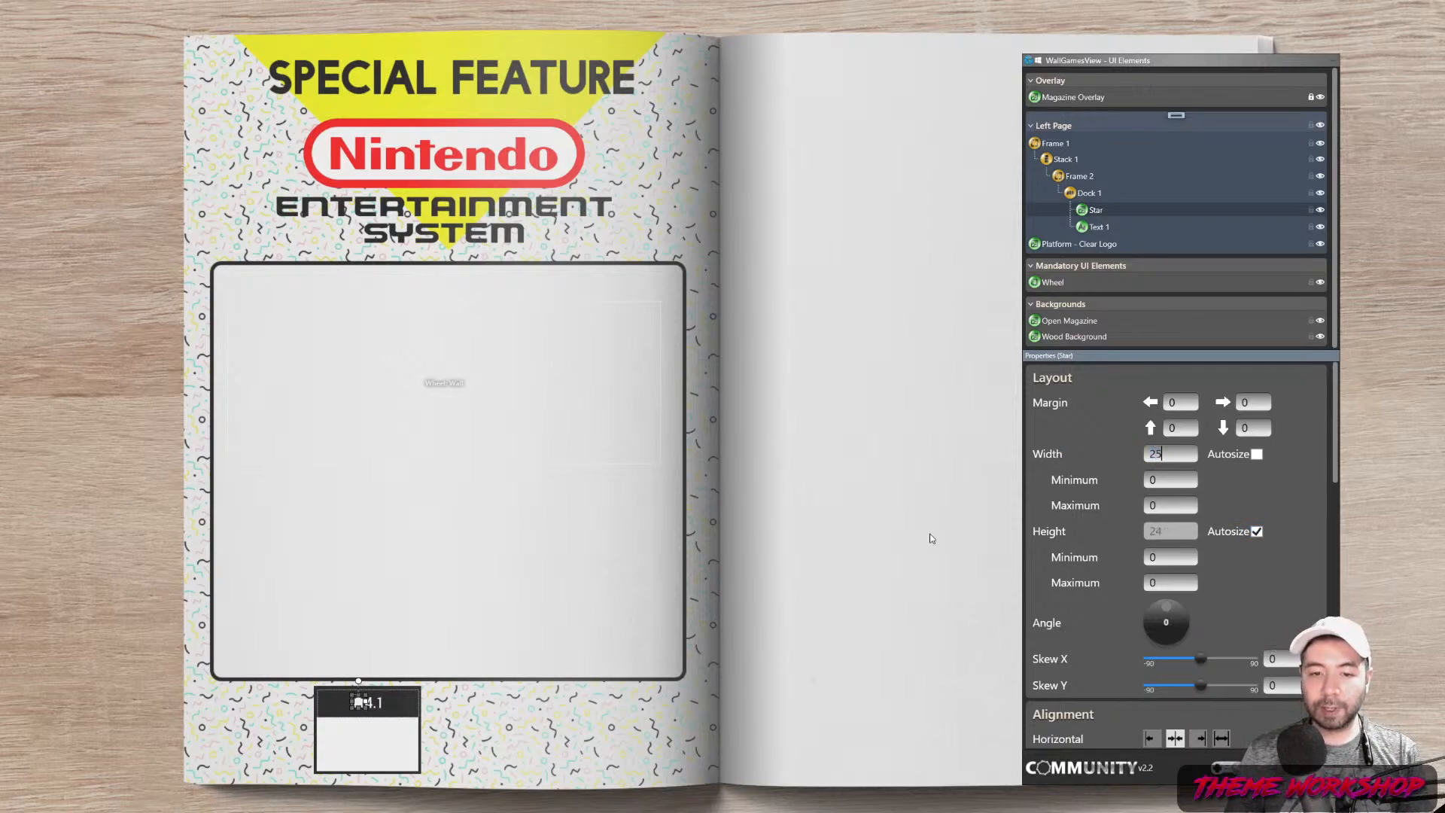
pyautogui.click(775, 657)
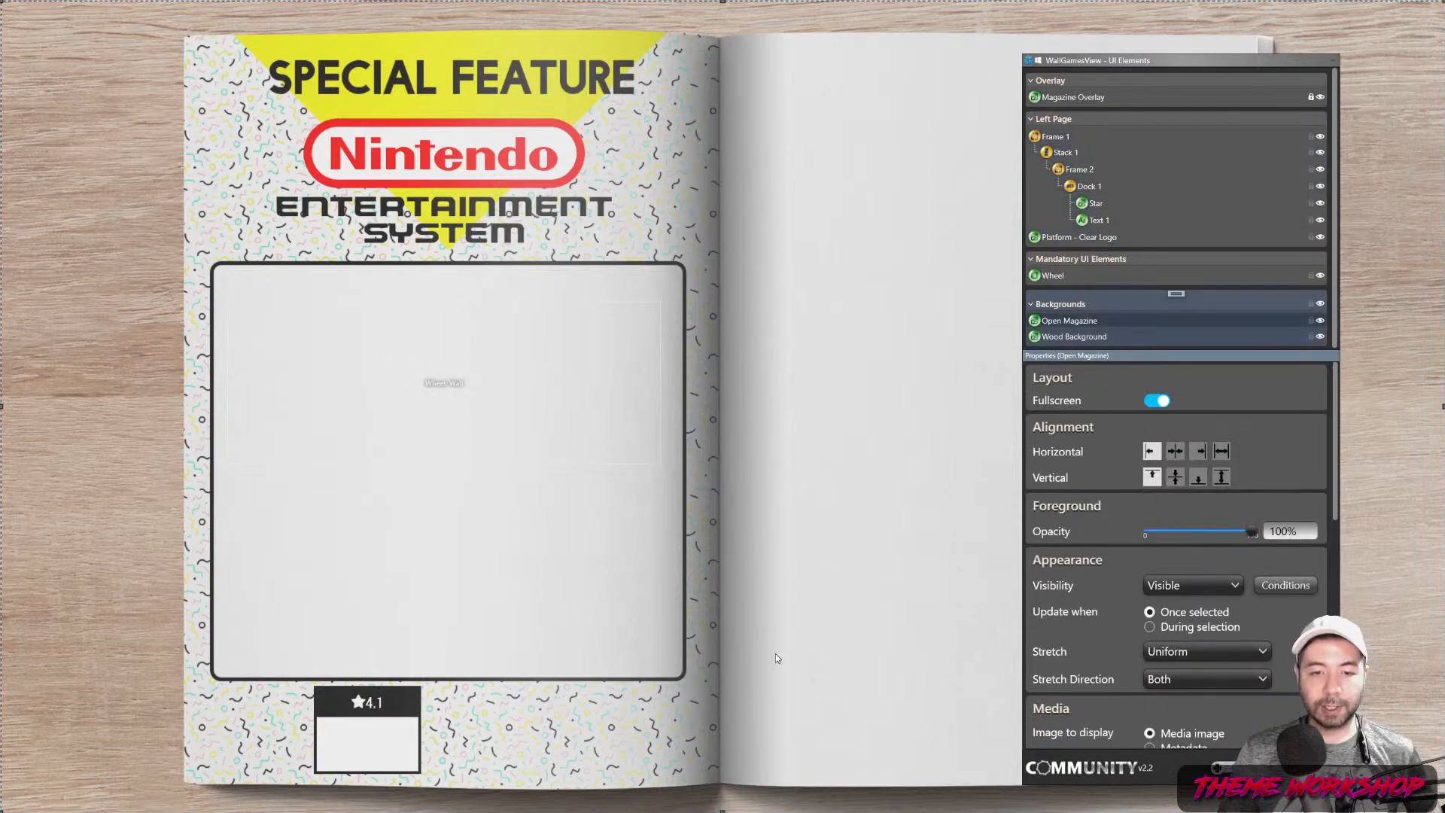
# Centre both the Star and the rating text vertically in the band
pyautogui.click(1097, 204)
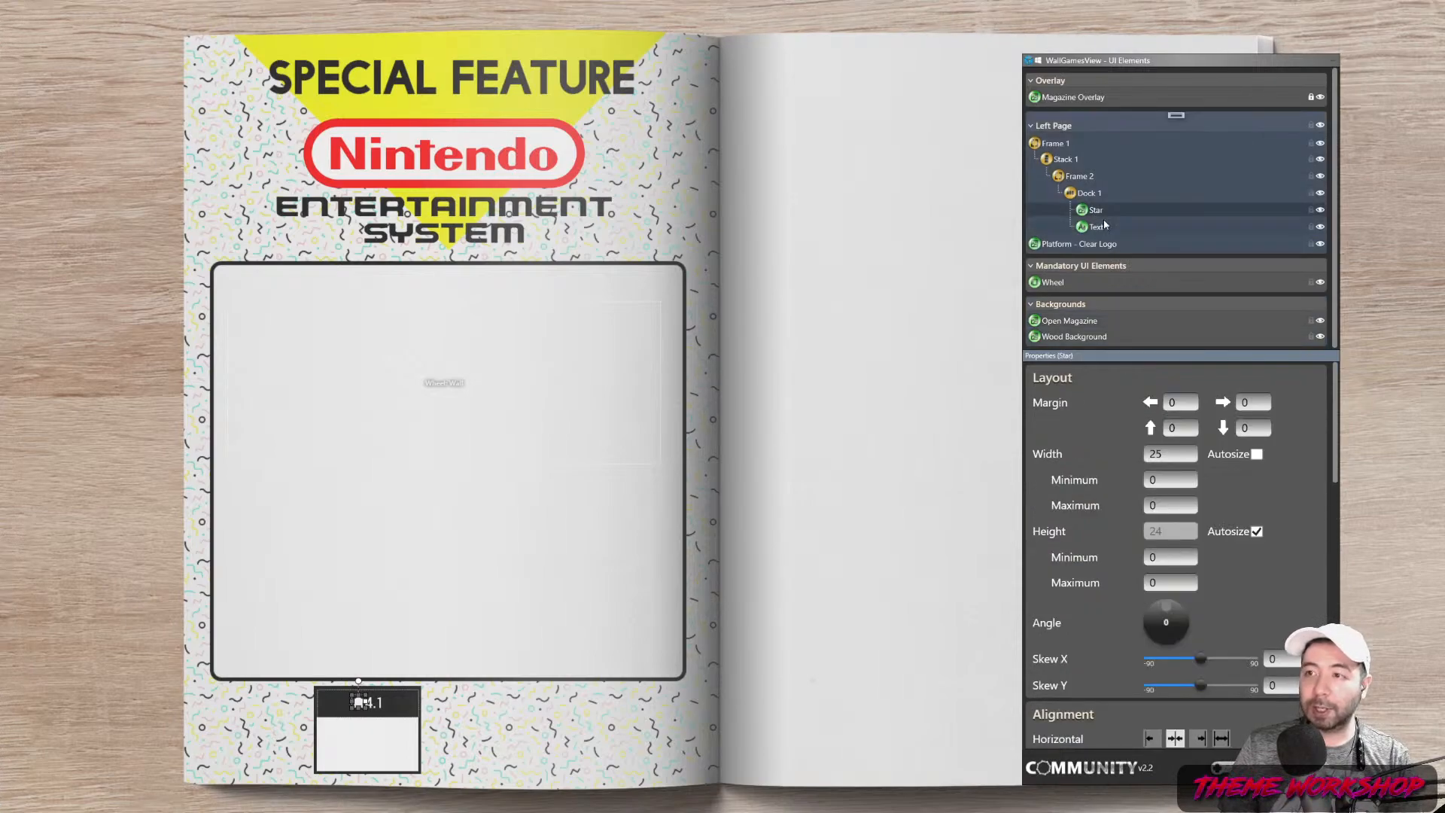
pyautogui.scroll(-1, 1322, 578)
pyautogui.scroll(-2, 1323, 578)
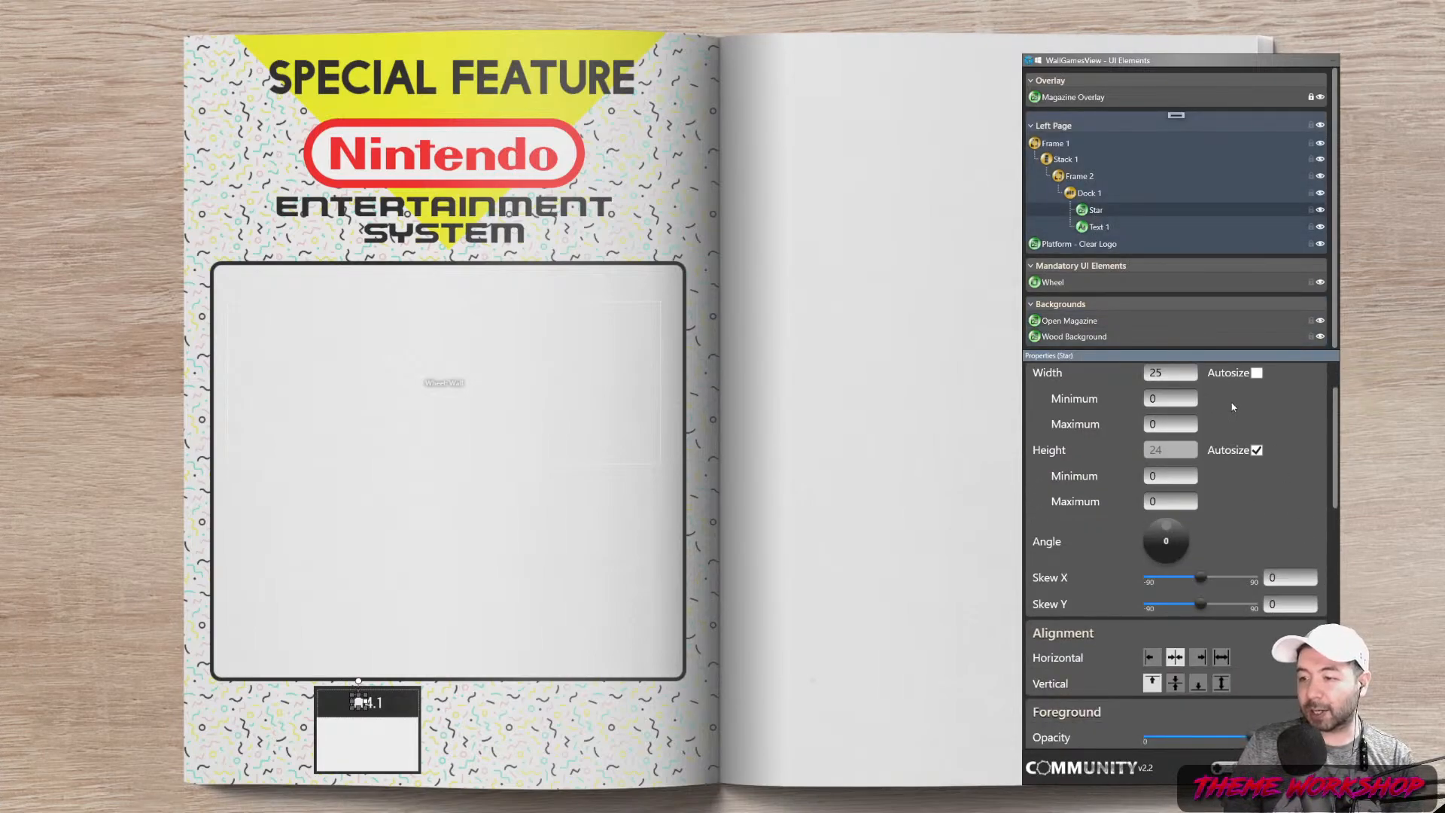
pyautogui.click(1176, 683)
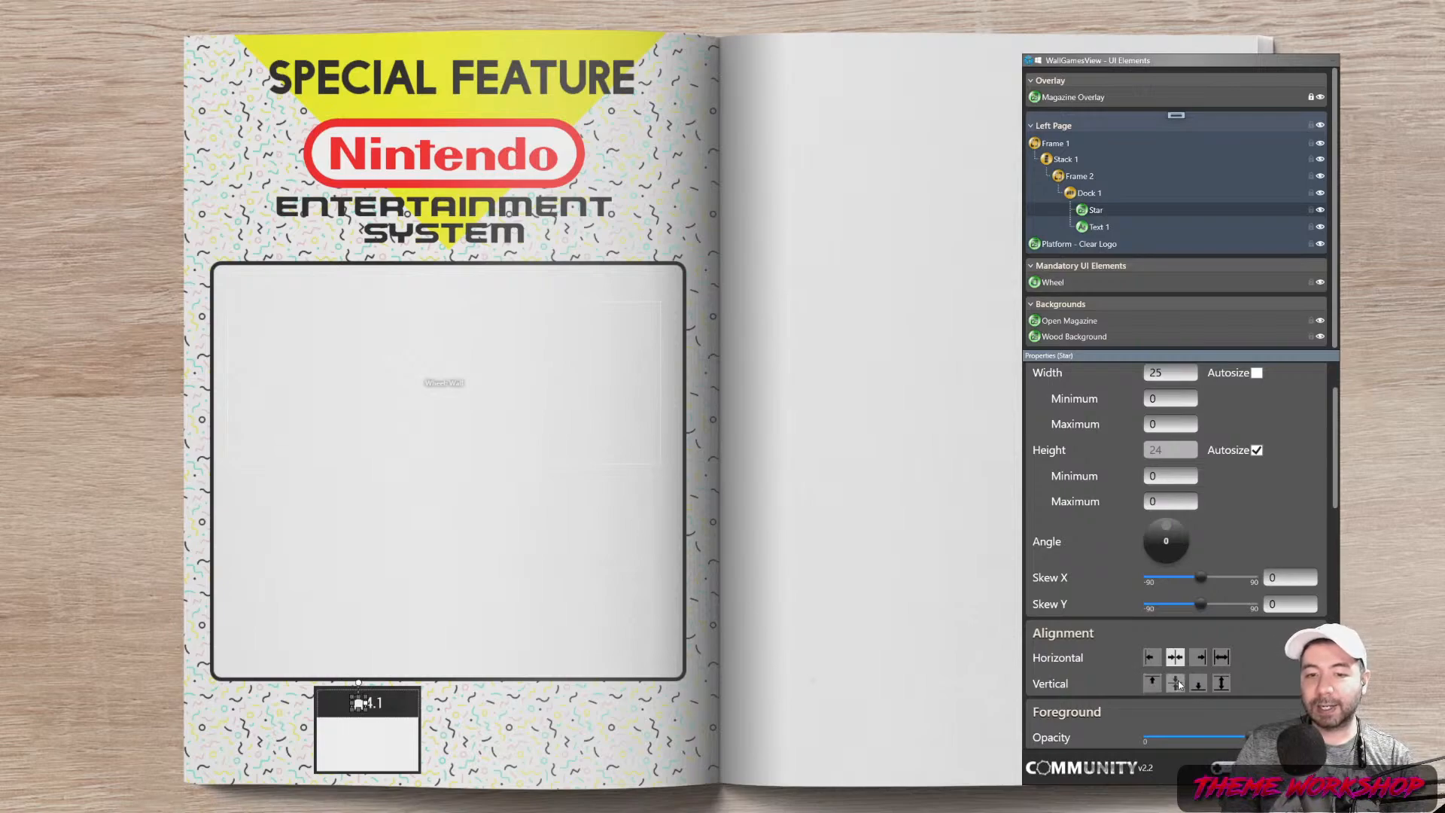
pyautogui.click(1100, 227)
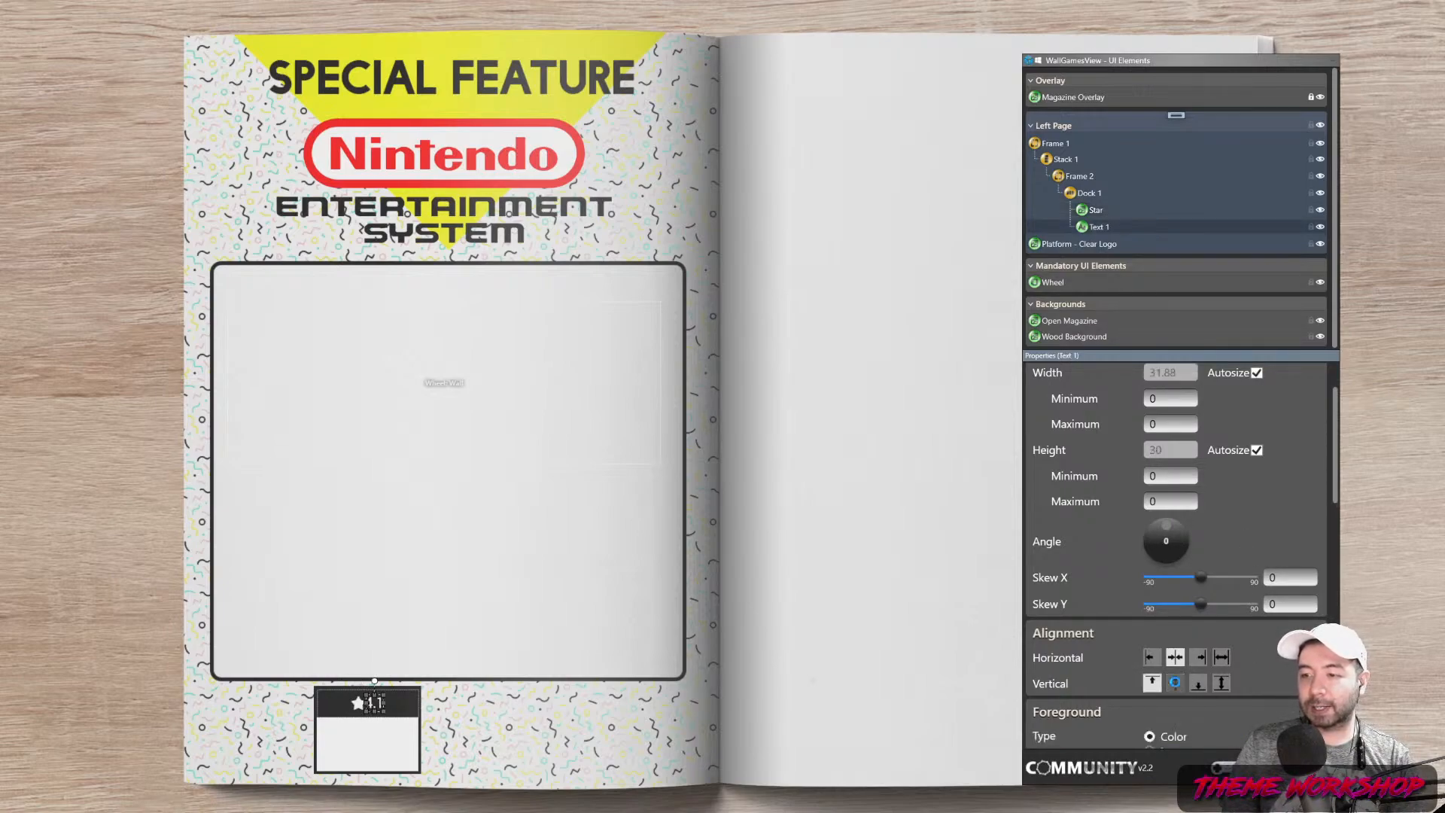
pyautogui.click(1177, 684)
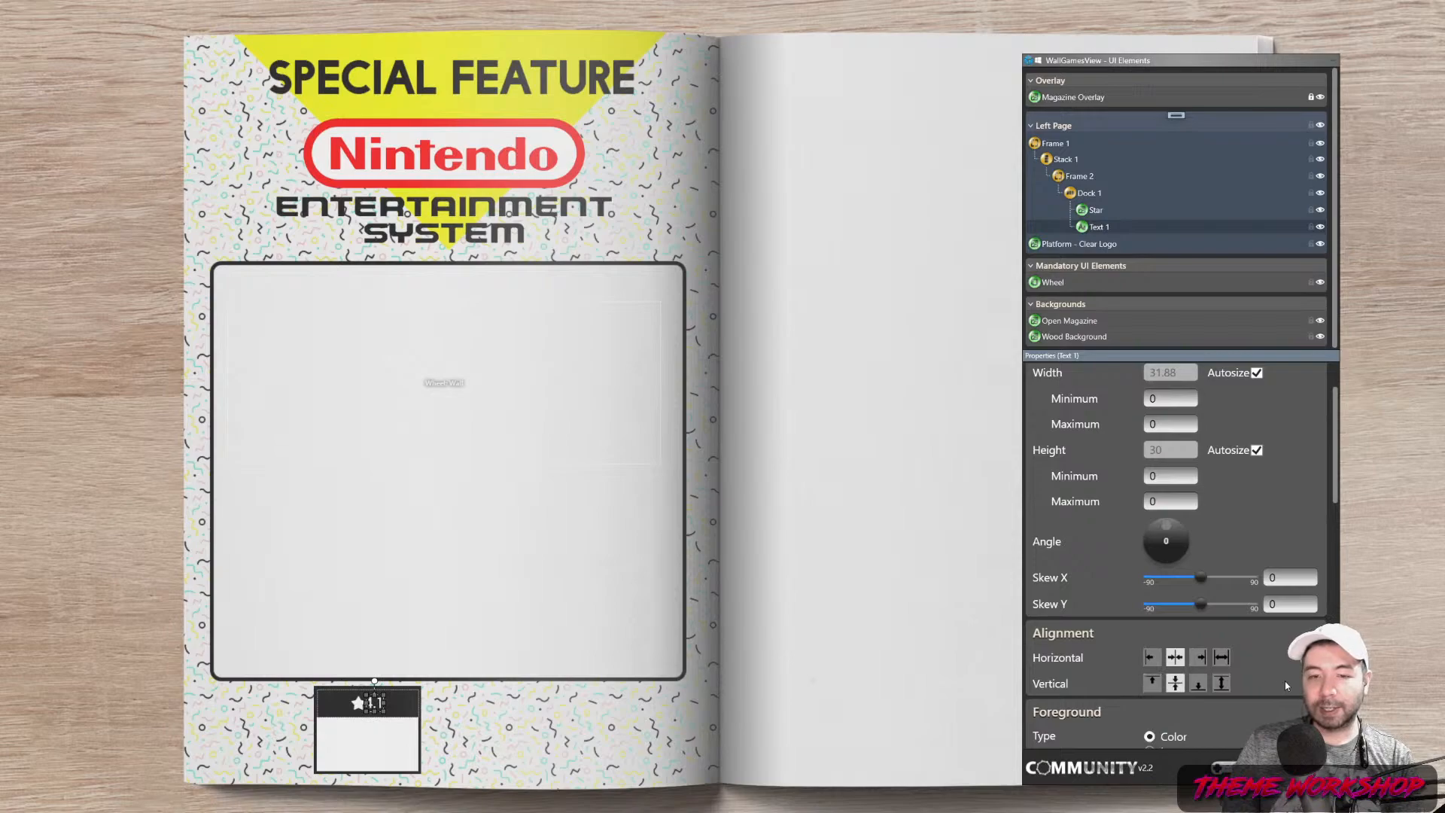
# Set the Star's width to 22 and preview it on the page
pyautogui.click(1092, 210)
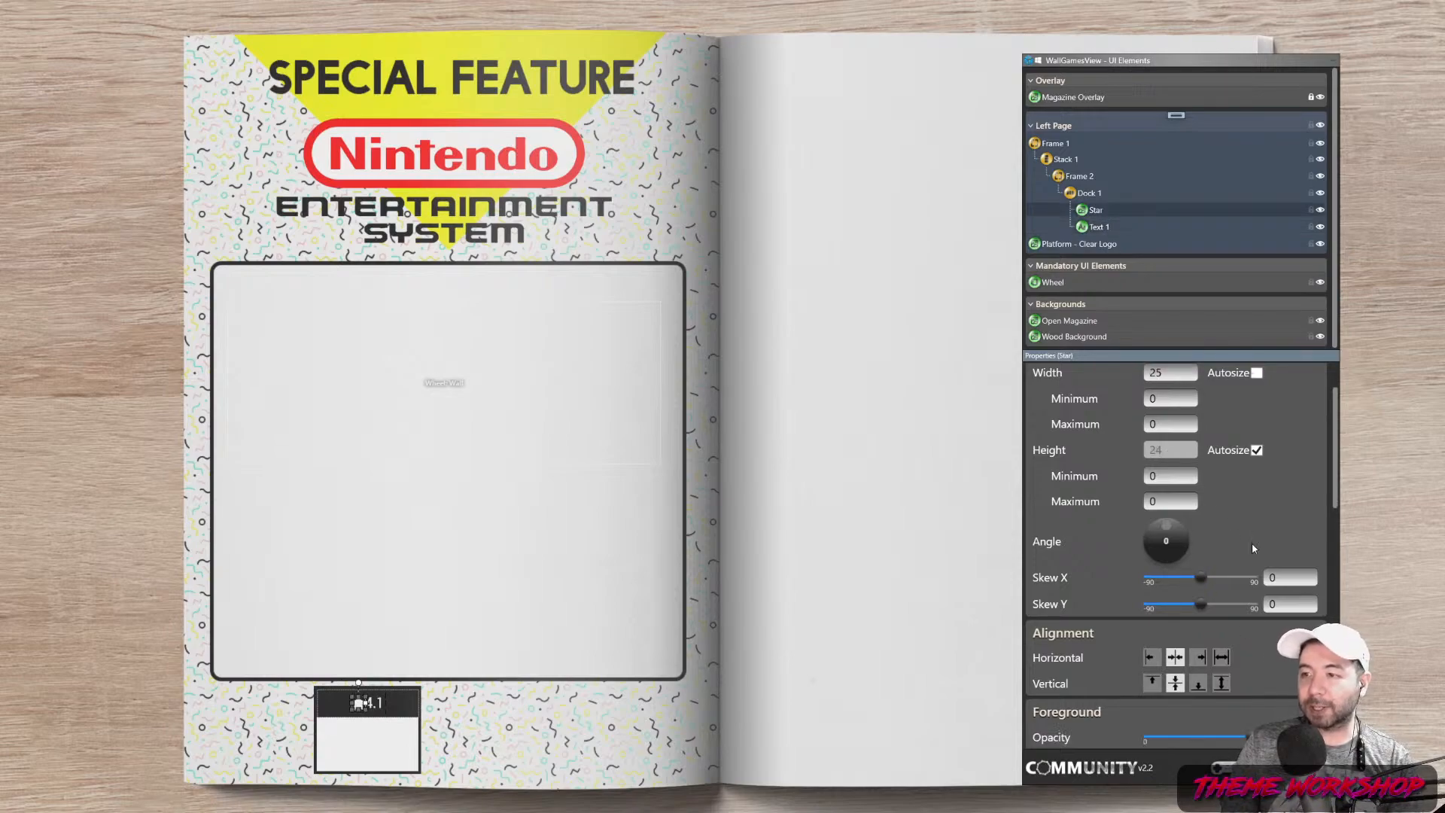
pyautogui.moveTo(1163, 426); pyautogui.dragTo(1086, 443)
pyautogui.write('22')
pyautogui.click(706, 692)
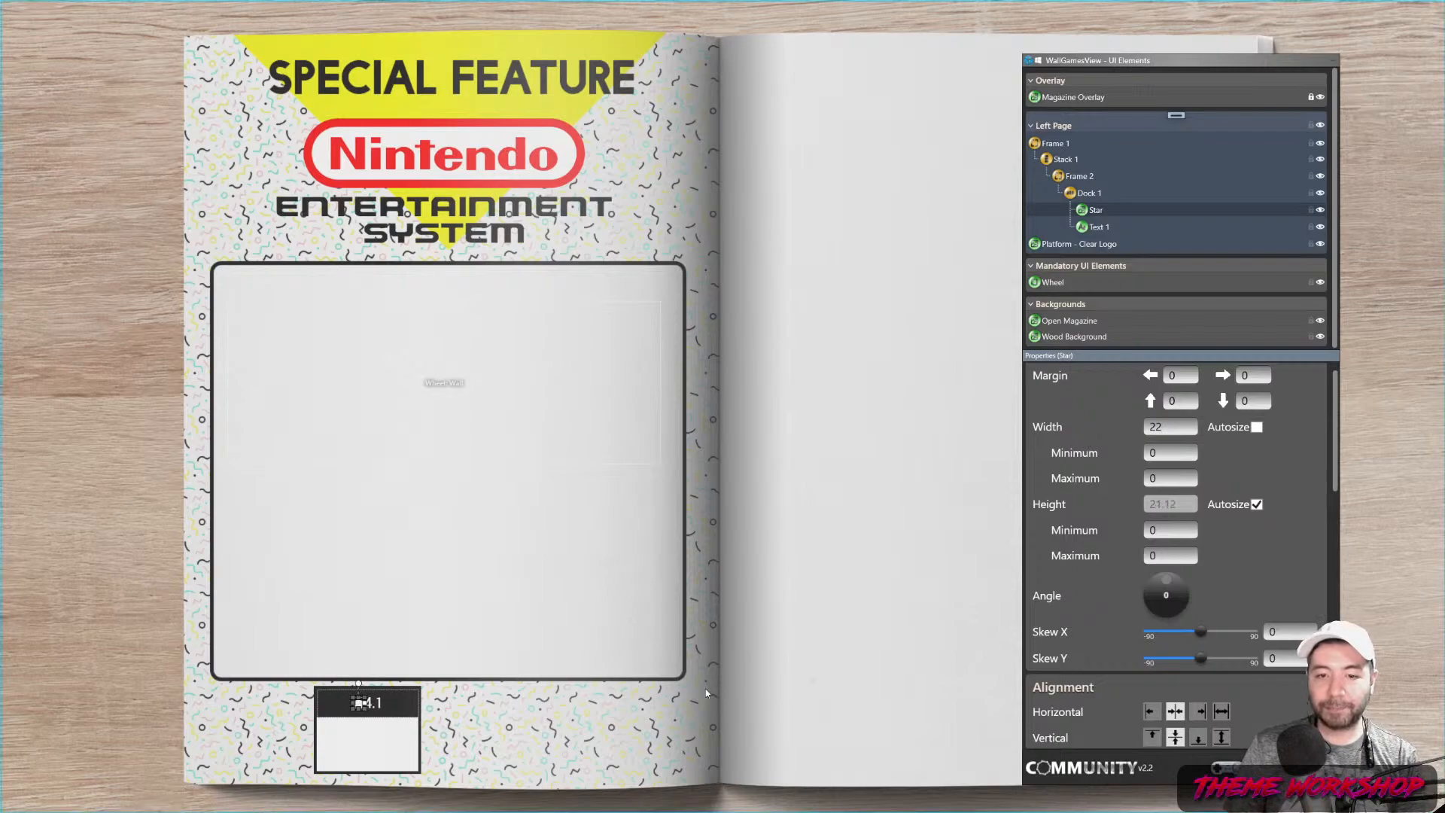
pyautogui.click(553, 709)
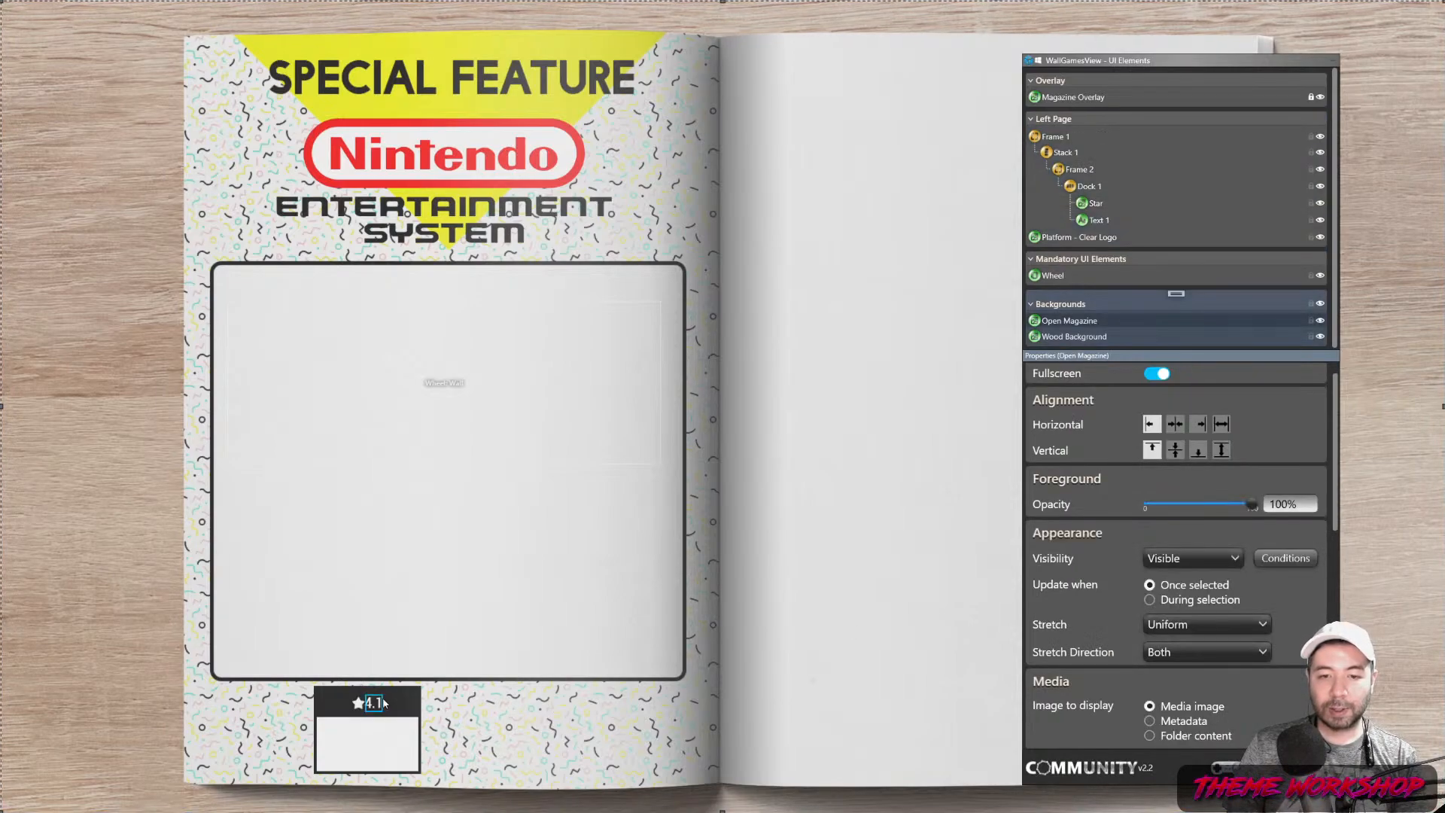
# Adjust the Star's right margin and change its width to 23
pyautogui.click(1096, 204)
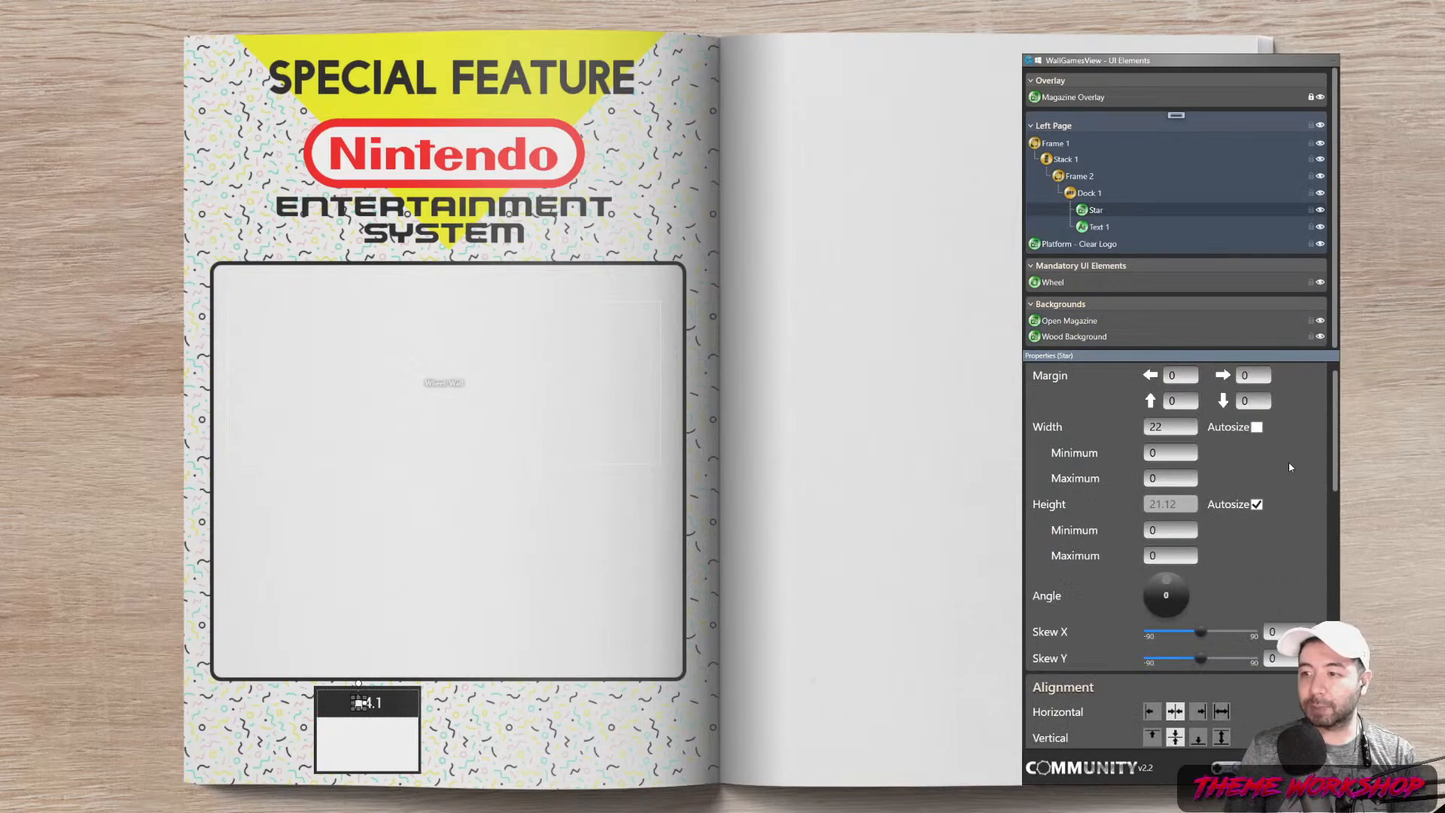
pyautogui.click(1180, 376)
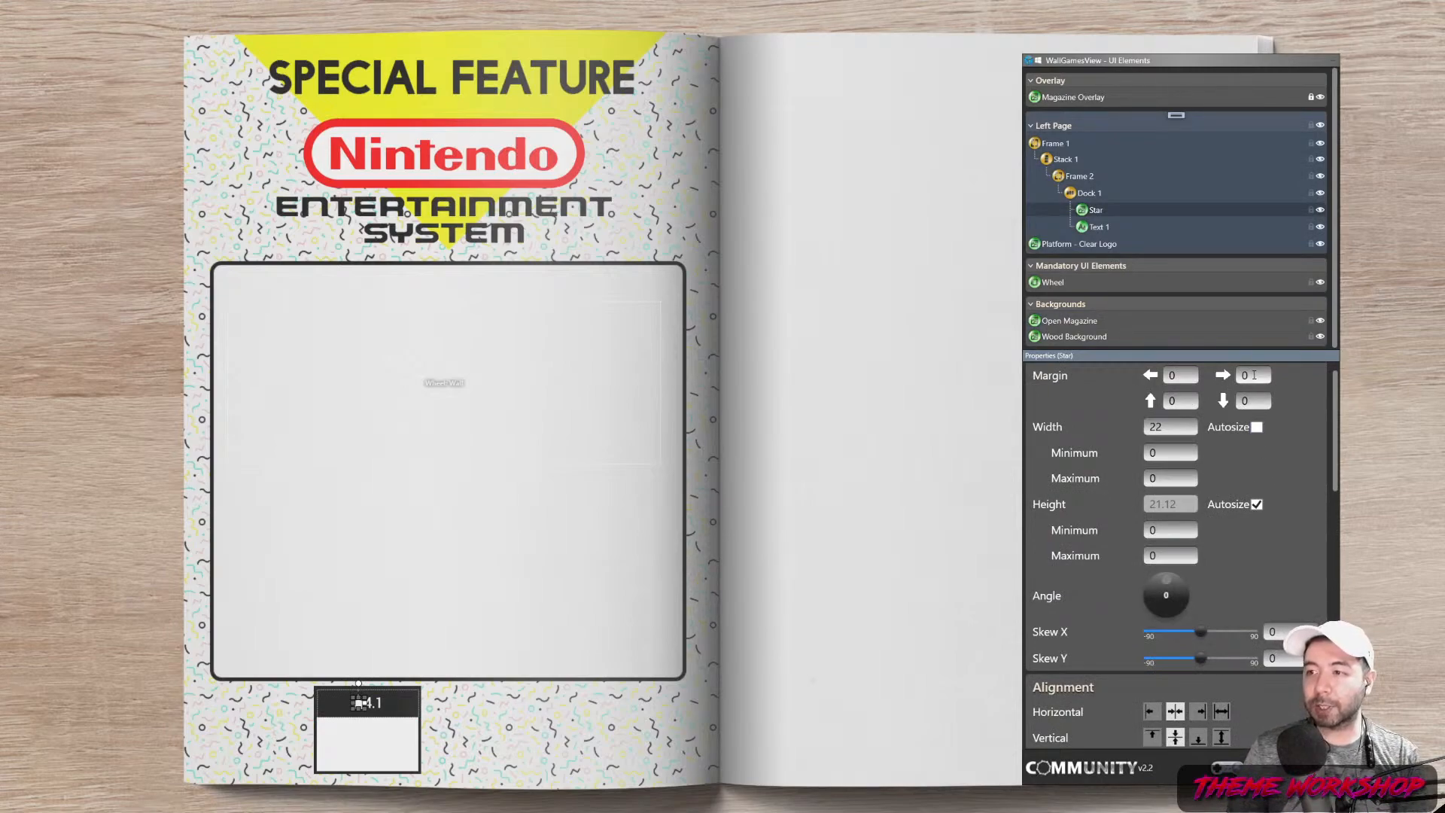
pyautogui.press('Tab')
pyautogui.write('5')
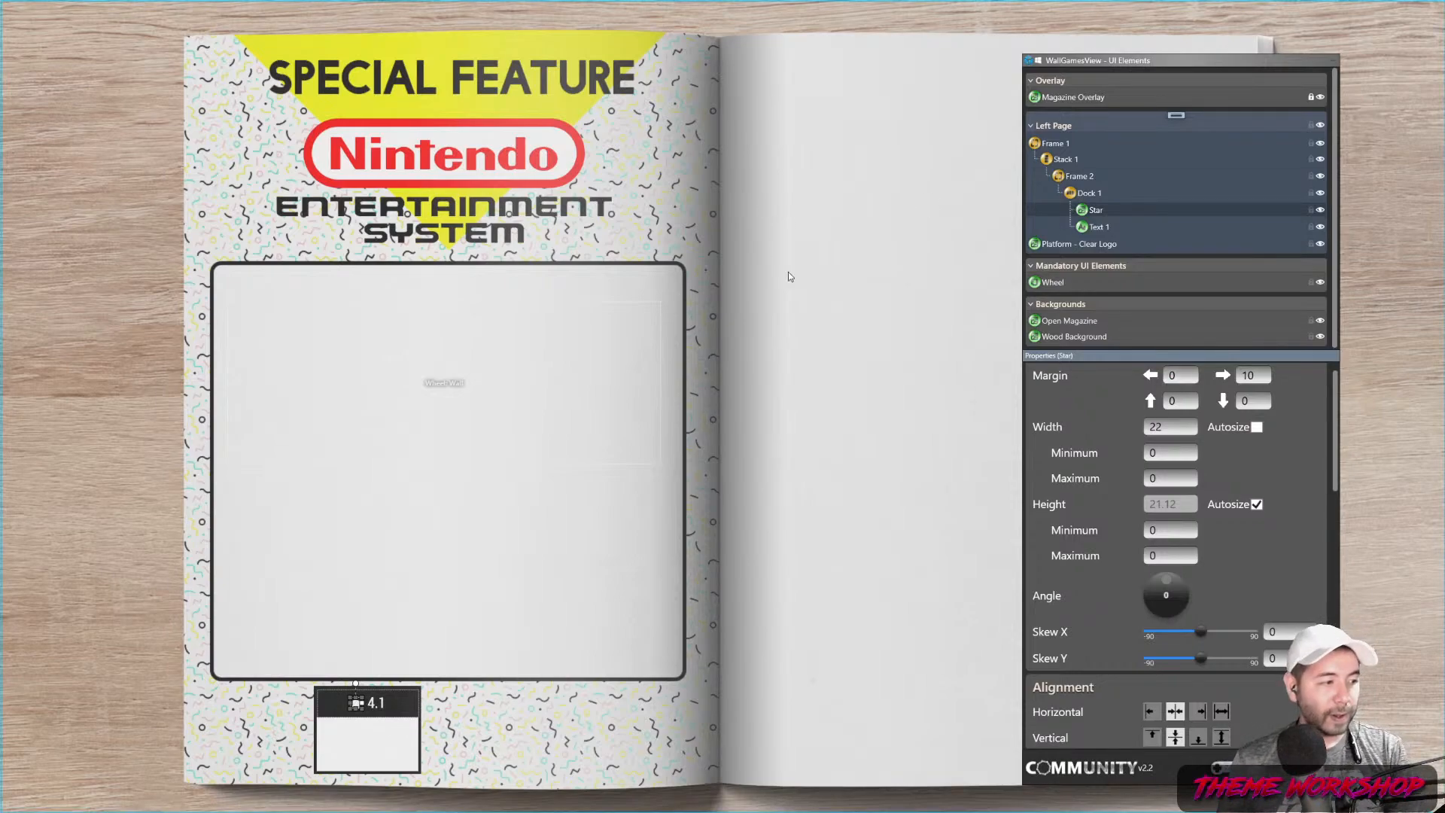
pyautogui.click(1088, 193)
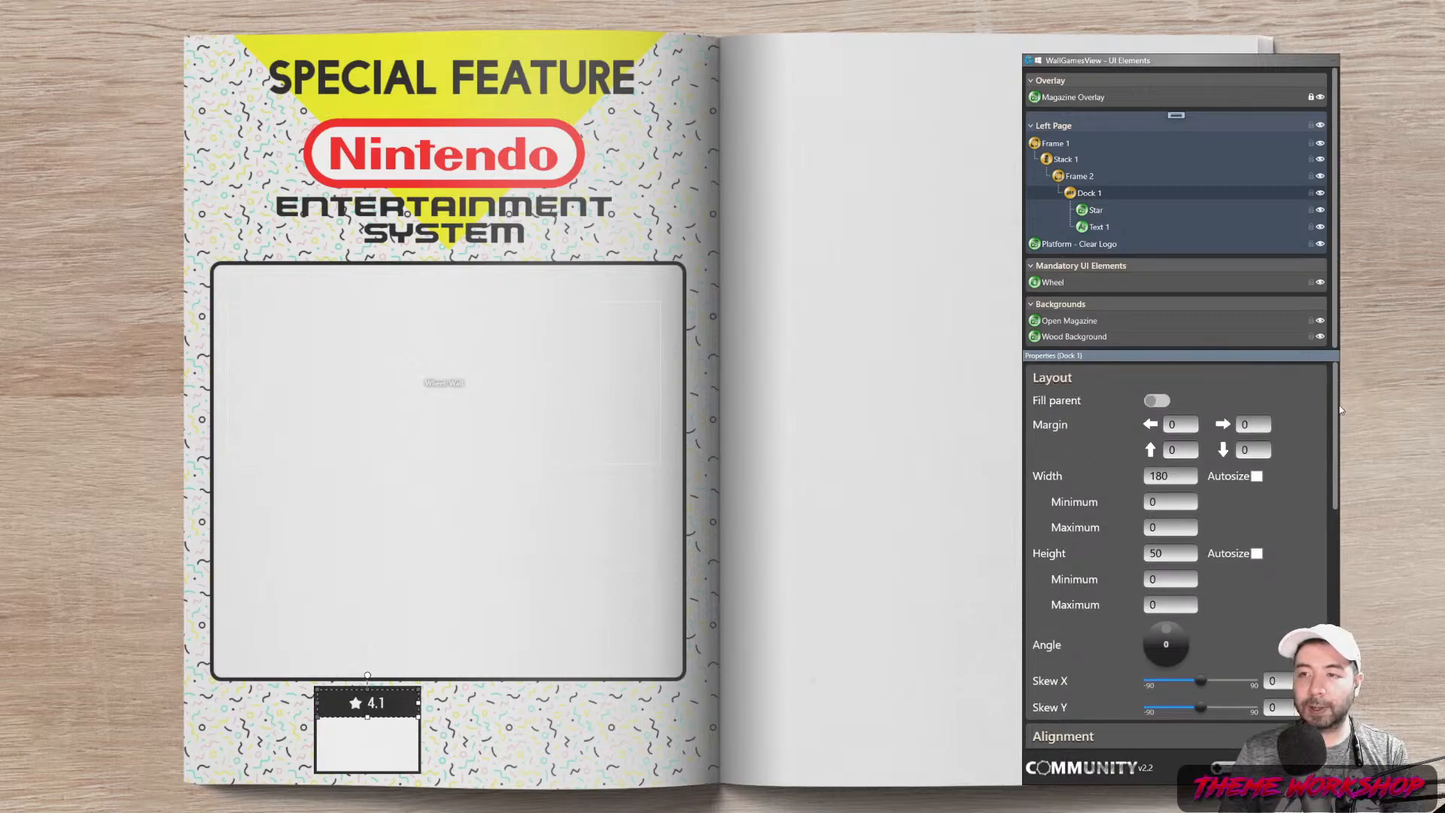
pyautogui.click(1097, 211)
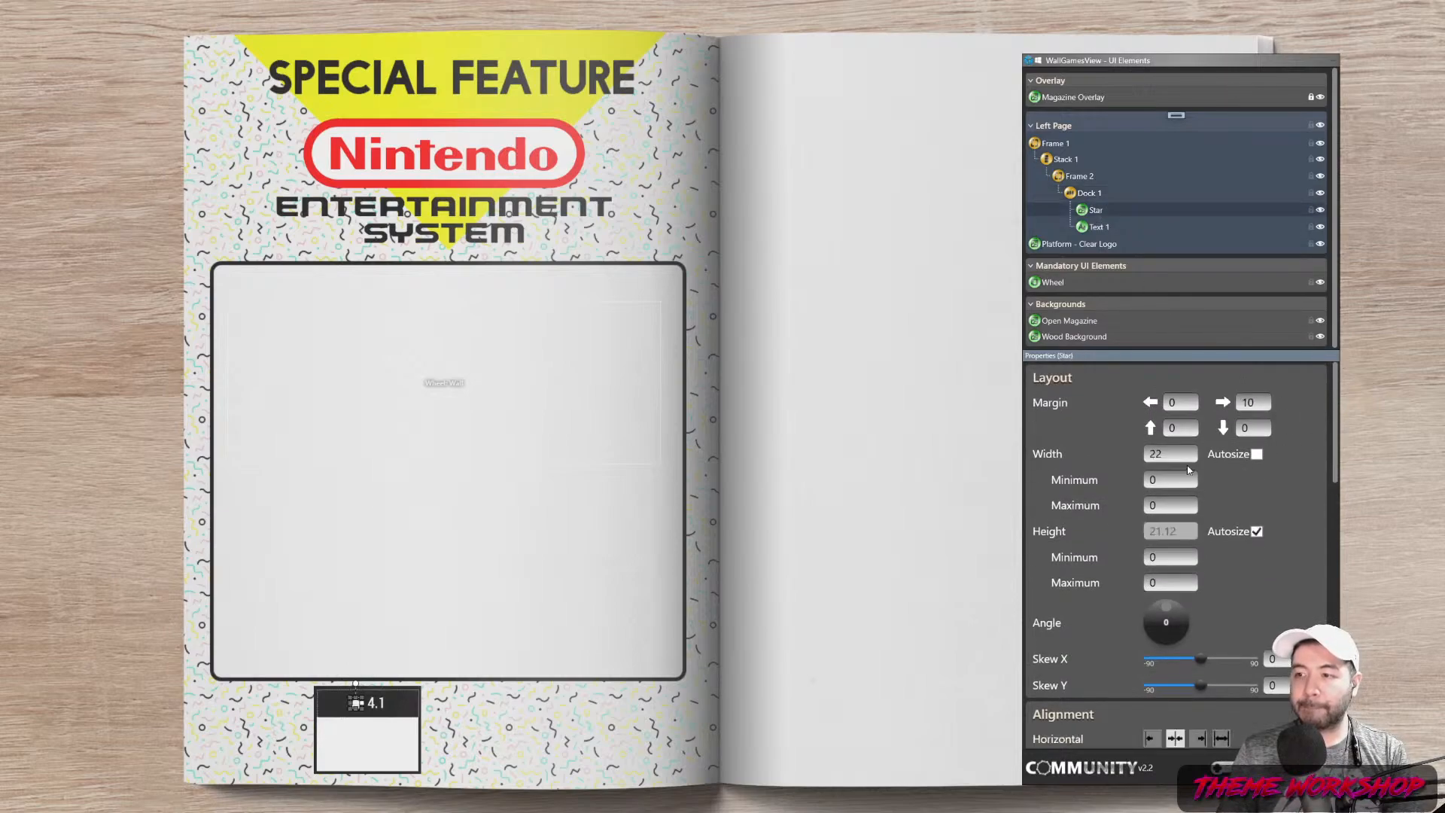
pyautogui.write('23')
pyautogui.press('Return')
pyautogui.click(875, 627)
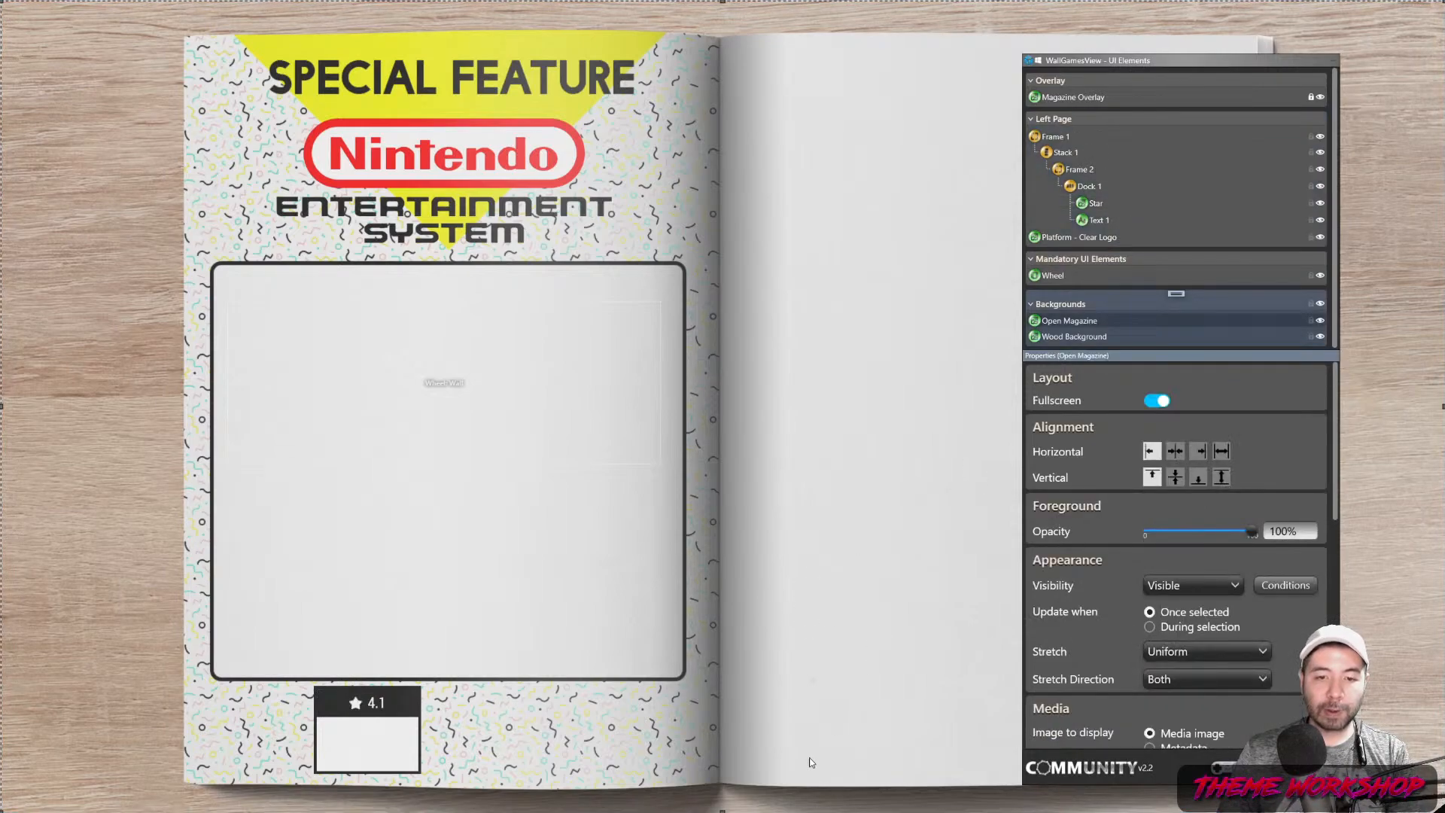
# Set the Star's bottom margin to 2 and preview the result
pyautogui.click(356, 703)
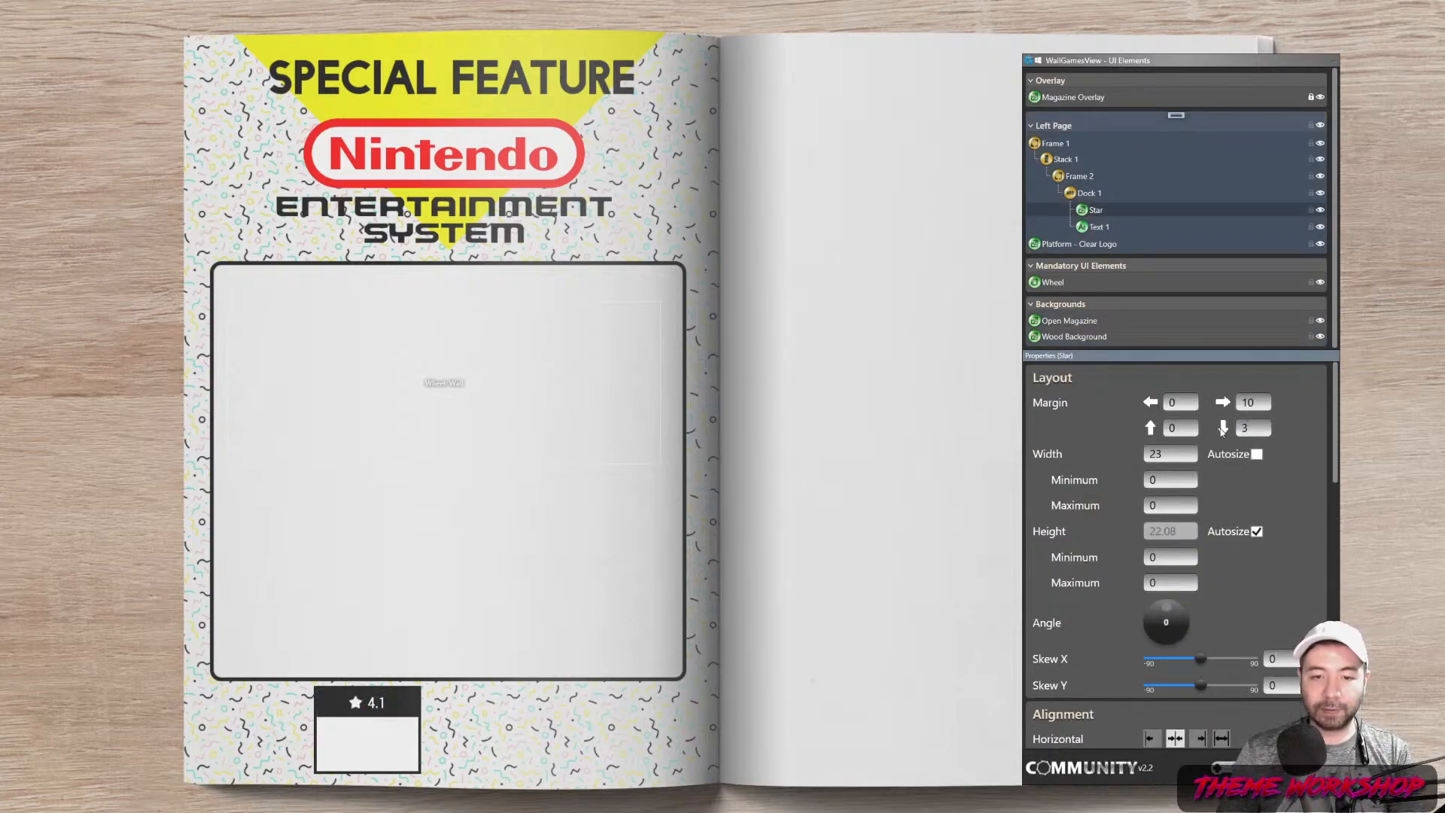
pyautogui.moveTo(1258, 430); pyautogui.dragTo(1177, 432)
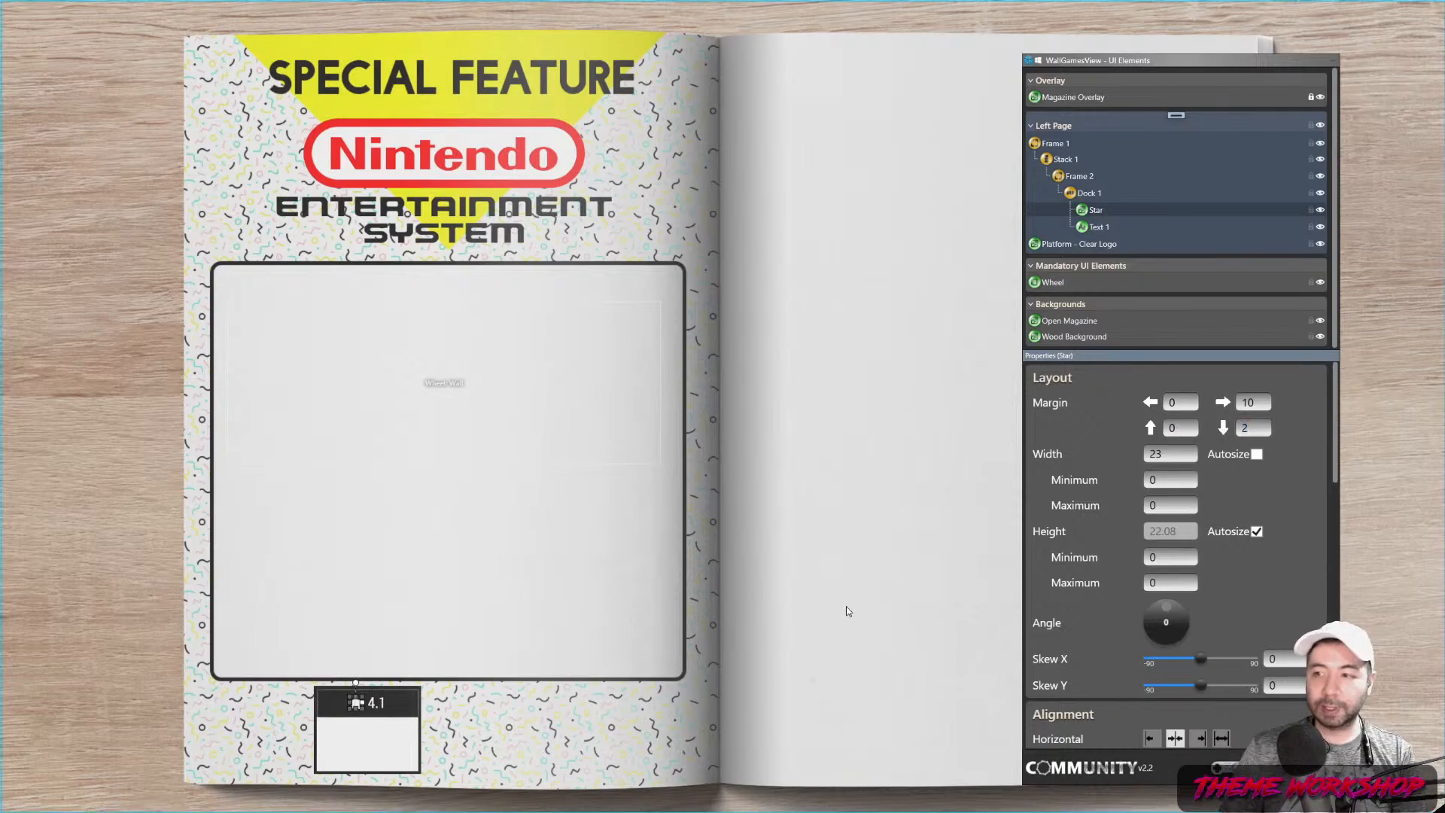
pyautogui.click(889, 719)
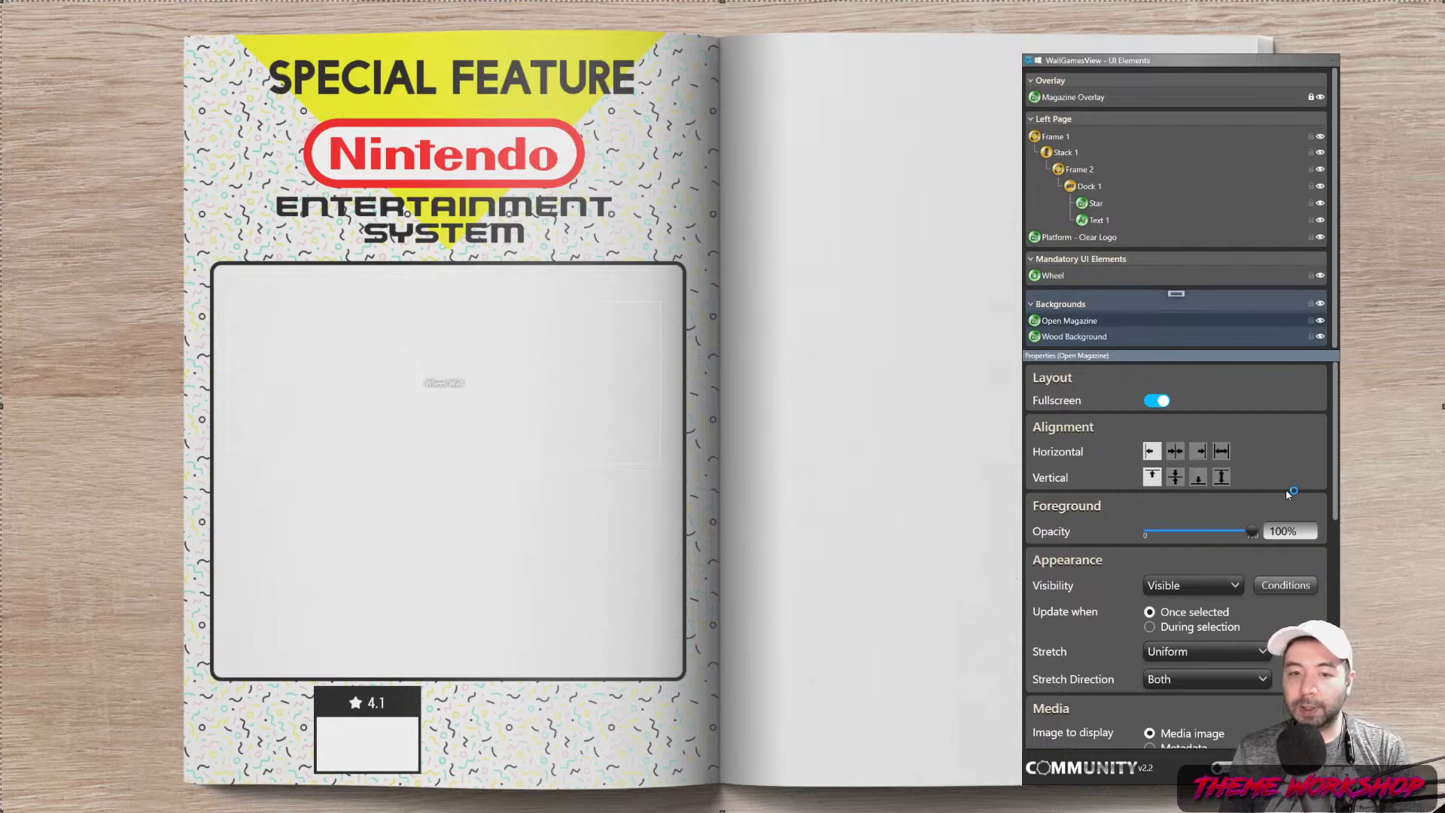
pyautogui.click(1091, 121)
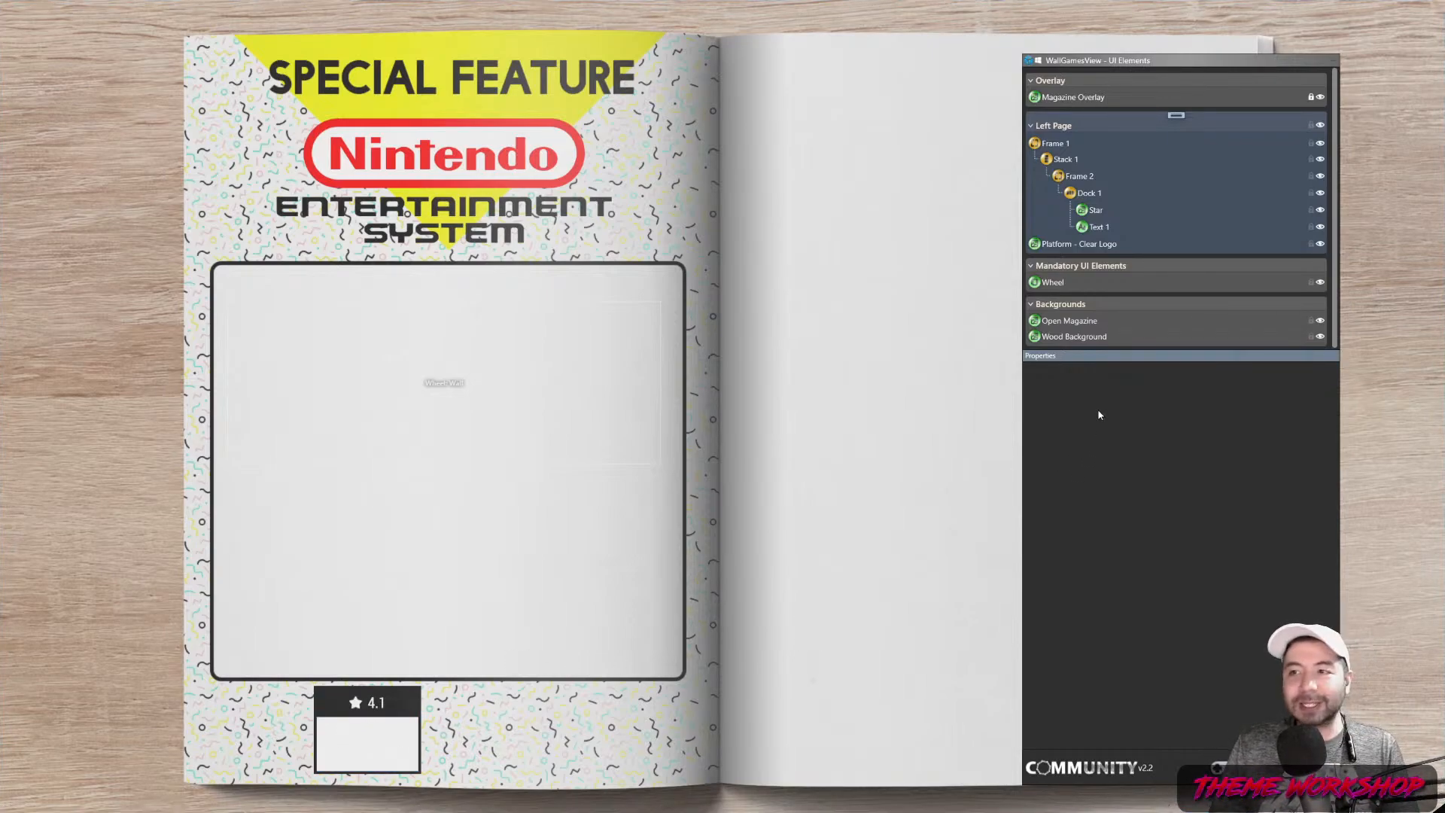
# Set the Frame 1 rating box height to 130
pyautogui.click(1058, 144)
pyautogui.moveTo(1185, 560); pyautogui.dragTo(1131, 558)
pyautogui.write('130')
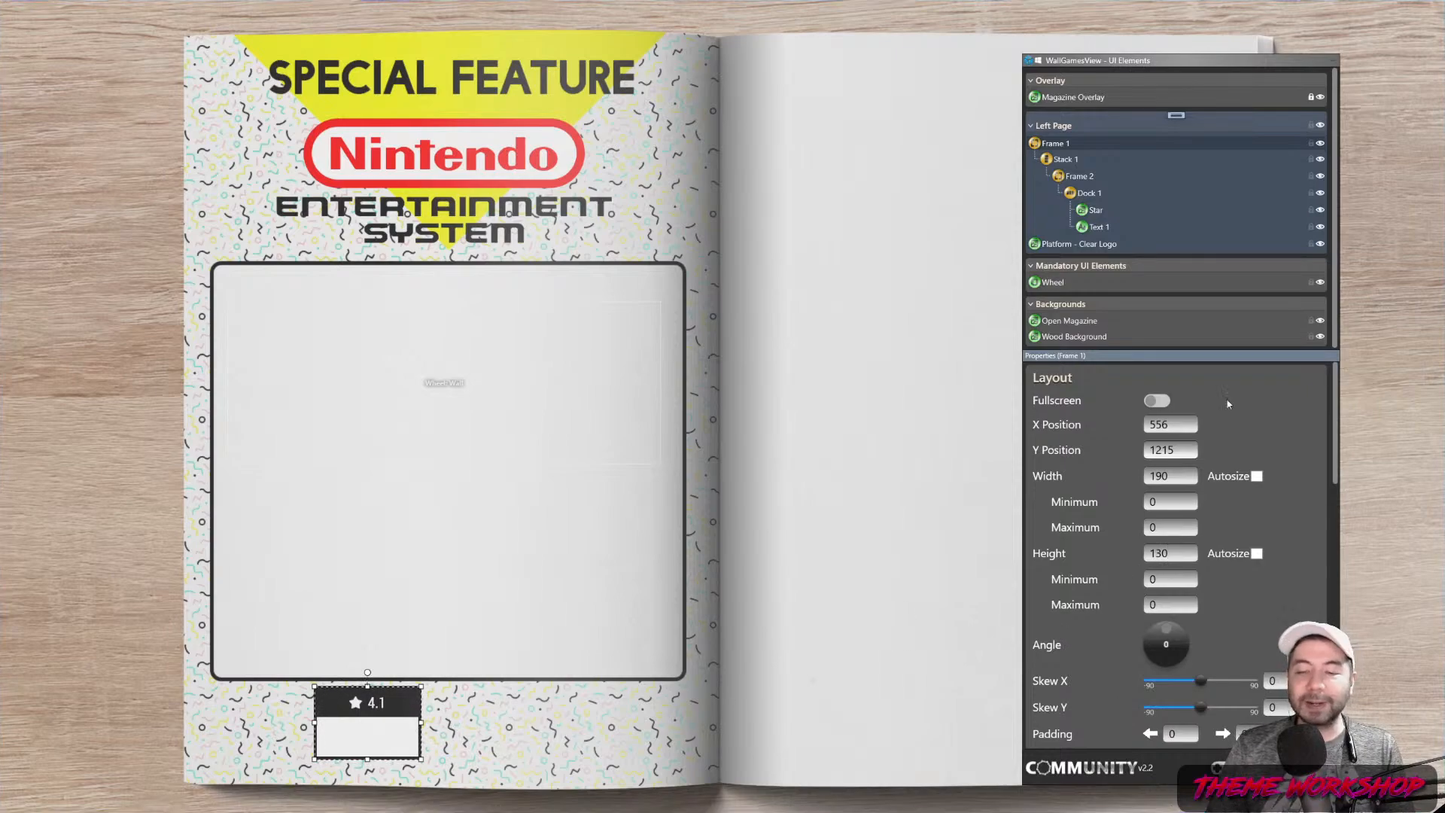
# Add an auto-sized Text 2 element to the left page and place it below Text 1 in the rating box
pyautogui.rightClick(1176, 114)
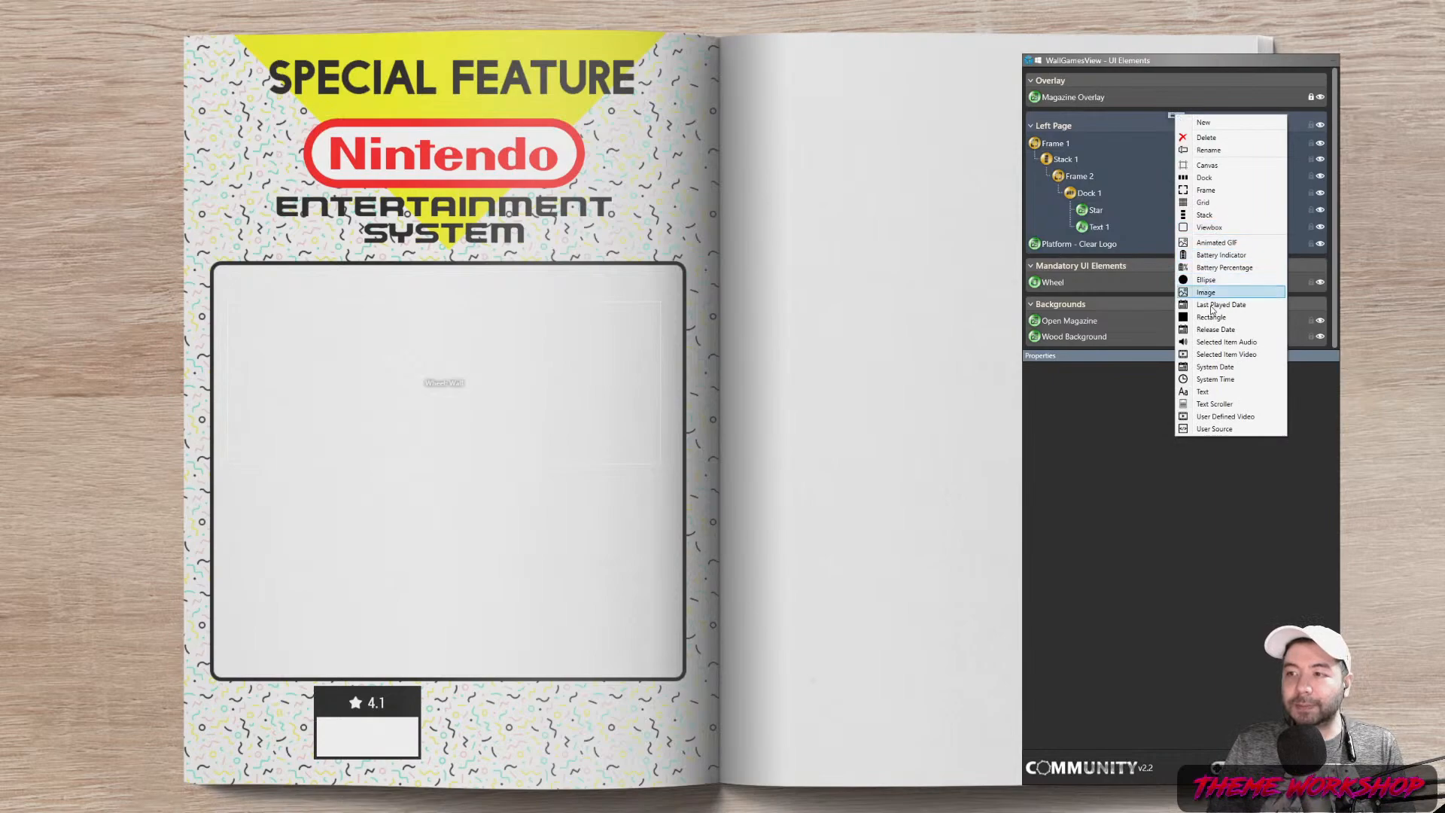
pyautogui.click(1209, 392)
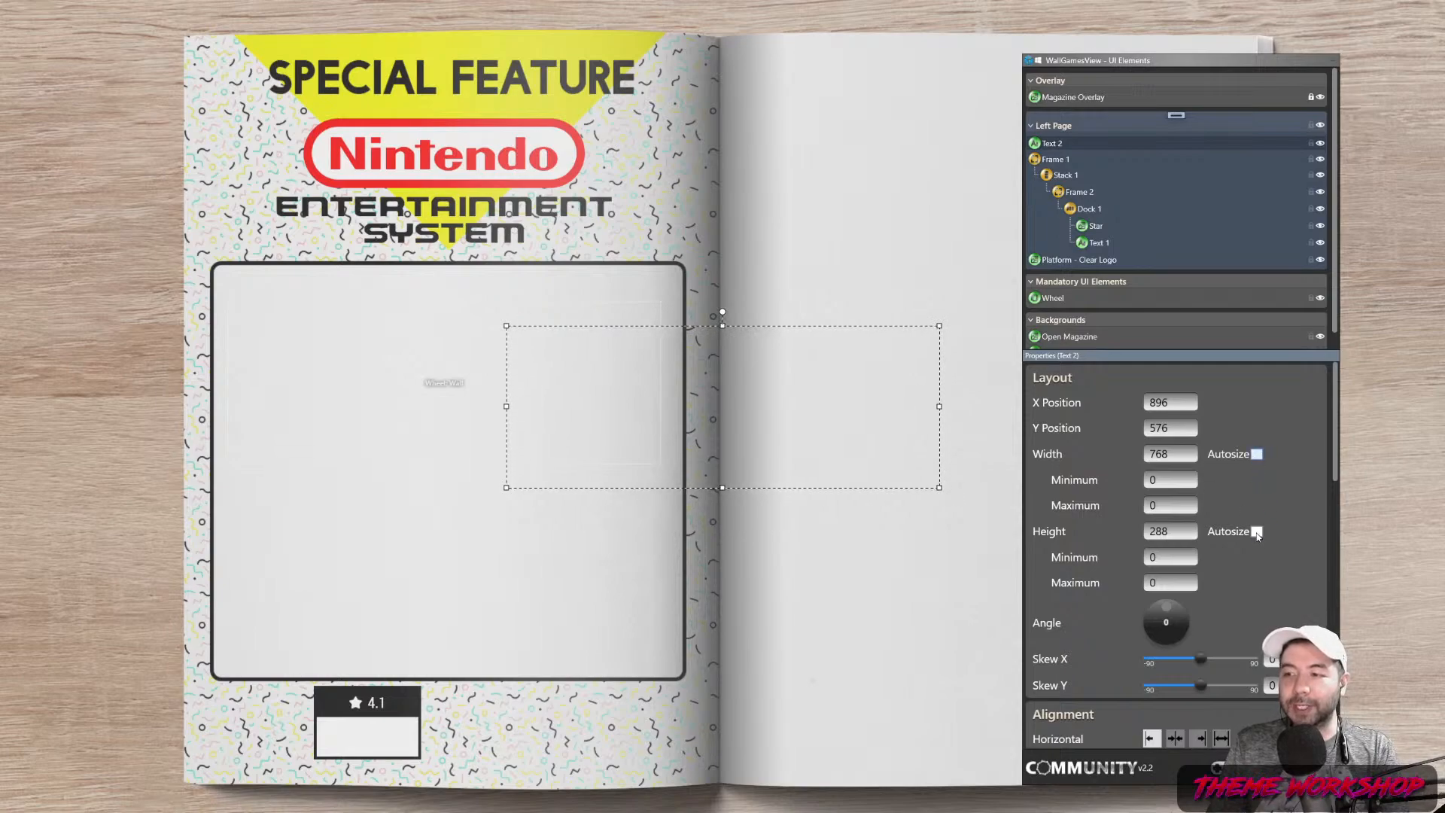
pyautogui.click(1256, 454)
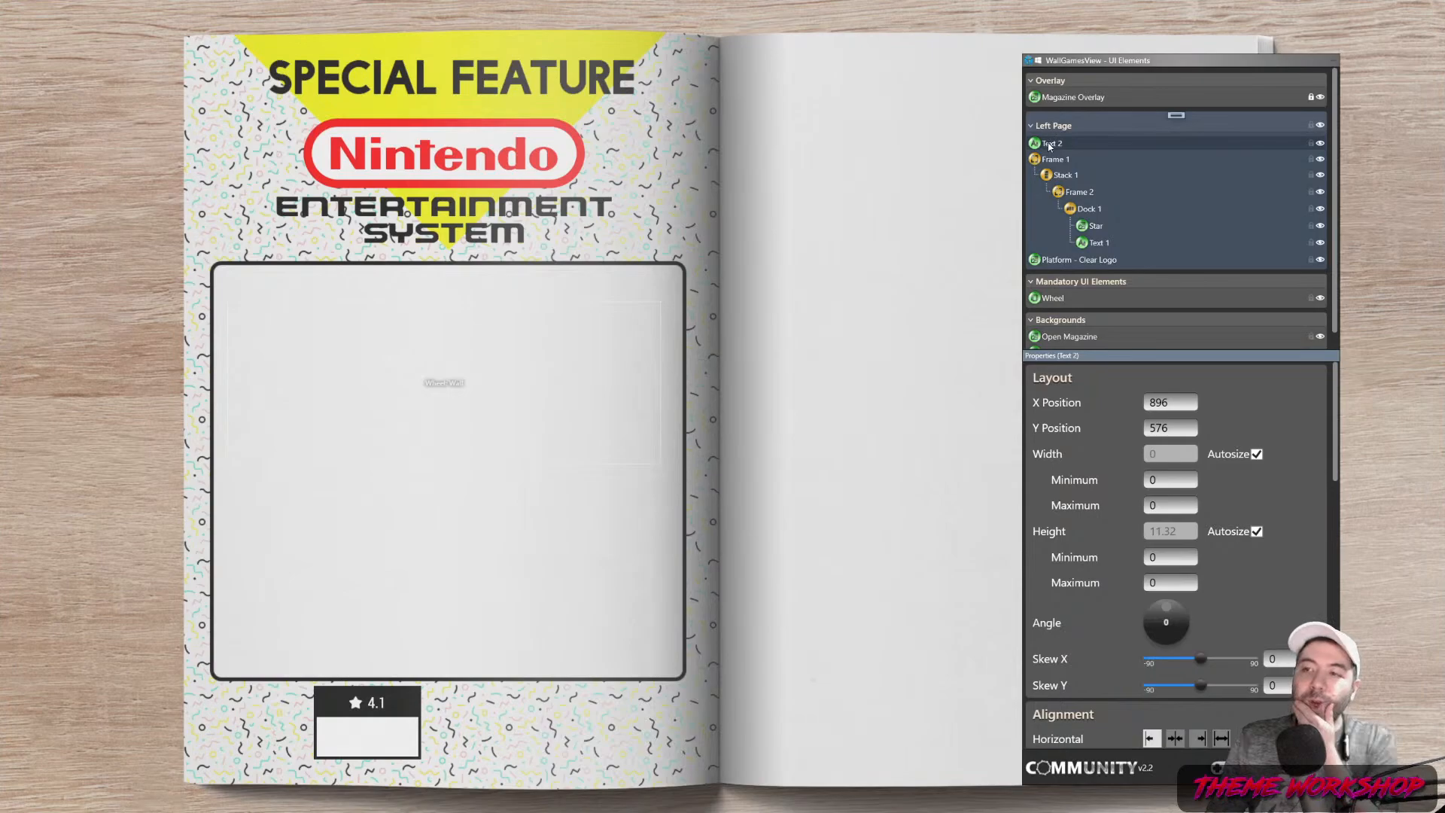
pyautogui.moveTo(1050, 146)
pyautogui.mouseDown()
pyautogui.moveTo(1092, 244)
pyautogui.moveTo(1061, 258)
pyautogui.mouseUp()
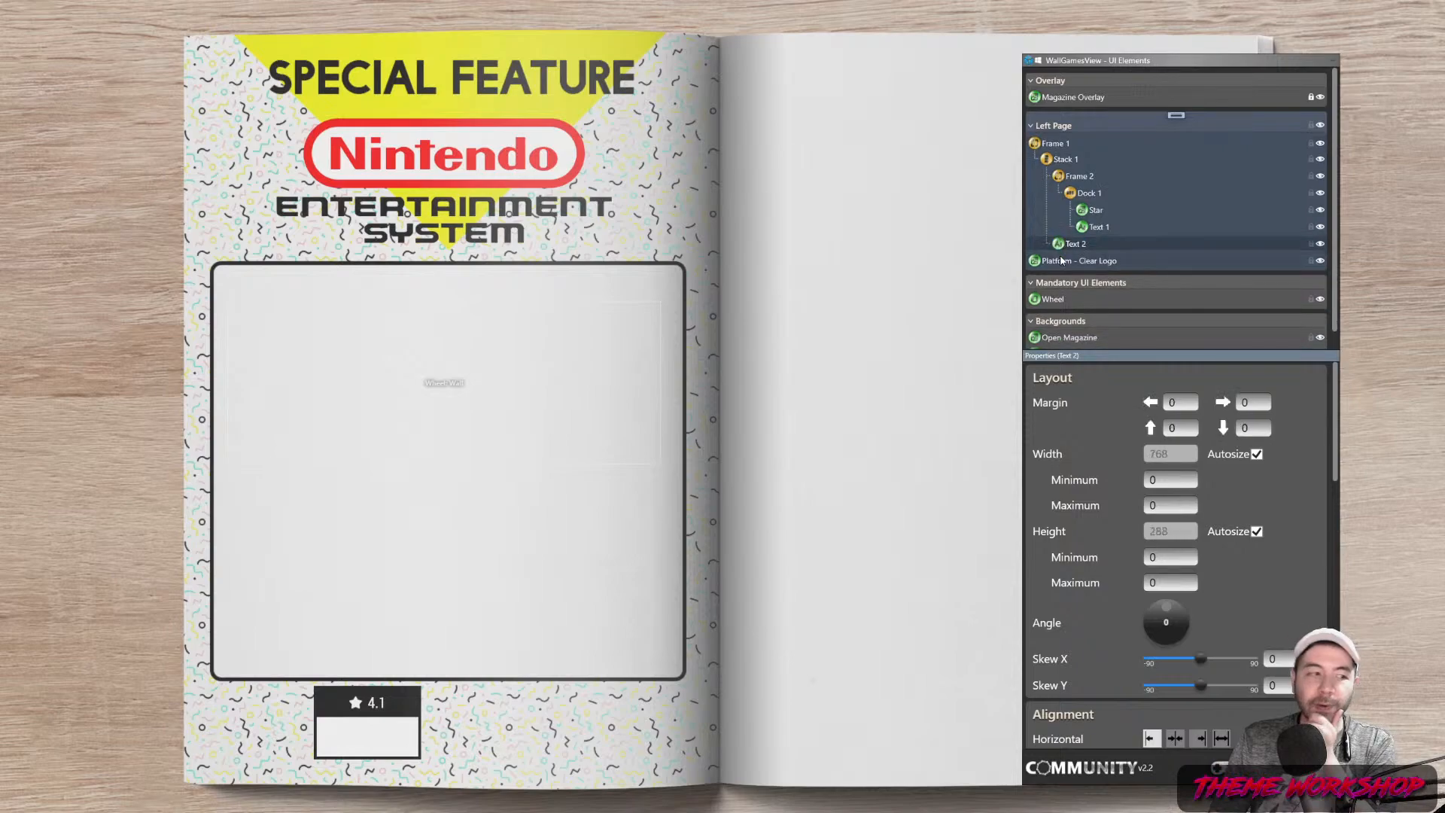
# Give Text 2 the constant value 'Test' in the Roboto Condensed font
pyautogui.scroll(-8, 1321, 518)
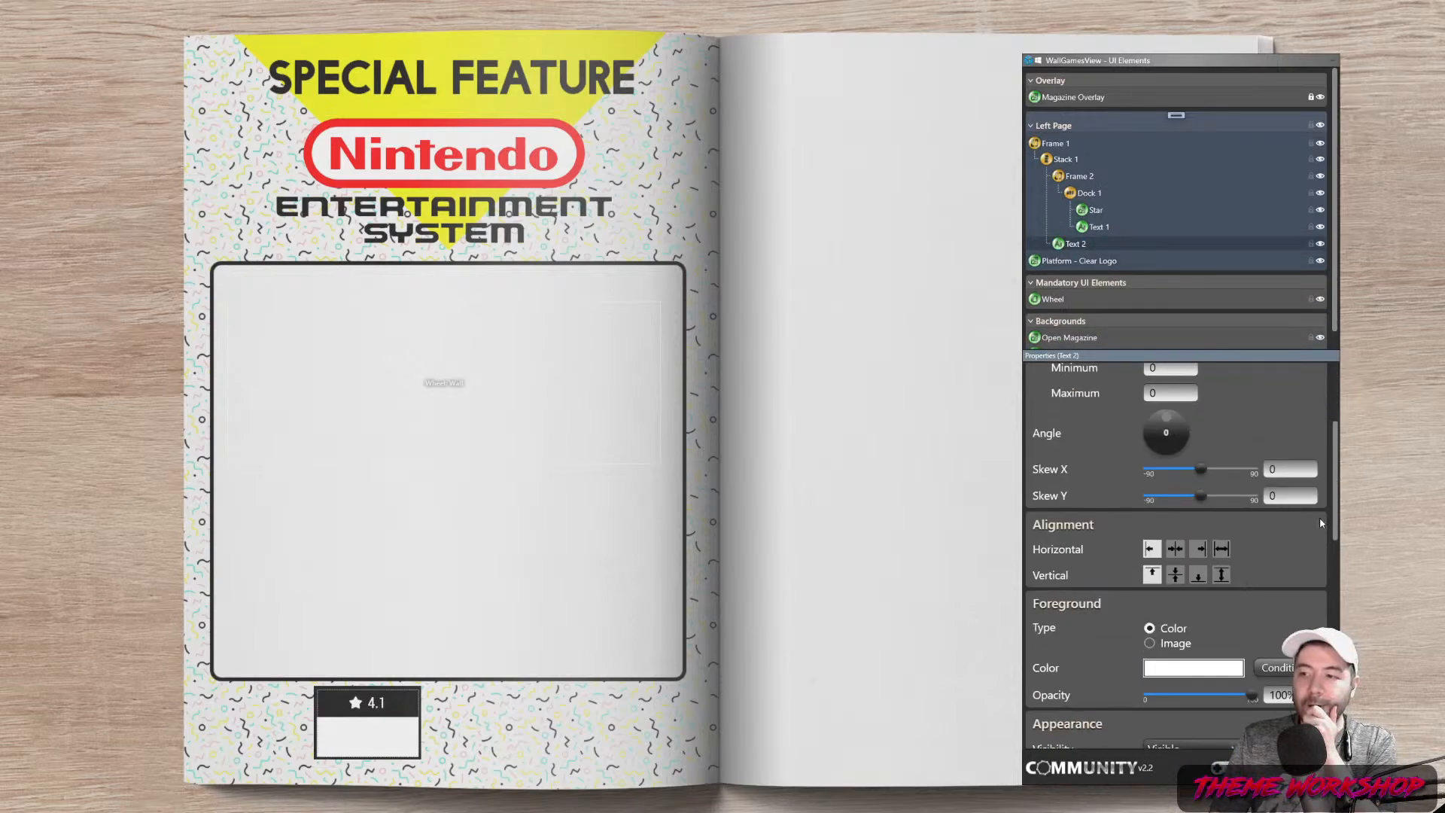
pyautogui.scroll(-1, 1299, 553)
pyautogui.click(1219, 584)
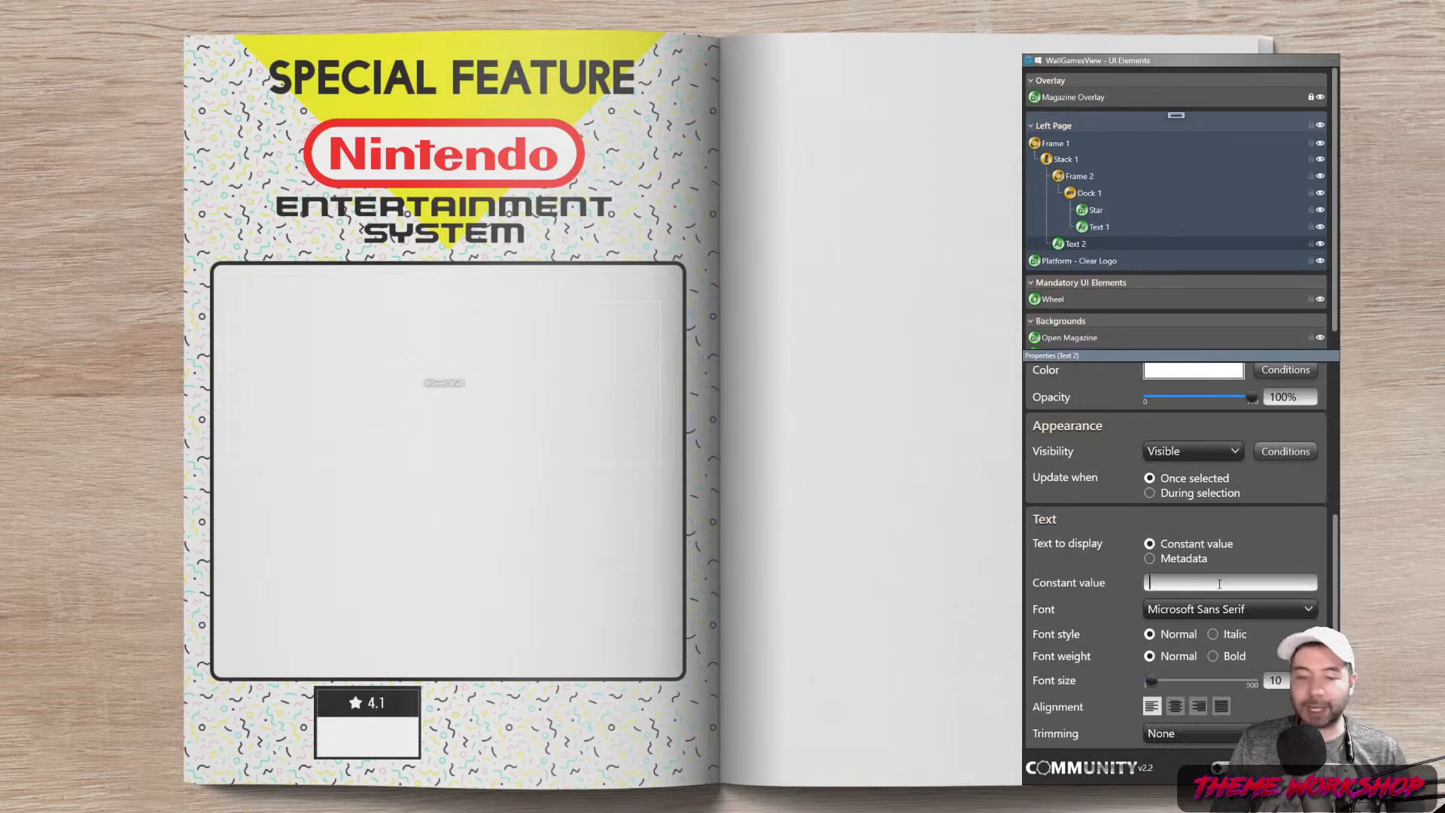
pyautogui.write('Test')
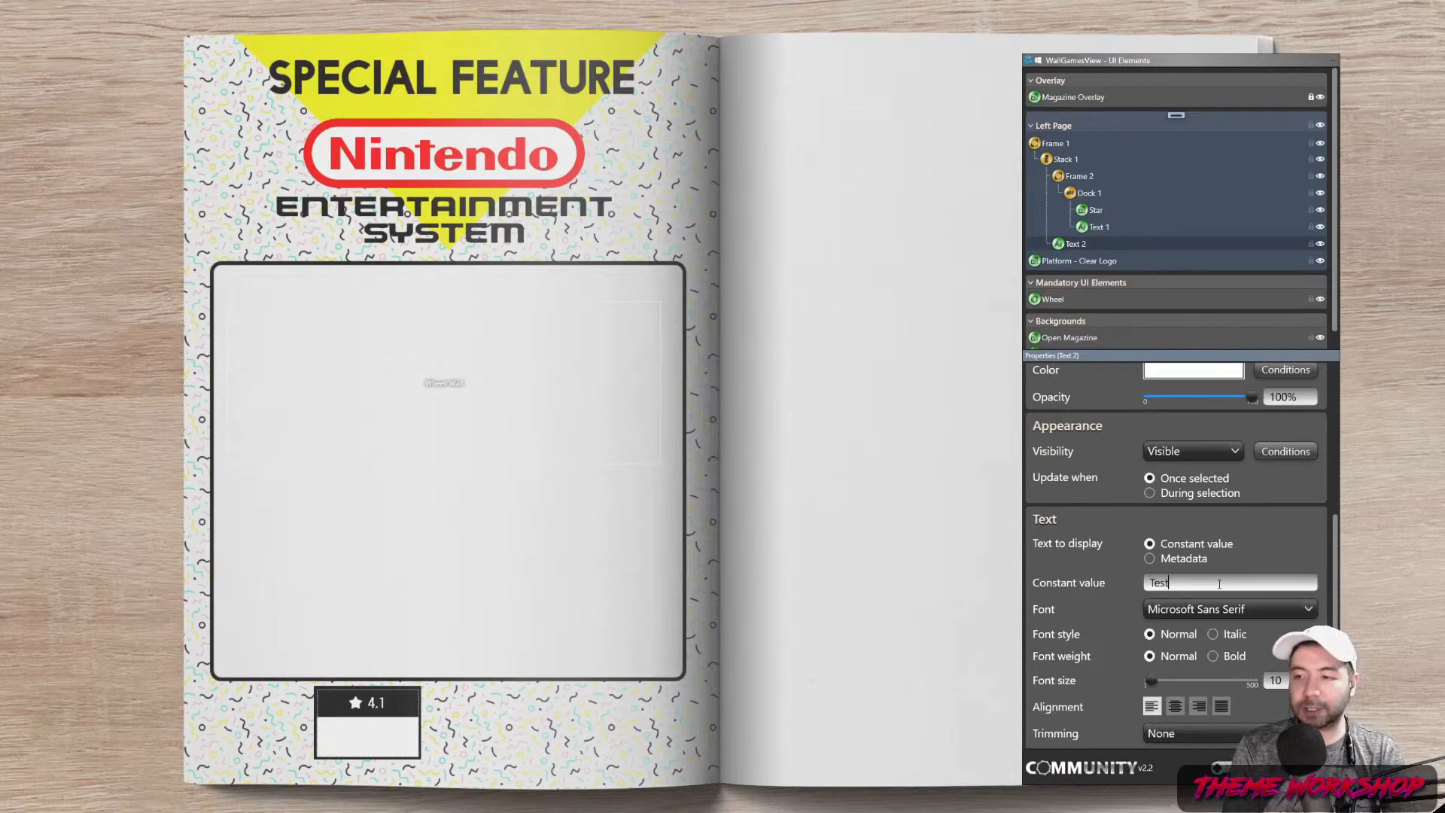
pyautogui.click(1306, 611)
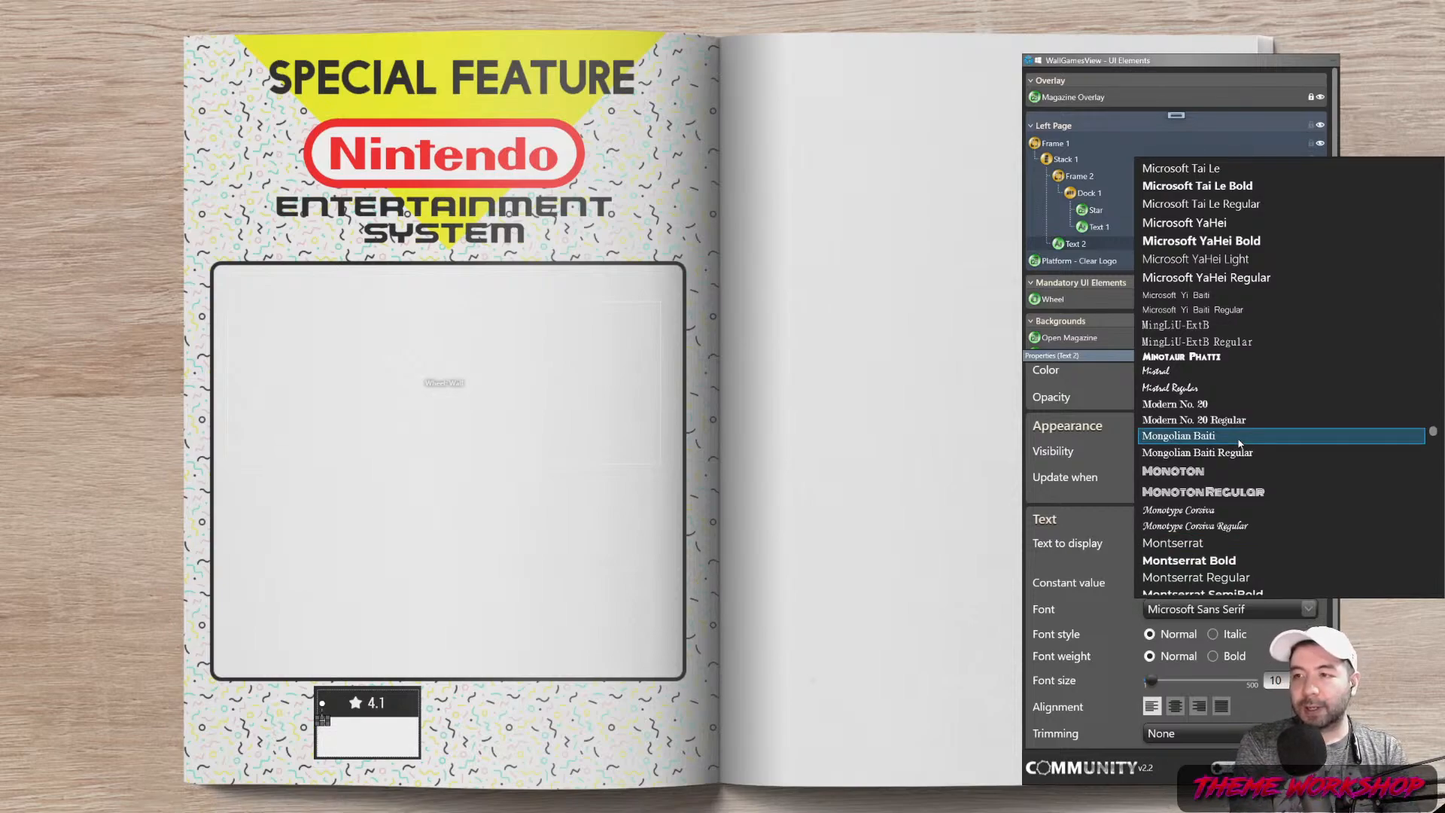
pyautogui.write('rob')
pyautogui.scroll(-5, 1227, 444)
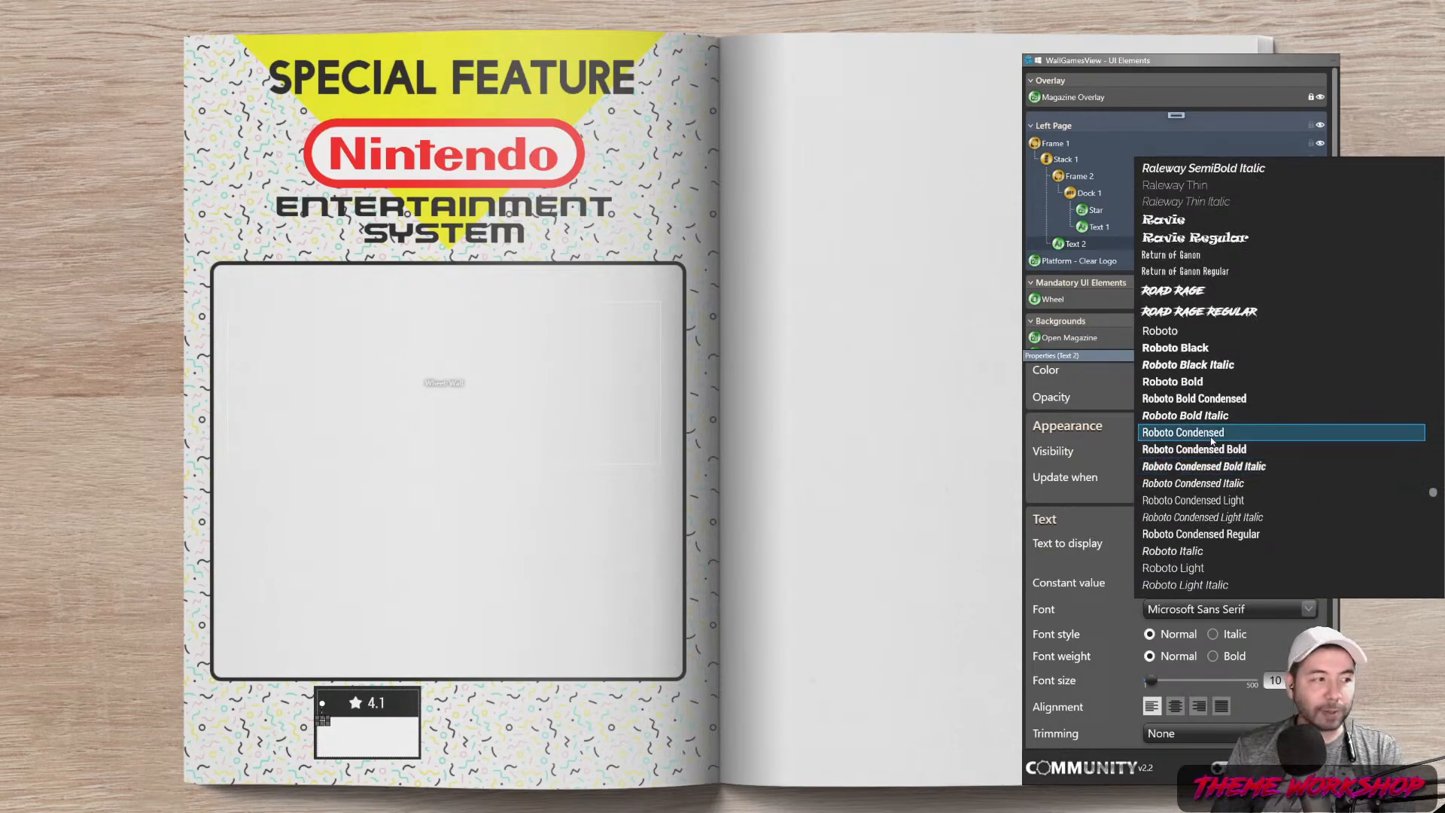
pyautogui.click(1212, 441)
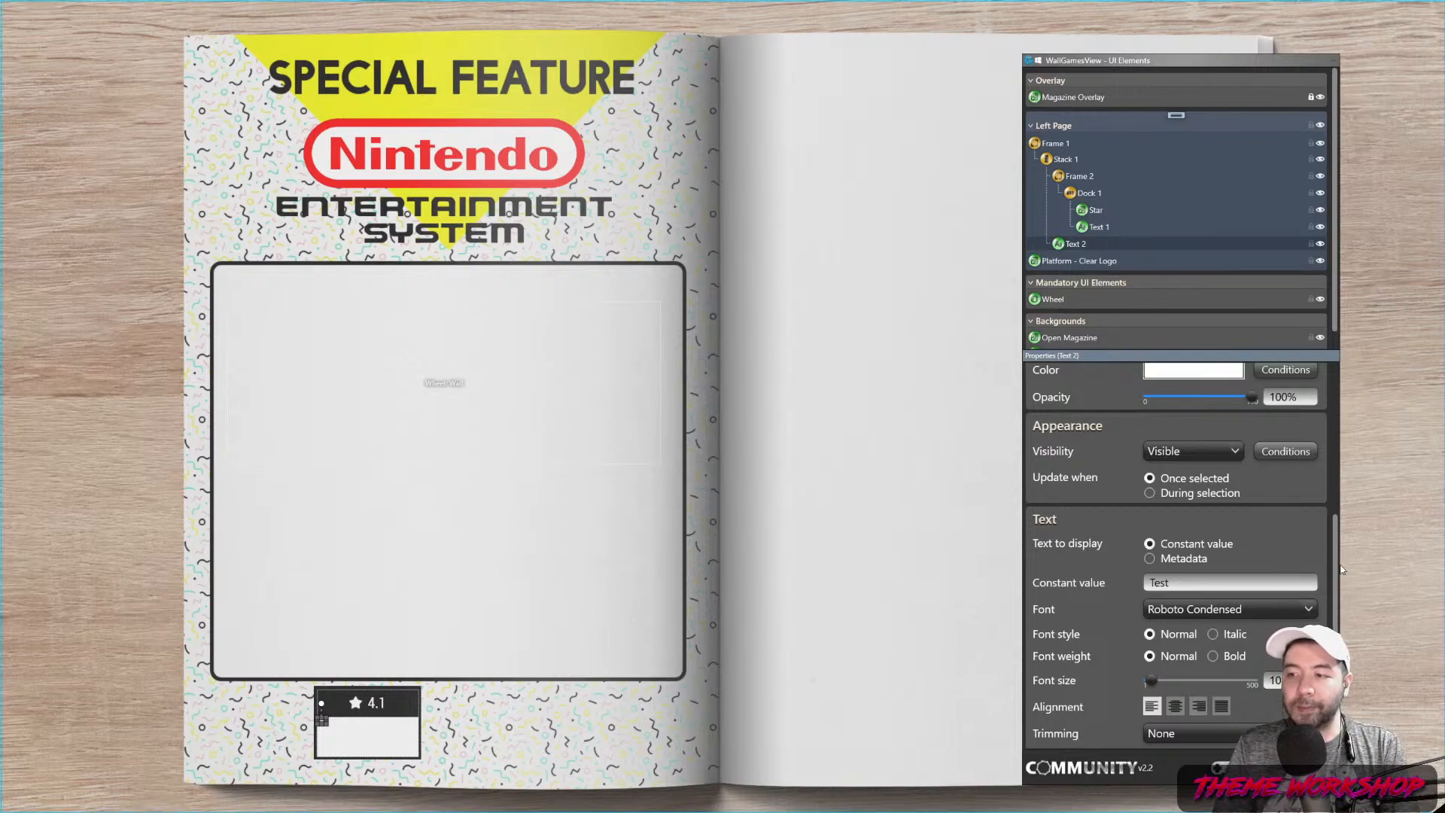
# Centre the Test caption and set its font size to 30
pyautogui.click(1176, 705)
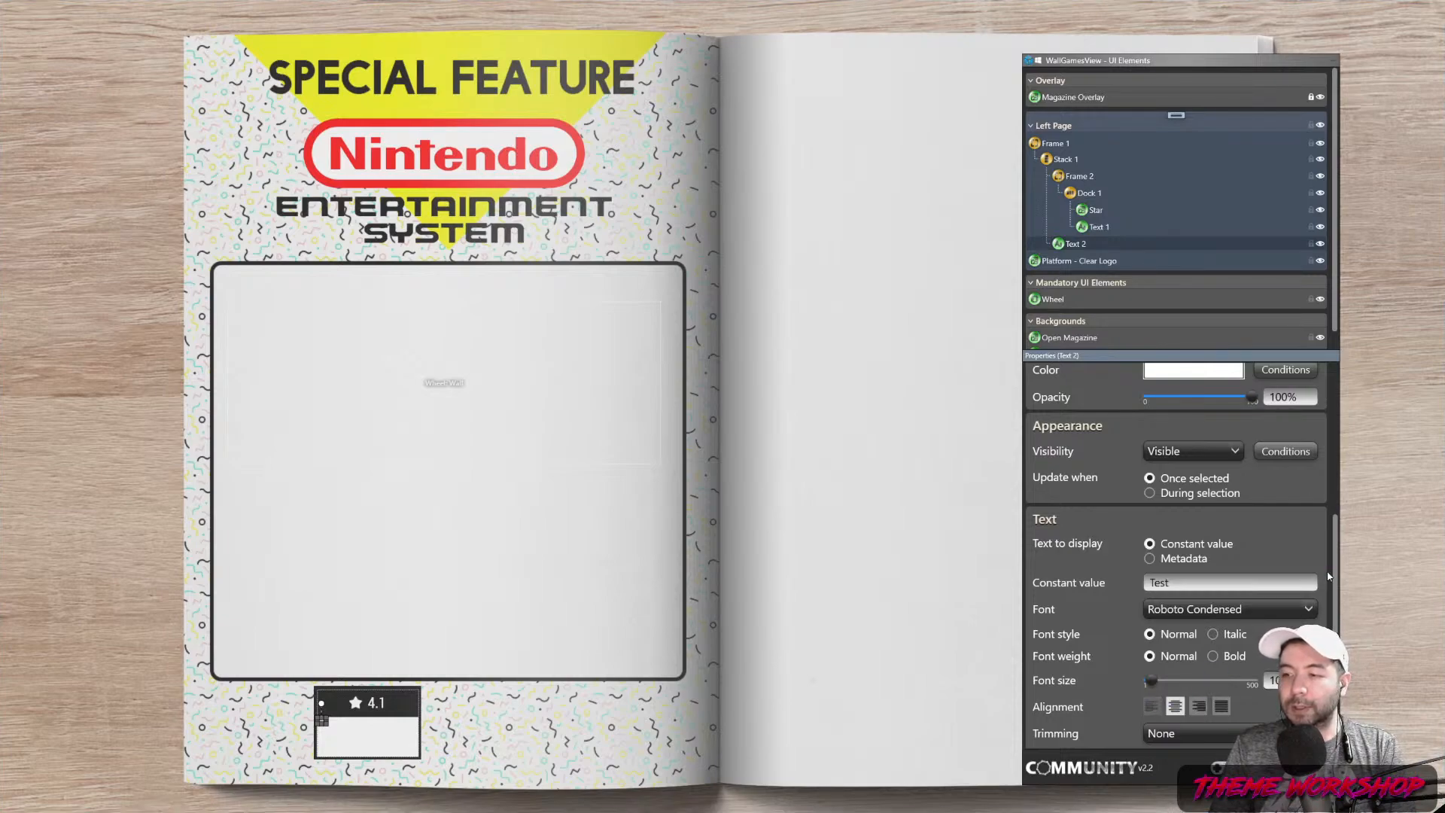
pyautogui.moveTo(1336, 574); pyautogui.dragTo(1337, 484)
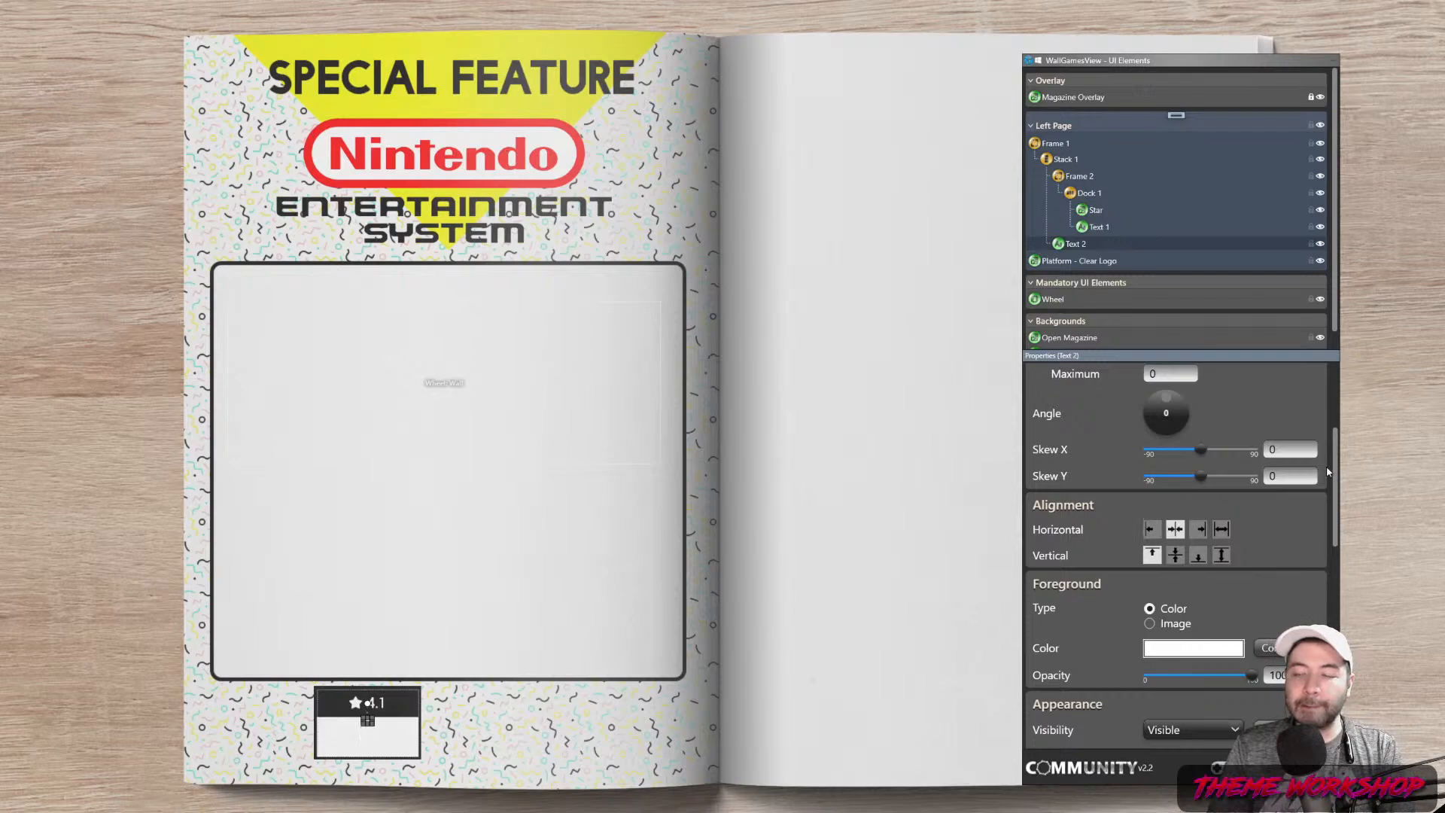
pyautogui.scroll(-1, 1339, 480)
pyautogui.moveTo(1339, 479); pyautogui.dragTo(1343, 560)
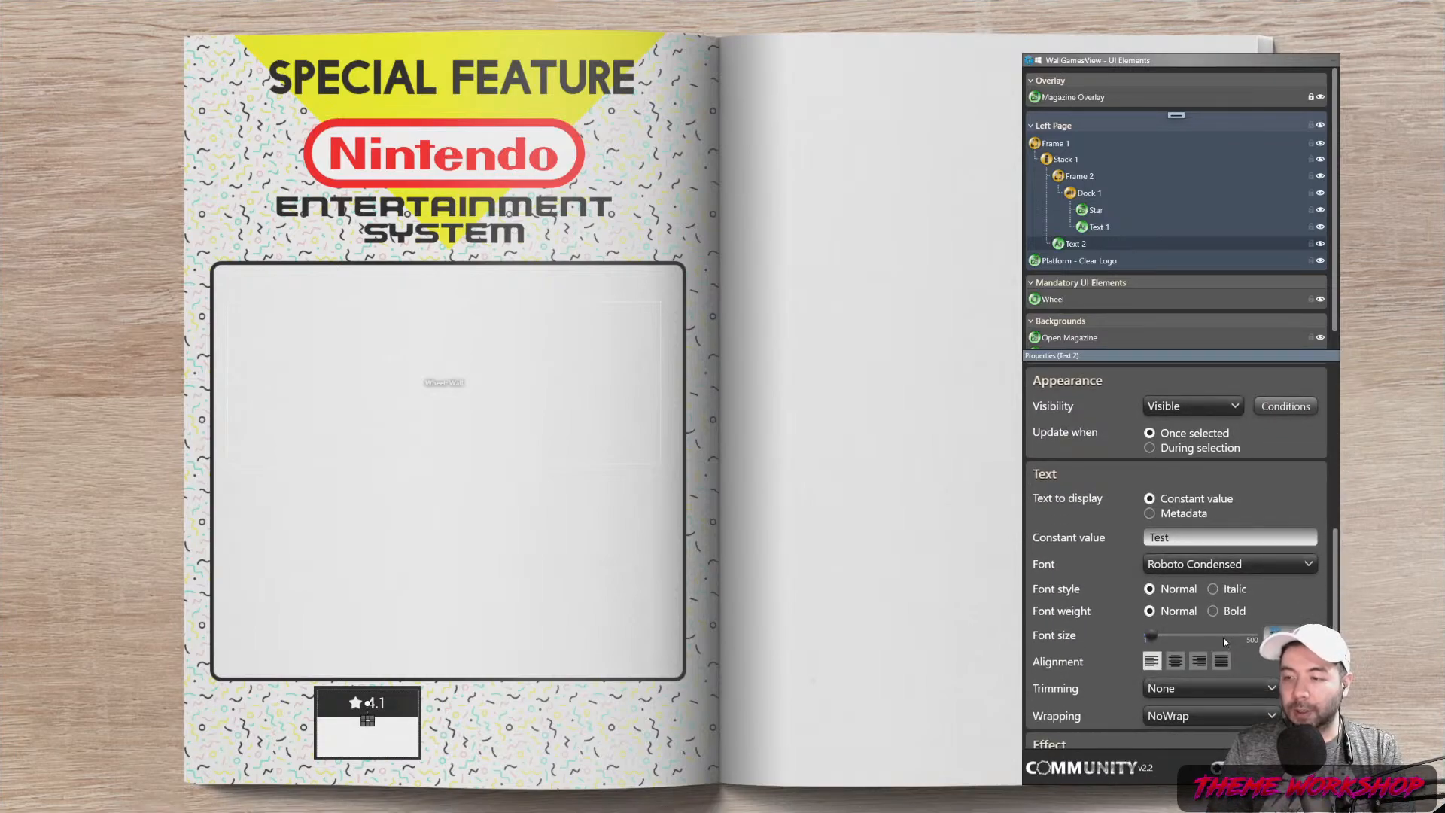
pyautogui.write('30')
pyautogui.press('Return')
pyautogui.scroll(3, 1316, 495)
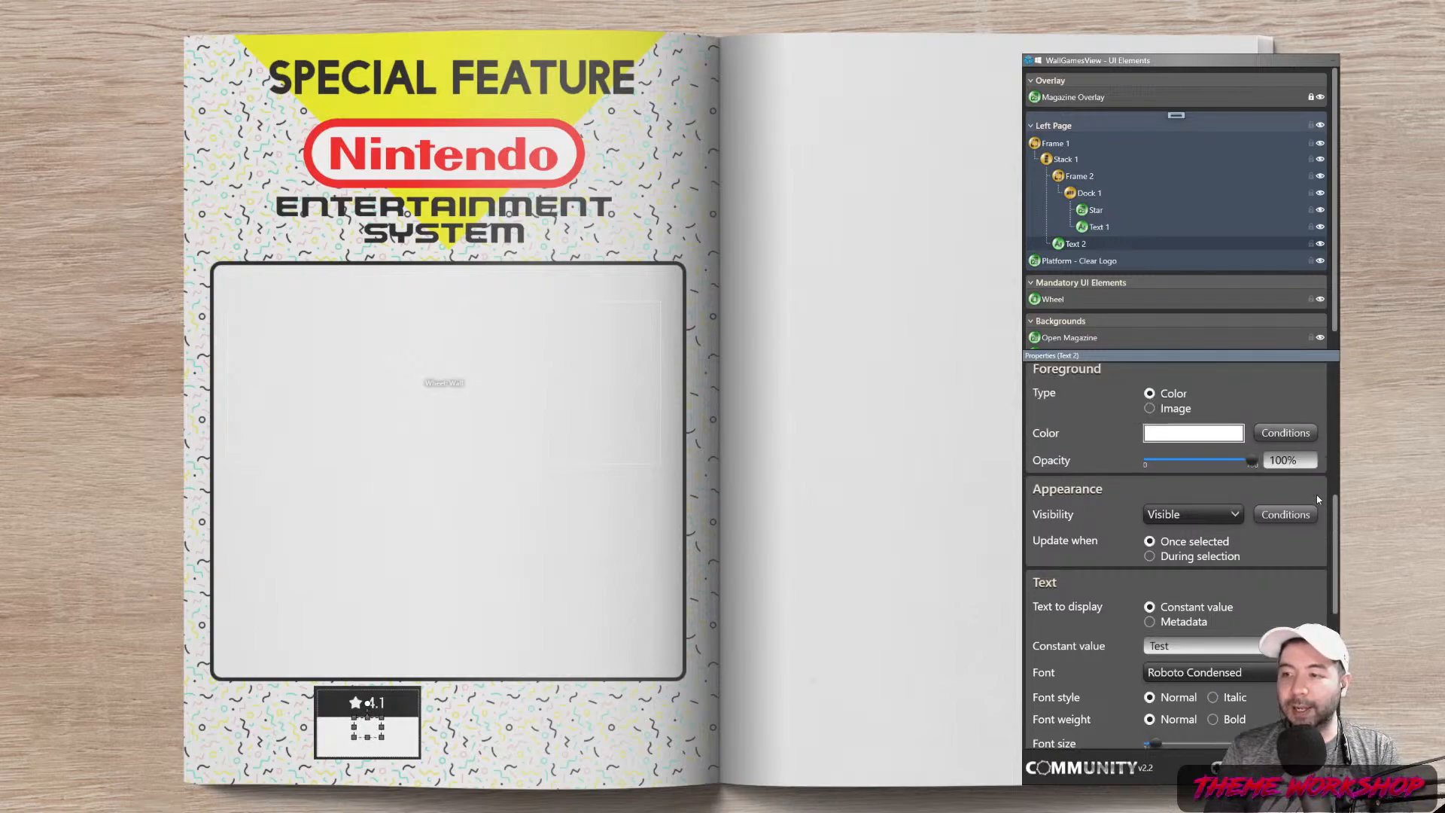
# Make the Test caption's foreground colour black
pyautogui.click(1183, 539)
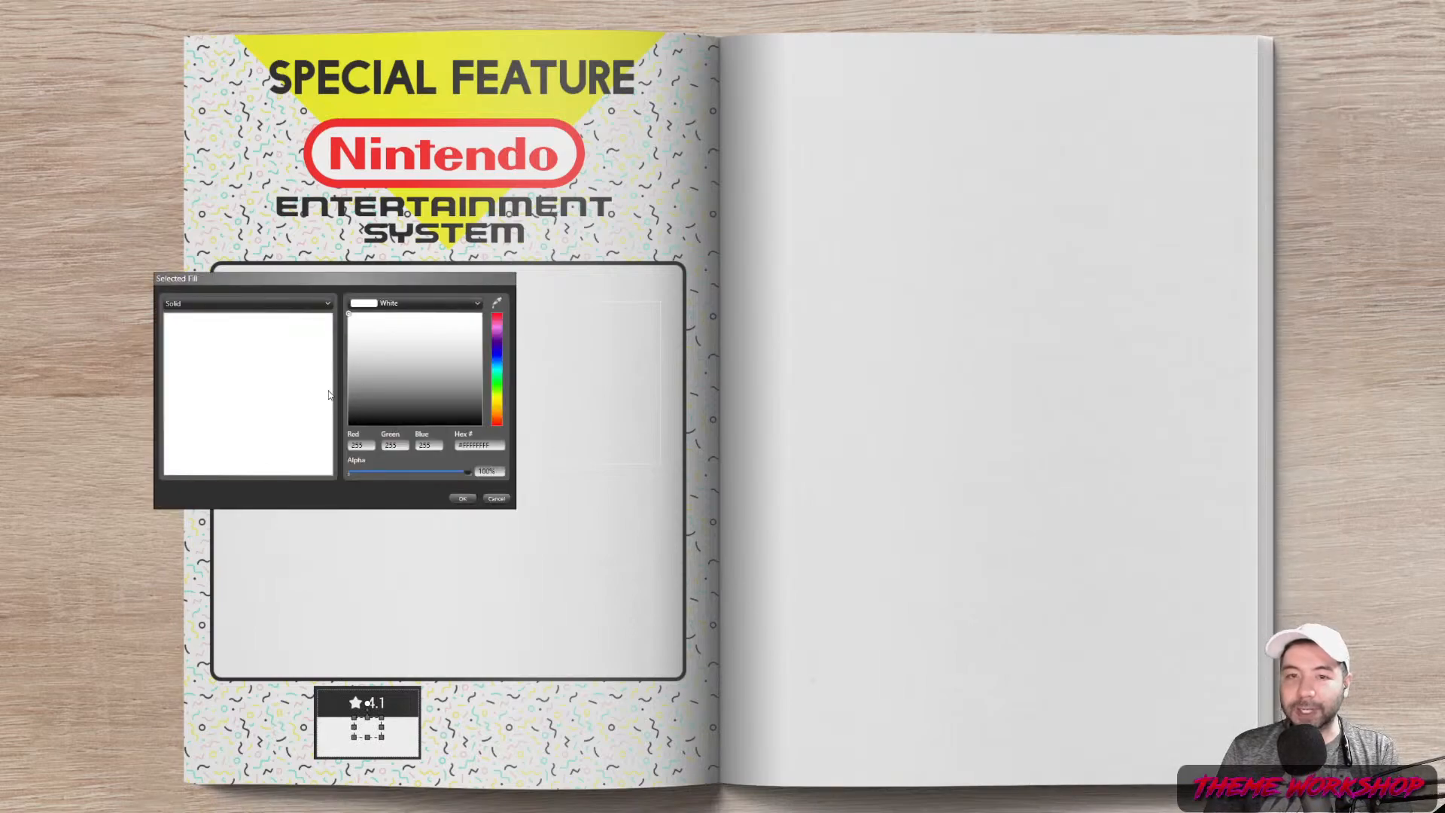
pyautogui.click(459, 498)
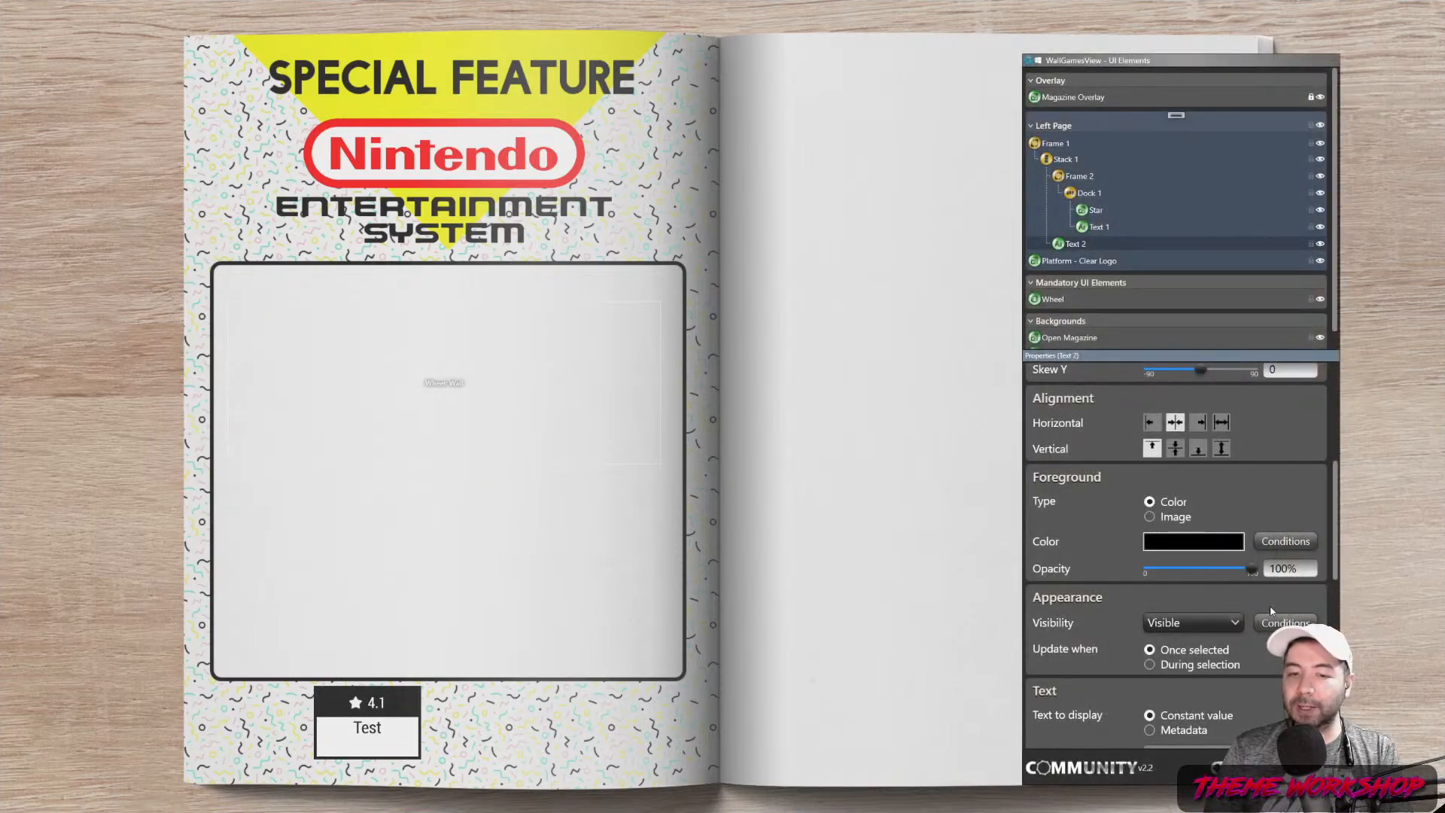
pyautogui.moveTo(1336, 540); pyautogui.dragTo(1336, 644)
# Reduce the caption font size to 17, after trying 22 and 15
pyautogui.moveTo(1296, 523); pyautogui.dragTo(1211, 533)
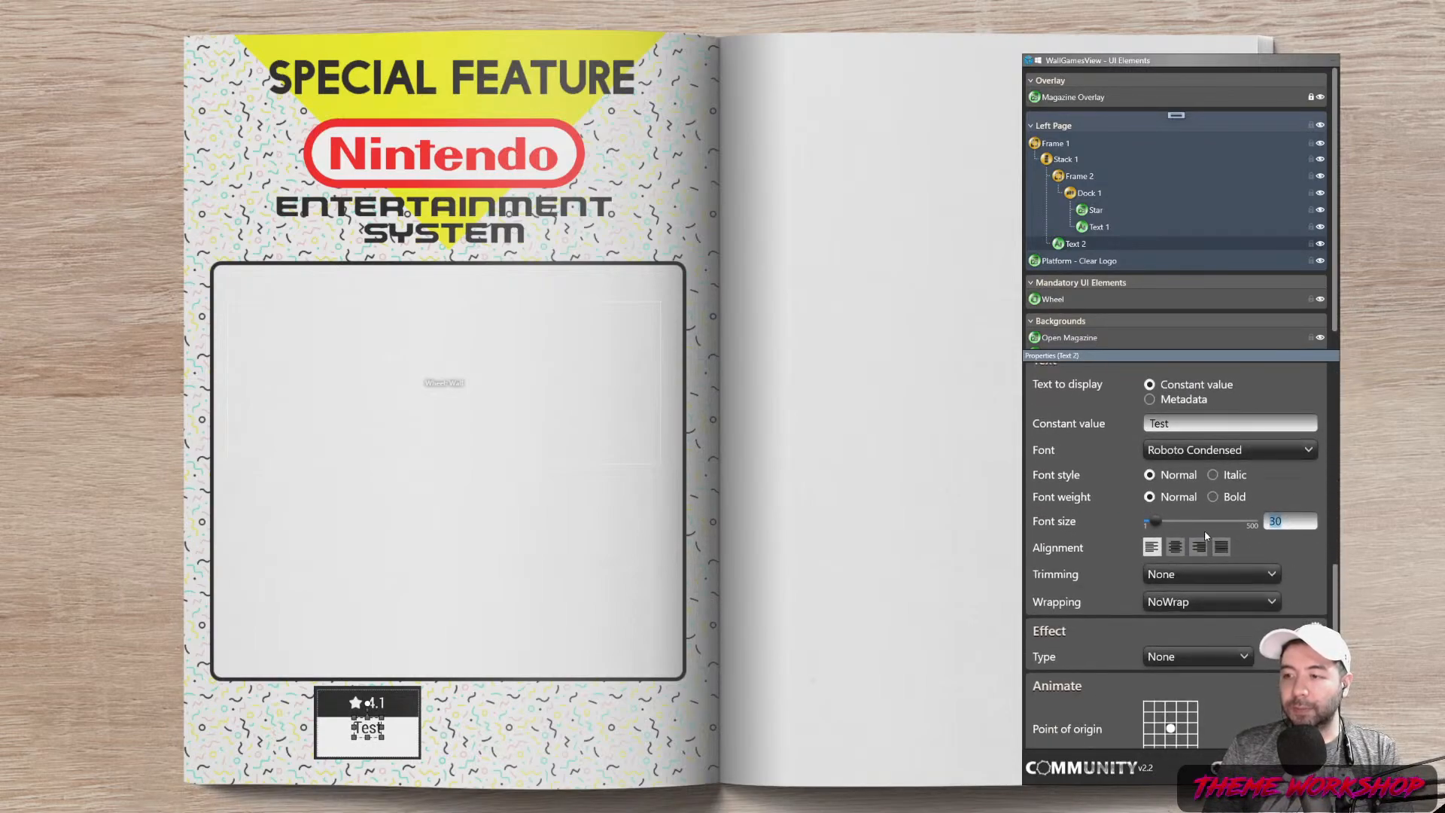
pyautogui.write('22')
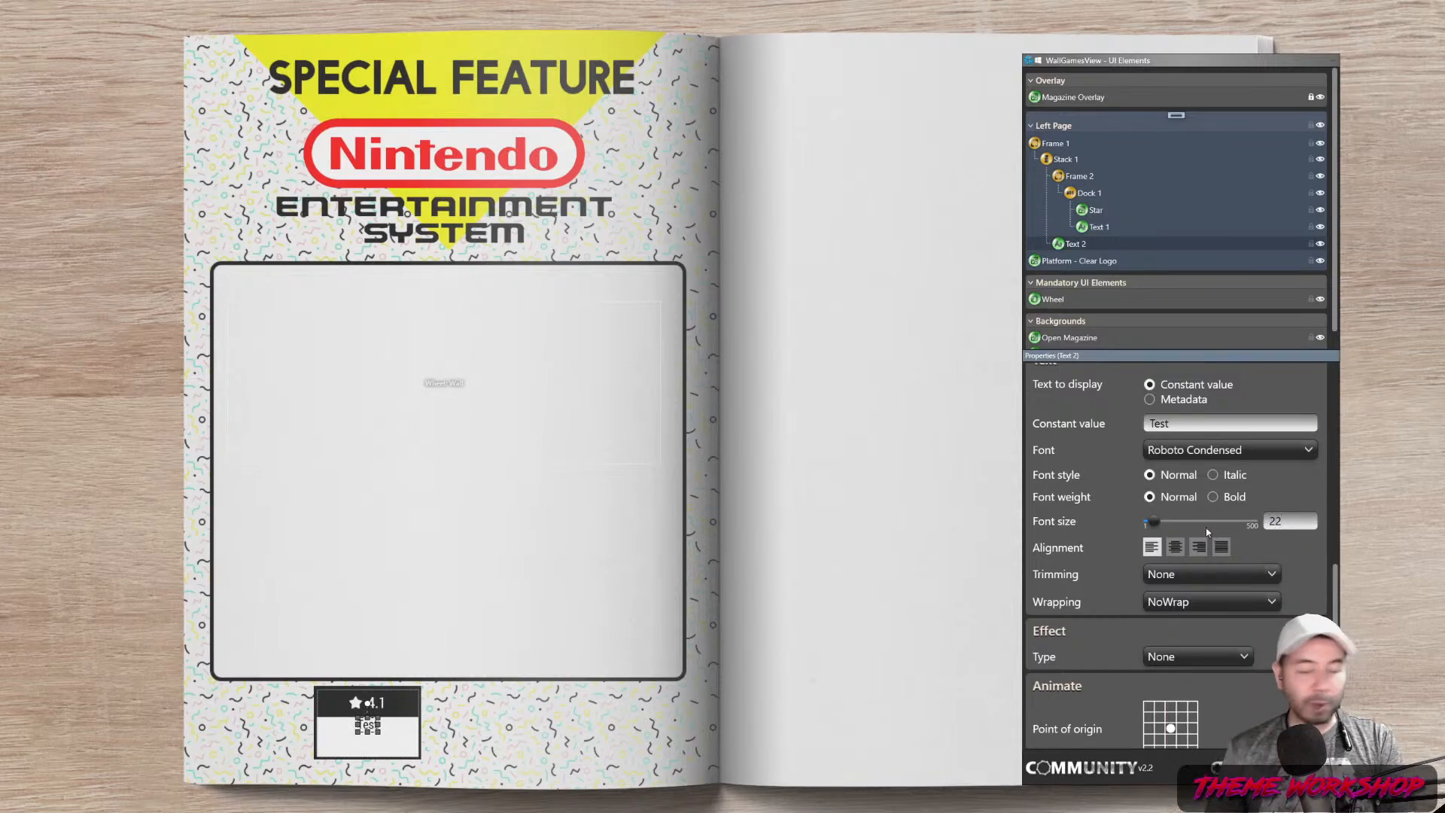
pyautogui.moveTo(1272, 527); pyautogui.dragTo(1202, 545)
pyautogui.write('15')
pyautogui.press('Return')
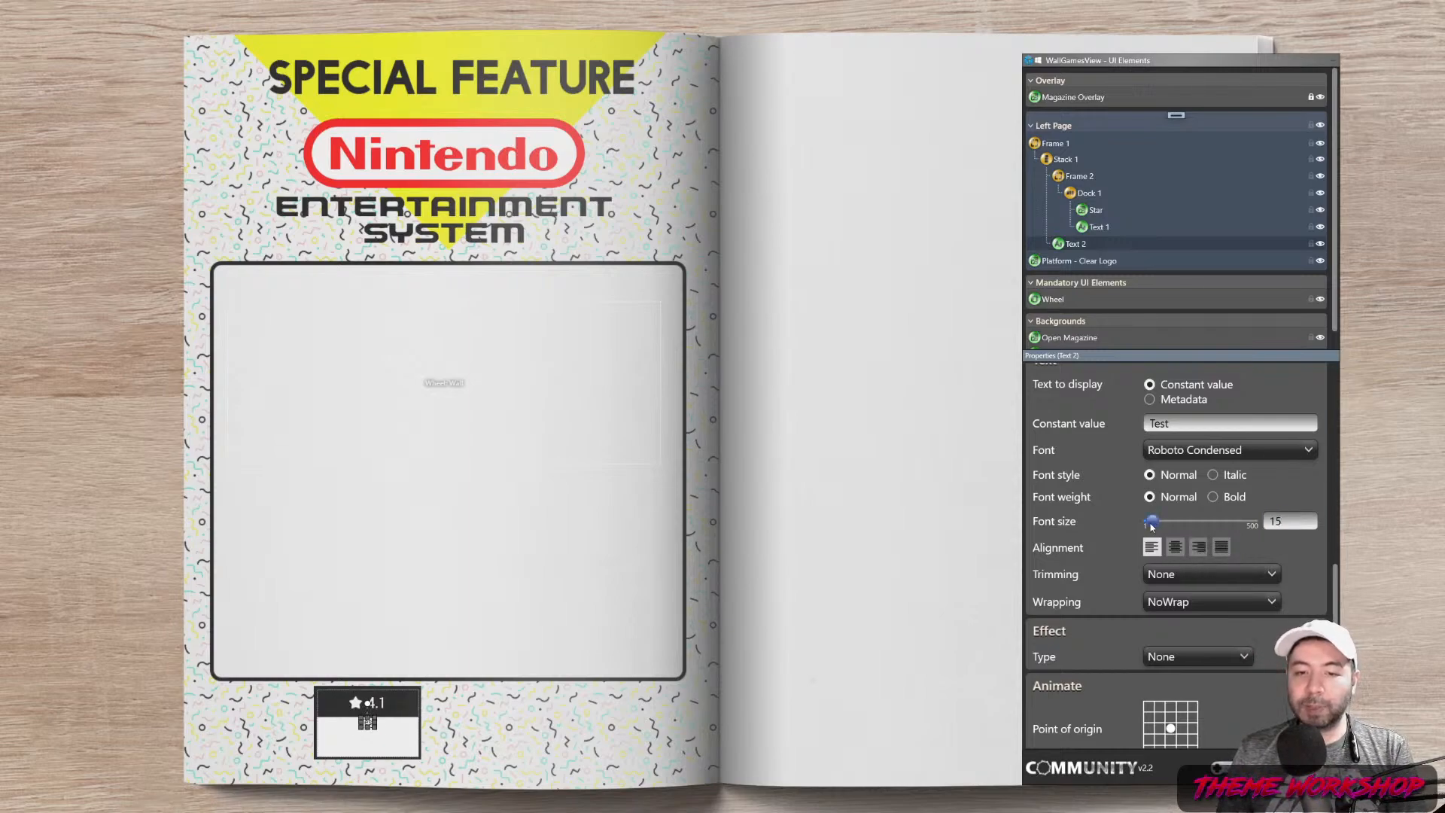
pyautogui.write('17')
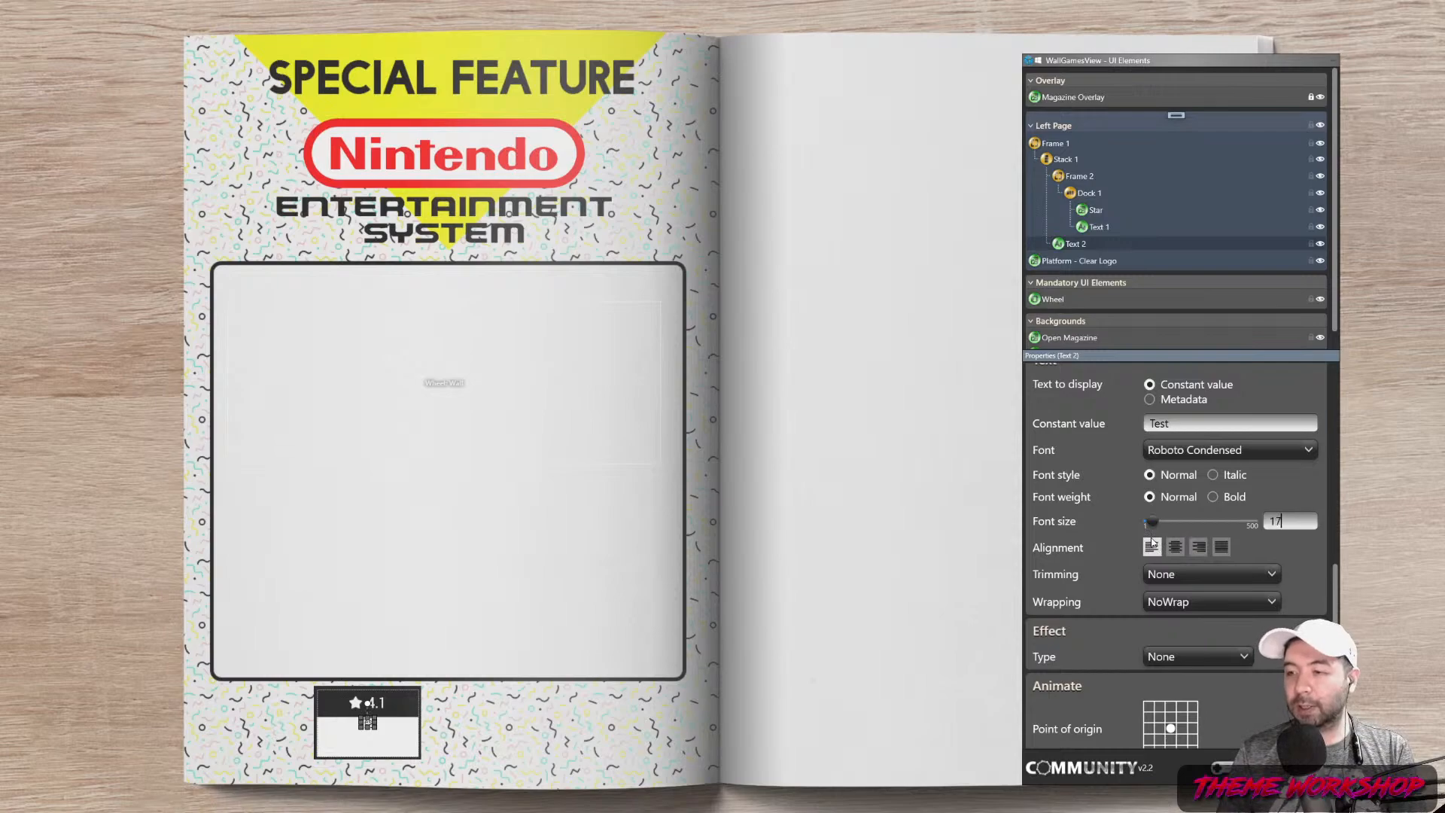
pyautogui.click(1196, 426)
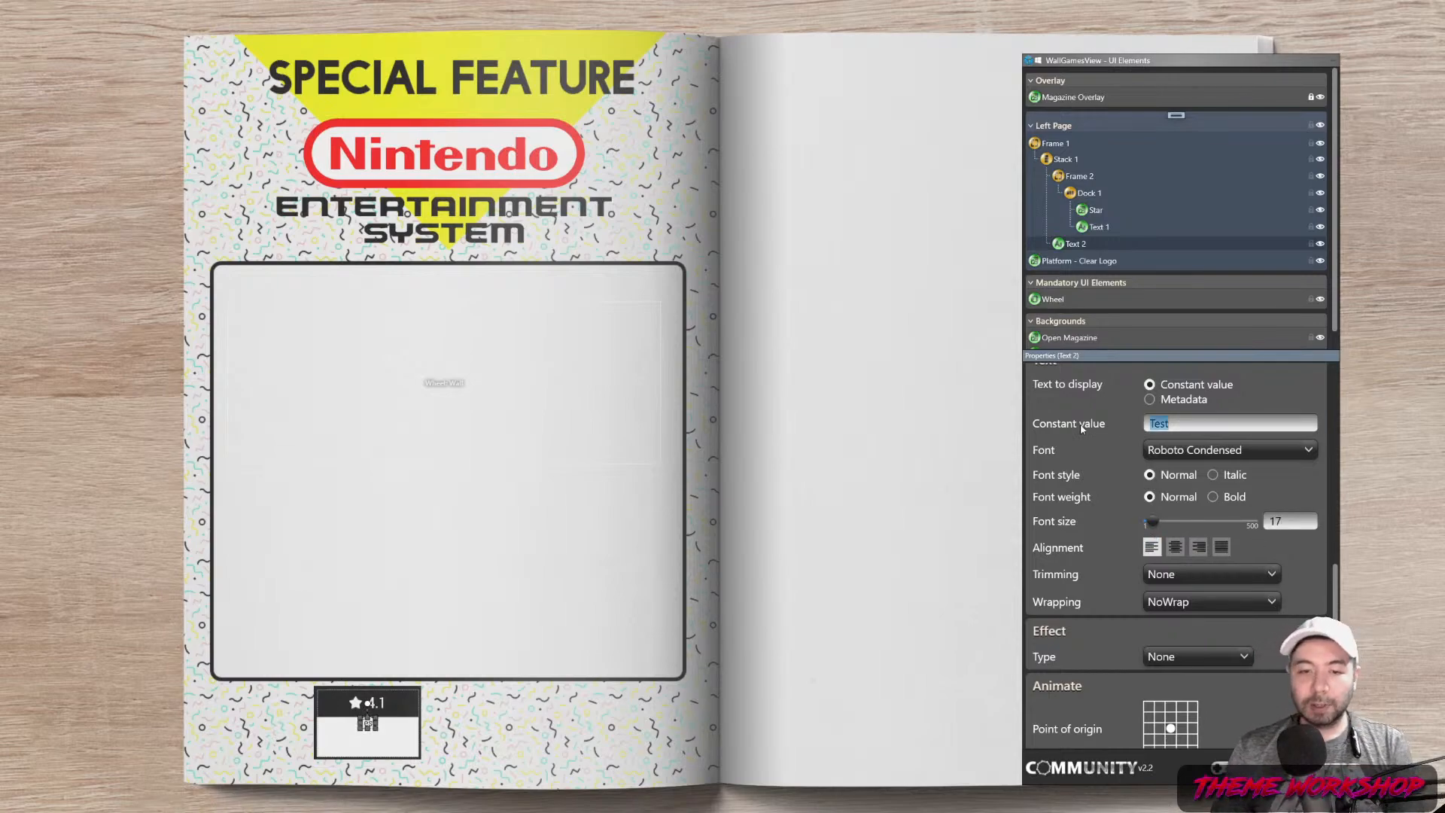
pyautogui.click(814, 592)
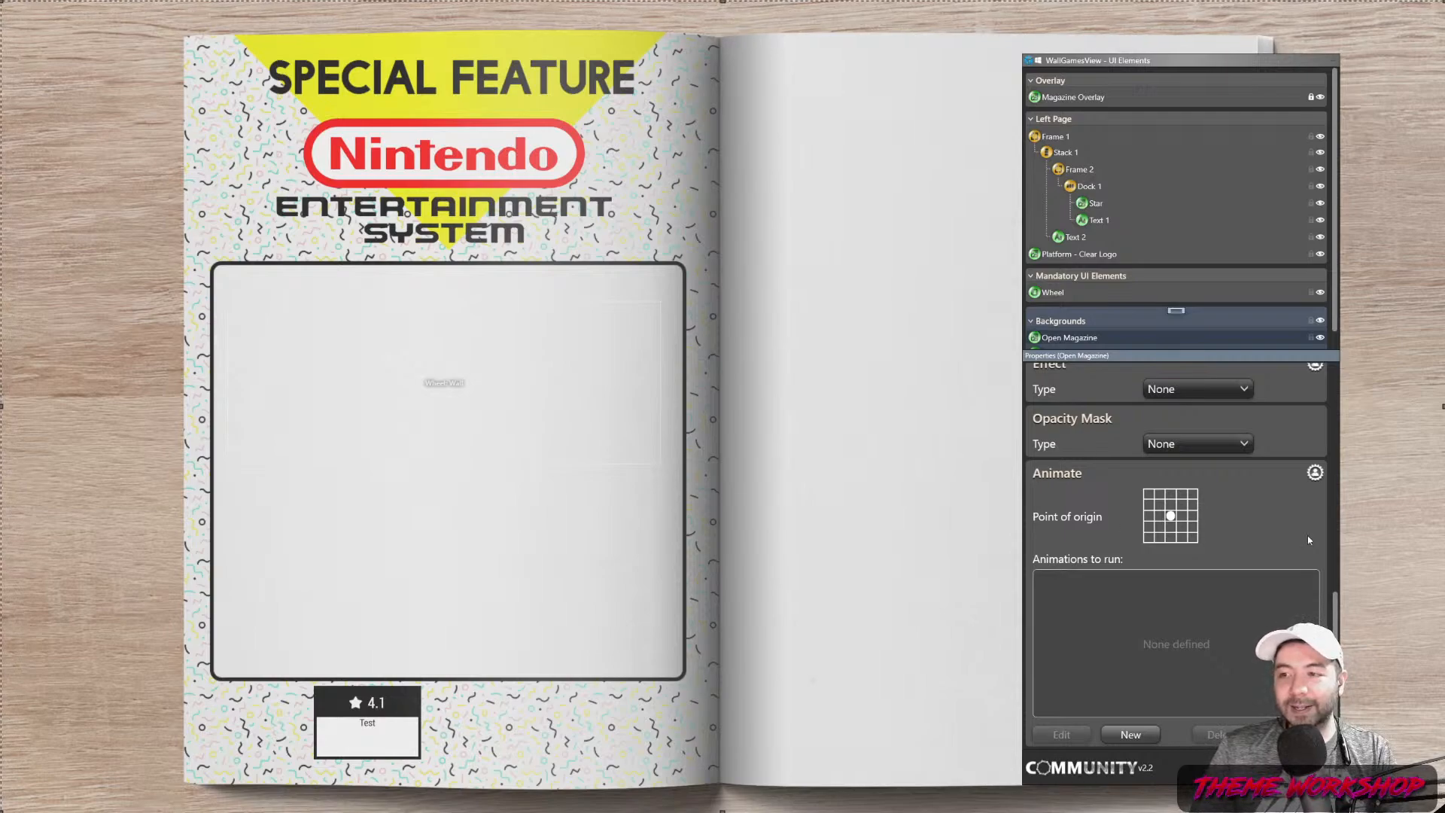
pyautogui.moveTo(1334, 621)
pyautogui.mouseDown()
pyautogui.moveTo(1339, 594)
pyautogui.moveTo(1348, 633)
pyautogui.mouseUp()
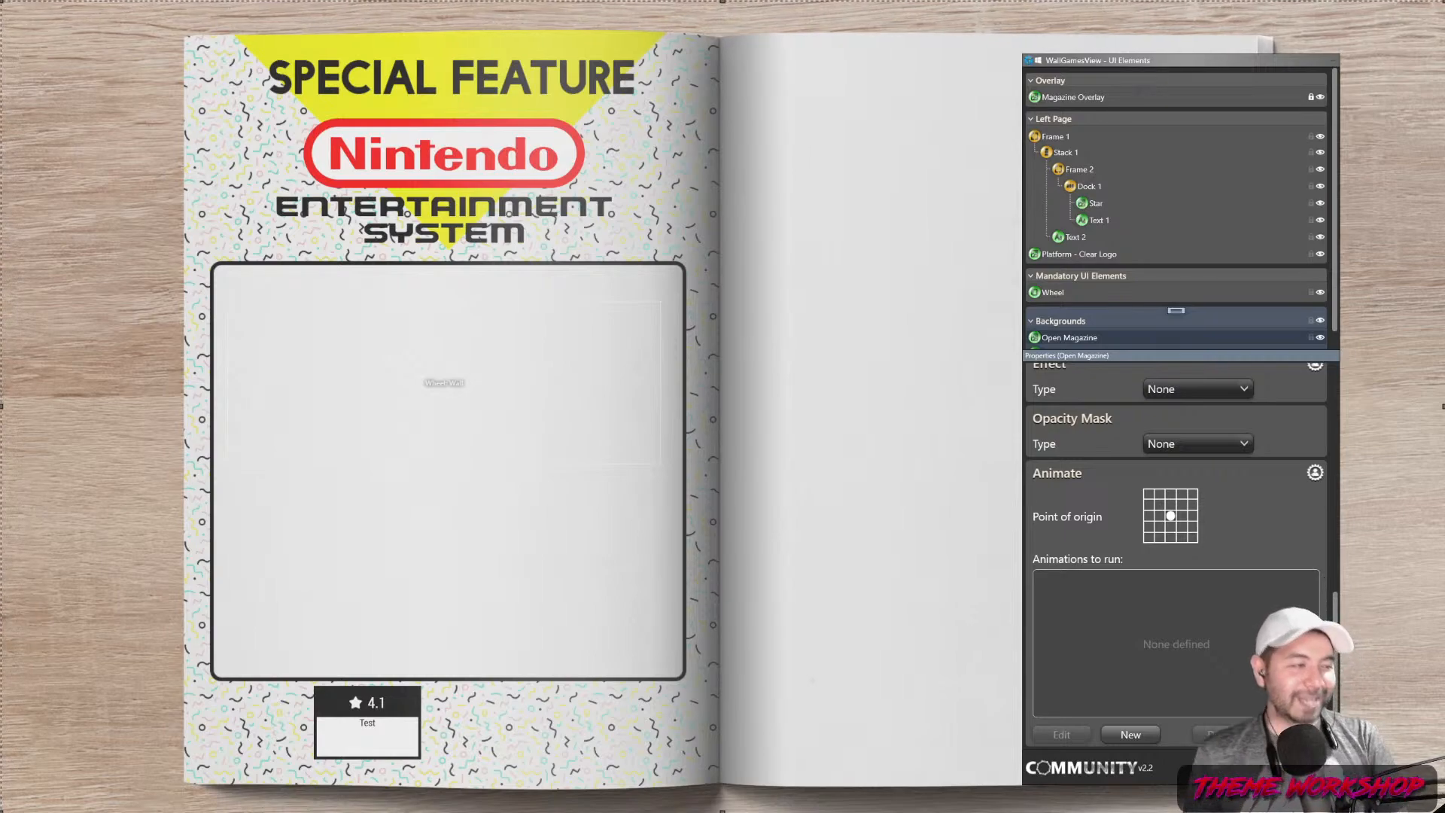
pyautogui.scroll(2, 1177, 557)
pyautogui.scroll(-2, 1176, 557)
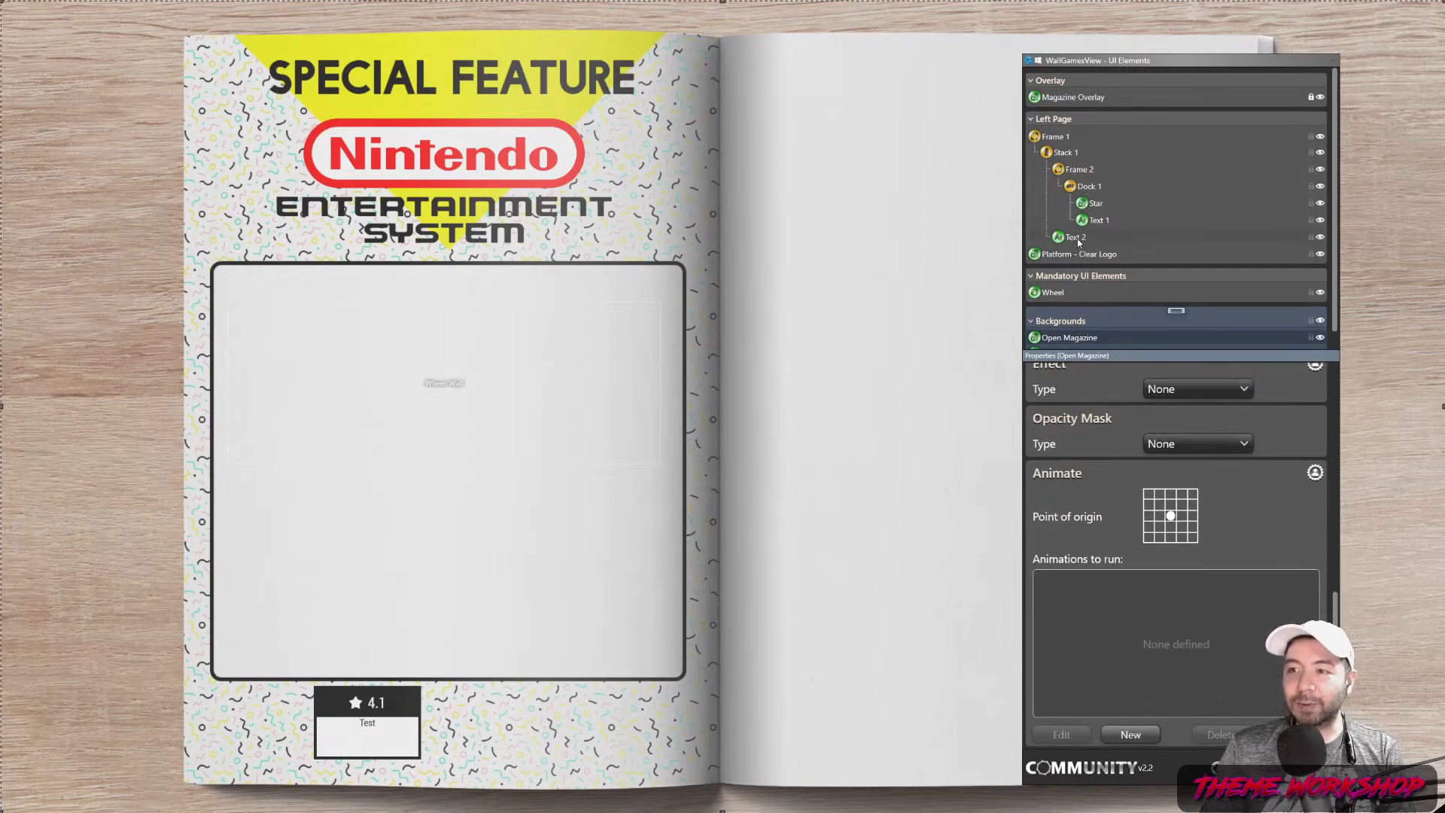
# Replace the caption text 'Test' with 'What a rad experience!'
pyautogui.click(1079, 242)
pyautogui.doubleClick(1159, 514)
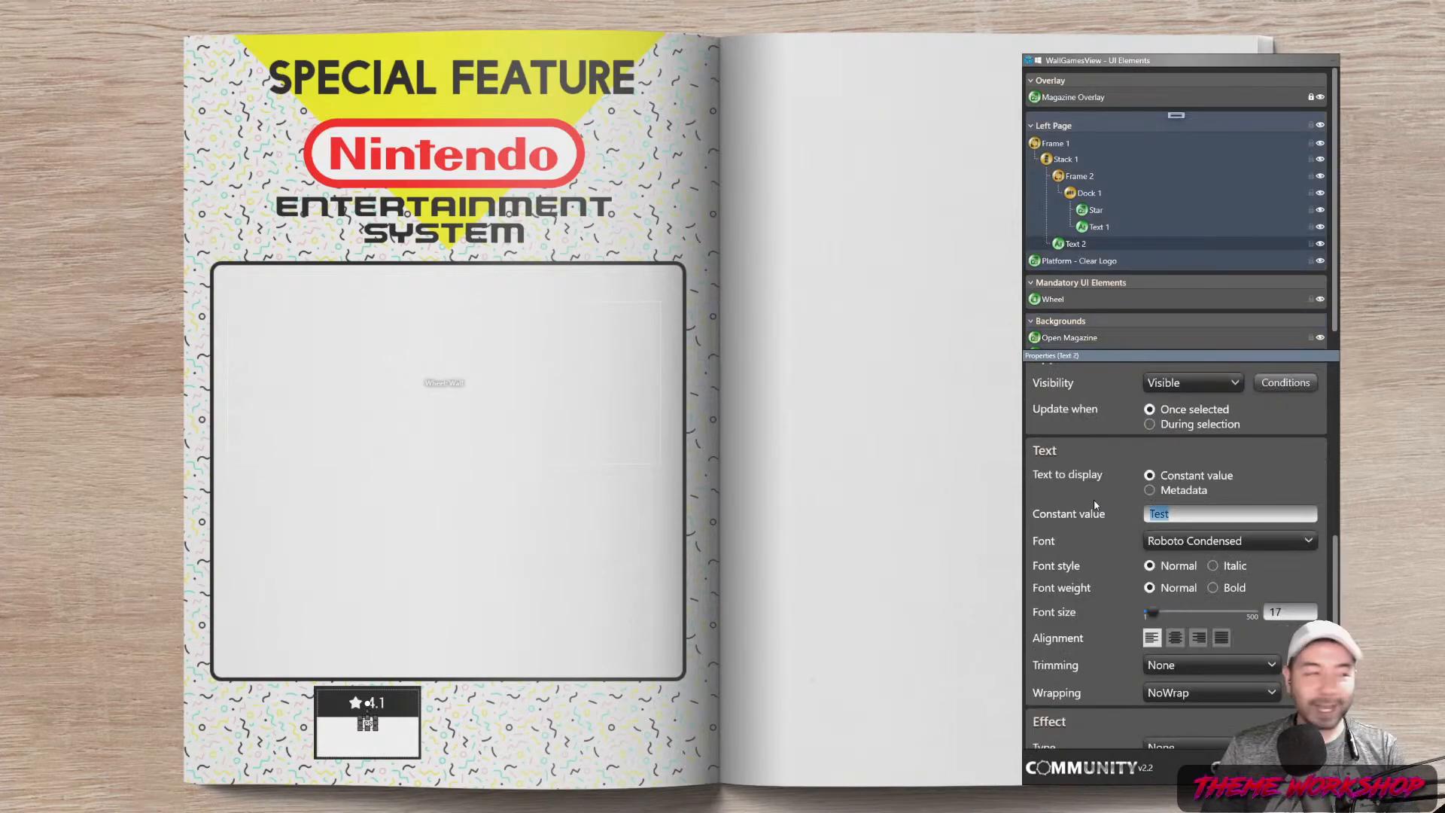
pyautogui.write('What a')
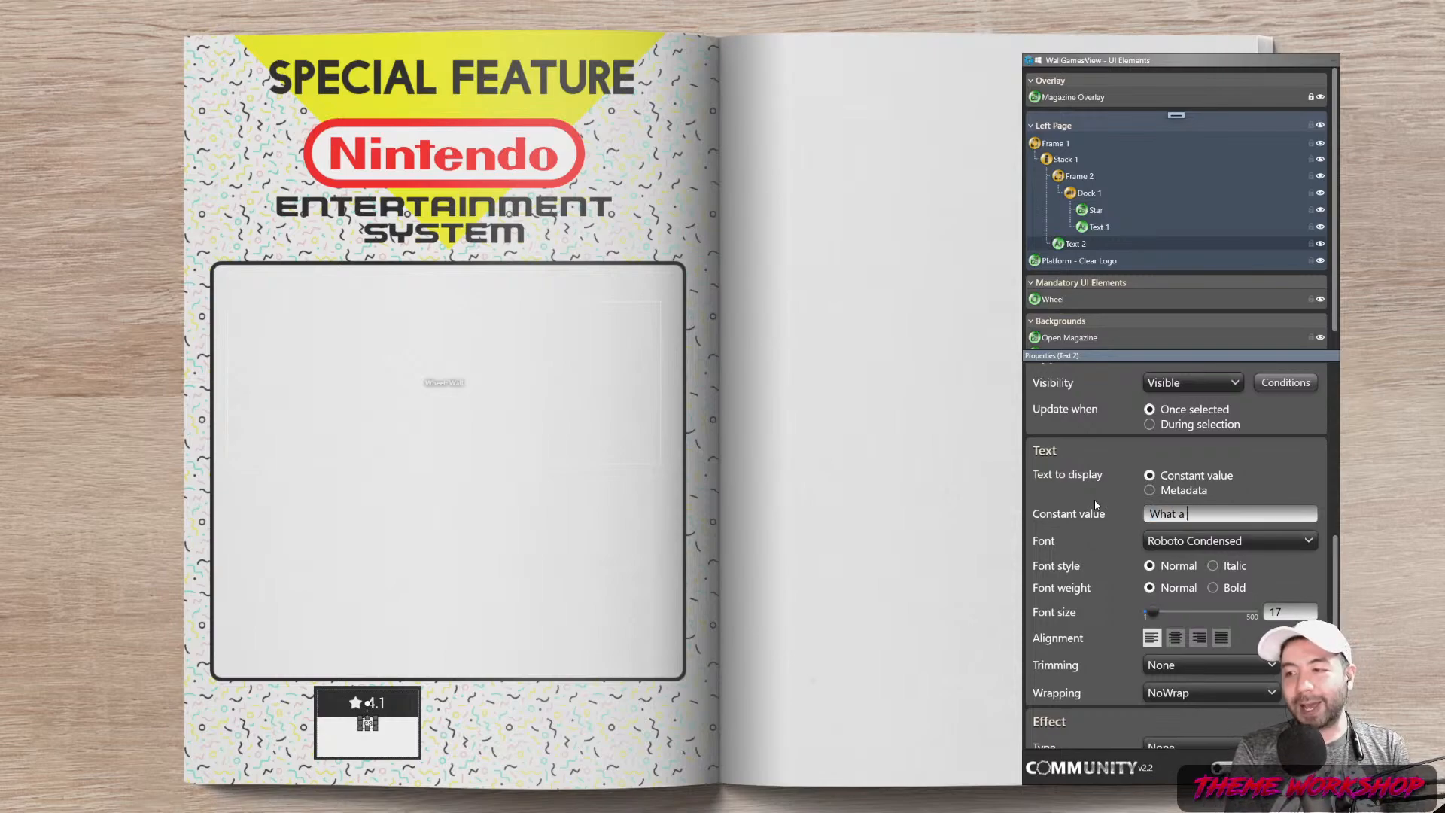
pyautogui.write(' rad ex')
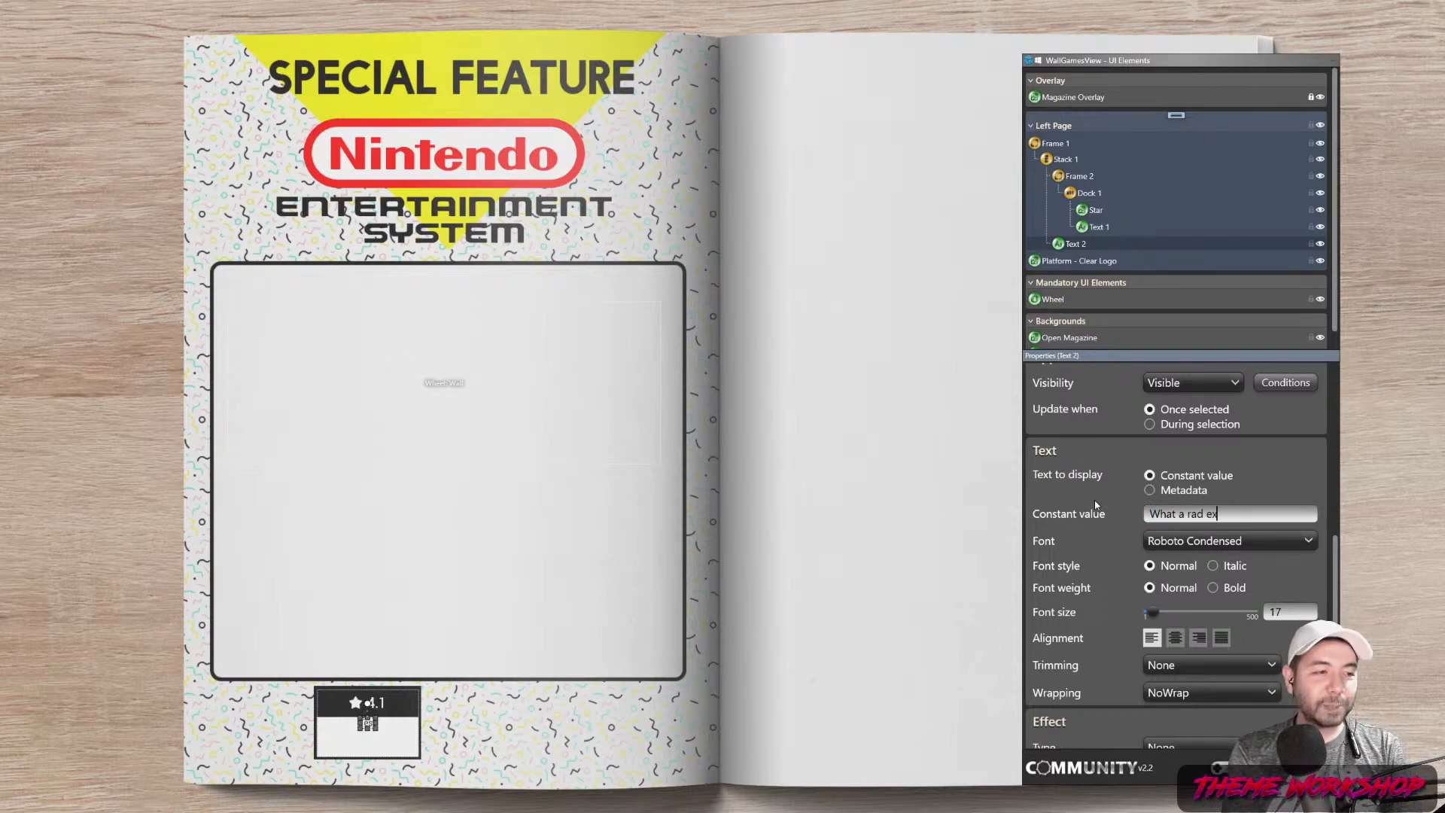
pyautogui.write('perience!')
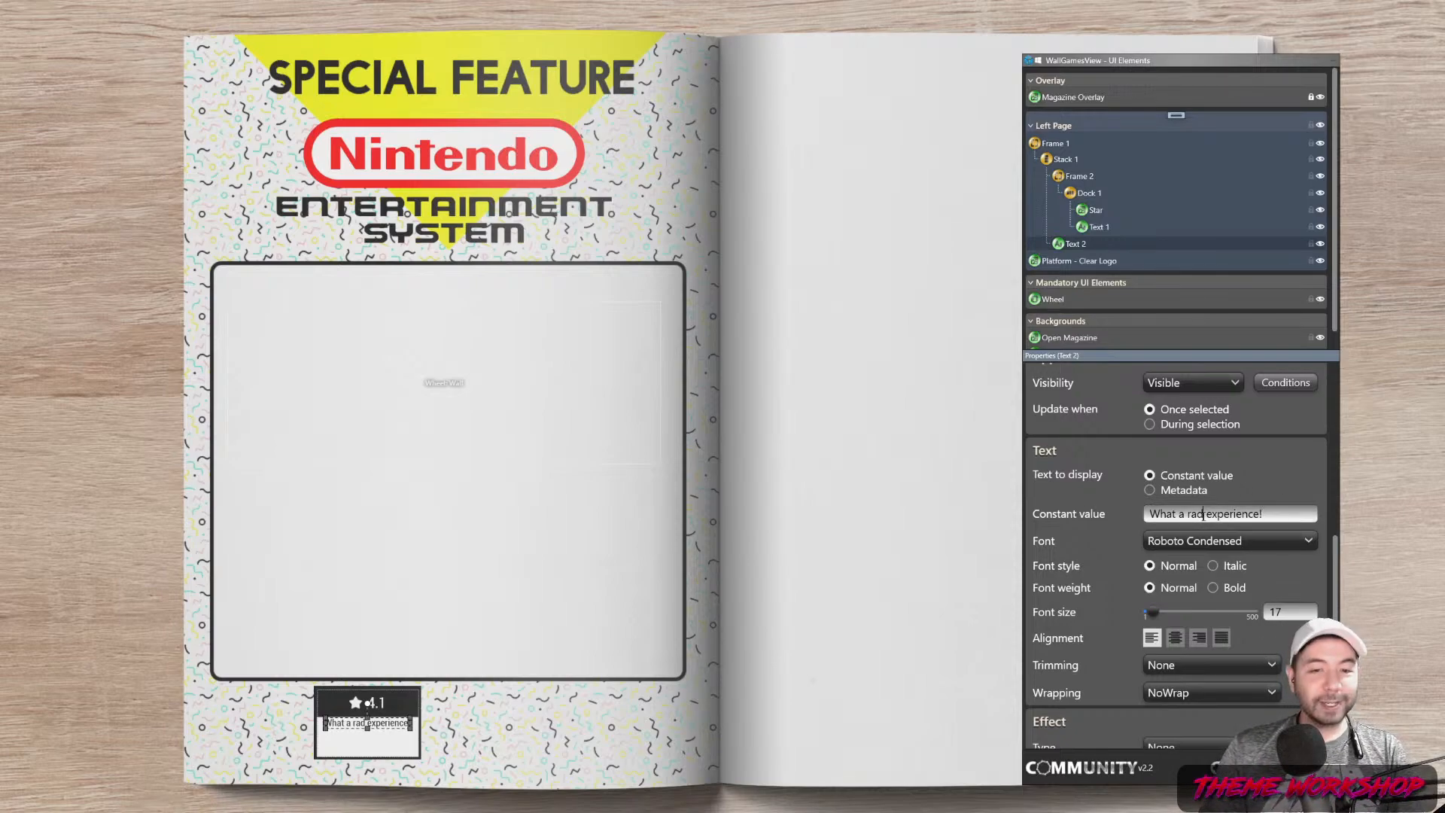
pyautogui.click(885, 635)
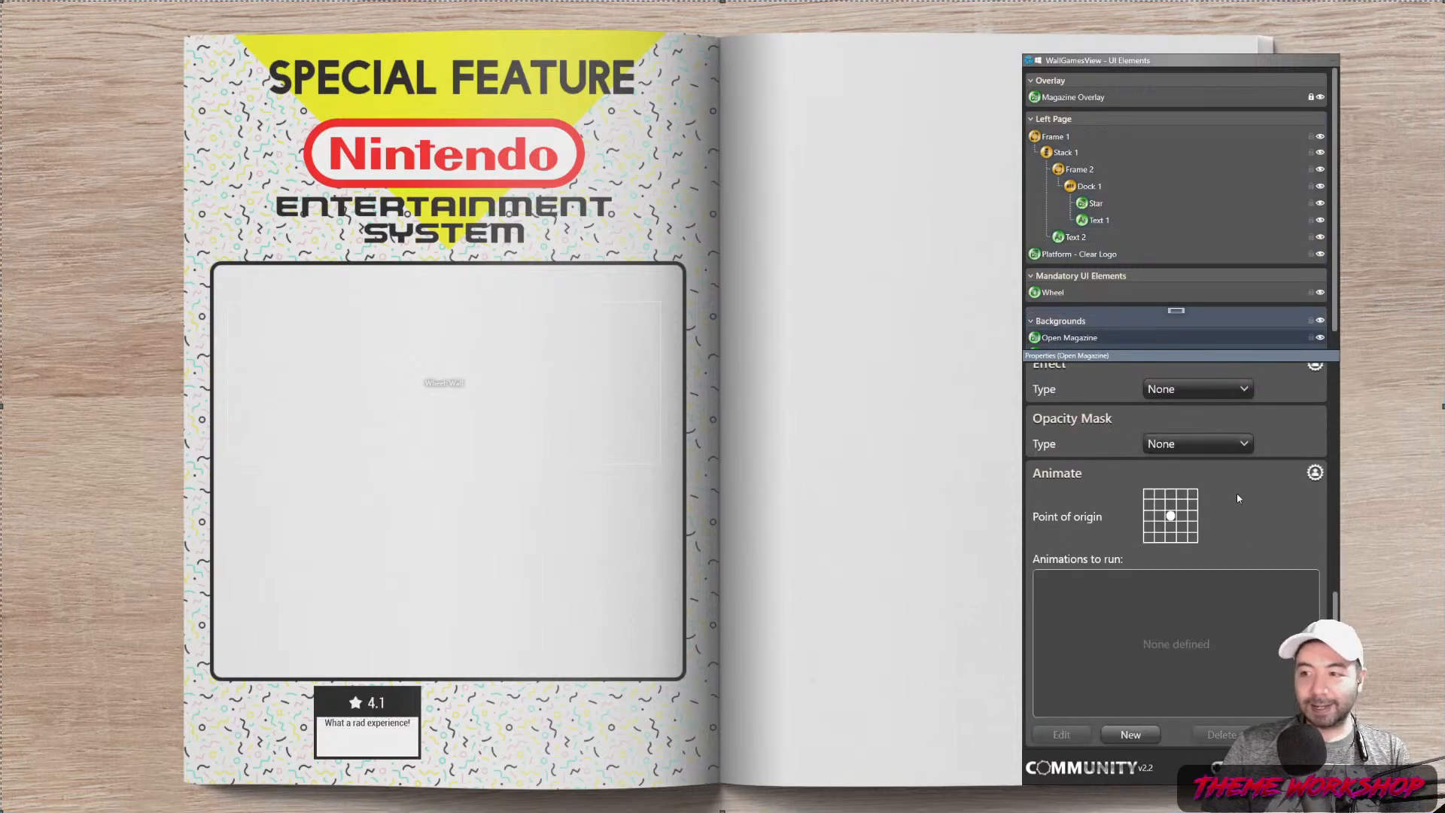
# Rename the caption element to Good Rating
pyautogui.click(1076, 238)
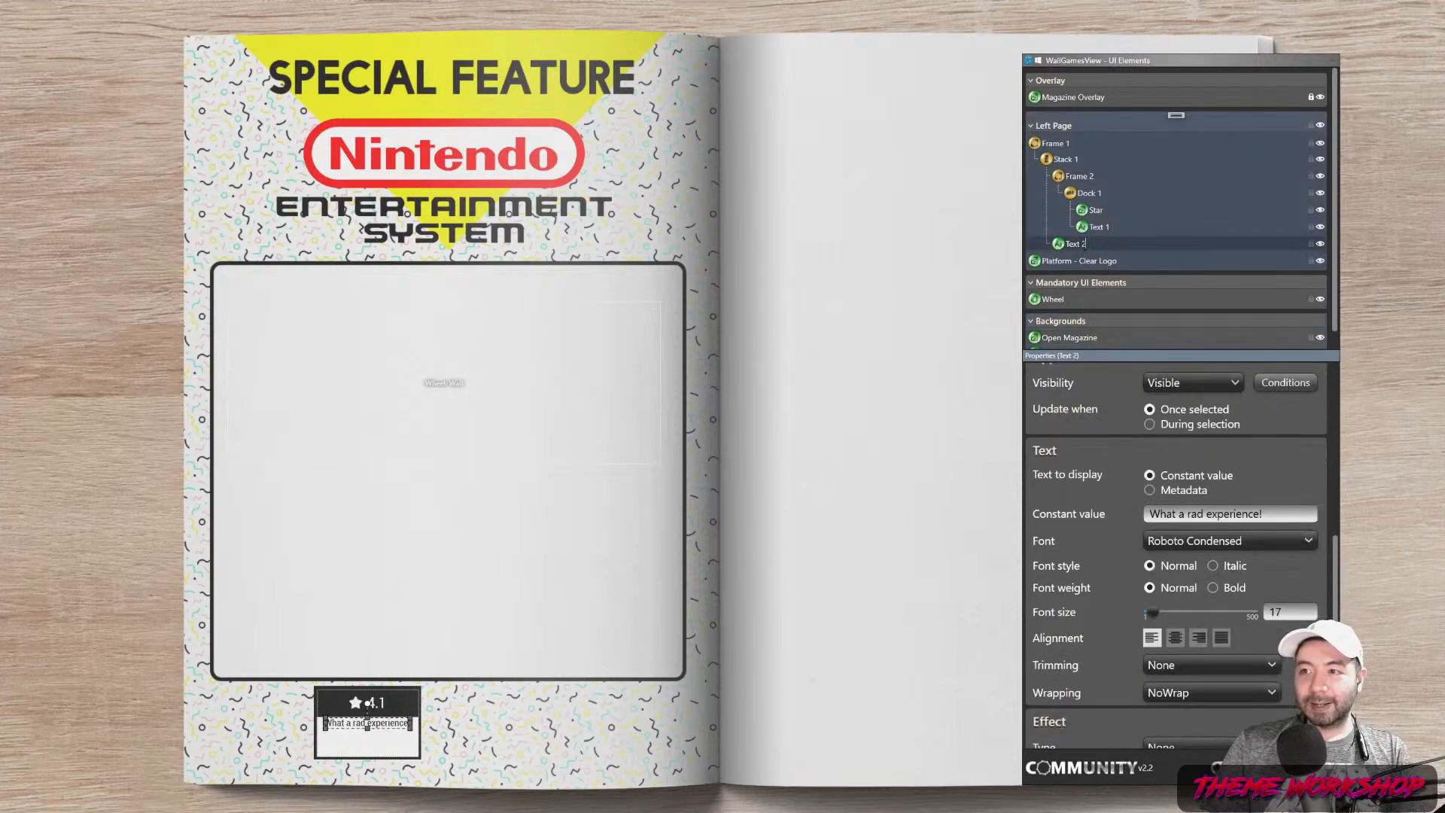
pyautogui.press('BackSpace')
pyautogui.press('BackSpace')
pyautogui.press('BackSpace')
pyautogui.press('BackSpace')
pyautogui.press('BackSpace')
pyautogui.press('BackSpace')
pyautogui.write('Good Rating')
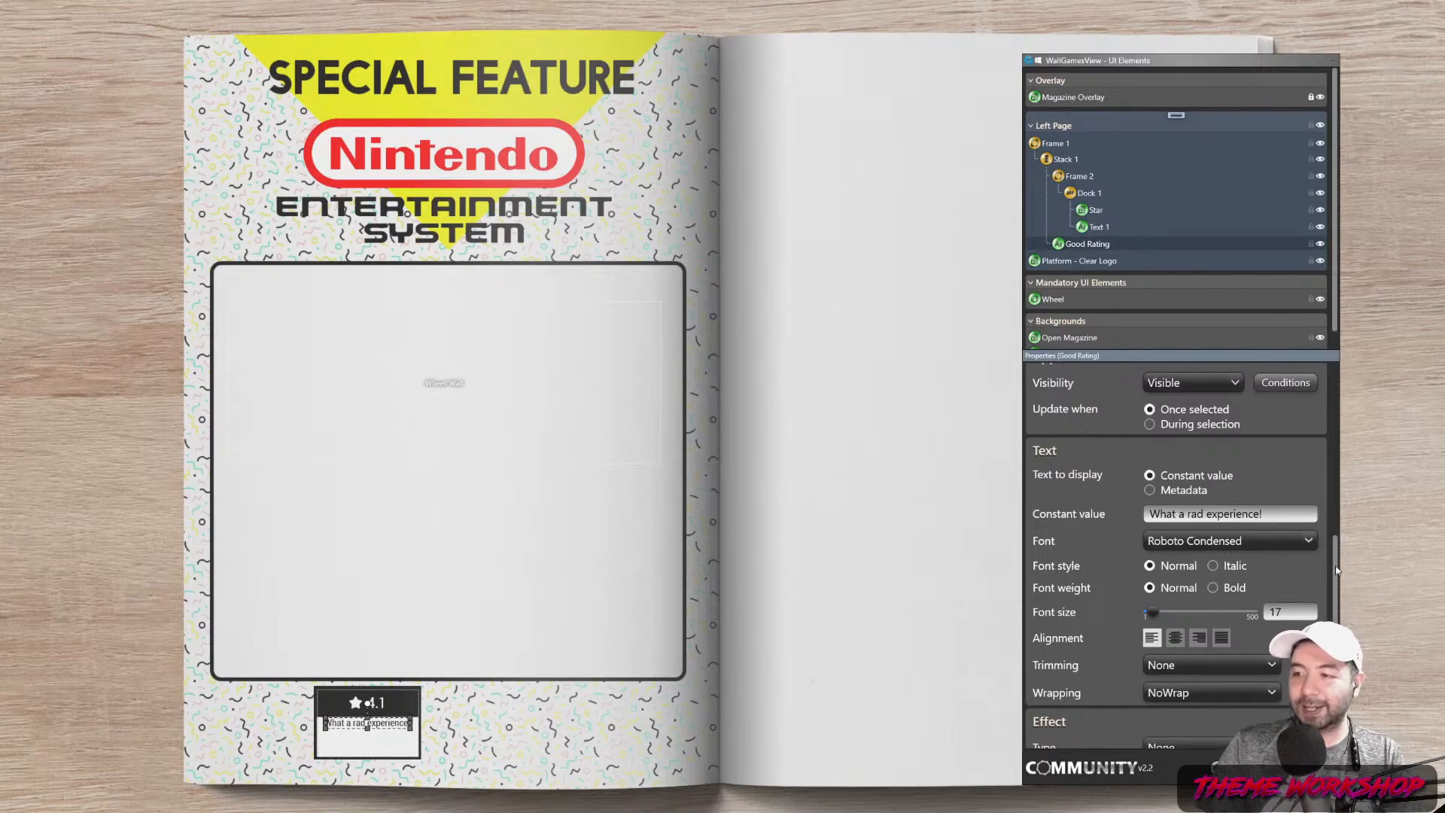
pyautogui.press('Return')
pyautogui.scroll(10, 1337, 559)
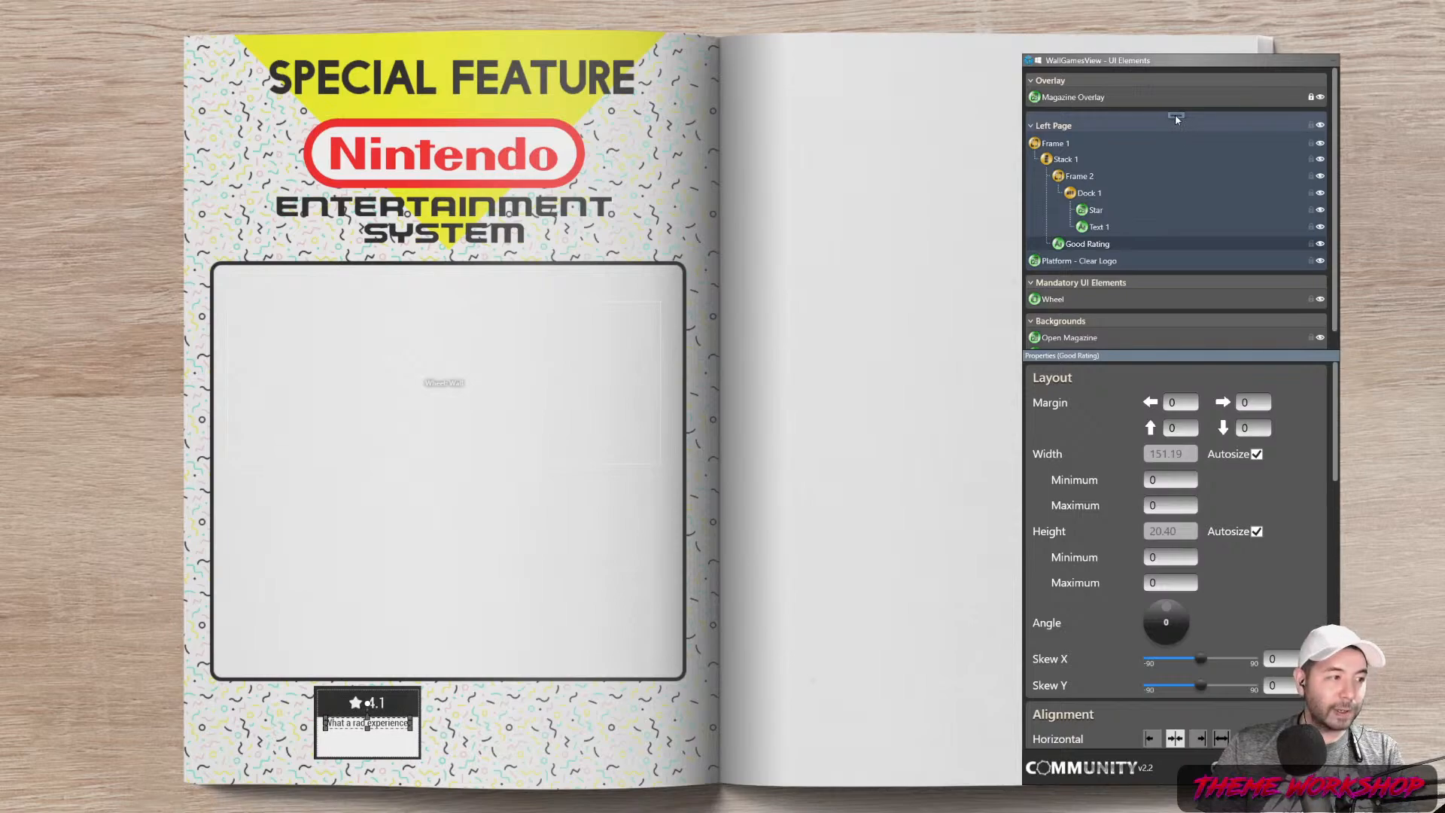
# Set a value of 0 in the Dock 1 rating box settings
pyautogui.click(1089, 194)
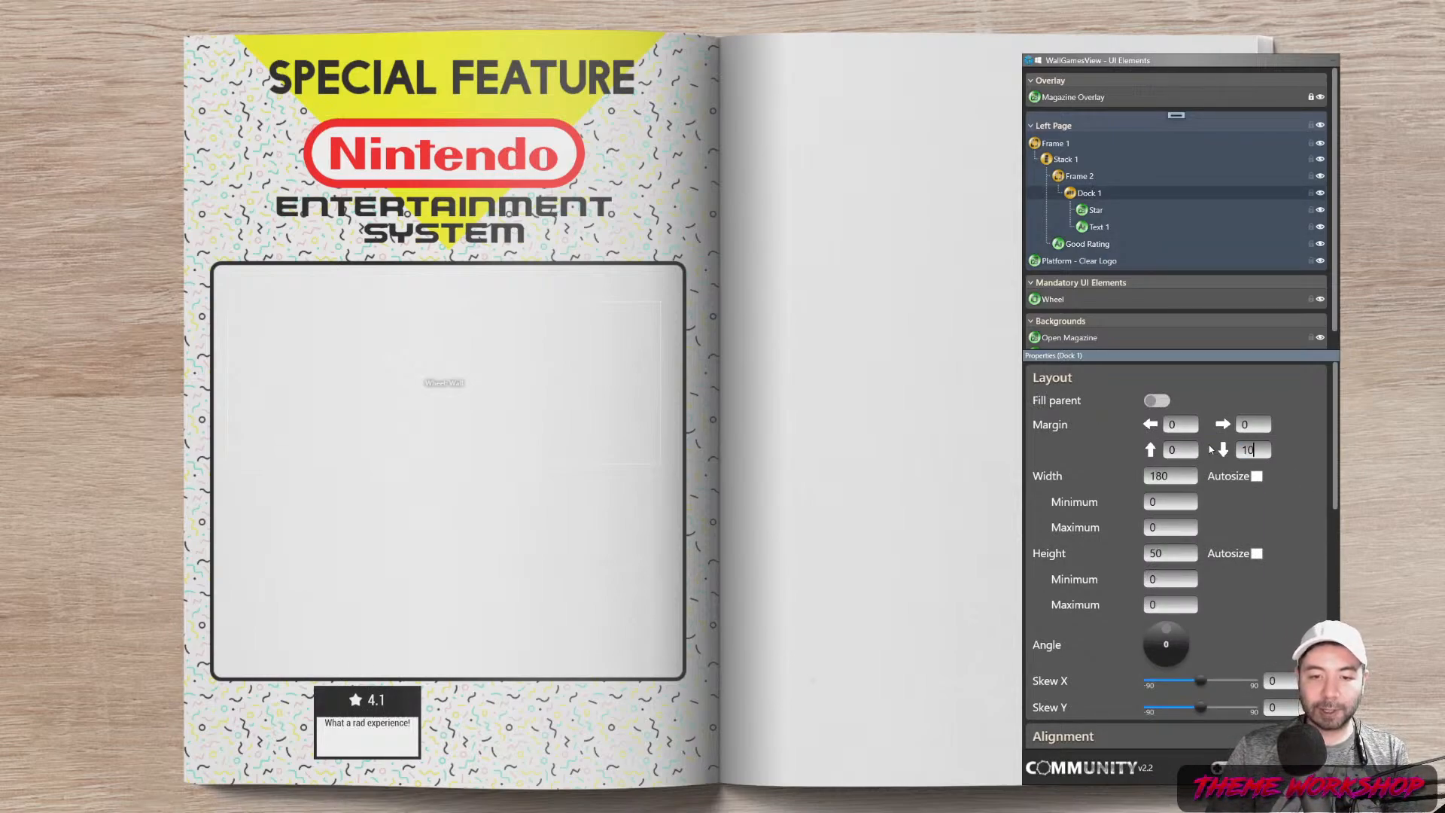
pyautogui.write('0')
pyautogui.click(1091, 247)
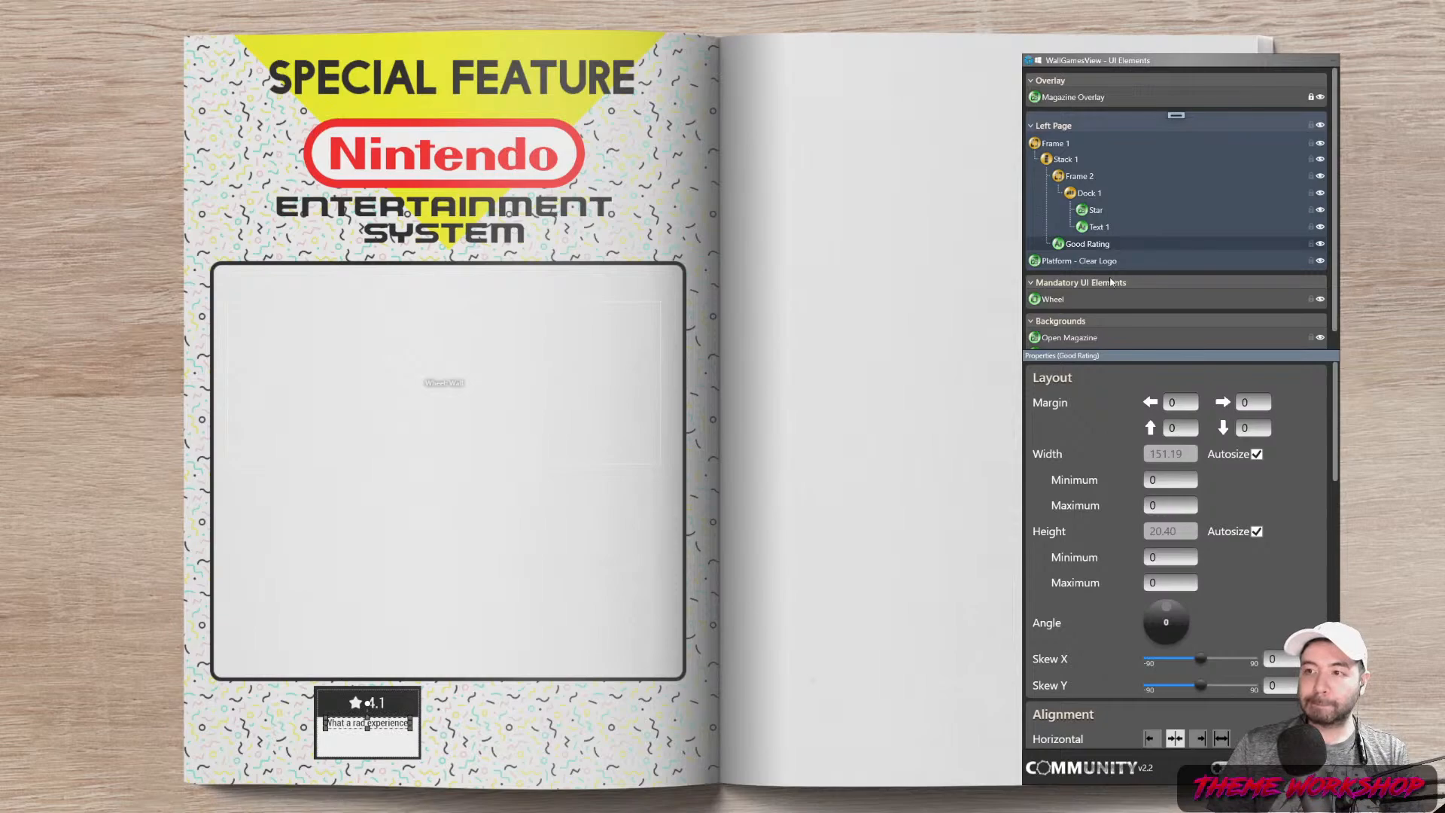
# Add Stack 2 after Text 1 on the left page and move Good Rating inside it
pyautogui.rightClick(1177, 120)
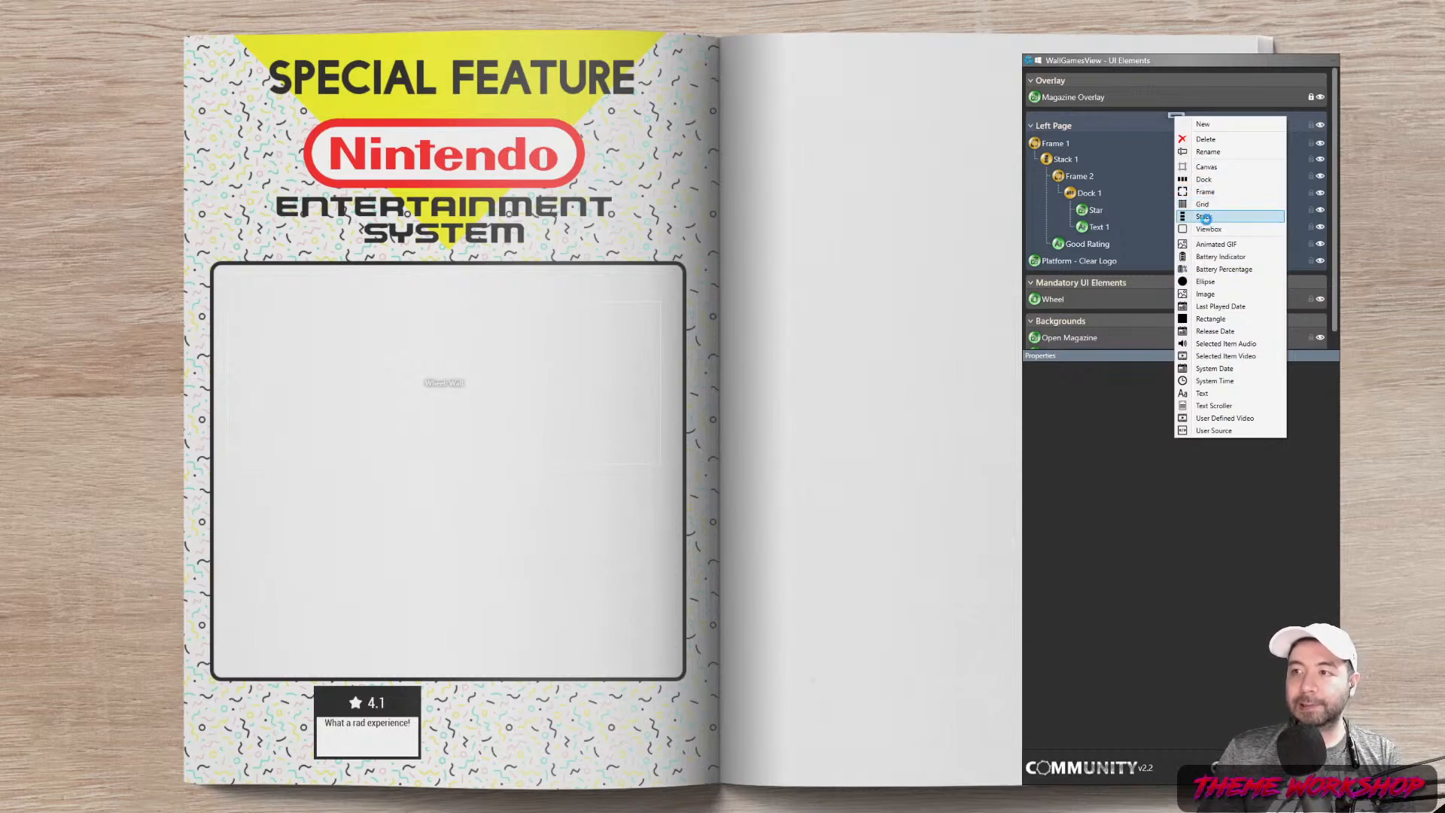
pyautogui.click(1203, 216)
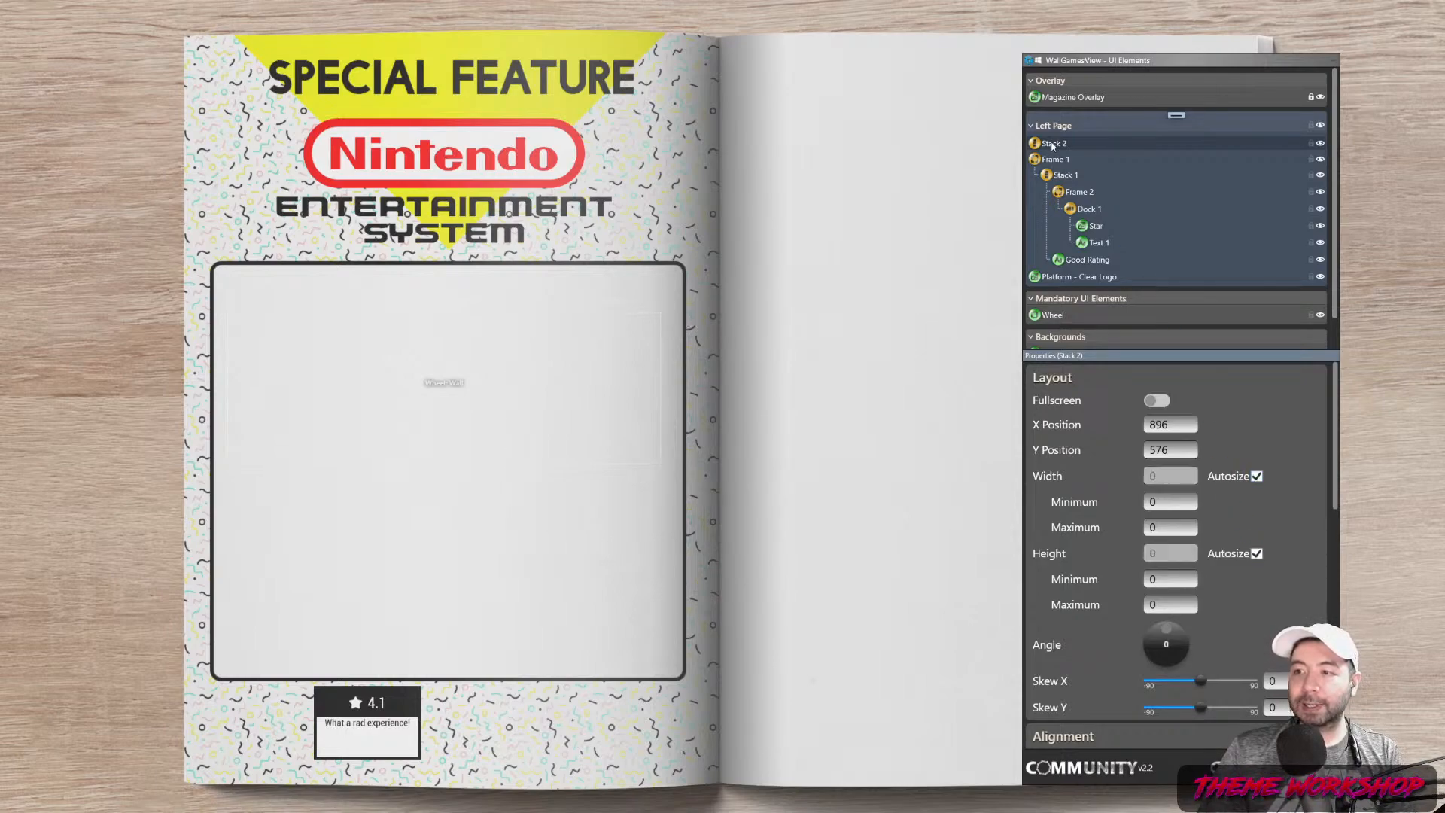
pyautogui.moveTo(1061, 150); pyautogui.dragTo(1082, 269)
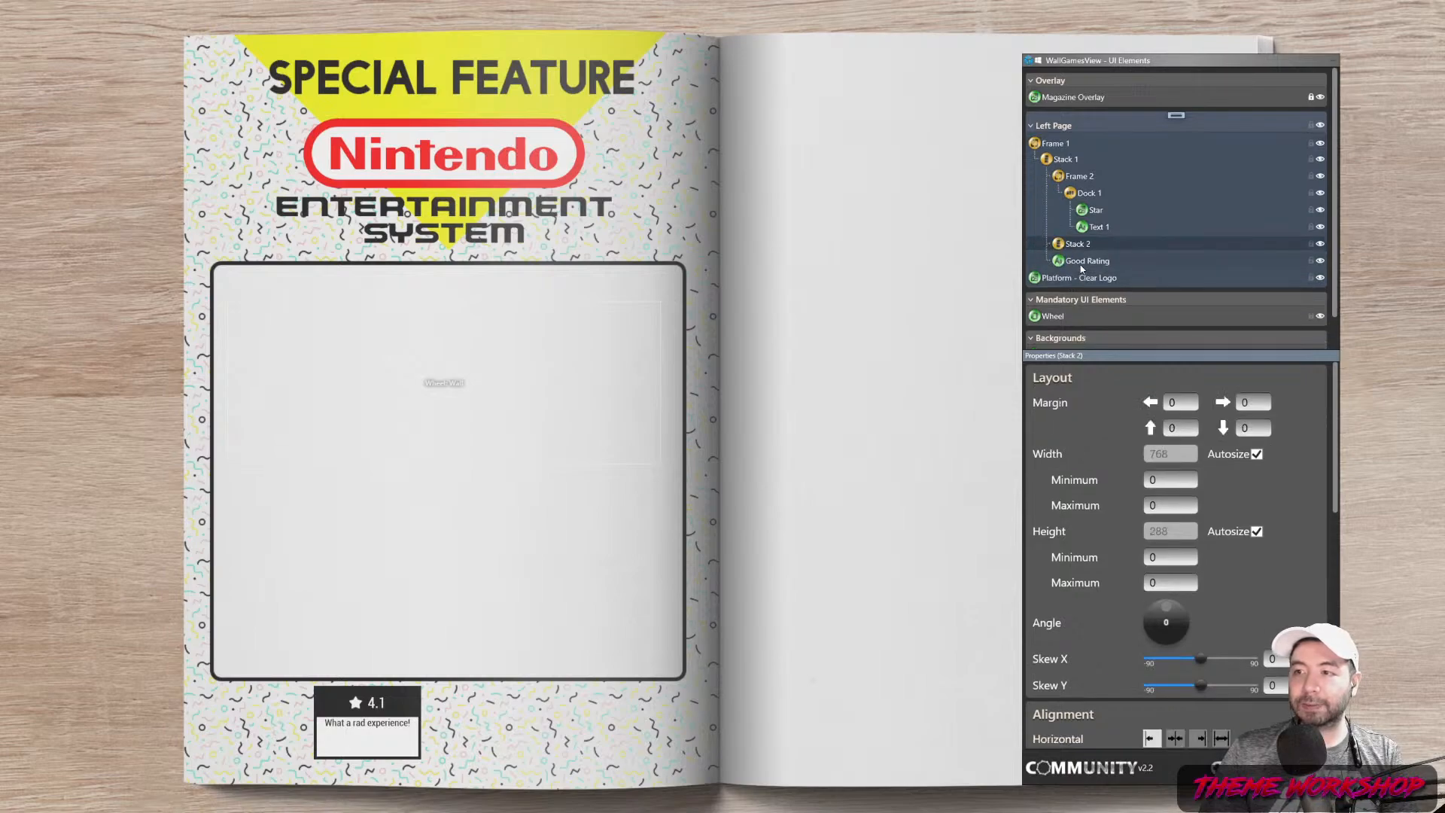
pyautogui.click(1081, 261)
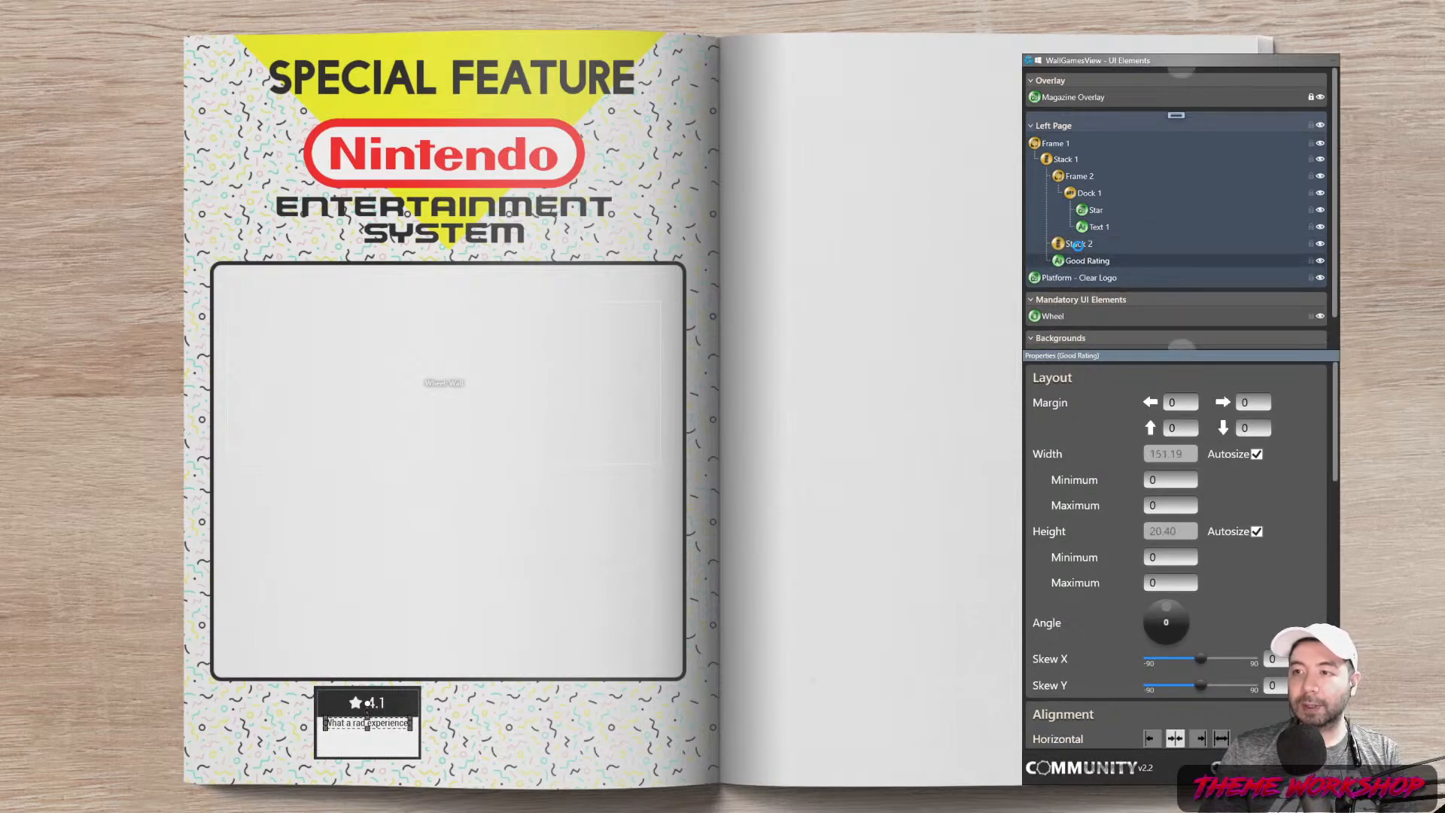
pyautogui.moveTo(1078, 245); pyautogui.dragTo(1081, 251)
# Center Stack 2 horizontally and give it a top margin of 10
pyautogui.click(1080, 247)
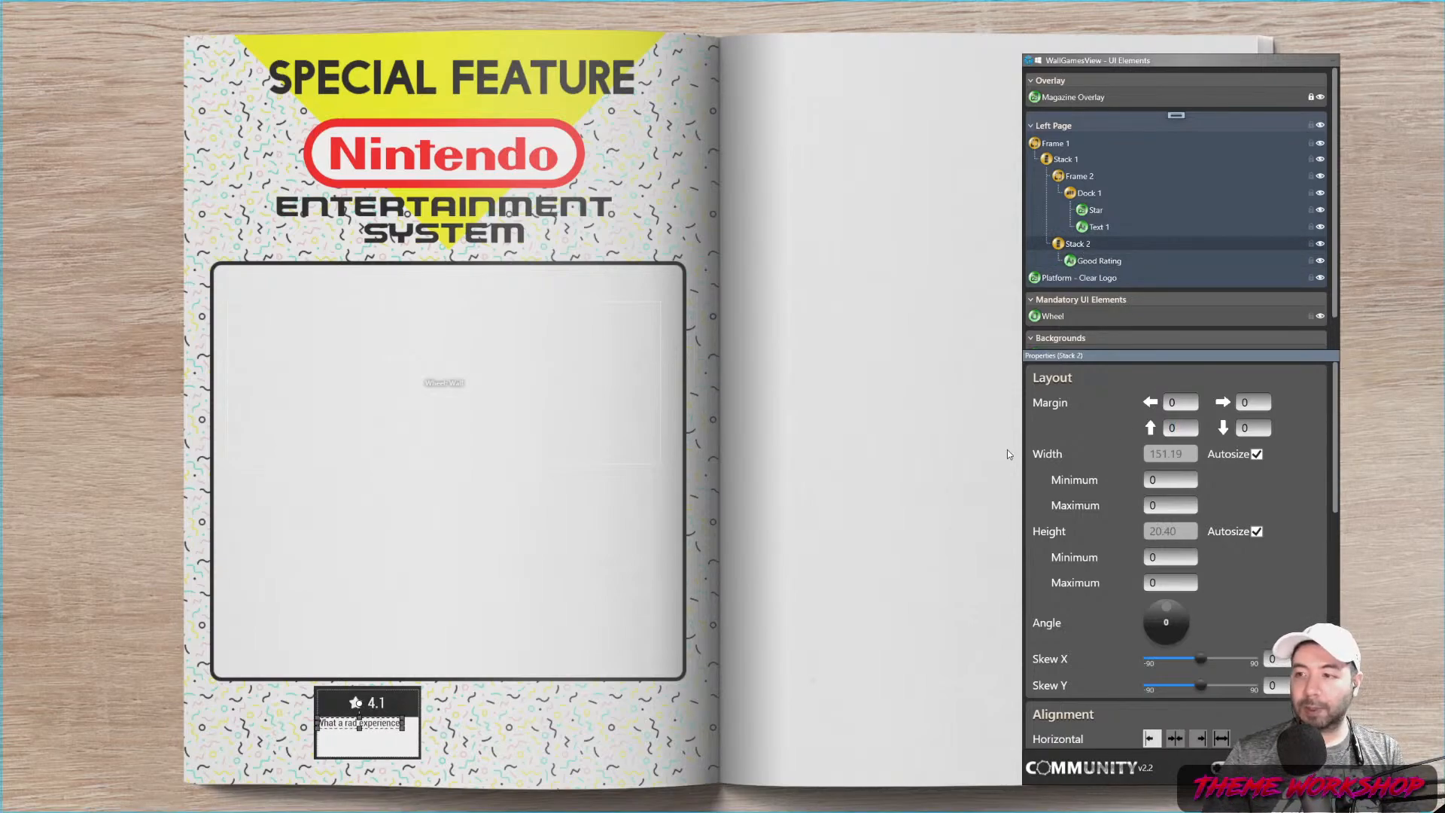
pyautogui.click(1175, 738)
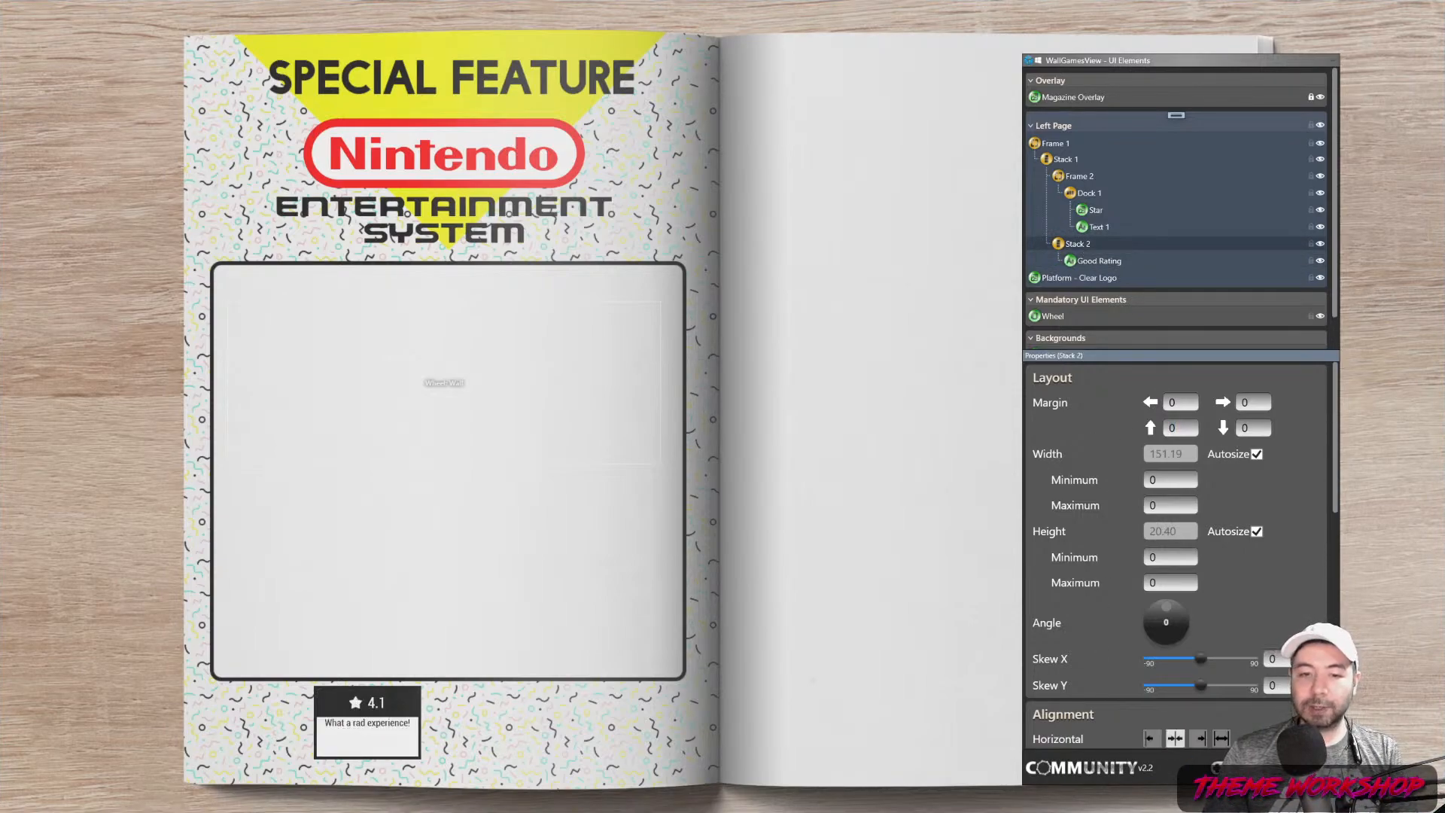
pyautogui.moveTo(1185, 428); pyautogui.dragTo(1093, 447)
pyautogui.write('10')
pyautogui.press('Return')
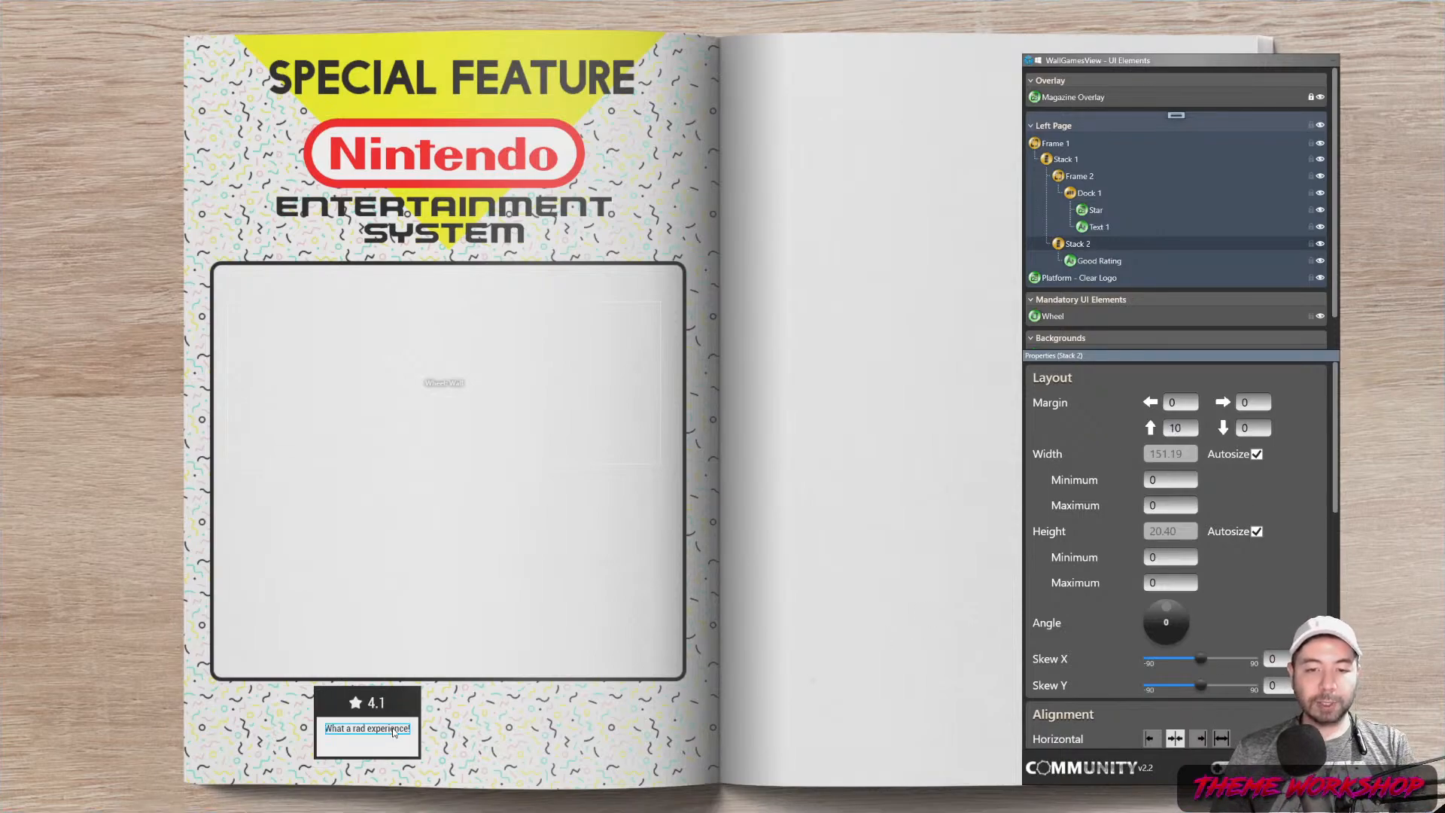
# Change the Good Rating text to 'What a RAD experience!'
pyautogui.click(841, 597)
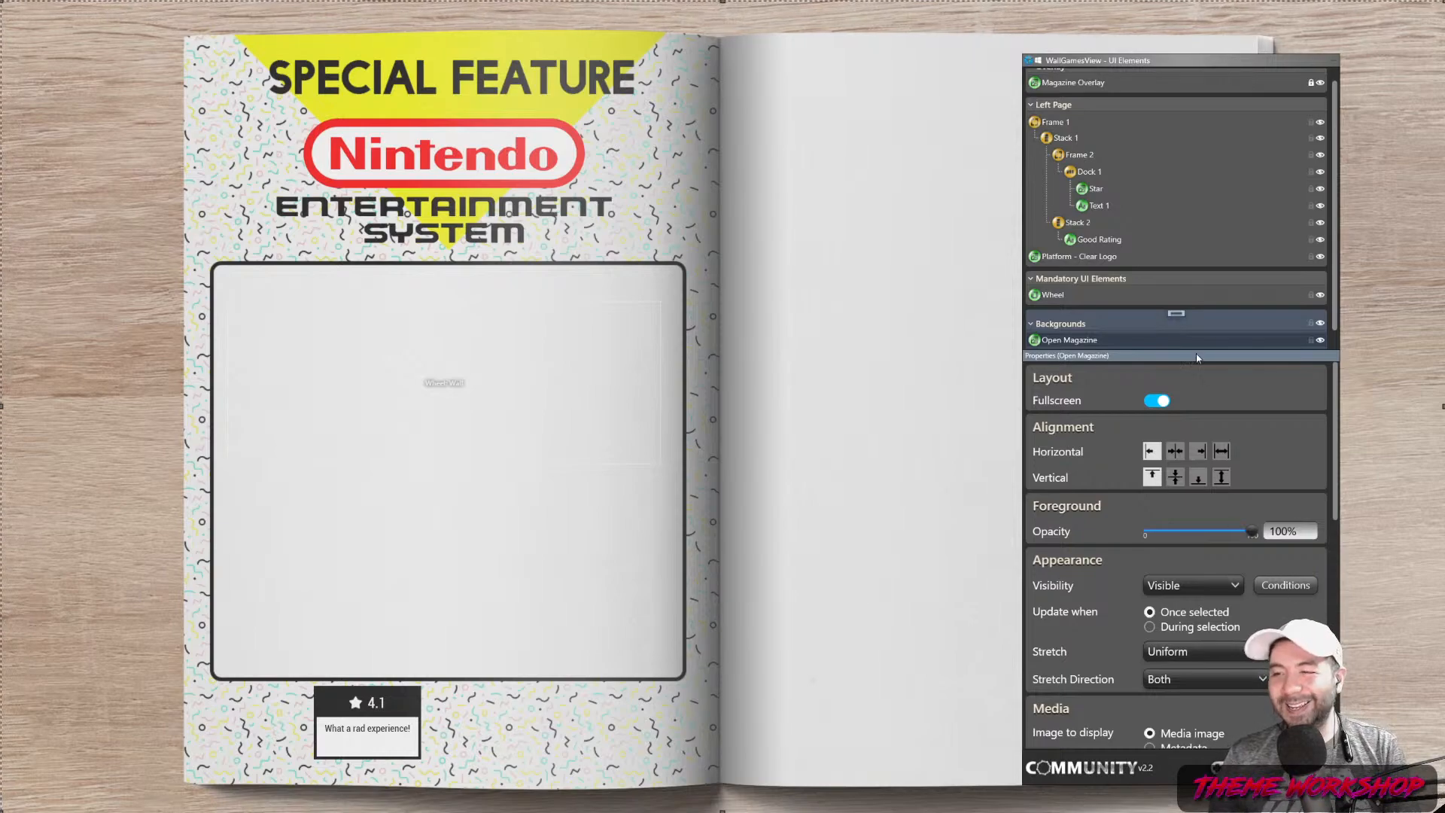
pyautogui.click(1114, 240)
pyautogui.scroll(-12, 1250, 579)
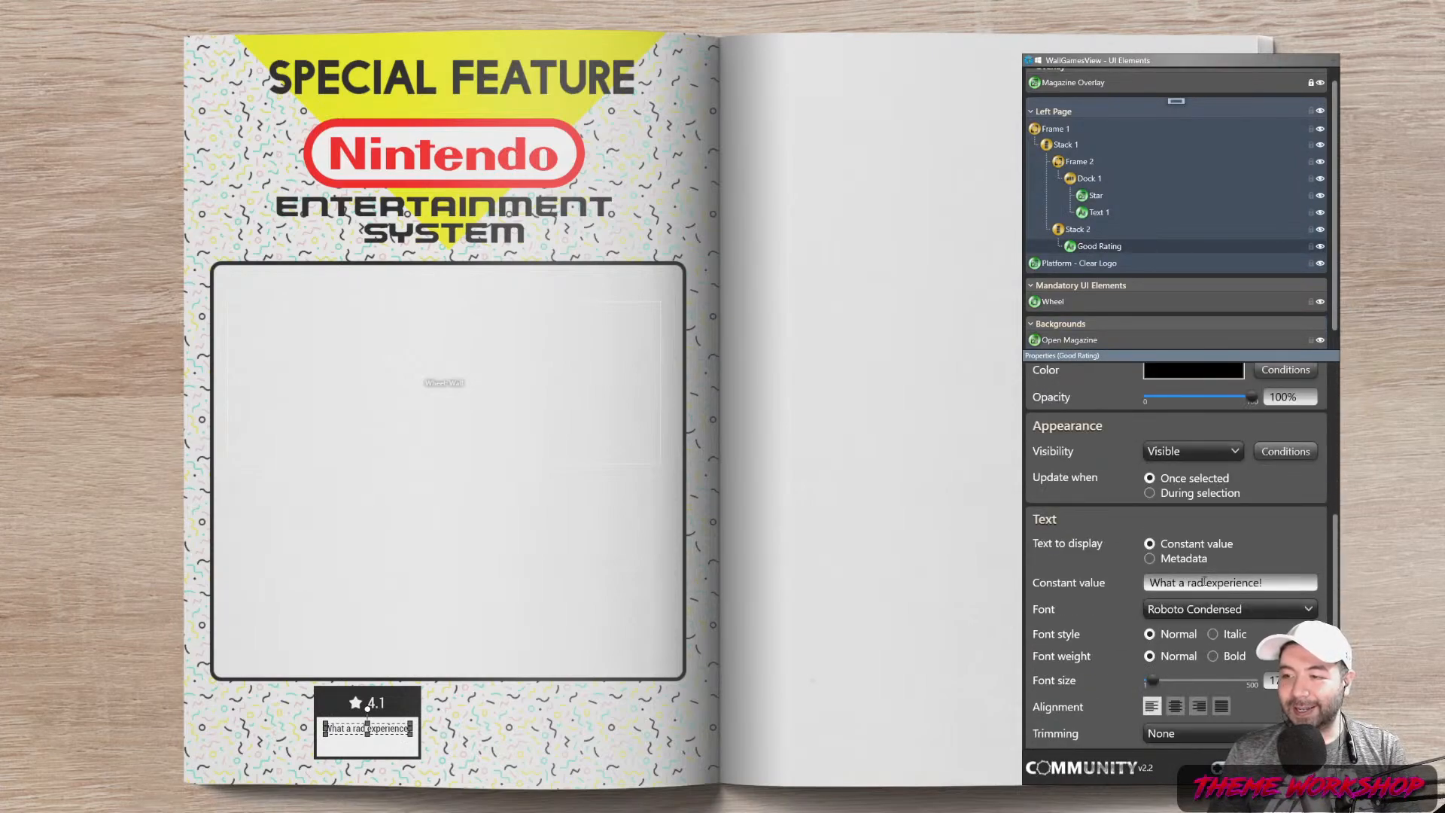
pyautogui.doubleClick(1205, 581)
pyautogui.write('RAD')
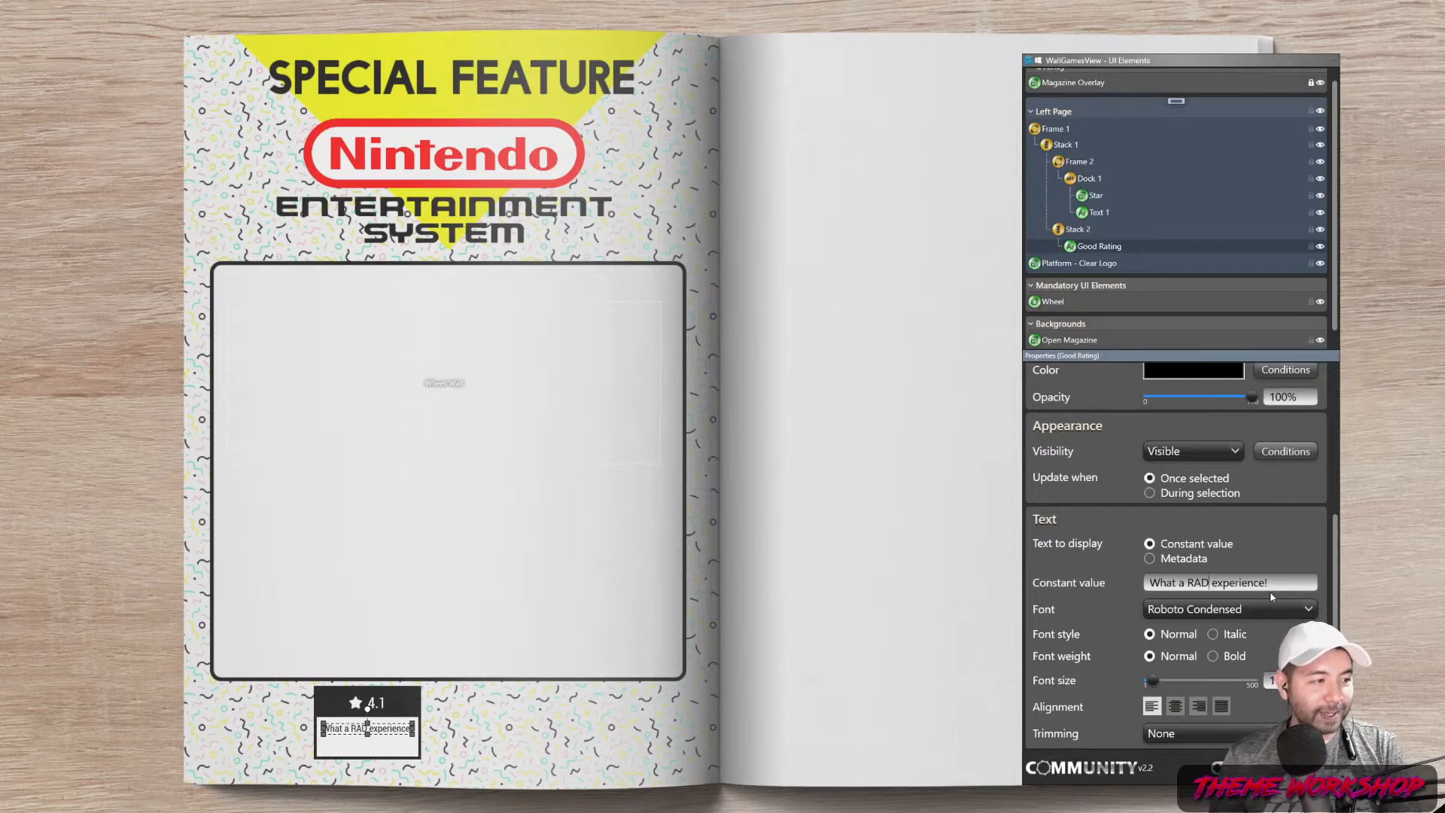
# Switch the Good Rating font to Roboto at size 15, after trying 16
pyautogui.click(1213, 609)
pyautogui.click(1278, 675)
pyautogui.write('16')
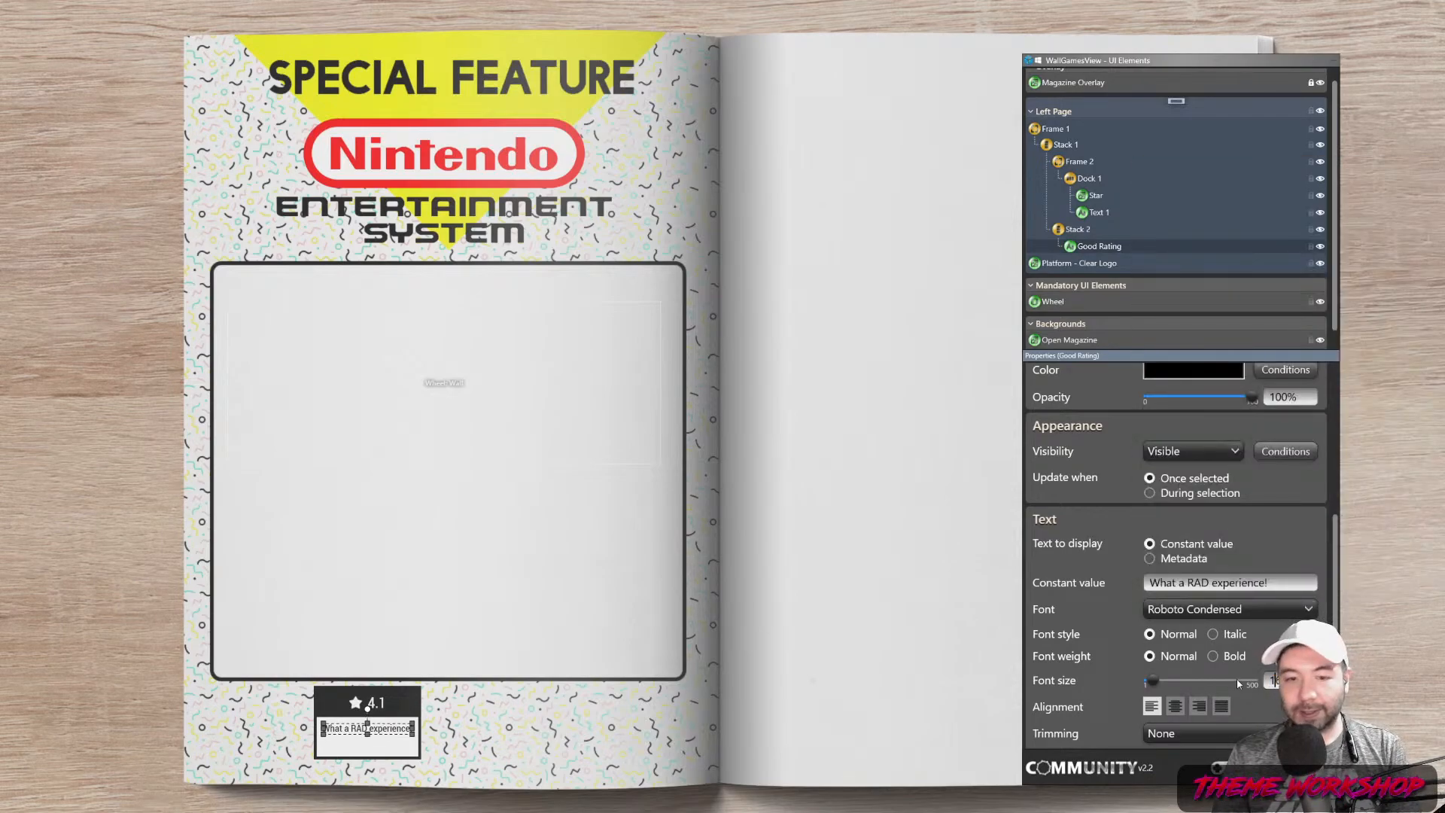
pyautogui.press('Return')
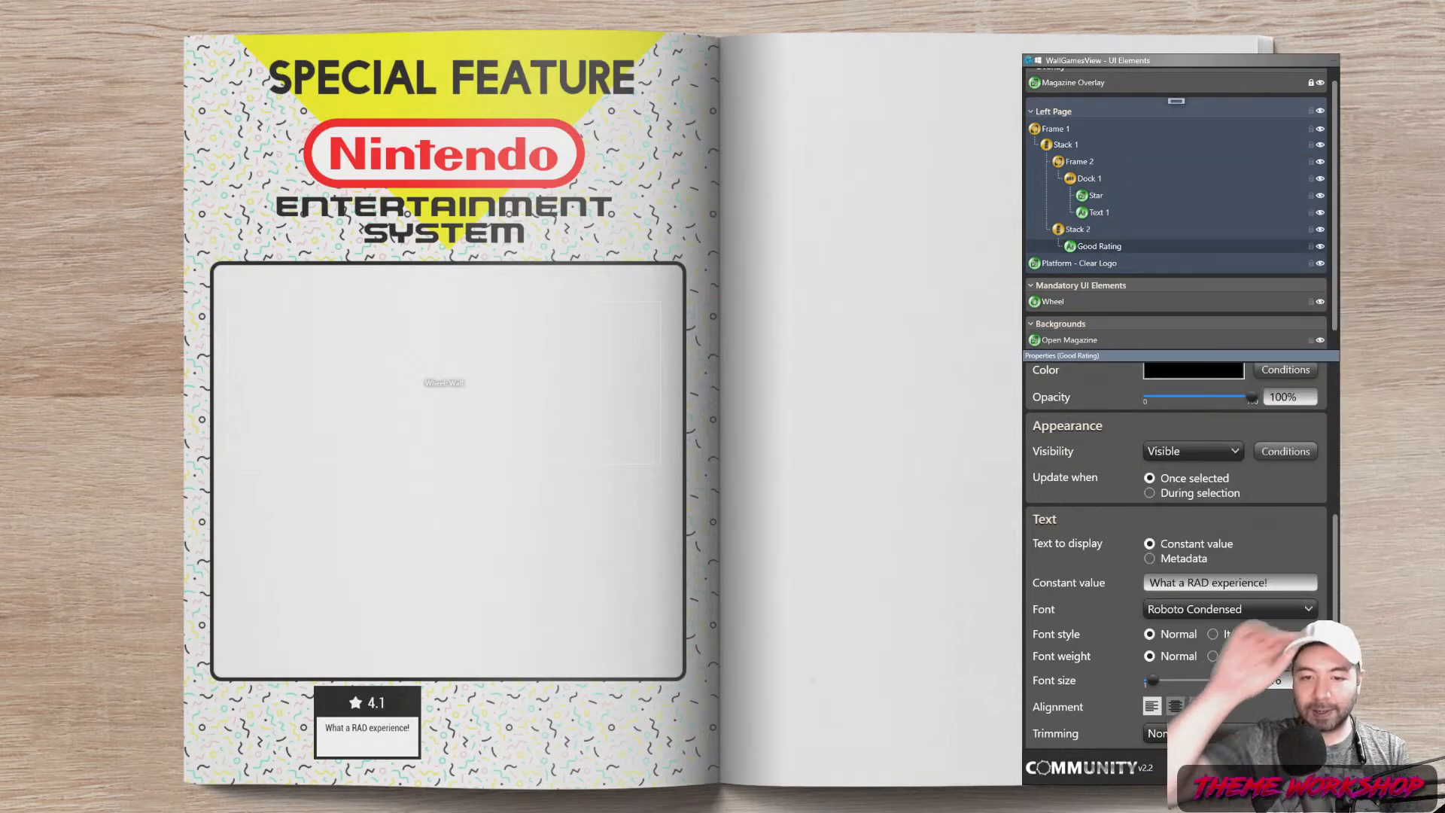
pyautogui.click(1221, 608)
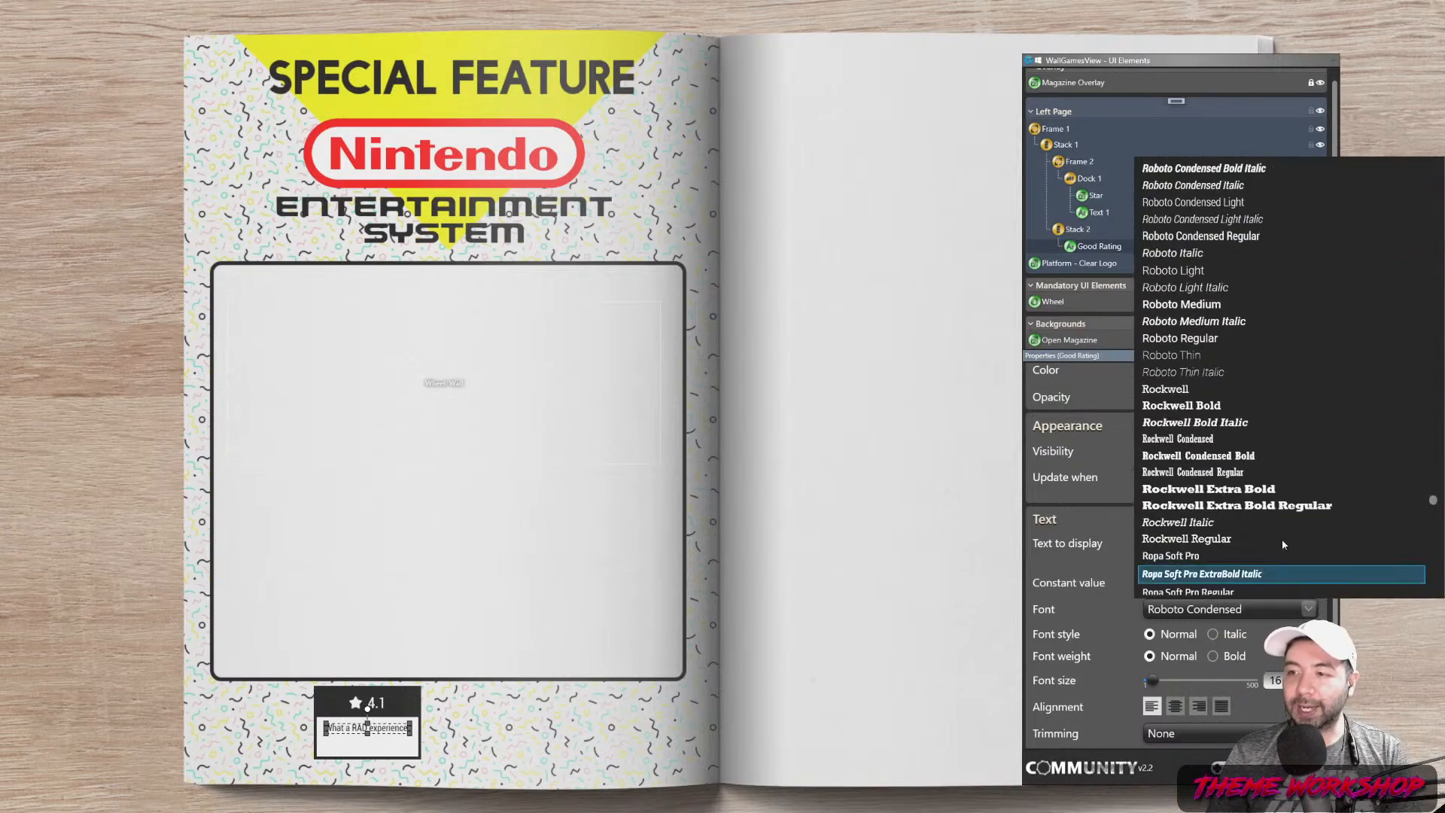
pyautogui.scroll(1, 1253, 375)
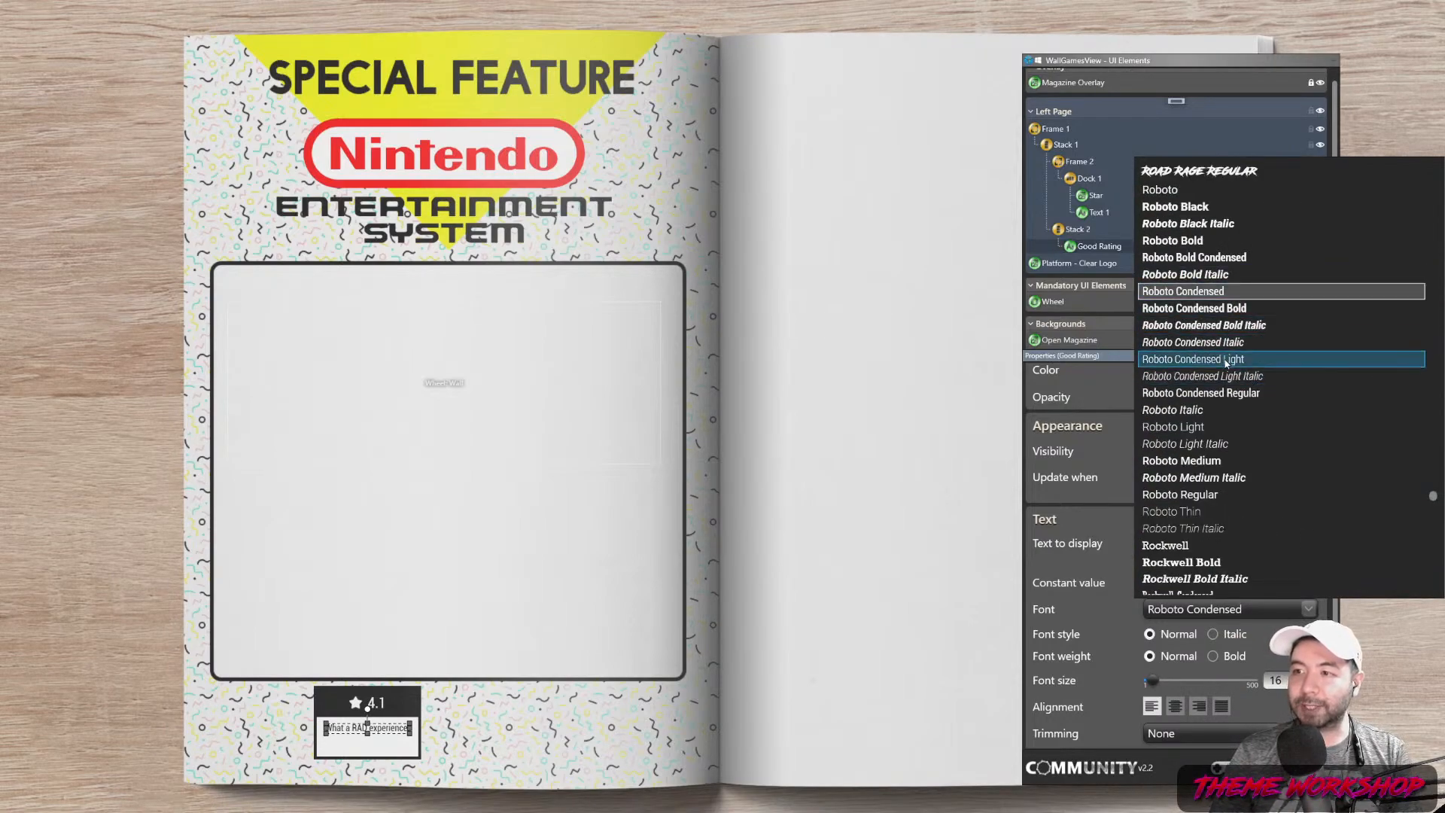
pyautogui.click(1184, 192)
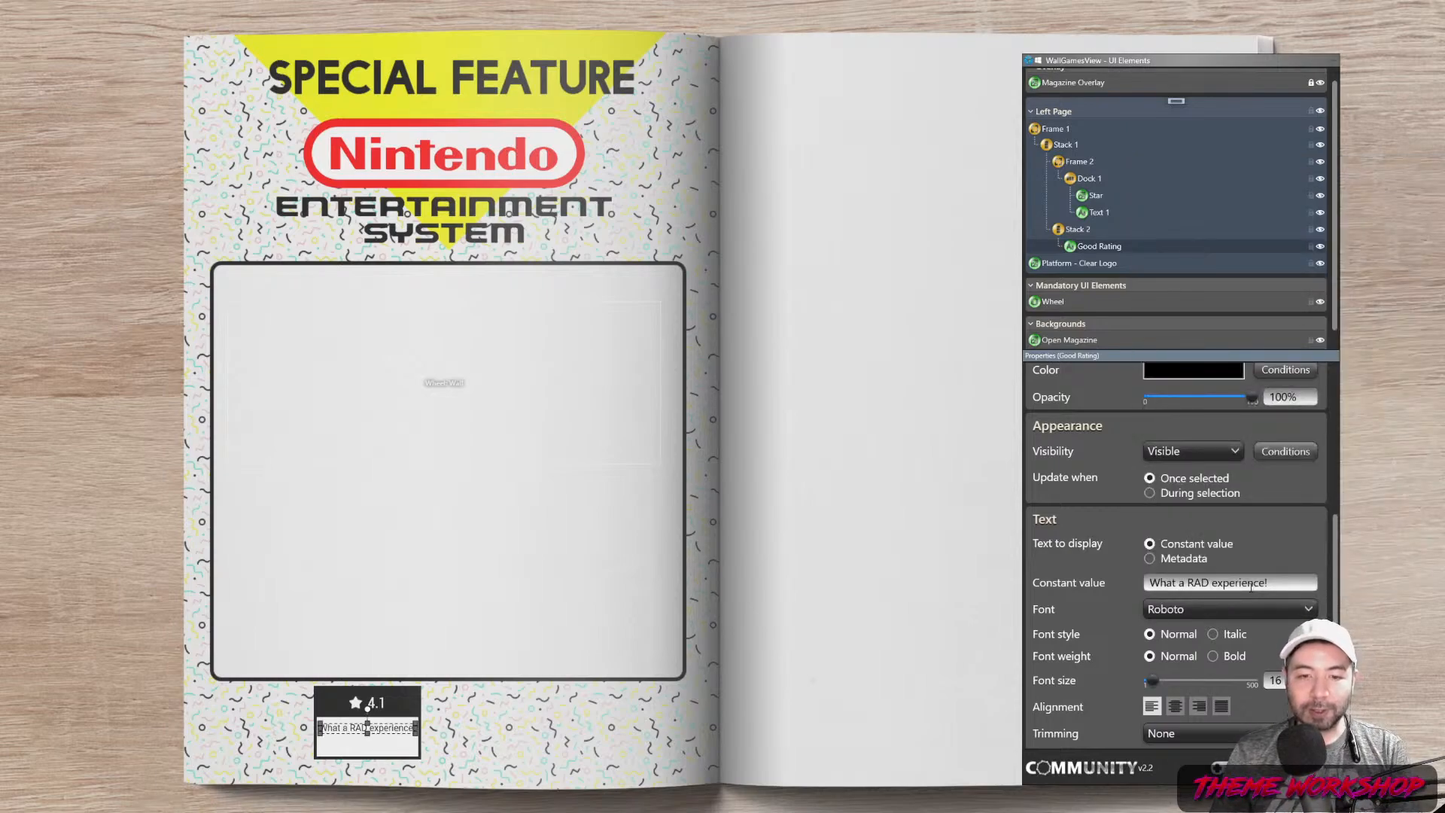
pyautogui.moveTo(1284, 681); pyautogui.dragTo(1231, 681)
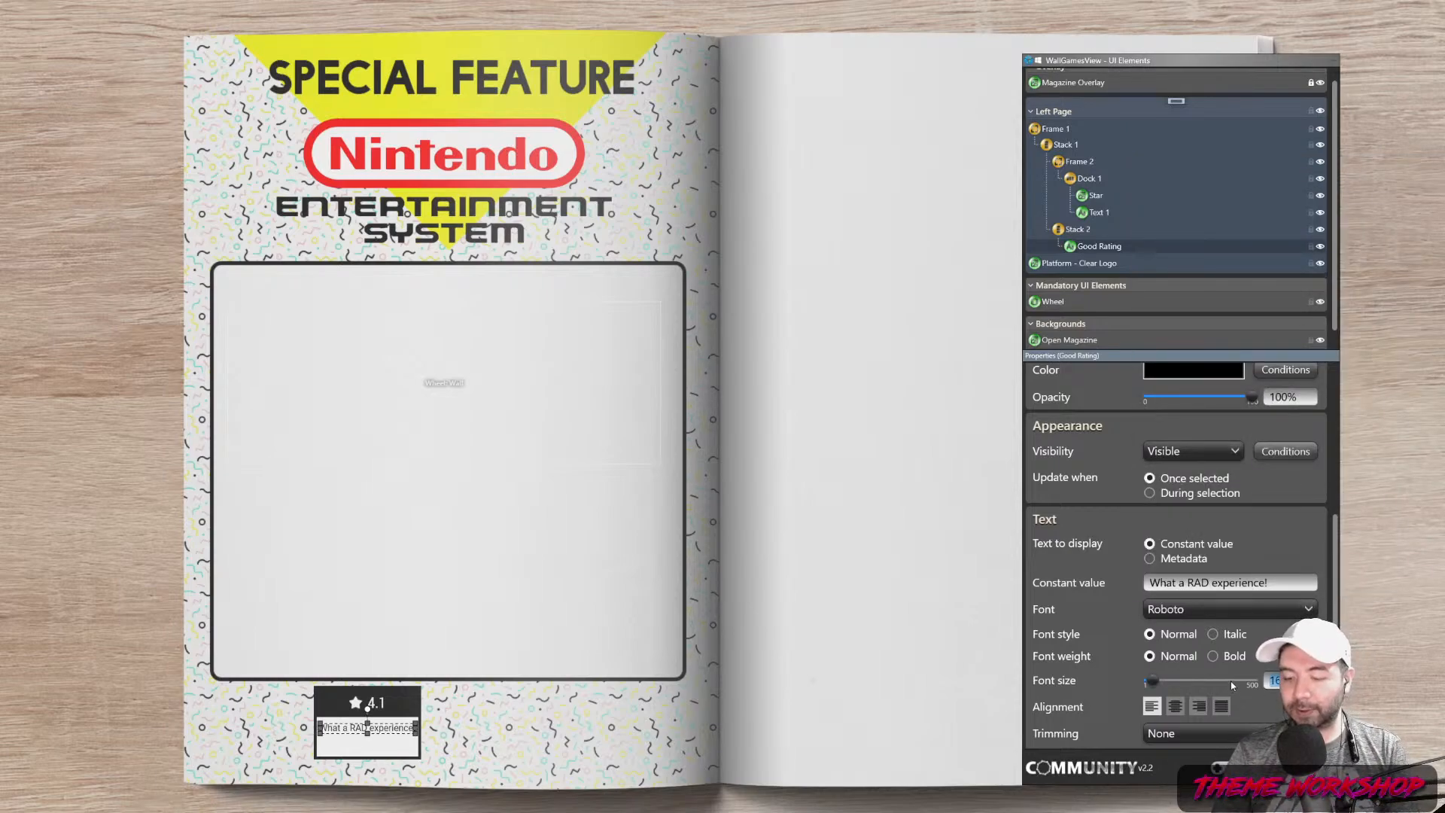
pyautogui.write('15')
pyautogui.press('Return')
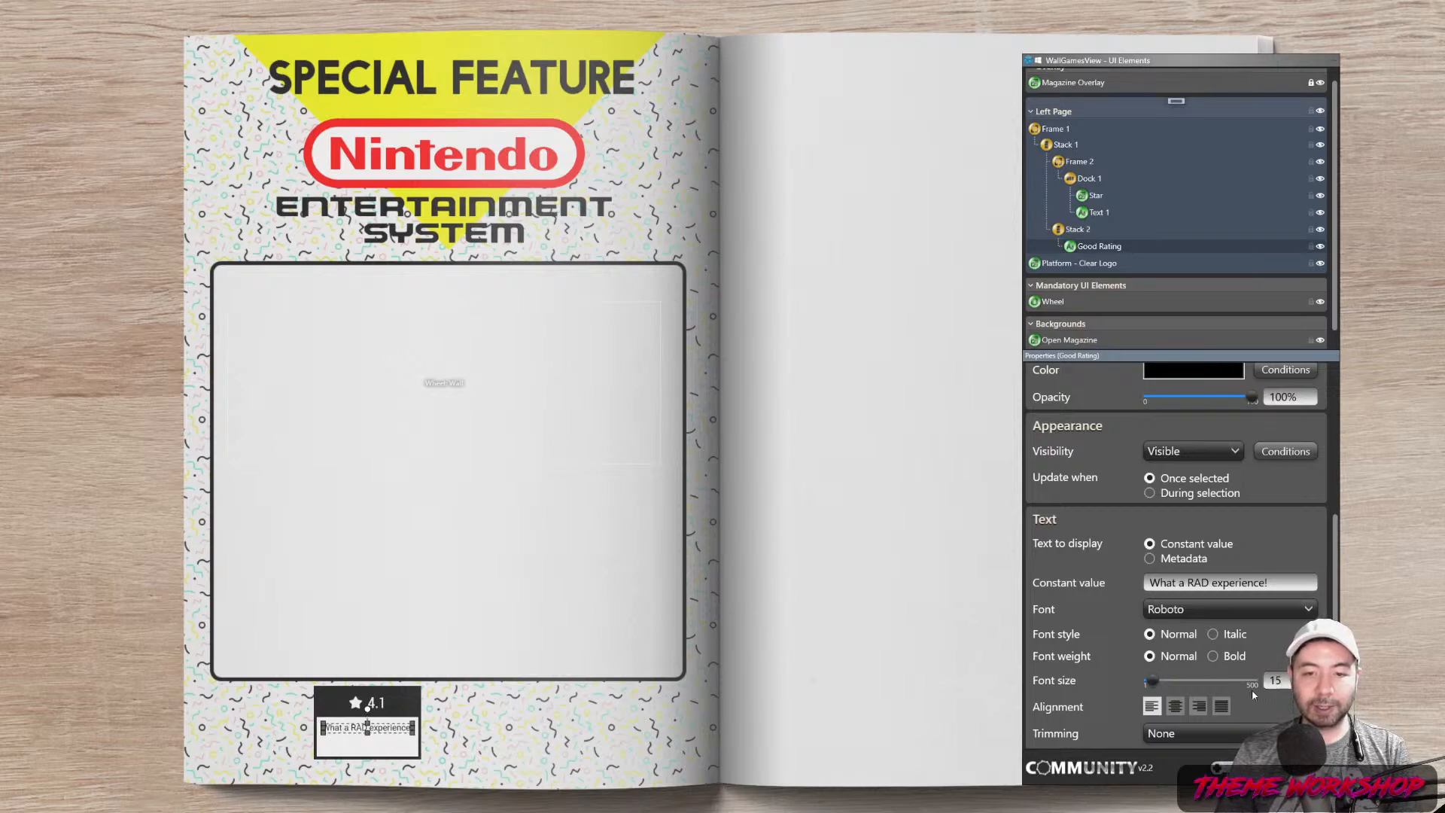
pyautogui.click(893, 633)
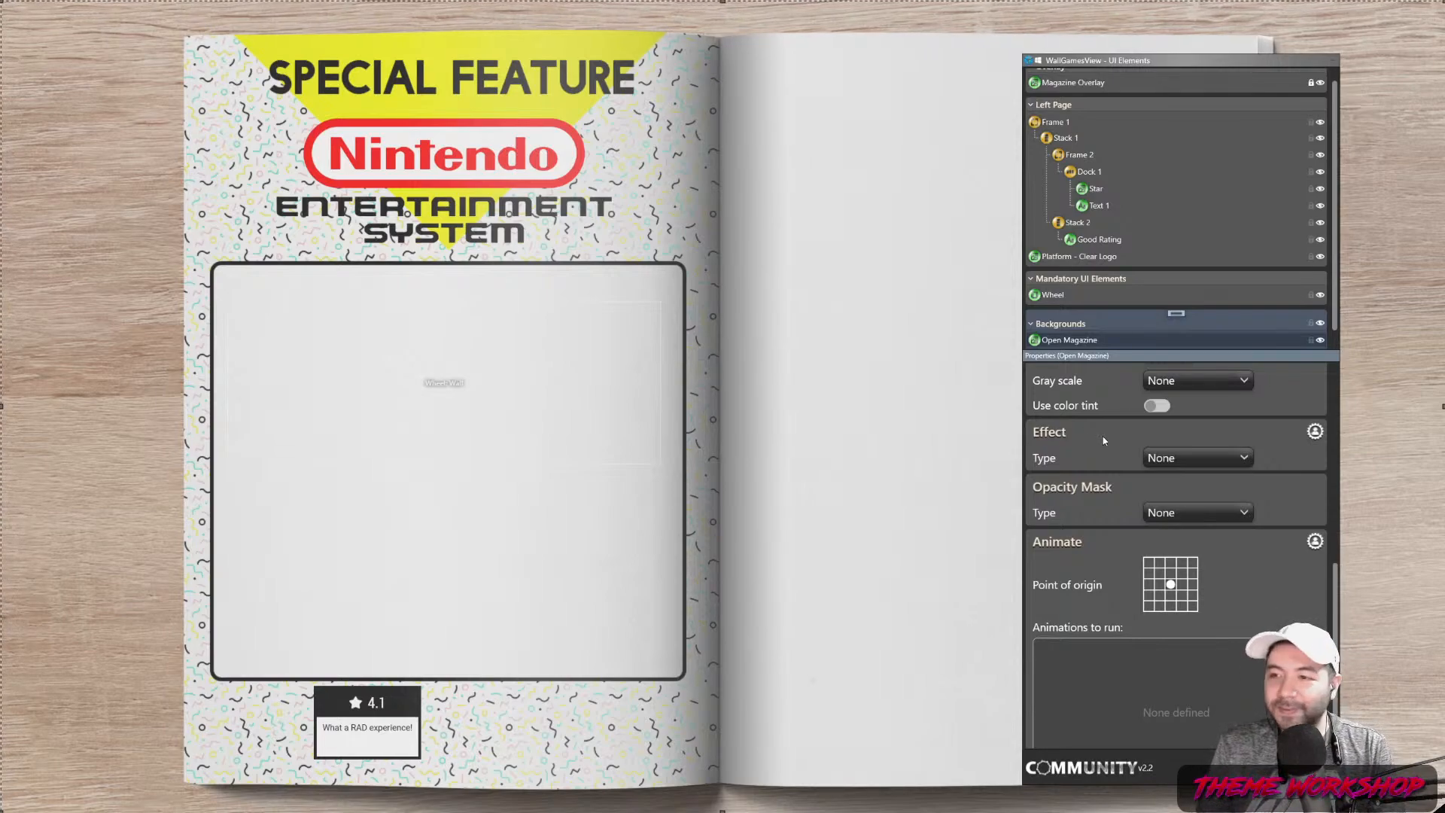
# Copy and paste Good Rating, making the duplicate read 'This game is bodacious... psych!'
pyautogui.click(1099, 239)
pyautogui.rightClick(1096, 246)
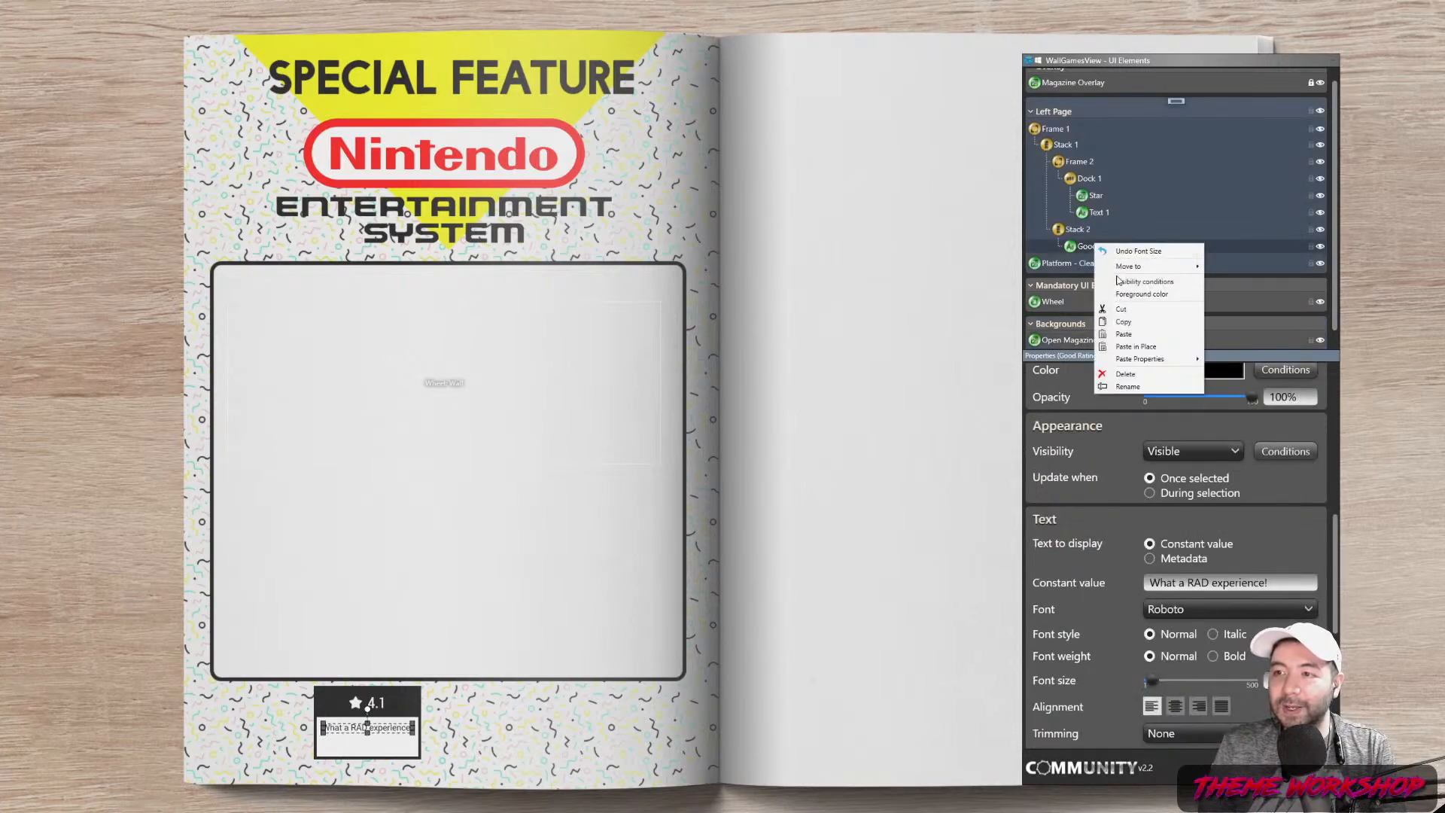
pyautogui.click(1128, 324)
pyautogui.rightClick(1088, 244)
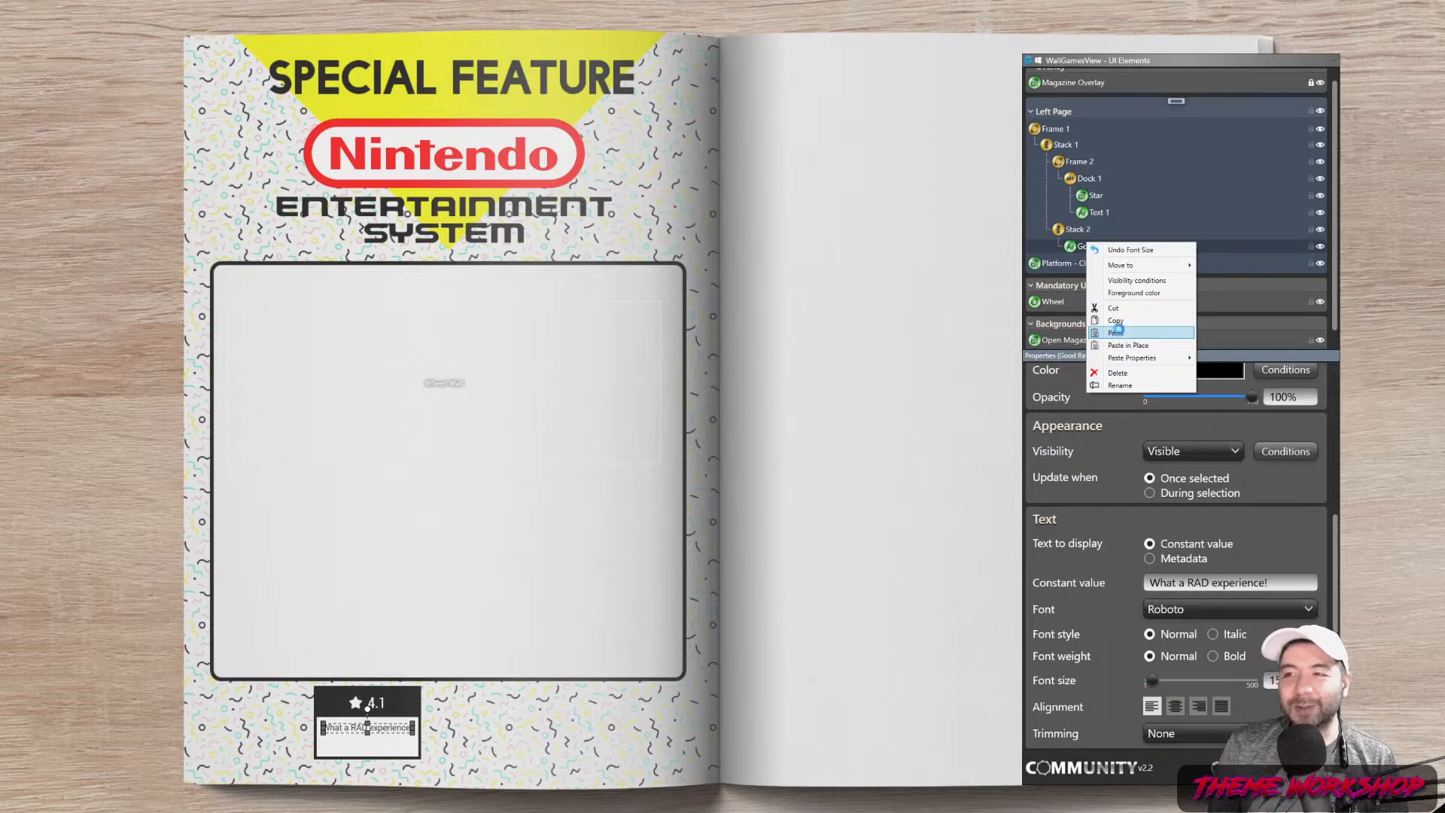
pyautogui.click(1119, 333)
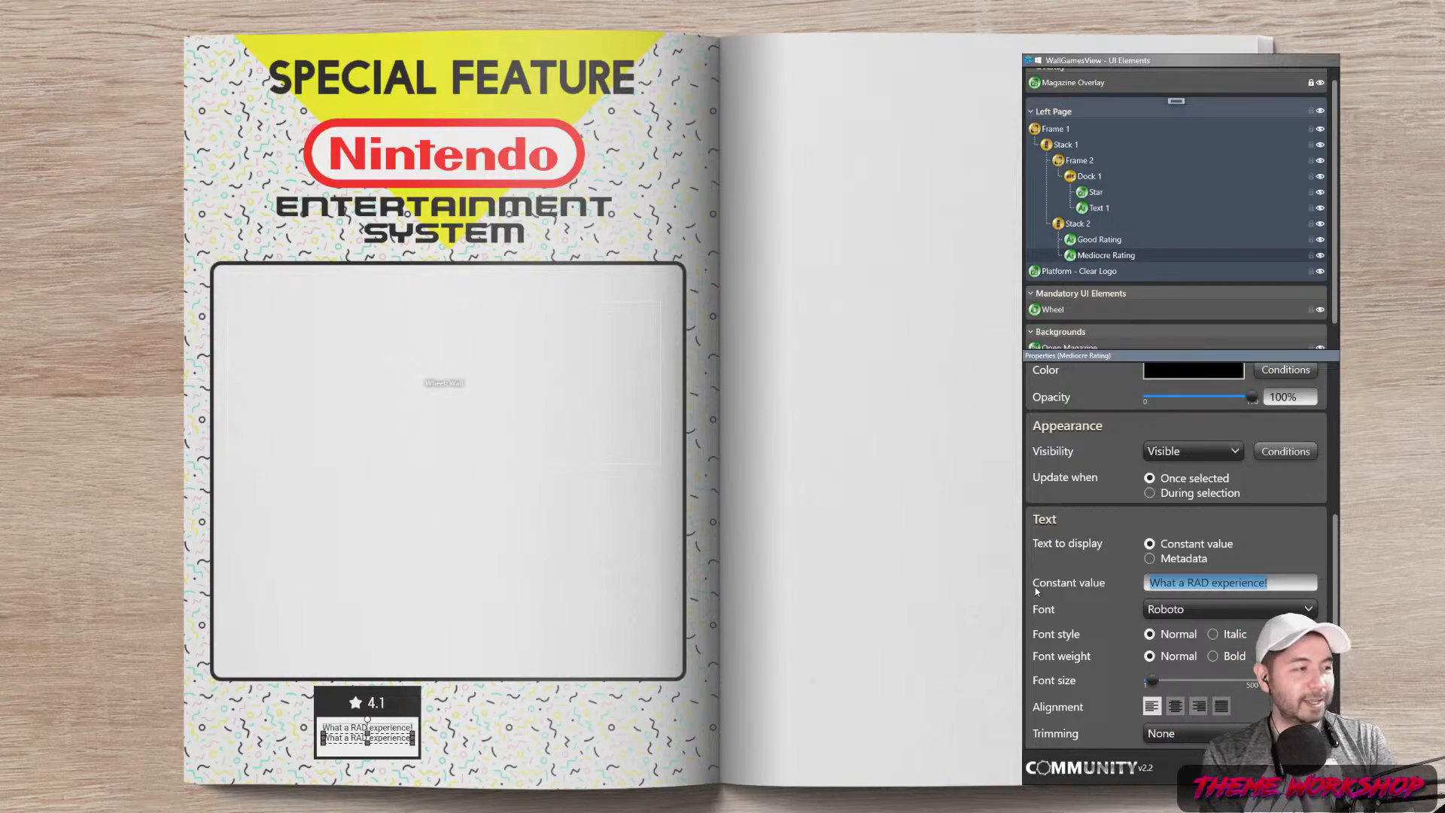
pyautogui.write('This game is bodacious... psych!')
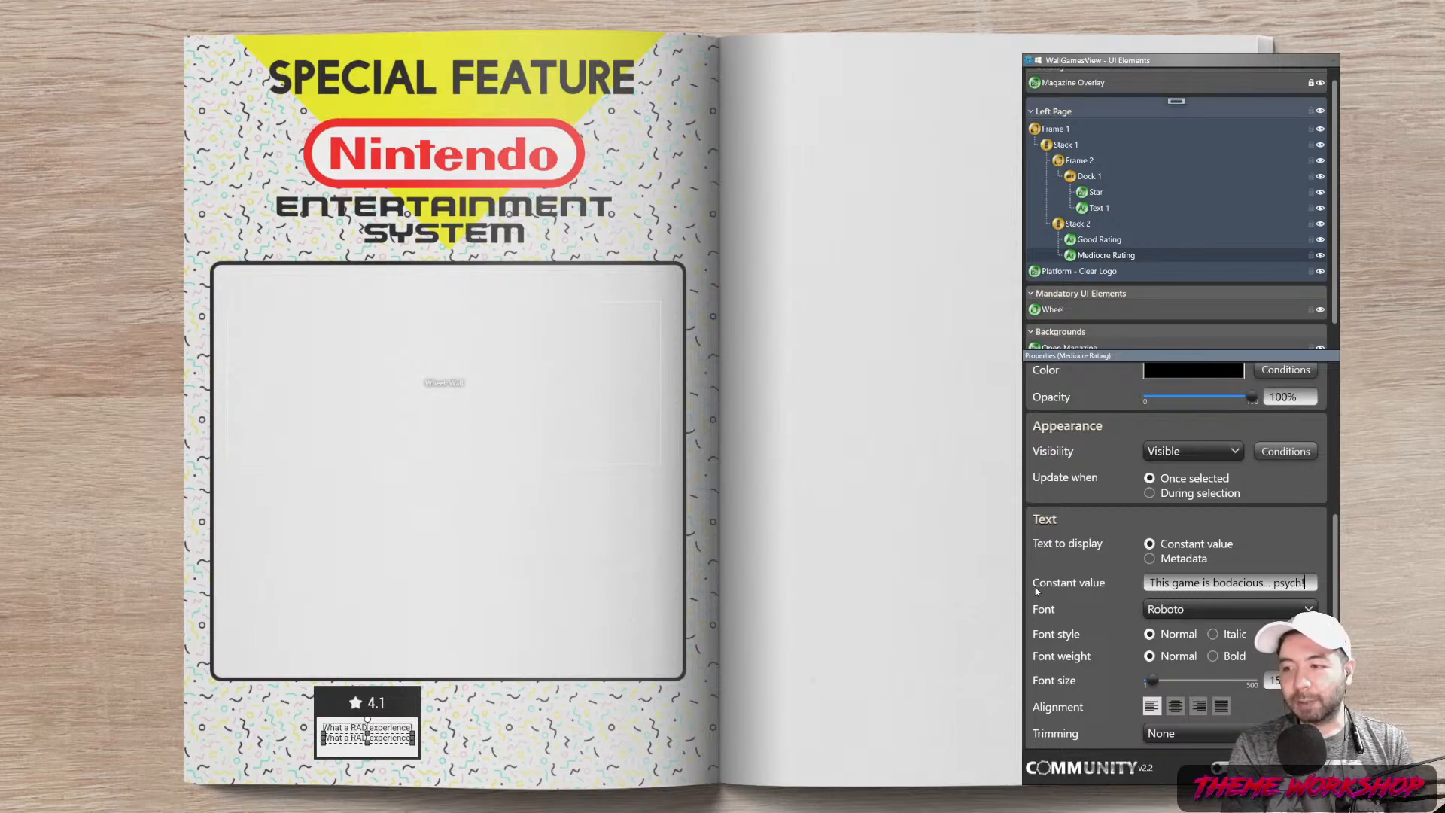
pyautogui.click(351, 742)
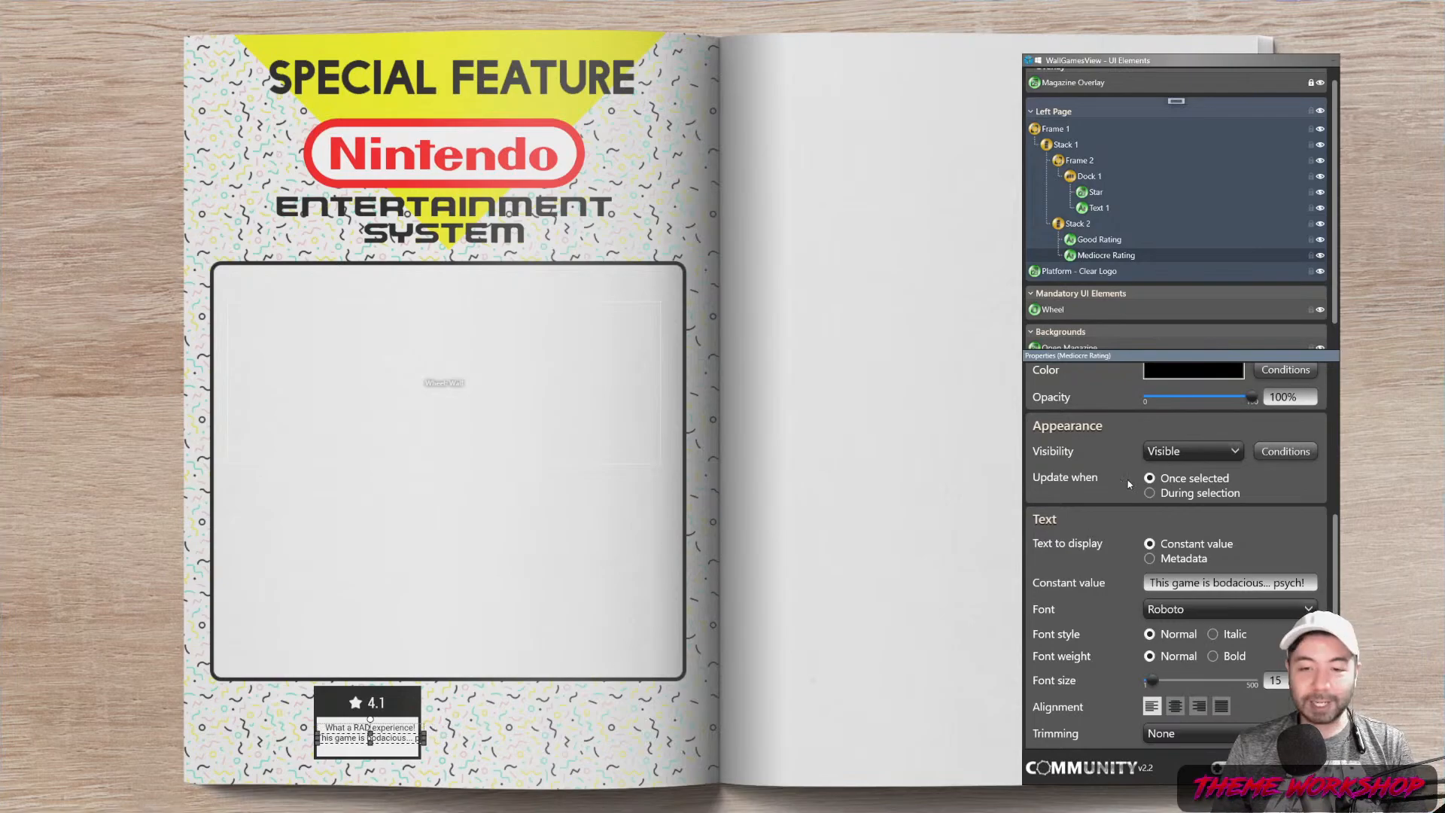
# Enter 220 in Frame 1's size settings and widen Stack 1 from 190 to 240
pyautogui.click(1051, 132)
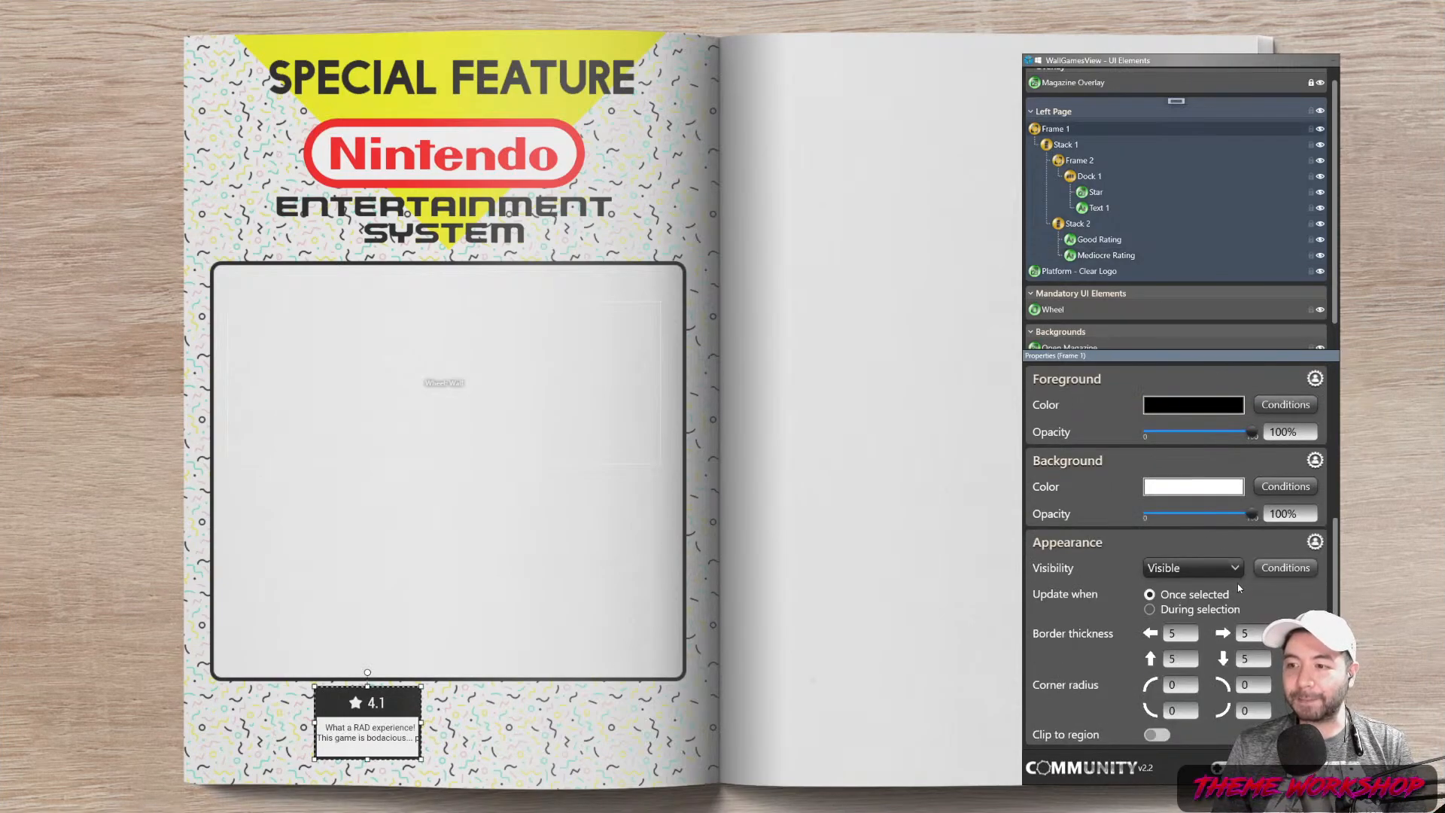
pyautogui.moveTo(1337, 531); pyautogui.dragTo(1337, 393)
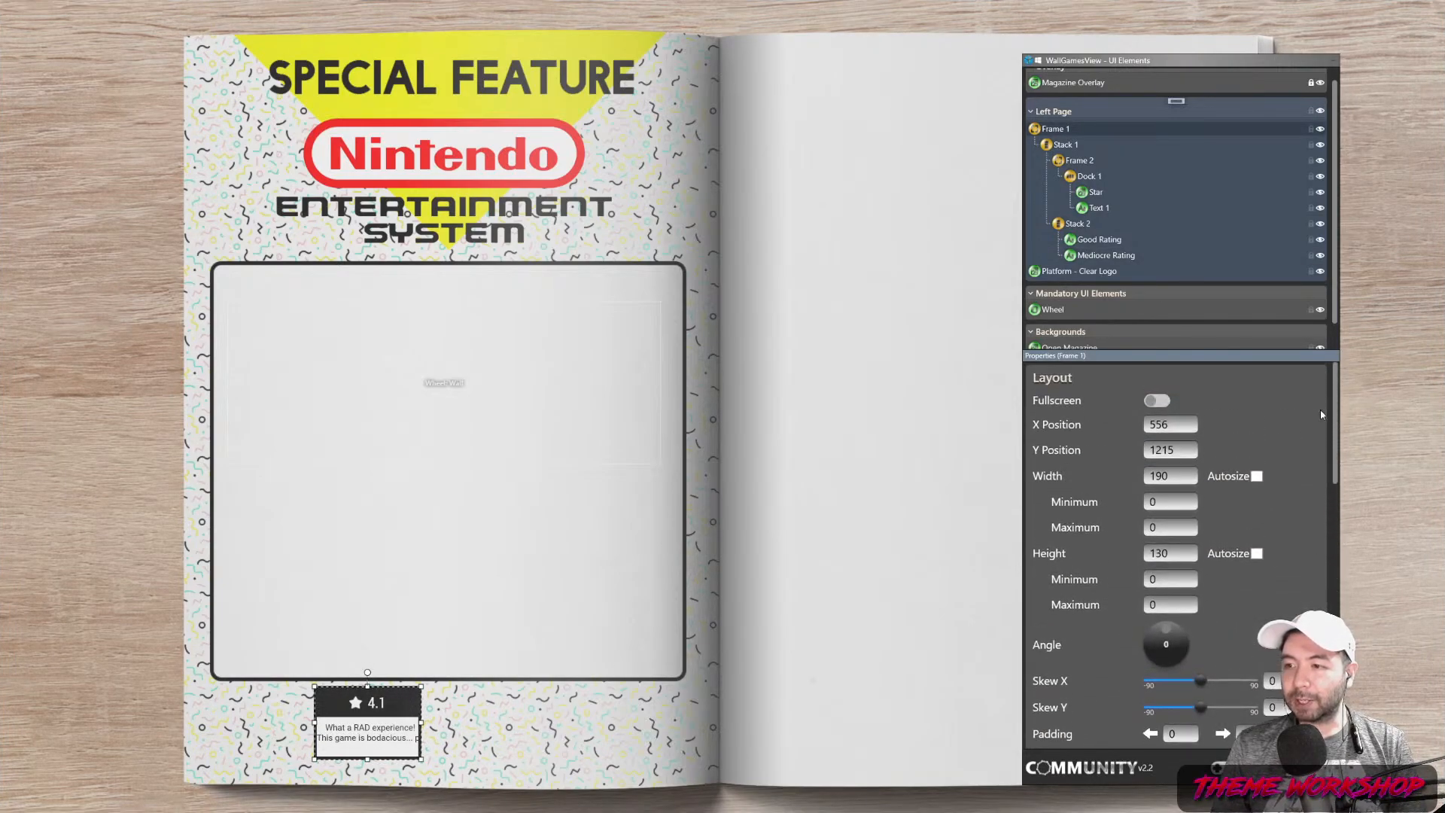
pyautogui.write('220')
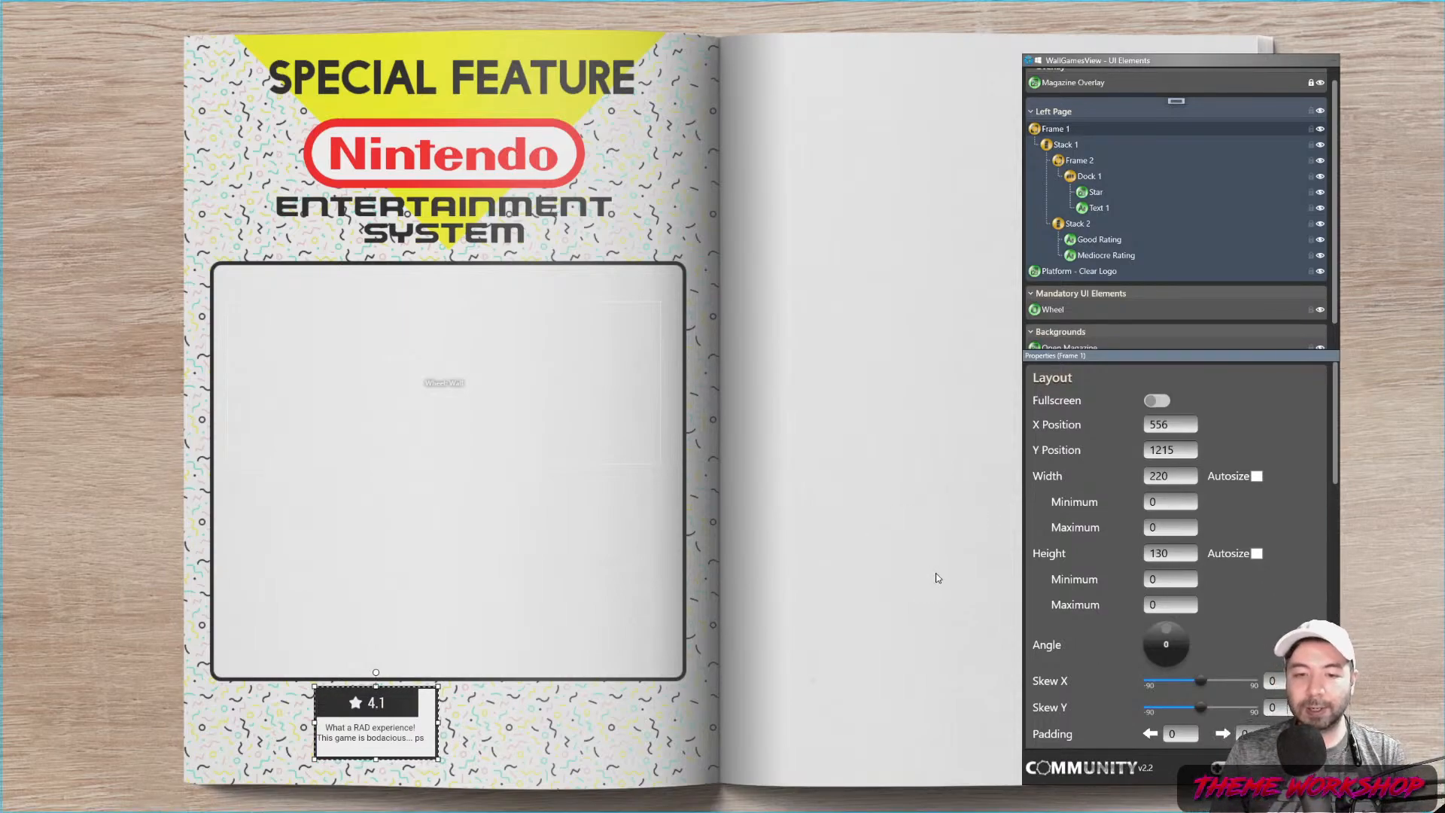
pyautogui.moveTo(1179, 476); pyautogui.dragTo(1115, 487)
pyautogui.write('2')
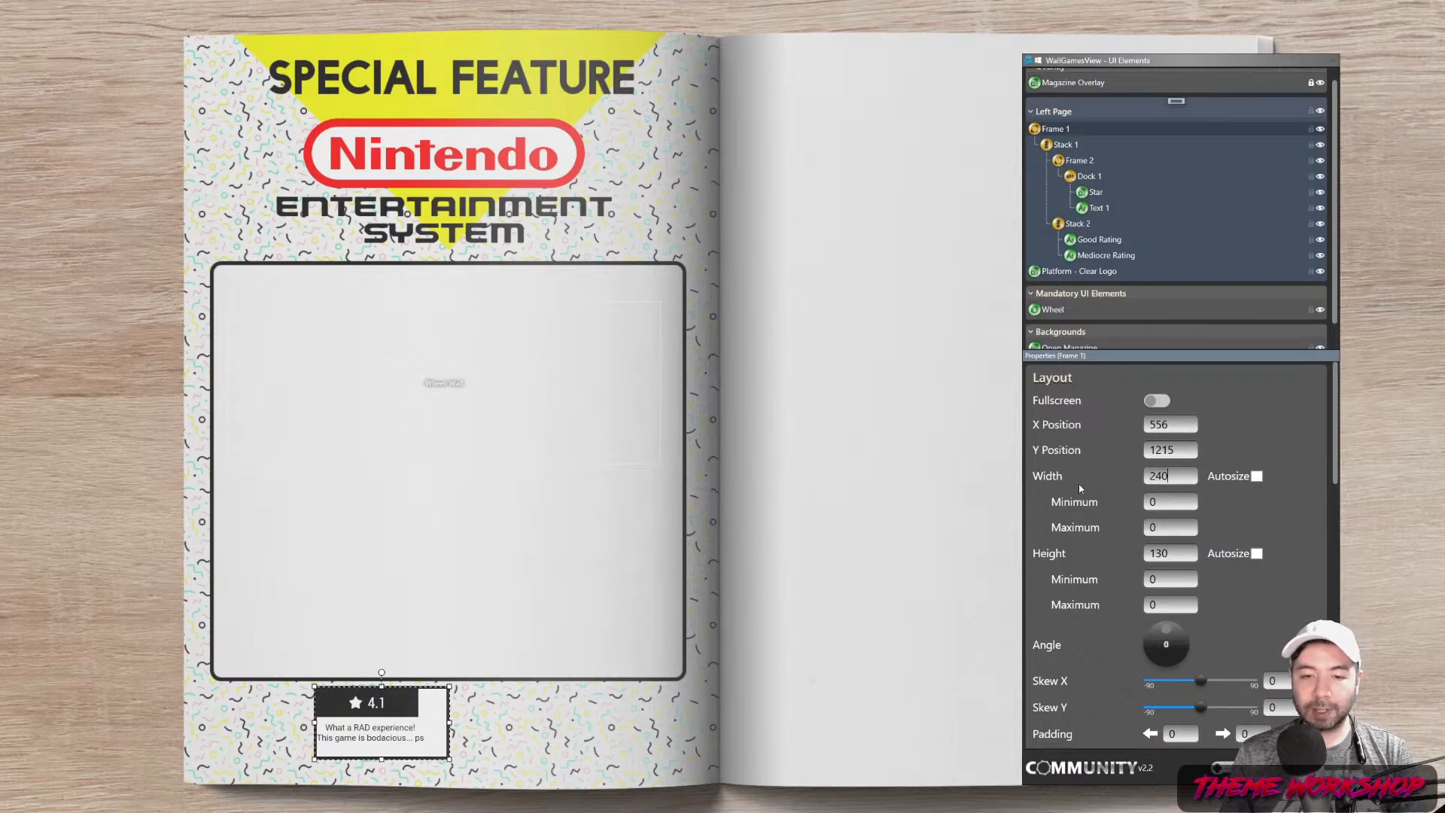
pyautogui.click(1068, 149)
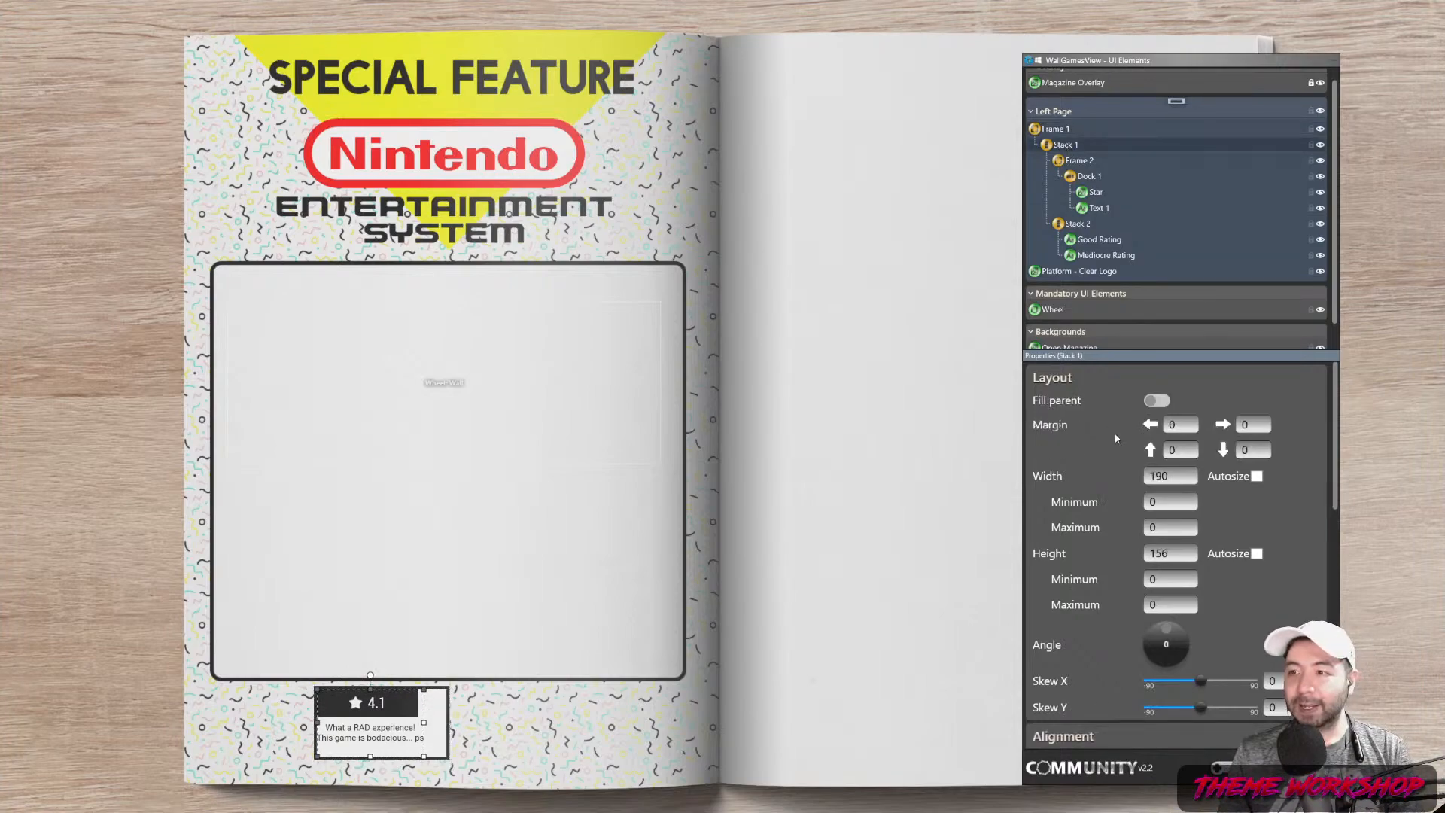
pyautogui.doubleClick(1179, 478)
pyautogui.write('240')
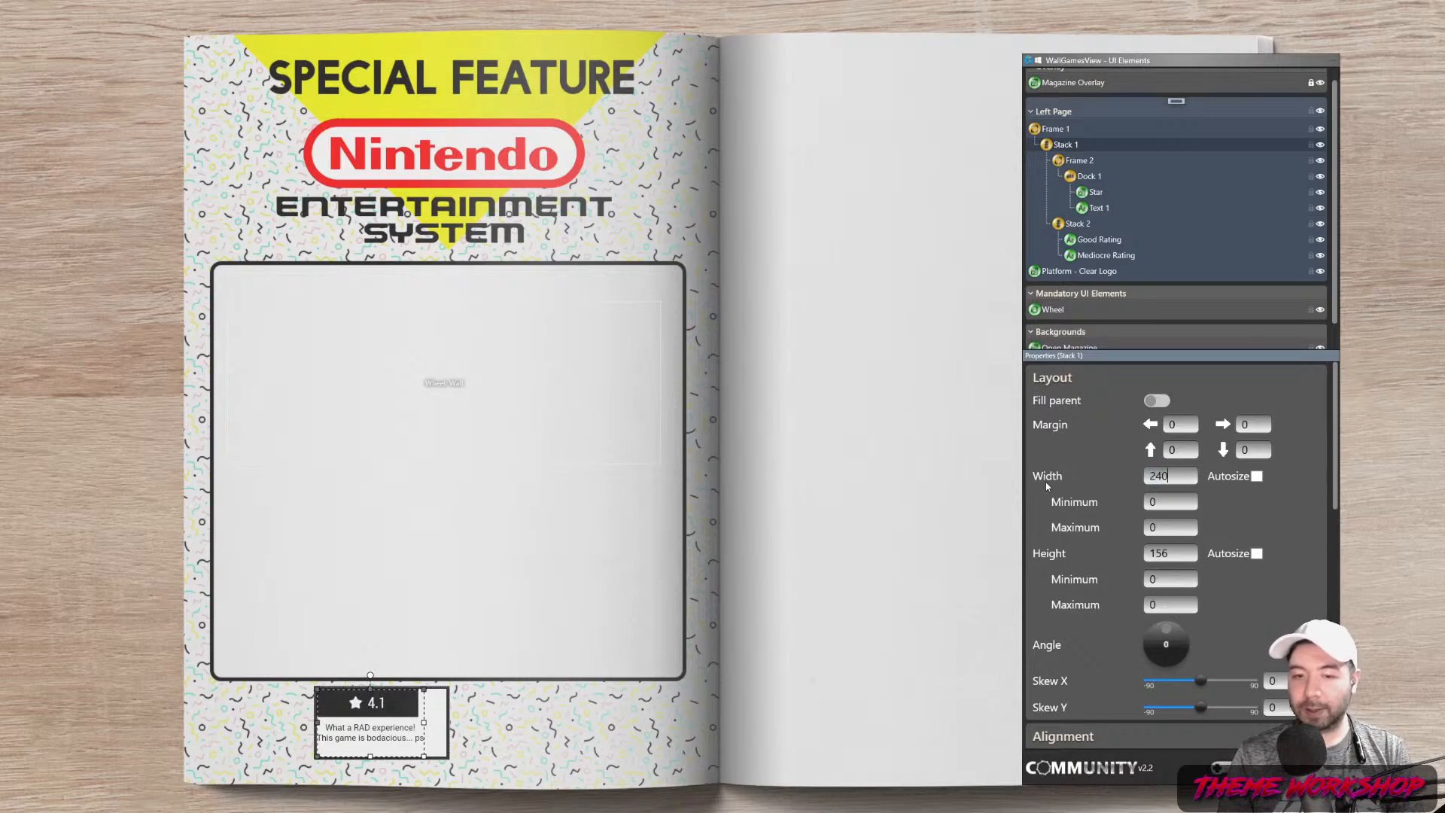
# Set Frame 2's width to 230
pyautogui.click(1078, 163)
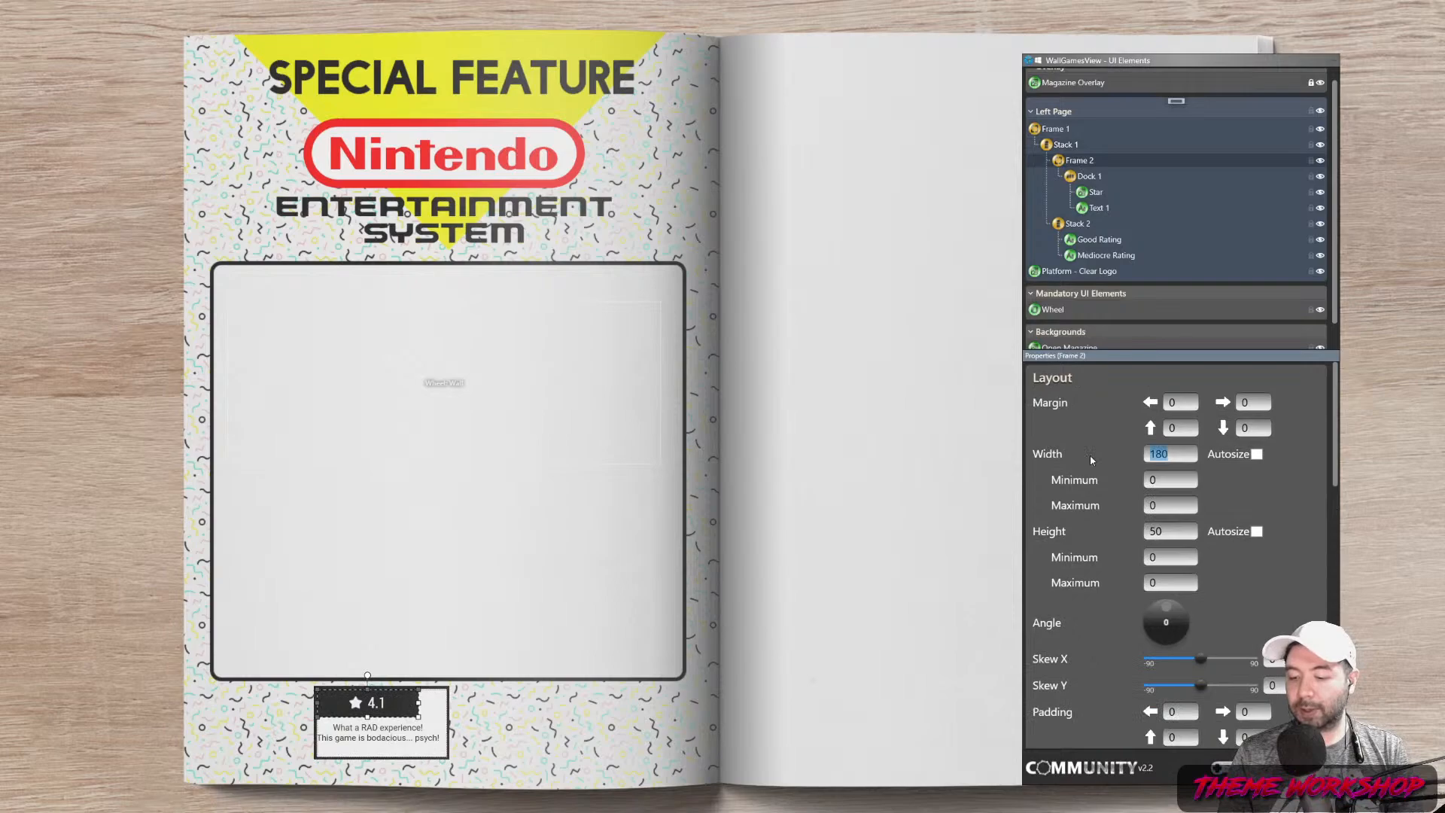
pyautogui.write('240')
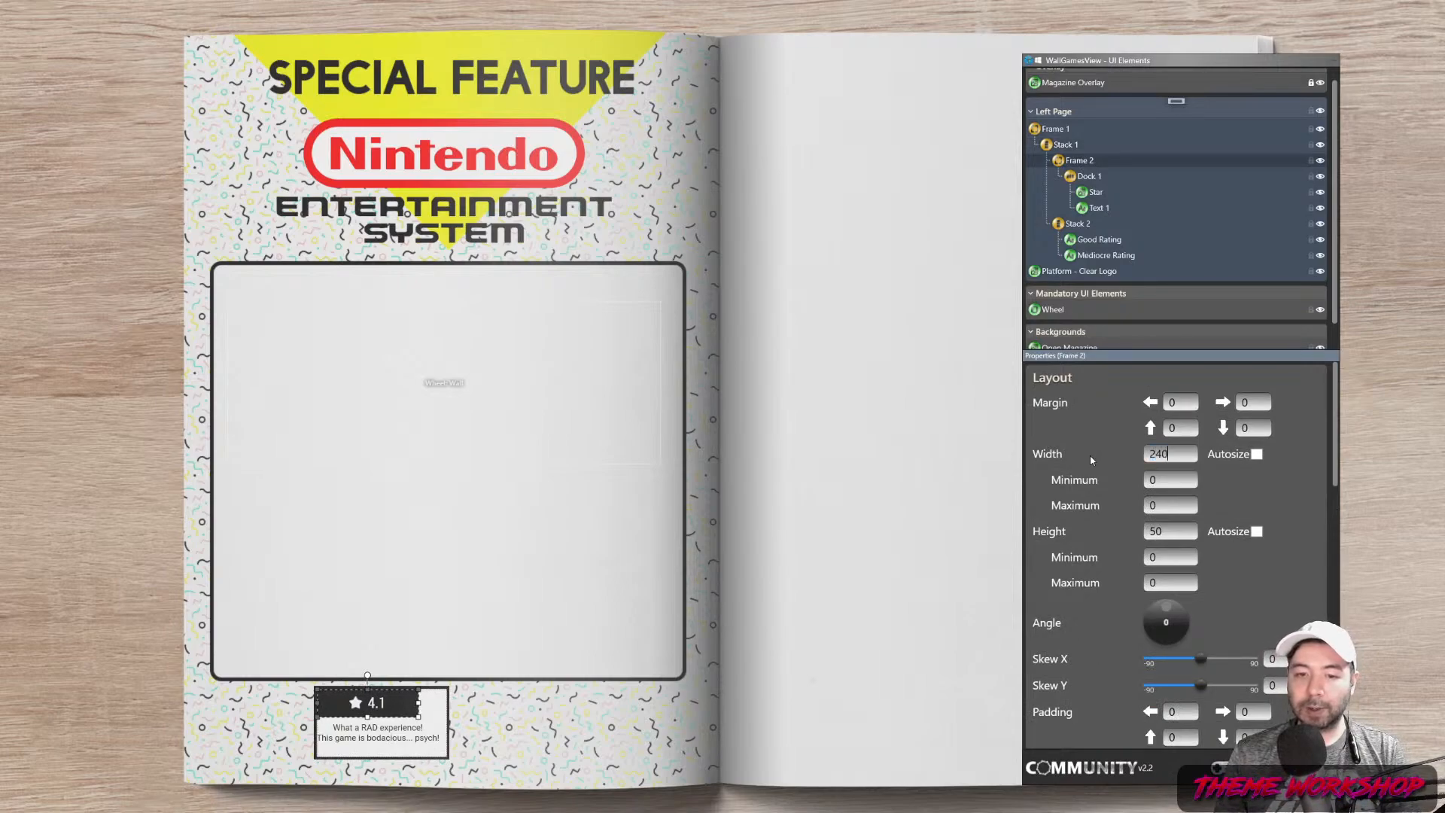
pyautogui.press('BackSpace')
pyautogui.press('BackSpace')
pyautogui.write('30')
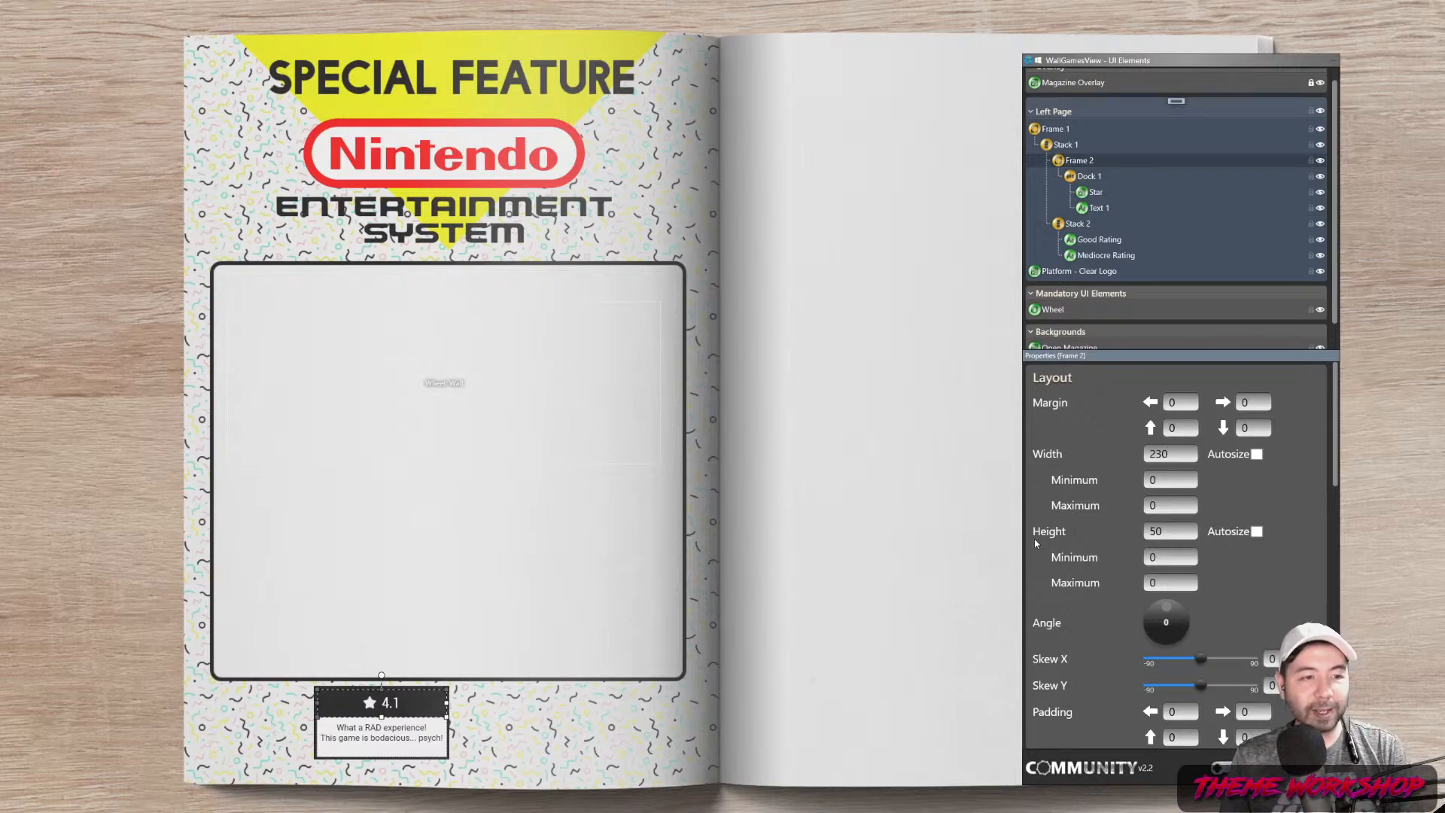
pyautogui.click(1097, 242)
# Replace the Mediocre Rating caption text with 'It's ... ok'
pyautogui.click(1097, 258)
pyautogui.scroll(-3, 1302, 521)
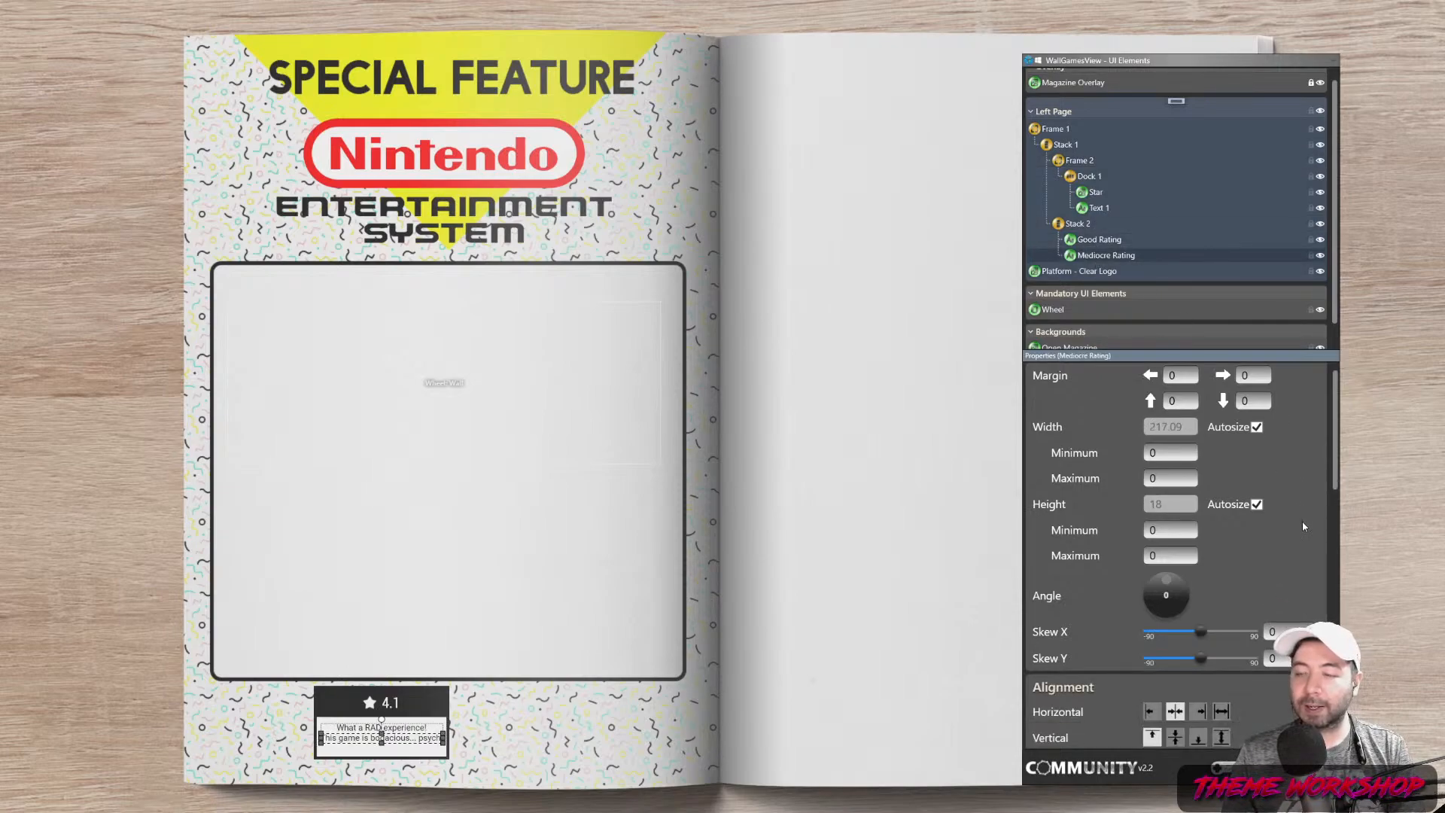
pyautogui.scroll(-8, 1316, 527)
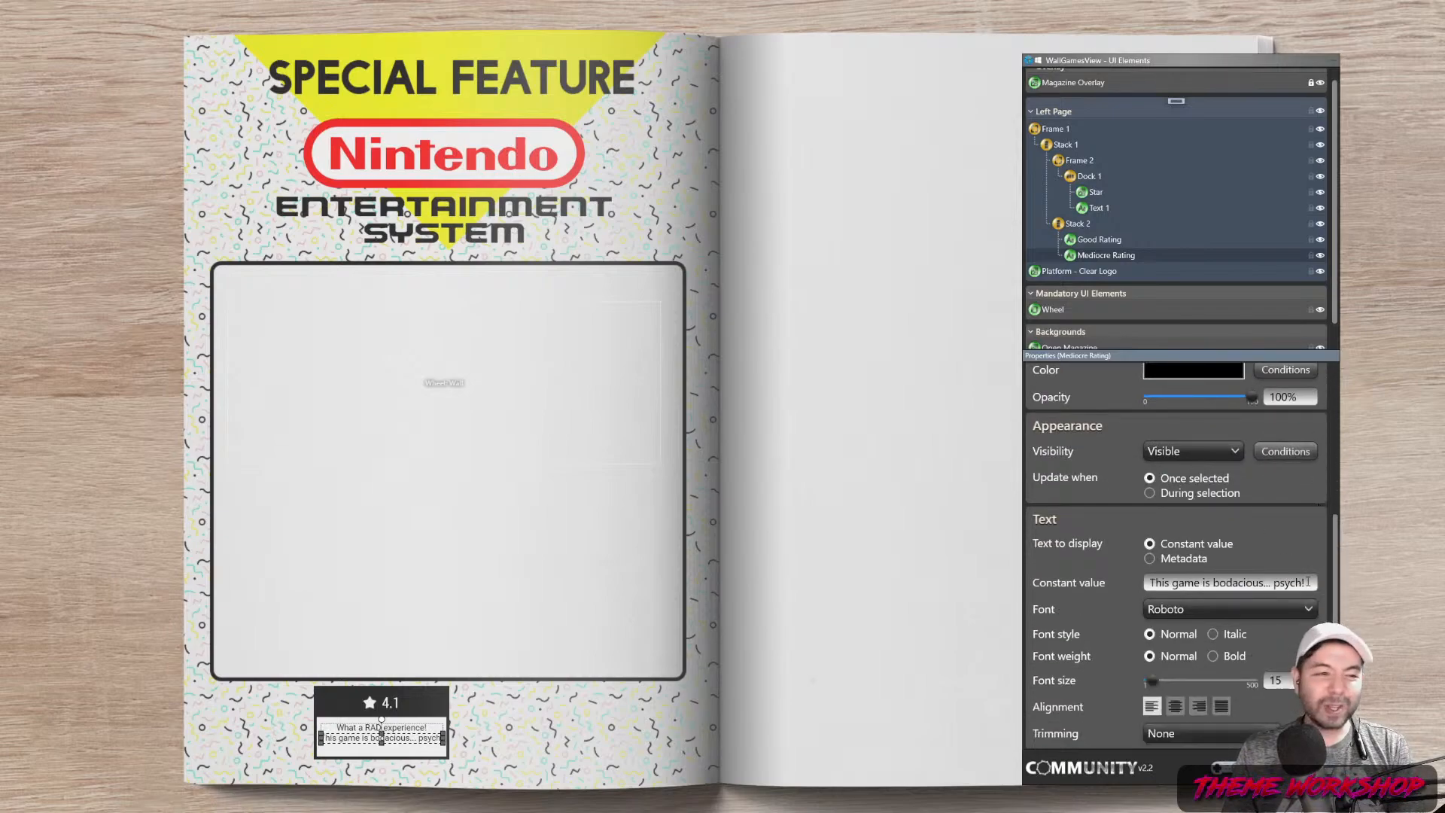
pyautogui.tripleClick(1309, 582)
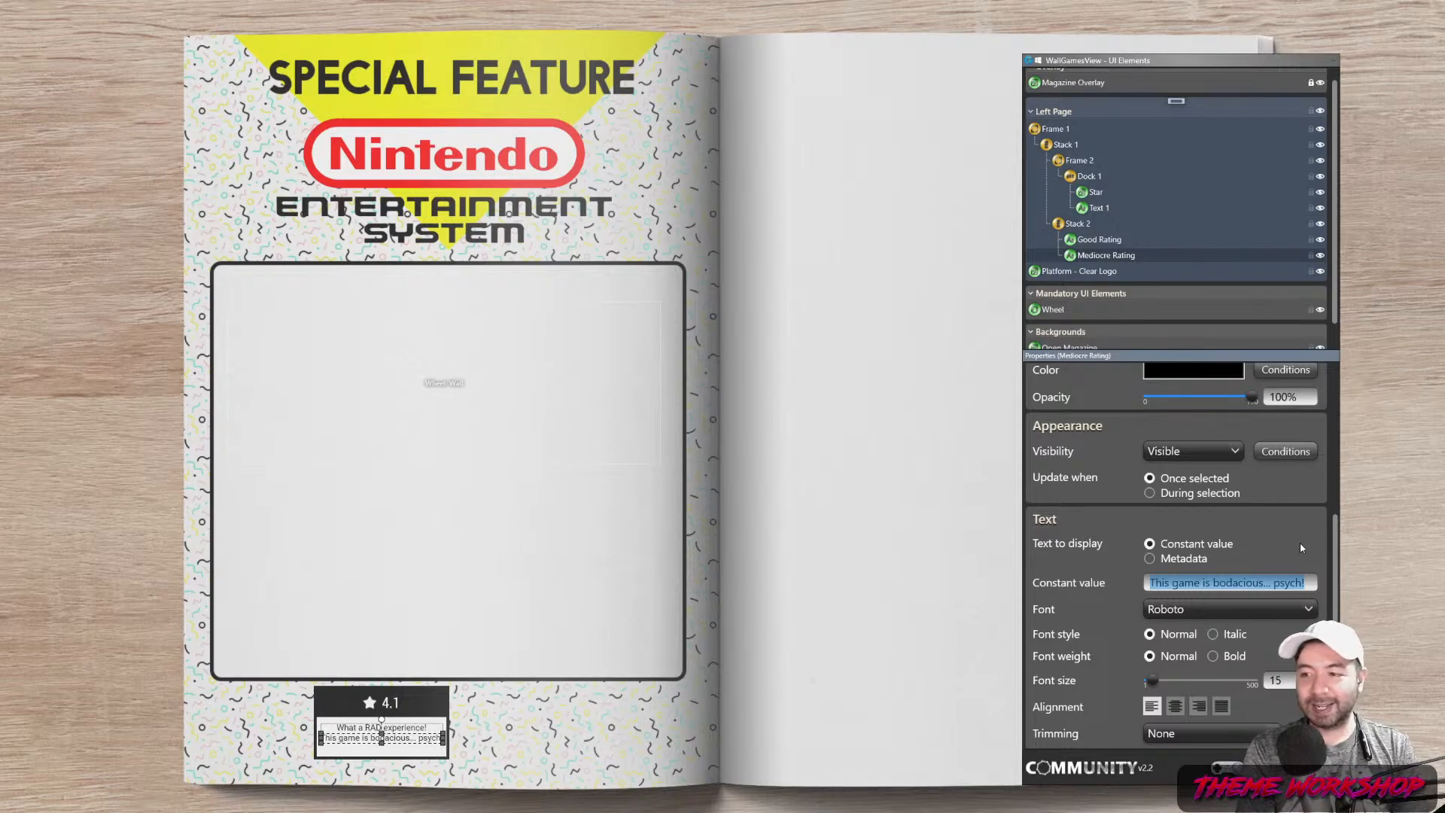
pyautogui.write("It'")
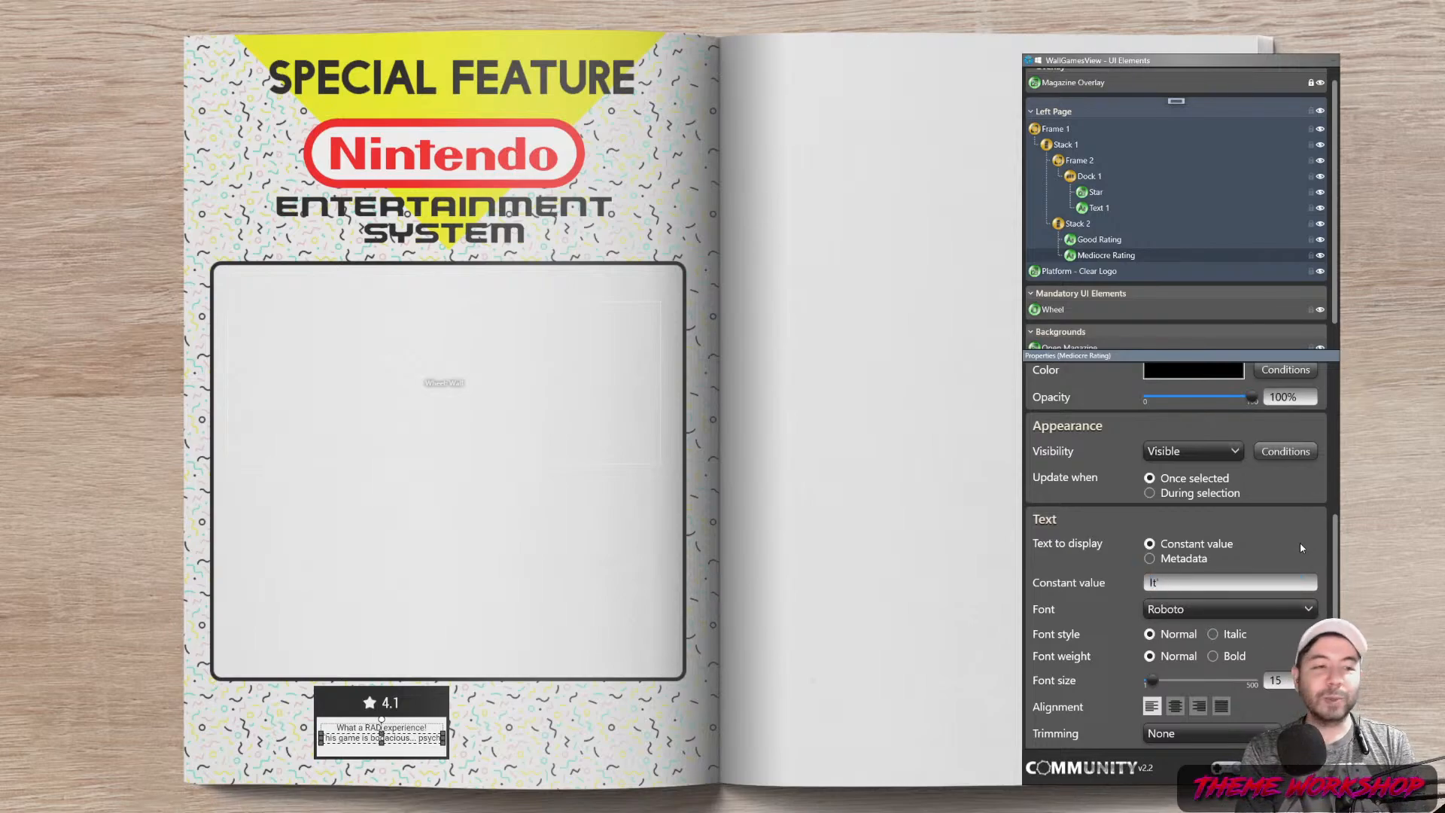
pyautogui.write('s ... ok')
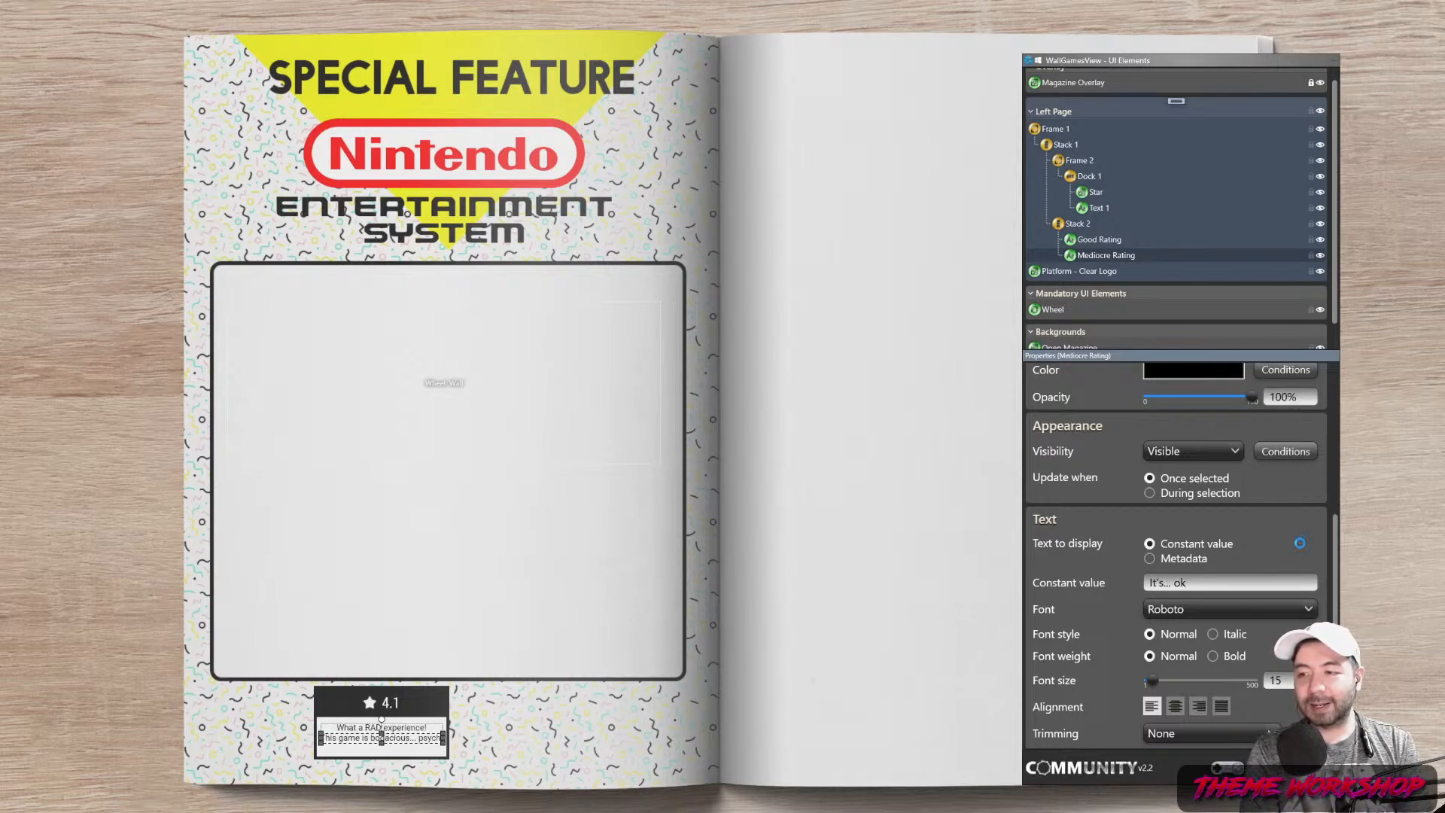
pyautogui.click(962, 255)
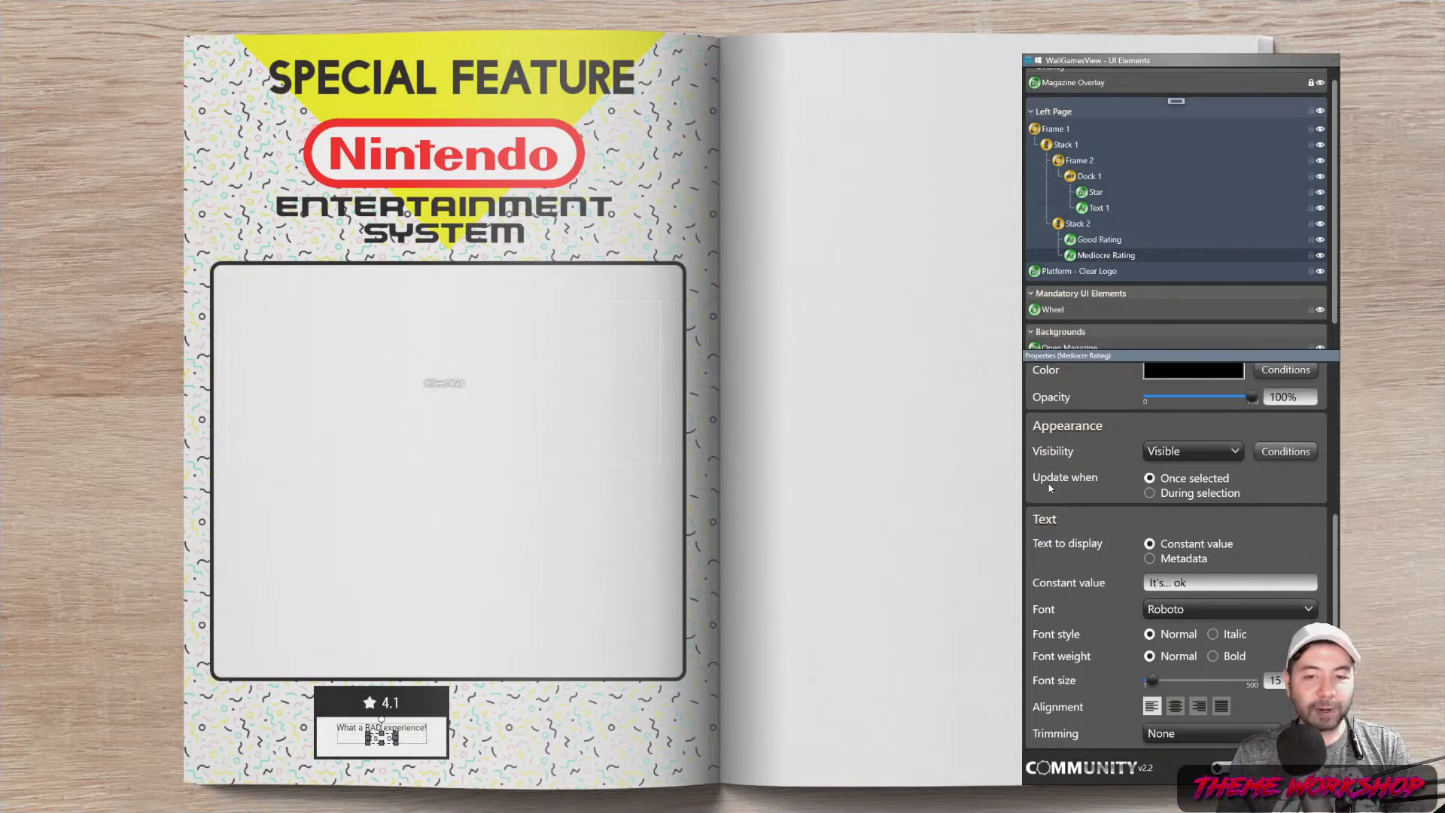
# Duplicate the Mediocre Rating caption and name the copy Bad Rating
pyautogui.click(945, 629)
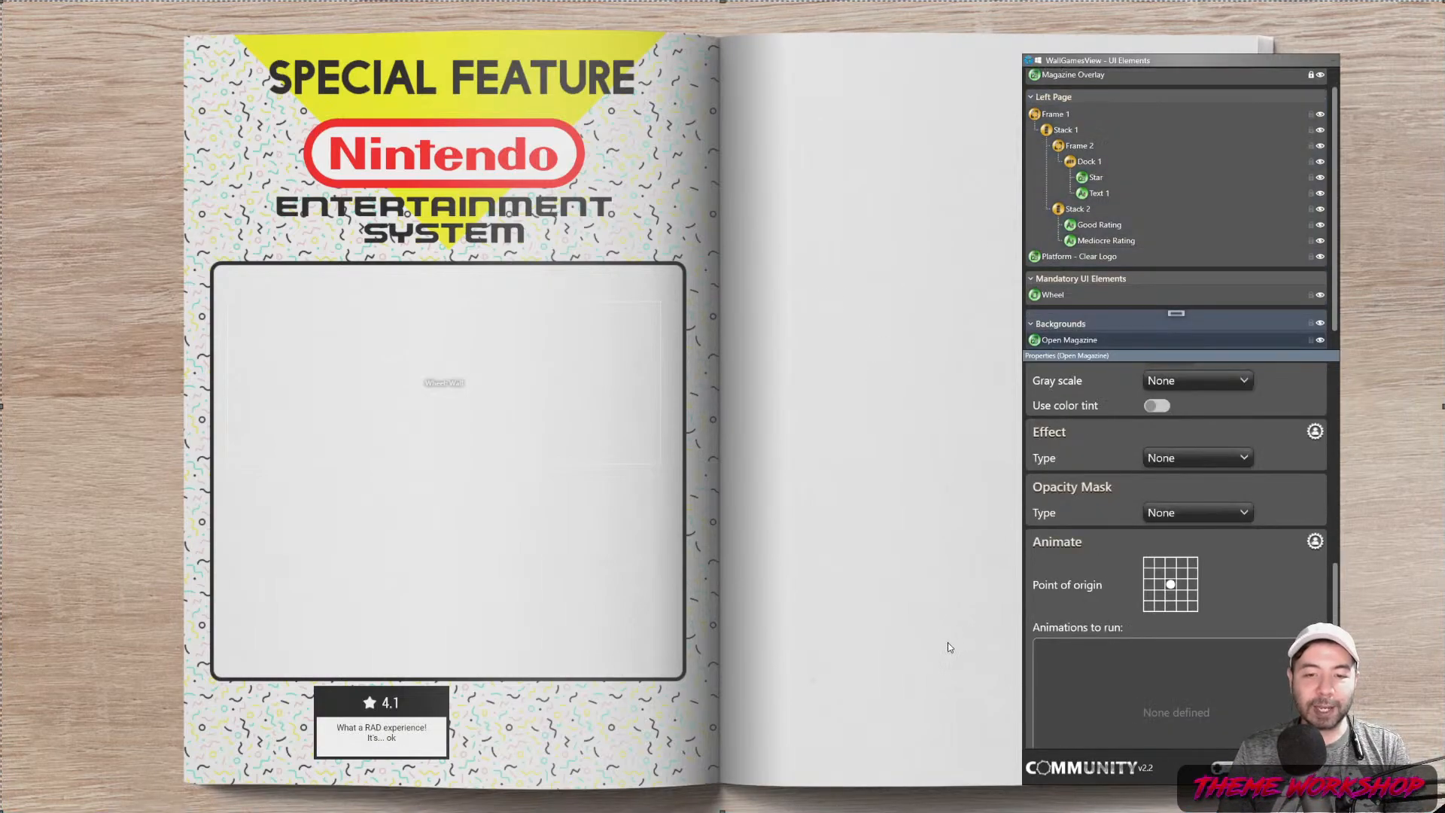
pyautogui.rightClick(1089, 241)
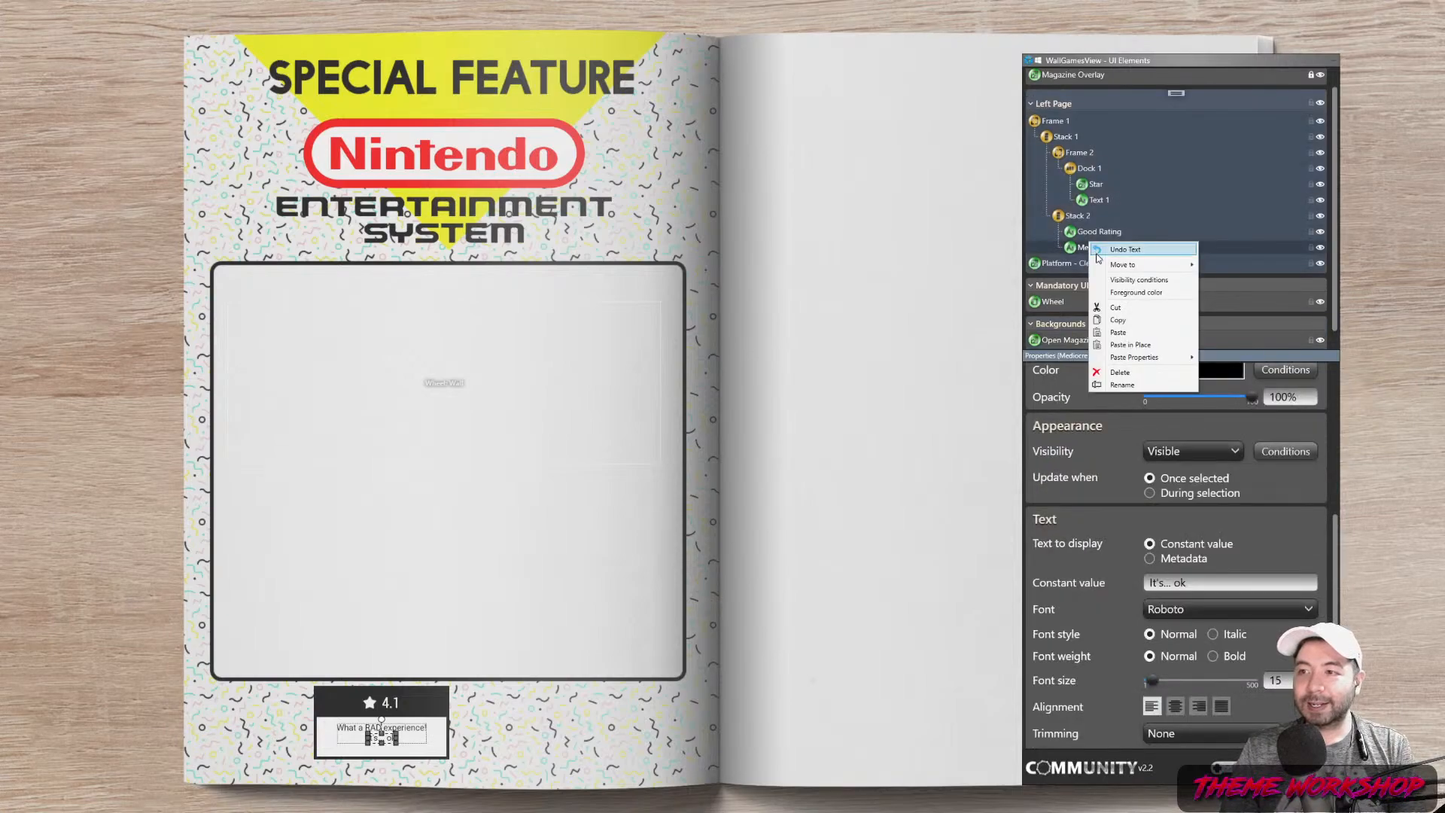
pyautogui.click(1137, 321)
pyautogui.rightClick(1100, 249)
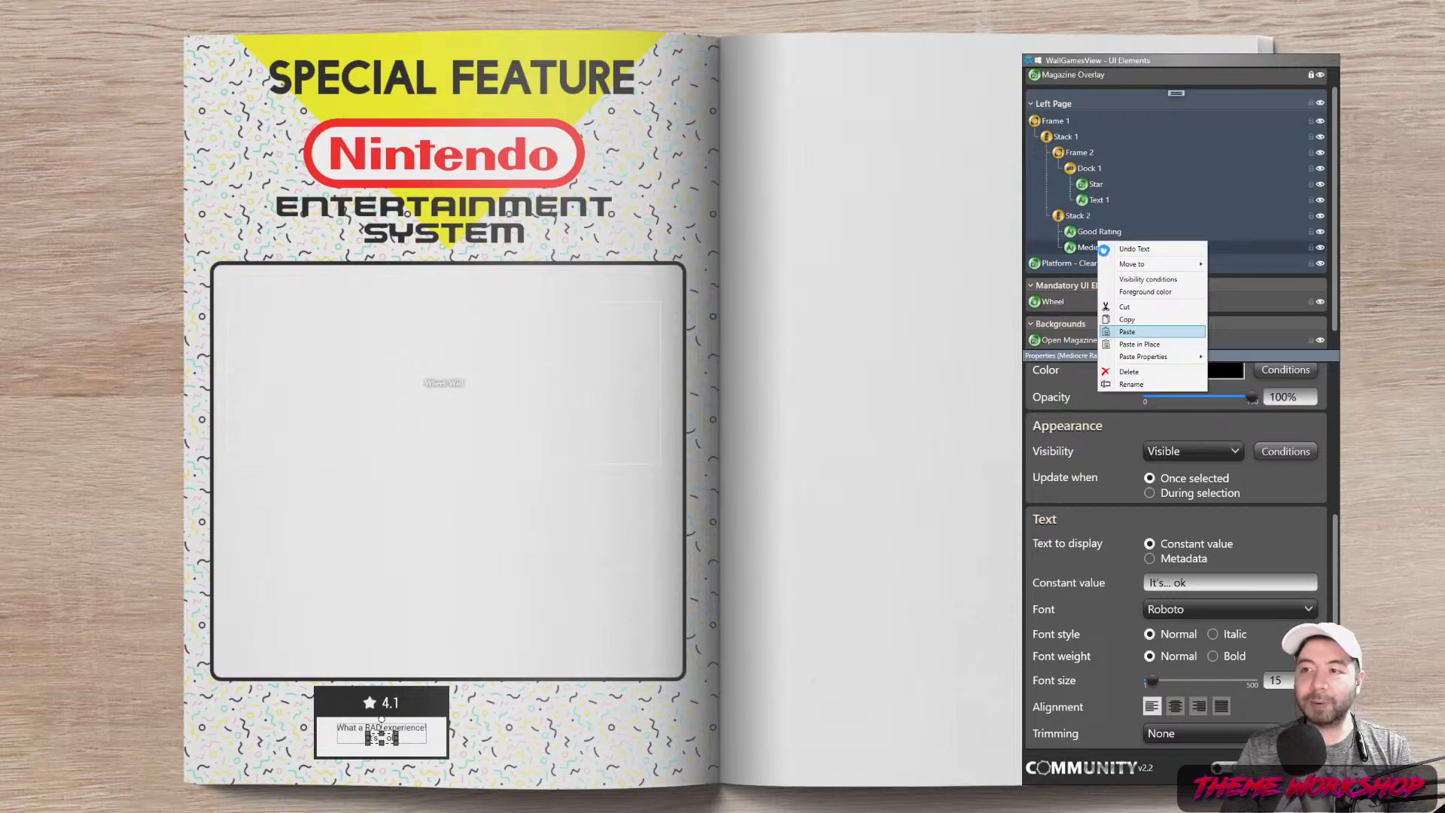
pyautogui.click(1127, 331)
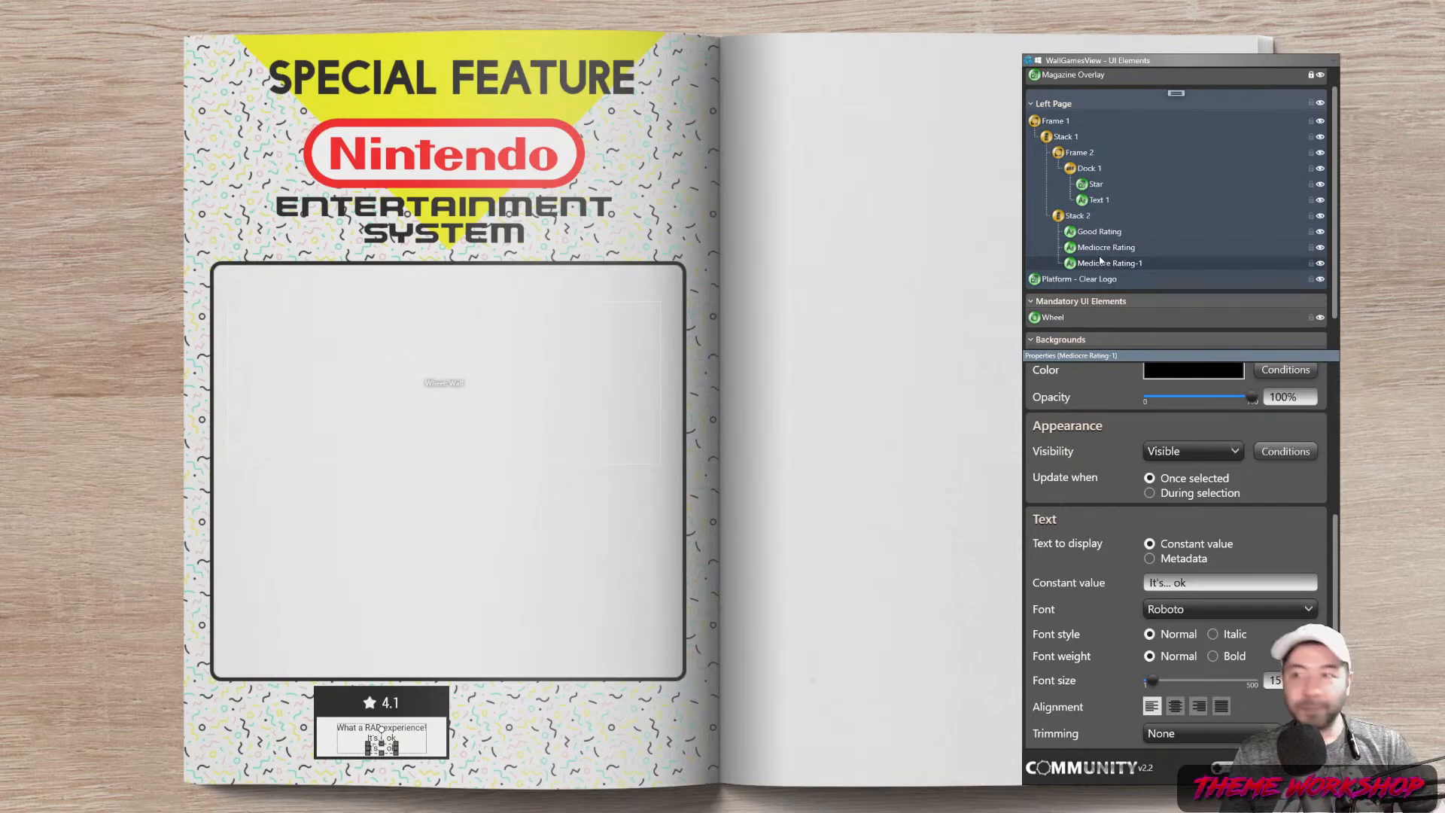
pyautogui.doubleClick(1106, 264)
pyautogui.press('BackSpace')
pyautogui.press('BackSpace')
pyautogui.press('BackSpace')
pyautogui.press('BackSpace')
pyautogui.press('BackSpace')
pyautogui.press('BackSpace')
pyautogui.press('BackSpace')
pyautogui.press('BackSpace')
pyautogui.press('BackSpace')
pyautogui.press('BackSpace')
pyautogui.press('BackSpace')
pyautogui.press('BackSpace')
pyautogui.press('BackSpace')
pyautogui.press('BackSpace')
pyautogui.press('BackSpace')
pyautogui.press('BackSpace')
pyautogui.press('BackSpace')
pyautogui.write('Bad Rating')
pyautogui.press('Return')
# Set the Bad Rating caption text to 'What a heinous game!'
pyautogui.moveTo(1194, 586); pyautogui.dragTo(1057, 587)
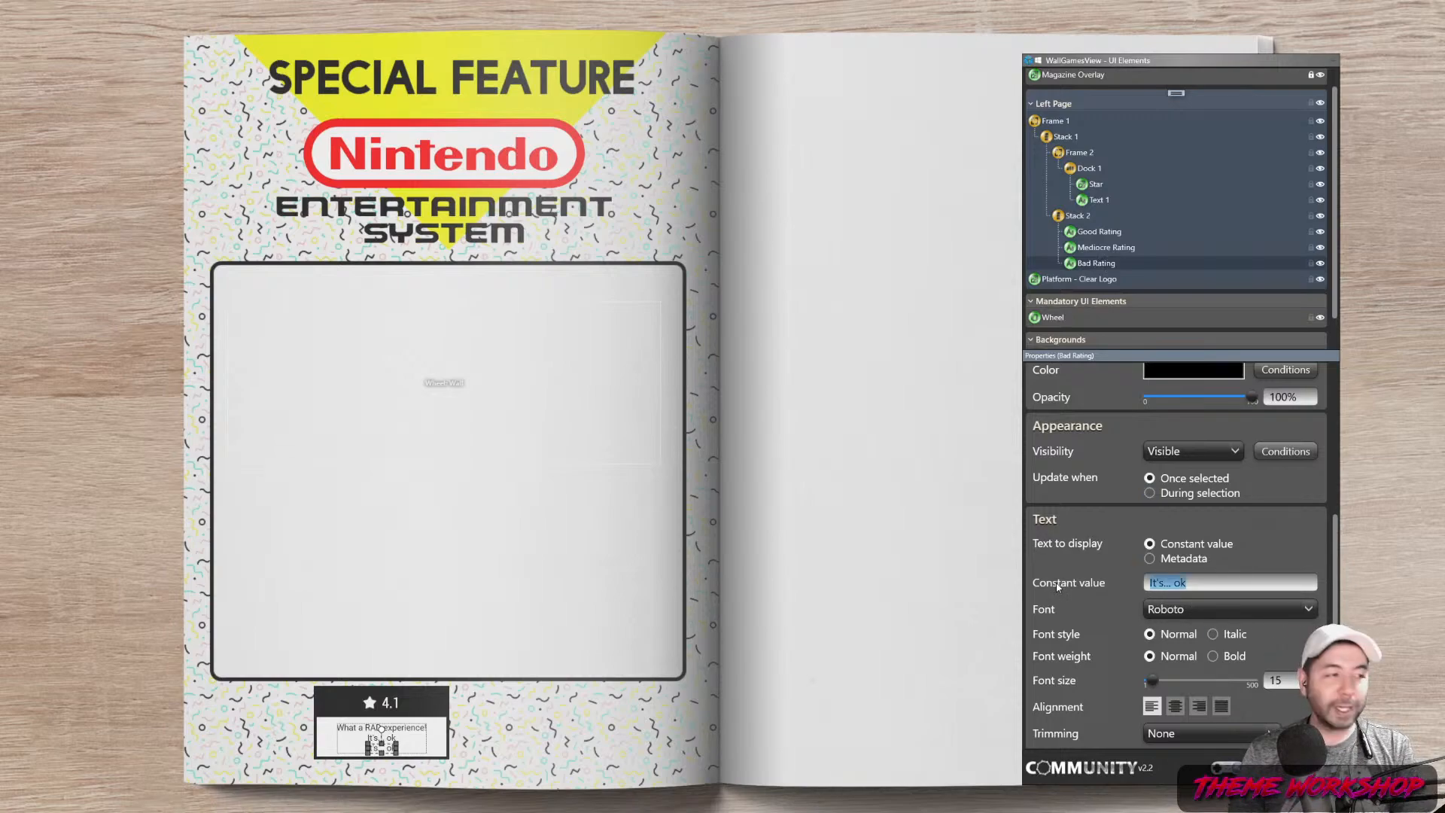
pyautogui.write('What a heinous game!')
pyautogui.press('Return')
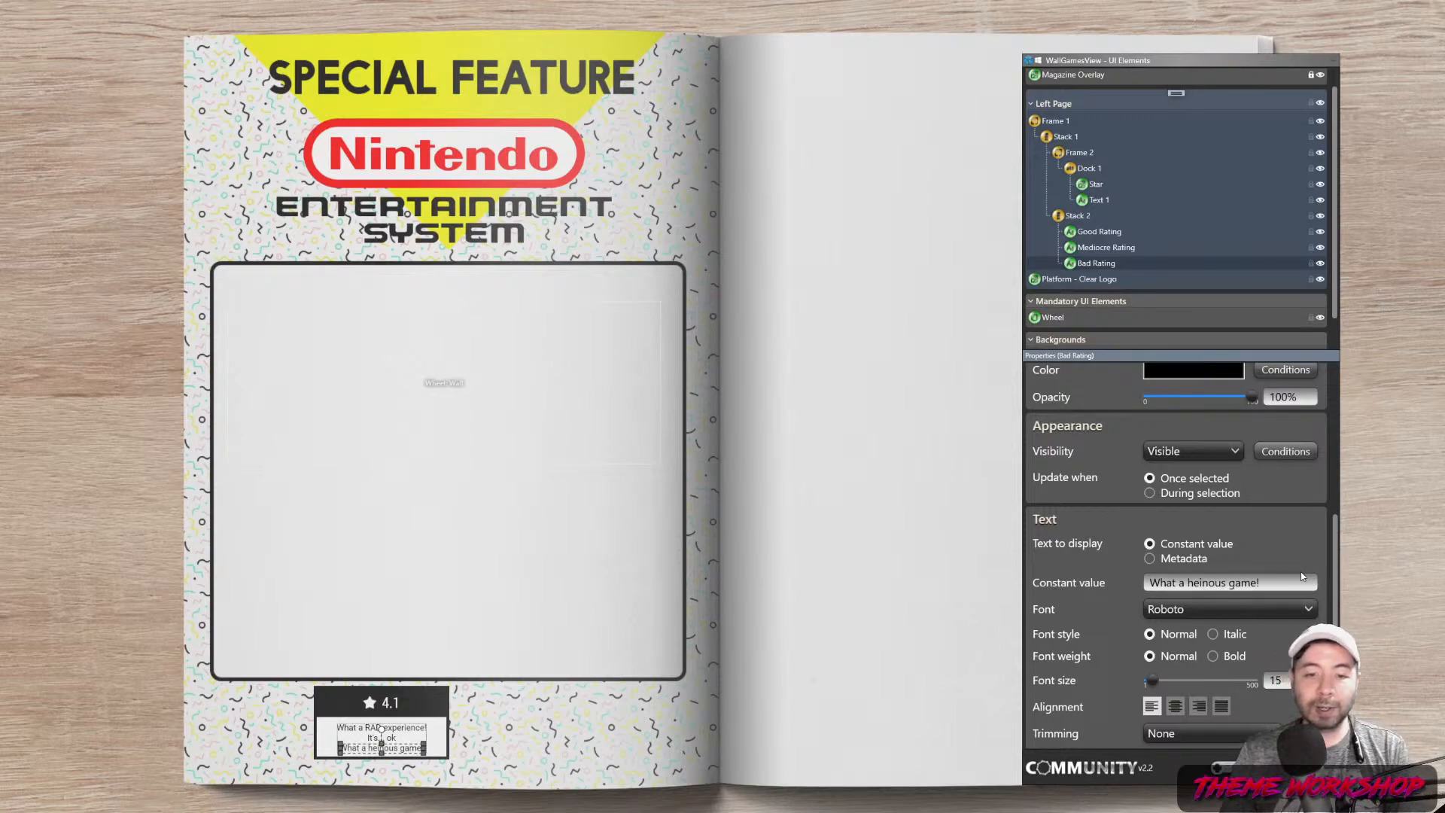
pyautogui.click(747, 711)
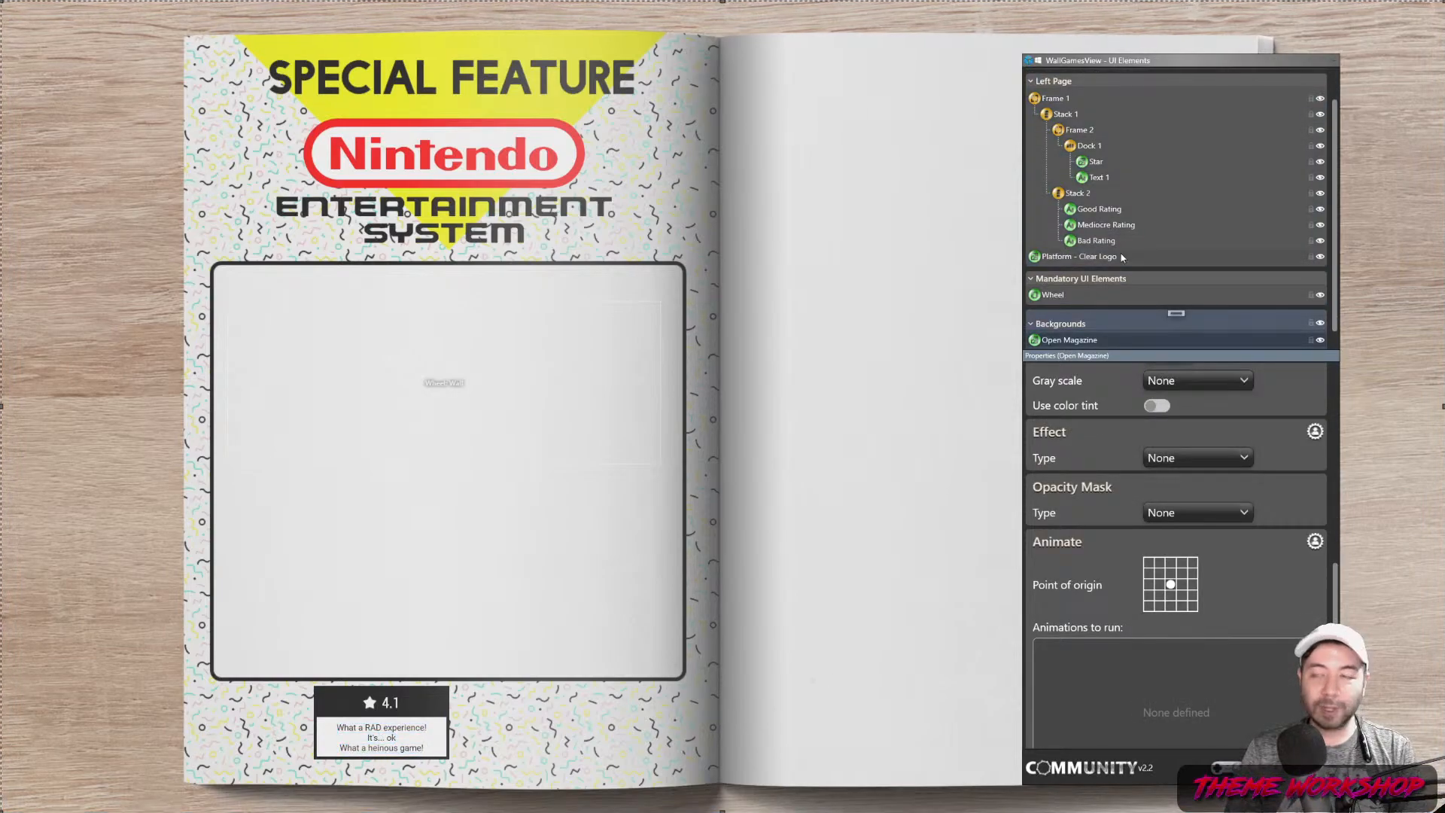
# Set Stack 2's left and right margins to 20, keeping the top margin at 10
pyautogui.scroll(1, 1258, 281)
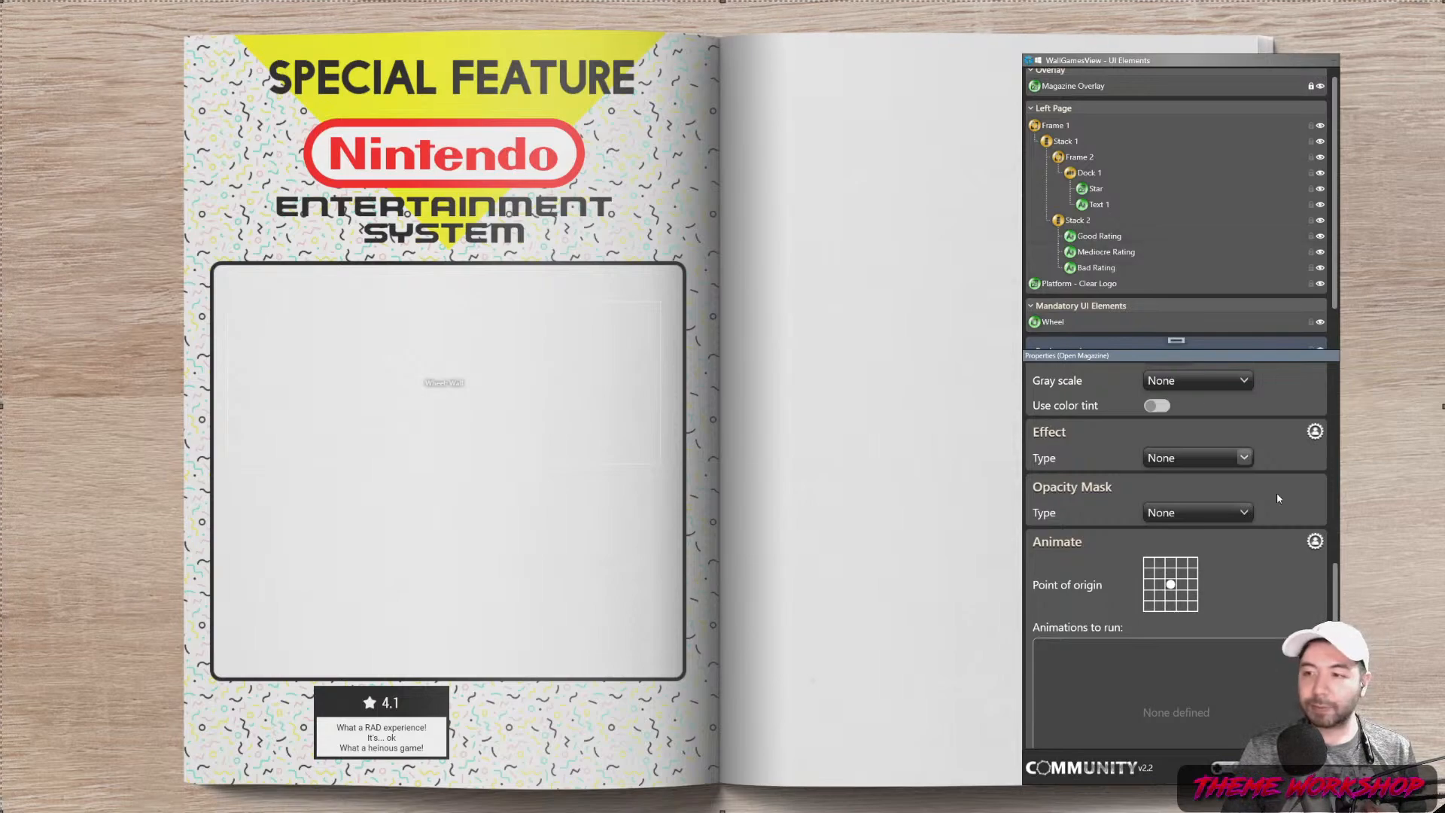
pyautogui.click(1078, 220)
pyautogui.moveTo(1333, 583); pyautogui.dragTo(1344, 375)
pyautogui.moveTo(1185, 396); pyautogui.dragTo(1099, 400)
pyautogui.write('10')
pyautogui.press('Tab')
pyautogui.write('10')
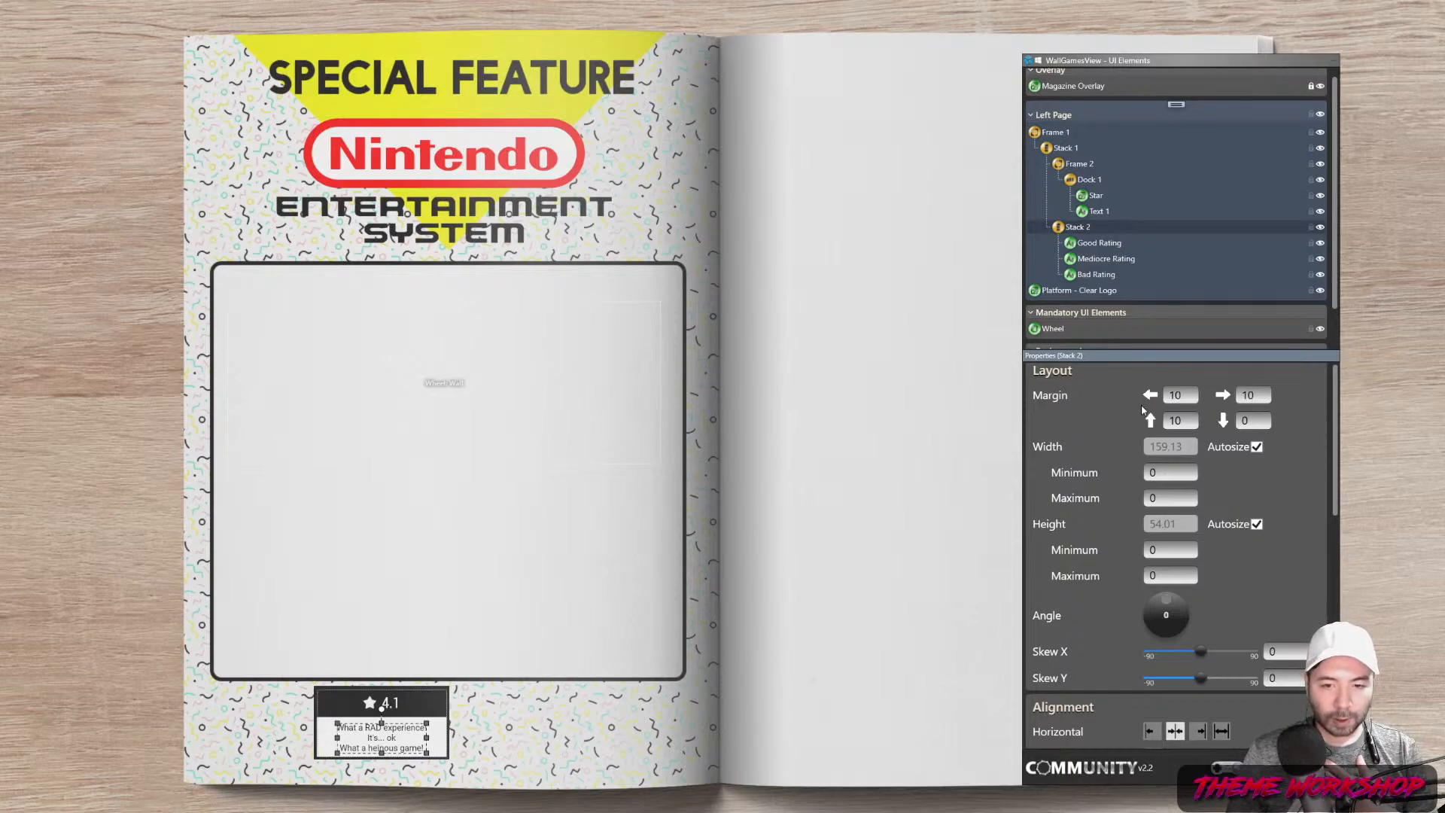
pyautogui.click(1179, 395)
pyautogui.doubleClick(1179, 395)
pyautogui.write('2')
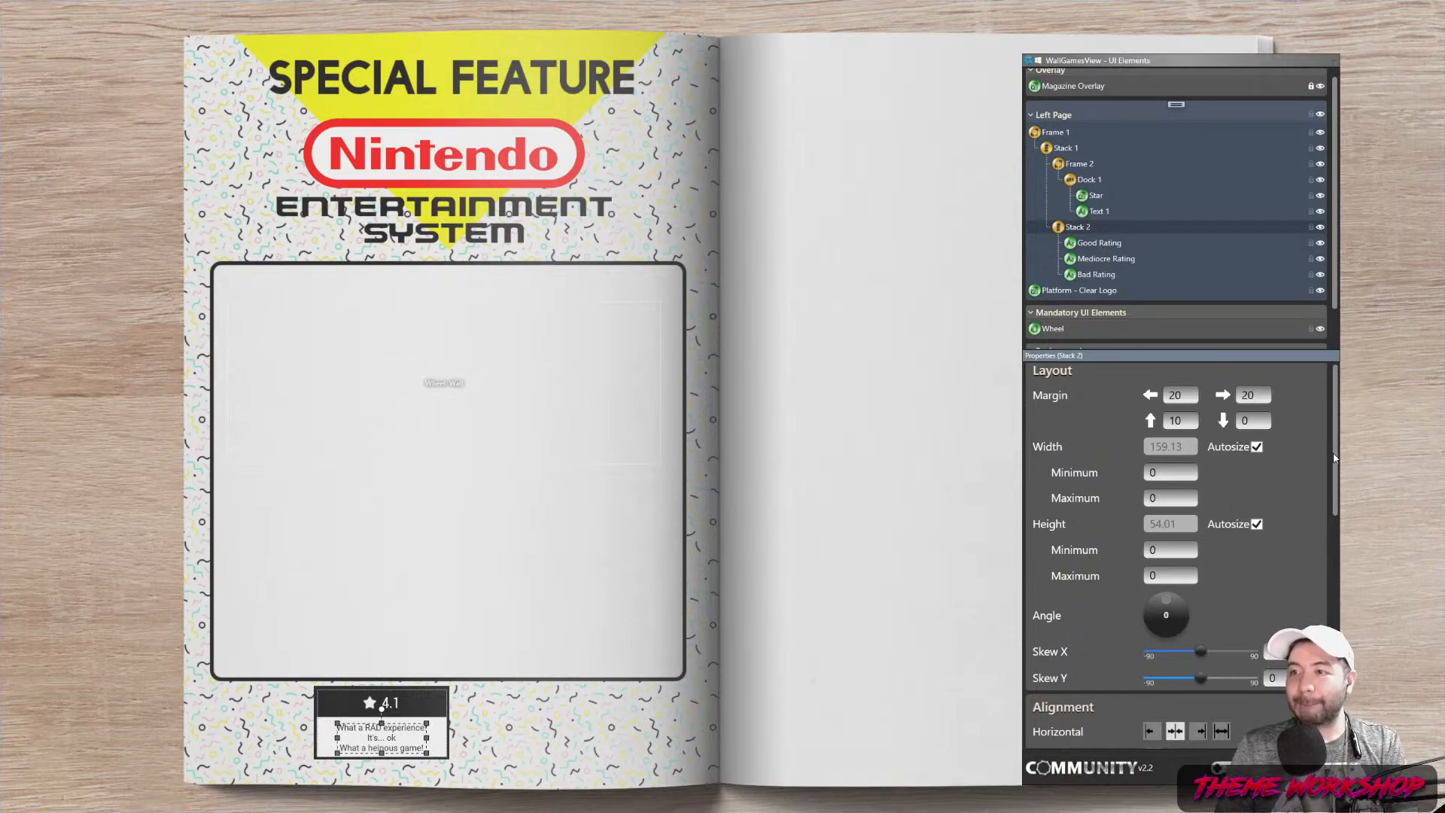
pyautogui.press('Down')
pyautogui.moveTo(1335, 421); pyautogui.dragTo(1337, 531)
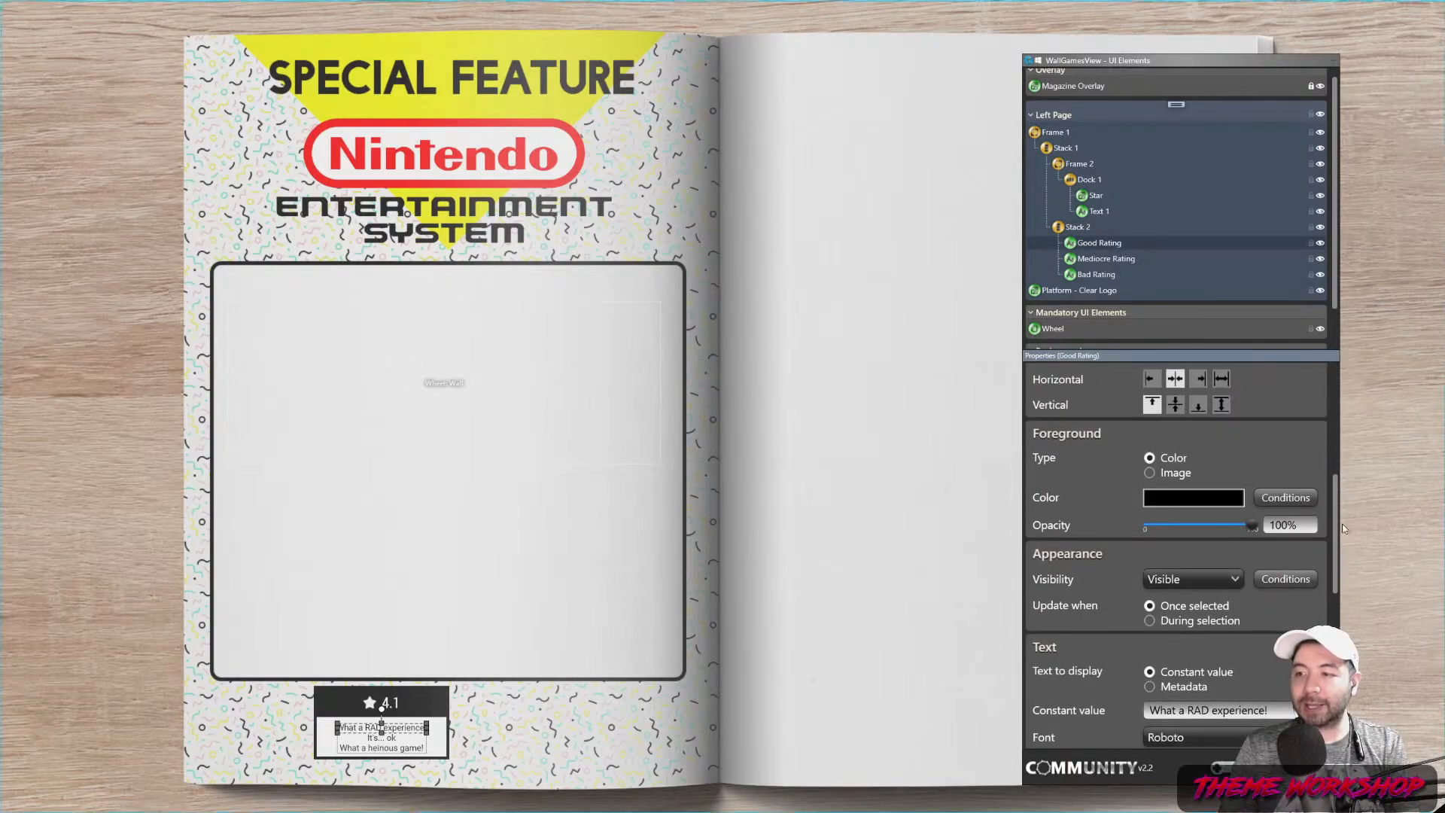
# Set the Good Rating caption's default visibility to Collapsed
pyautogui.click(1285, 580)
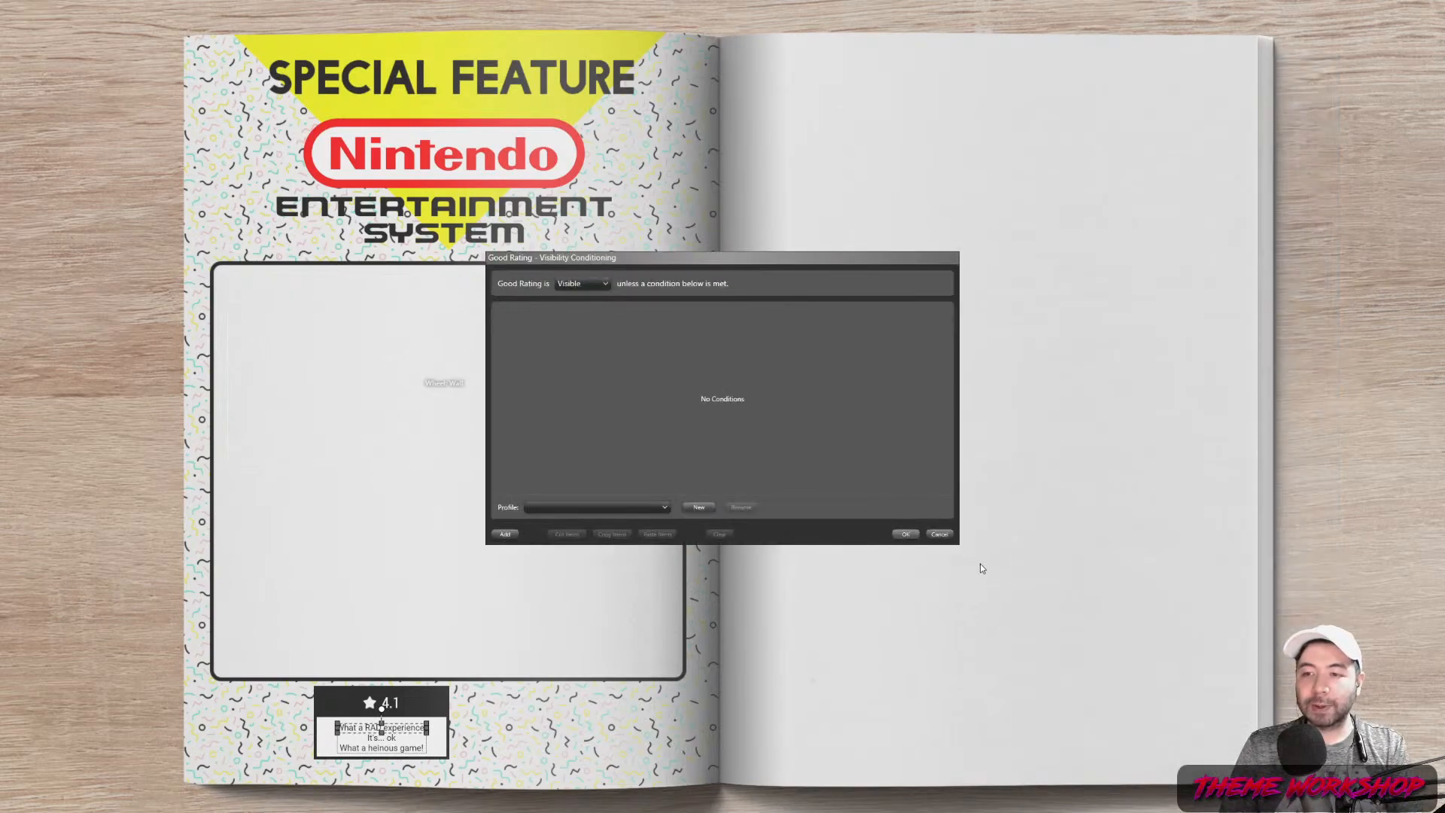
pyautogui.click(940, 534)
pyautogui.click(1286, 579)
pyautogui.click(611, 287)
pyautogui.click(575, 328)
# Add a Visible condition on Community or User rating Value using the >= operator
pyautogui.click(505, 533)
pyautogui.click(645, 326)
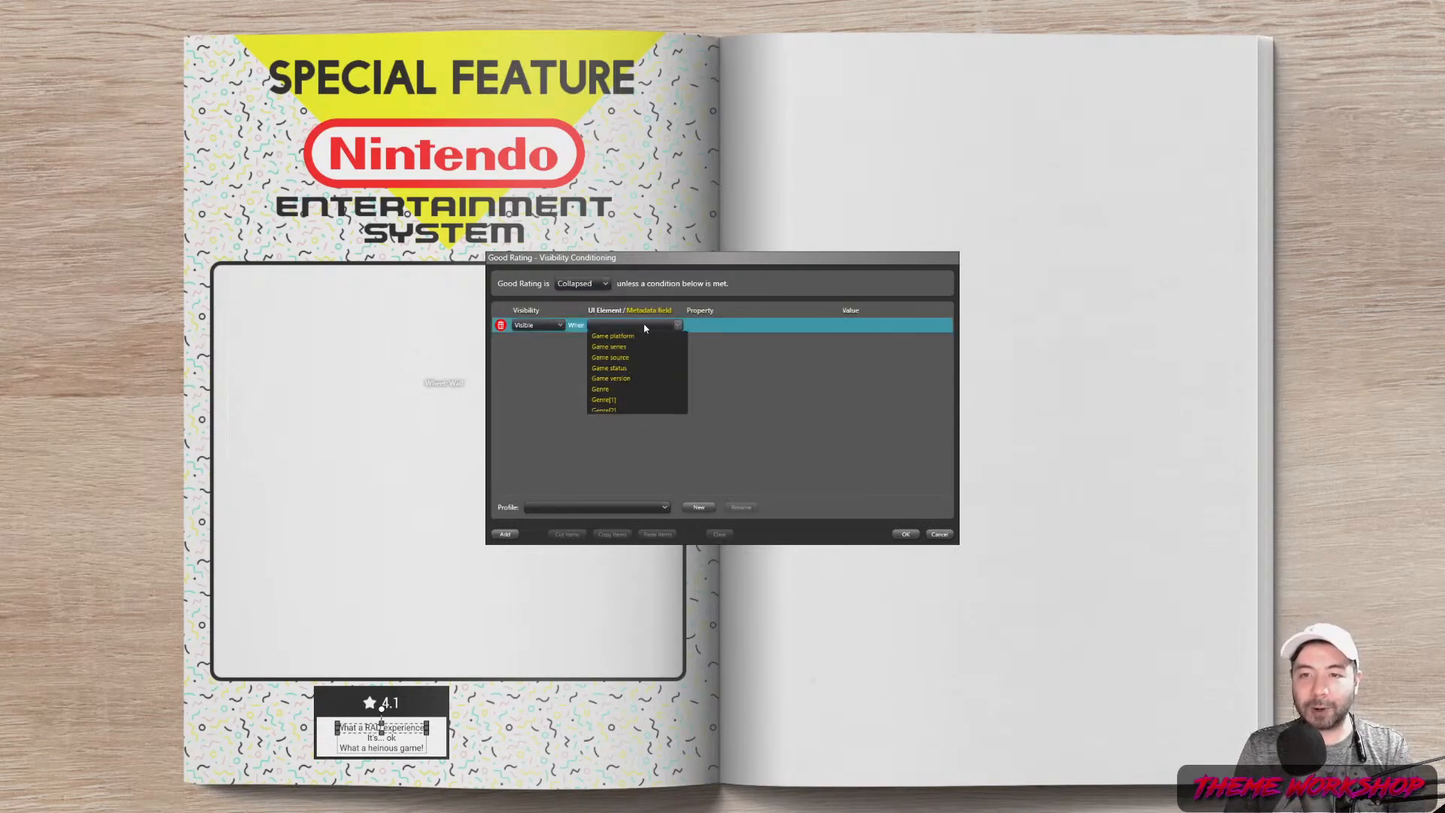
pyautogui.click(649, 388)
pyautogui.click(748, 326)
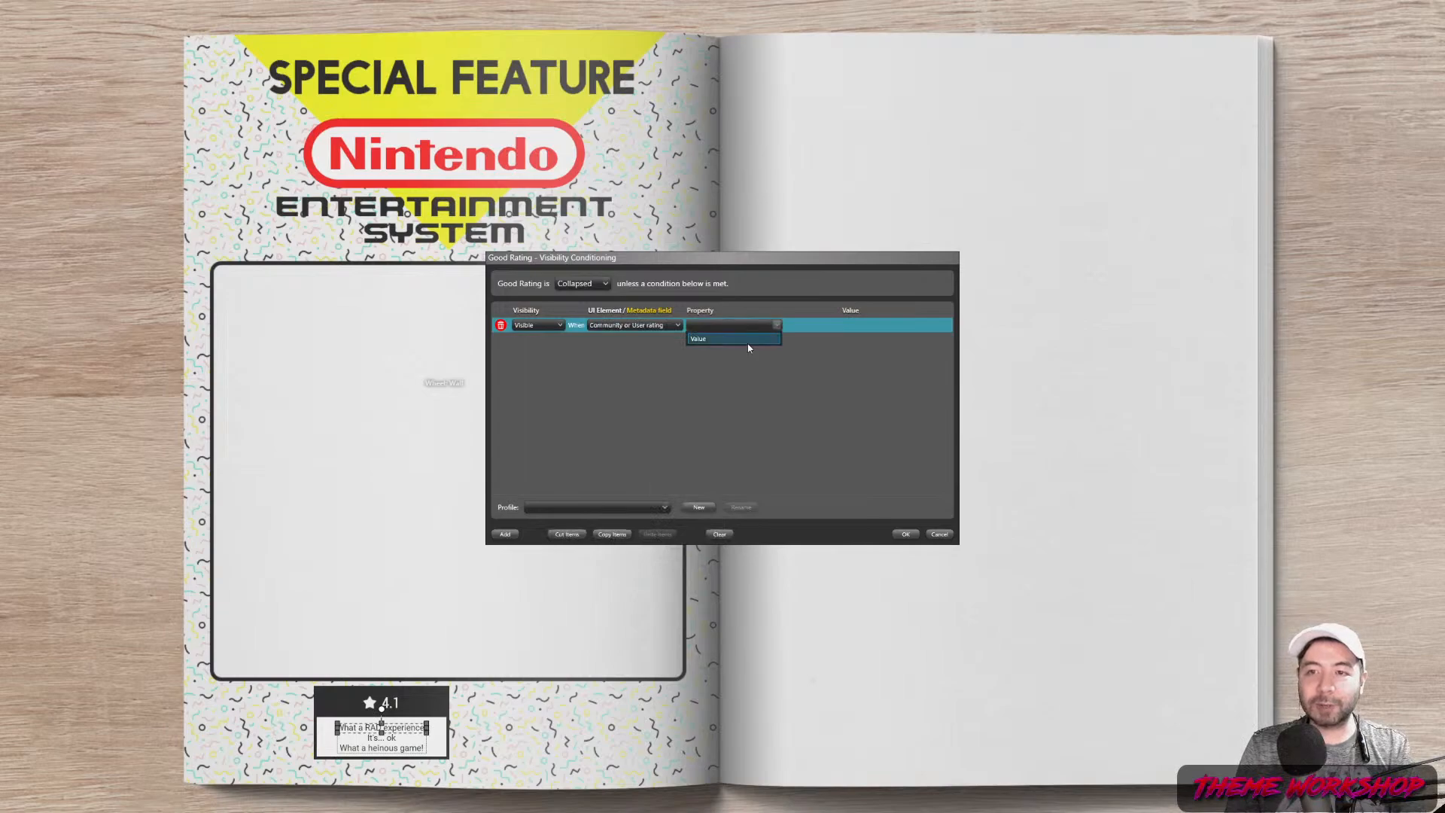
pyautogui.click(733, 340)
pyautogui.click(825, 326)
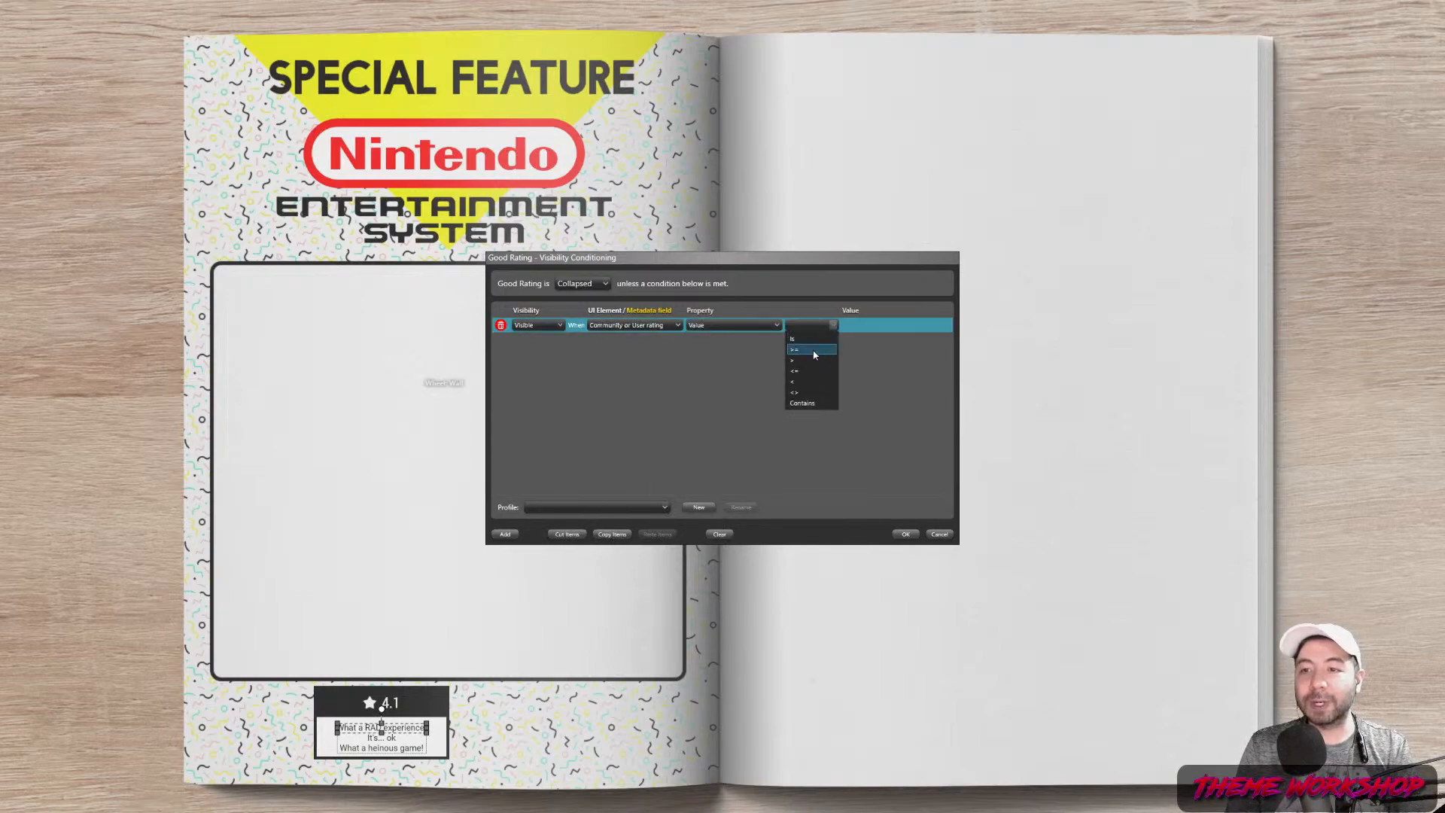
pyautogui.click(814, 351)
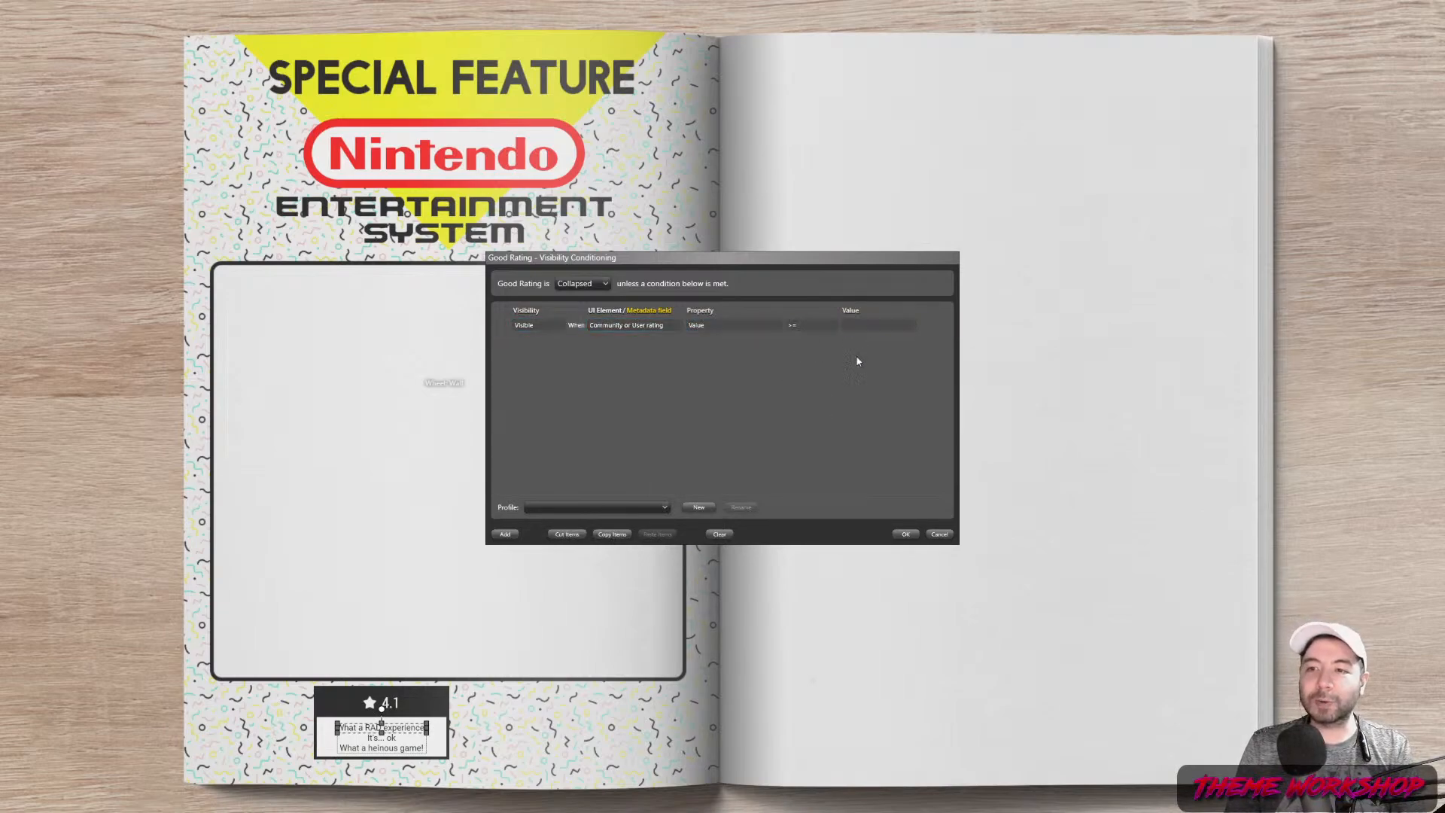
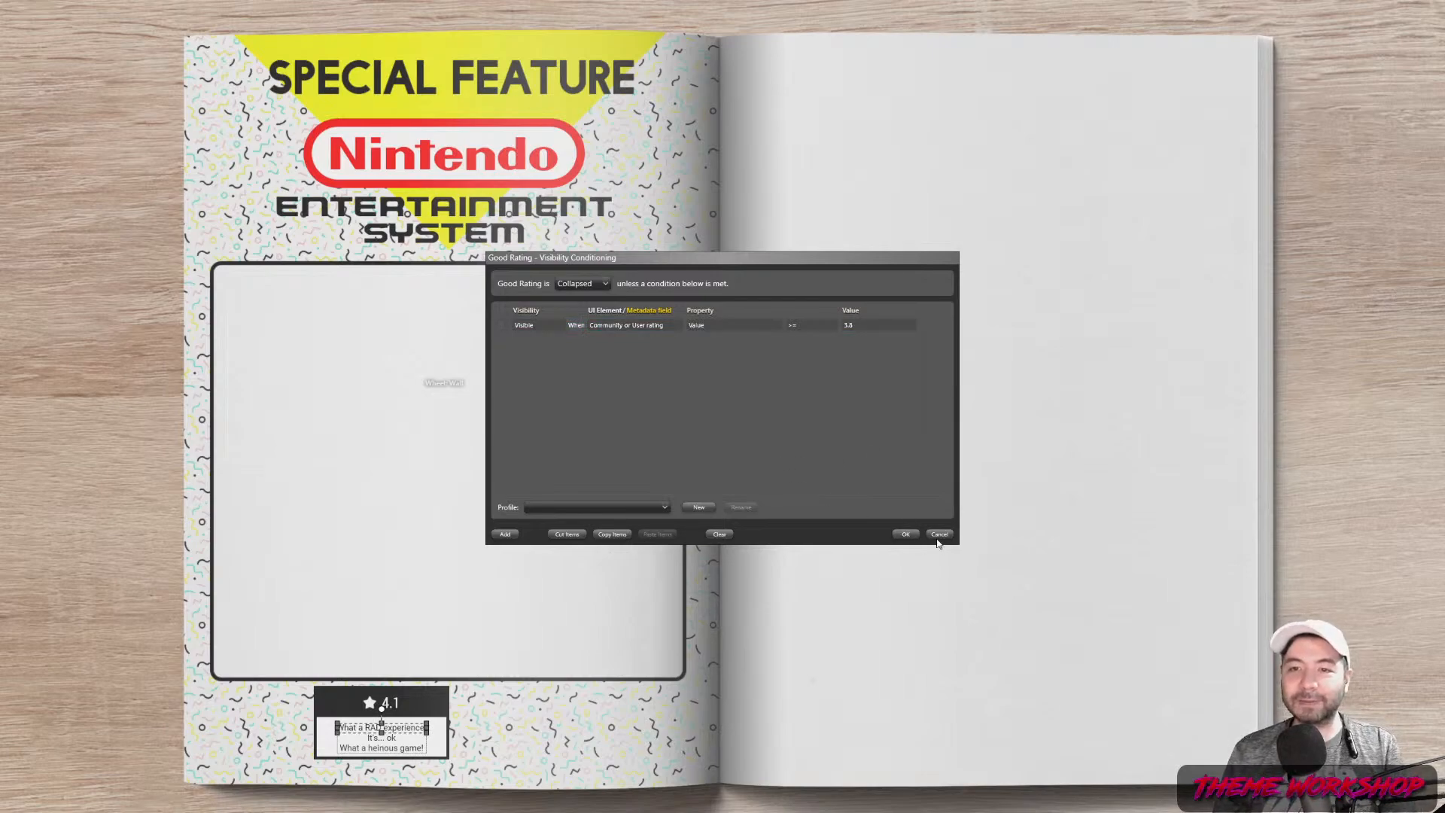
# Save the Good Rating condition so it shows only when the rating is at least 3.8
pyautogui.click(906, 534)
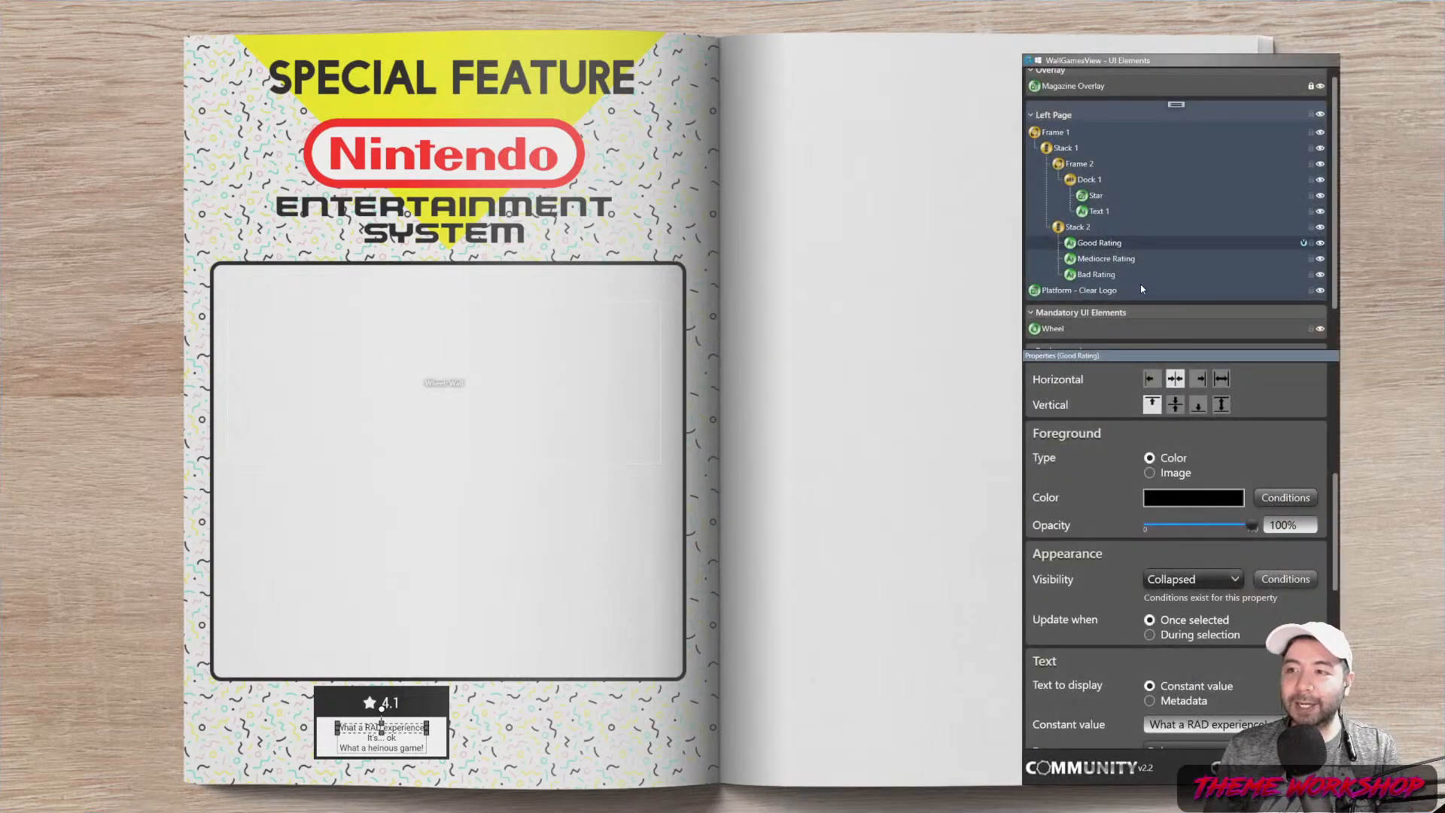
# Make the Mediocre Rating element collapsed by default in its visibility conditions
pyautogui.click(1102, 260)
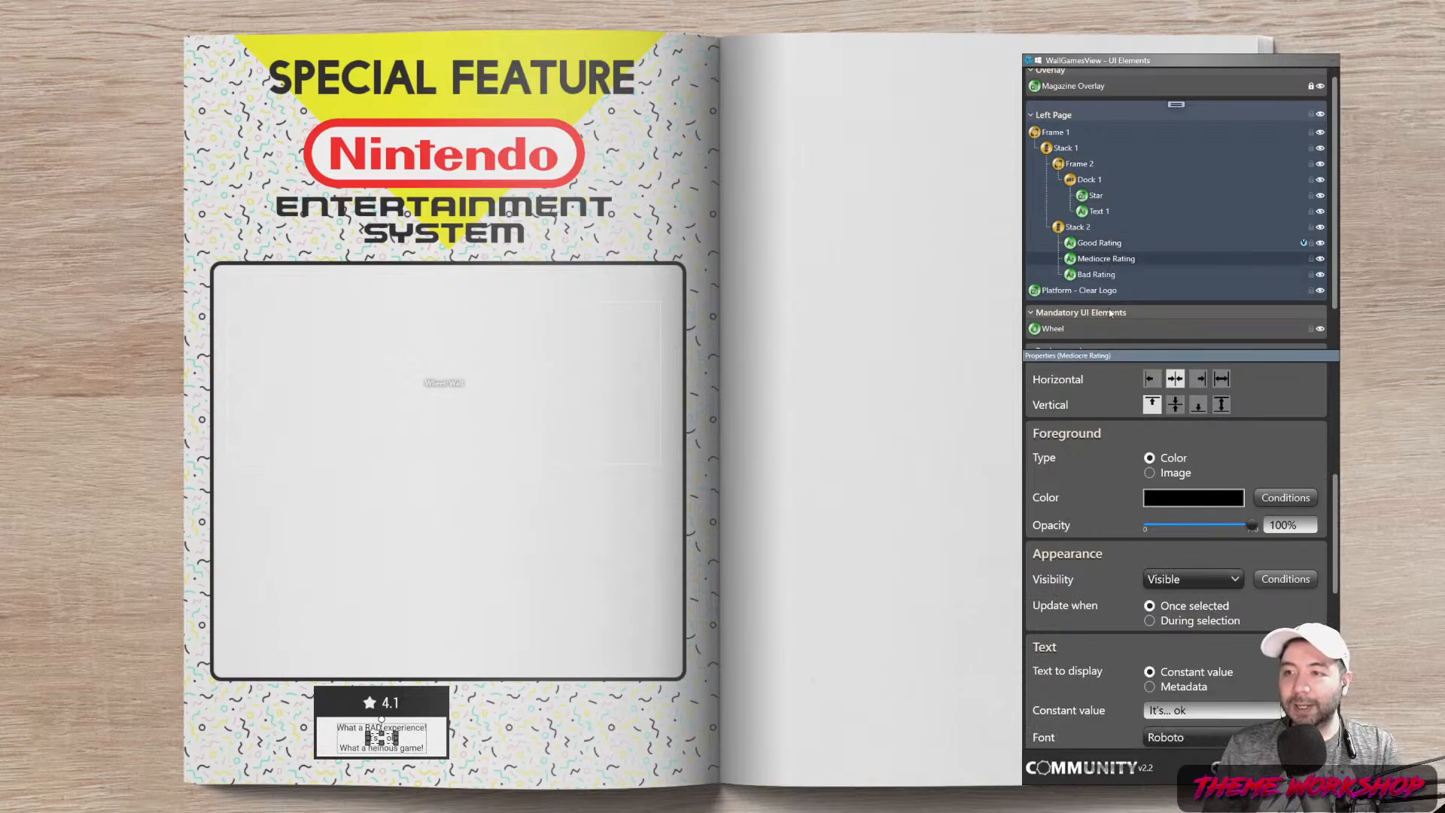
pyautogui.click(1269, 579)
pyautogui.click(595, 283)
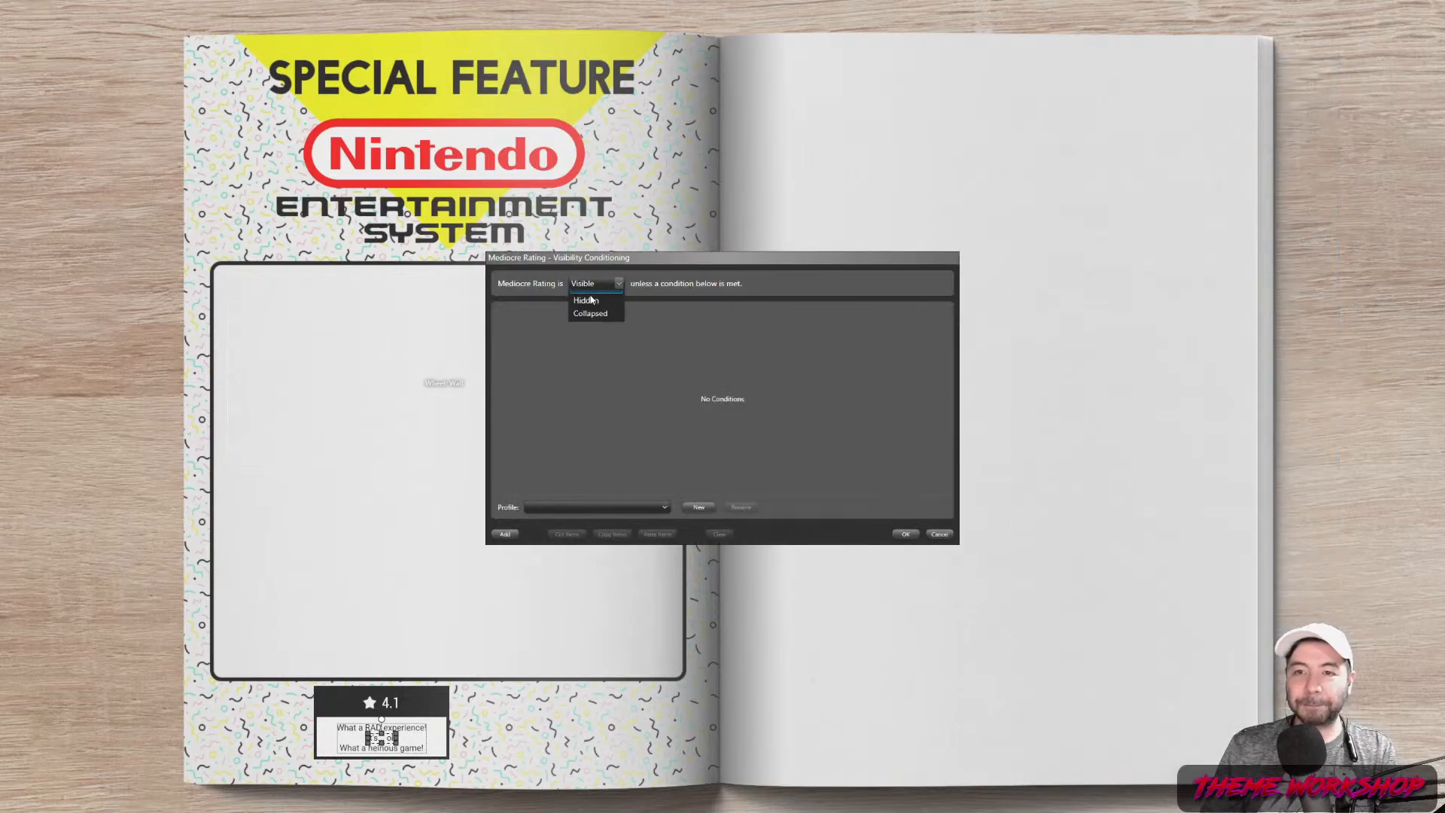
pyautogui.click(579, 332)
# Add a condition: Community or User rating Value >= 2
pyautogui.click(506, 534)
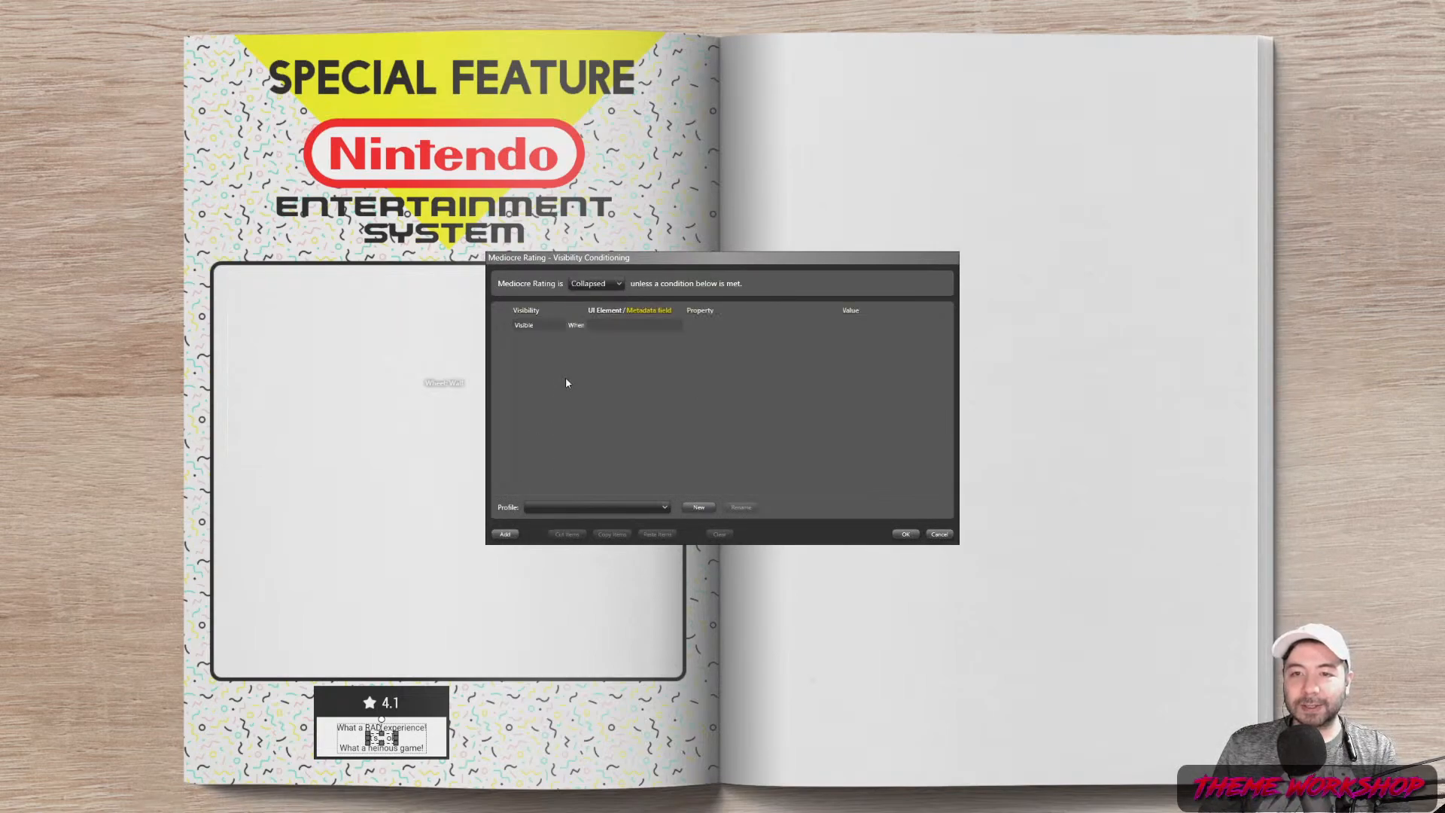
pyautogui.click(646, 326)
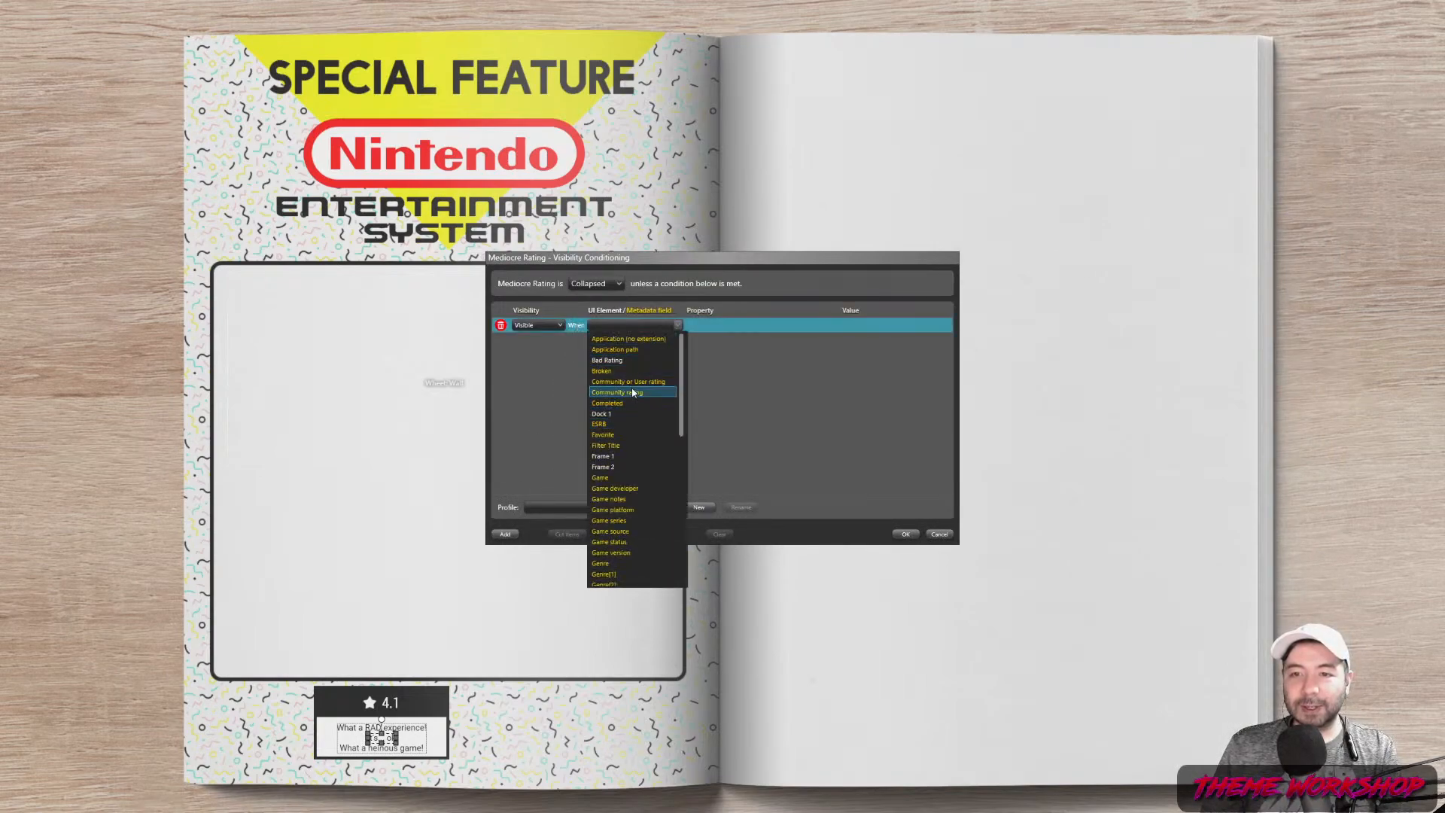
pyautogui.click(624, 382)
pyautogui.click(751, 328)
pyautogui.click(749, 337)
pyautogui.click(820, 329)
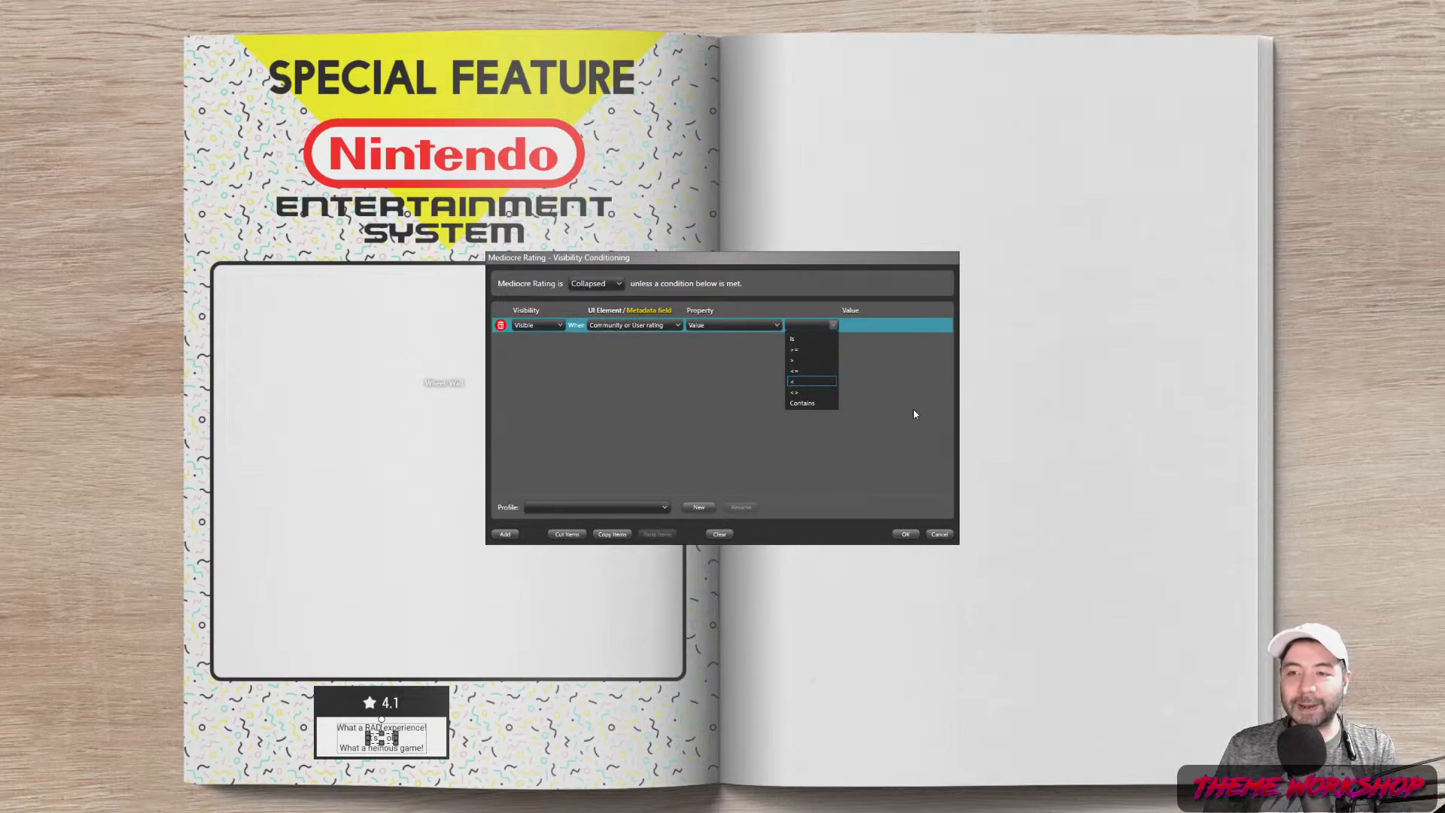
pyautogui.click(801, 394)
pyautogui.click(912, 326)
pyautogui.click(840, 361)
pyautogui.click(811, 325)
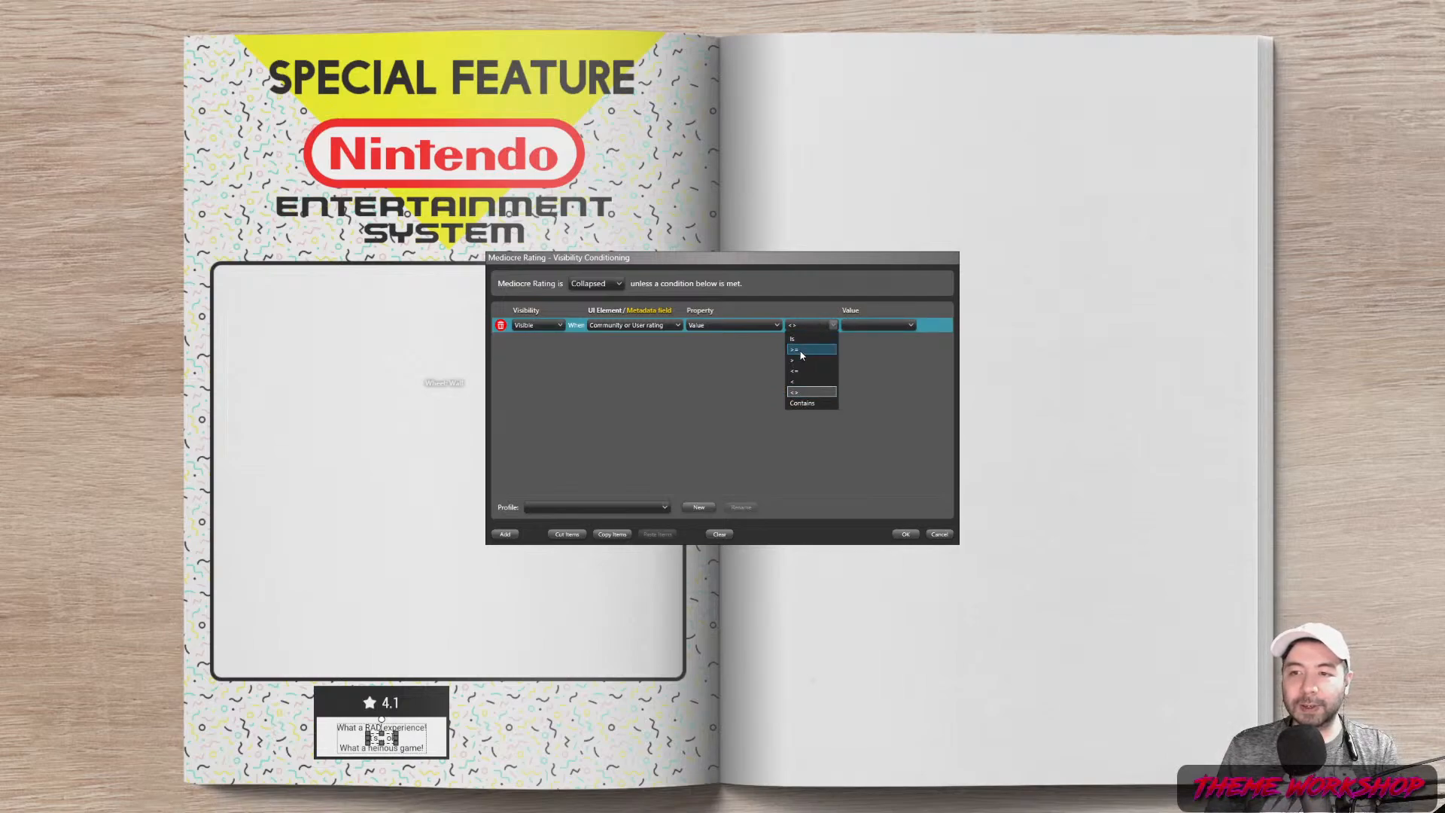
pyautogui.click(799, 351)
pyautogui.click(866, 324)
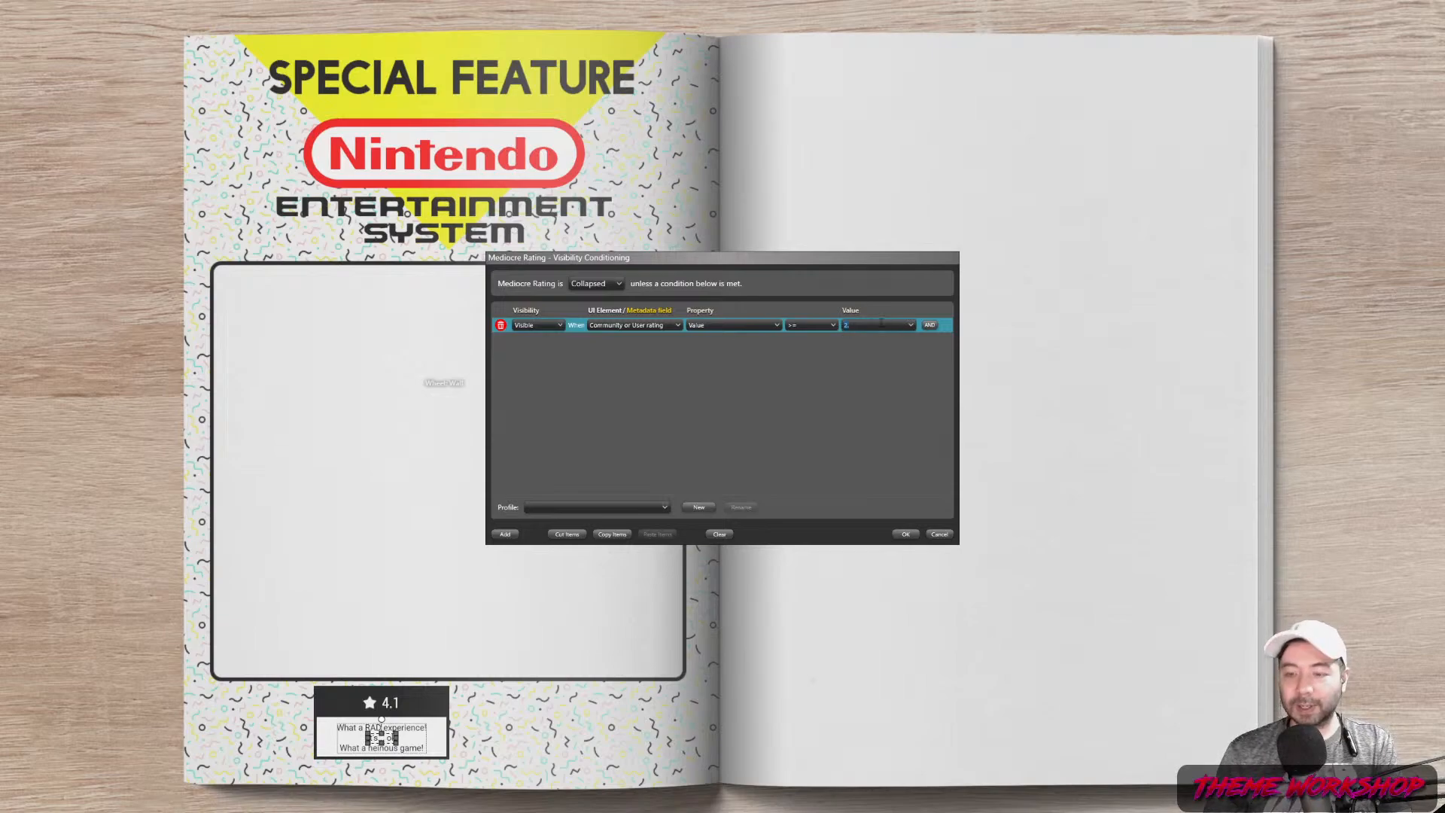
pyautogui.click(852, 319)
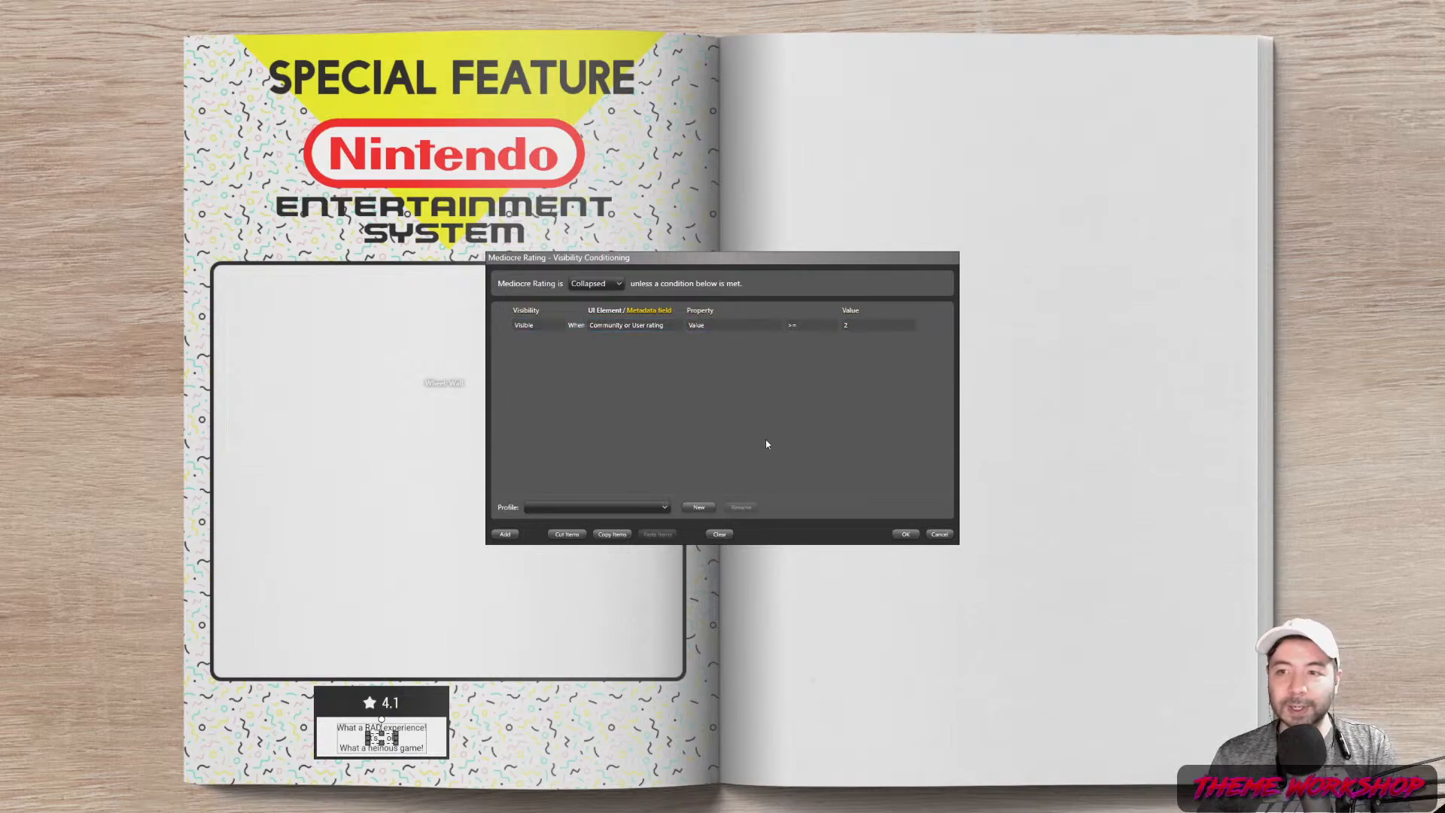
# Add an And condition, Community or User rating Value <= 3.7, and save the rule
pyautogui.click(505, 532)
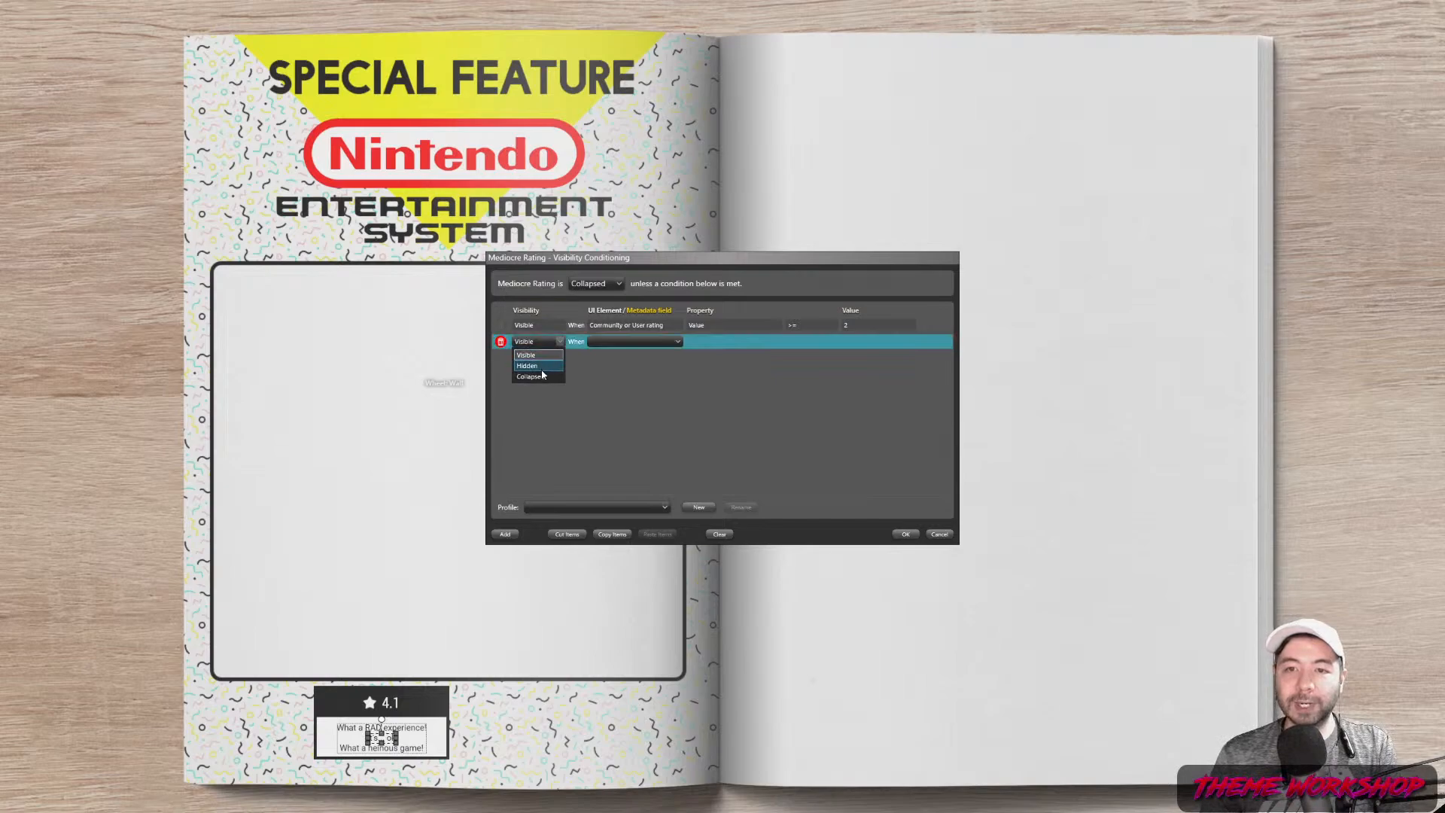
pyautogui.click(649, 362)
pyautogui.click(501, 341)
pyautogui.click(931, 326)
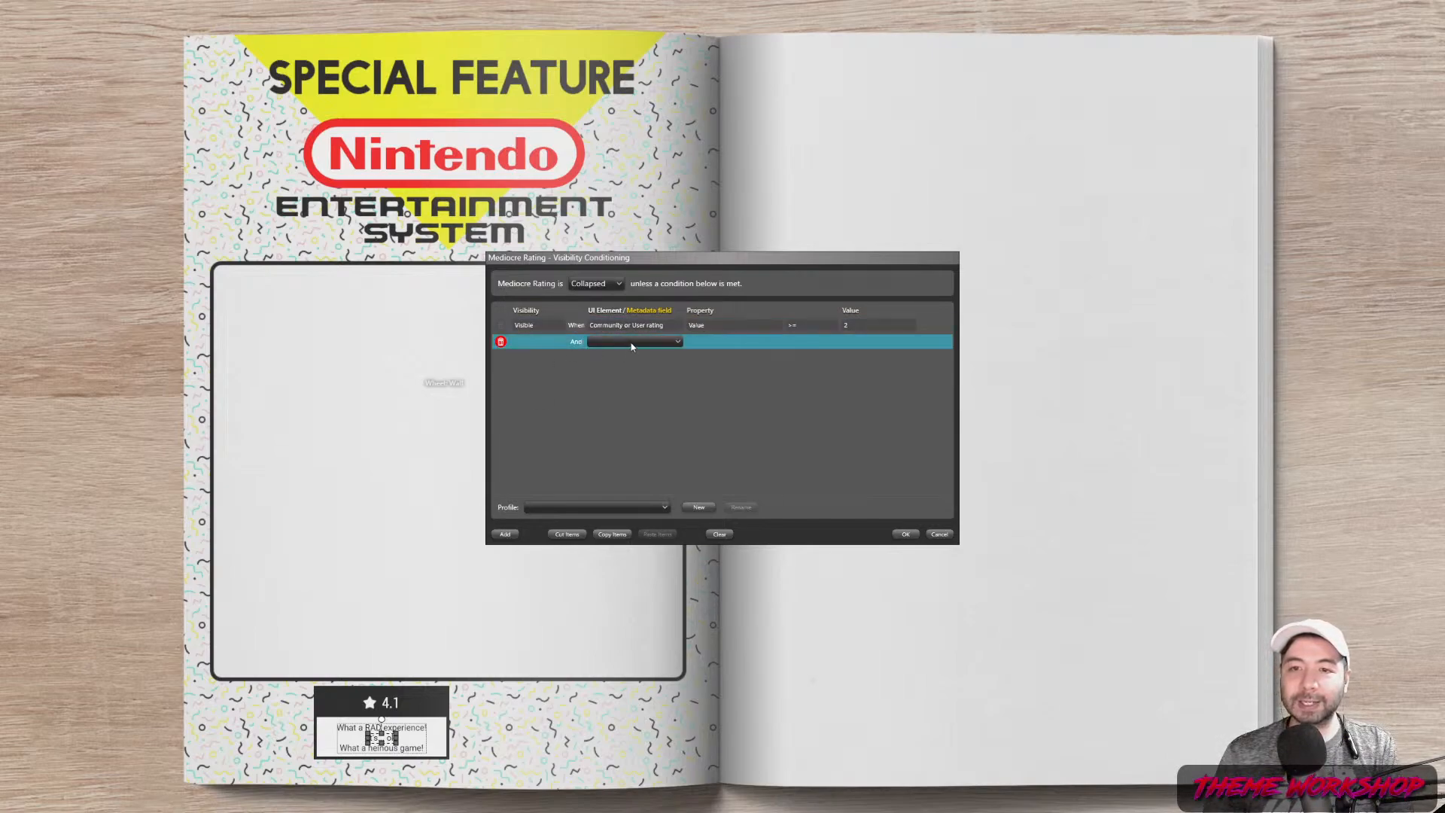
pyautogui.click(632, 343)
pyautogui.click(628, 398)
pyautogui.click(724, 355)
pyautogui.click(830, 342)
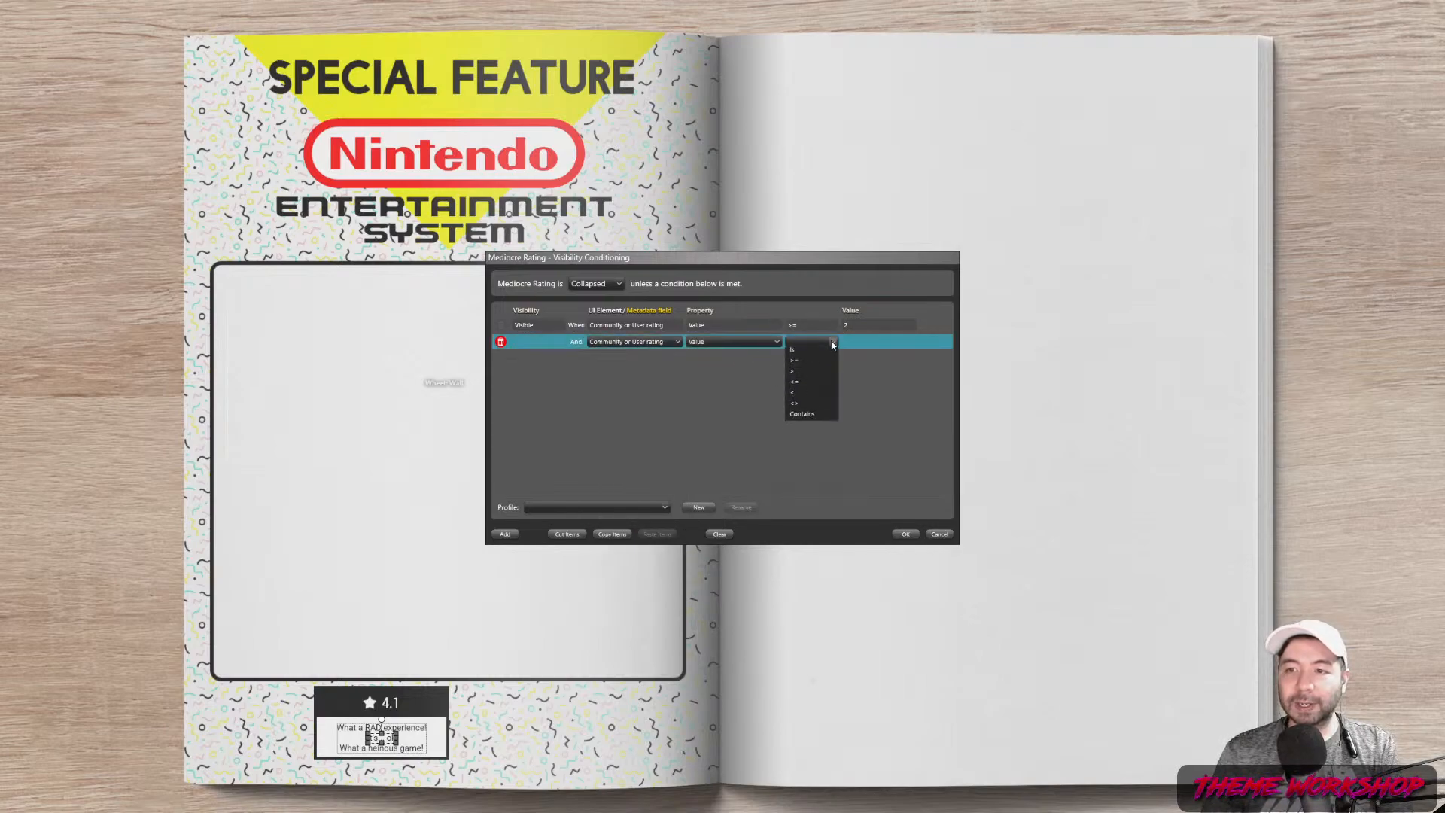
pyautogui.click(796, 388)
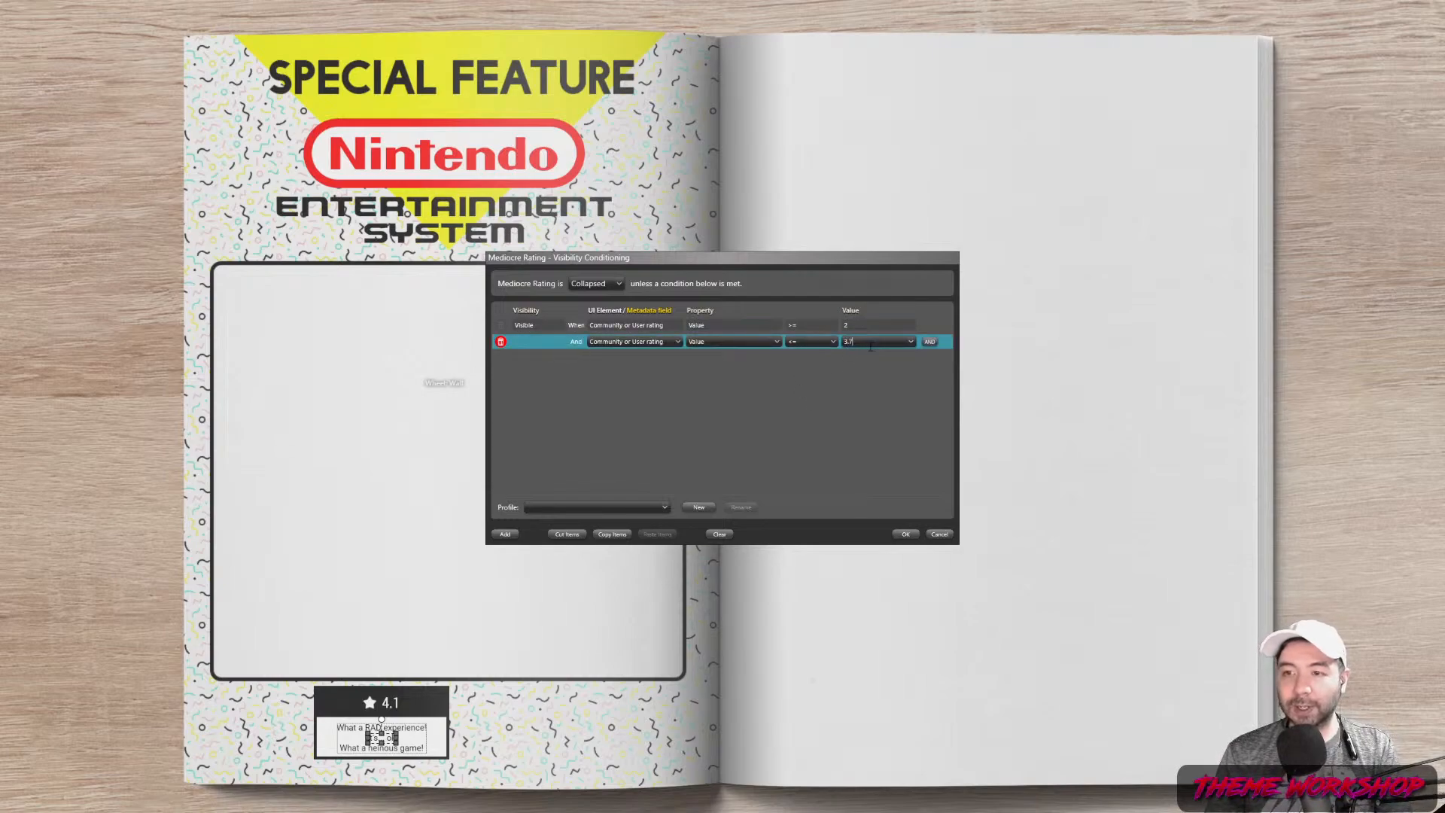
pyautogui.click(864, 392)
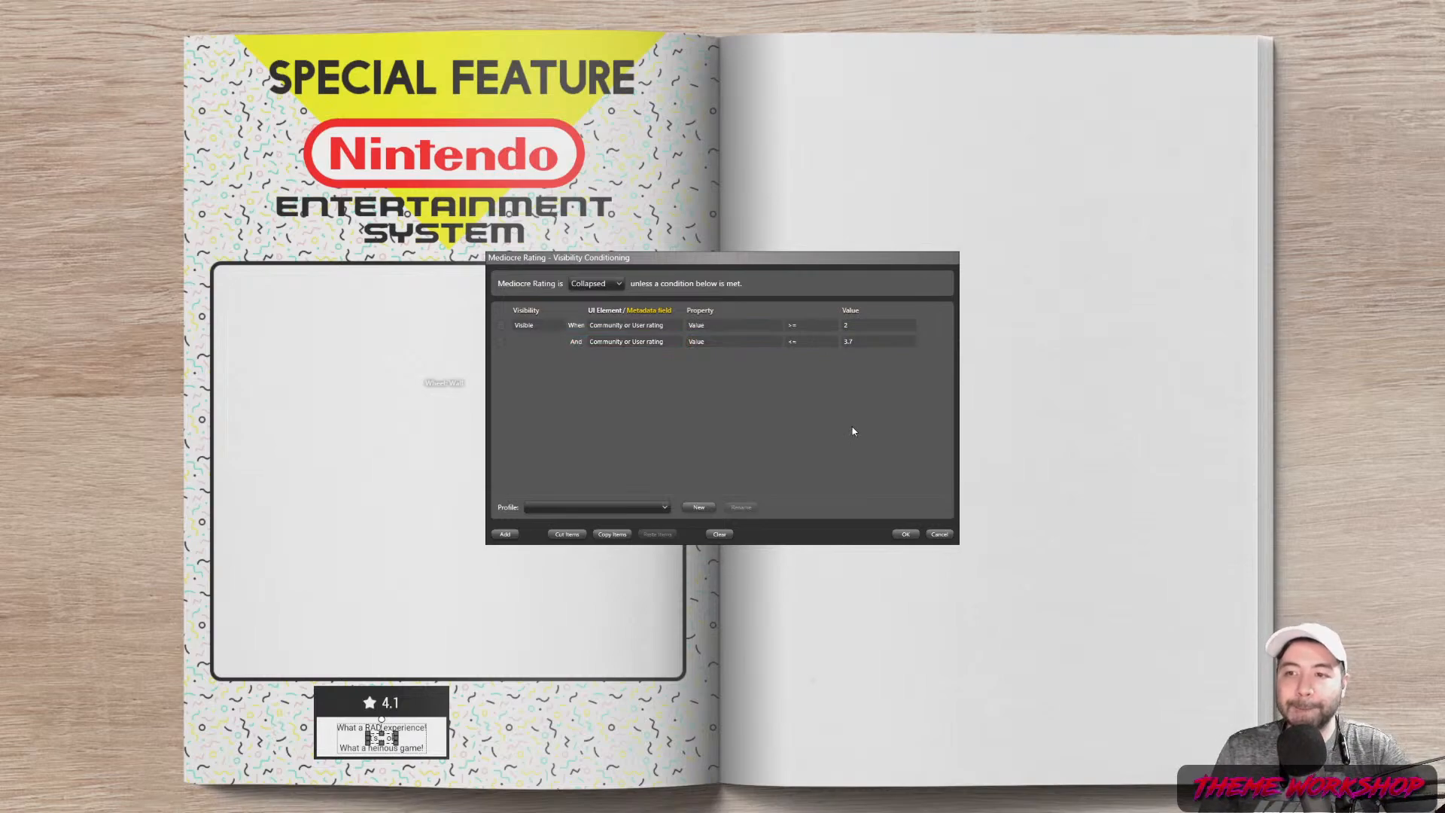
pyautogui.click(903, 534)
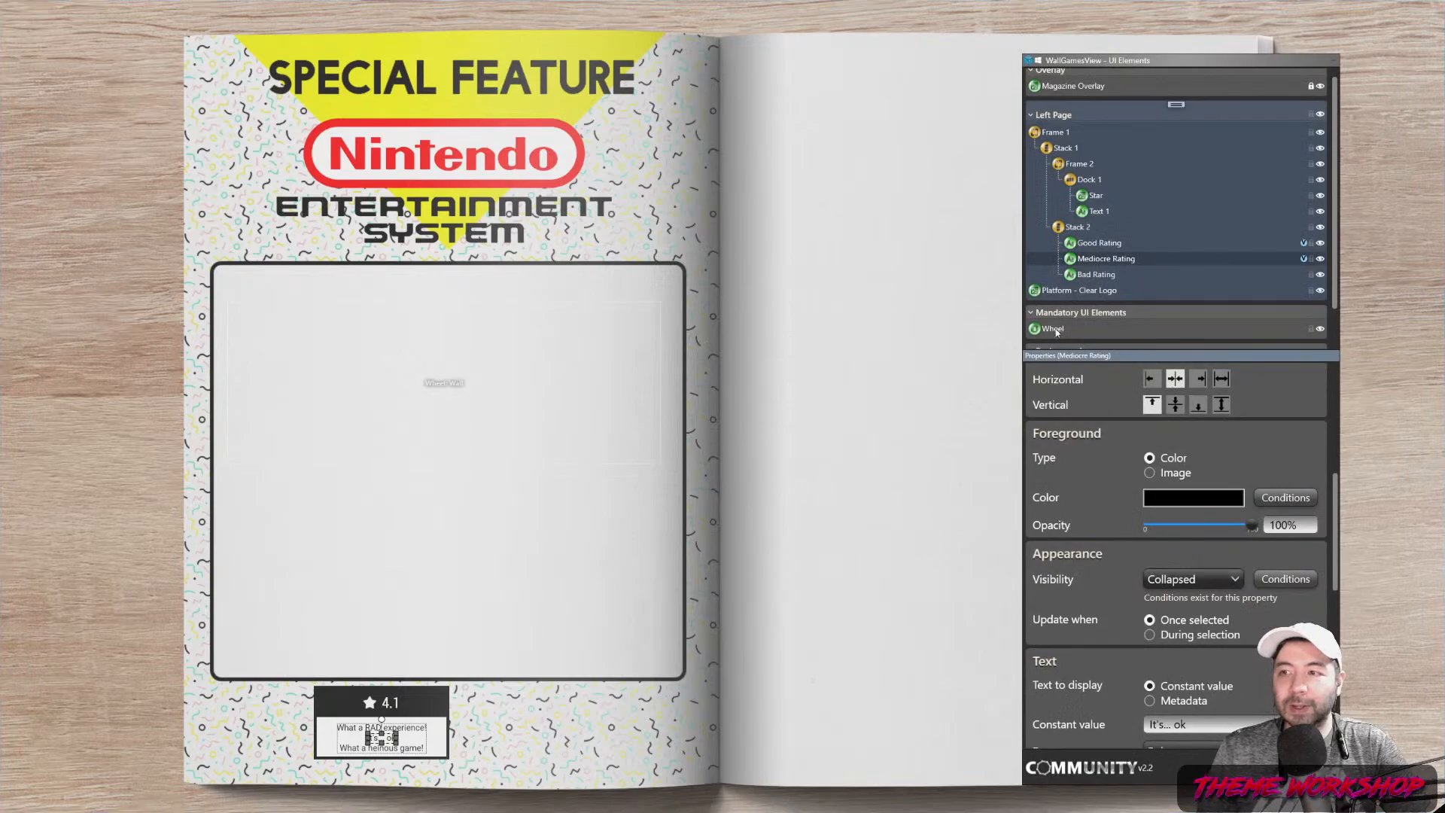
# Make the Bad Rating element collapsed by default in its visibility conditions
pyautogui.click(1114, 277)
pyautogui.click(1287, 578)
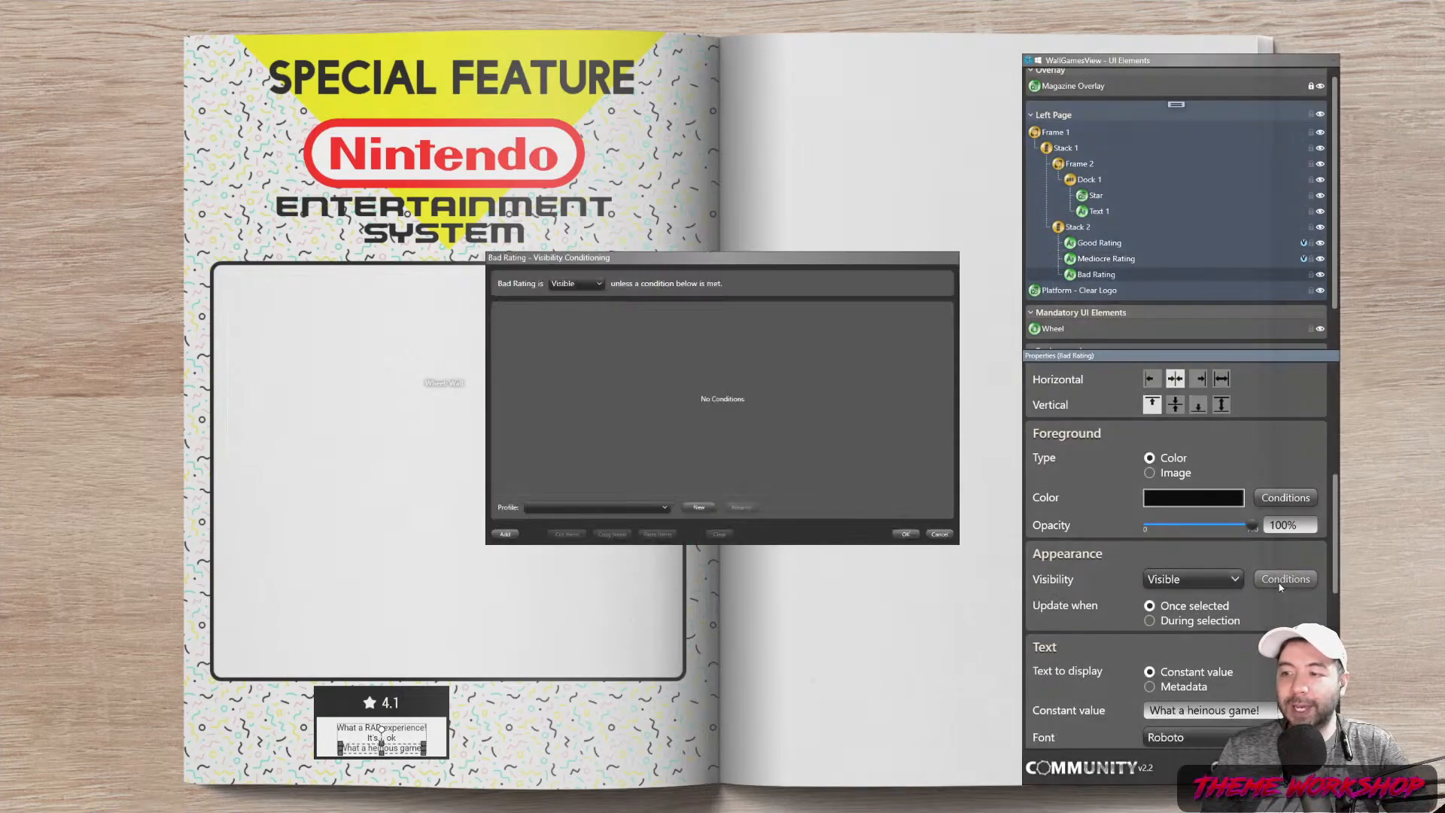
pyautogui.click(505, 535)
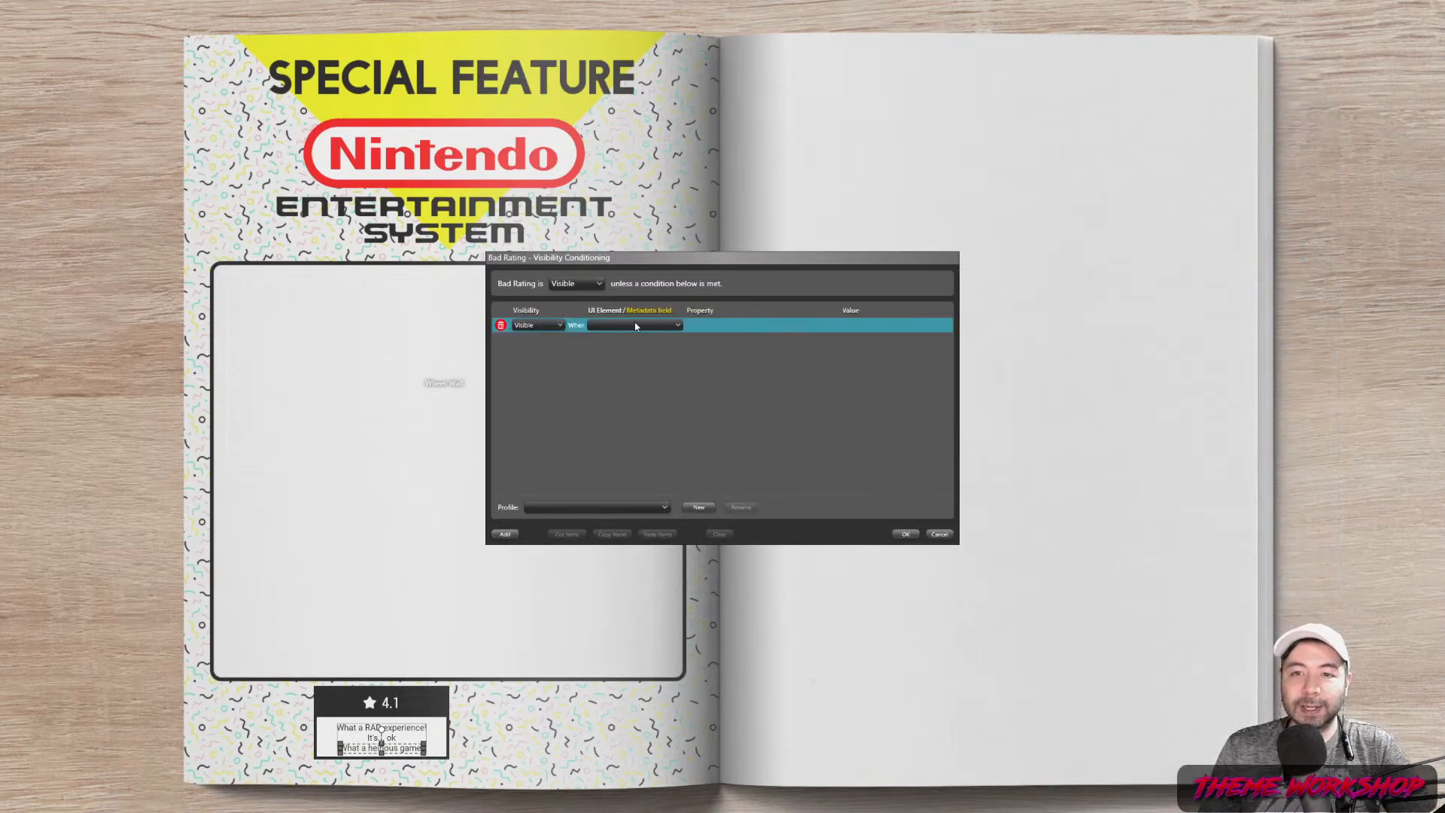
pyautogui.click(617, 325)
pyautogui.click(588, 293)
pyautogui.click(586, 286)
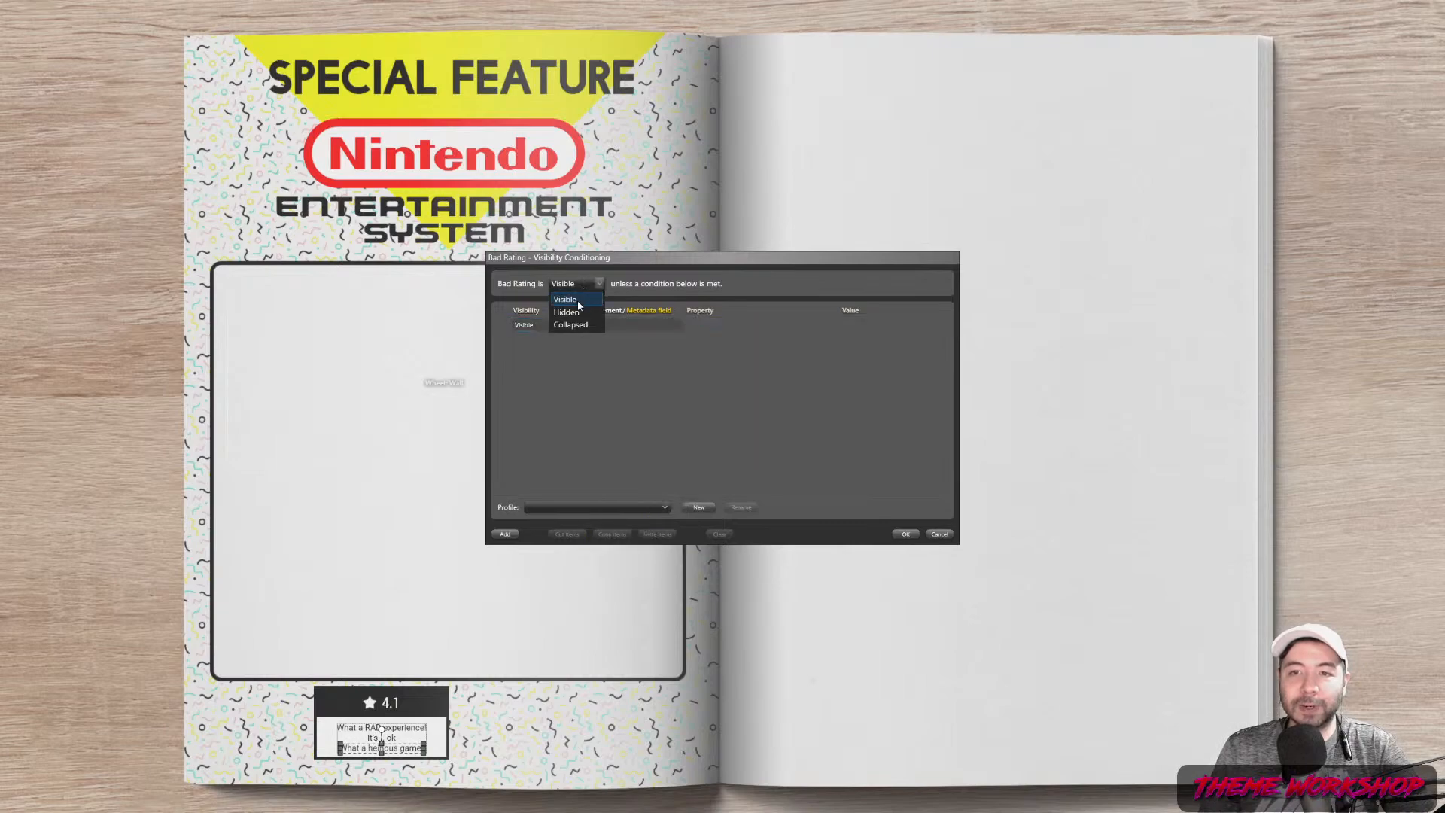
pyautogui.click(584, 328)
# Add the condition Community or User rating Value <= the low threshold and save it
pyautogui.click(661, 327)
pyautogui.click(633, 382)
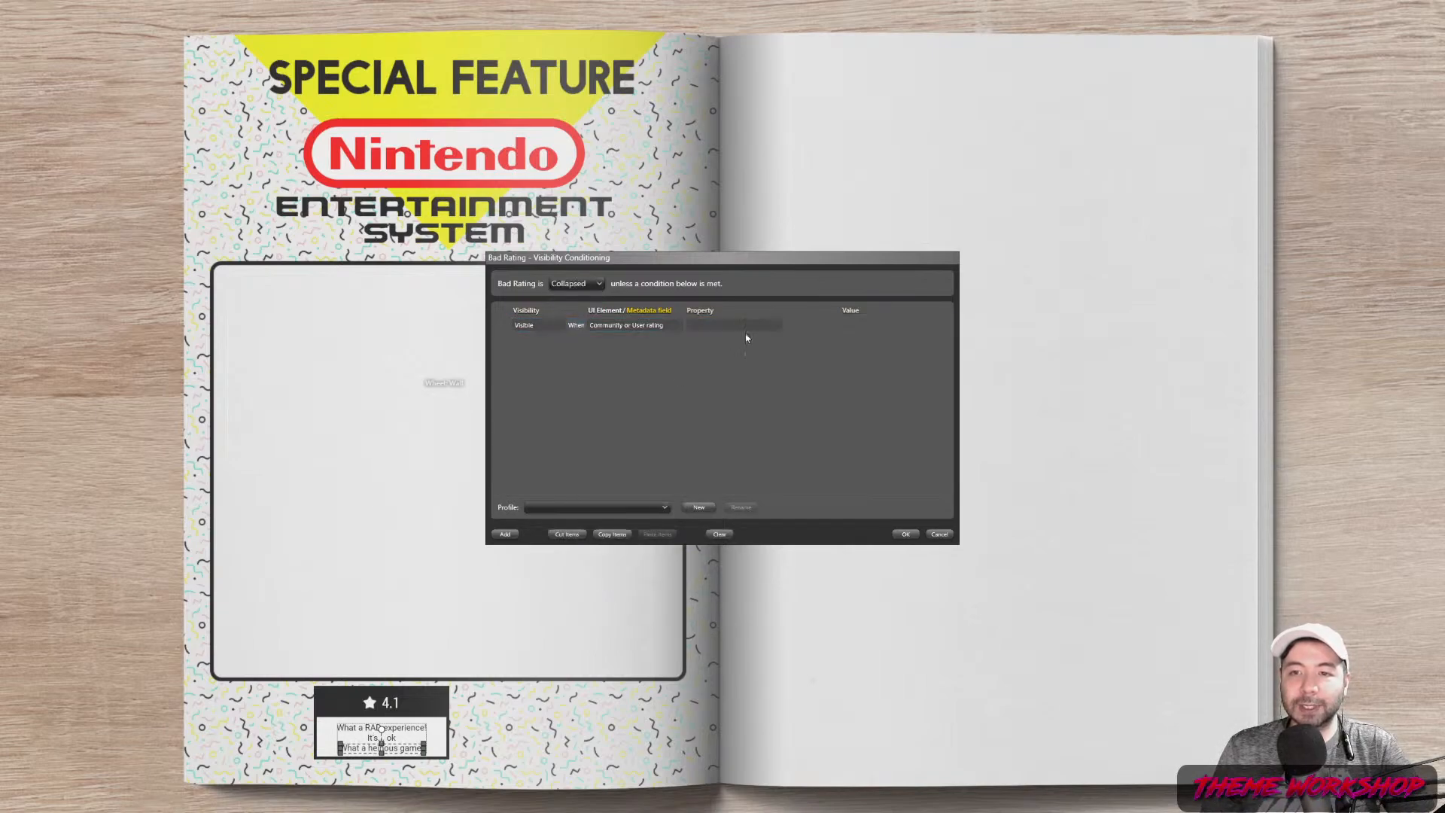
pyautogui.click(745, 325)
pyautogui.click(741, 339)
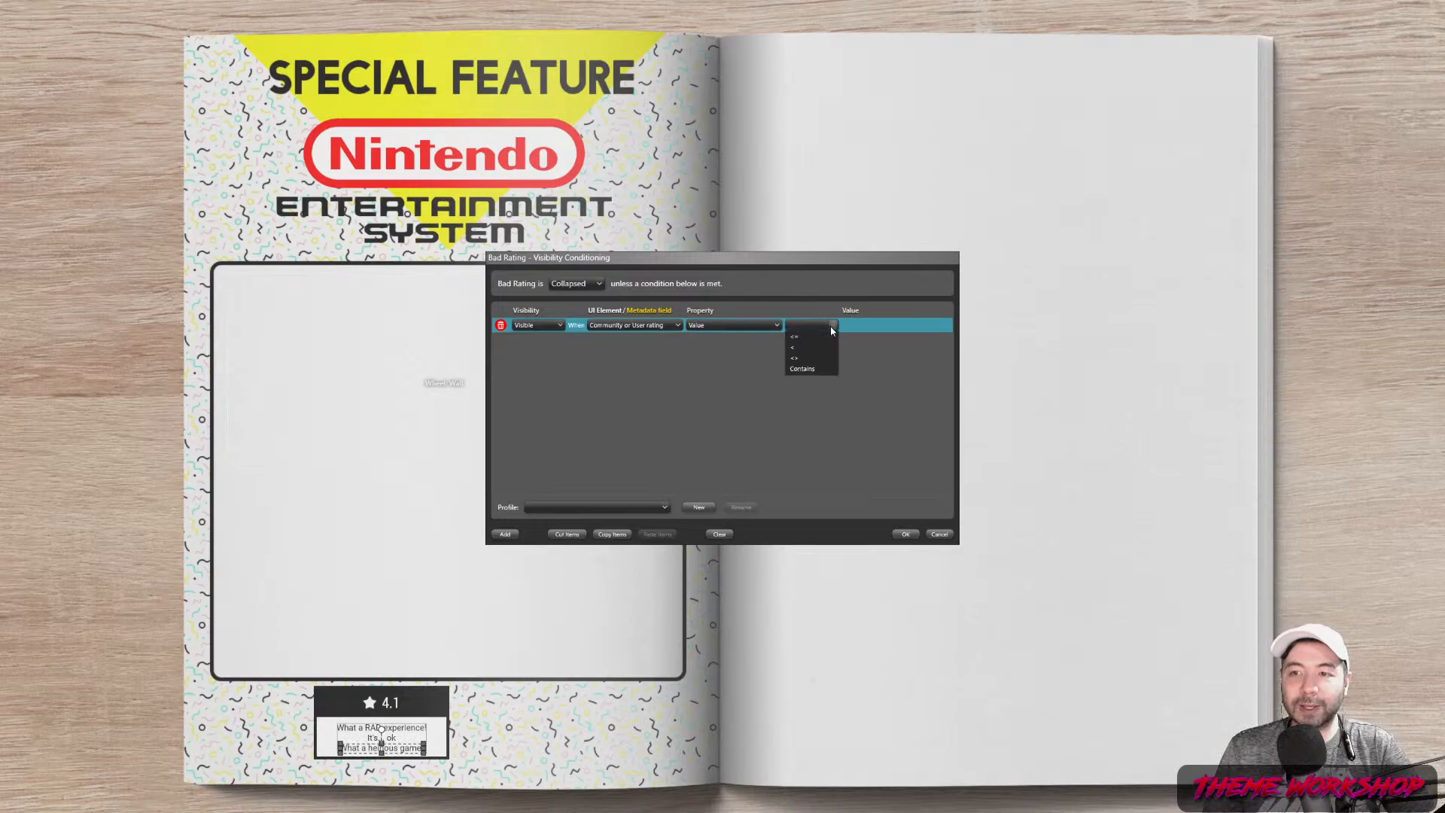
pyautogui.click(829, 327)
pyautogui.click(798, 371)
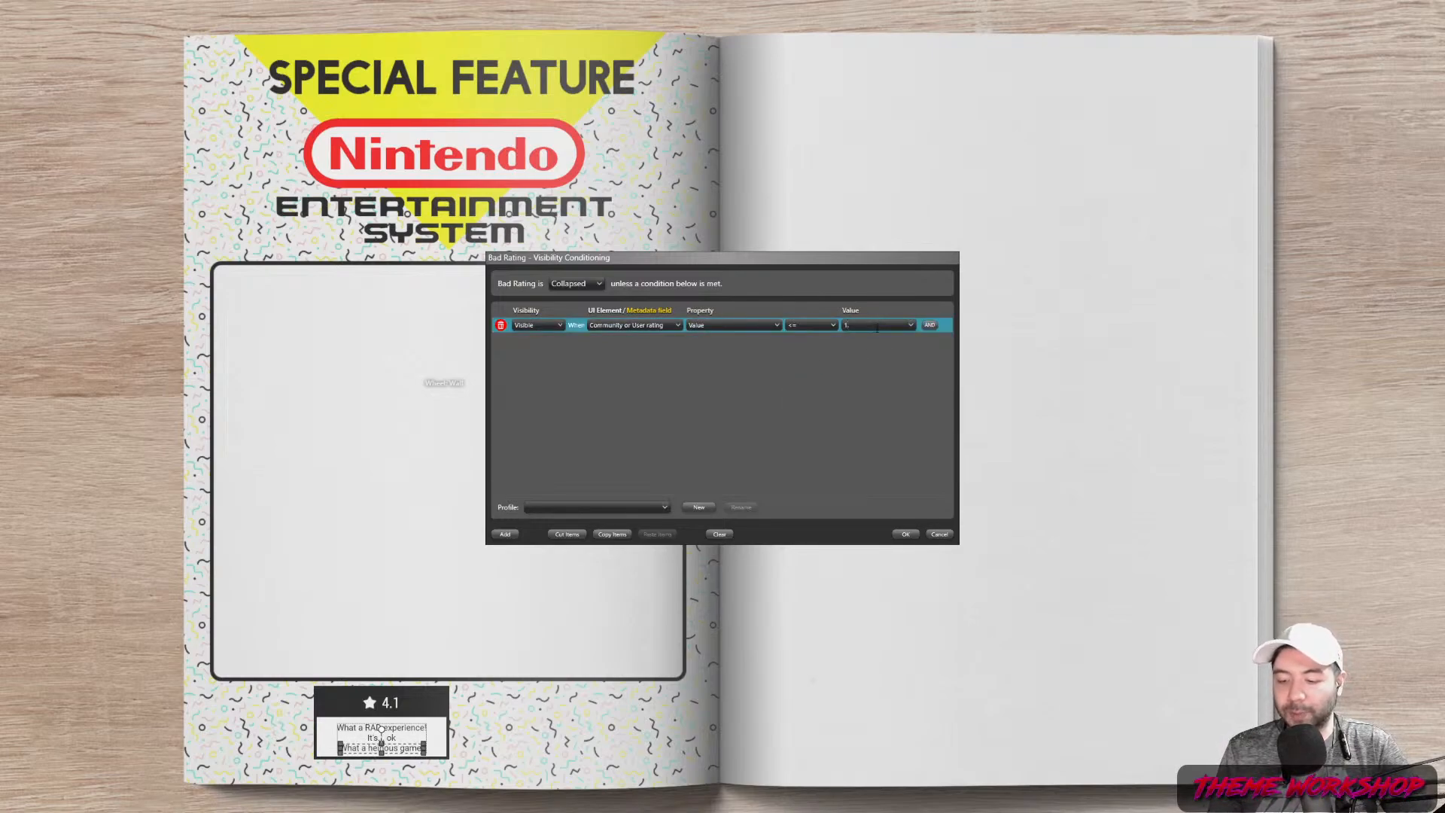
pyautogui.click(907, 534)
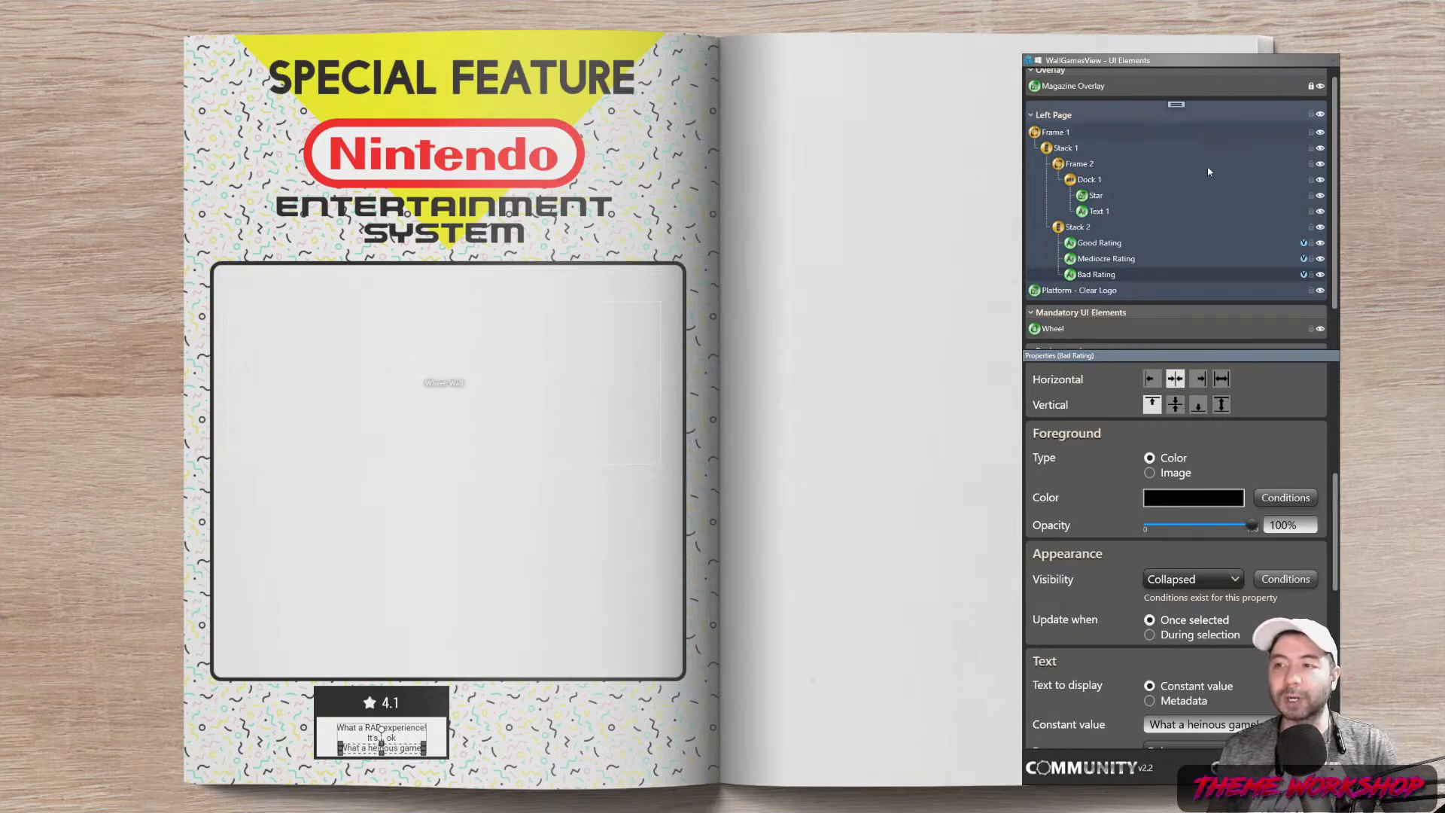
# Duplicate the Bad Rating element and rename the copy Gaming Expert
pyautogui.rightClick(1100, 280)
pyautogui.rightClick(1092, 274)
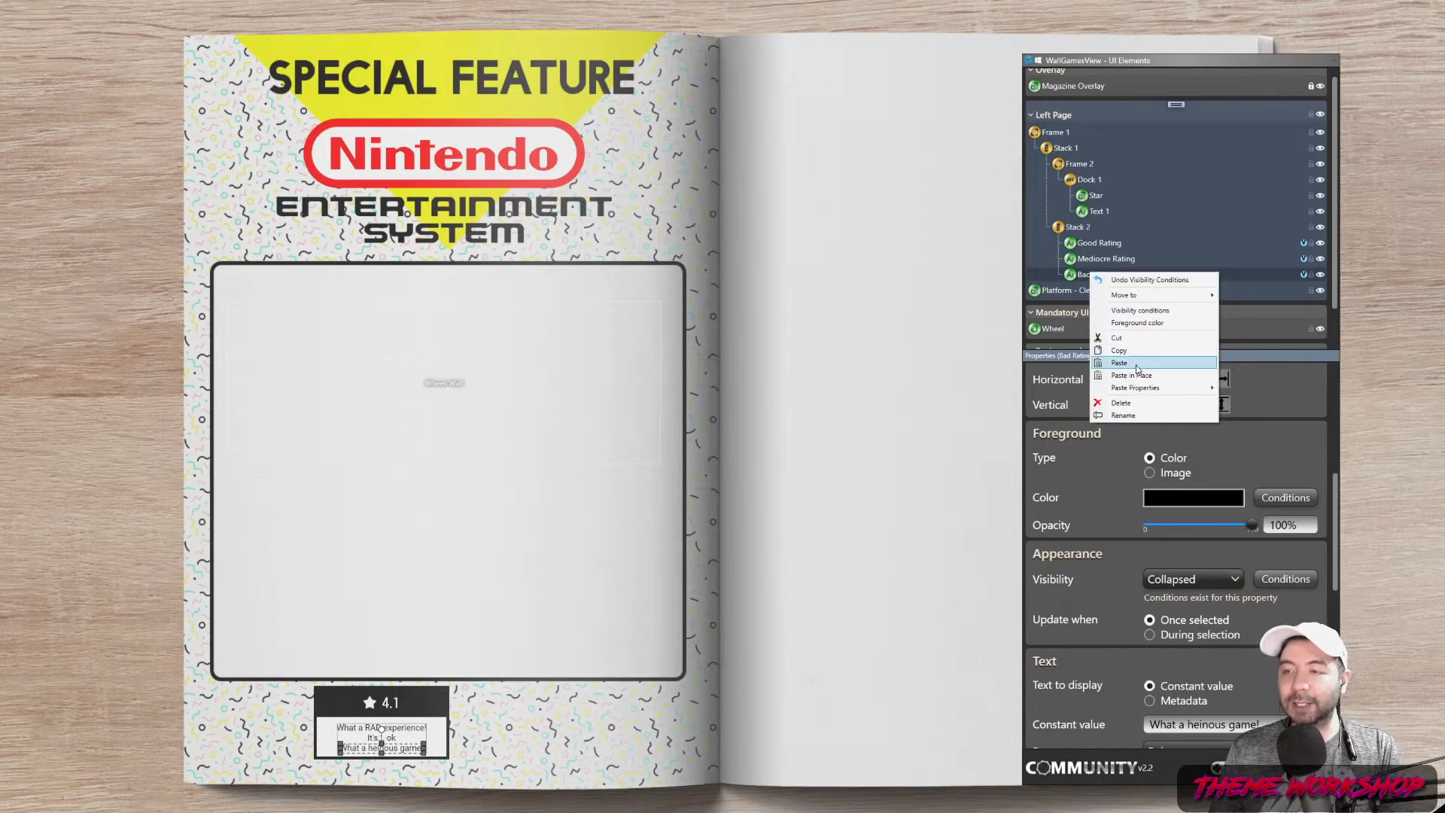
pyautogui.press('Return')
pyautogui.doubleClick(1109, 293)
pyautogui.press('BackSpace')
pyautogui.press('BackSpace')
pyautogui.press('BackSpace')
pyautogui.press('BackSpace')
pyautogui.press('BackSpace')
pyautogui.press('BackSpace')
pyautogui.press('BackSpace')
pyautogui.press('BackSpace')
pyautogui.press('BackSpace')
pyautogui.press('BackSpace')
pyautogui.press('BackSpace')
pyautogui.press('BackSpace')
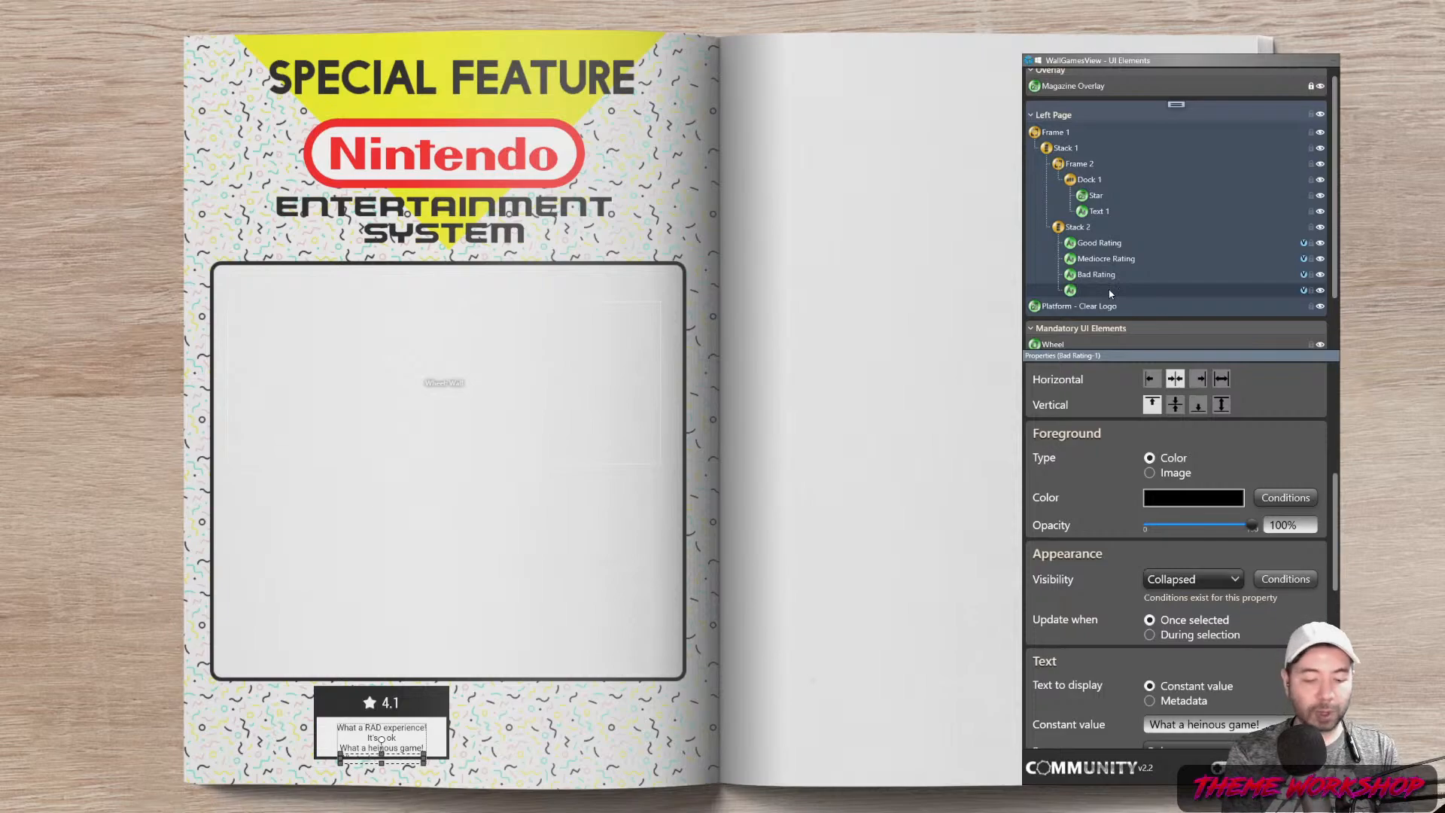
pyautogui.write('Gaming Expert')
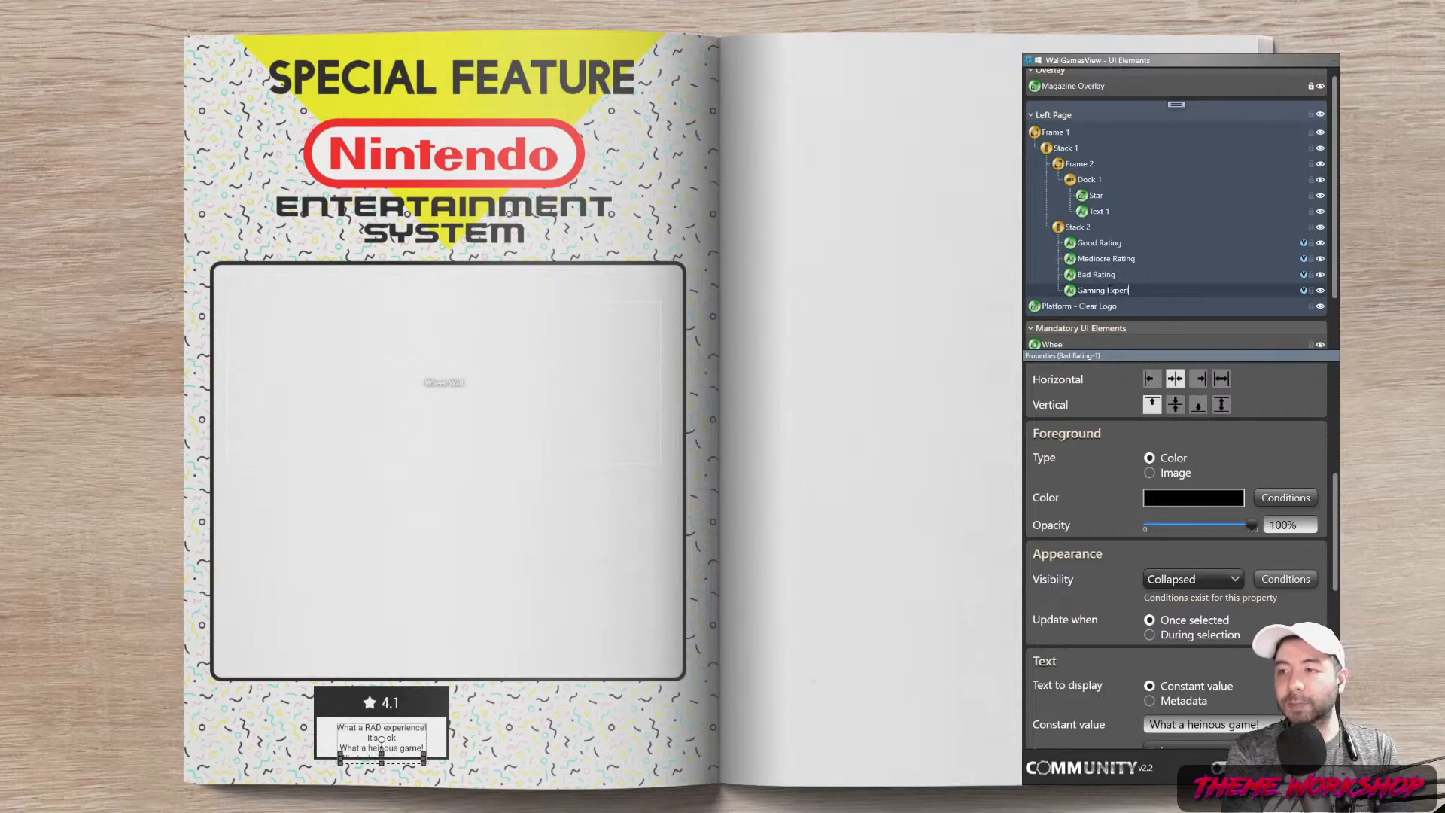
pyautogui.press('Return')
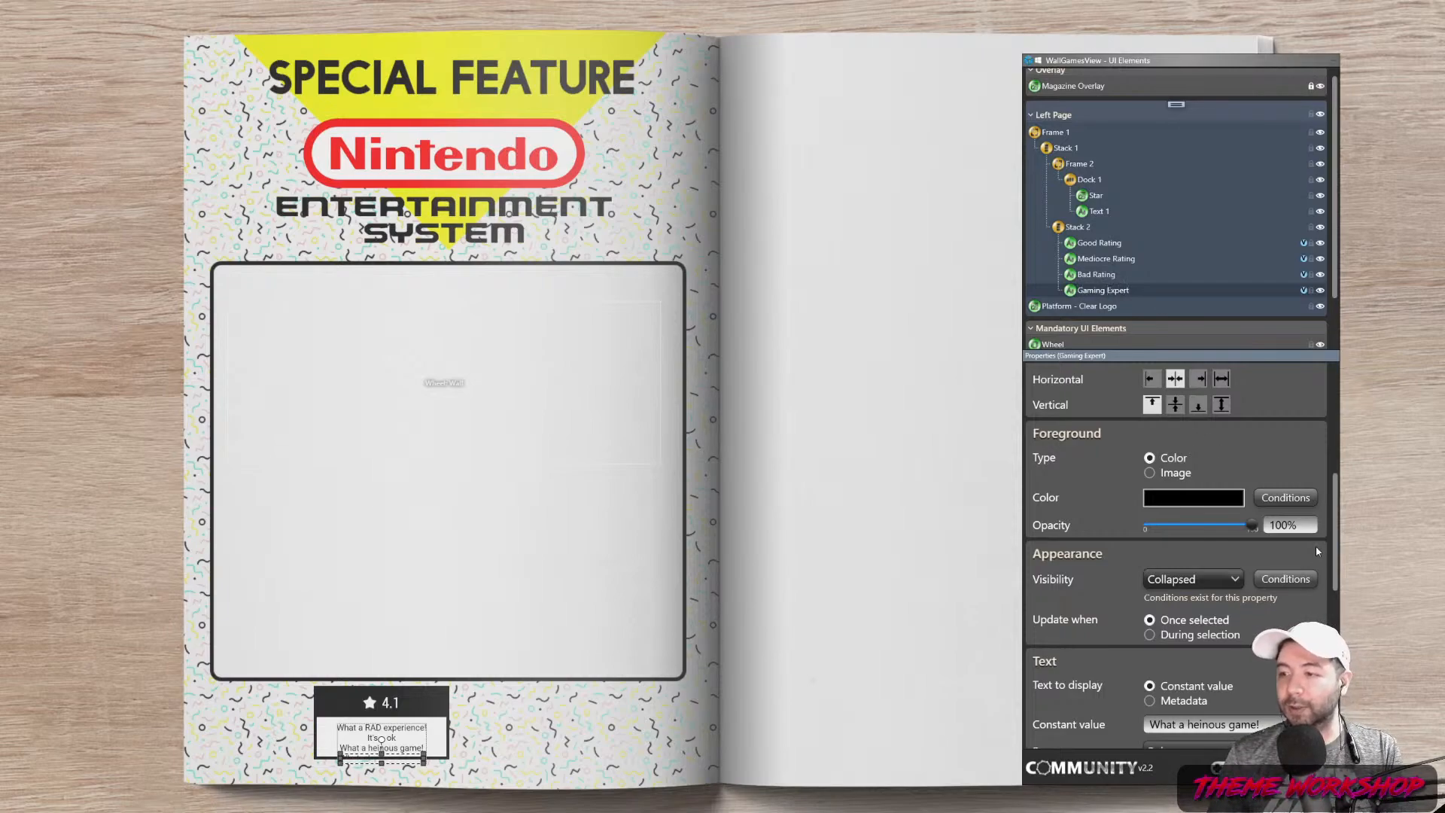
# Set Gaming Expert's font size to 12 and its text to a reviewer byline ending ', Gaming Expert'
pyautogui.moveTo(1335, 554); pyautogui.dragTo(1340, 640)
pyautogui.moveTo(1298, 590); pyautogui.dragTo(1200, 595)
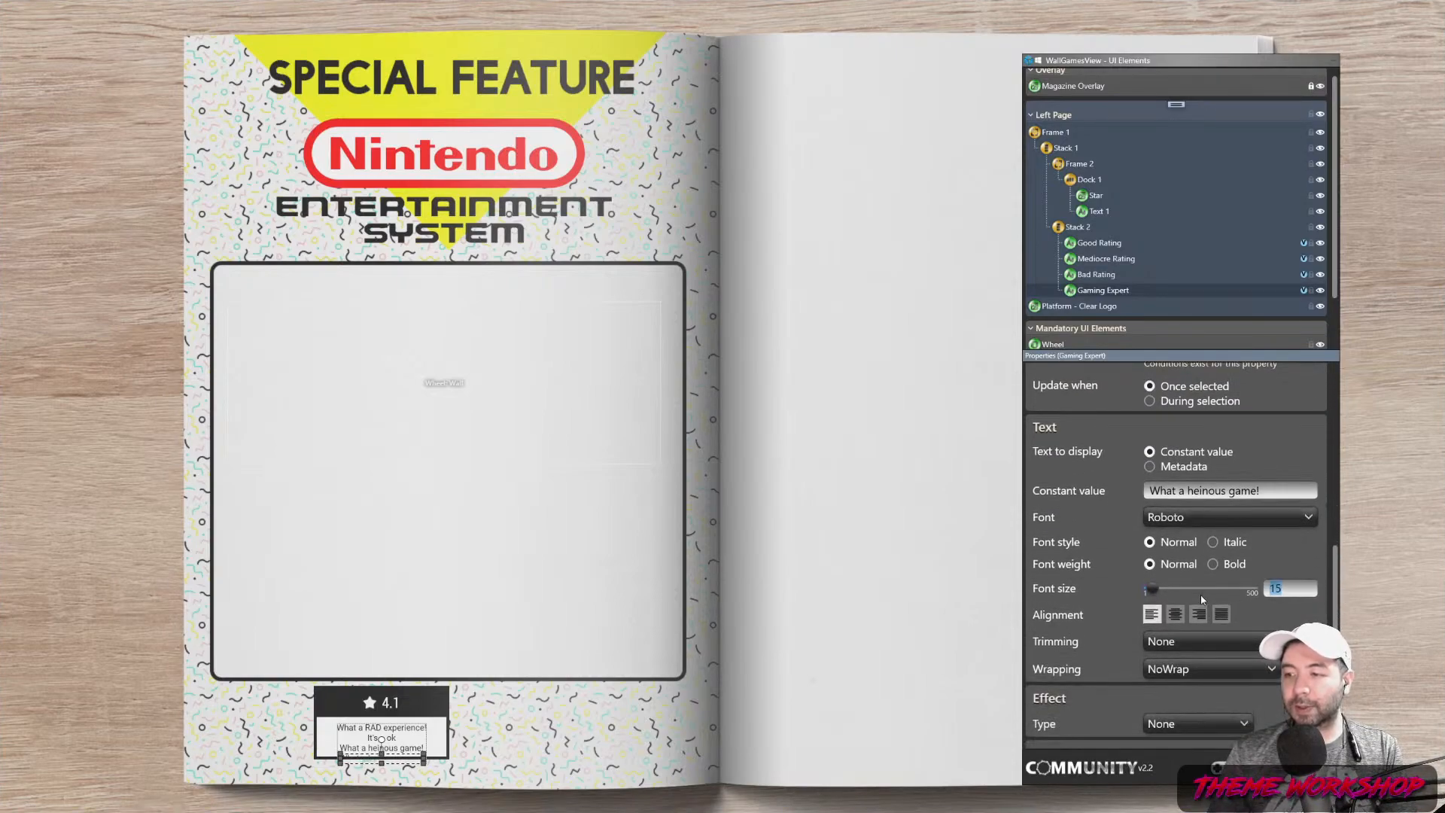
pyautogui.write('12')
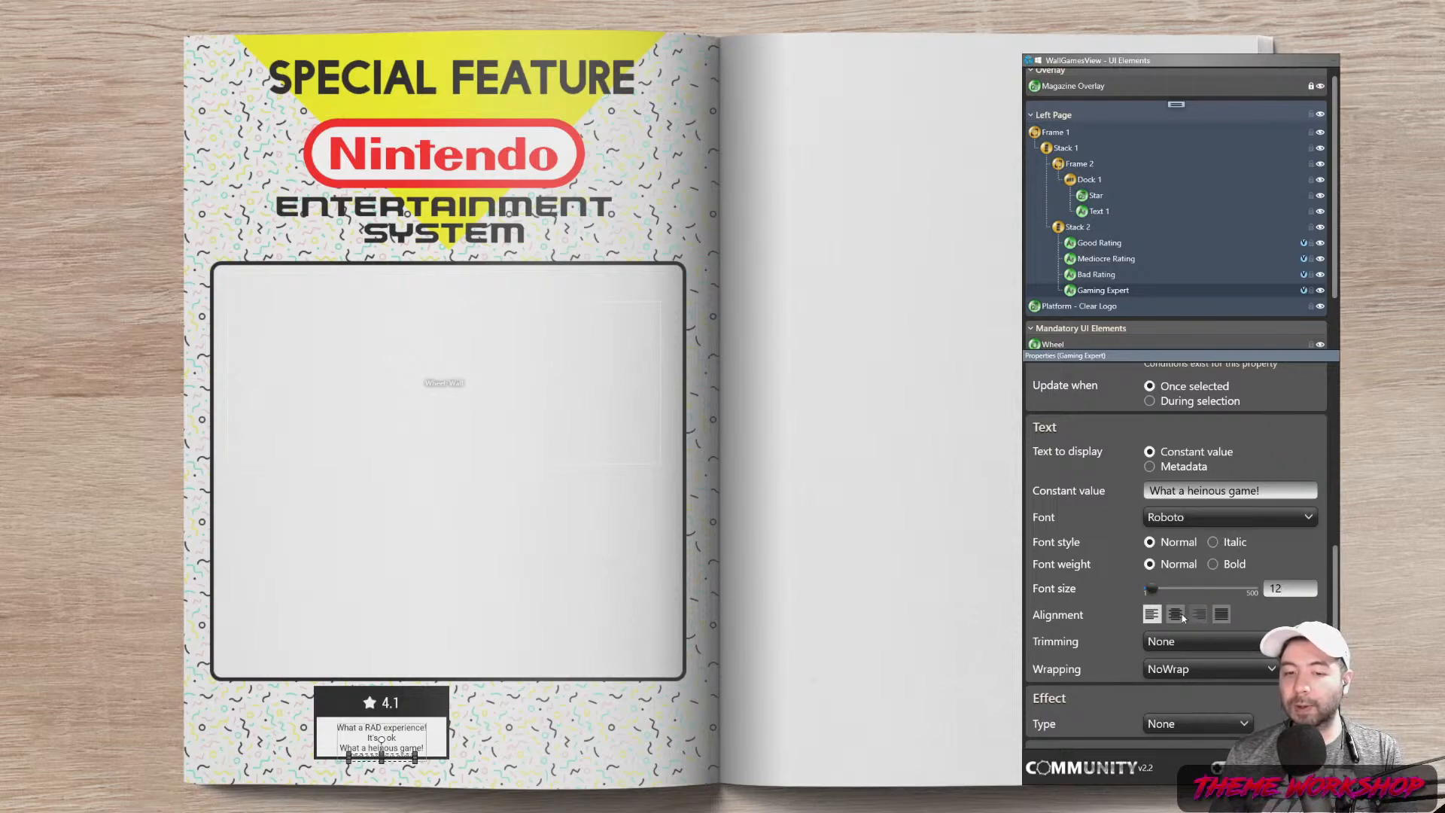
pyautogui.moveTo(1272, 491); pyautogui.dragTo(1100, 492)
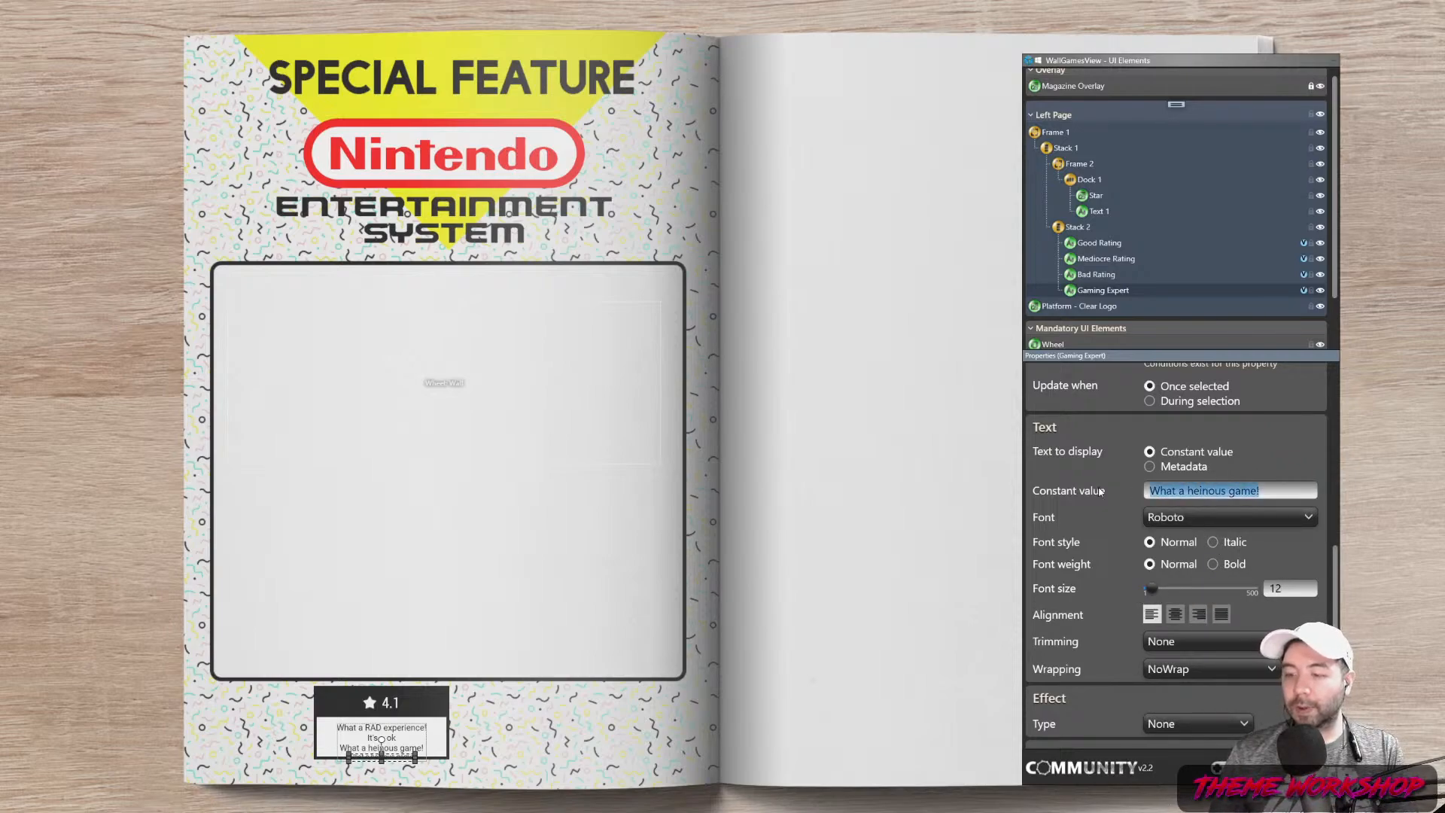
pyautogui.write('- ')
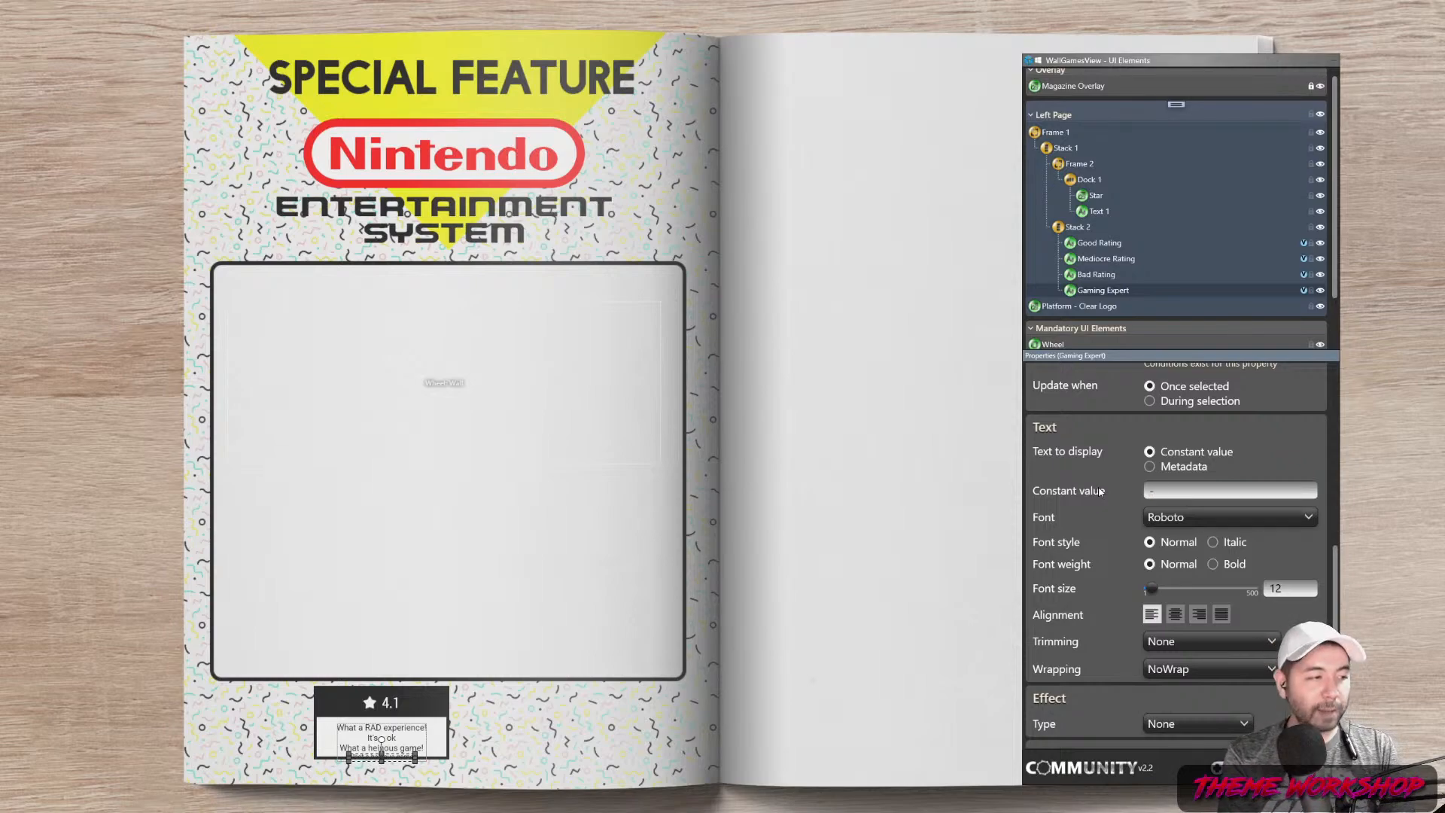
pyautogui.write('Chester, ')
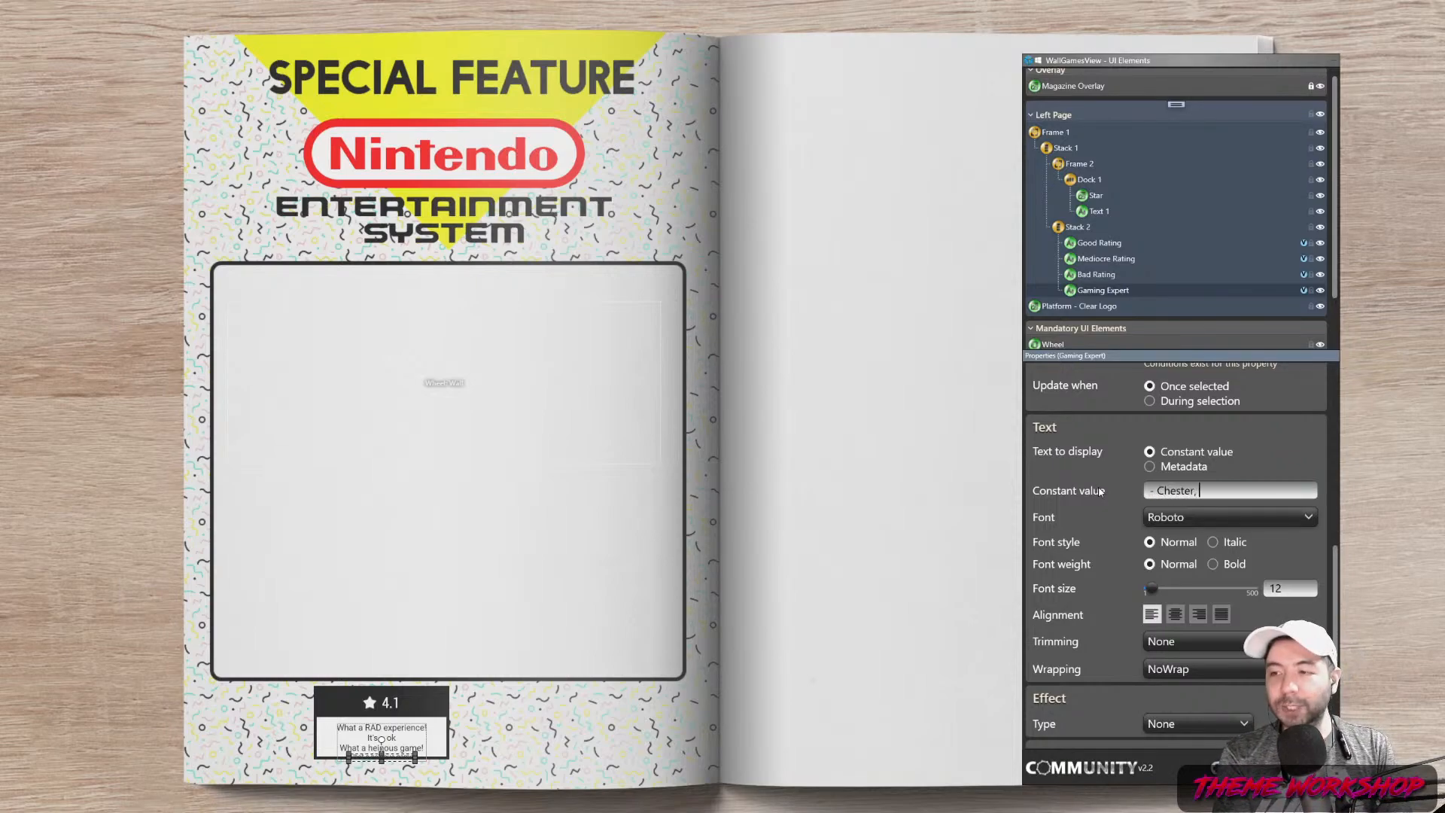
pyautogui.write('Gaming Expert')
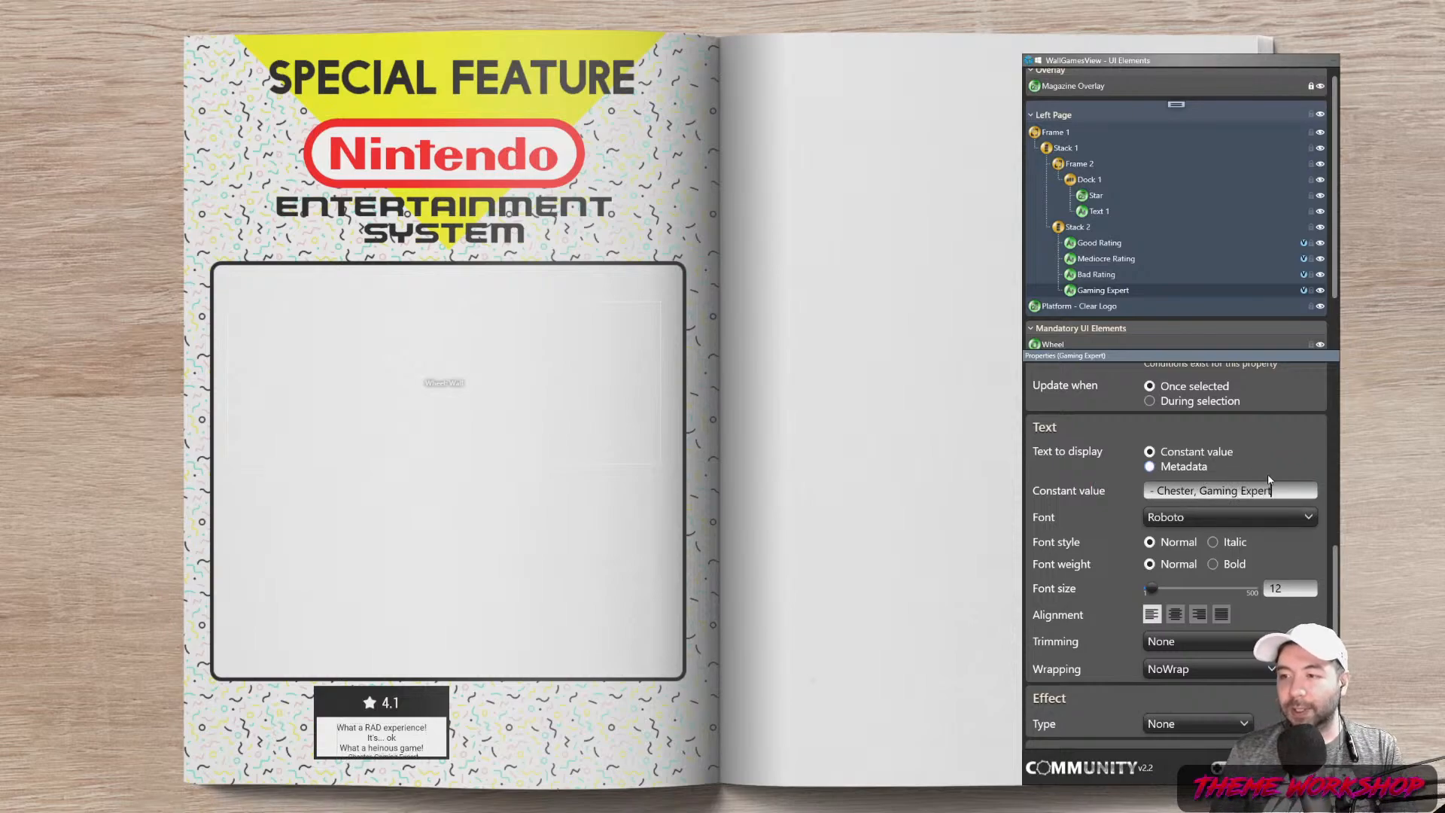
# Right-align the Gaming Expert byline
pyautogui.moveTo(1338, 566)
pyautogui.mouseDown()
pyautogui.moveTo(1336, 515)
pyautogui.moveTo(1338, 581)
pyautogui.mouseUp()
pyautogui.click(1199, 556)
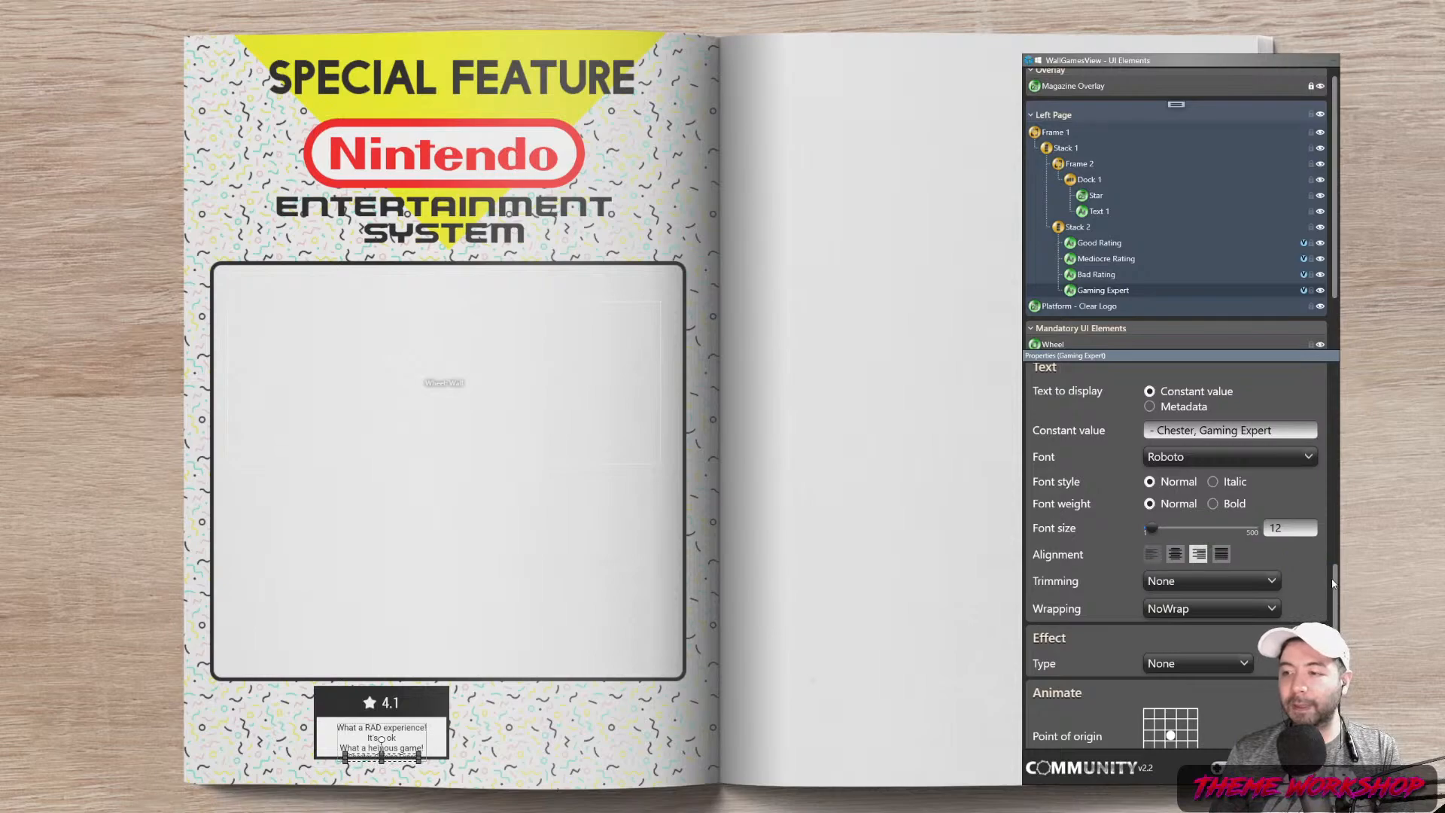
pyautogui.click(1151, 554)
pyautogui.moveTo(1336, 581); pyautogui.dragTo(1336, 457)
pyautogui.click(1199, 502)
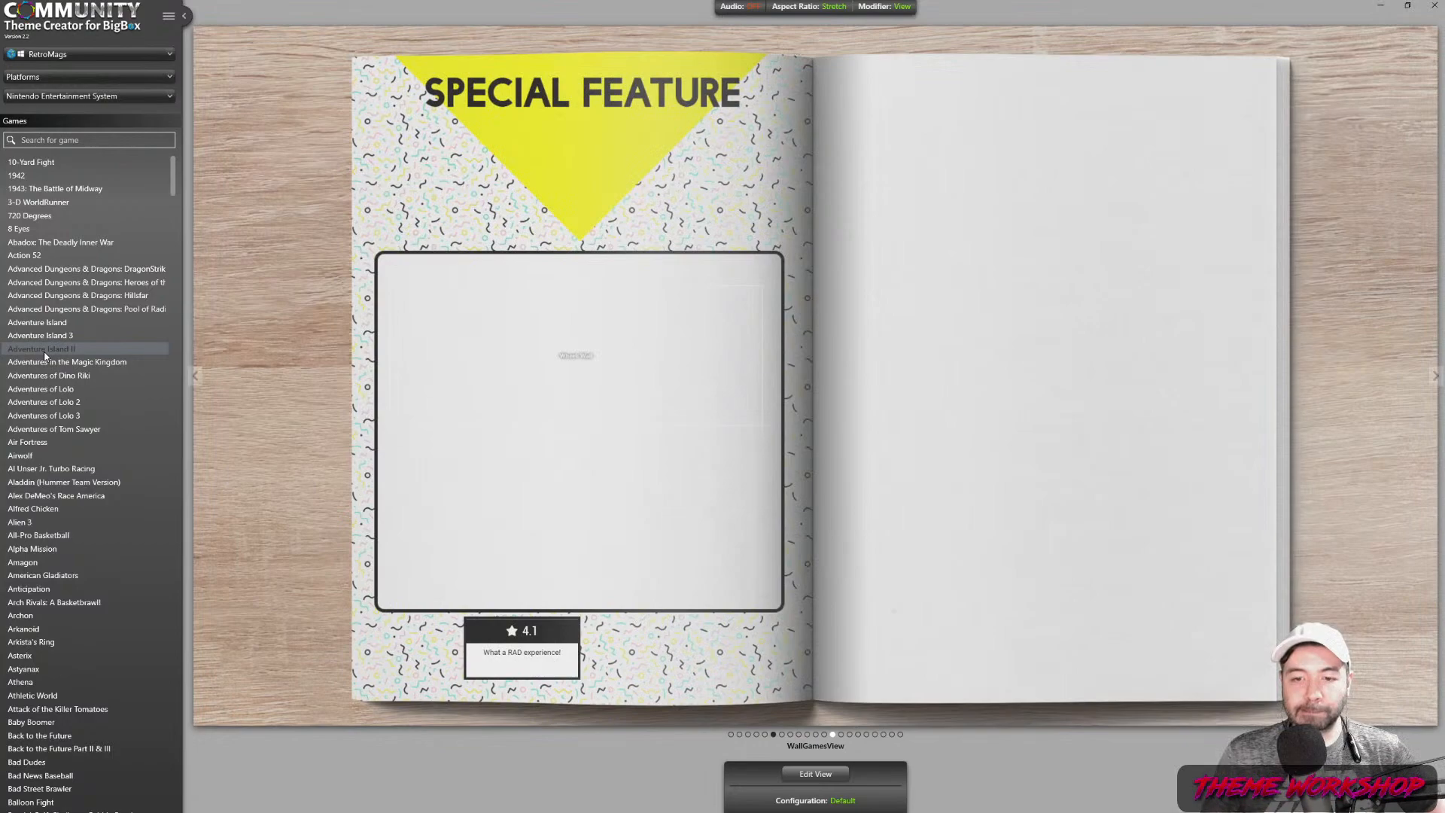
# Preview the spread with Adventure Island II, then return to Edit View
pyautogui.click(42, 348)
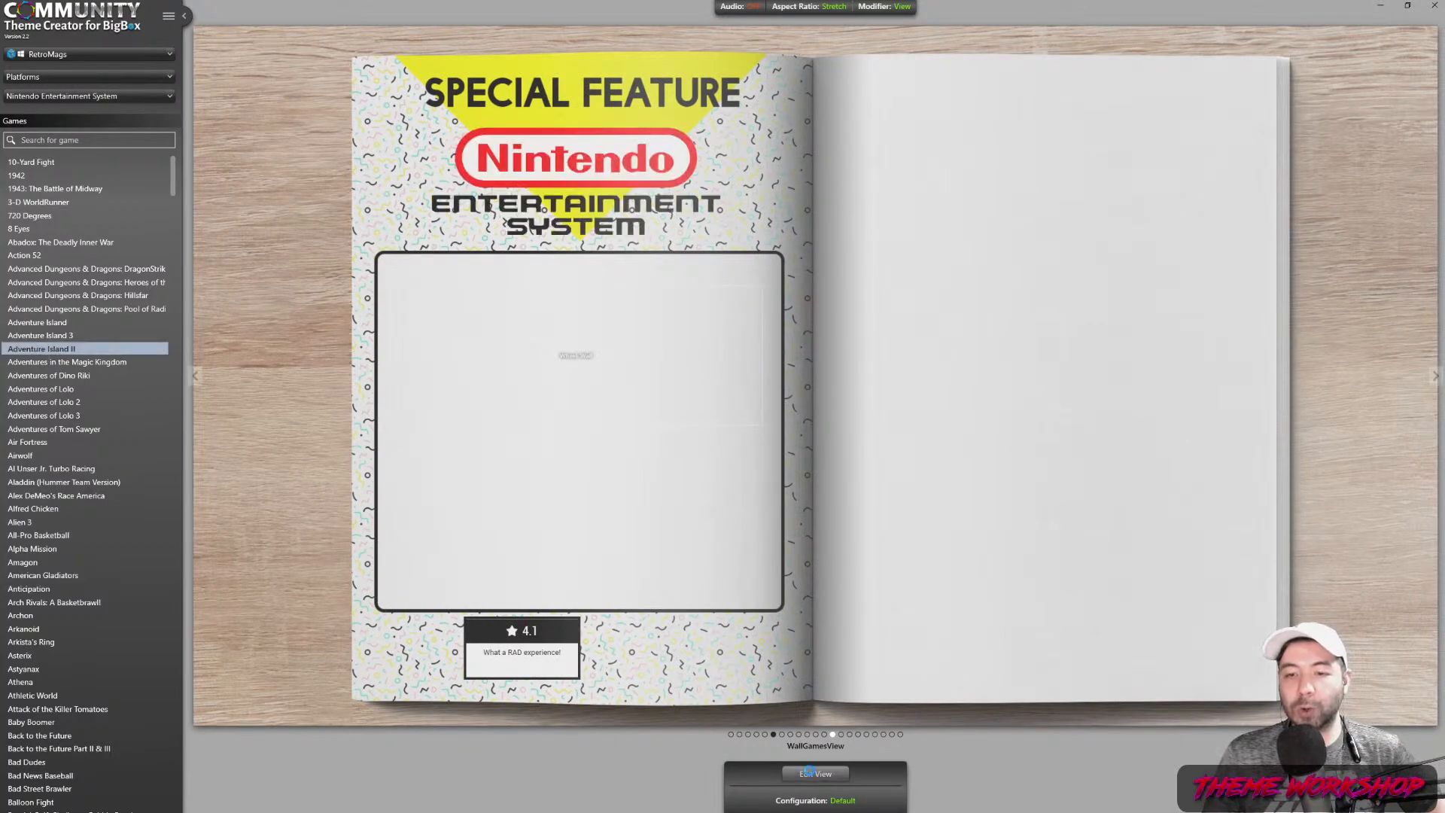
pyautogui.click(815, 772)
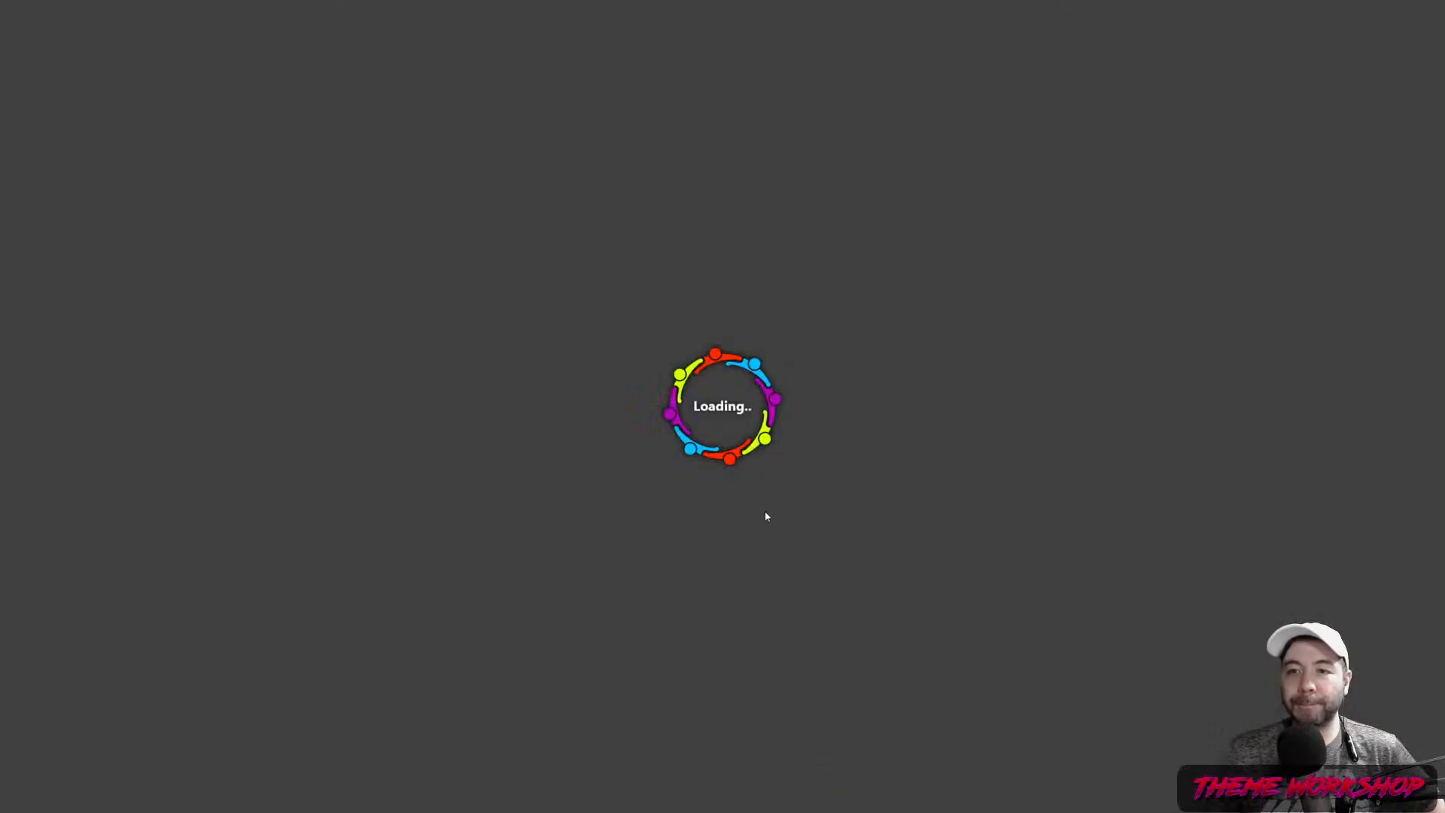
# Set Gaming Expert's visibility to Visible and remove its inherited rating condition
pyautogui.scroll(-2, 123, 181)
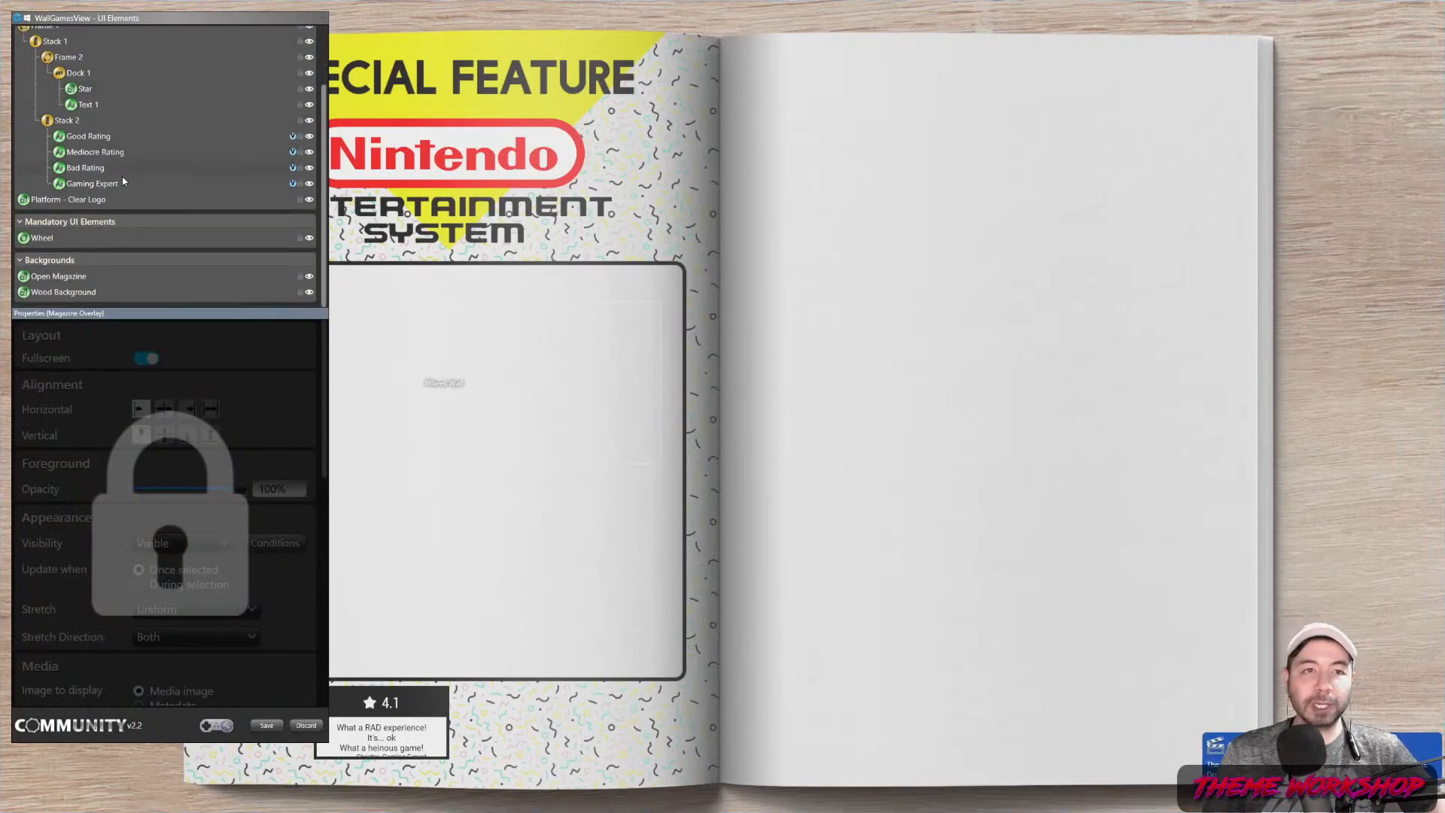
pyautogui.click(76, 182)
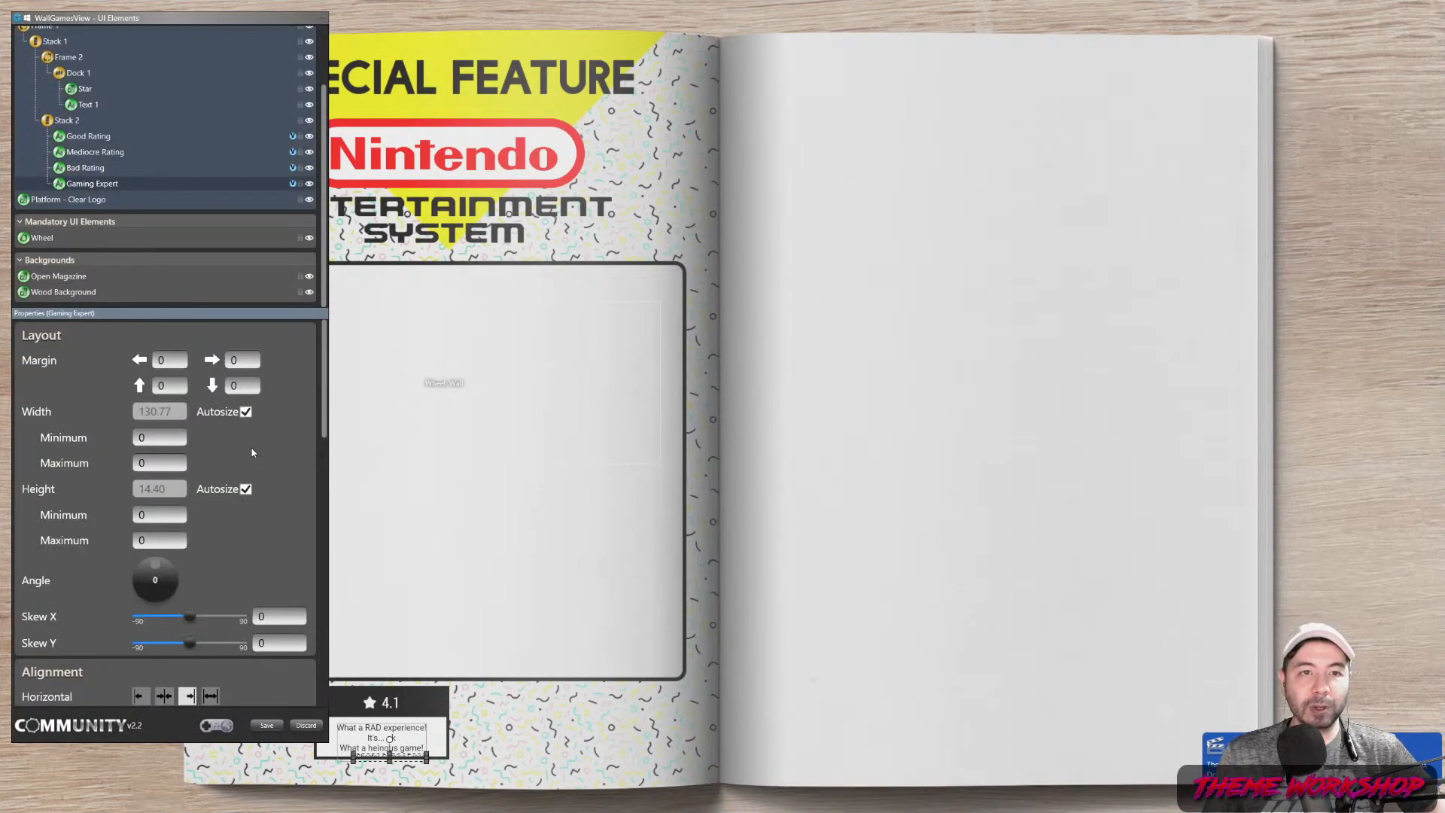
pyautogui.scroll(-4, 296, 558)
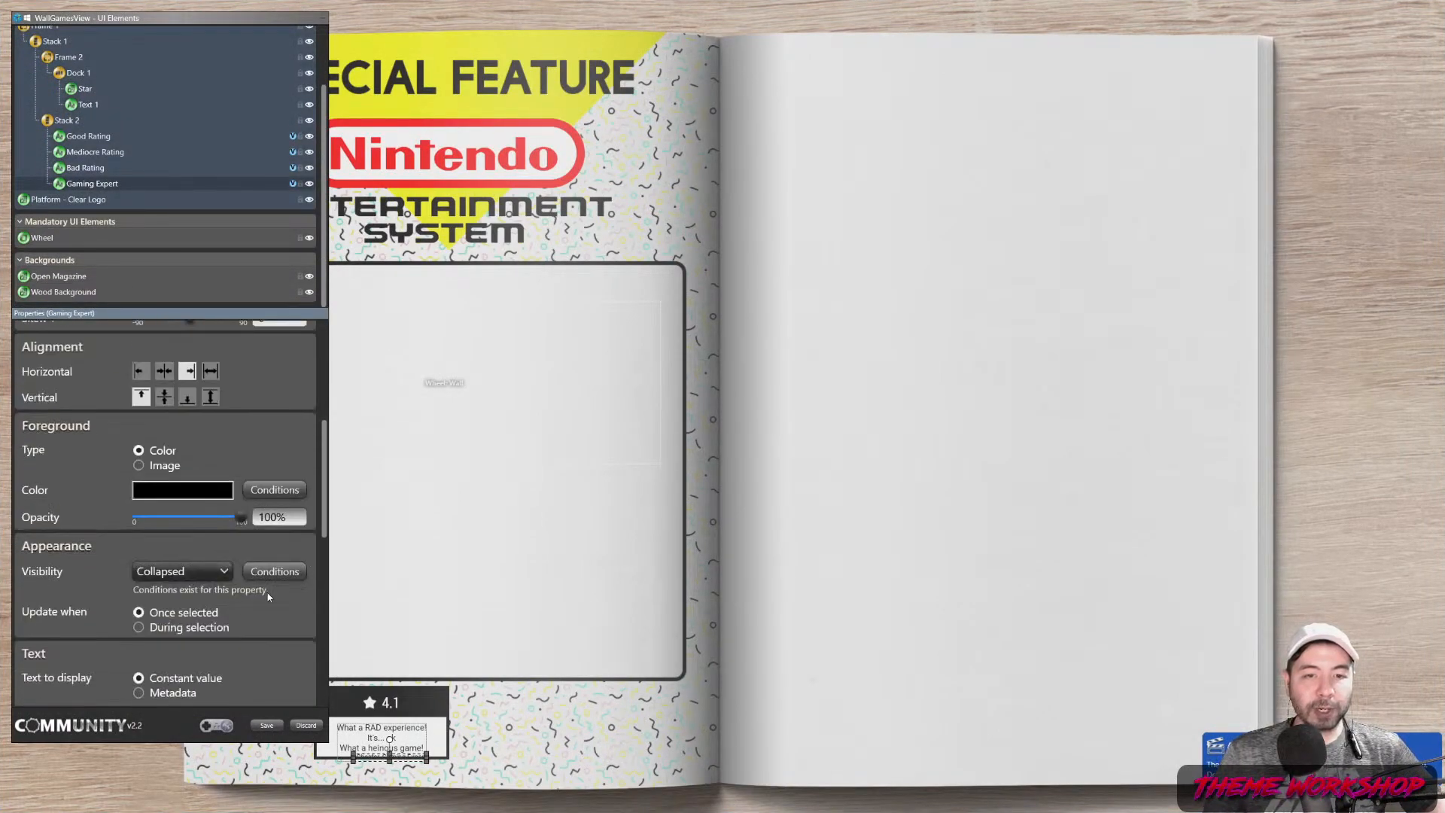
pyautogui.click(224, 572)
pyautogui.click(178, 592)
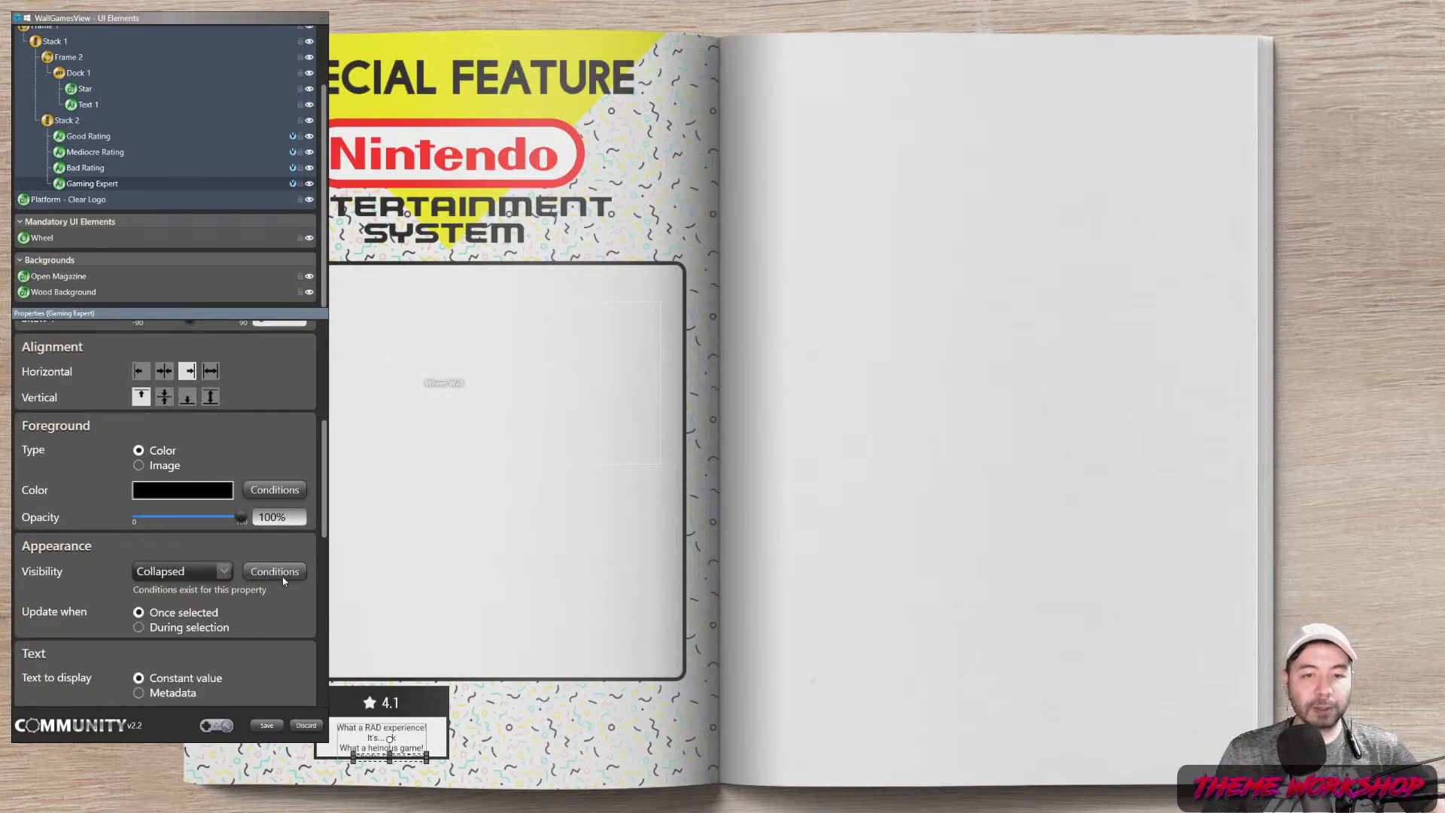
pyautogui.click(301, 571)
pyautogui.click(720, 534)
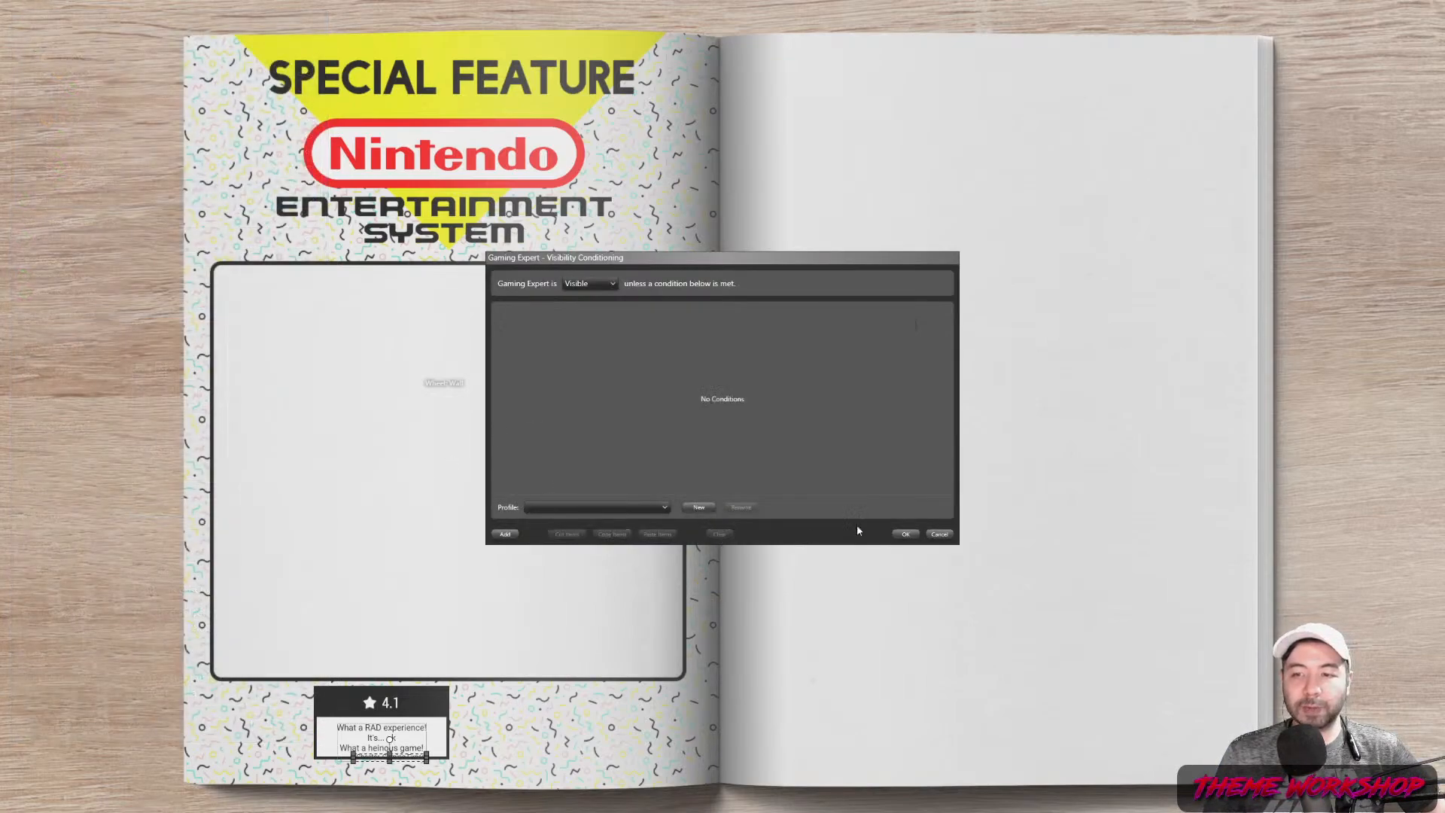
pyautogui.click(907, 534)
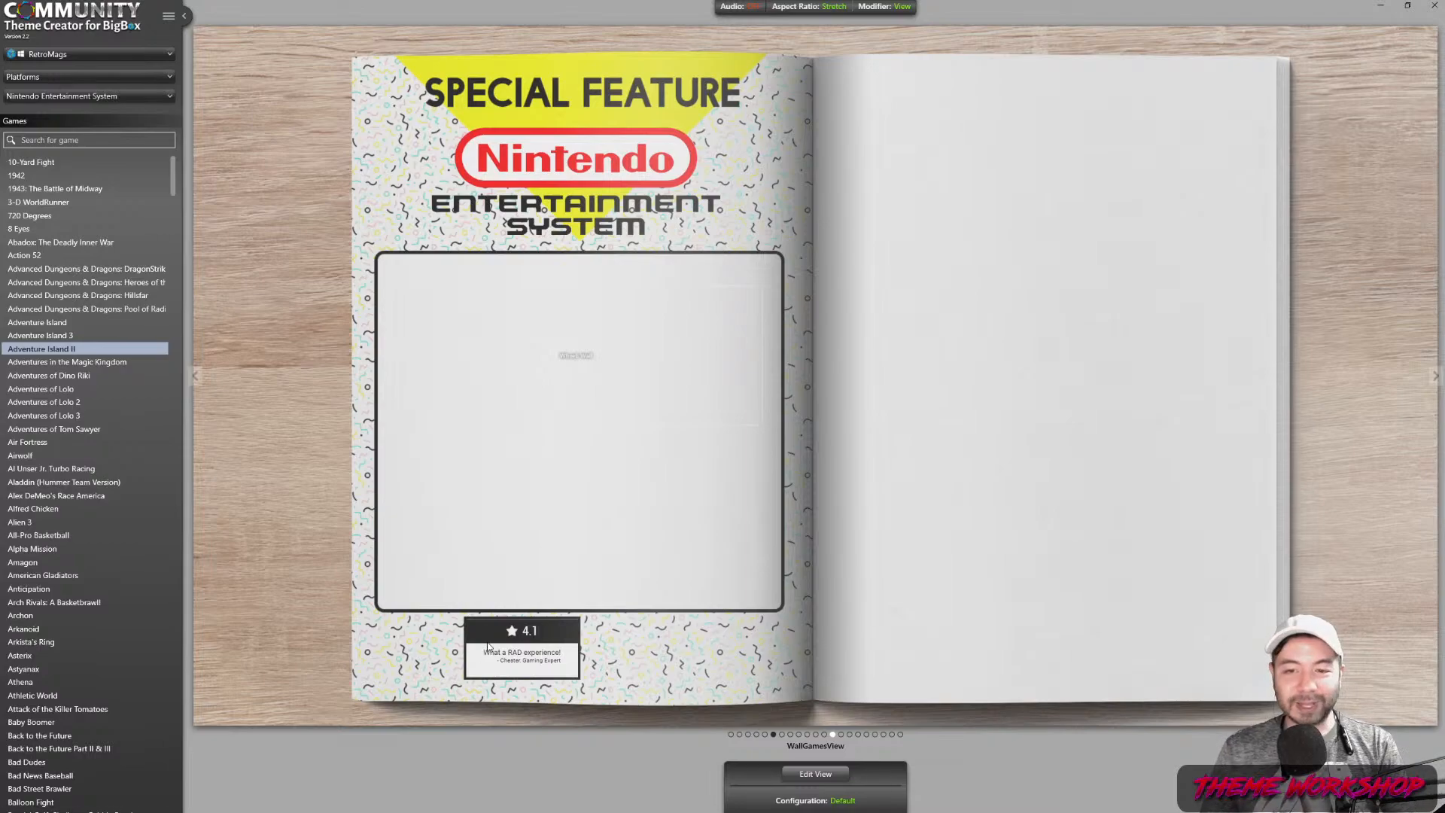
# Set Stack 2's top margin to 20 and move the editor panel onto the right page
pyautogui.click(809, 776)
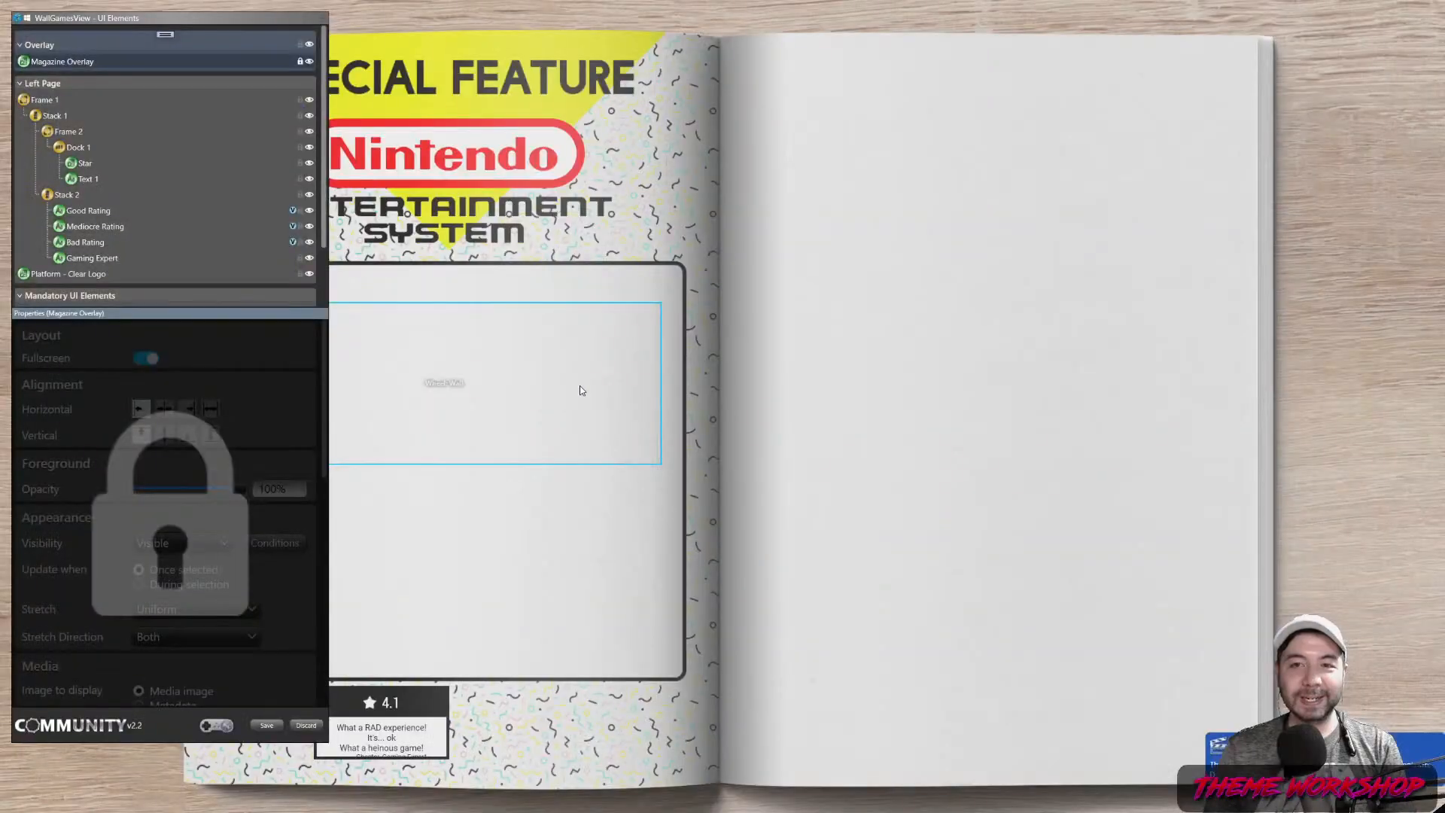
pyautogui.moveTo(156, 28); pyautogui.dragTo(154, 39)
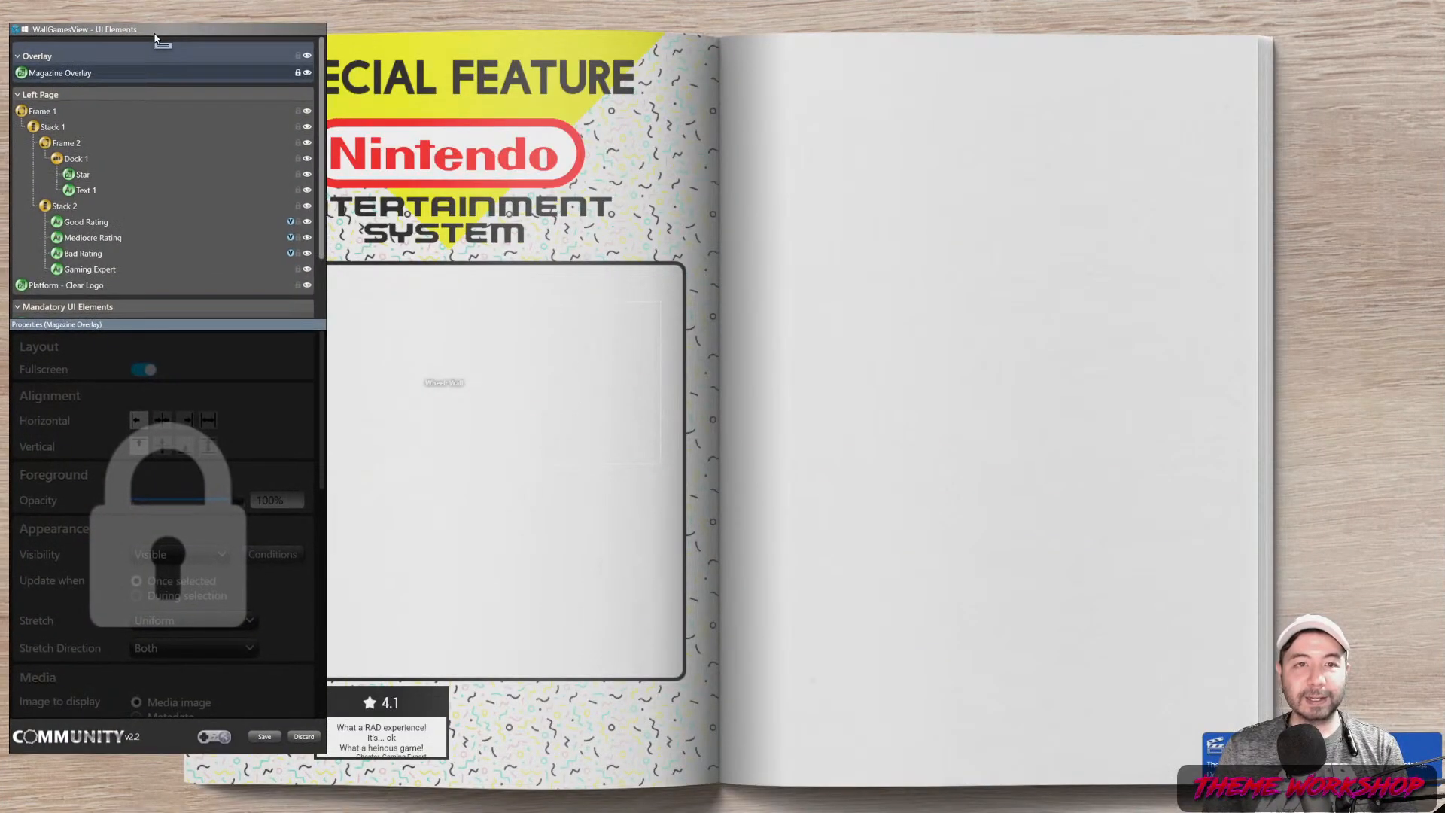
pyautogui.scroll(-3, 142, 175)
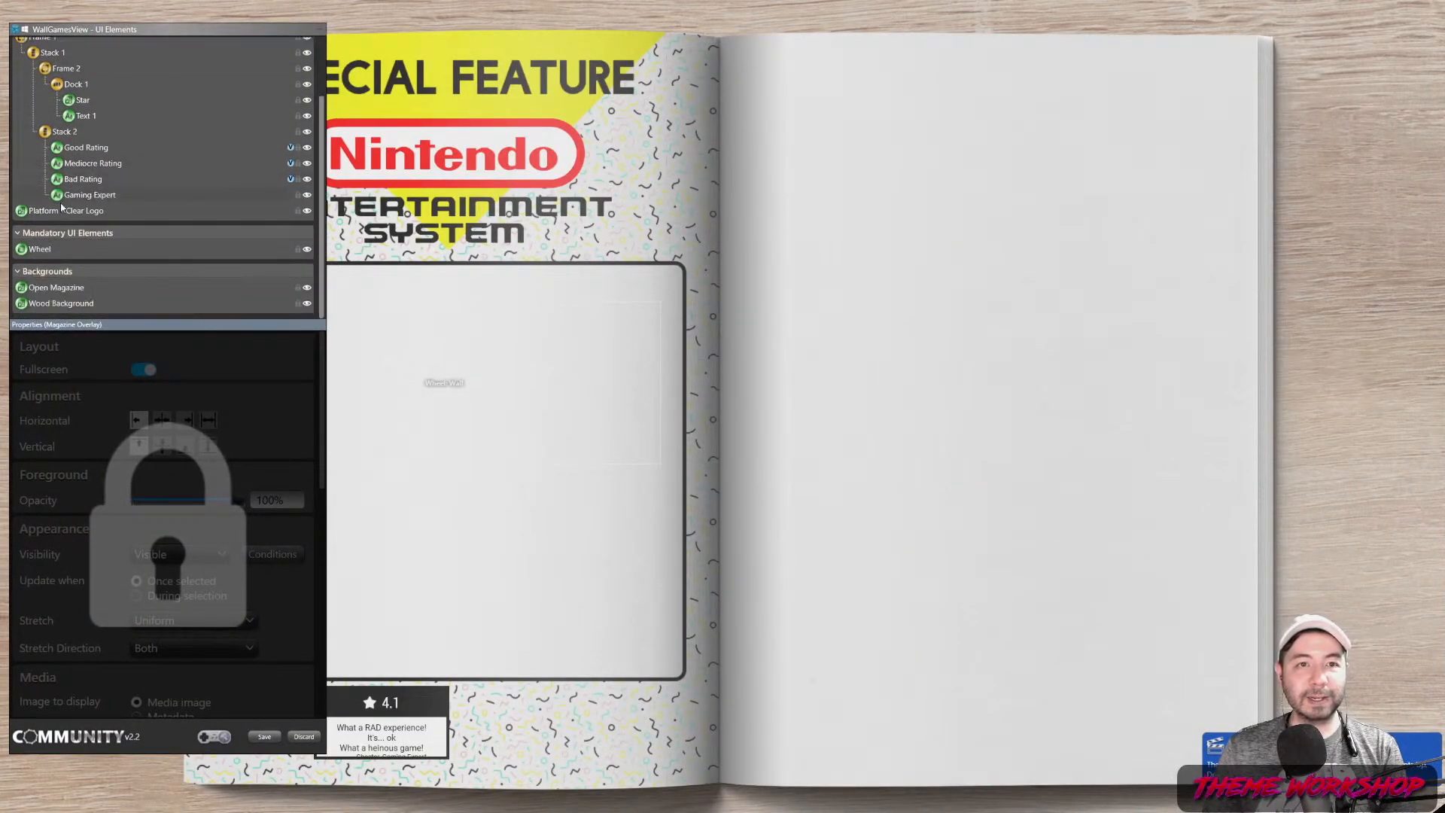
pyautogui.click(88, 194)
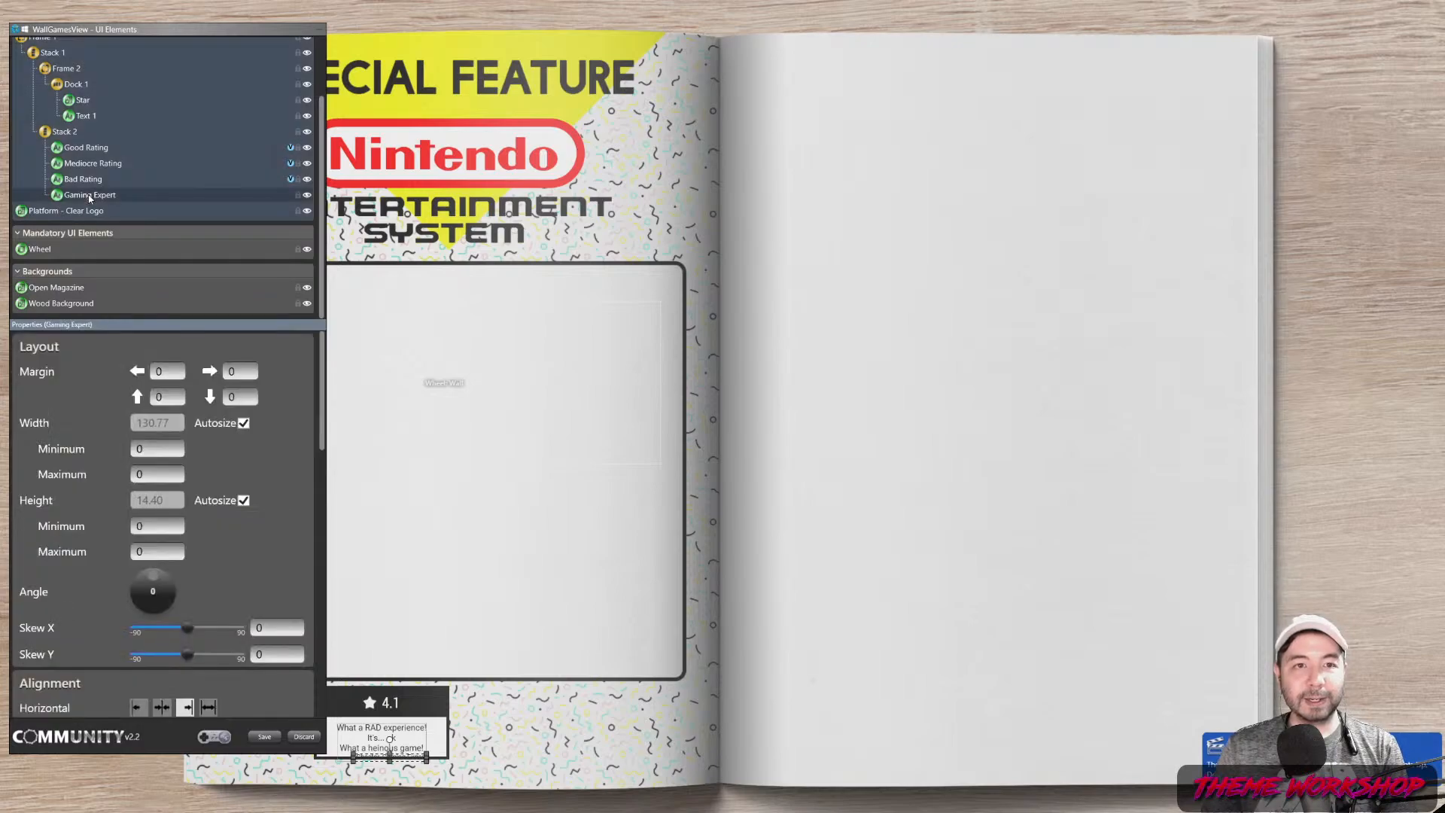
pyautogui.click(65, 132)
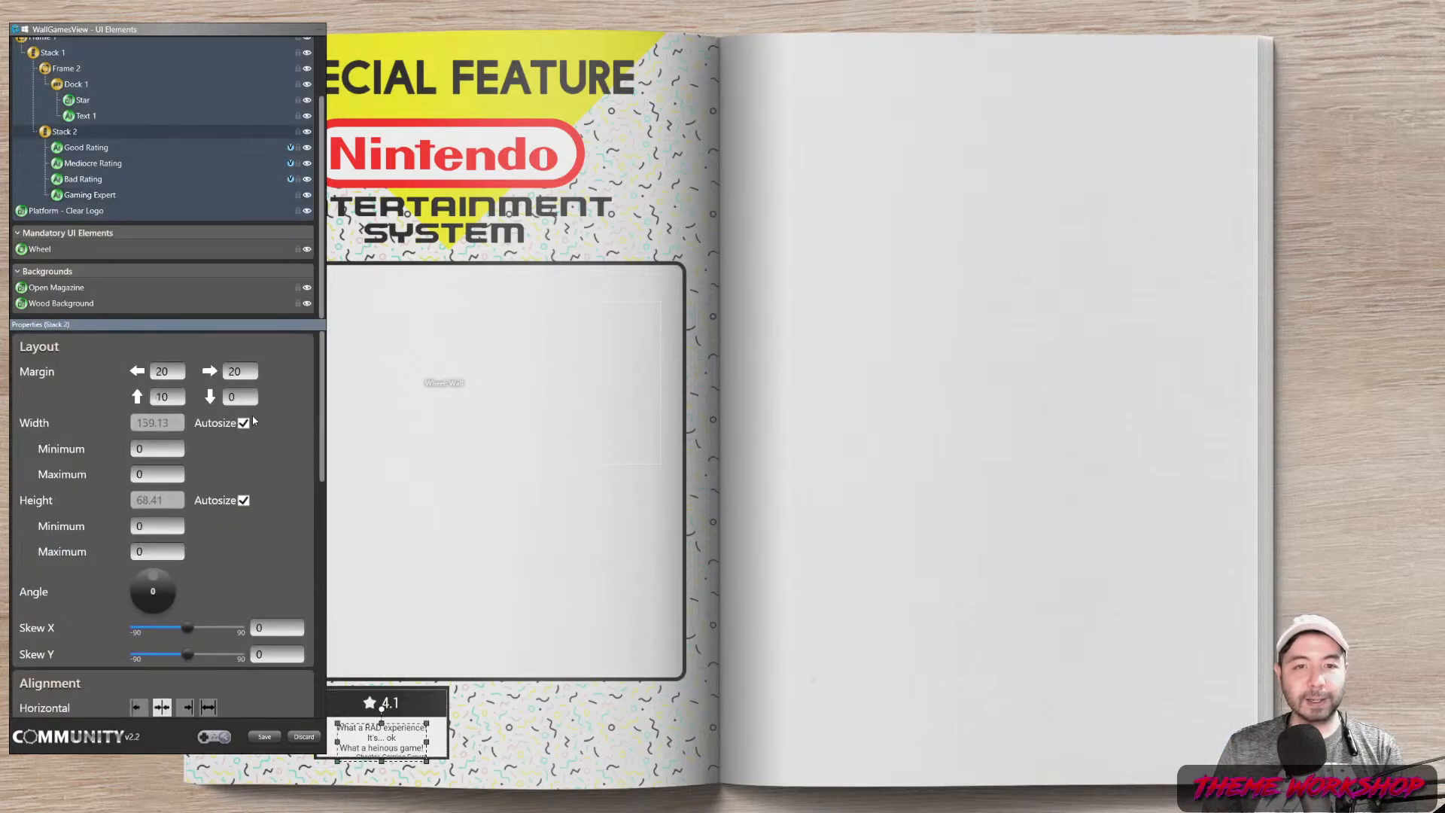
pyautogui.write('20')
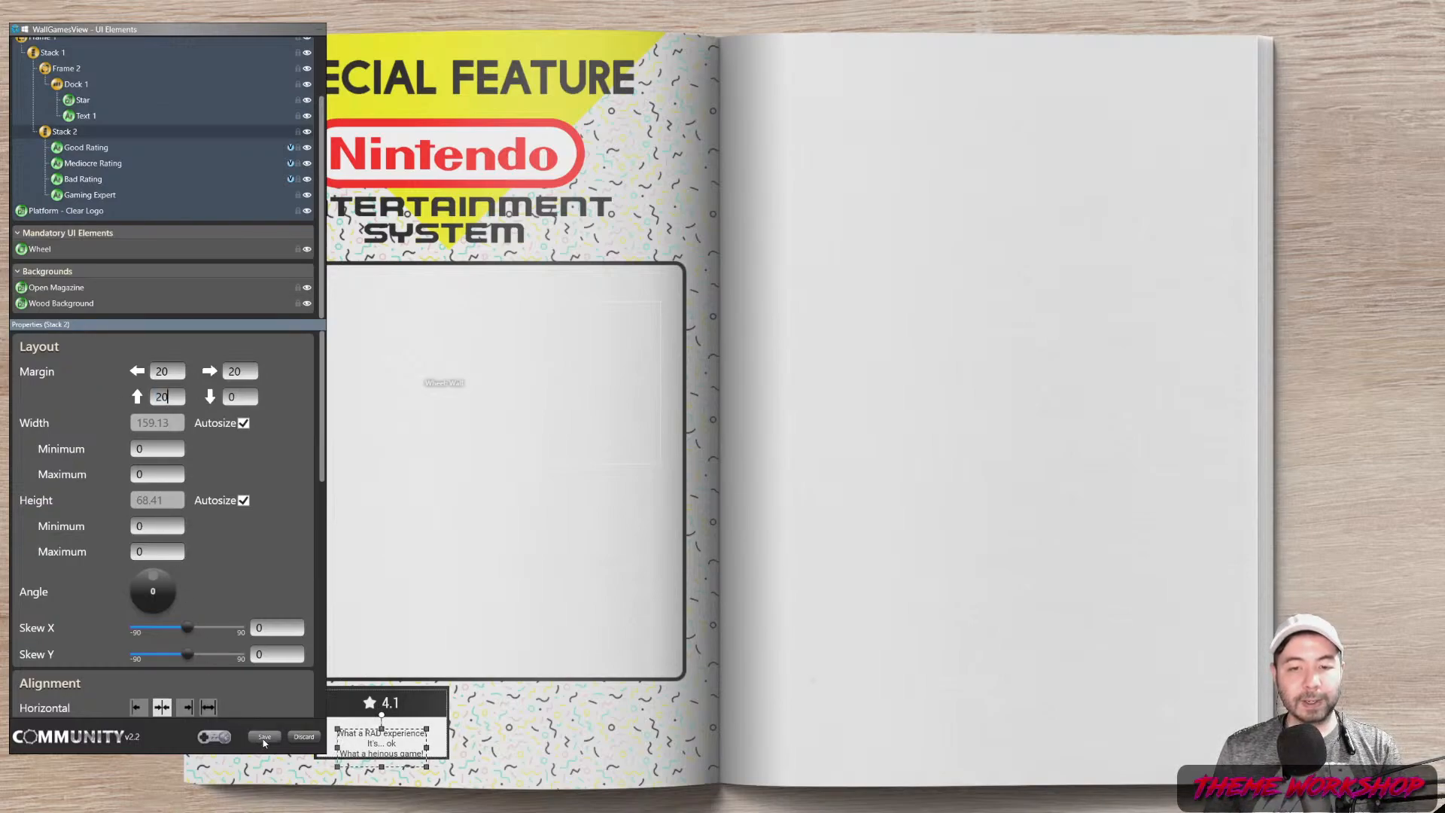
pyautogui.moveTo(151, 32); pyautogui.dragTo(1013, 63)
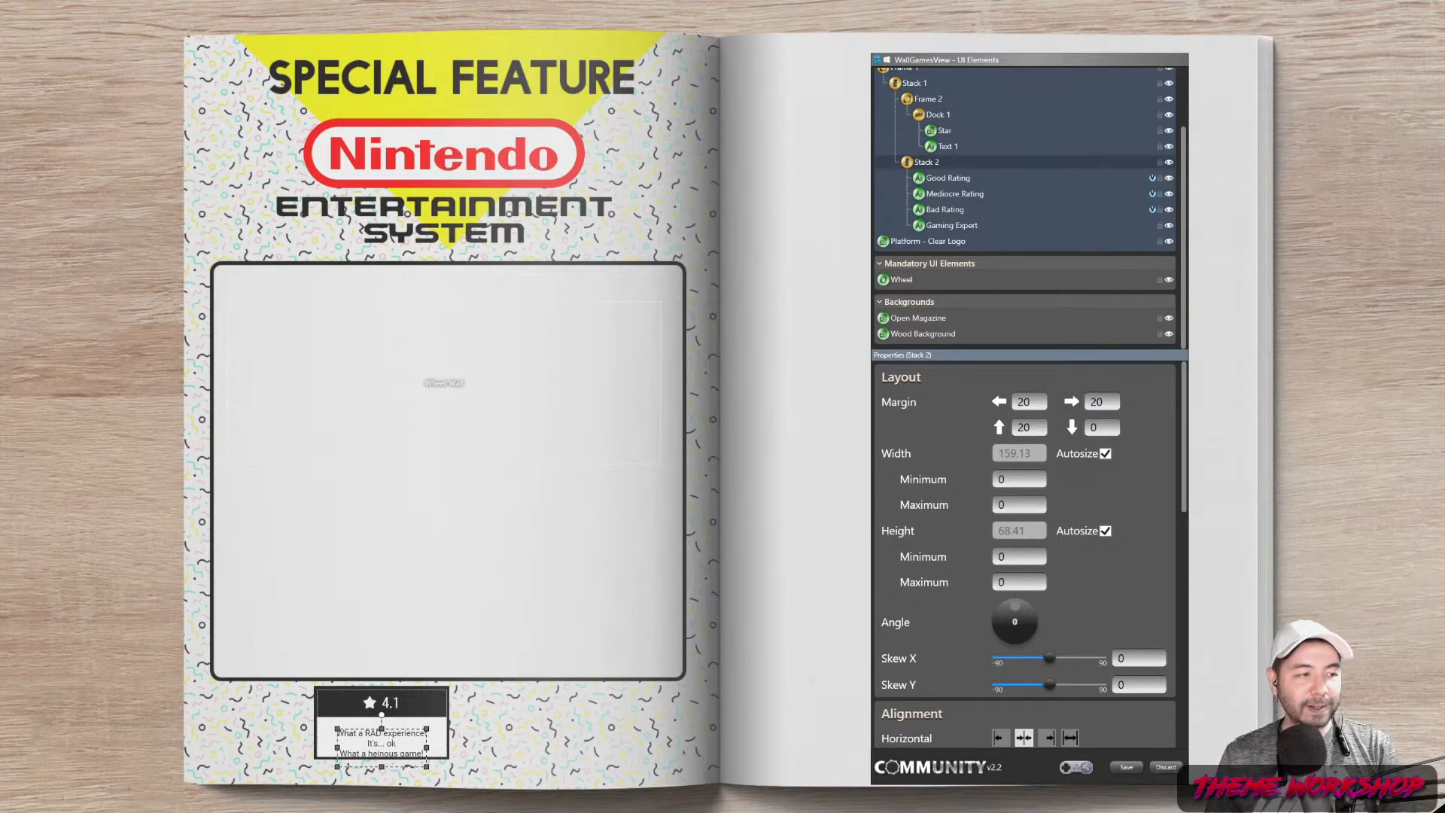
pyautogui.scroll(3, 978, 189)
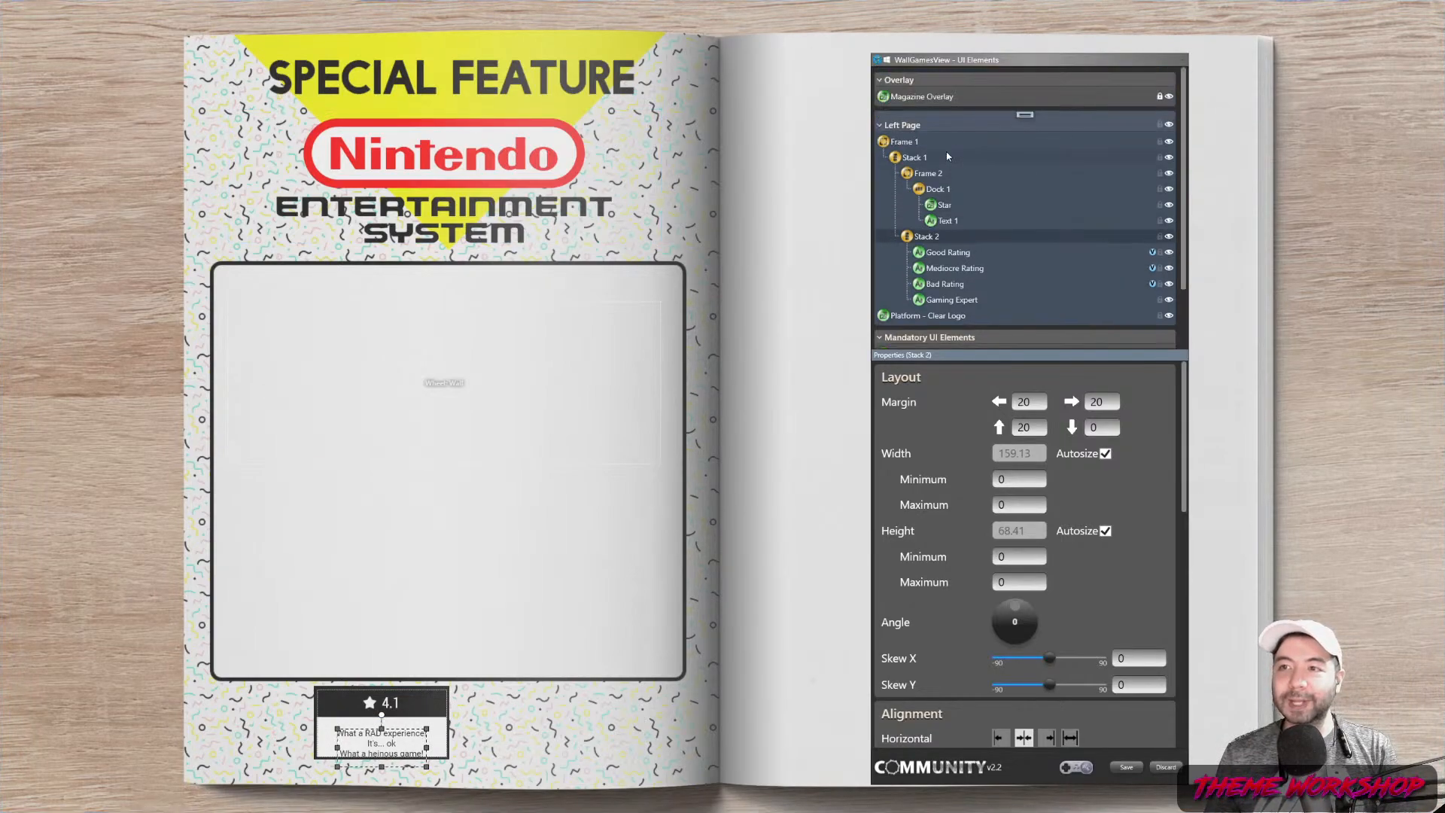
pyautogui.click(907, 143)
# Copy Frame 1, paste it as Frame 1-1, and place it beside the original at the page bottom
pyautogui.rightClick(906, 143)
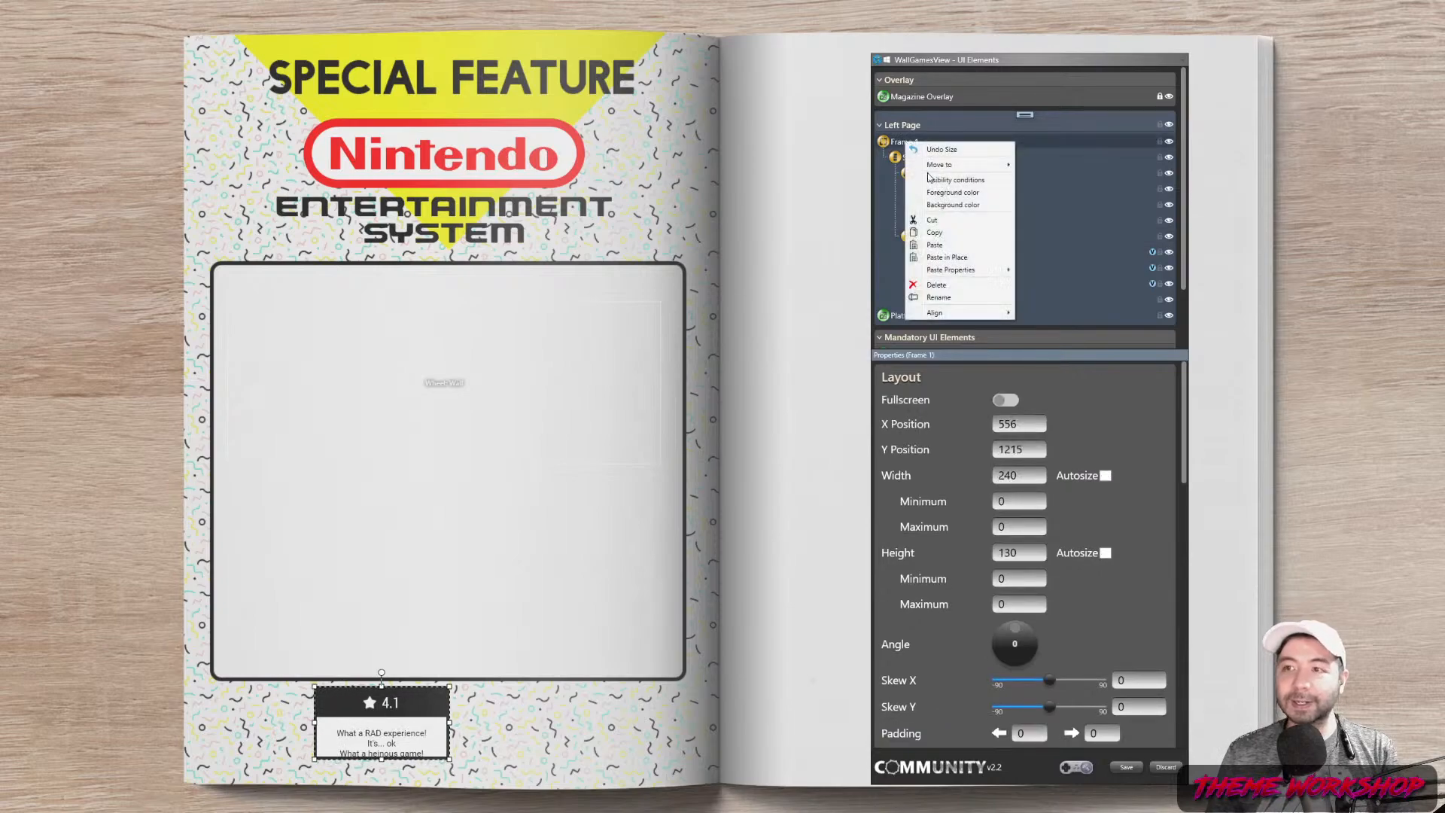
pyautogui.click(932, 234)
pyautogui.rightClick(894, 144)
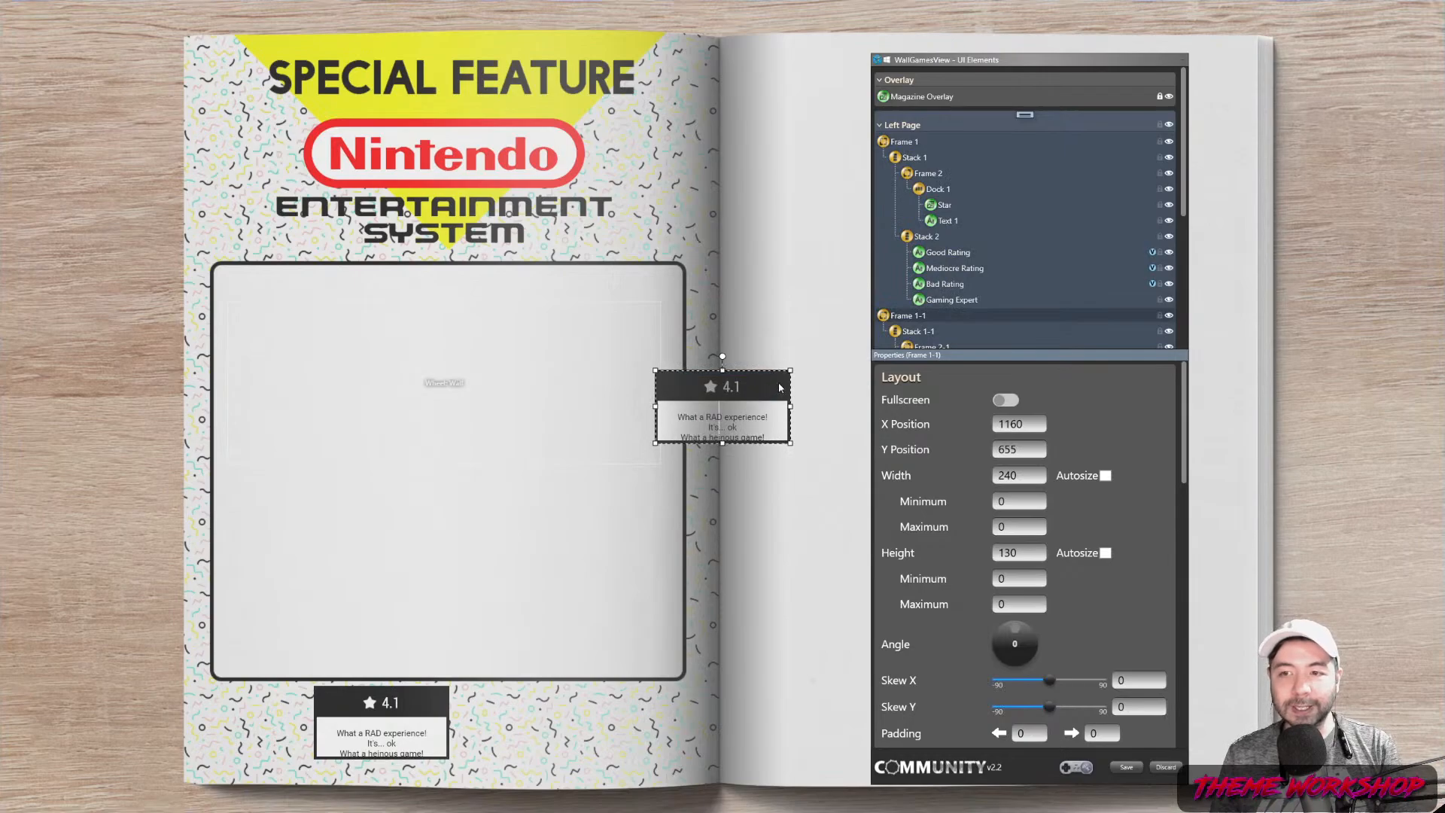
pyautogui.click(779, 387)
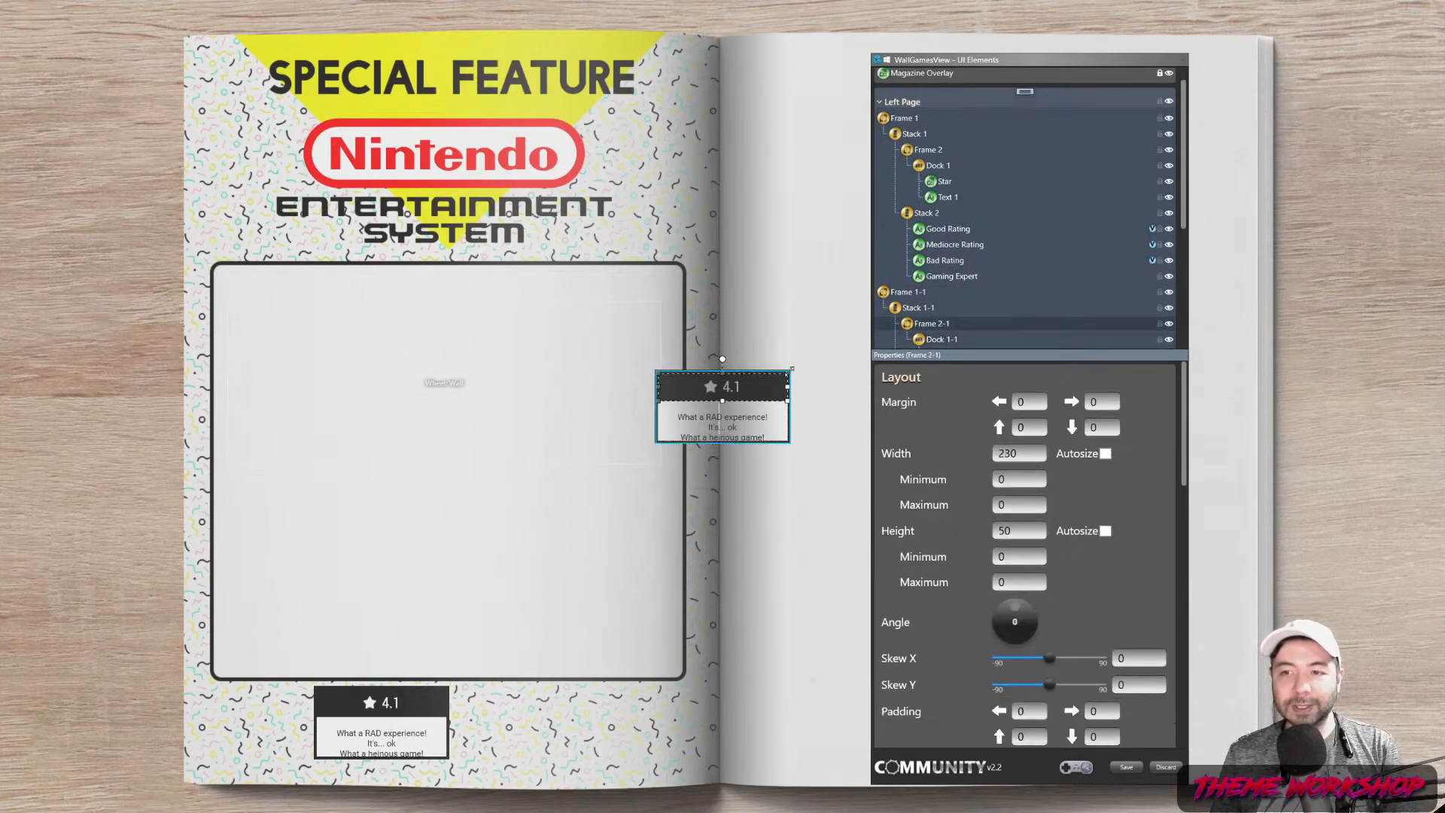
pyautogui.click(790, 376)
pyautogui.moveTo(773, 390); pyautogui.dragTo(588, 686)
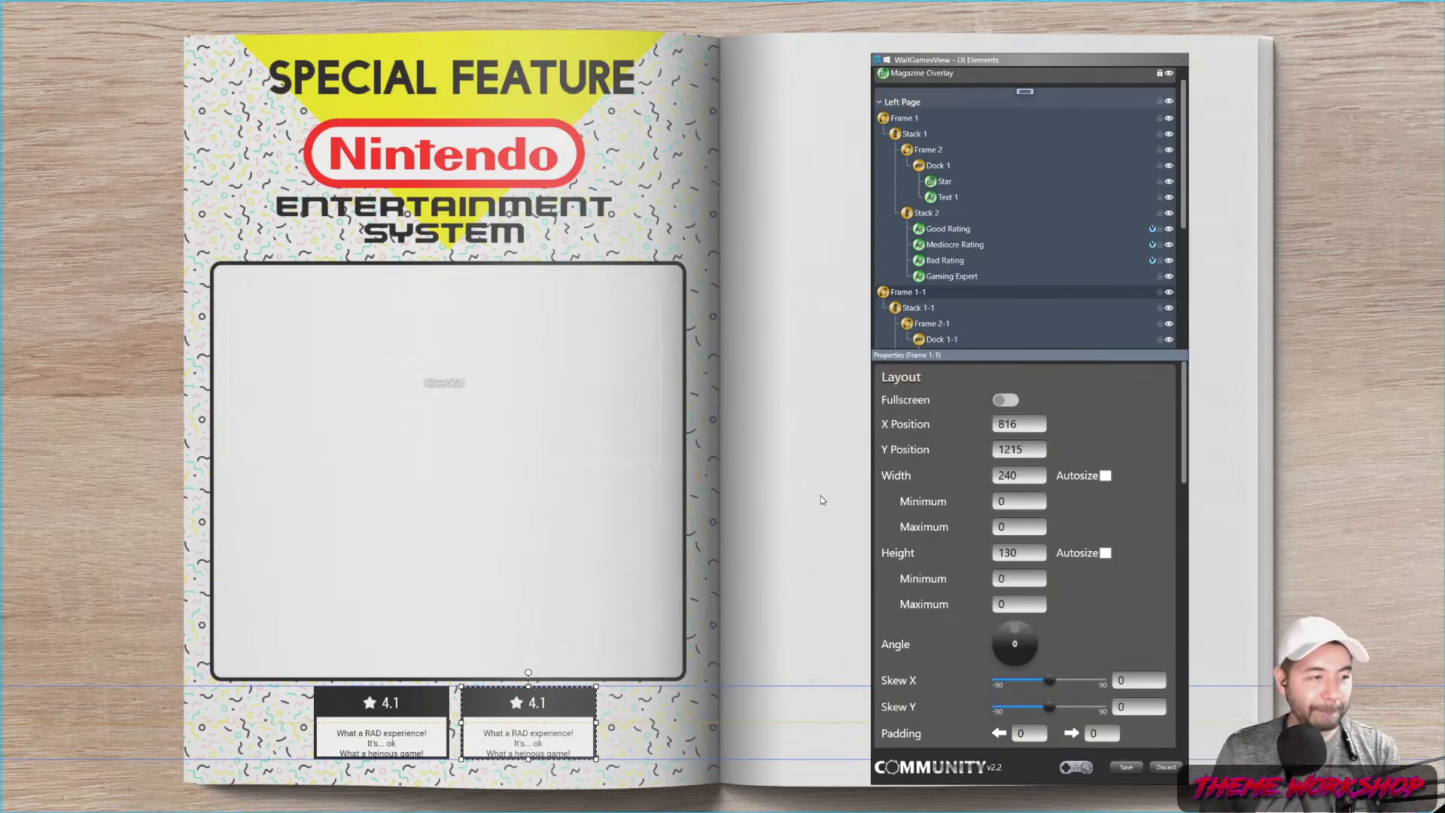
pyautogui.scroll(-3, 977, 278)
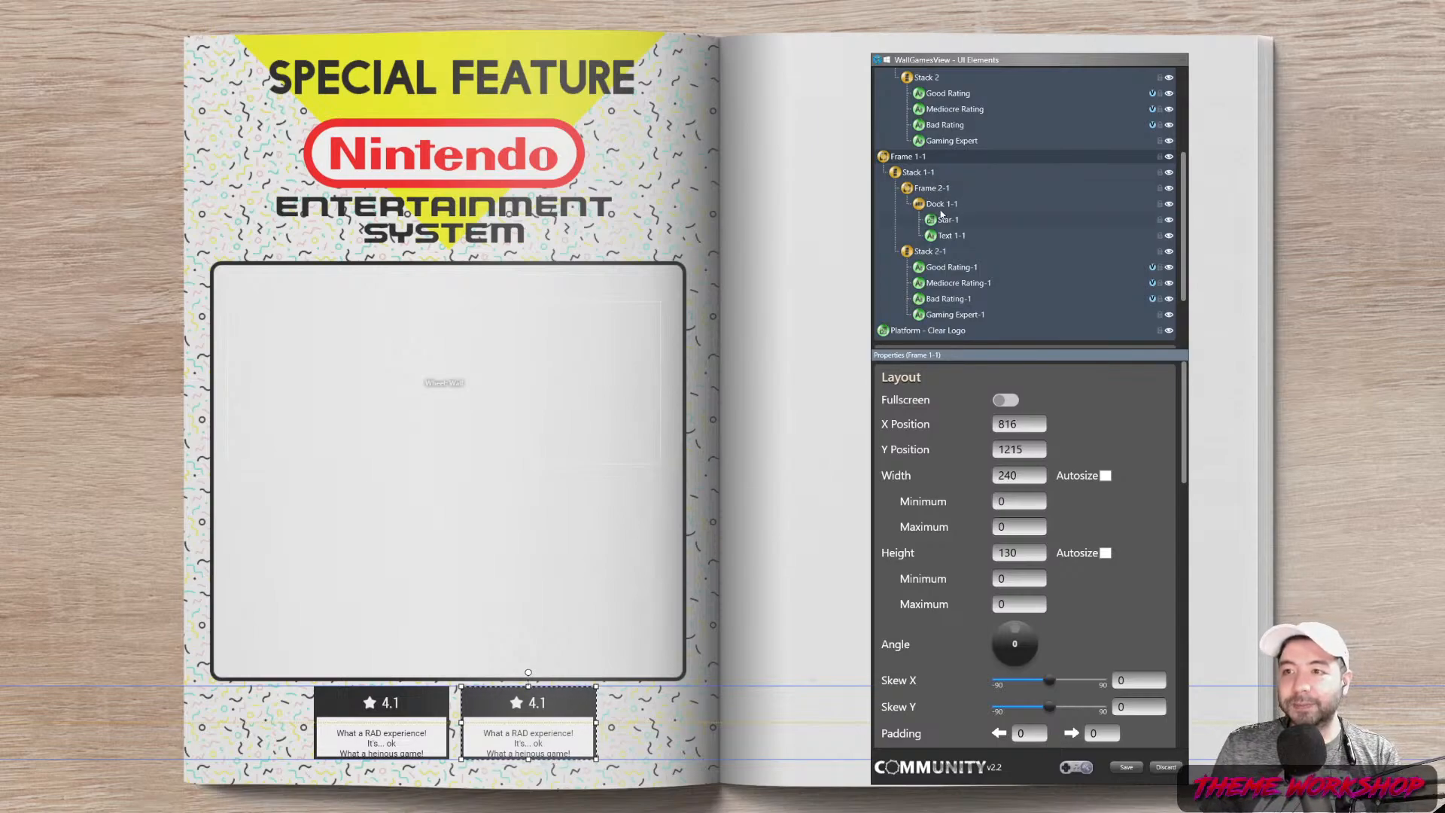
# Change the copied card's Text 1-1 to the constant value THE EXPERTS
pyautogui.click(940, 210)
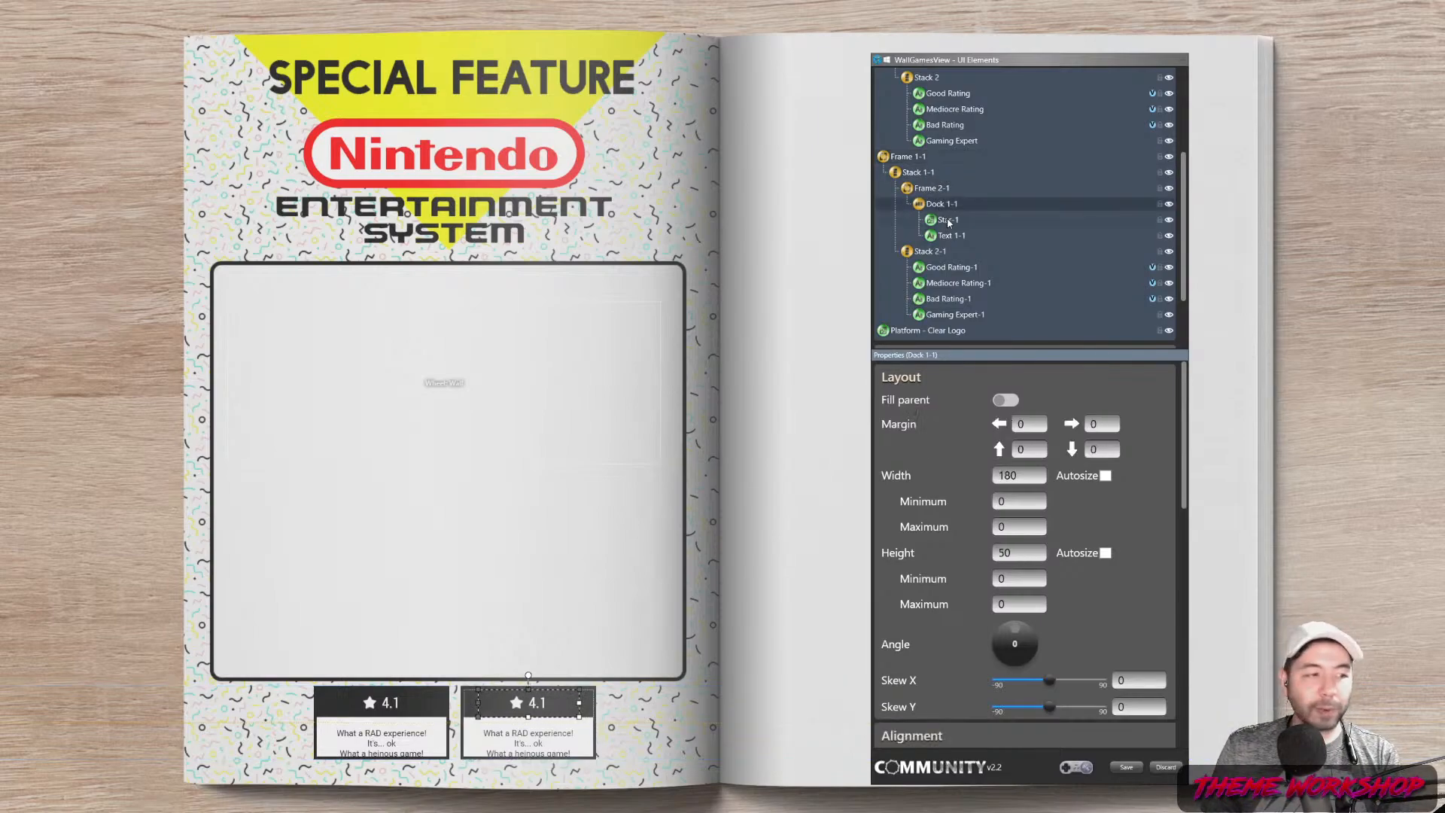
pyautogui.click(950, 221)
pyautogui.click(945, 208)
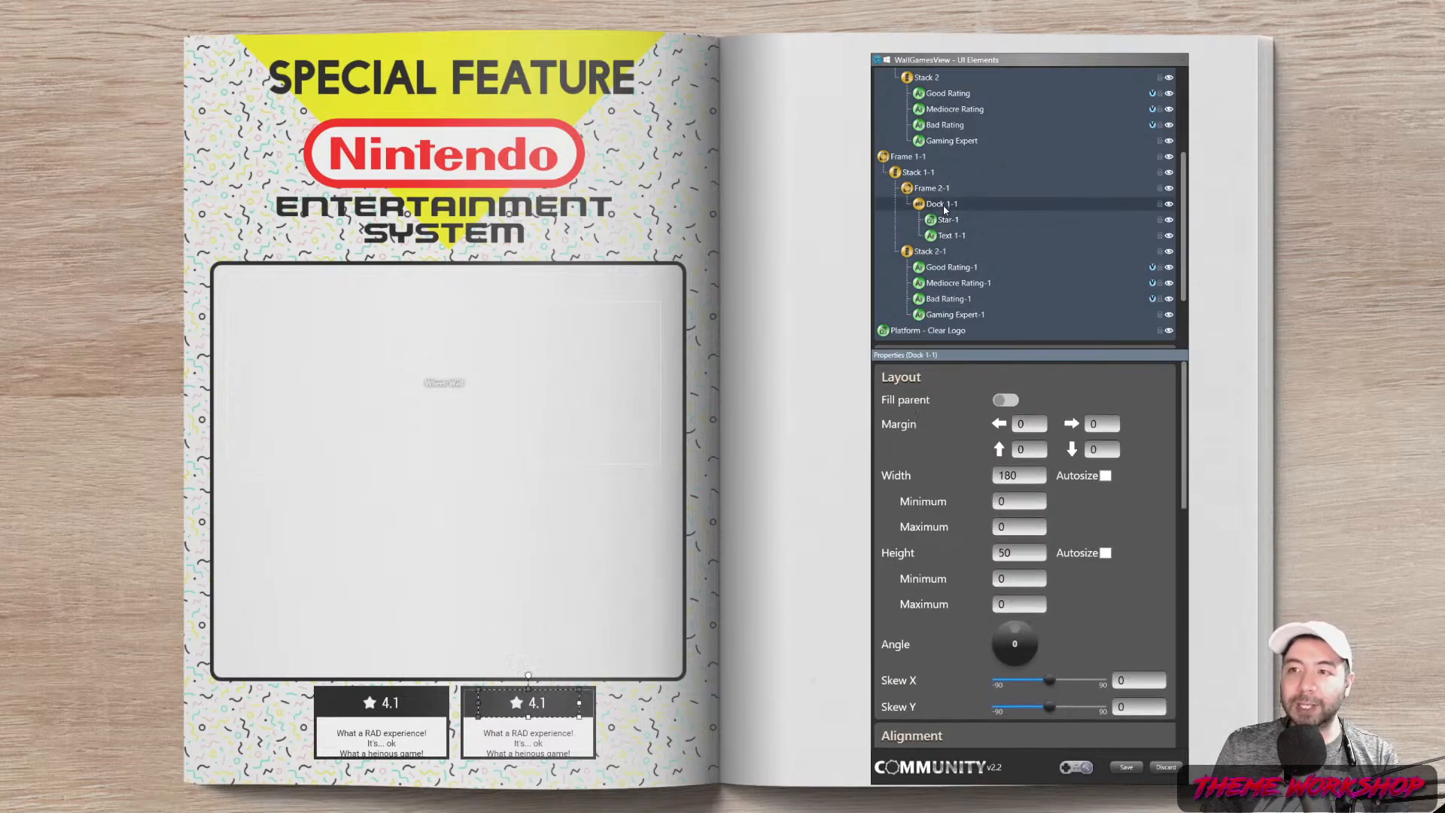
pyautogui.click(951, 236)
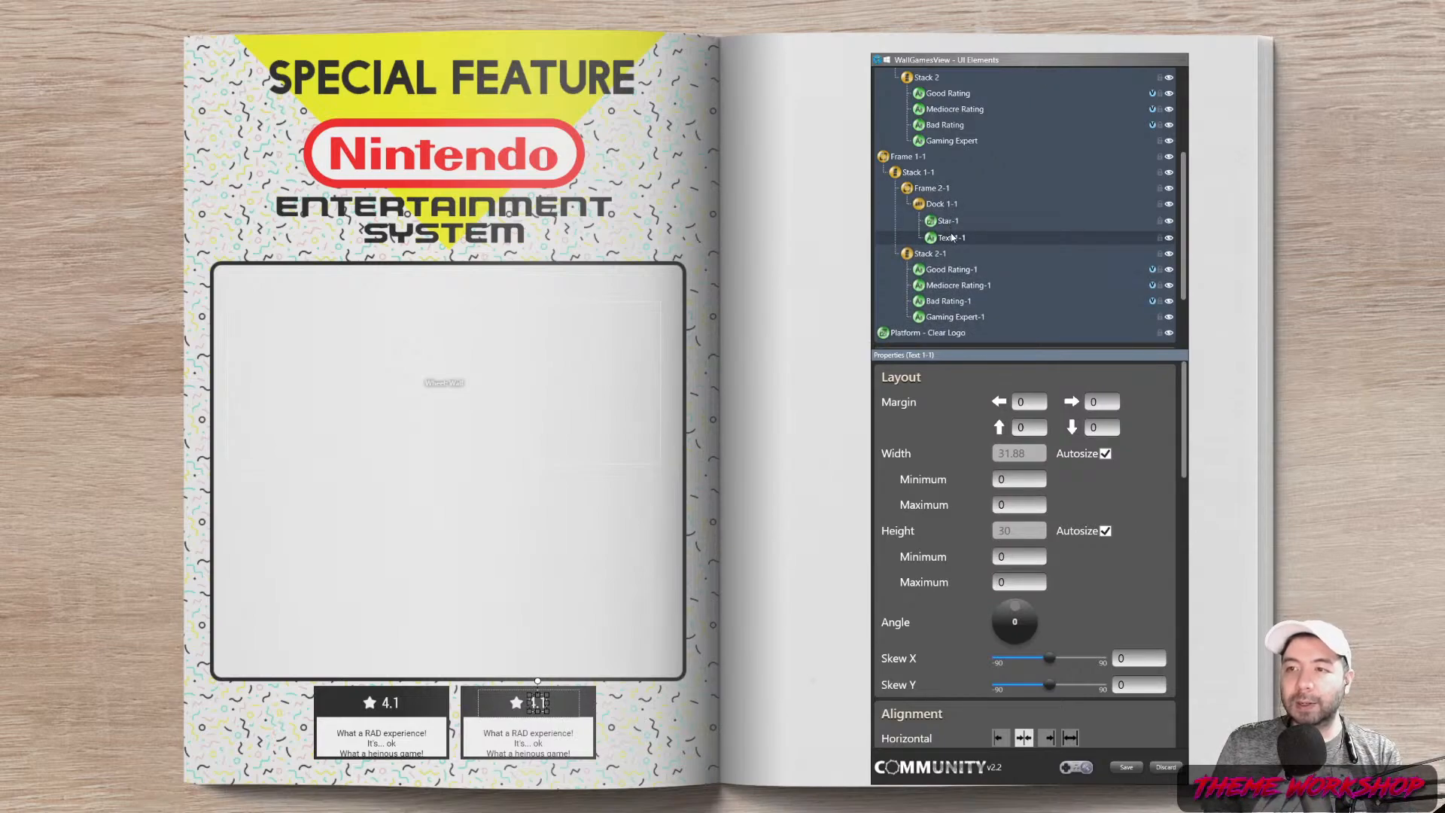
pyautogui.scroll(-10, 1154, 563)
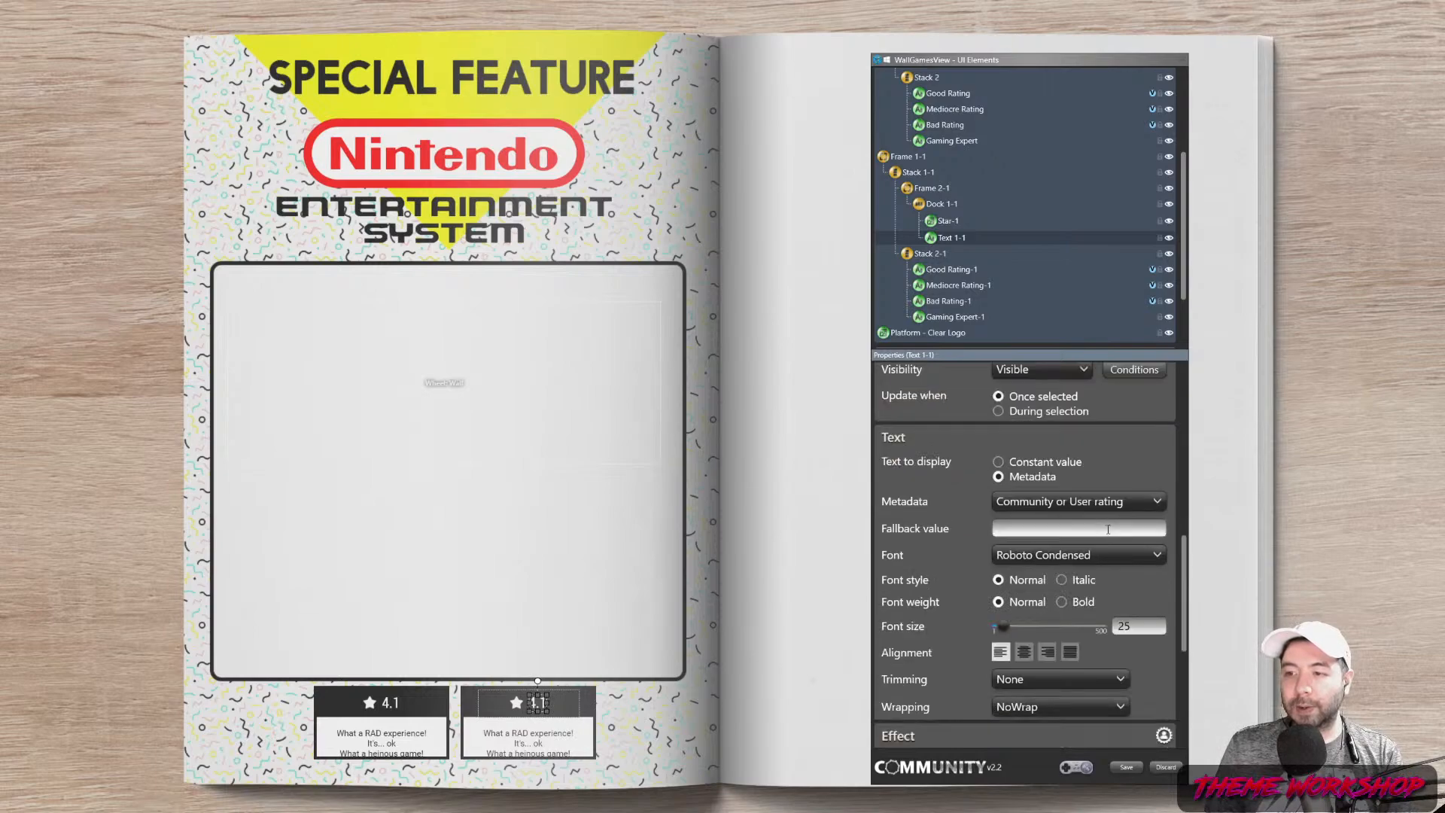
pyautogui.click(1031, 462)
pyautogui.click(1047, 501)
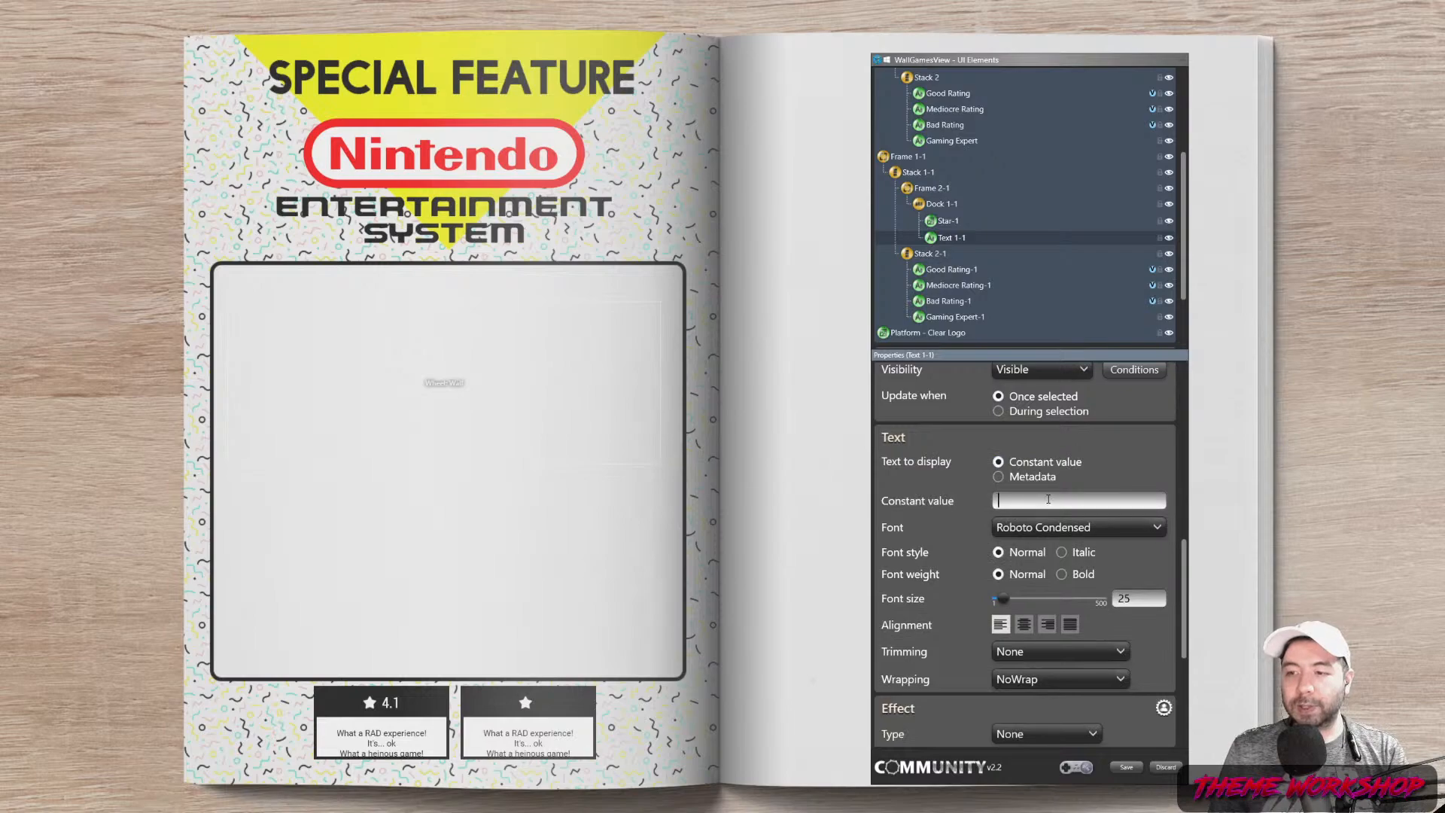
pyautogui.write('THE EXPERTS')
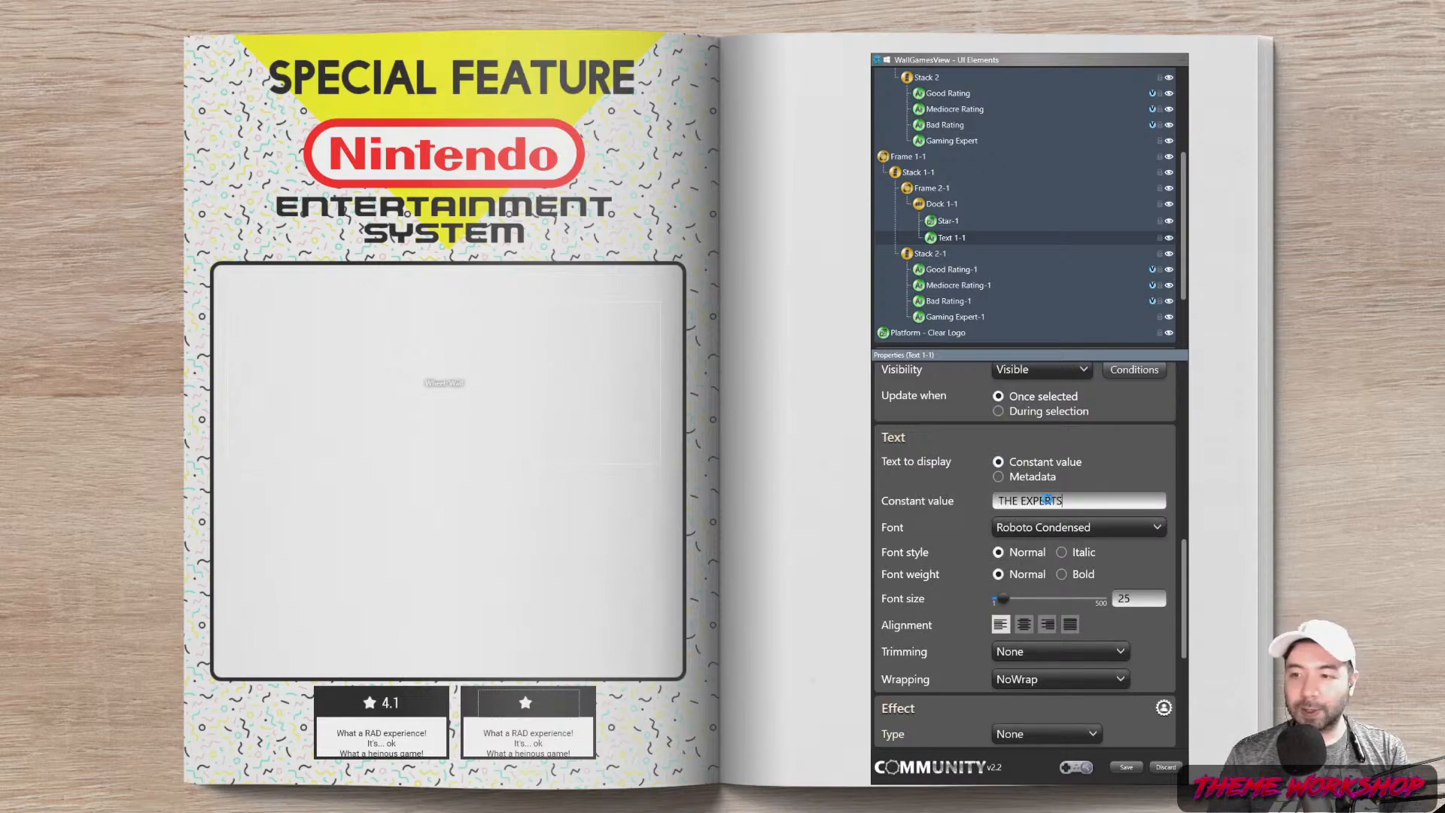
pyautogui.press('Return')
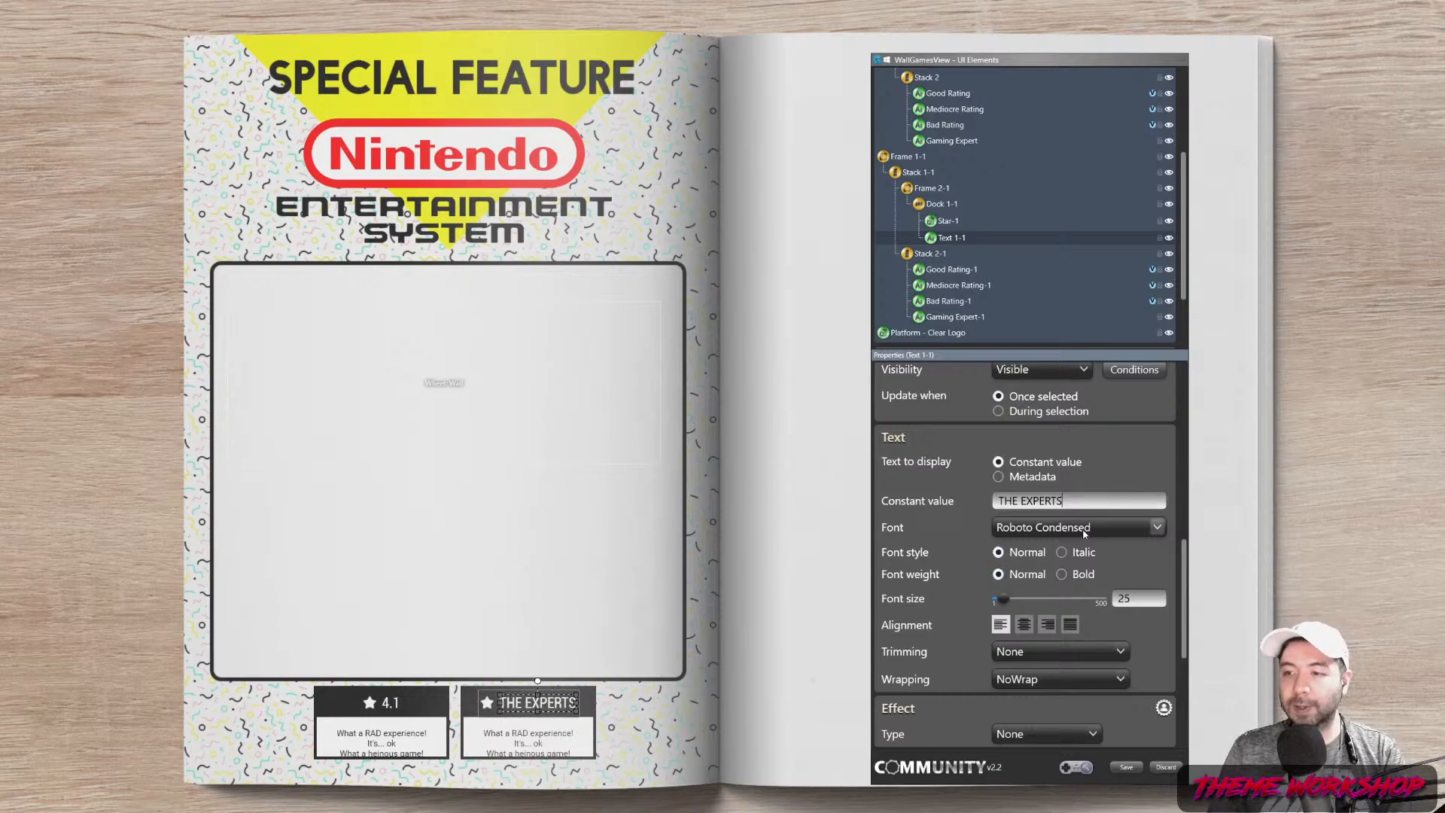
# Set the THE EXPERTS heading font to Roboto
pyautogui.click(1142, 527)
pyautogui.scroll(-1, 1031, 320)
pyautogui.scroll(5, 1032, 316)
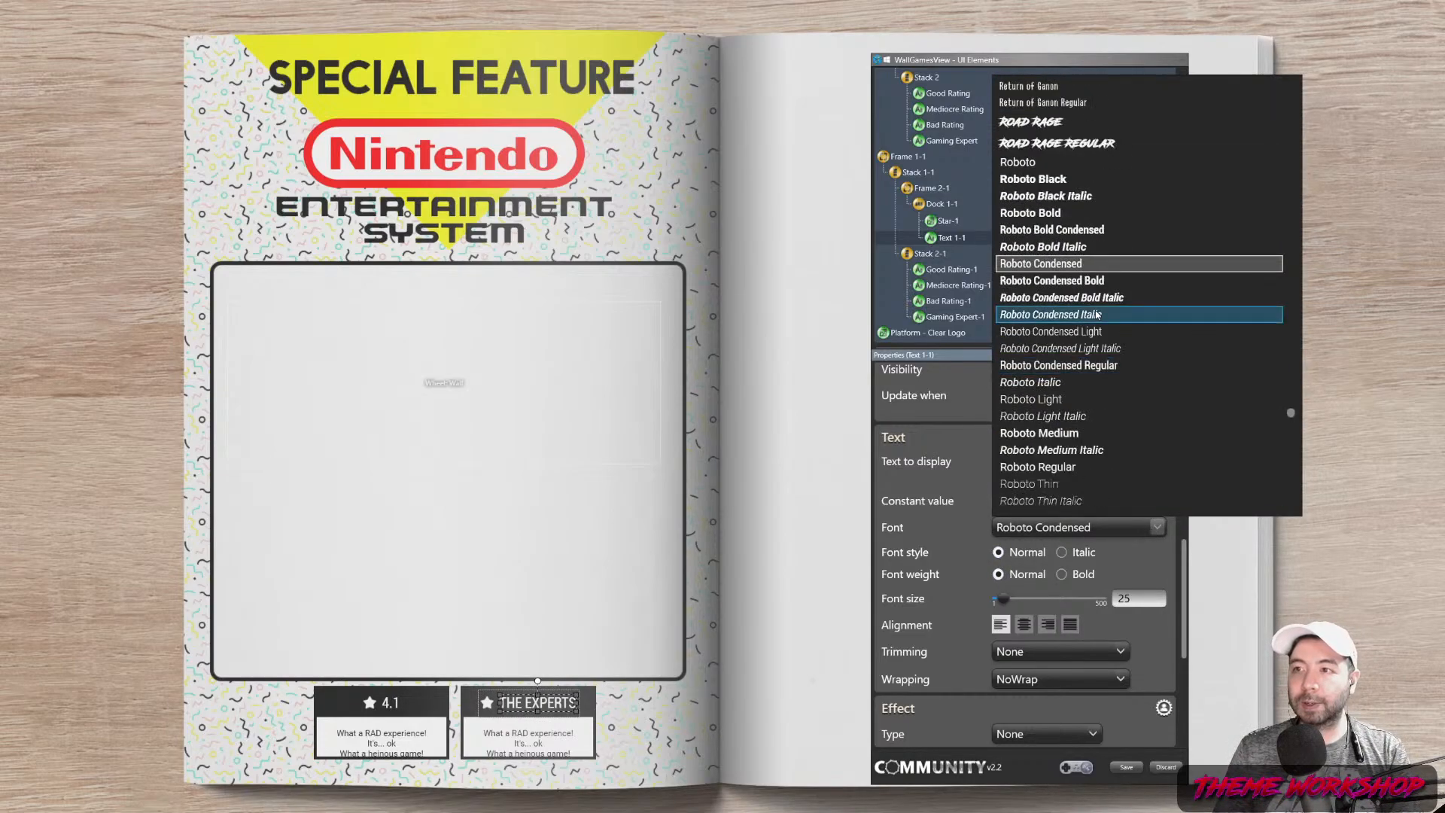
pyautogui.click(1046, 162)
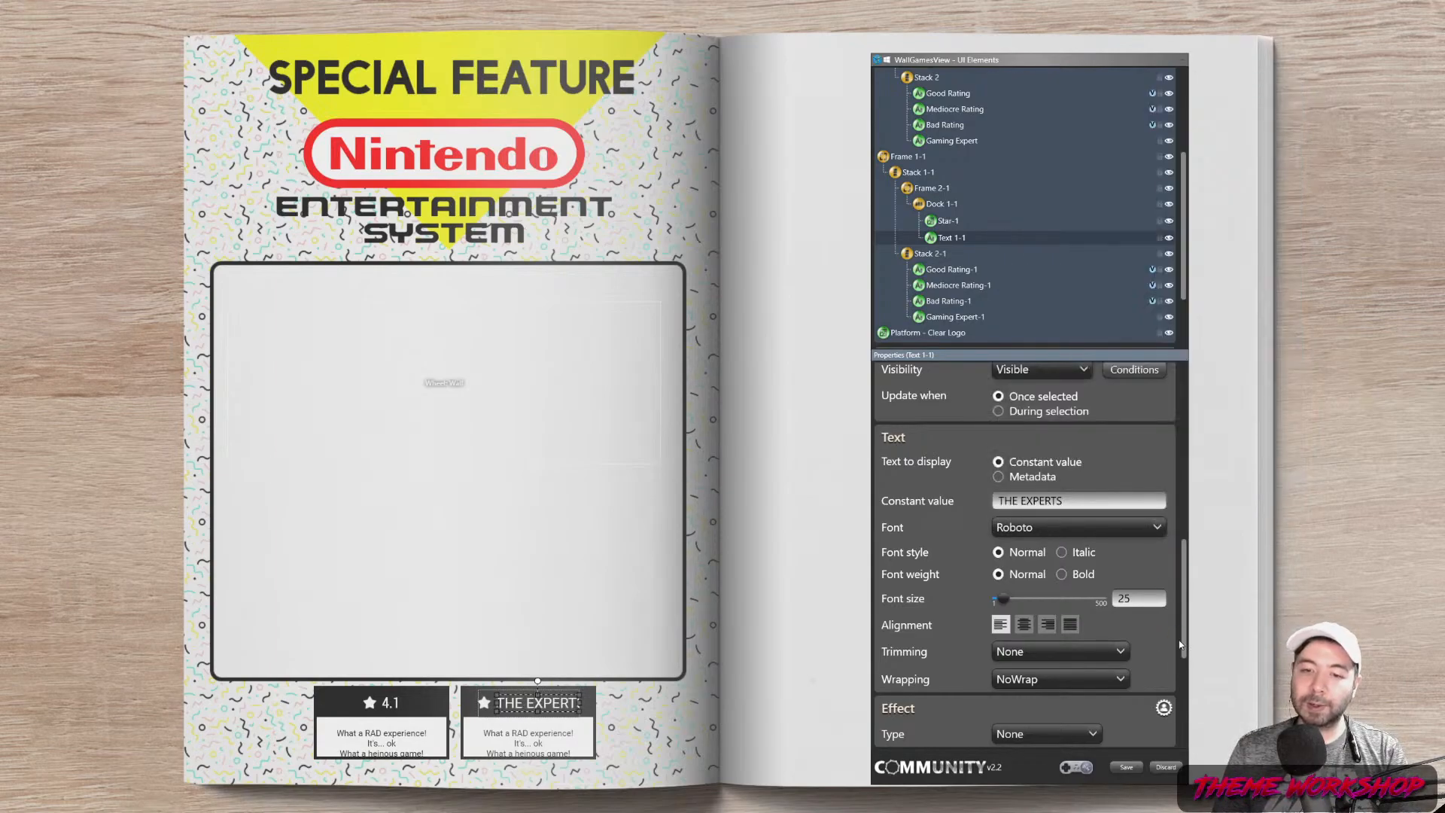
# Delete the second card's Star-1 icon
pyautogui.click(947, 221)
pyautogui.rightClick(947, 219)
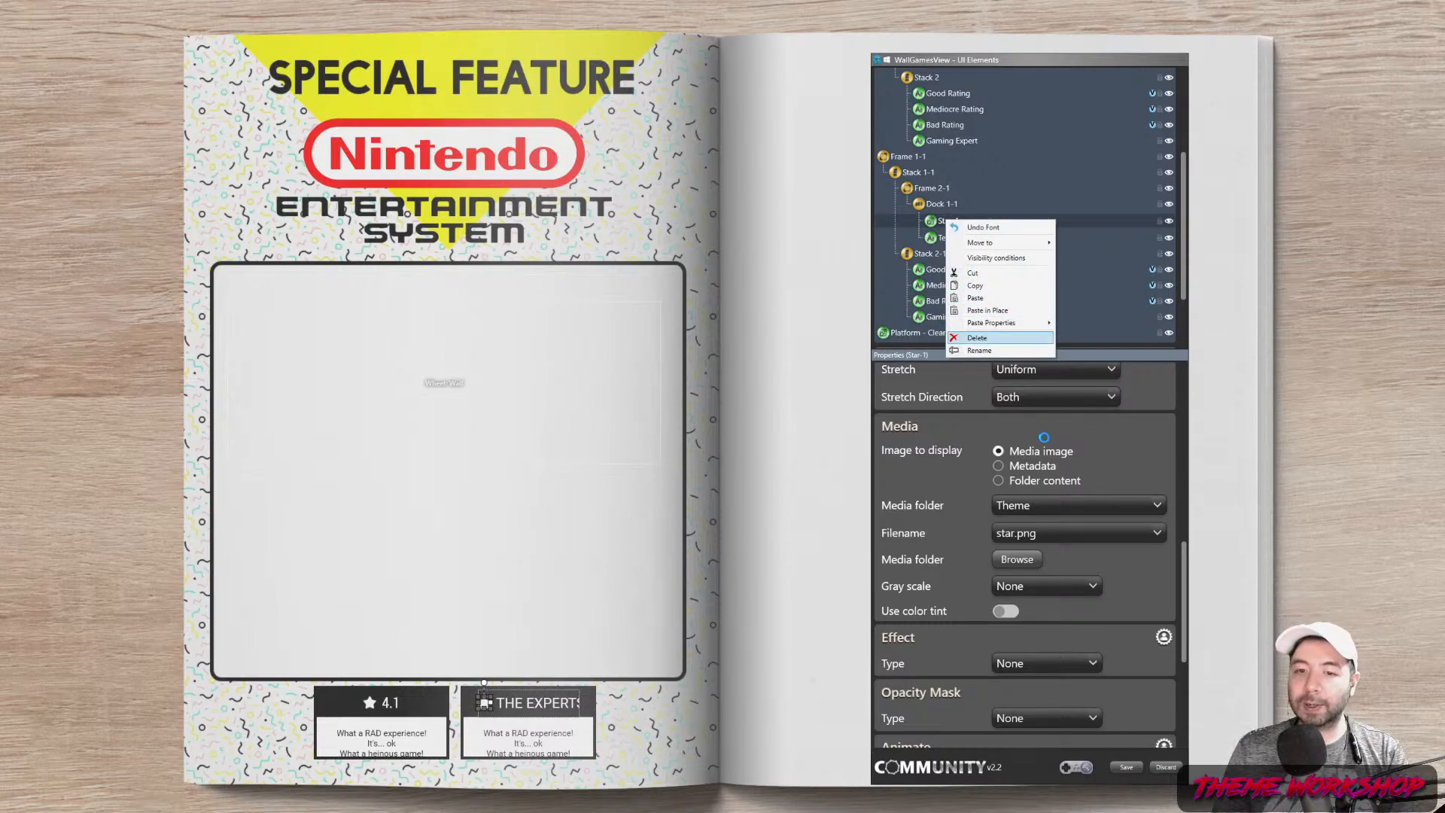
pyautogui.press('Return')
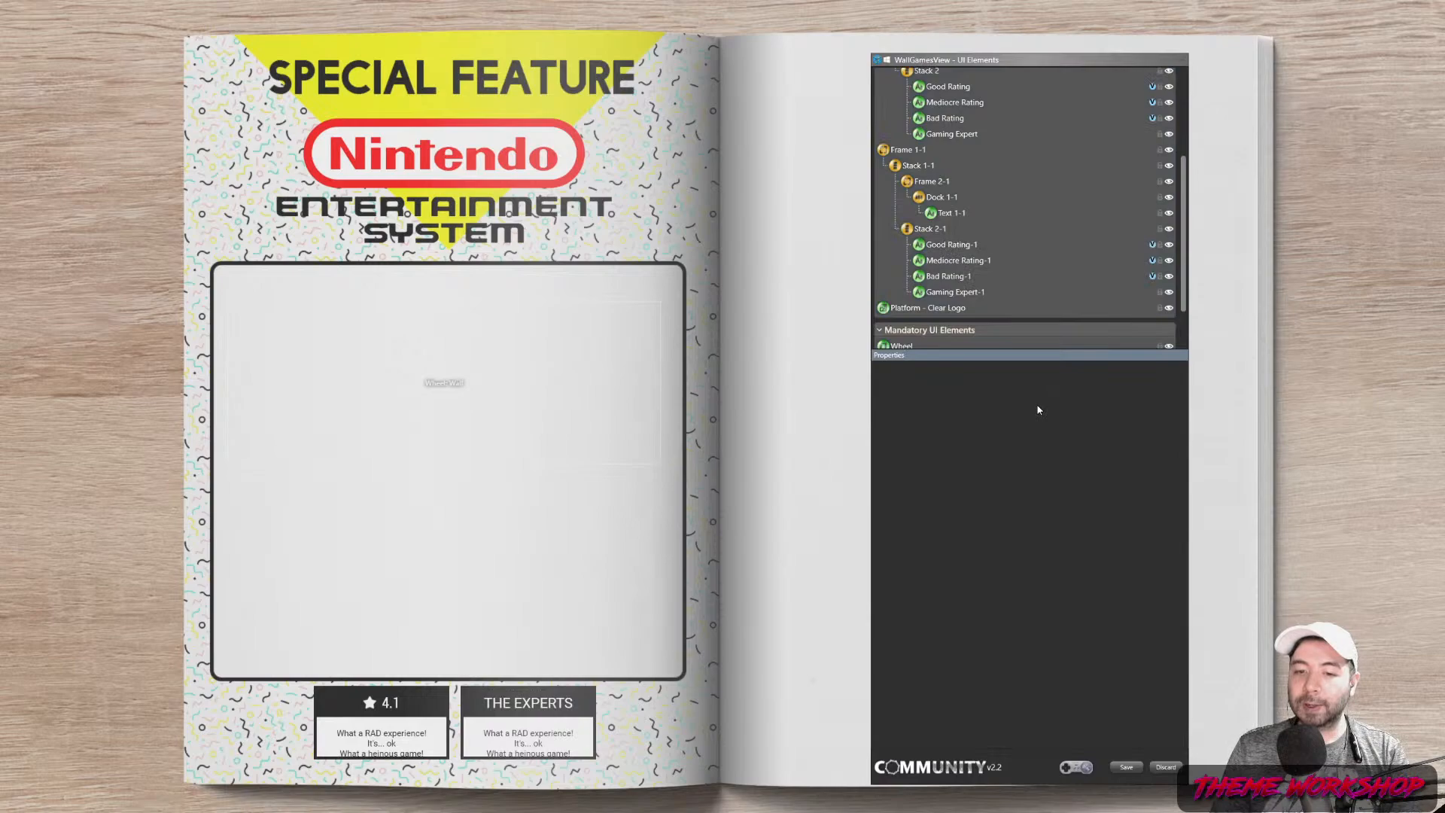
# Change Stack 2-1's top margin from 20 to 10
pyautogui.click(952, 213)
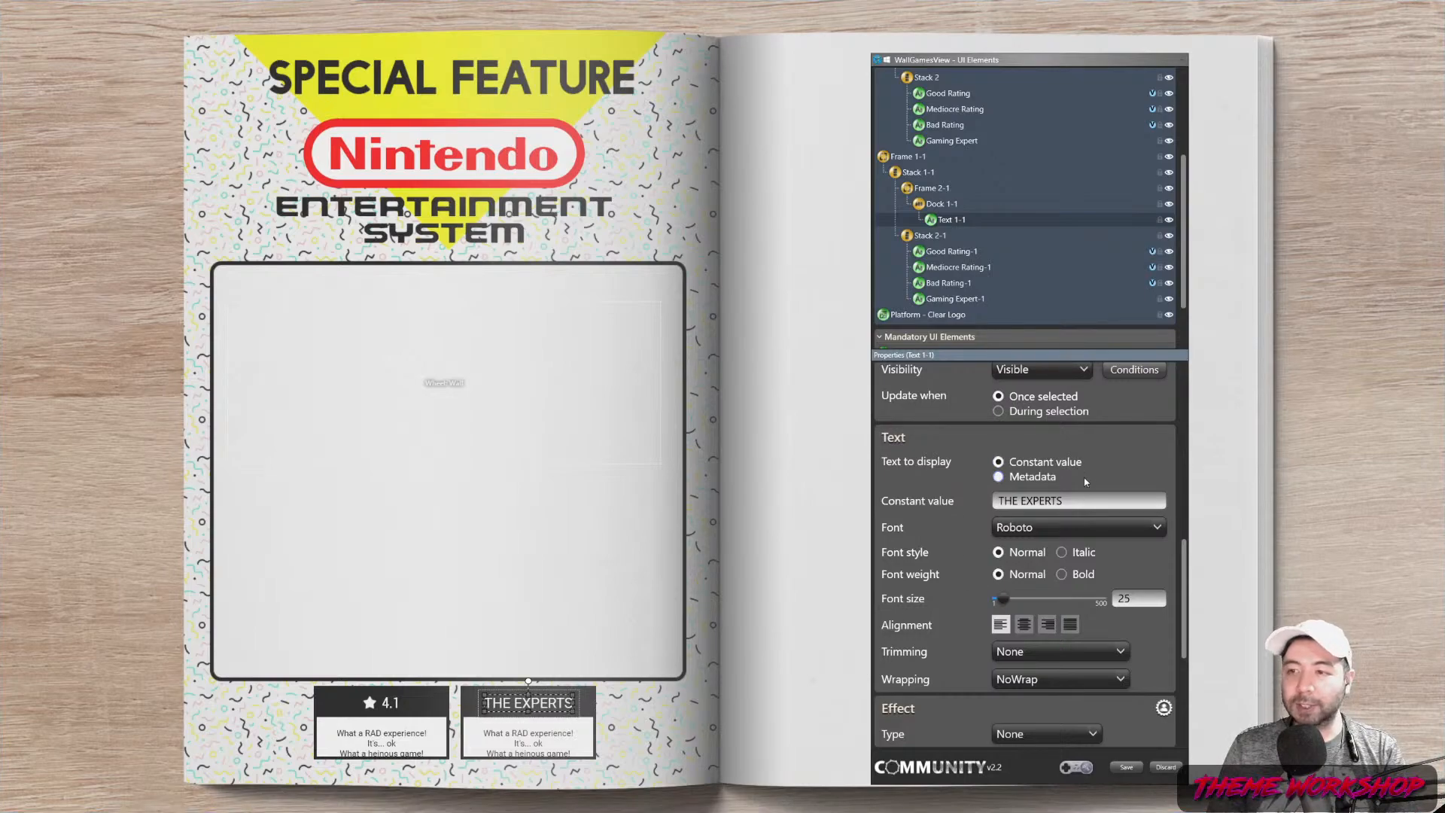
pyautogui.click(934, 236)
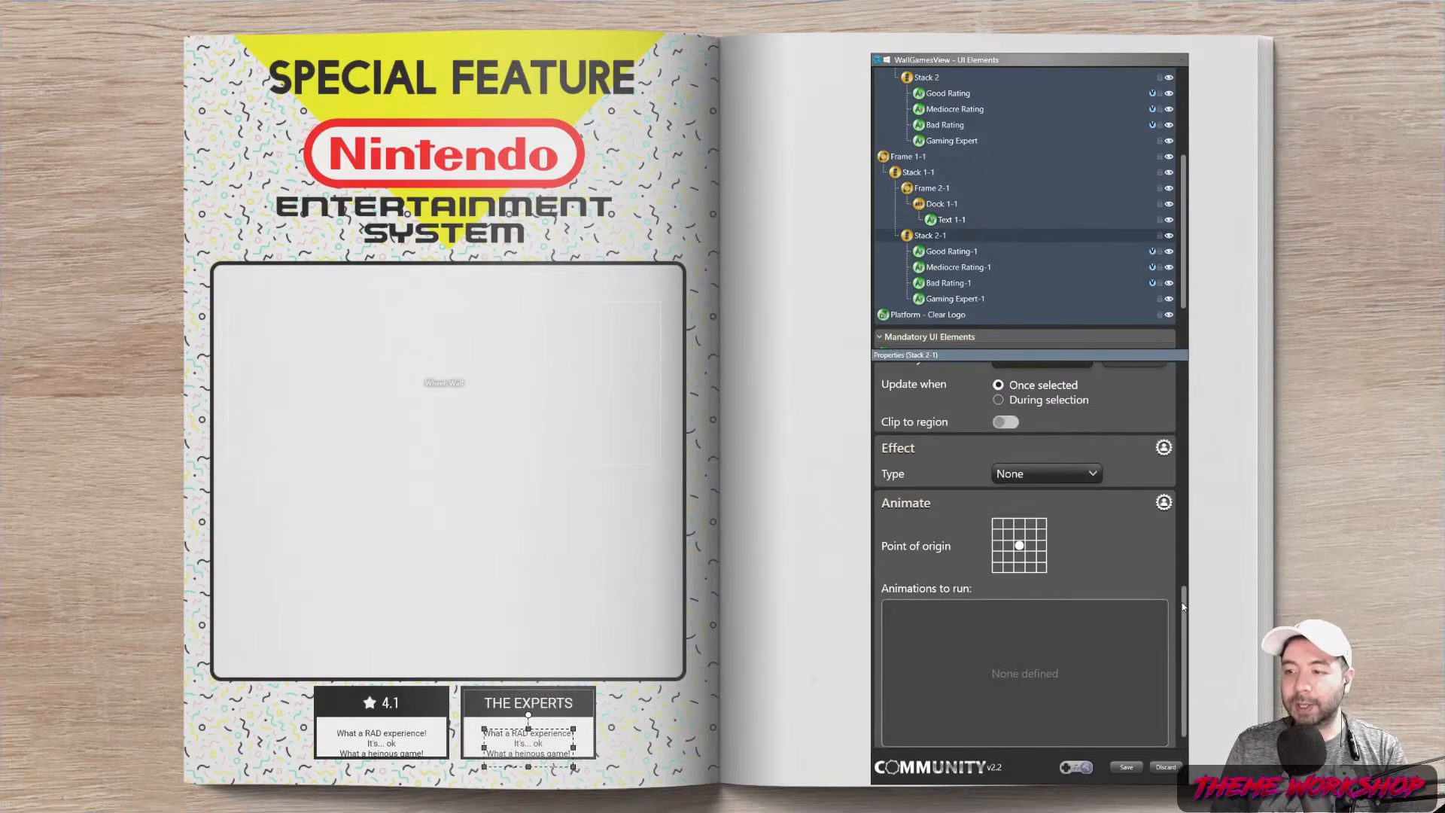
pyautogui.scroll(10, 1041, 425)
pyautogui.doubleClick(1041, 426)
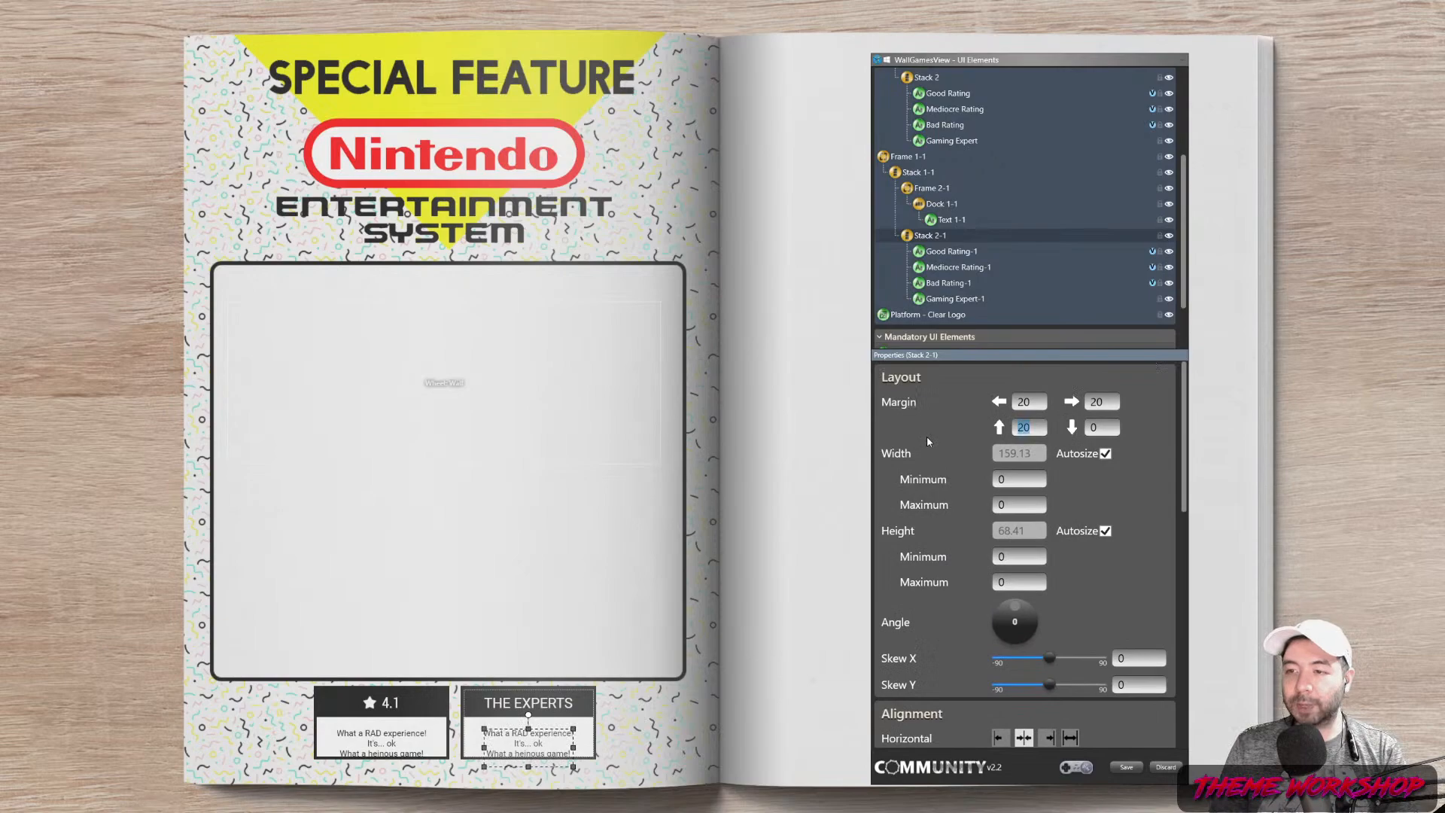
pyautogui.write('10')
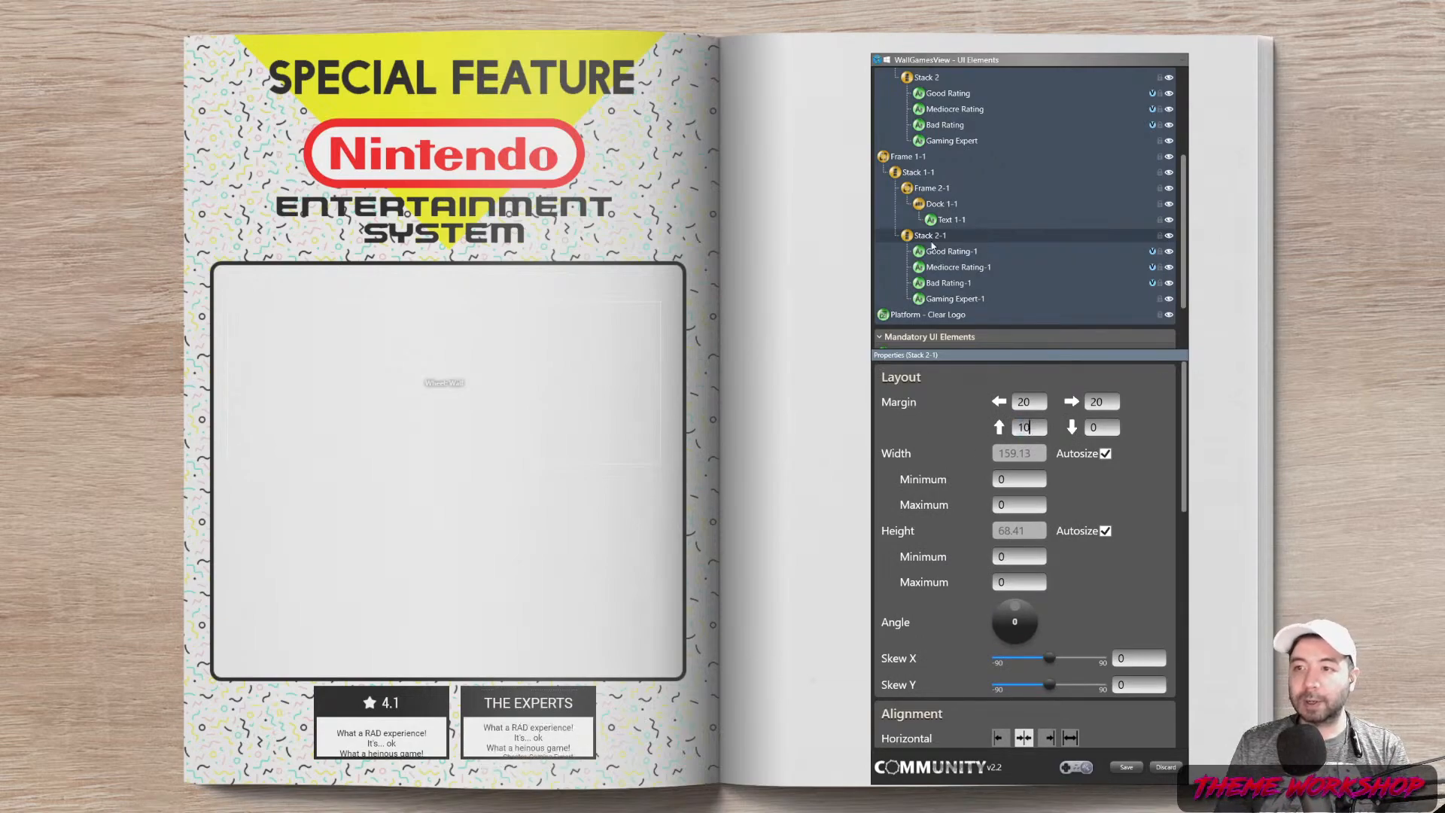
pyautogui.press('Return')
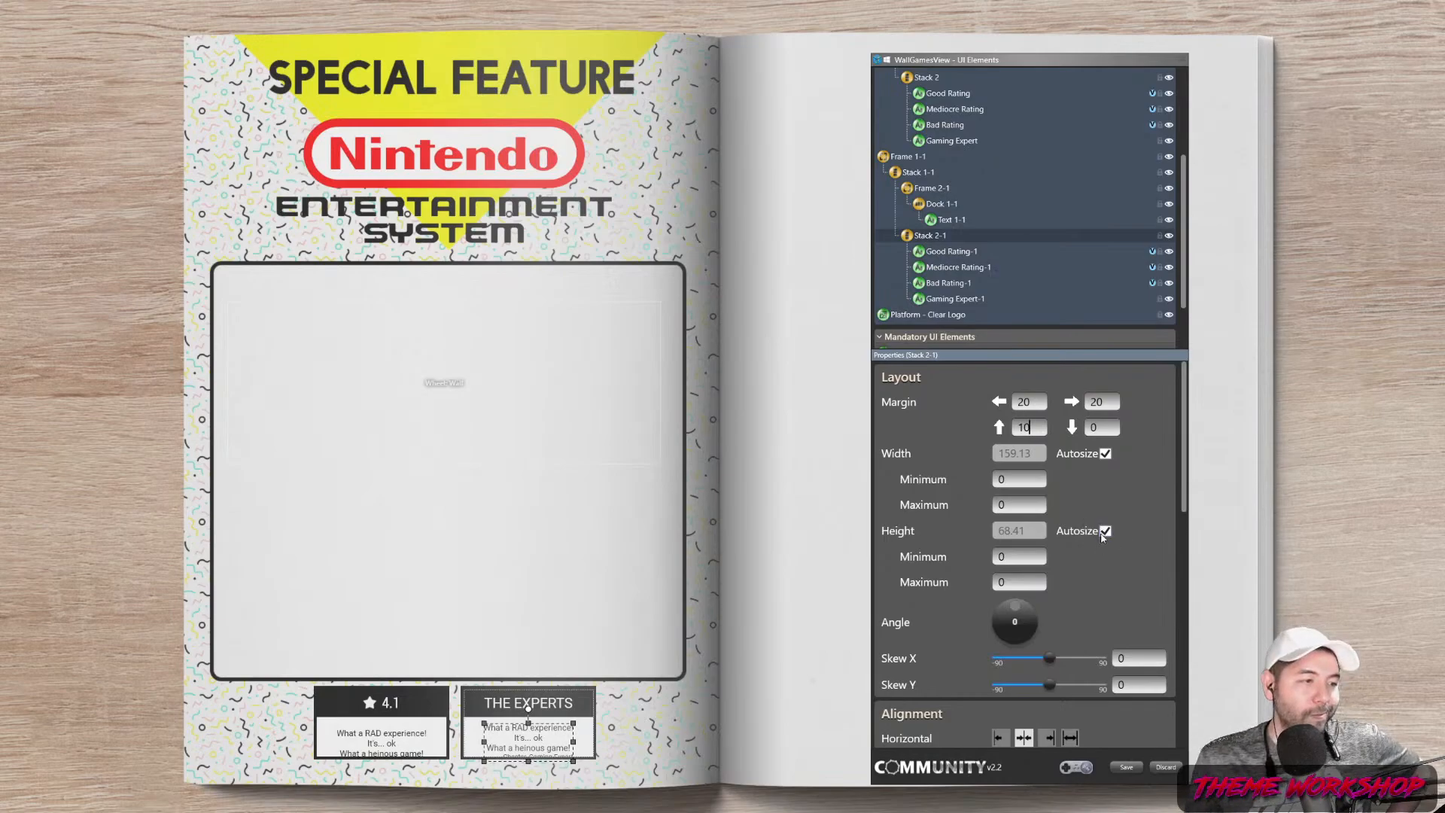
pyautogui.moveTo(1183, 445); pyautogui.dragTo(1184, 416)
pyautogui.click(1032, 428)
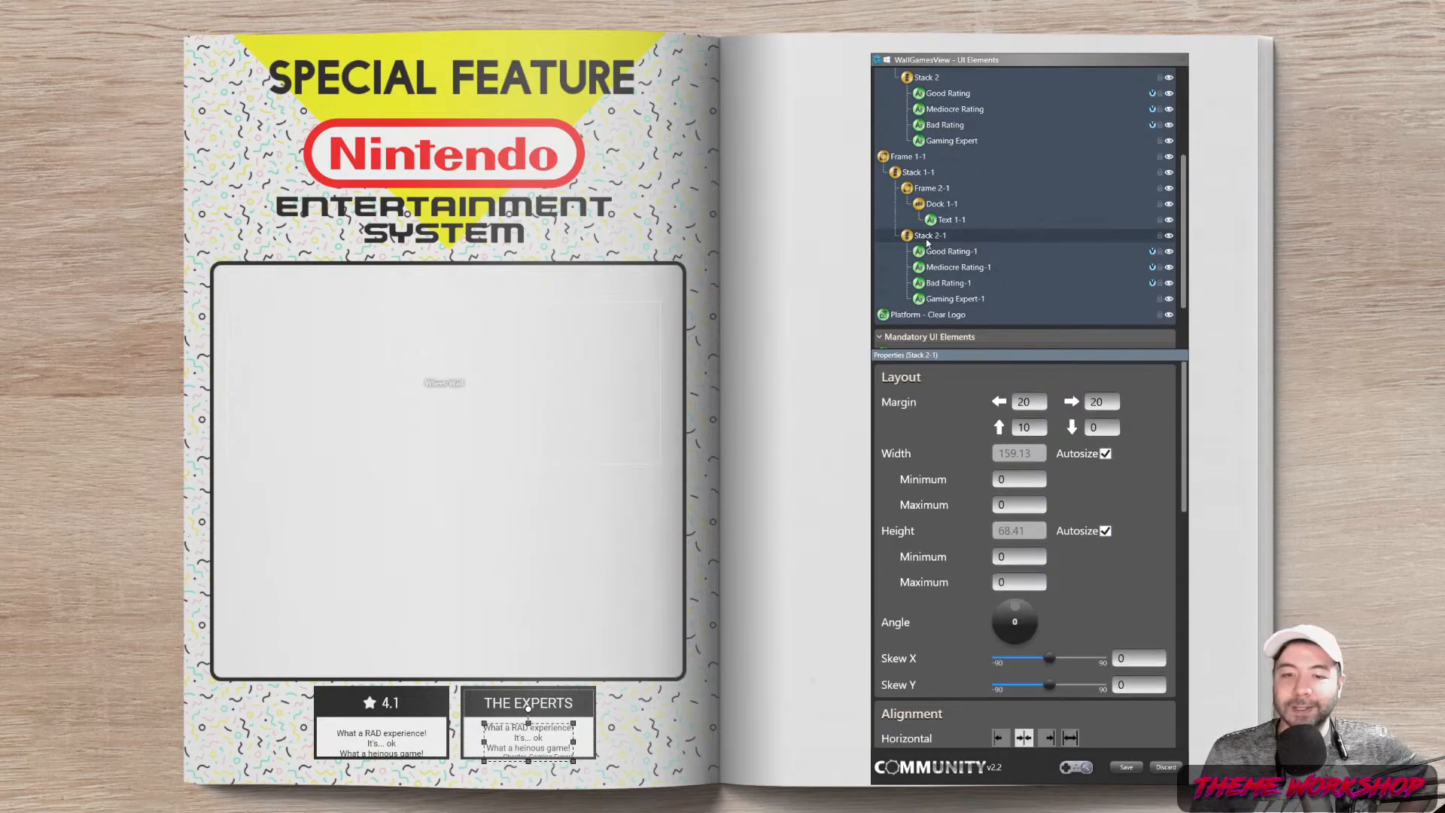
pyautogui.click(947, 255)
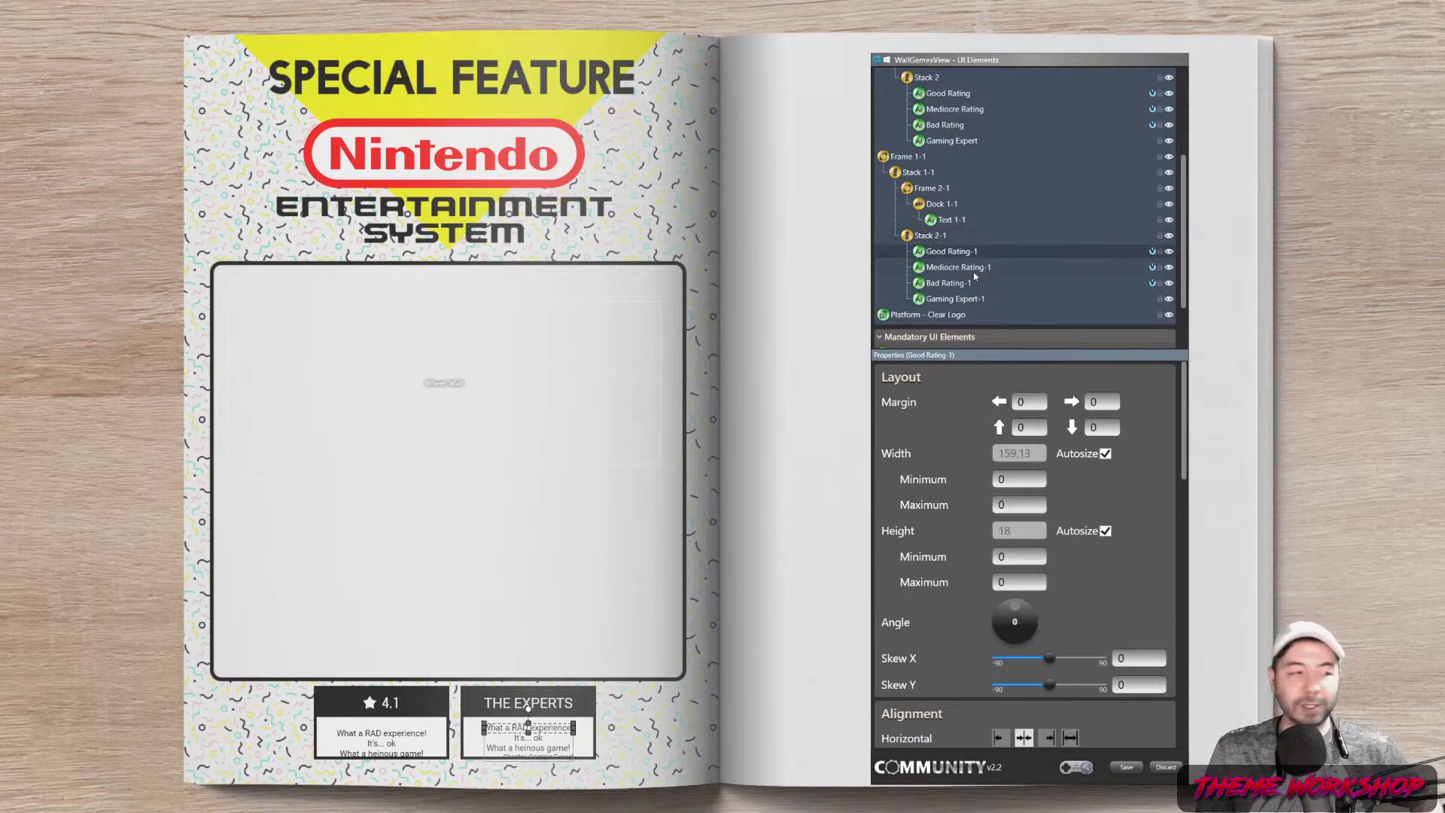
pyautogui.scroll(-10, 1159, 531)
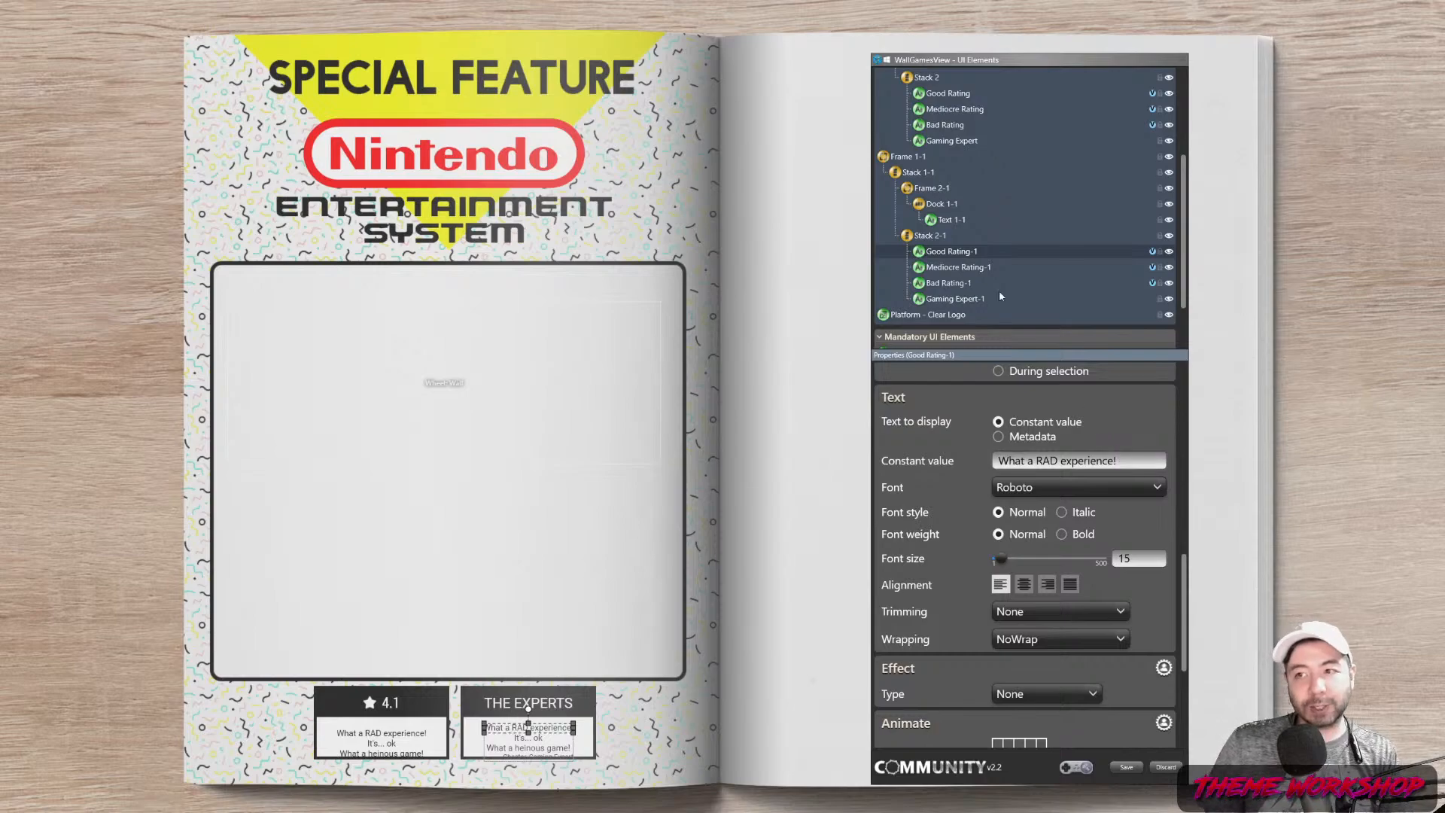
pyautogui.scroll(3, 963, 211)
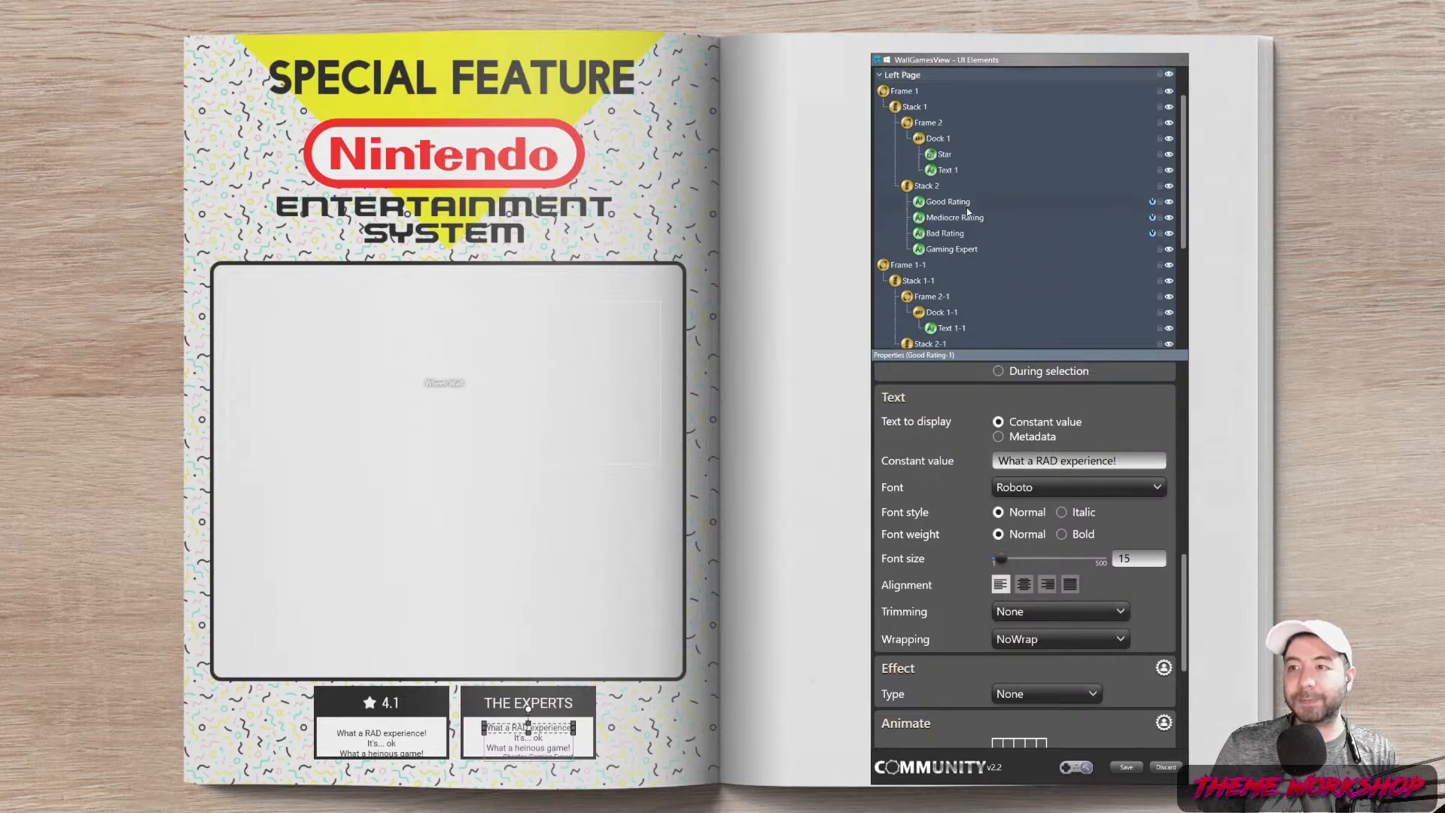
# Create Dock 3 from the Left Page's New menu, place it in Stack 2-1, and move Good Rating-1 into it
pyautogui.rightClick(1025, 117)
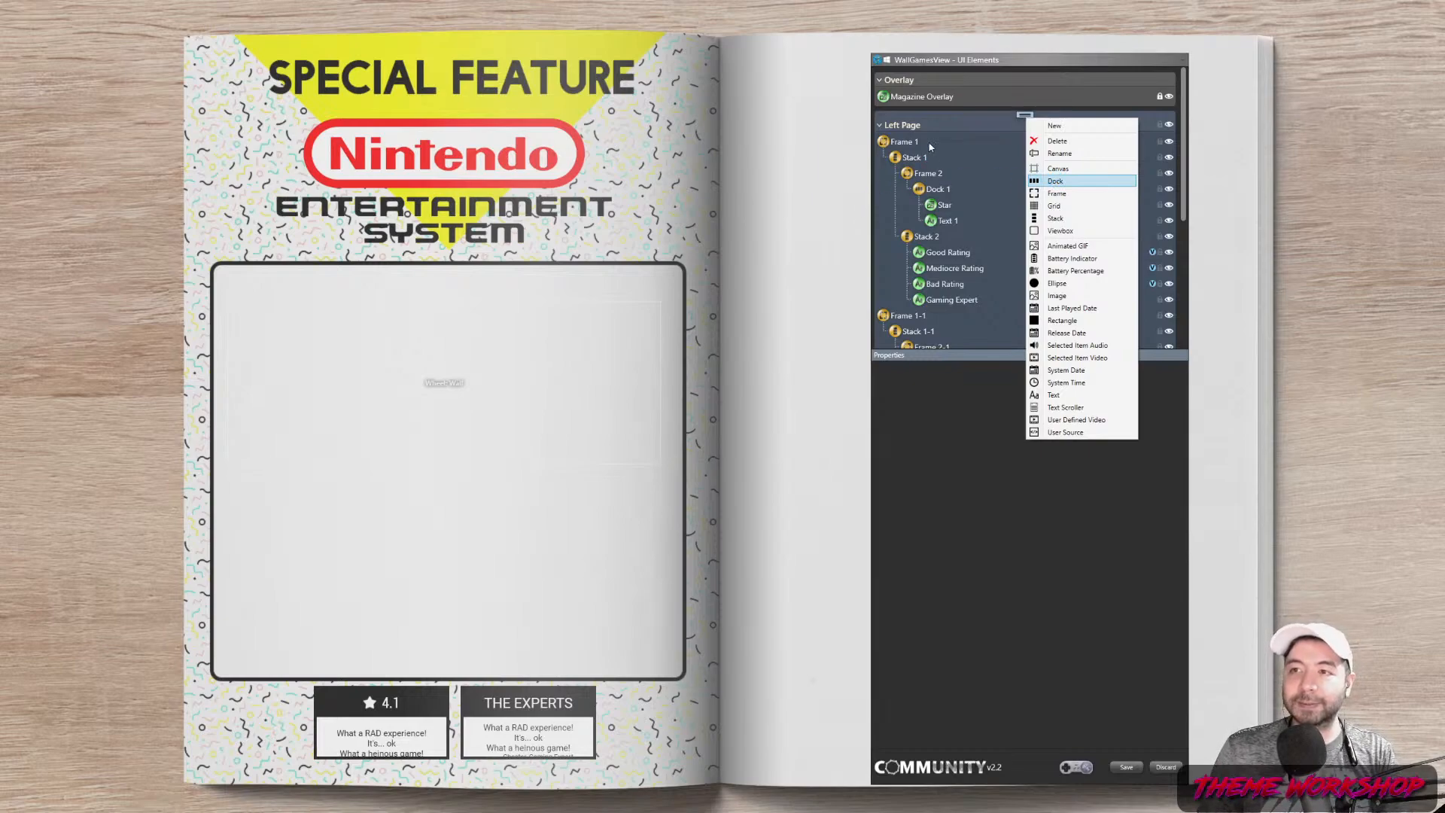
pyautogui.click(1055, 181)
pyautogui.moveTo(1004, 248)
pyautogui.mouseDown()
pyautogui.moveTo(1032, 347)
pyautogui.moveTo(945, 228)
pyautogui.moveTo(920, 238)
pyautogui.mouseUp()
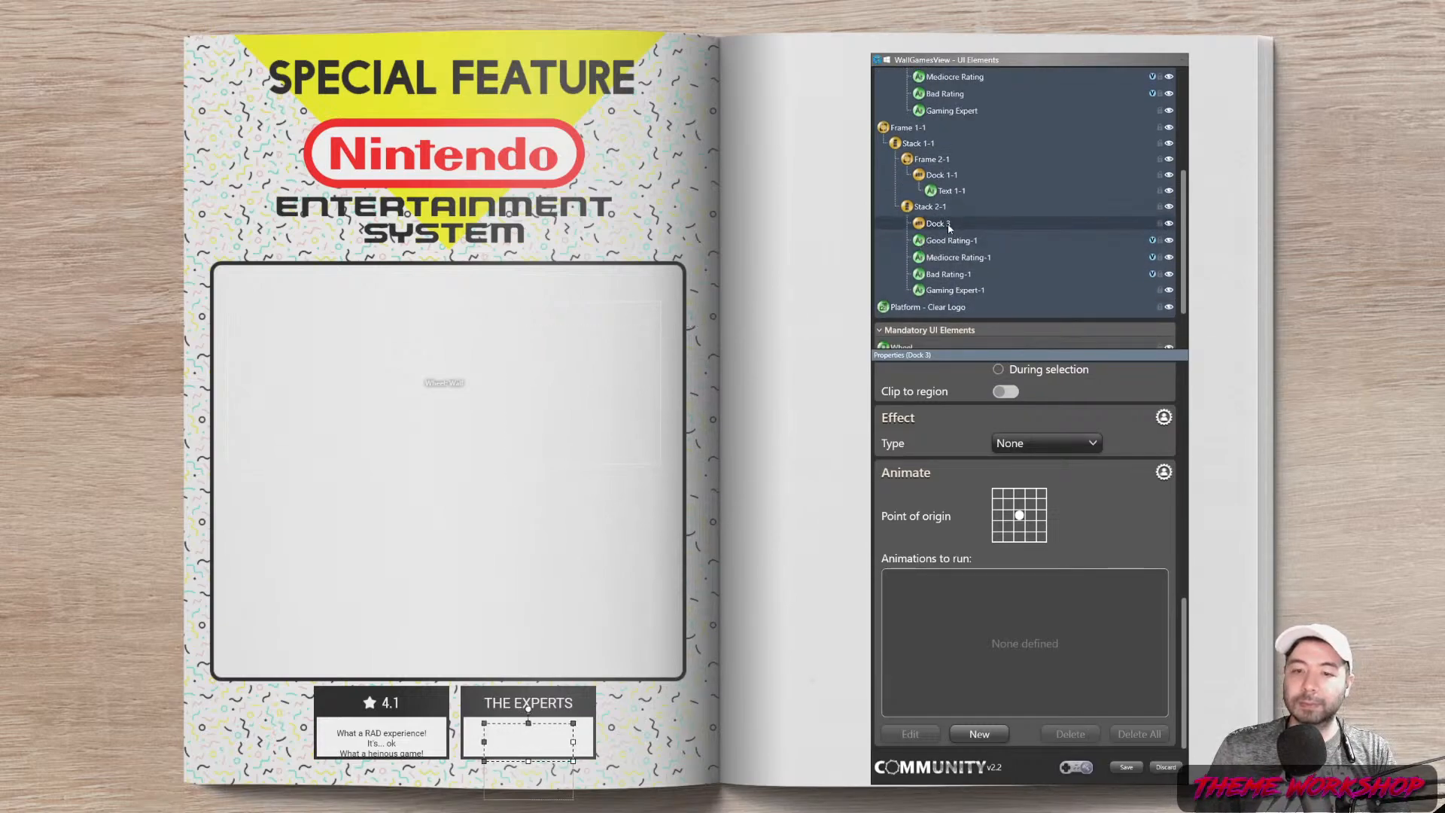
pyautogui.click(952, 241)
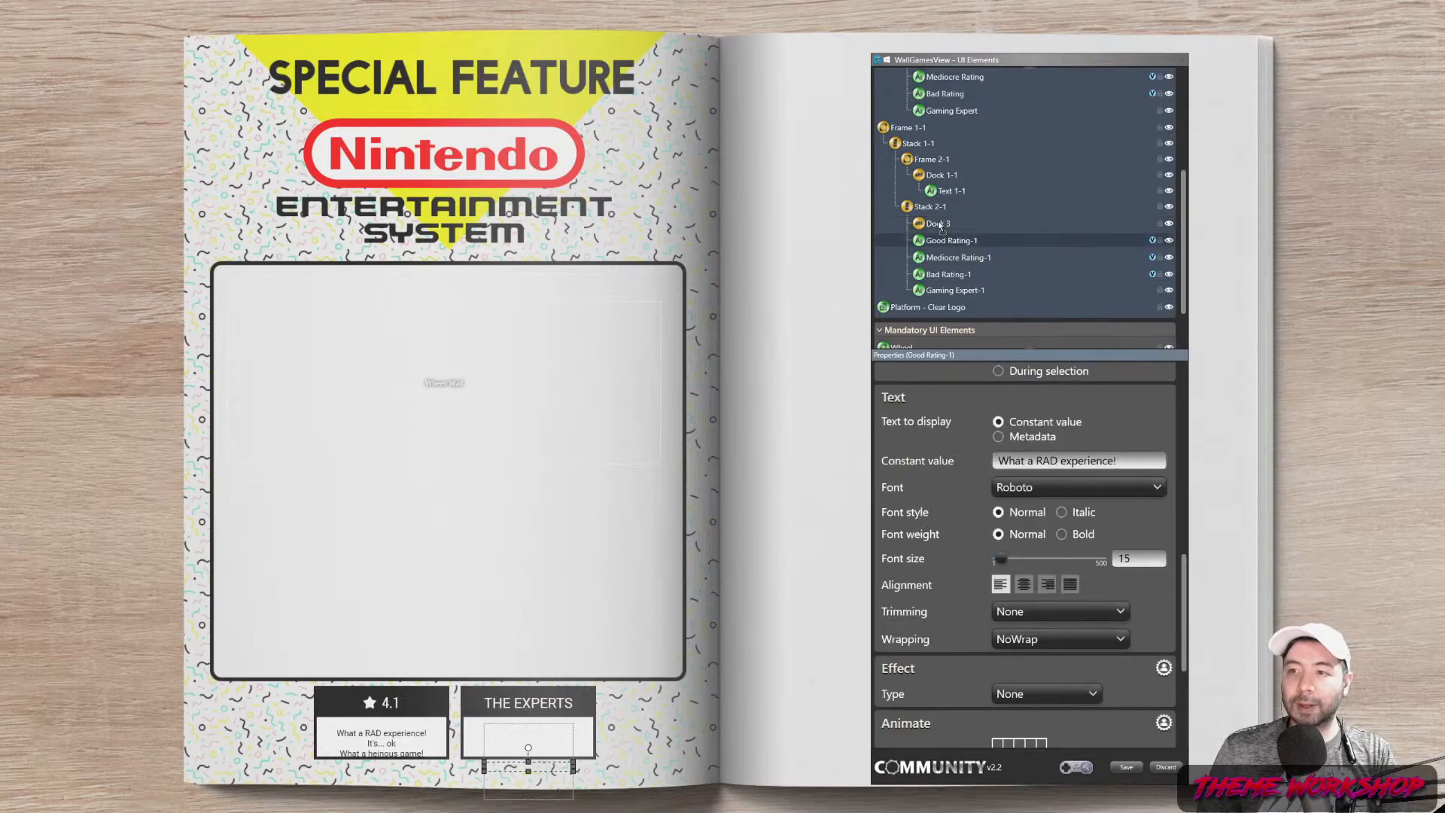
pyautogui.moveTo(1188, 597); pyautogui.dragTo(1204, 510)
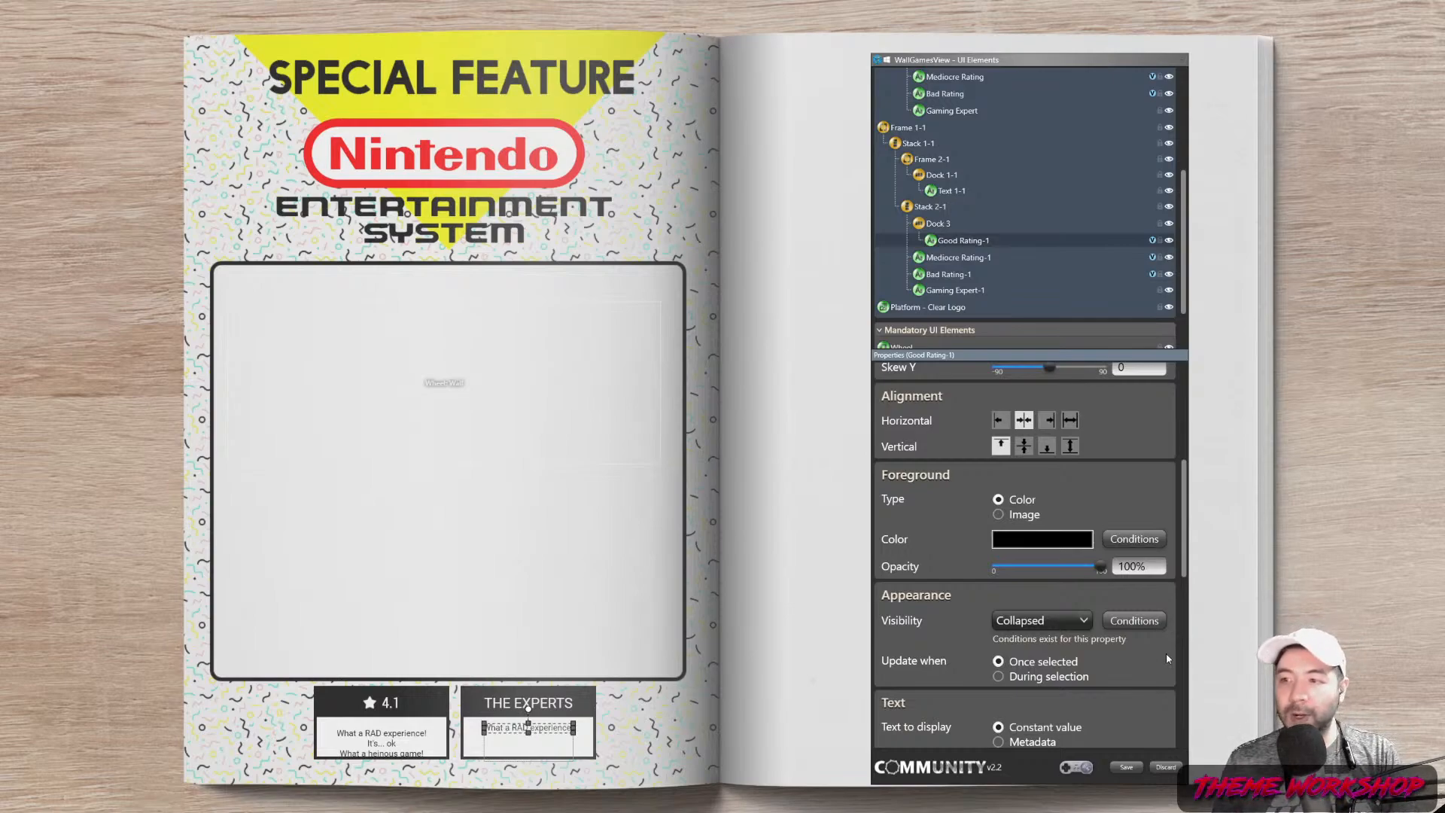
# Remove Good Rating-1's visibility condition and set it to always Visible
pyautogui.click(1134, 620)
pyautogui.click(719, 534)
pyautogui.click(614, 286)
pyautogui.click(611, 324)
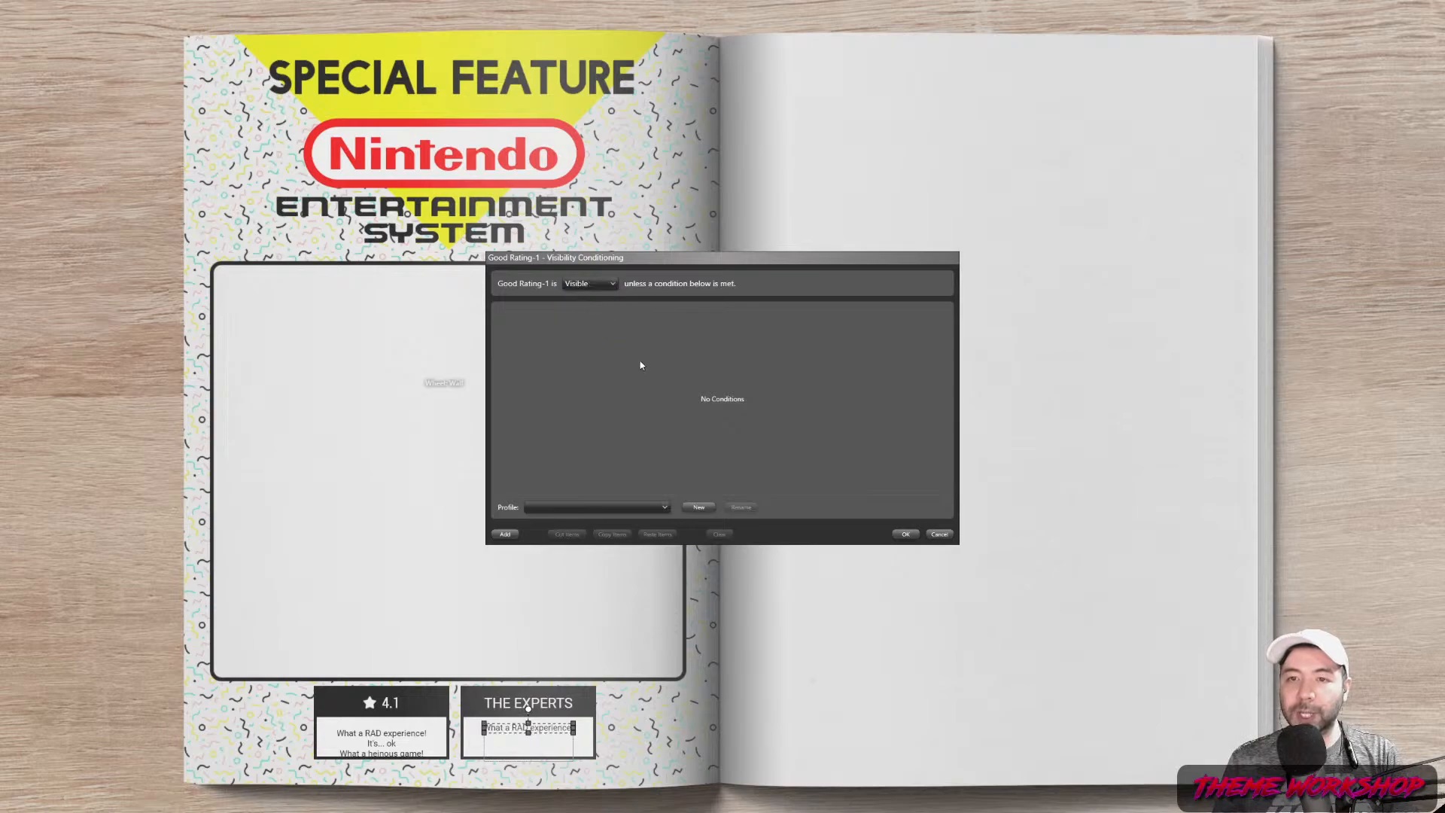
pyautogui.click(905, 534)
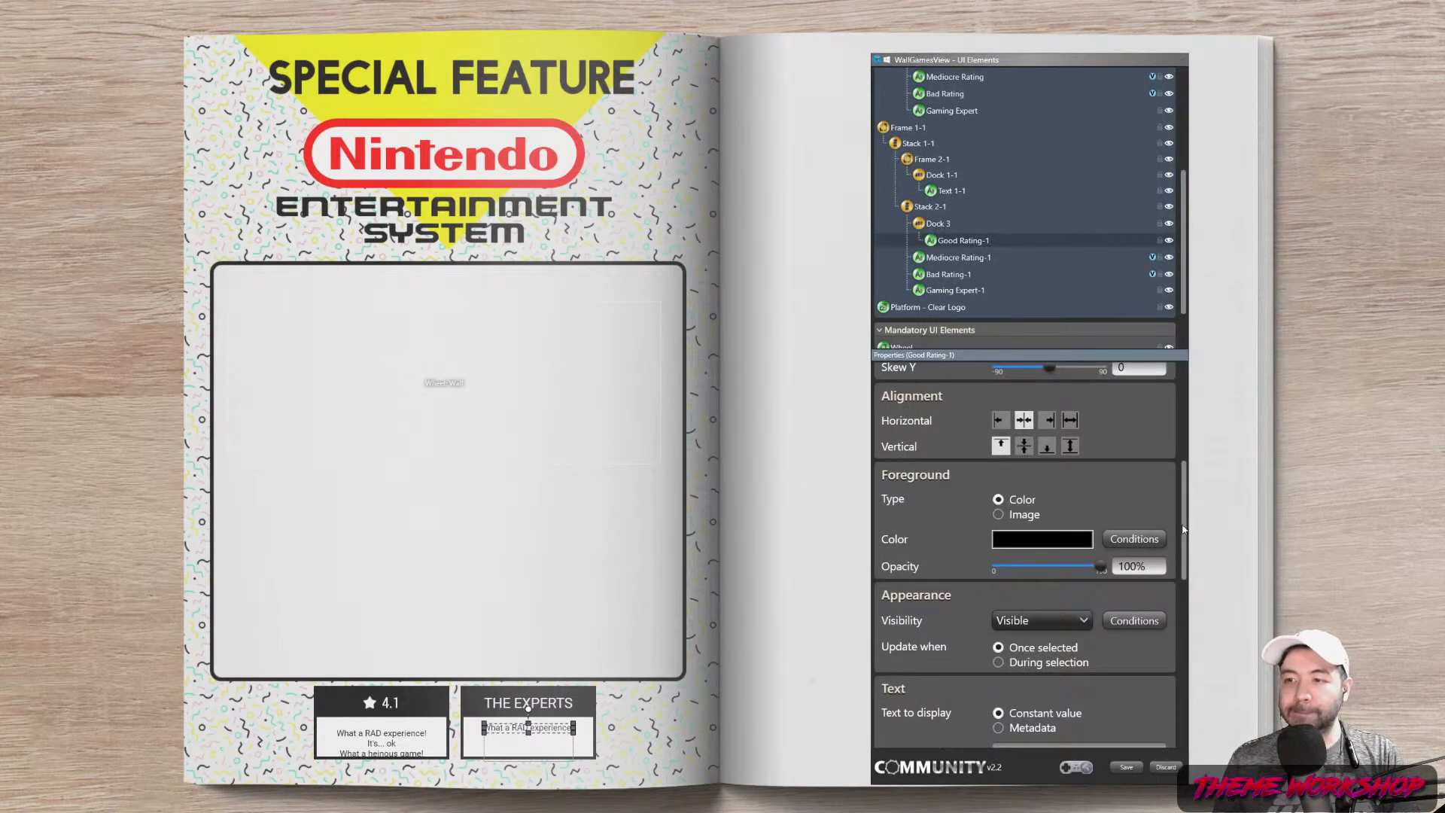
# Copy Good Rating-1 and paste it twice, creating Good Rating-1-1 and Good Rating-1-2
pyautogui.rightClick(994, 241)
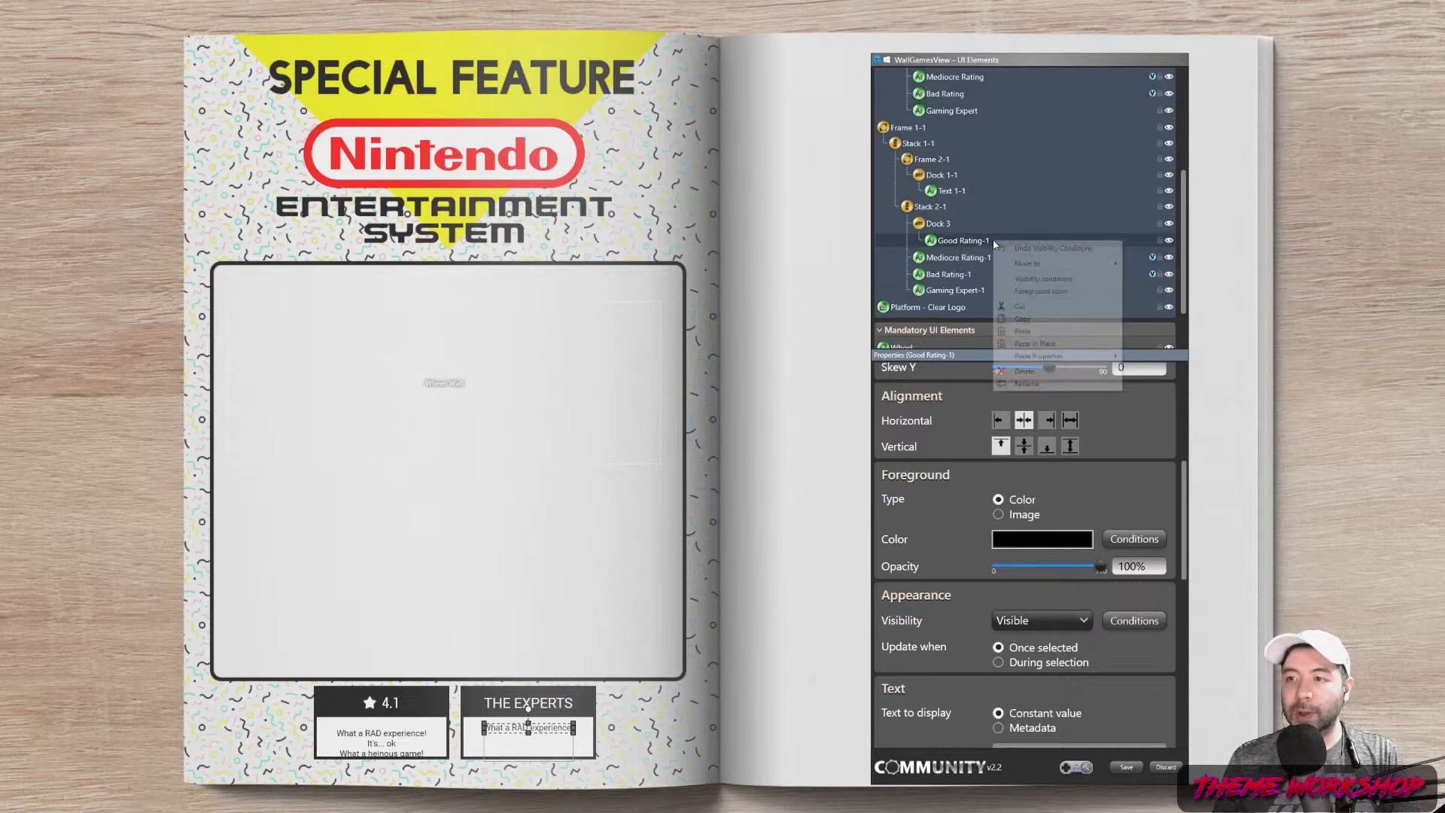
pyautogui.click(1025, 319)
pyautogui.rightClick(966, 241)
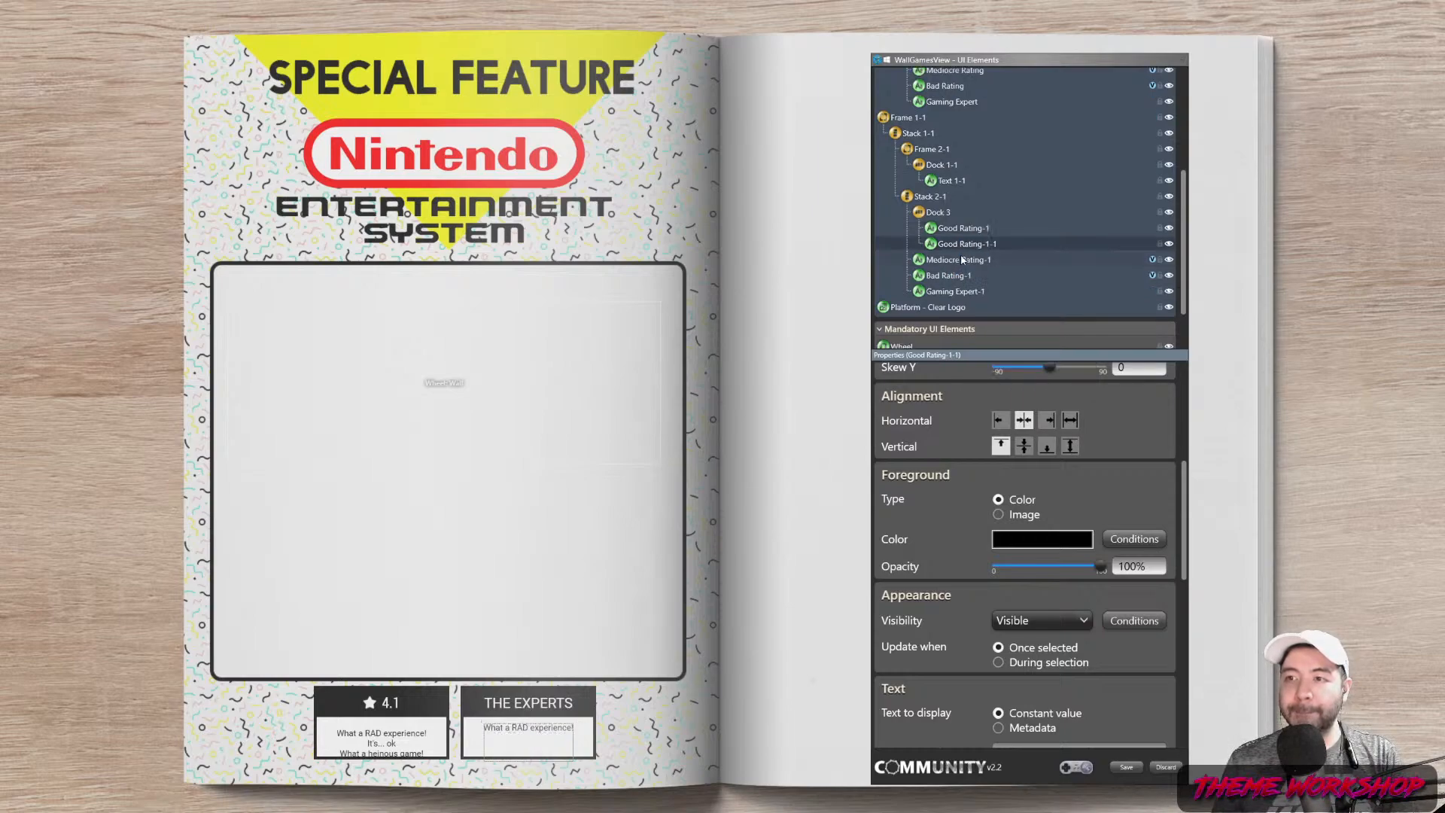
pyautogui.rightClick(963, 248)
pyautogui.click(998, 336)
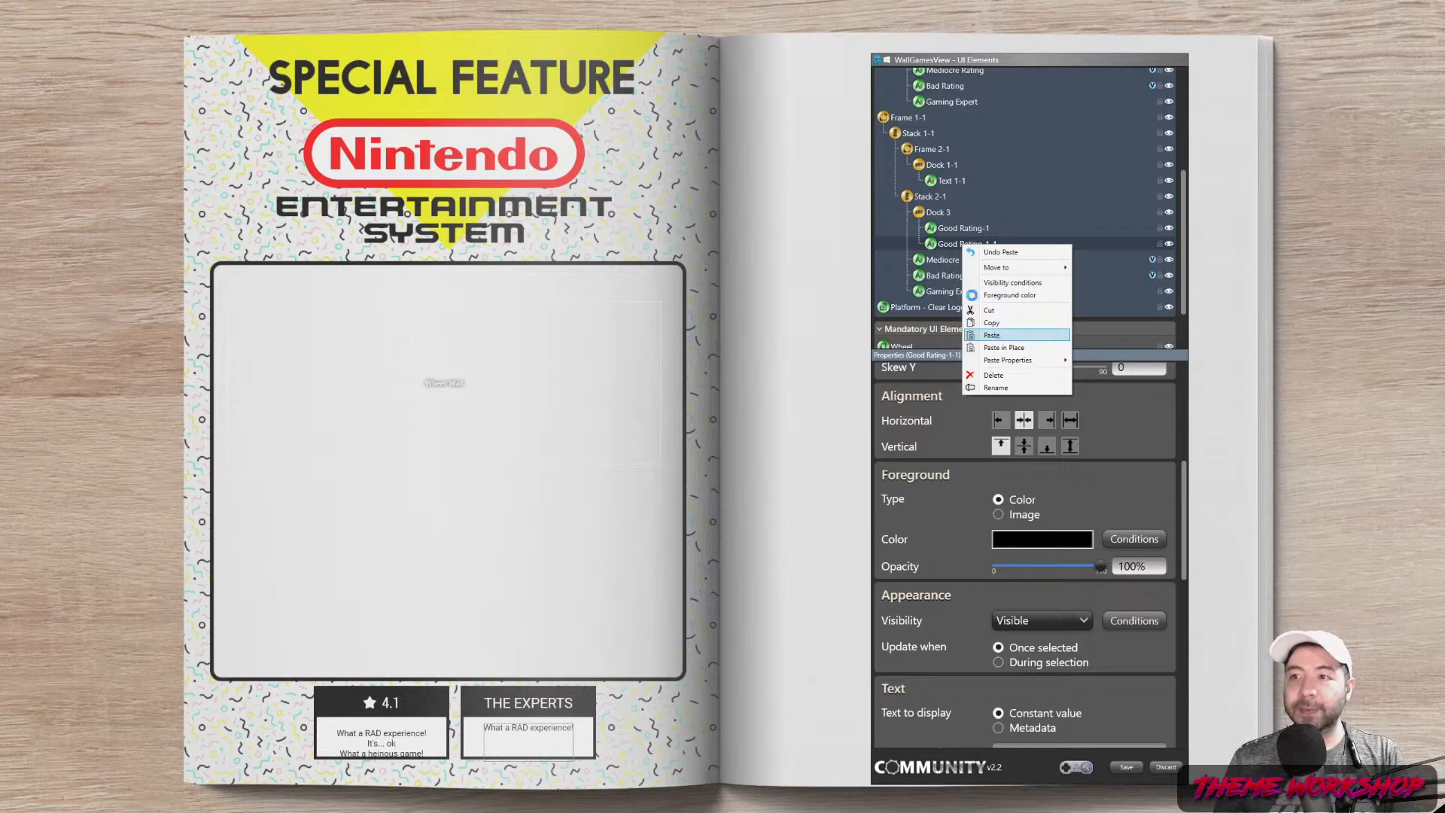
pyautogui.click(962, 230)
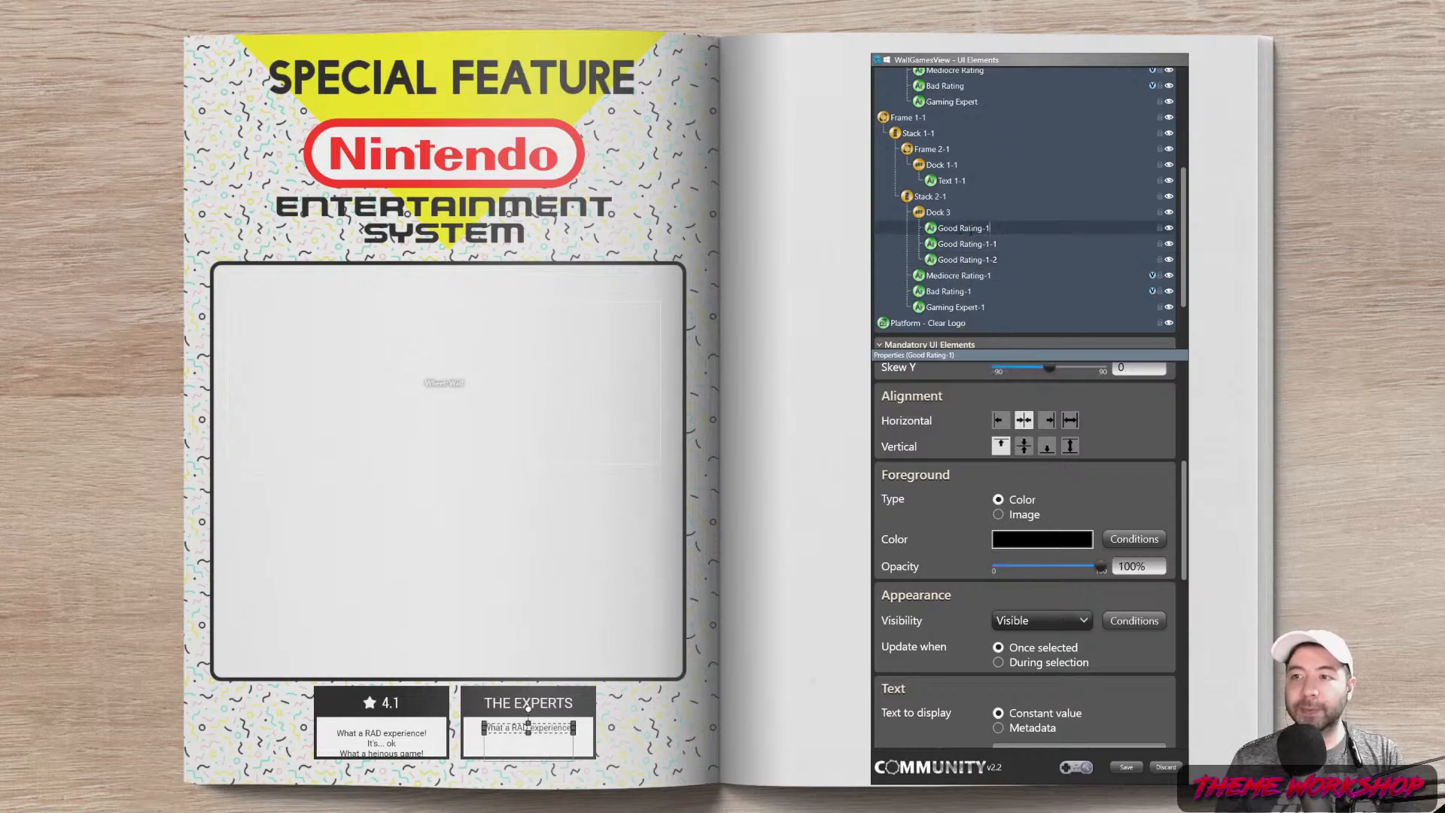
# Rename Good Rating-1 to 'A good'
pyautogui.press('BackSpace')
pyautogui.press('BackSpace')
pyautogui.press('BackSpace')
pyautogui.press('BackSpace')
pyautogui.press('BackSpace')
pyautogui.press('BackSpace')
pyautogui.press('BackSpace')
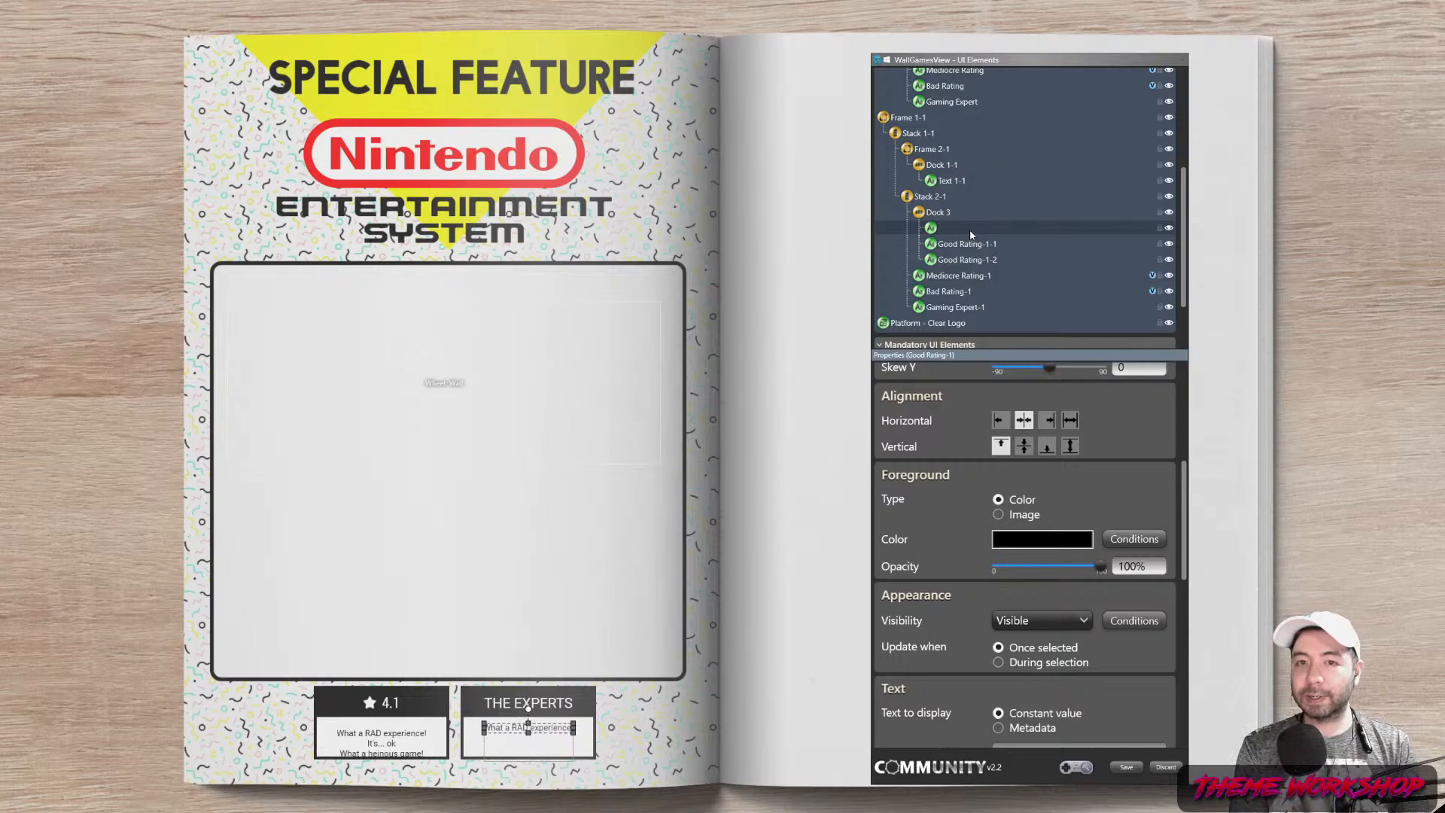
pyautogui.write('A good')
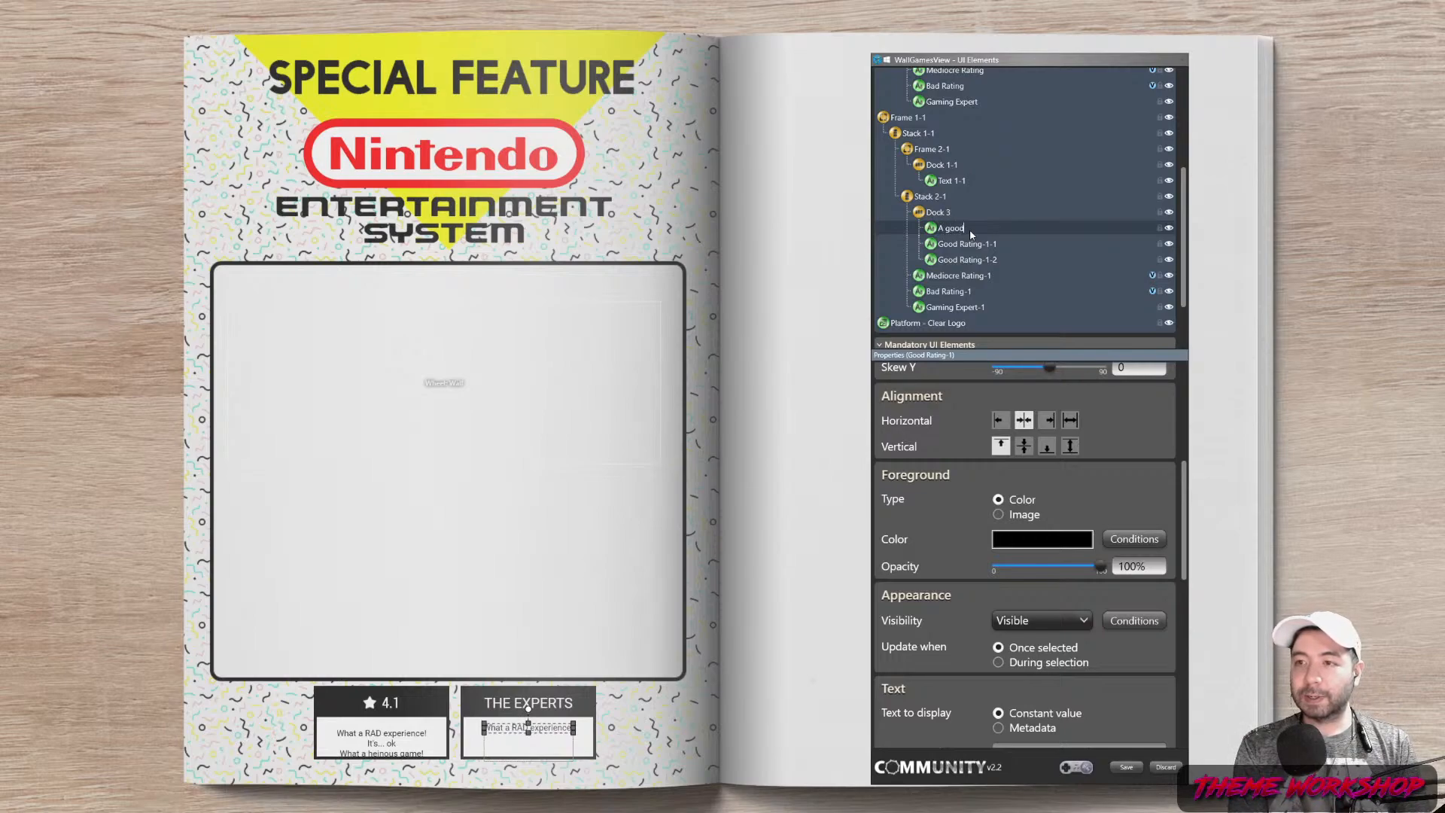
pyautogui.press('Return')
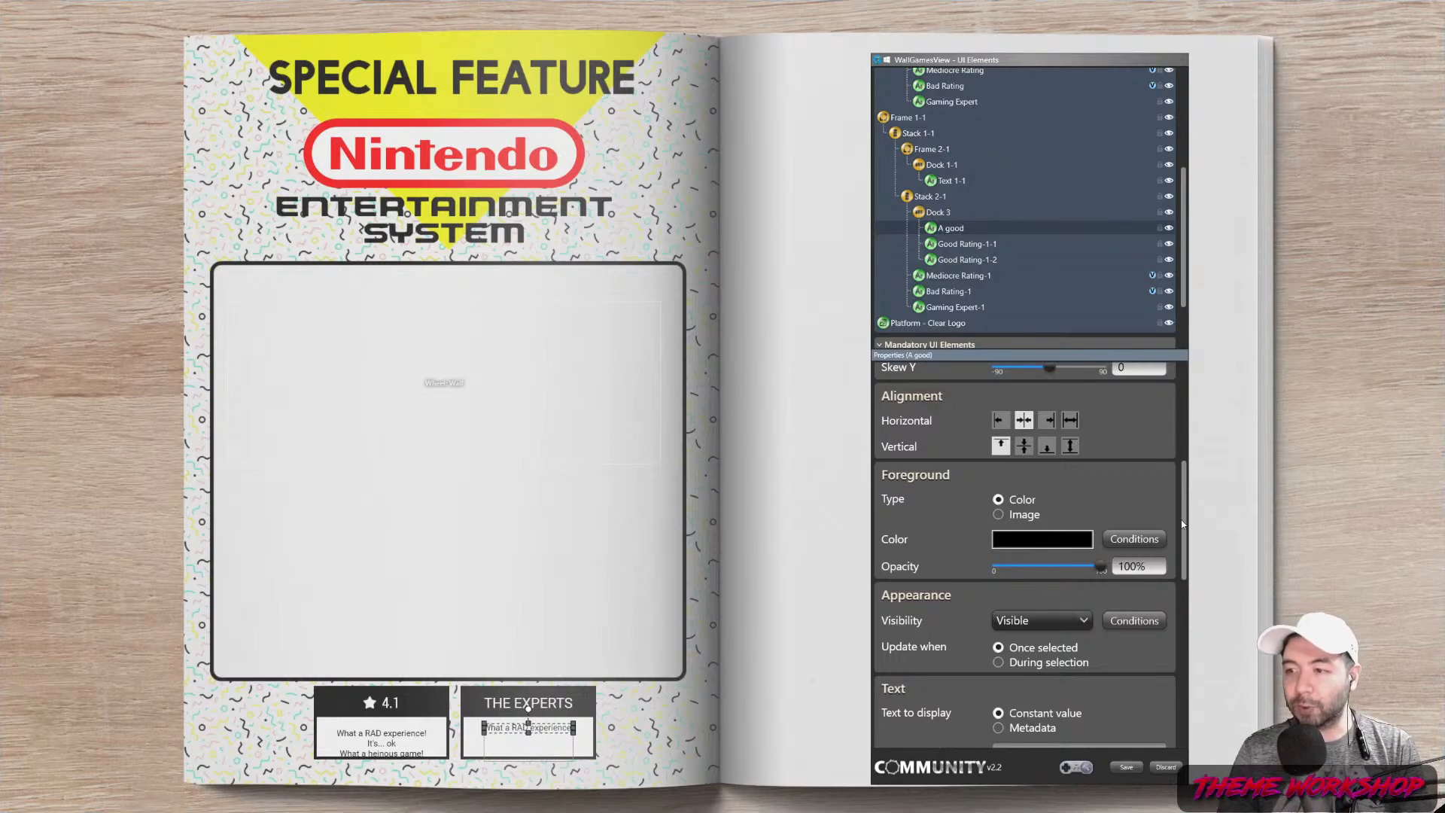
# Make Good Rating-1-1 display the game's Playmode[1] metadata
pyautogui.click(964, 246)
pyautogui.scroll(-4, 1186, 502)
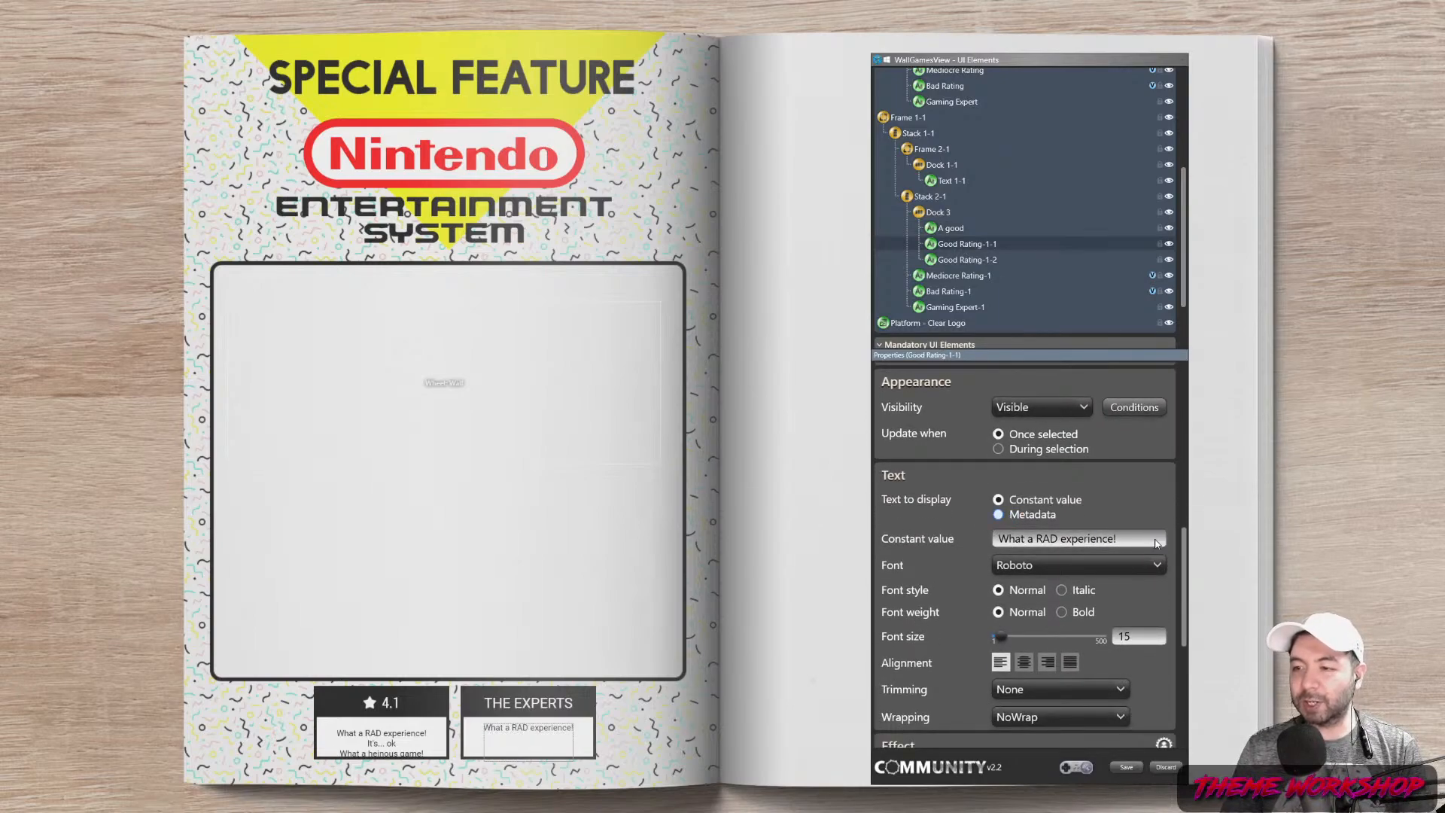
pyautogui.click(1157, 539)
pyautogui.scroll(-2, 1114, 421)
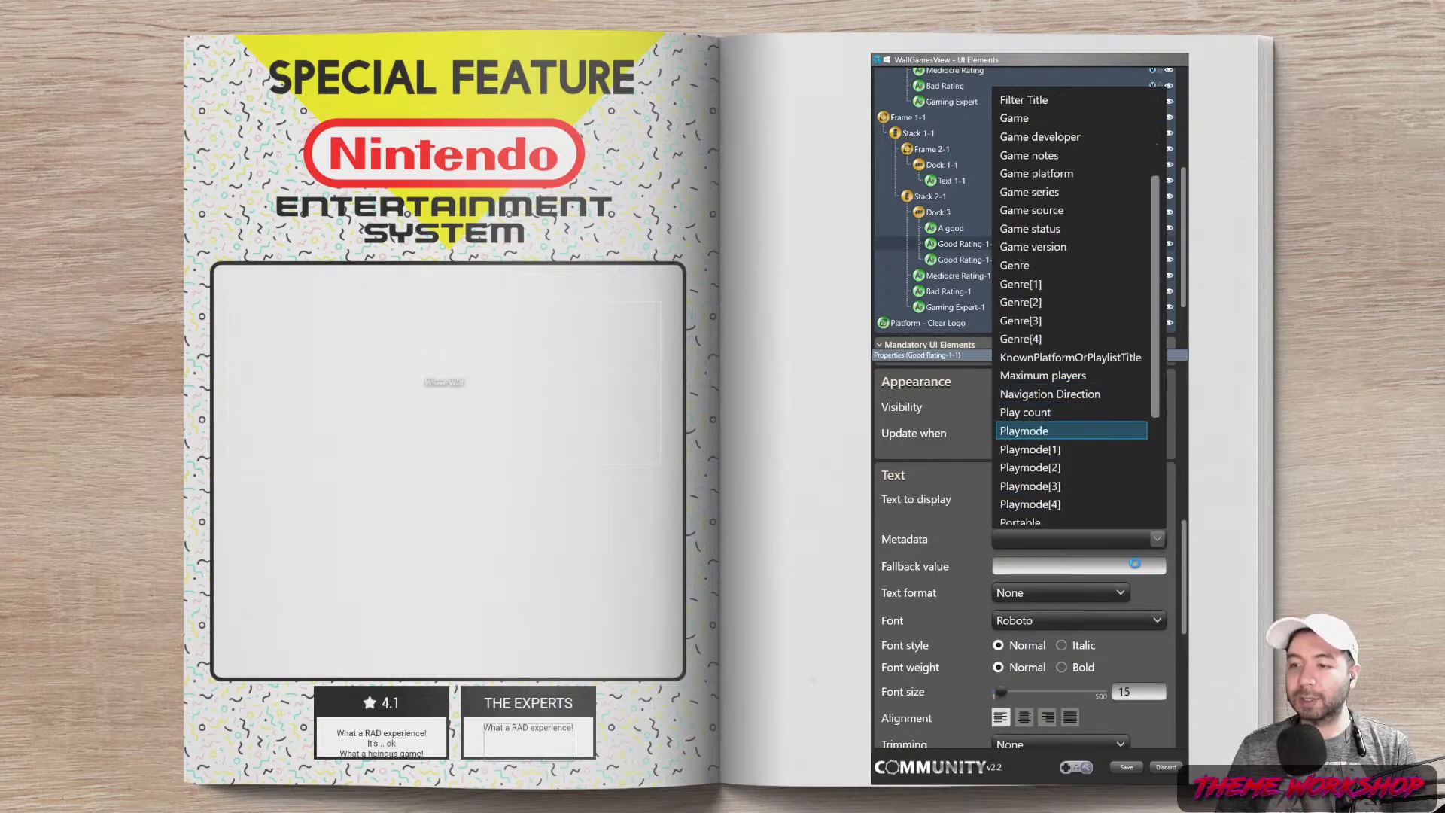
pyautogui.click(1158, 542)
pyautogui.click(1152, 537)
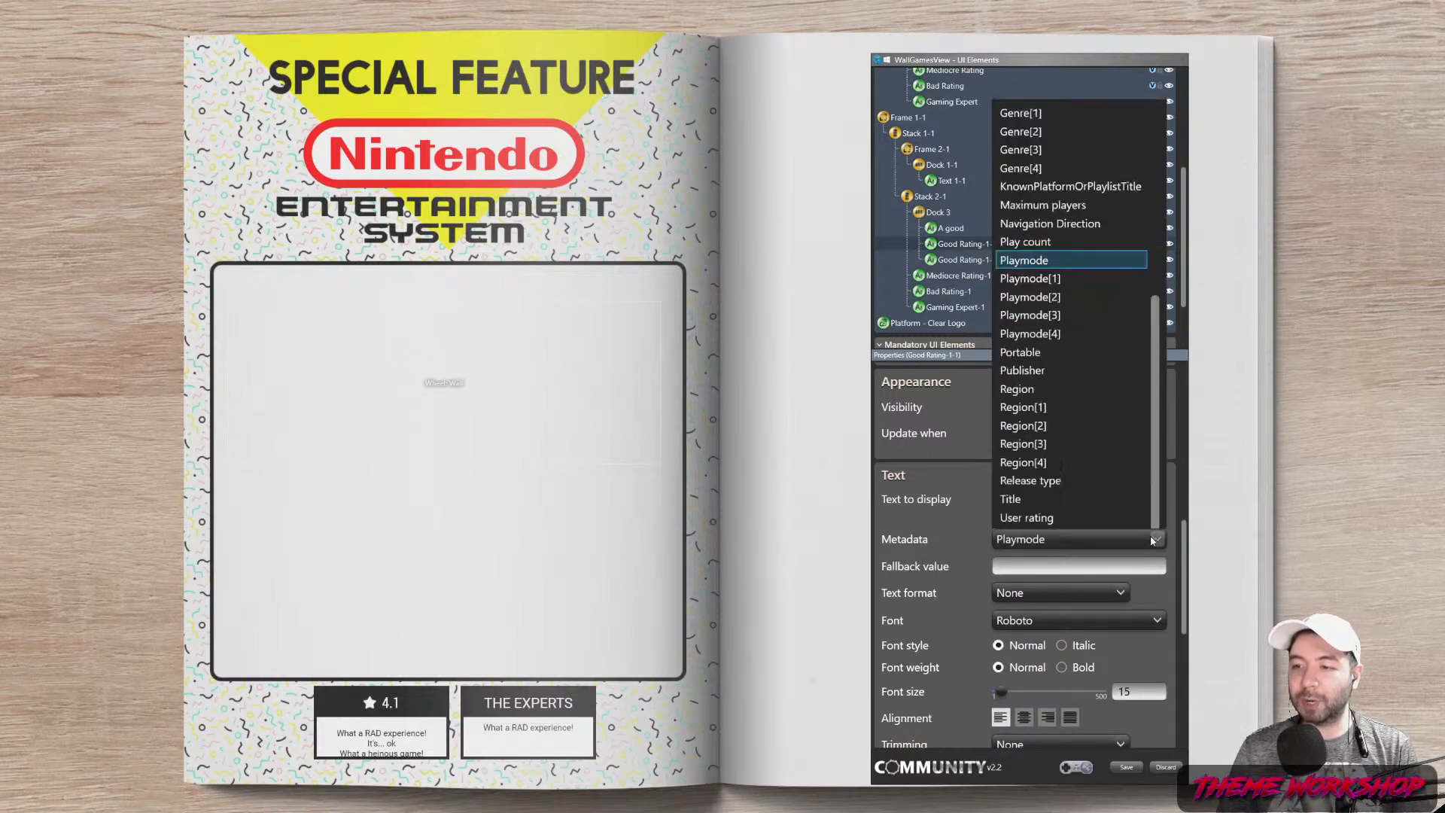
pyautogui.click(1040, 270)
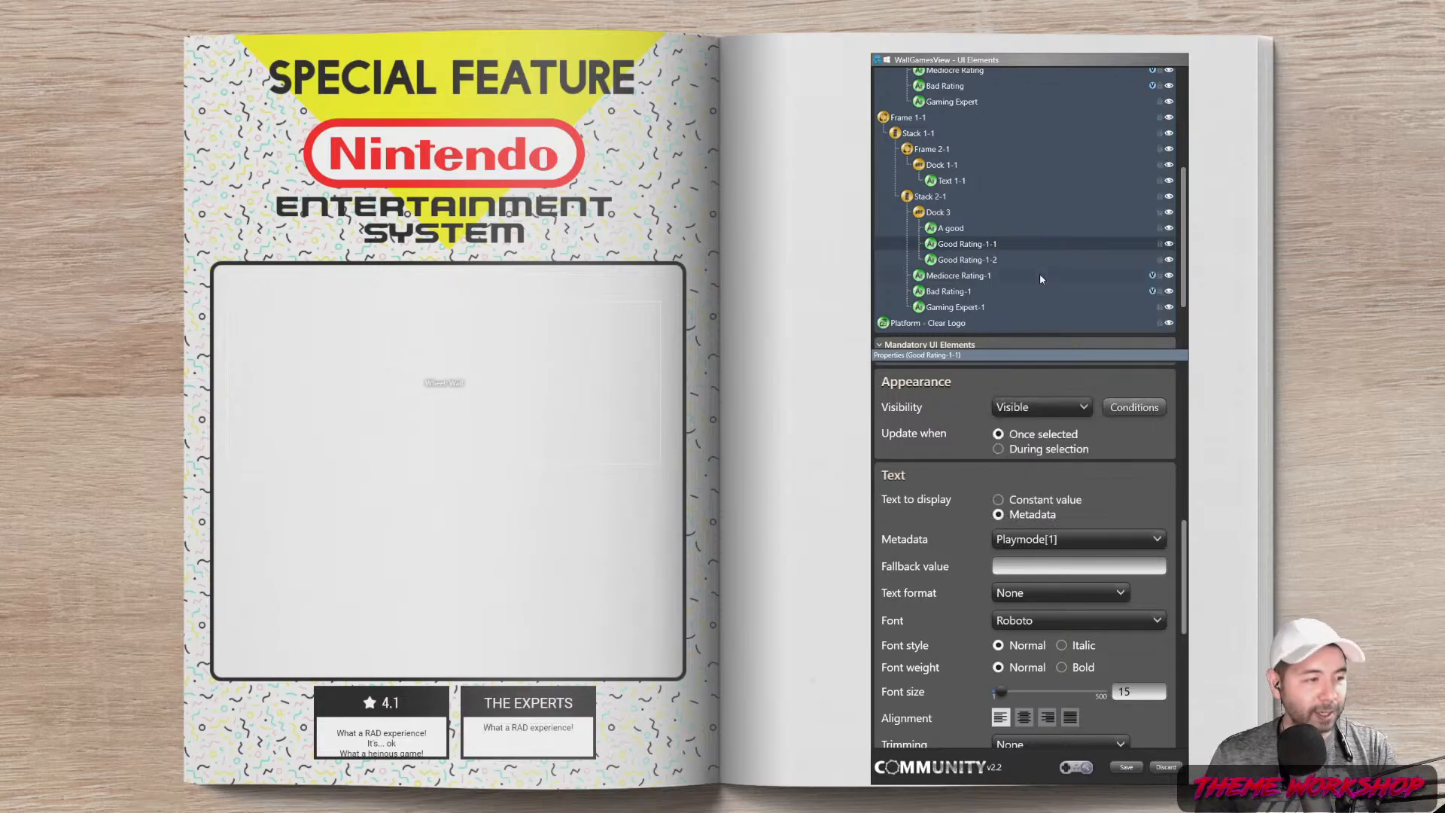
# Delete the Mediocre Rating-1 and Bad Rating-1 lines from the second card
pyautogui.click(957, 229)
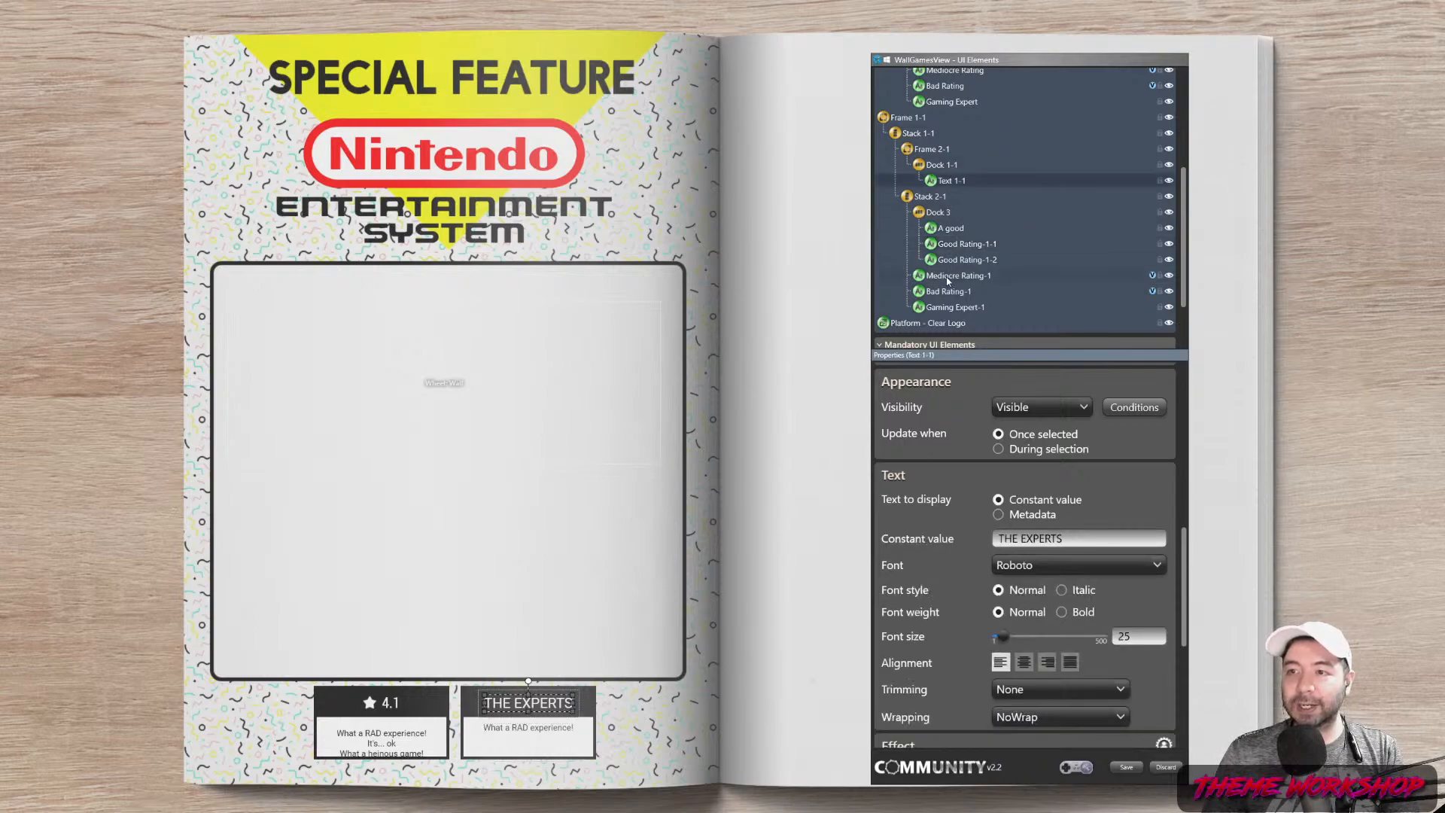
pyautogui.click(950, 276)
pyautogui.rightClick(950, 276)
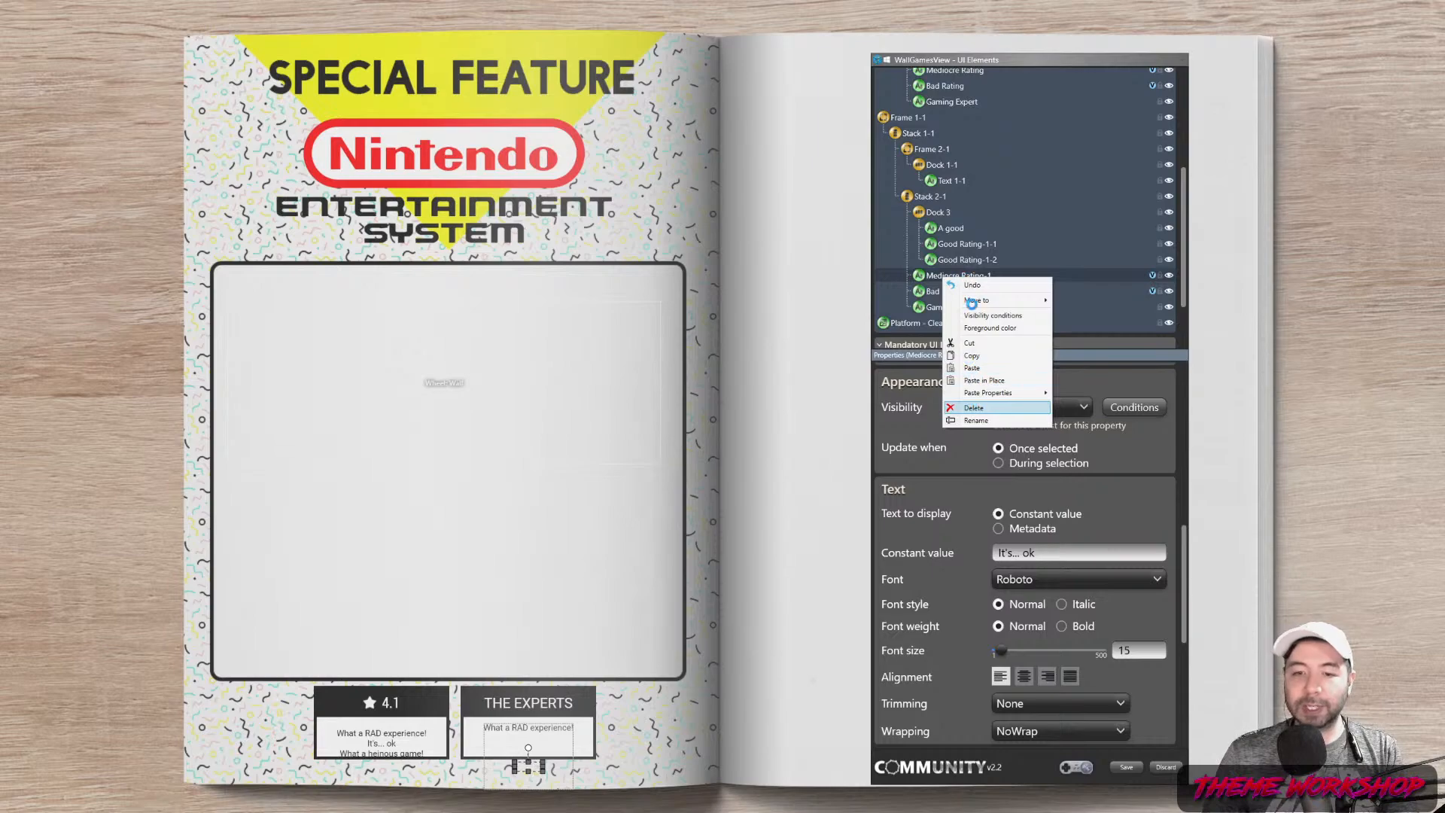
pyautogui.press('Return')
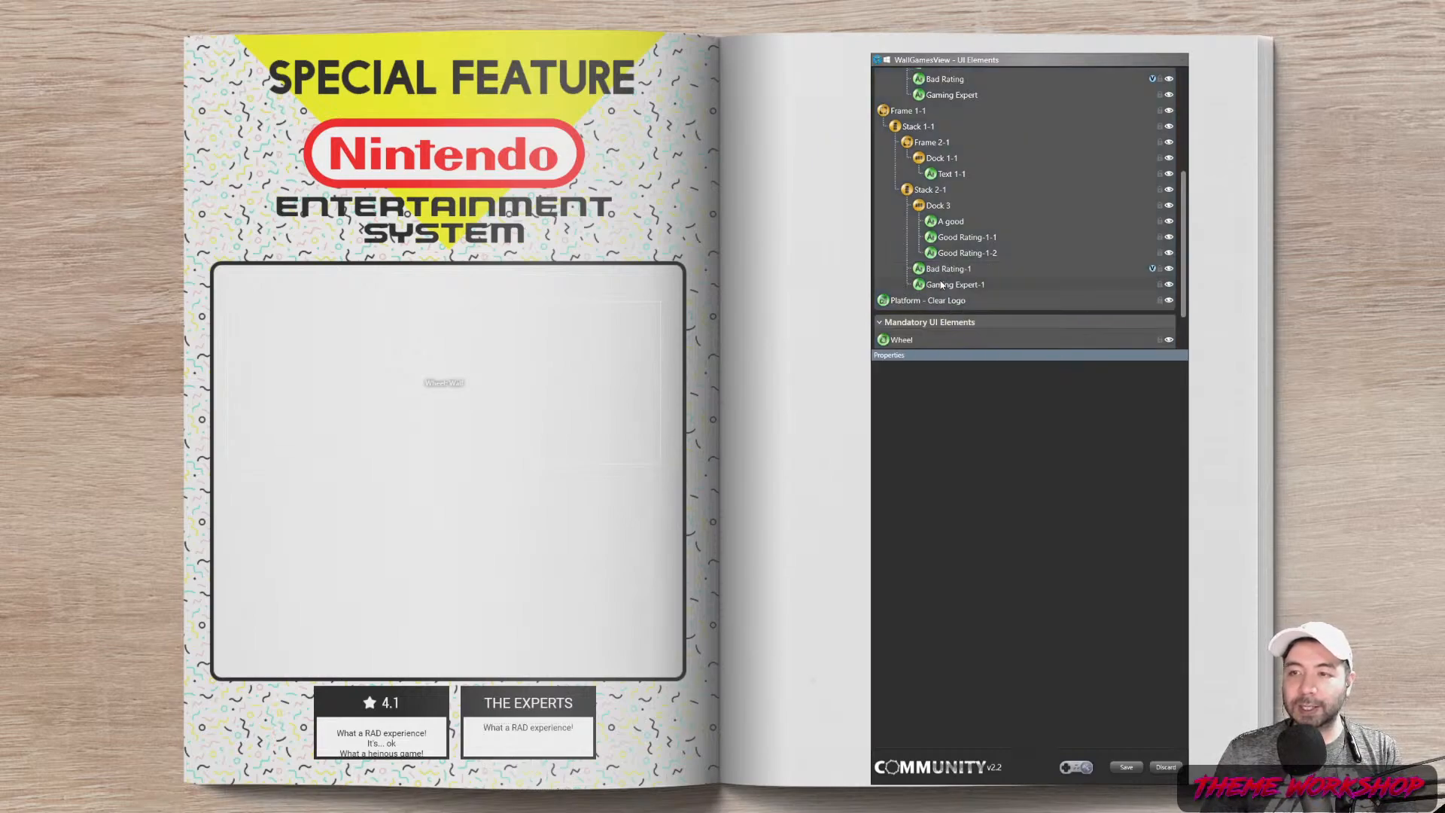
pyautogui.rightClick(949, 269)
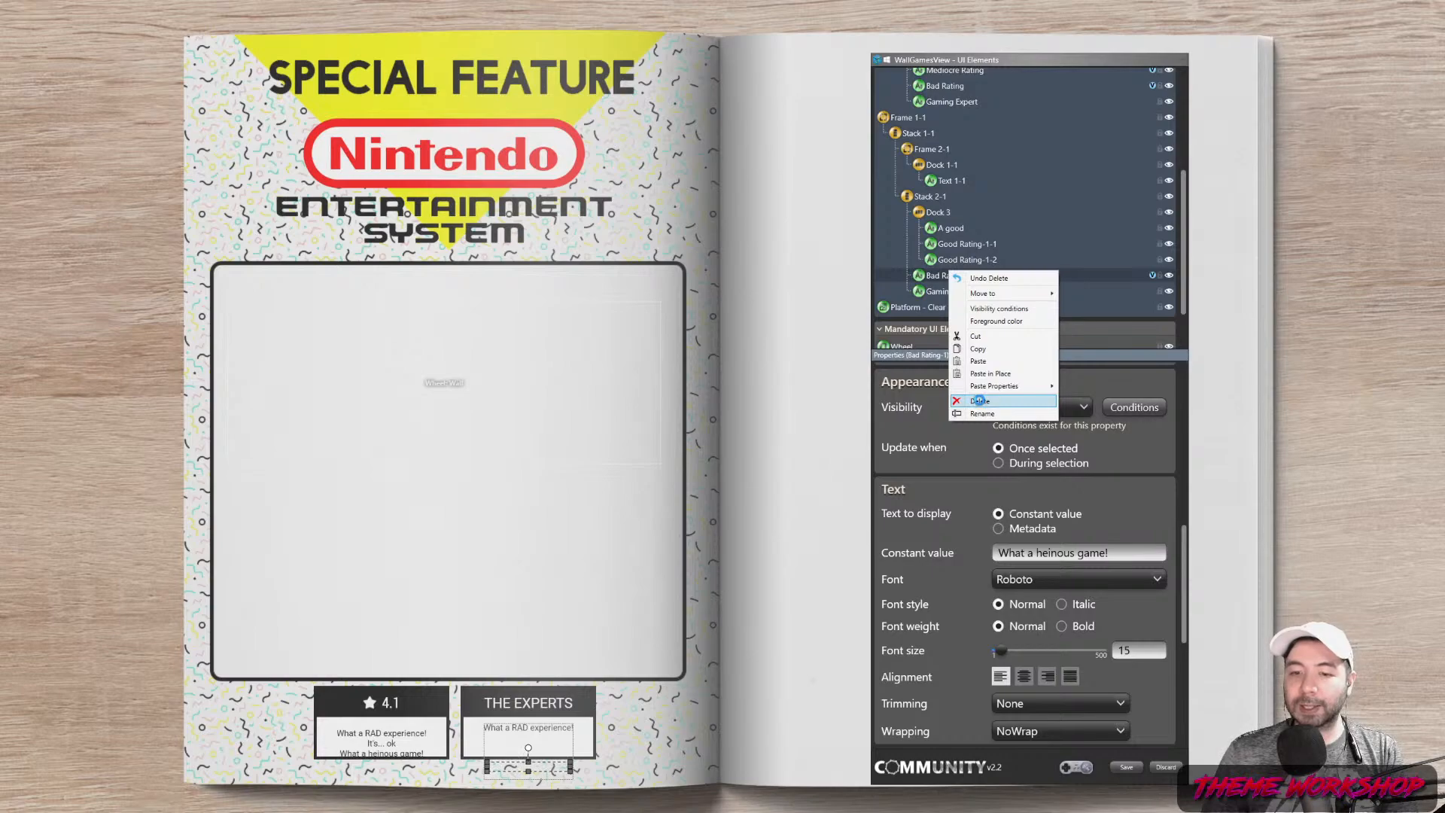
pyautogui.click(978, 401)
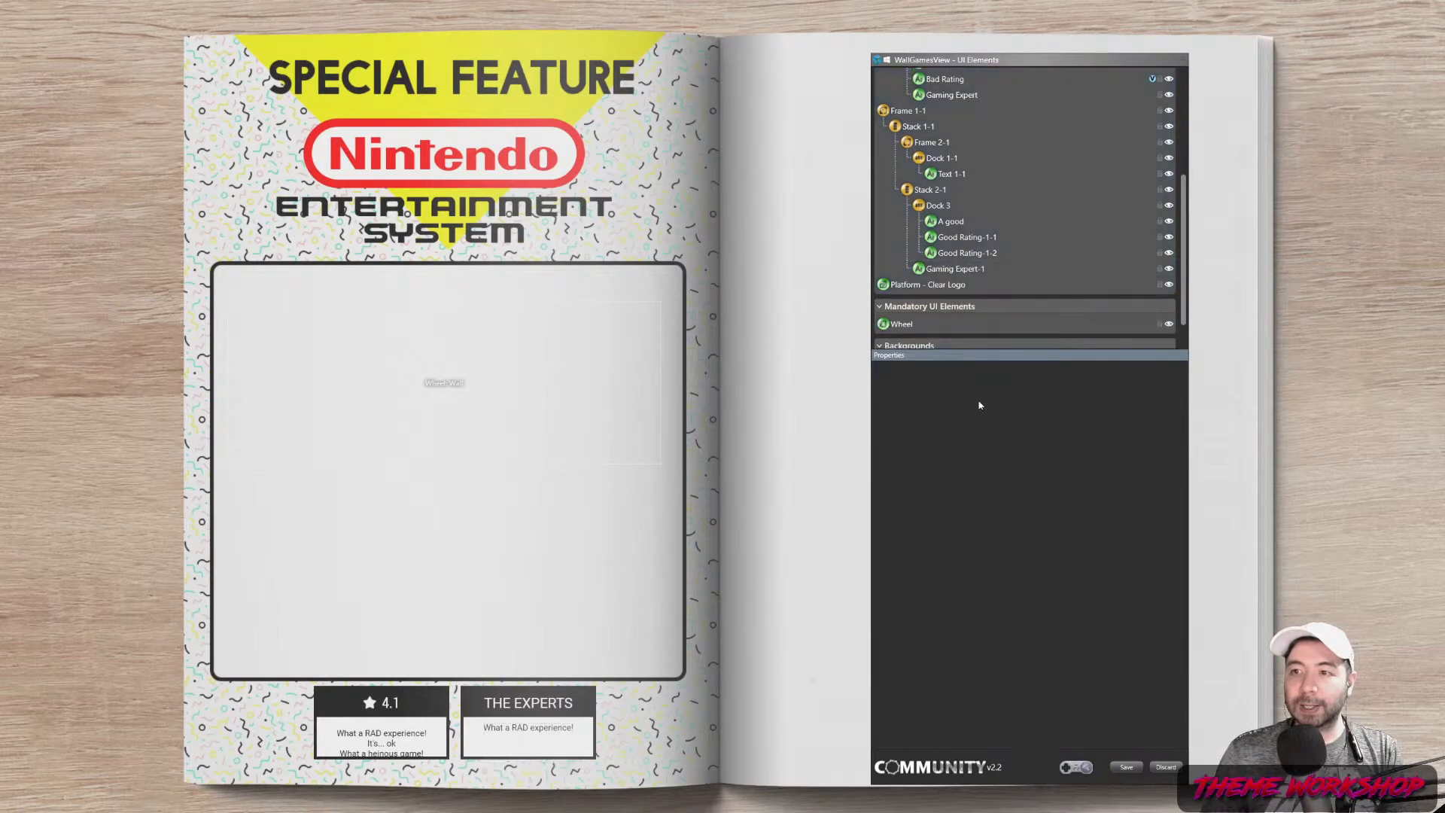
pyautogui.rightClick(948, 274)
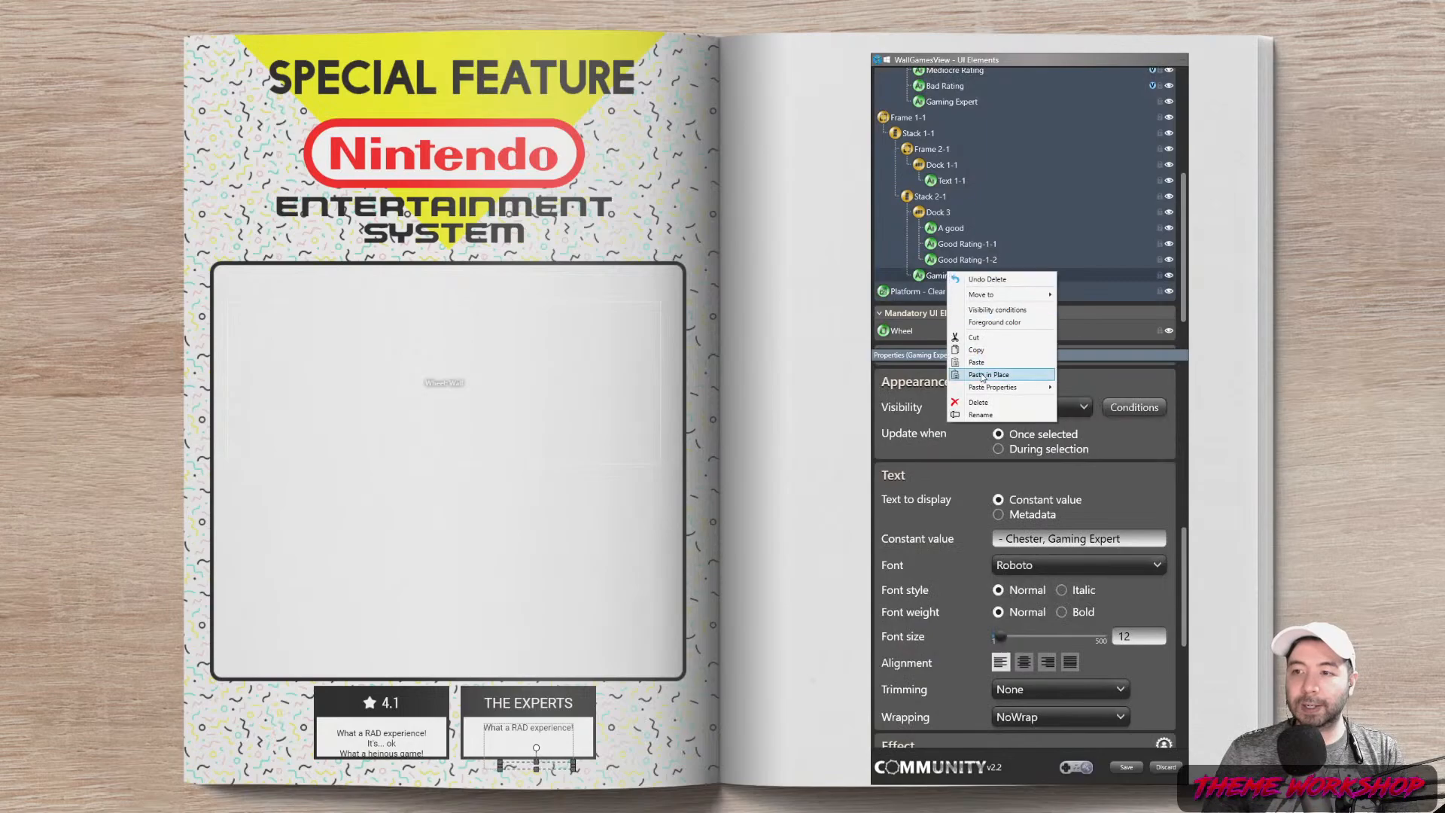
pyautogui.click(944, 259)
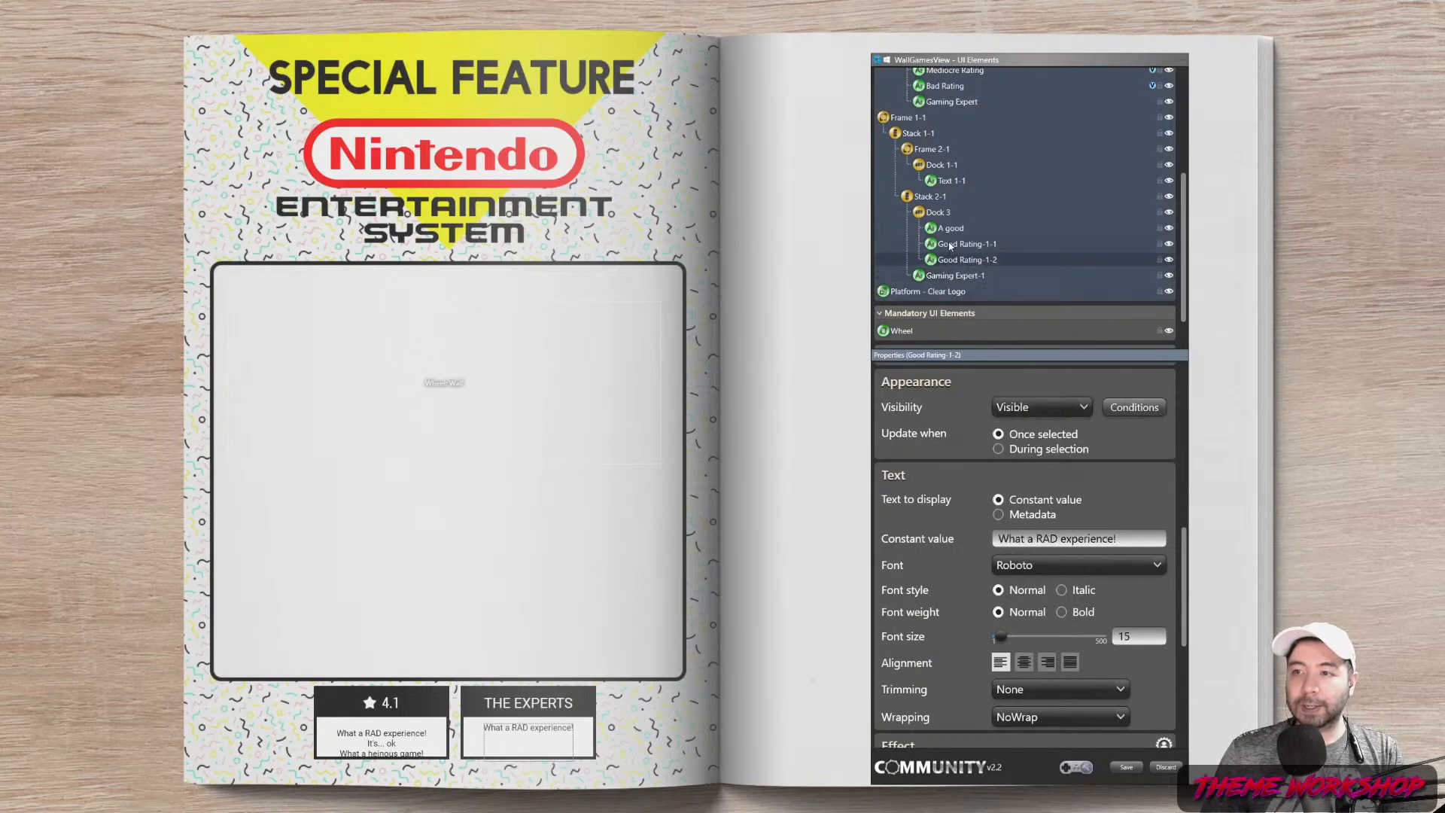
pyautogui.click(950, 244)
pyautogui.click(950, 228)
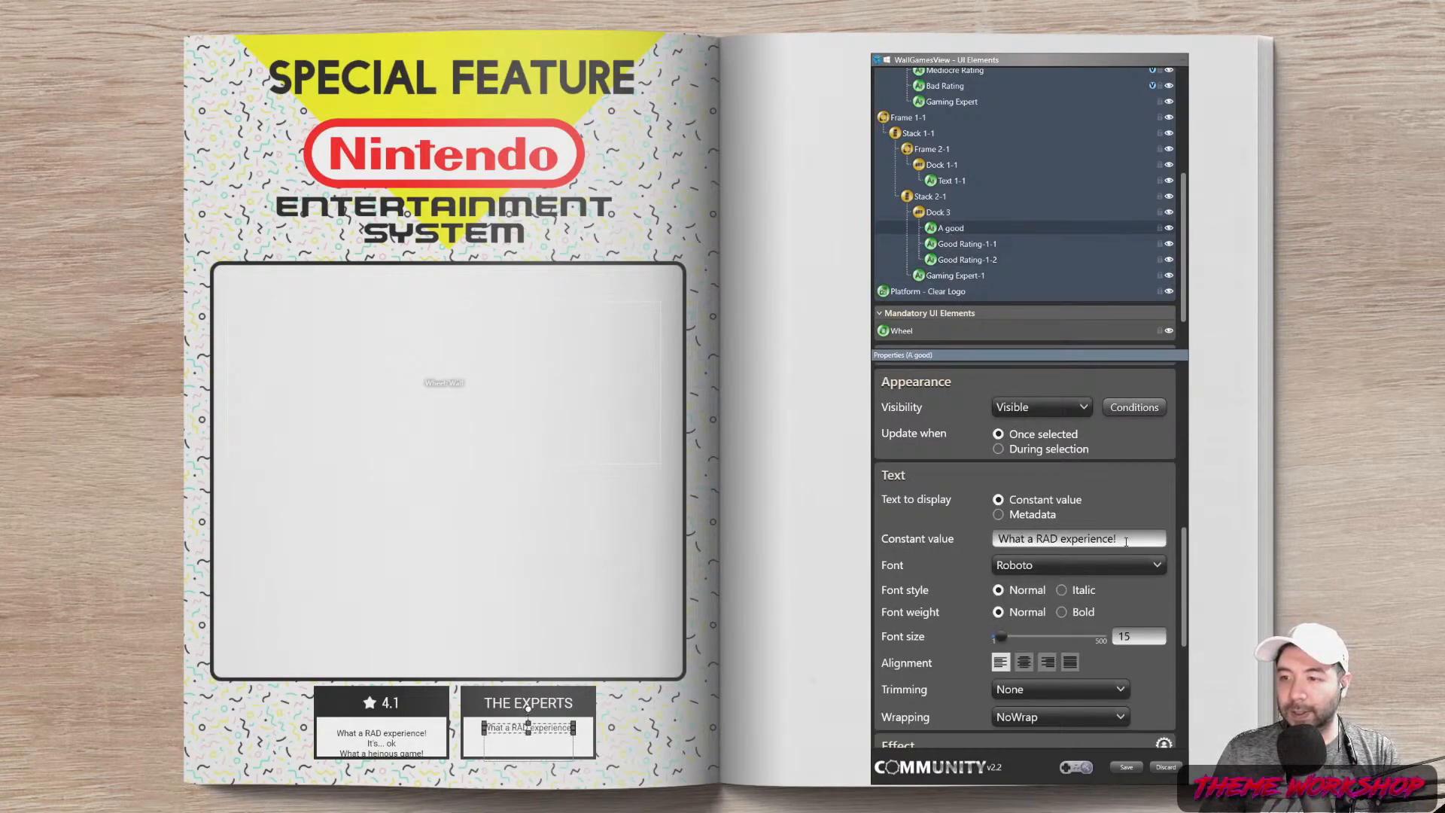
# Set the A good element's text to 'A good' and Good Rating-1-2's text to 'experience!'
pyautogui.moveTo(1125, 541); pyautogui.dragTo(978, 538)
pyautogui.write('A good')
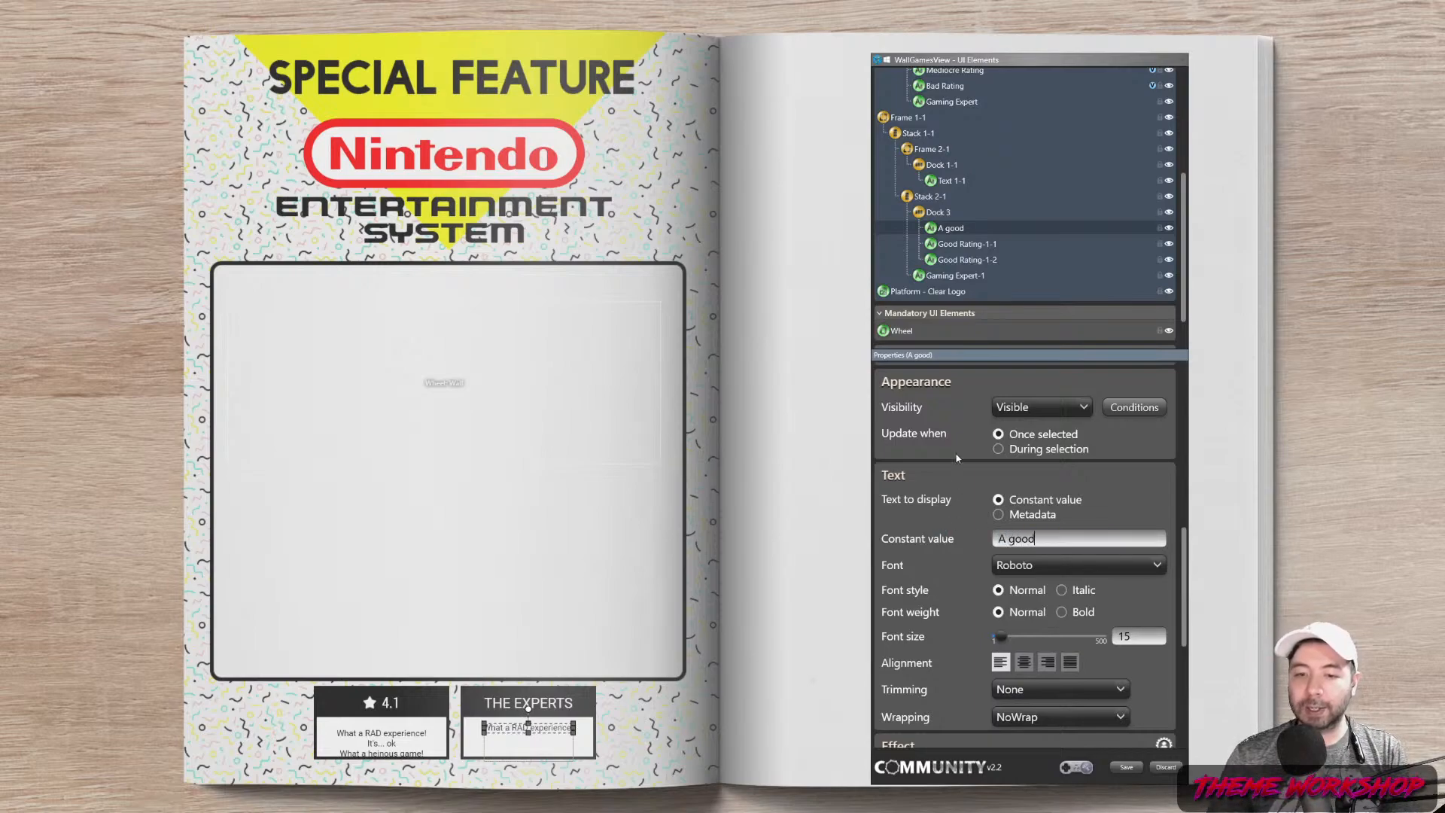
pyautogui.click(956, 248)
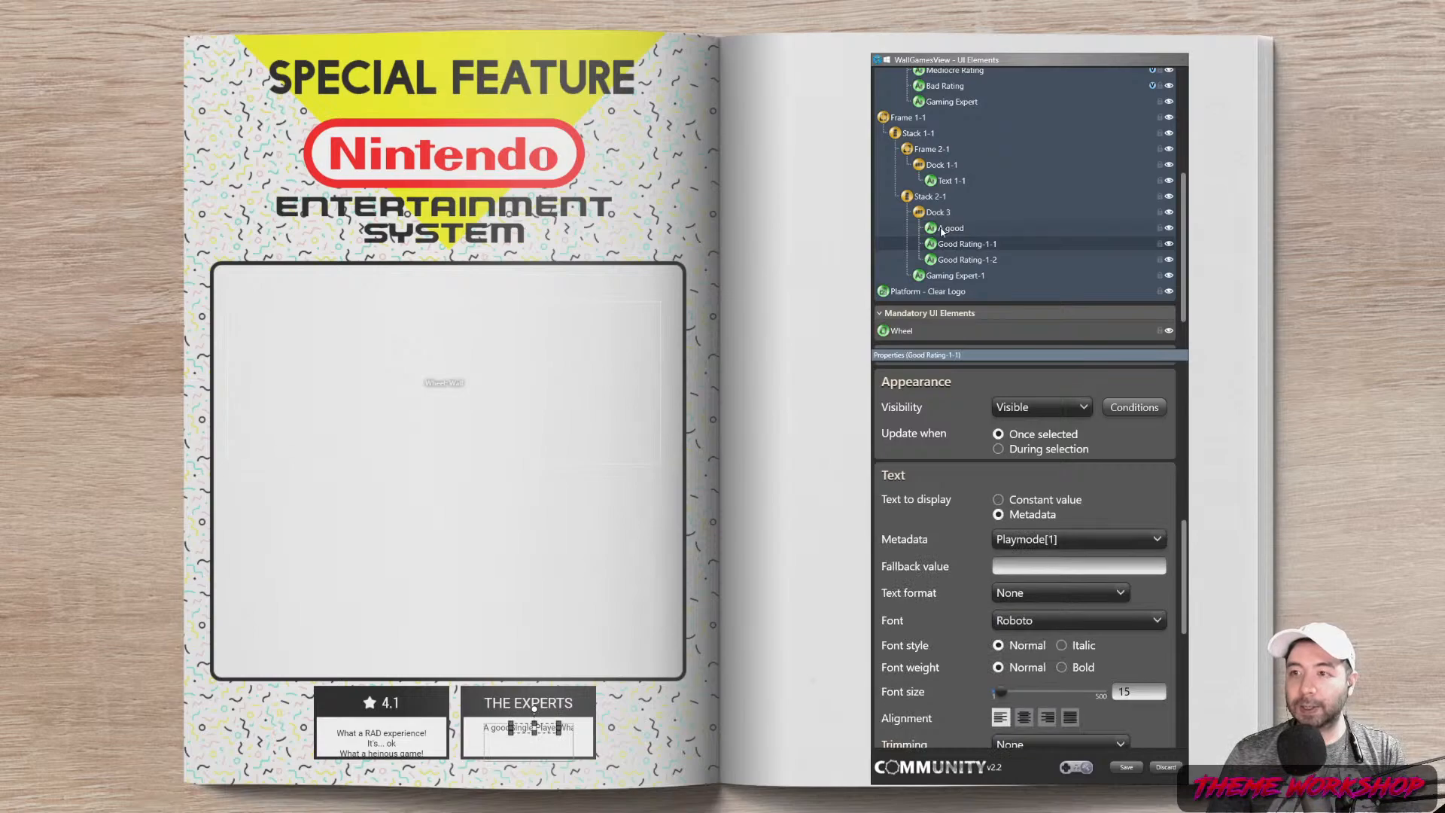
pyautogui.click(946, 230)
pyautogui.click(952, 258)
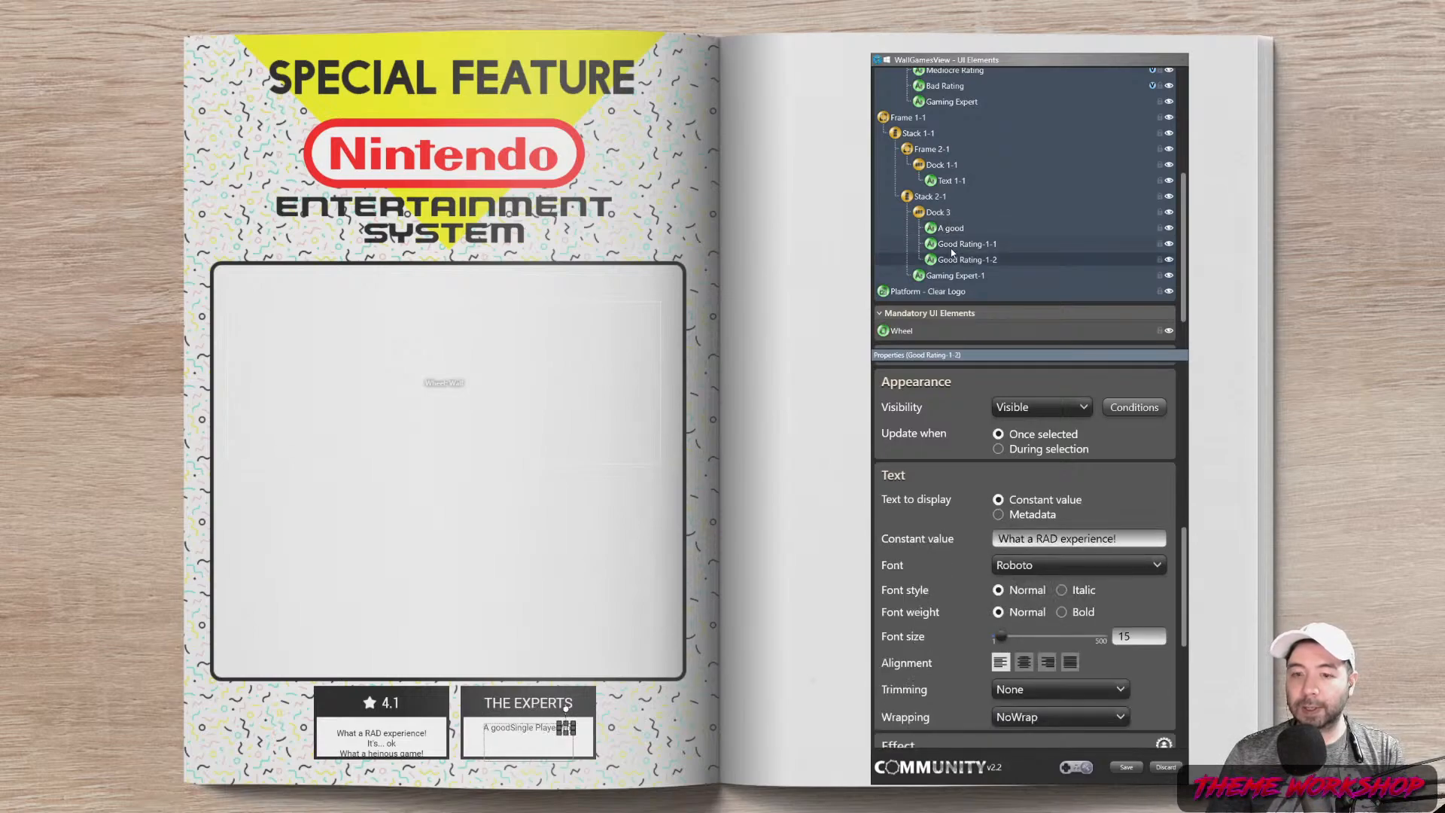
pyautogui.click(953, 249)
pyautogui.click(961, 262)
pyautogui.moveTo(1119, 539); pyautogui.dragTo(916, 537)
pyautogui.write('ex')
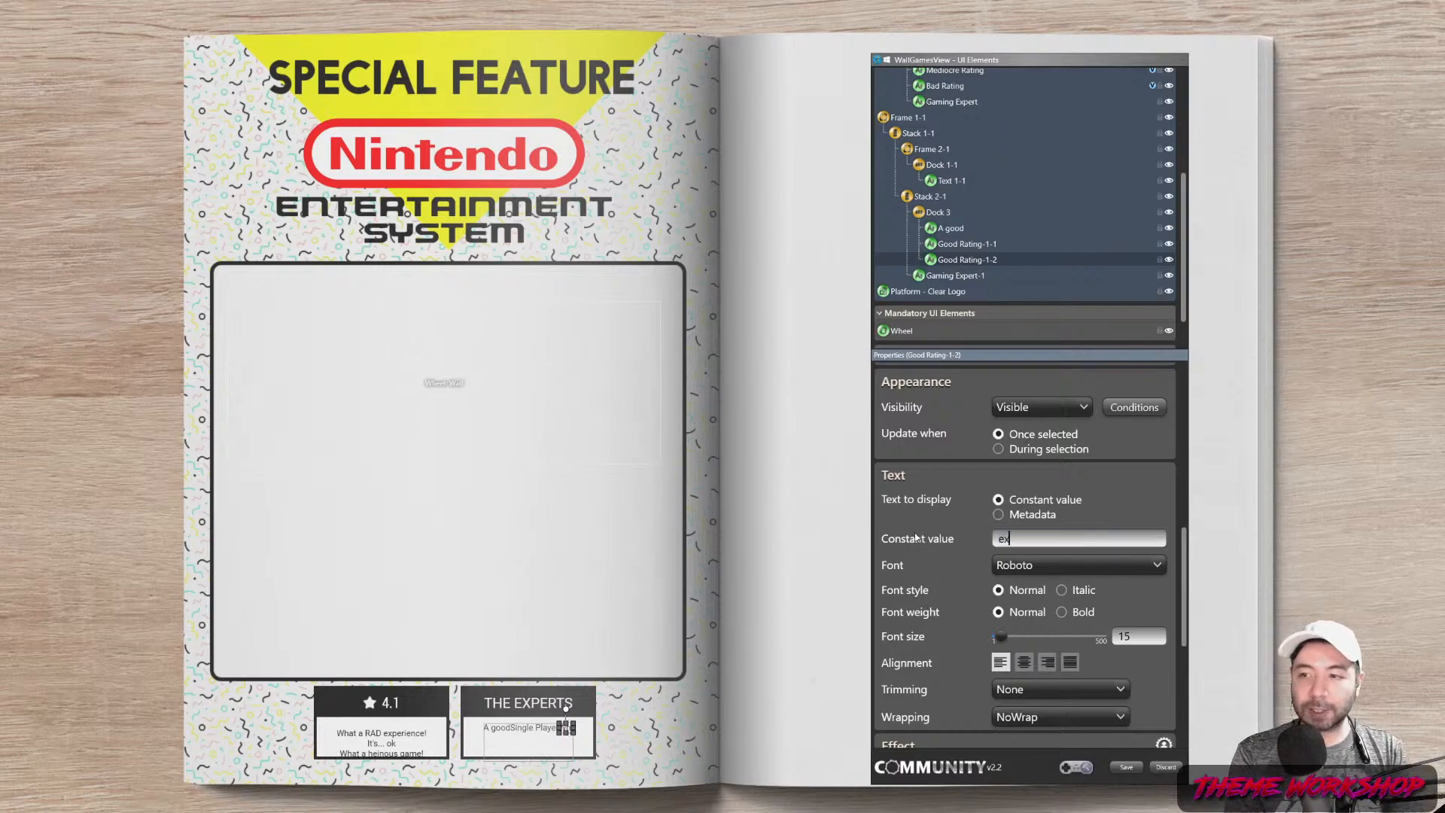
pyautogui.write('perience!')
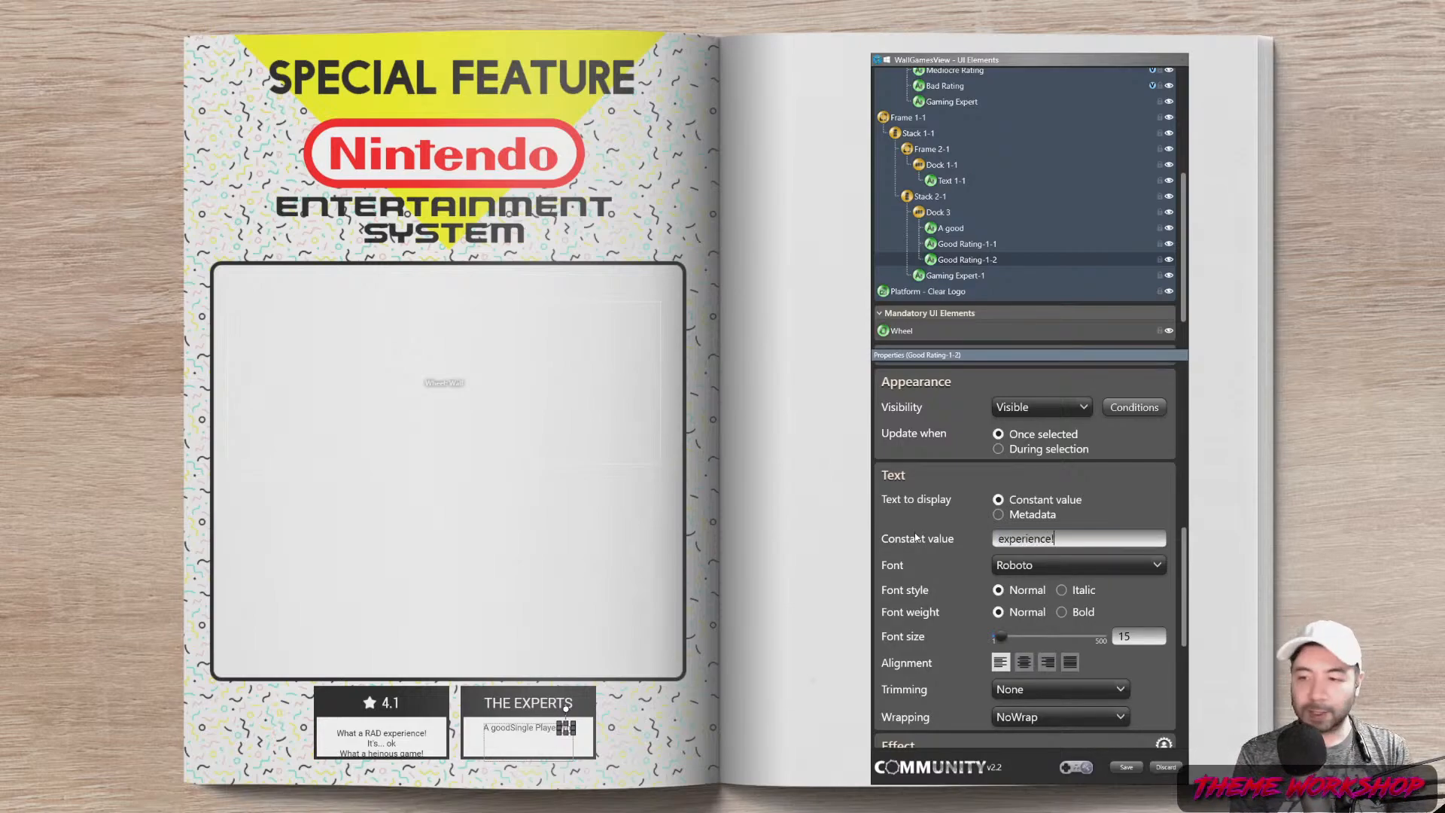
# Give the play-mode element Good Rating-1-1 left and right margins of 5
pyautogui.click(965, 244)
pyautogui.scroll(5, 1138, 376)
pyautogui.doubleClick(1035, 403)
pyautogui.write('5')
pyautogui.doubleClick(1105, 403)
# Set Stack 2-1's left and right margins to 0
pyautogui.write('5')
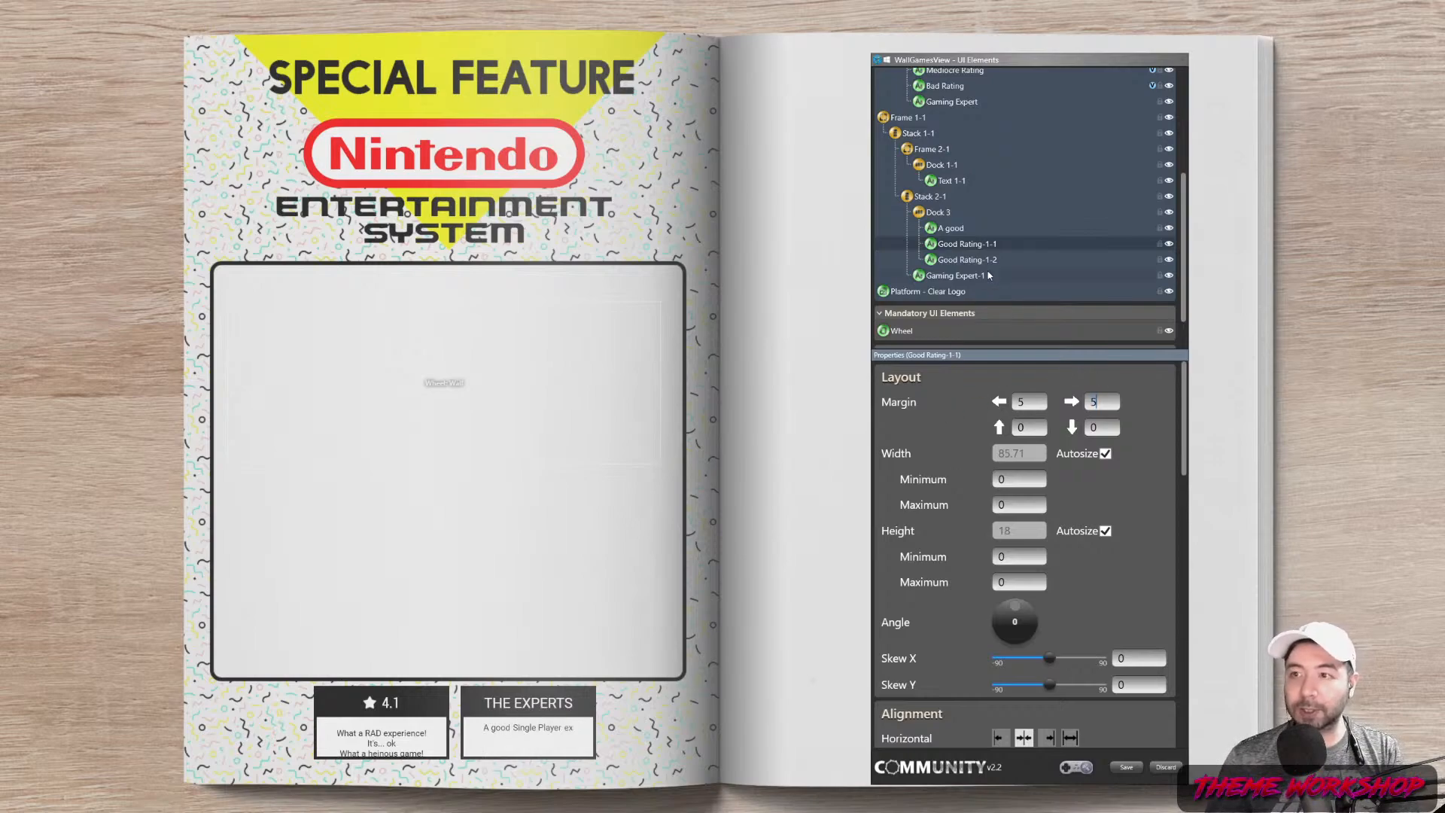
pyautogui.click(929, 198)
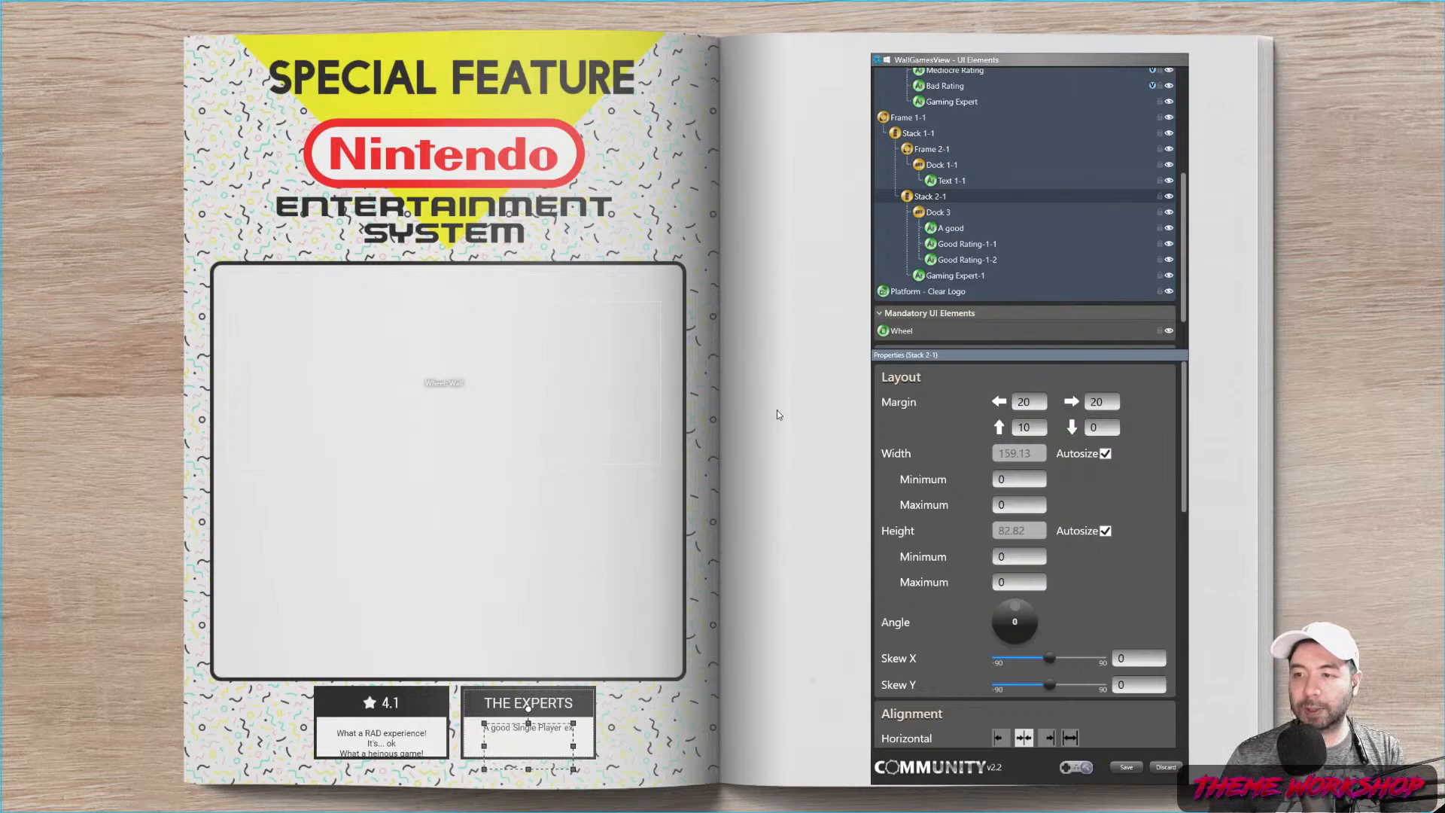
pyautogui.doubleClick(1023, 402)
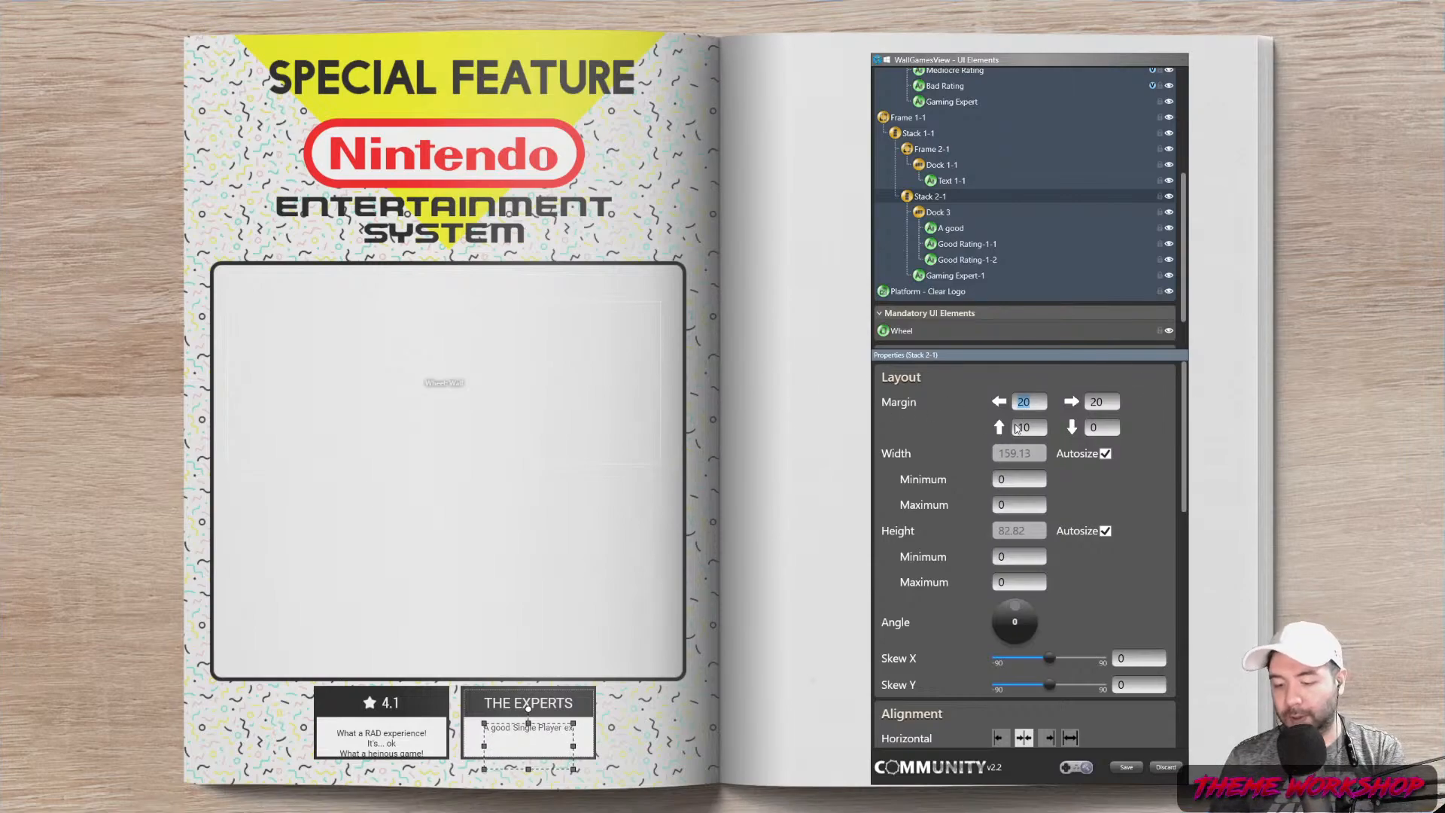
pyautogui.write('5')
pyautogui.press('Tab')
pyautogui.write('5')
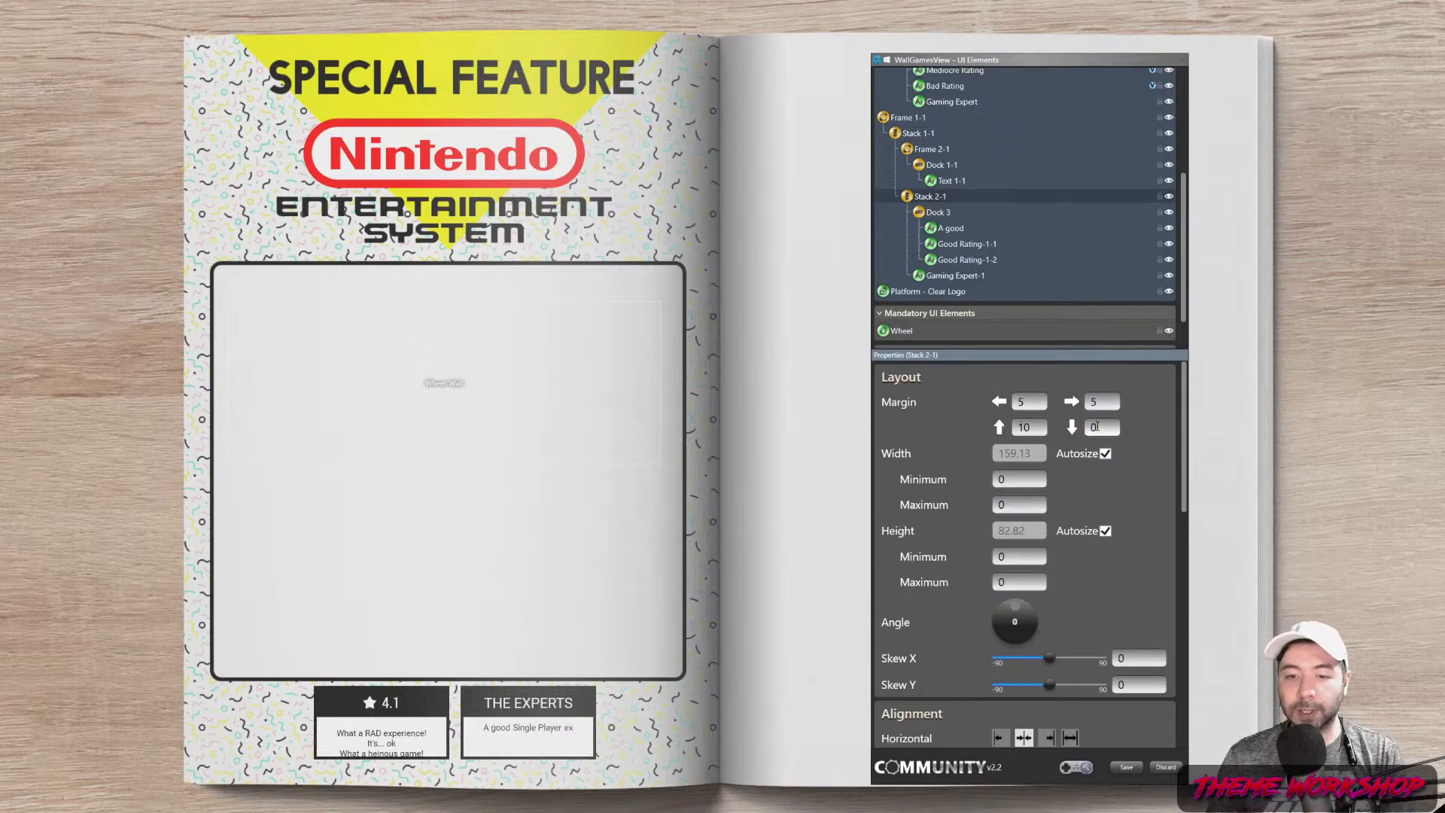
pyautogui.doubleClick(1025, 402)
pyautogui.write('0')
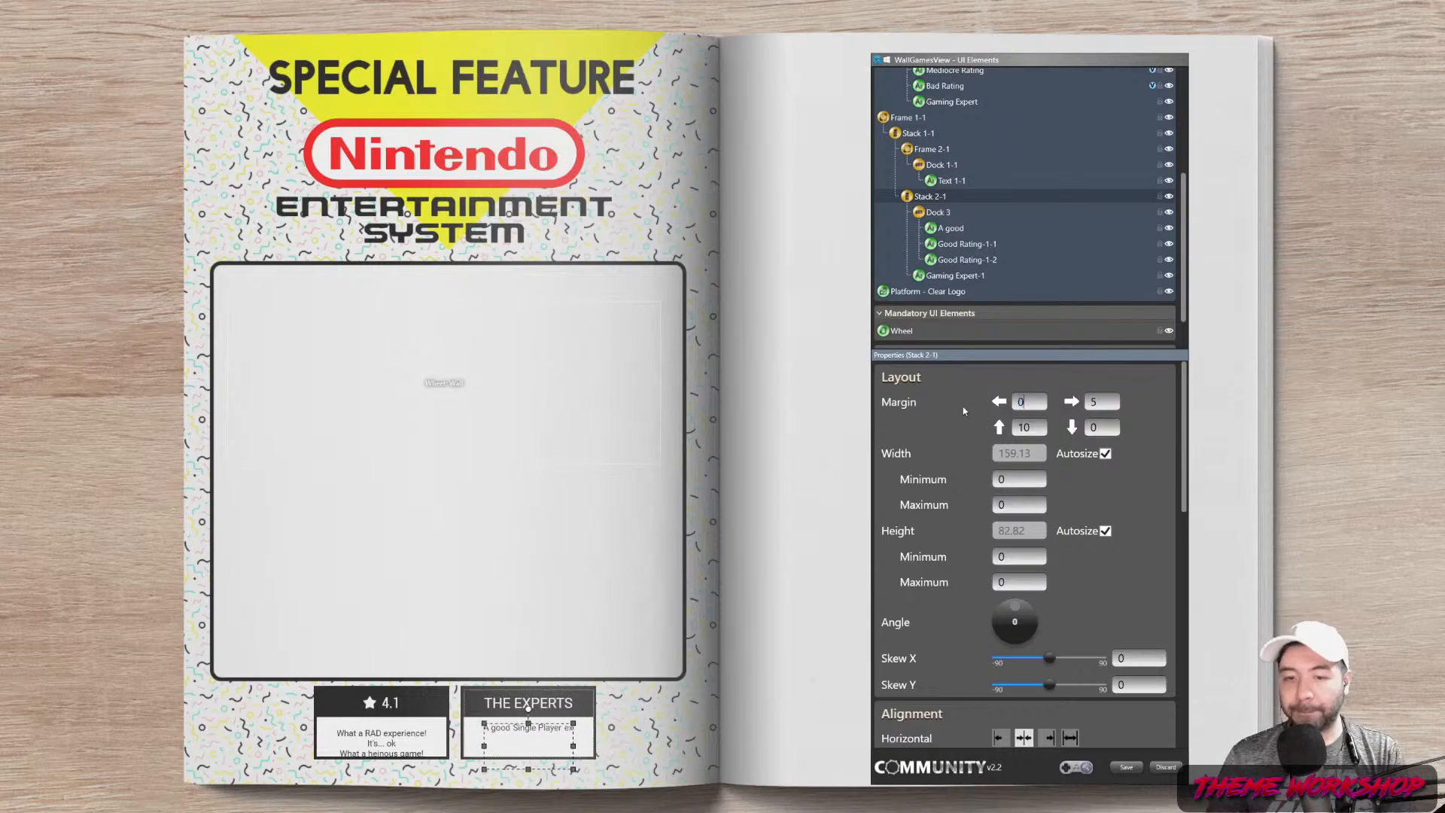
pyautogui.press('Tab')
pyautogui.write('0')
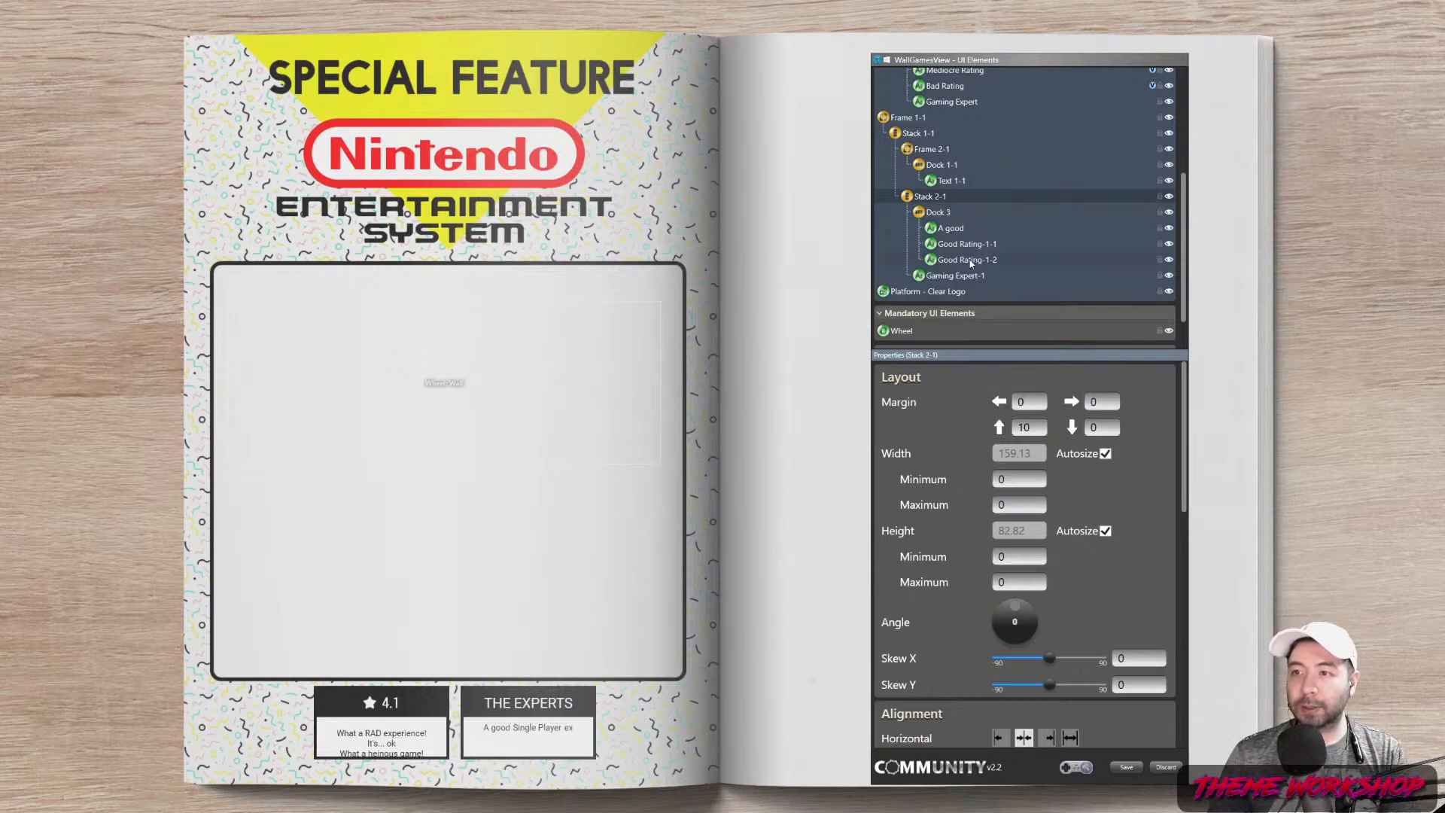
# Turn on Autosize for Dock 3's width and height
pyautogui.click(971, 261)
pyautogui.moveTo(1184, 419); pyautogui.dragTo(1185, 563)
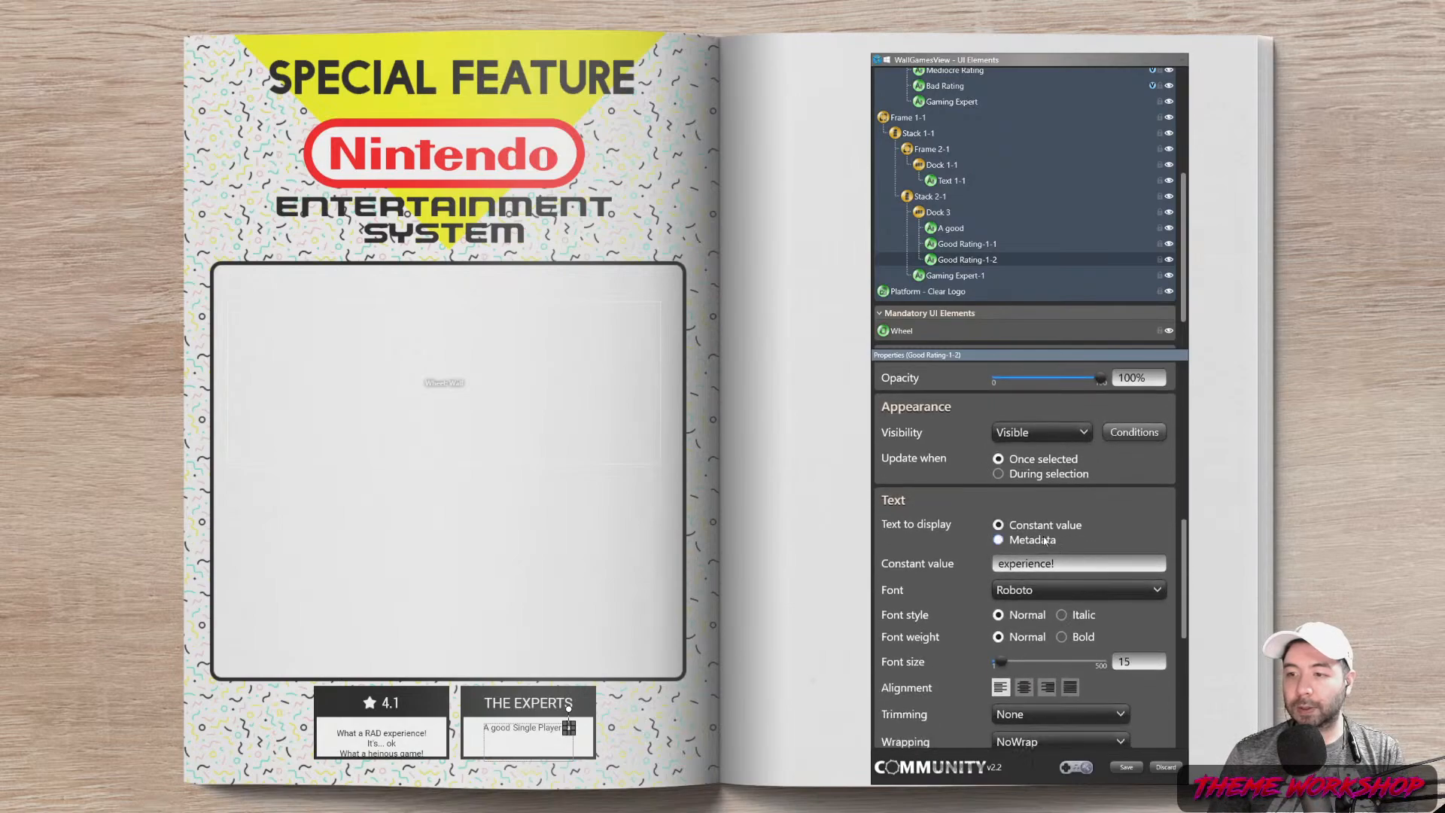
pyautogui.click(950, 228)
pyautogui.click(938, 212)
pyautogui.moveTo(1187, 585); pyautogui.dragTo(1187, 388)
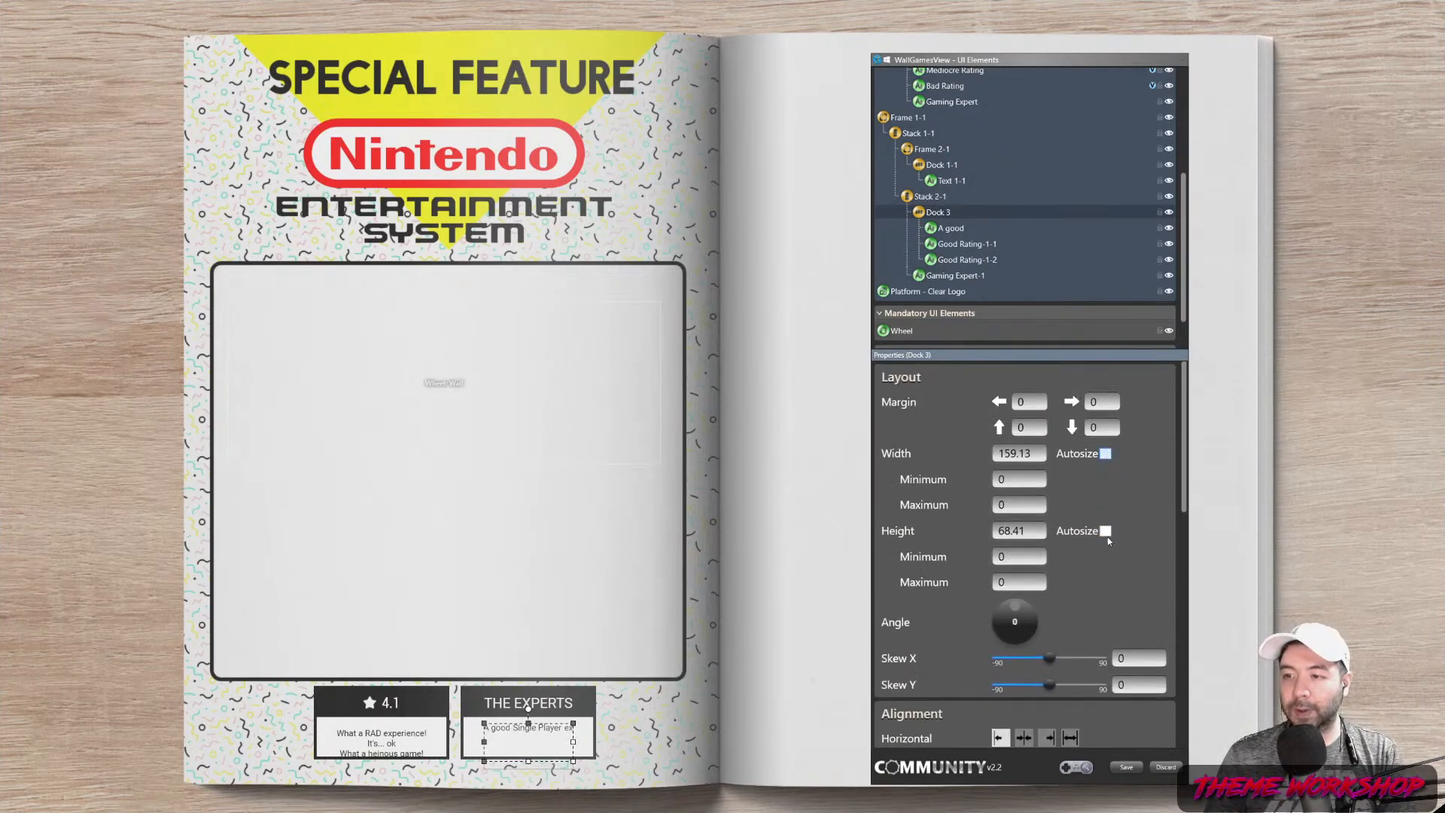
pyautogui.click(1106, 453)
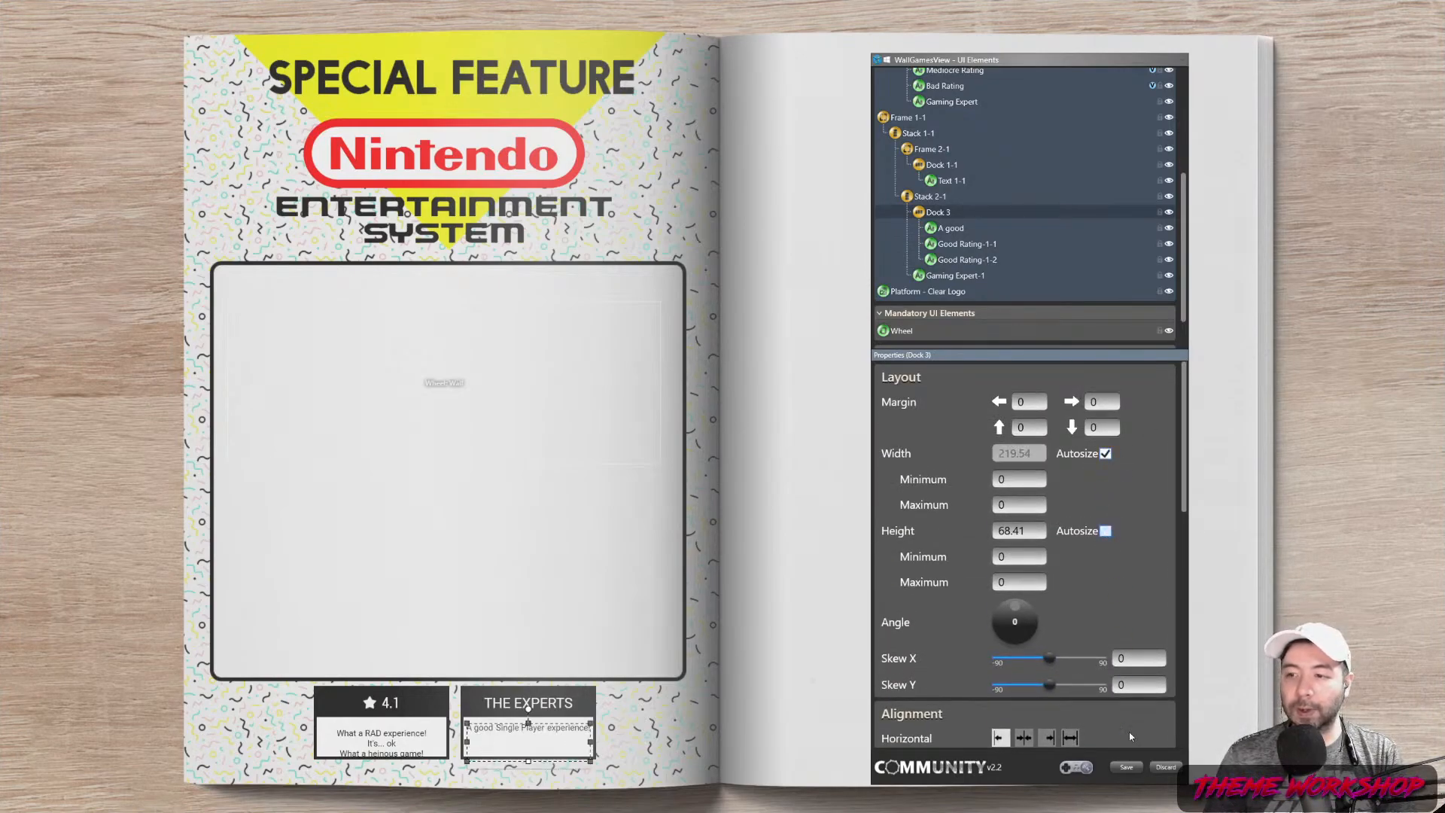
pyautogui.click(1106, 531)
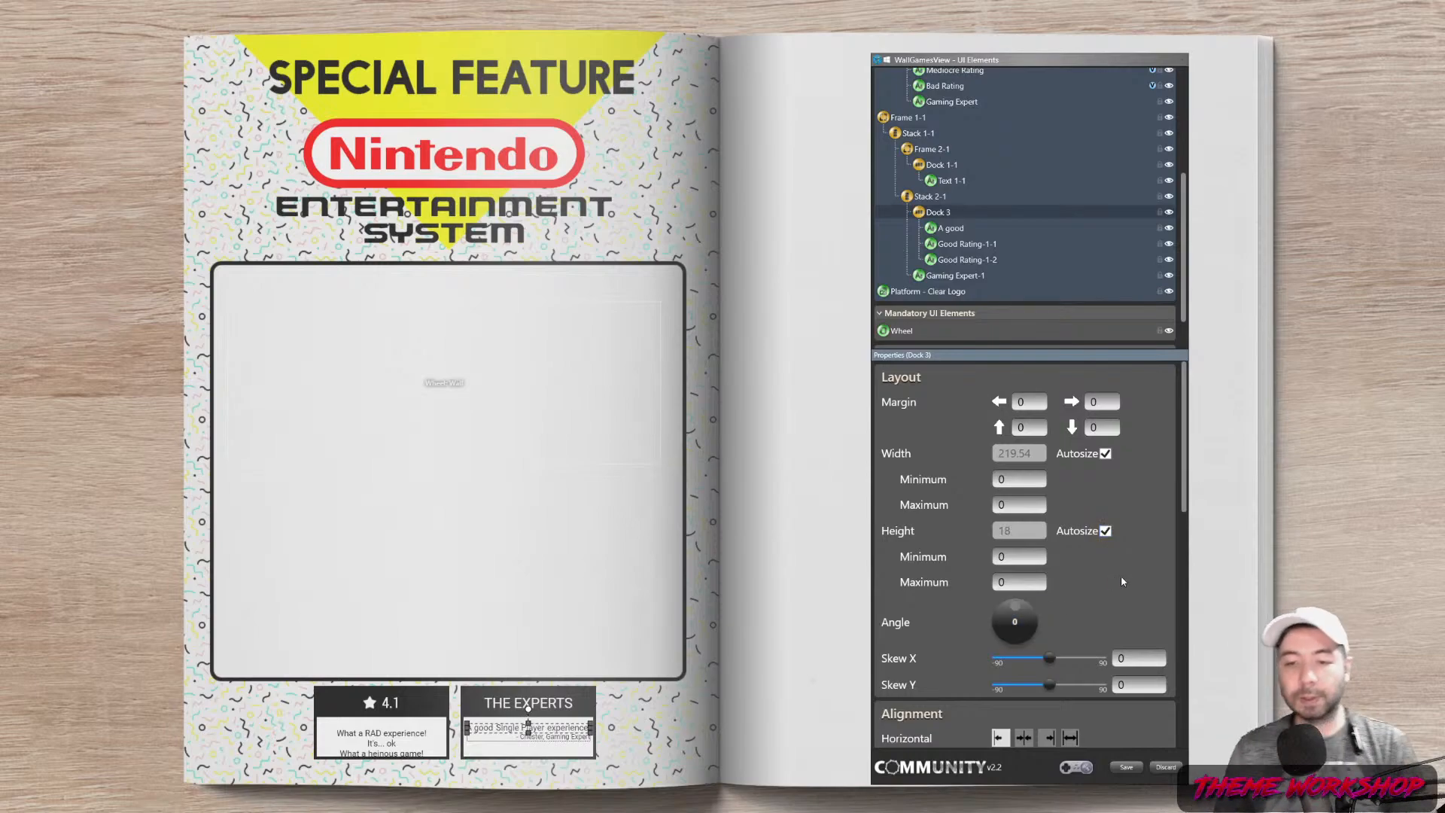
pyautogui.click(948, 276)
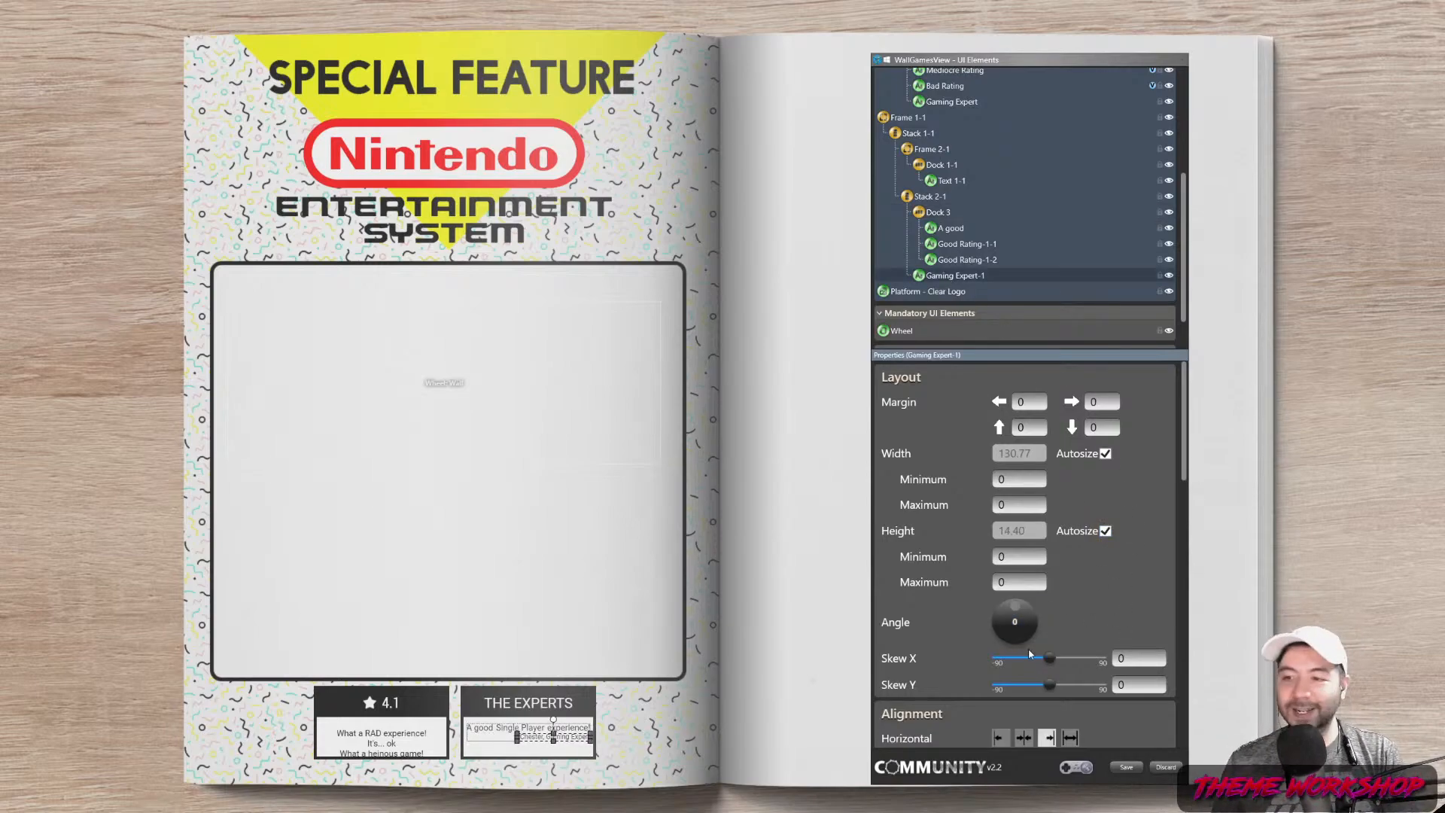
# Replace the expert credit with a new reviewer's name followed by ', Gaming Counselor'
pyautogui.scroll(-4, 1158, 521)
pyautogui.scroll(-4, 1179, 549)
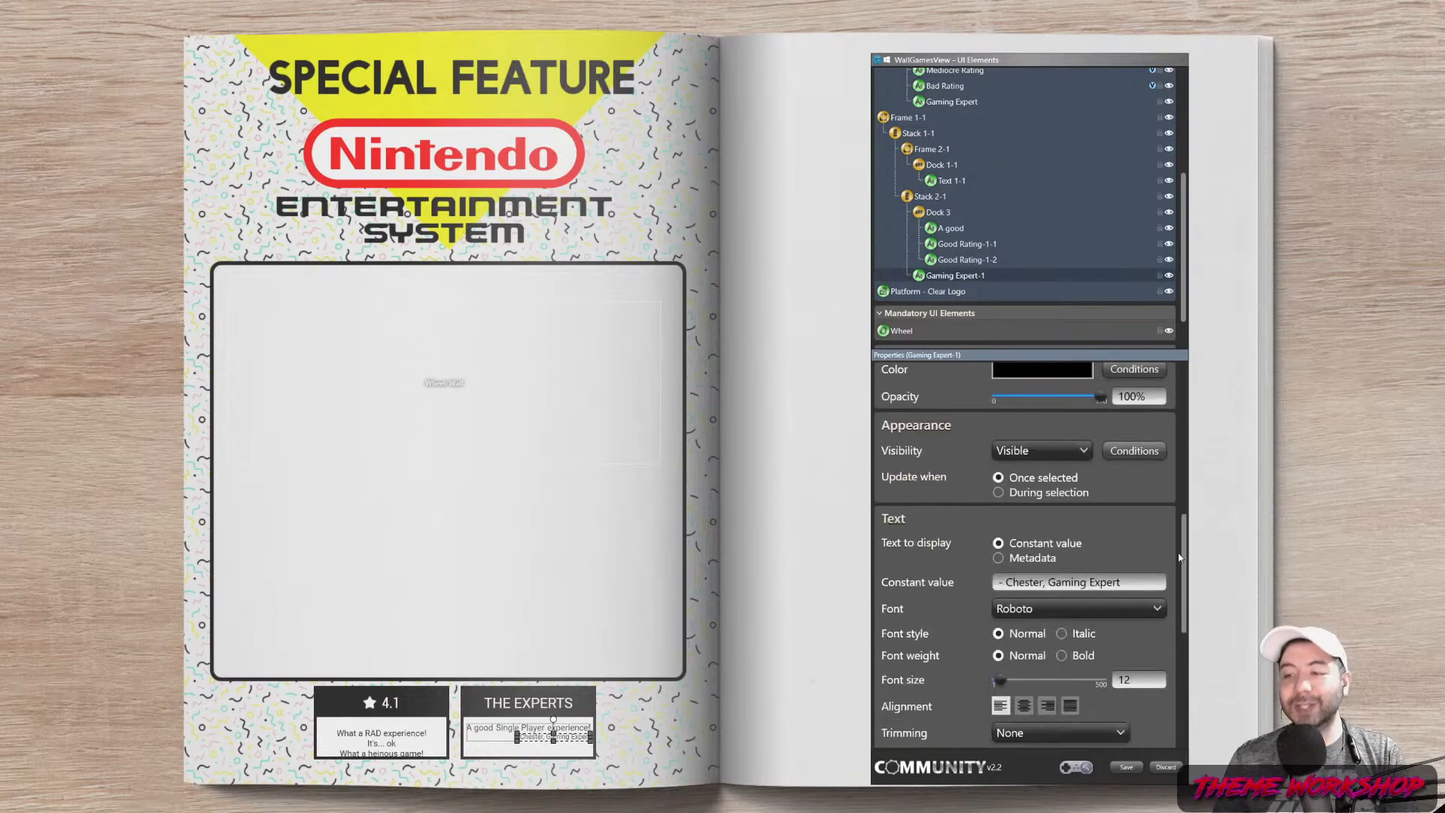
pyautogui.moveTo(1122, 528); pyautogui.dragTo(1010, 537)
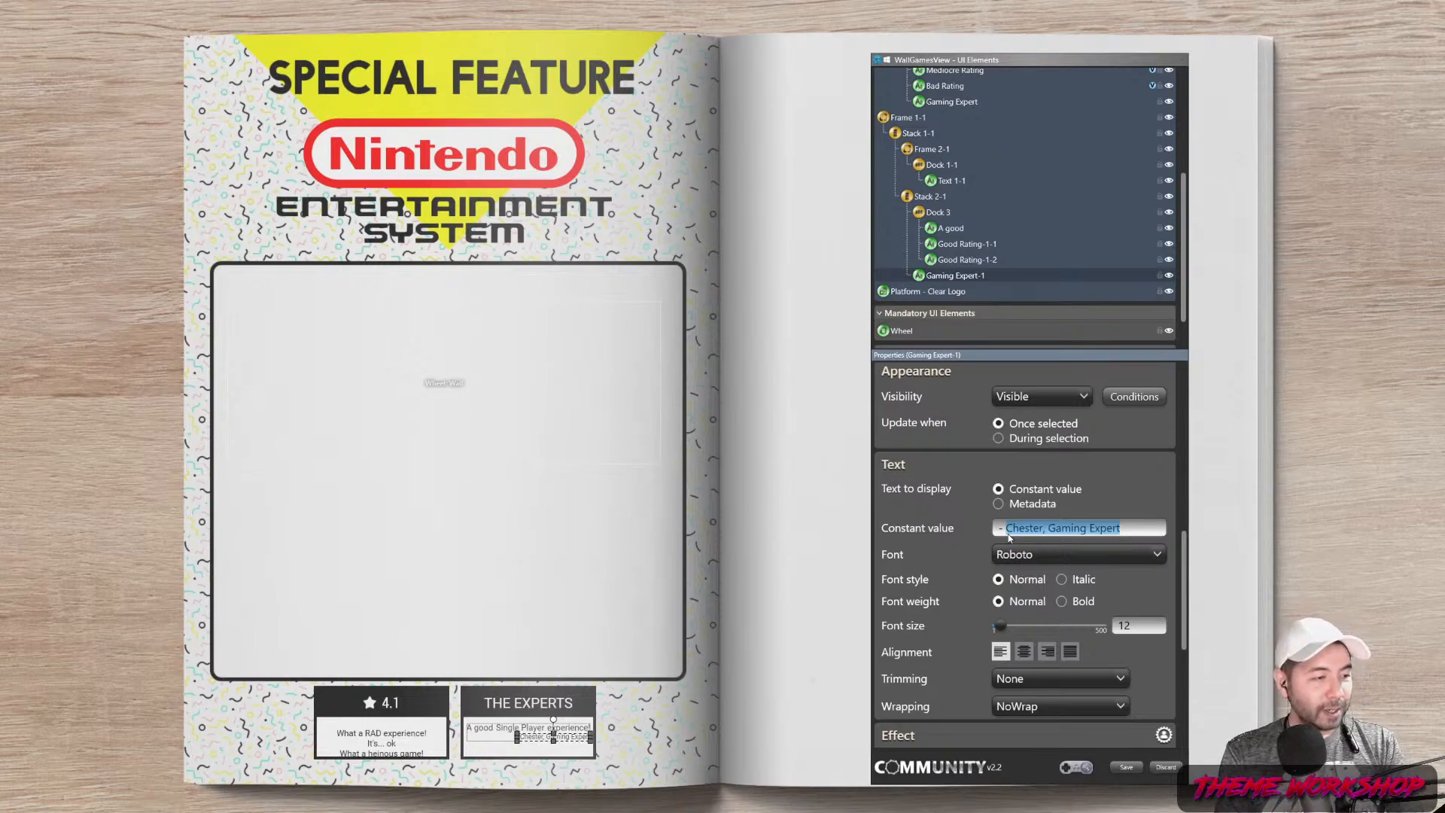
pyautogui.click(1140, 530)
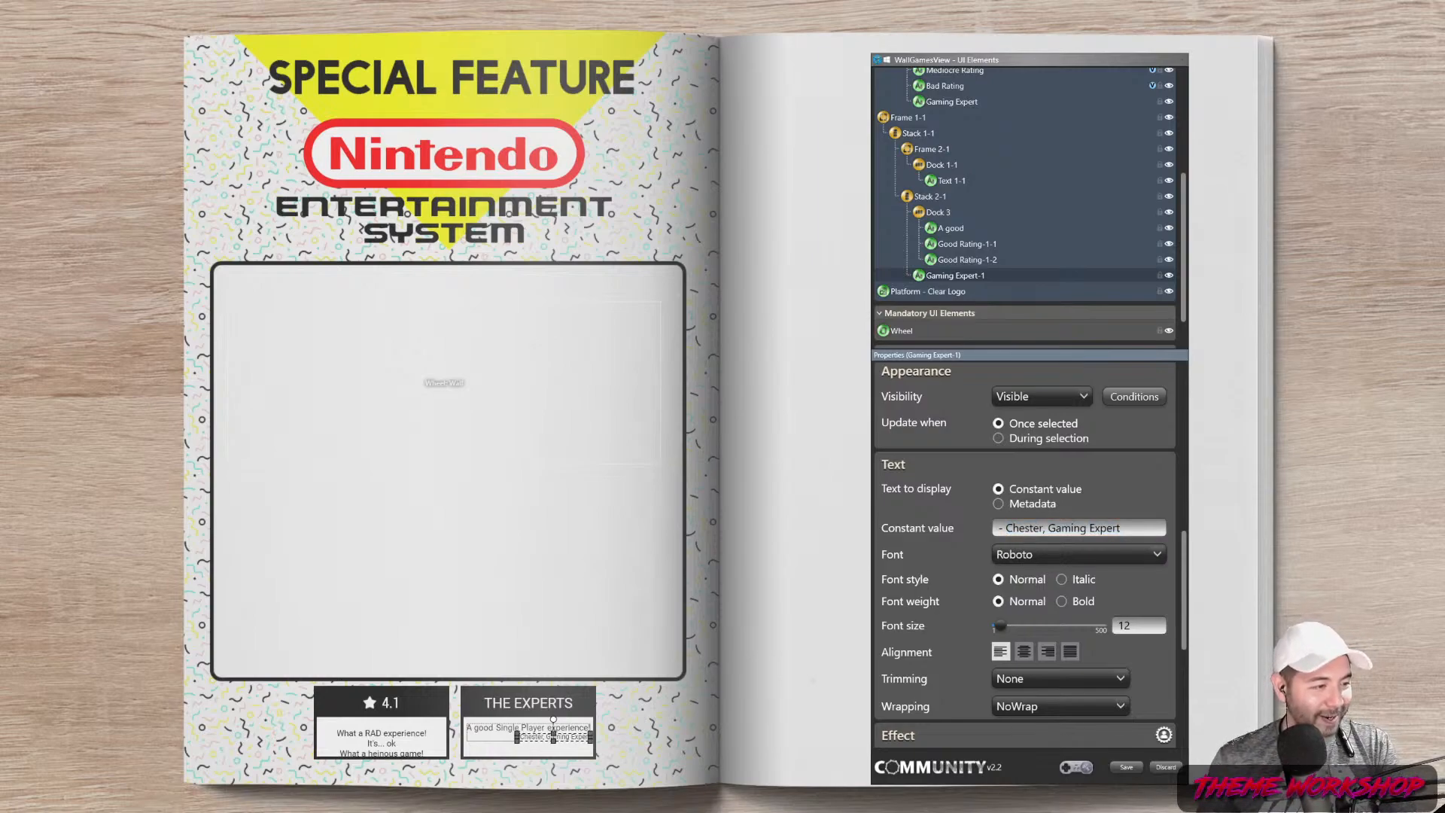
pyautogui.click(1121, 529)
pyautogui.moveTo(1121, 529); pyautogui.dragTo(1021, 529)
pyautogui.click(1122, 529)
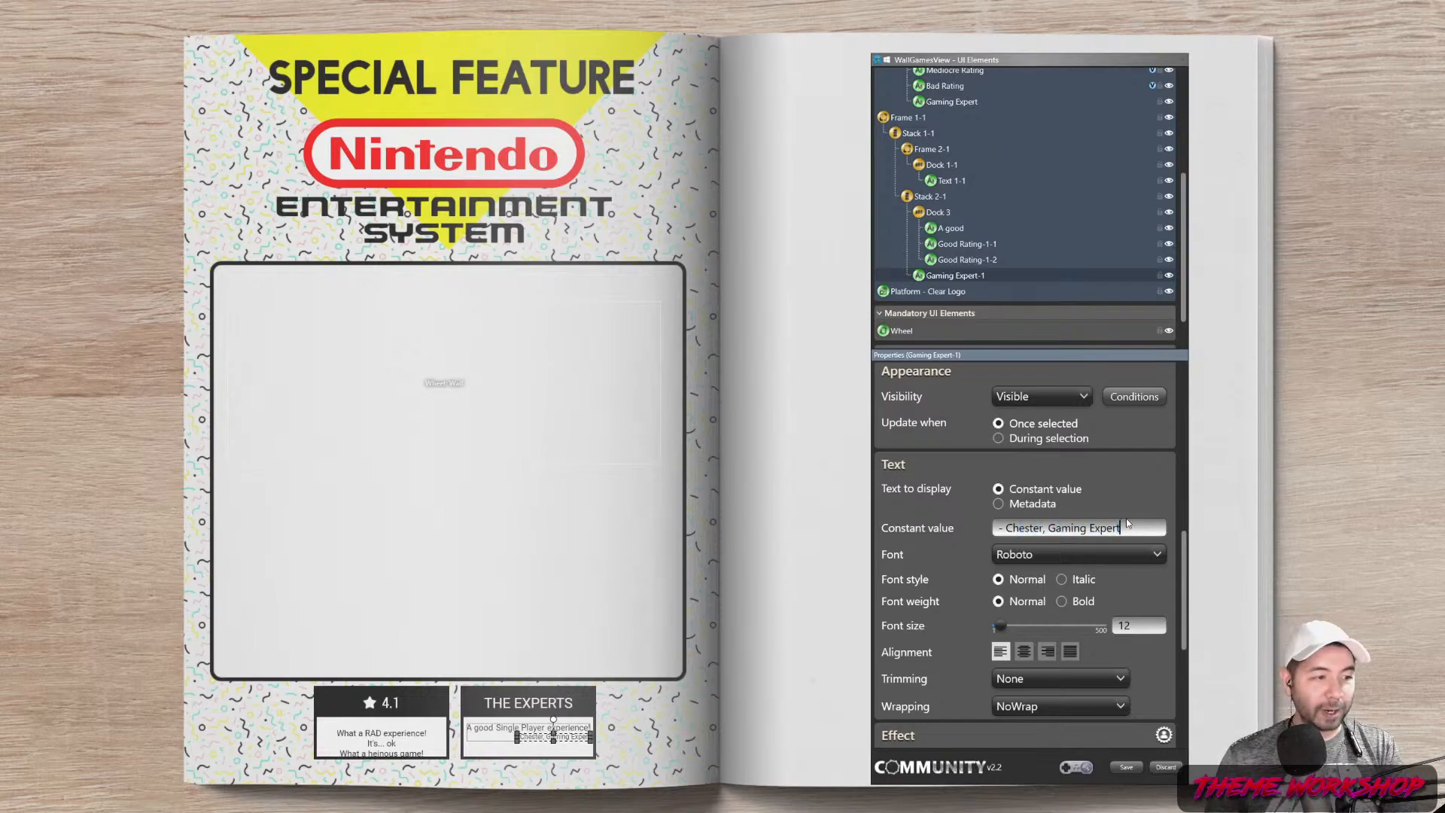
pyautogui.moveTo(1122, 529); pyautogui.dragTo(1007, 529)
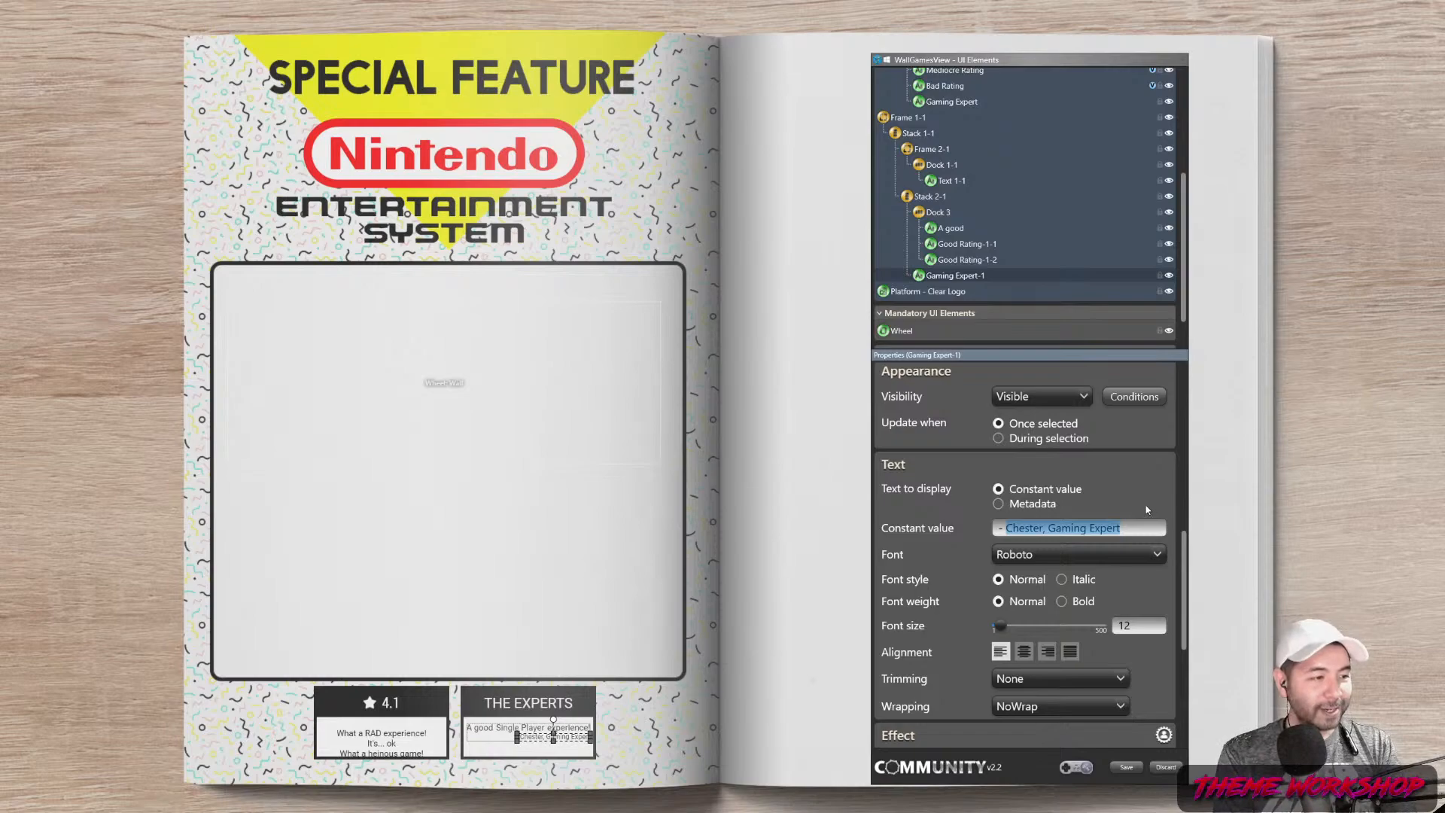
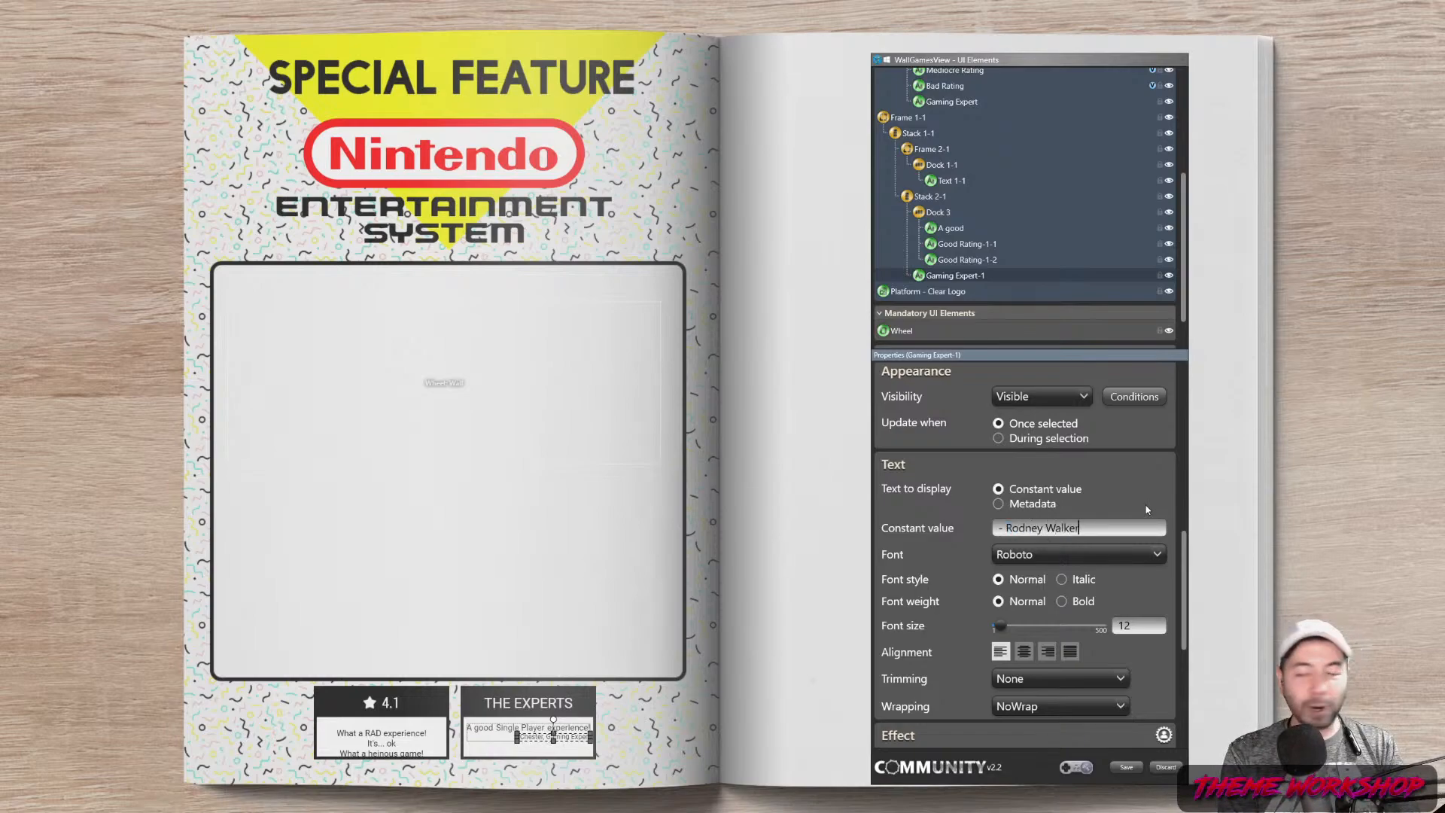
pyautogui.write(', Gaming Counselor')
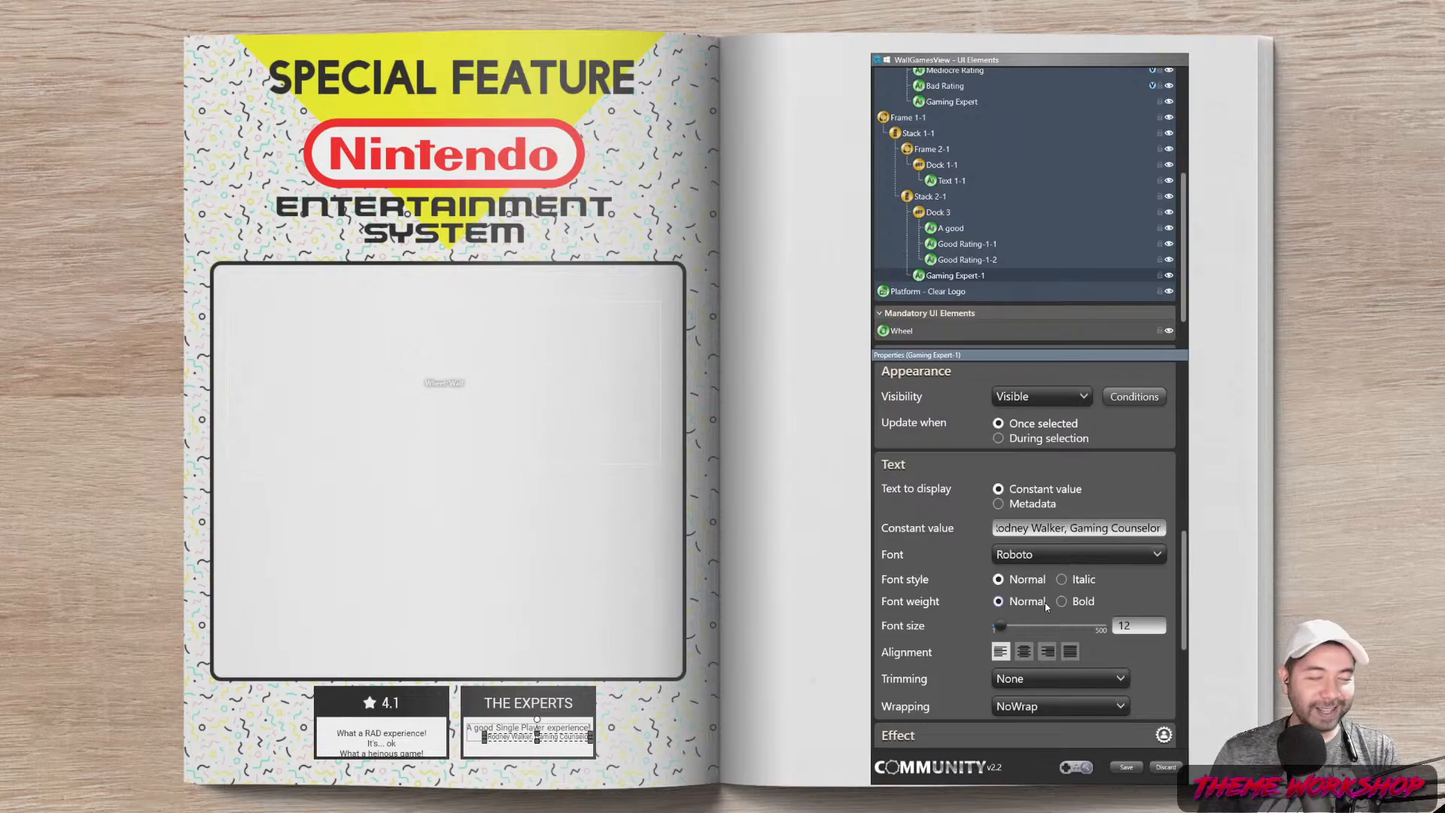
# Give the Gaming Expert-1 credit line a top margin of 3
pyautogui.moveTo(1183, 557); pyautogui.dragTo(1175, 366)
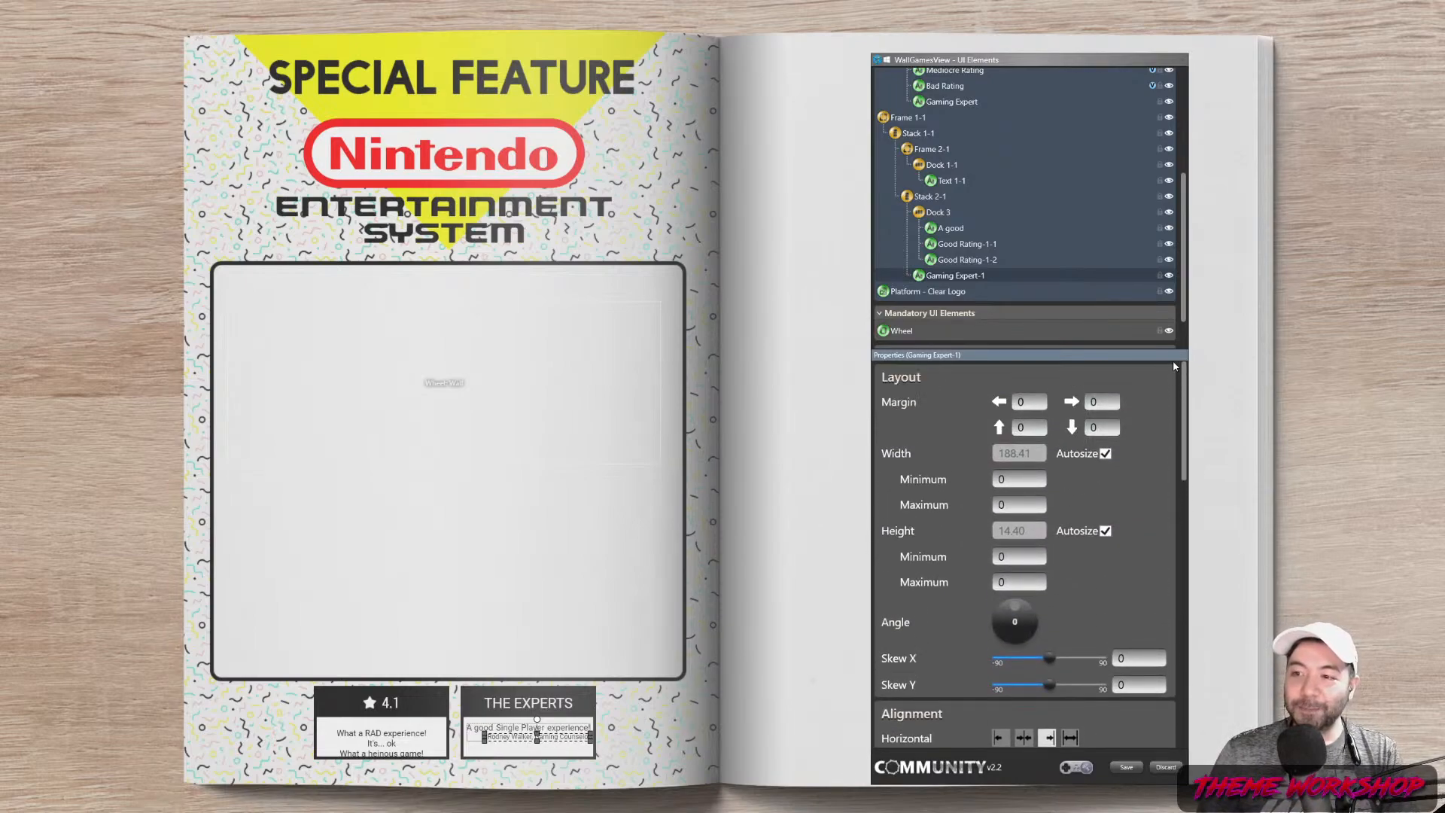
pyautogui.click(1033, 426)
pyautogui.write('3')
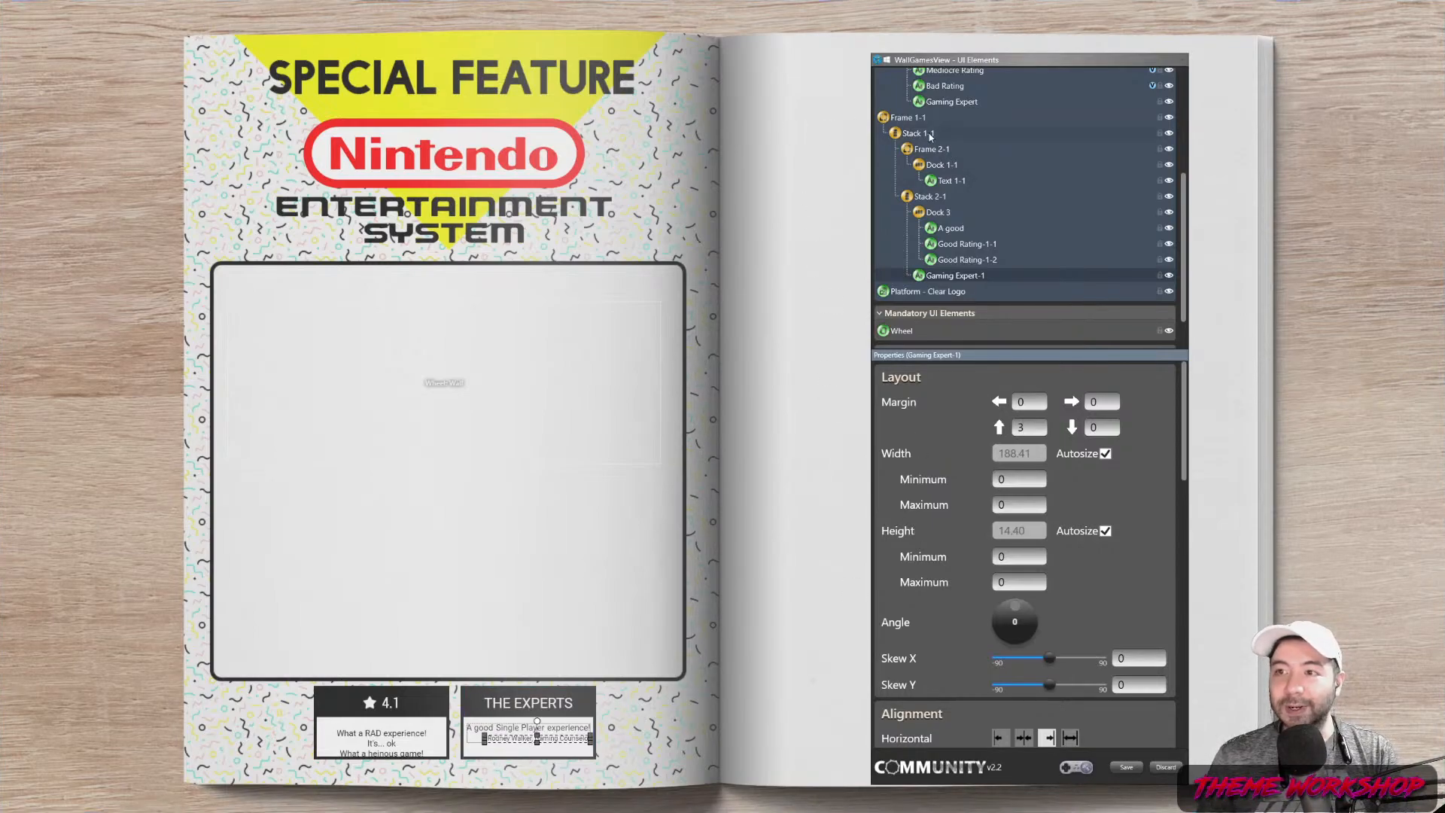
# Raise Frame 1-1's height from 130 to 155, trying 150 first
pyautogui.click(915, 120)
pyautogui.scroll(3, 973, 213)
pyautogui.scroll(1, 955, 207)
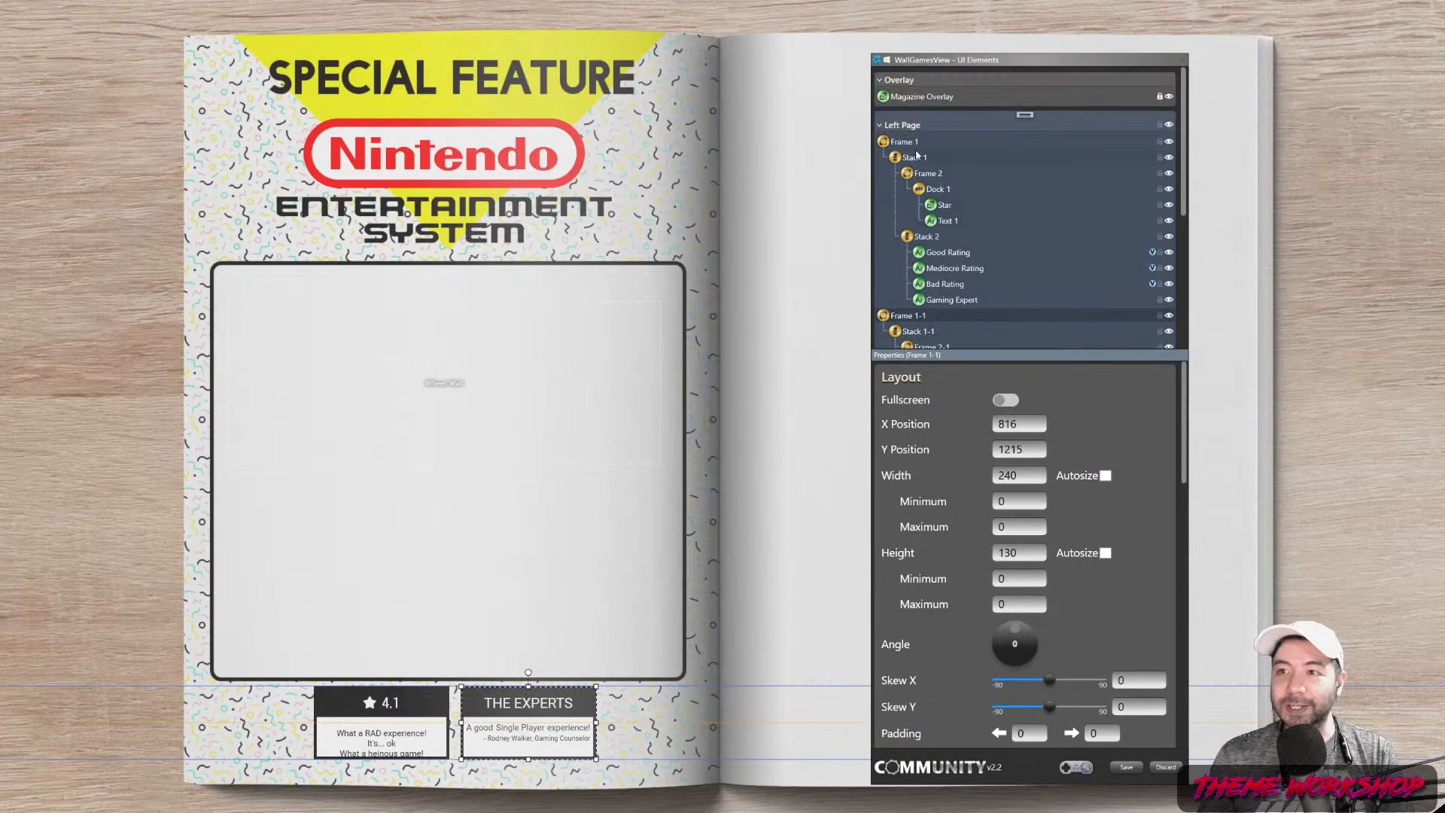
pyautogui.scroll(-5, 922, 301)
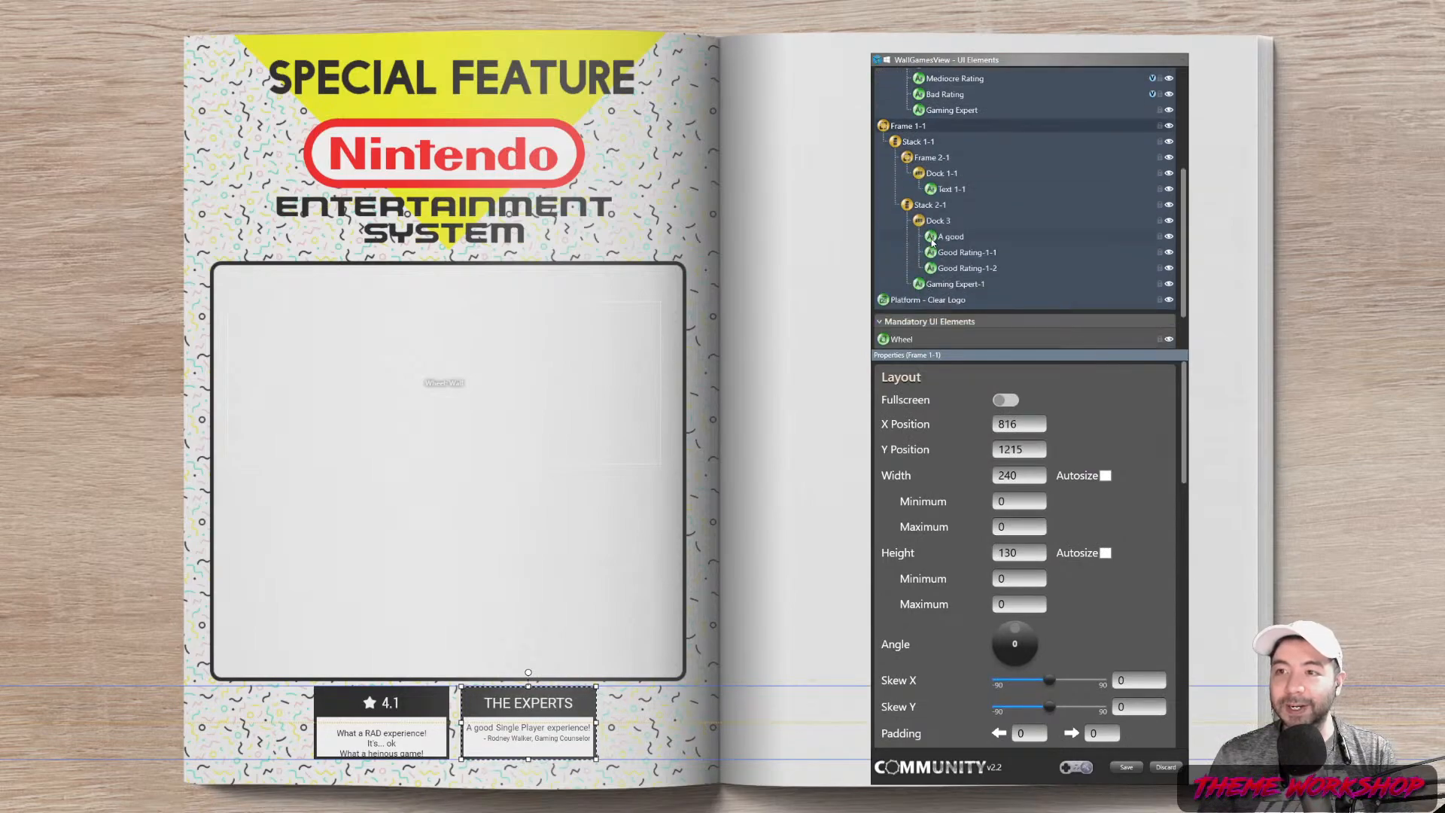
pyautogui.doubleClick(1017, 552)
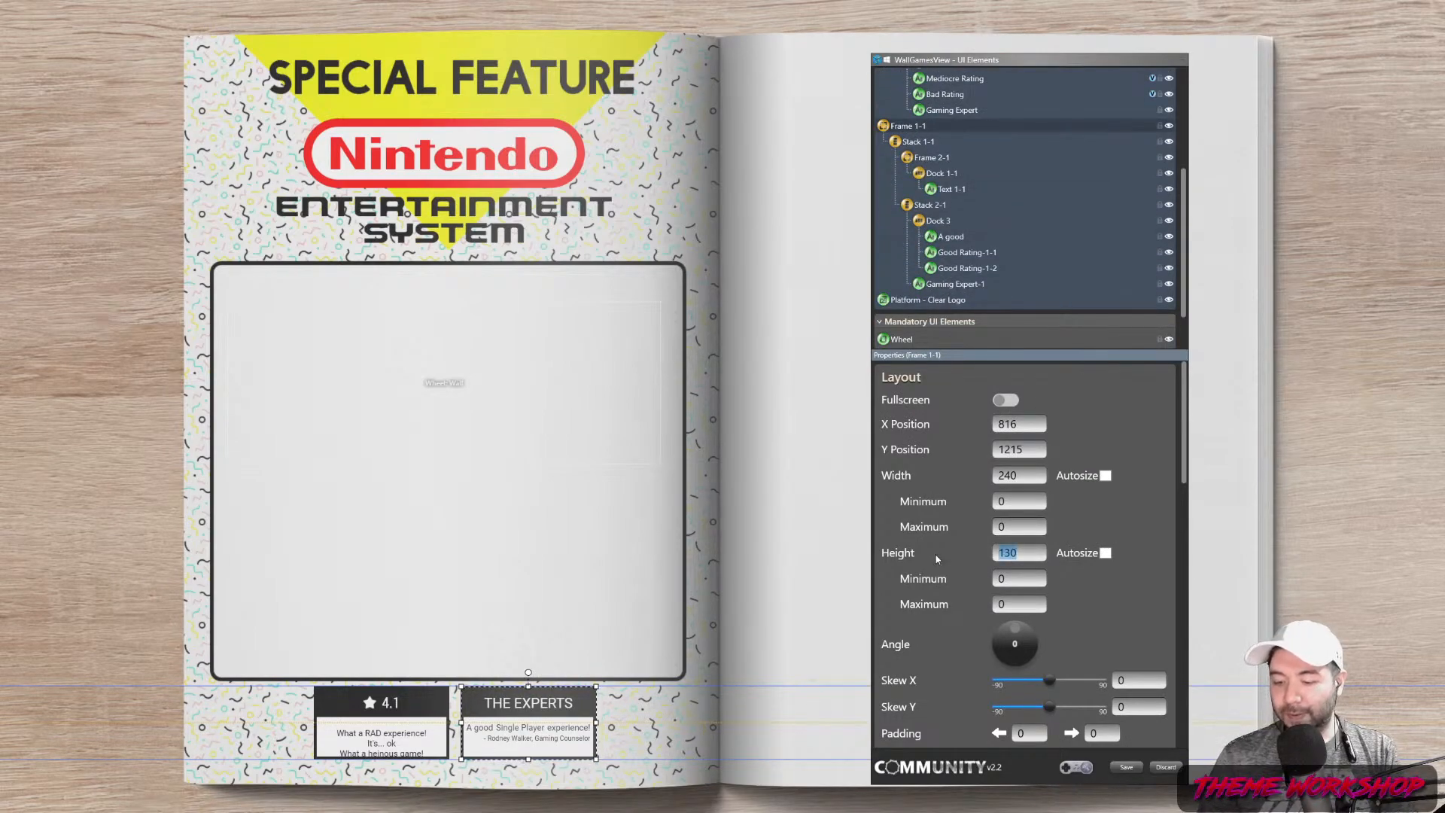
pyautogui.write('150')
pyautogui.press('Return')
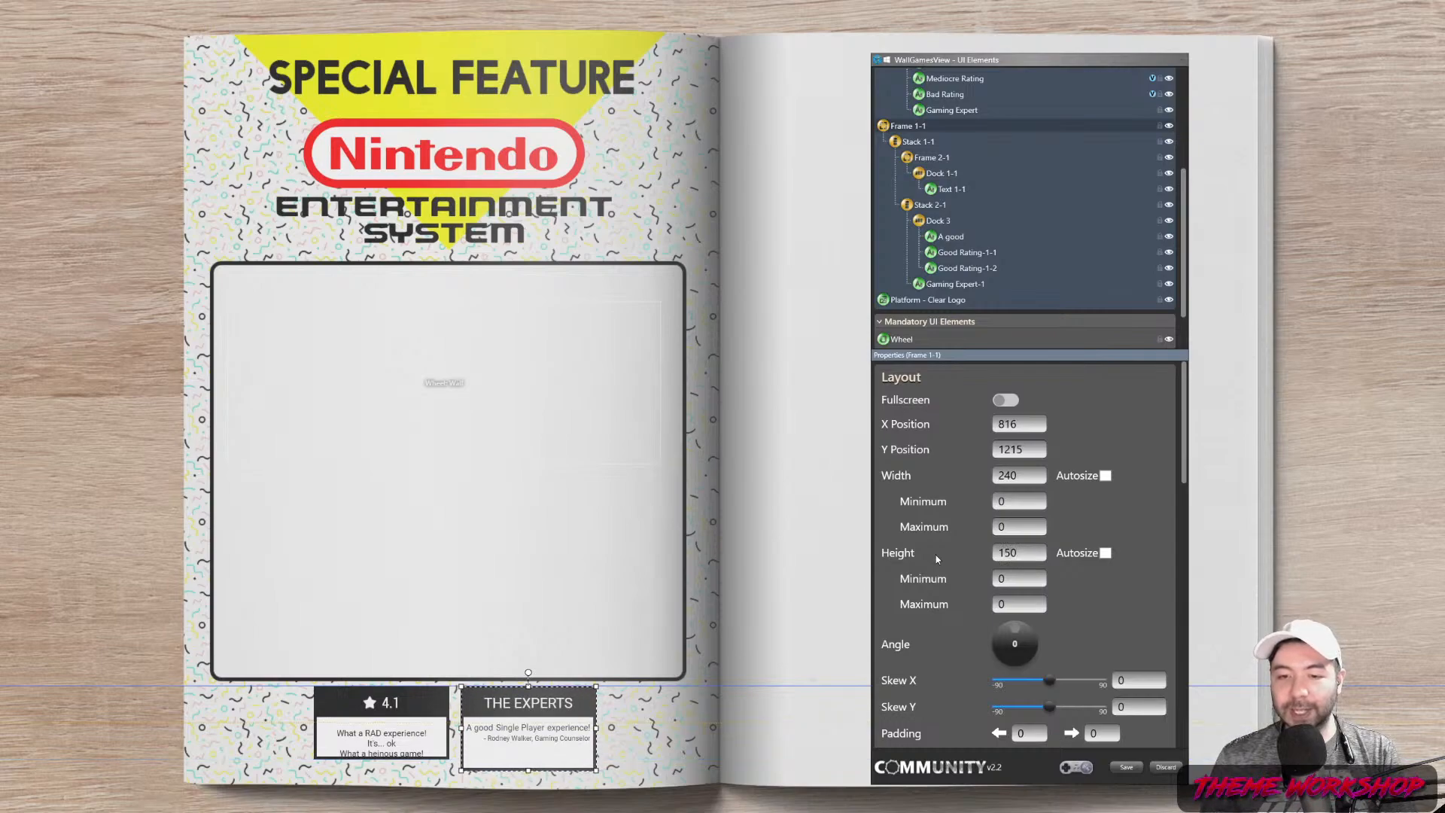
pyautogui.doubleClick(1009, 553)
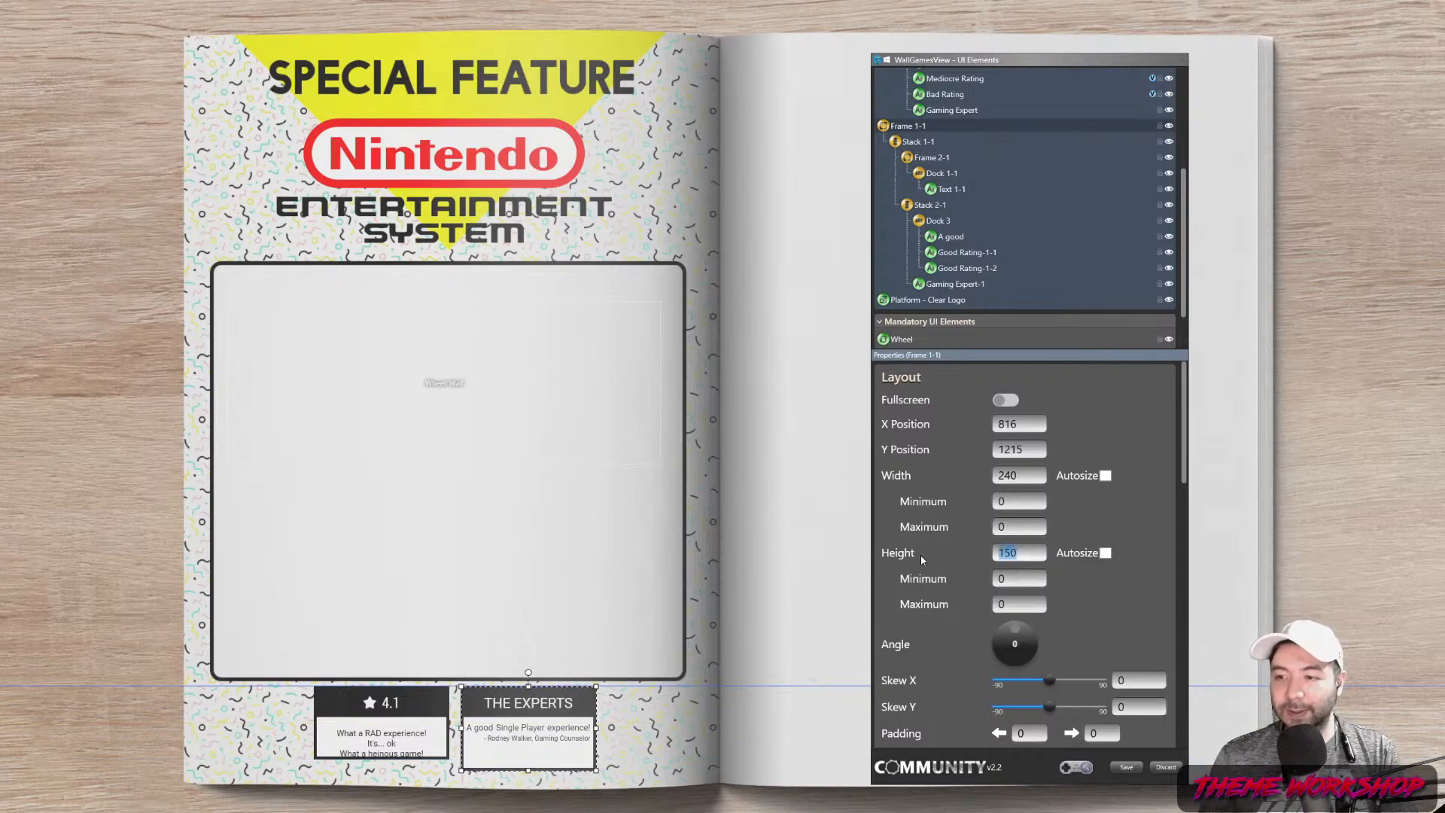
pyautogui.write('155')
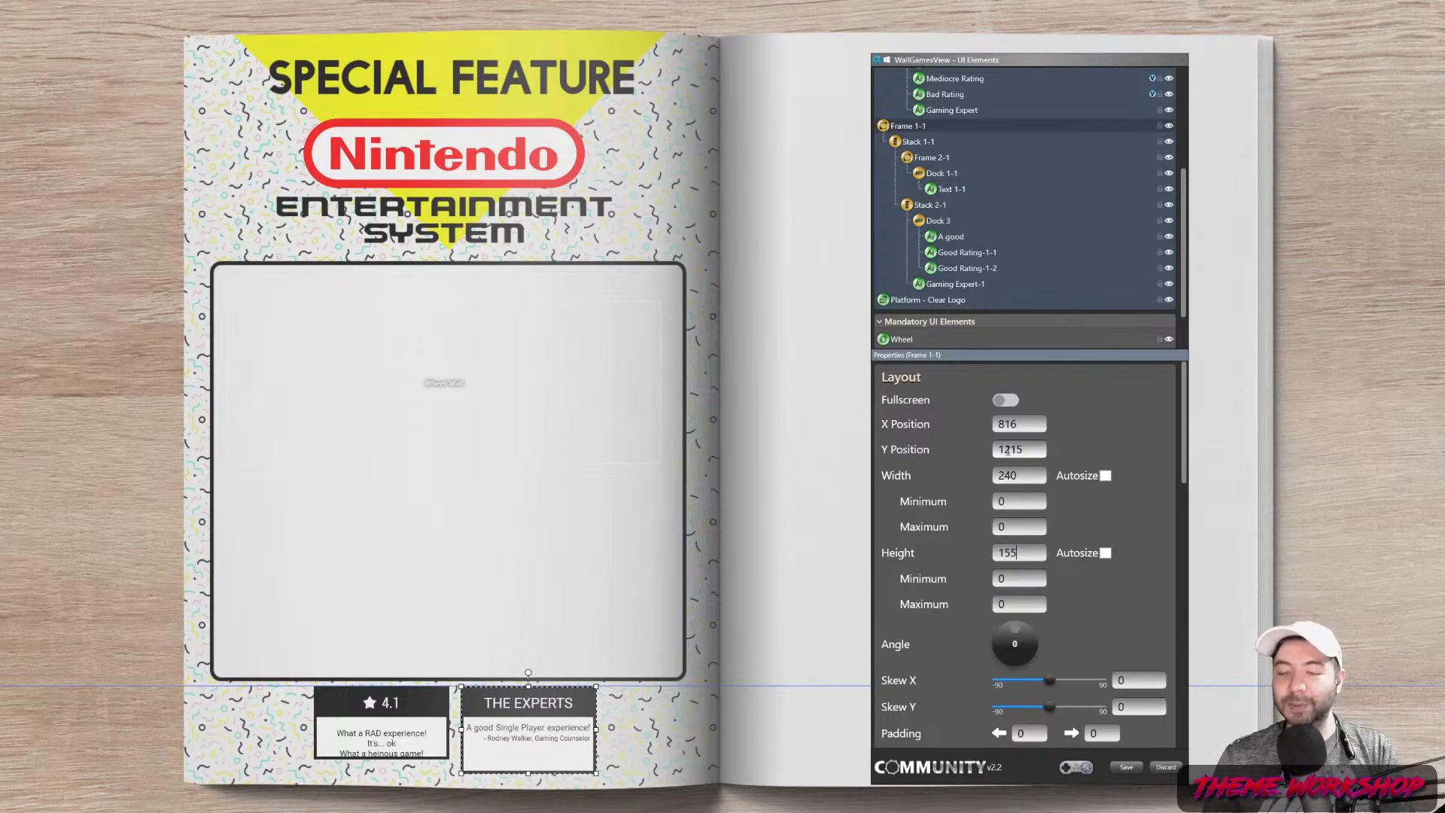
pyautogui.click(941, 207)
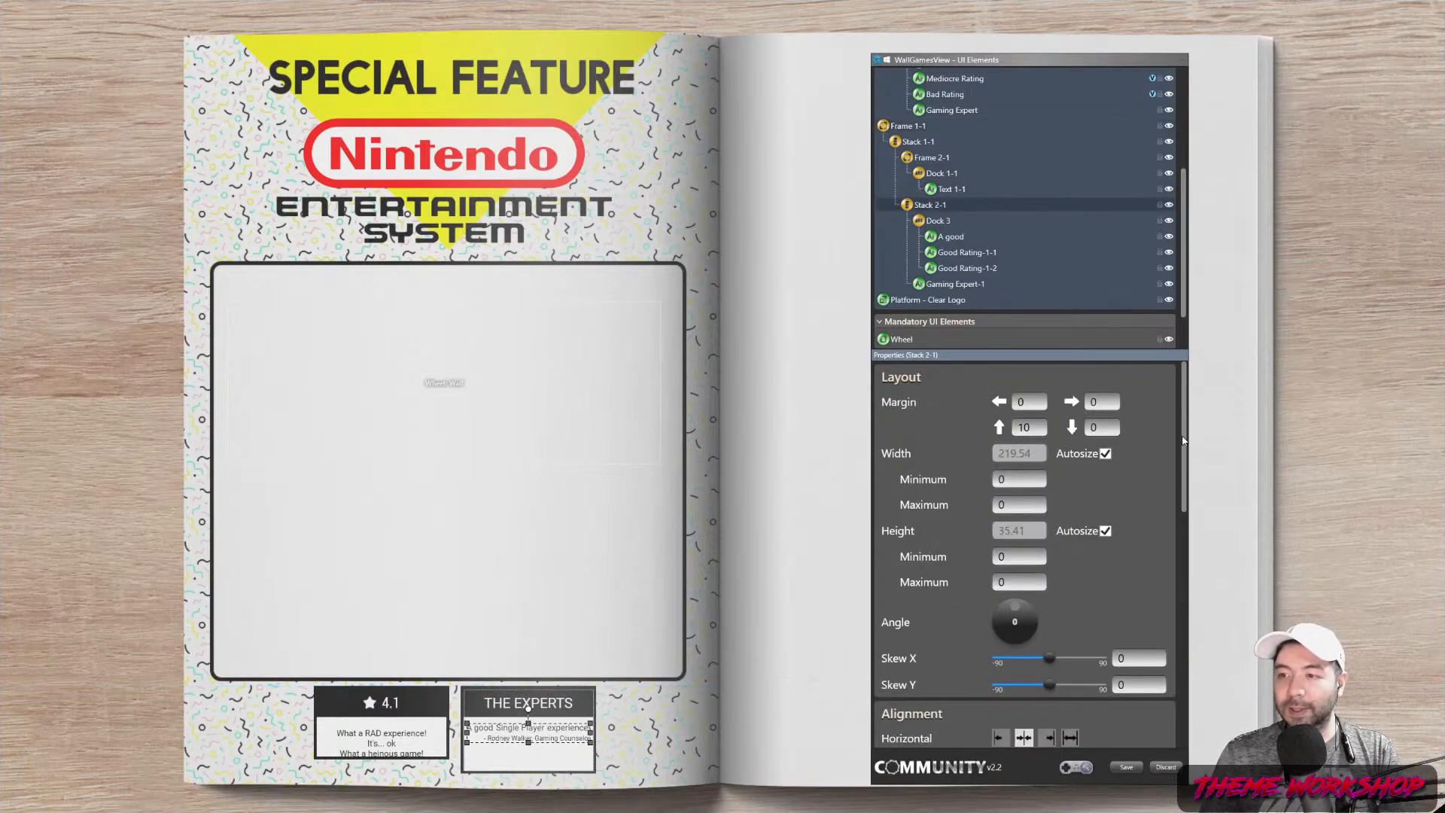
# Copy and paste Dock 3 to duplicate the review line
pyautogui.rightClick(943, 224)
pyautogui.click(938, 229)
pyautogui.rightClick(940, 228)
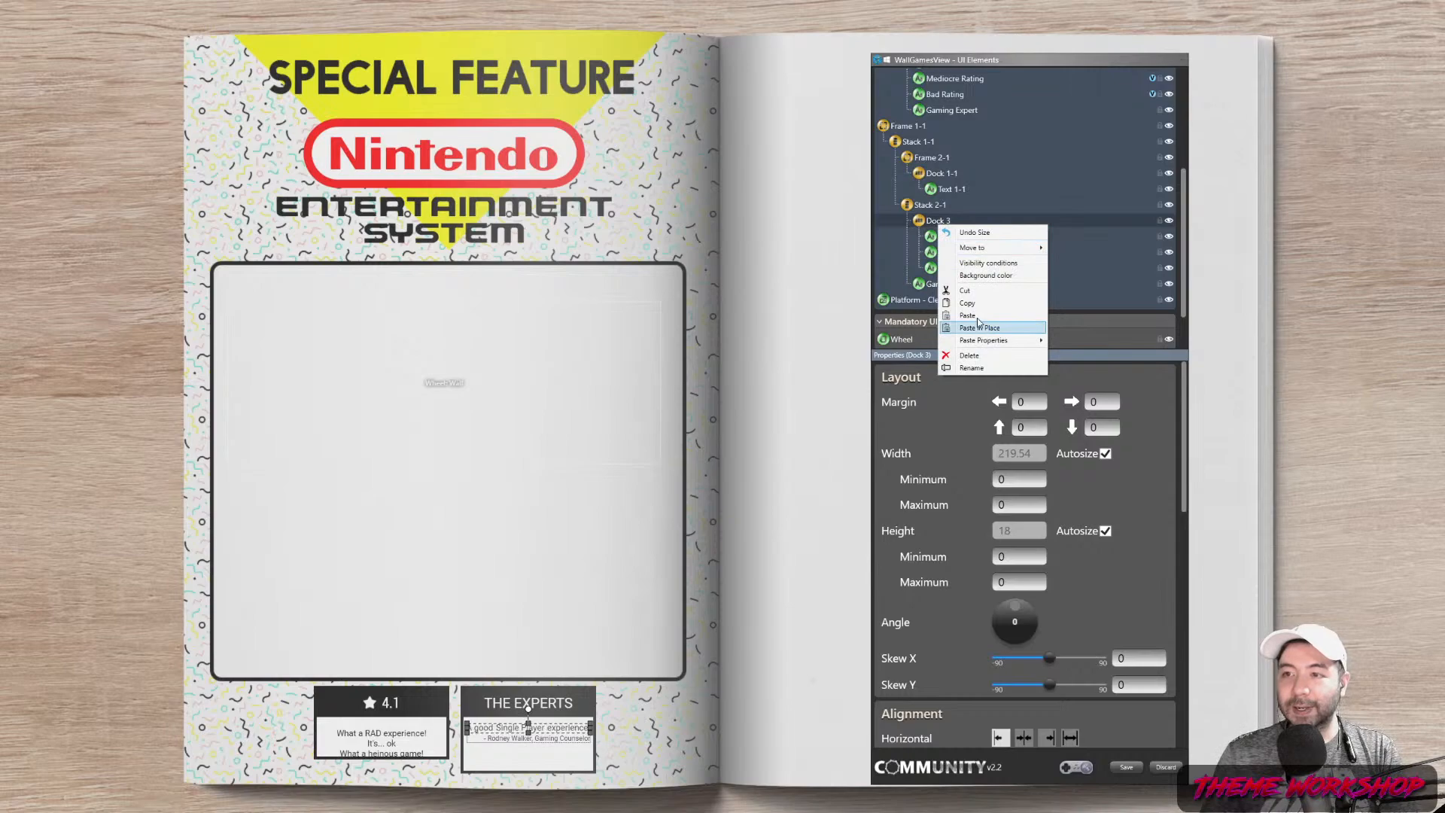
pyautogui.click(976, 317)
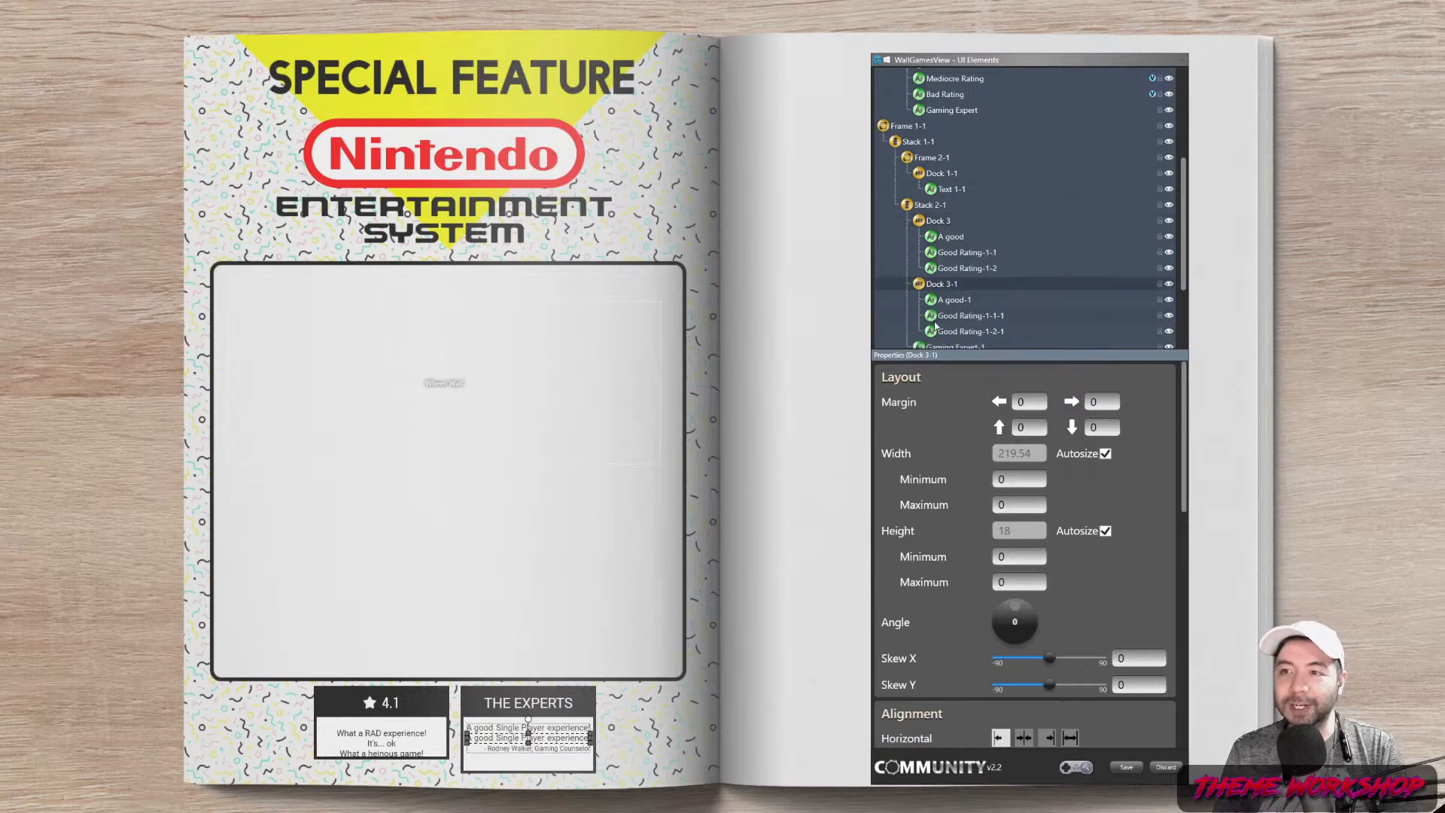
# Copy the Gaming Expert-1 credit line and paste it into the stack
pyautogui.rightClick(936, 266)
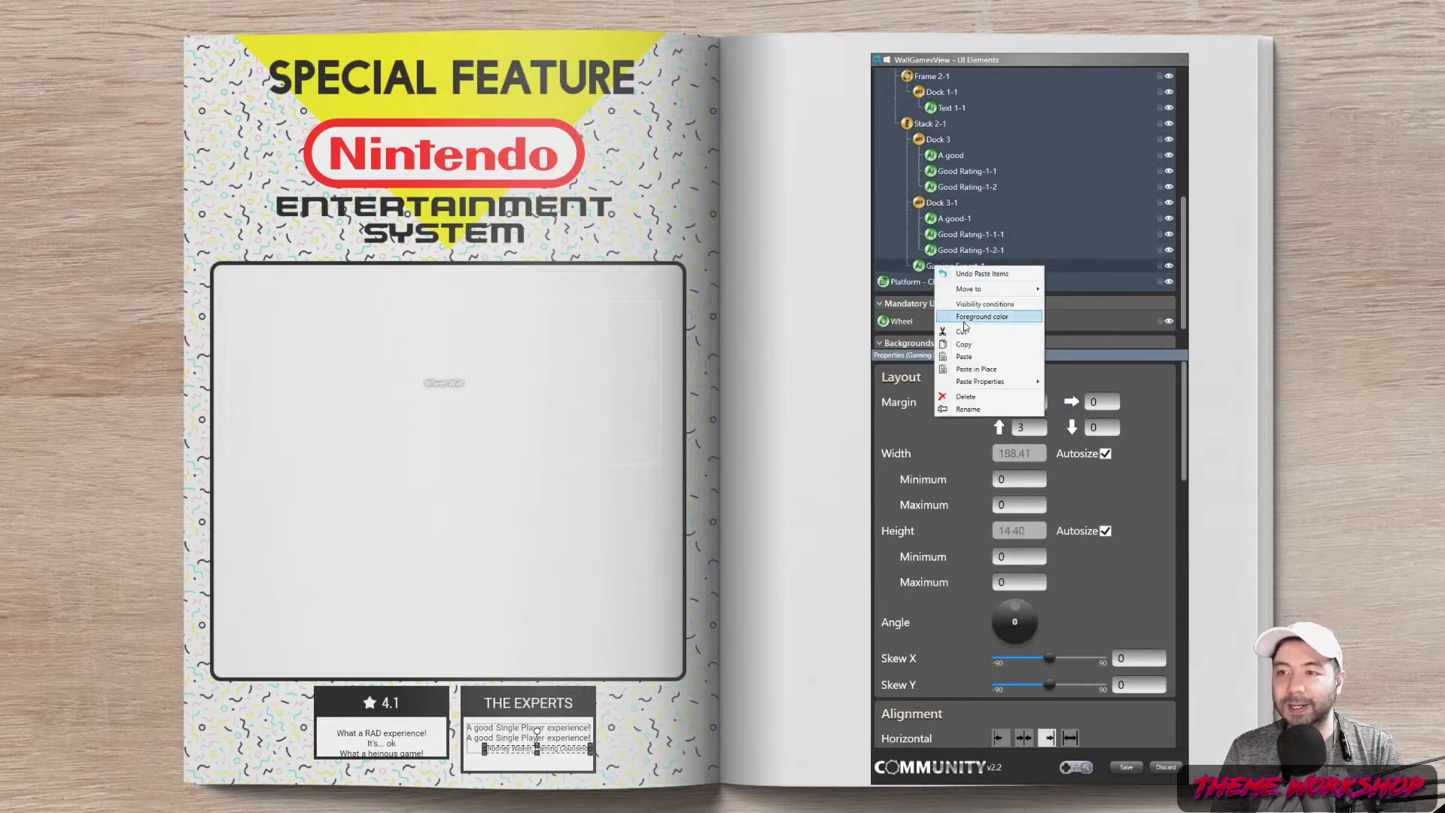
pyautogui.click(970, 350)
pyautogui.rightClick(945, 266)
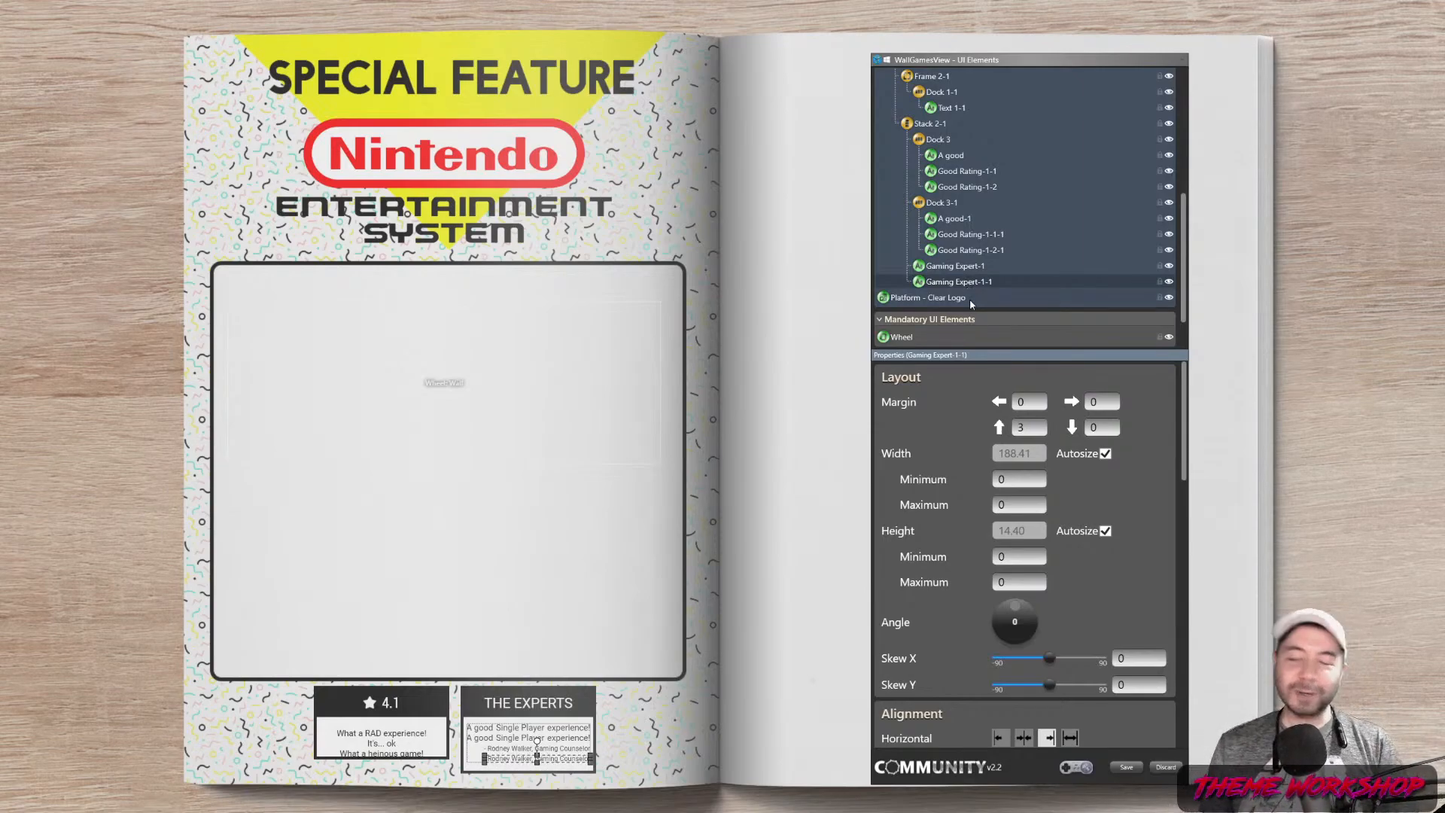
pyautogui.click(962, 268)
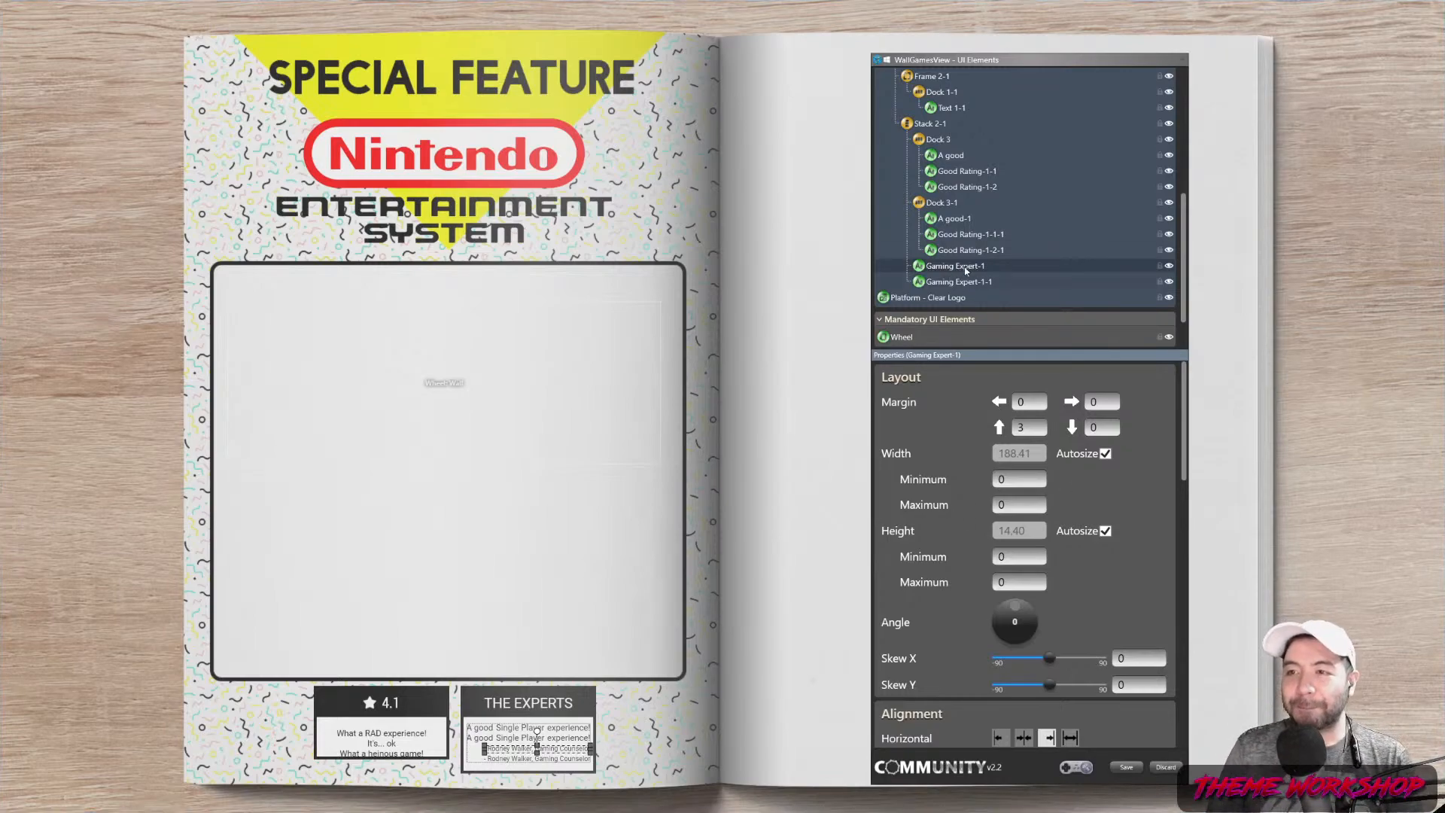
# Move the first credit under the first review and give the second review a top margin of 10
pyautogui.moveTo(965, 275); pyautogui.dragTo(923, 200)
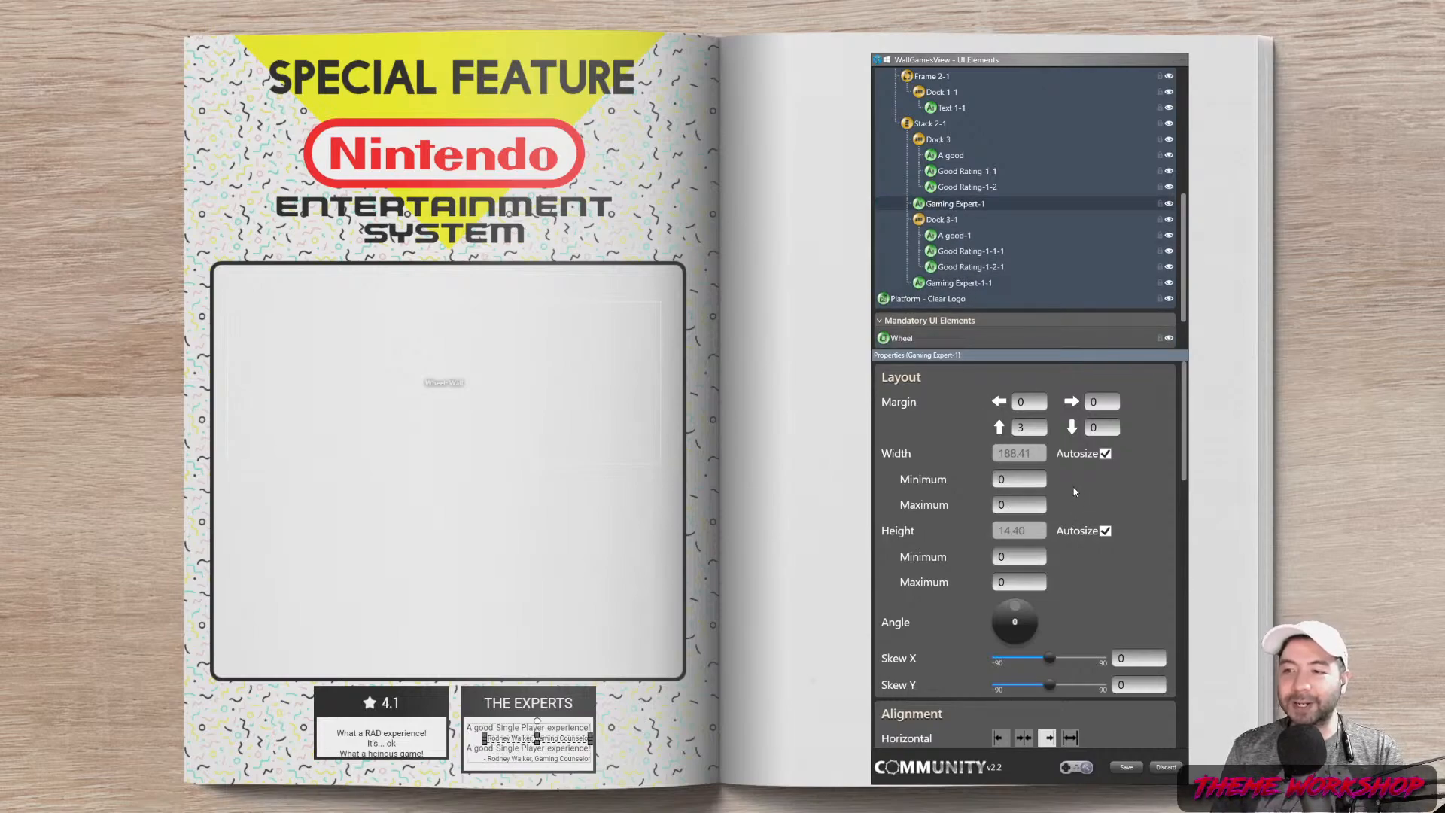
pyautogui.click(948, 220)
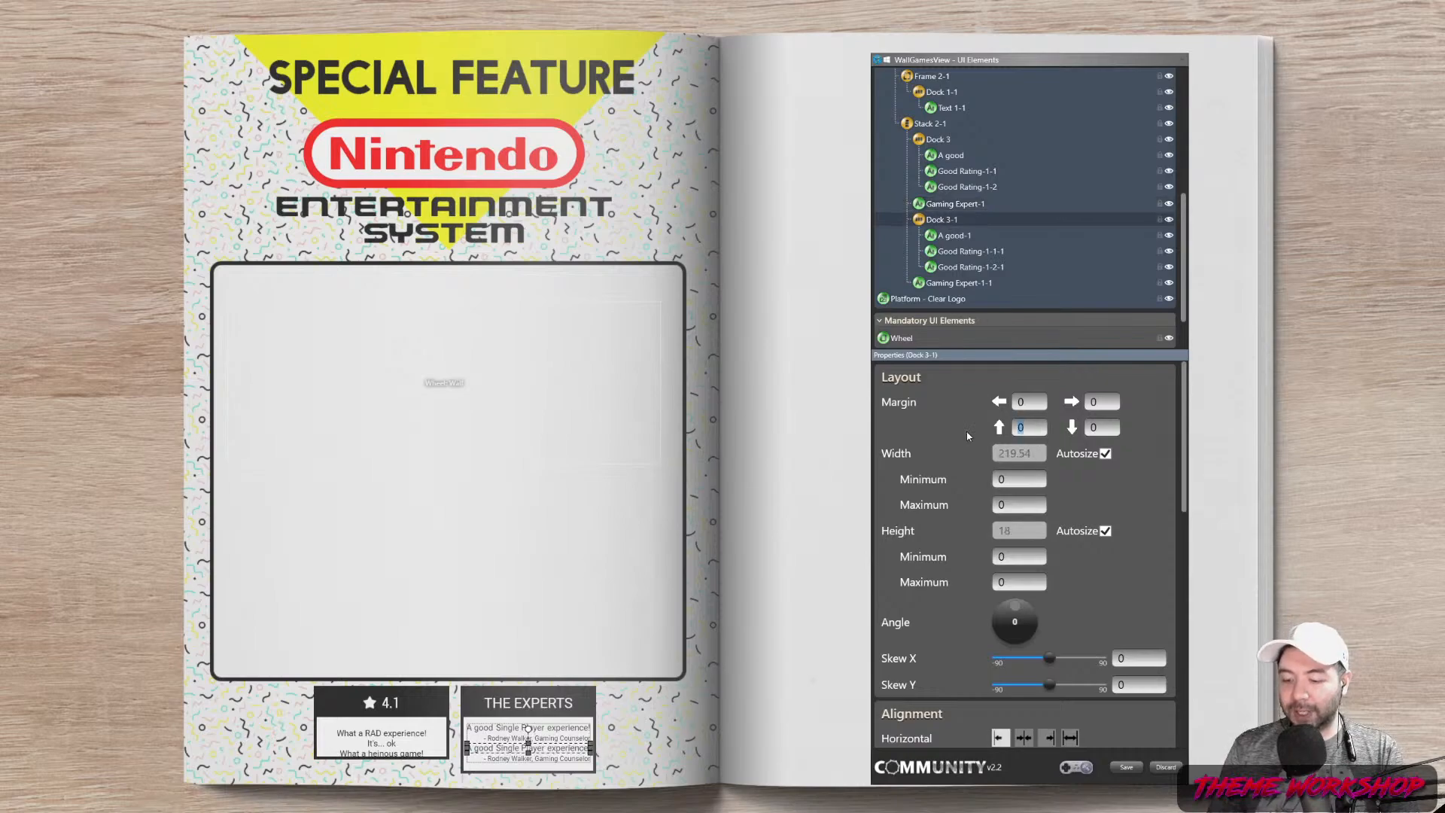
pyautogui.write('5')
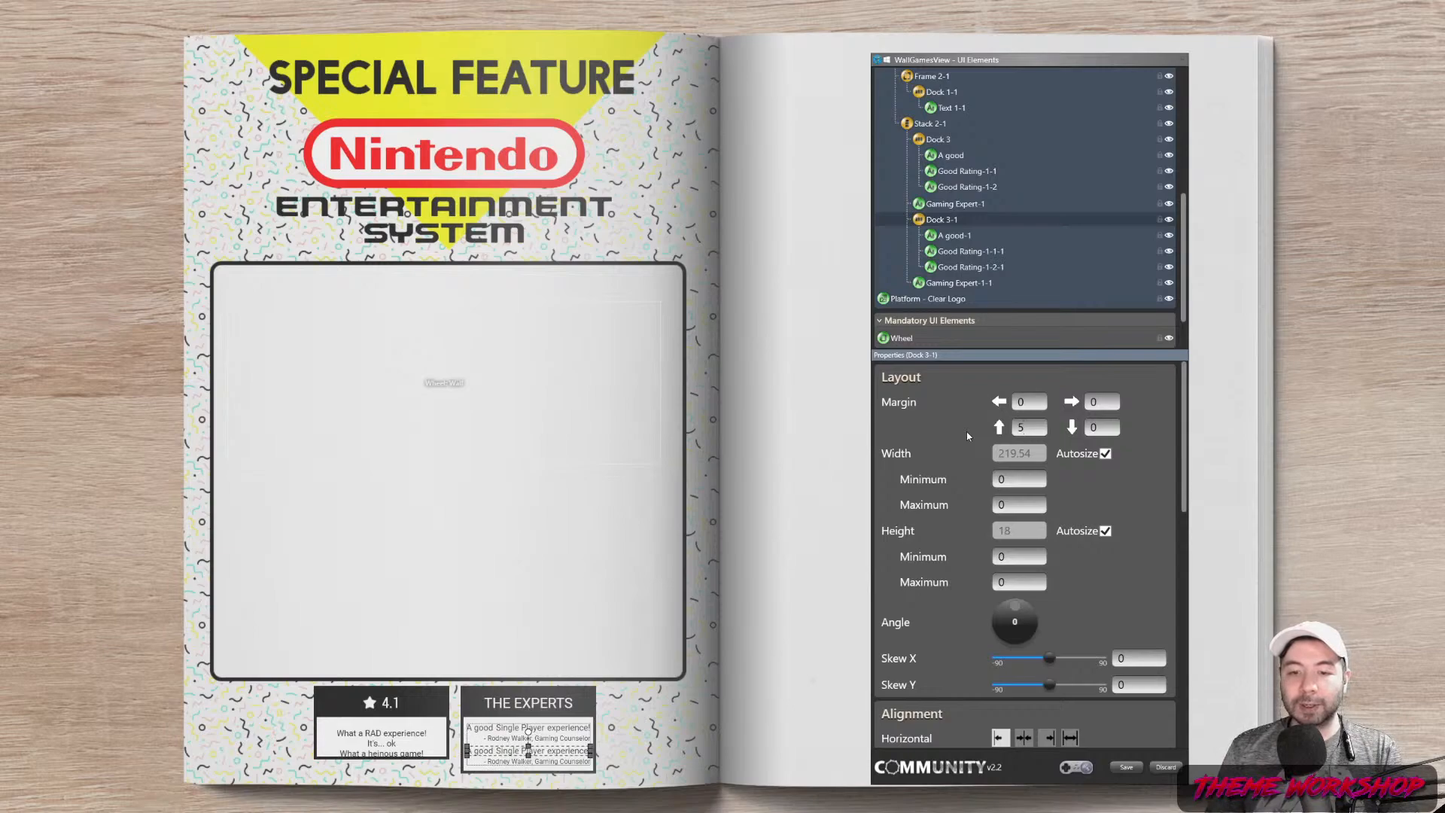
pyautogui.moveTo(1039, 425); pyautogui.dragTo(973, 433)
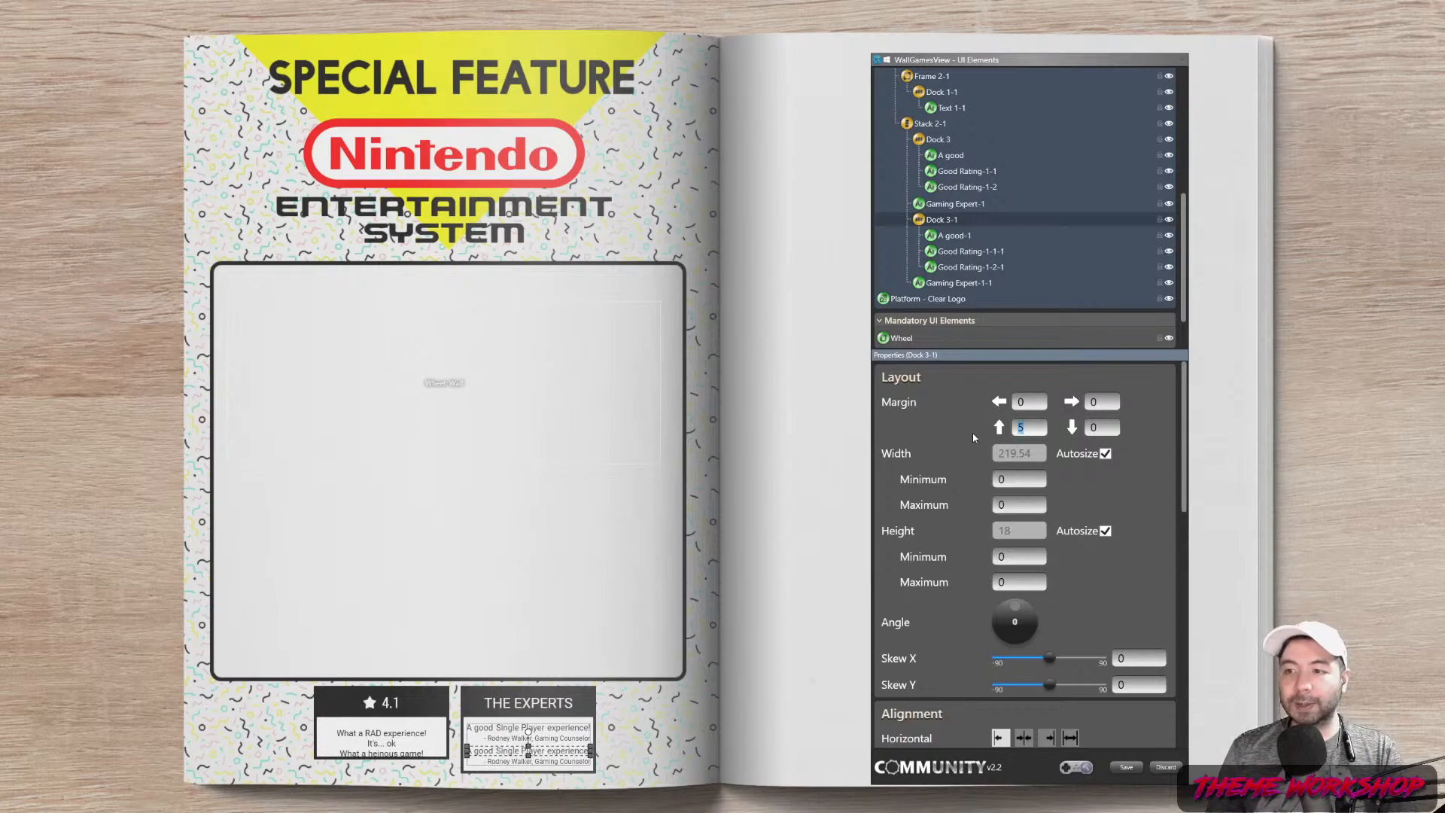
pyautogui.write('10')
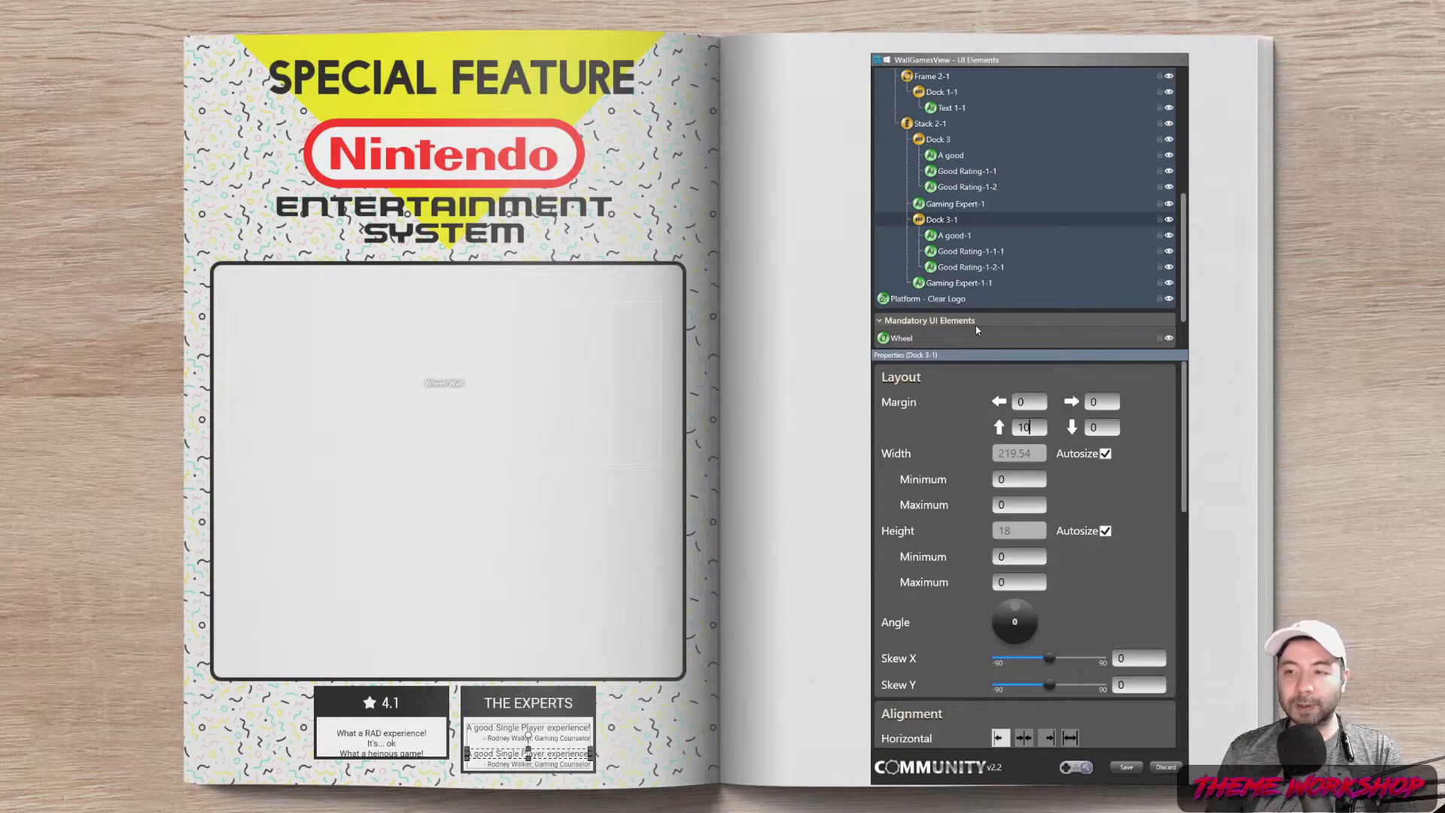
# Set the top margin of the stack holding both reviews to 6
pyautogui.scroll(2, 944, 149)
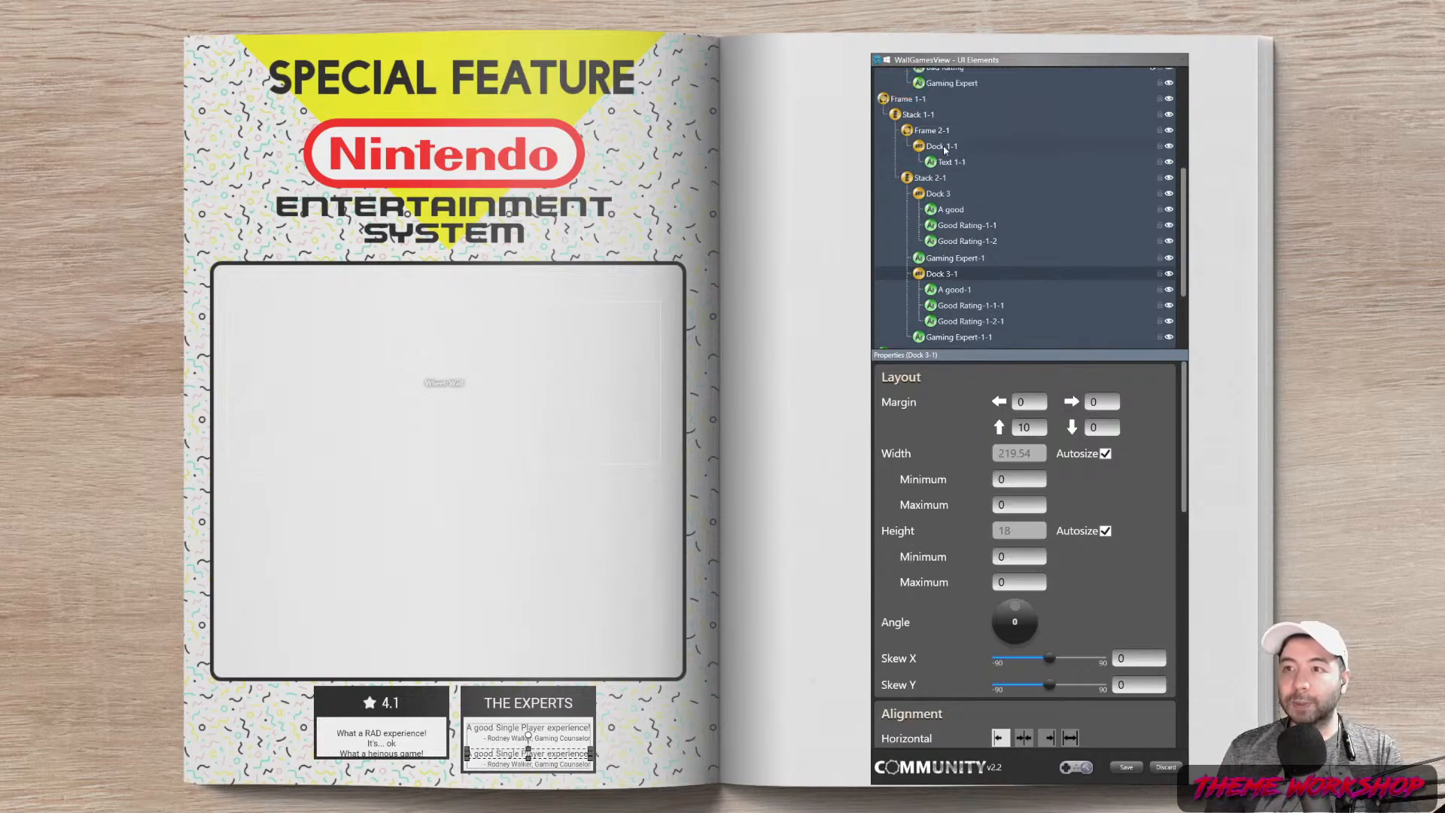
pyautogui.click(907, 100)
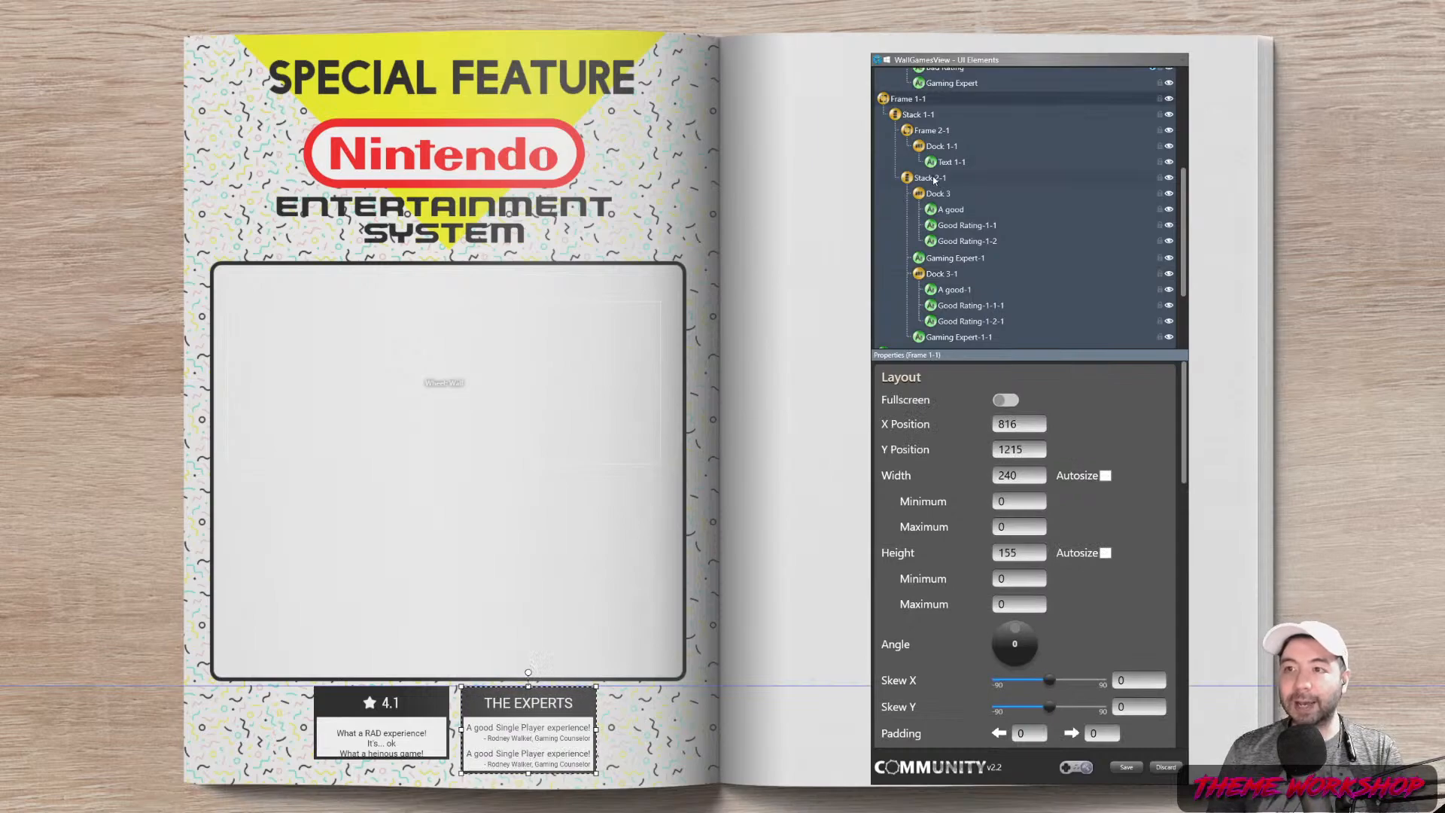
pyautogui.click(933, 178)
pyautogui.doubleClick(1038, 434)
pyautogui.write('5')
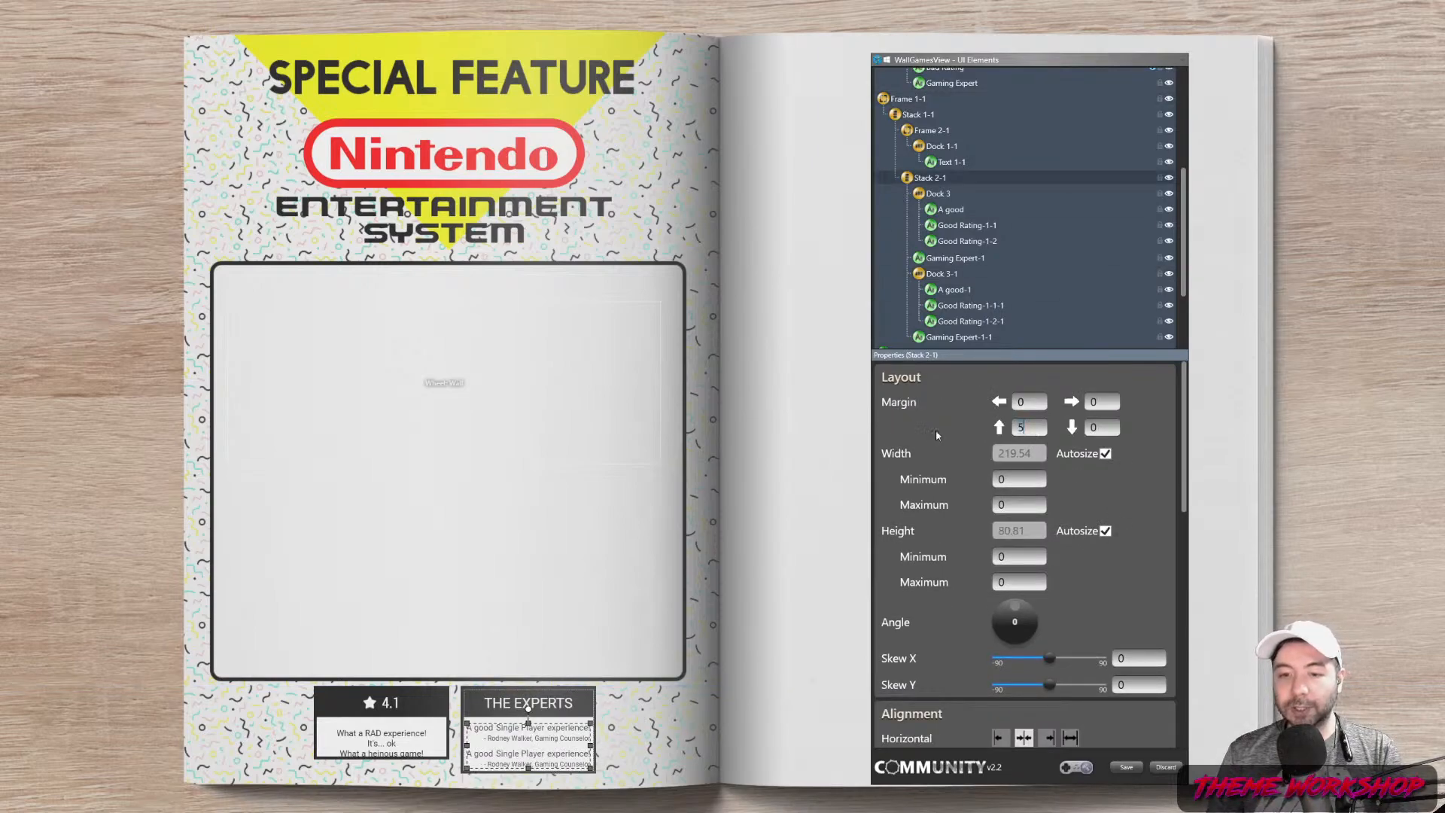
pyautogui.press('Return')
pyautogui.write('6')
pyautogui.press('Return')
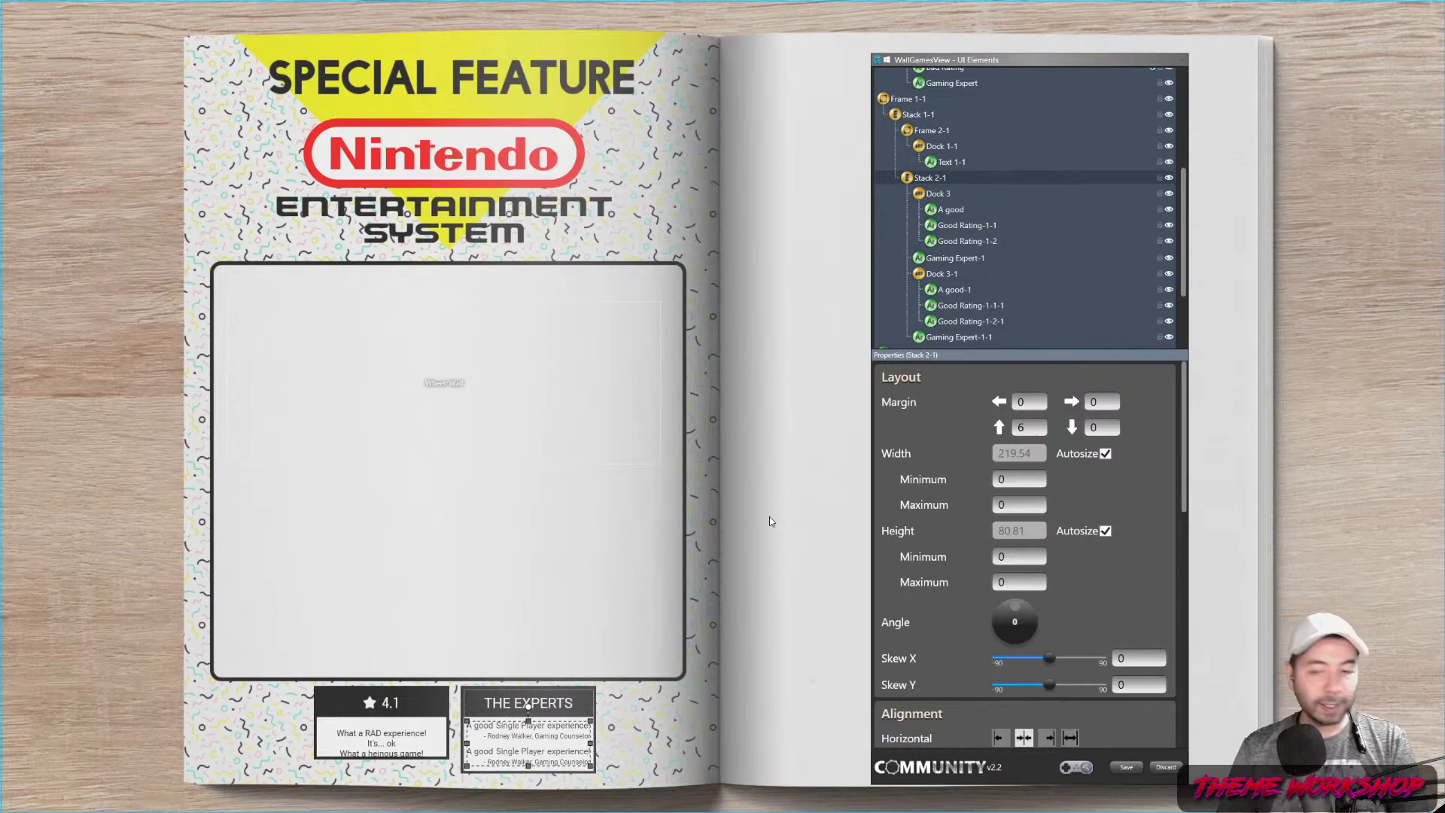
# Widen THE EXPERTS frame, Frame 1-1, from 240 to 260
pyautogui.click(907, 99)
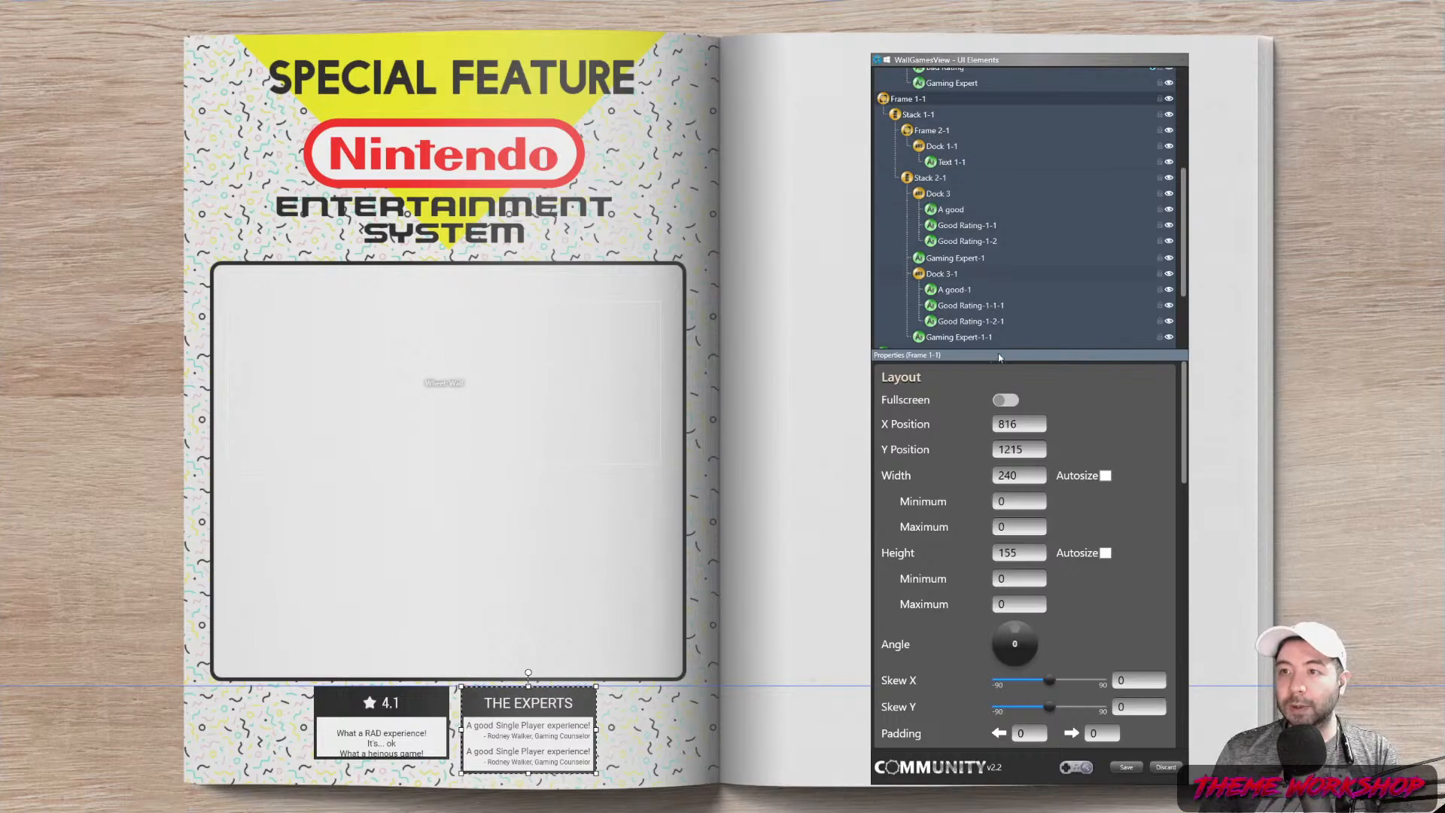
pyautogui.scroll(5, 986, 241)
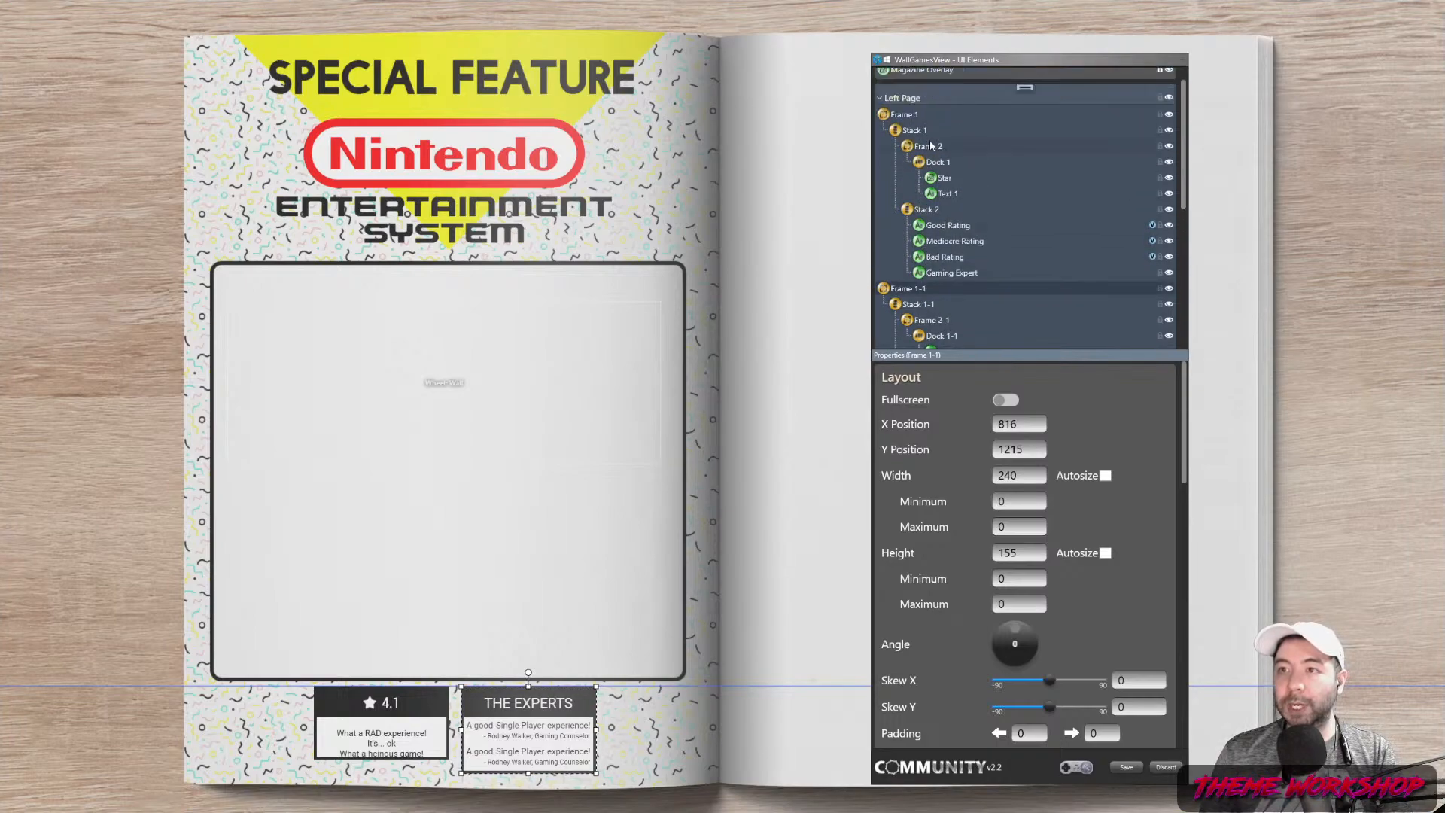
pyautogui.click(904, 114)
pyautogui.click(928, 288)
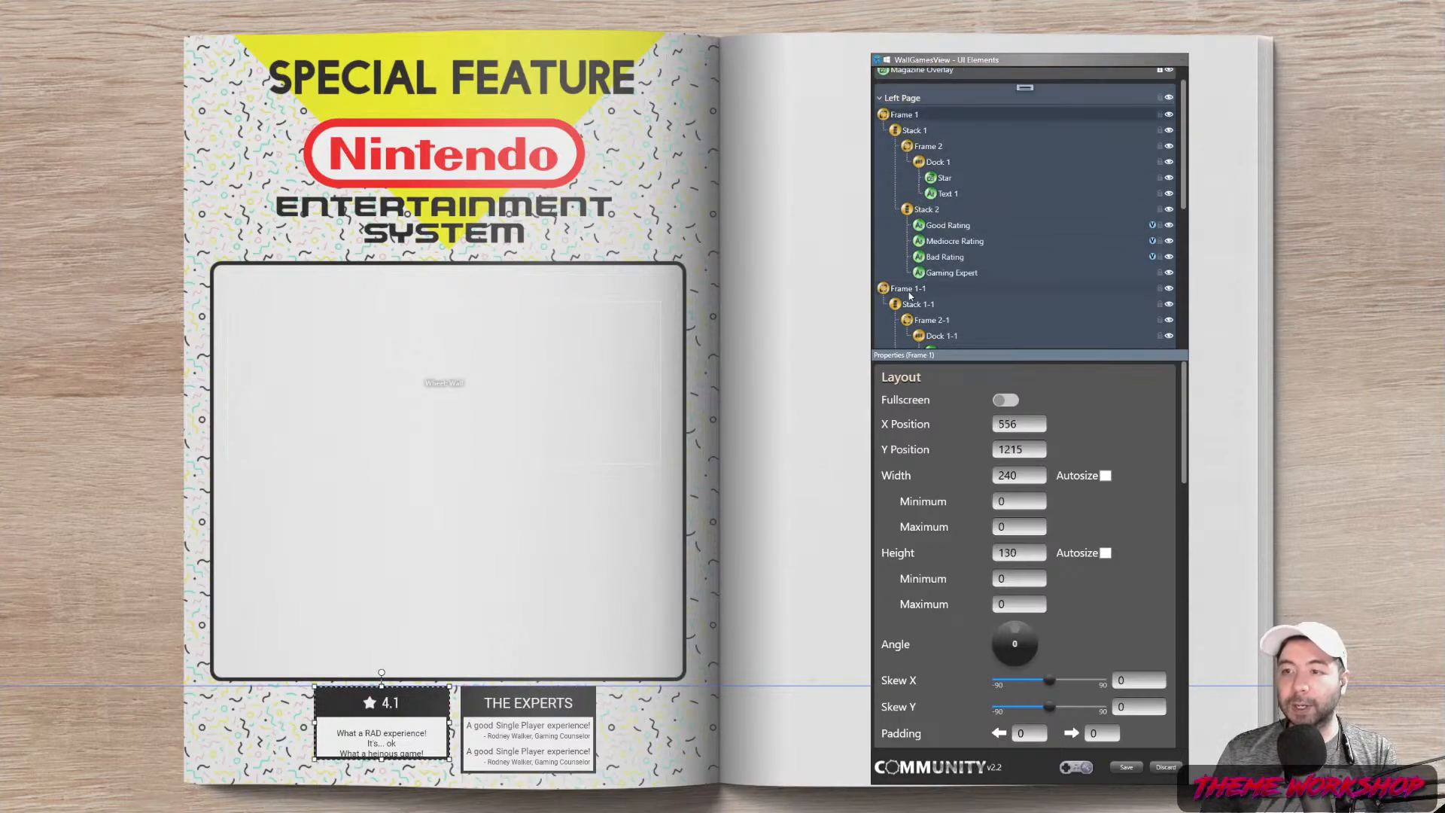
pyautogui.moveTo(1028, 477); pyautogui.dragTo(947, 475)
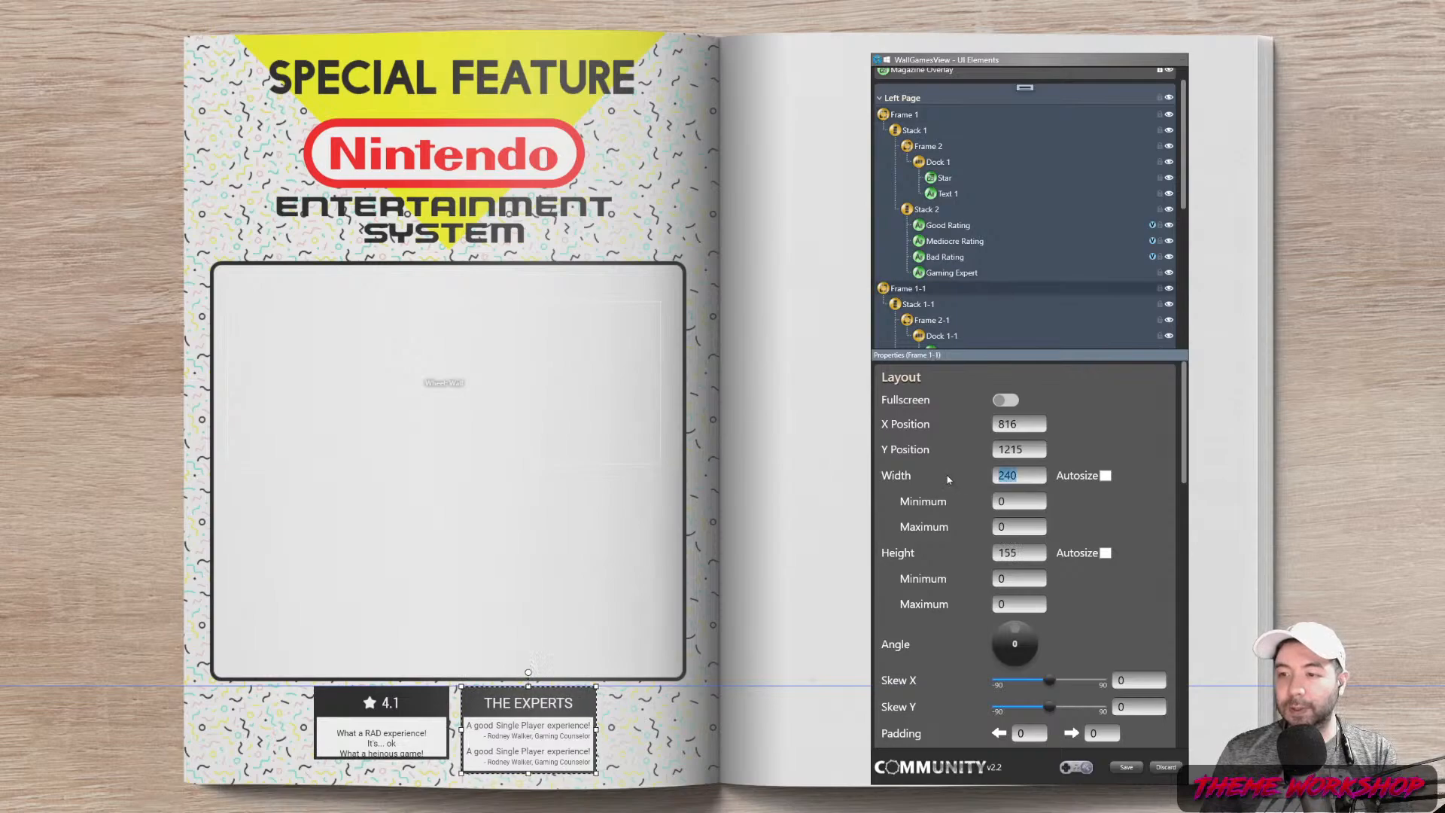
pyautogui.write('260')
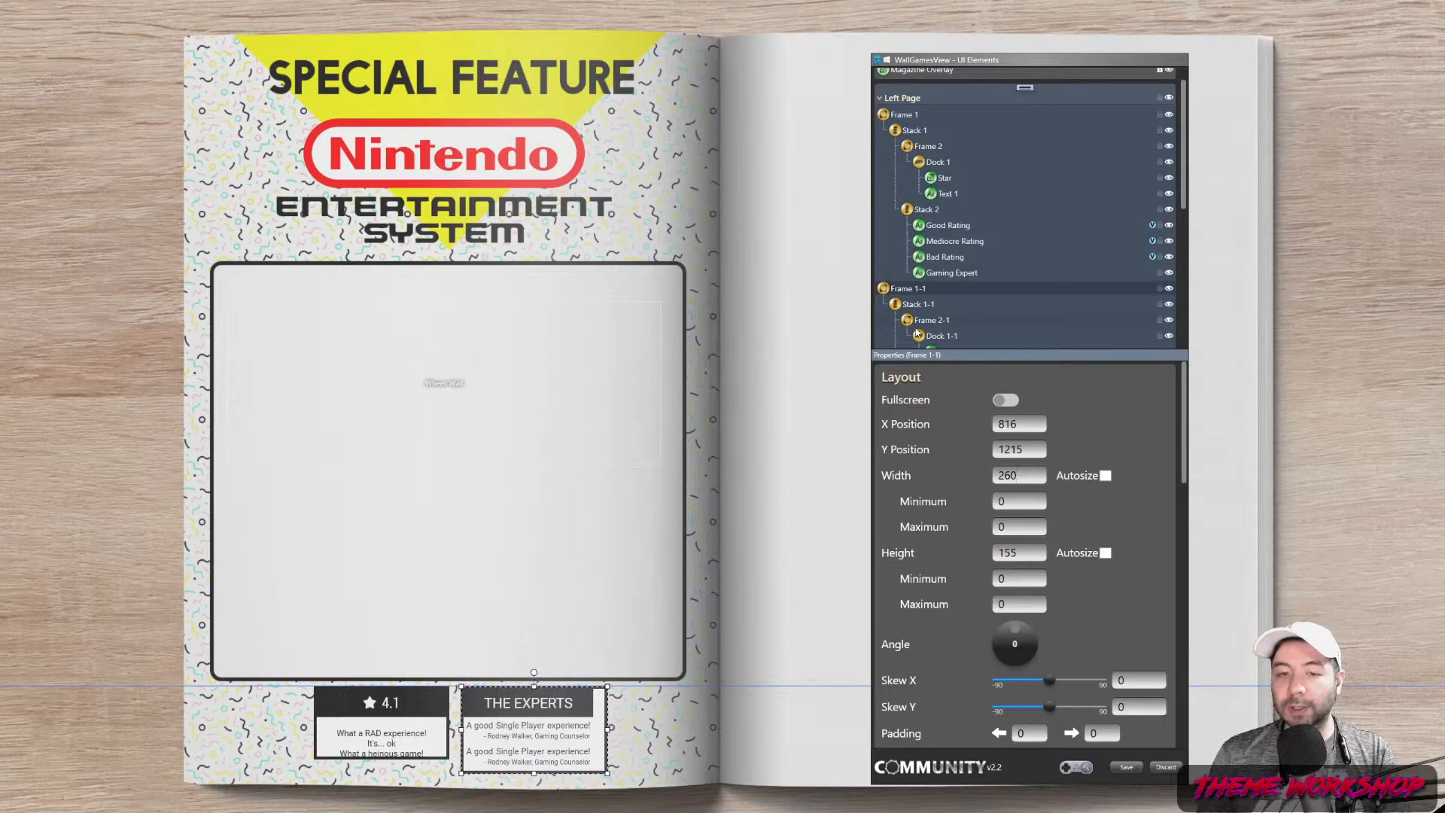
pyautogui.scroll(-3, 926, 307)
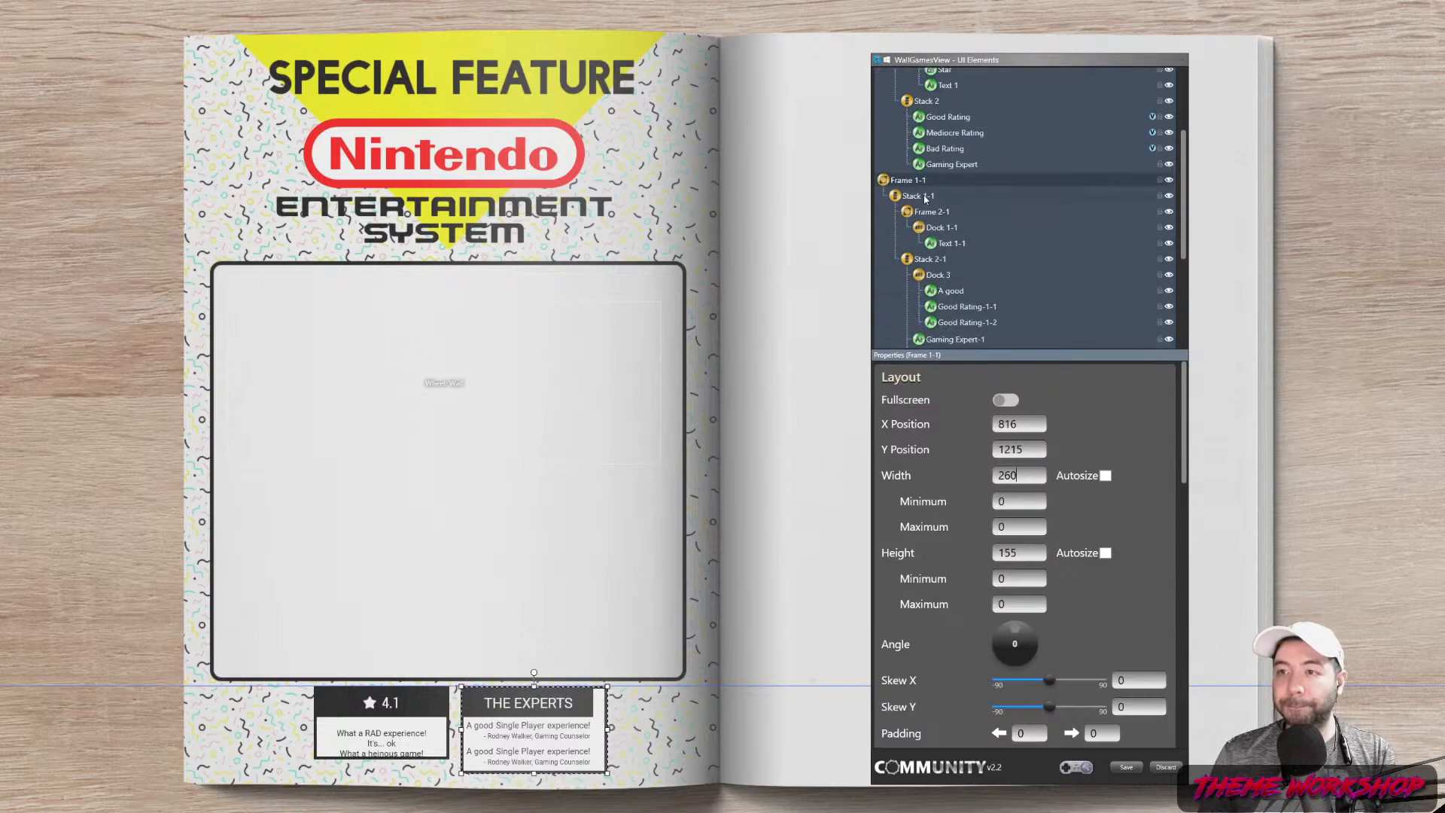
# Widen Stack 1-1 from 240 to 260 and Frame 2-1 from 230 to 250
pyautogui.click(926, 198)
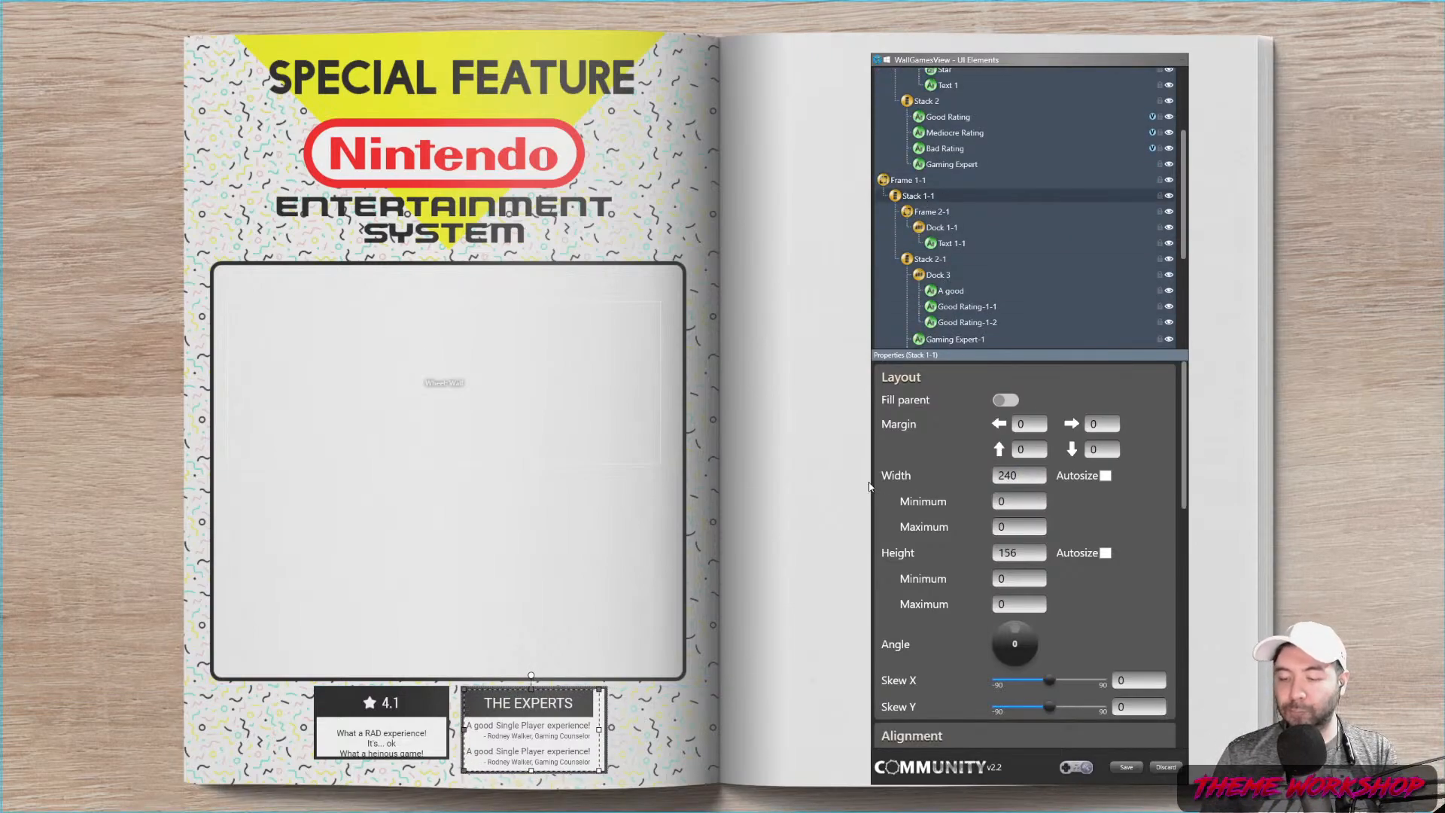
pyautogui.doubleClick(1009, 475)
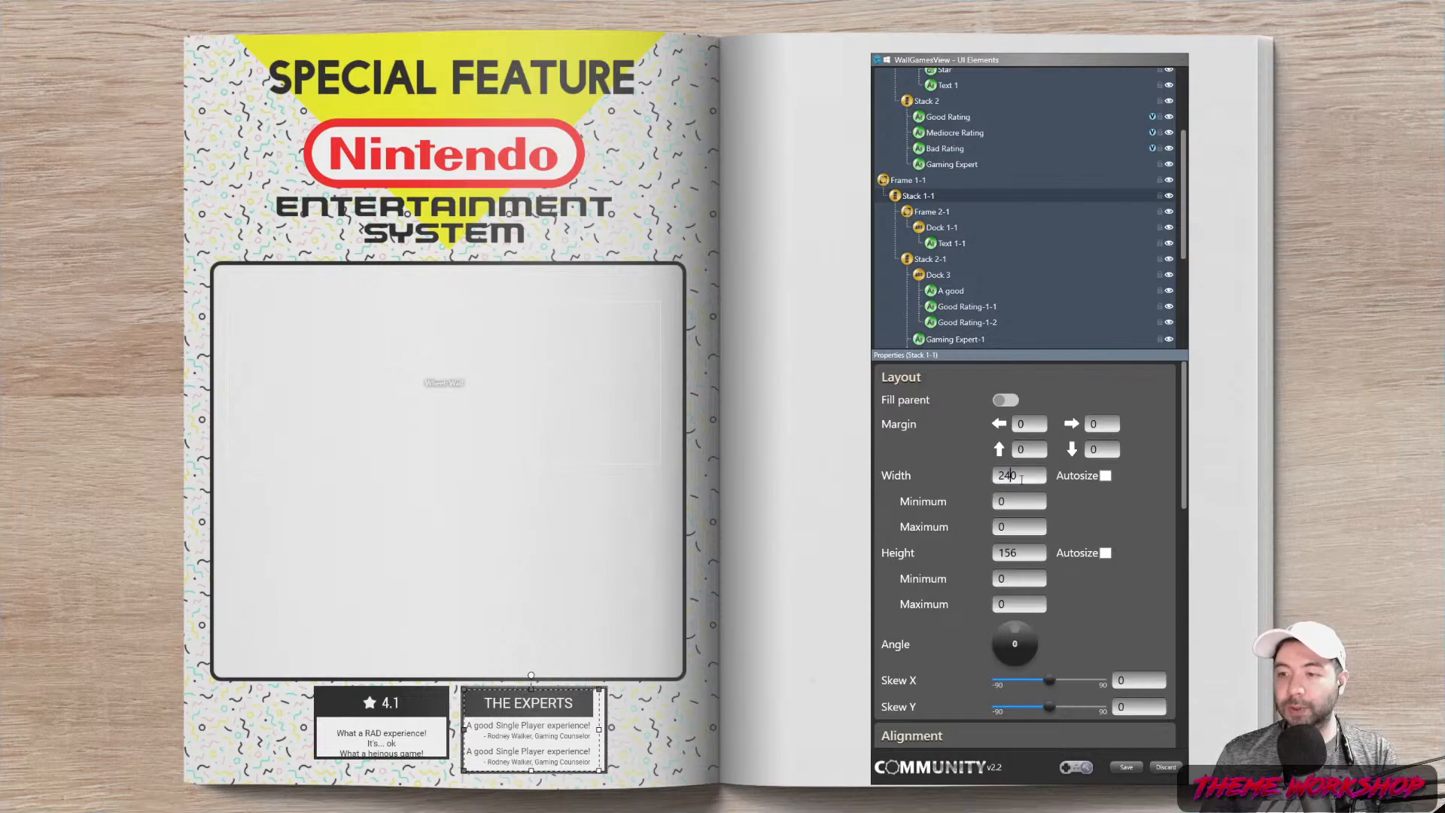
pyautogui.write('260')
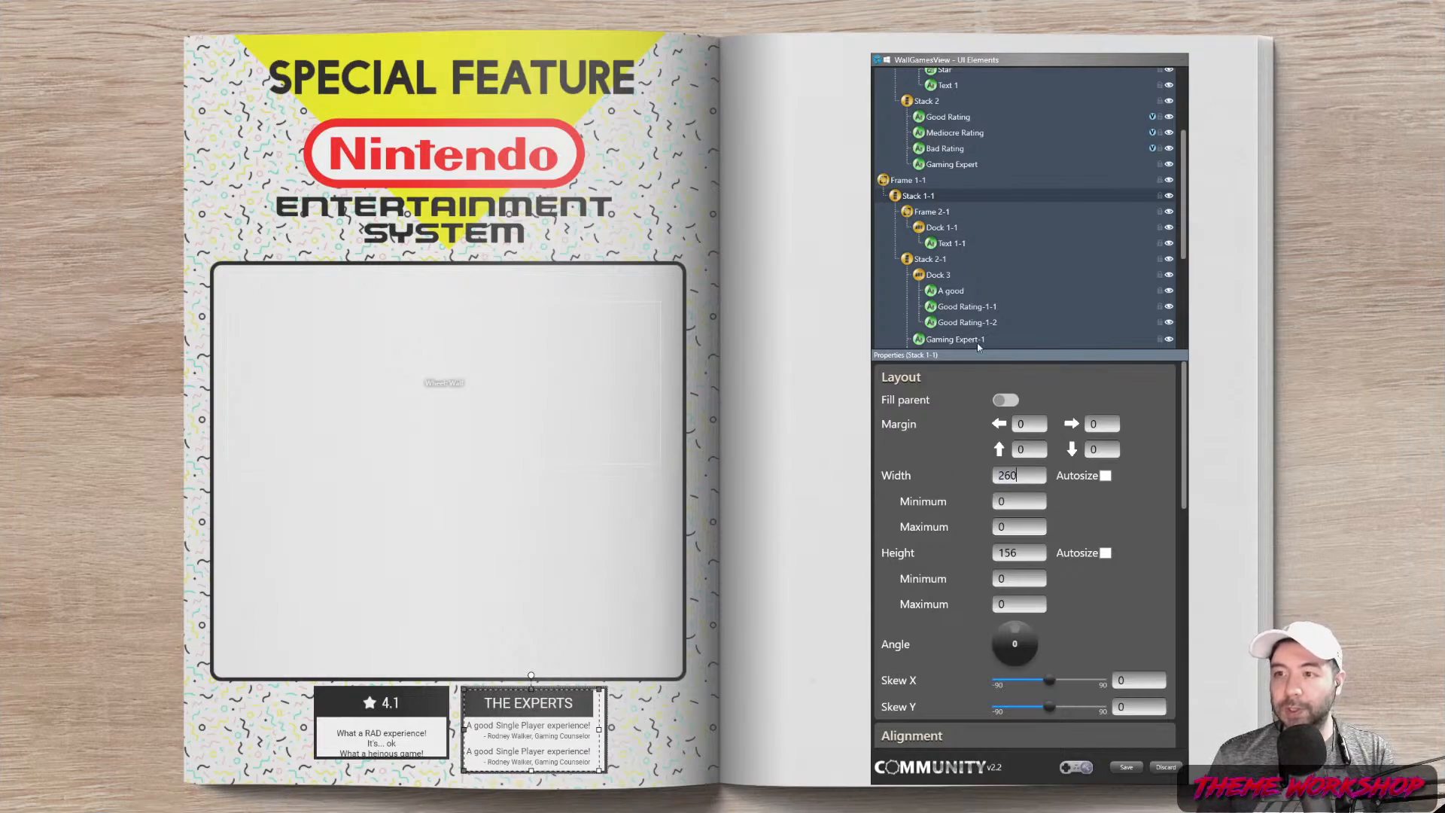
pyautogui.click(929, 260)
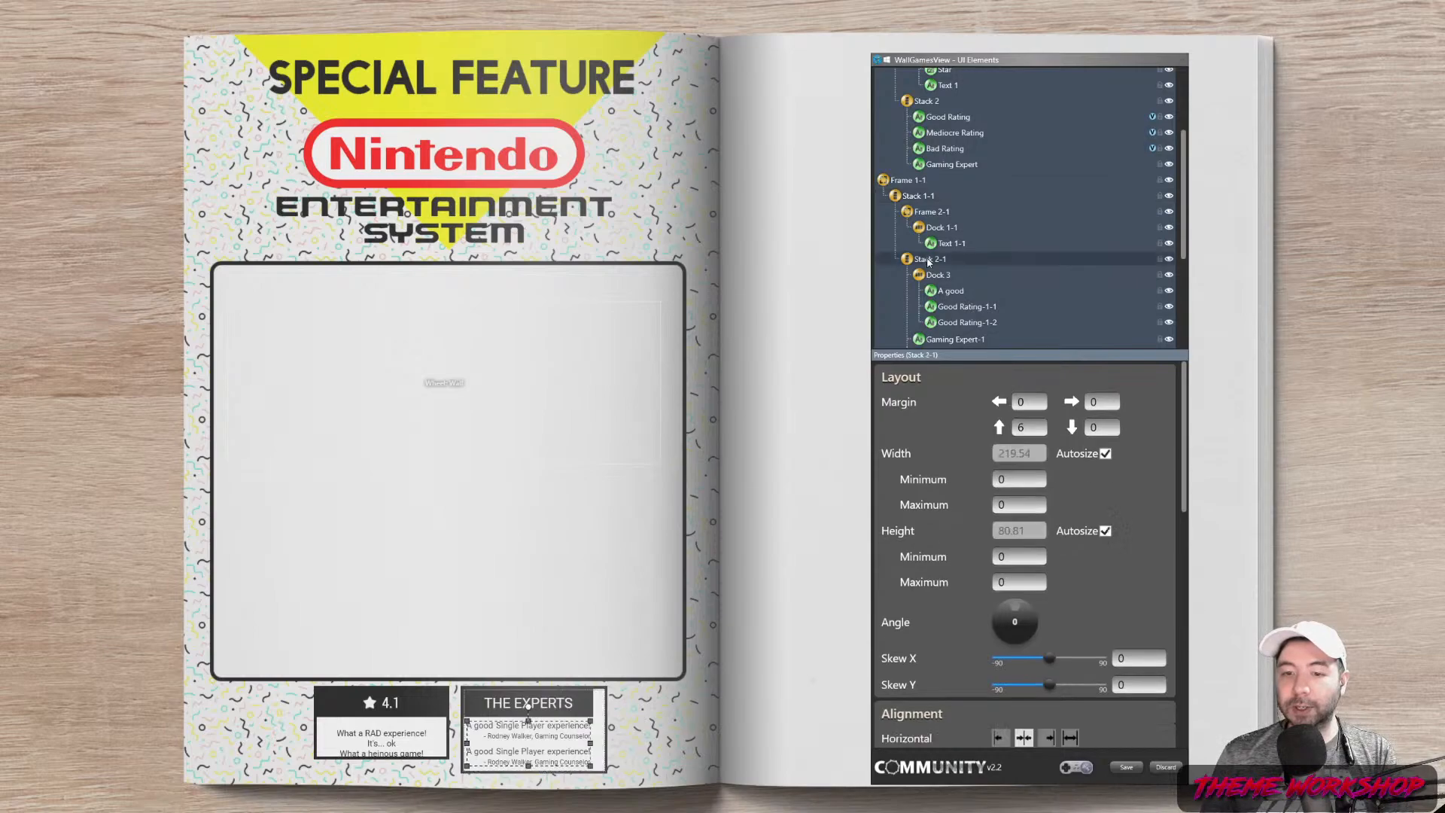
pyautogui.click(931, 212)
pyautogui.moveTo(1021, 454); pyautogui.dragTo(943, 459)
pyautogui.write('250')
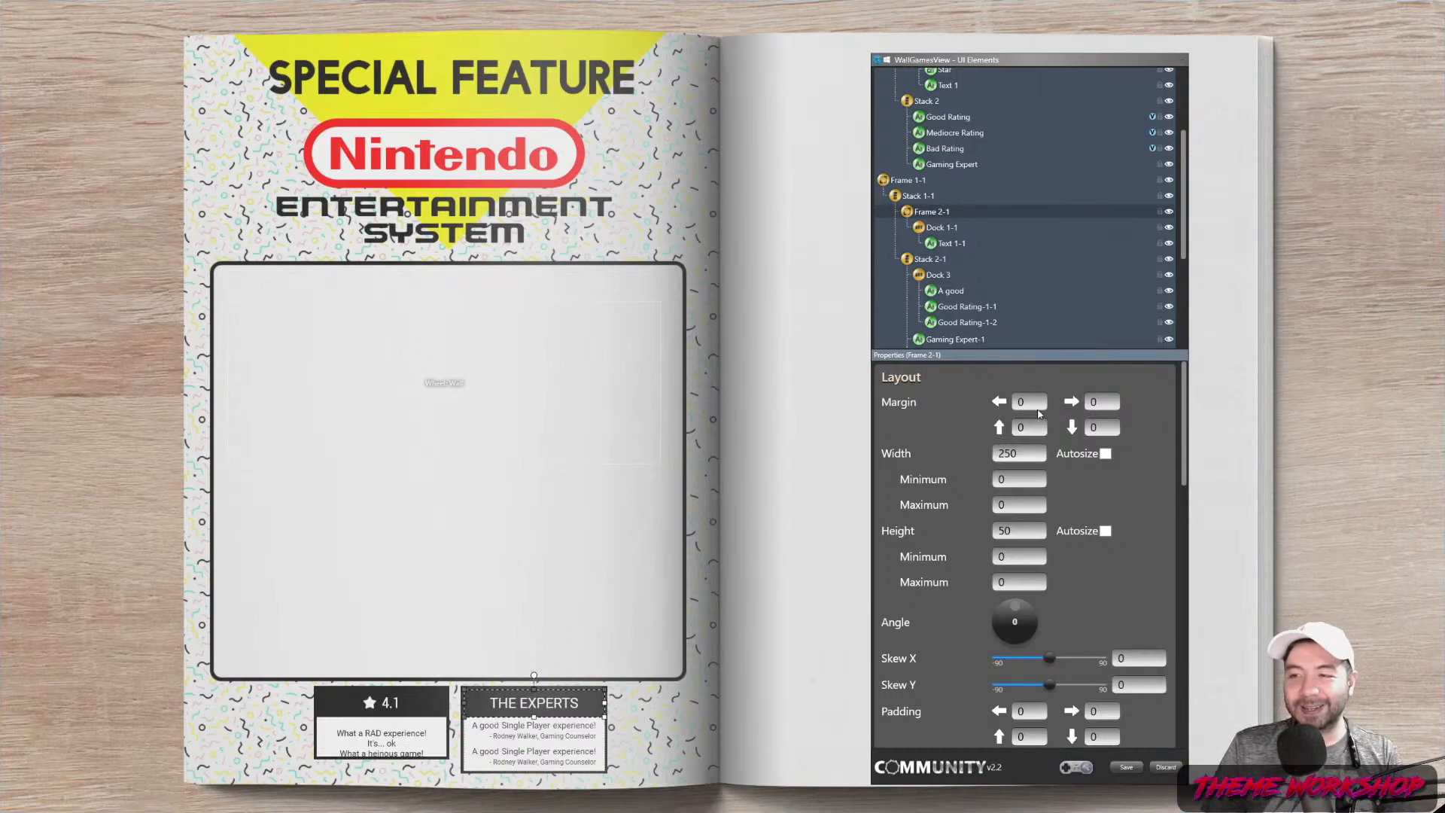
pyautogui.click(930, 202)
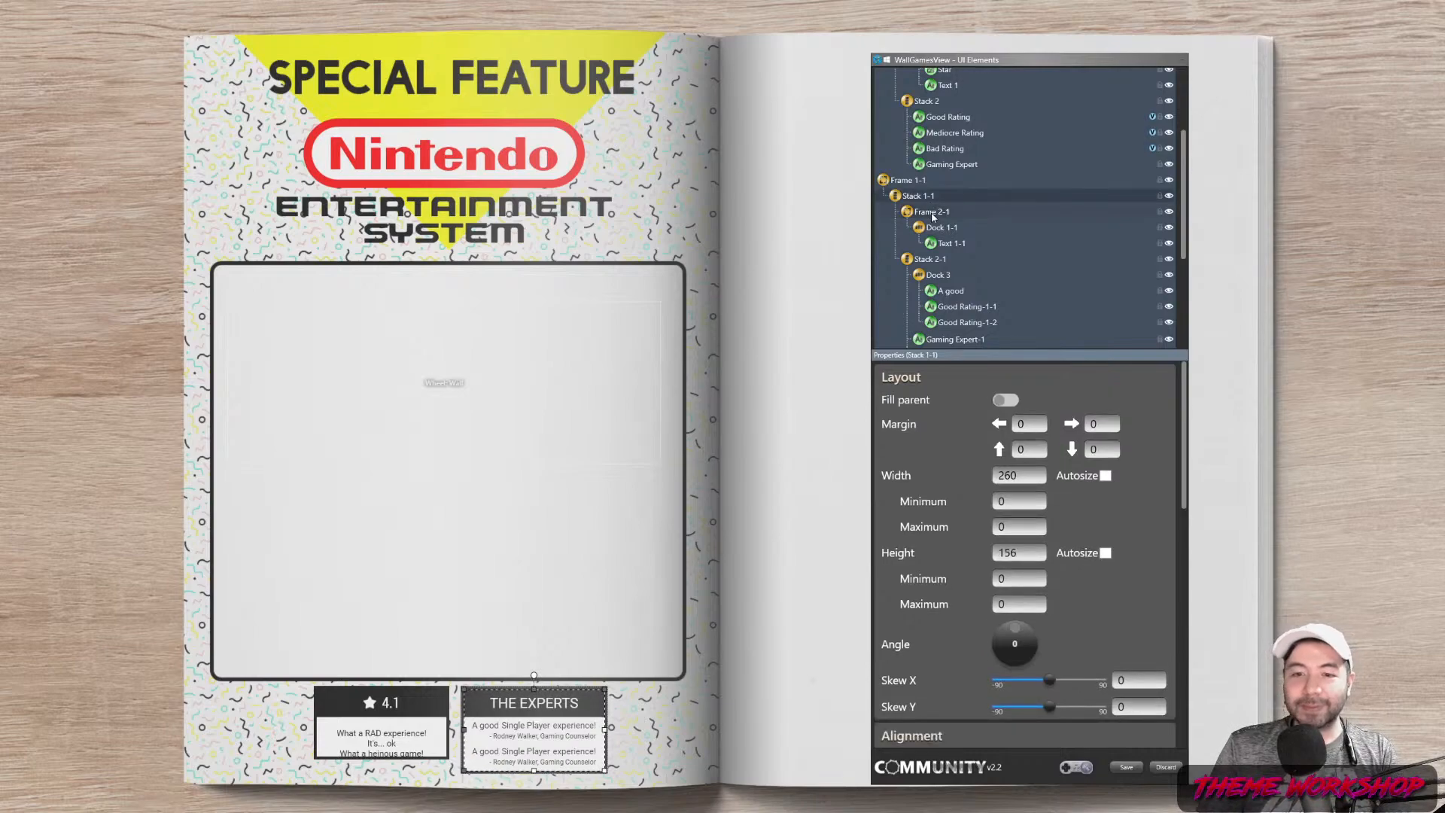
pyautogui.click(932, 213)
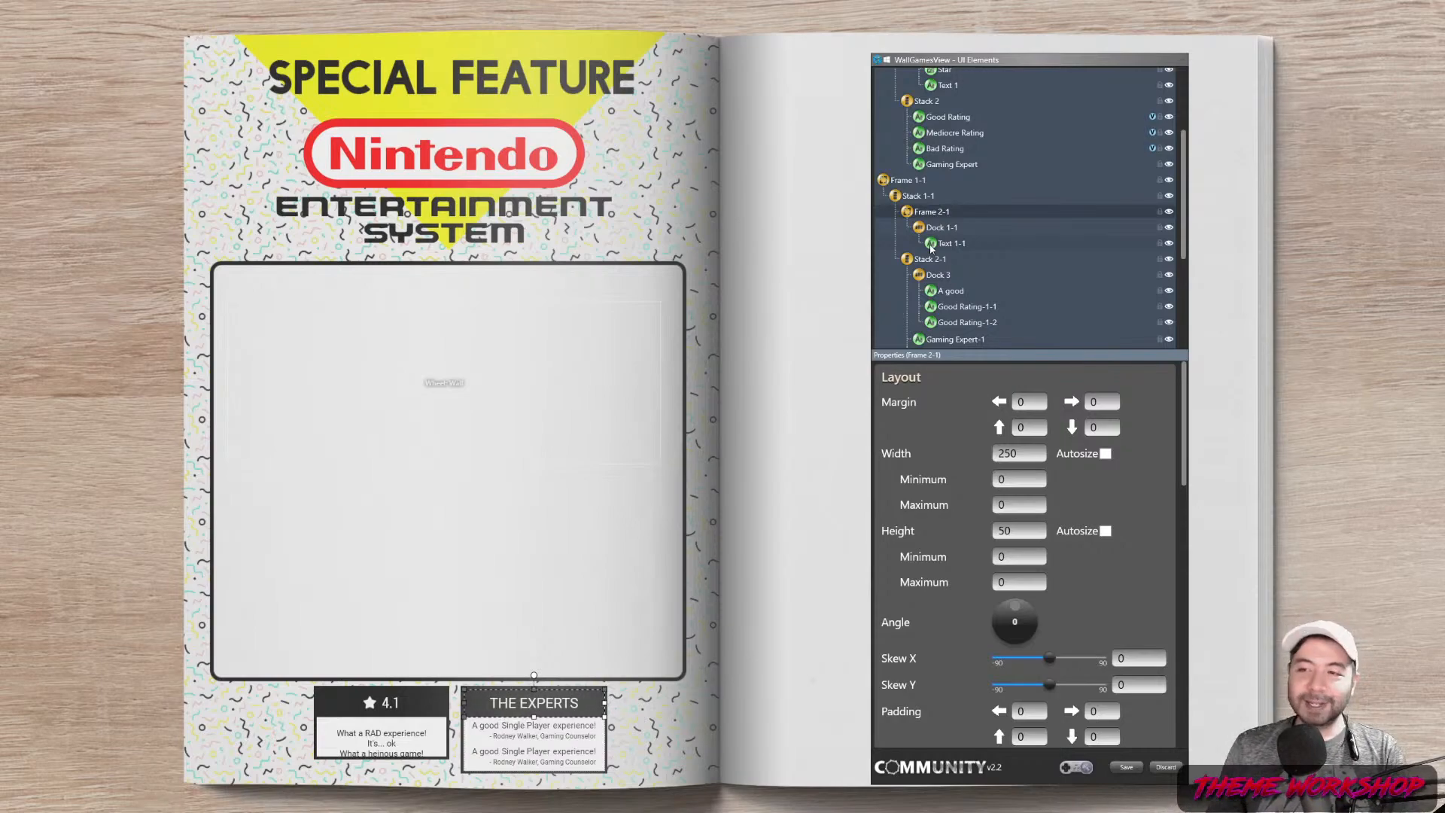
pyautogui.moveTo(1186, 204); pyautogui.dragTo(1185, 221)
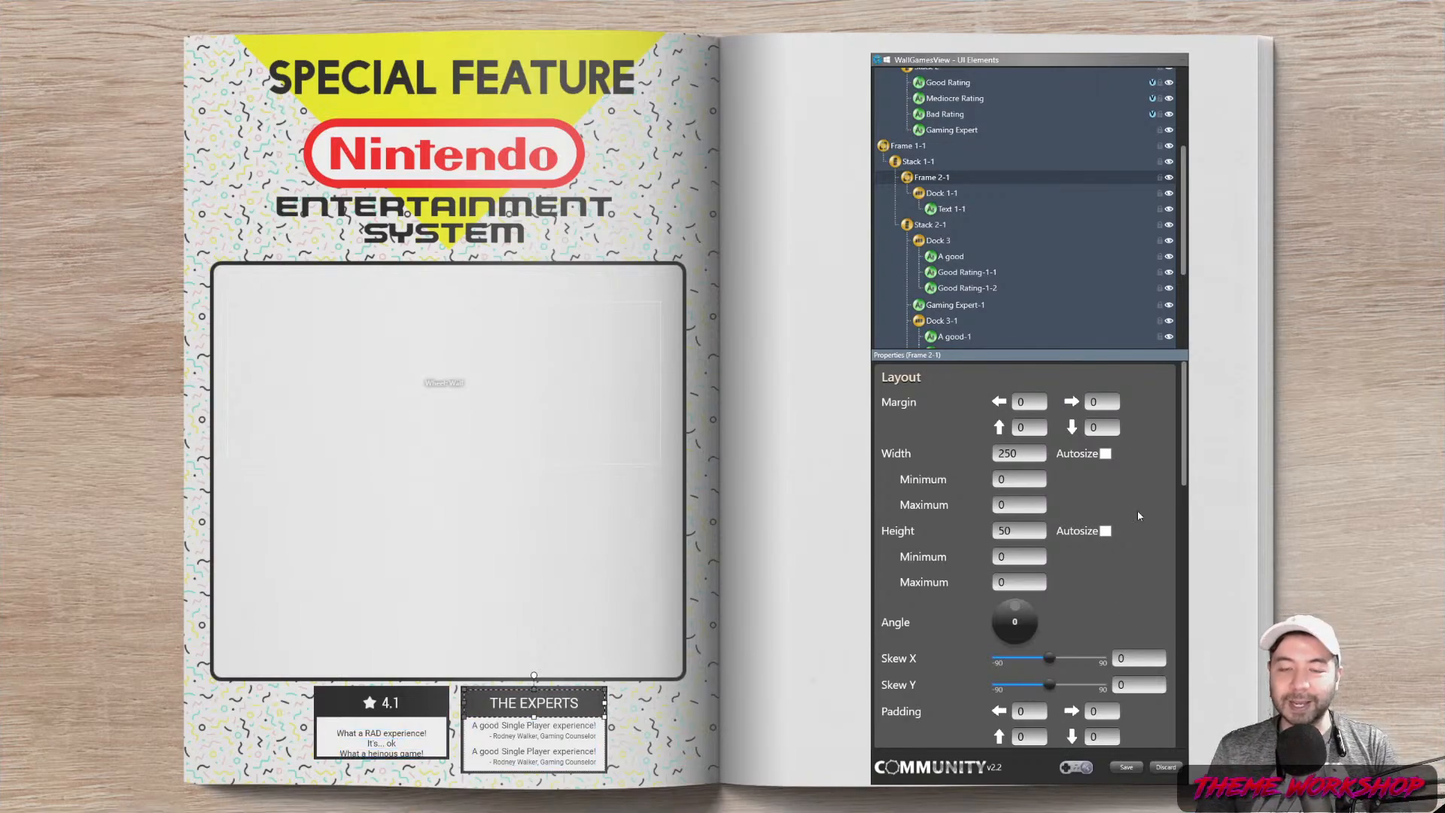
pyautogui.click(937, 226)
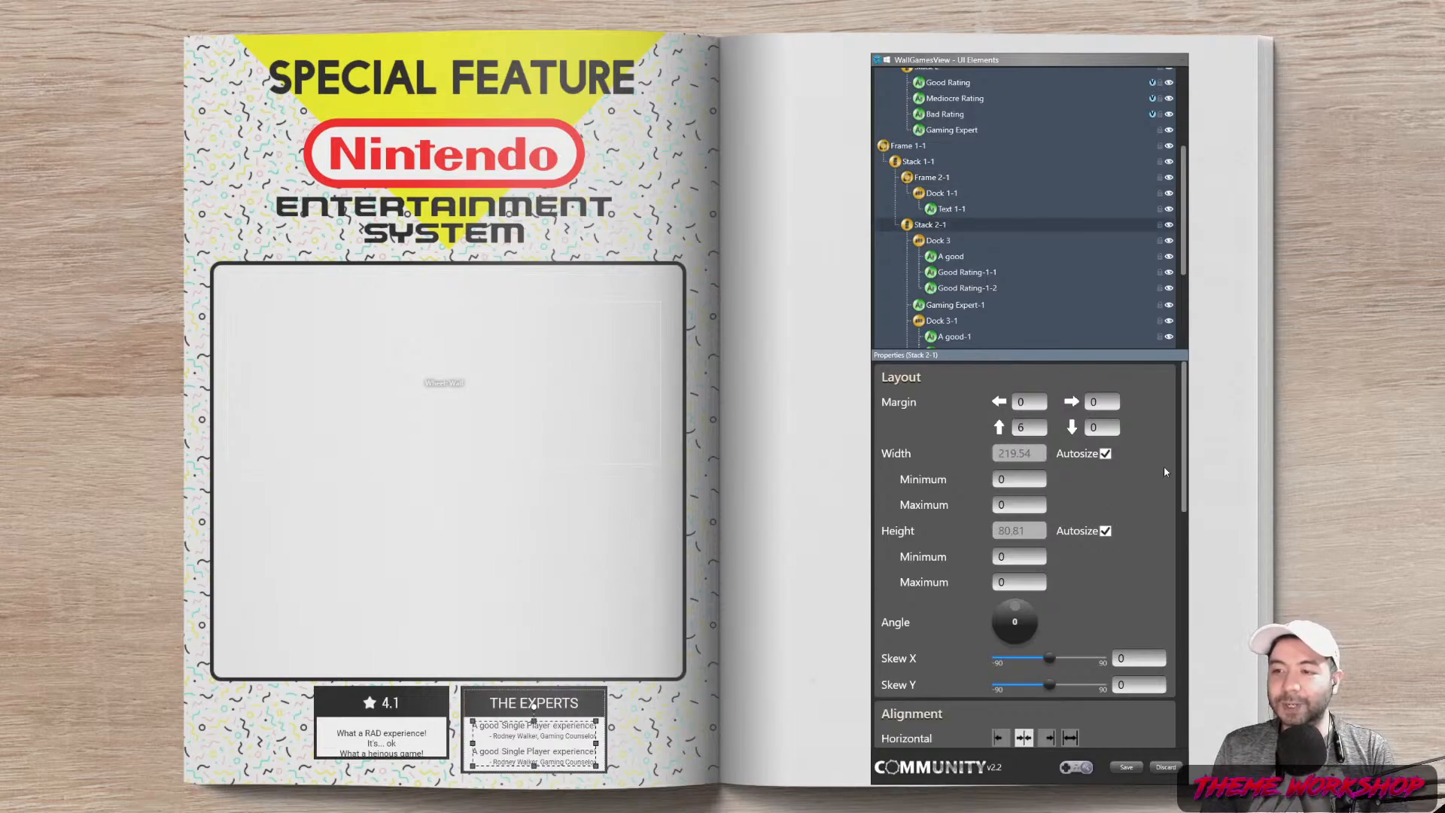
# Change A good-1's text from 'A good' to 'No better'
pyautogui.scroll(-3, 964, 250)
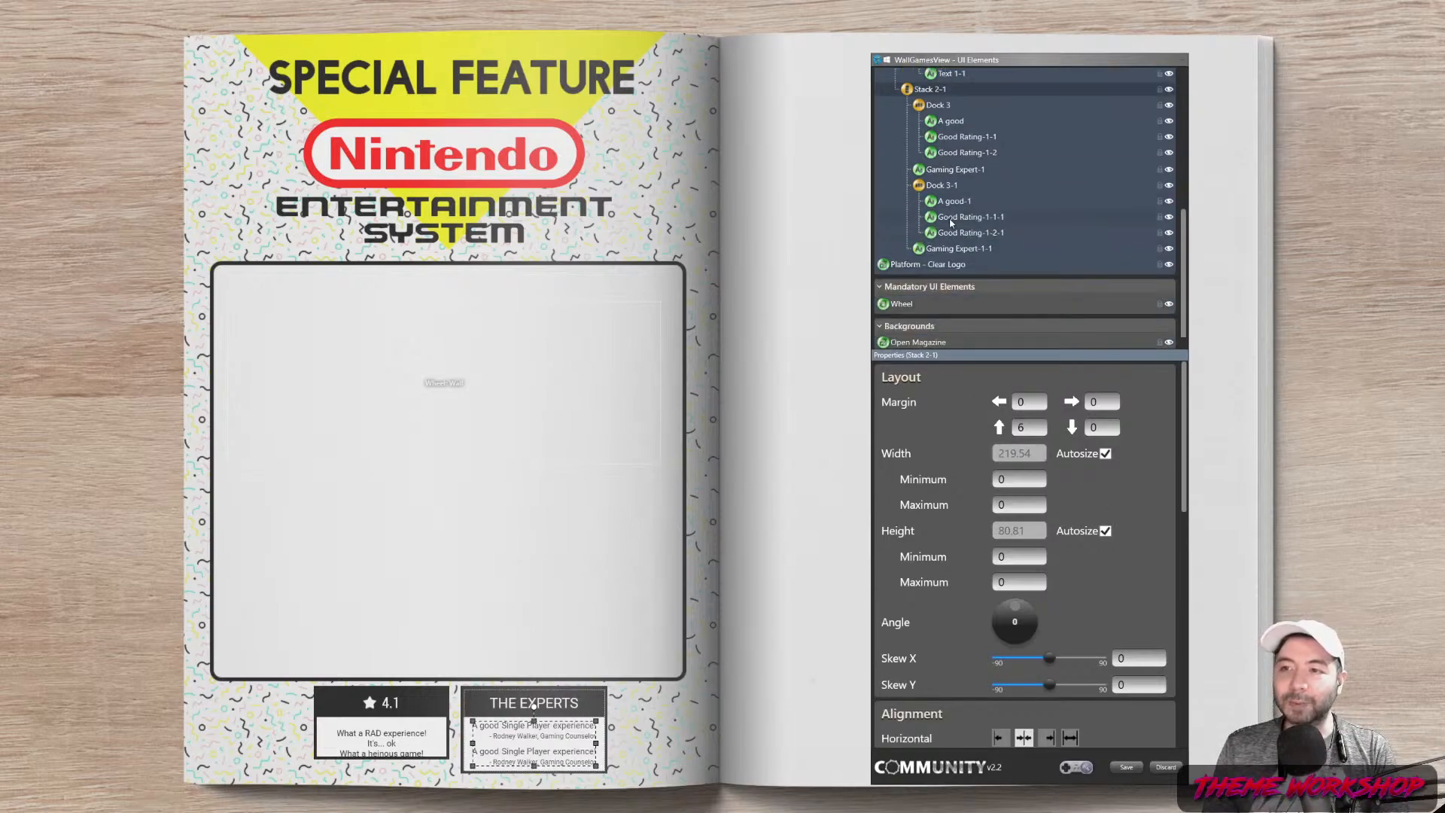
pyautogui.click(952, 219)
pyautogui.click(952, 204)
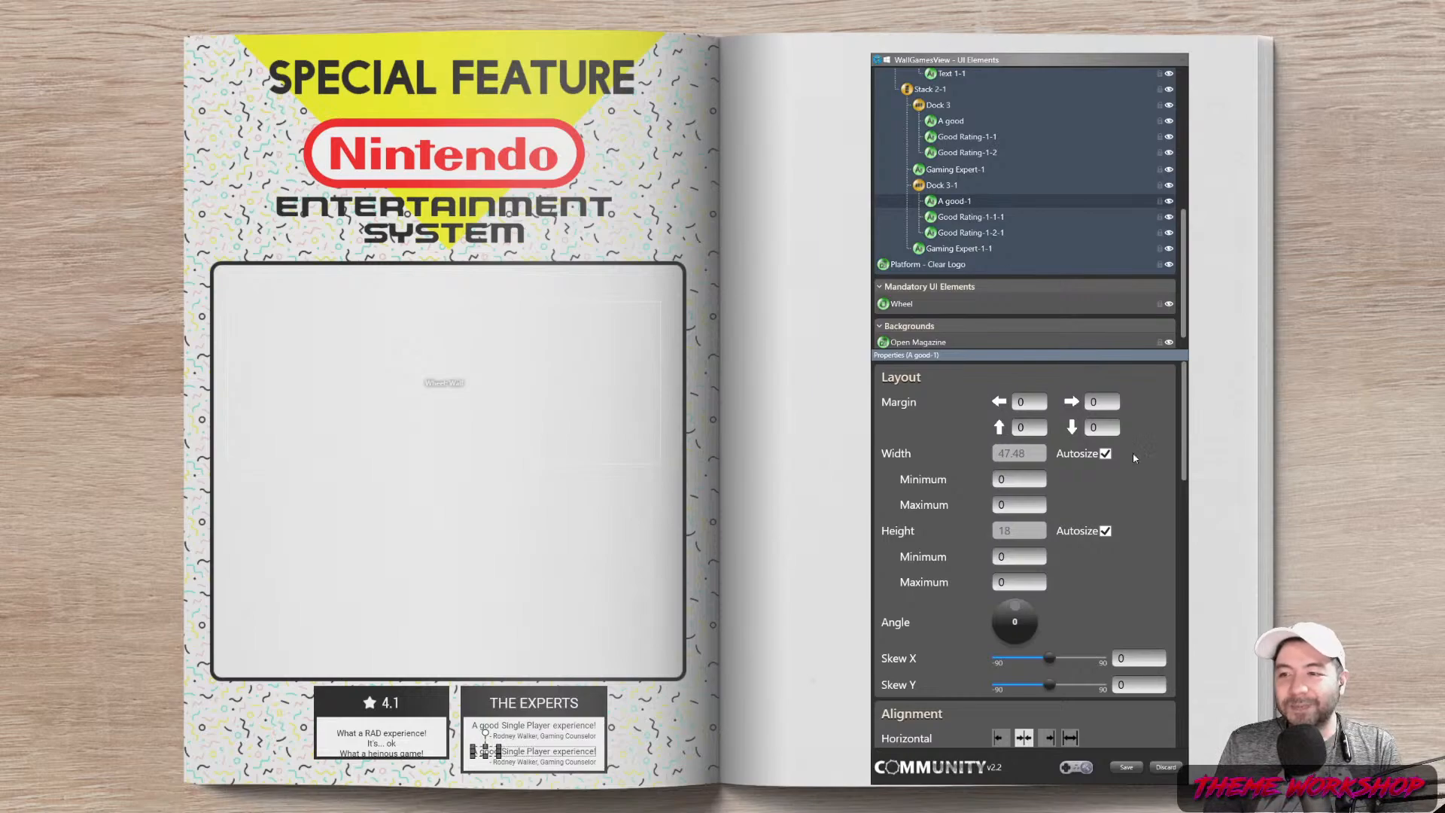
pyautogui.moveTo(1184, 445); pyautogui.dragTo(1196, 609)
pyautogui.moveTo(1039, 558); pyautogui.dragTo(965, 564)
pyautogui.write('No better')
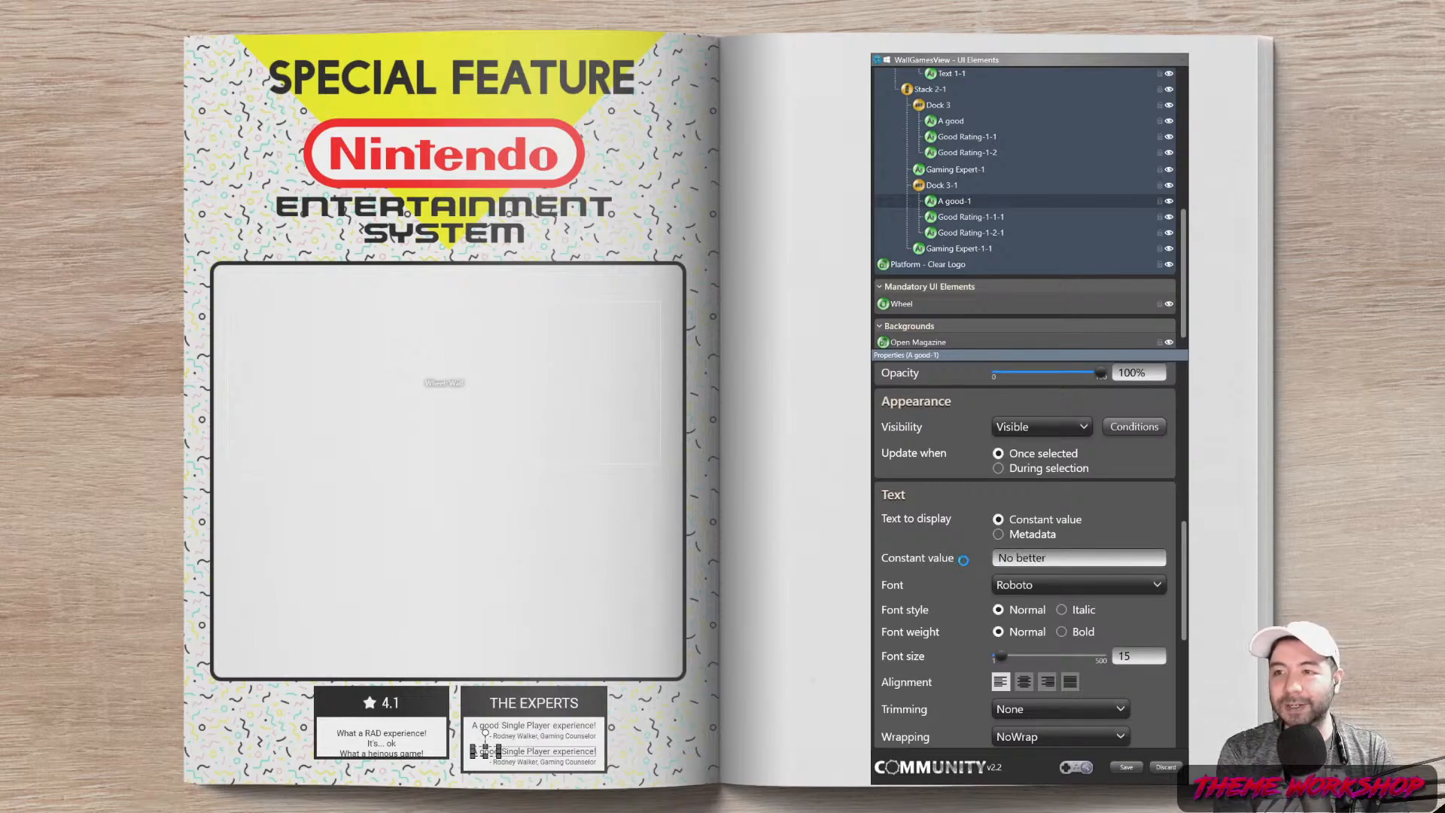
# Make Good Rating-1-1-1 show Genre[1] in all lowercase, with the next piece reading 'game!'
pyautogui.click(975, 220)
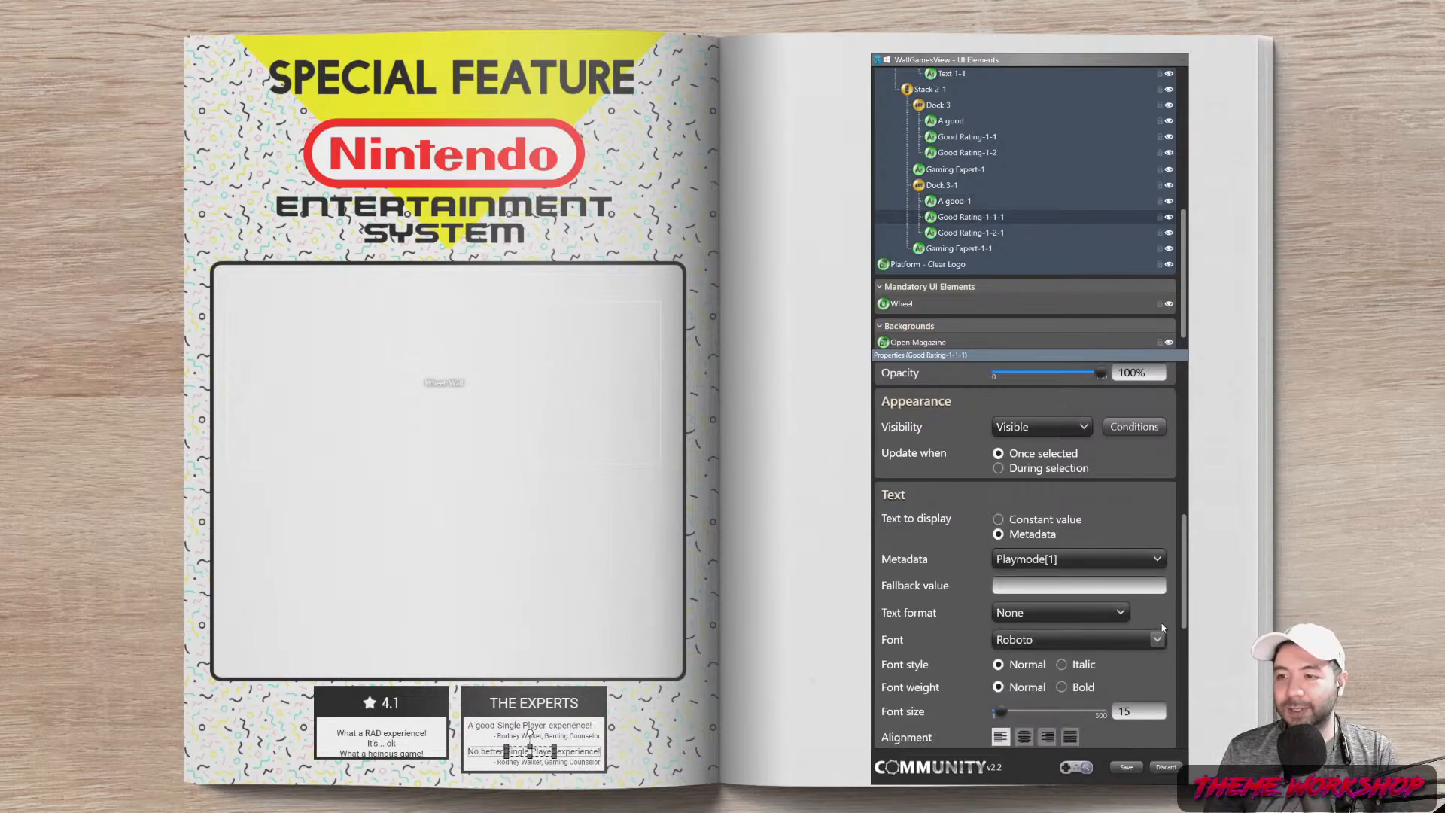
pyautogui.click(1140, 561)
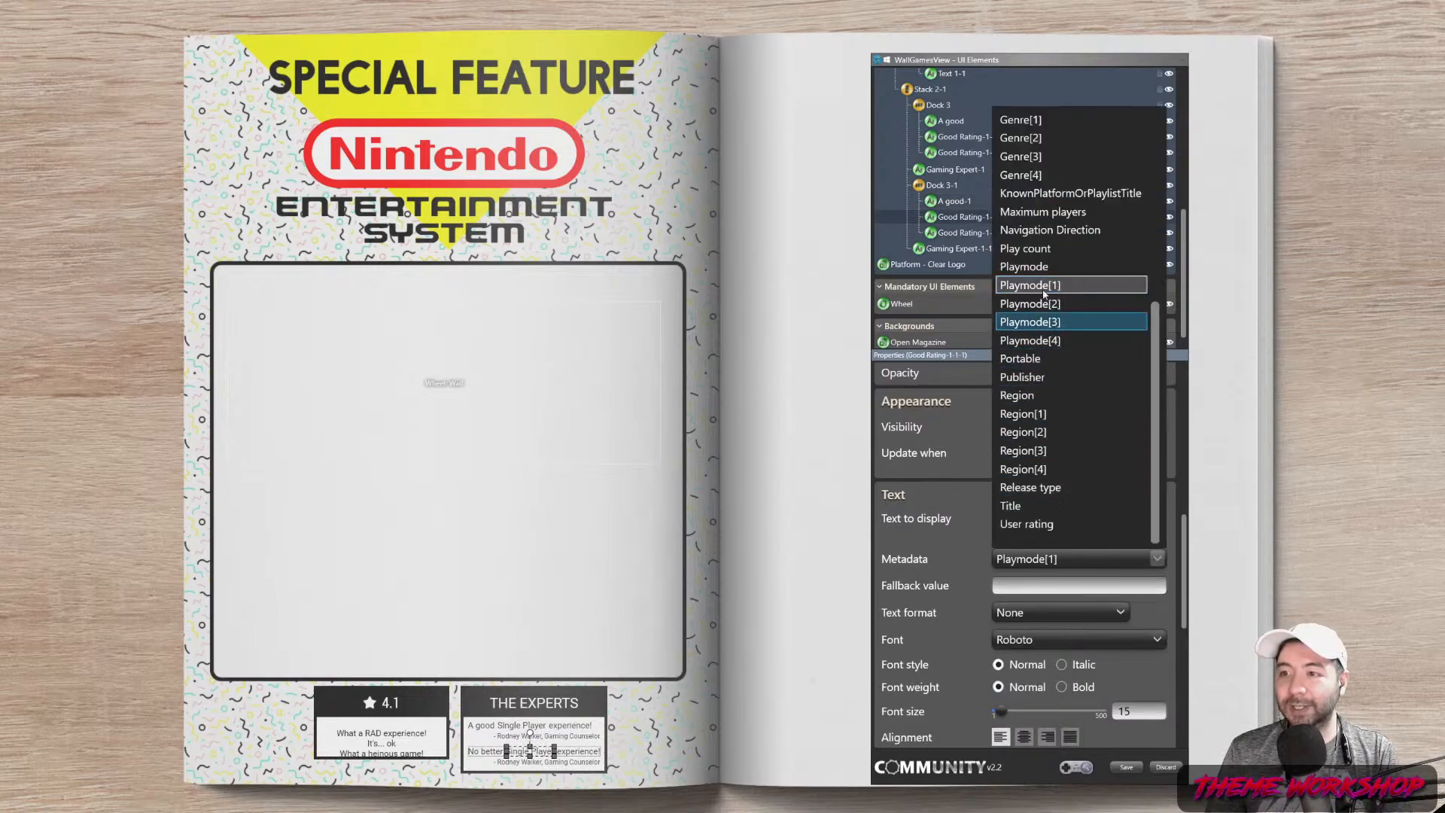
pyautogui.scroll(1, 1031, 226)
pyautogui.click(1027, 177)
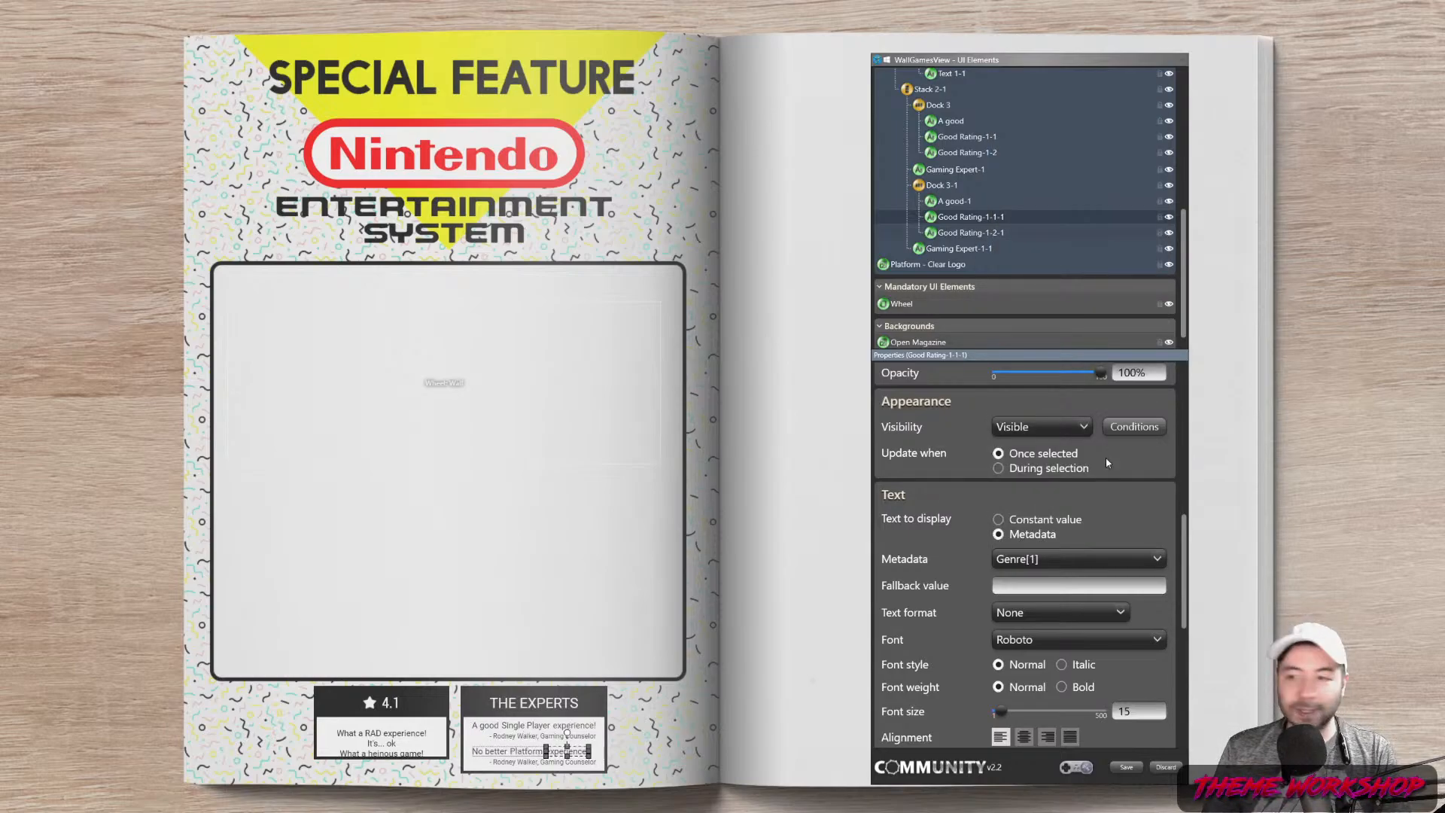
pyautogui.press('Down')
pyautogui.write('ame!')
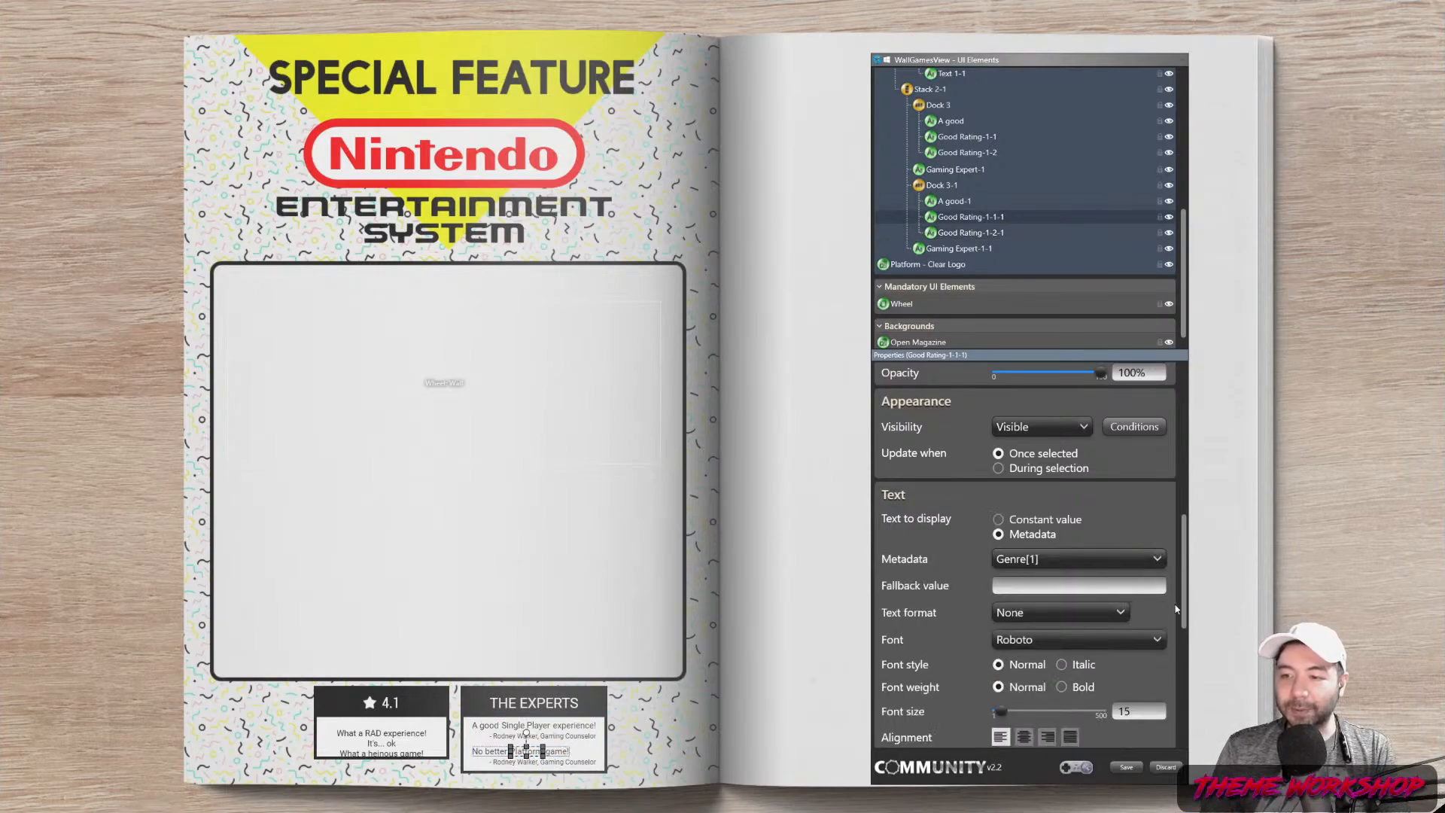
pyautogui.scroll(-1, 1176, 608)
pyautogui.click(1057, 585)
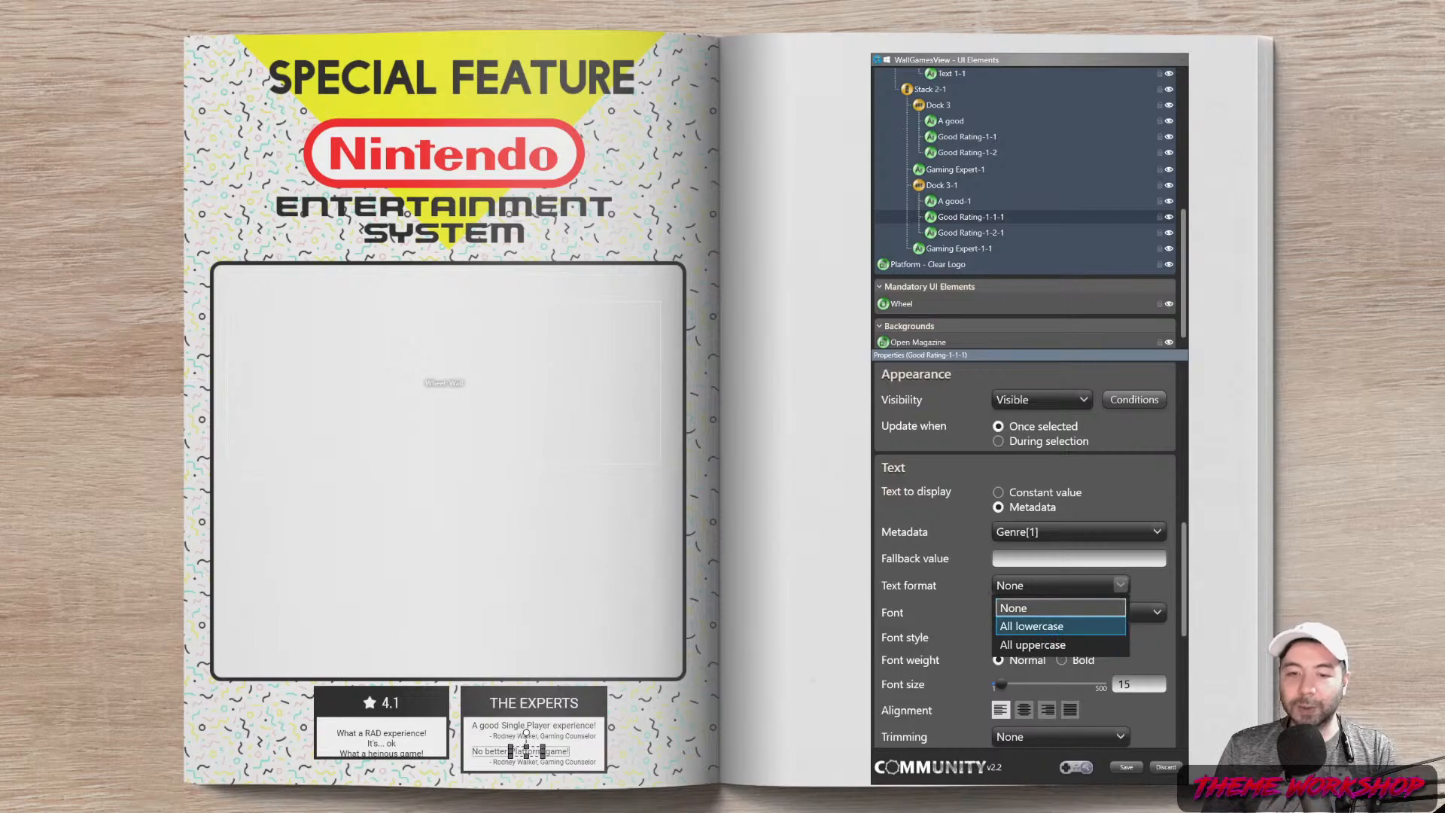
pyautogui.click(1032, 625)
pyautogui.click(795, 654)
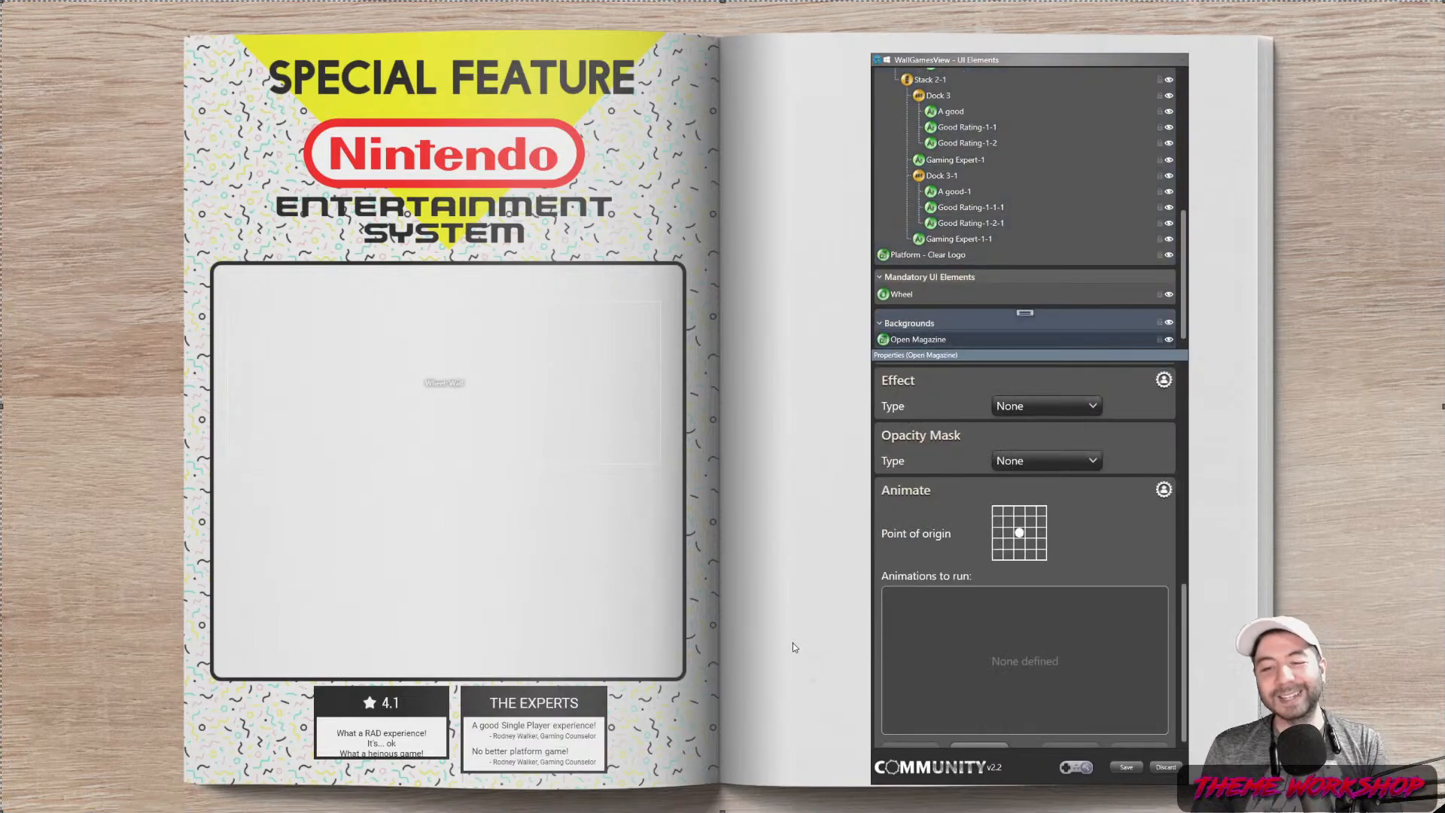
# Replace the name in Gaming Expert-1-1's credit with the new reviewer's name, keeping 'Gaming Counselor'
pyautogui.click(954, 242)
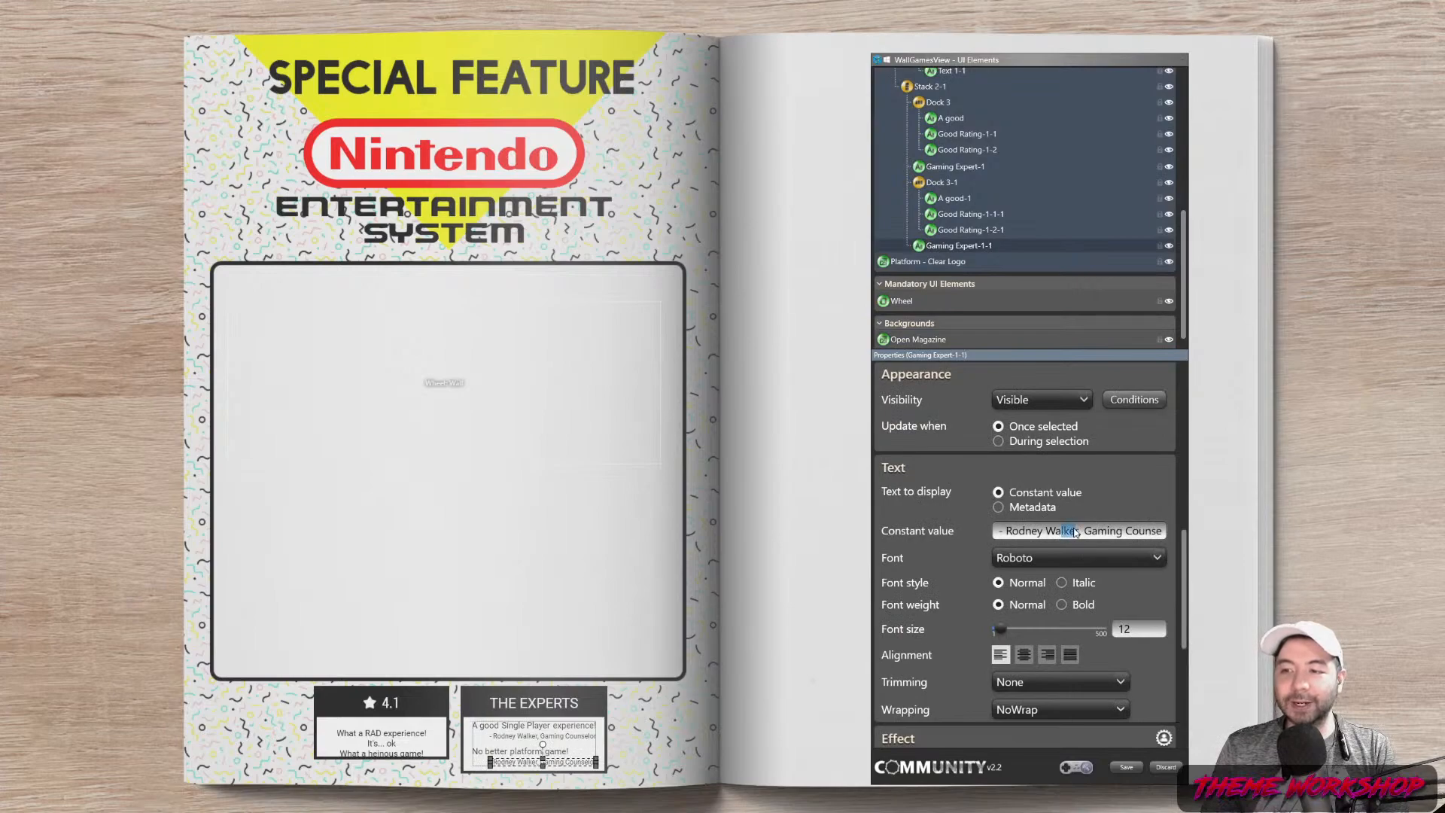
pyautogui.moveTo(1080, 531); pyautogui.dragTo(1017, 528)
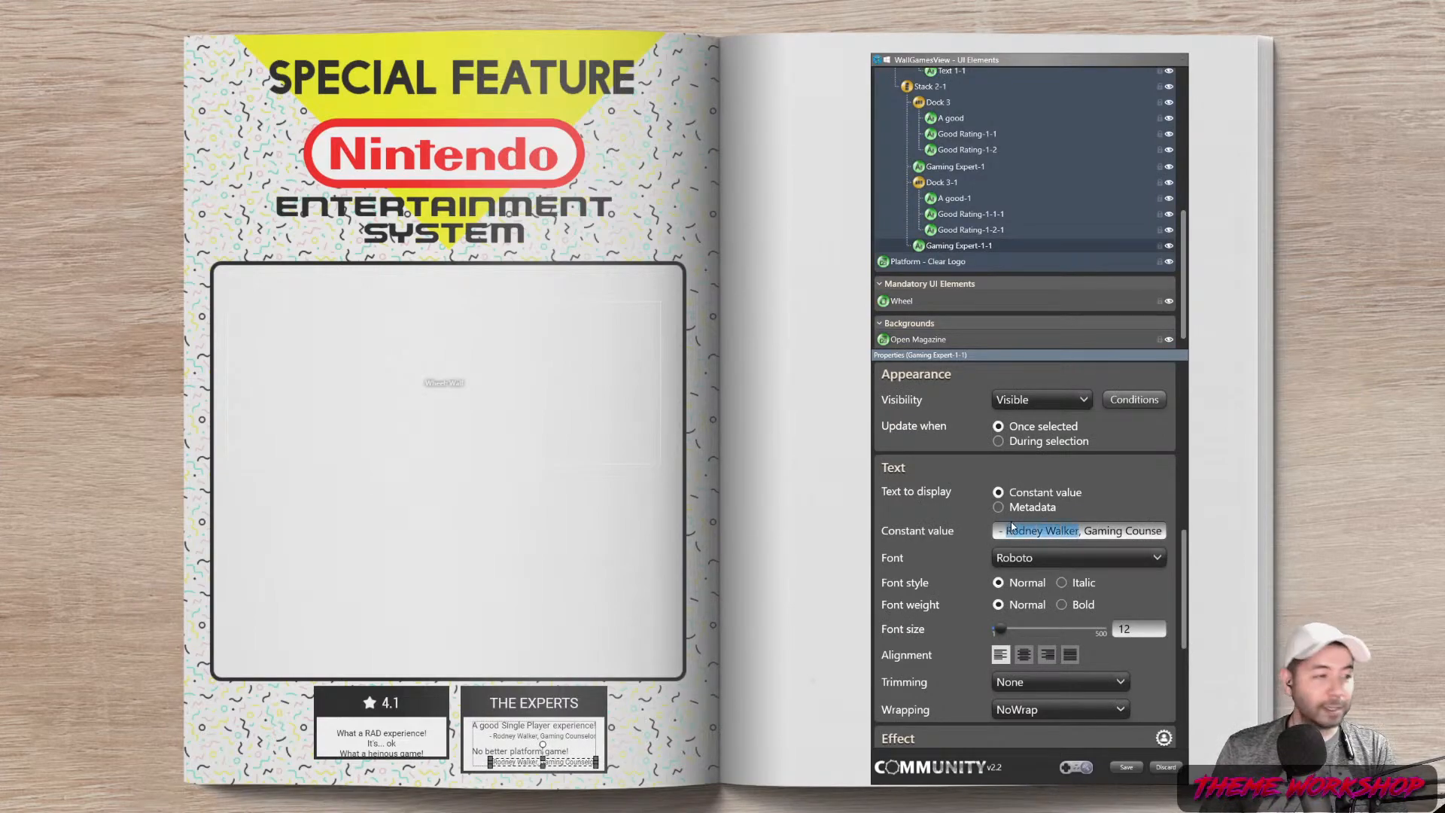
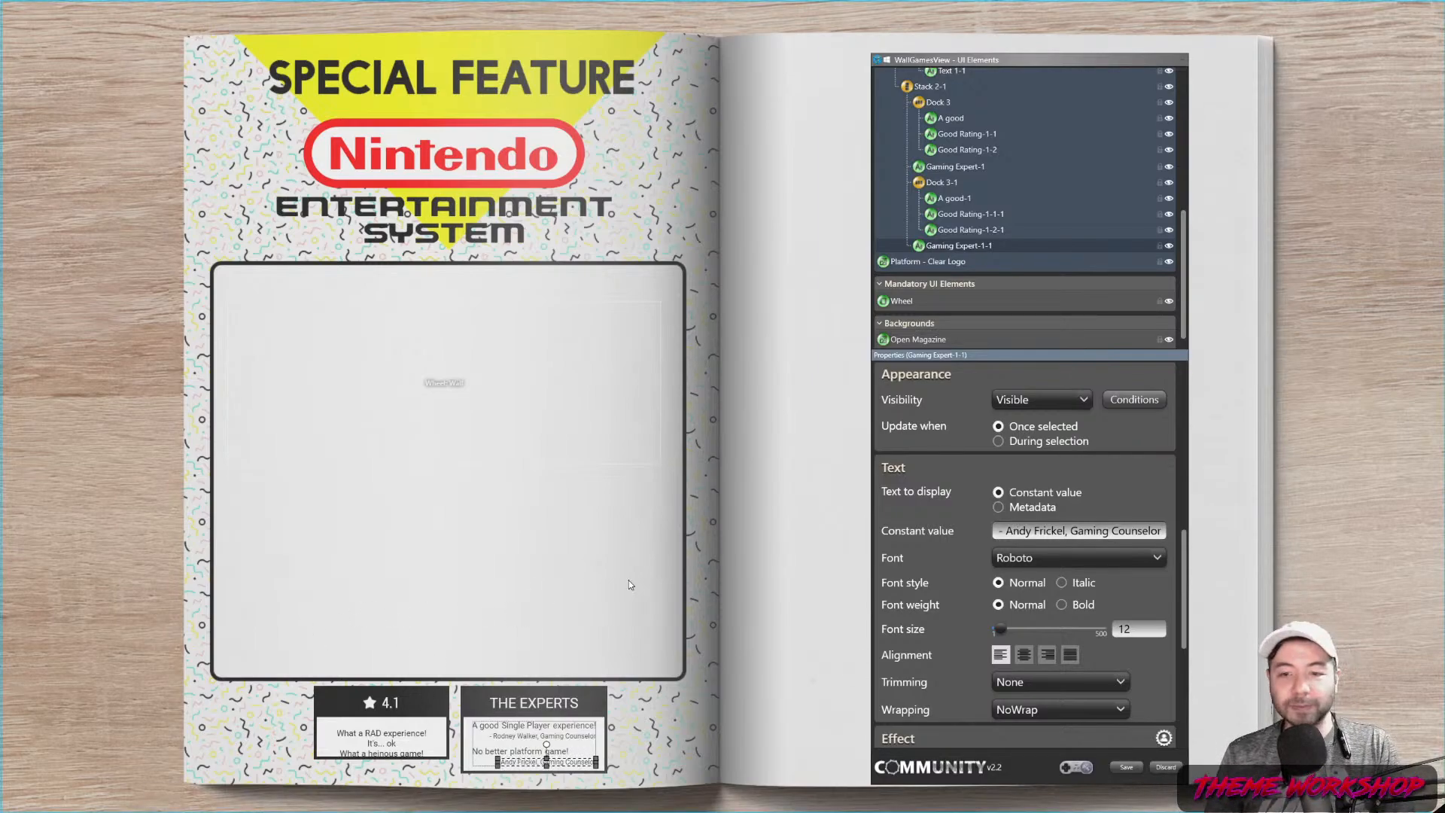
# Move the Wheel Wall placeholder to the big box's top-left and stretch it to the box's right and bottom edges
pyautogui.click(774, 549)
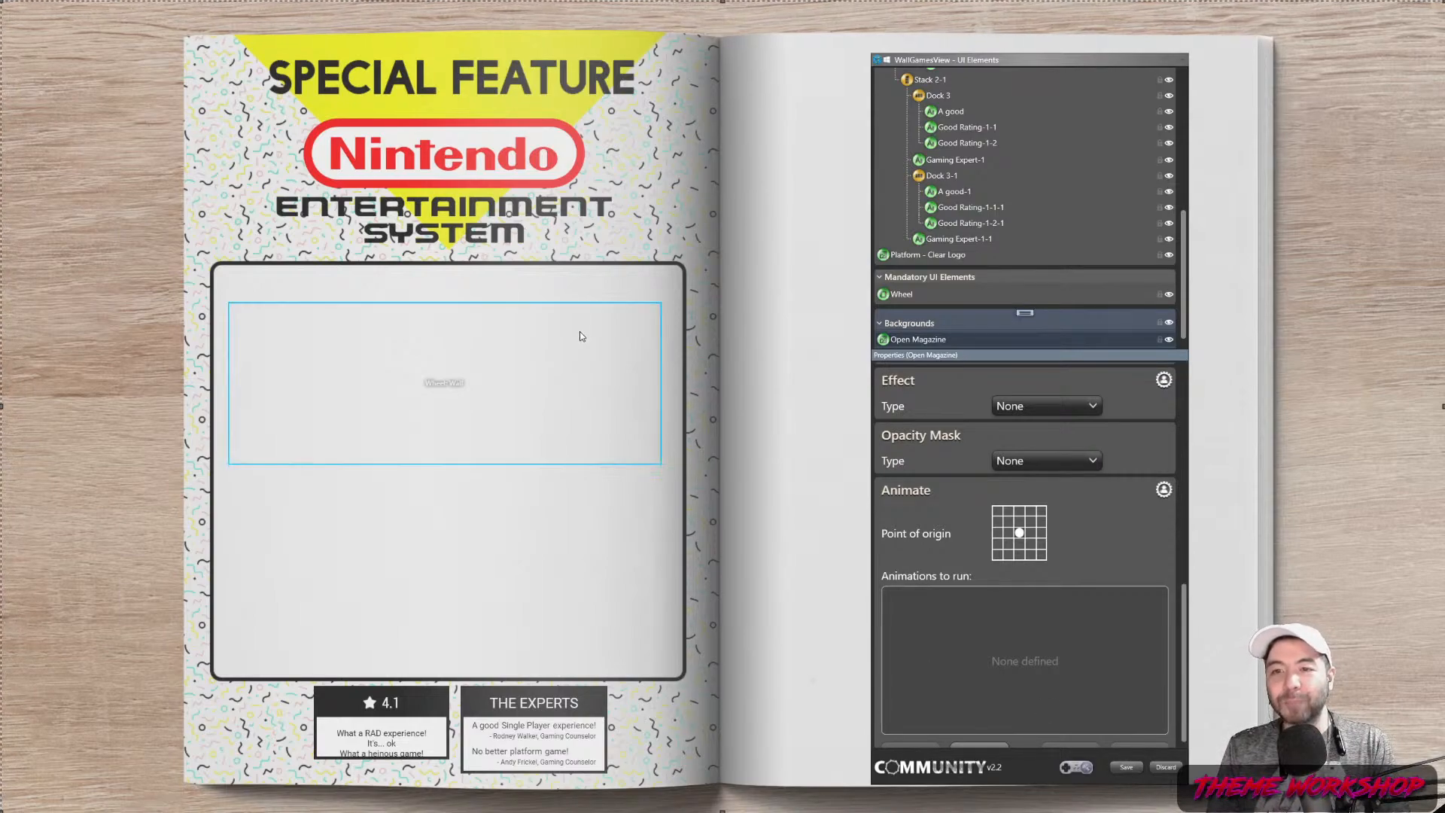
pyautogui.click(405, 399)
pyautogui.moveTo(418, 382); pyautogui.dragTo(414, 346)
pyautogui.moveTo(650, 348); pyautogui.dragTo(678, 346)
pyautogui.moveTo(448, 426); pyautogui.dragTo(463, 678)
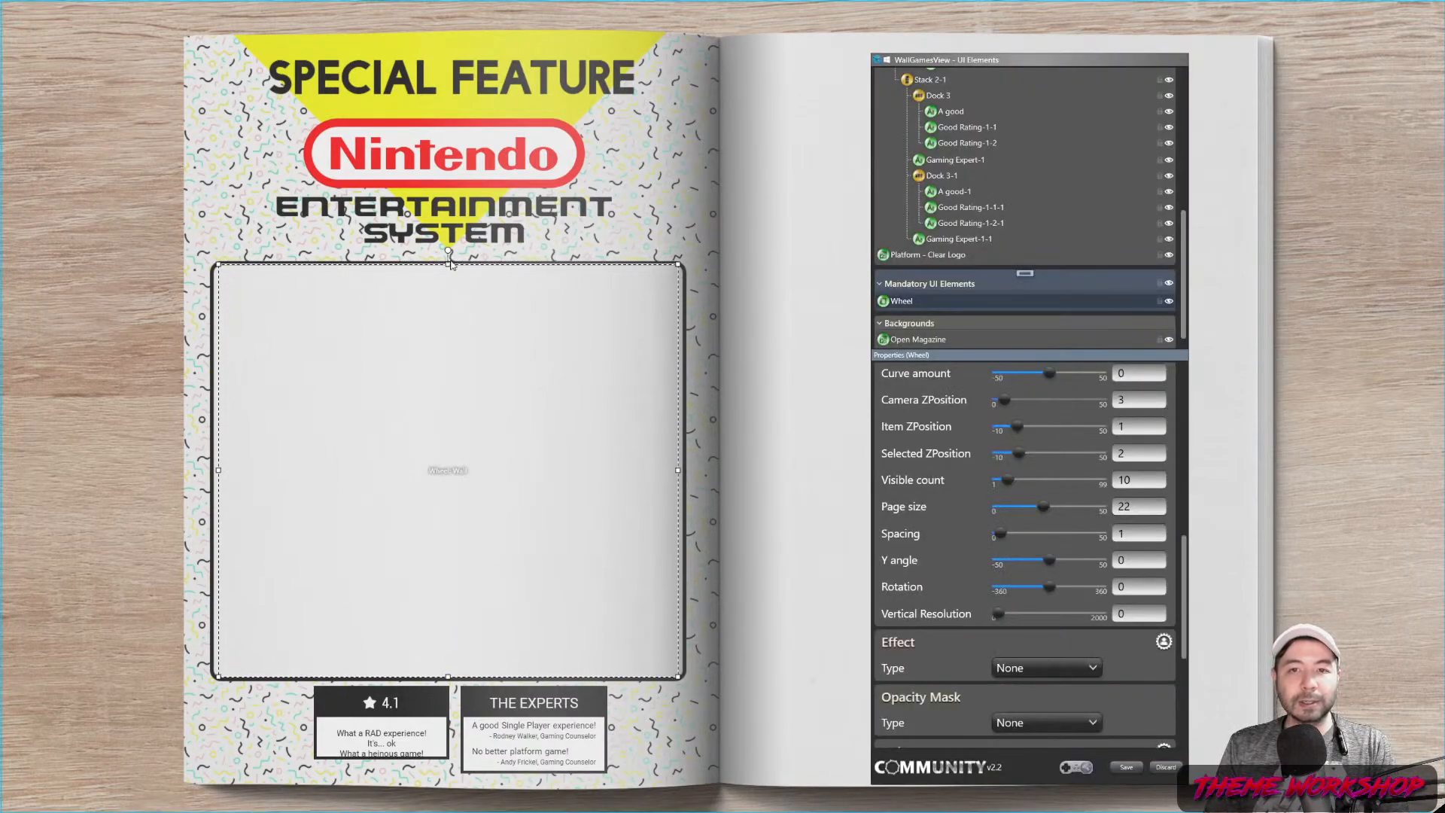
pyautogui.moveTo(448, 264); pyautogui.dragTo(443, 263)
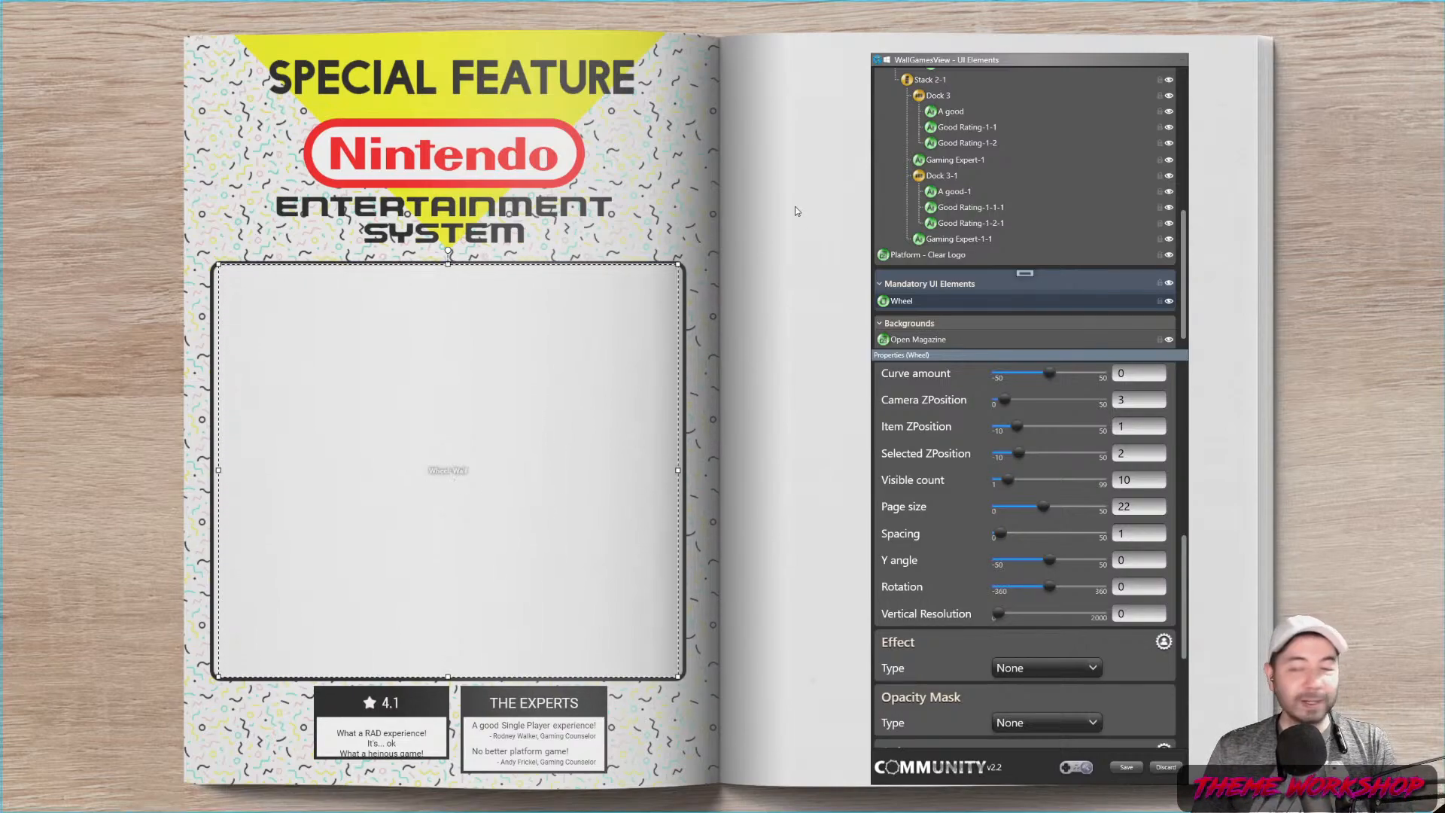
# Add a new image element to the theme
pyautogui.moveTo(991, 60); pyautogui.dragTo(925, 50)
pyautogui.scroll(-2, 948, 277)
pyautogui.click(960, 241)
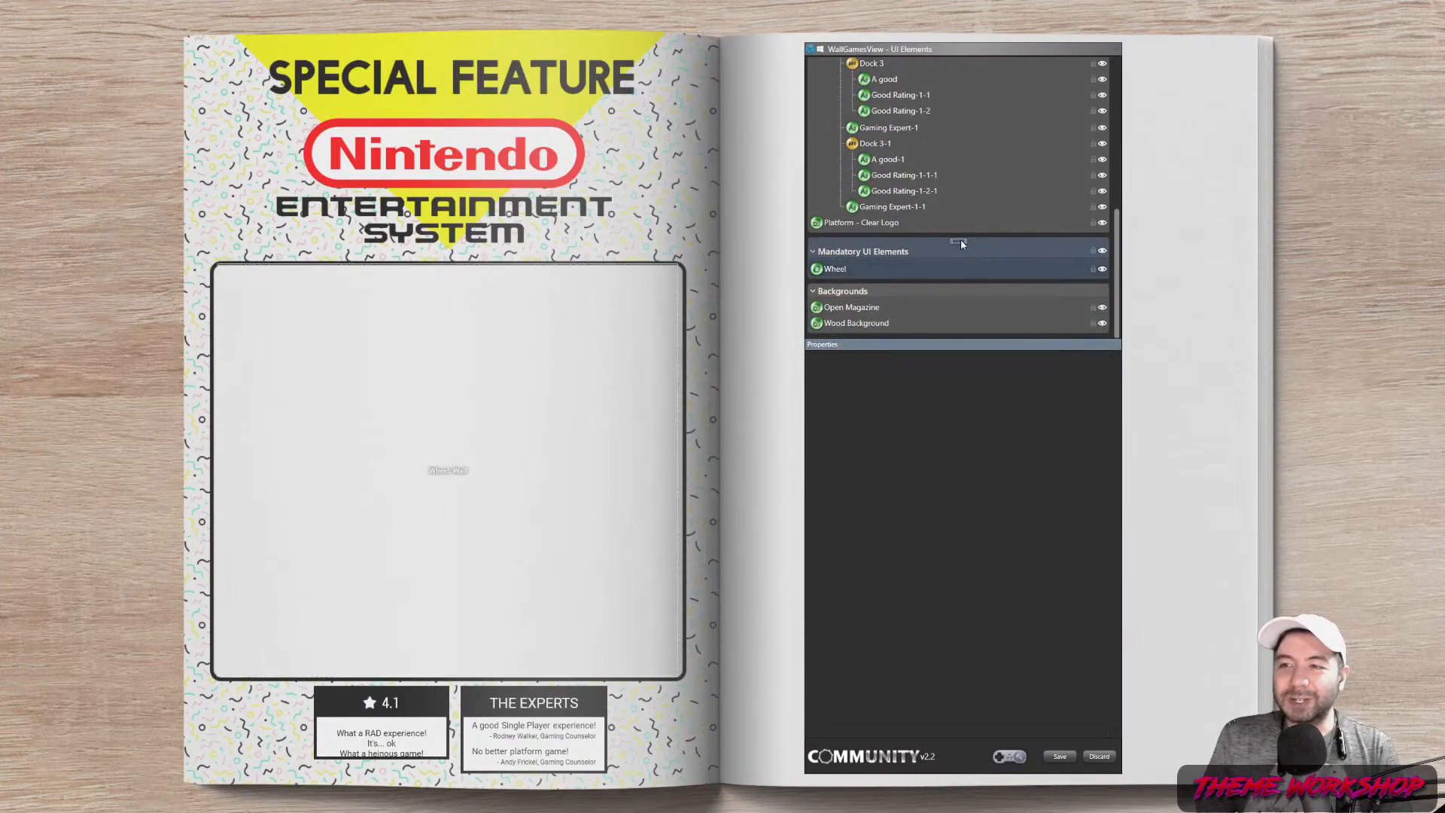
pyautogui.rightClick(960, 241)
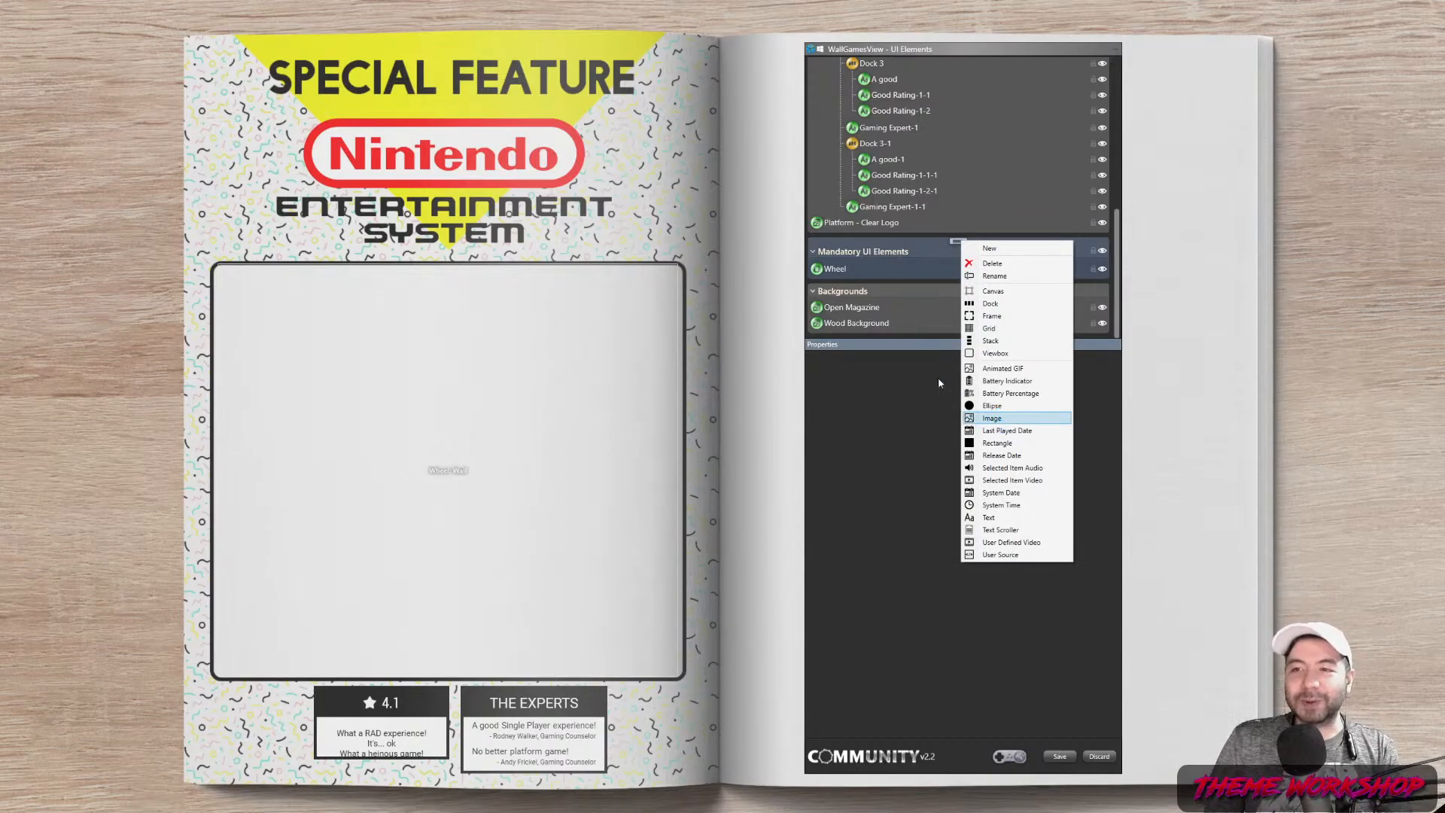
pyautogui.click(991, 418)
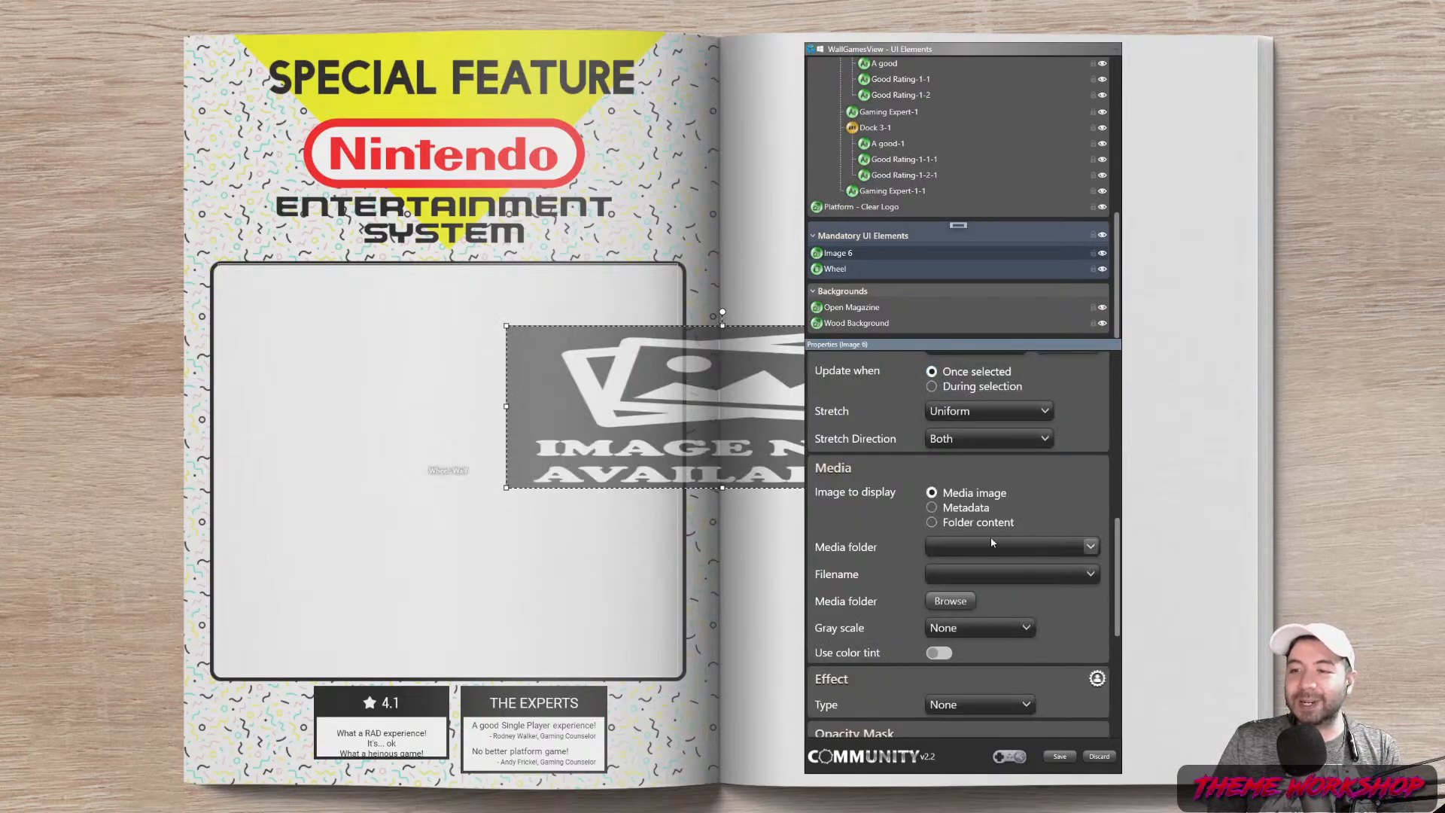
# Set the image to the Metadata Platform image from the Platform Image 3 folder
pyautogui.click(974, 508)
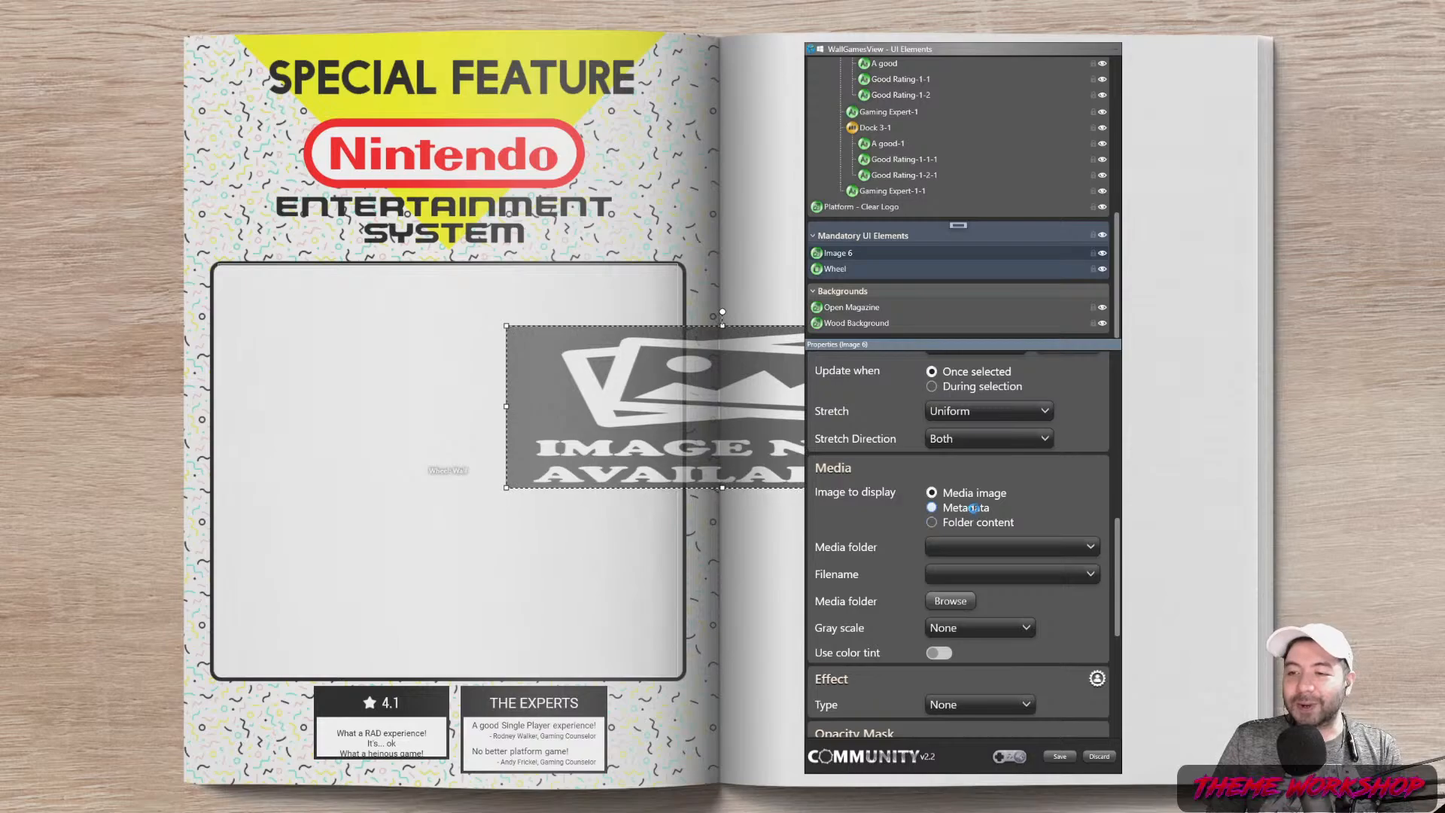
pyautogui.click(1087, 544)
pyautogui.scroll(-8, 1030, 380)
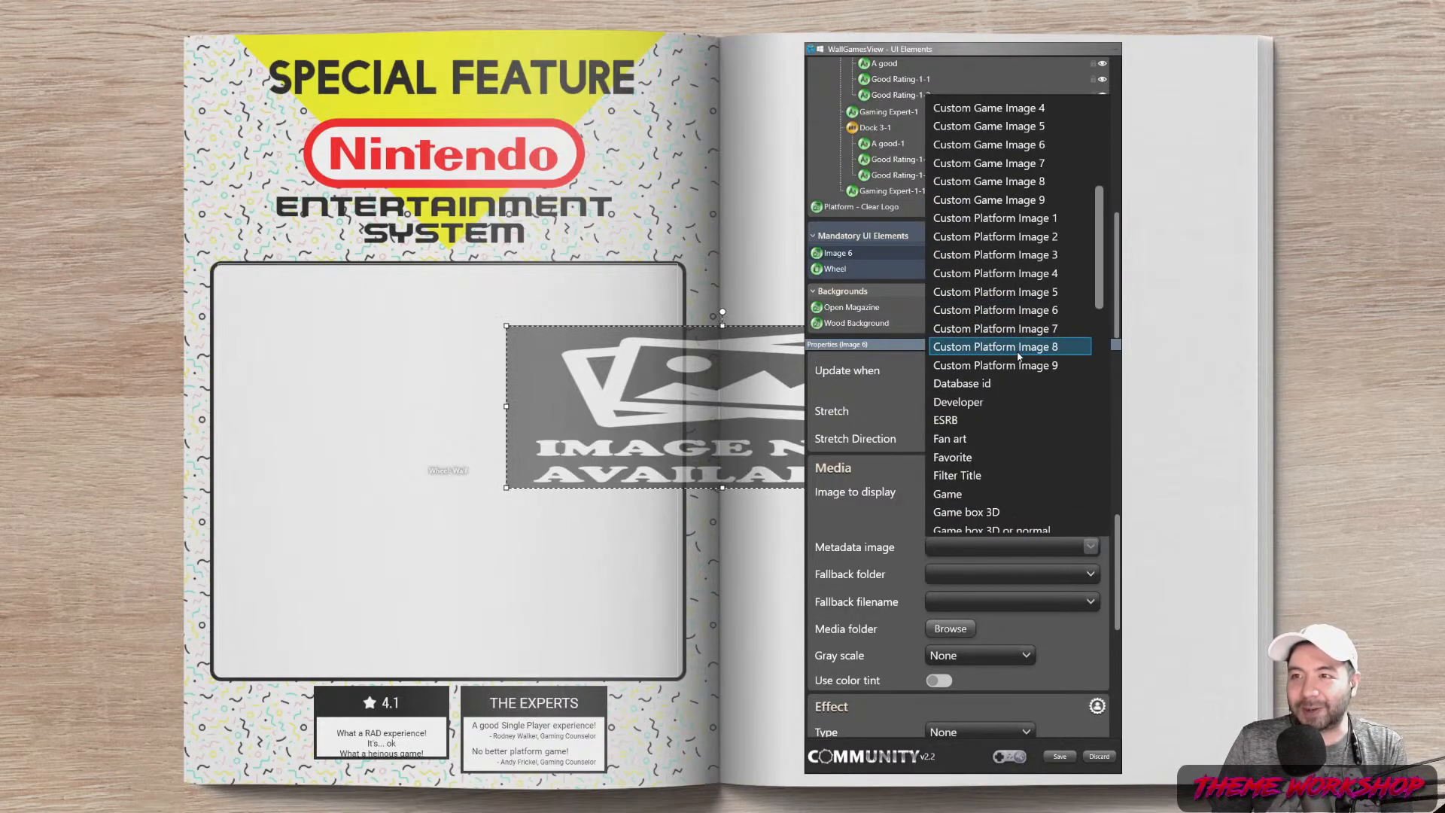
pyautogui.scroll(-5, 1032, 392)
pyautogui.scroll(4, 1028, 437)
pyautogui.scroll(-1, 1020, 470)
pyautogui.scroll(-5, 1026, 452)
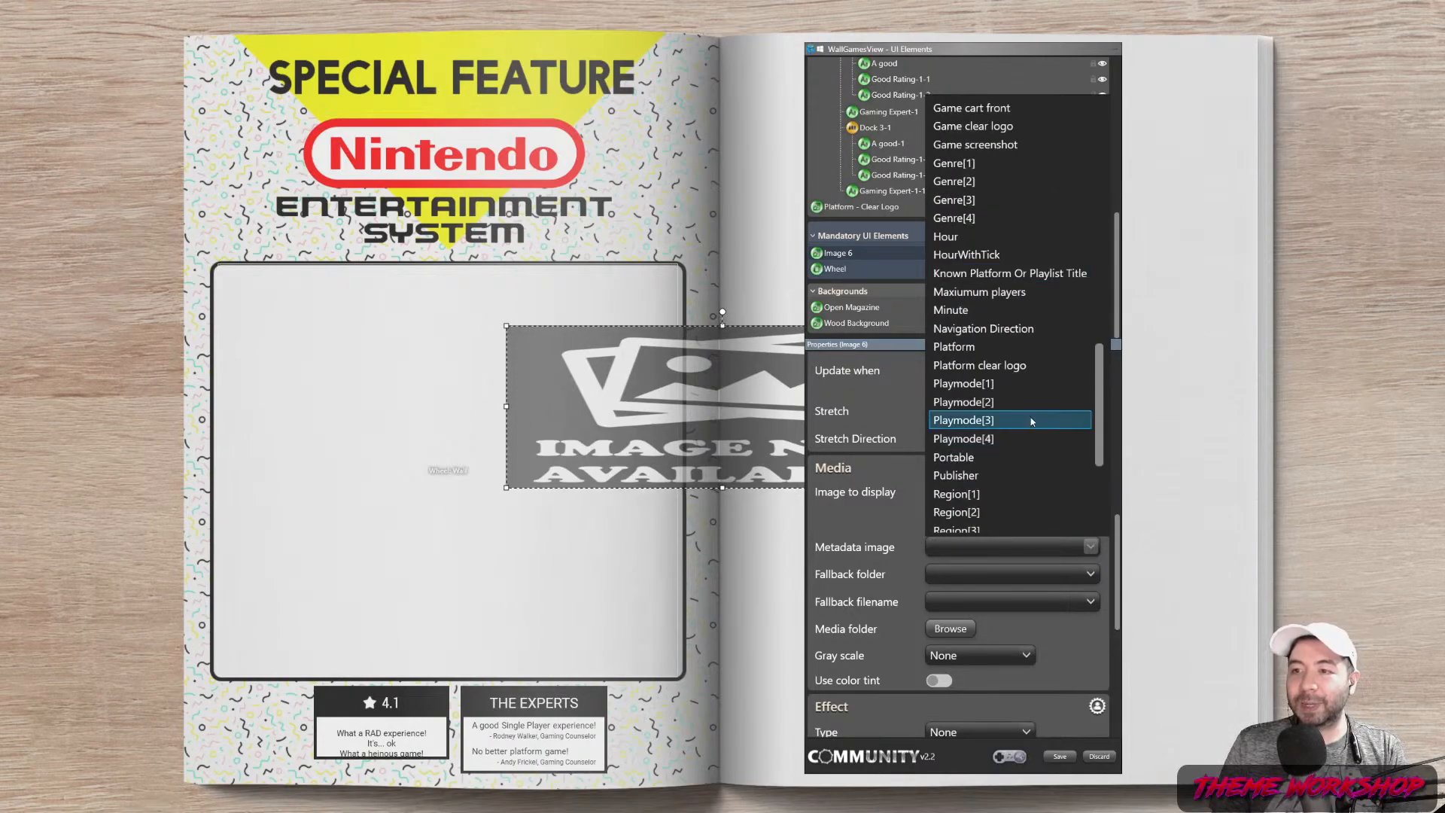
pyautogui.scroll(-2, 1030, 419)
pyautogui.moveTo(1104, 436)
pyautogui.mouseDown()
pyautogui.moveTo(1083, 162)
pyautogui.moveTo(1112, 216)
pyautogui.moveTo(1112, 412)
pyautogui.mouseUp()
pyautogui.click(980, 347)
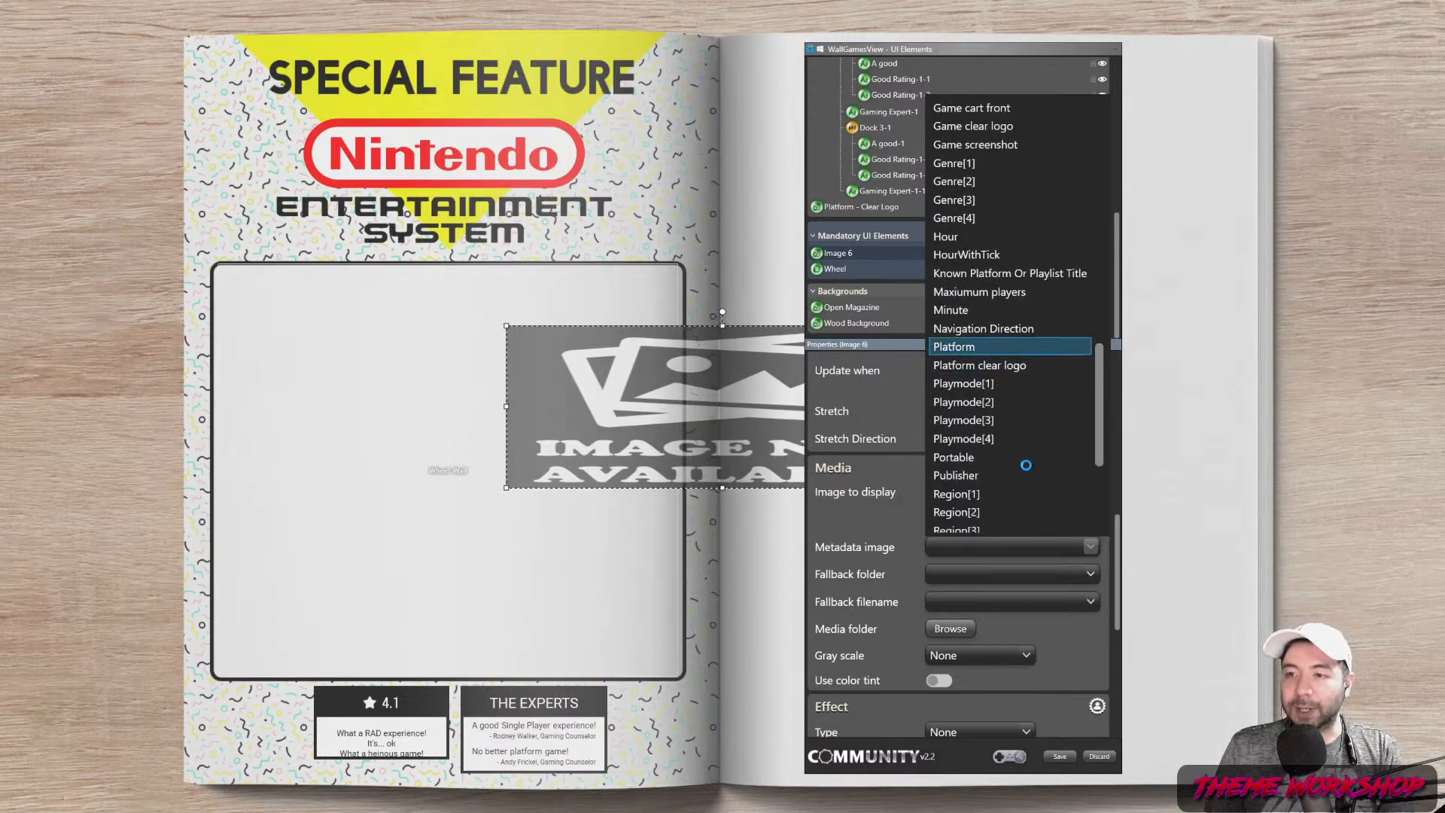
pyautogui.click(1051, 548)
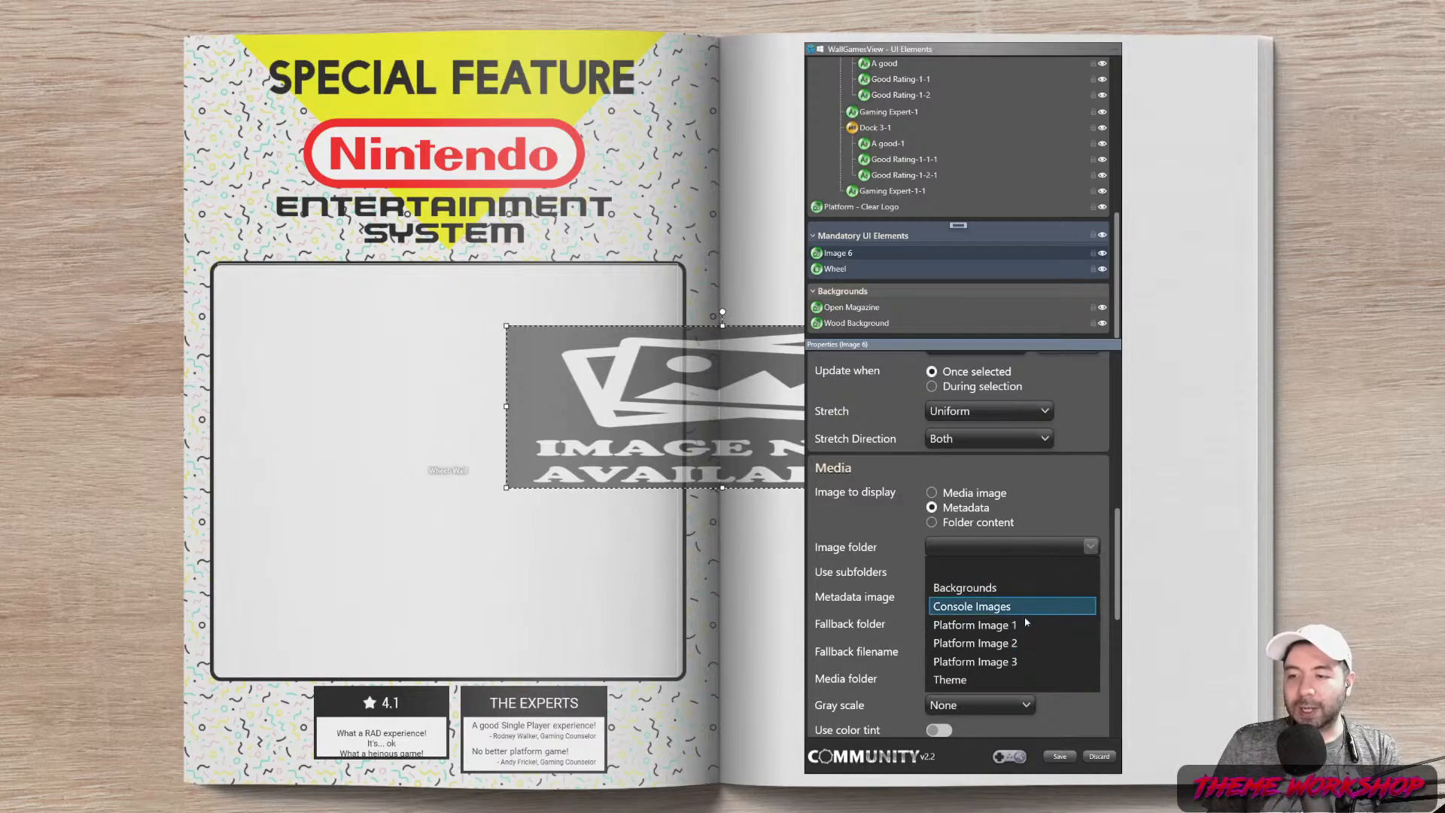
pyautogui.click(998, 654)
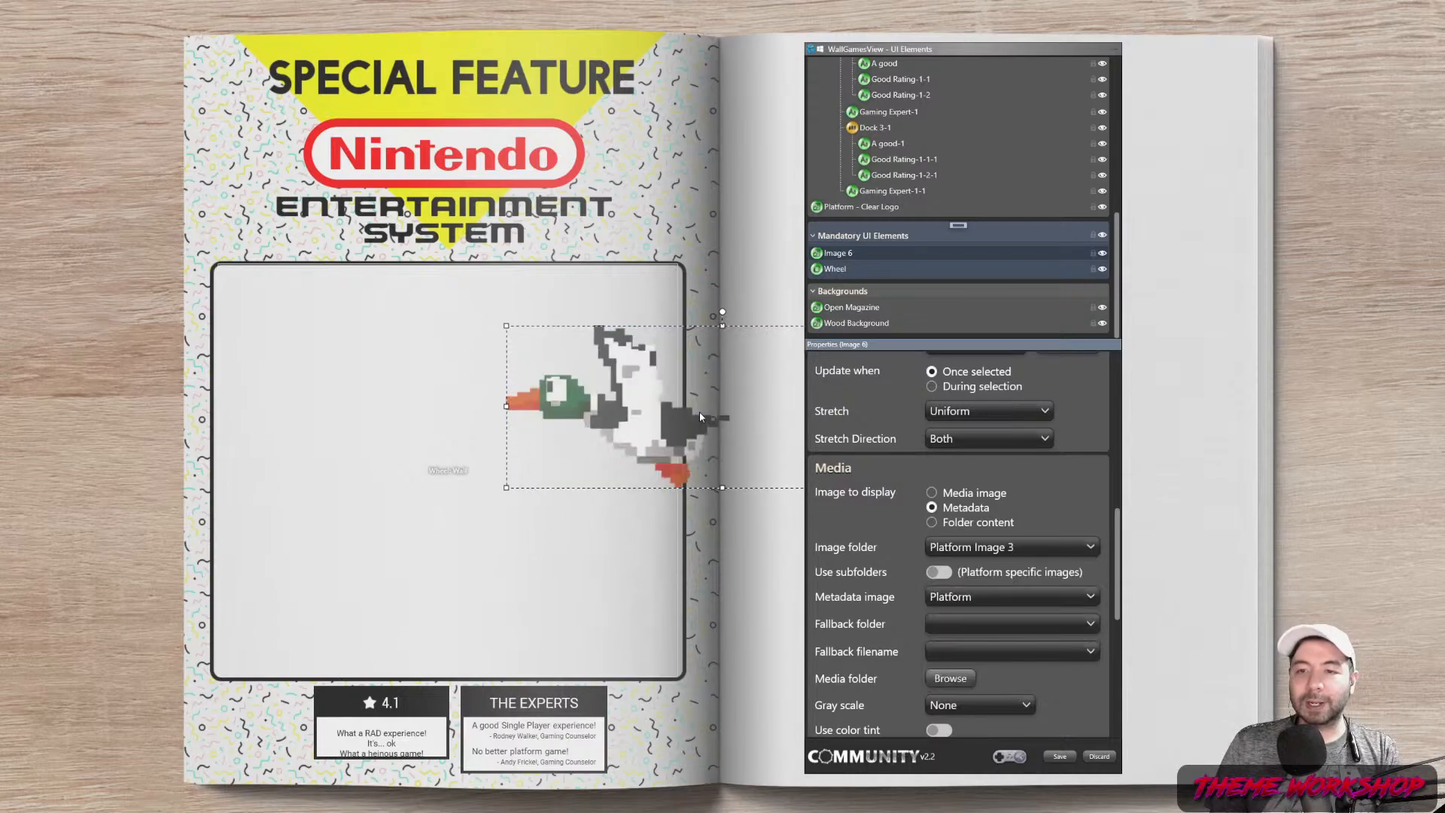
# Place the duck sprite at the page's upper-right, size it 154 by 128, aligned right and bottom
pyautogui.moveTo(691, 375); pyautogui.dragTo(793, 259)
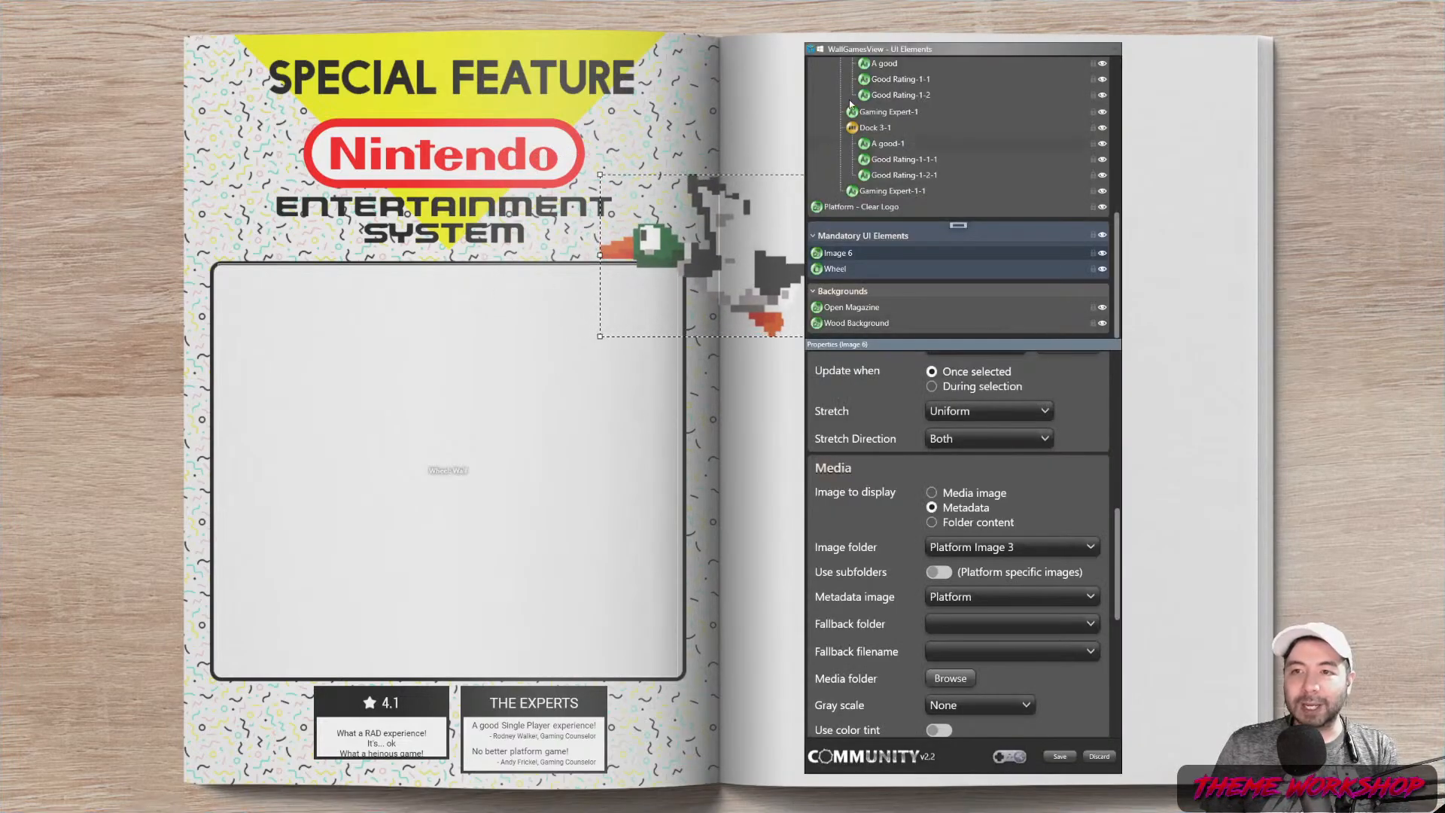
pyautogui.moveTo(878, 47); pyautogui.dragTo(1290, 38)
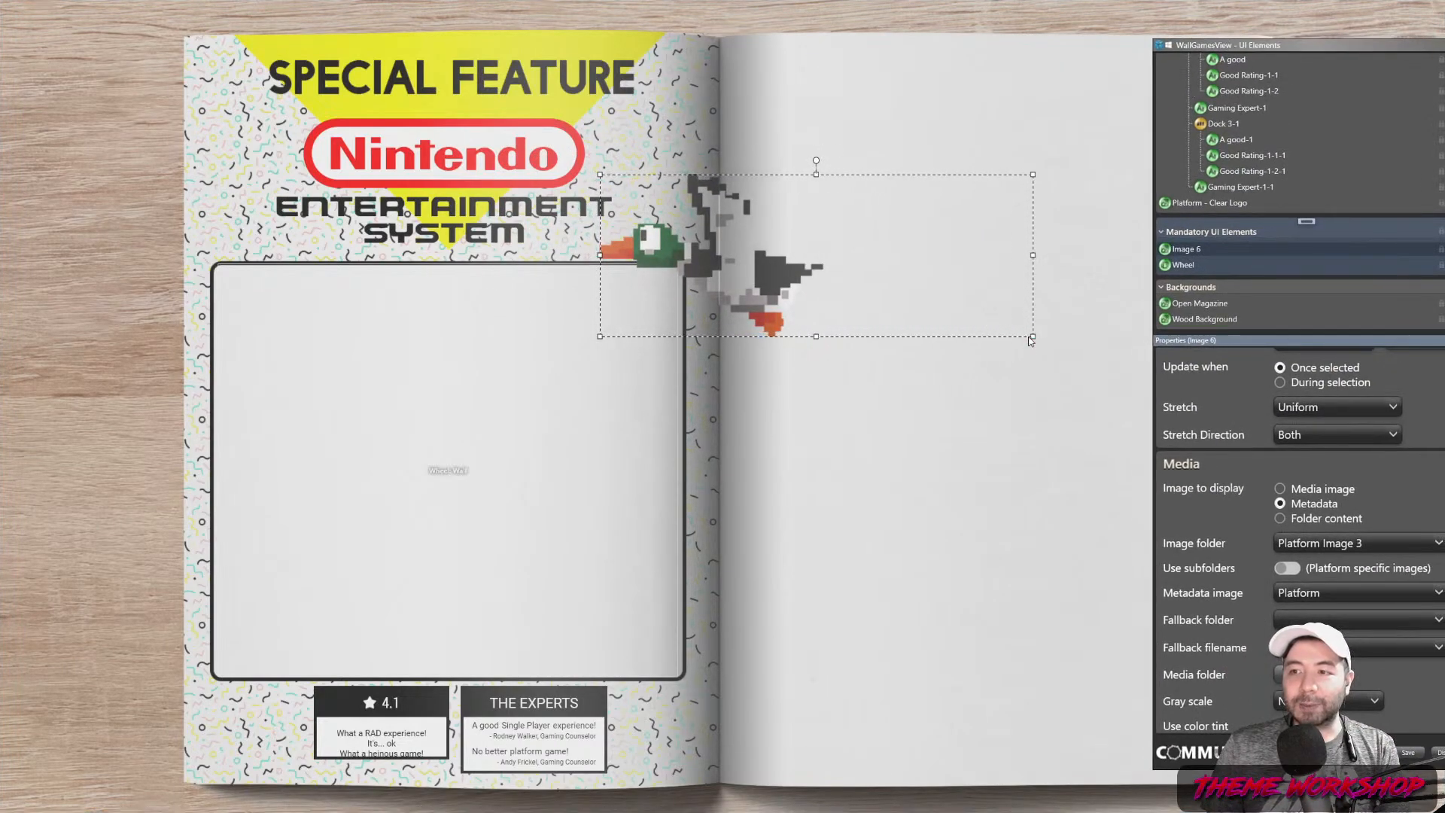
pyautogui.moveTo(1032, 336); pyautogui.dragTo(641, 230)
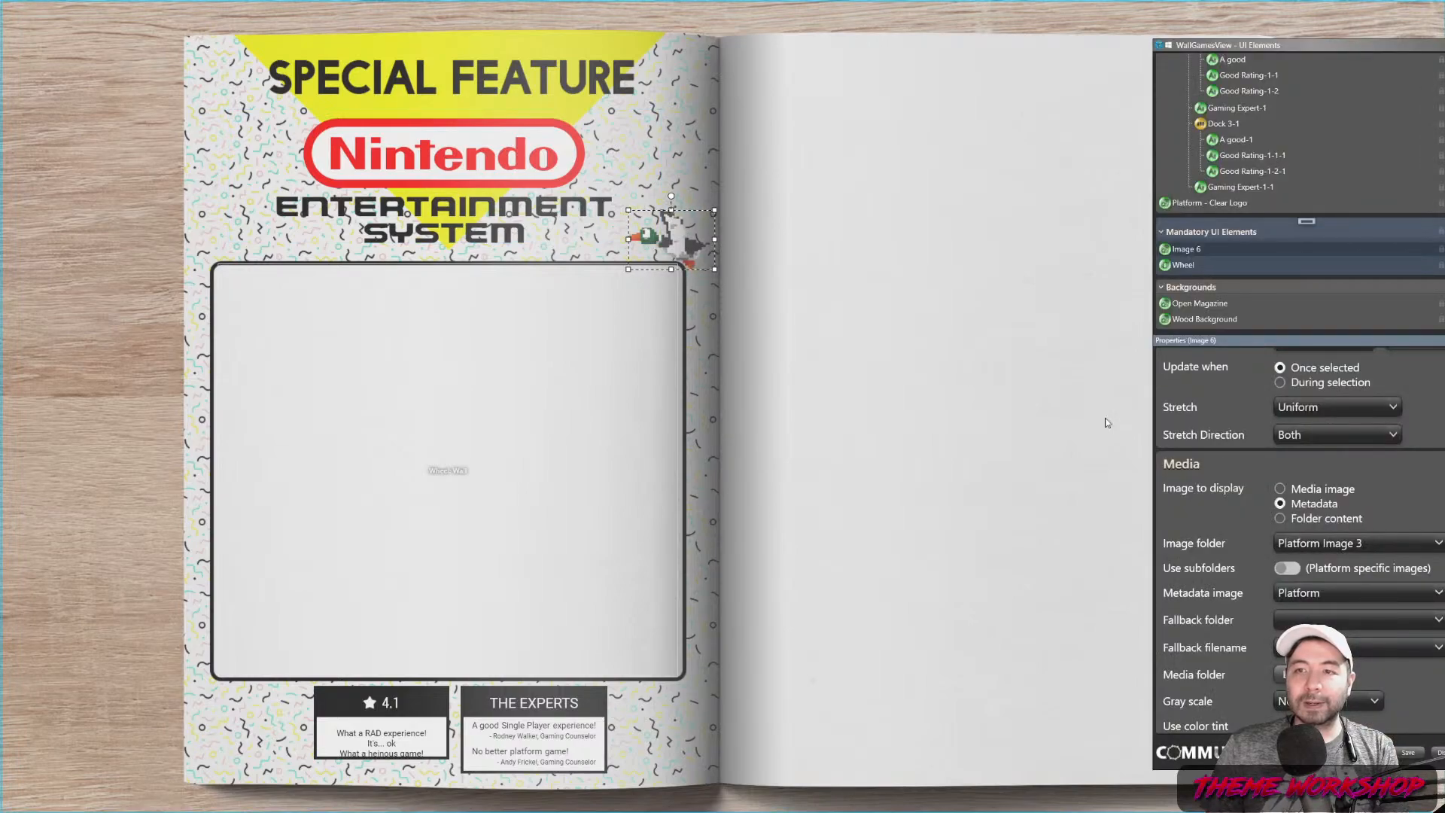
pyautogui.moveTo(1244, 51); pyautogui.dragTo(1158, 33)
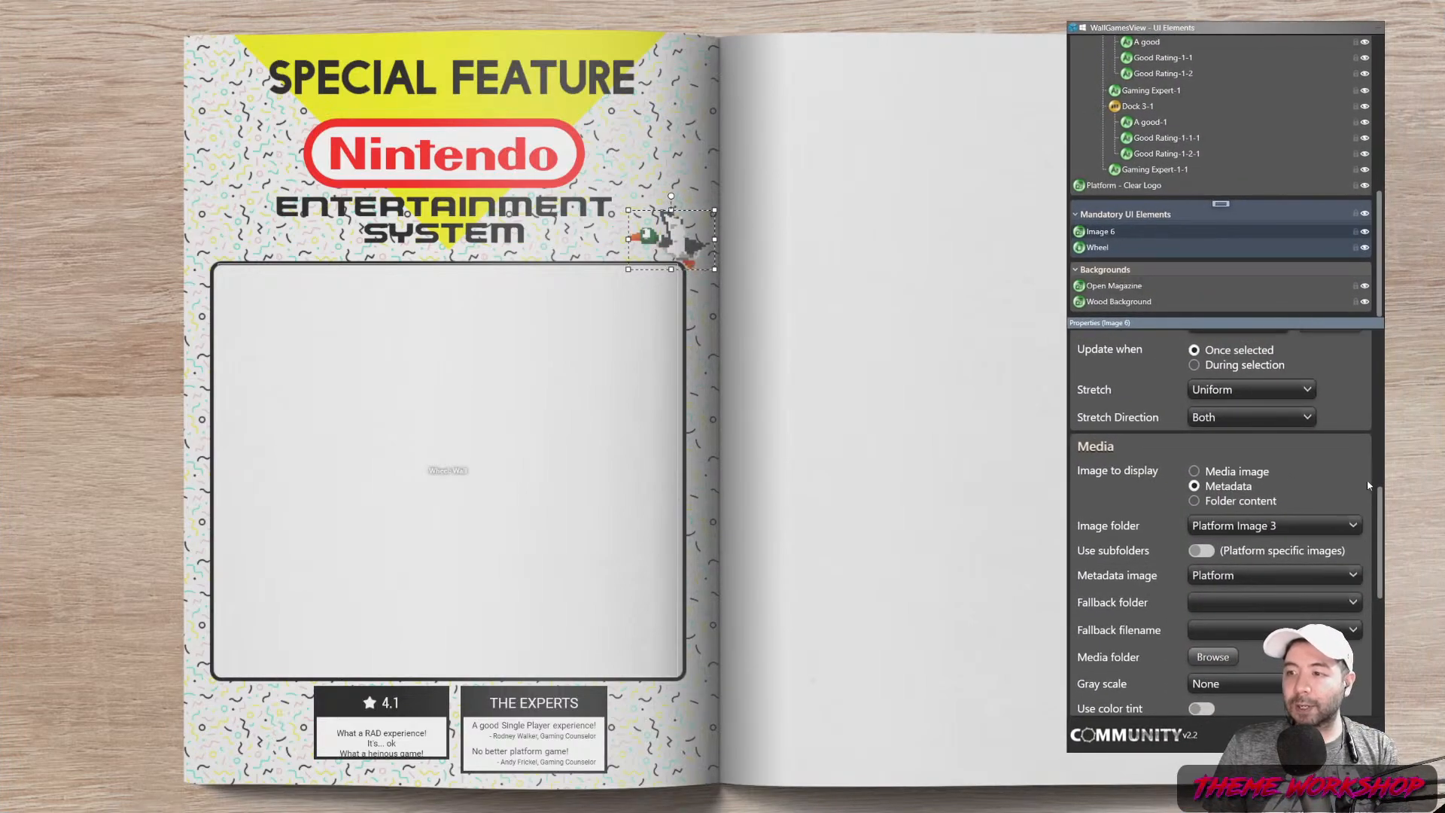
pyautogui.moveTo(1380, 507); pyautogui.dragTo(1362, 373)
pyautogui.scroll(-4, 1362, 379)
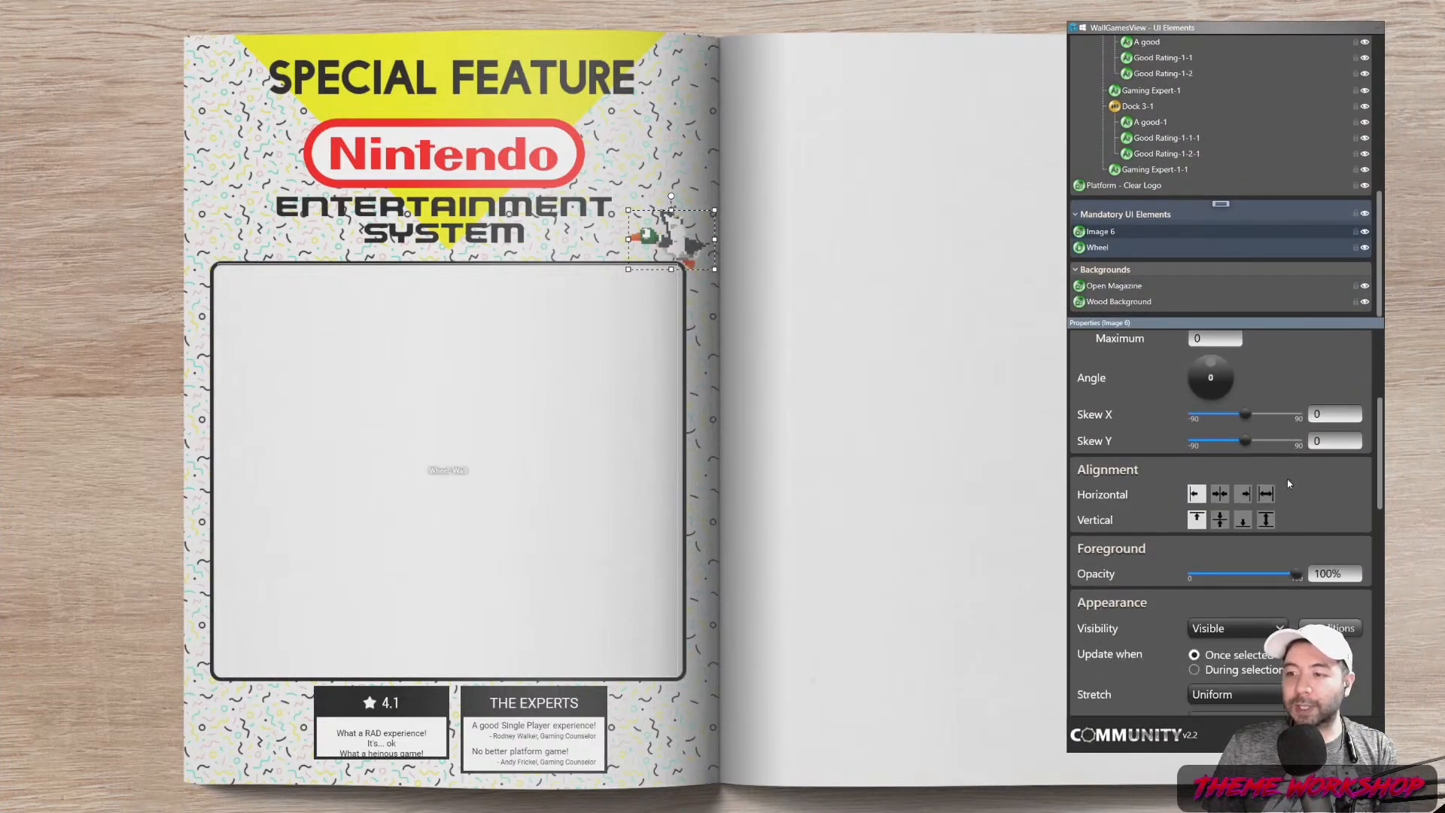
pyautogui.click(1243, 494)
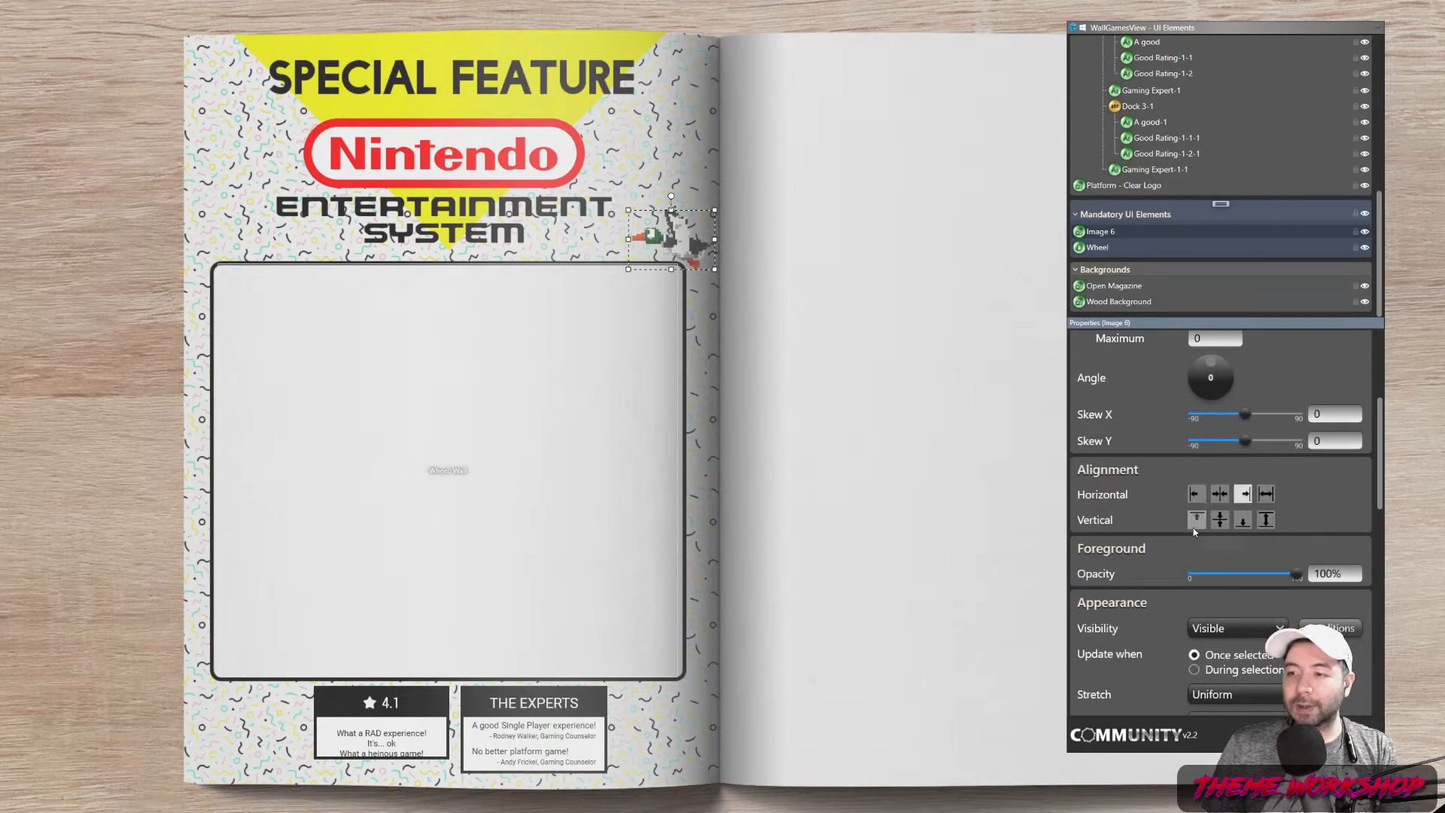
pyautogui.moveTo(672, 210); pyautogui.dragTo(672, 197)
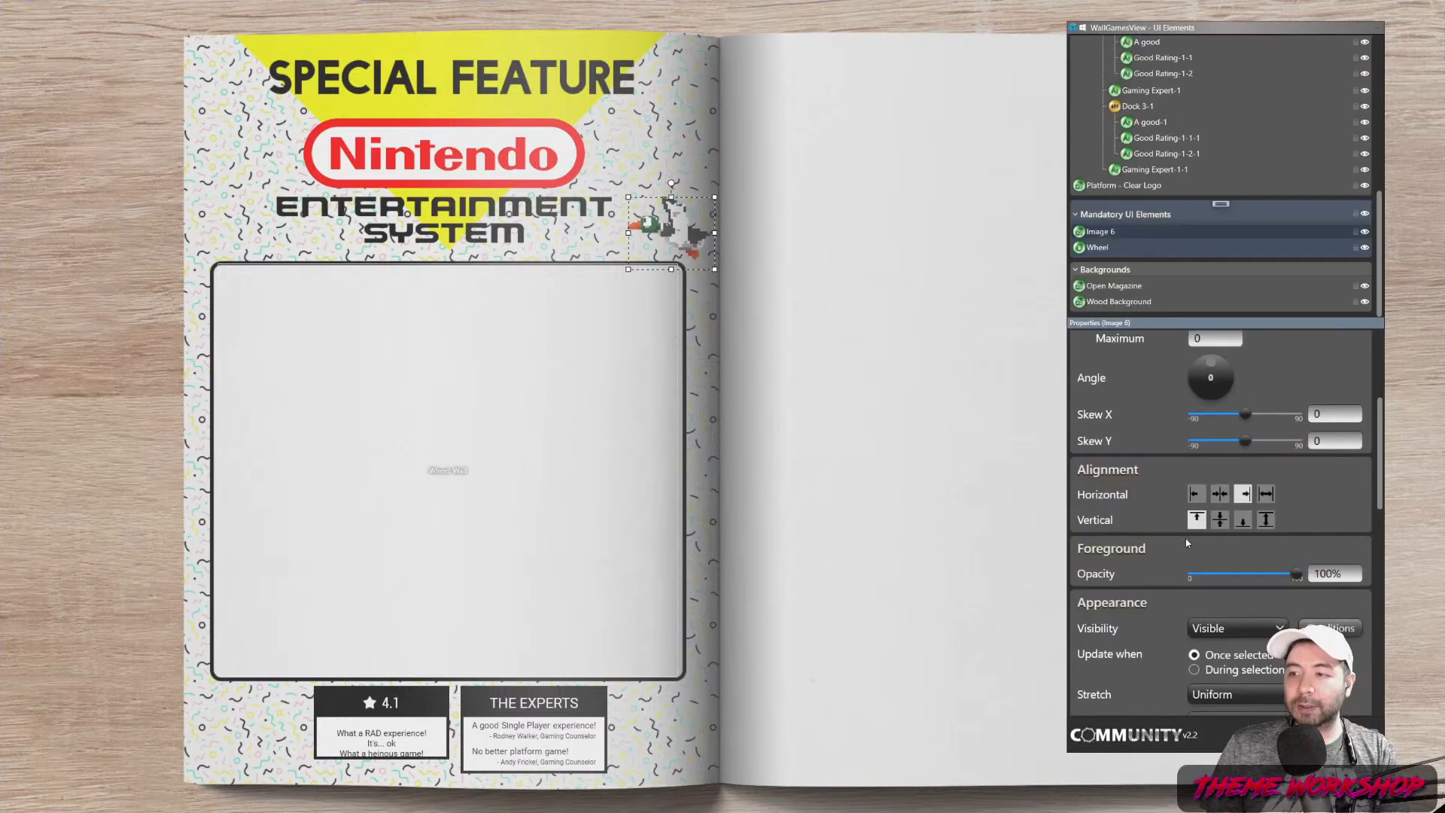
pyautogui.click(1244, 519)
# Rename the image element to Platform Image 3 and duplicate it
pyautogui.click(1121, 231)
pyautogui.press('BackSpace')
pyautogui.press('BackSpace')
pyautogui.press('BackSpace')
pyautogui.press('BackSpace')
pyautogui.press('BackSpace')
pyautogui.press('BackSpace')
pyautogui.press('BackSpace')
pyautogui.write('Platform Image 3')
pyautogui.press('Return')
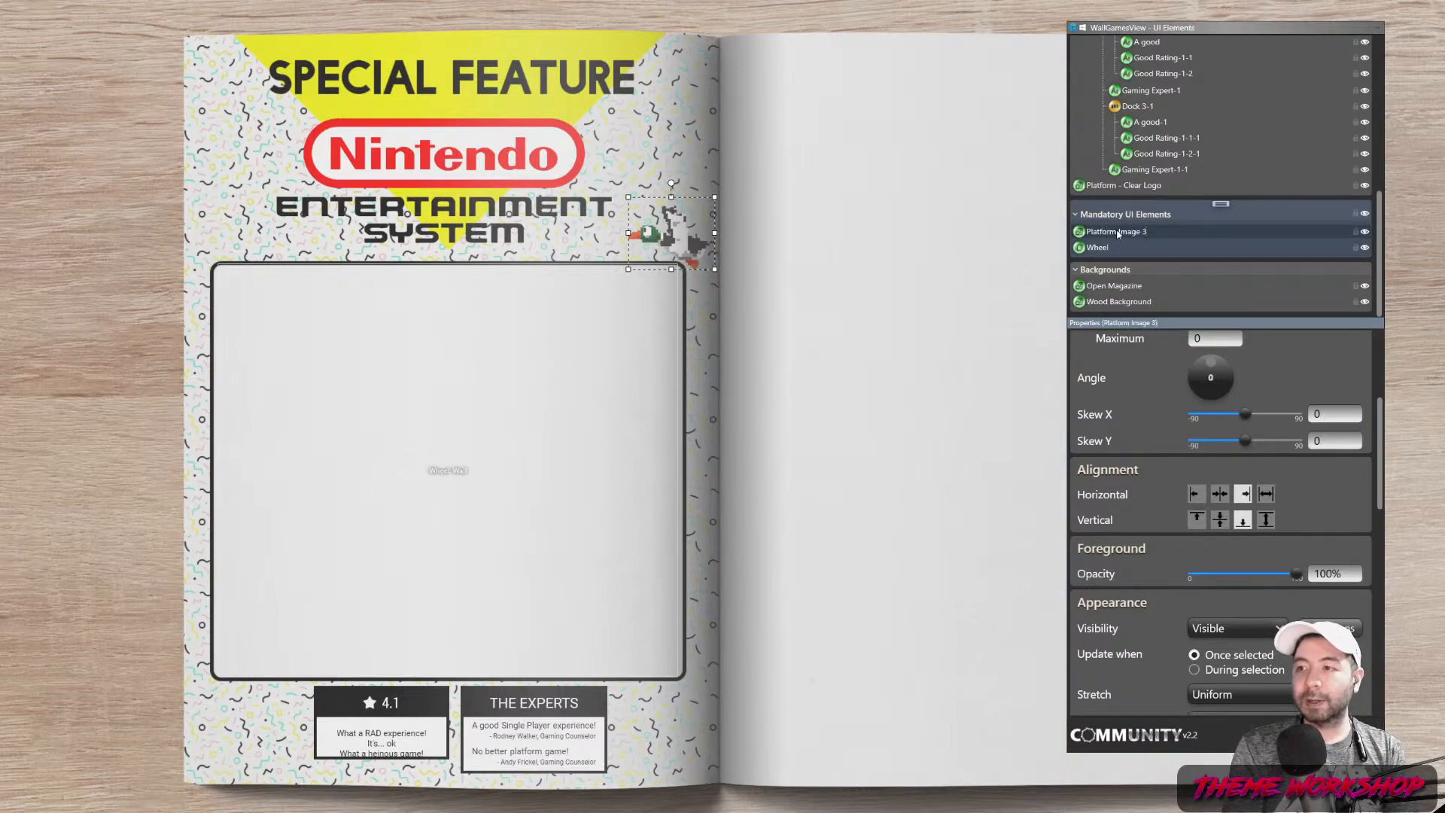
pyautogui.rightClick(1118, 233)
pyautogui.press('Escape')
pyautogui.rightClick(1118, 234)
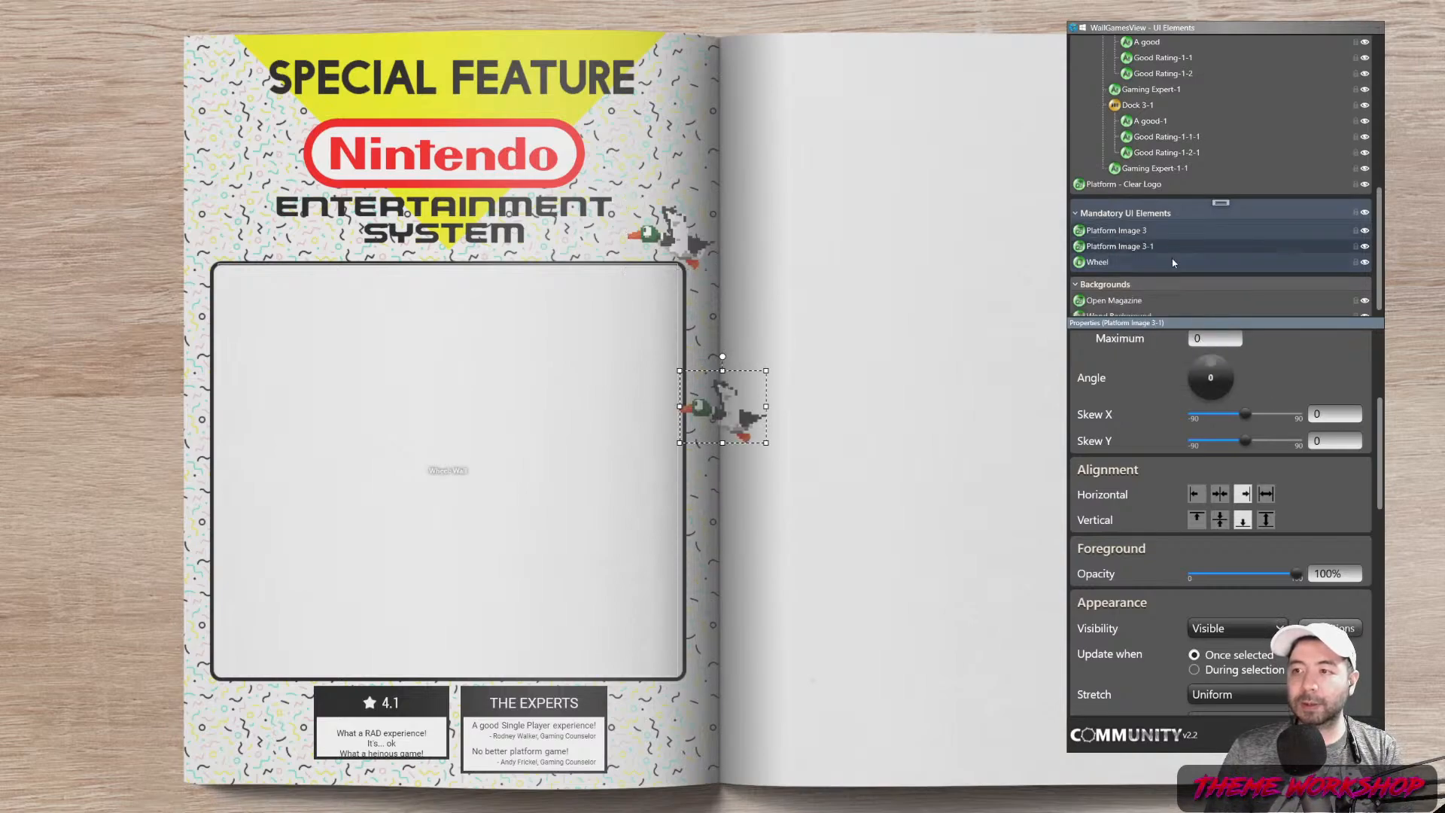
# Rename the copy Platform Image 2 and move the Mario sprite to the left page's bottom-right corner
pyautogui.press('BackSpace')
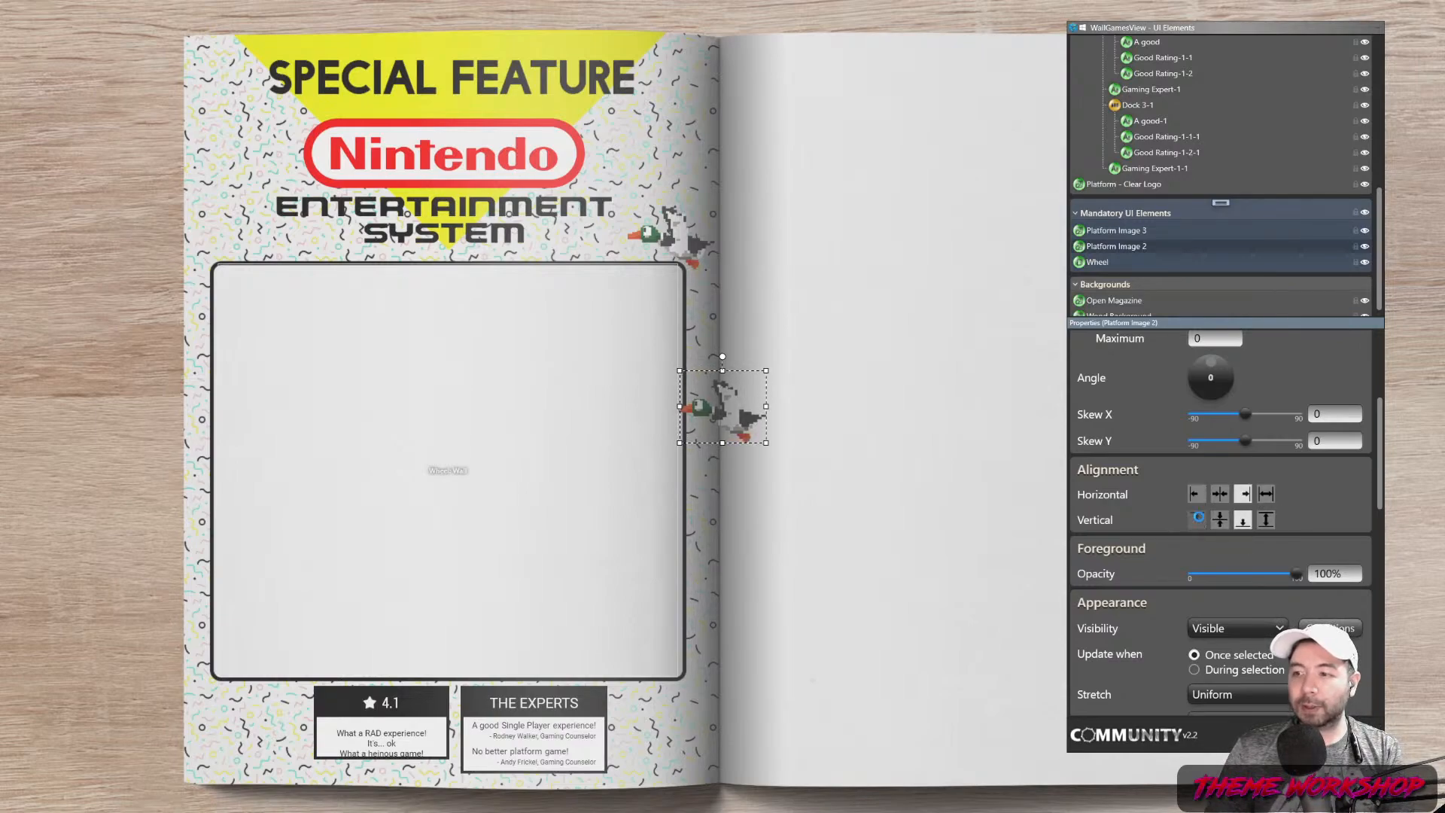
pyautogui.moveTo(1380, 478); pyautogui.dragTo(1381, 592)
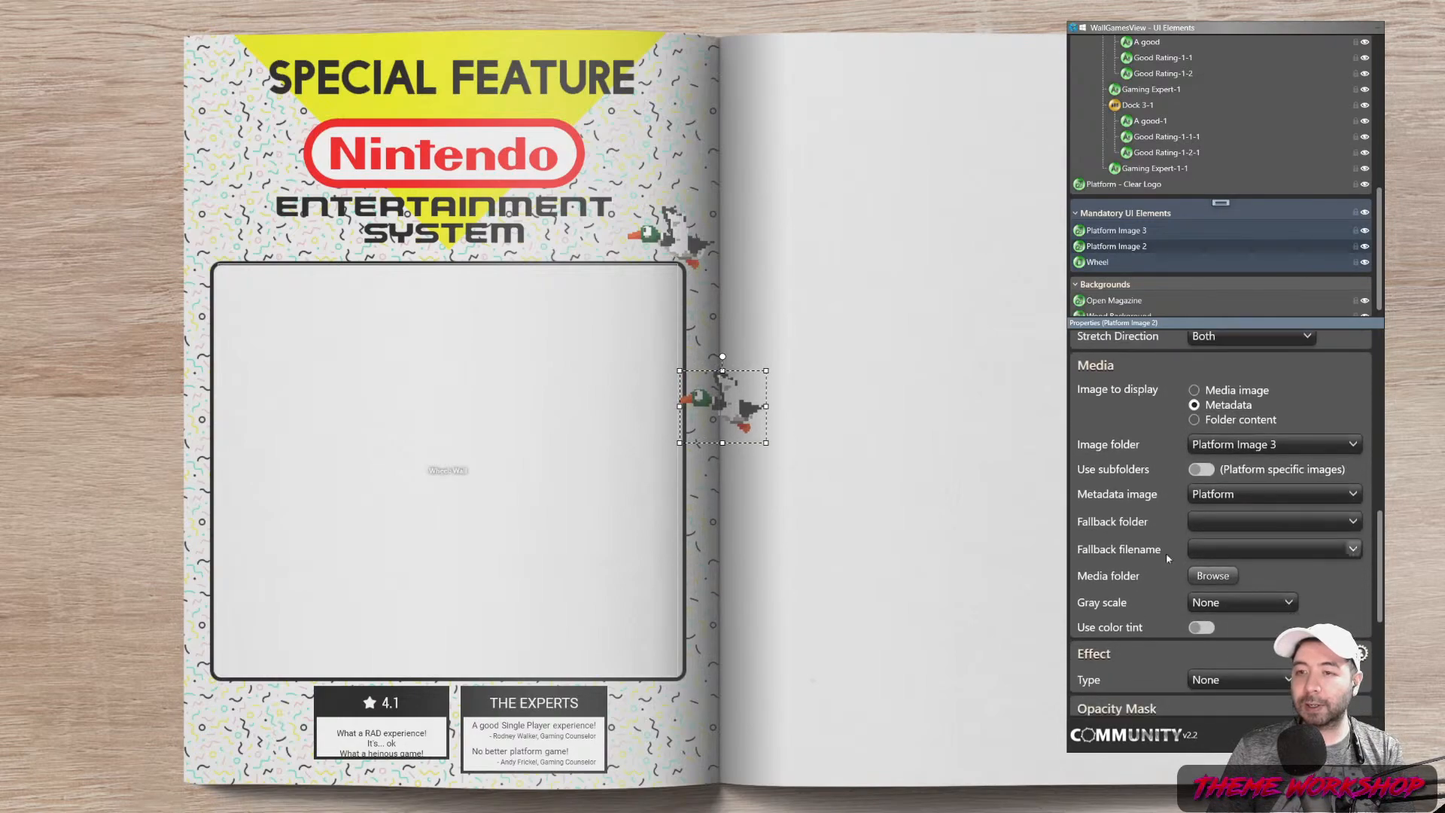
pyautogui.click(723, 447)
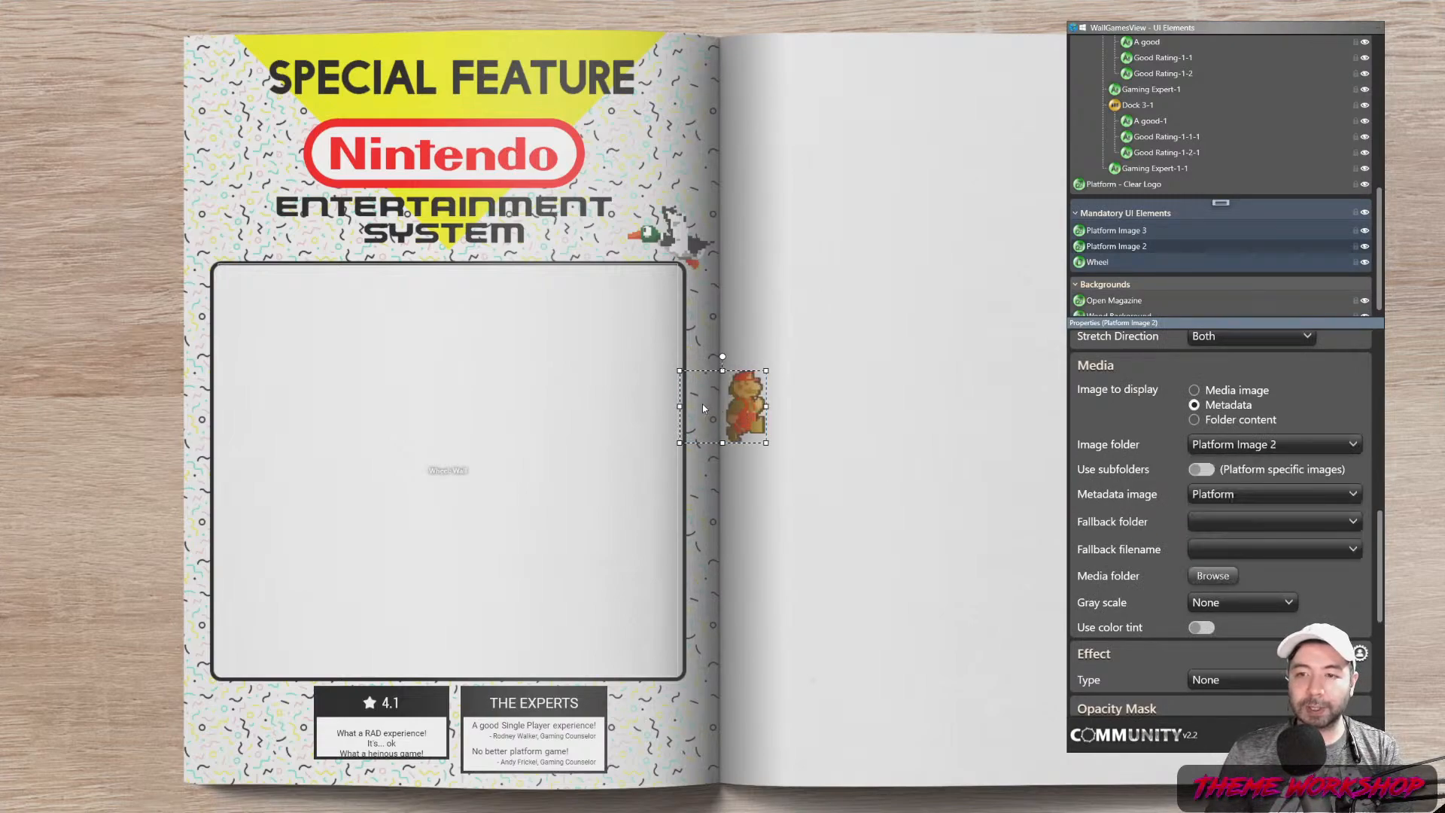
pyautogui.moveTo(1379, 536); pyautogui.dragTo(1379, 479)
pyautogui.moveTo(707, 420); pyautogui.dragTo(641, 721)
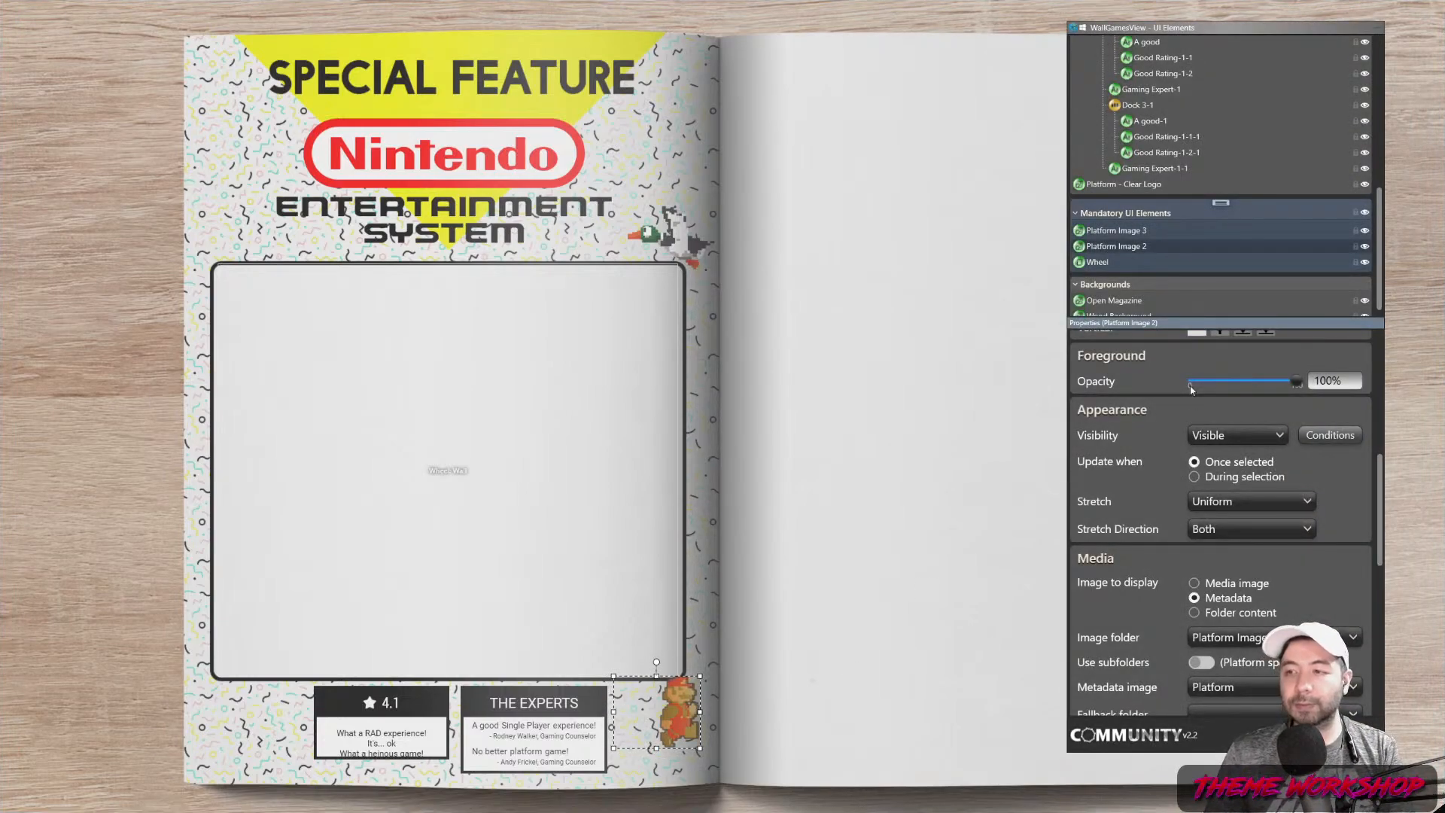
# Paste another copy as Platform Image 1, using that folder, left-aligned at the bottom-left corner
pyautogui.rightClick(1135, 254)
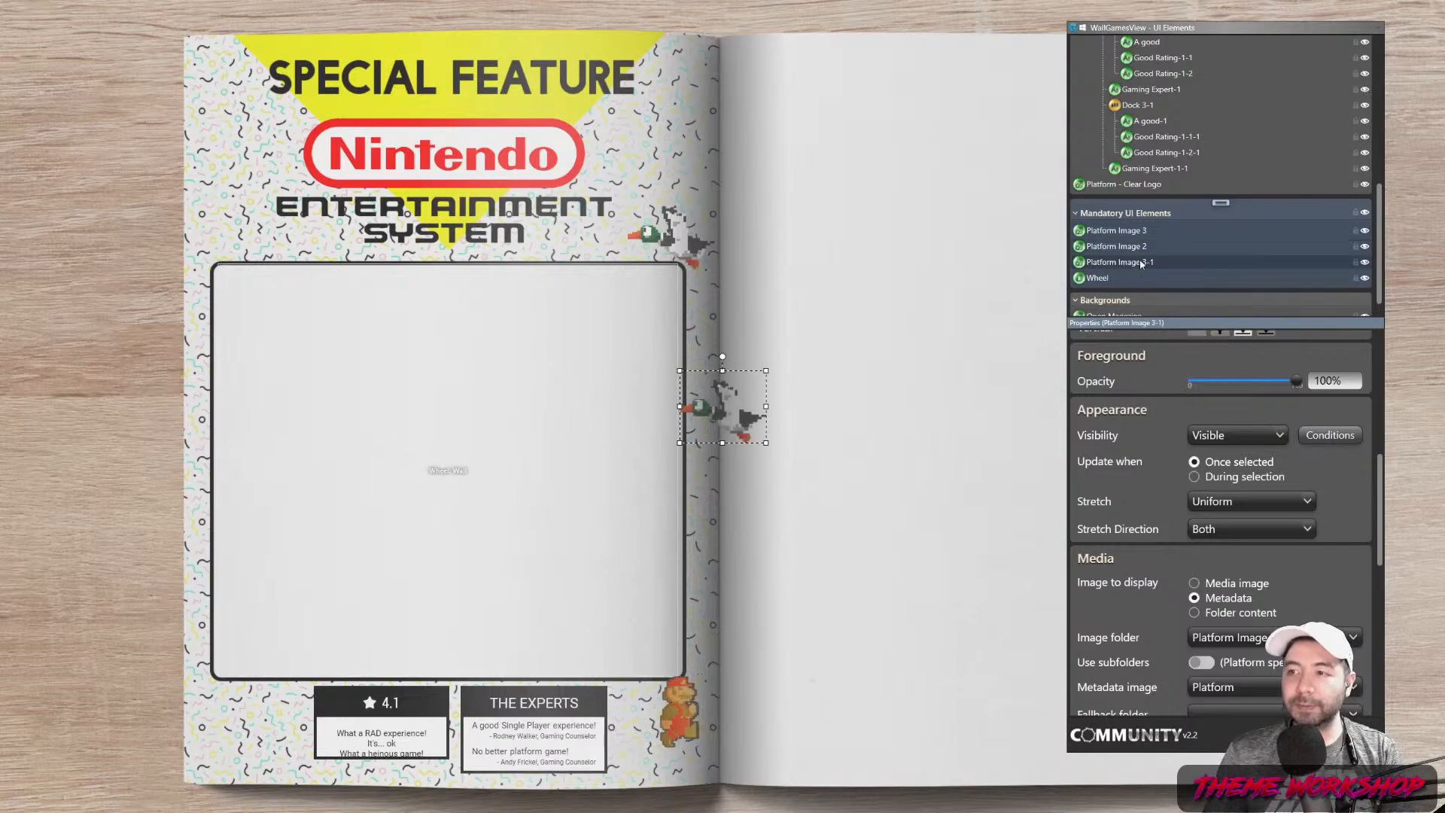
pyautogui.press('BackSpace')
pyautogui.press('BackSpace')
pyautogui.press('BackSpace')
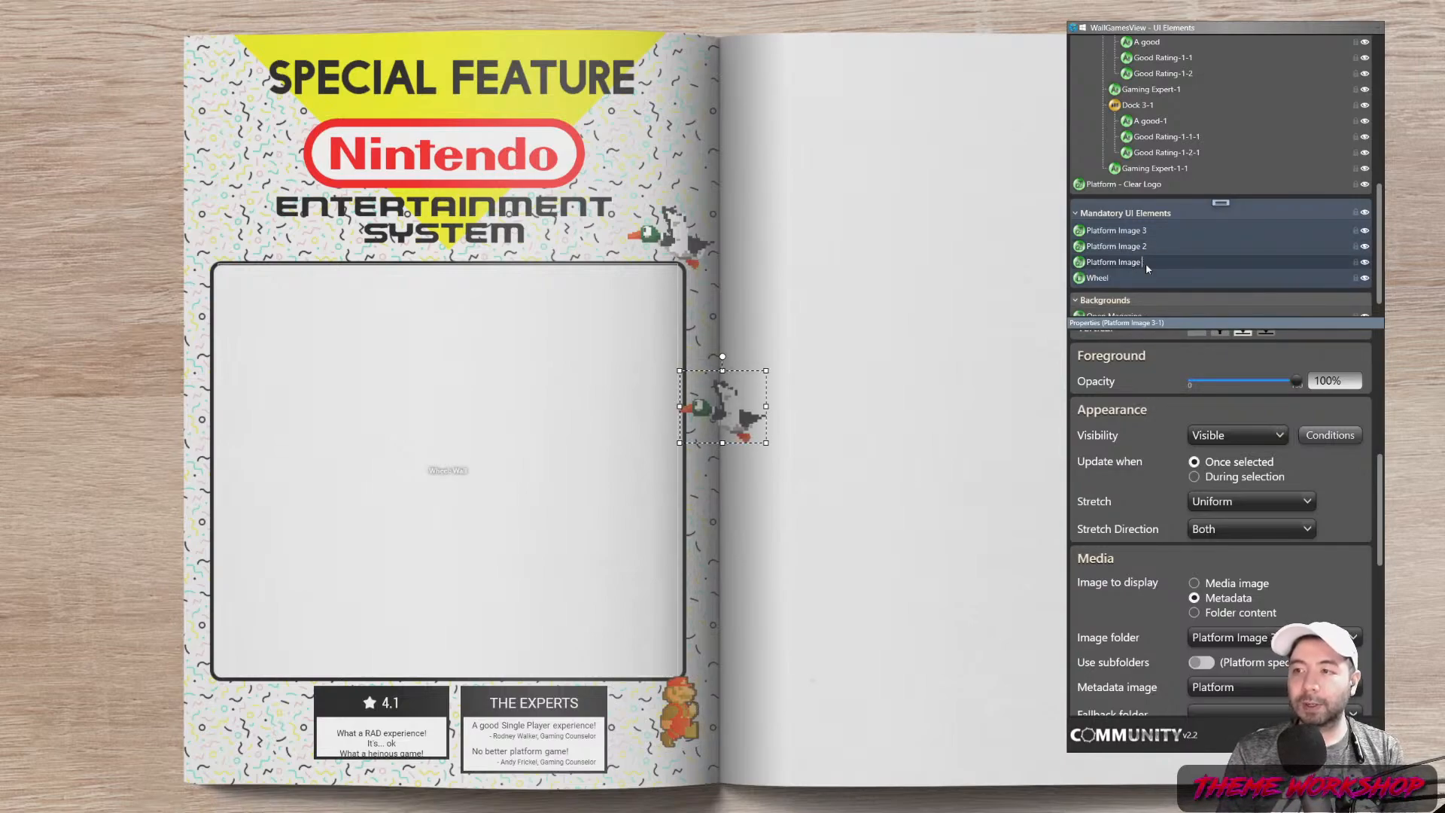
pyautogui.write('1')
pyautogui.press('Return')
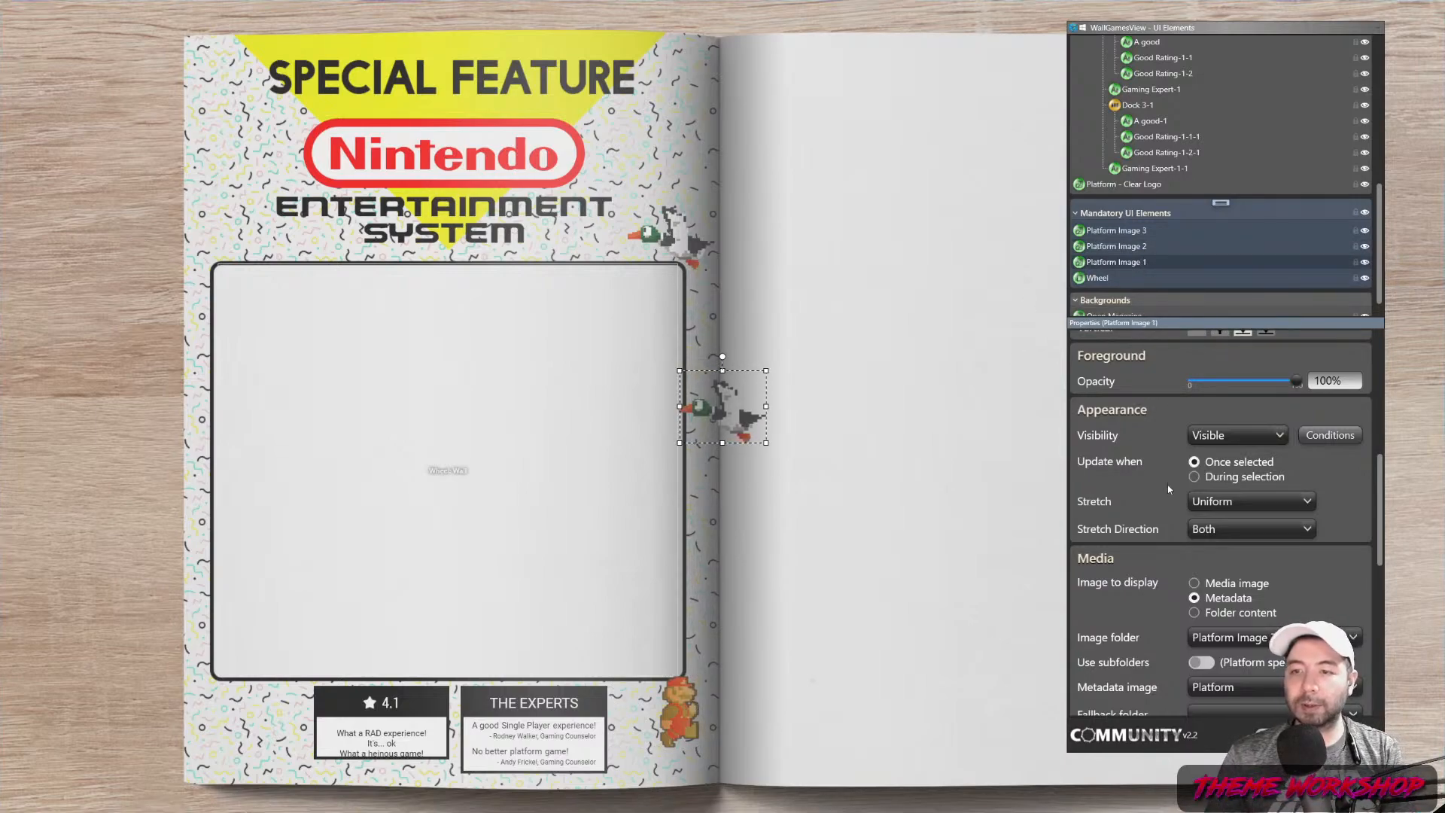
pyautogui.click(1302, 637)
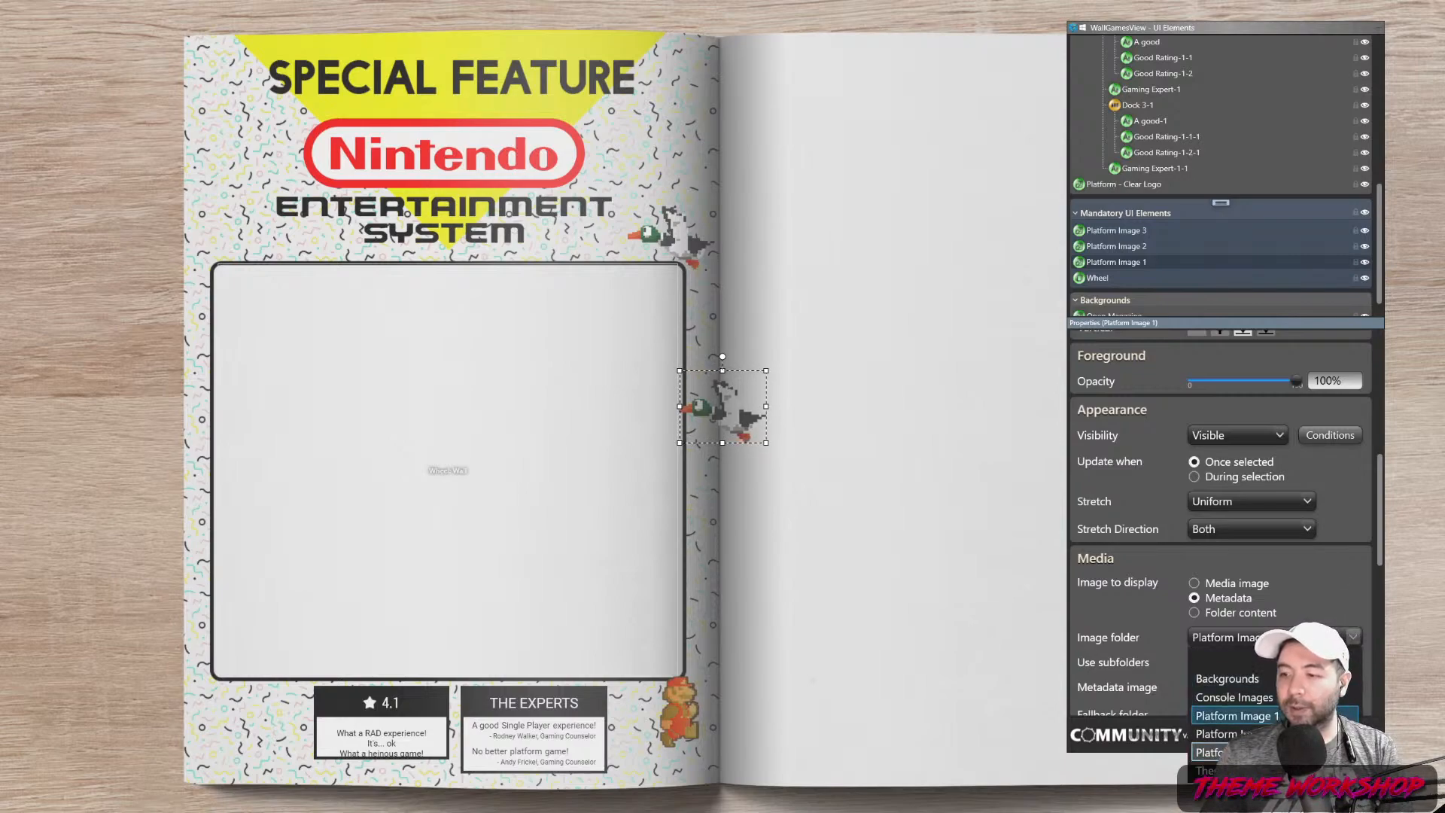
pyautogui.click(1279, 716)
pyautogui.scroll(3, 1223, 535)
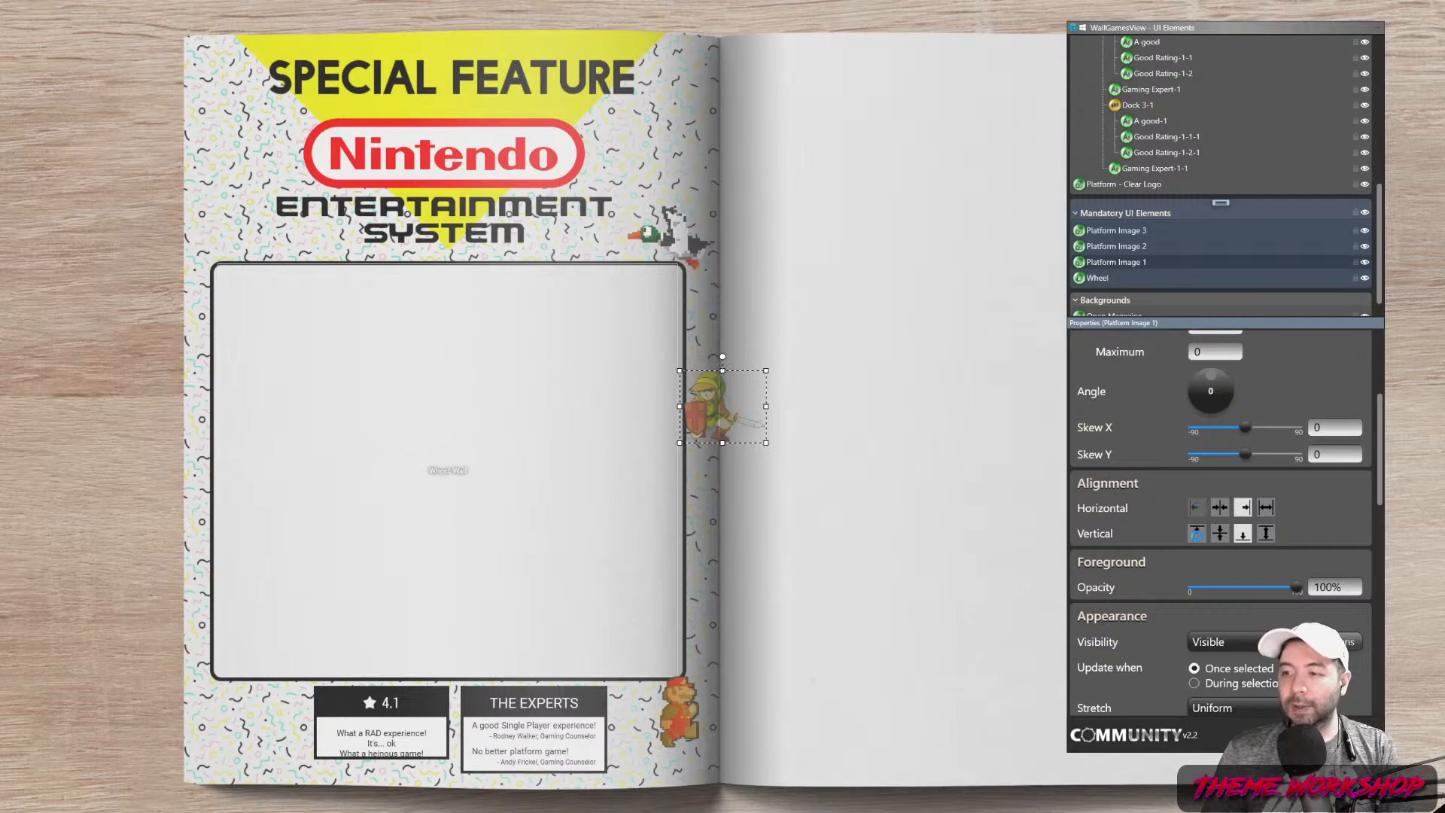
pyautogui.click(1197, 508)
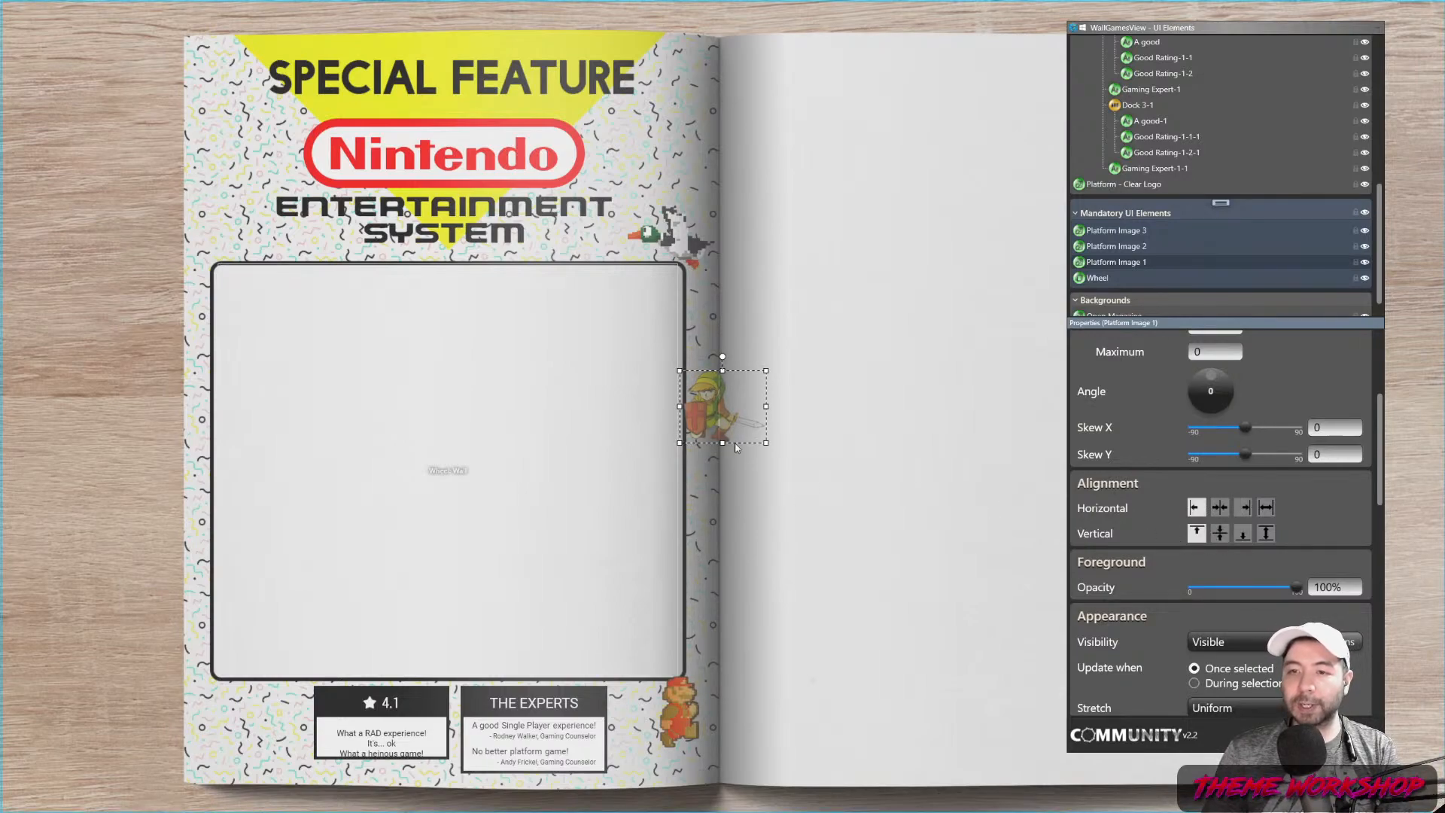
pyautogui.moveTo(702, 414); pyautogui.dragTo(214, 723)
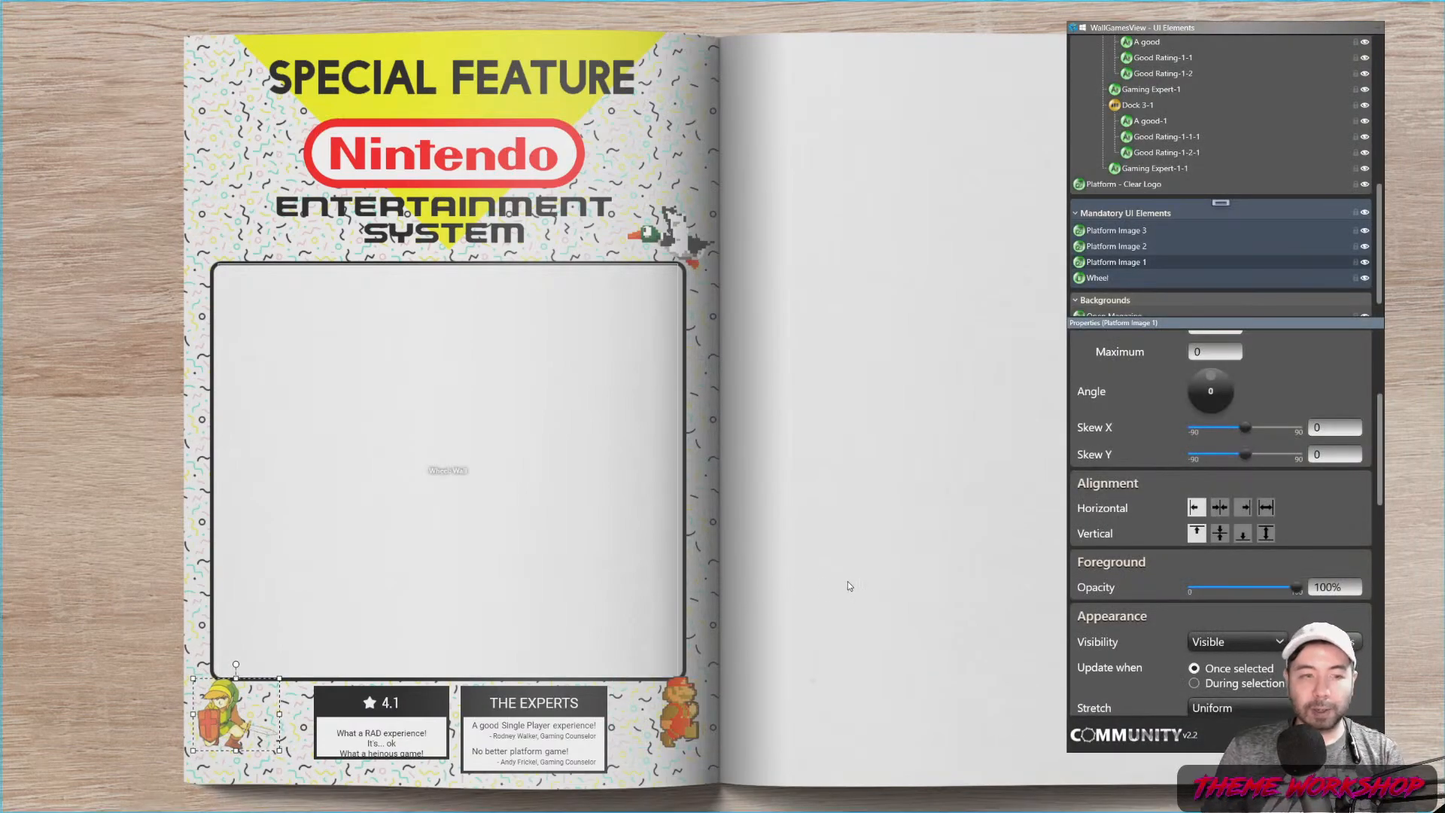
pyautogui.click(890, 576)
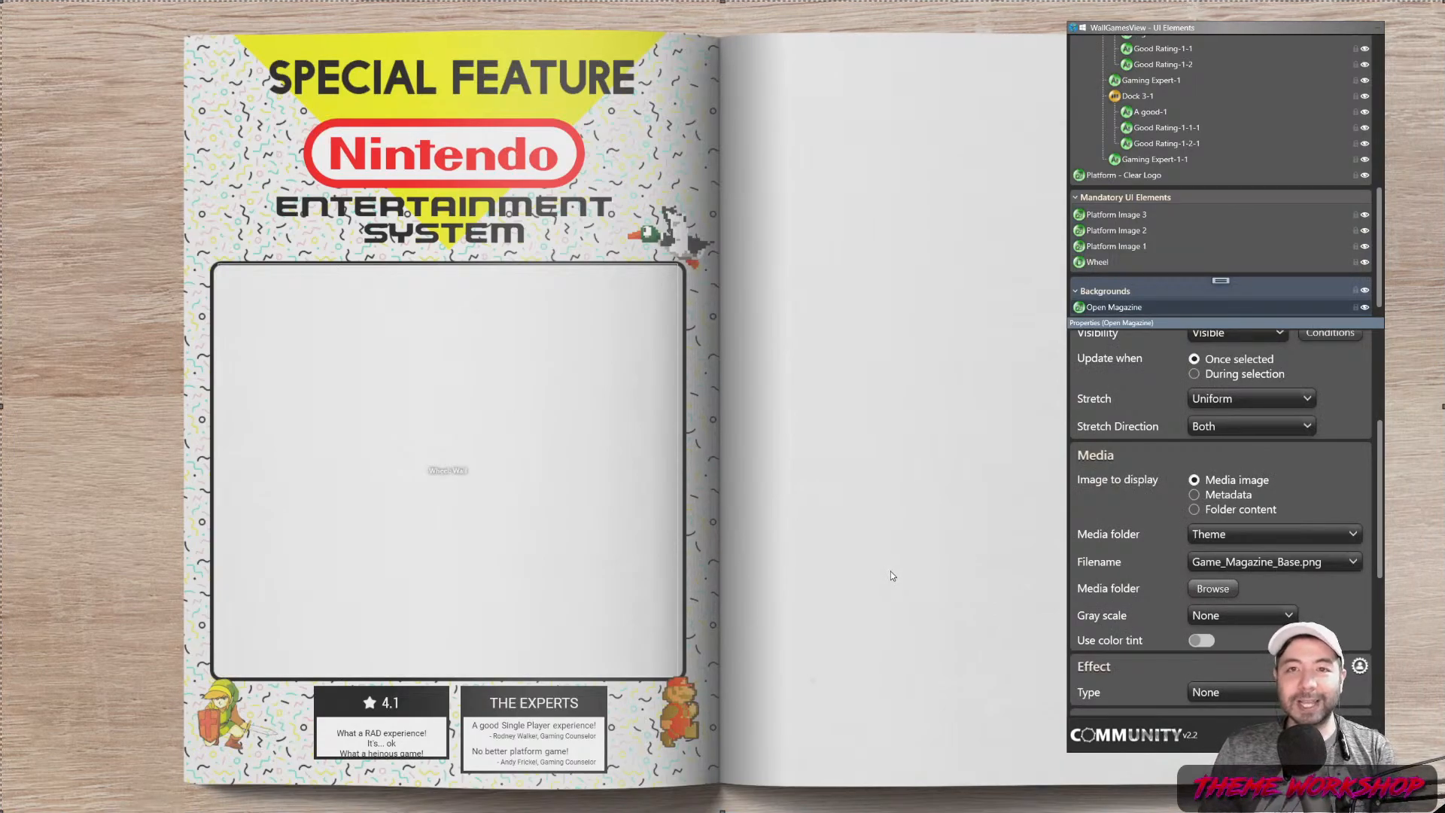
pyautogui.click(620, 685)
pyautogui.click(869, 531)
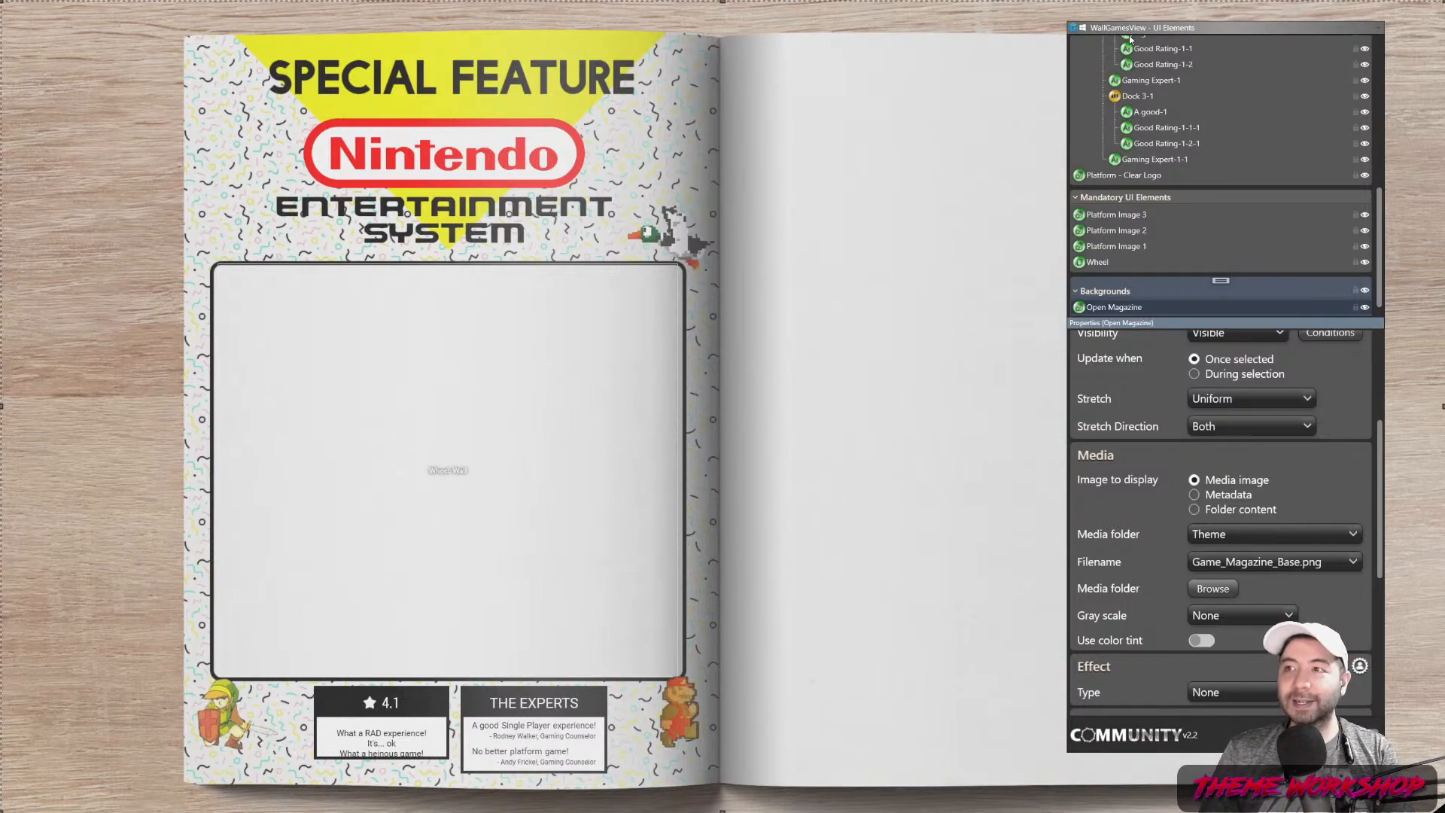
pyautogui.moveTo(1140, 30); pyautogui.dragTo(223, 45)
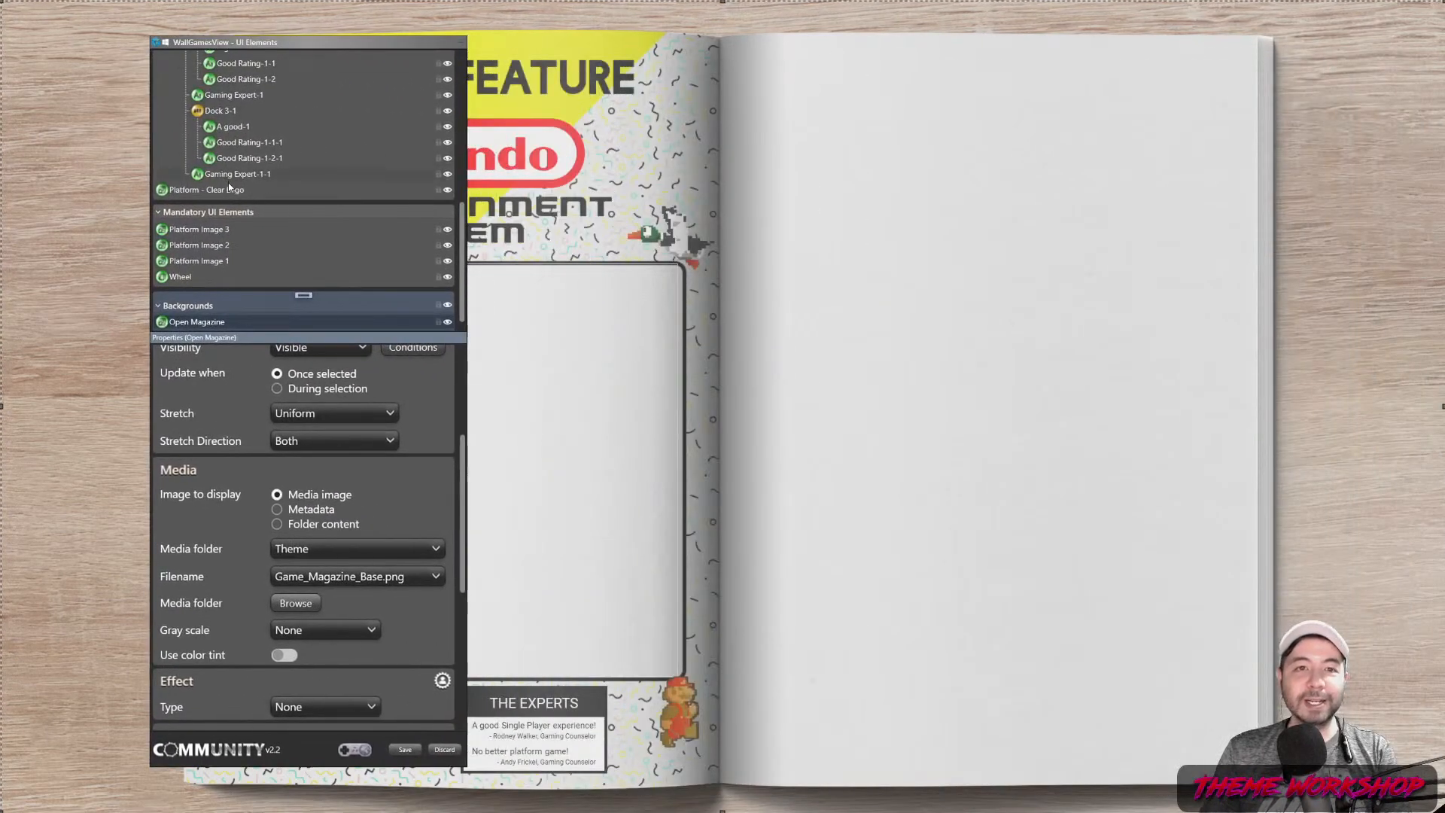
pyautogui.scroll(5, 228, 182)
pyautogui.scroll(3, 243, 176)
pyautogui.click(274, 58)
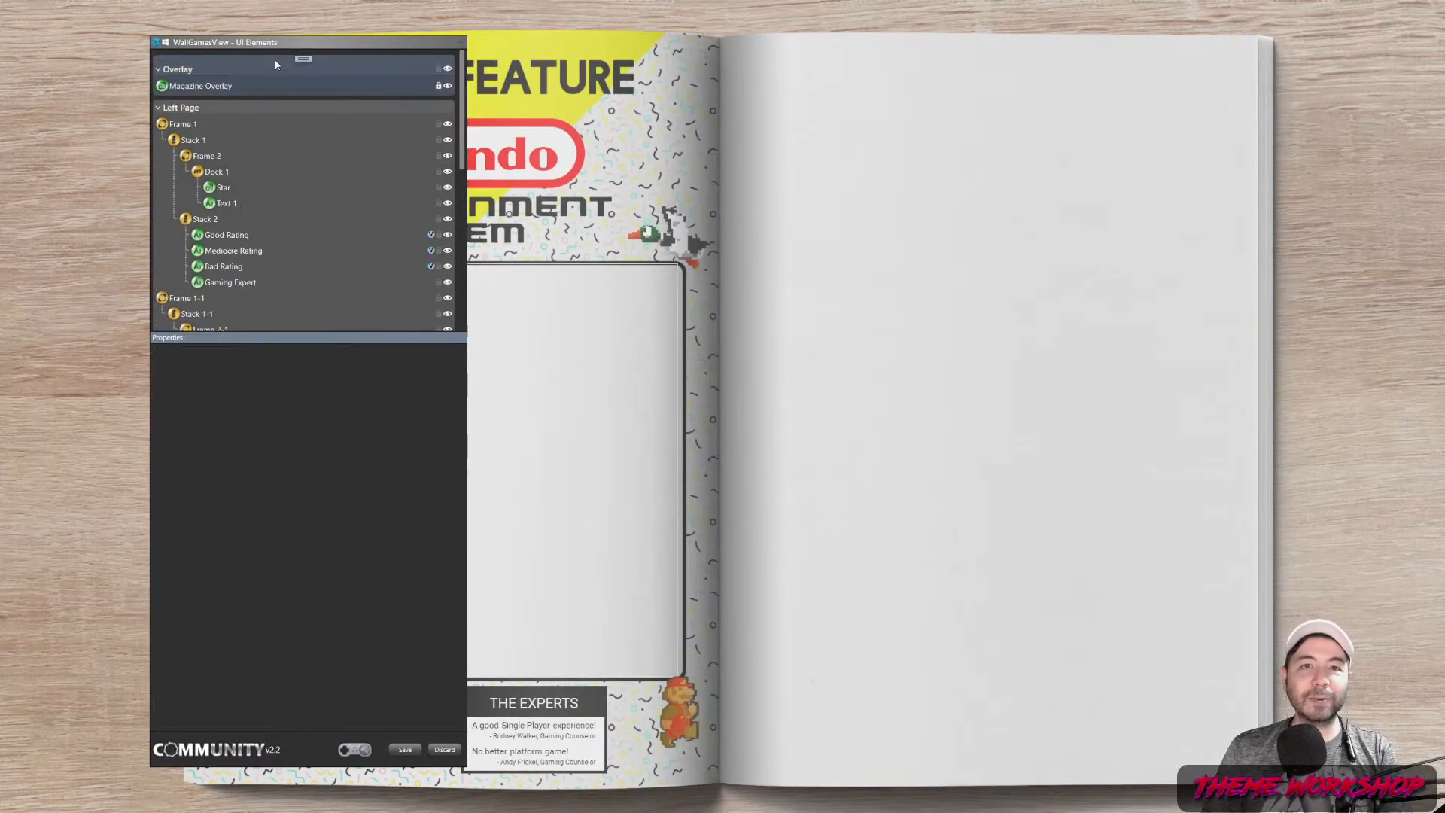
# Delete the stray Image 9 element
pyautogui.click(301, 57)
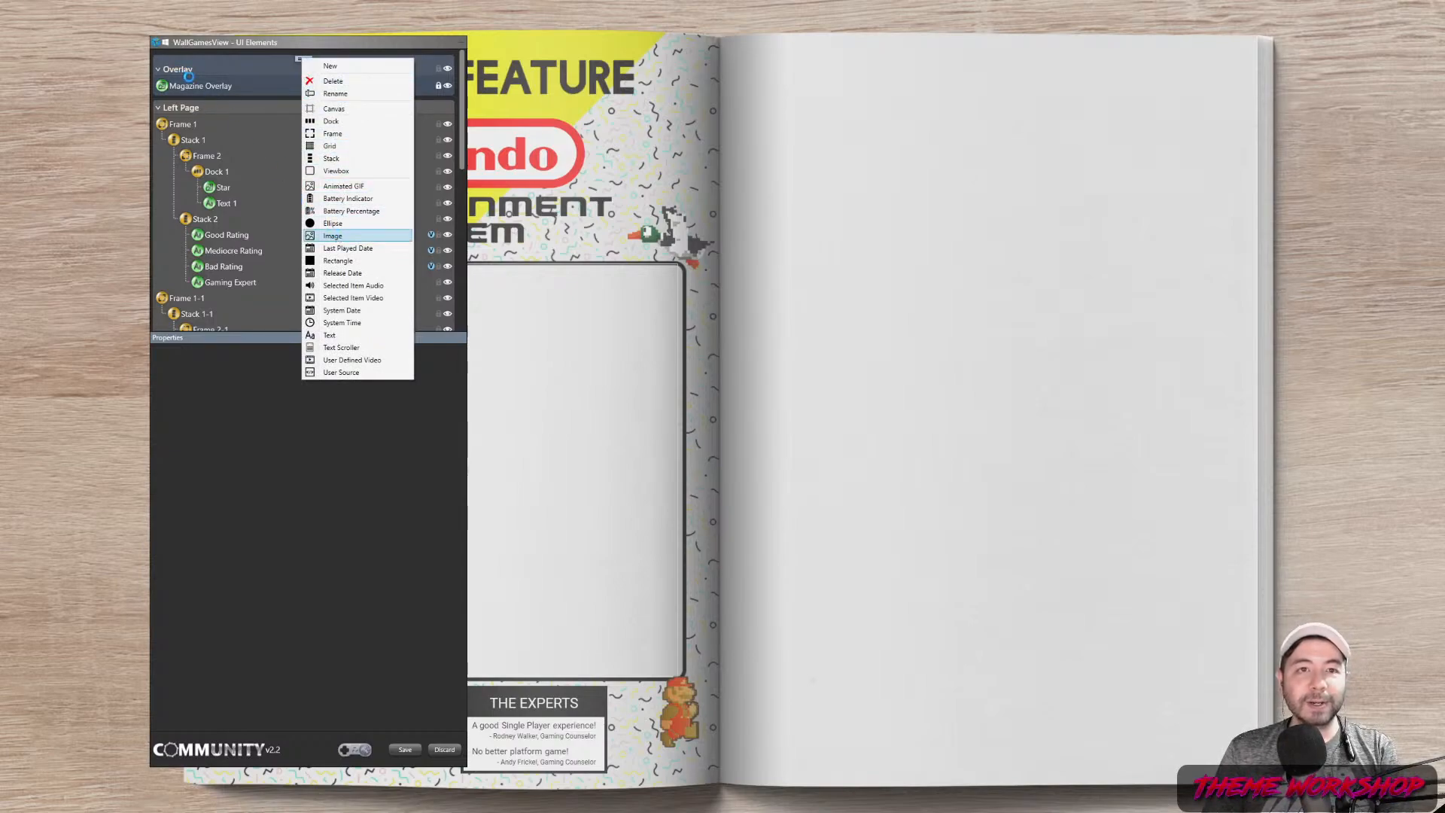
pyautogui.rightClick(192, 89)
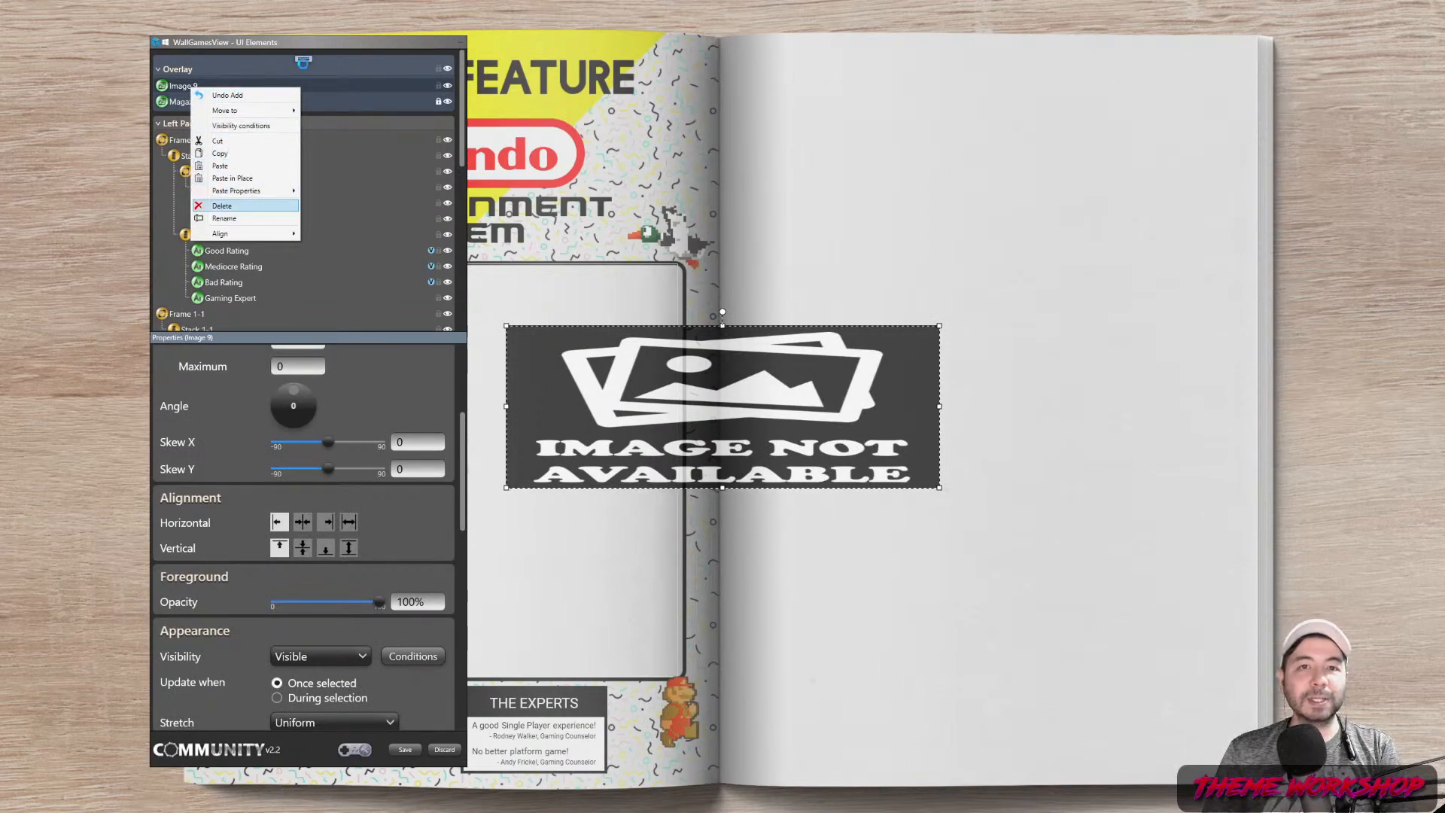
pyautogui.click(222, 206)
# Add a new group named Right Page between the Overlay and Left Page groups
pyautogui.click(304, 59)
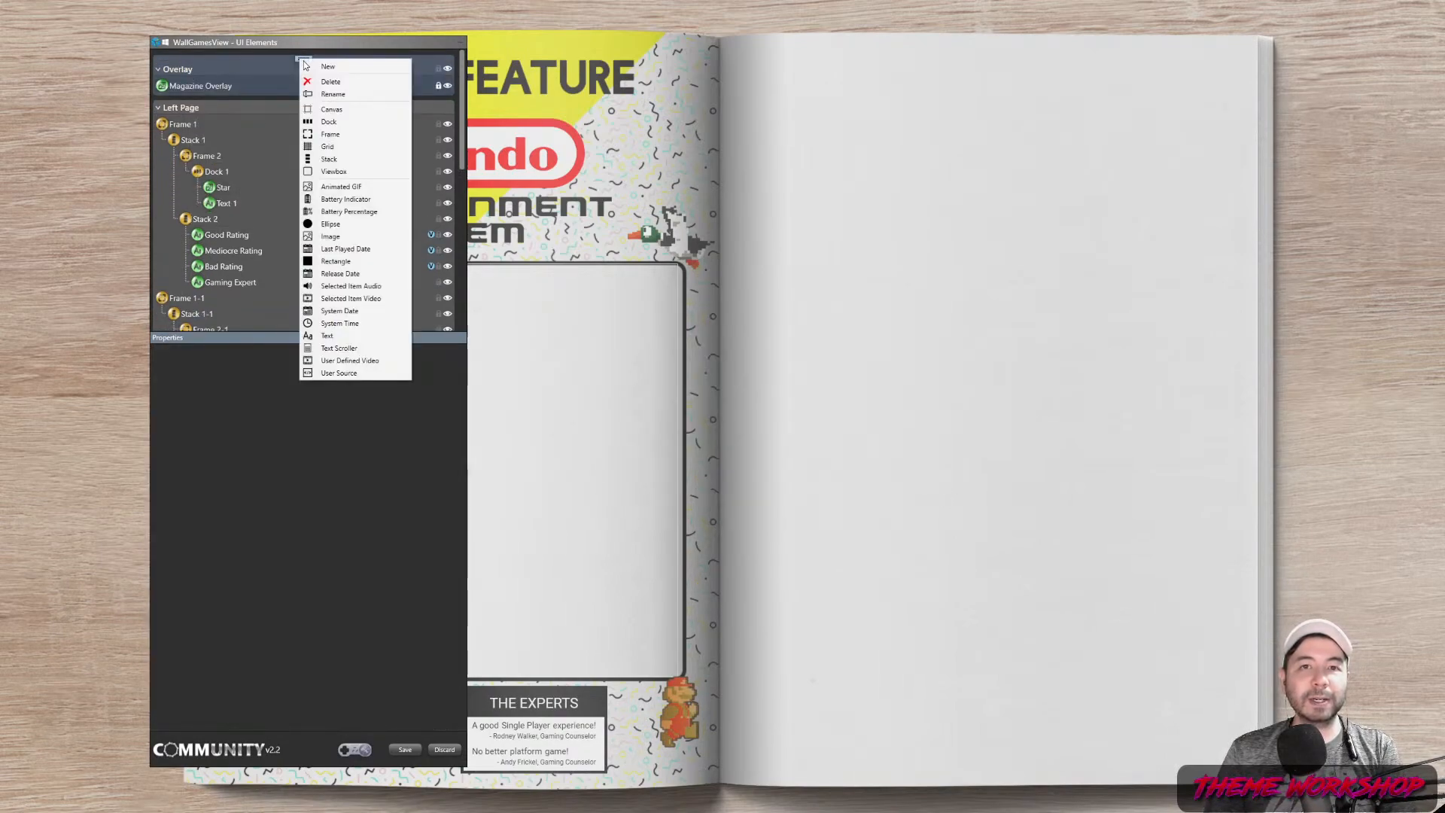
pyautogui.click(218, 64)
pyautogui.moveTo(217, 65); pyautogui.dragTo(210, 139)
pyautogui.press('BackSpace')
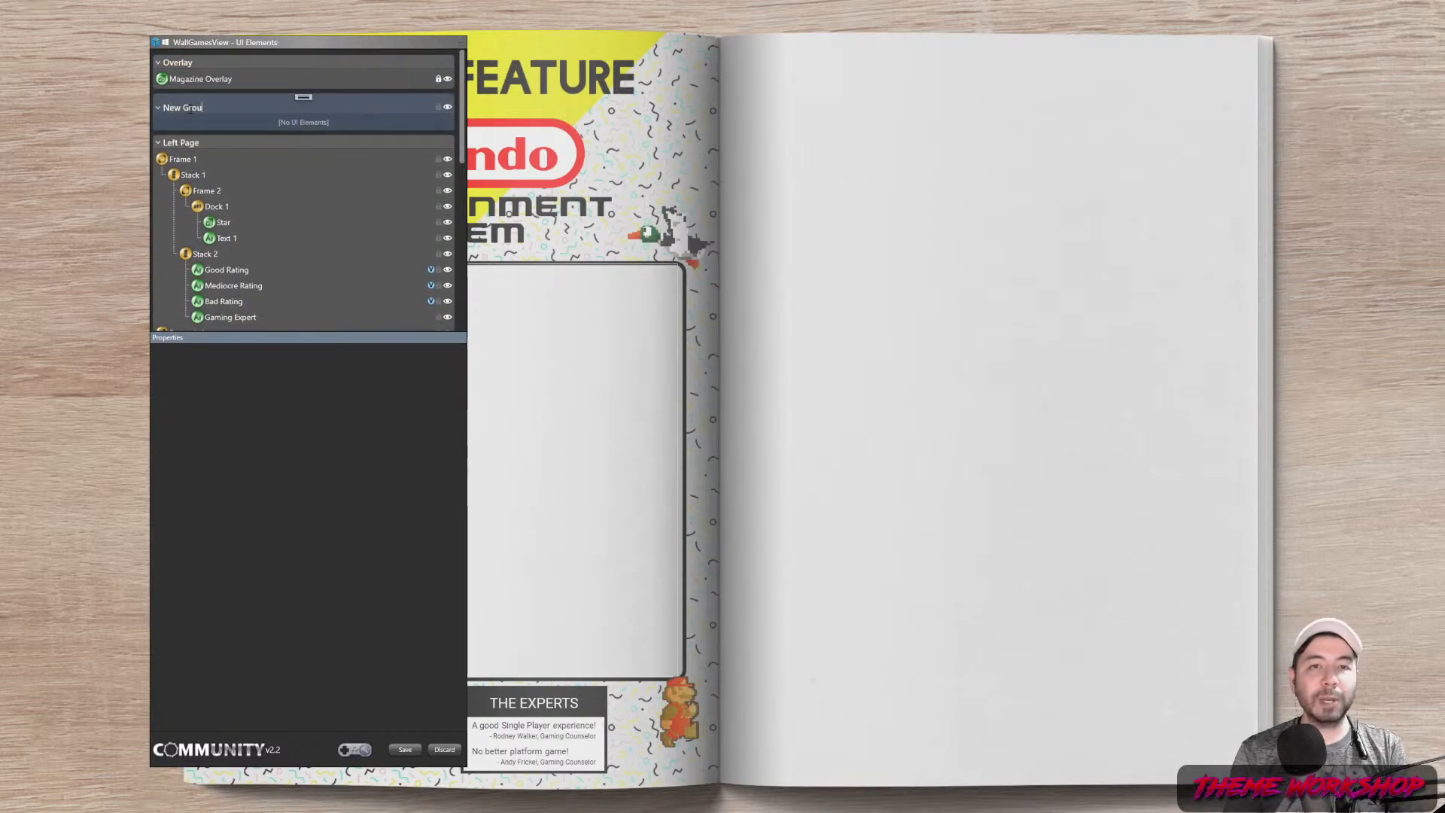
pyautogui.write('Right Page')
pyautogui.press('Return')
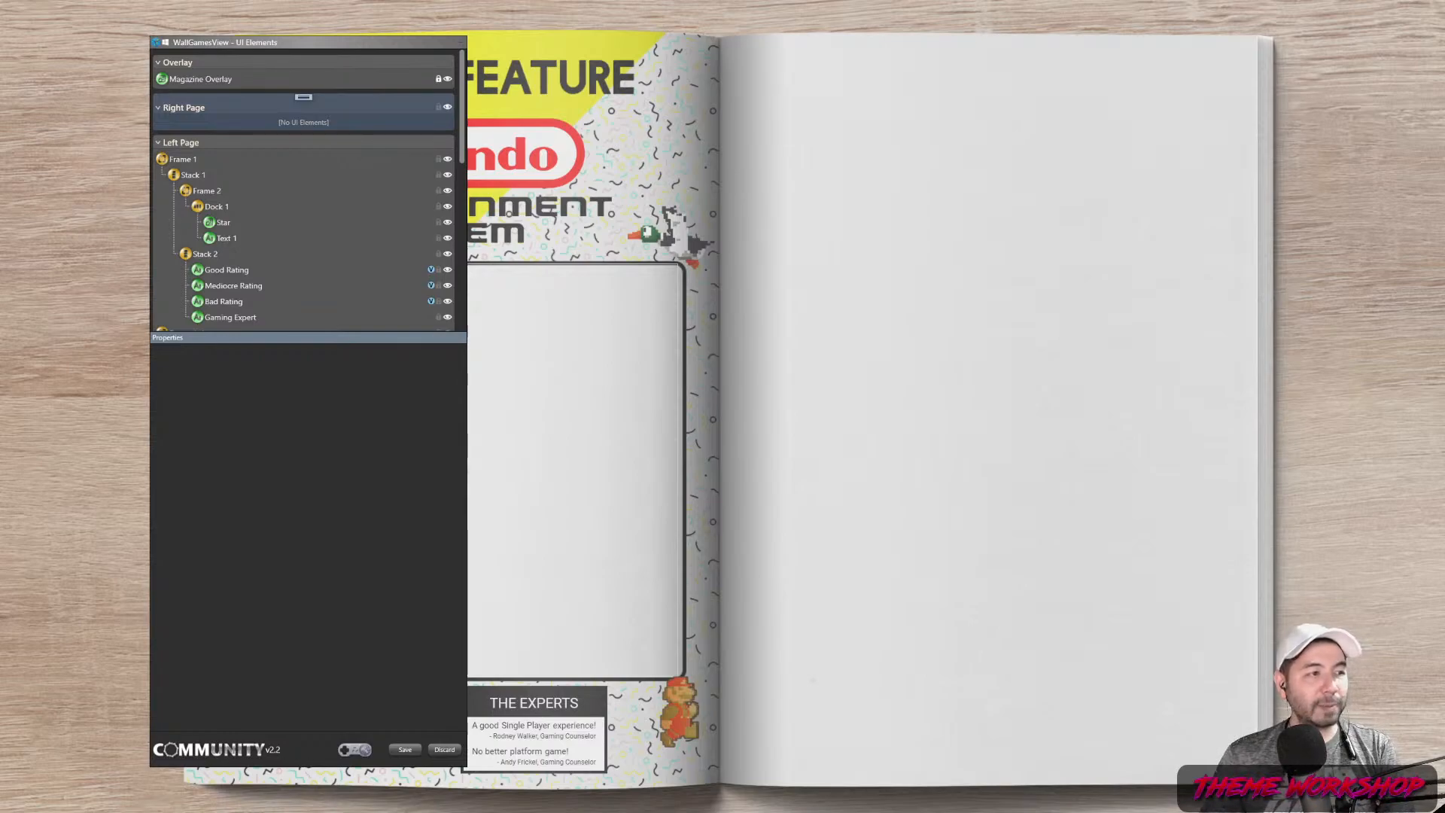
pyautogui.rightClick(309, 98)
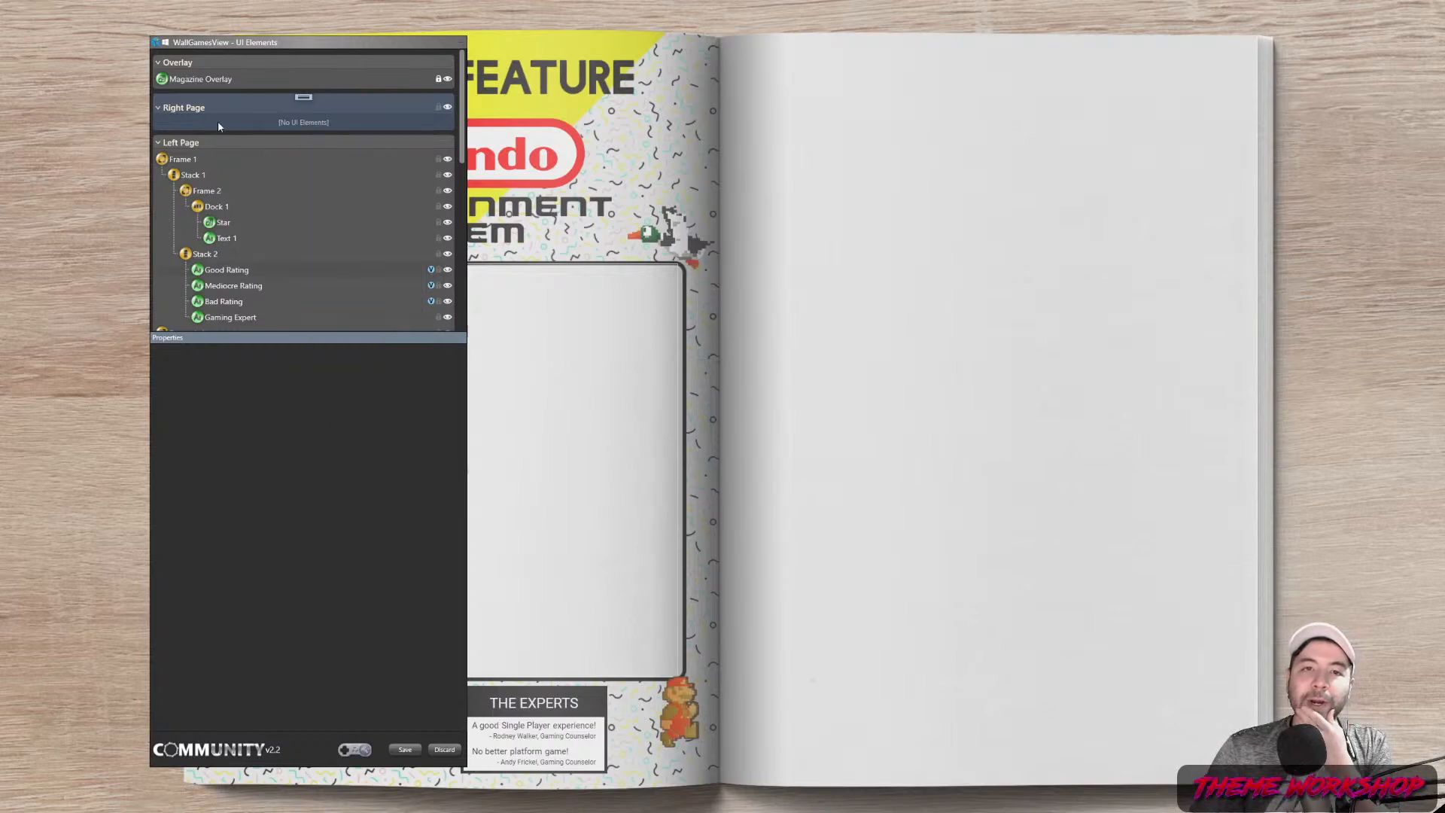
# Name the new image Background and make it fill the whole screen
pyautogui.press('BackSpace')
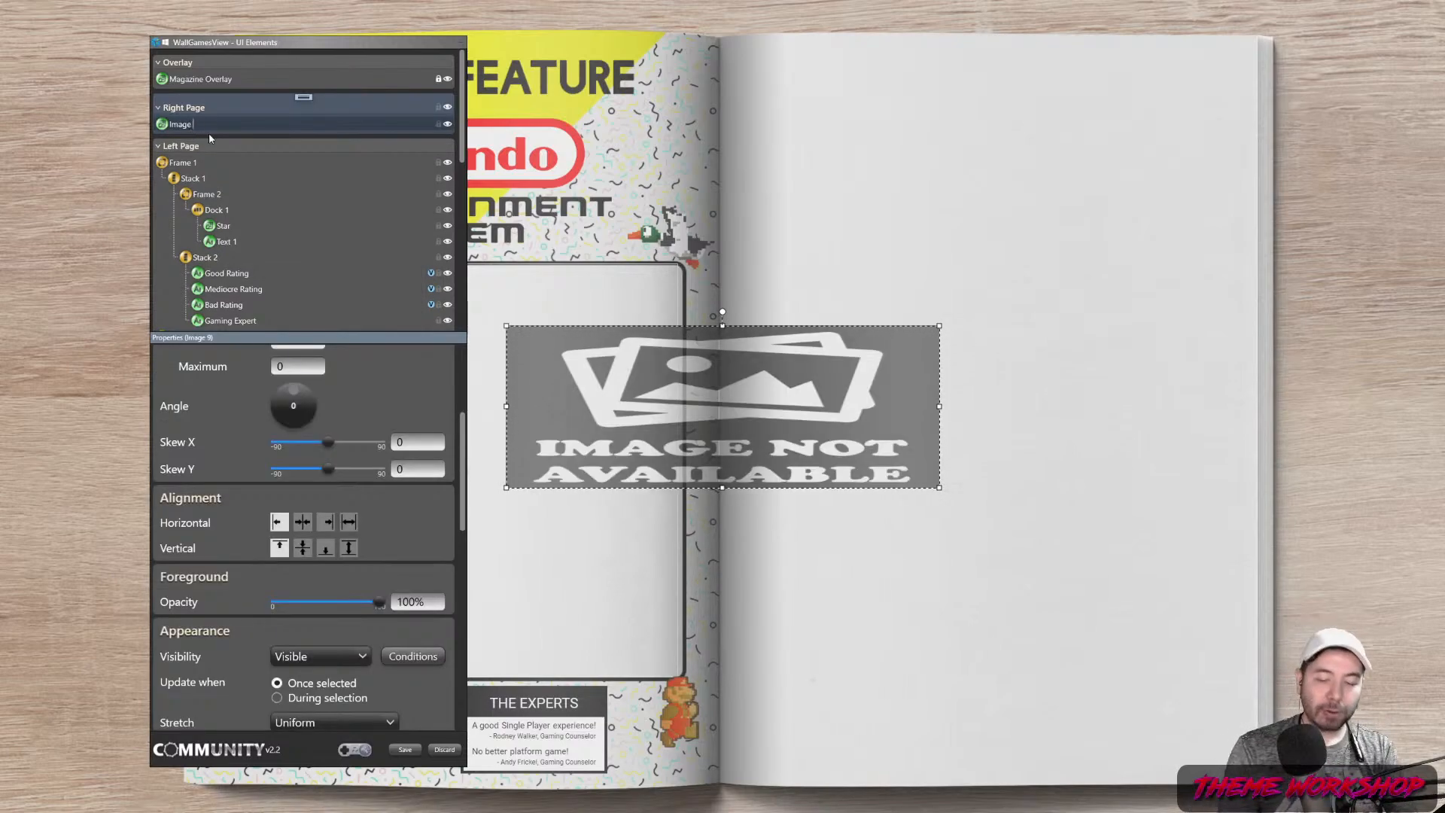
pyautogui.write('Background')
pyautogui.press('Return')
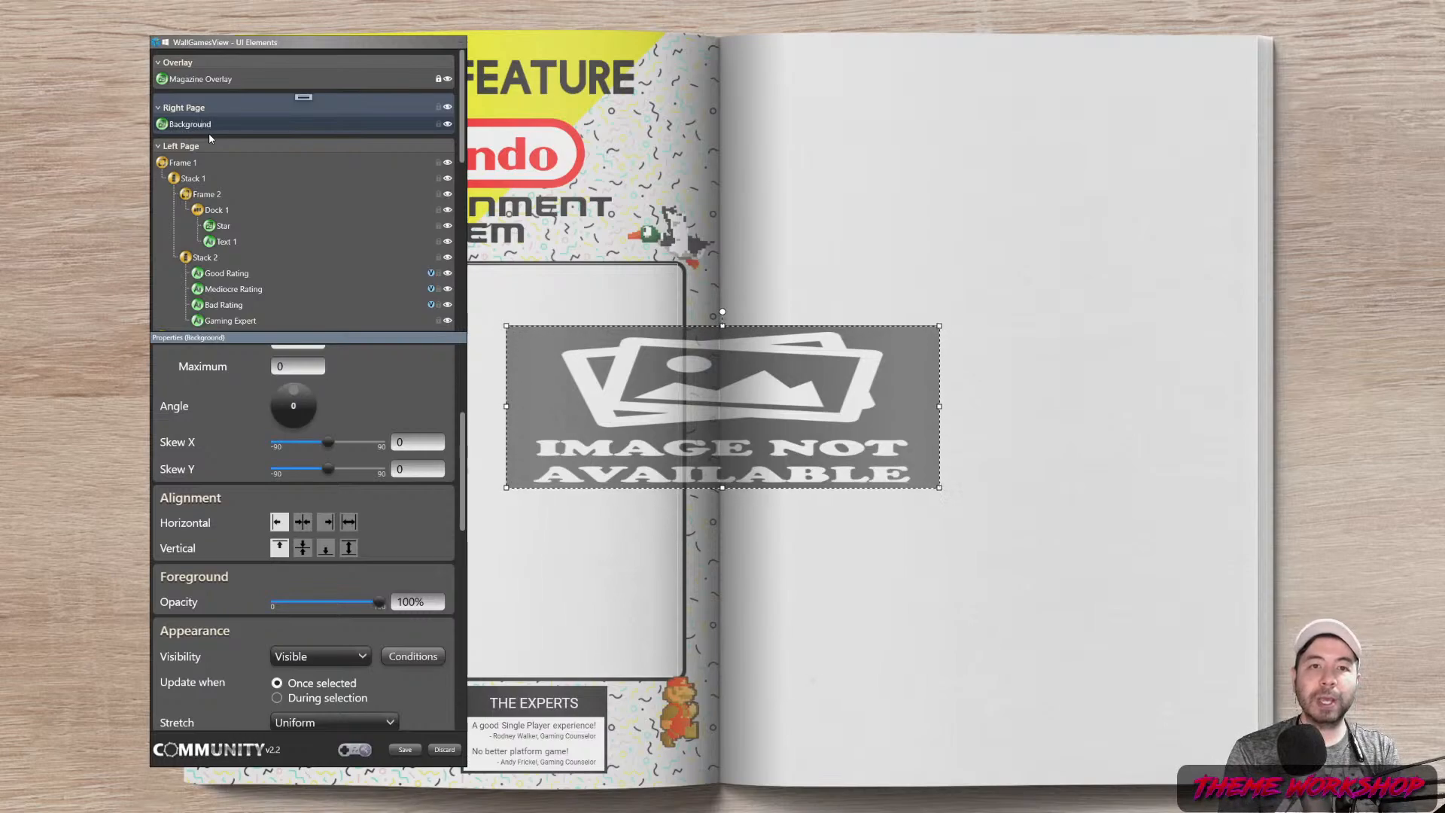
pyautogui.scroll(3, 436, 397)
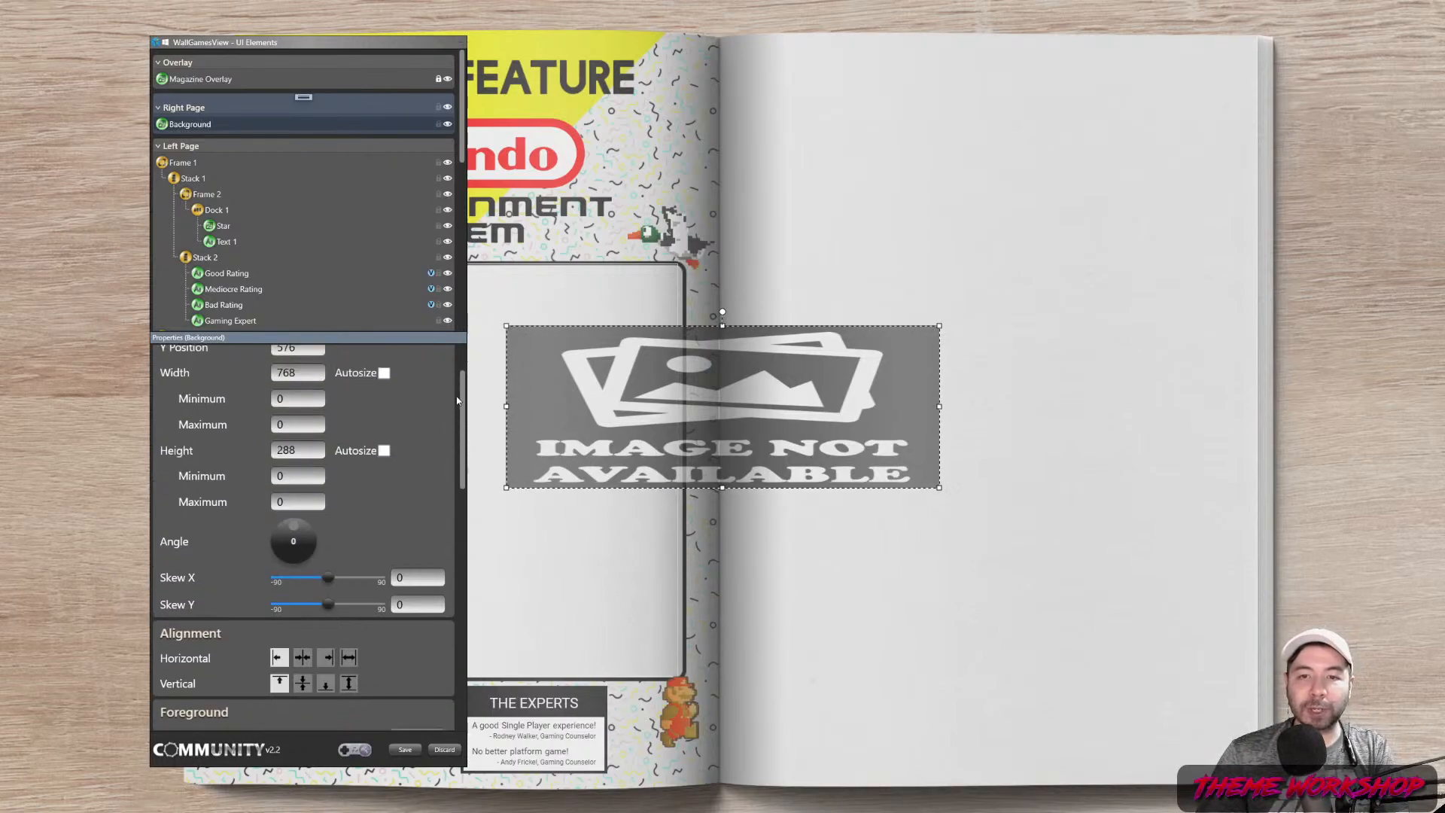
pyautogui.click(286, 383)
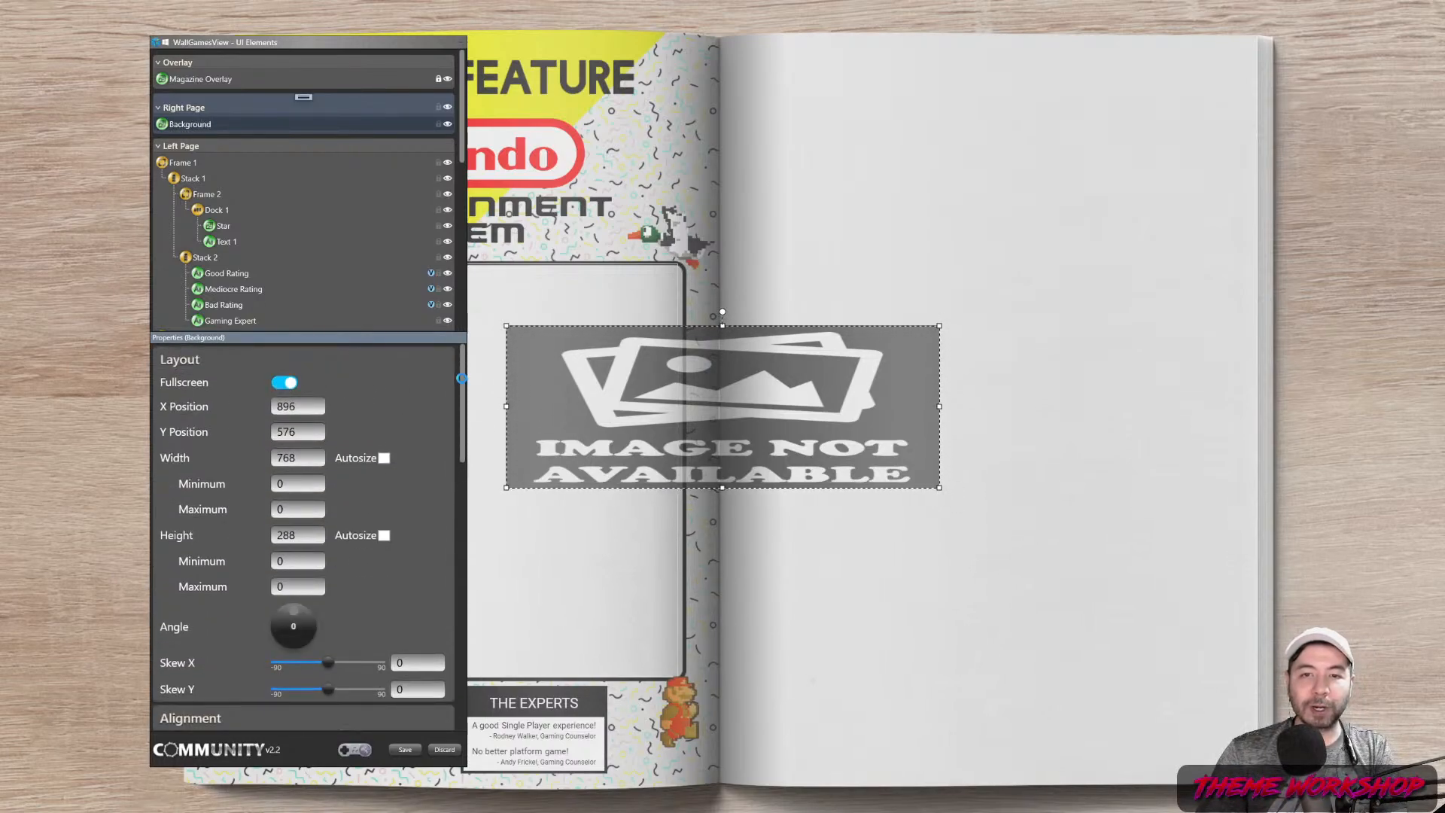
# Set the Background image source to the game's Metadata Fan art
pyautogui.scroll(-7, 463, 376)
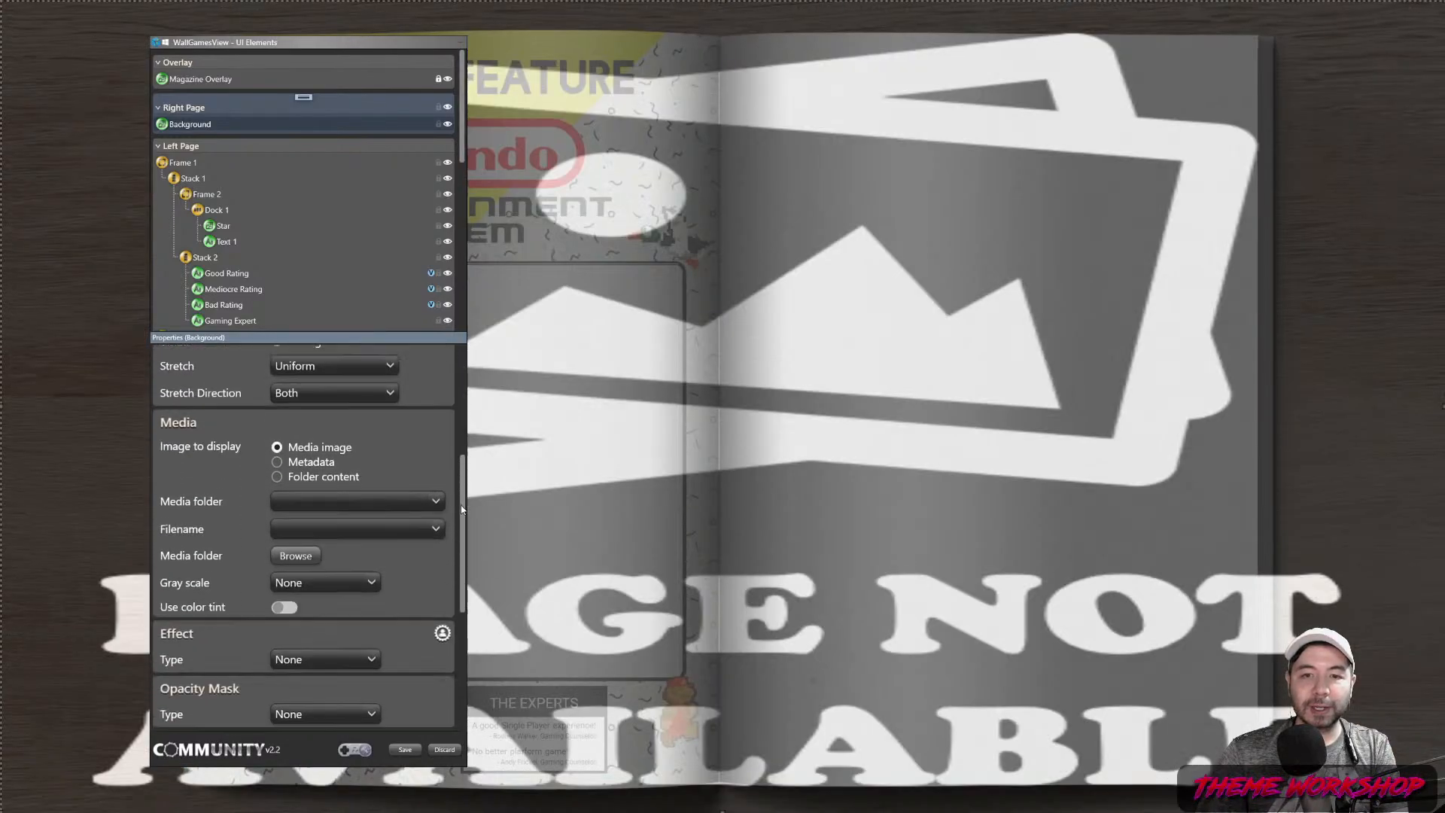
pyautogui.scroll(2, 401, 479)
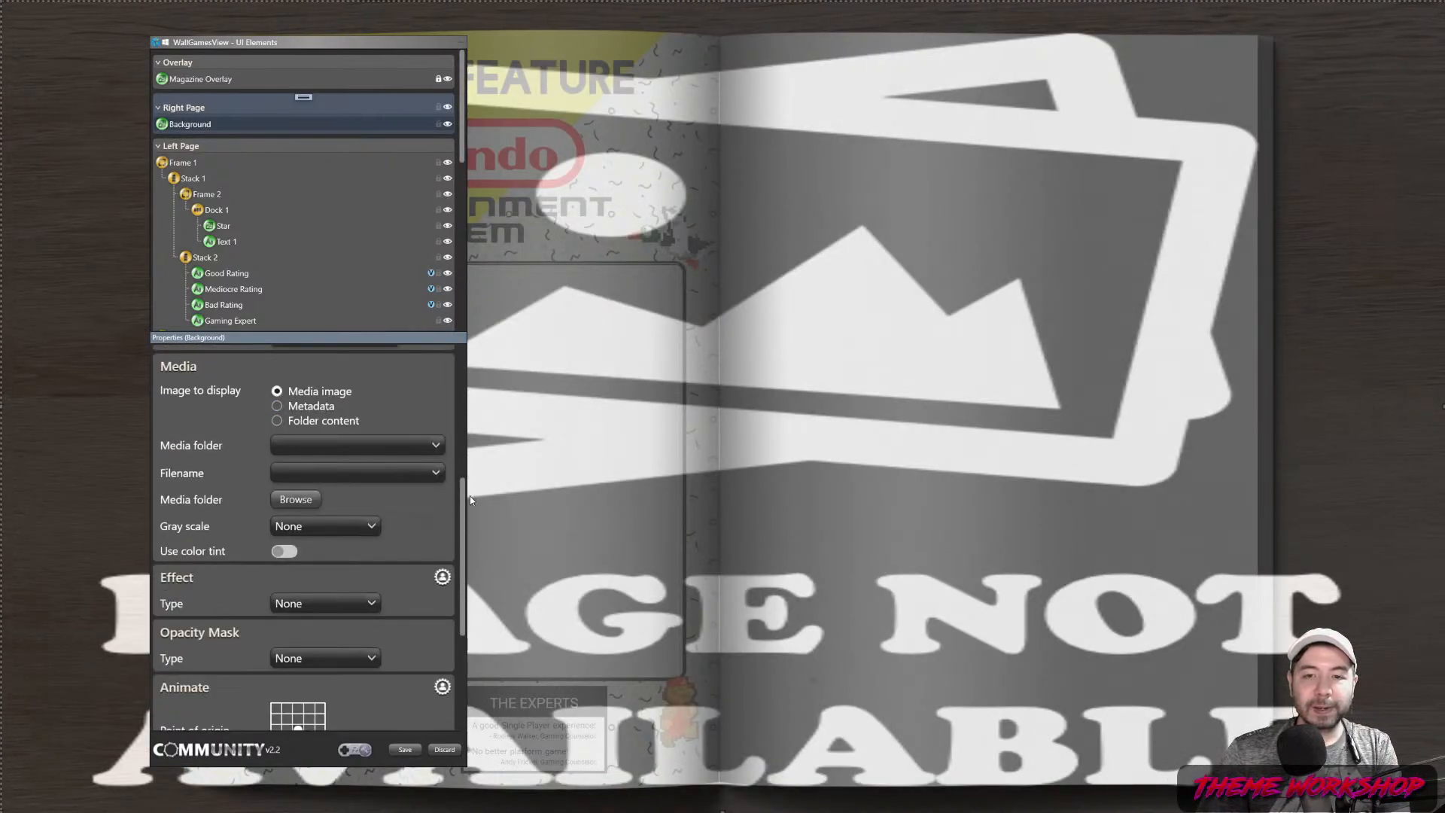
pyautogui.moveTo(464, 502); pyautogui.dragTo(457, 356)
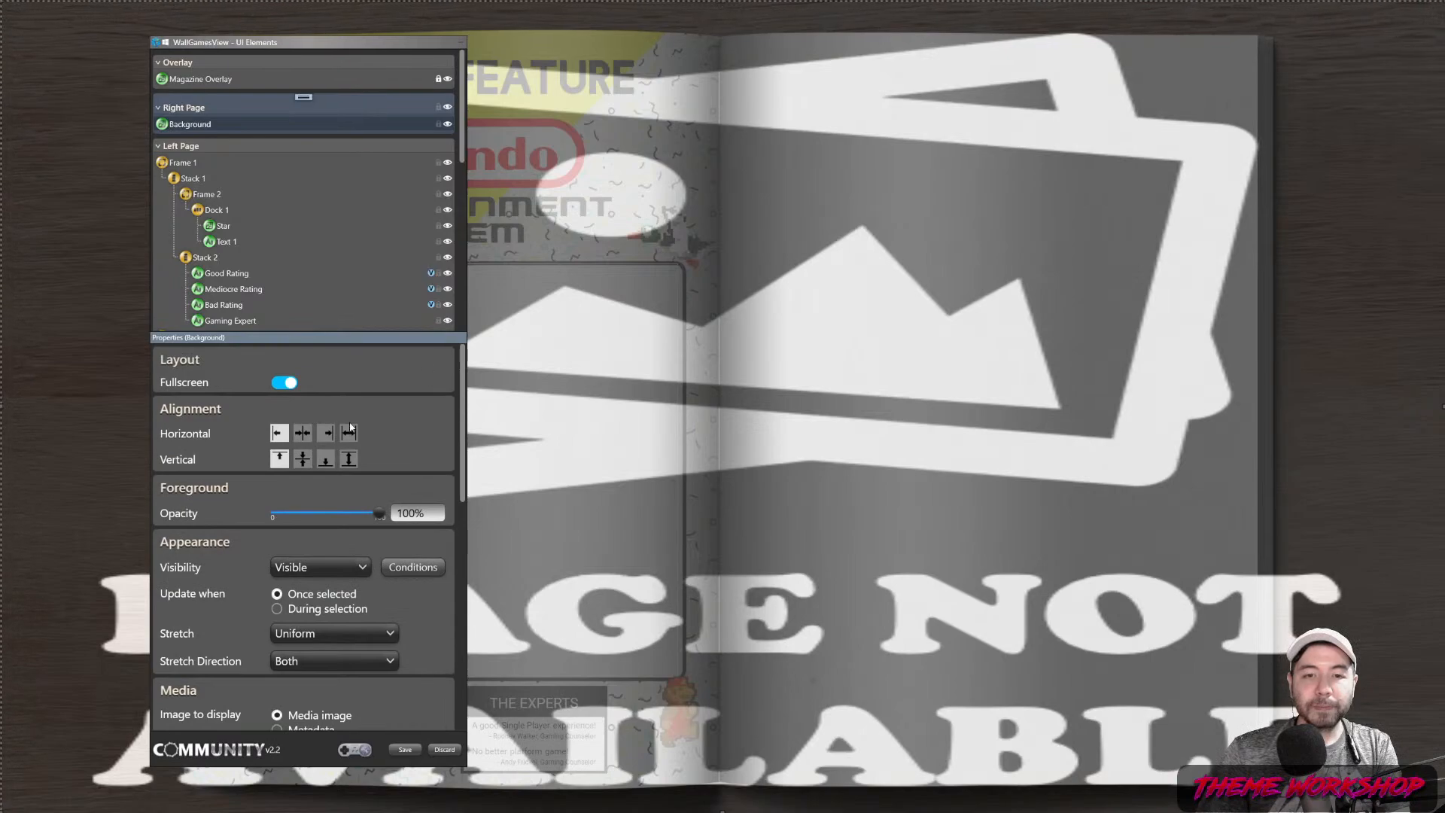
pyautogui.scroll(-4, 461, 476)
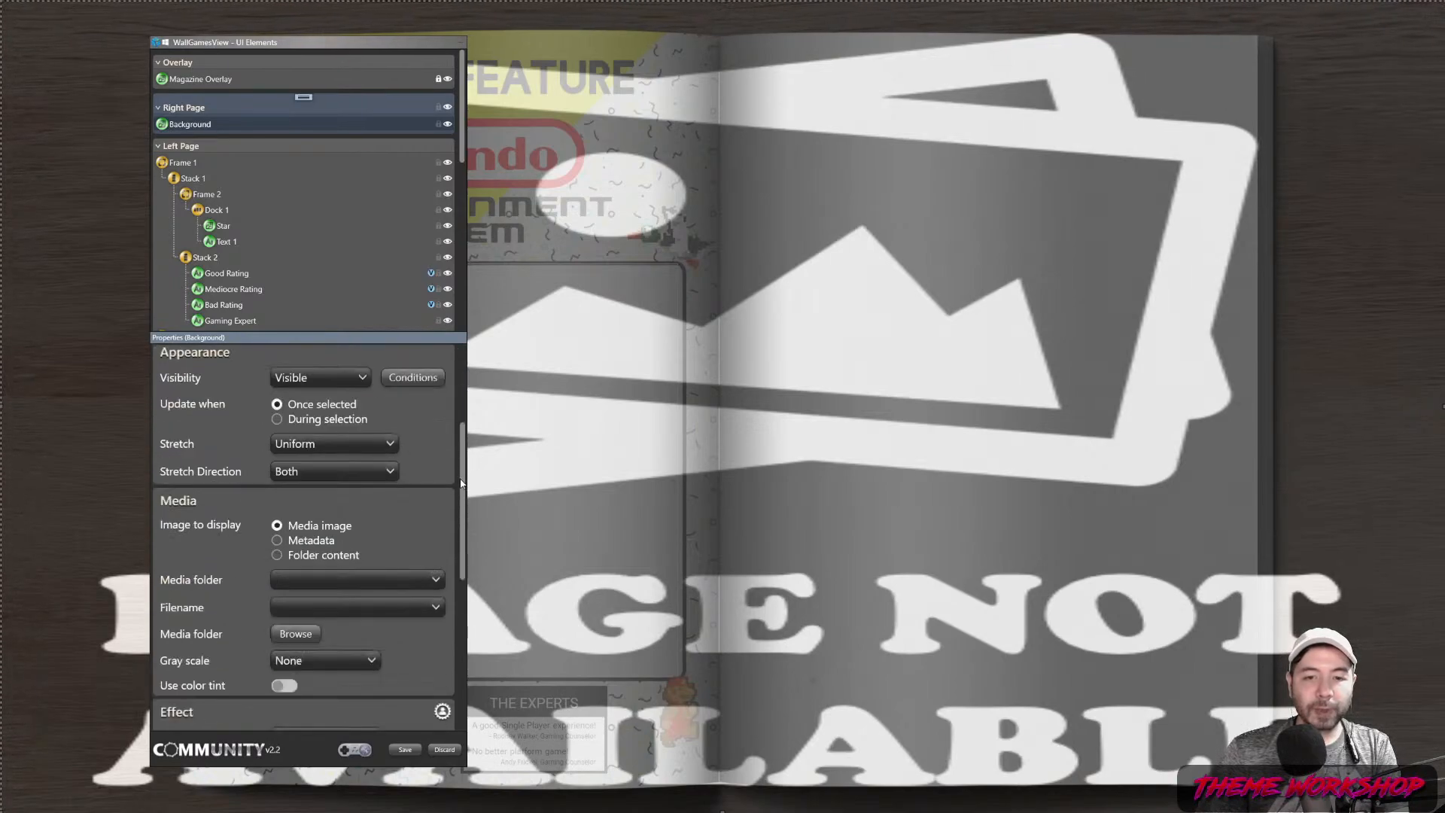
pyautogui.scroll(-3, 463, 448)
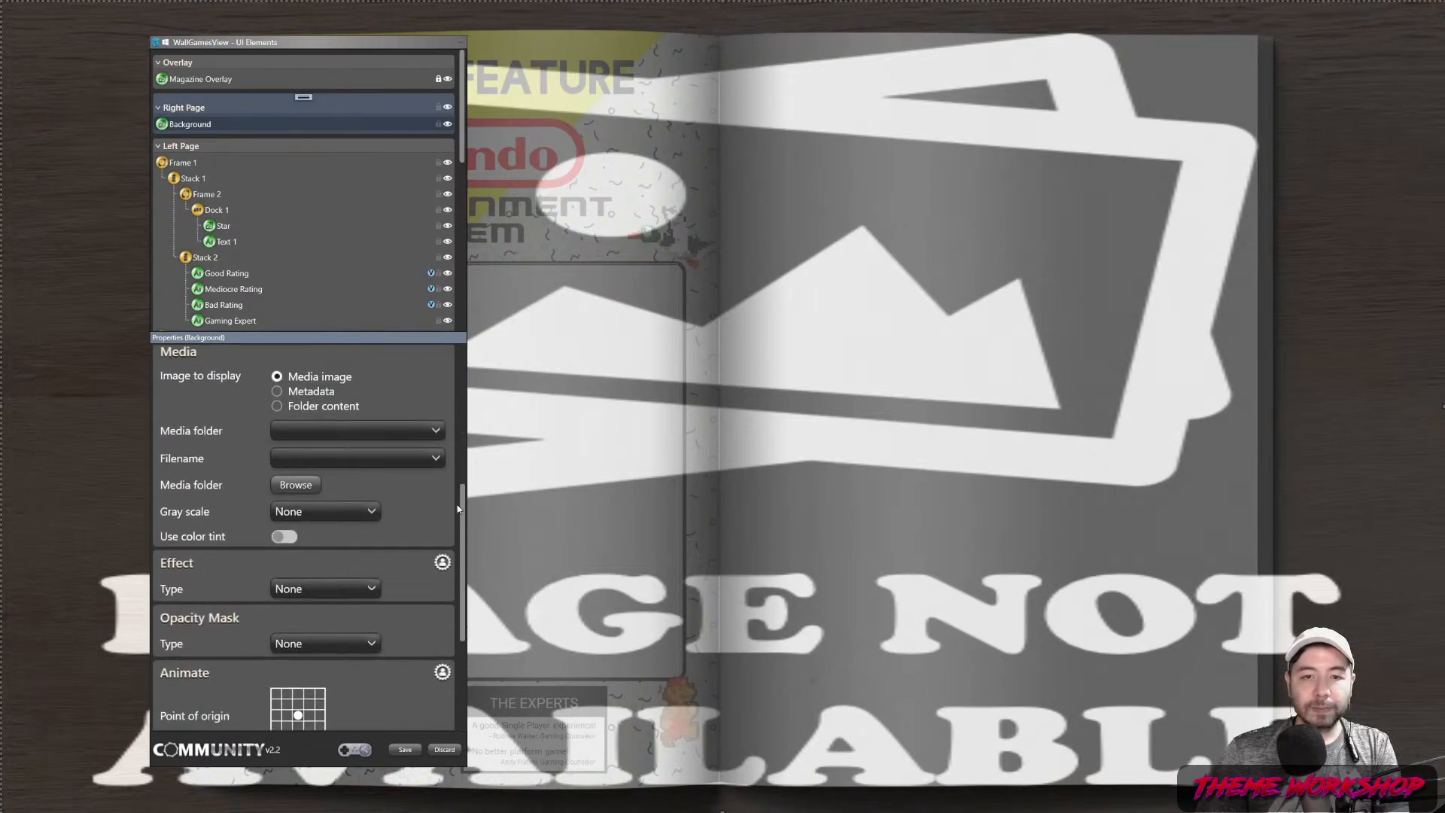
pyautogui.click(408, 435)
pyautogui.click(301, 395)
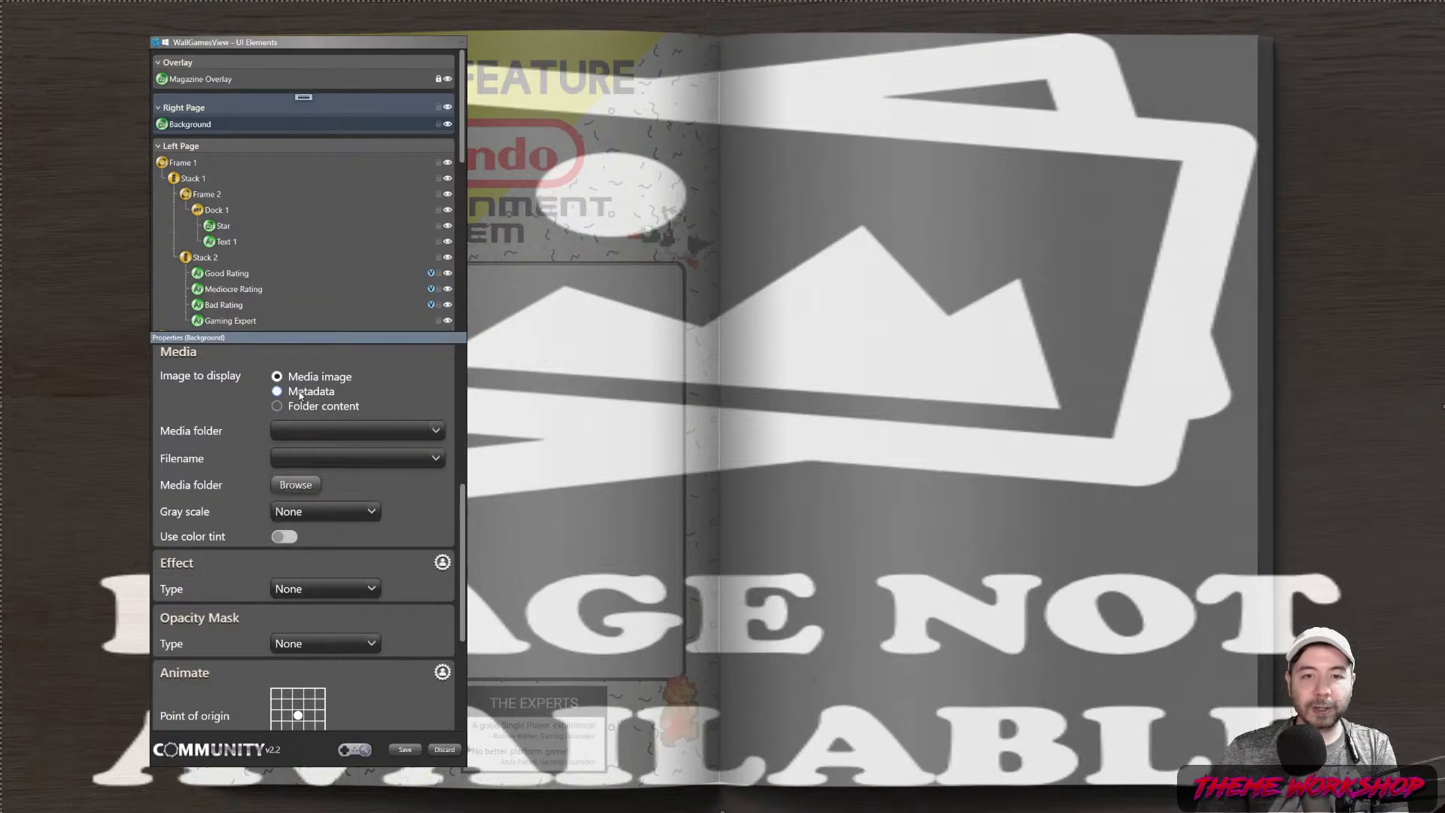
pyautogui.click(434, 432)
pyautogui.scroll(-10, 392, 361)
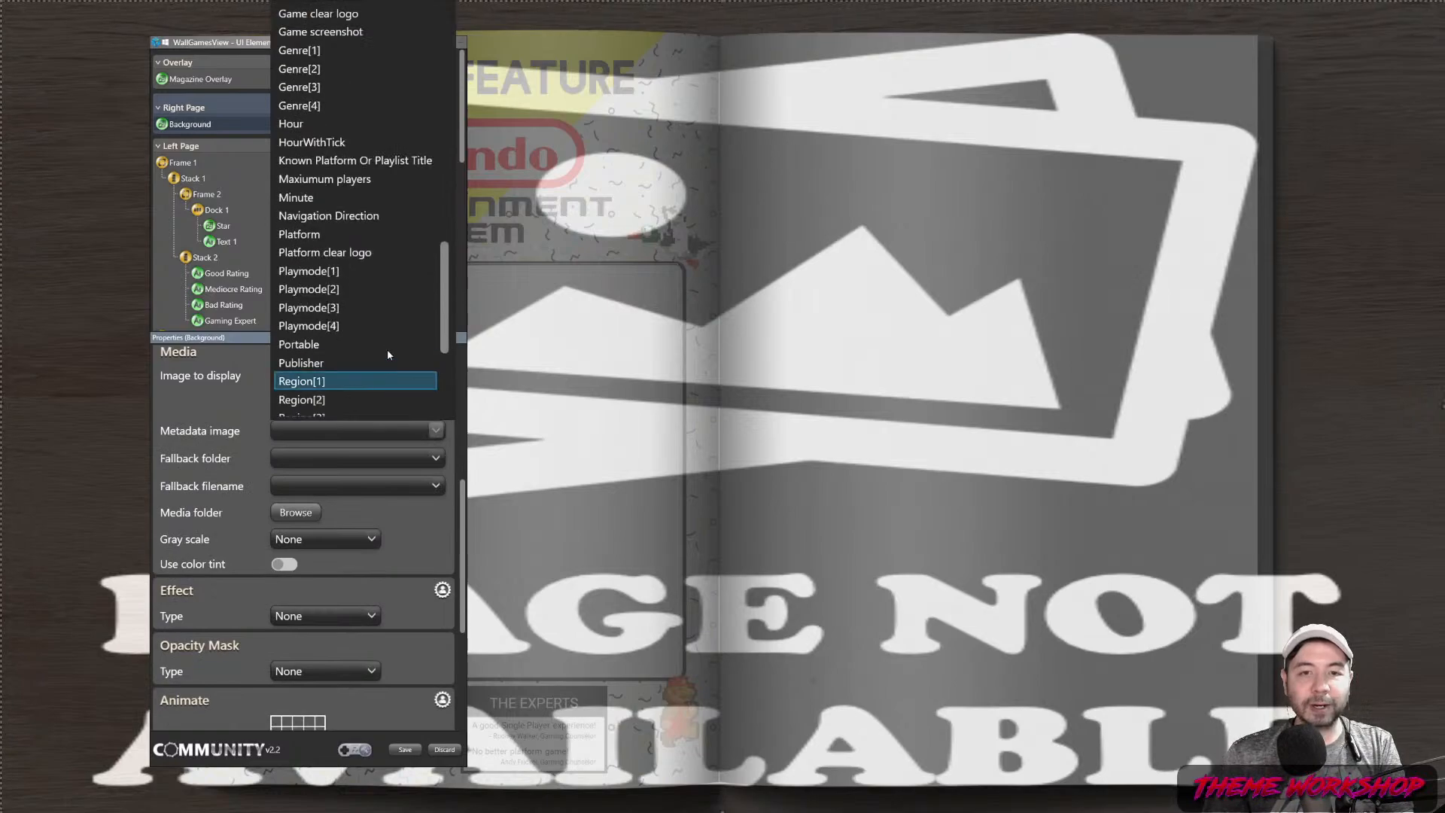
pyautogui.scroll(5, 391, 313)
pyautogui.scroll(-2, 391, 312)
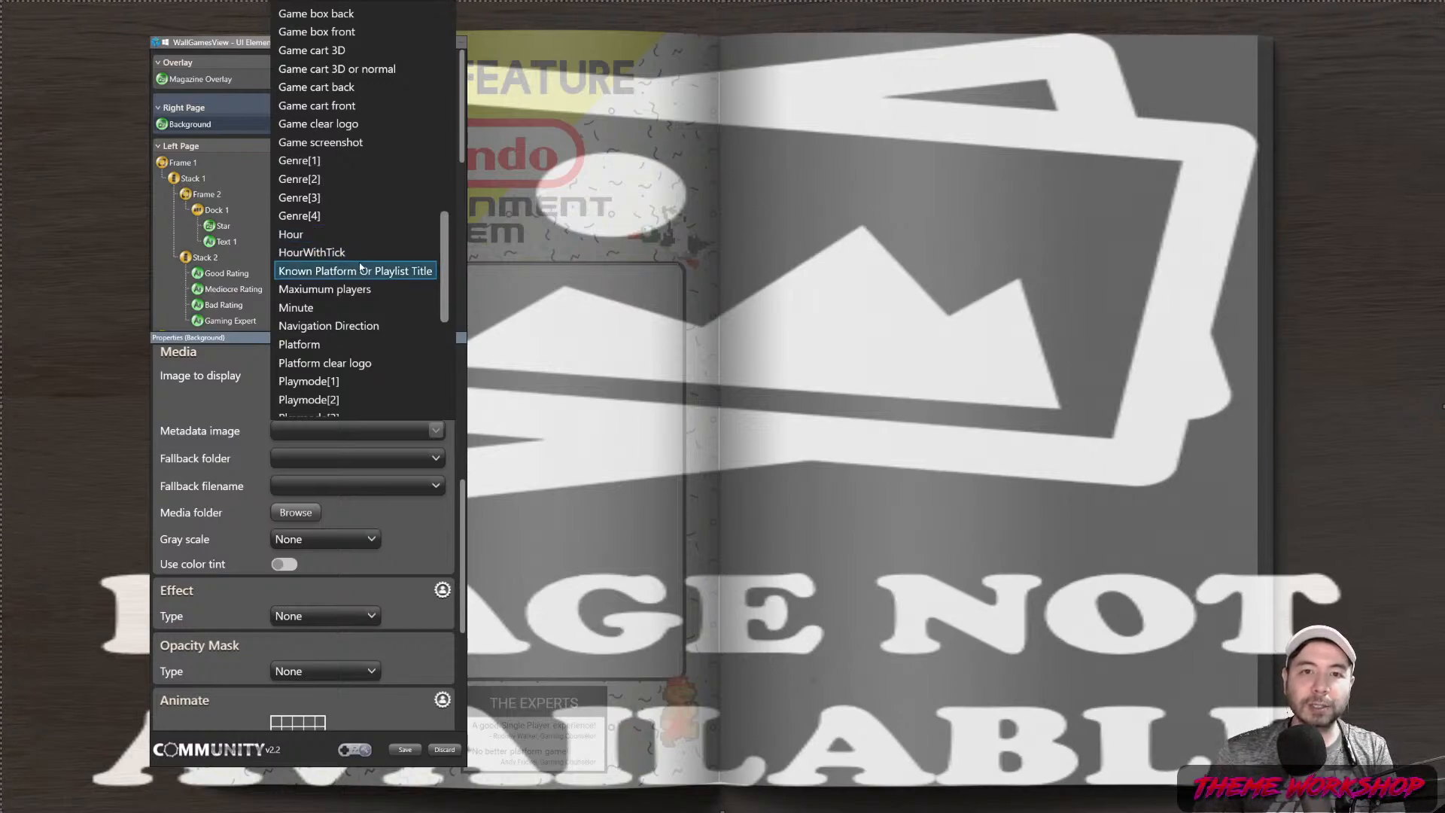
pyautogui.scroll(-1, 374, 277)
pyautogui.scroll(8, 372, 271)
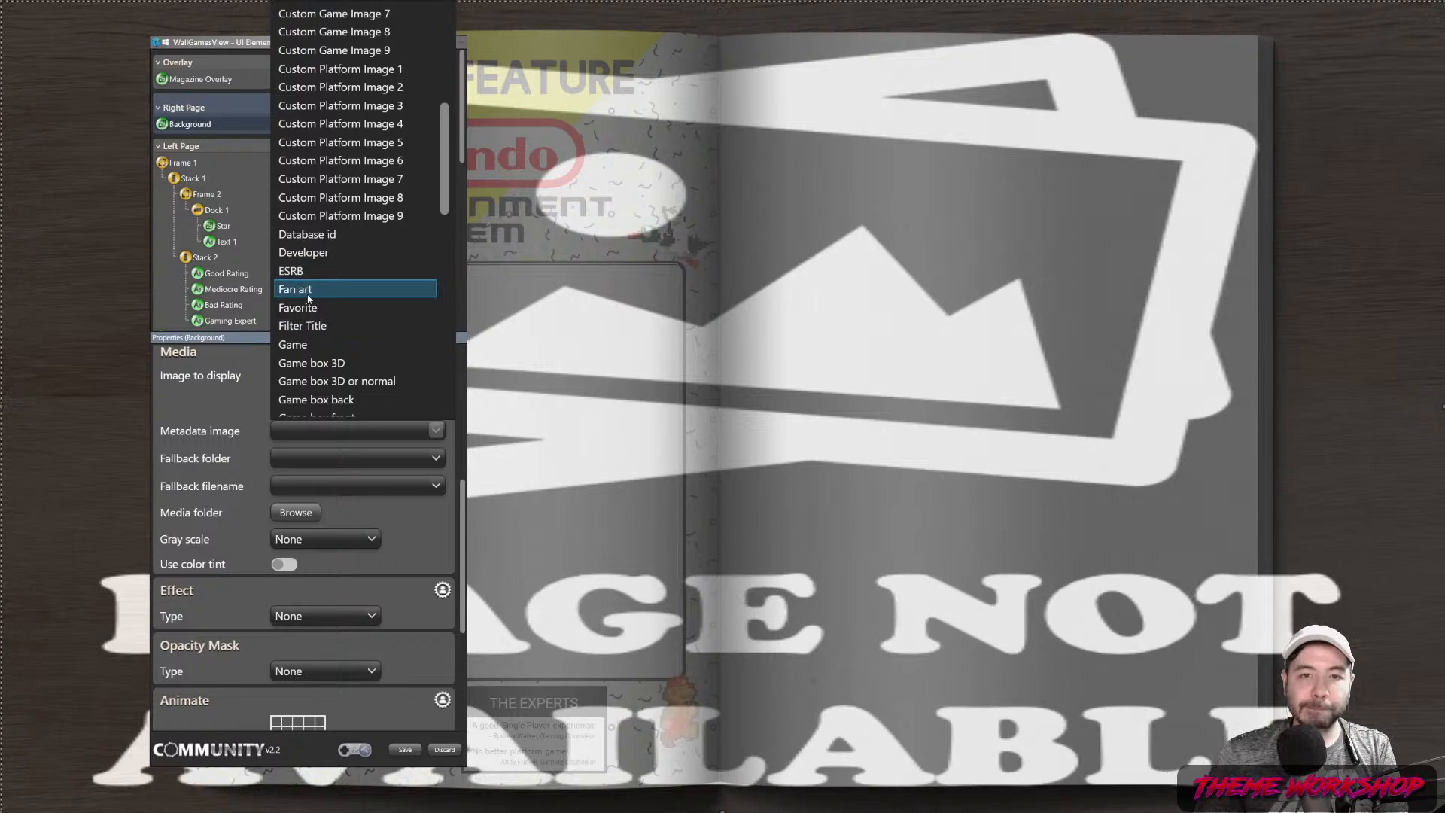
pyautogui.click(308, 291)
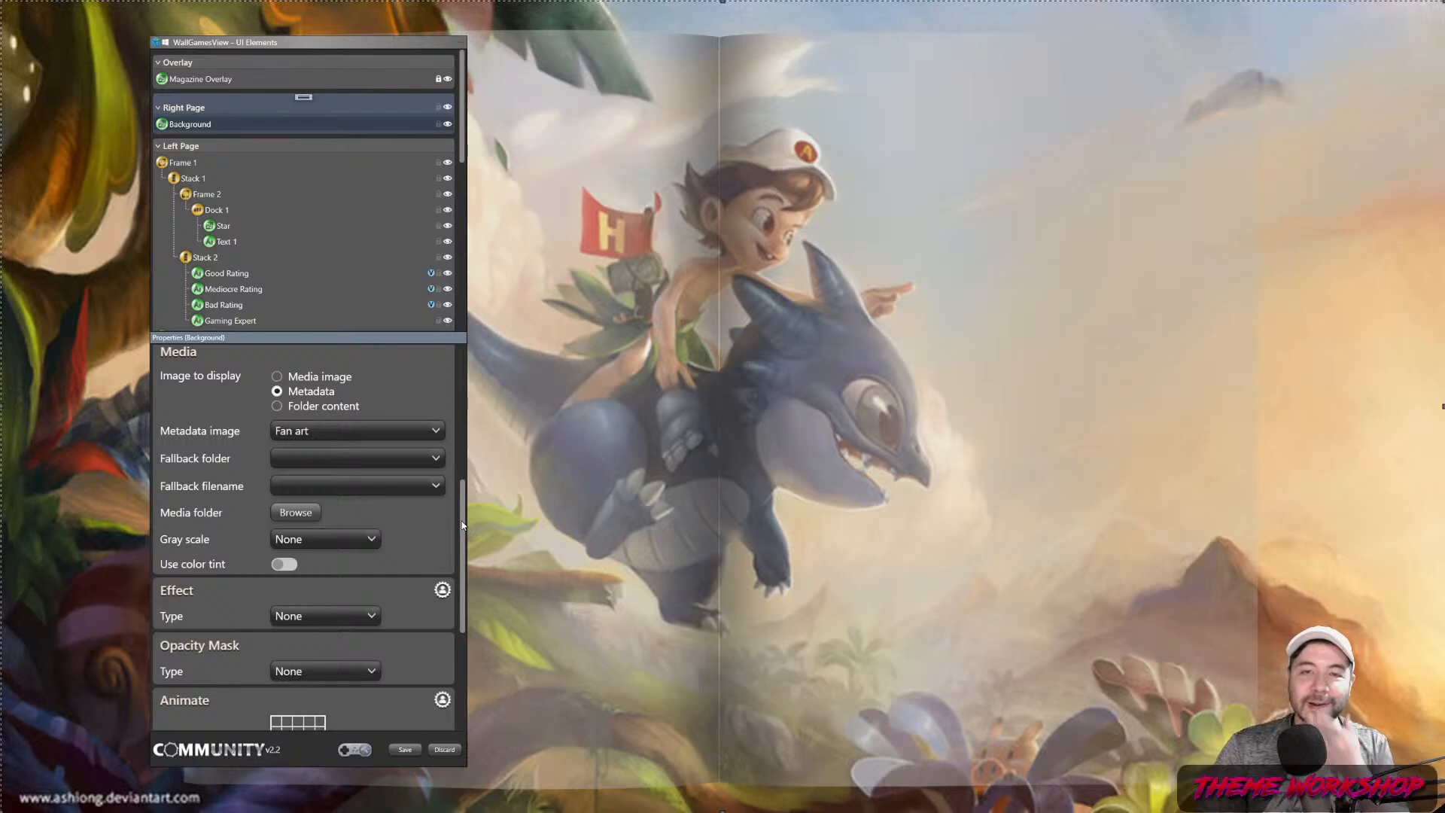
# Apply an Image opacity mask from the Theme folder using Game_OM_1080P.png
pyautogui.moveTo(462, 521); pyautogui.dragTo(460, 555)
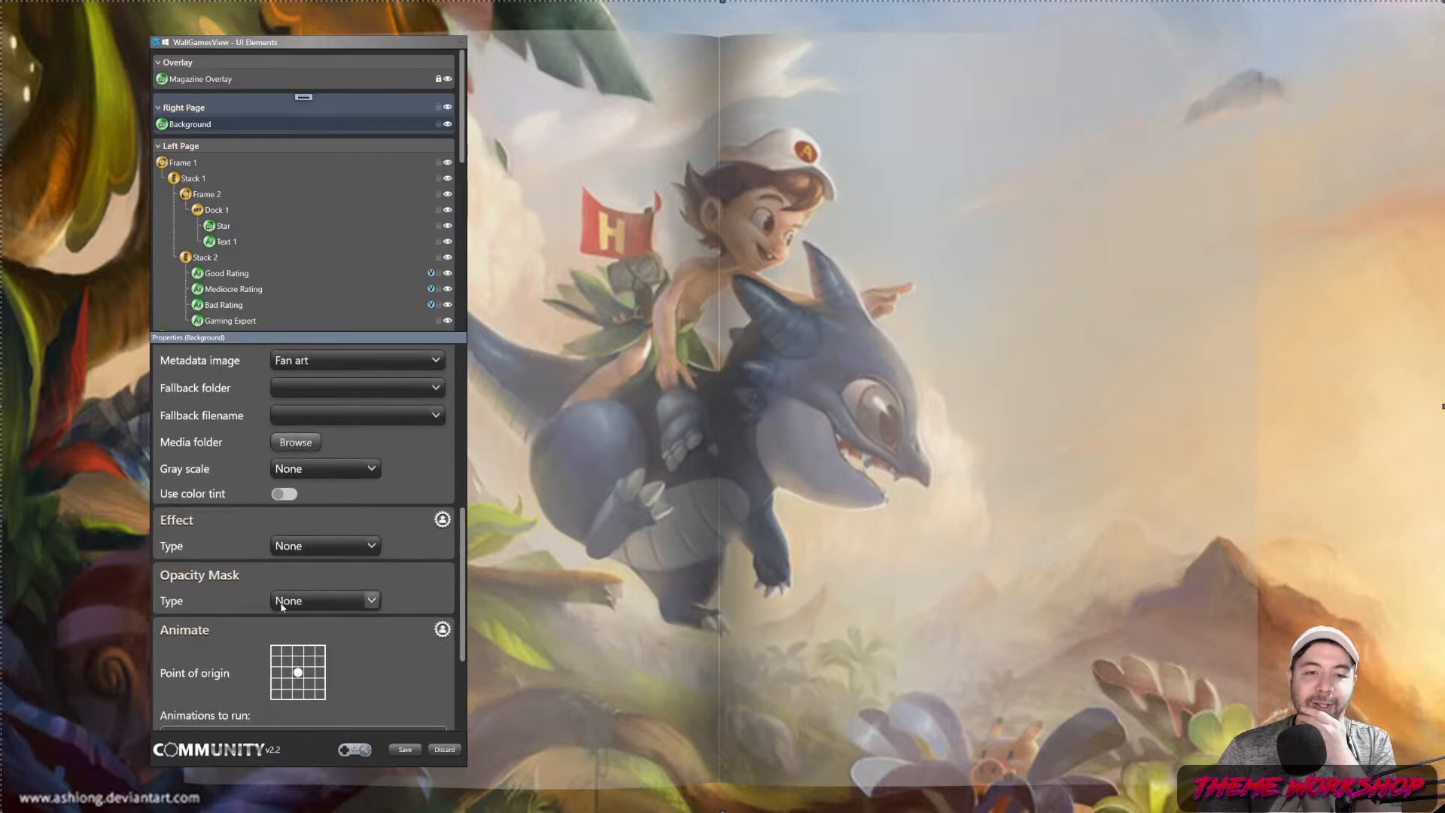
pyautogui.click(368, 600)
pyautogui.click(308, 662)
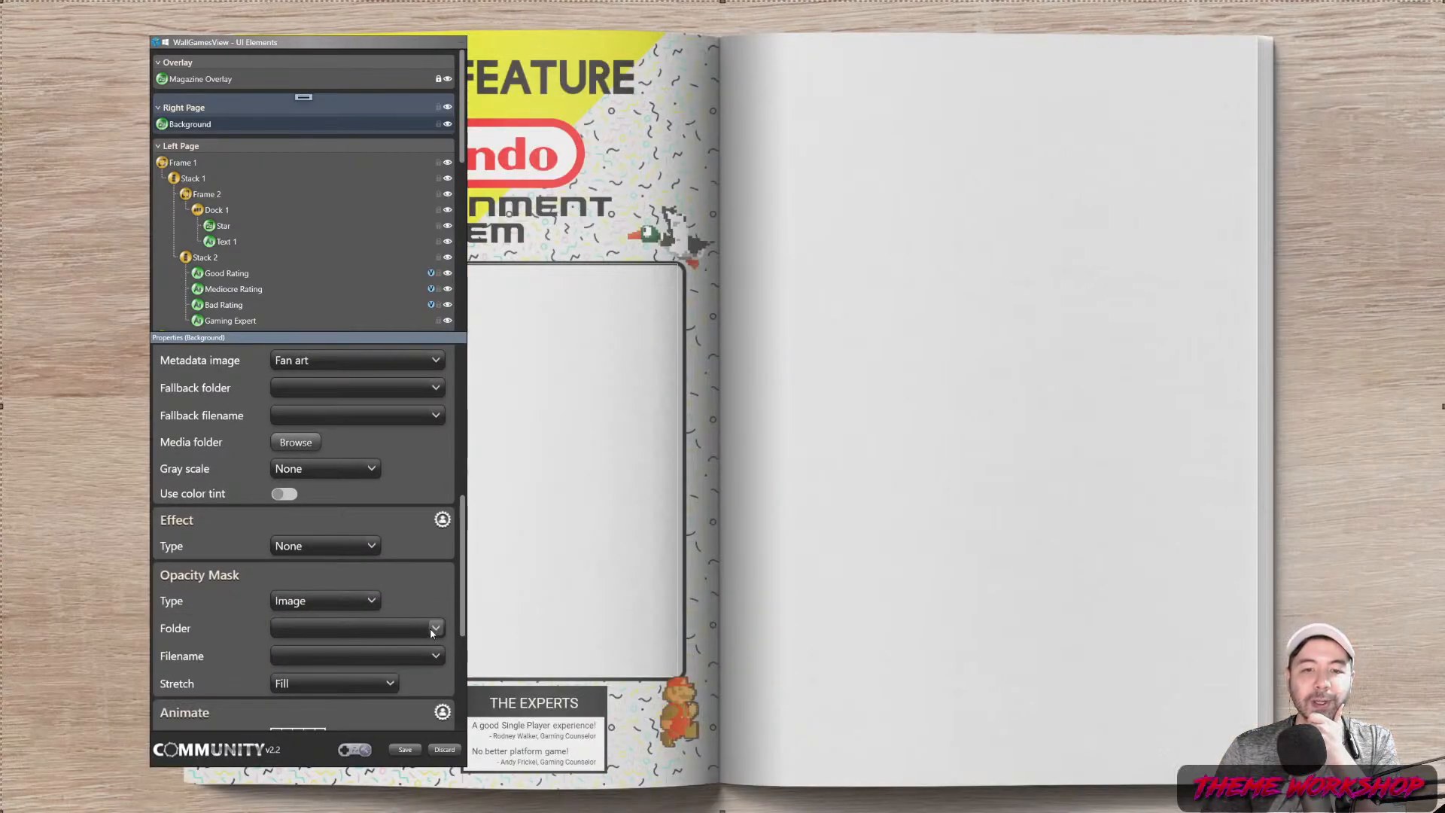
pyautogui.click(391, 632)
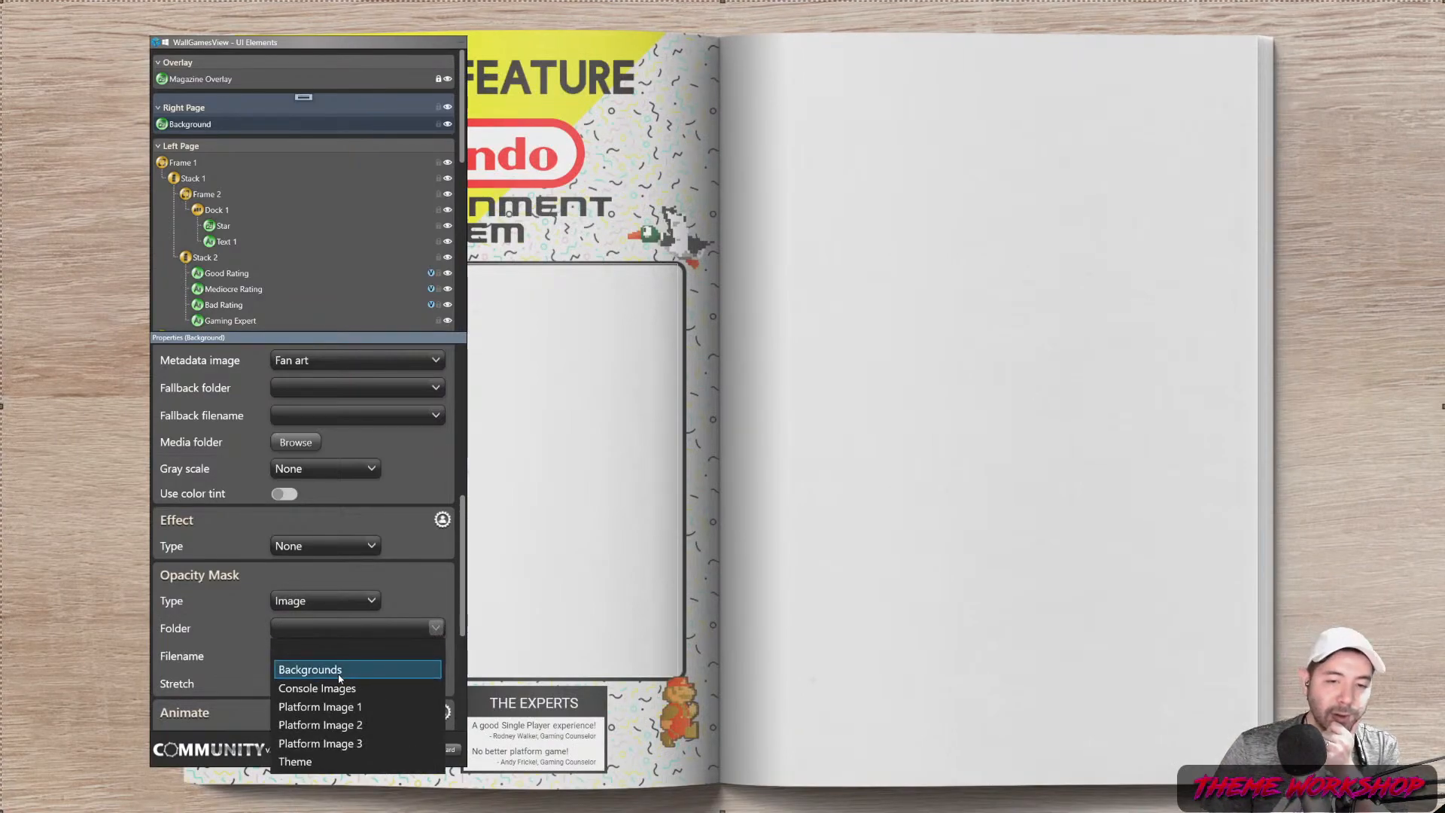
pyautogui.click(391, 661)
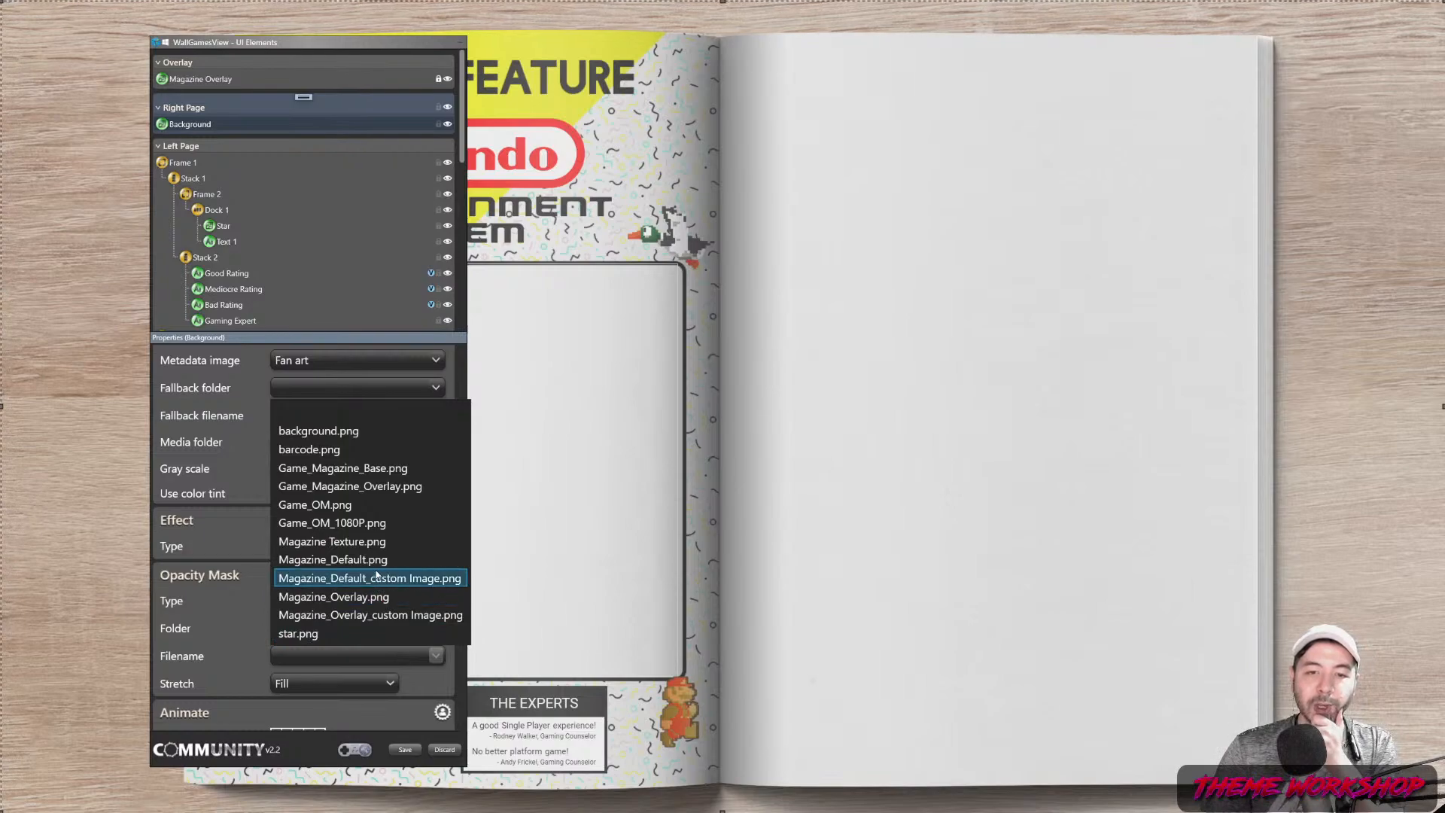
pyautogui.click(350, 524)
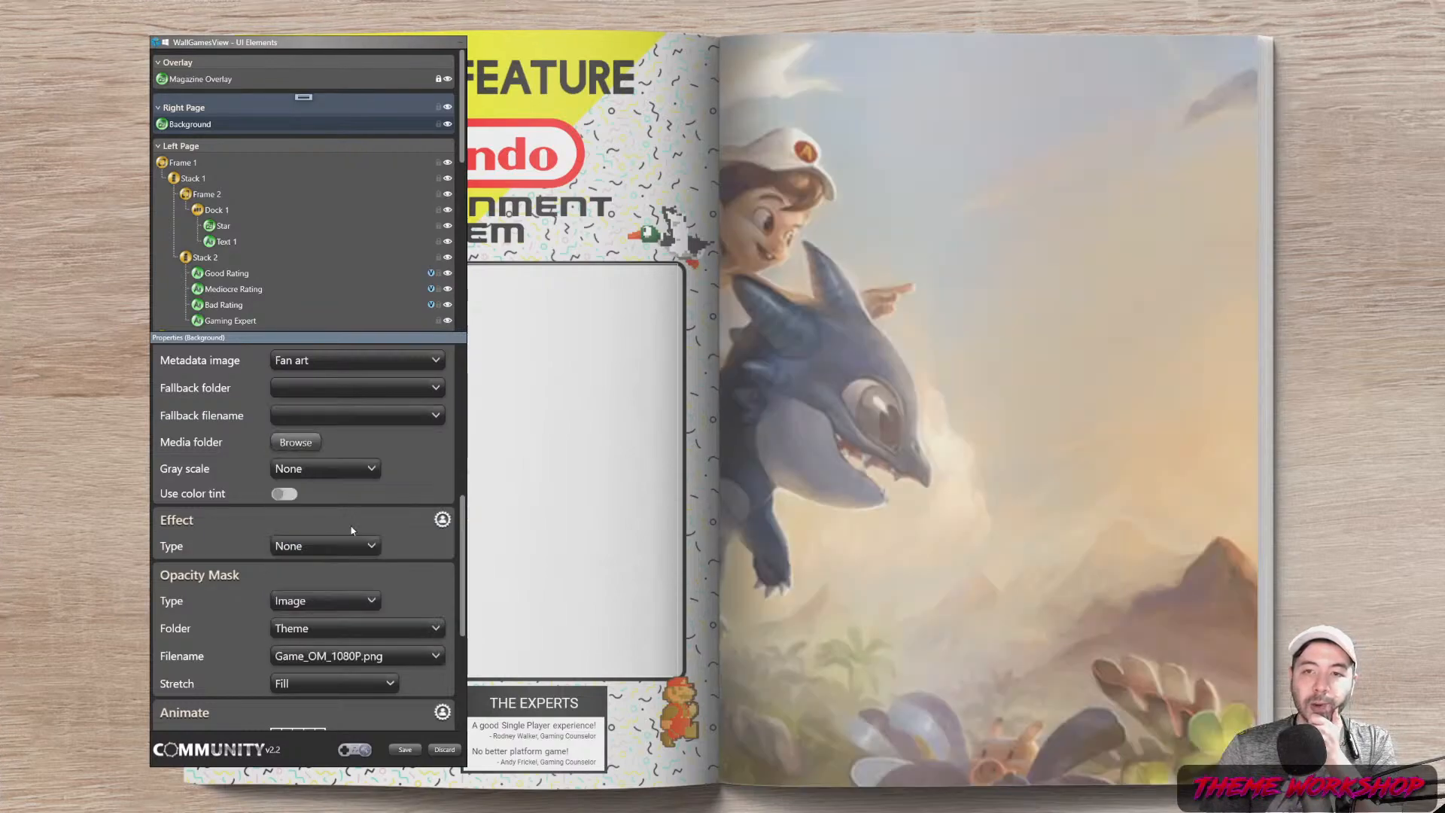
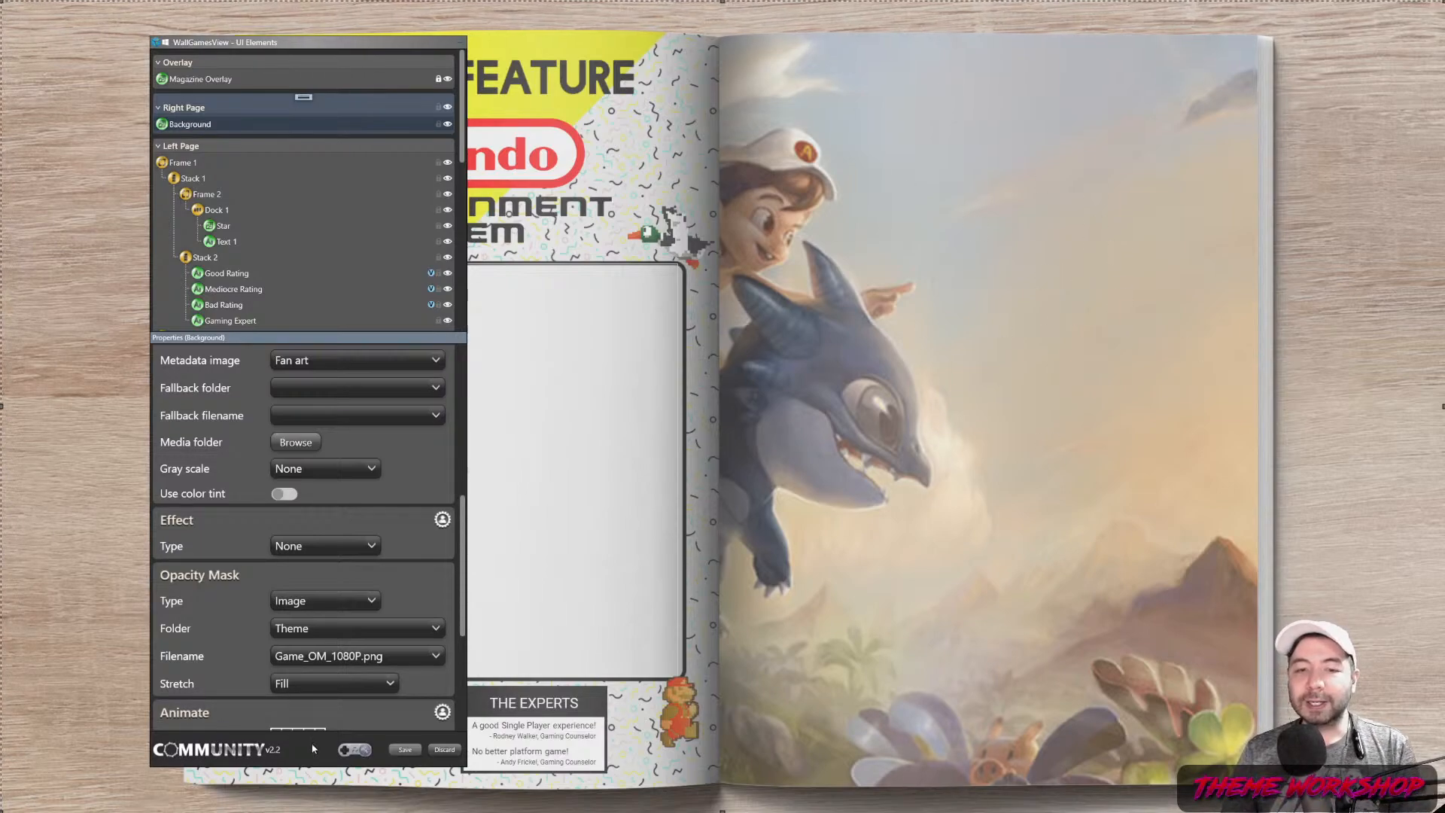
# Browse the theme's Media > Theme folder and preview Game_OM_1080P.png
pyautogui.click(300, 441)
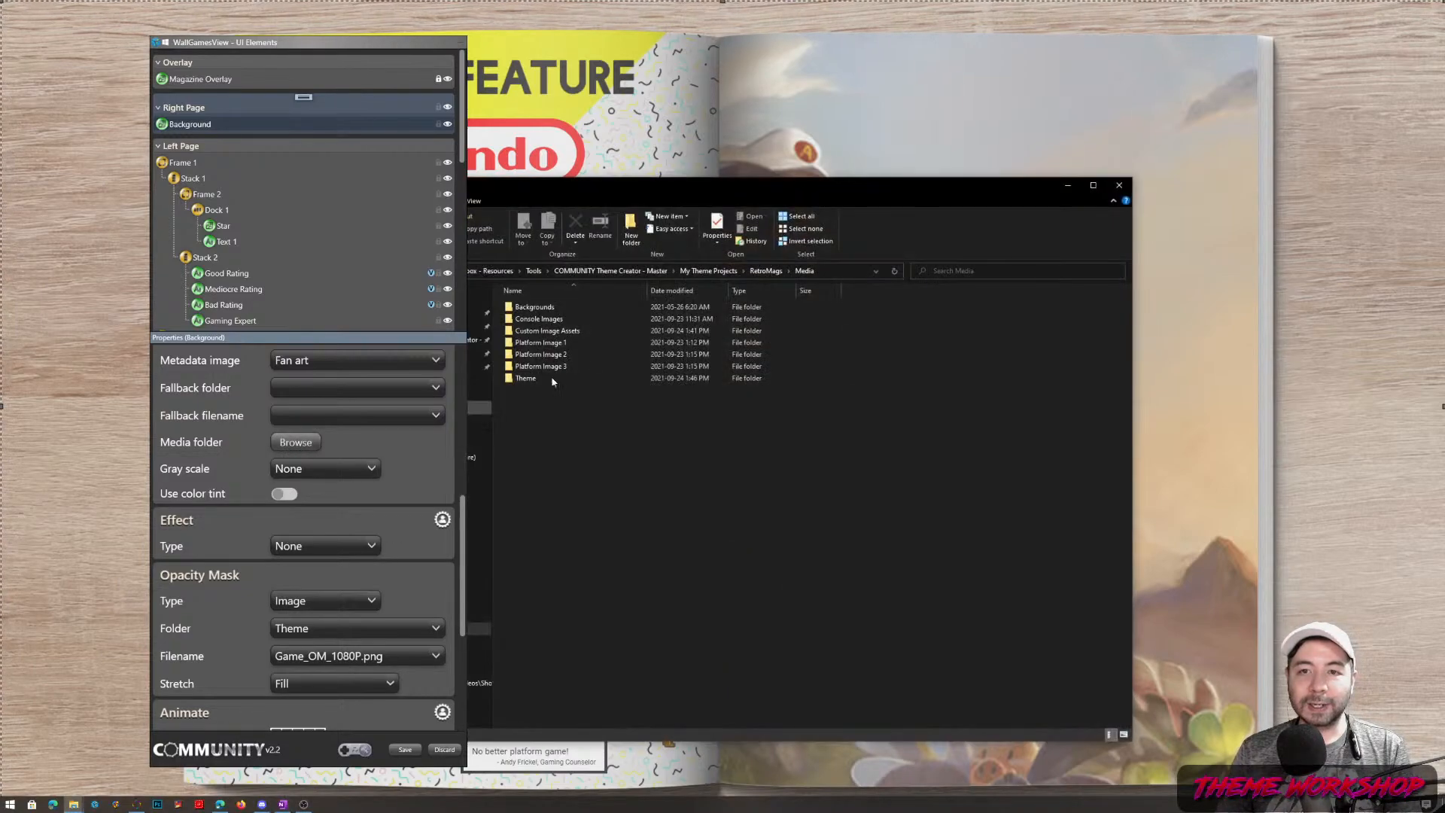
pyautogui.moveTo(685, 177); pyautogui.dragTo(746, 166)
pyautogui.doubleClick(694, 286)
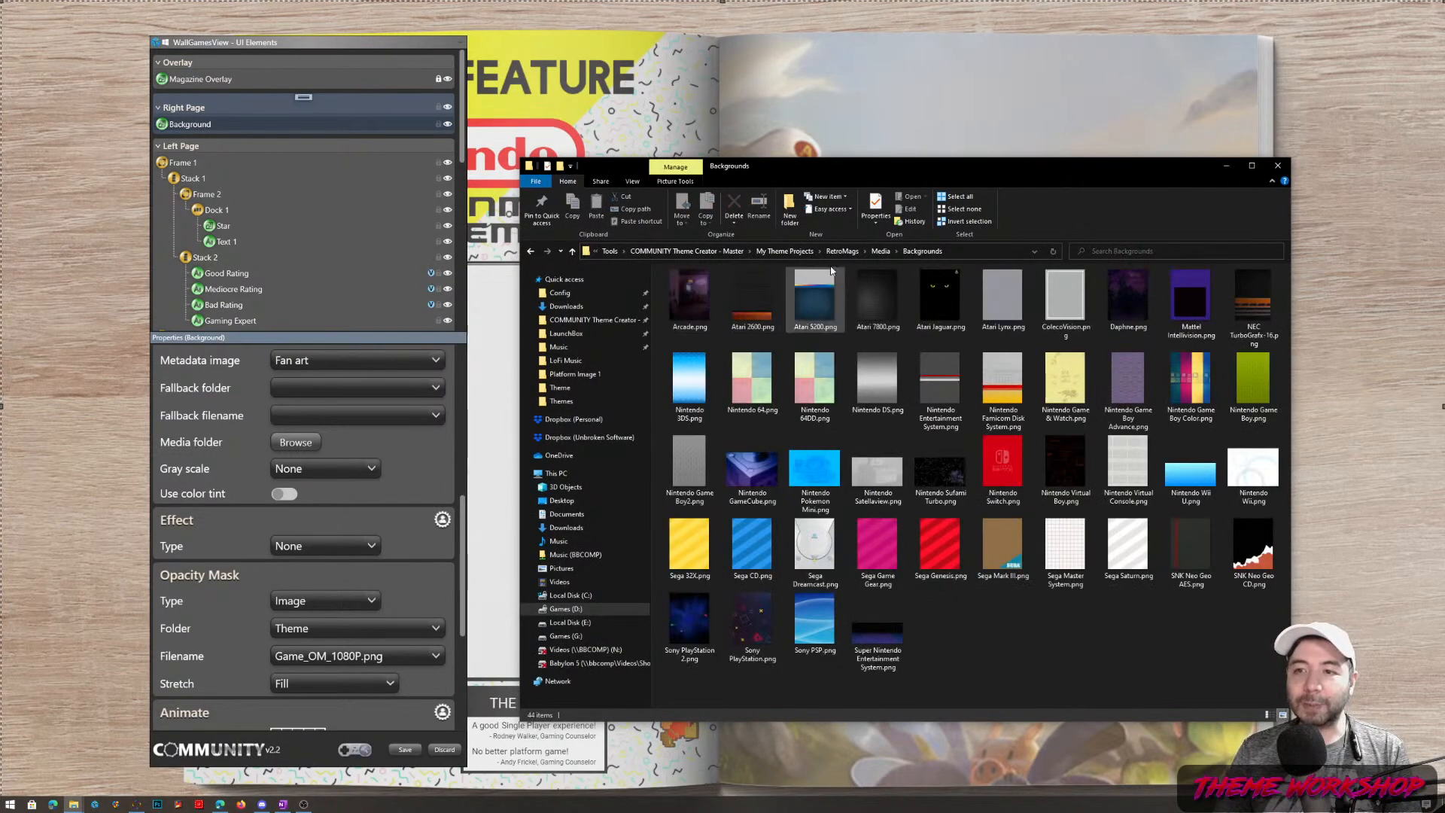
pyautogui.hotkey('alt', 'Left')
pyautogui.click(685, 359)
pyautogui.doubleClick(685, 359)
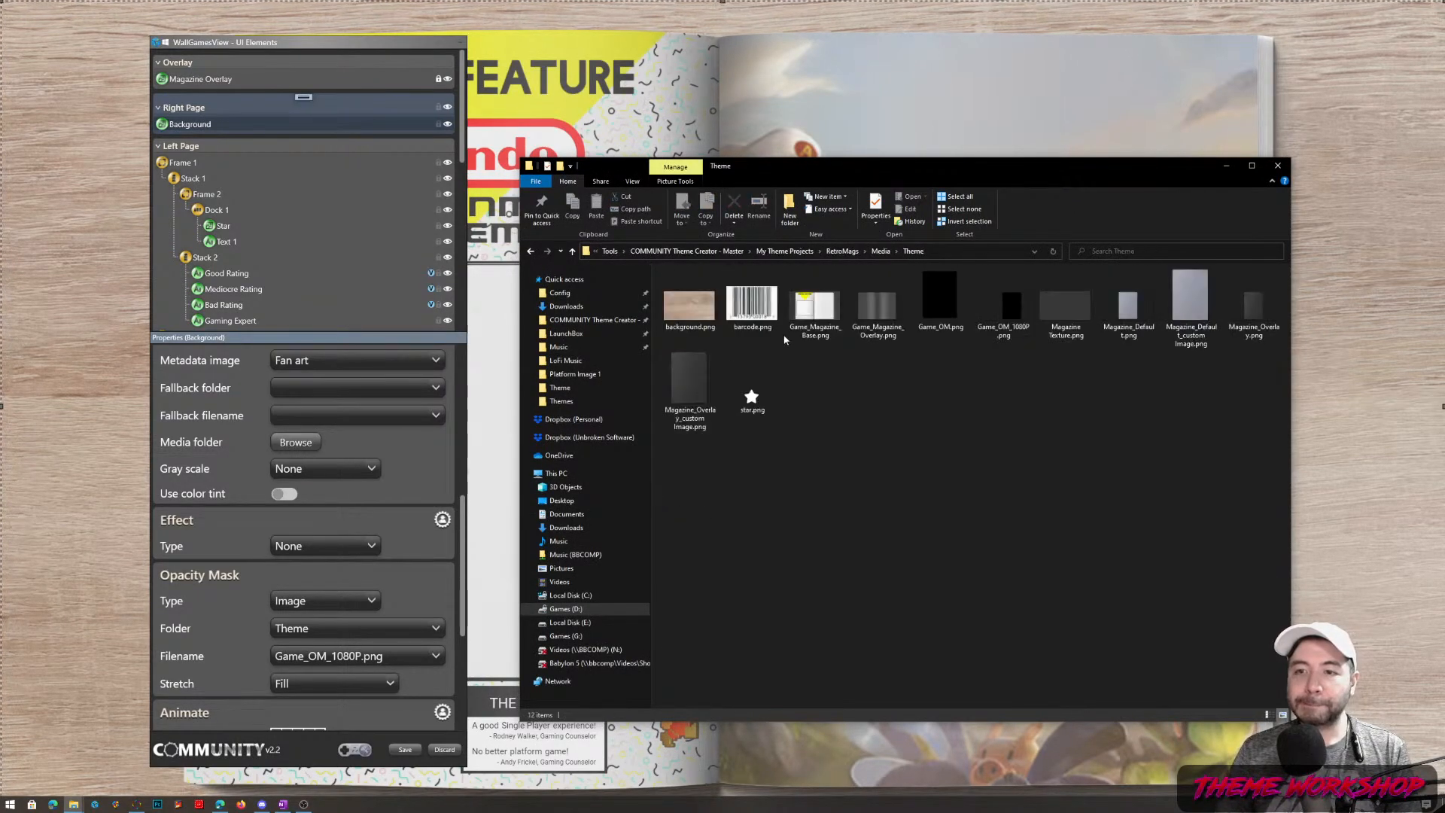
pyautogui.doubleClick(1003, 308)
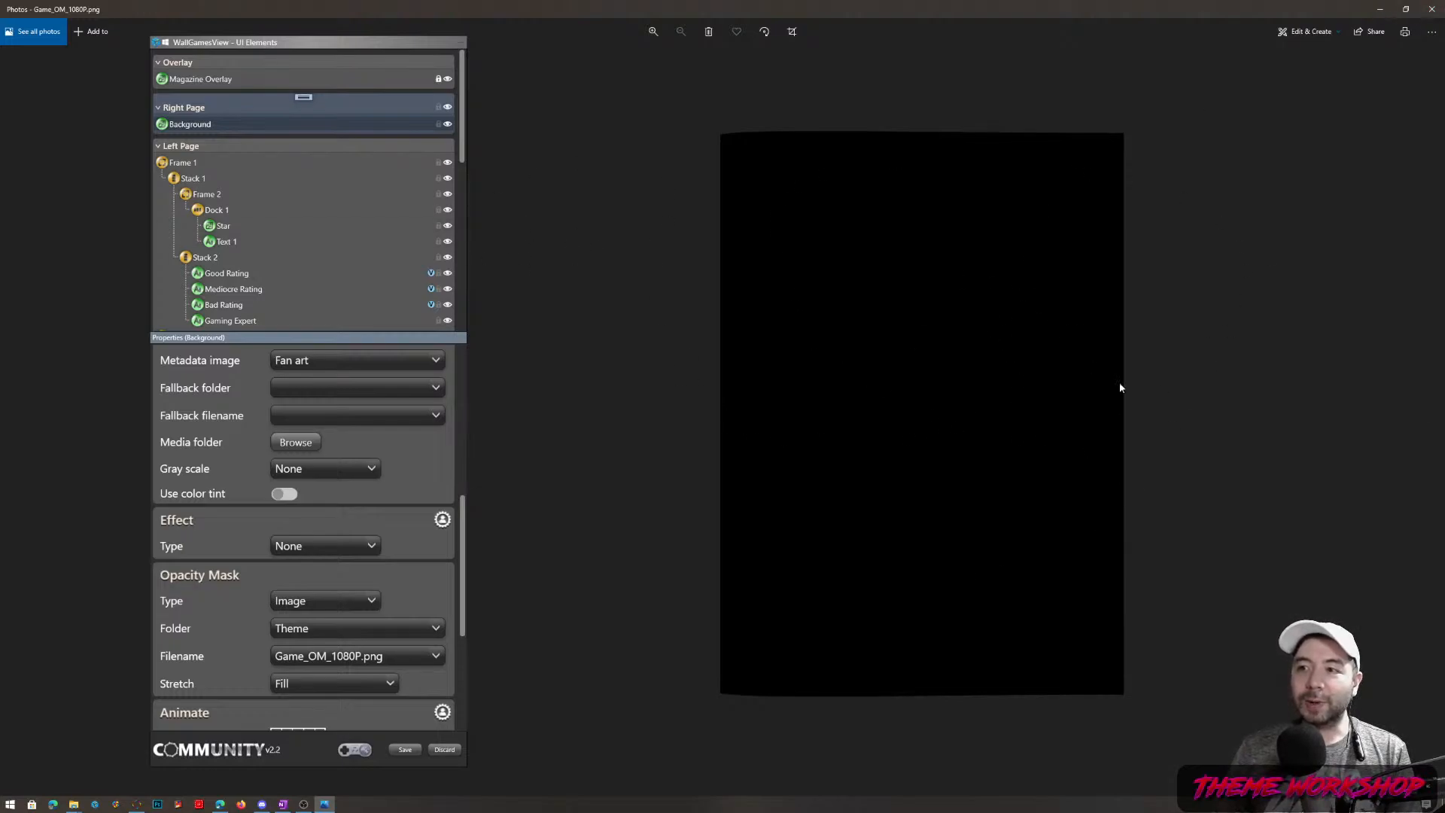
pyautogui.click(1433, 8)
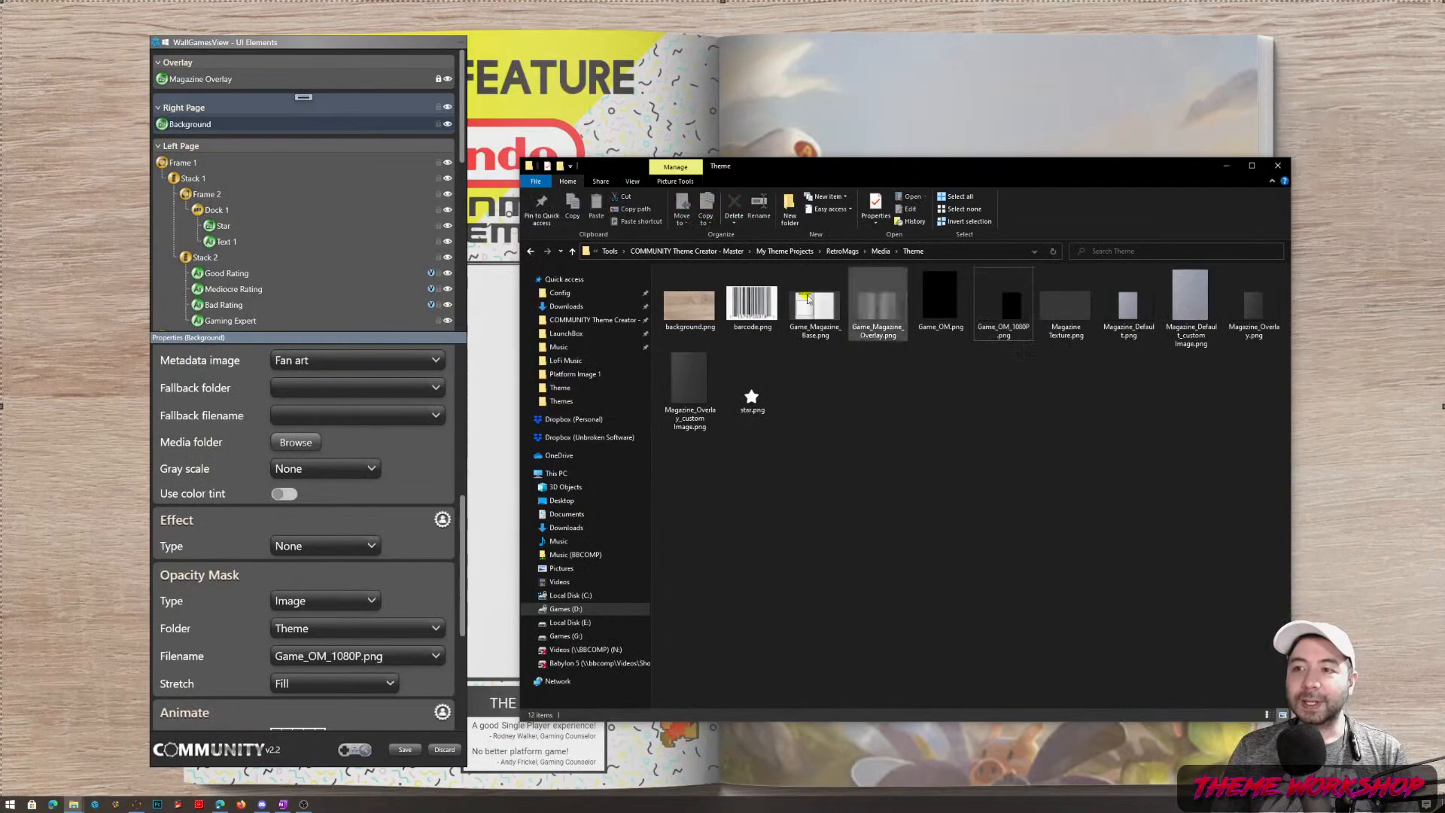
pyautogui.click(759, 91)
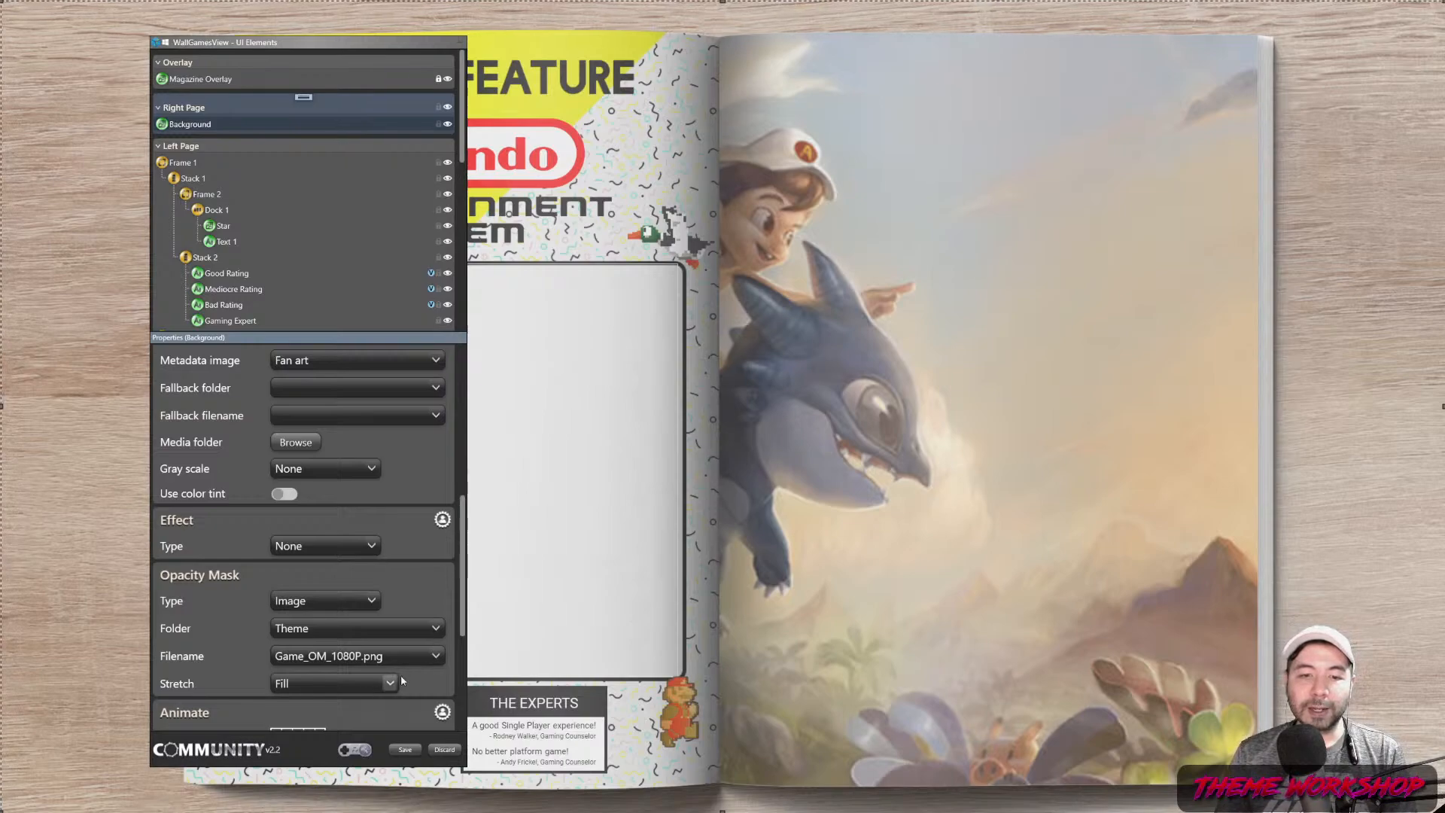
# Set the Background fan art's Stretch to Fill
pyautogui.scroll(10, 366, 568)
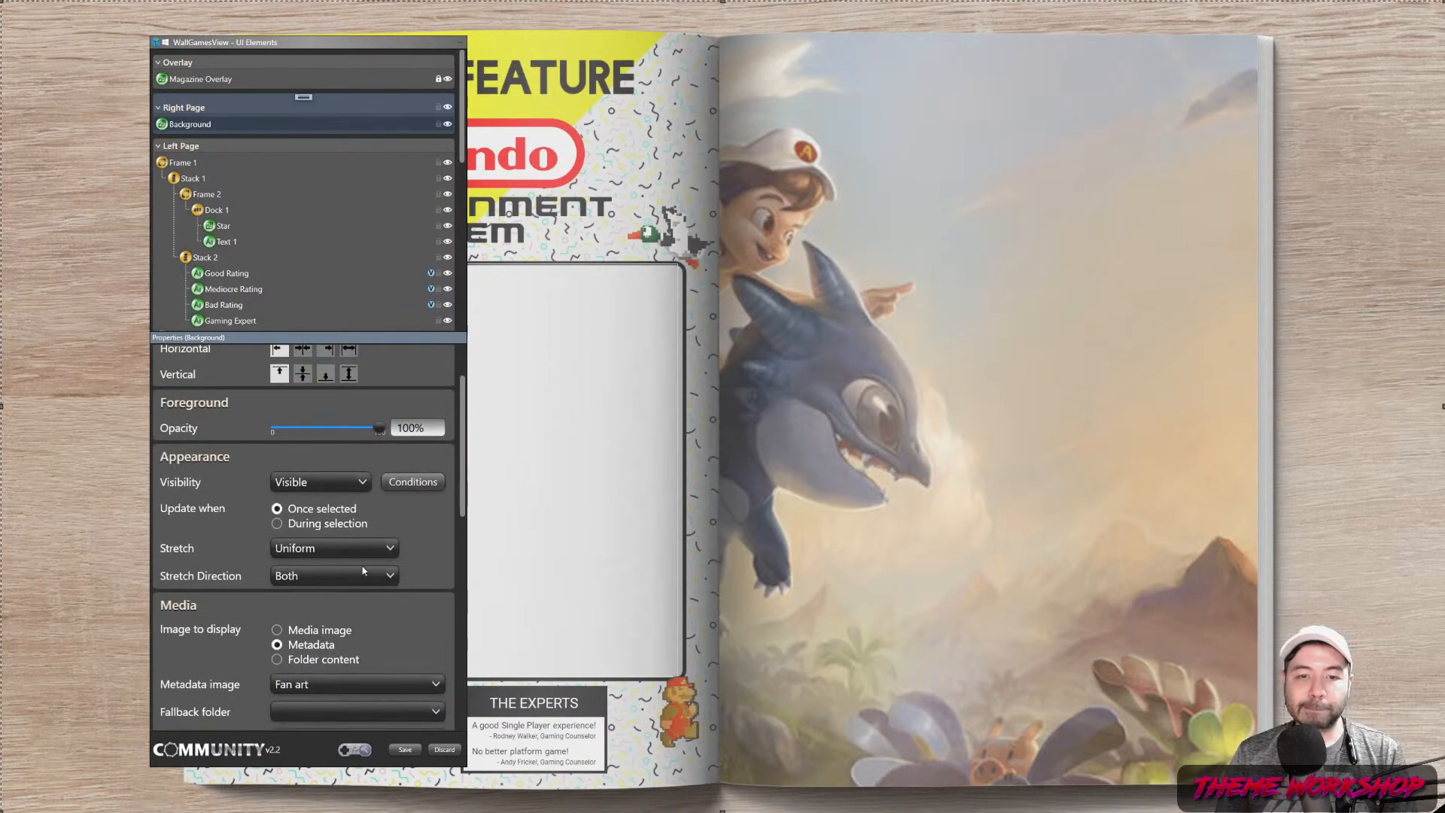
pyautogui.click(341, 574)
pyautogui.click(340, 573)
pyautogui.click(335, 556)
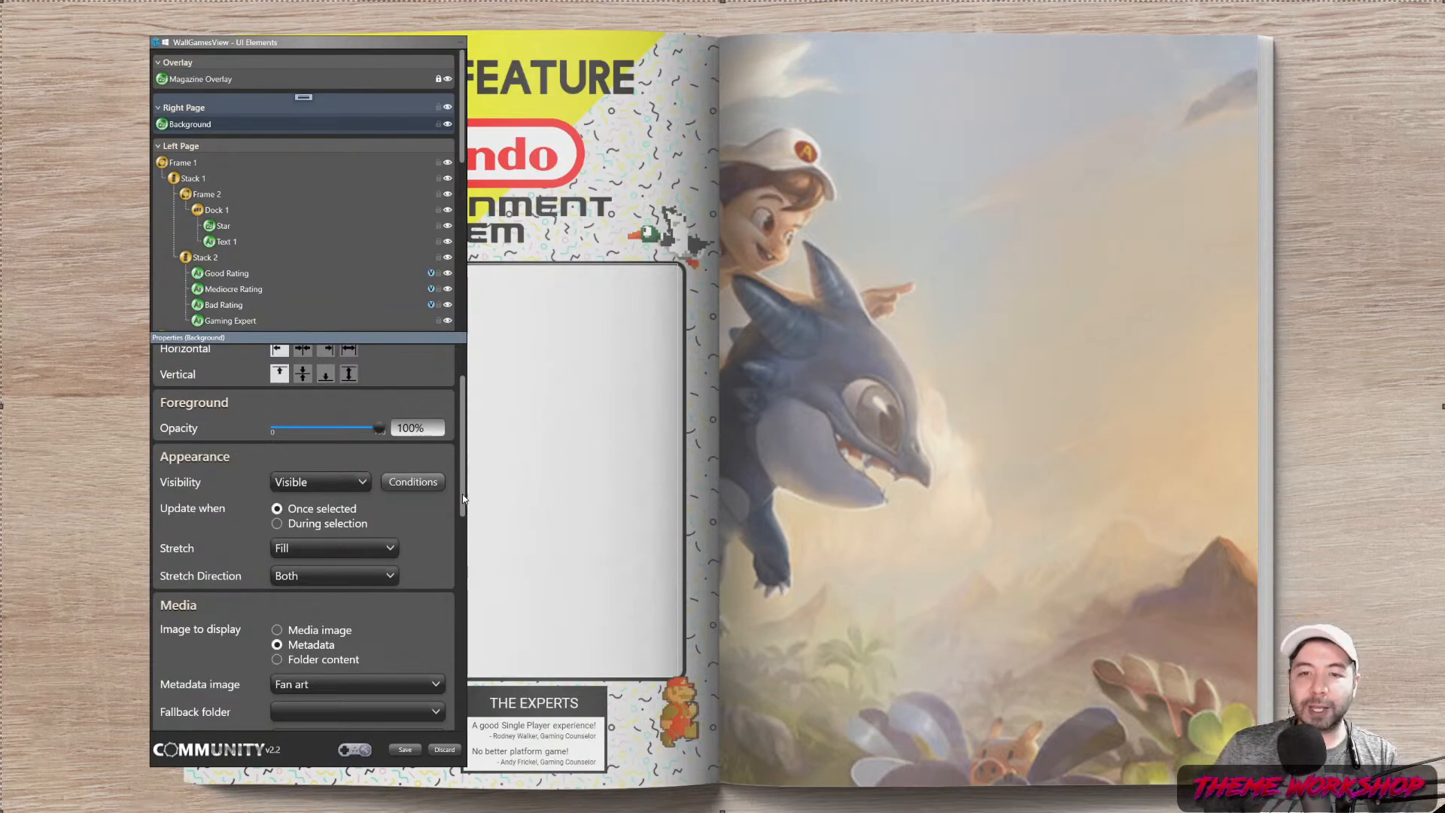
pyautogui.moveTo(463, 507); pyautogui.dragTo(463, 463)
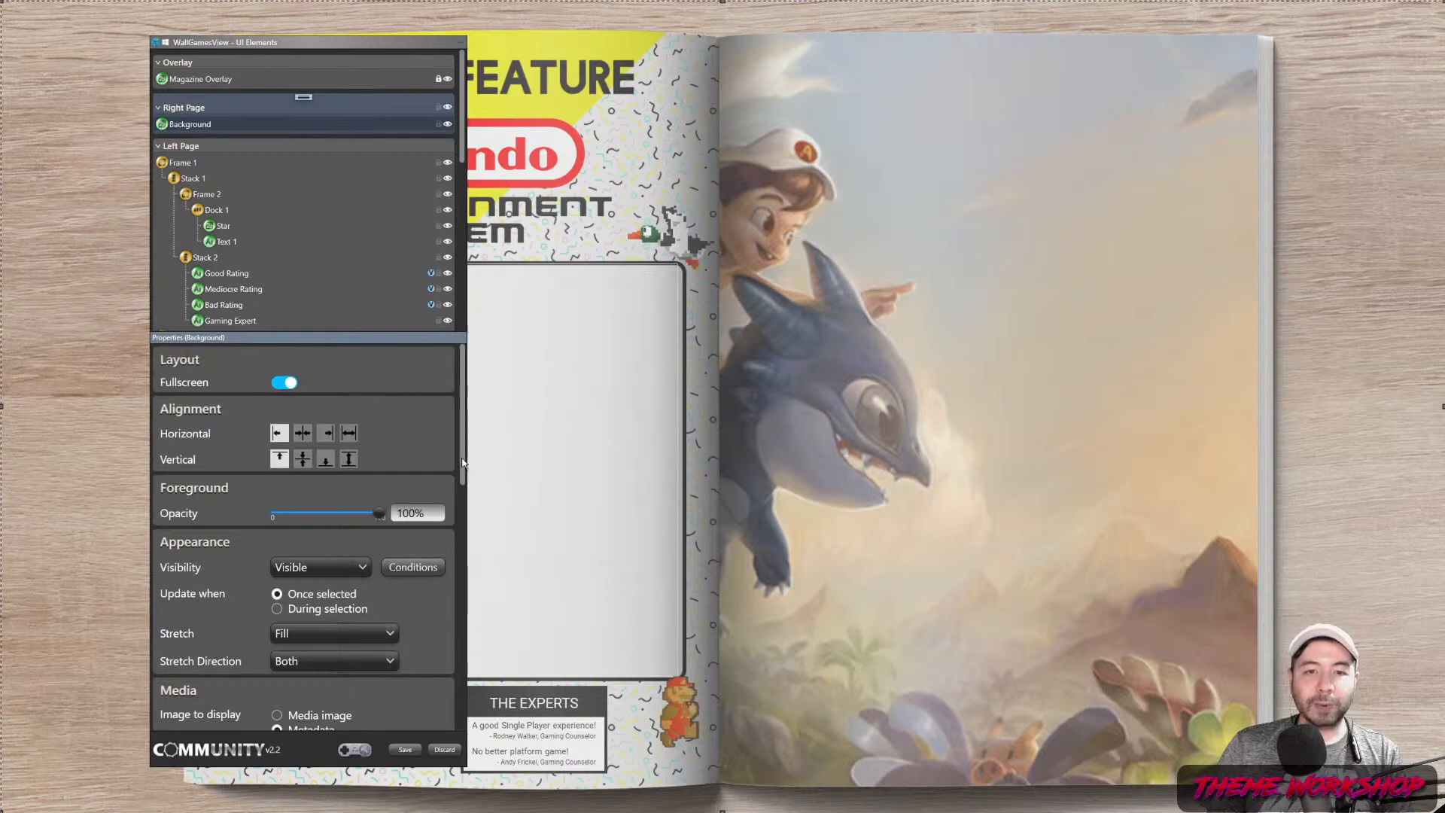
# Add a fullscreen image element named Background Black Overlay to the right page
pyautogui.rightClick(301, 101)
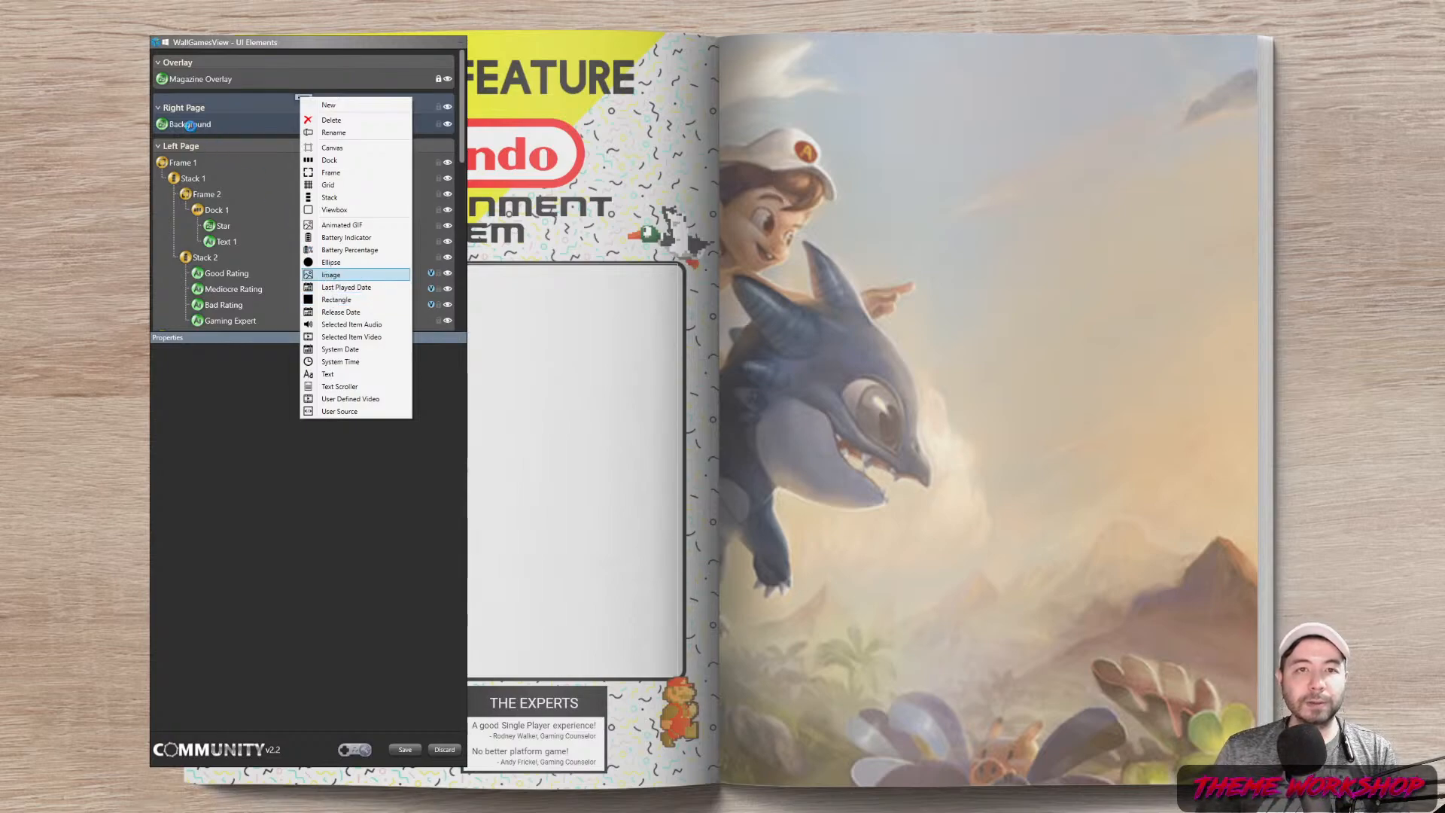
pyautogui.doubleClick(185, 126)
pyautogui.press('BackSpace')
pyautogui.write('Background')
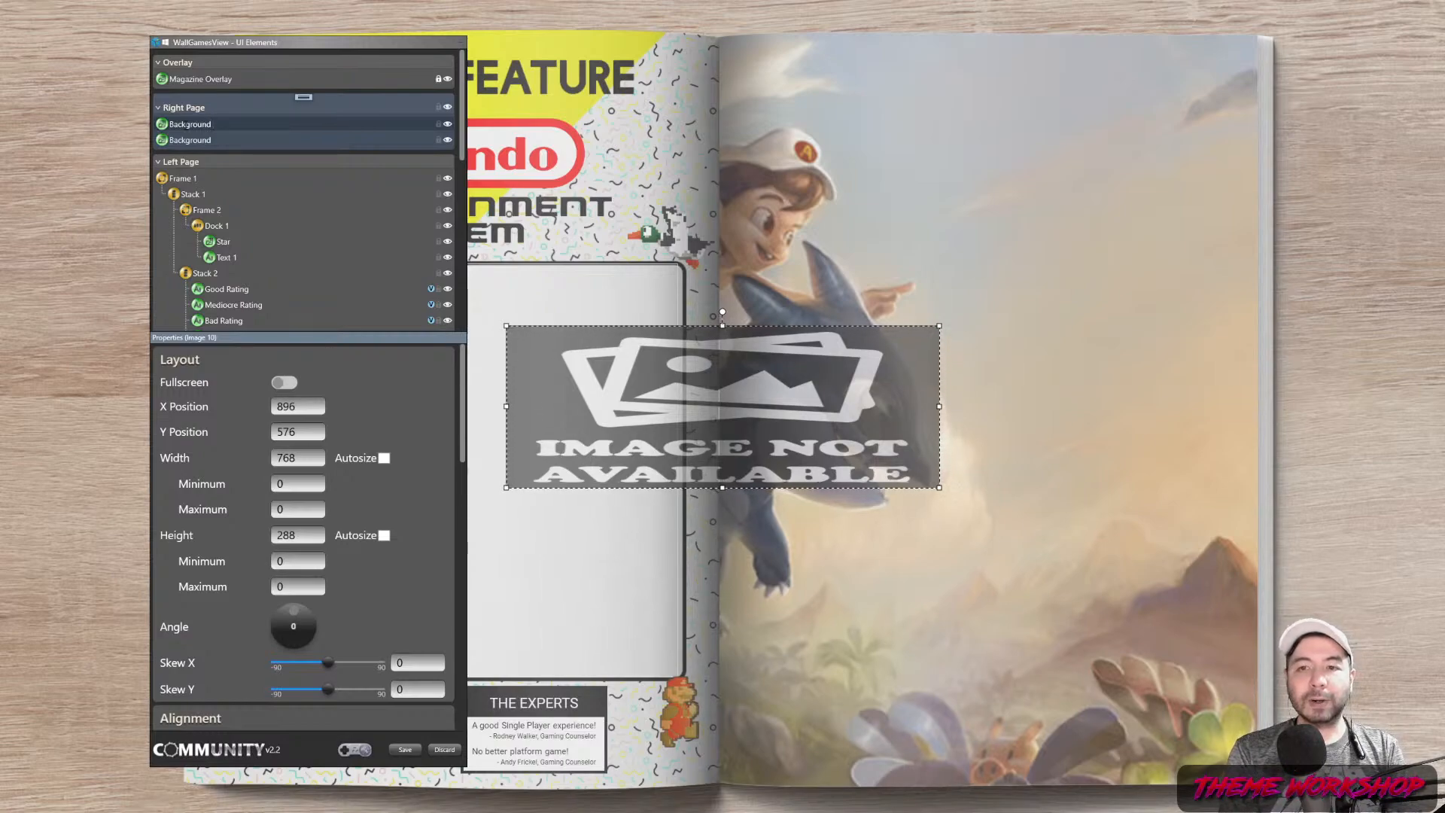
pyautogui.press('BackSpace')
pyautogui.press('BackSpace')
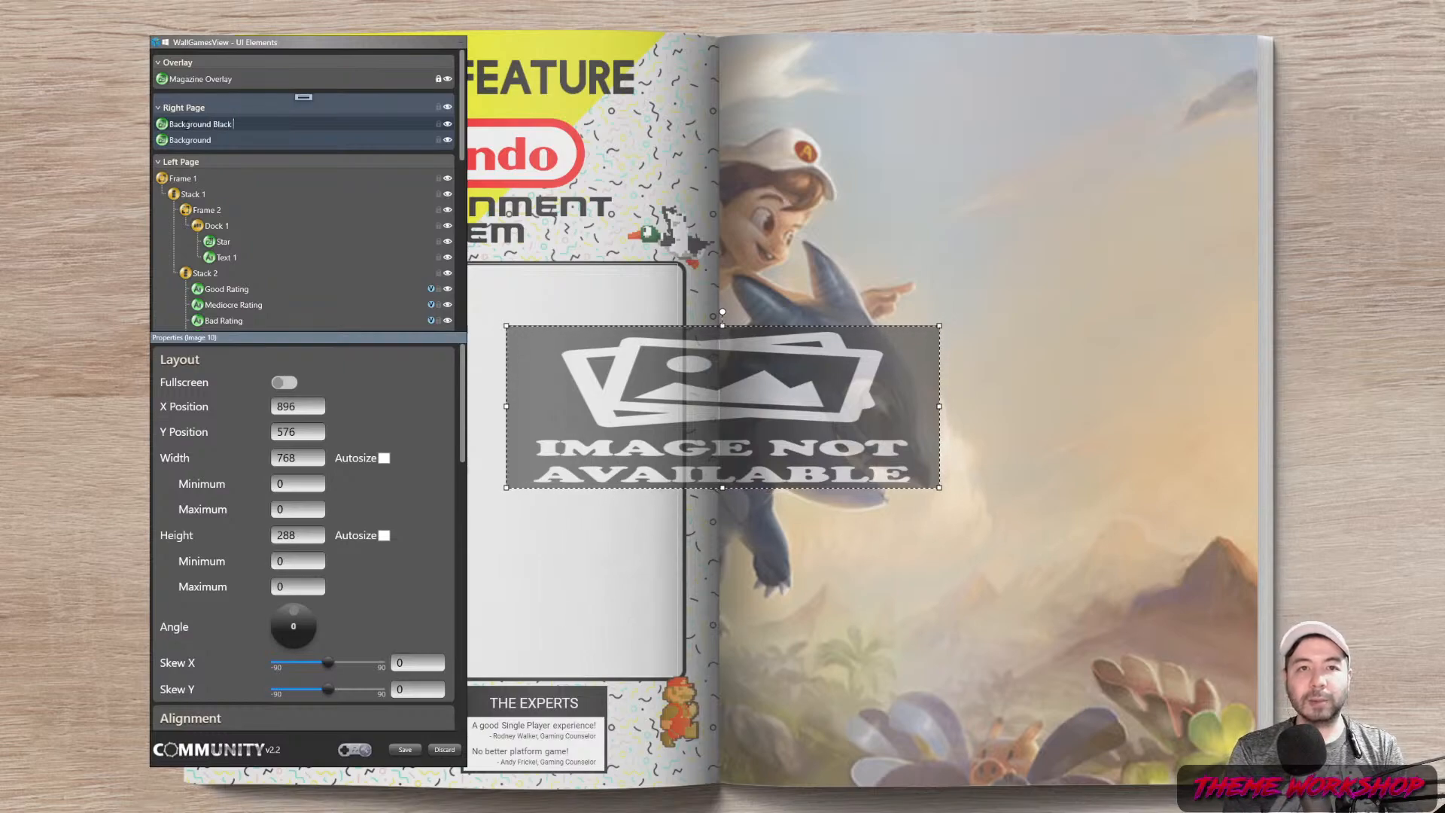
pyautogui.press('Return')
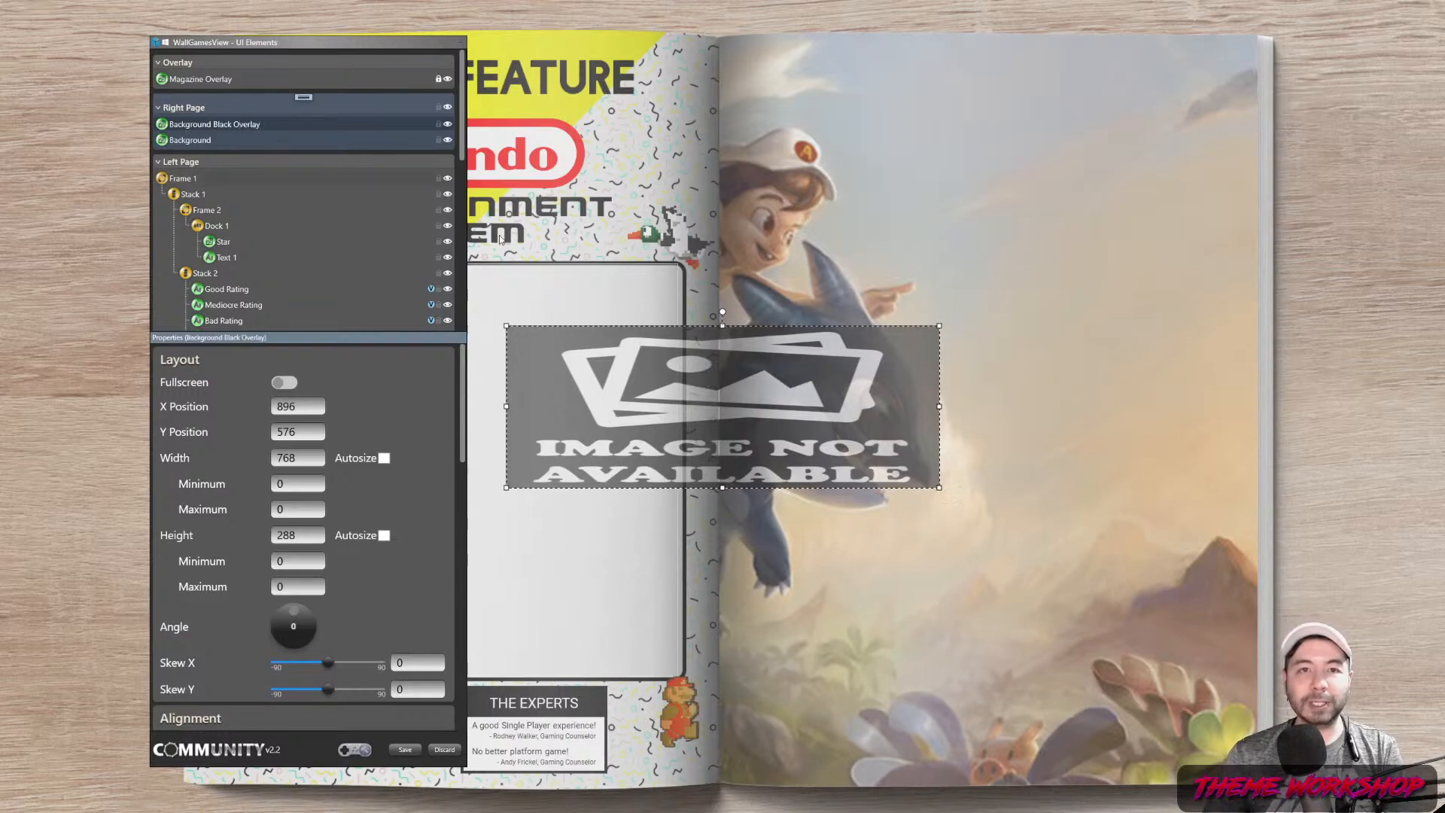
pyautogui.click(289, 385)
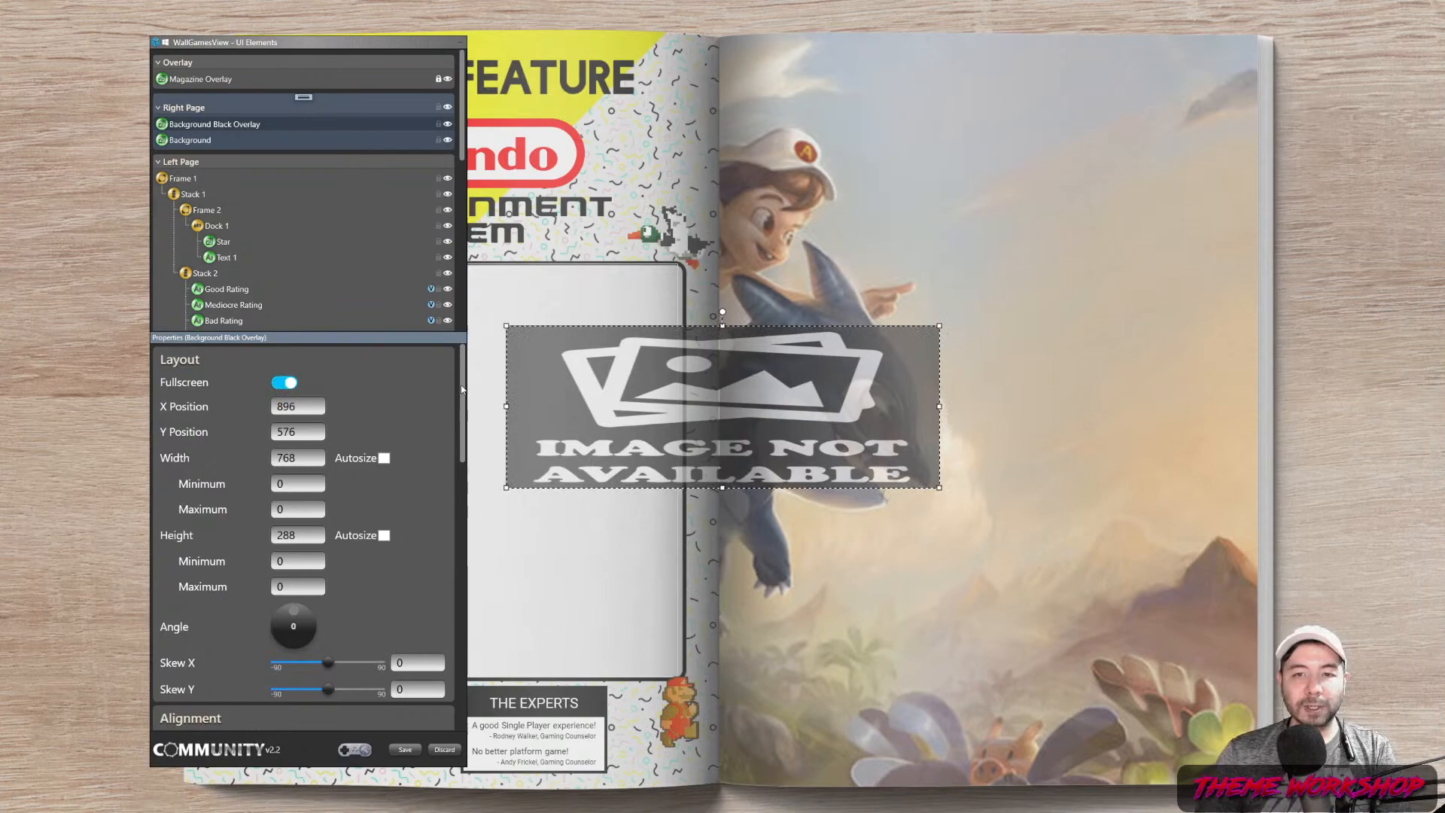
# Source the overlay from the Theme folder file Game_OM_1080P.png, with no effect
pyautogui.scroll(-10, 451, 486)
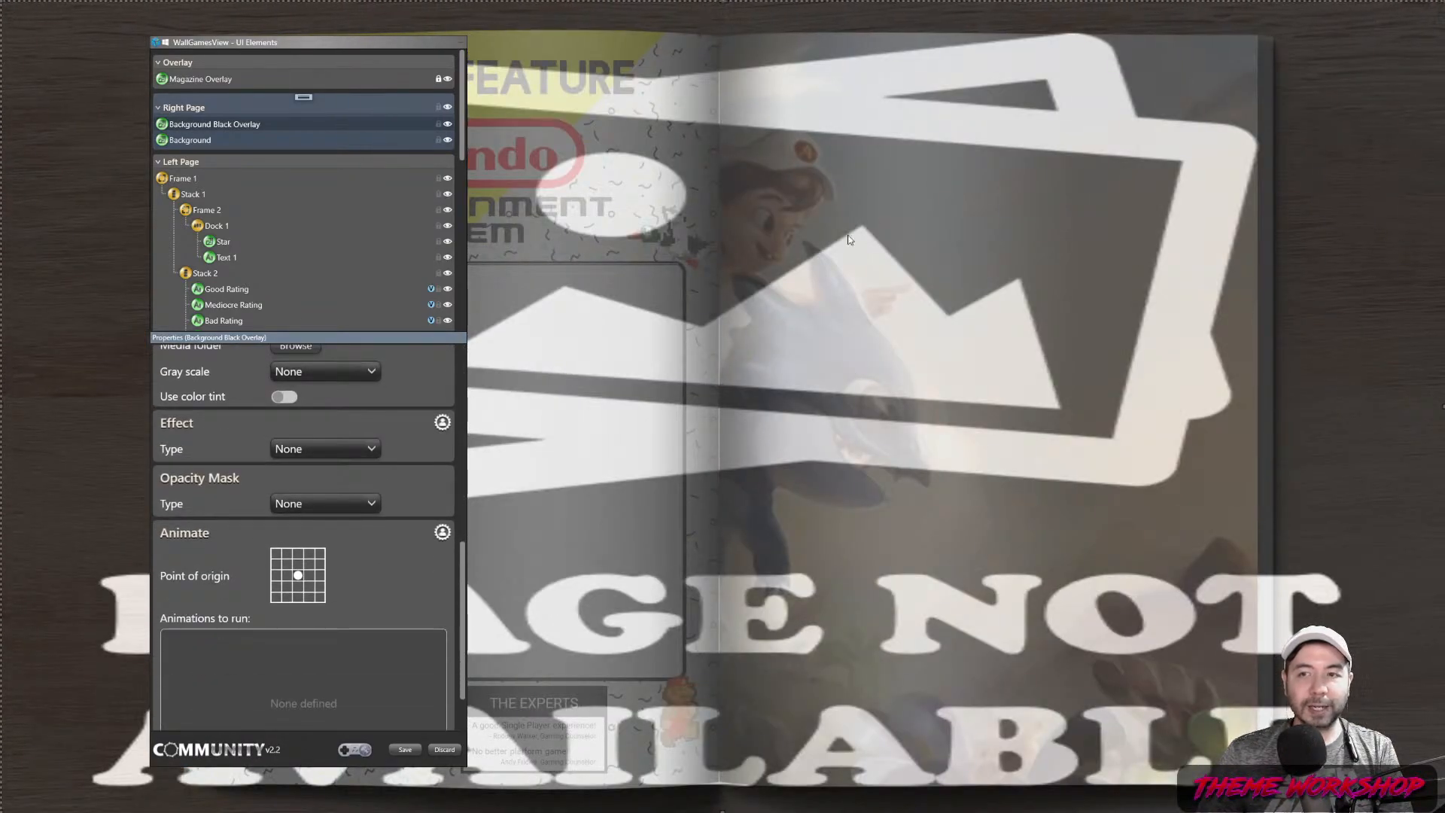
pyautogui.click(335, 450)
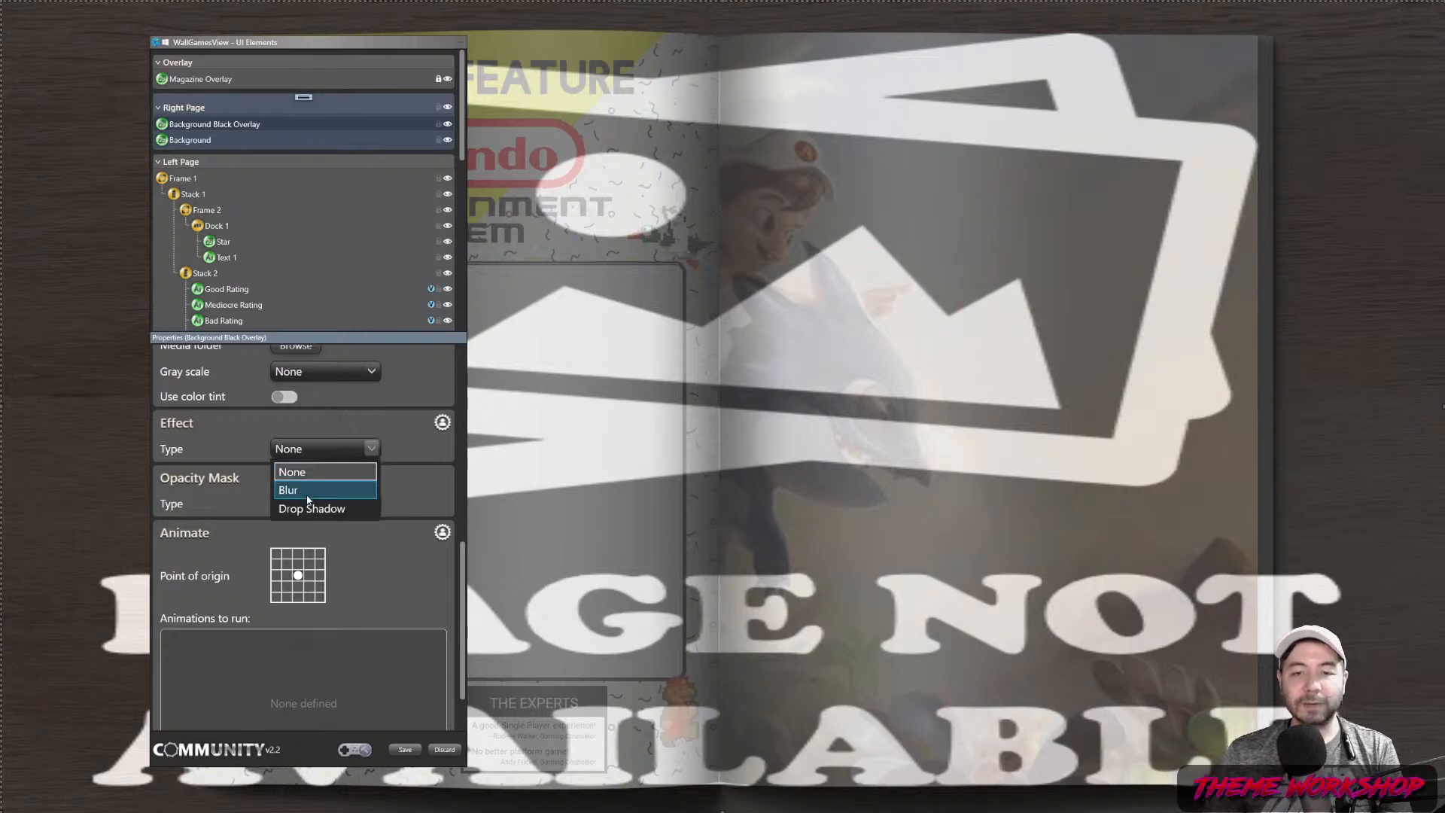
pyautogui.click(414, 478)
pyautogui.scroll(5, 340, 505)
pyautogui.click(340, 506)
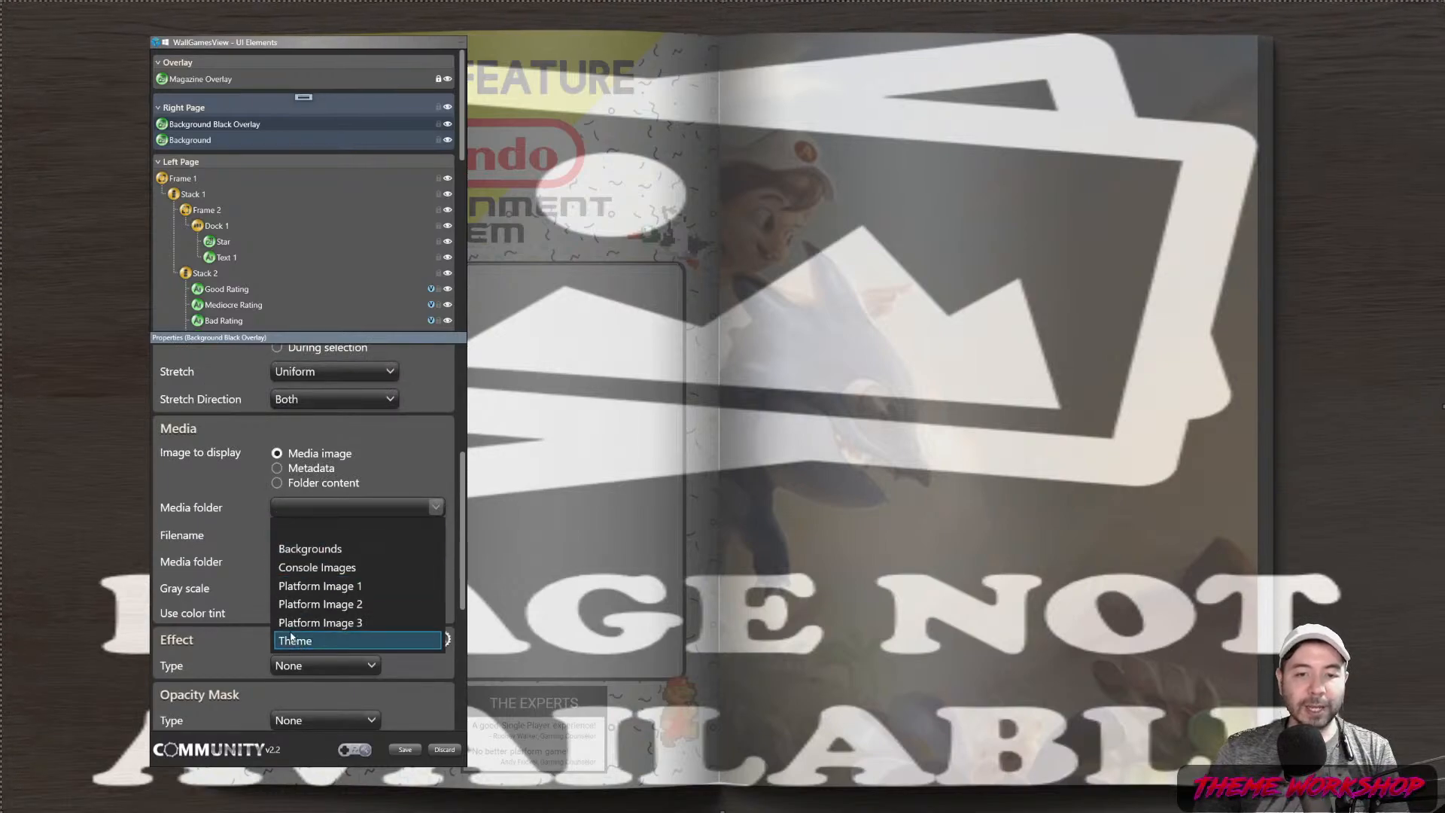
pyautogui.click(315, 551)
pyautogui.click(339, 506)
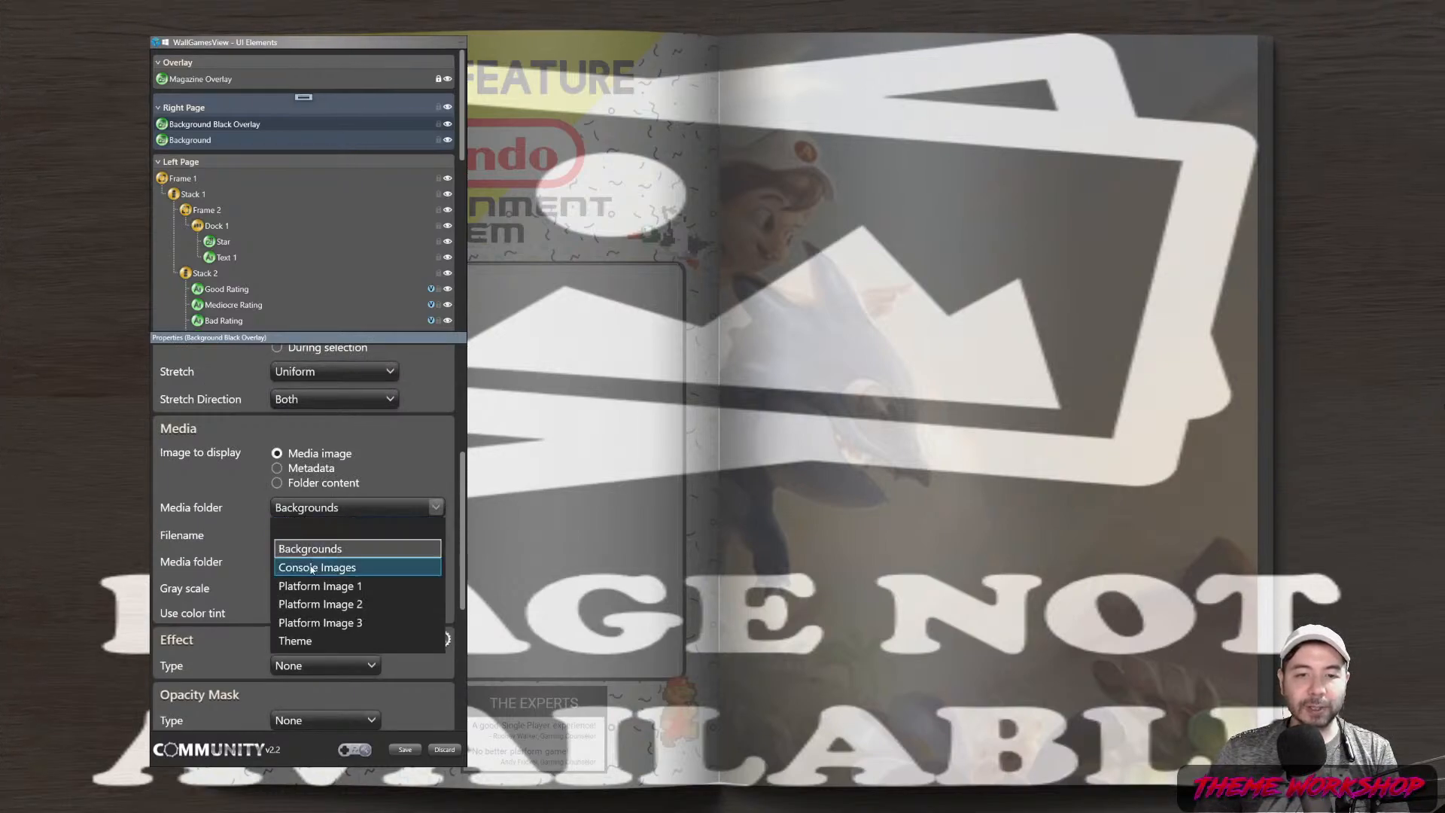
pyautogui.click(317, 641)
pyautogui.click(346, 536)
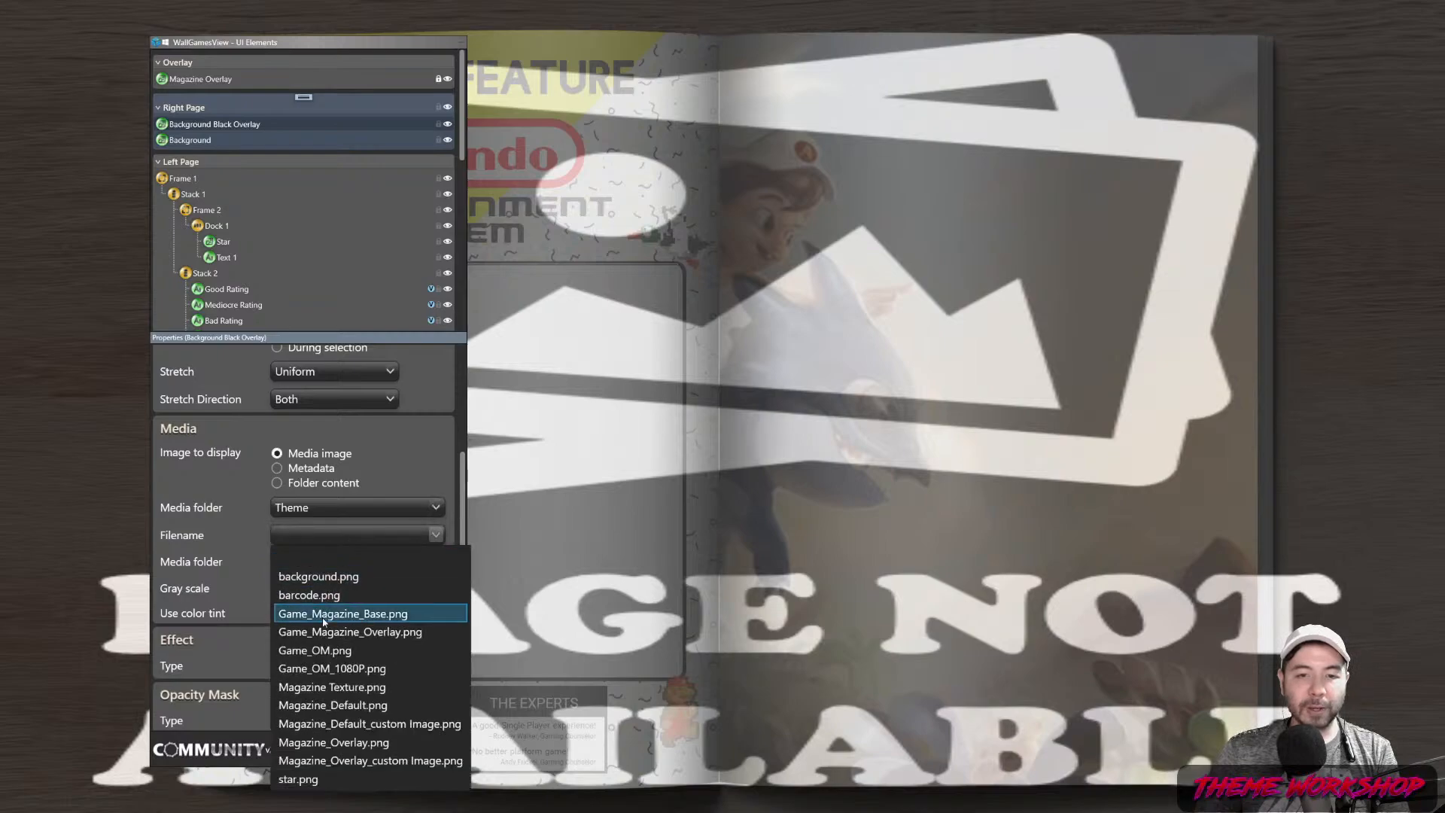
pyautogui.click(331, 669)
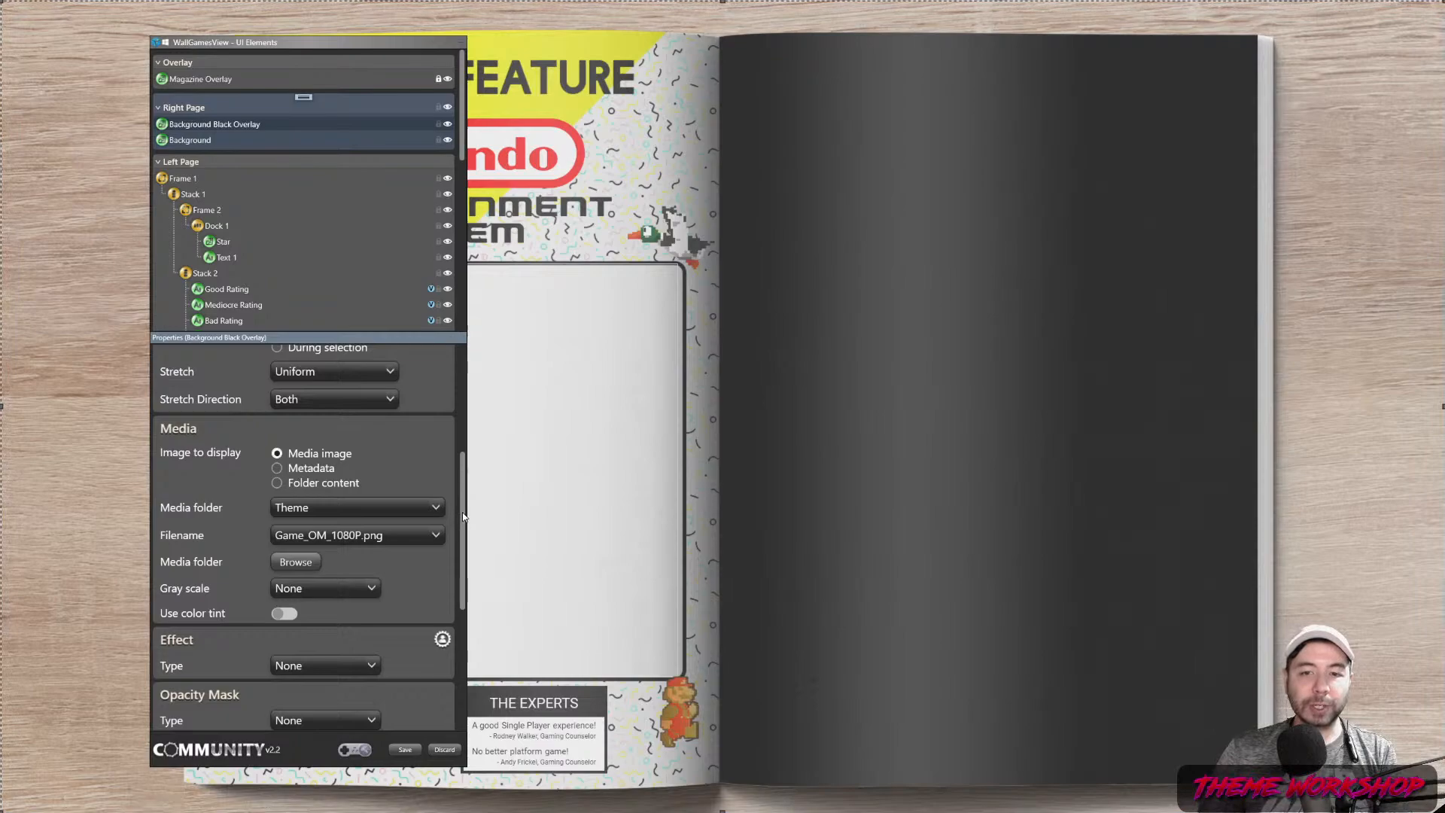
# Set the overlay's opacity to 50%
pyautogui.scroll(4, 433, 520)
pyautogui.doubleClick(413, 513)
pyautogui.write('50')
pyautogui.press('Return')
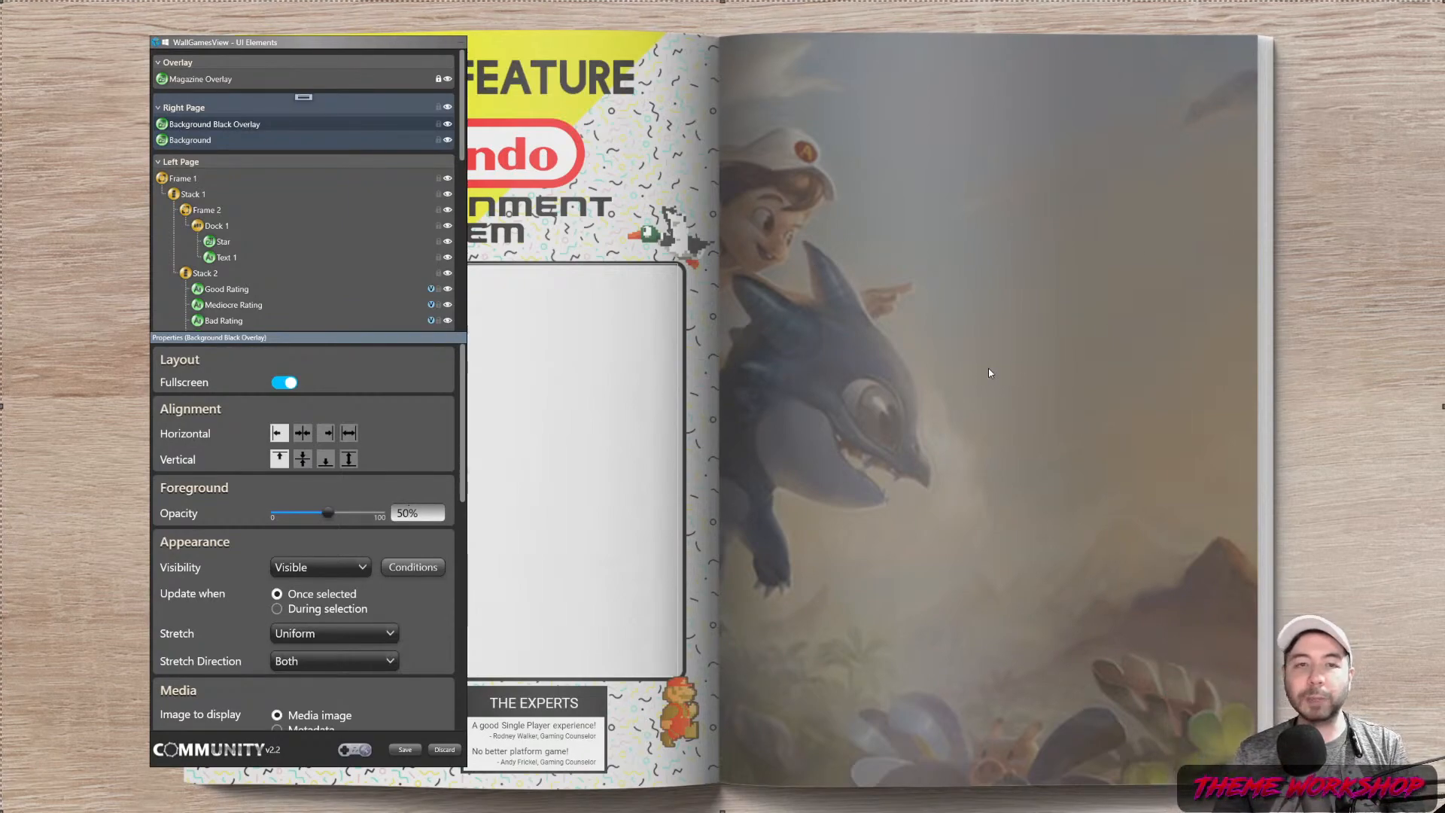
# Add Stack 5 and place it at X 1341, Y 115, sized 822 × 1228
pyautogui.click(303, 97)
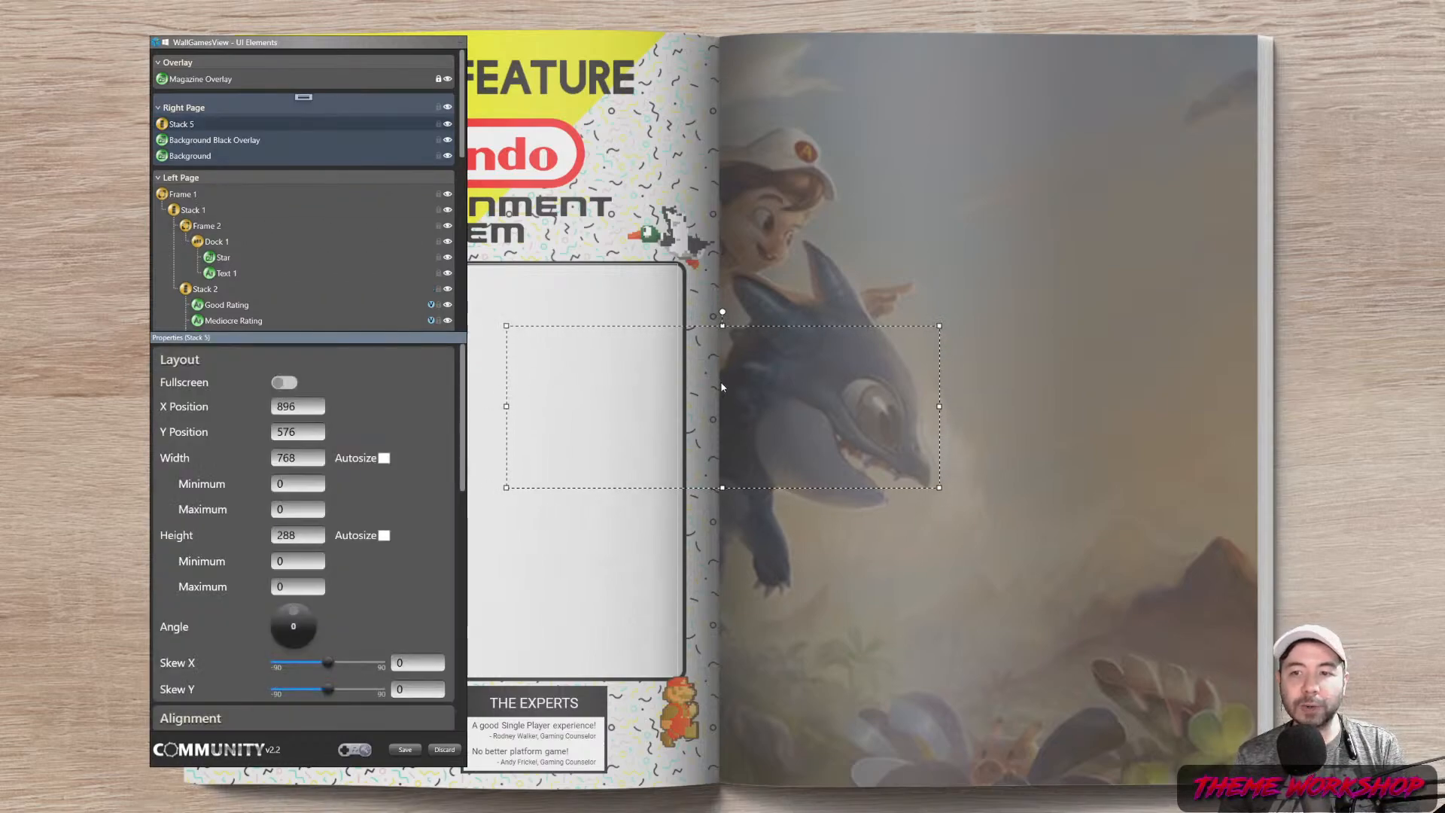
pyautogui.moveTo(879, 333); pyautogui.dragTo(1098, 195)
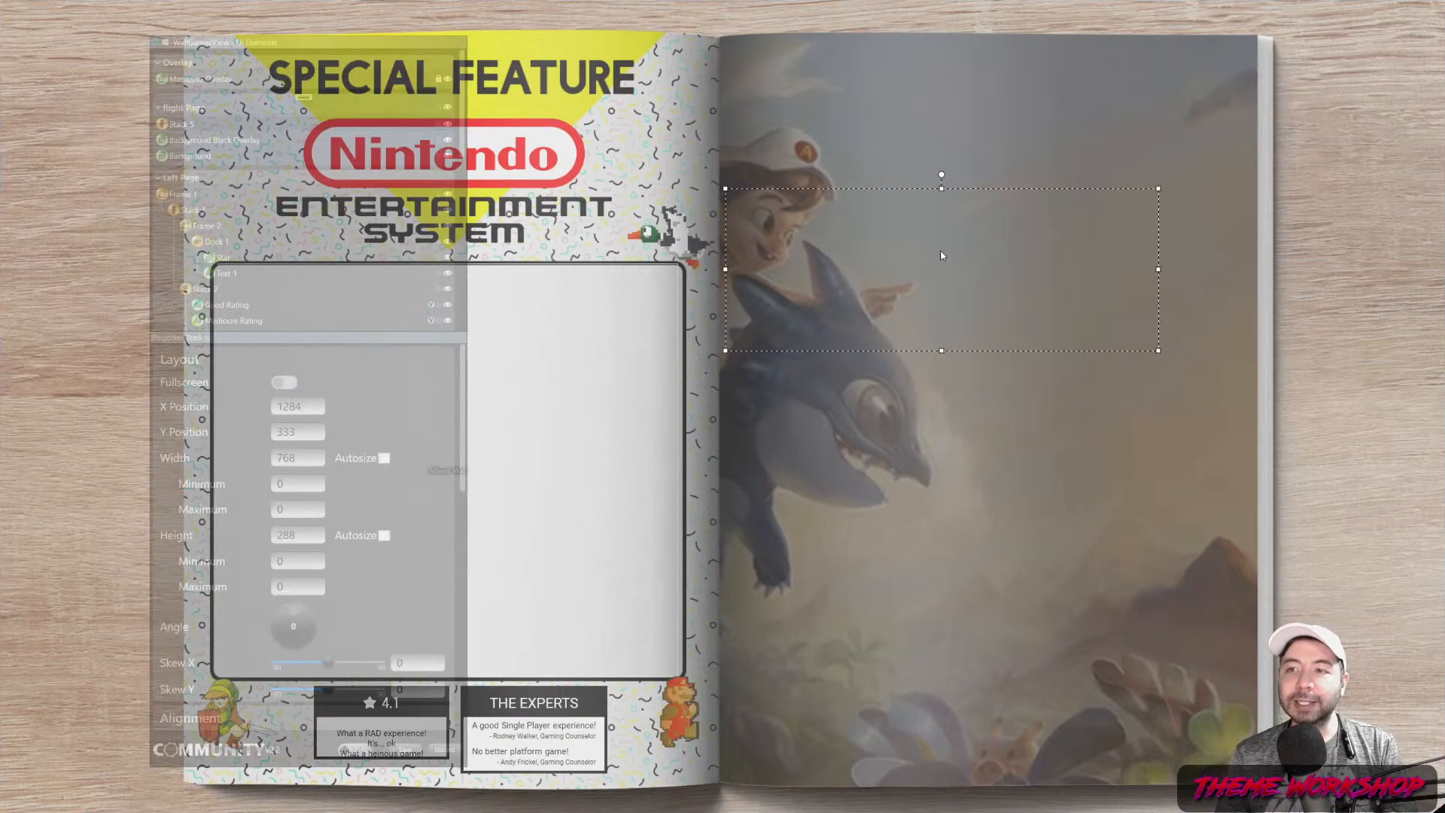
pyautogui.moveTo(933, 265); pyautogui.dragTo(966, 143)
pyautogui.moveTo(1190, 148); pyautogui.dragTo(1221, 148)
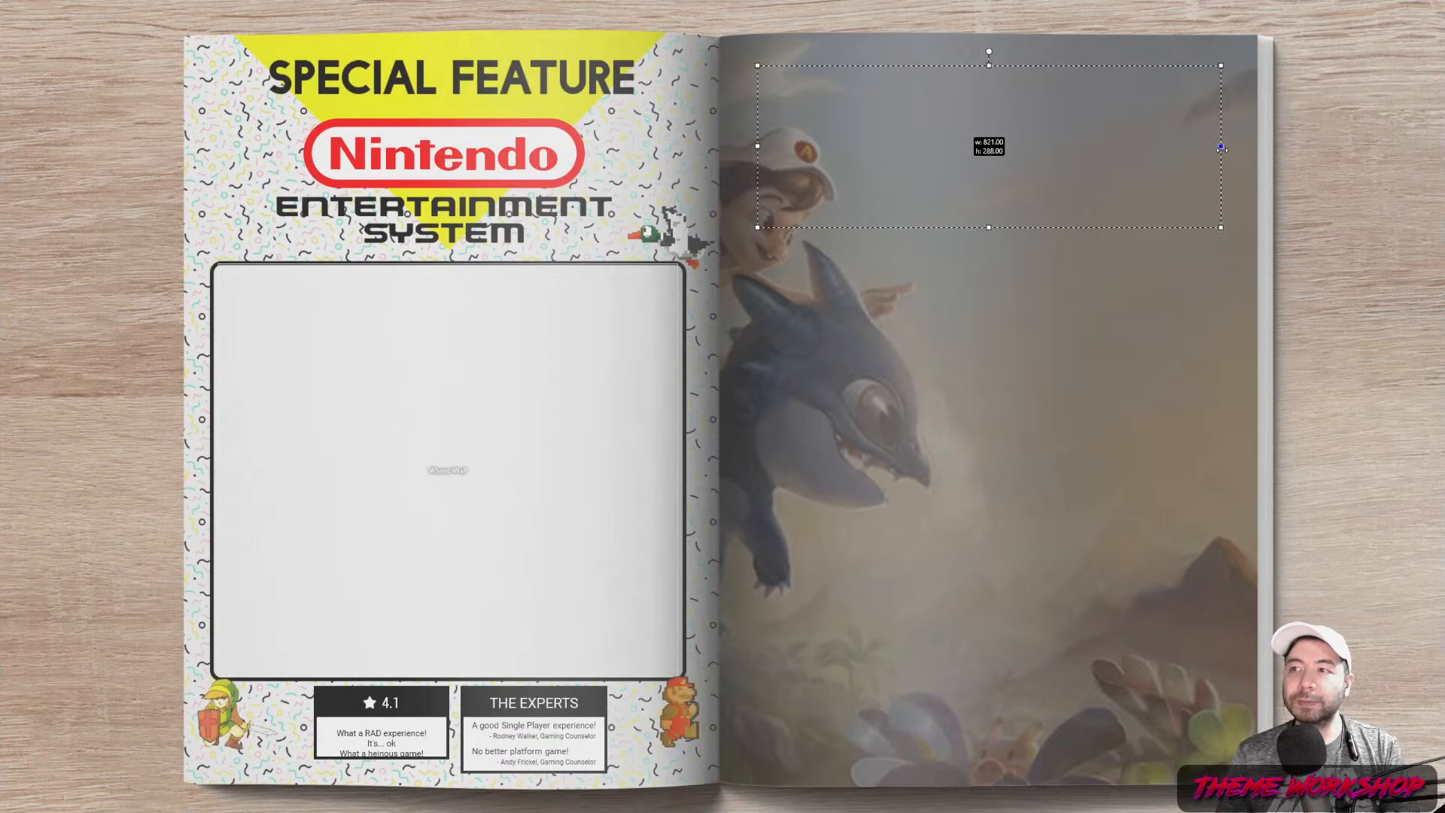
pyautogui.moveTo(989, 227); pyautogui.dragTo(982, 758)
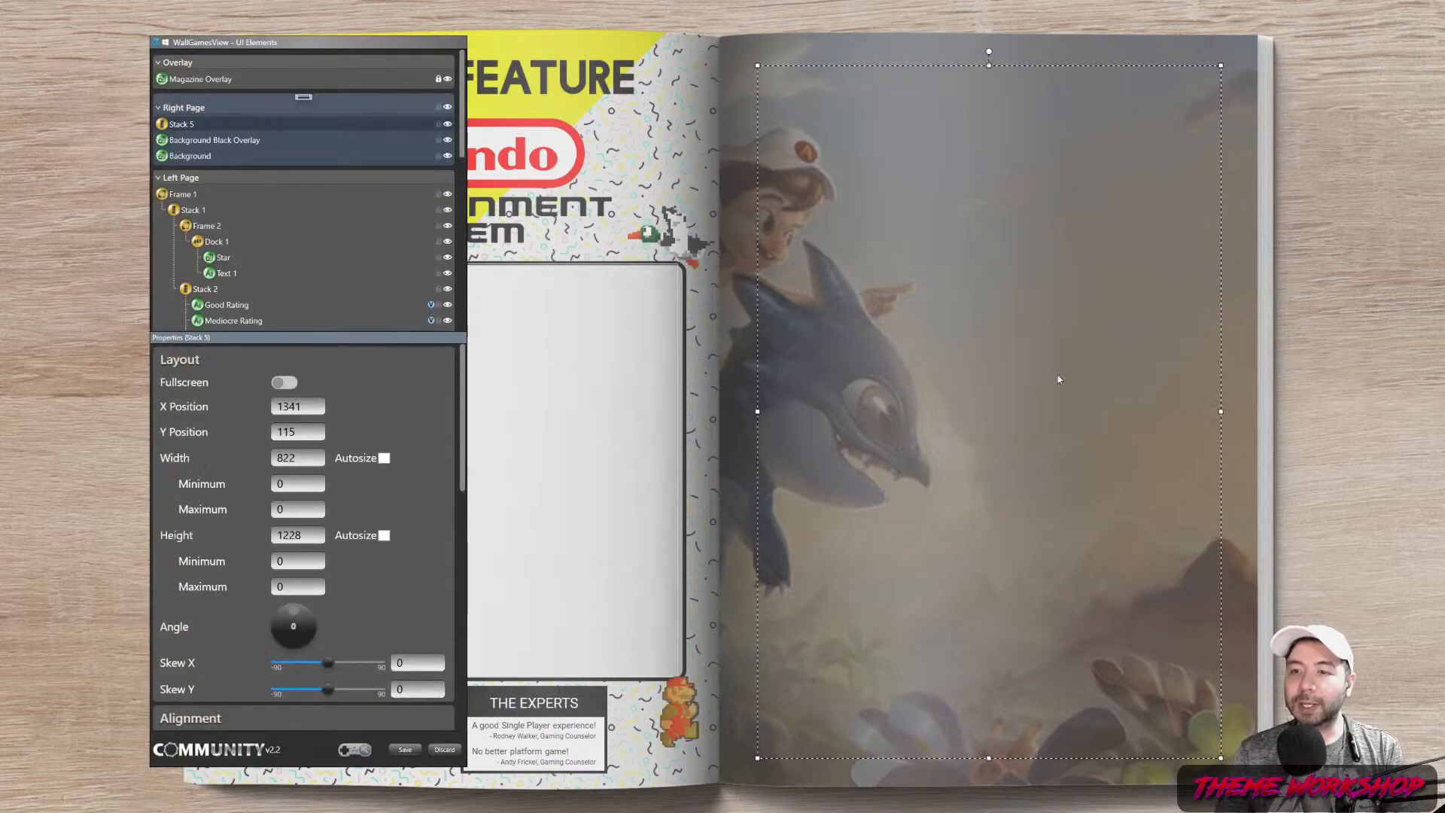
# Add an image showing the game's metadata box front art, centred vertically
pyautogui.click(285, 106)
pyautogui.rightClick(303, 97)
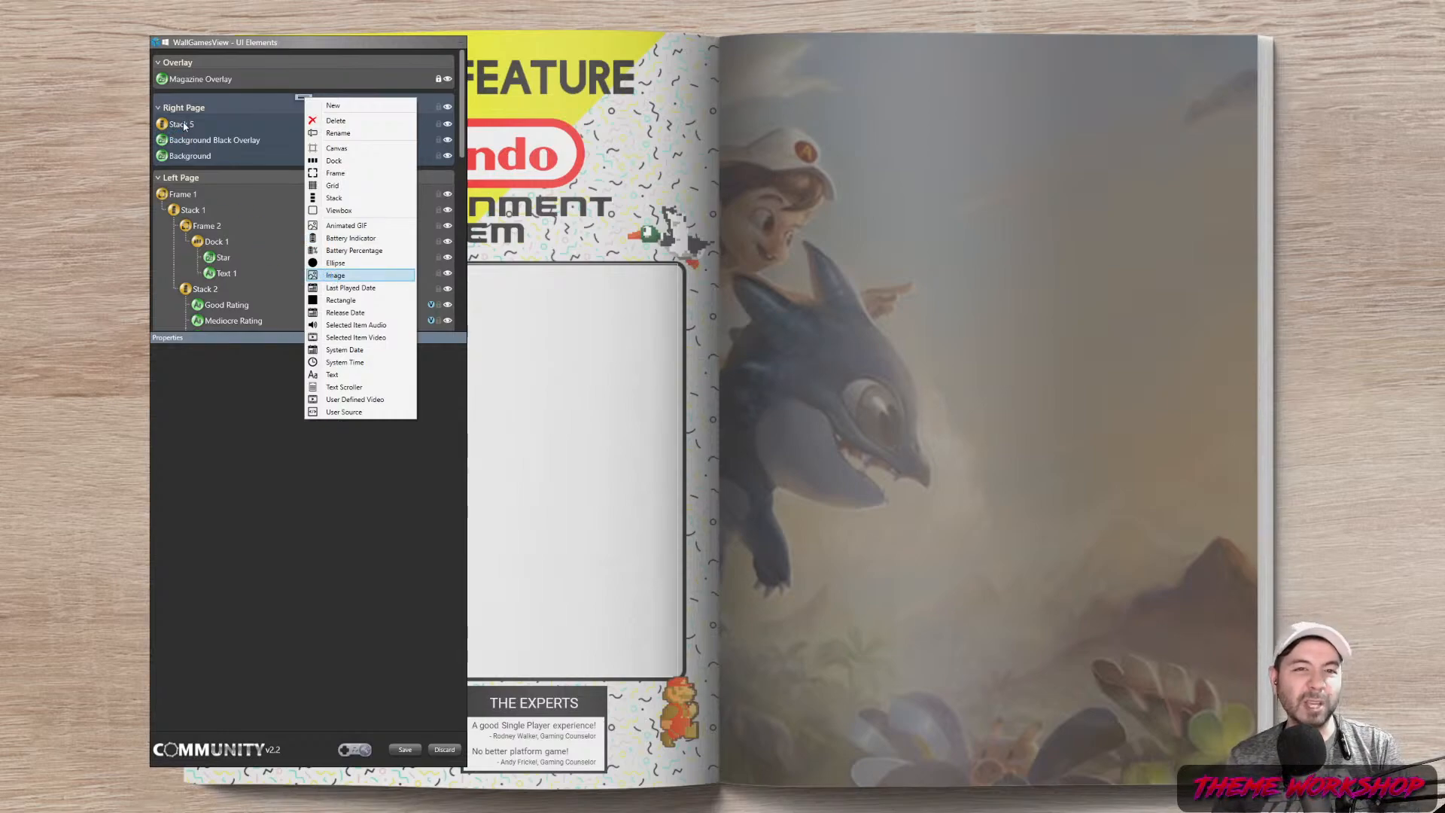
pyautogui.scroll(-4, 437, 497)
pyautogui.scroll(-5, 461, 499)
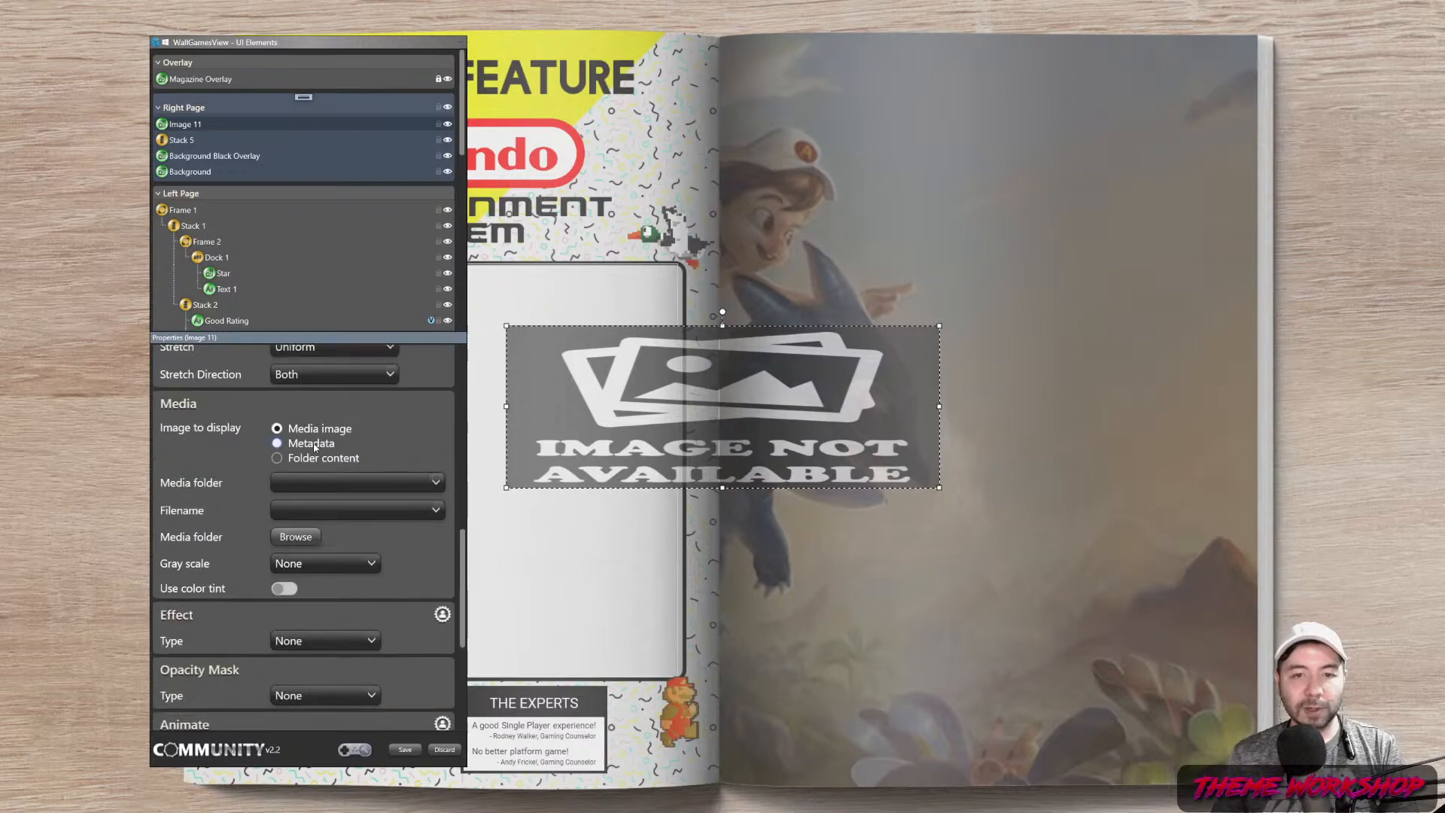
pyautogui.click(317, 444)
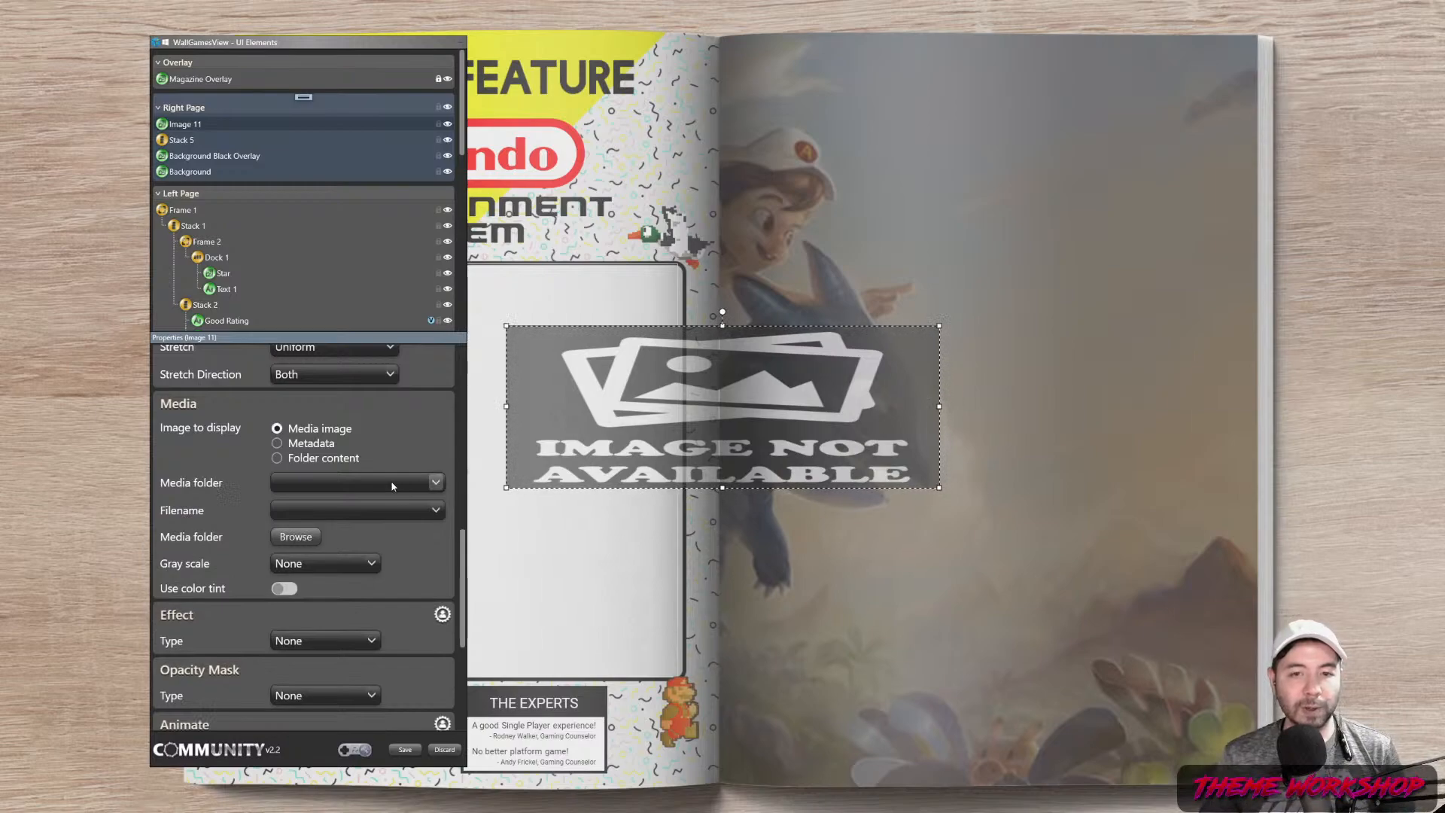
pyautogui.click(312, 444)
pyautogui.click(433, 489)
pyautogui.scroll(-5, 372, 328)
pyautogui.click(337, 319)
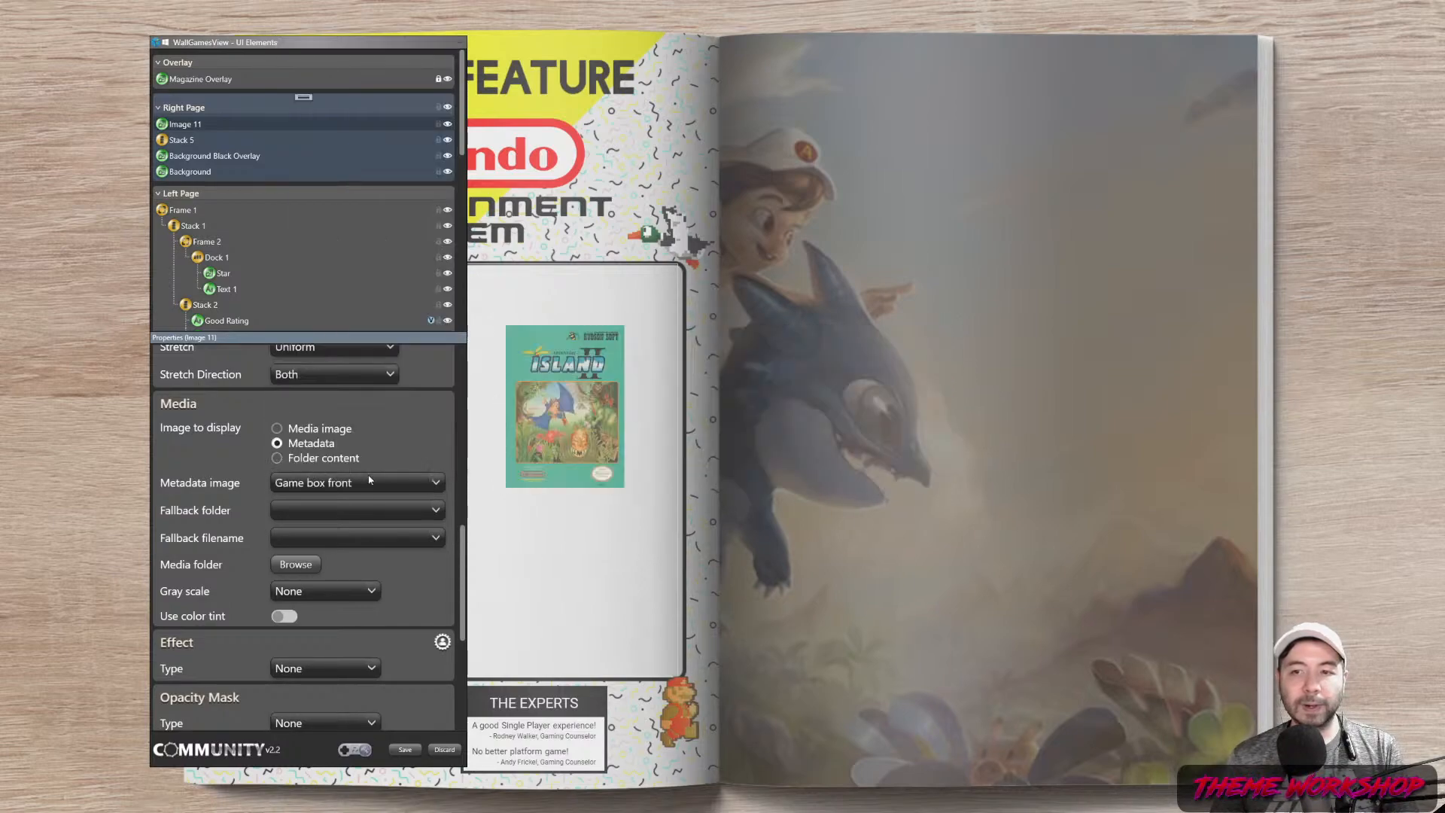
pyautogui.scroll(4, 446, 460)
pyautogui.scroll(1, 445, 460)
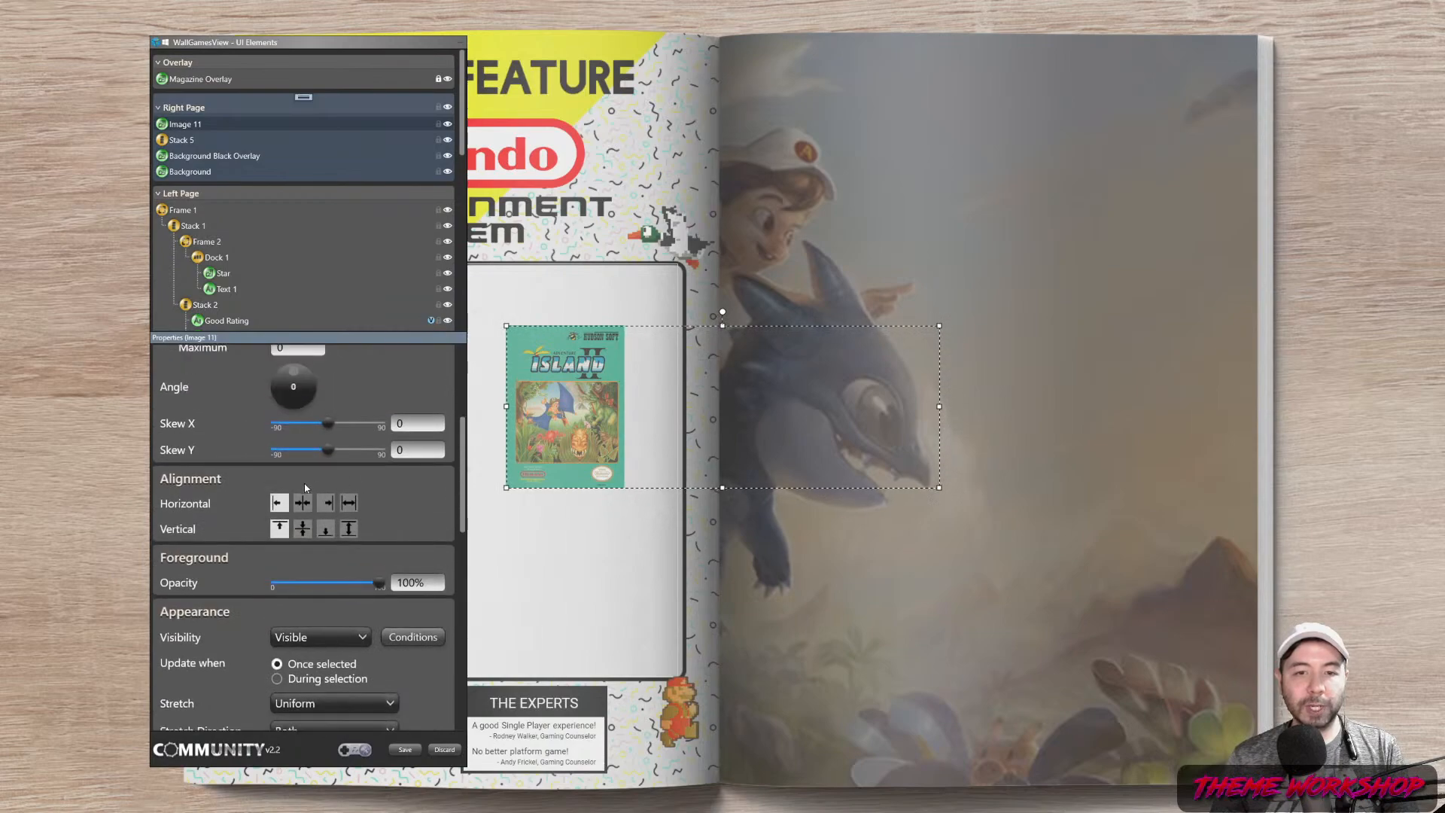
pyautogui.click(302, 528)
pyautogui.moveTo(462, 477); pyautogui.dragTo(473, 678)
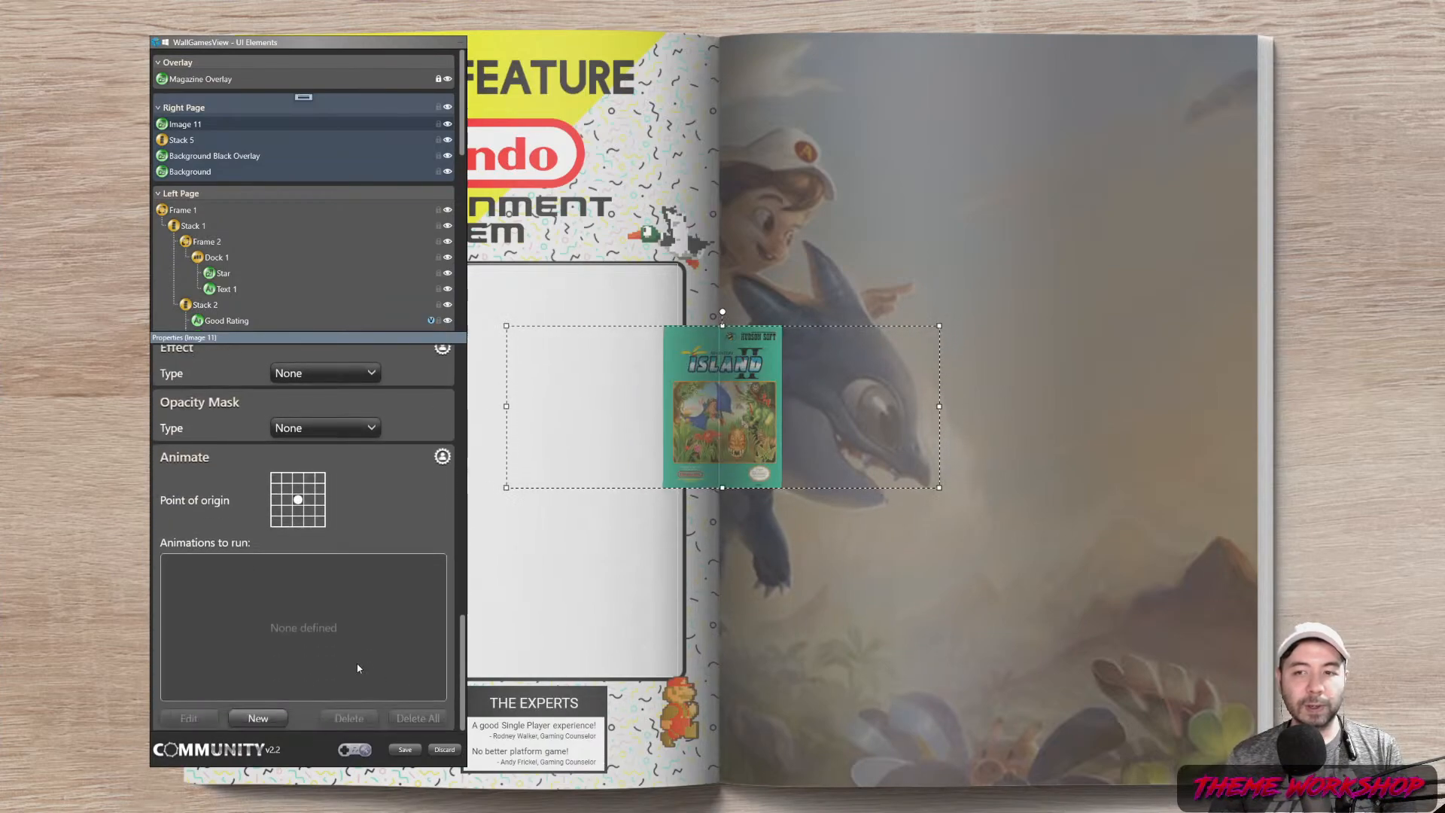
# Give the box art a Drop Shadow: direction 307, opacity 72.35%, depth about 20
pyautogui.click(309, 429)
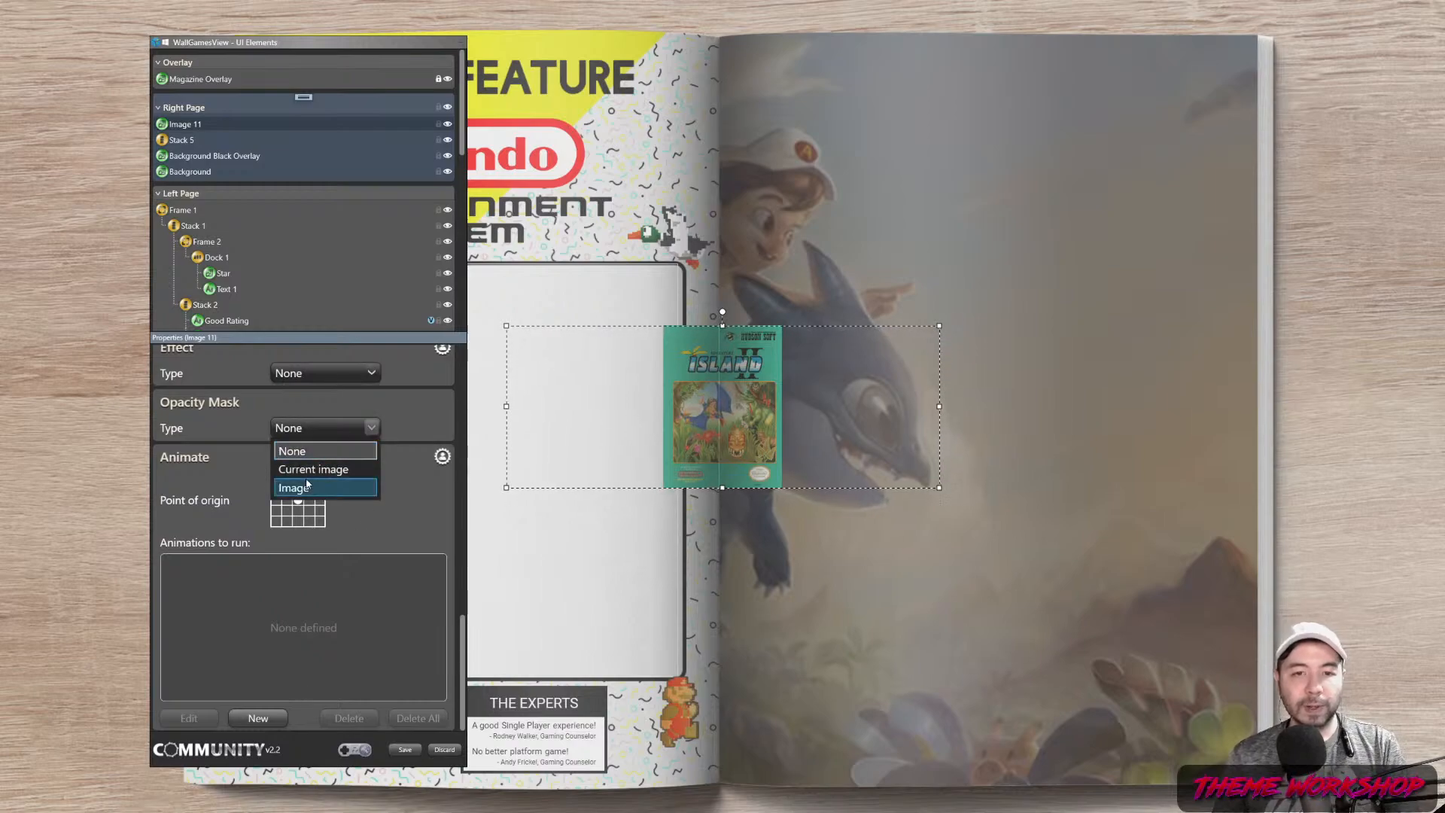
pyautogui.click(318, 451)
pyautogui.click(331, 376)
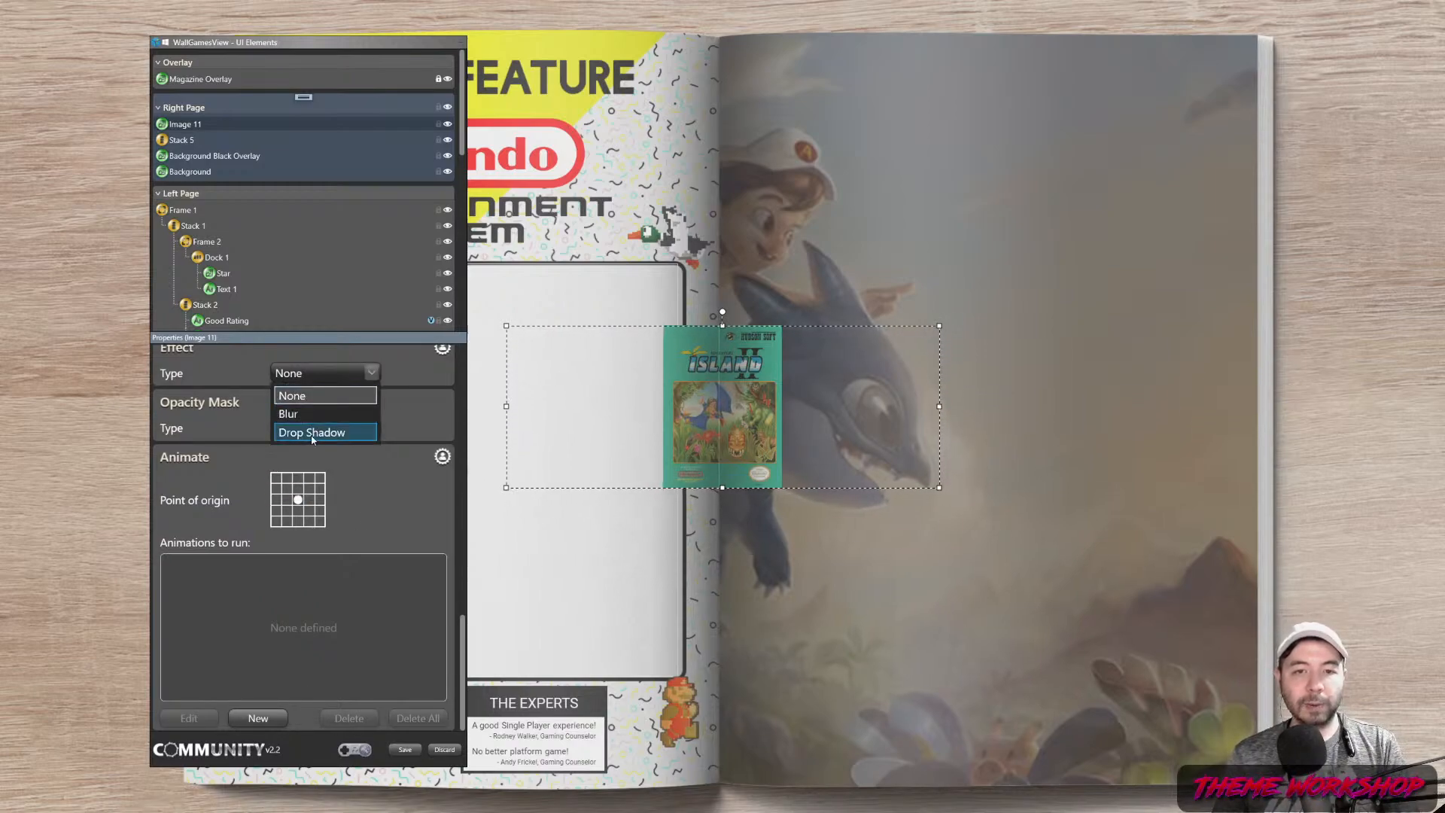
pyautogui.click(312, 435)
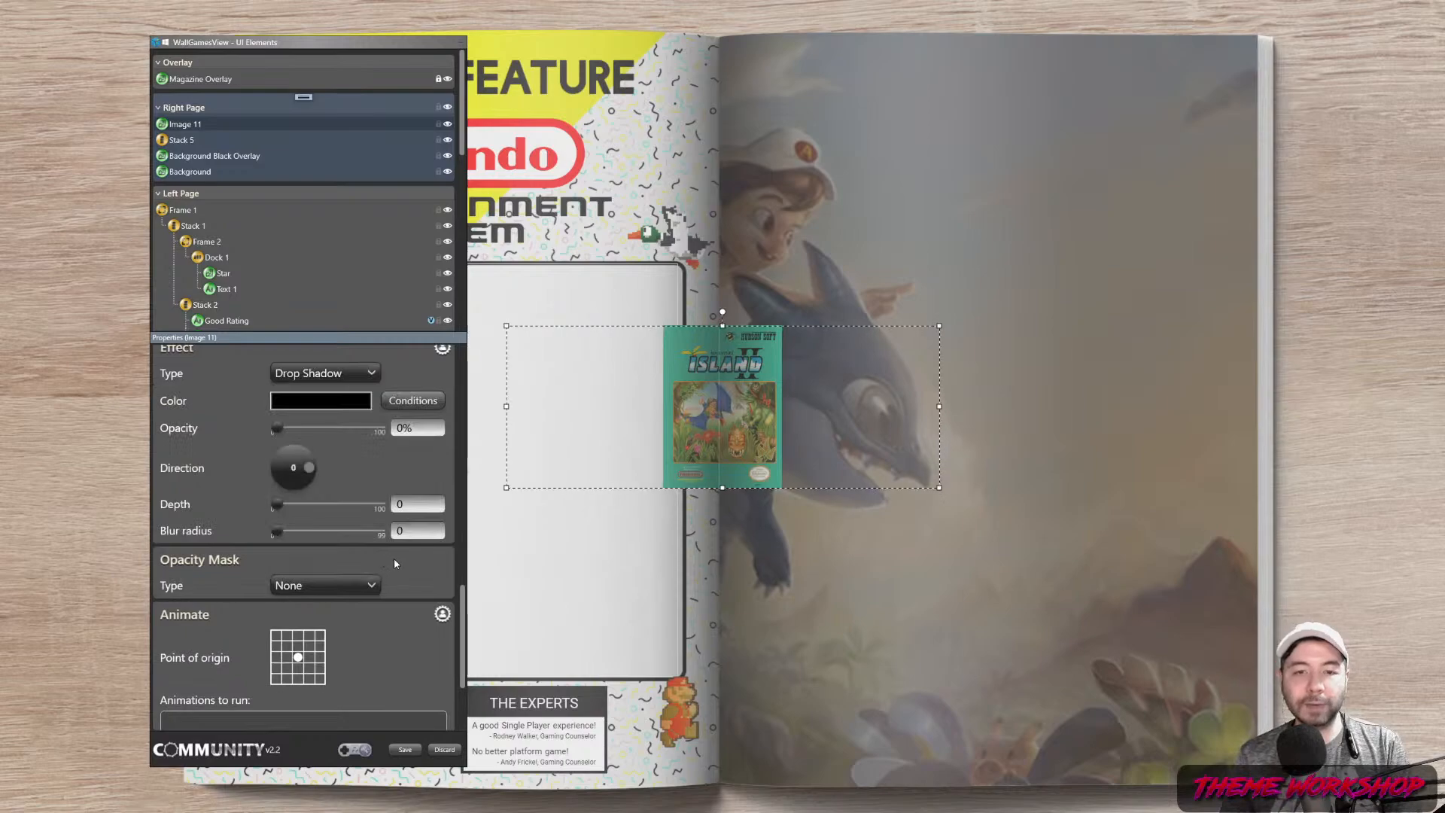
pyautogui.moveTo(309, 467); pyautogui.dragTo(307, 486)
pyautogui.moveTo(279, 433); pyautogui.dragTo(354, 440)
pyautogui.moveTo(275, 502); pyautogui.dragTo(285, 533)
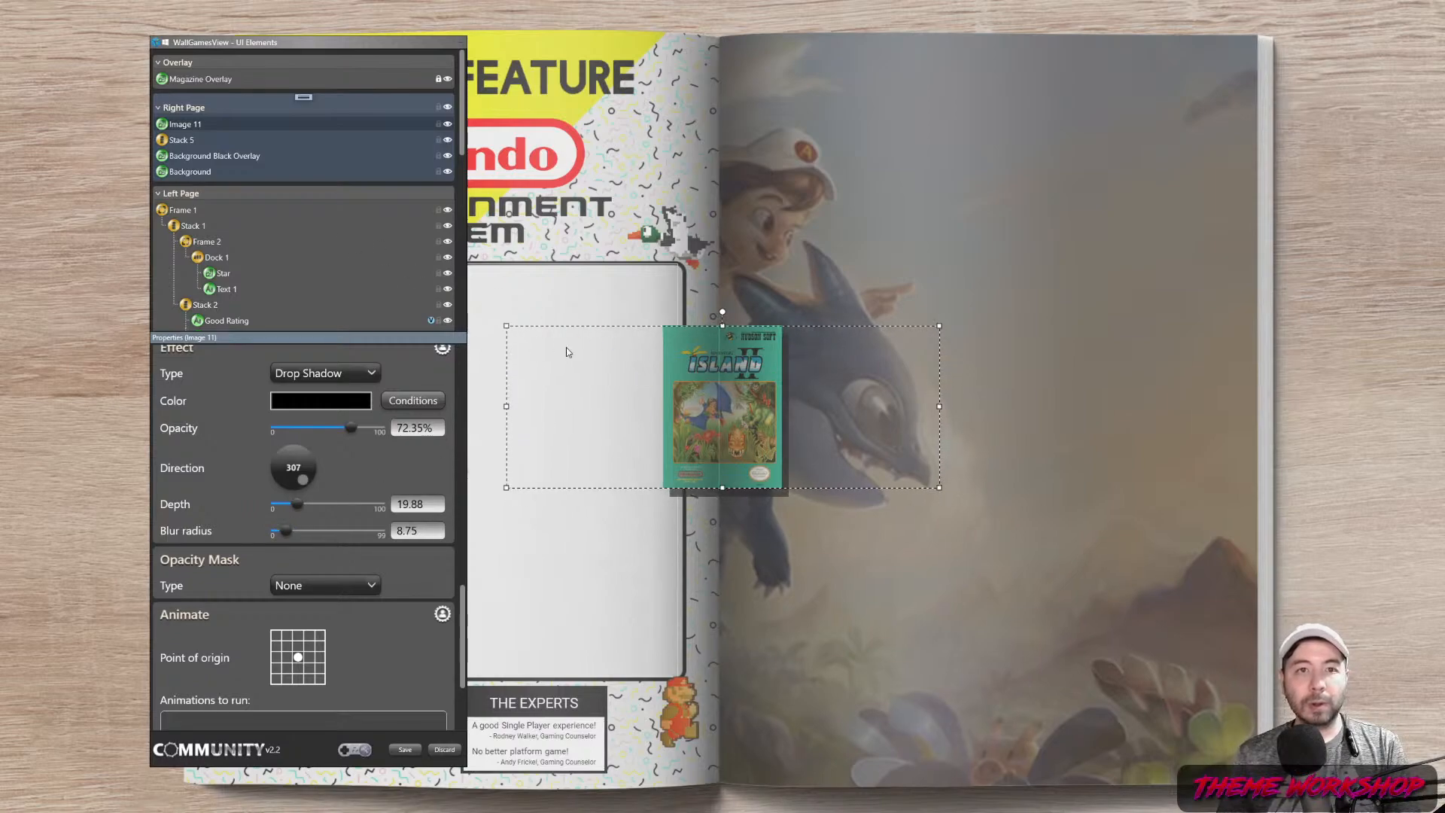
# Move Image 11 into Stack 5 and rename it BoxArt - Front
pyautogui.click(181, 140)
pyautogui.moveTo(180, 141); pyautogui.dragTo(203, 144)
pyautogui.doubleClick(208, 141)
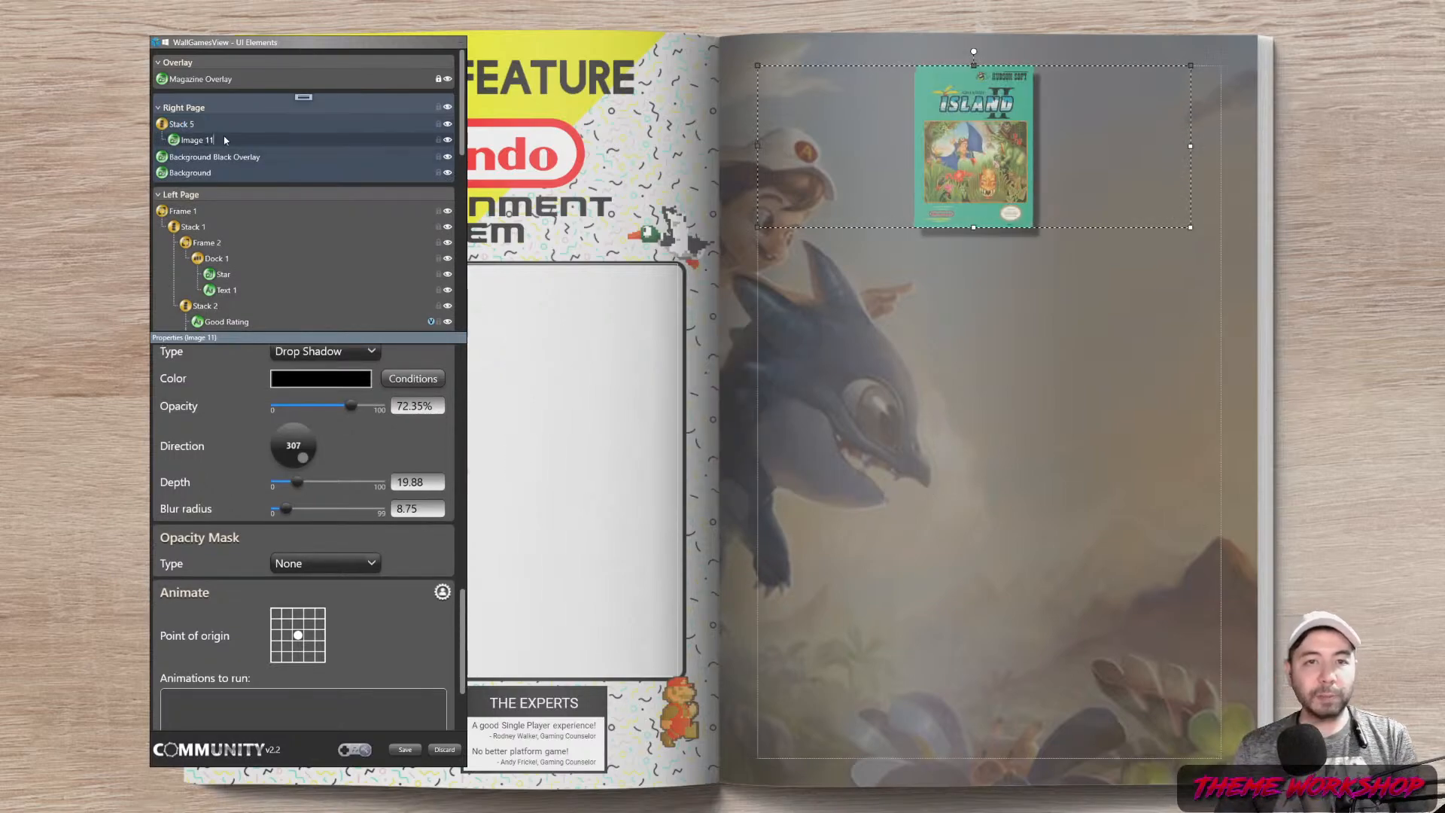
pyautogui.write('BoxArt - Front')
pyautogui.press('Return')
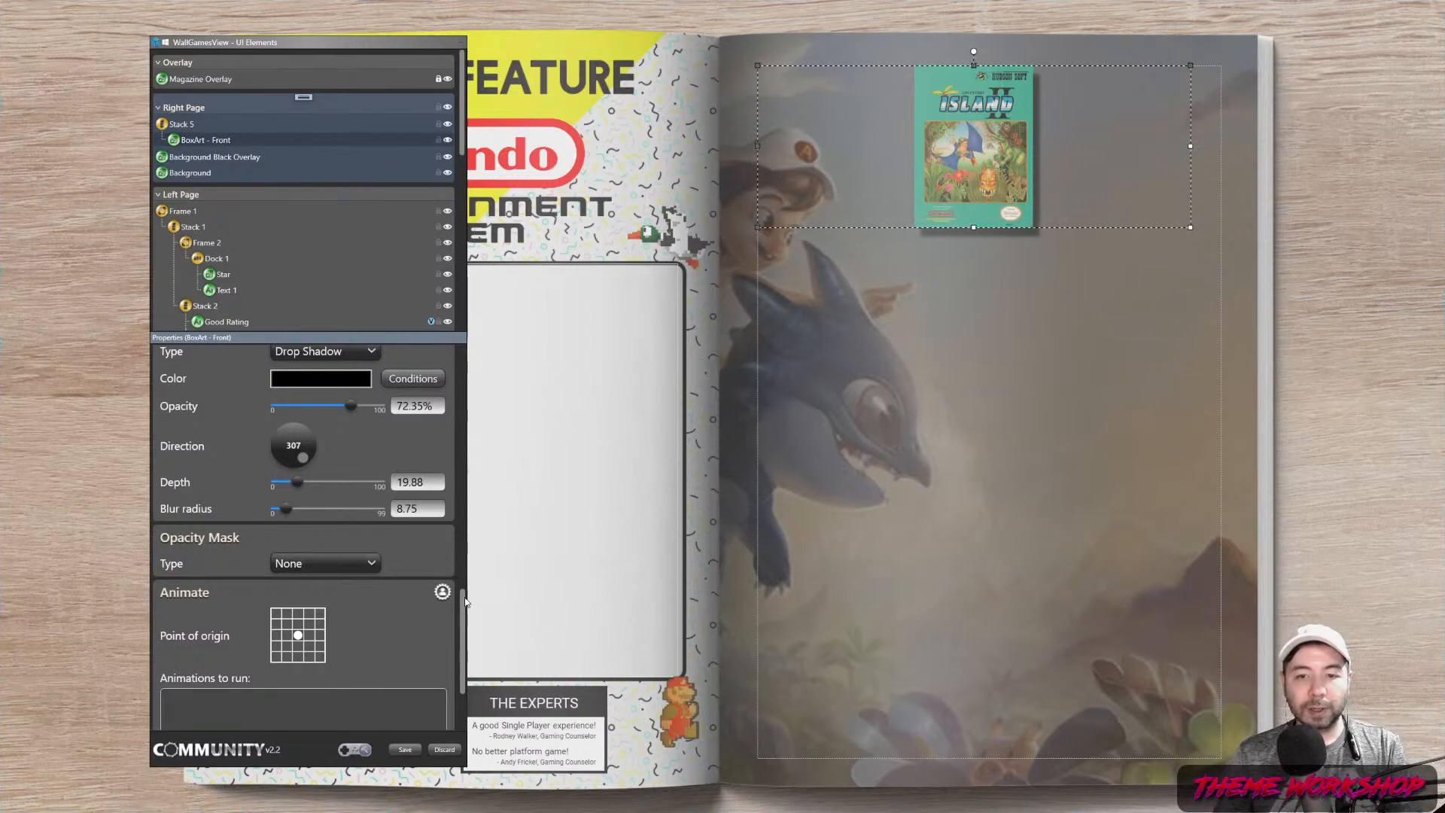
# Centre Stack 5 horizontally on the right page
pyautogui.scroll(10, 413, 479)
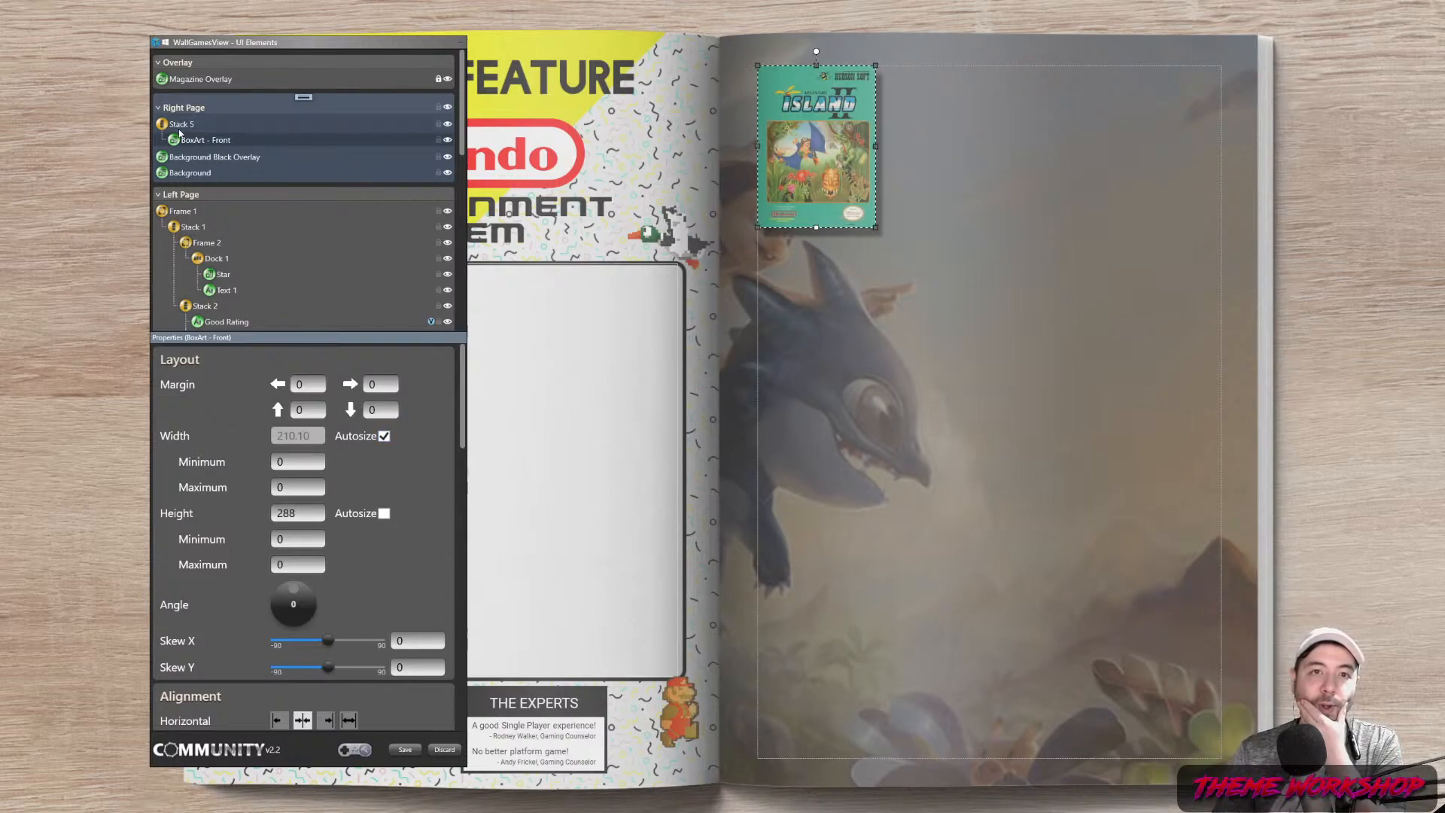
pyautogui.click(180, 128)
pyautogui.scroll(-3, 432, 544)
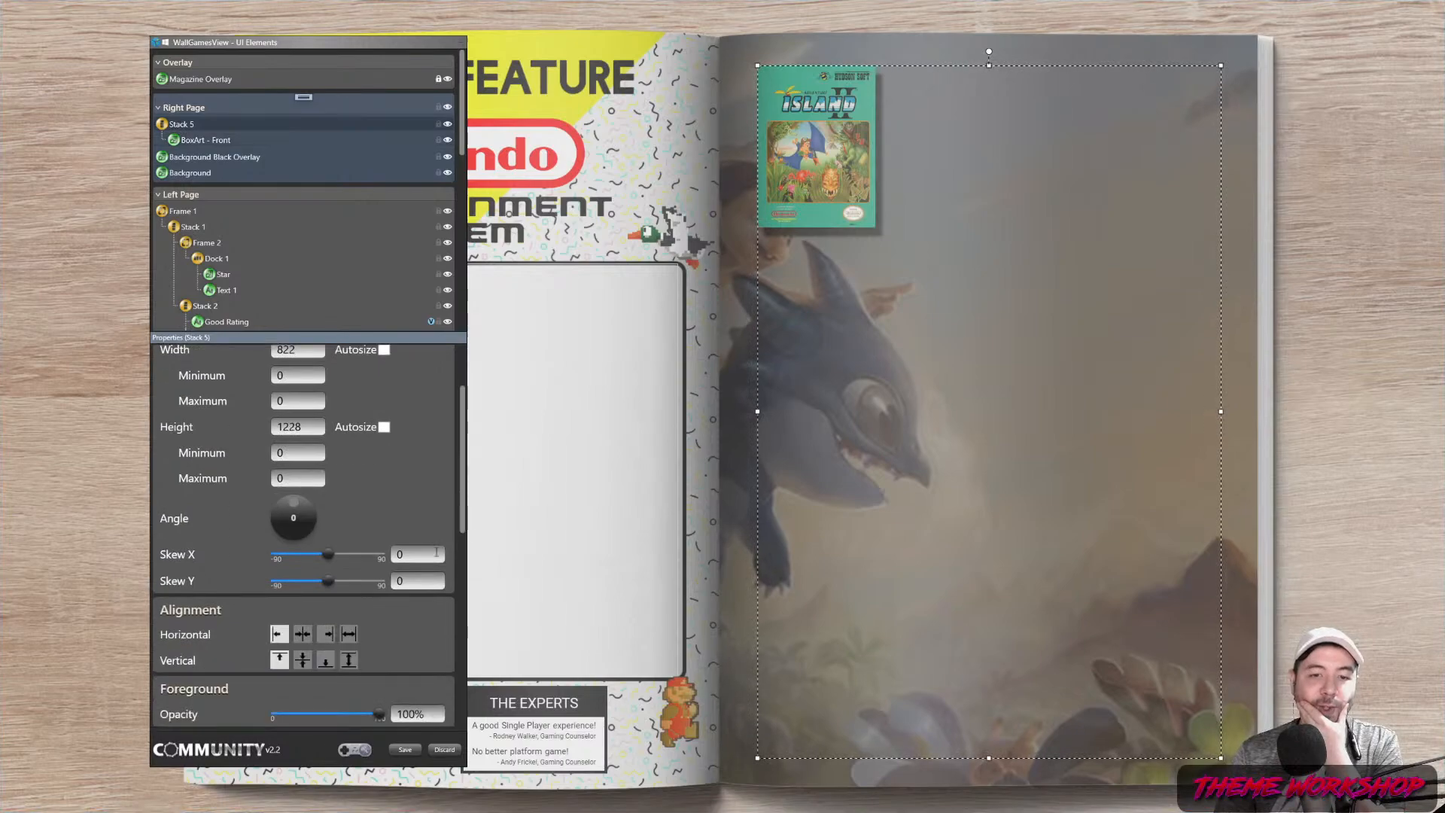
pyautogui.click(303, 634)
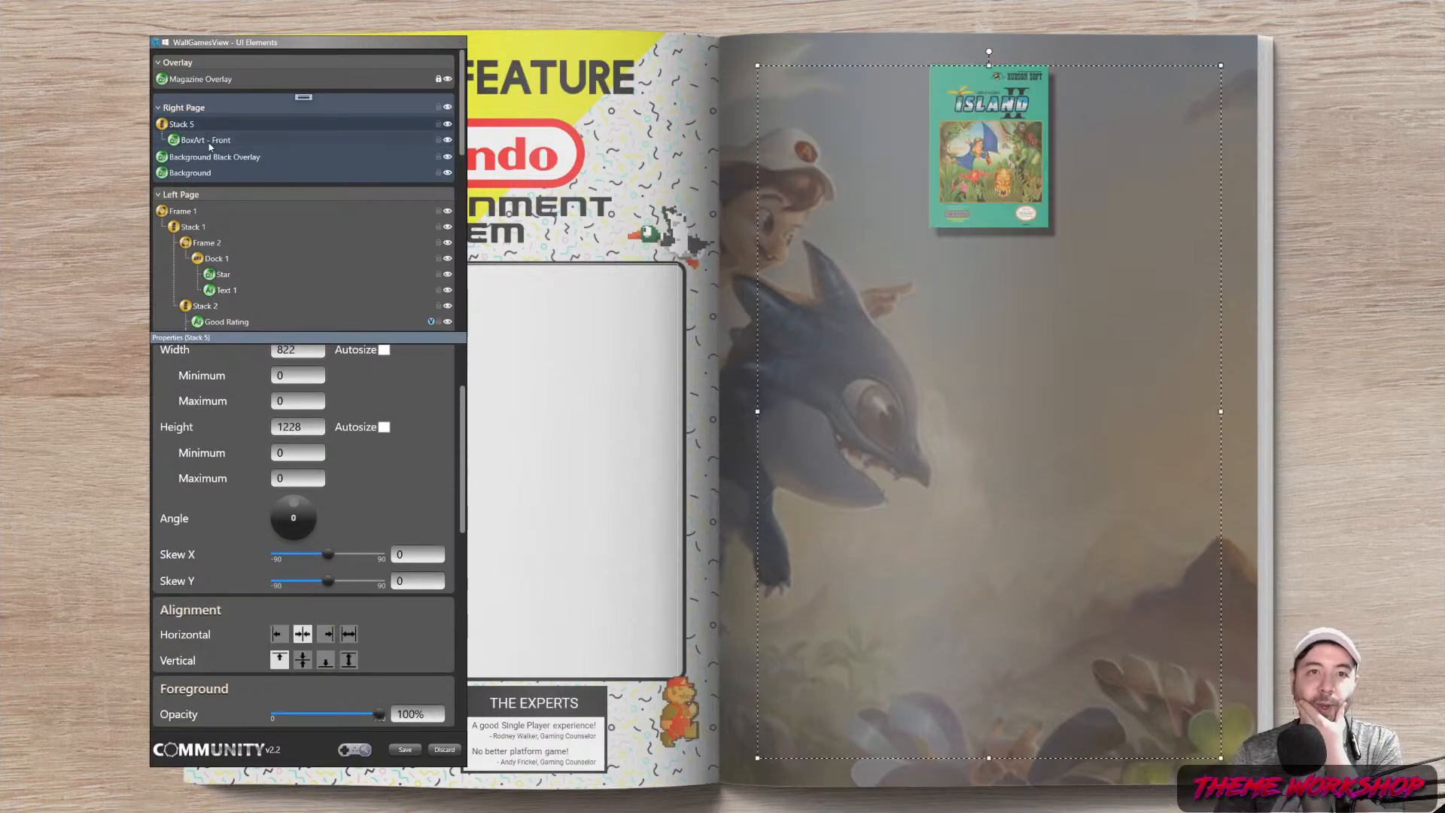
# Set the box art's height and maximum height to 800
pyautogui.click(223, 143)
pyautogui.scroll(3, 442, 453)
pyautogui.moveTo(310, 489); pyautogui.dragTo(220, 495)
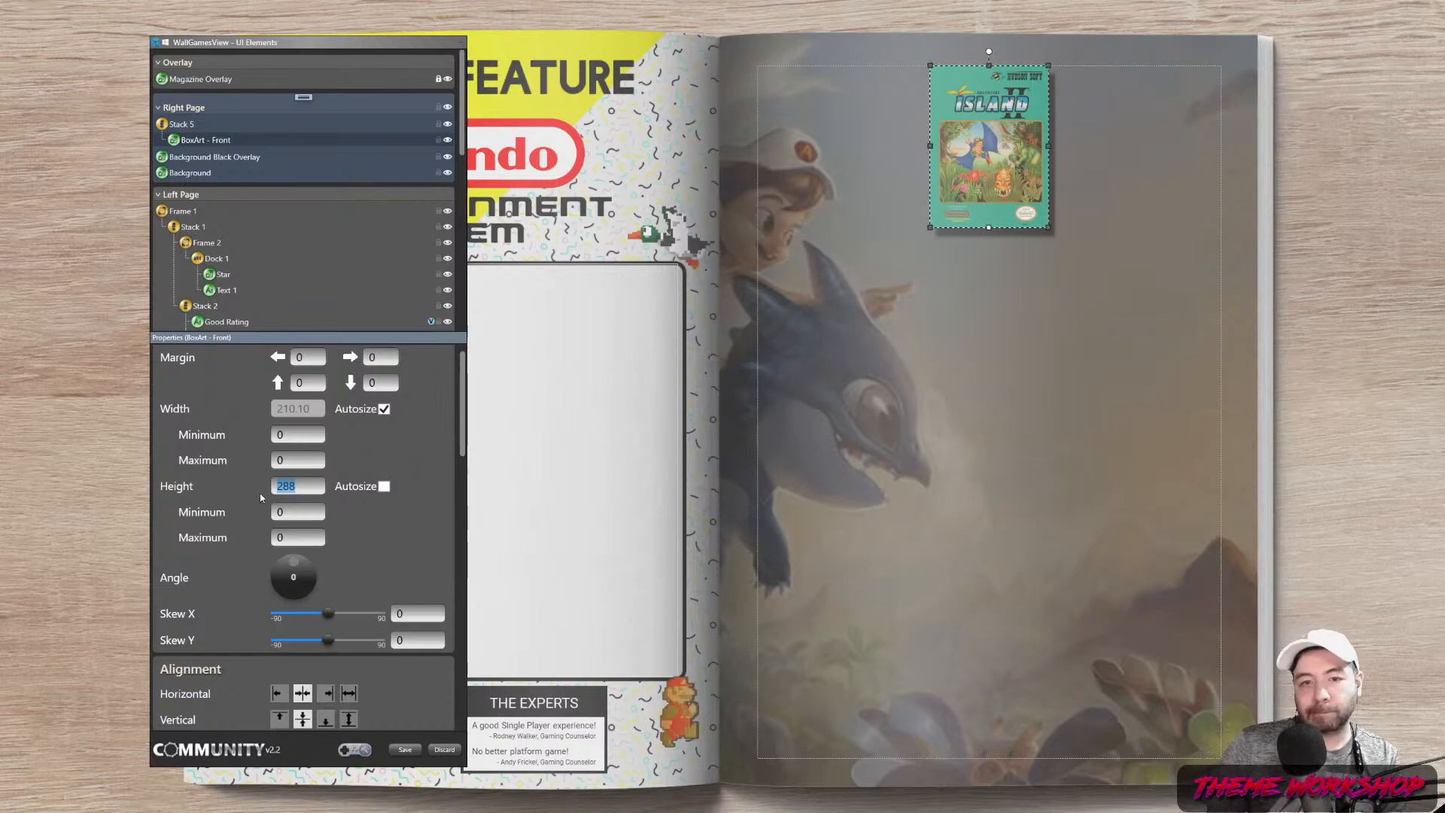
pyautogui.click(298, 537)
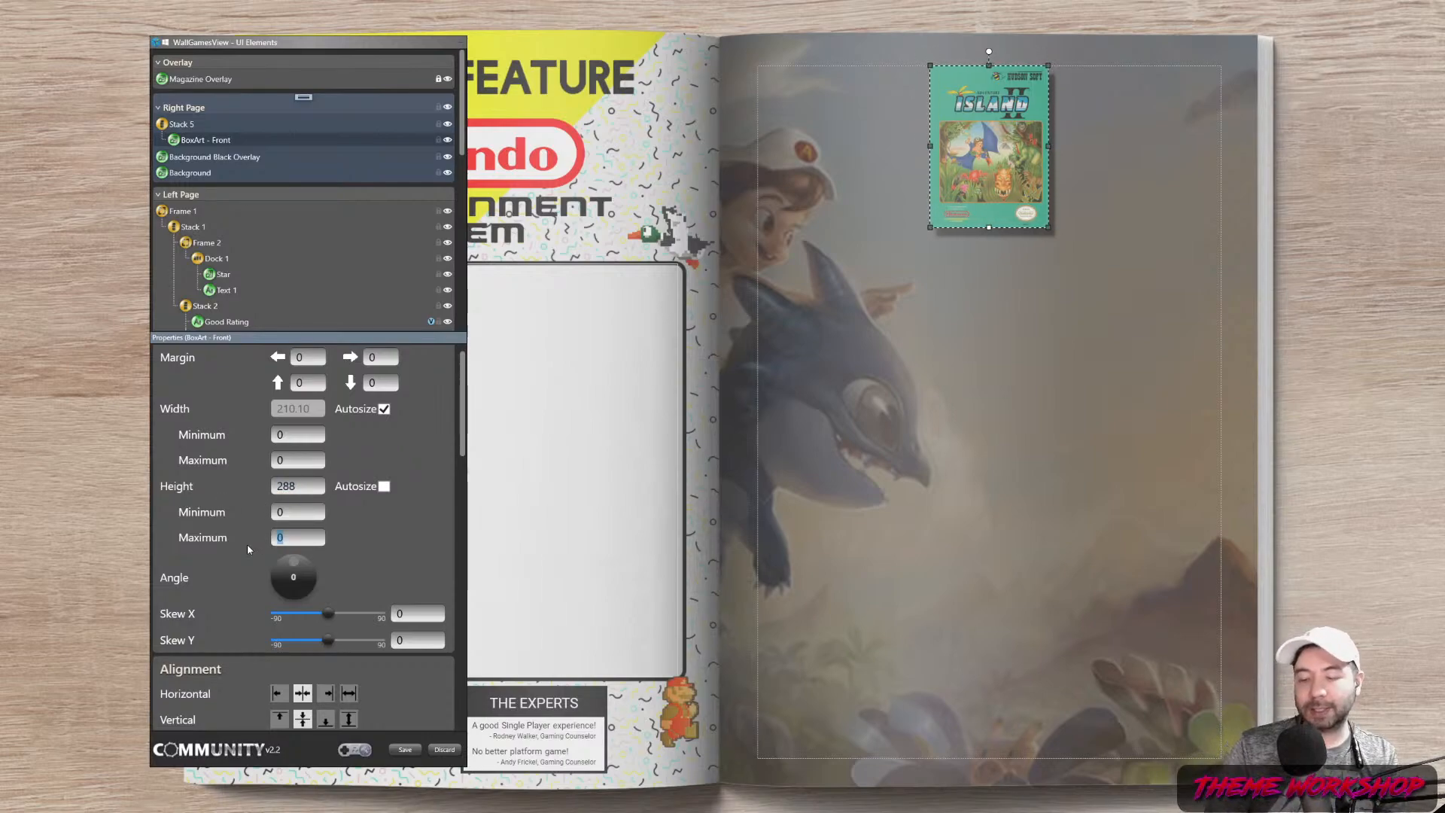
pyautogui.write('800')
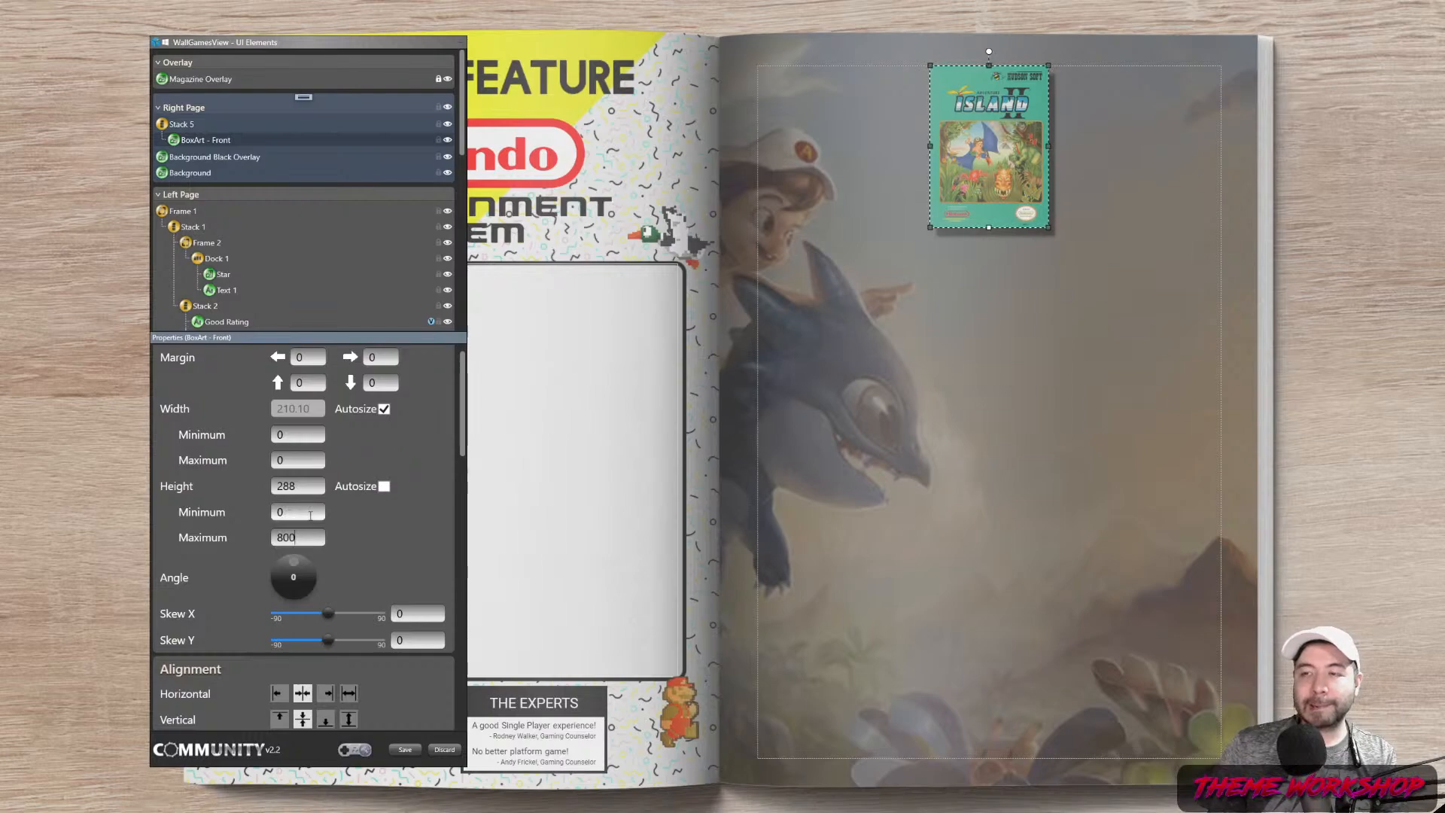
pyautogui.doubleClick(305, 541)
pyautogui.doubleClick(305, 488)
pyautogui.write('500')
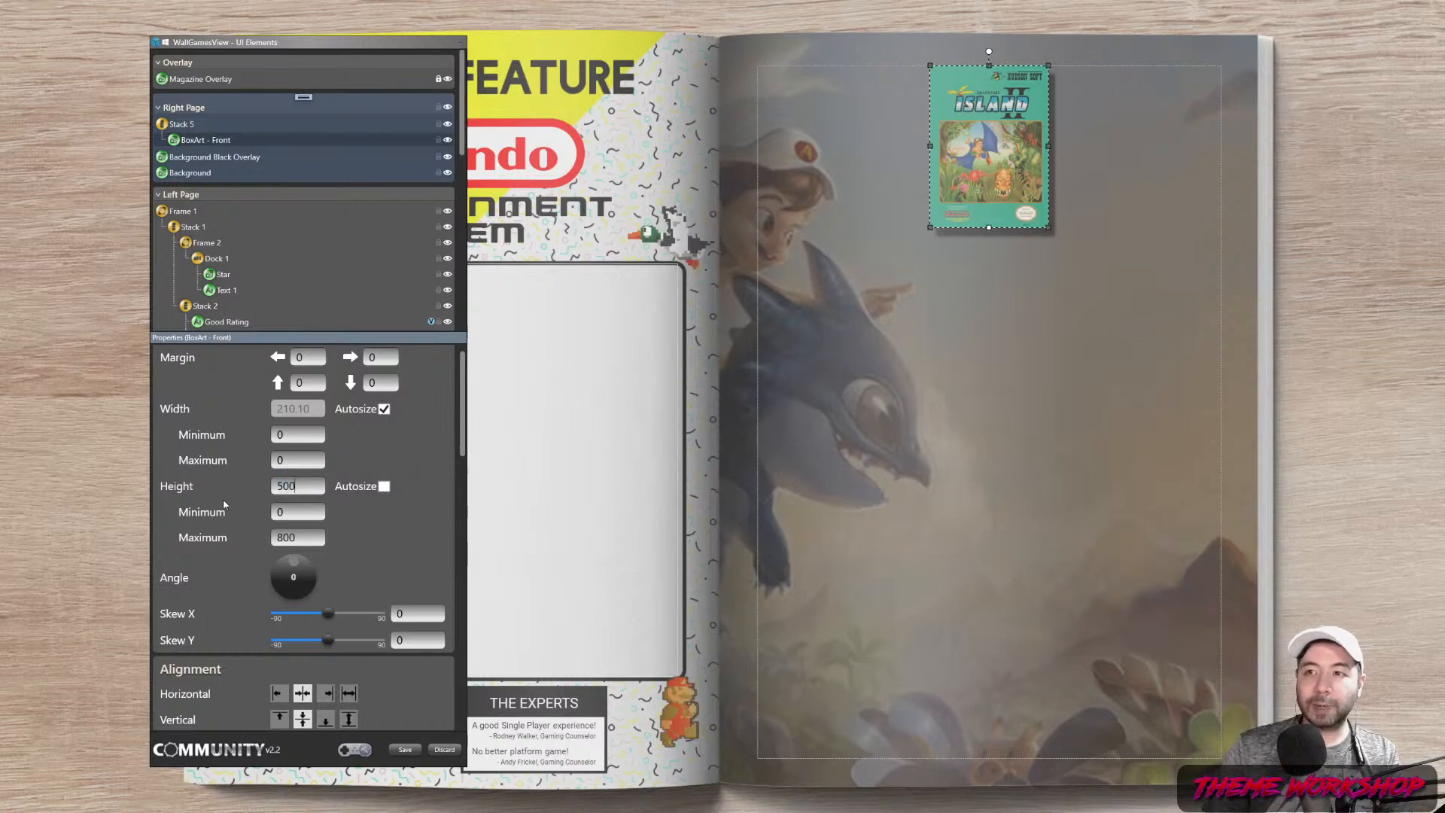
pyautogui.press('Return')
pyautogui.moveTo(316, 485); pyautogui.dragTo(135, 484)
pyautogui.moveTo(325, 486); pyautogui.dragTo(247, 489)
pyautogui.write('800')
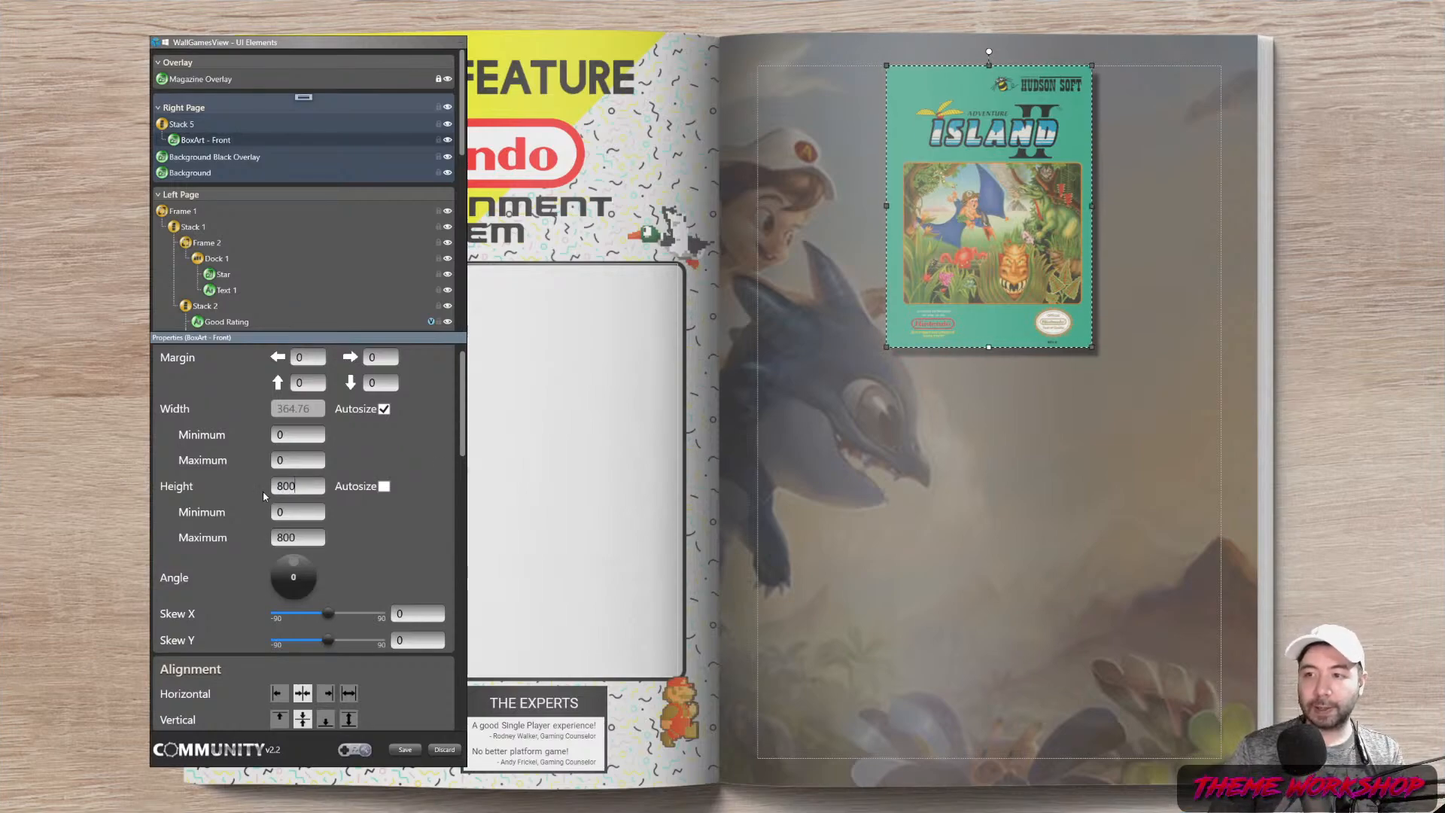
pyautogui.press('Return')
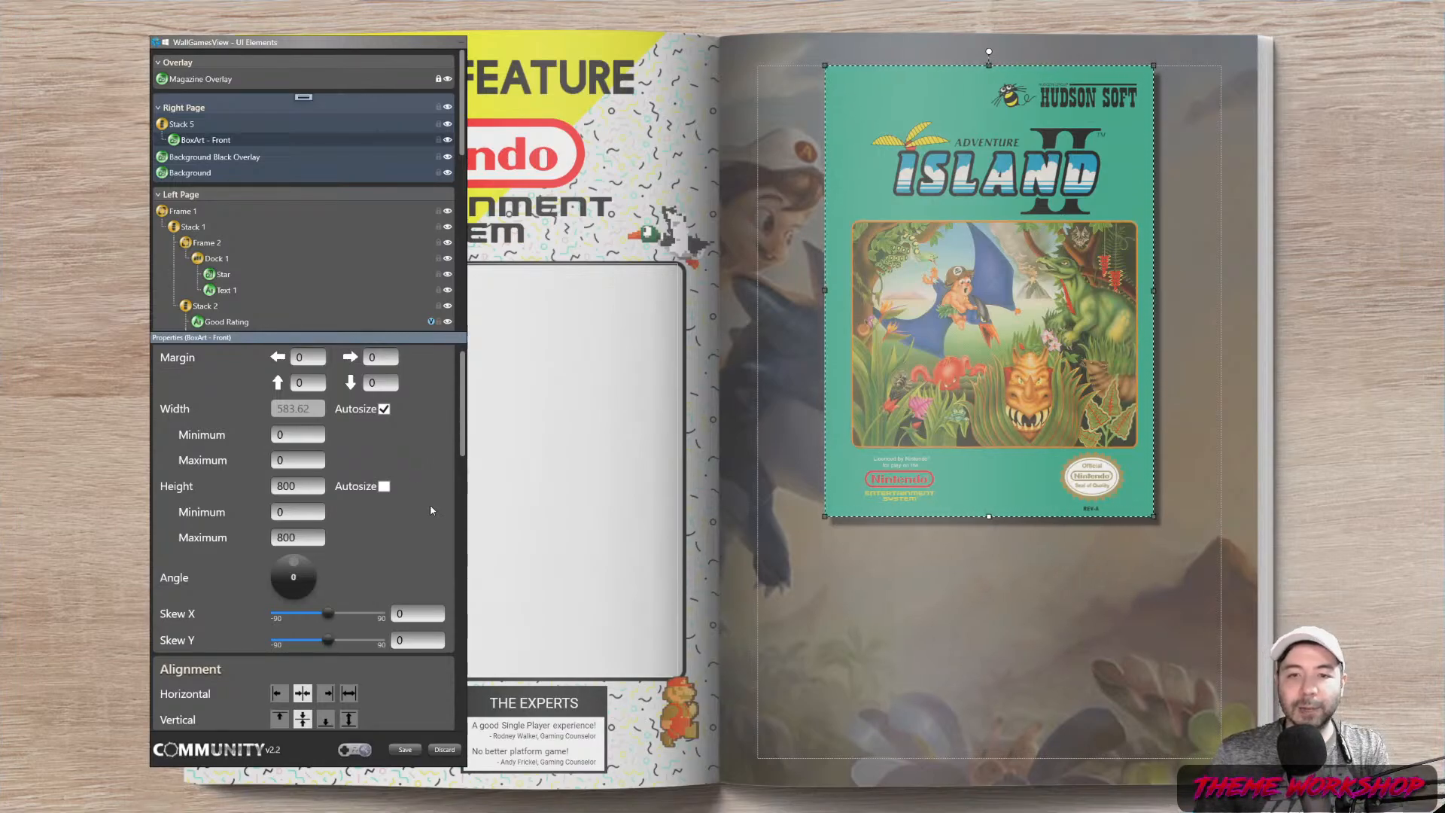
# Reduce the box art shadow's depth and increase its blur radius
pyautogui.scroll(-15, 346, 504)
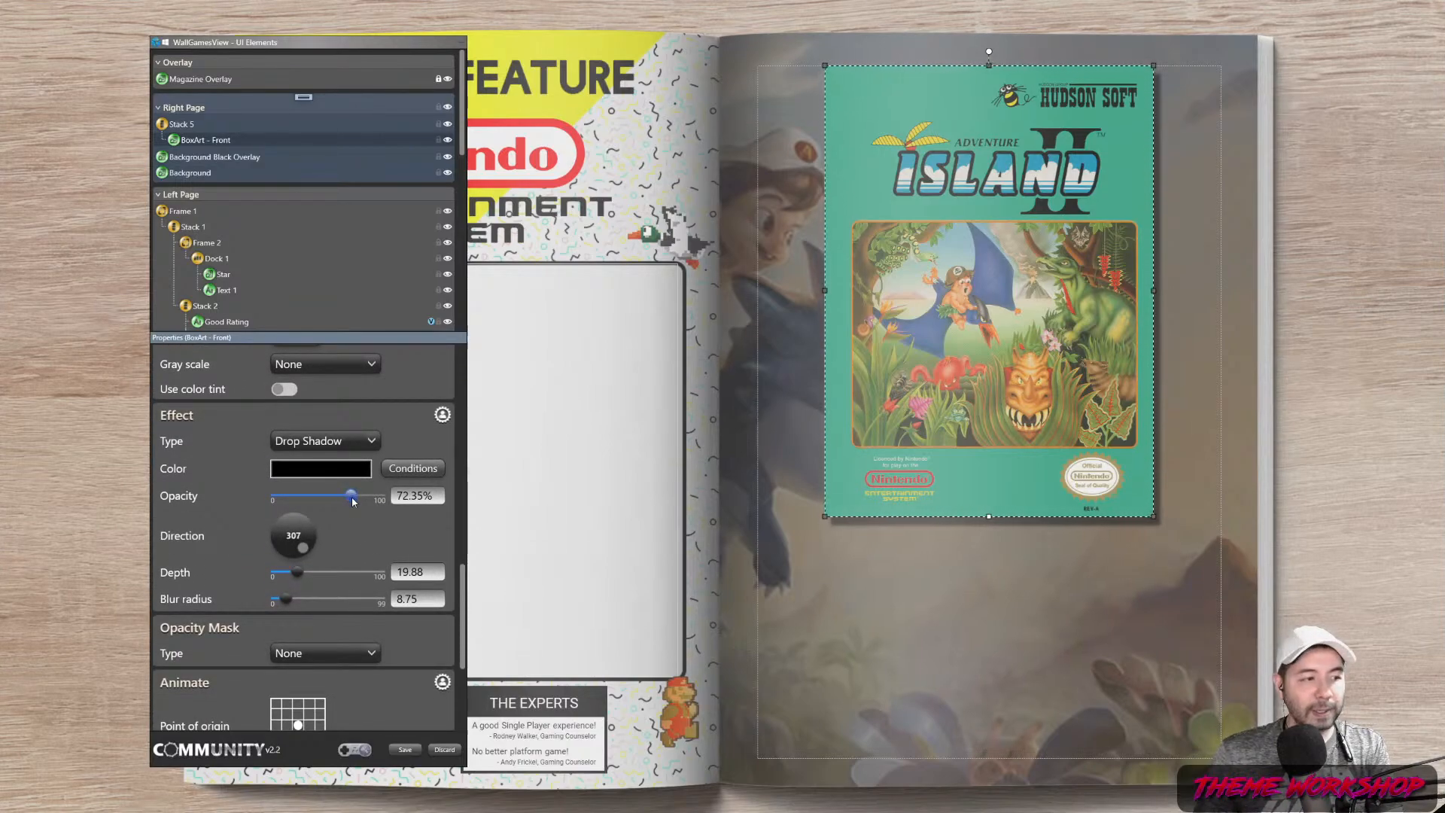
pyautogui.moveTo(296, 575); pyautogui.dragTo(289, 577)
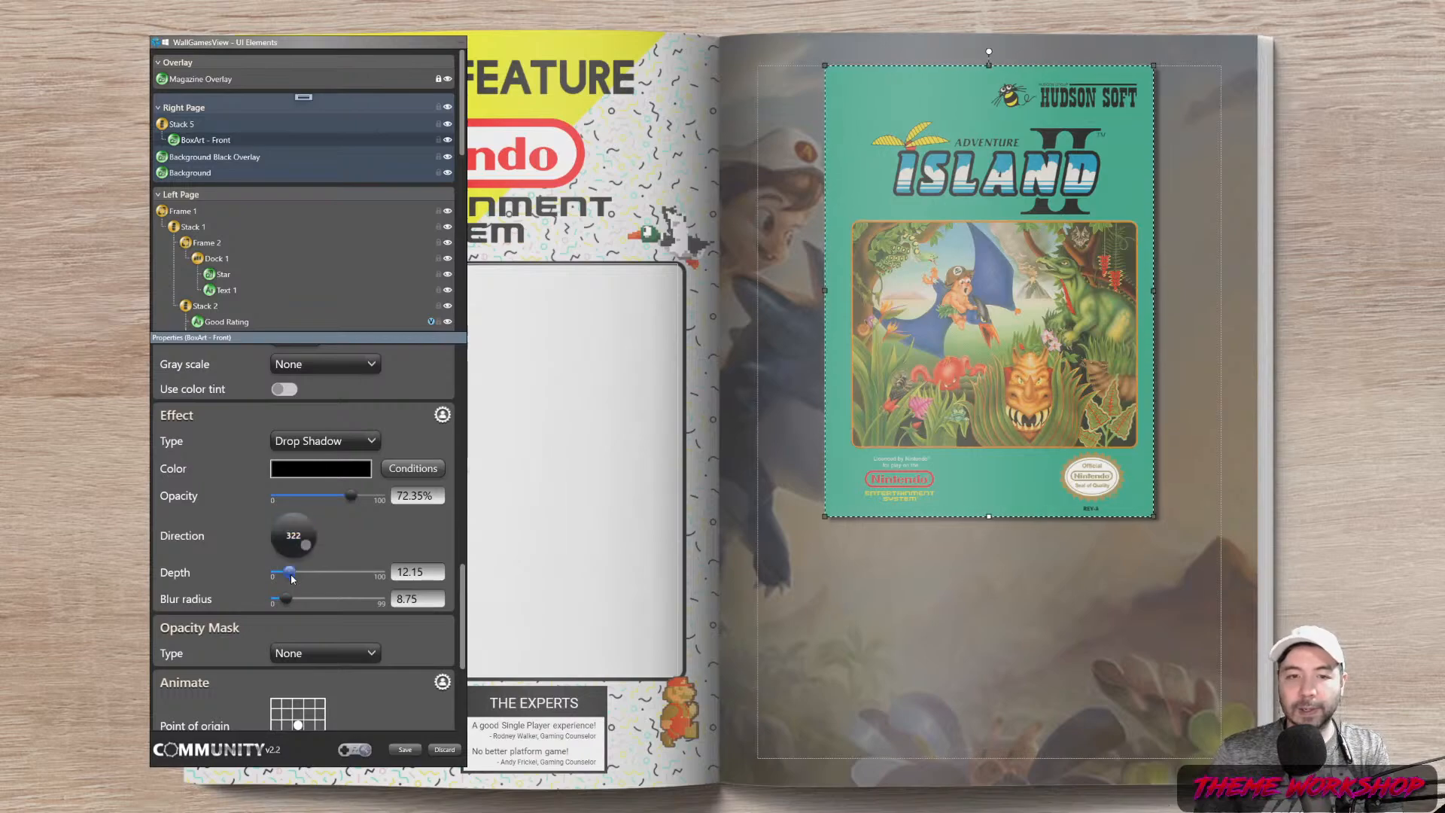
pyautogui.moveTo(291, 576); pyautogui.dragTo(287, 577)
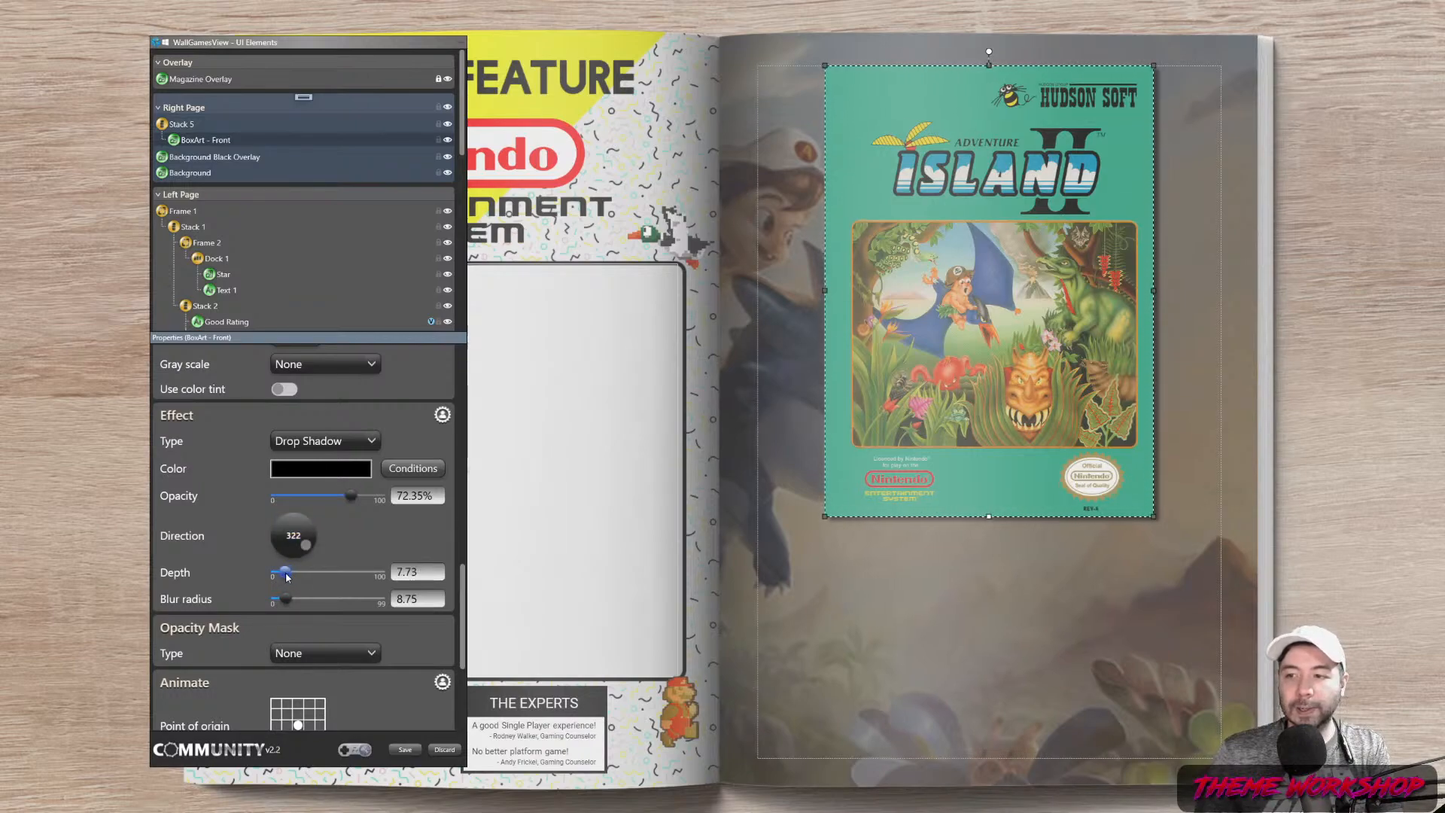
pyautogui.moveTo(289, 603); pyautogui.dragTo(299, 604)
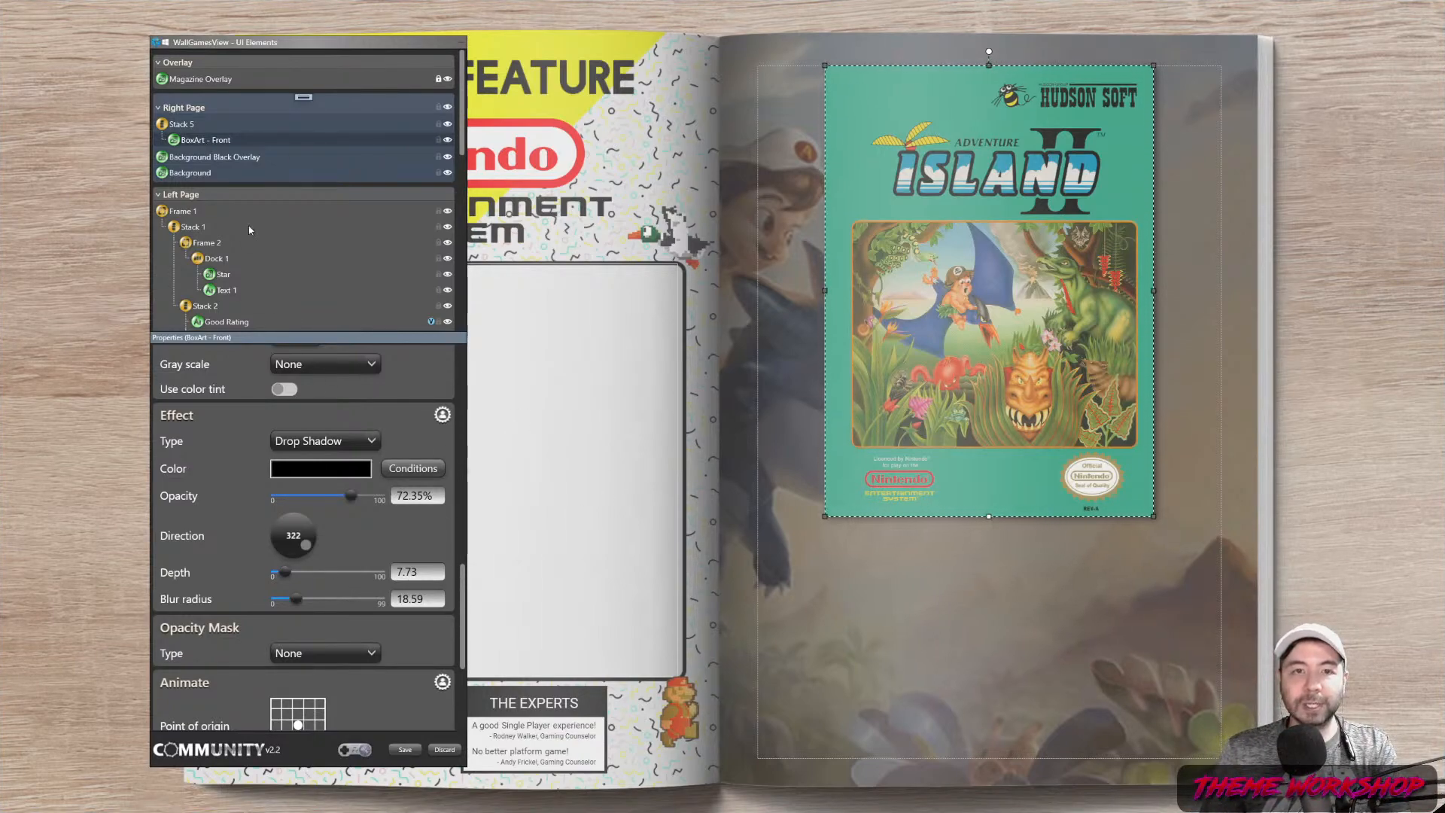
# Re-enter the box art's maximum height as 800
pyautogui.moveTo(463, 621); pyautogui.dragTo(462, 426)
pyautogui.doubleClick(295, 470)
pyautogui.write('0')
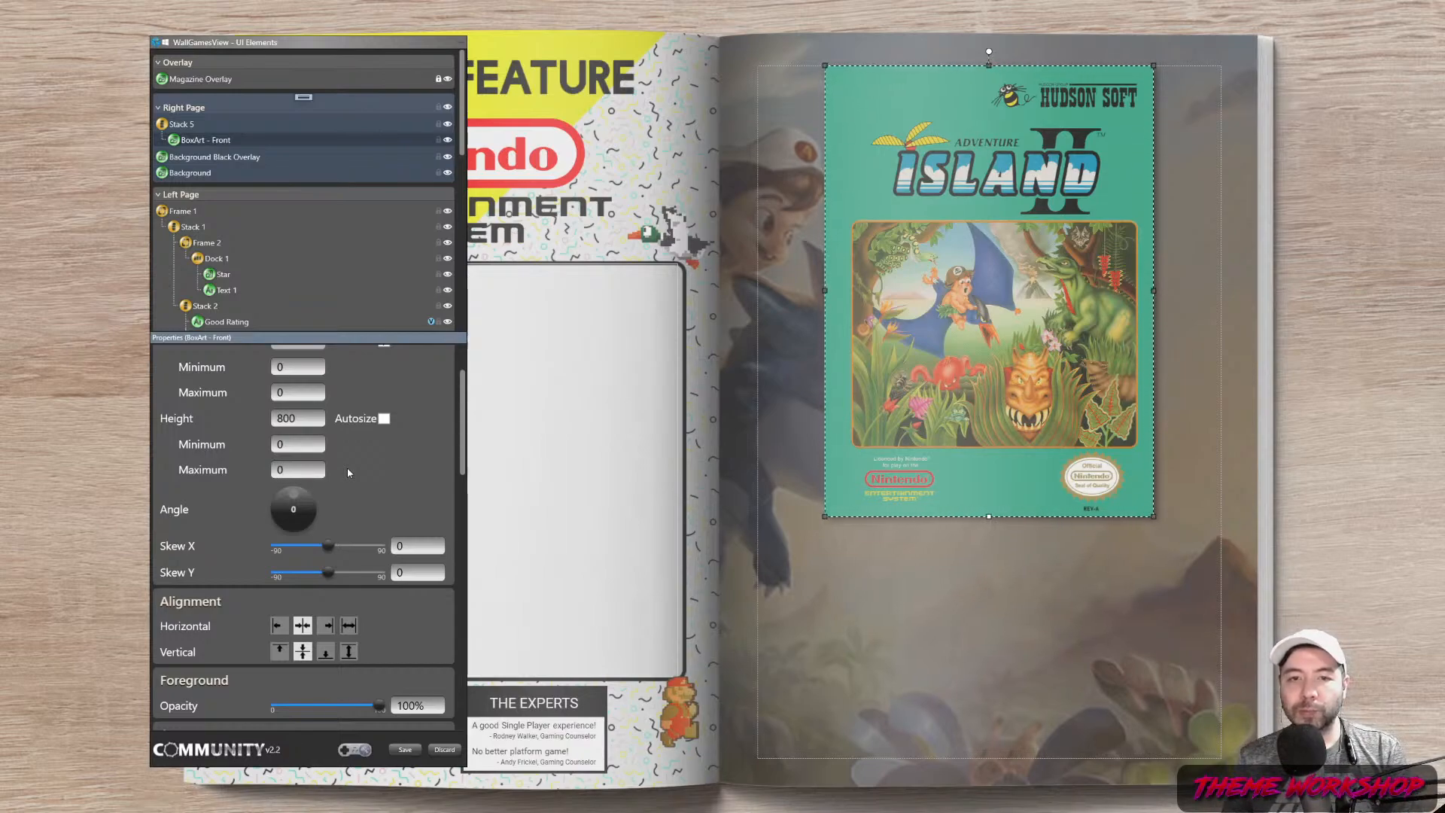
pyautogui.scroll(2, 443, 492)
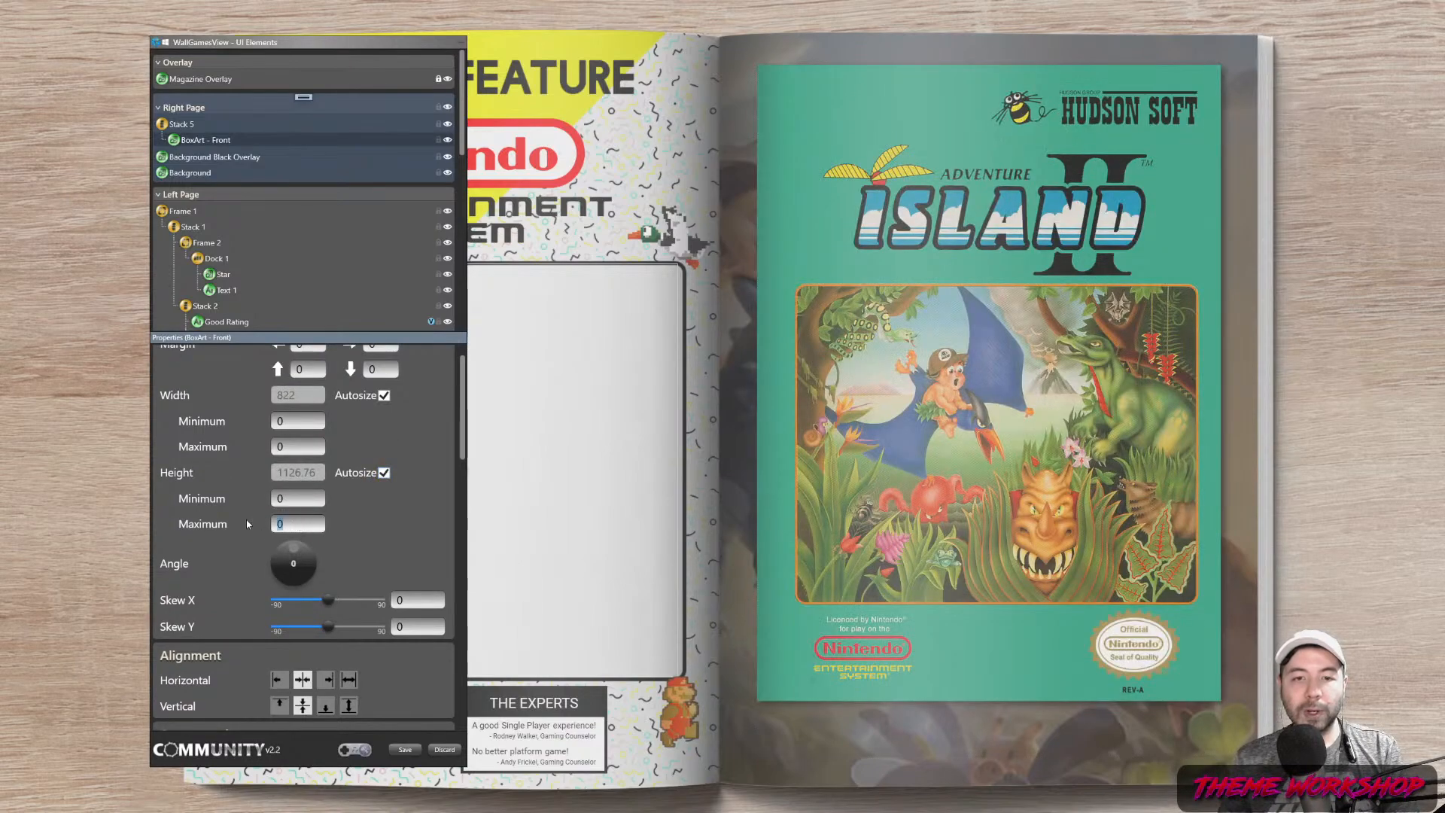
pyautogui.write('800')
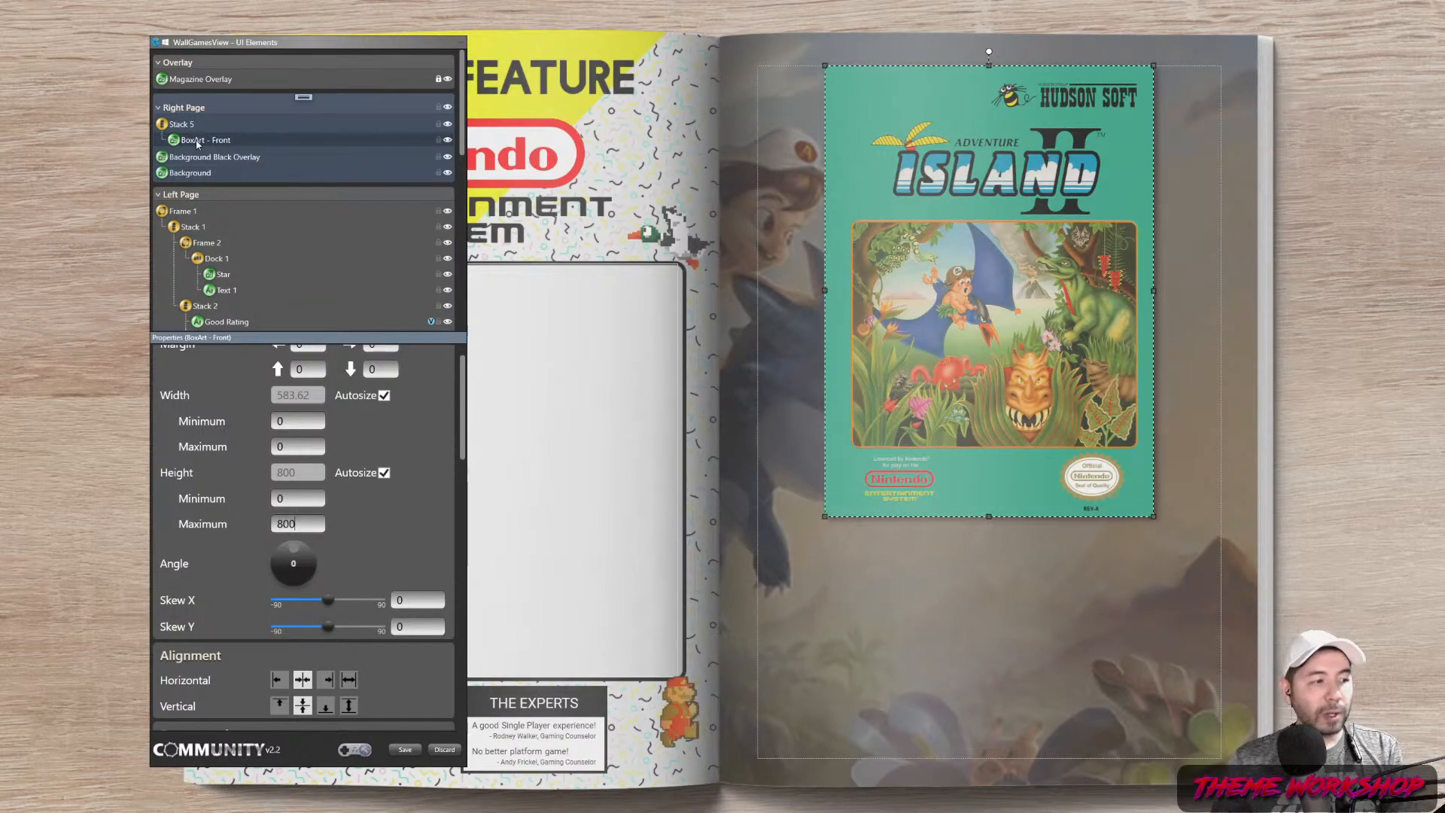
# Add a text element named Game Title below the box art in Stack 5
pyautogui.click(304, 97)
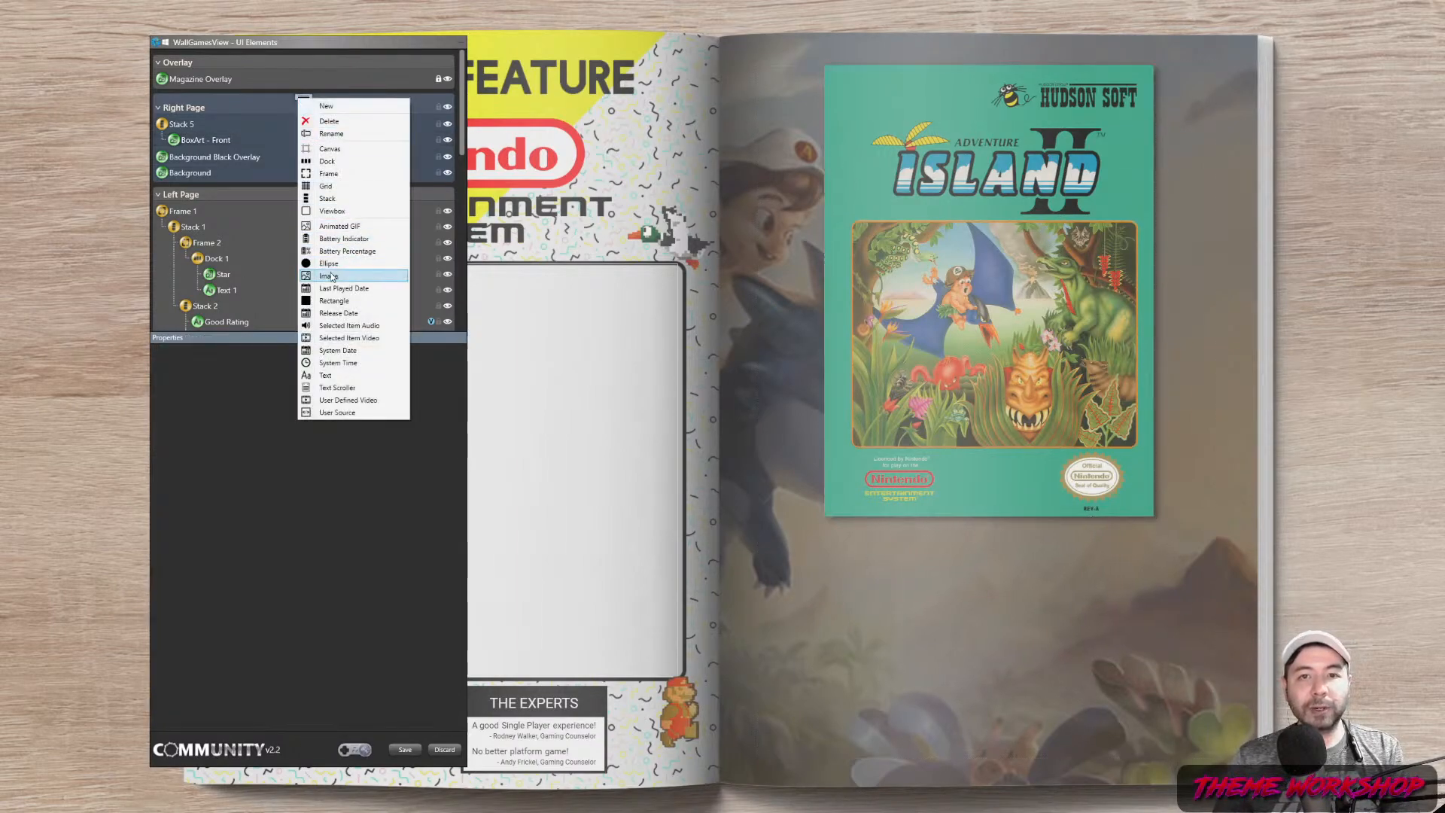
pyautogui.click(329, 374)
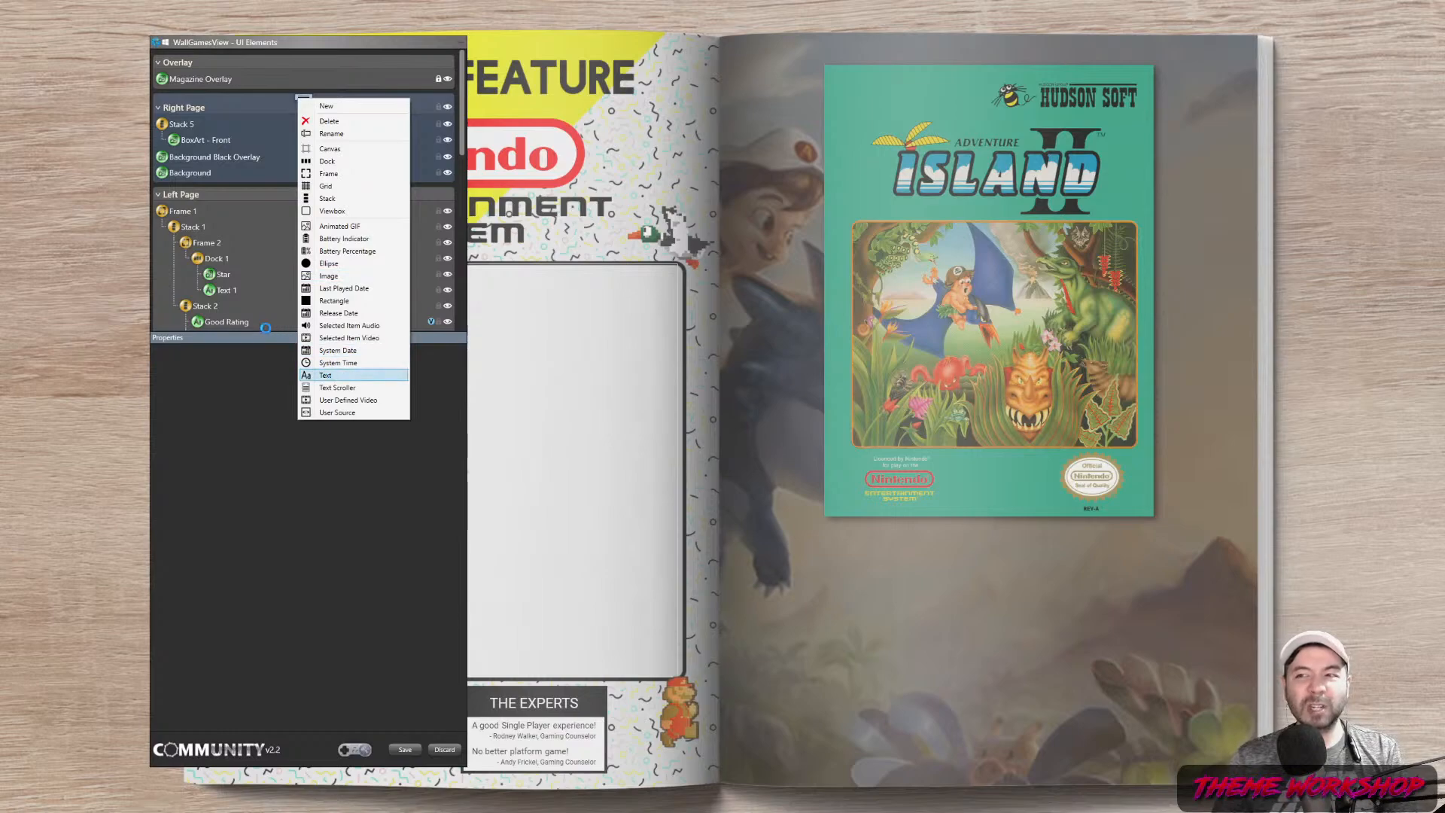
pyautogui.moveTo(183, 125); pyautogui.dragTo(178, 174)
pyautogui.doubleClick(194, 158)
pyautogui.write('Game Title')
pyautogui.press('Return')
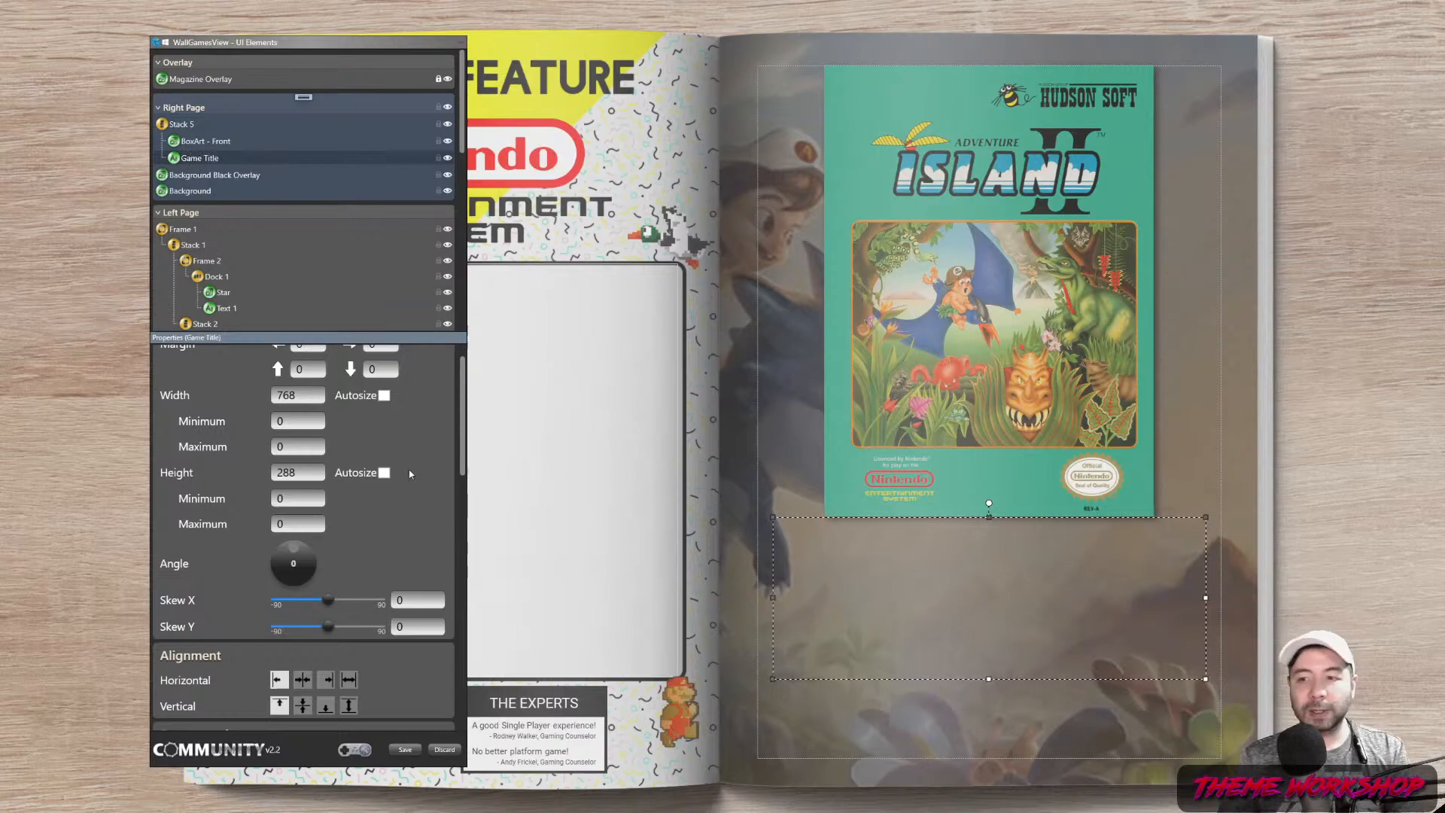
# Make the title's height automatic and set its left margin to 0
pyautogui.scroll(1, 451, 422)
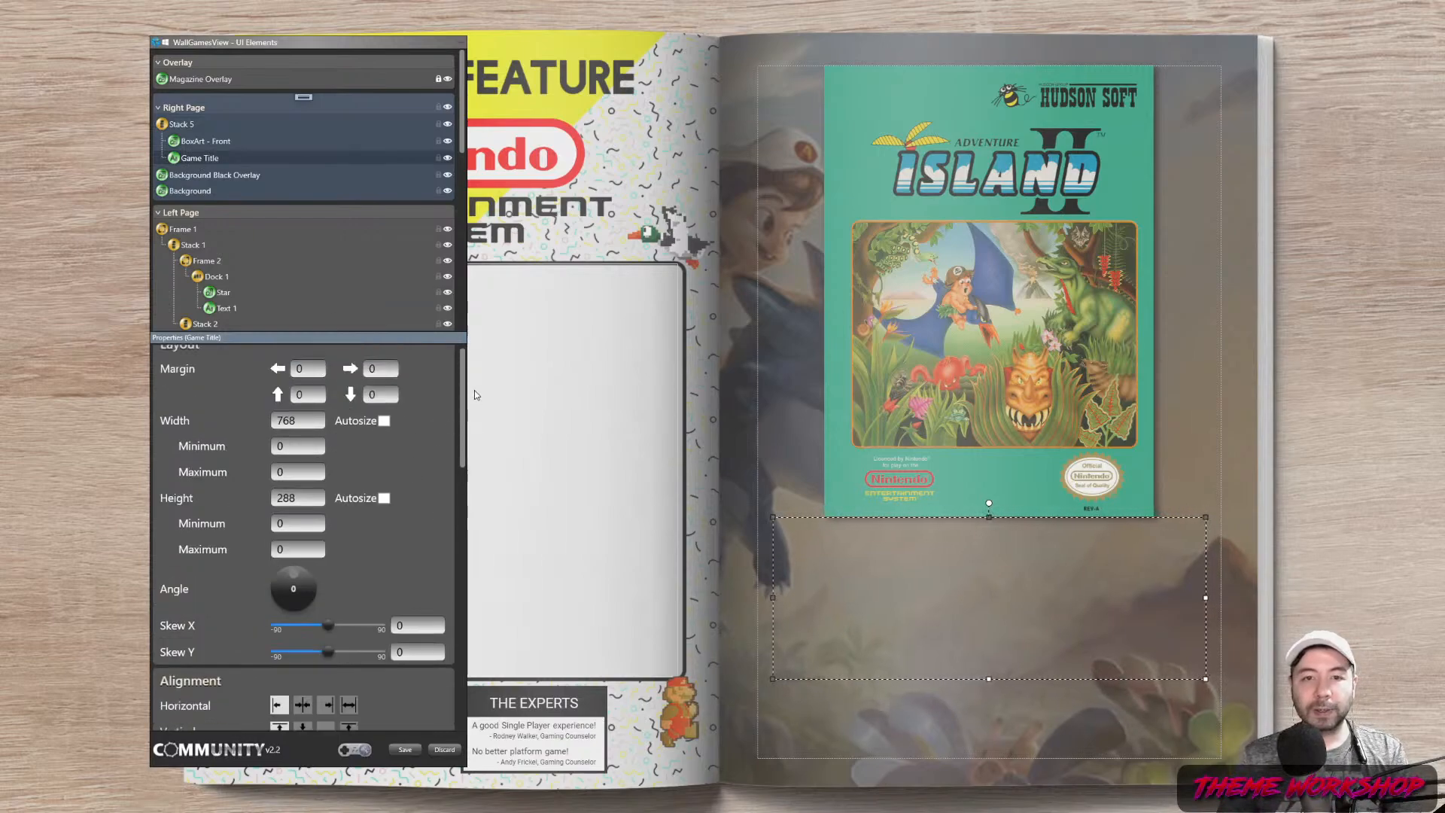
pyautogui.scroll(1, 474, 395)
pyautogui.scroll(-3, 474, 396)
pyautogui.scroll(3, 473, 399)
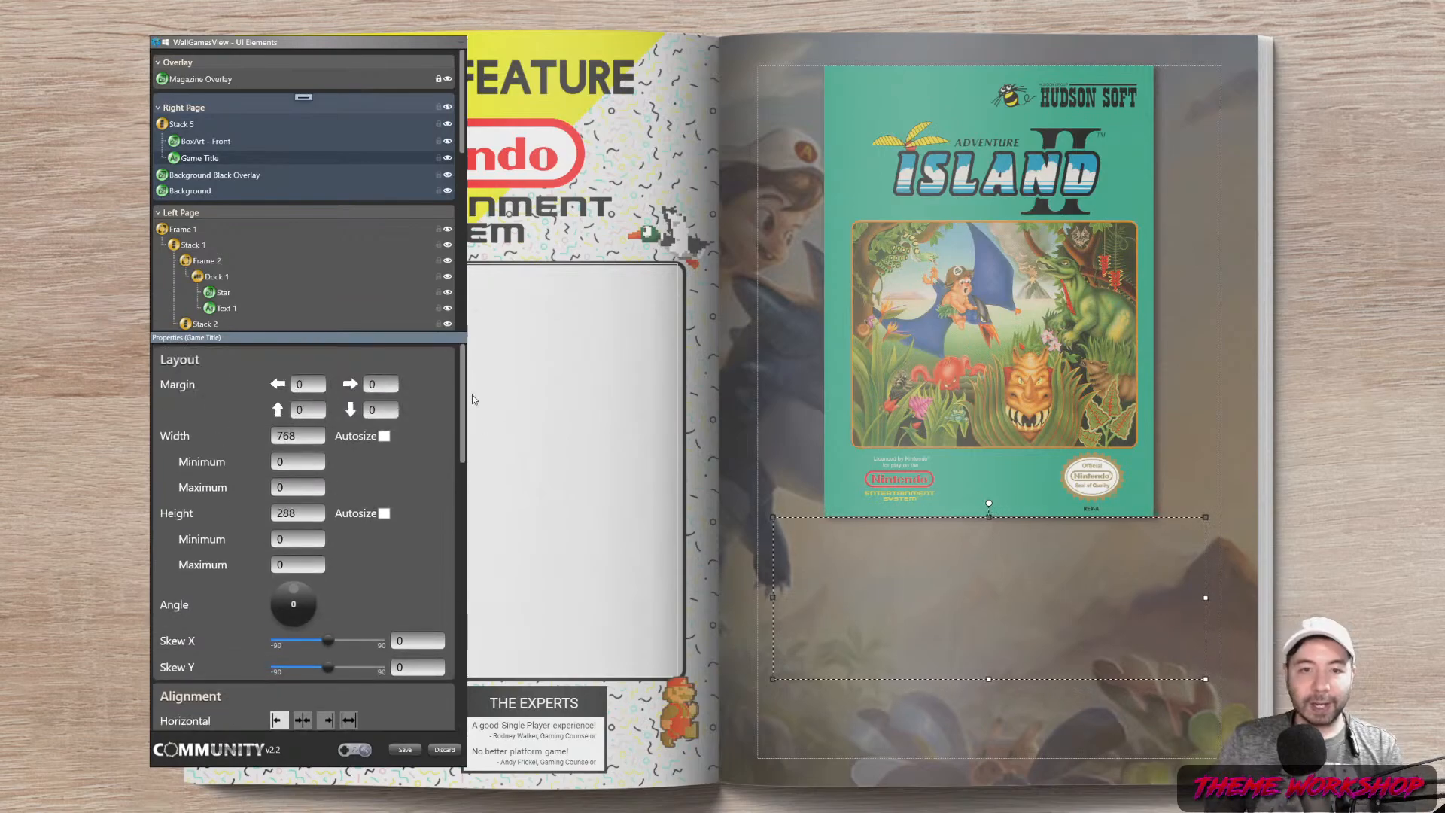
pyautogui.click(383, 513)
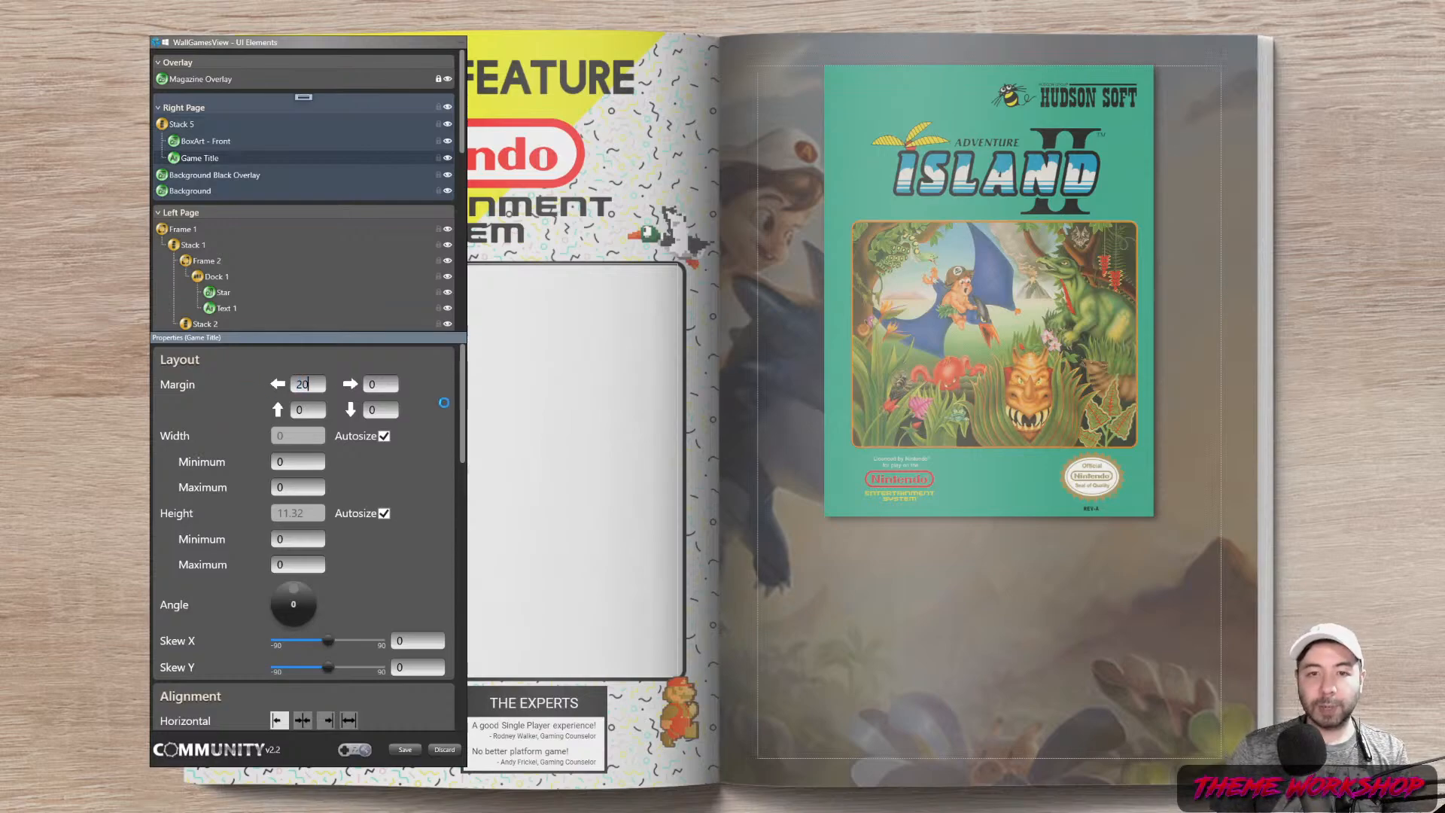
pyautogui.moveTo(316, 386); pyautogui.dragTo(252, 386)
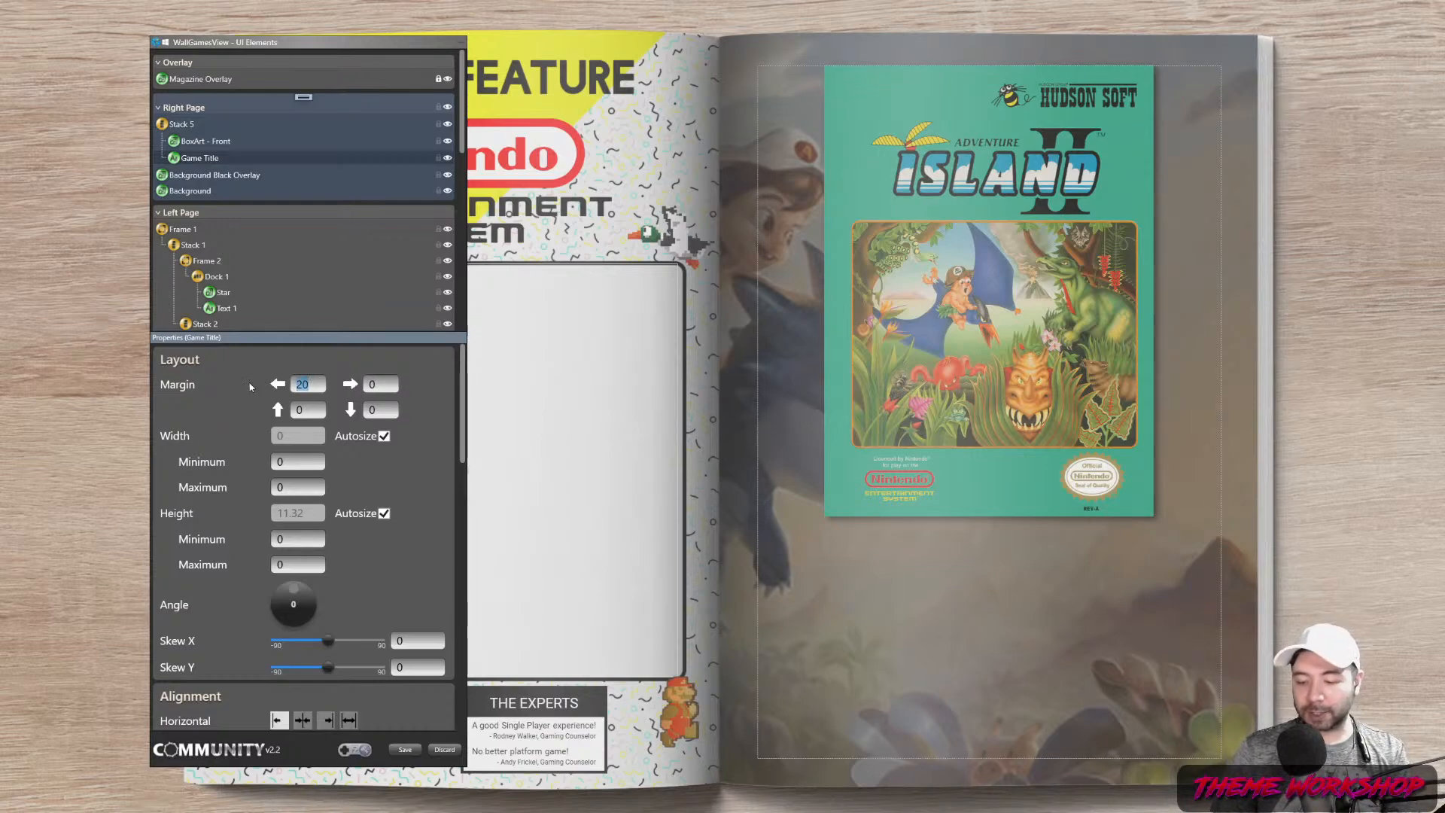
pyautogui.write('0')
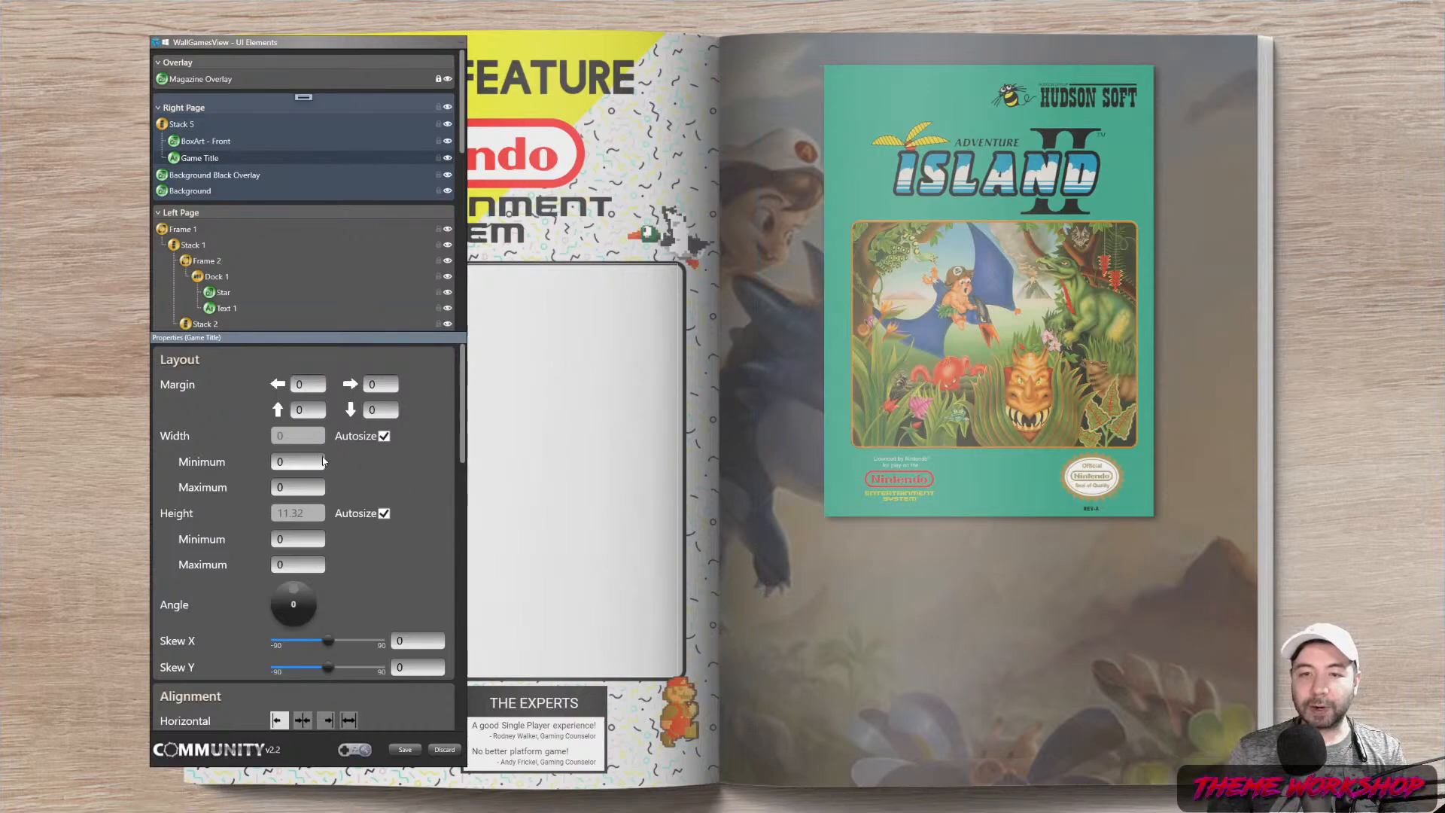
# Set the title's text to display Metadata > Game
pyautogui.moveTo(469, 391); pyautogui.dragTo(461, 580)
pyautogui.click(300, 428)
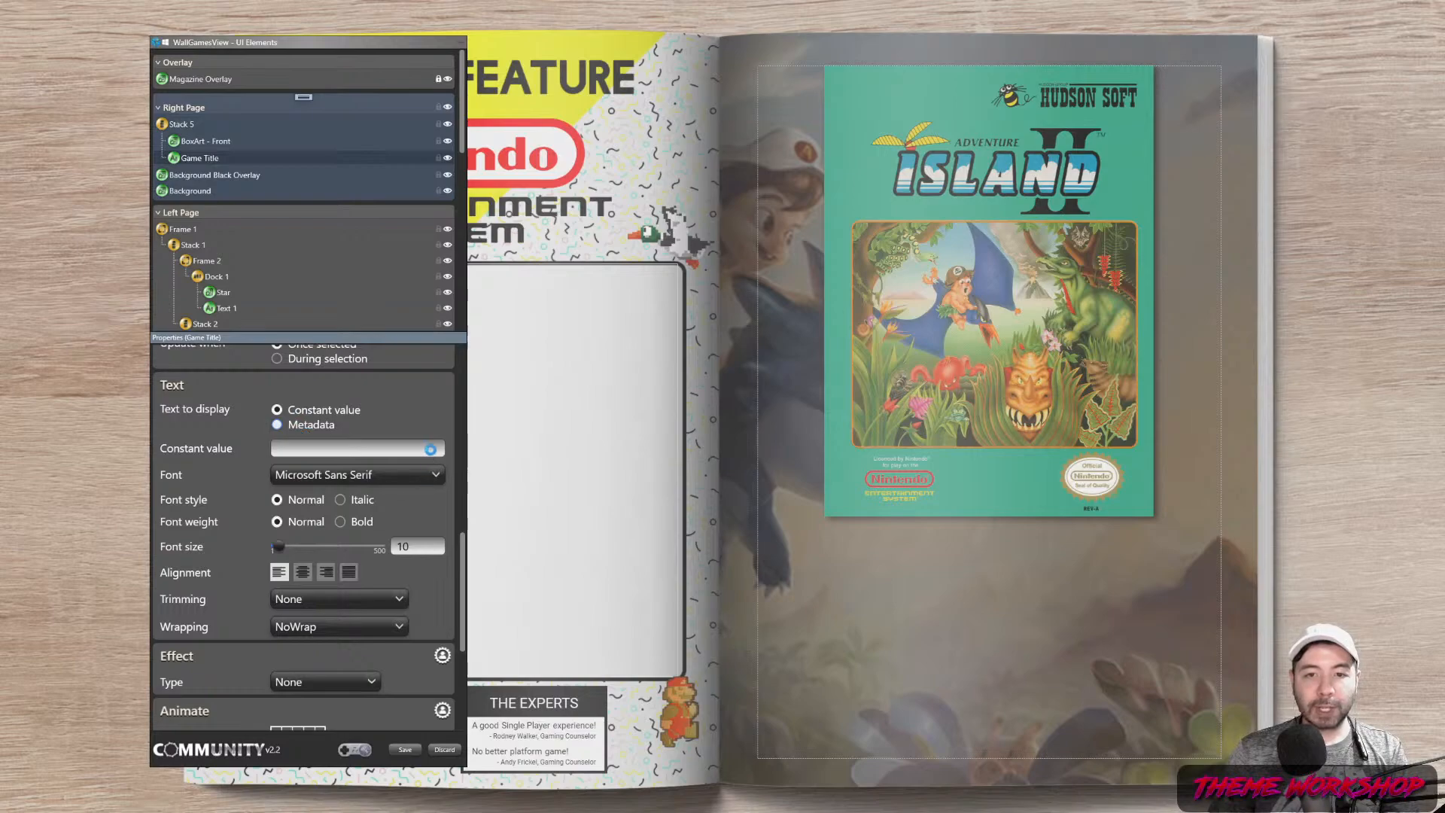
pyautogui.click(431, 449)
pyautogui.scroll(-1, 339, 256)
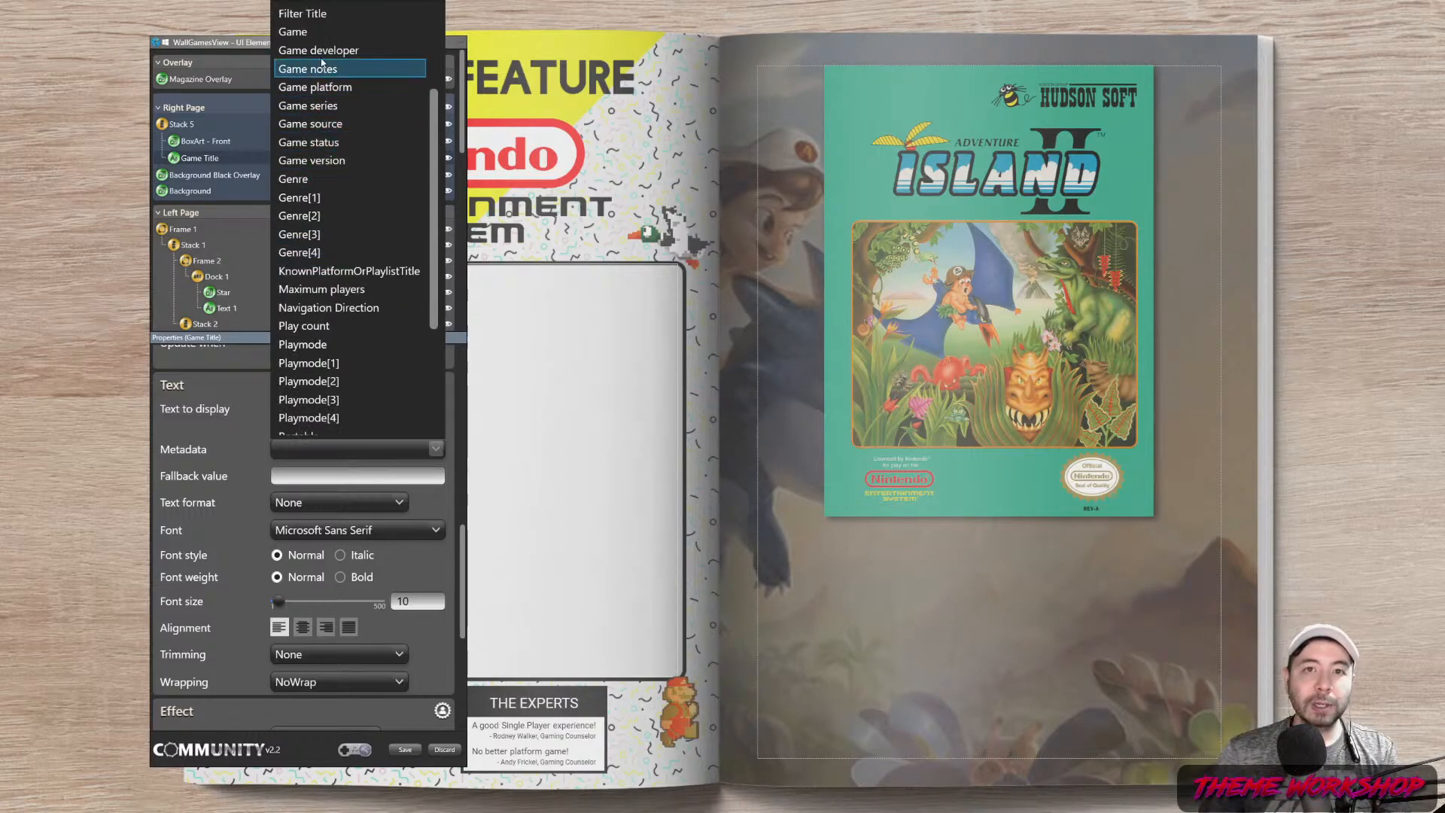
pyautogui.click(314, 34)
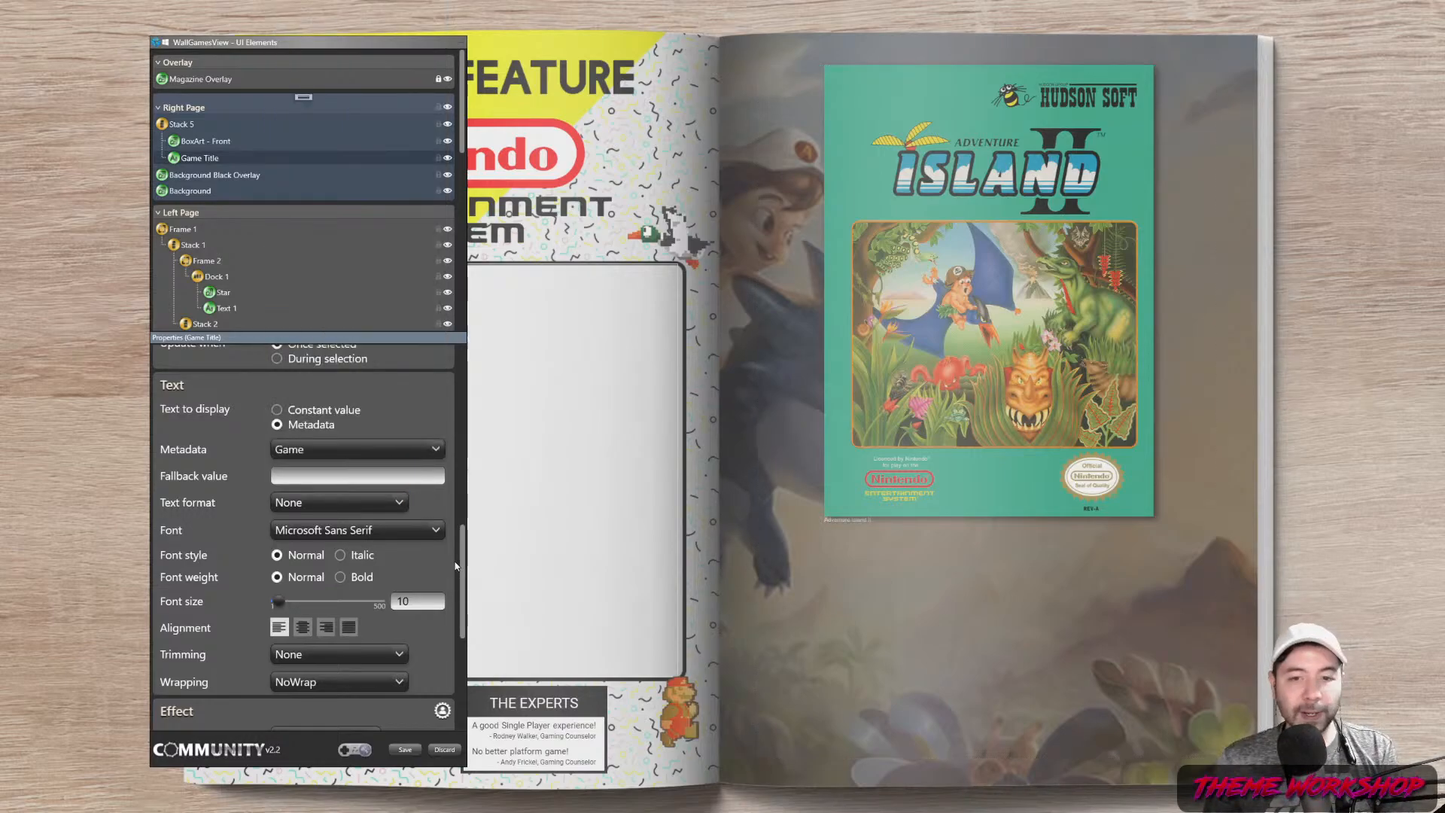
# Centre the title and set its top and bottom margins to 20
pyautogui.click(302, 622)
pyautogui.scroll(5, 316, 527)
pyautogui.click(303, 584)
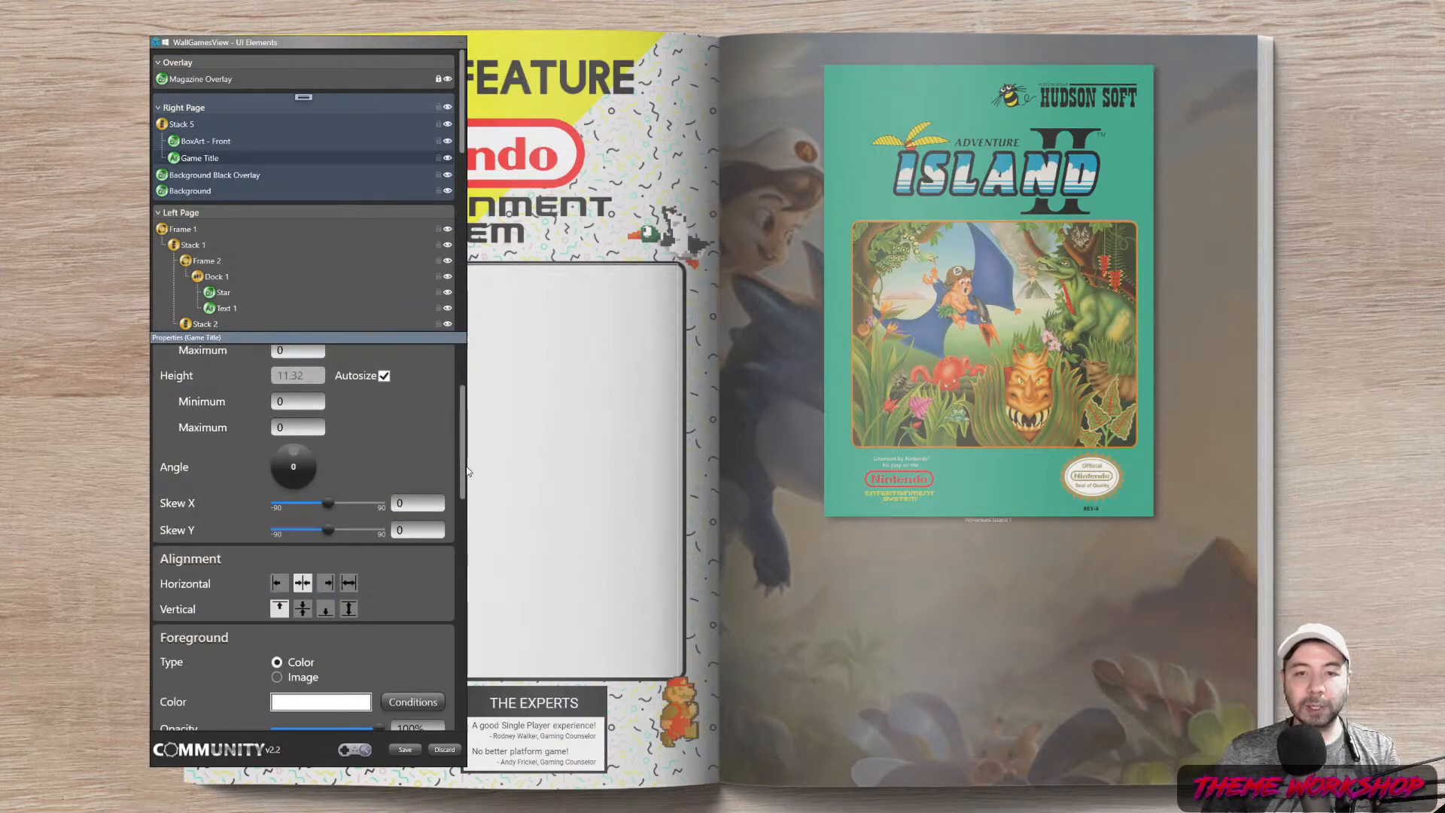
pyautogui.scroll(2, 463, 422)
pyautogui.doubleClick(312, 408)
pyautogui.write('20')
pyautogui.doubleClick(378, 410)
pyautogui.write('20')
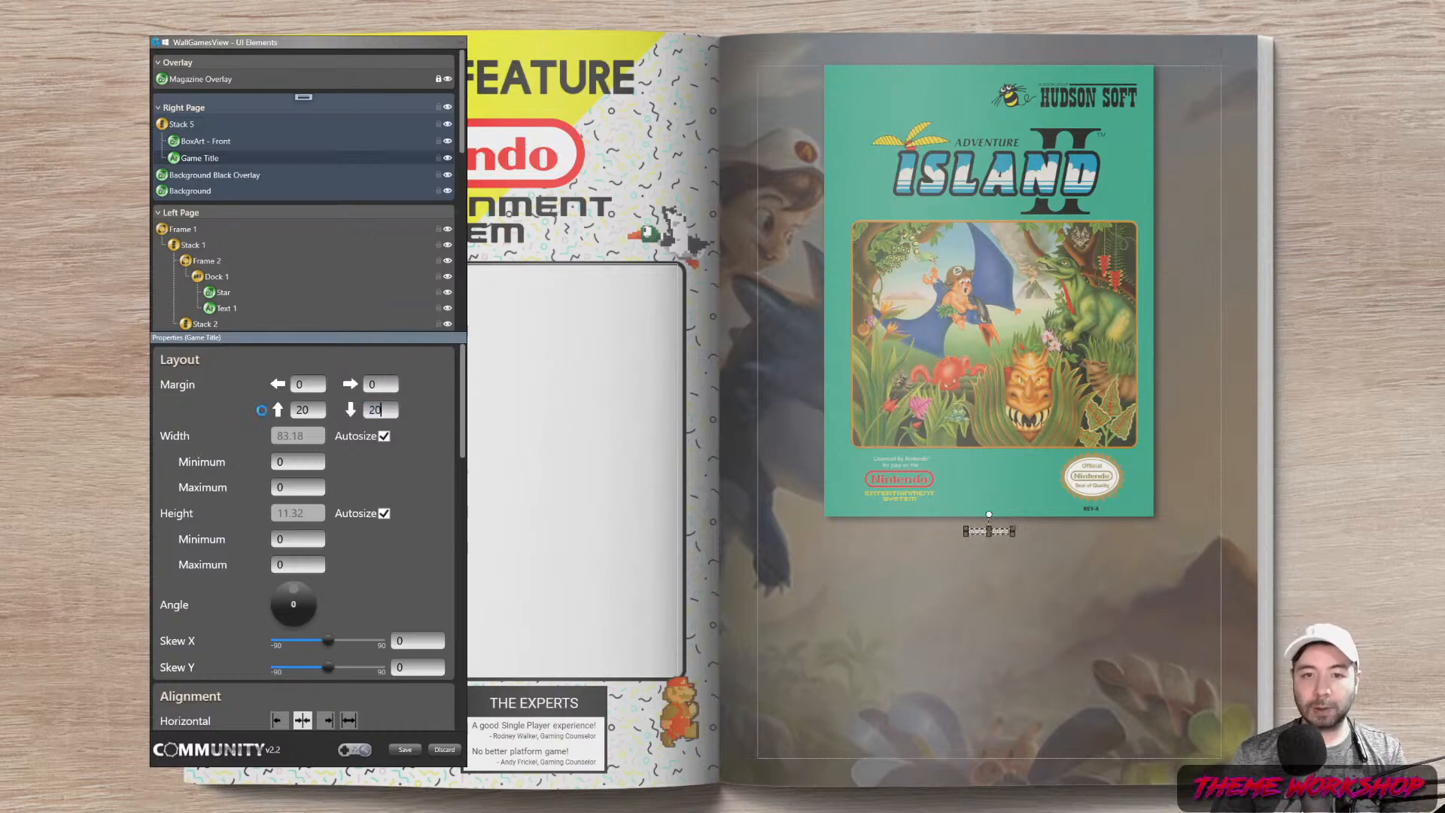
# Set the title's font size to 35 with centred text alignment
pyautogui.scroll(-10, 454, 622)
pyautogui.doubleClick(406, 490)
pyautogui.write('35')
pyautogui.click(299, 513)
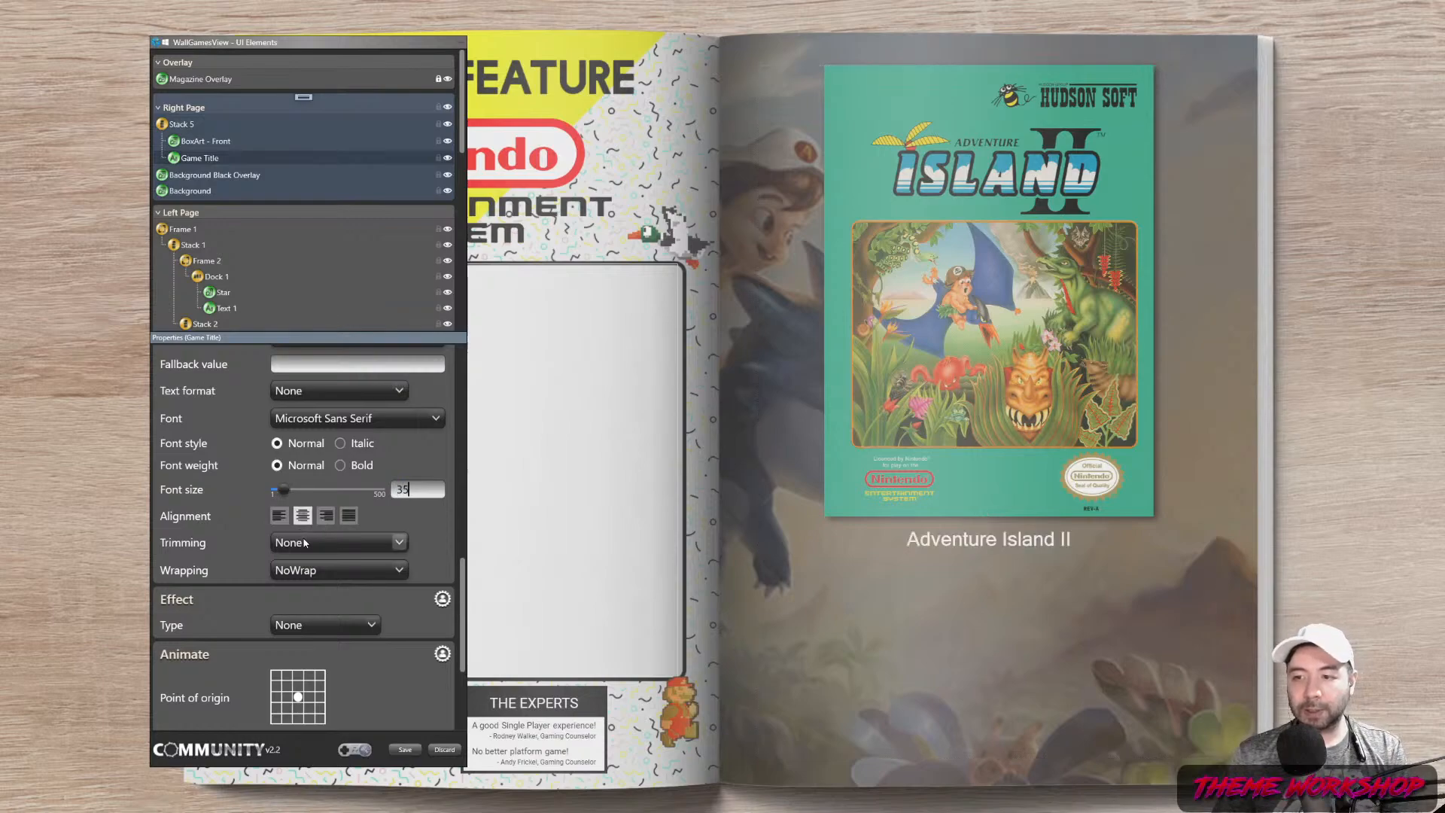
# Switch the game title font to Barcade No Bar Bold Bold
pyautogui.click(343, 419)
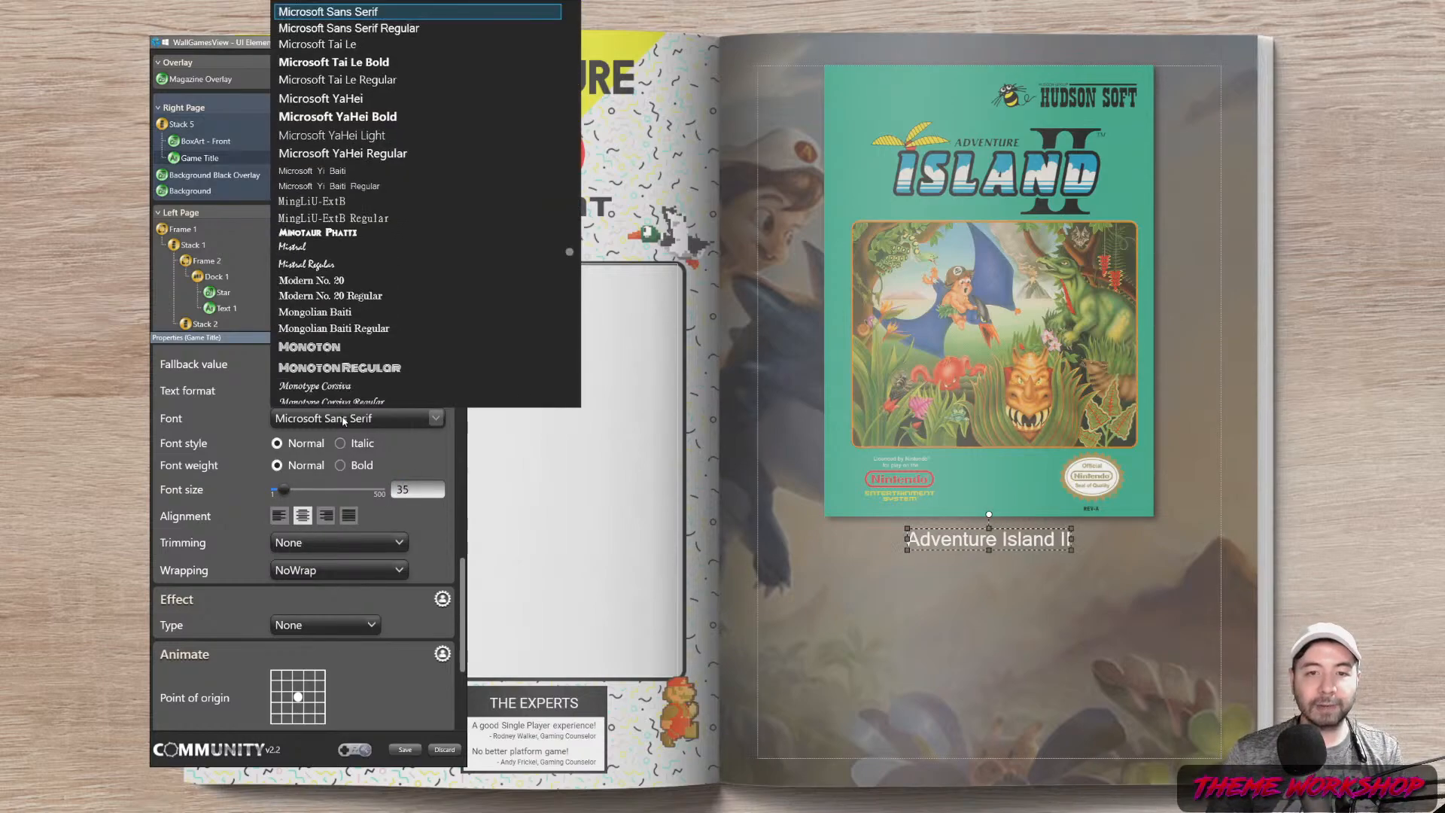
pyautogui.scroll(10, 421, 242)
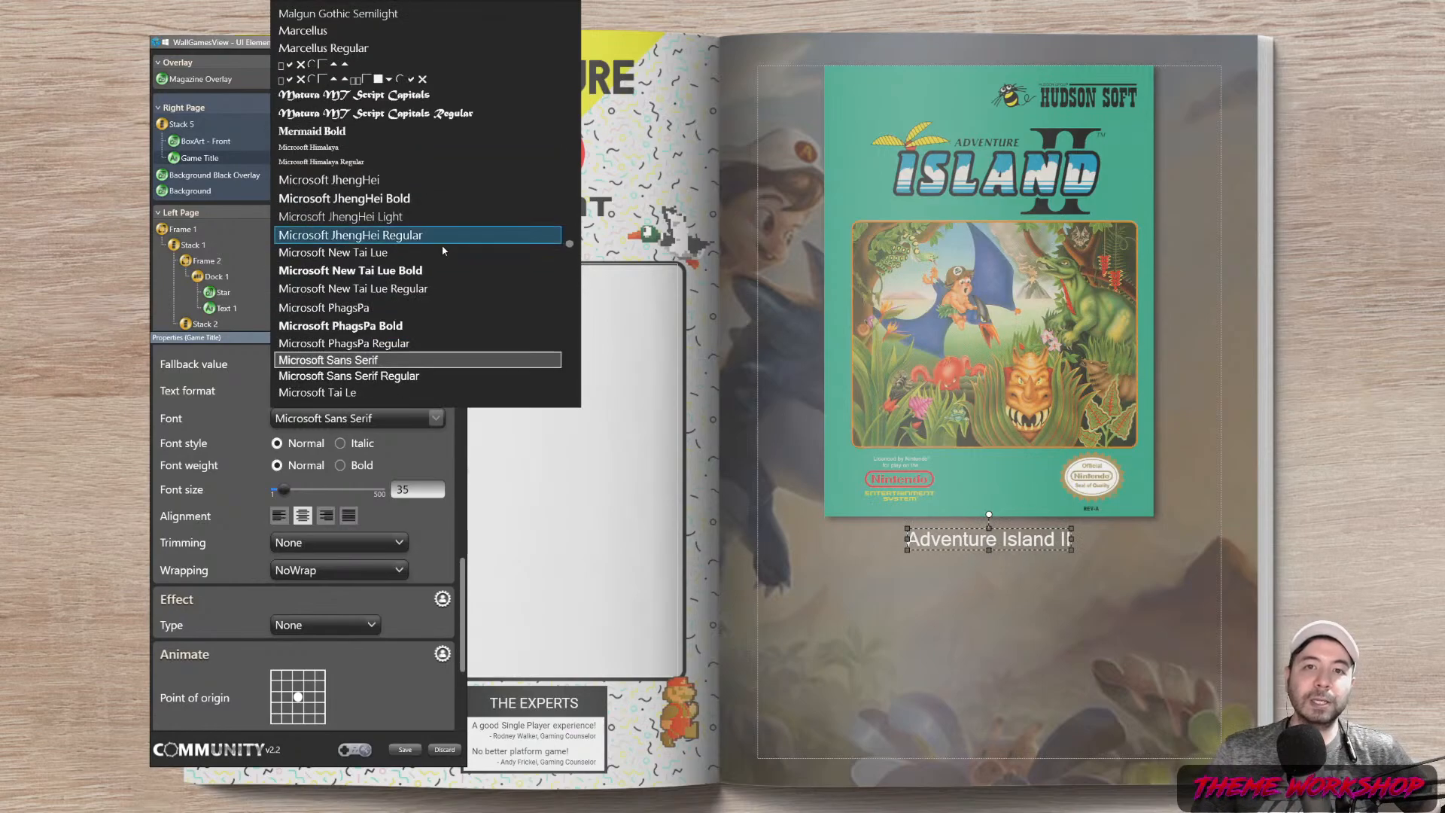
pyautogui.scroll(15, 438, 247)
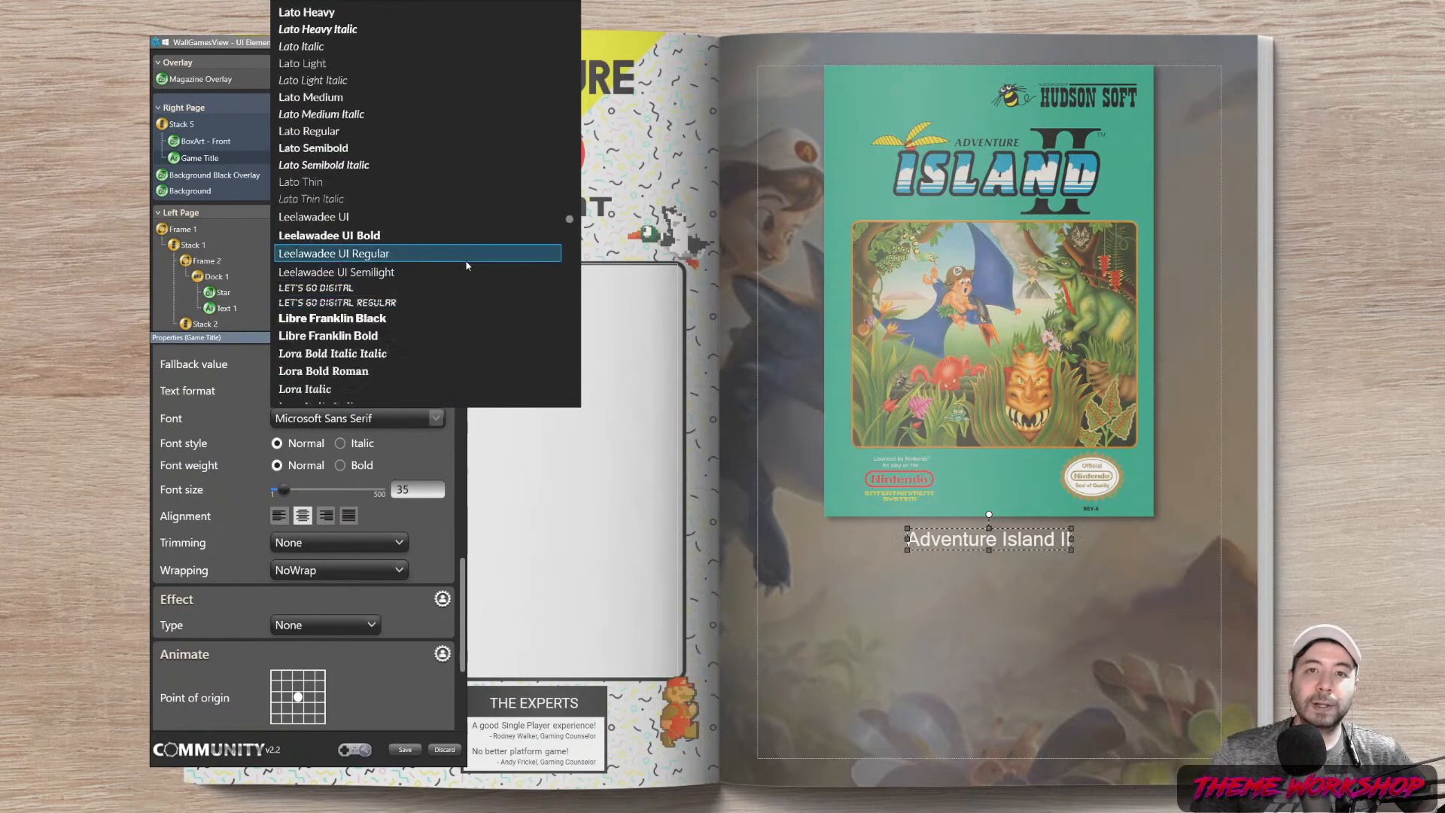
pyautogui.scroll(5, 479, 260)
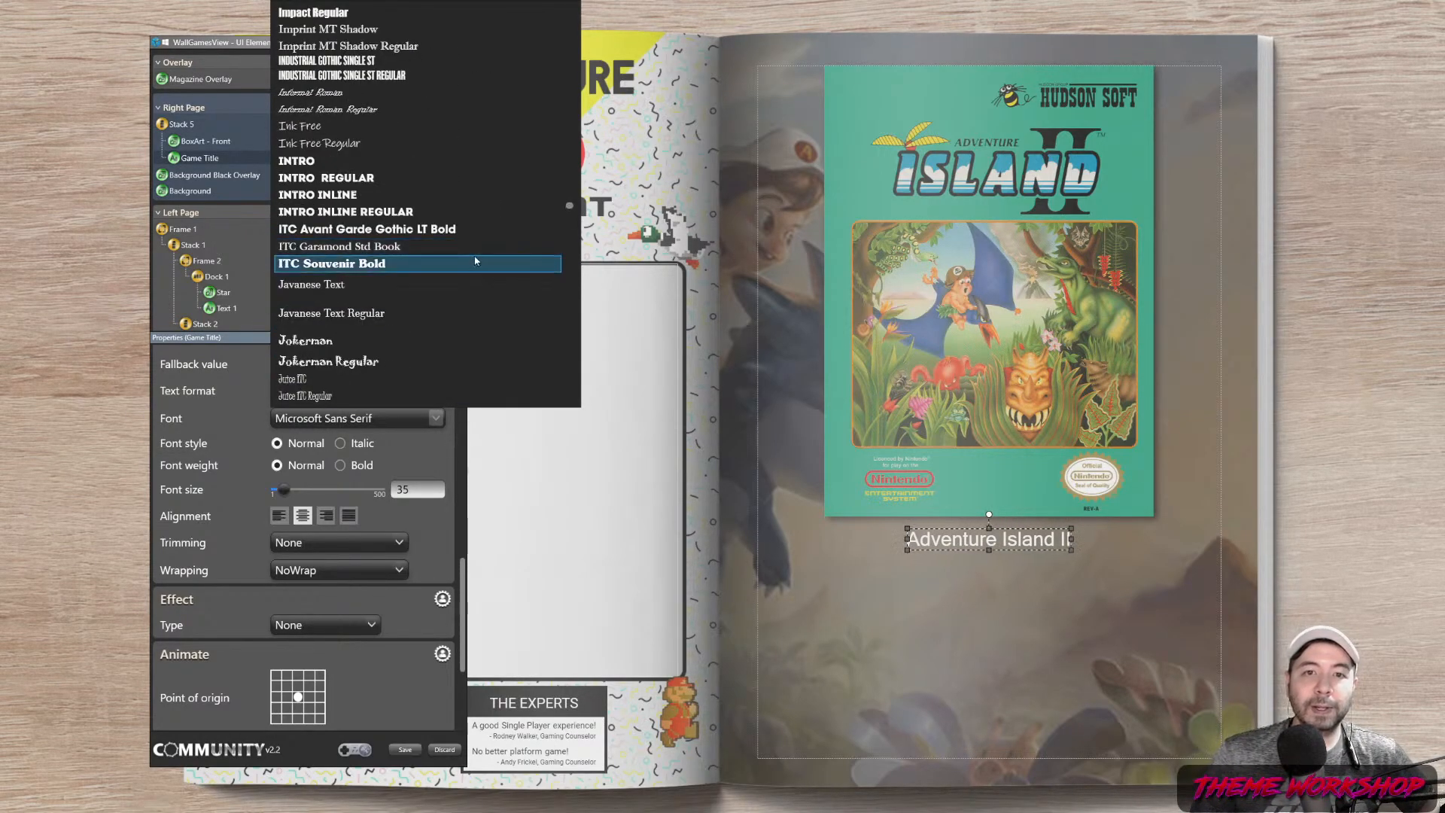
pyautogui.scroll(4, 473, 254)
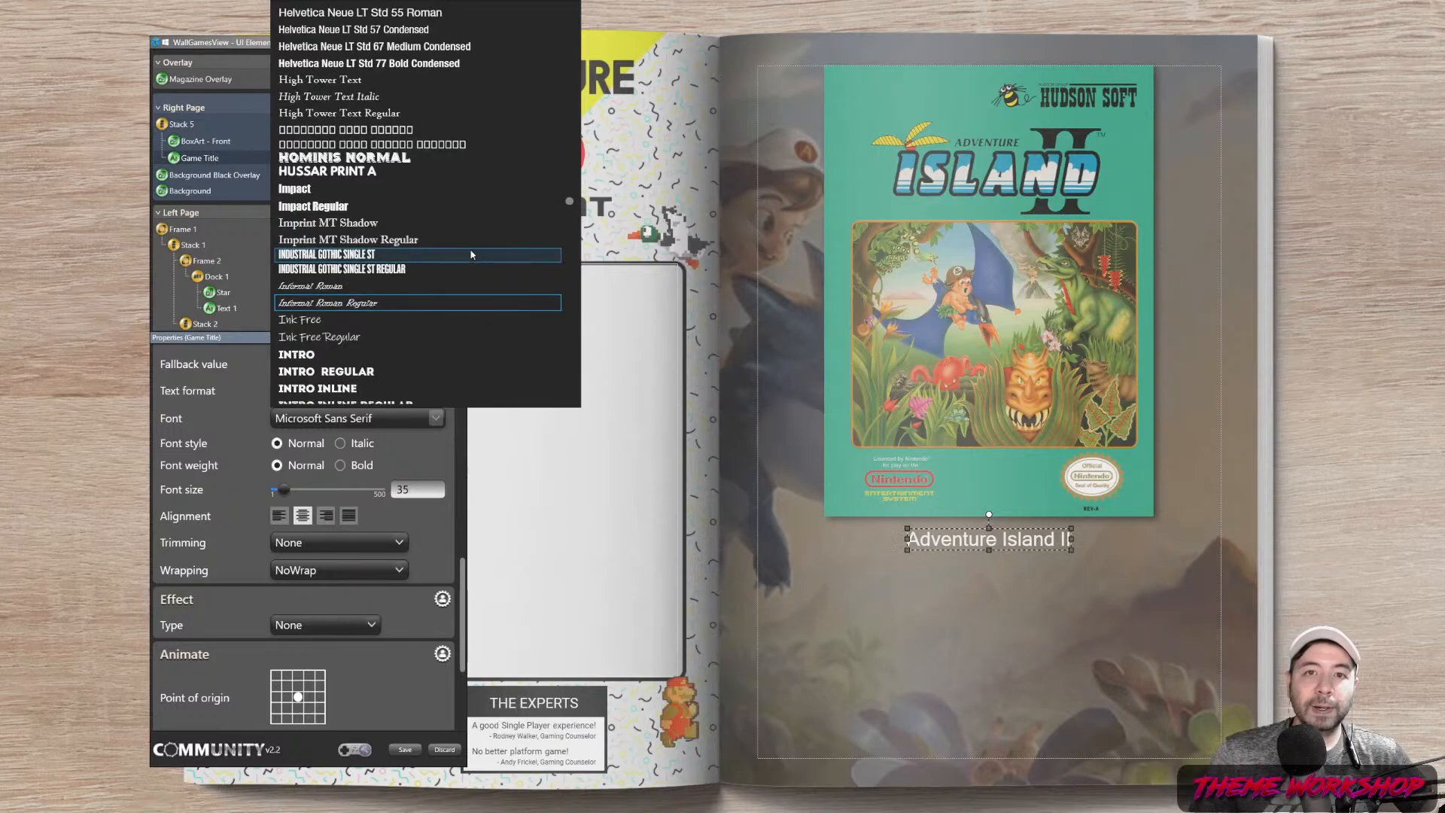
pyautogui.scroll(6, 472, 257)
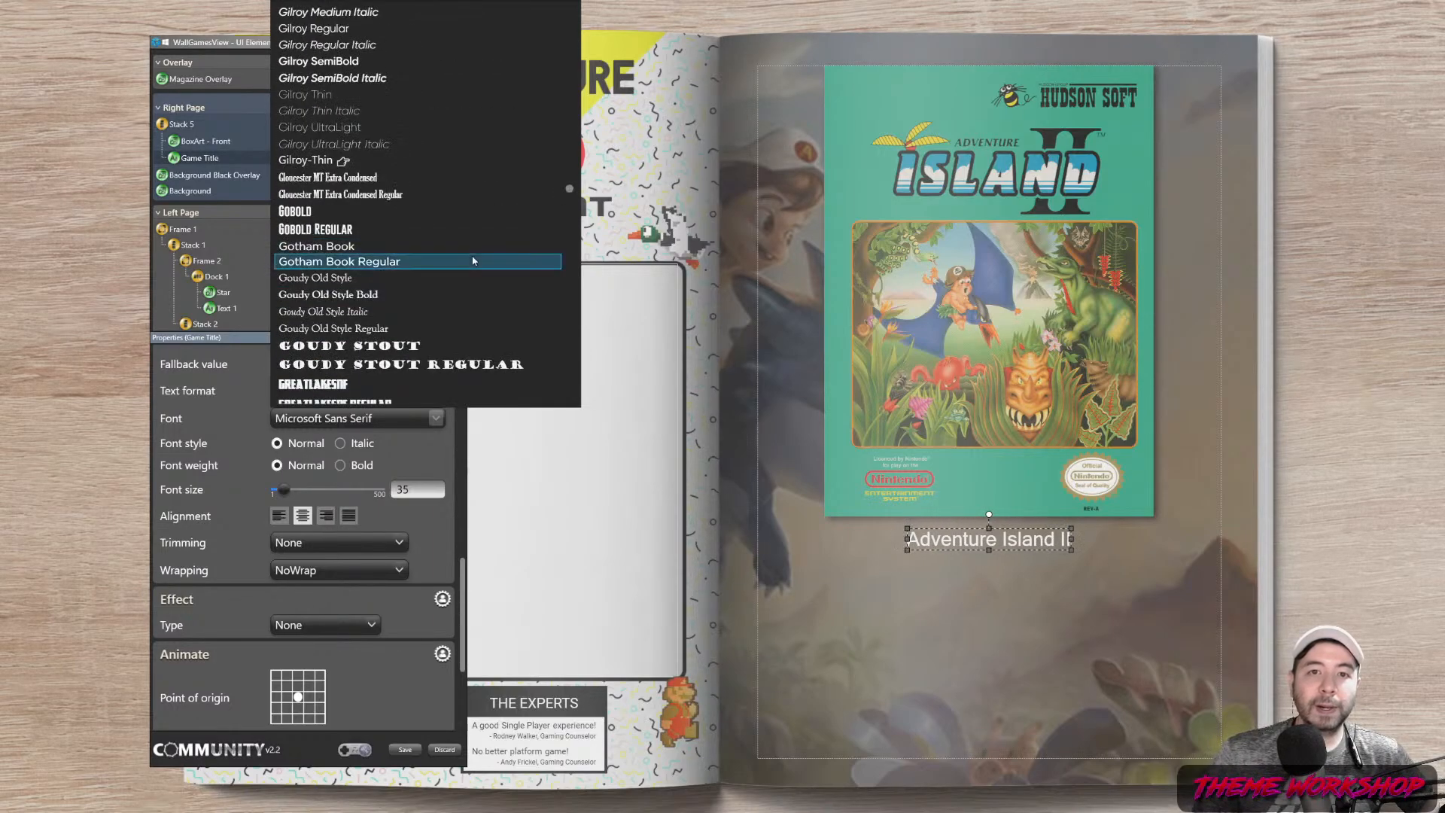
pyautogui.scroll(8, 473, 261)
pyautogui.scroll(8, 474, 263)
pyautogui.scroll(8, 476, 259)
pyautogui.scroll(8, 484, 263)
pyautogui.scroll(8, 477, 261)
pyautogui.scroll(8, 476, 260)
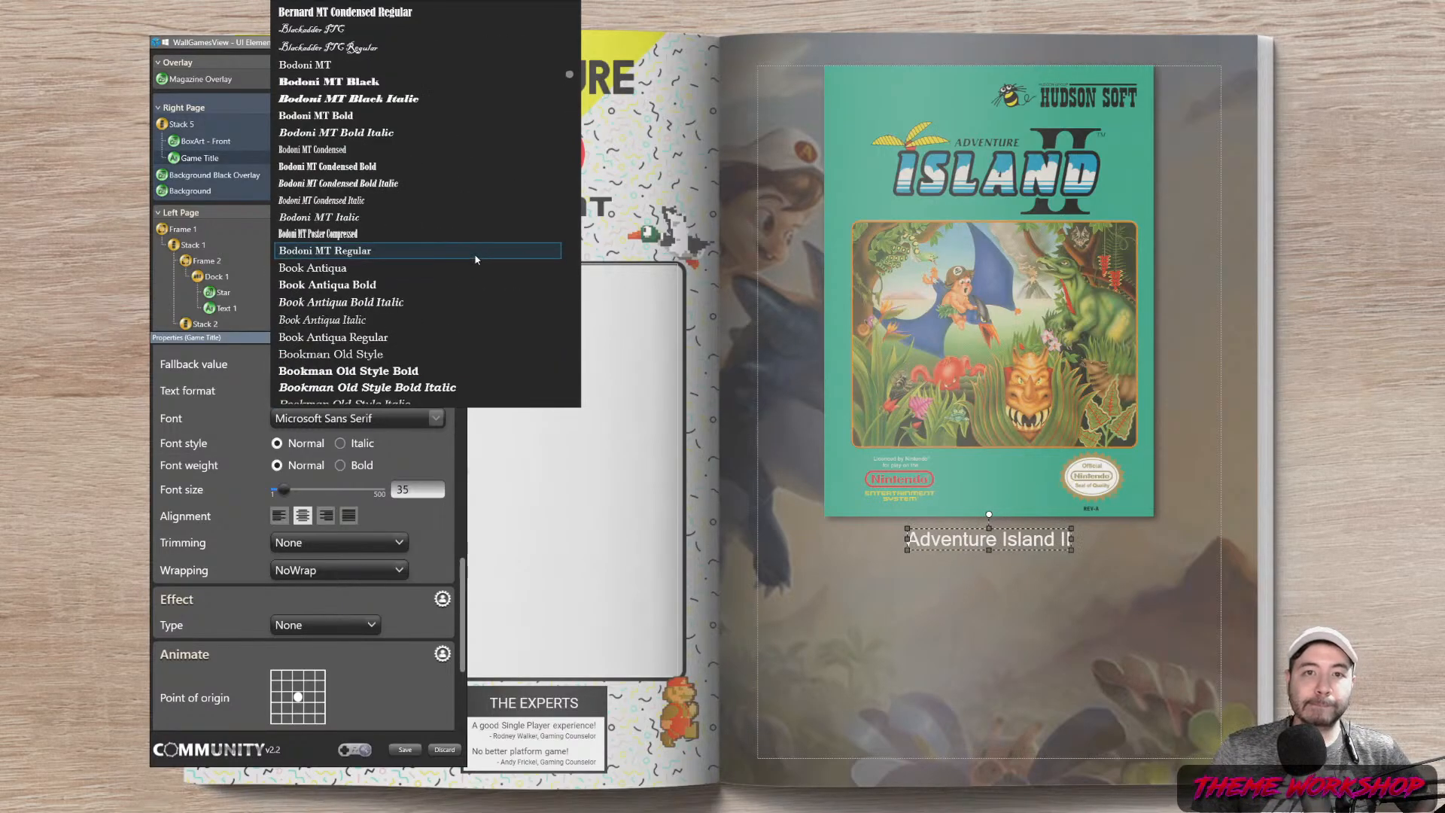
pyautogui.scroll(5, 475, 263)
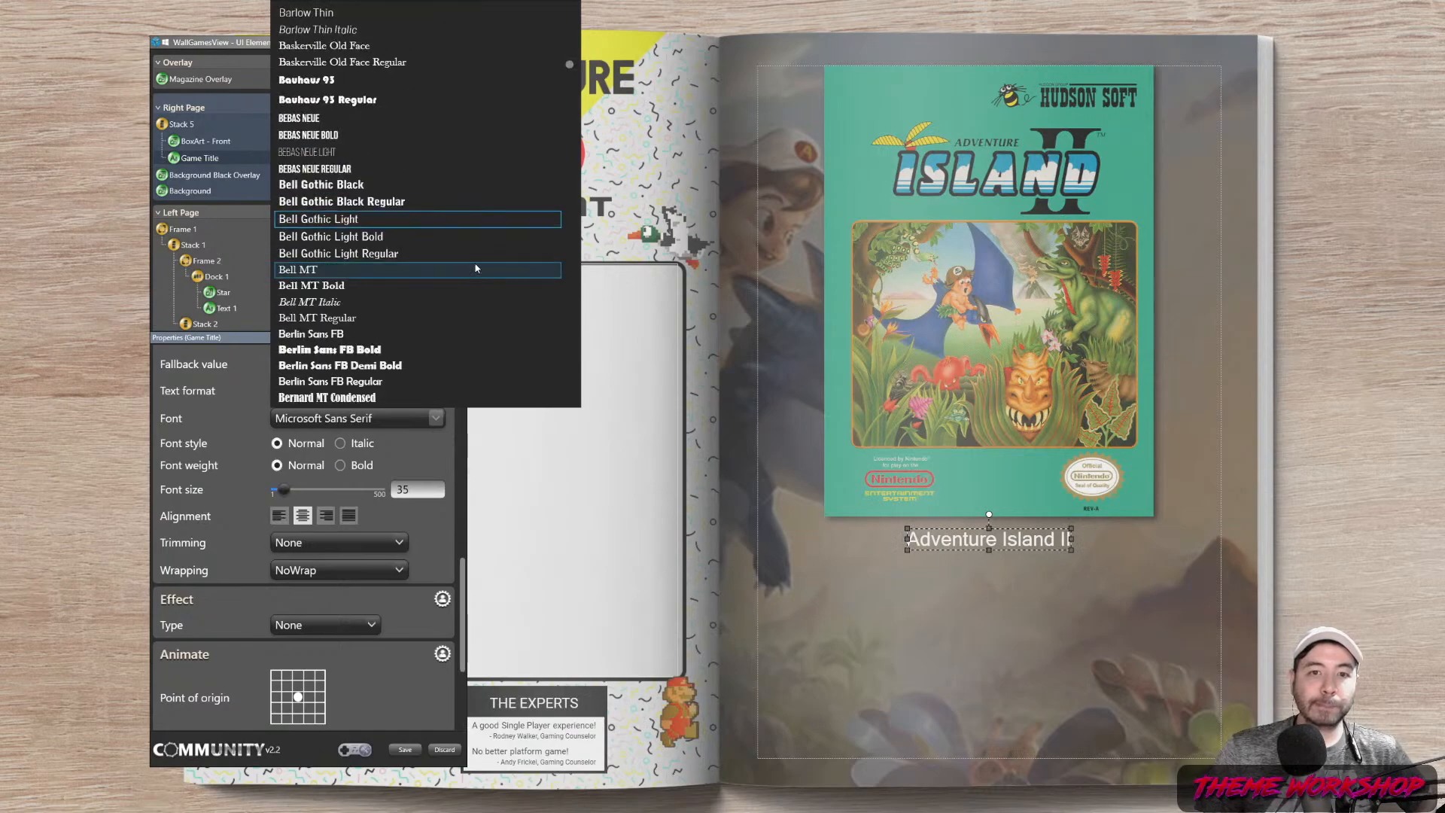
pyautogui.scroll(10, 476, 268)
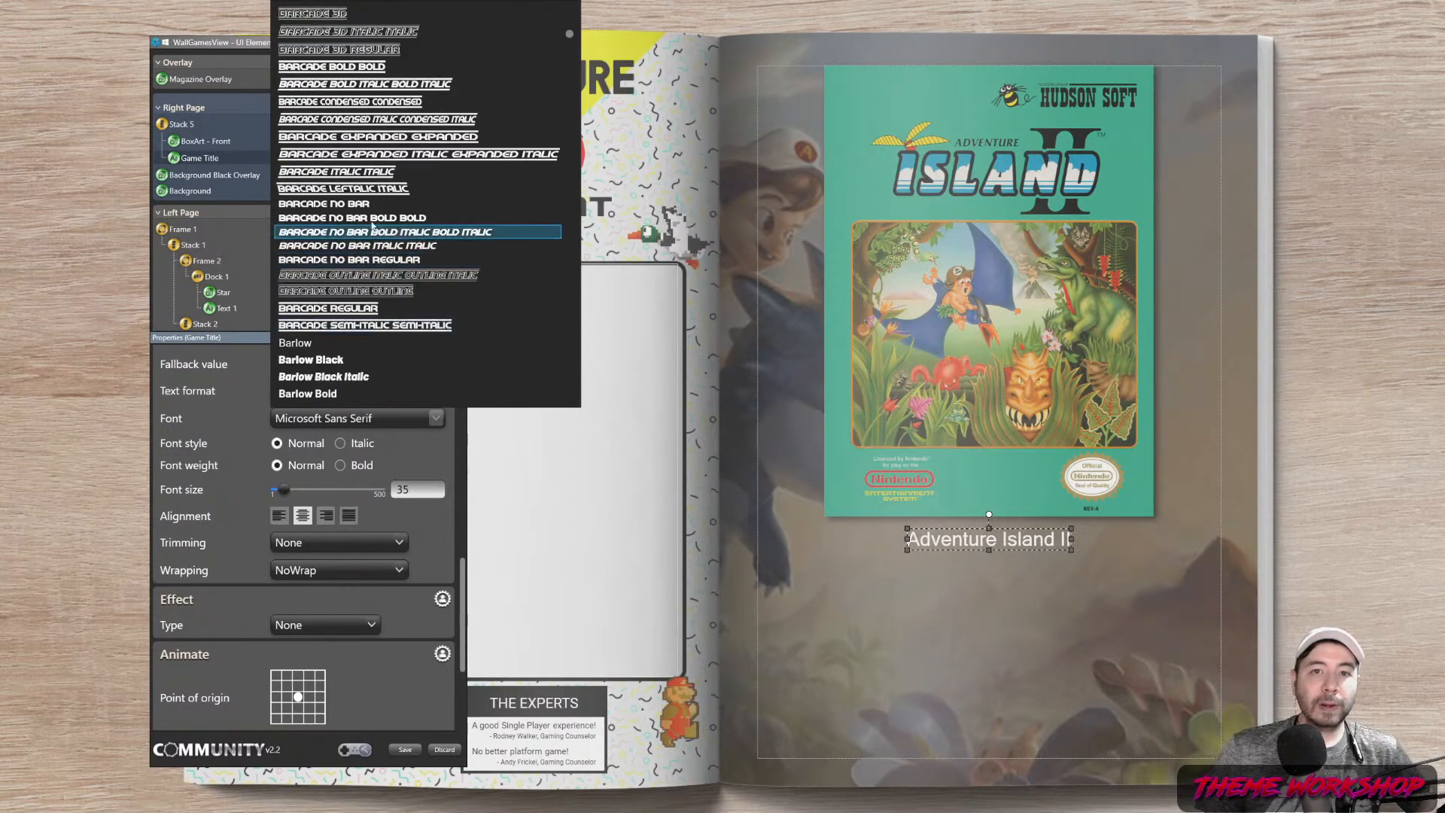
pyautogui.click(371, 219)
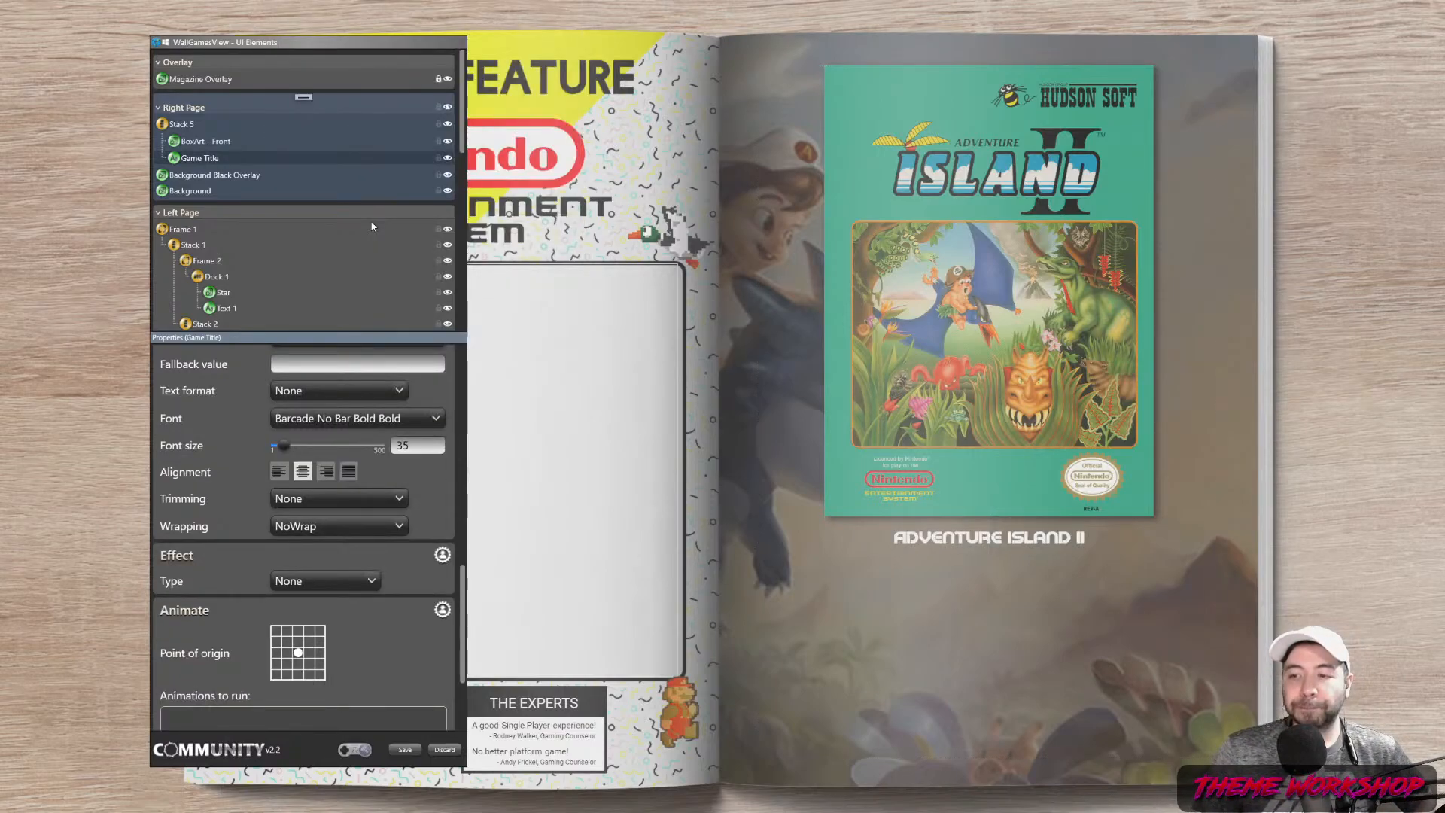
# Set the title font size to 55, after first trying 45
pyautogui.moveTo(419, 447); pyautogui.dragTo(291, 458)
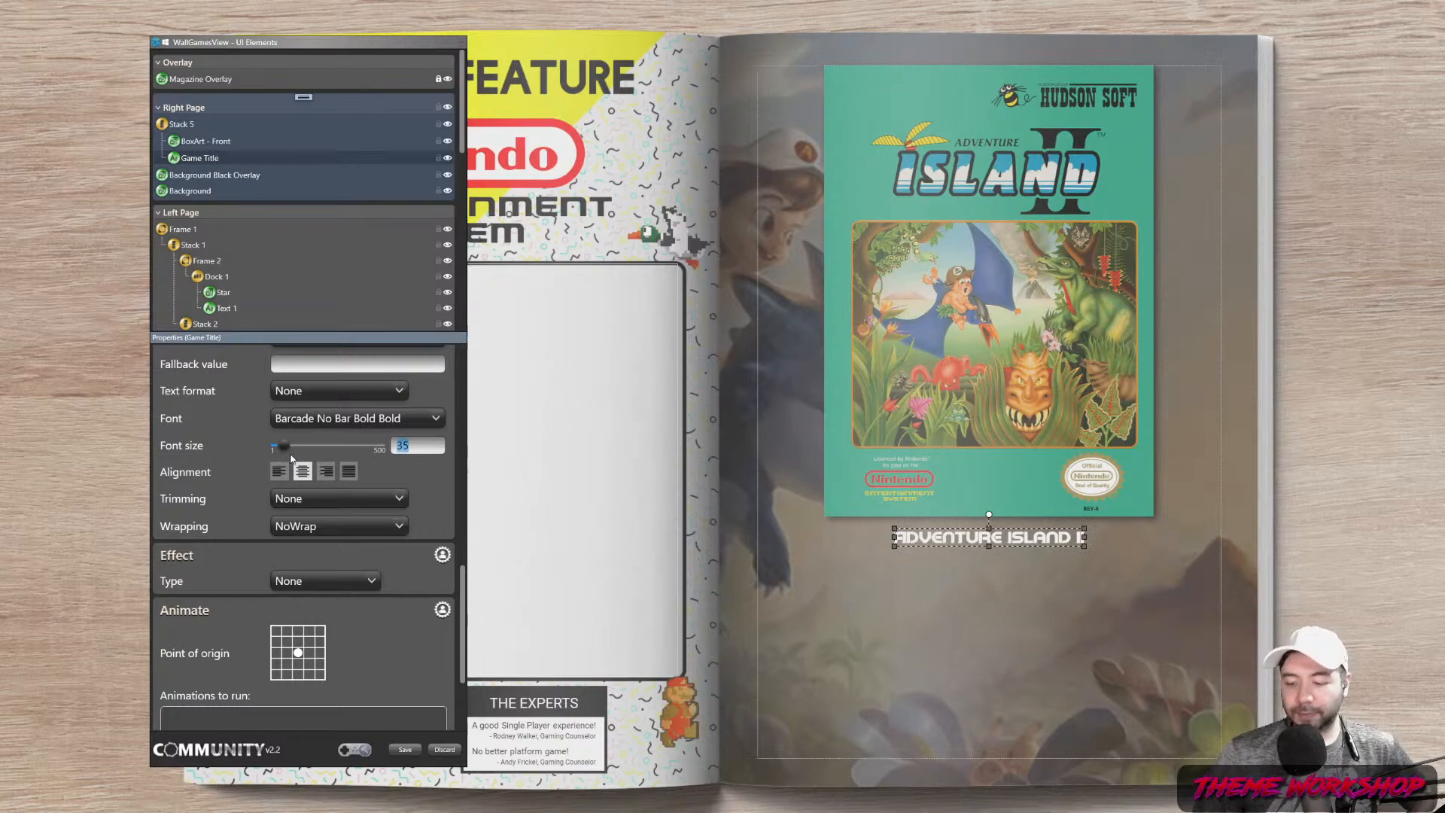
pyautogui.write('45')
pyautogui.press('Return')
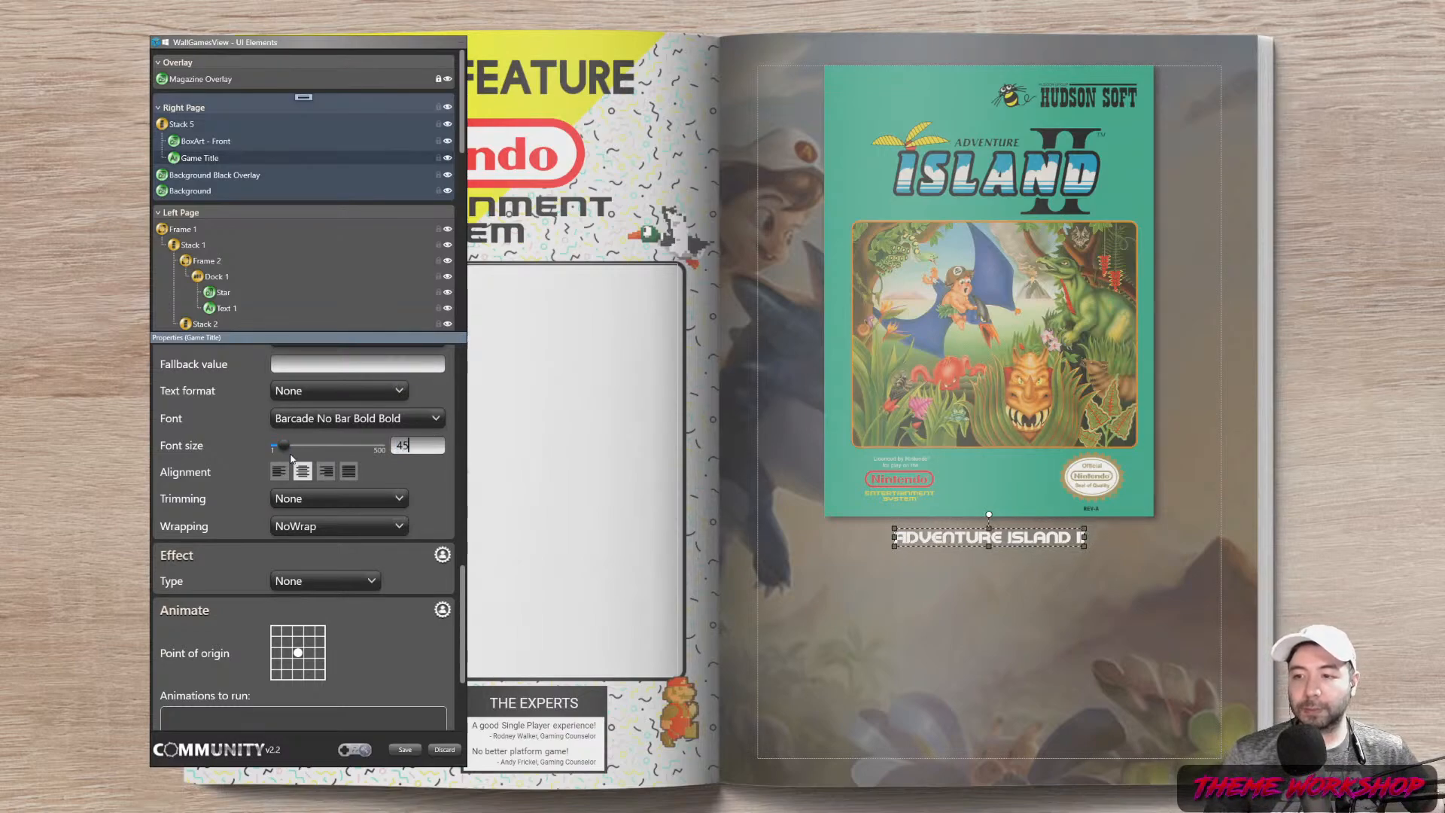
pyautogui.moveTo(419, 445); pyautogui.dragTo(319, 450)
pyautogui.write('55')
pyautogui.press('Return')
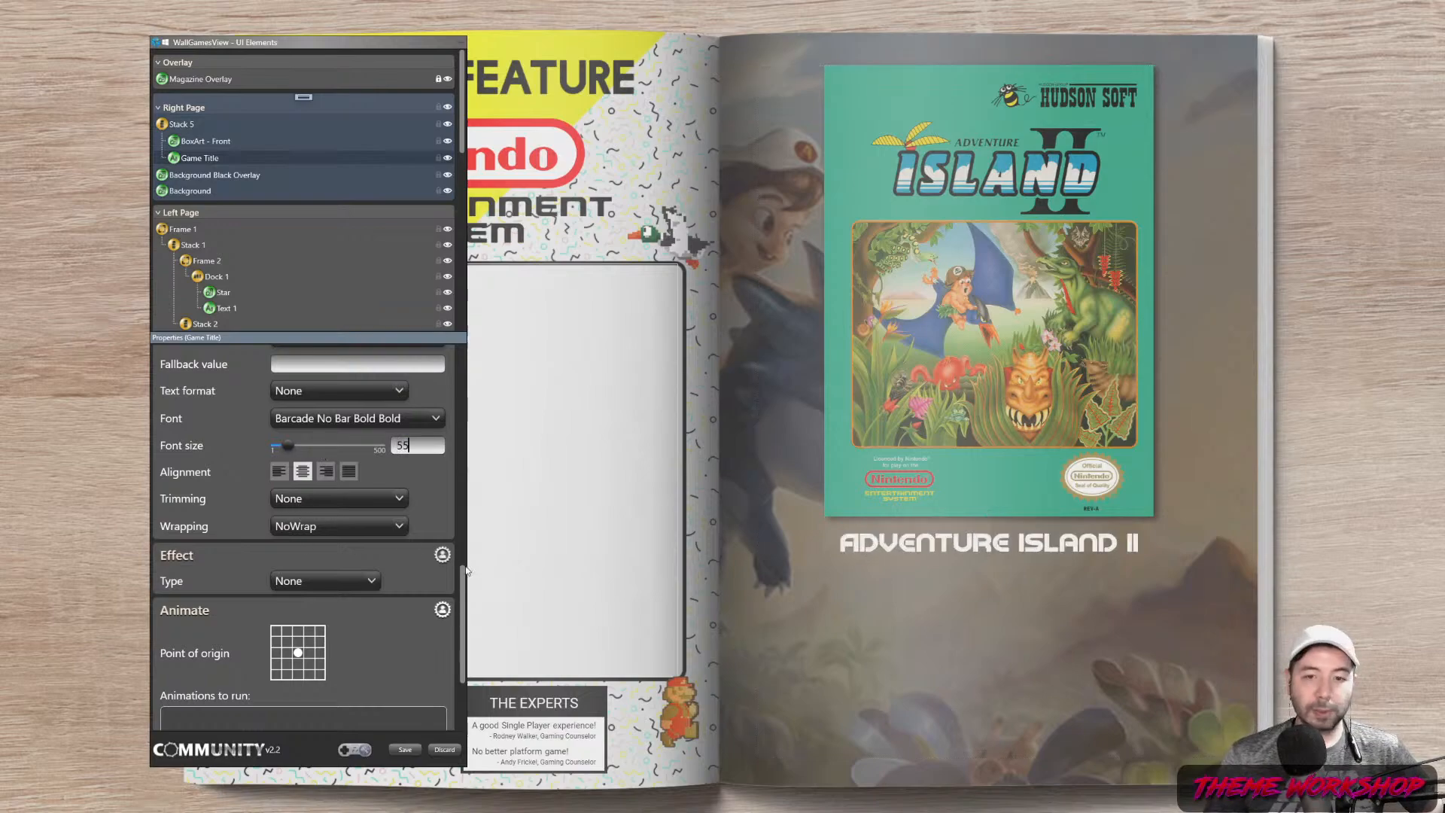
# Give the title a bottom-right Drop Shadow at about 87% opacity, blur 0, depth 5
pyautogui.click(317, 584)
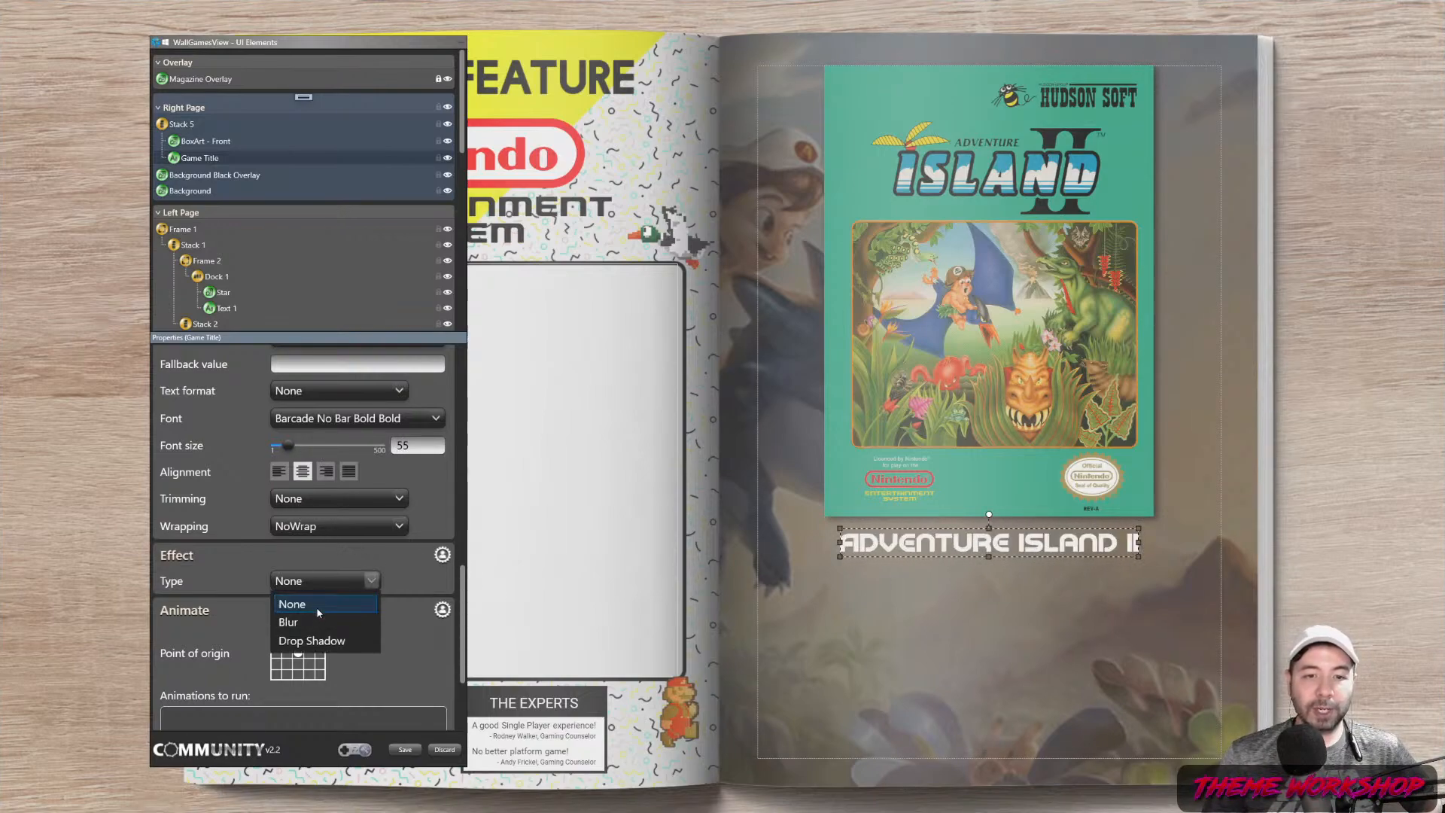
pyautogui.click(380, 642)
pyautogui.click(441, 557)
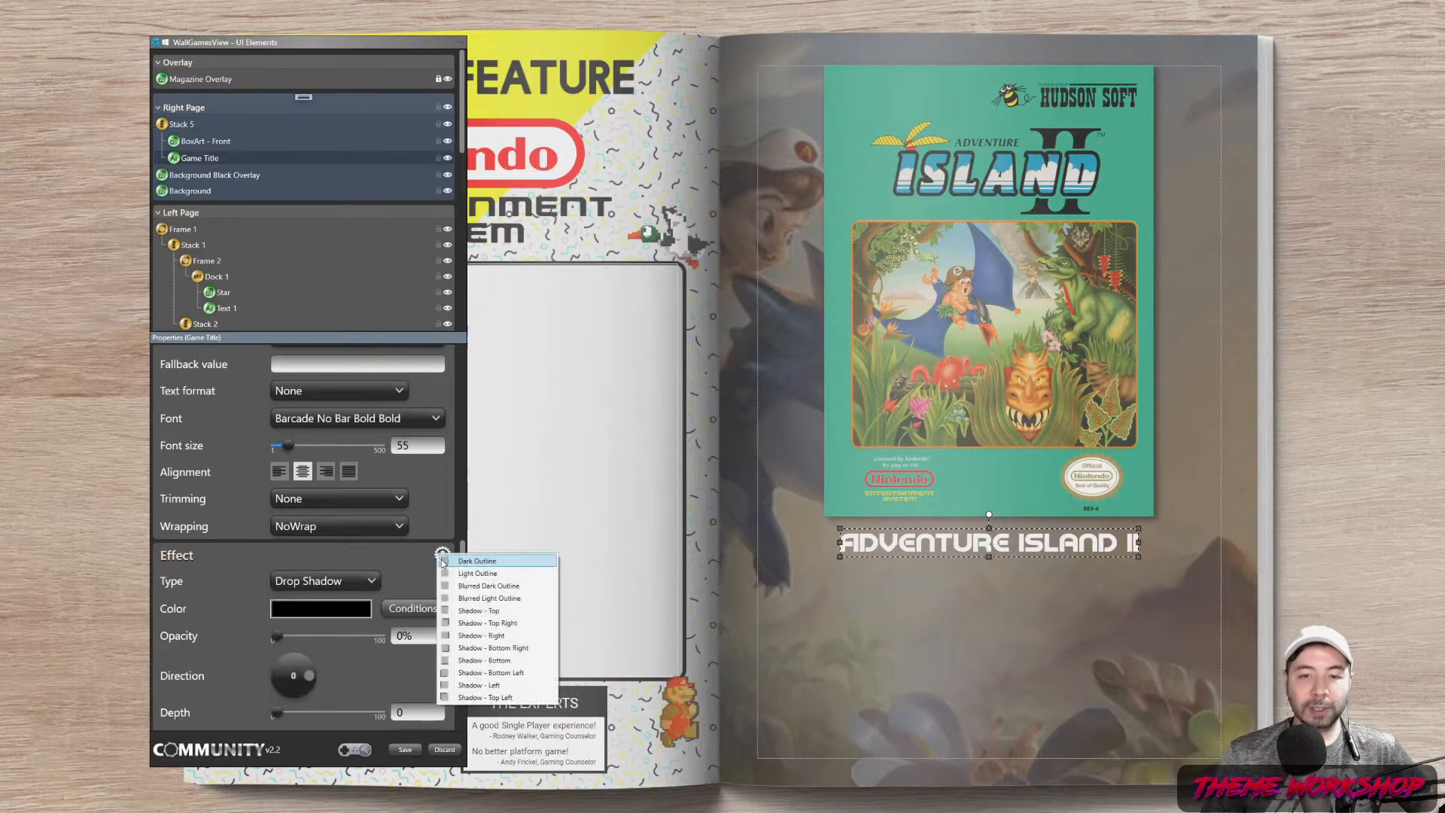
pyautogui.click(521, 652)
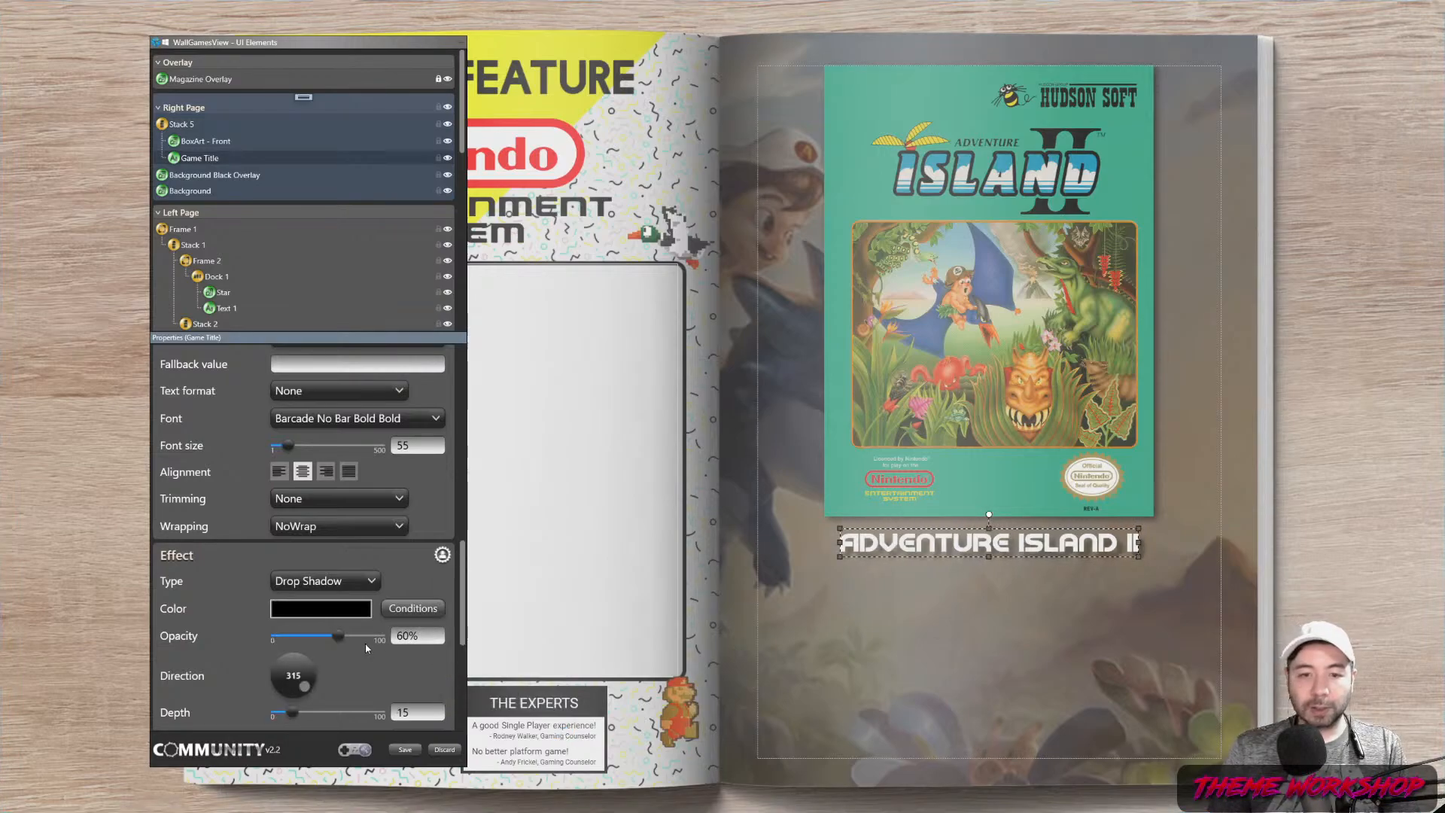
pyautogui.moveTo(347, 641); pyautogui.dragTo(364, 641)
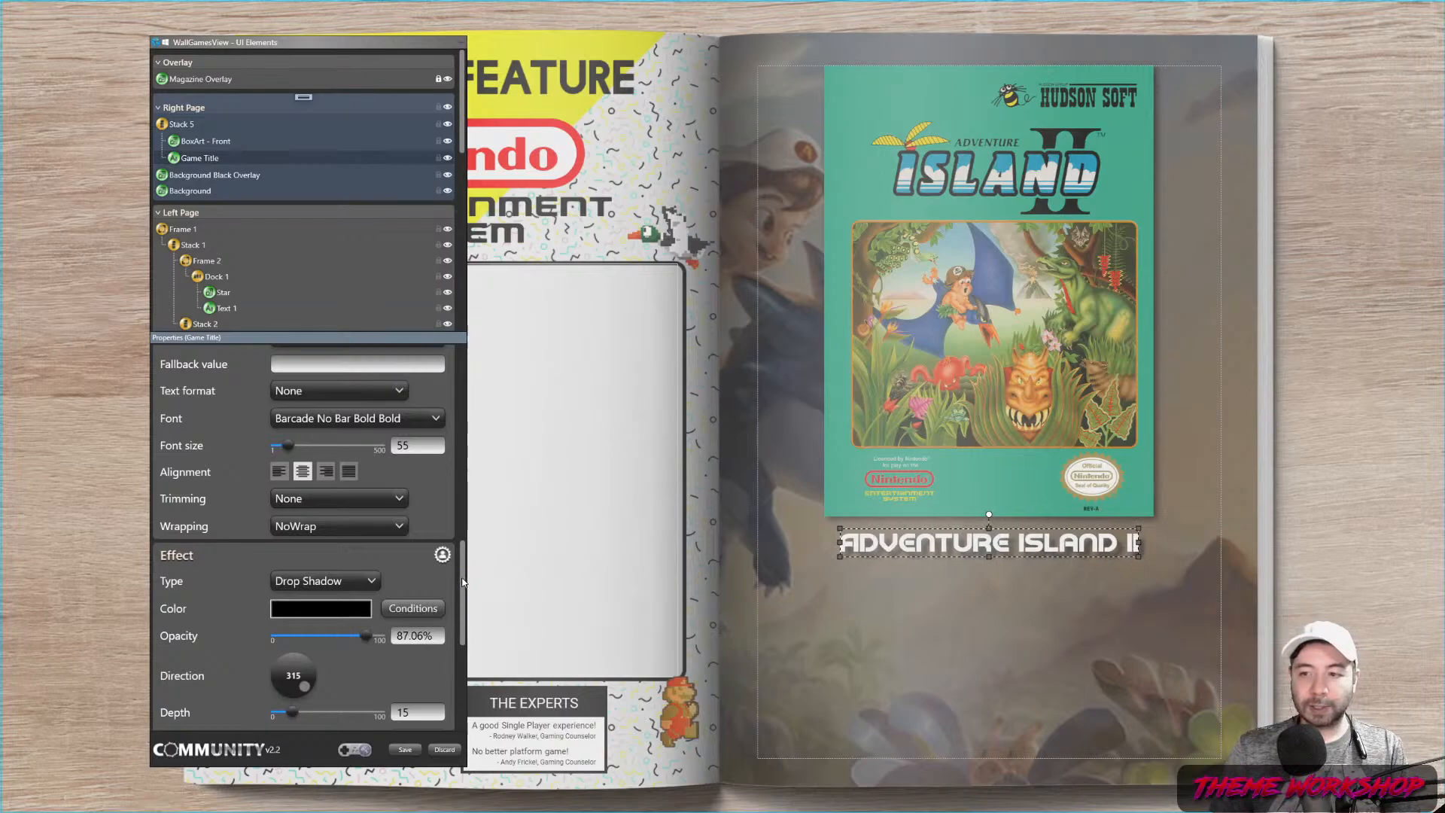
pyautogui.scroll(-3, 331, 618)
pyautogui.moveTo(292, 612); pyautogui.dragTo(219, 610)
pyautogui.click(418, 582)
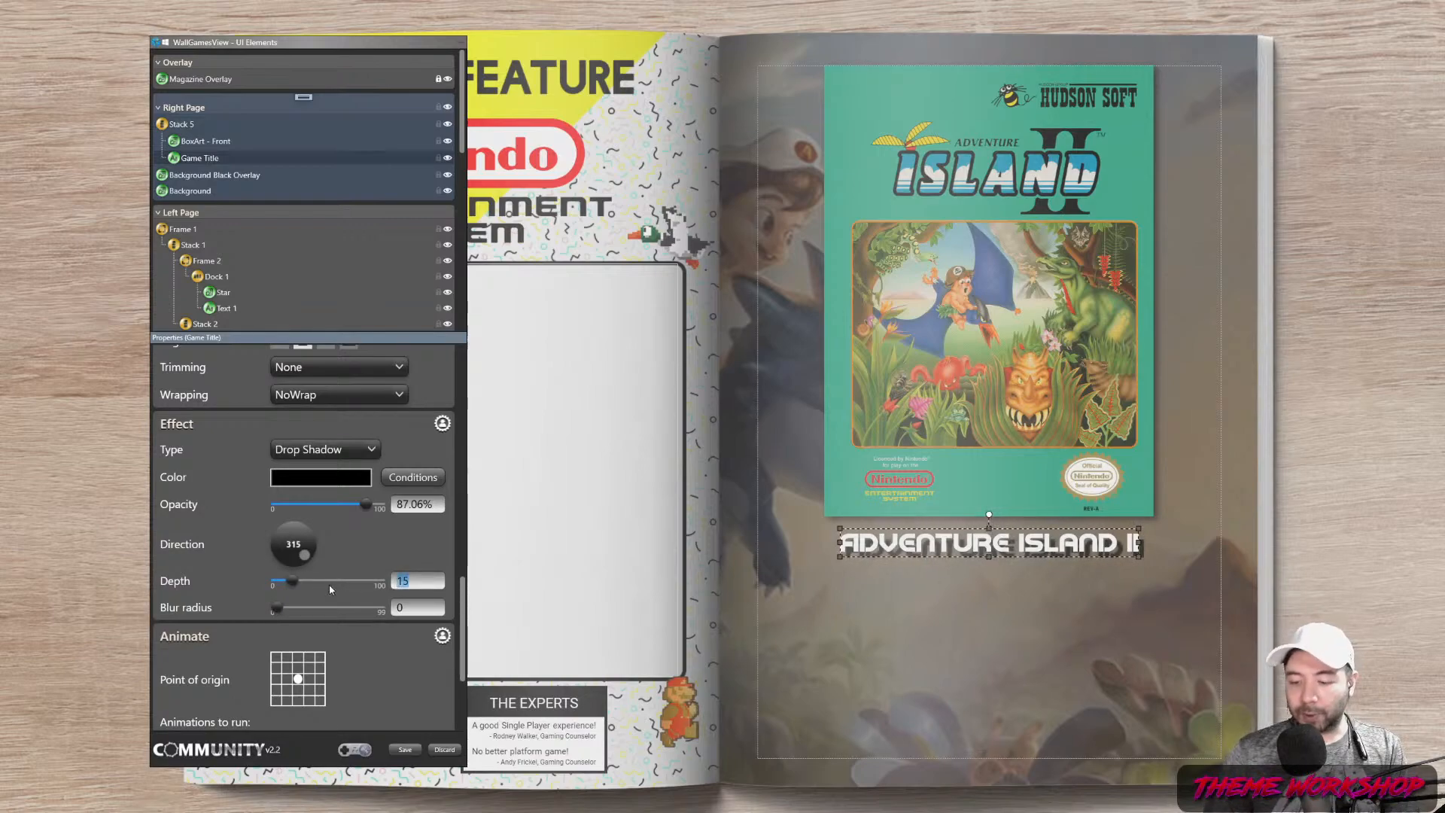
pyautogui.write('5')
pyautogui.press('Return')
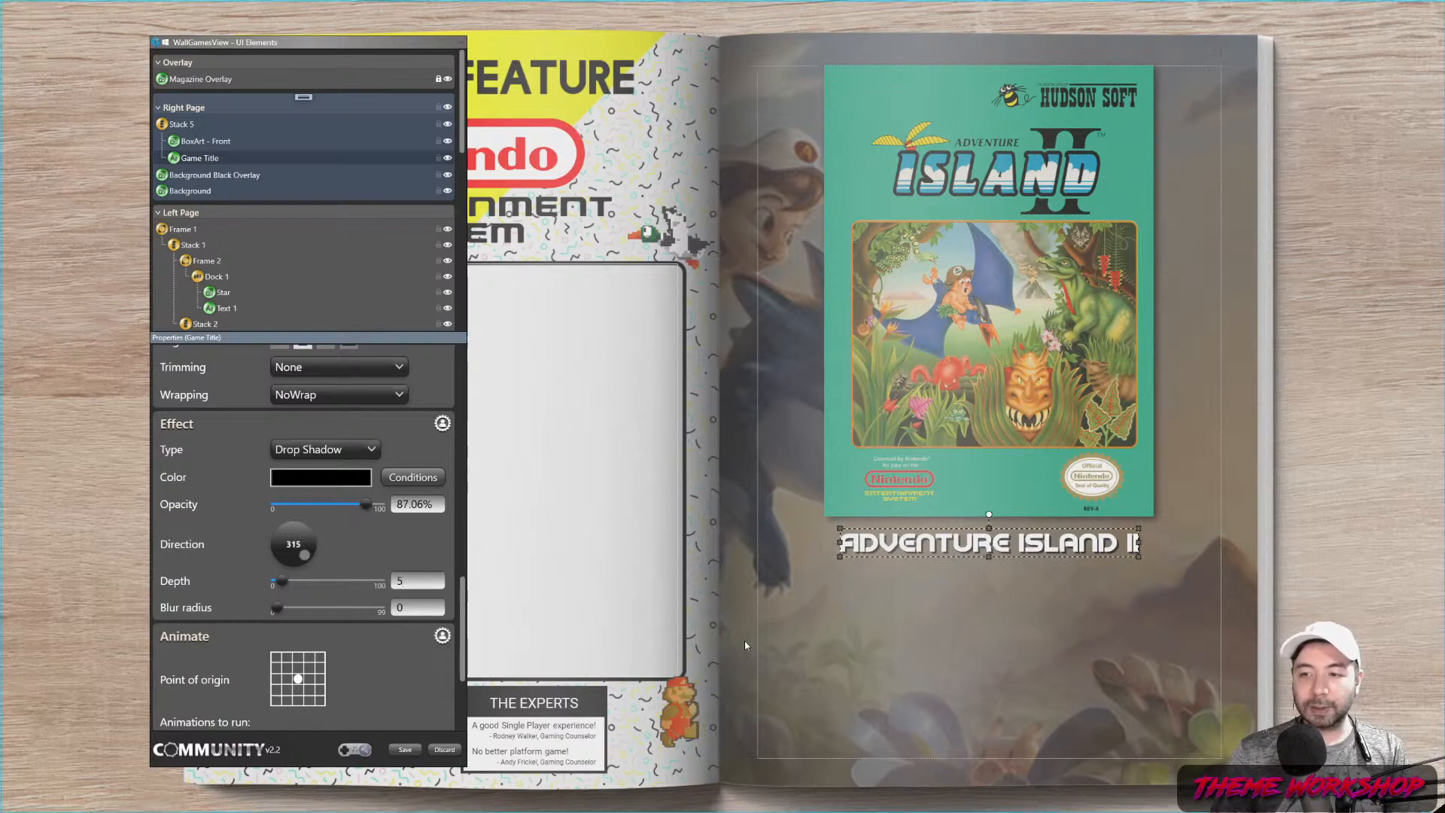
# Set the Game Title's text wrapping to WrapWithOverflow
pyautogui.click(774, 723)
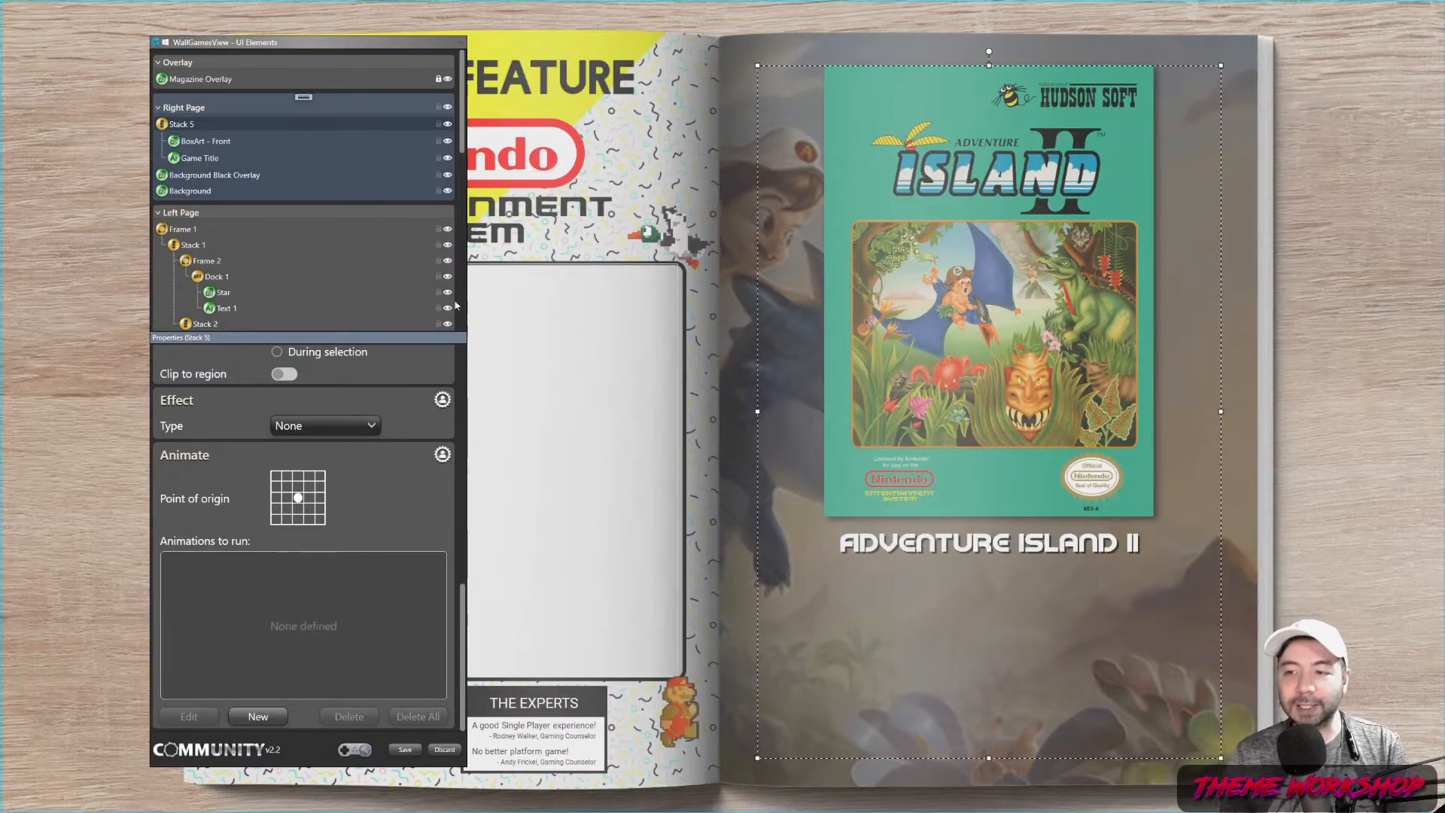
pyautogui.click(200, 158)
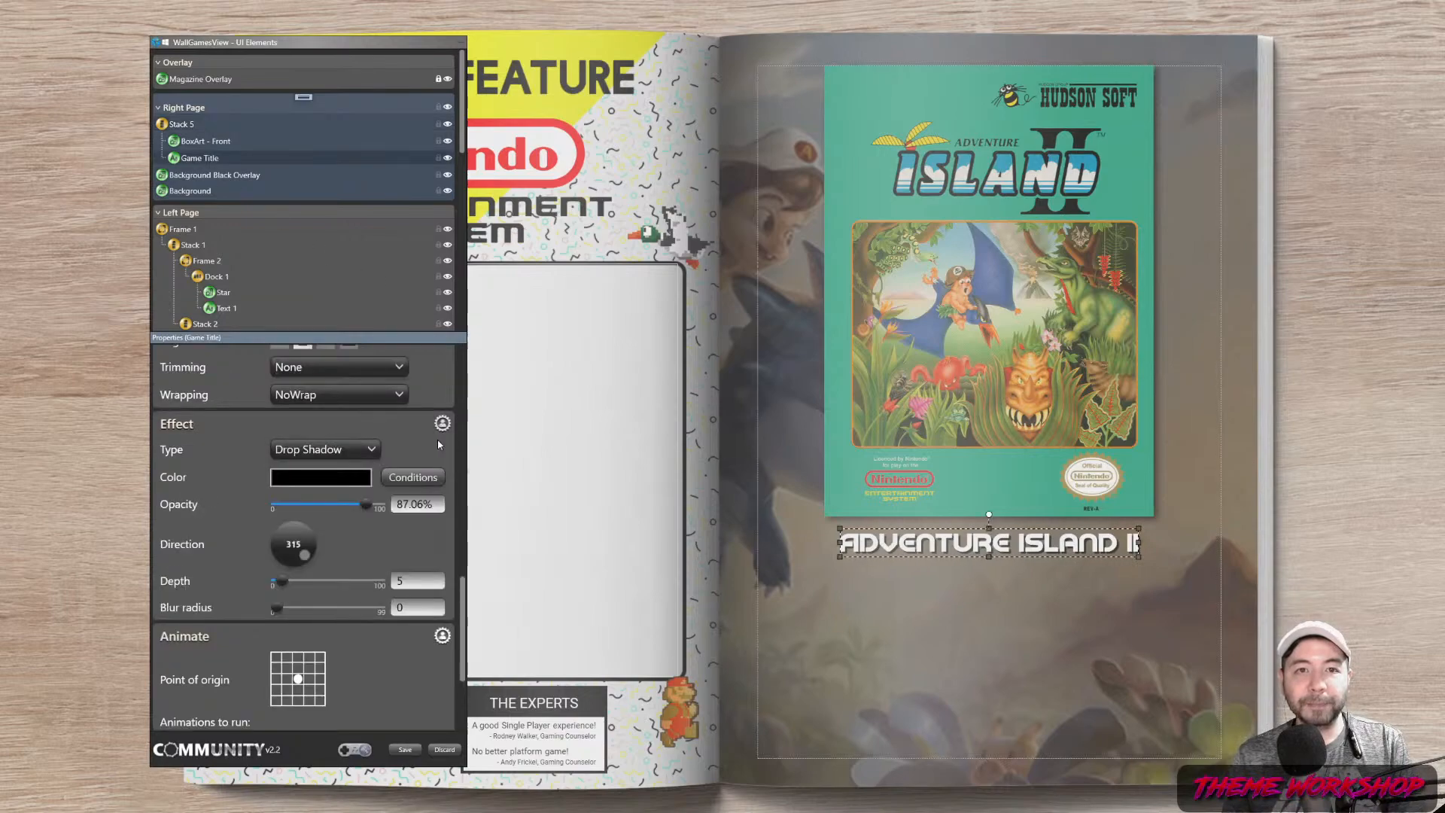
pyautogui.moveTo(464, 606); pyautogui.dragTo(469, 563)
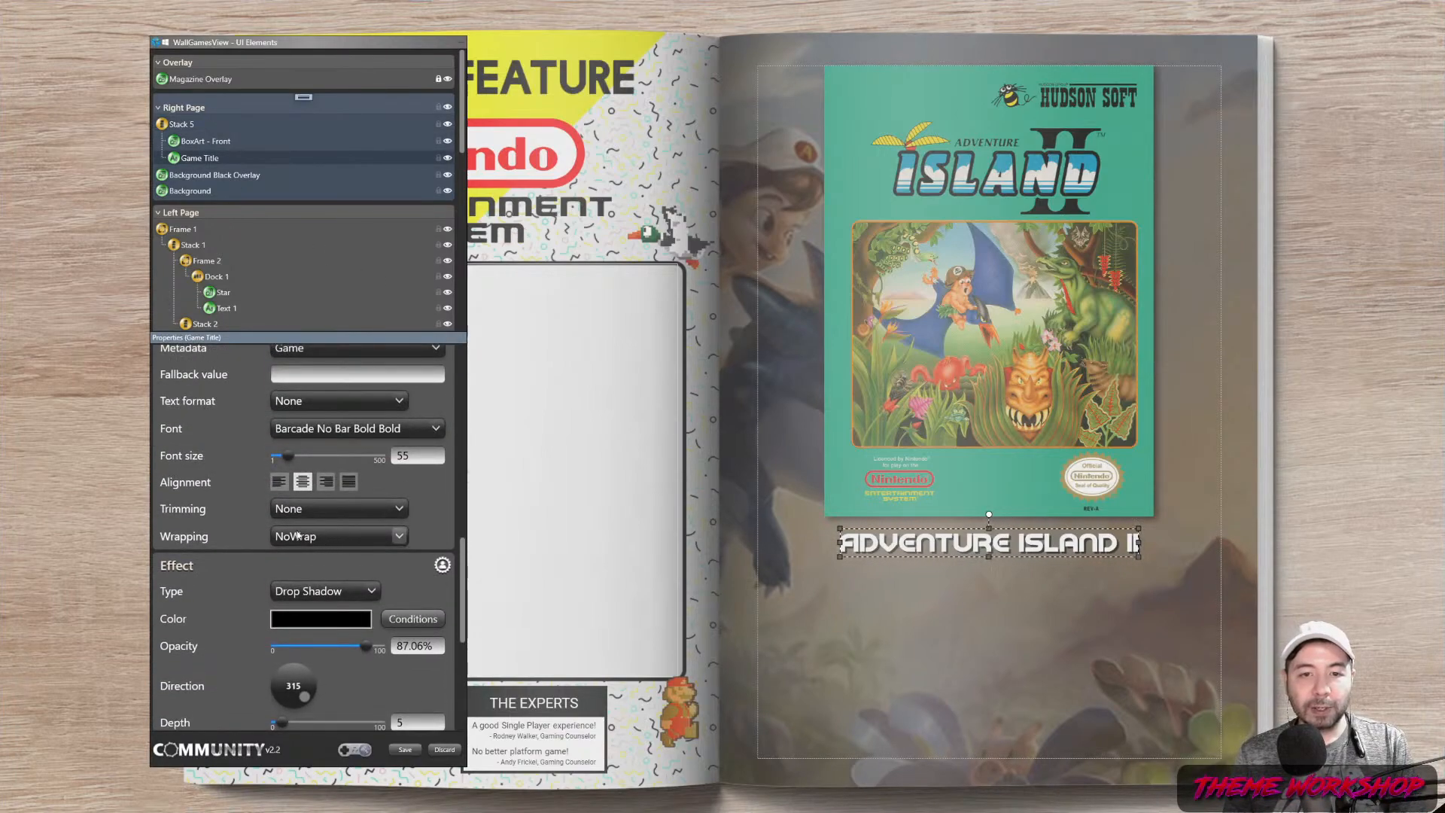
pyautogui.click(339, 536)
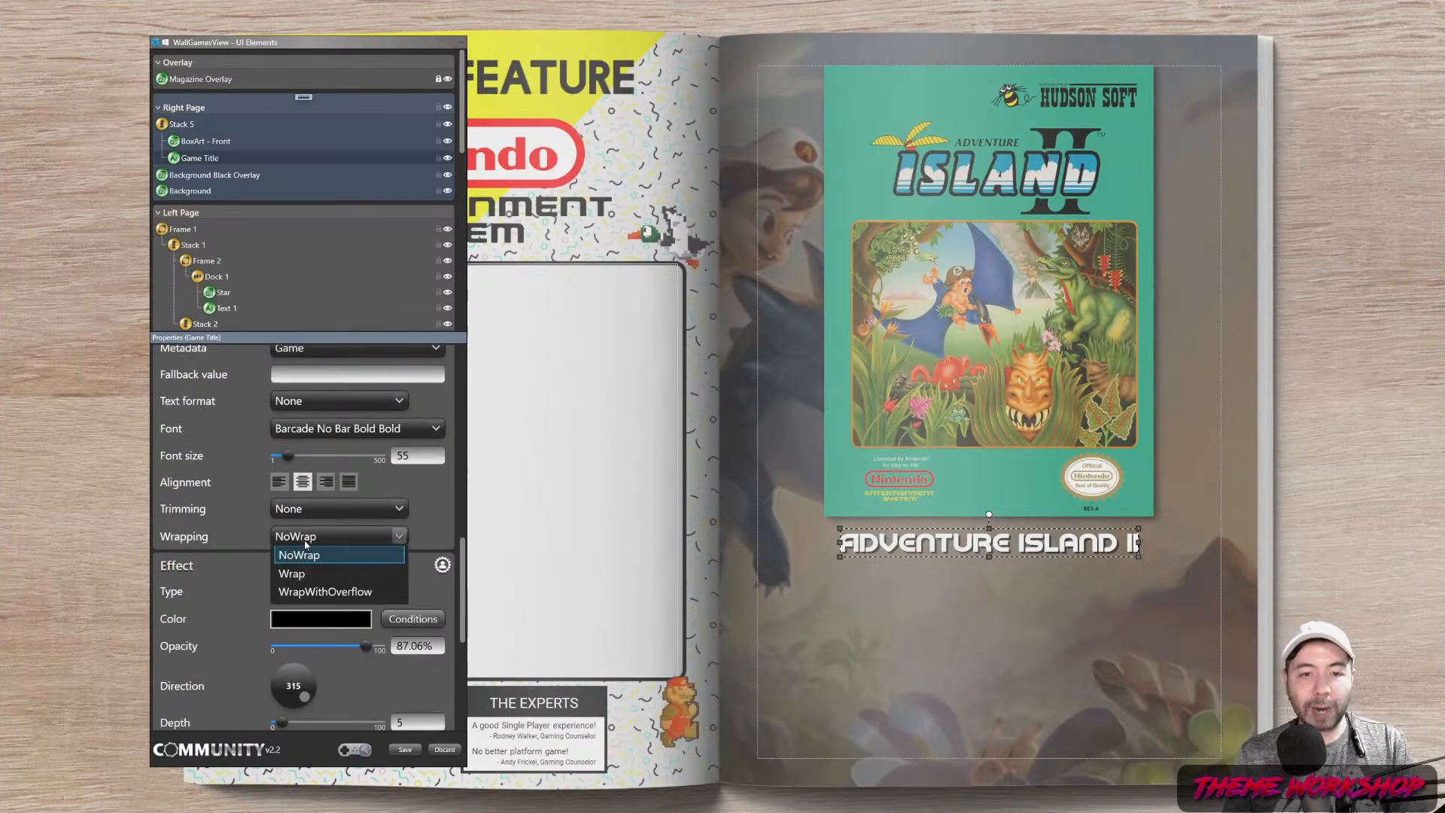
pyautogui.click(318, 596)
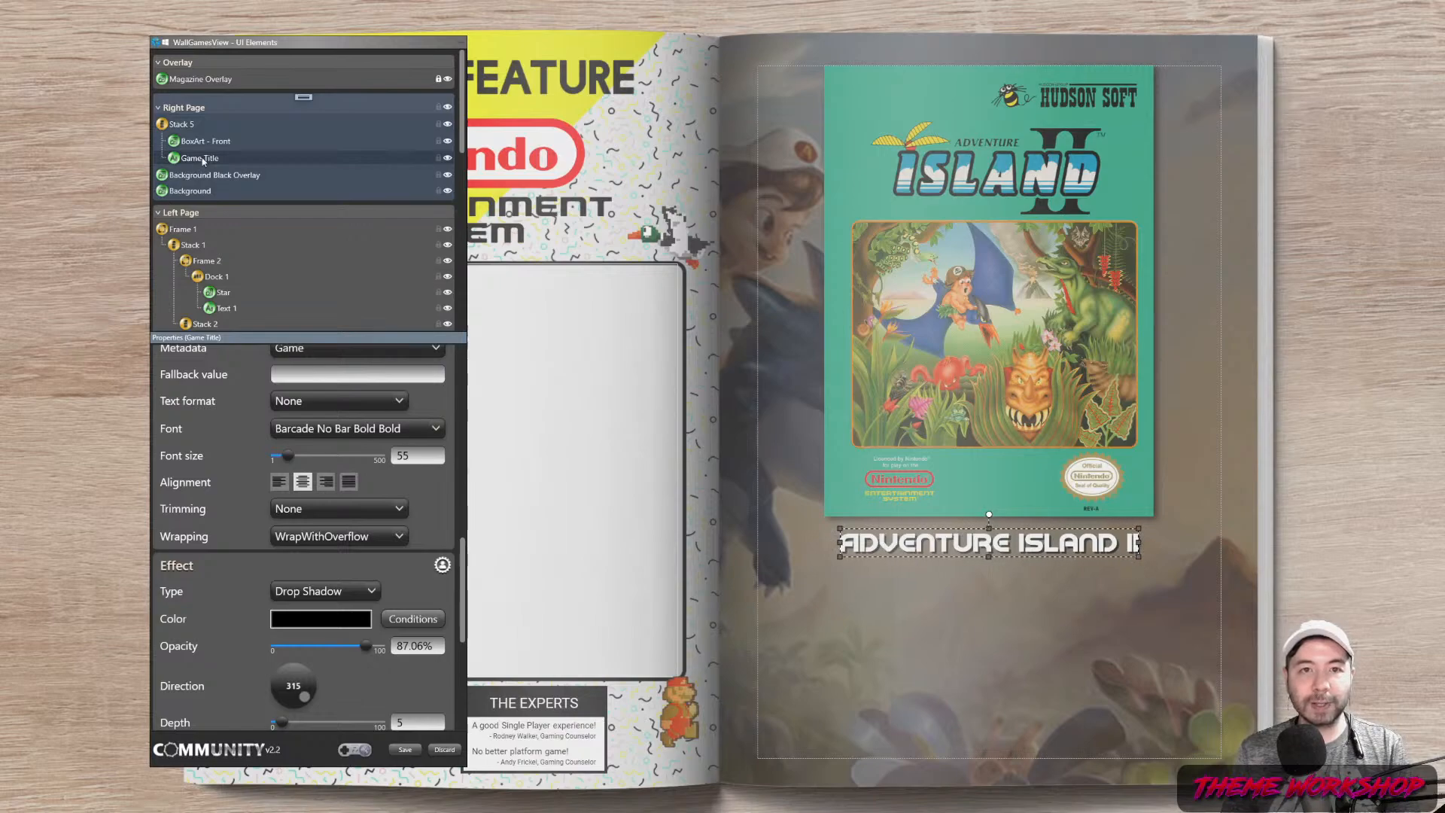
# Add a new Frame to the right page with border thickness 5 on all sides
pyautogui.rightClick(305, 96)
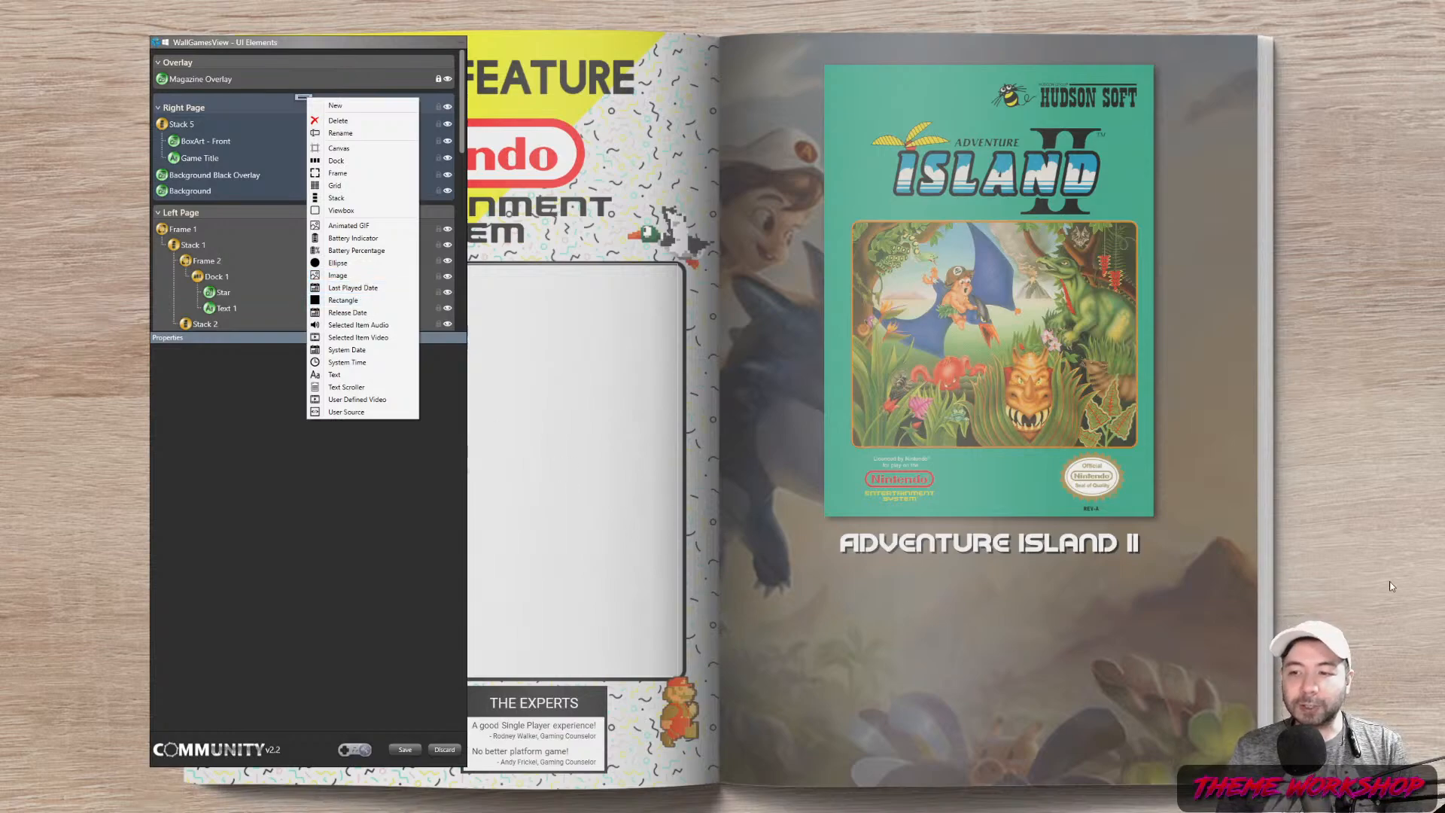
pyautogui.click(338, 173)
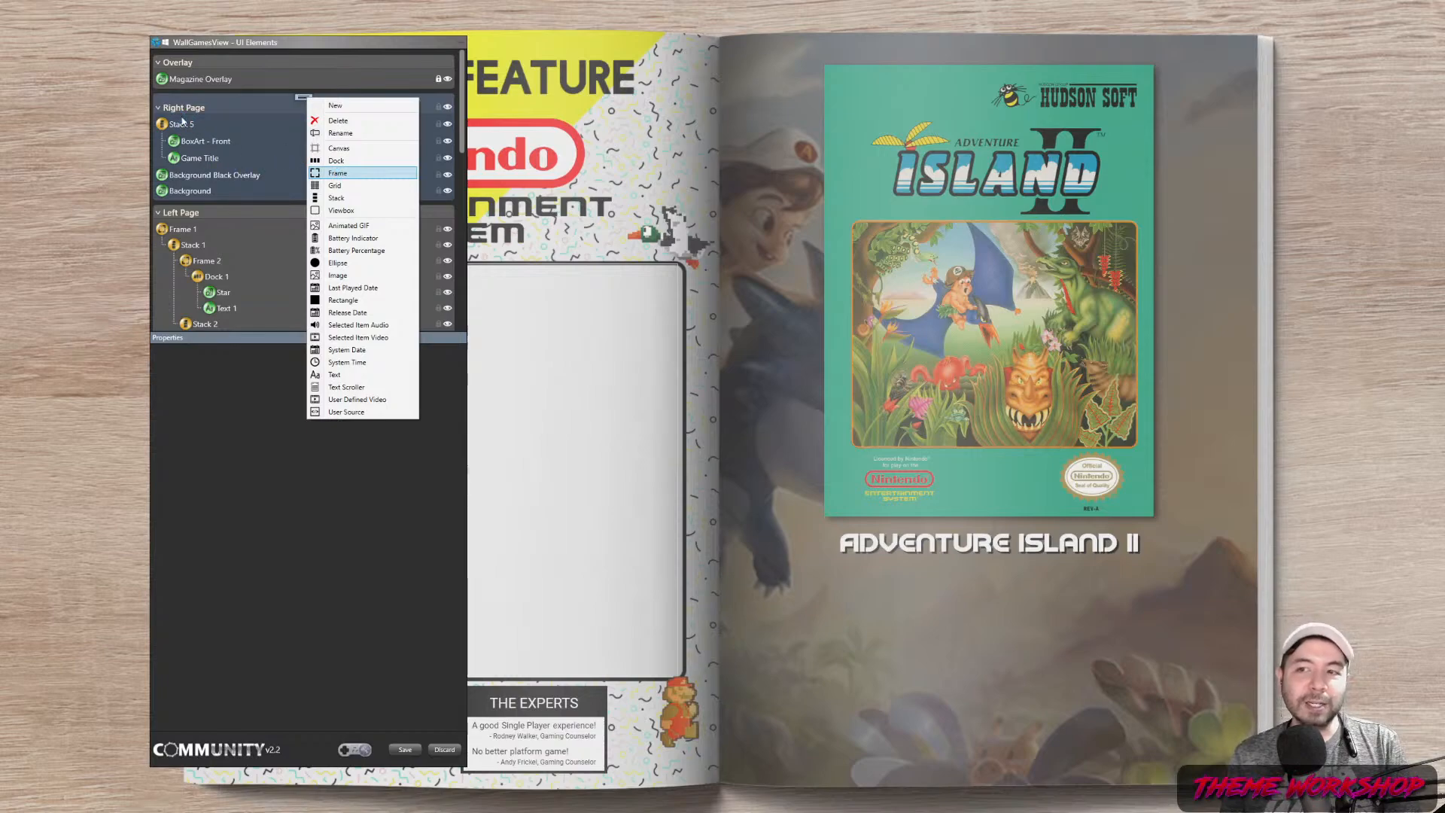
pyautogui.click(306, 398)
pyautogui.write('5')
pyautogui.press('Tab')
pyautogui.write('5')
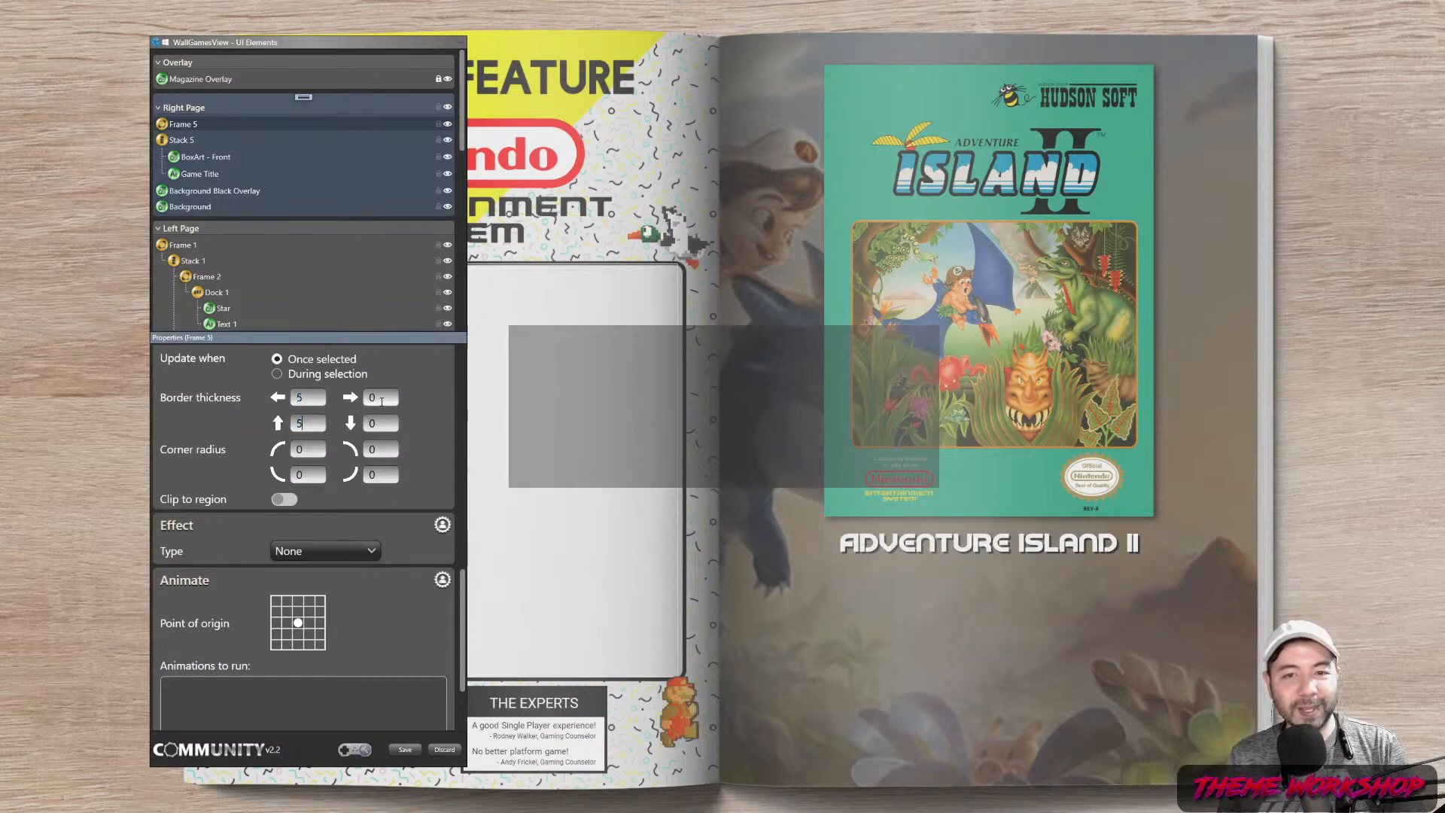
pyautogui.press('Tab')
pyautogui.press('Tab')
pyautogui.write('5')
pyautogui.click(310, 424)
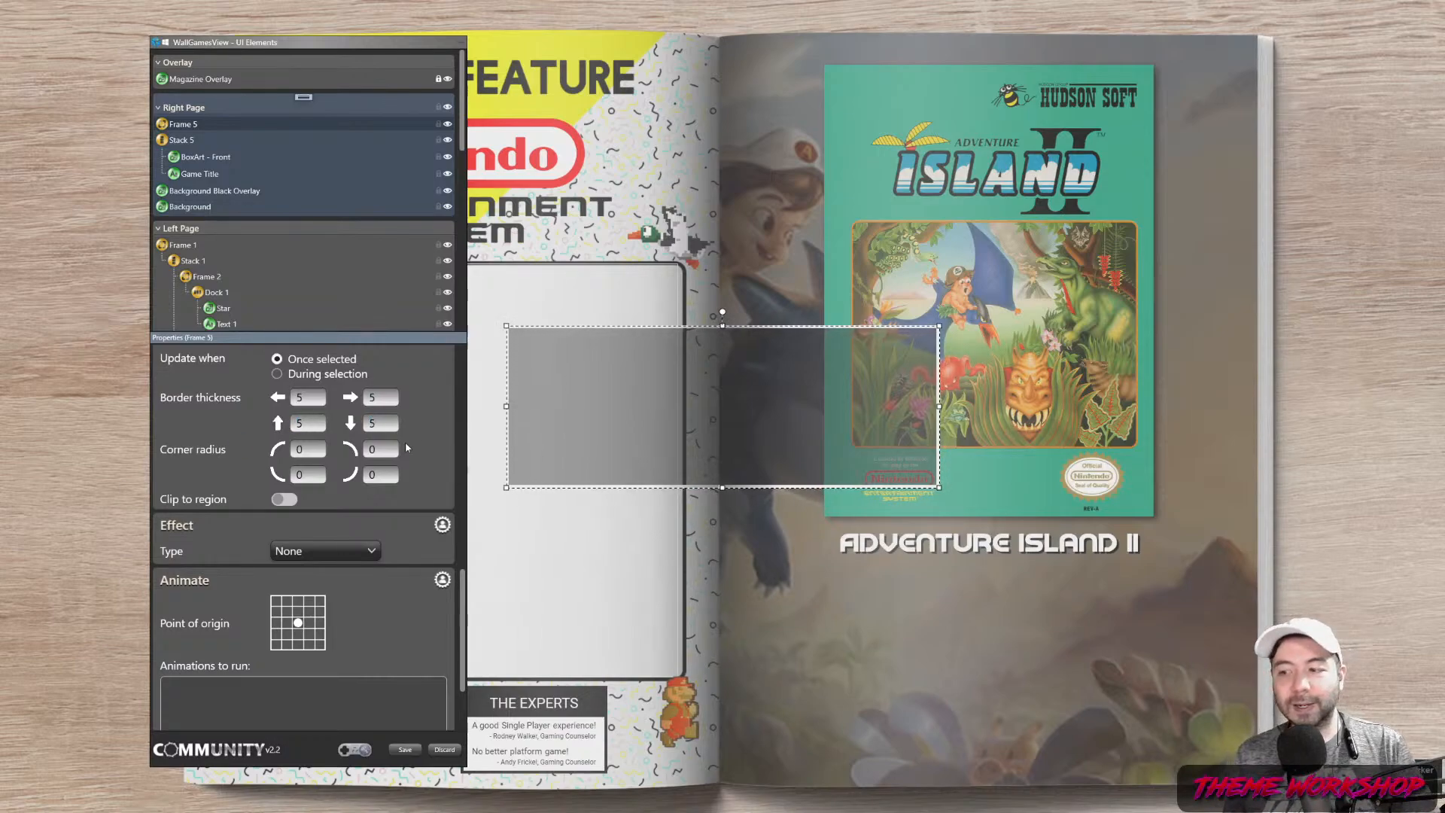
# Give the frame a lavender background at 100% opacity and a black foreground
pyautogui.scroll(3, 420, 522)
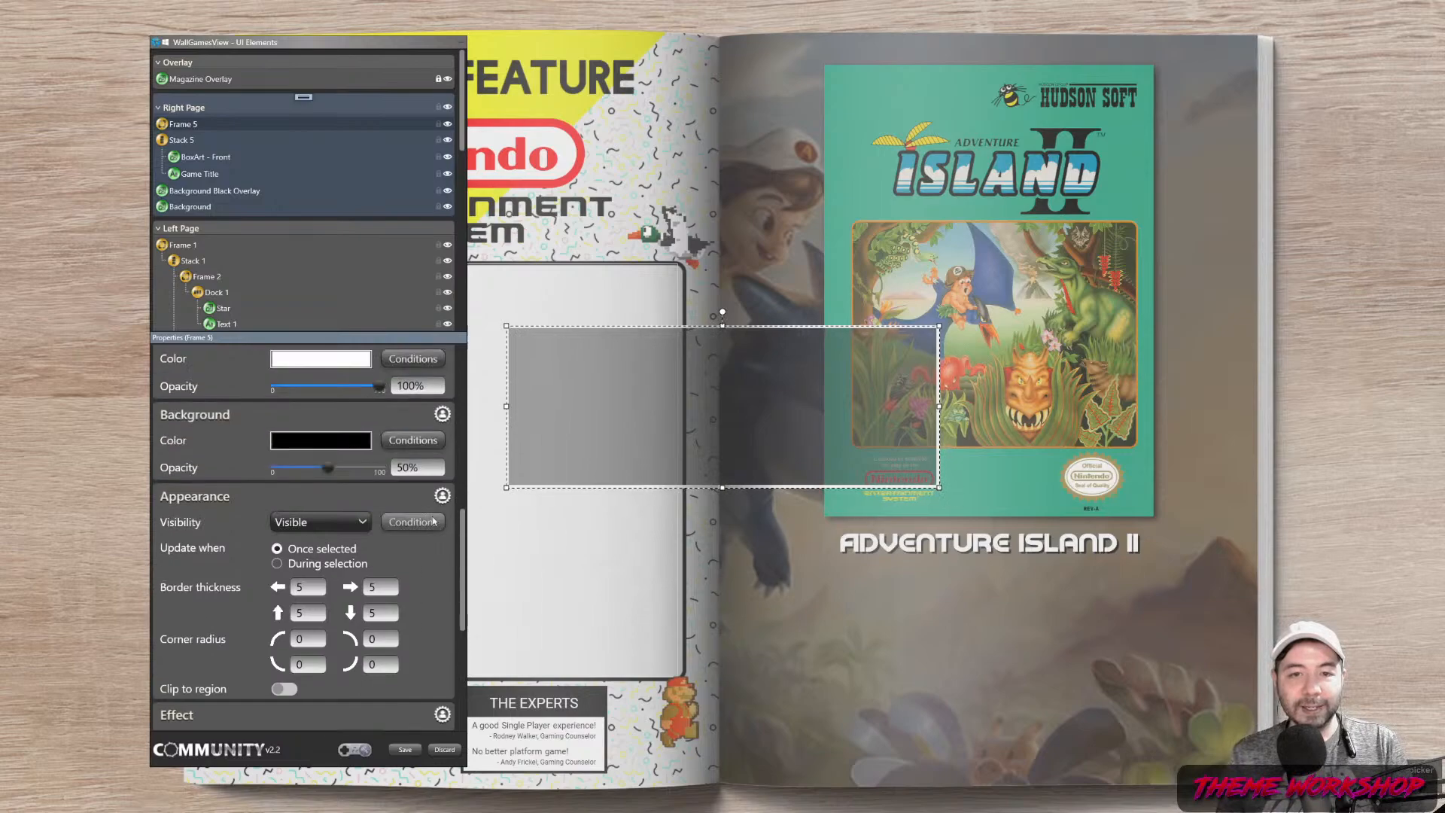
pyautogui.scroll(2, 327, 501)
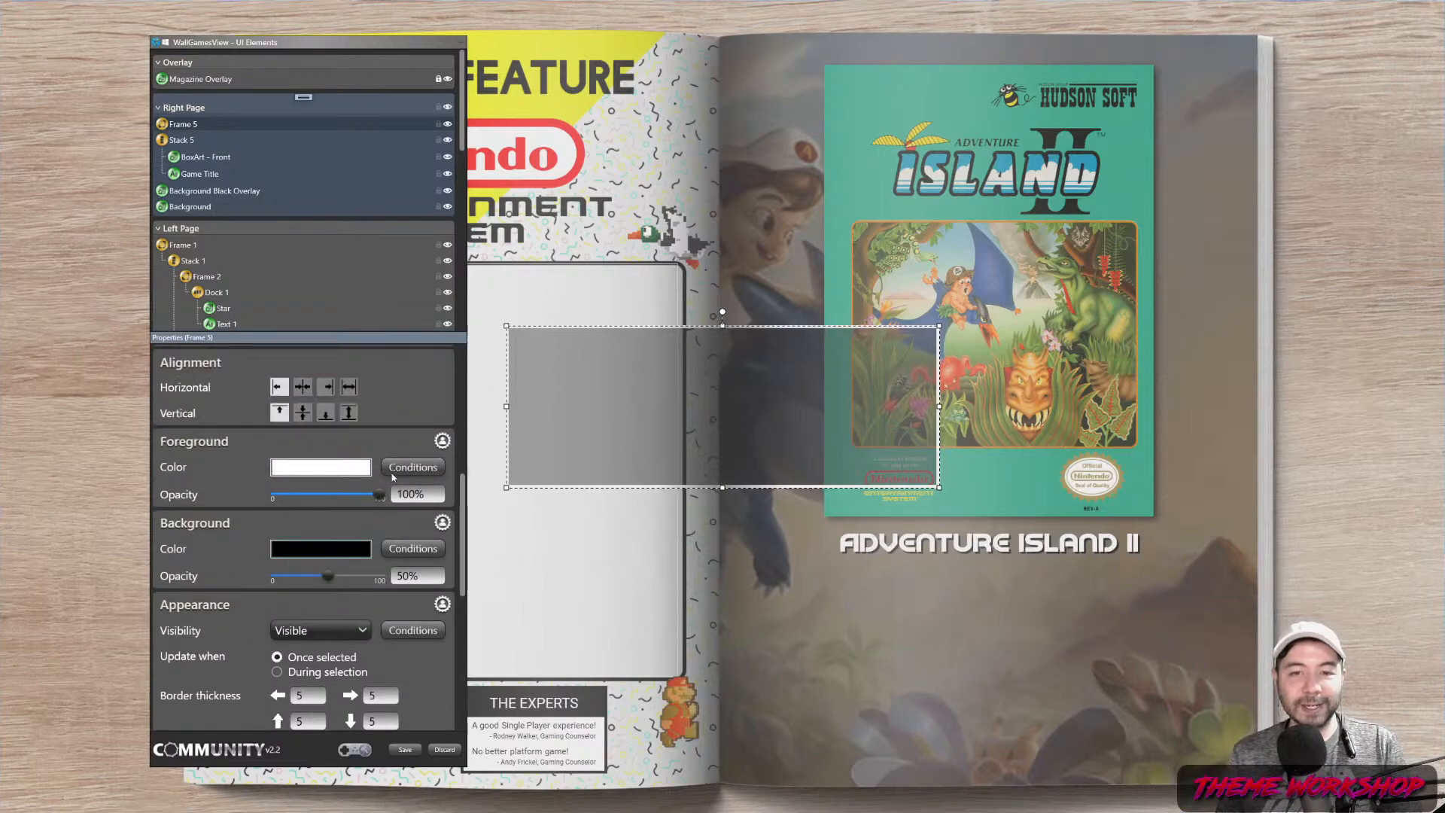
pyautogui.click(320, 548)
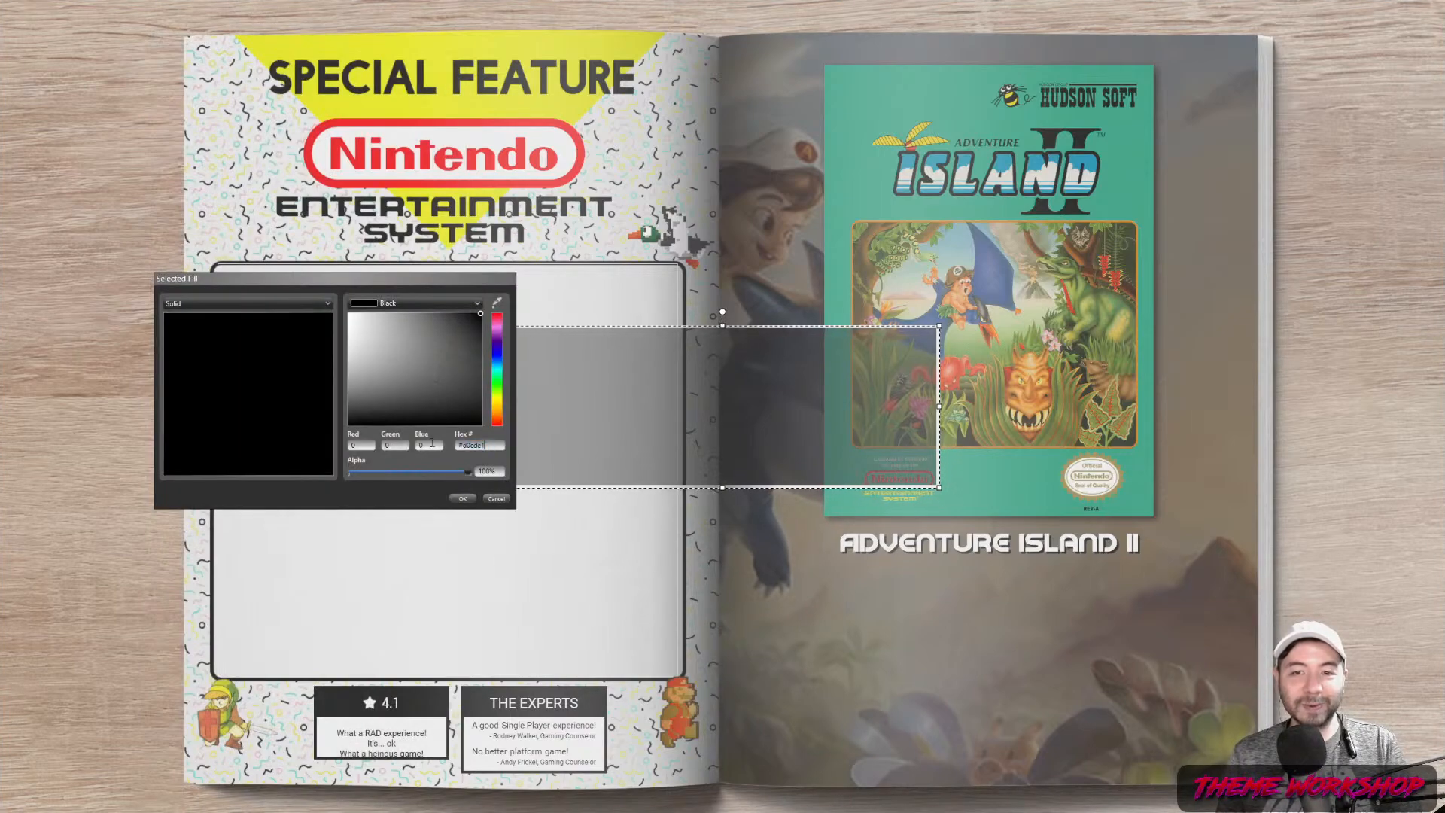
pyautogui.click(432, 444)
pyautogui.click(462, 499)
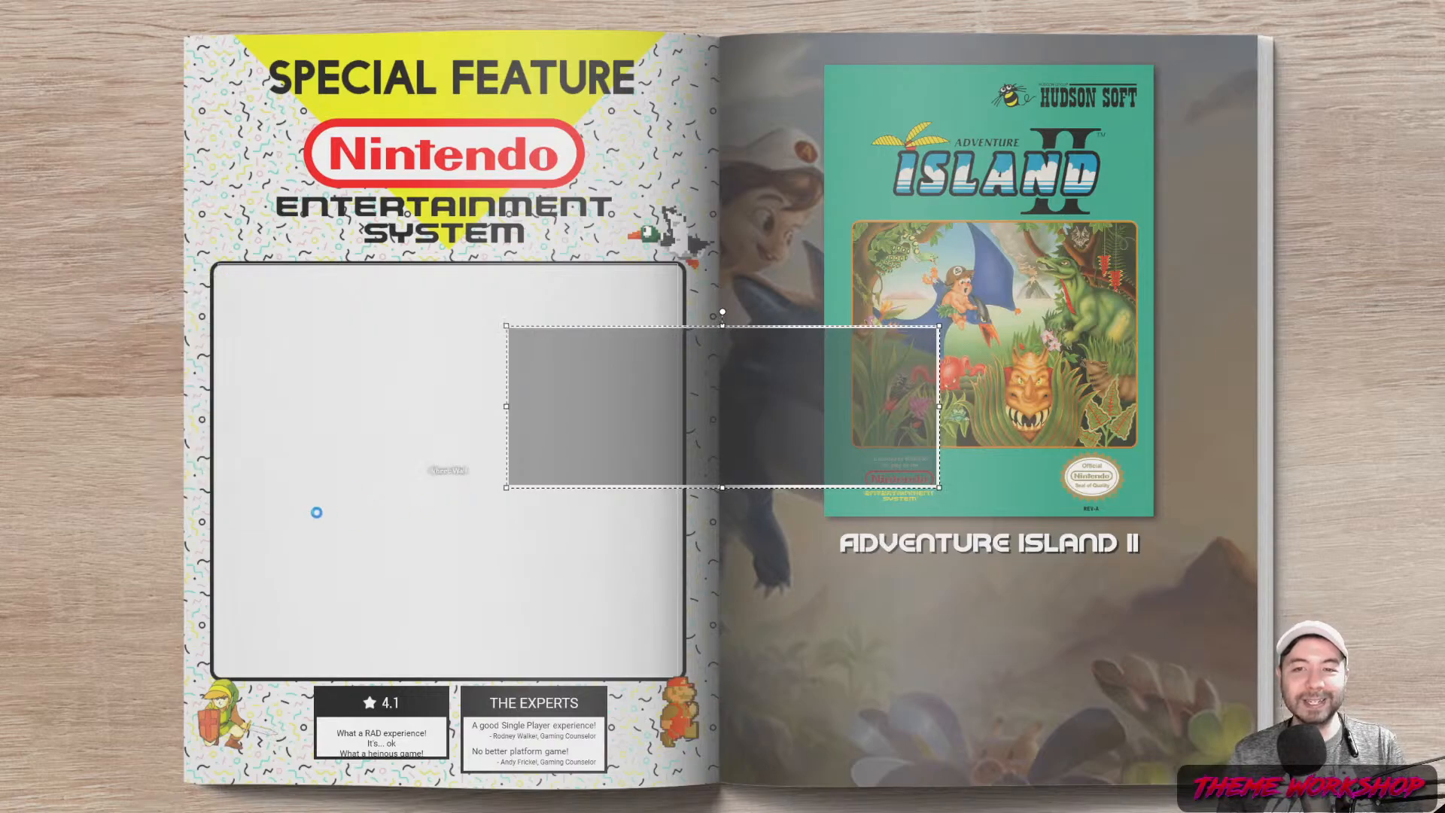
pyautogui.moveTo(328, 576); pyautogui.dragTo(380, 576)
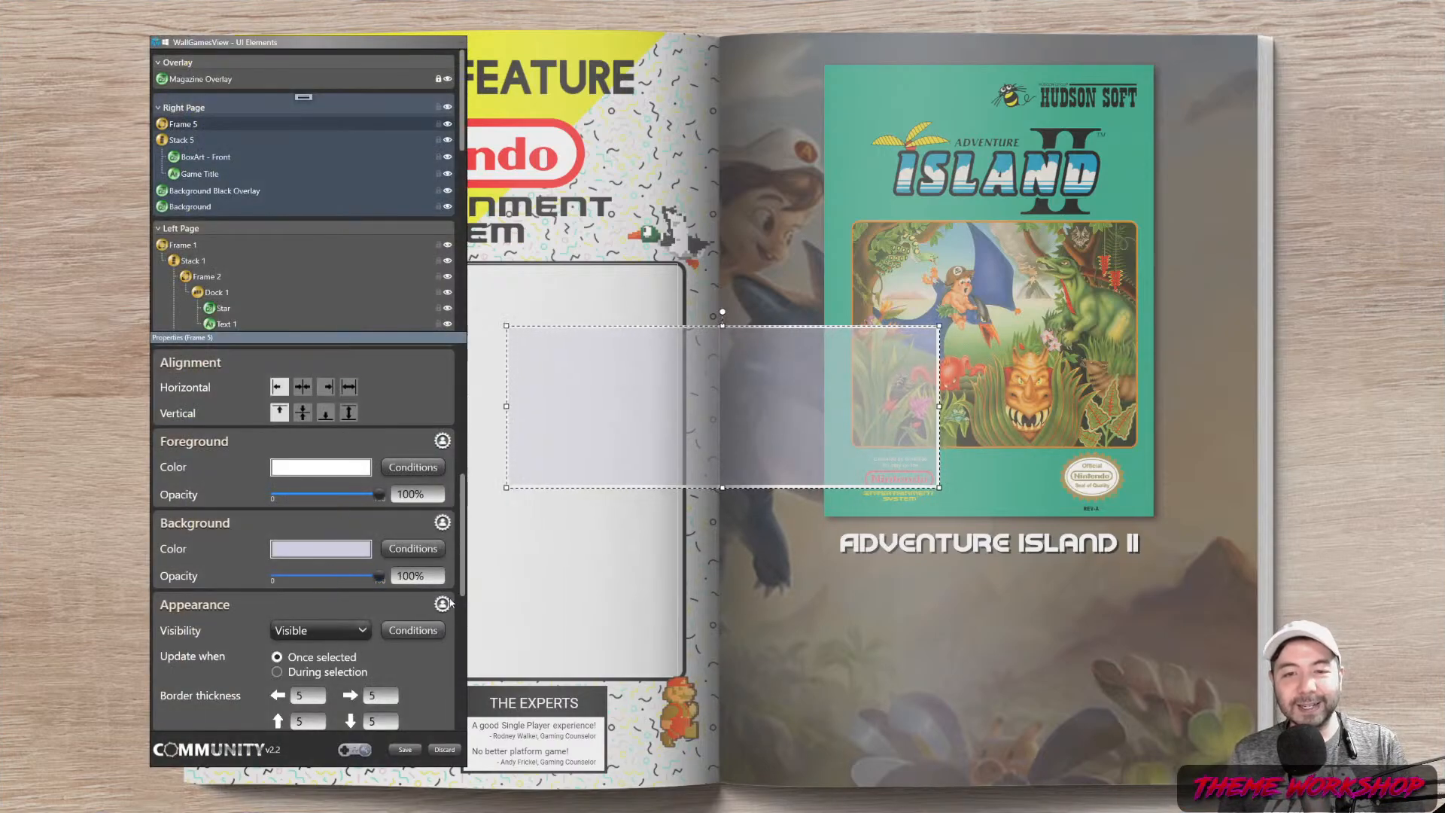
pyautogui.click(318, 472)
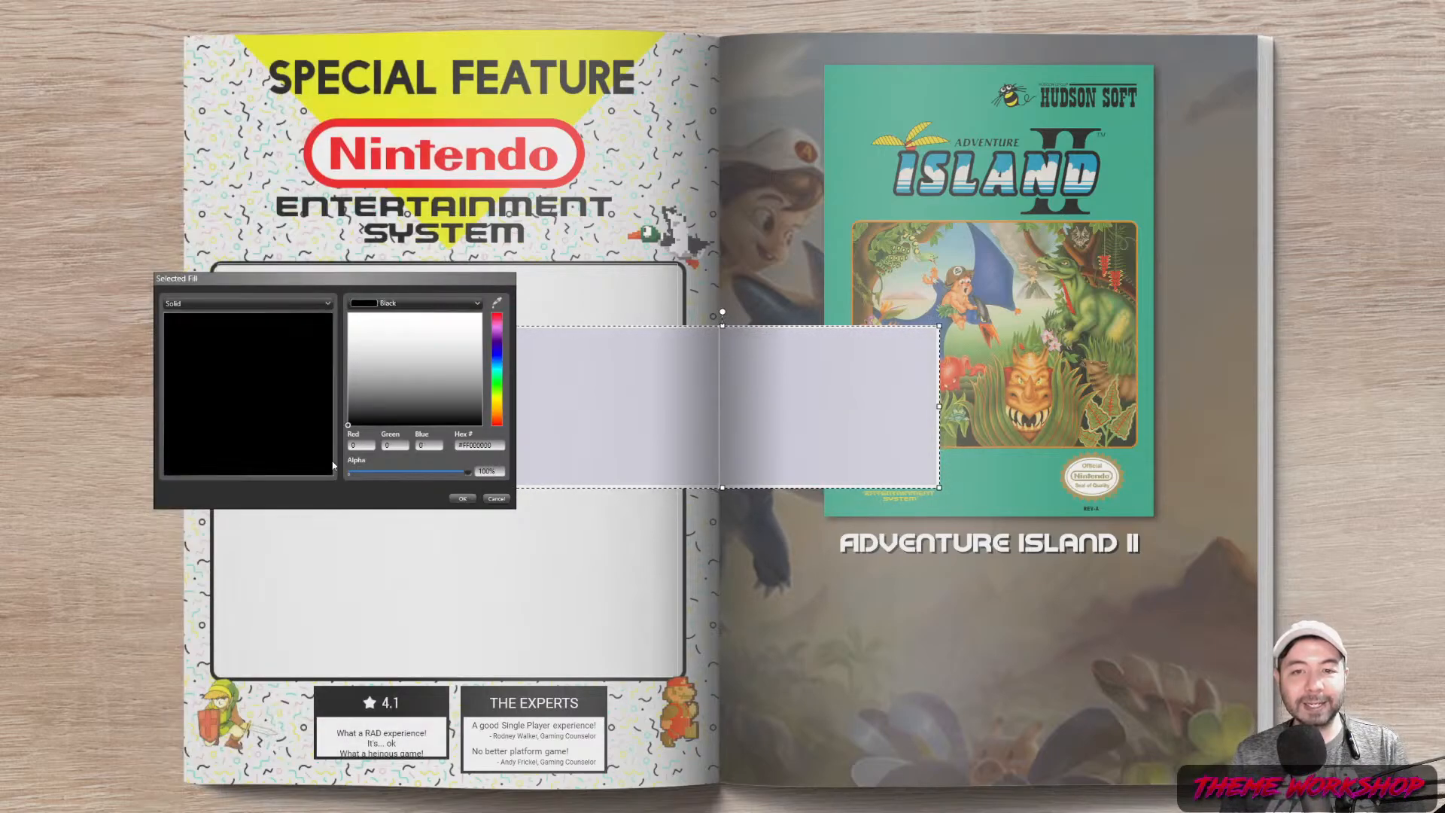
pyautogui.click(459, 499)
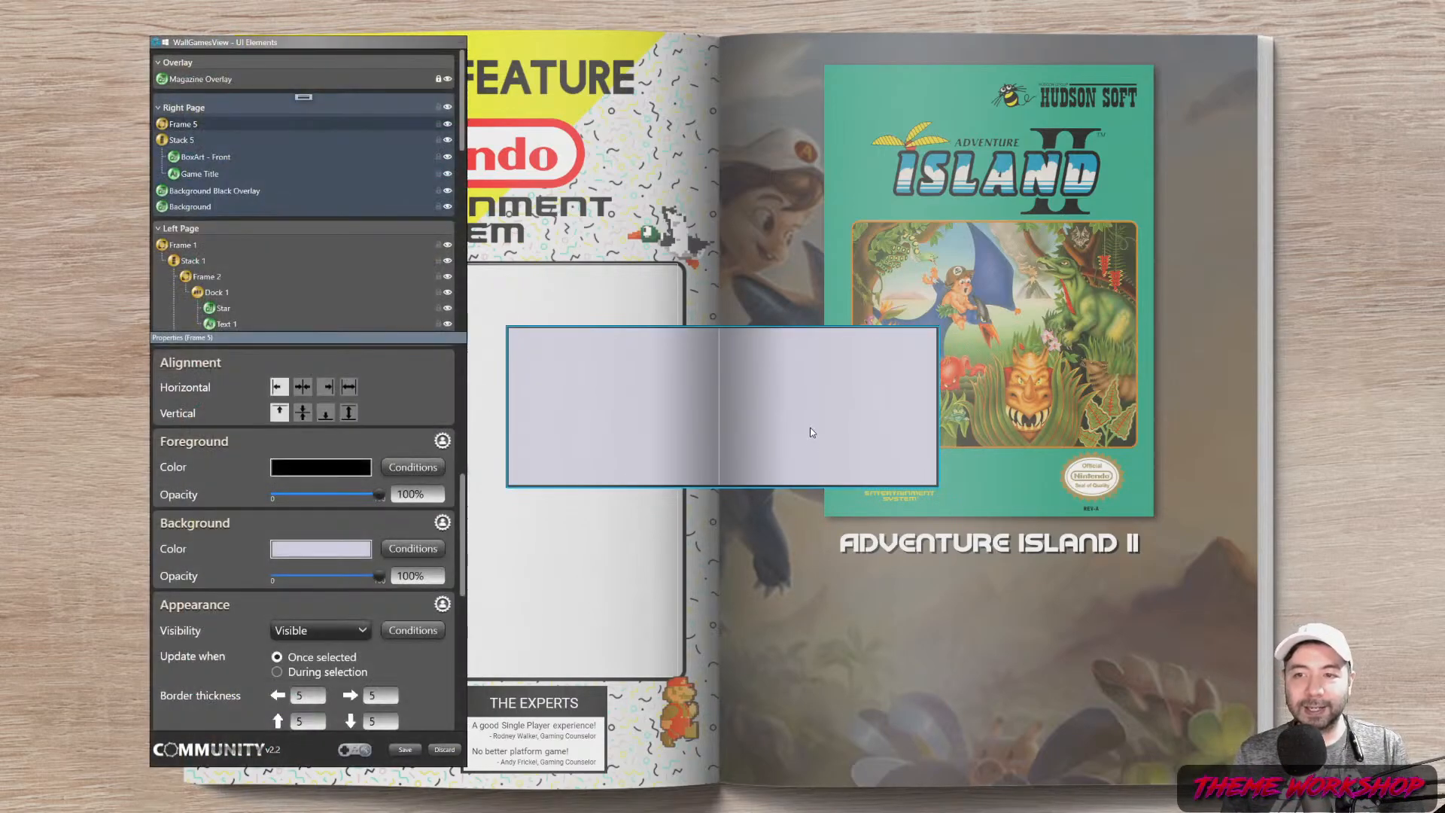
# Move Frame 5 into Stack 5 below Game Title and set its width to 600
pyautogui.moveTo(799, 433); pyautogui.dragTo(903, 594)
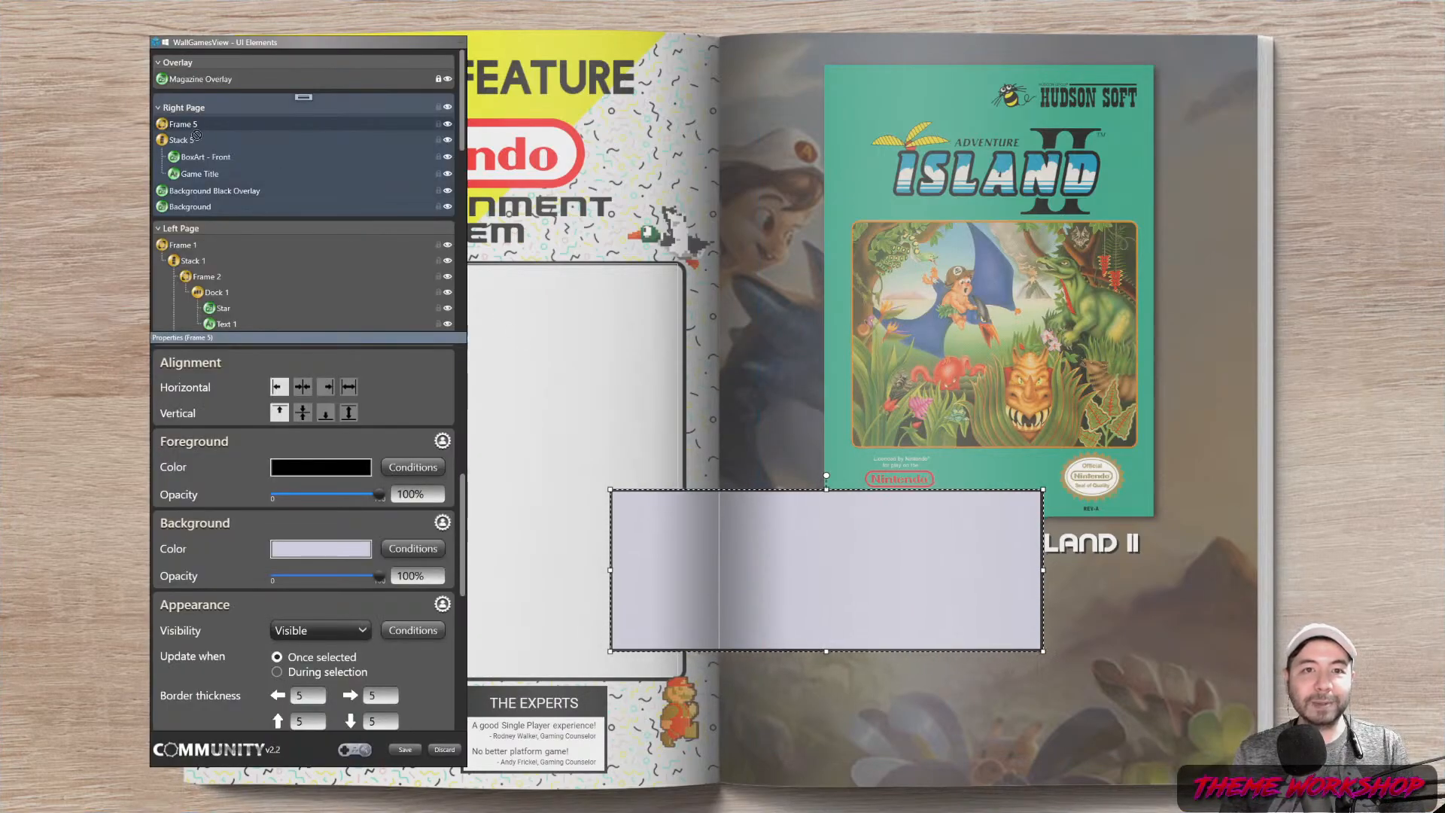
pyautogui.moveTo(196, 185); pyautogui.dragTo(174, 194)
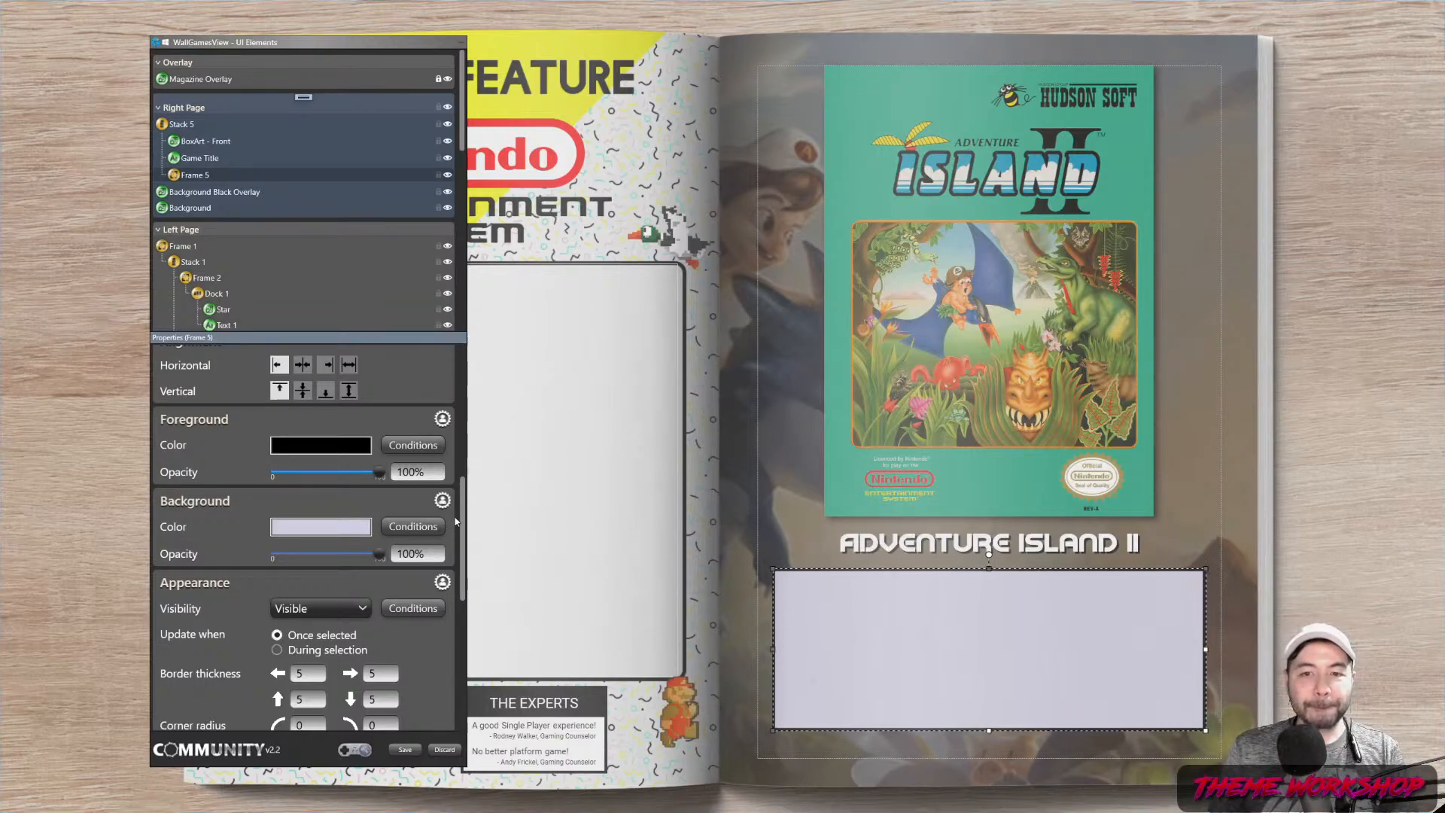
pyautogui.scroll(10, 365, 439)
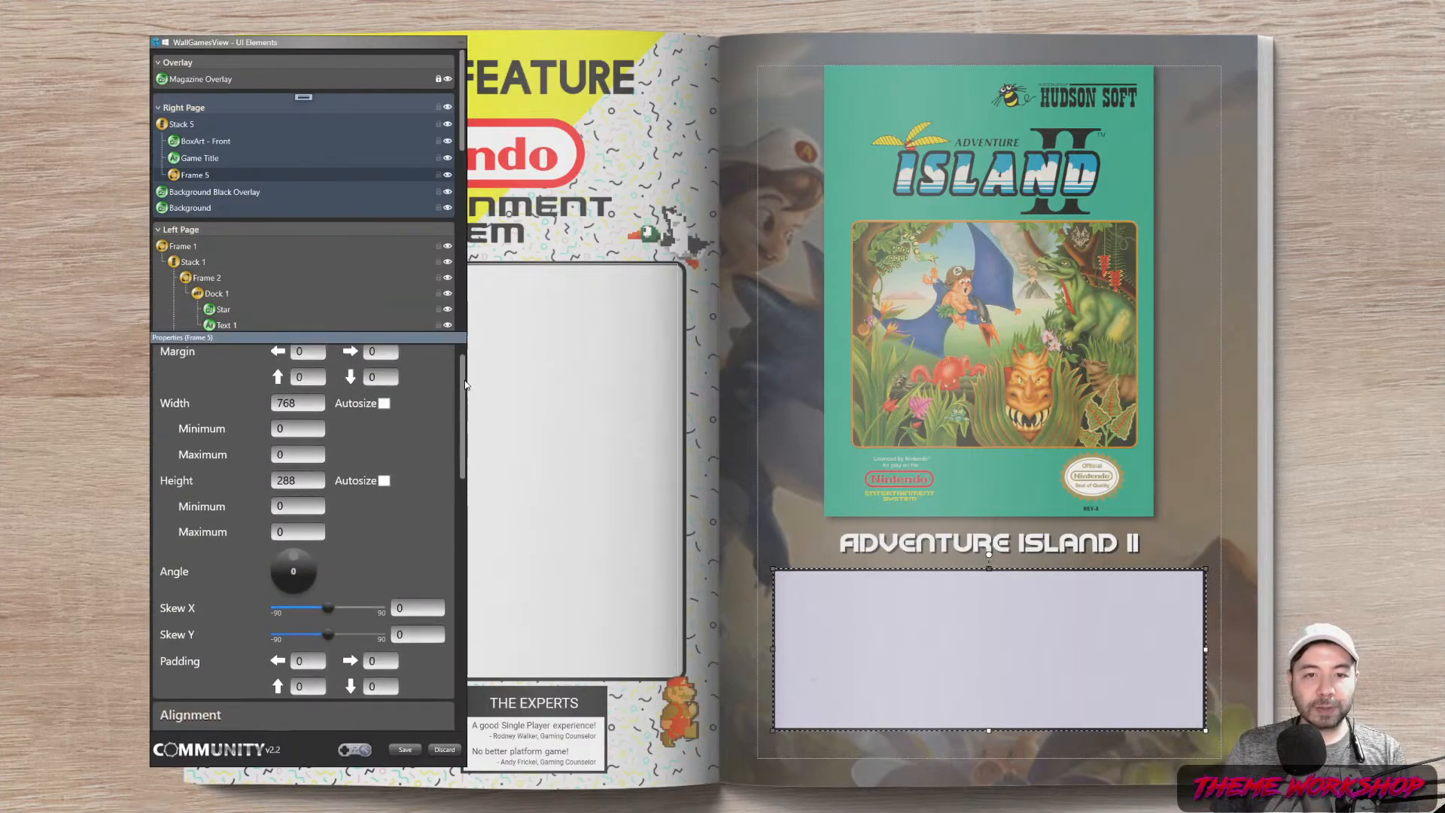
pyautogui.doubleClick(290, 436)
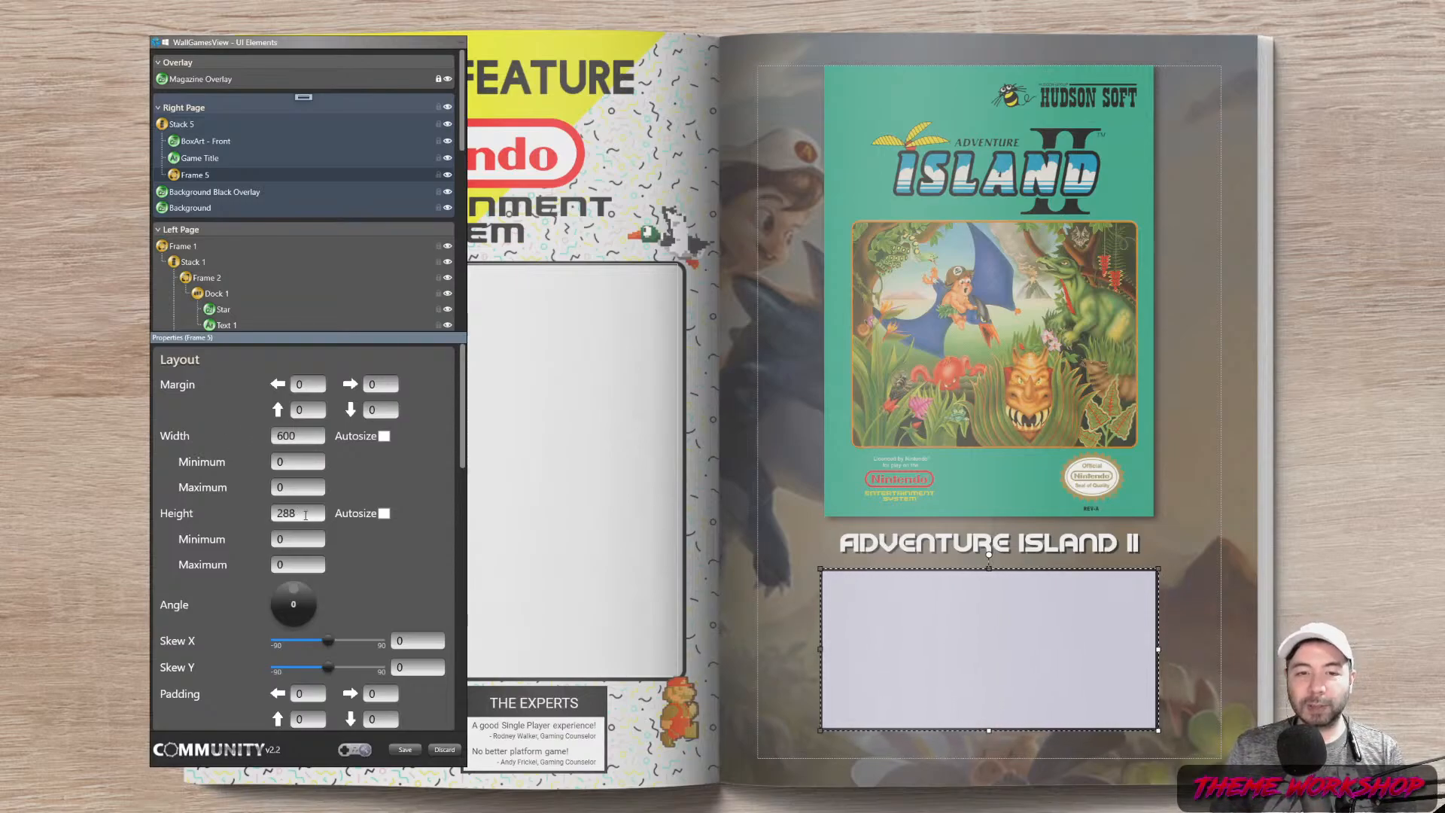
pyautogui.doubleClick(304, 516)
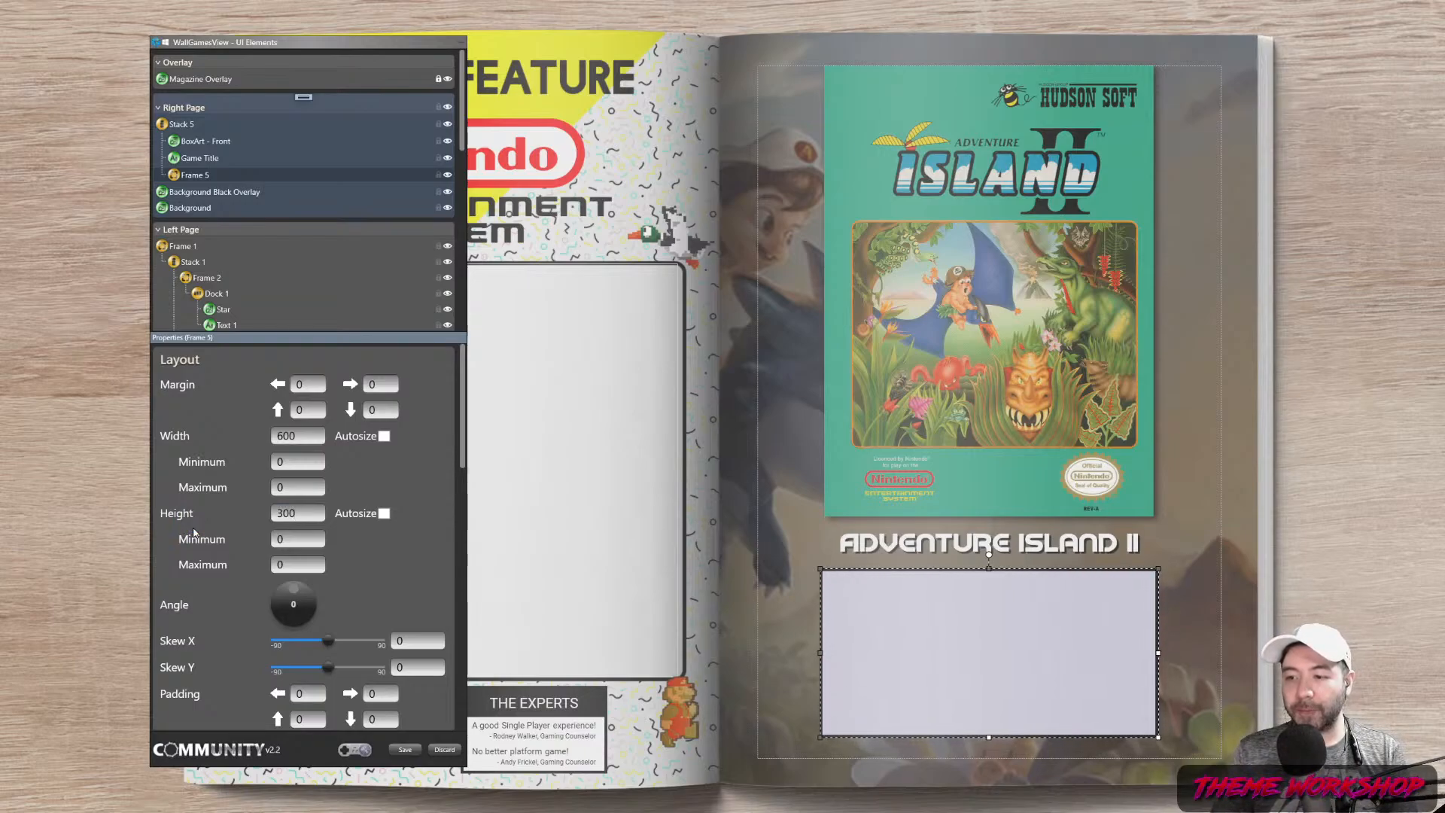
# Set the frame height to 335, after trying 350 and 340
pyautogui.moveTo(321, 518); pyautogui.dragTo(178, 525)
pyautogui.write('350')
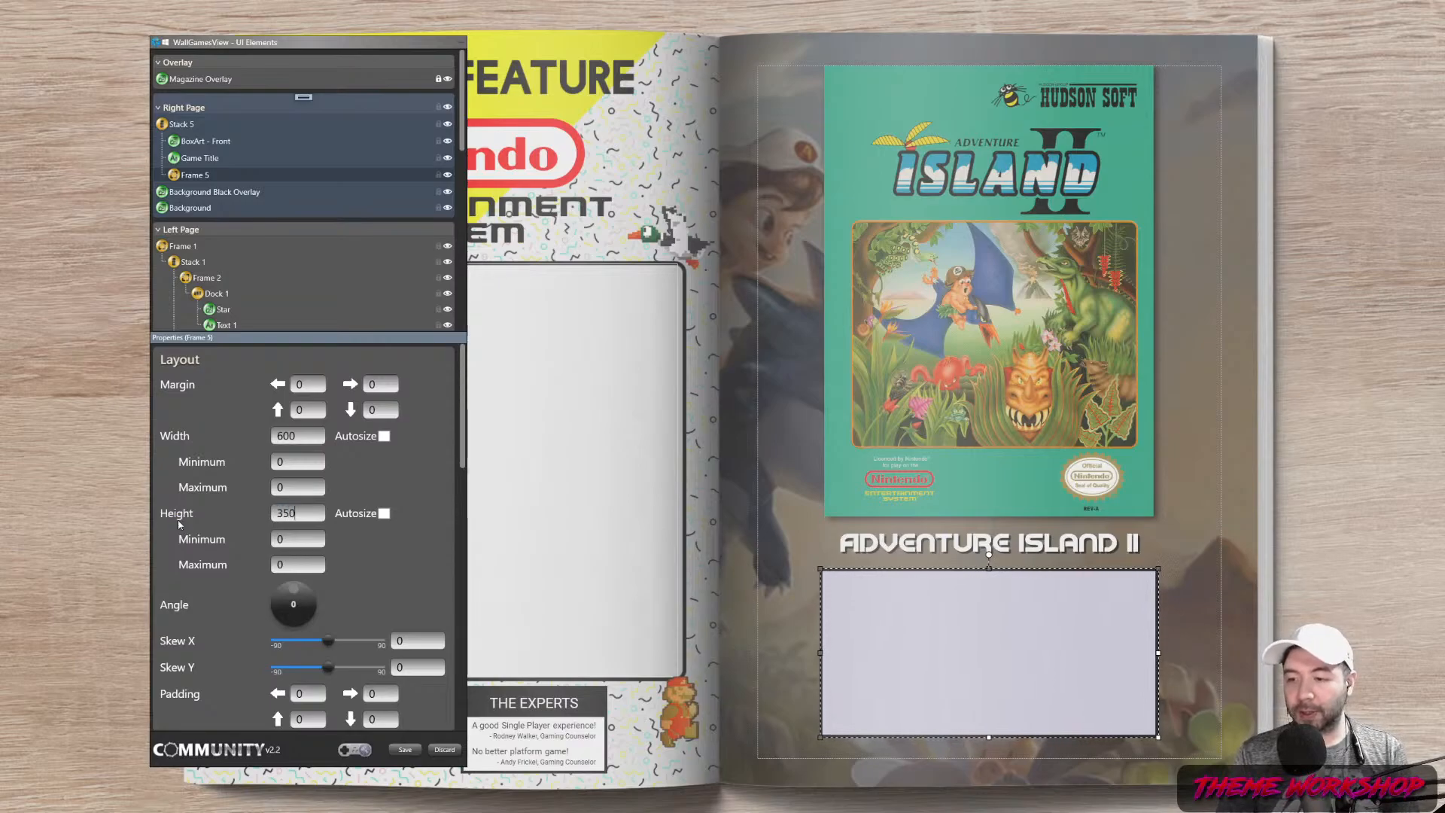
pyautogui.press('Return')
pyautogui.moveTo(320, 516); pyautogui.dragTo(199, 523)
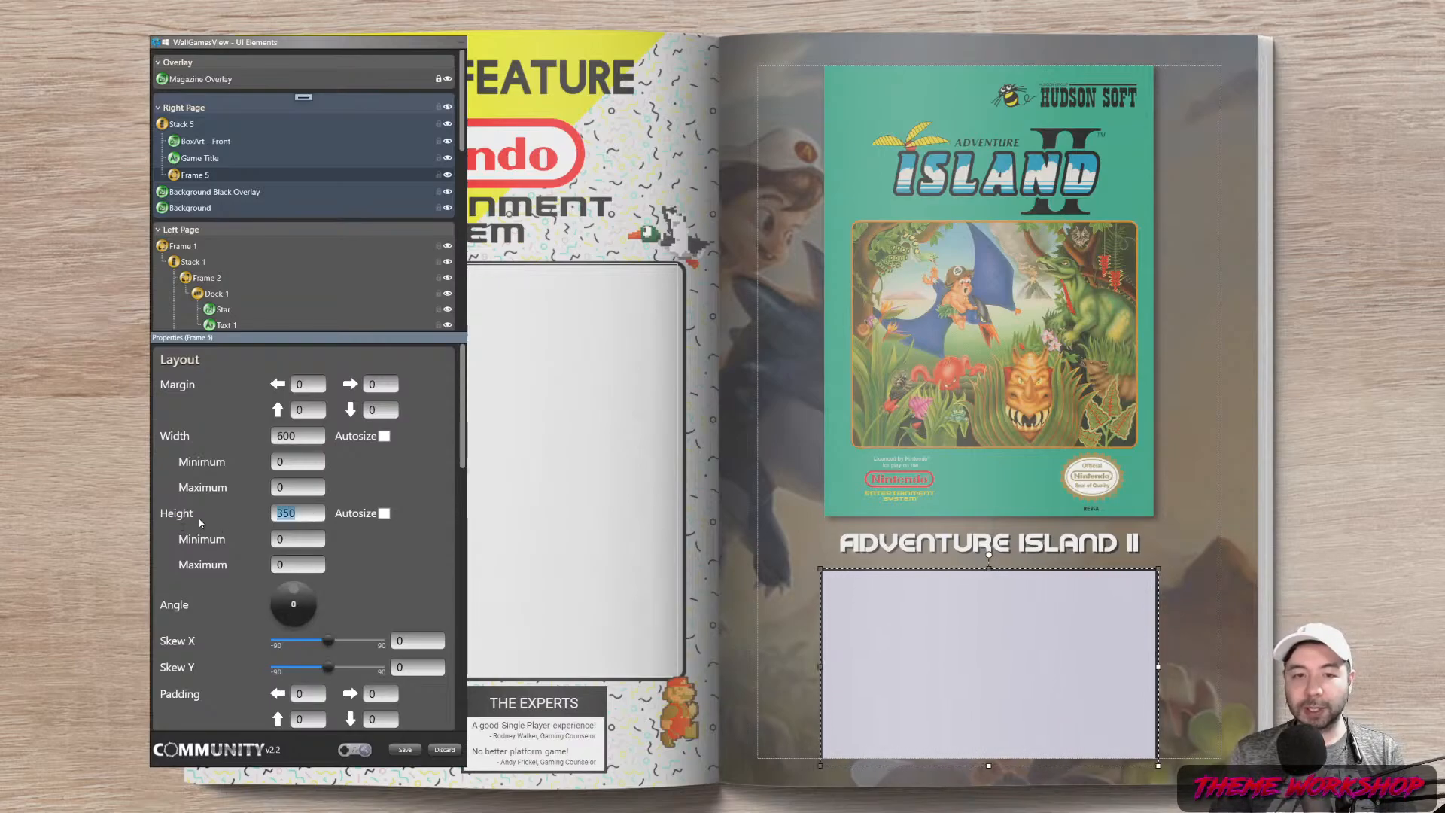
pyautogui.write('340')
pyautogui.press('Return')
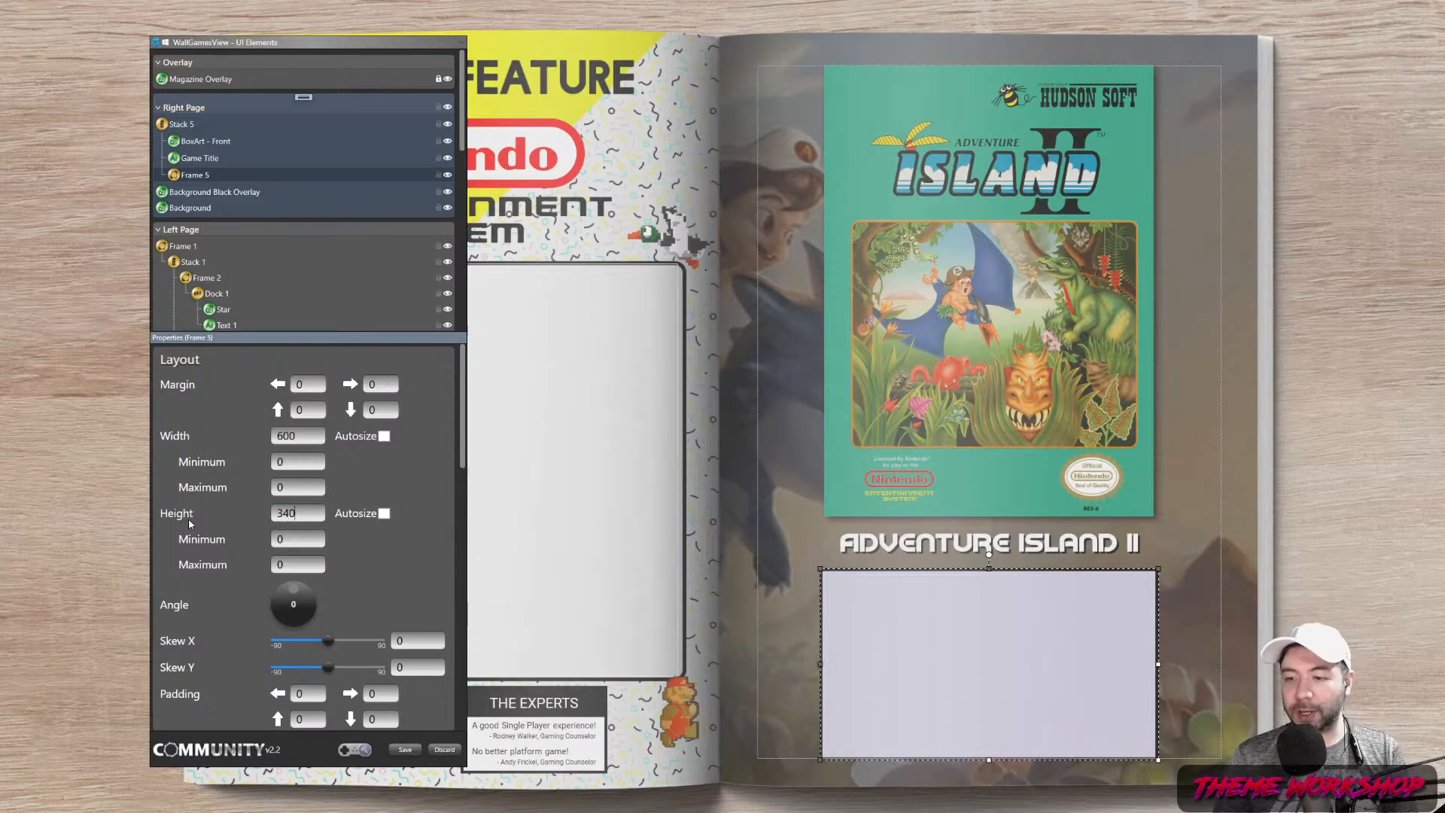
pyautogui.moveTo(320, 517); pyautogui.dragTo(161, 521)
pyautogui.write('335')
pyautogui.press('Return')
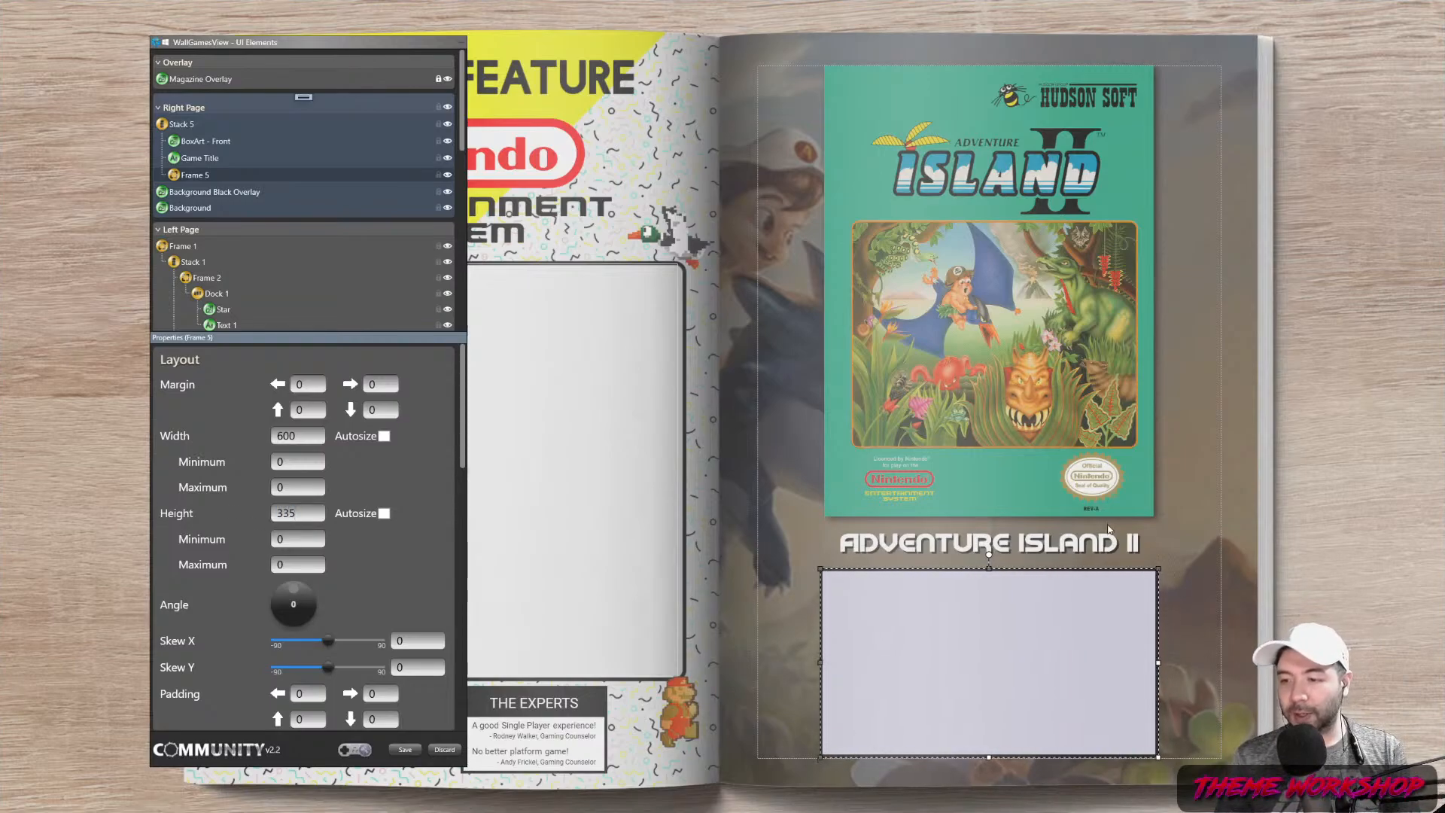
pyautogui.click(1317, 575)
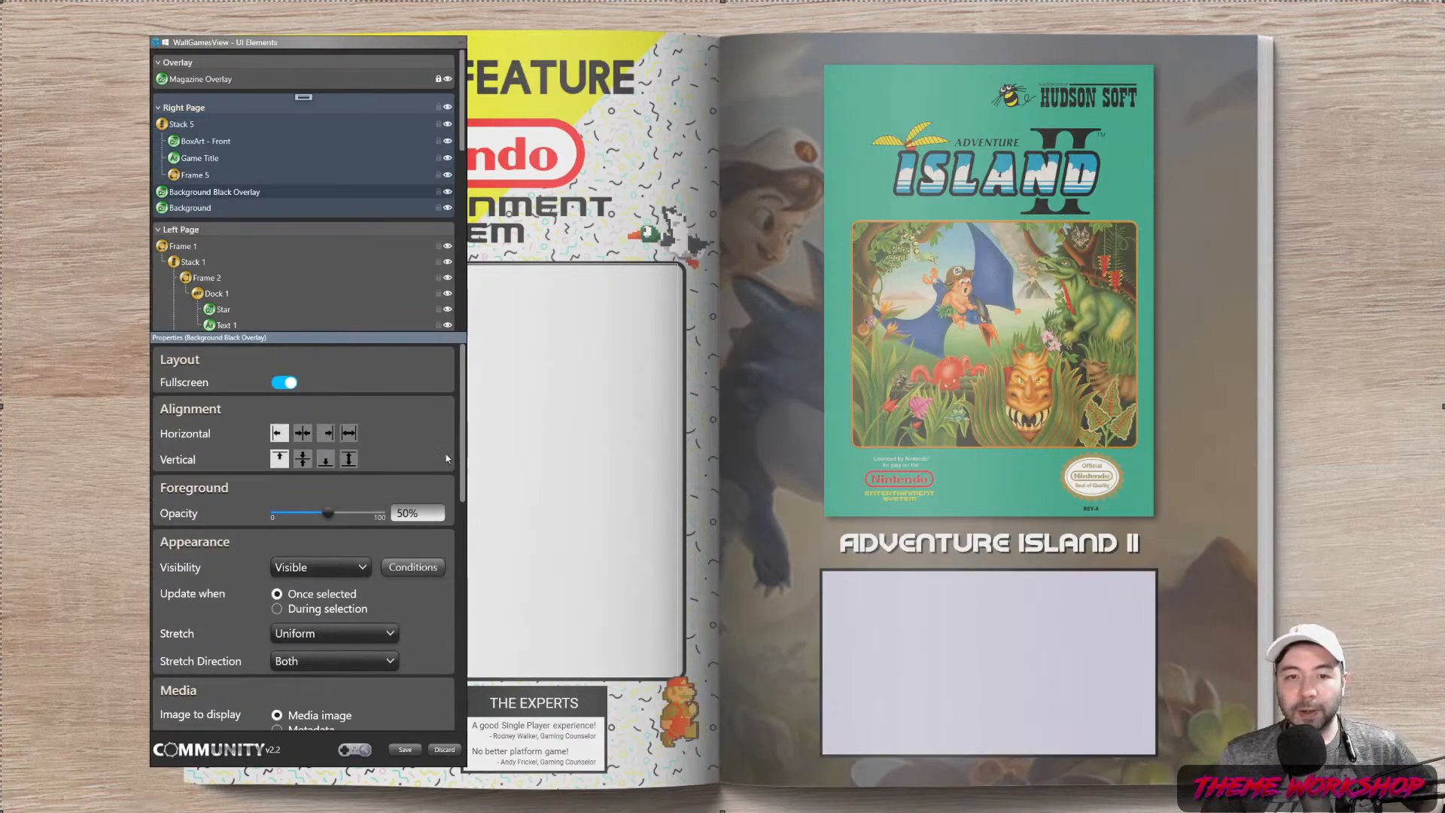
# Add a new Stack inside Frame 5 with width and height autosize
pyautogui.click(194, 175)
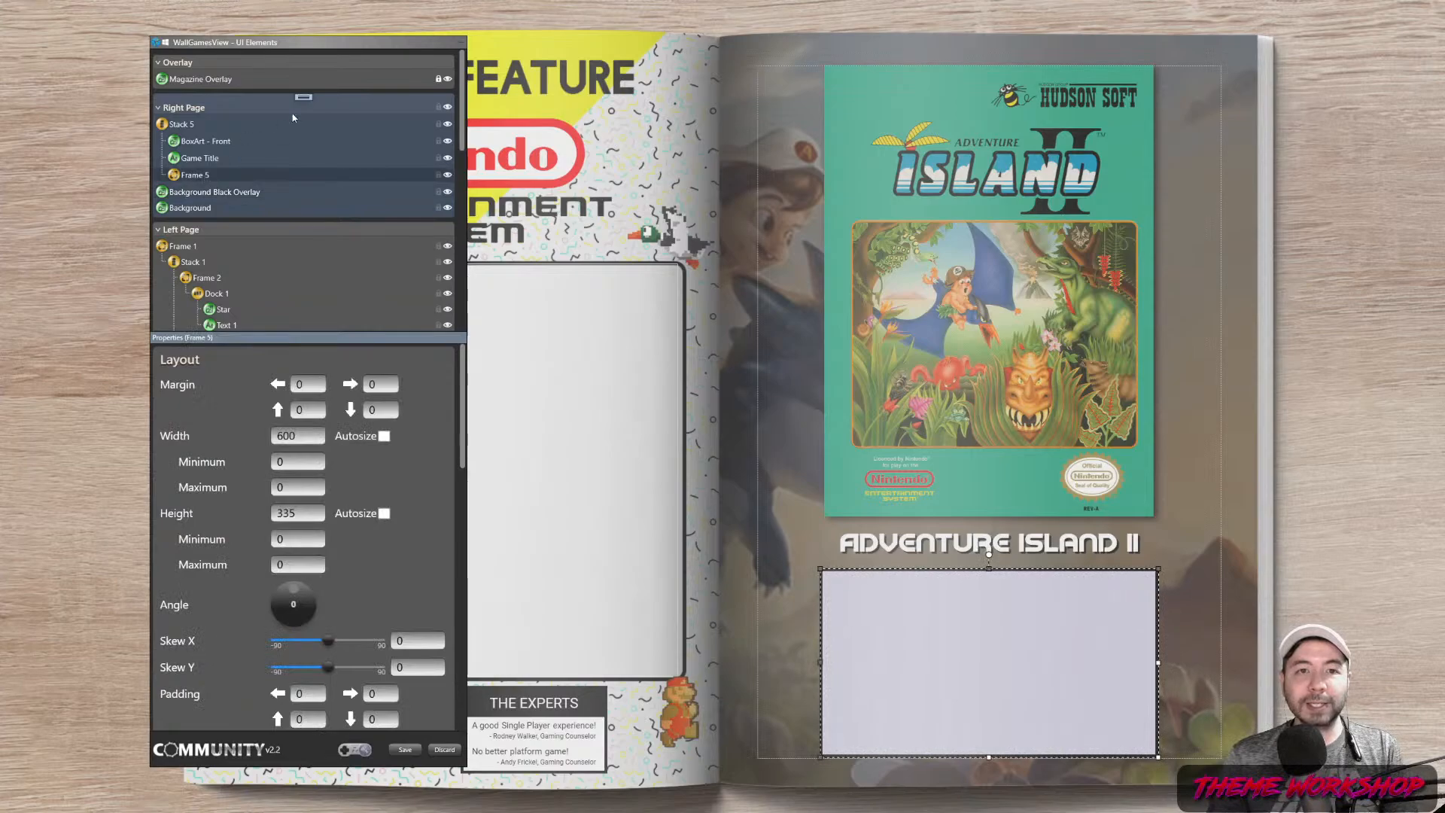
pyautogui.rightClick(304, 98)
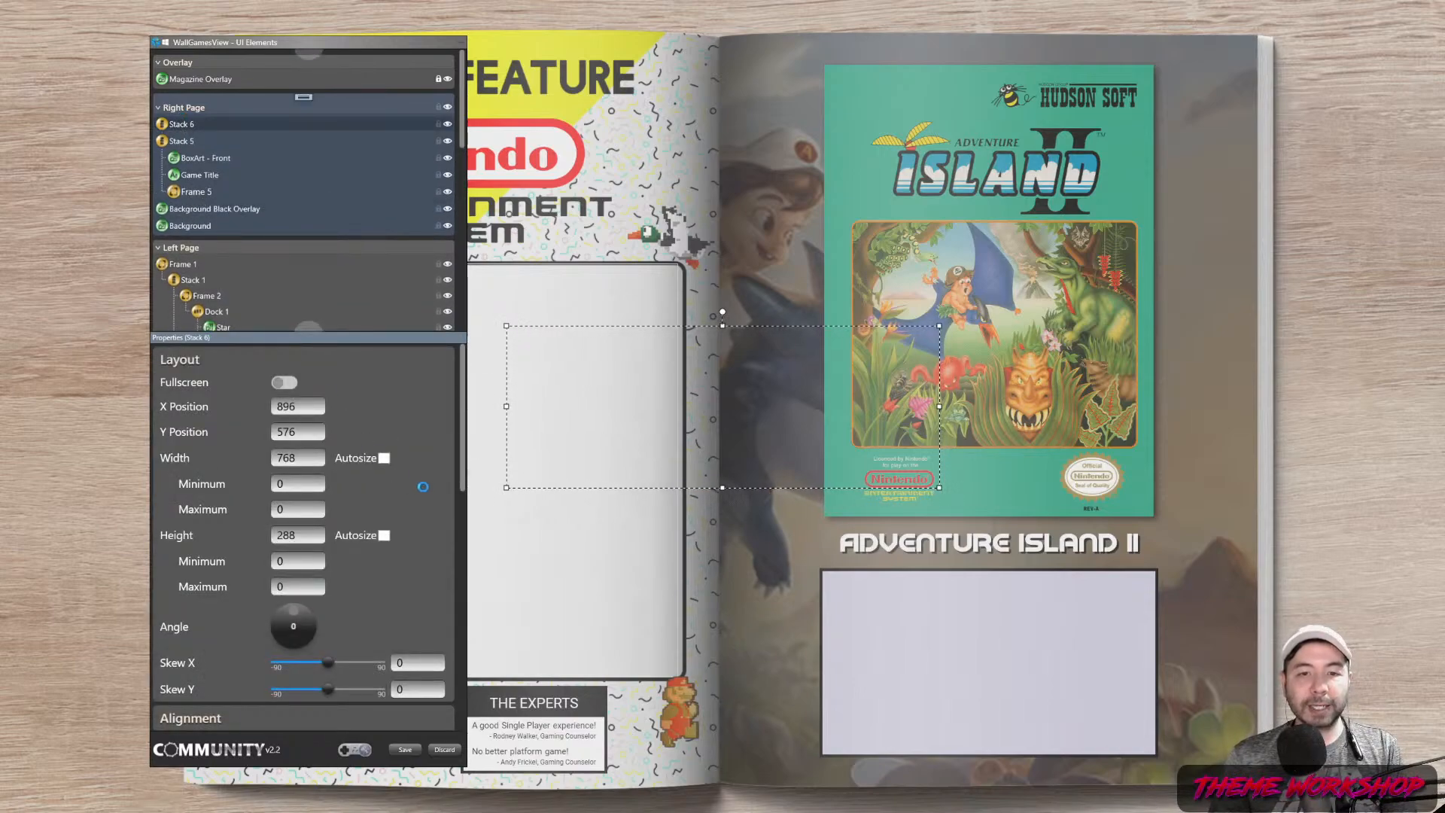
pyautogui.click(385, 536)
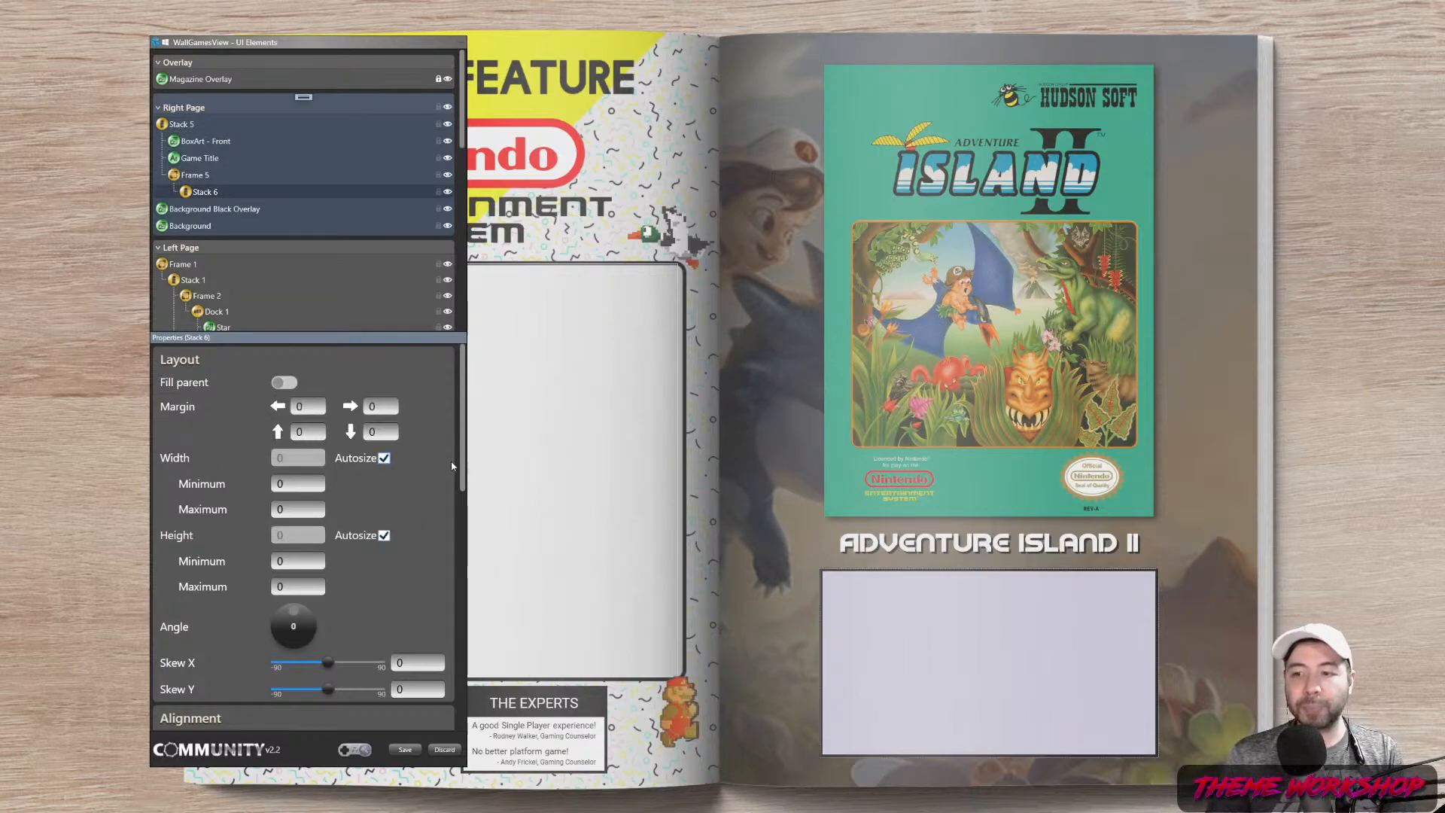
# Add a new Text element to the right page
pyautogui.rightClick(309, 100)
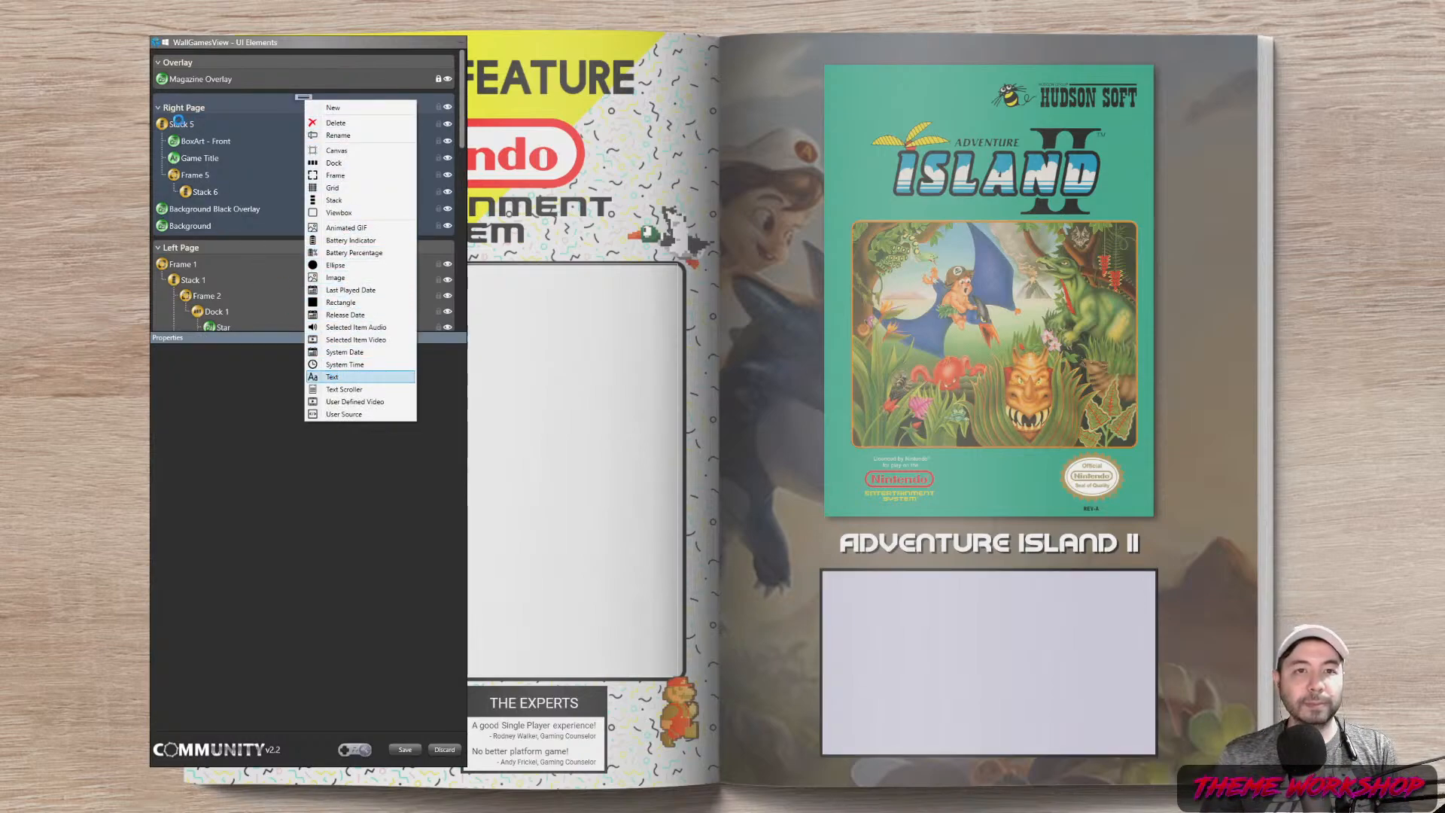
pyautogui.click(332, 376)
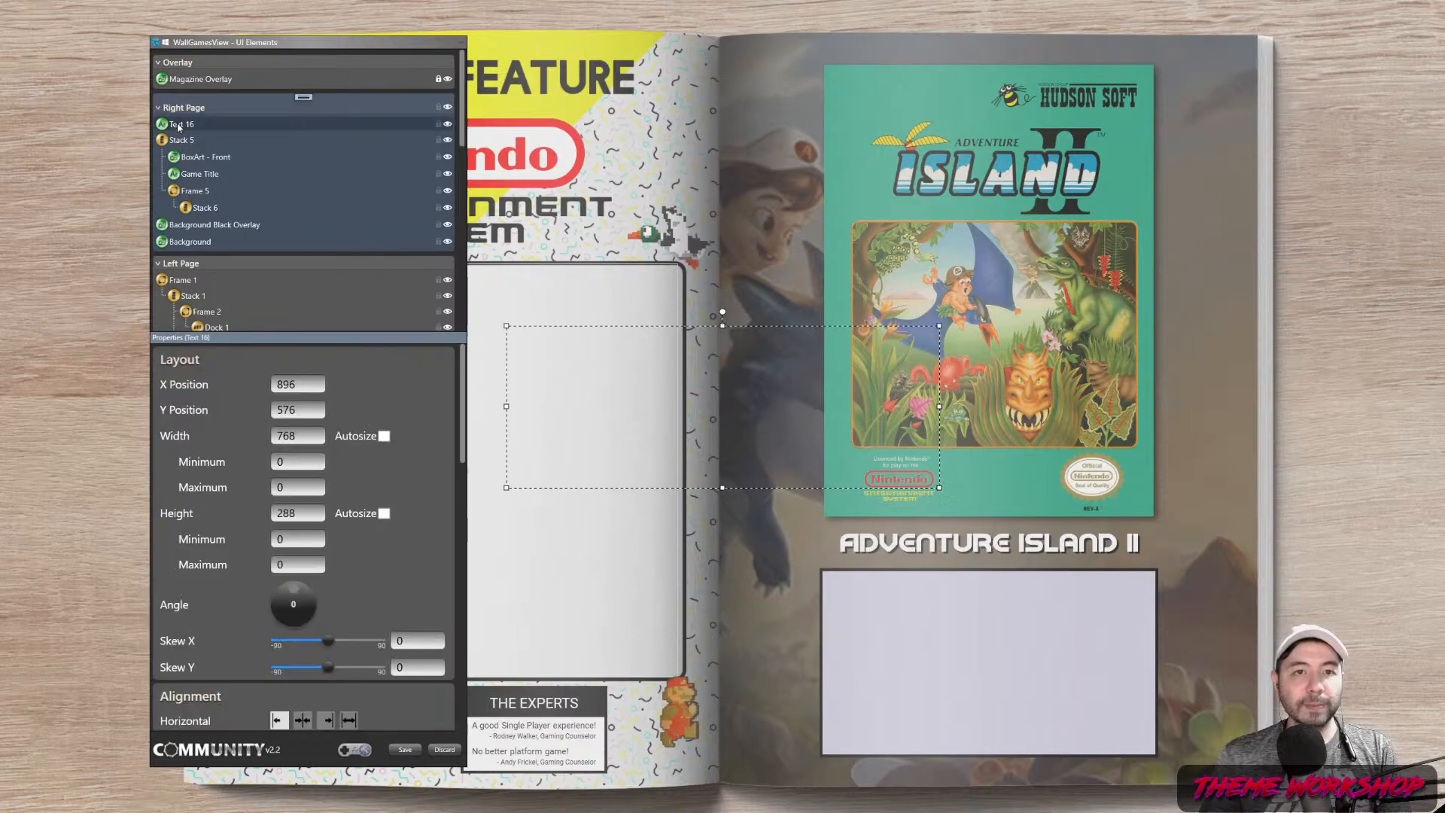
pyautogui.rightClick(304, 99)
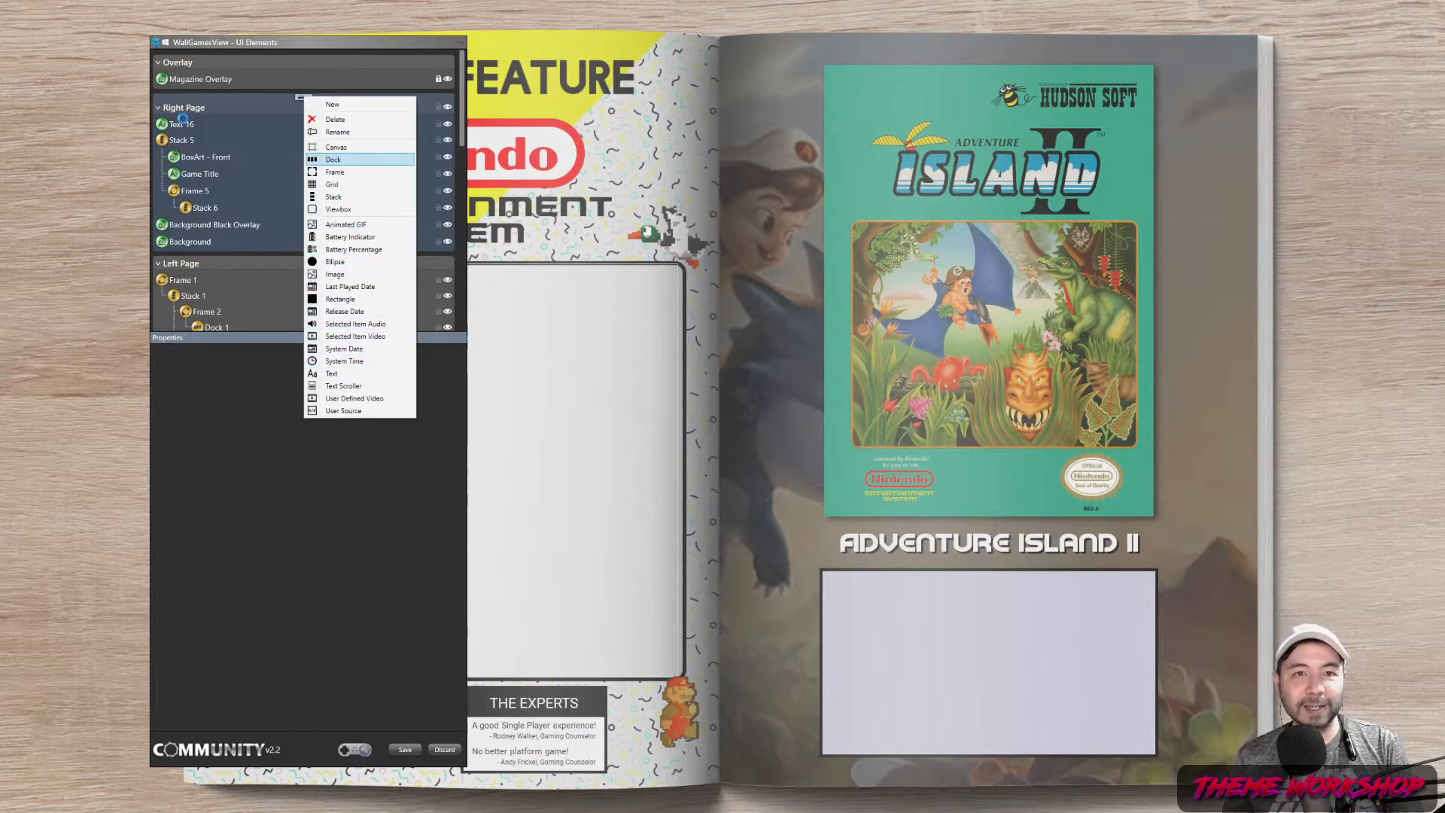
# Put Dock 5 inside Stack 6, move Text 16 into it, and autosize Dock 5
pyautogui.press('Return')
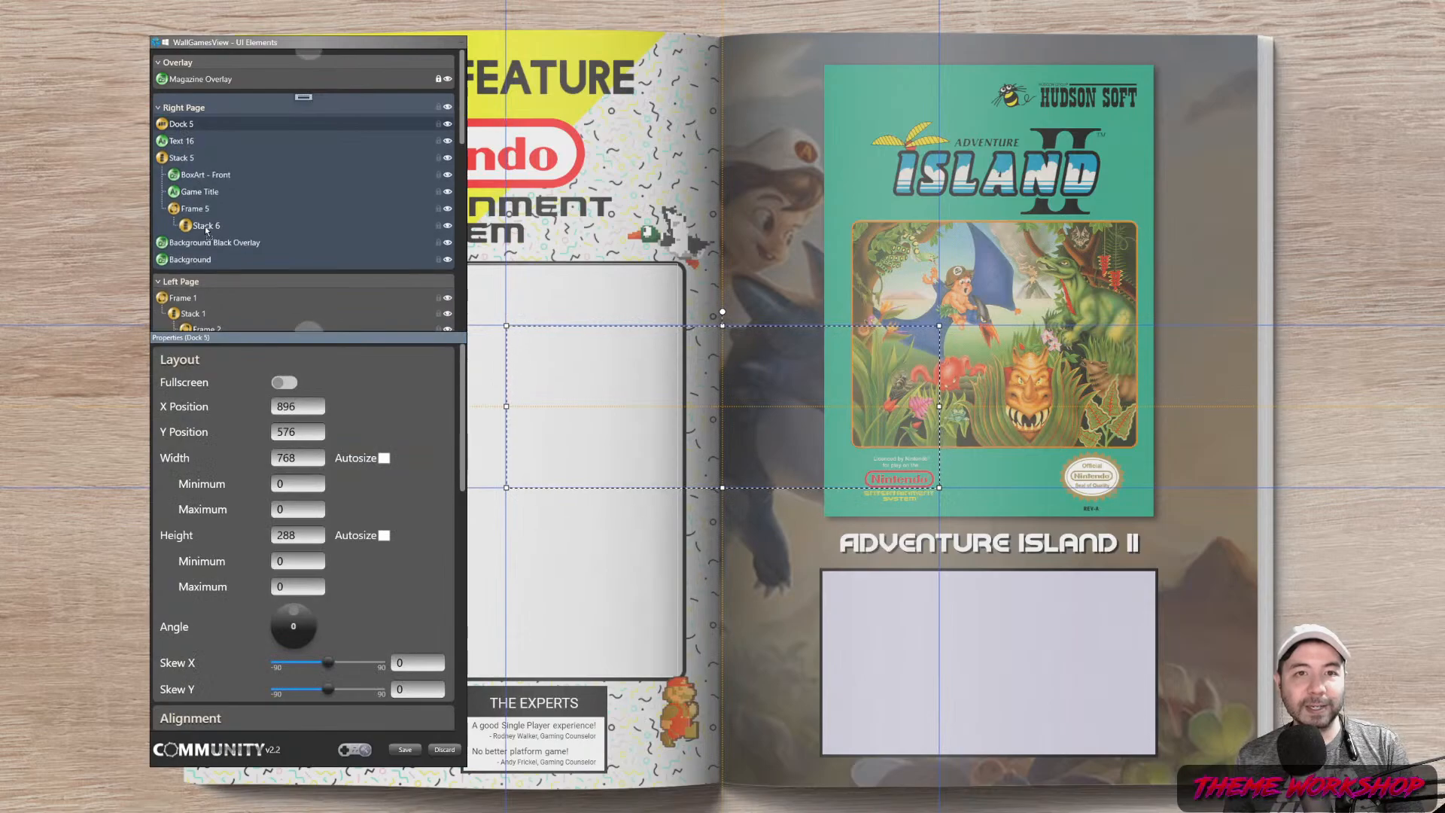
pyautogui.moveTo(207, 225); pyautogui.dragTo(206, 225)
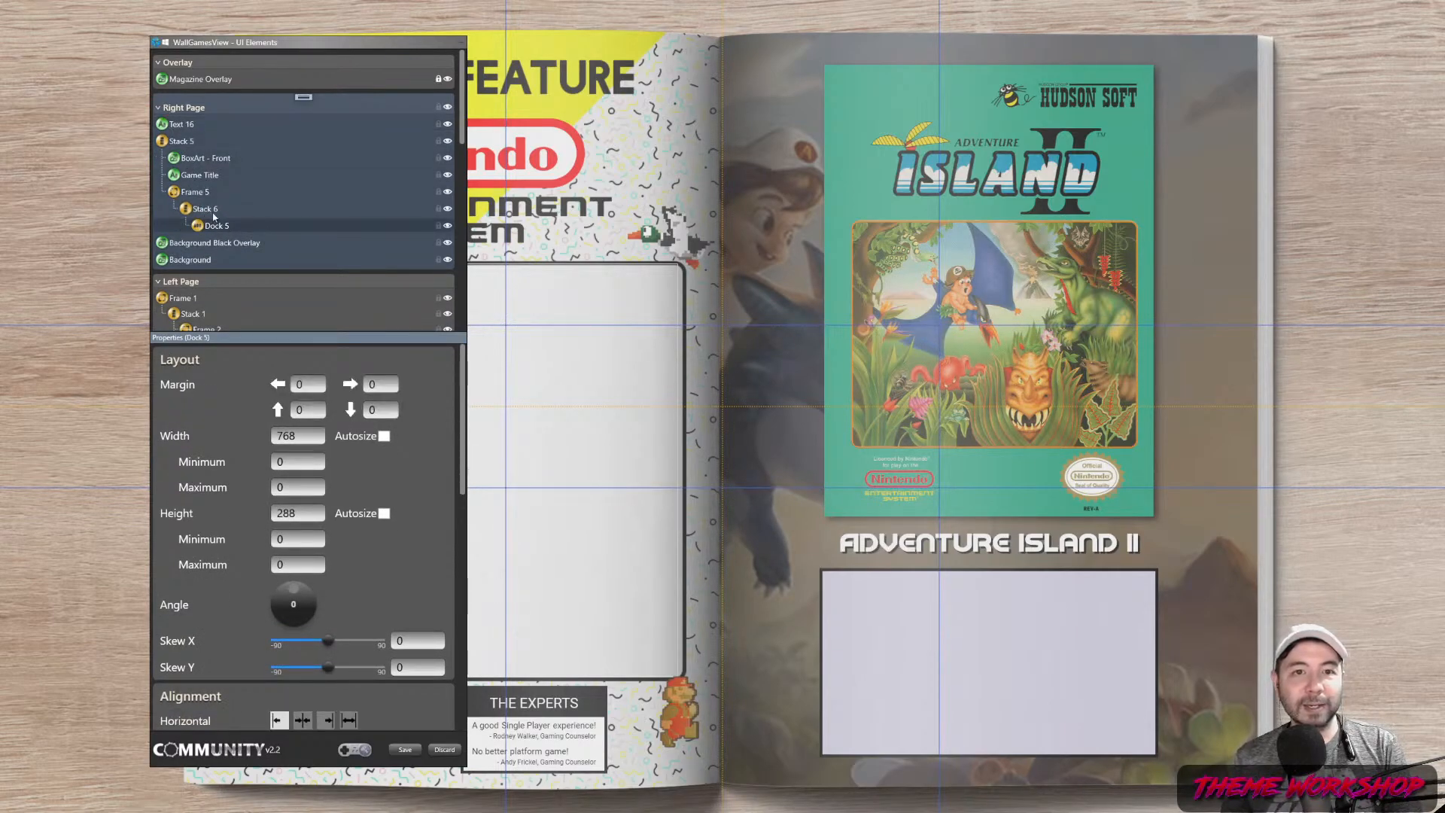
pyautogui.click(178, 126)
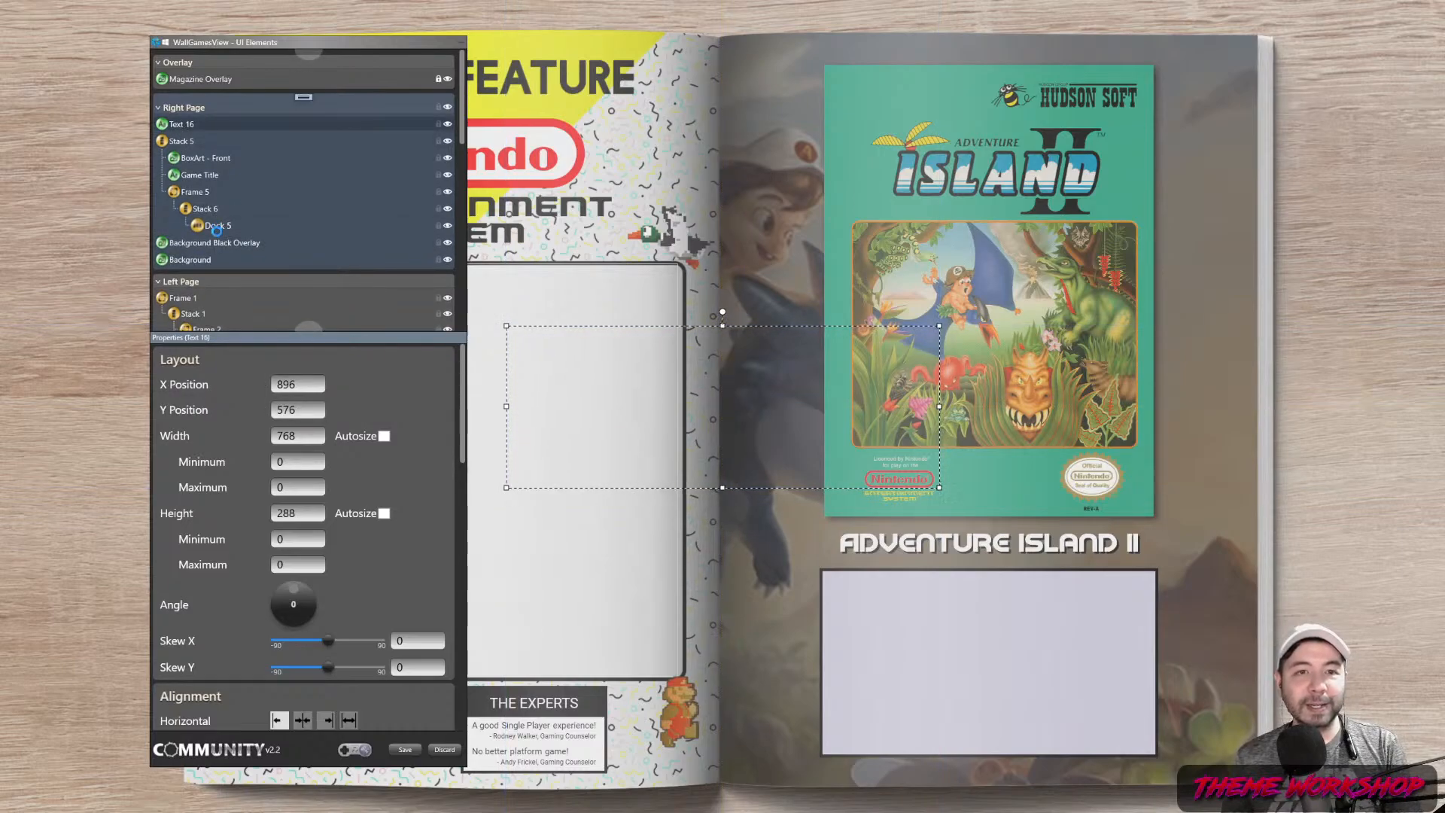
pyautogui.moveTo(219, 235); pyautogui.dragTo(222, 227)
pyautogui.click(222, 210)
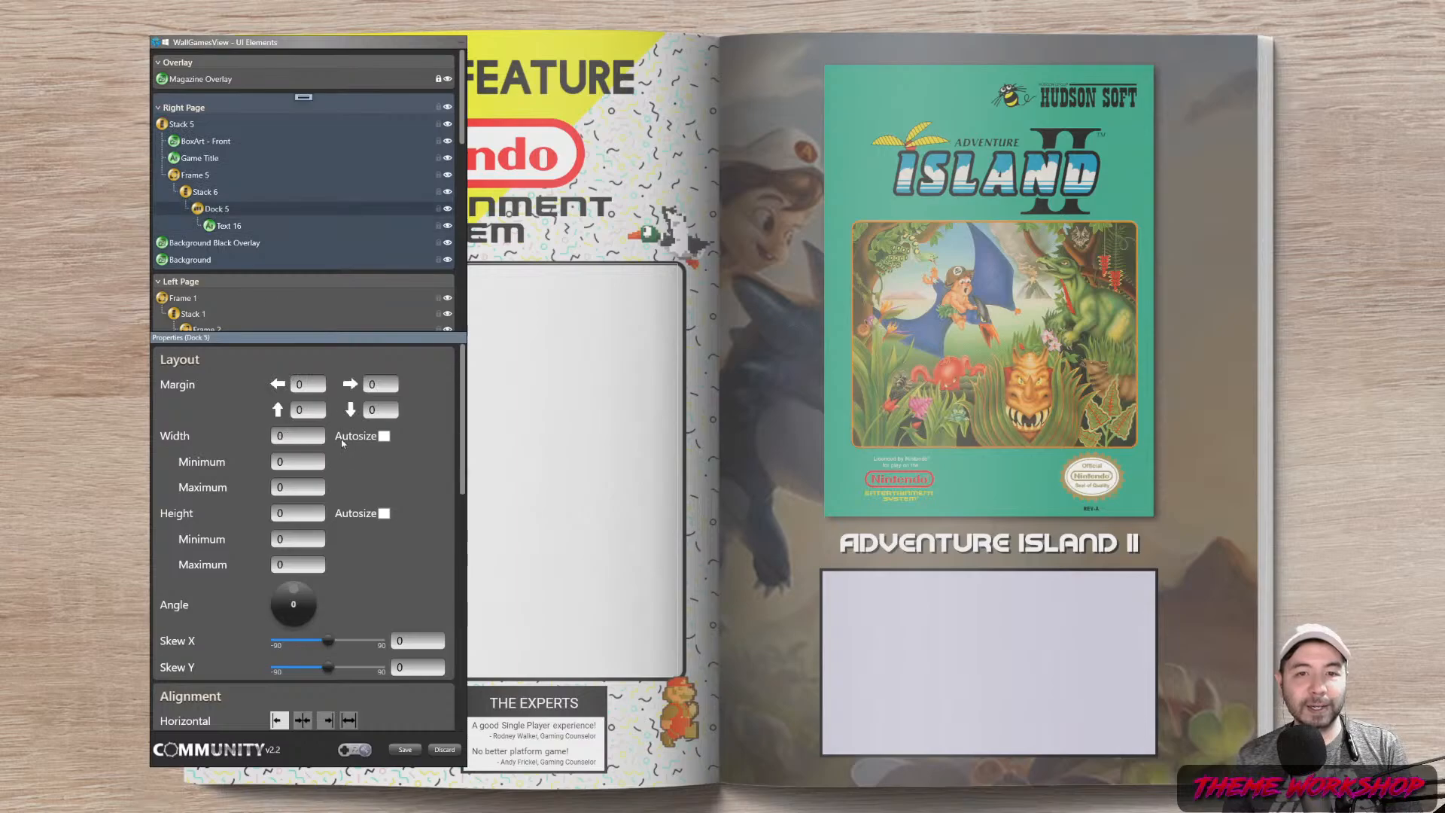
pyautogui.click(386, 517)
pyautogui.click(220, 226)
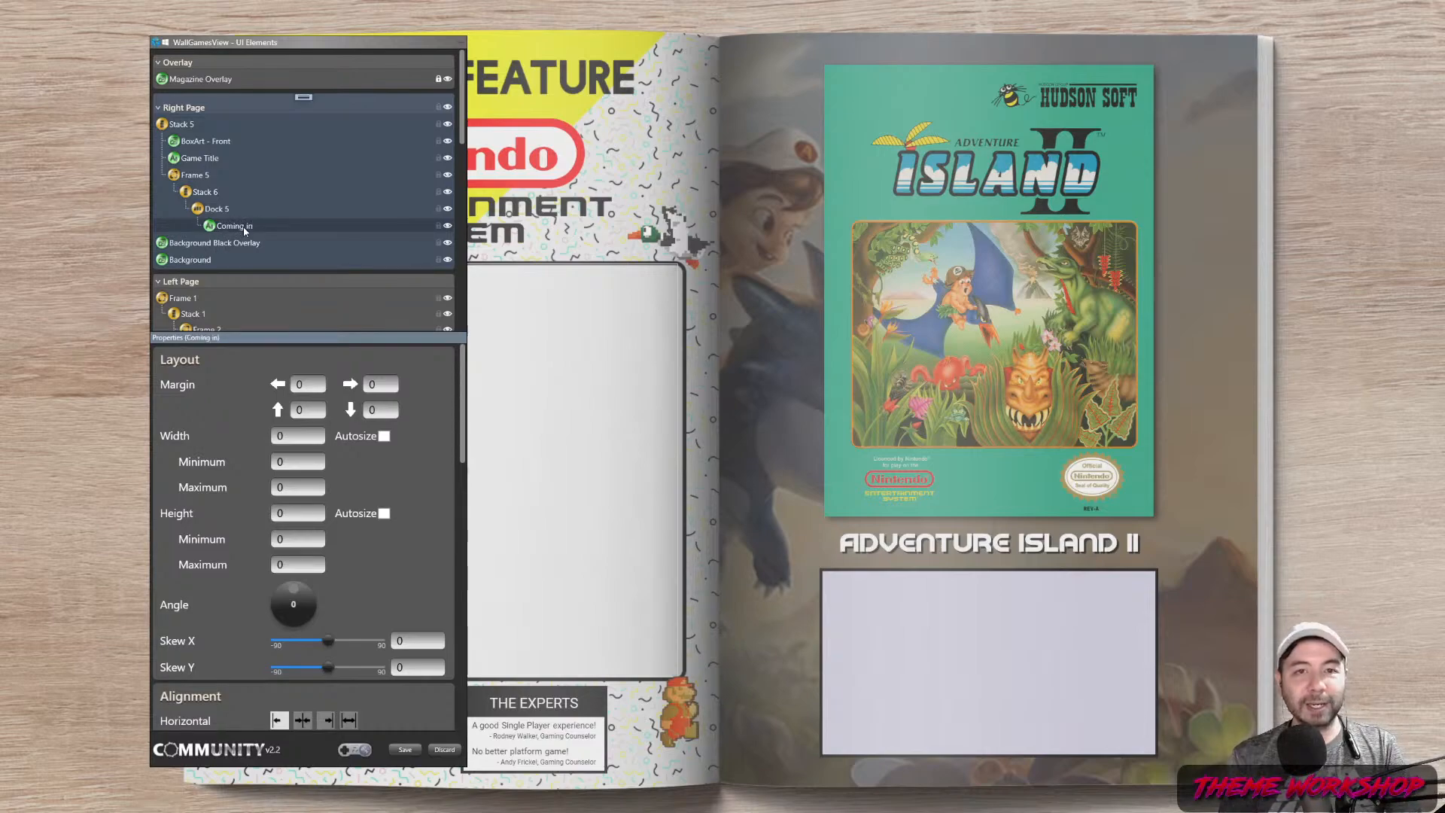
# Set the text's value to 'Coming in' and its font to Roboto
pyautogui.moveTo(463, 418); pyautogui.dragTo(474, 585)
pyautogui.click(315, 536)
pyautogui.write('Coming in')
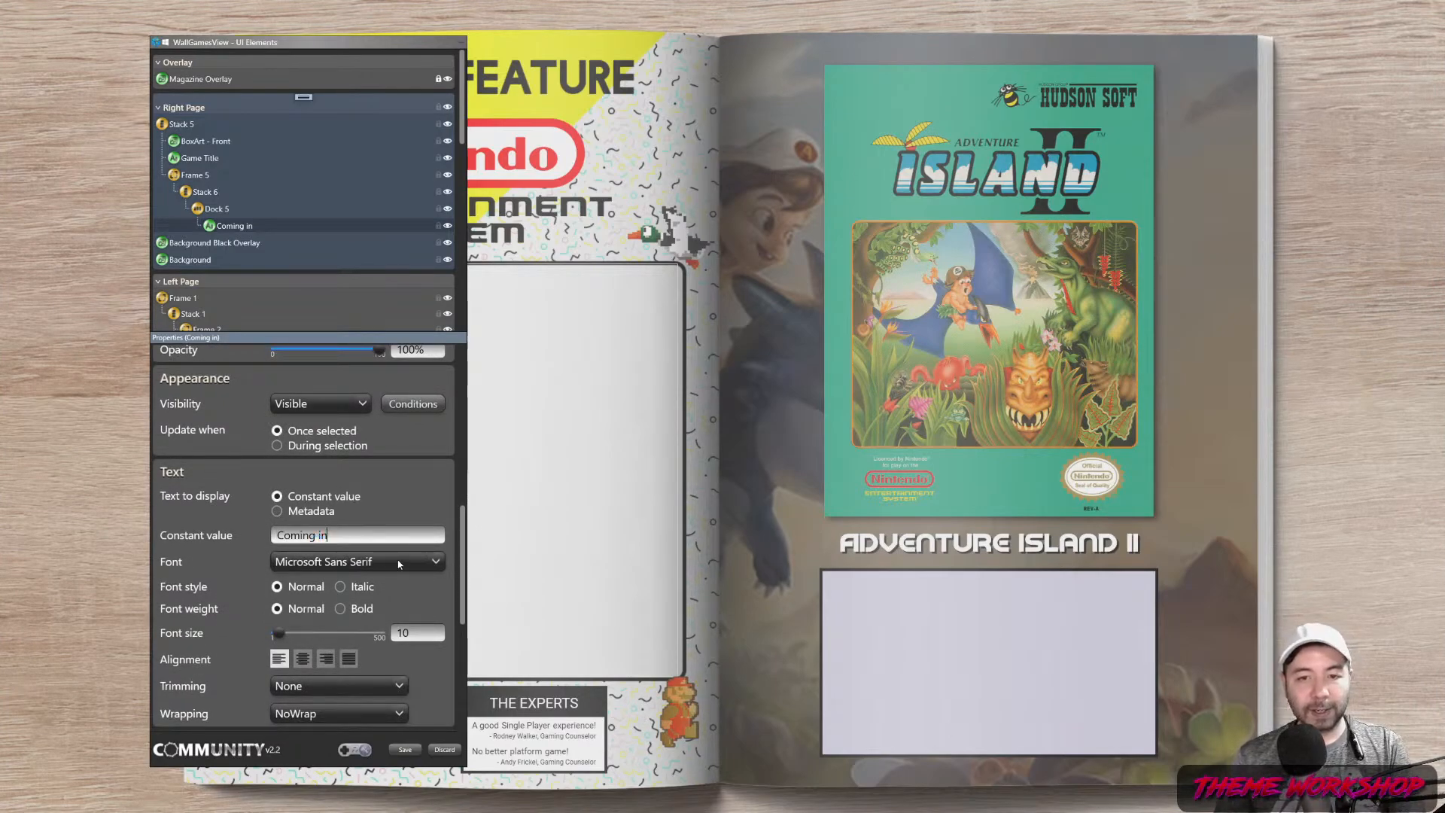
pyautogui.click(398, 564)
pyautogui.write('rob')
pyautogui.scroll(-3, 353, 497)
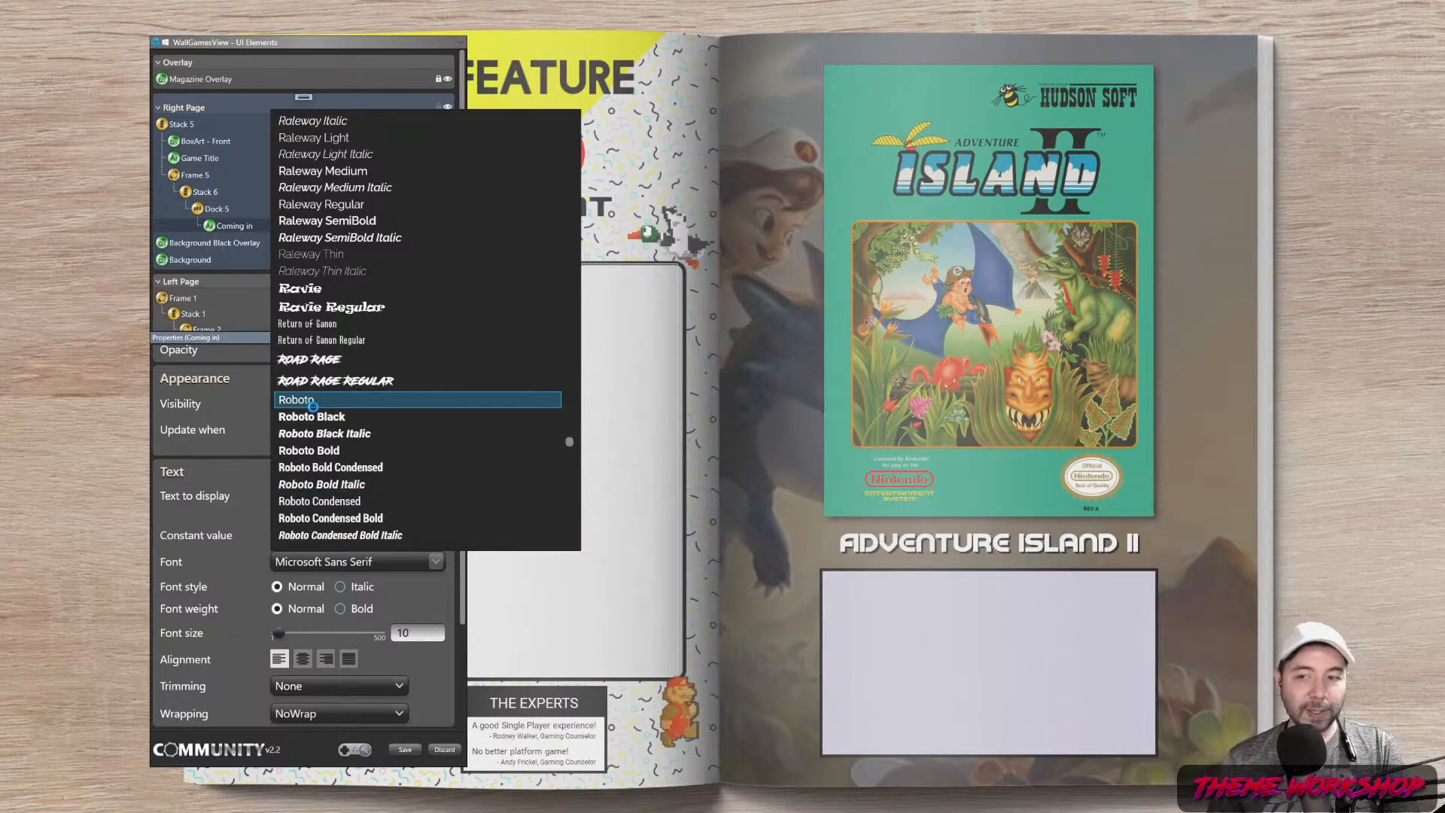
pyautogui.click(333, 401)
# Make the text colour near-black and autosize its width to fit content
pyautogui.scroll(5, 378, 435)
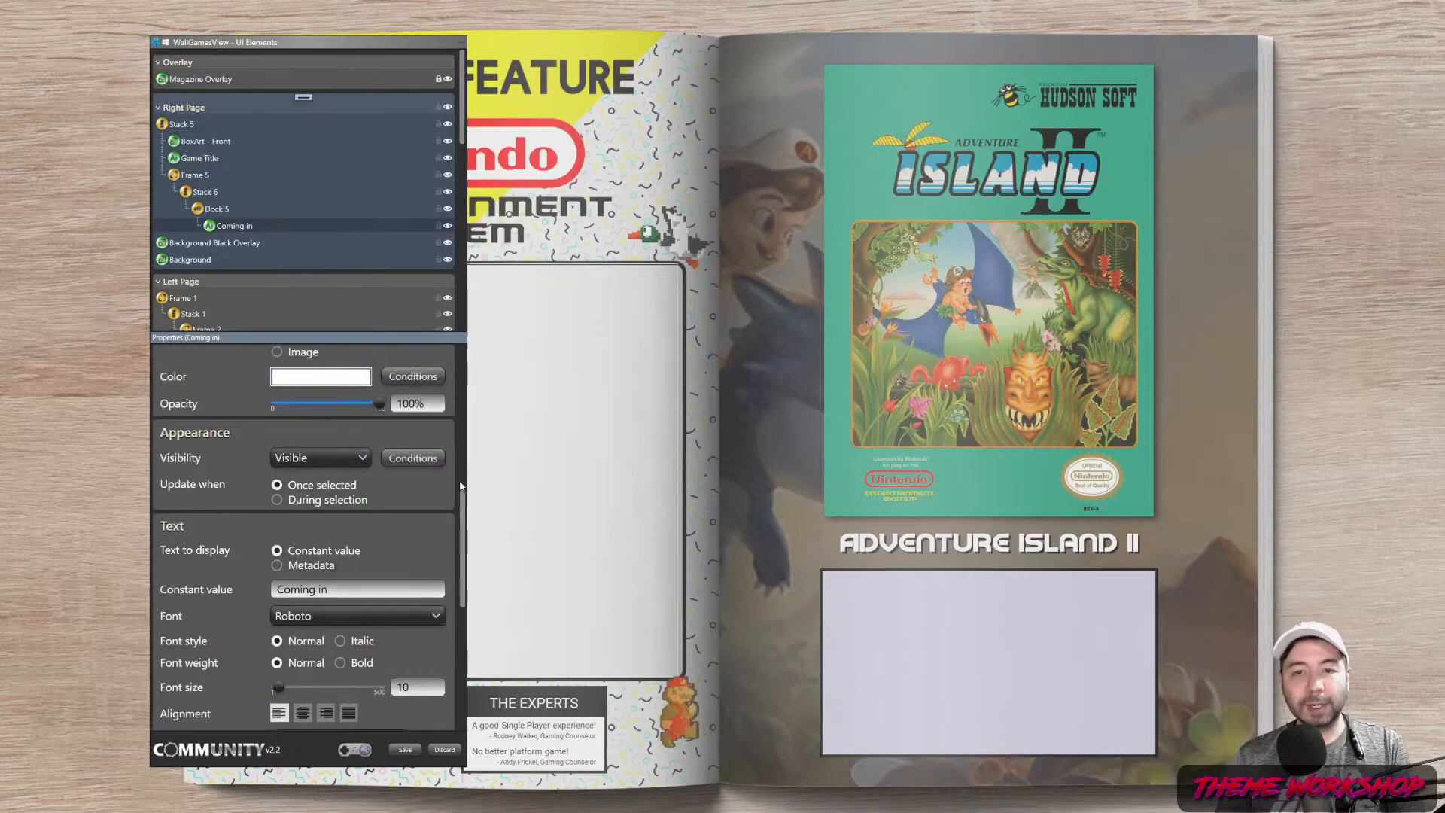
pyautogui.click(312, 541)
pyautogui.moveTo(366, 404)
pyautogui.mouseDown()
pyautogui.moveTo(316, 464)
pyautogui.moveTo(347, 438)
pyautogui.mouseUp()
pyautogui.click(462, 498)
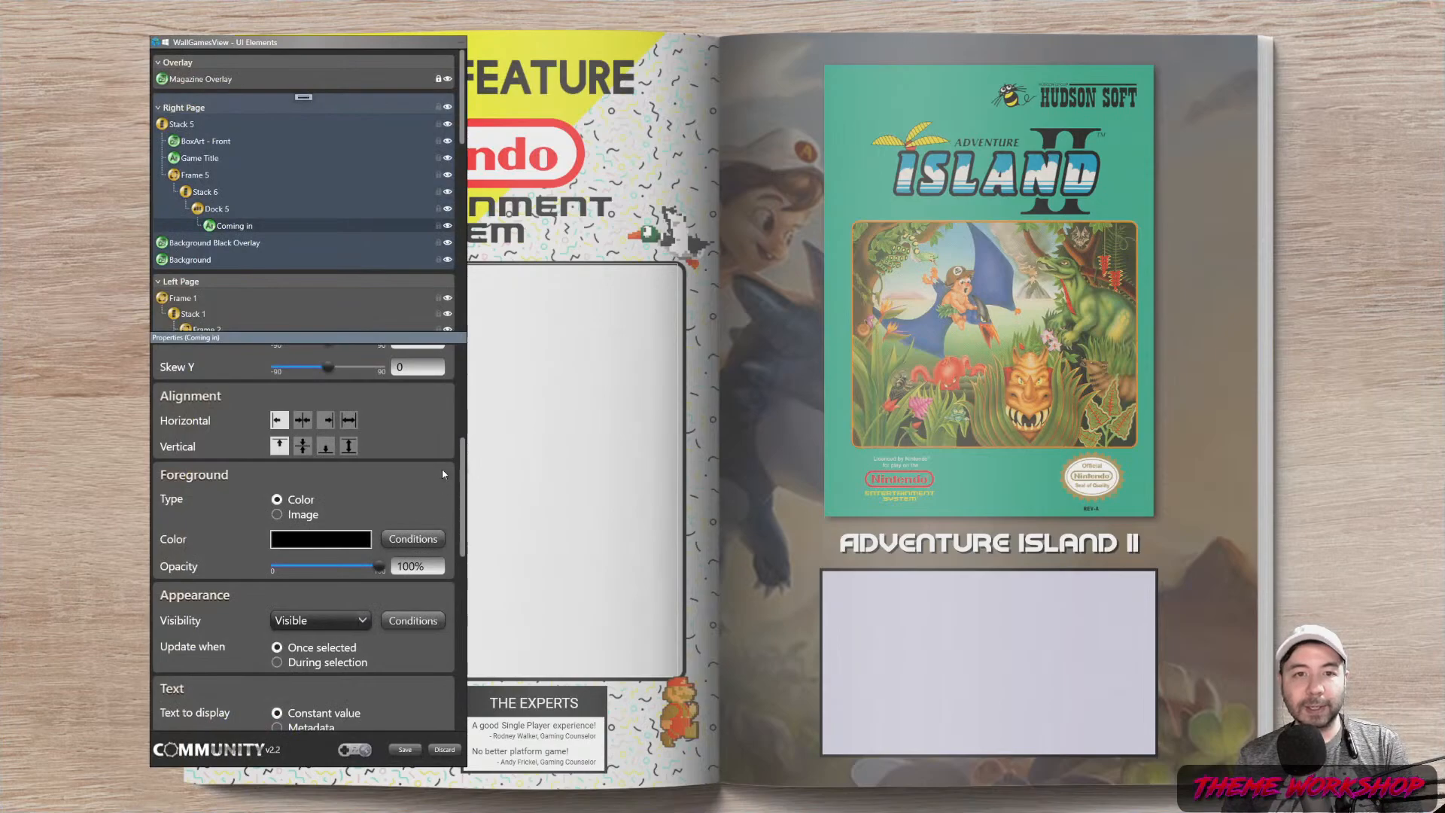
pyautogui.scroll(5, 421, 482)
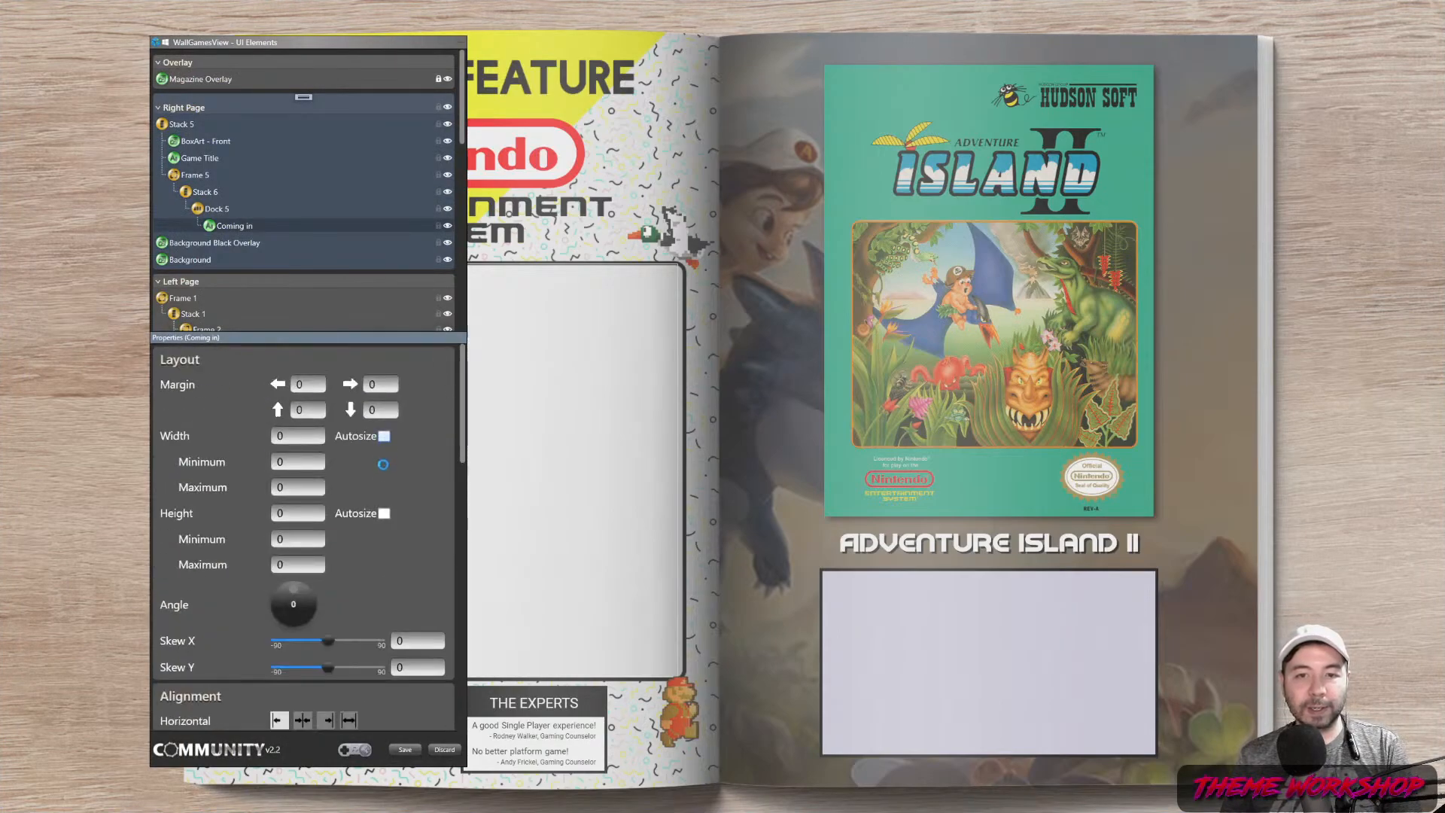
pyautogui.click(384, 436)
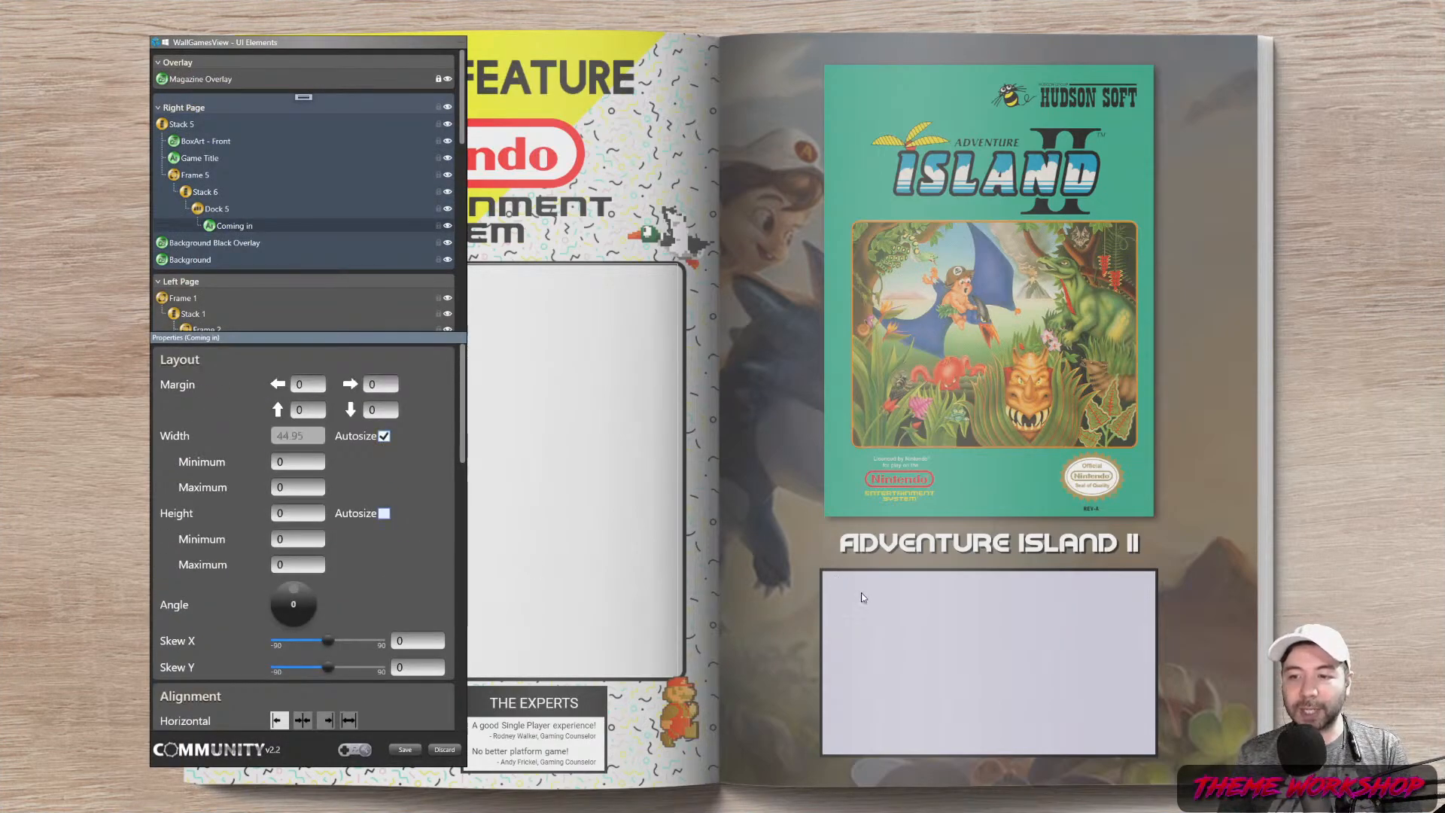
# Set the text font size to 22, after briefly trying 35
pyautogui.scroll(-5, 473, 530)
pyautogui.moveTo(473, 530); pyautogui.dragTo(473, 616)
pyautogui.moveTo(419, 552); pyautogui.dragTo(339, 552)
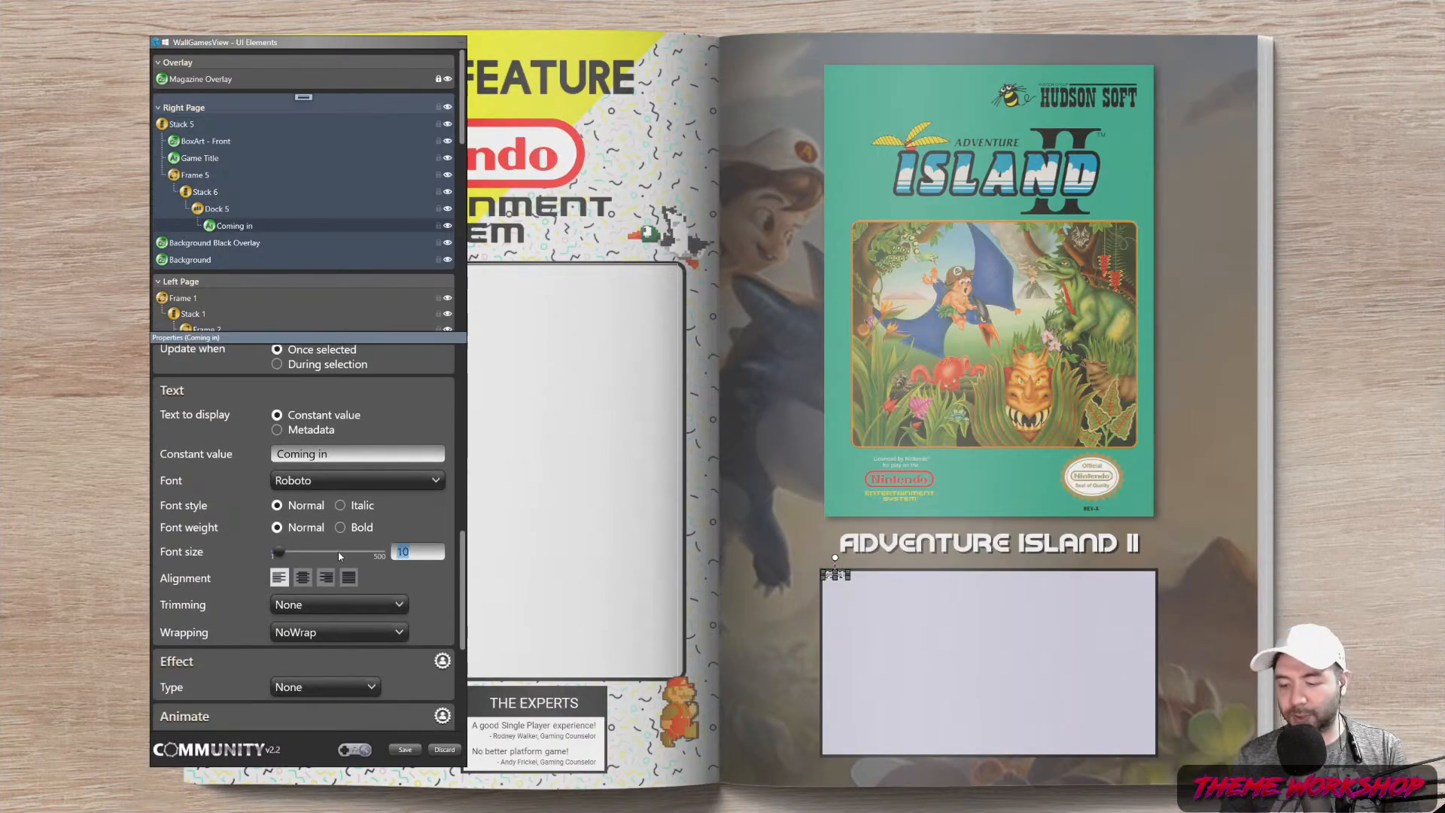
pyautogui.write('35')
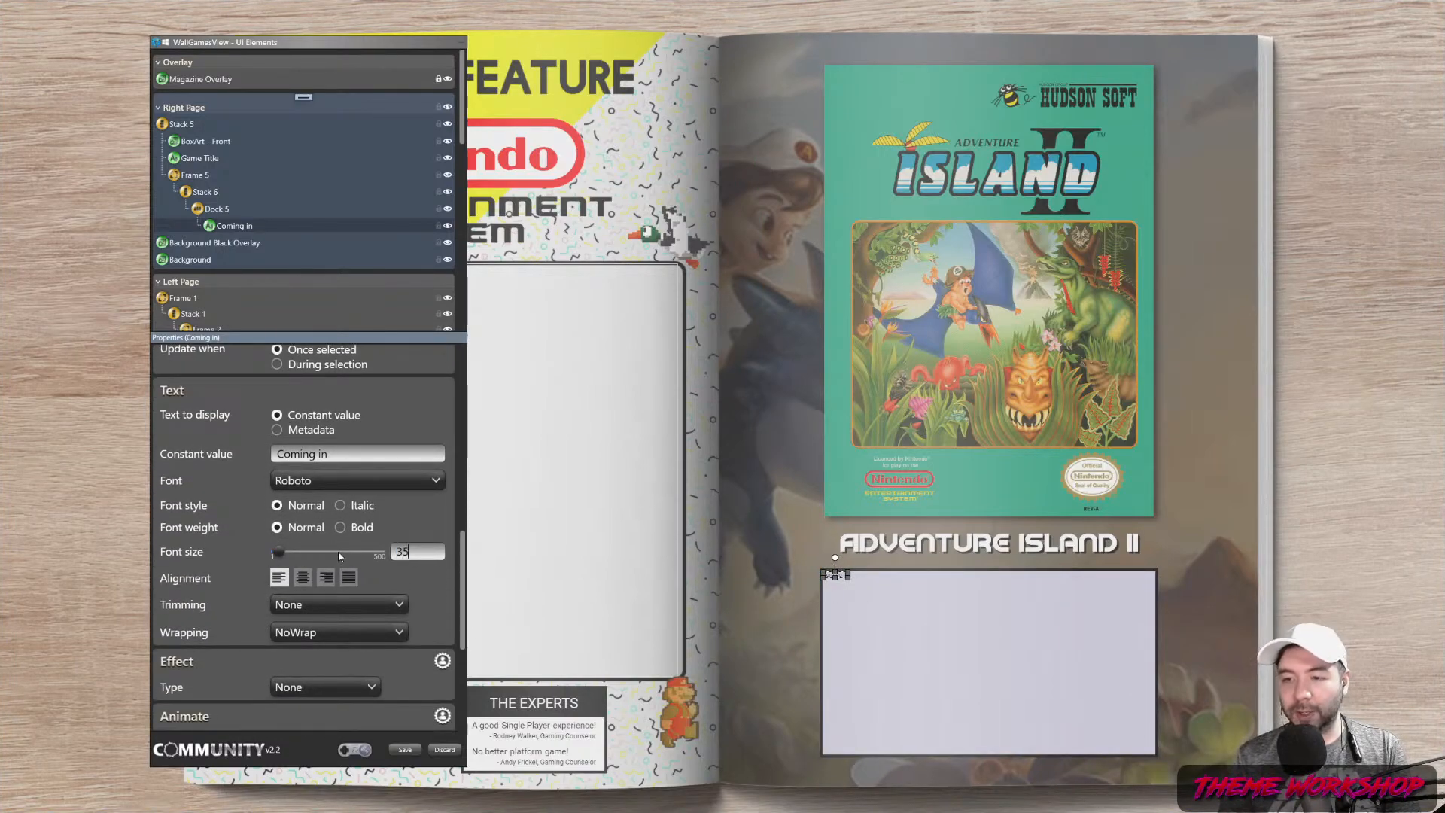
pyautogui.click(746, 638)
pyautogui.moveTo(419, 553); pyautogui.dragTo(353, 553)
pyautogui.write('22')
pyautogui.press('Return')
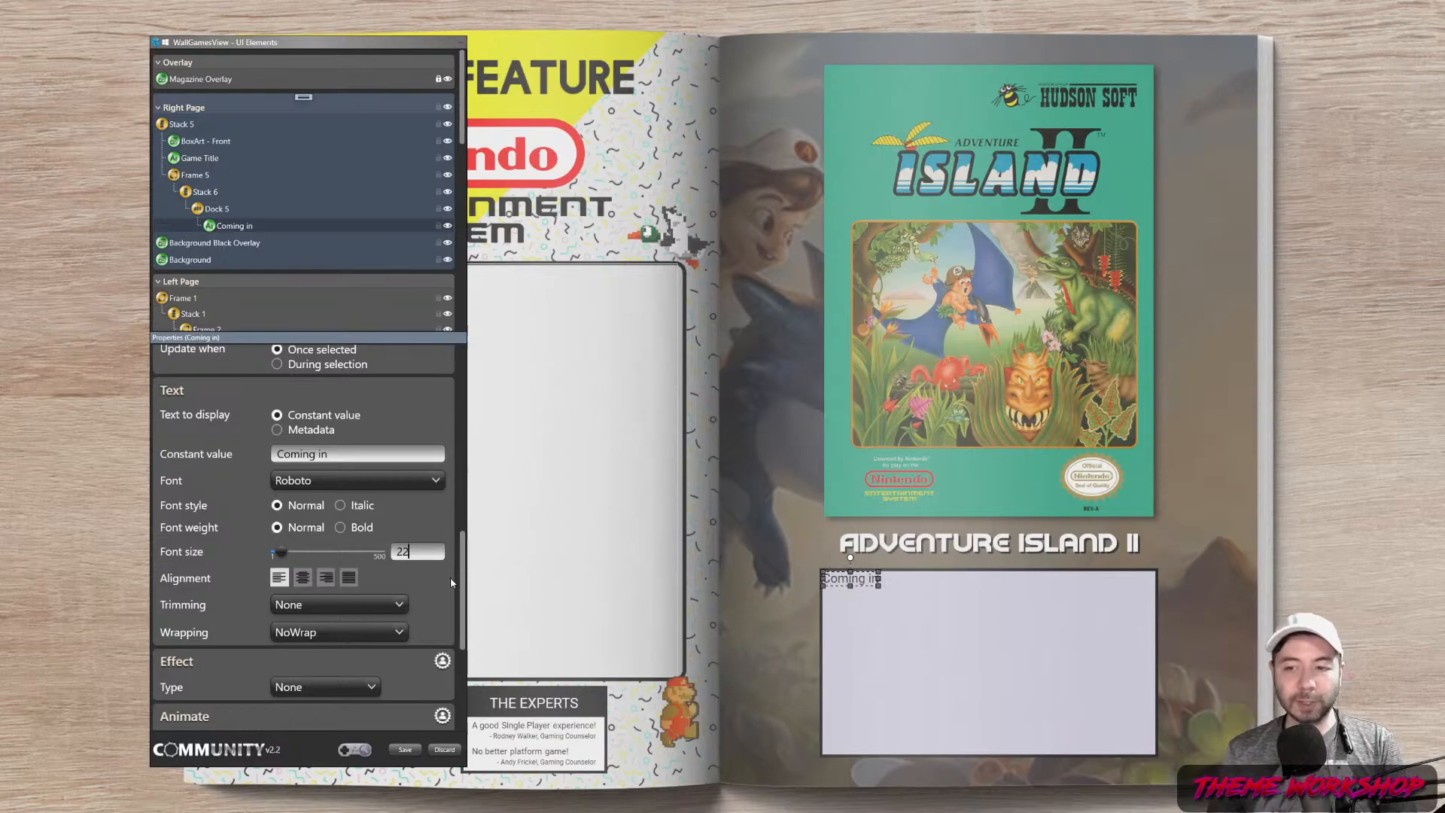
pyautogui.moveTo(464, 557); pyautogui.dragTo(460, 349)
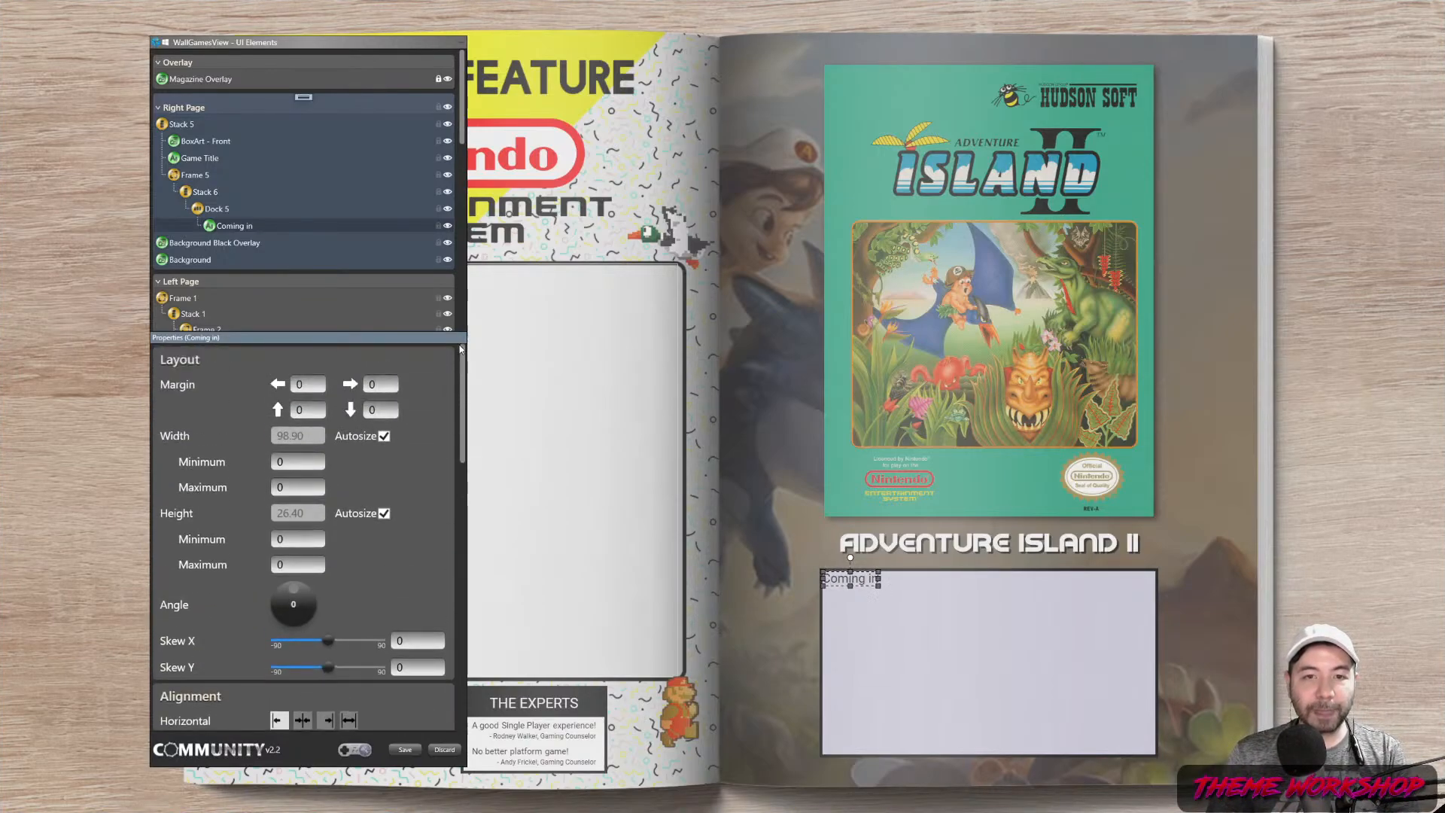
# Set Dock 5's left, right and top margins to 15
pyautogui.click(210, 197)
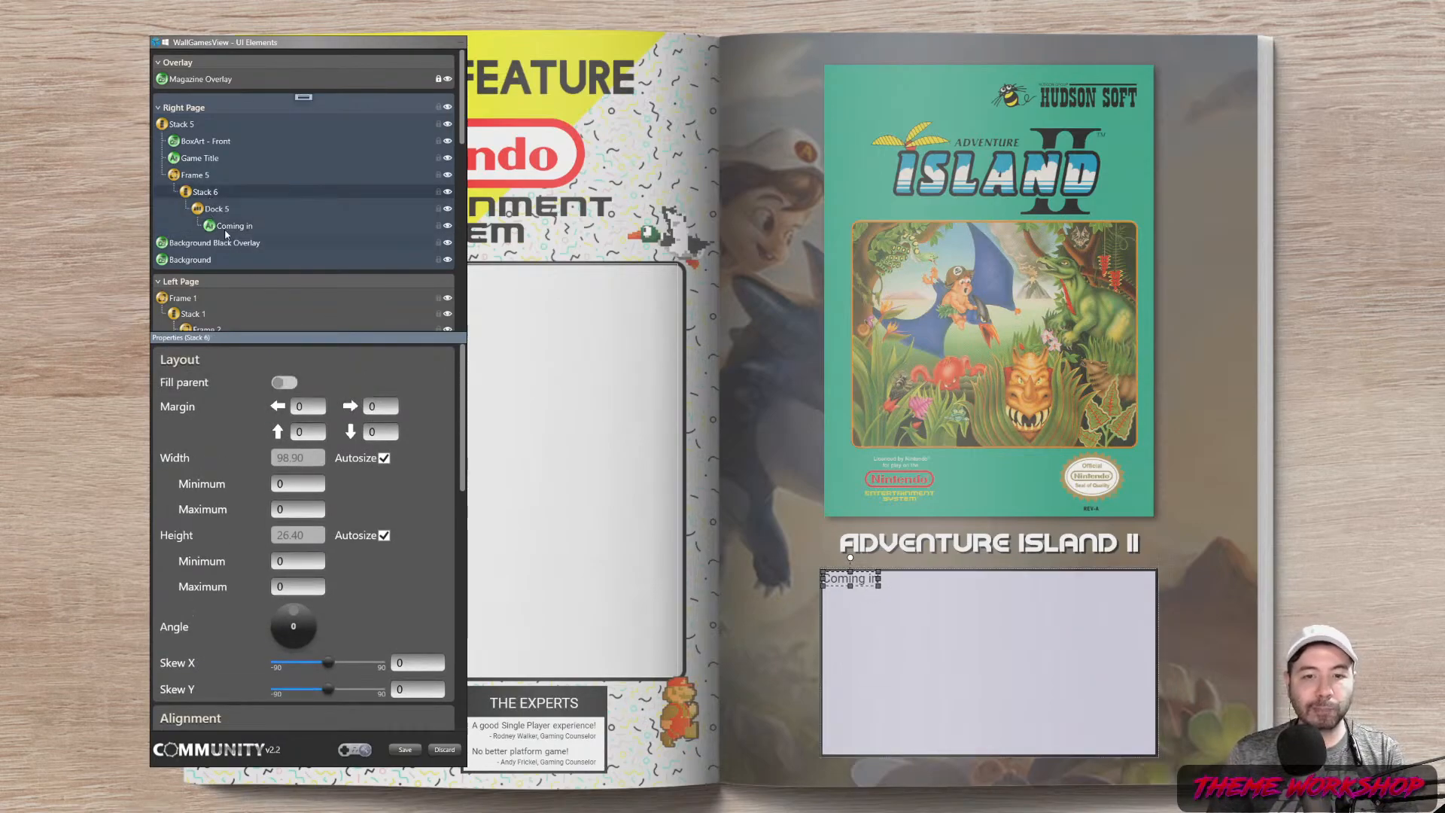
pyautogui.click(223, 227)
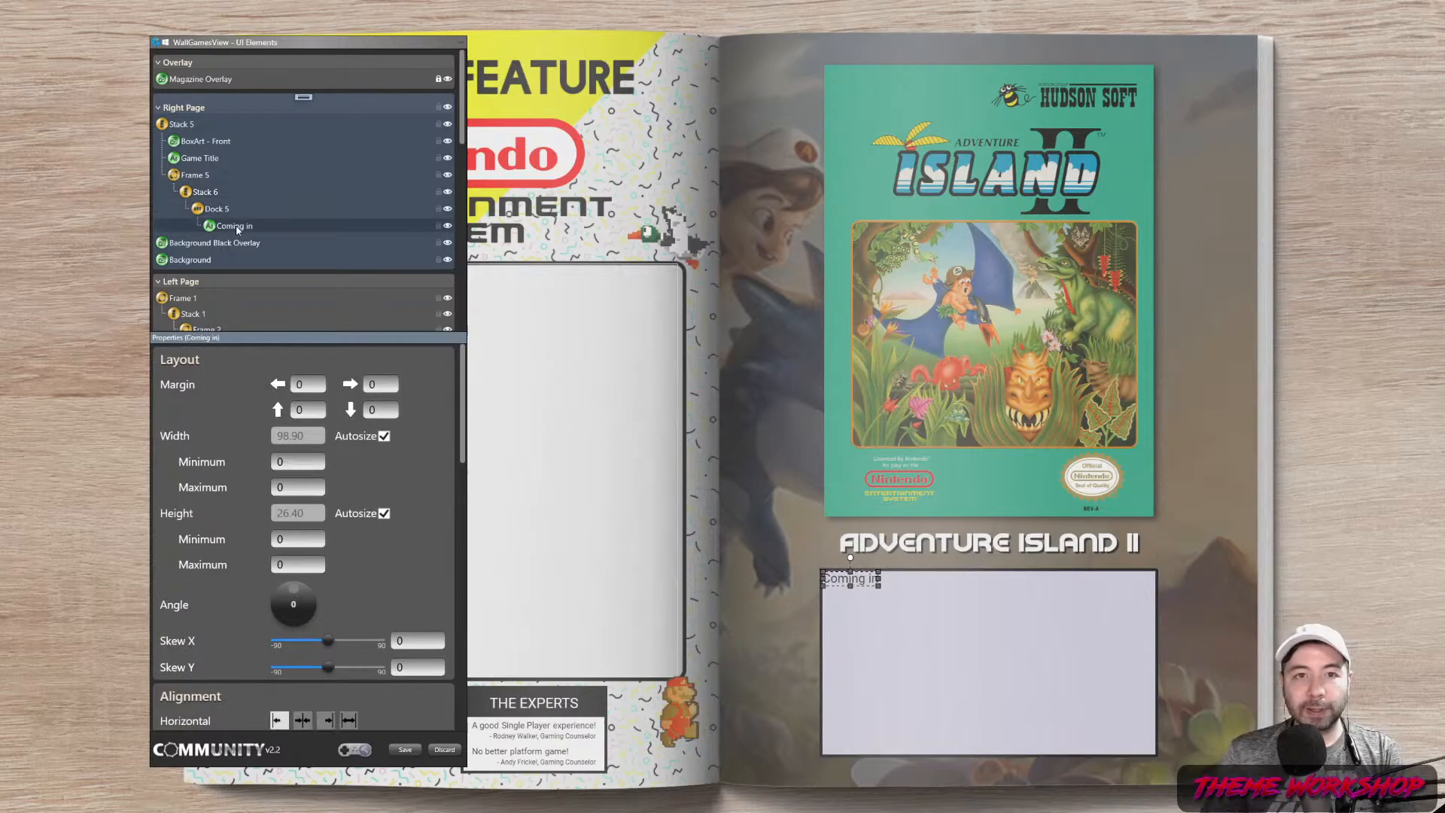
pyautogui.press('Up')
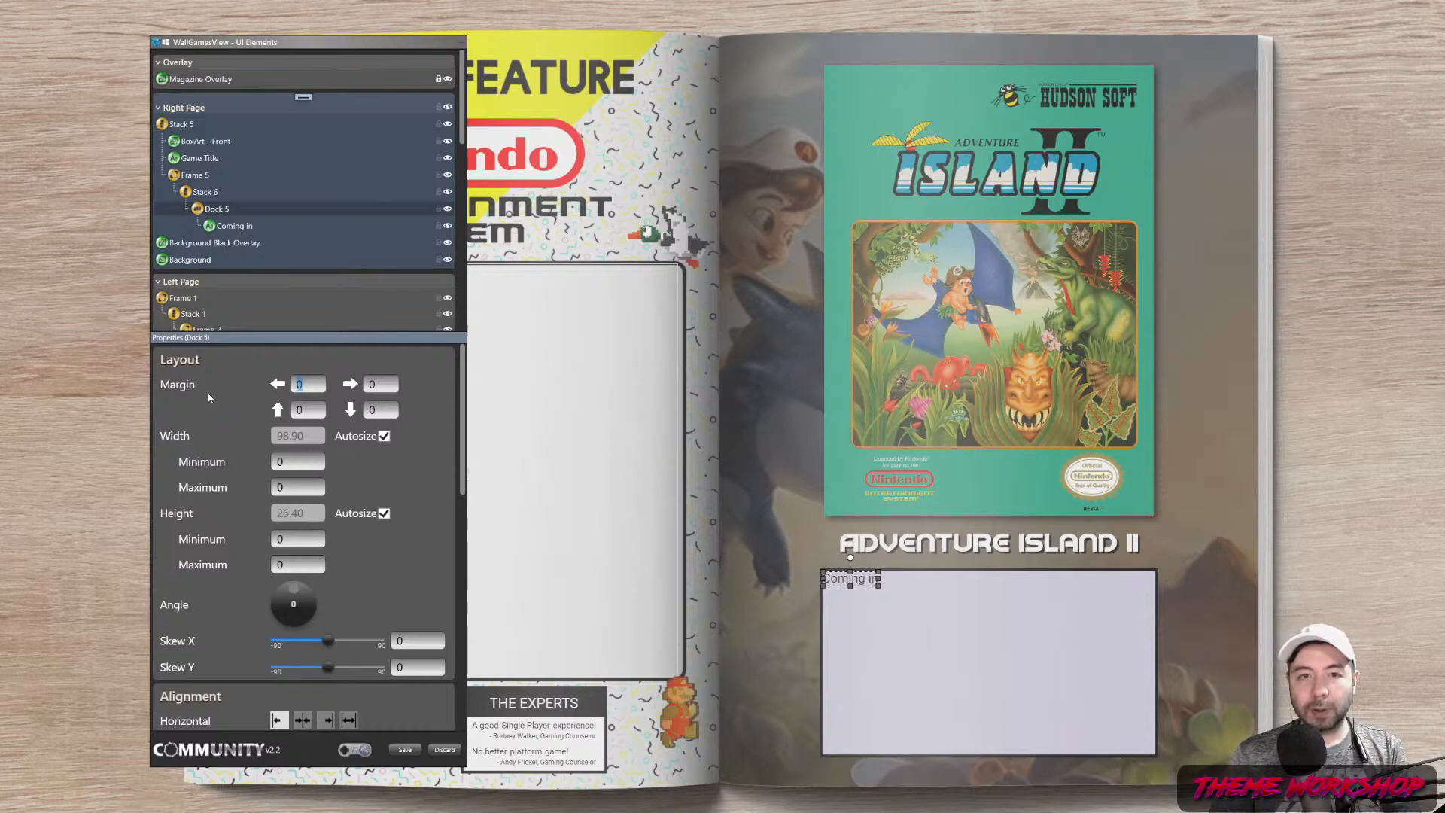
pyautogui.write('15')
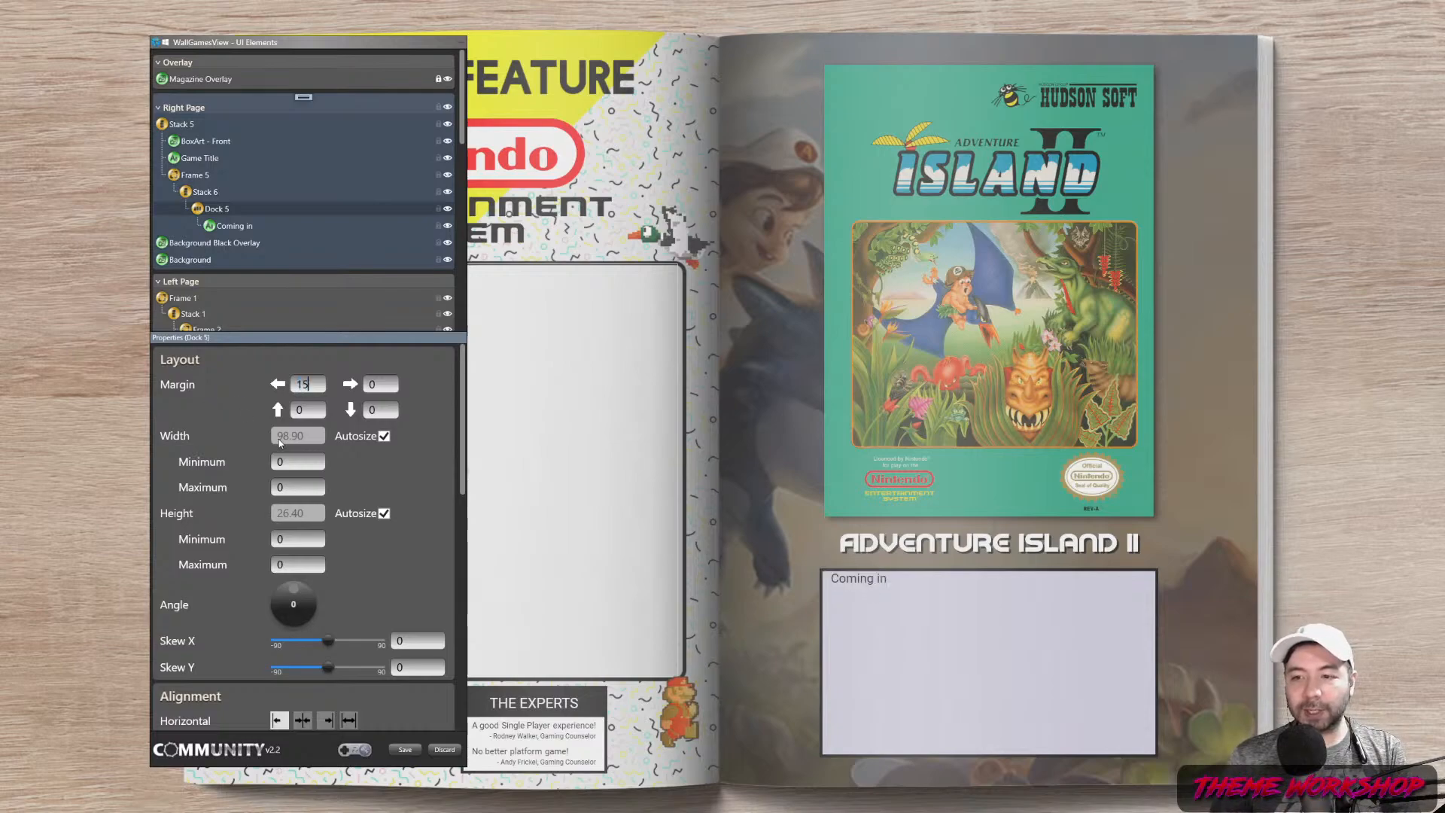
pyautogui.click(370, 384)
pyautogui.write('15')
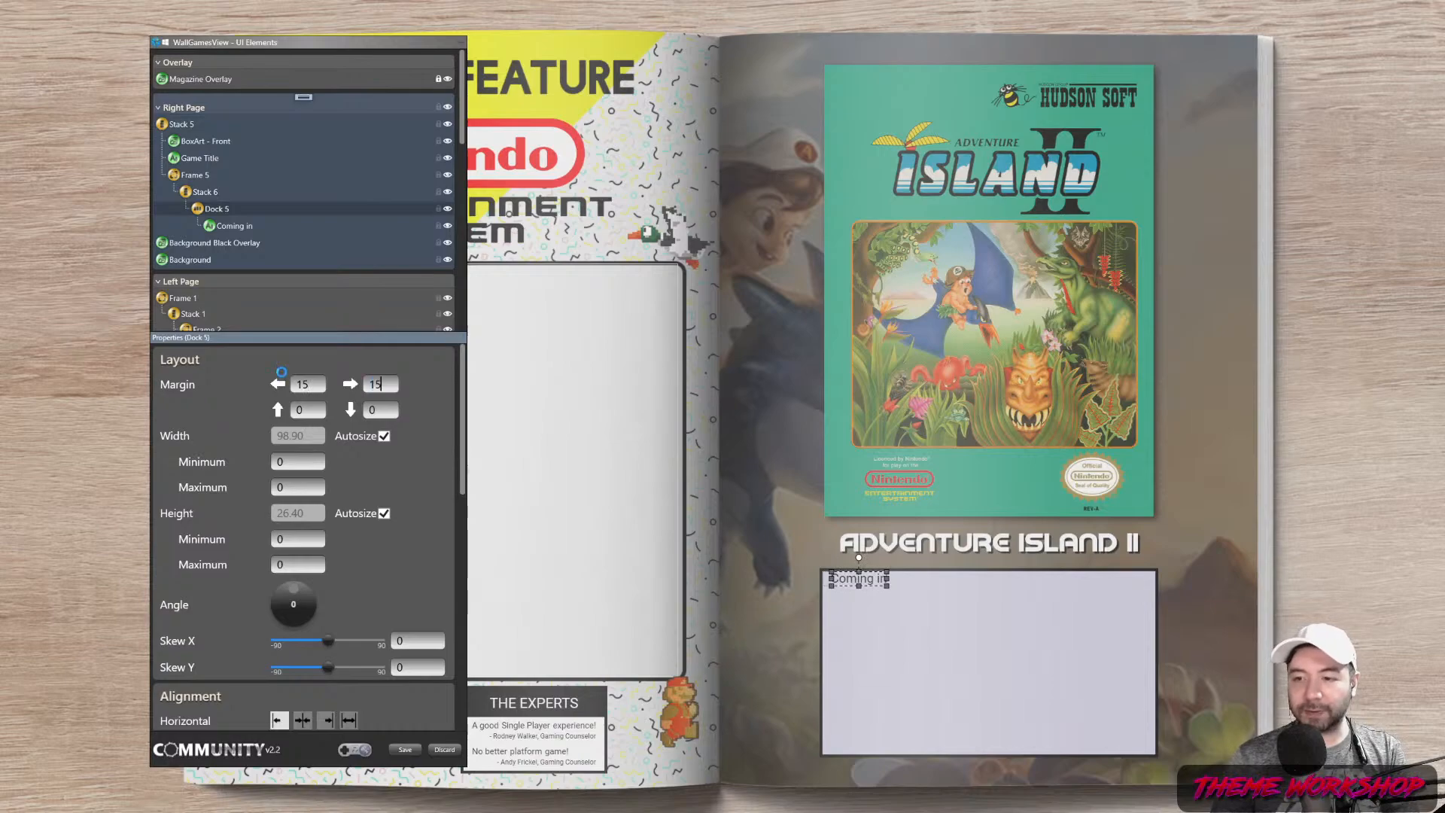
pyautogui.click(314, 410)
pyautogui.write('20')
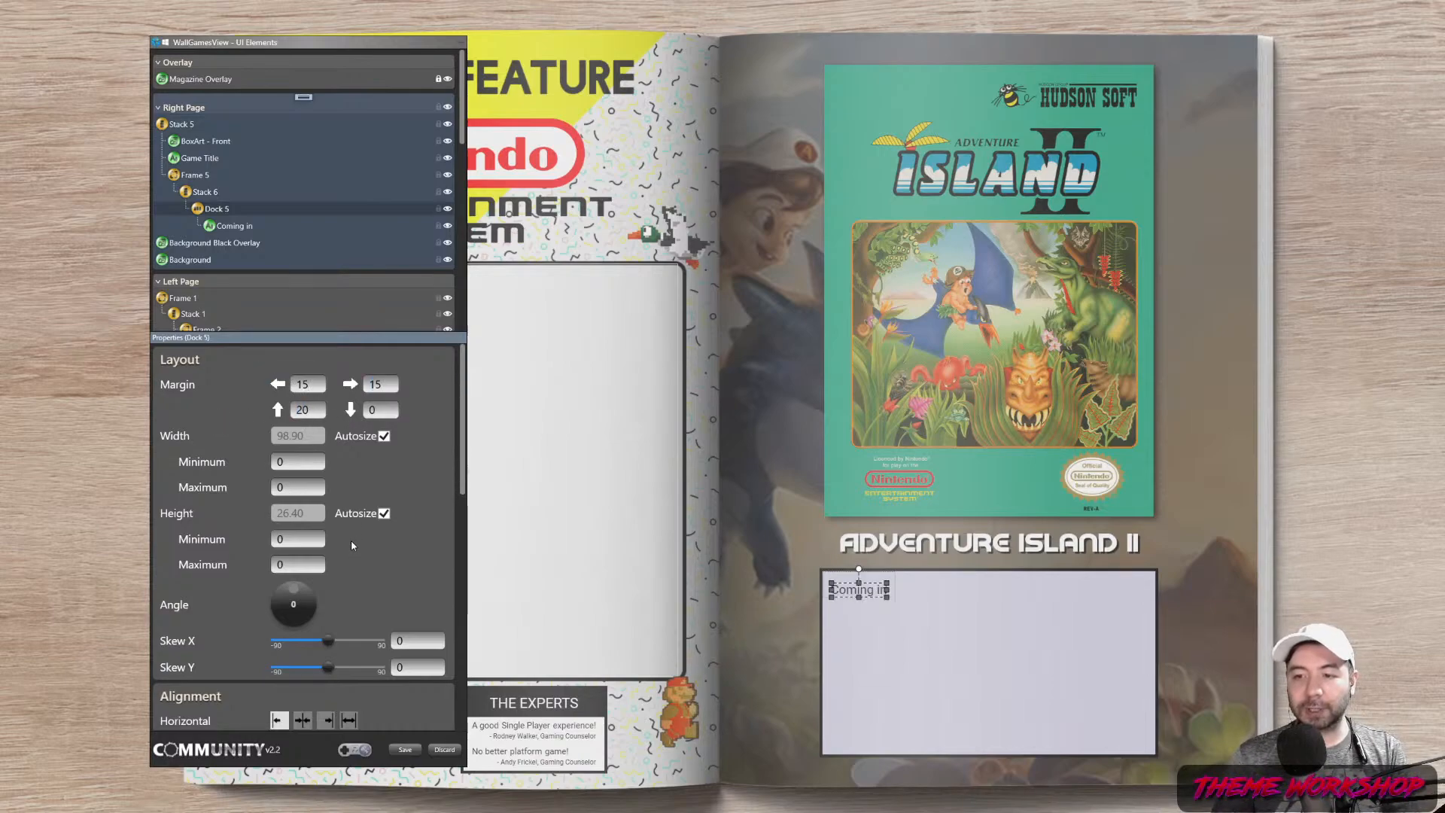
pyautogui.press('BackSpace')
pyautogui.press('BackSpace')
pyautogui.write('15')
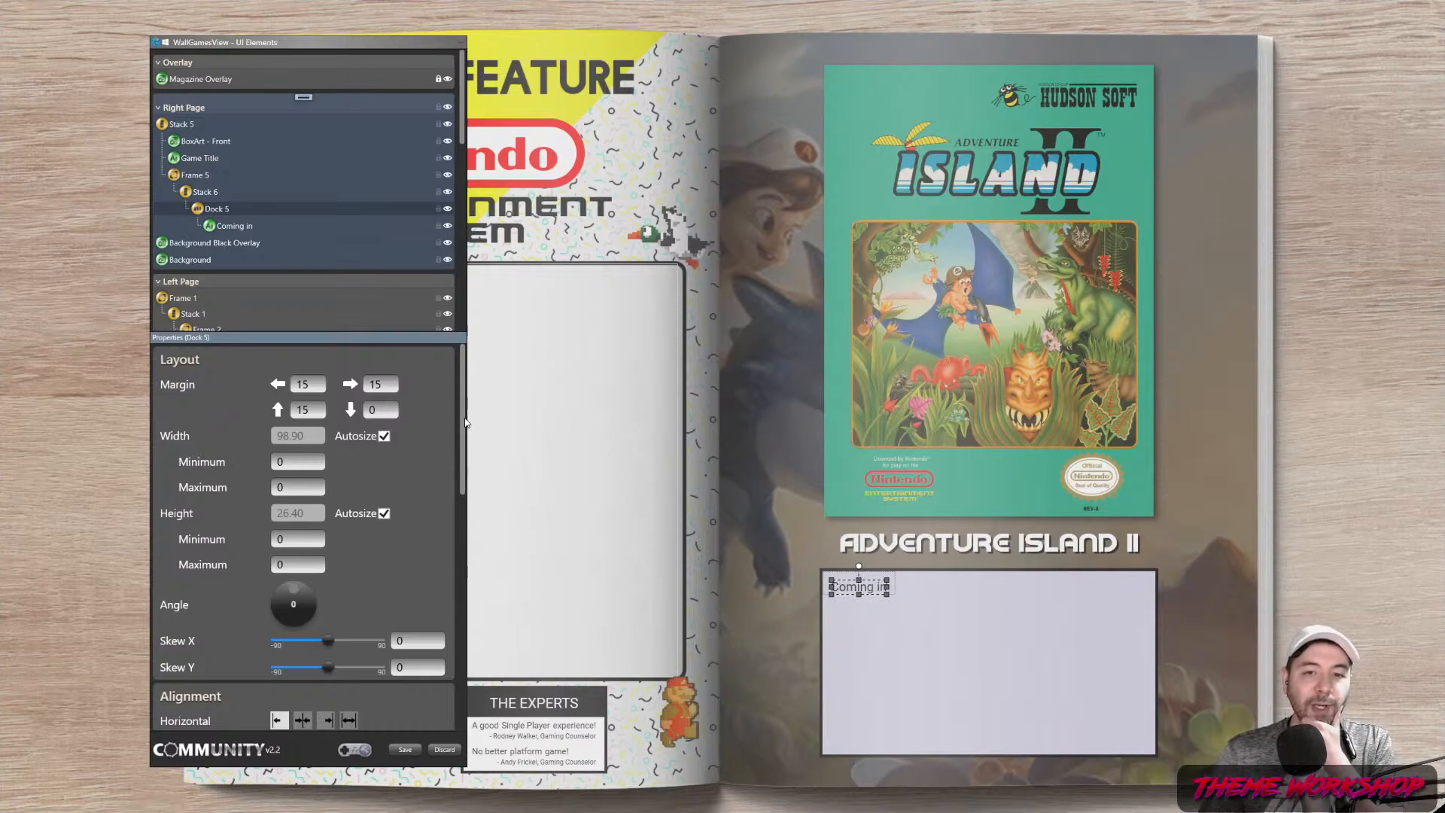
# Centre Stack 6 horizontally so Coming in sits top-centre in the frame
pyautogui.scroll(-3, 466, 423)
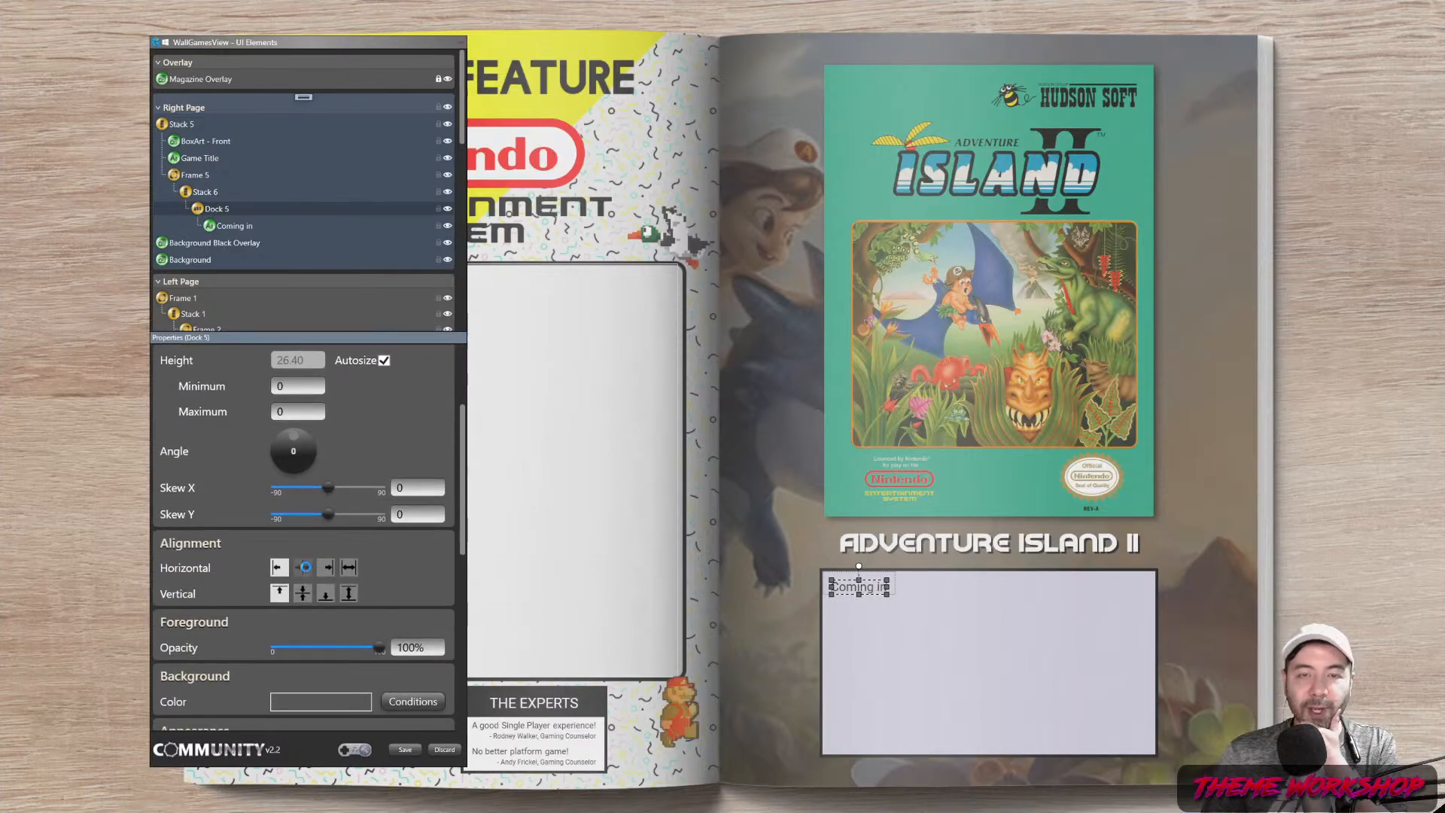
pyautogui.click(205, 192)
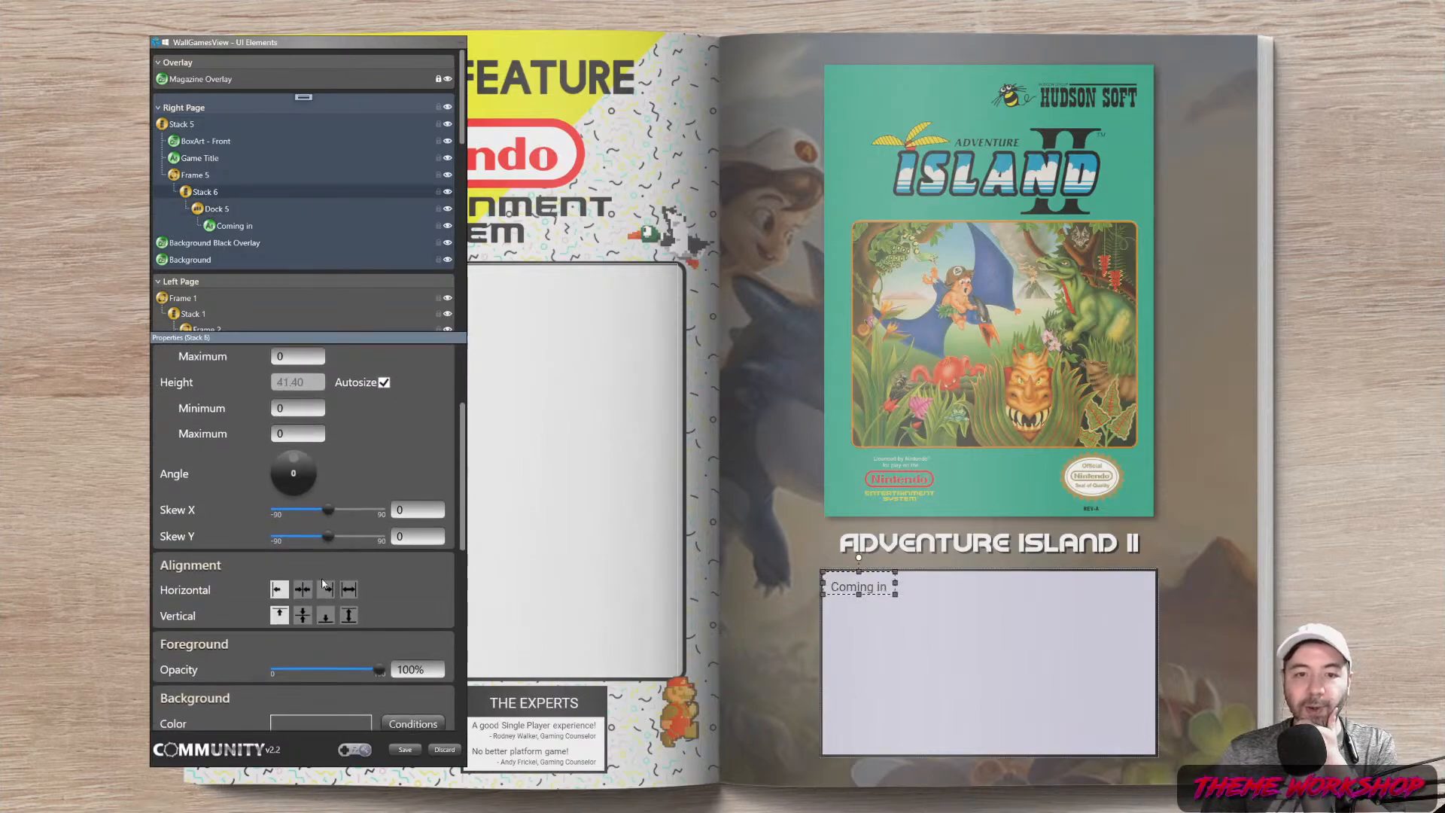
pyautogui.click(305, 589)
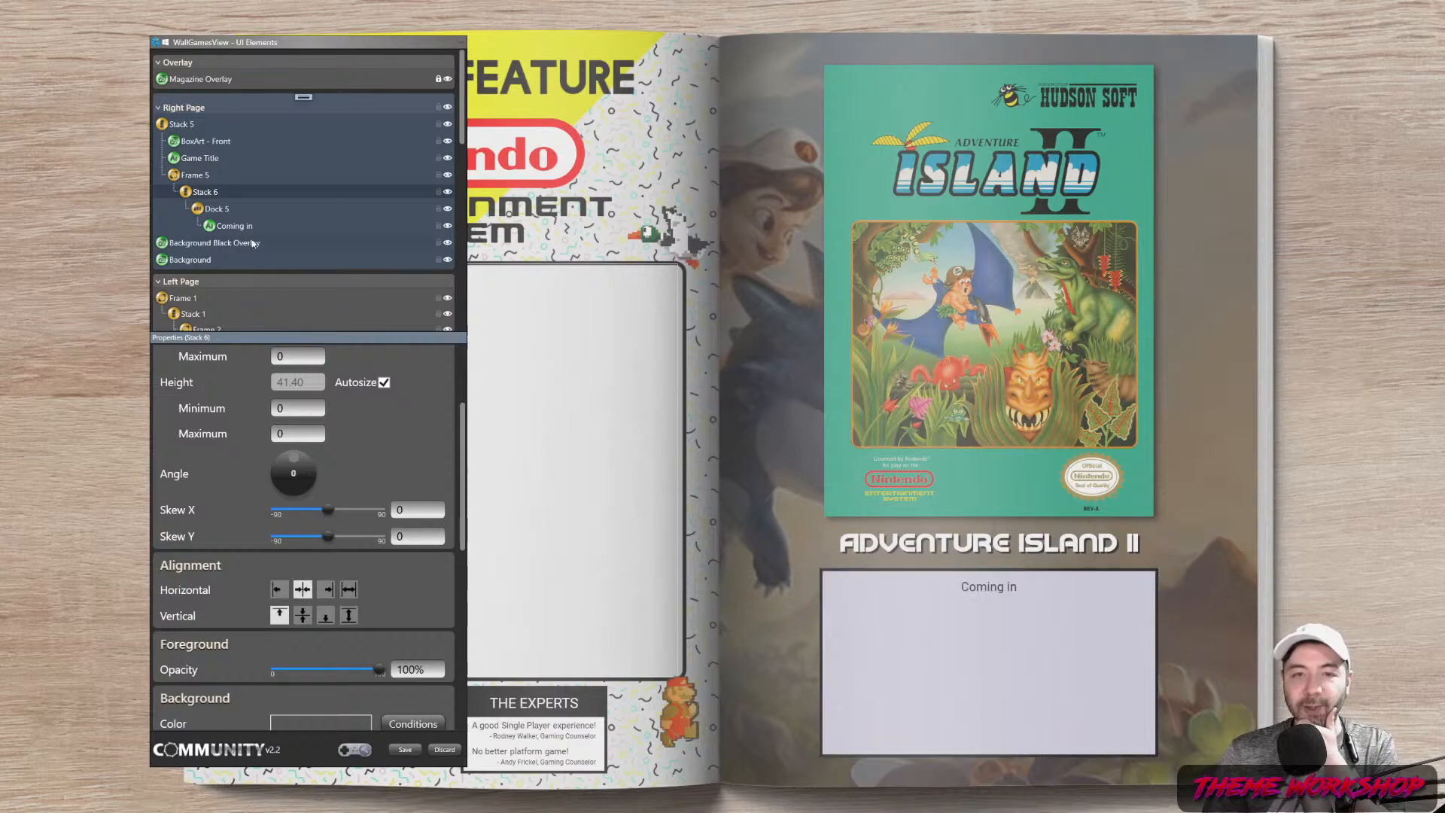
pyautogui.click(234, 227)
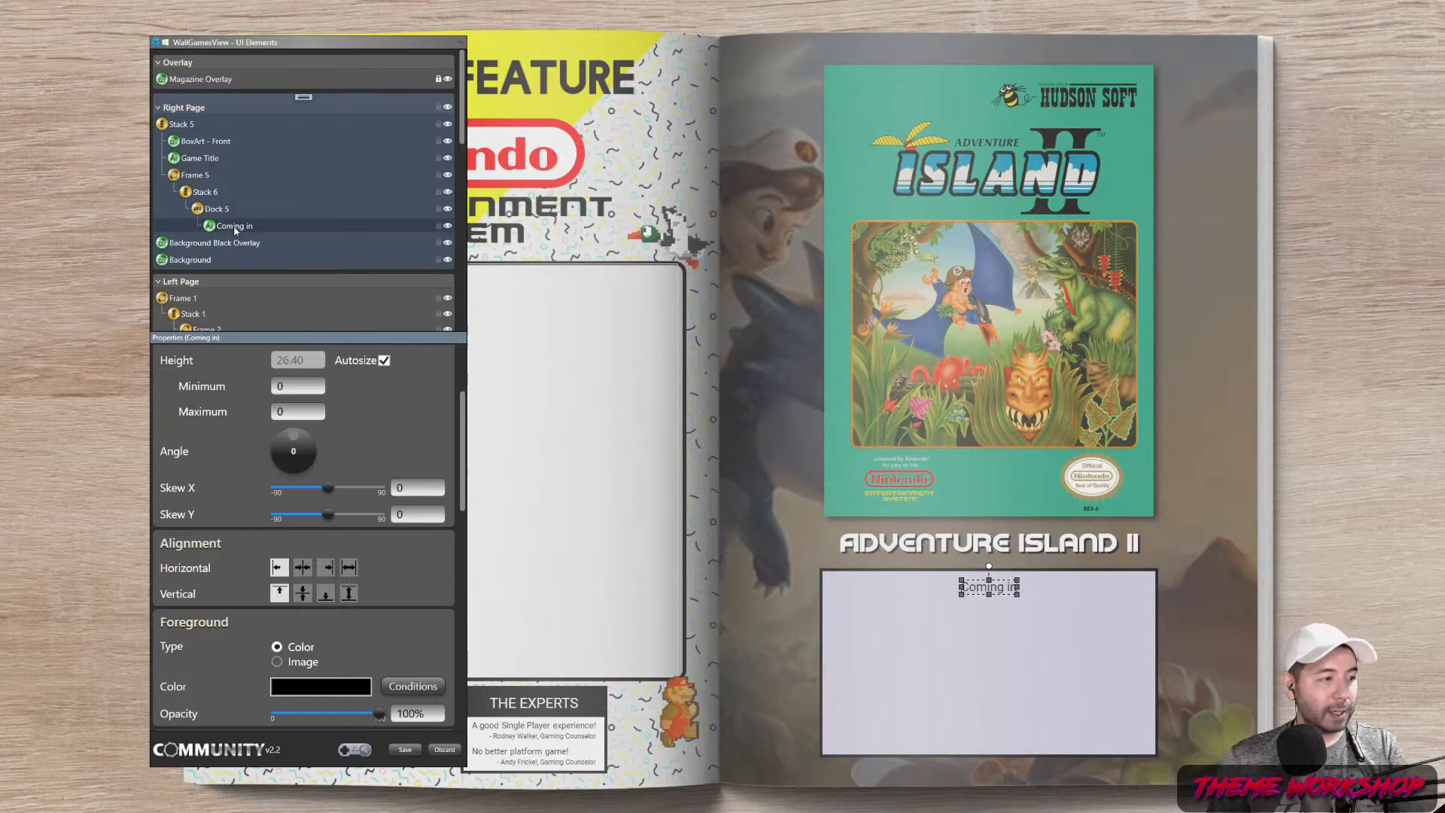
# Copy Coming in and paste it twice, creating Coming in-1 and Coming in-2
pyautogui.rightClick(235, 230)
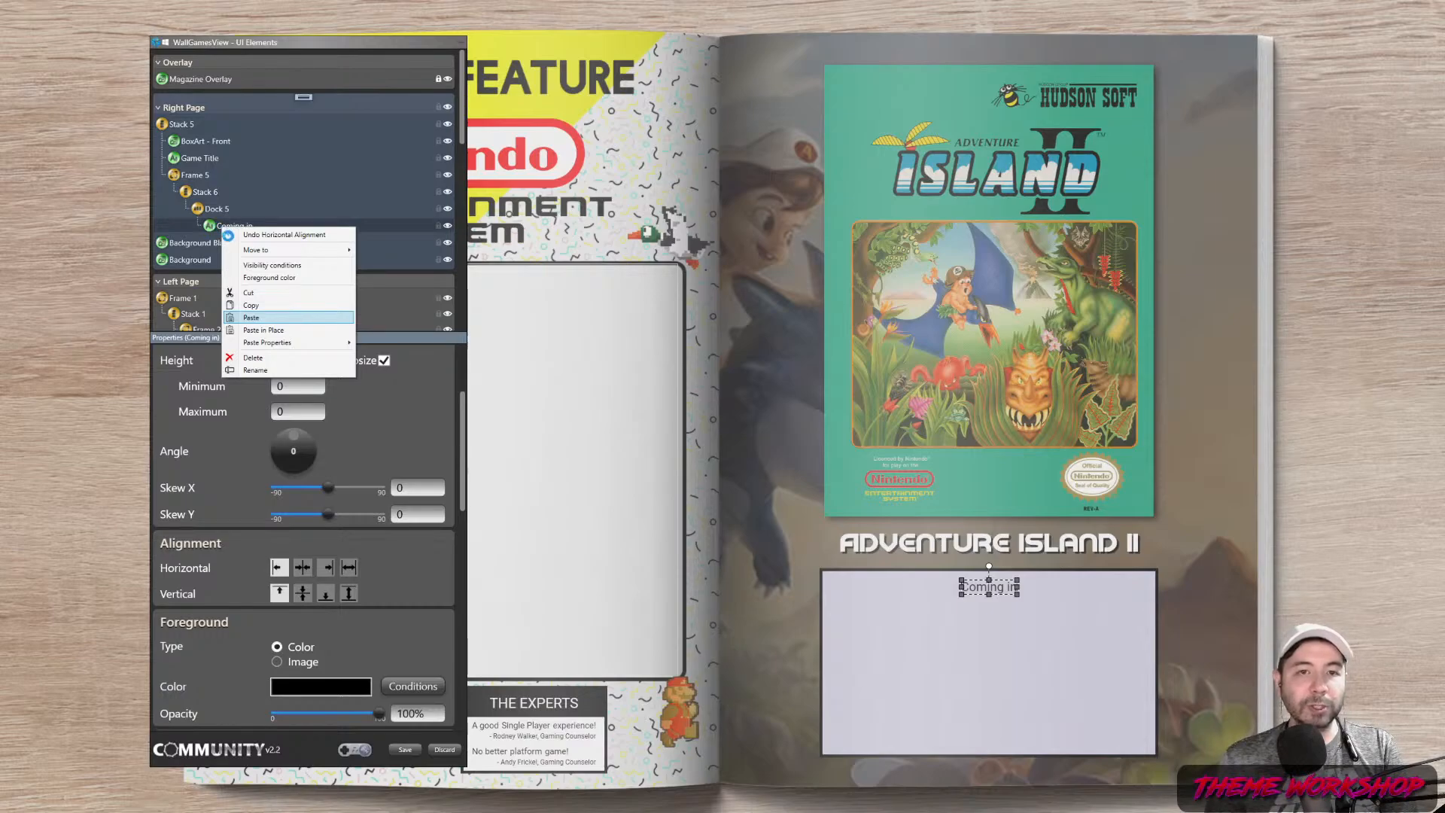
pyautogui.rightClick(240, 235)
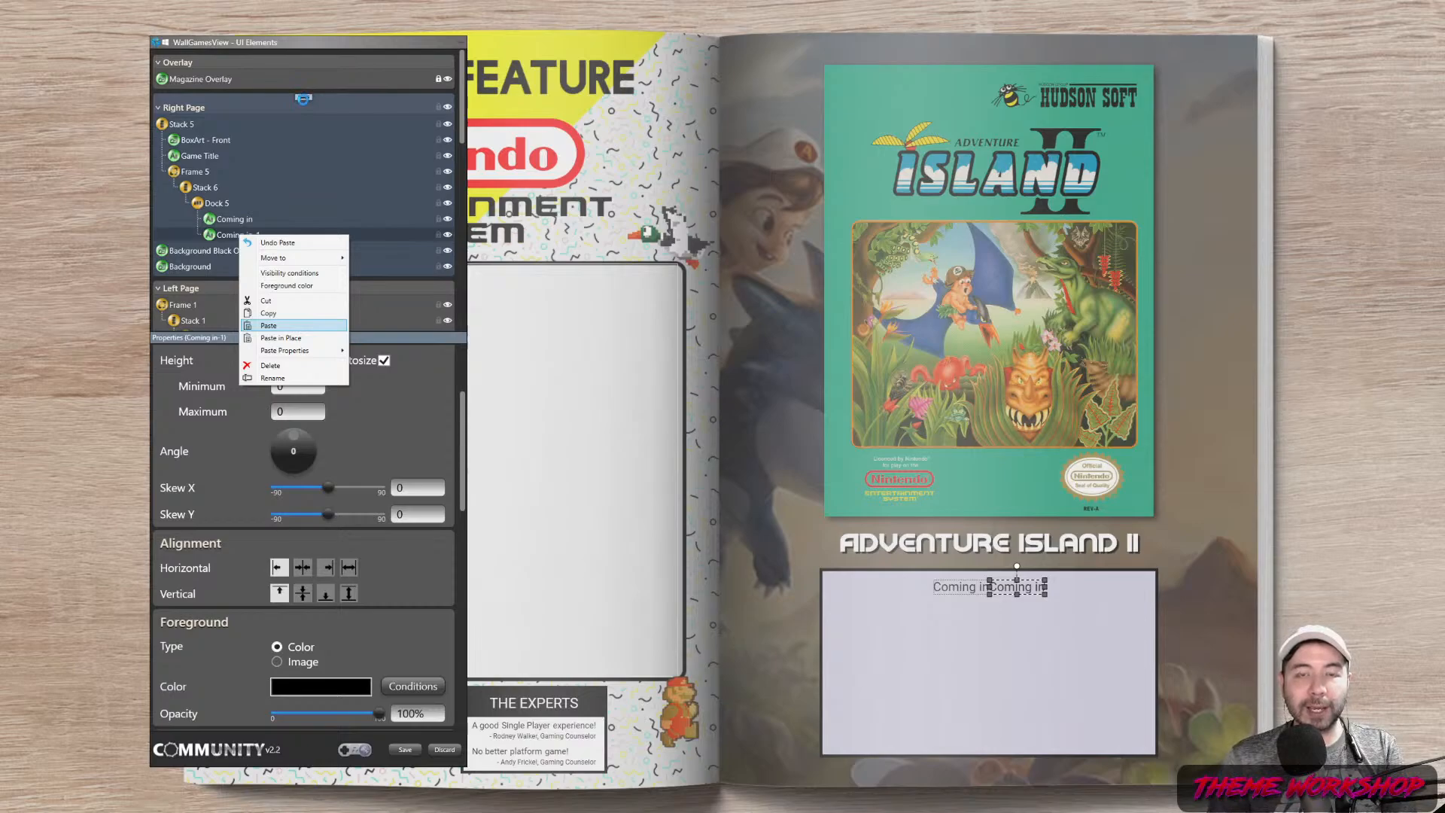
pyautogui.click(305, 100)
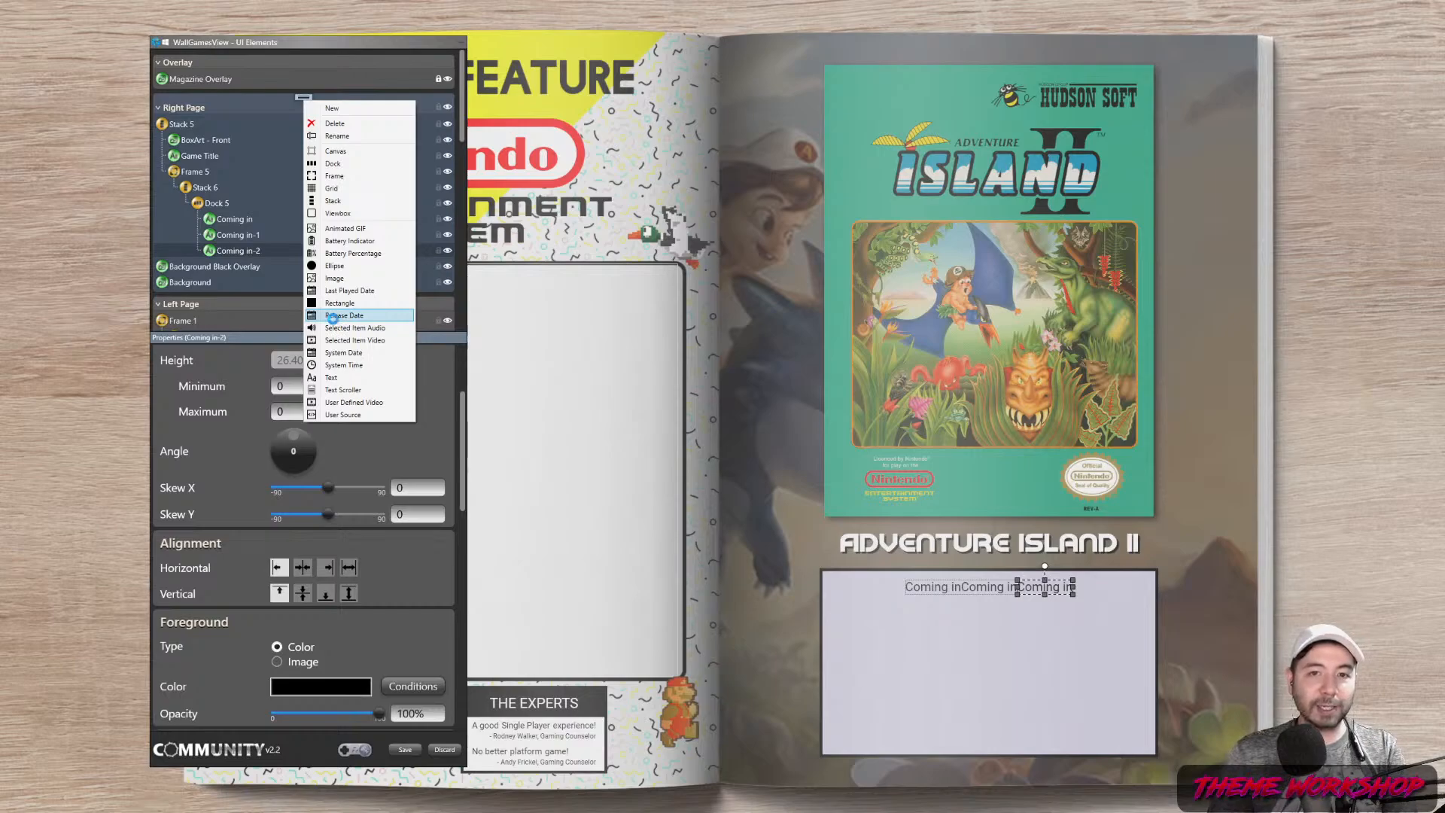
# Add a Release Date element into Dock 5 with black text
pyautogui.click(333, 317)
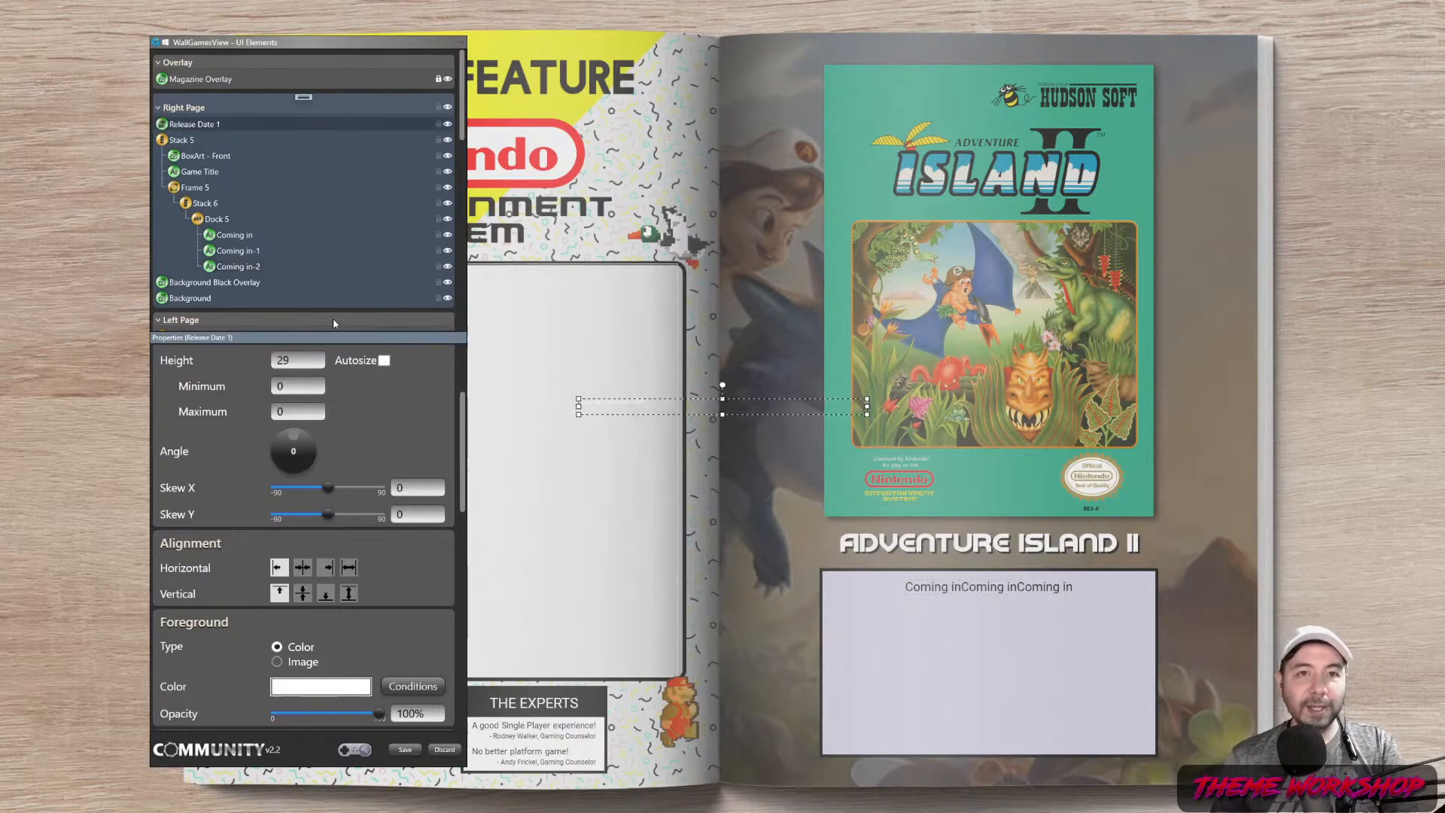
pyautogui.moveTo(198, 127); pyautogui.dragTo(210, 254)
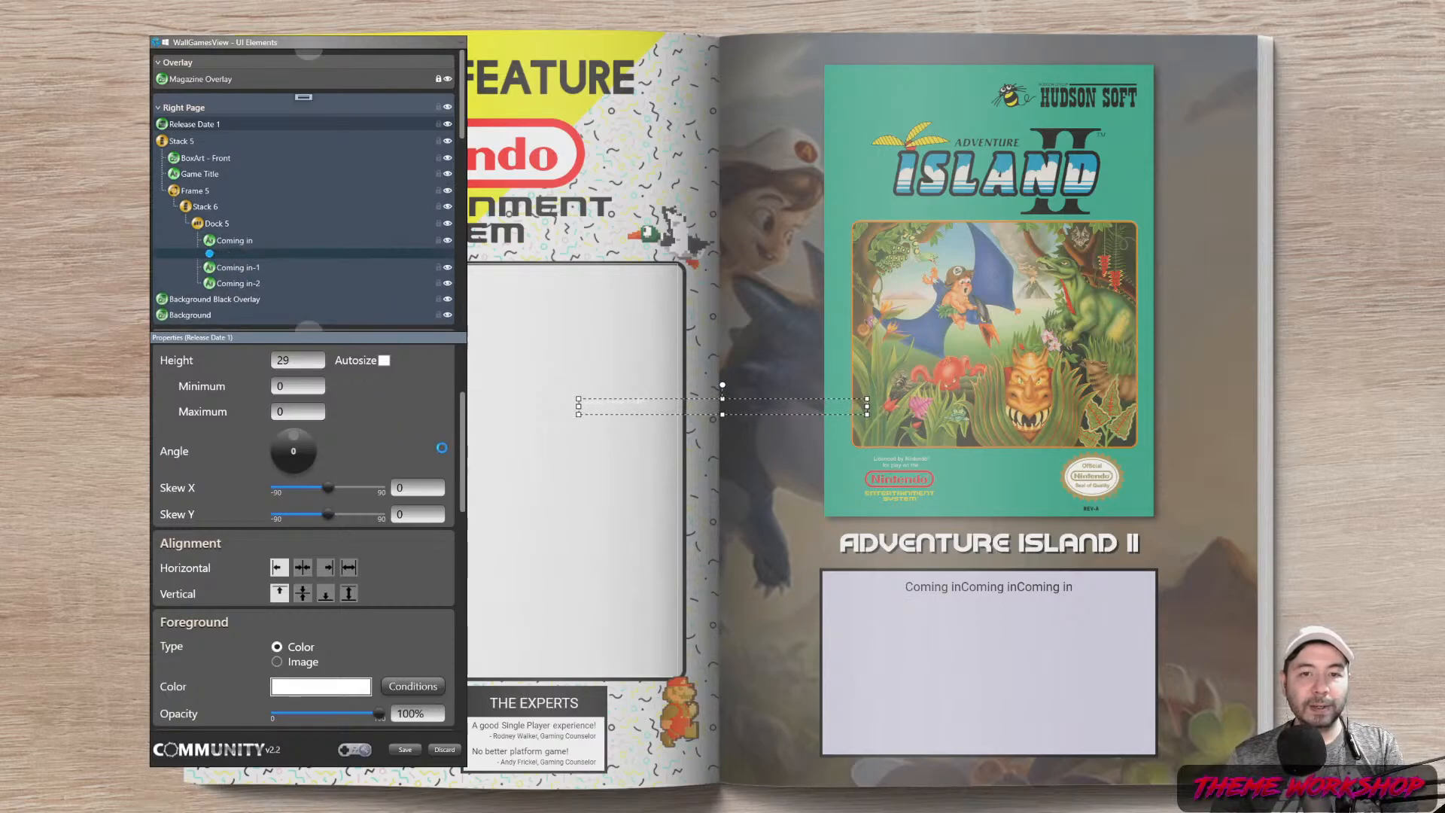
pyautogui.moveTo(463, 445); pyautogui.dragTo(463, 515)
pyautogui.click(327, 471)
pyautogui.moveTo(361, 403); pyautogui.dragTo(303, 450)
pyautogui.click(460, 499)
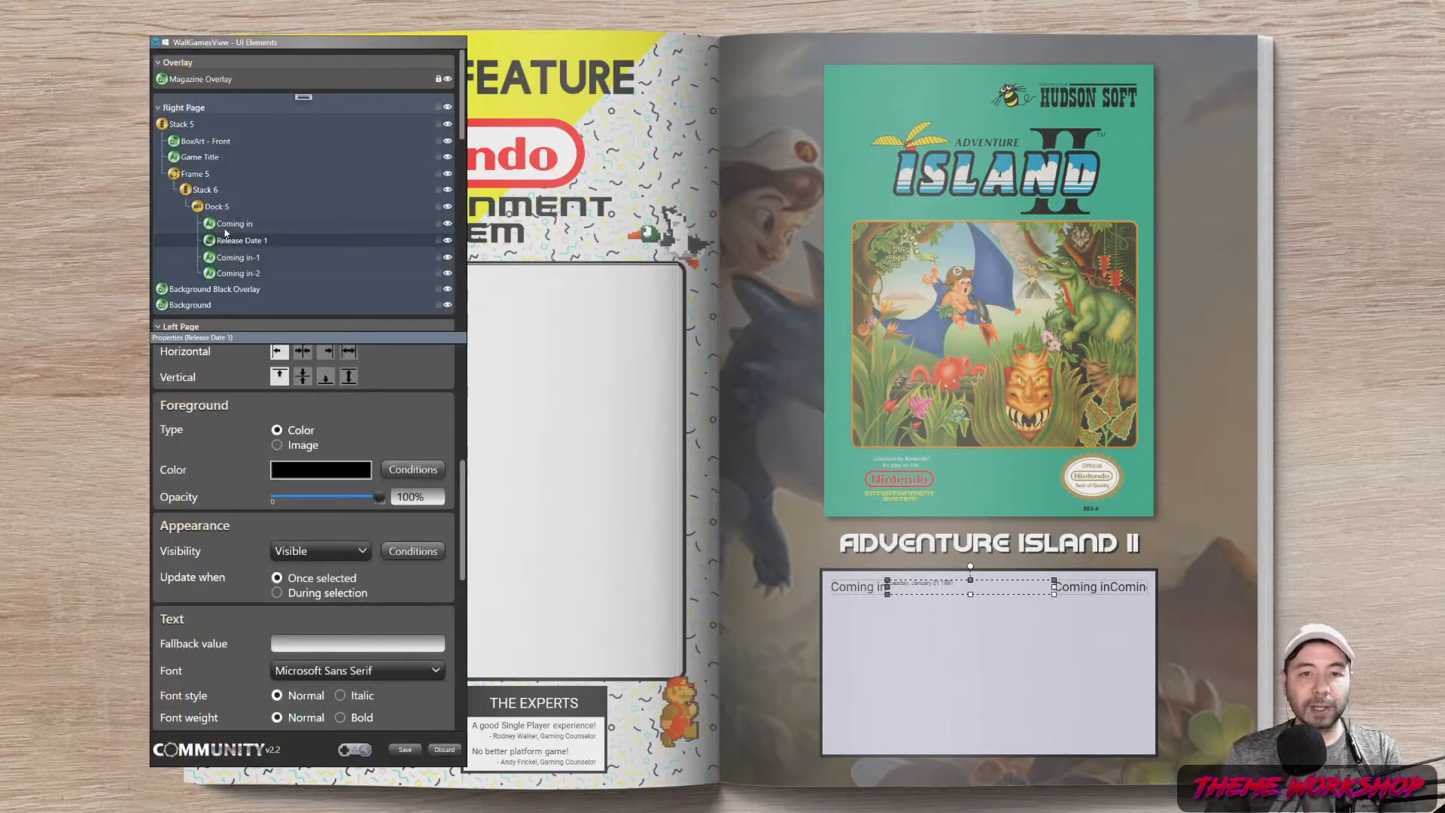
# Give the release date Roboto font, yyyy format and size 22, showing 1991
pyautogui.click(376, 669)
pyautogui.write('rob')
pyautogui.click(334, 608)
pyautogui.moveTo(462, 608); pyautogui.dragTo(462, 425)
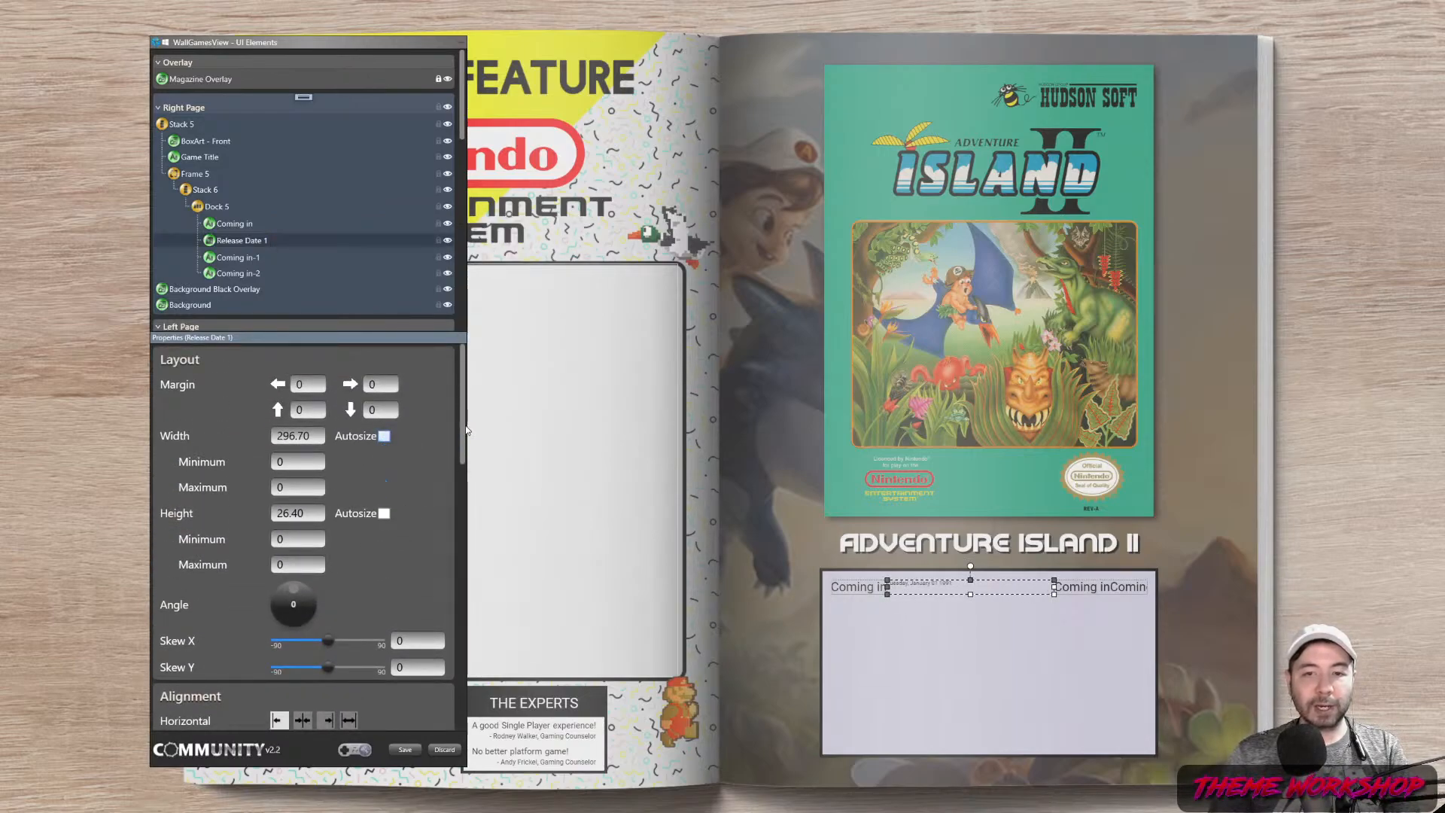
pyautogui.moveTo(466, 430); pyautogui.dragTo(482, 649)
pyautogui.click(435, 487)
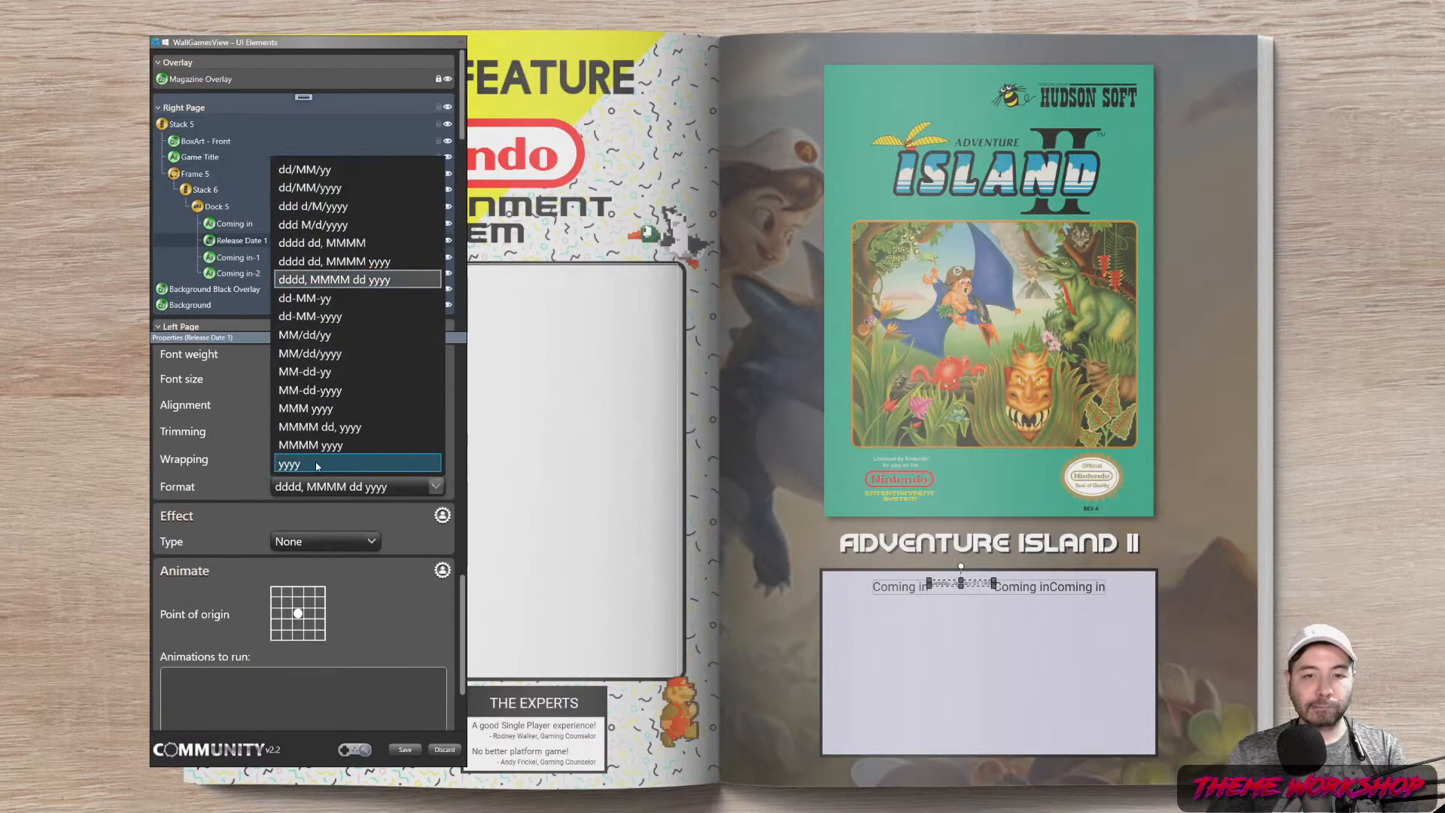
pyautogui.click(432, 471)
pyautogui.write('22')
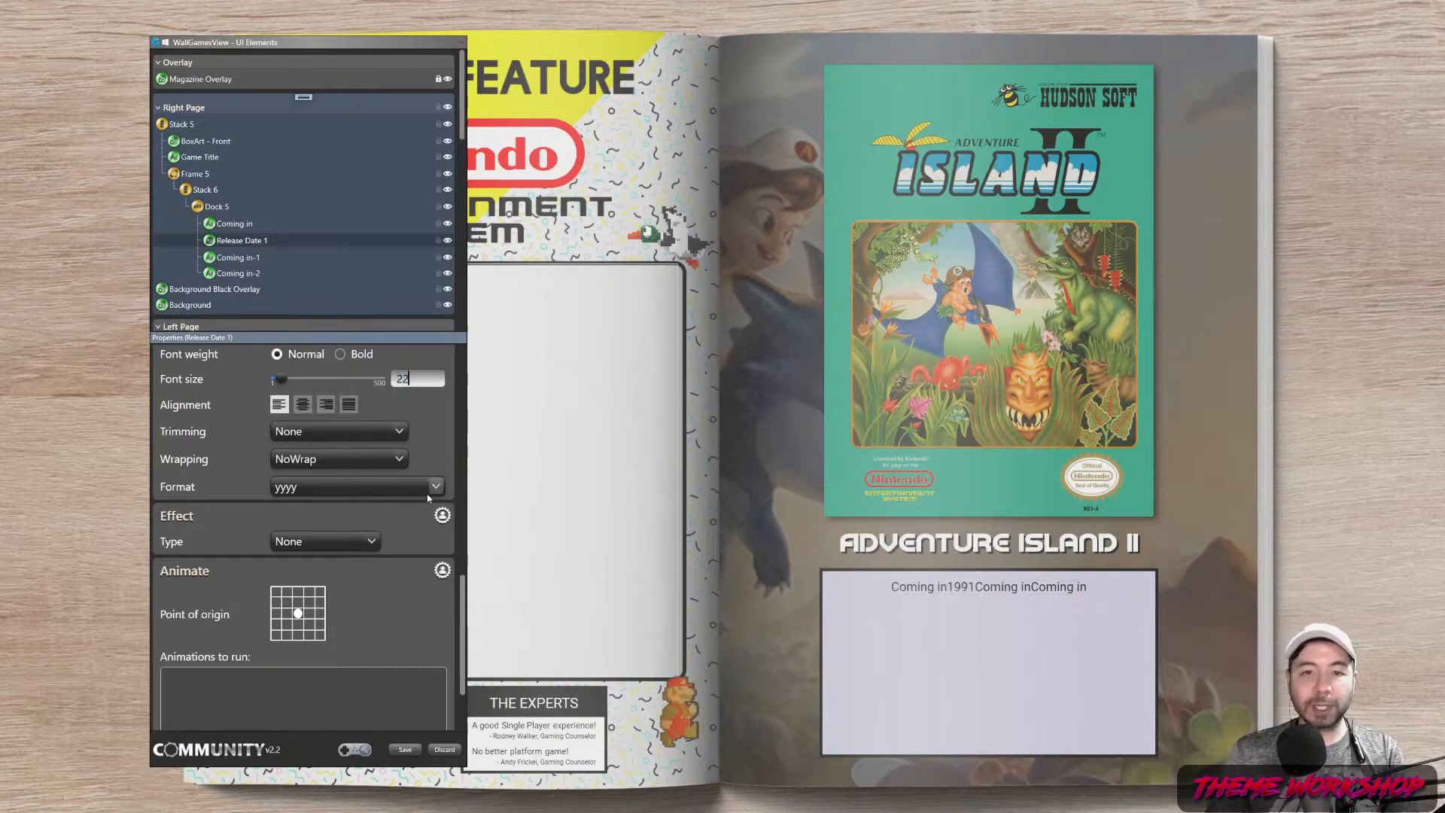
pyautogui.moveTo(463, 626); pyautogui.dragTo(465, 383)
# Change the Coming in-1 element's text to 'by'
pyautogui.click(238, 257)
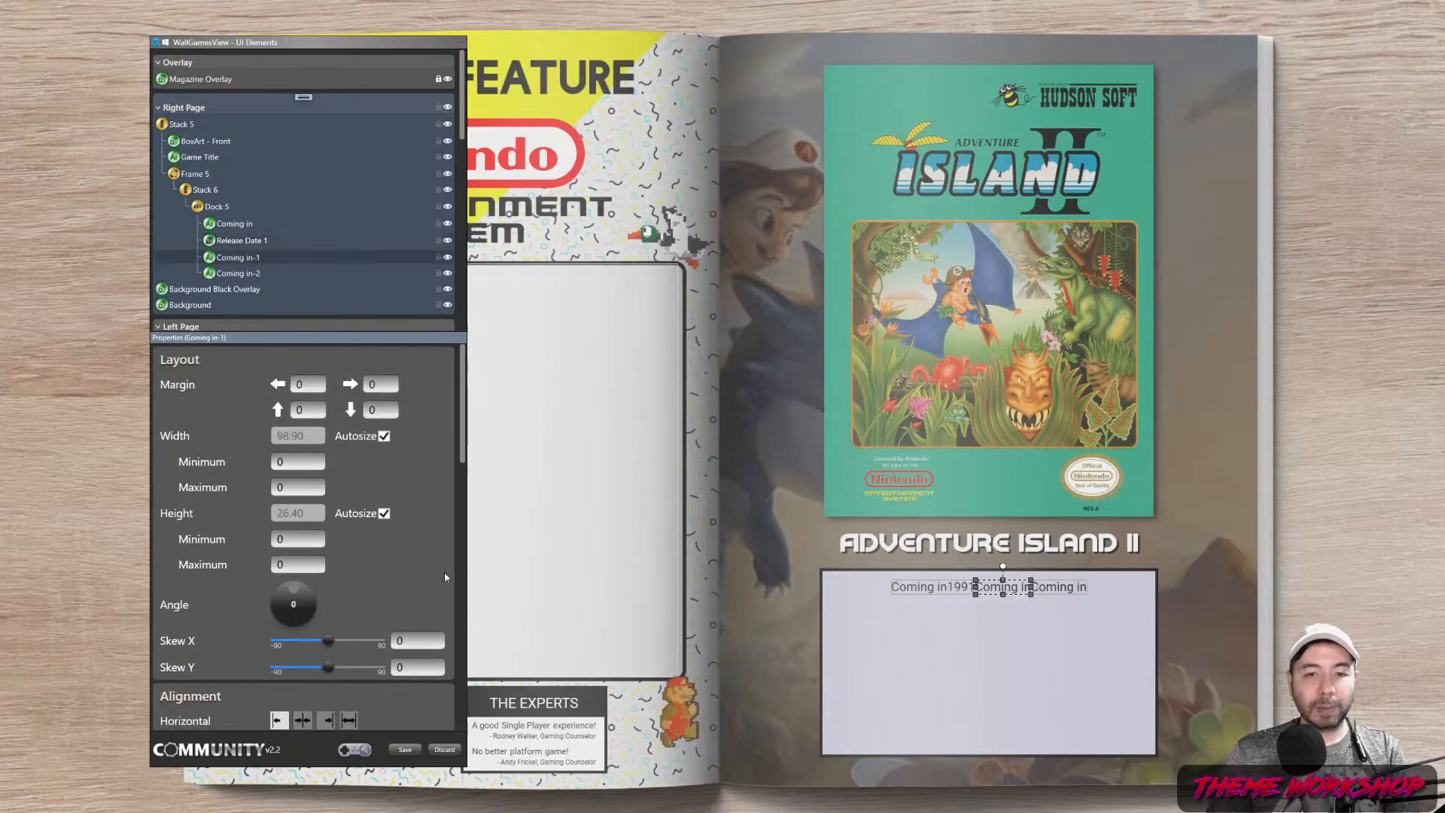
pyautogui.scroll(-10, 431, 576)
pyautogui.moveTo(436, 486); pyautogui.dragTo(179, 490)
pyautogui.write('by')
# Rename the Coming in-2 text element to Publisher
pyautogui.click(250, 275)
pyautogui.click(250, 259)
pyautogui.press('BackSpace')
pyautogui.press('BackSpace')
pyautogui.press('BackSpace')
pyautogui.press('BackSpace')
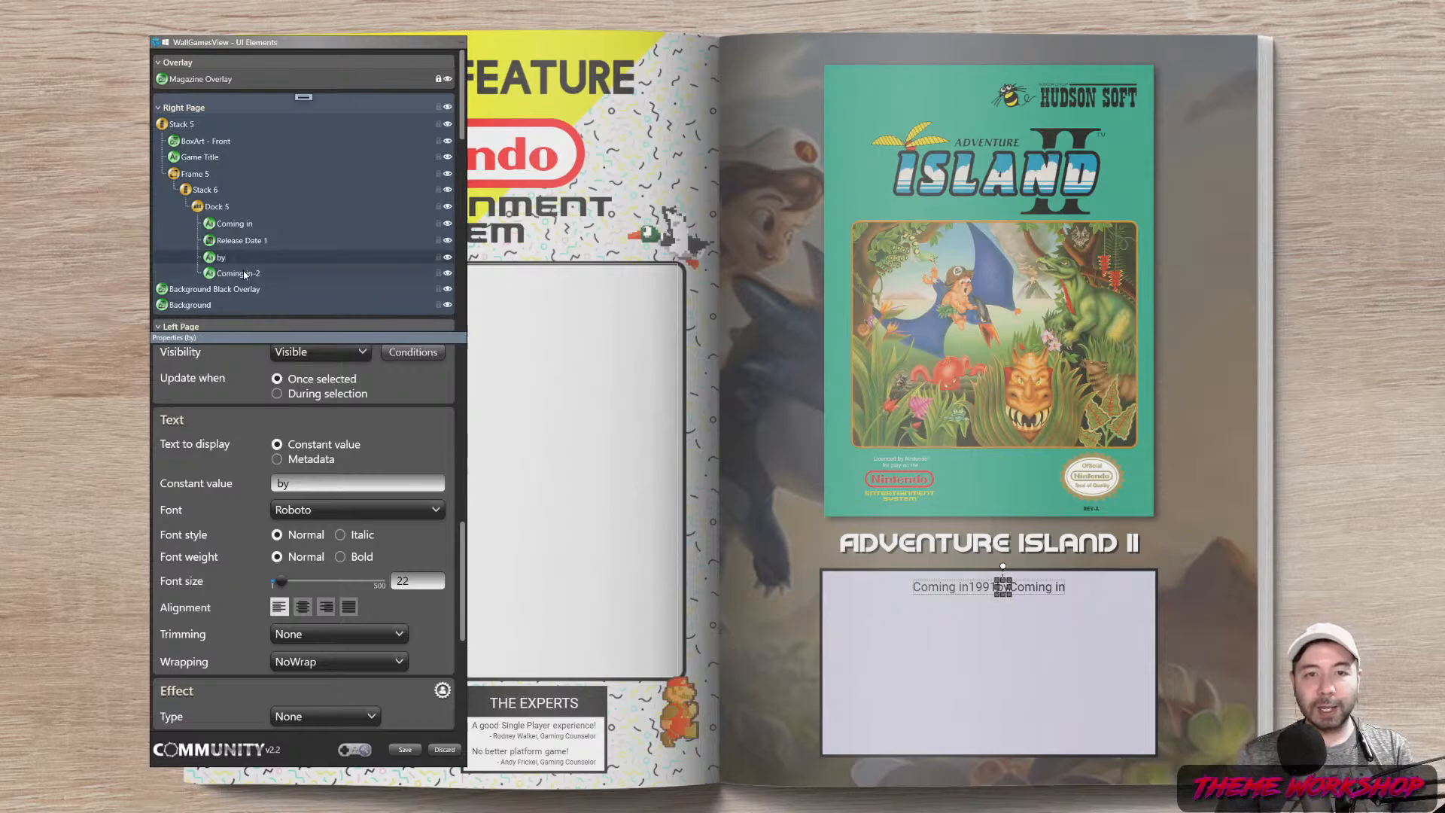
pyautogui.click(244, 276)
pyautogui.press('BackSpace')
pyautogui.press('BackSpace')
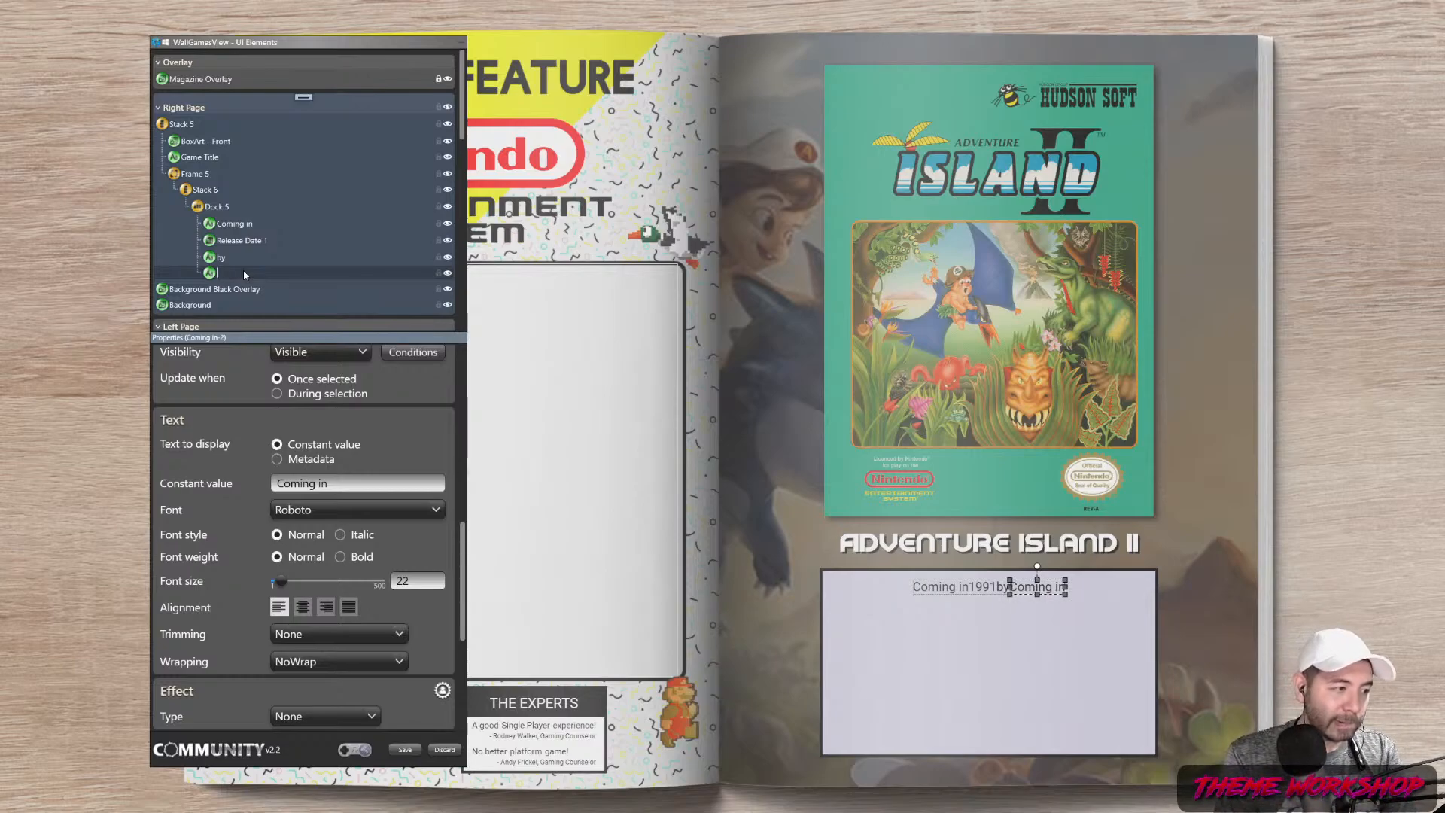
pyautogui.write('R')
pyautogui.write('ublisher')
pyautogui.press('Return')
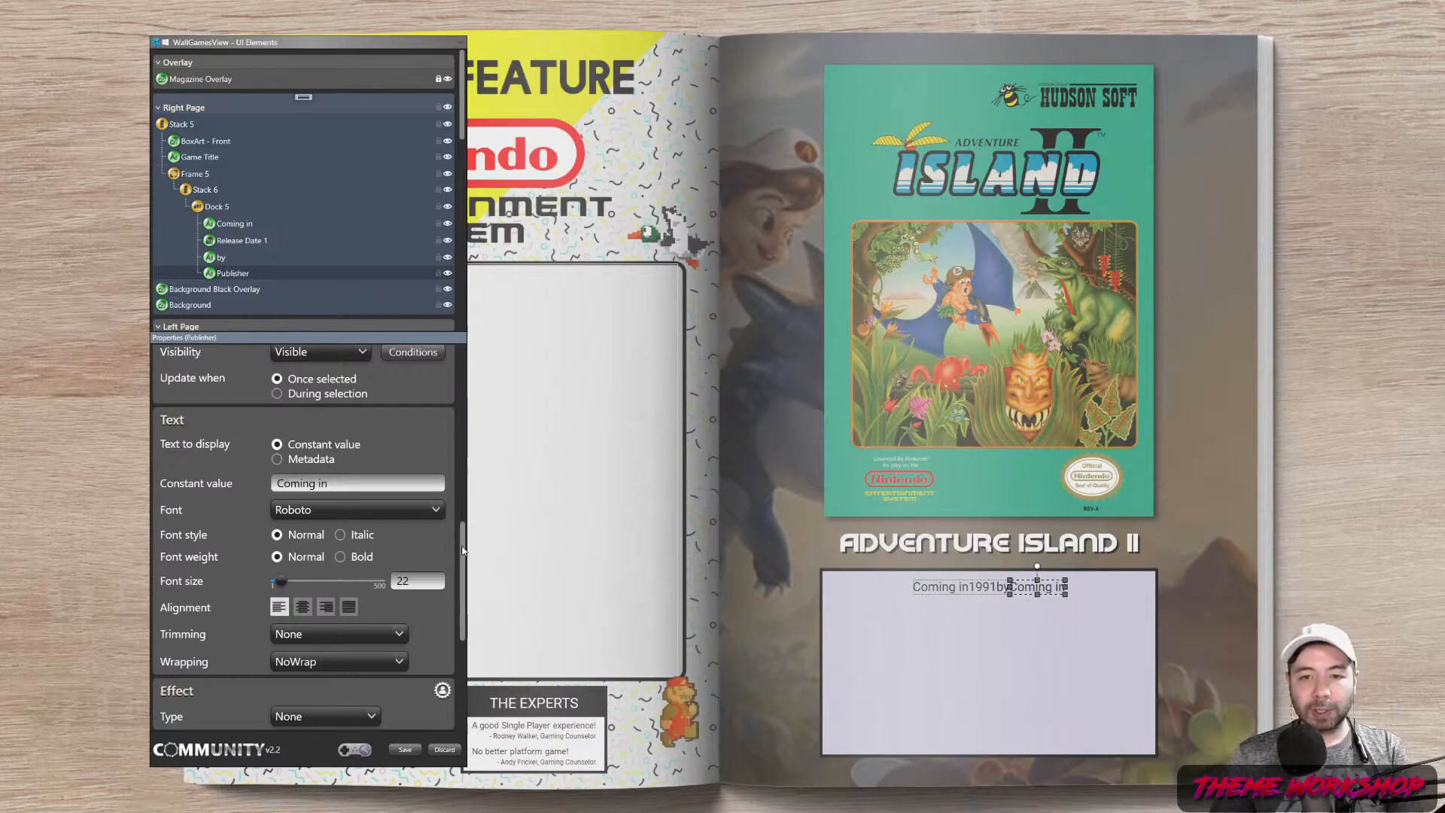
# Switch Publisher's text to display Metadata so it shows Hudson Soft
pyautogui.scroll(-1, 462, 551)
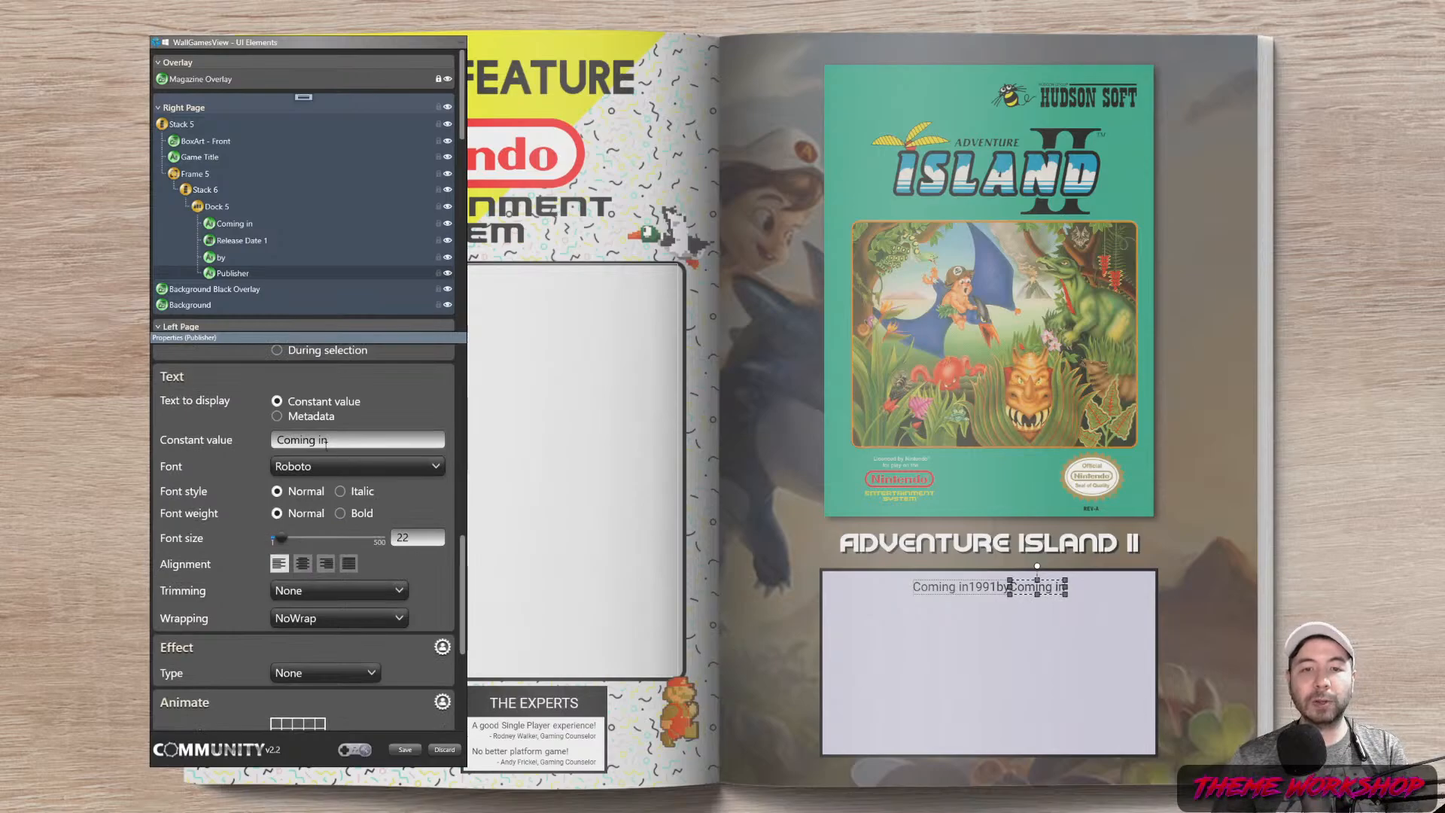
pyautogui.click(435, 441)
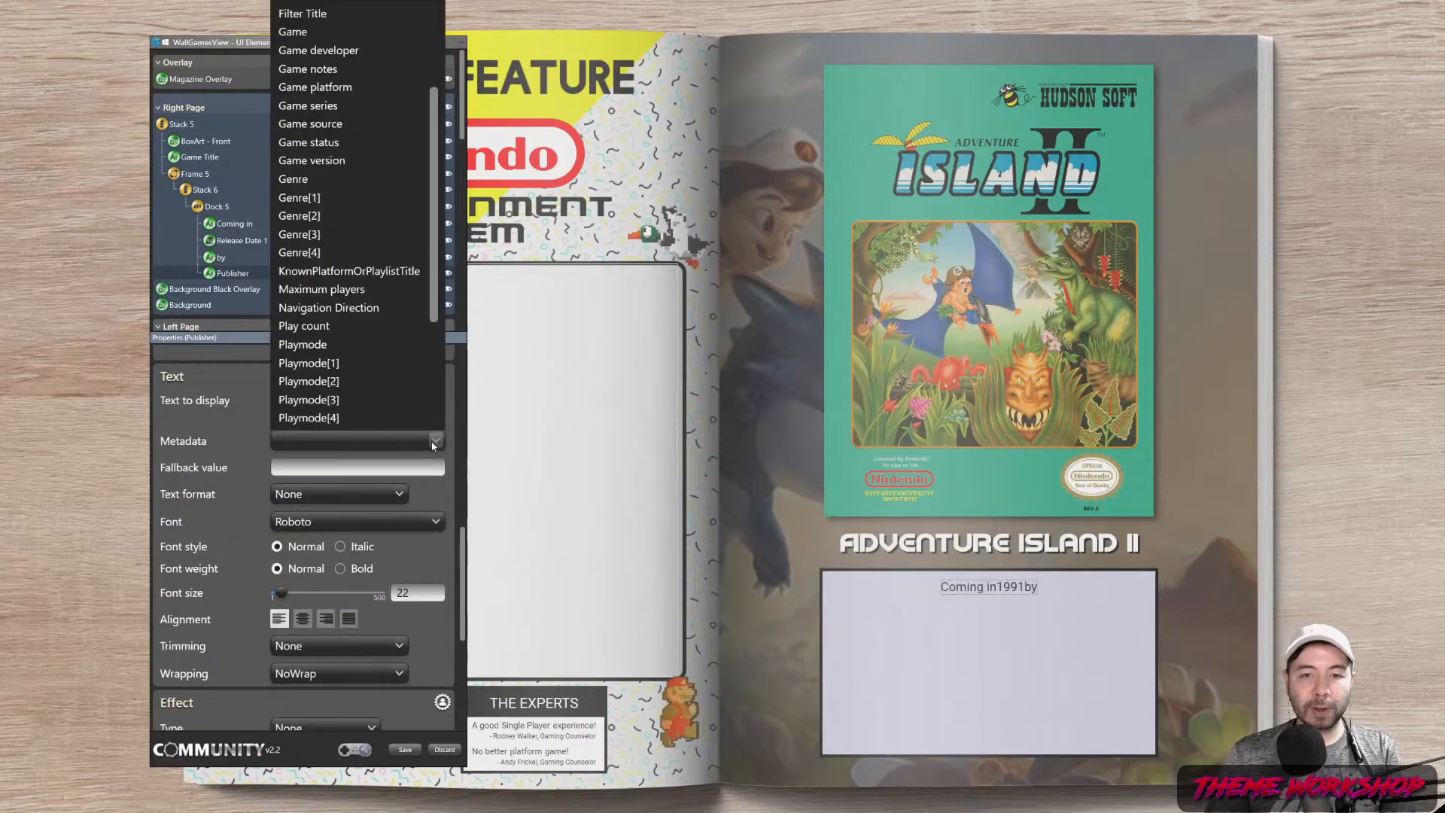
pyautogui.scroll(2, 354, 241)
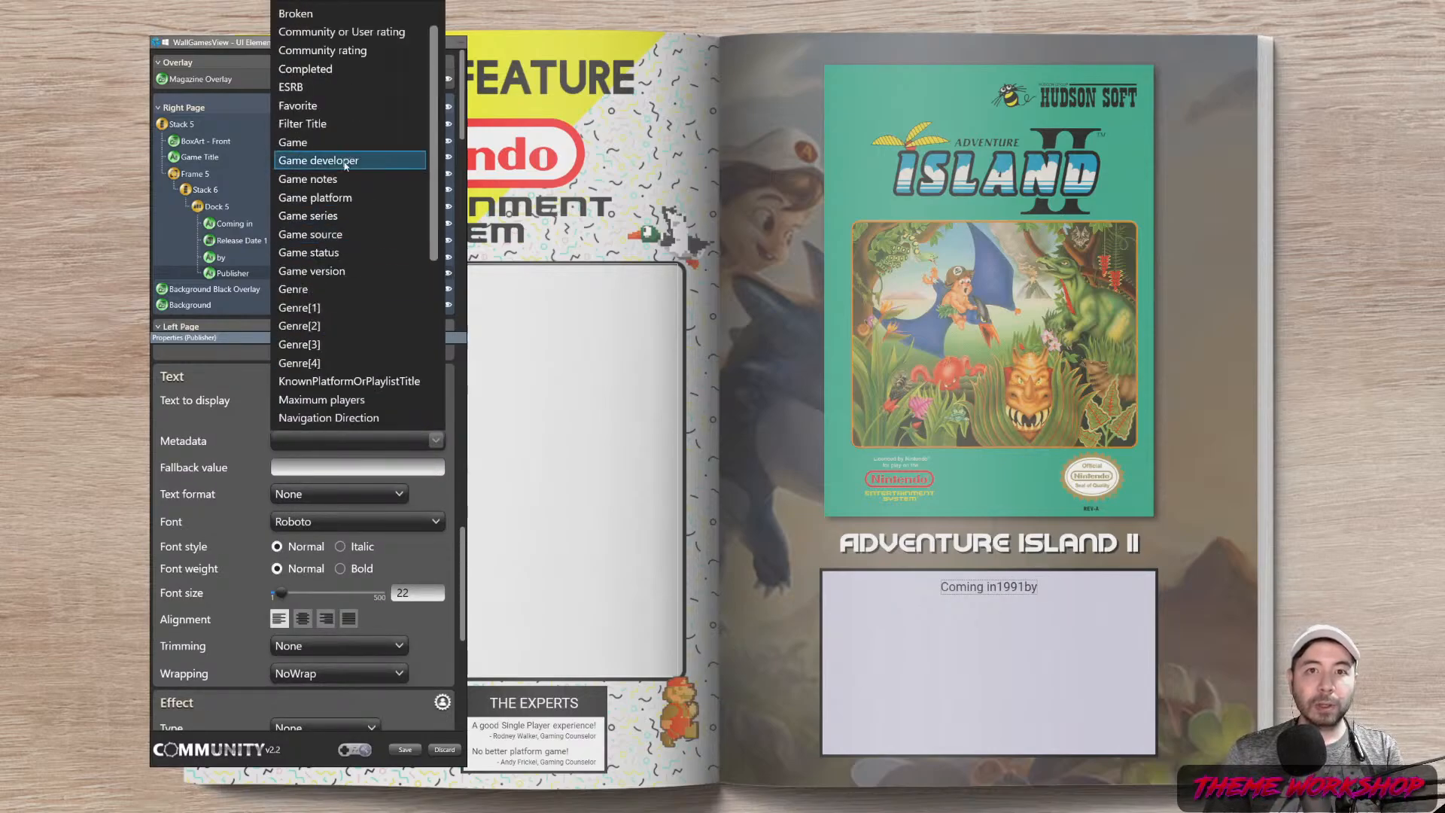
pyautogui.scroll(-5, 354, 256)
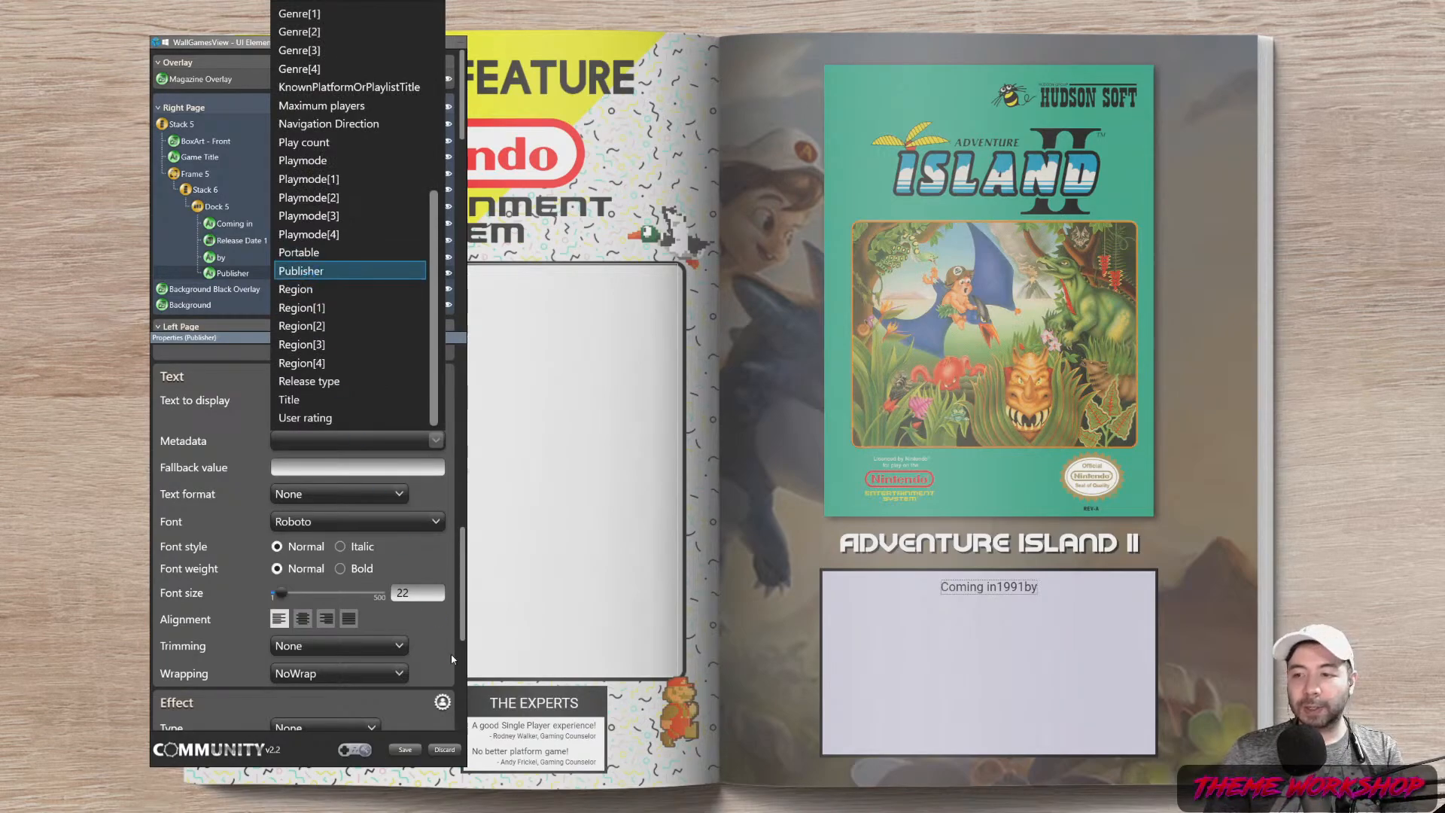
# Give Release Date 1 left and right margins of 5
pyautogui.click(231, 242)
pyautogui.scroll(10, 389, 410)
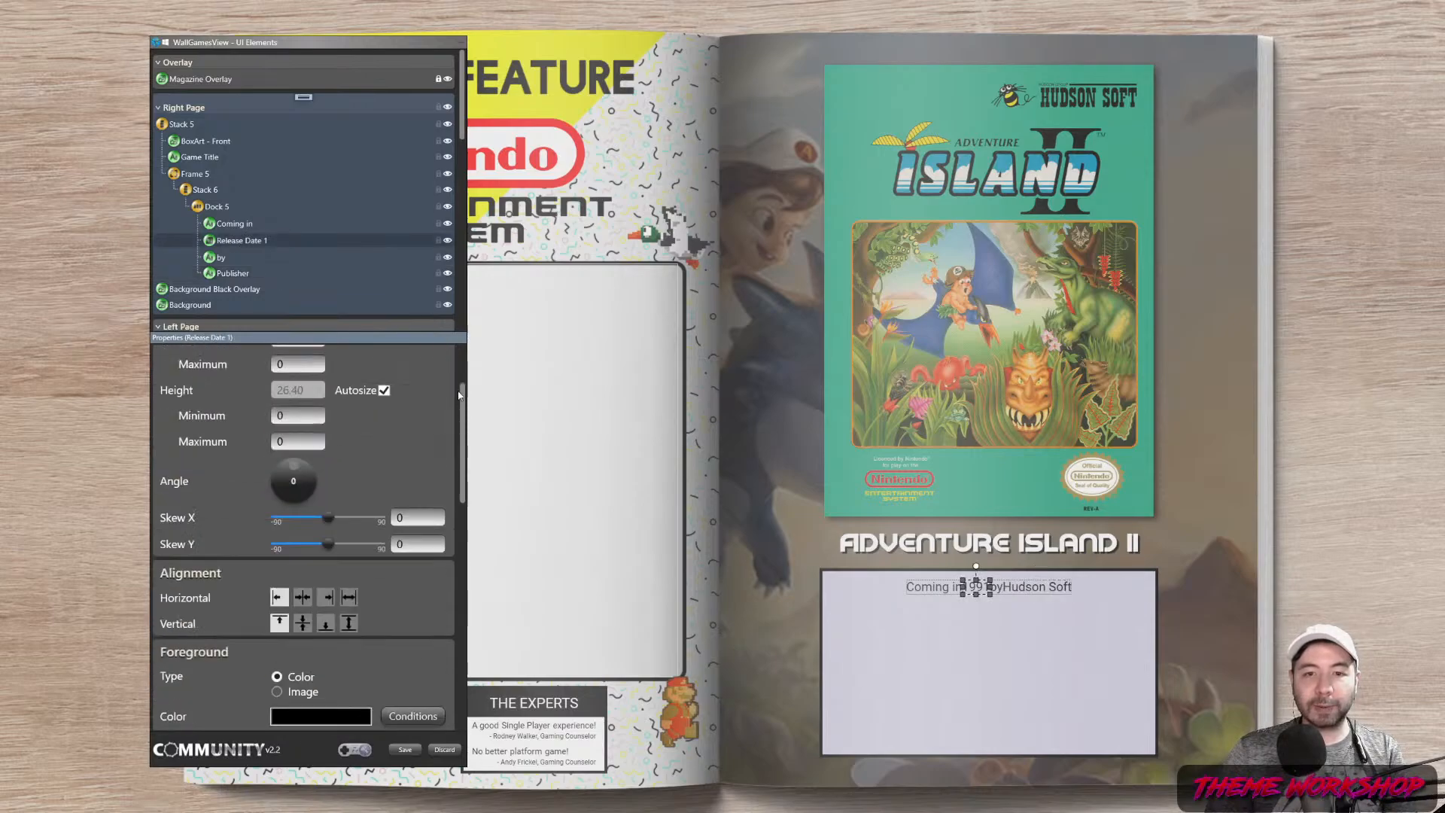
pyautogui.moveTo(319, 386); pyautogui.dragTo(236, 401)
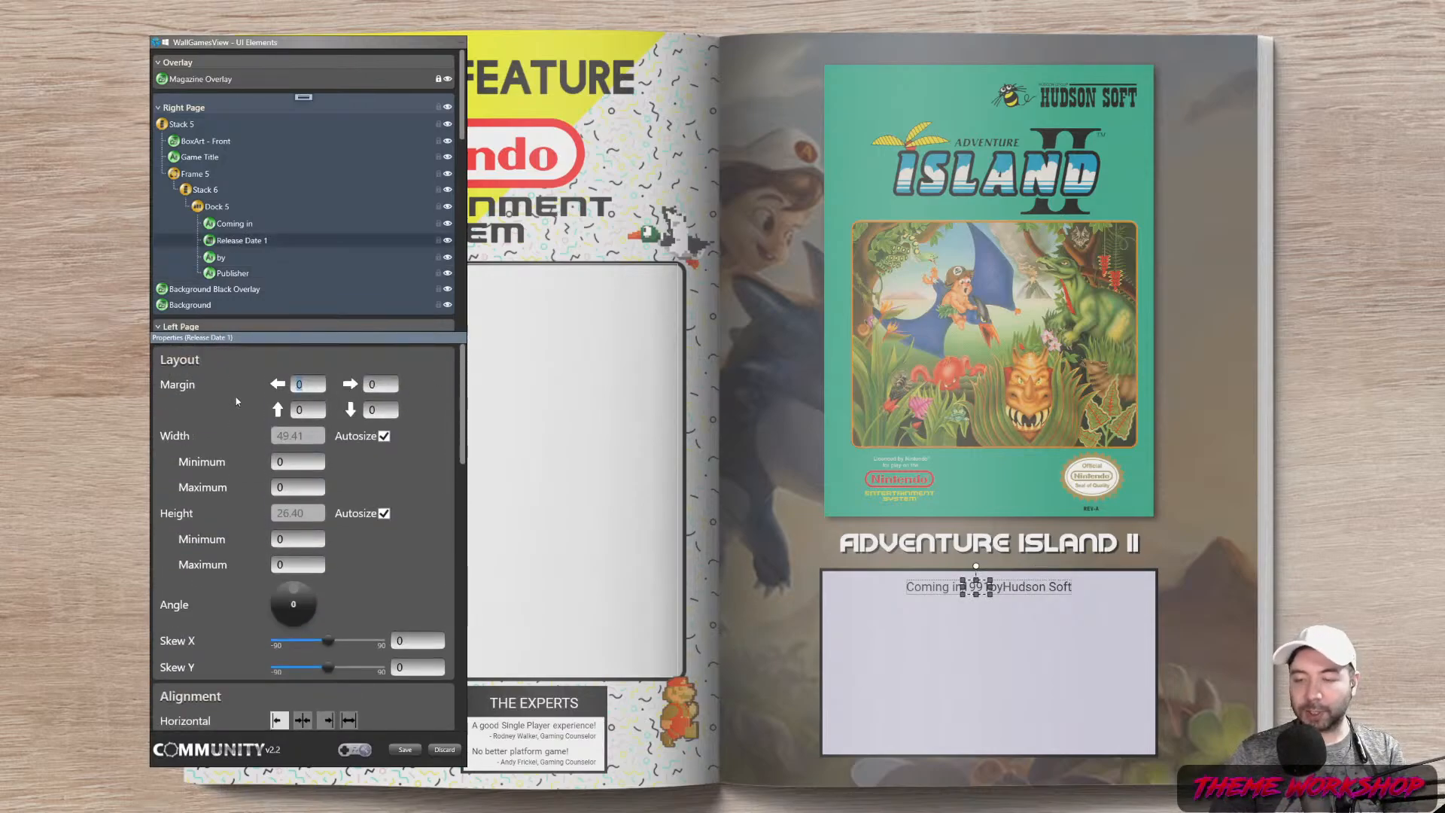
pyautogui.write('8')
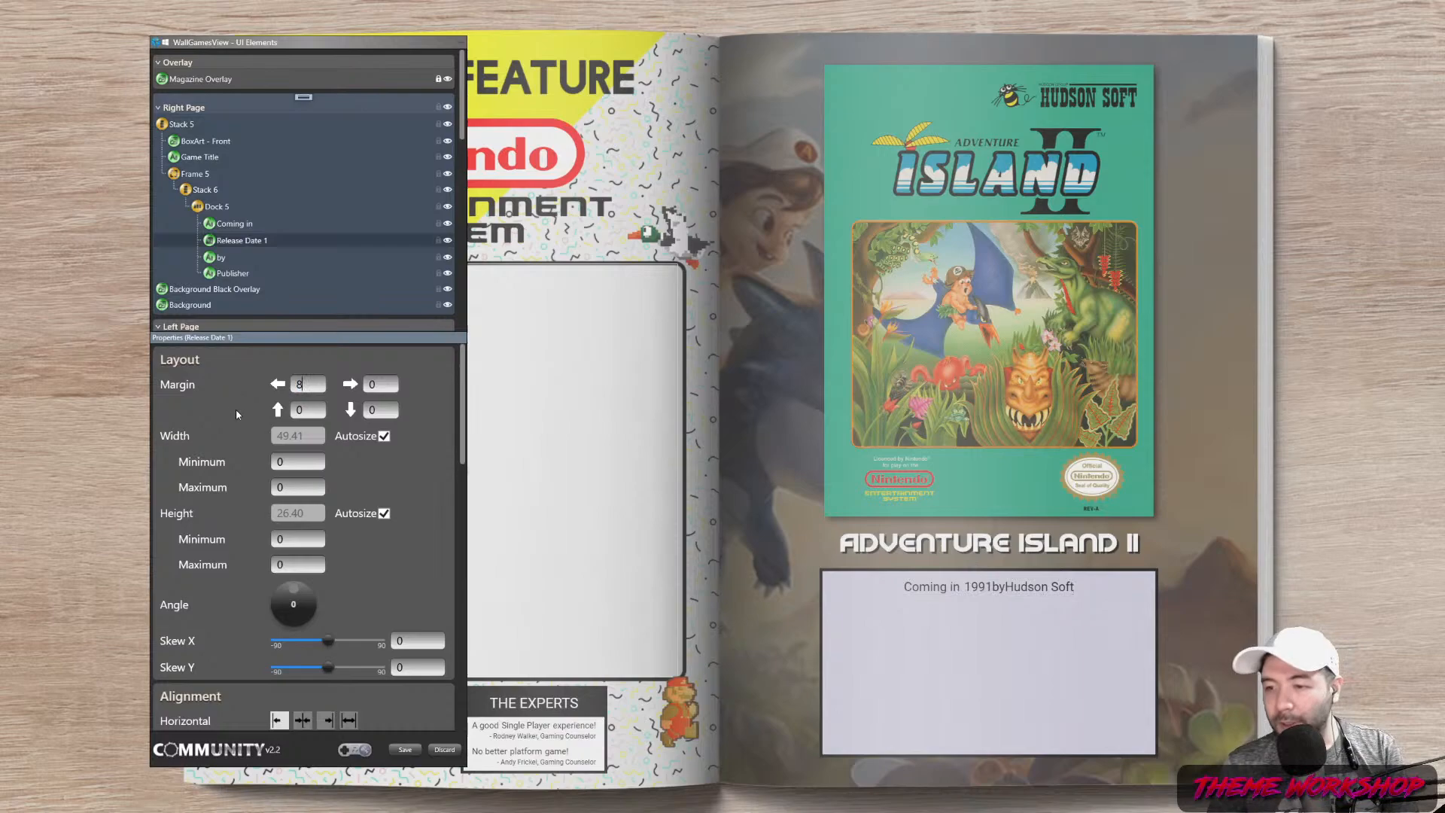
pyautogui.write('5')
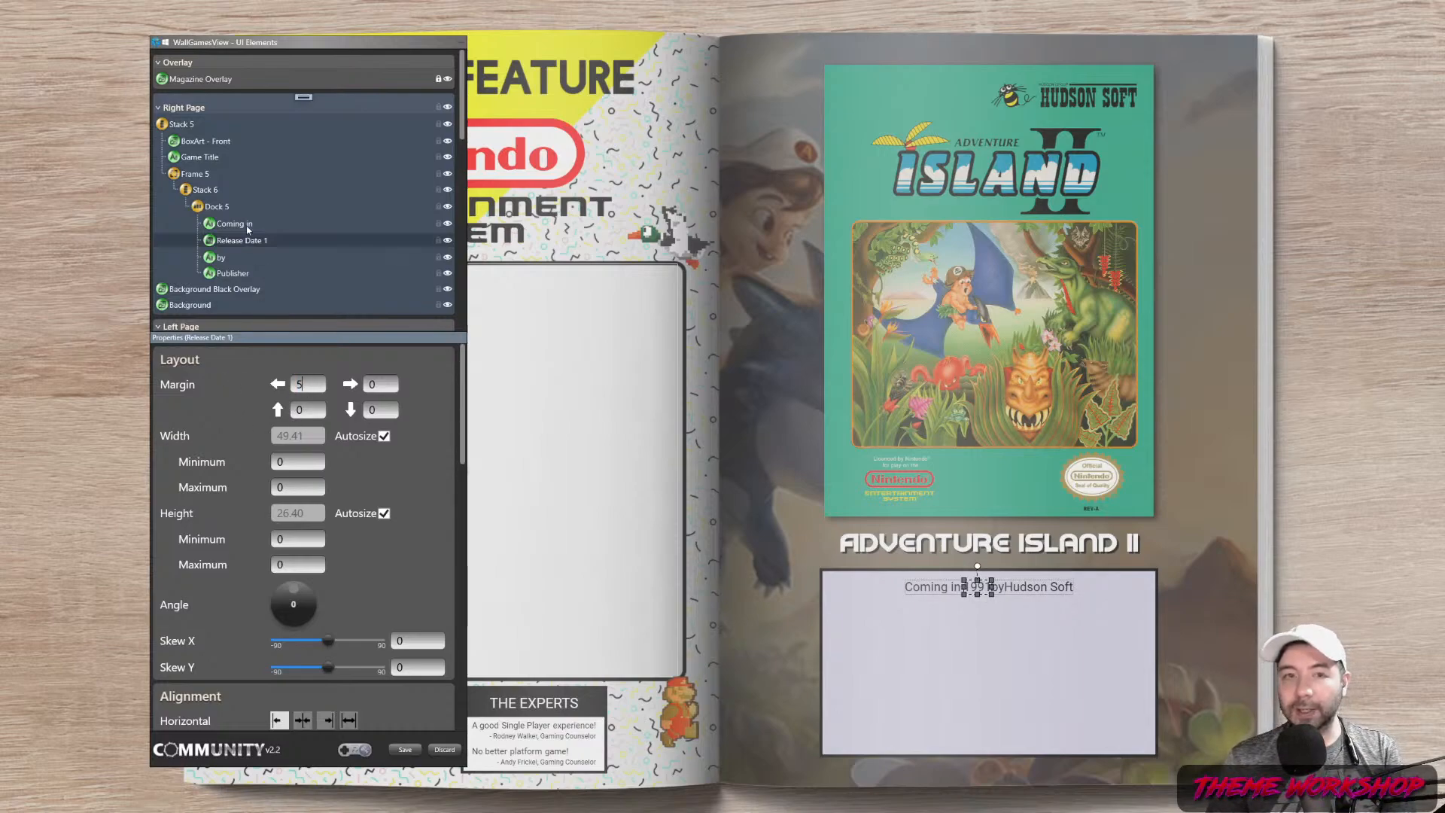
pyautogui.moveTo(384, 386); pyautogui.dragTo(303, 393)
pyautogui.write('5')
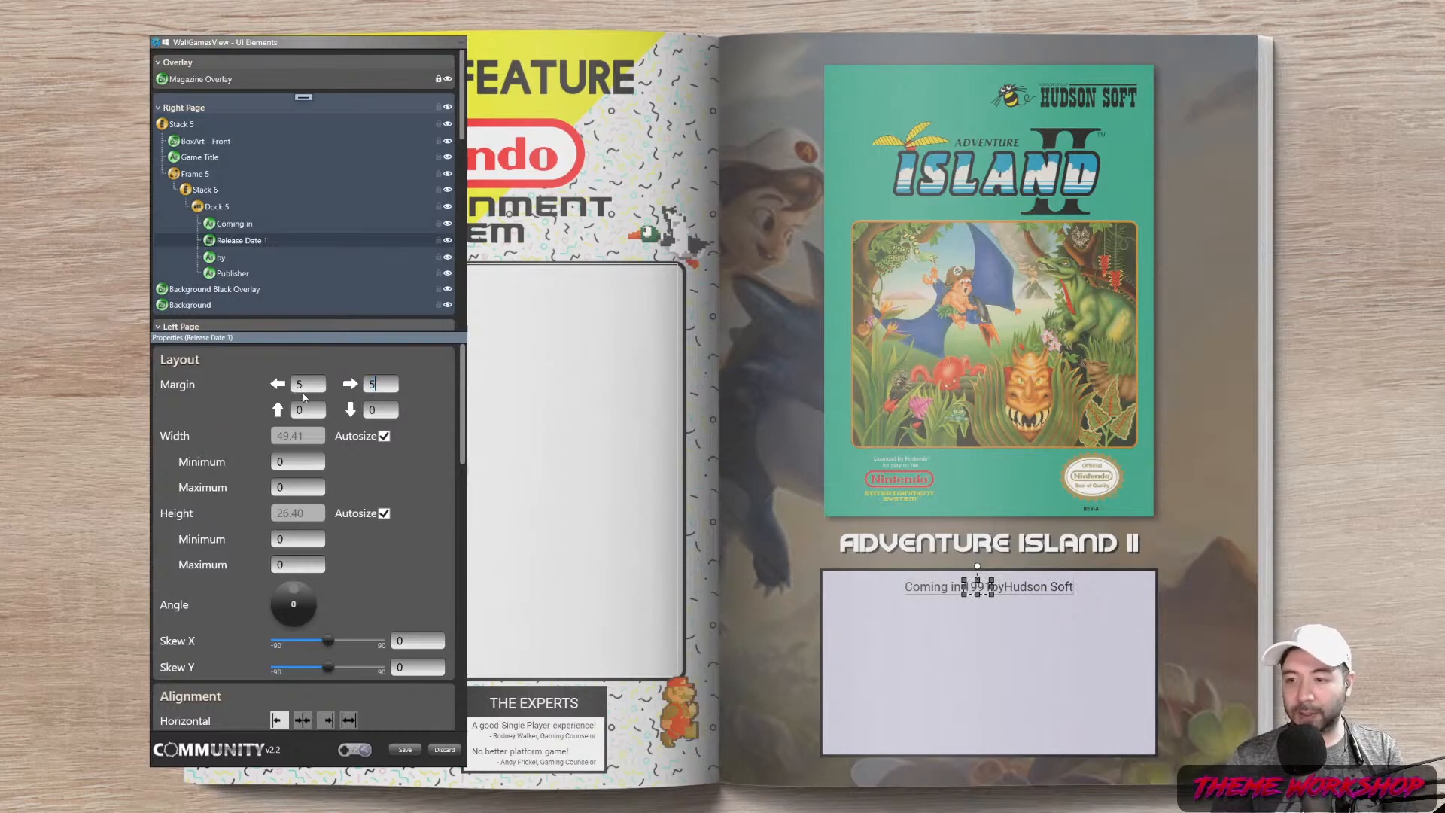
# Give the Publisher element a left margin of 5
pyautogui.click(233, 273)
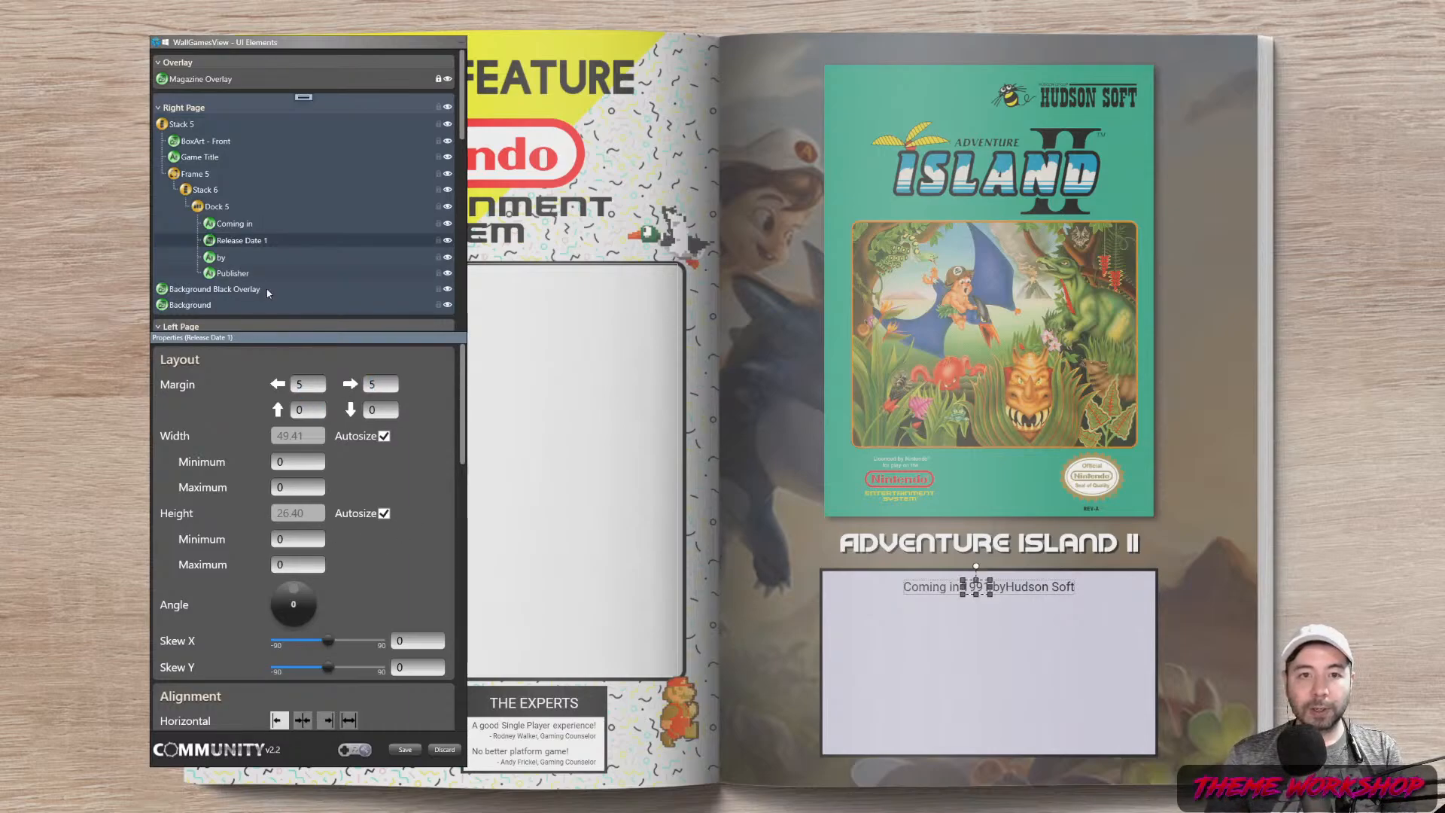
pyautogui.scroll(-5, 463, 412)
pyautogui.scroll(5, 463, 412)
pyautogui.moveTo(320, 385); pyautogui.dragTo(236, 396)
pyautogui.write('5')
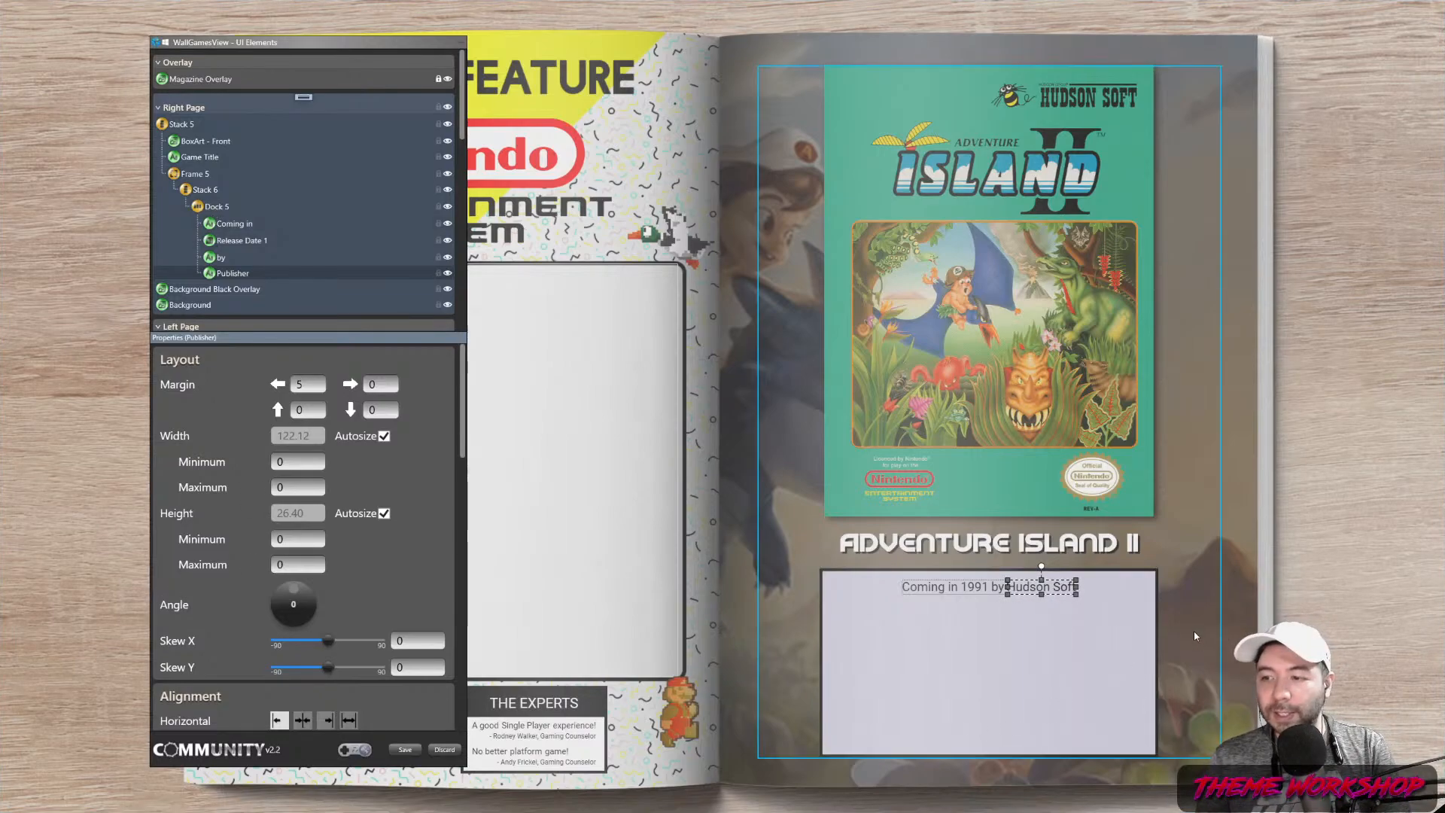
# Clear the selection and open the Right Page add-element menu
pyautogui.click(1243, 627)
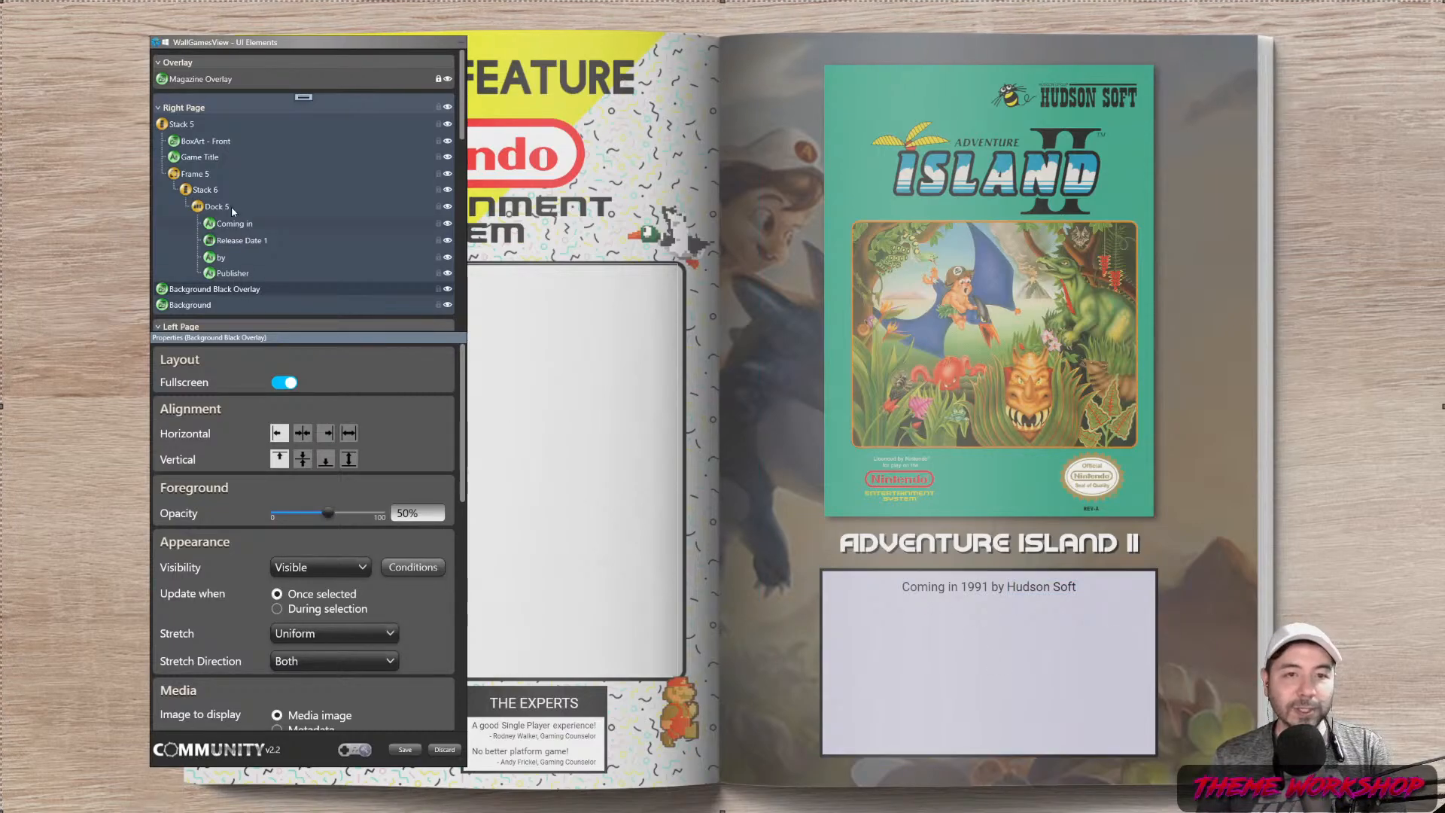
pyautogui.click(304, 97)
pyautogui.click(328, 546)
pyautogui.click(304, 98)
pyautogui.click(235, 487)
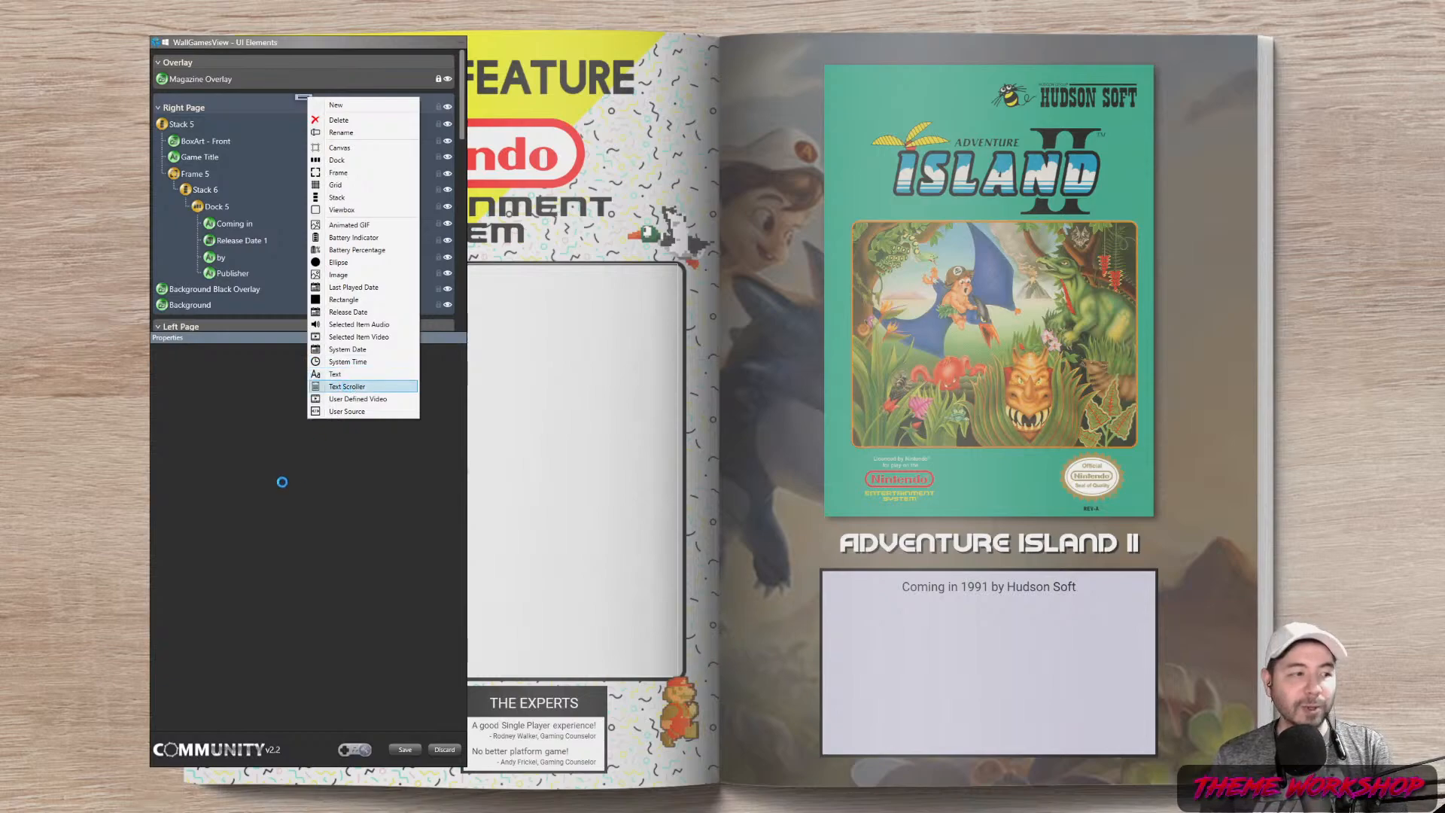
# Add Text Scroller 1 below the Publisher text, with width 580 after a width-limit warning
pyautogui.click(347, 386)
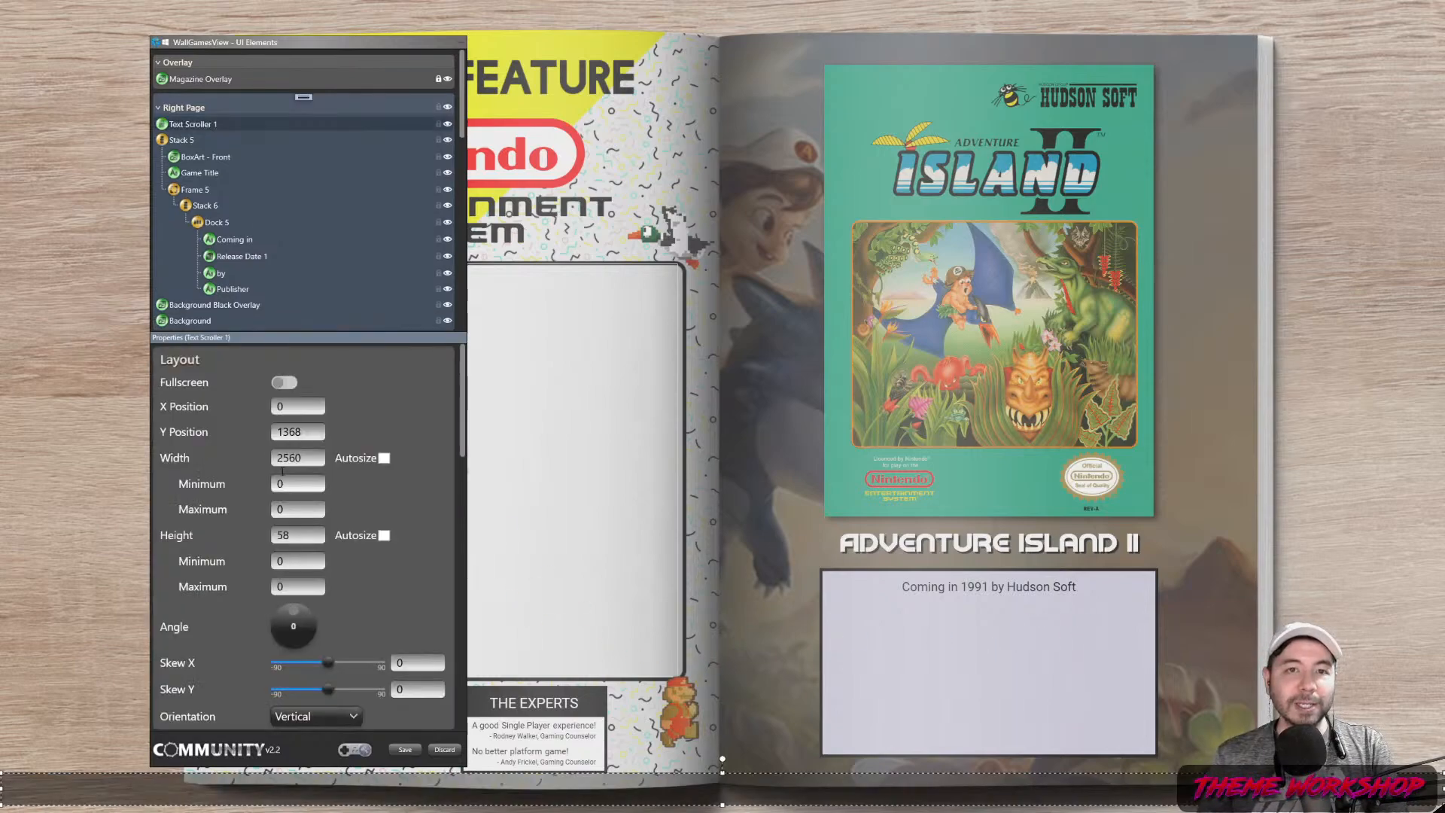
pyautogui.moveTo(217, 125); pyautogui.dragTo(198, 311)
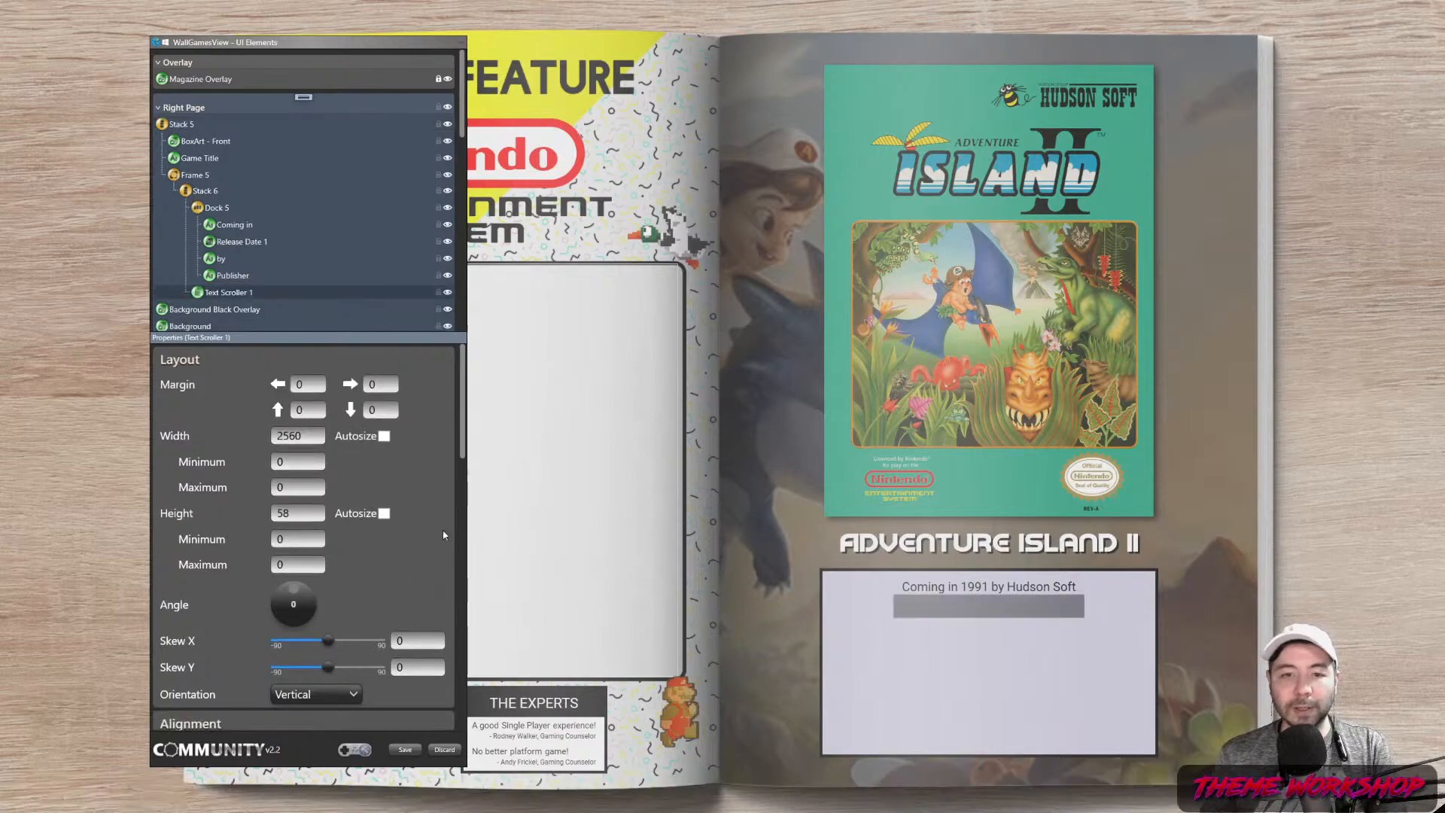
pyautogui.scroll(-3, 466, 397)
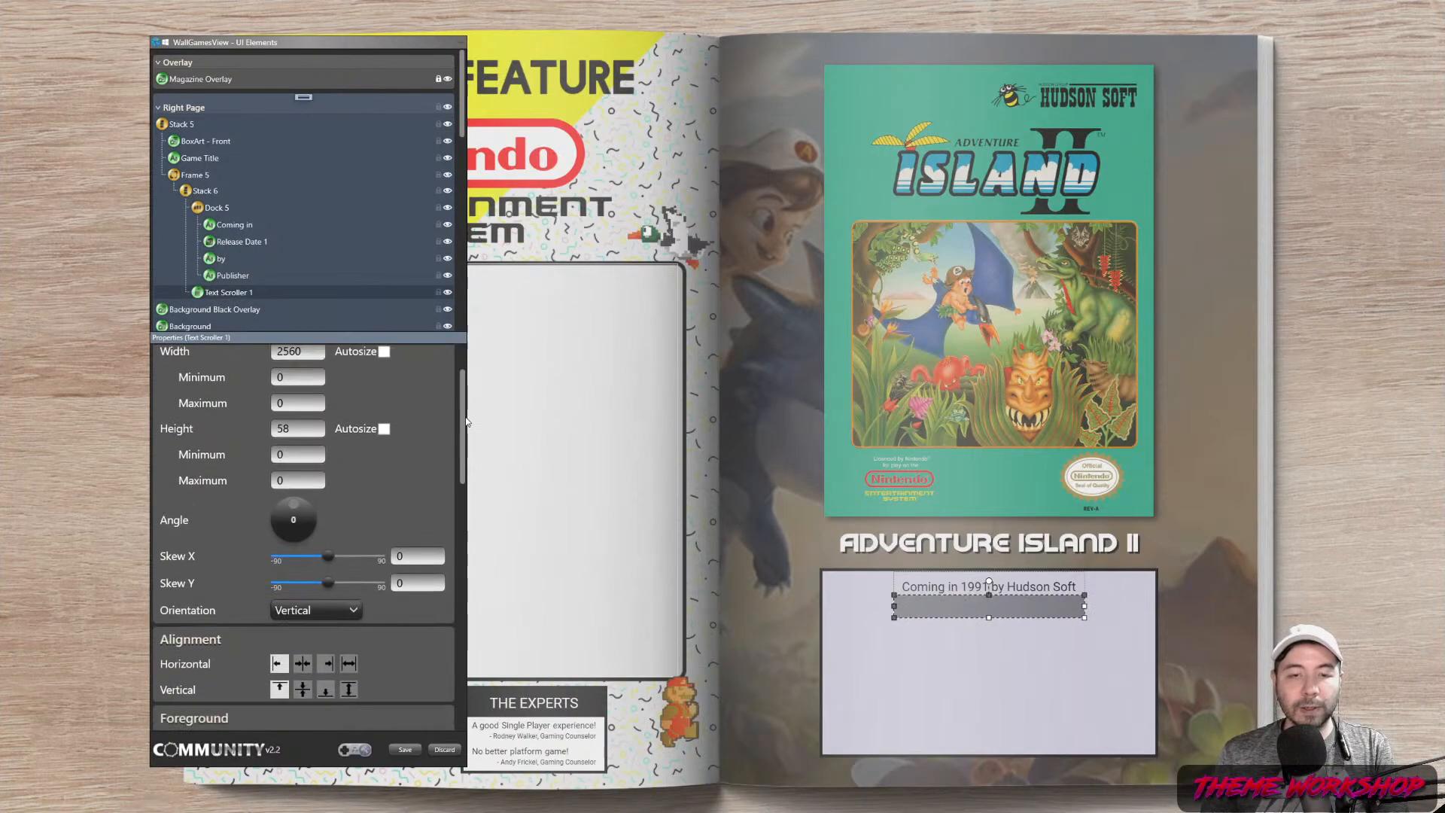
pyautogui.scroll(3, 466, 376)
pyautogui.moveTo(305, 439); pyautogui.dragTo(253, 444)
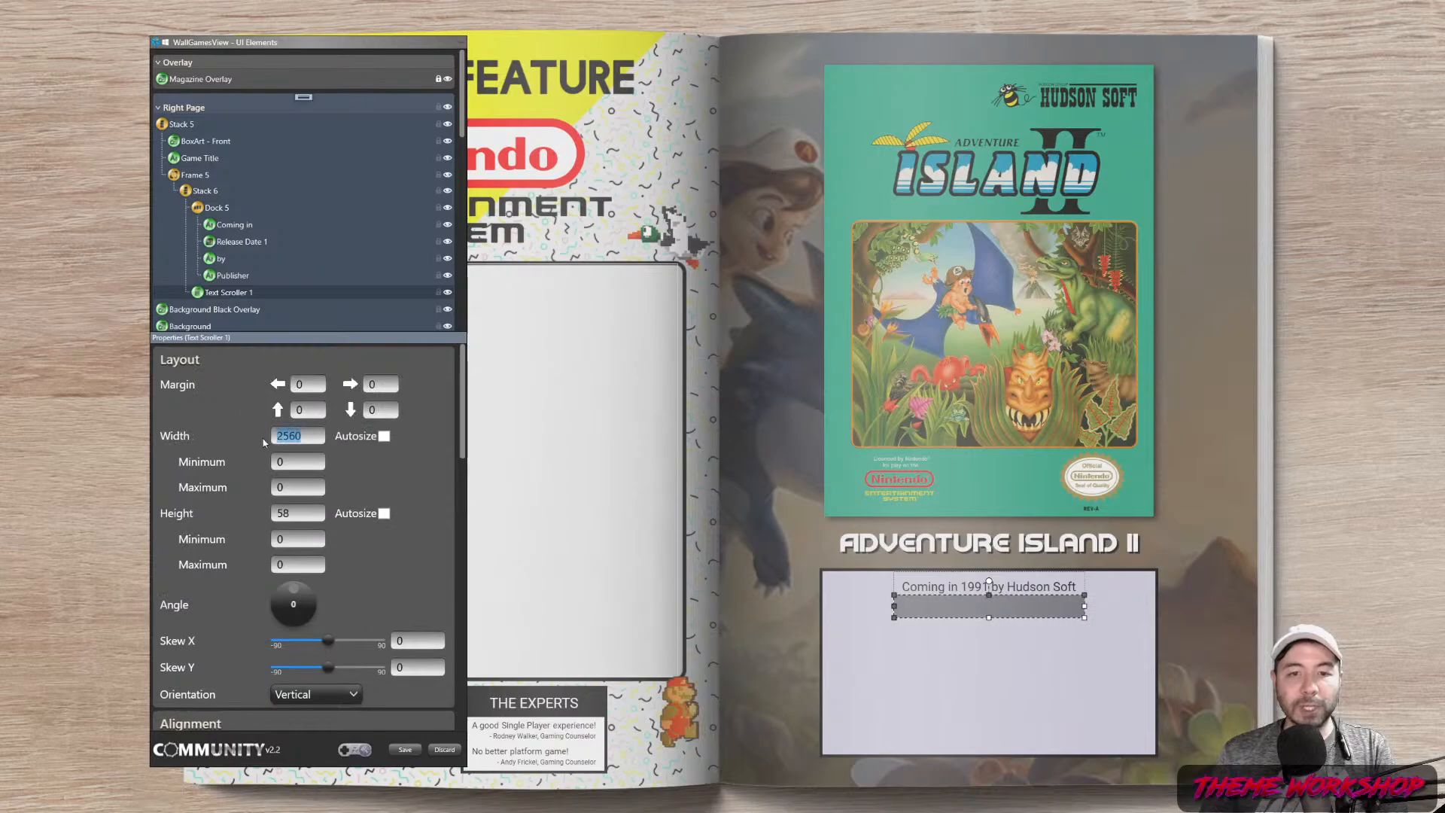
pyautogui.write('700')
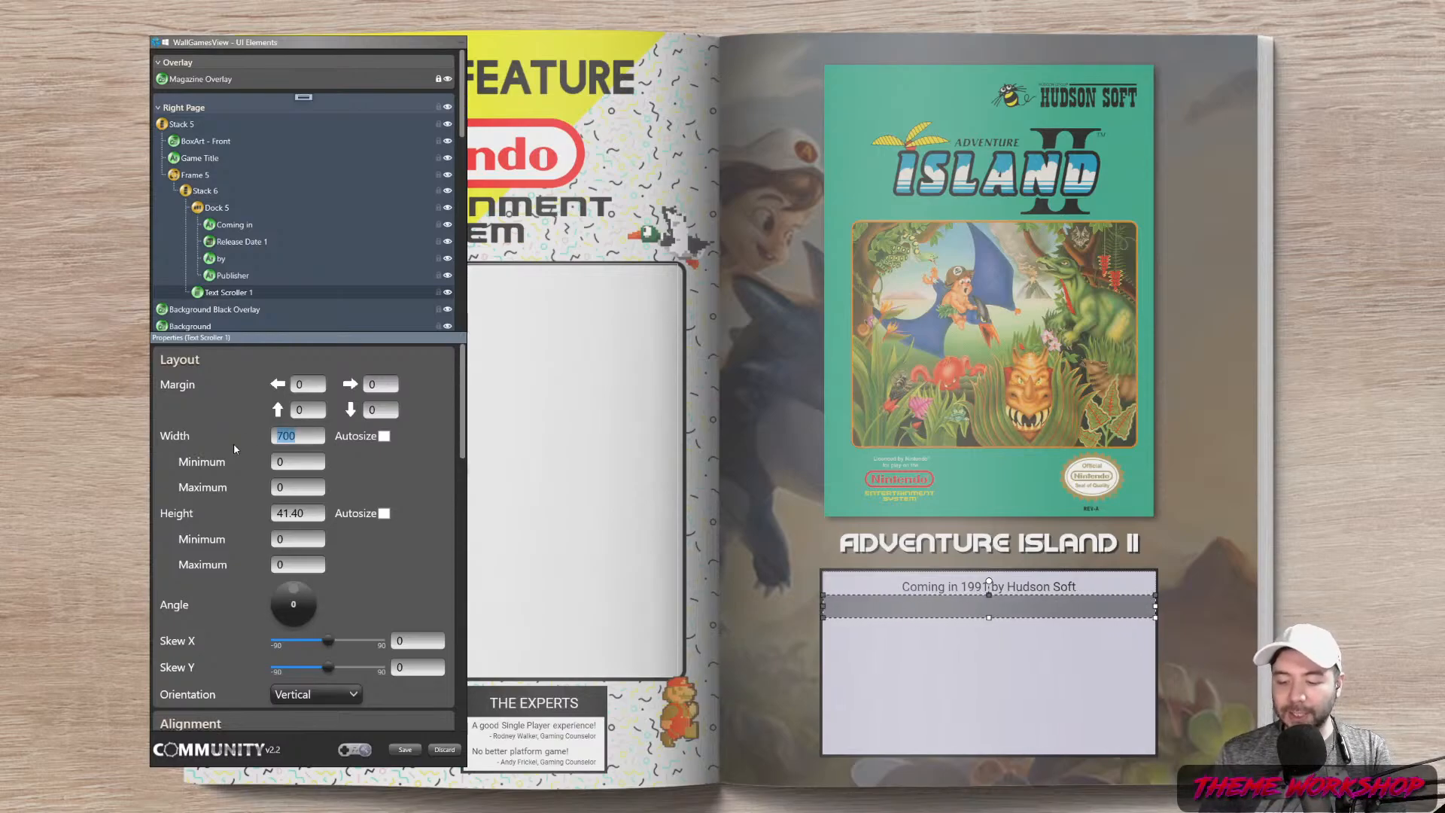
pyautogui.write('640')
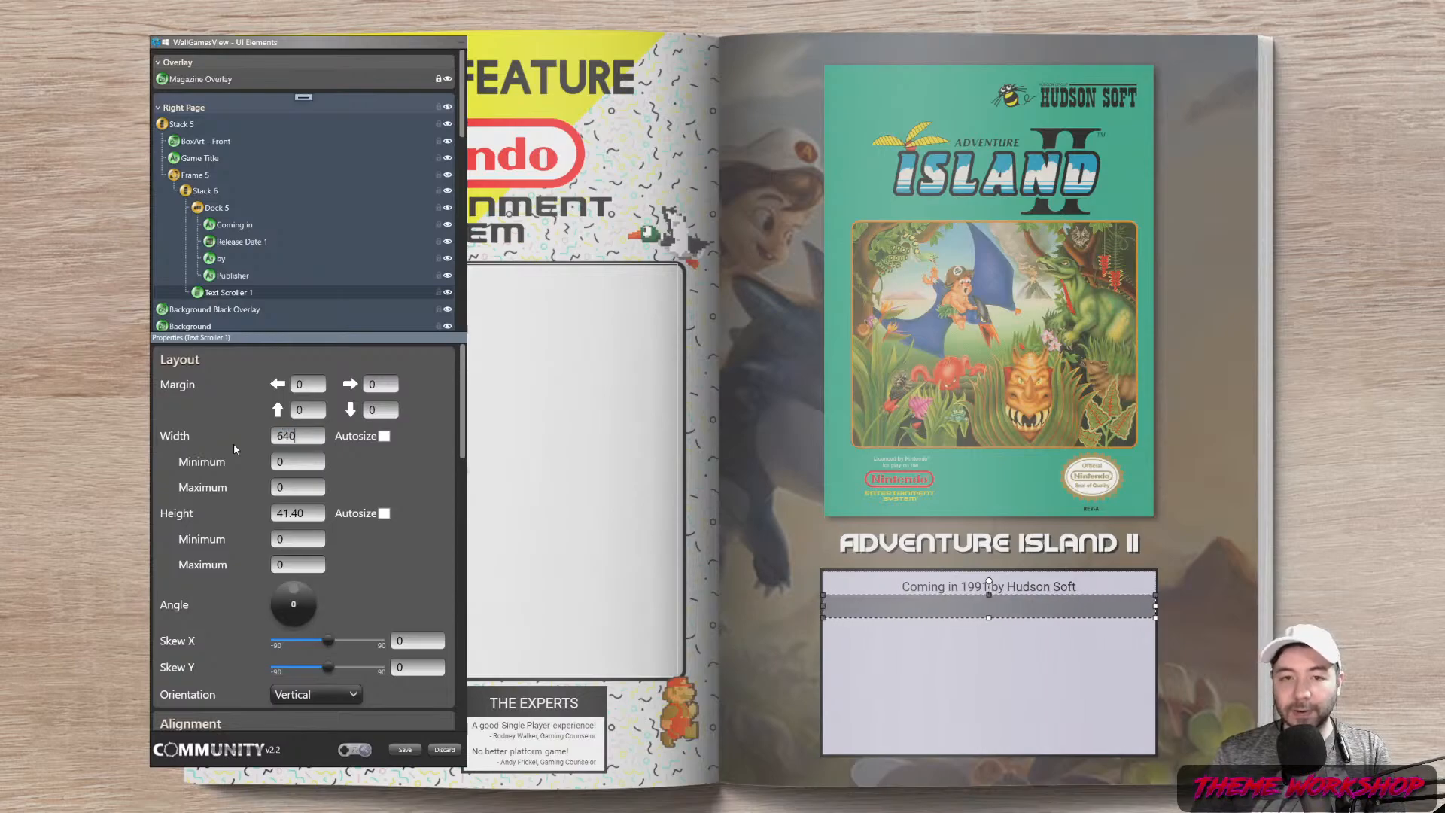
pyautogui.press('Return')
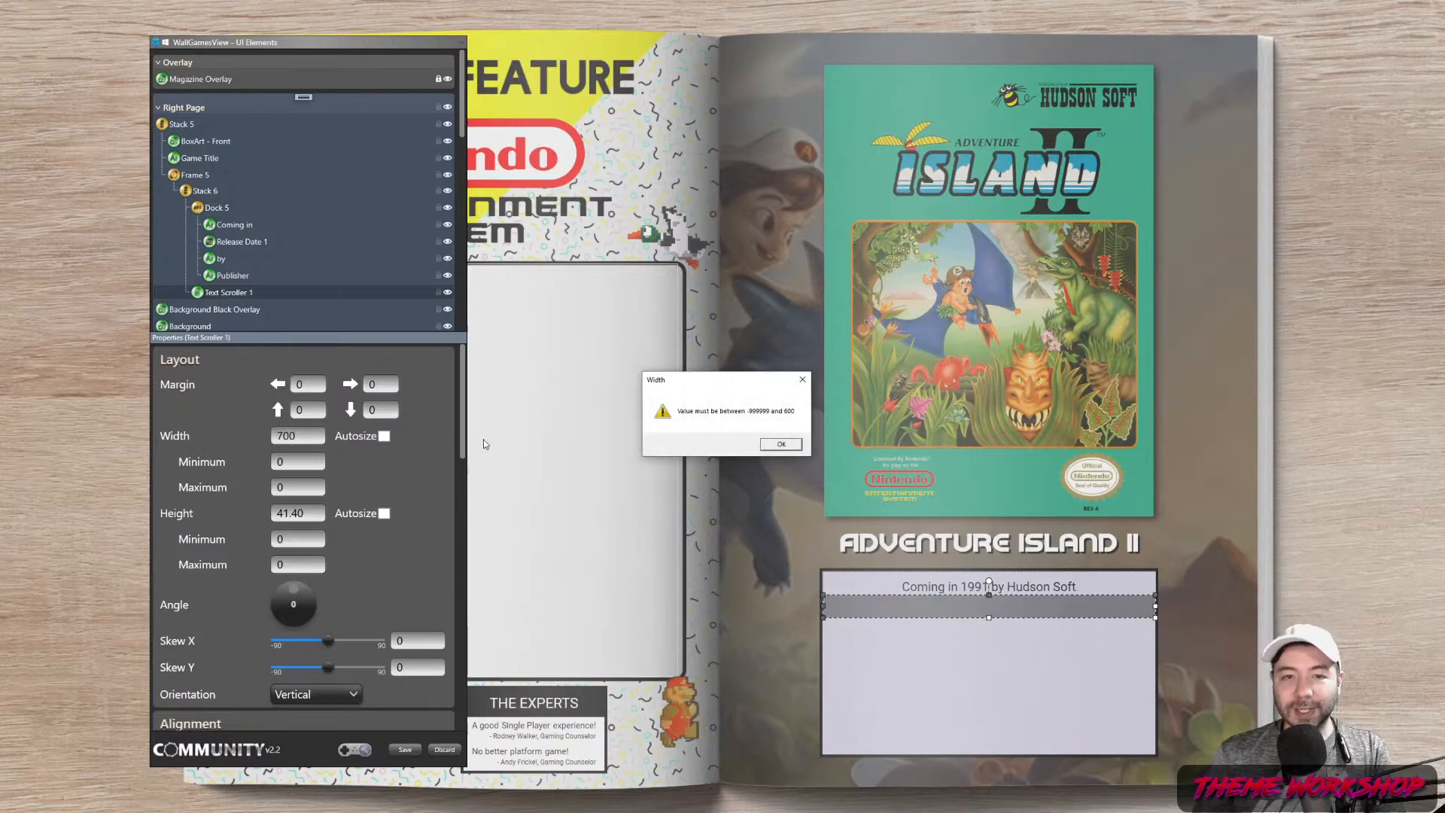
pyautogui.click(765, 446)
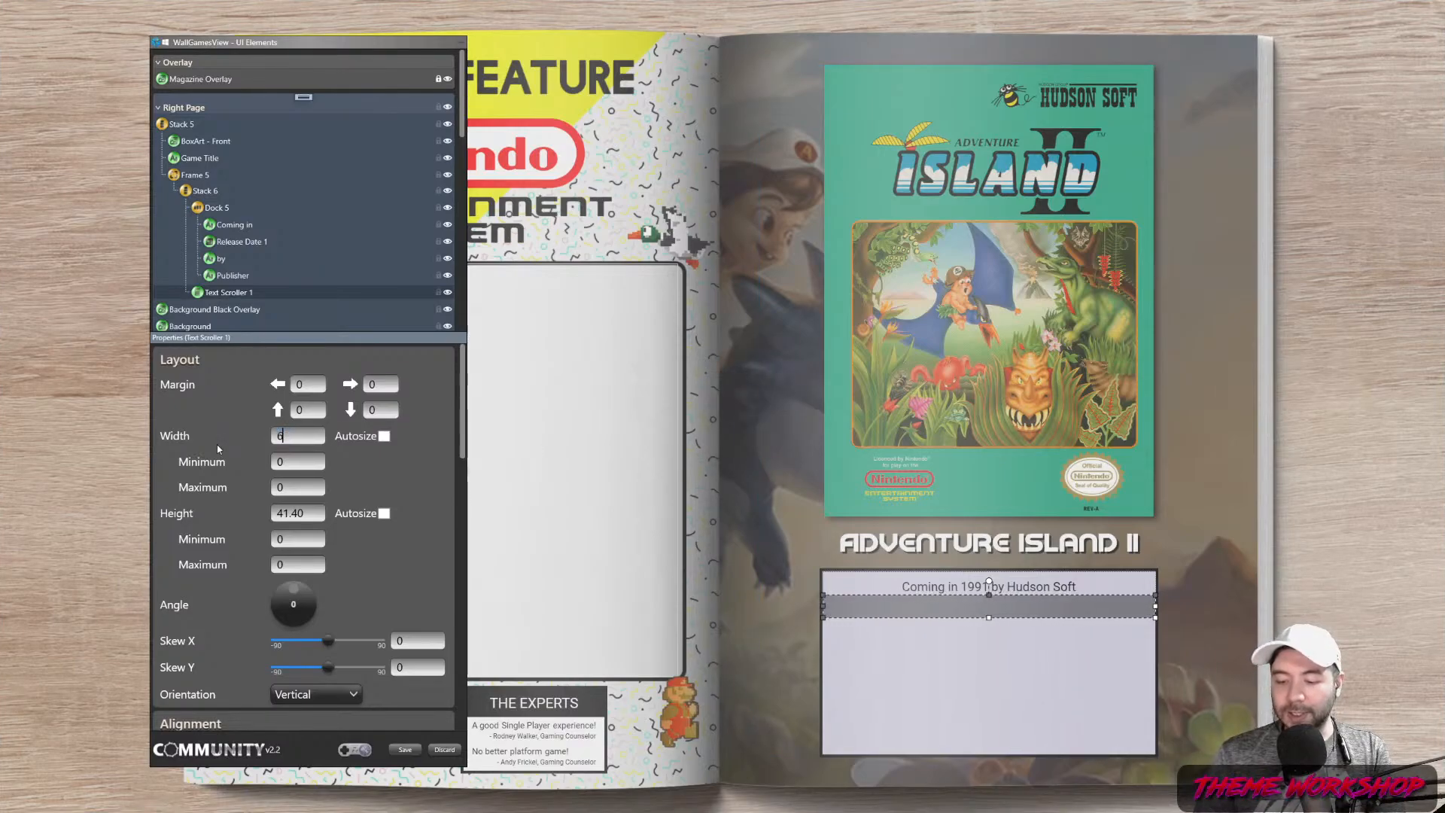
pyautogui.write('580')
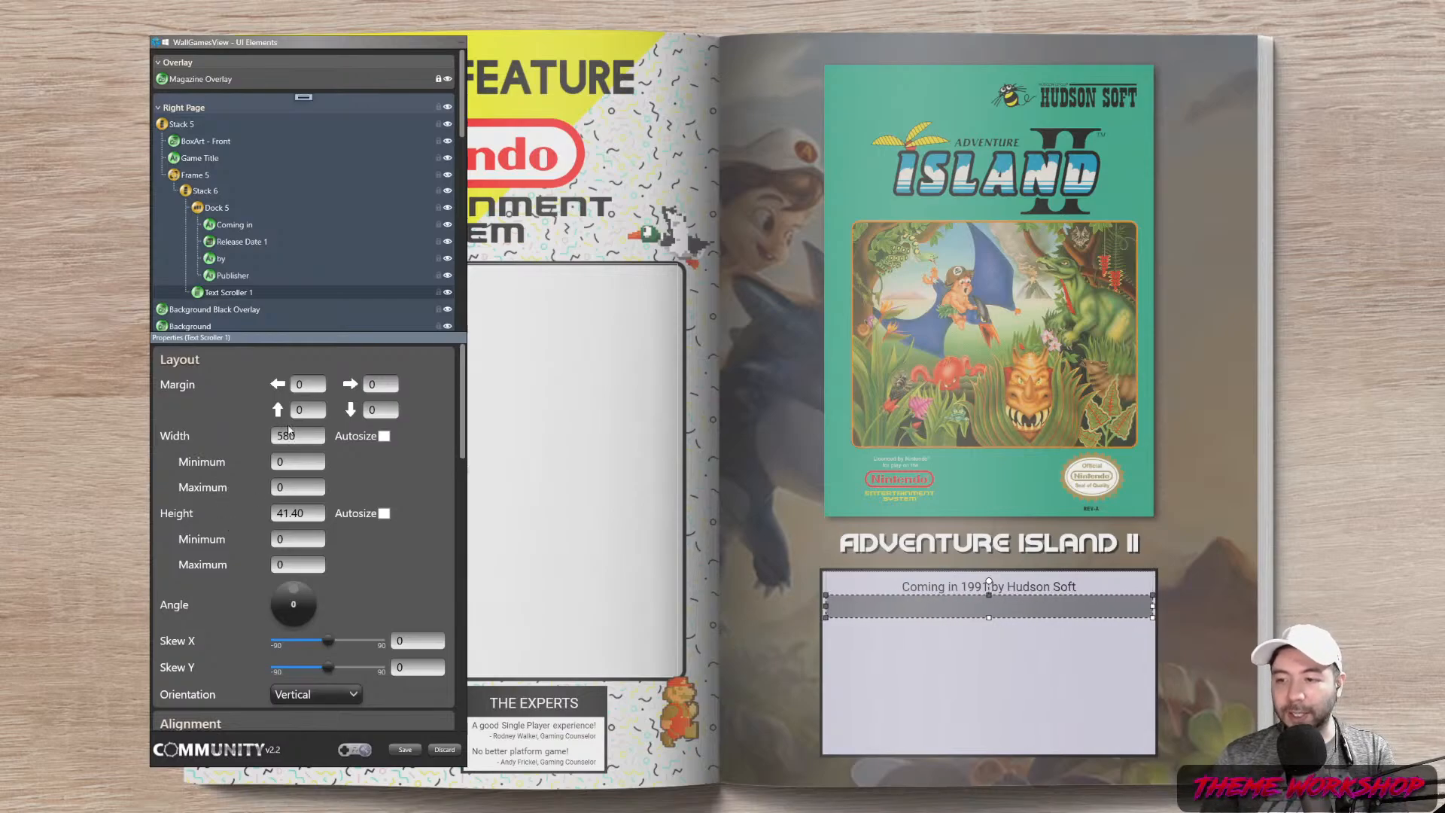
# Give the scroller a top margin of 20 and a height of 250
pyautogui.moveTo(308, 436); pyautogui.dragTo(219, 452)
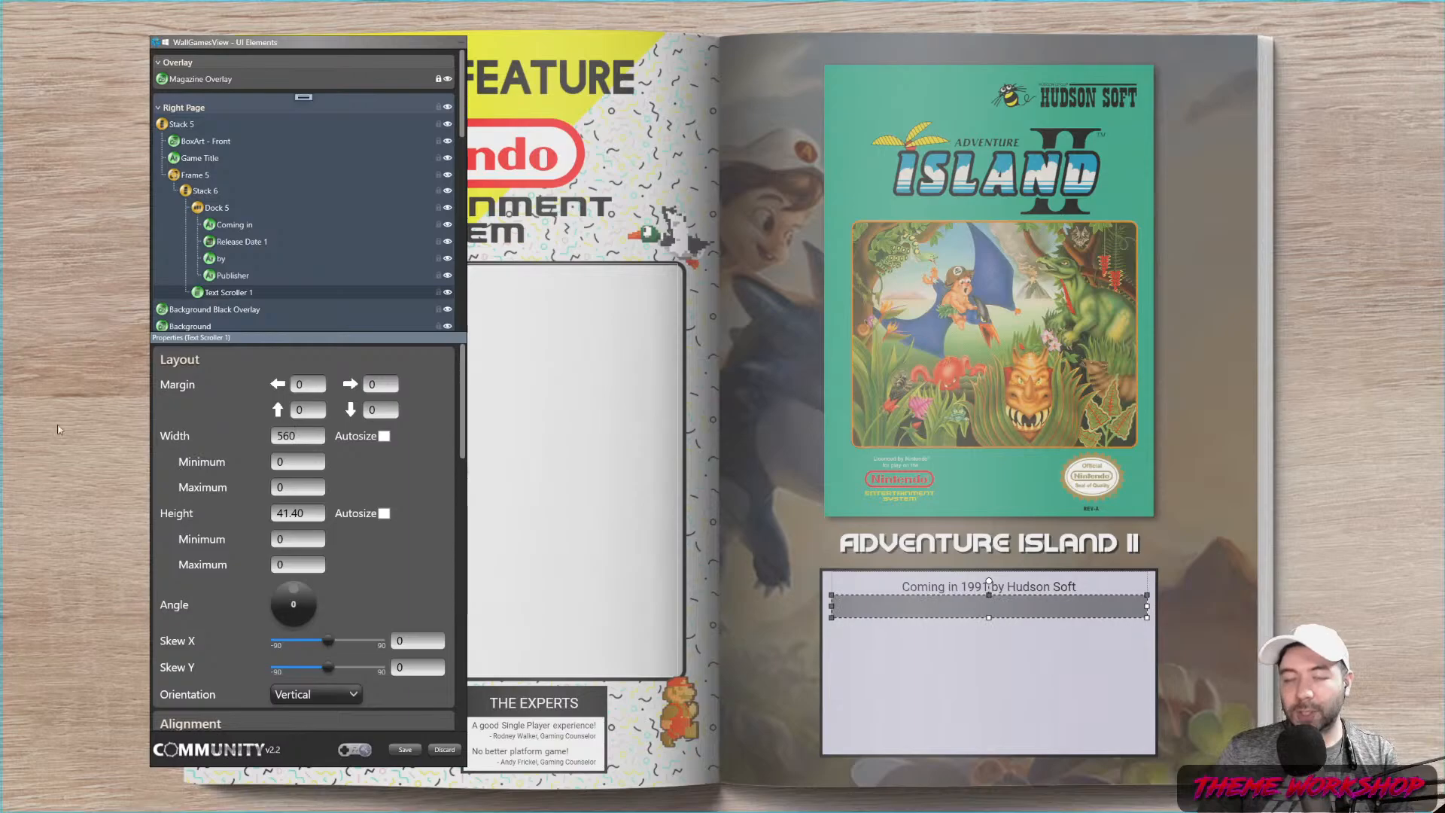
pyautogui.write('20')
pyautogui.press('Return')
pyautogui.doubleClick(297, 512)
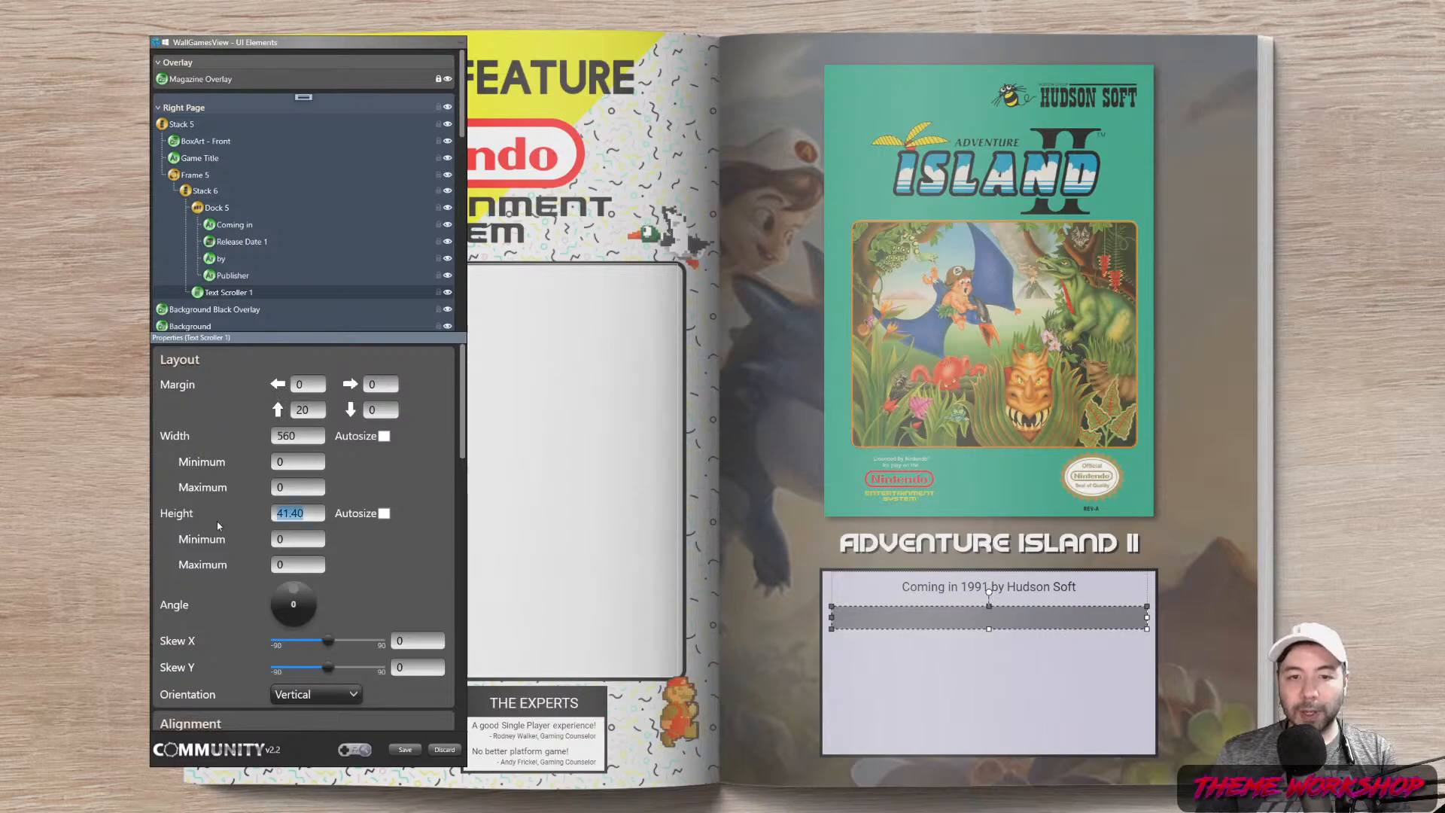
pyautogui.write('250')
pyautogui.press('Return')
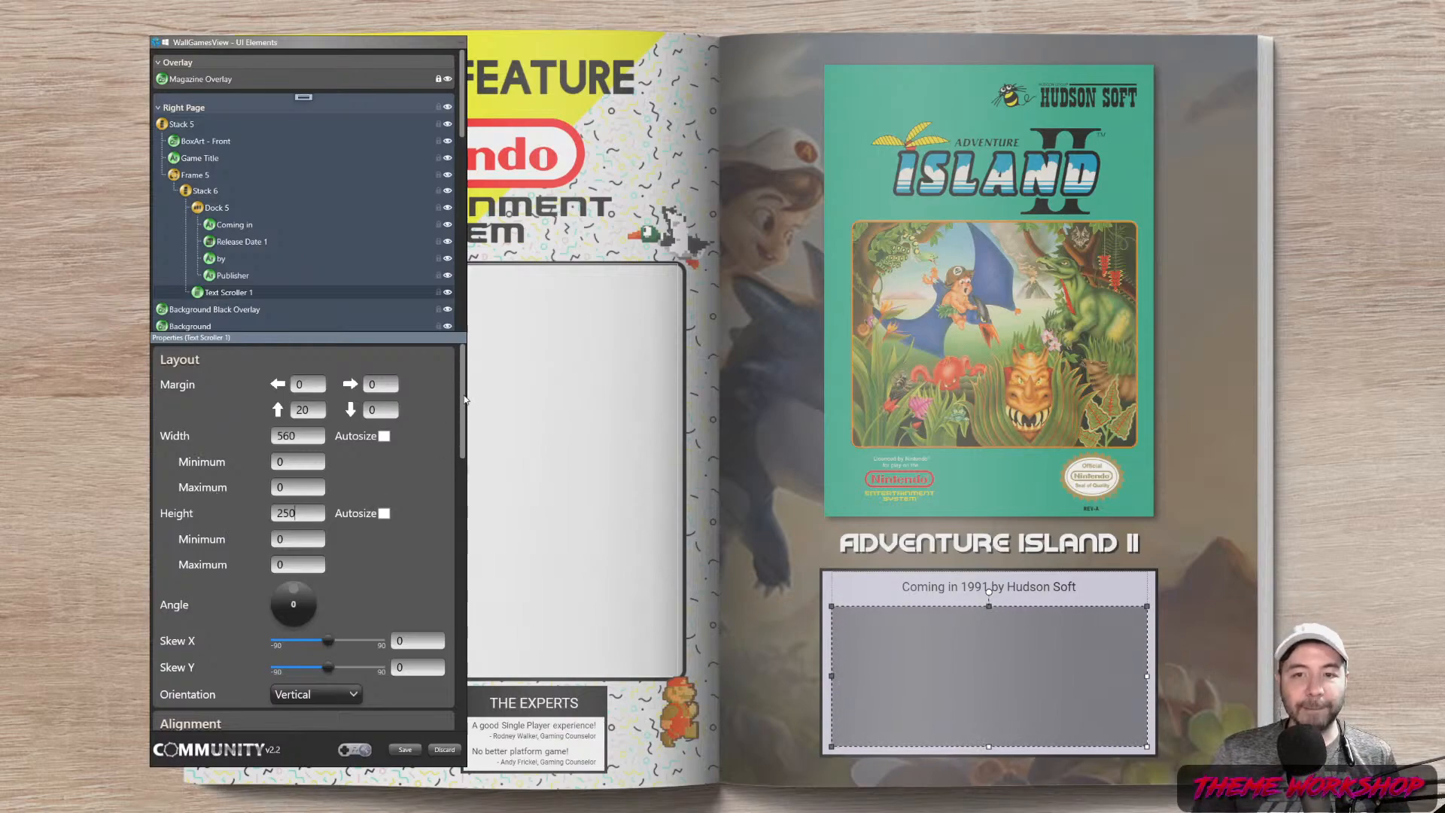
pyautogui.moveTo(463, 402); pyautogui.dragTo(274, 535)
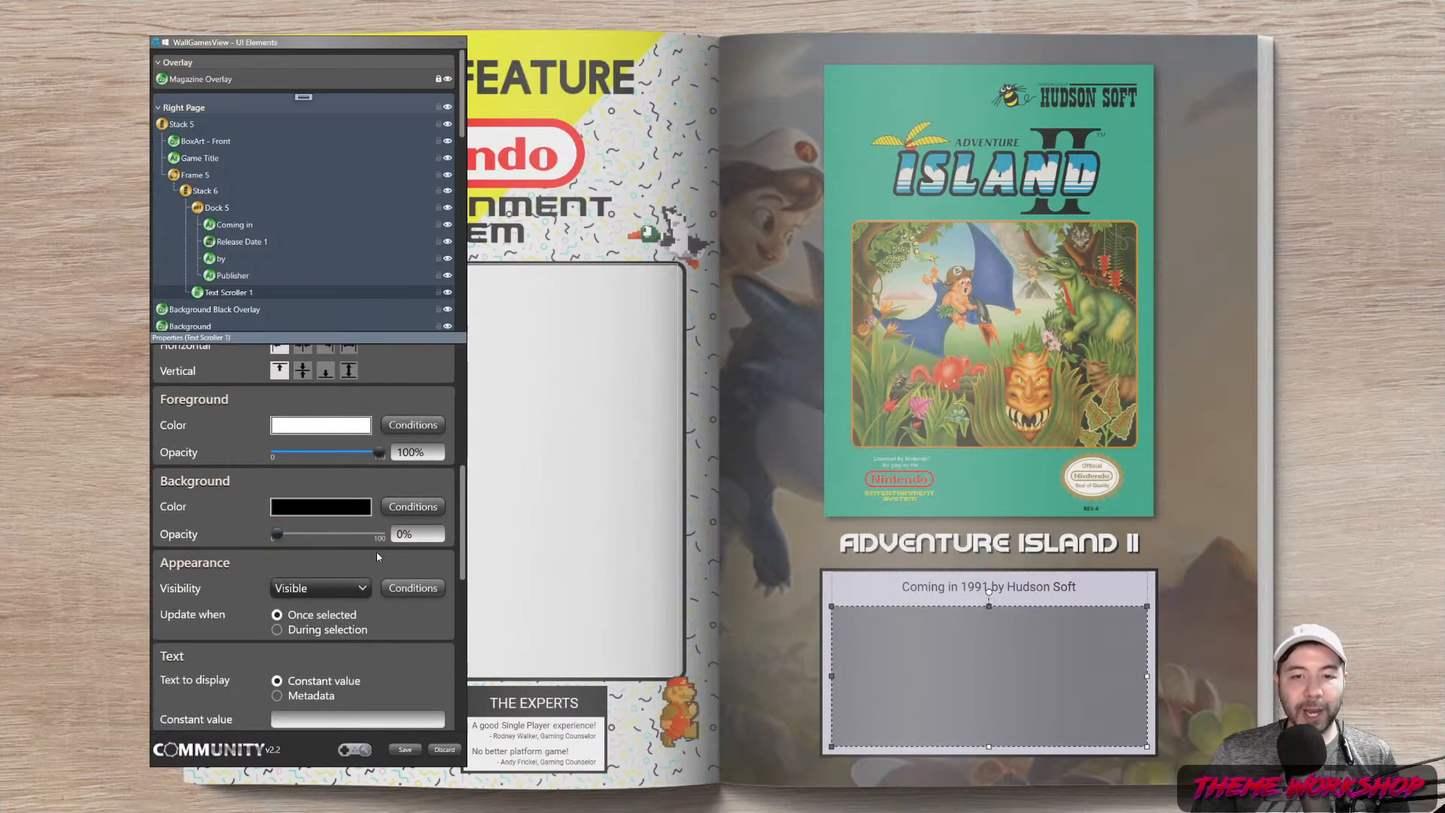
# Make the scroller text pure black and set it to display metadata
pyautogui.click(341, 433)
pyautogui.moveTo(355, 440); pyautogui.dragTo(346, 441)
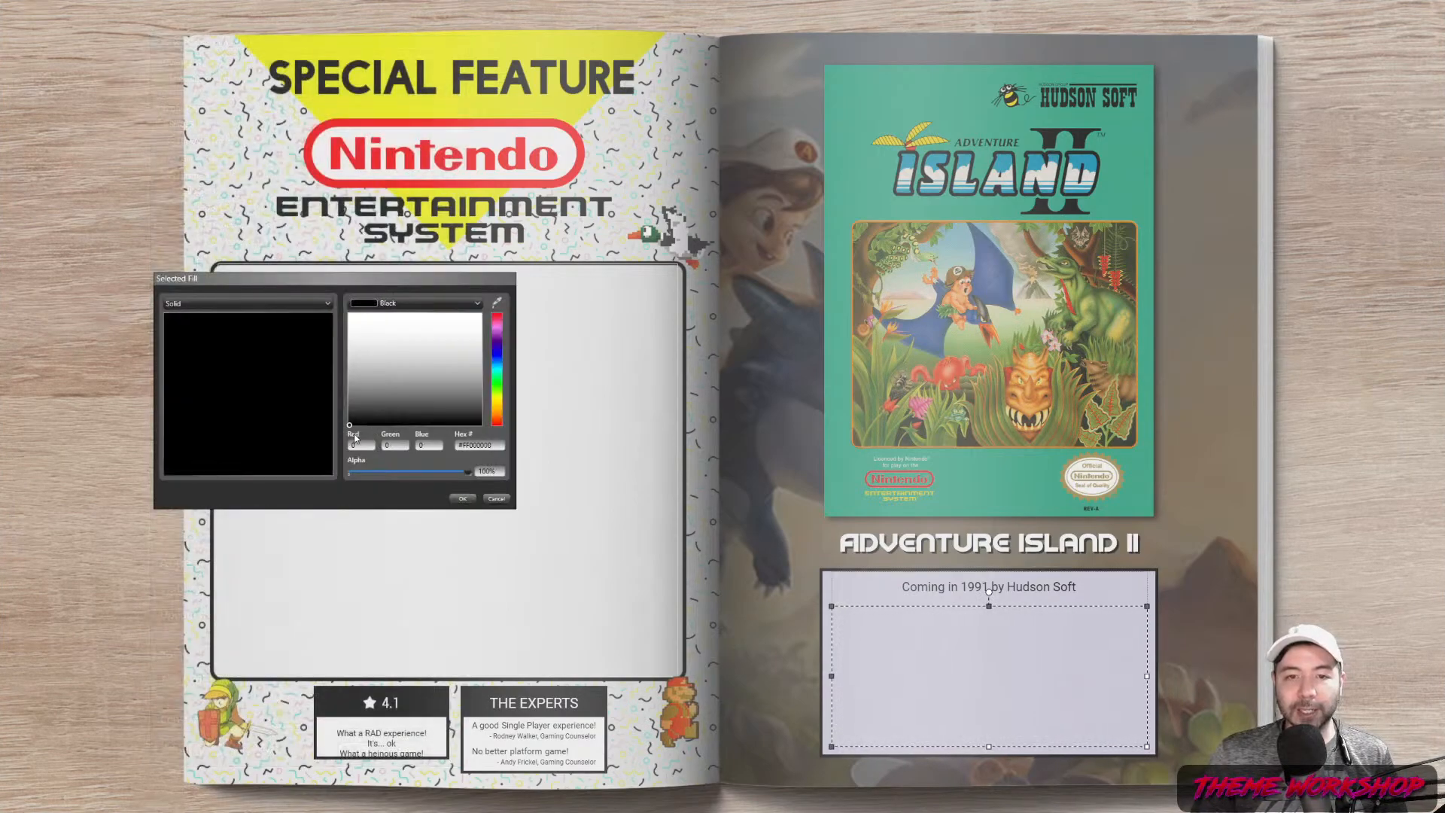
pyautogui.click(462, 498)
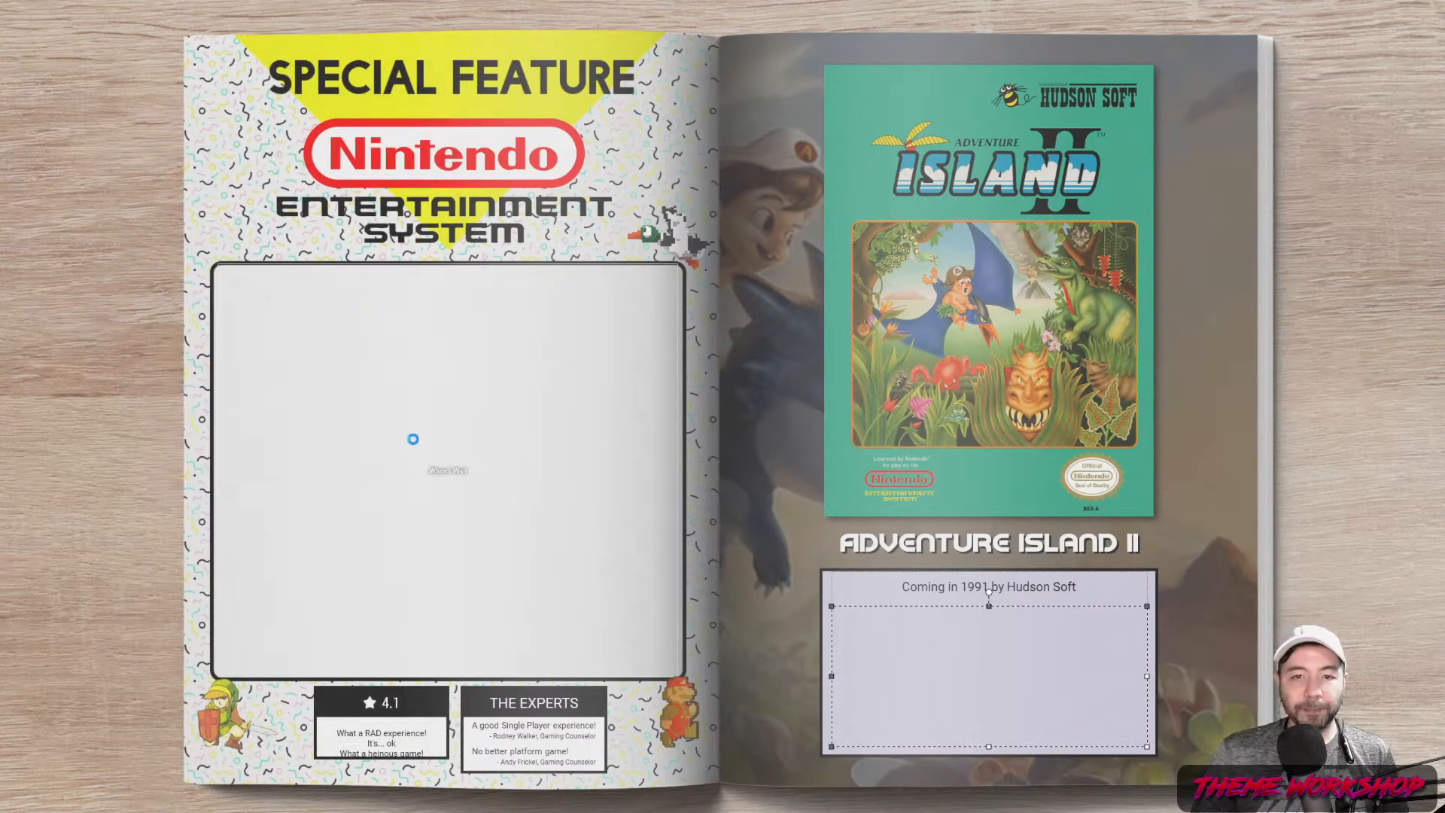
pyautogui.scroll(-3, 467, 547)
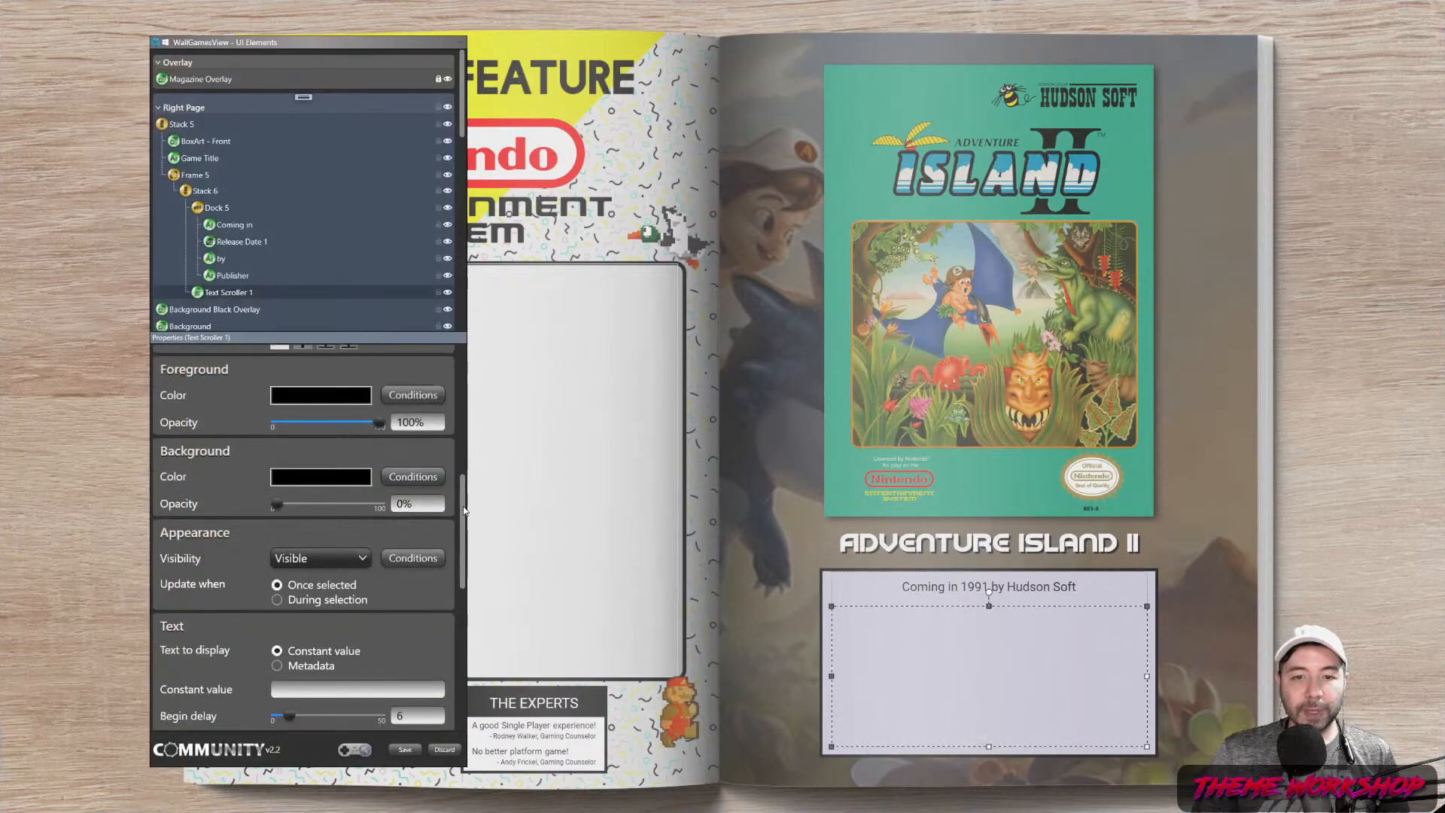
pyautogui.scroll(-1, 313, 493)
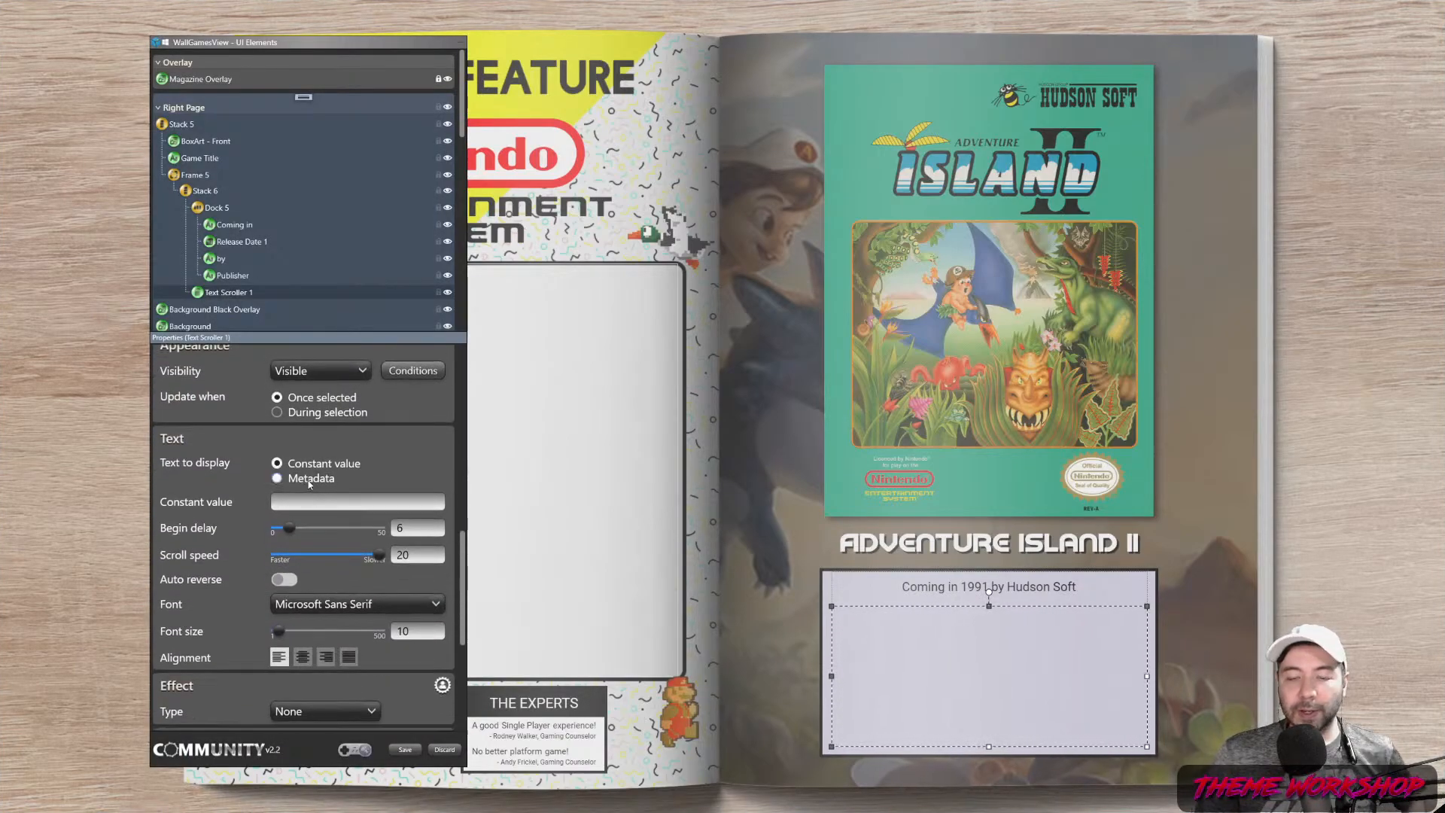
pyautogui.click(308, 480)
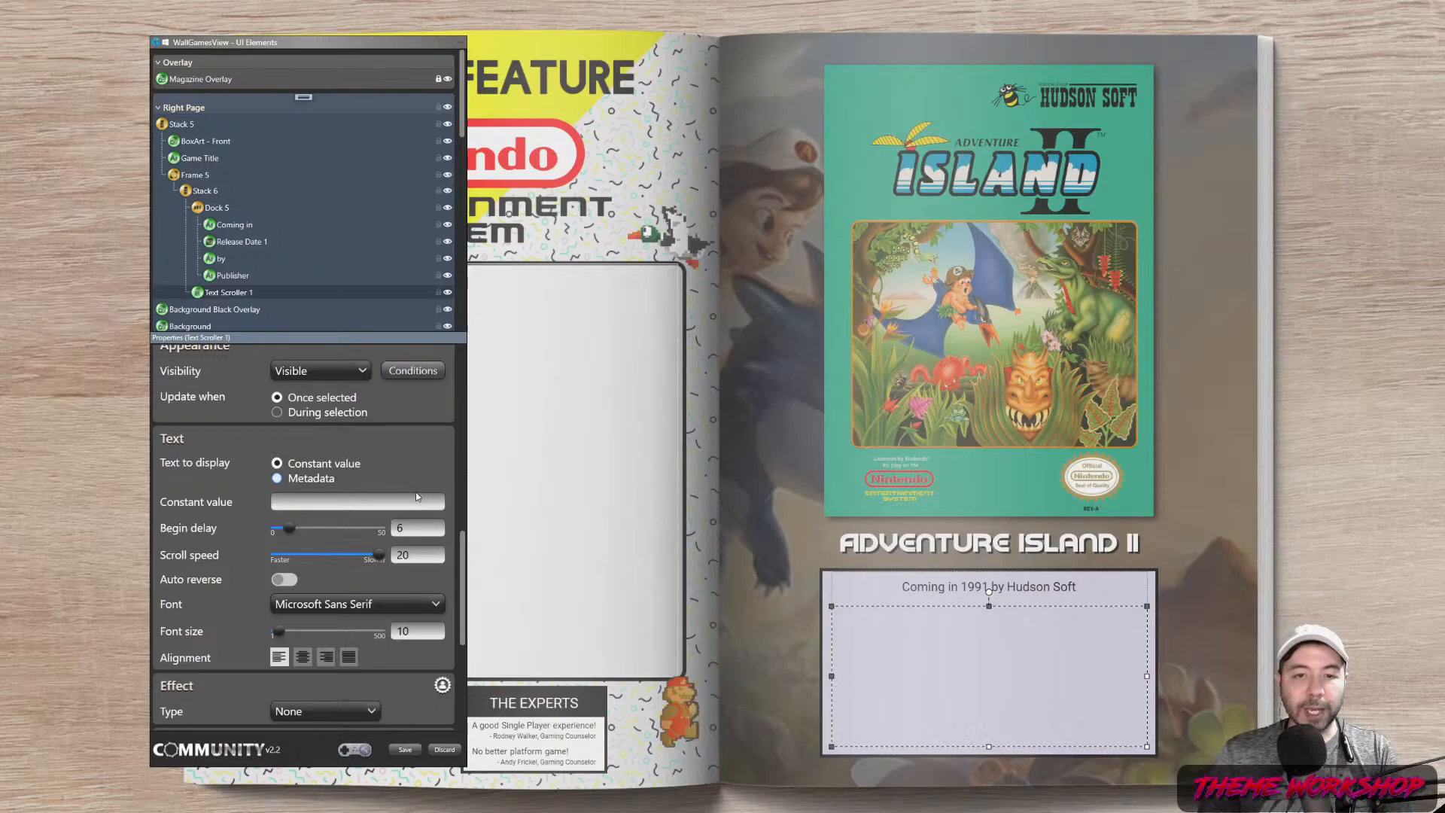
# Show Game notes in the scroller using Roboto at font size 22
pyautogui.click(427, 500)
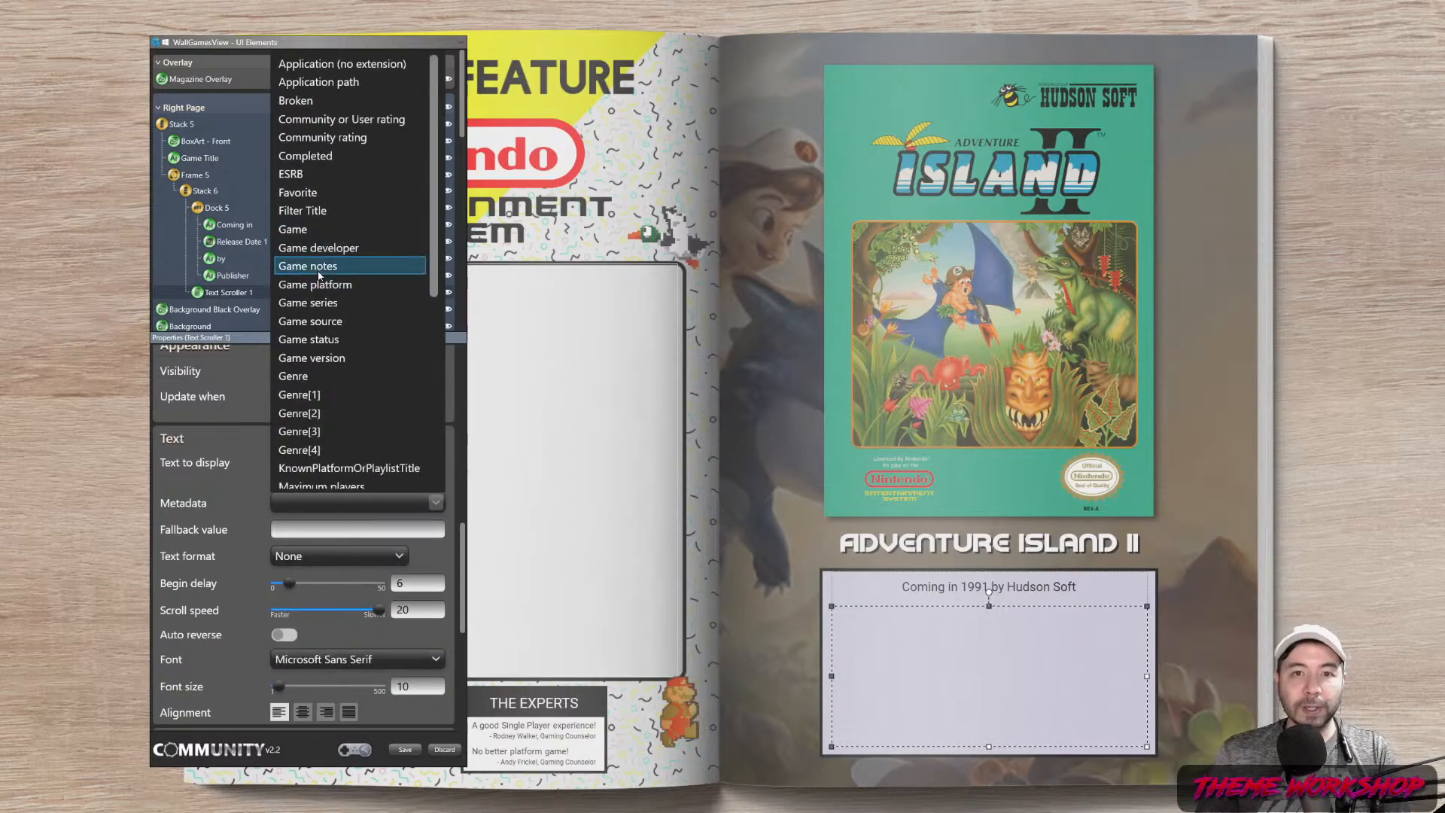
pyautogui.press('Return')
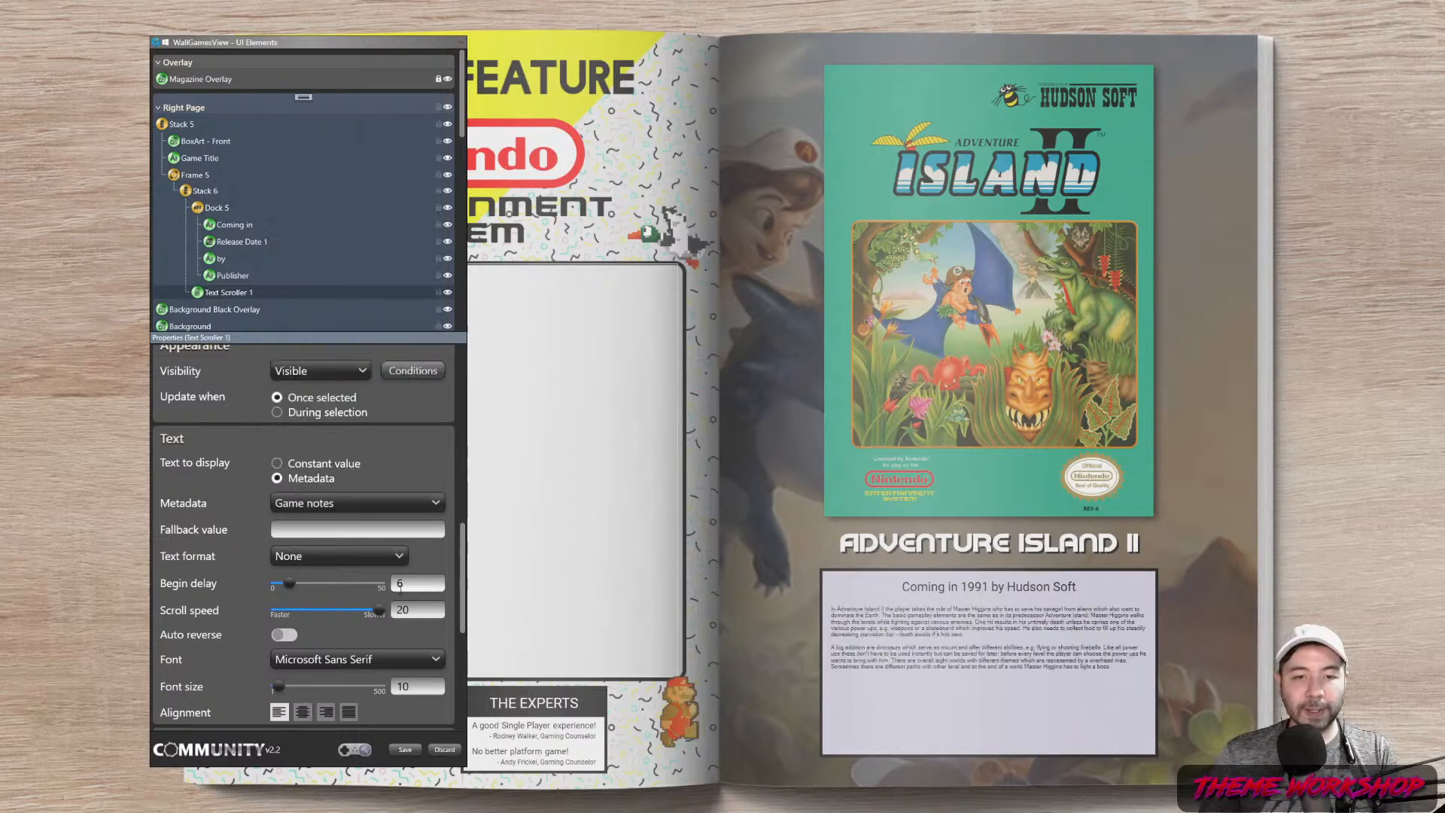
pyautogui.doubleClick(419, 687)
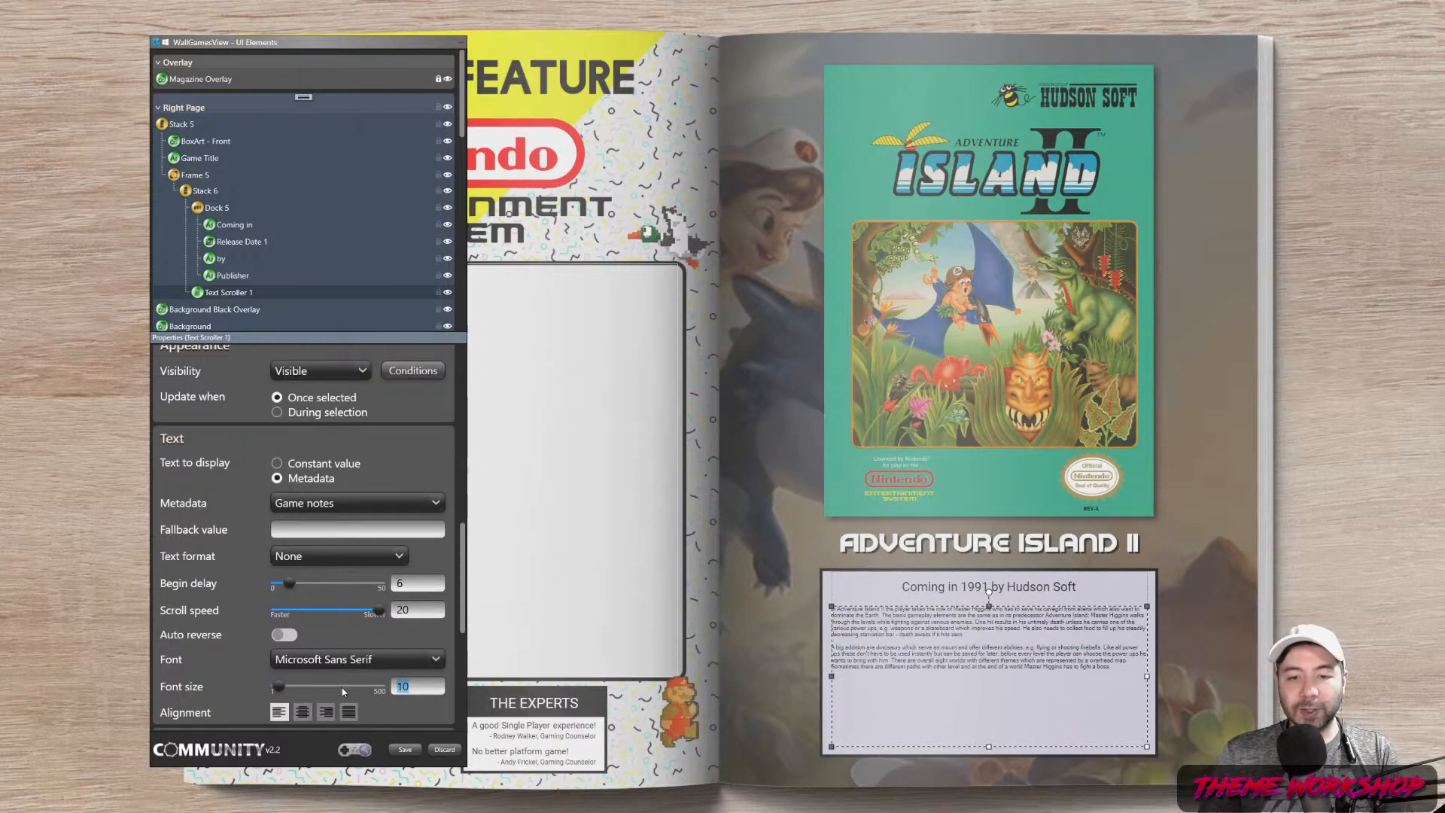
pyautogui.click(399, 663)
pyautogui.write('rob')
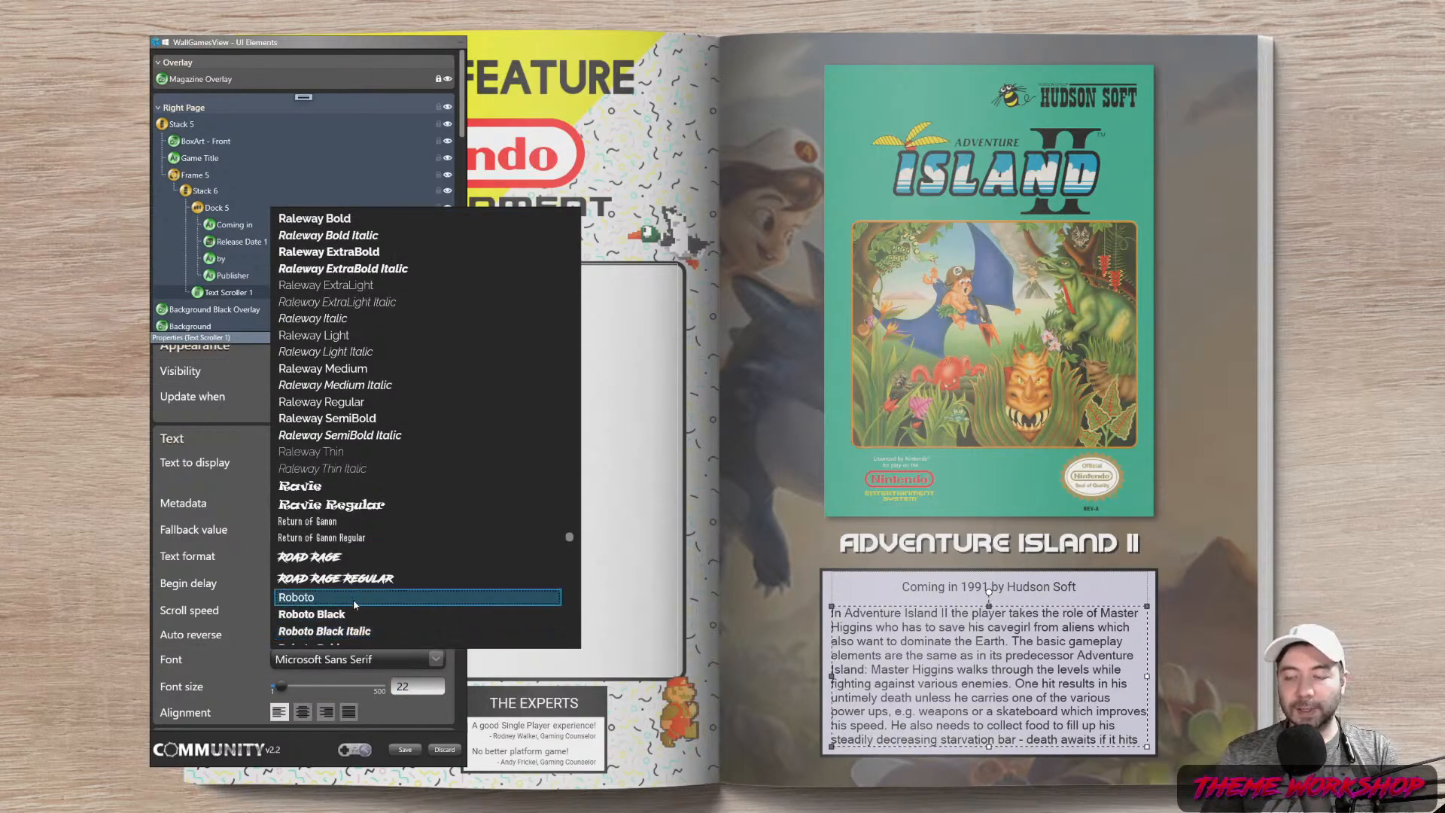
pyautogui.click(354, 599)
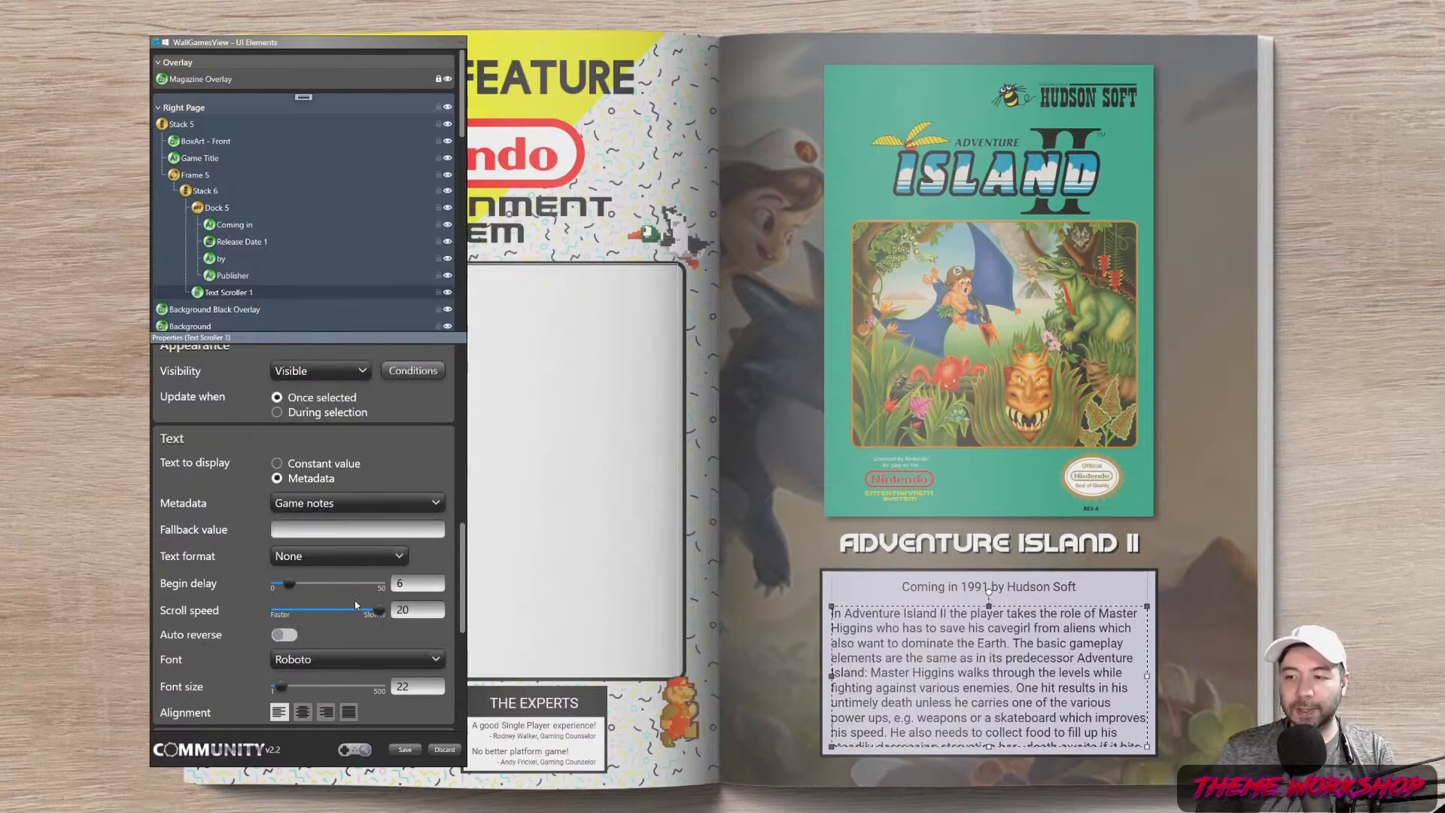
pyautogui.moveTo(465, 596); pyautogui.dragTo(481, 571)
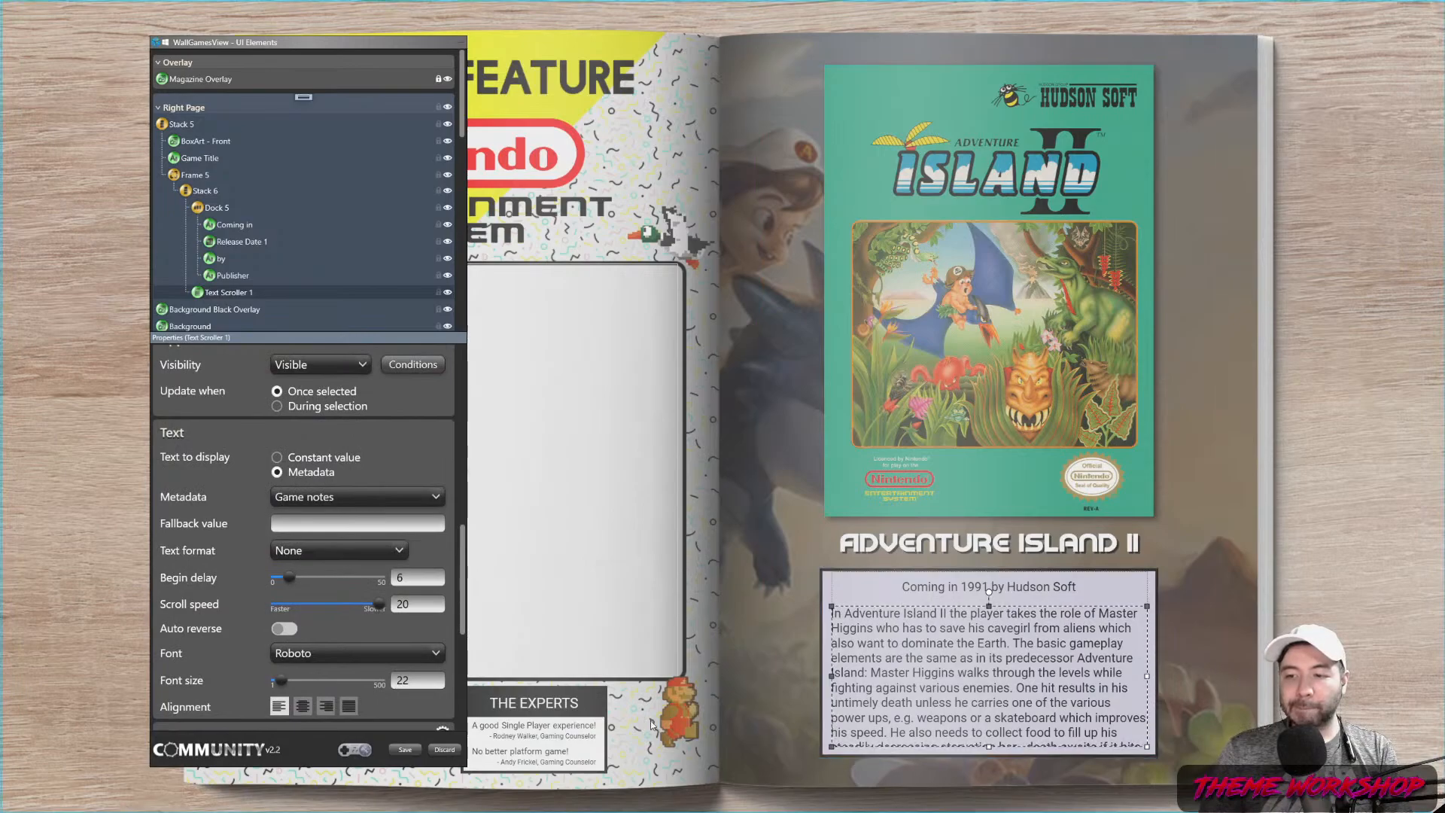
pyautogui.moveTo(463, 570)
pyautogui.mouseDown()
pyautogui.moveTo(468, 516)
pyautogui.moveTo(481, 584)
pyautogui.mouseUp()
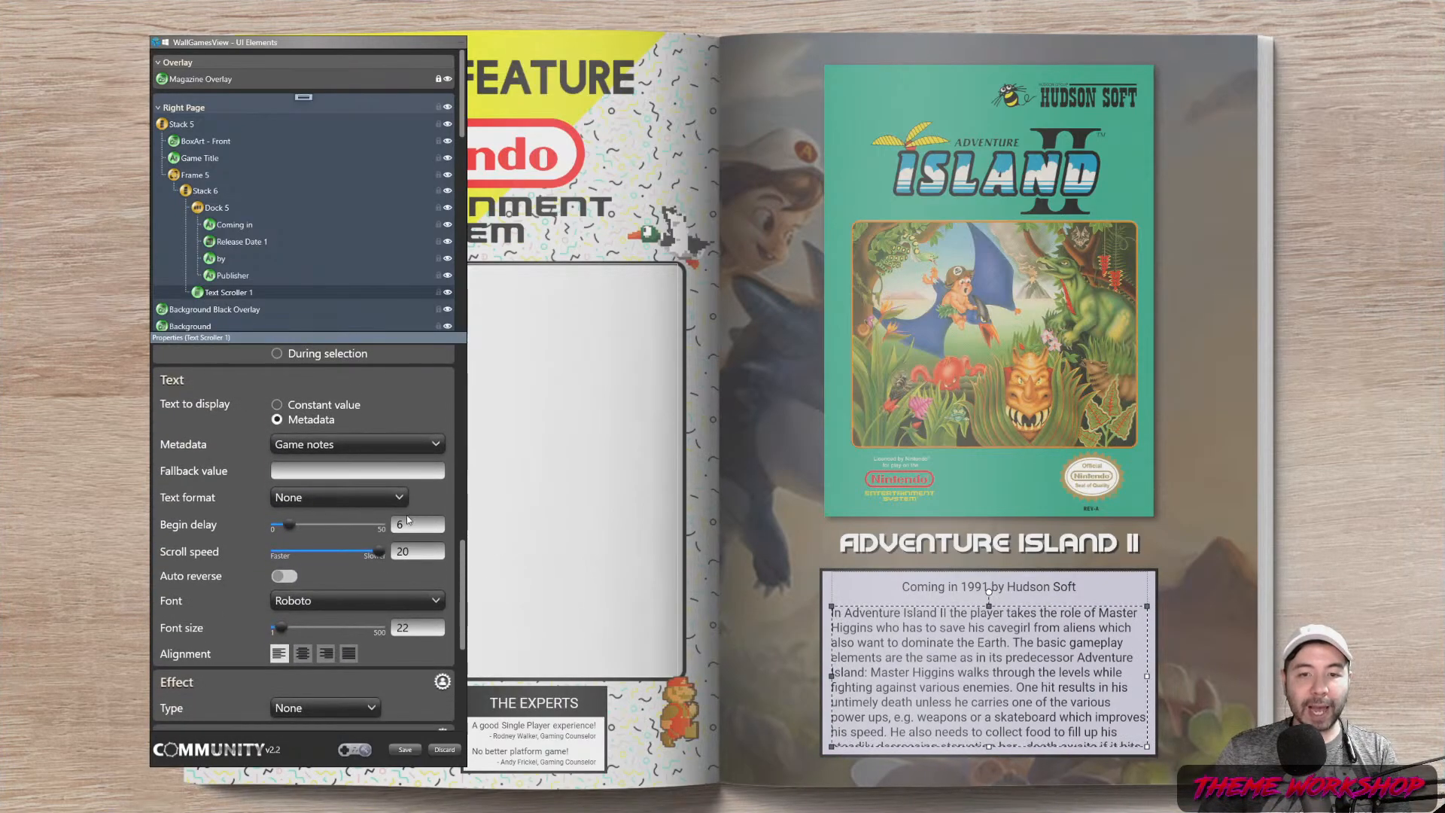
# Set the scroller's begin delay to 8 and scroll speed to 2.50
pyautogui.doubleClick(400, 525)
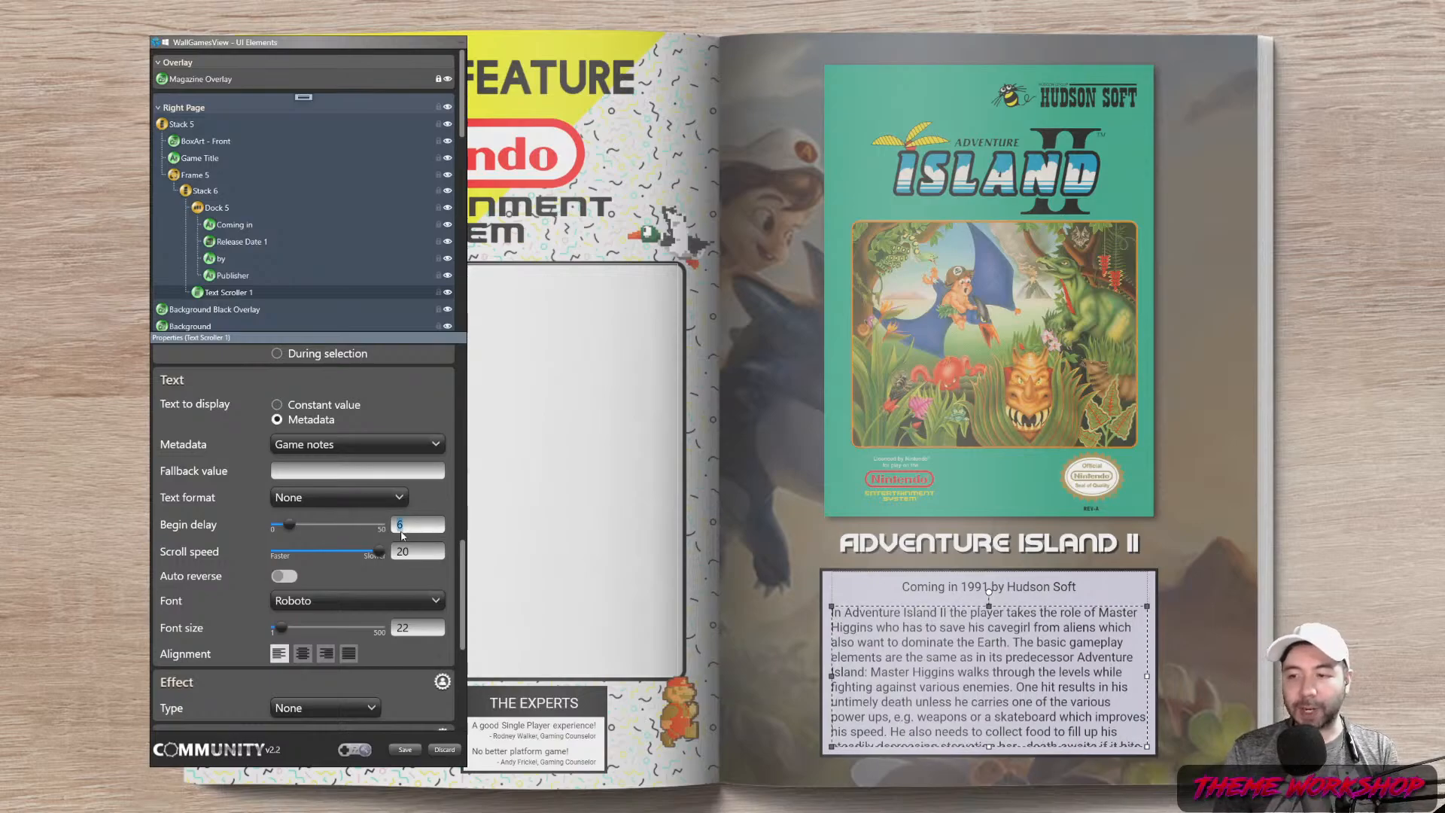
pyautogui.write('8')
pyautogui.press('Tab')
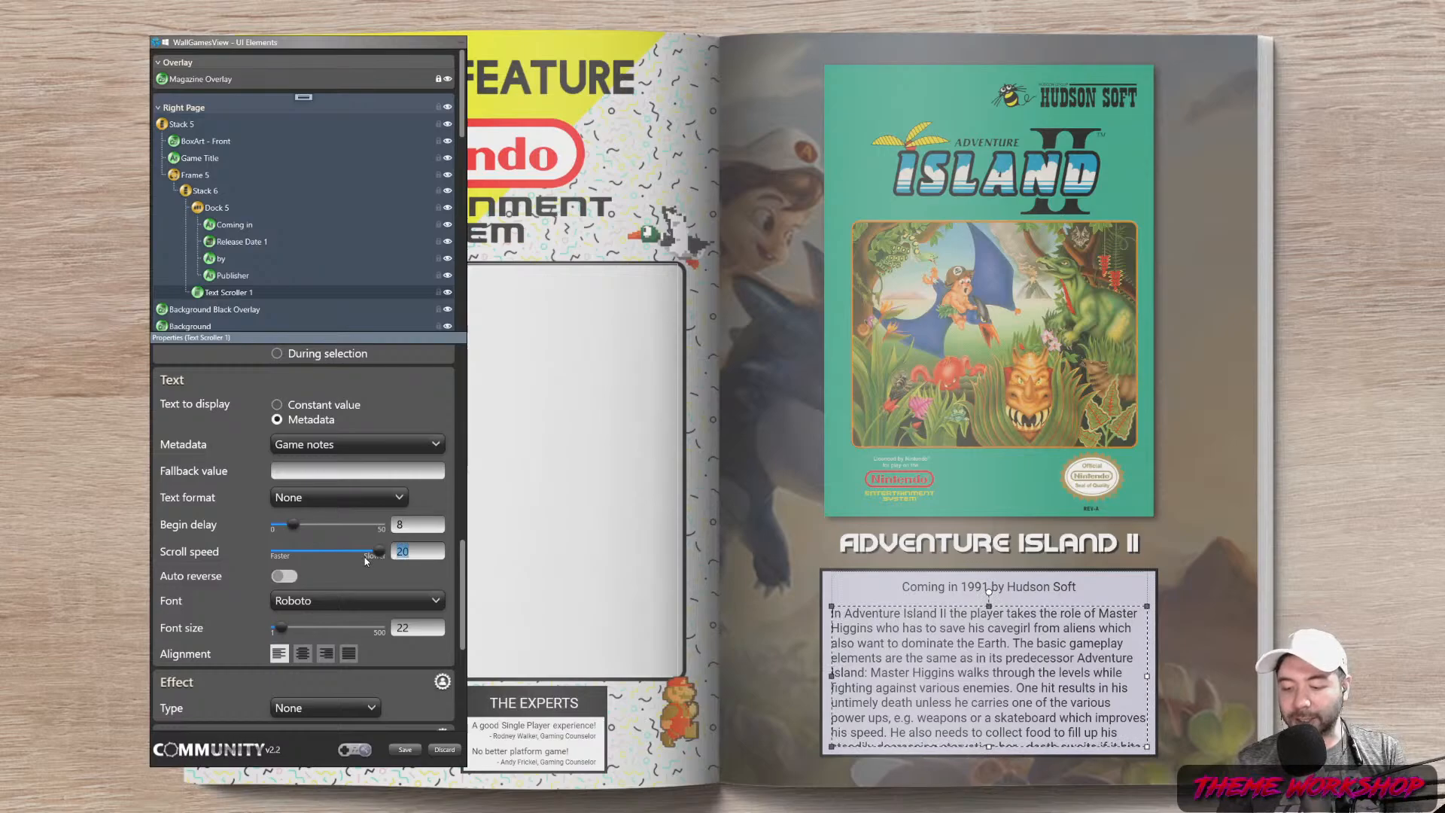
pyautogui.write('2.5')
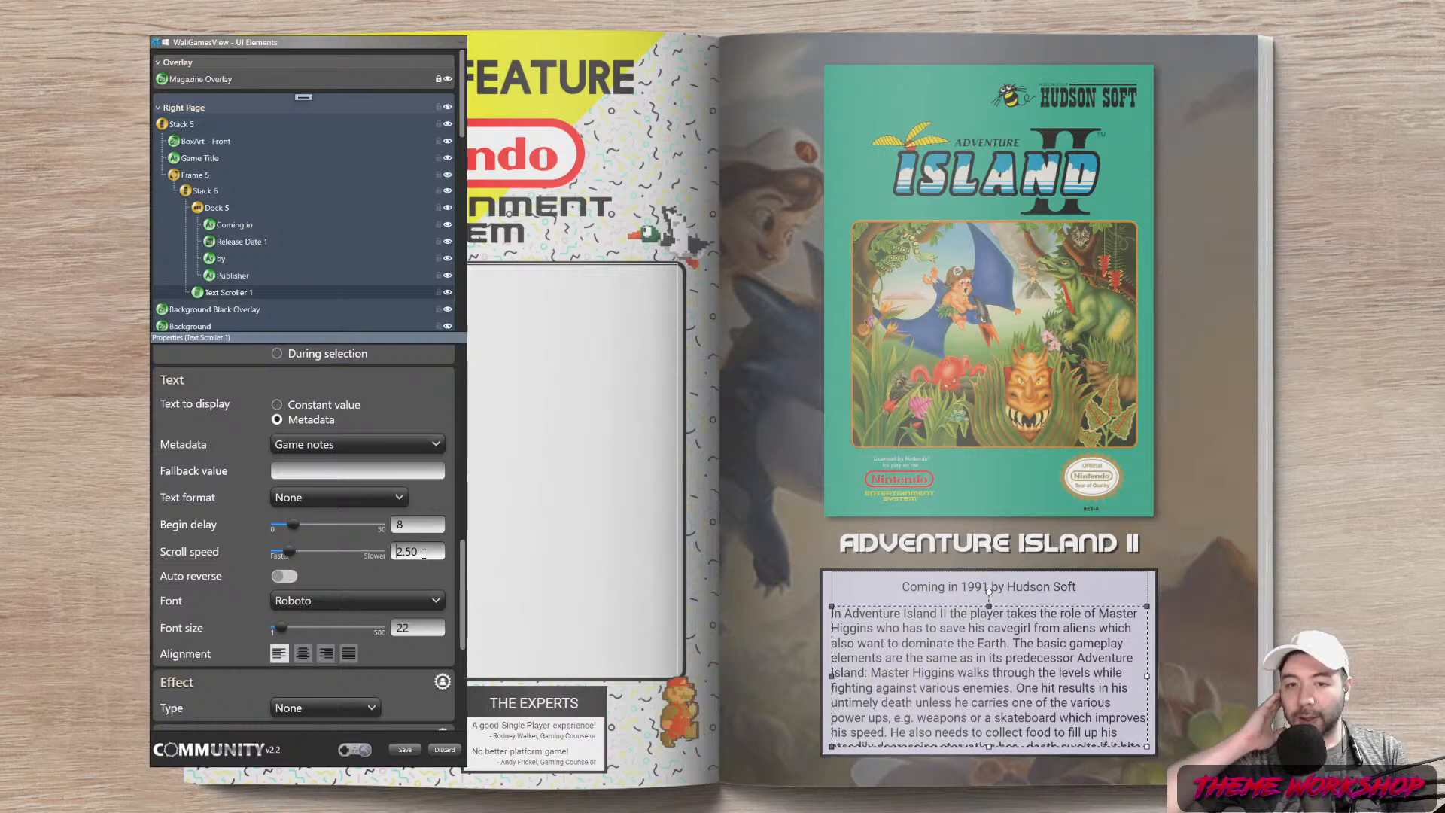
pyautogui.hotkey('shift', 'Tab')
pyautogui.write('0')
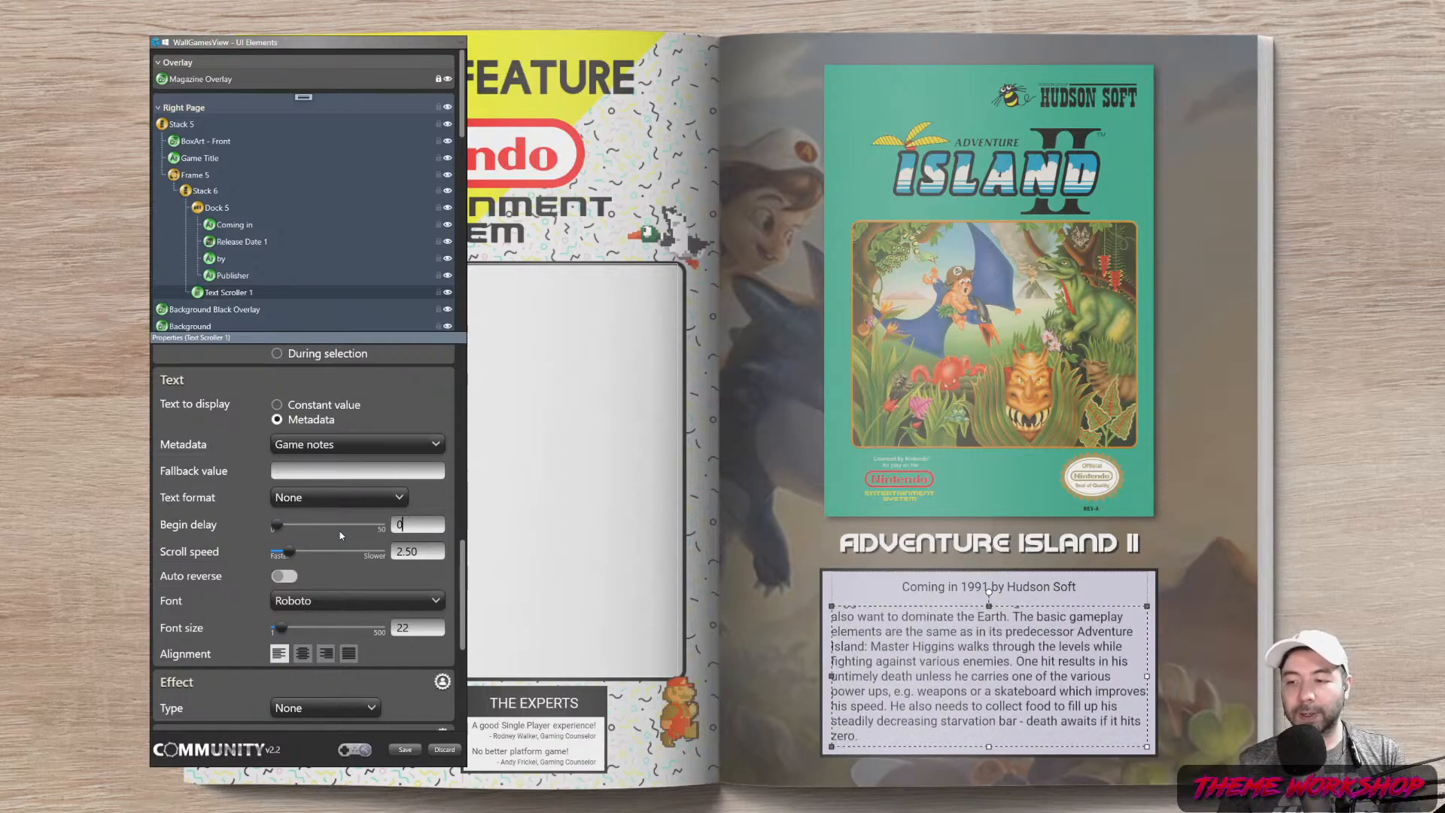
pyautogui.doubleClick(405, 529)
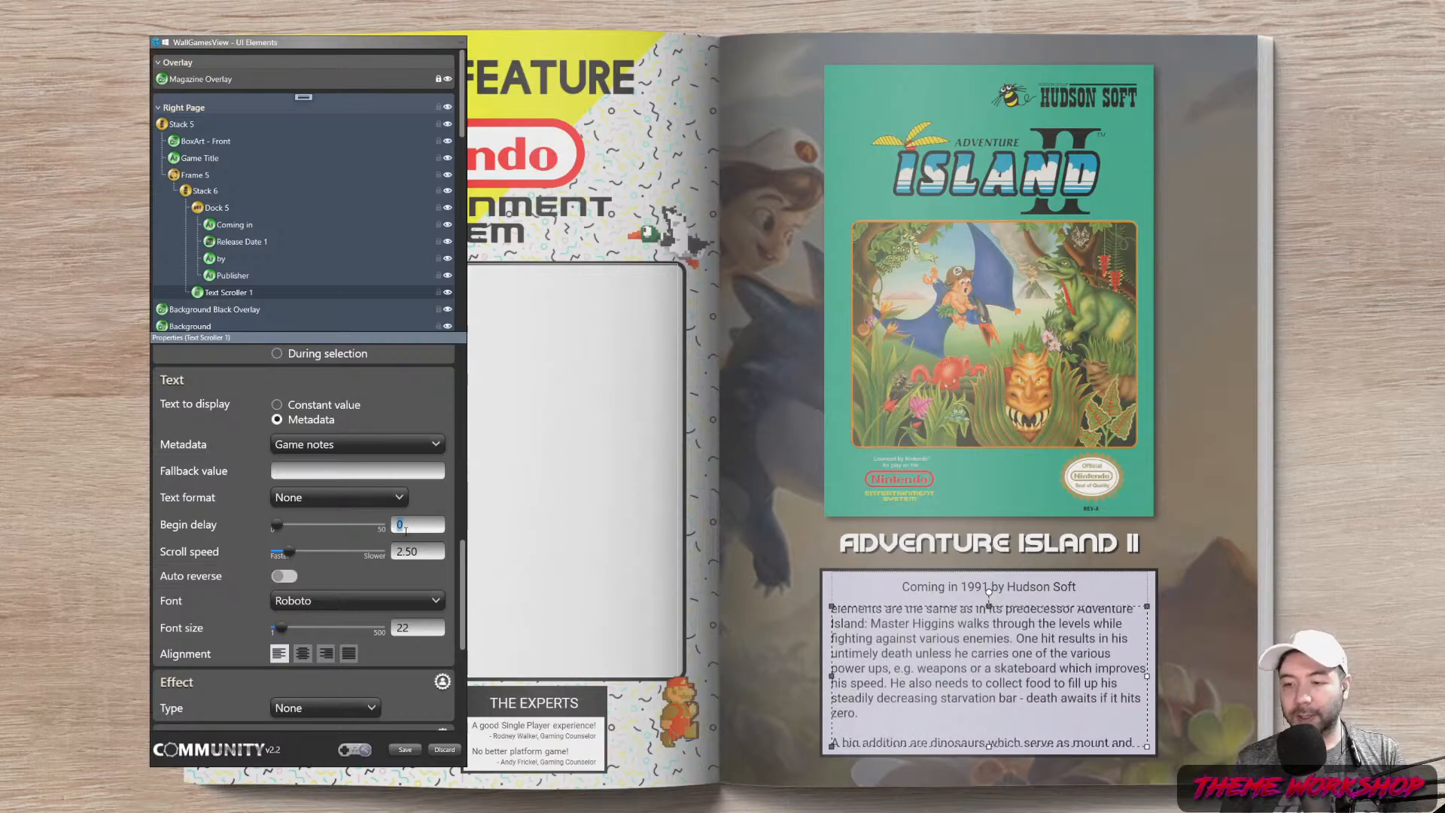
pyautogui.write('8')
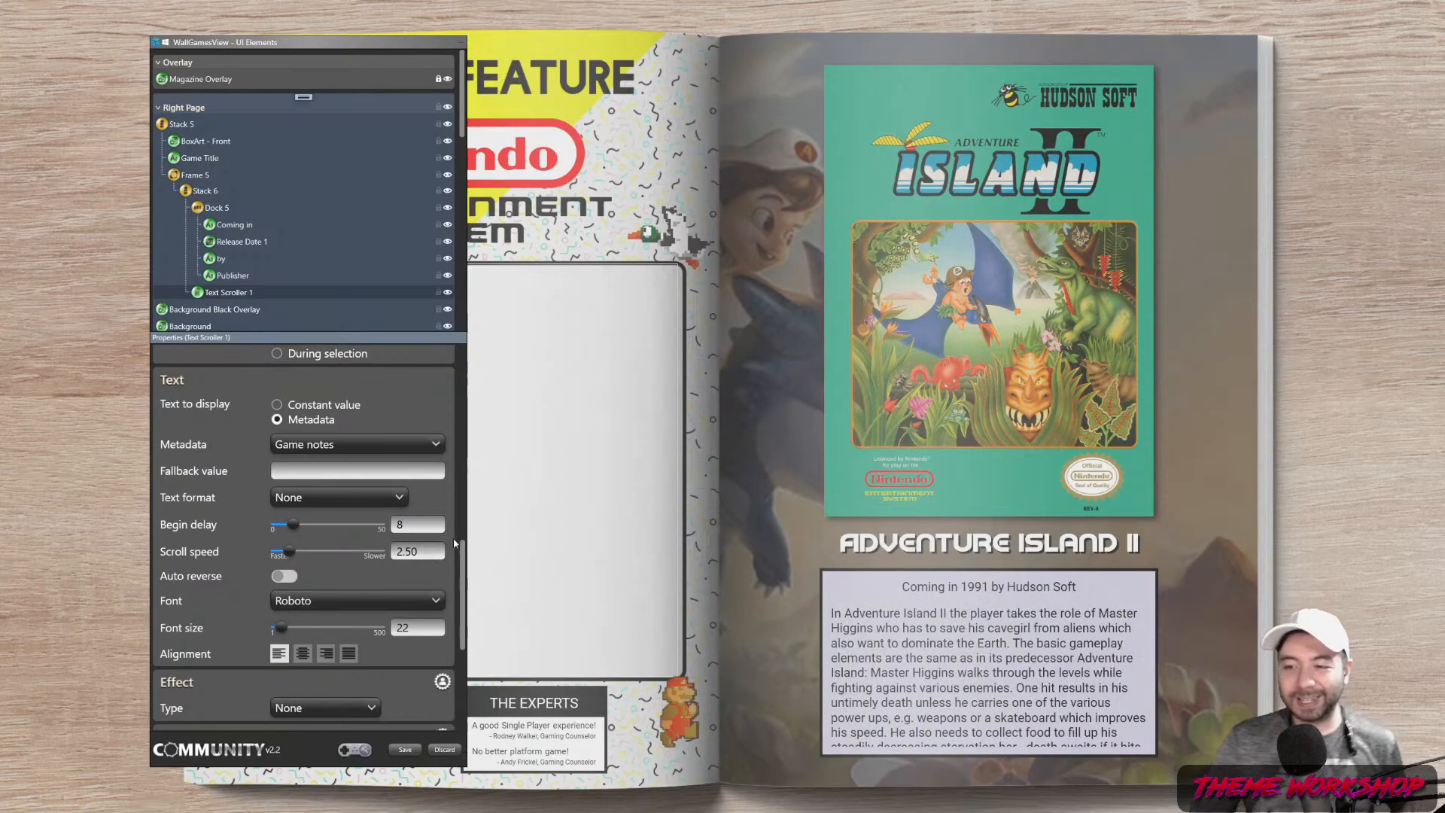
pyautogui.click(1316, 577)
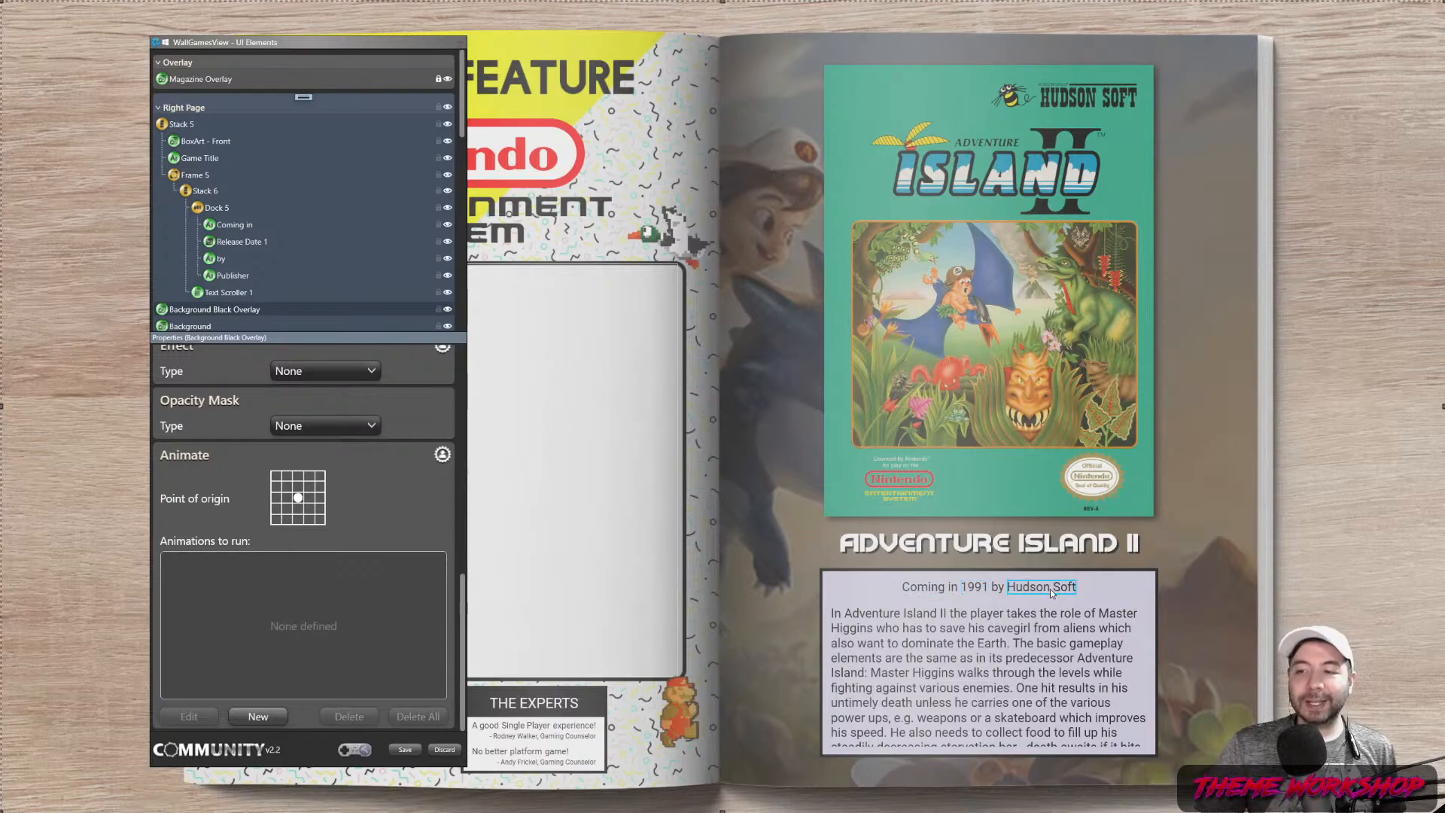
# Move the UI Elements panel back to the left and scroll its tree down to Backgrounds
pyautogui.moveTo(270, 42); pyautogui.dragTo(1122, 76)
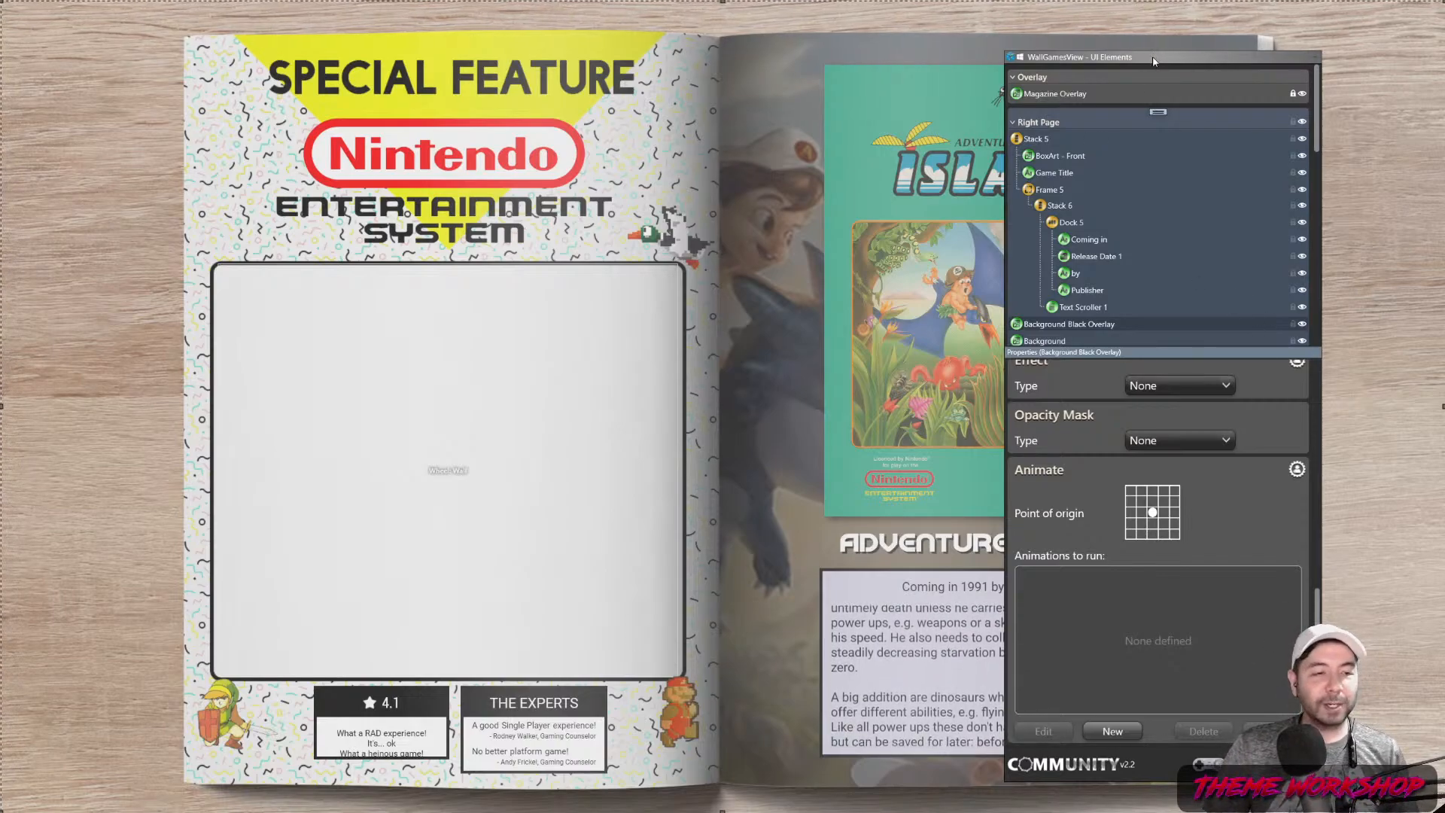
pyautogui.moveTo(1156, 61); pyautogui.dragTo(242, 54)
pyautogui.scroll(-6, 259, 226)
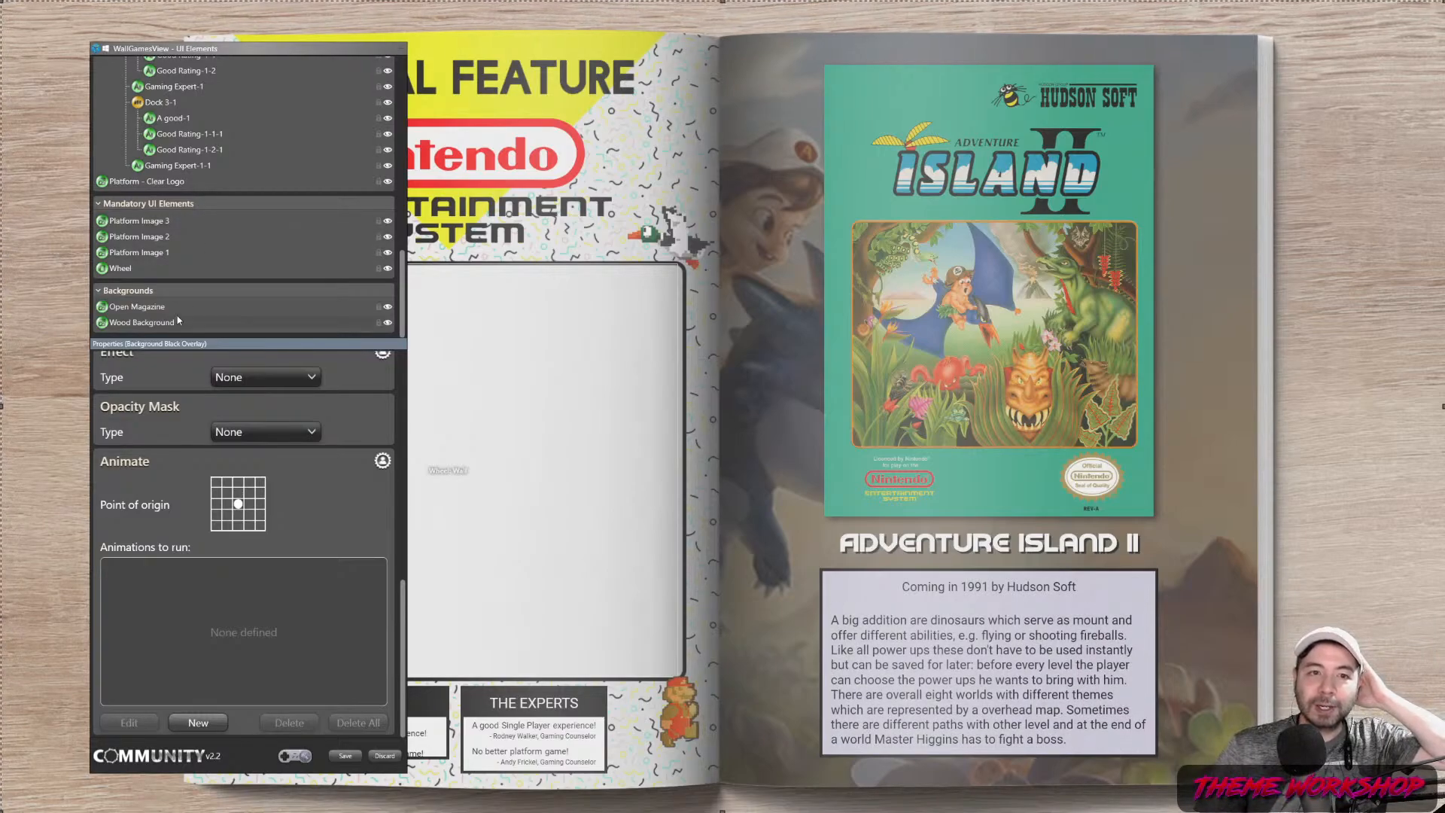
# Add Image 12 under Backgrounds showing the Game cart front metadata image
pyautogui.click(249, 291)
pyautogui.rightClick(241, 280)
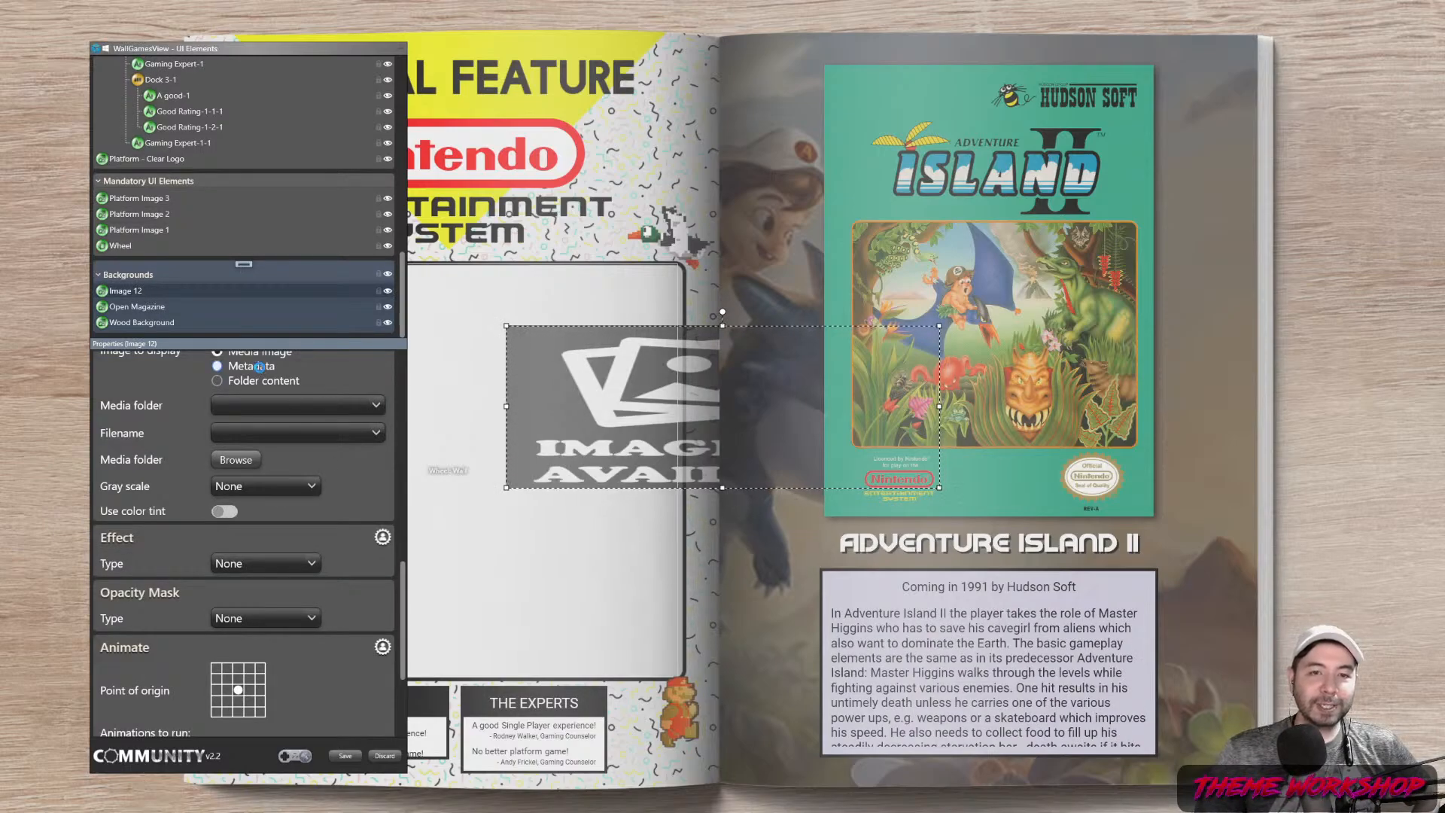
pyautogui.click(369, 407)
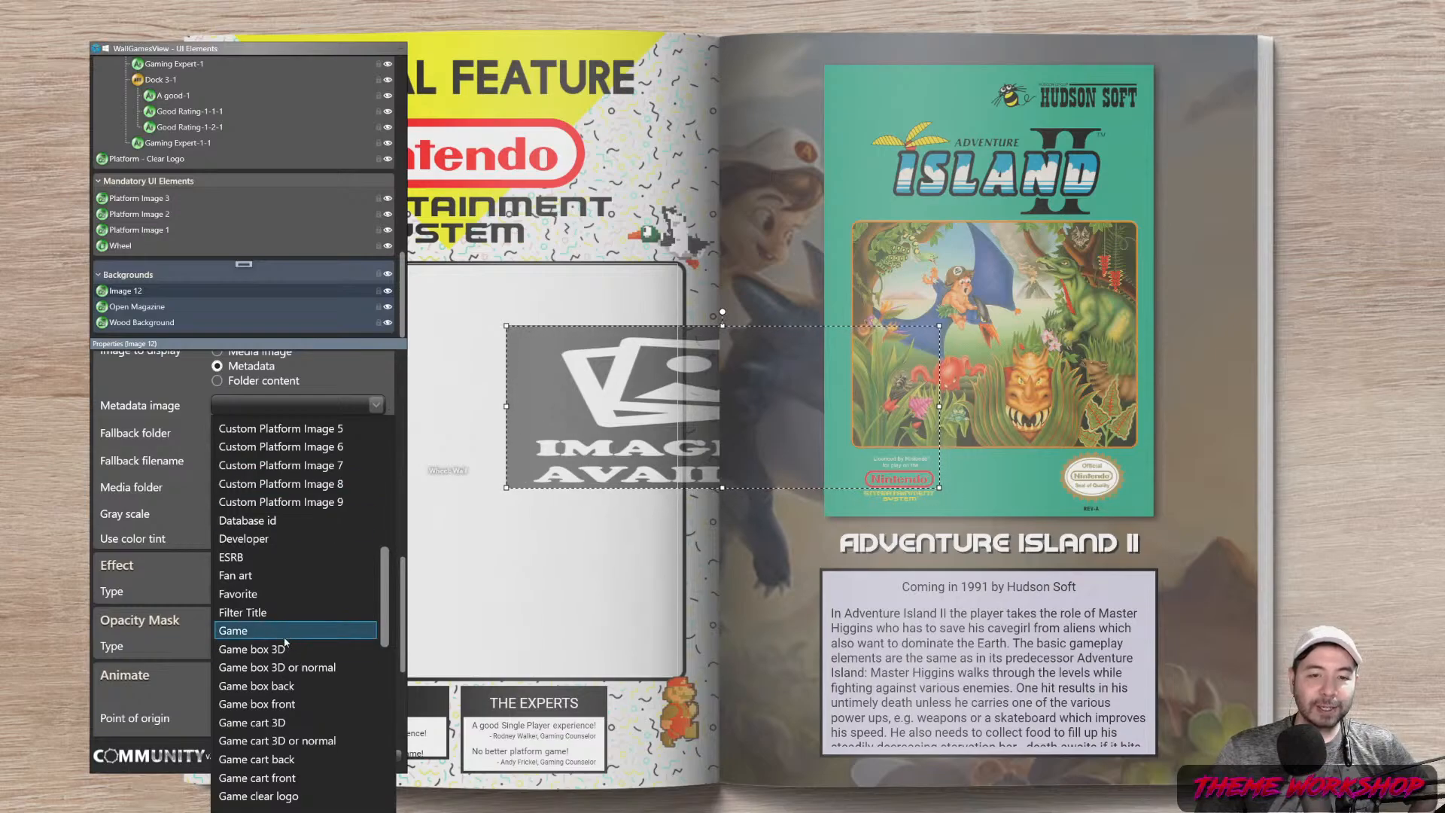
pyautogui.scroll(-1, 301, 653)
pyautogui.scroll(-1, 305, 650)
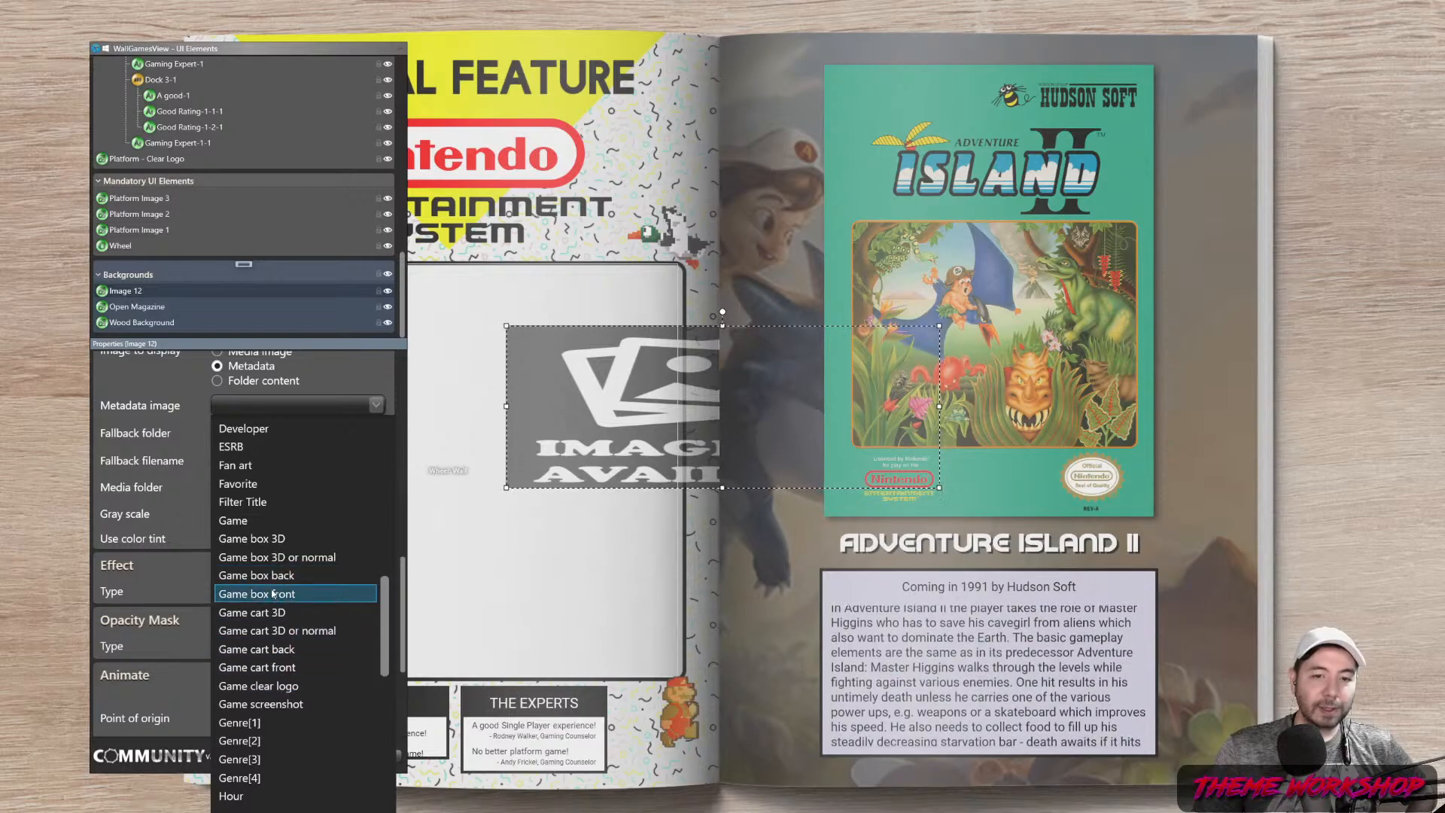
pyautogui.click(273, 668)
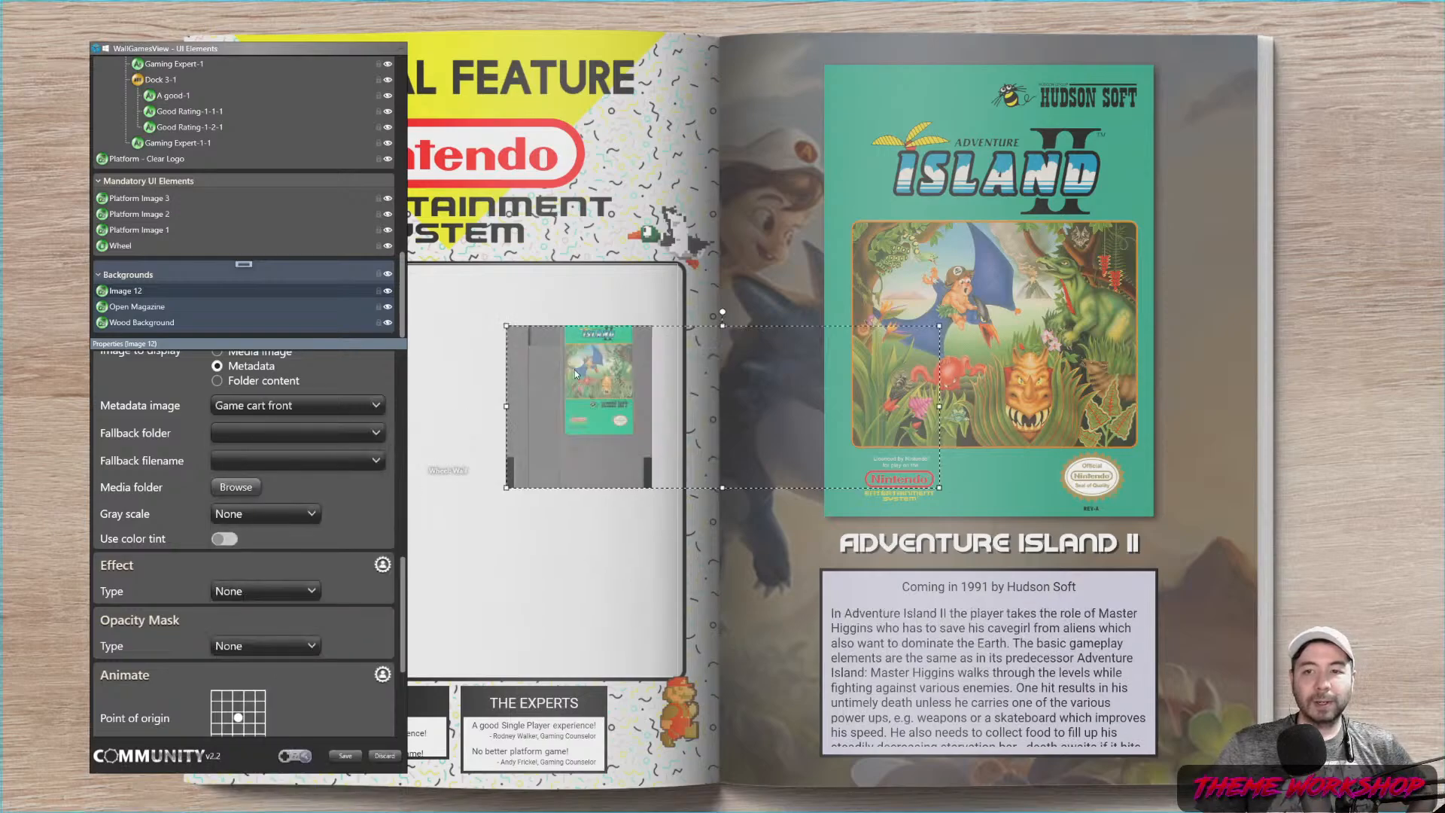
pyautogui.click(668, 359)
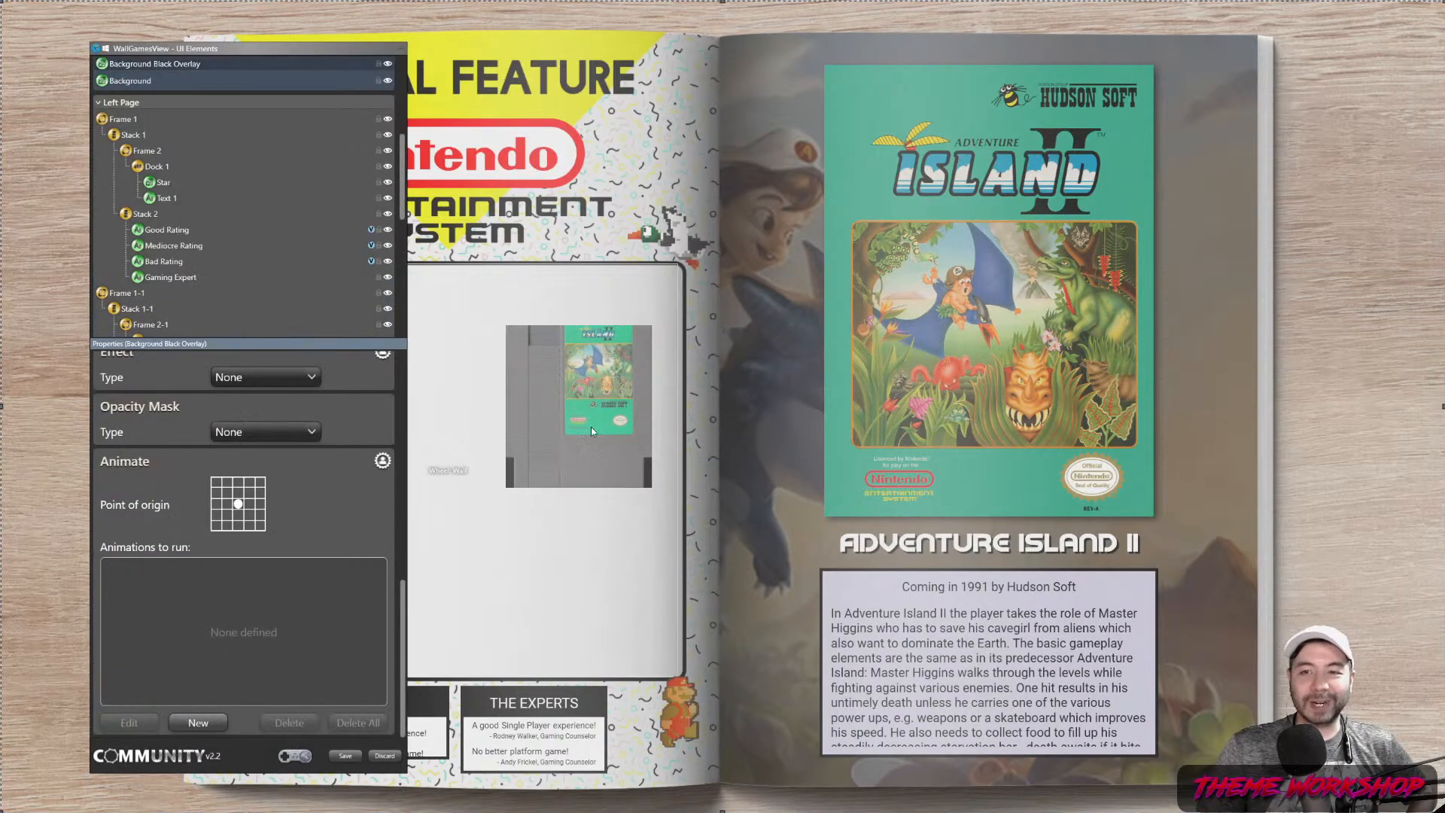
pyautogui.scroll(2, 154, 151)
pyautogui.scroll(-10, 153, 150)
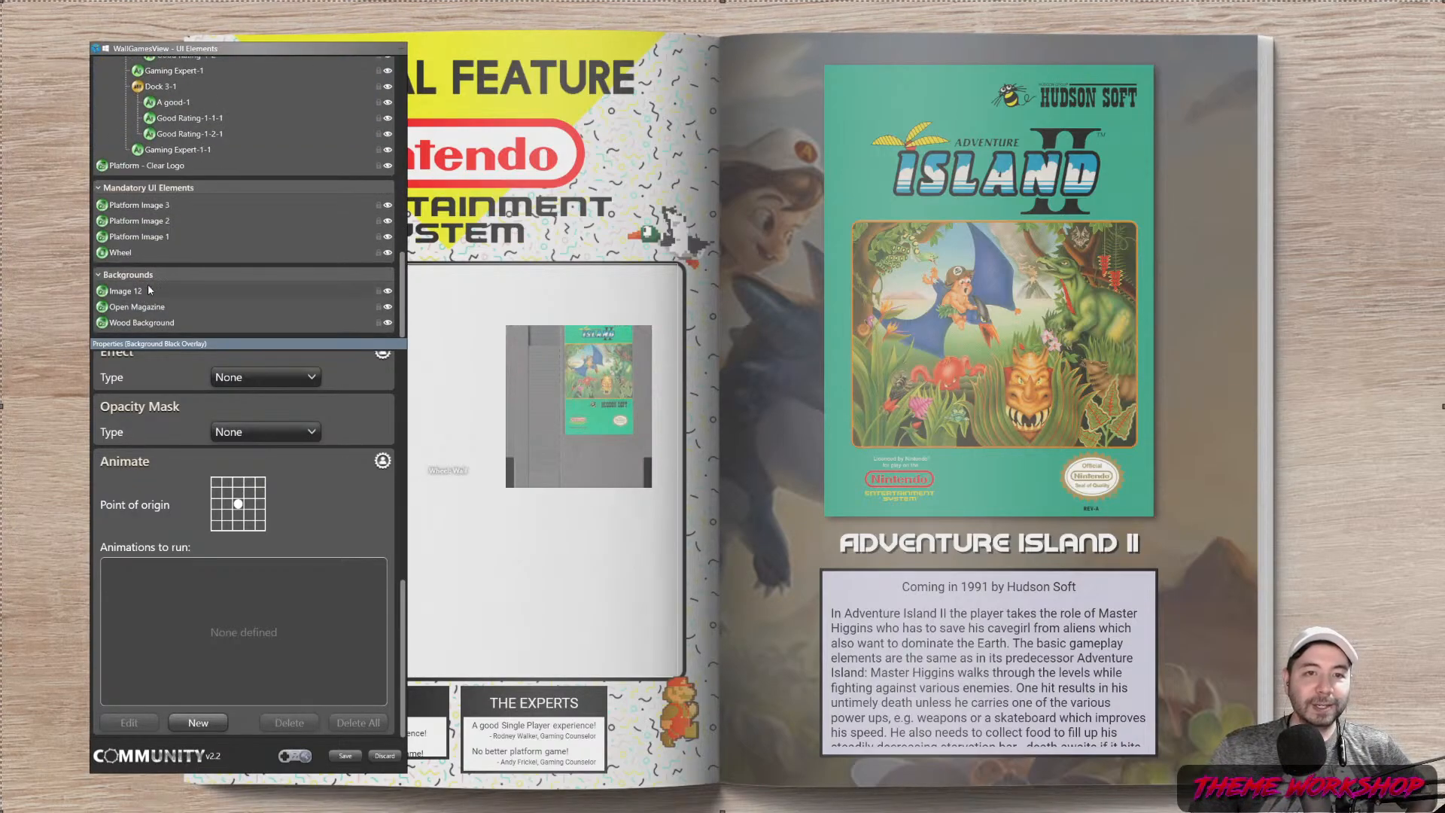
pyautogui.click(136, 293)
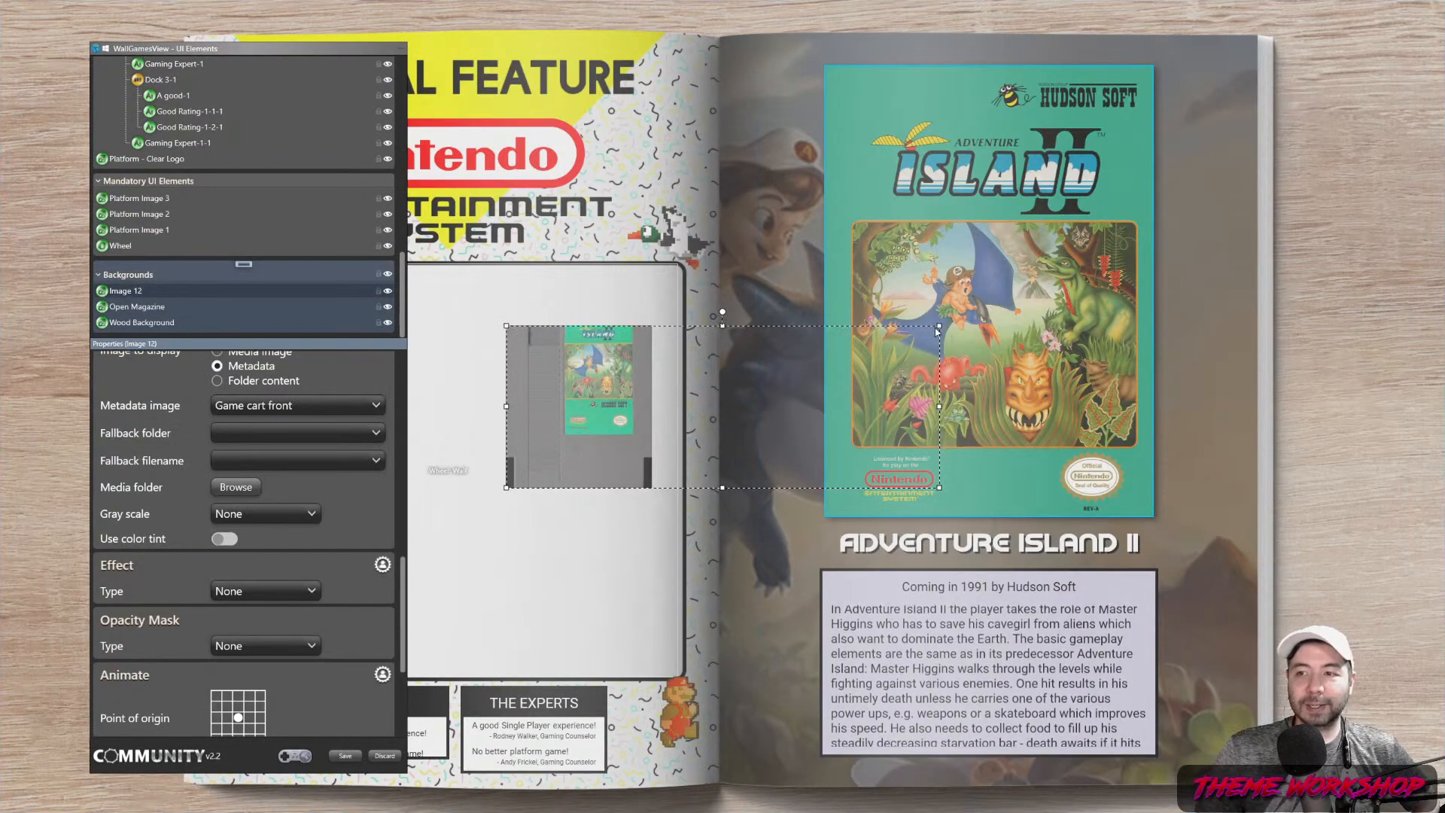
# Enlarge the cartridge image, place it behind the magazine page, and rename it Game Cart
pyautogui.moveTo(941, 325); pyautogui.dragTo(1407, 43)
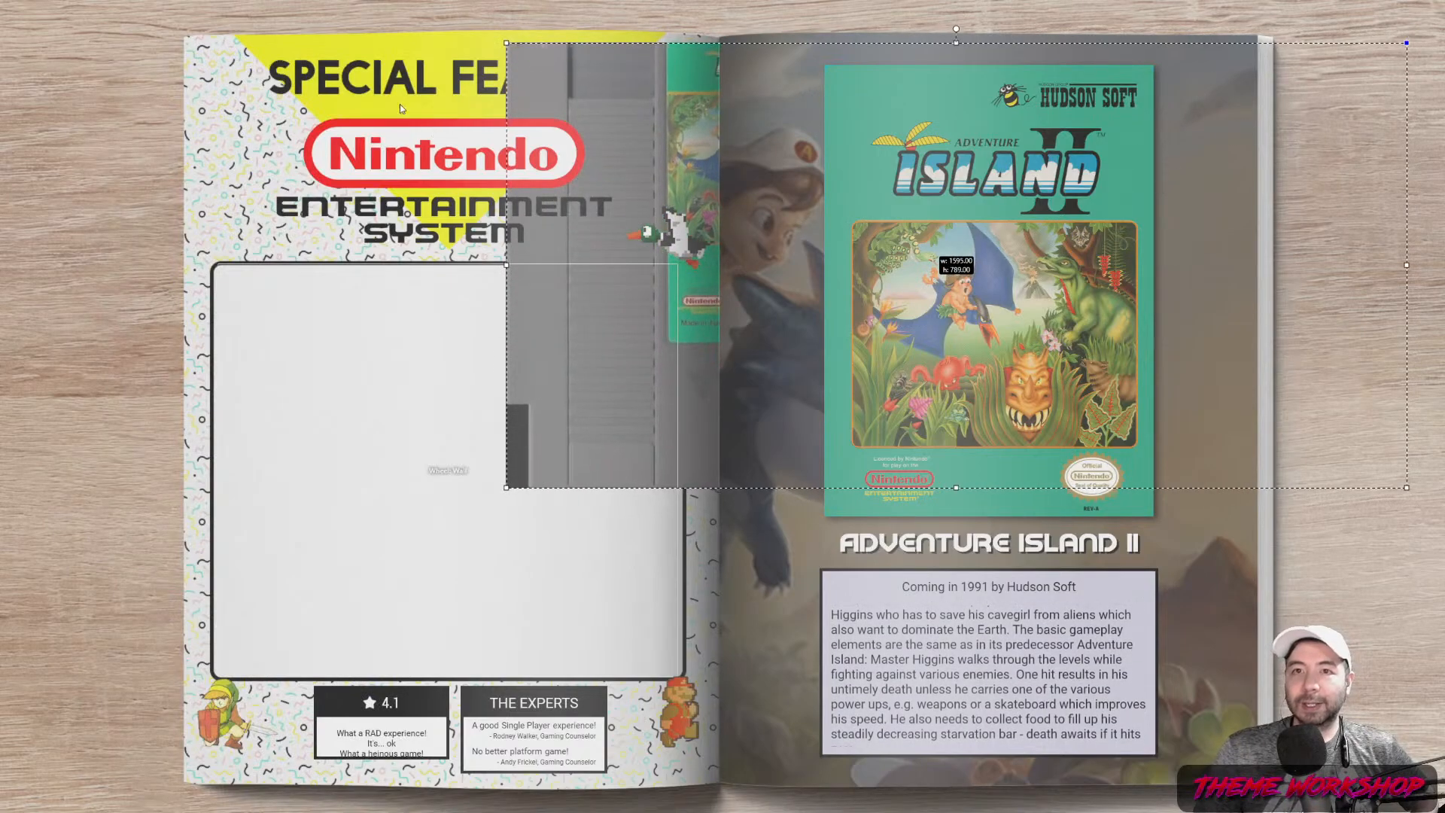
pyautogui.moveTo(503, 45); pyautogui.dragTo(1127, 48)
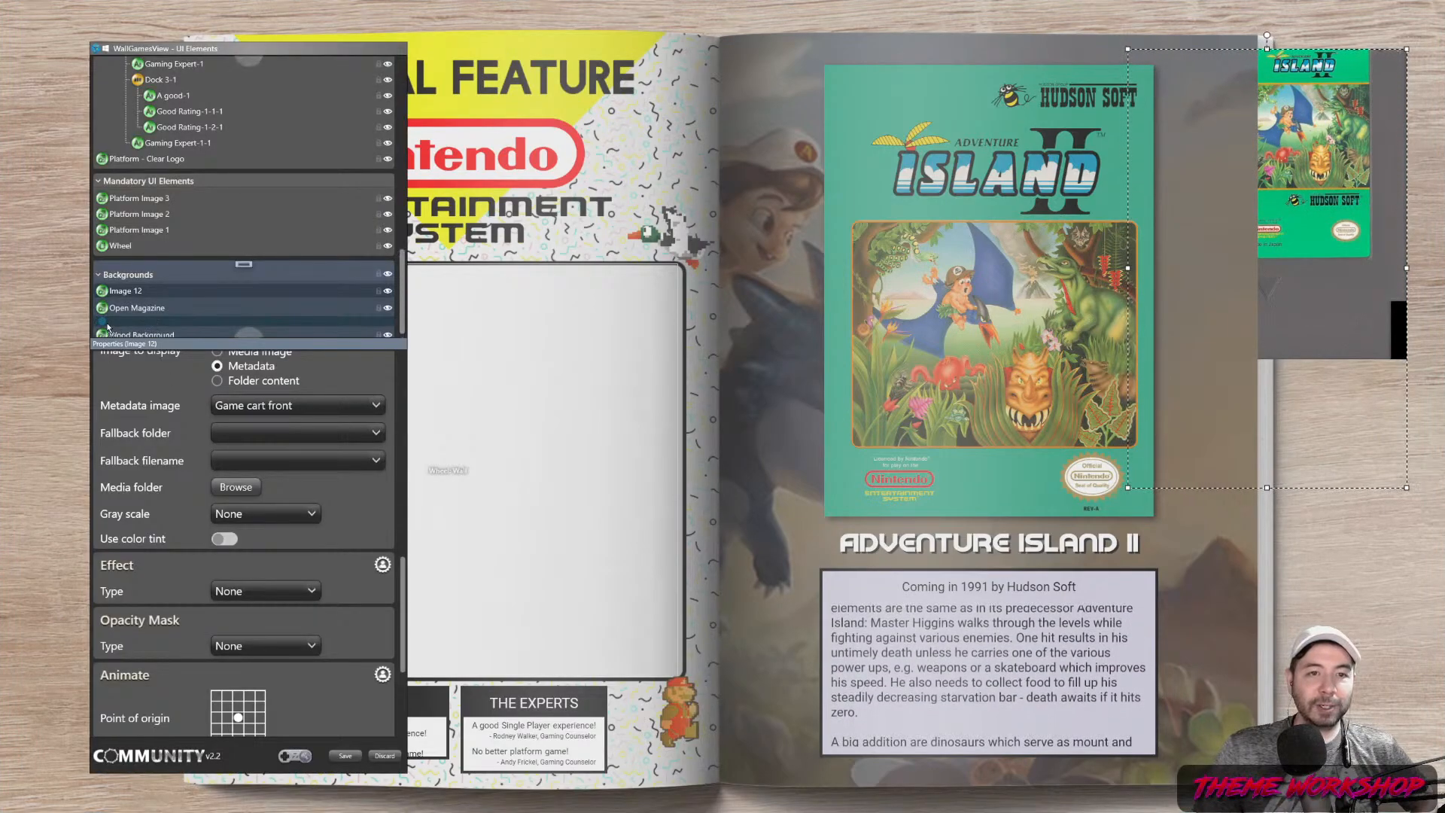
pyautogui.moveTo(194, 324); pyautogui.dragTo(136, 316)
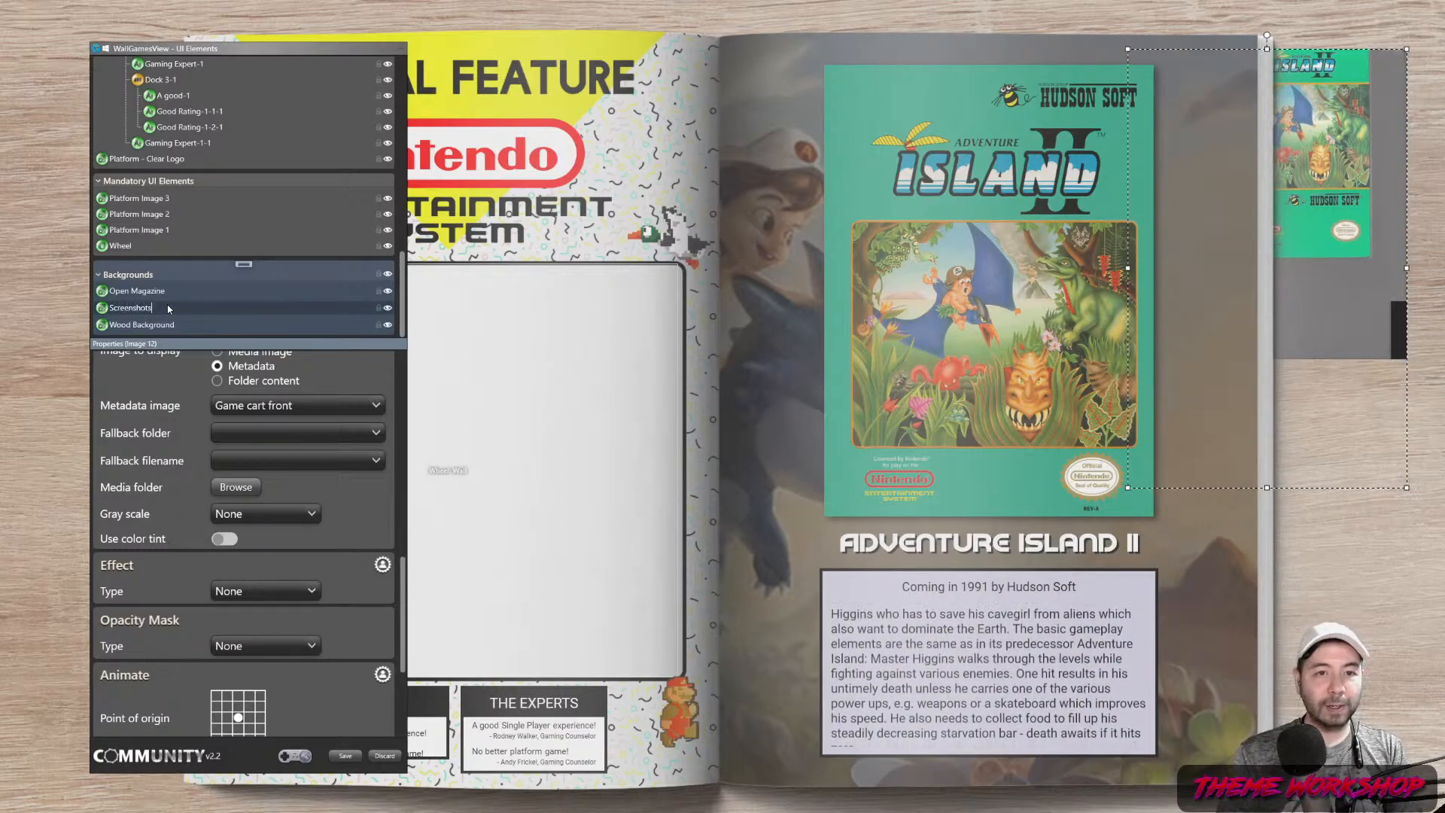
pyautogui.press('BackSpace')
pyautogui.press('BackSpace')
pyautogui.press('BackSpace')
pyautogui.press('BackSpace')
pyautogui.press('BackSpace')
pyautogui.press('BackSpace')
pyautogui.press('BackSpace')
pyautogui.press('BackSpace')
pyautogui.press('BackSpace')
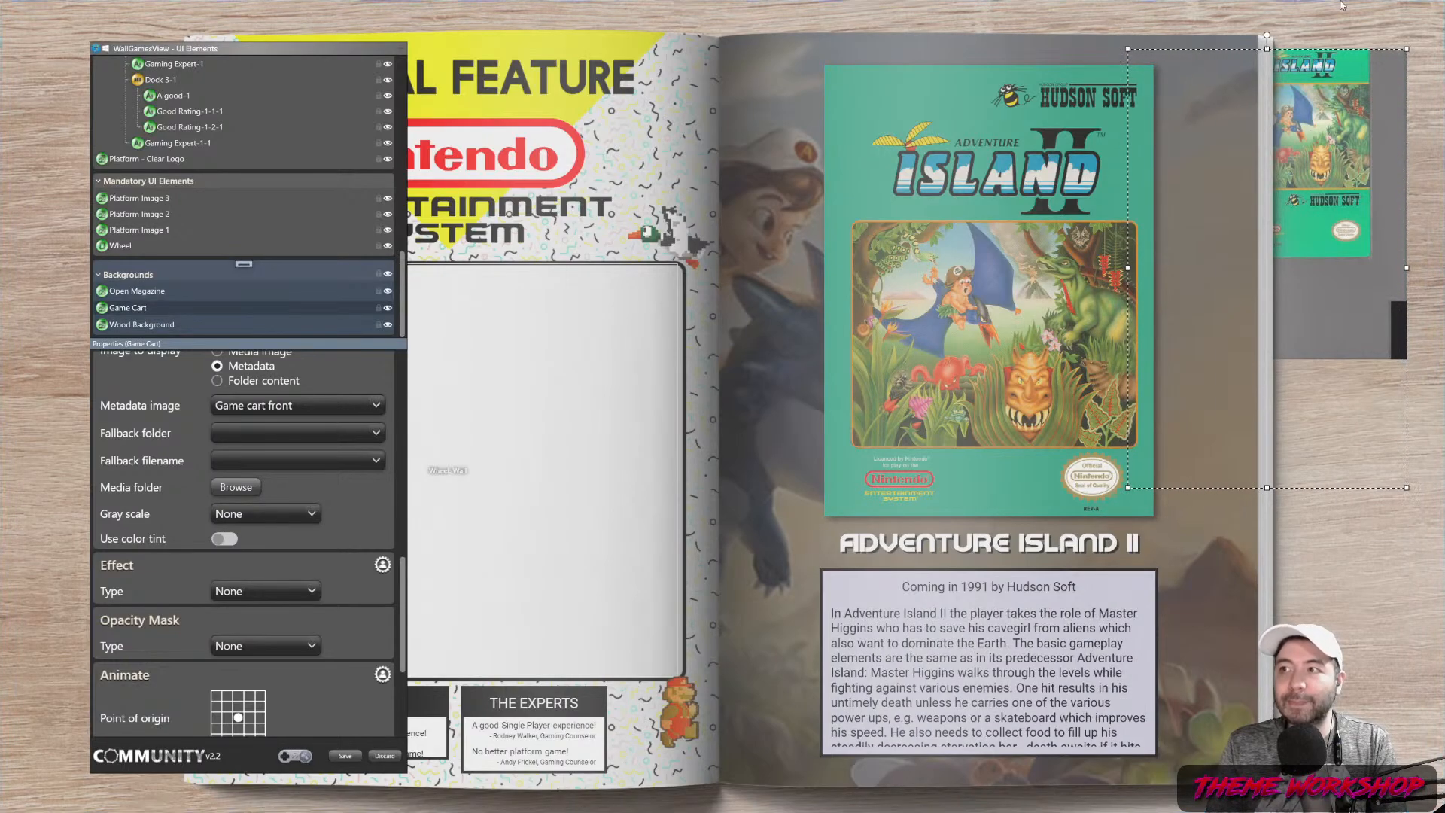
# Tilt the cartridge about 36 degrees and resize it to roughly 472 by 555
pyautogui.moveTo(1267, 38); pyautogui.dragTo(1414, 67)
pyautogui.moveTo(1138, 446); pyautogui.dragTo(1240, 370)
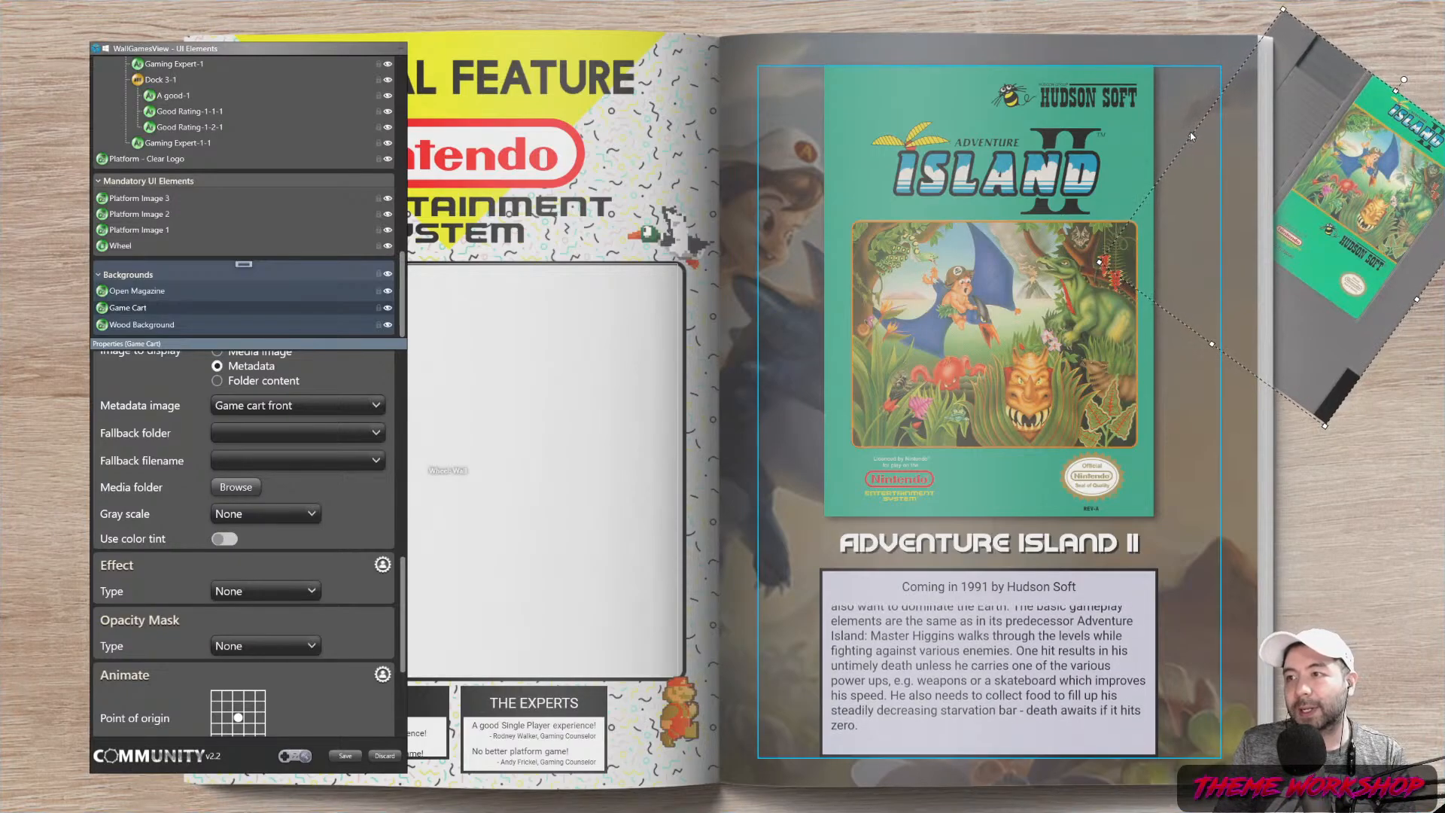
pyautogui.moveTo(1191, 134); pyautogui.dragTo(1202, 142)
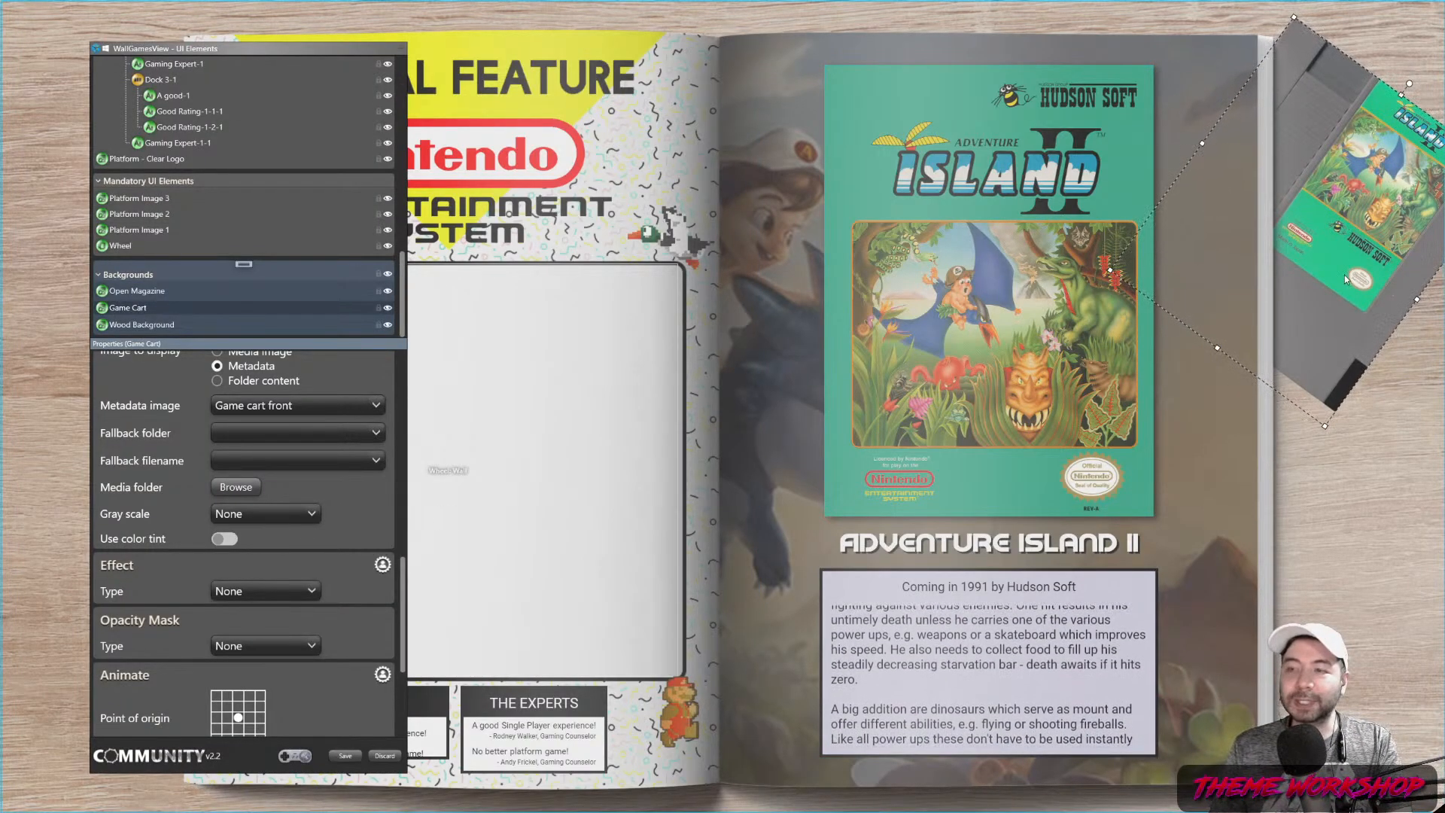
pyautogui.click(1346, 130)
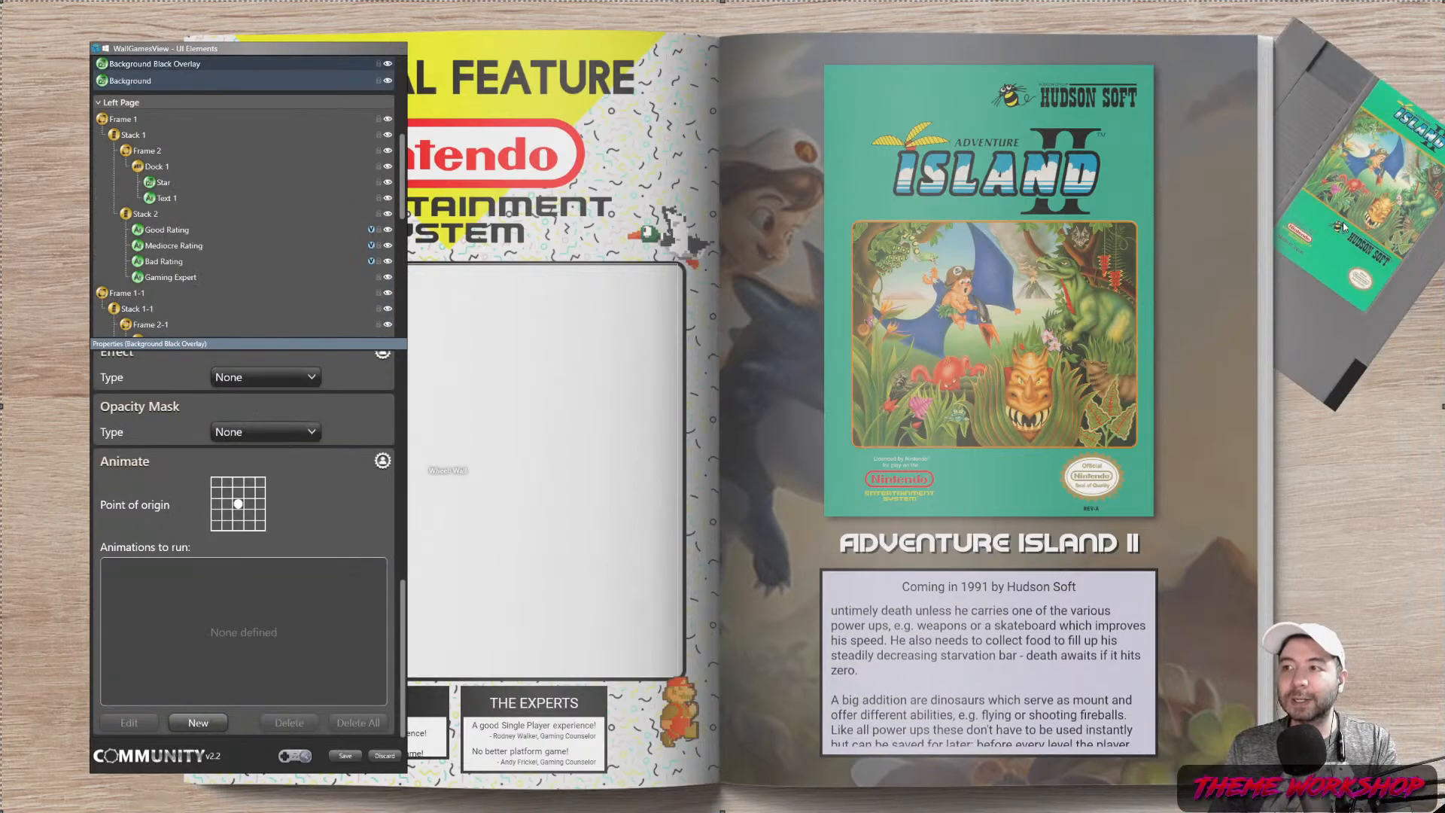
# Lock the Open Magazine and Wood Background layers against edits
pyautogui.scroll(-3, 165, 247)
pyautogui.scroll(-4, 165, 246)
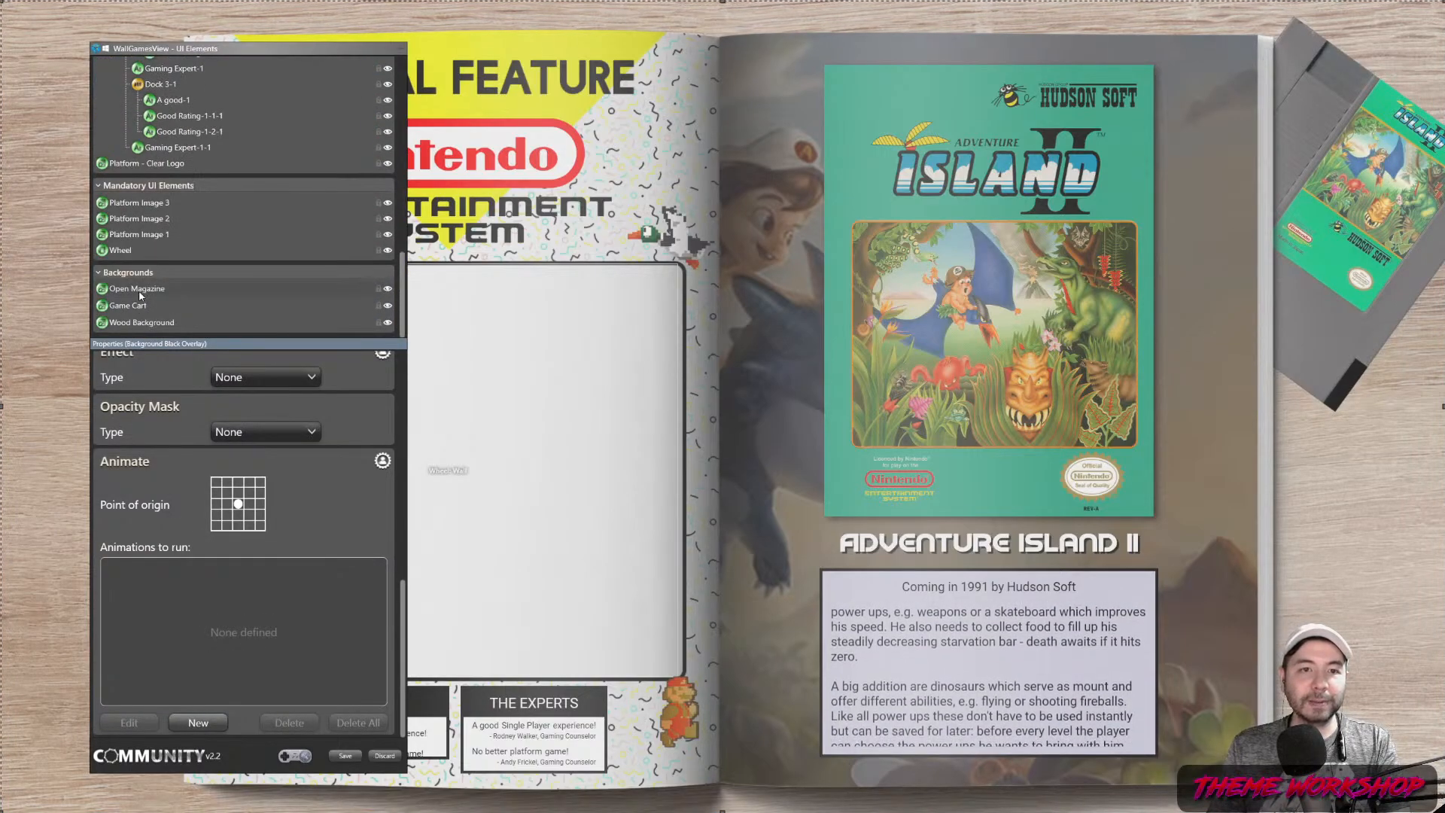
pyautogui.scroll(8, 139, 296)
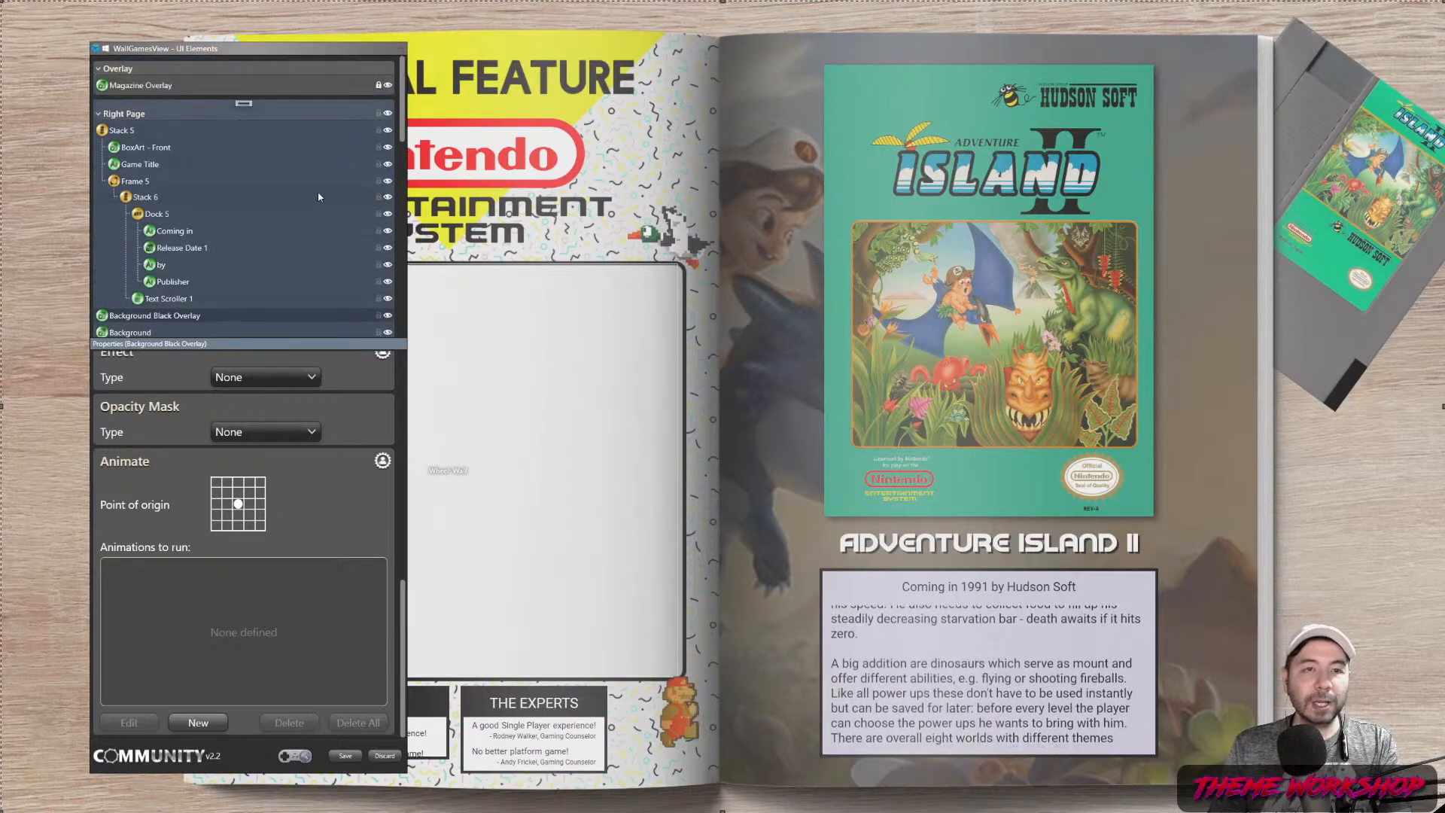
pyautogui.scroll(-5, 318, 191)
pyautogui.scroll(-10, 316, 192)
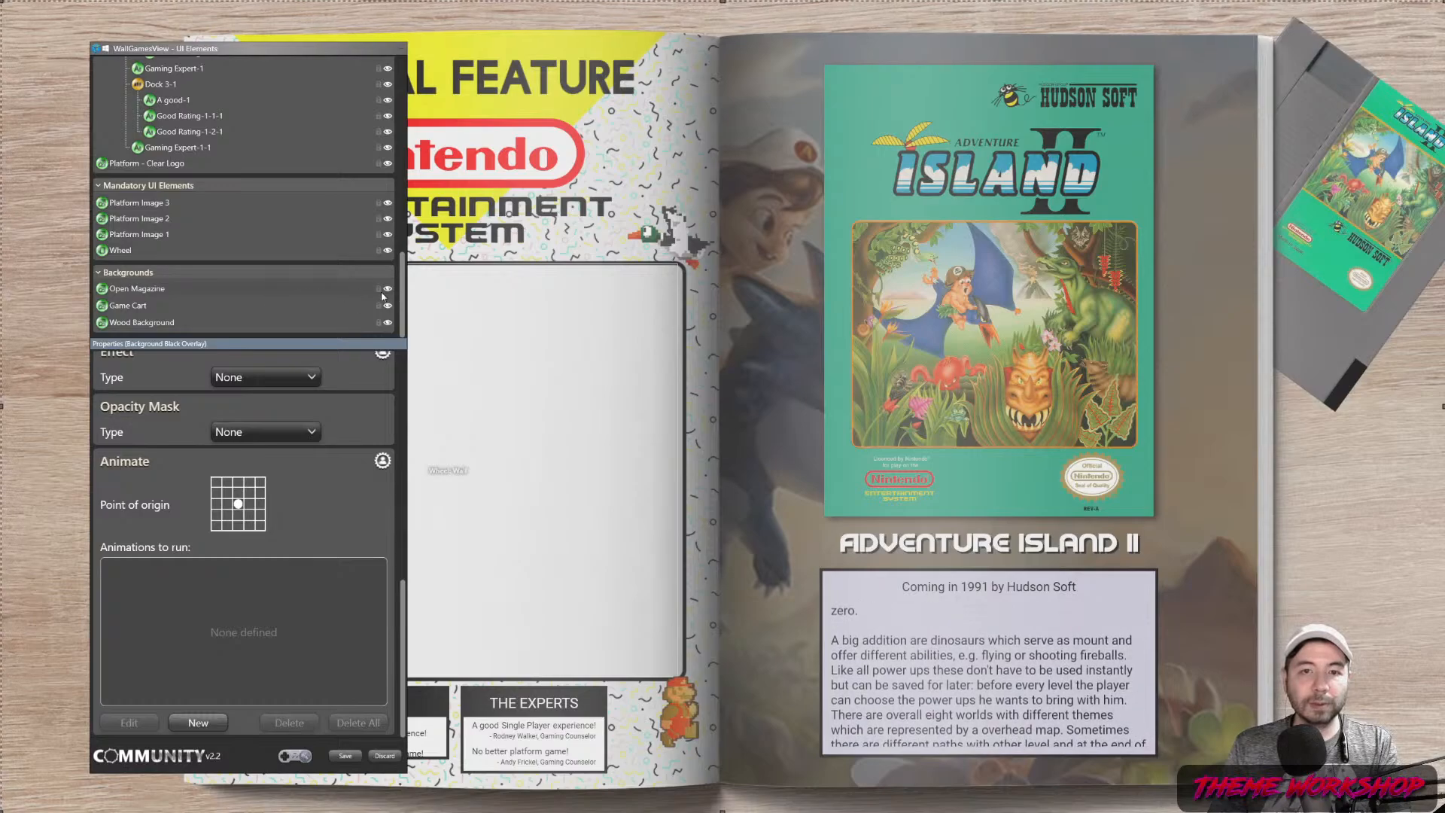
pyautogui.click(380, 294)
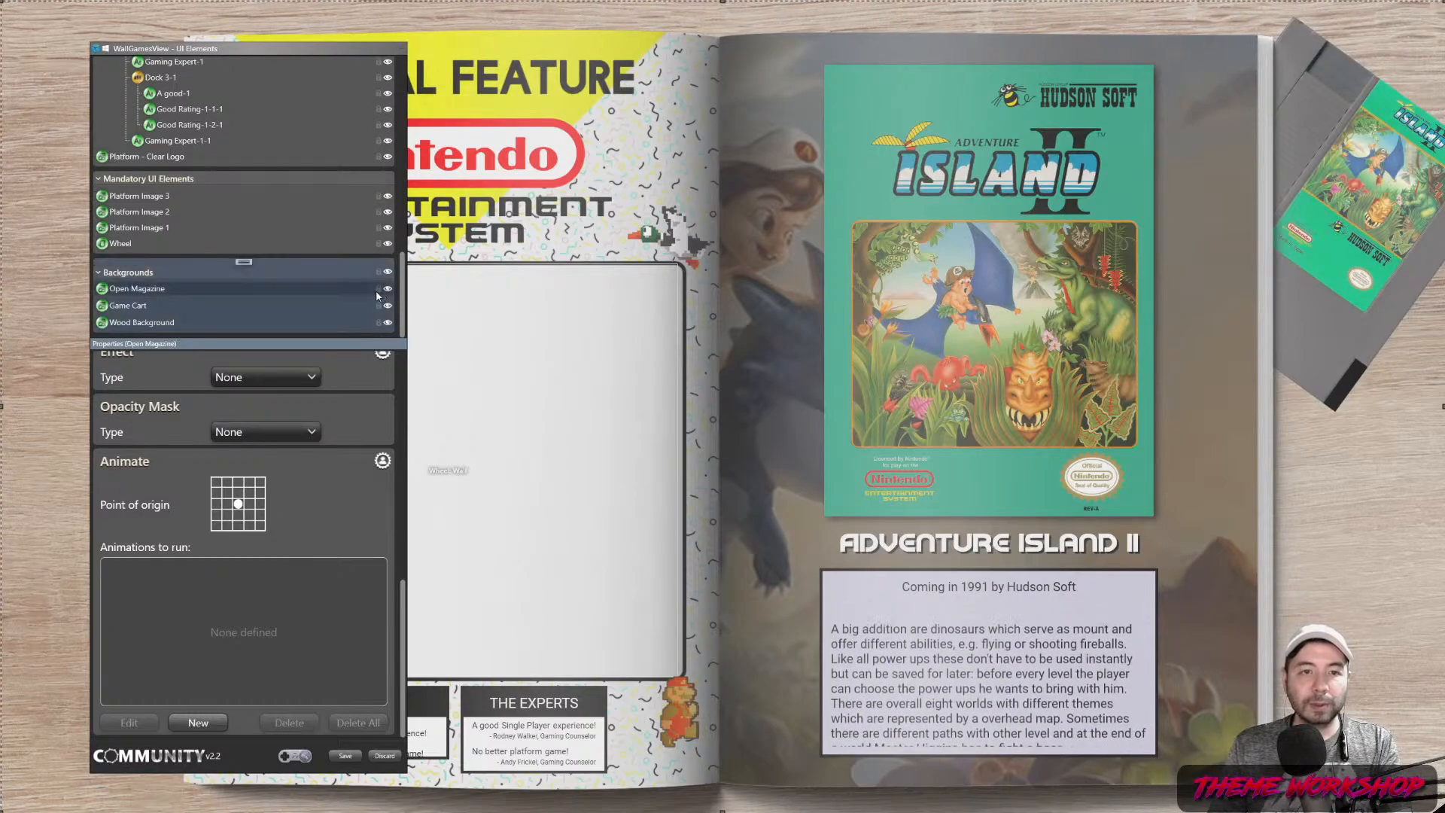
pyautogui.click(378, 289)
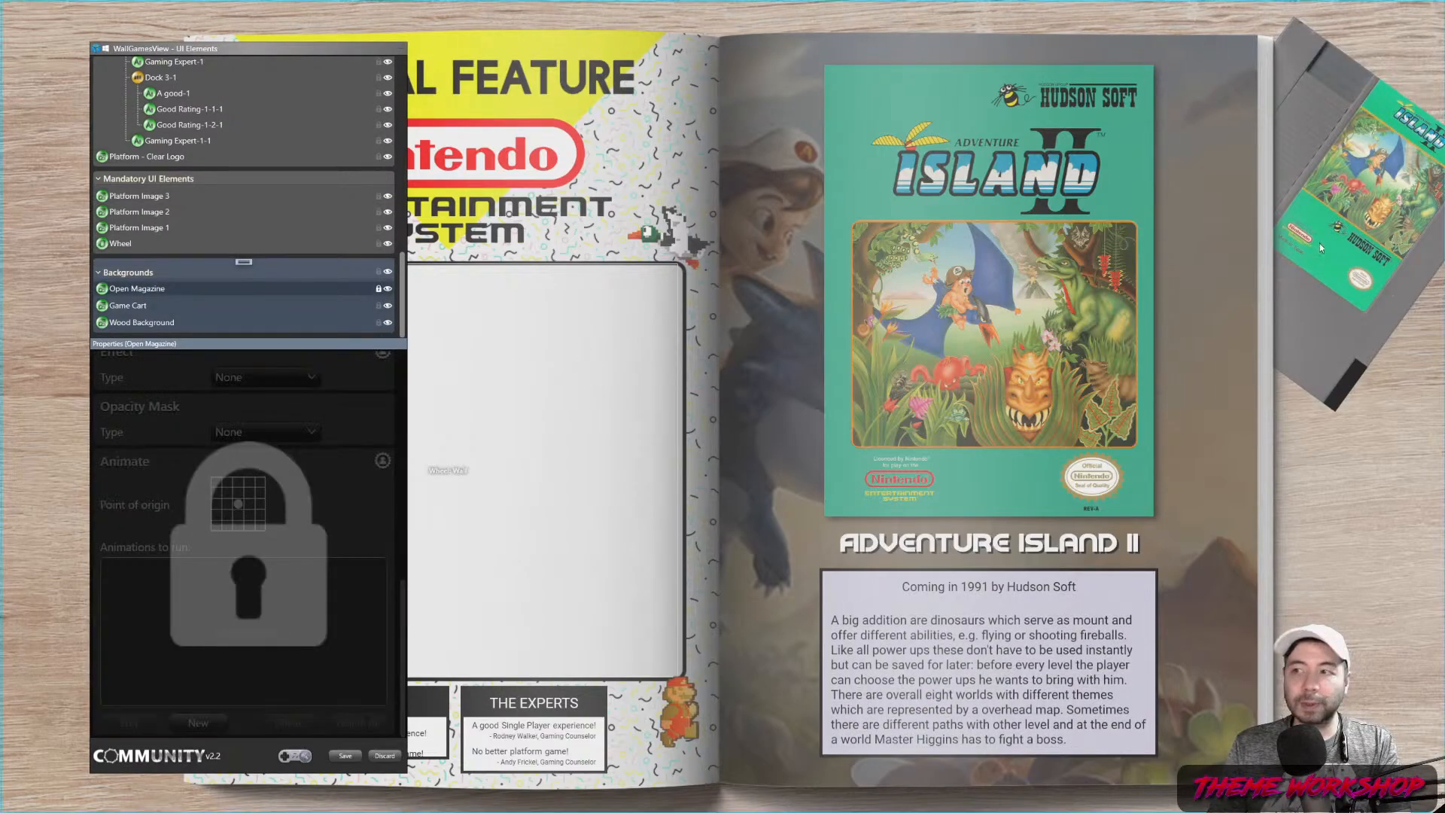
pyautogui.click(1367, 130)
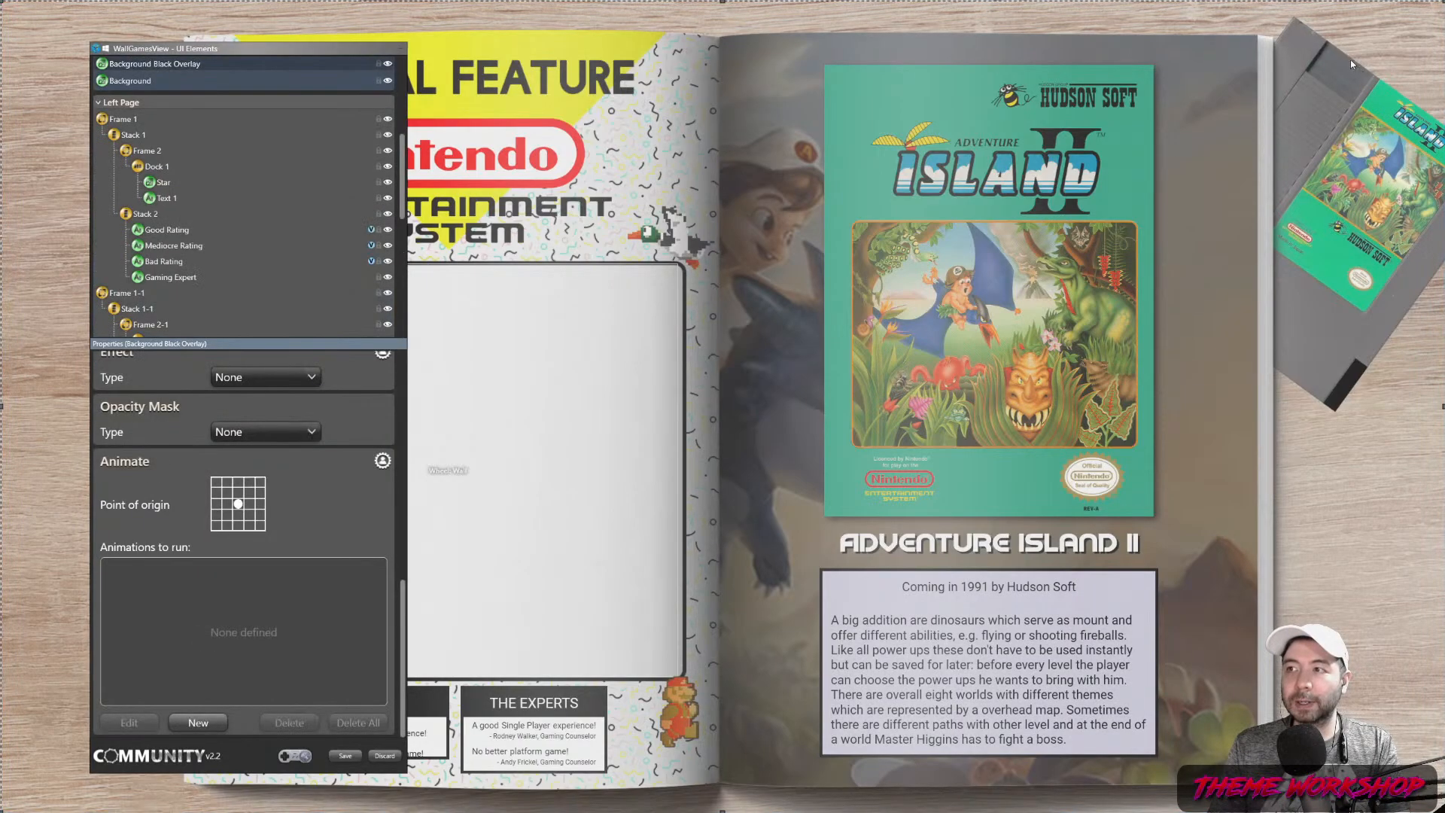
pyautogui.scroll(-10, 200, 243)
pyautogui.scroll(-1, 199, 245)
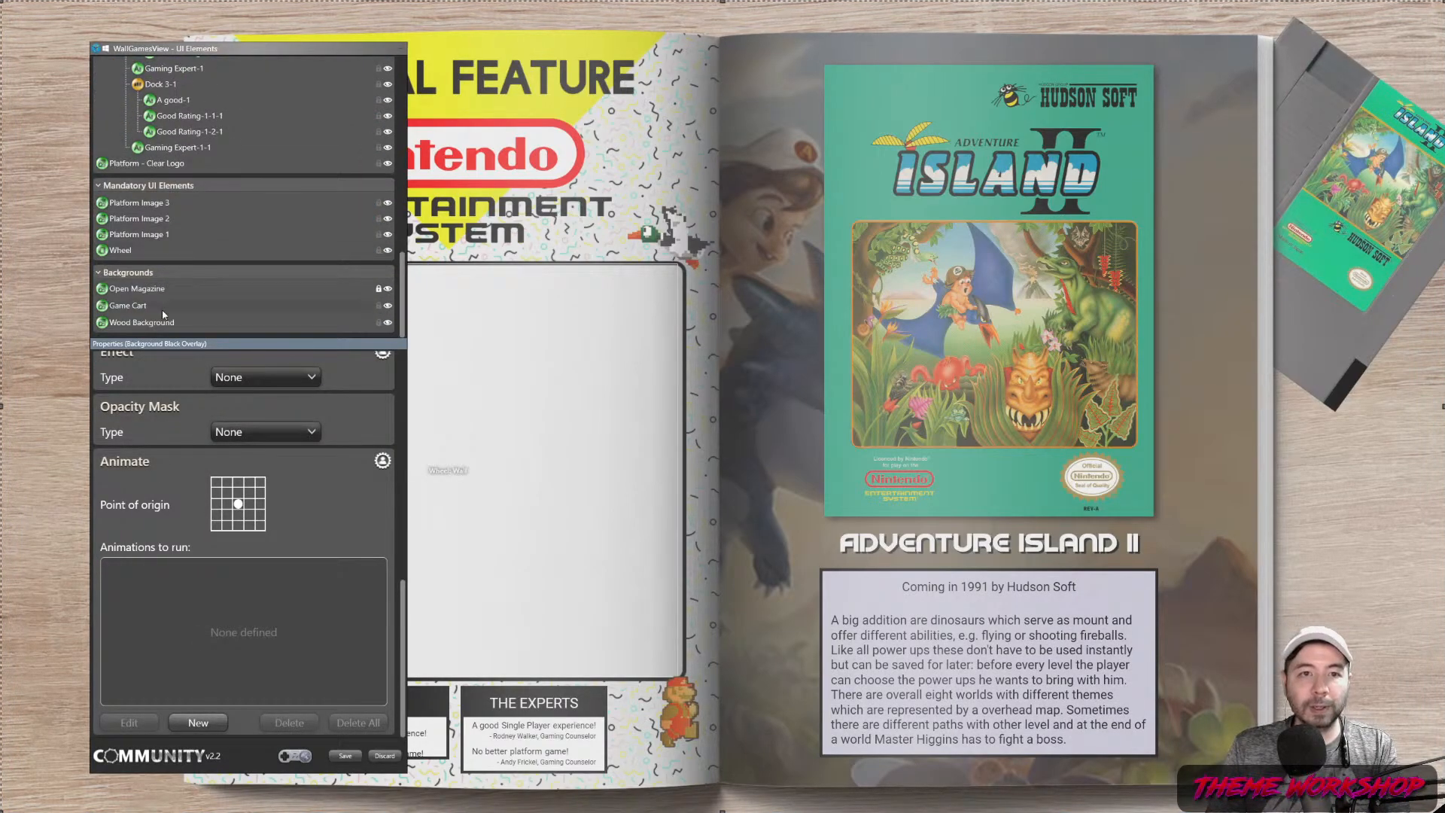
pyautogui.click(378, 323)
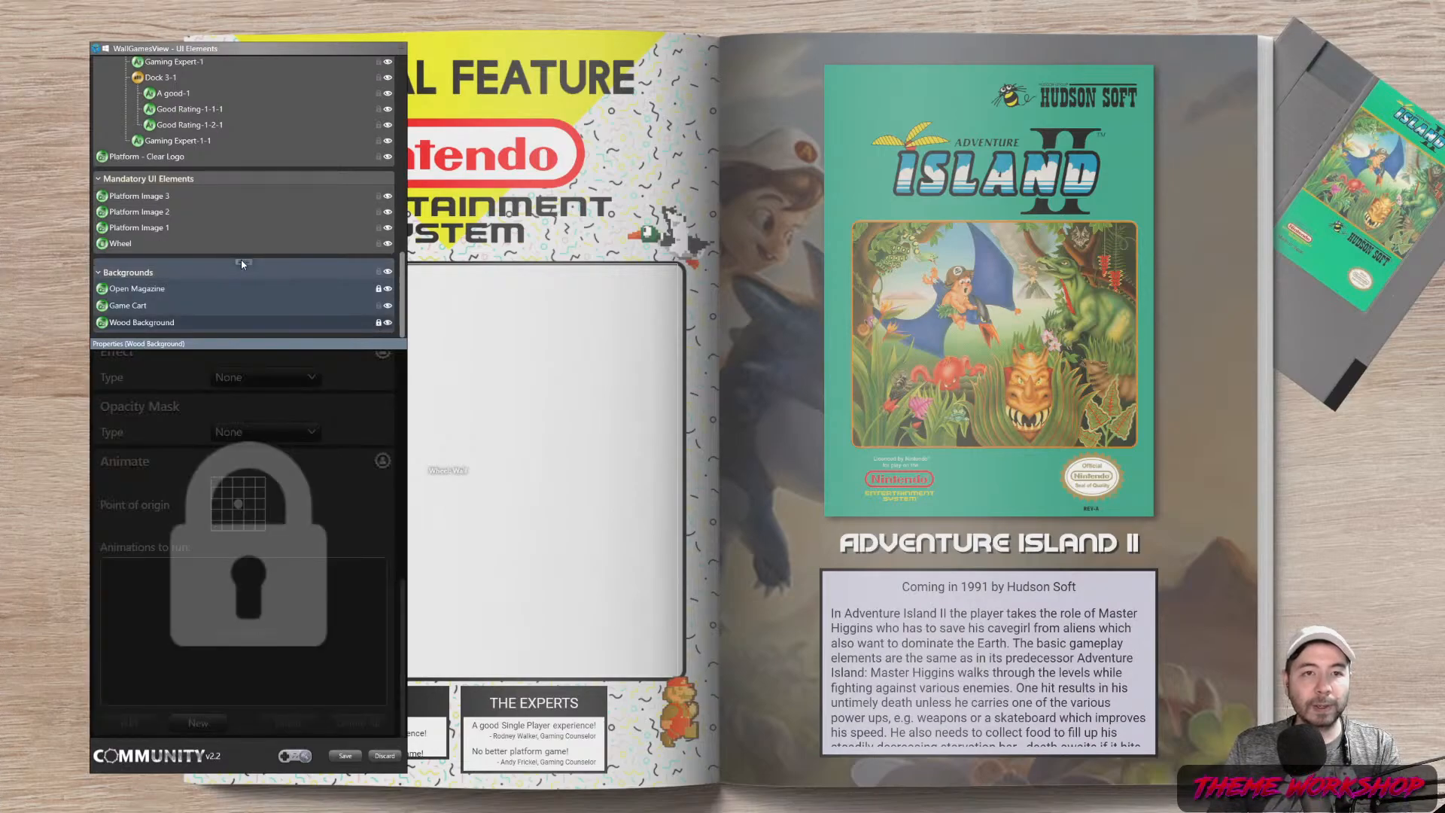
# Lock Background Black Overlay and Open Magazine, then move Game Cart higher up the desk
pyautogui.scroll(6, 160, 173)
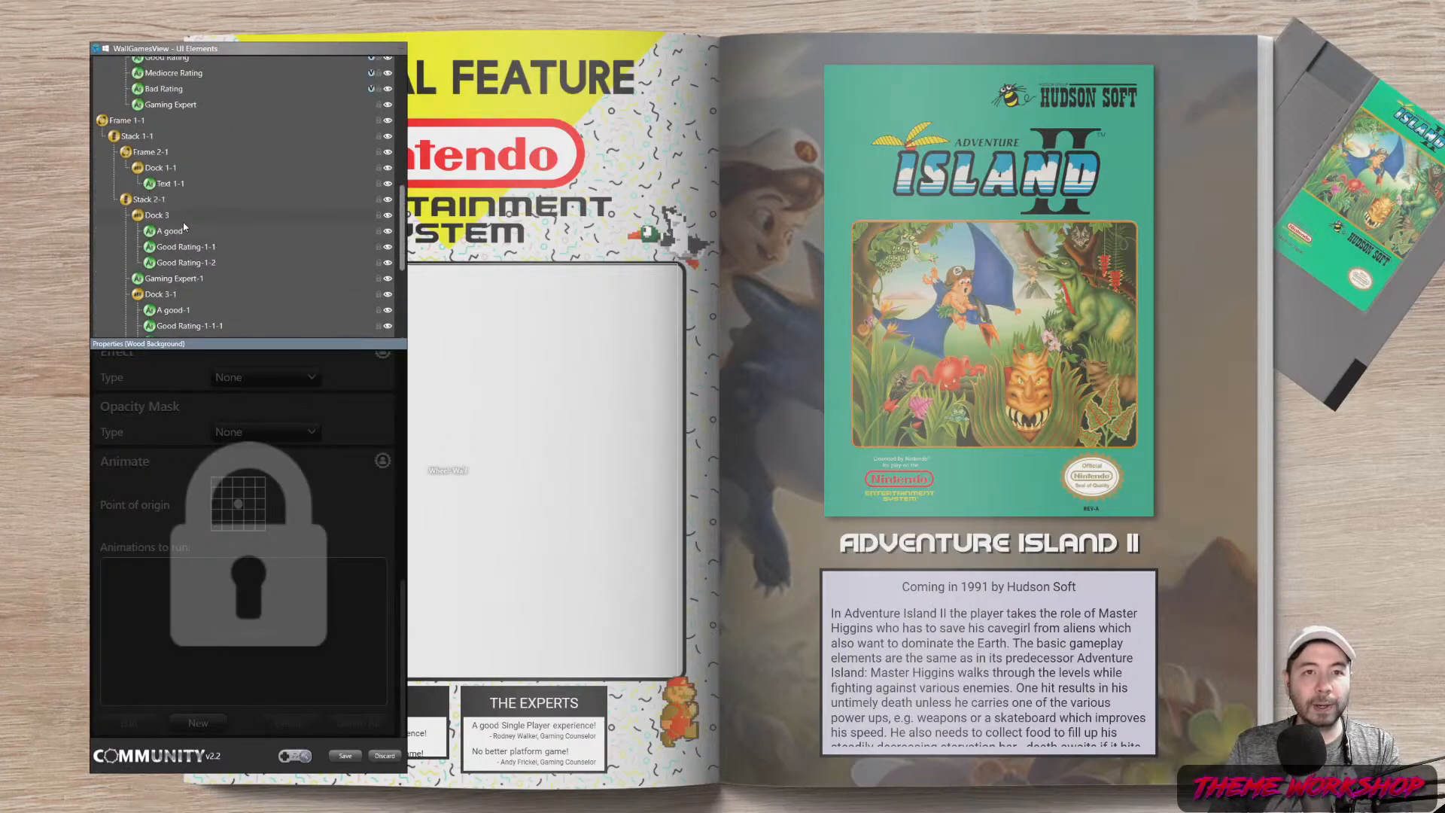
pyautogui.scroll(4, 155, 208)
pyautogui.click(125, 208)
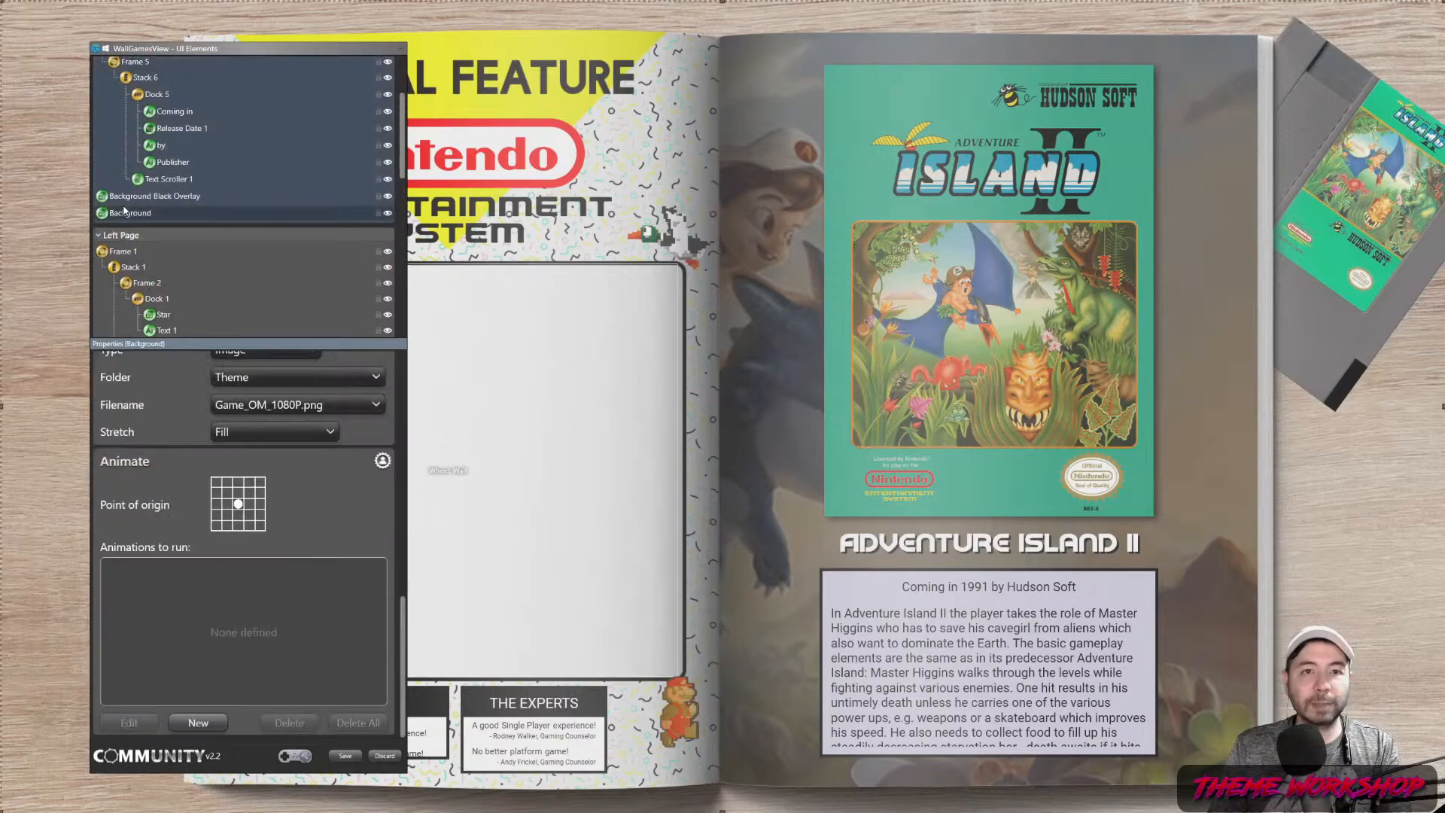
pyautogui.click(150, 196)
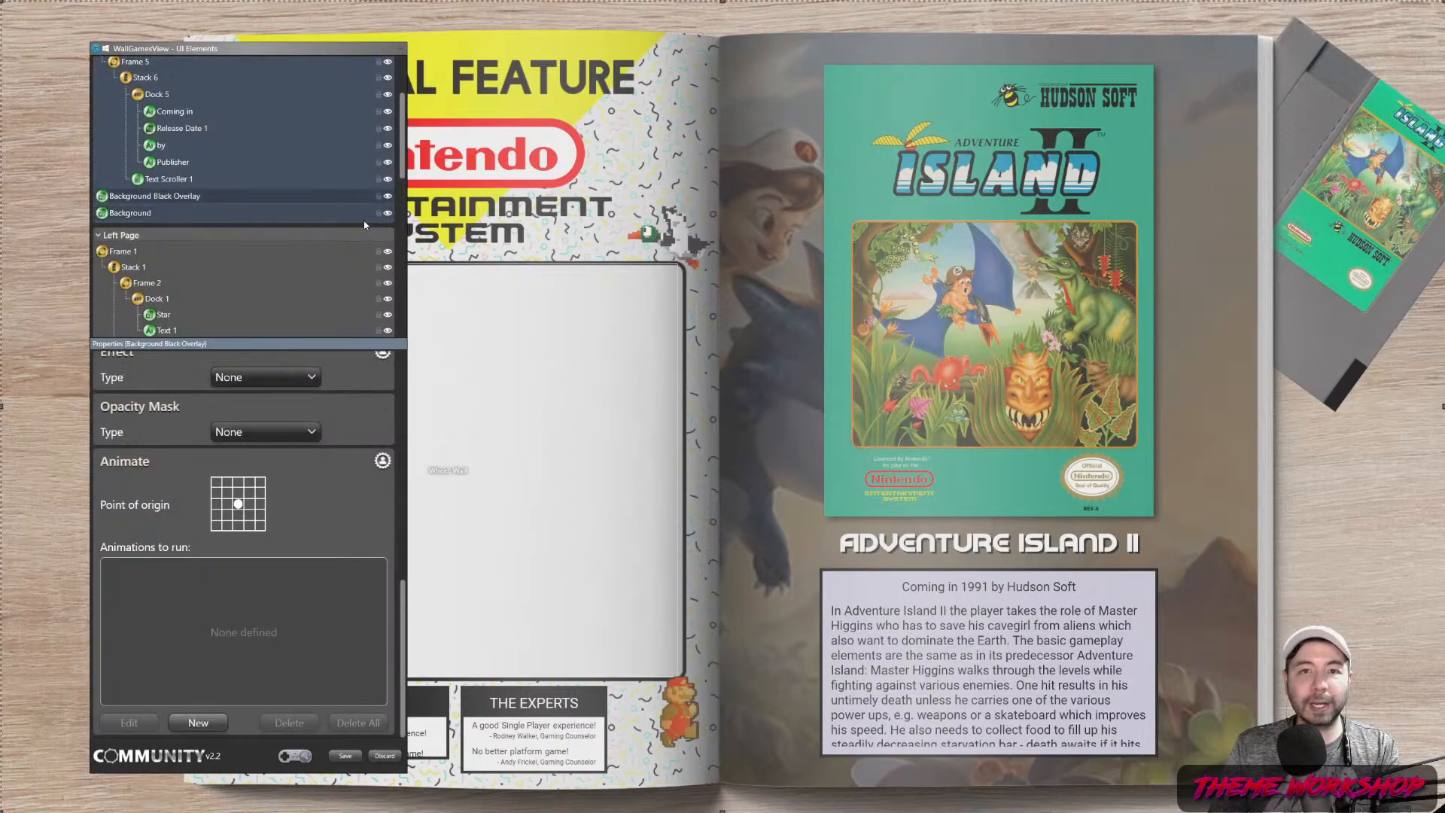
pyautogui.click(378, 196)
pyautogui.click(378, 213)
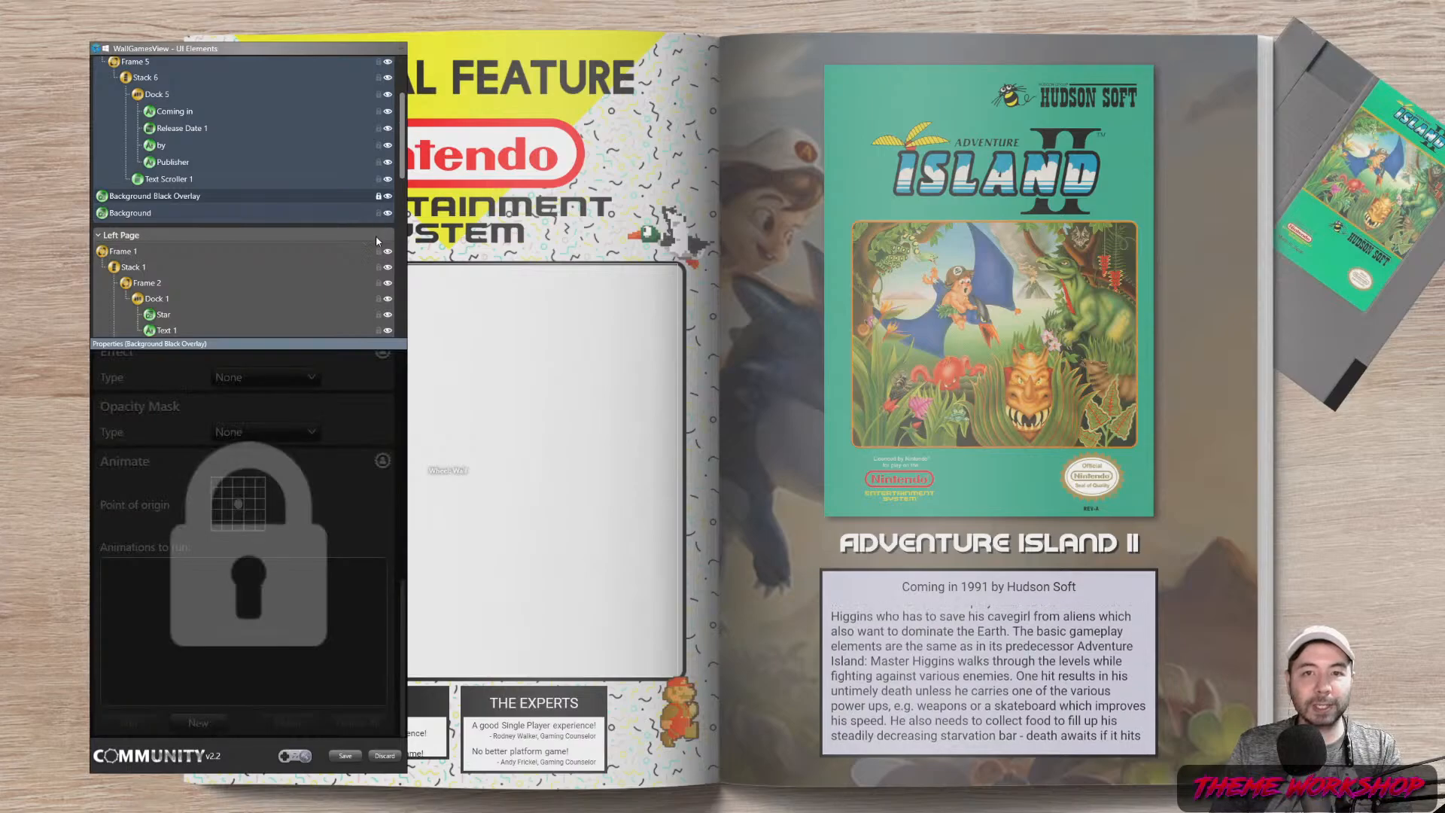
pyautogui.scroll(-10, 218, 271)
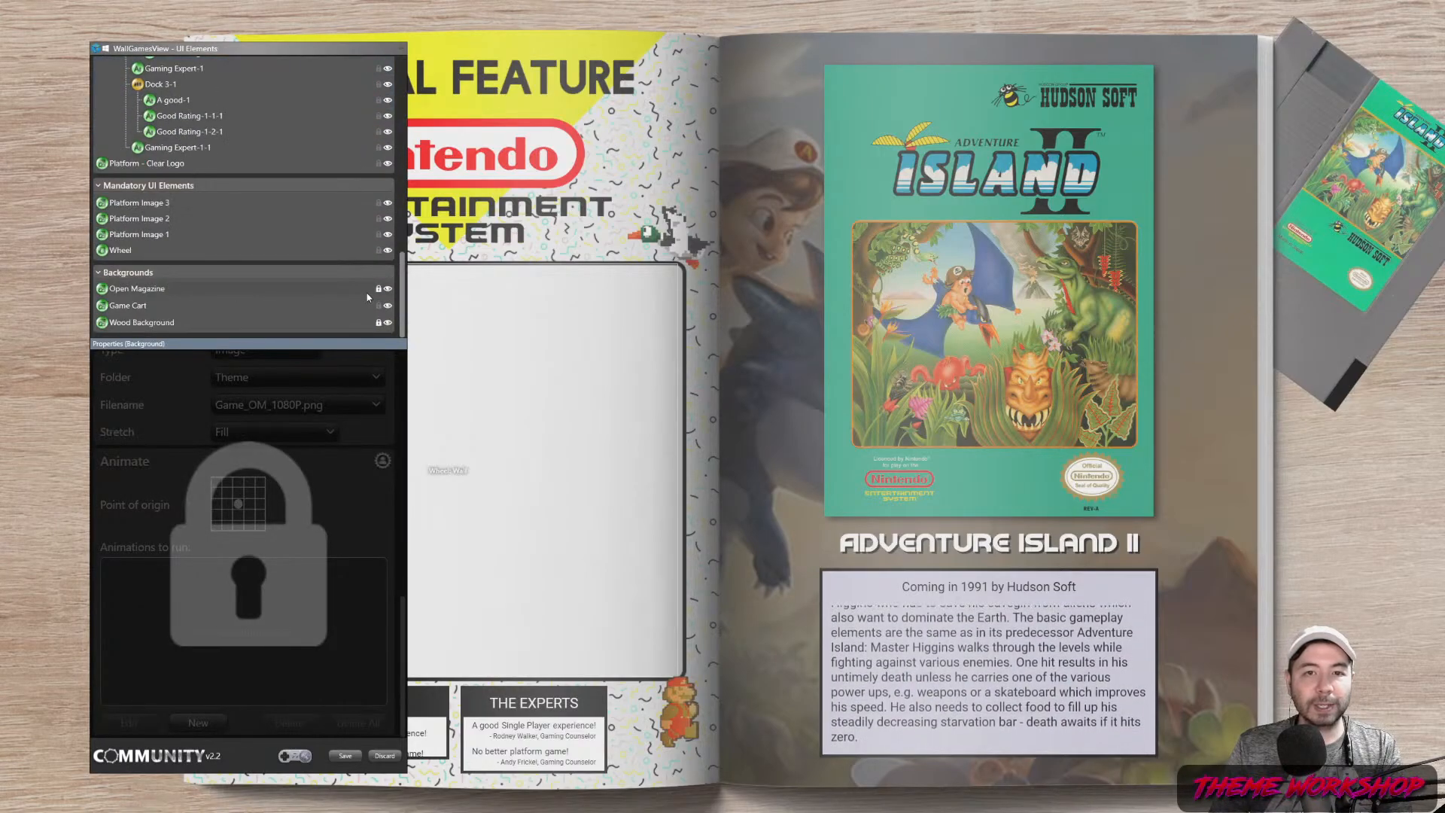
pyautogui.click(379, 291)
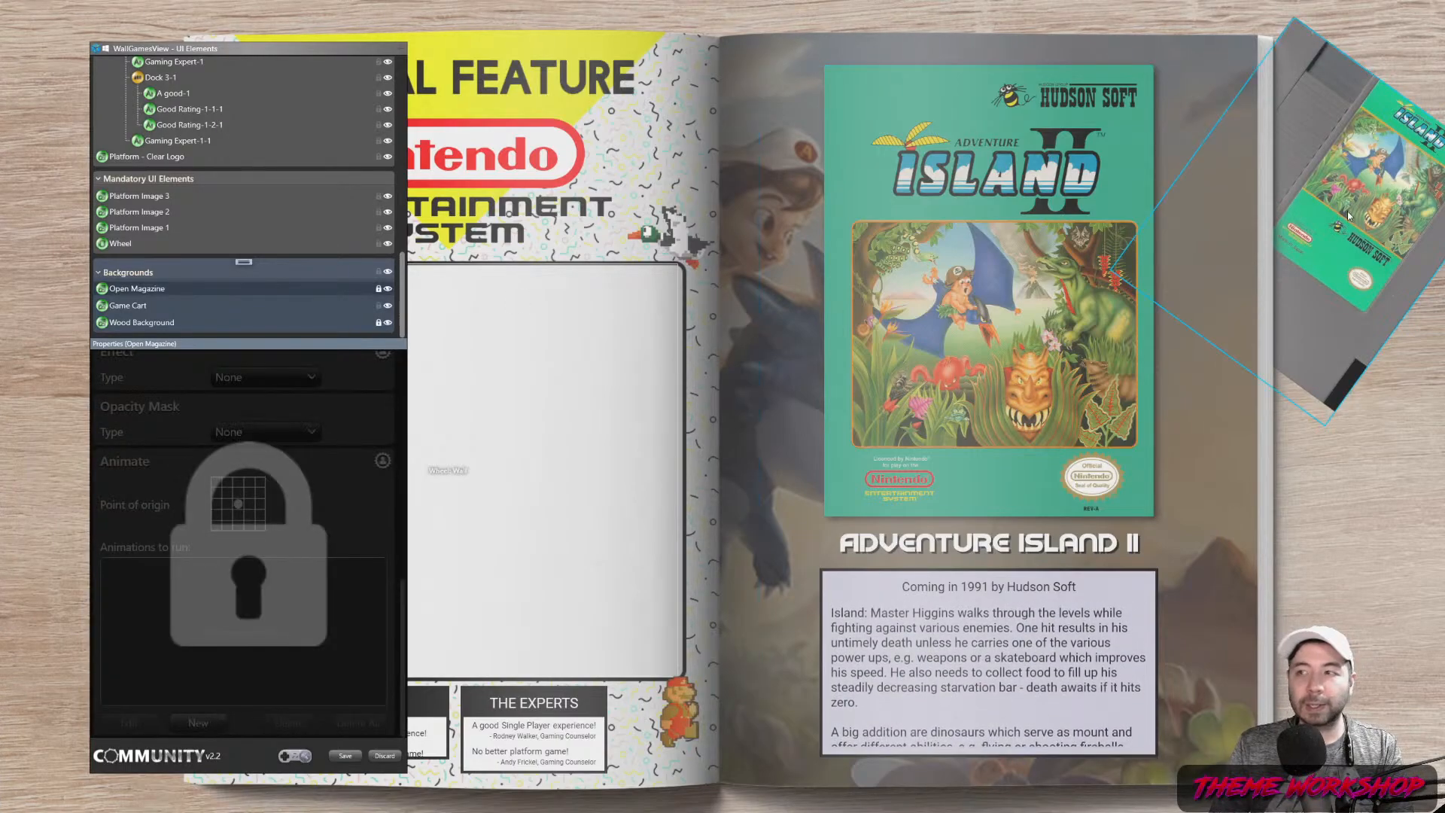
pyautogui.click(1350, 204)
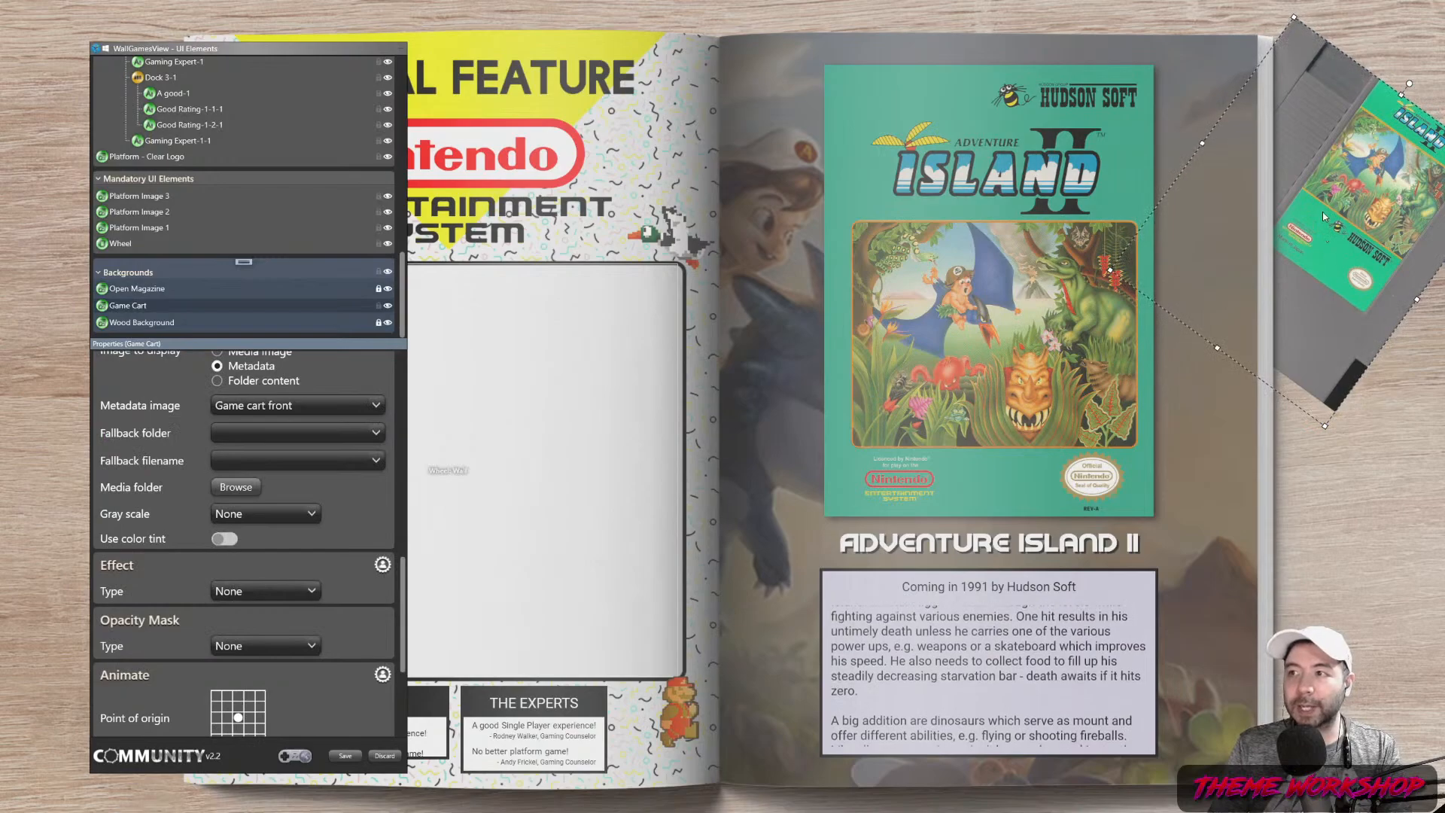
pyautogui.moveTo(1323, 216); pyautogui.dragTo(1325, 152)
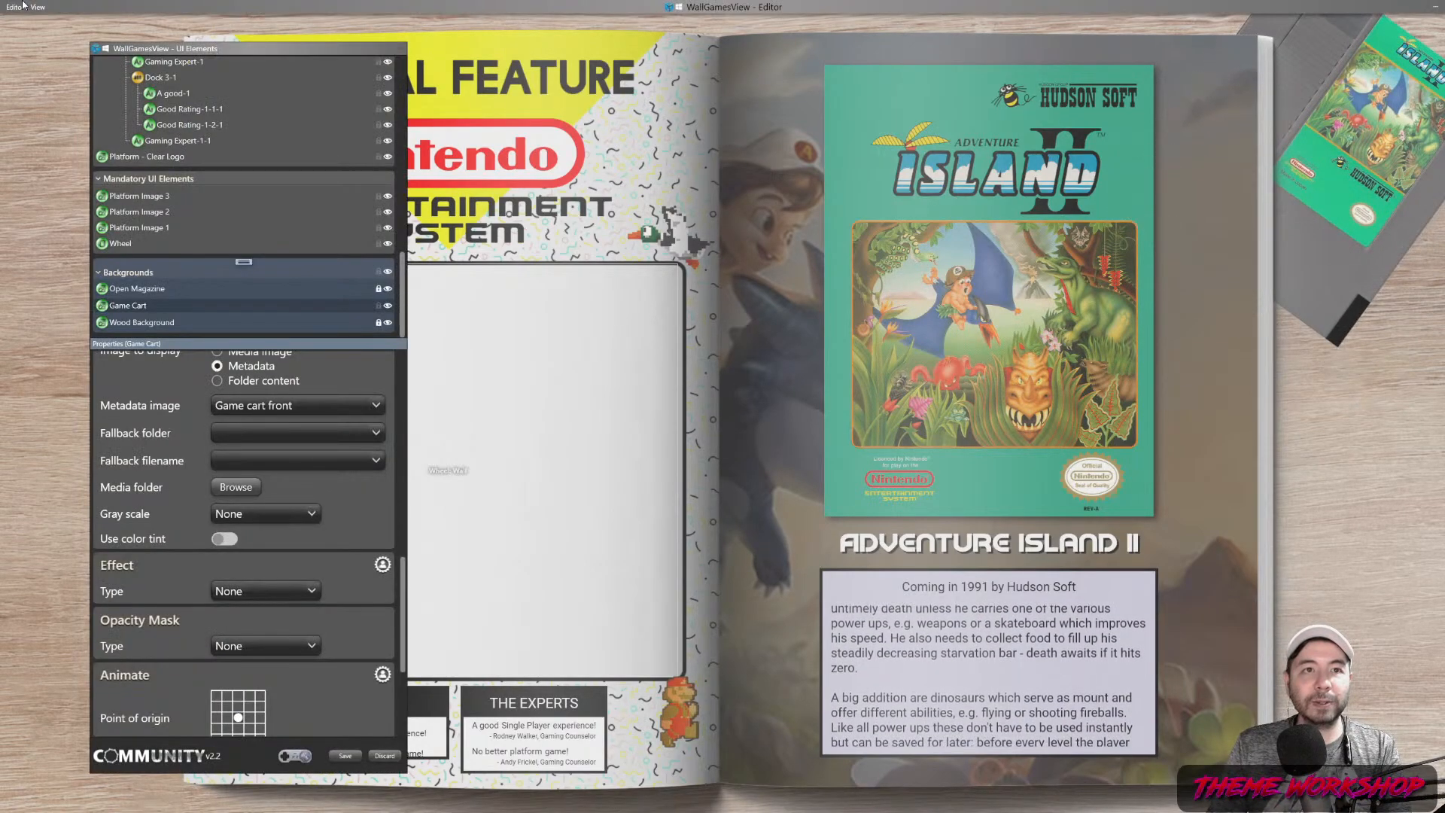
pyautogui.click(23, 6)
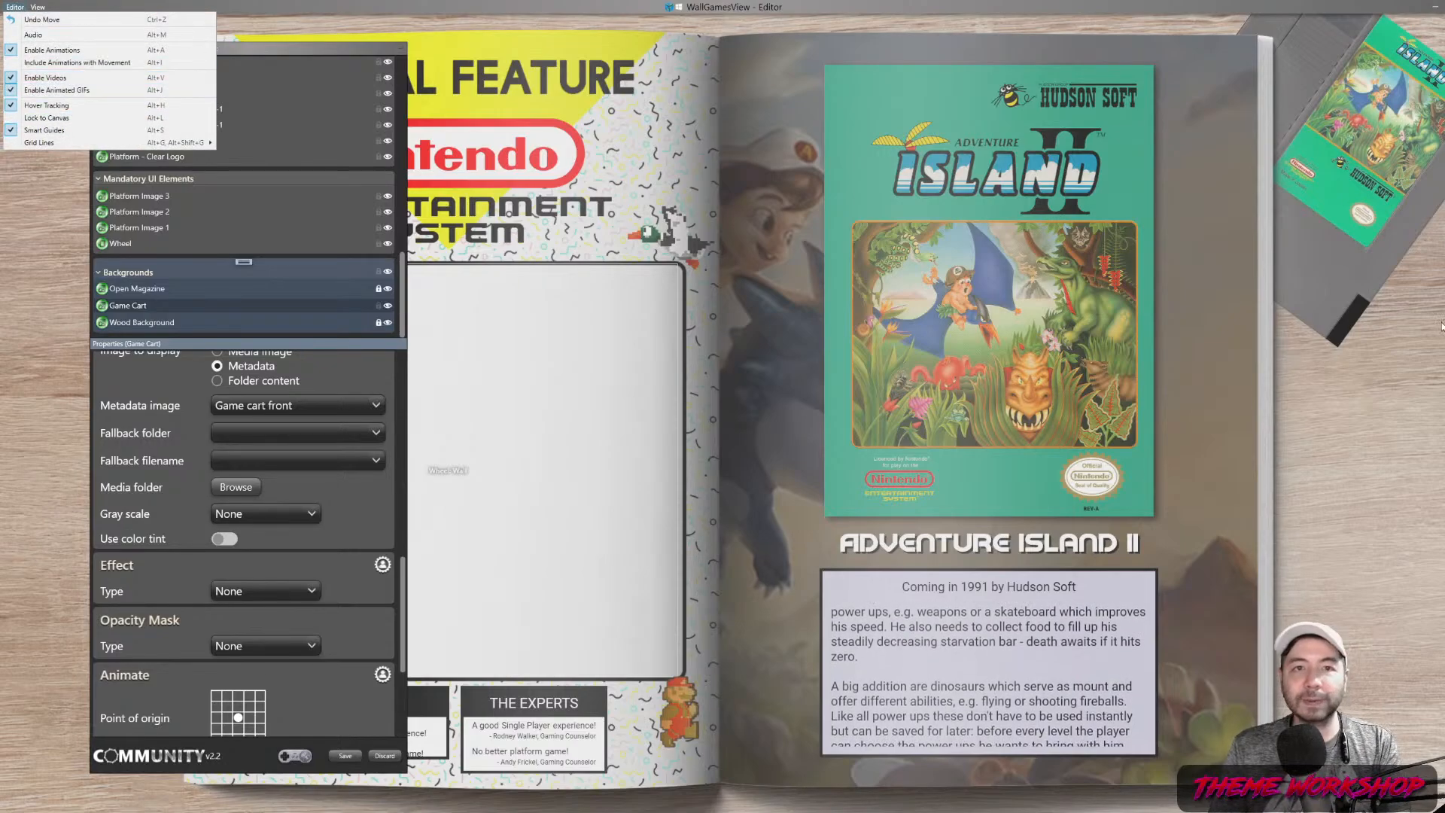
# Nudge the game cartridge up and right, and give it a Drop Shadow effect
pyautogui.click(1377, 224)
pyautogui.moveTo(1391, 177); pyautogui.dragTo(1399, 175)
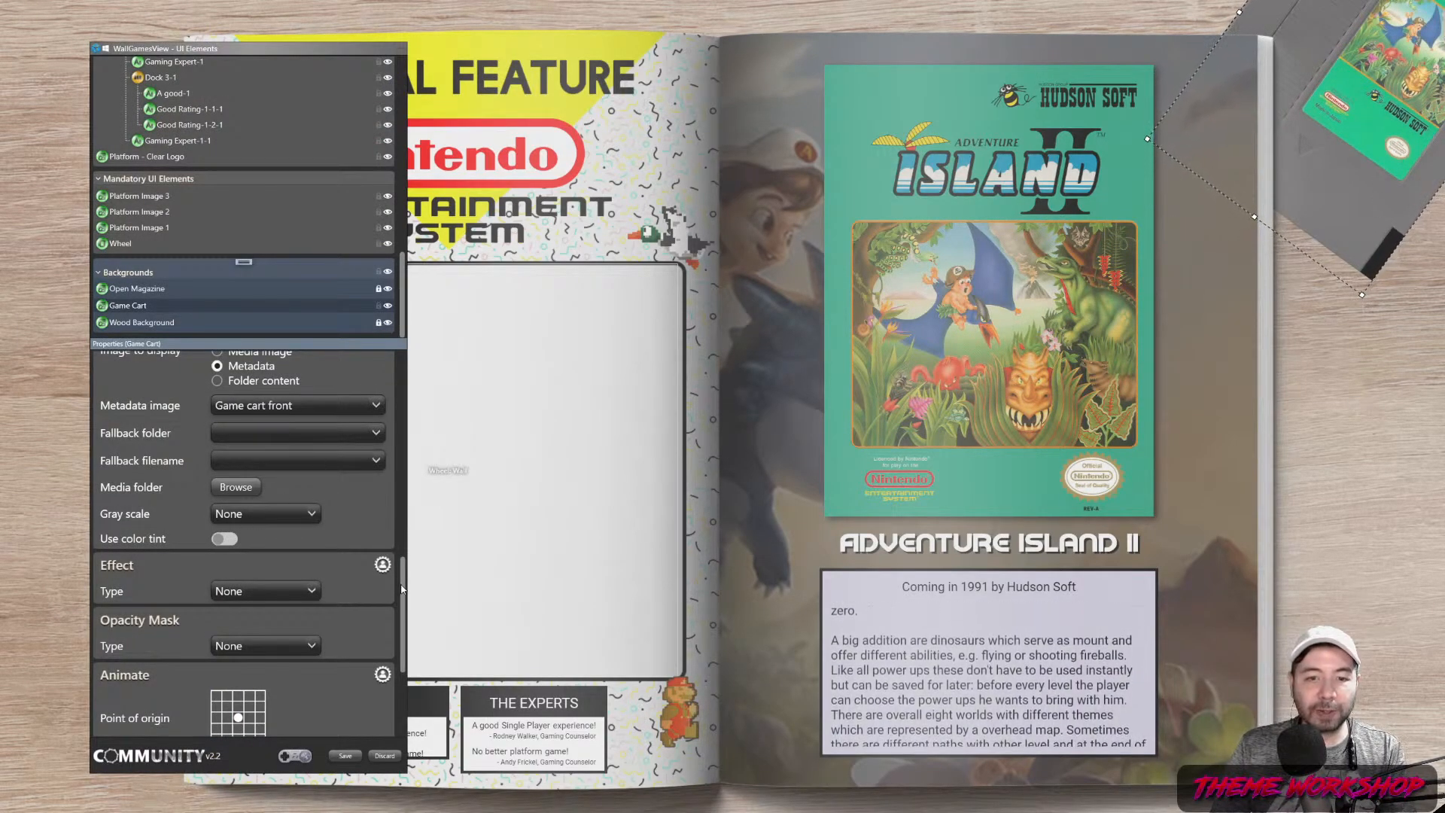
pyautogui.scroll(-2, 294, 526)
pyautogui.click(285, 567)
pyautogui.click(269, 540)
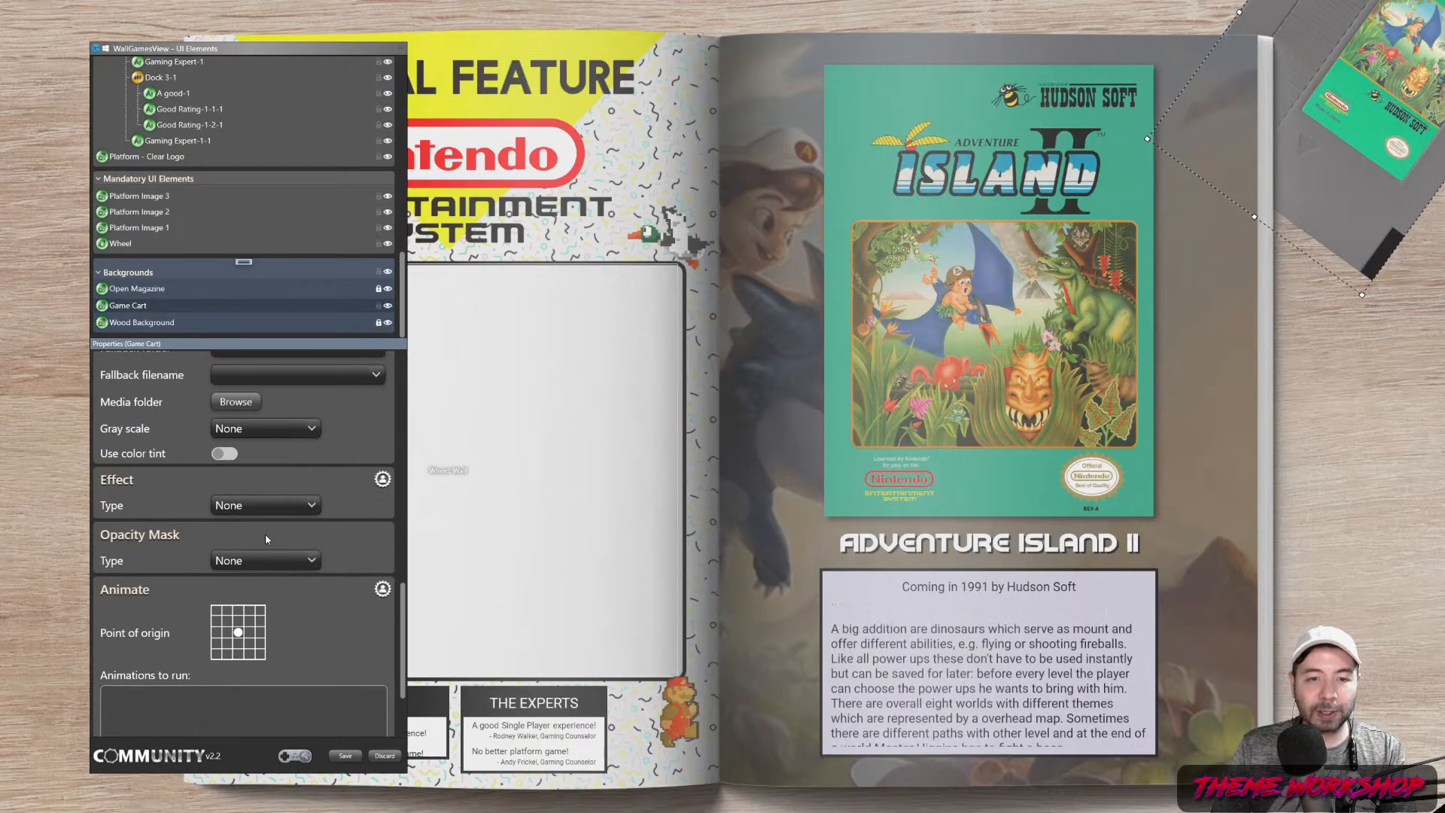
pyautogui.click(267, 505)
pyautogui.click(268, 565)
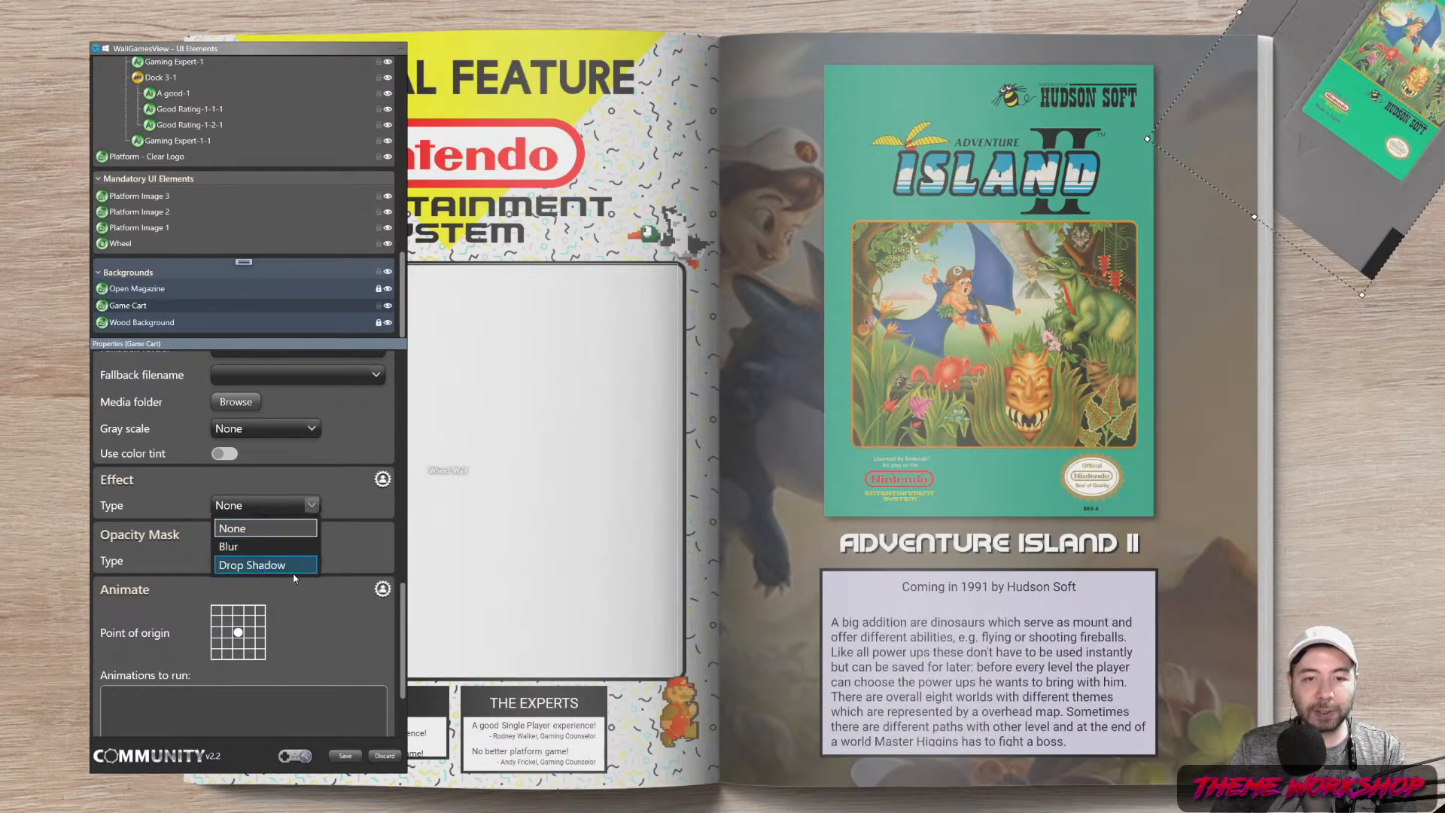
pyautogui.click(293, 573)
# Set the shadow to 87.82% opacity and direction 335, with a rough depth and blur
pyautogui.moveTo(217, 561); pyautogui.dragTo(296, 569)
pyautogui.click(223, 637)
pyautogui.moveTo(242, 614); pyautogui.dragTo(245, 609)
pyautogui.click(249, 612)
pyautogui.click(250, 614)
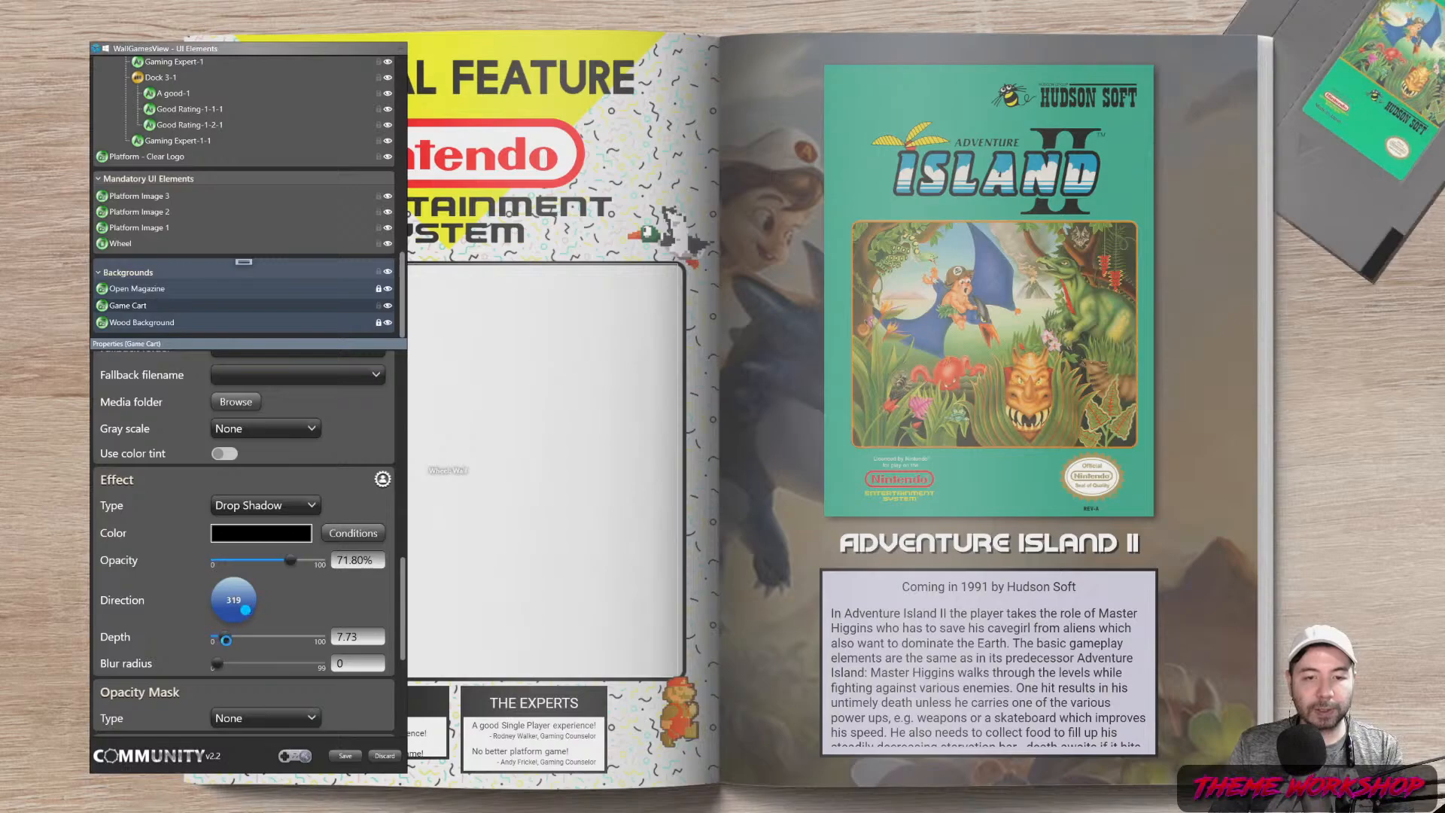
pyautogui.moveTo(218, 666); pyautogui.dragTo(250, 671)
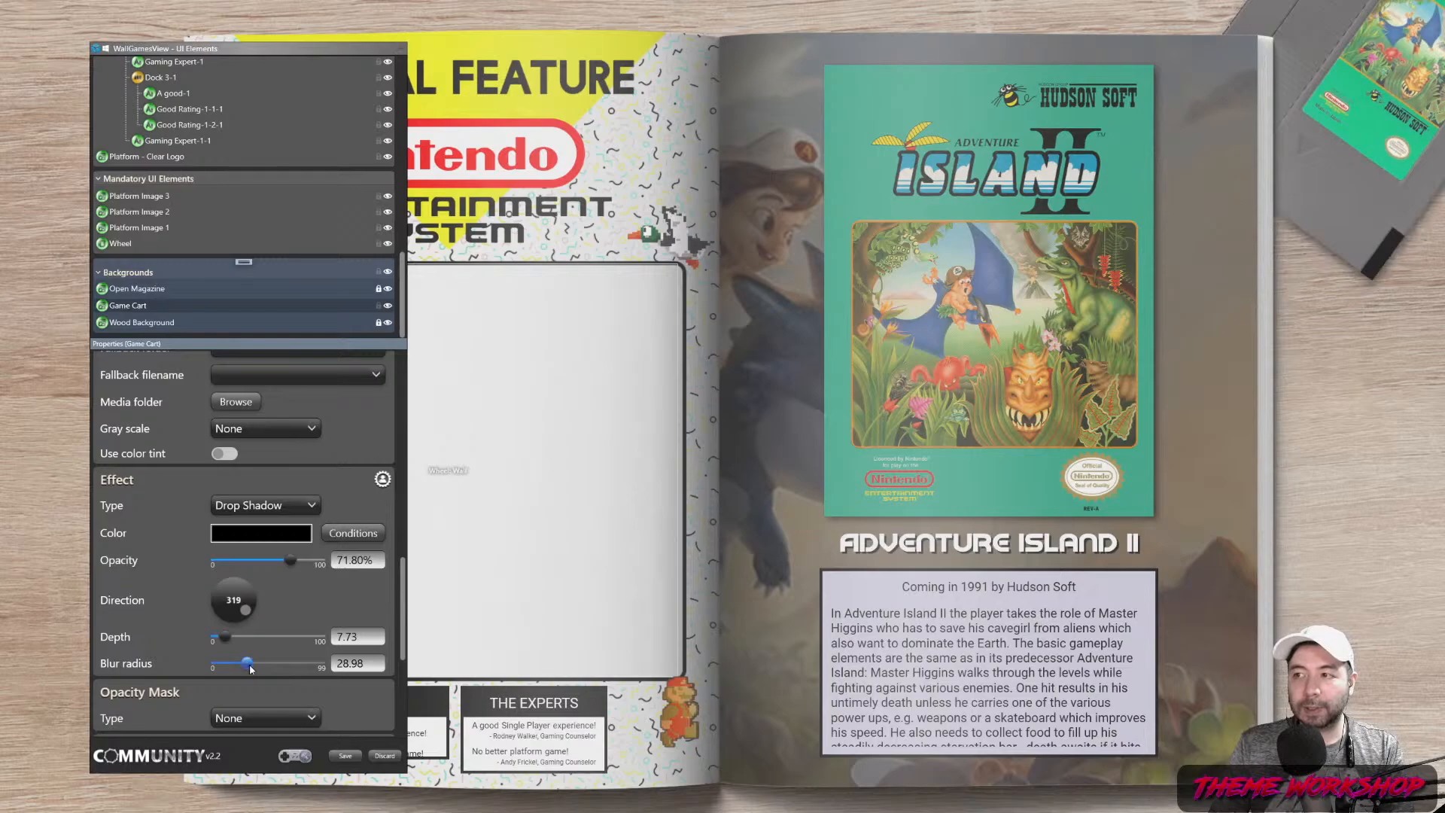
pyautogui.moveTo(227, 638); pyautogui.dragTo(224, 643)
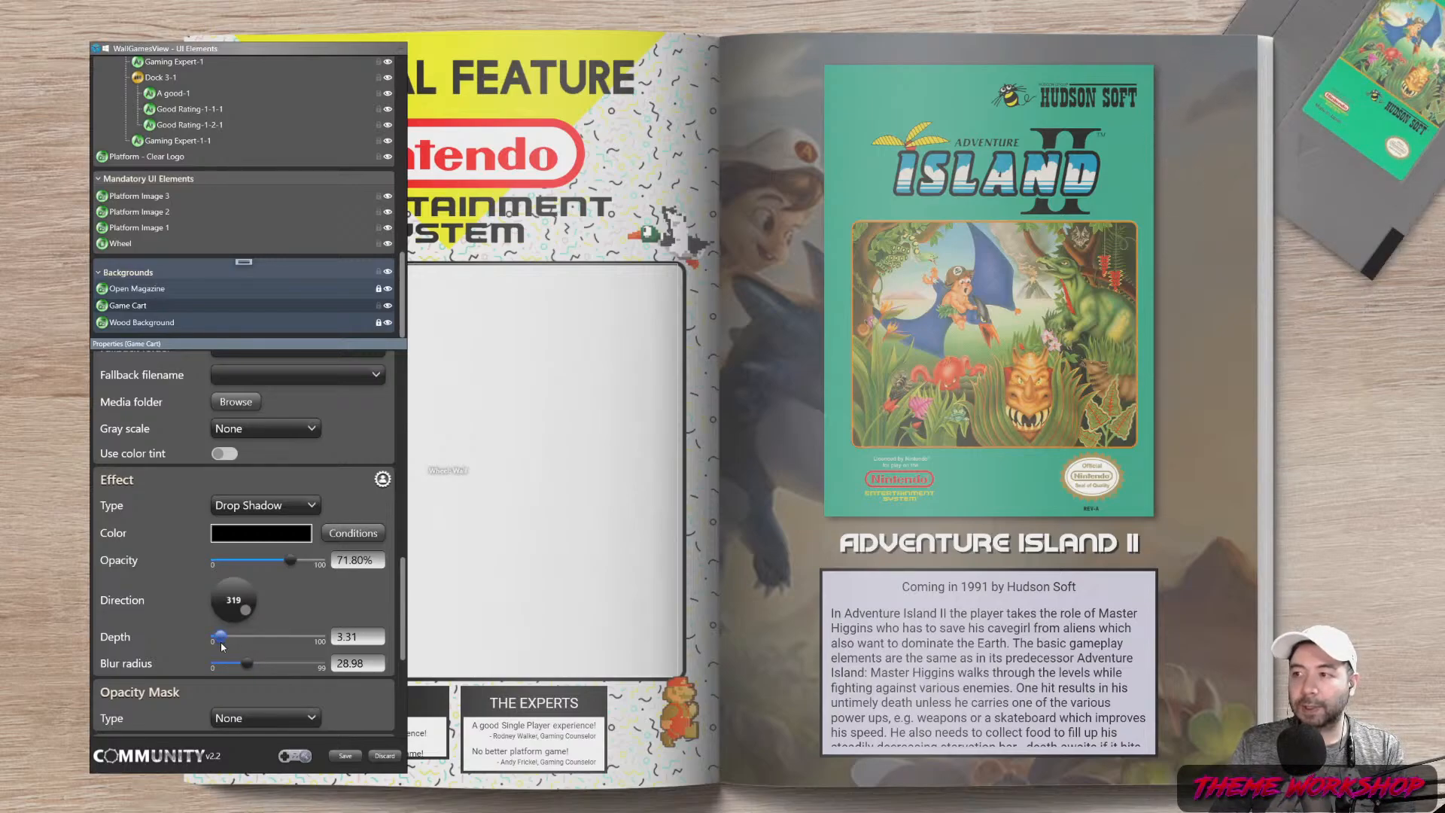
pyautogui.click(247, 608)
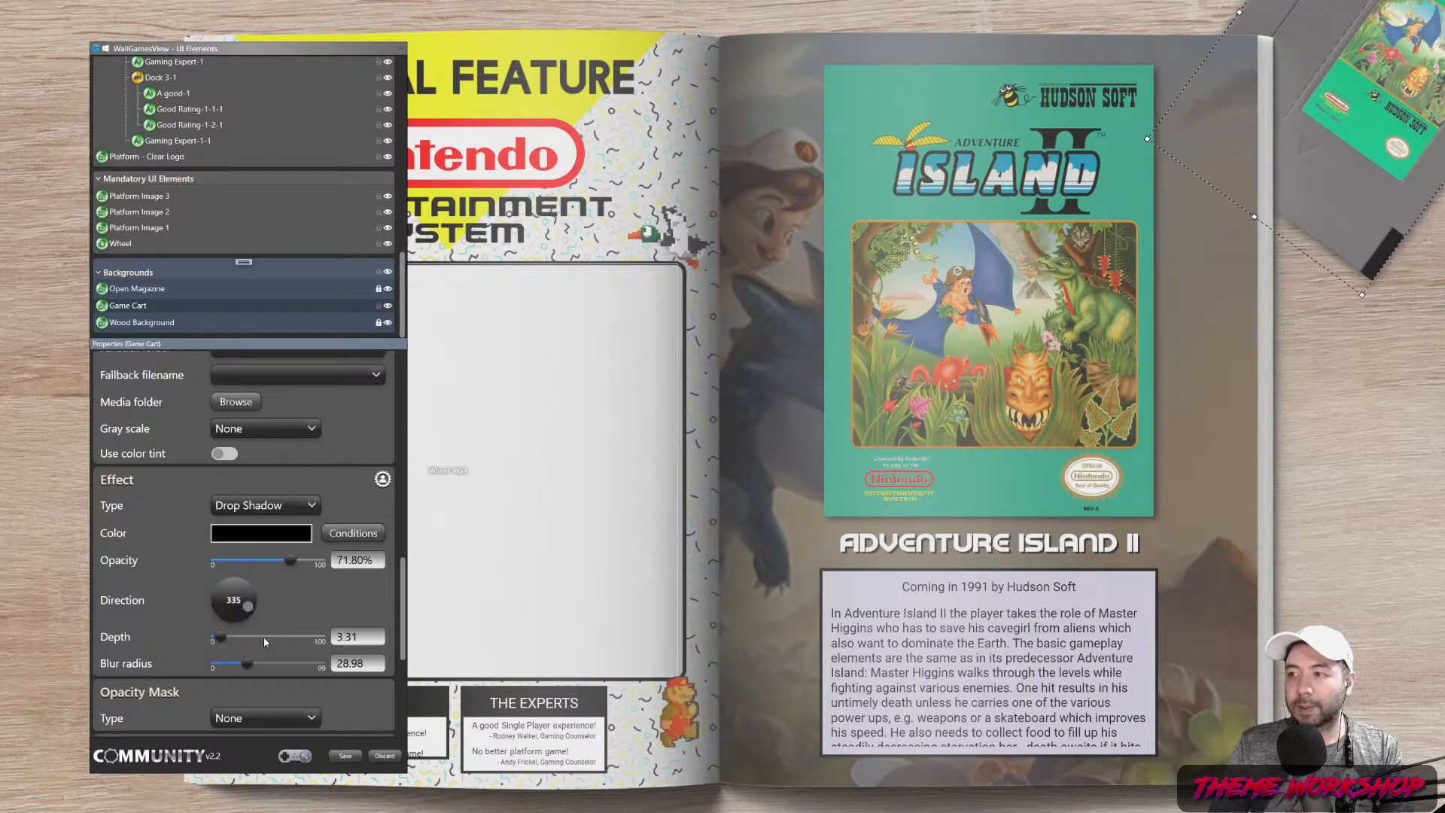
pyautogui.moveTo(300, 560); pyautogui.dragTo(314, 566)
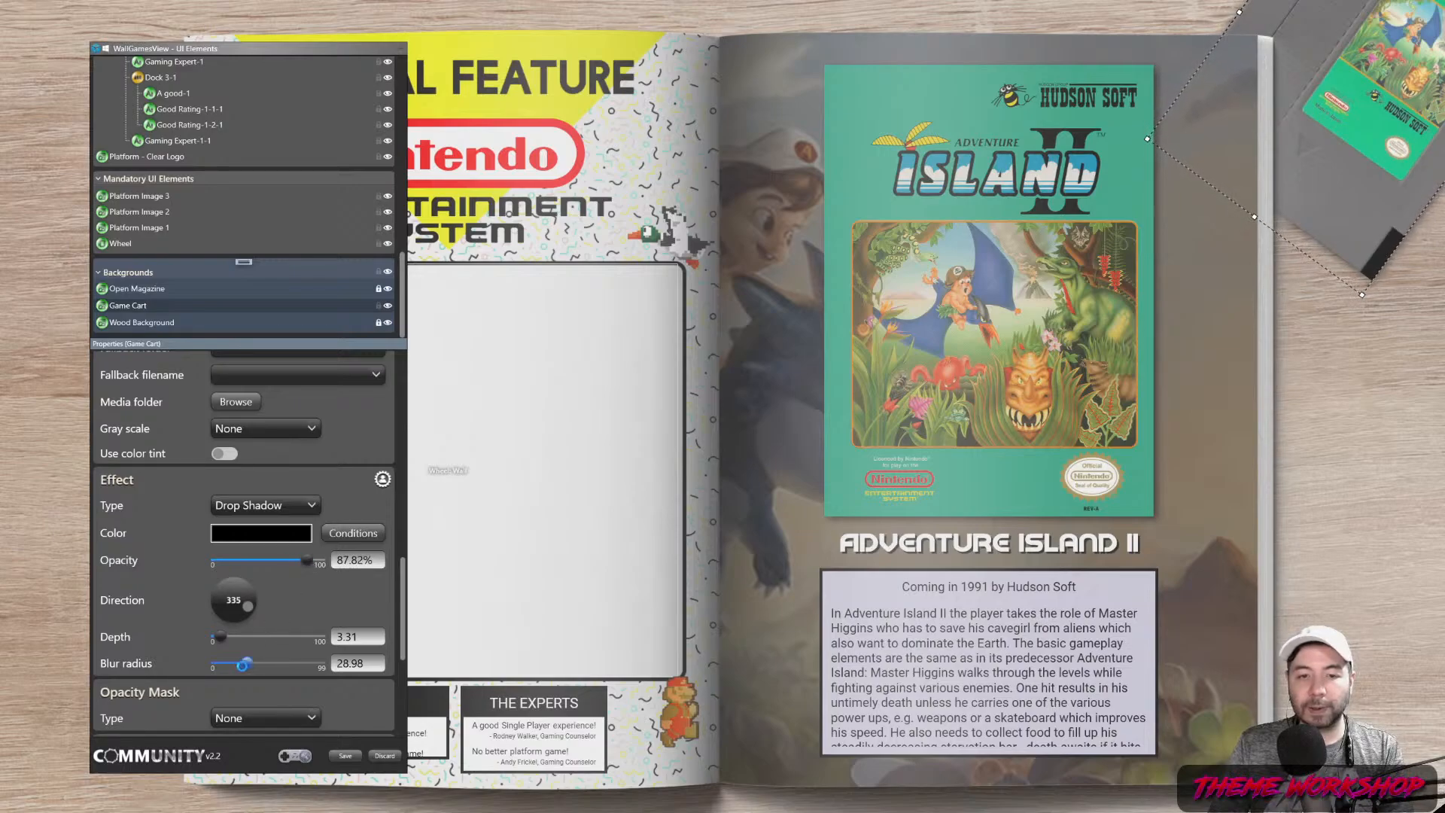
pyautogui.moveTo(240, 670); pyautogui.dragTo(228, 669)
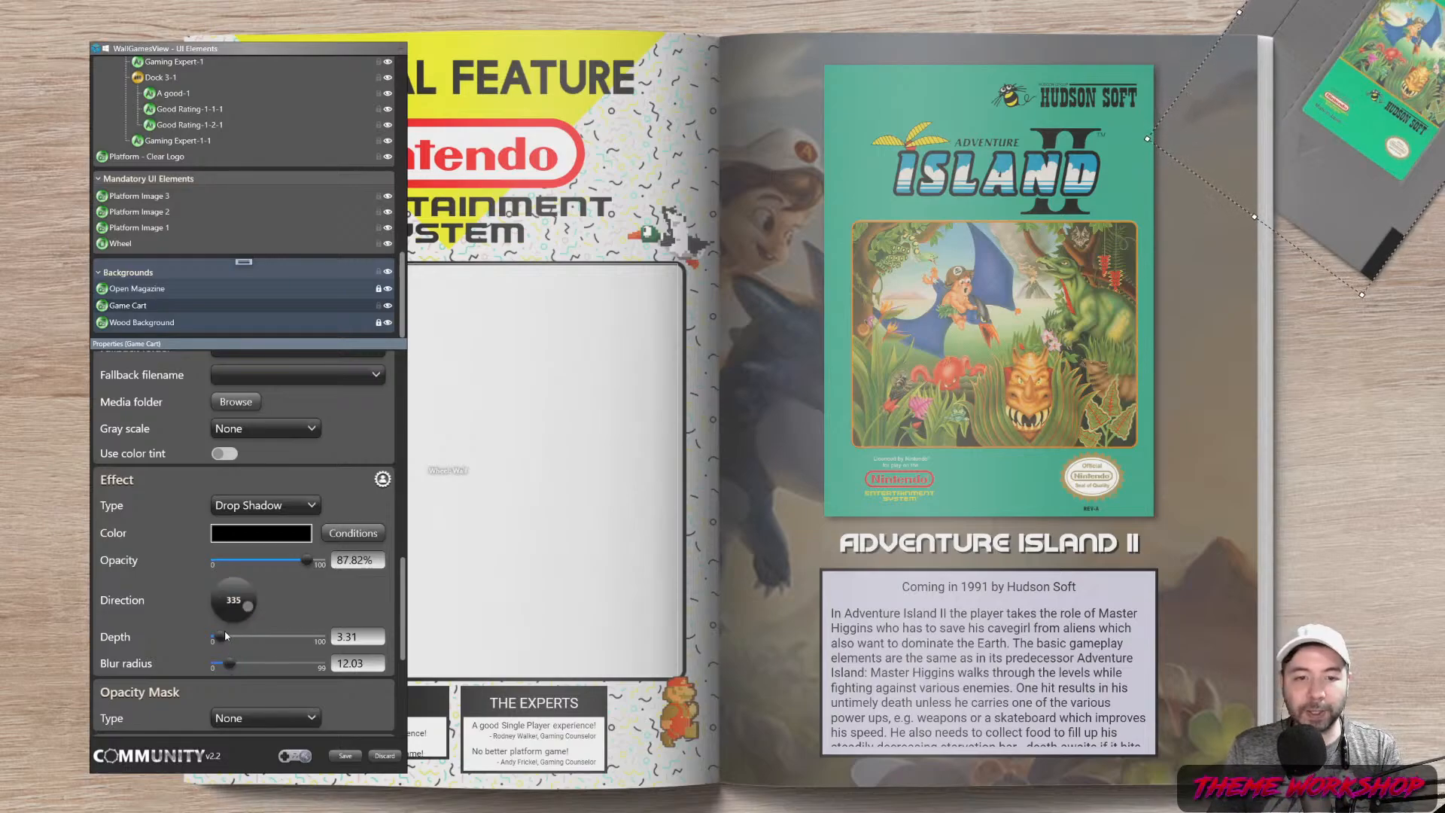
# Enter an exact shadow depth of 3 and blur radius 15, then deselect the cartridge
pyautogui.moveTo(360, 638); pyautogui.dragTo(300, 644)
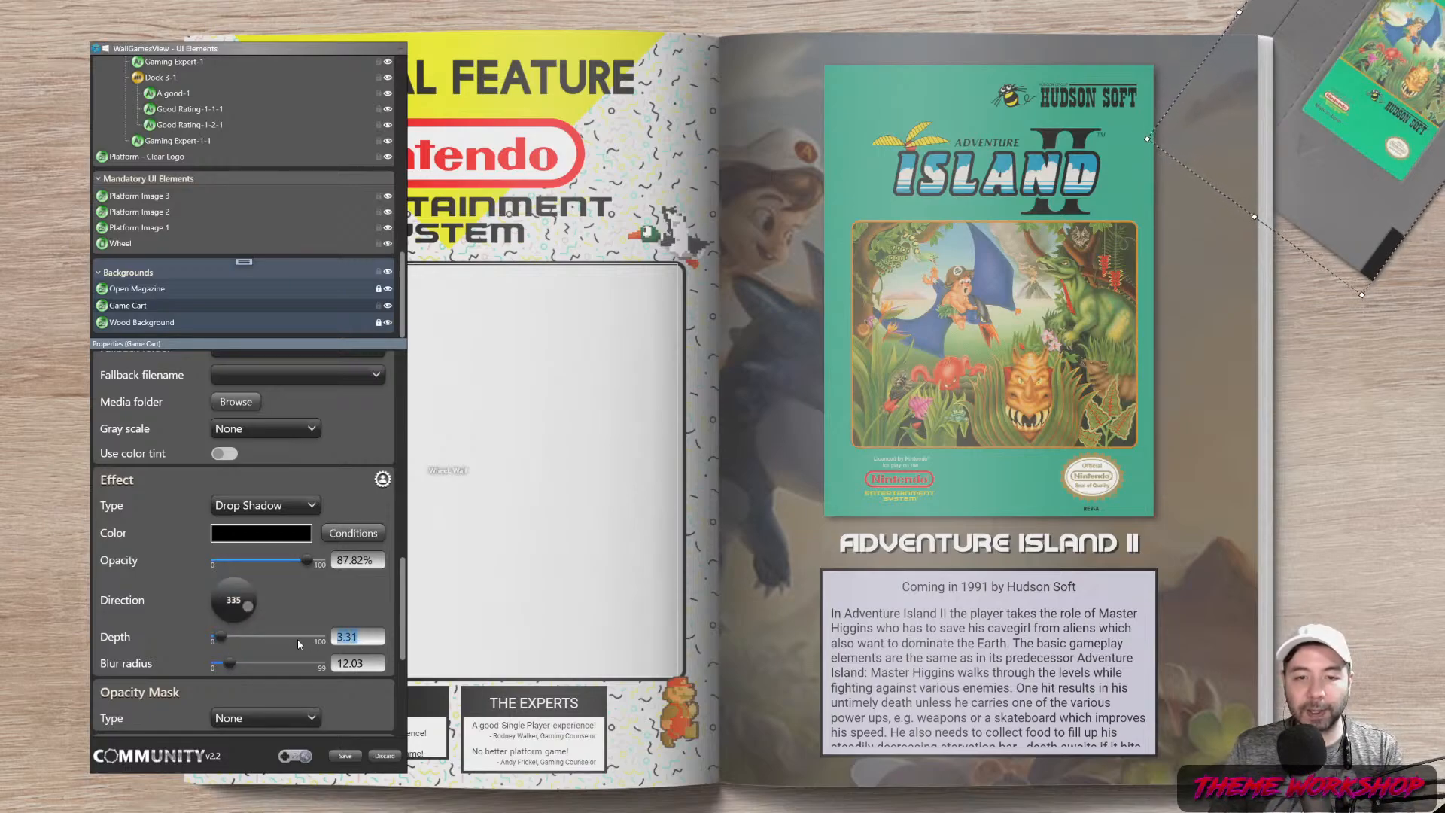
pyautogui.write('4')
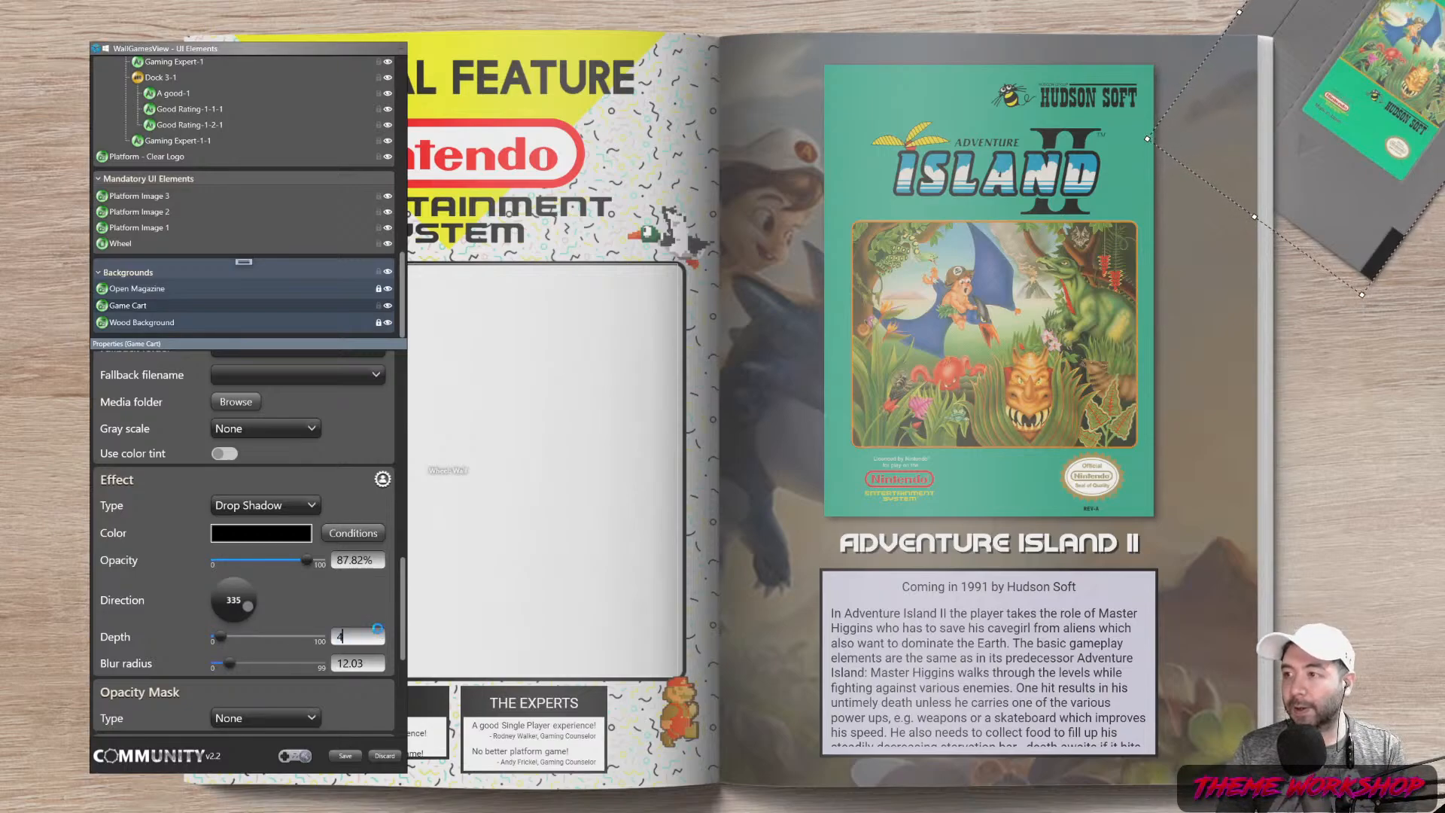
pyautogui.press('Return')
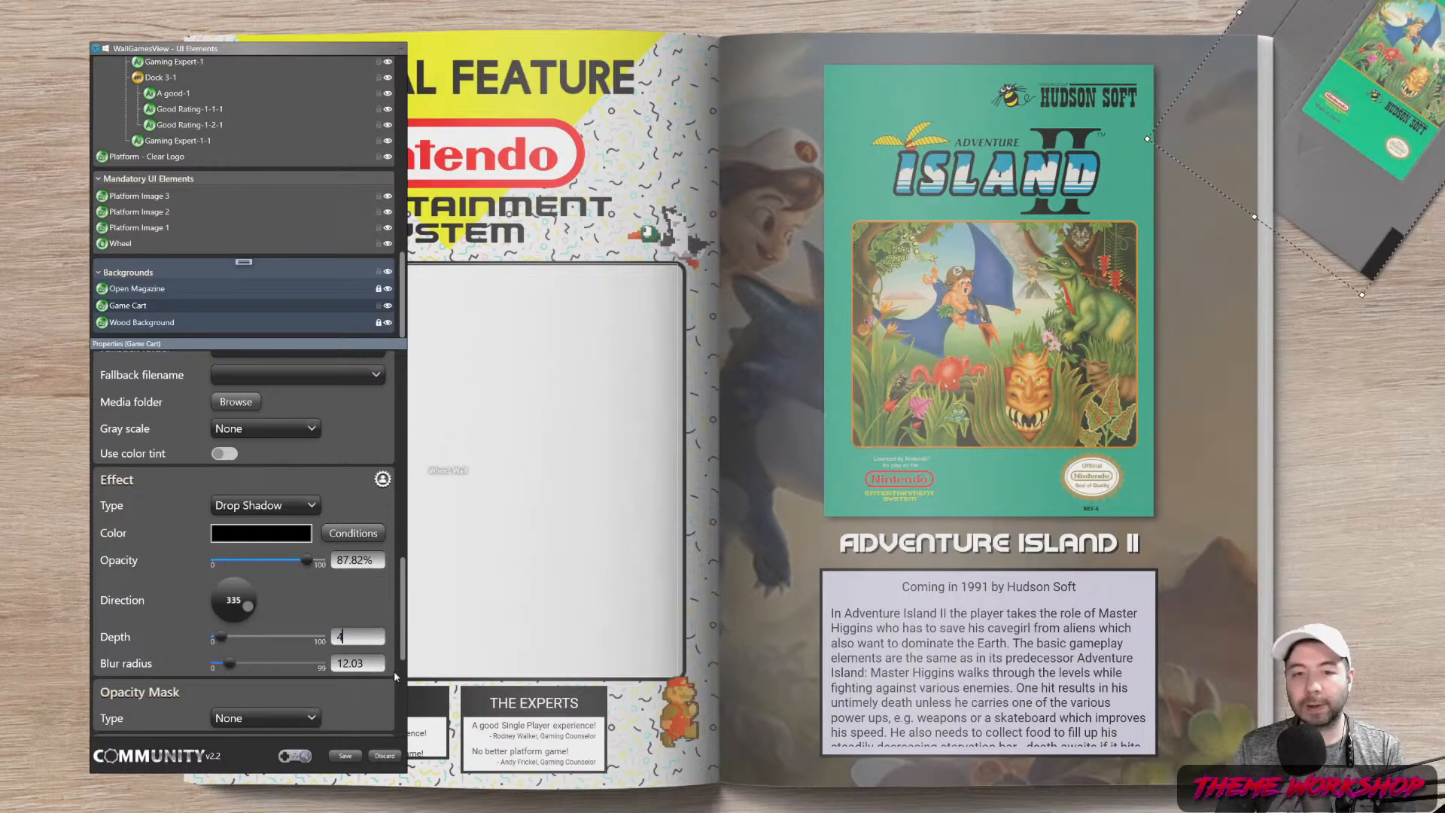
pyautogui.moveTo(357, 638); pyautogui.dragTo(286, 634)
pyautogui.write('3')
pyautogui.moveTo(356, 664); pyautogui.dragTo(288, 675)
pyautogui.write('15')
pyautogui.press('Return')
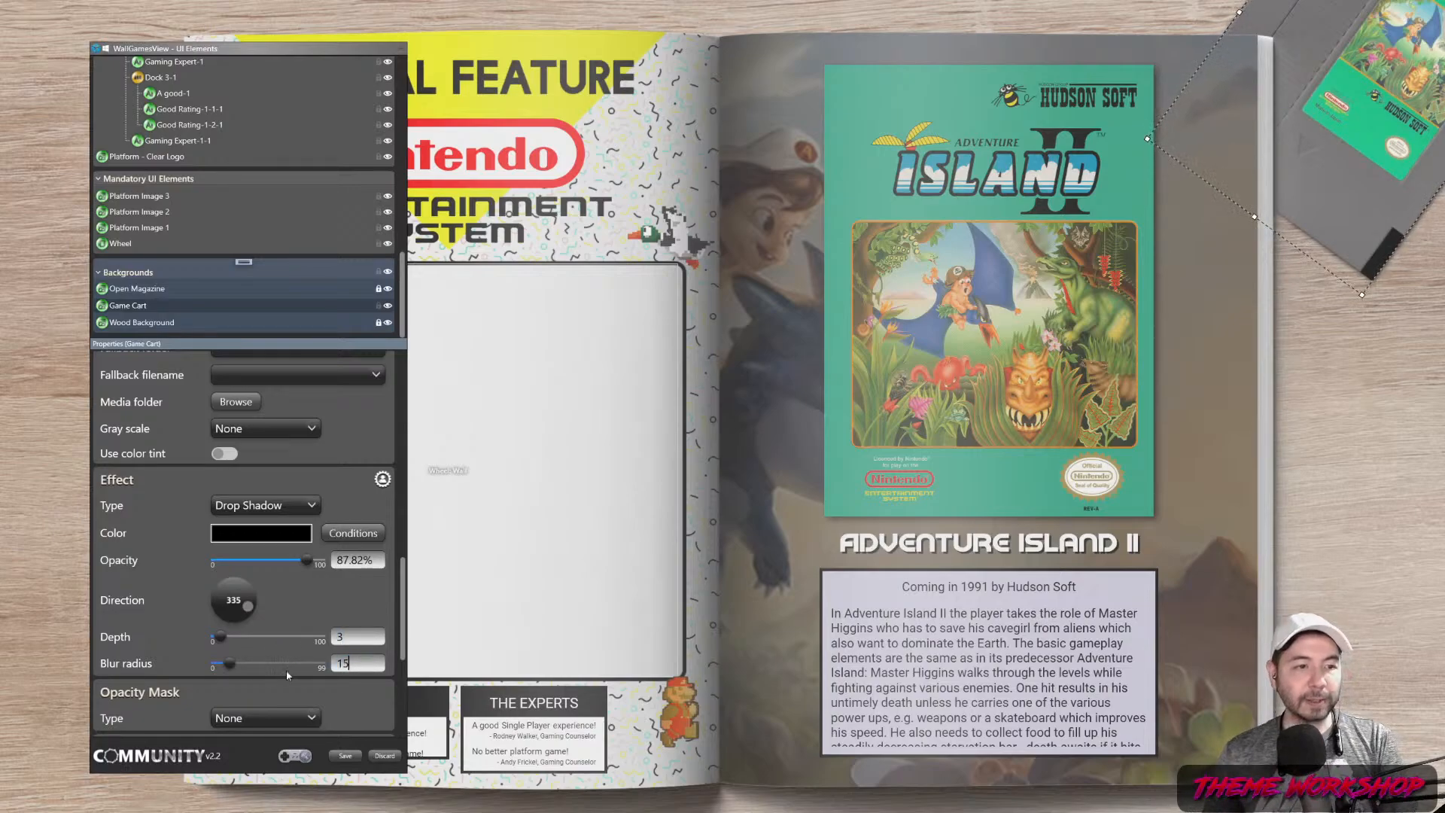
pyautogui.click(1344, 514)
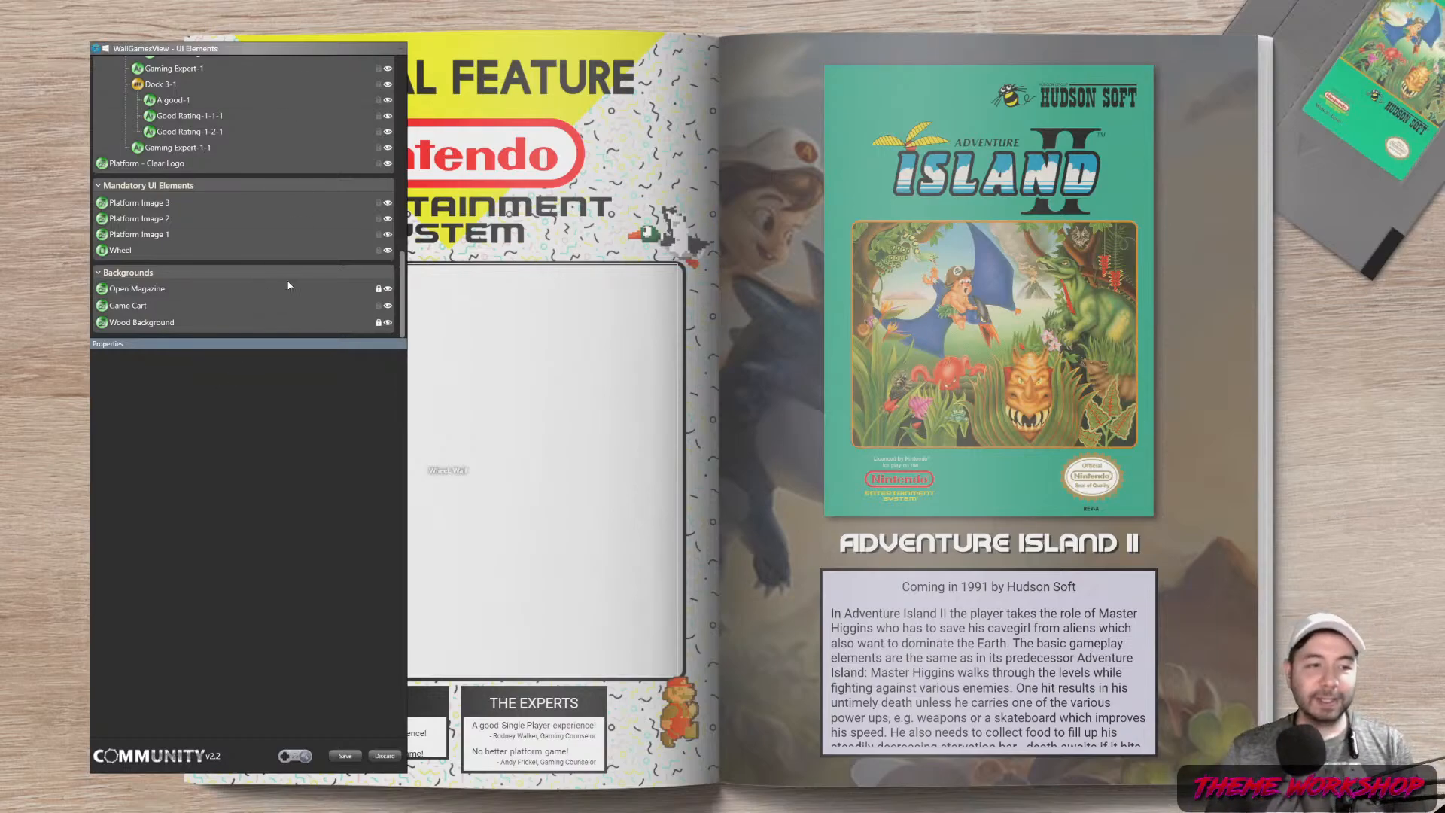
# Add Dock 6 to Right Page between BoxArt - Front and Game Title, with width autosize
pyautogui.scroll(15, 279, 283)
pyautogui.scroll(-6, 182, 207)
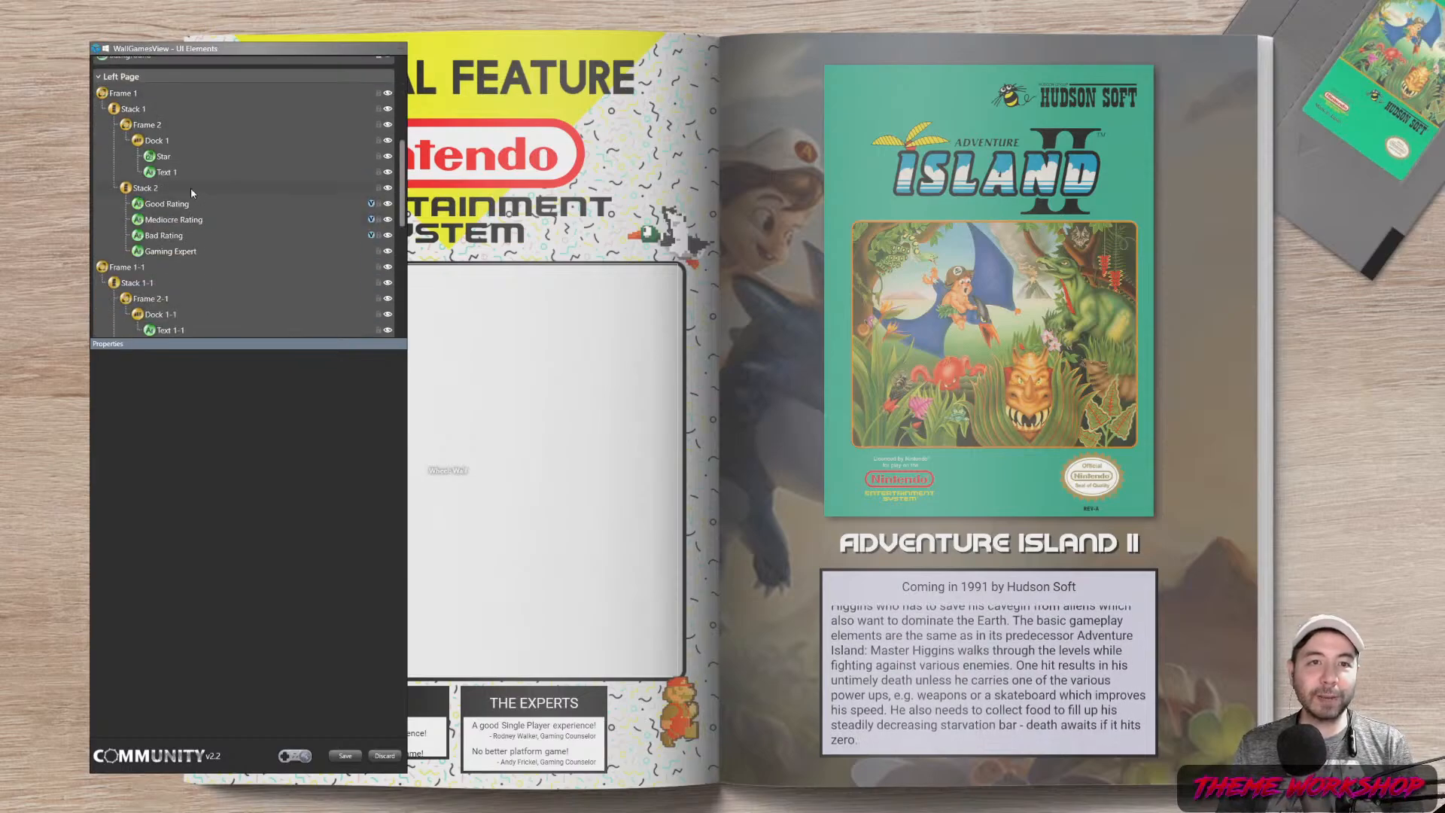
pyautogui.scroll(2, 248, 151)
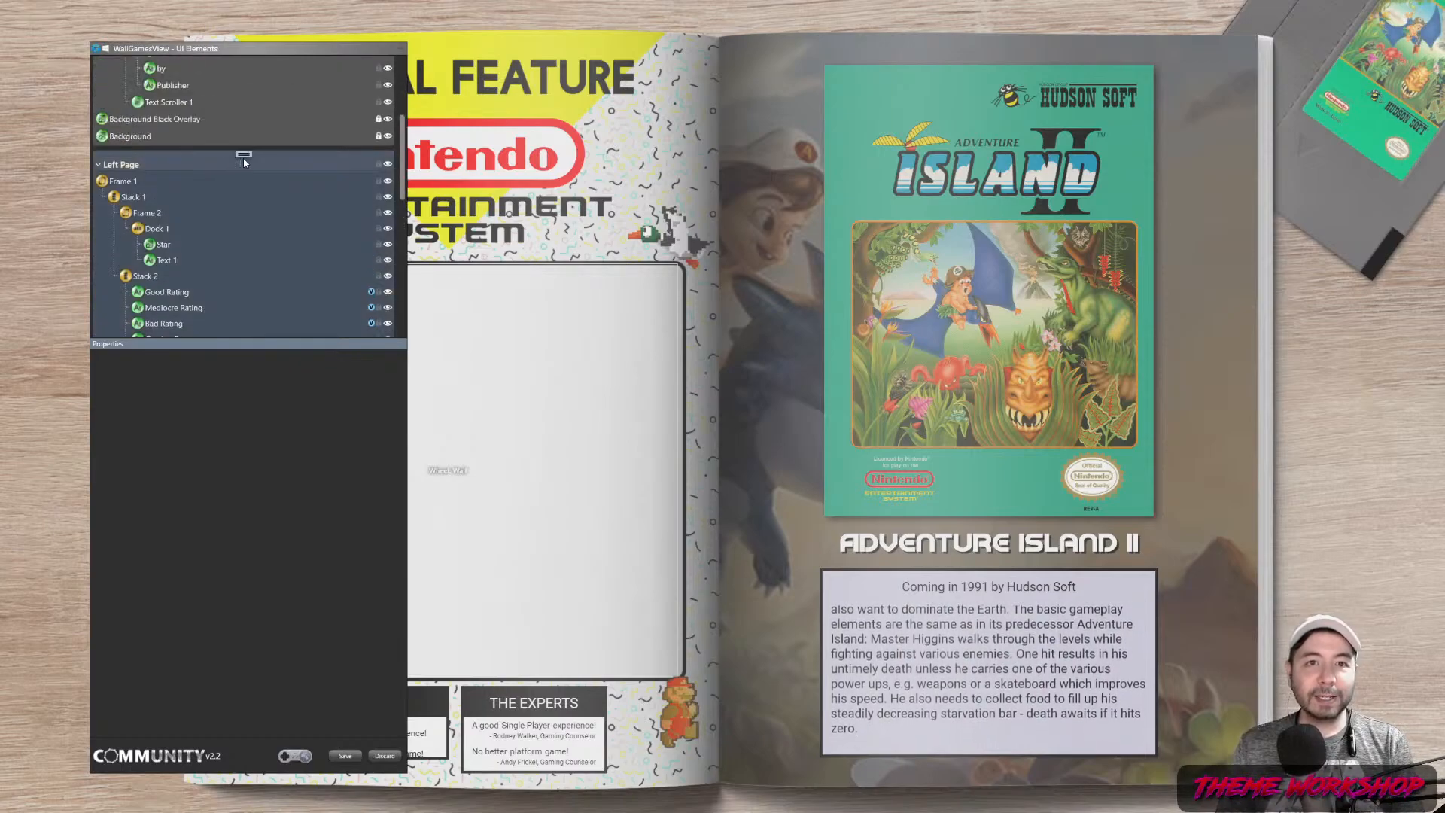
pyautogui.rightClick(241, 162)
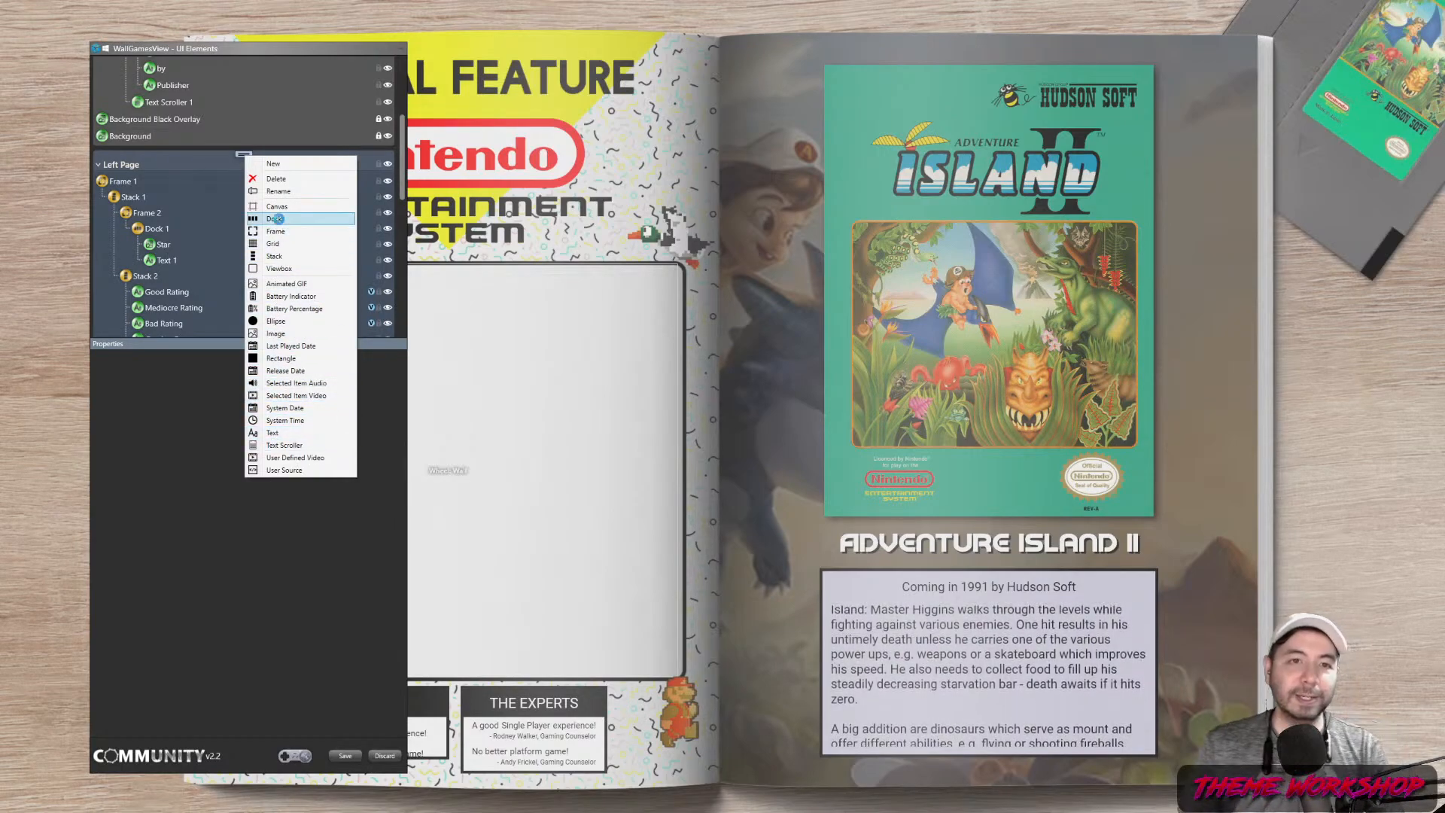
pyautogui.click(274, 218)
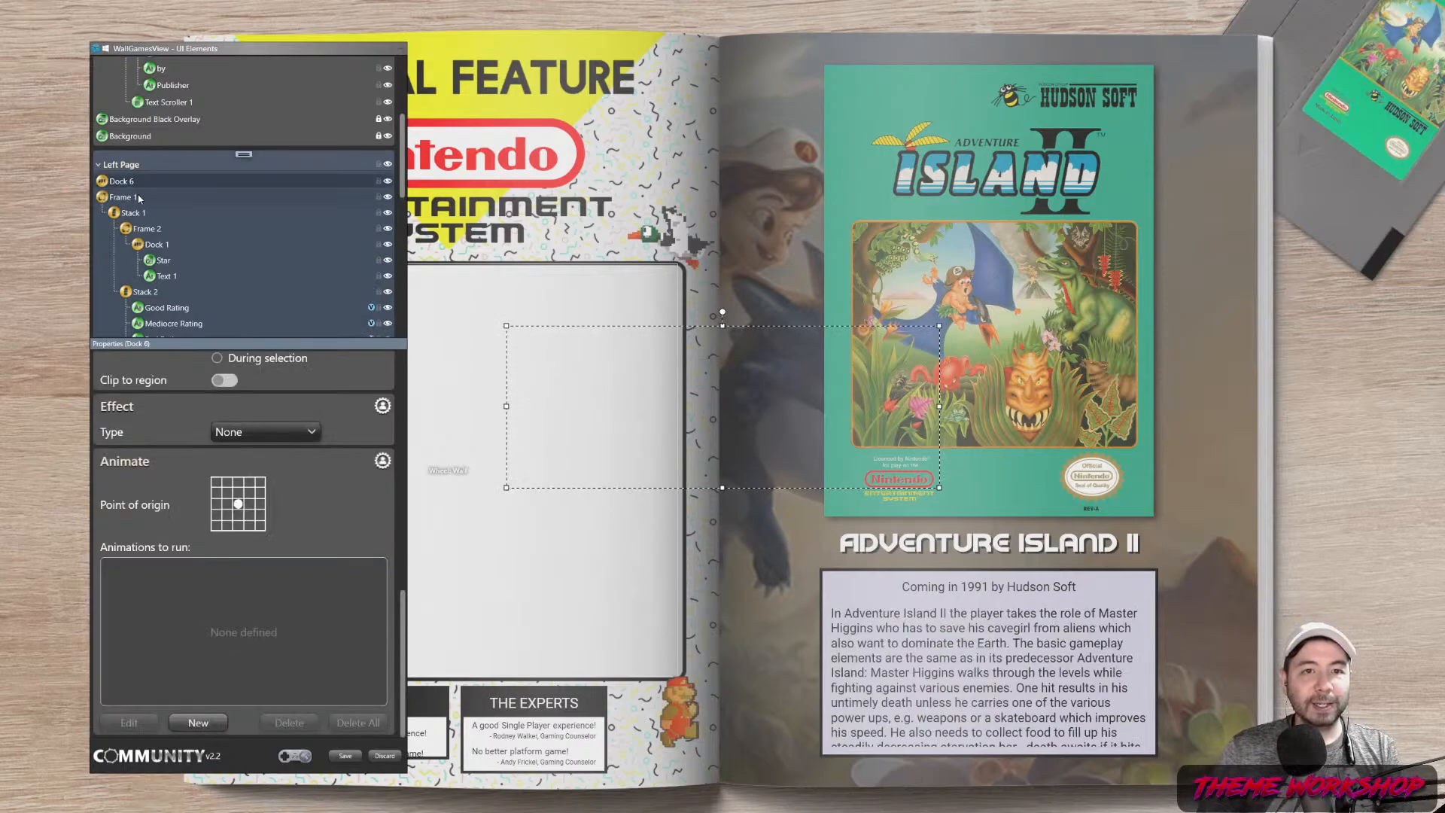
pyautogui.moveTo(133, 181)
pyautogui.mouseDown()
pyautogui.moveTo(214, 87)
pyautogui.moveTo(188, 79)
pyautogui.moveTo(135, 198)
pyautogui.moveTo(120, 159)
pyautogui.mouseUp()
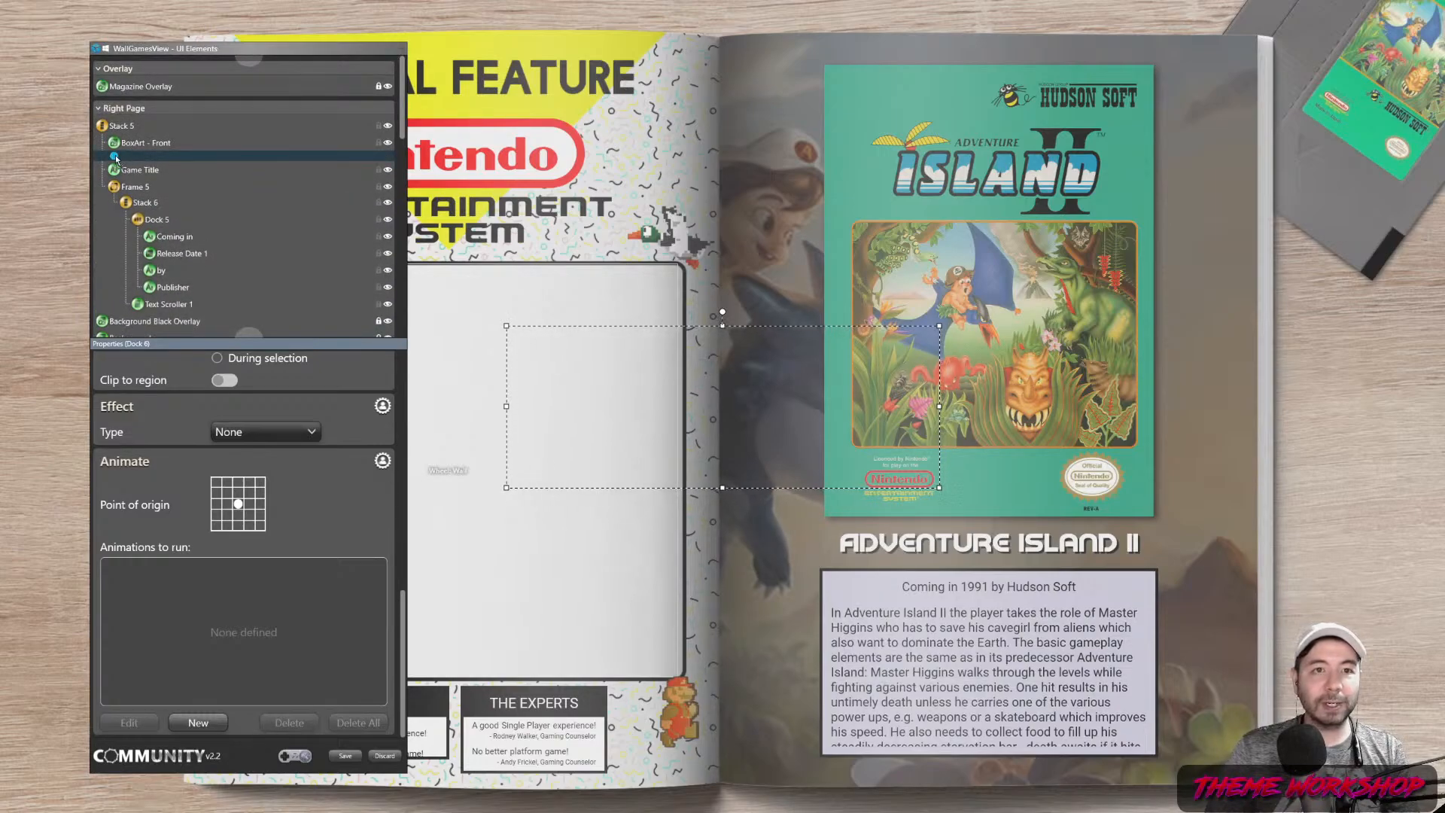
pyautogui.moveTo(114, 155)
pyautogui.mouseDown()
pyautogui.moveTo(143, 155)
pyautogui.moveTo(137, 167)
pyautogui.mouseUp()
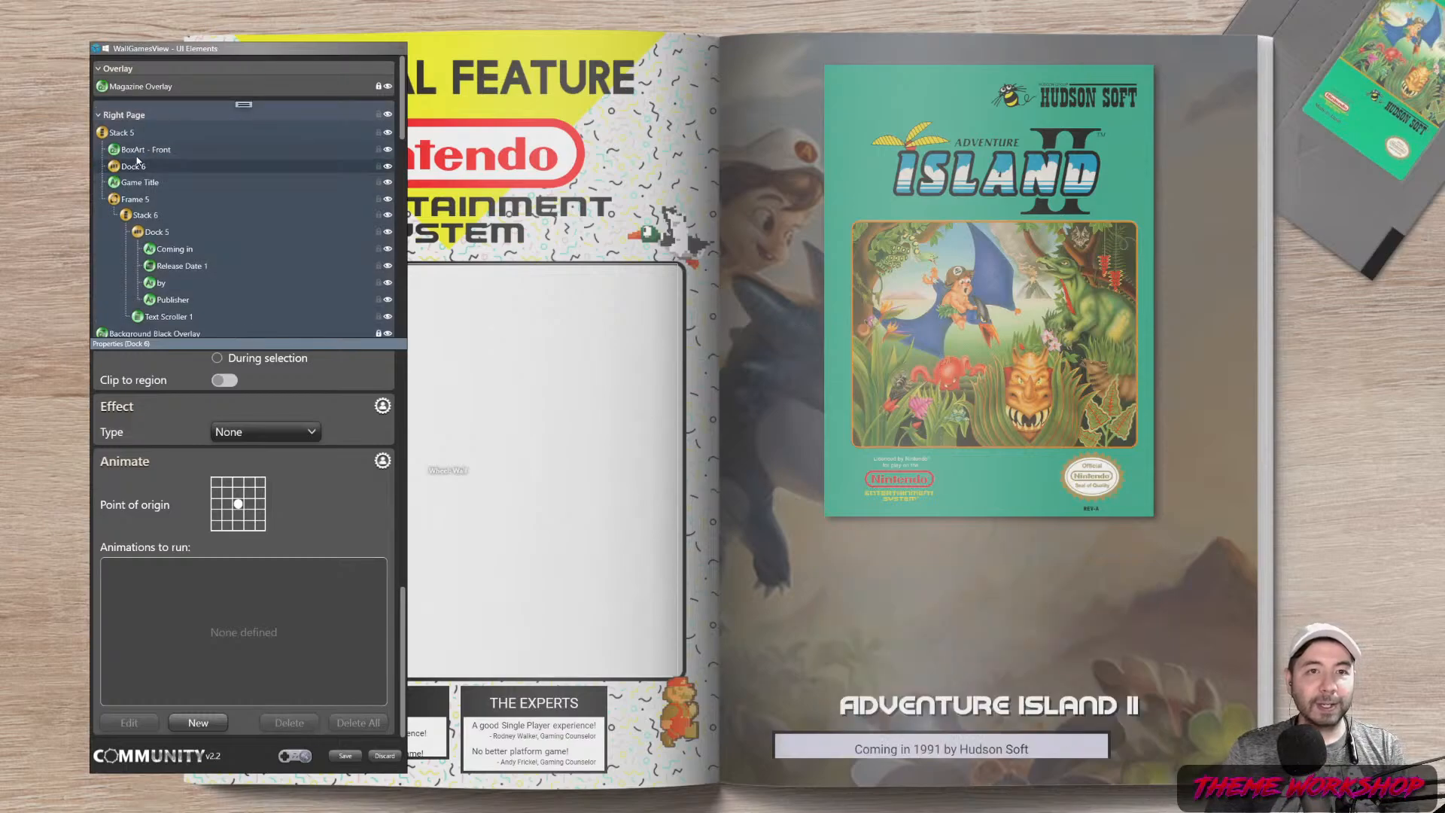
pyautogui.scroll(10, 242, 696)
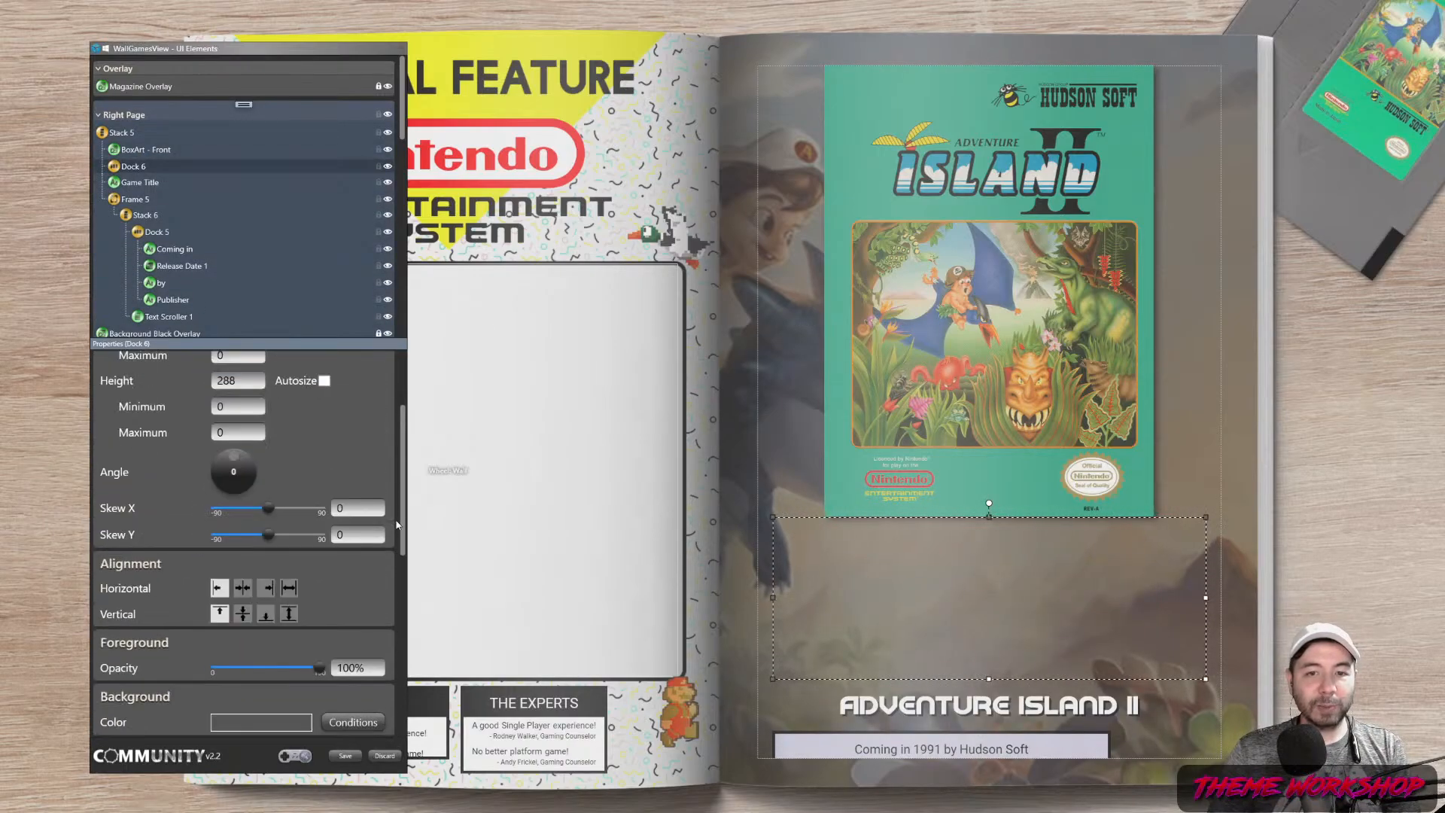
pyautogui.click(325, 412)
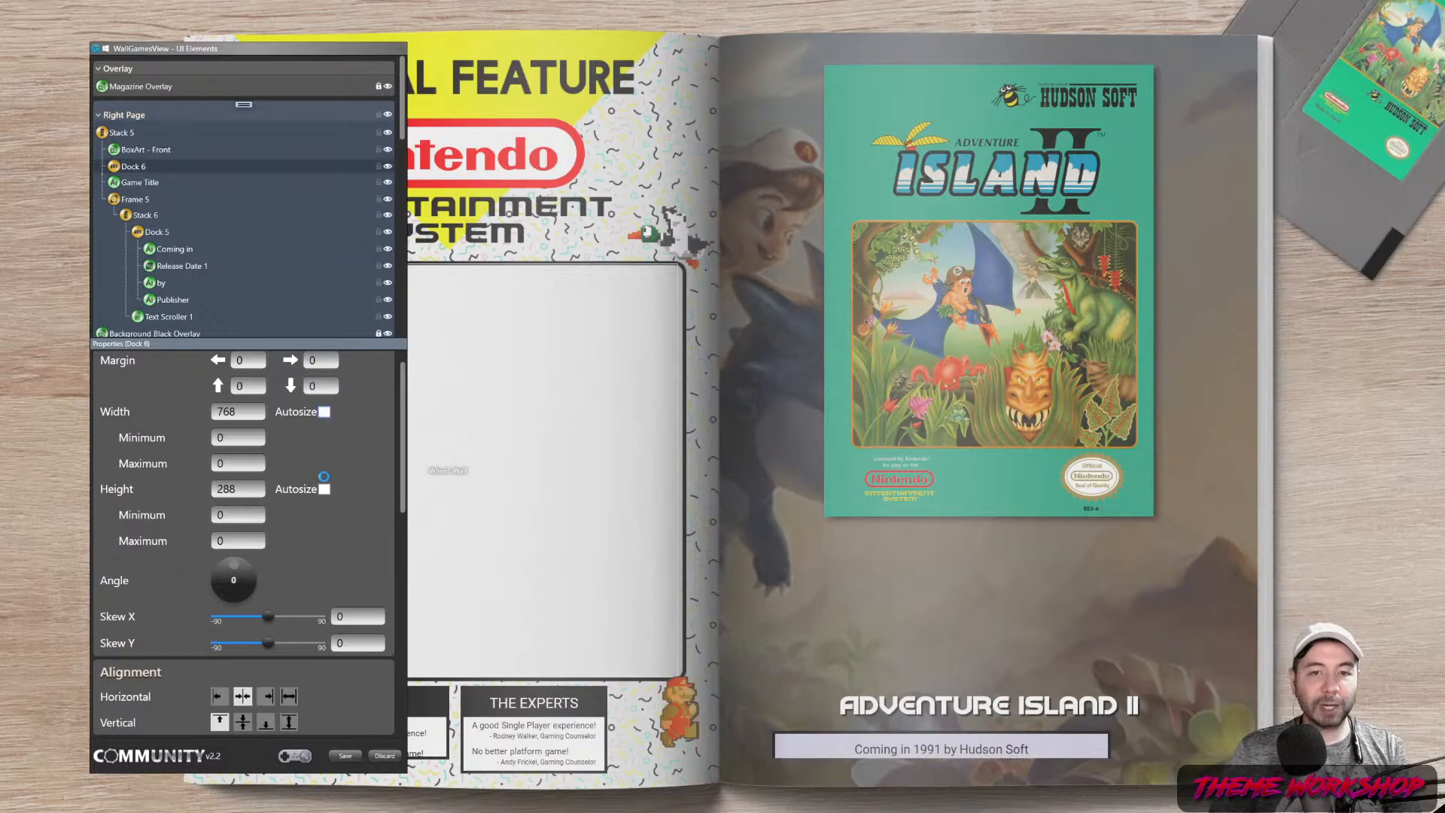
pyautogui.click(242, 104)
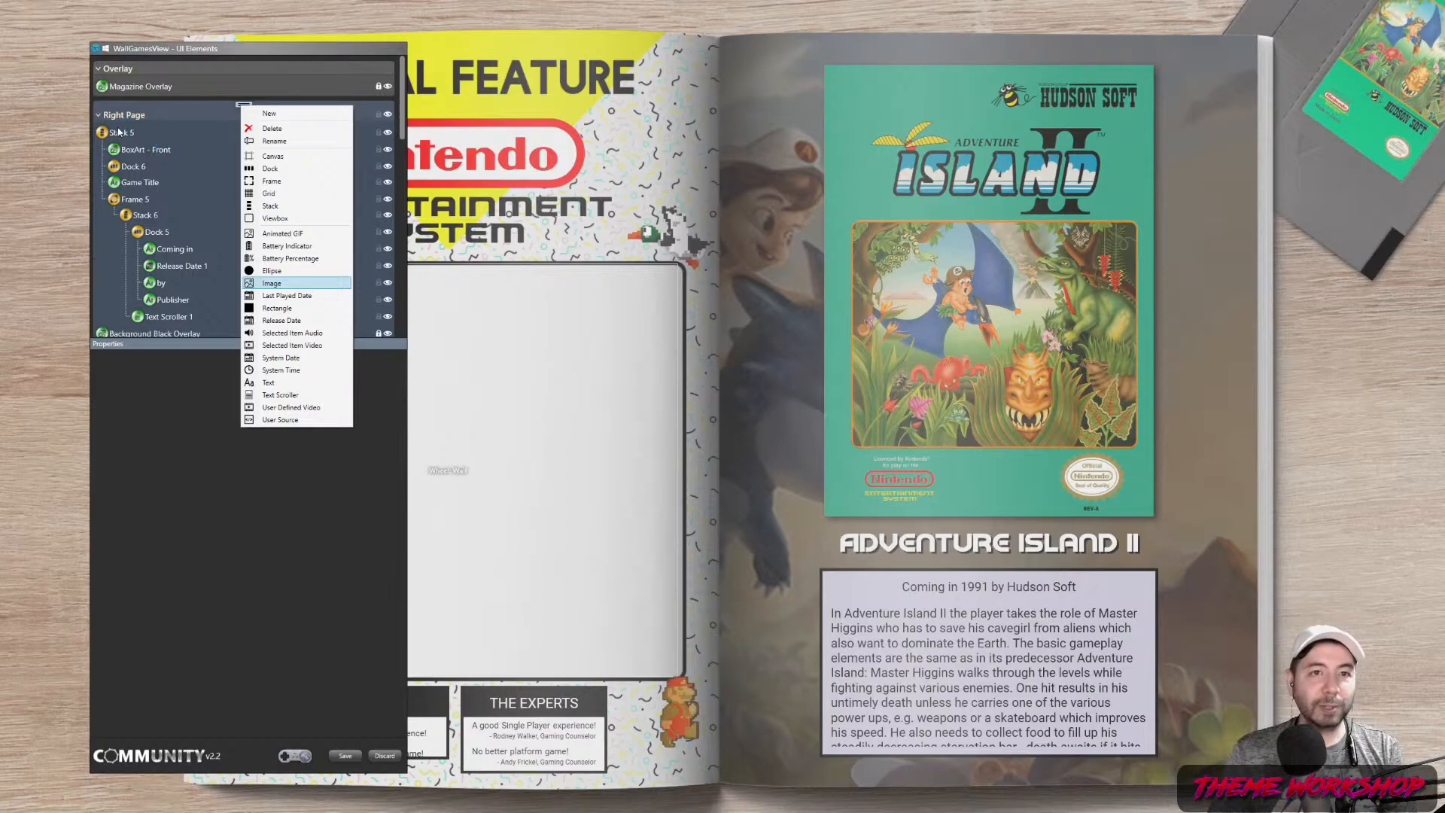
# Add a horizontally centred, auto-width image 100 high and rename it Screenshot 1
pyautogui.press('Return')
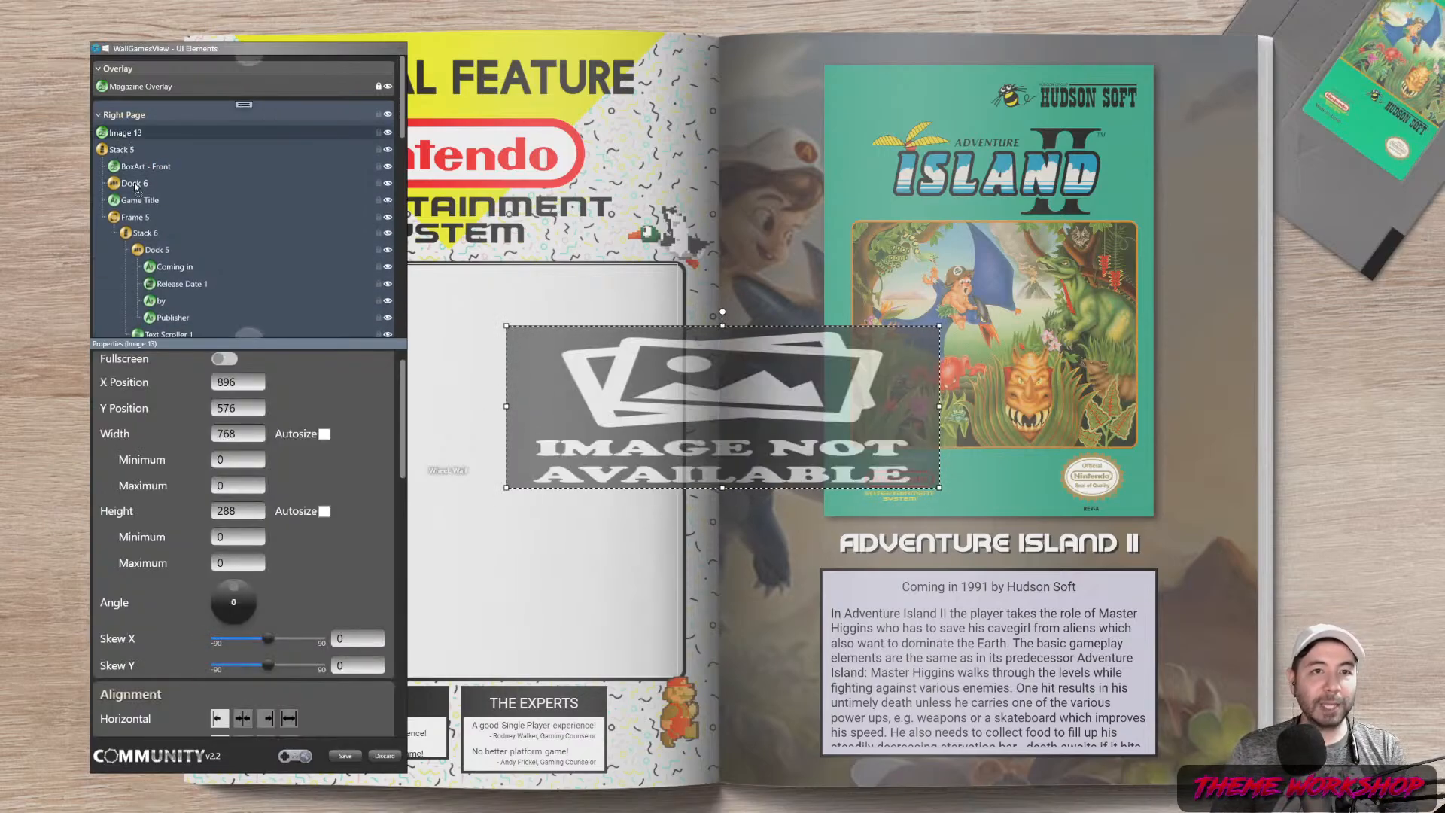
pyautogui.click(243, 696)
pyautogui.moveTo(243, 490); pyautogui.dragTo(151, 491)
pyautogui.write('150')
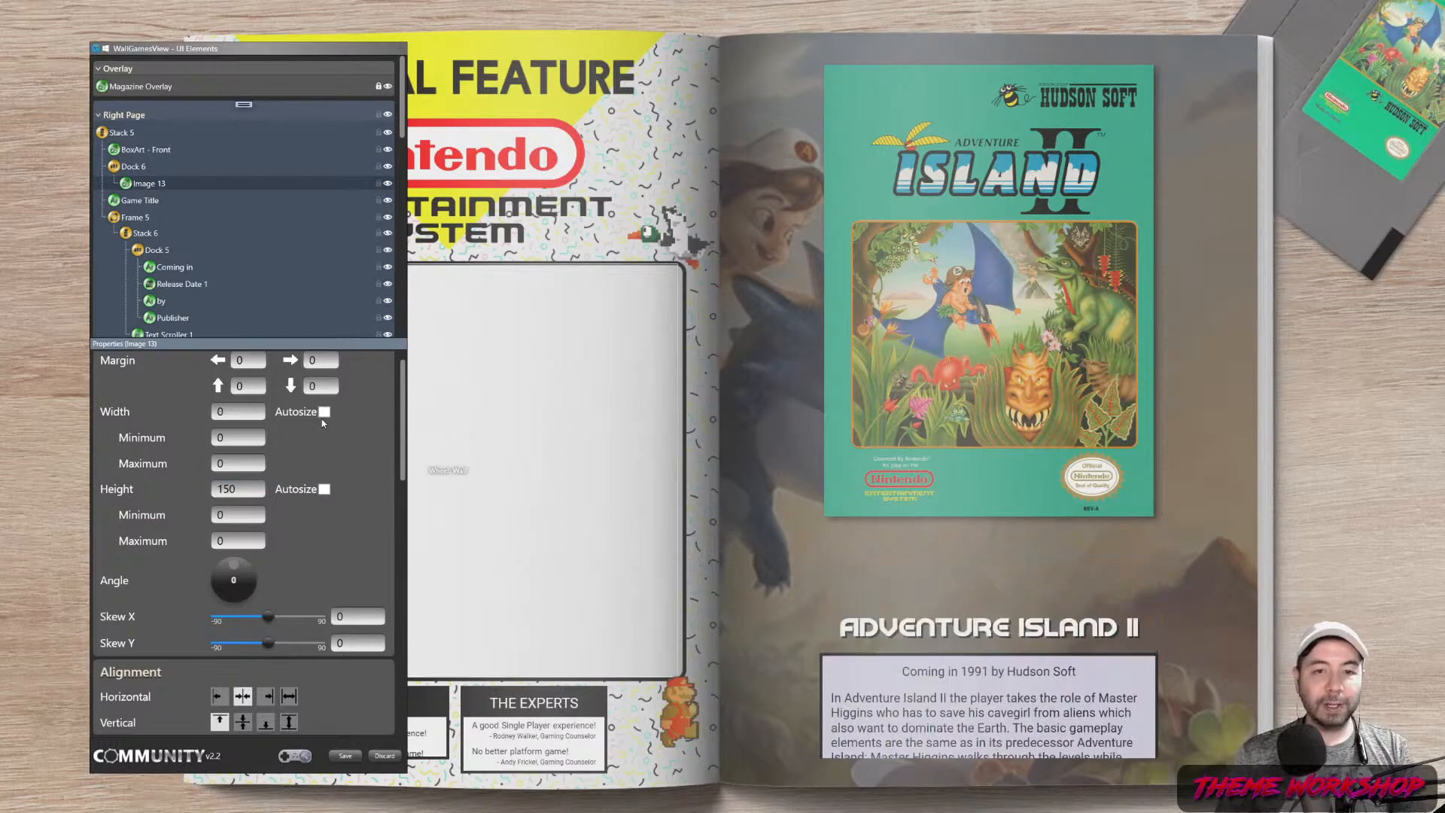
pyautogui.click(324, 412)
pyautogui.doubleClick(163, 187)
pyautogui.press('BackSpace')
pyautogui.press('BackSpace')
pyautogui.press('BackSpace')
pyautogui.press('BackSpace')
pyautogui.press('BackSpace')
pyautogui.press('BackSpace')
pyautogui.press('BackSpace')
pyautogui.press('BackSpace')
pyautogui.write('Screenshot 1')
pyautogui.press('Return')
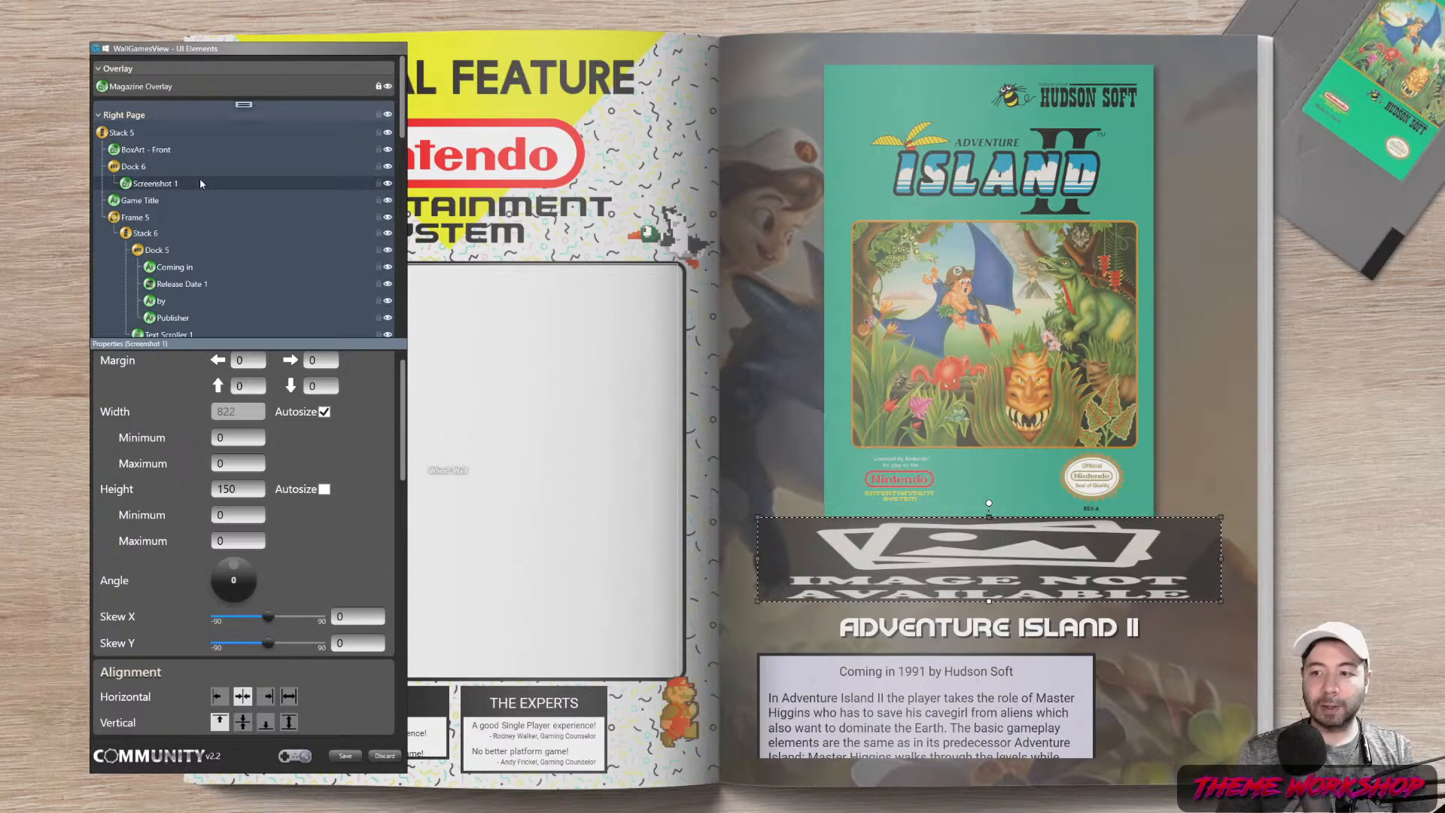
pyautogui.moveTo(248, 490); pyautogui.dragTo(166, 490)
pyautogui.write('100')
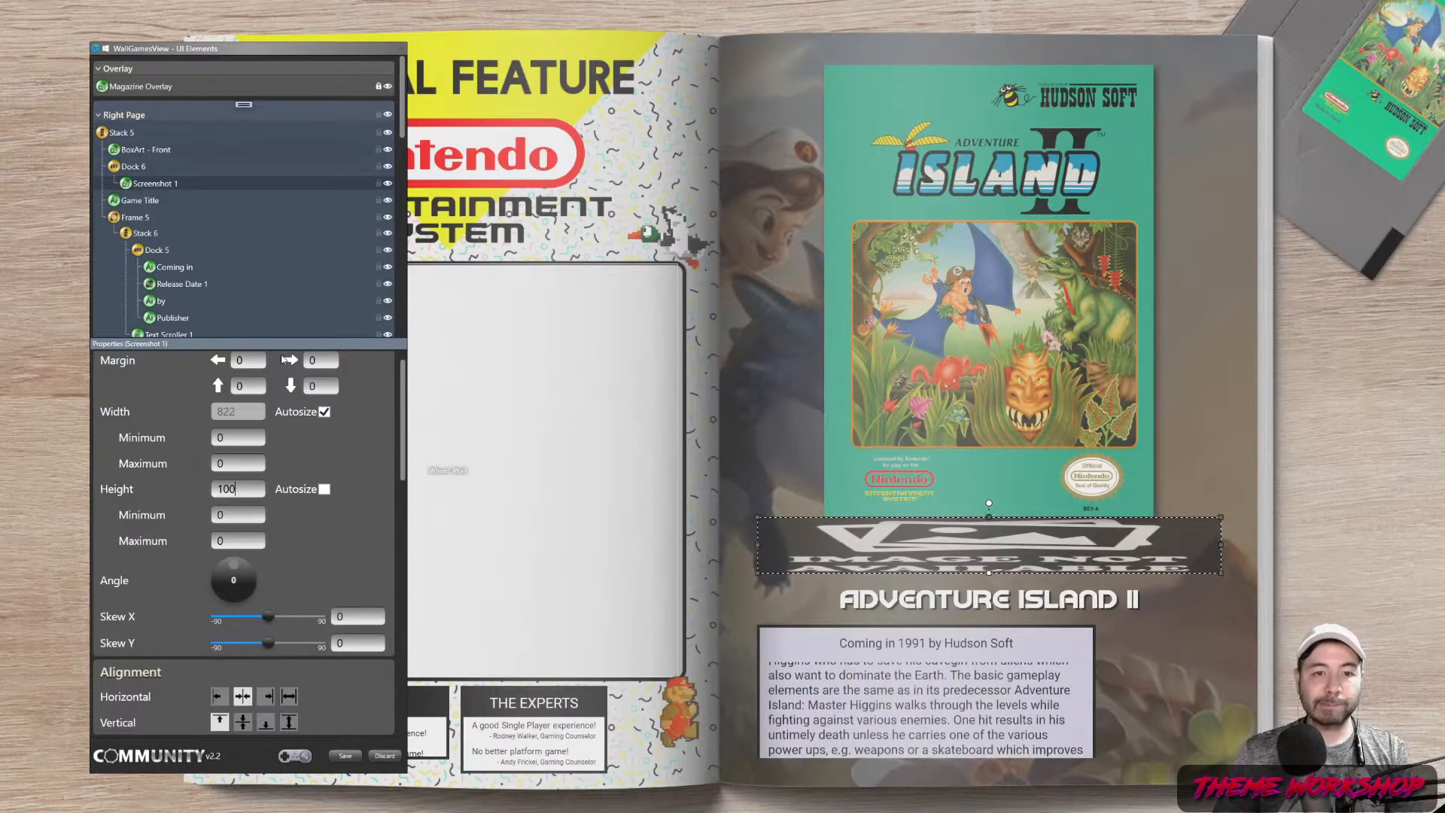
# Set the BoxArt - Front minimum height to 300
pyautogui.click(151, 149)
pyautogui.click(239, 539)
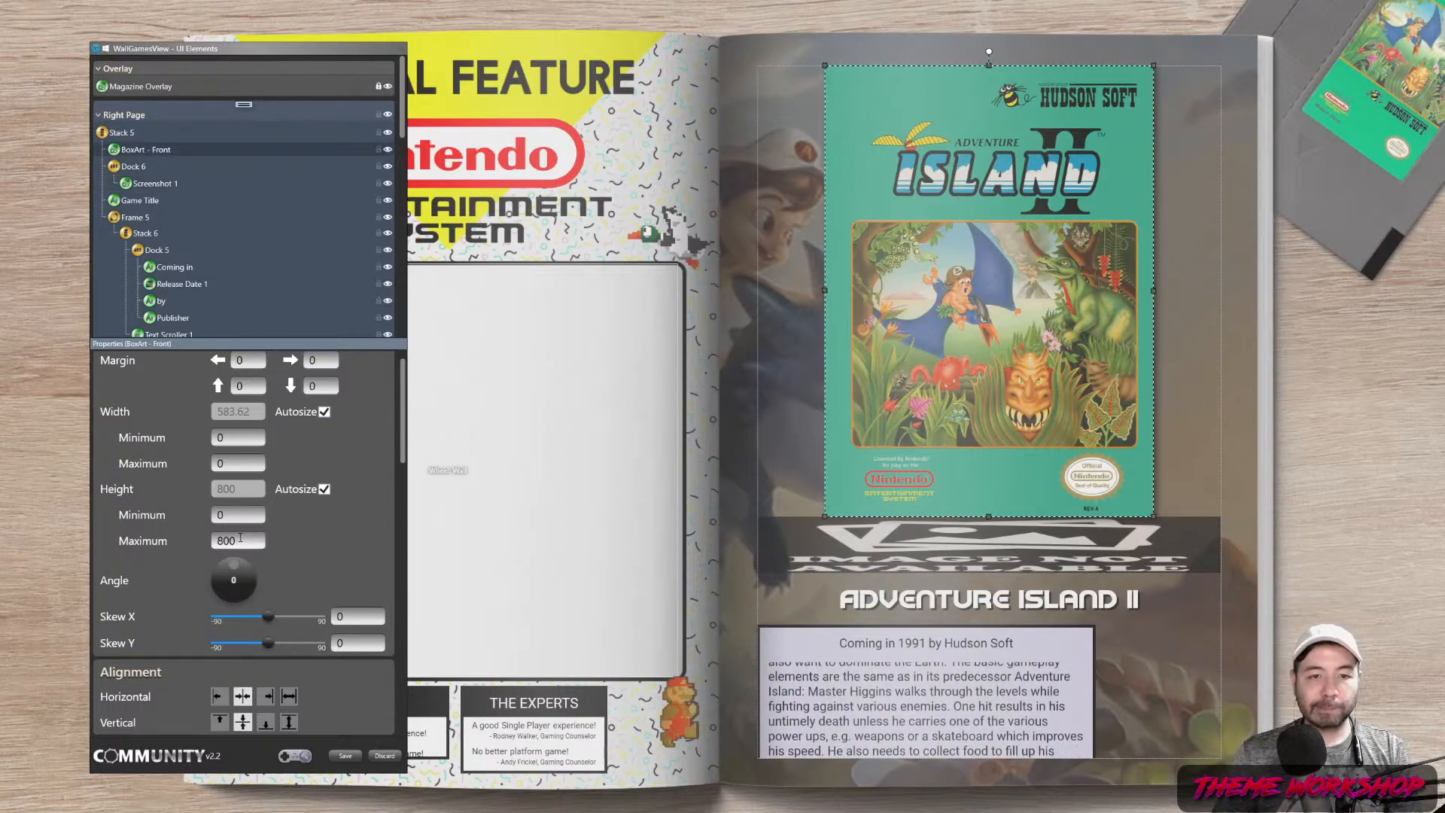
pyautogui.click(121, 135)
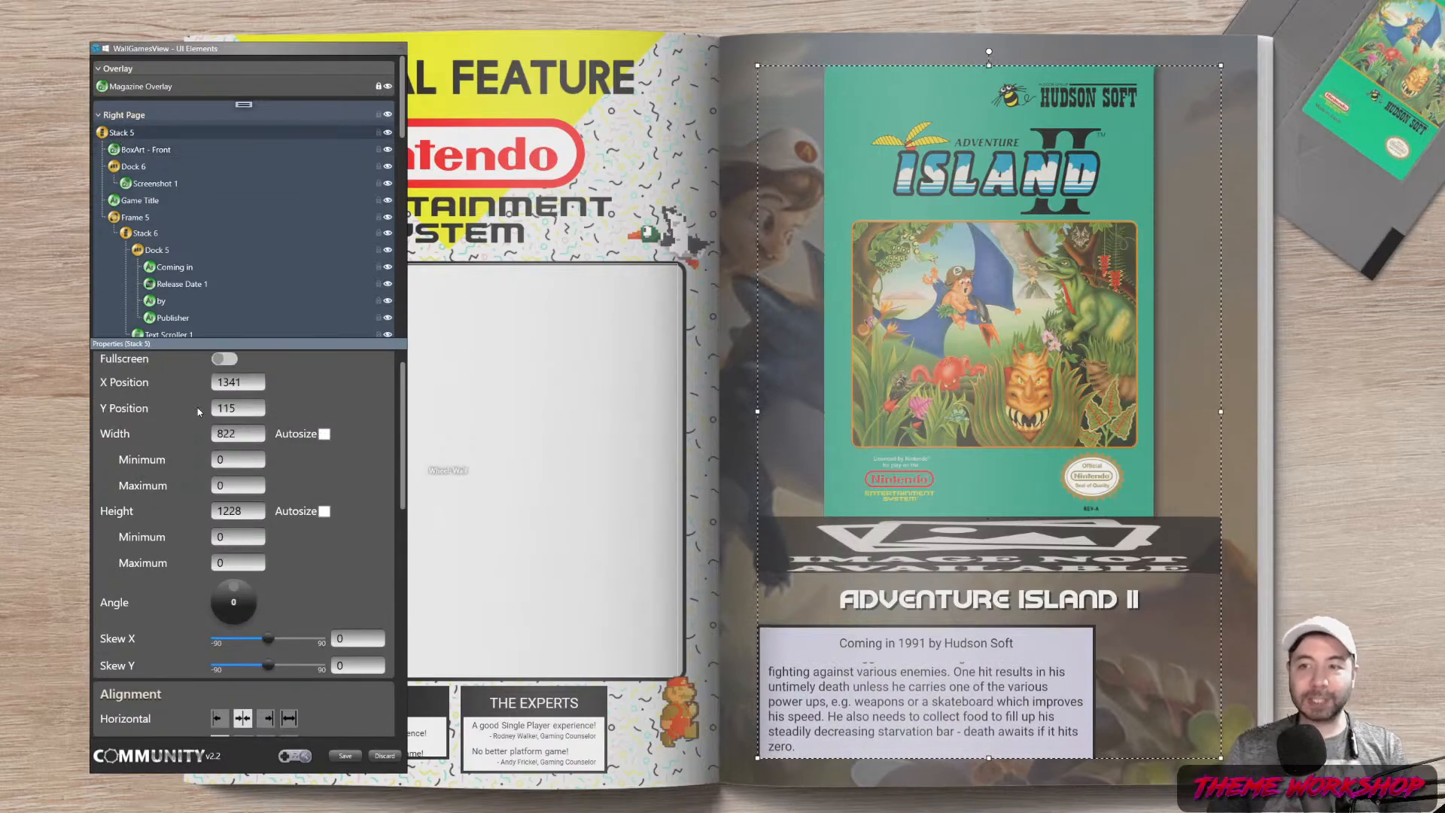
pyautogui.click(109, 151)
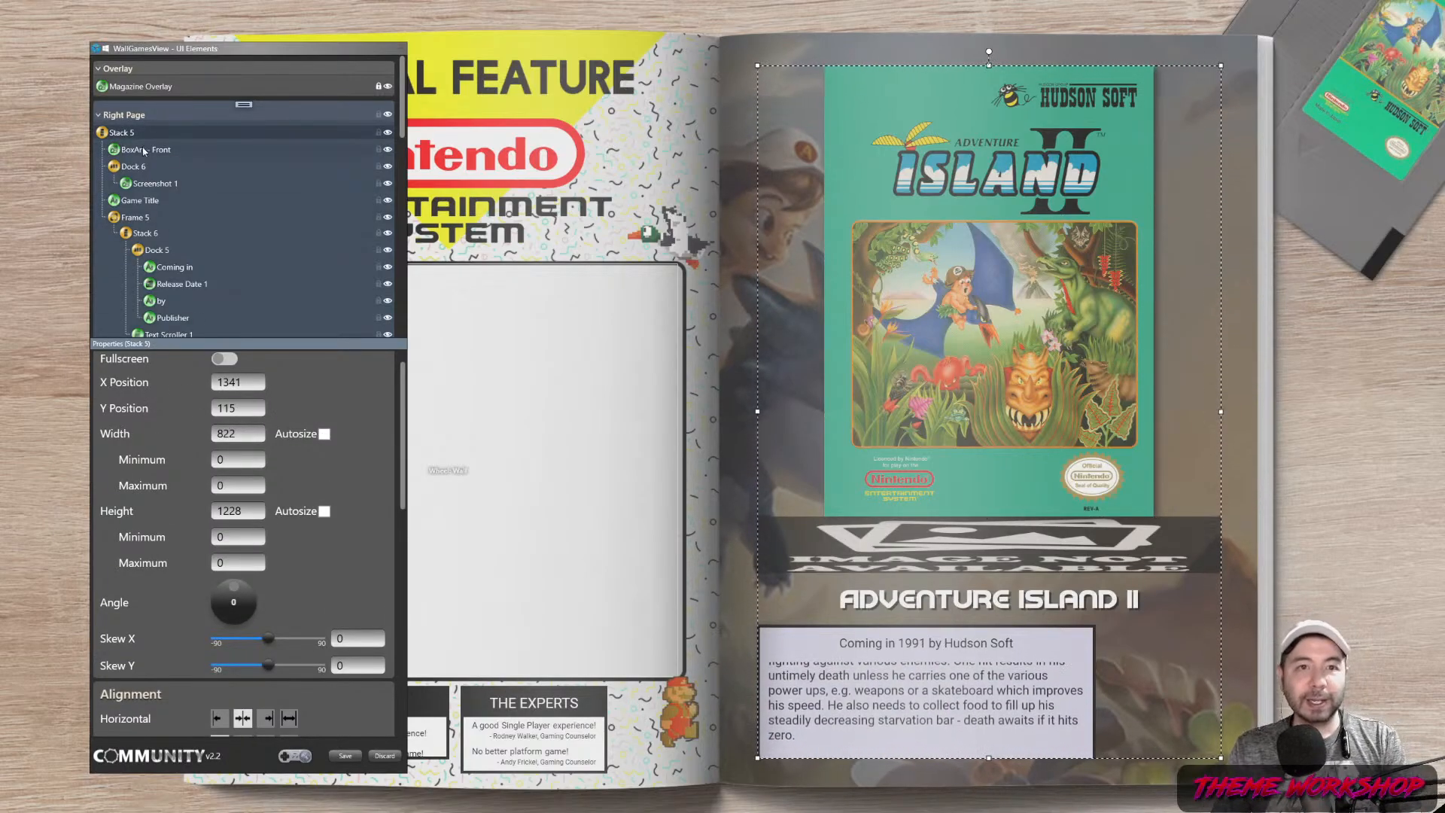
pyautogui.click(226, 514)
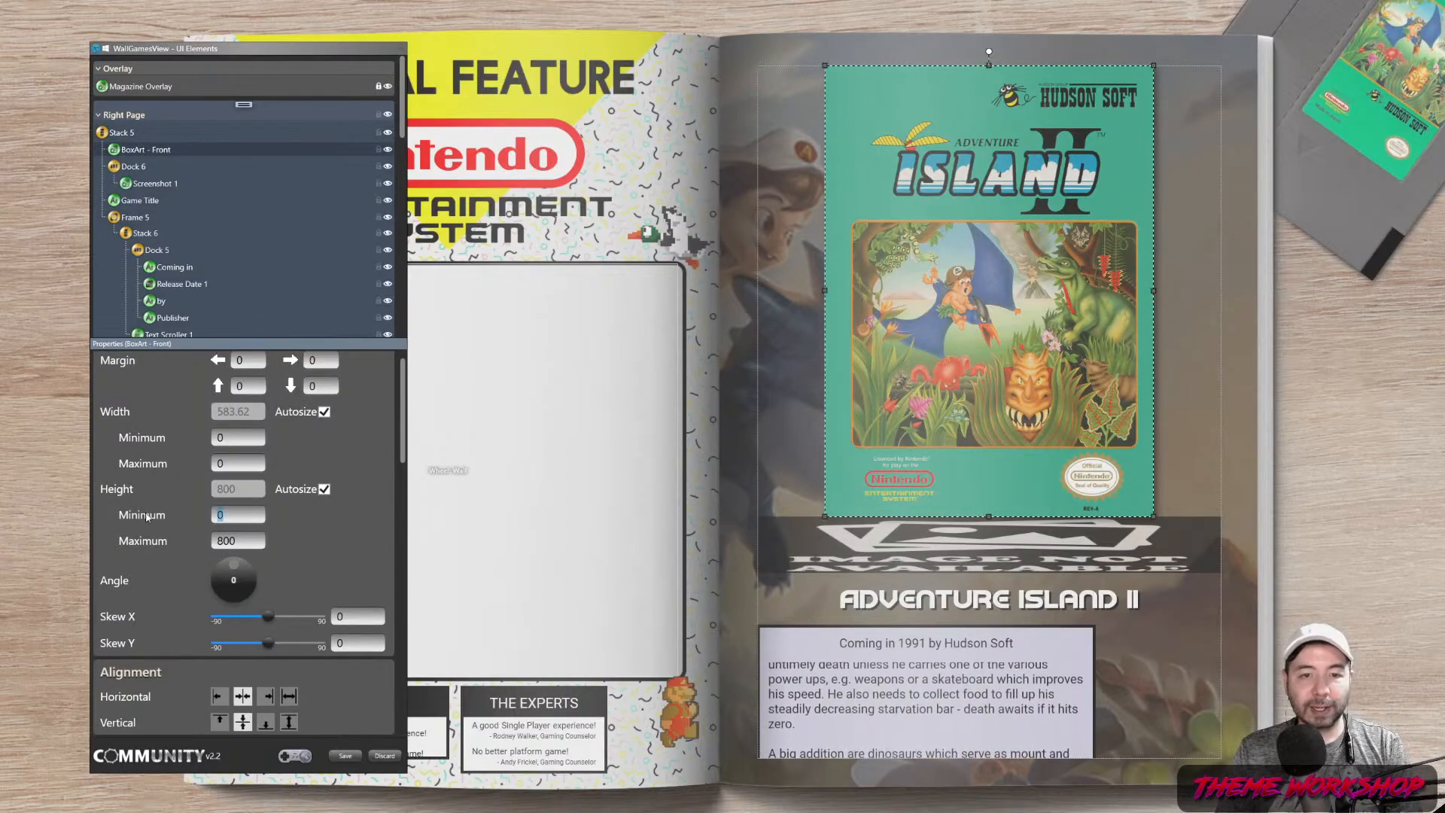
pyautogui.write('300')
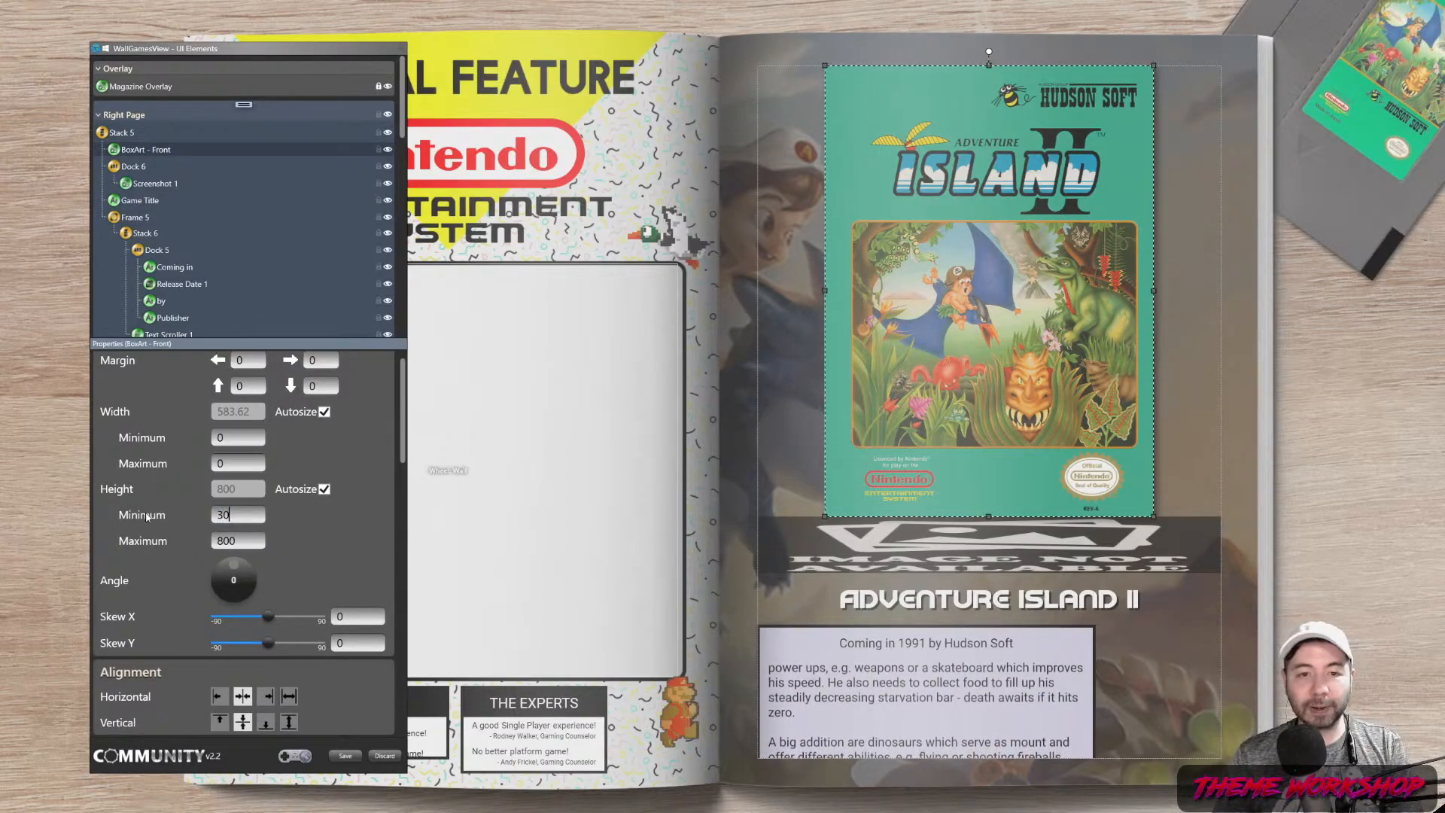
pyautogui.press('Return')
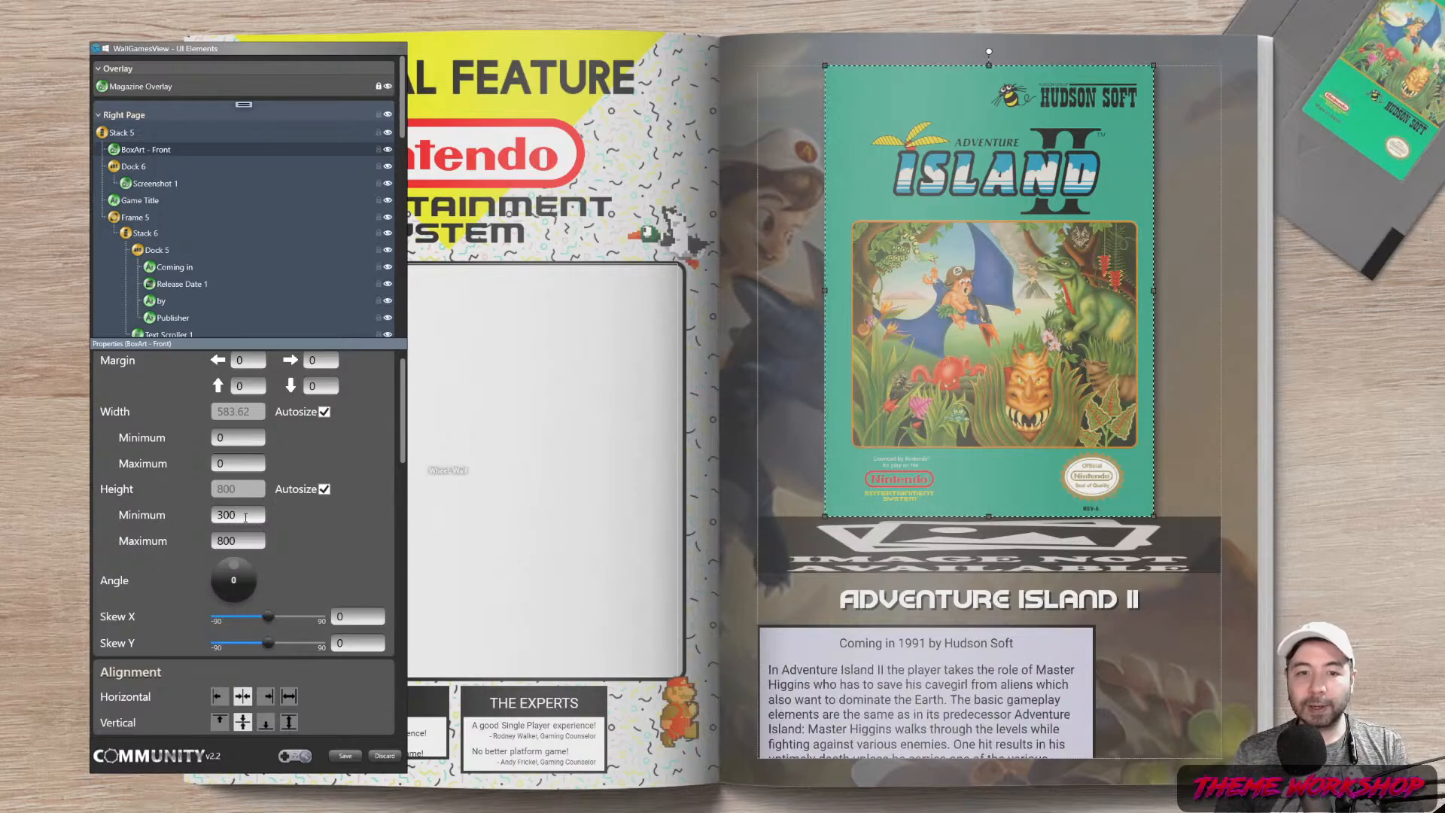
pyautogui.click(151, 533)
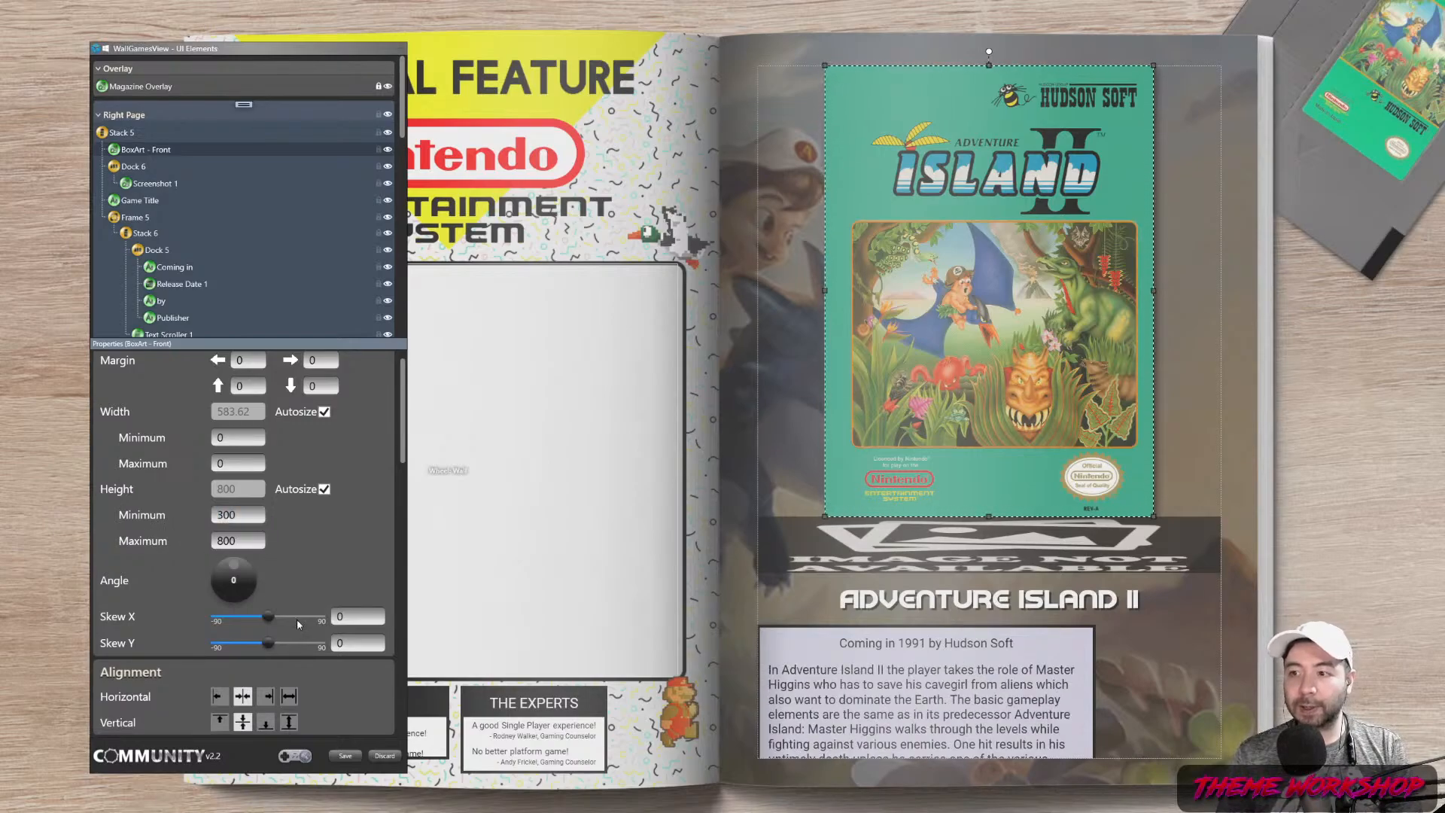
pyautogui.click(150, 183)
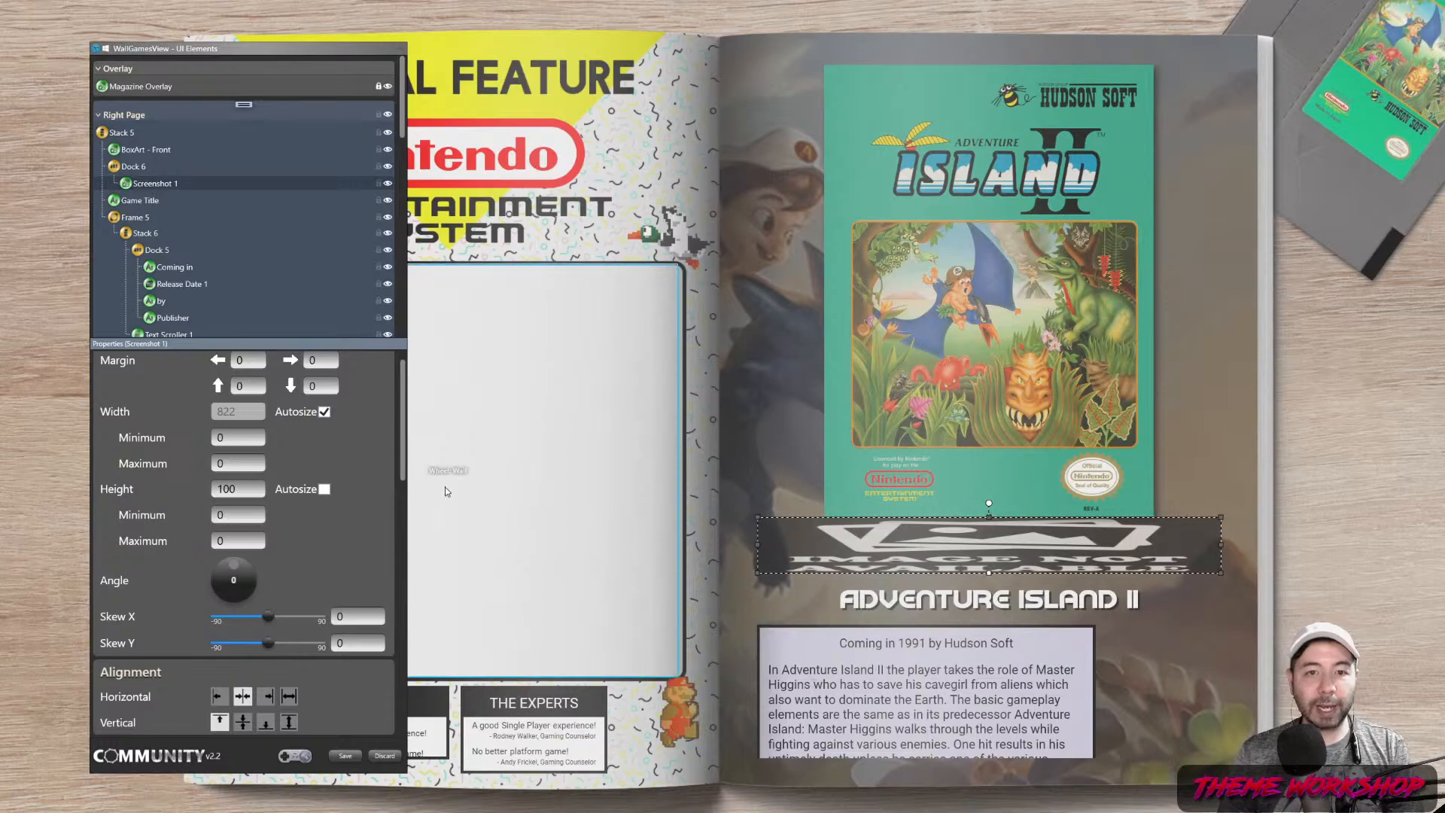
# Keep Screenshot 1 at a fixed height of 100 and show the Screenshot - Game Title metadata image
pyautogui.scroll(-1, 400, 420)
pyautogui.scroll(2, 400, 419)
pyautogui.scroll(1, 400, 419)
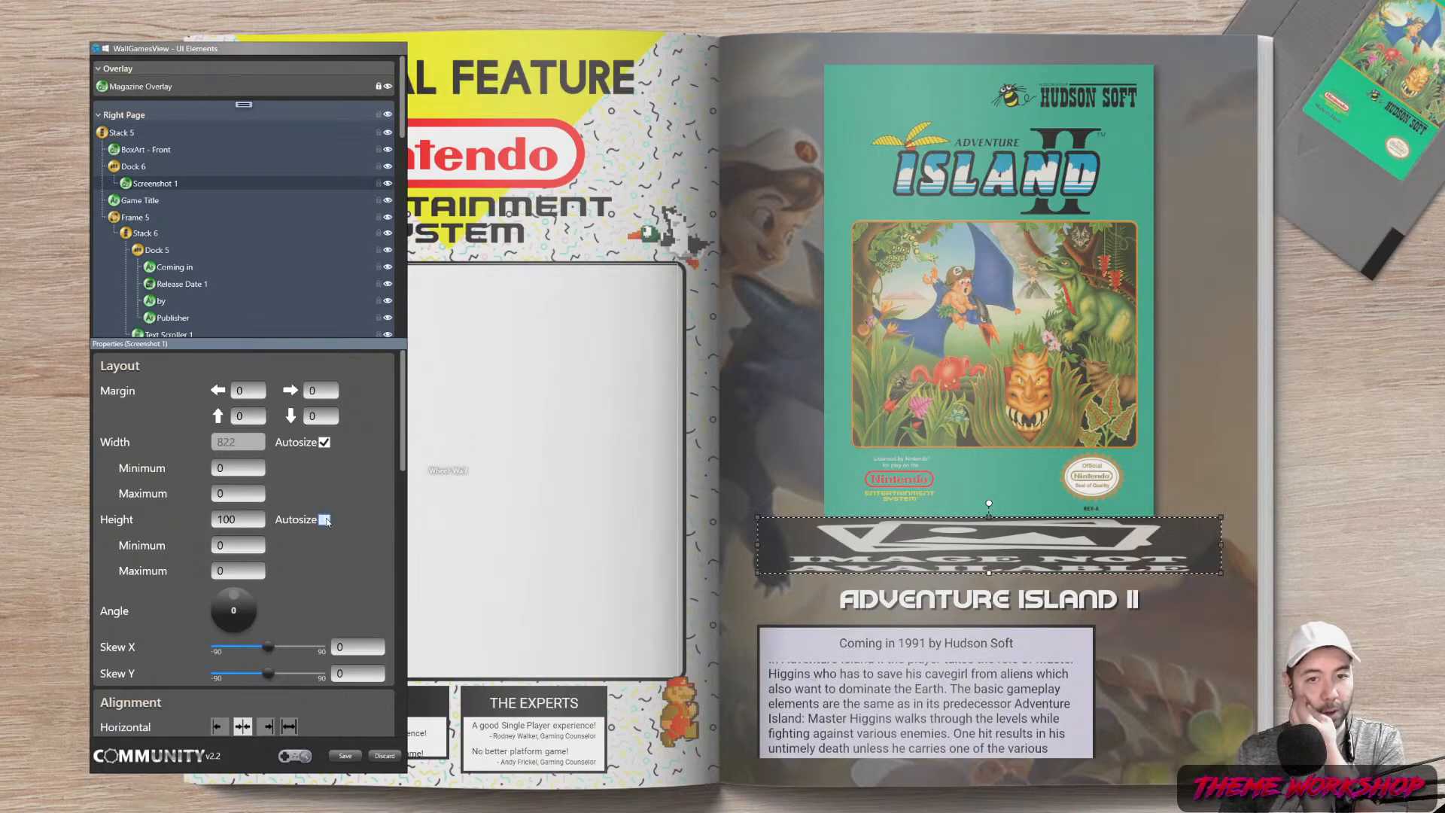
pyautogui.click(324, 520)
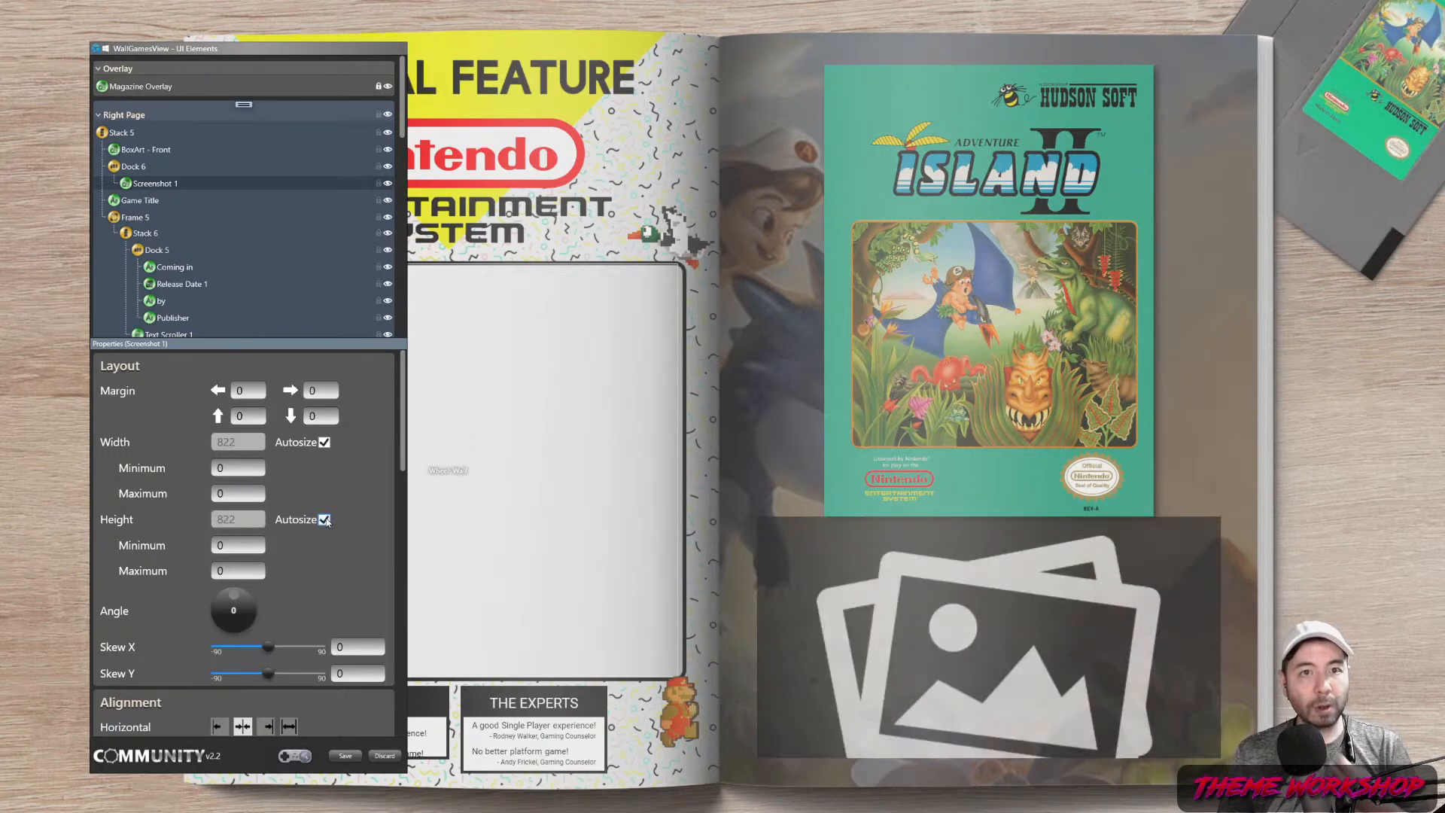
pyautogui.click(246, 518)
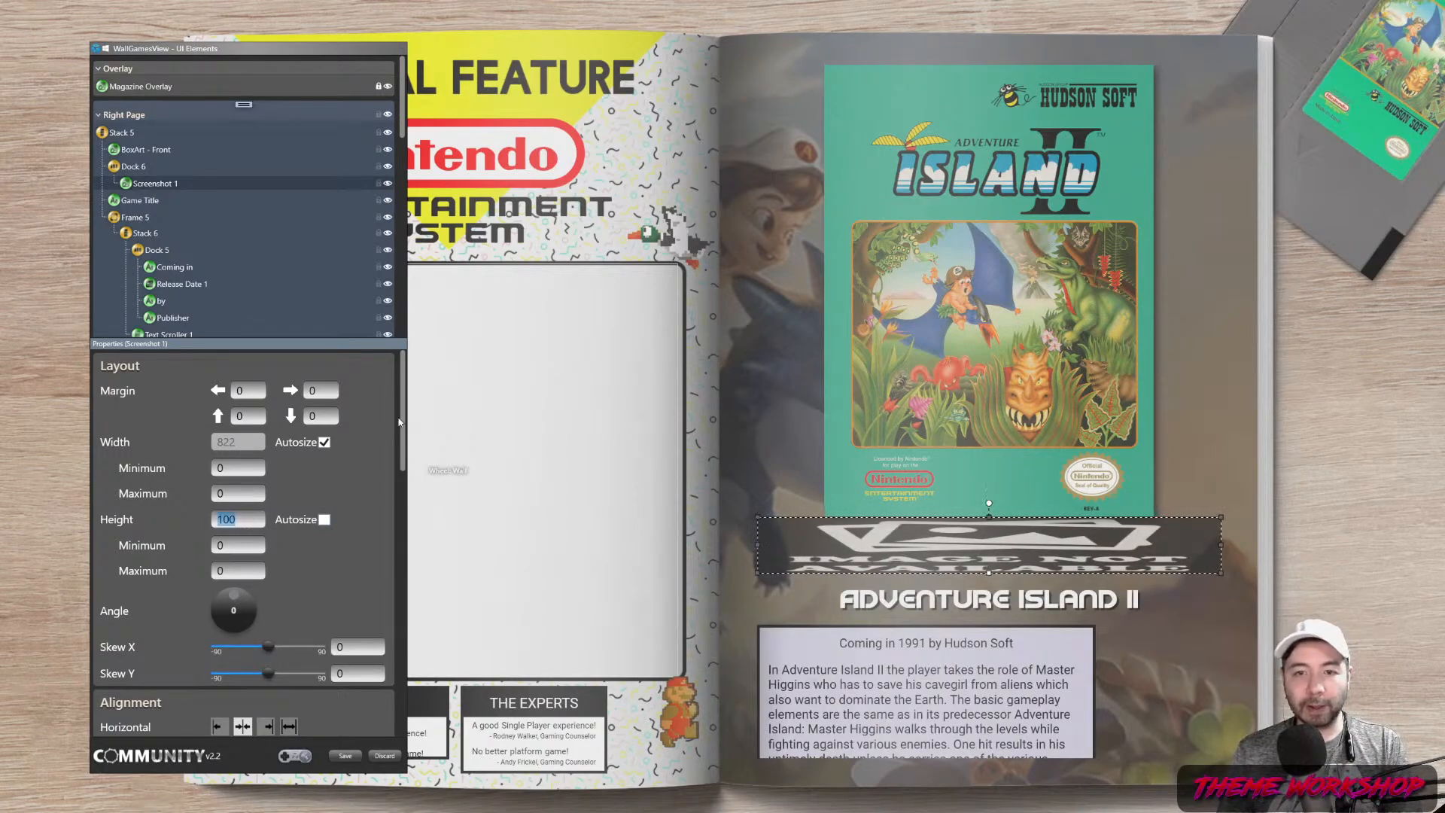
pyautogui.scroll(-10, 248, 538)
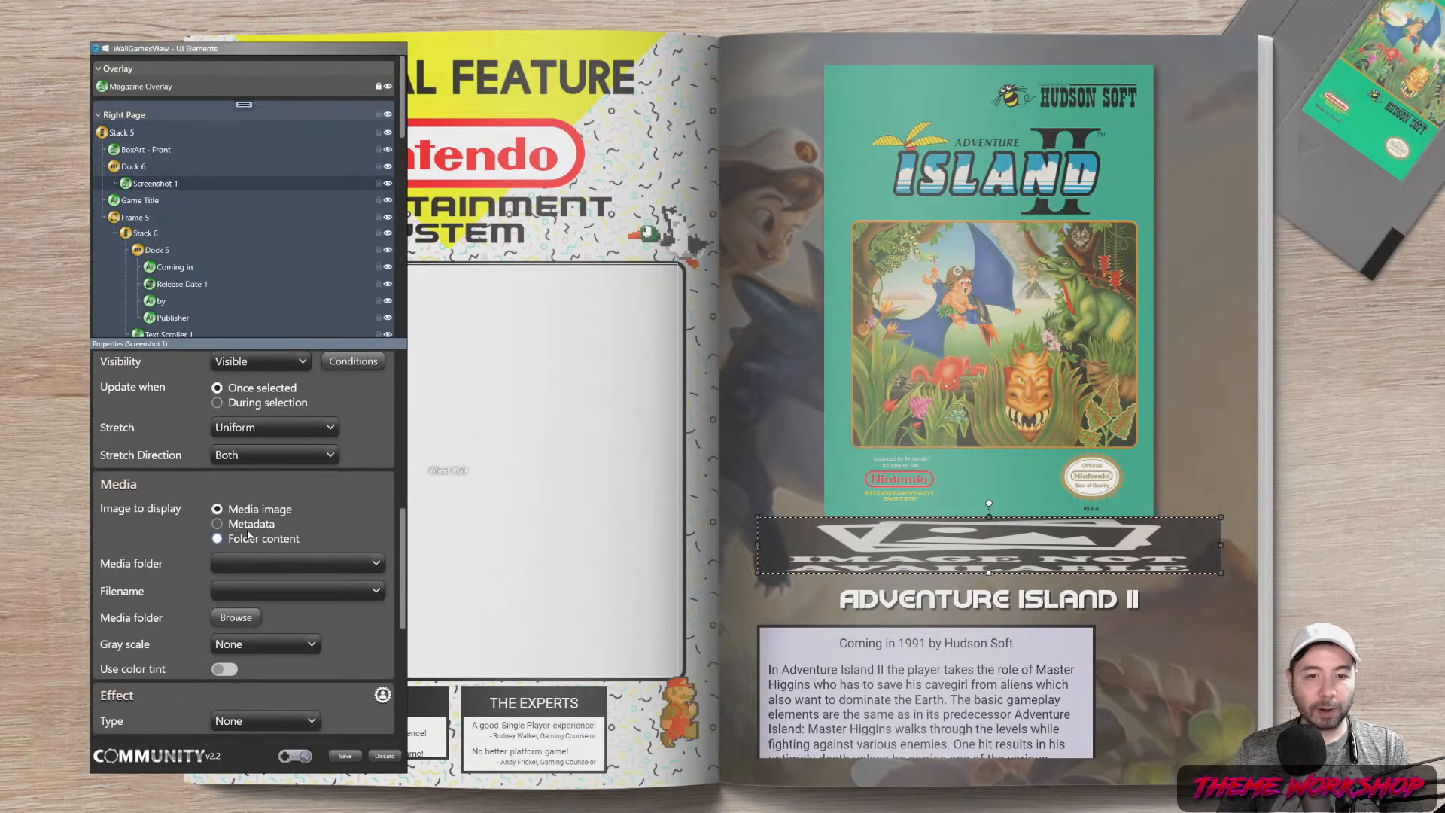
pyautogui.click(375, 564)
pyautogui.scroll(-1, 286, 377)
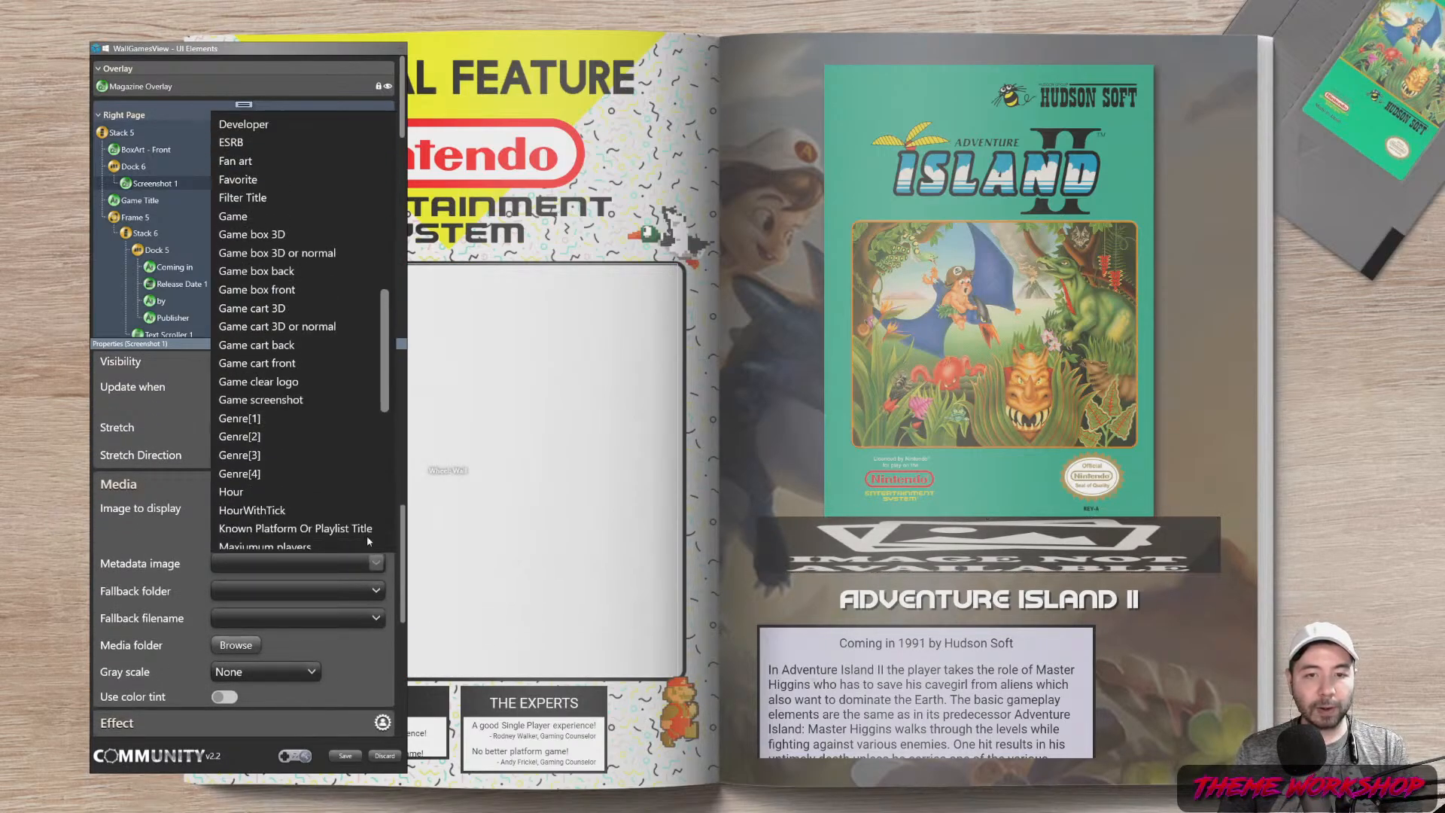
pyautogui.scroll(-2, 326, 353)
pyautogui.scroll(-4, 326, 353)
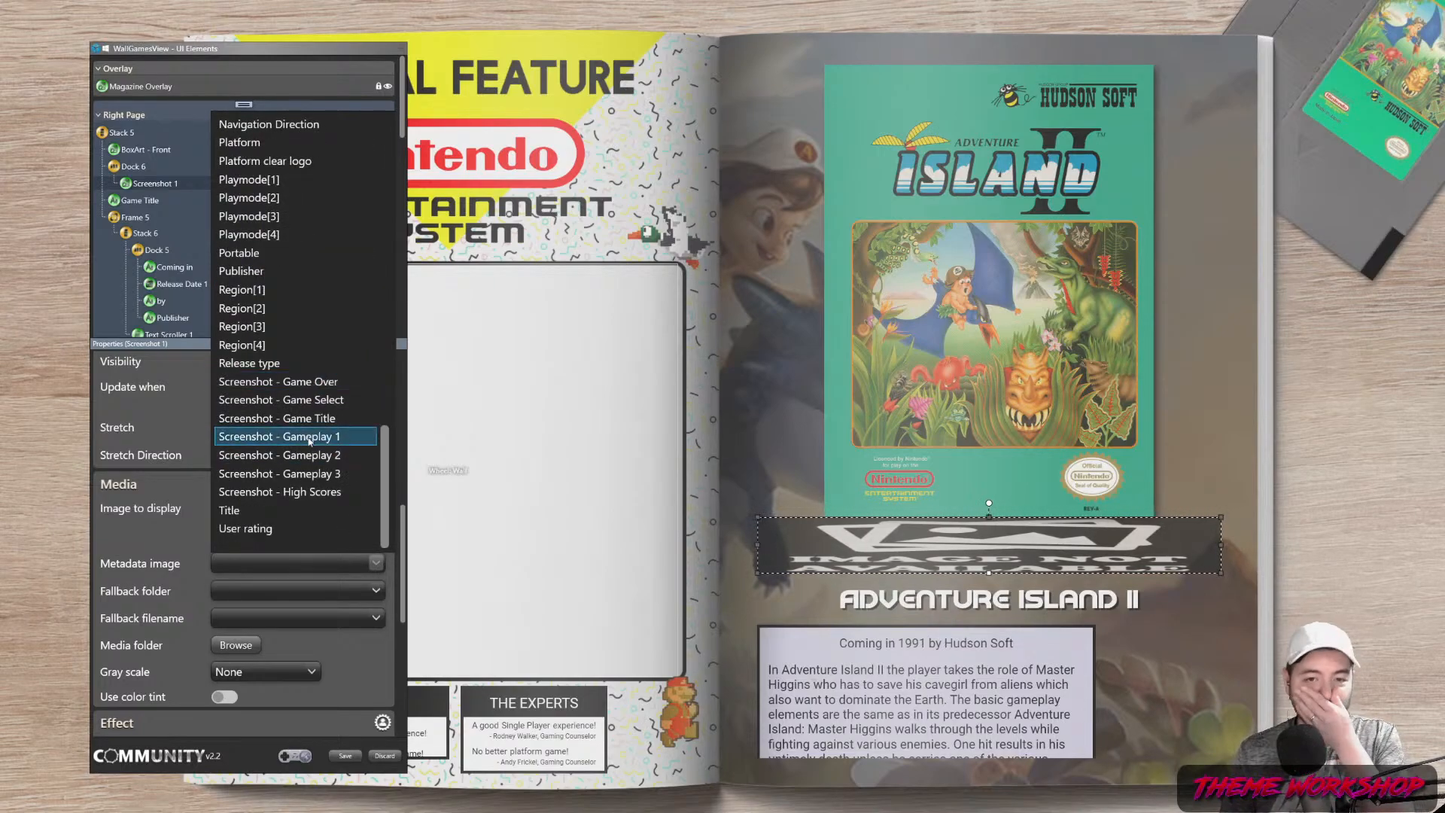
pyautogui.click(305, 419)
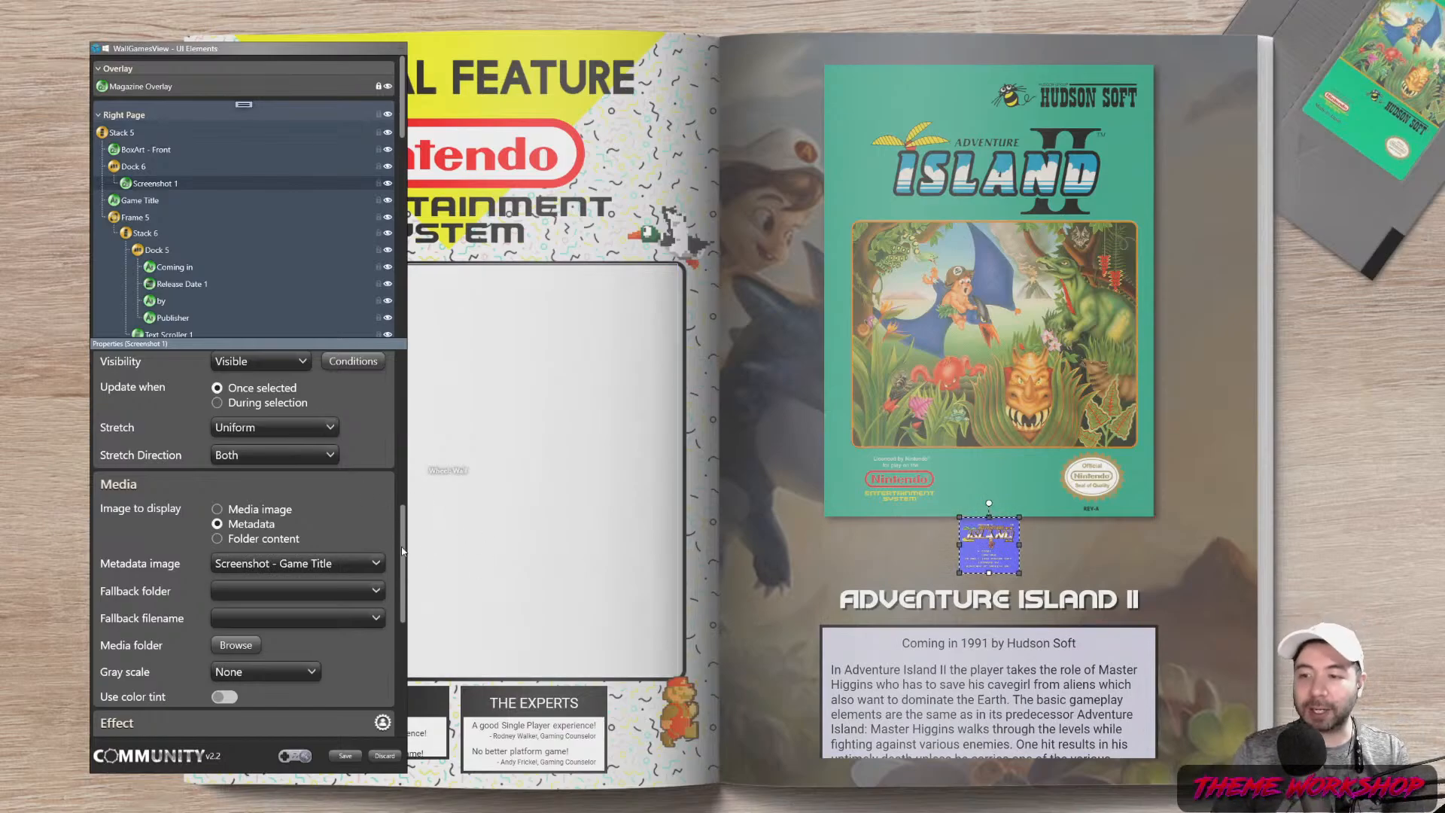
# Paste the clipboard contents from Screenshot 1's context menu
pyautogui.rightClick(152, 190)
pyautogui.rightClick(152, 182)
pyautogui.rightClick(152, 182)
pyautogui.click(182, 259)
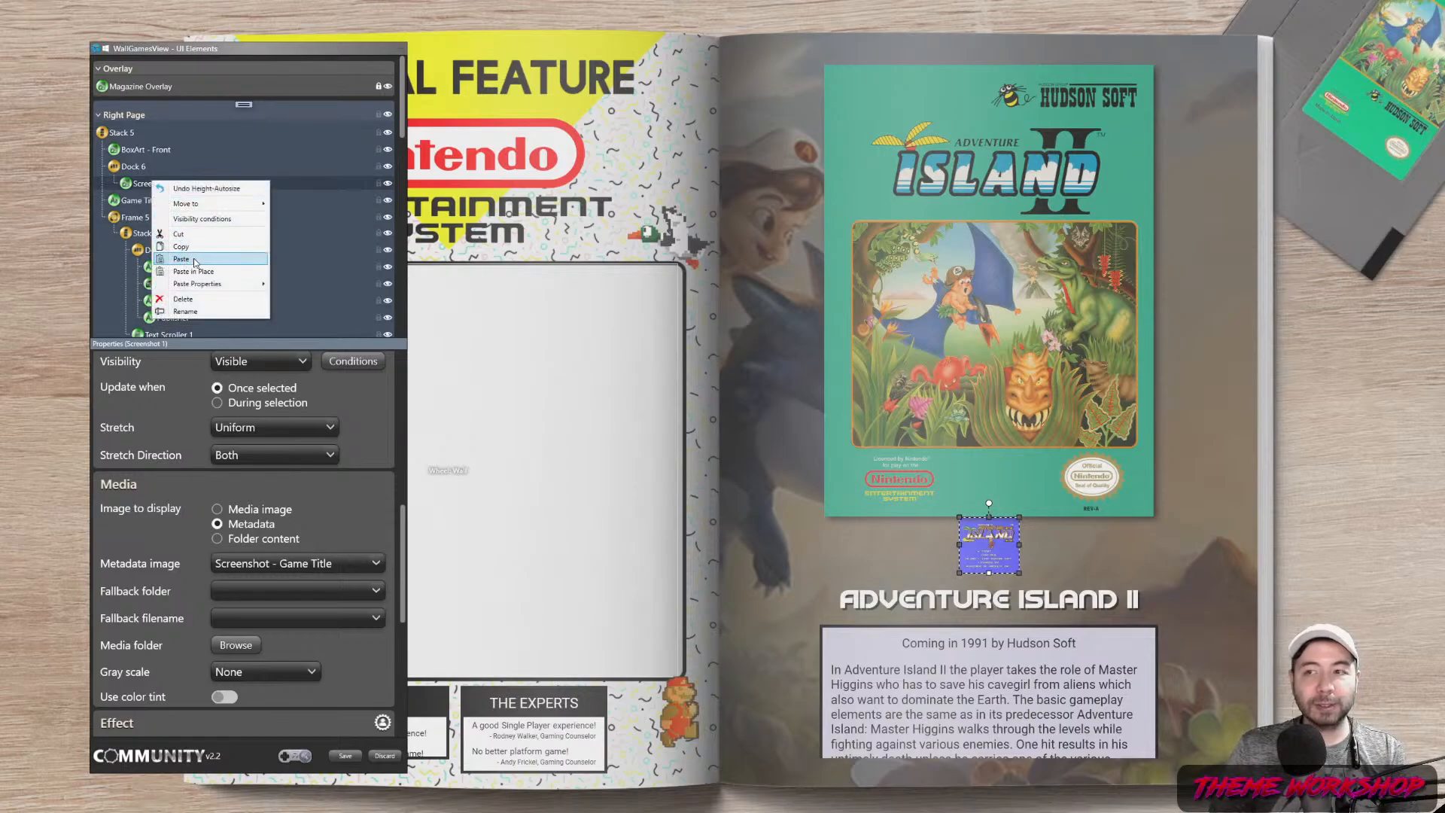
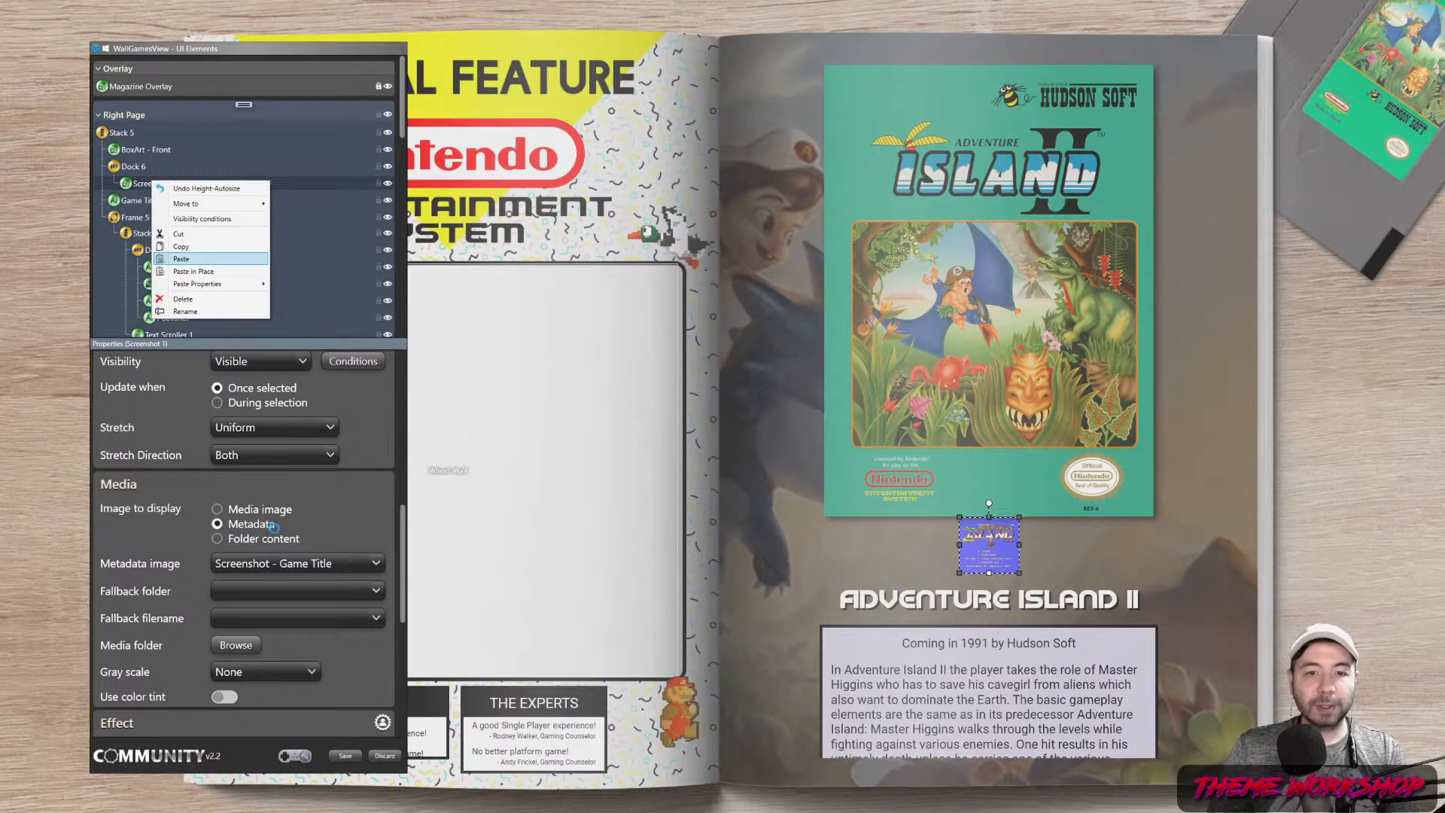
# Set Screenshot 1-1's metadata image to 'Screenshot - Gameplay 1'
pyautogui.click(328, 563)
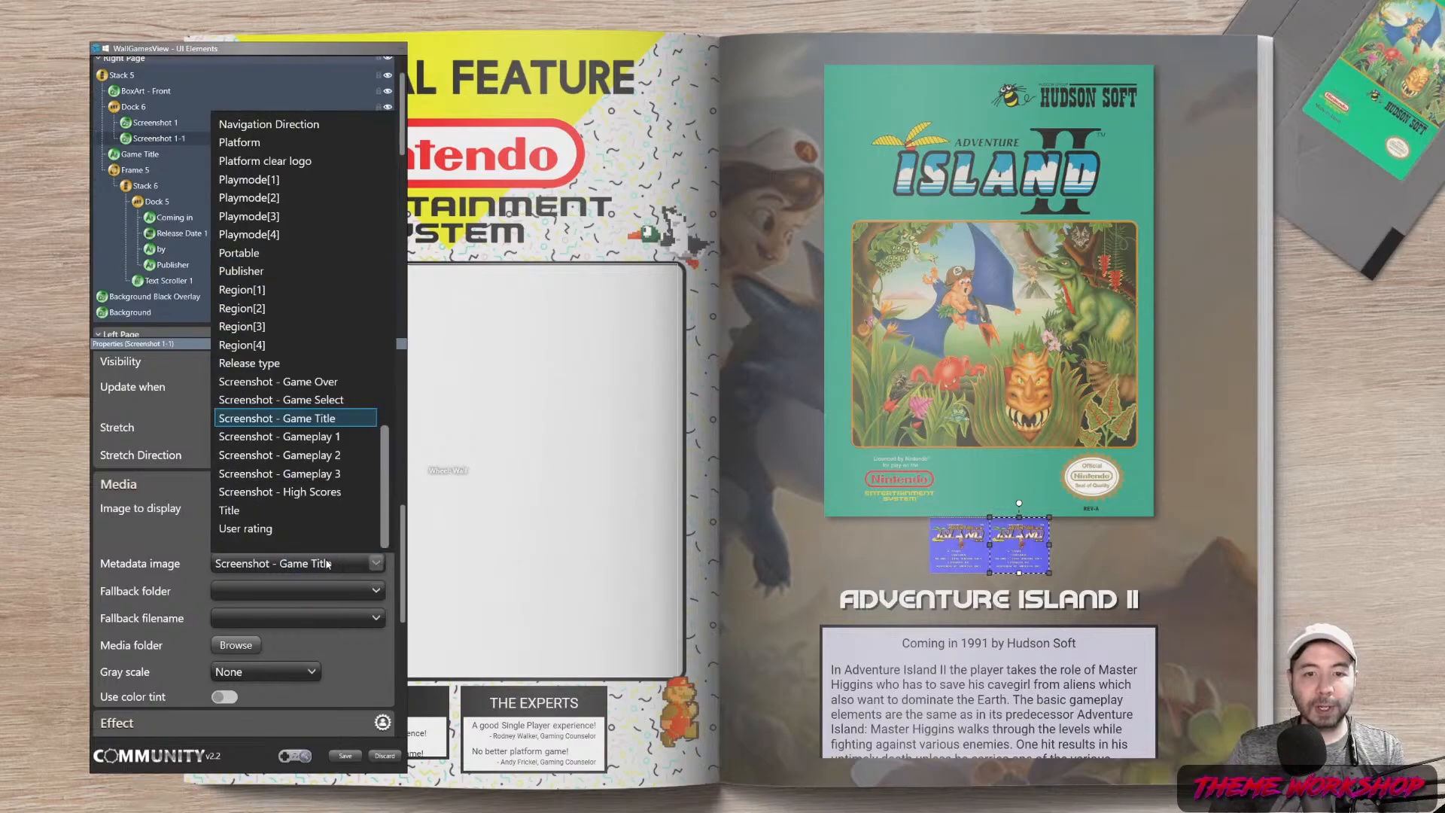
pyautogui.click(310, 439)
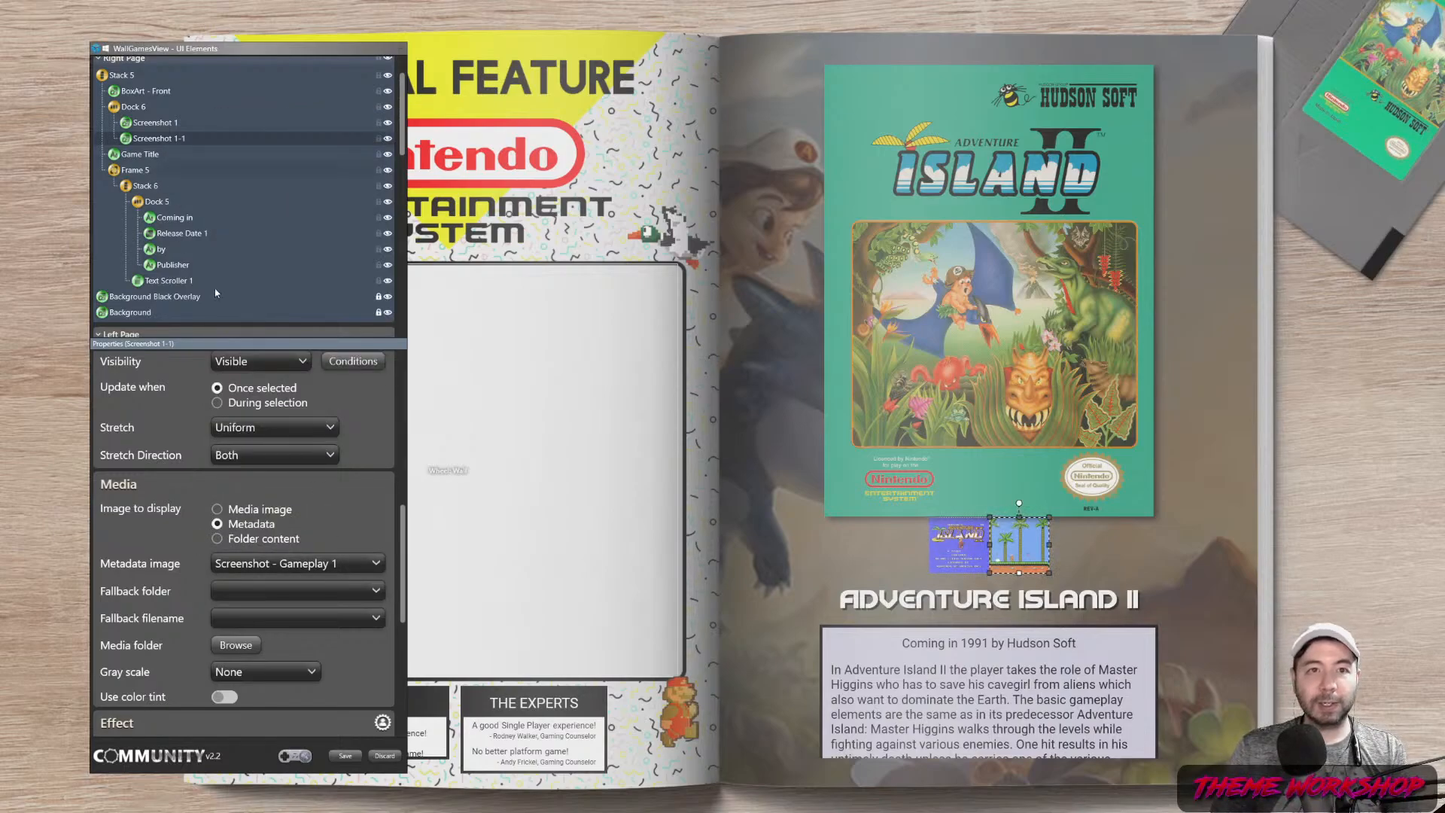
pyautogui.moveTo(402, 539); pyautogui.dragTo(399, 379)
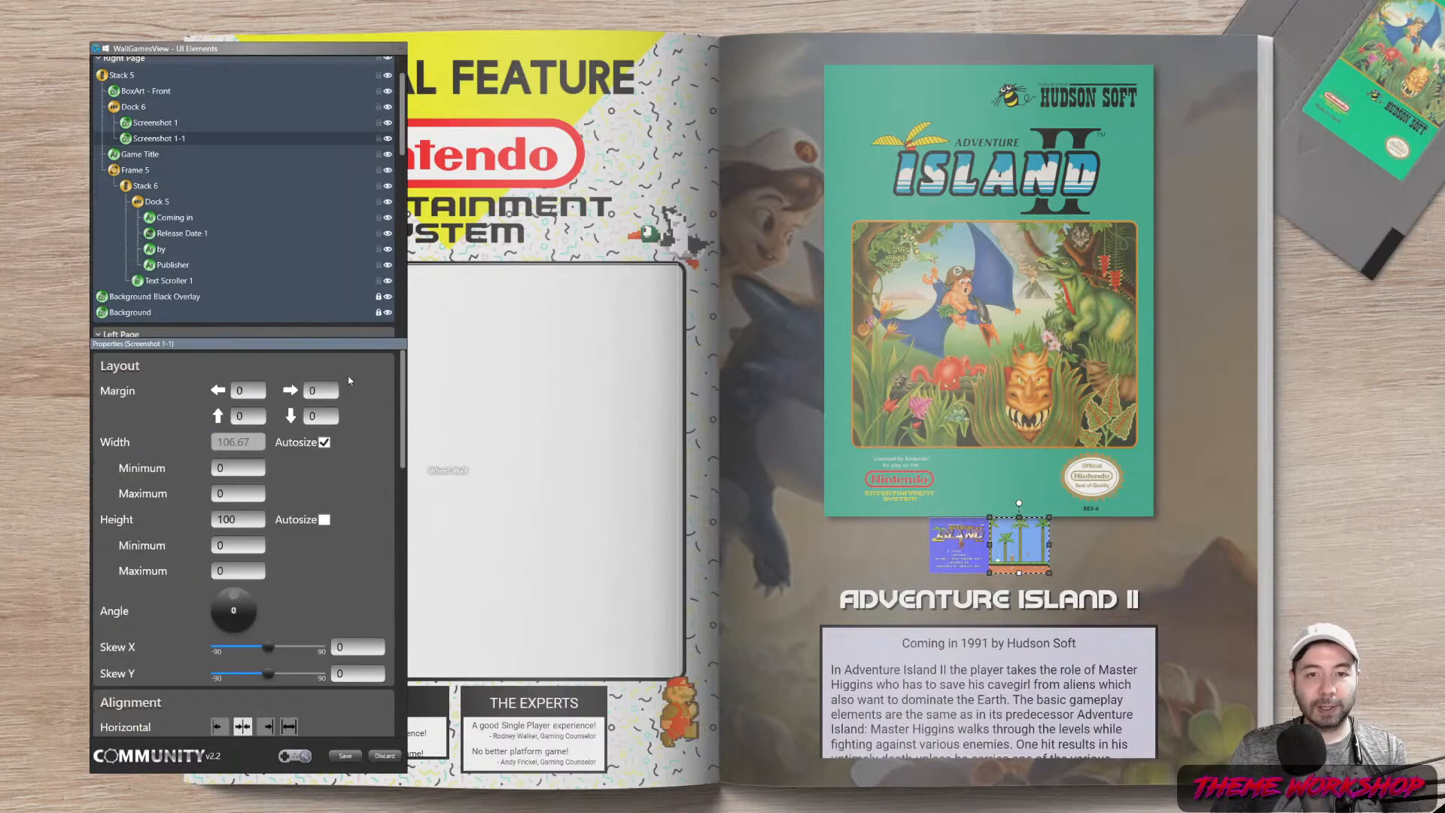
# Give Screenshot 1-1 a left margin of 10, then select Dock 6 holding both screenshots
pyautogui.click(242, 395)
pyautogui.write('10')
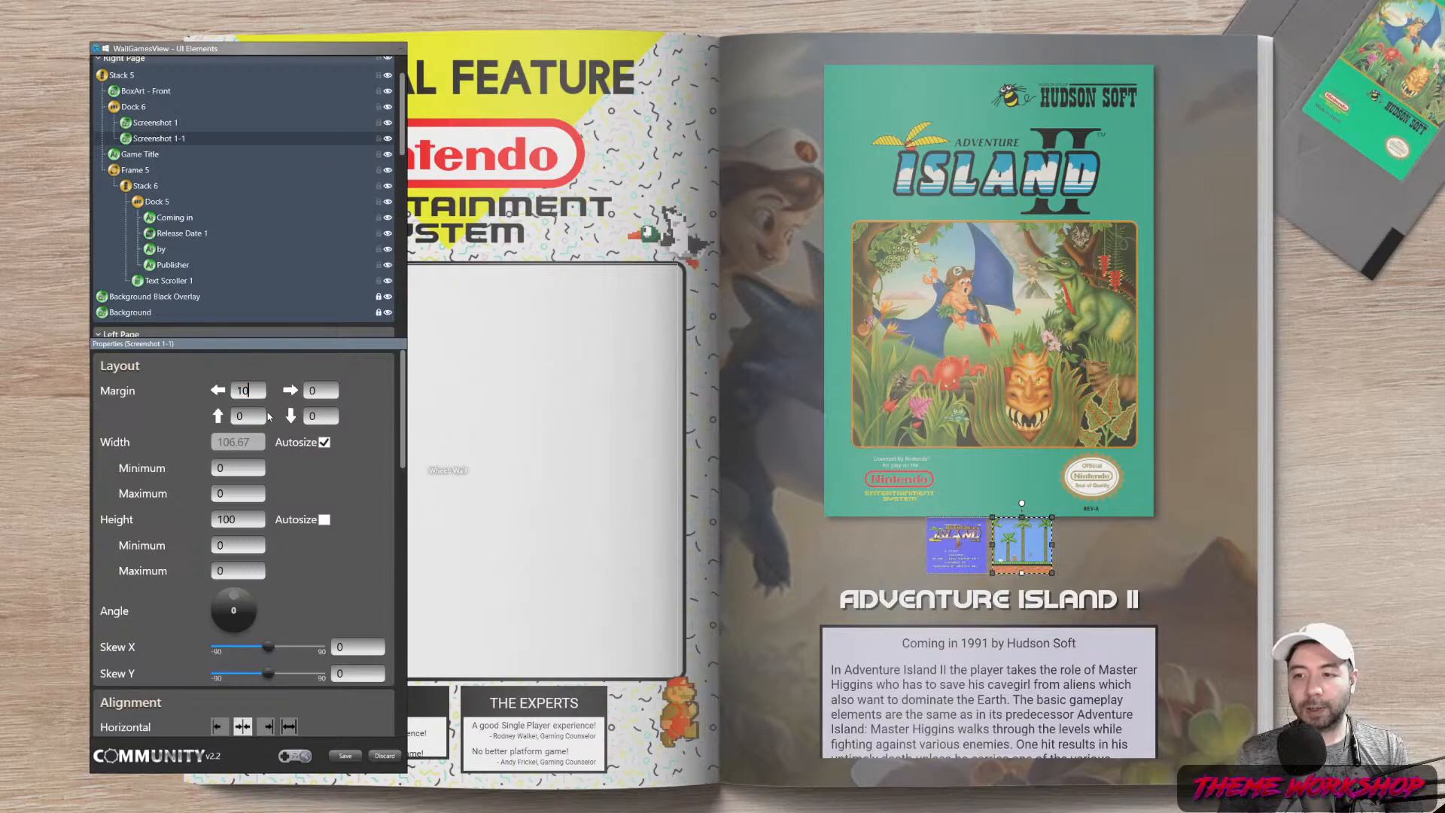
pyautogui.click(245, 417)
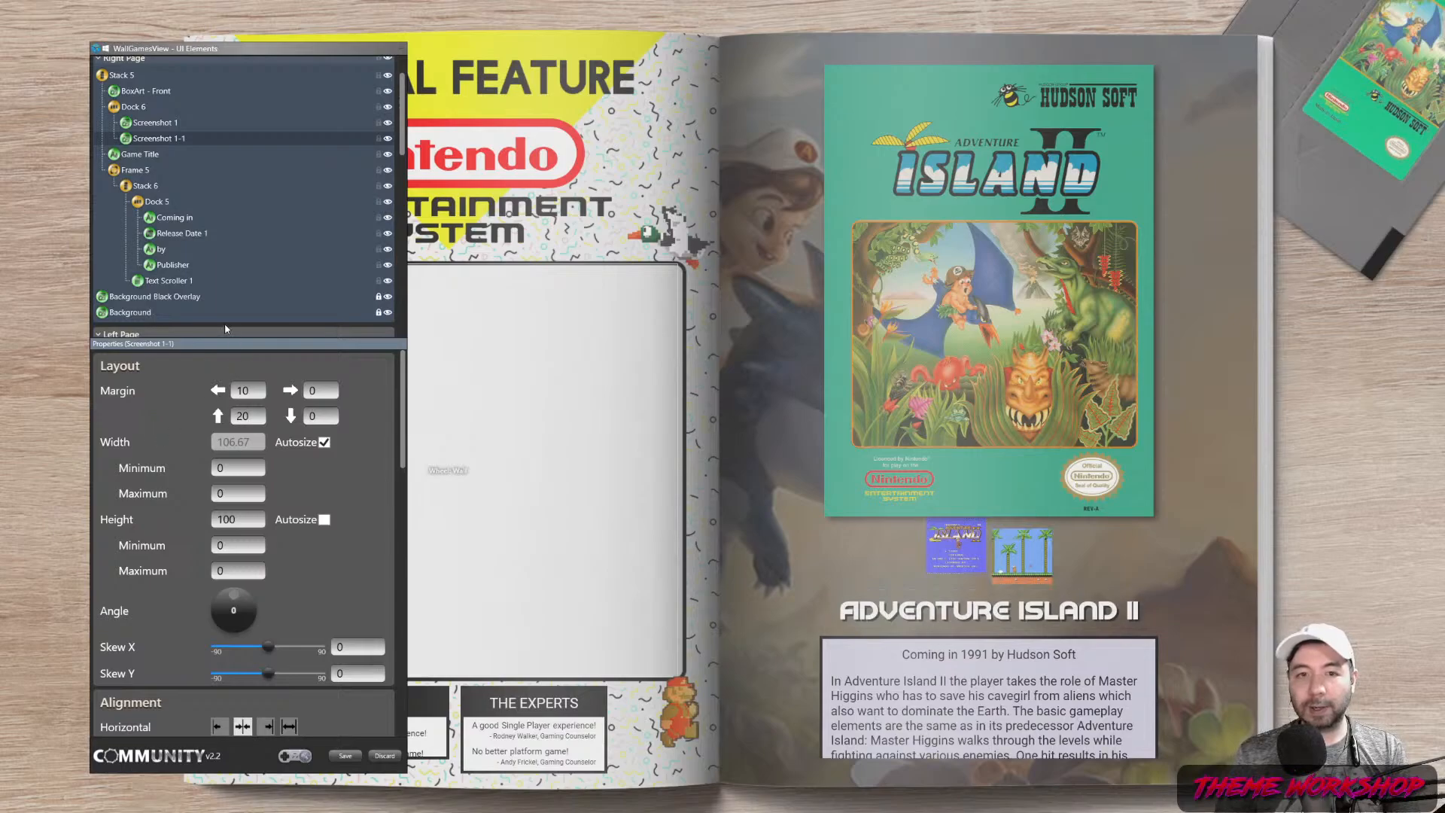
pyautogui.moveTo(253, 417); pyautogui.dragTo(158, 424)
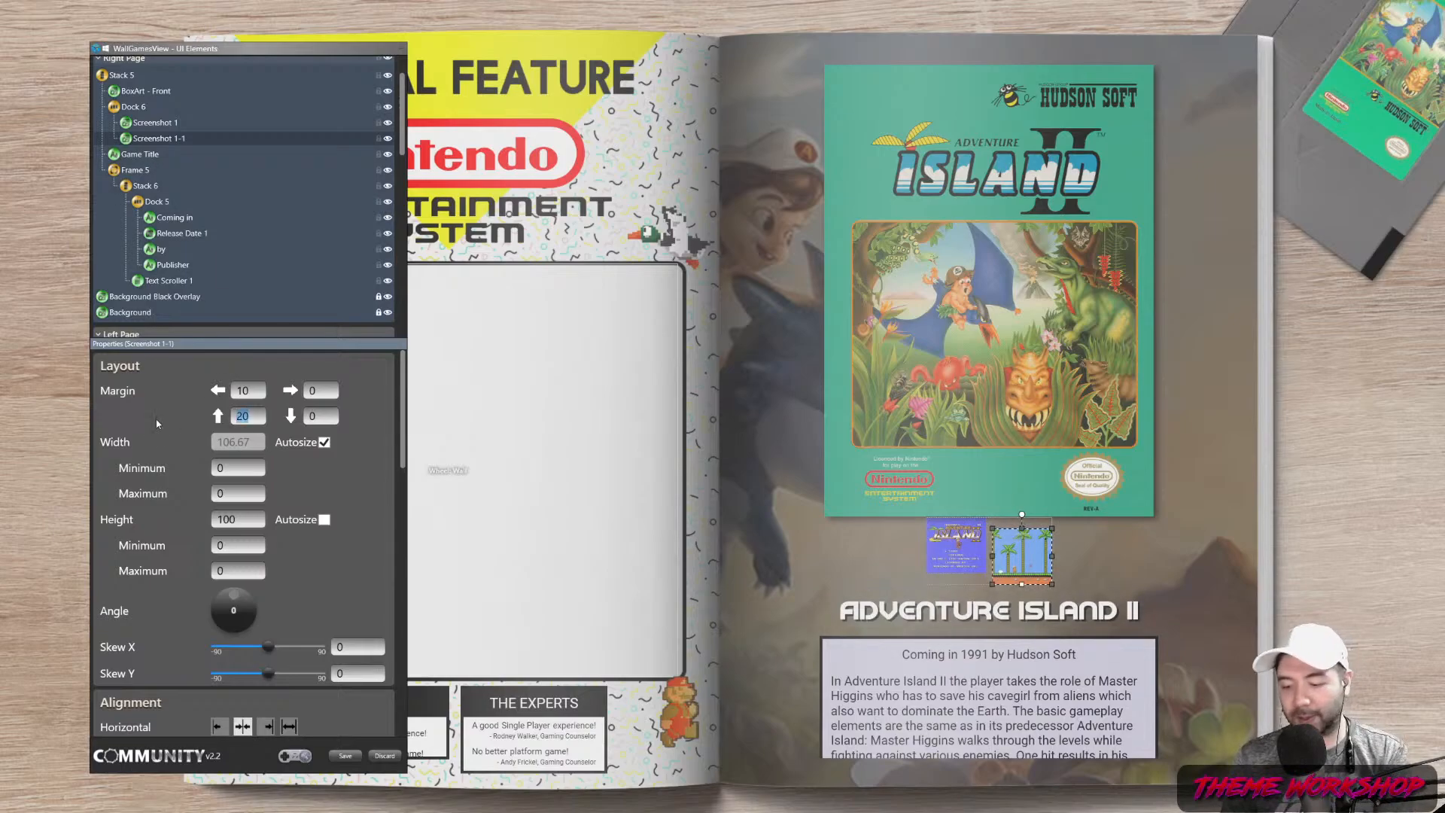
pyautogui.click(133, 107)
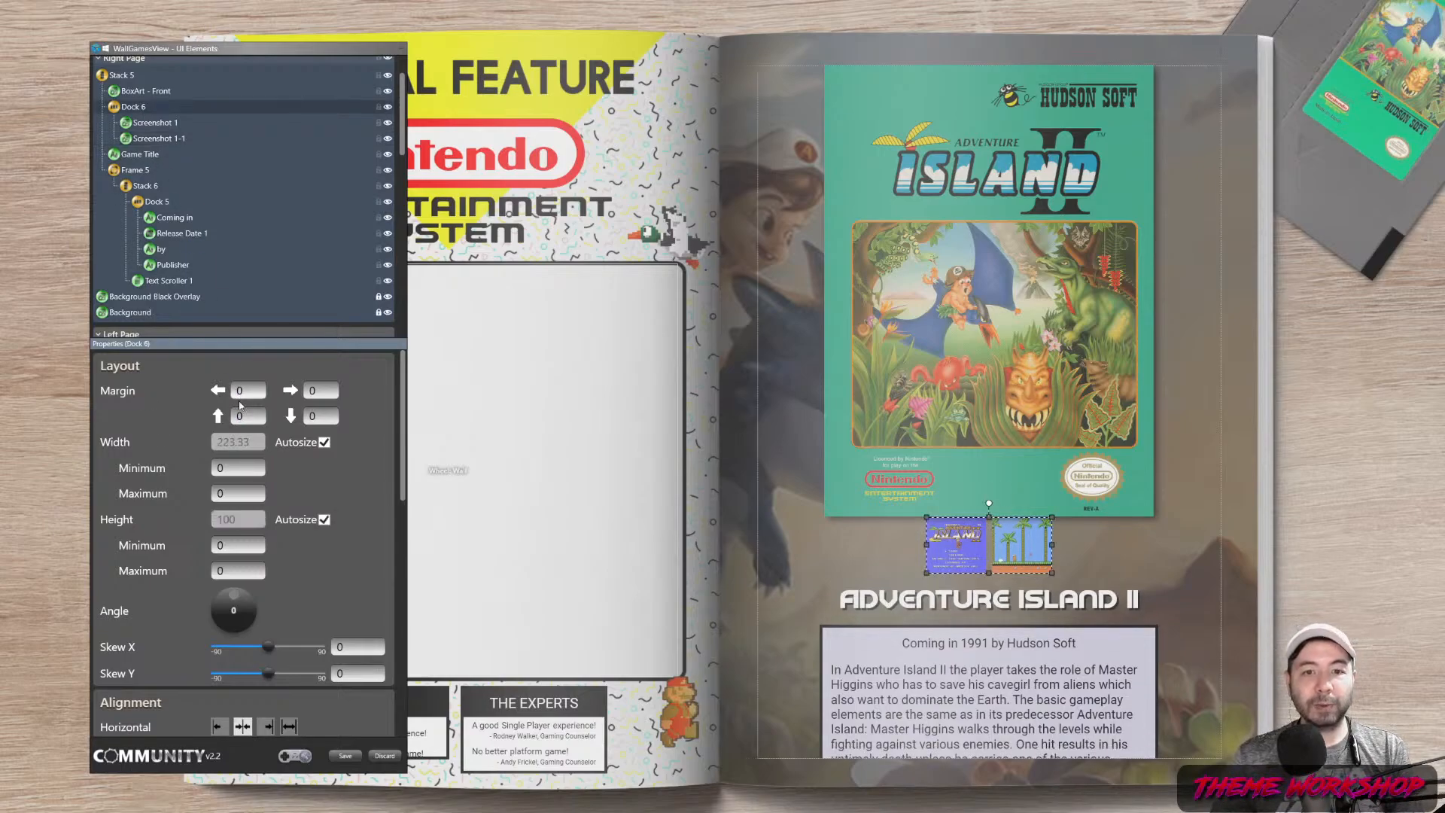
# Set Dock 6's top margin to 20
pyautogui.moveTo(248, 416); pyautogui.dragTo(194, 425)
pyautogui.write('20')
pyautogui.moveTo(405, 423); pyautogui.dragTo(399, 596)
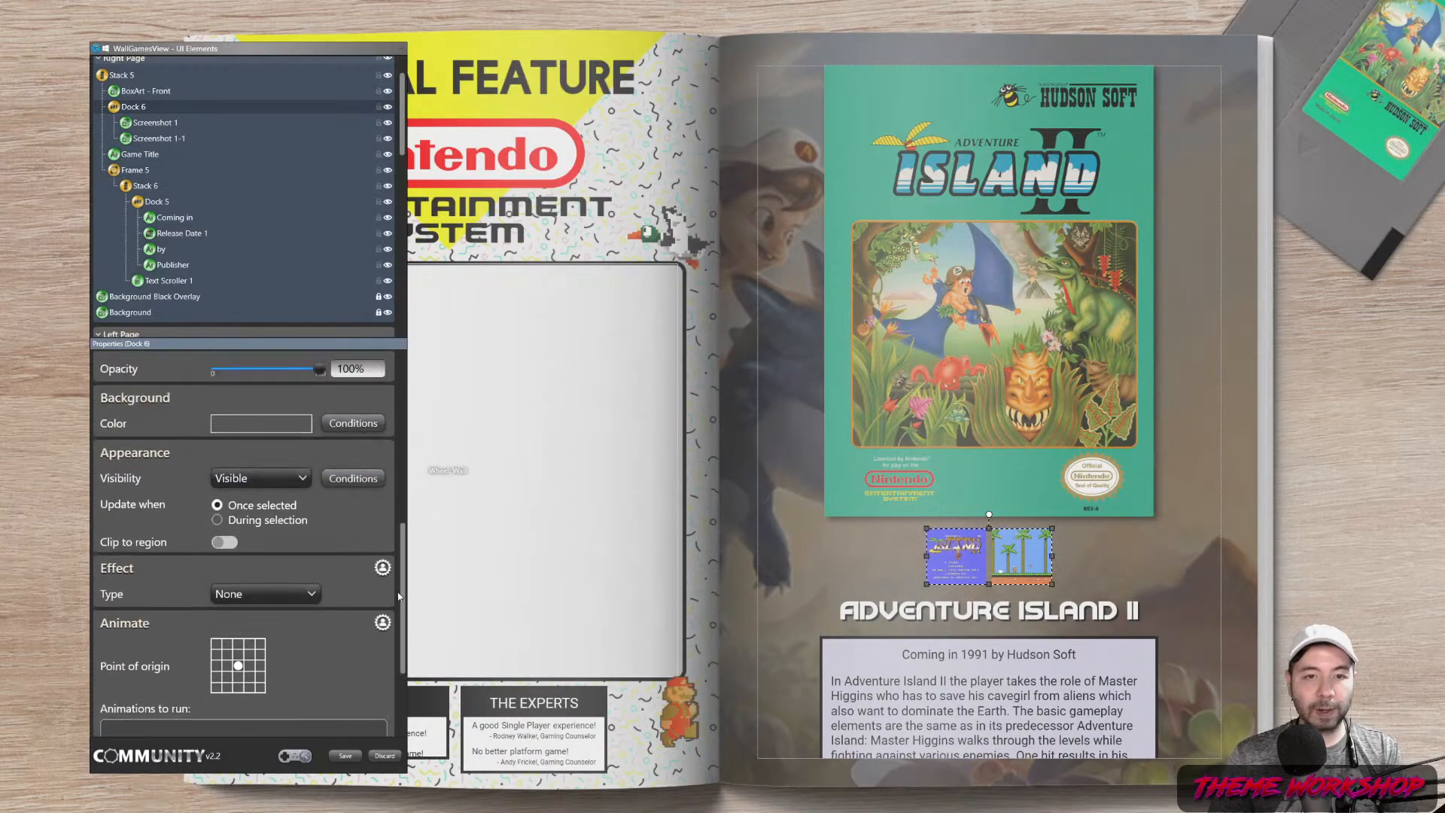
# Add a Drop Shadow with opacity 100%, direction 313, depth 4 and blur radius 0
pyautogui.click(234, 594)
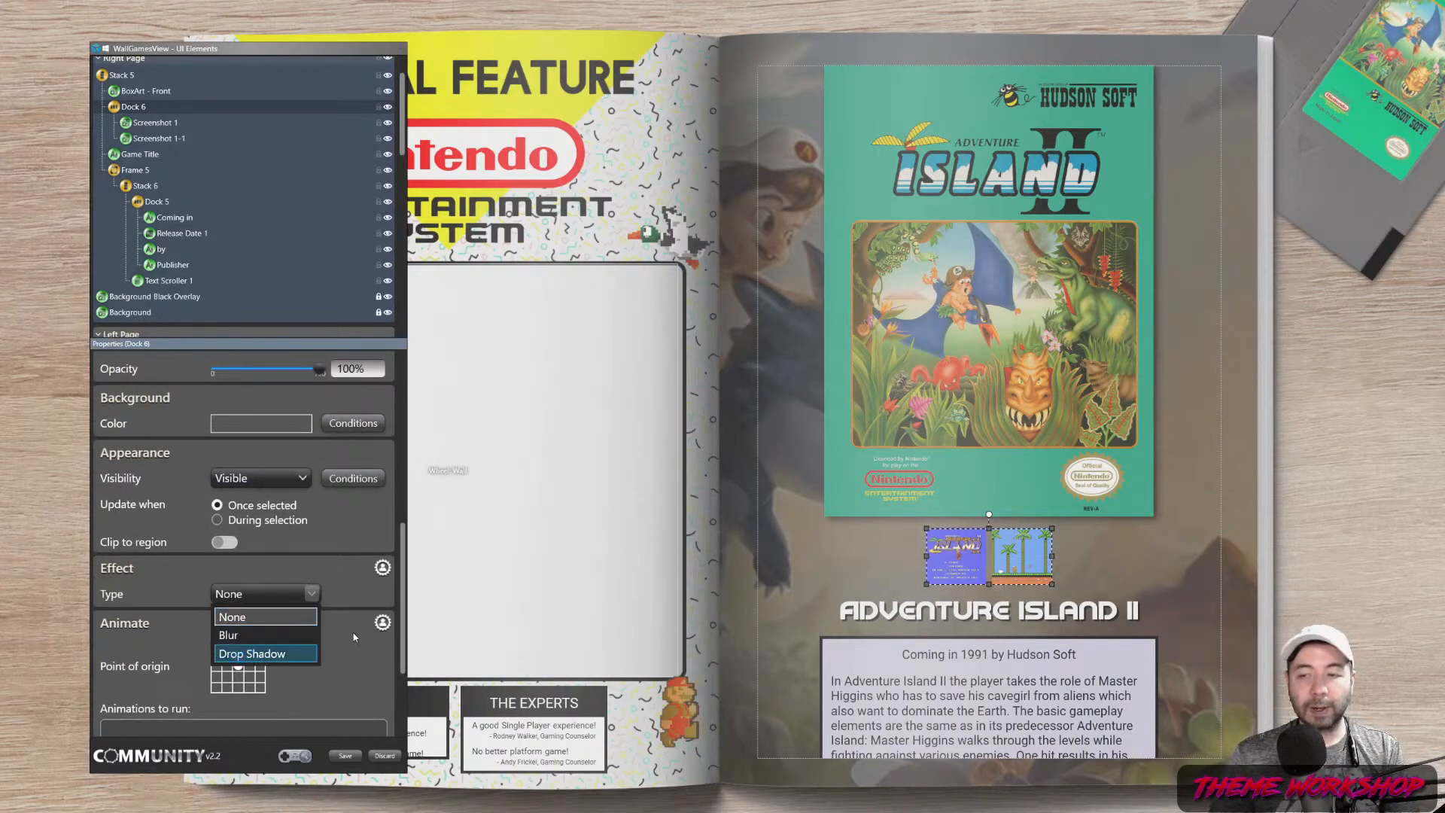
pyautogui.press('Return')
pyautogui.moveTo(223, 651); pyautogui.dragTo(252, 652)
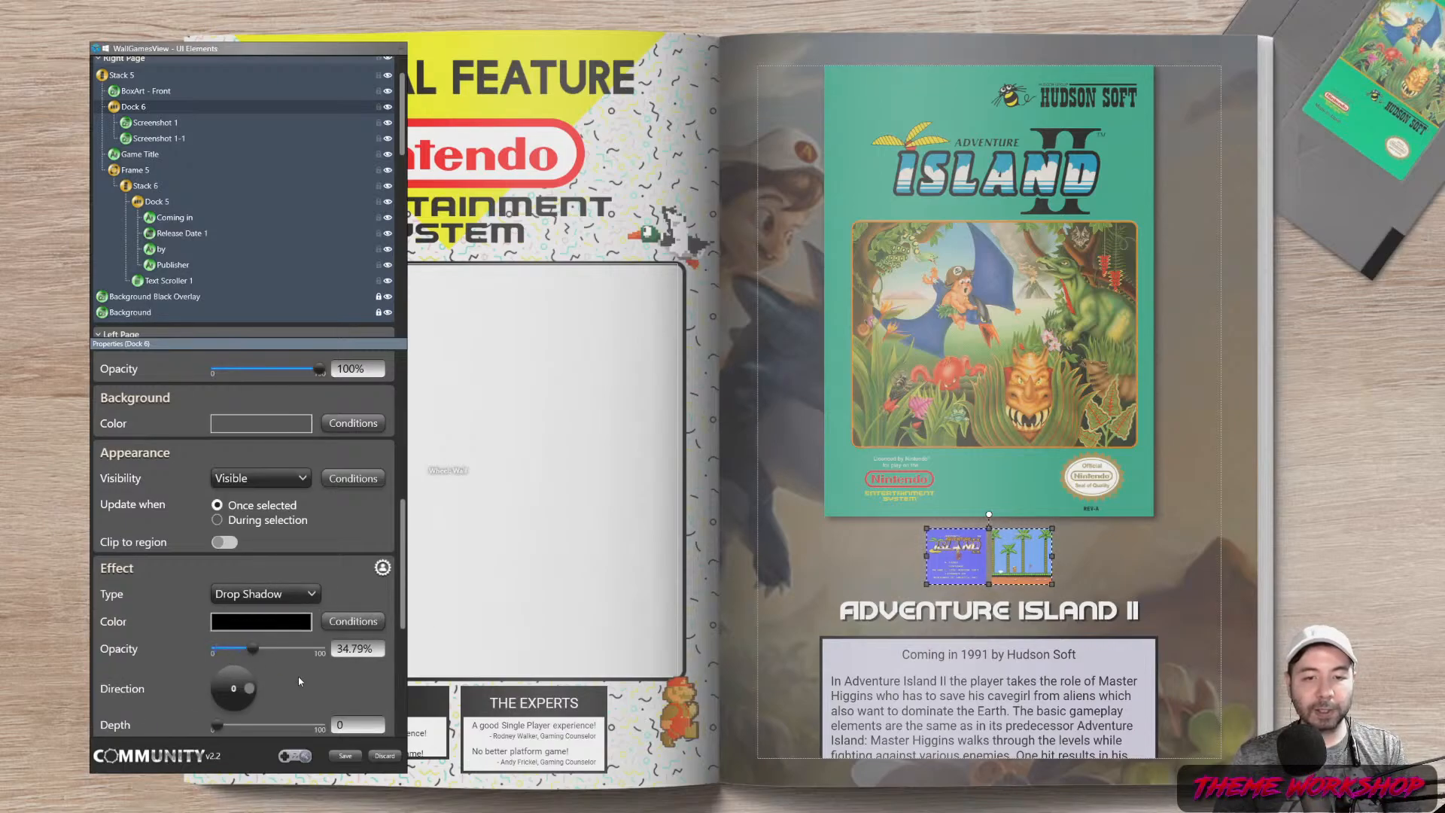
pyautogui.scroll(-2, 297, 680)
pyautogui.scroll(-1, 232, 661)
pyautogui.click(242, 619)
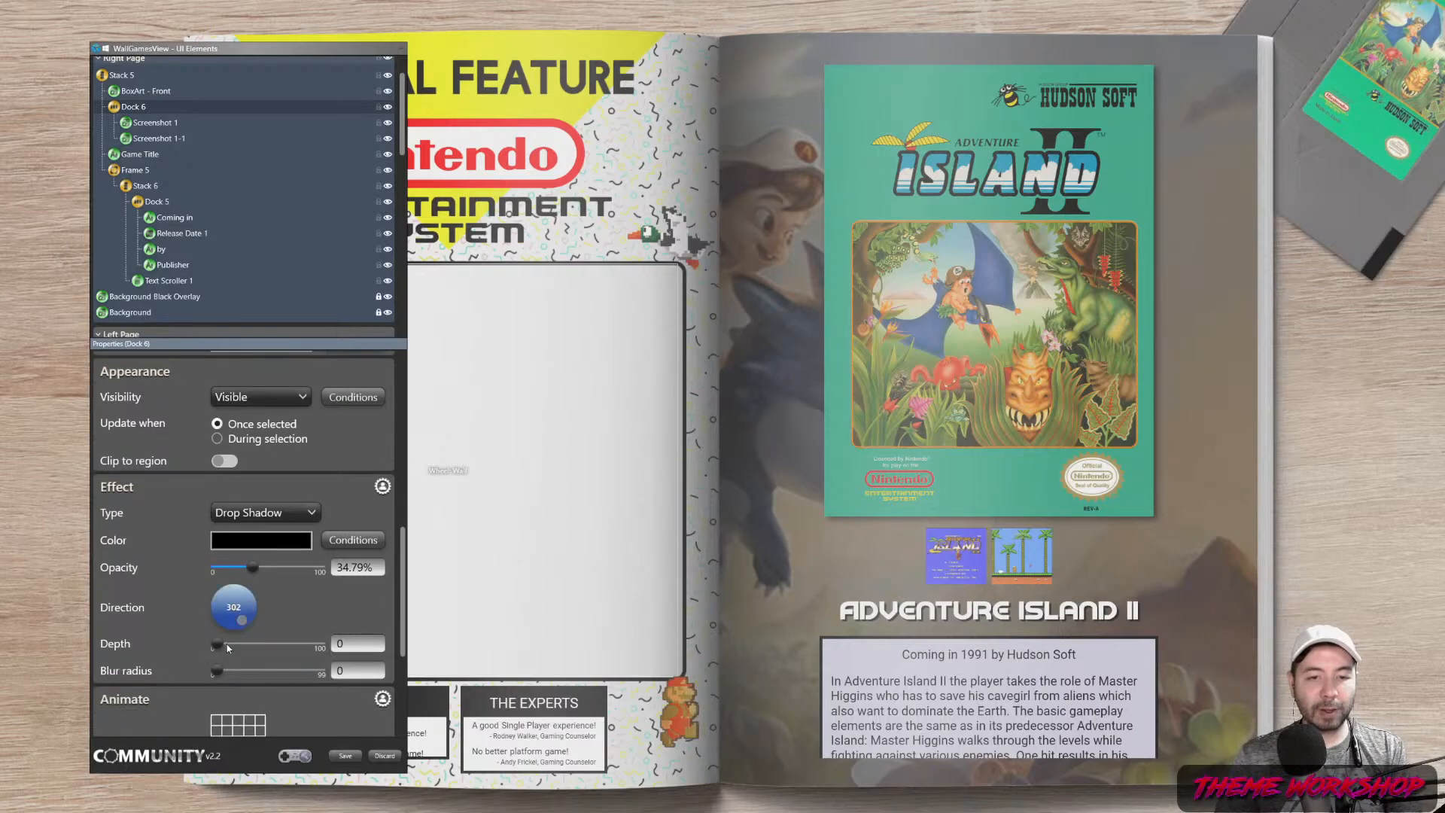
pyautogui.moveTo(226, 644); pyautogui.dragTo(250, 671)
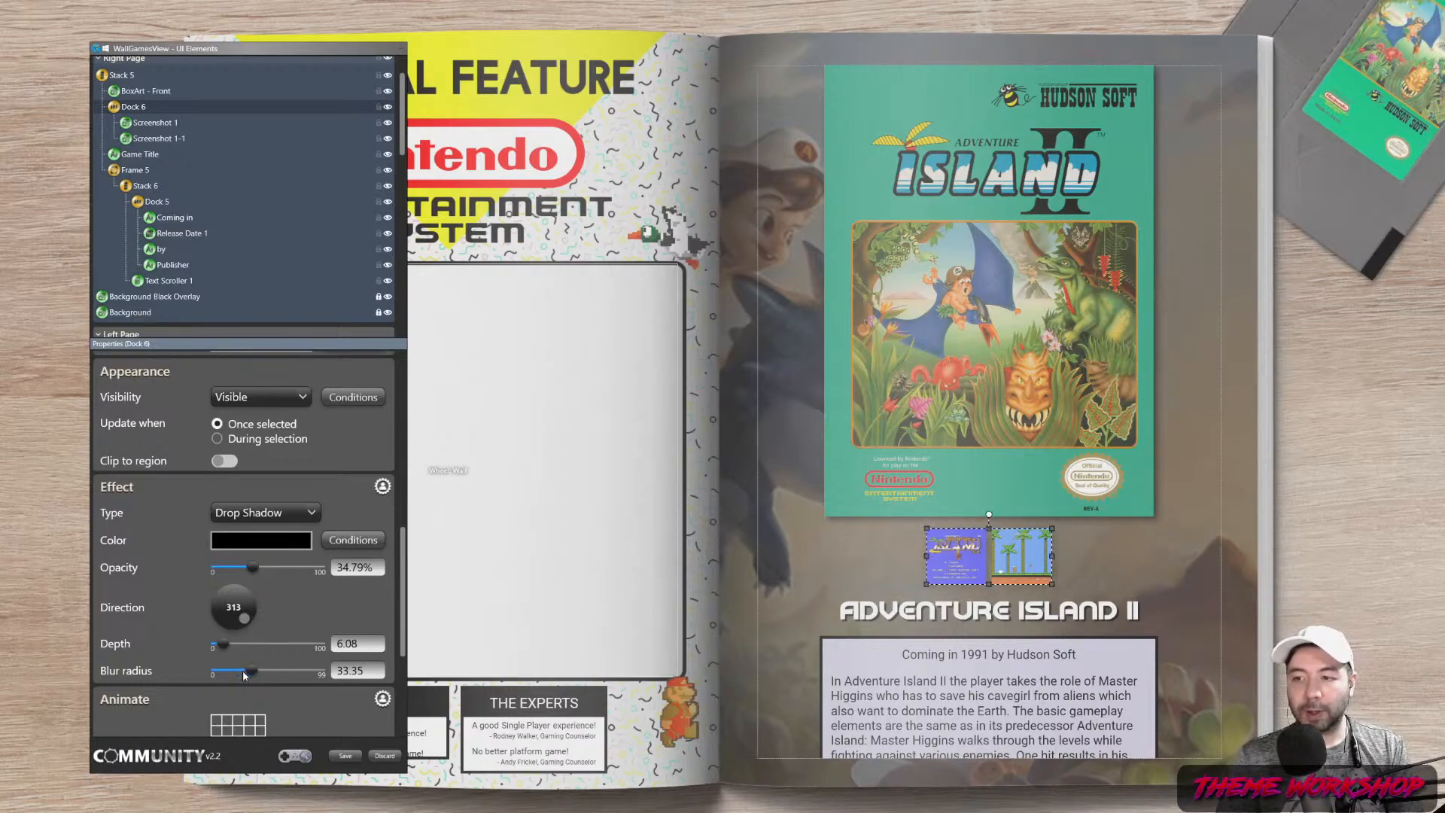
pyautogui.moveTo(242, 670); pyautogui.dragTo(227, 644)
pyautogui.moveTo(256, 567); pyautogui.dragTo(339, 570)
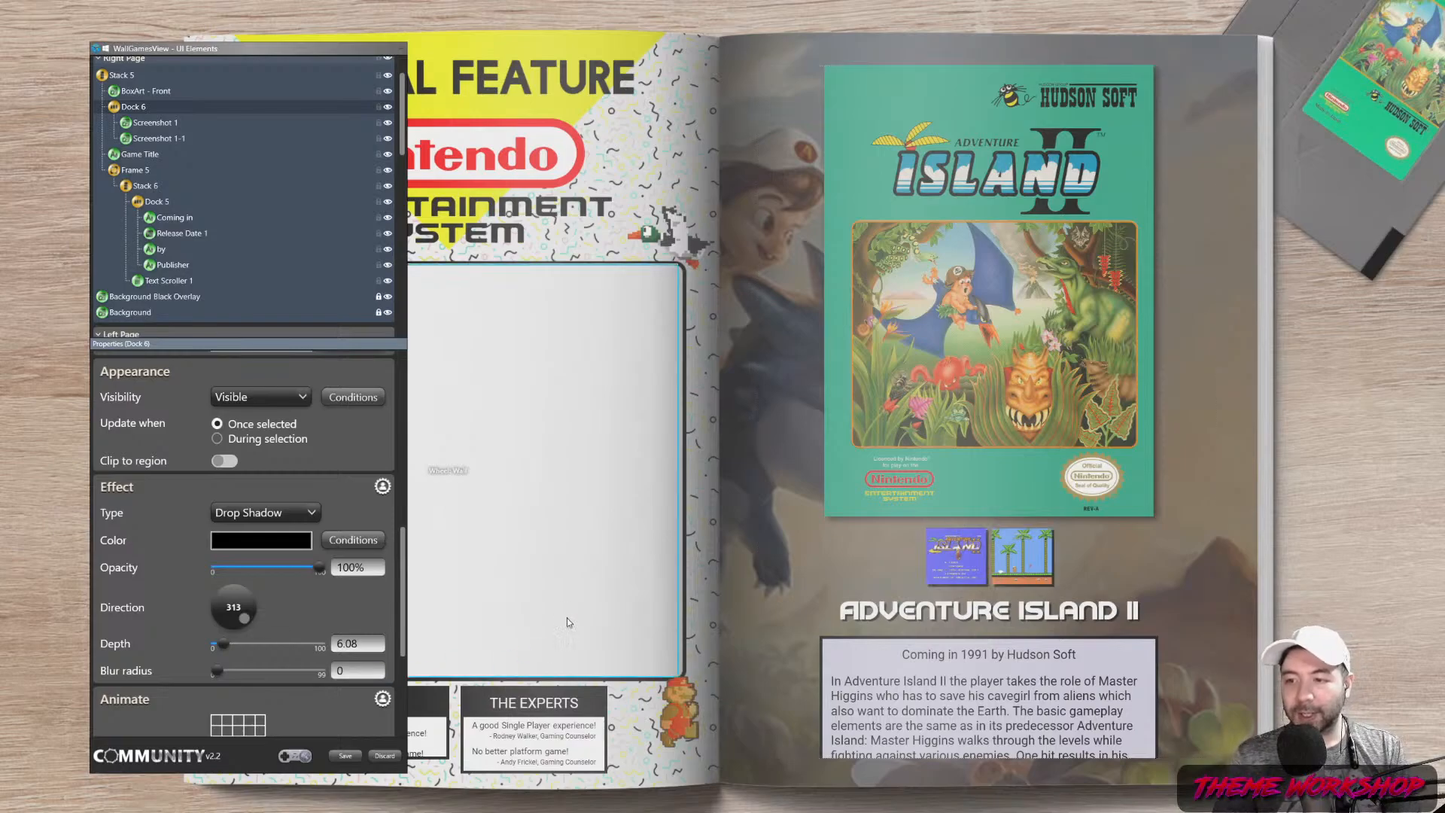
pyautogui.doubleClick(364, 644)
pyautogui.write('4')
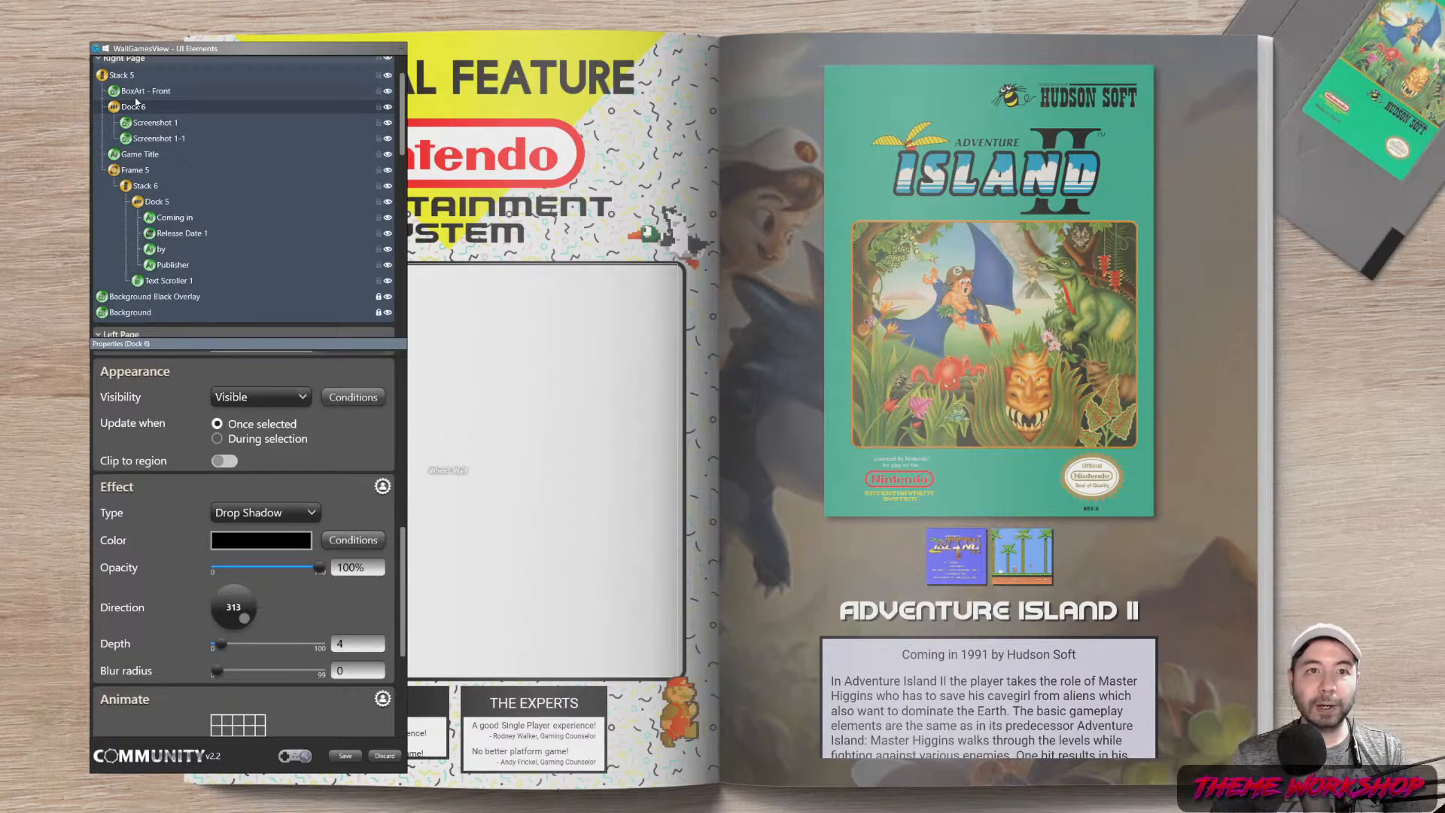
# Cap BoxArt - Front's maximum height at 650 after trying 750, 700 and 600, then deselect it
pyautogui.click(136, 91)
pyautogui.moveTo(406, 524); pyautogui.dragTo(404, 373)
pyautogui.moveTo(250, 572); pyautogui.dragTo(150, 578)
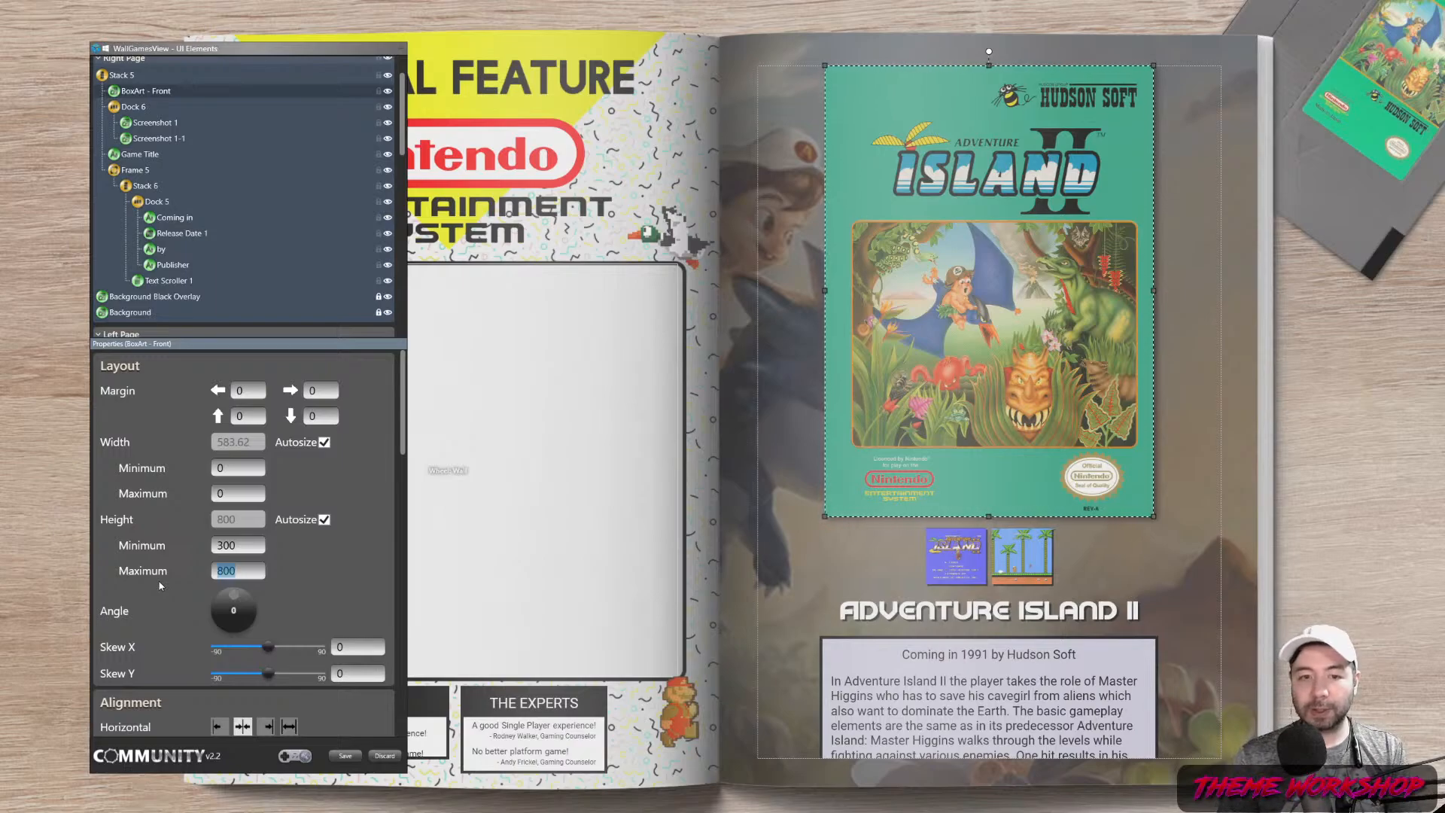
pyautogui.write('750')
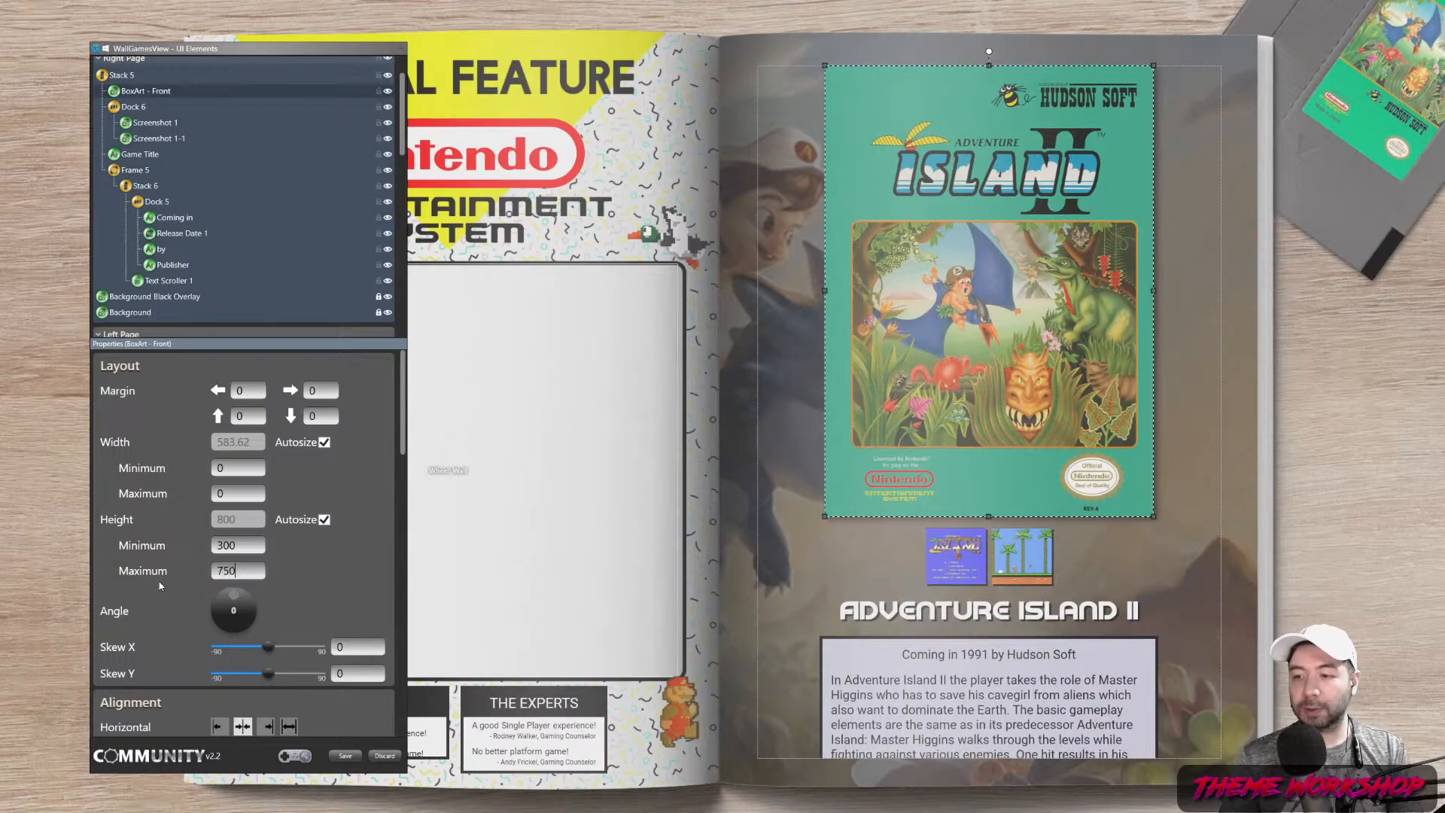
pyautogui.press('Return')
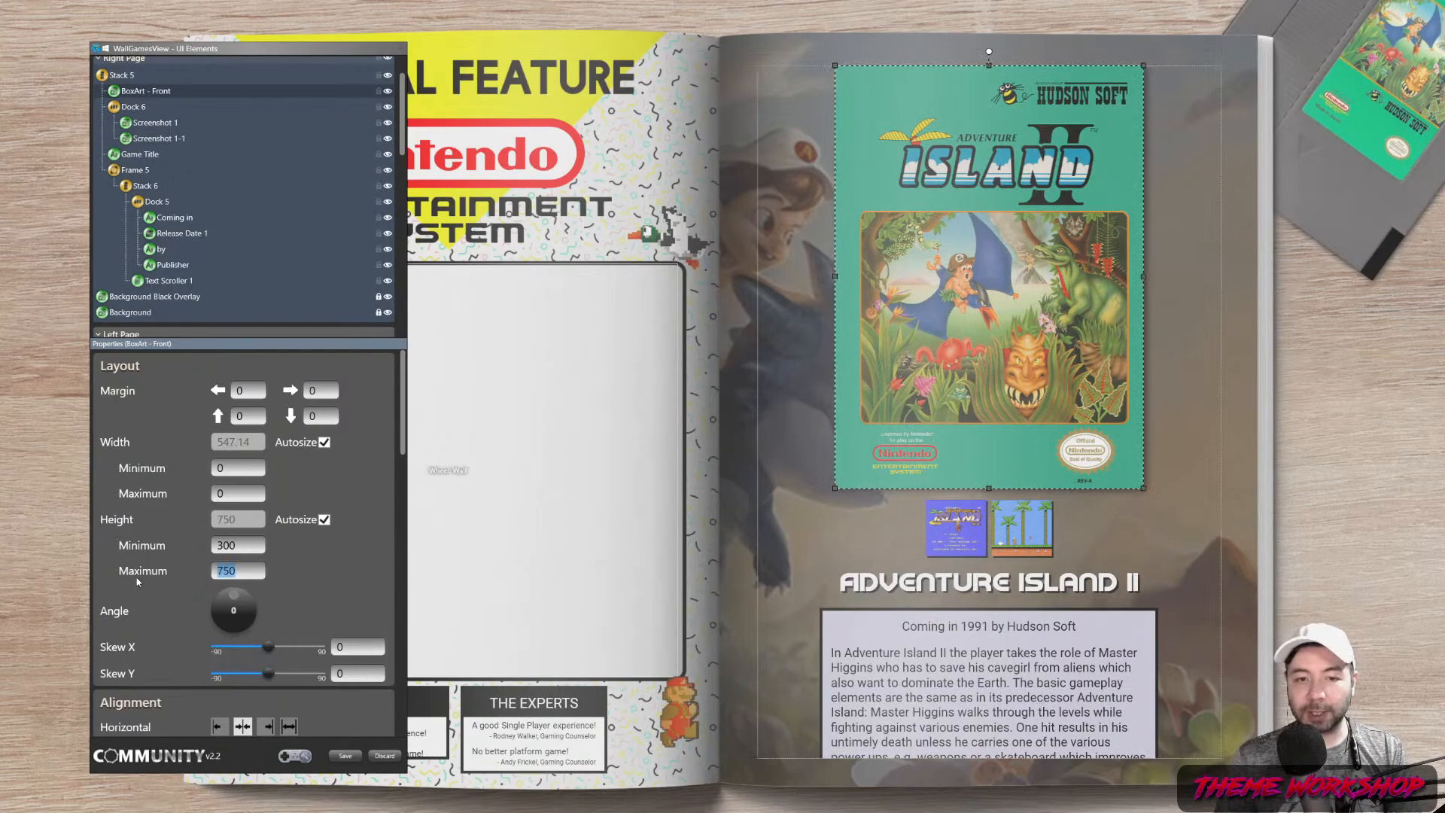
pyautogui.write('7')
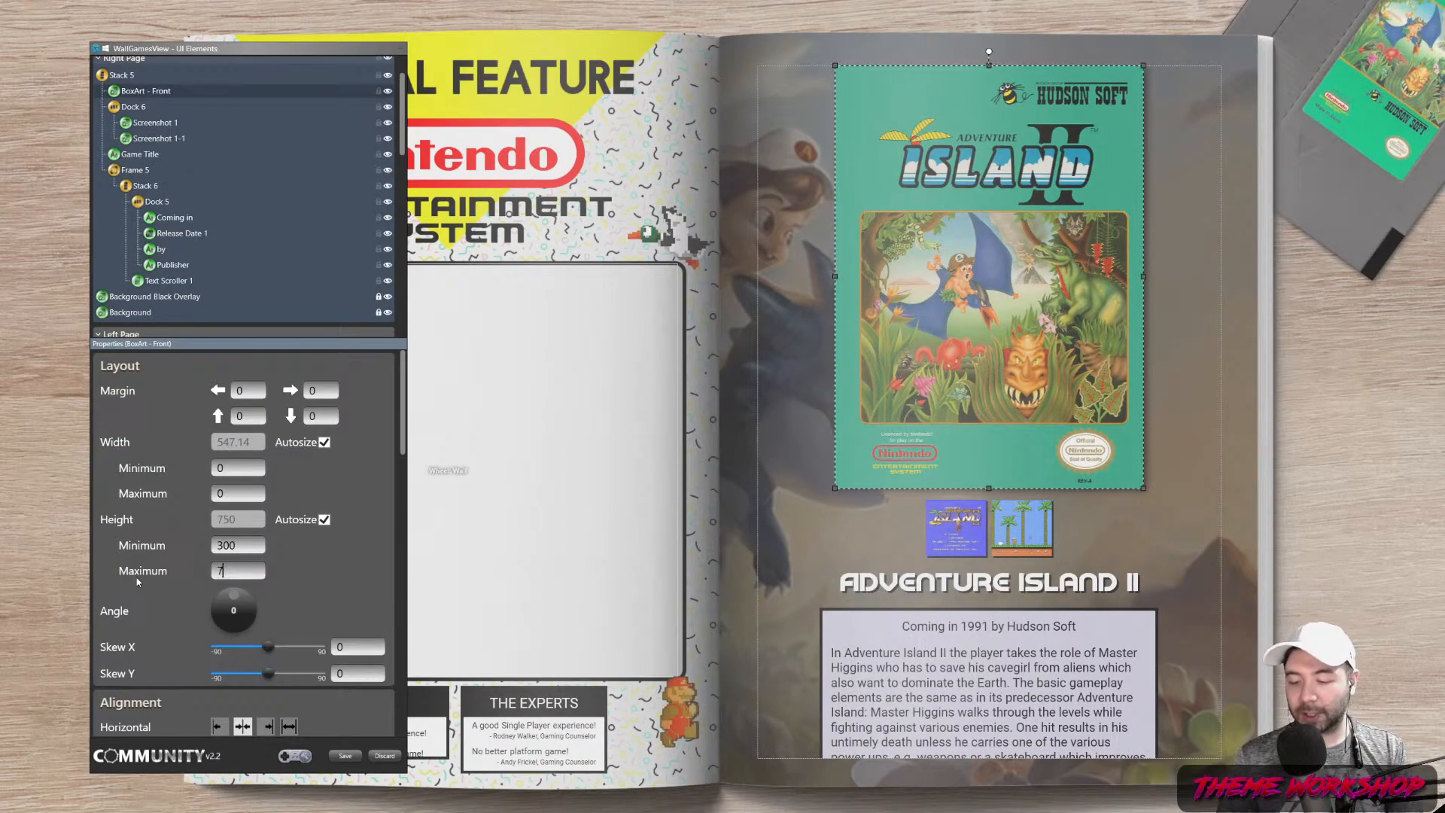
pyautogui.write('00')
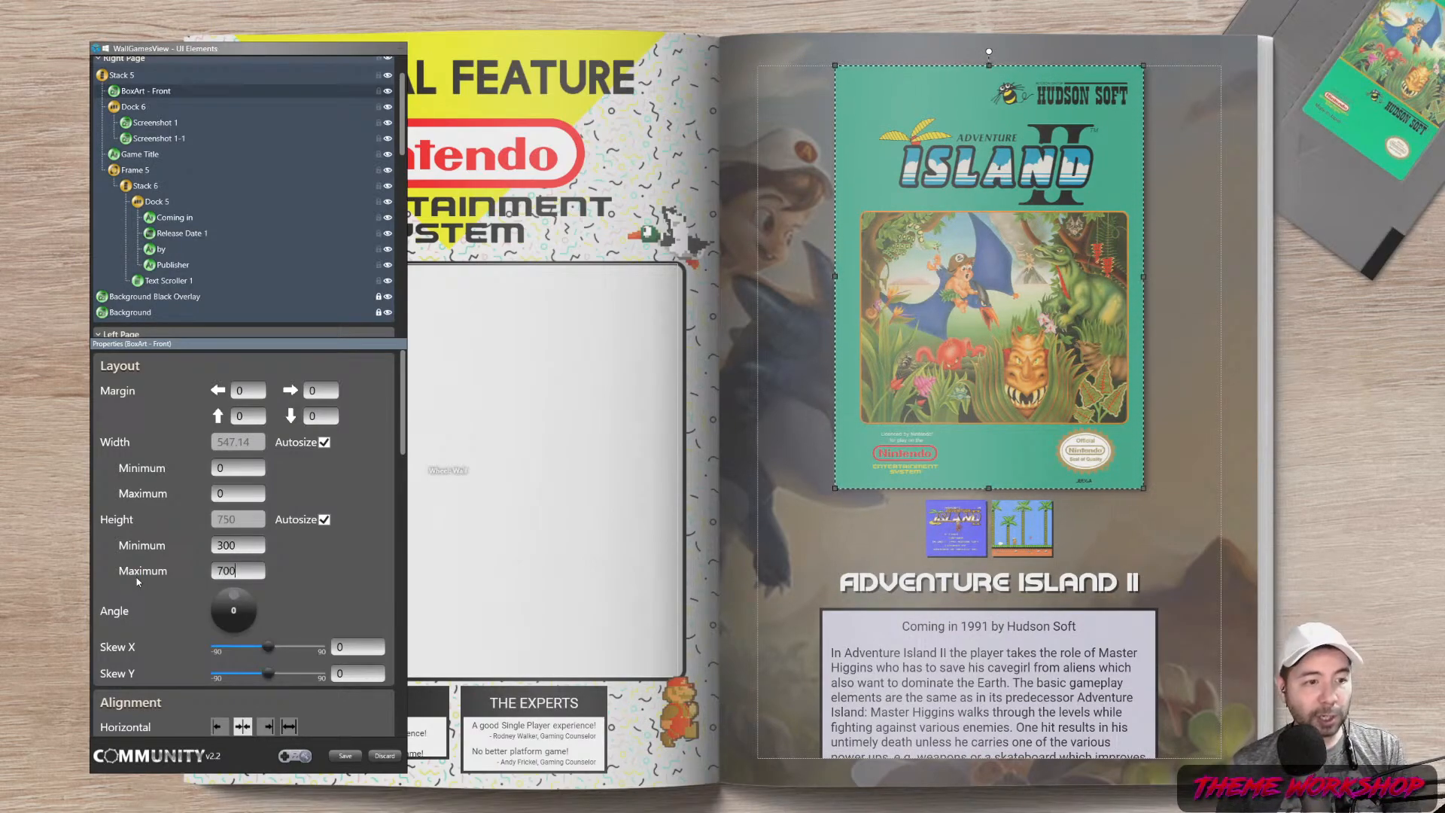
pyautogui.hotkey('ctrl', 'a')
pyautogui.write('600')
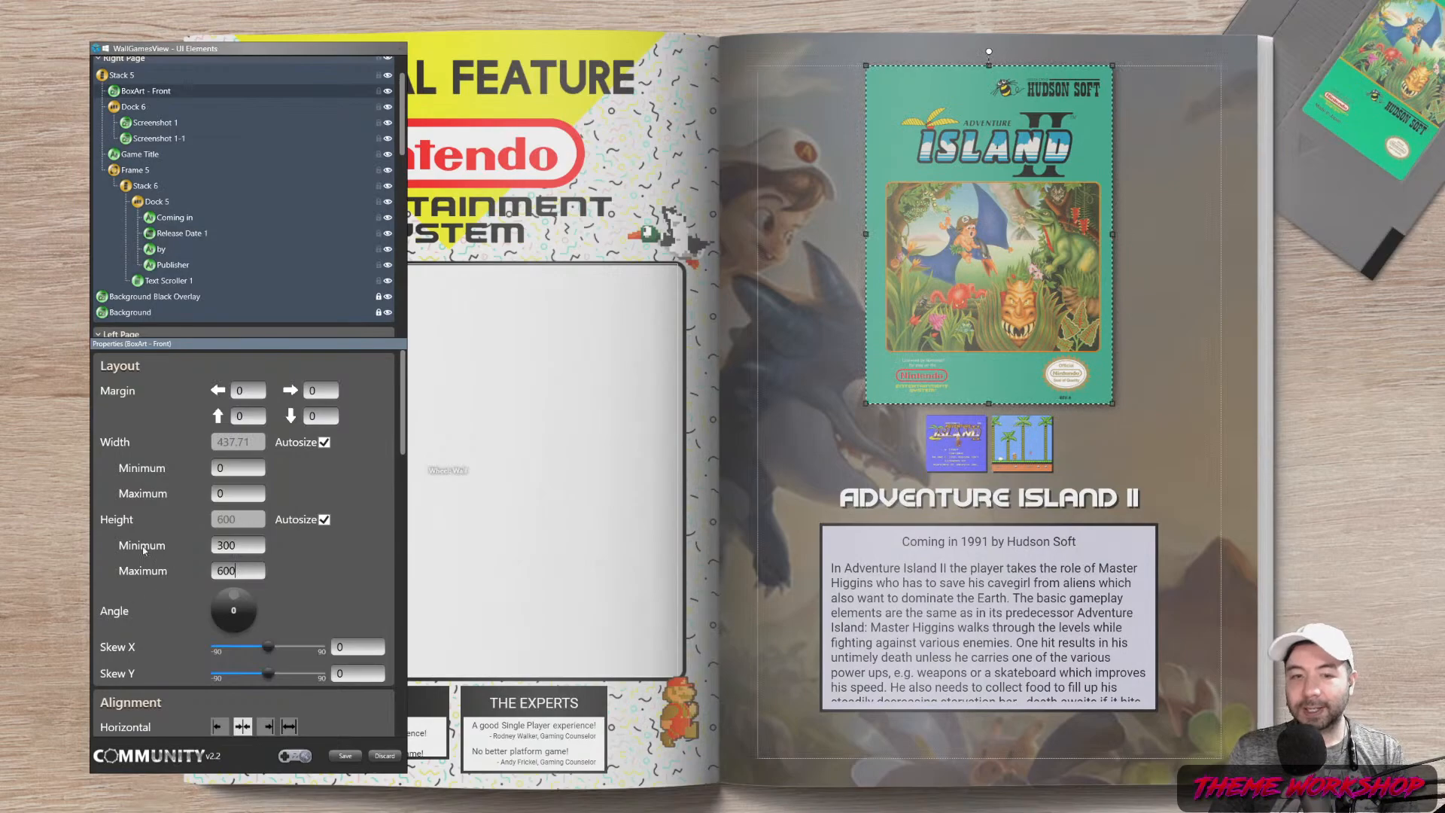
pyautogui.hotkey('ctrl', 'a')
pyautogui.write('650')
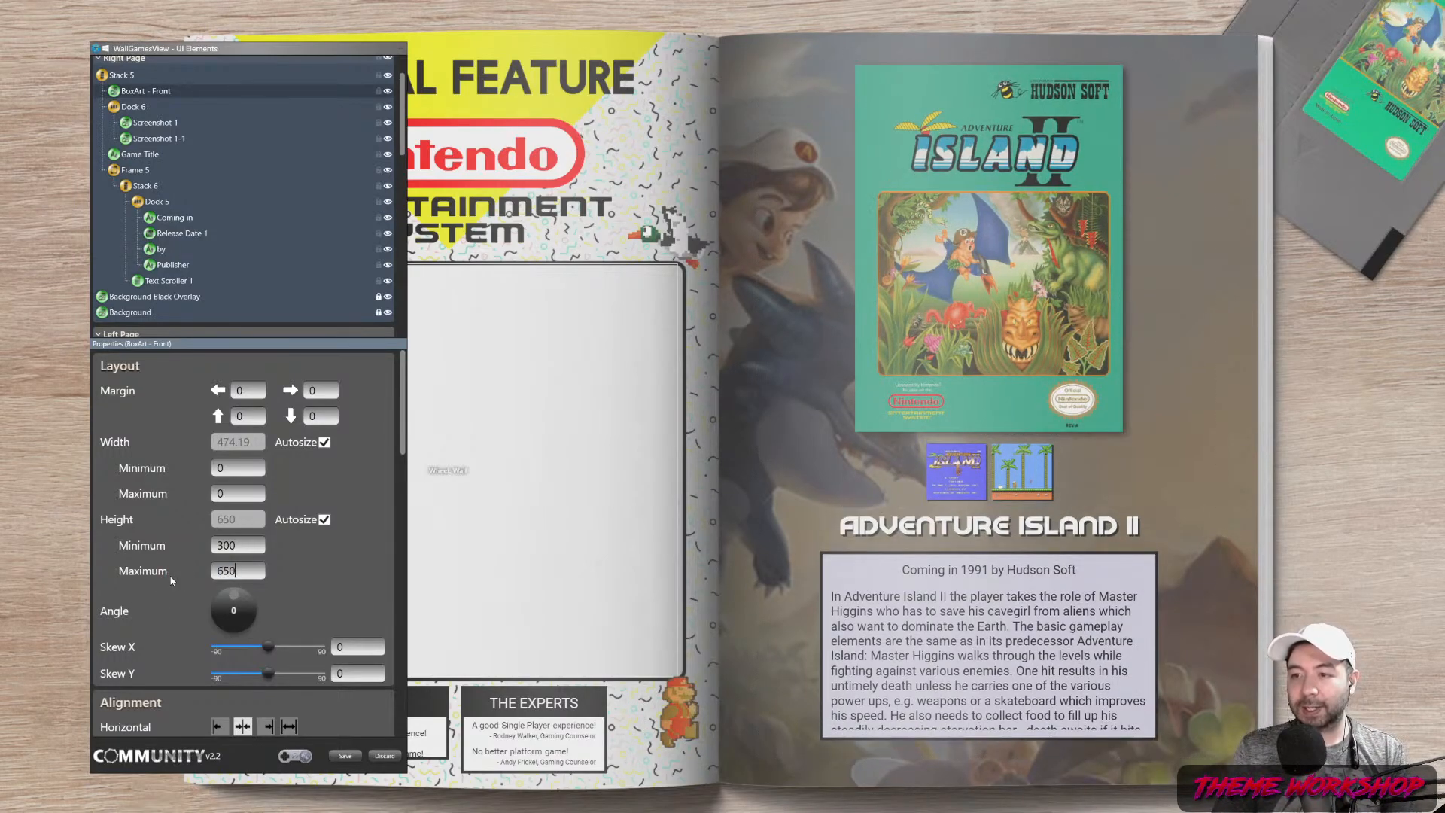
pyautogui.click(1313, 430)
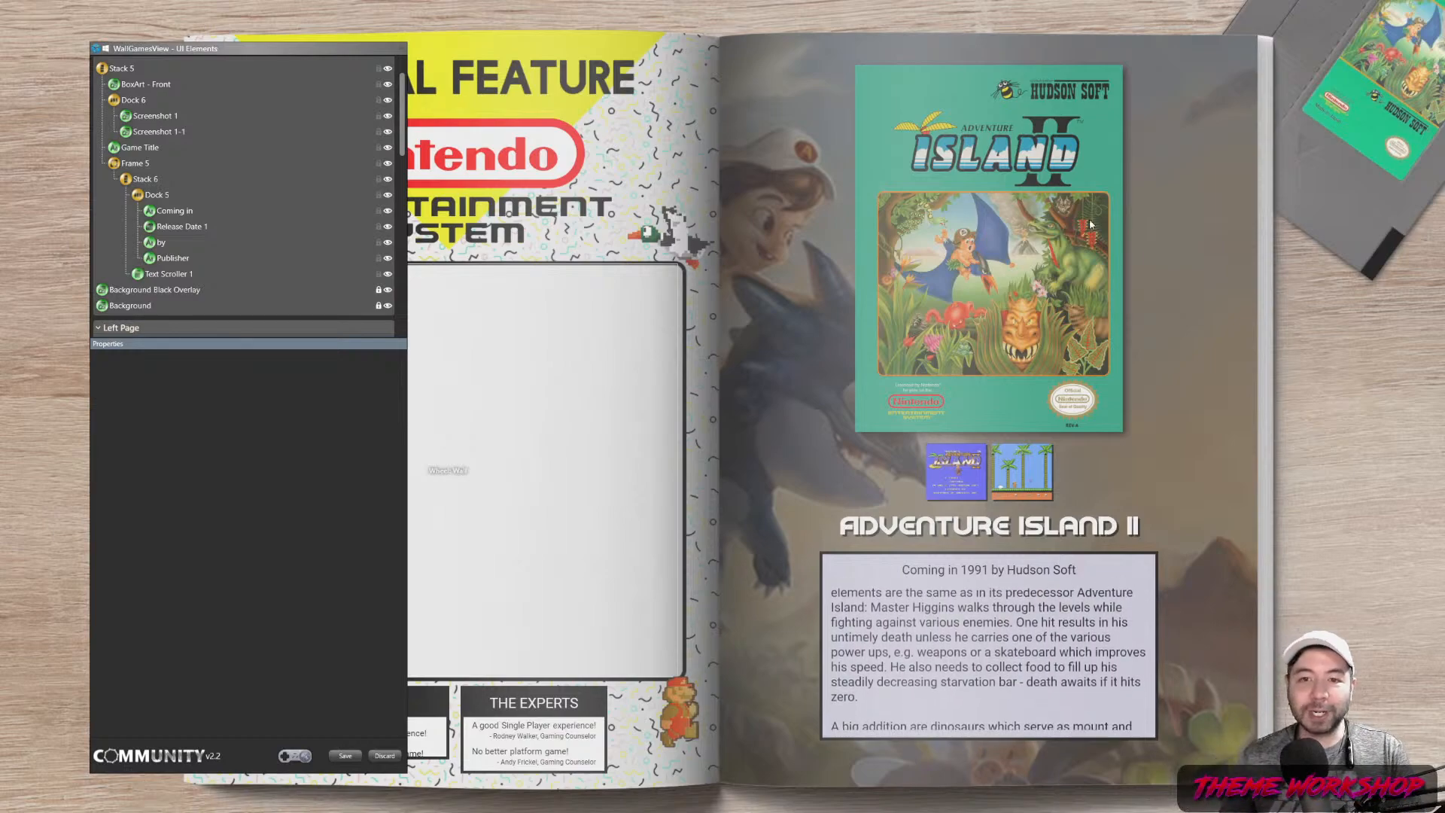
# Move the UI Elements editor aside and choose Publish Theme from the main menu
pyautogui.moveTo(242, 51); pyautogui.dragTo(1184, 58)
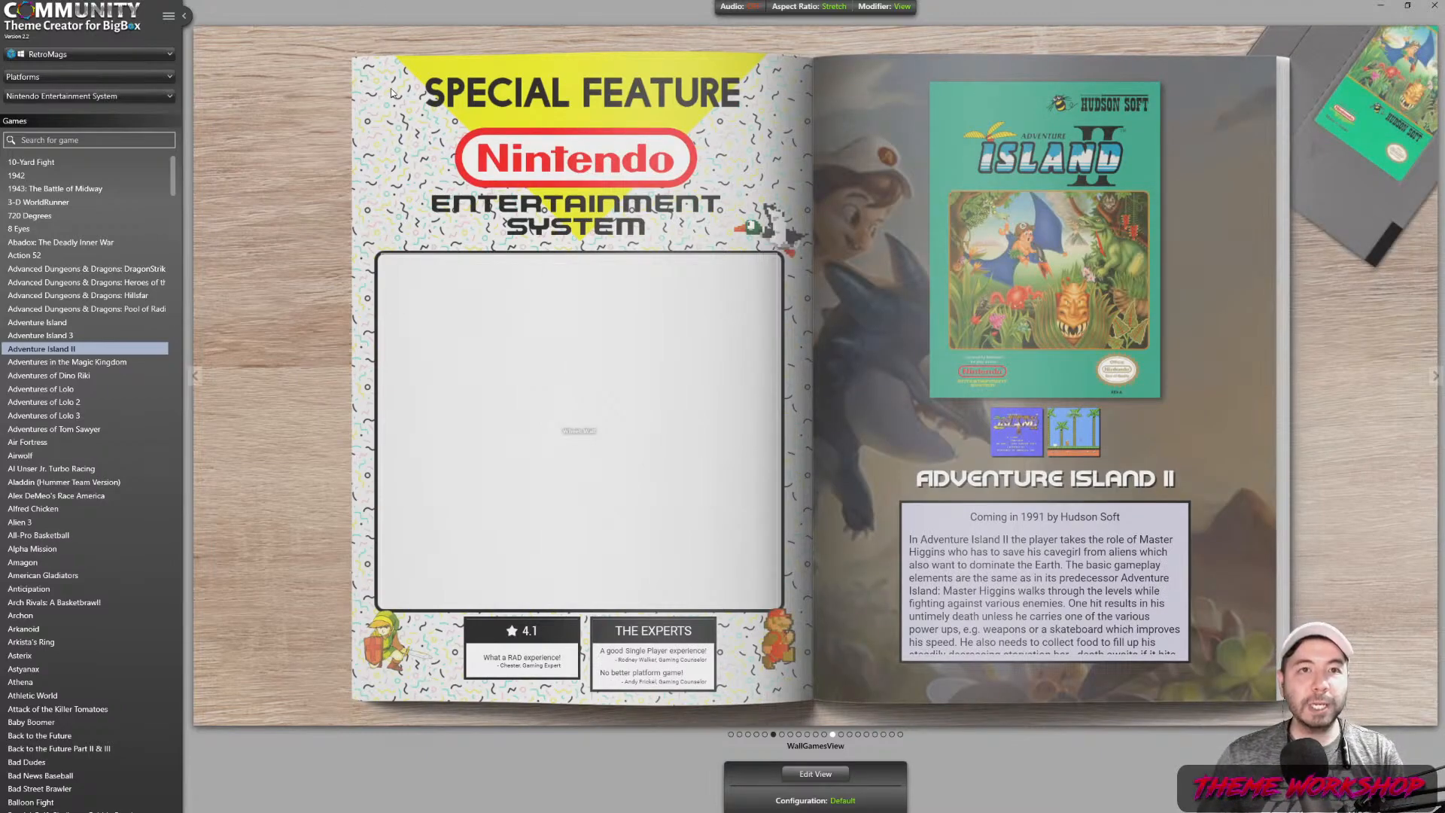
pyautogui.click(169, 17)
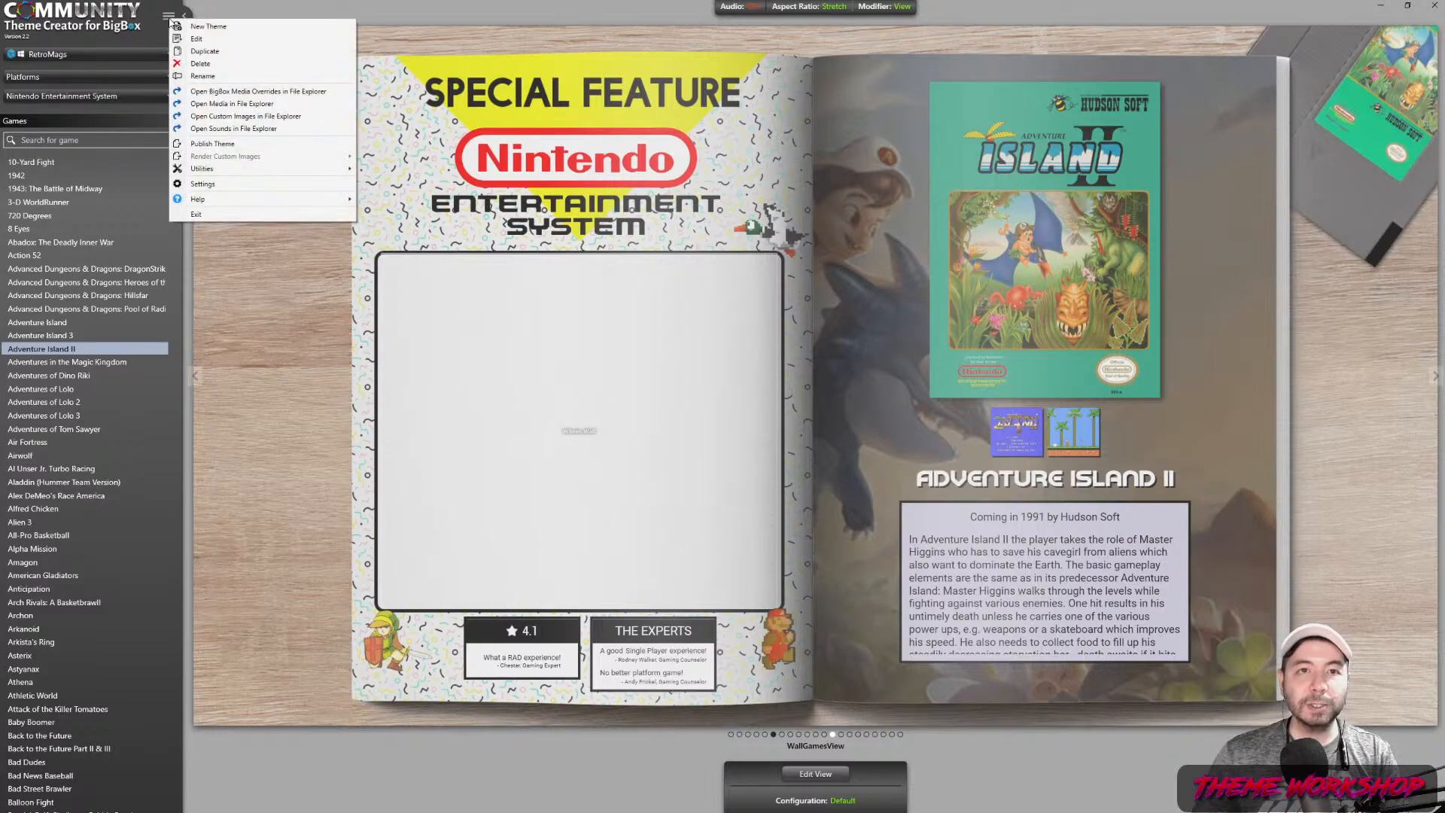
pyautogui.click(275, 144)
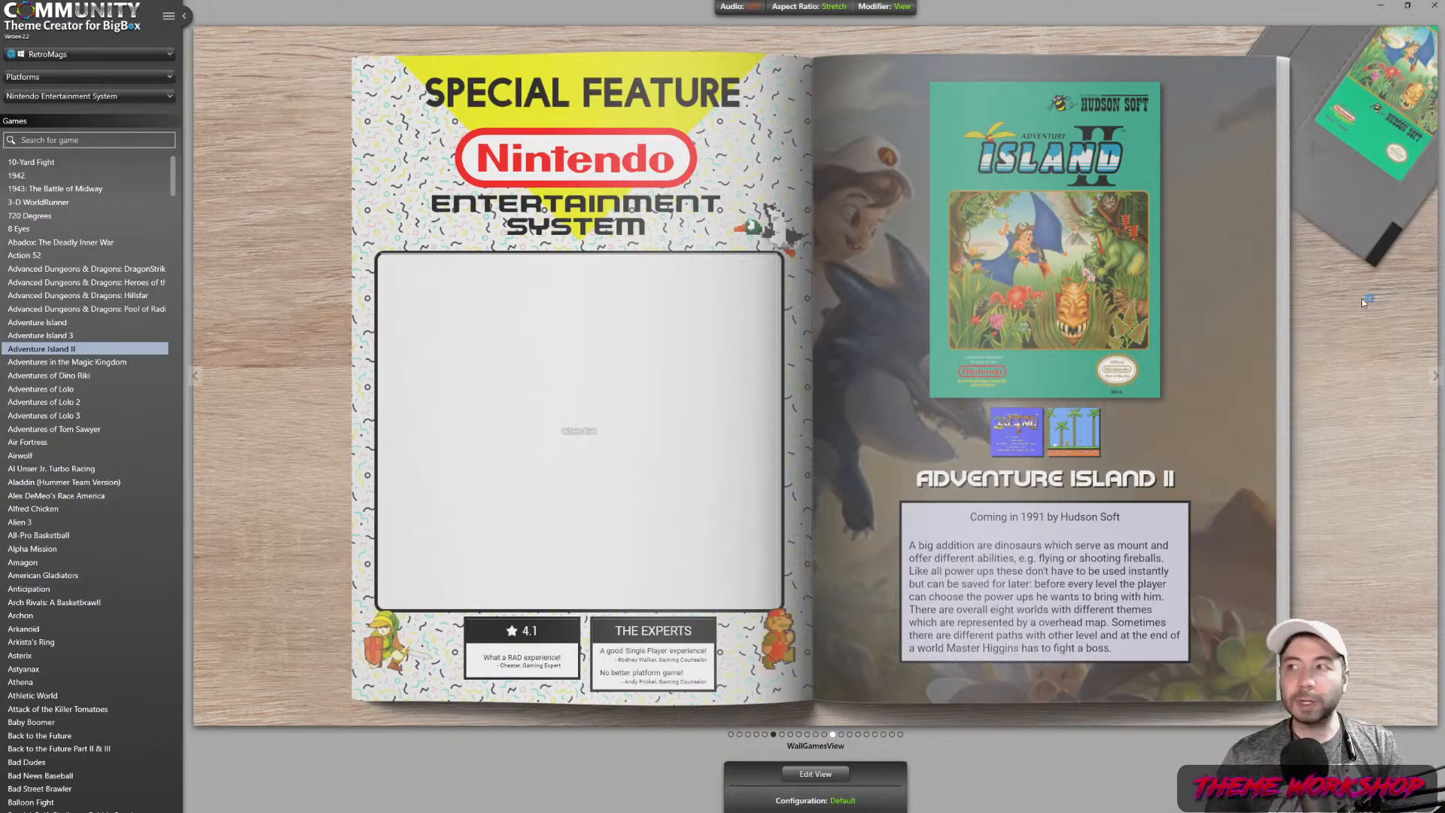
# Bring the running LaunchBox Big Box window to the front with Alt+Tab
pyautogui.click(1381, 6)
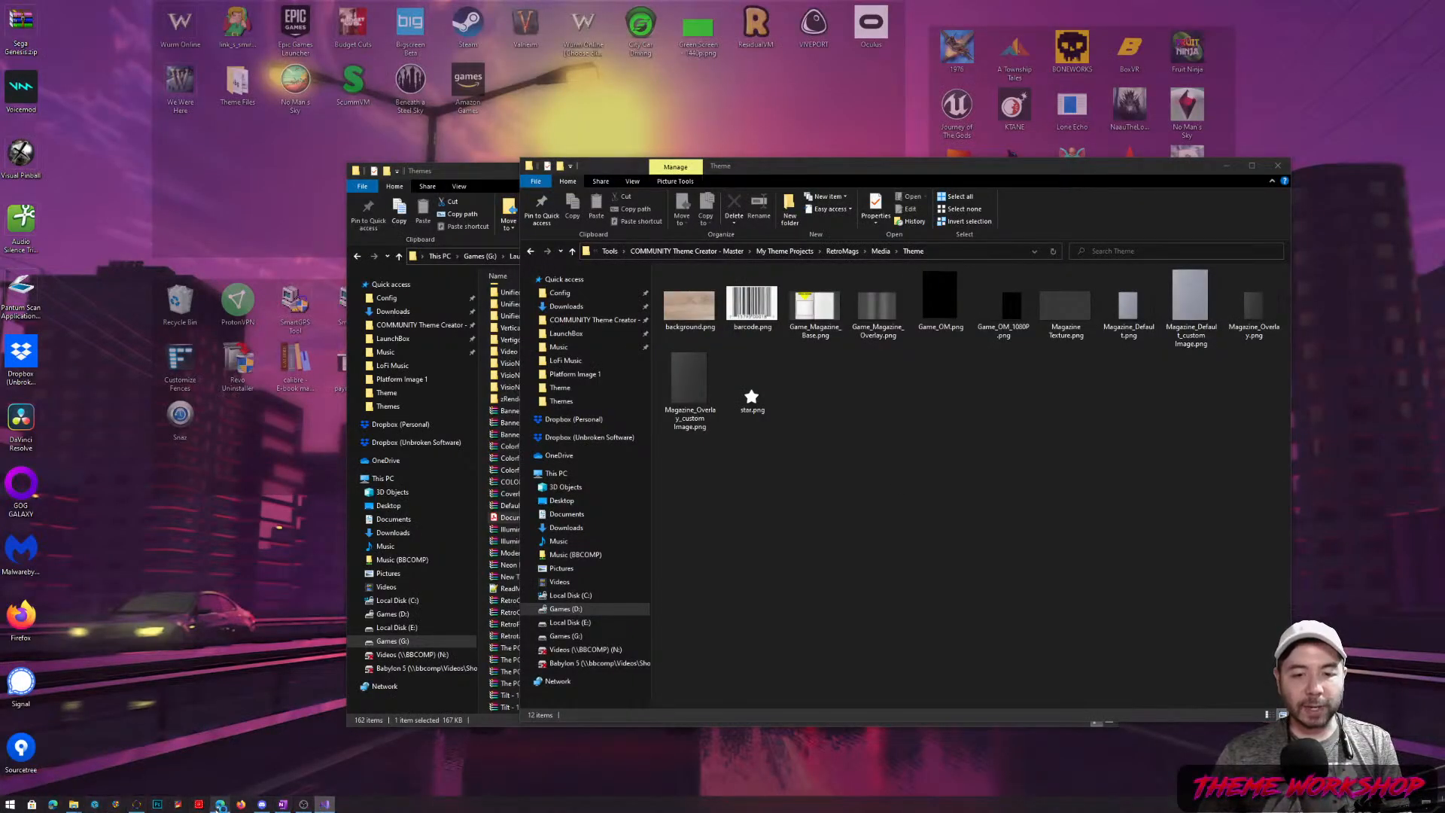
pyautogui.click(137, 804)
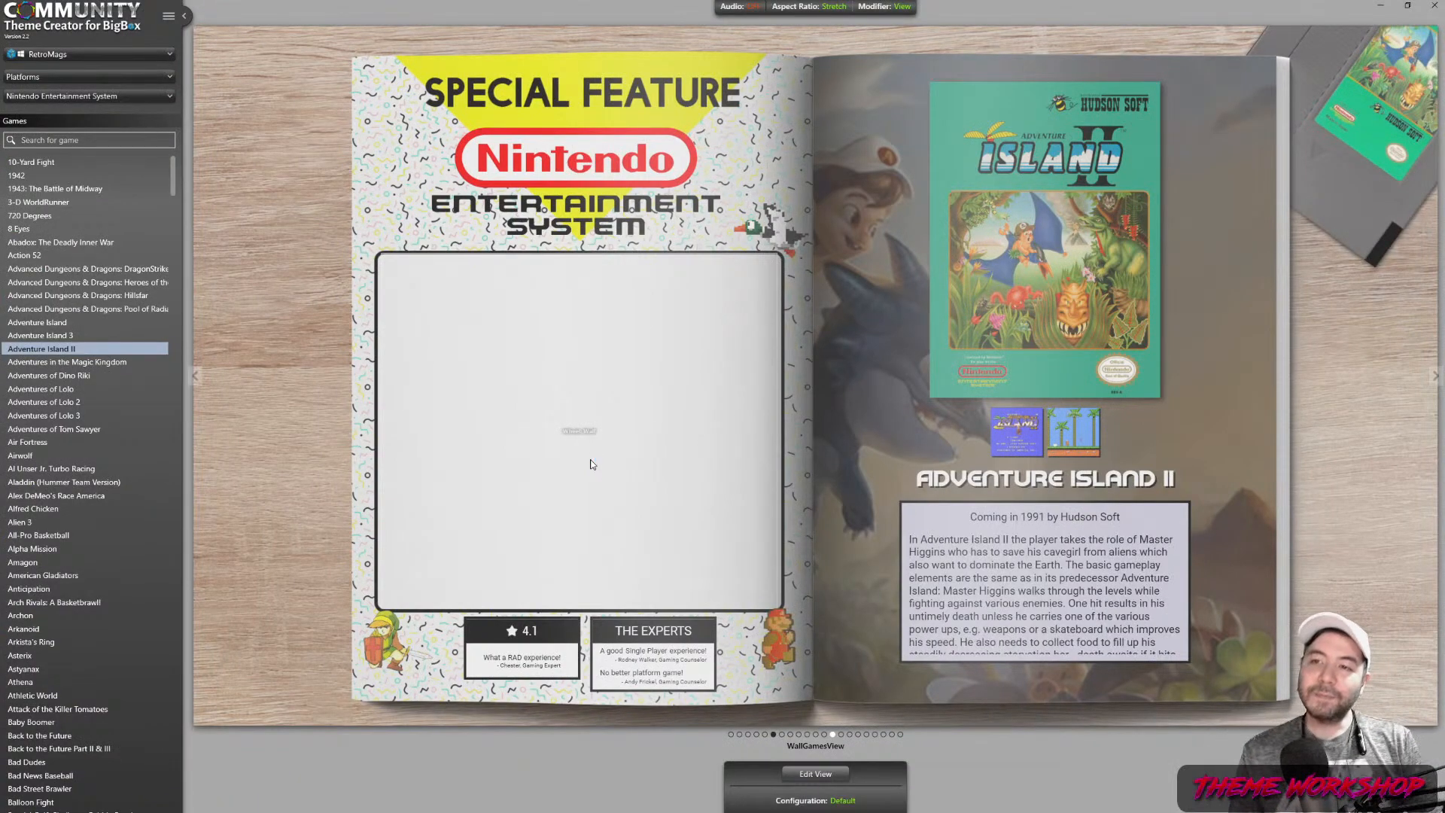
pyautogui.hotkey('alt', 'Tab')
pyautogui.hotkey('alt', 'Tab')
pyautogui.hotkey('alt', 'Tab')
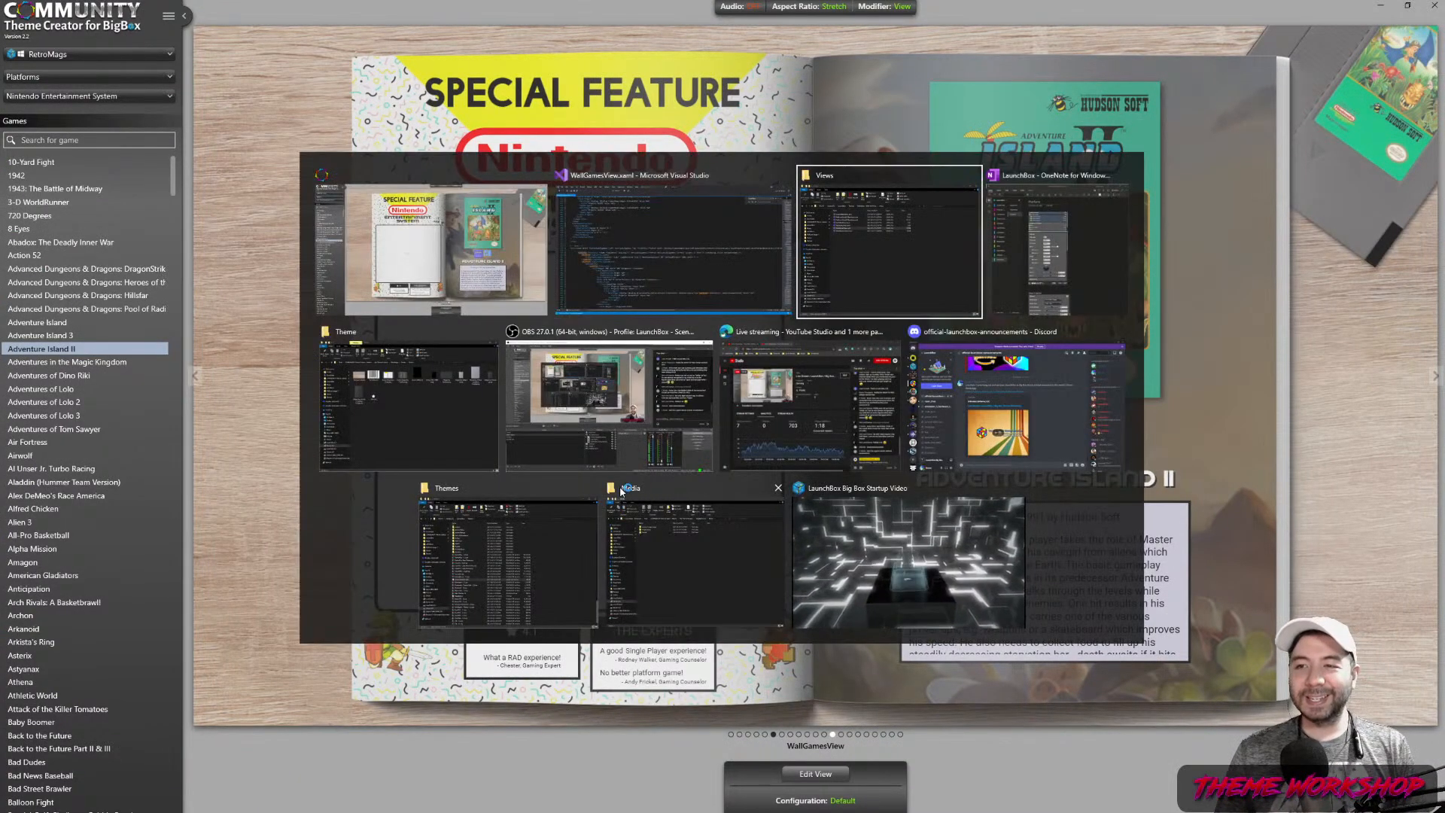
pyautogui.click(946, 525)
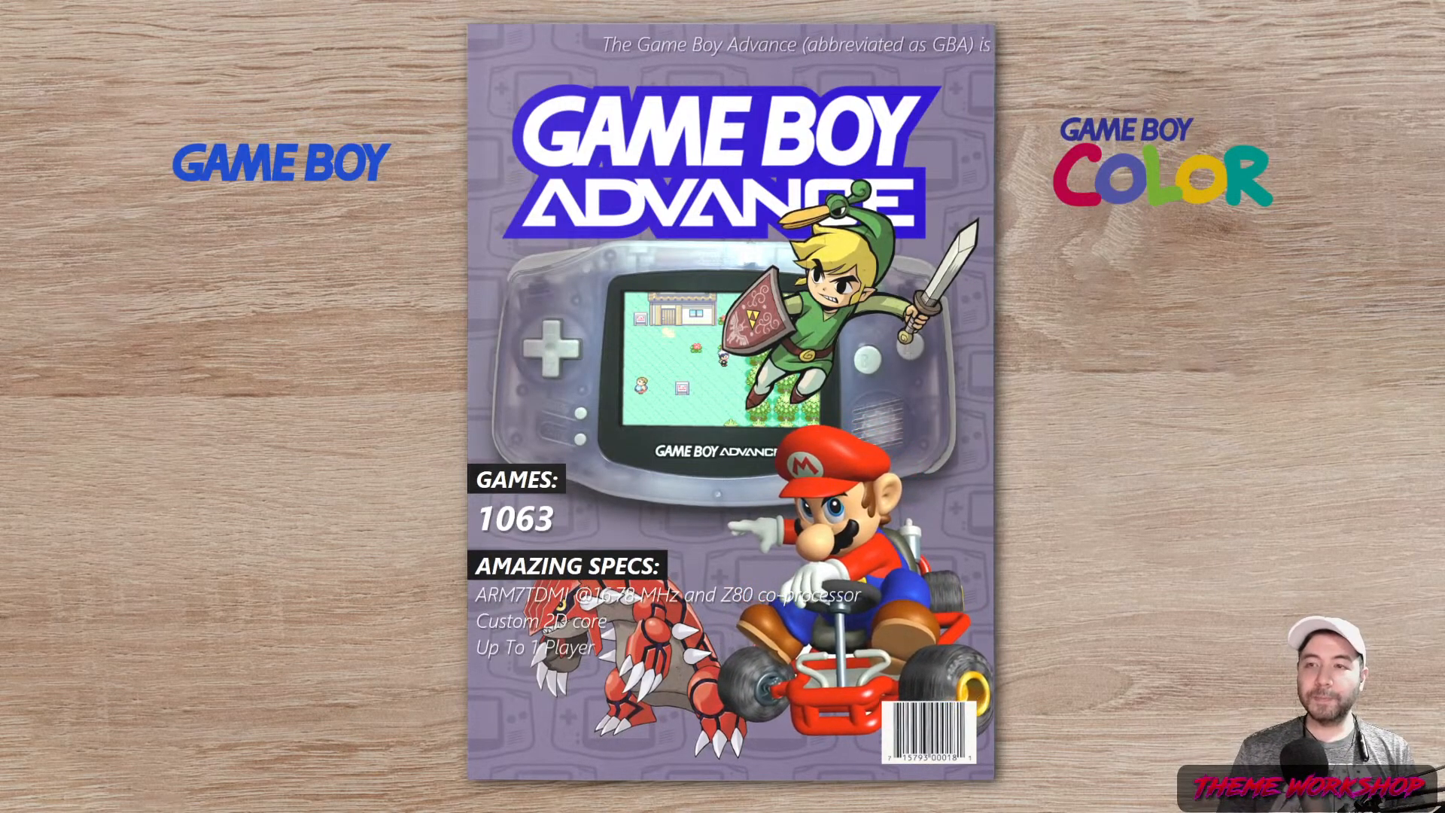
# Step through the platform covers from Game Boy Color to Sega CD and open its games
pyautogui.press('Right')
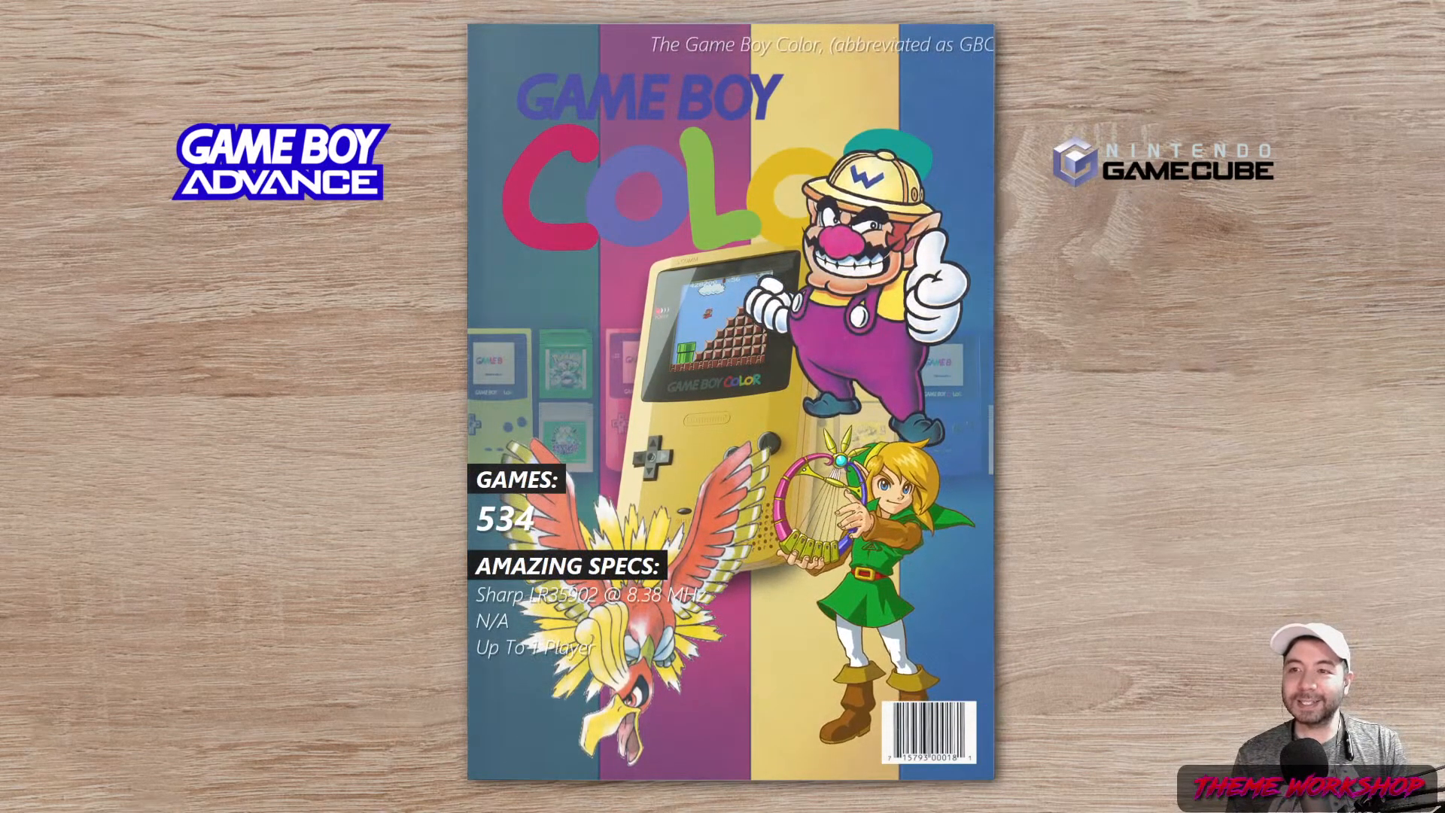
pyautogui.press('Right')
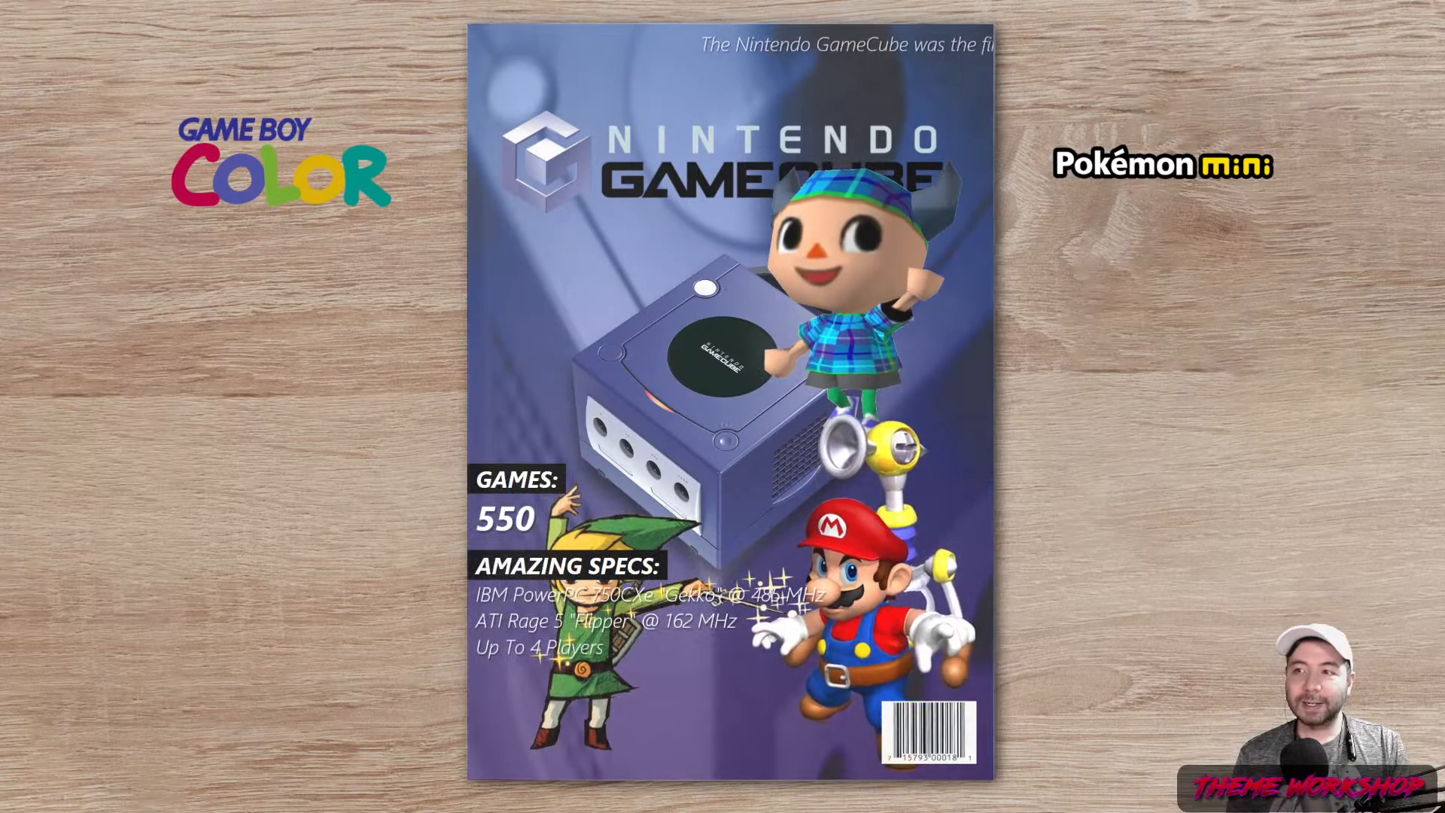
pyautogui.press('Right')
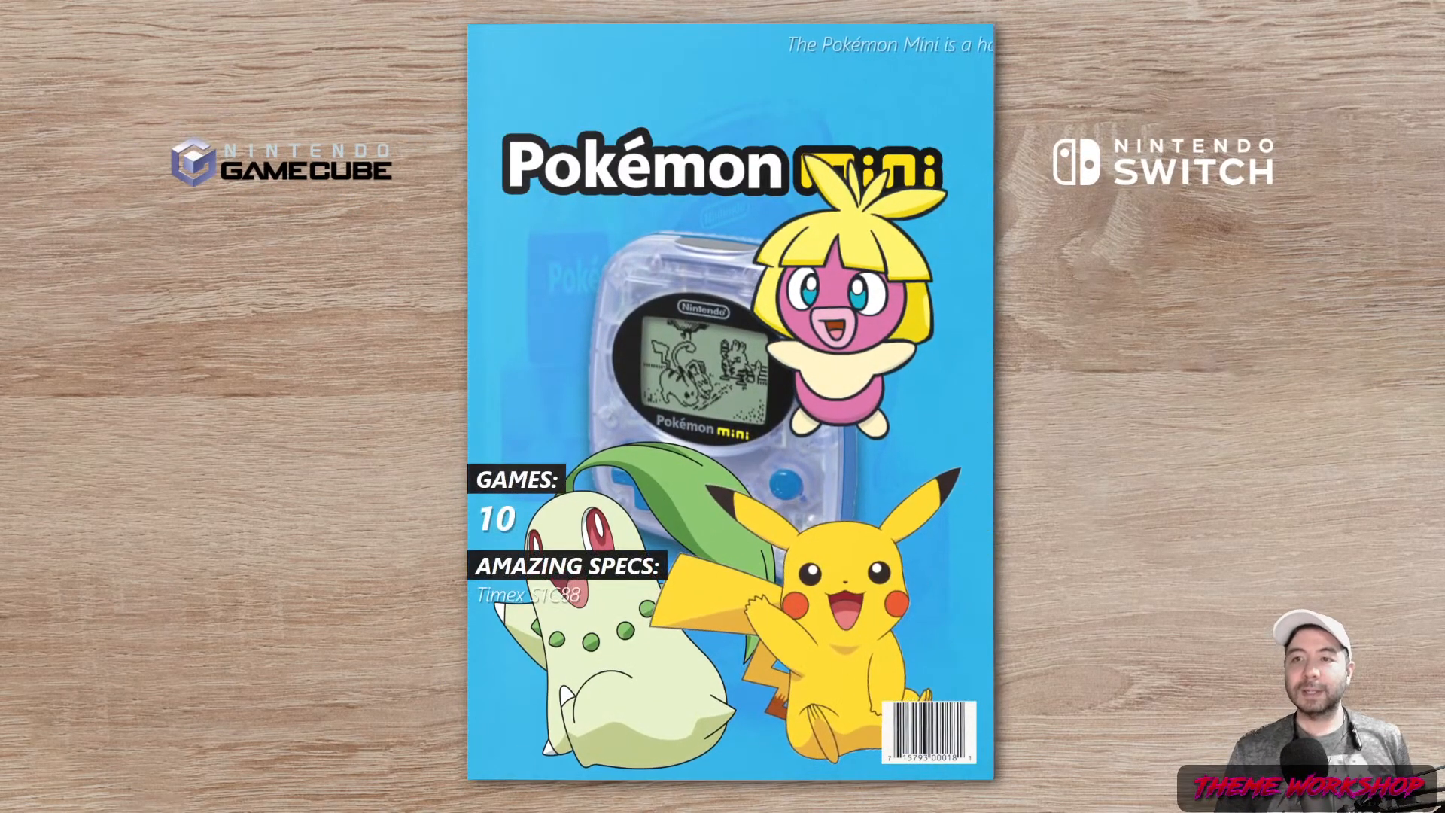
pyautogui.press('Right')
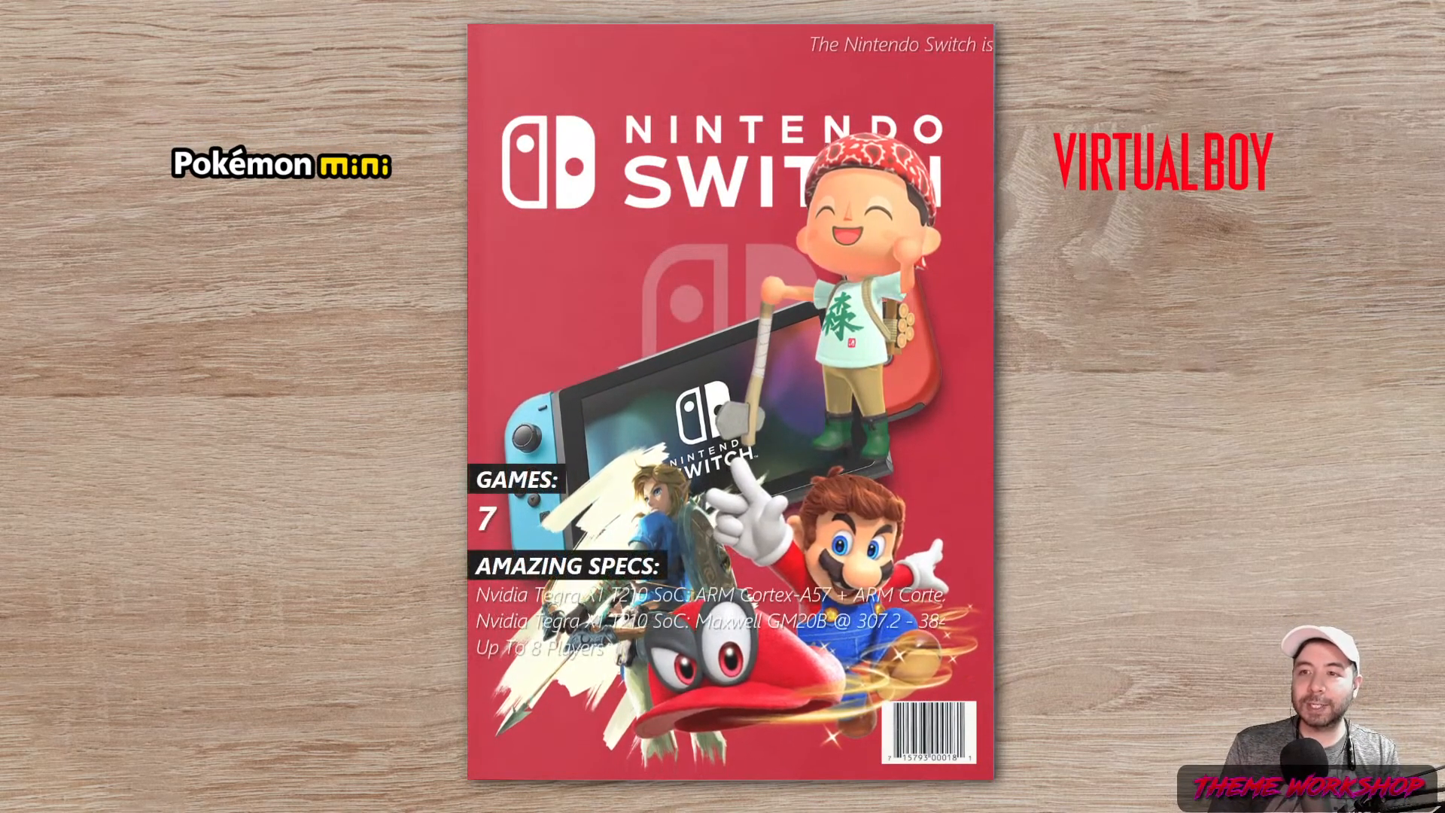
pyautogui.press('Right')
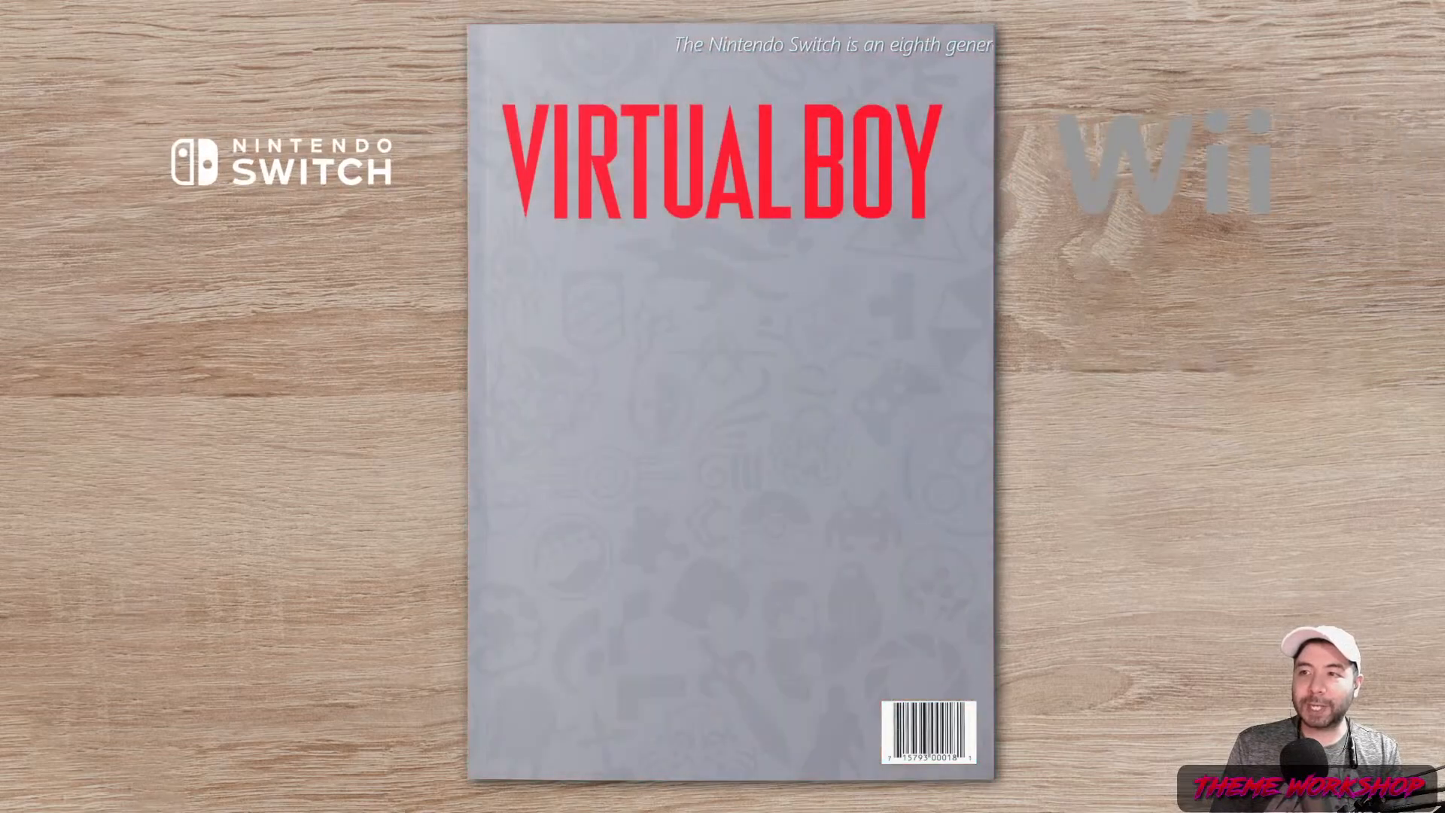
pyautogui.press('Right')
pyautogui.press('Right')
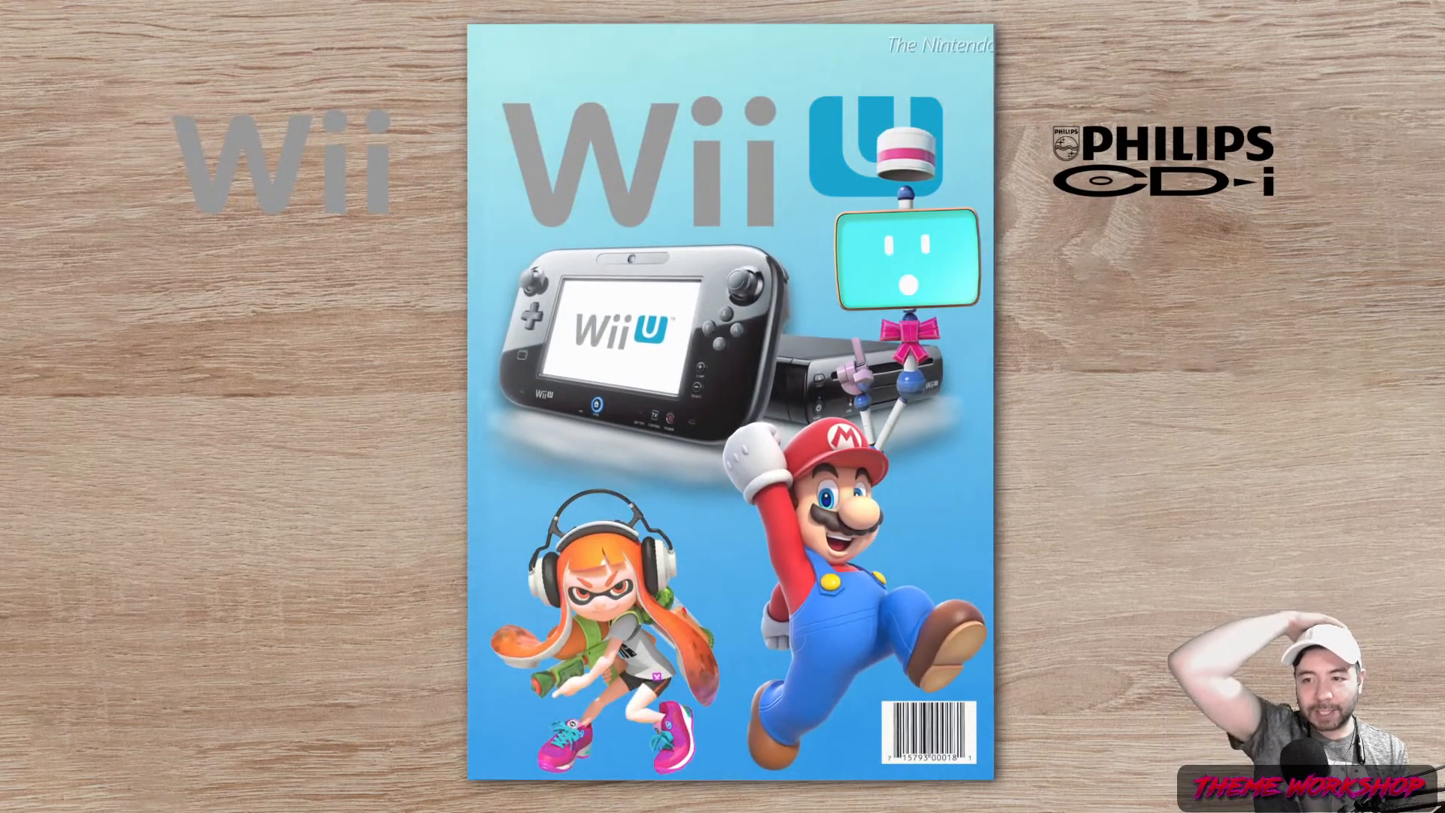
pyautogui.press('Right')
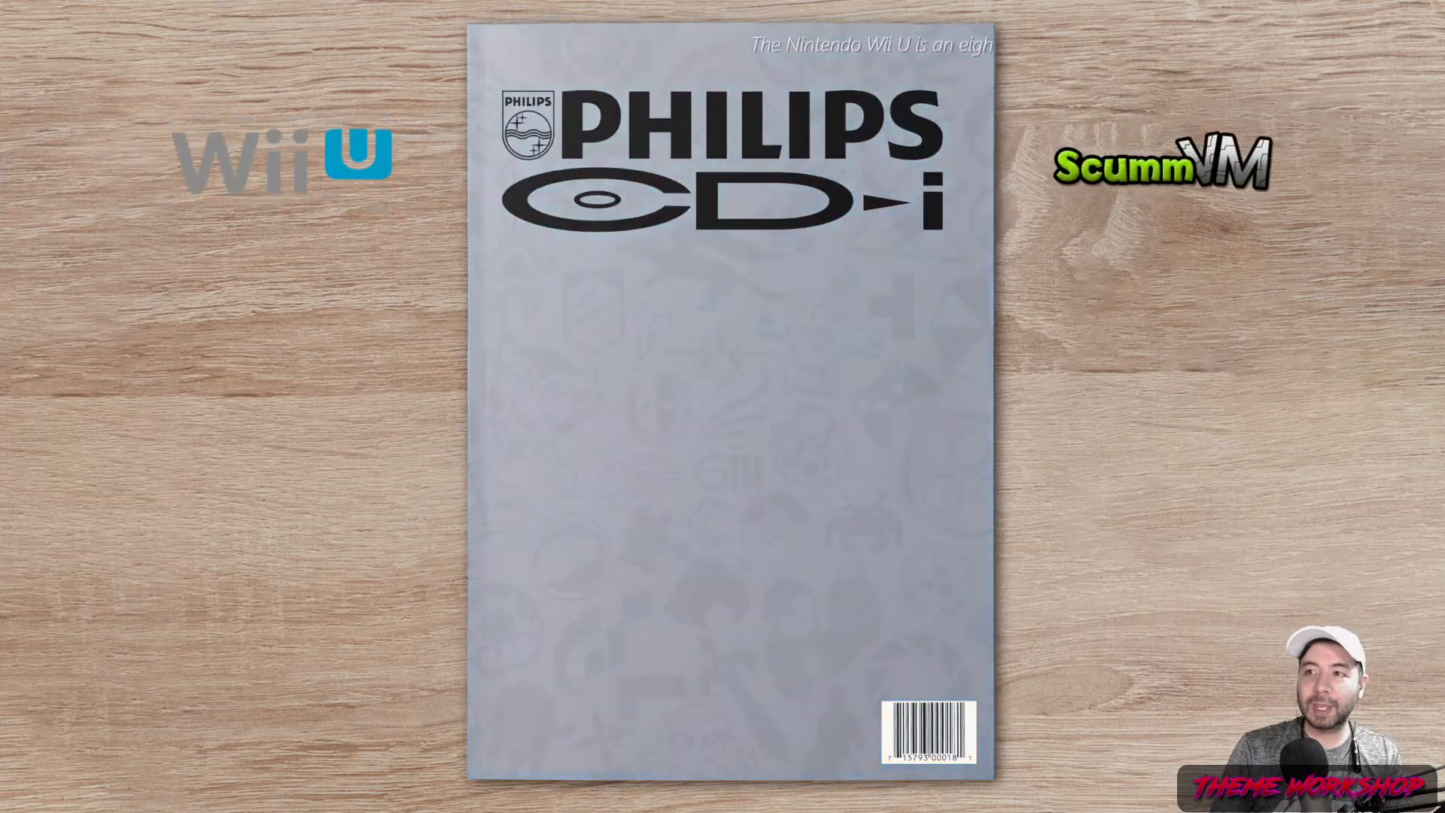
pyautogui.press('Right')
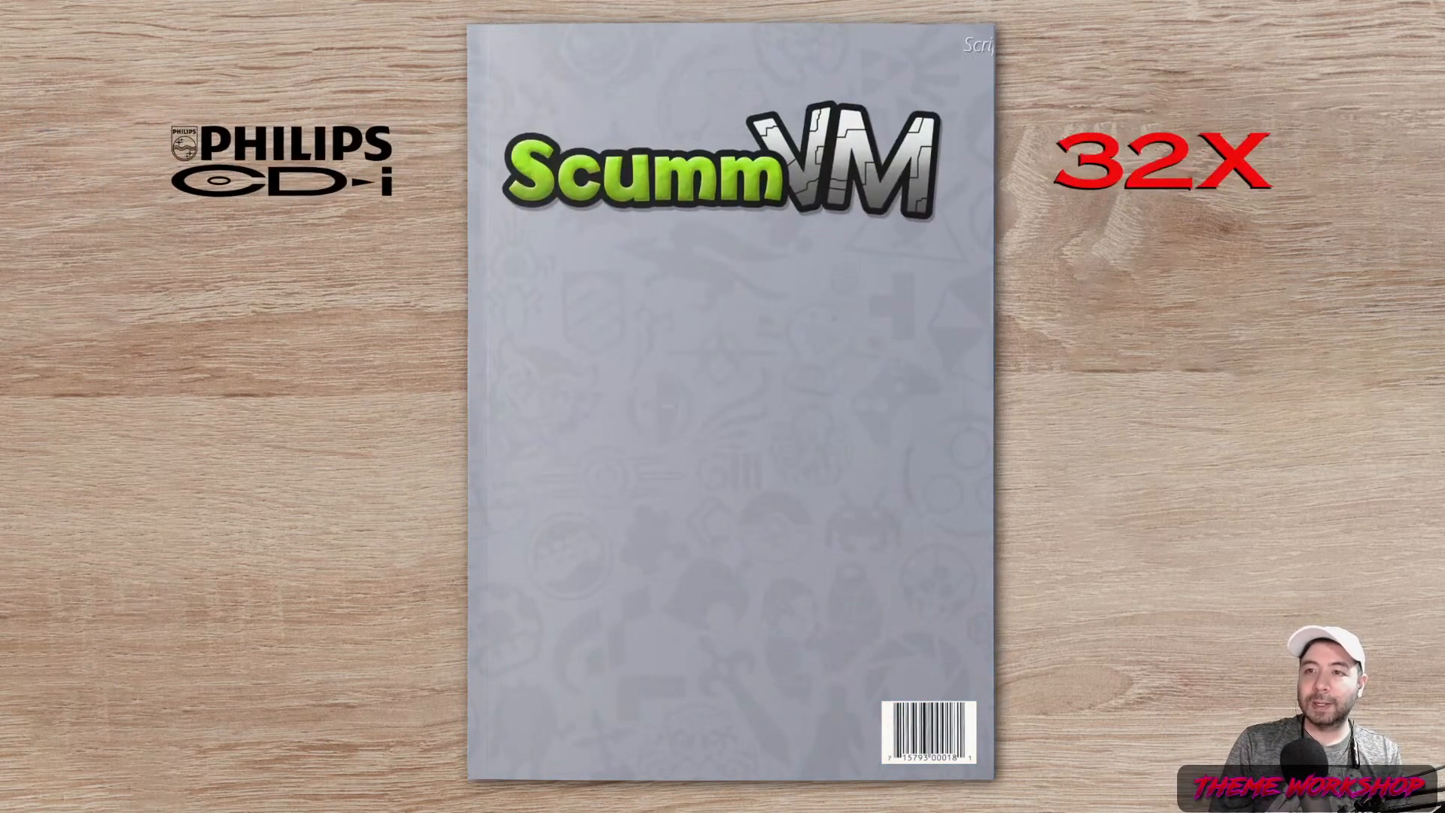
pyautogui.press('Right')
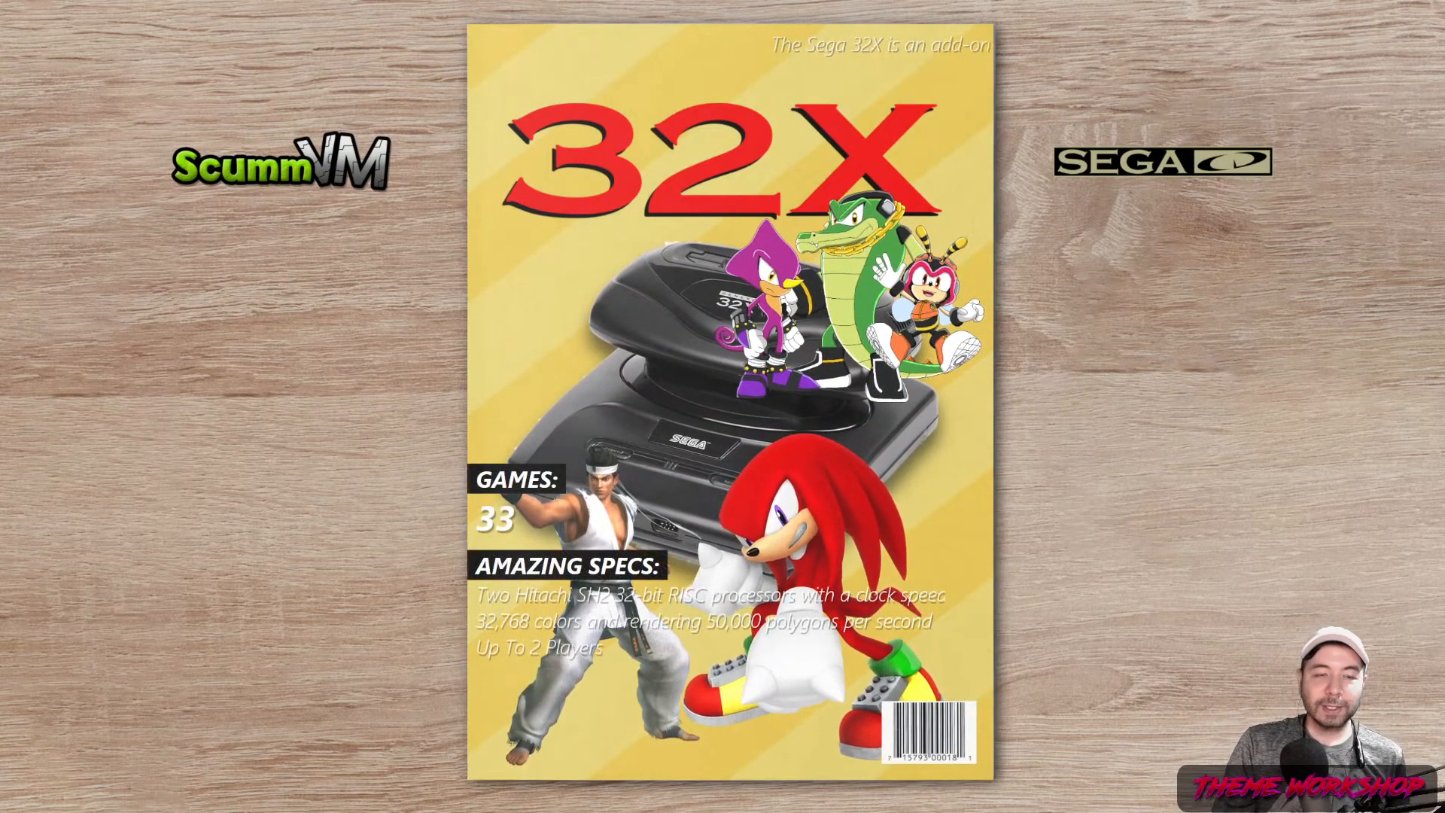
pyautogui.press('Right')
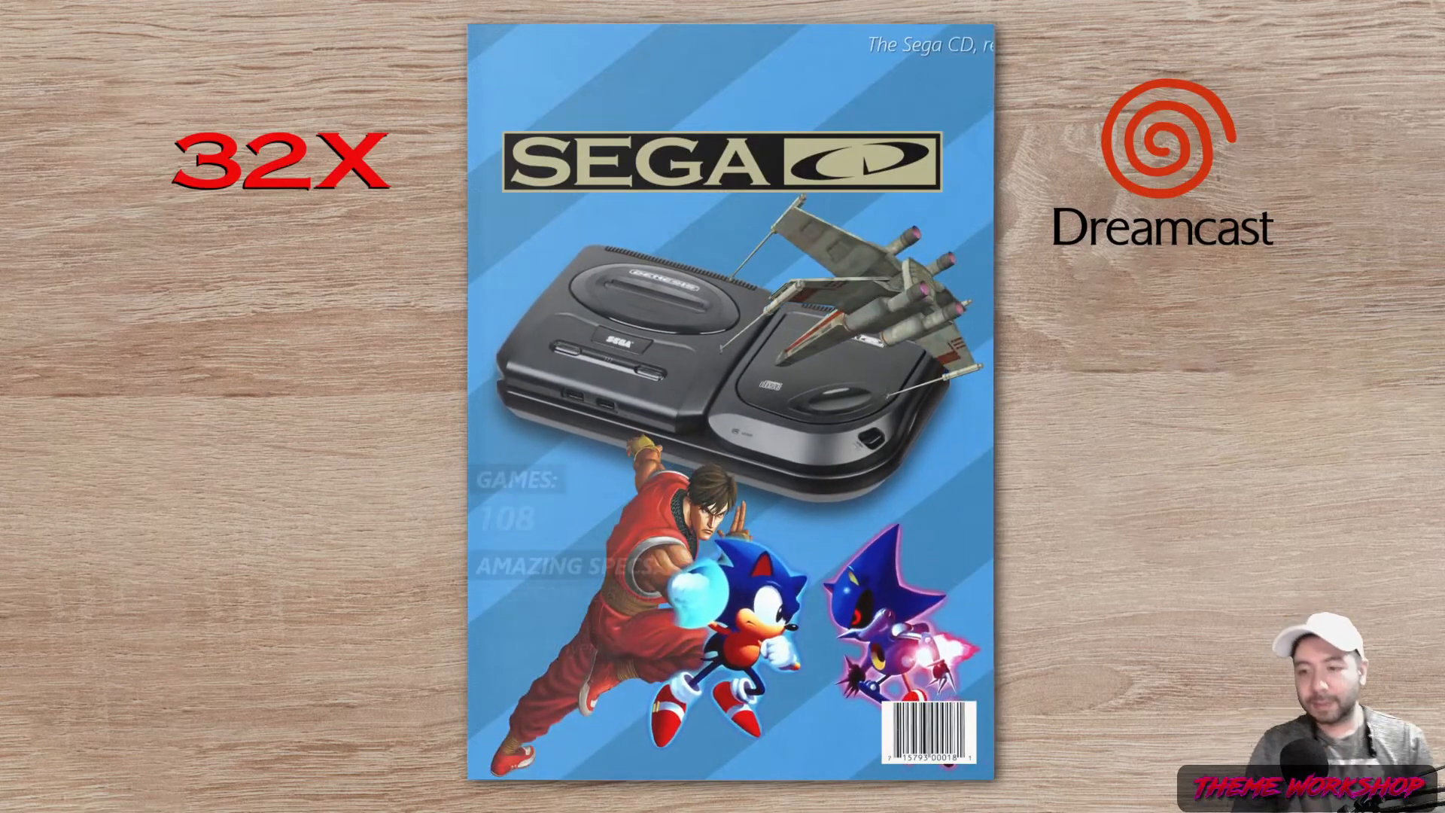
pyautogui.press('Return')
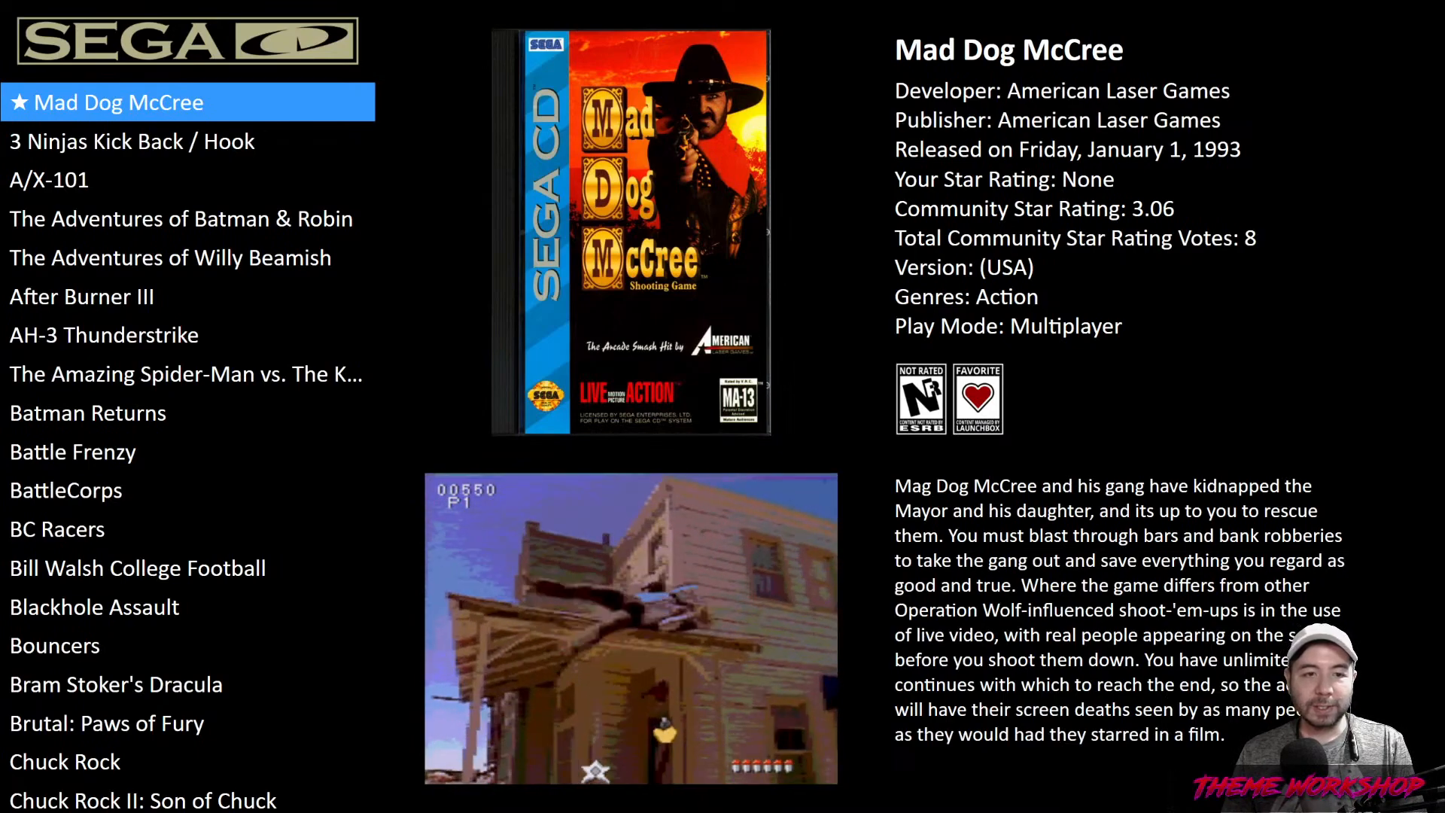
# Go to Options > Keyboard Mappings from the system menu
pyautogui.press('Escape')
pyautogui.press('Down')
pyautogui.press('Down')
pyautogui.press('Down')
pyautogui.press('Return')
pyautogui.press('Up')
pyautogui.press('Up')
pyautogui.press('Up')
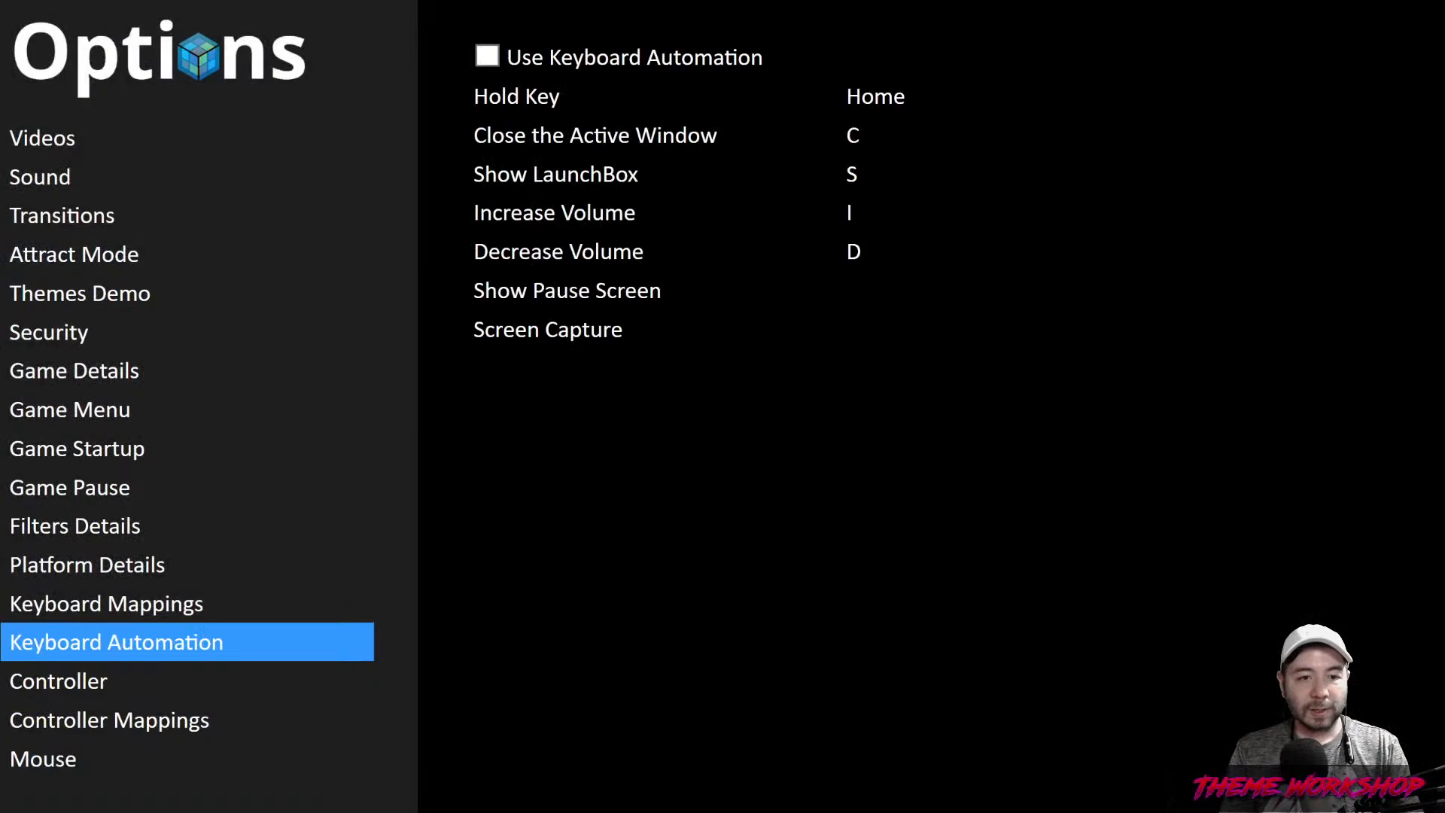
pyautogui.press('Up')
pyautogui.press('Right')
# Map the V key to Switch View and the T key to Switch Theme
pyautogui.press('Up')
pyautogui.press('Up')
pyautogui.press('Up')
pyautogui.press('Up')
pyautogui.press('Up')
pyautogui.press('Up')
pyautogui.press('Up')
pyautogui.press('Up')
pyautogui.press('Up')
pyautogui.press('Up')
pyautogui.press('Up')
pyautogui.press('Up')
pyautogui.press('Up')
pyautogui.press('Up')
pyautogui.press('Up')
pyautogui.press('Up')
pyautogui.press('Up')
pyautogui.press('Up')
pyautogui.press('Up')
pyautogui.press('Up')
pyautogui.press('Up')
pyautogui.press('Up')
pyautogui.press('Down')
pyautogui.press('Down')
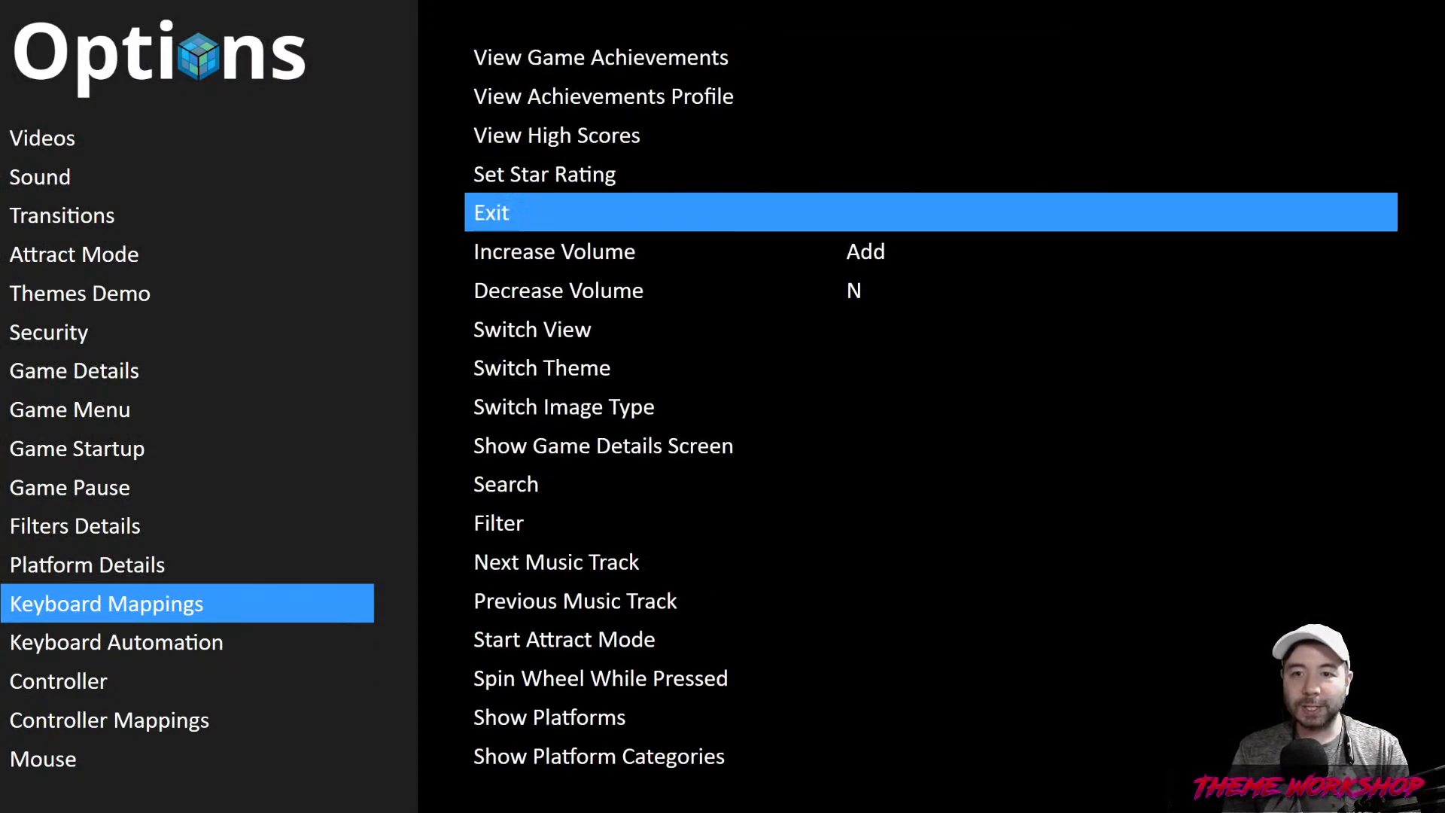
pyautogui.press('Down')
pyautogui.press('Down')
pyautogui.press('Down')
pyautogui.press('Down')
pyautogui.press('Return')
pyautogui.press('v')
pyautogui.press('Down')
pyautogui.press('Return')
pyautogui.press('t')
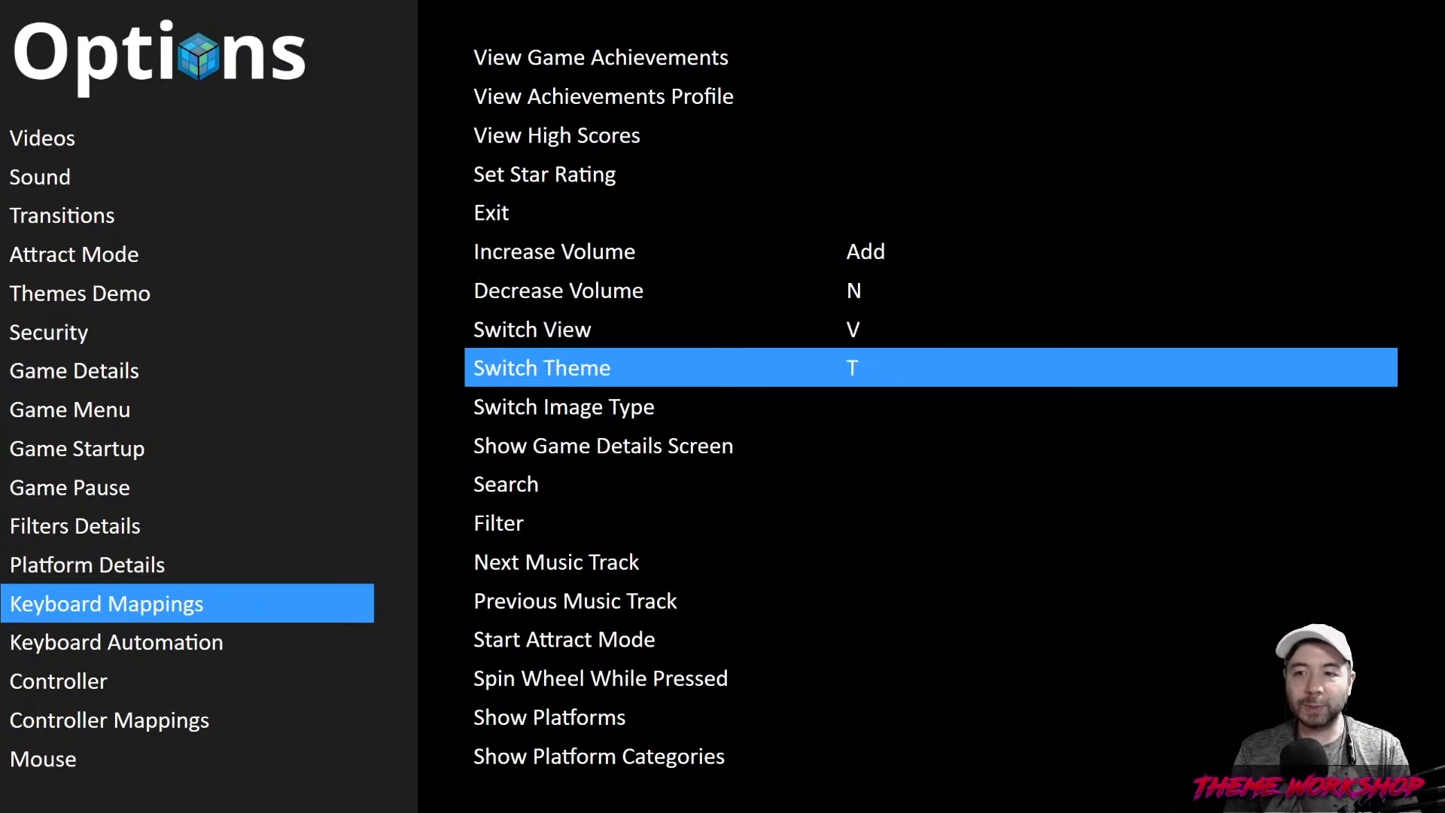
# Exit the options, press T for the magazine layout and browse to Chuck Rock
pyautogui.press('Escape')
pyautogui.press('Escape')
pyautogui.press('Escape')
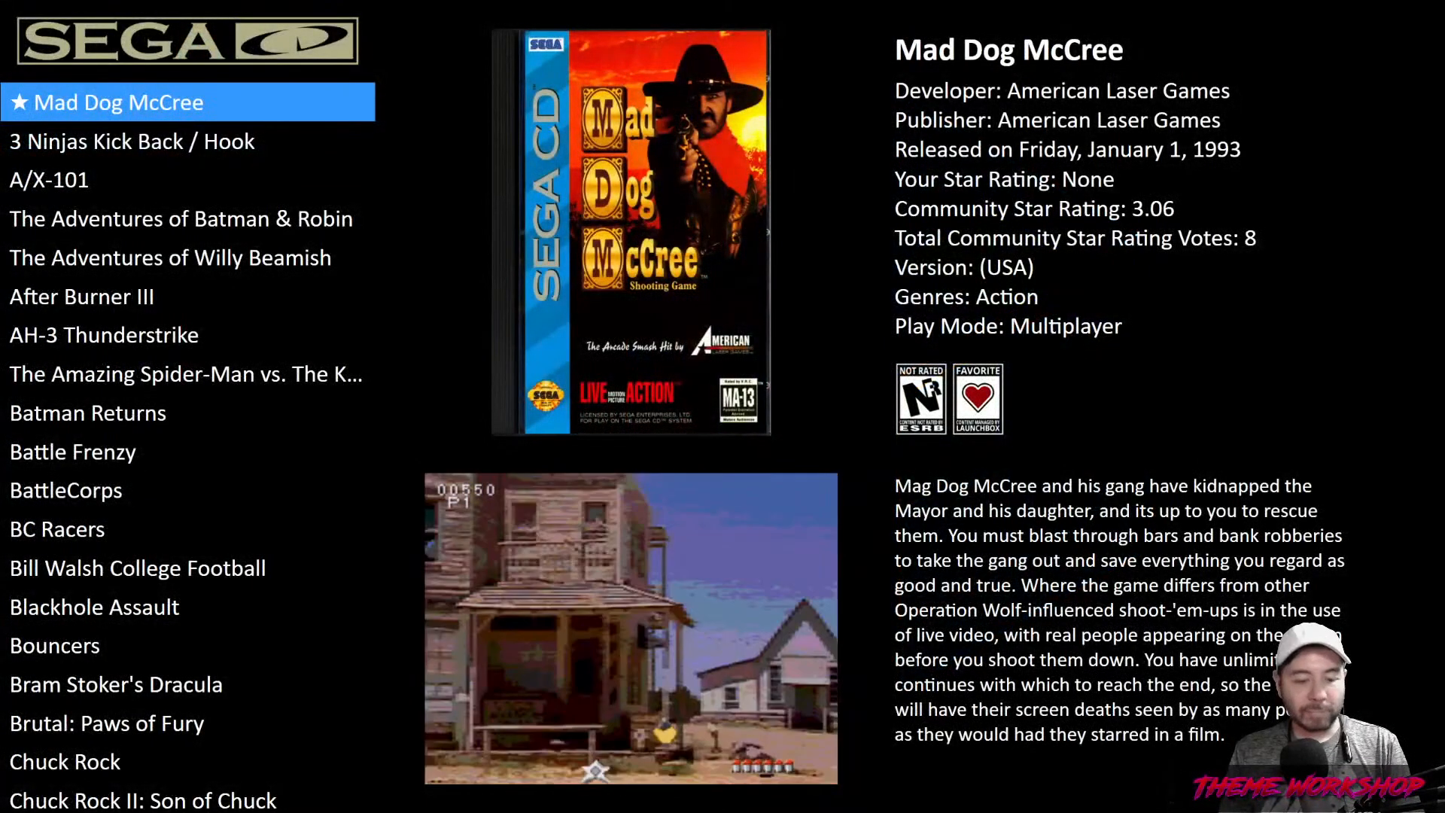
pyautogui.press('t')
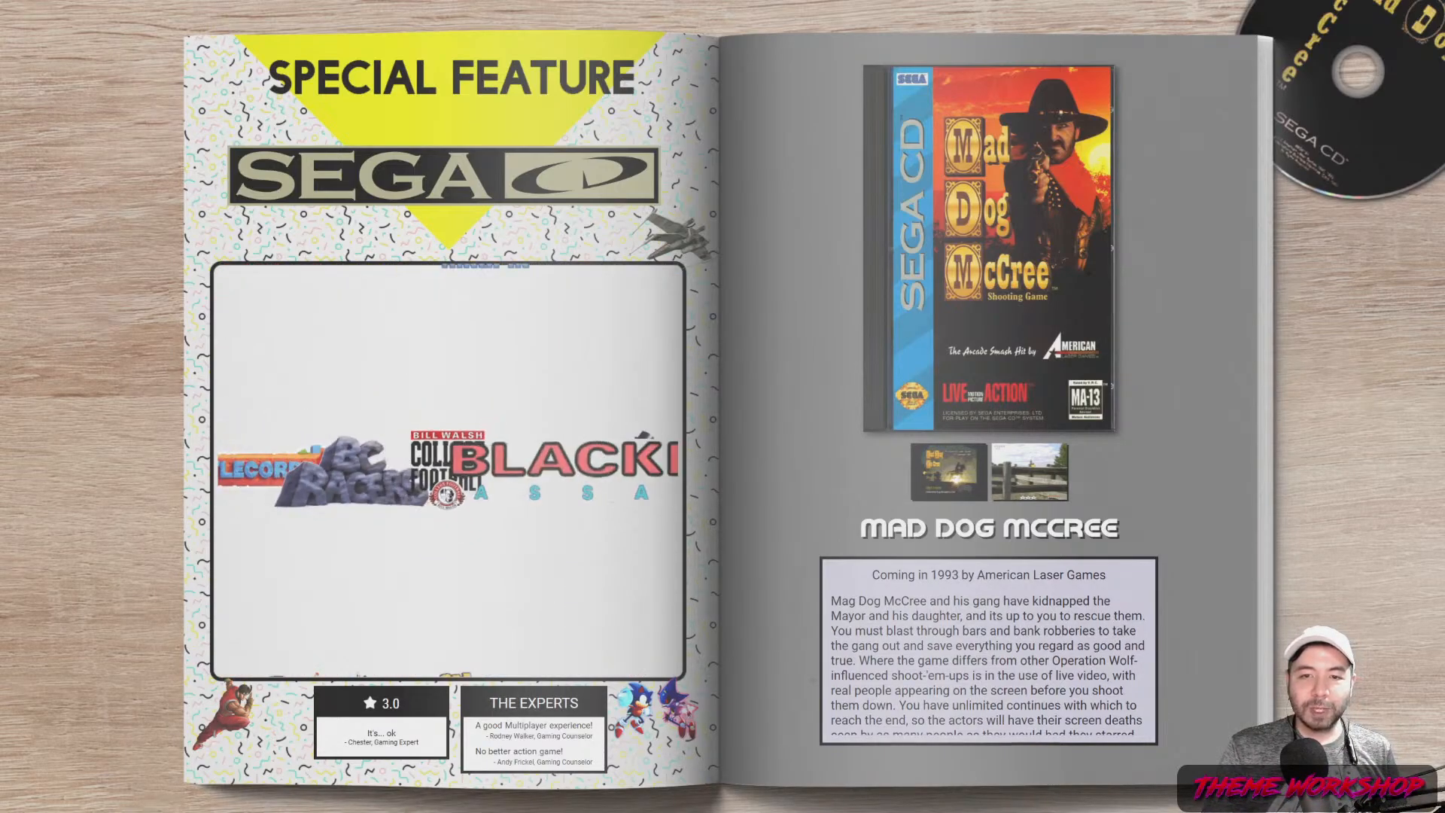
pyautogui.press('Right')
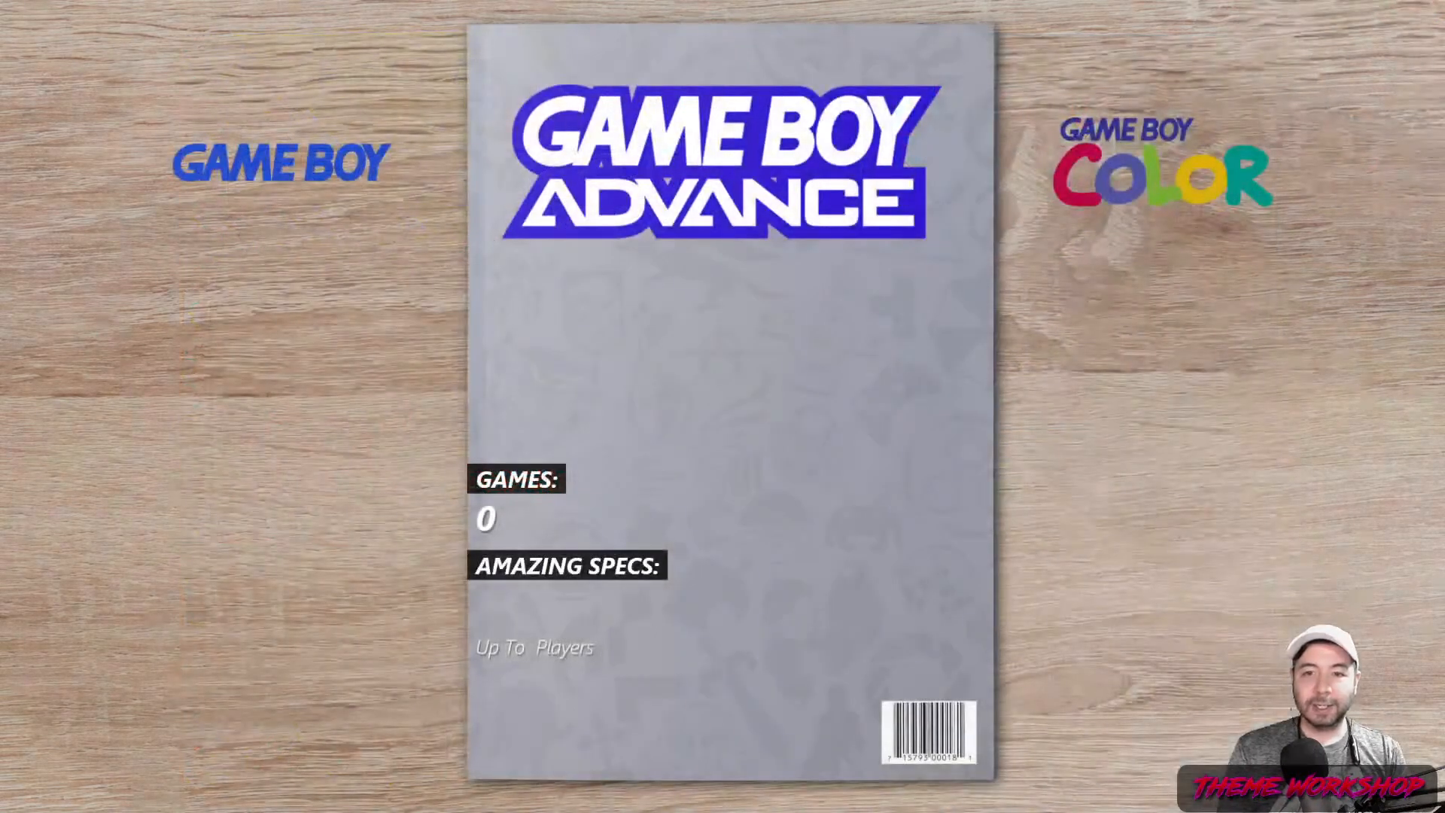
# Open the NES games and browse the wall from 8 Eyes down to Abadox
pyautogui.press('Left')
pyautogui.press('Left')
pyautogui.press('Left')
pyautogui.press('Left')
pyautogui.press('Left')
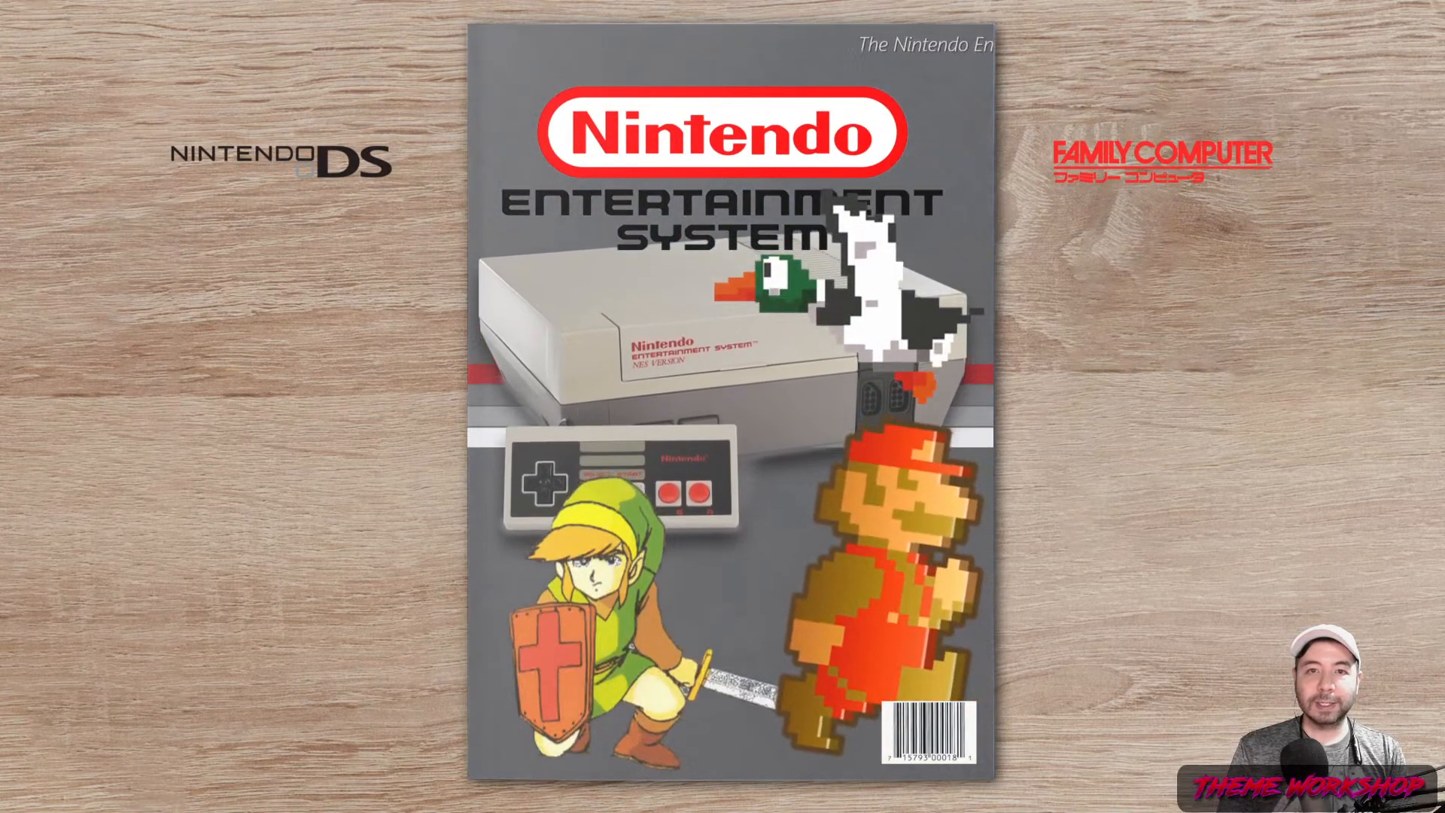
pyautogui.press('Return')
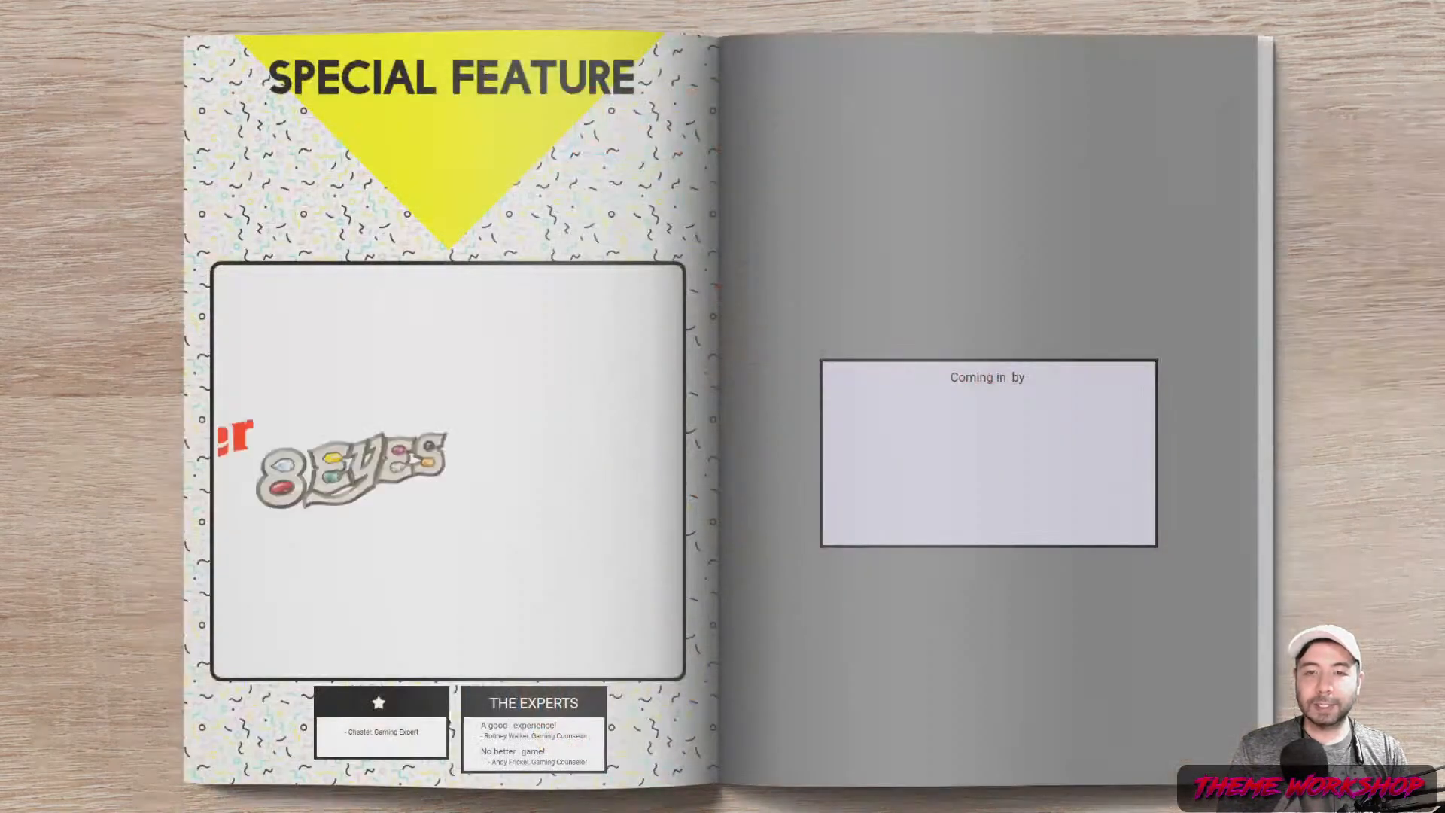
pyautogui.press('Left')
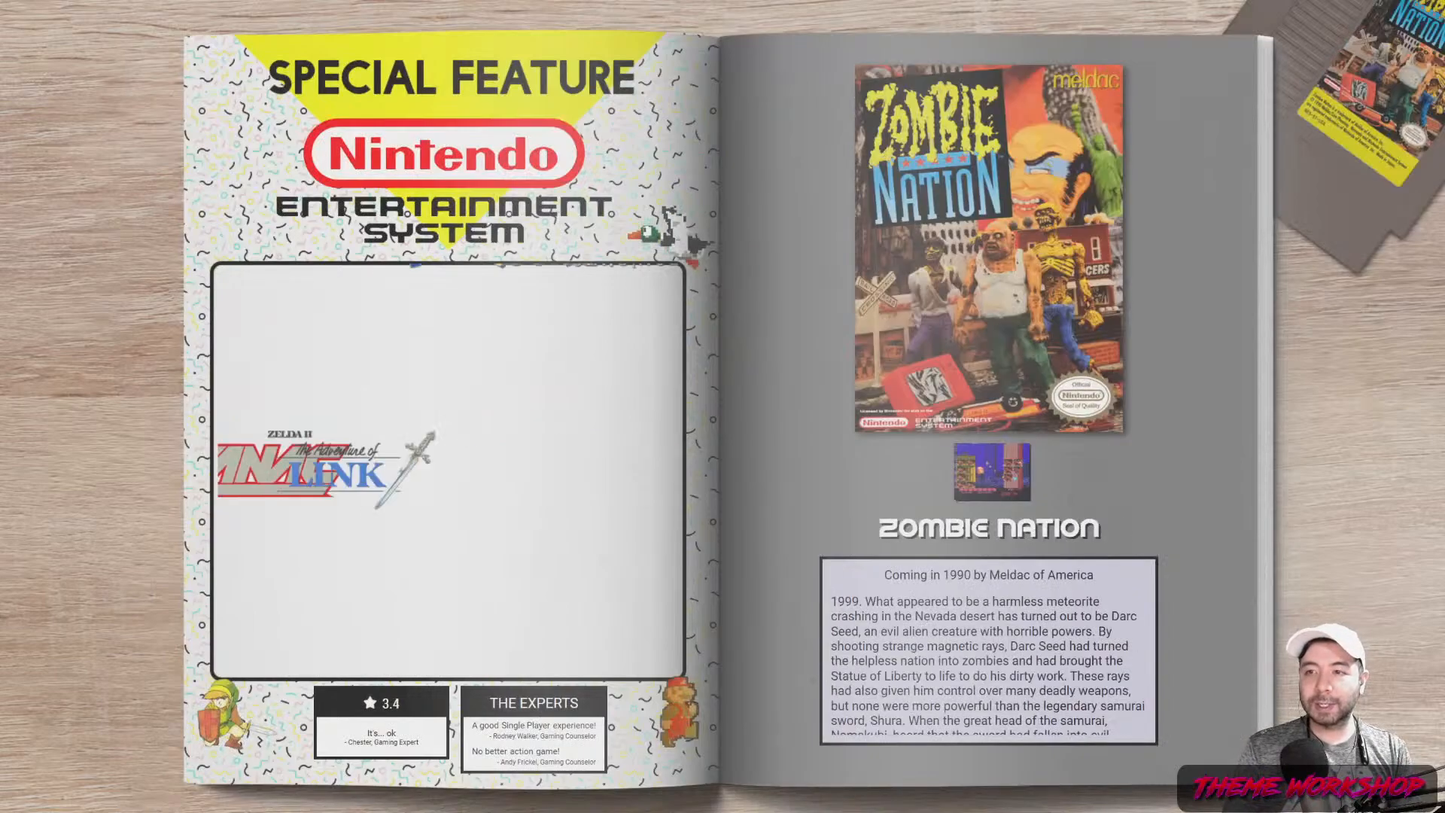
pyautogui.press('Right')
pyautogui.press('Right')
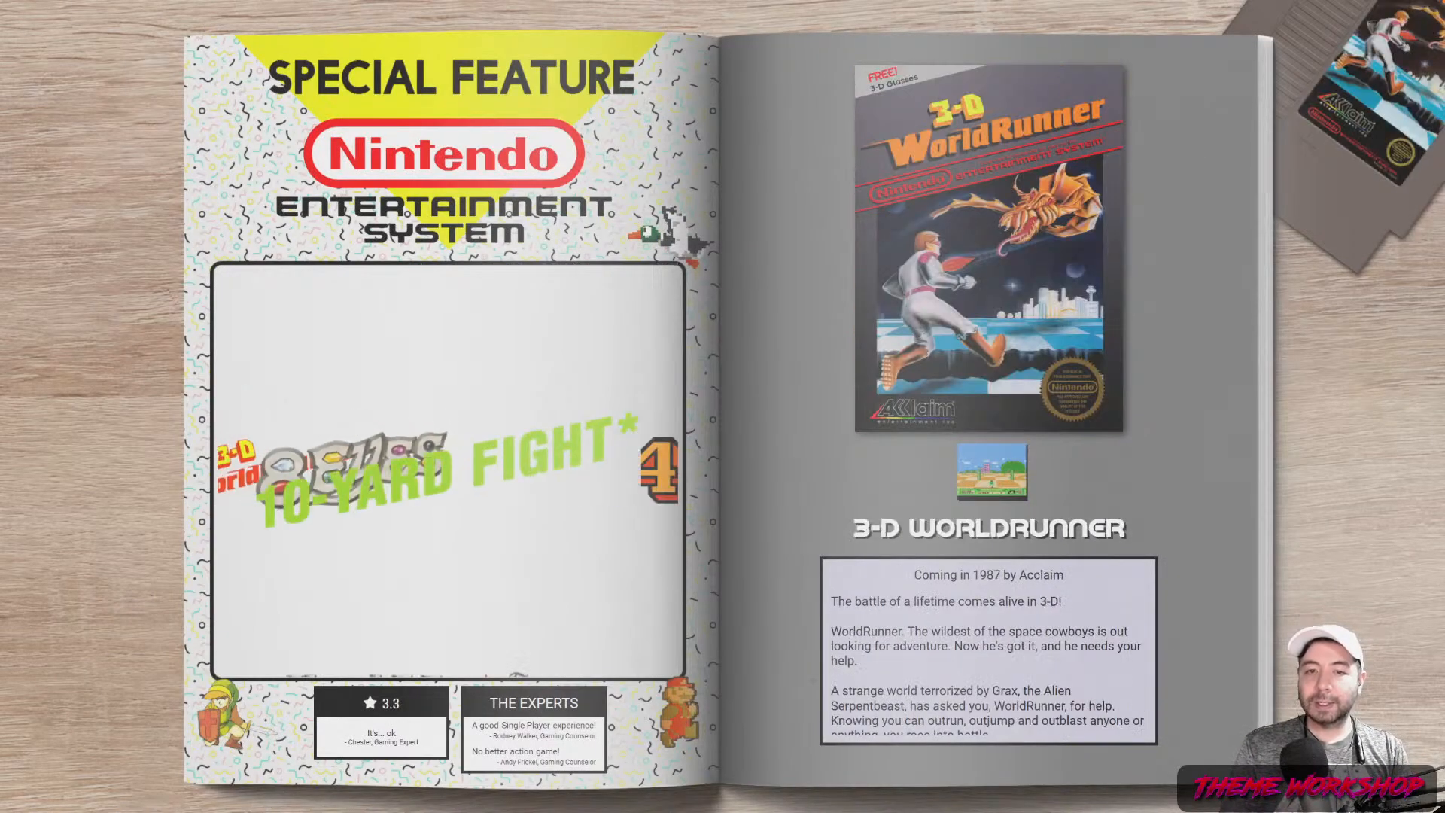
pyautogui.press('Left')
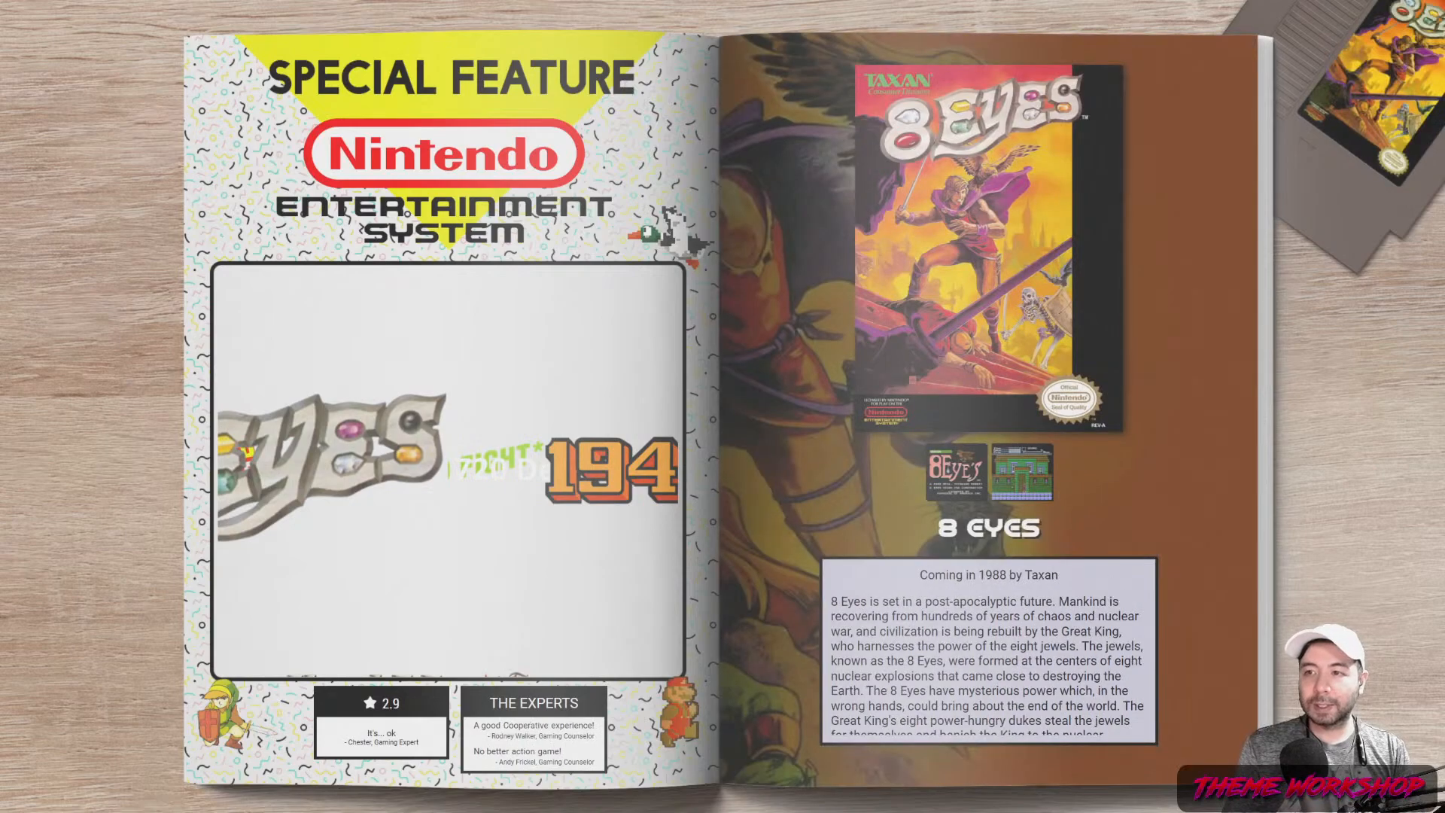
pyautogui.press('Down')
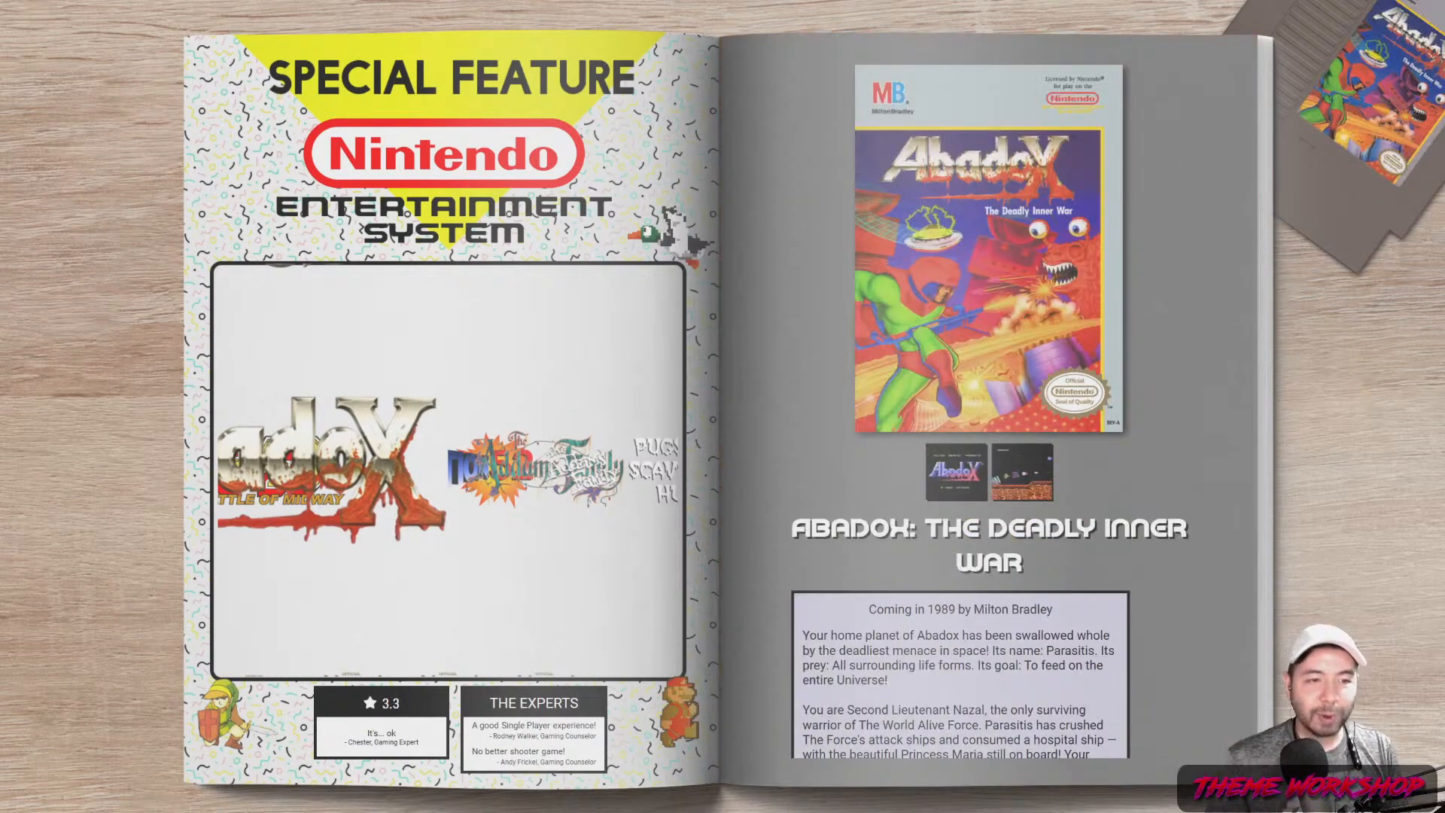
pyautogui.press('Right')
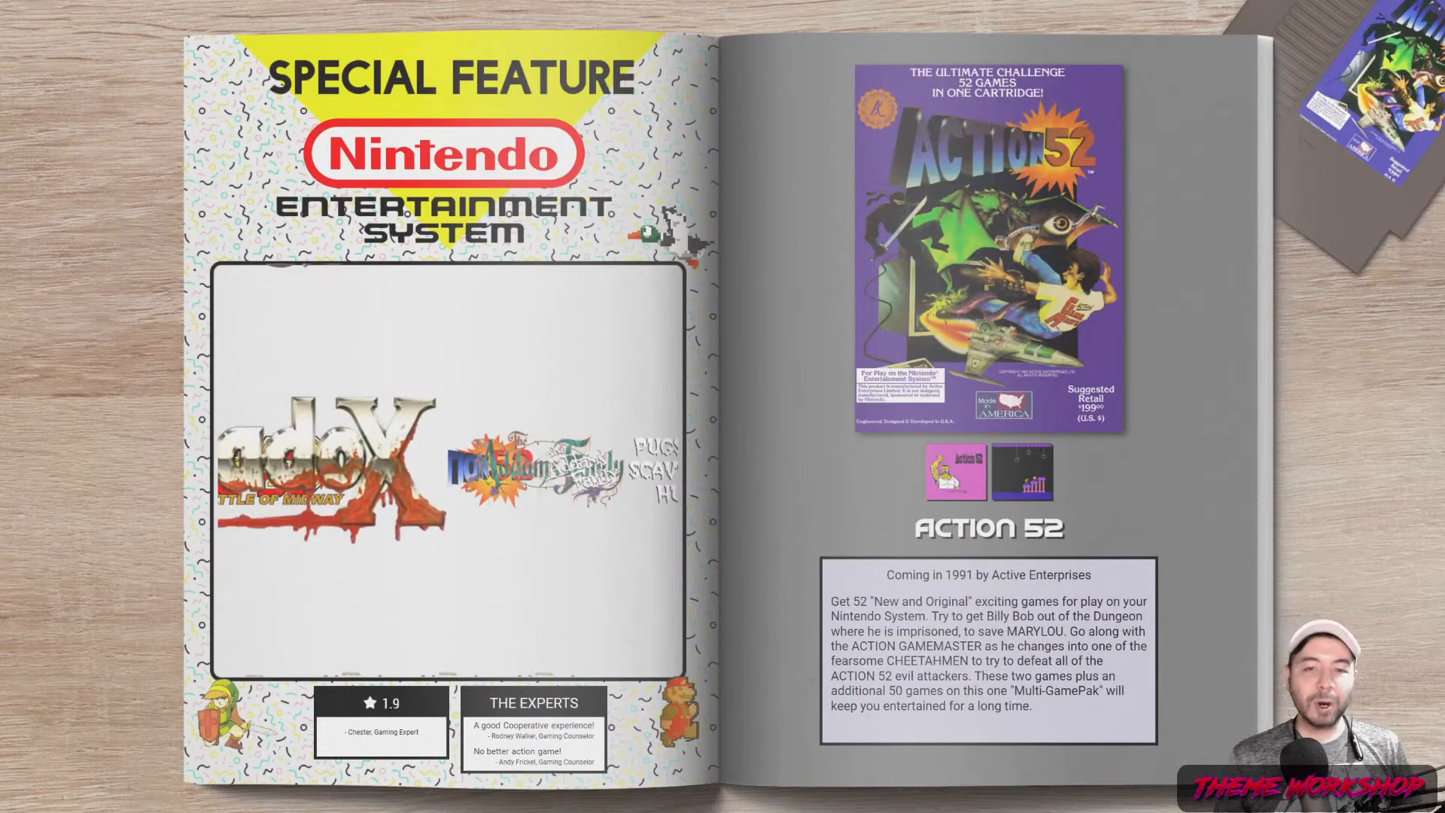
pyautogui.press('Left')
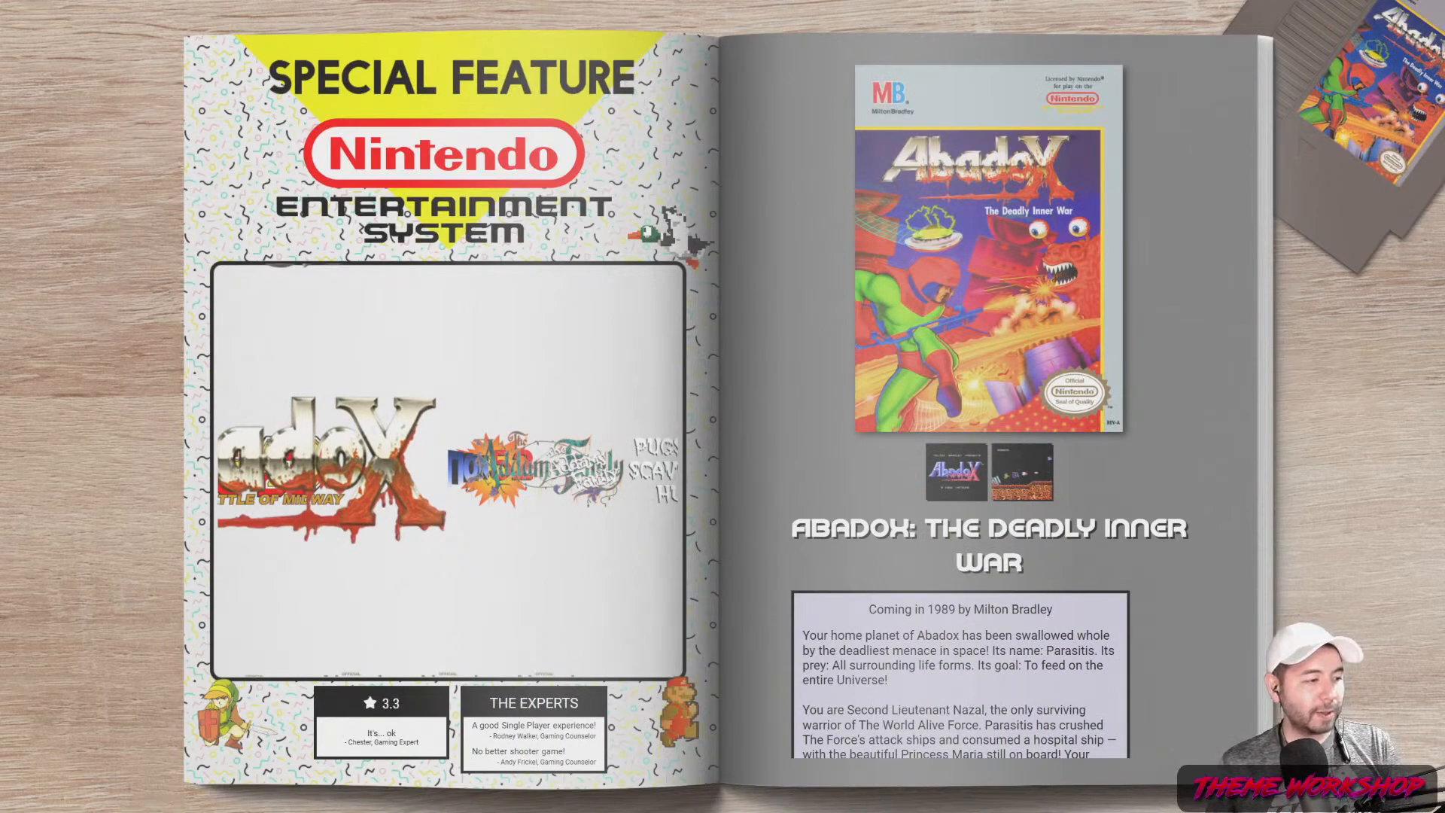
# Maximize the Visual Studio editor and select the coverFlow:FlowControl markup, lines 479–529
pyautogui.moveTo(843, 812); pyautogui.dragTo(843, 119)
pyautogui.doubleClick(843, 119)
pyautogui.click(444, 412)
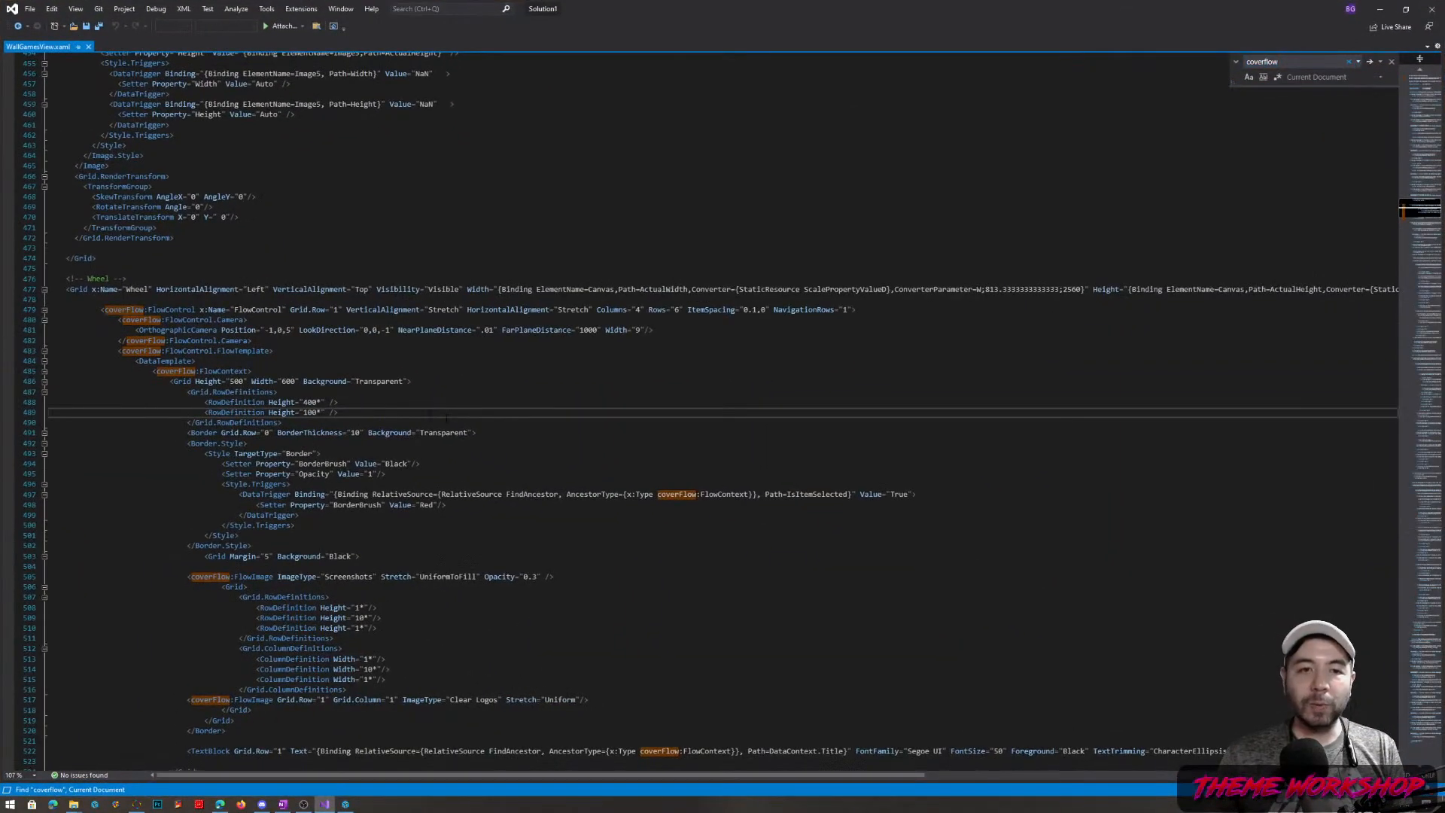
pyautogui.click(106, 310)
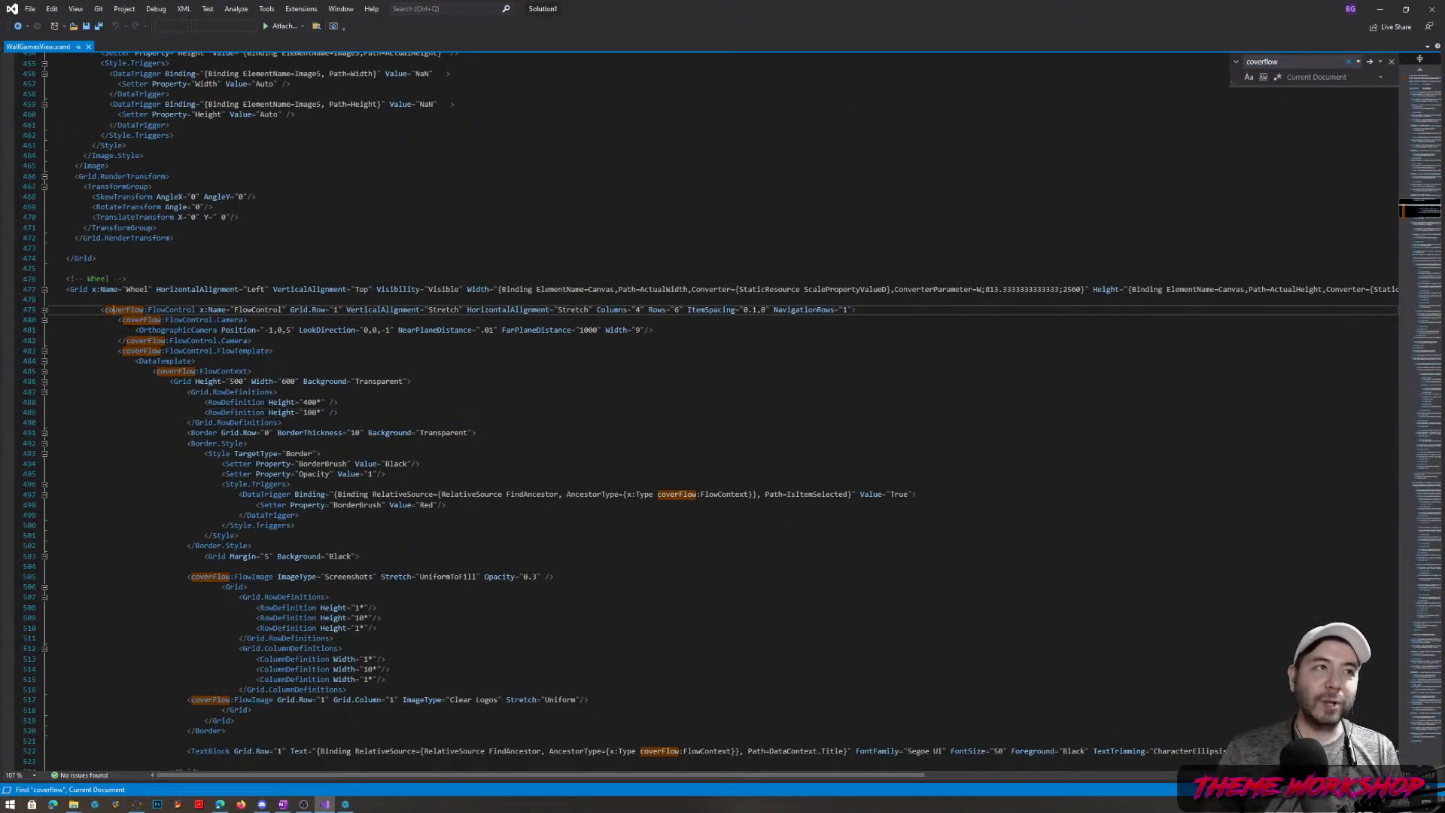
pyautogui.moveTo(106, 309); pyautogui.dragTo(205, 474)
# Bring up File Explorer on the theme's Views folder and move it aside
pyautogui.scroll(-11, 446, 344)
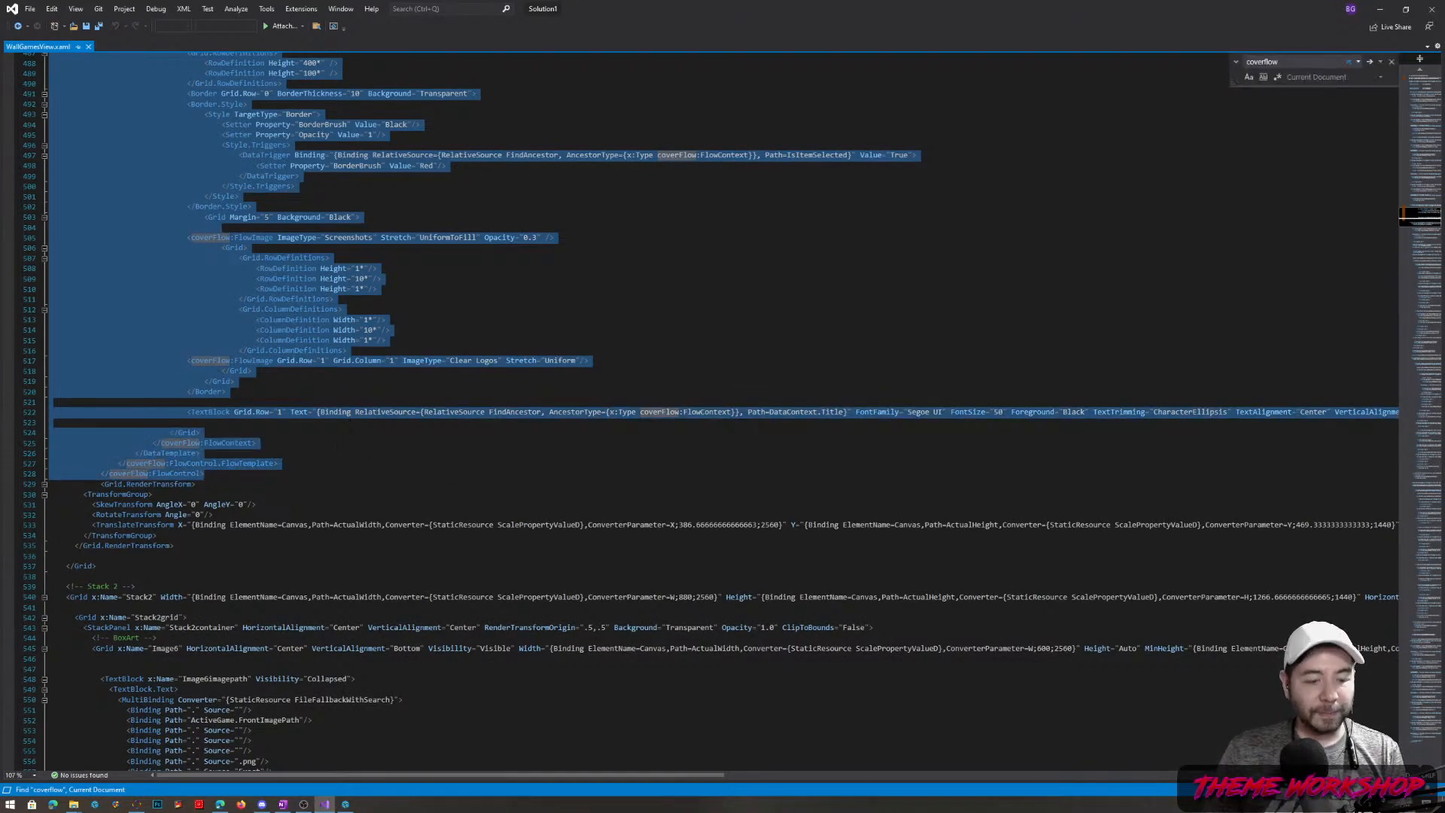
pyautogui.click(73, 804)
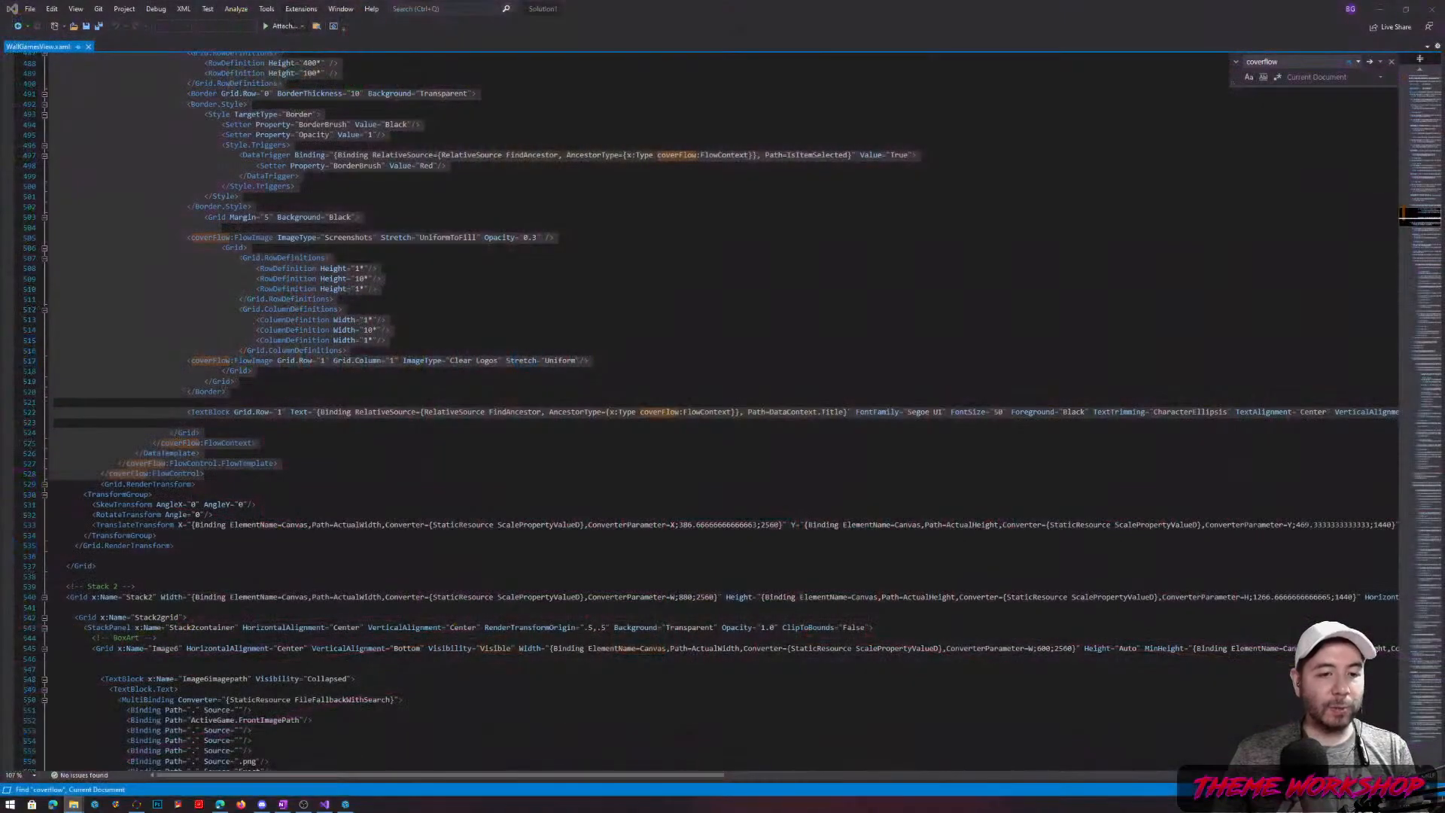
pyautogui.moveTo(987, 206); pyautogui.dragTo(790, 185)
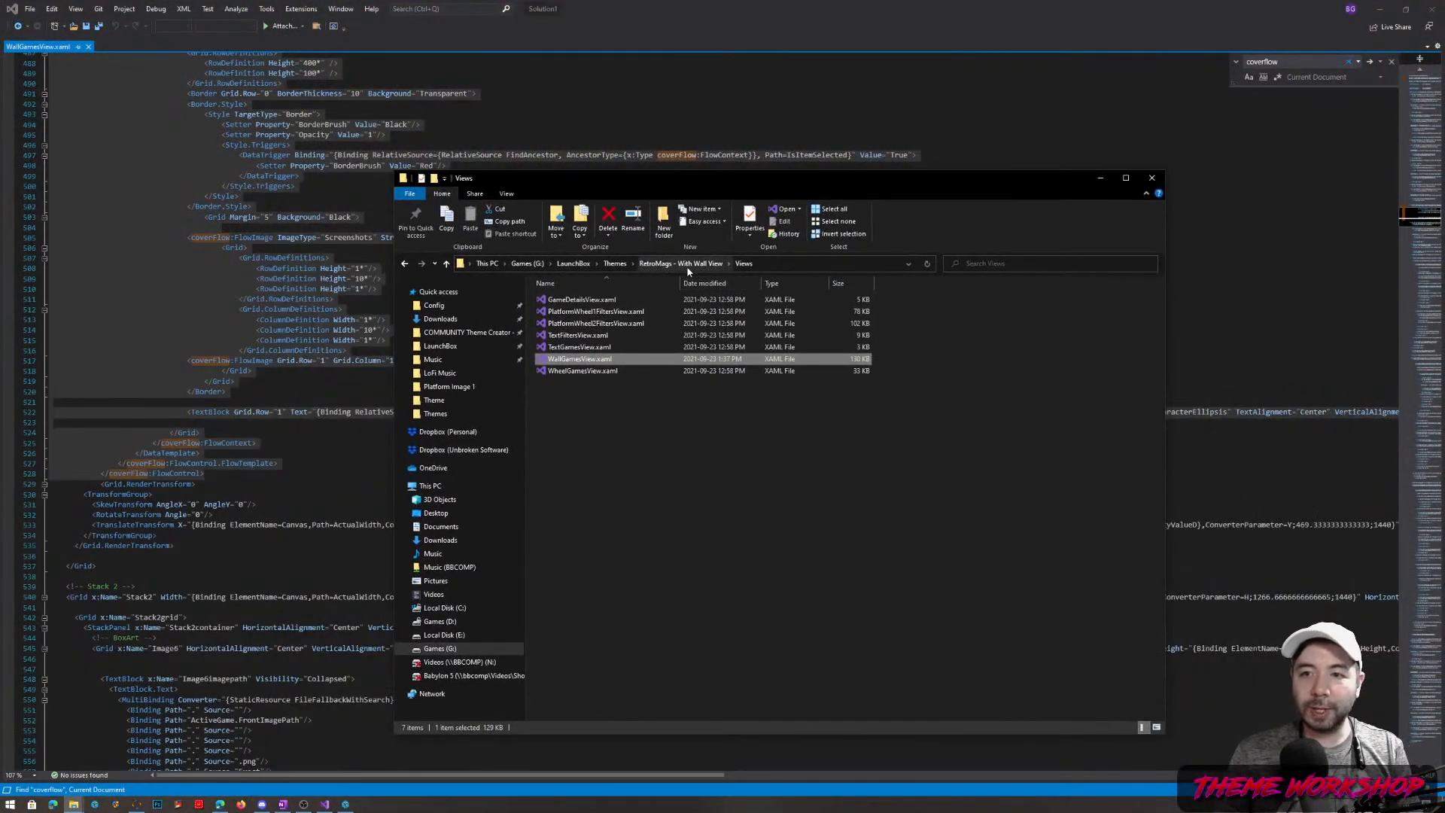
# Open BigBoxTheme.csproj from the Themes > RetroMags folder
pyautogui.click(621, 263)
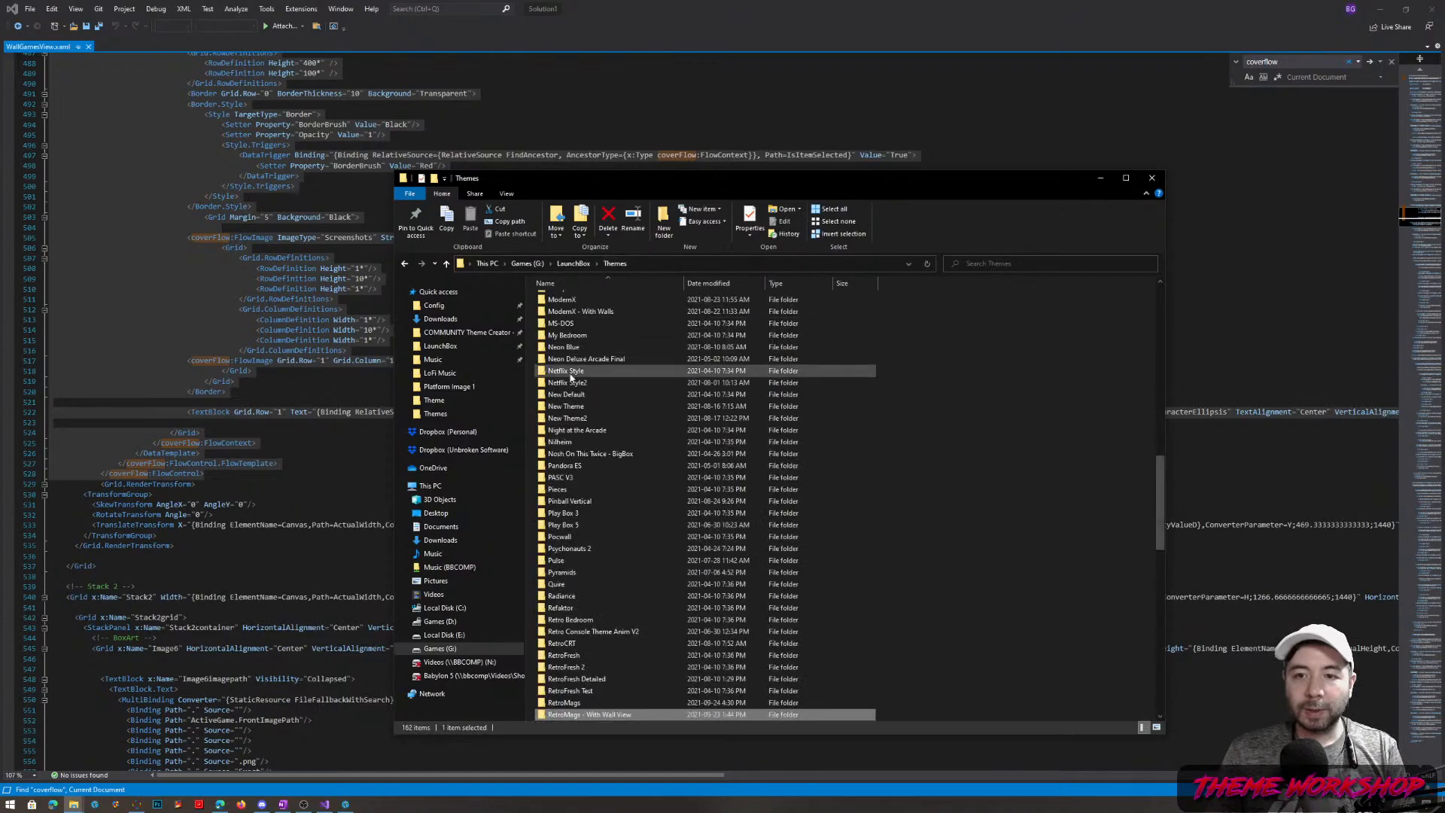
pyautogui.doubleClick(573, 702)
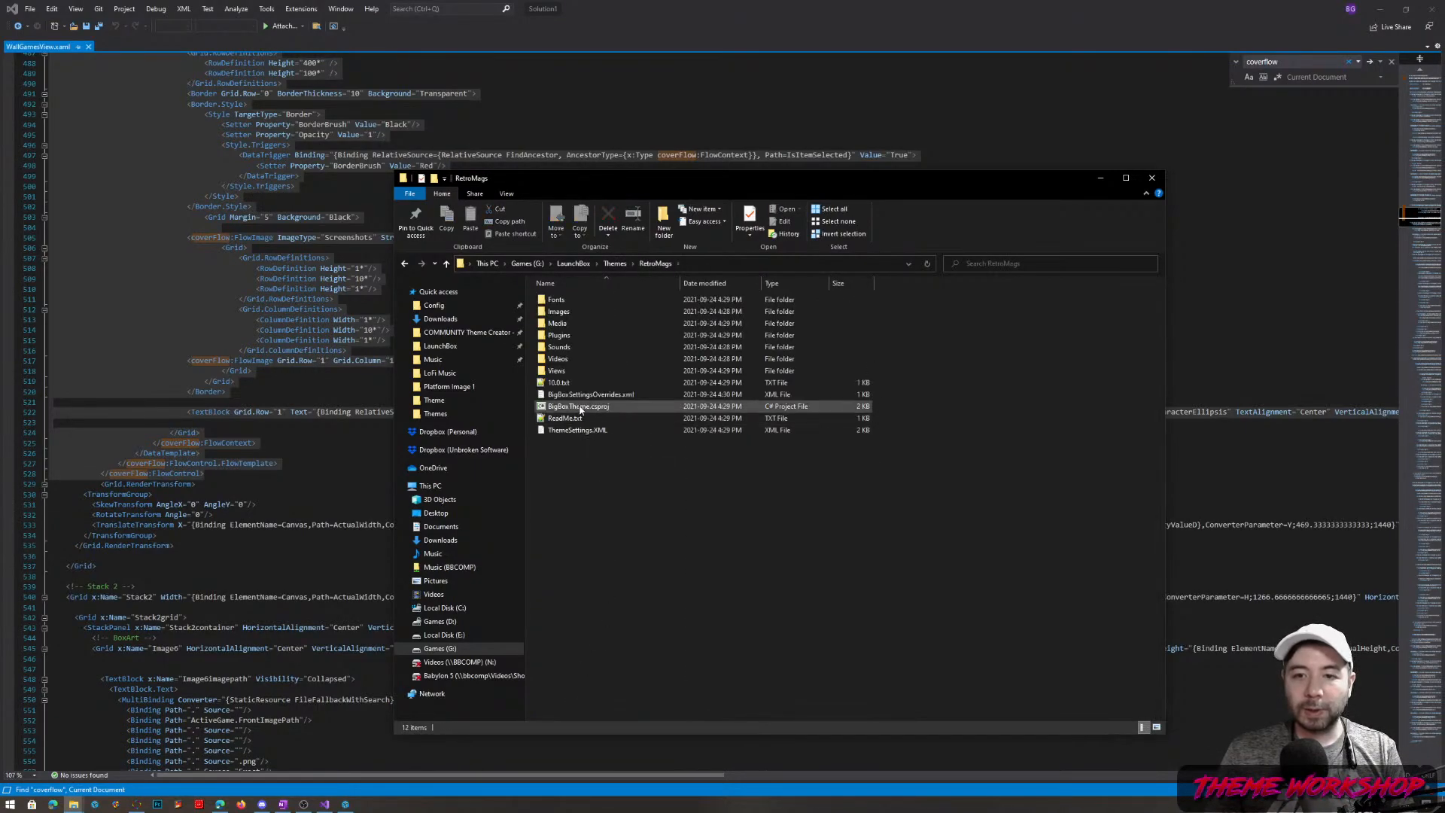
pyautogui.doubleClick(579, 406)
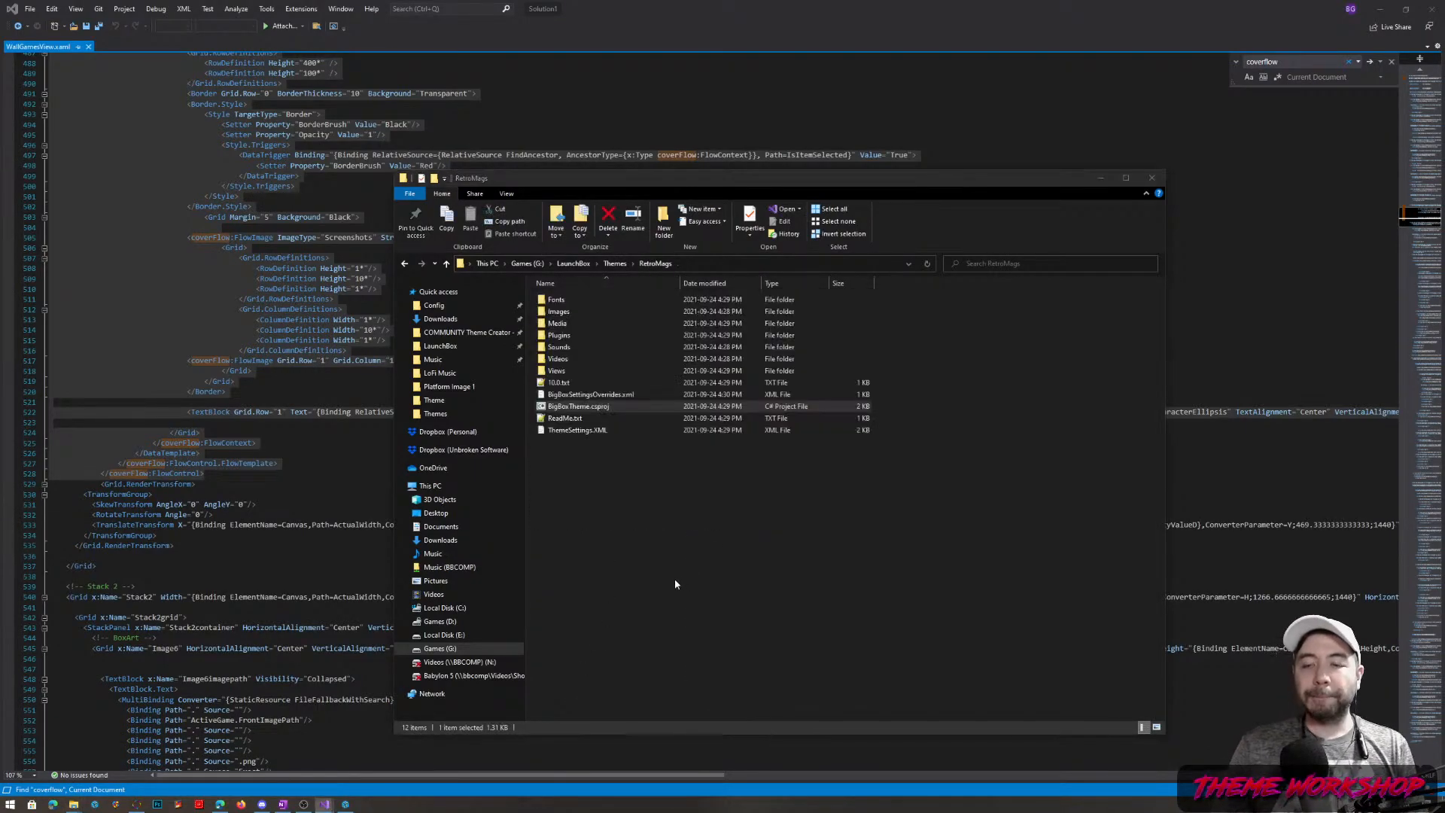
# Close the old Visual Studio window and maximize the new one
pyautogui.click(1433, 8)
pyautogui.moveTo(0, 305); pyautogui.dragTo(815, 167)
pyautogui.doubleClick(1009, 169)
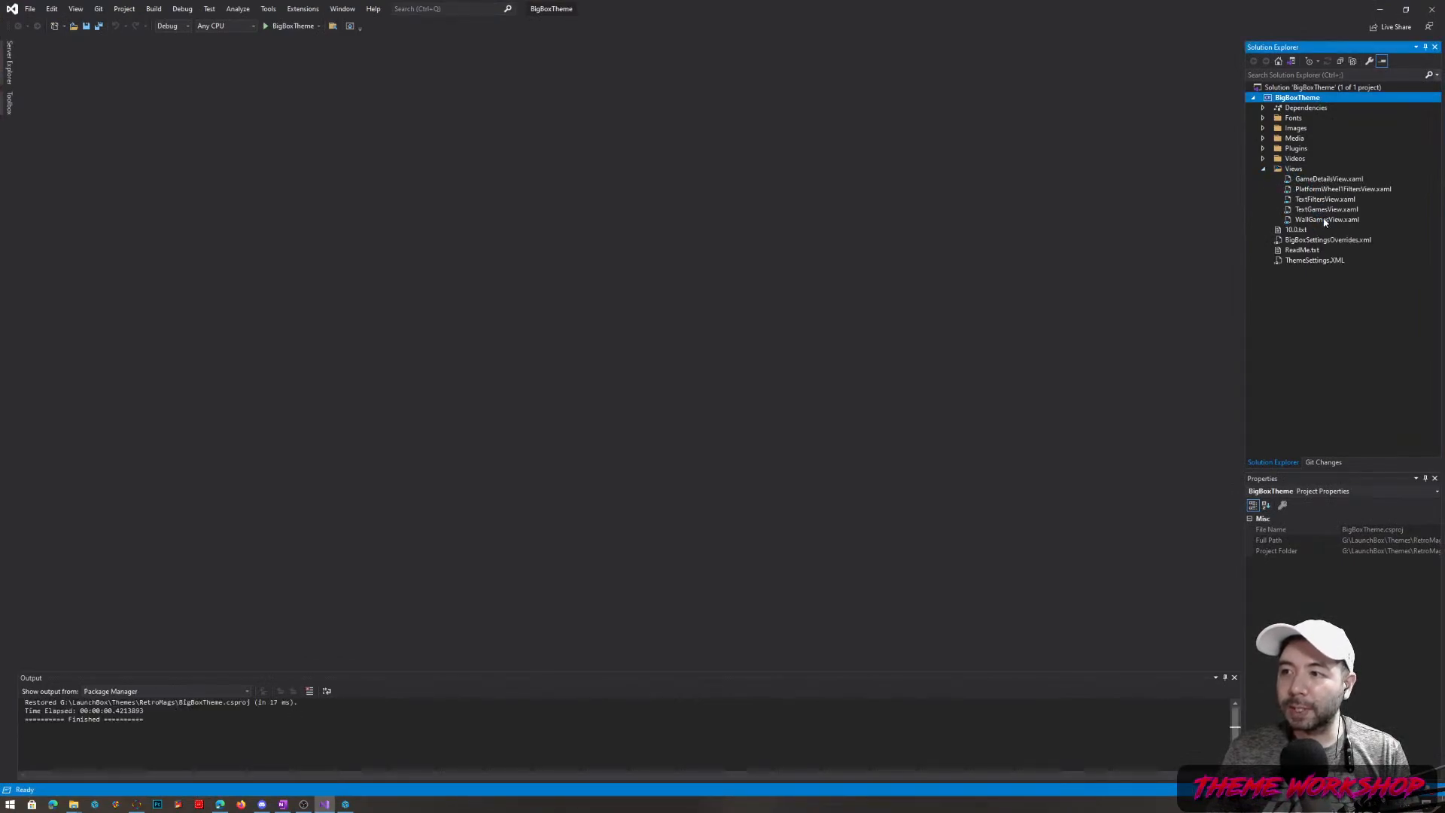
# Open WallGamesView.xaml in XAML-only view with the output panel closed
pyautogui.doubleClick(1325, 220)
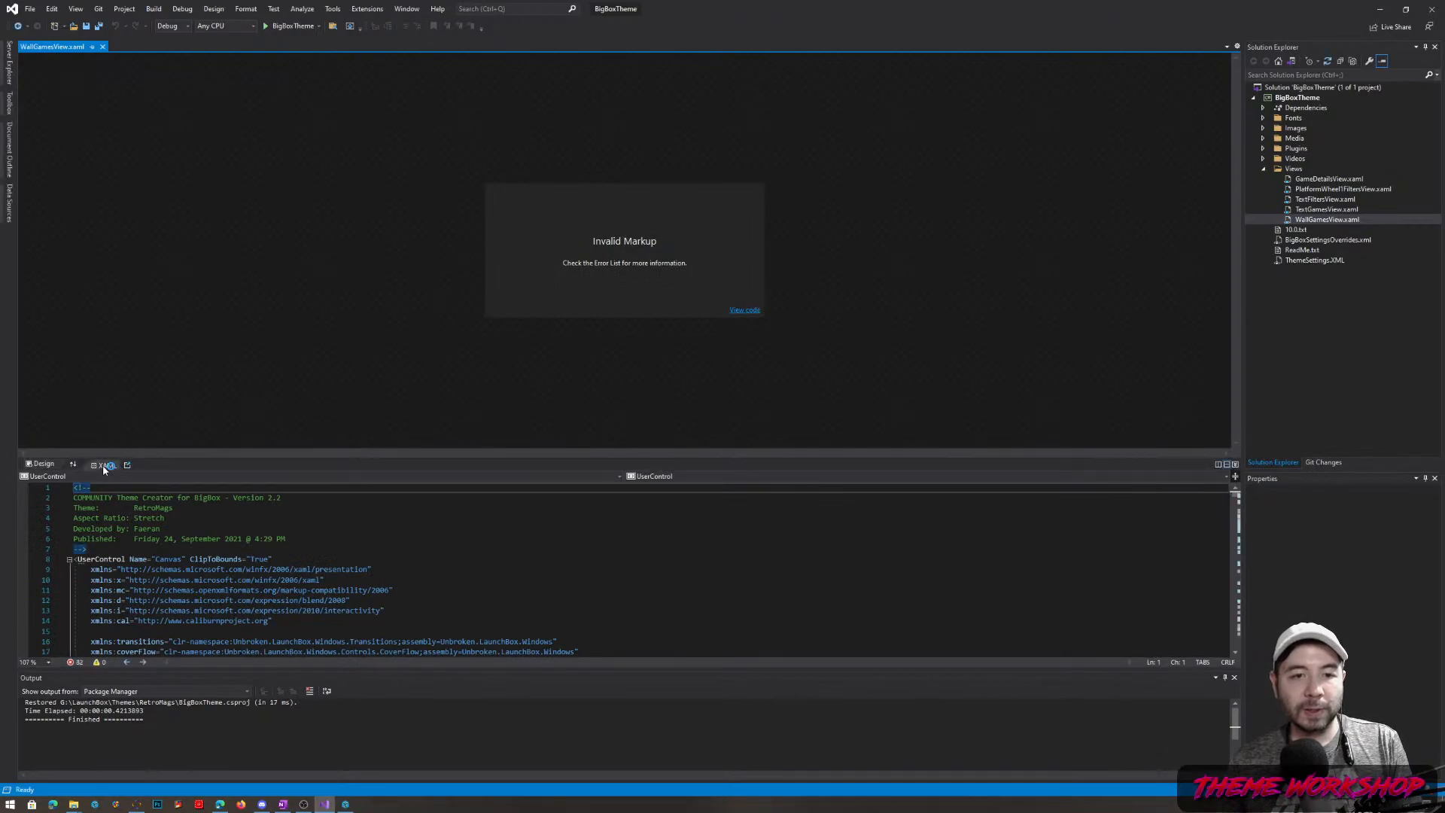
pyautogui.click(103, 465)
pyautogui.scroll(-1, 103, 464)
pyautogui.scroll(-14, 102, 463)
pyautogui.click(1239, 678)
# Find 'coverflow' and paste the wall grid over the FlowControl block on lines 304–316
pyautogui.click(481, 490)
pyautogui.hotkey('ctrl', 'f')
pyautogui.write('coverfl')
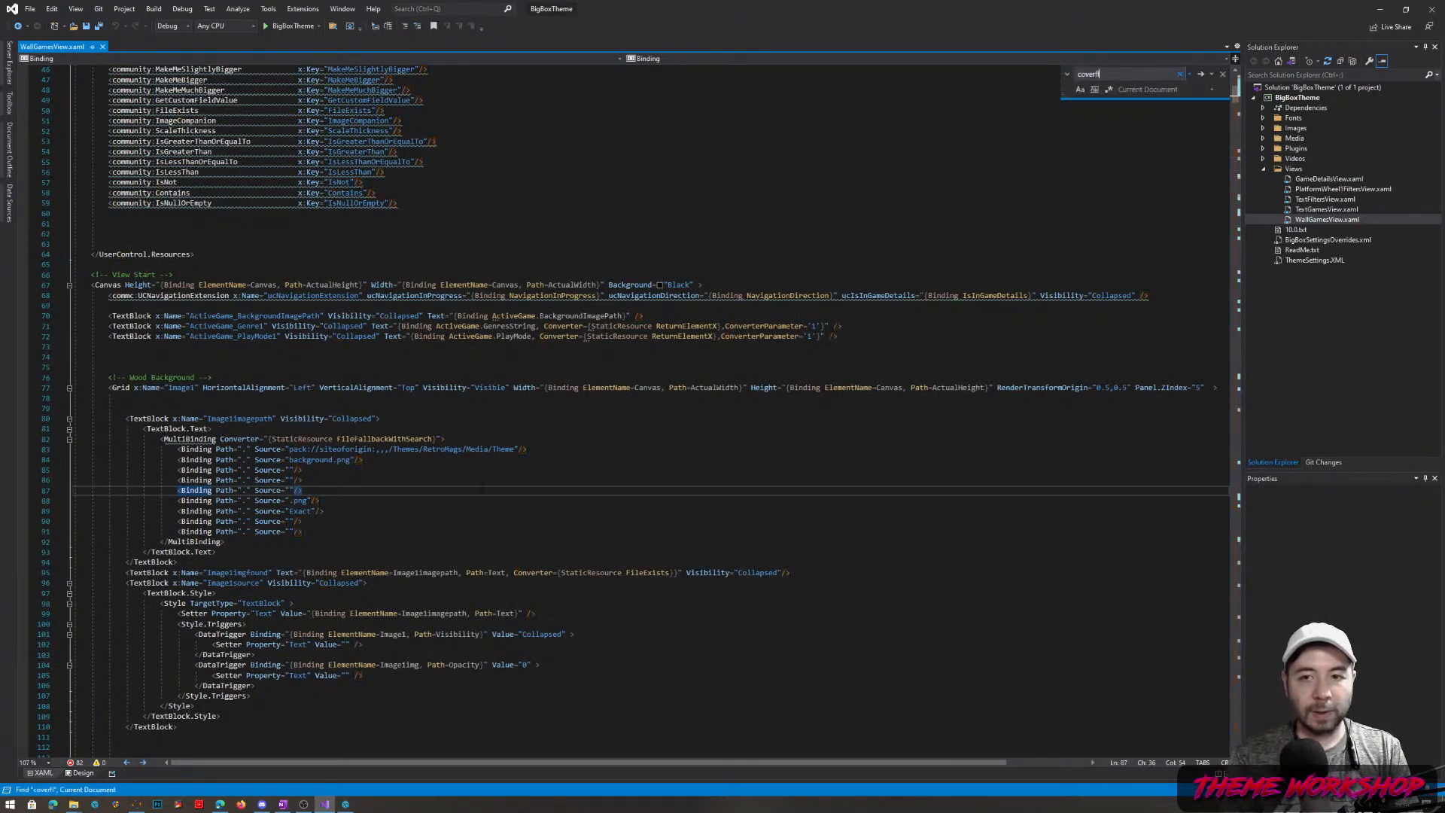
pyautogui.write('ow')
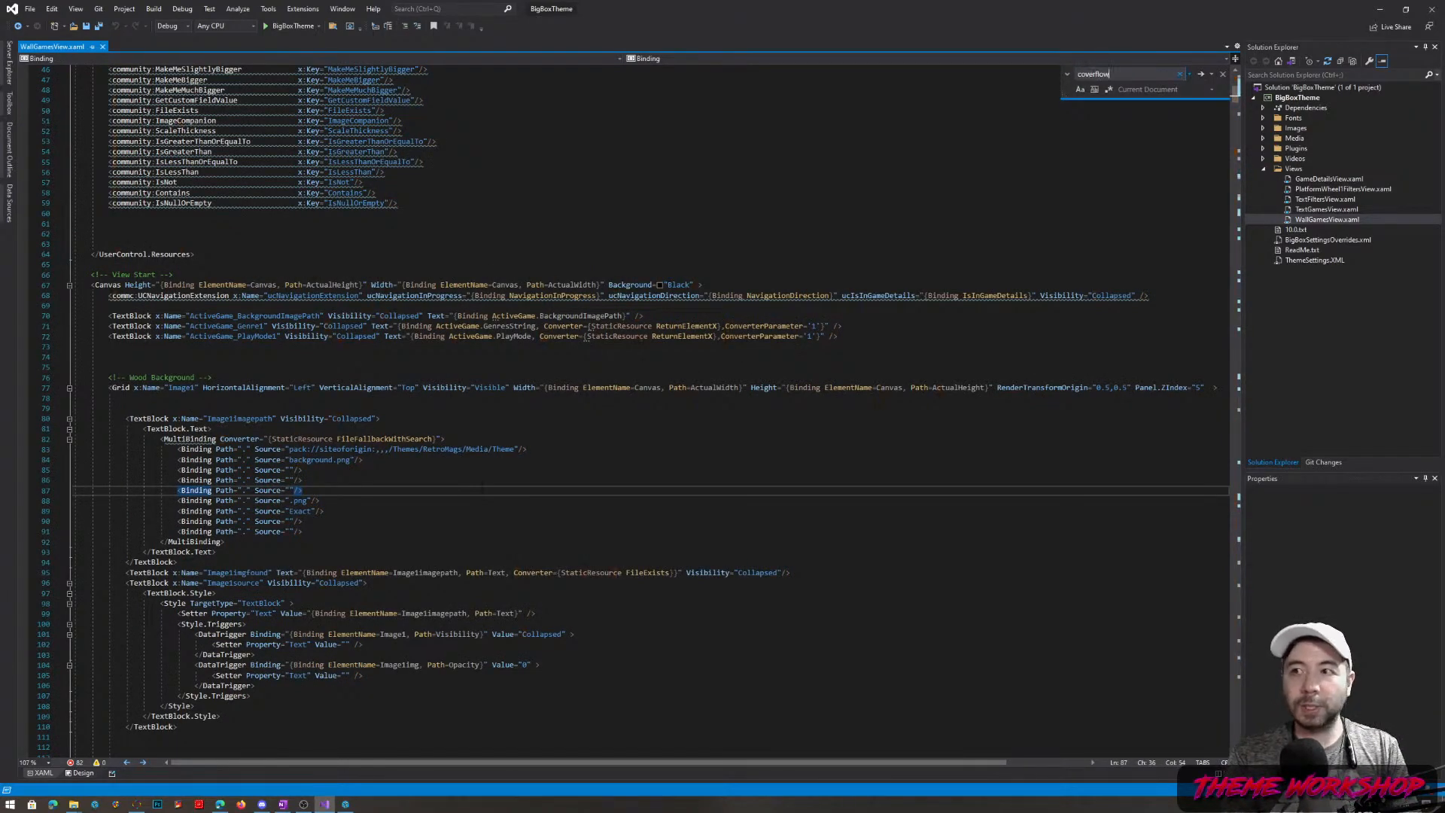
pyautogui.press('Return')
pyautogui.click(167, 359)
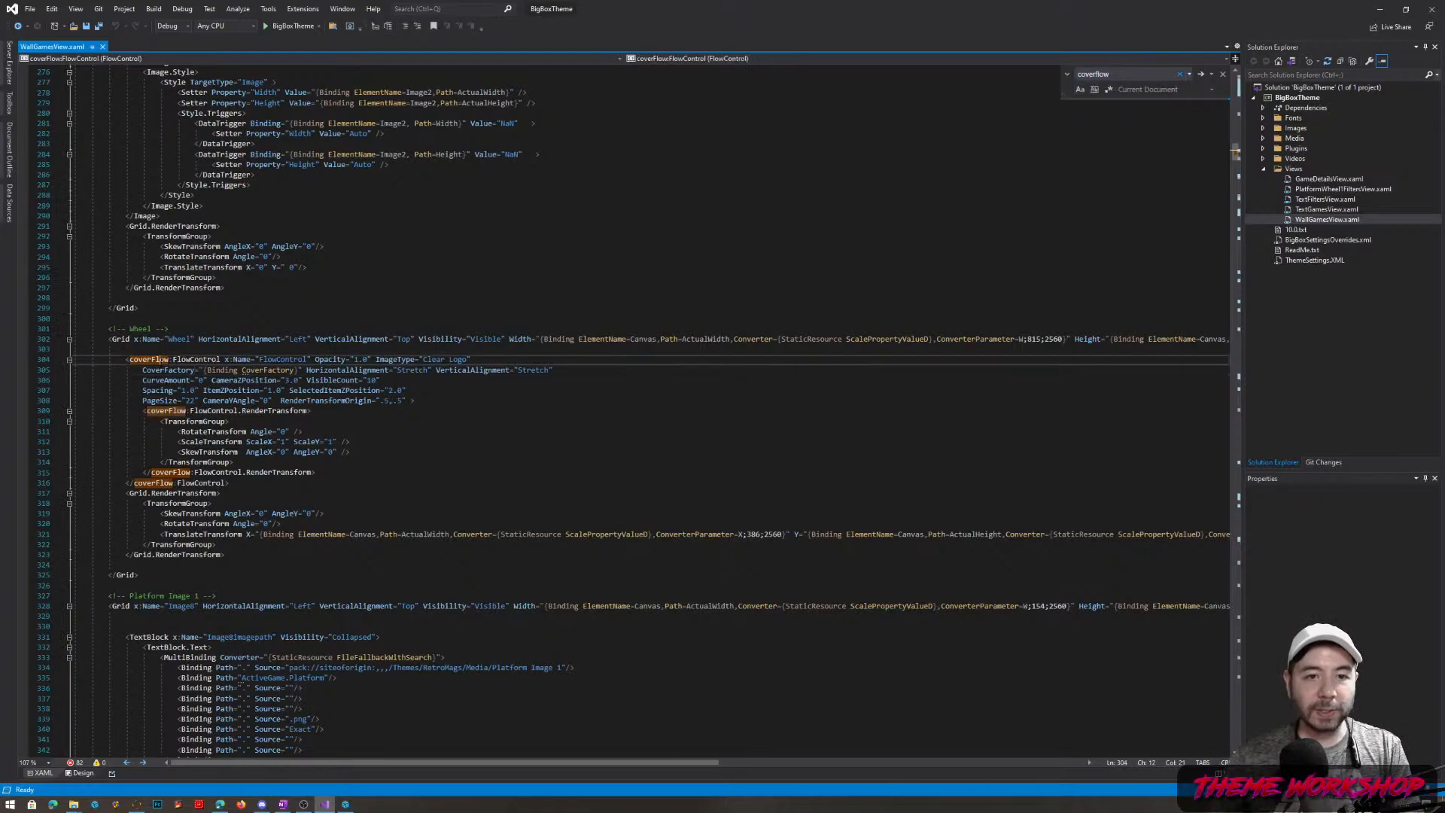
pyautogui.moveTo(230, 482); pyautogui.dragTo(76, 359)
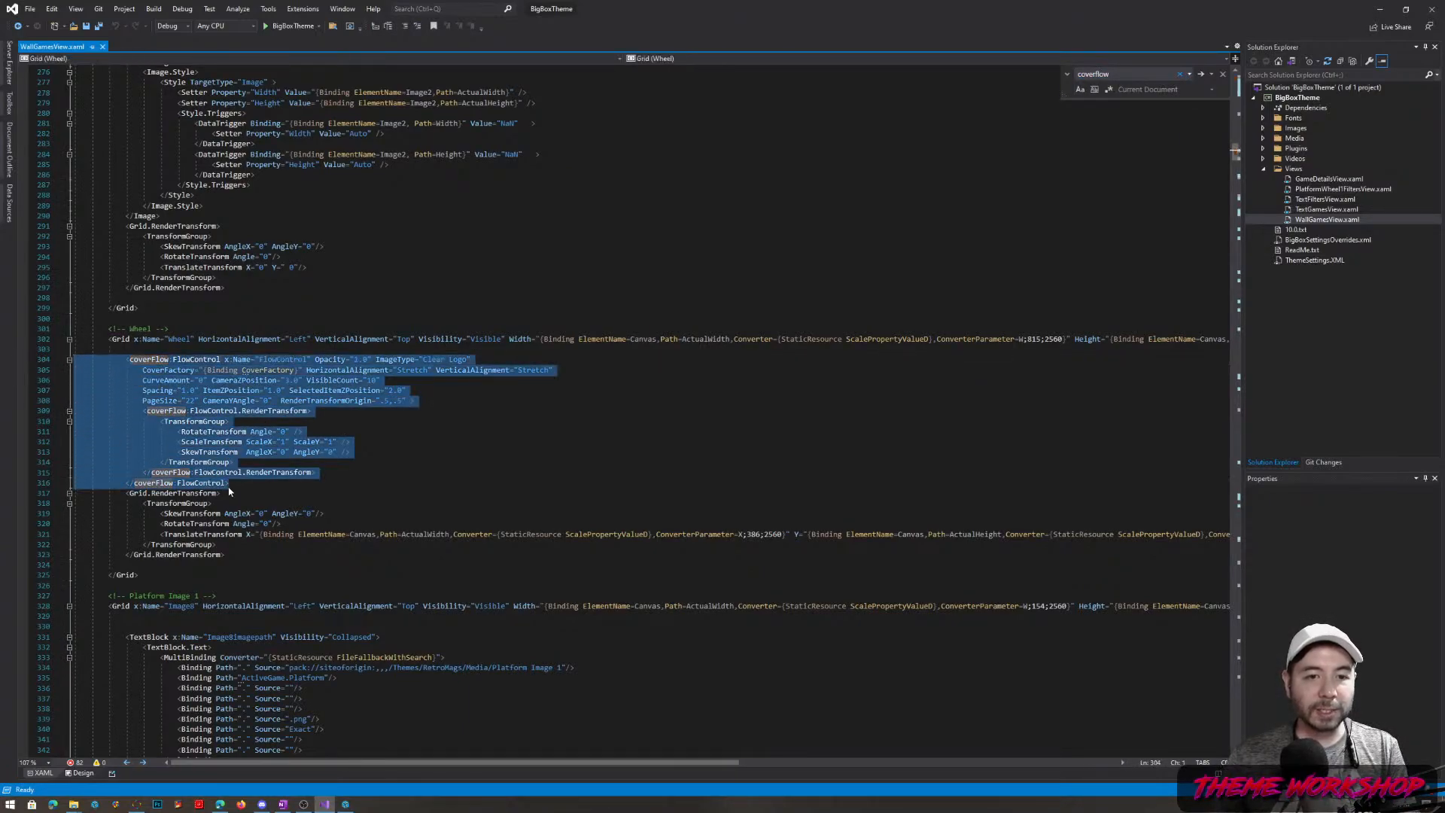
pyautogui.hotkey('ctrl', 'v')
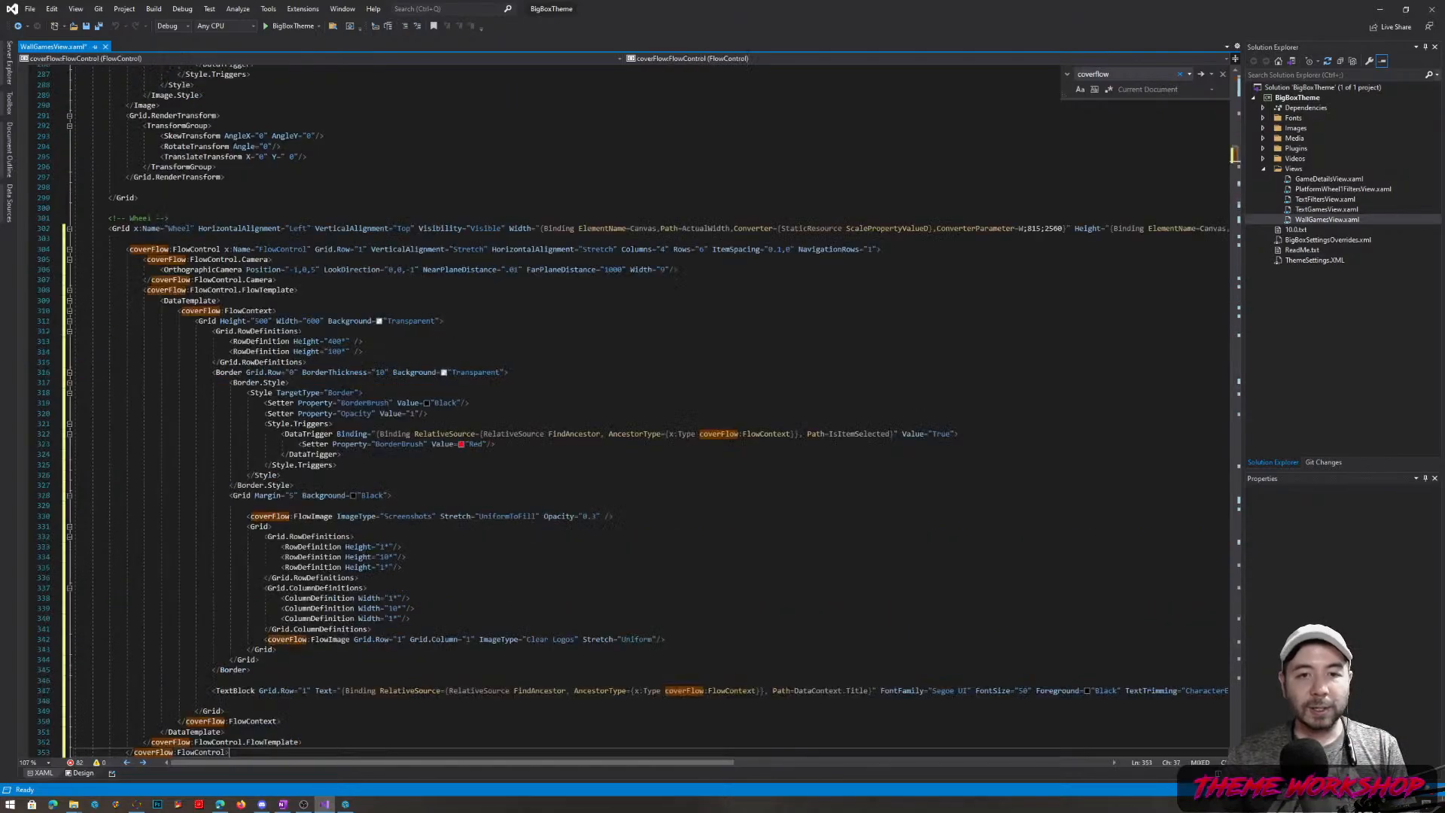
# Save WallGamesView.xaml and collapse the Views folder in Solution Explorer
pyautogui.click(632, 495)
pyautogui.hotkey('ctrl', 's')
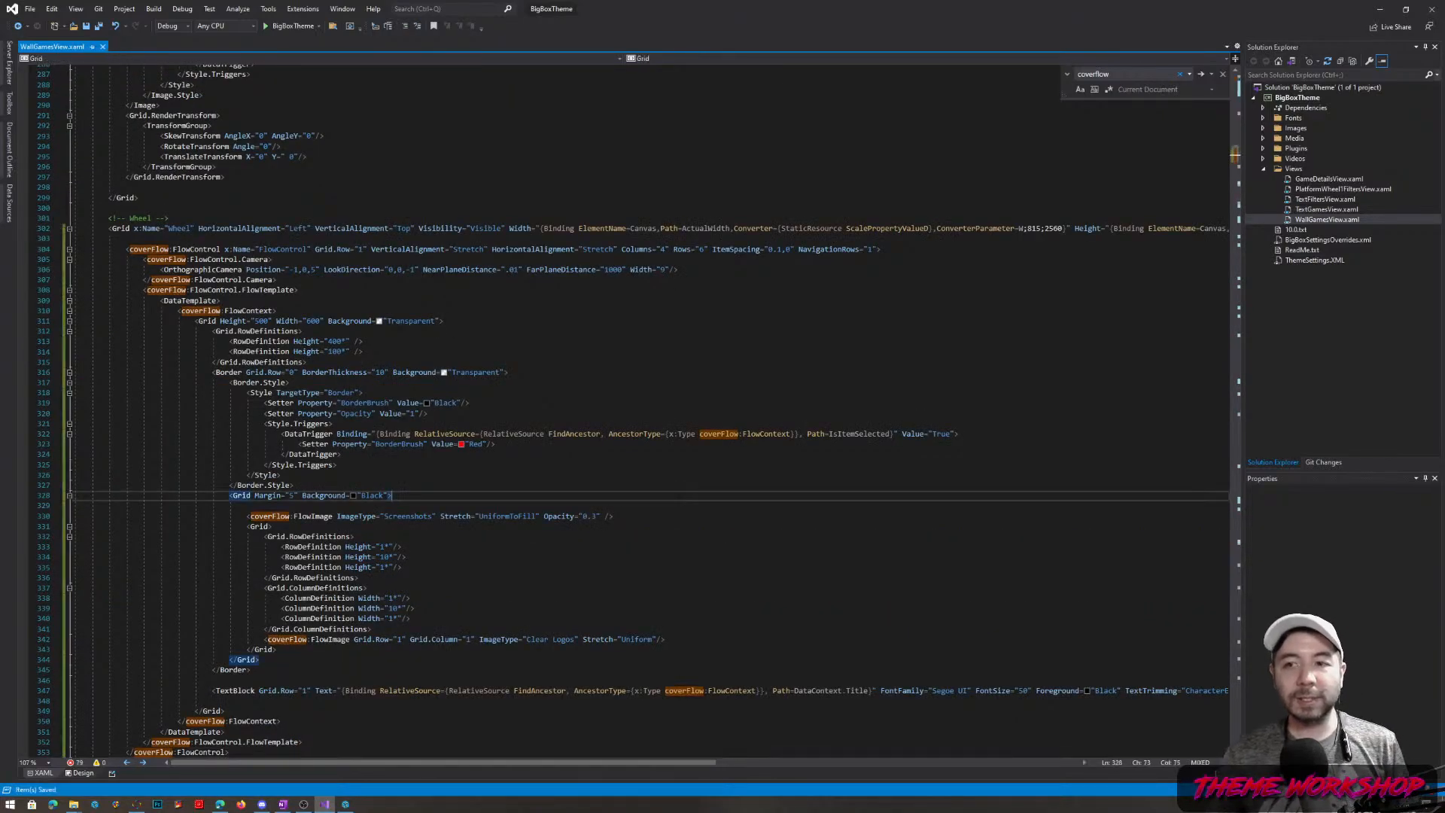
pyautogui.scroll(-1, 632, 496)
pyautogui.scroll(-1, 646, 411)
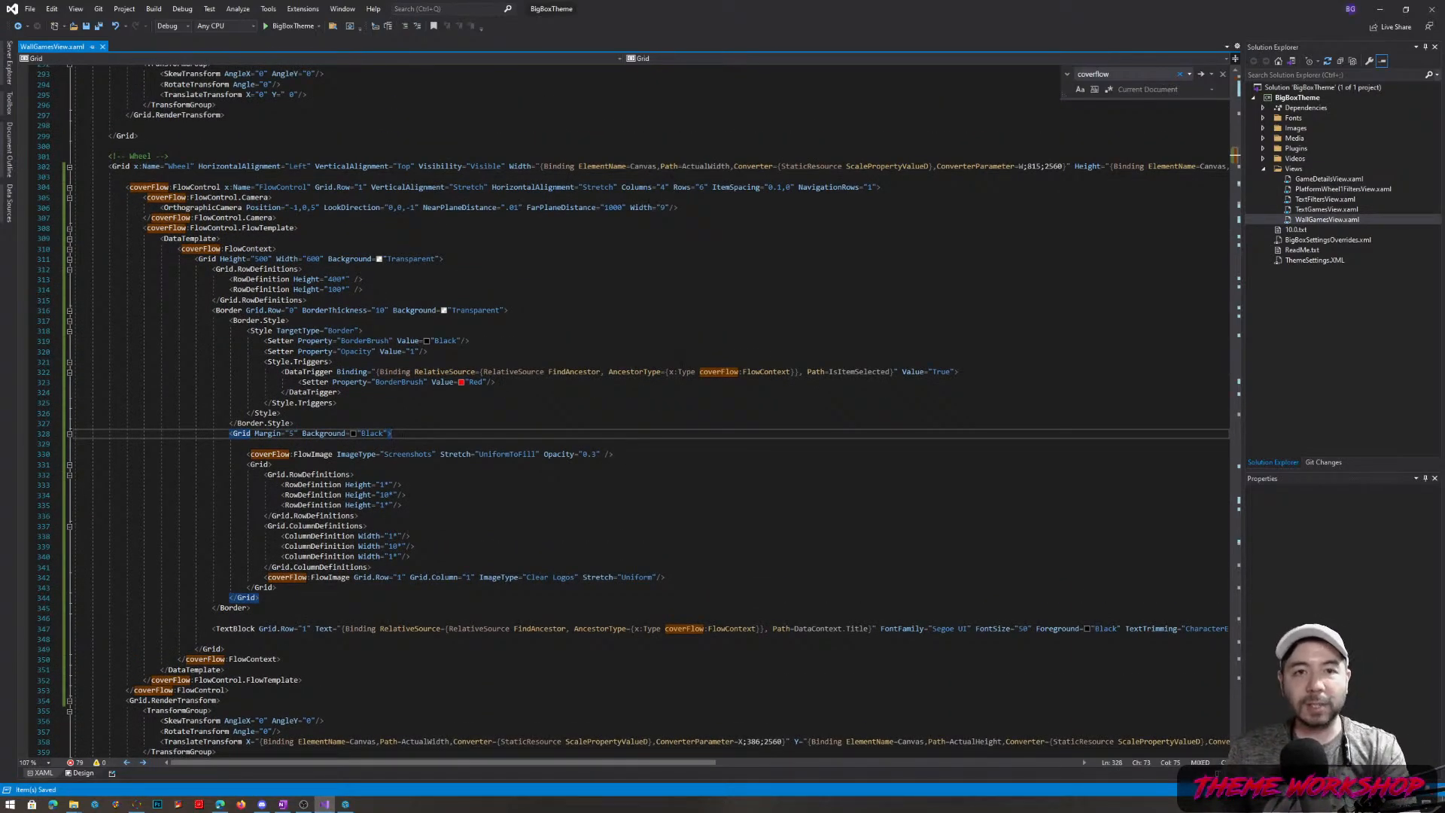
pyautogui.click(1263, 169)
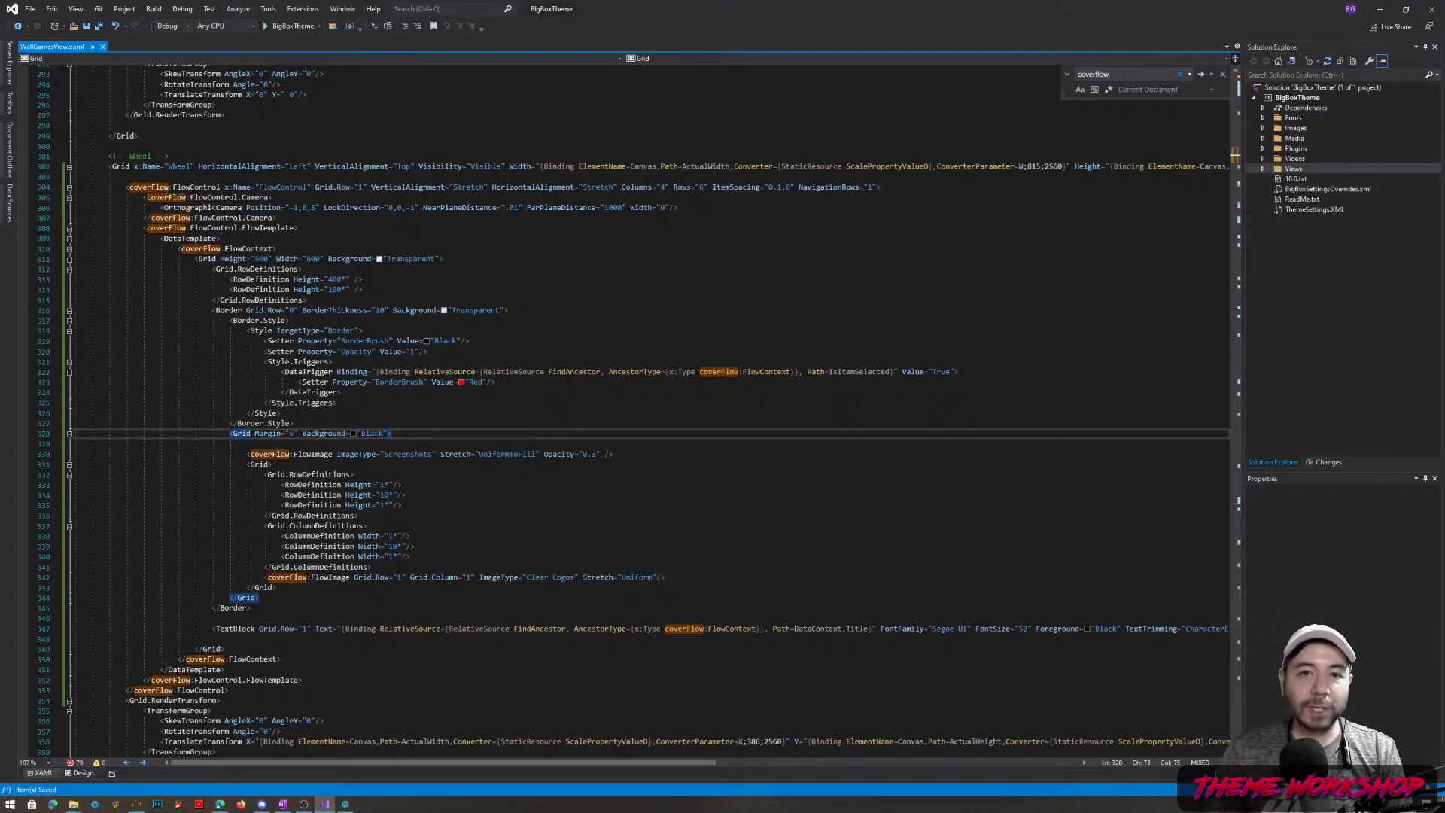
# Walk through the tile Border settings: black BorderBrush, Red border for selected tiles
pyautogui.click(224, 187)
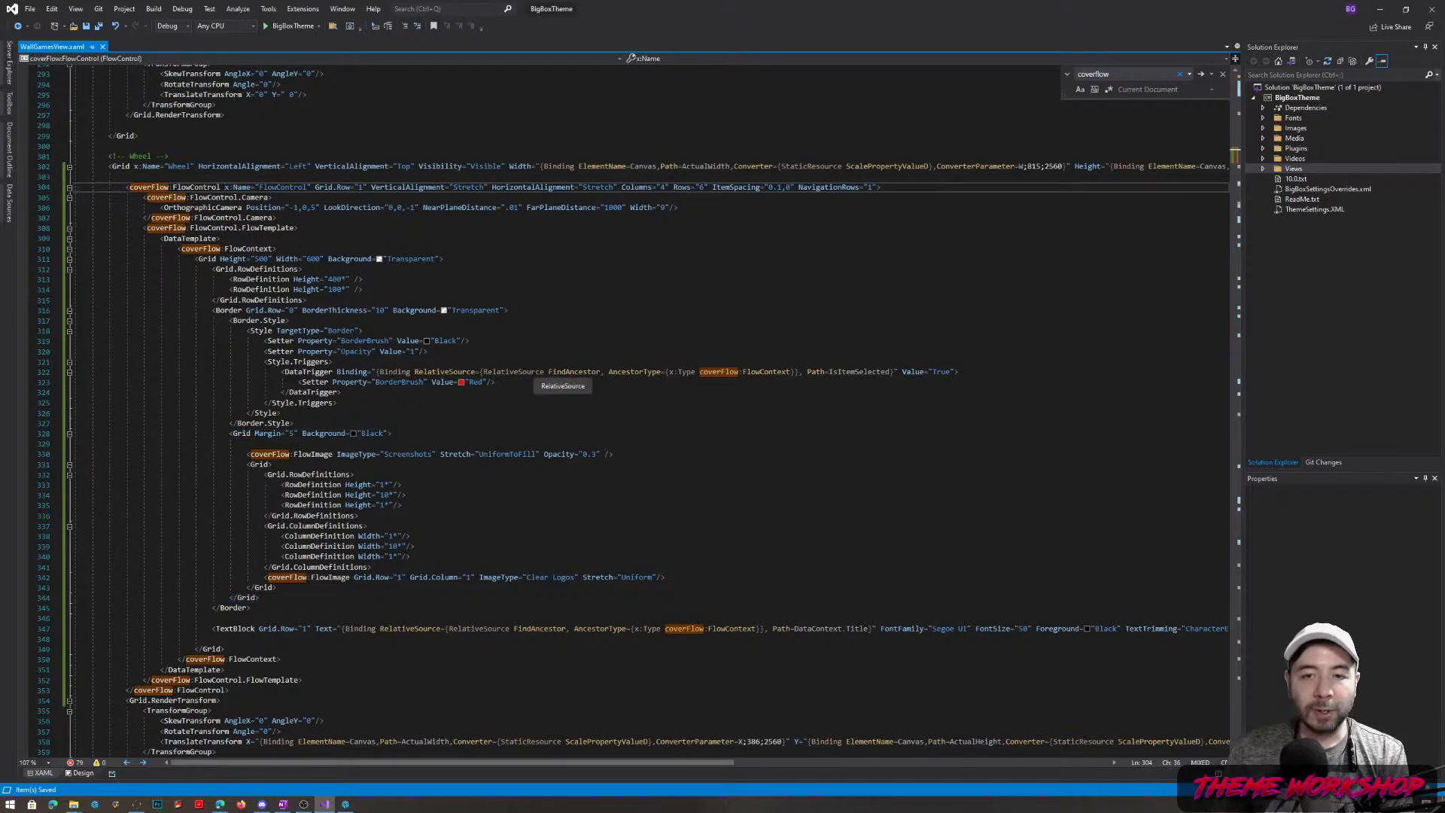
pyautogui.moveTo(217, 310); pyautogui.dragTo(470, 341)
pyautogui.click(445, 342)
pyautogui.moveTo(376, 341); pyautogui.dragTo(264, 341)
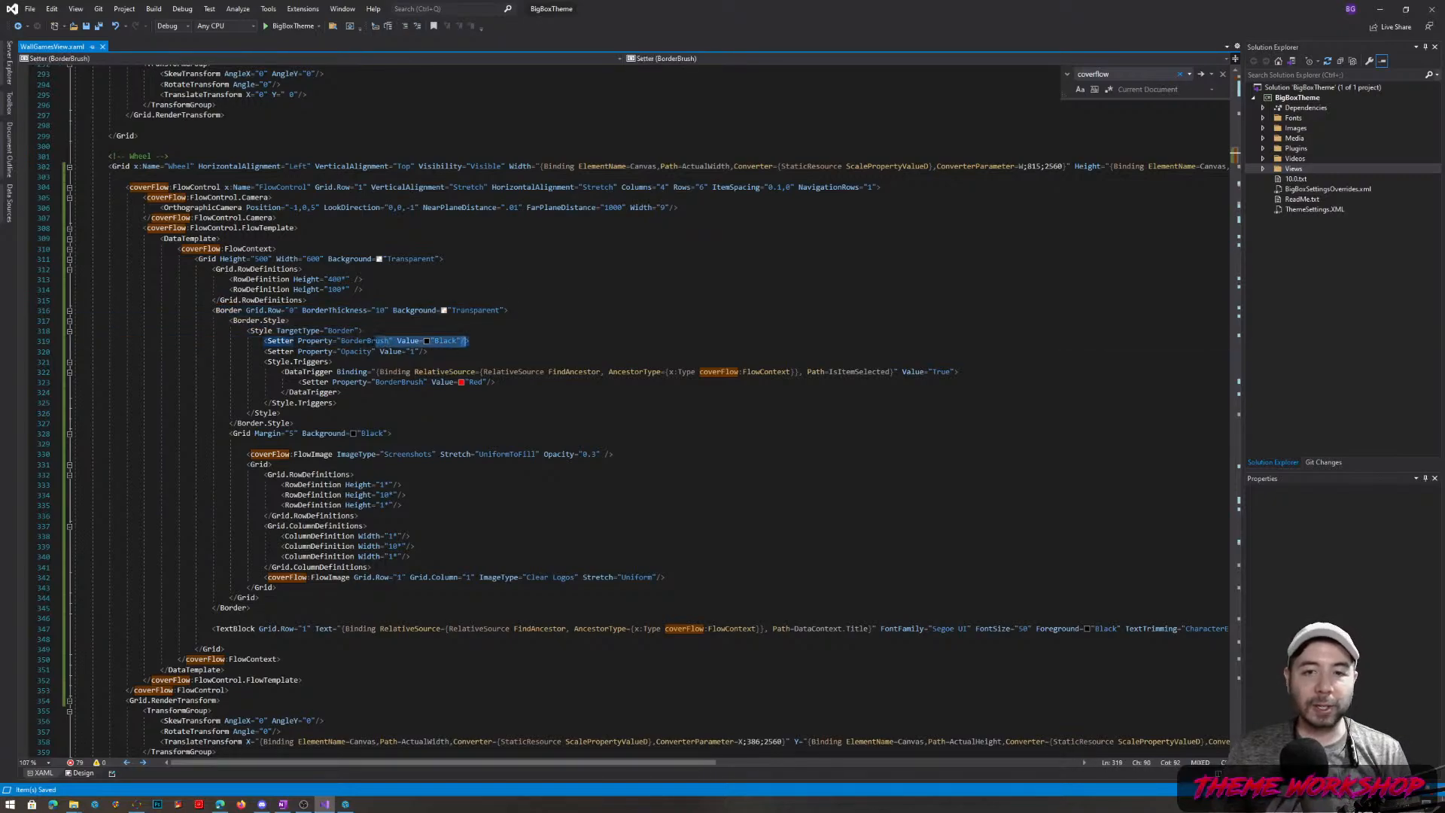
pyautogui.moveTo(401, 383); pyautogui.dragTo(497, 382)
pyautogui.click(467, 382)
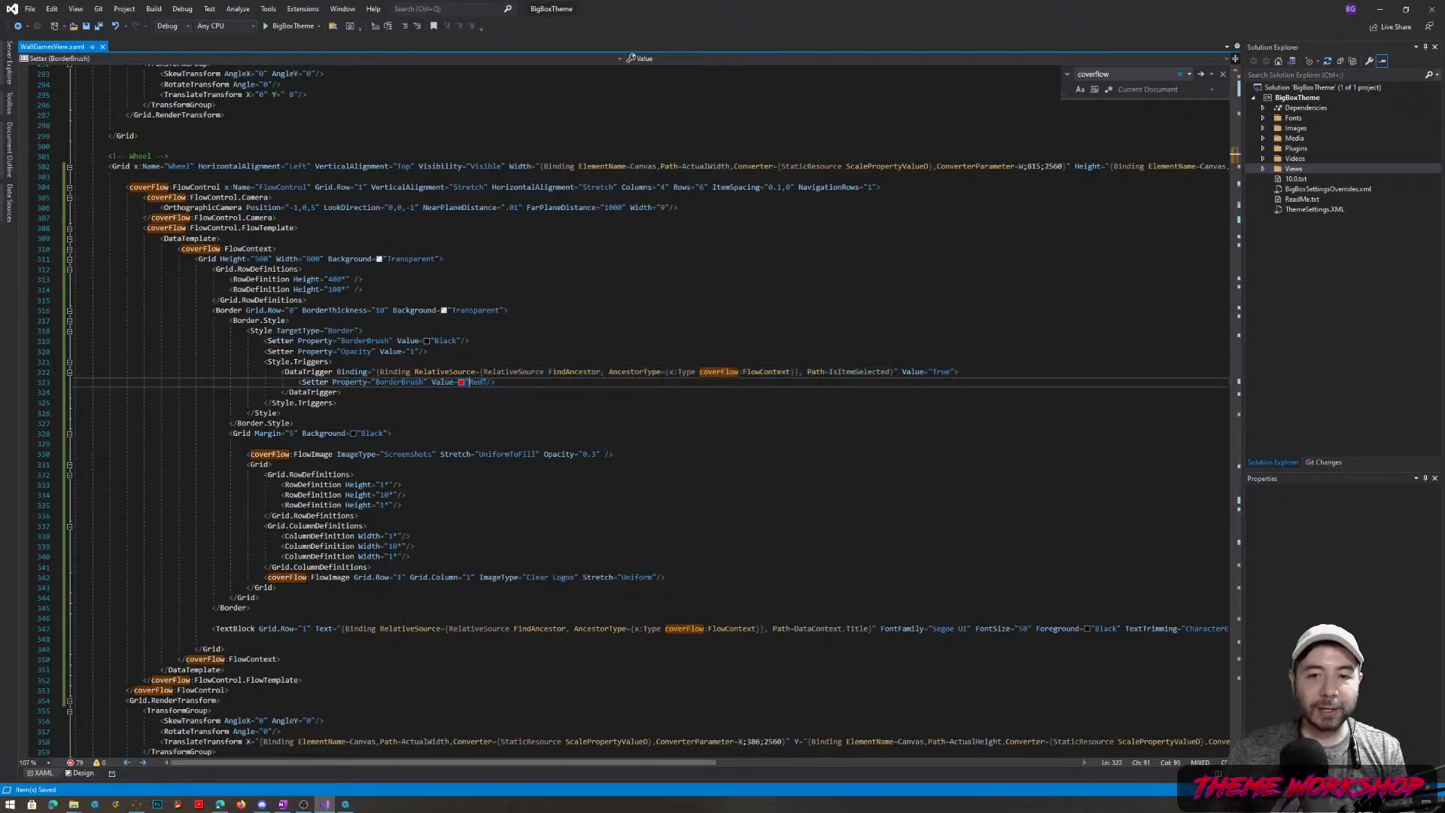
# Go over the Screenshots and Clear Logos FlowImage settings, then minimize Visual Studio
pyautogui.moveTo(250, 454); pyautogui.dragTo(604, 454)
pyautogui.click(415, 454)
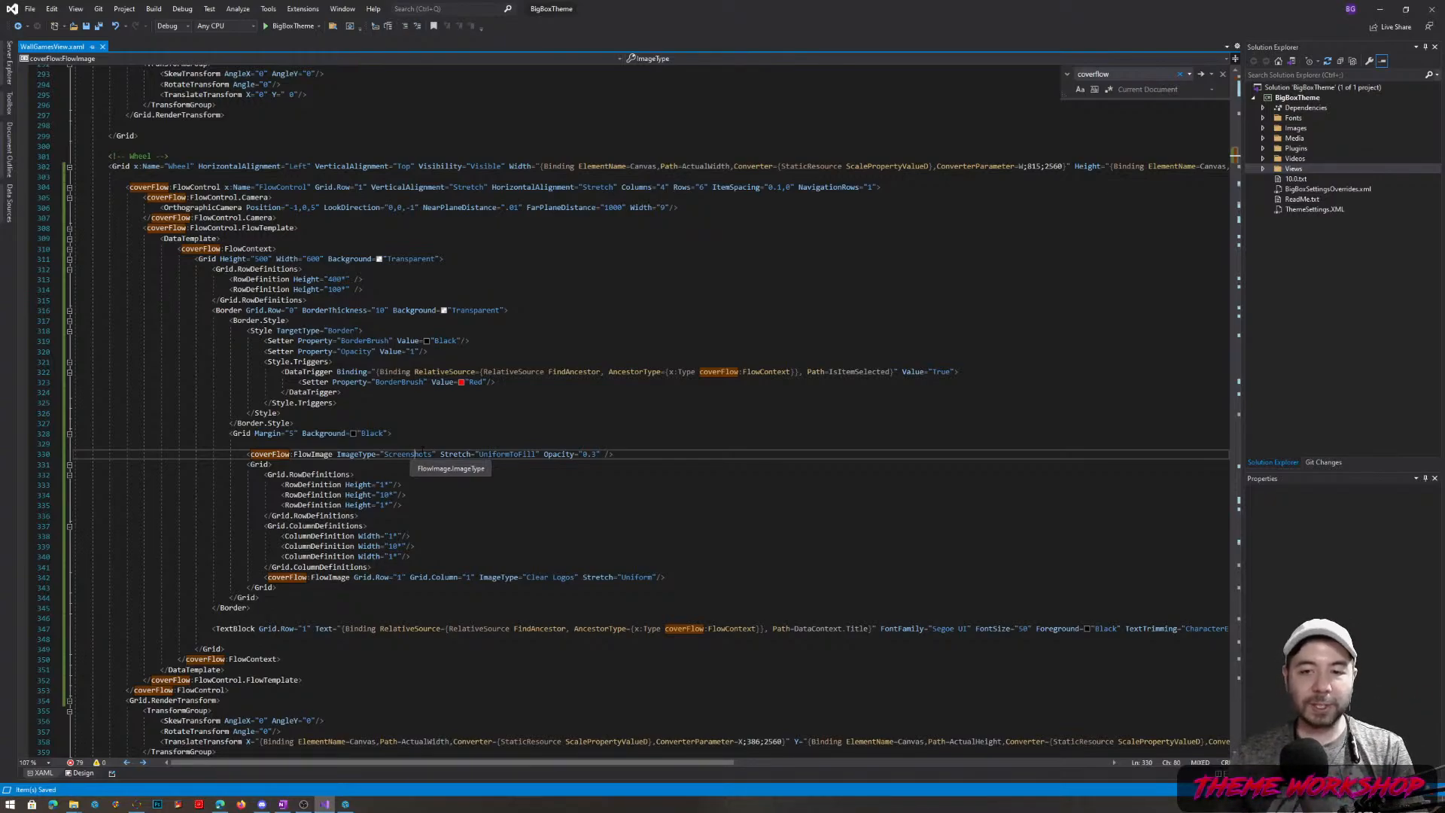
pyautogui.moveTo(393, 577); pyautogui.dragTo(639, 578)
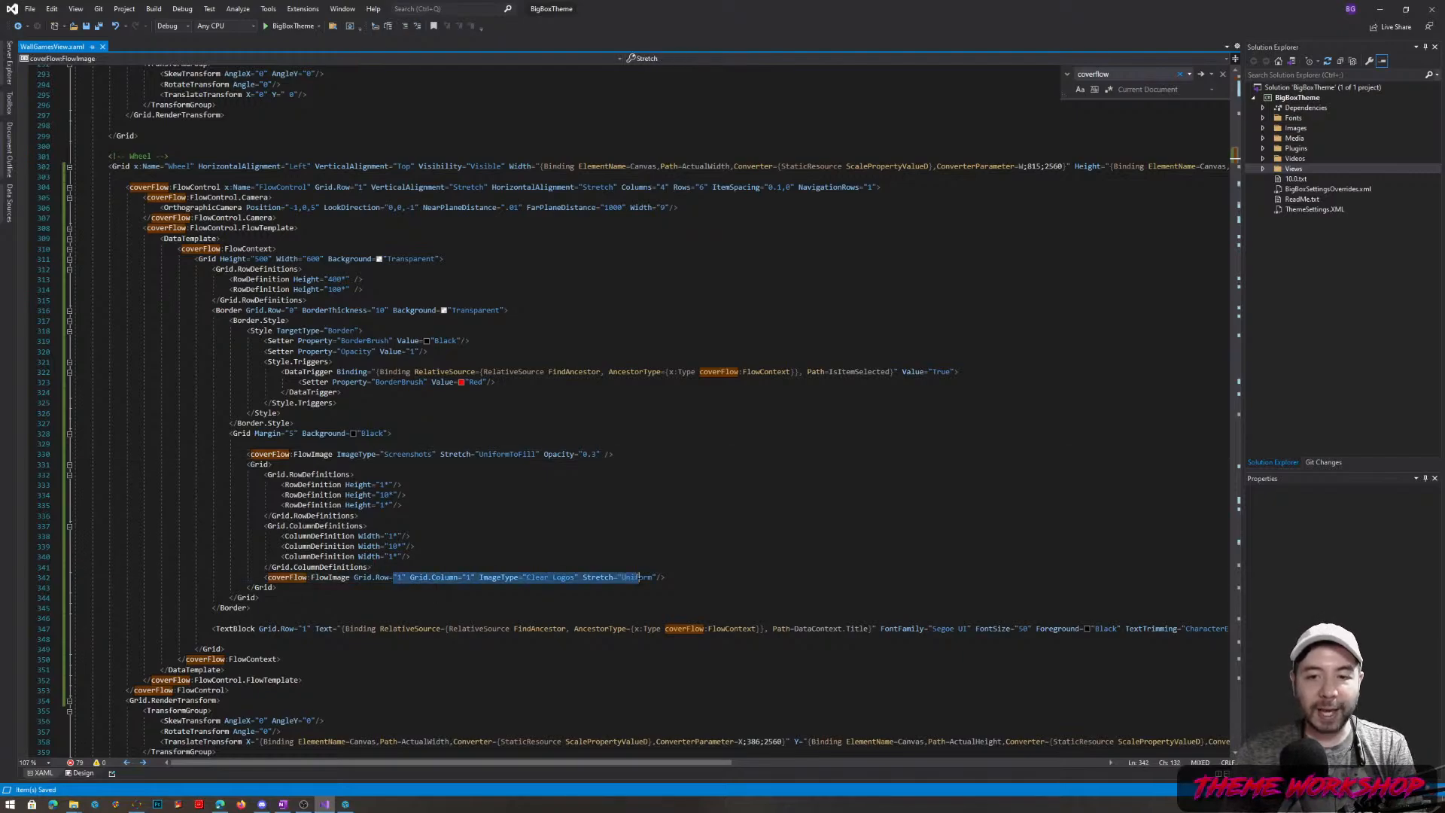
pyautogui.click(565, 577)
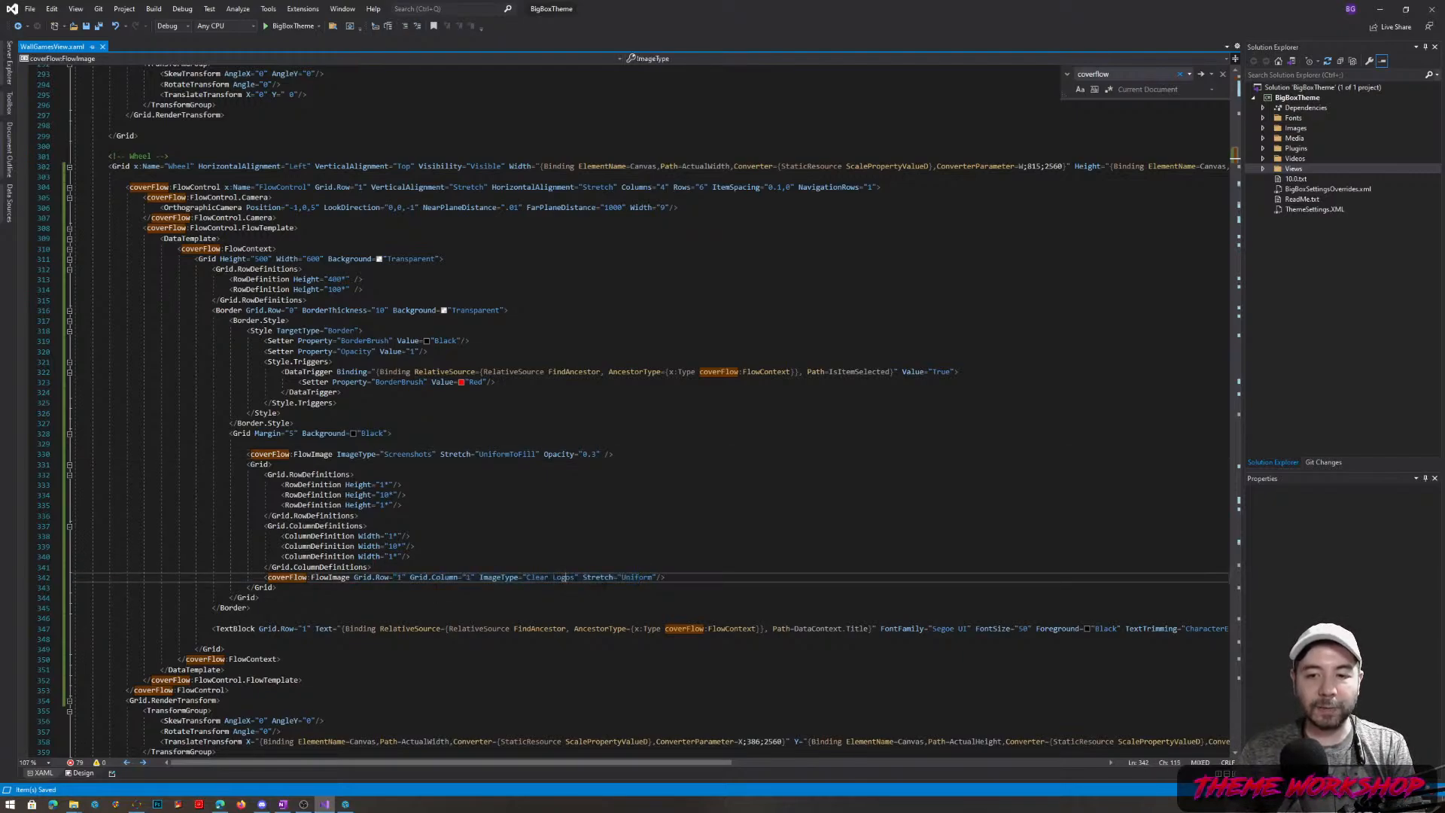
pyautogui.click(1379, 14)
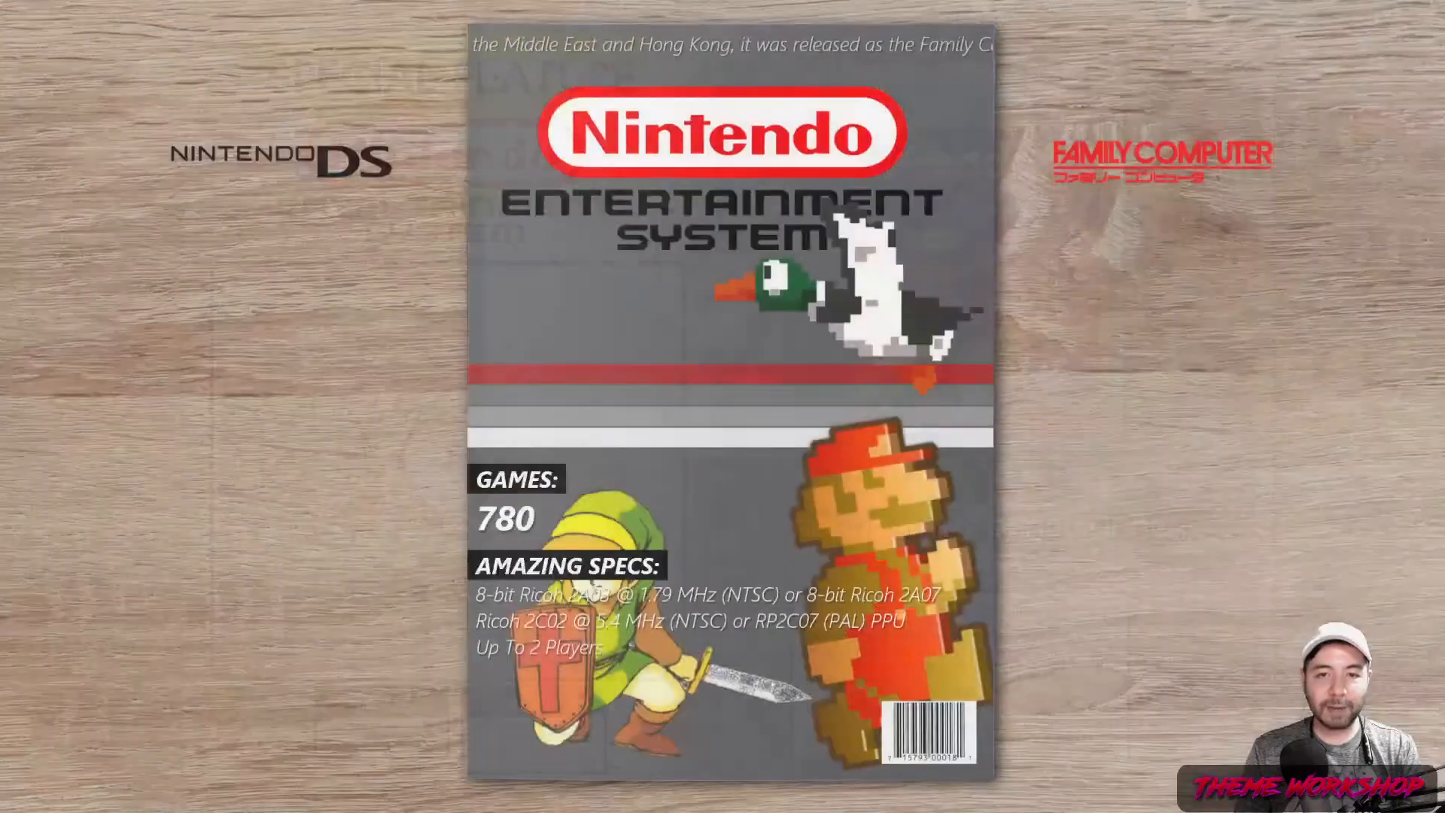
# Open the NES games spread and move down and across the wall grid
pyautogui.press('Return')
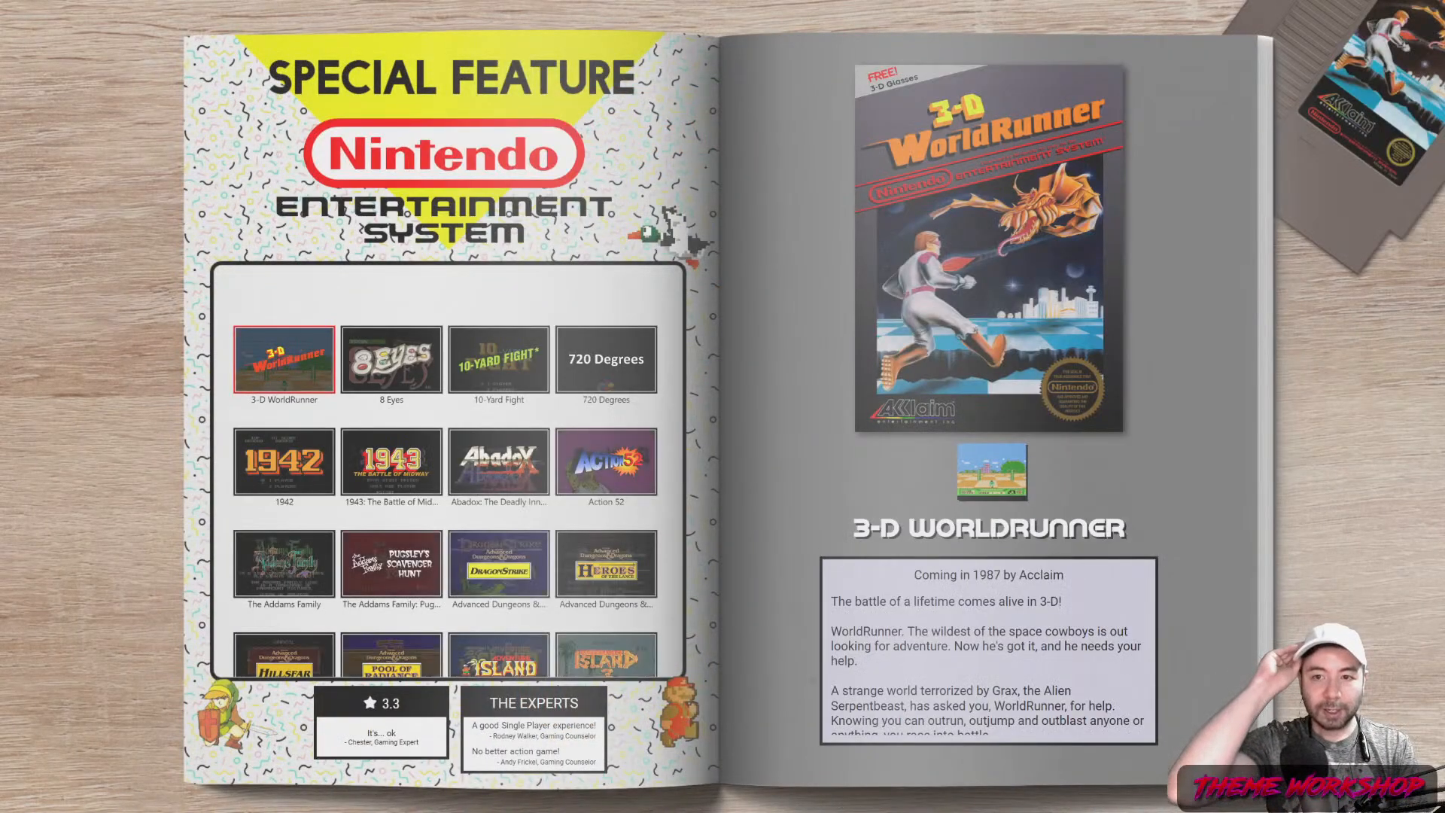
pyautogui.press('Down')
pyautogui.press('Down')
pyautogui.press('Down')
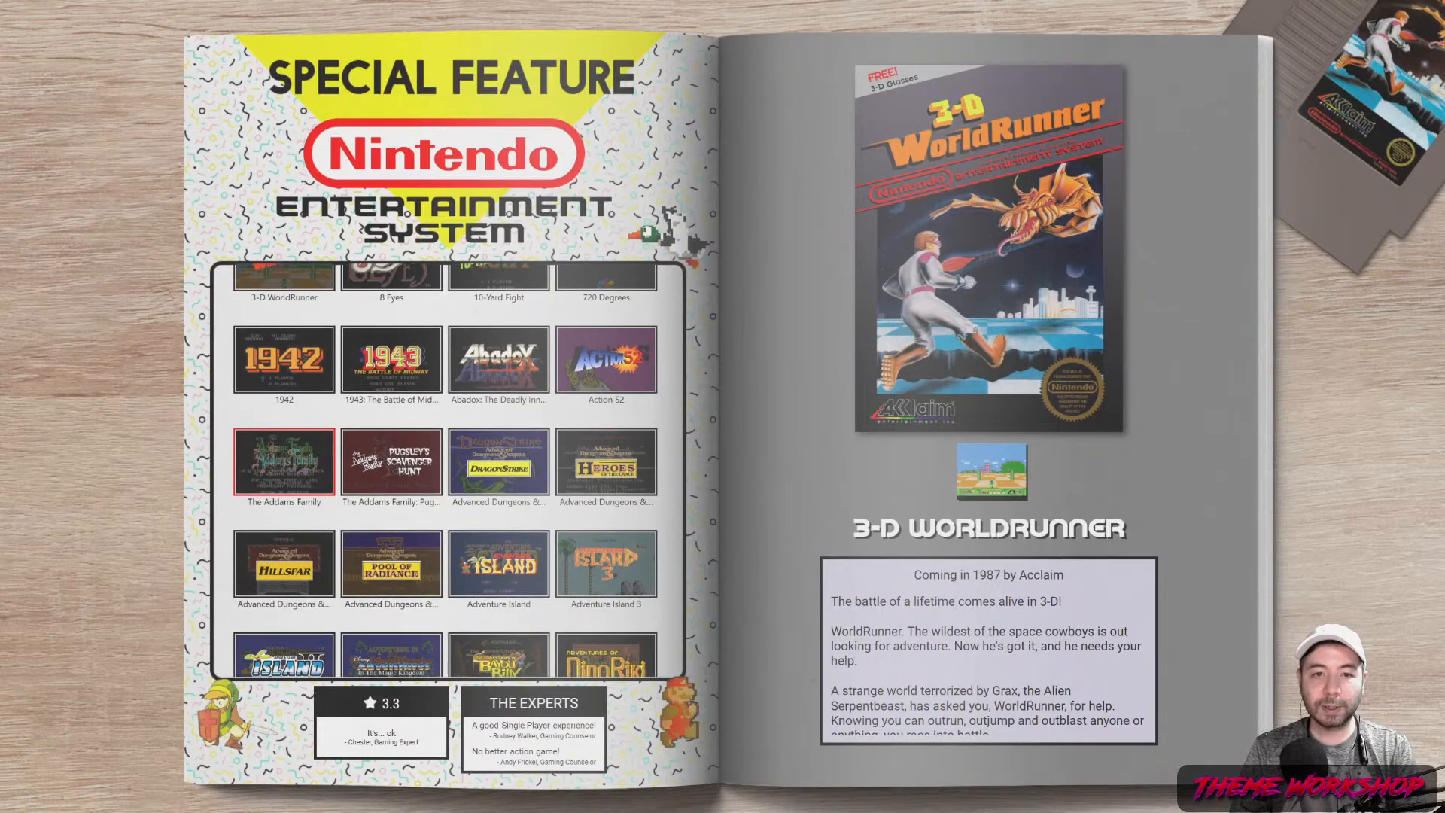
pyautogui.press('Right')
pyautogui.press('Right')
pyautogui.press('Down')
pyautogui.press('Down')
pyautogui.press('Down')
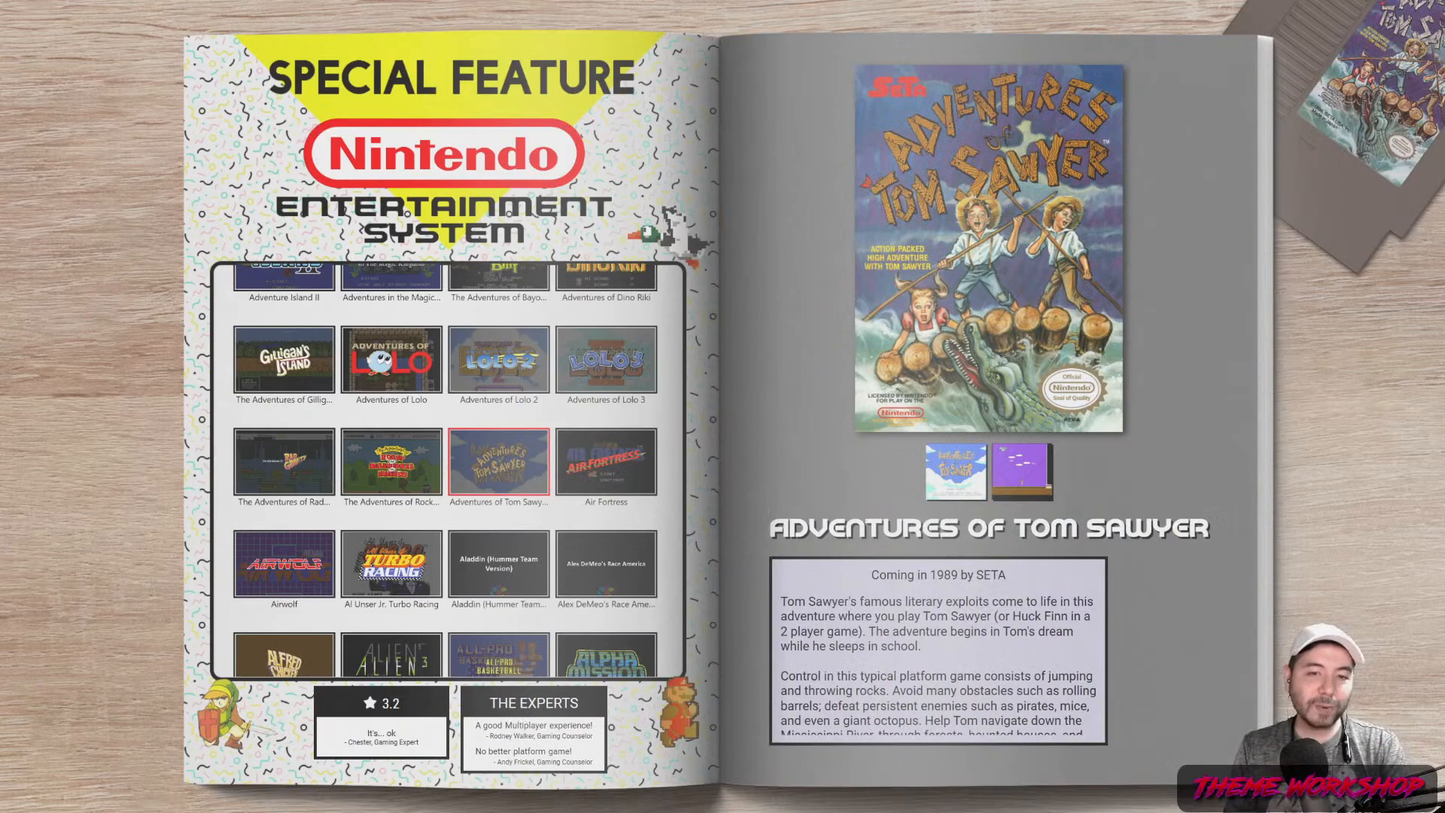
pyautogui.press('Down')
pyautogui.press('Down')
pyautogui.press('Down')
pyautogui.press('Down')
pyautogui.press('Down')
pyautogui.press('Down')
pyautogui.press('Down')
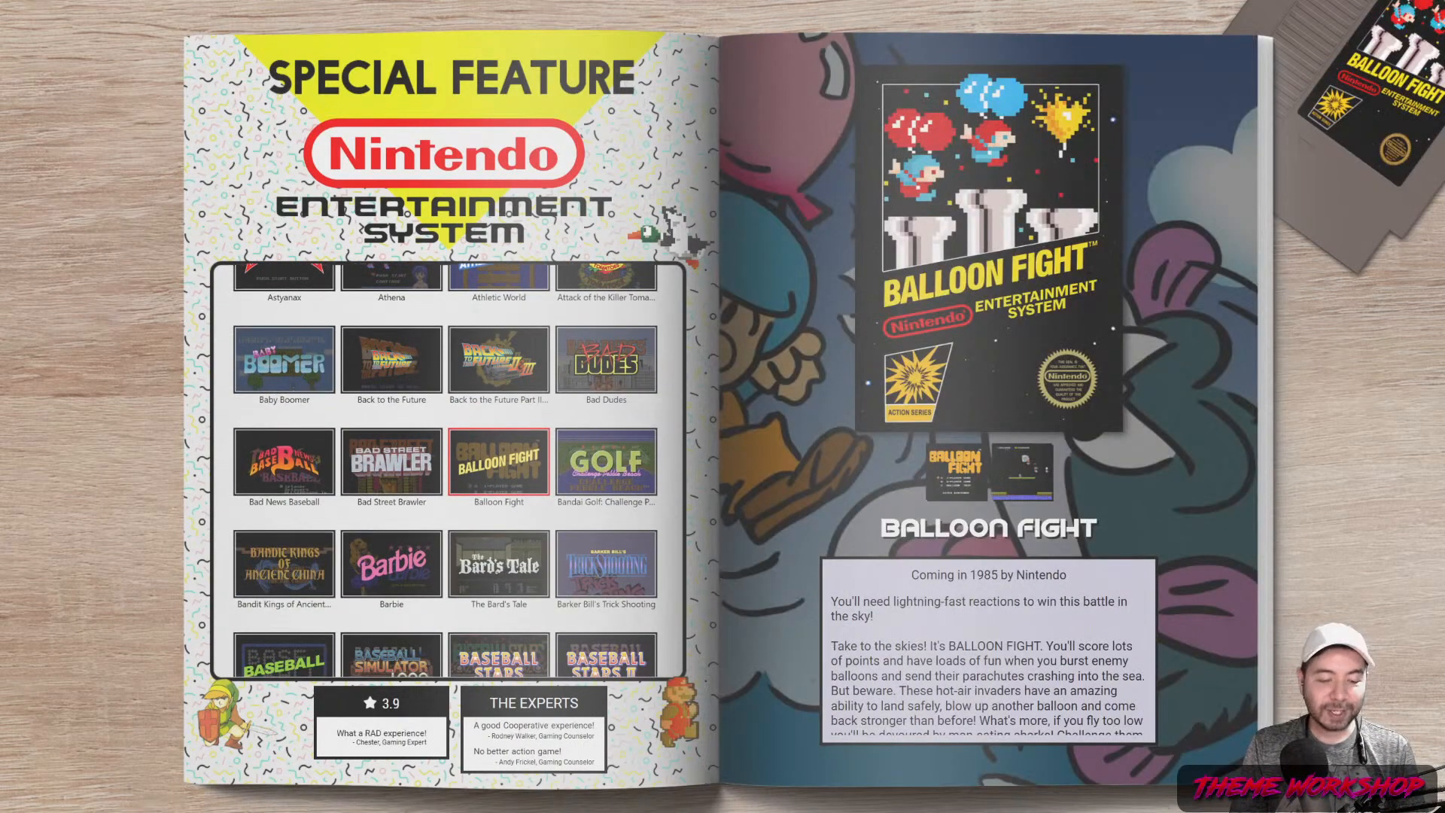
# Browse The Bard's Tale, Balloon Fight and Bad Street Brawler, then open the system menu
pyautogui.press('Down')
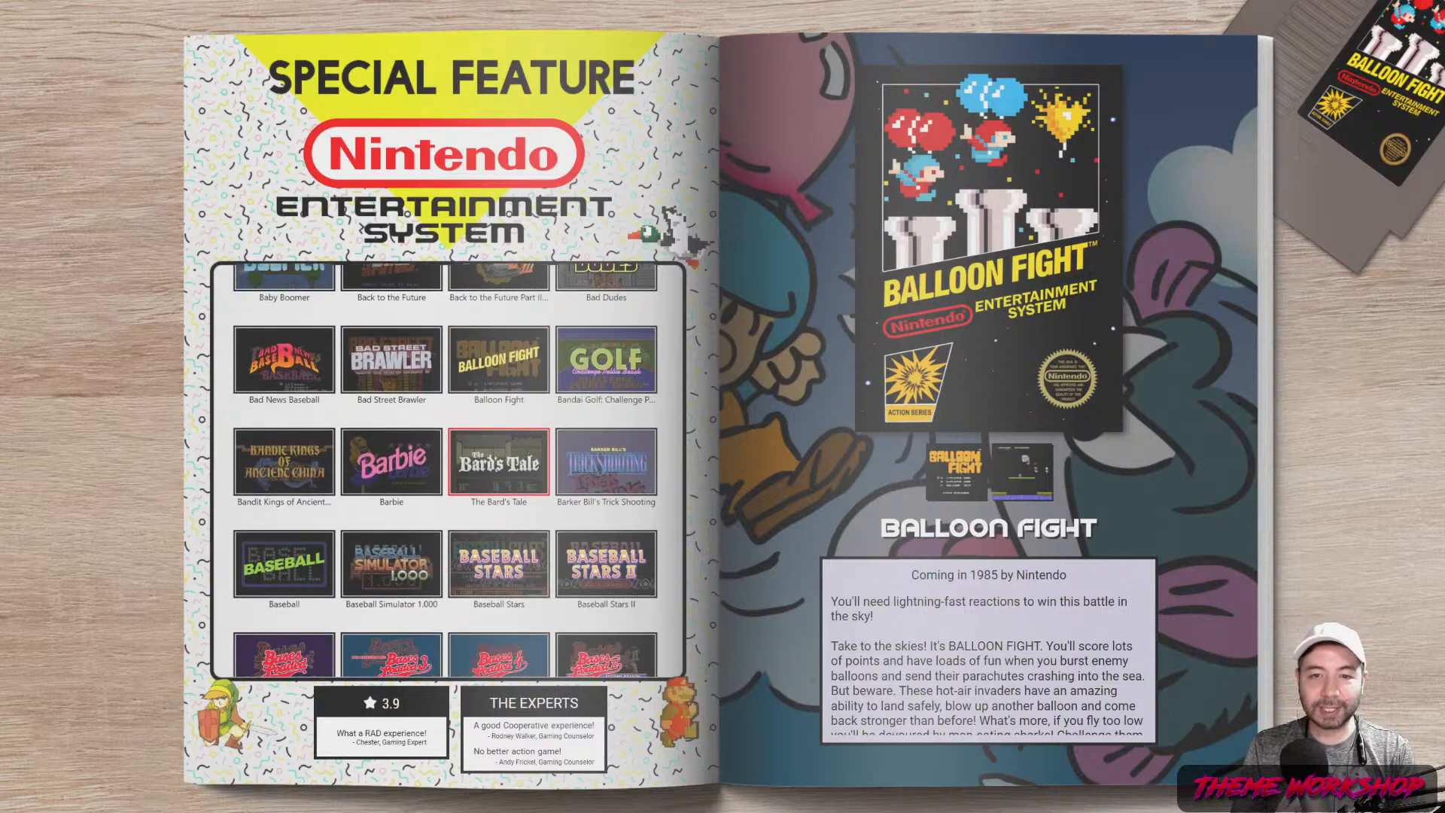
pyautogui.press('Up')
pyautogui.press('Left')
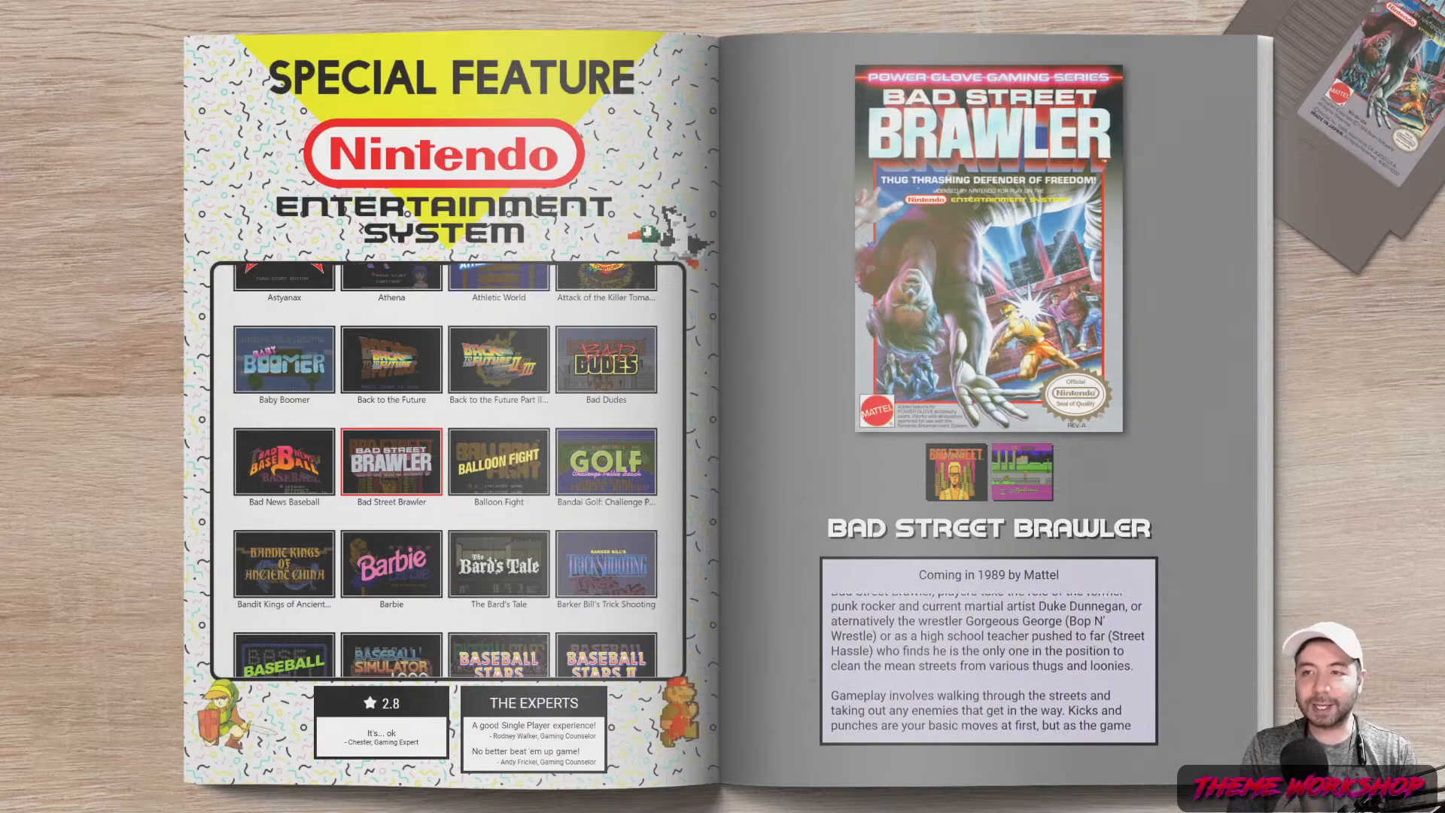
pyautogui.press('Escape')
pyautogui.press('Up')
pyautogui.press('Up')
pyautogui.press('Up')
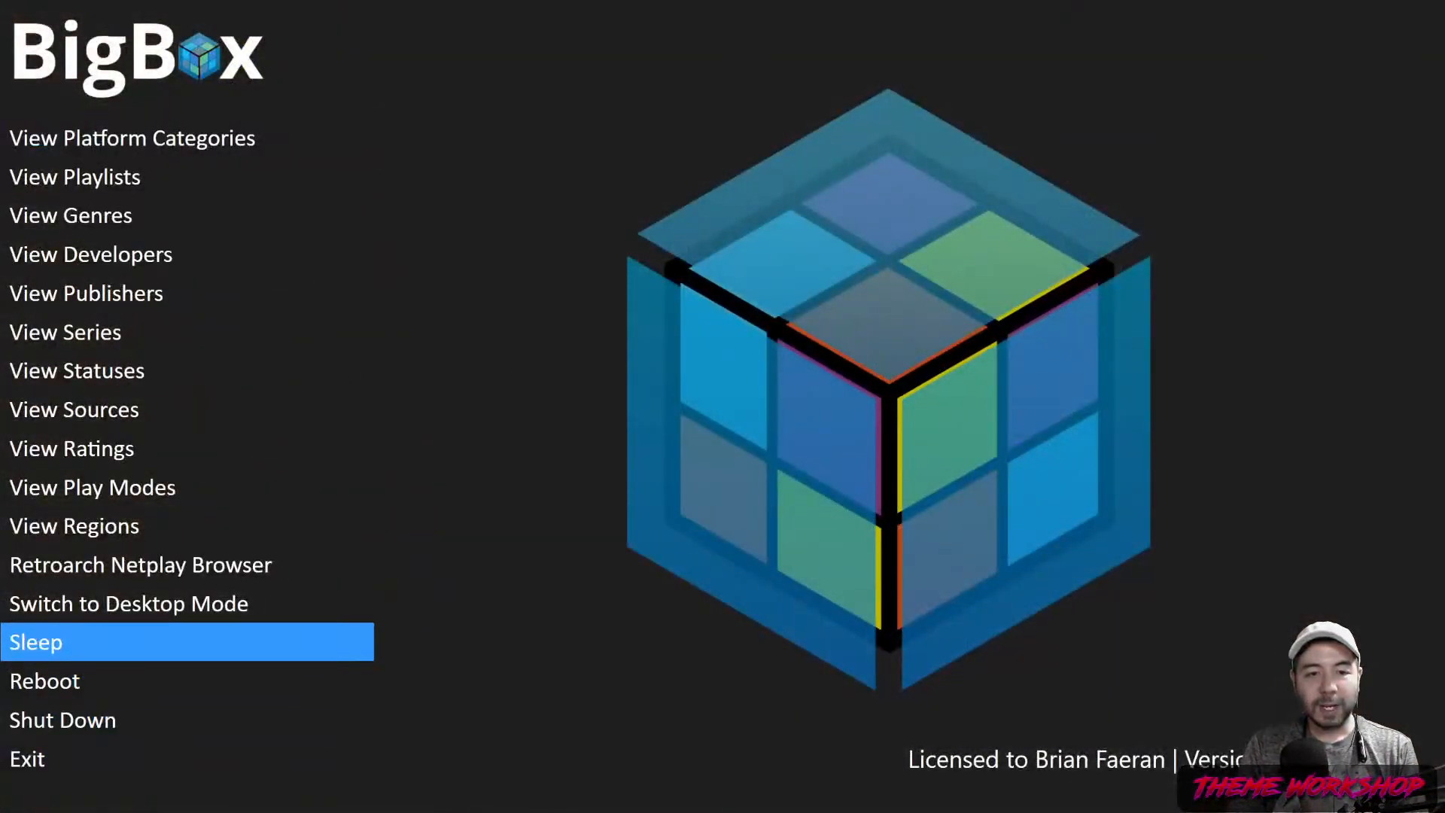
# Choose Switch to Desktop Mode from the Big Box system menu
pyautogui.press('Up')
pyautogui.press('Return')
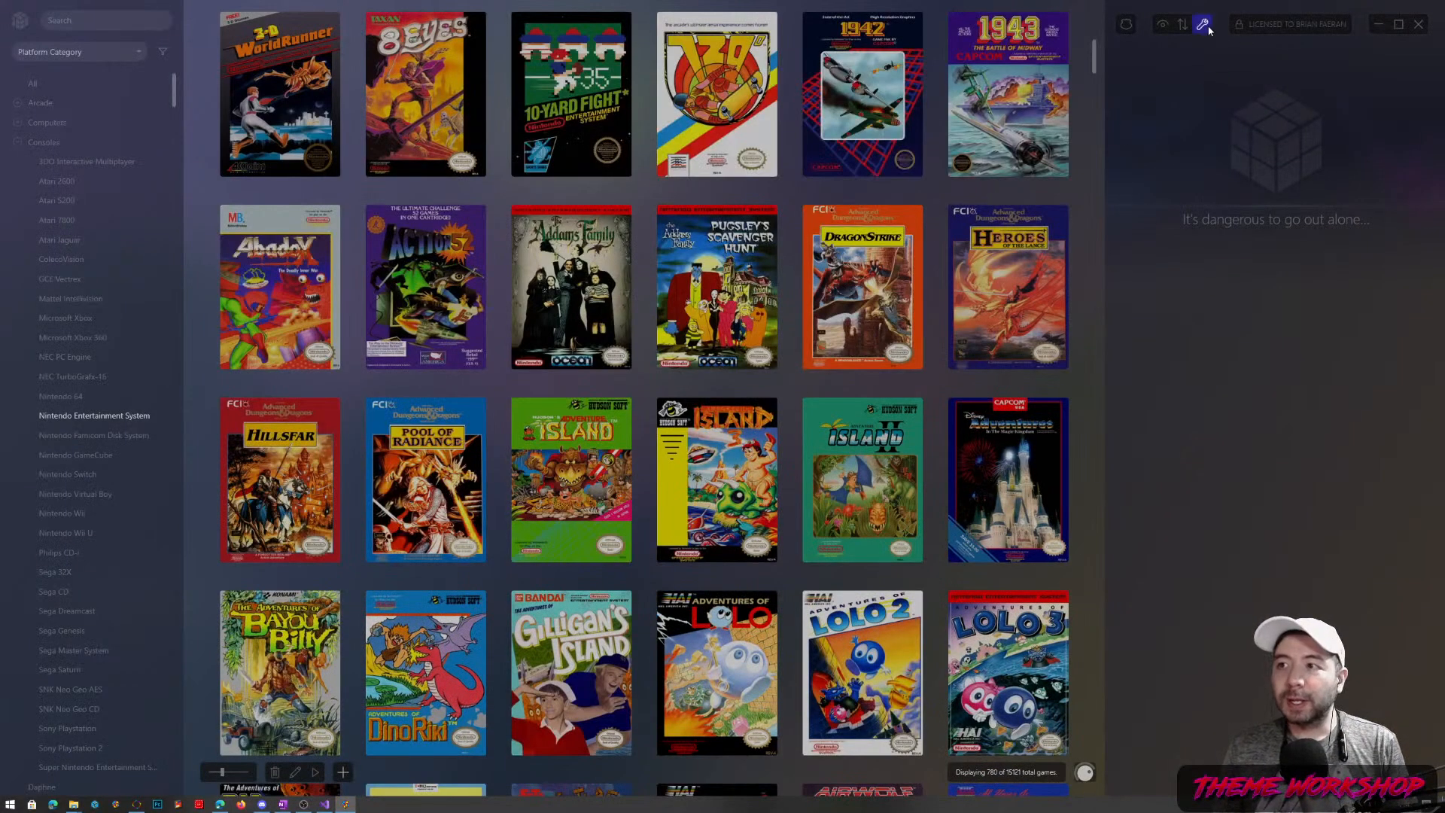
# In Options > Screenshot Priorities, move Screenshot - Gameplay to the top
pyautogui.click(1203, 27)
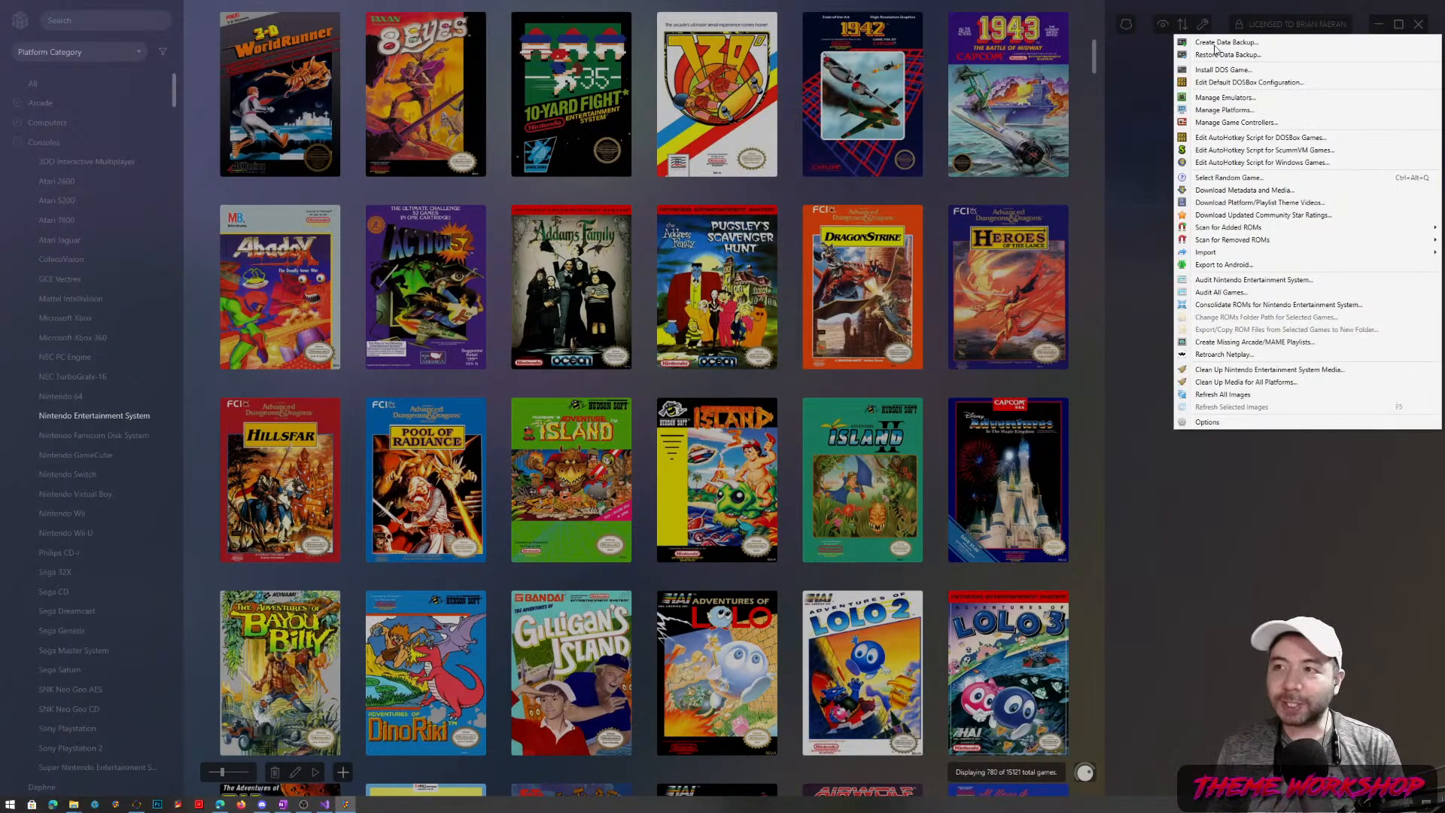
pyautogui.click(1224, 424)
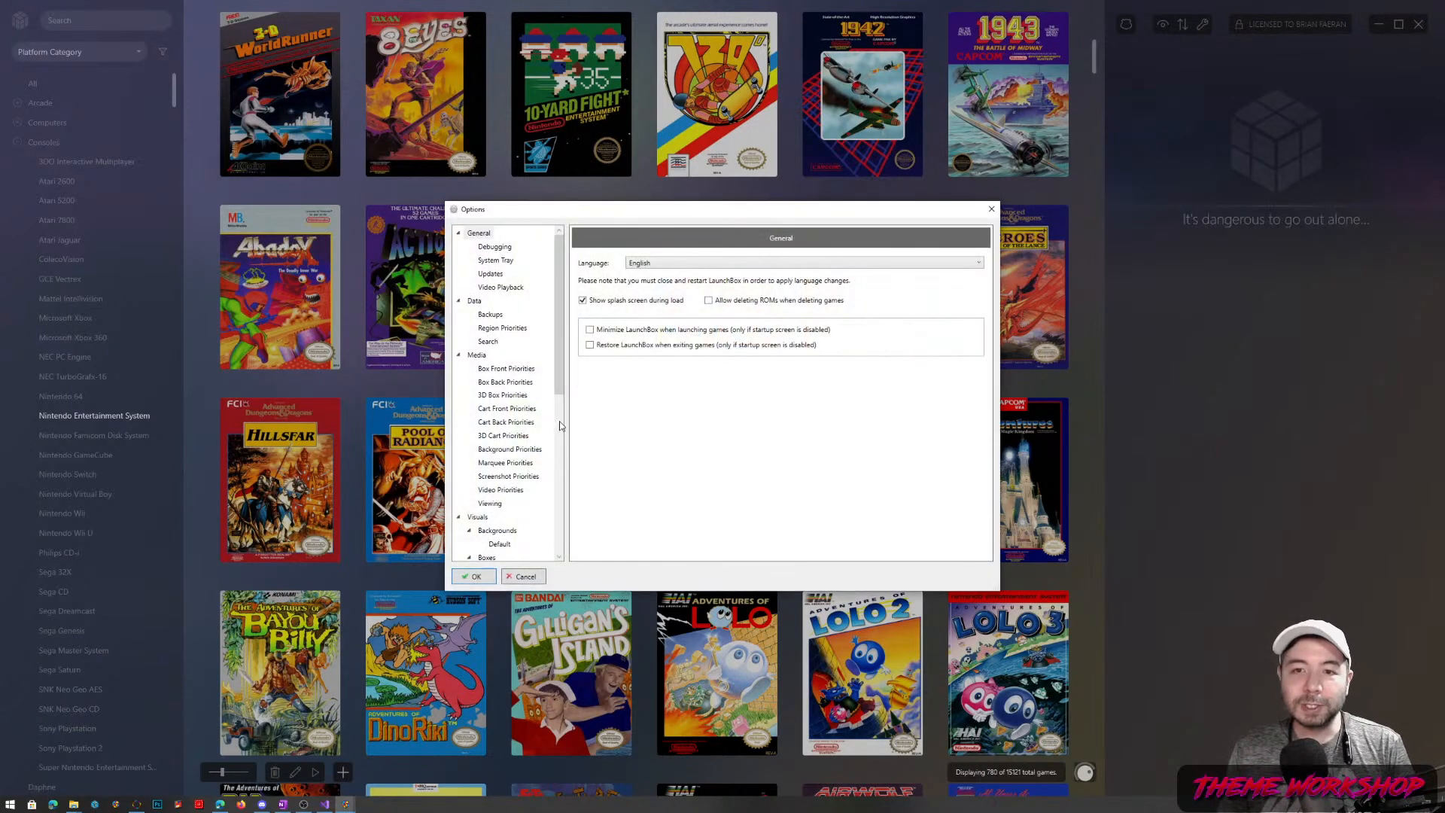
pyautogui.click(494, 479)
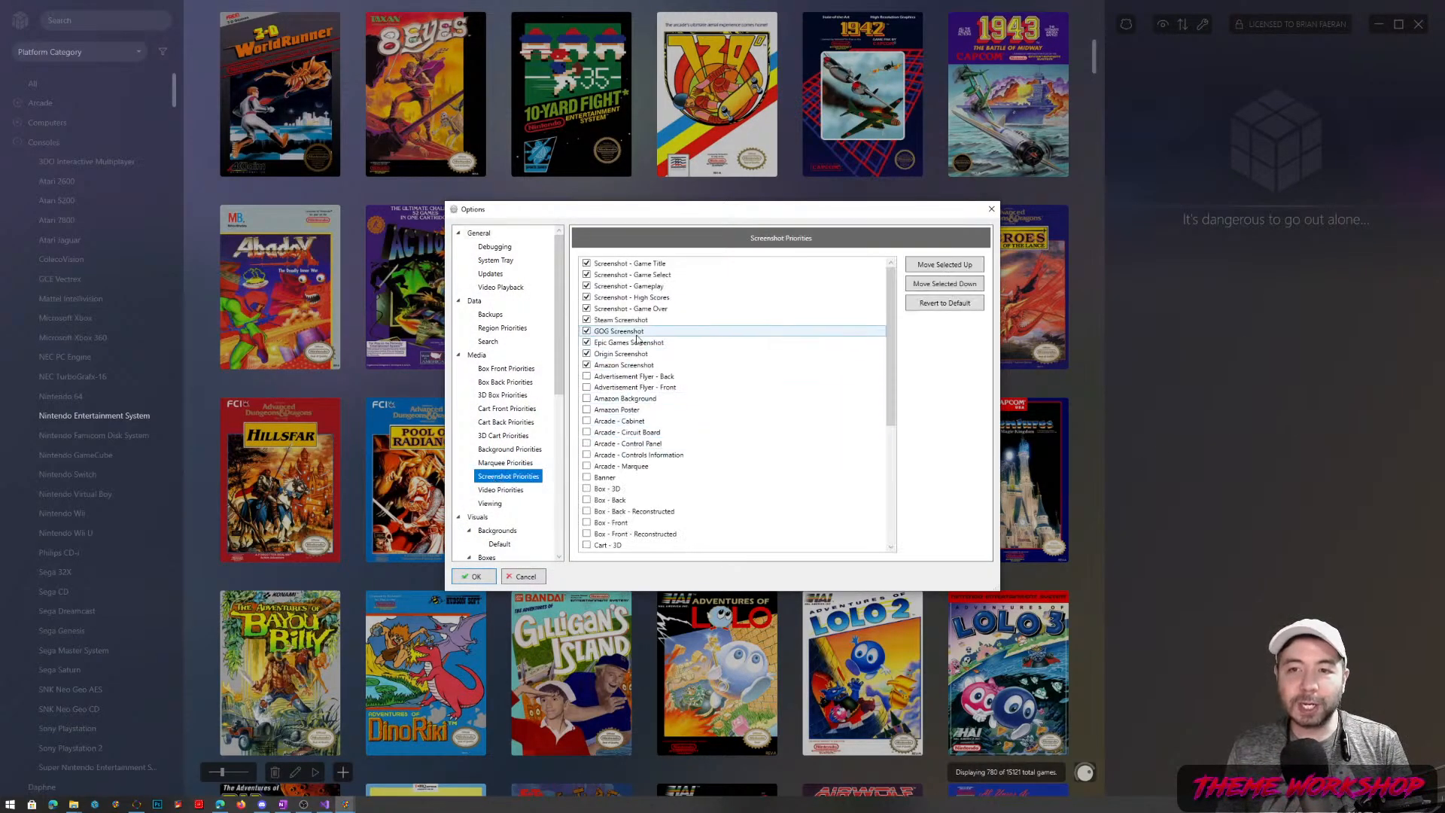
pyautogui.click(660, 287)
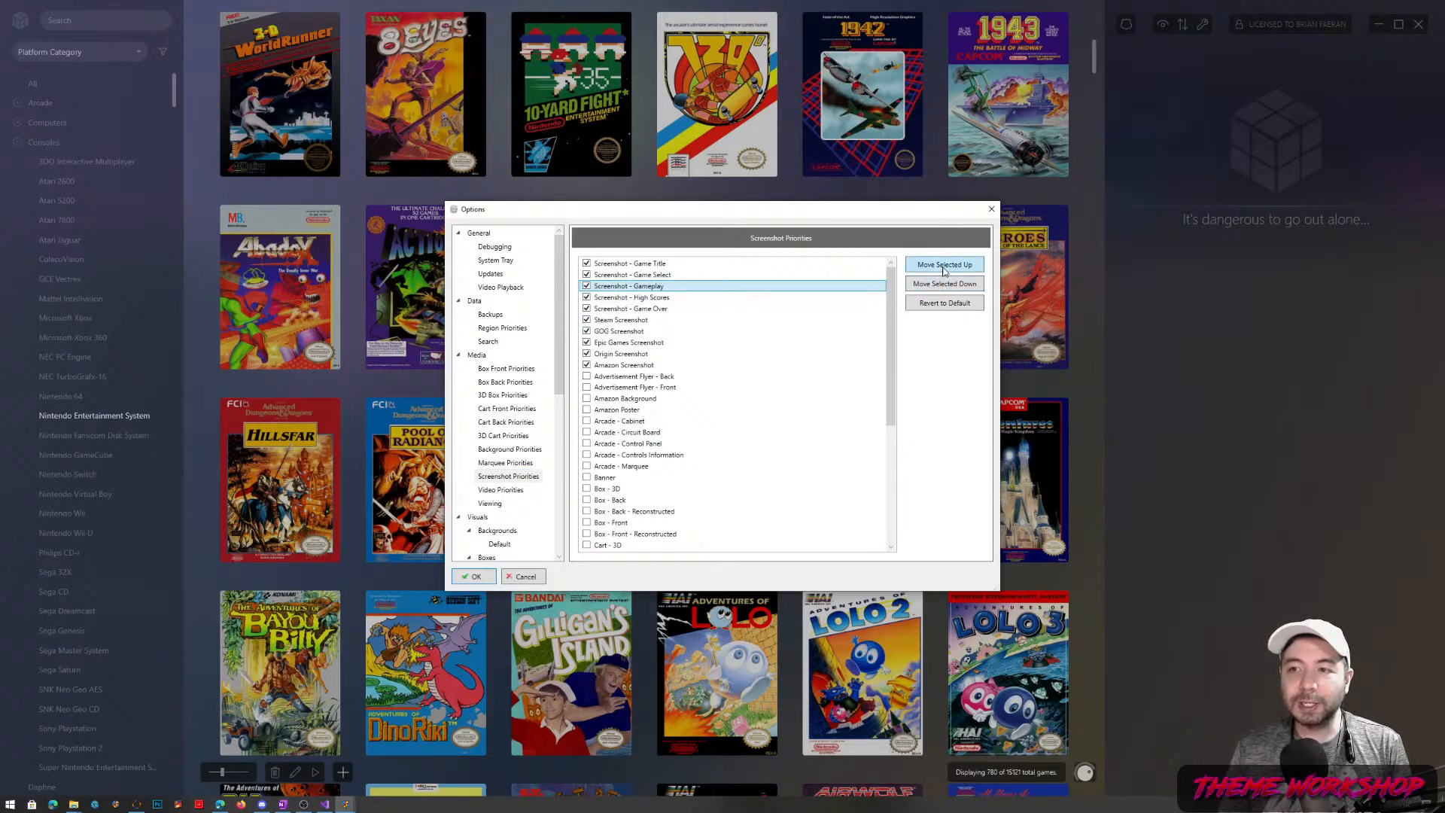
pyautogui.click(944, 268)
pyautogui.click(944, 268)
# Move Screenshot - Game Title down six places, below Amazon Screenshot
pyautogui.click(665, 275)
pyautogui.click(931, 285)
pyautogui.click(930, 285)
pyautogui.click(930, 284)
pyautogui.click(930, 284)
pyautogui.click(931, 284)
pyautogui.click(930, 284)
pyautogui.click(930, 285)
pyautogui.click(931, 285)
# Confirm the Options dialog with OK and relaunch Big Box from the main menu
pyautogui.click(477, 578)
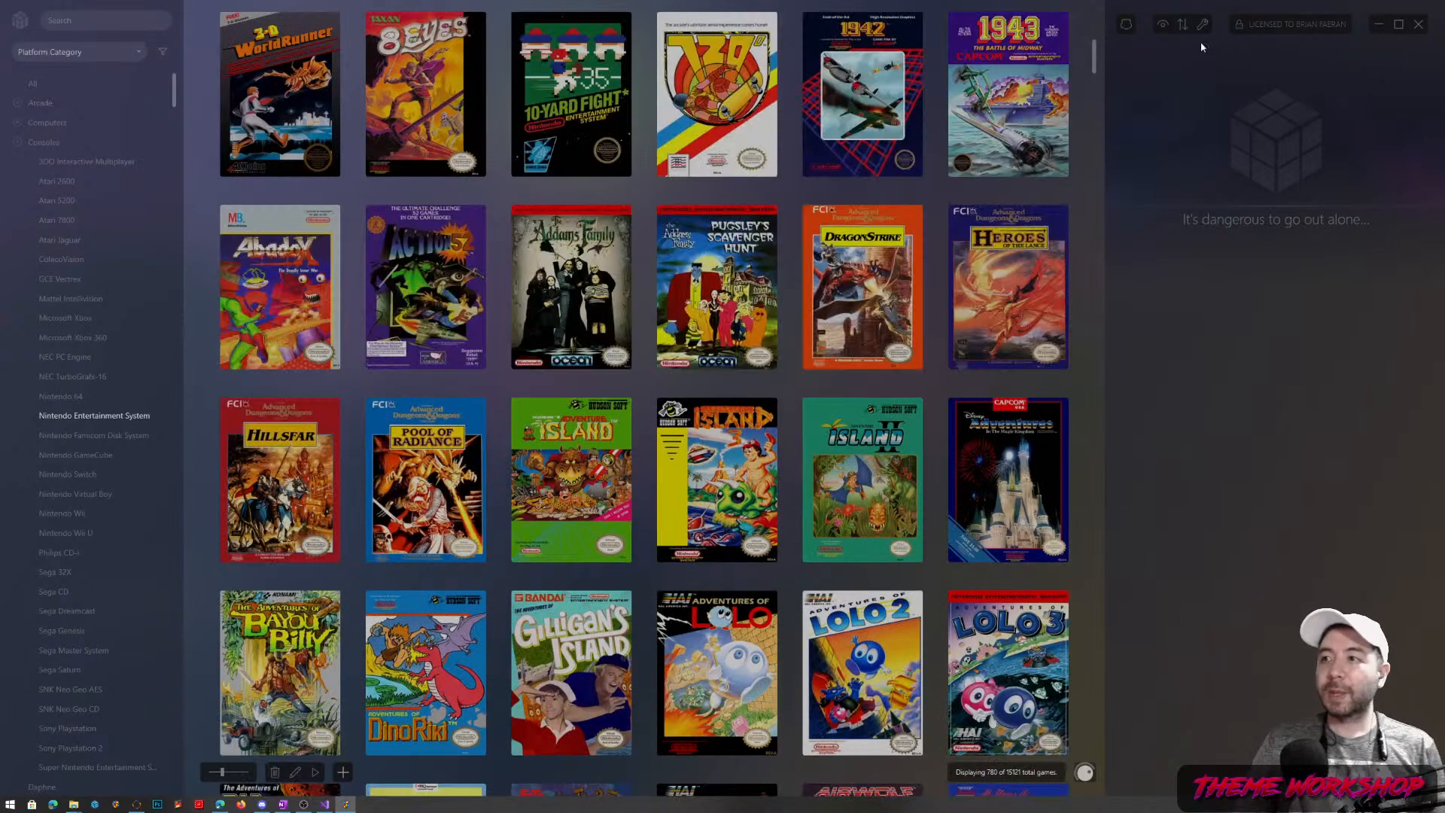
pyautogui.click(19, 21)
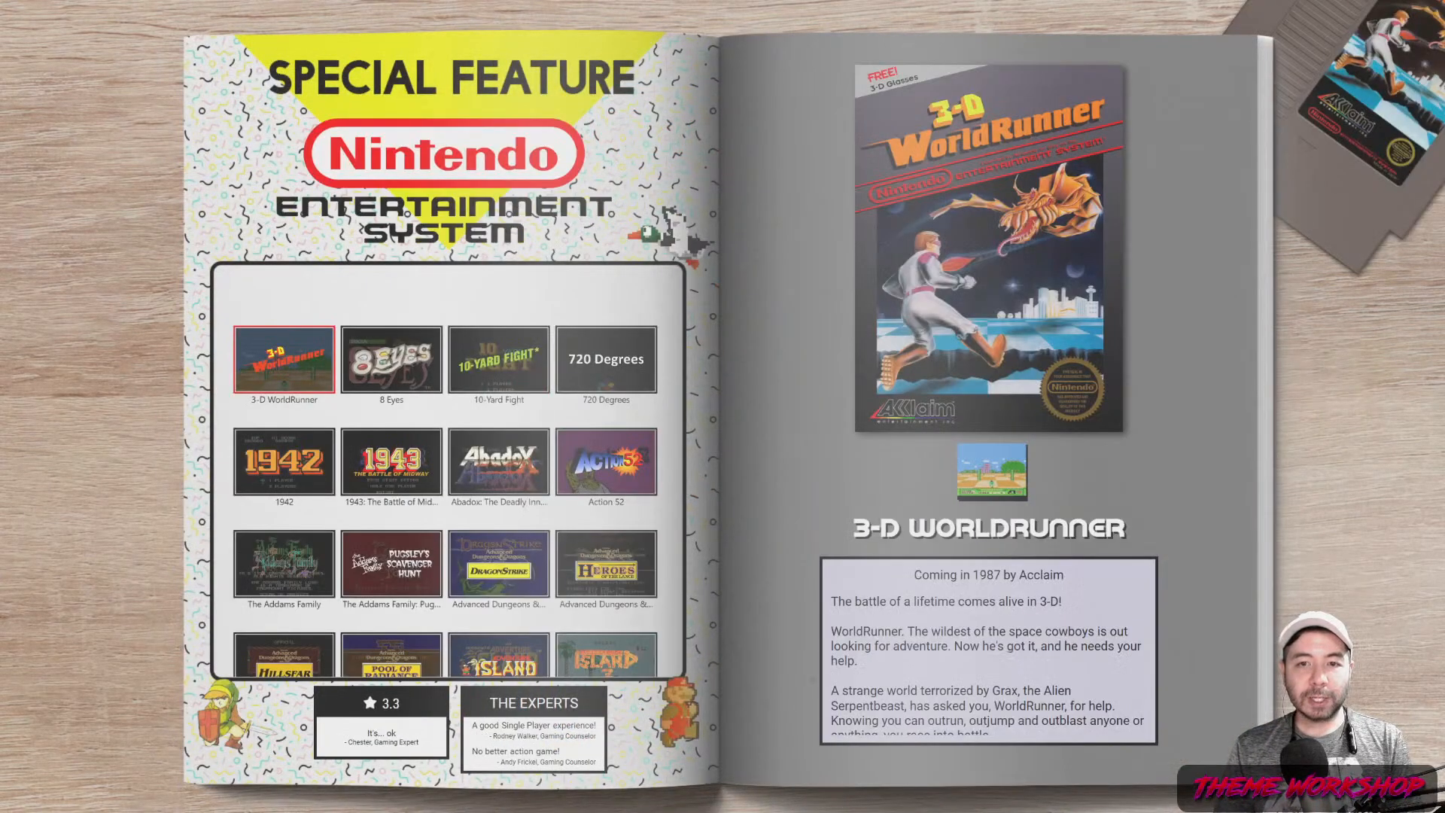
# Refresh All Images in Big Box's Image Cache options
pyautogui.press('Down')
pyautogui.press('Down')
pyautogui.press('Escape')
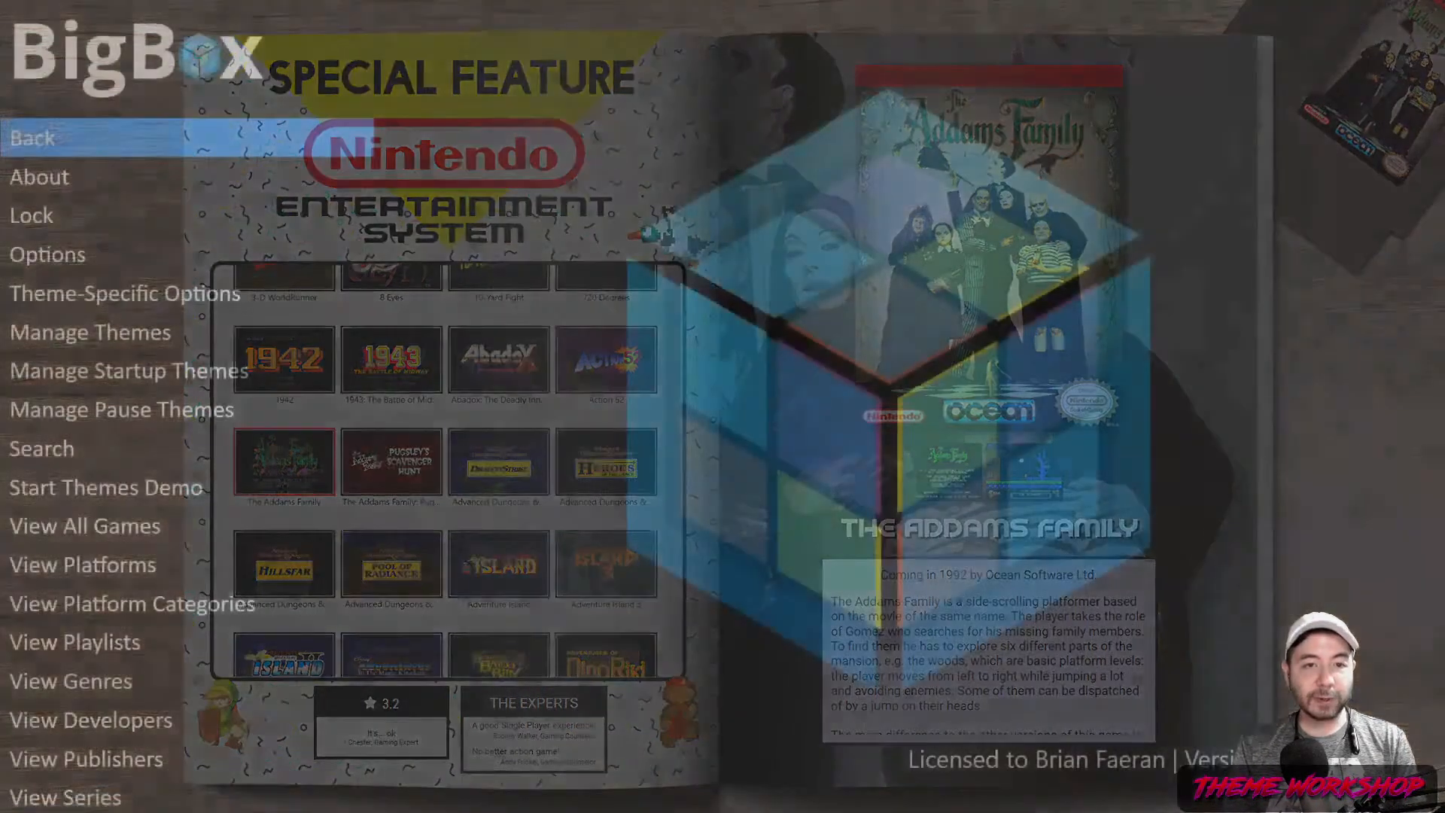
pyautogui.press('Return')
pyautogui.press('Right')
pyautogui.press('Down')
pyautogui.press('Down')
pyautogui.press('Down')
pyautogui.press('Down')
pyautogui.press('Return')
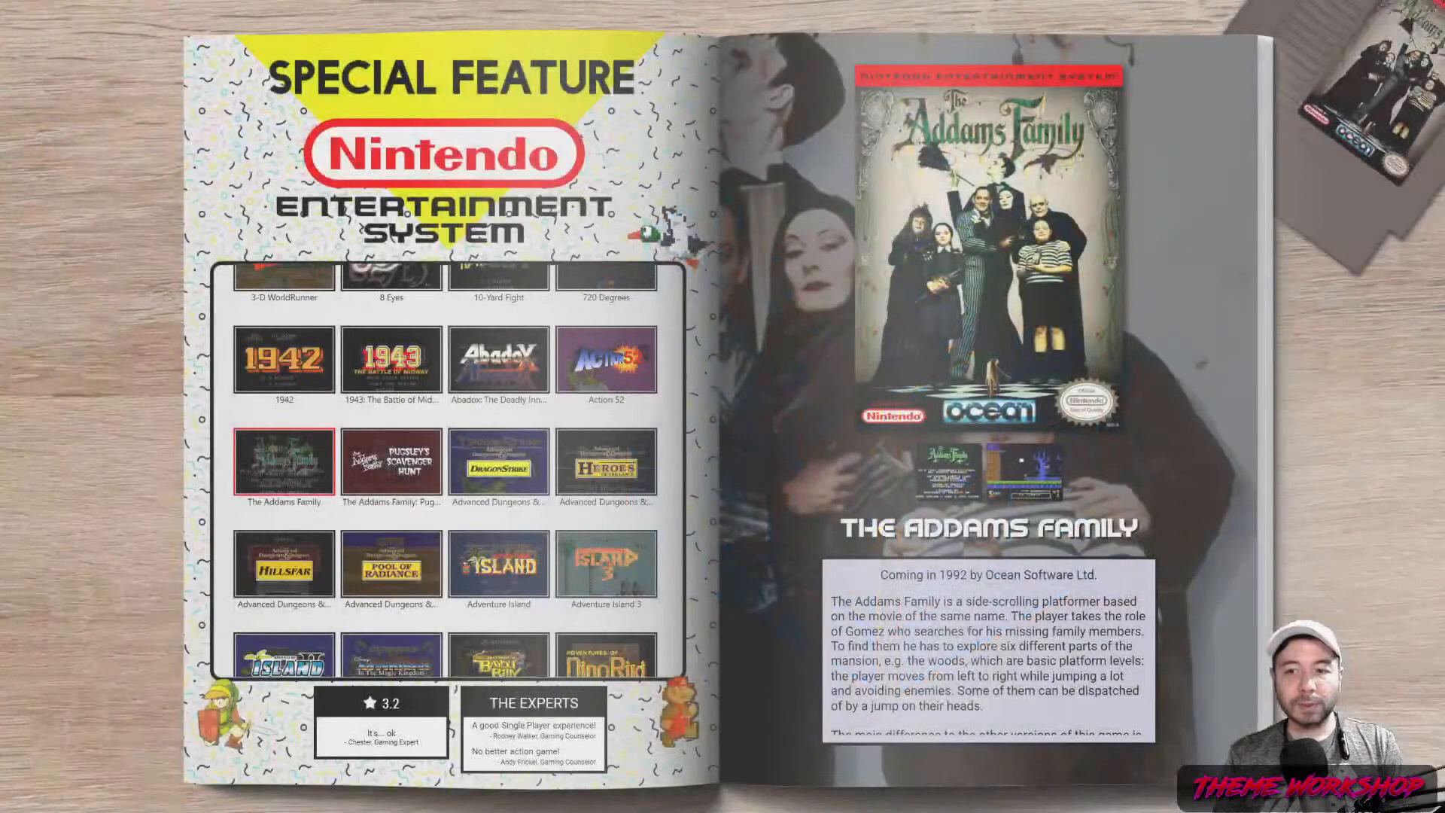
# Open the Platforms view and enter the Nintendo 64 game page
pyautogui.press('Escape')
pyautogui.press('Down')
pyautogui.press('Down')
pyautogui.press('Down')
pyautogui.press('Down')
pyautogui.press('Down')
pyautogui.press('Down')
pyautogui.press('Down')
pyautogui.press('Down')
pyautogui.press('Down')
pyautogui.press('Down')
pyautogui.press('Down')
pyautogui.press('Down')
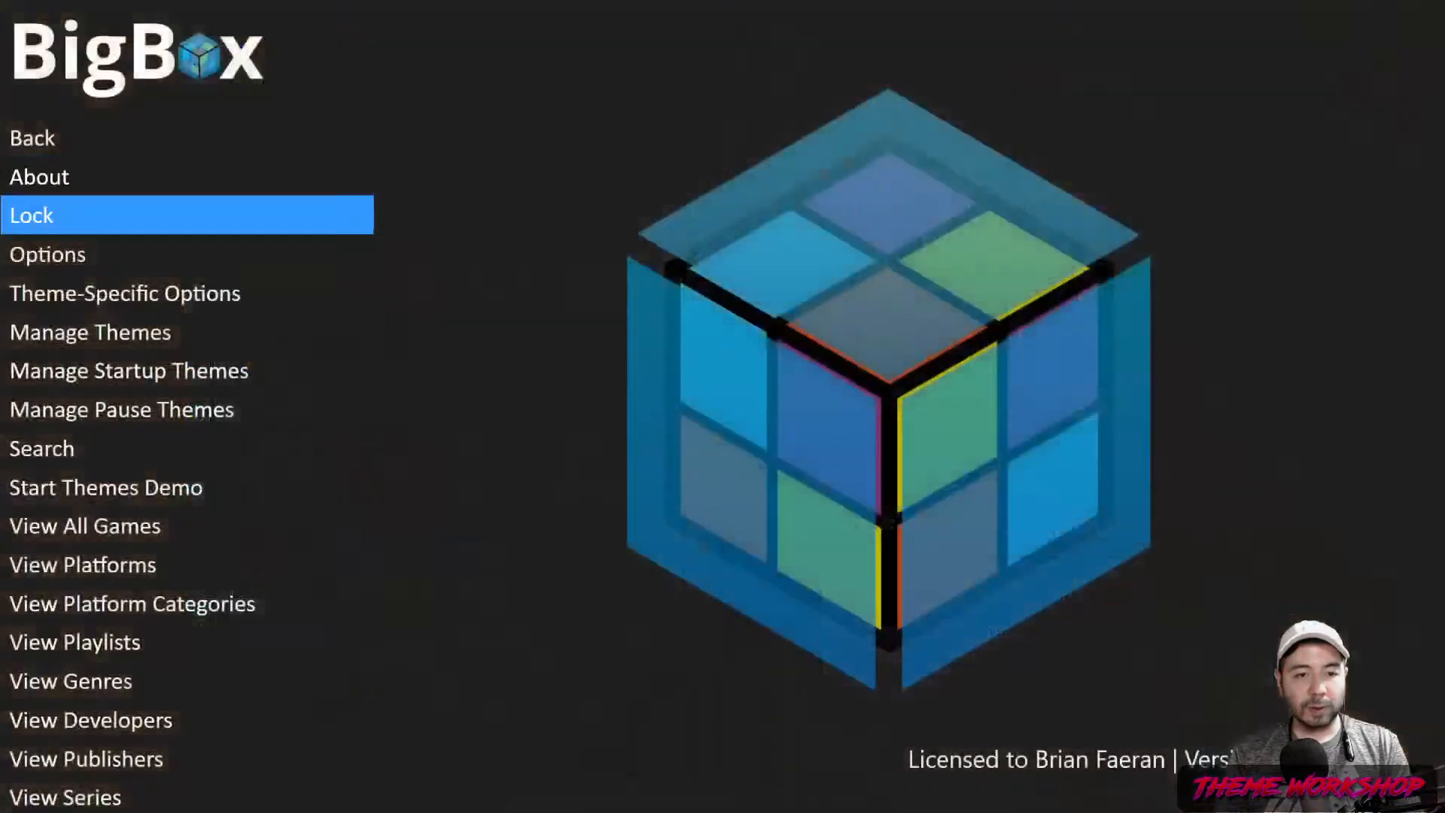
pyautogui.press('Up')
pyautogui.press('Return')
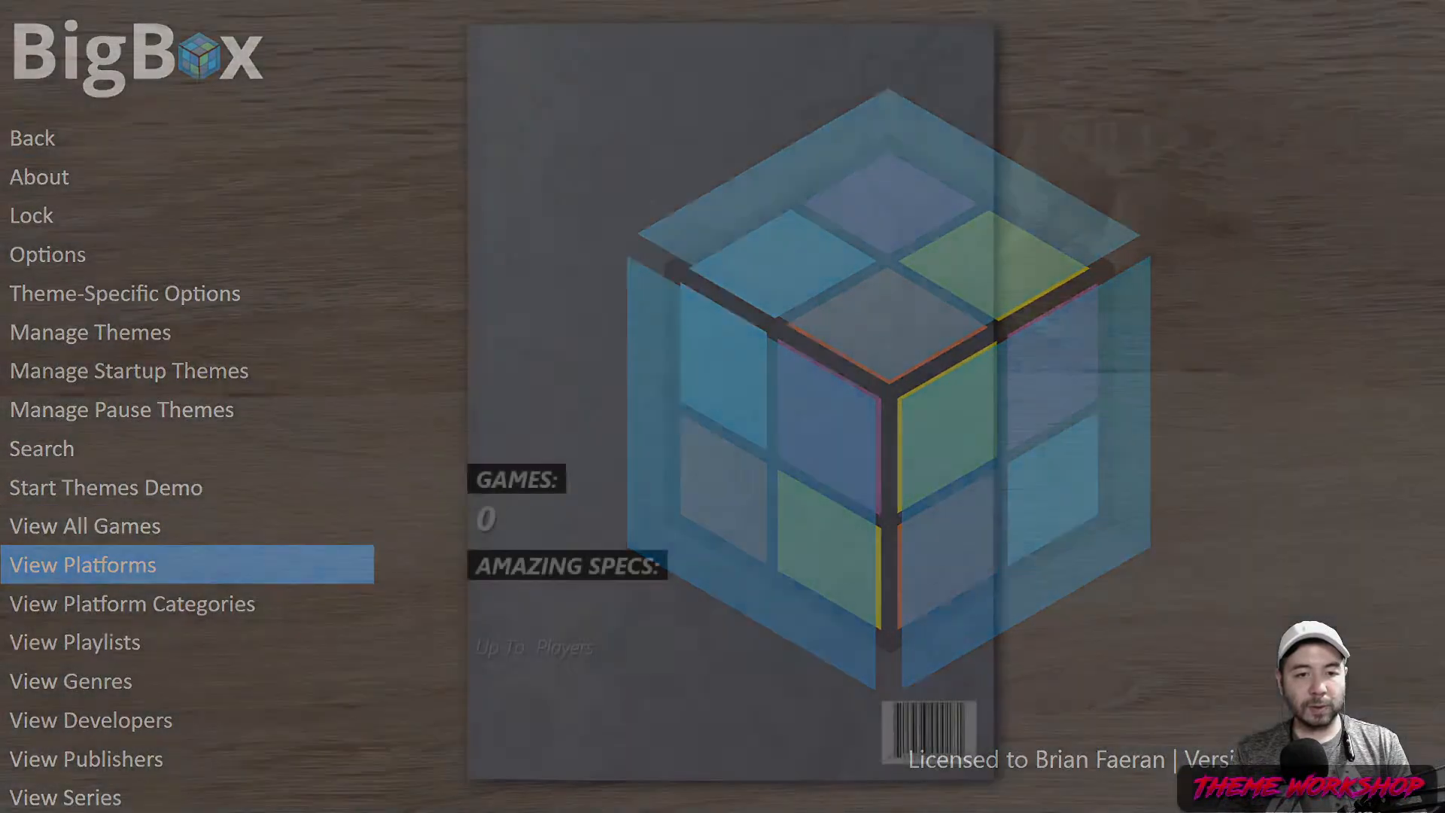
pyautogui.press('Left')
pyautogui.press('Left')
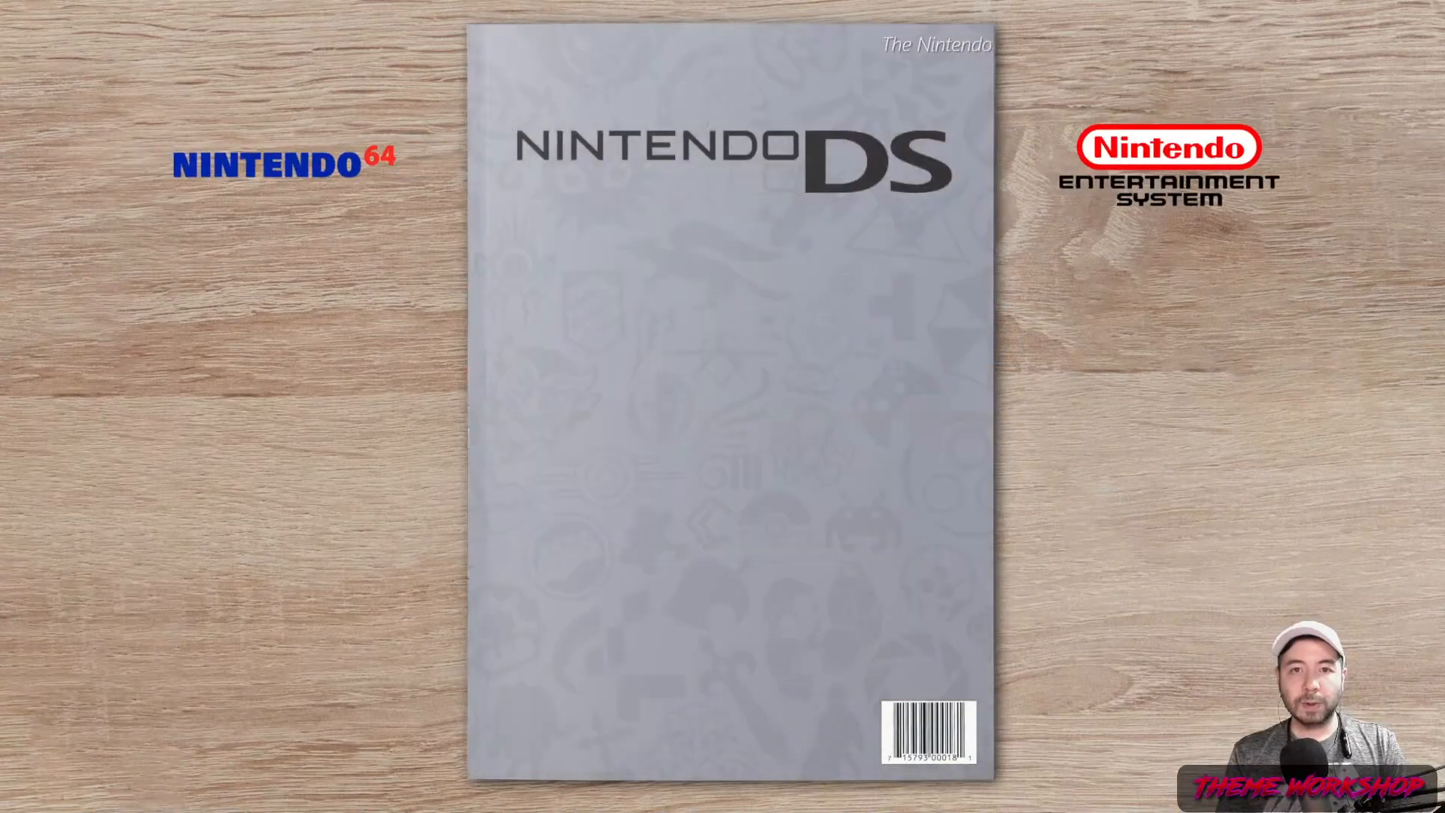
pyautogui.press('Return')
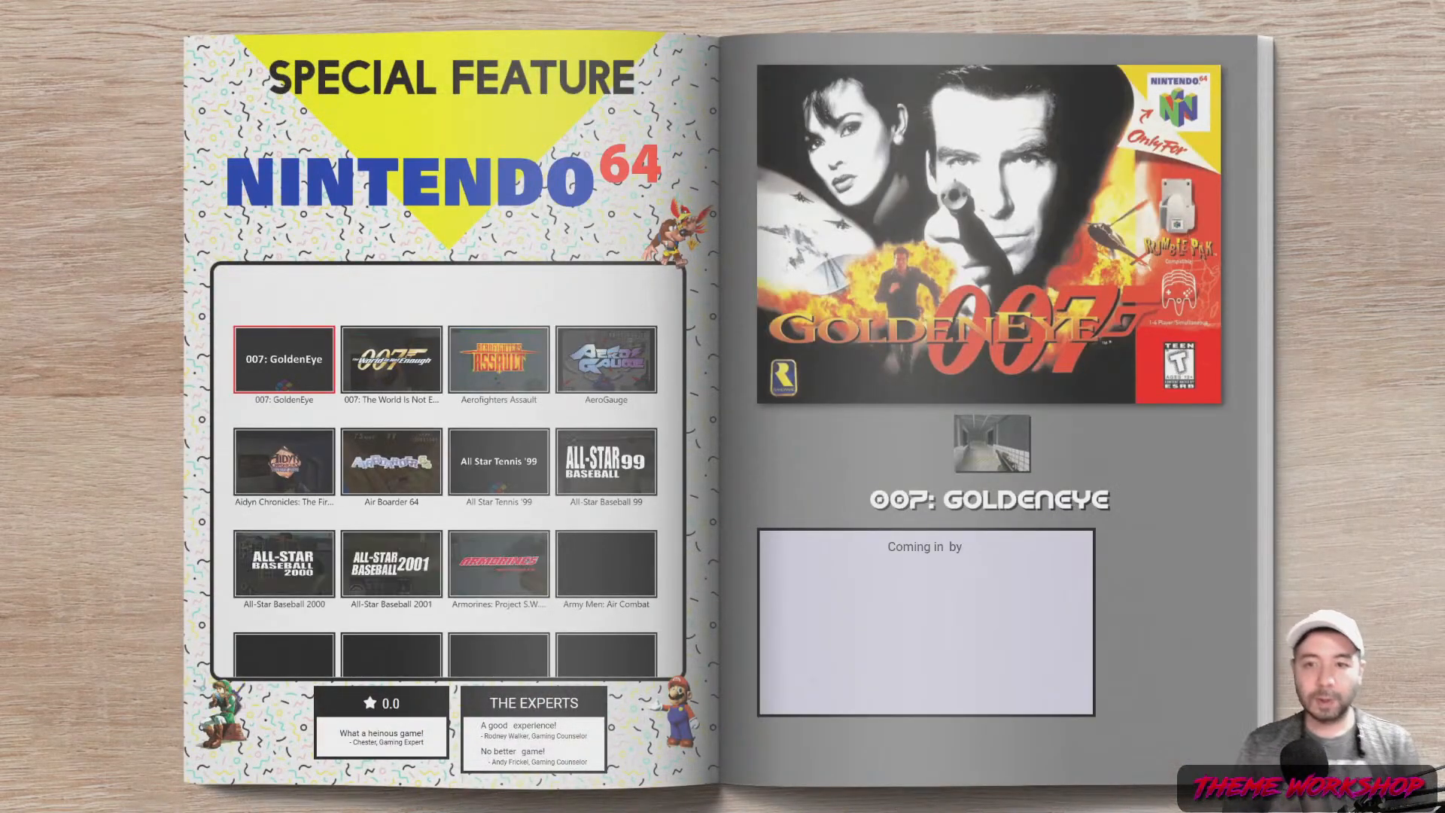
# Browse the Nintendo 64 tiles from Beetle Adventure Racing to Bomberman 64
pyautogui.press('Right')
pyautogui.press('Right')
pyautogui.press('Right')
pyautogui.press('Down')
pyautogui.press('Down')
pyautogui.press('Down')
pyautogui.press('Down')
pyautogui.press('Down')
pyautogui.press('Down')
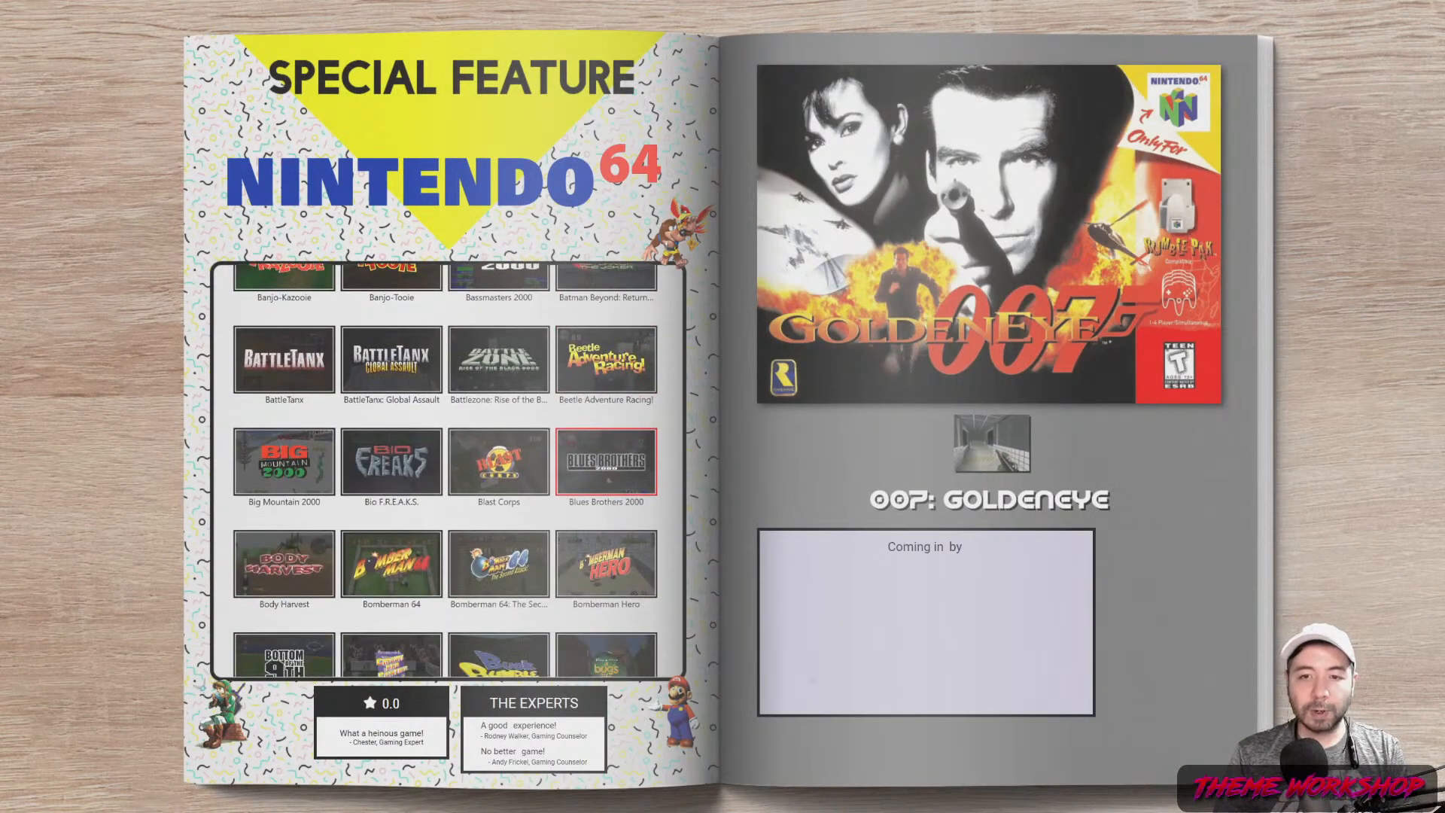
pyautogui.press('Left')
pyautogui.press('Left')
pyautogui.press('Left')
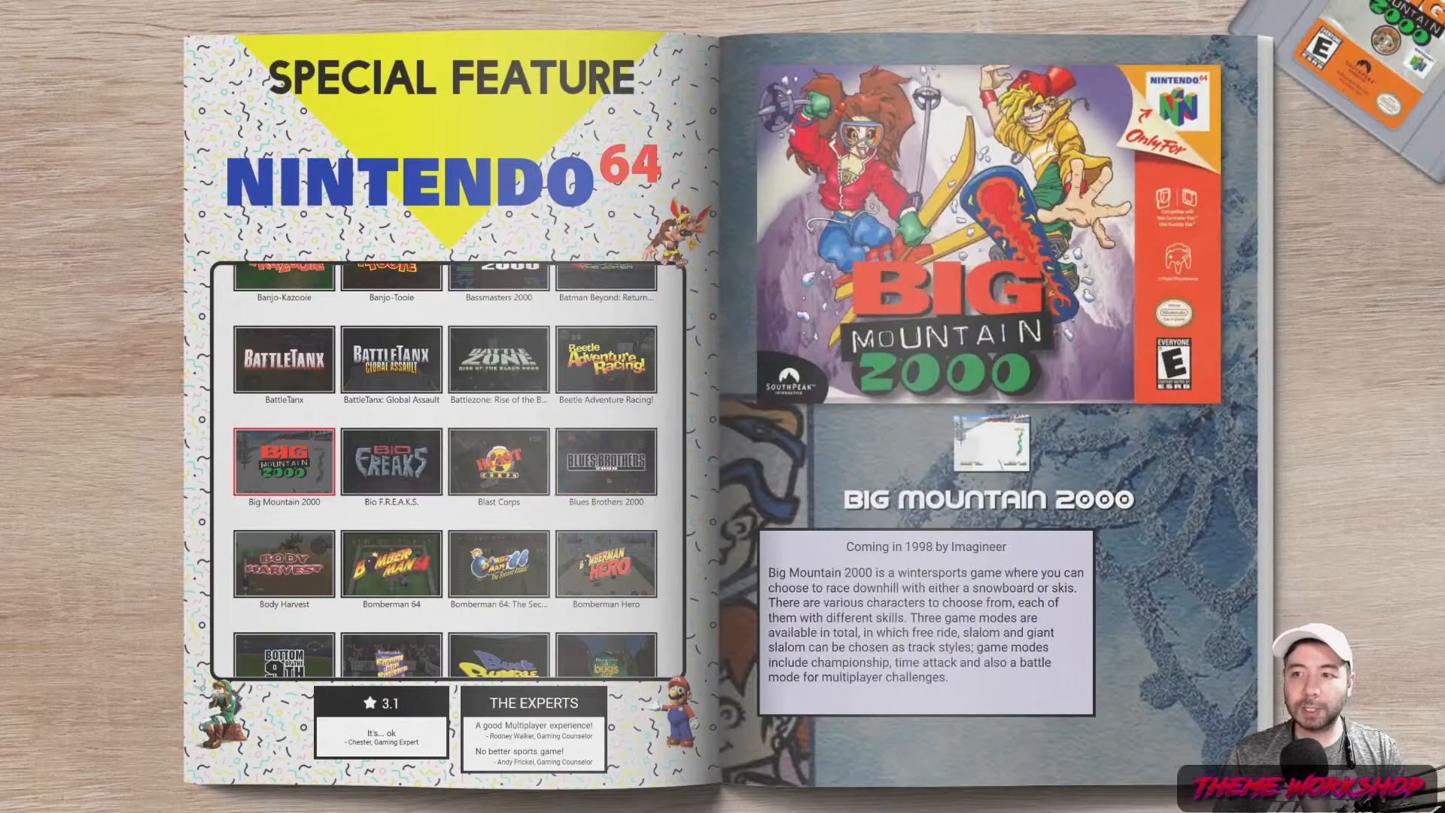
pyautogui.press('Right')
pyautogui.press('Right')
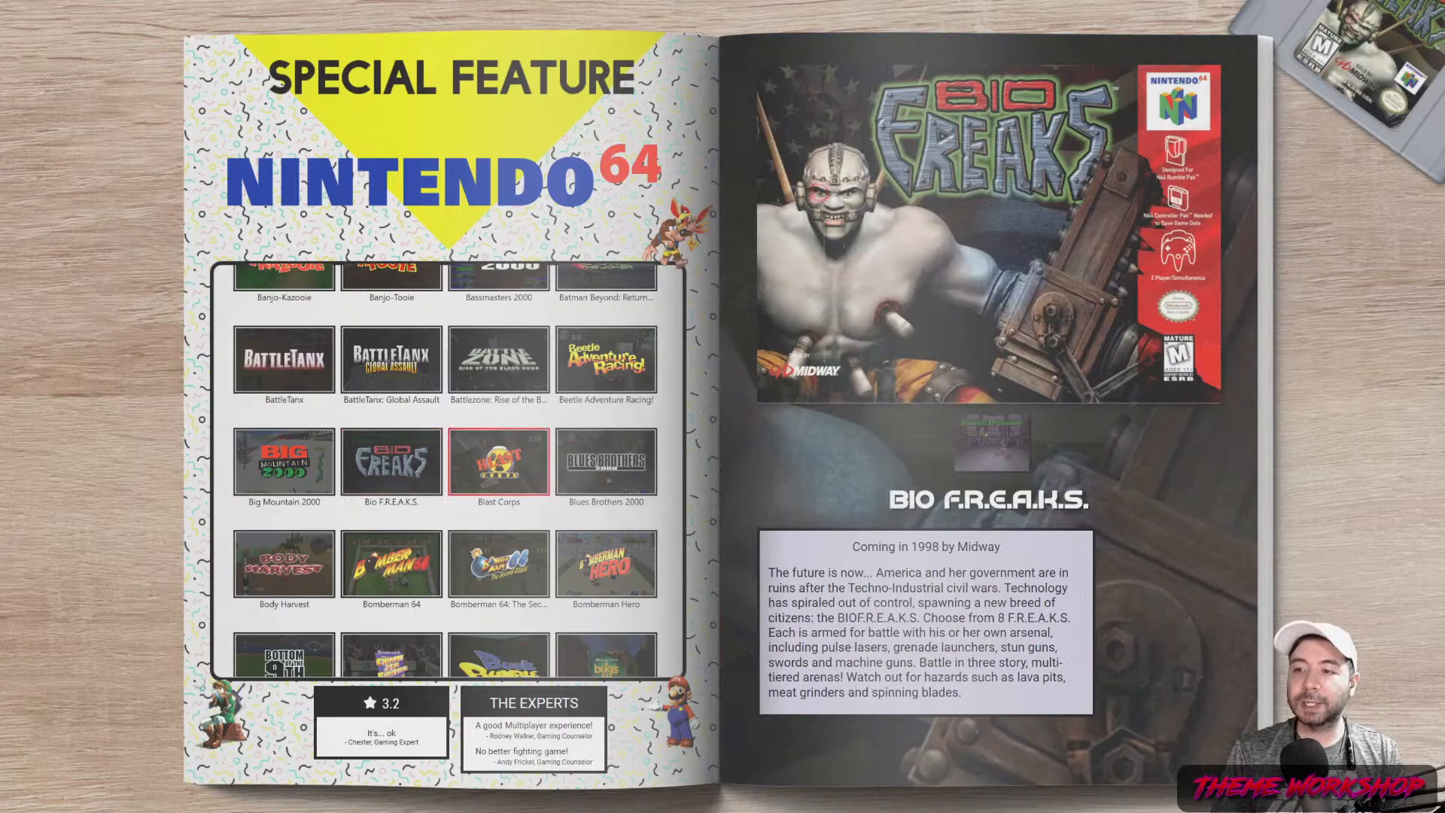
pyautogui.press('Right')
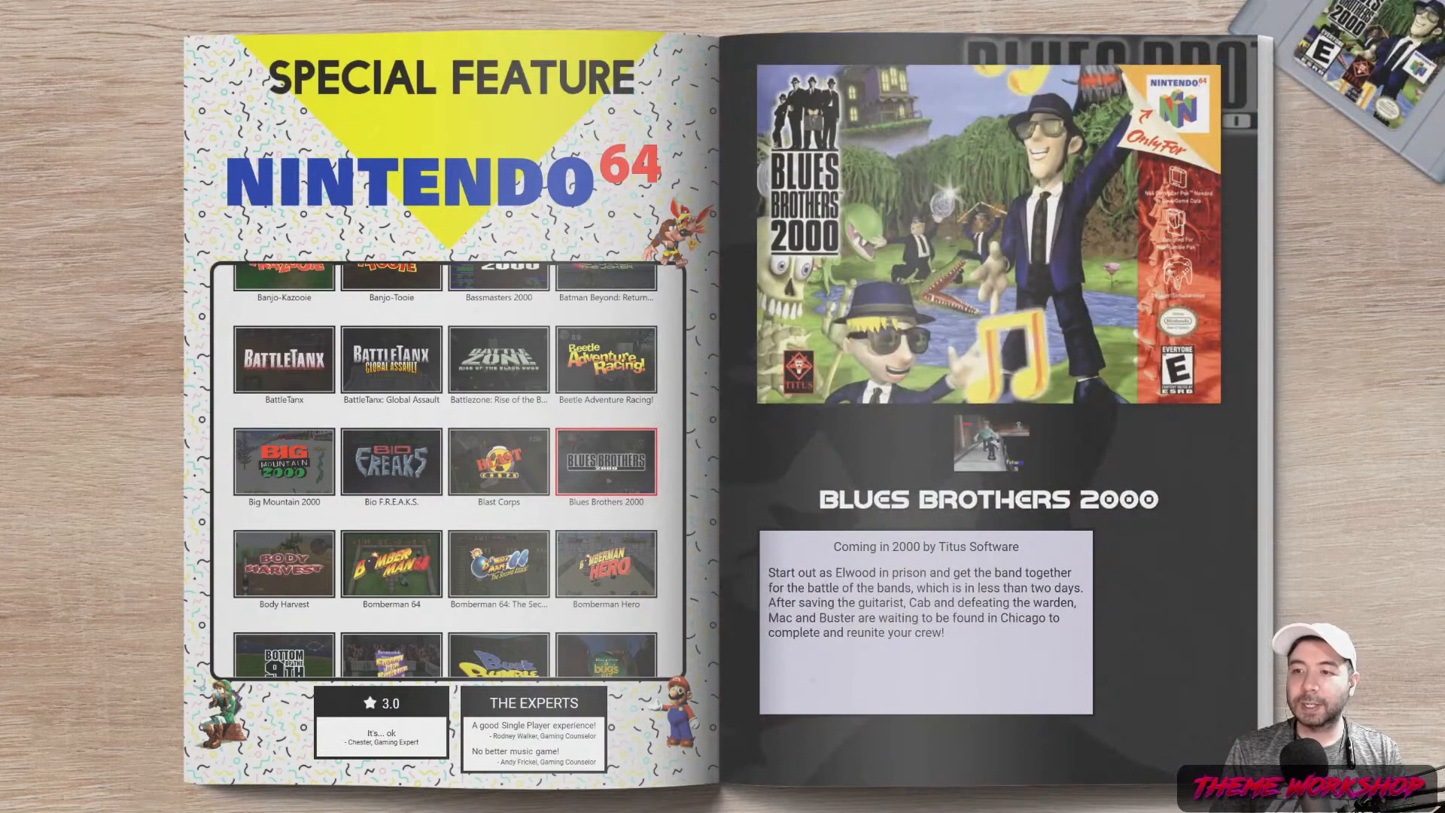
pyautogui.press('Down')
pyautogui.press('Left')
pyautogui.press('Left')
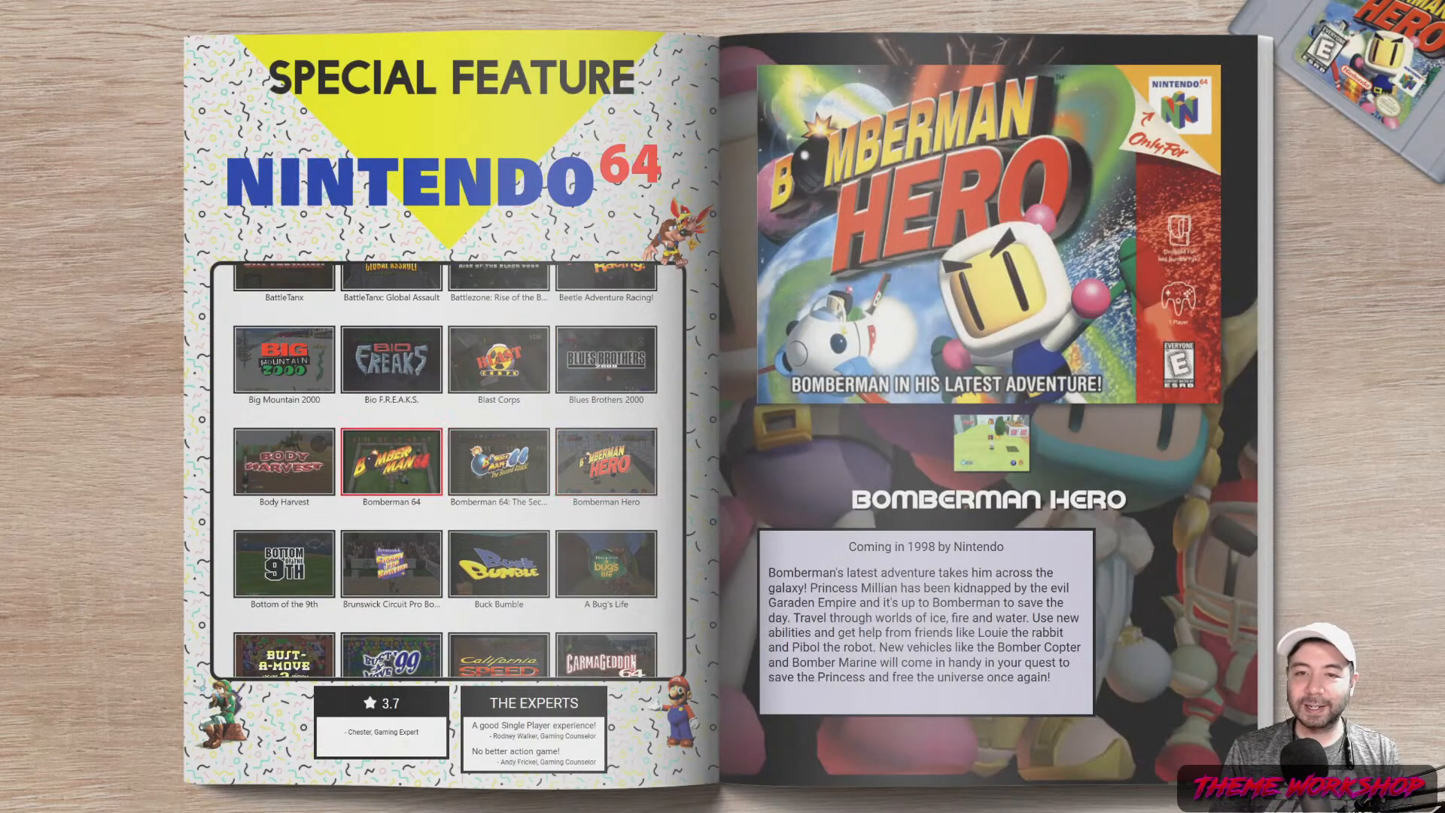
pyautogui.press('Right')
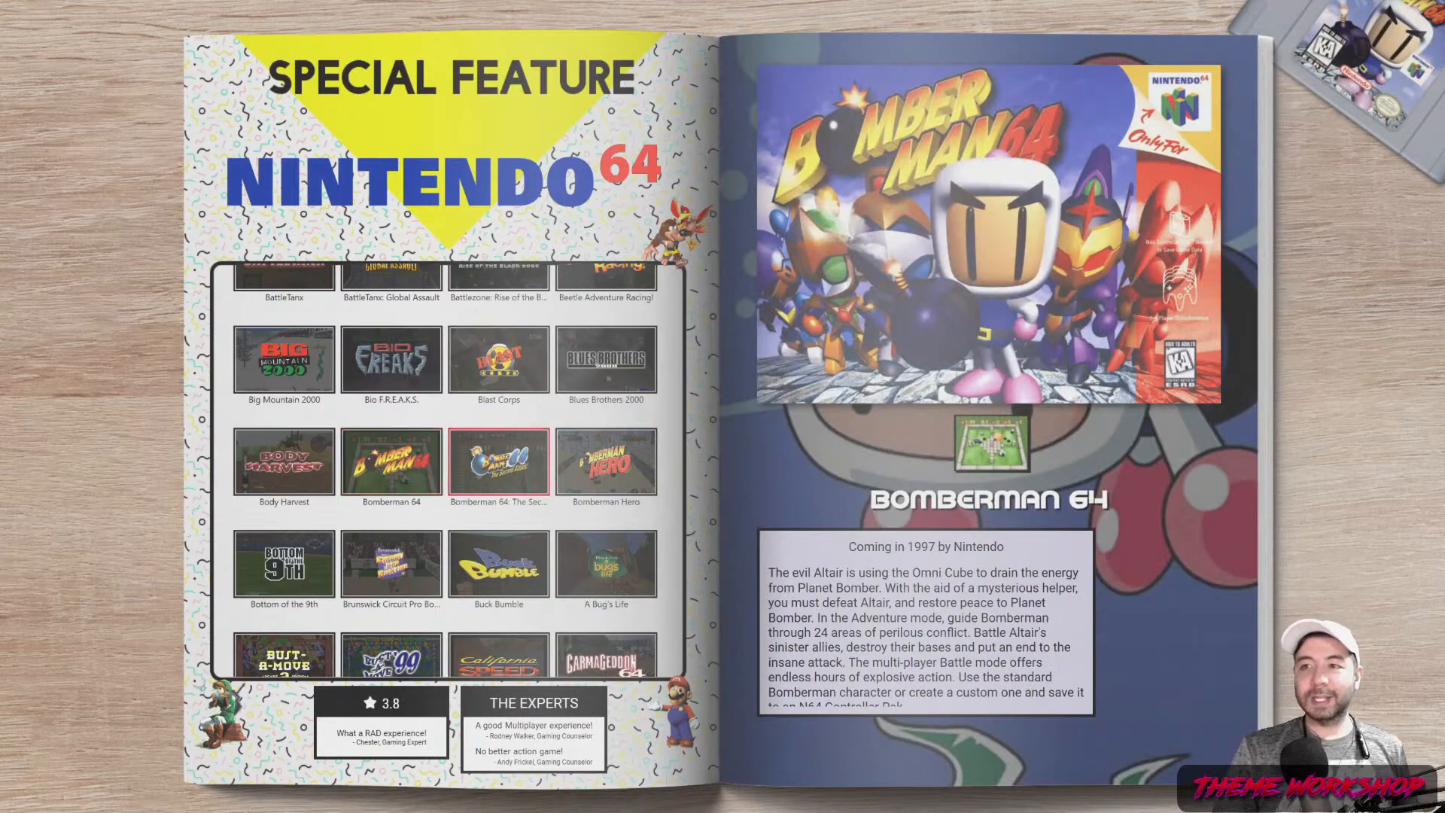
pyautogui.press('Left')
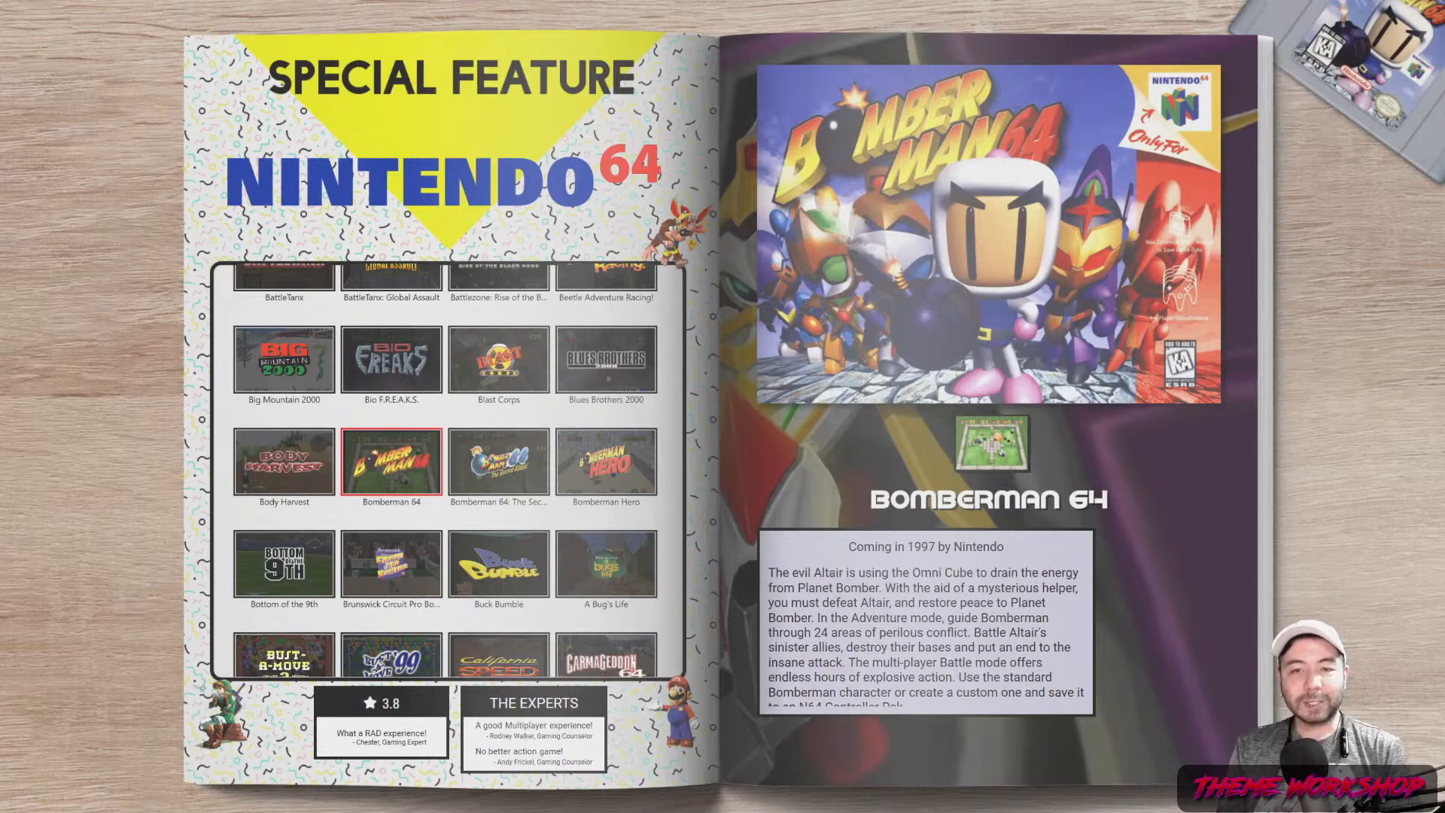
pyautogui.press('Right')
pyautogui.press('Right')
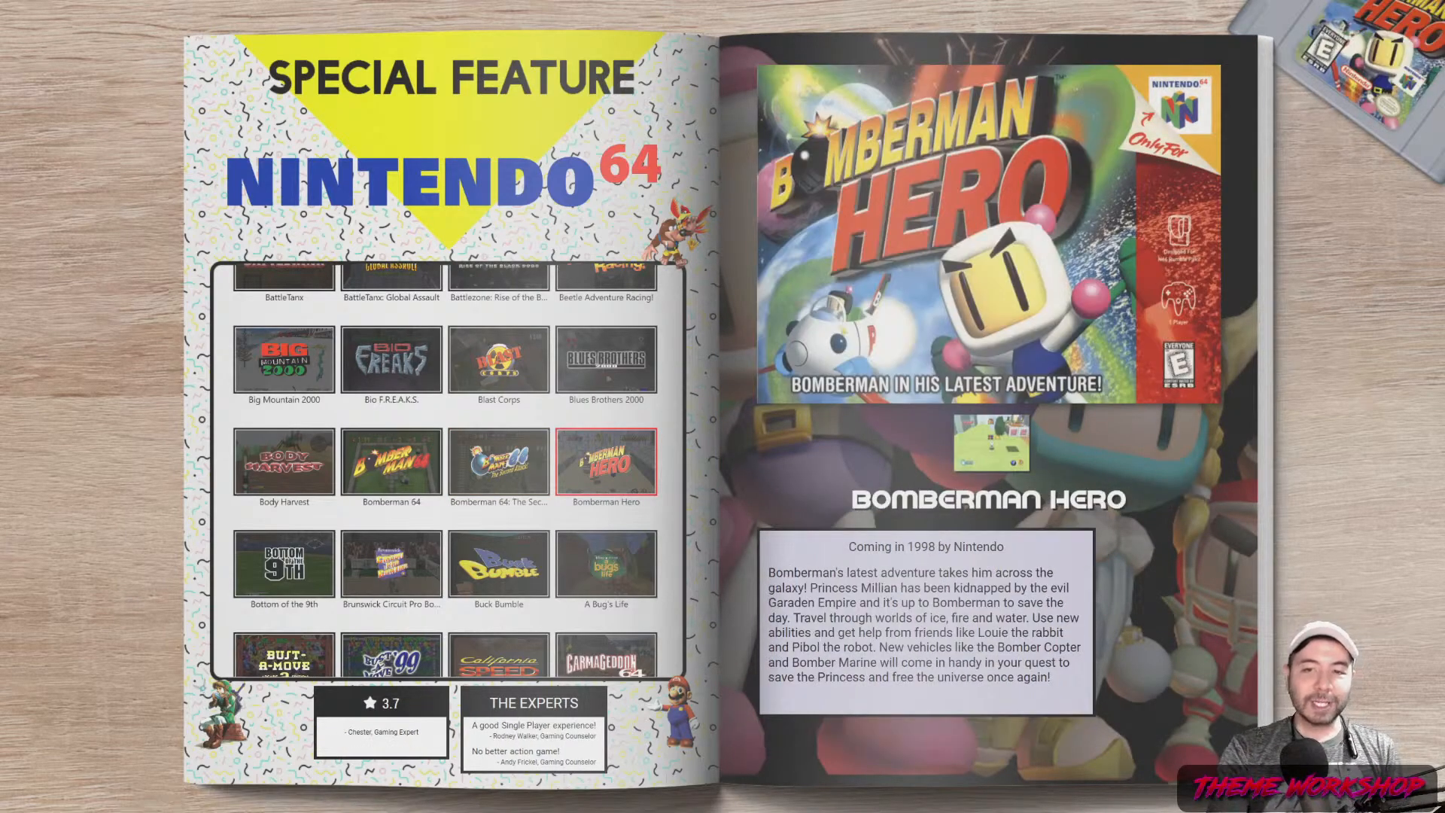
pyautogui.press('Left')
pyautogui.press('Left')
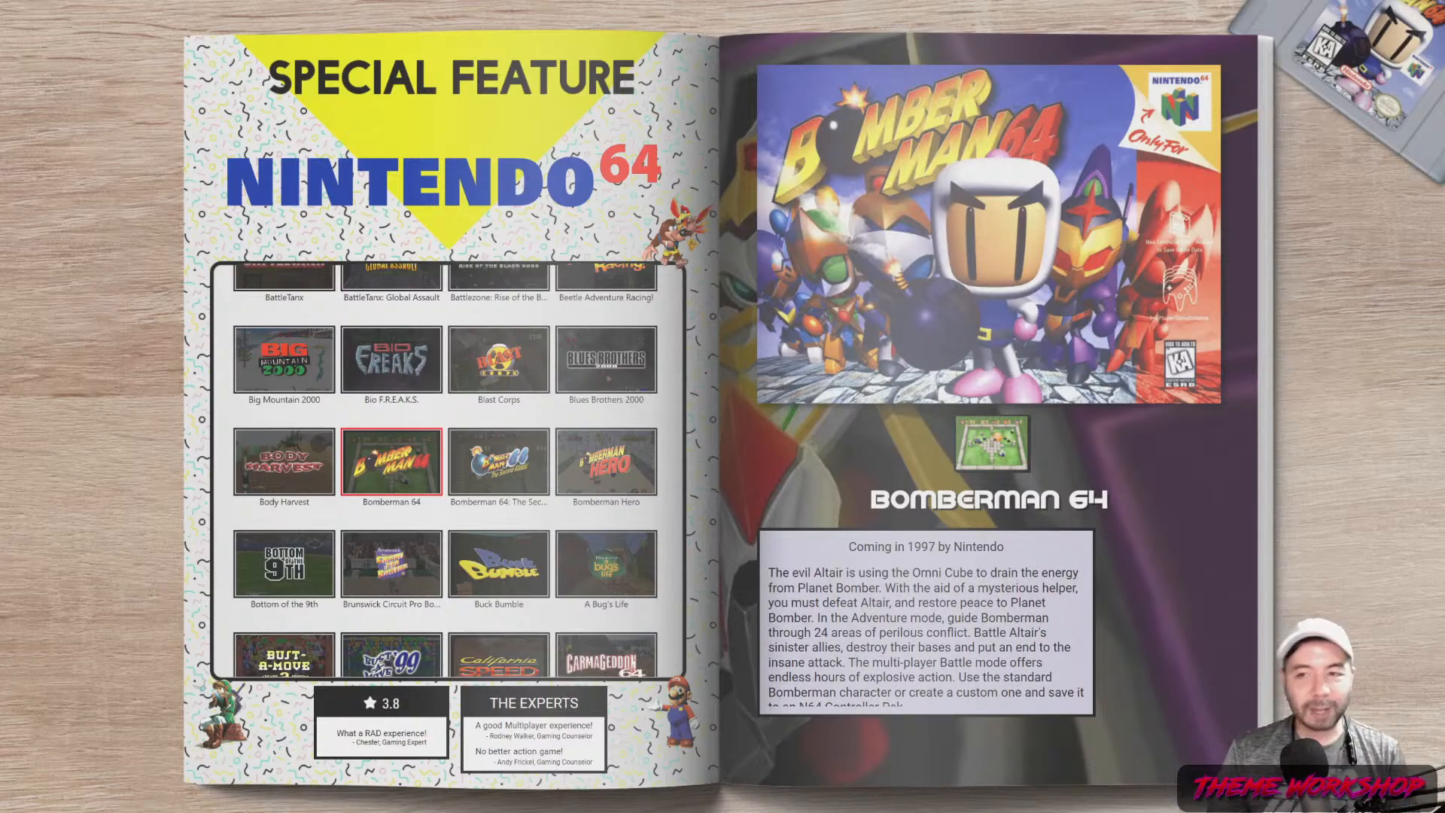
# In Visual Studio, add an empty line after line 310 and select the tile's two row definitions
pyautogui.hotkey('alt', 'Tab')
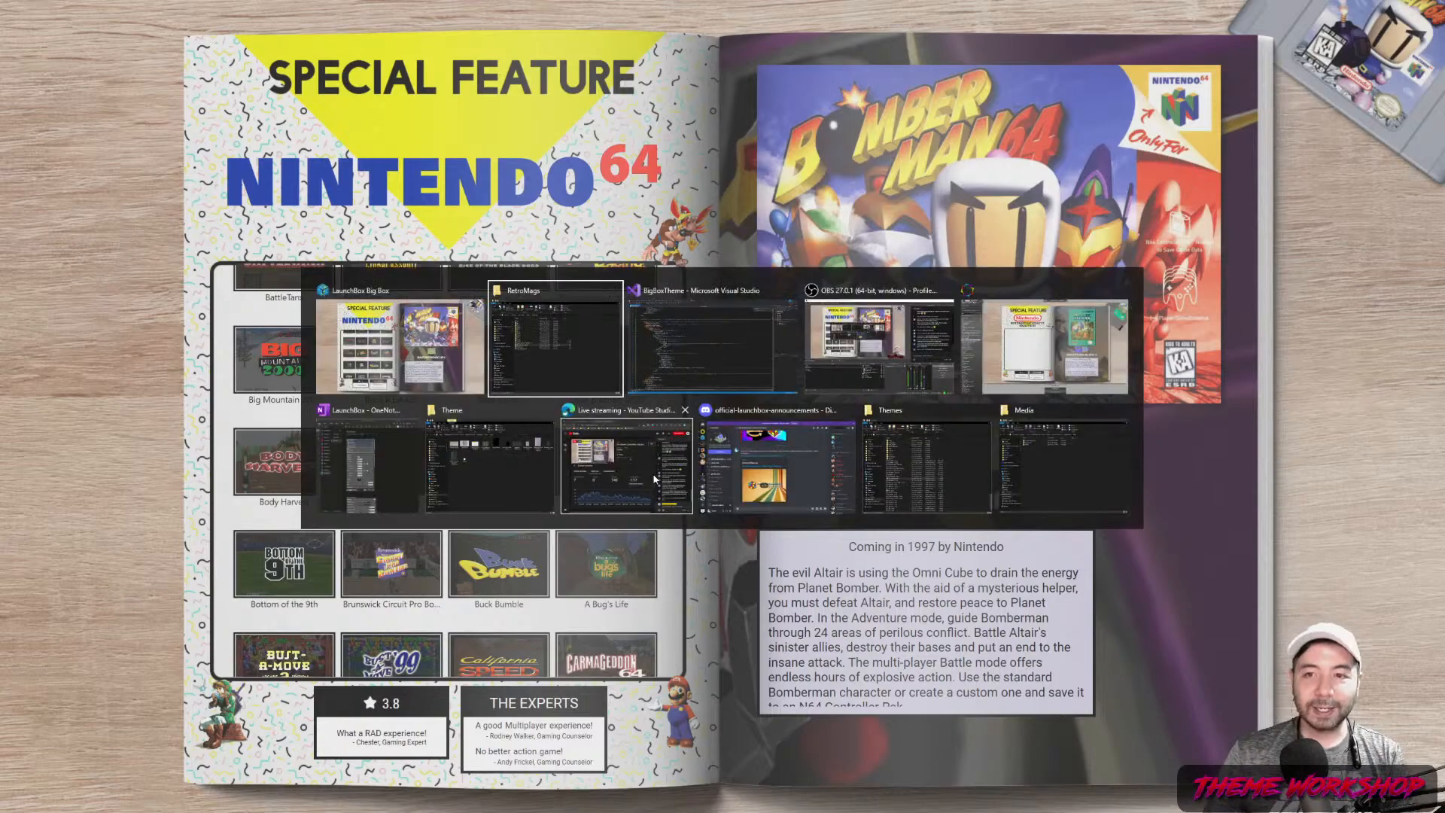
pyautogui.hotkey('alt', 'Tab')
pyautogui.click(279, 249)
pyautogui.press('Return')
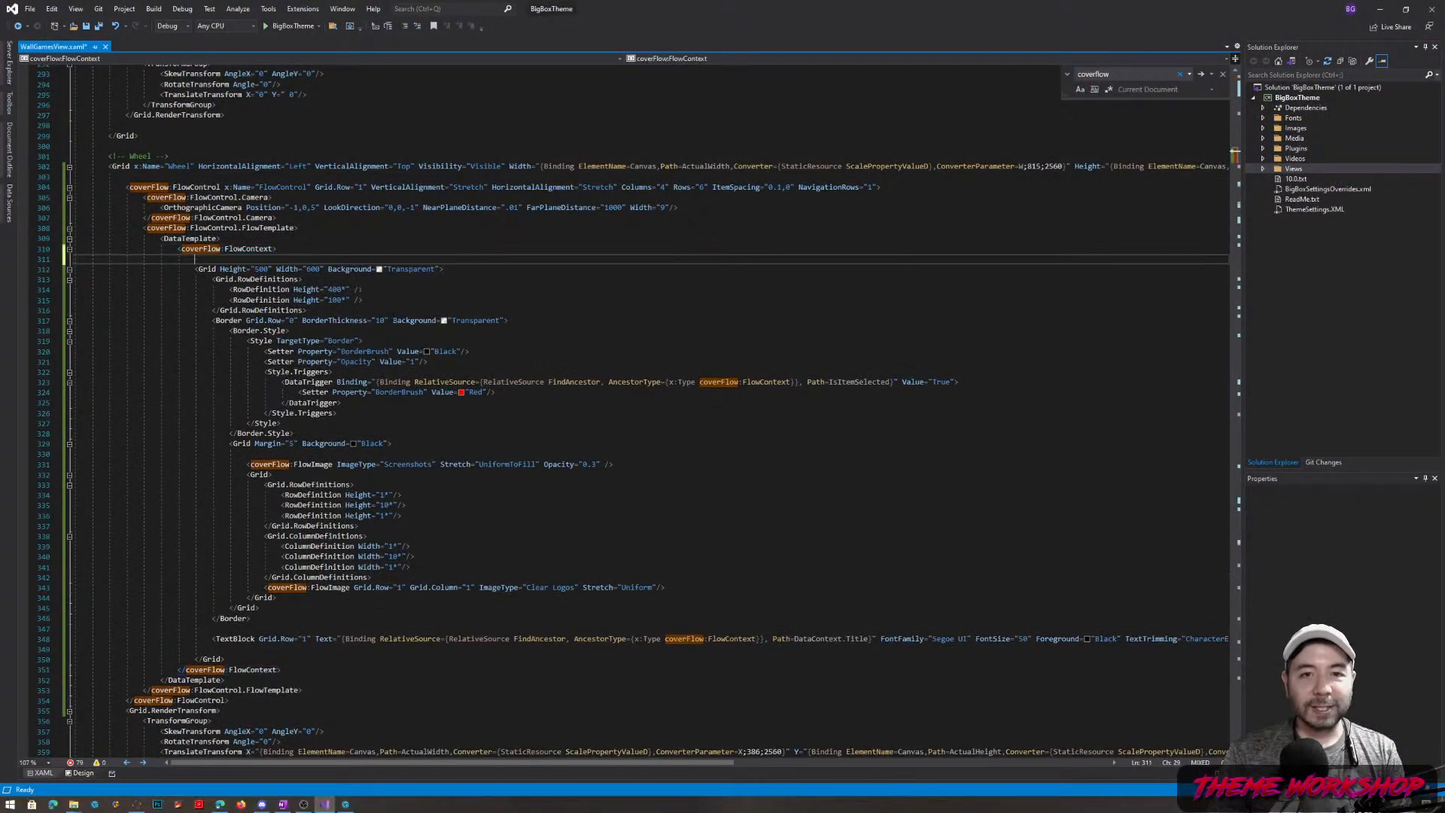
pyautogui.click(207, 270)
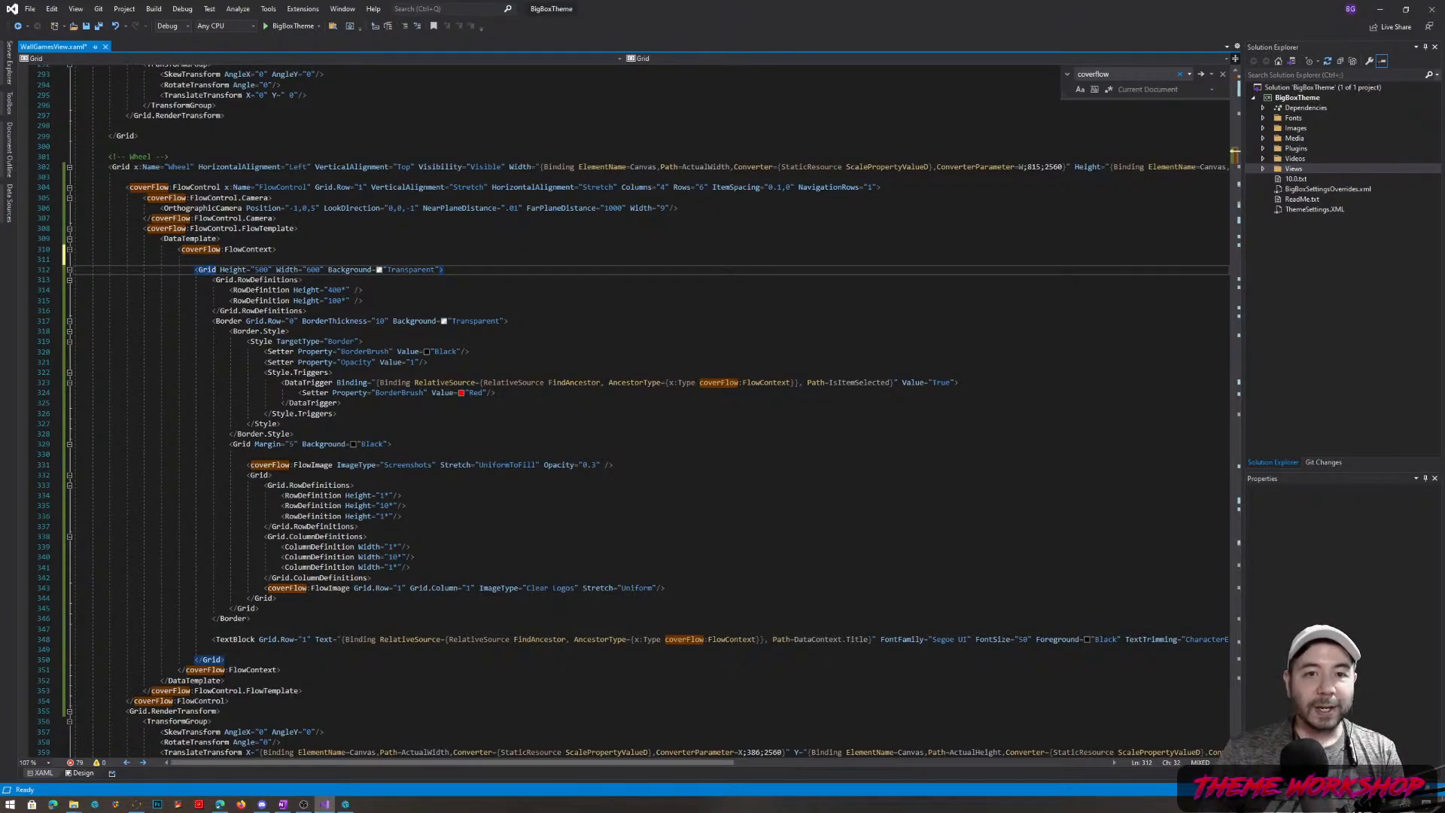
pyautogui.moveTo(362, 301); pyautogui.dragTo(230, 290)
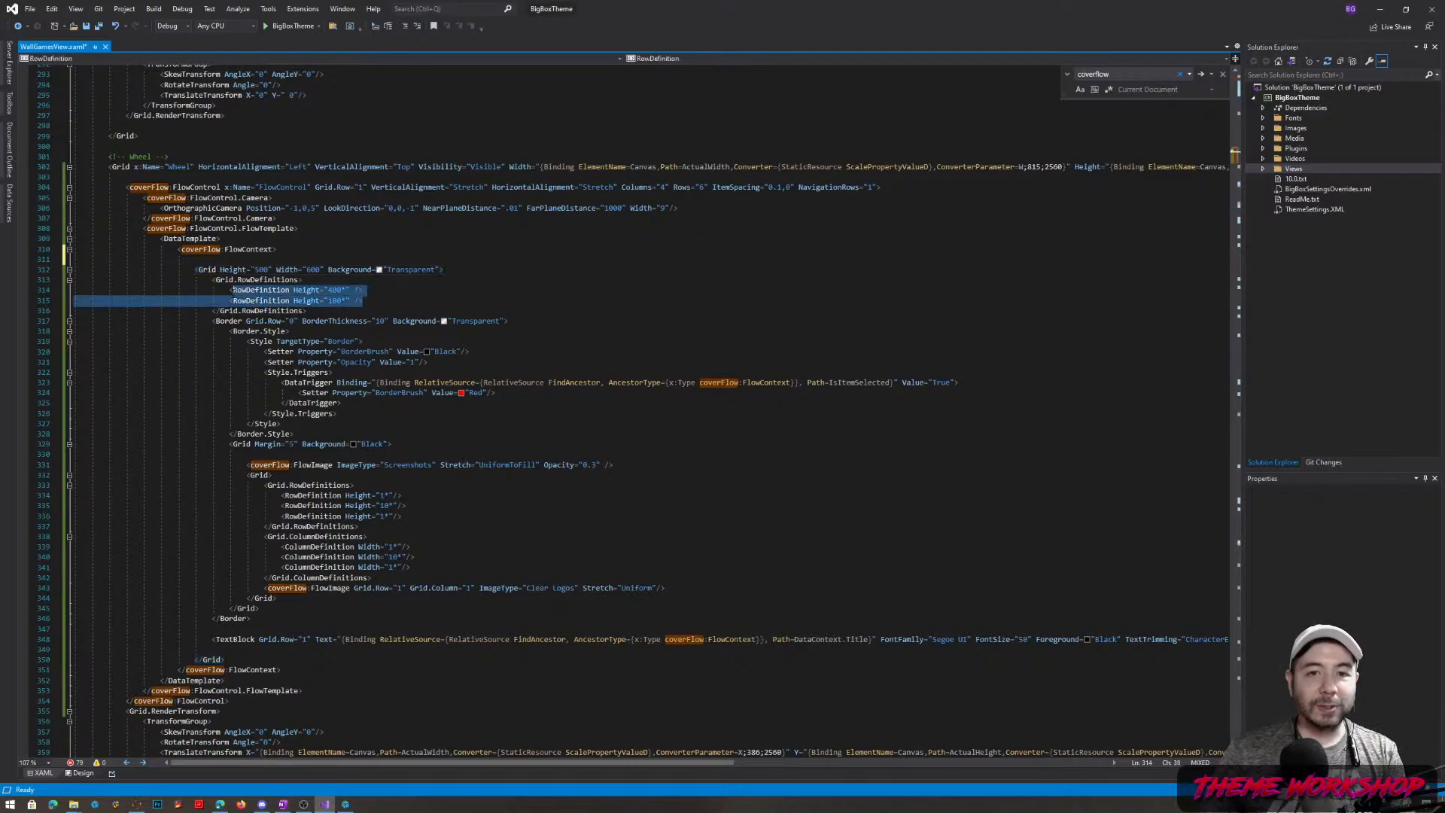
# Review the tile Border's thickness and its Red border trigger for selected tiles
pyautogui.click(381, 322)
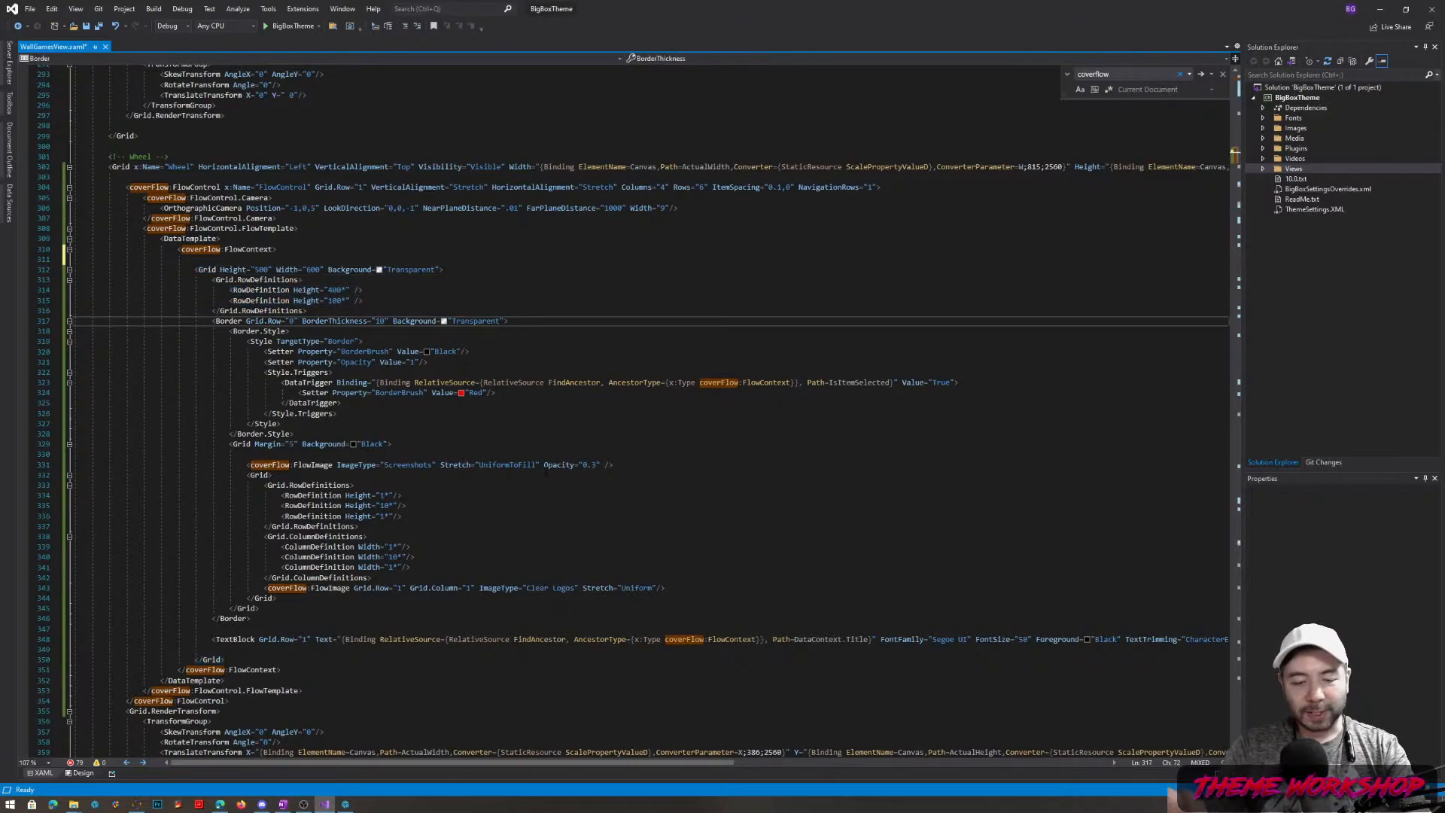
pyautogui.press('Home')
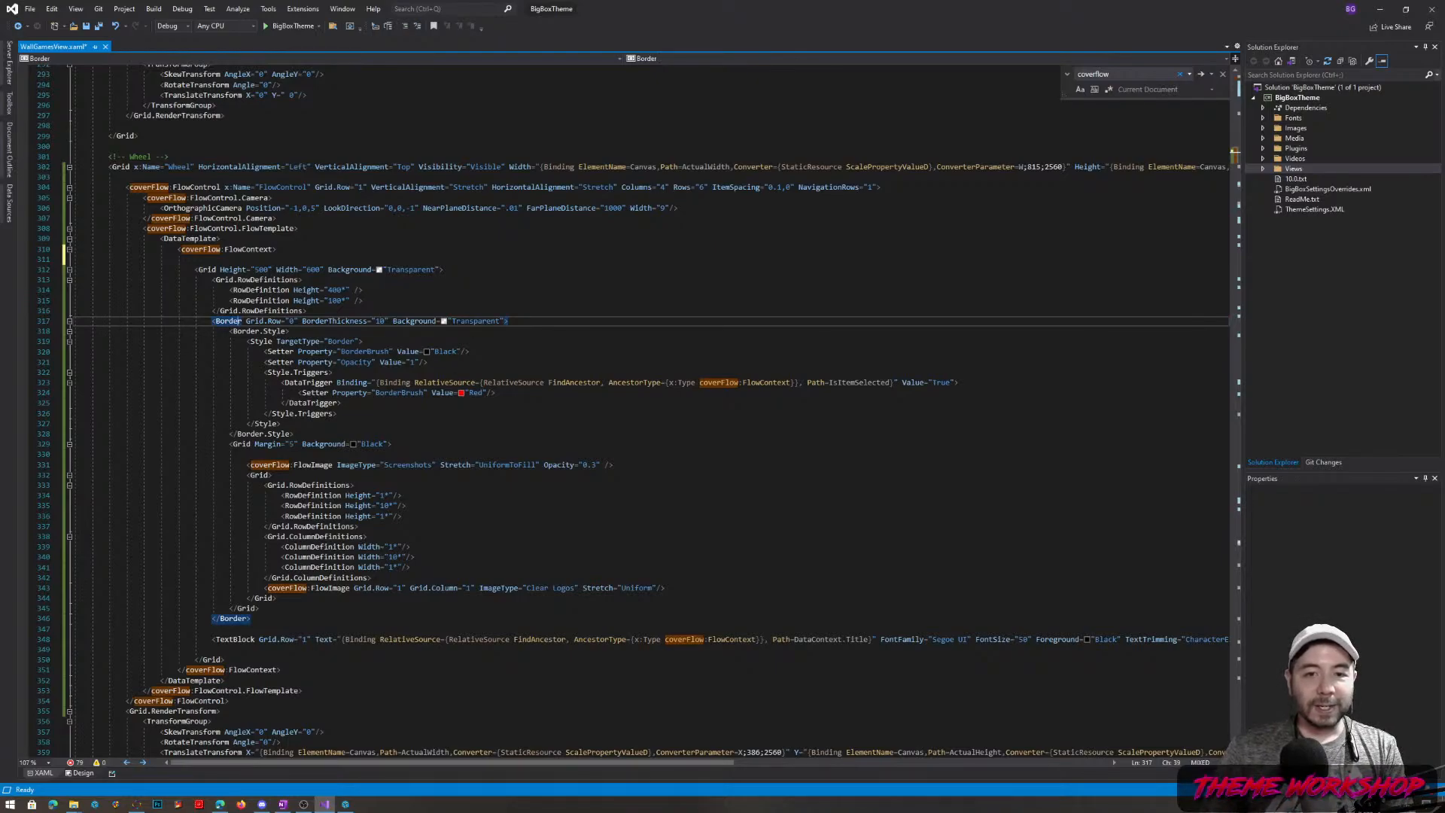
pyautogui.moveTo(359, 383); pyautogui.dragTo(962, 383)
pyautogui.click(481, 392)
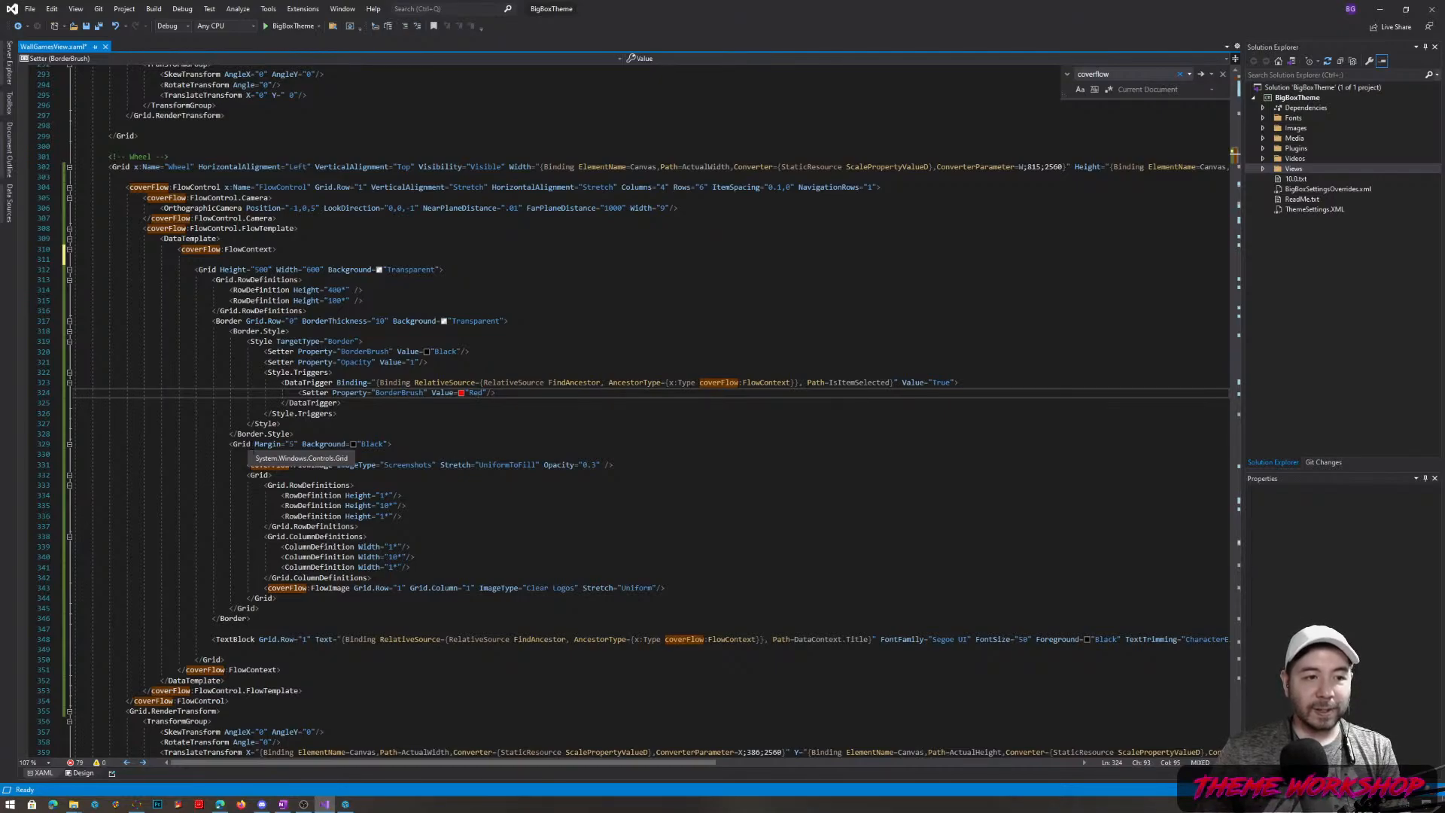
pyautogui.hotkey('alt', 'Tab')
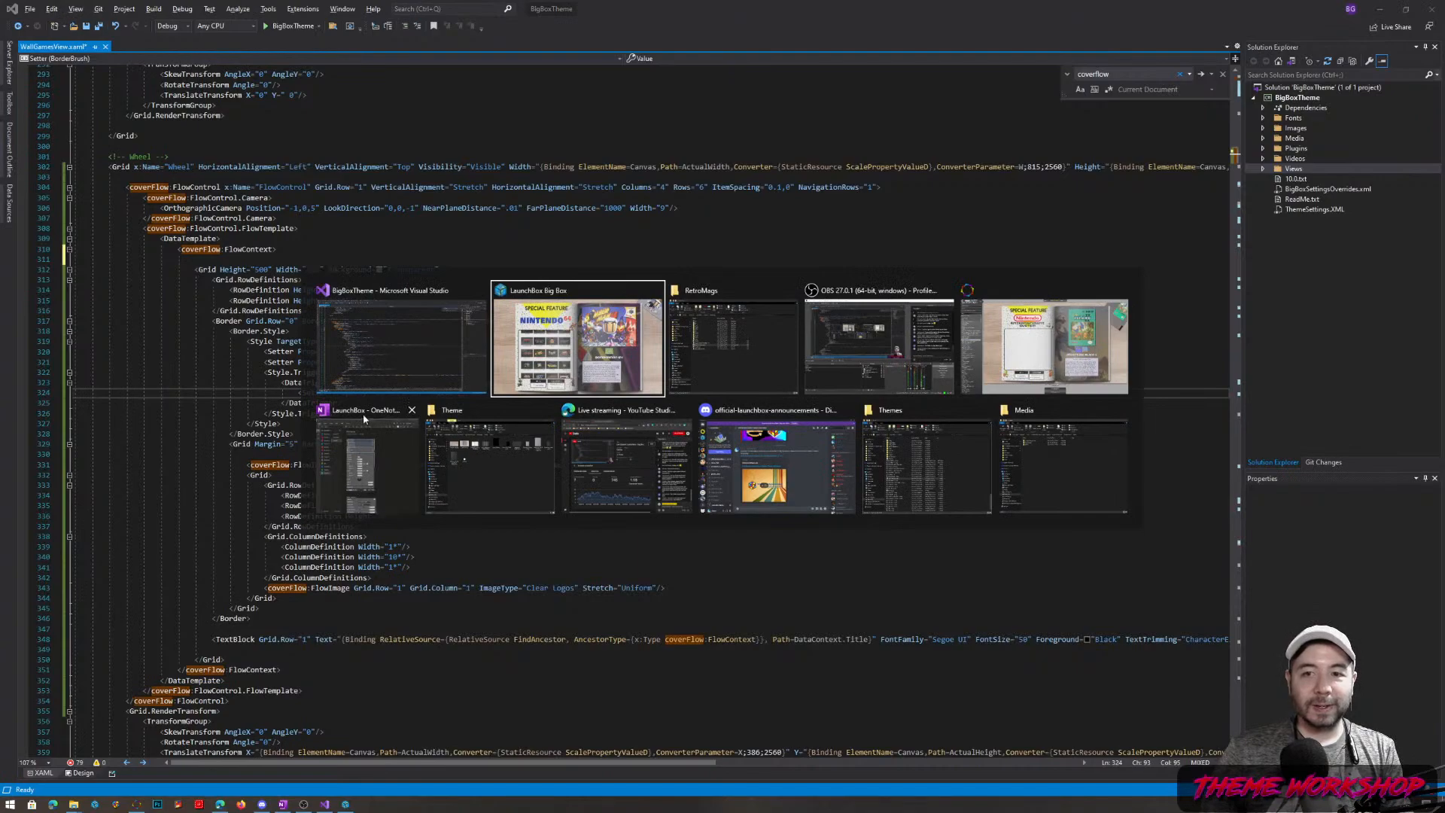
pyautogui.press('Escape')
# Review the Screenshots FlowImage, clear logo image and DataContext.Title binding, then return to Big Box
pyautogui.click(358, 464)
pyautogui.doubleClick(419, 465)
pyautogui.click(424, 465)
pyautogui.moveTo(265, 588); pyautogui.dragTo(665, 588)
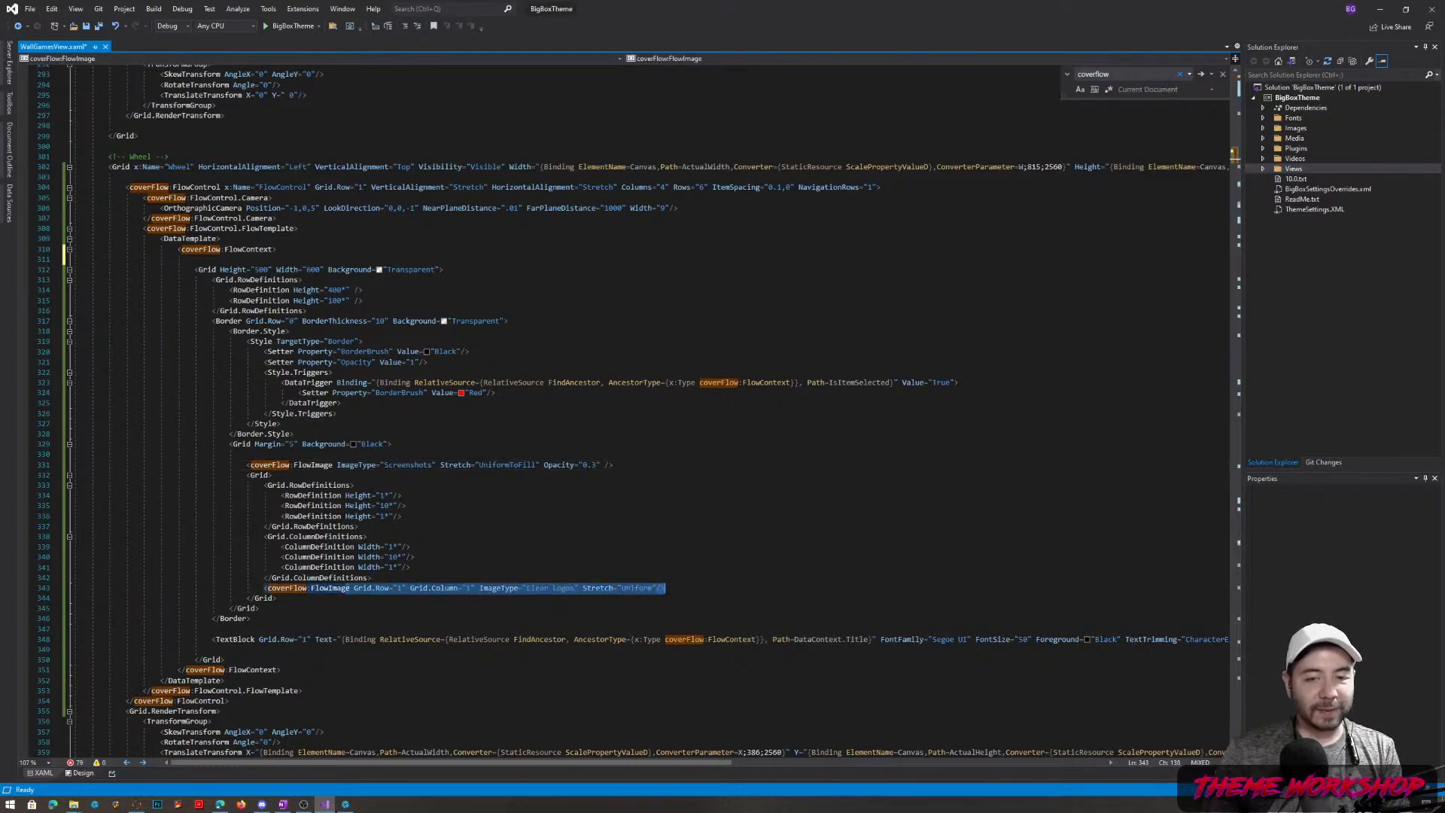
pyautogui.moveTo(254, 639); pyautogui.dragTo(941, 639)
pyautogui.click(875, 639)
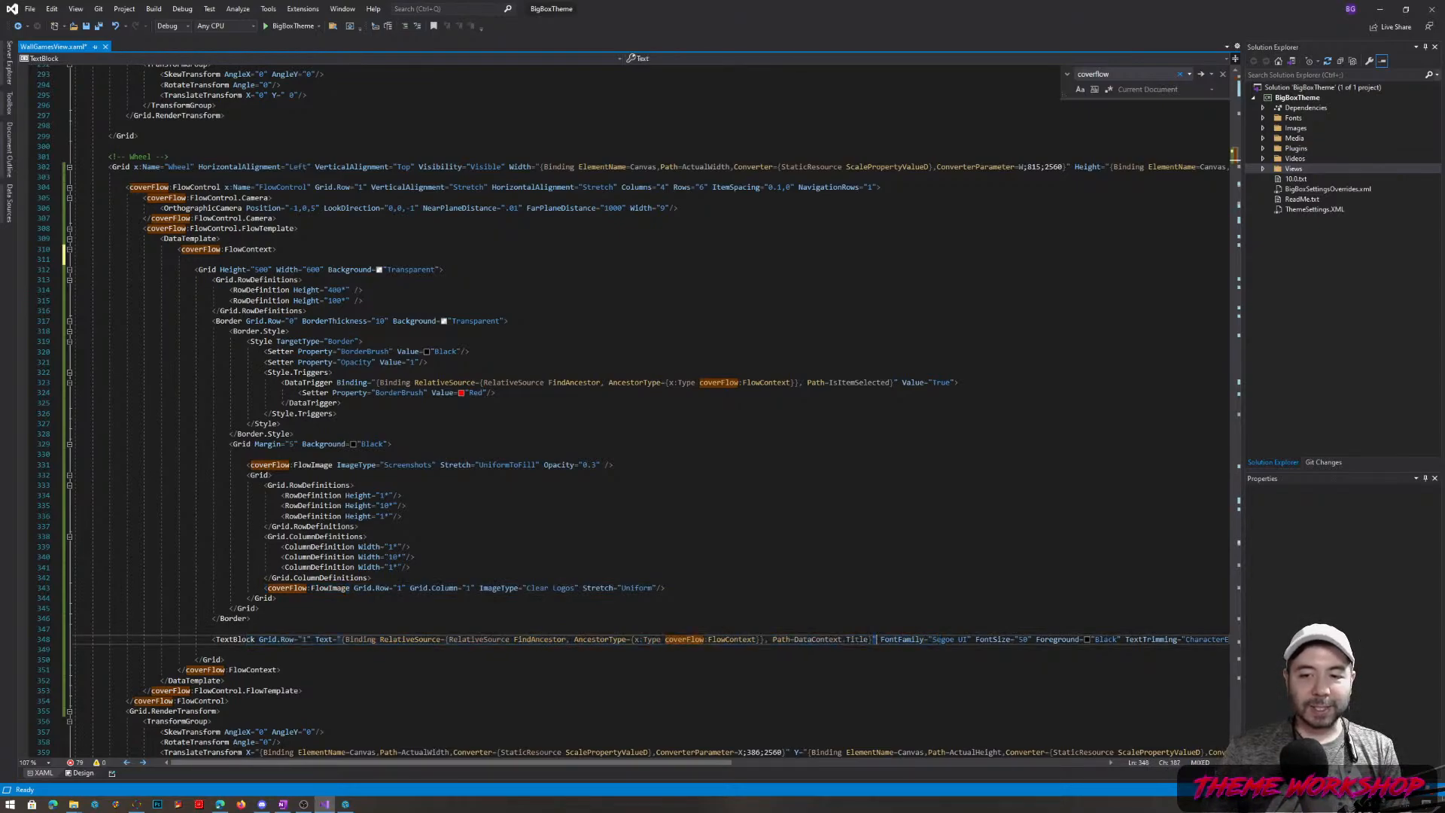
pyautogui.moveTo(795, 639); pyautogui.dragTo(868, 639)
pyautogui.click(912, 639)
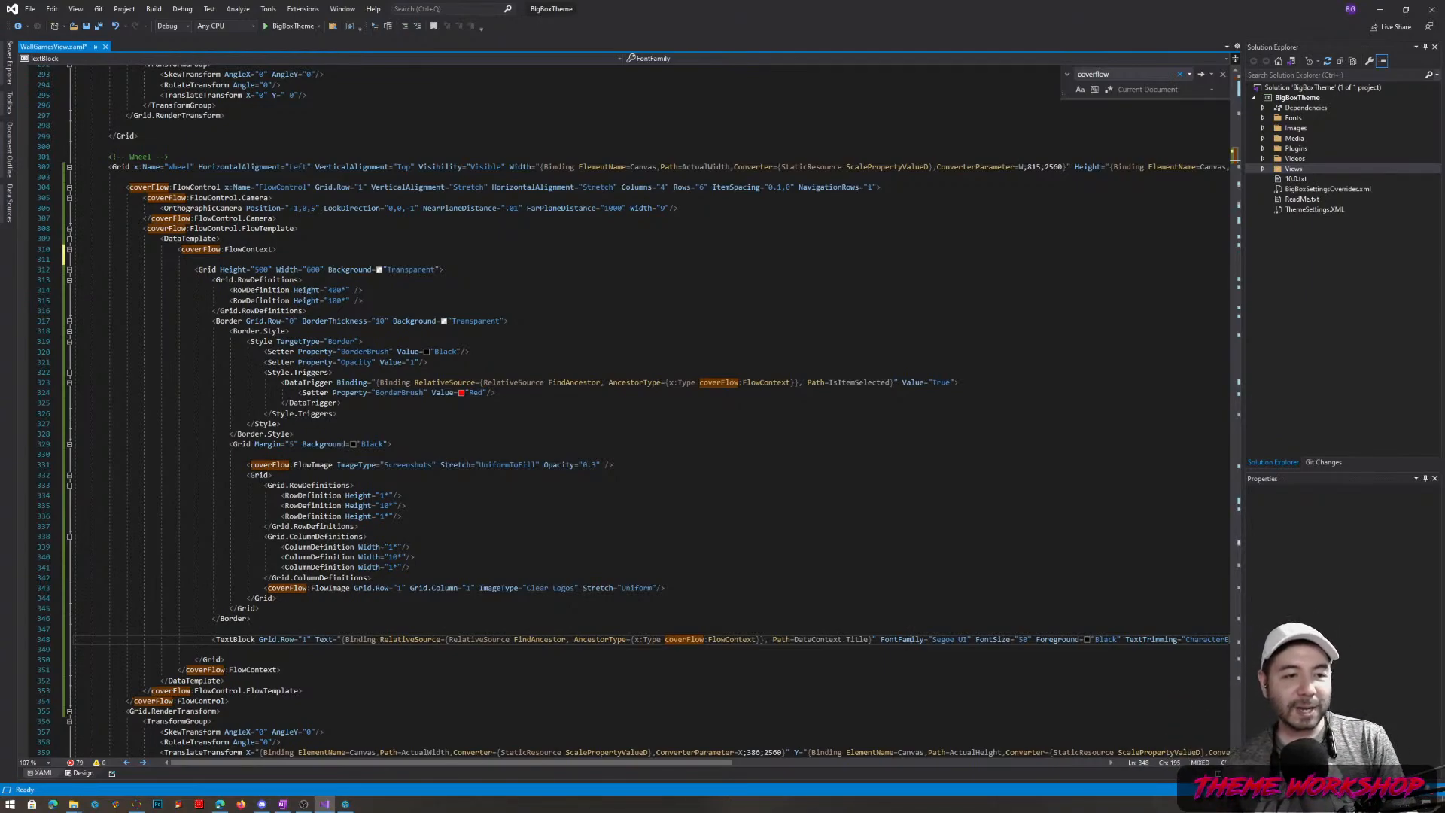
pyautogui.hotkey('alt', 'Tab')
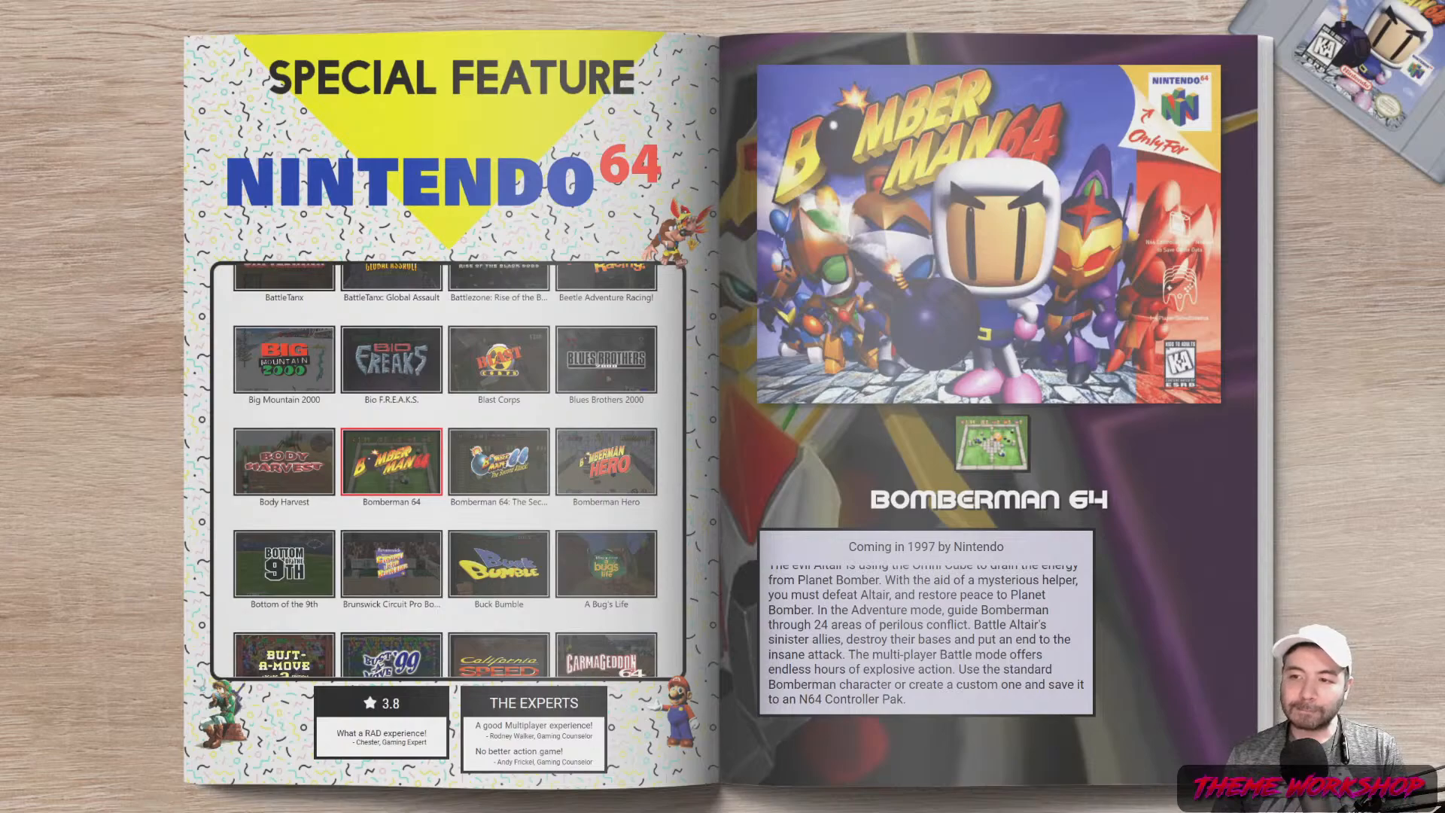
# Move the Nintendo 64 wall selection to Bio F.R.E.A.K.S. and switch to the Theme Creator
pyautogui.press('Up')
pyautogui.press('Left')
pyautogui.press('Right')
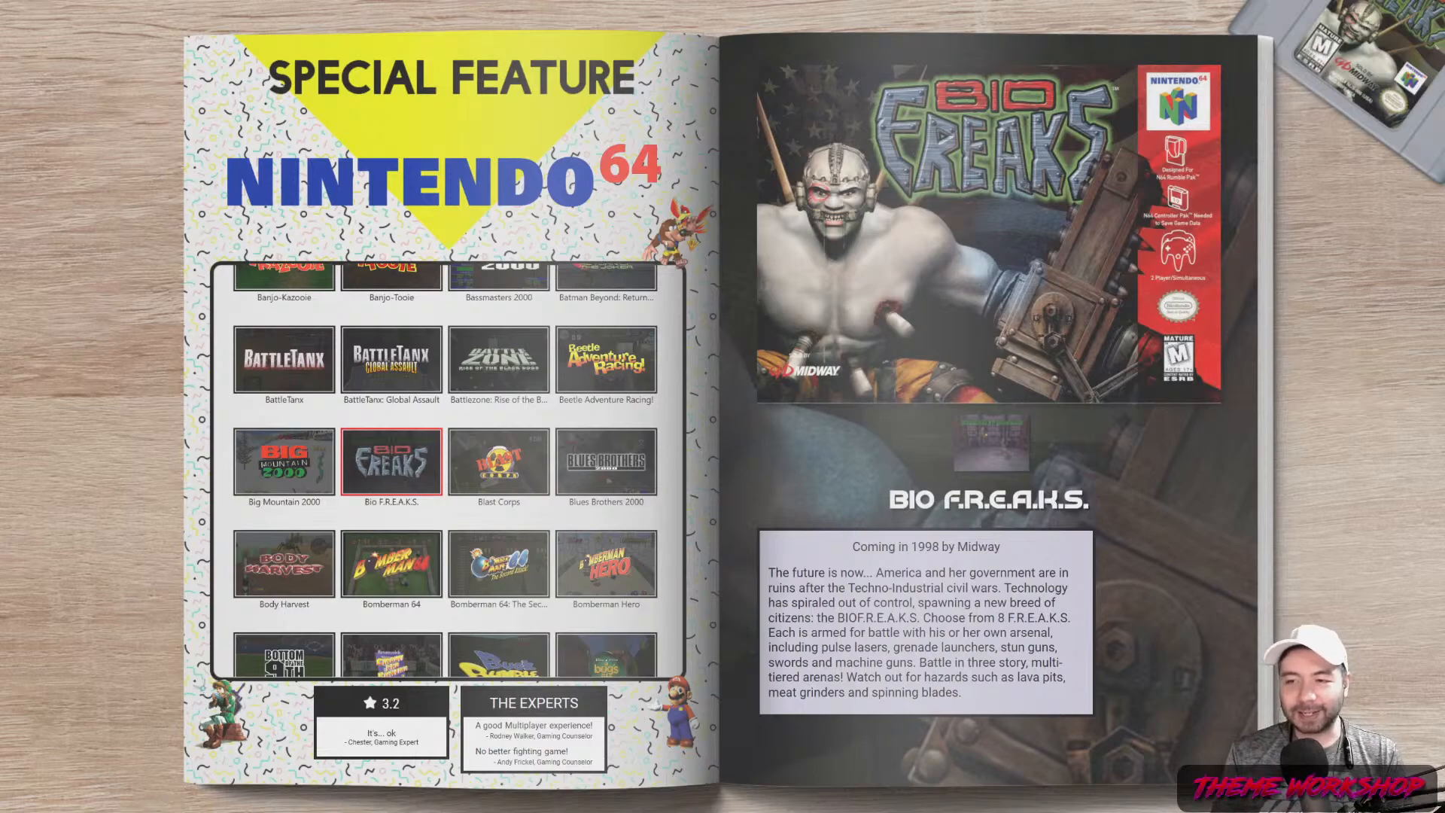
pyautogui.press('Right')
pyautogui.press('Left')
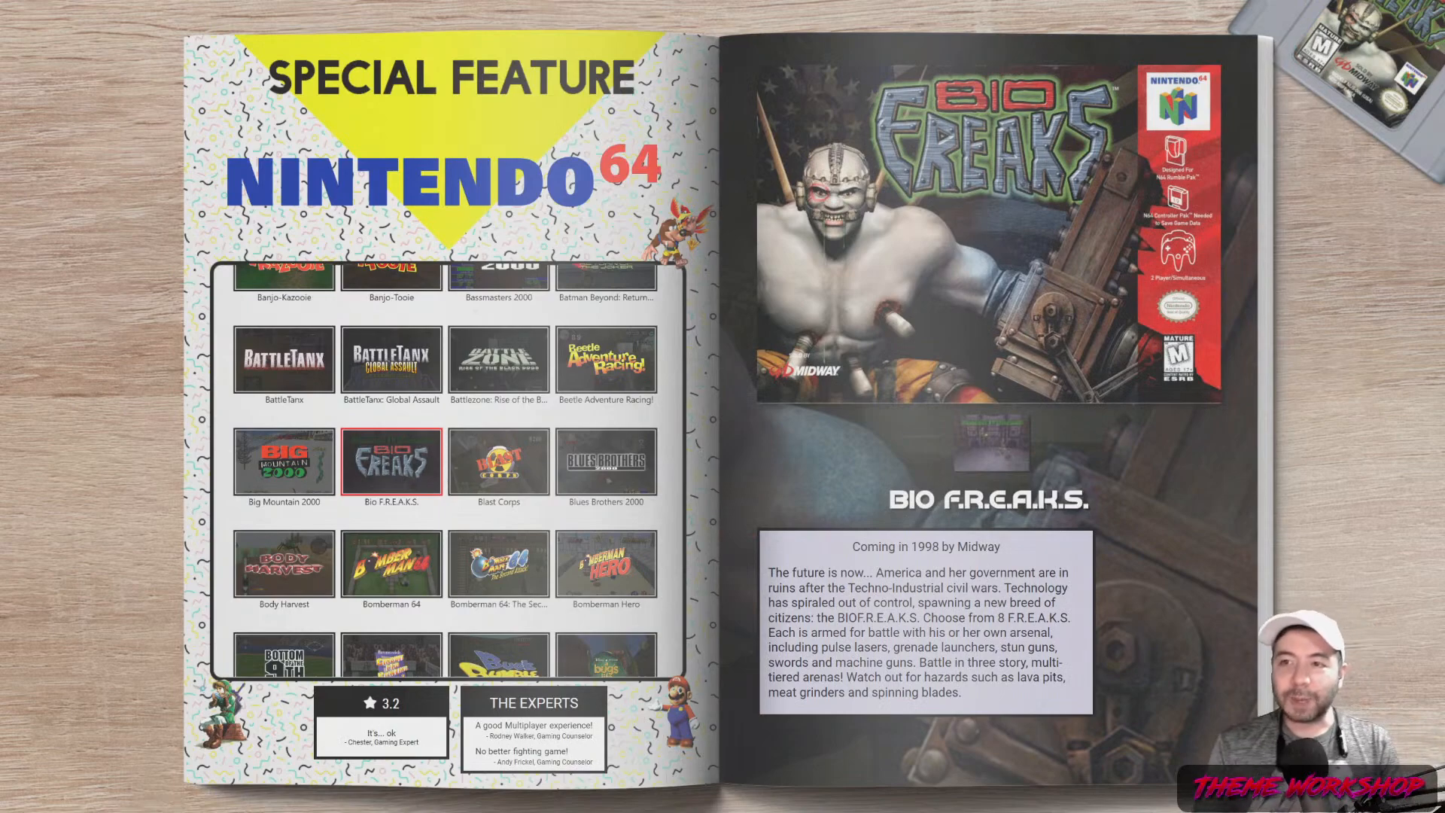
pyautogui.hotkey('alt', 'Tab')
pyautogui.hotkey('alt', 'Tab')
pyautogui.hotkey('alt', 'Tab')
pyautogui.hotkey('alt', 'Tab')
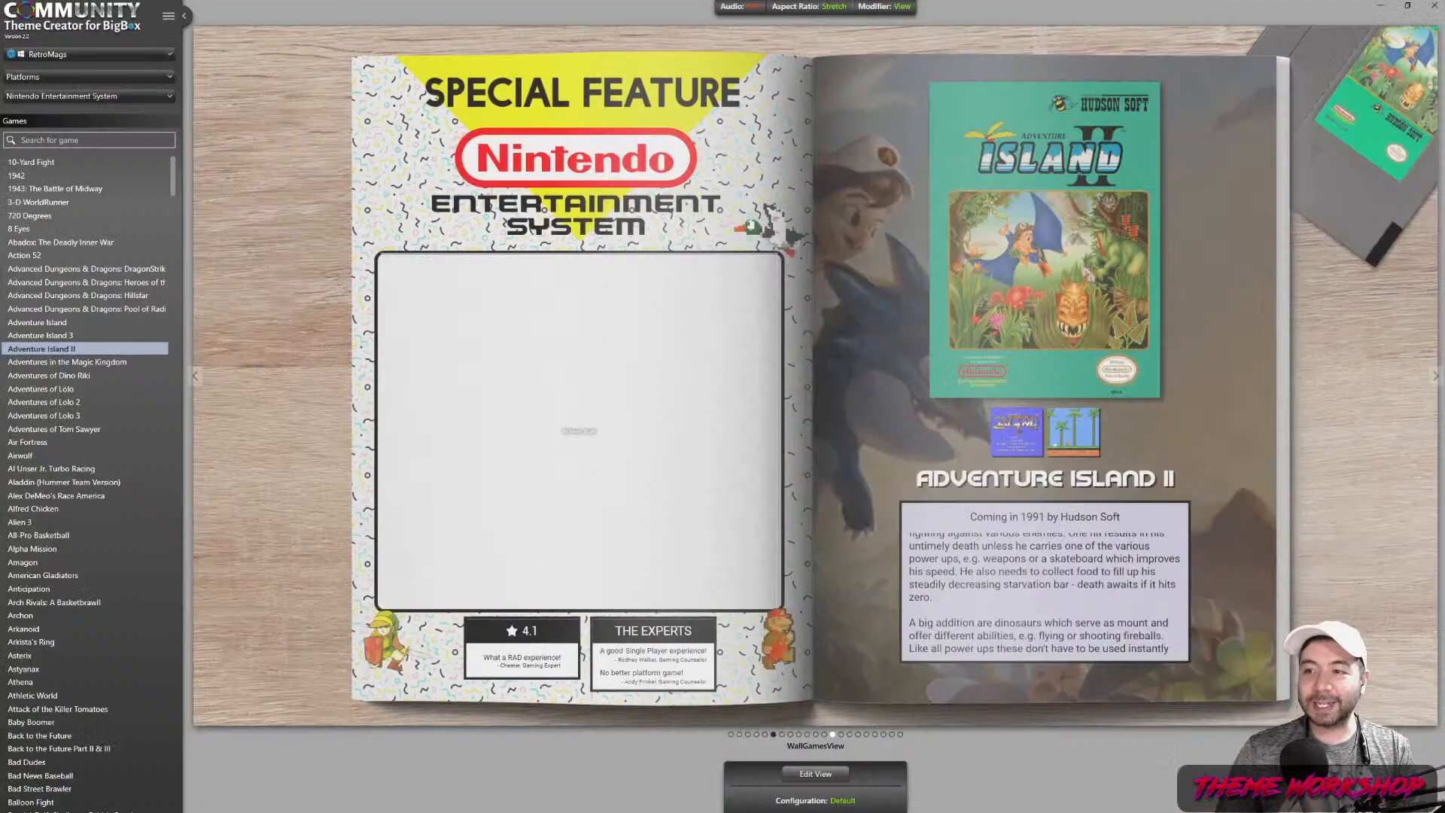
# Open the wall view for editing and select Frame 5 in UI Elements
pyautogui.click(818, 774)
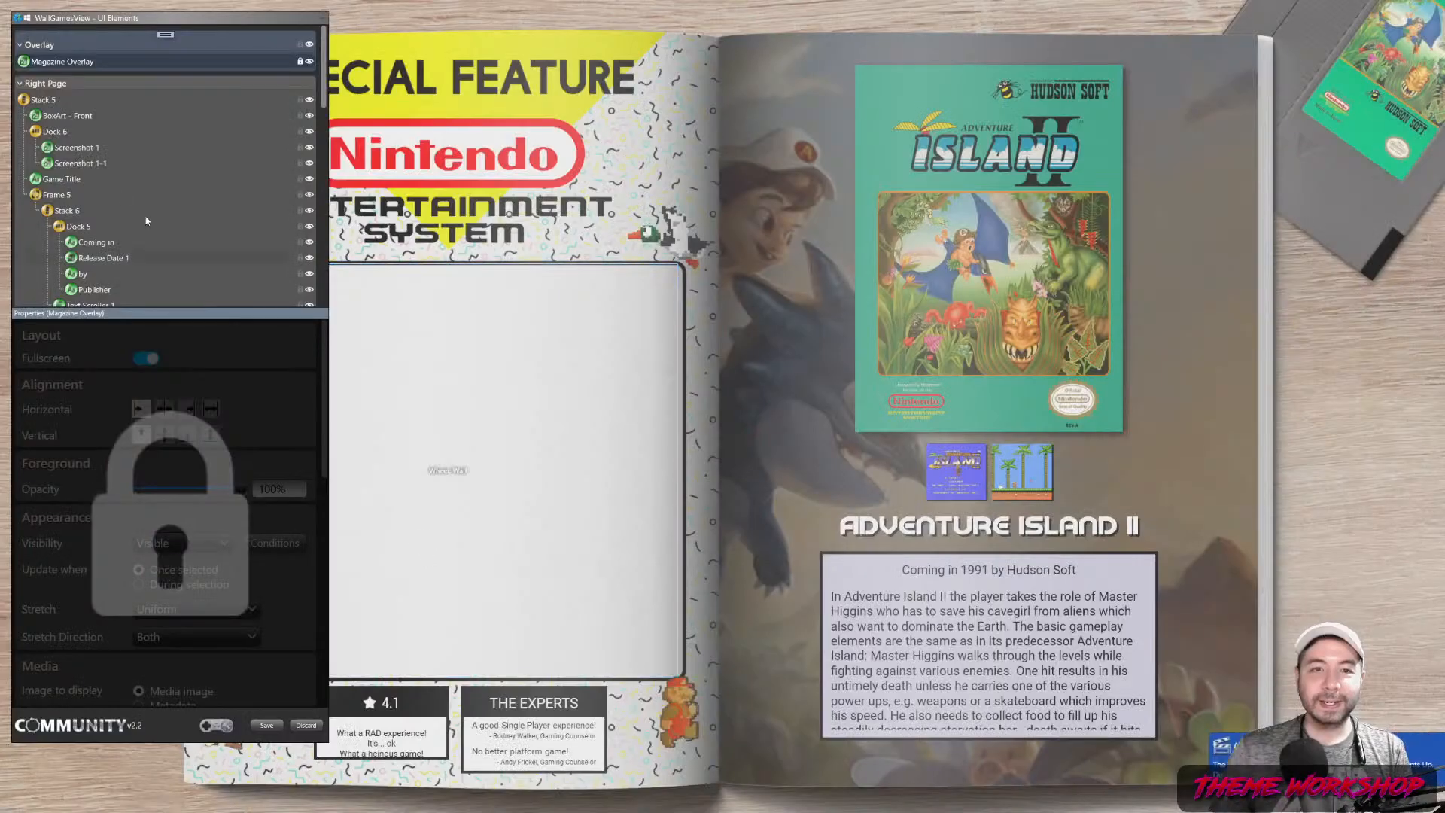
pyautogui.scroll(-10, 123, 169)
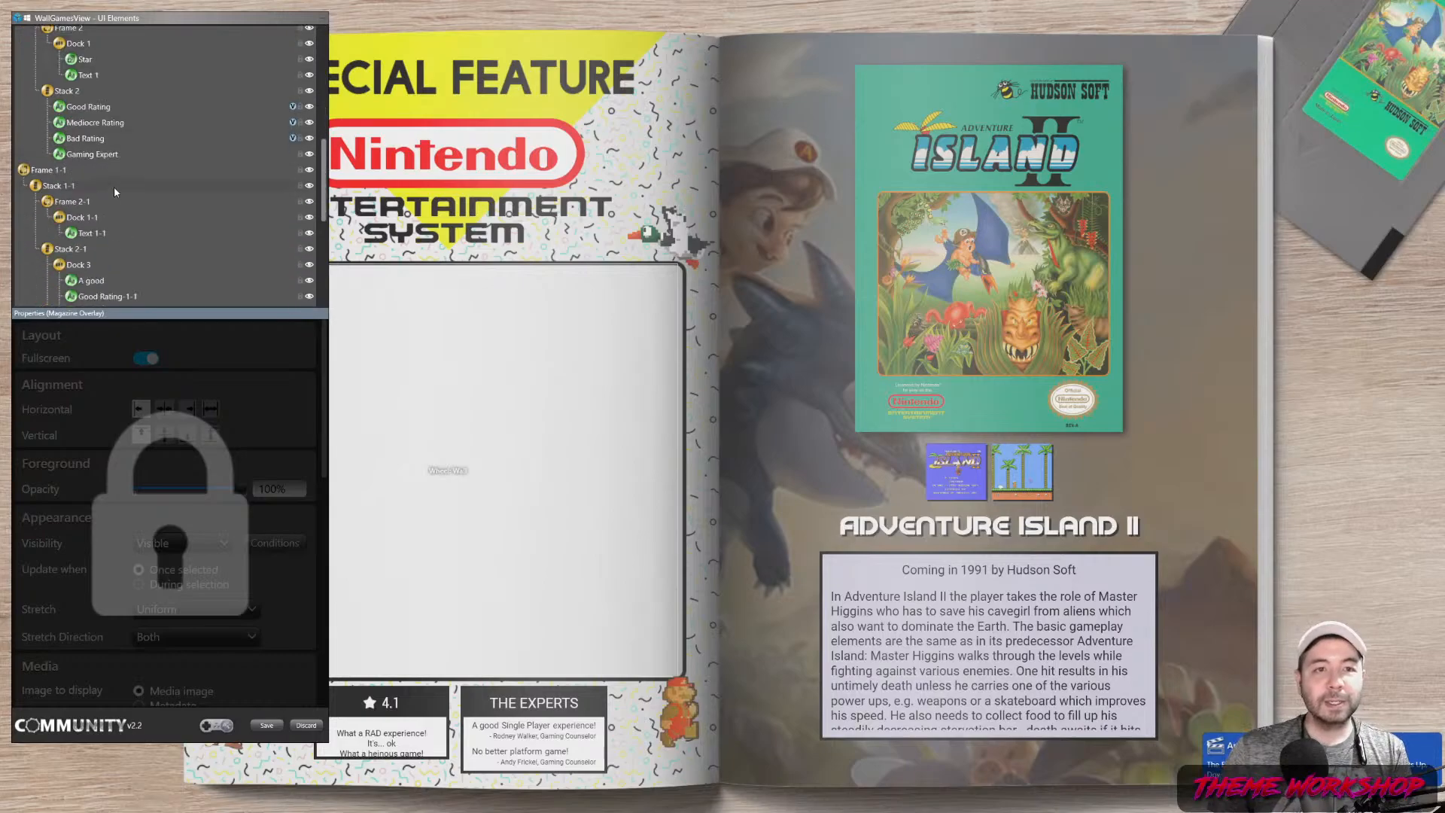
pyautogui.scroll(-2, 110, 201)
pyautogui.scroll(3, 82, 167)
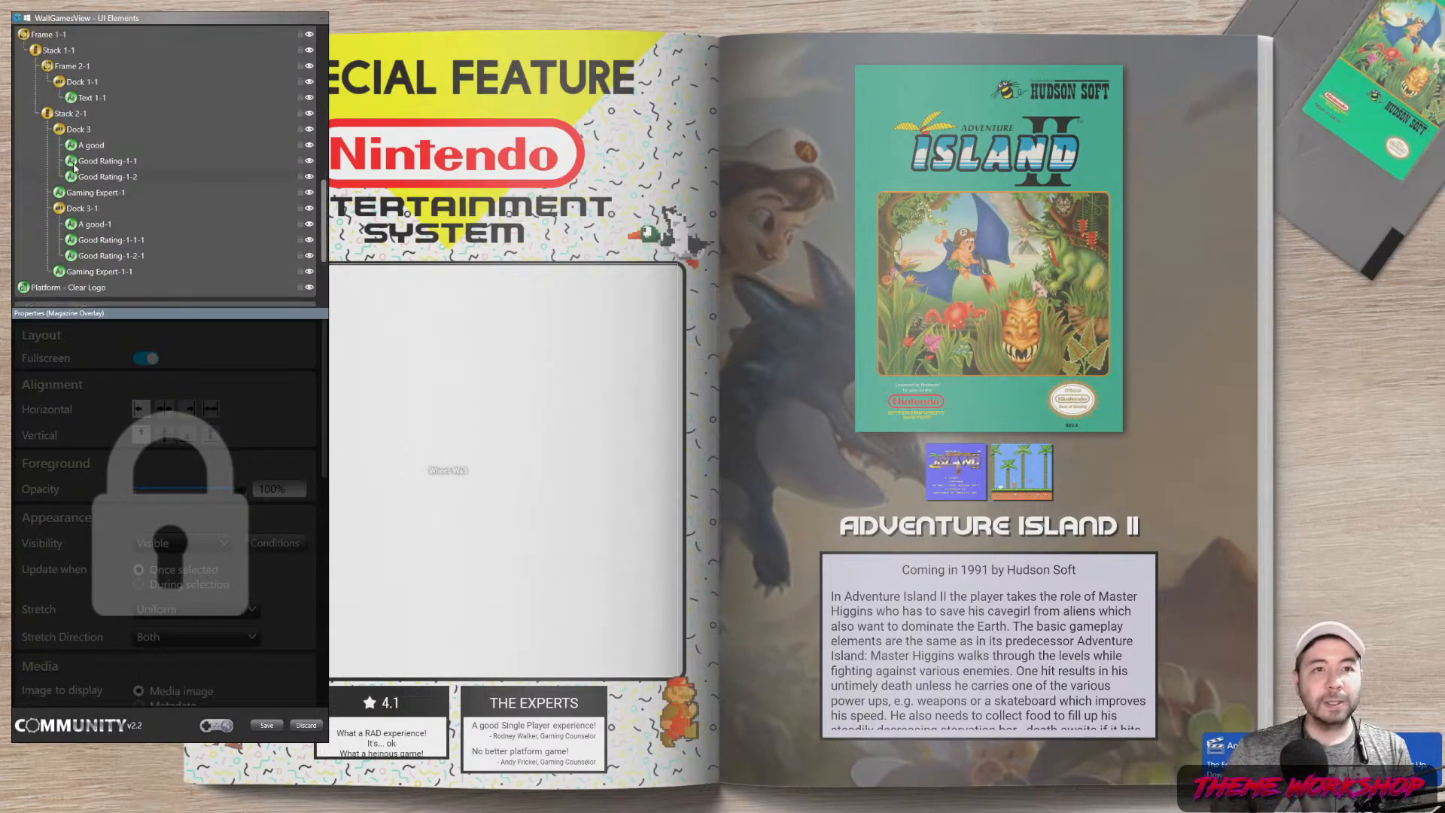
pyautogui.click(70, 115)
pyautogui.scroll(8, 129, 191)
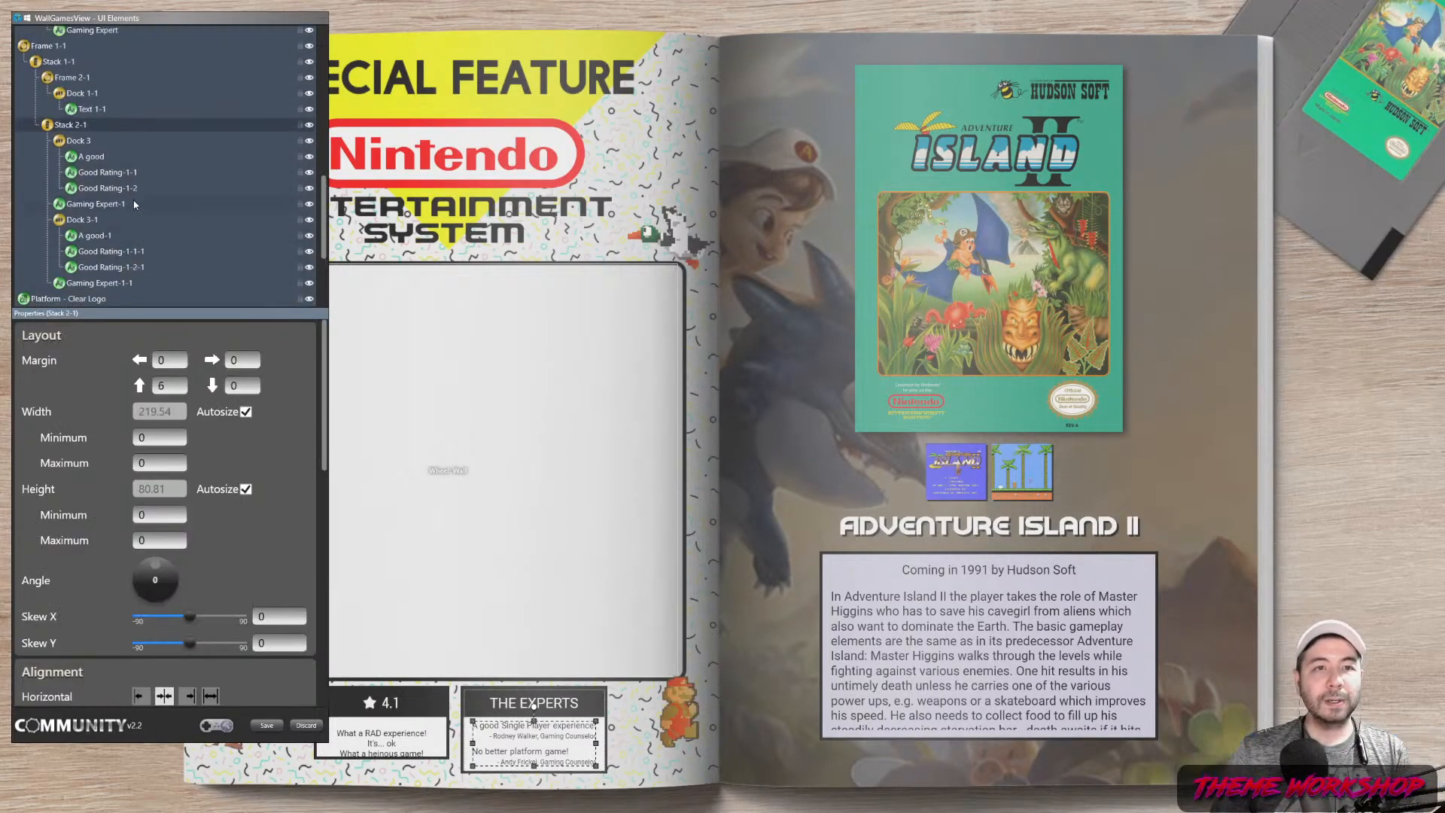
pyautogui.scroll(3, 128, 192)
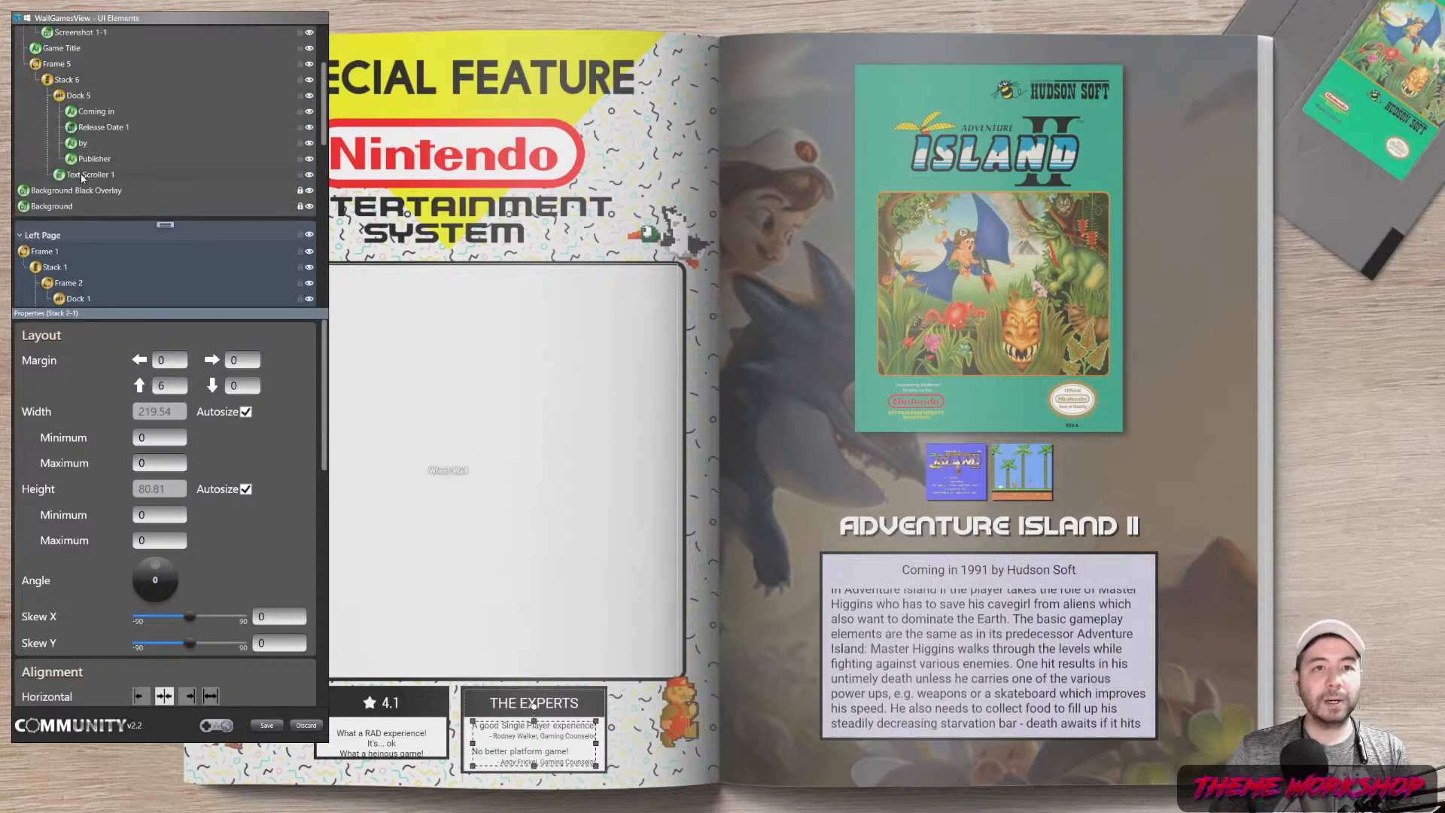
pyautogui.click(83, 175)
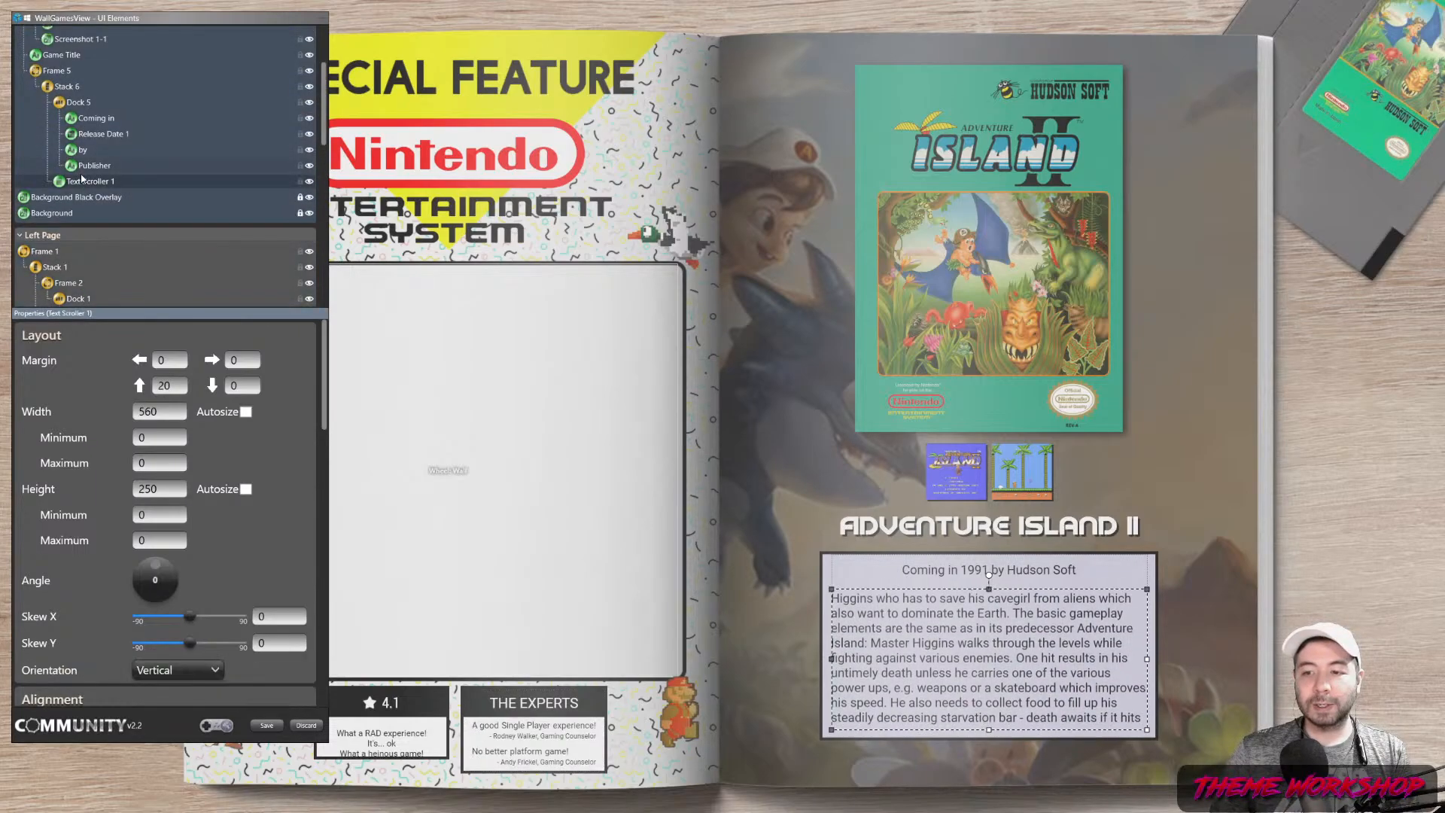
pyautogui.click(67, 87)
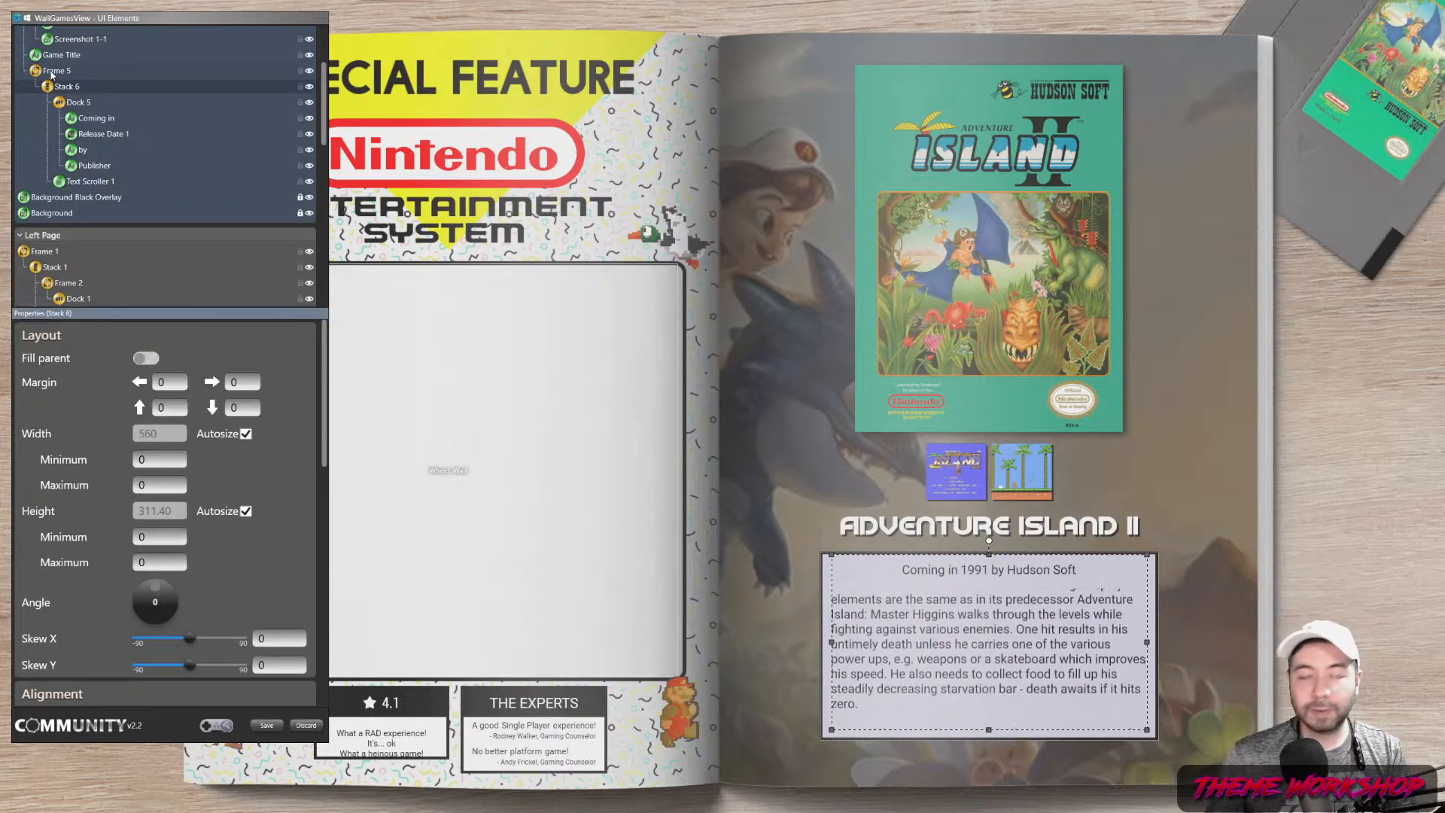
pyautogui.click(51, 71)
# Center Frame 5 horizontally, save, and move up Big Box's wall to Banjo-Tooie
pyautogui.scroll(-5, 314, 520)
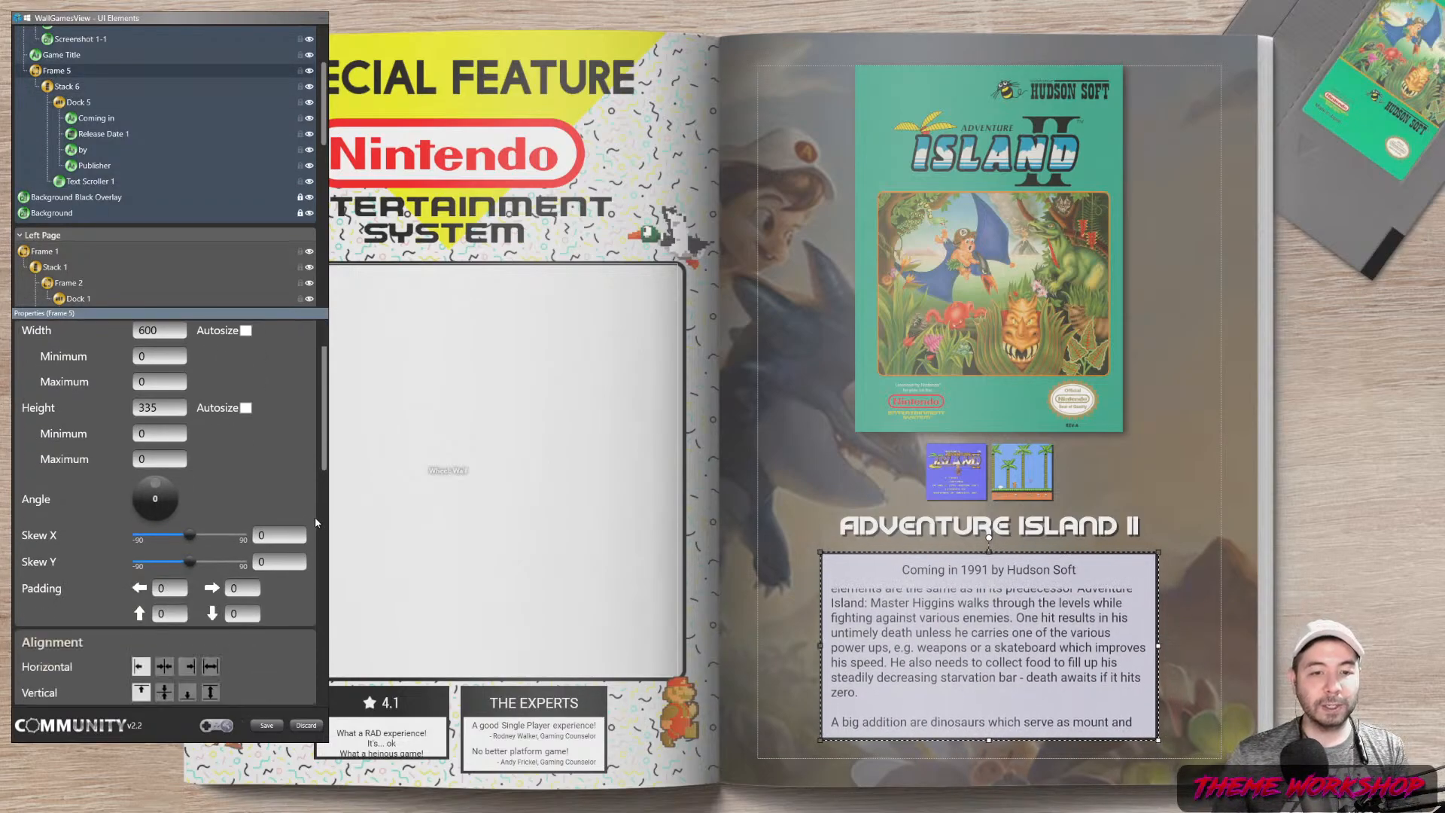
pyautogui.click(164, 585)
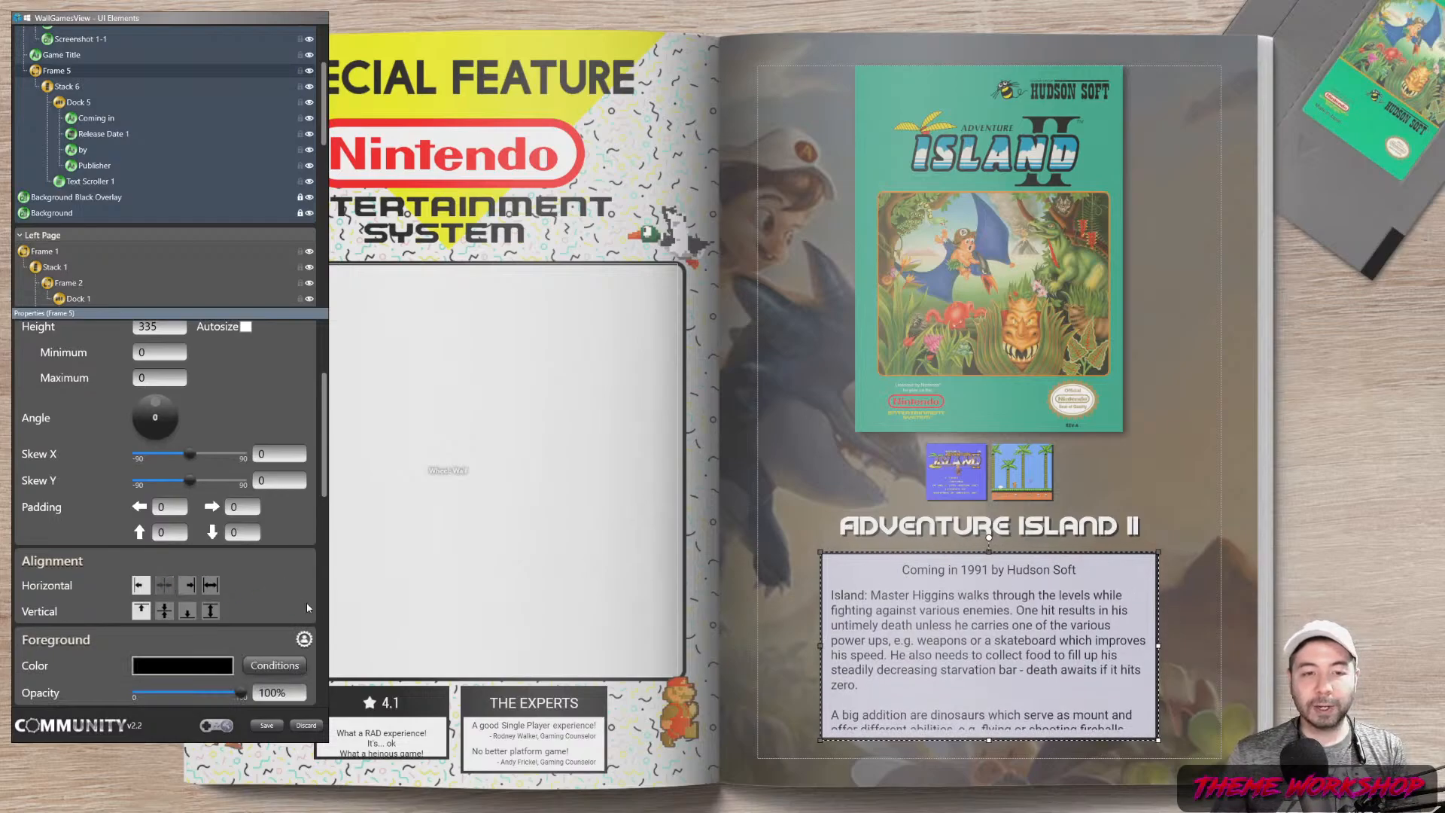
pyautogui.click(267, 725)
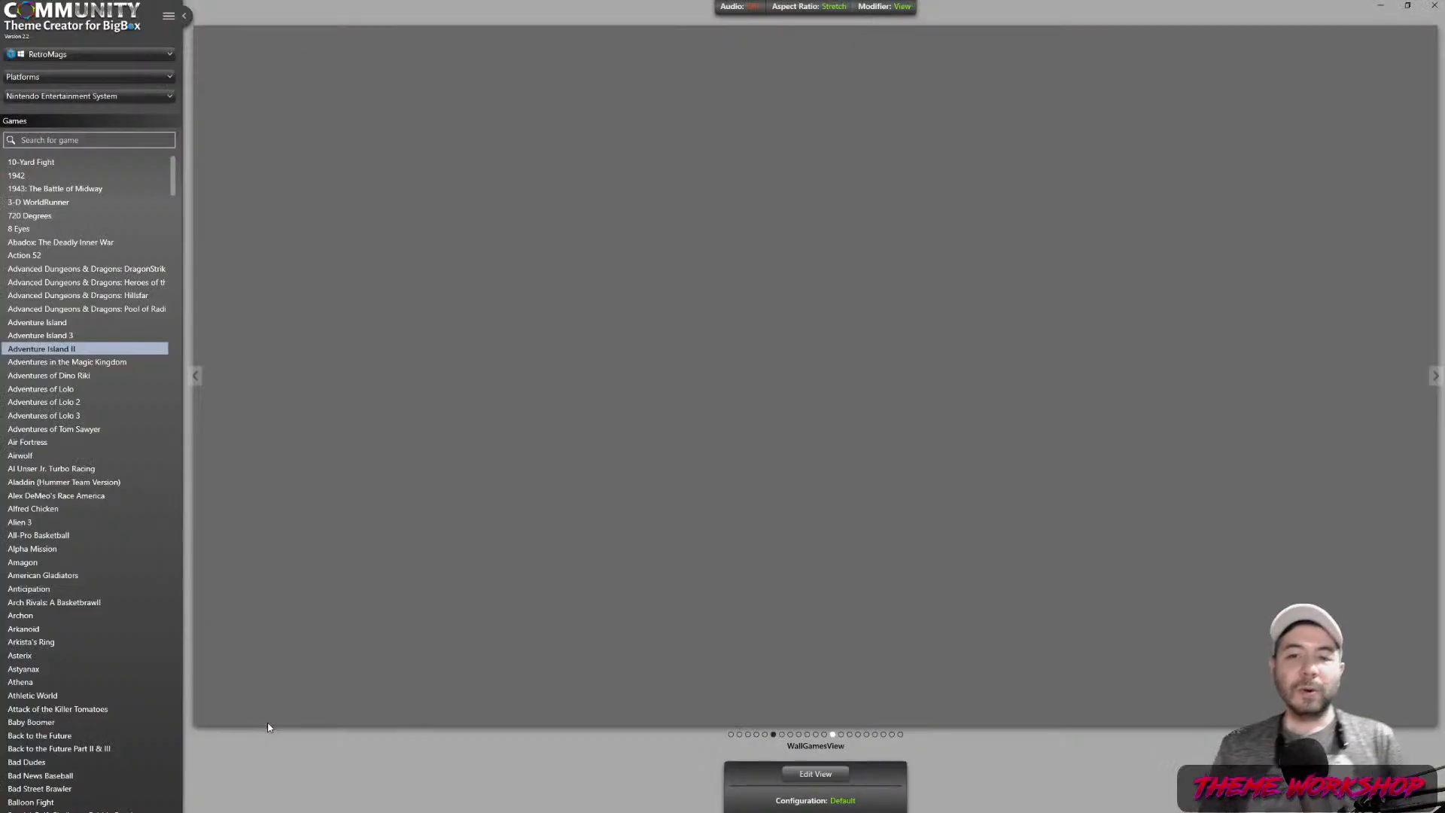
pyautogui.hotkey('alt', 'Tab')
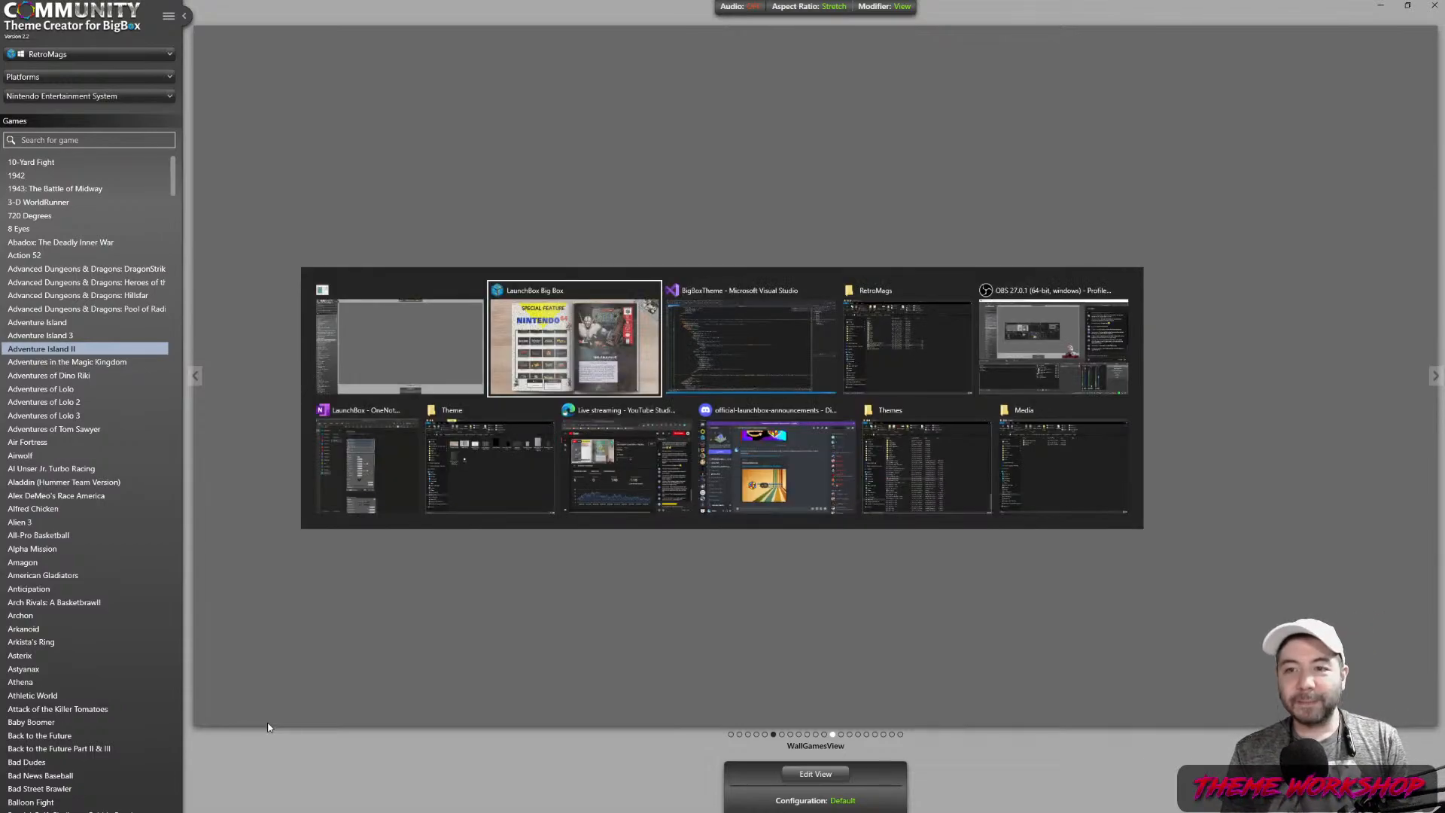
pyautogui.press('Up')
pyautogui.press('Up')
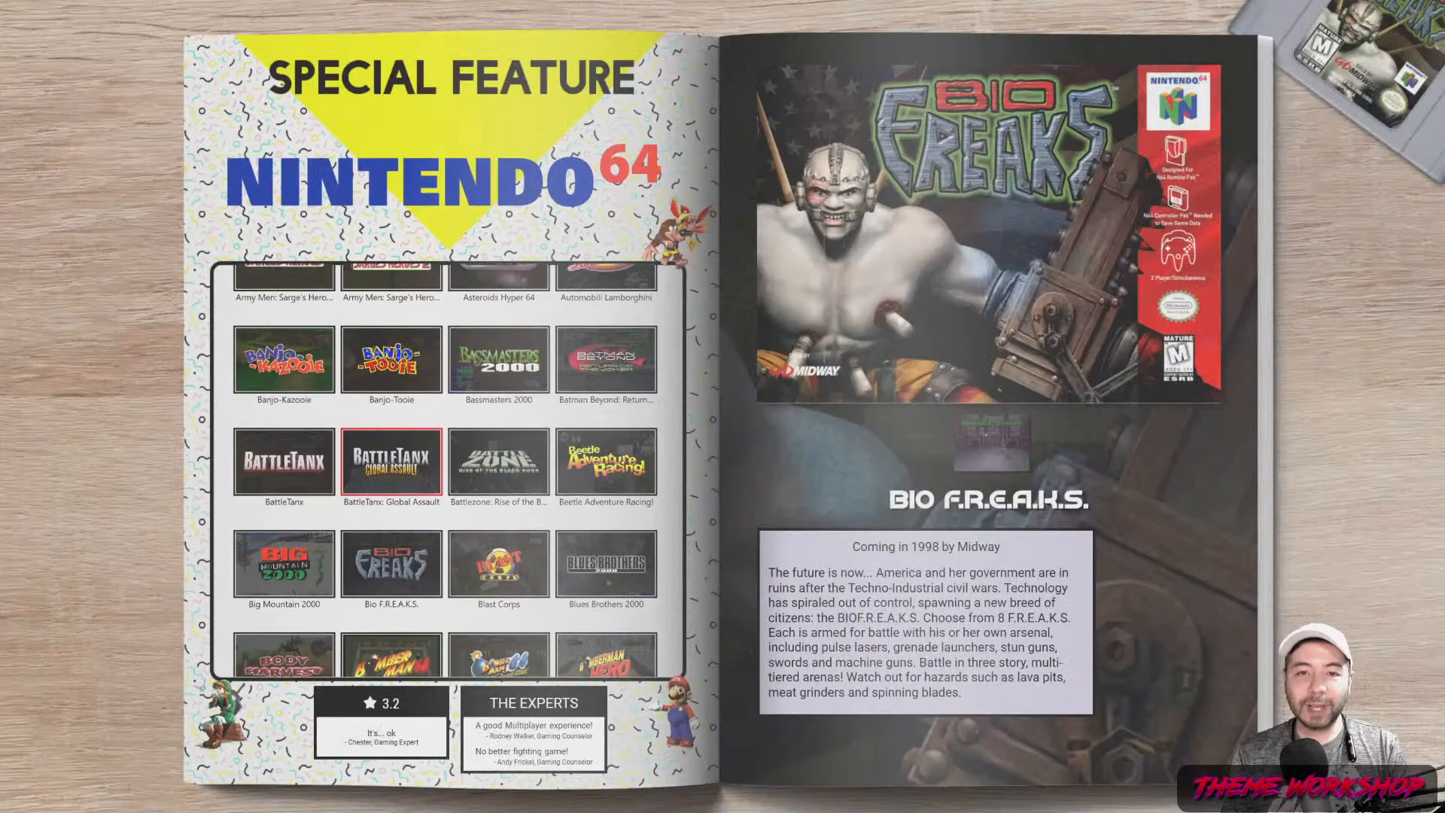